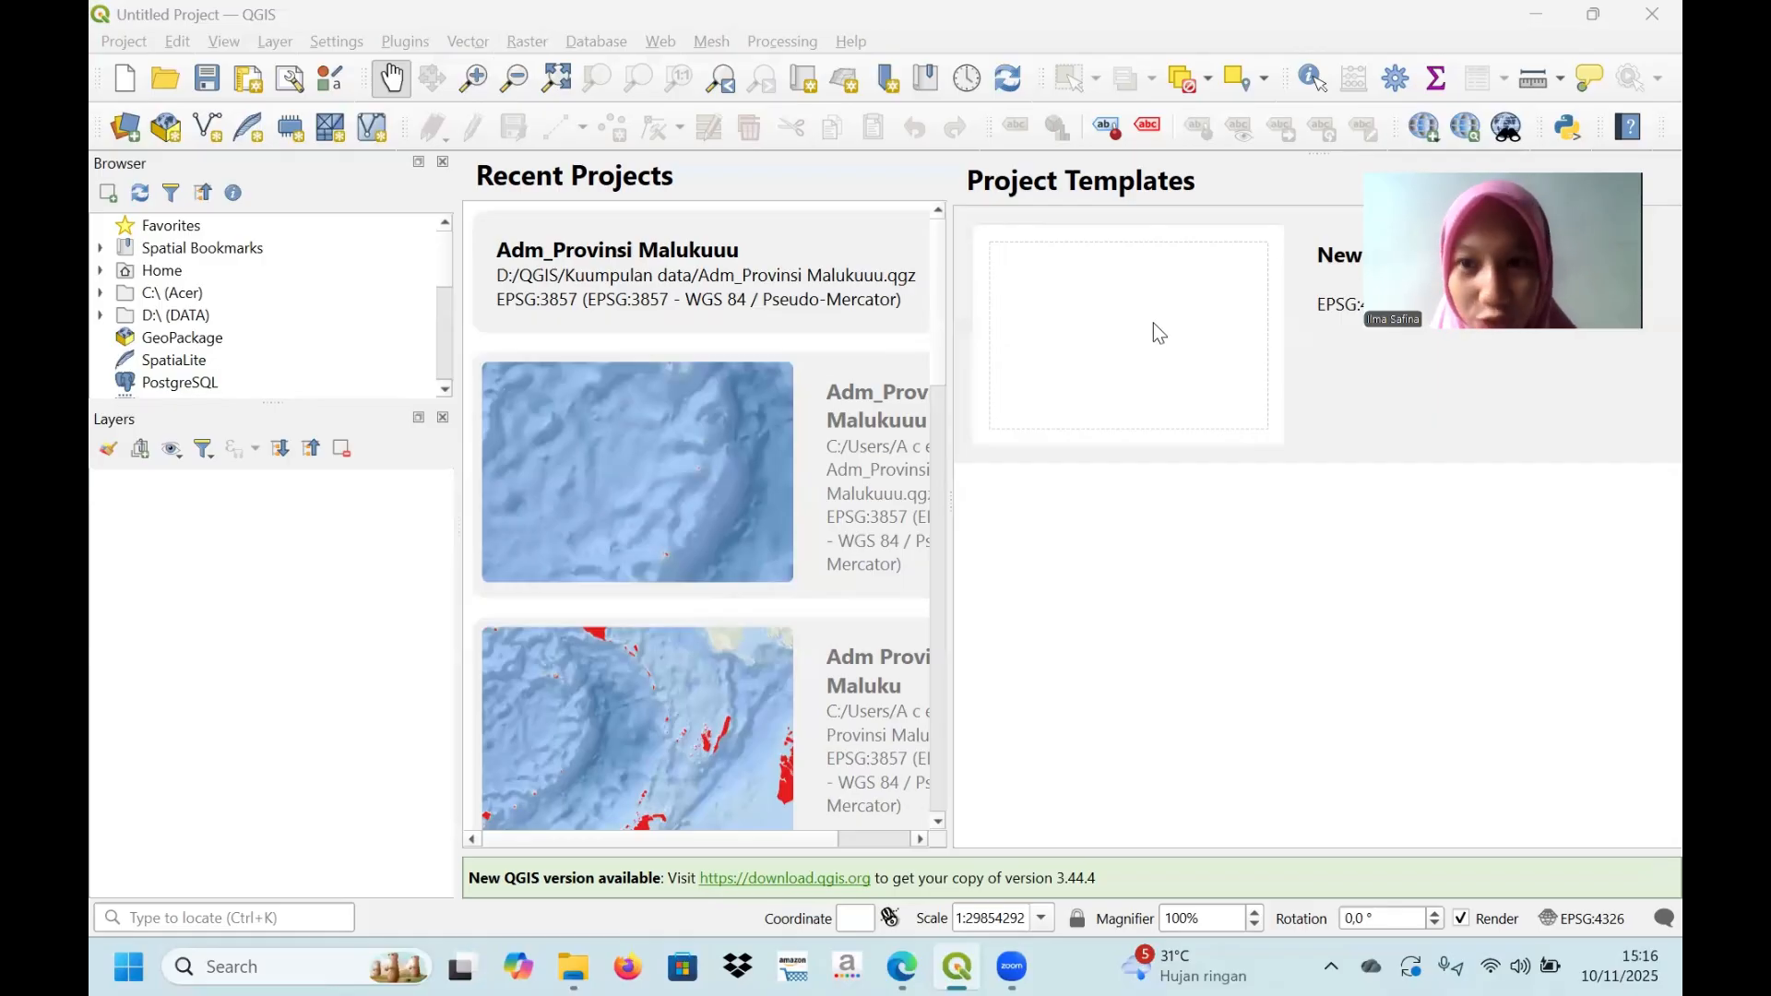
Step: Start a new empty project from the welcome page and check the panels and toolbars list
left_click(1207, 321)
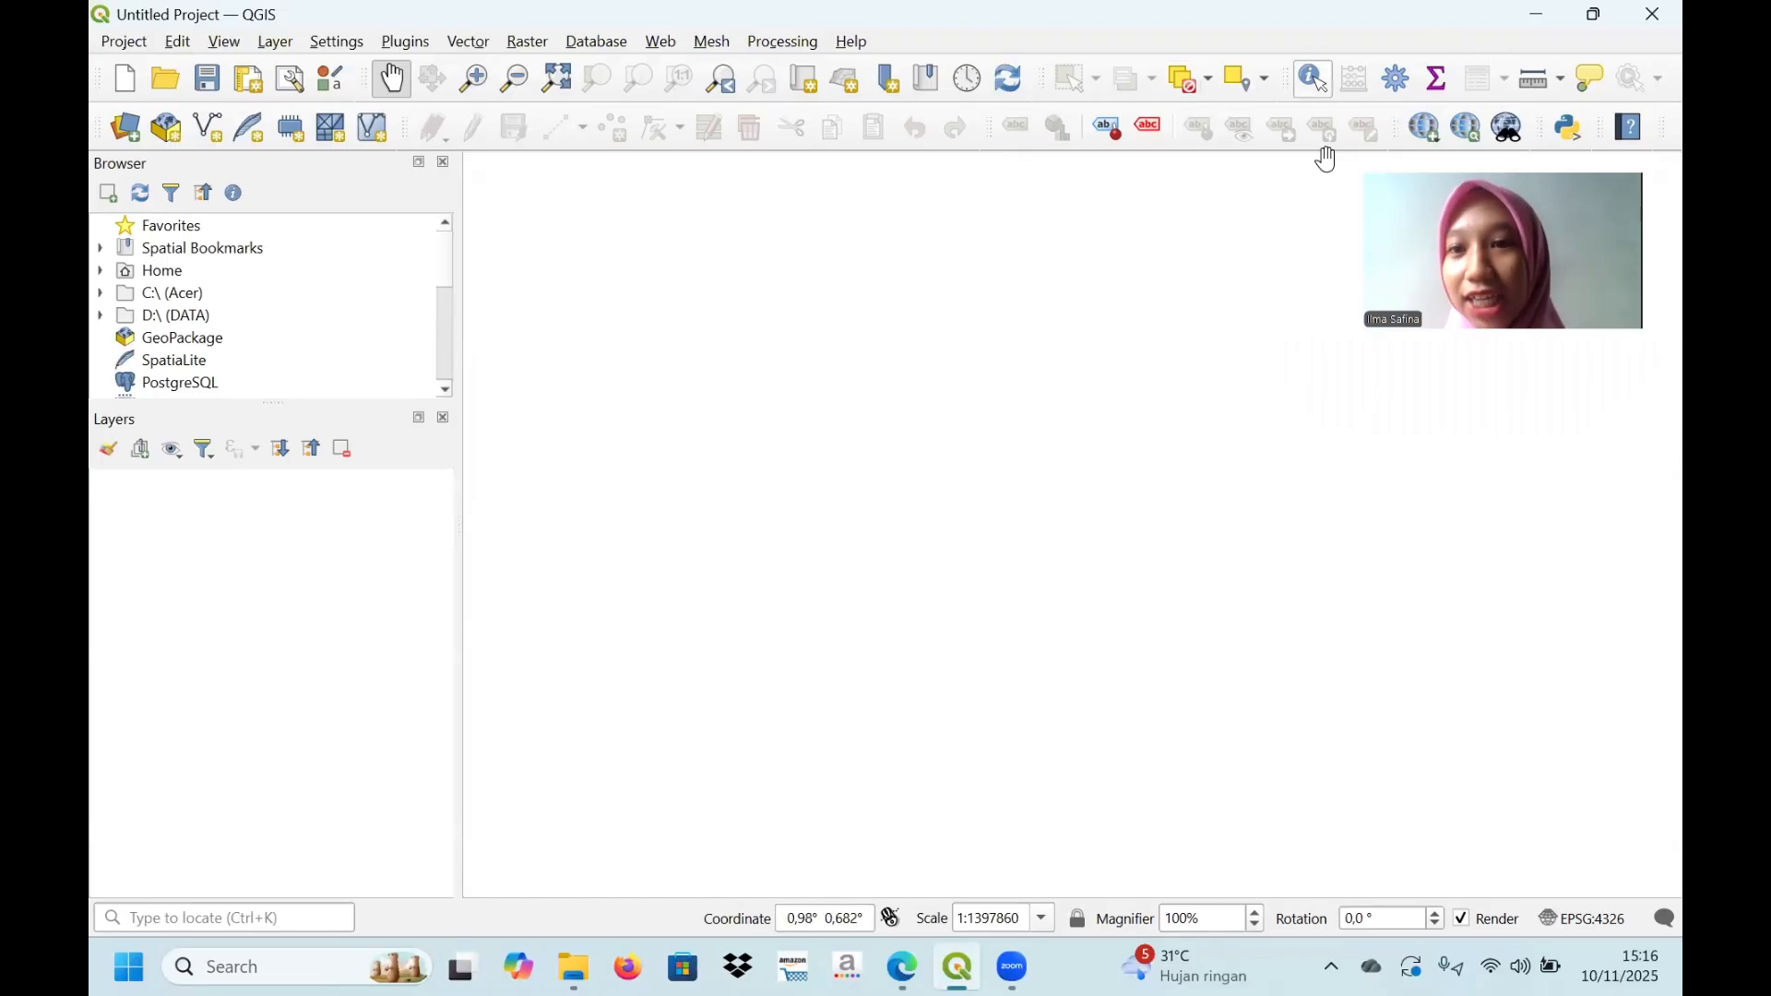
right_click(1468, 48)
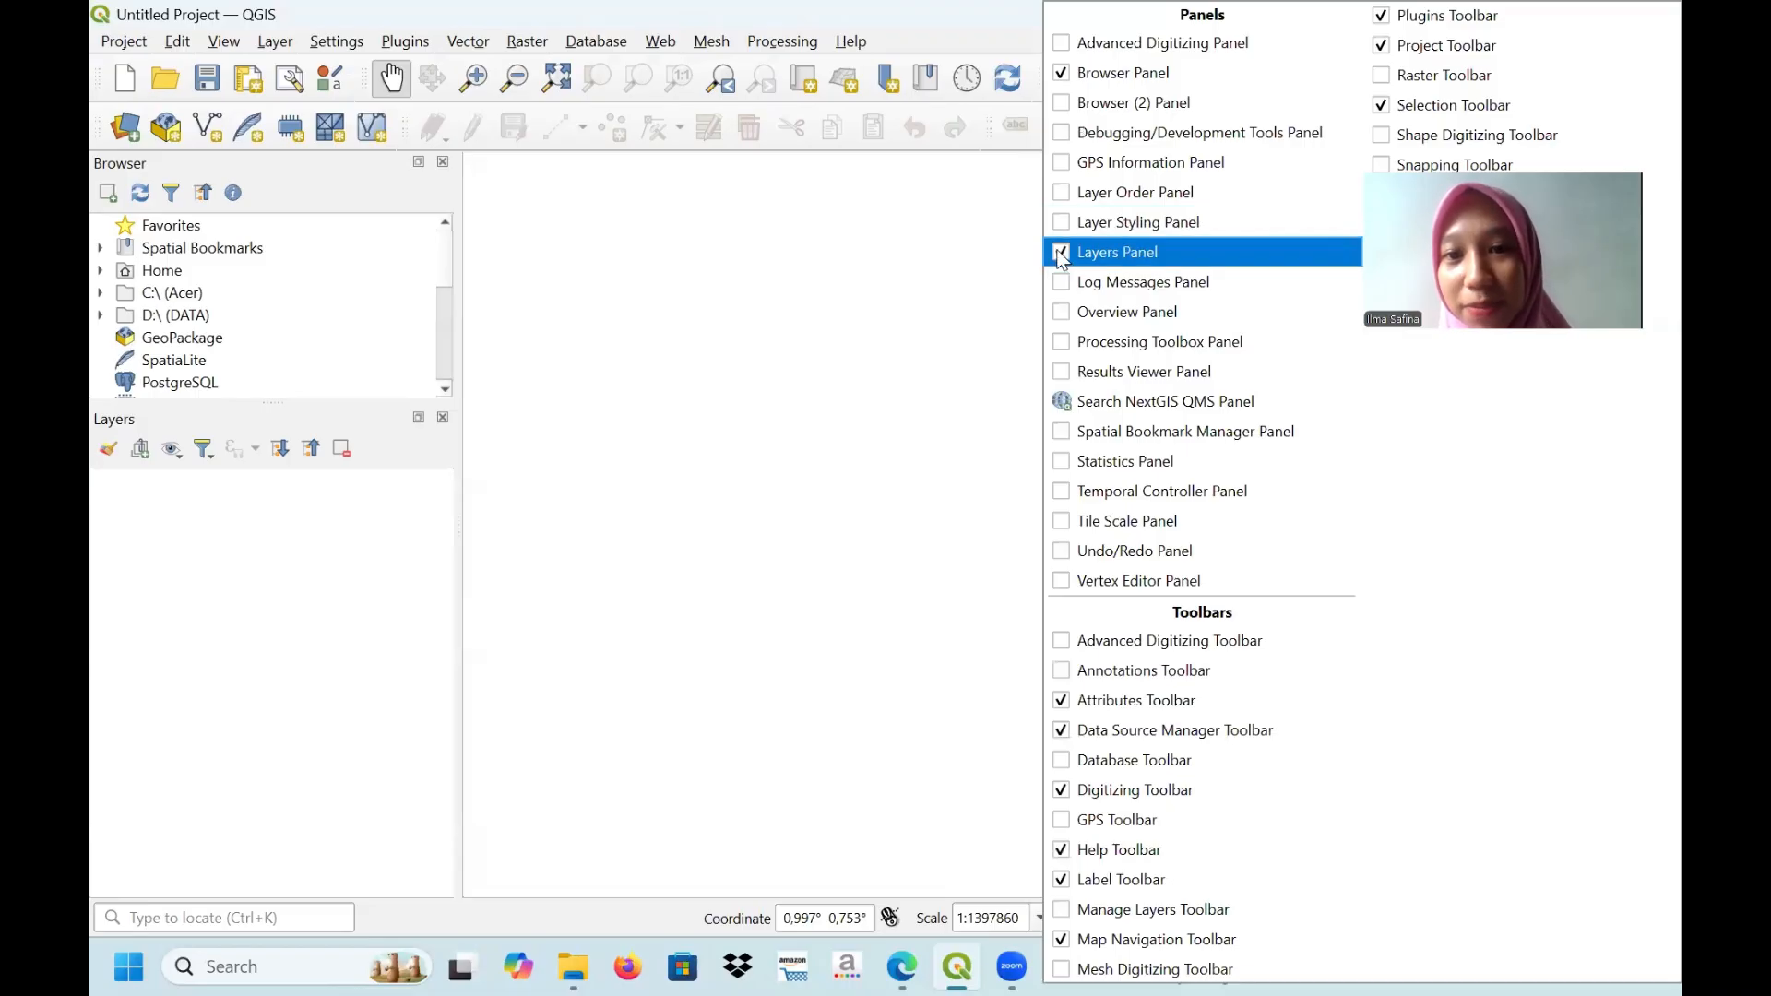
left_click(989, 242)
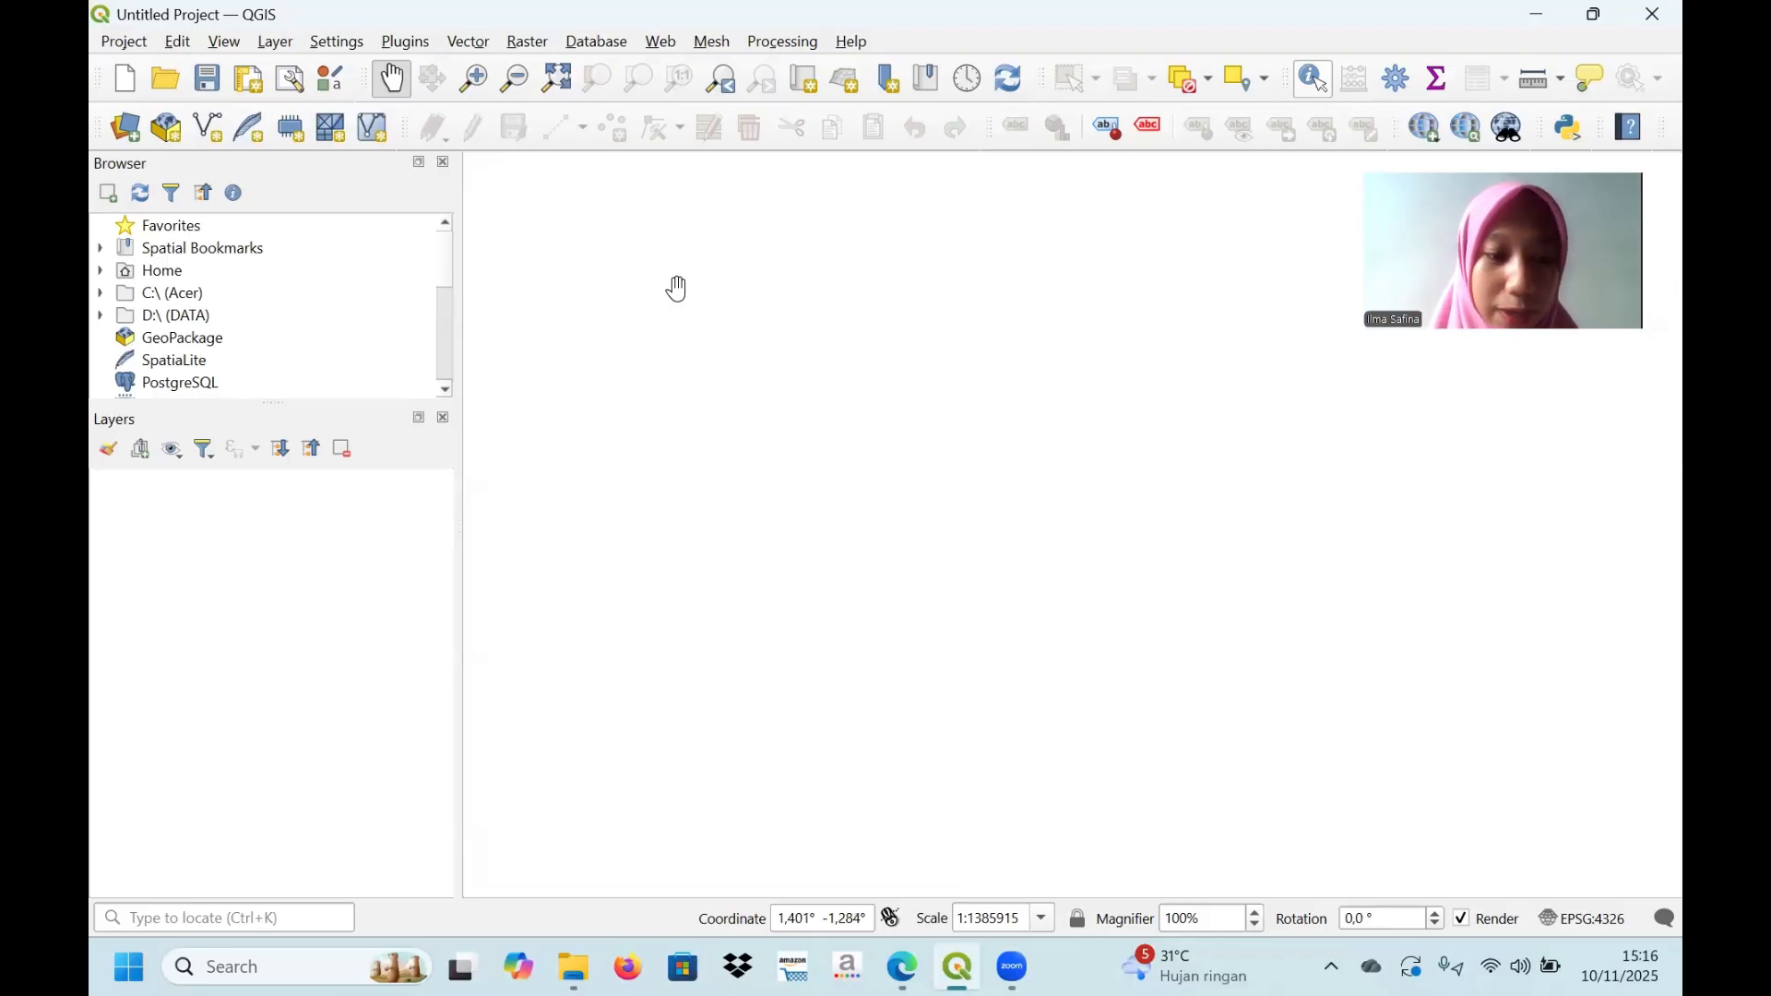
left_click(403, 42)
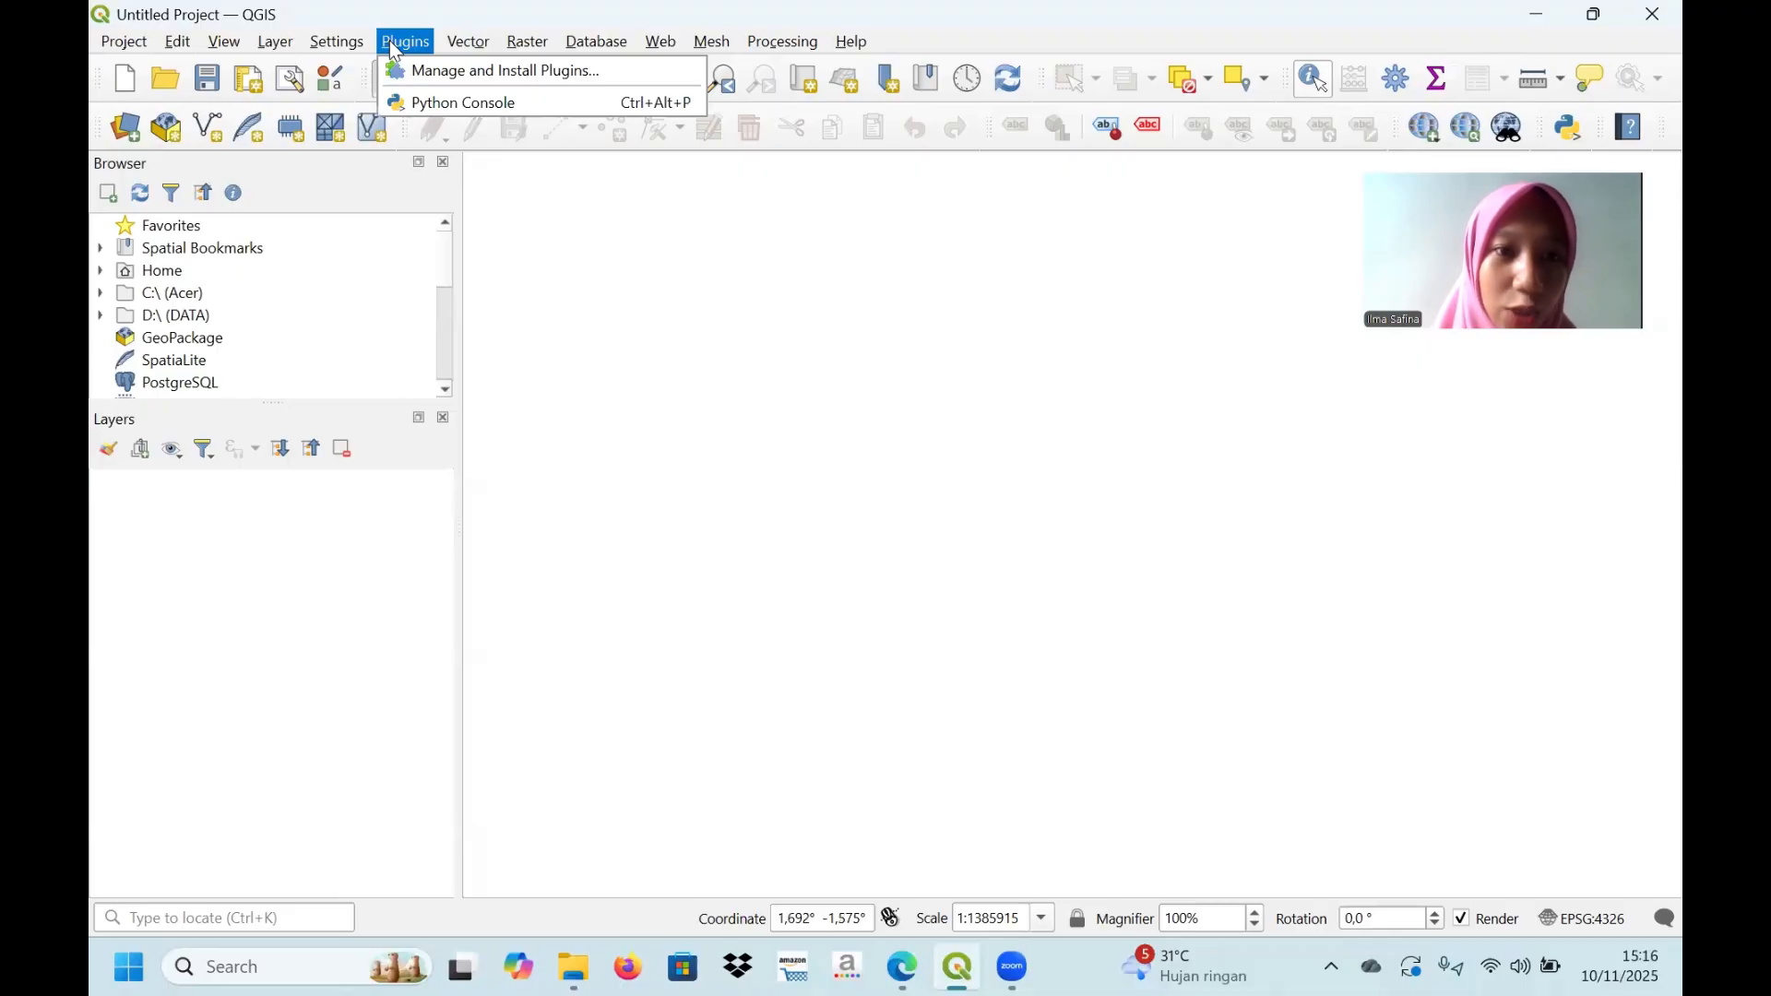
Step: Search the plugin manager for 'QUICKMAP' and enable the QuickMapServices plugin
left_click(448, 89)
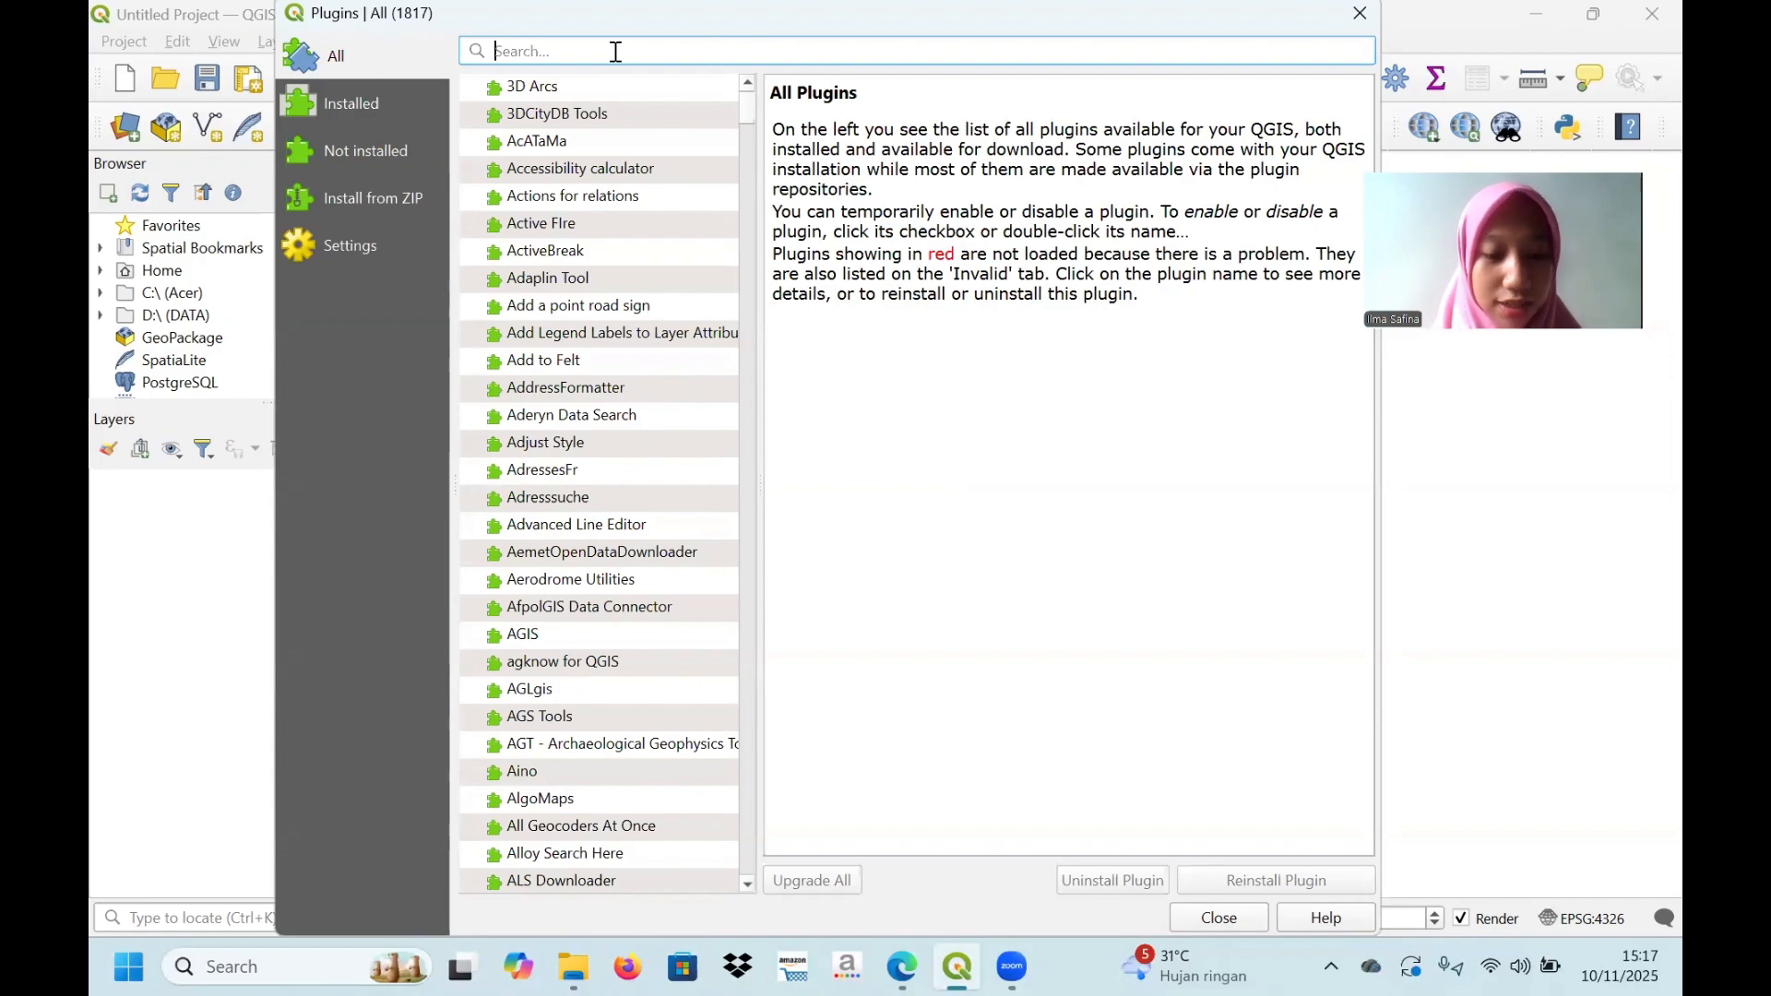
type("QUI")
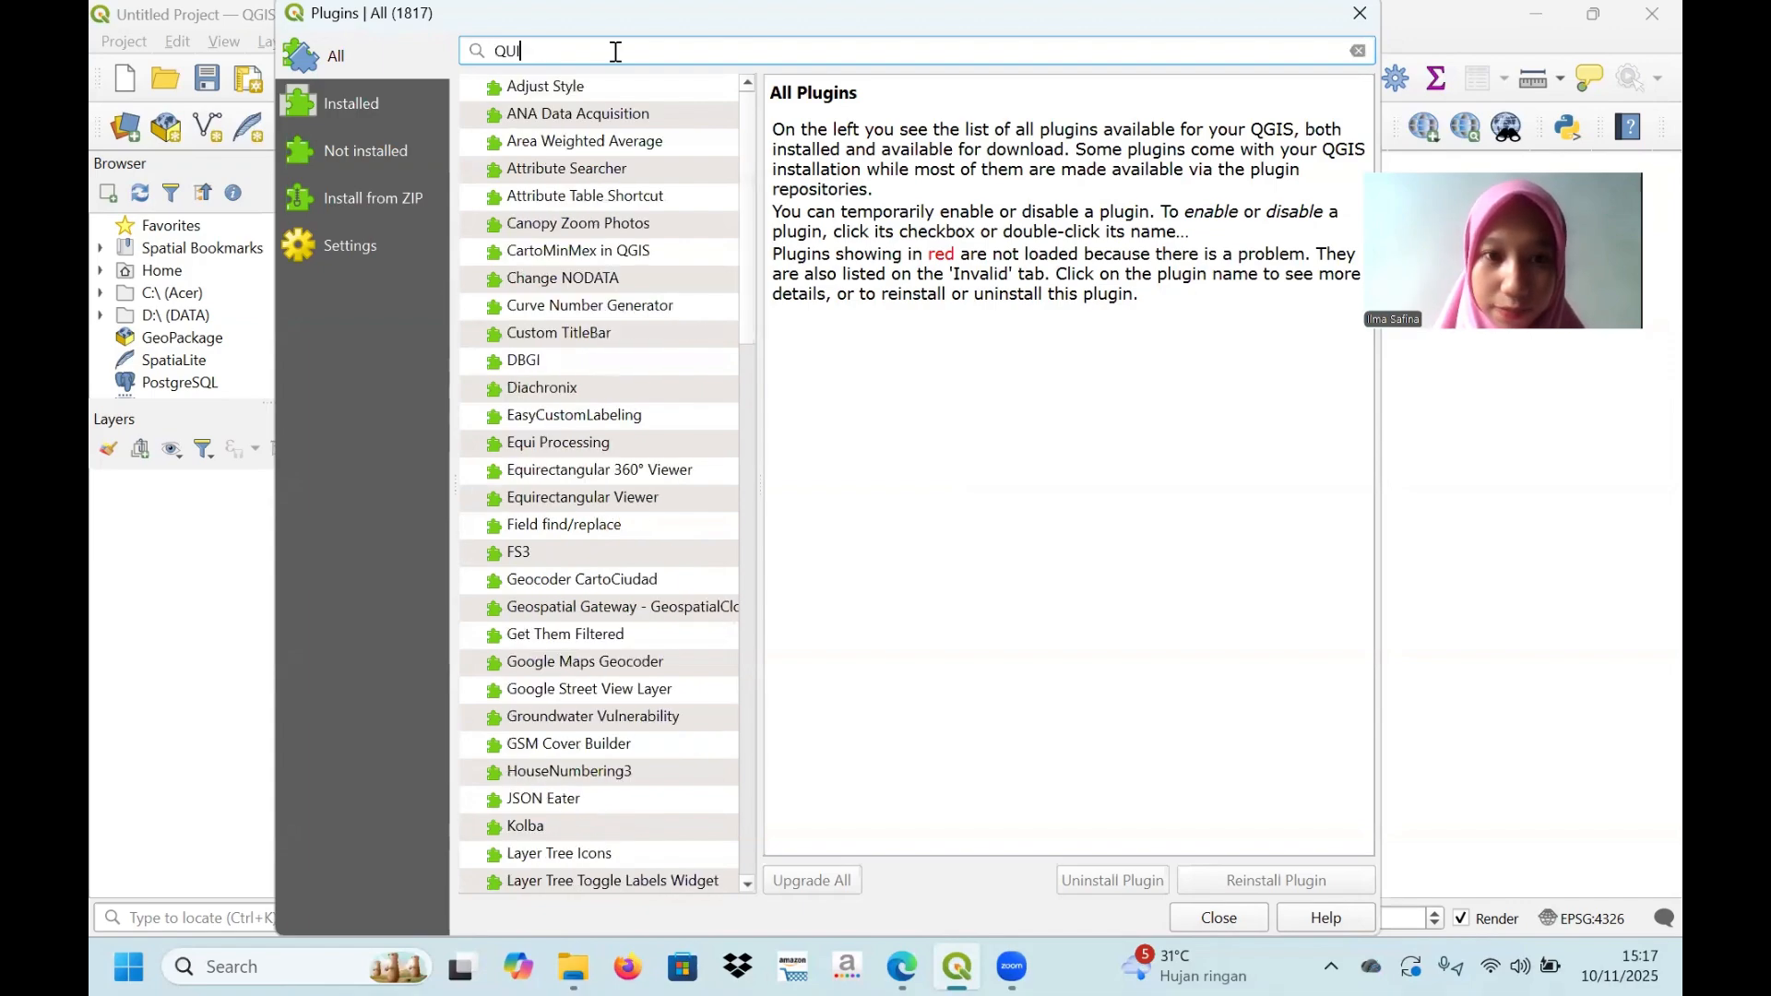
type("CKMAPS")
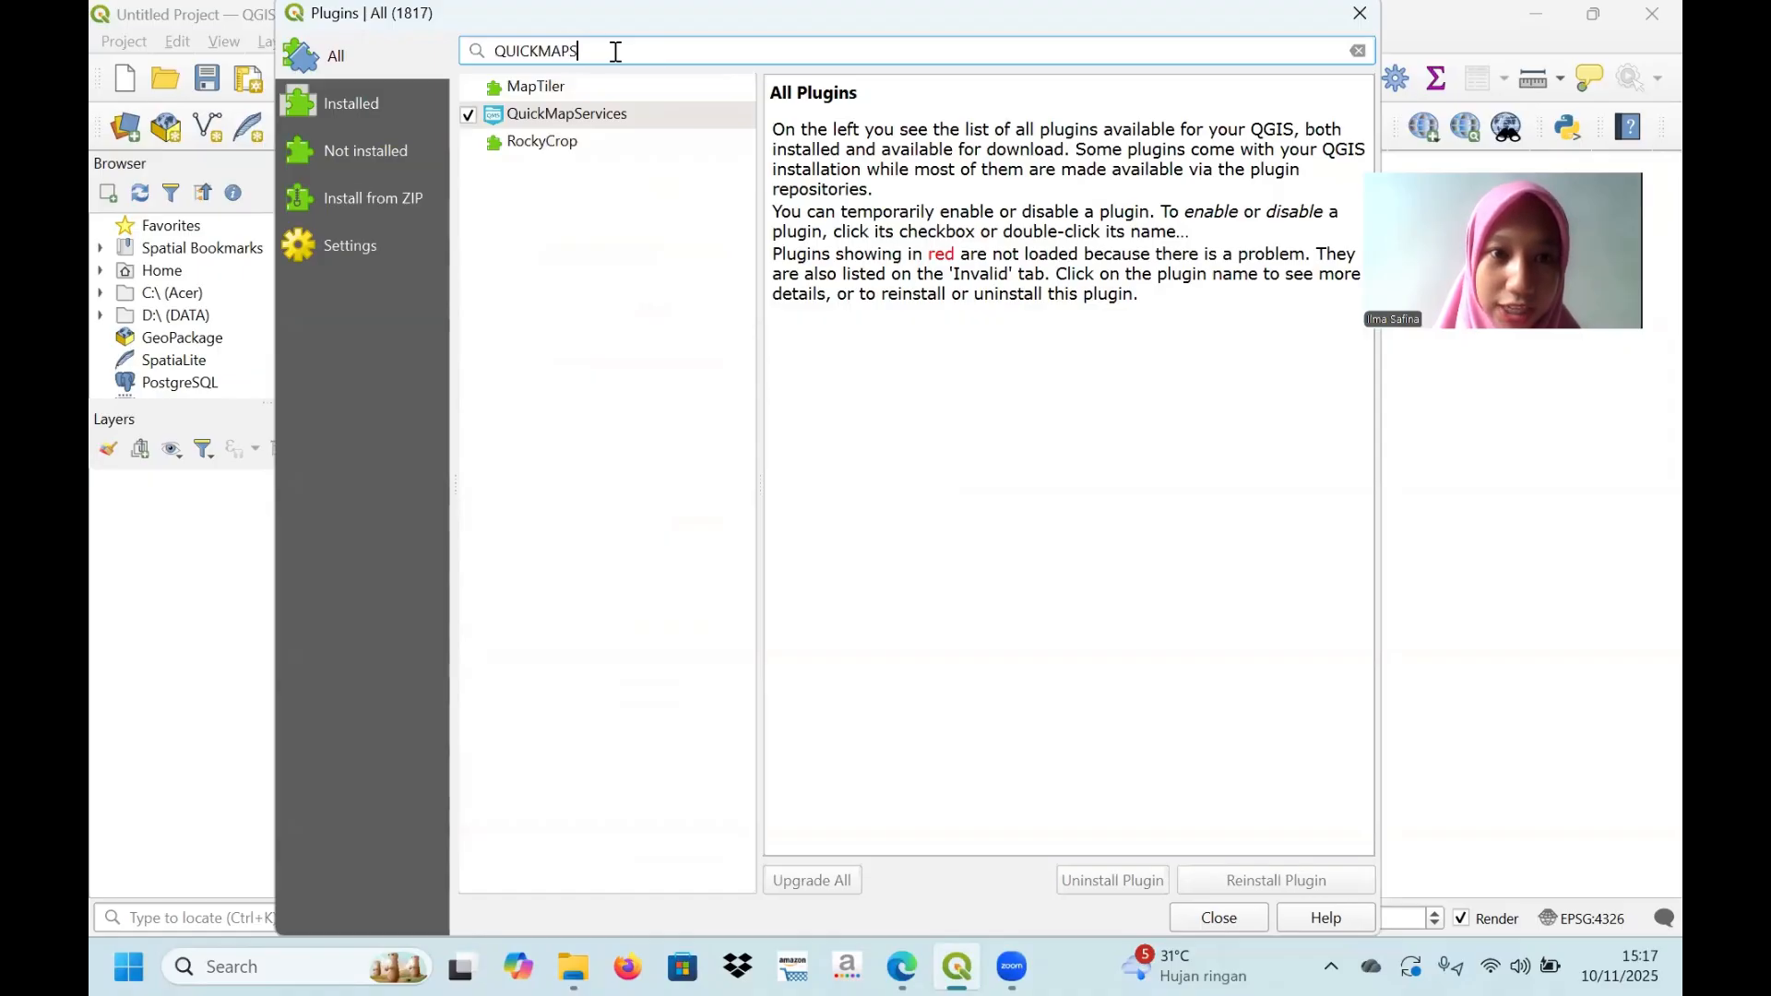
left_click(583, 108)
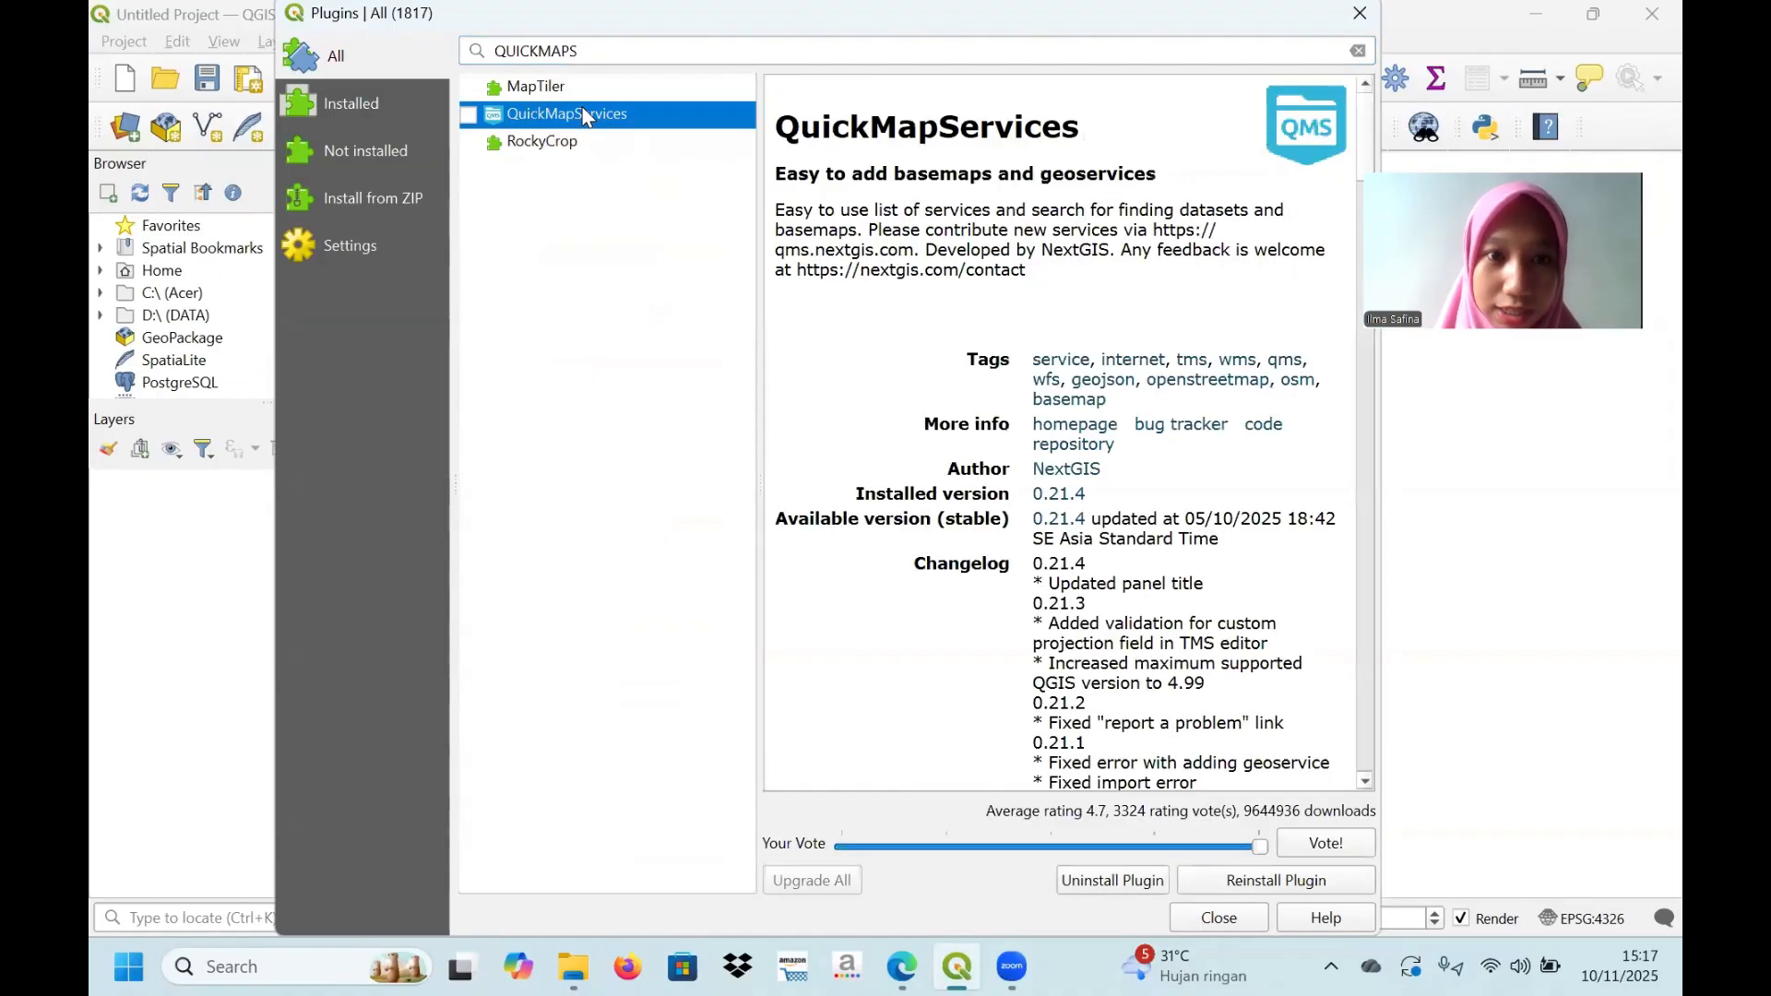
left_click(471, 113)
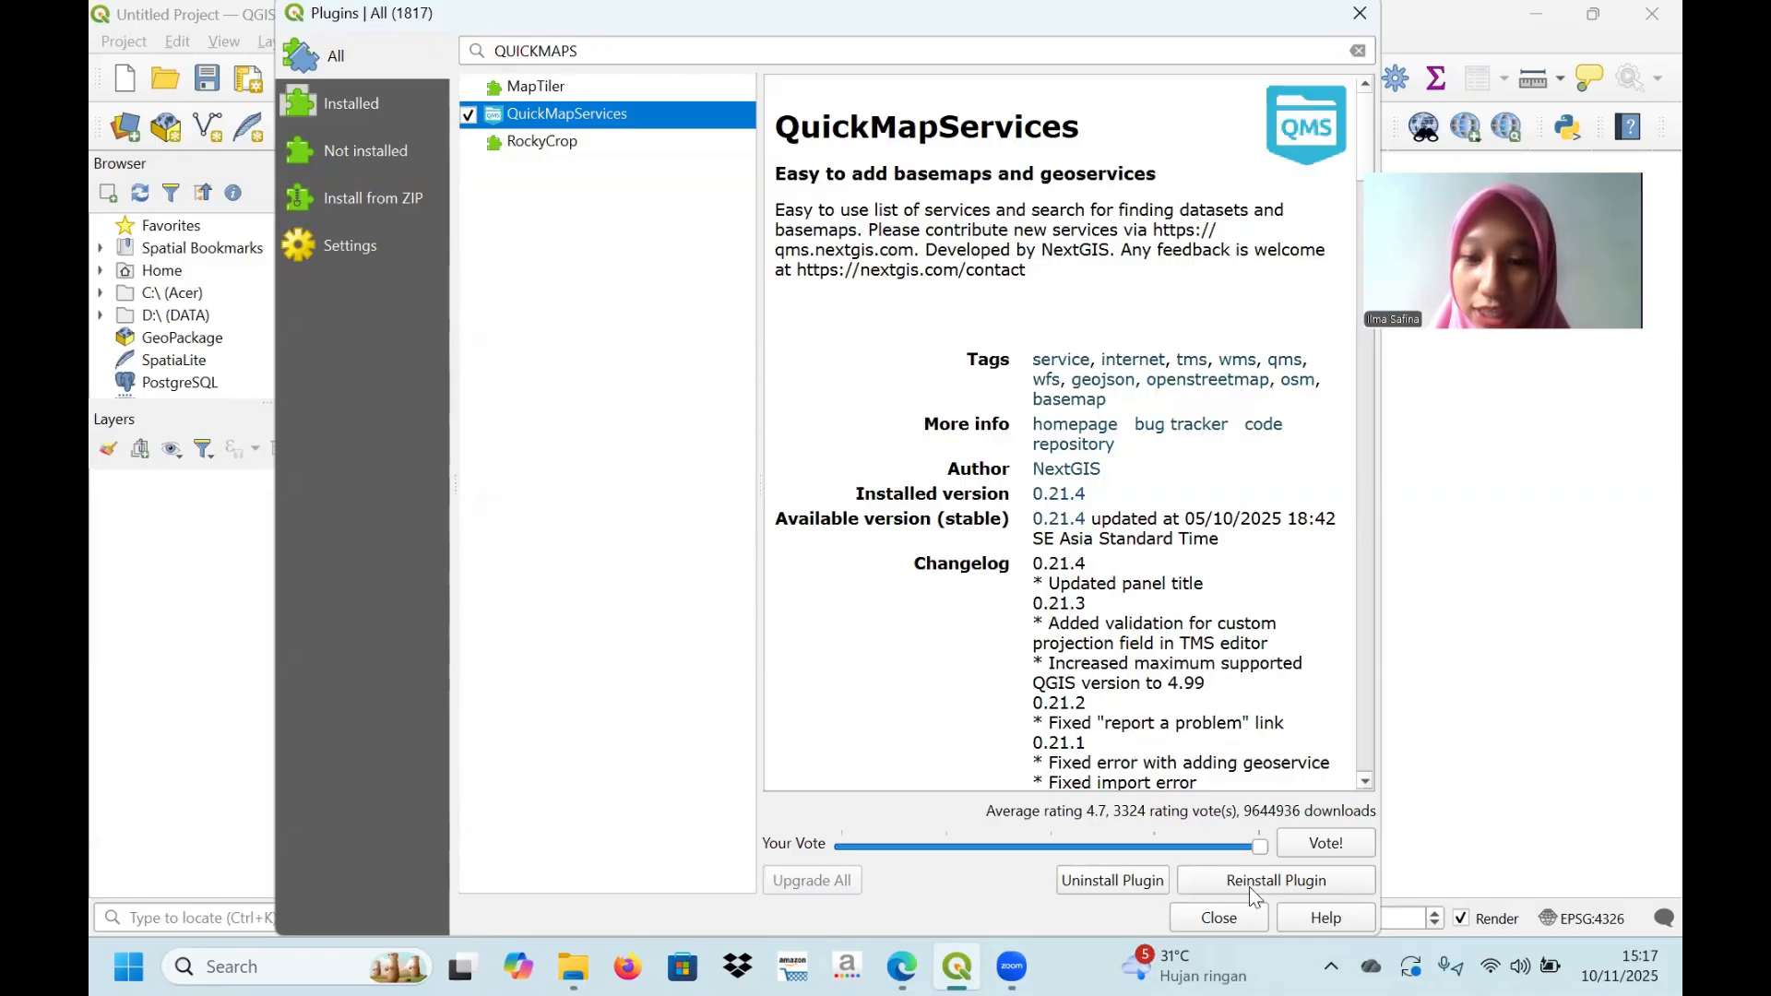
left_click(1227, 917)
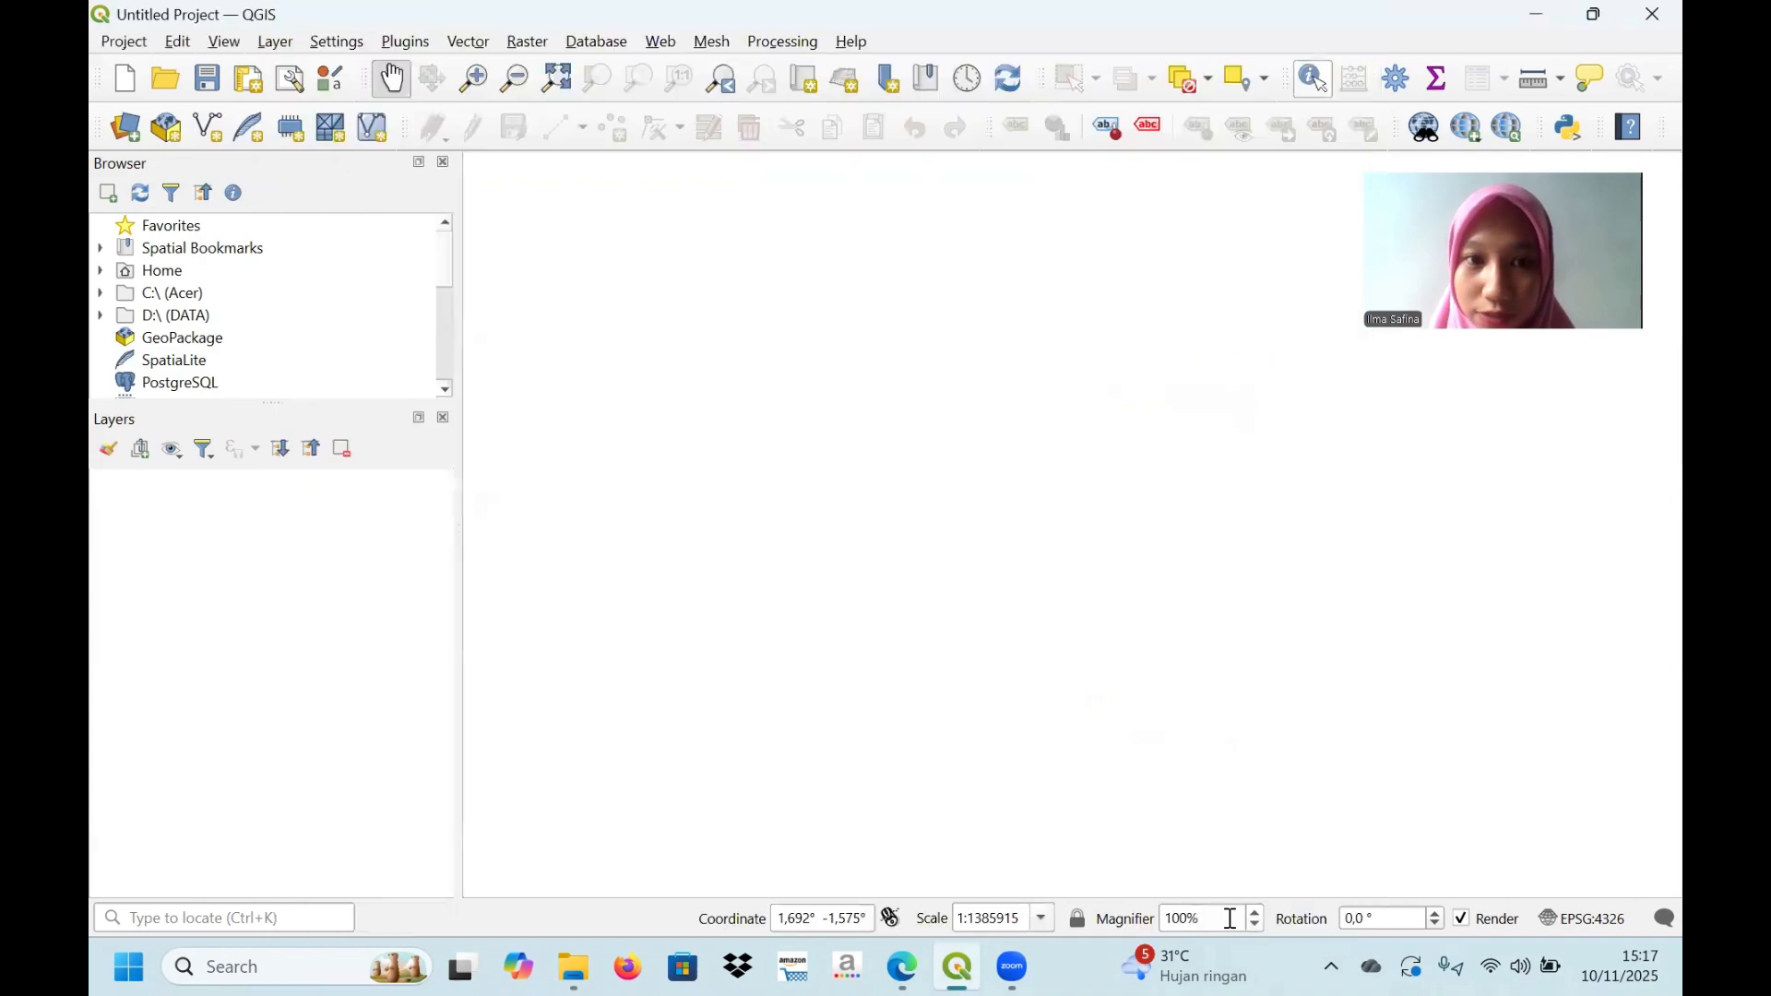
Step: Add the ESRI Ocean basemap from the QuickMapServices ESRI list
left_click(659, 44)
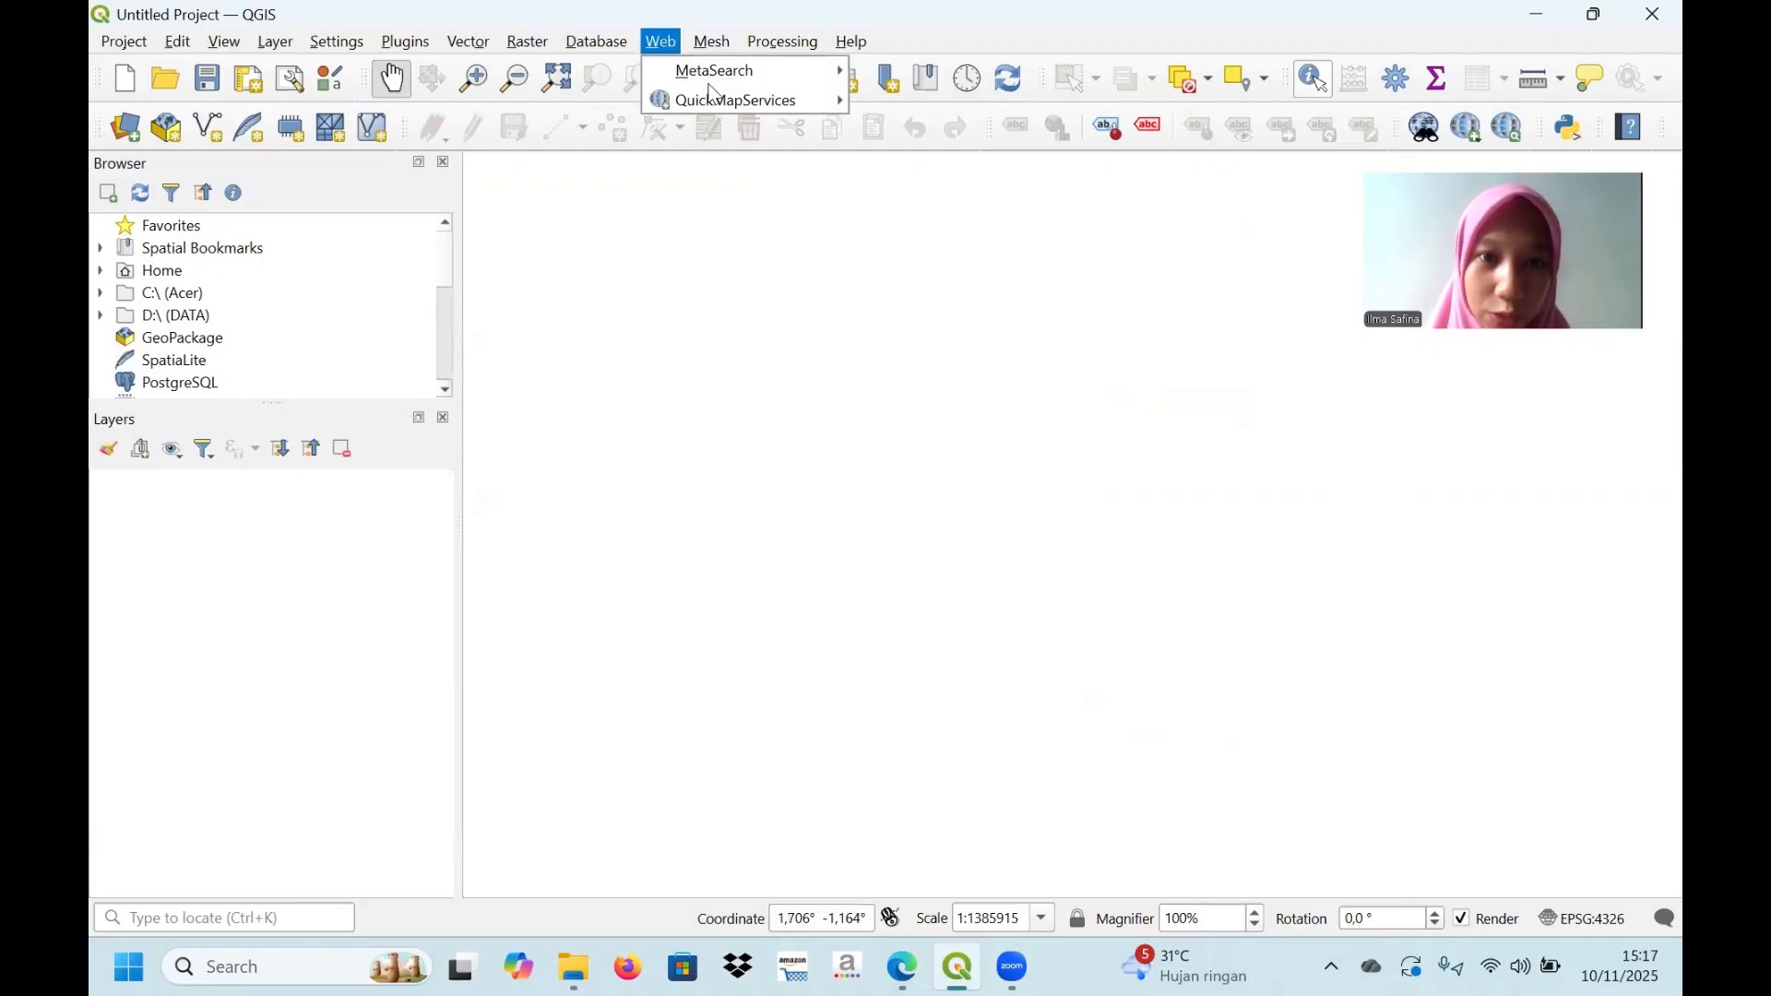
mouse_move(765, 103)
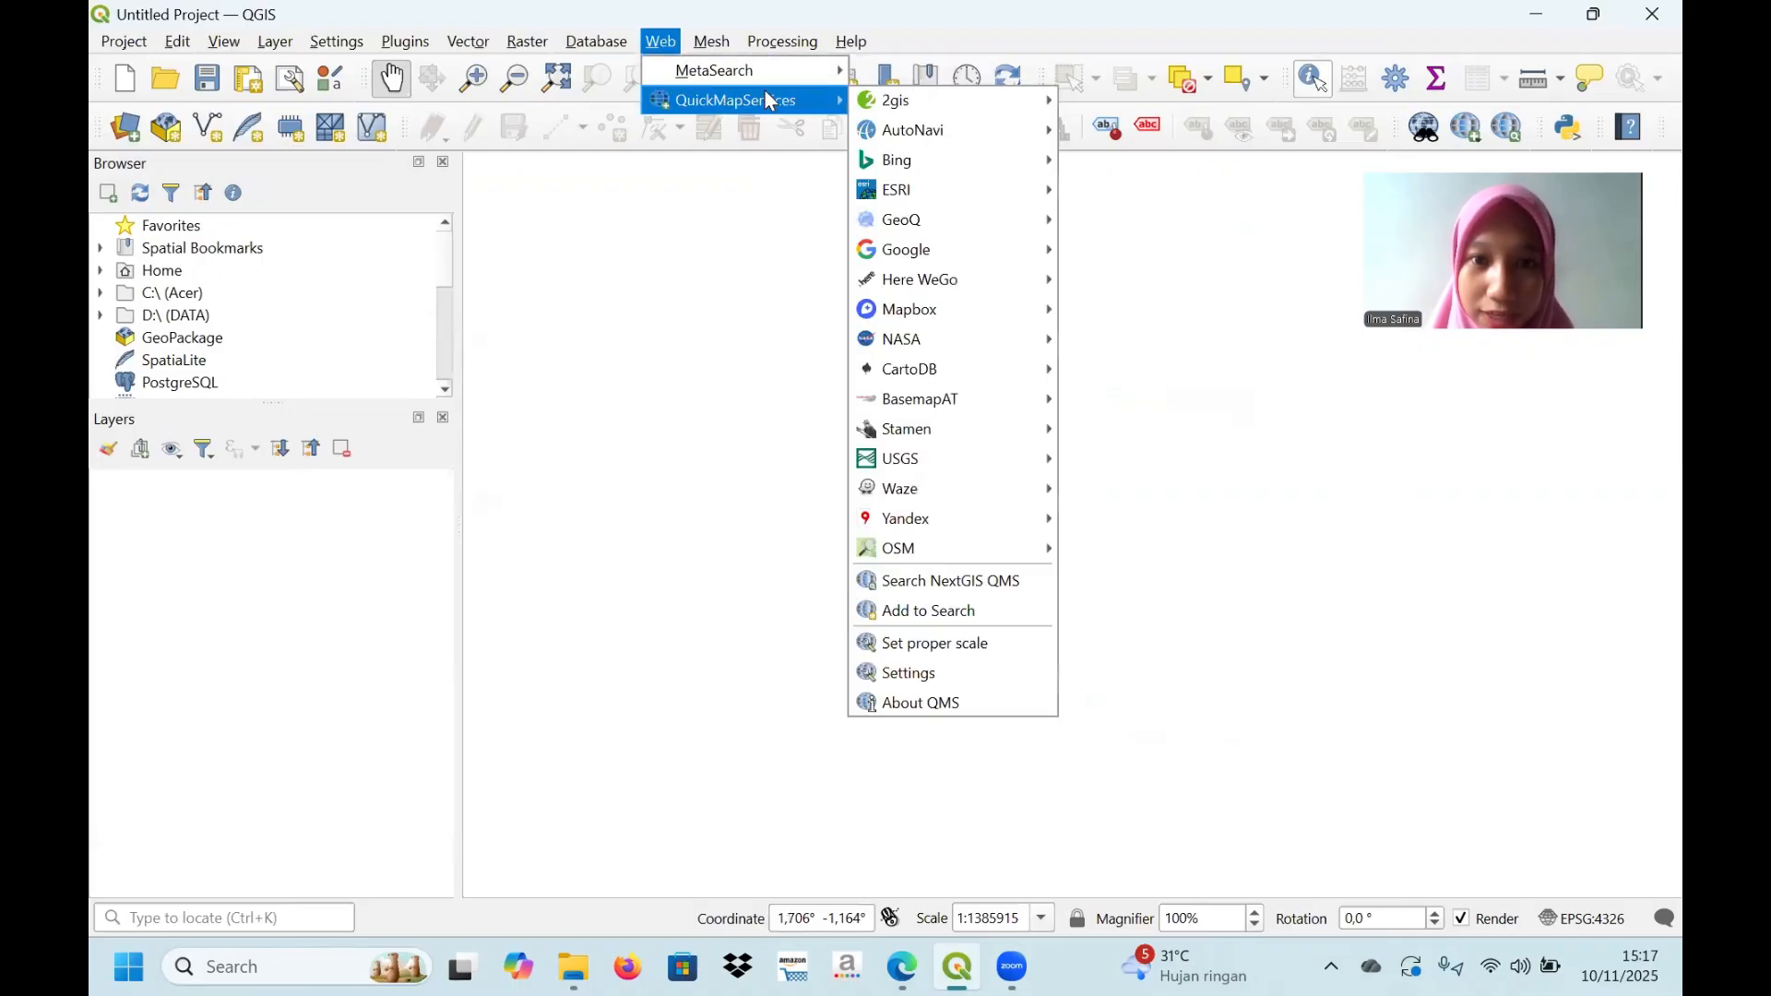
mouse_move(978, 192)
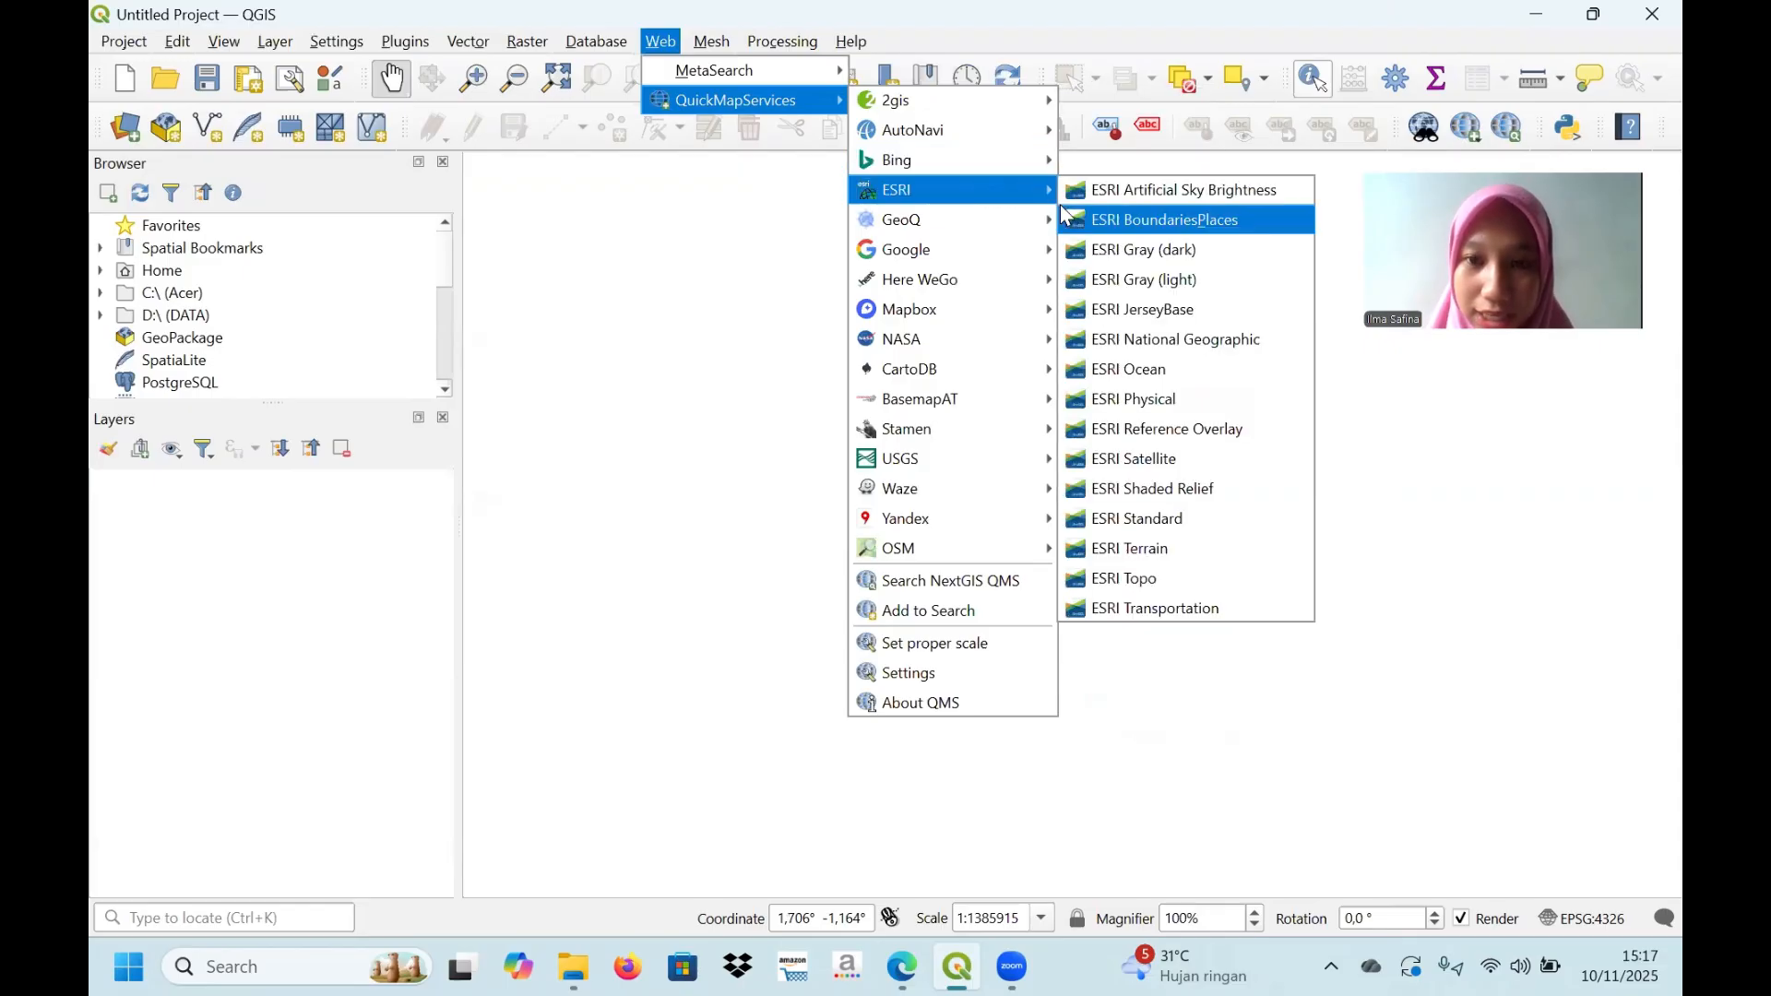
left_click(1147, 371)
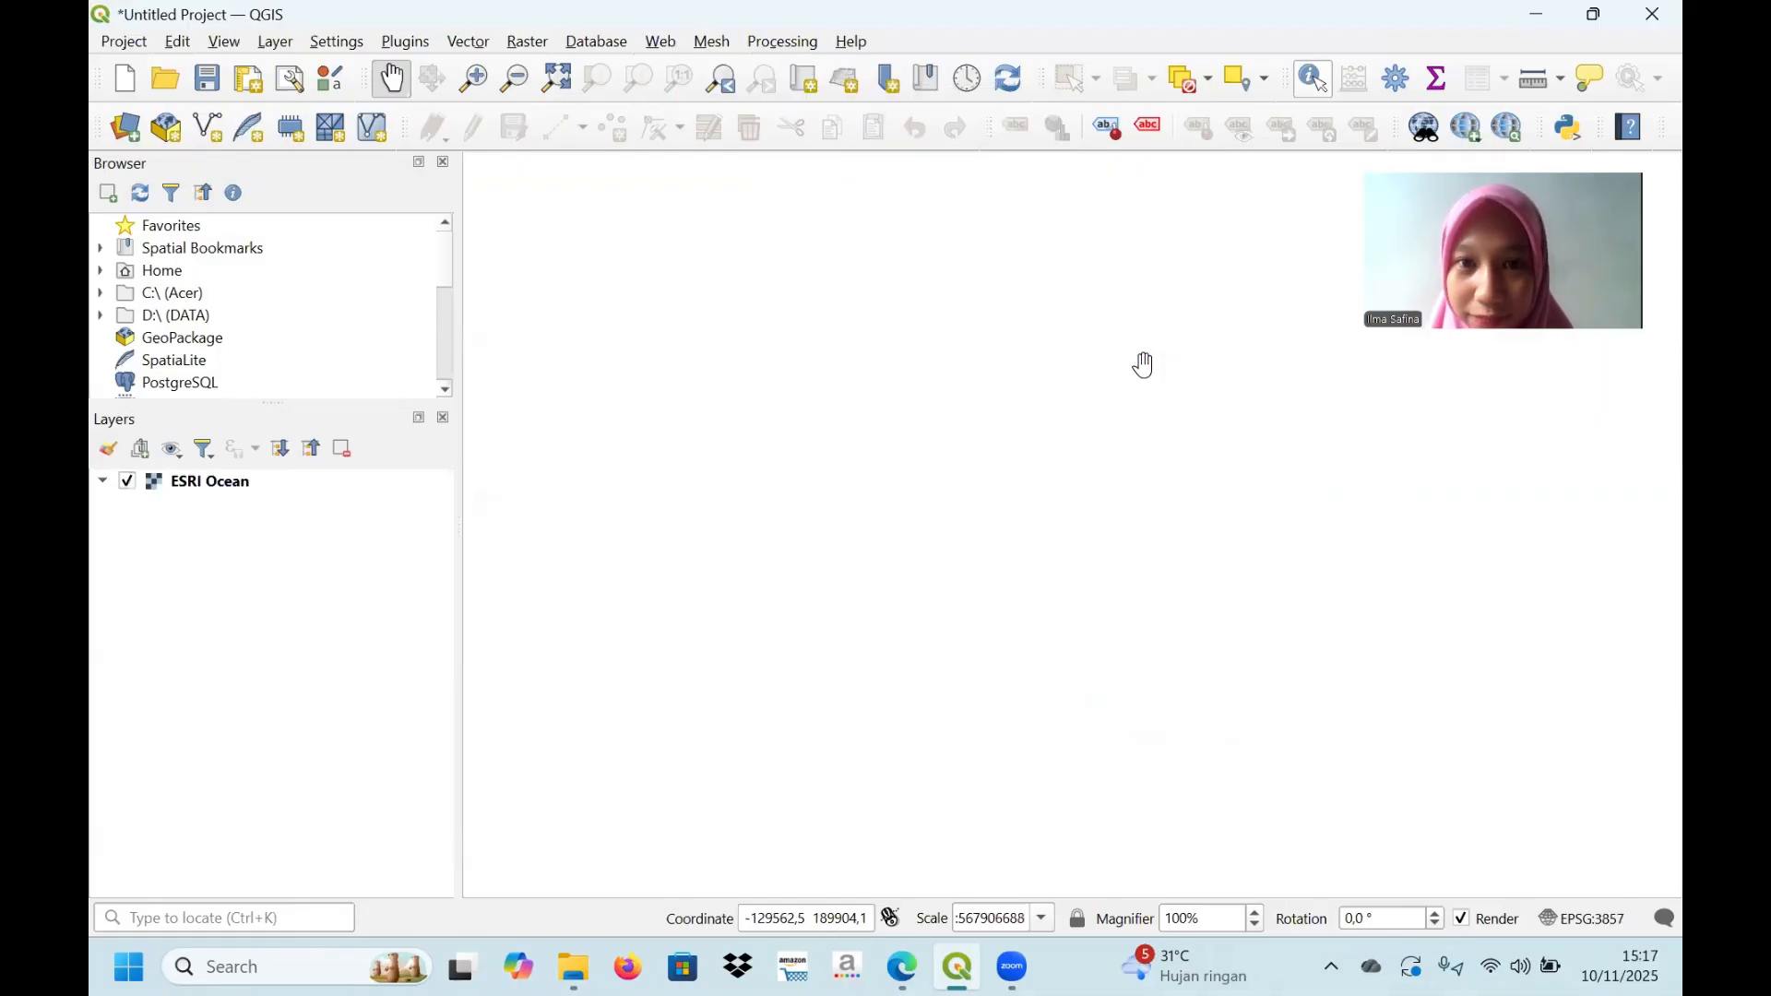
Step: Zoom in once on the world map and pan it to recentre the view
left_click(469, 81)
left_click(1042, 510)
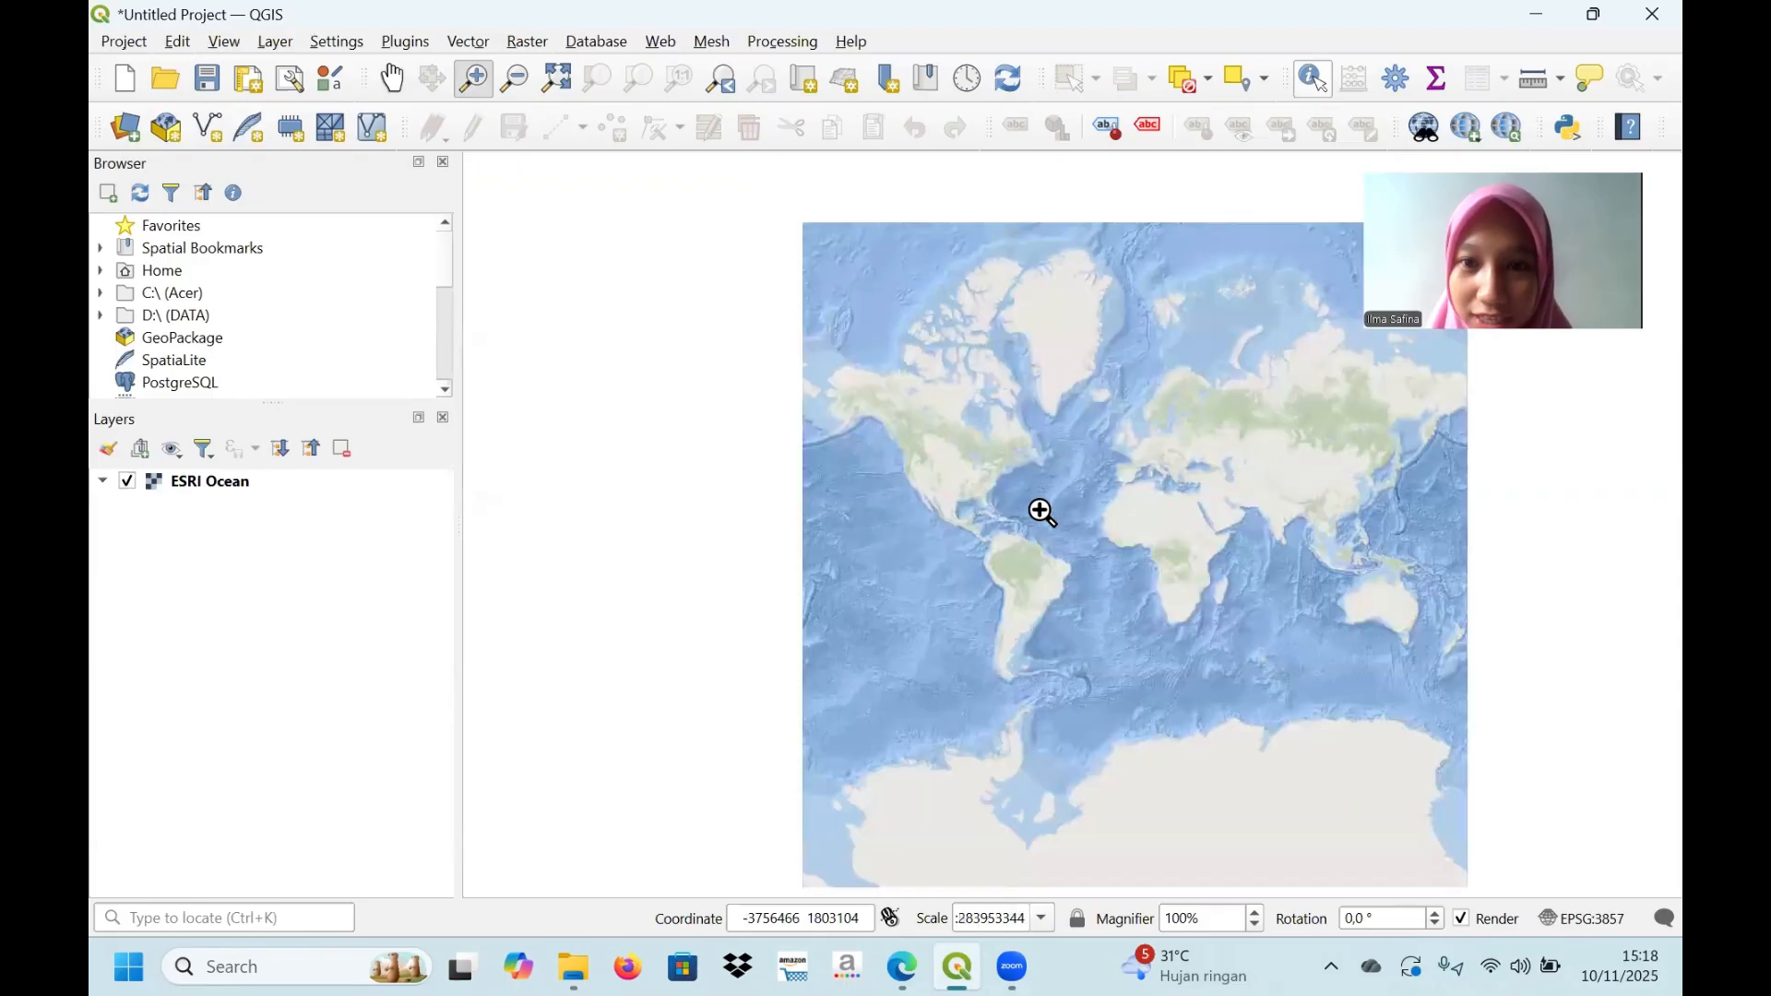
left_click(395, 78)
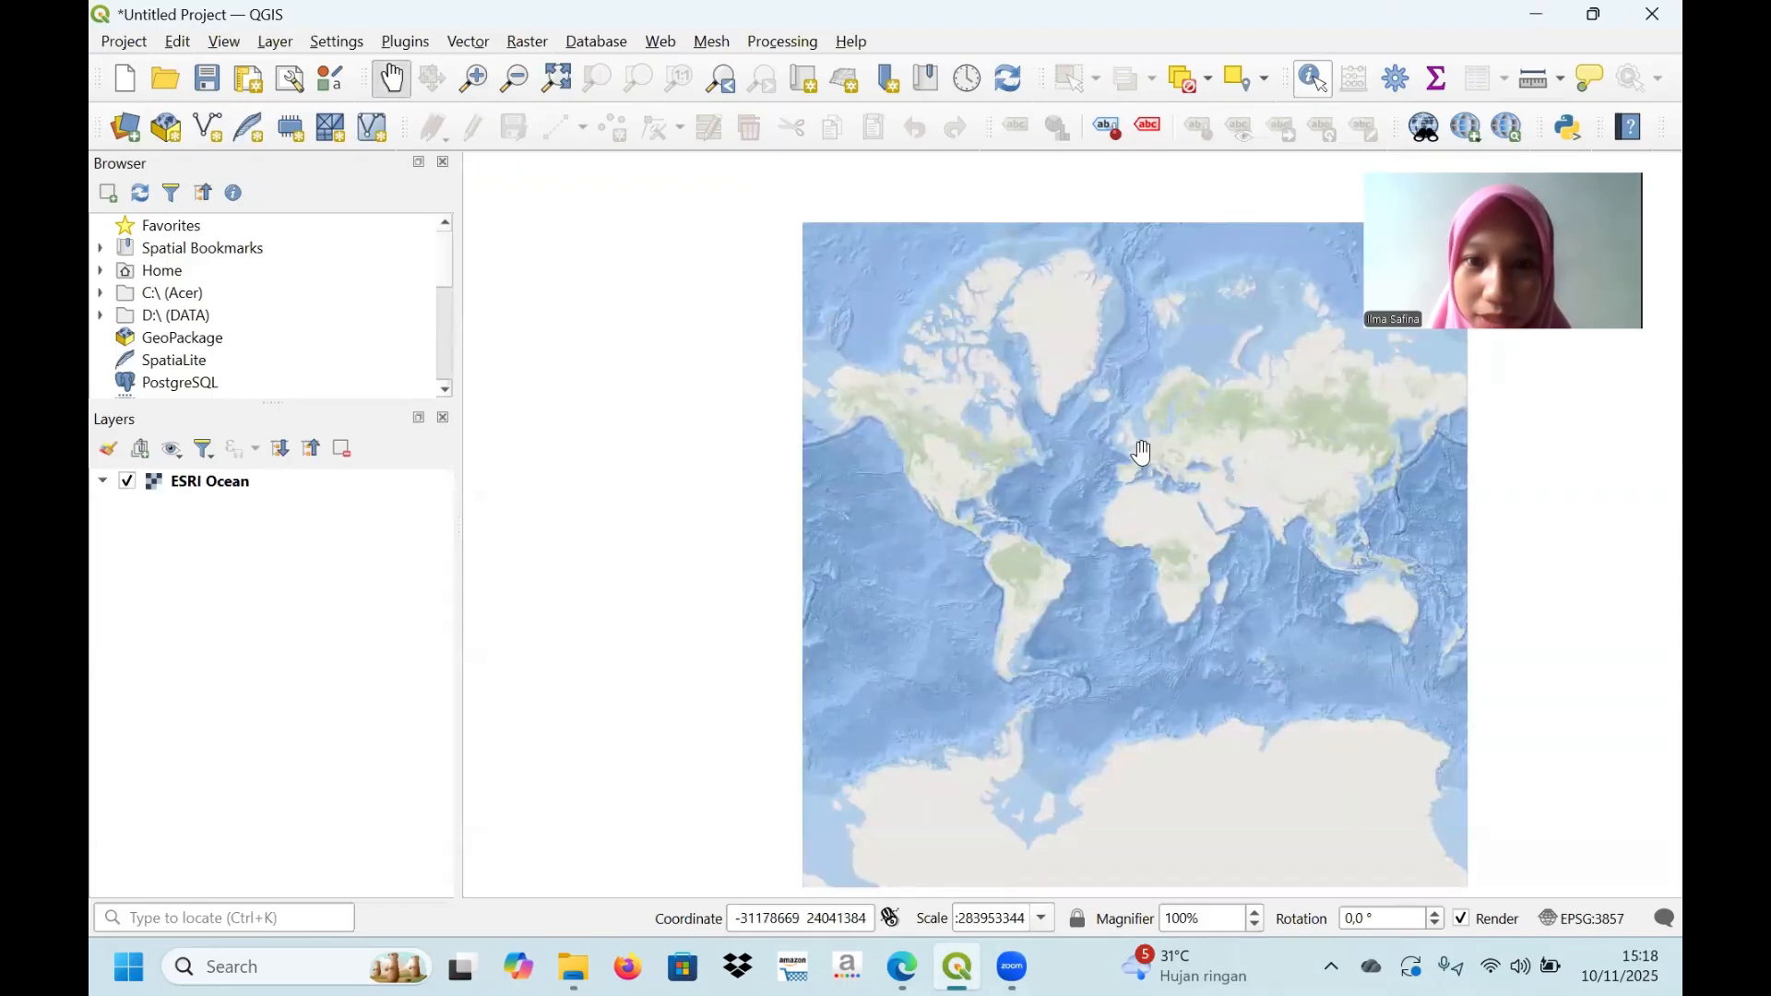
left_click_drag(1151, 460, 1011, 416)
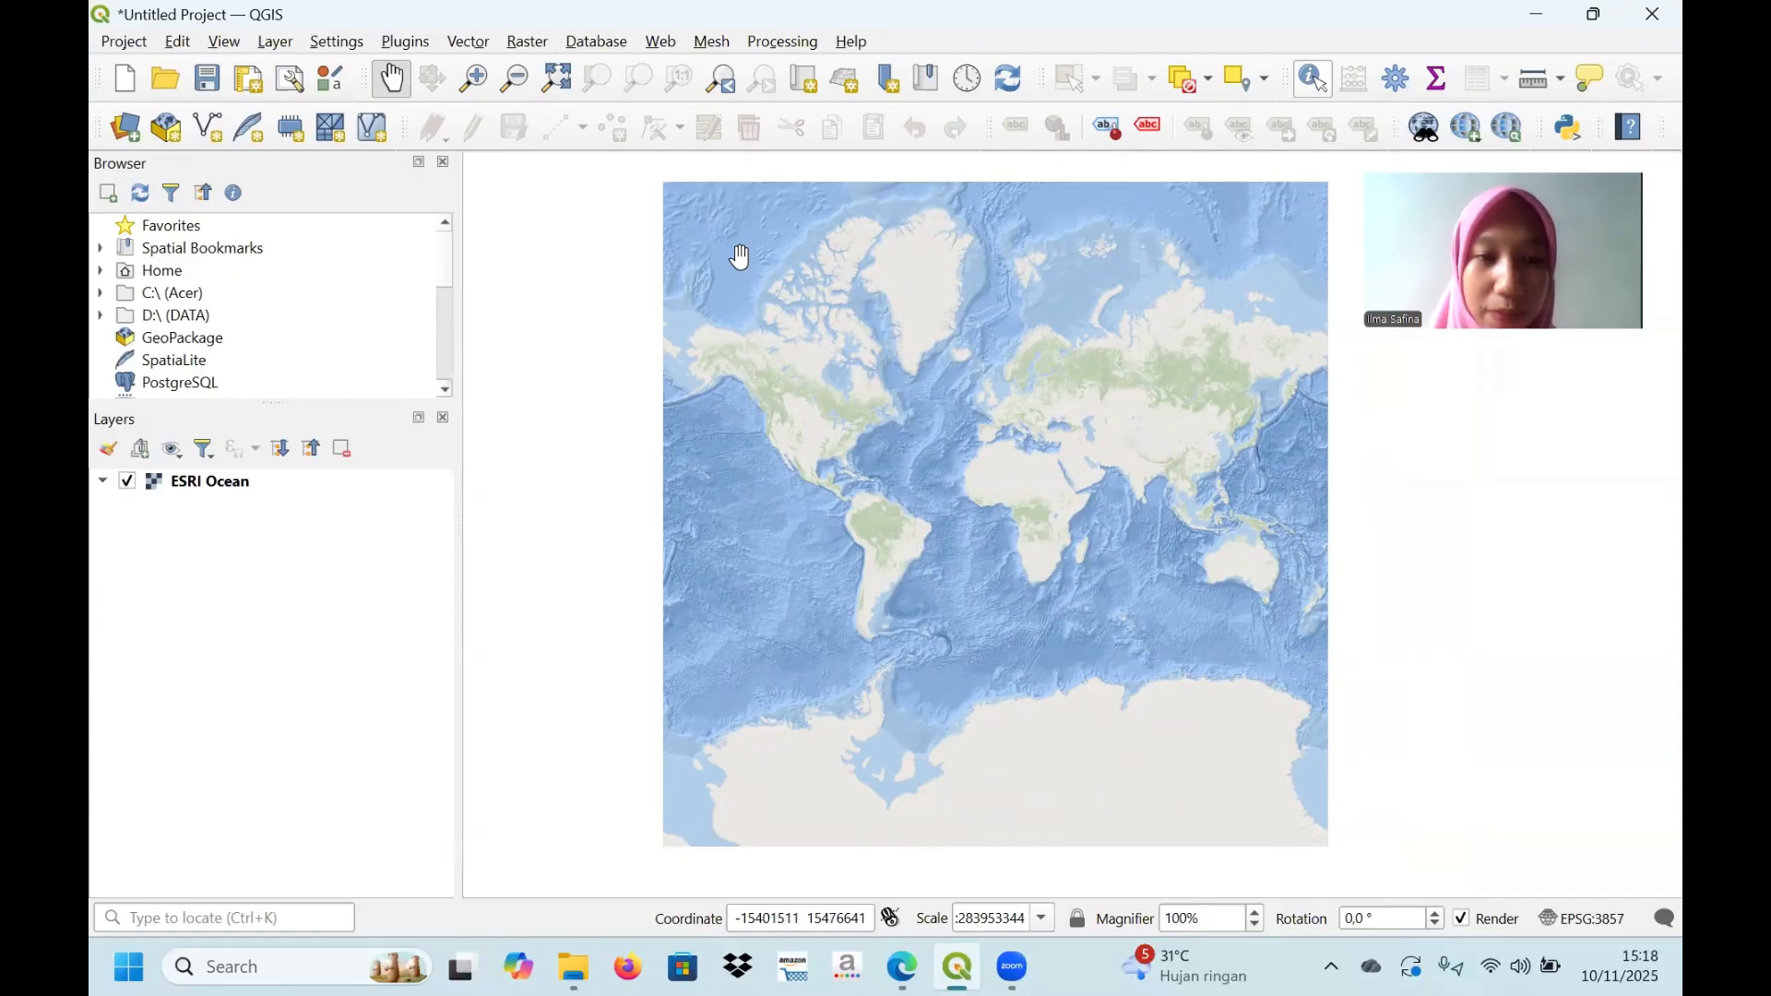
Step: Add D:\QGIS\Batas_Adm_Kecamatan_Indonesia\Batas_Adm_Kecamatan_Indonesia.shp as a vector layer
left_click(275, 42)
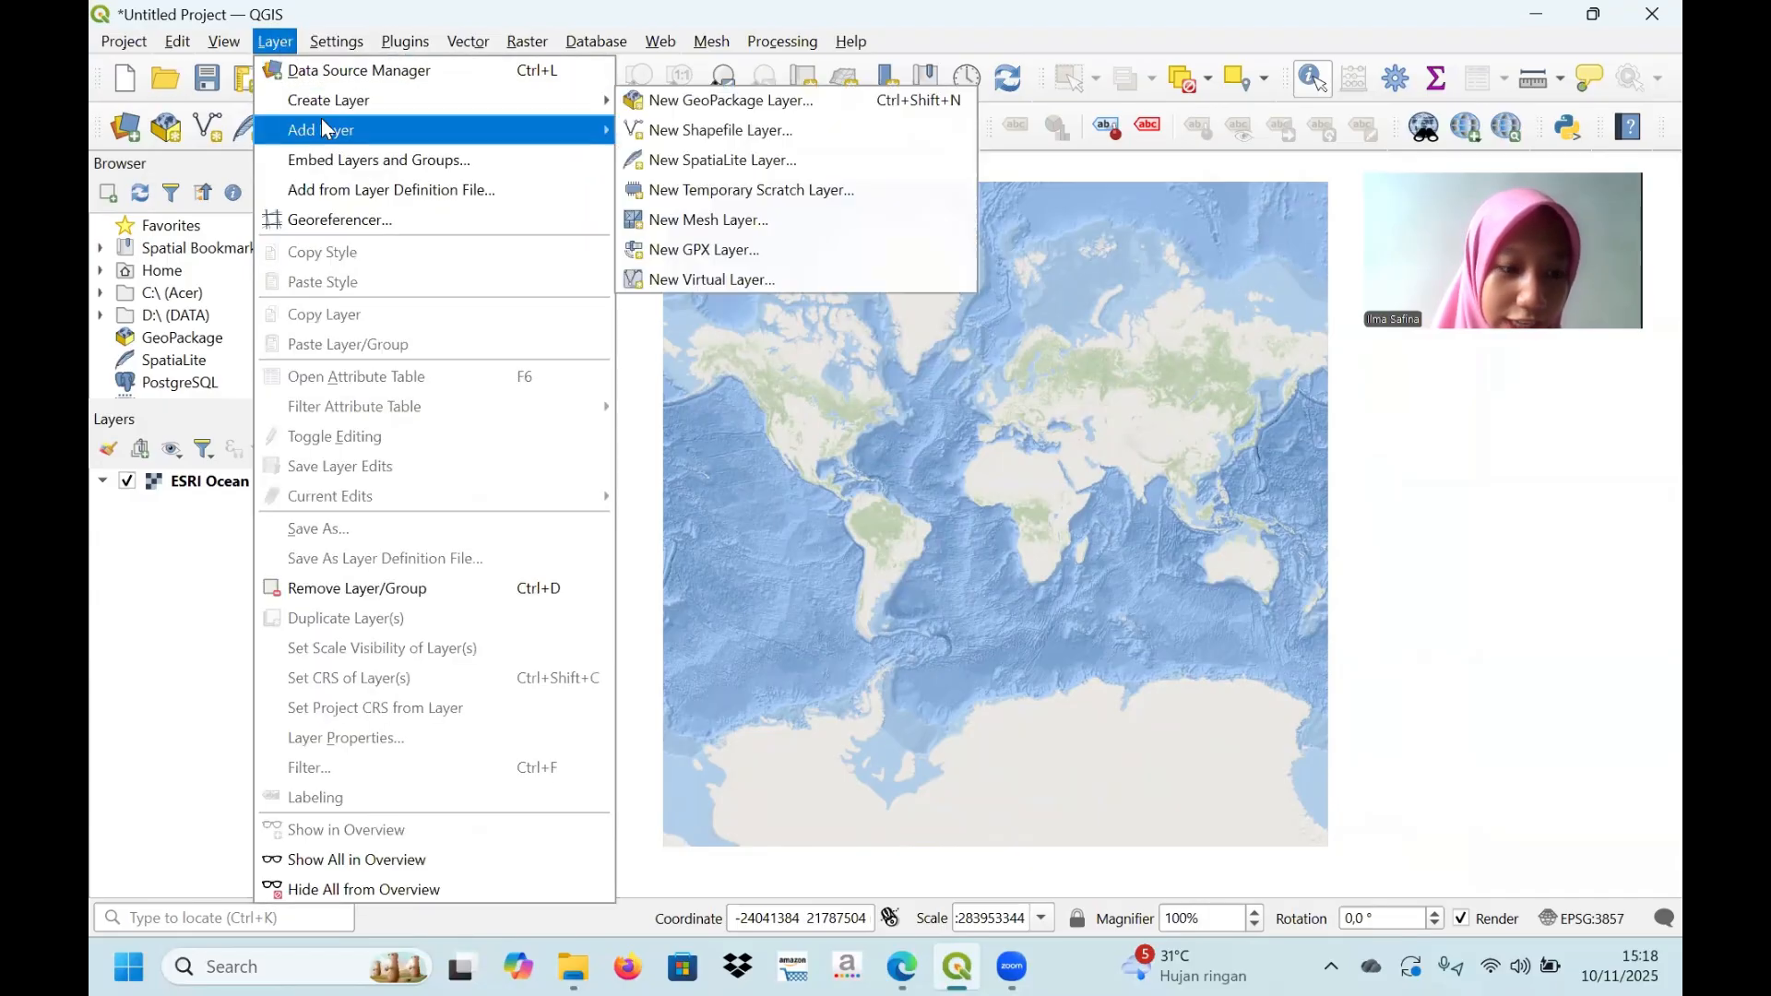
mouse_move(475, 129)
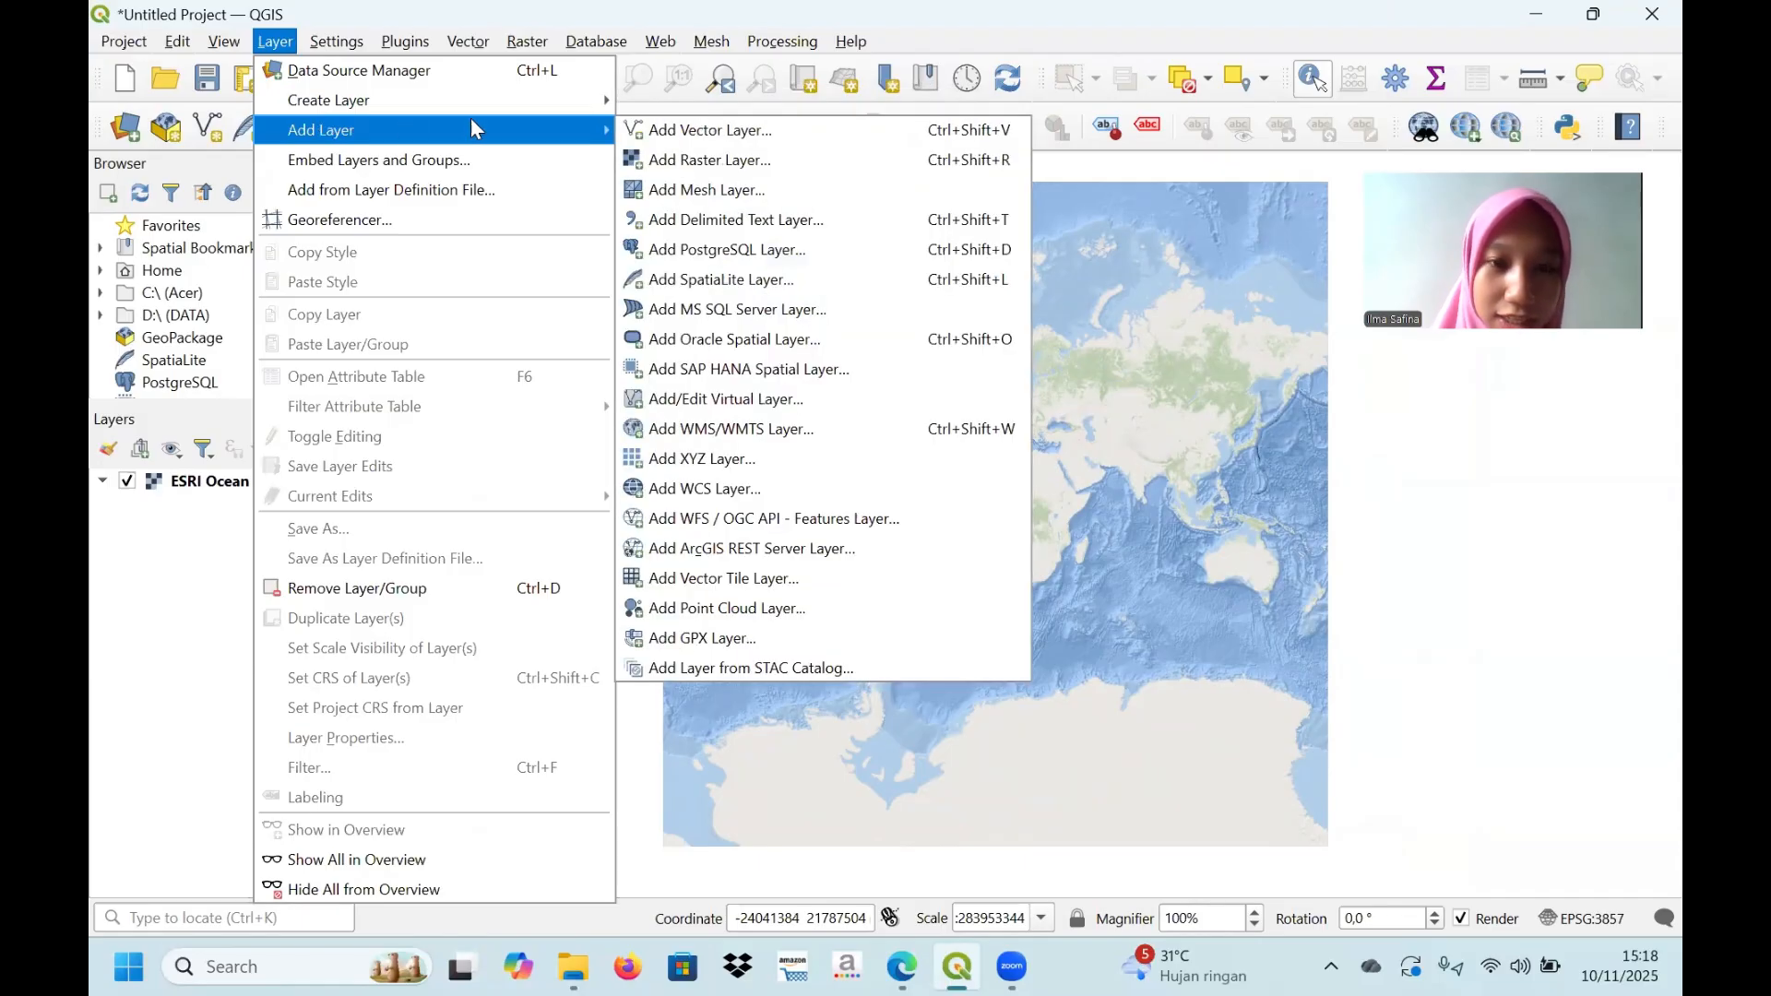
left_click(687, 133)
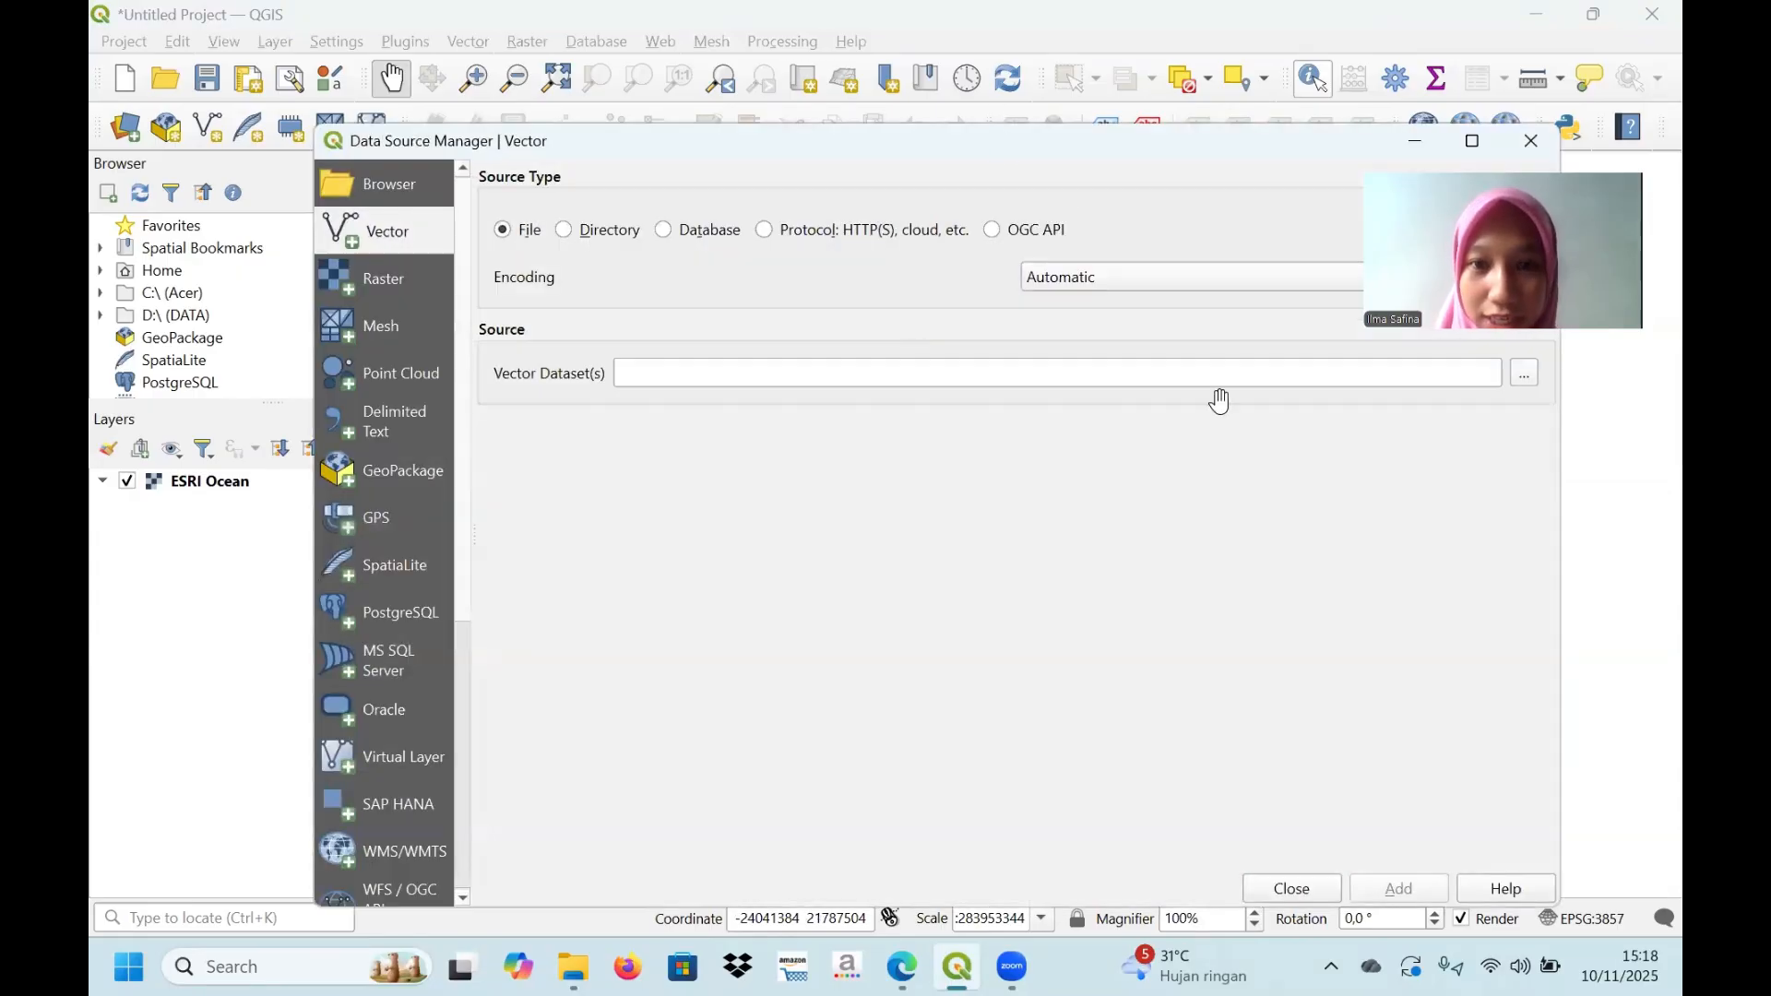
left_click(1526, 375)
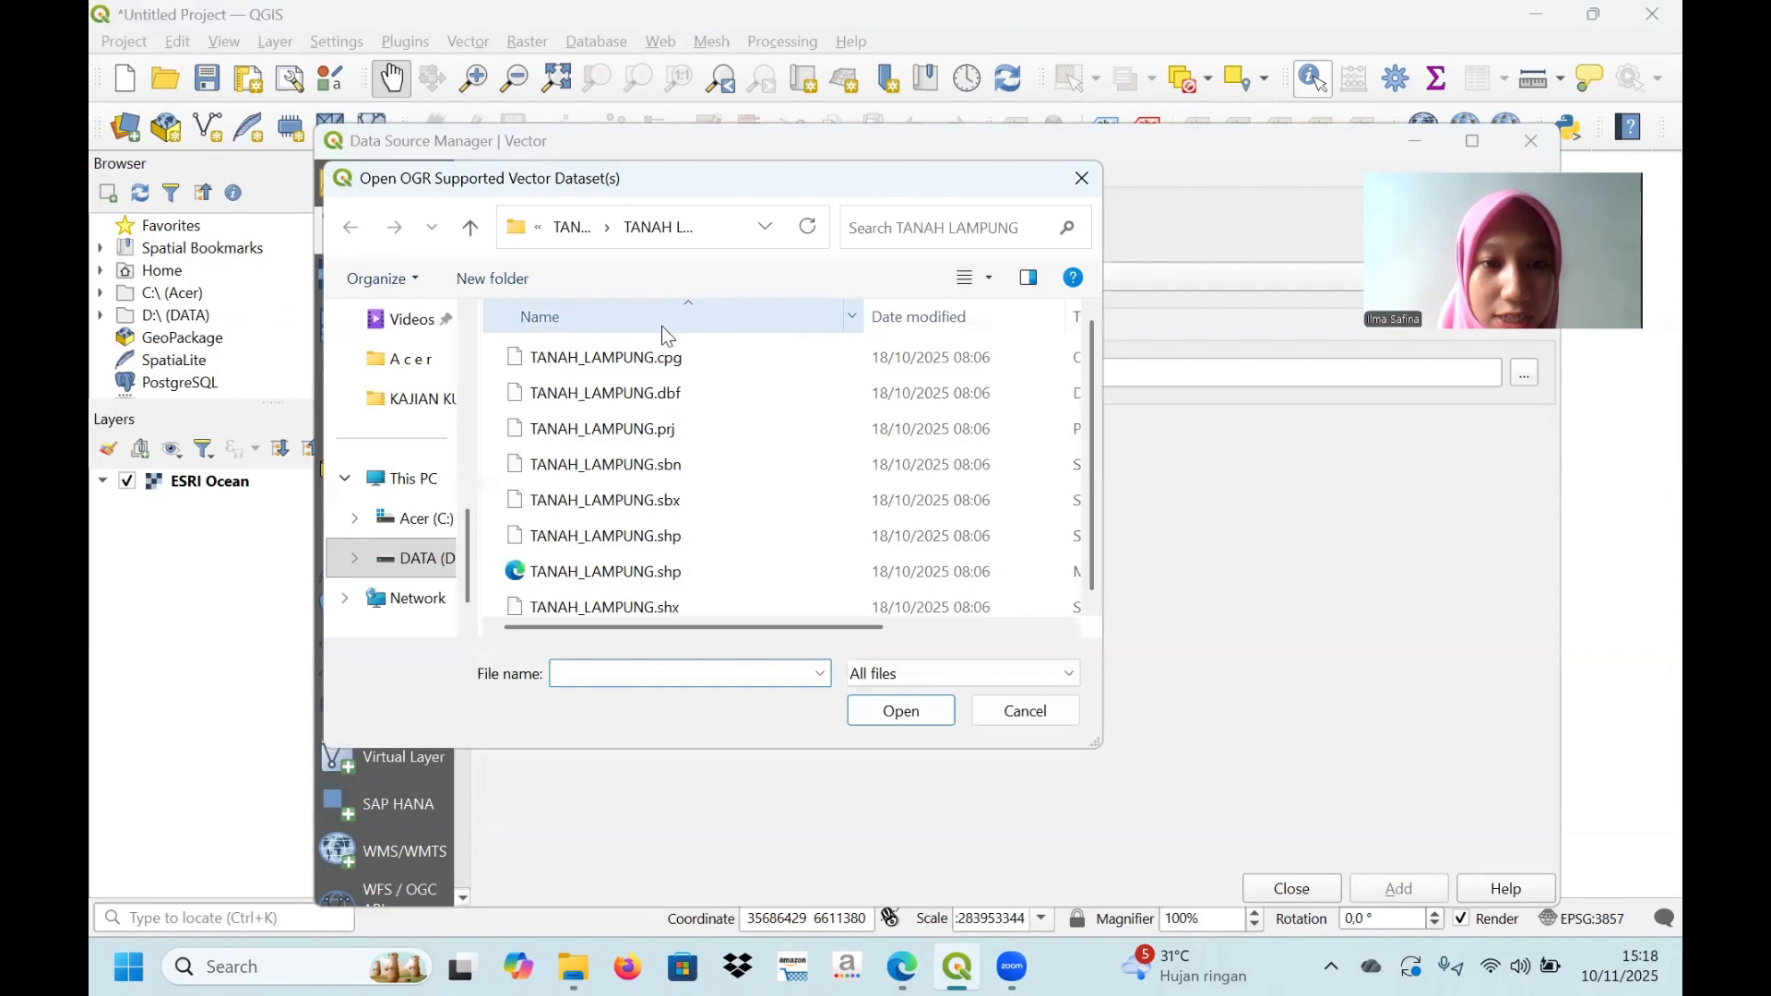
left_click(430, 556)
scroll(567, 462, "down", 2)
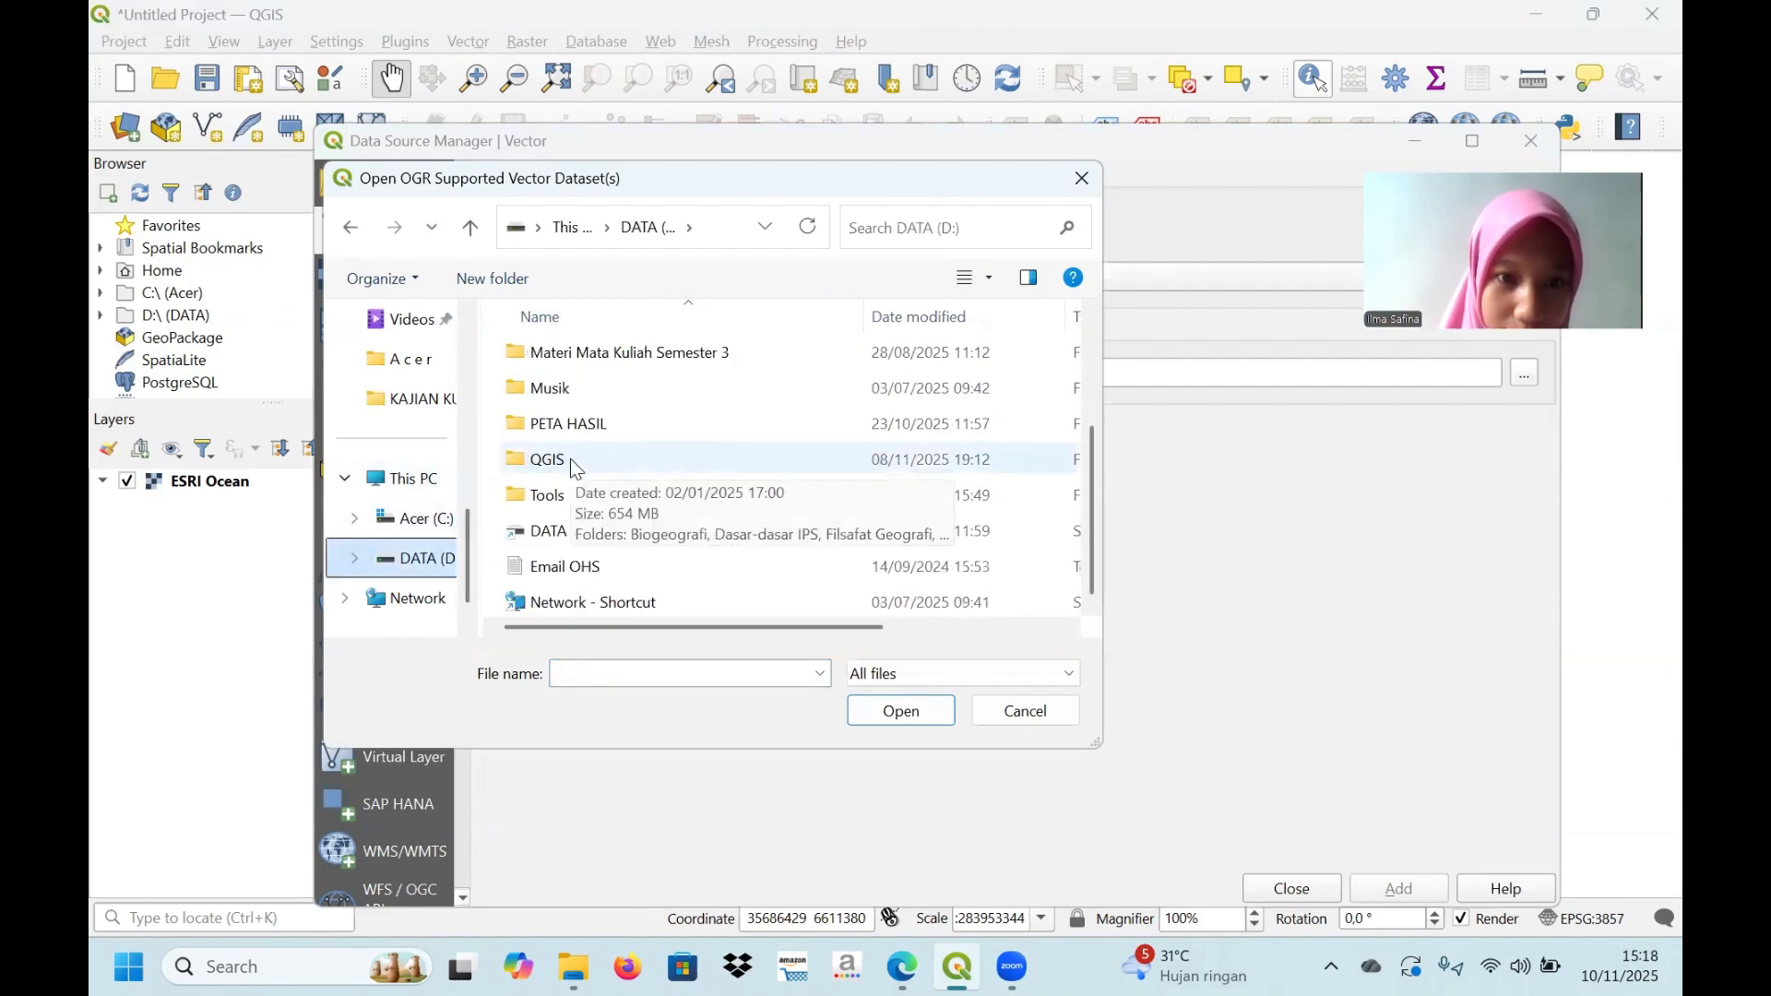
double_click(576, 460)
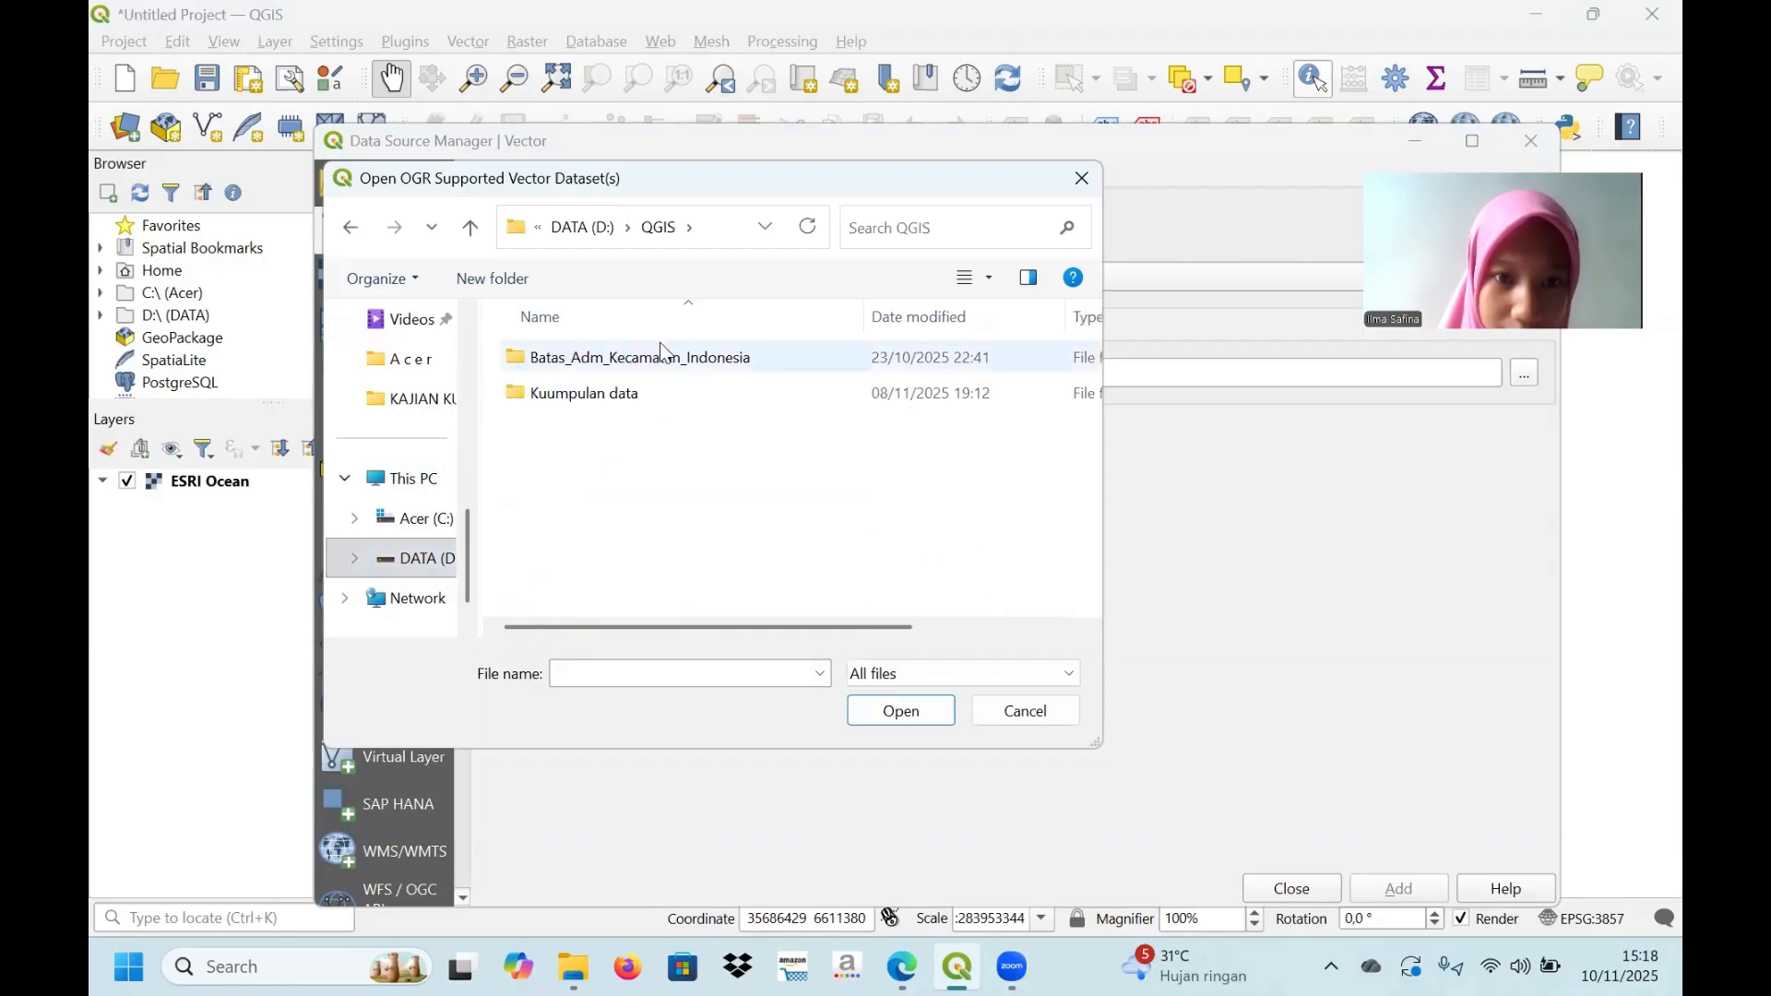
double_click(657, 356)
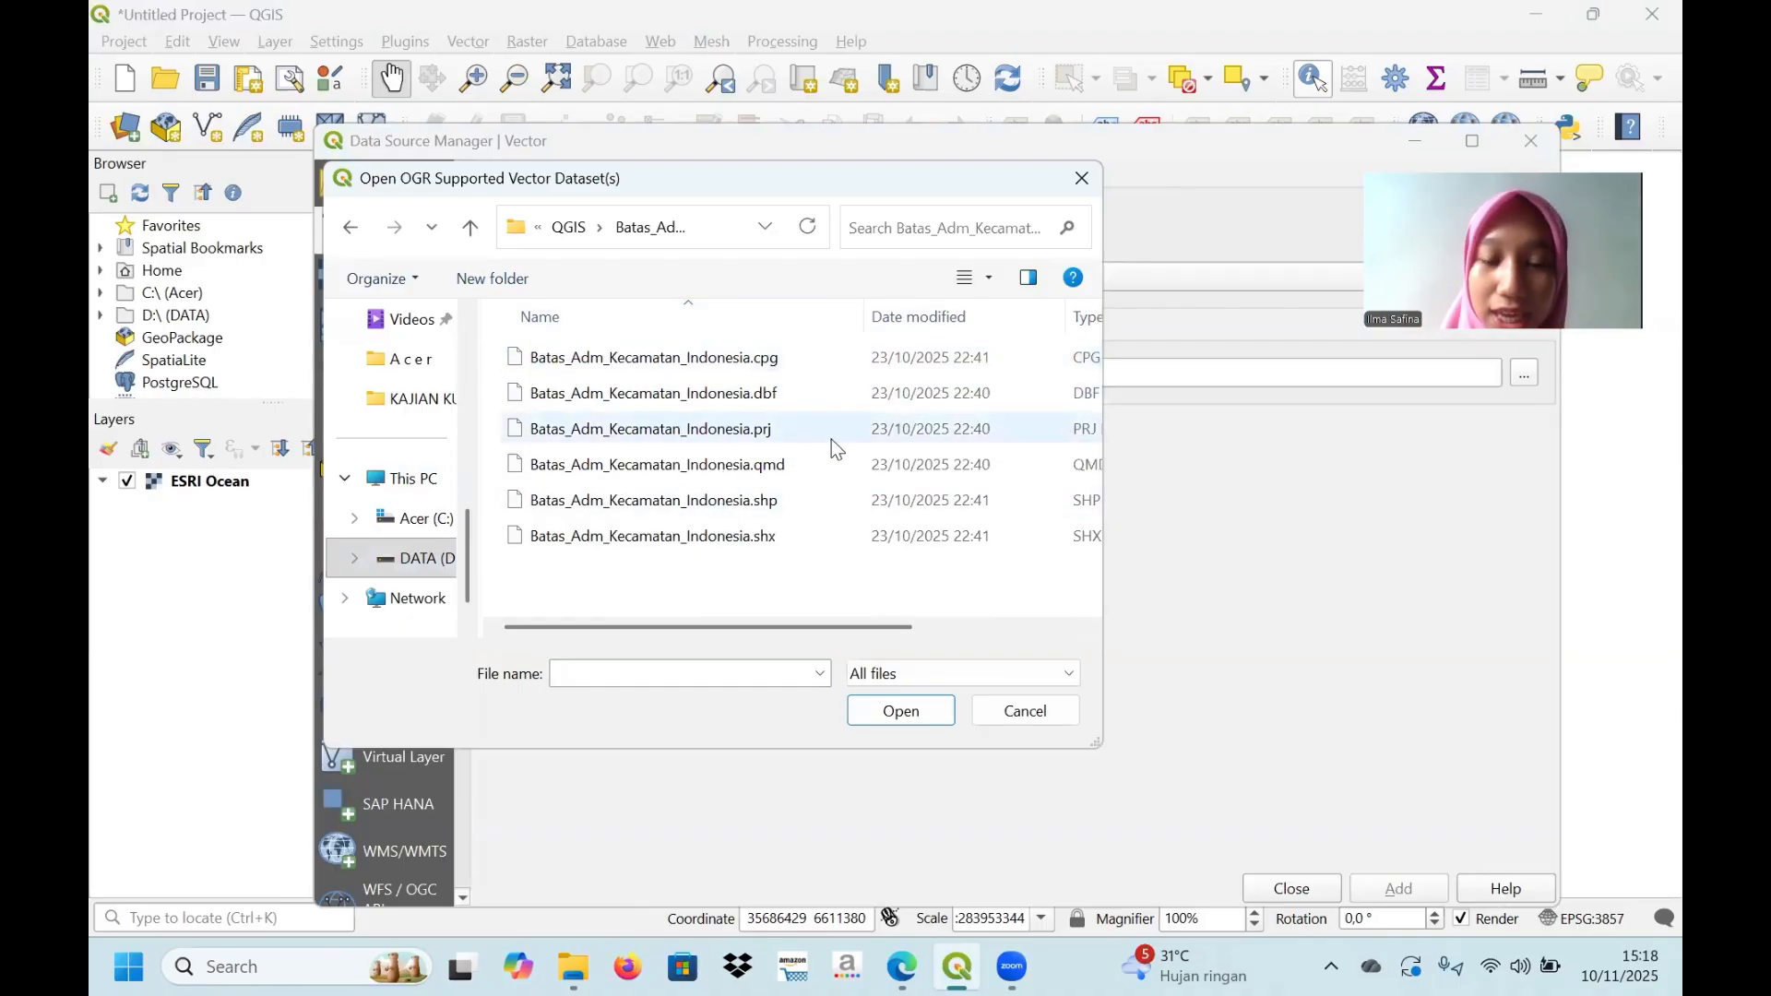
left_click(787, 502)
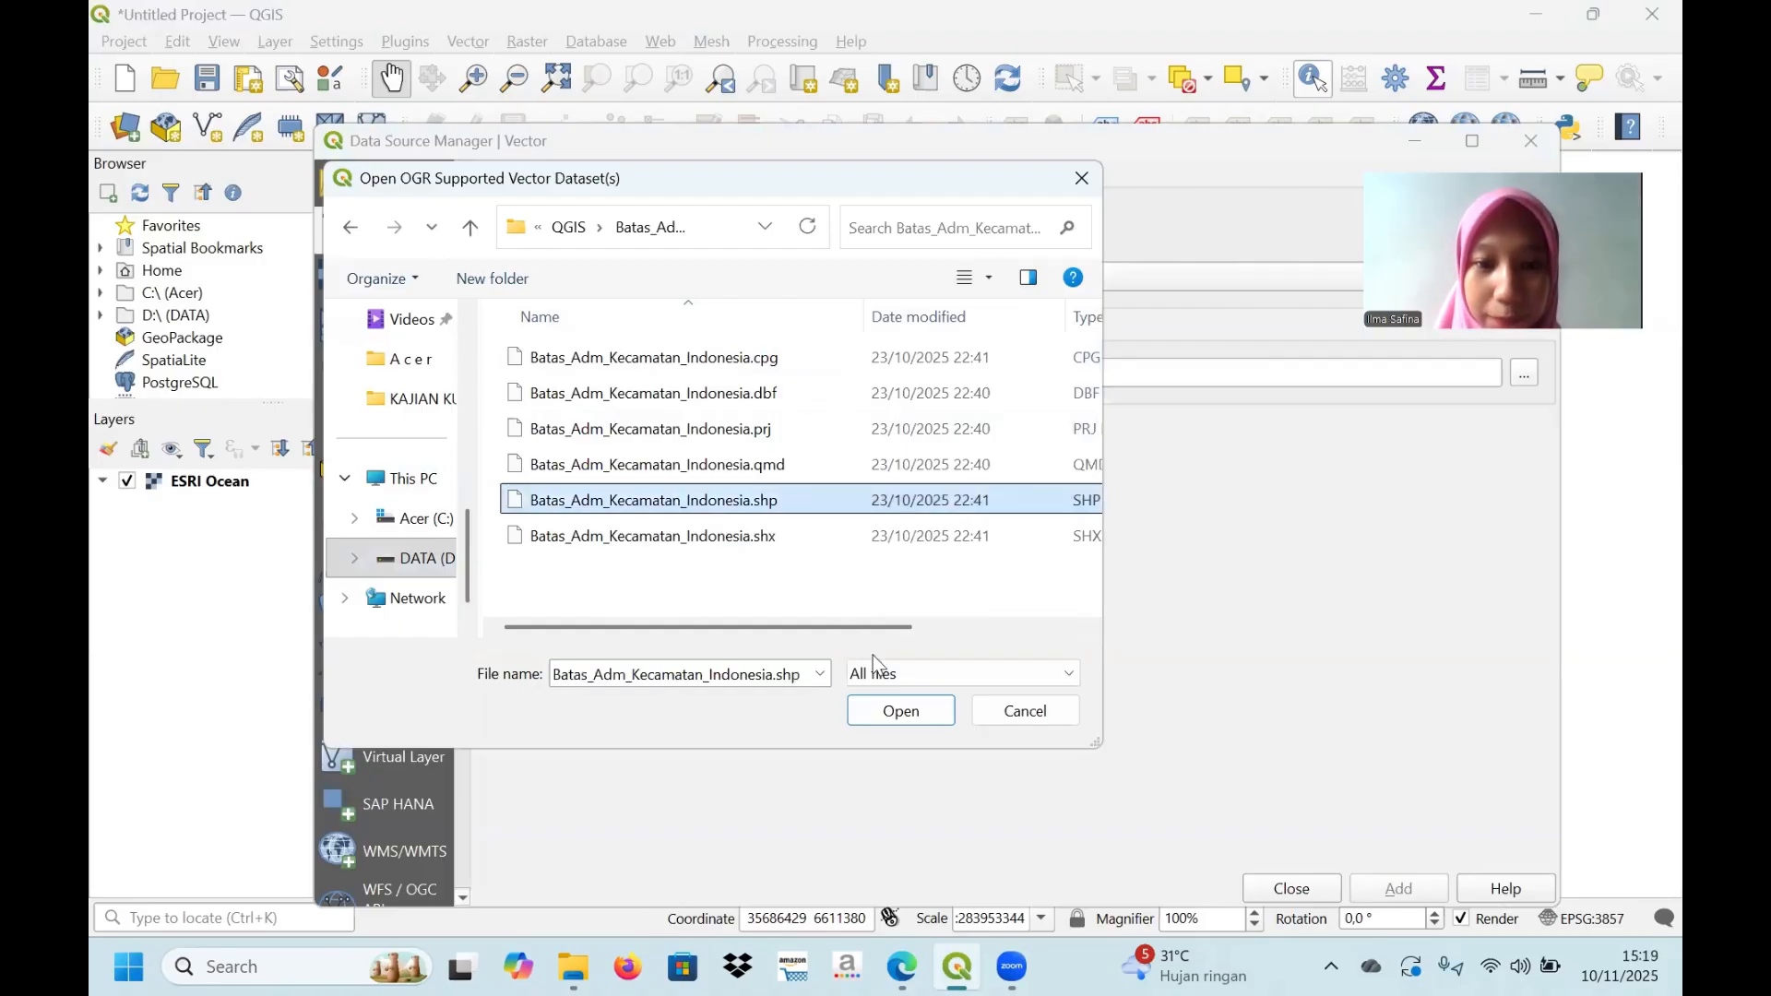
left_click(897, 716)
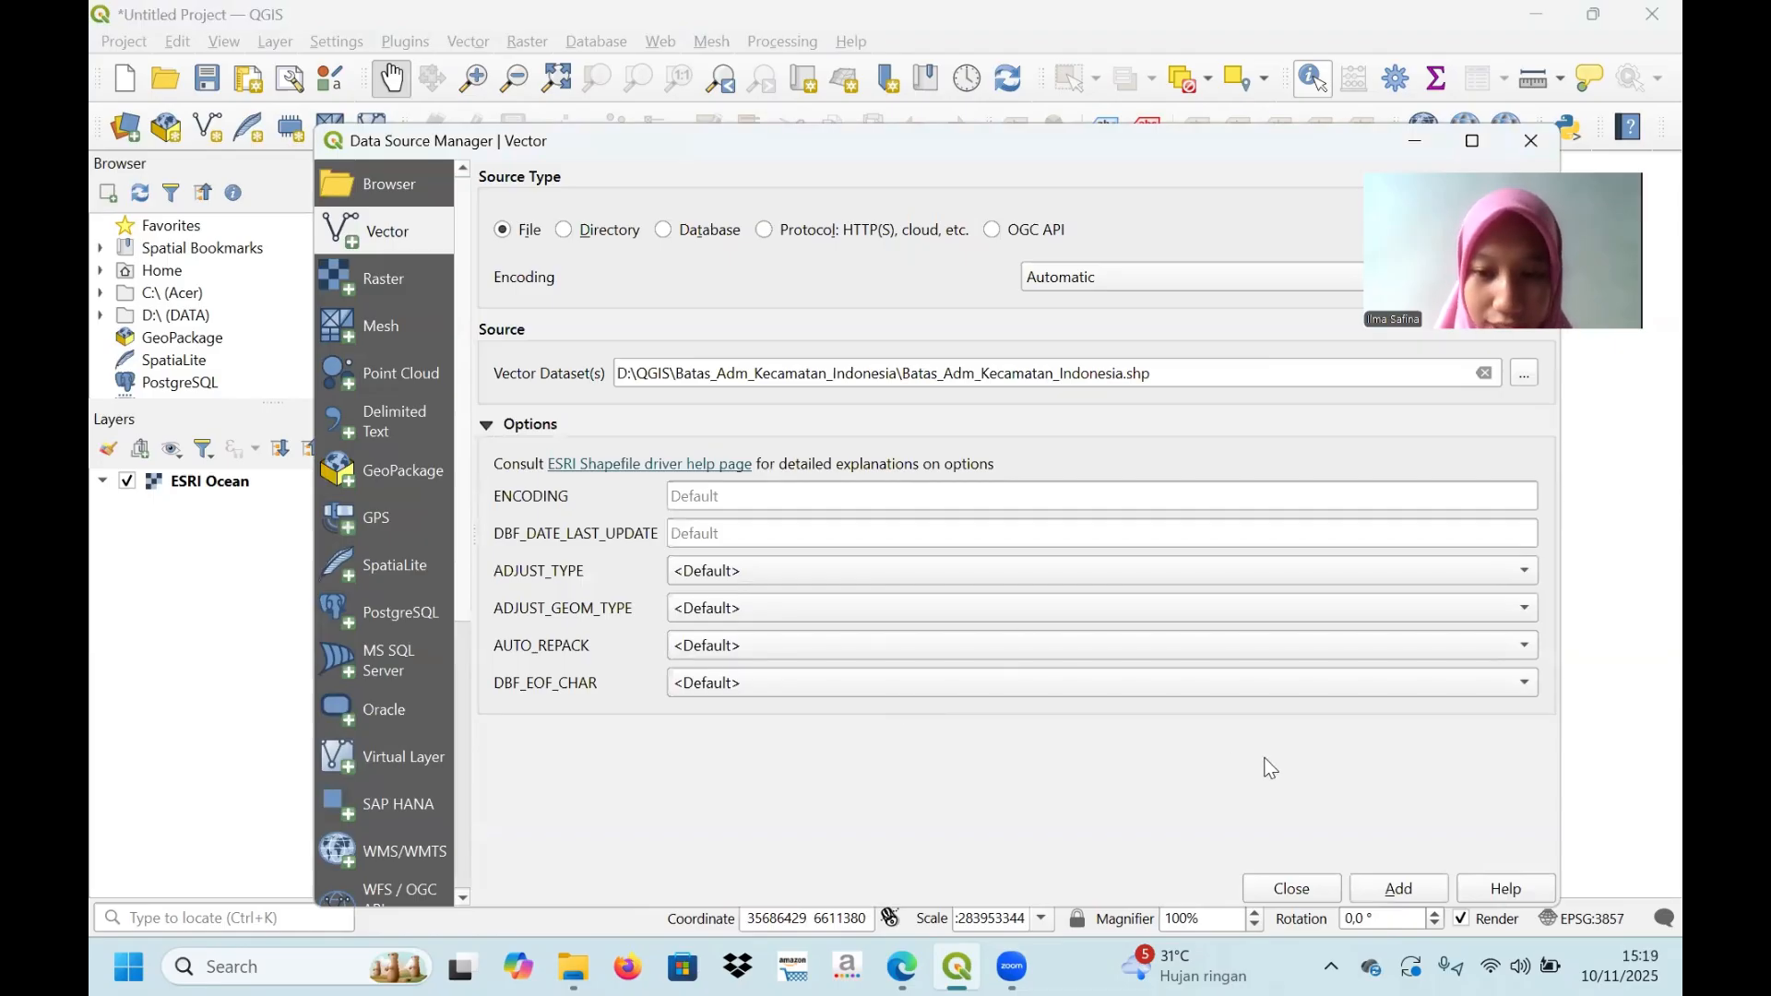
left_click(1376, 891)
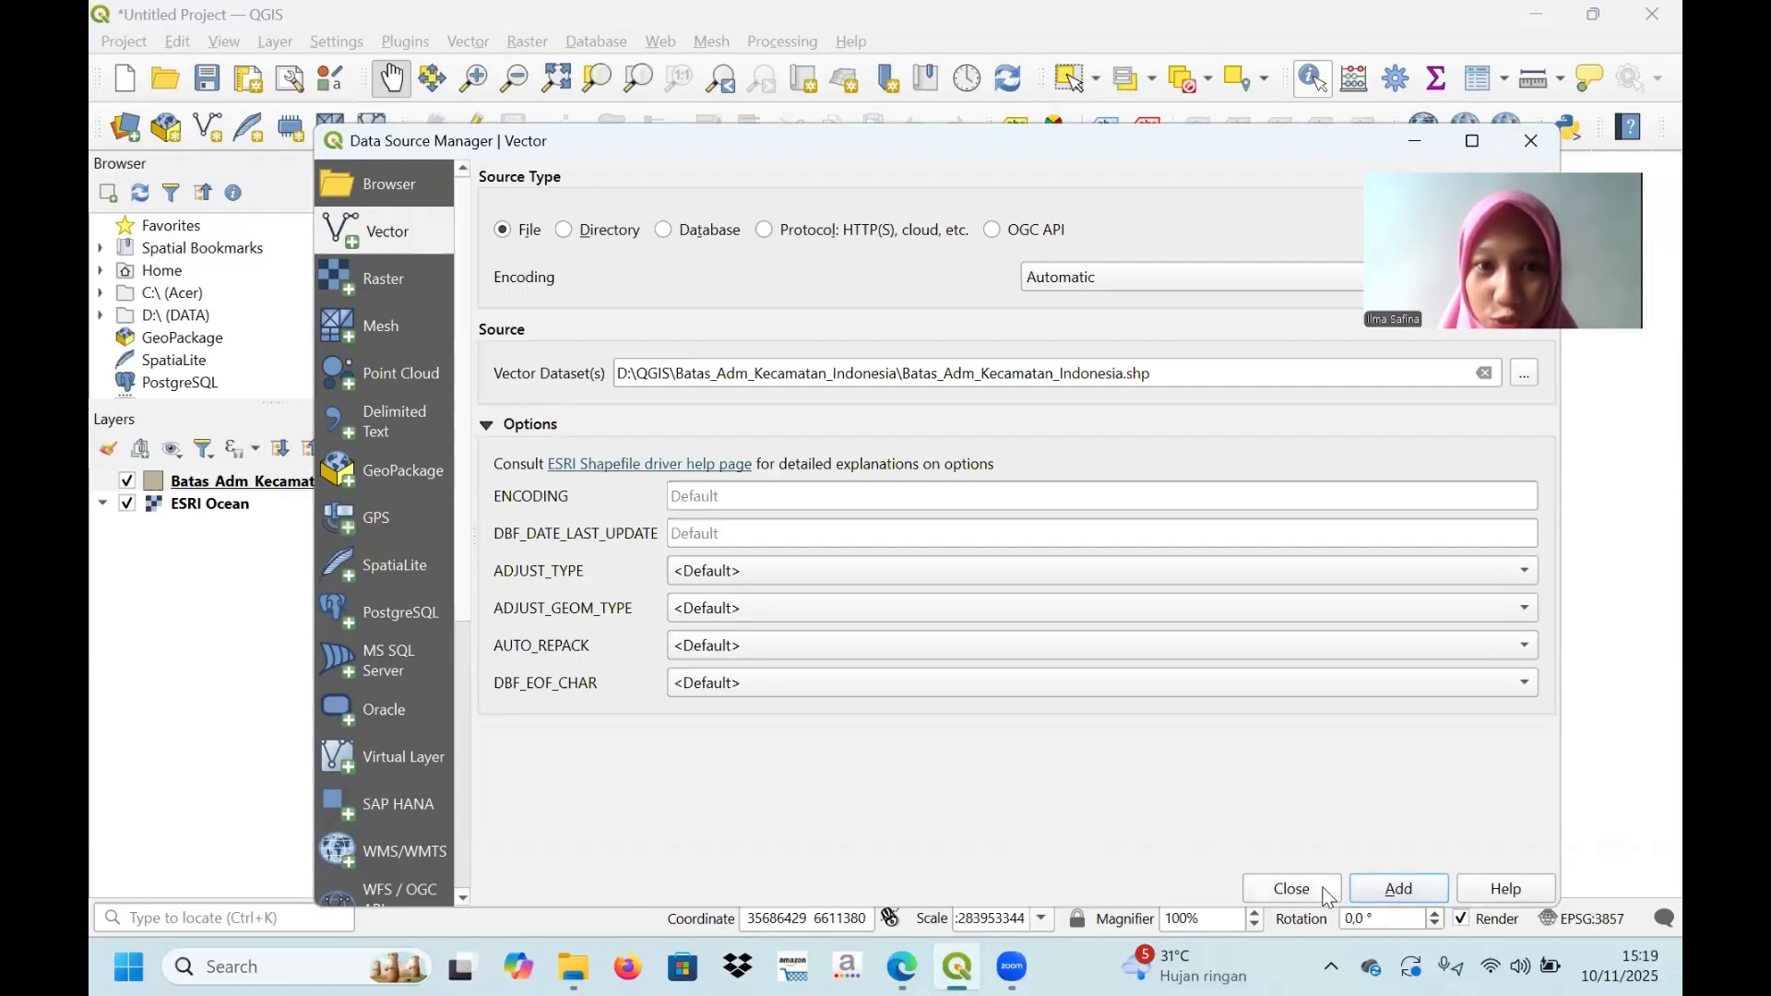
Step: Close the data source manager and zoom in three times toward Indonesia
left_click(1327, 893)
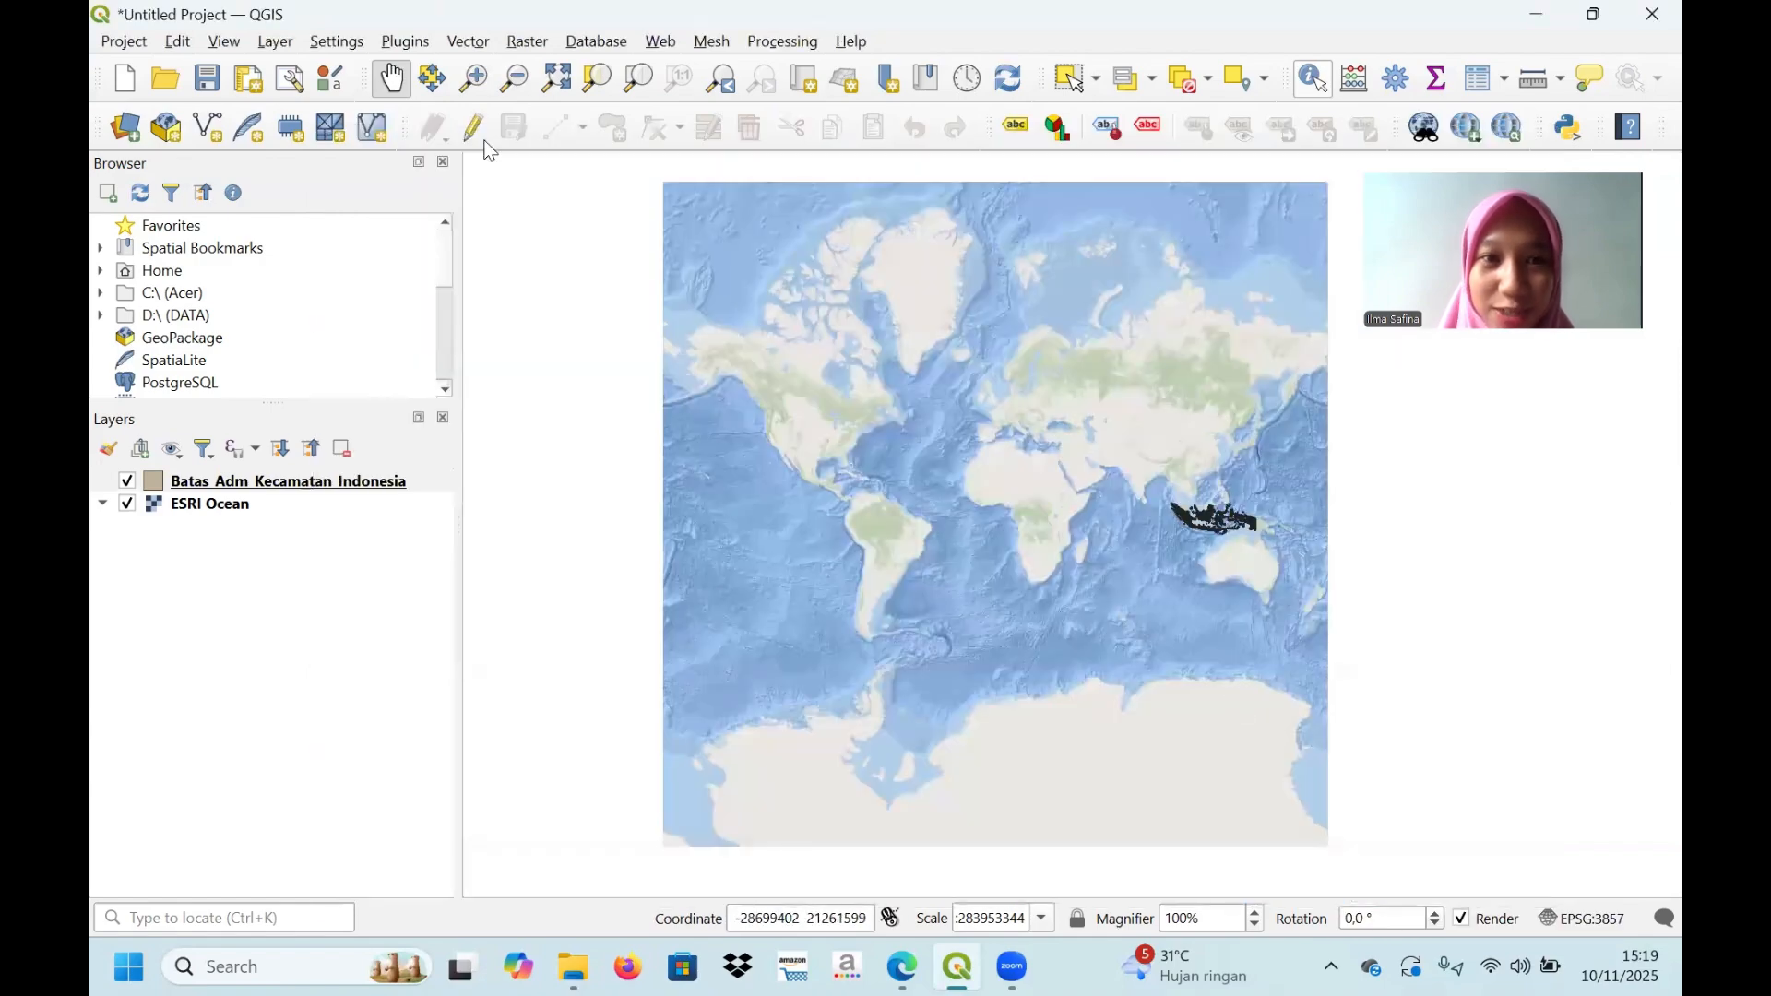
left_click(475, 78)
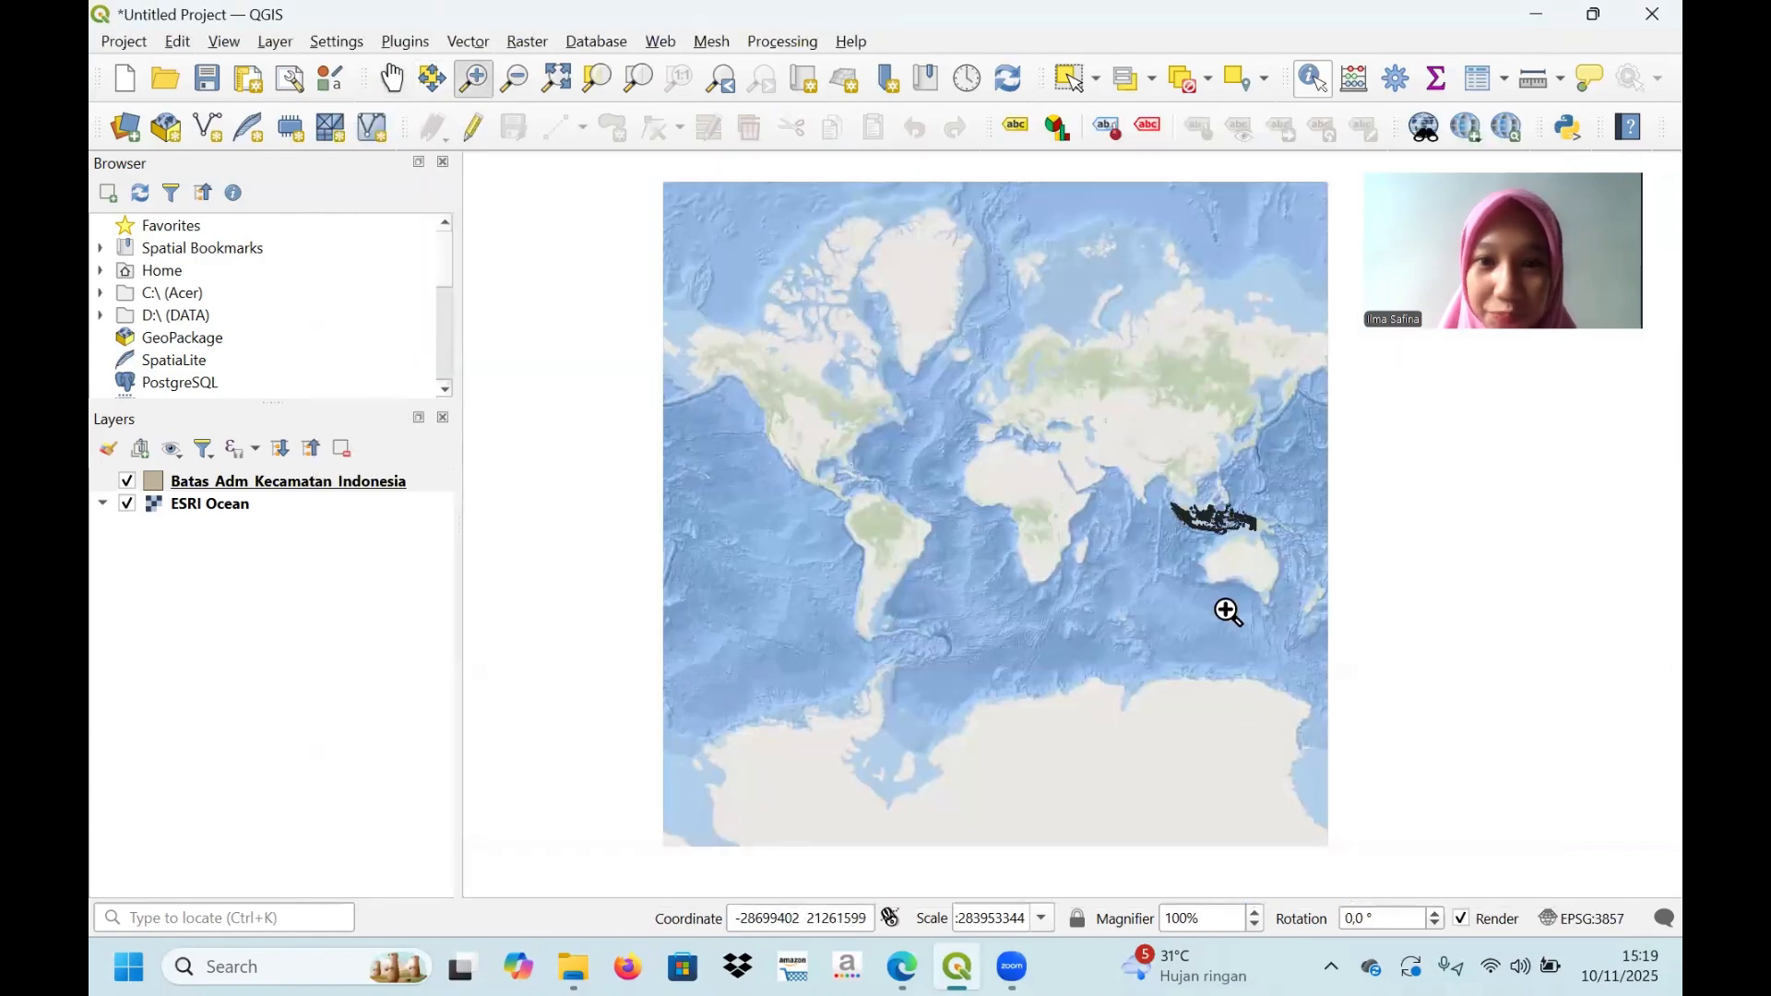
left_click(1251, 561)
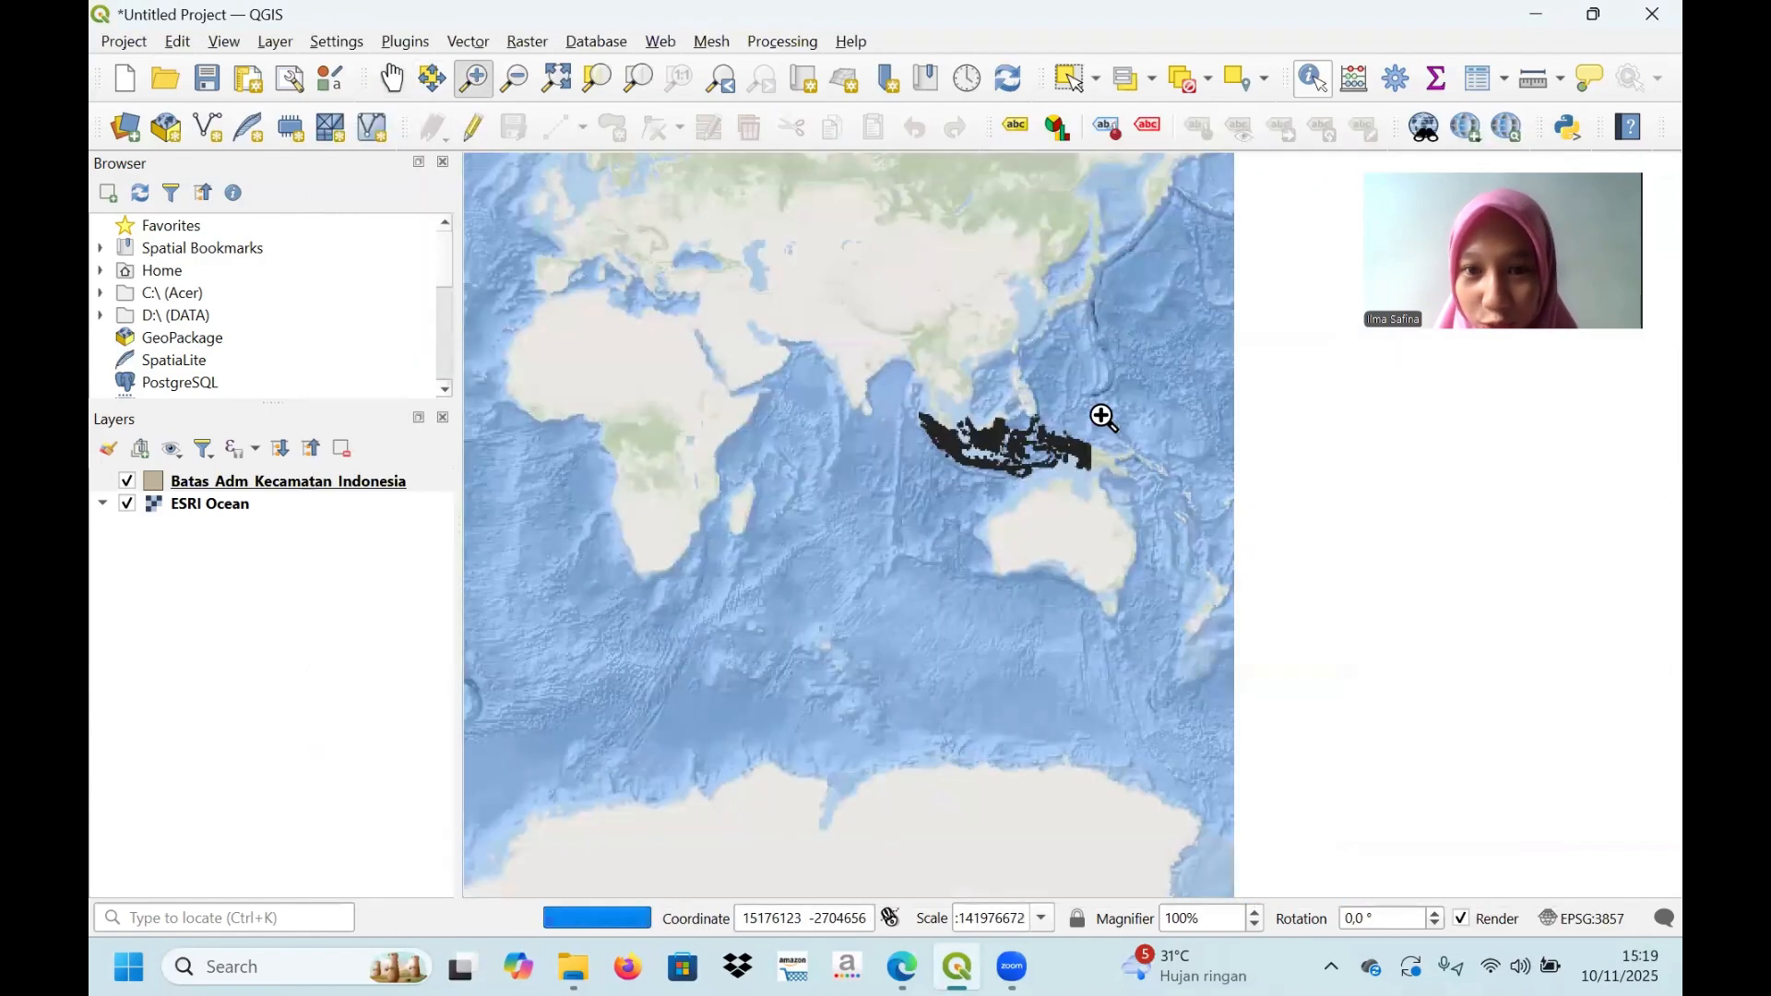
left_click(1004, 433)
left_click(1205, 574)
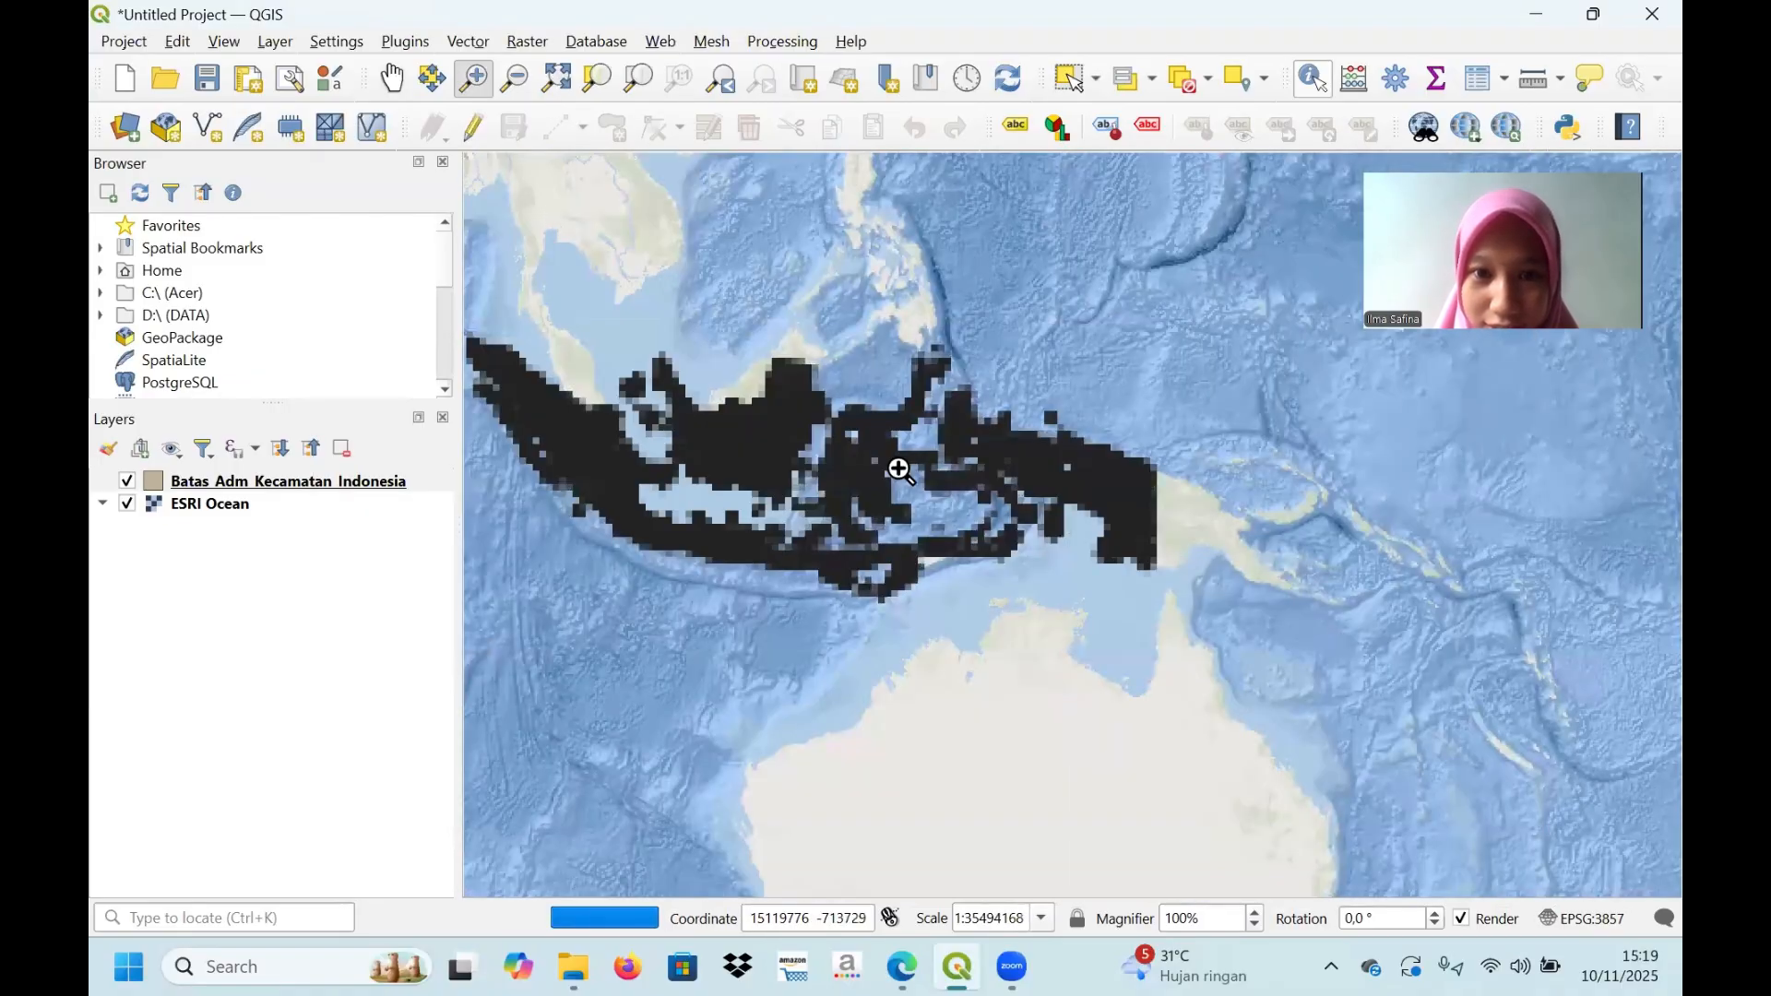
Step: Pan Indonesia's districts to the view centre and select the Batas_Adm_Kecamatan_Indonesia layer
left_click(391, 78)
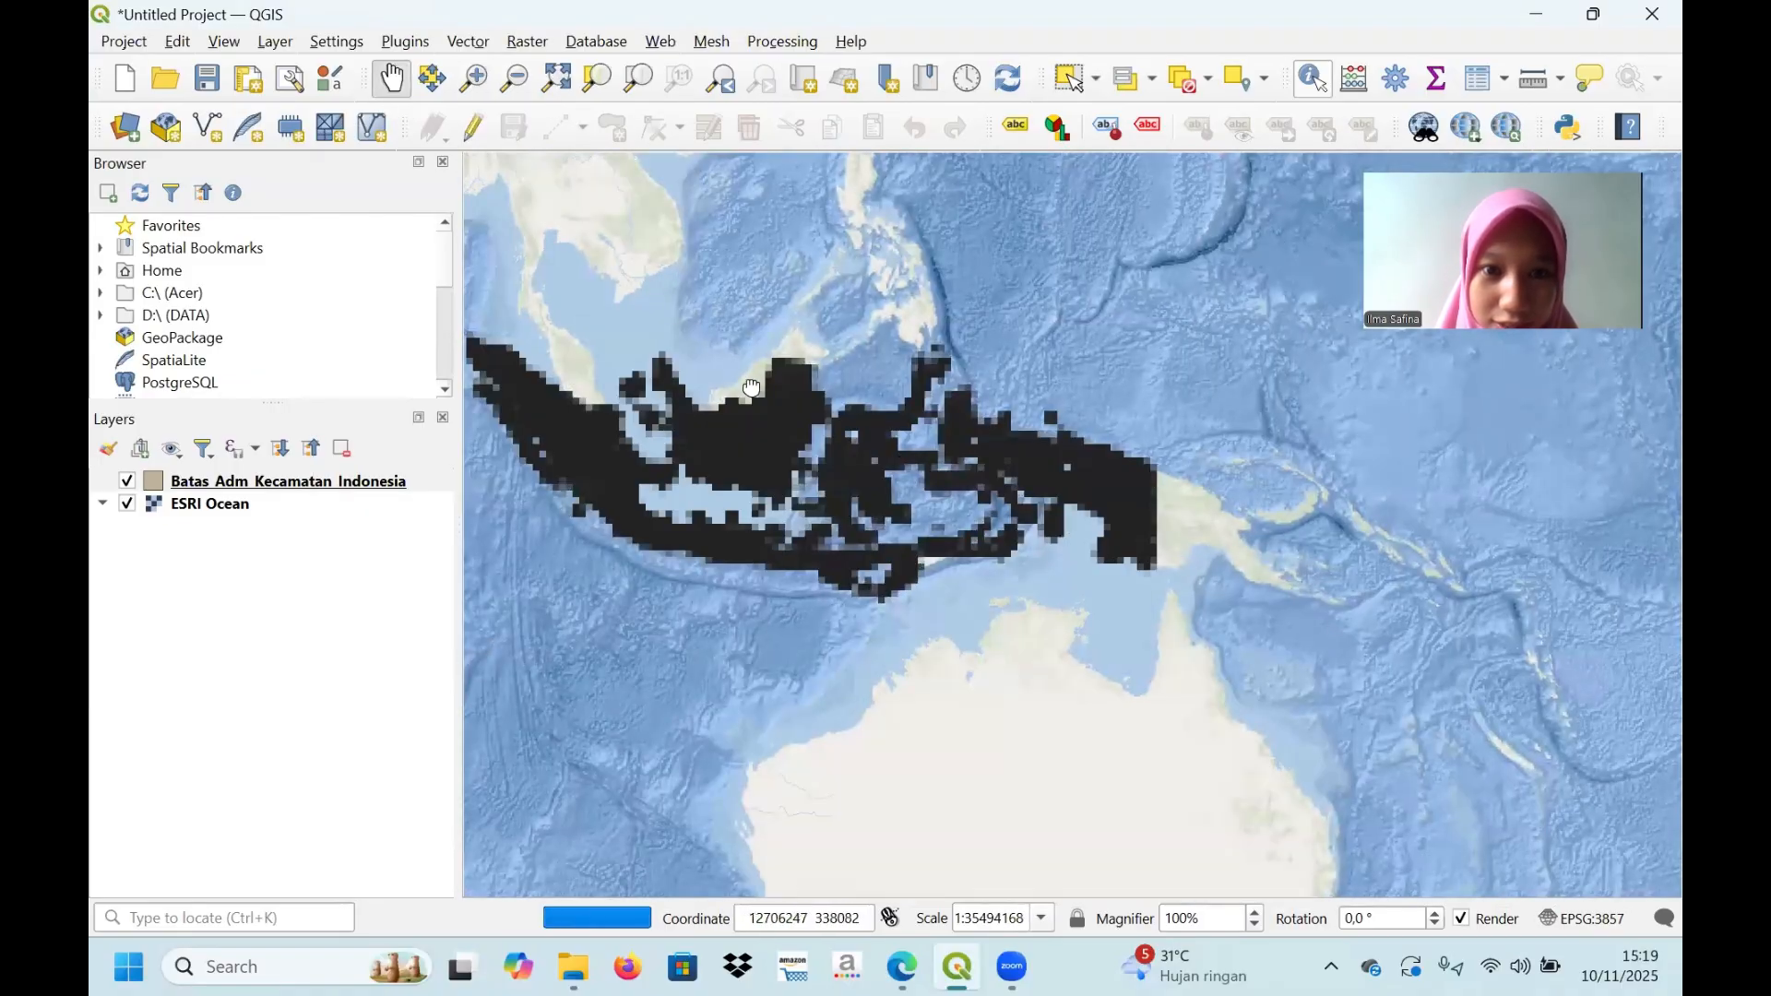
left_click_drag(752, 388, 957, 595)
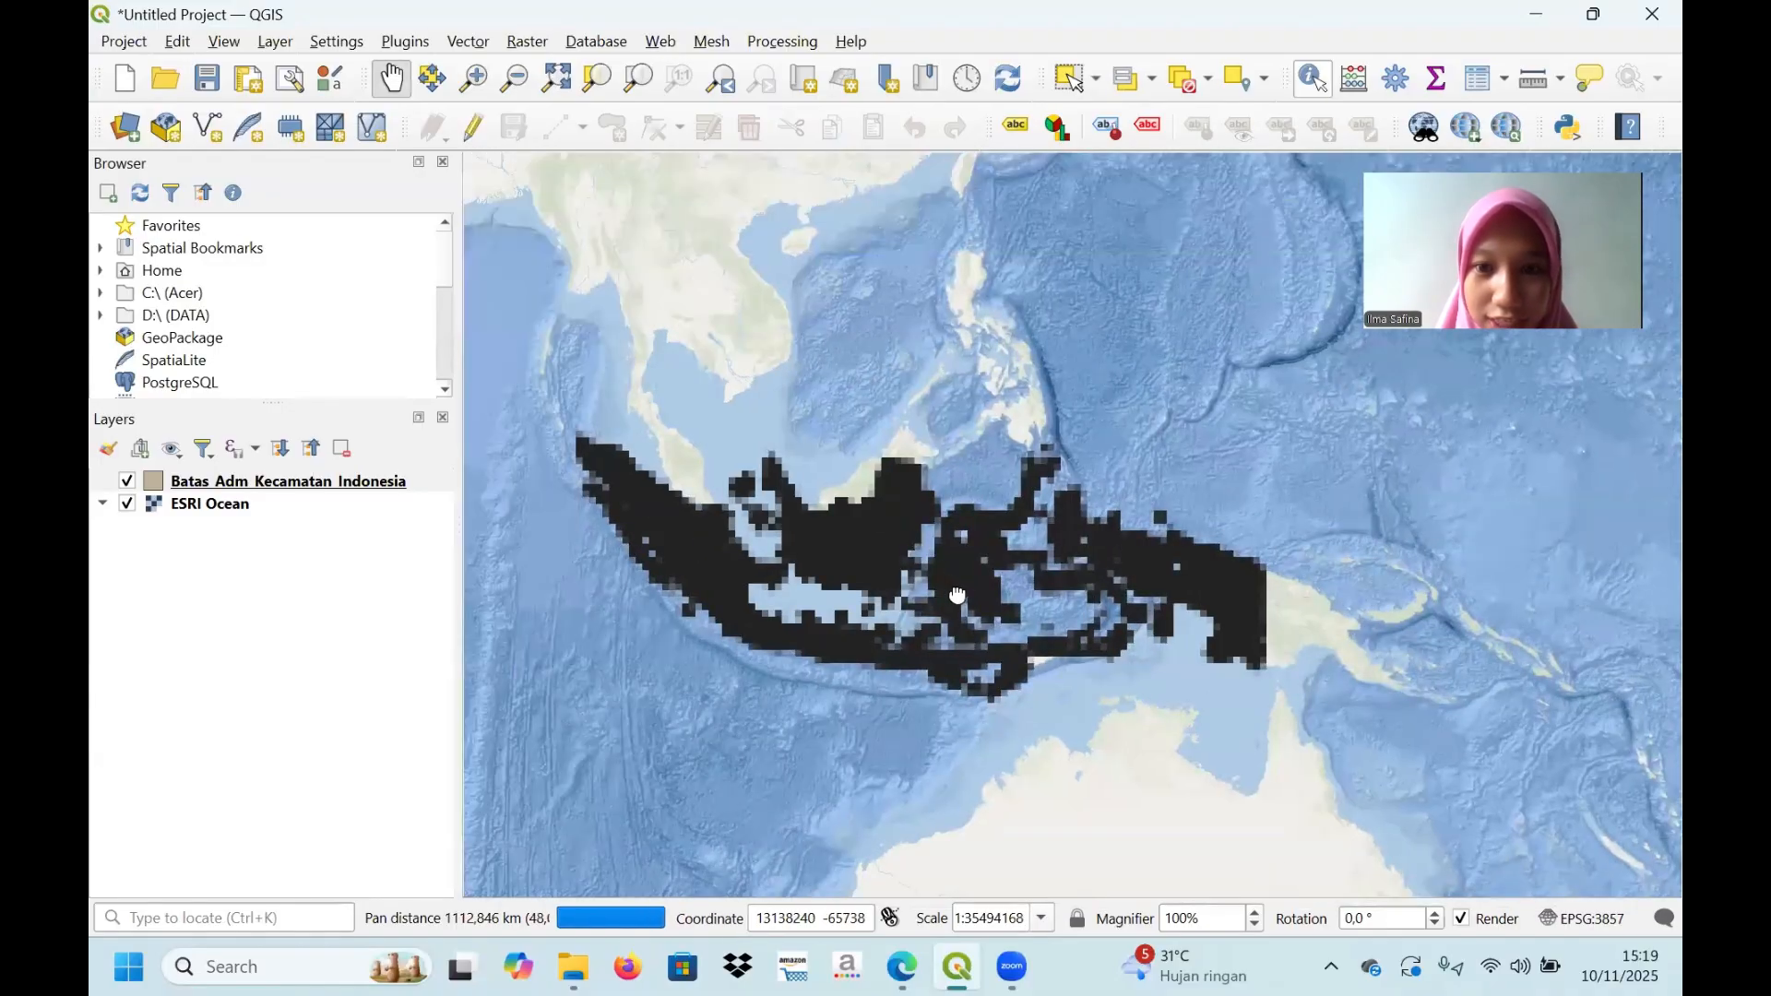
left_click_drag(1051, 549, 1100, 604)
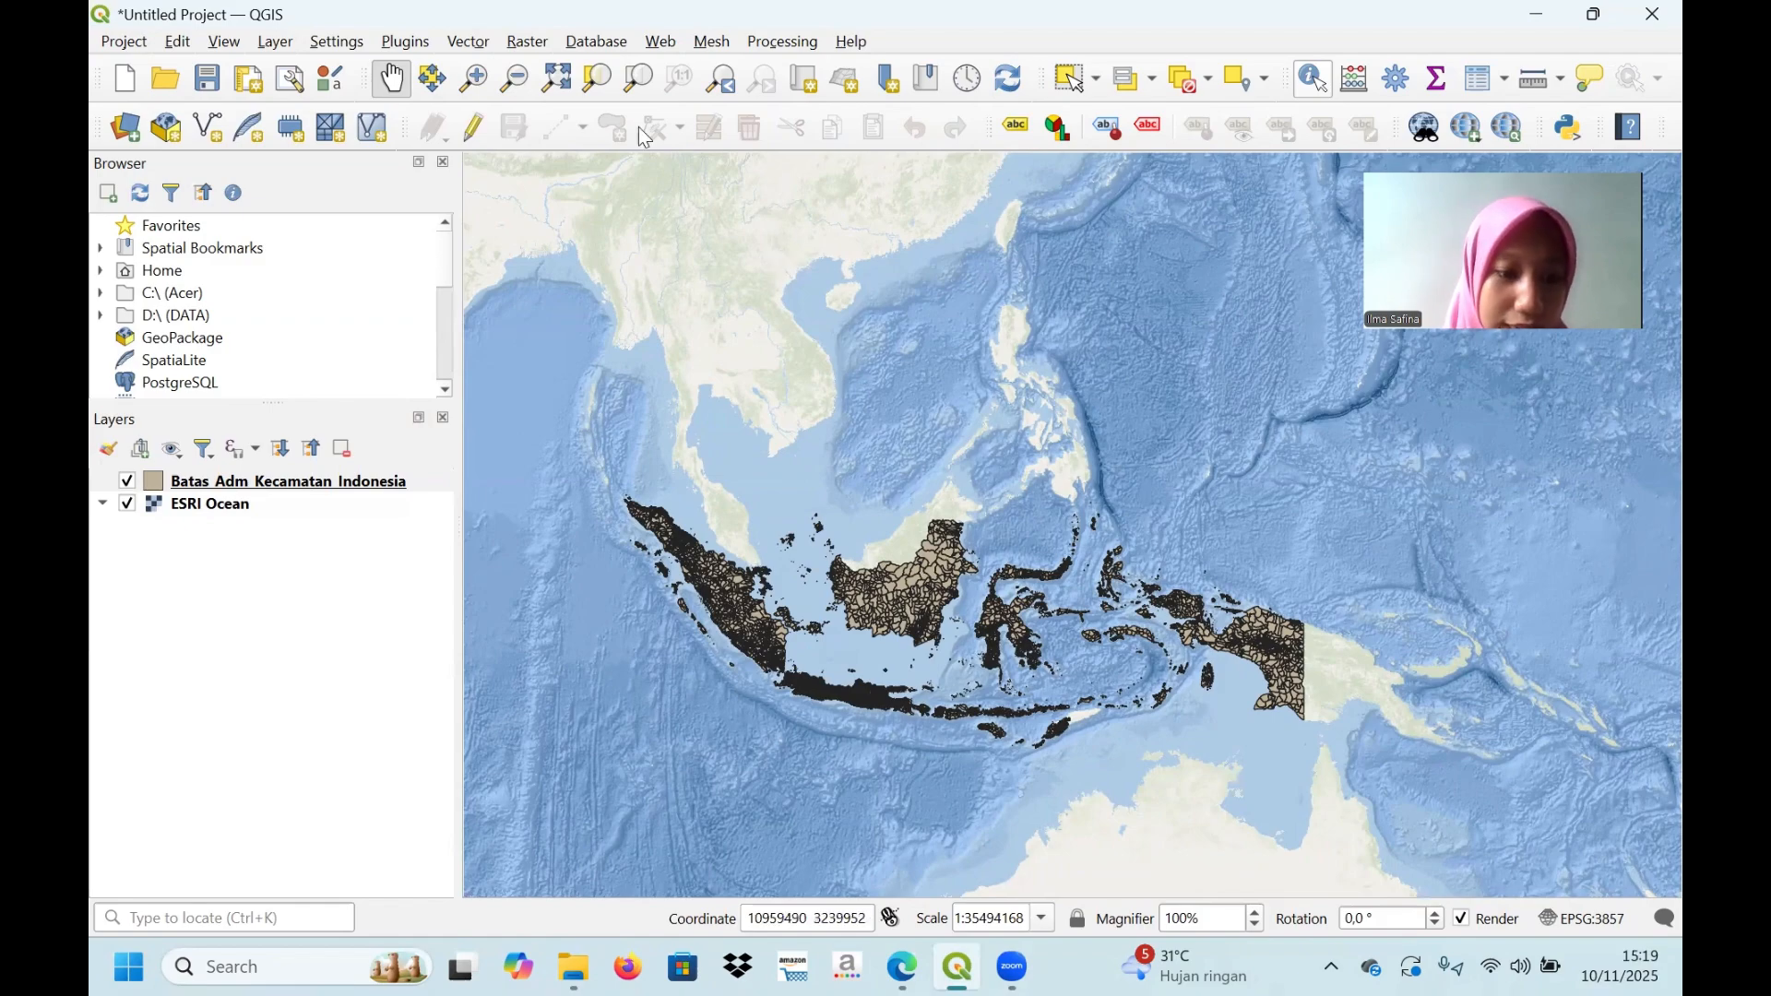
left_click(269, 489)
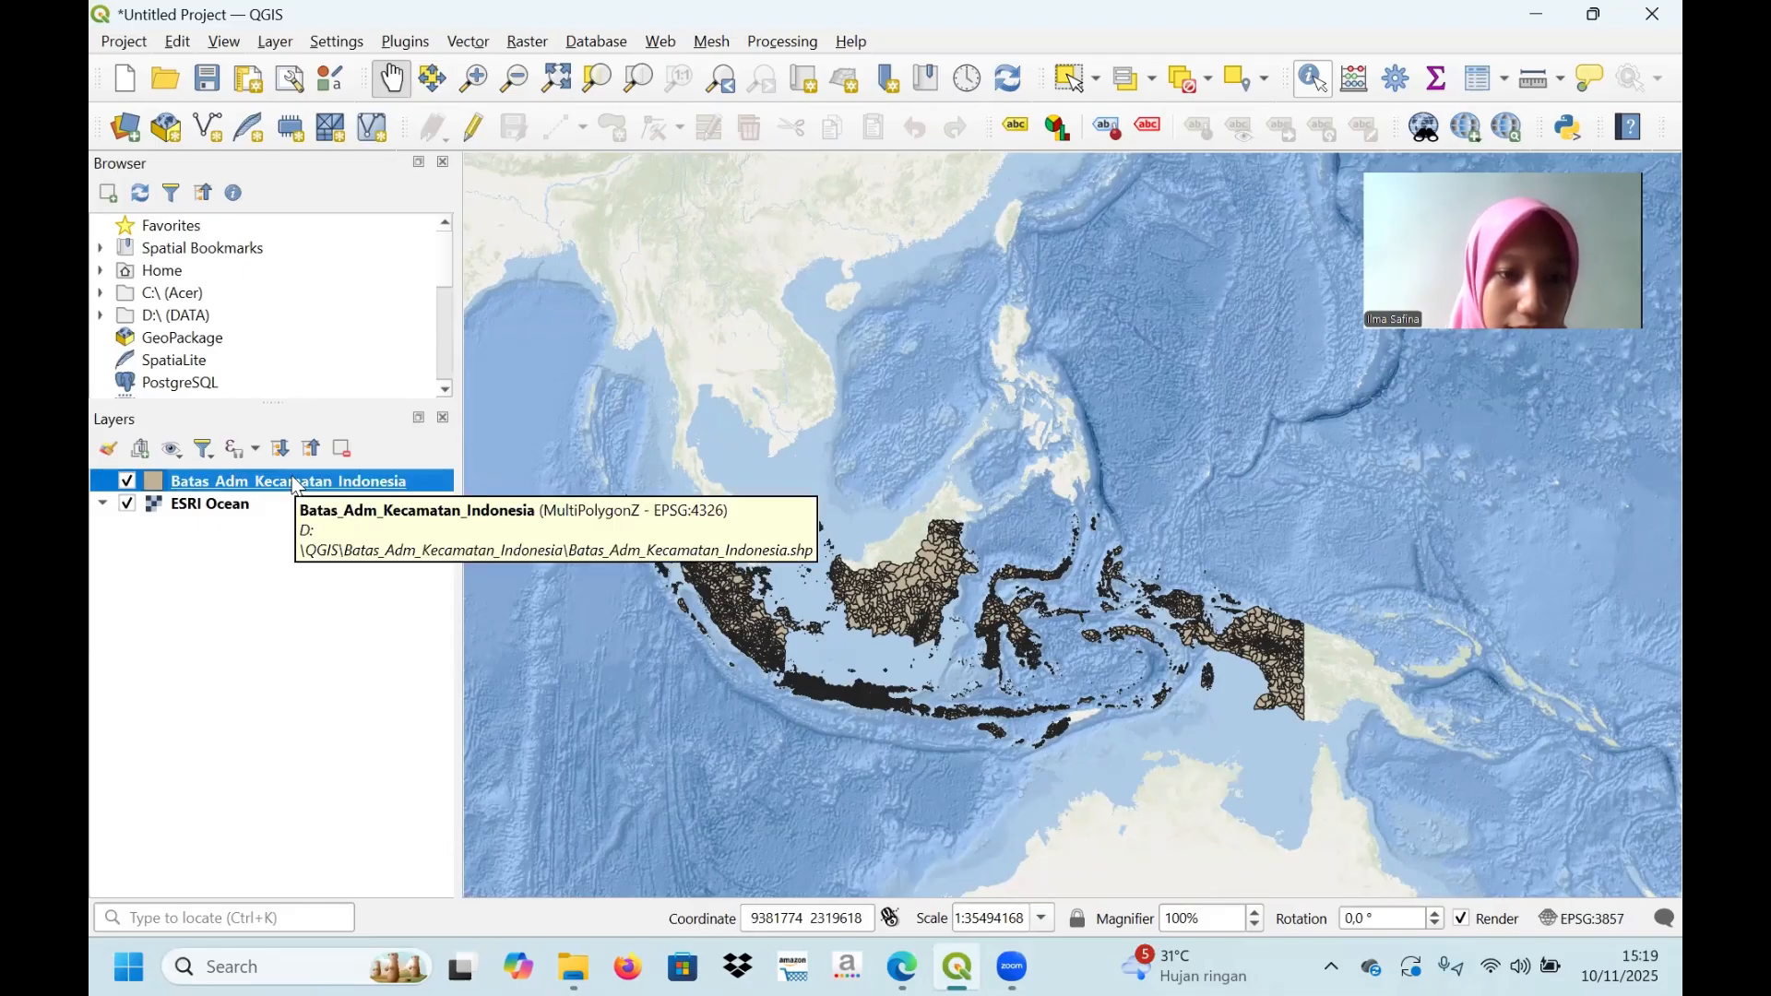
Step: Apply the layer filter "nama_prop" = 'PAPUA SELATAN' to the district layer
right_click(274, 496)
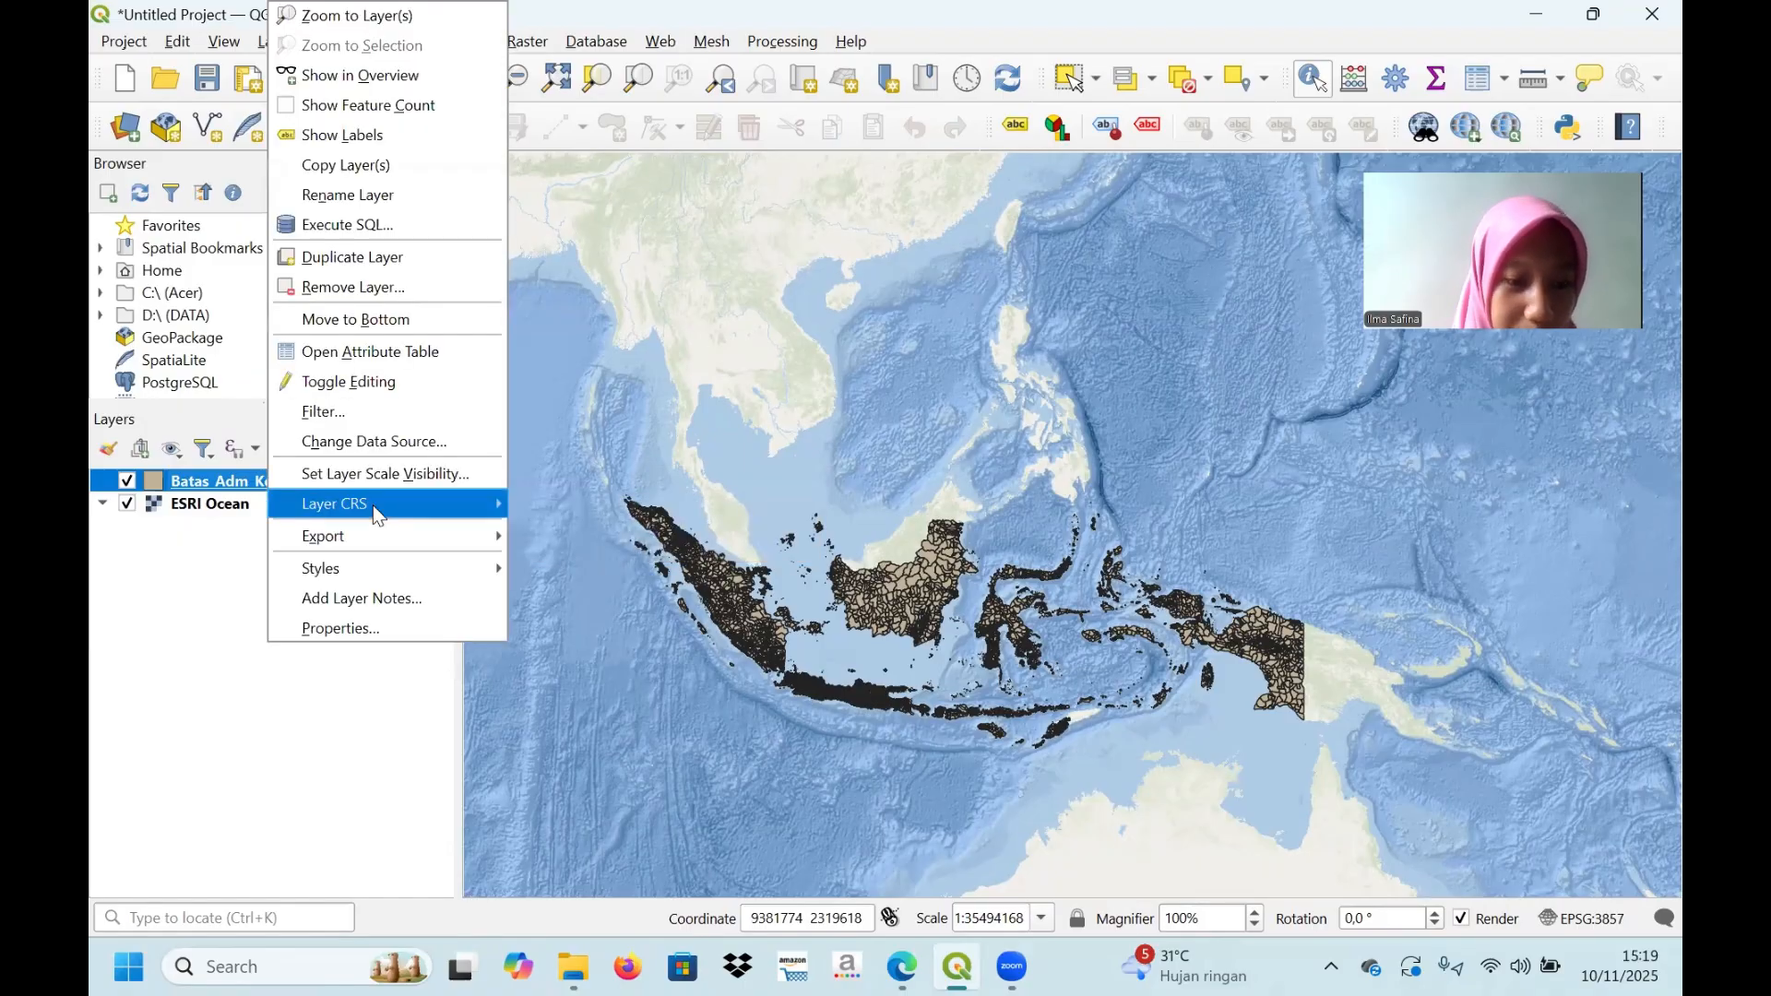
left_click(387, 414)
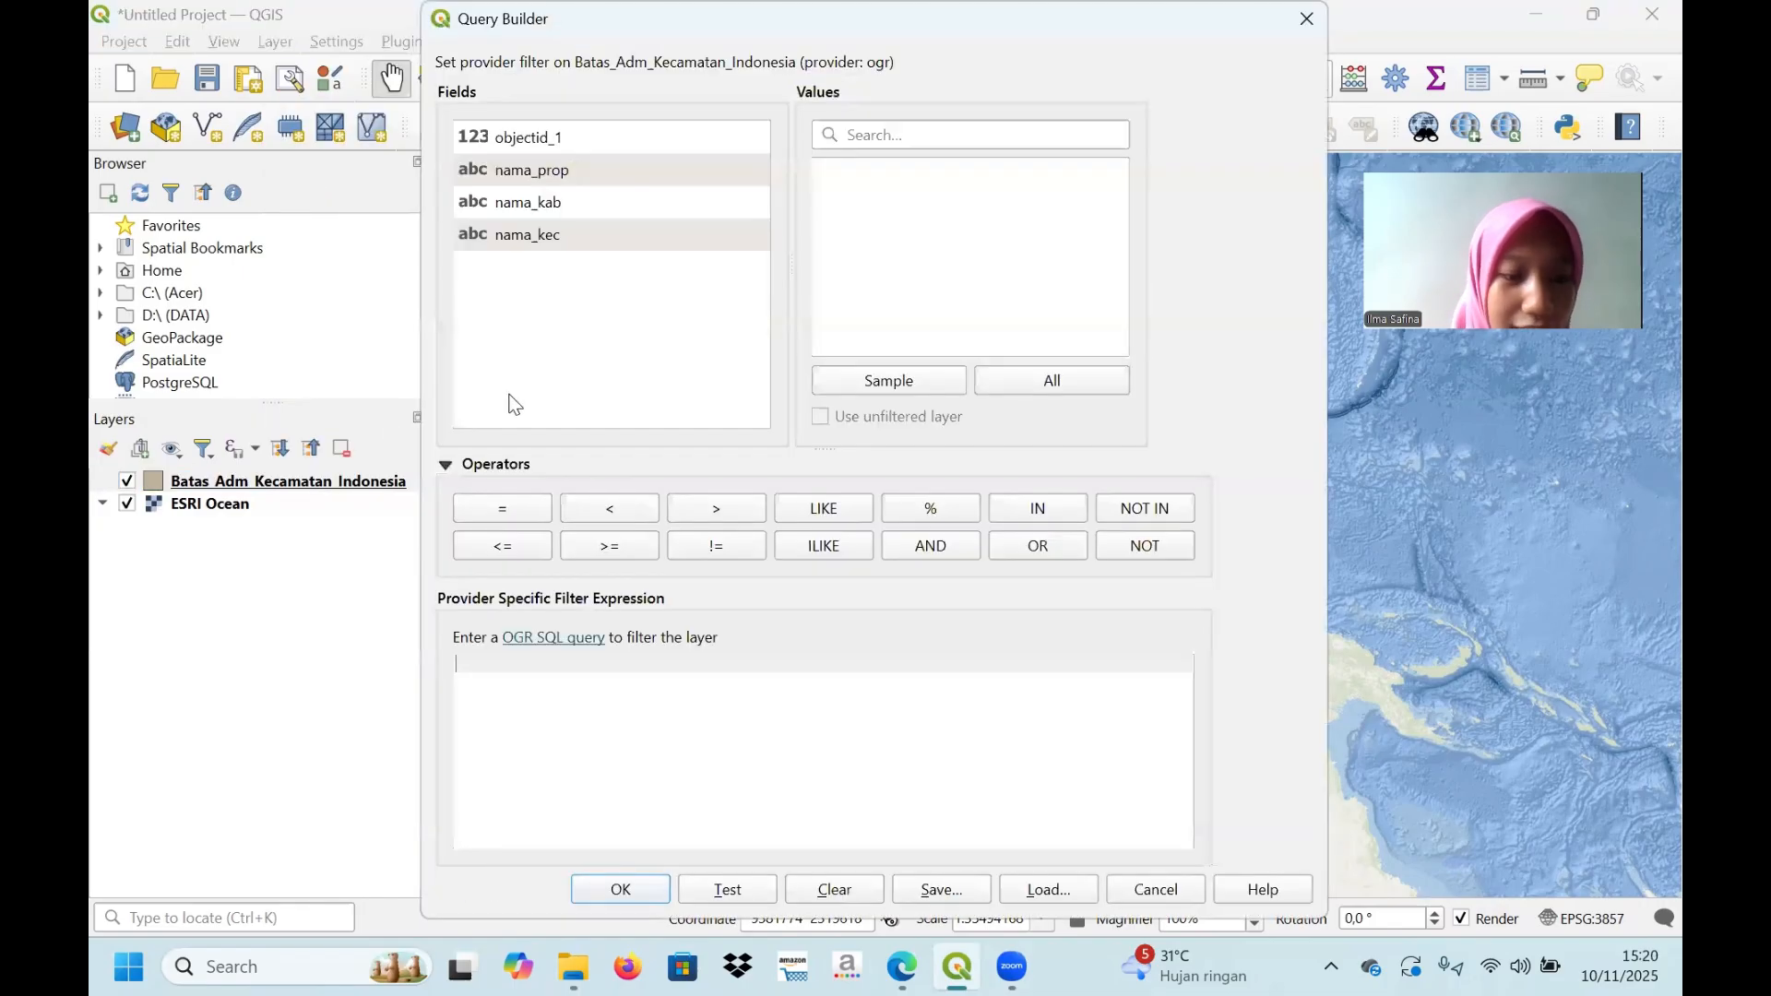
double_click(572, 169)
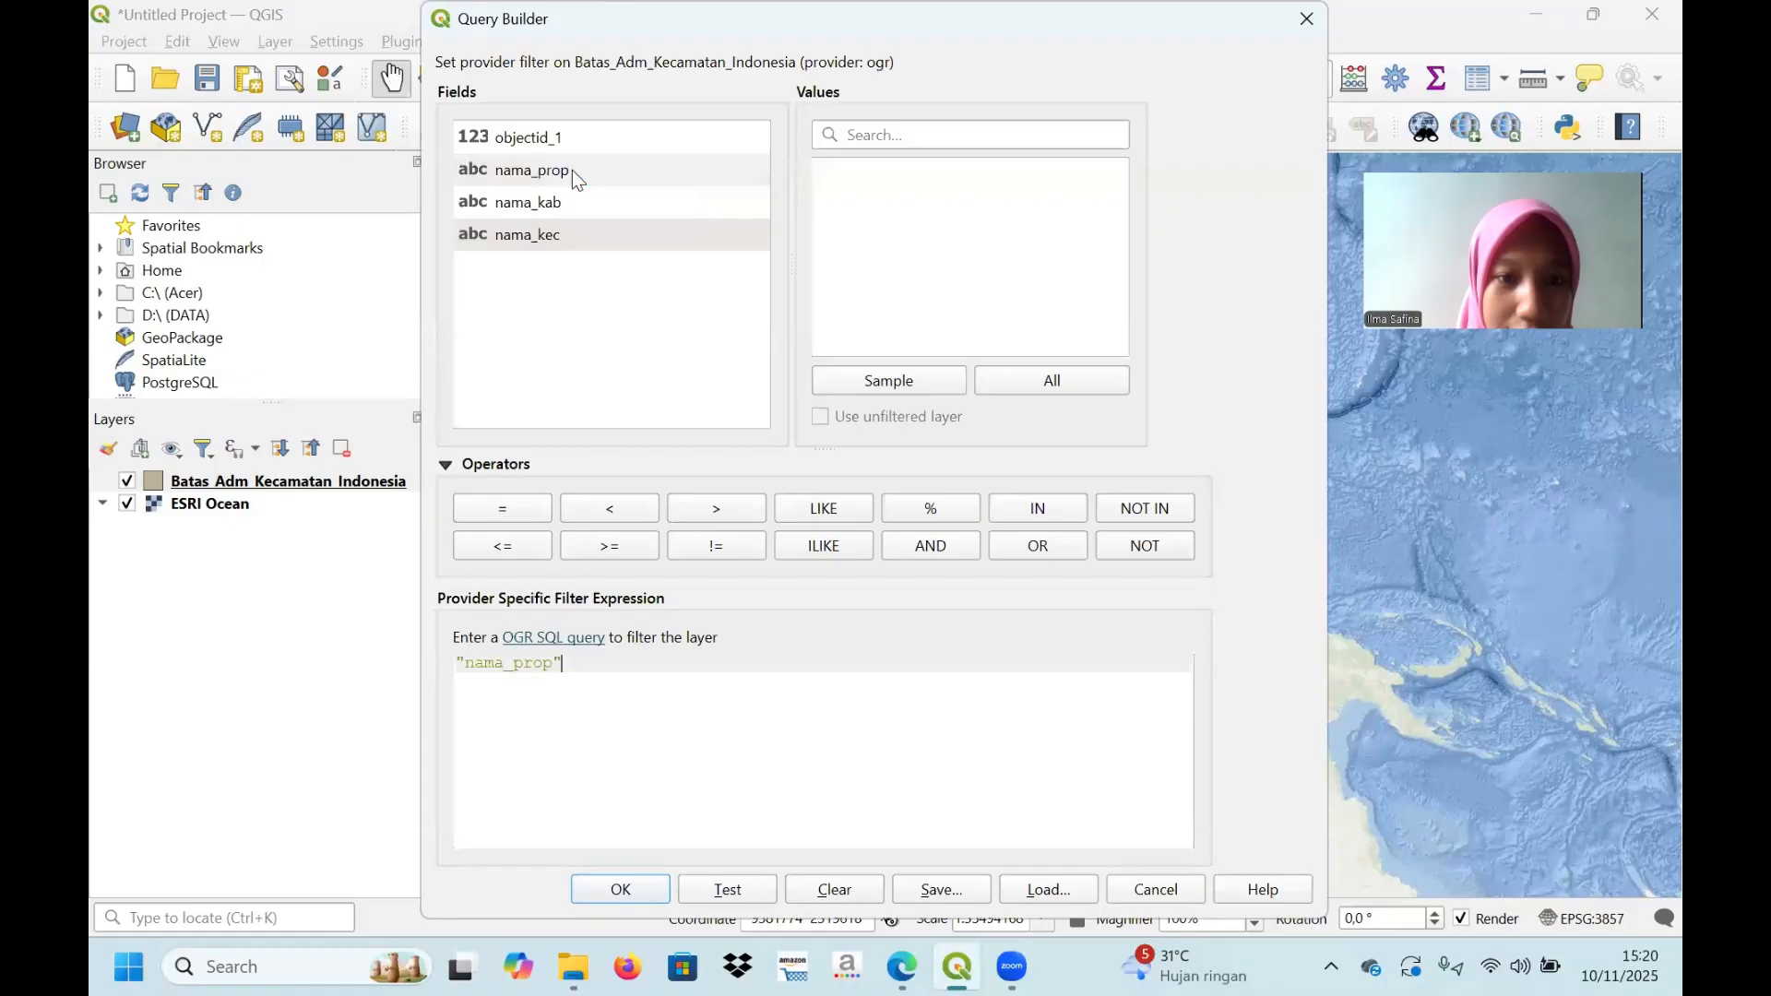
left_click(508, 504)
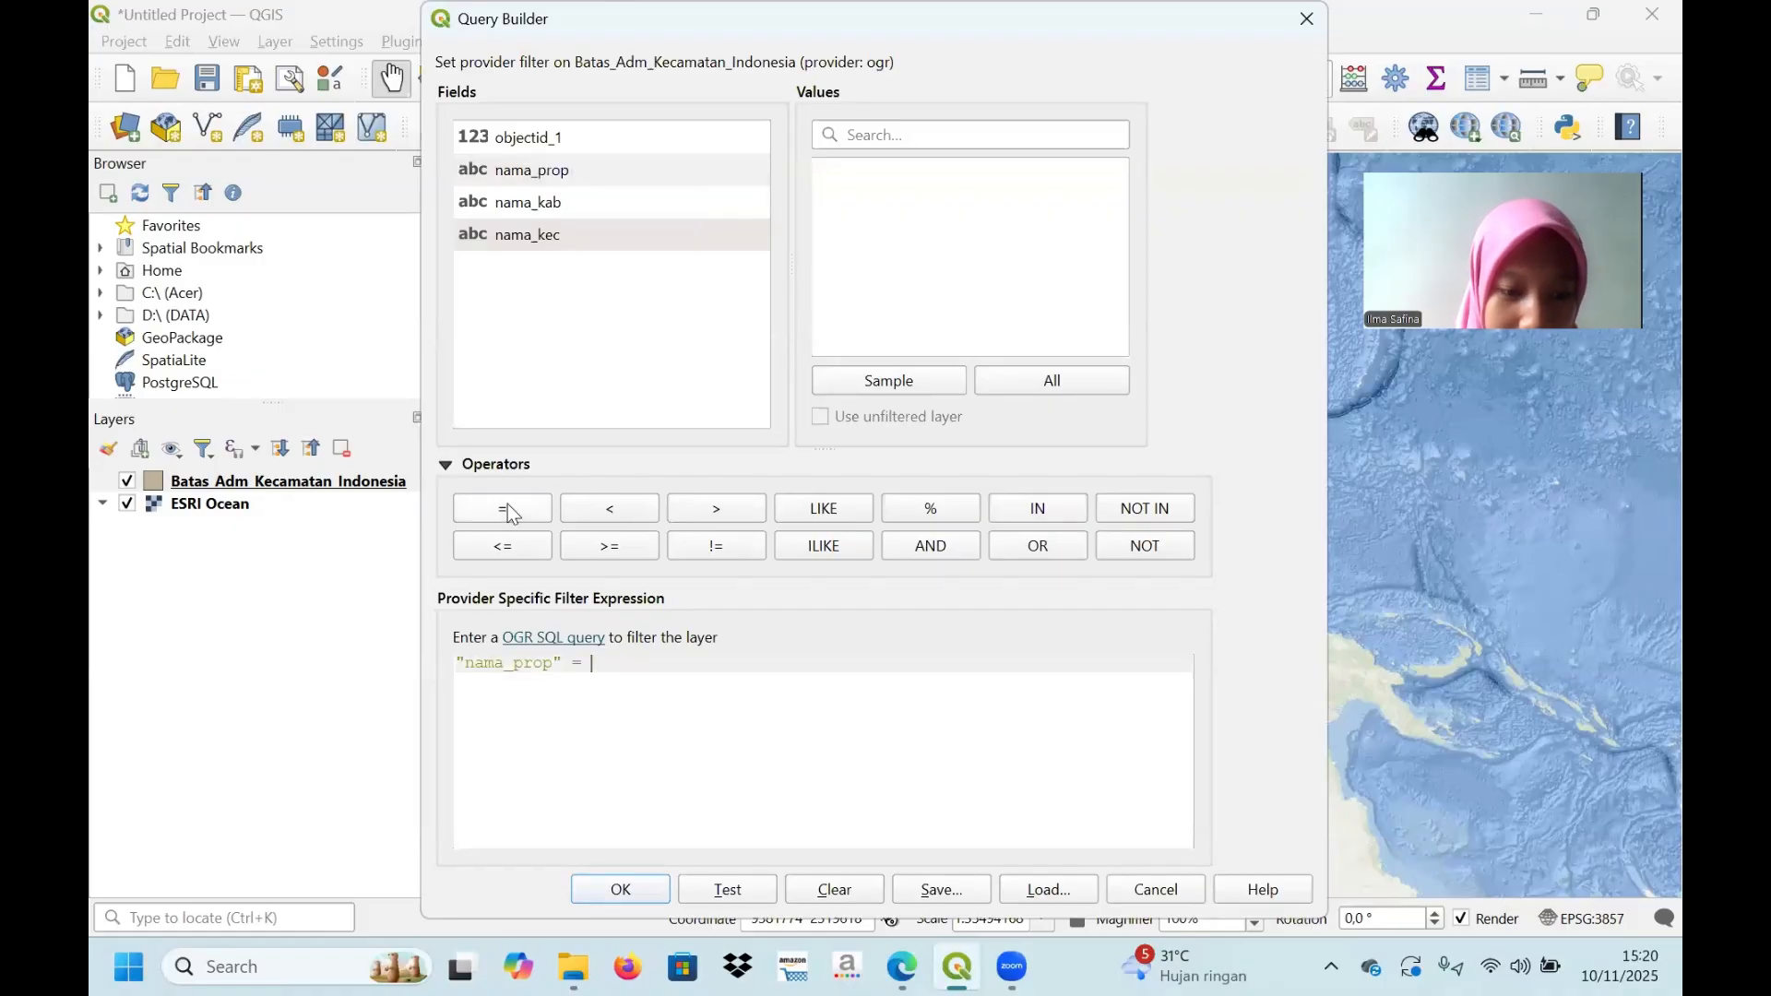
left_click(1030, 387)
left_click(884, 132)
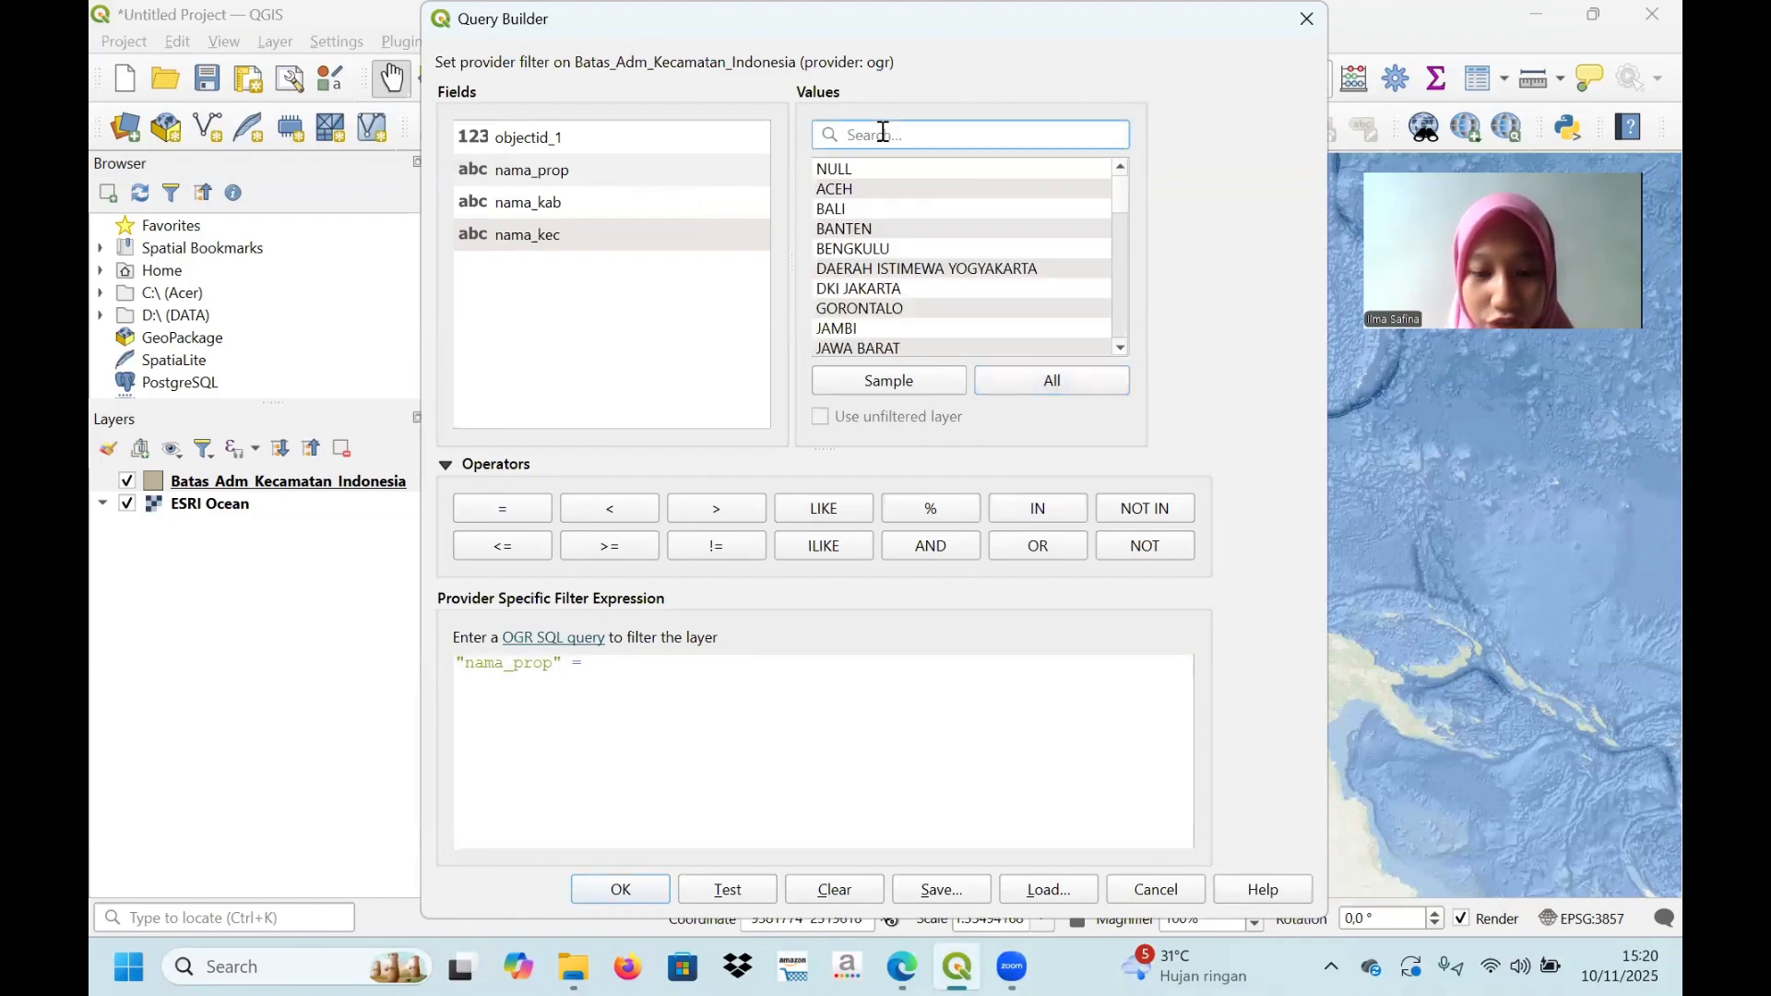
type("pa")
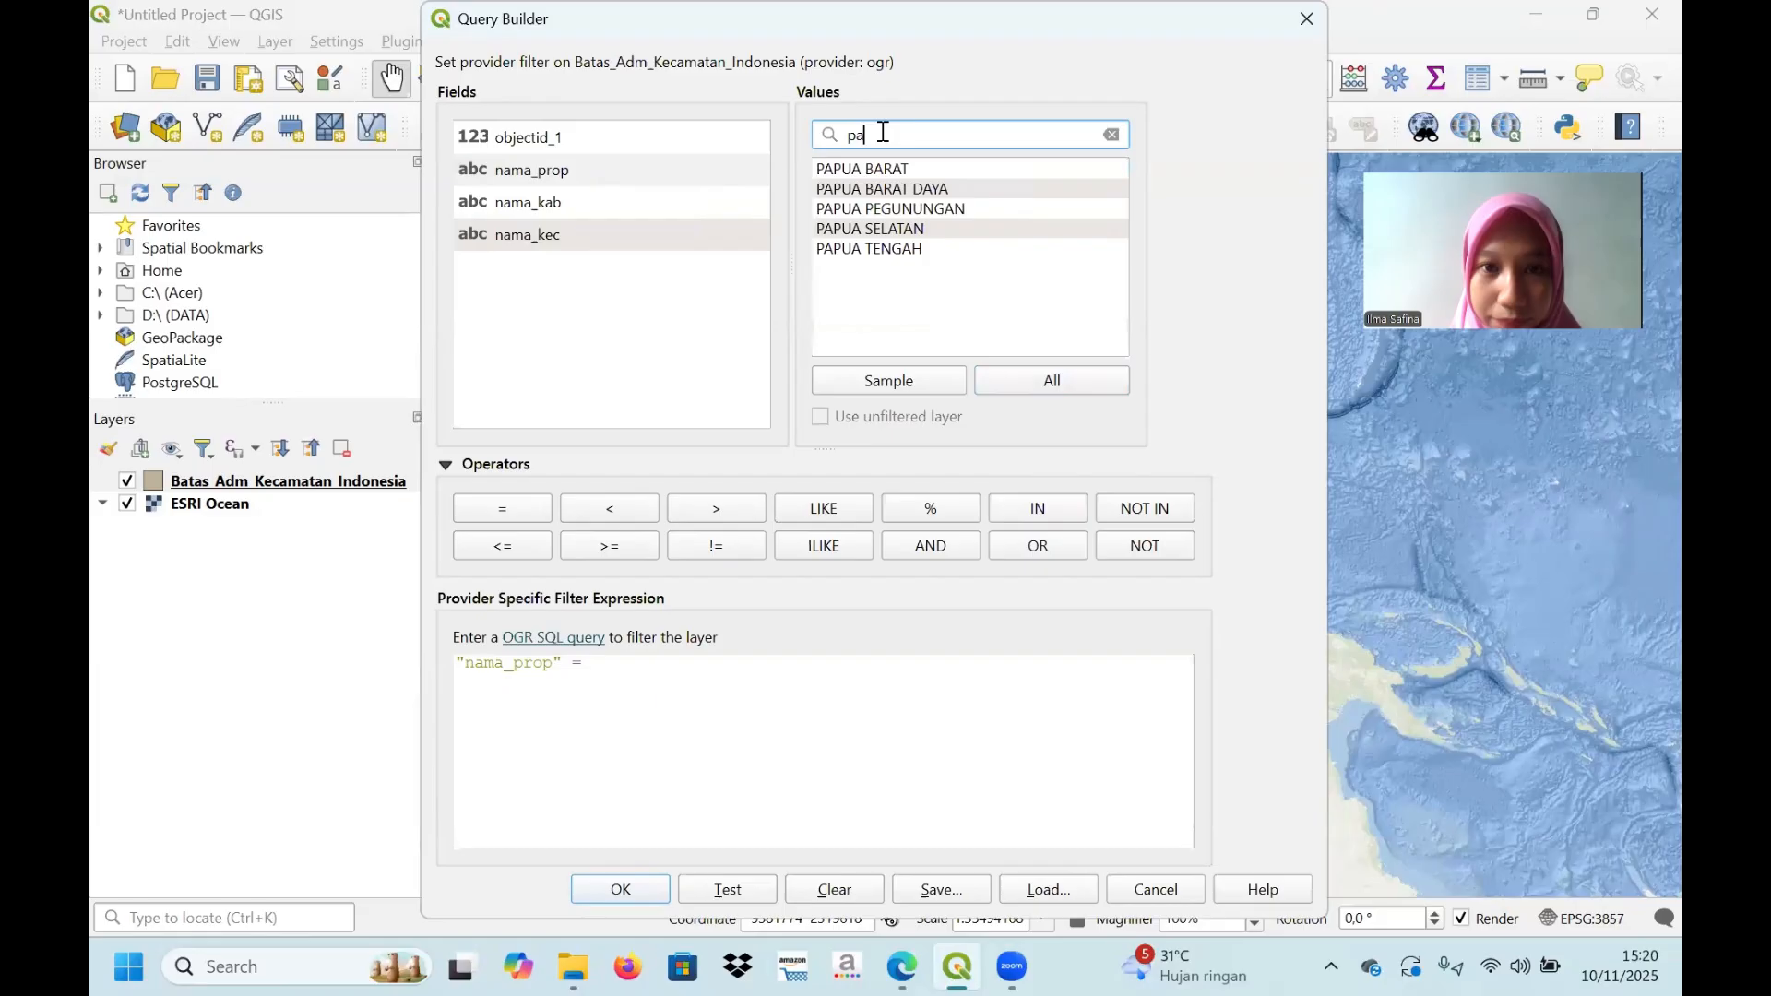
double_click(897, 228)
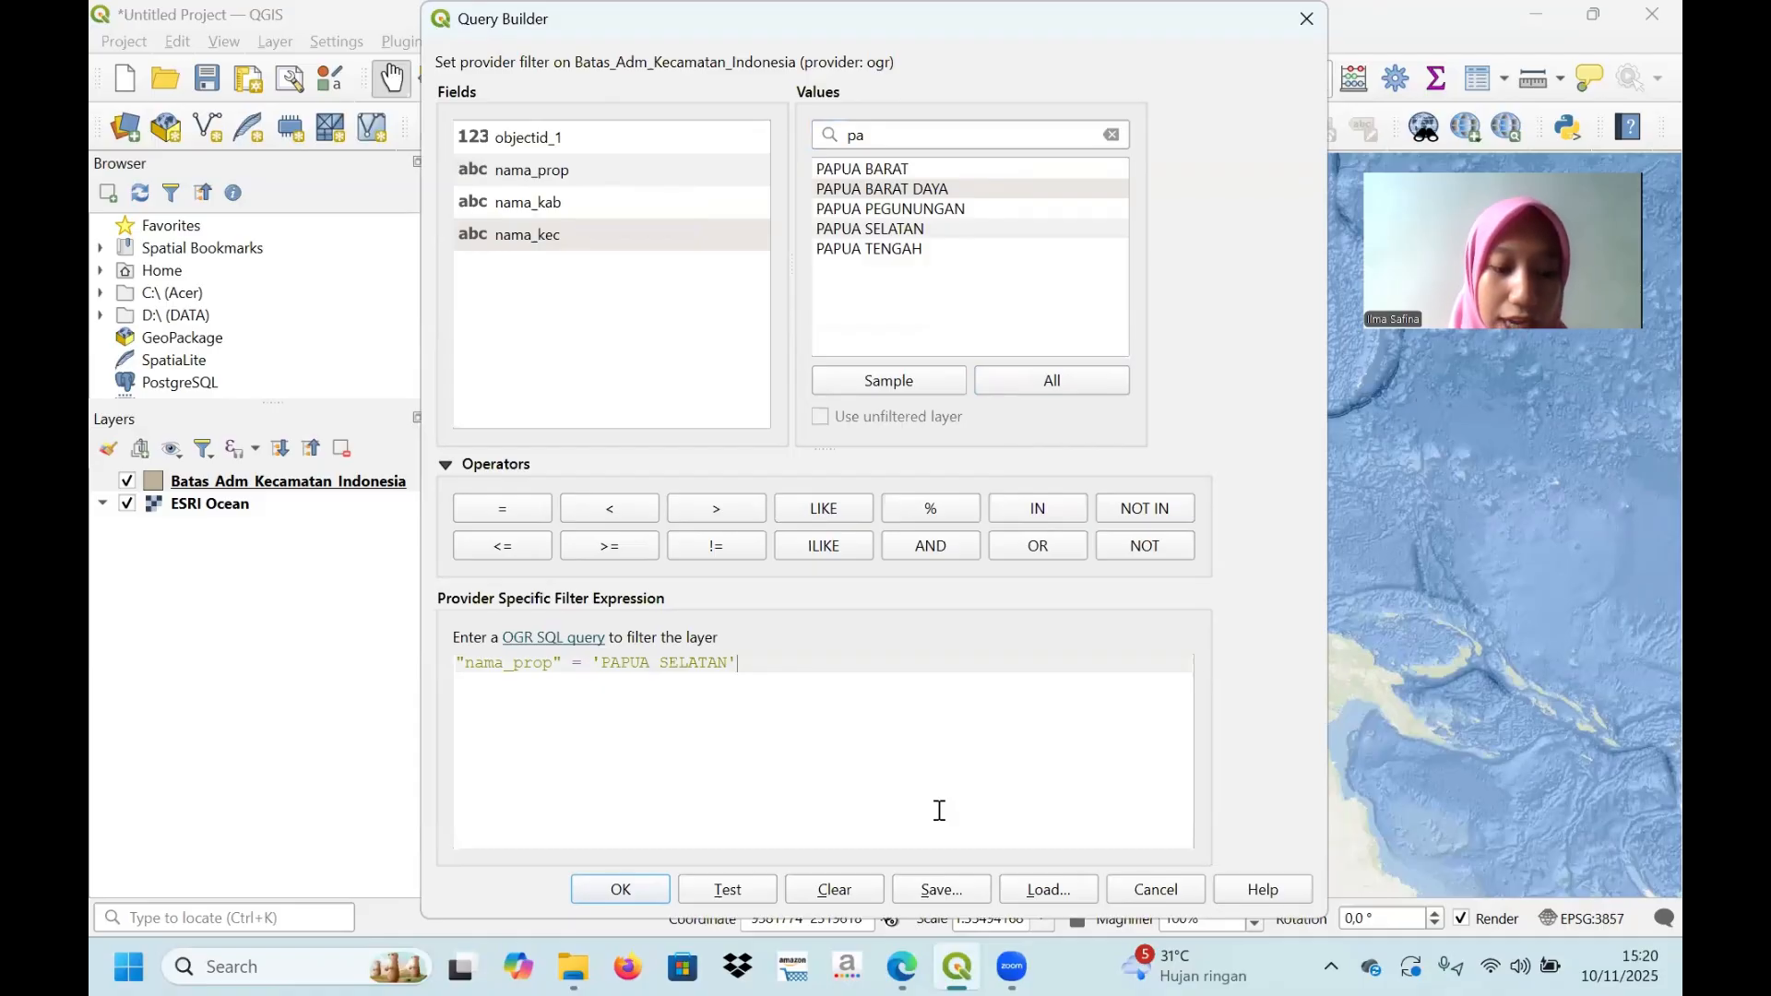
left_click(649, 891)
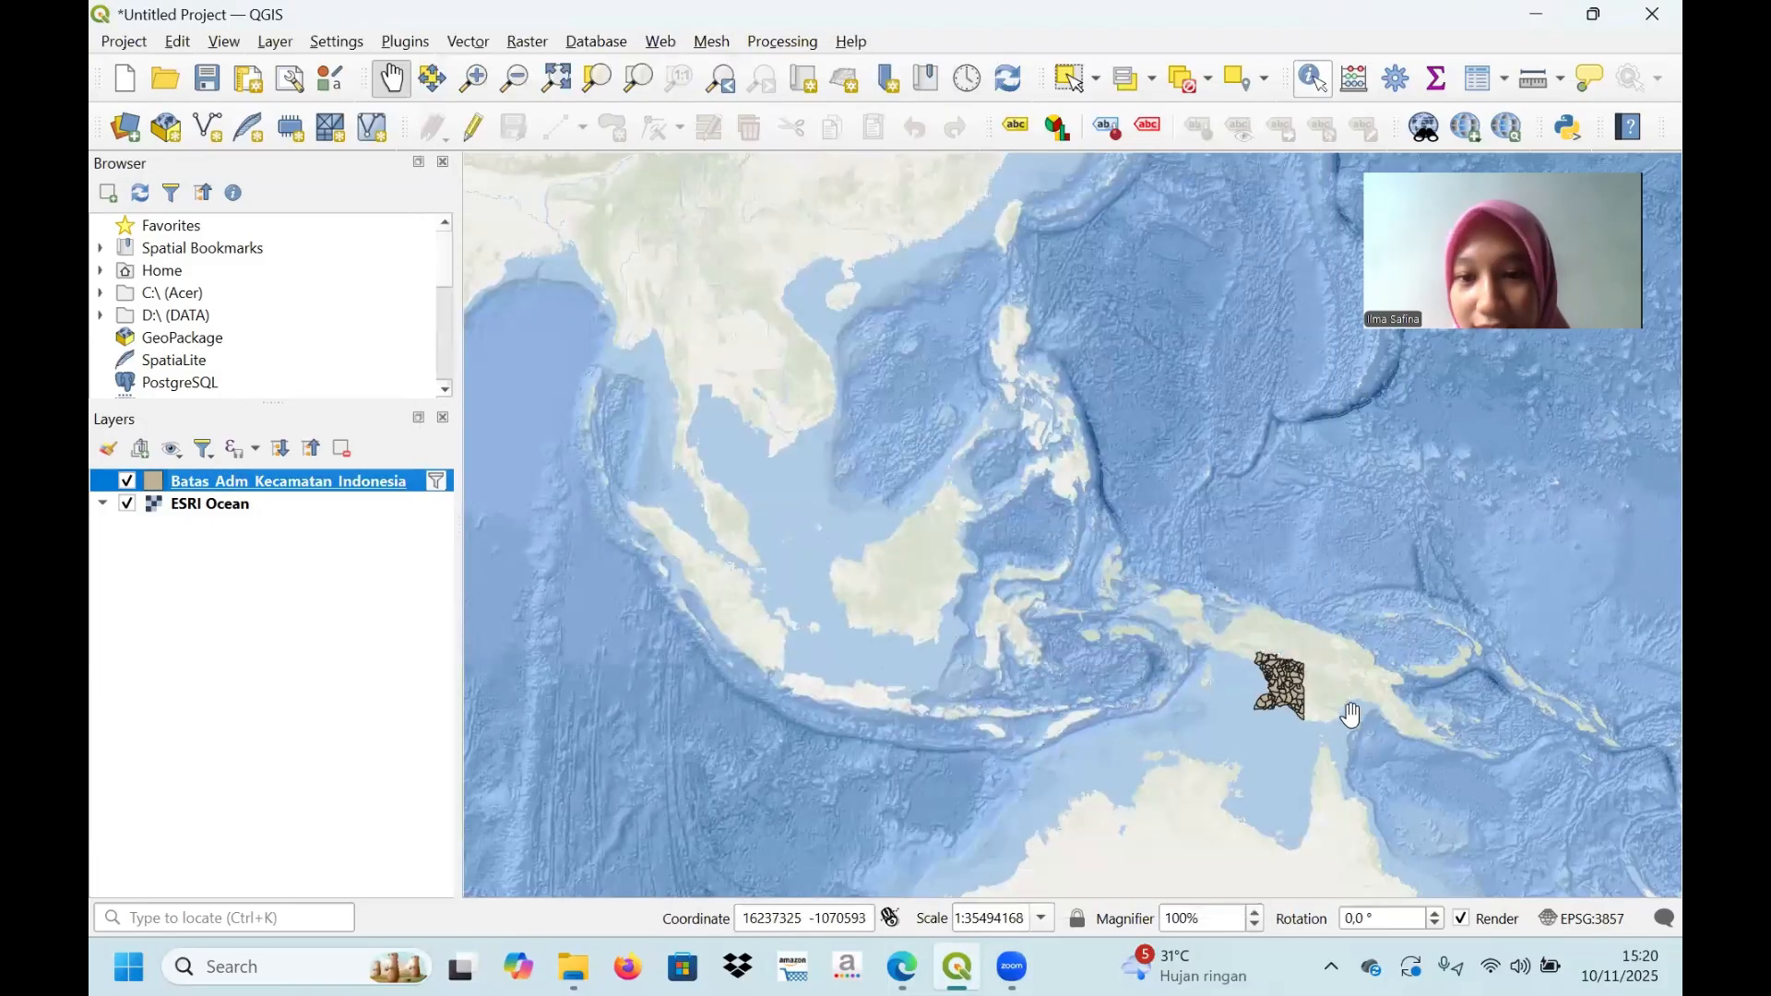
Step: Pan and zoom in twofold on Papua Selatan, then select the filtered layer's context menu
left_click_drag(1343, 692, 1218, 613)
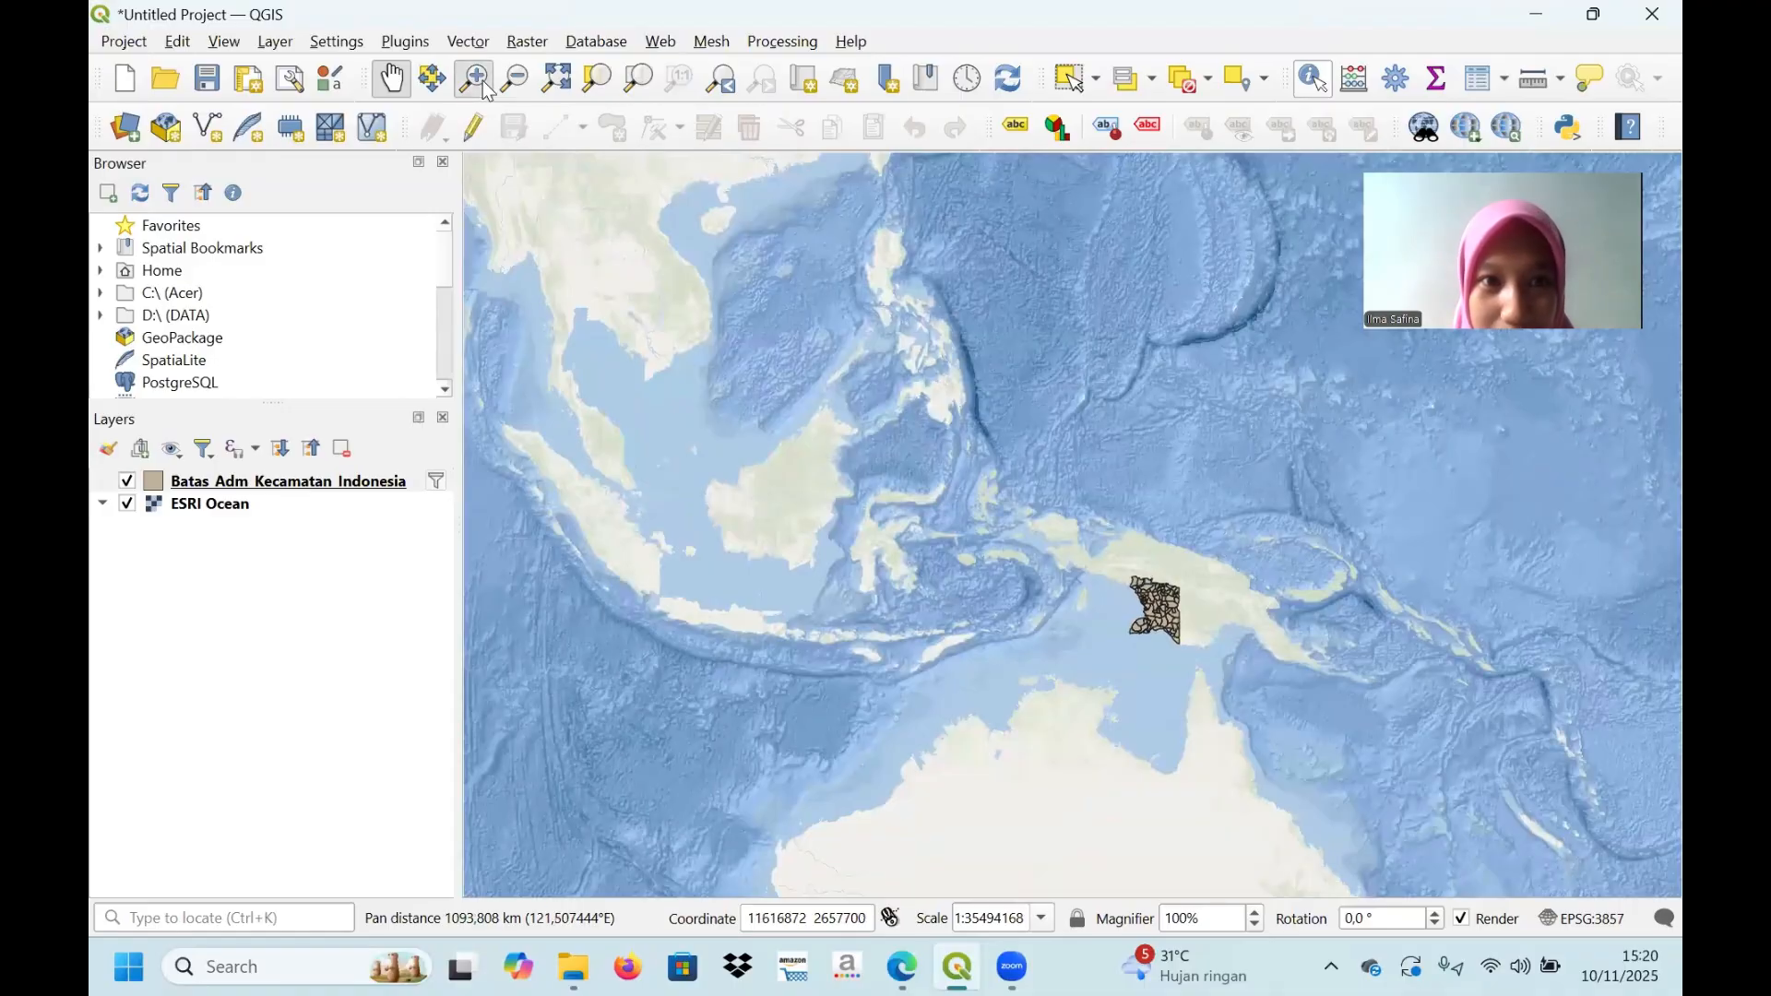
left_click(476, 79)
left_click(1164, 576)
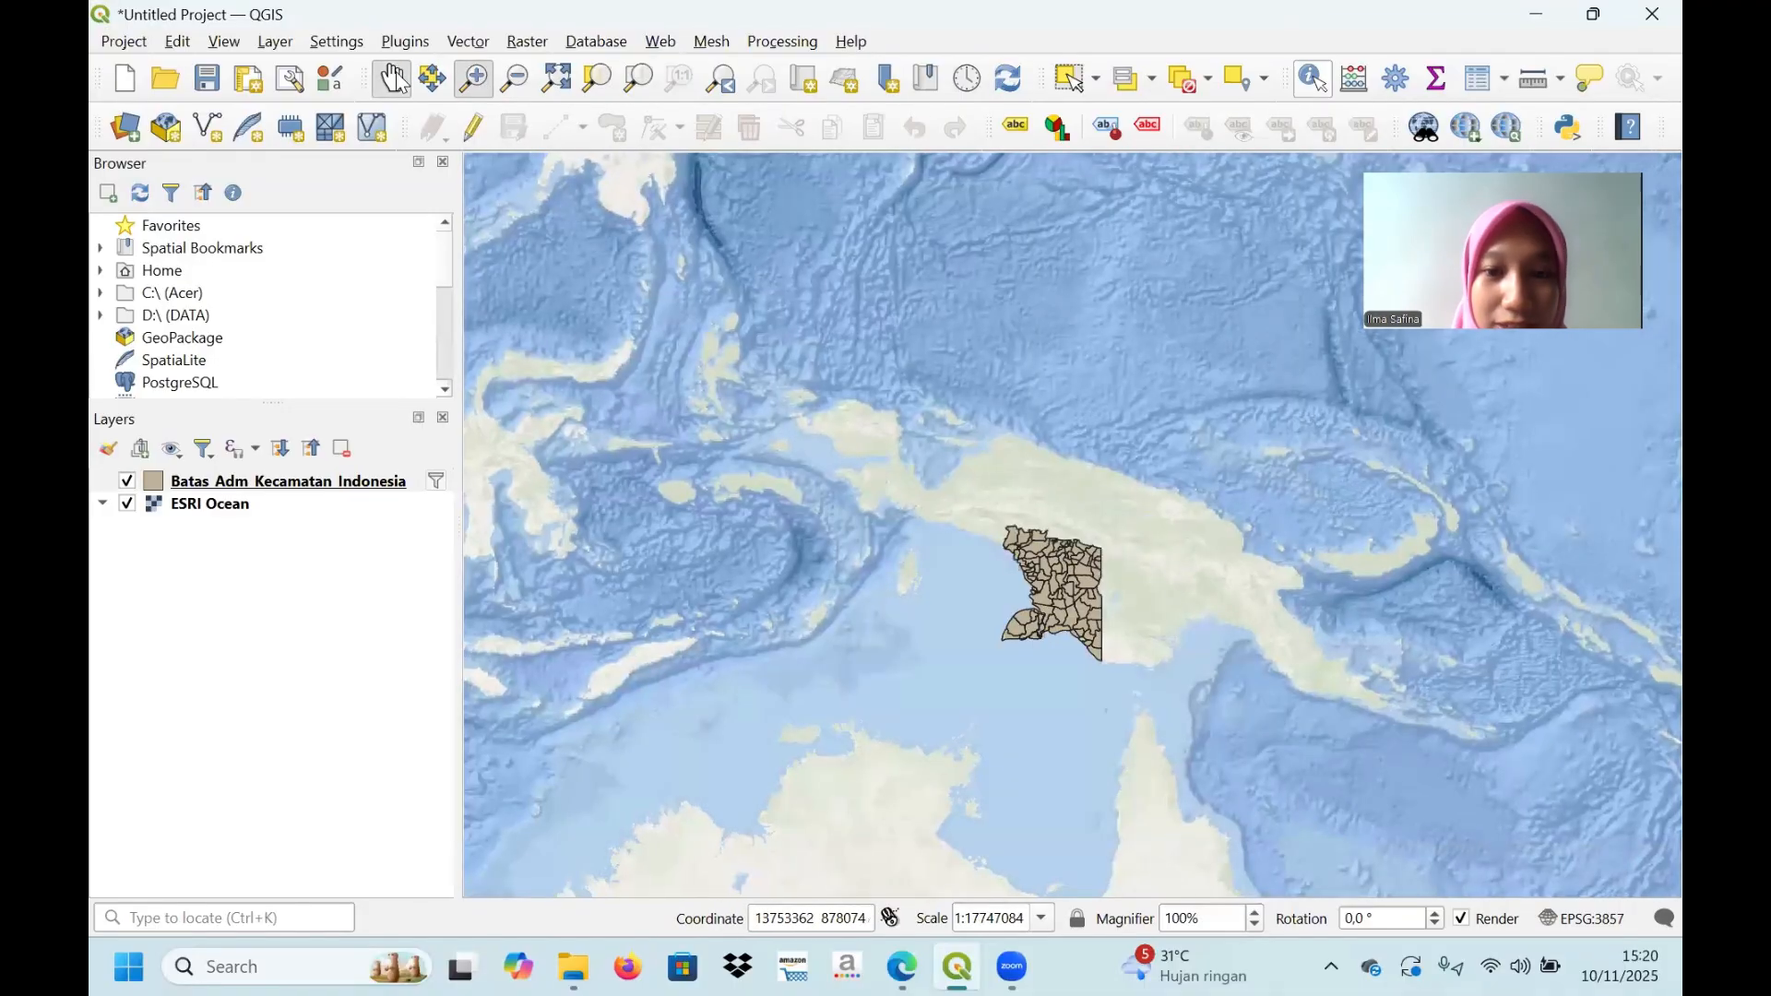
left_click(396, 80)
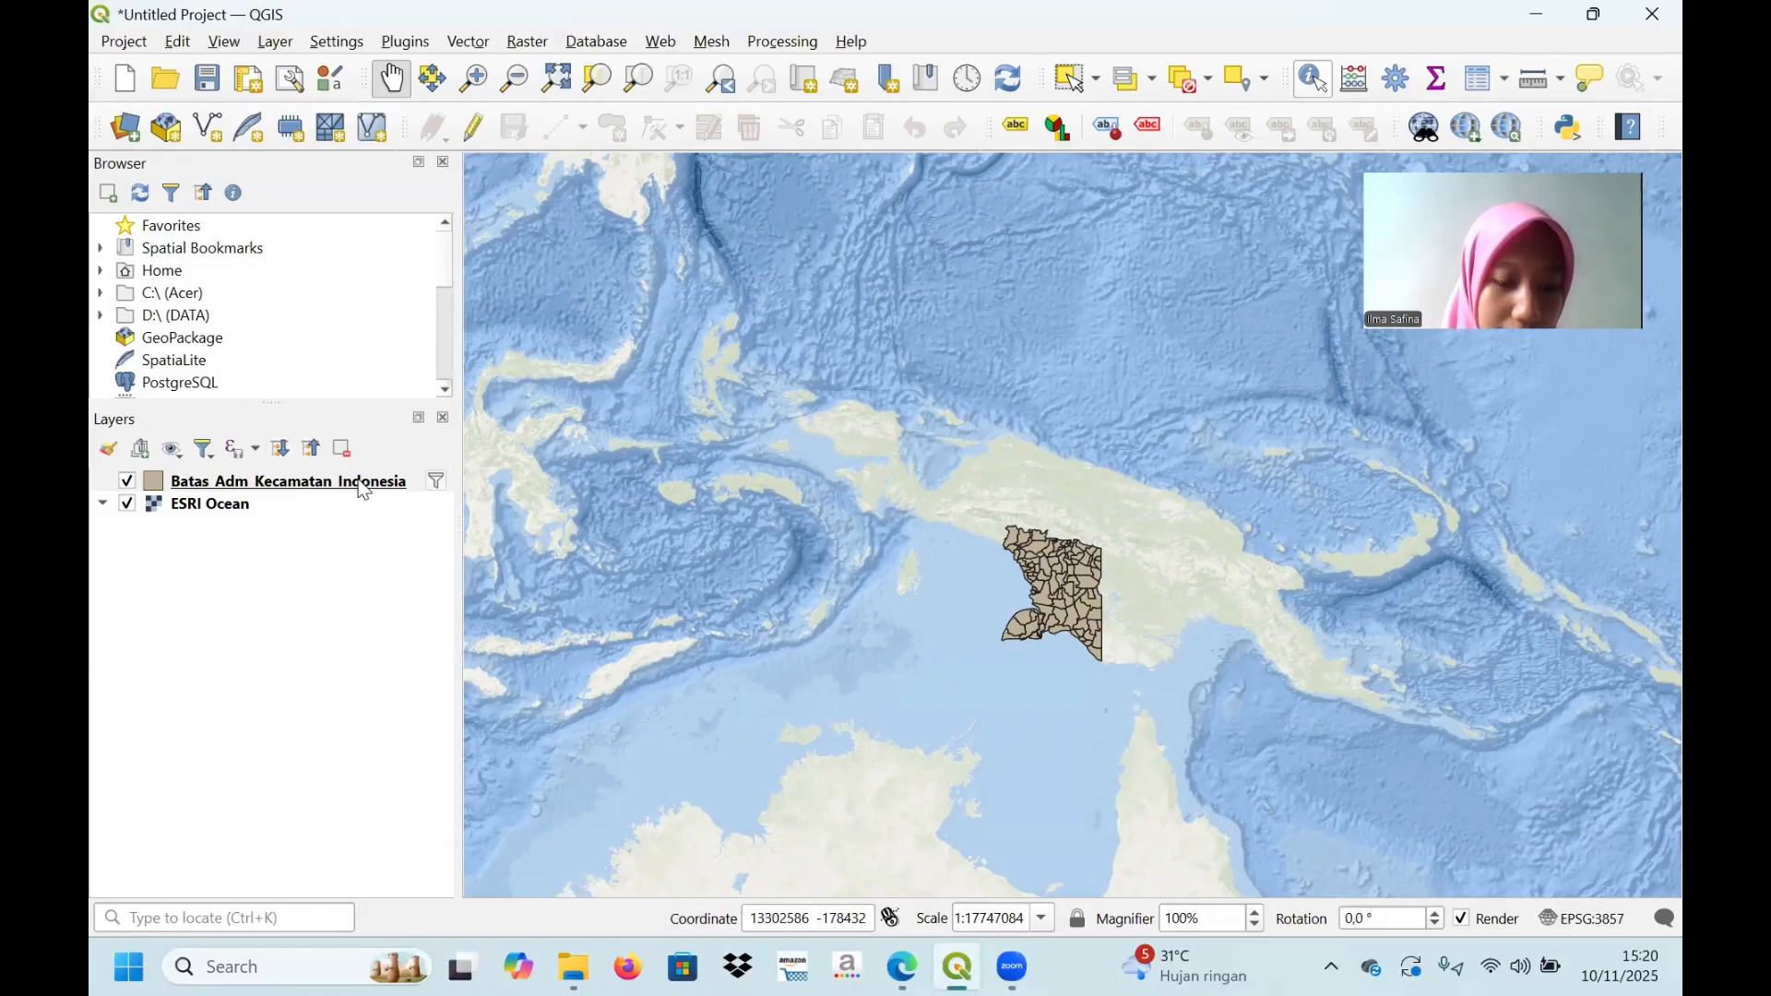
mouse_move(365, 490)
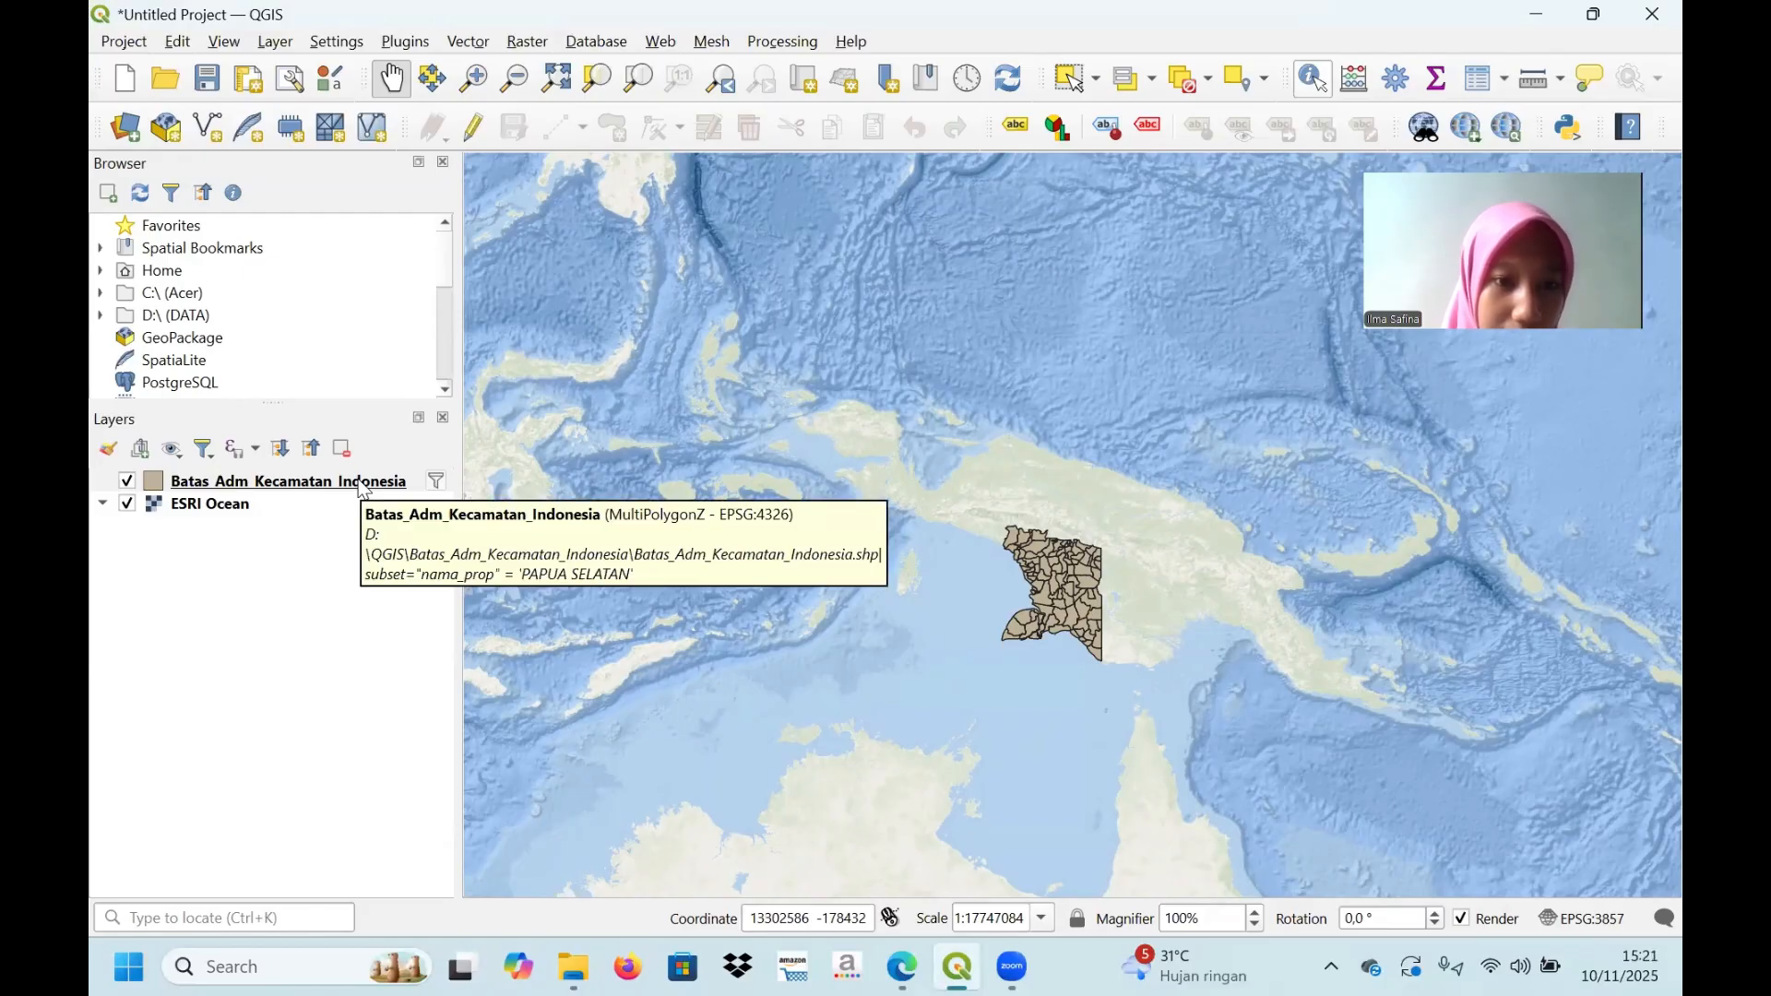
left_click(365, 490)
right_click(364, 490)
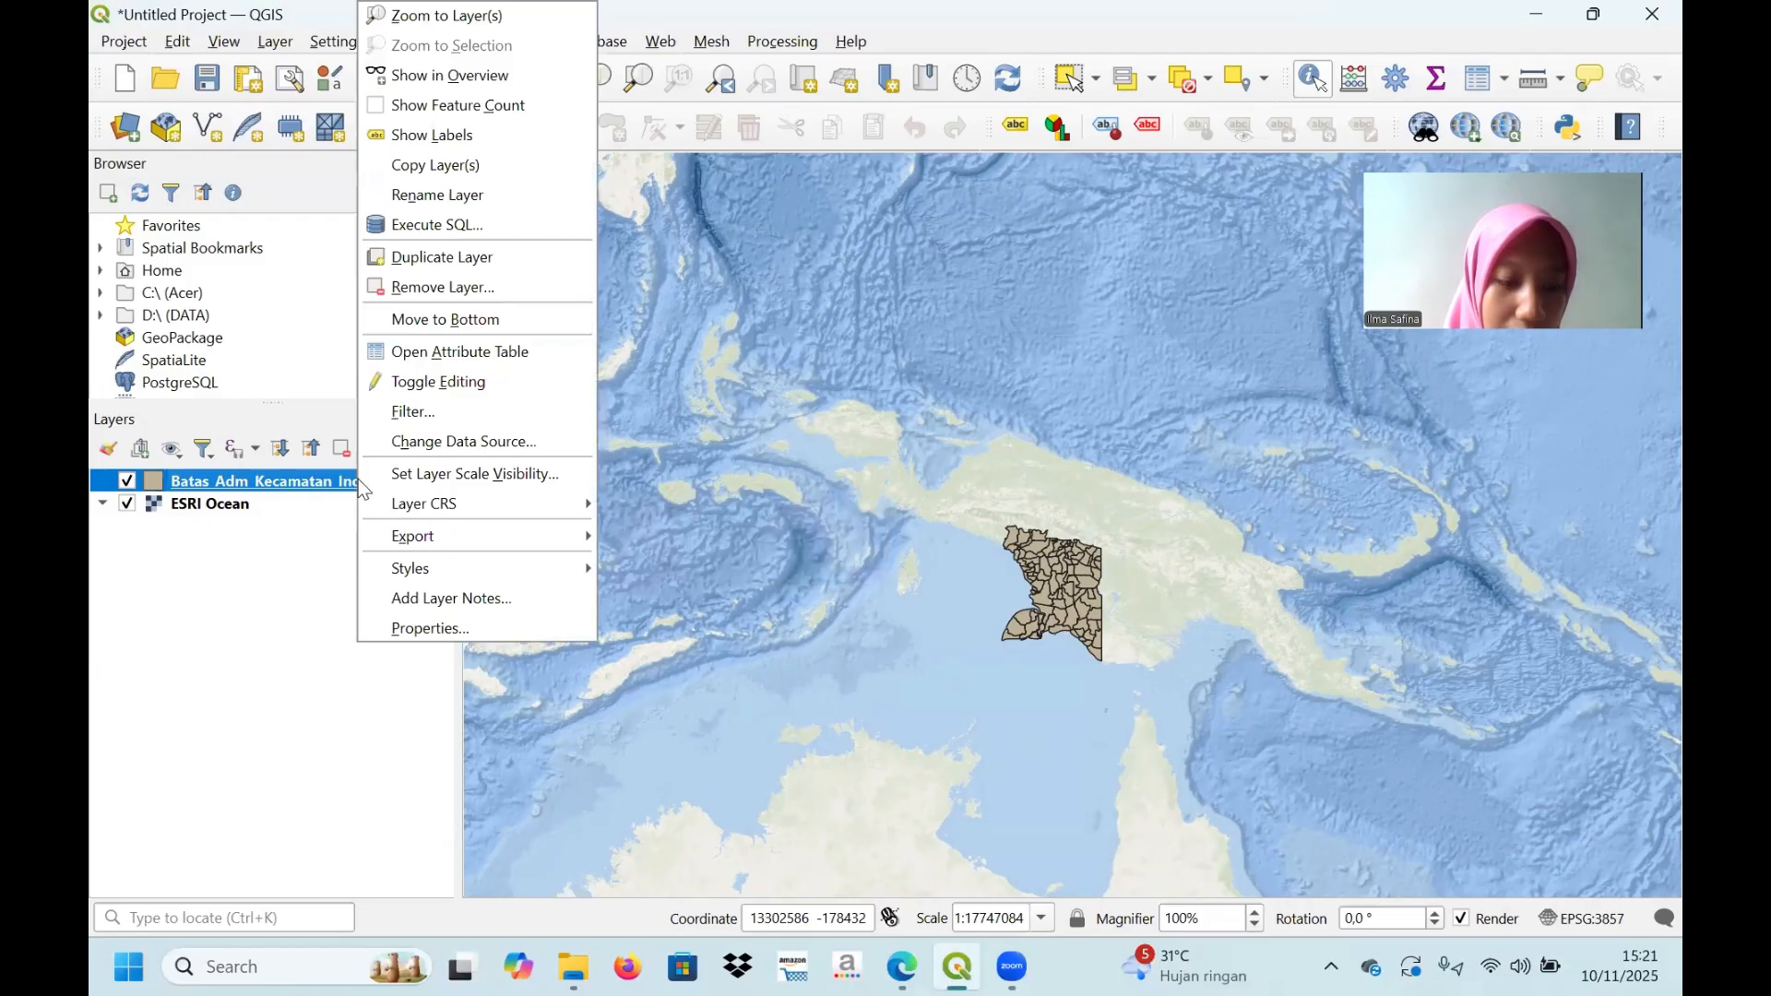
Step: Choose Export > Save Features As… for the filtered district layer
mouse_move(430, 542)
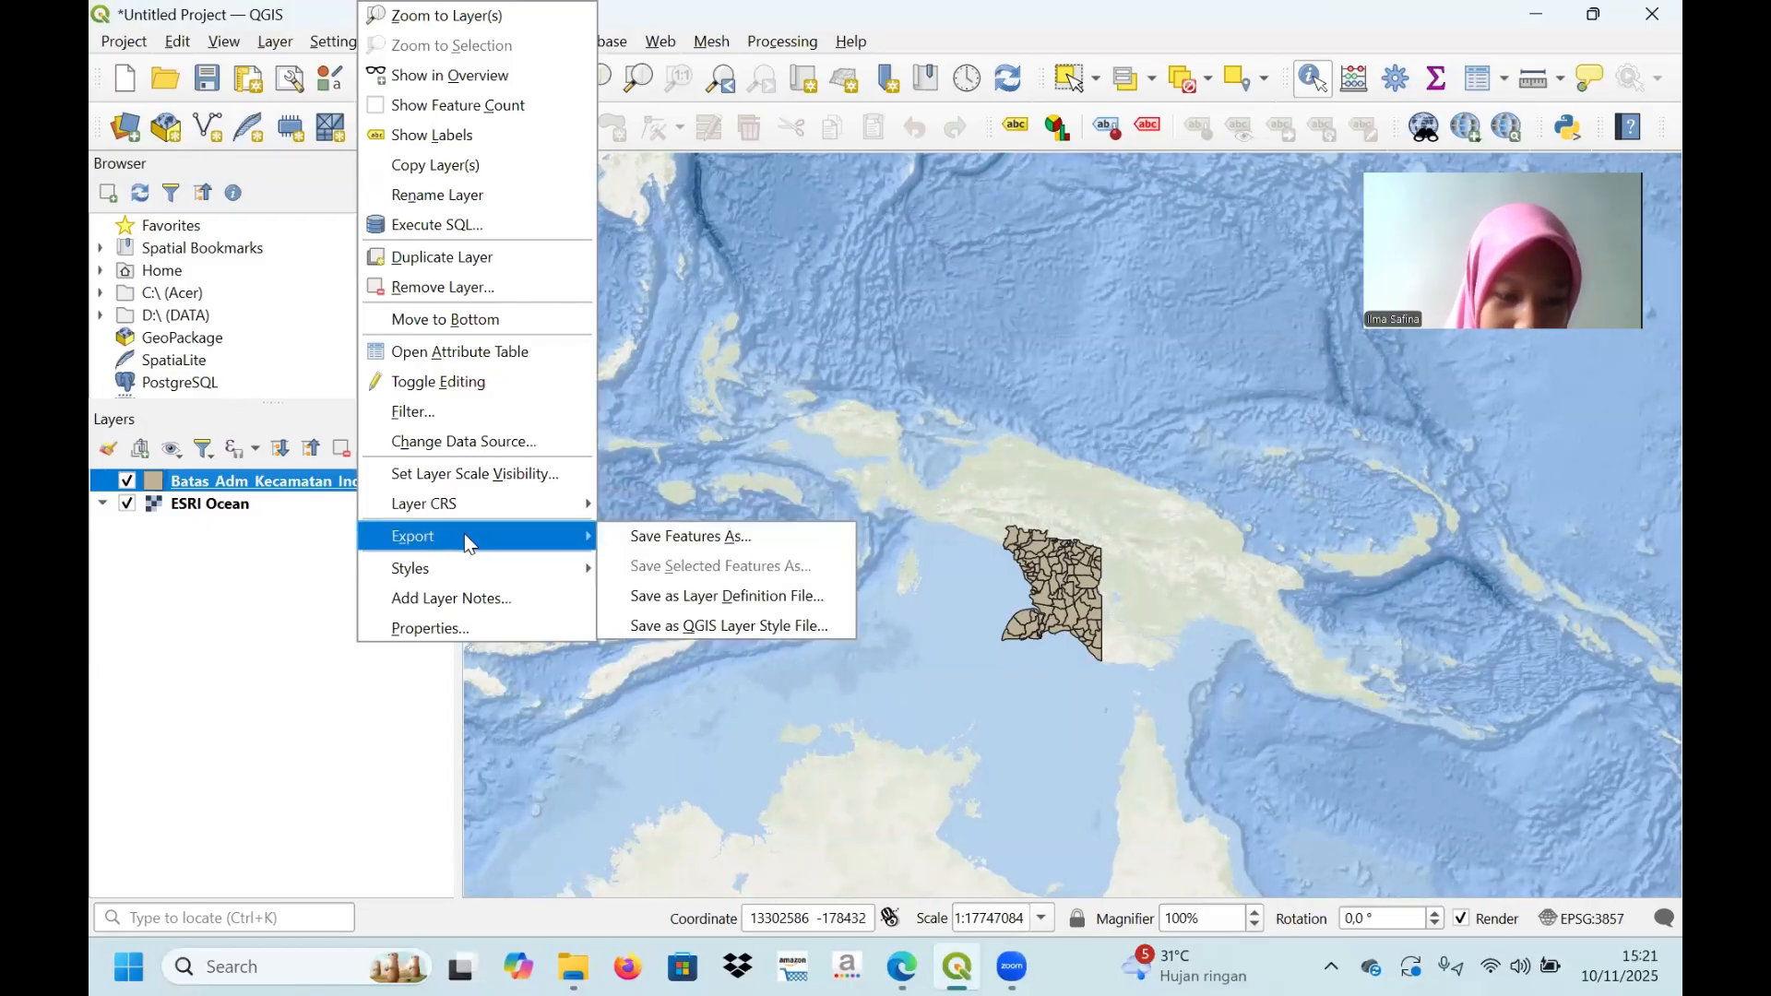
left_click(677, 544)
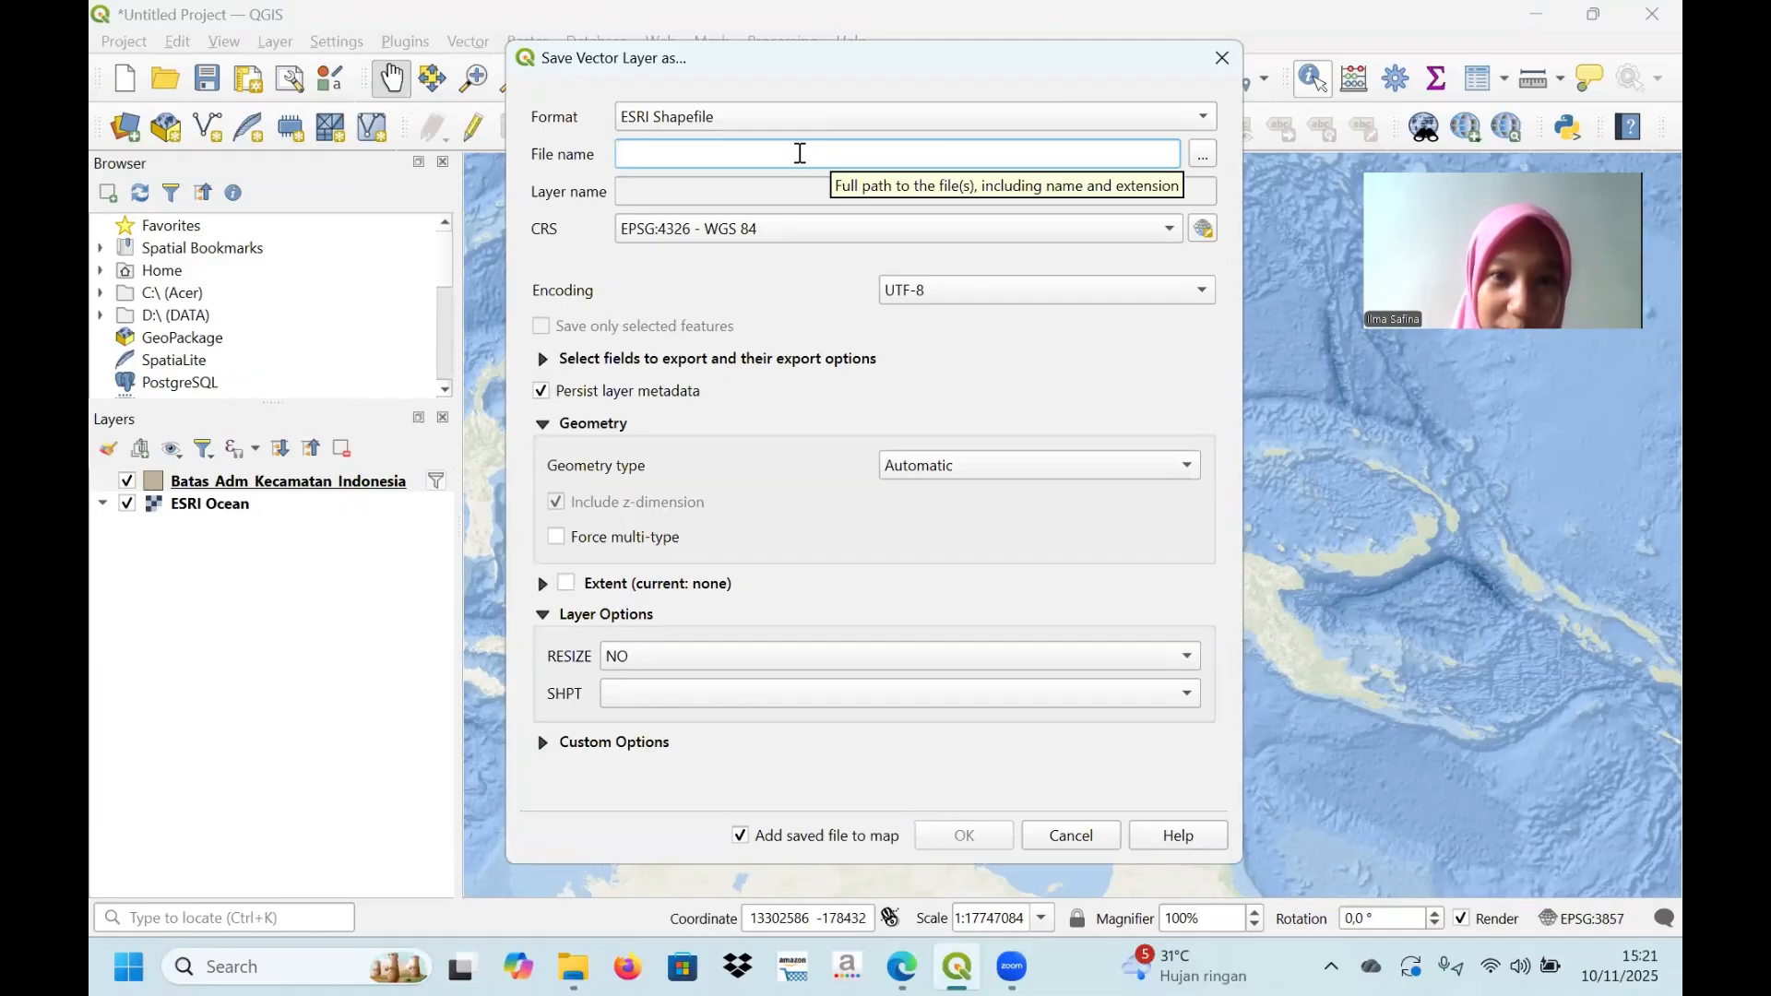
Step: Name the export file 'Adm_Papua Selatan_Perkecamatan' and bring up the CRS selector
left_click(800, 154)
type("A")
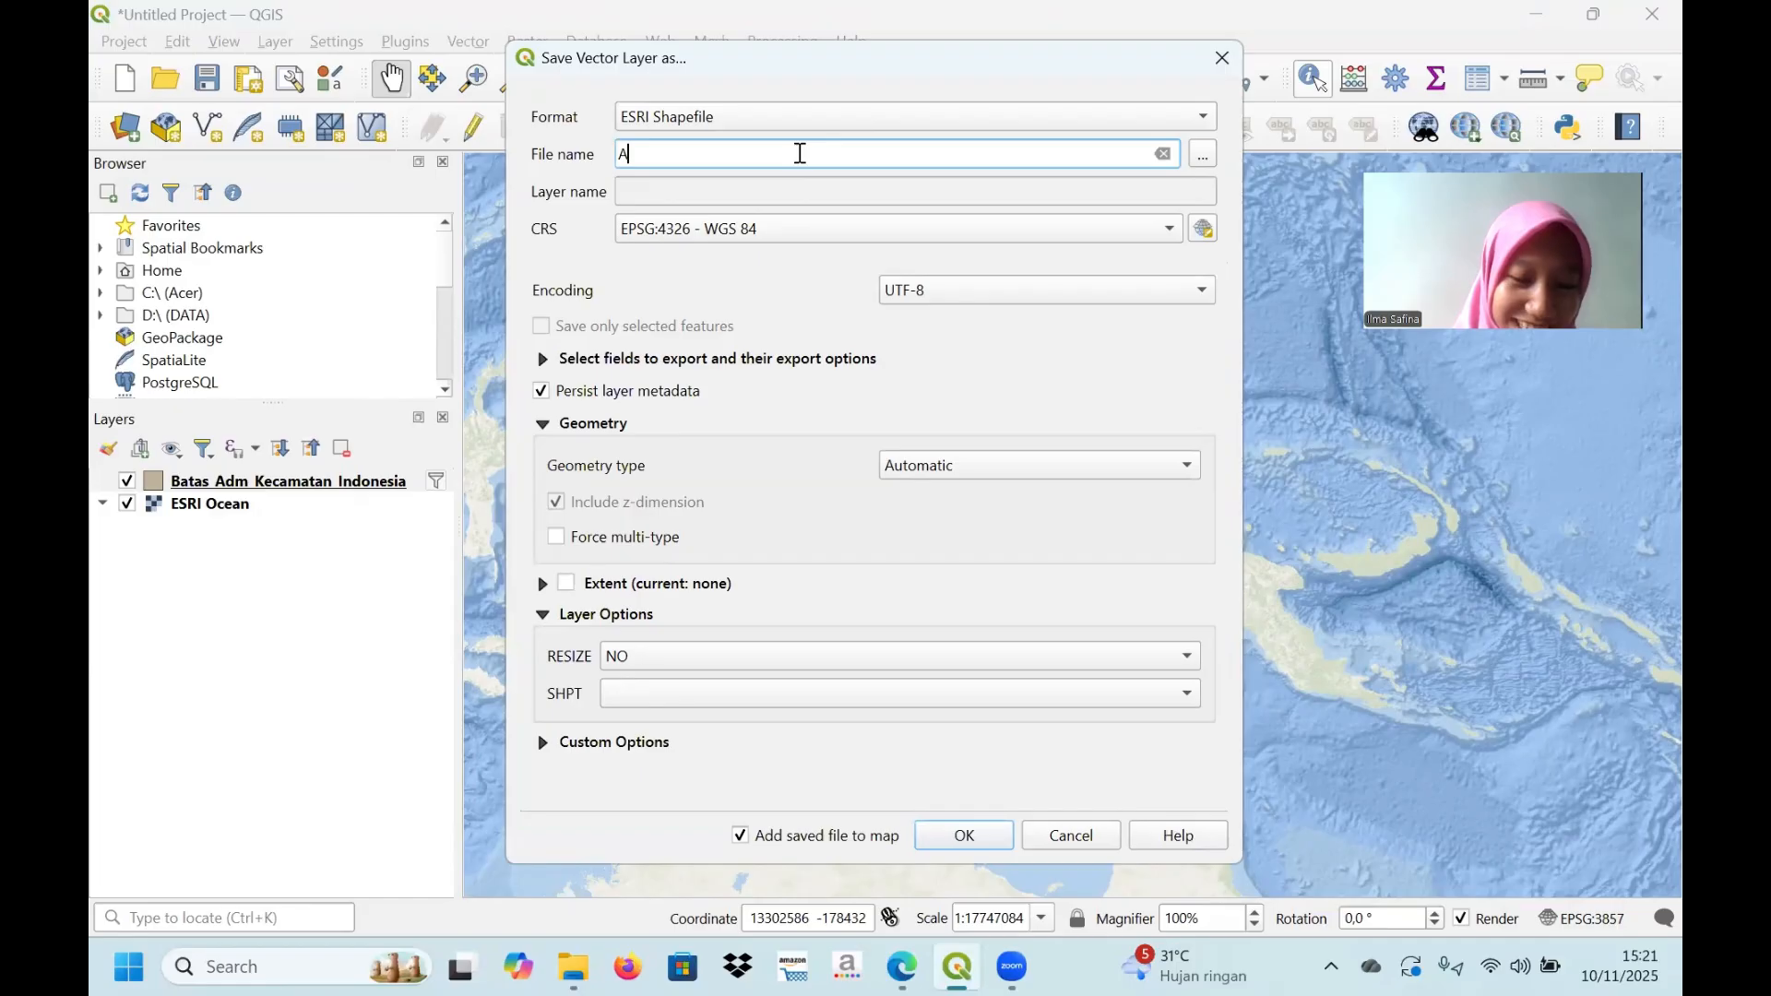
type("dminitr")
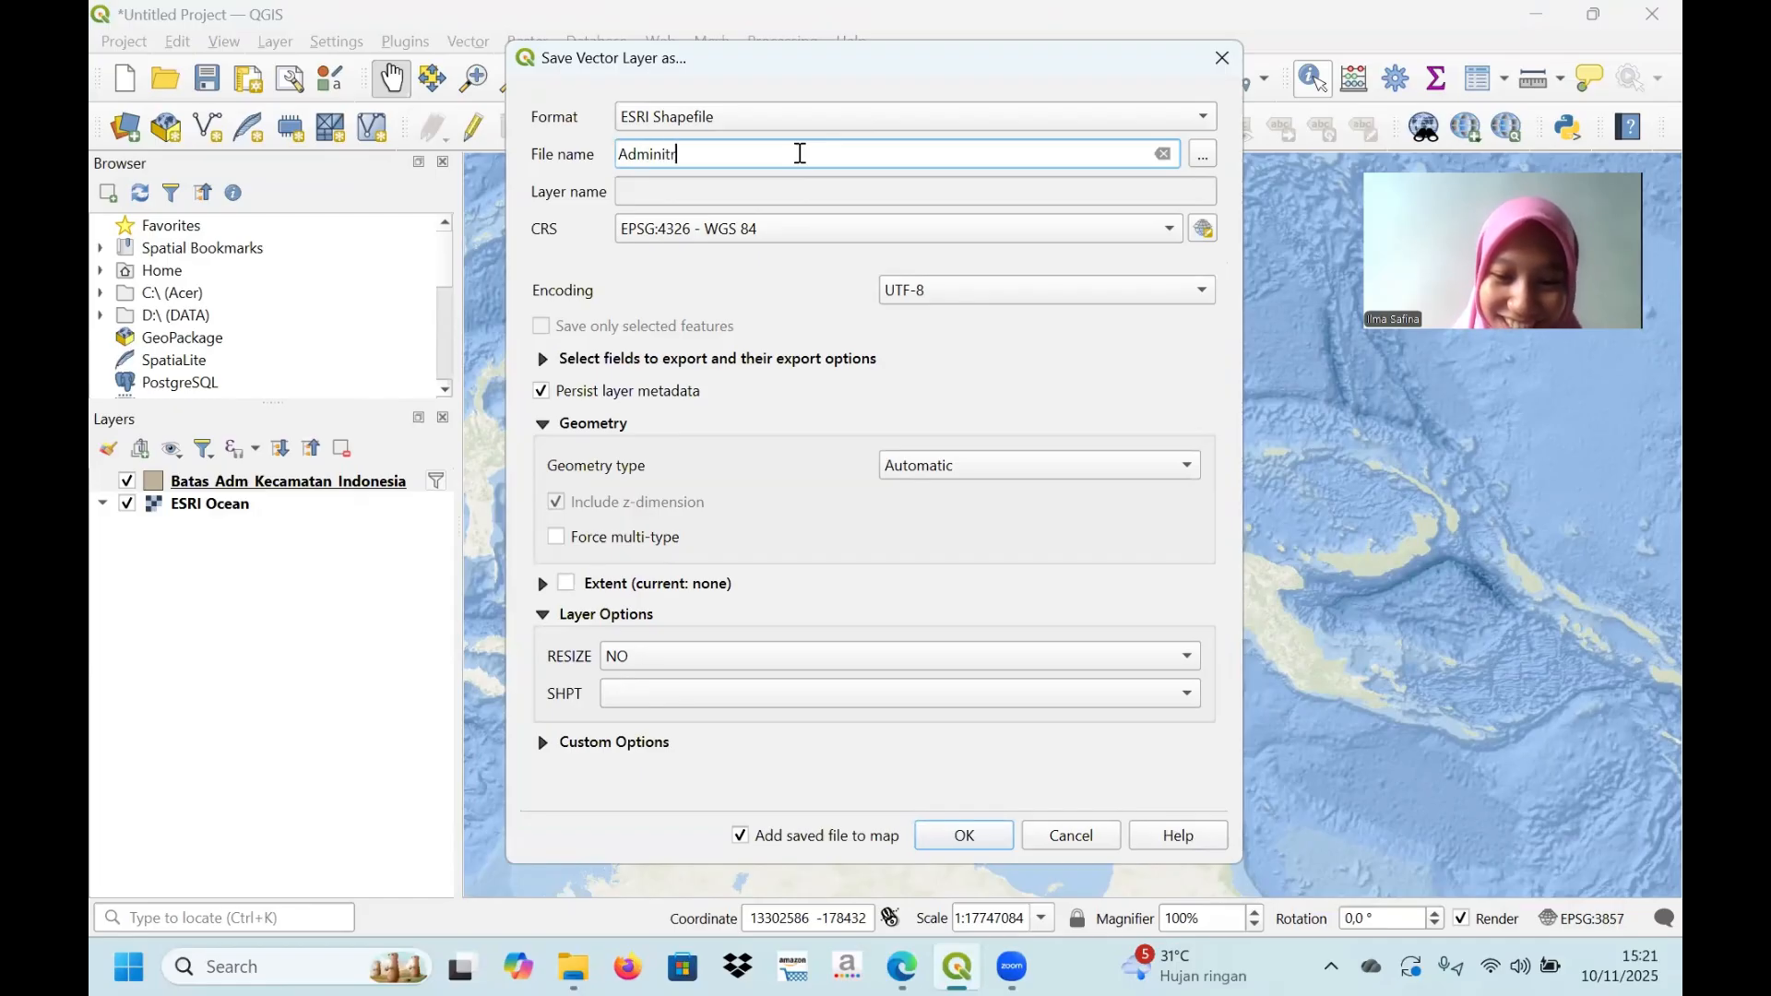
type("asi")
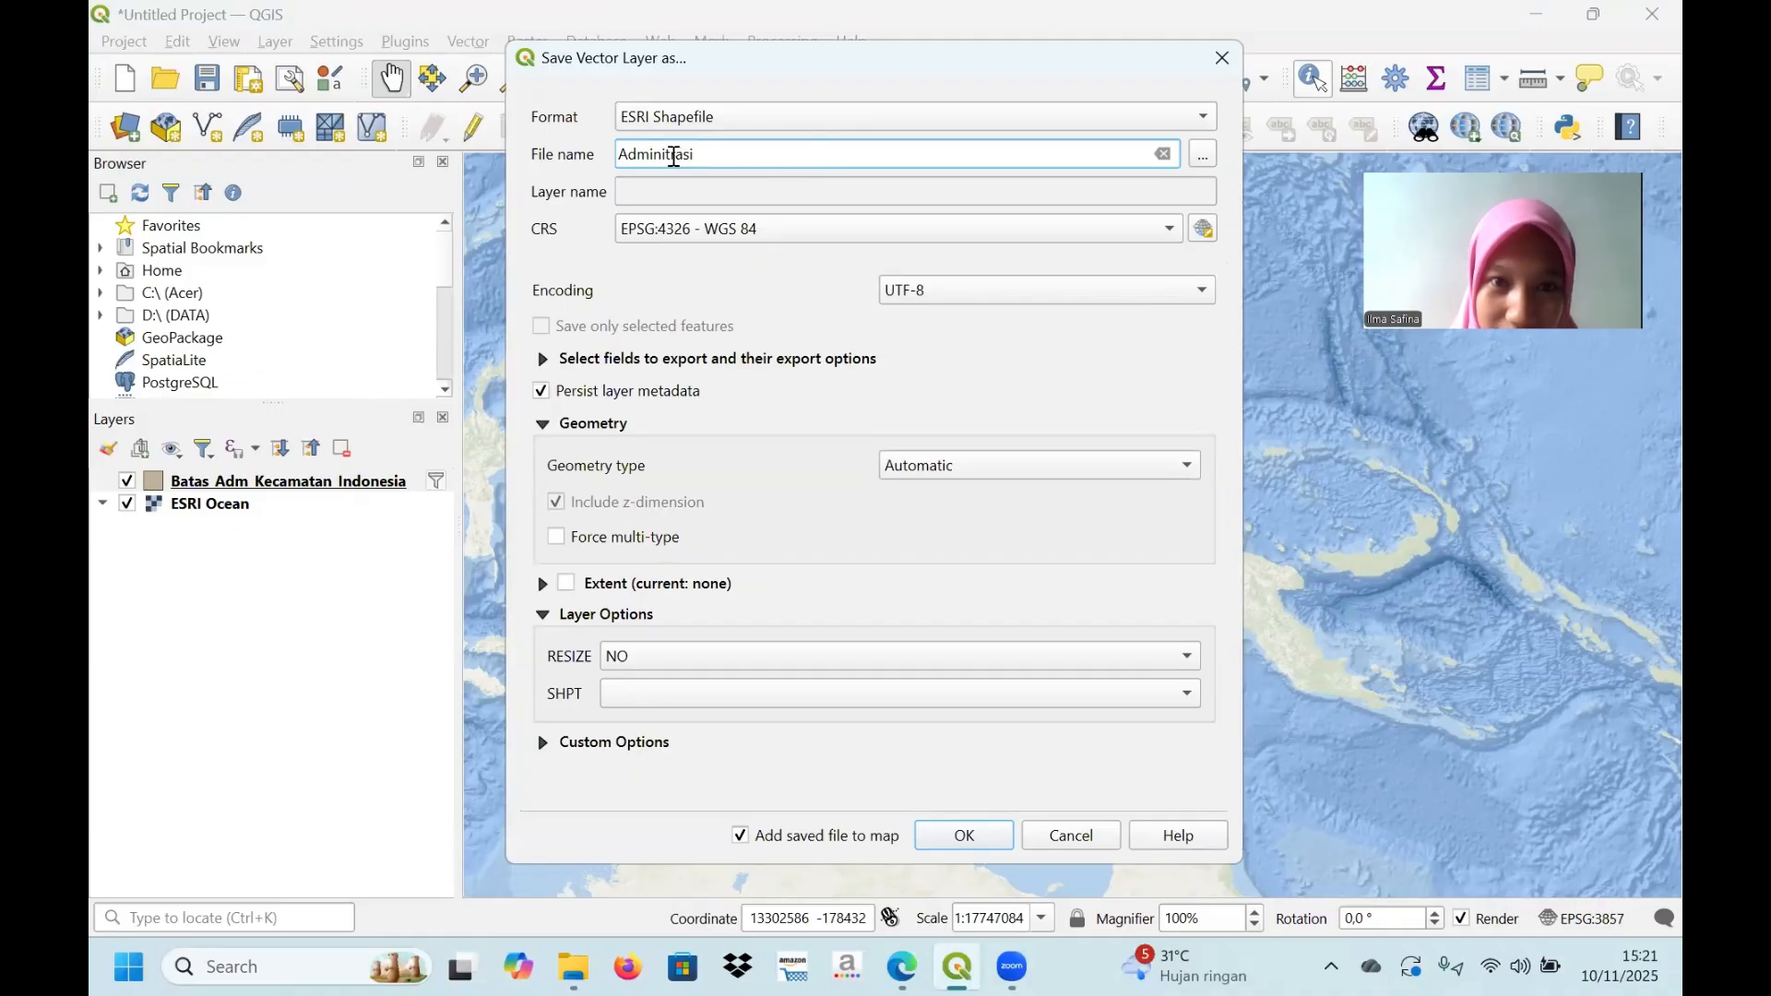
left_click(672, 155)
type("s")
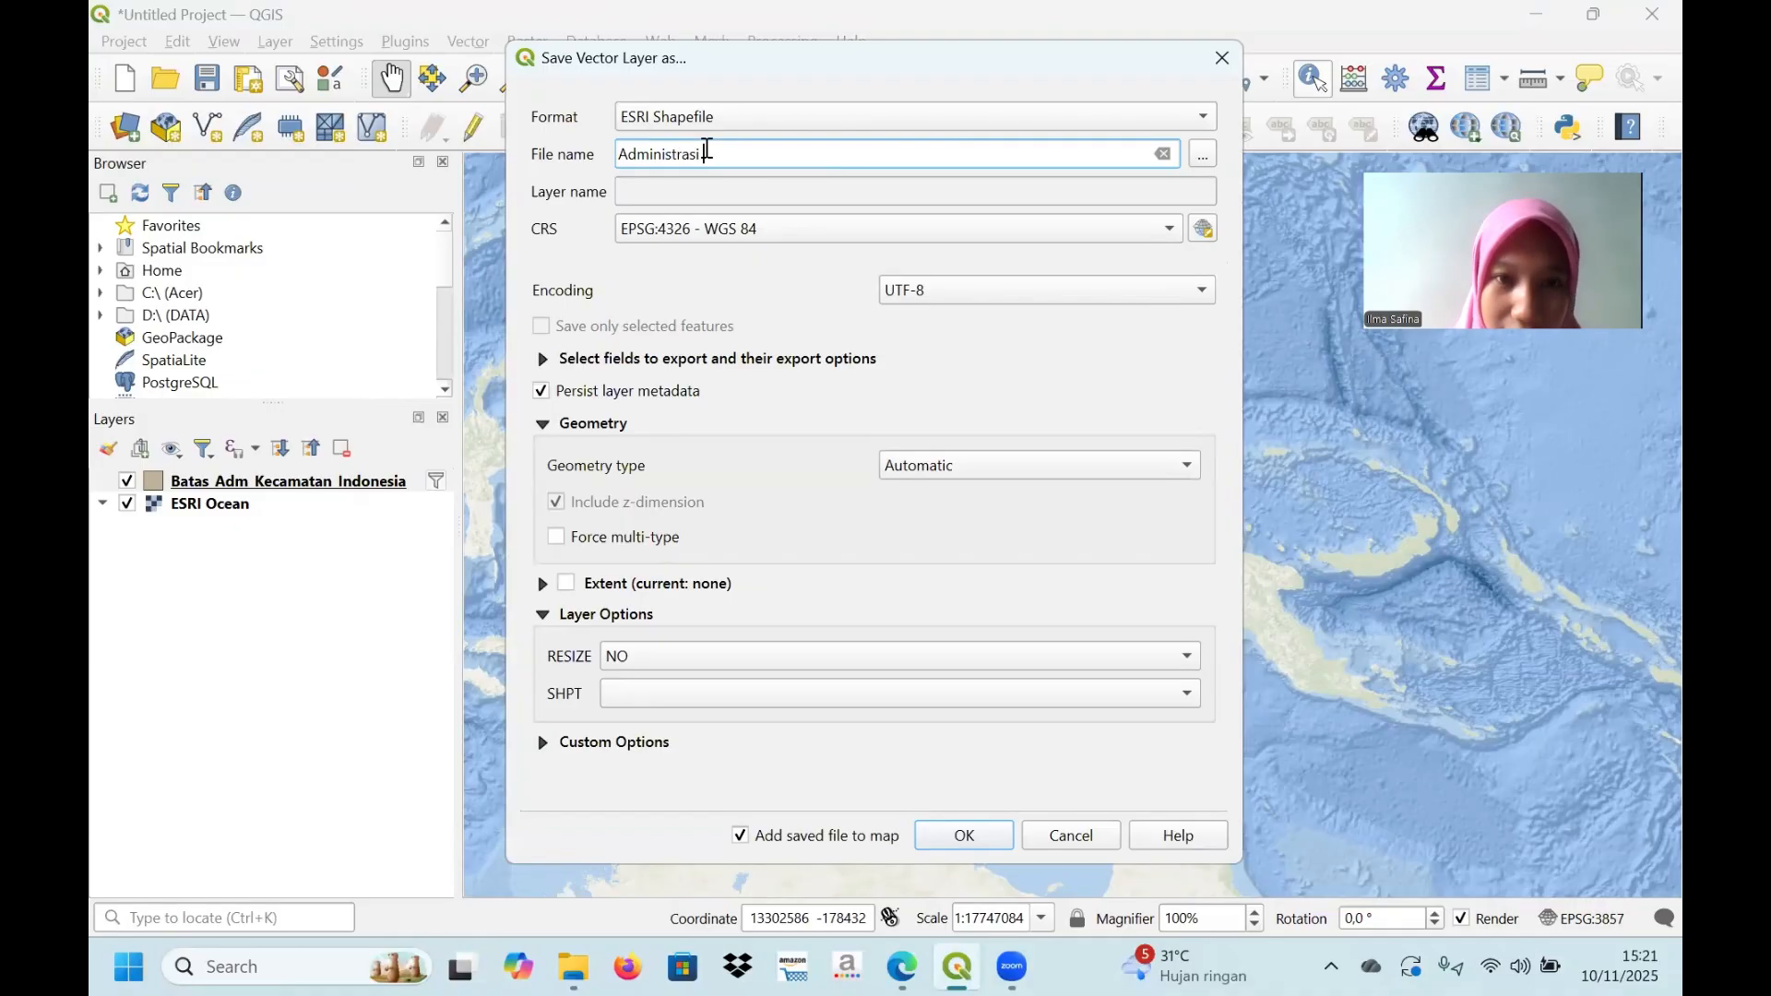
key("BackSpace")
key("BackSpace")
key("BackSpace")
key("BackSpace")
key("BackSpace")
key("BackSpace")
key("BackSpace")
key("BackSpace")
key("BackSpace")
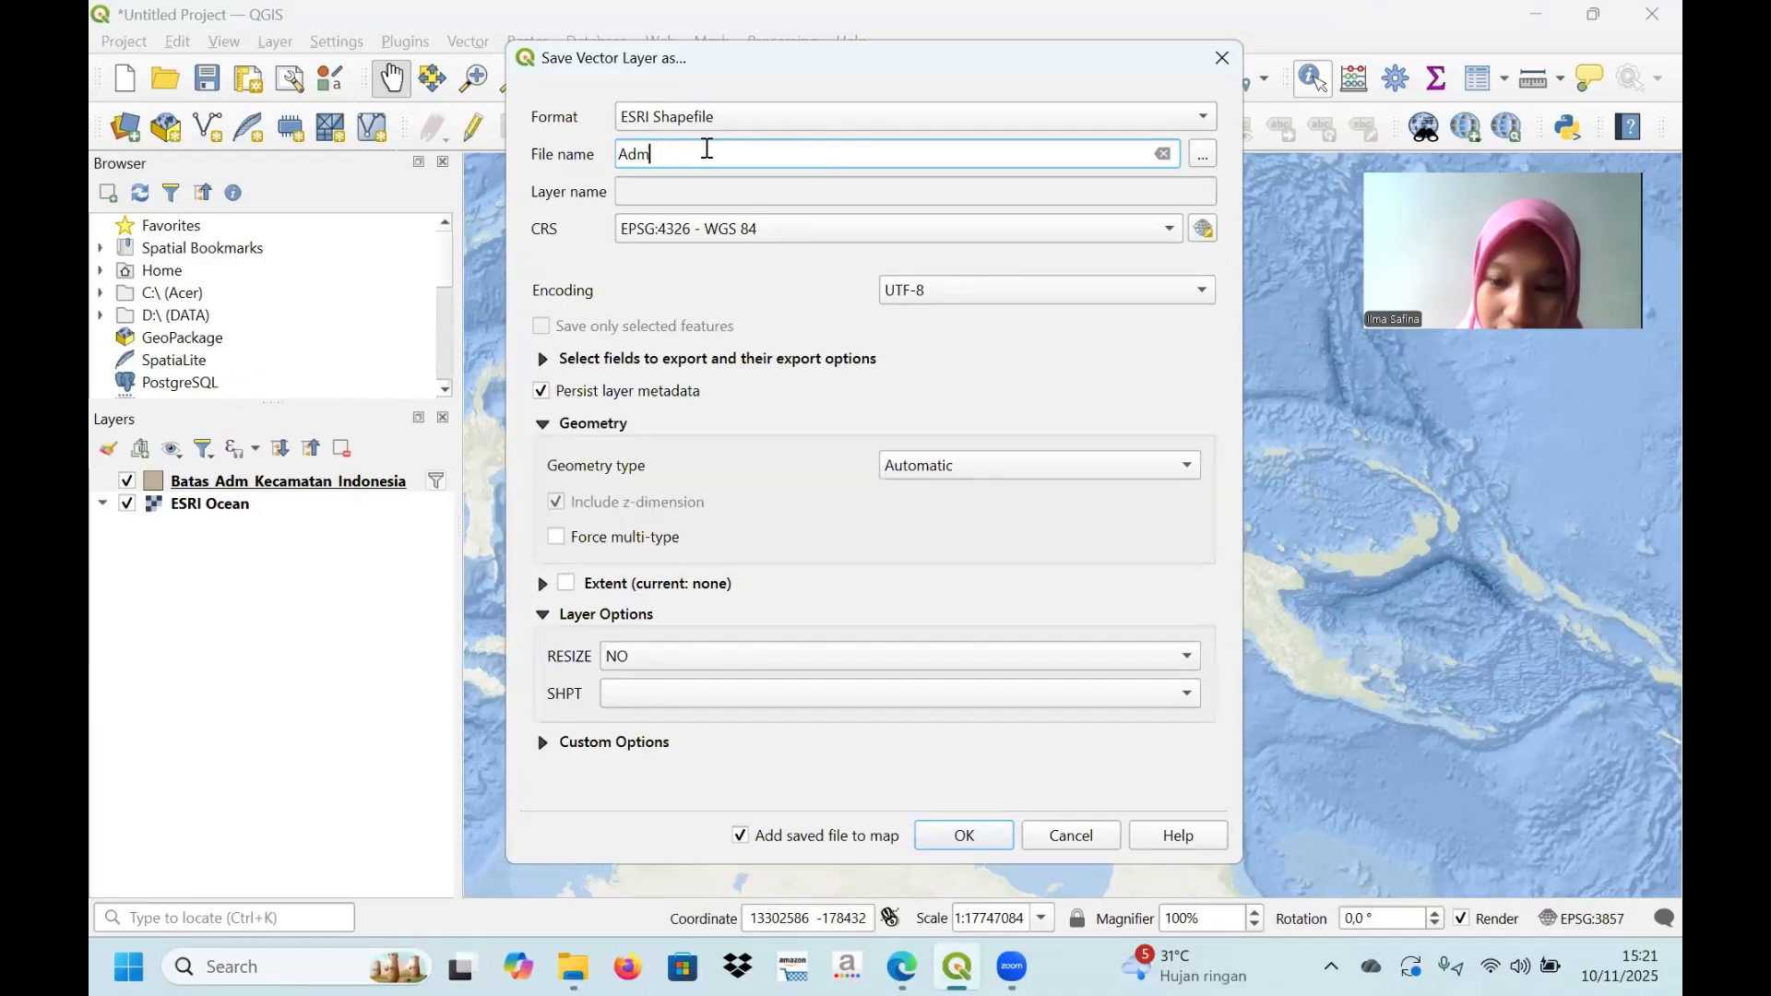
type("_")
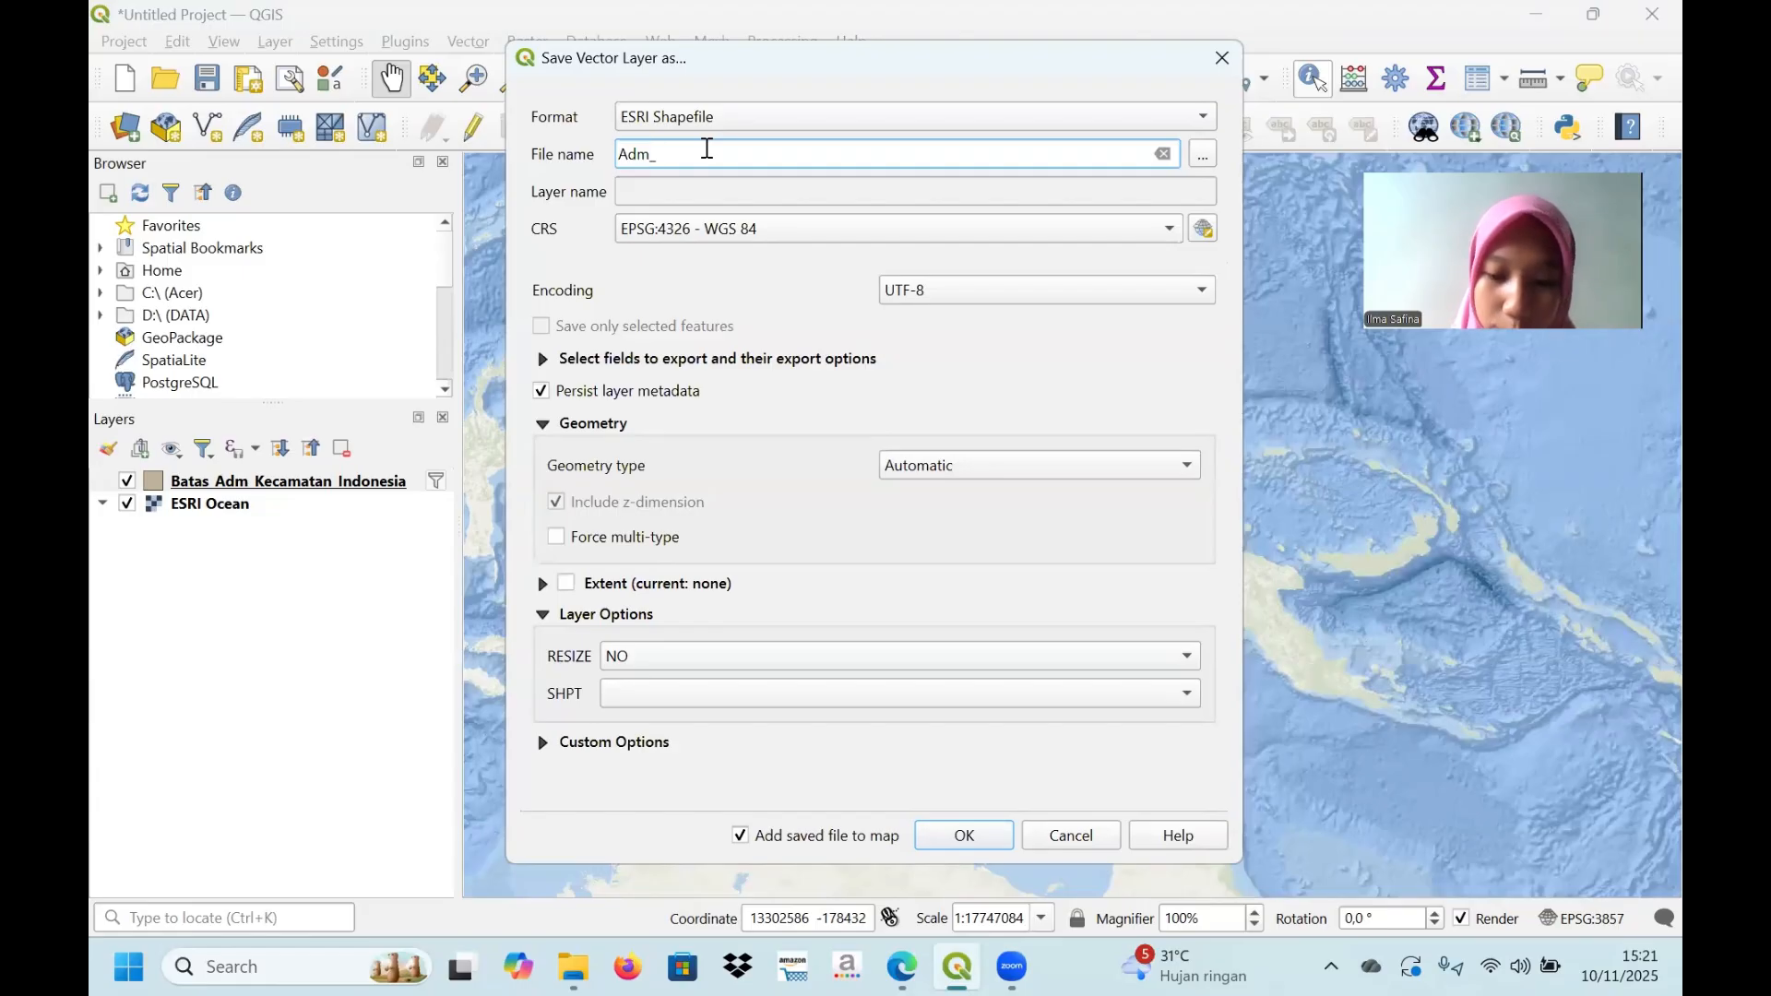
type("Papua")
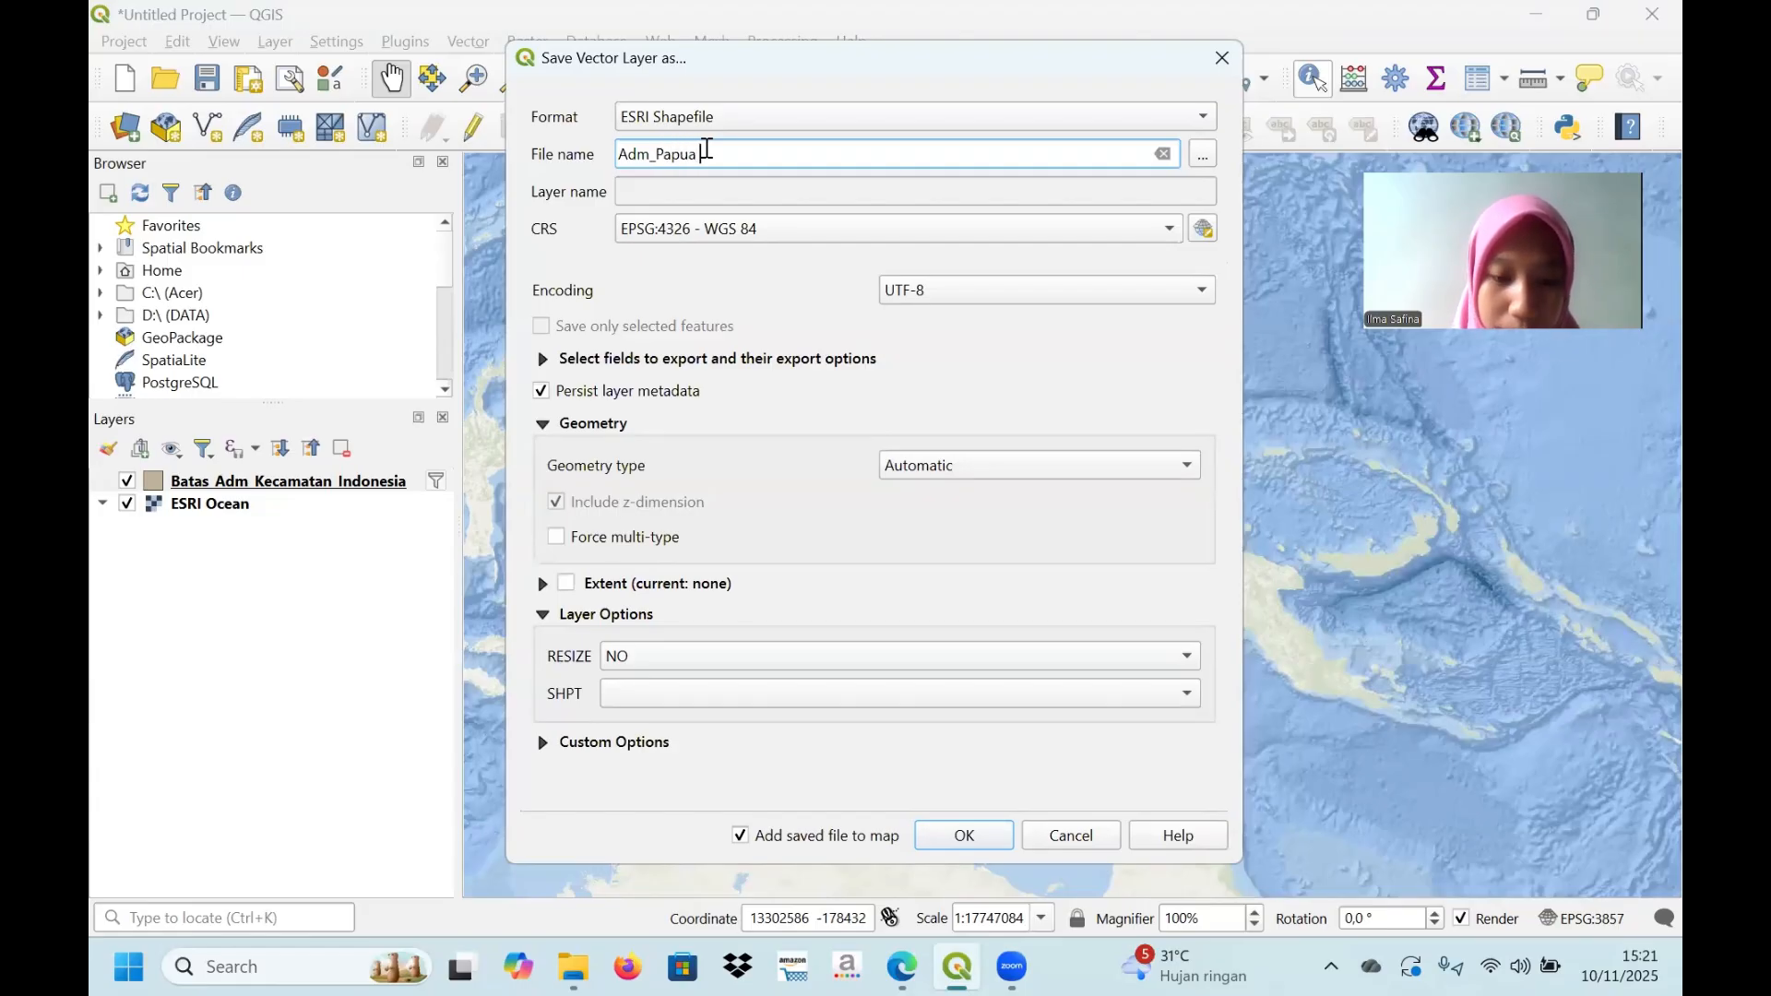
type(" Selatan")
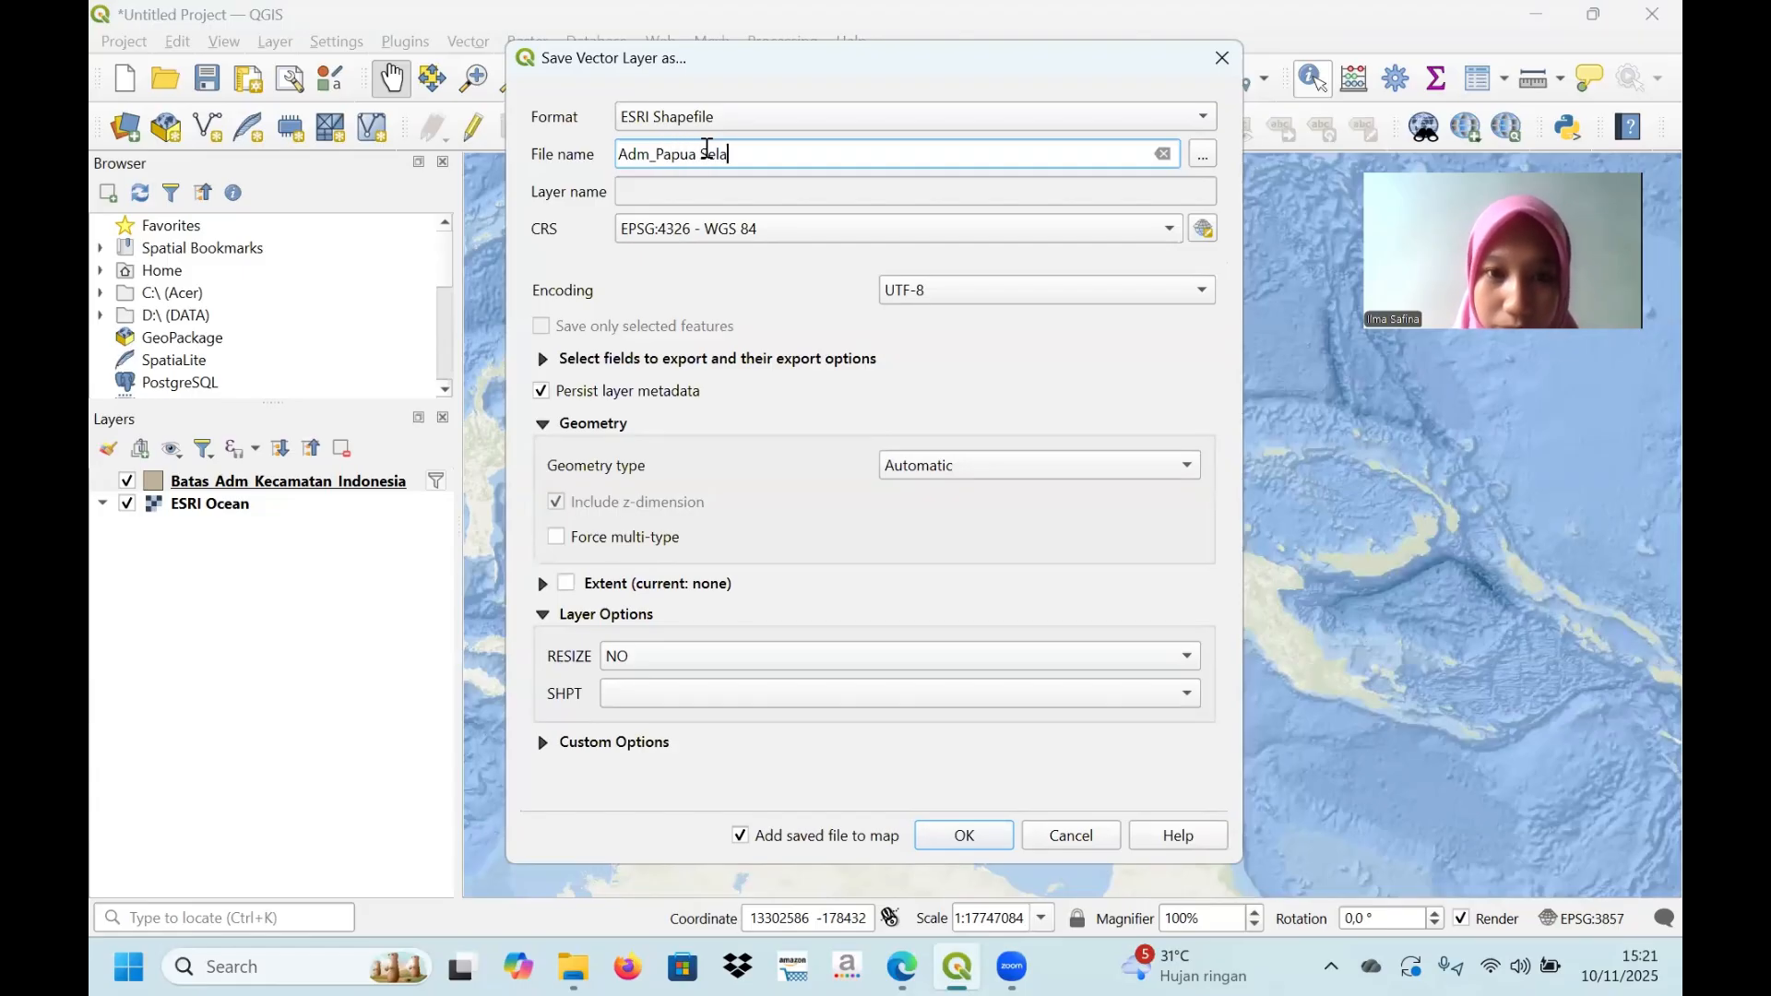
key("BackSpace")
type("n")
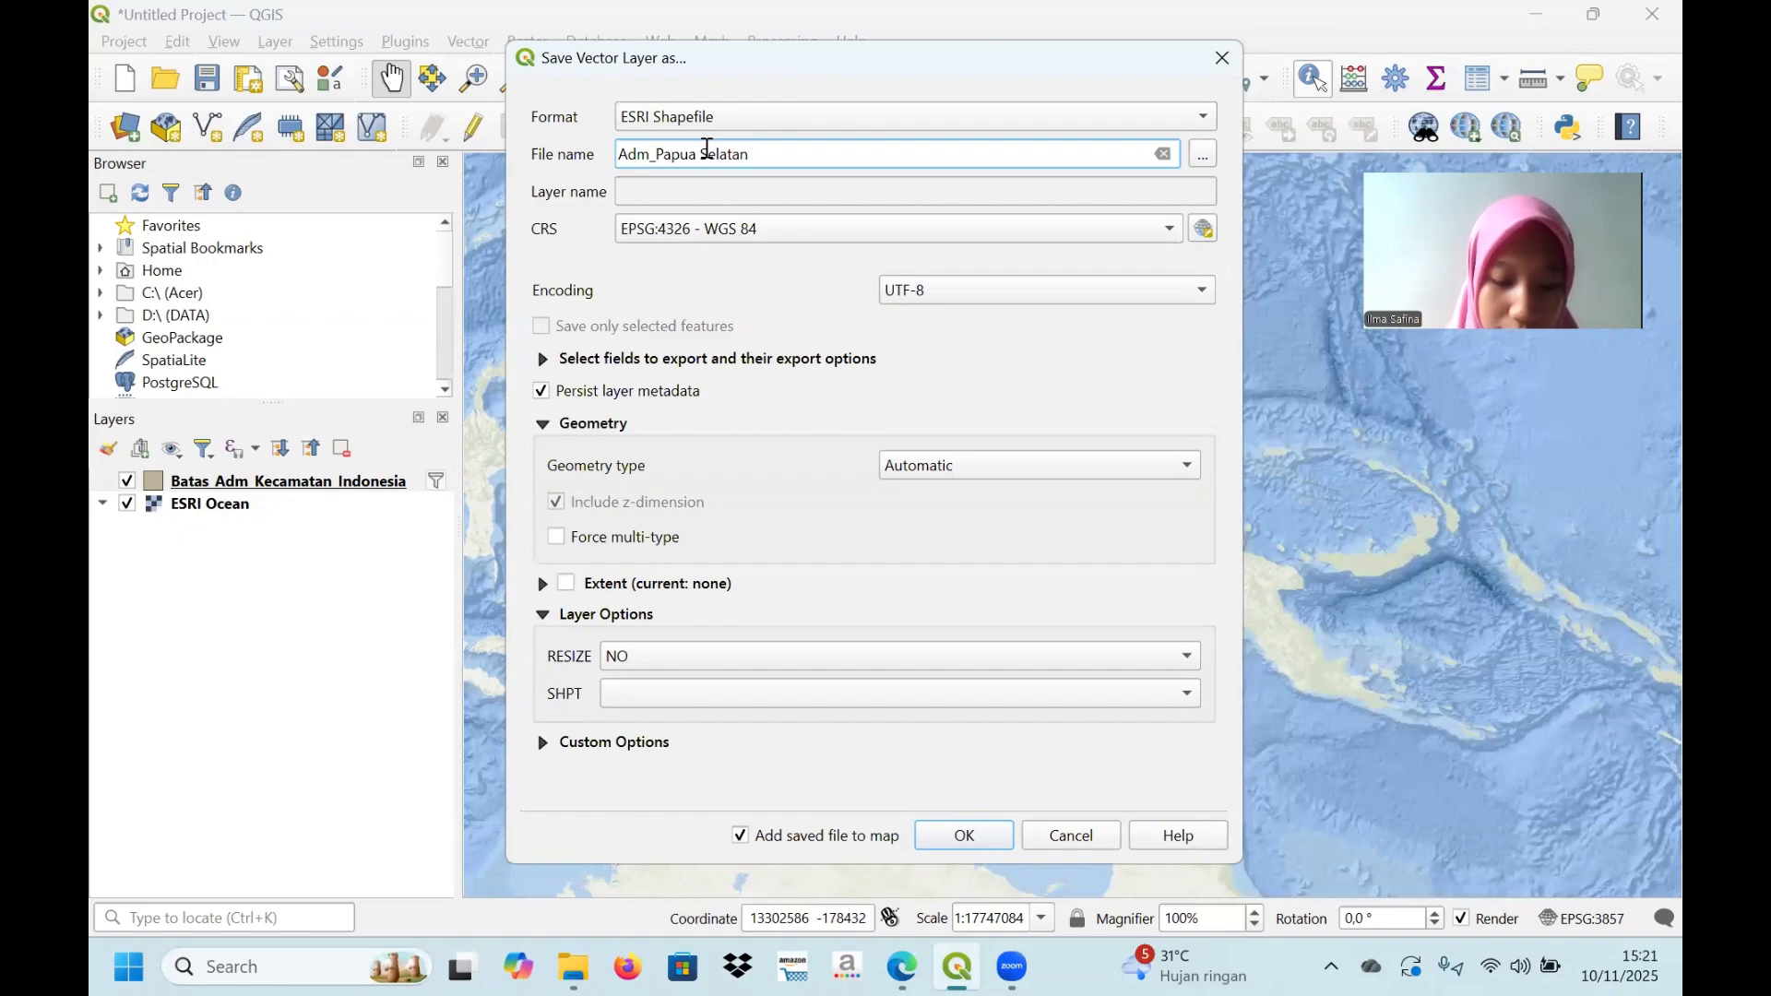
type("_")
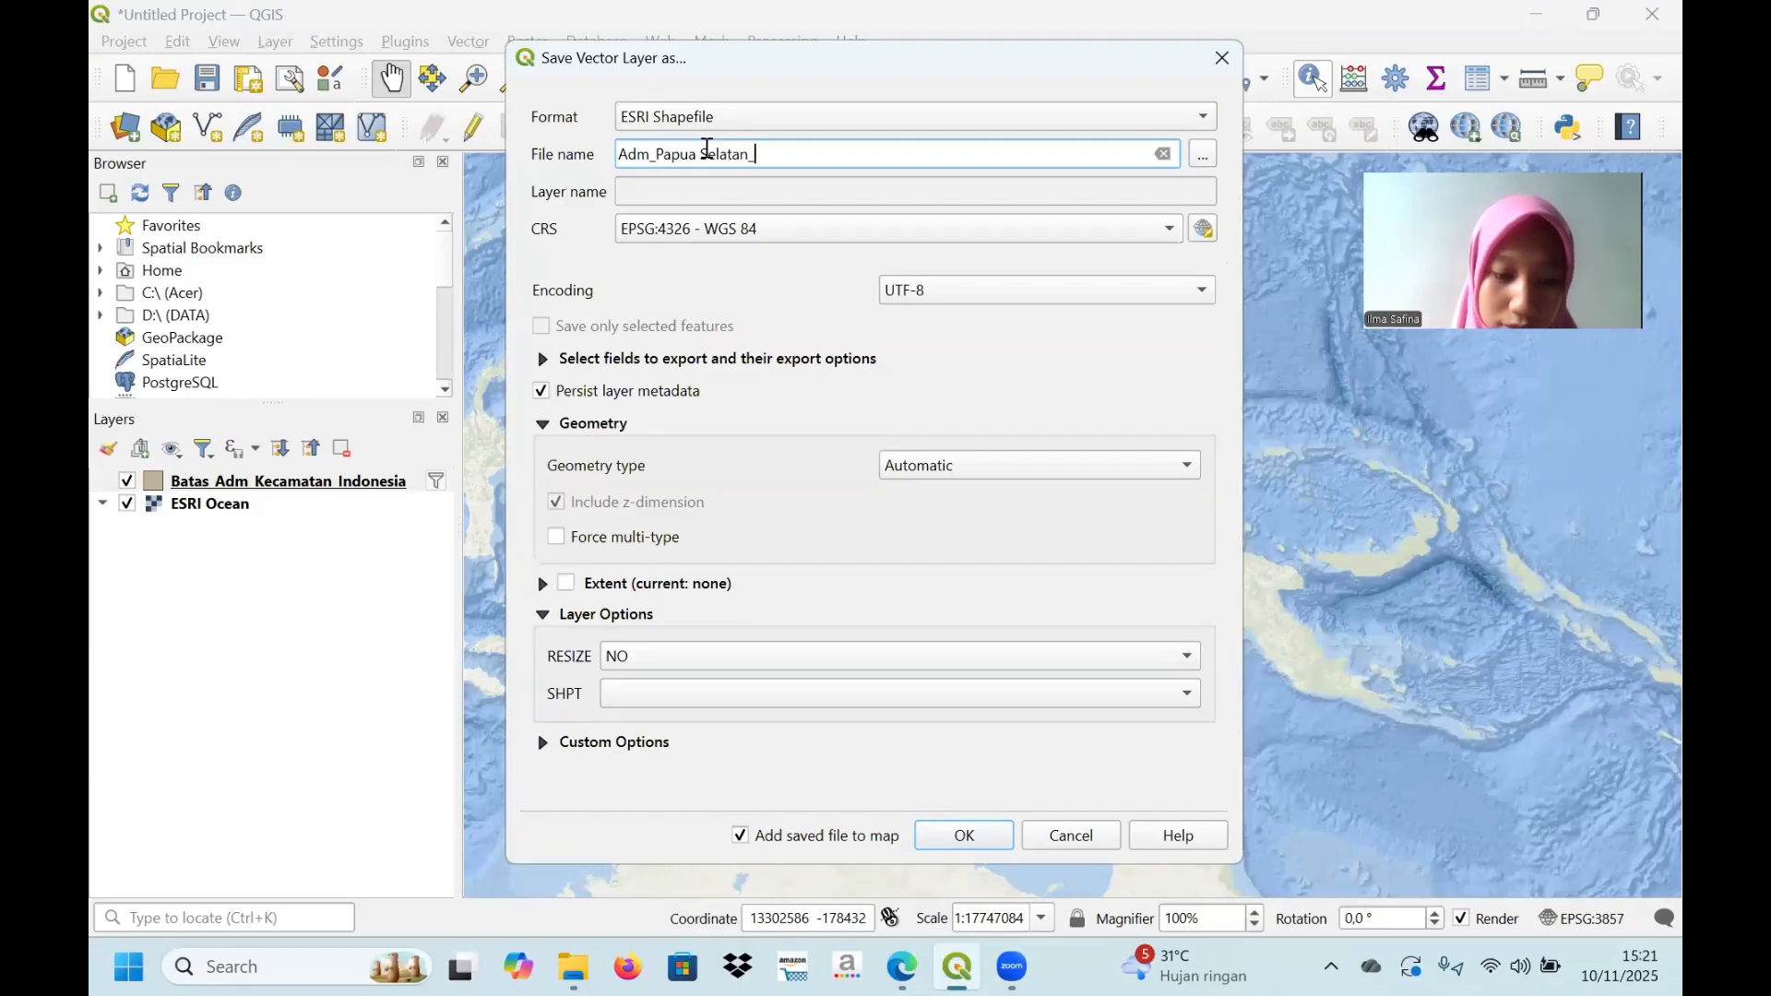
type("O")
key("BackSpace")
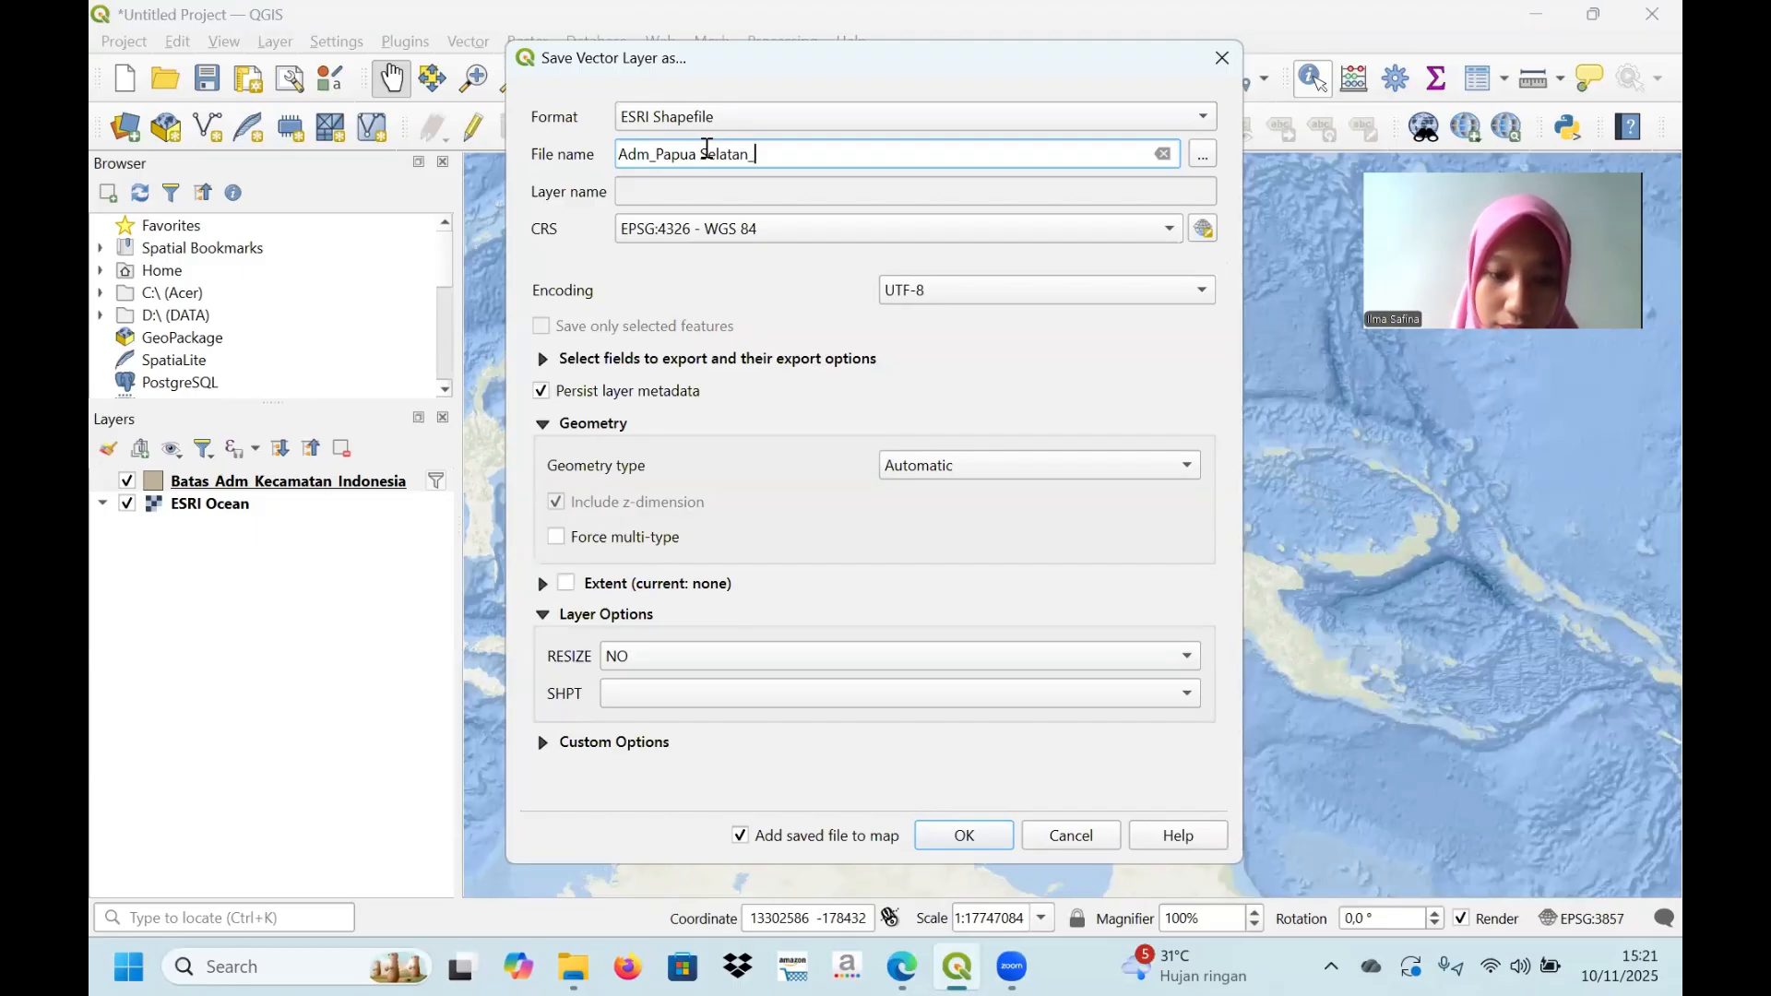
type("Perkecamatan")
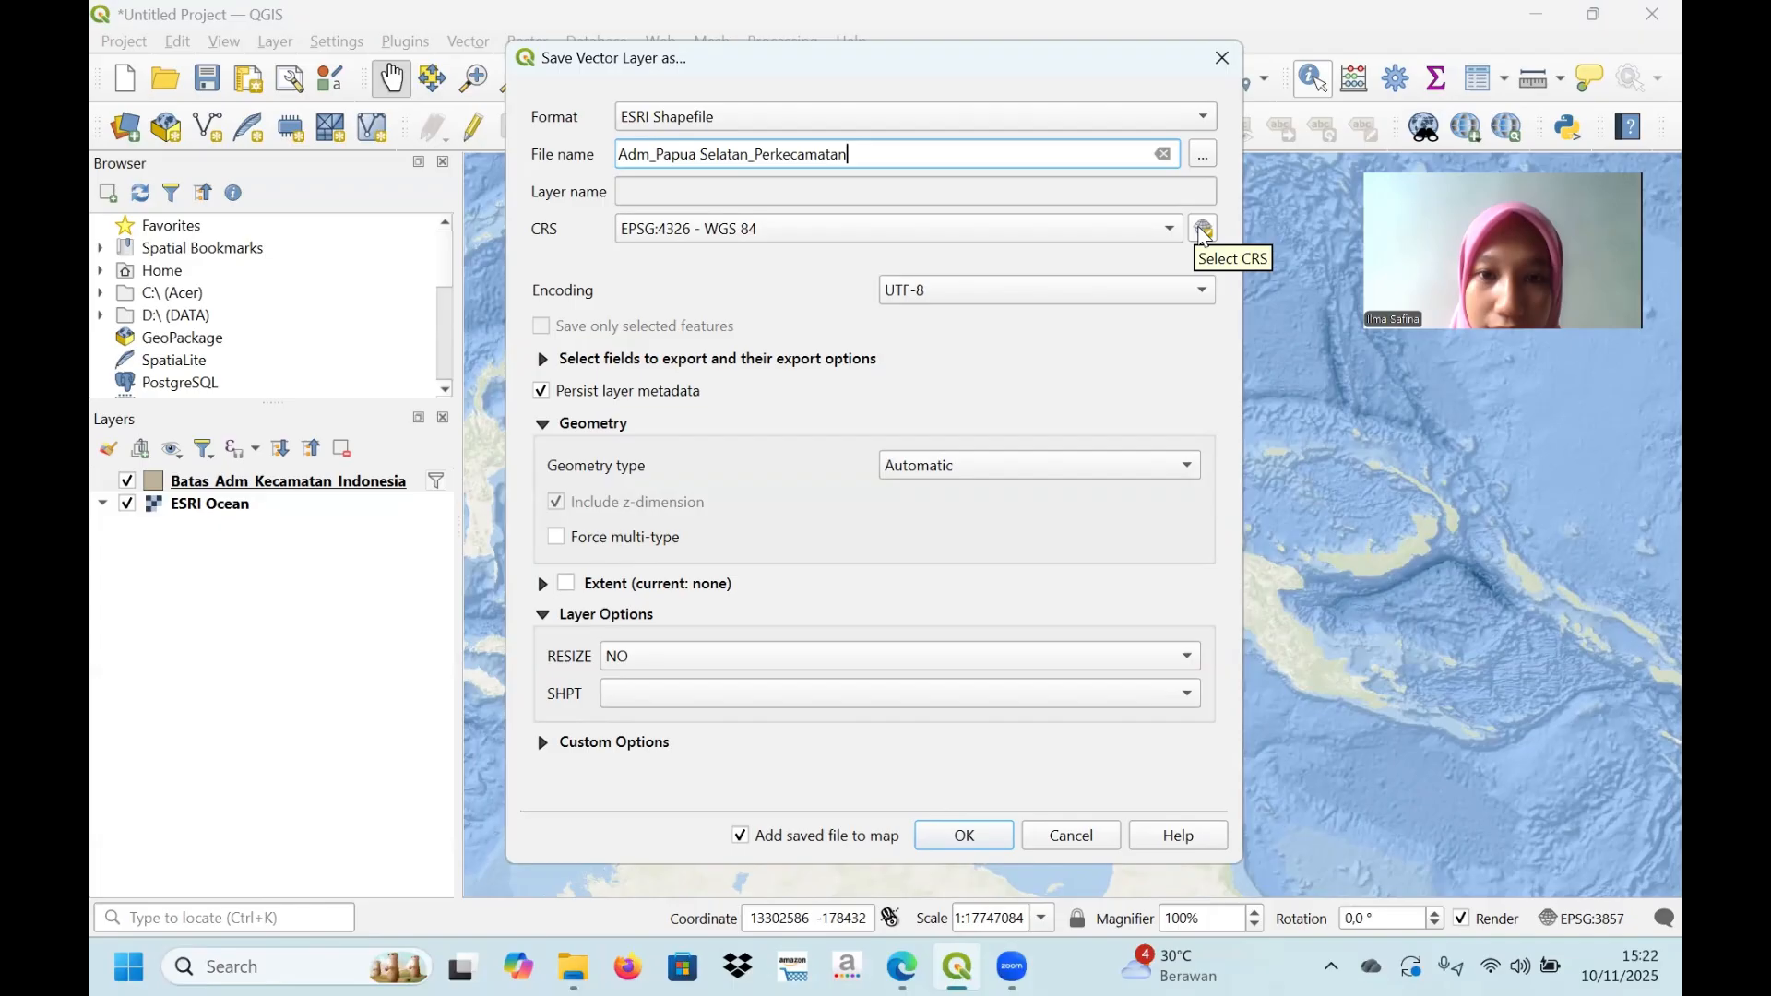
left_click(1204, 230)
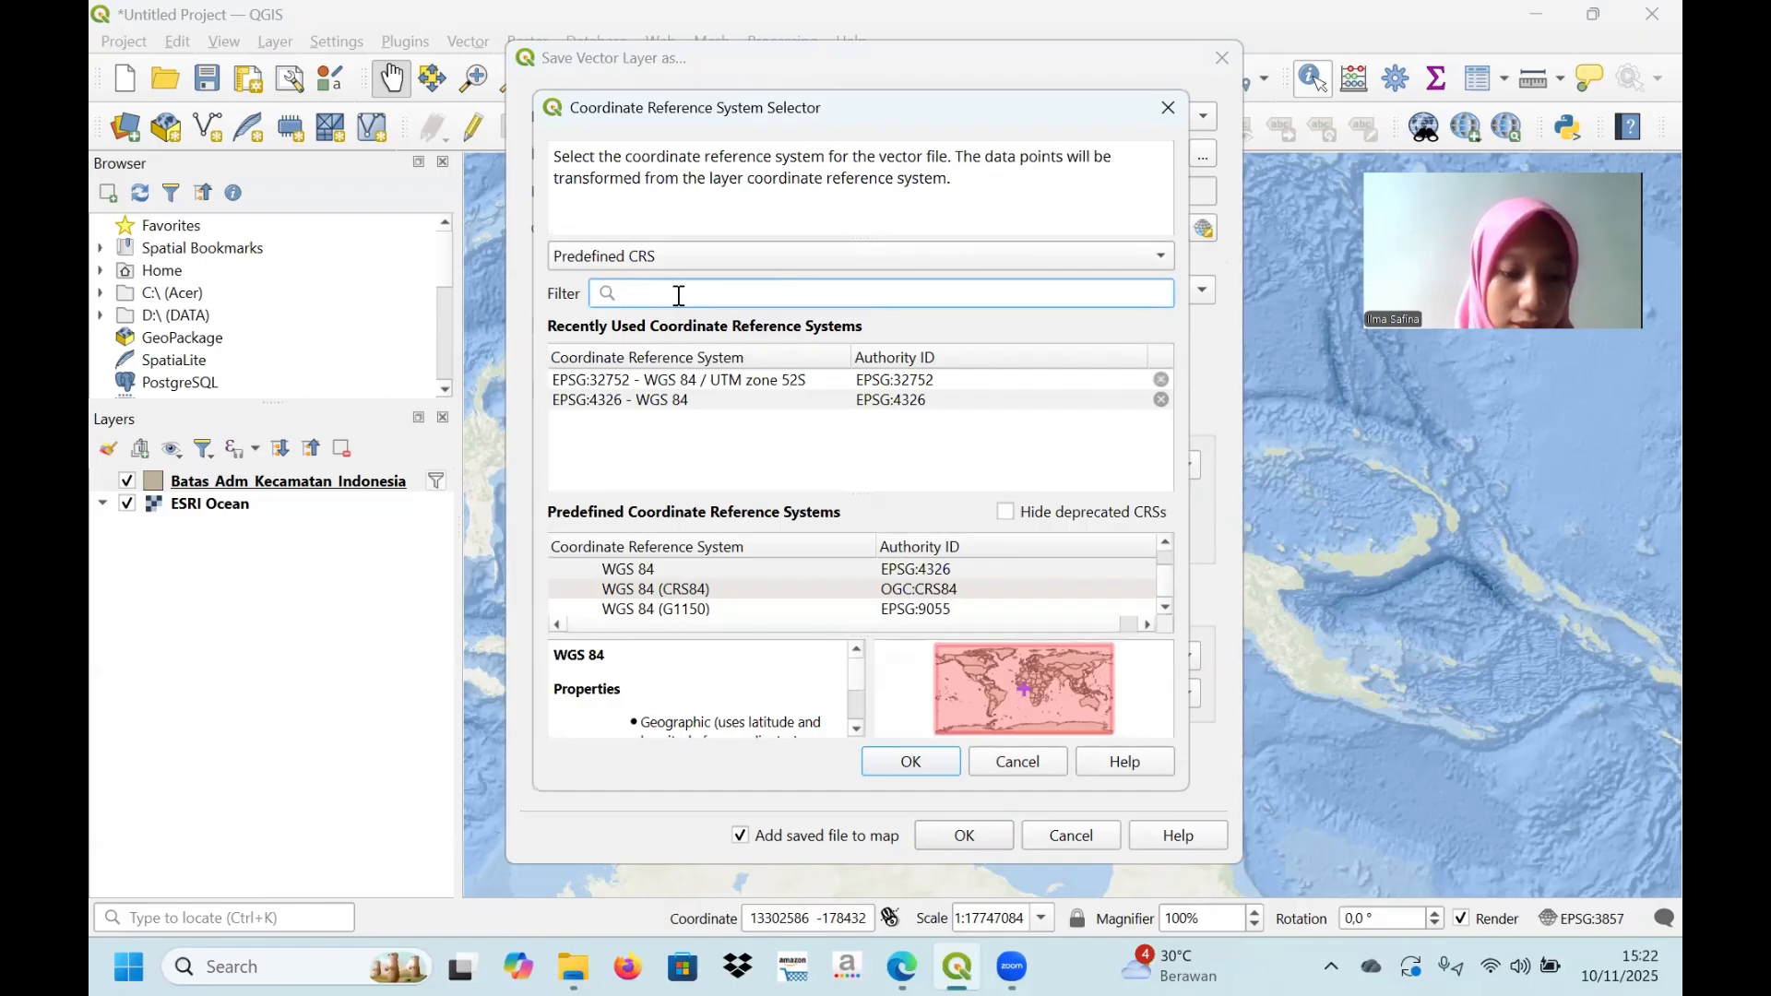
Step: Search 'S 84 54 S' and set WGS 84 / UTM zone 54S (EPSG:32754) as the export CRS
type("S")
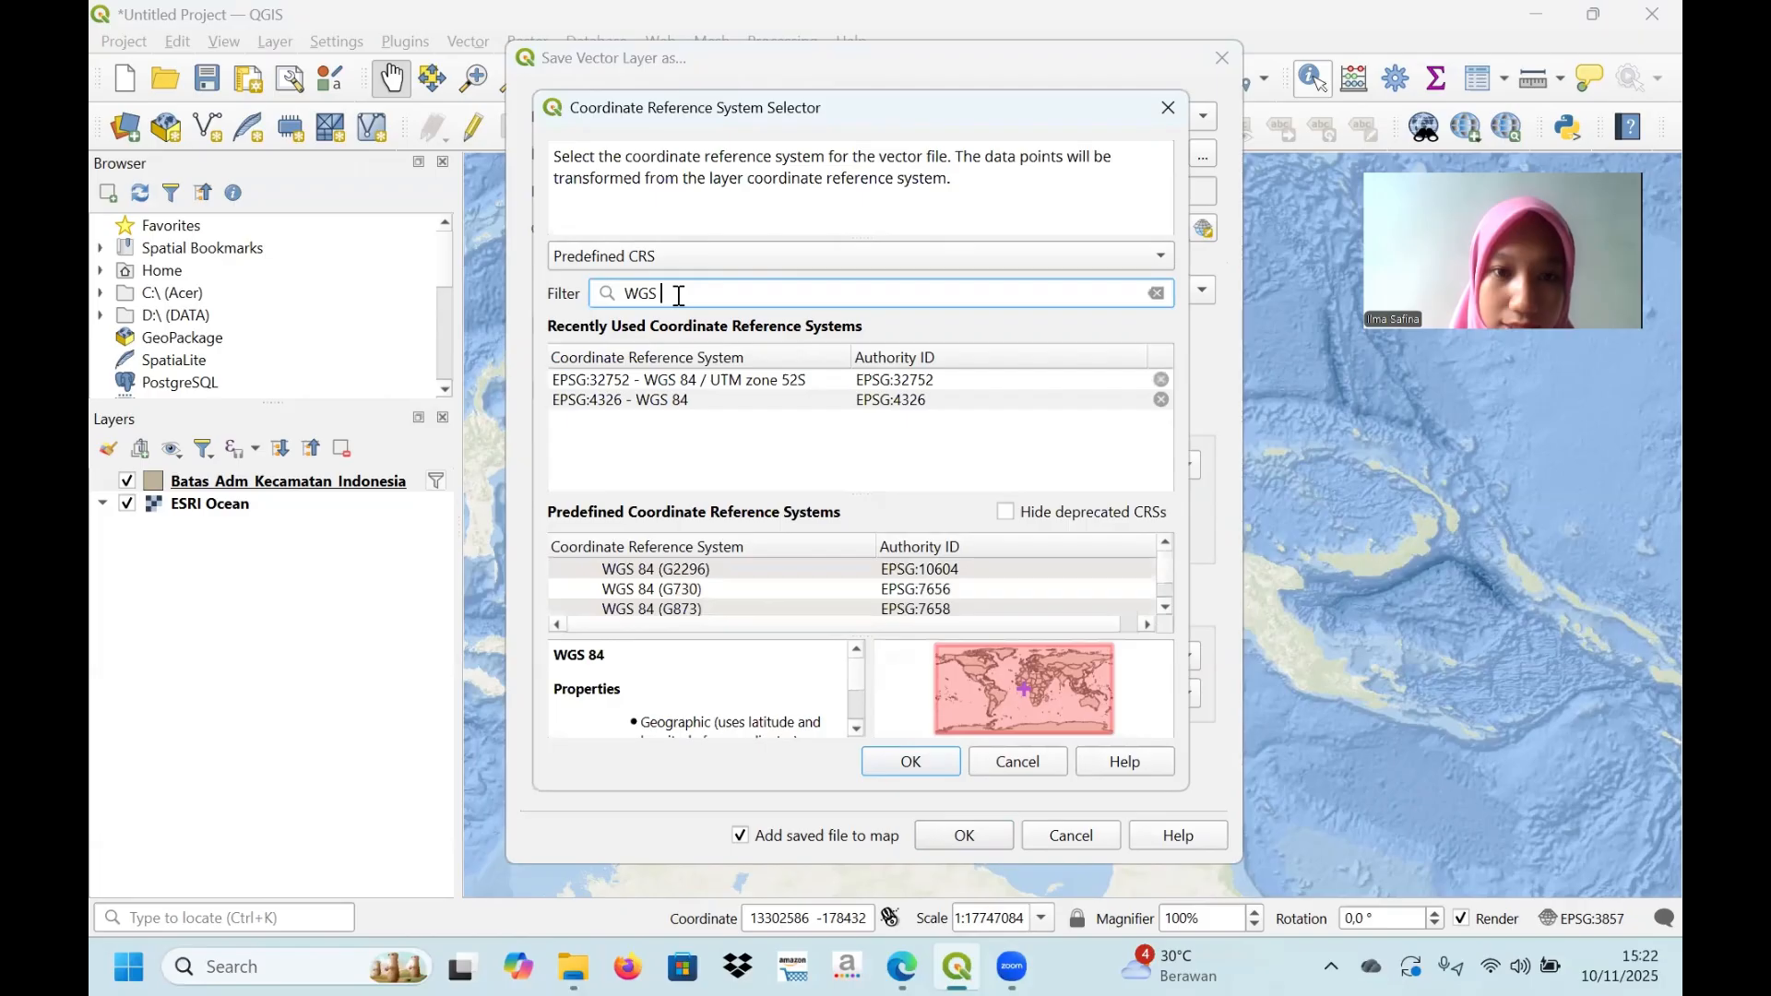
type(" 84 ")
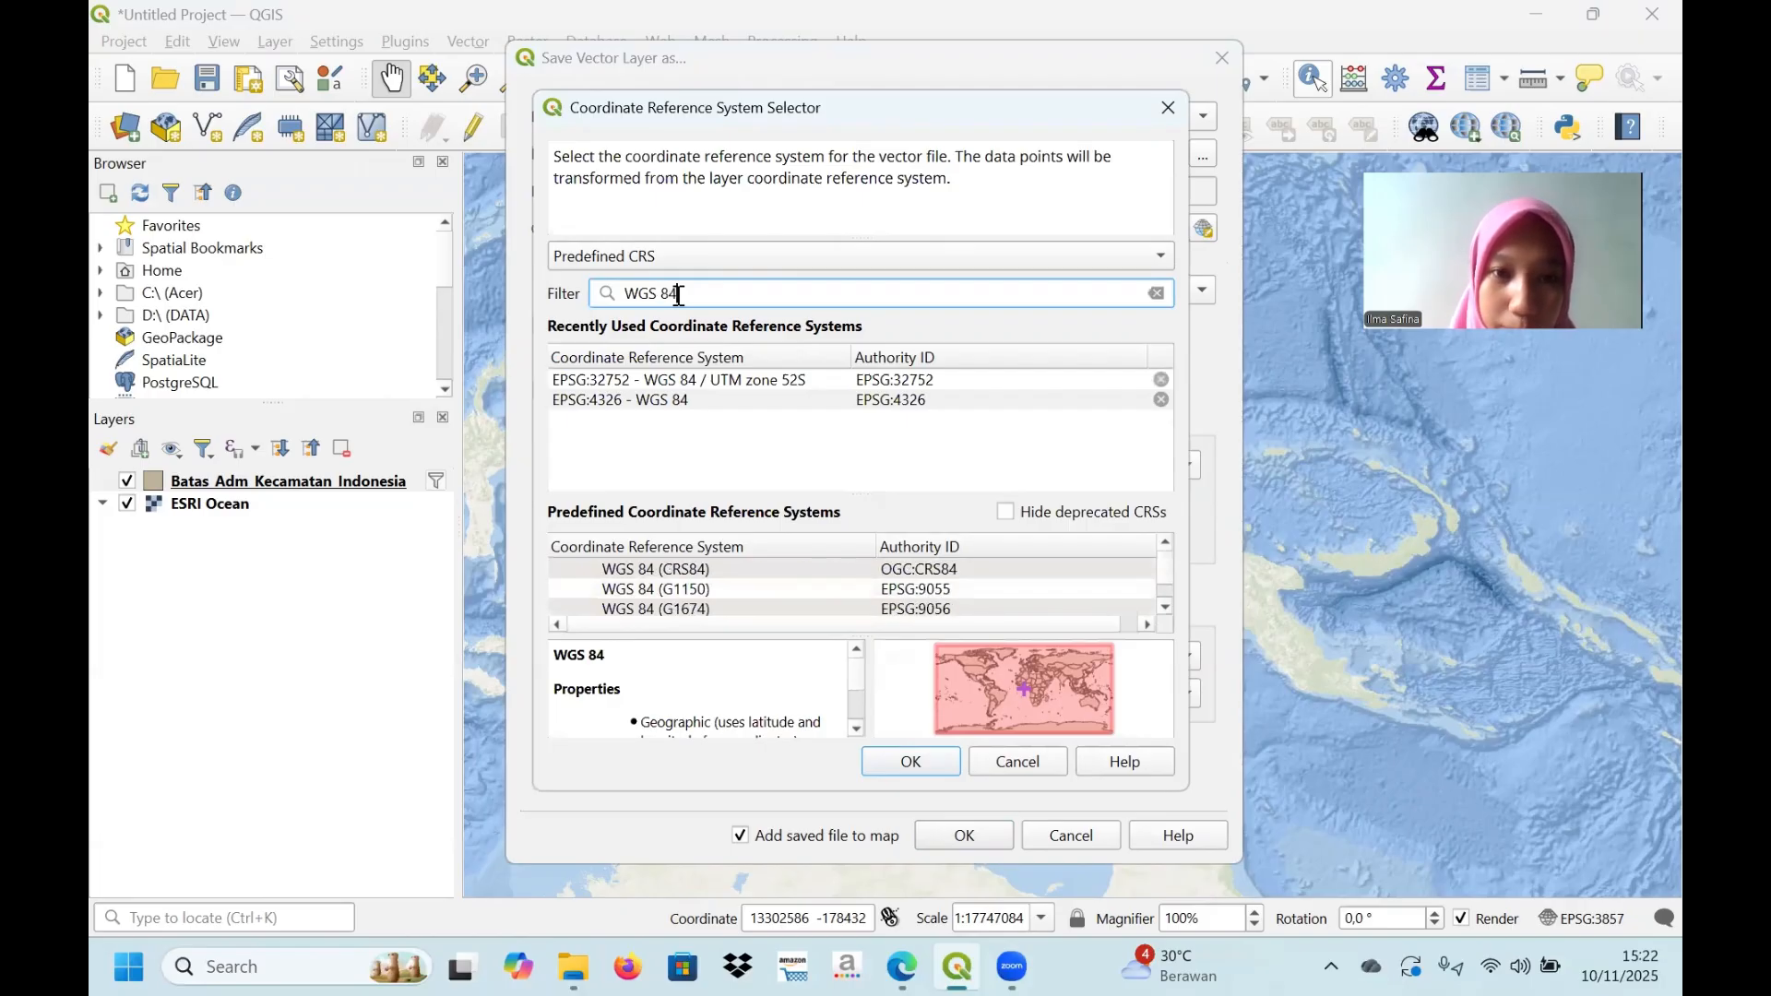
type("5")
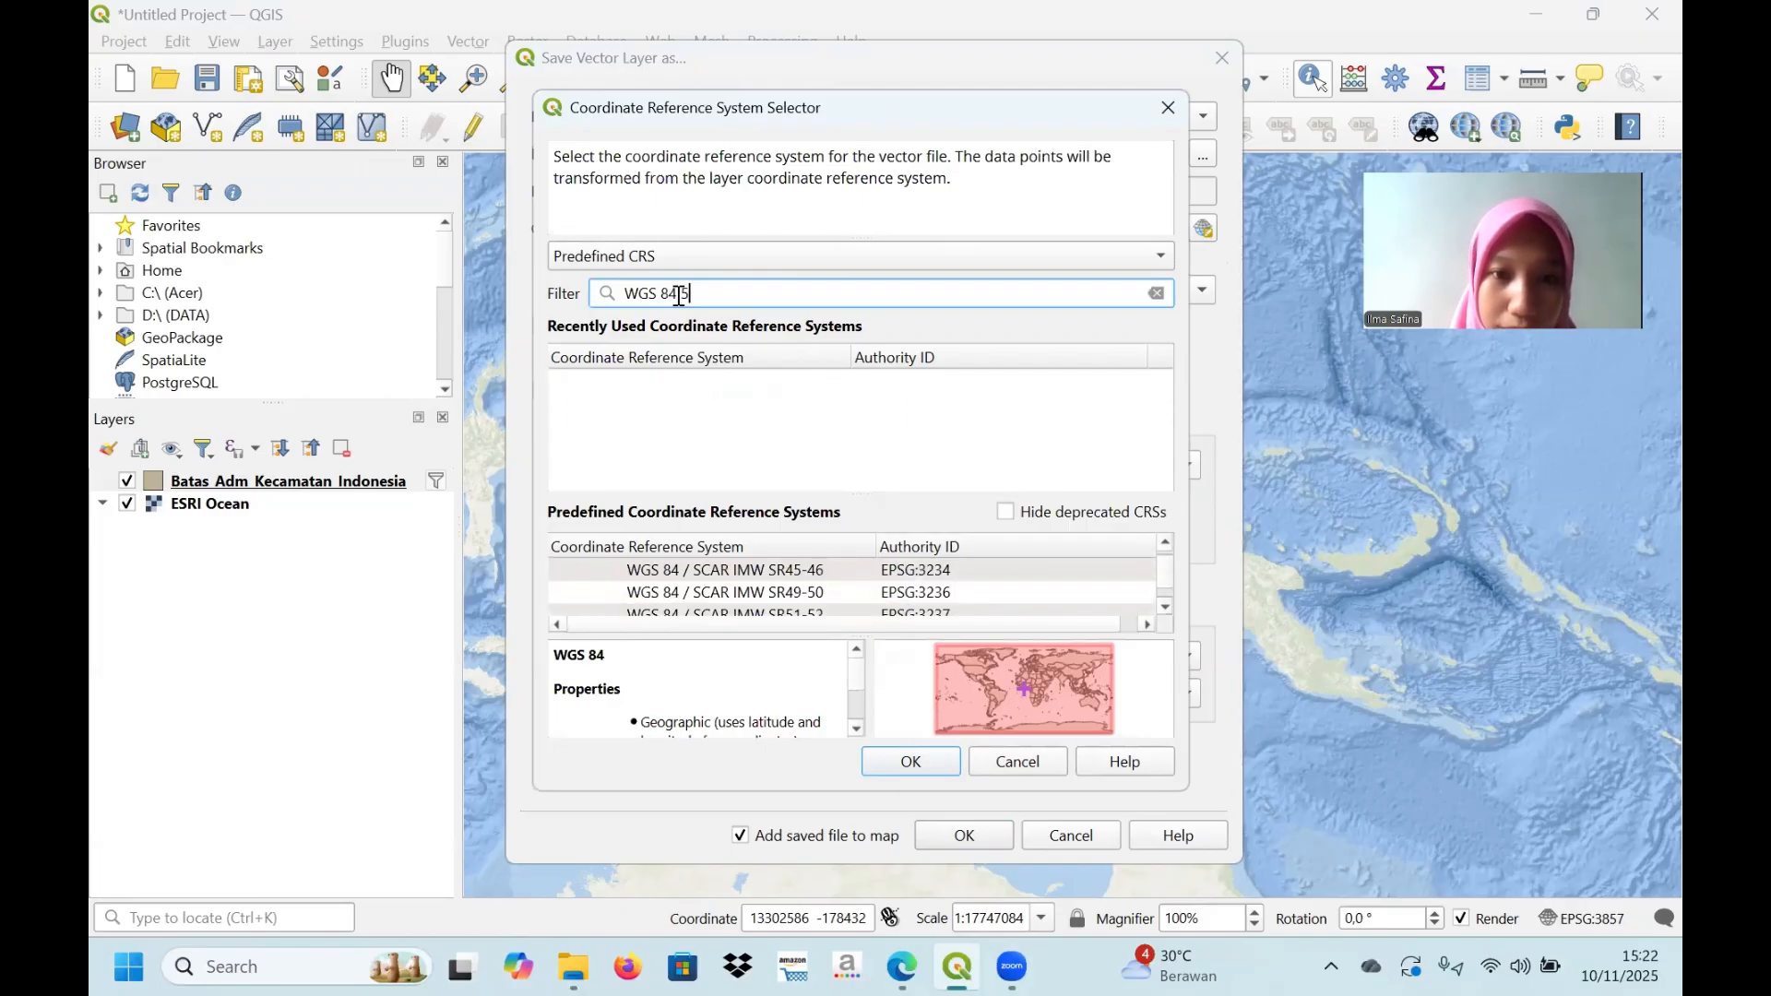
type("4 S")
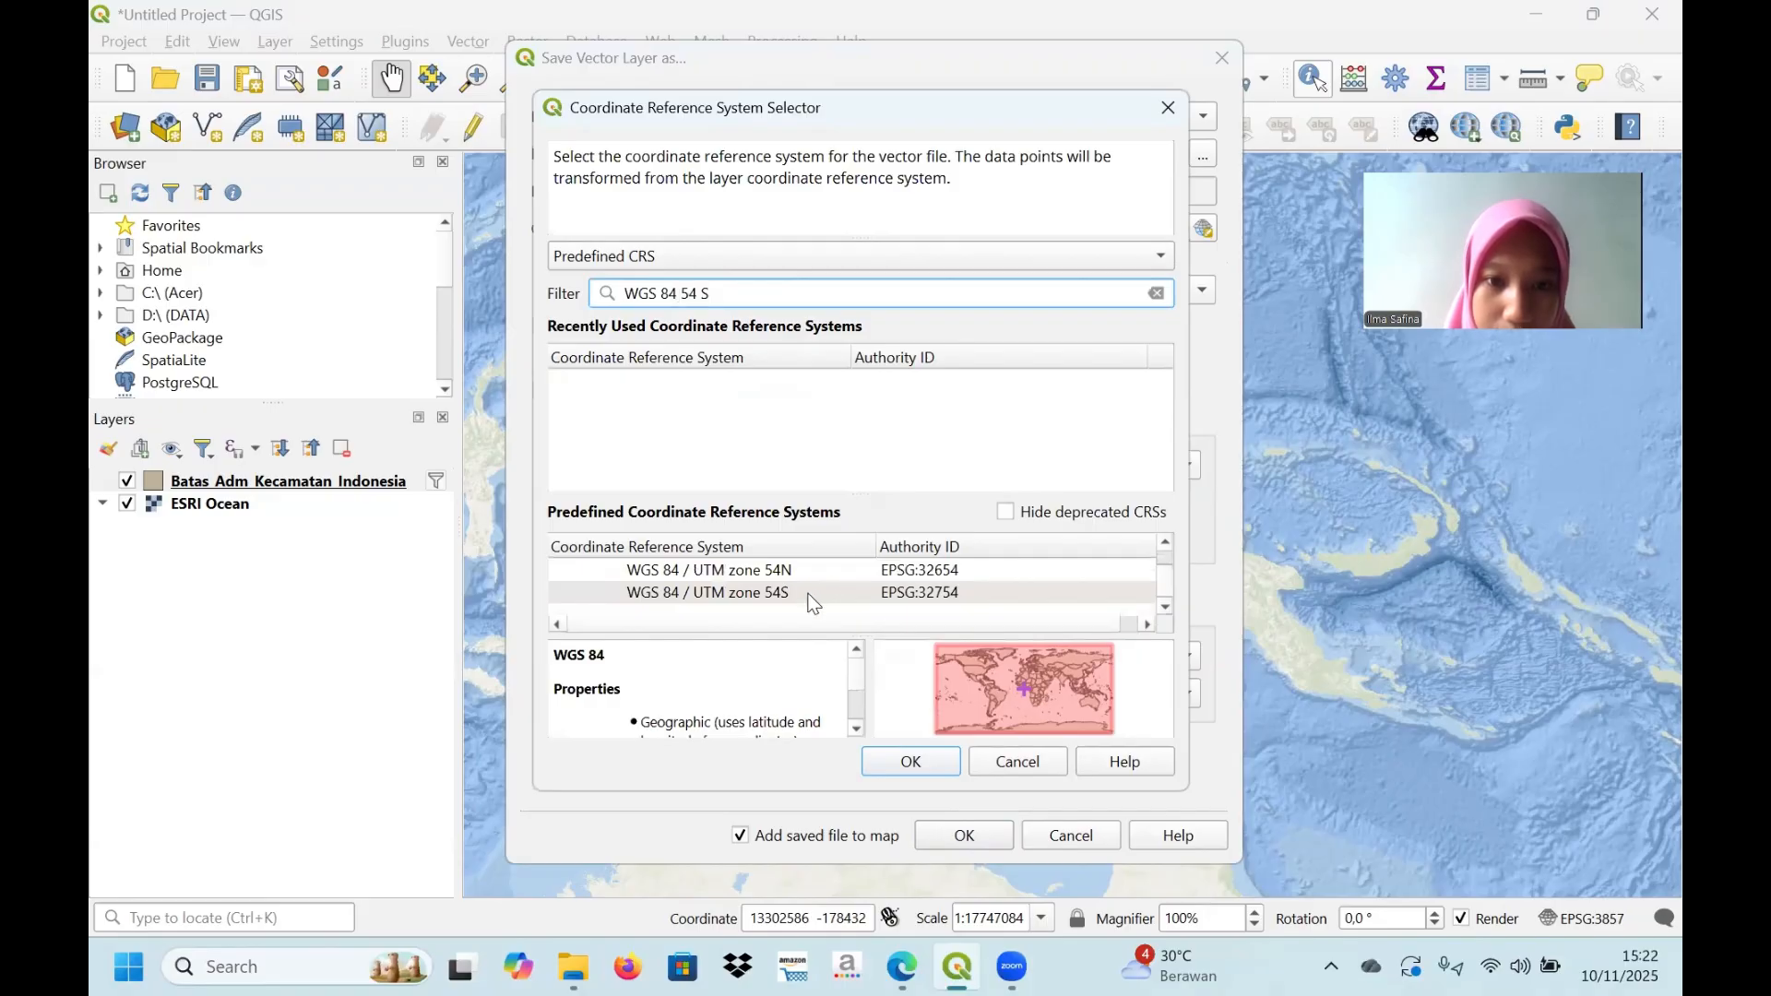
left_click(813, 603)
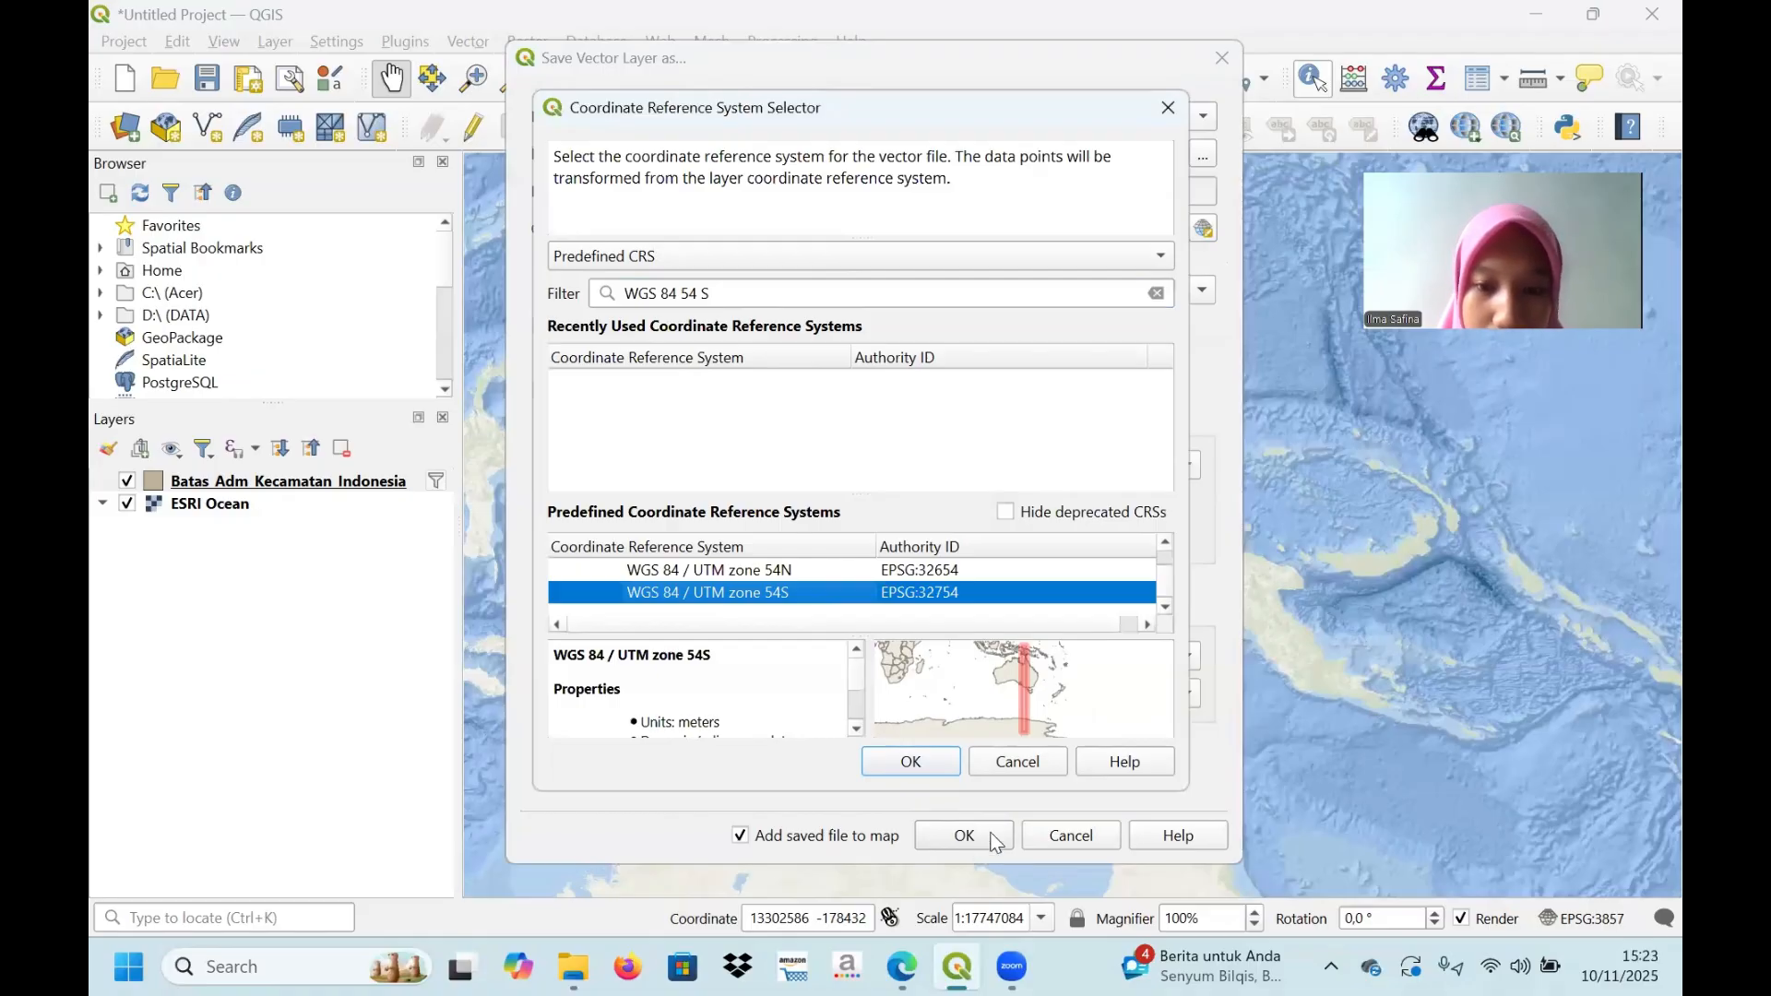
left_click(915, 761)
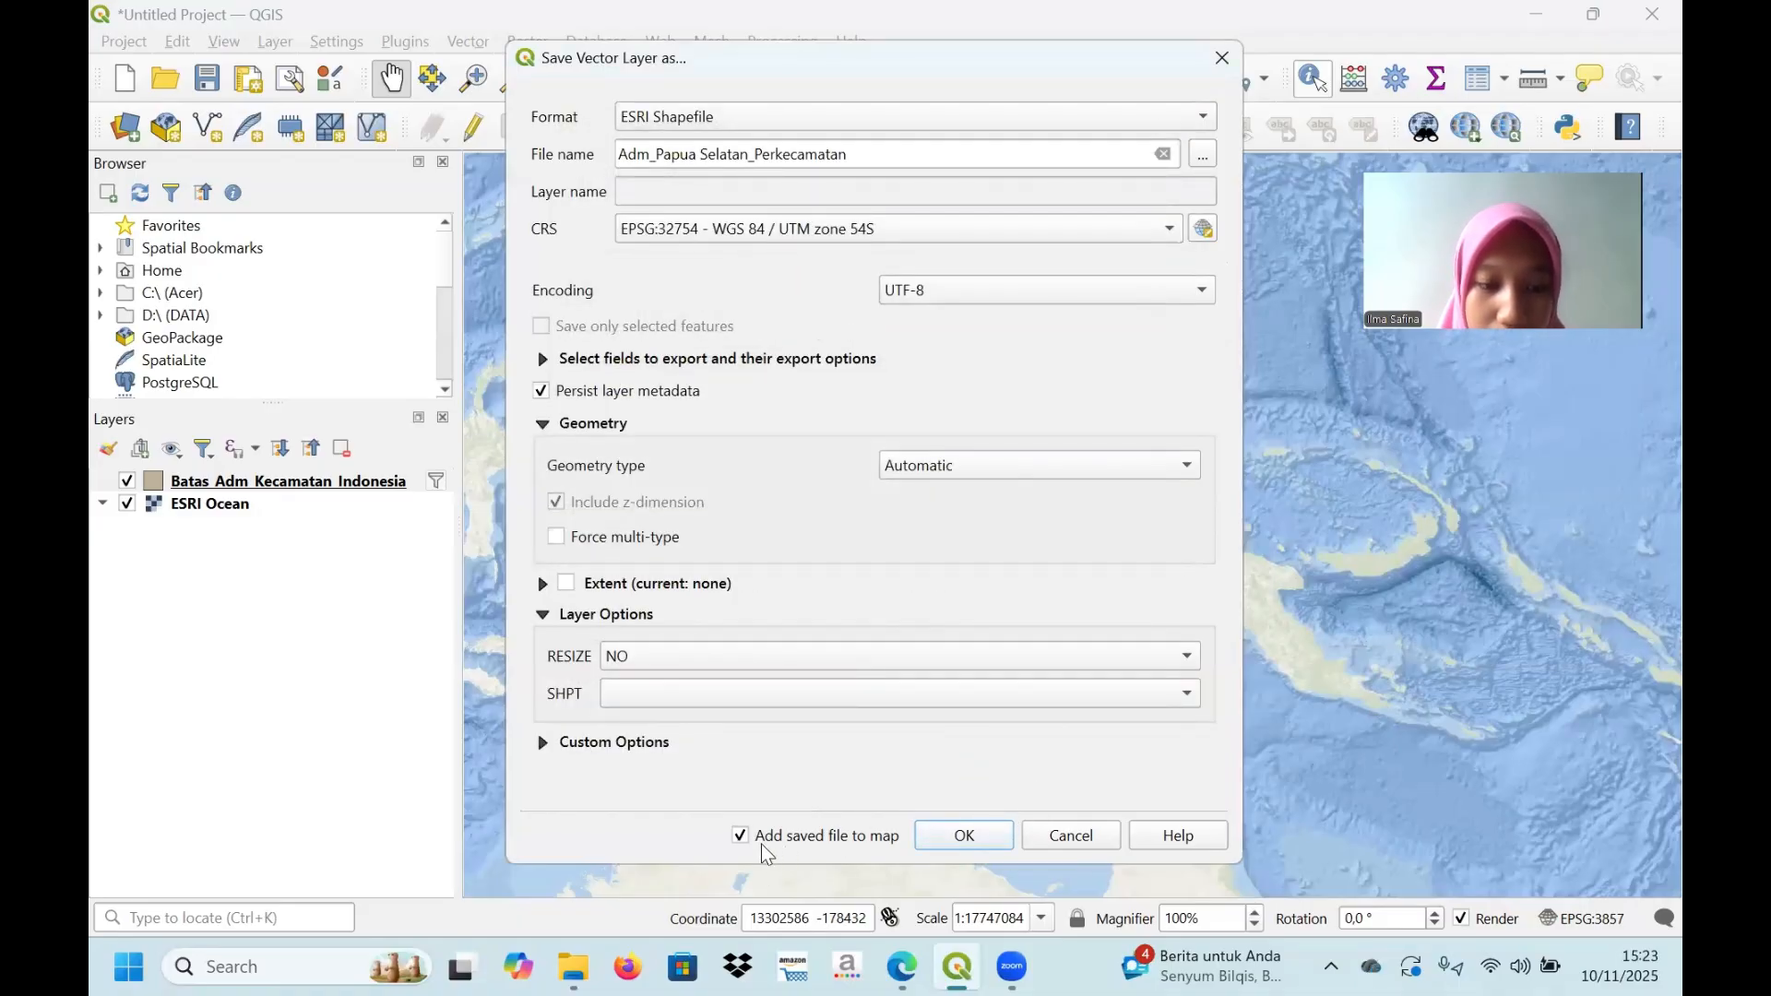
Step: Export Adm_Papua Selatan_Perkecamatan.shp to the map and hide Batas_Adm_Kecamatan_Indonesia
left_click(964, 840)
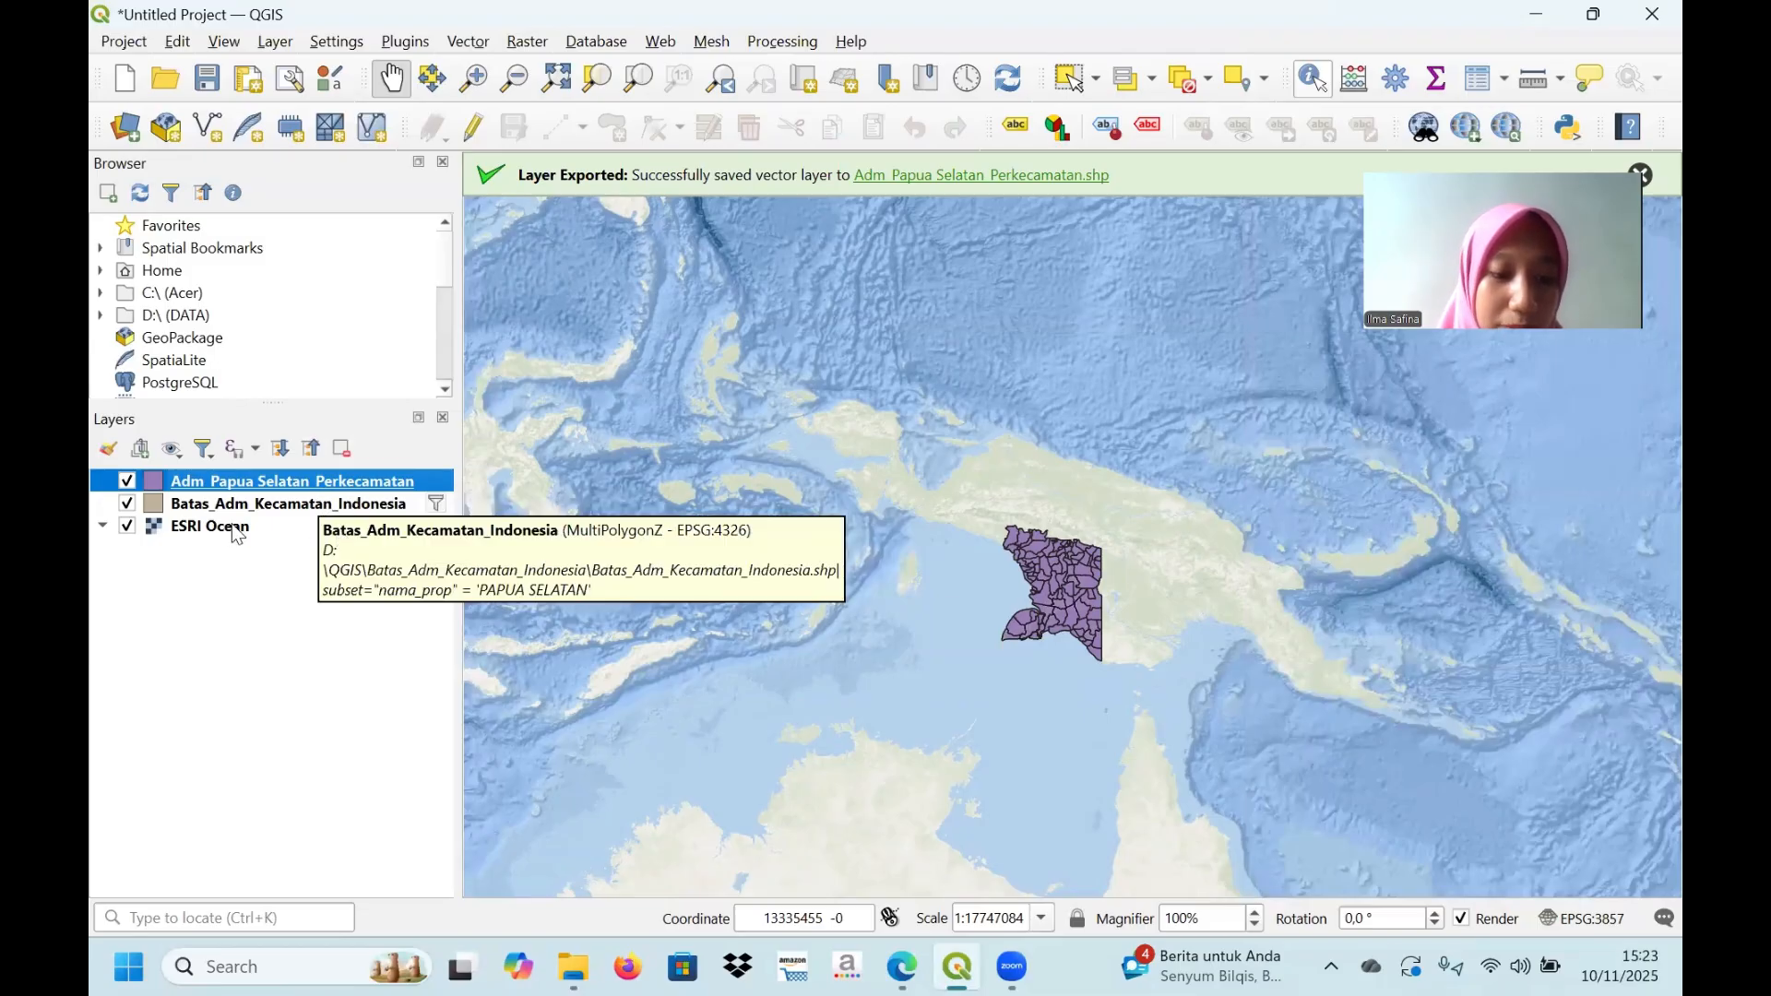
left_click(128, 505)
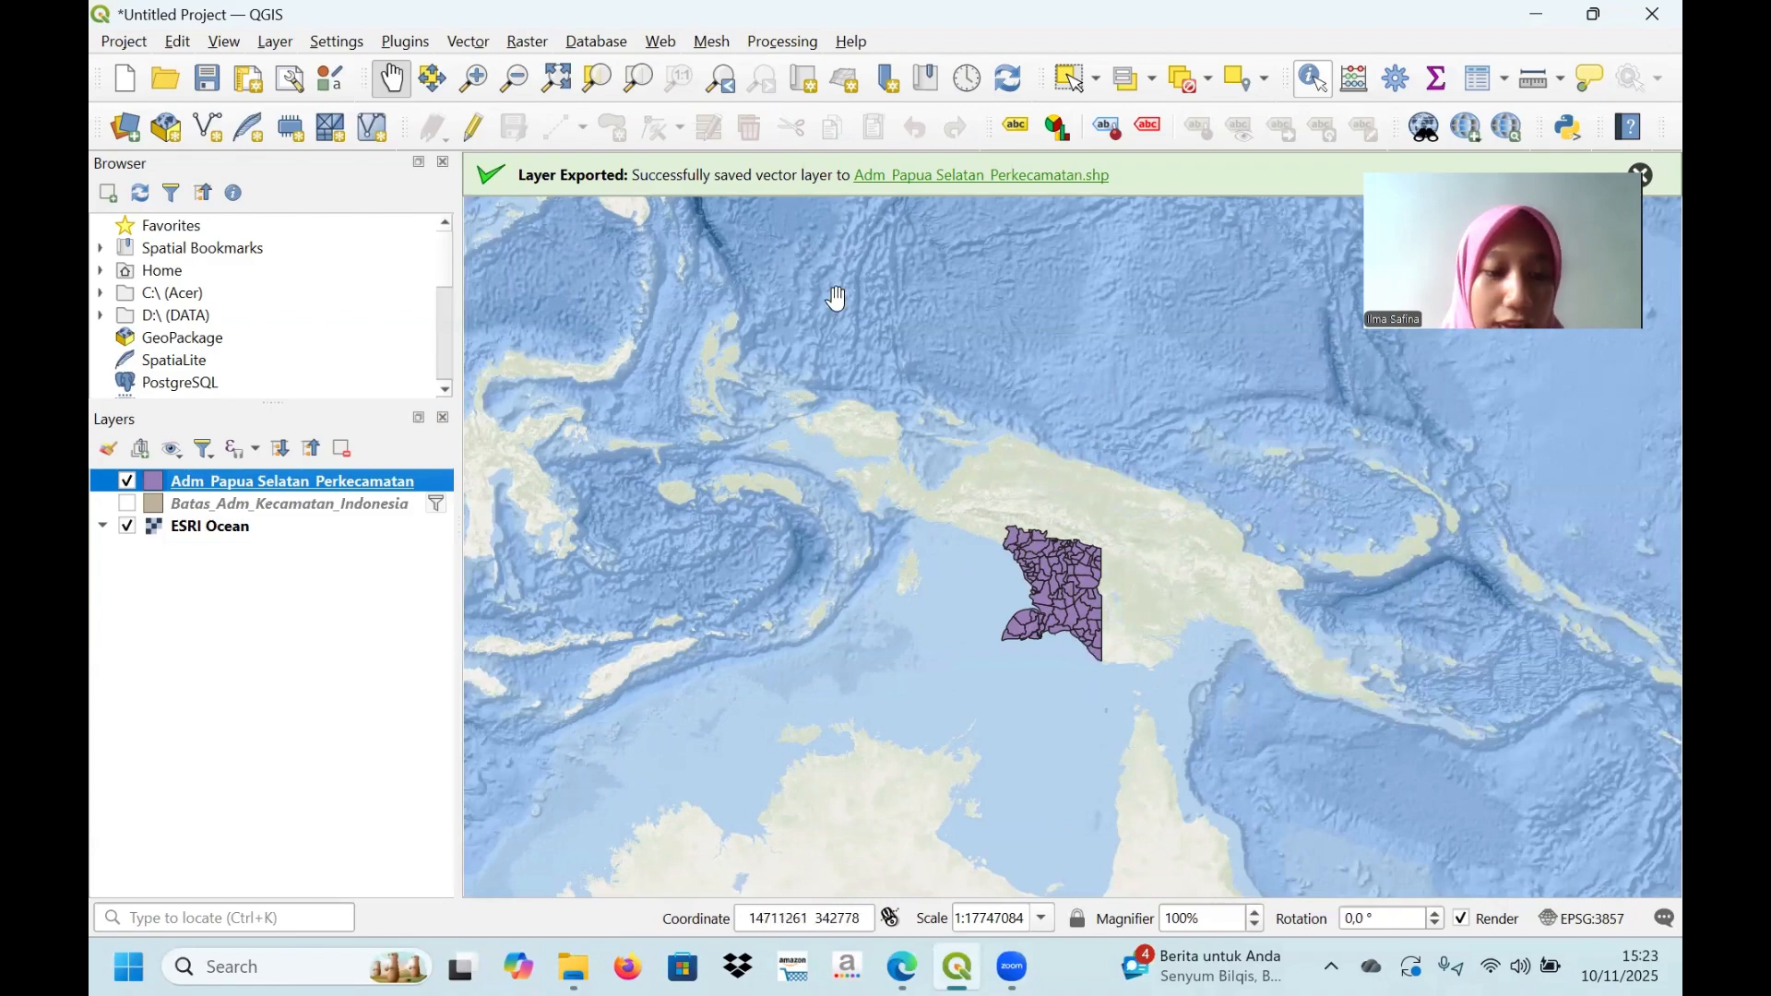
Step: Launch Dissolve from Vector > Geoprocessing Tools on the Adm_Papua Selatan_Perkecamatan layer
left_click(466, 46)
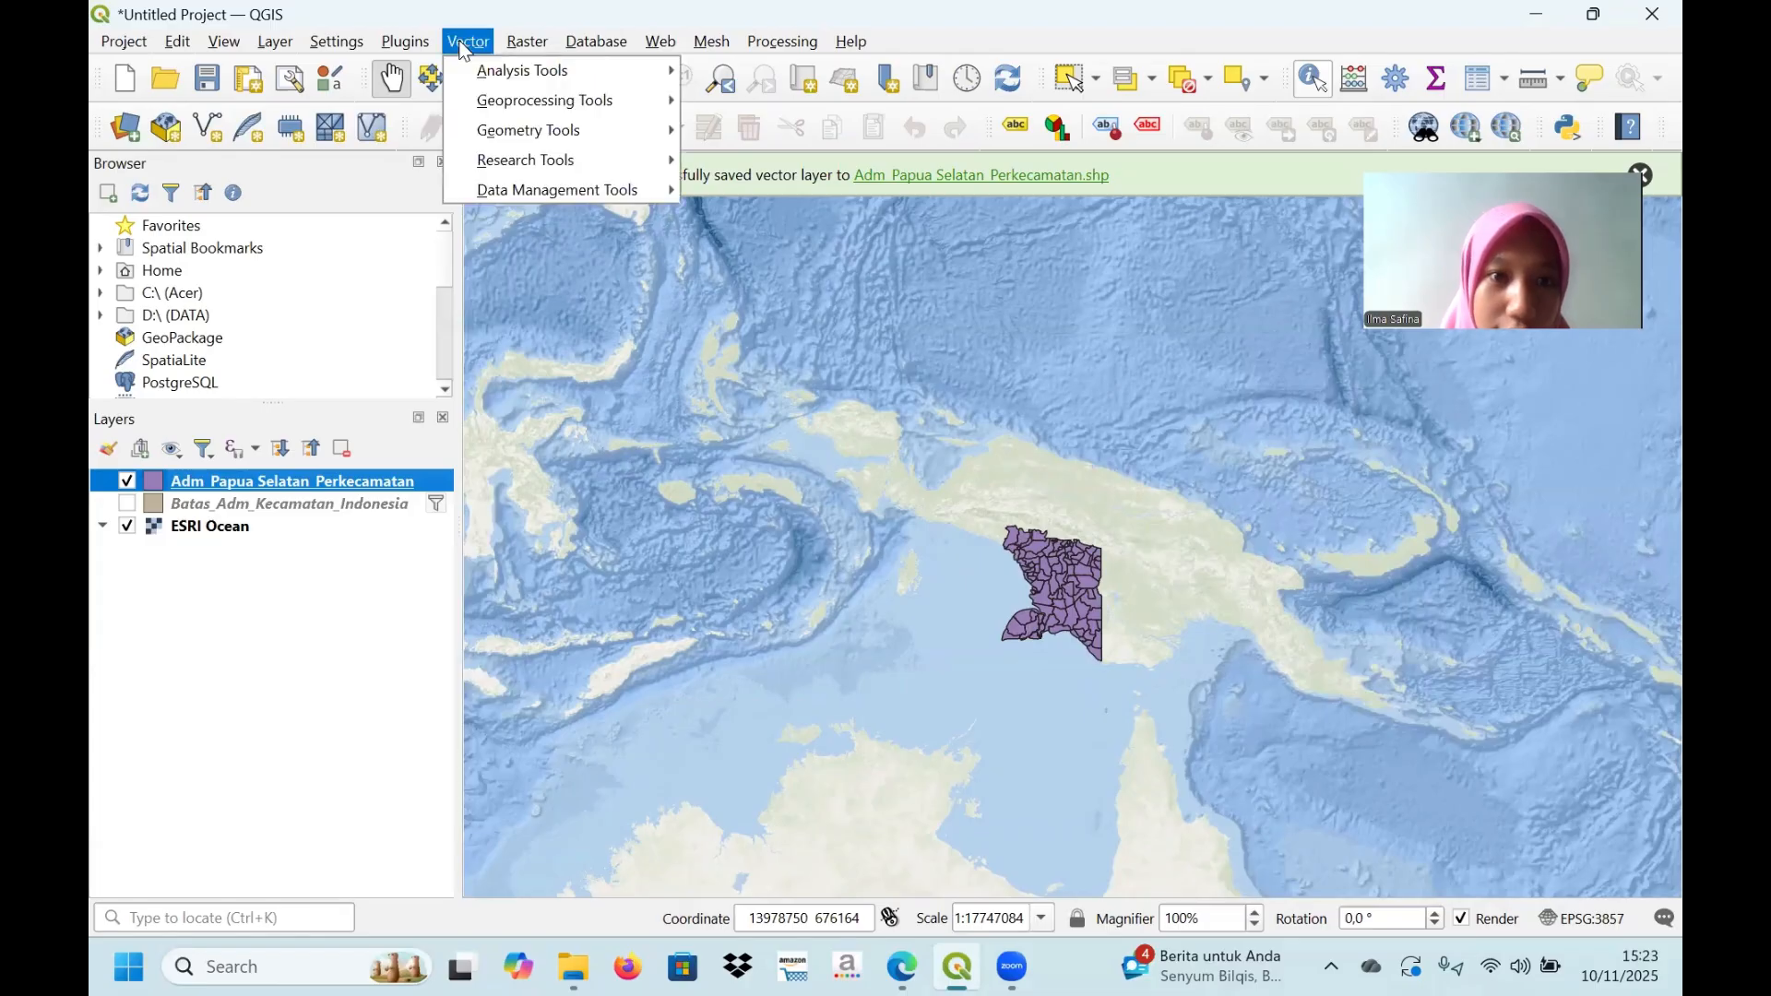
mouse_move(503, 63)
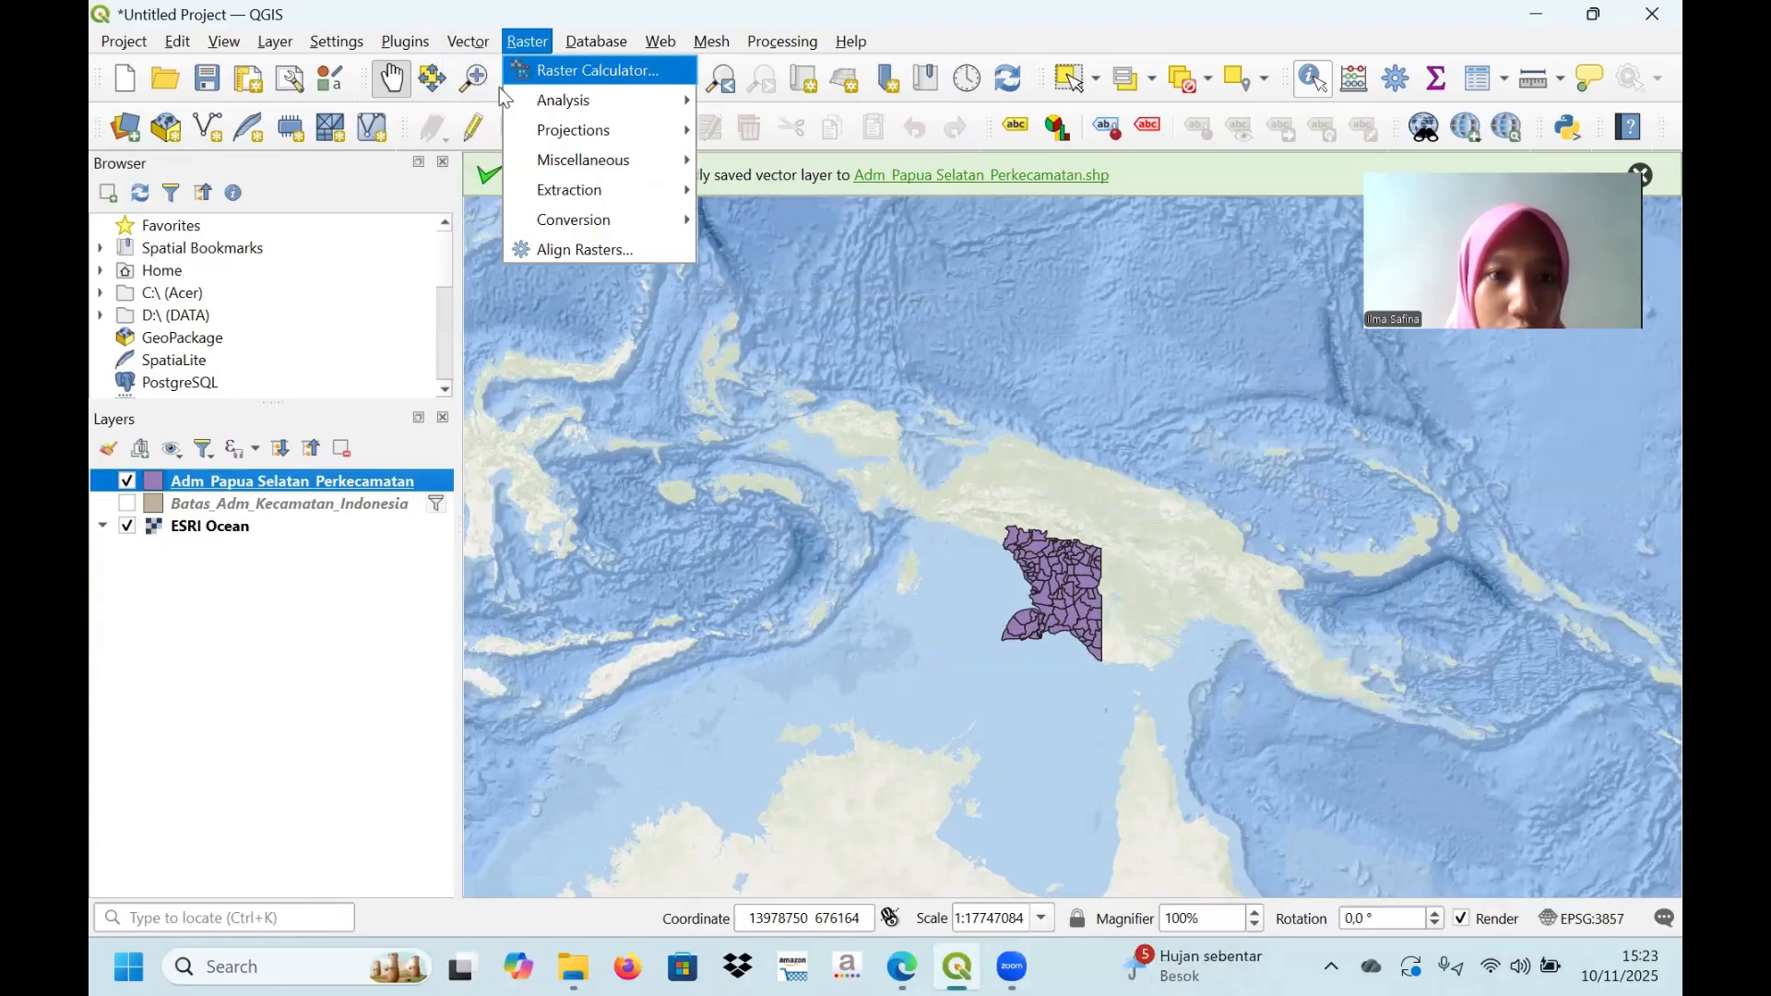
mouse_move(506, 102)
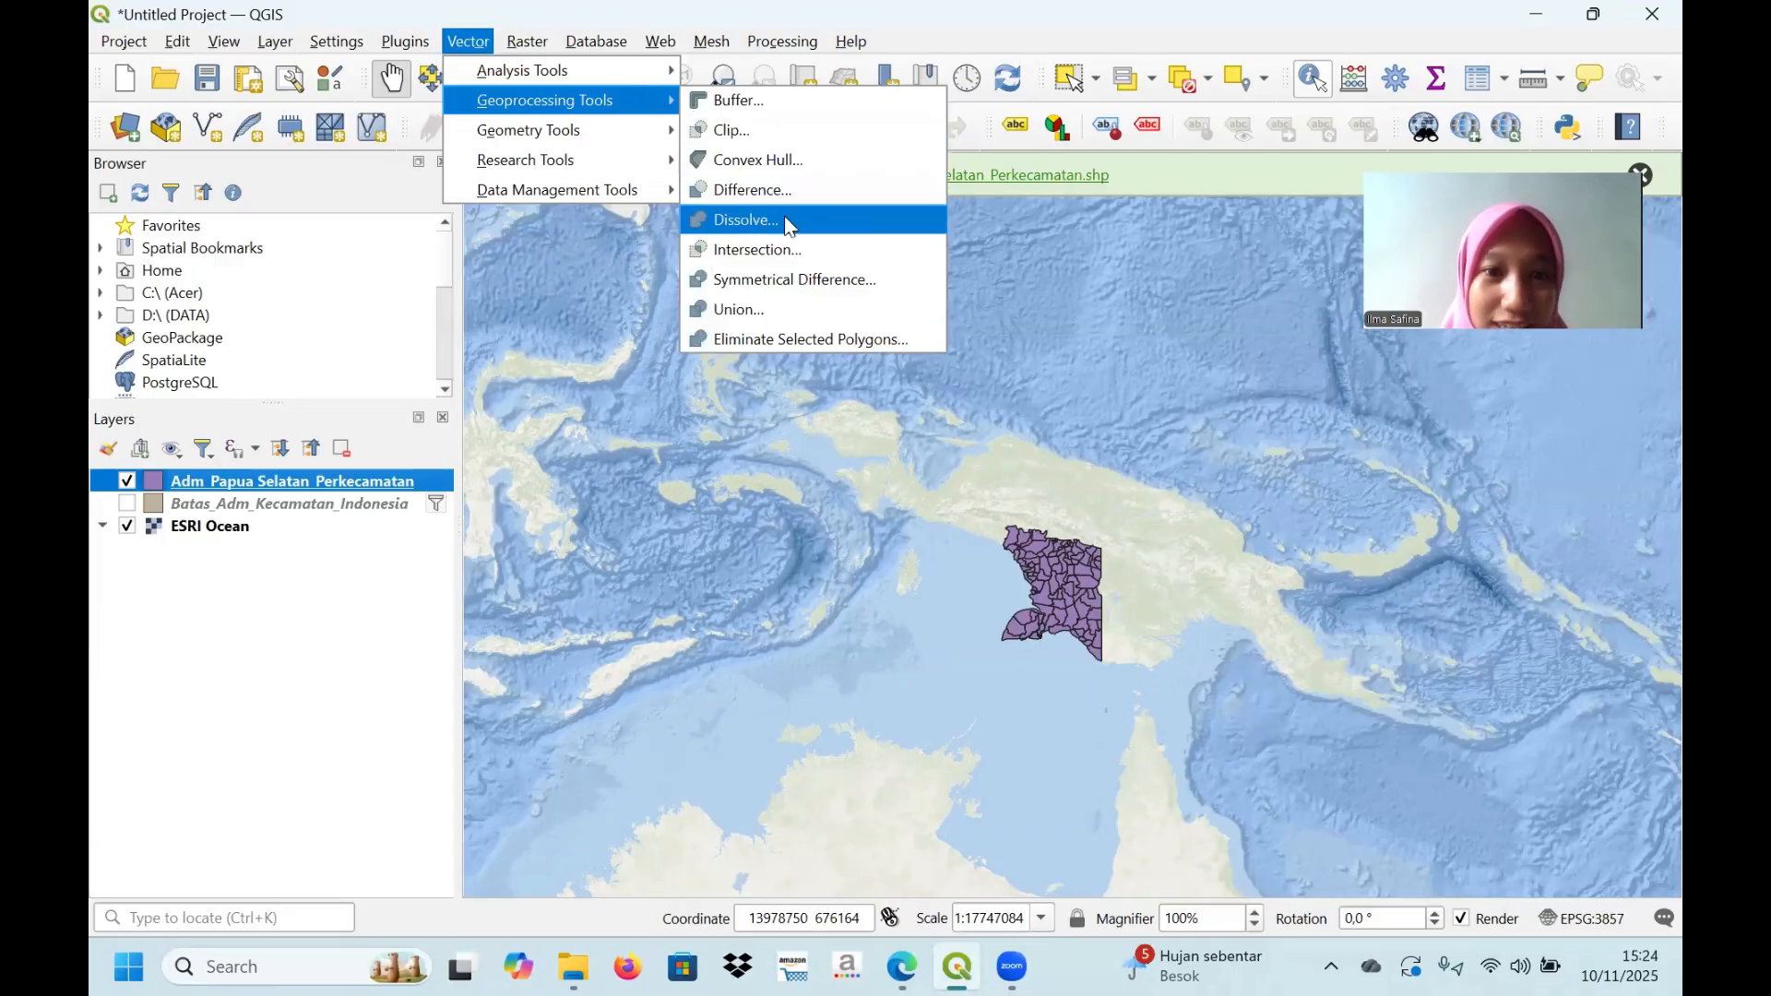
left_click(789, 223)
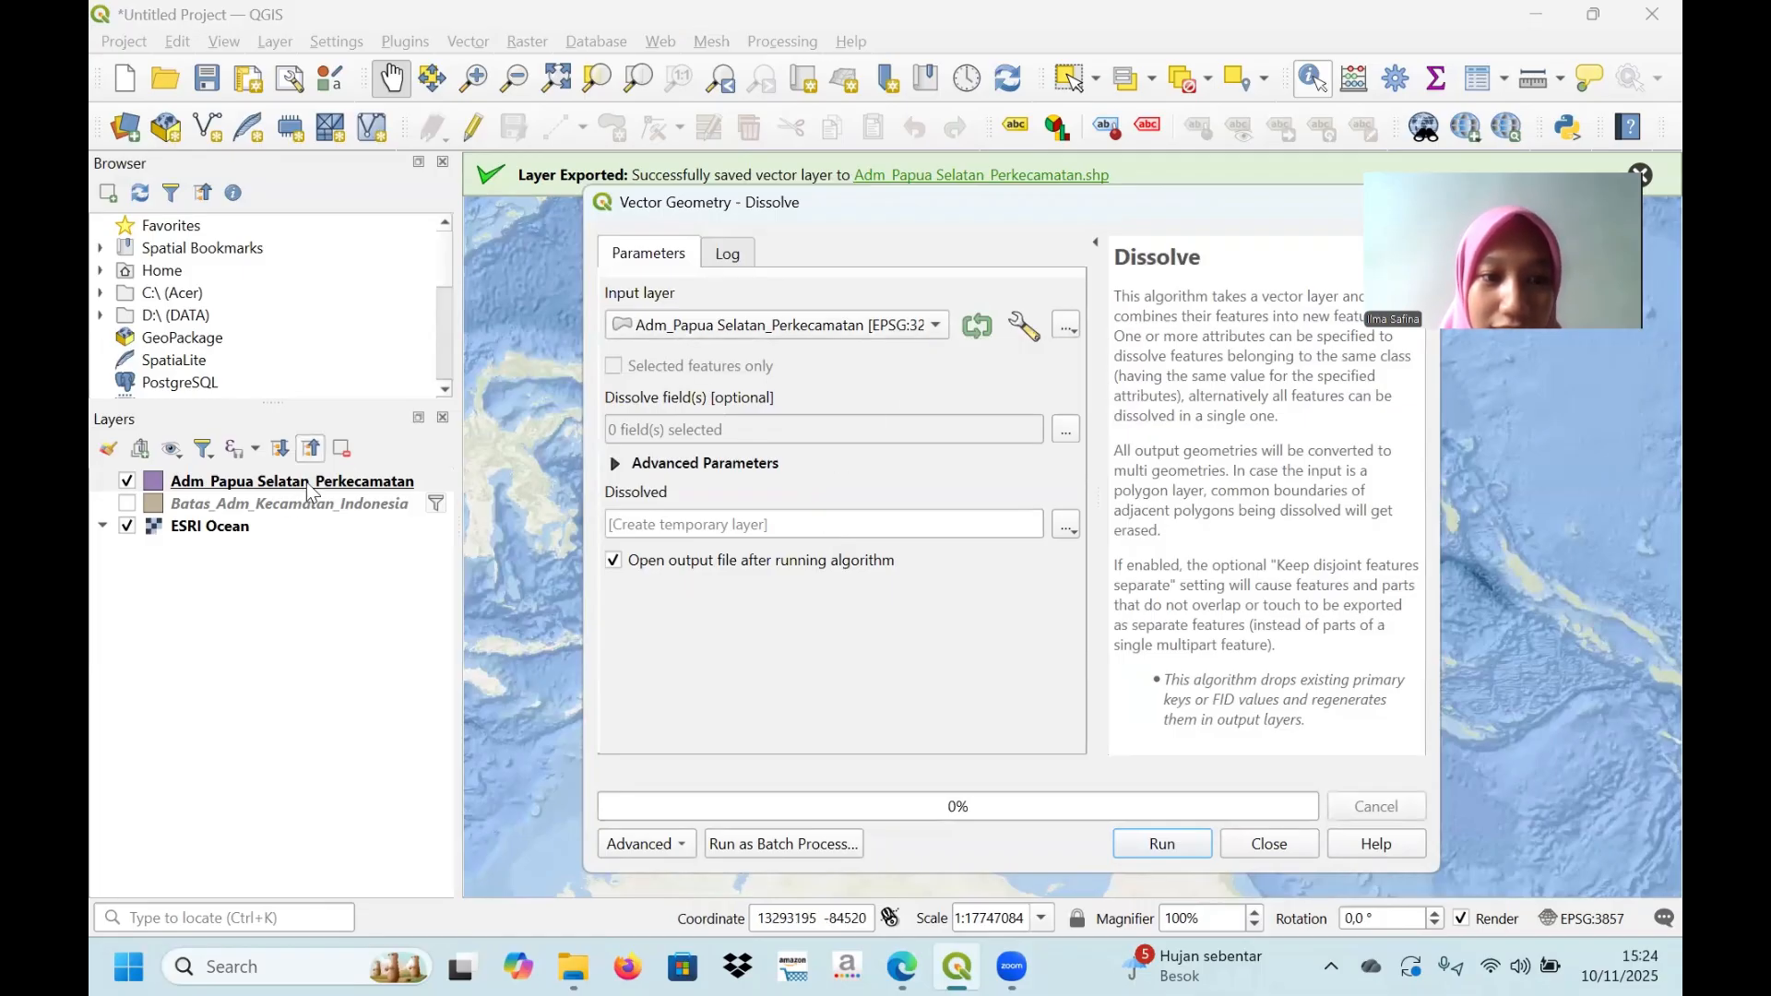
Step: Keep Adm_Papua Selatan_Perkecamatan as input and choose nama_kab as the dissolve field
left_click(937, 327)
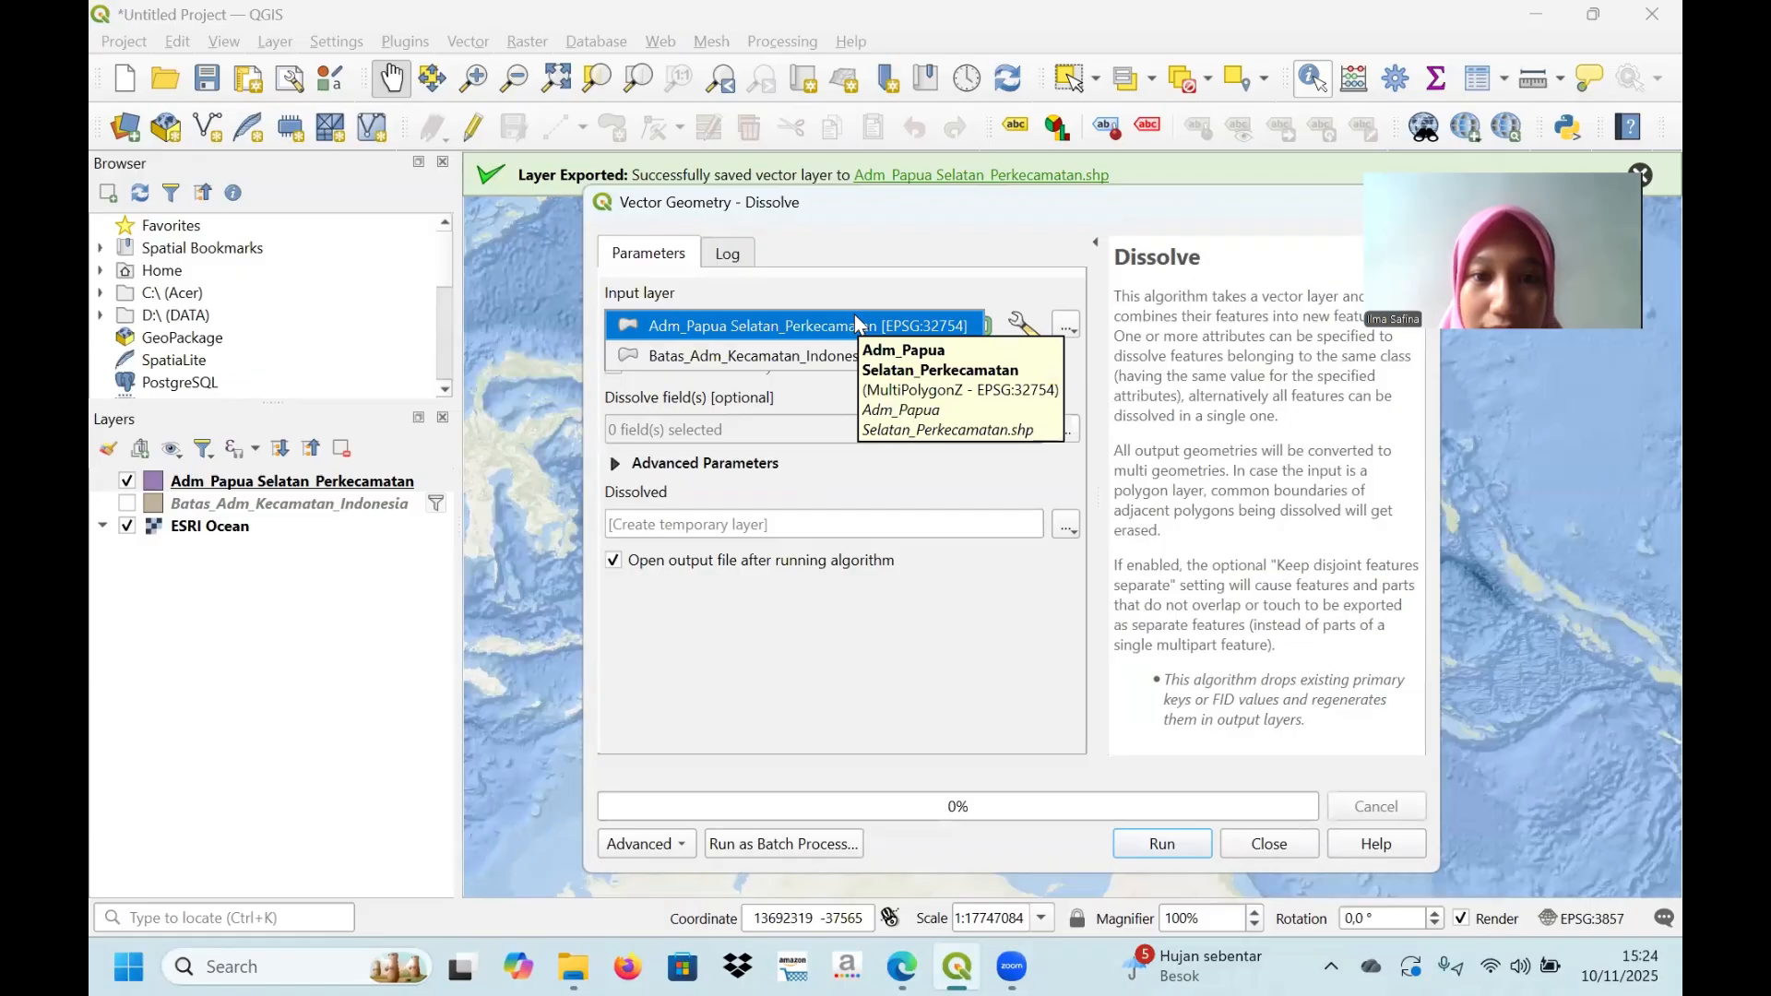
left_click(884, 327)
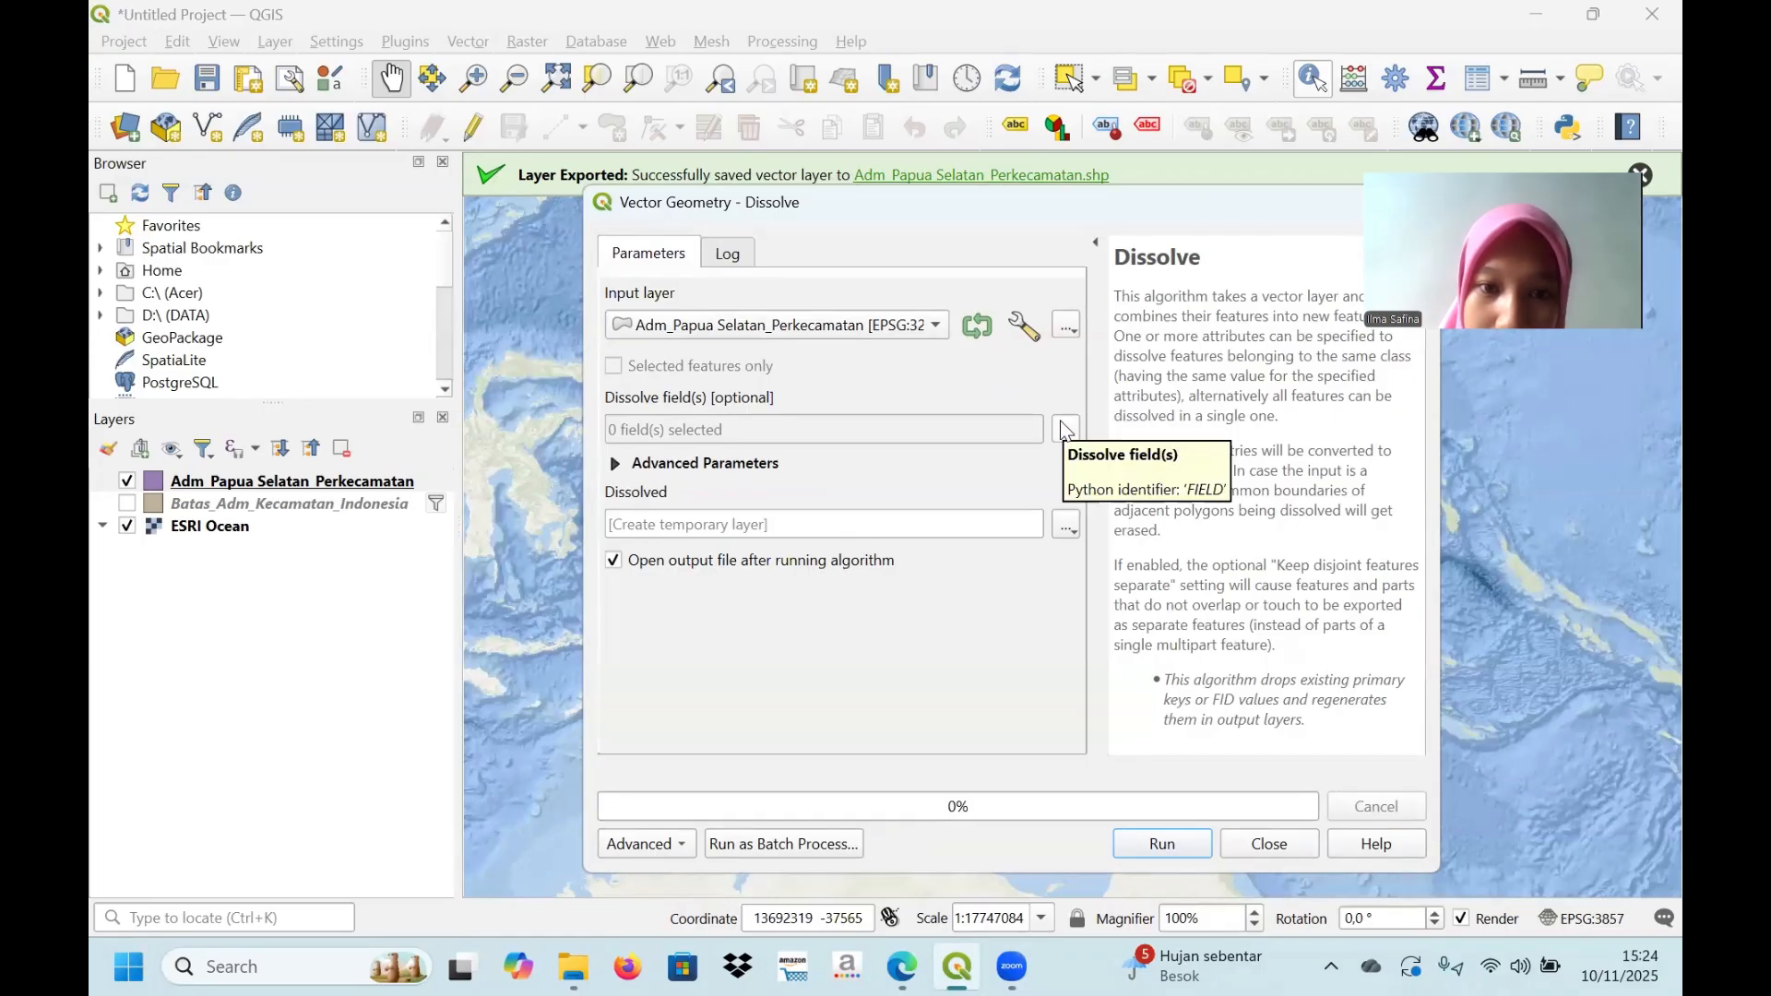
left_click(1065, 429)
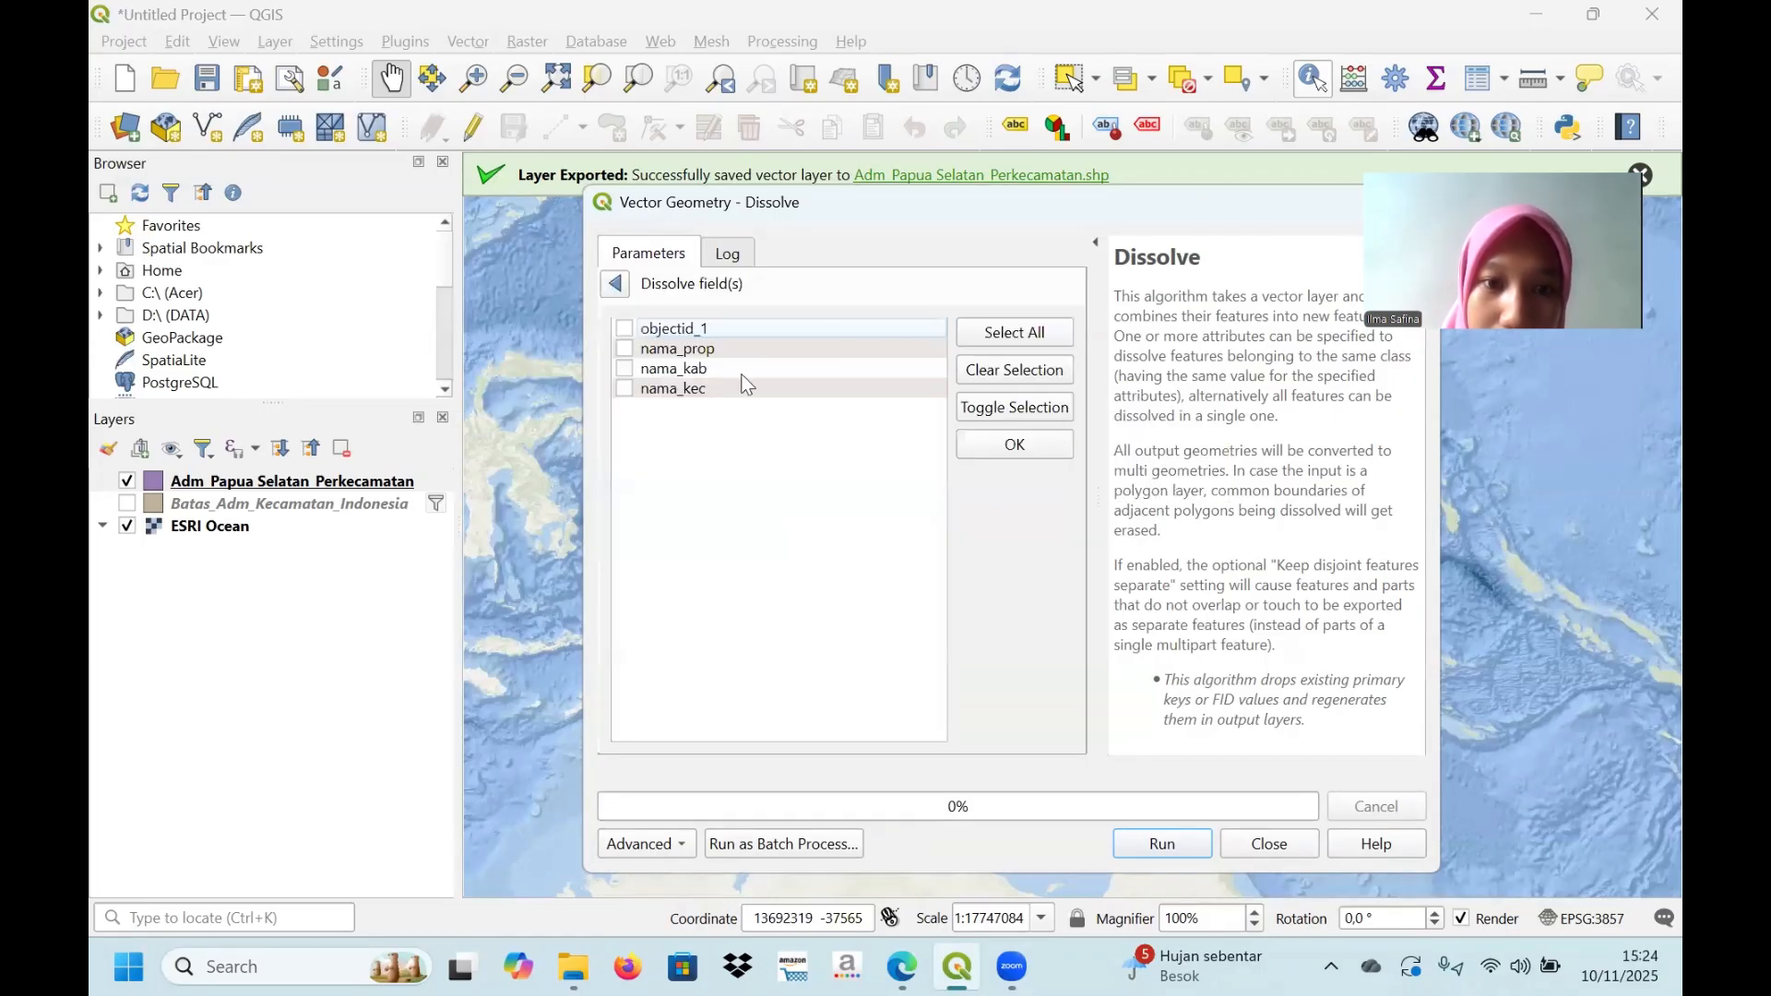
left_click(627, 376)
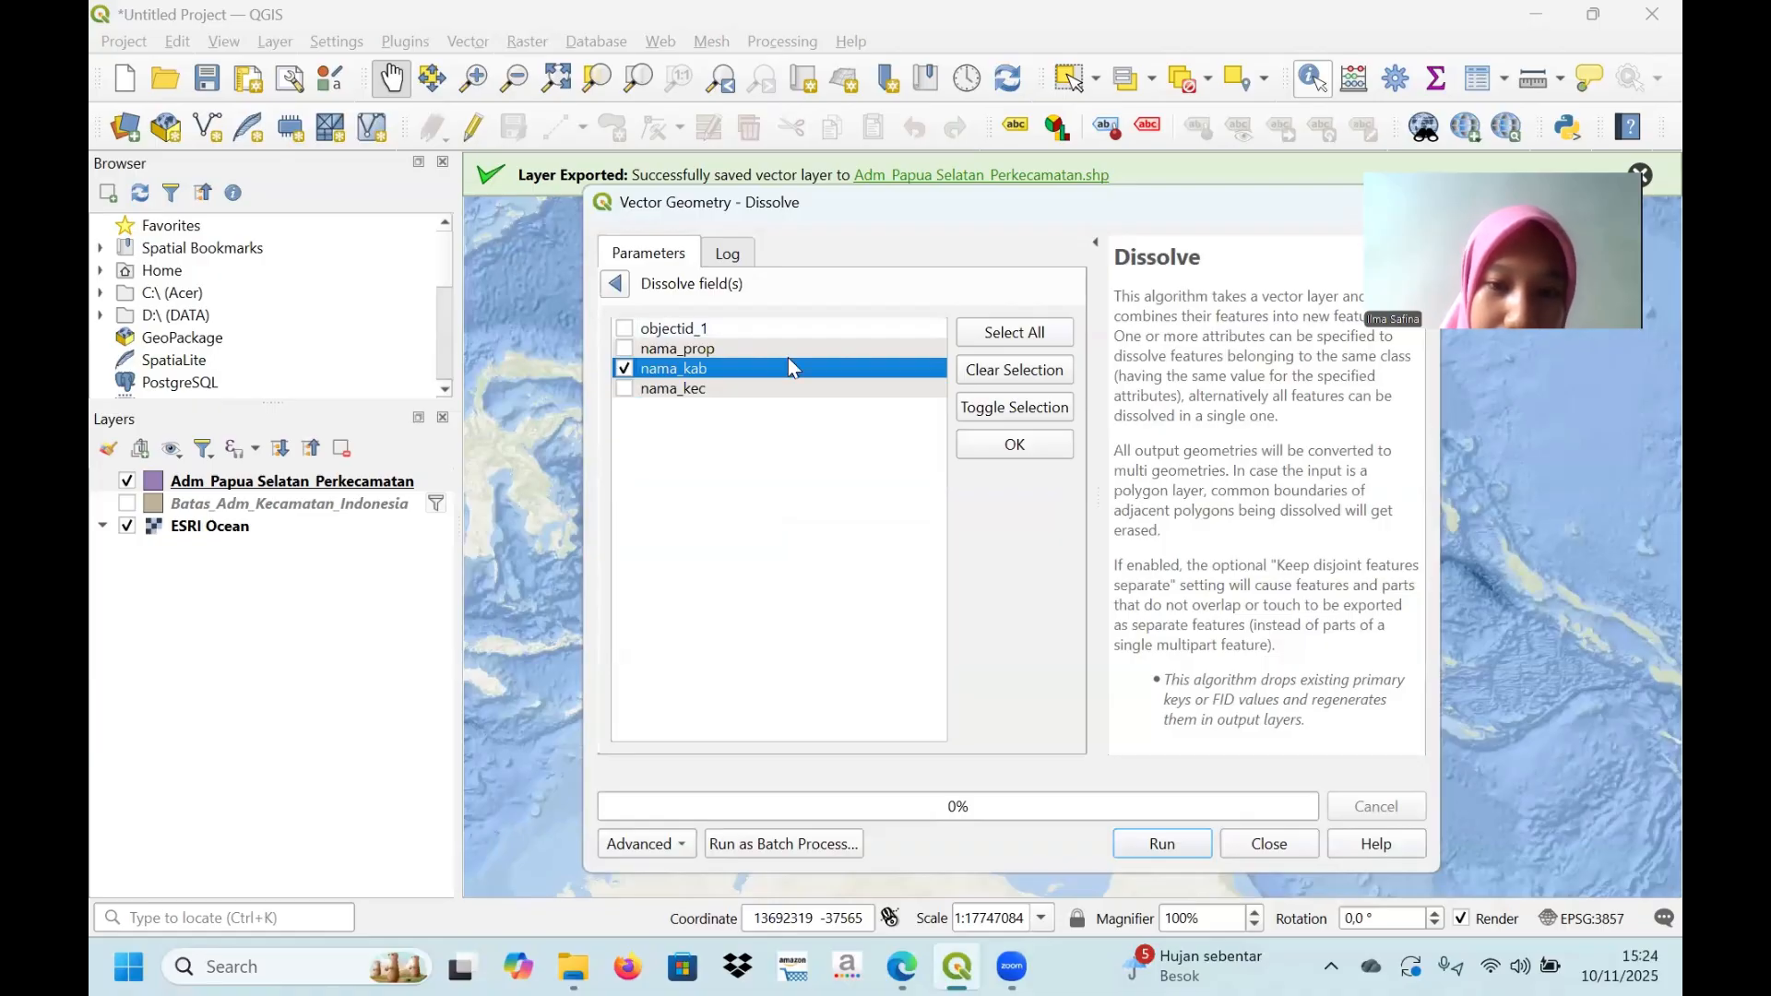
left_click(1016, 446)
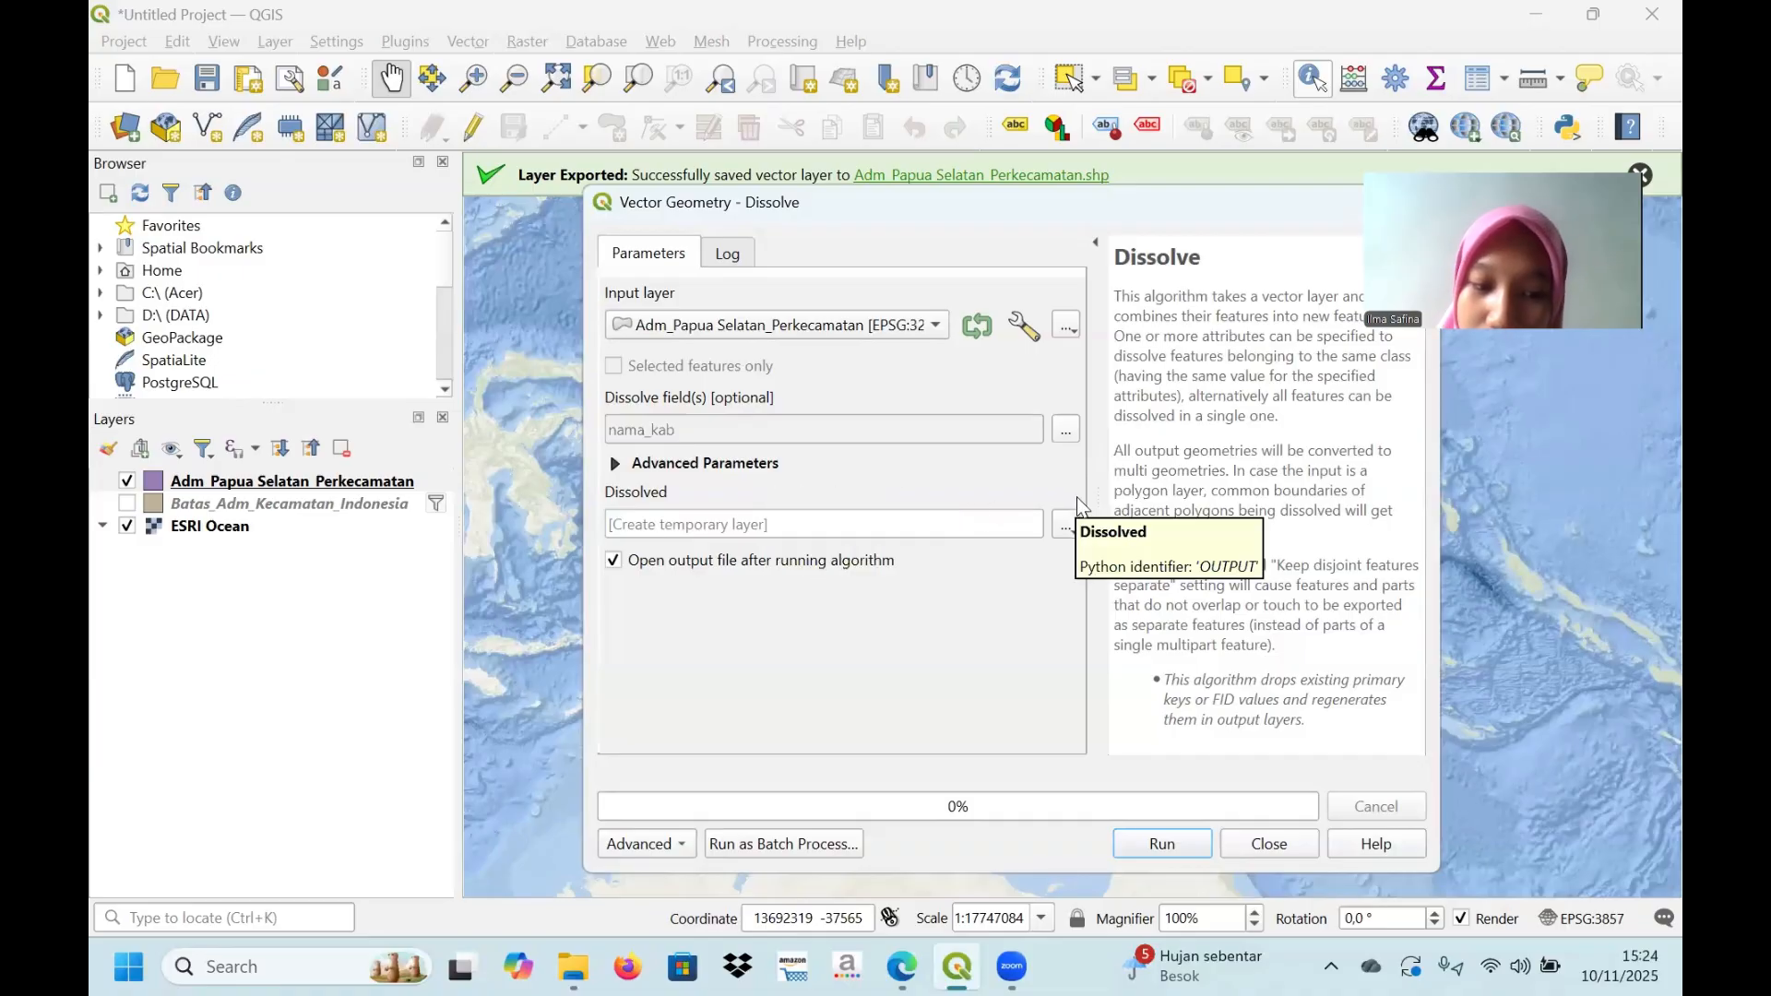
Step: Recheck the nama_kab dissolve field and bring up the Dissolved output destination choices
left_click(1067, 527)
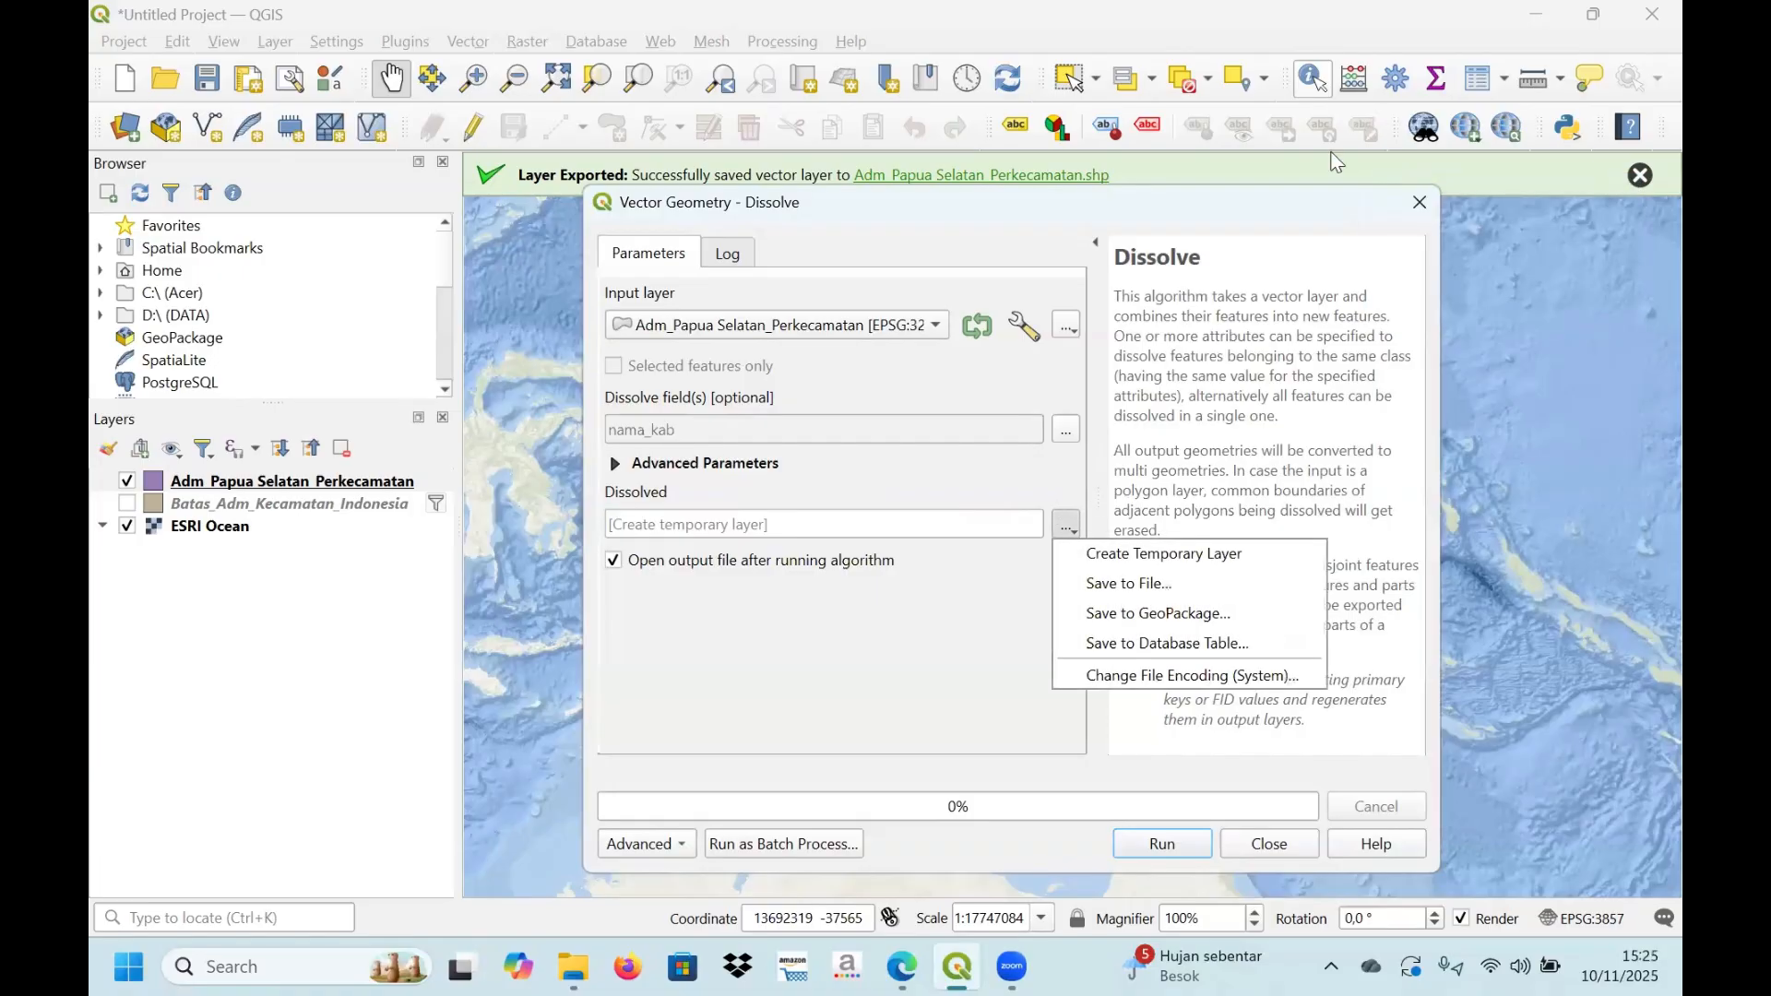
left_click(1261, 208)
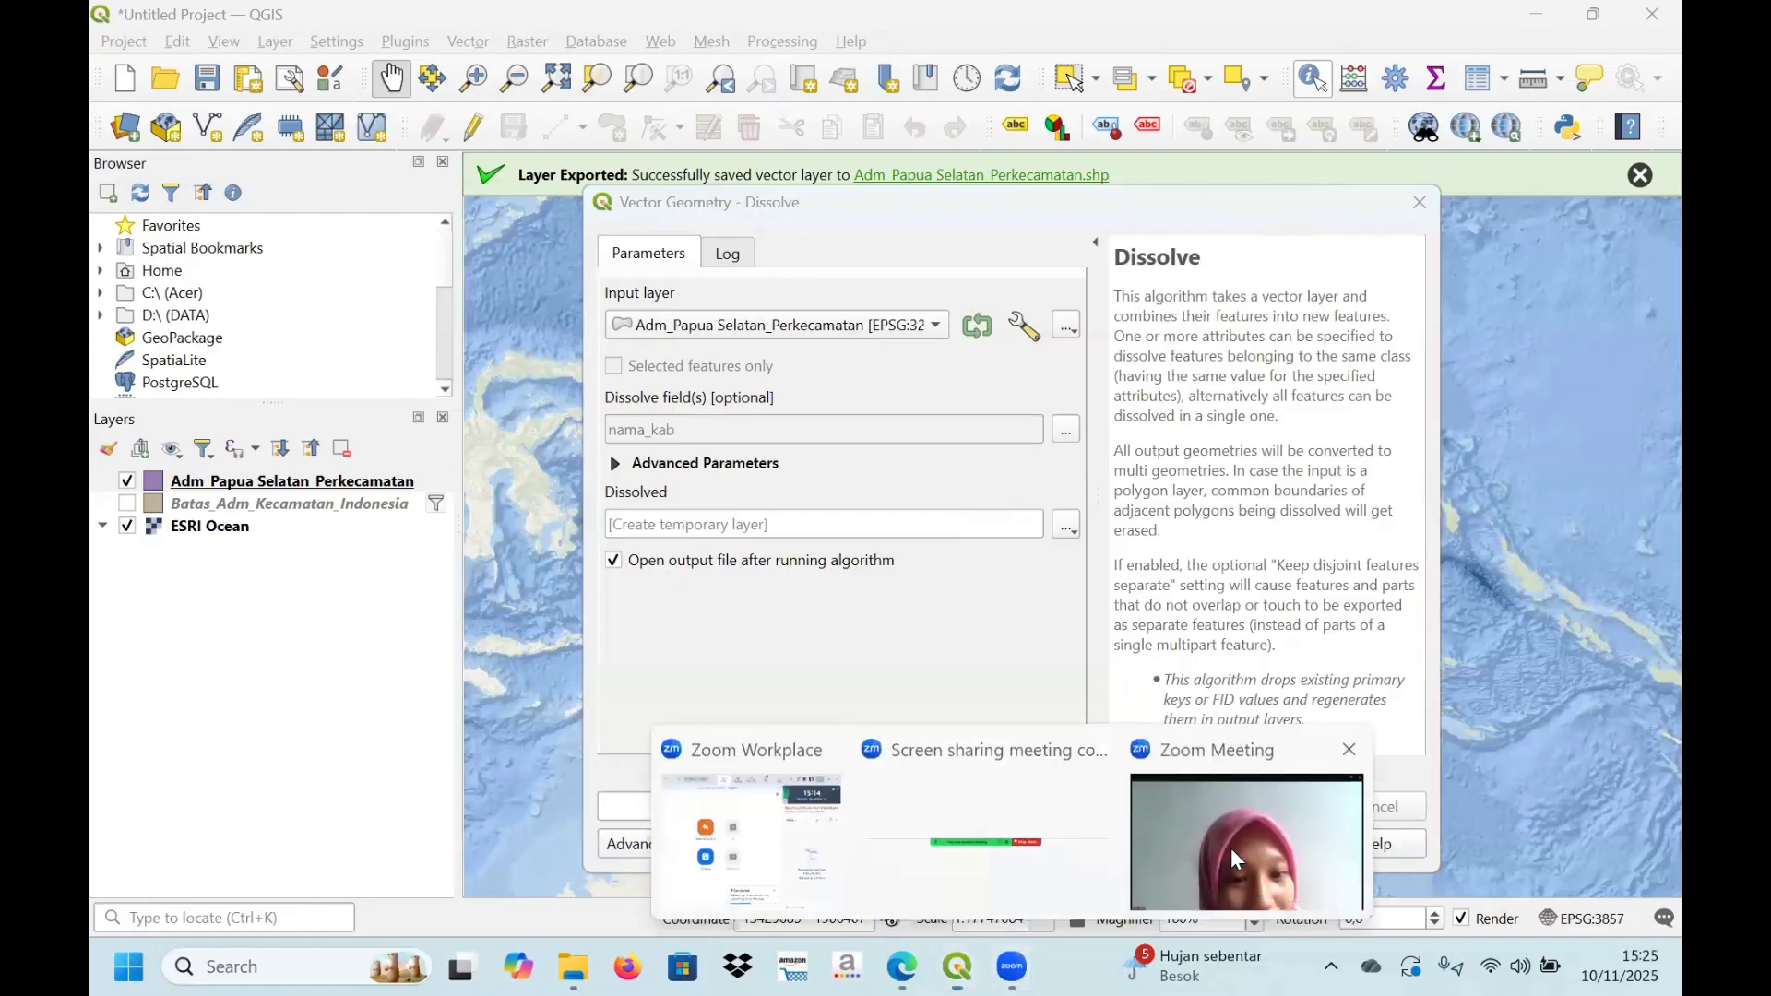
left_click(1237, 858)
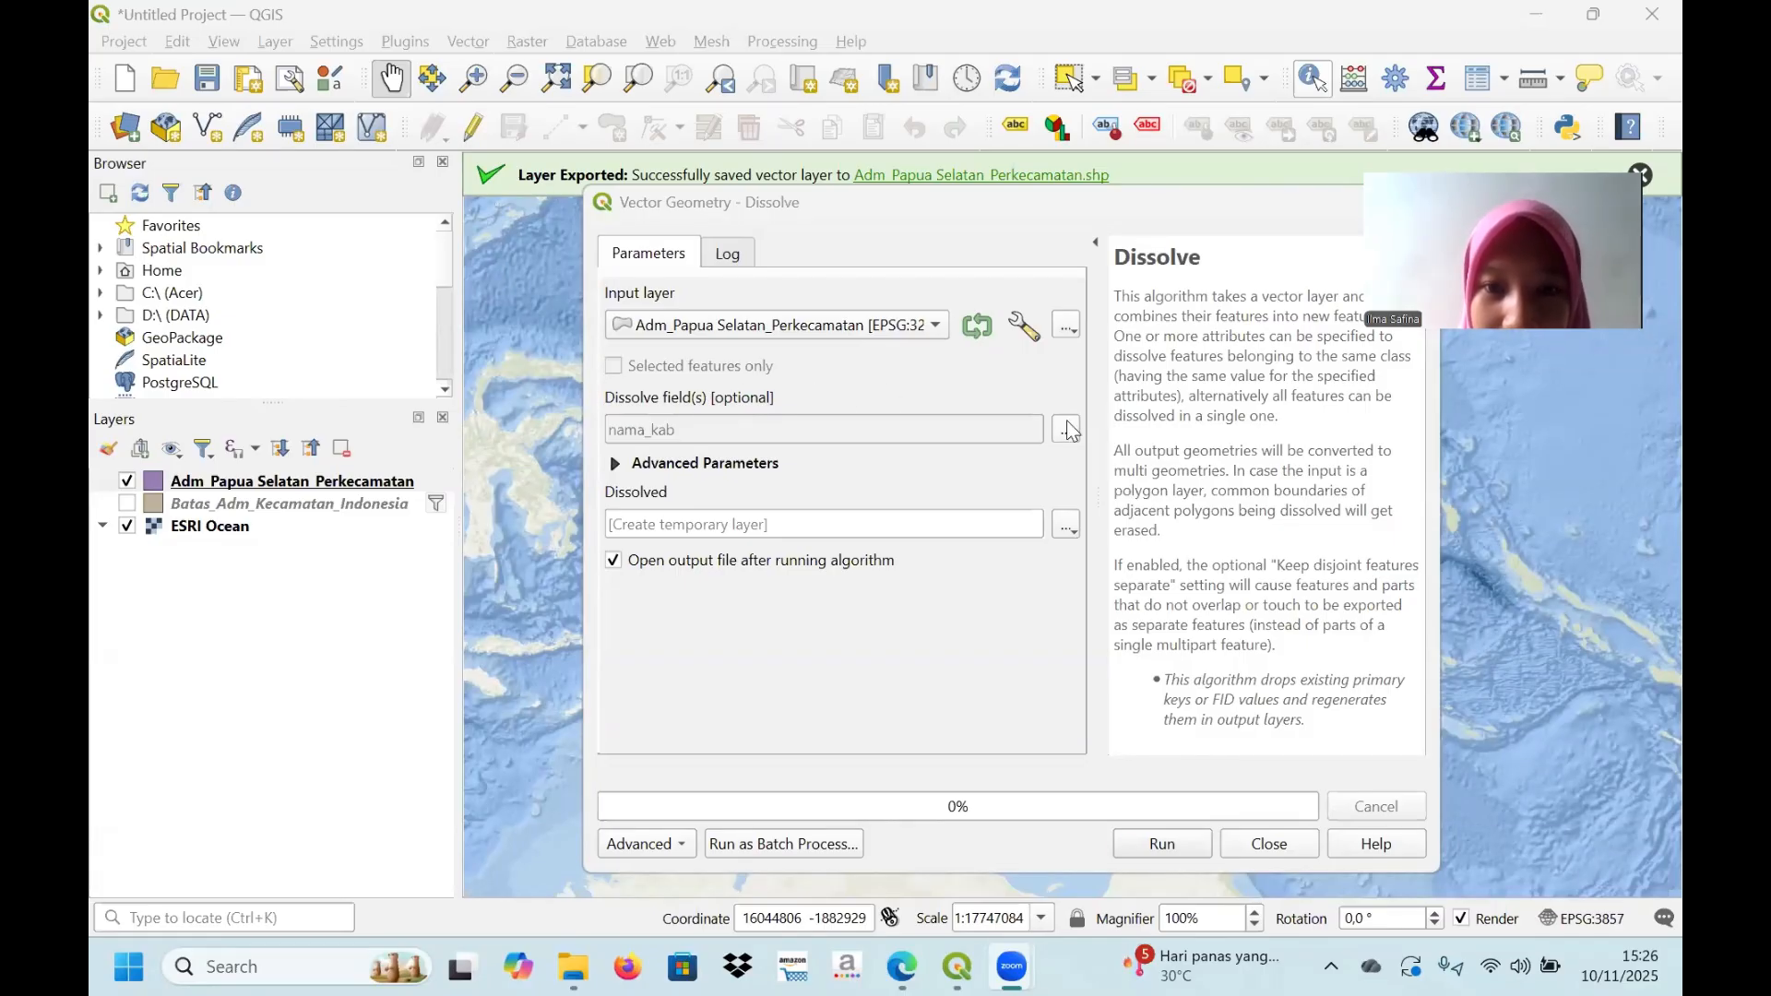
left_click(1070, 432)
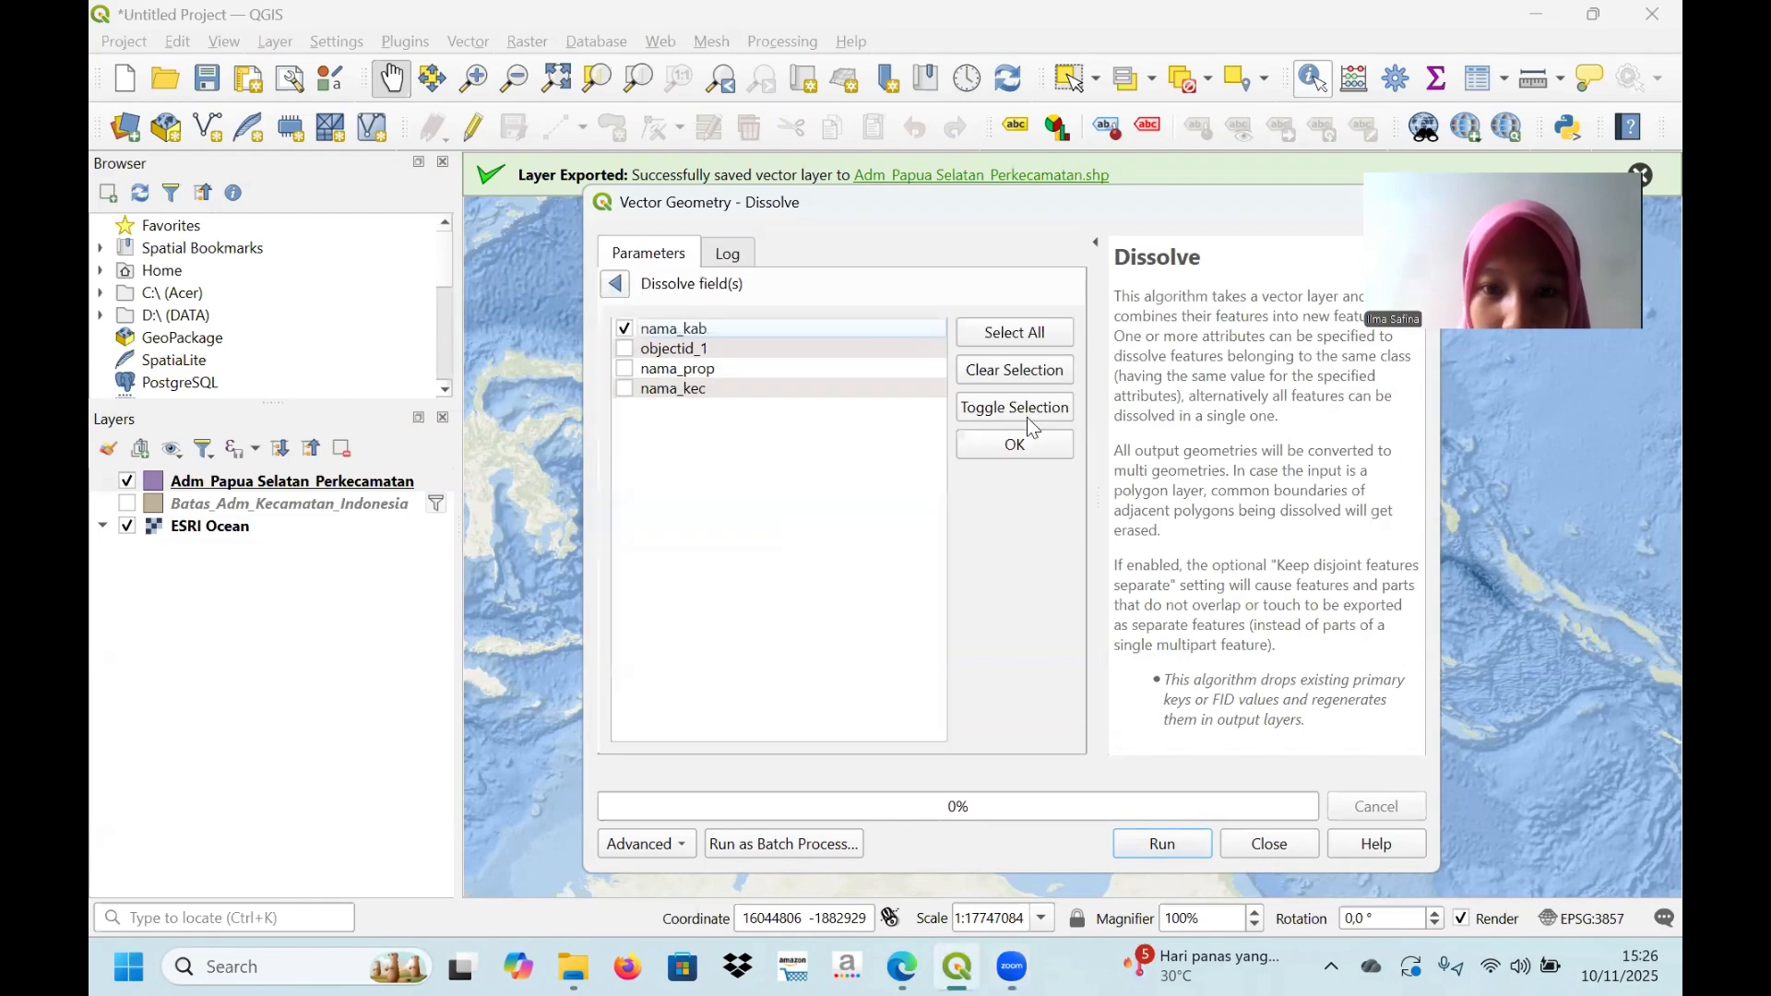
left_click(1035, 447)
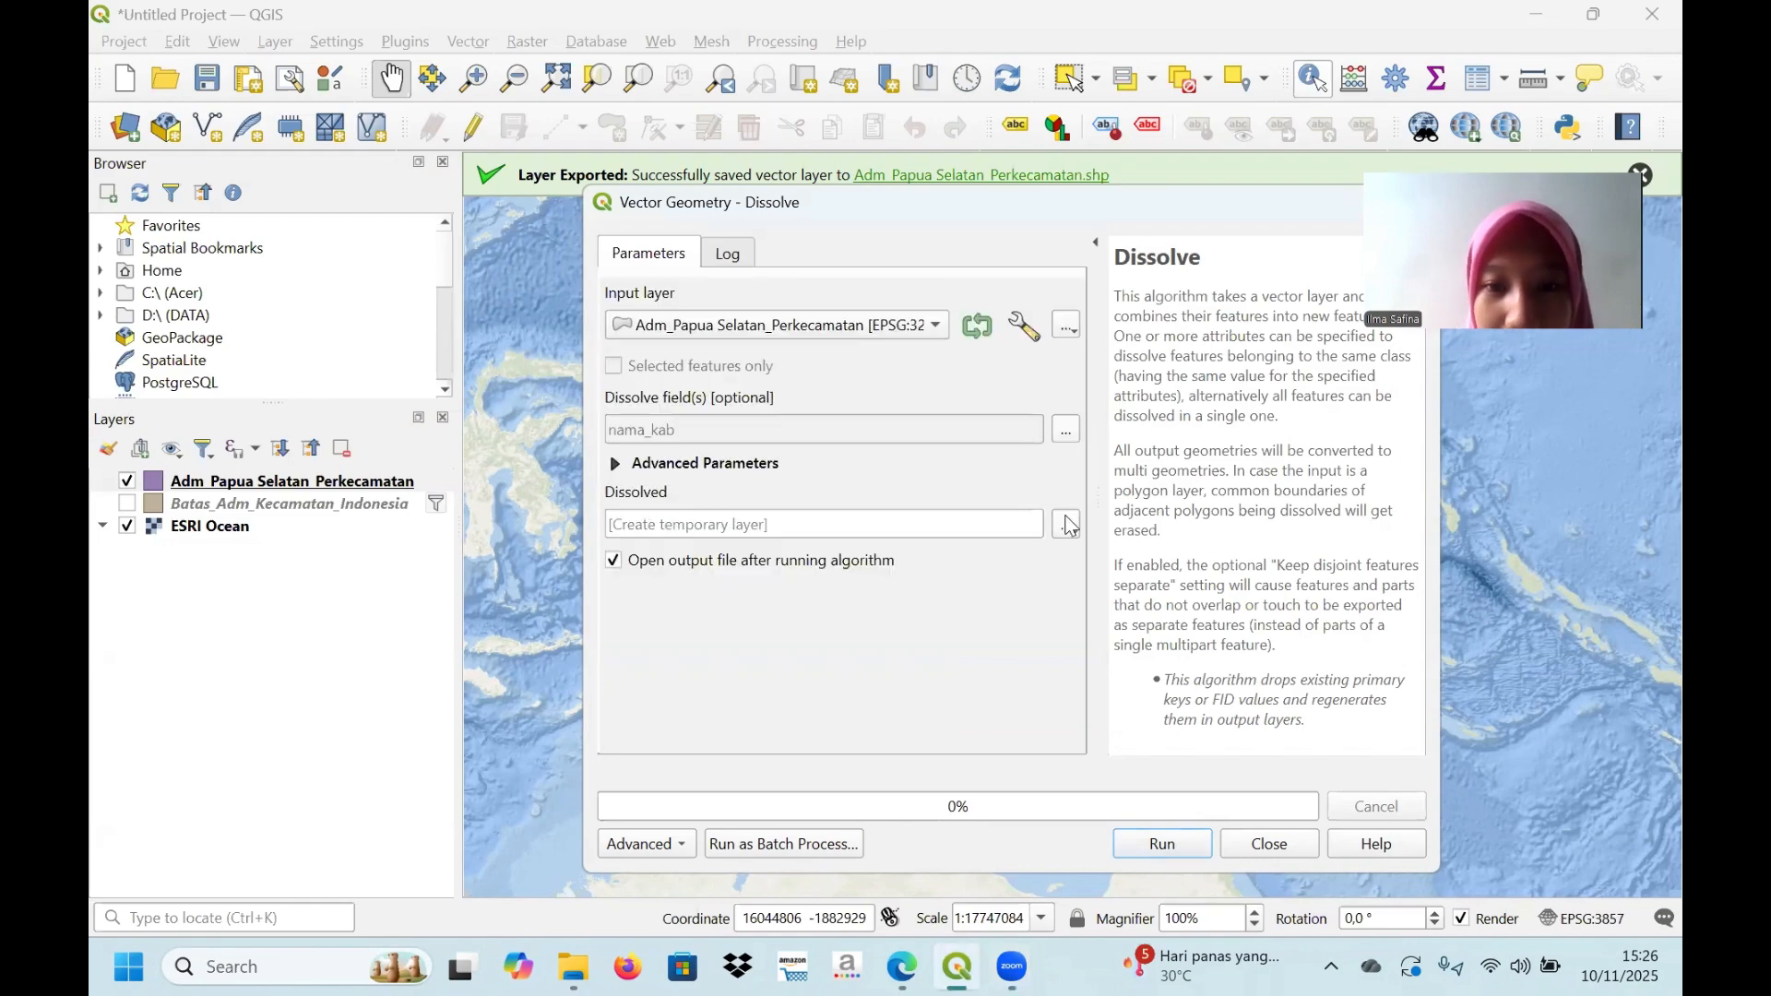
left_click(1068, 526)
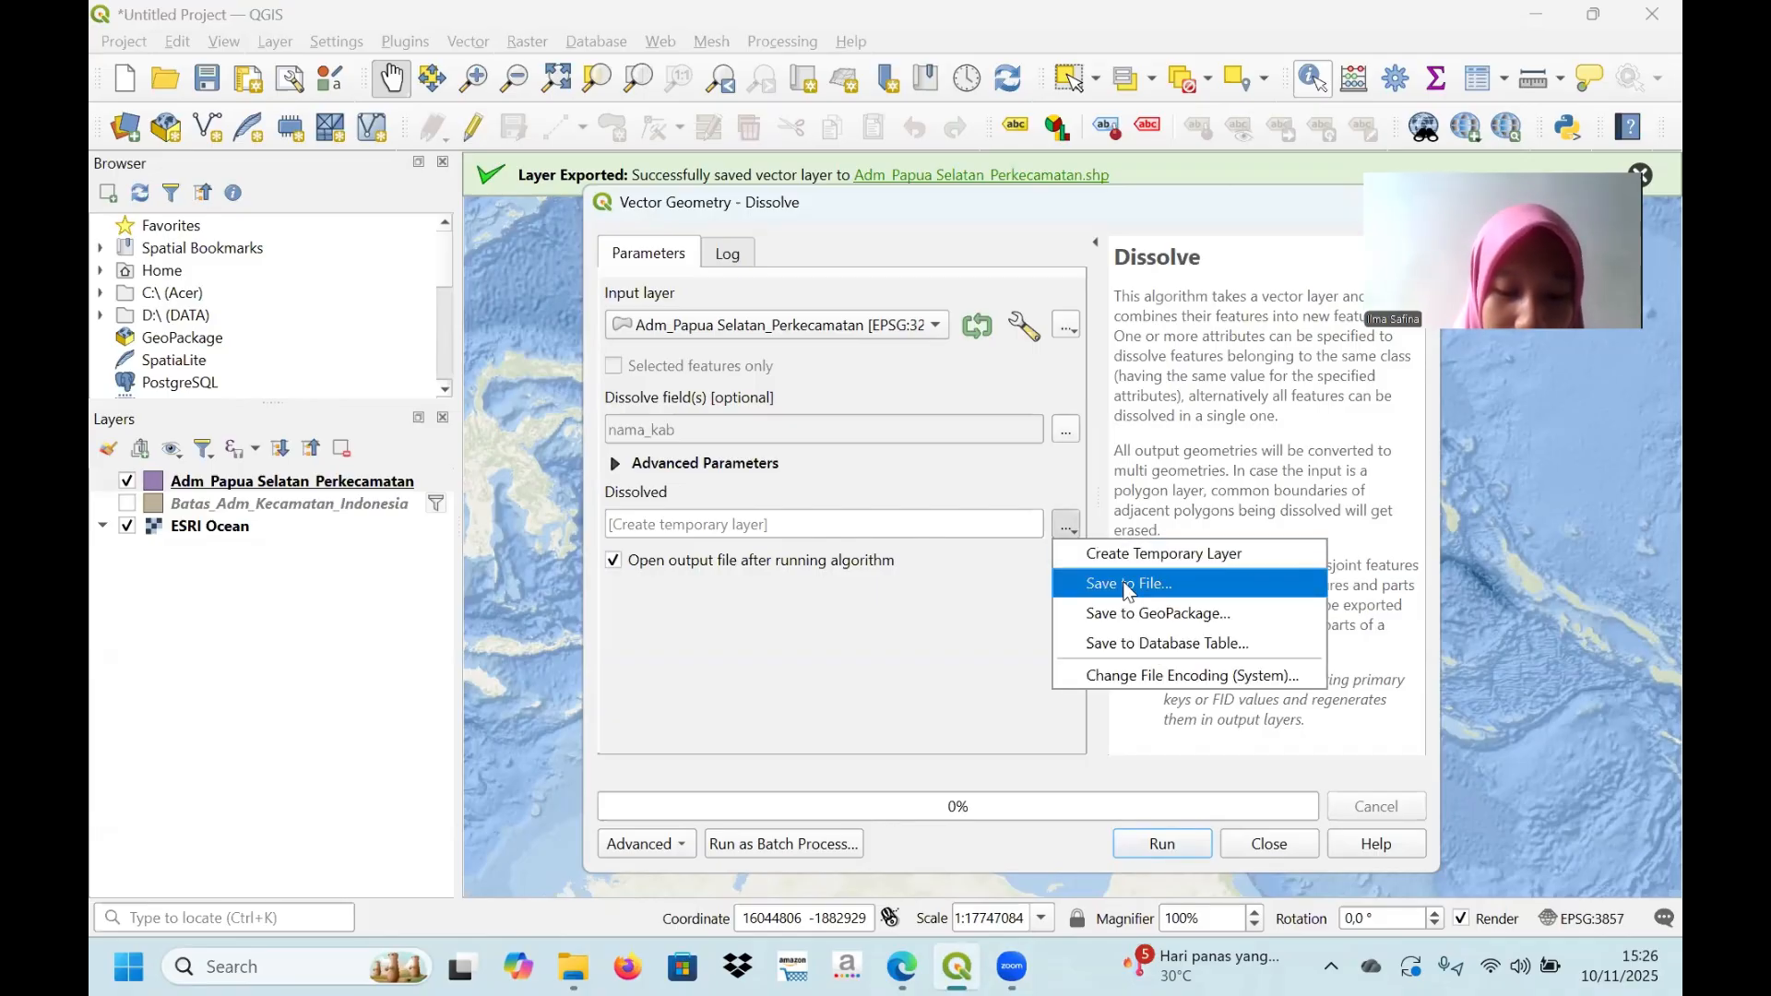
Step: Save the output as Adm_Papua Selatan_Perkabupatenkota.gpkg in Documents and run the dissolve
left_click(1127, 584)
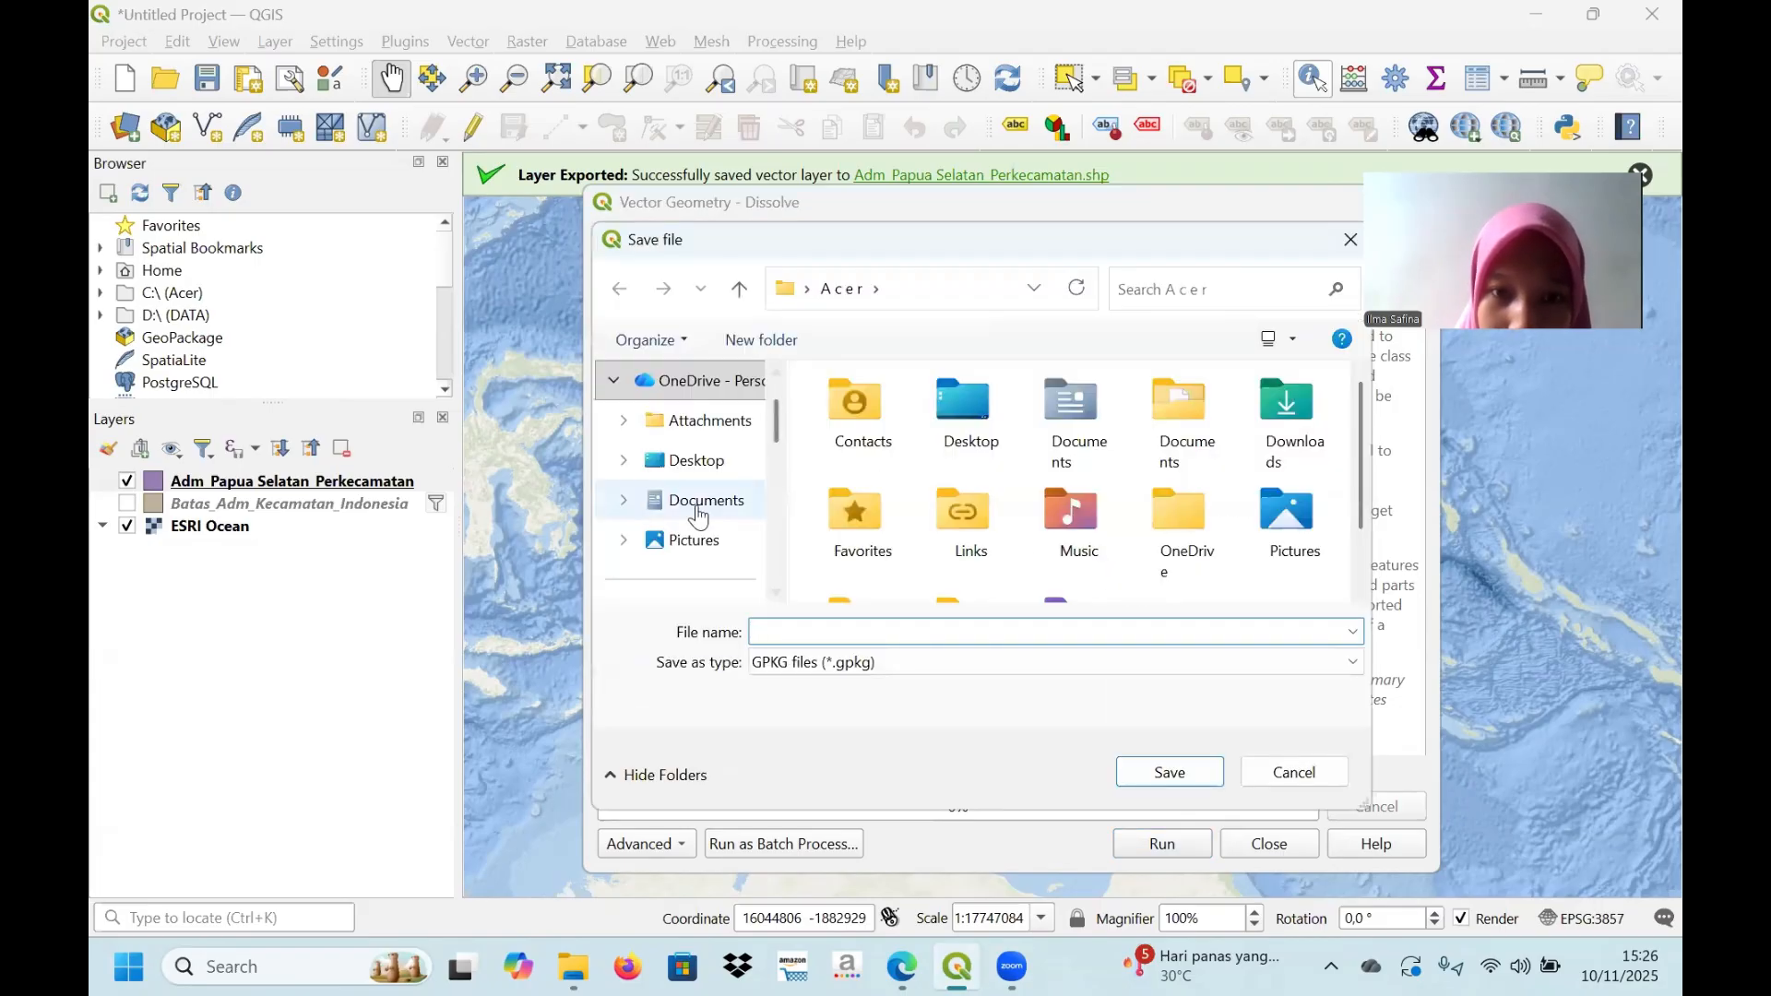
left_click(699, 501)
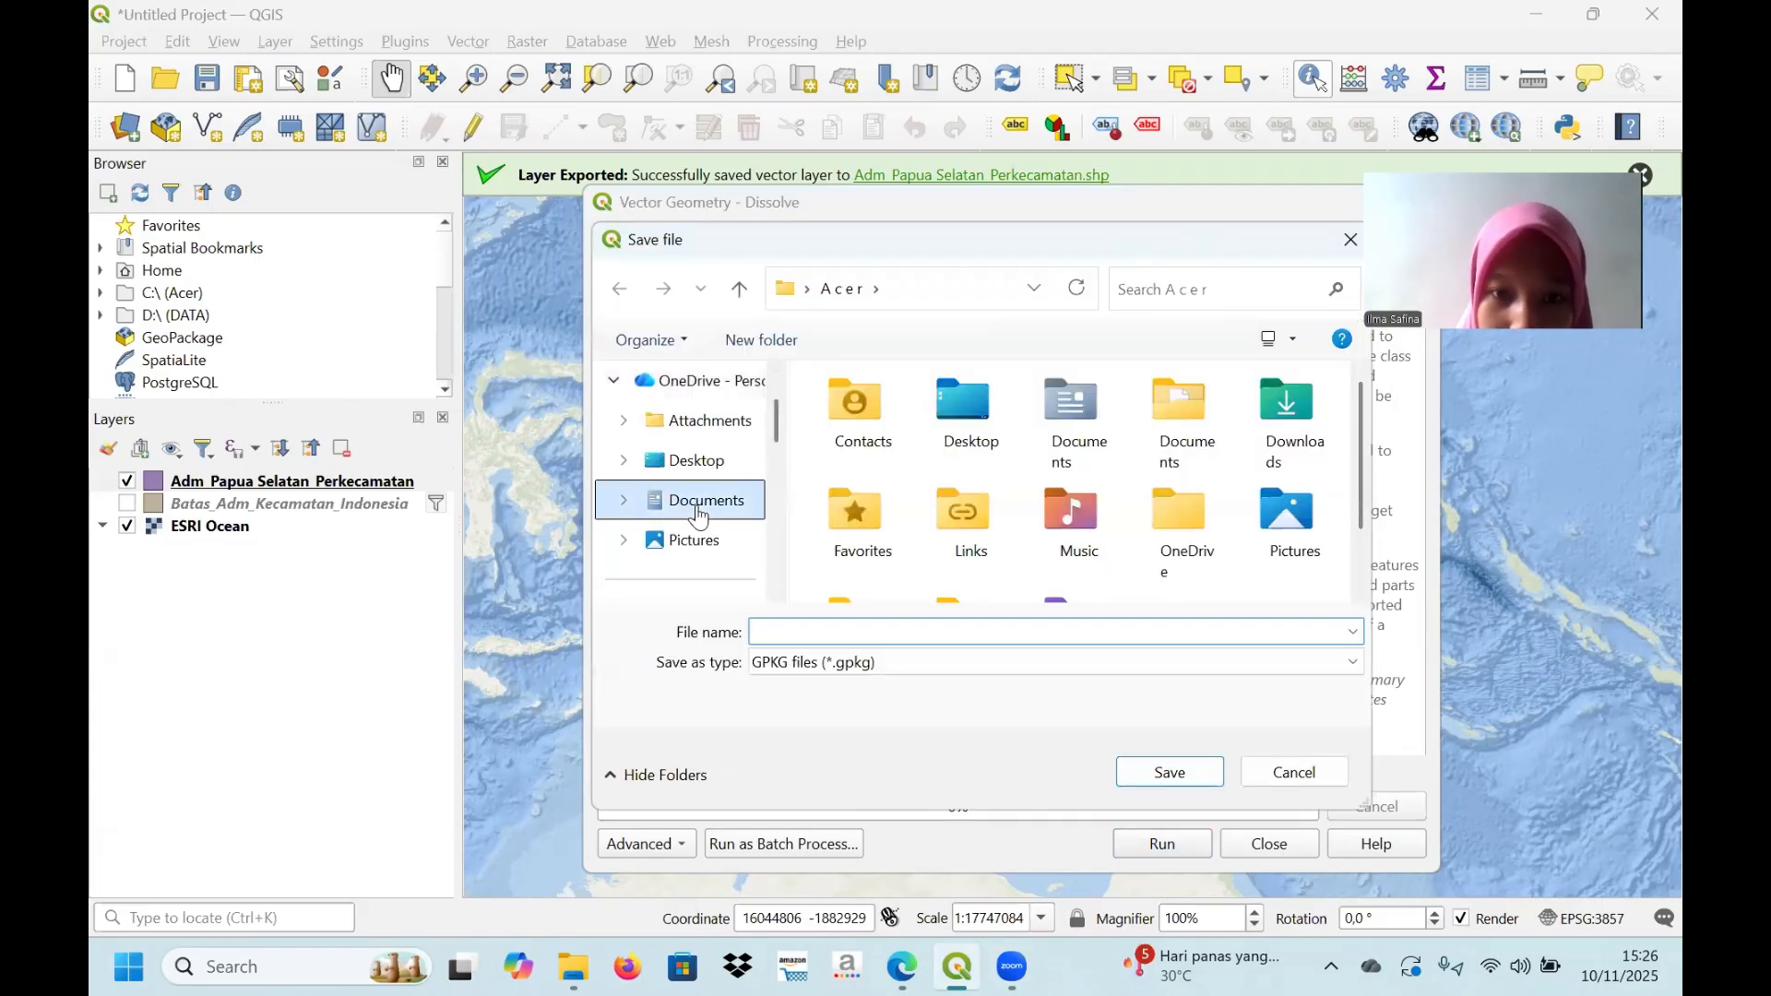
left_click(781, 635)
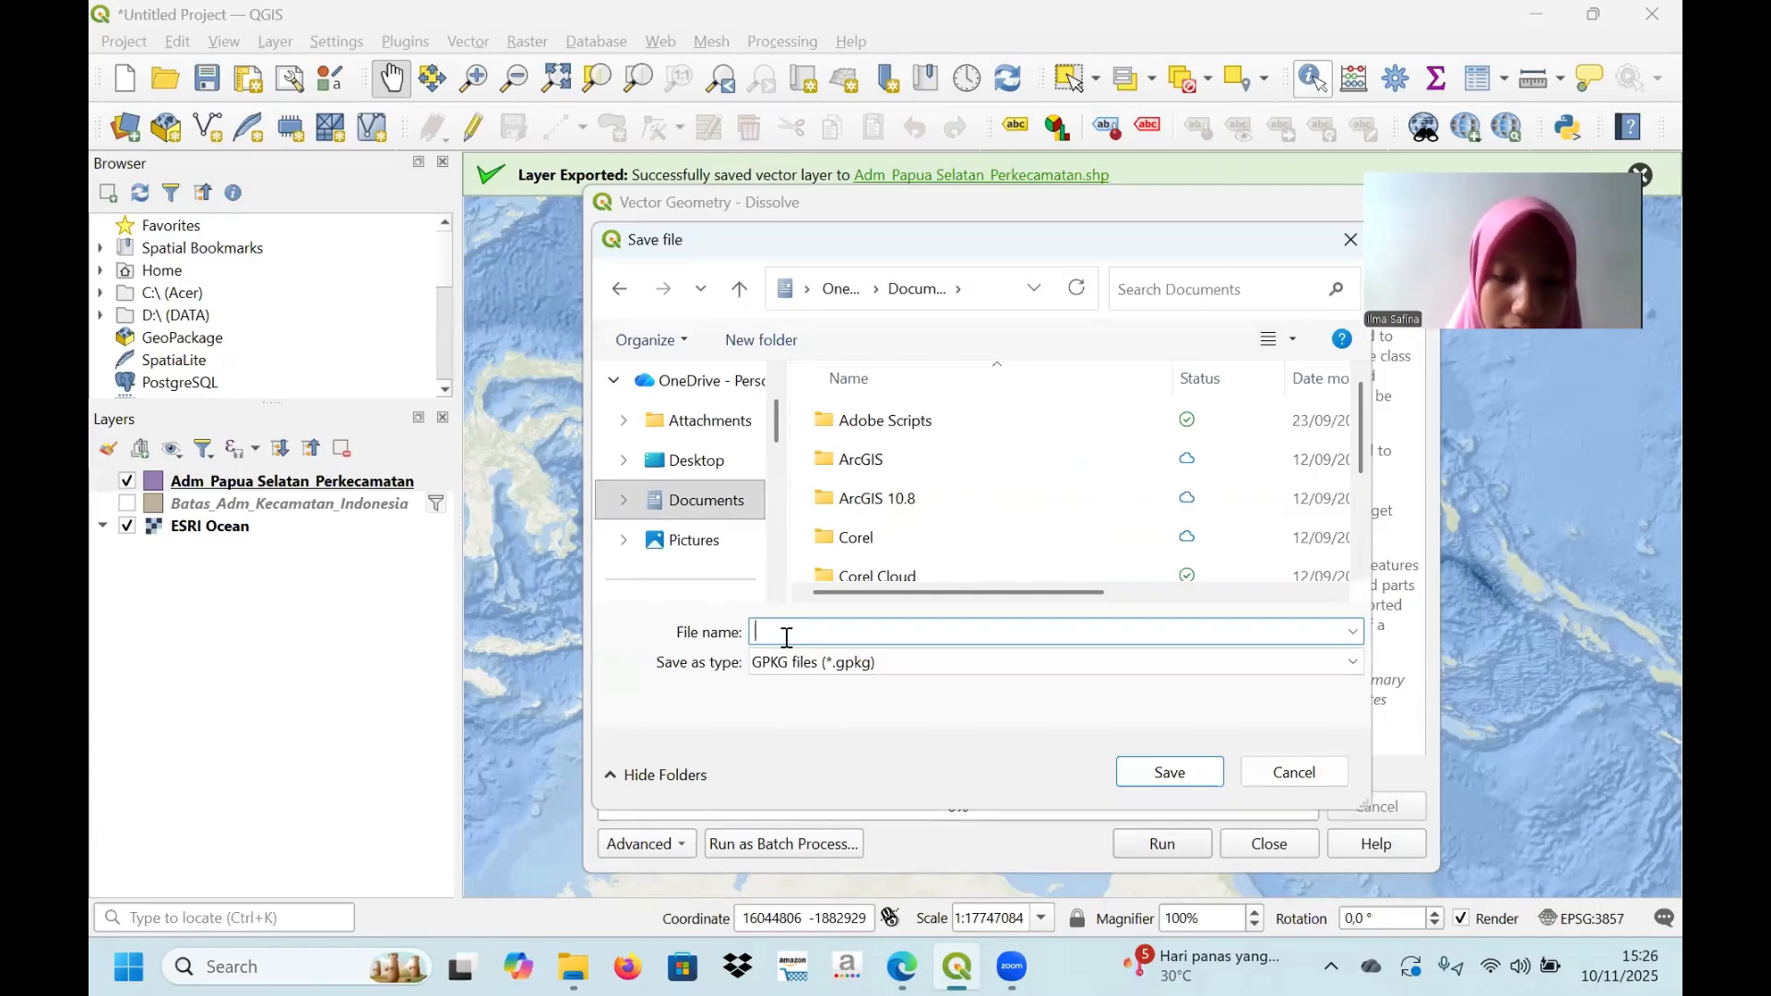
type("aDM_")
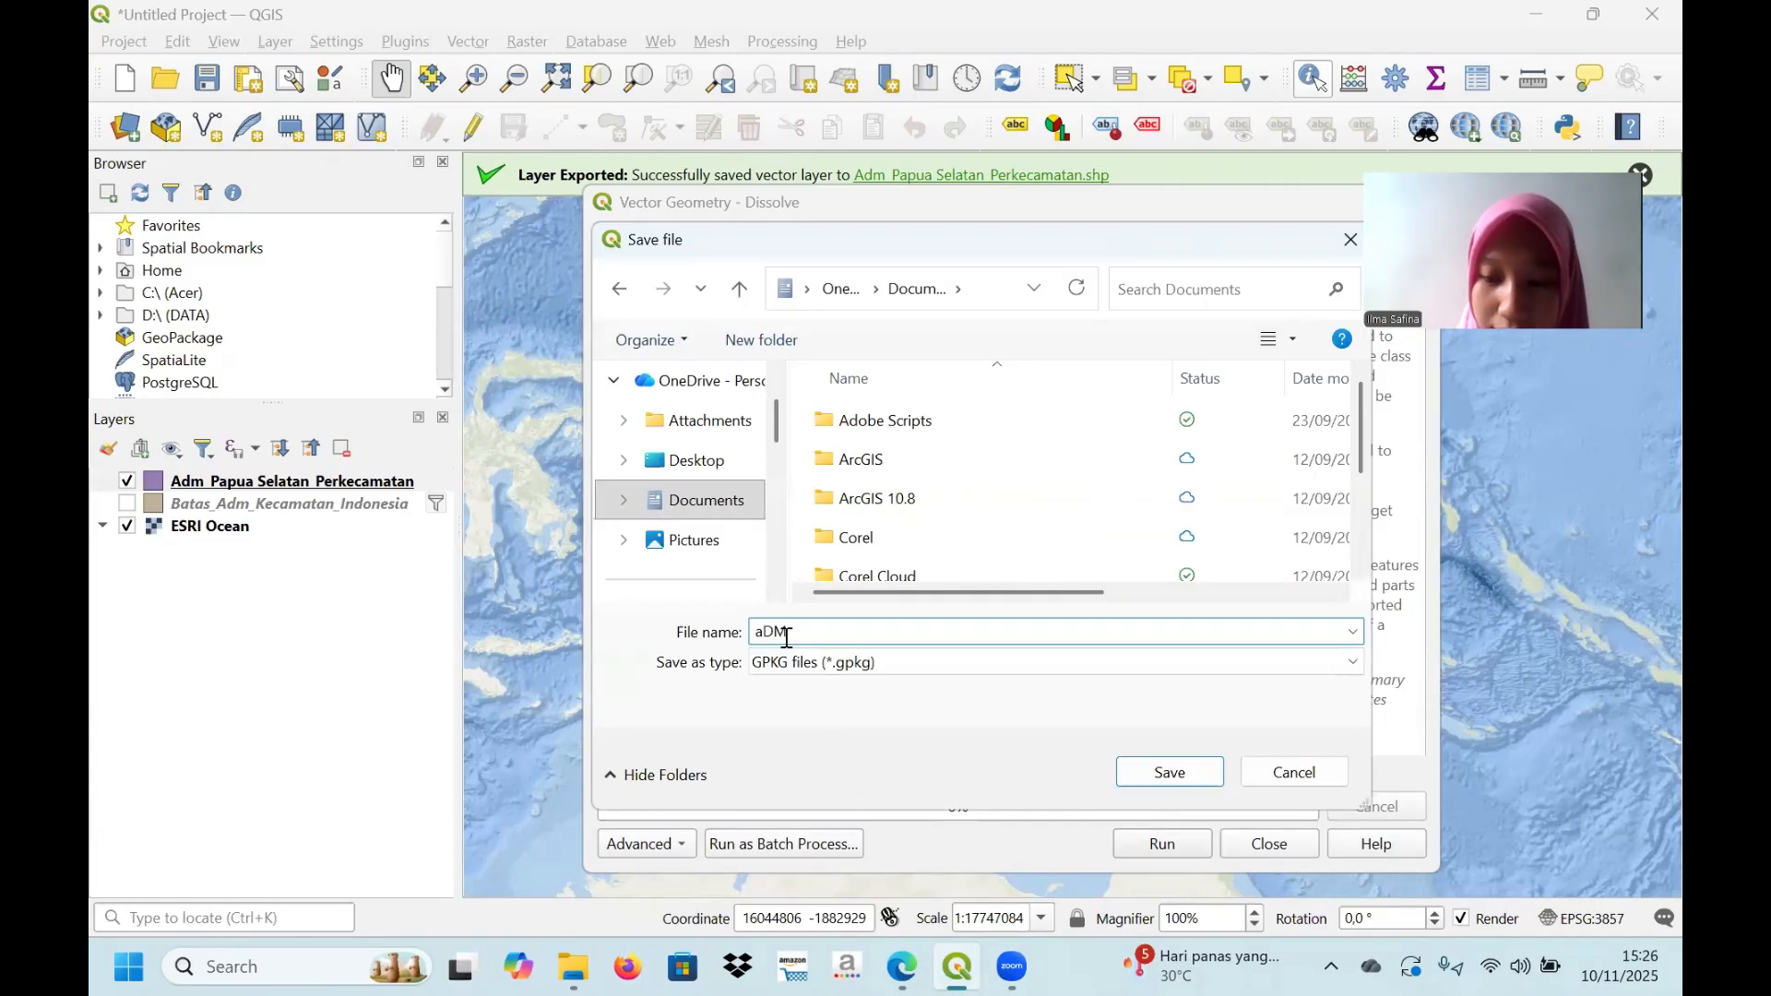
key("BackSpace")
key("BackSpace")
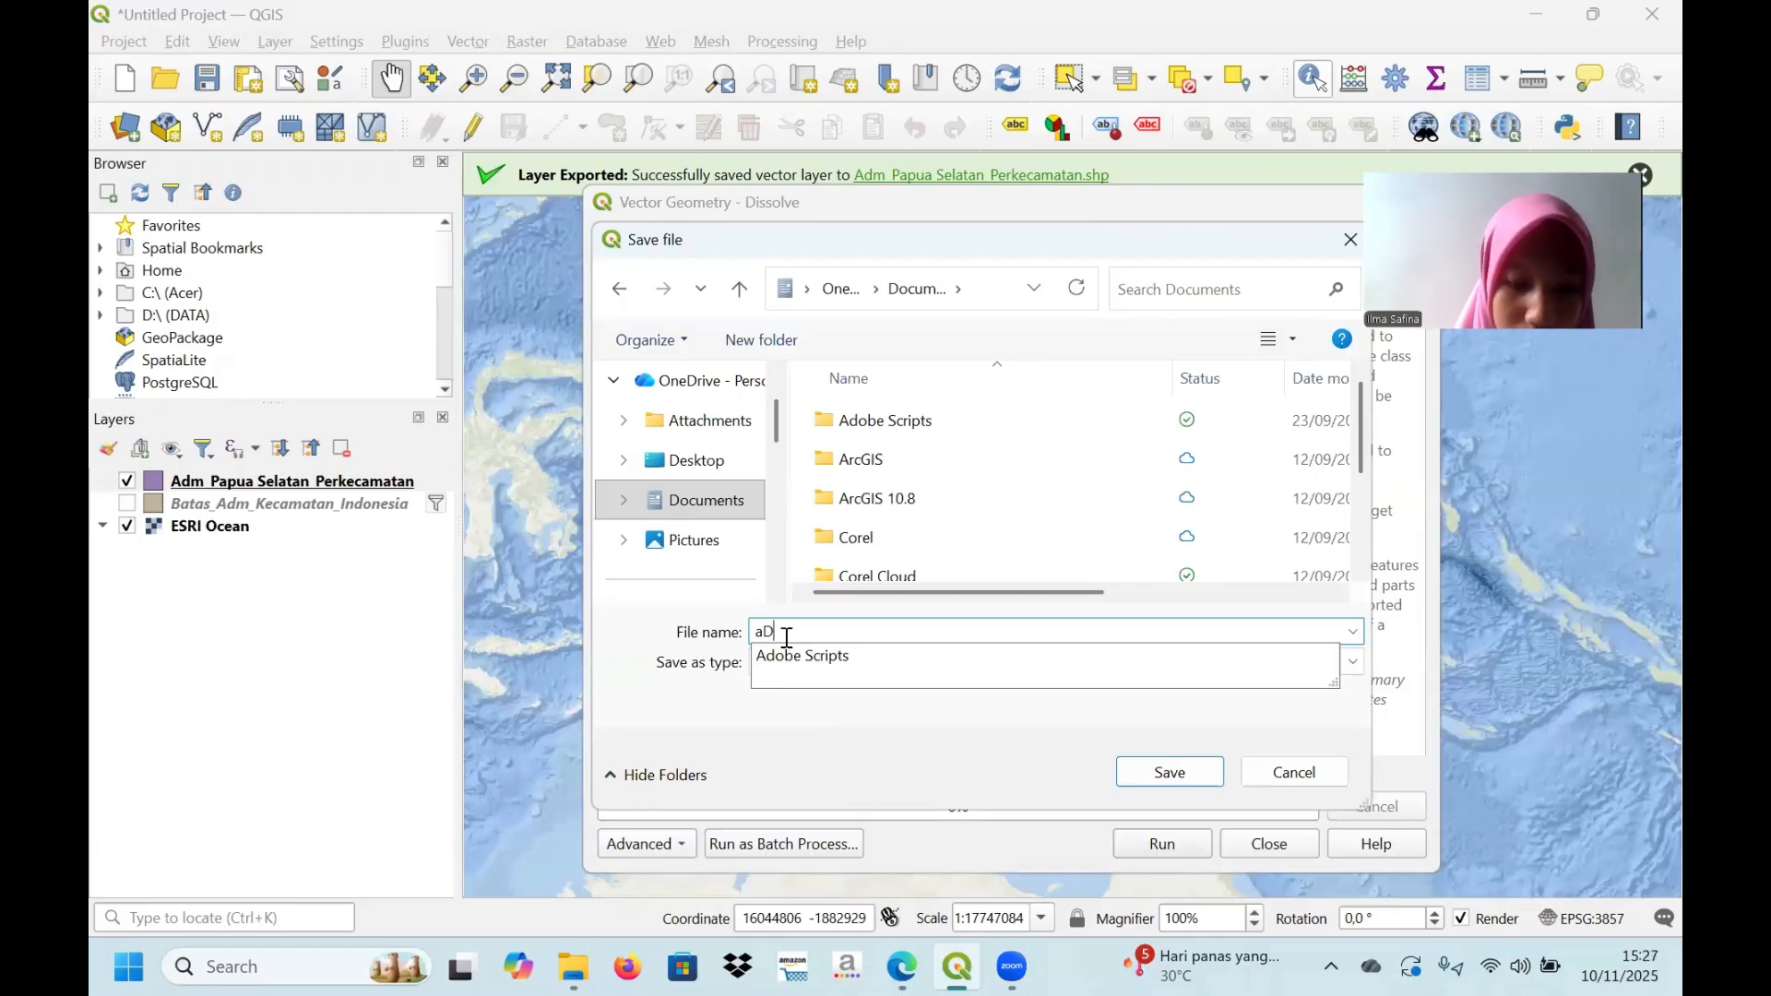
key("BackSpace")
key("BackSpace")
type("a")
key("BackSpace")
type("A")
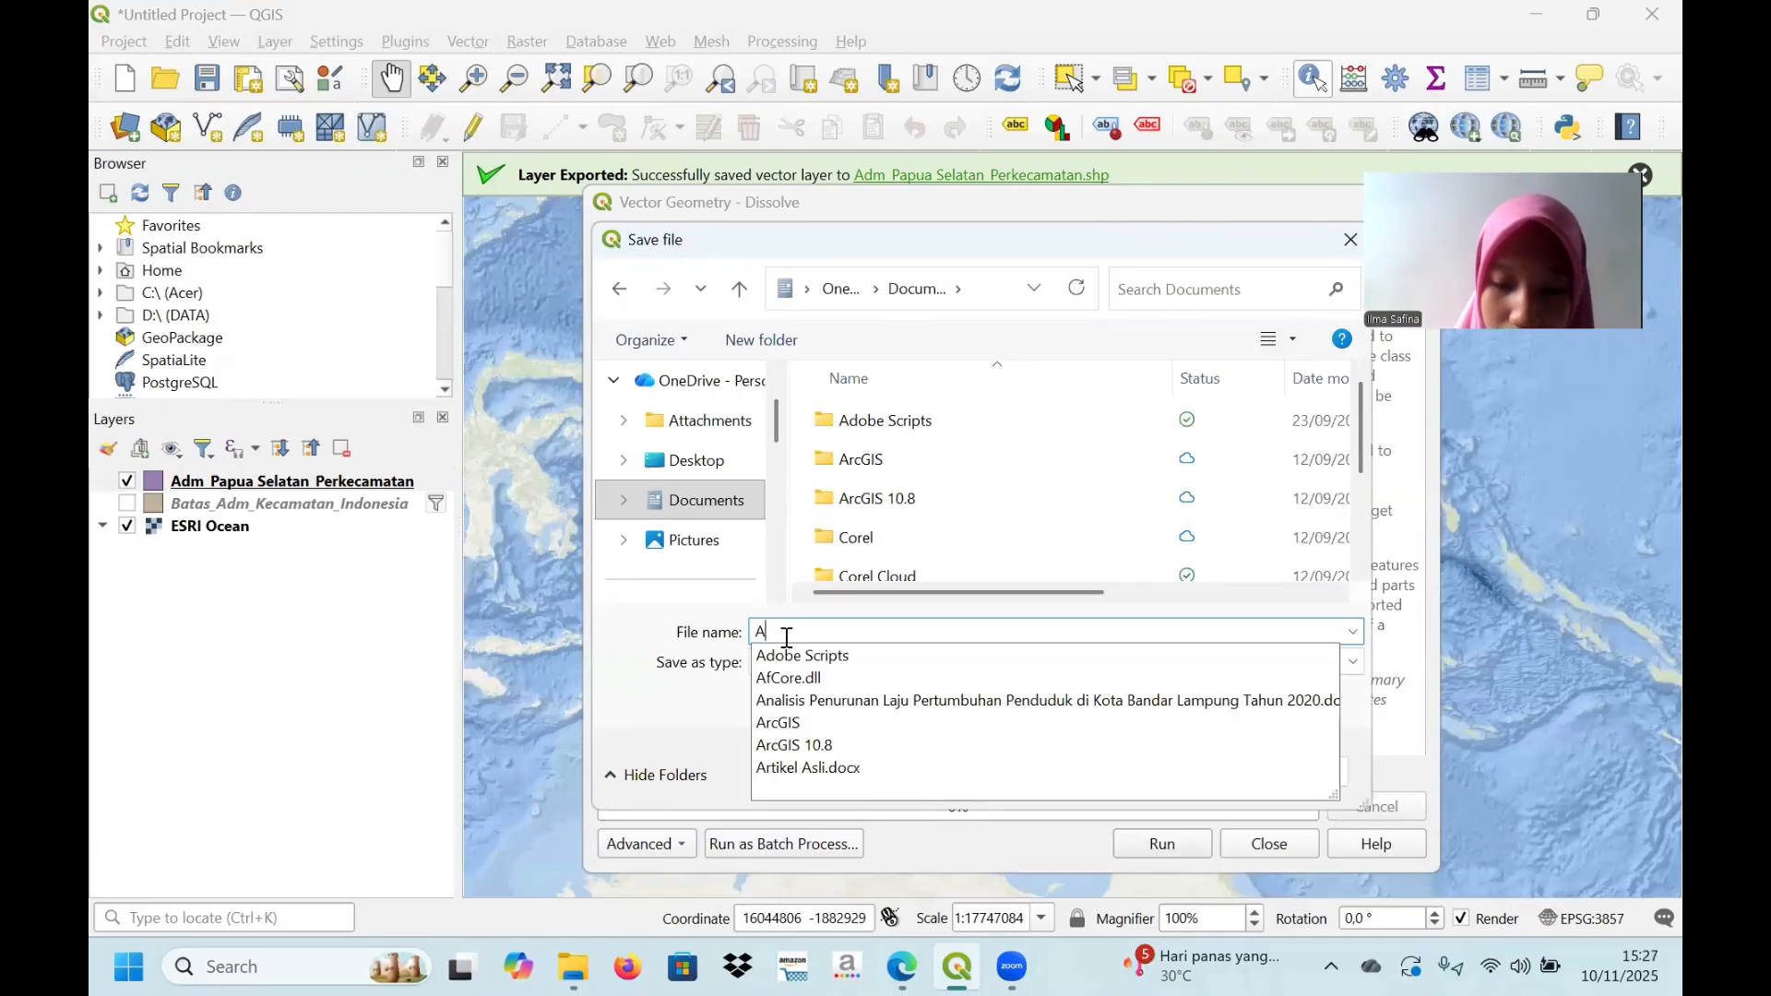
type("dm_")
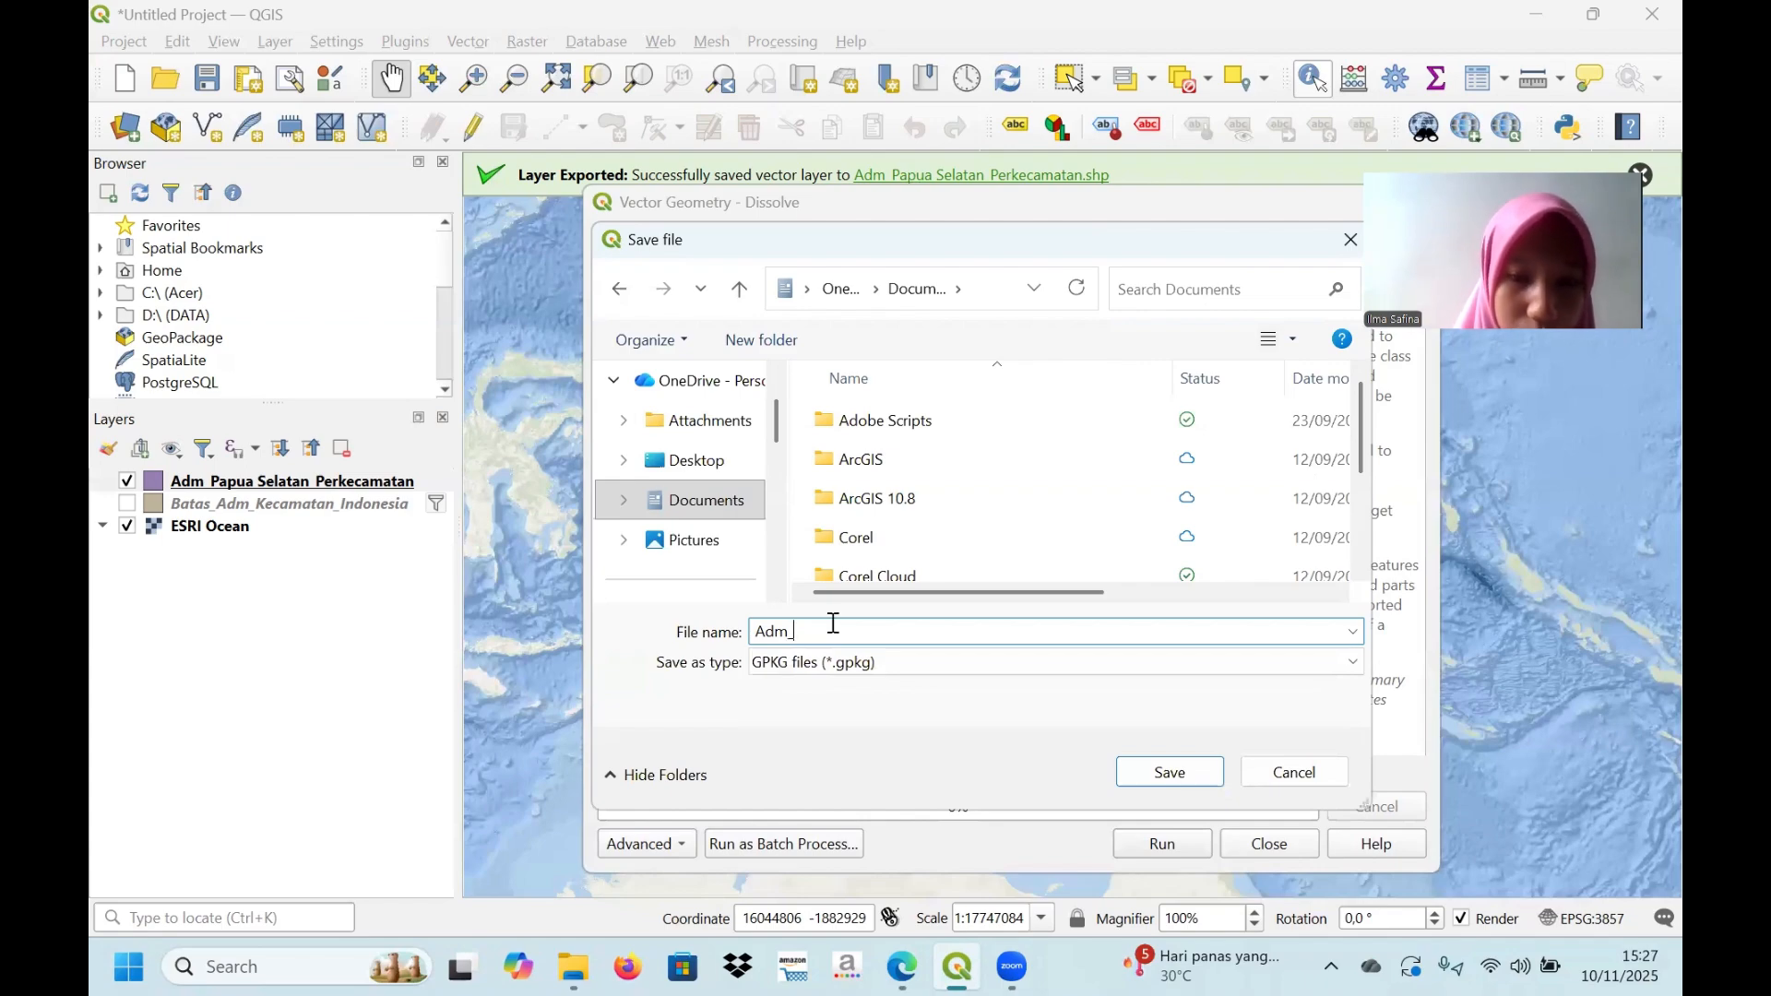
type("Pap")
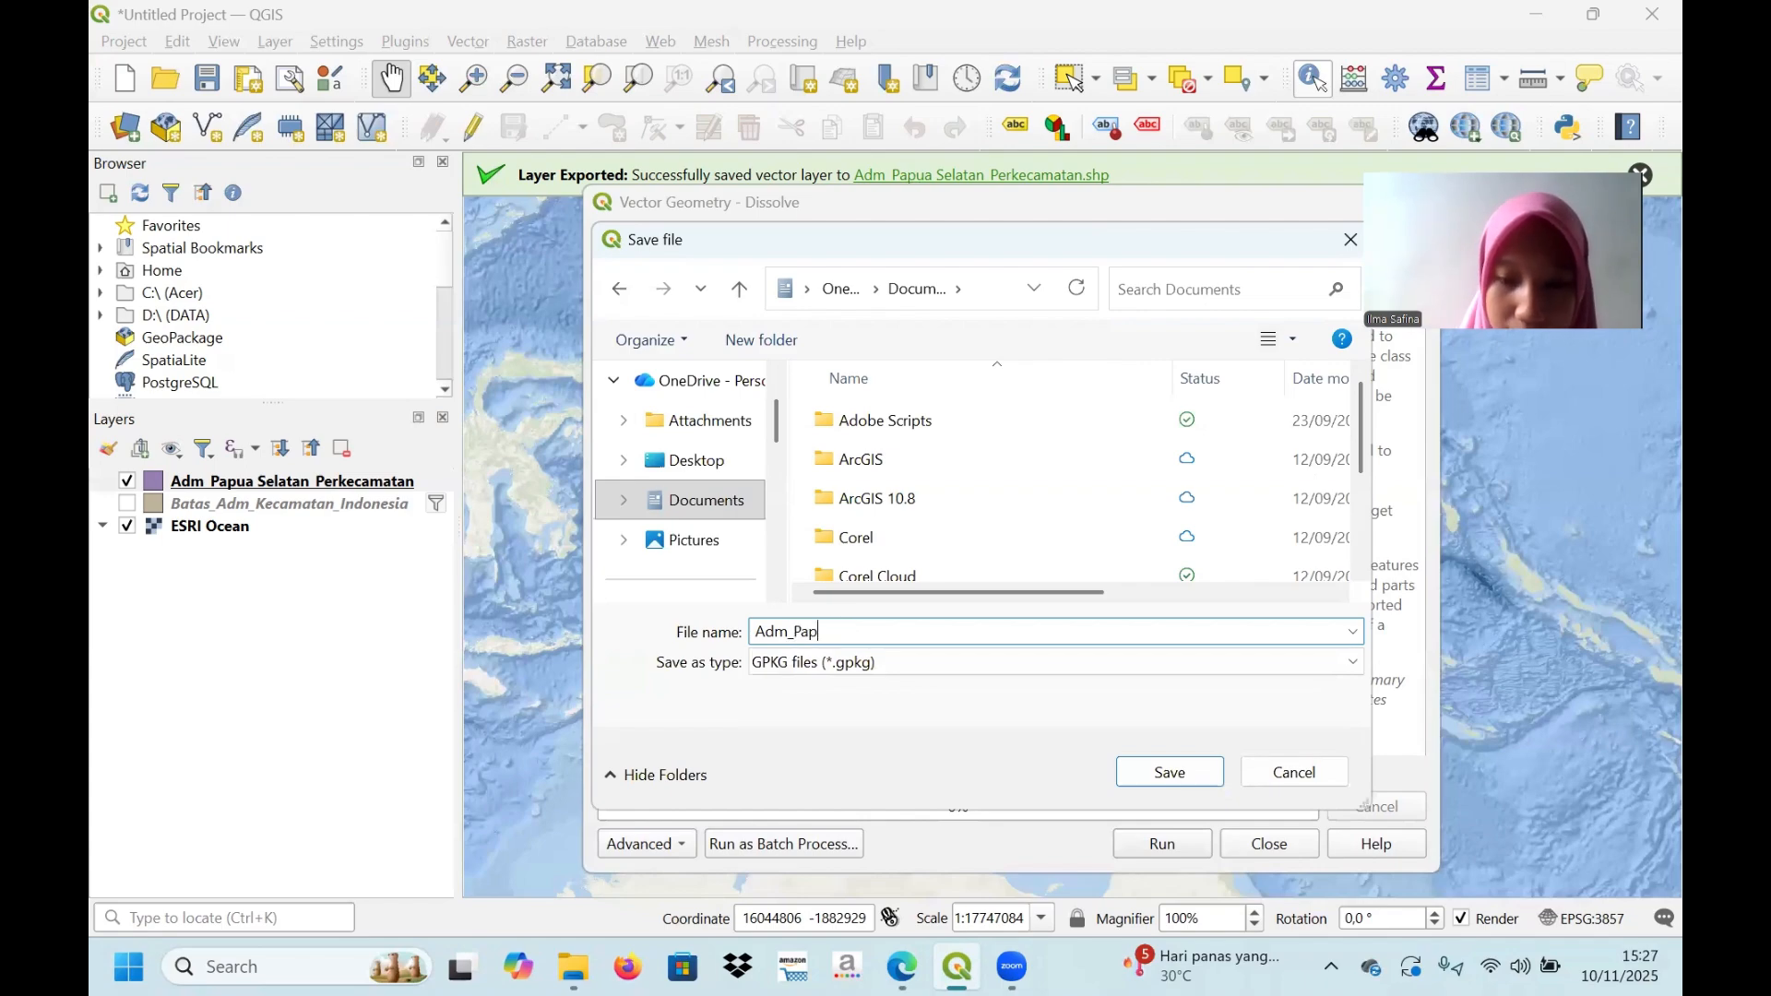
type("ua Selatan")
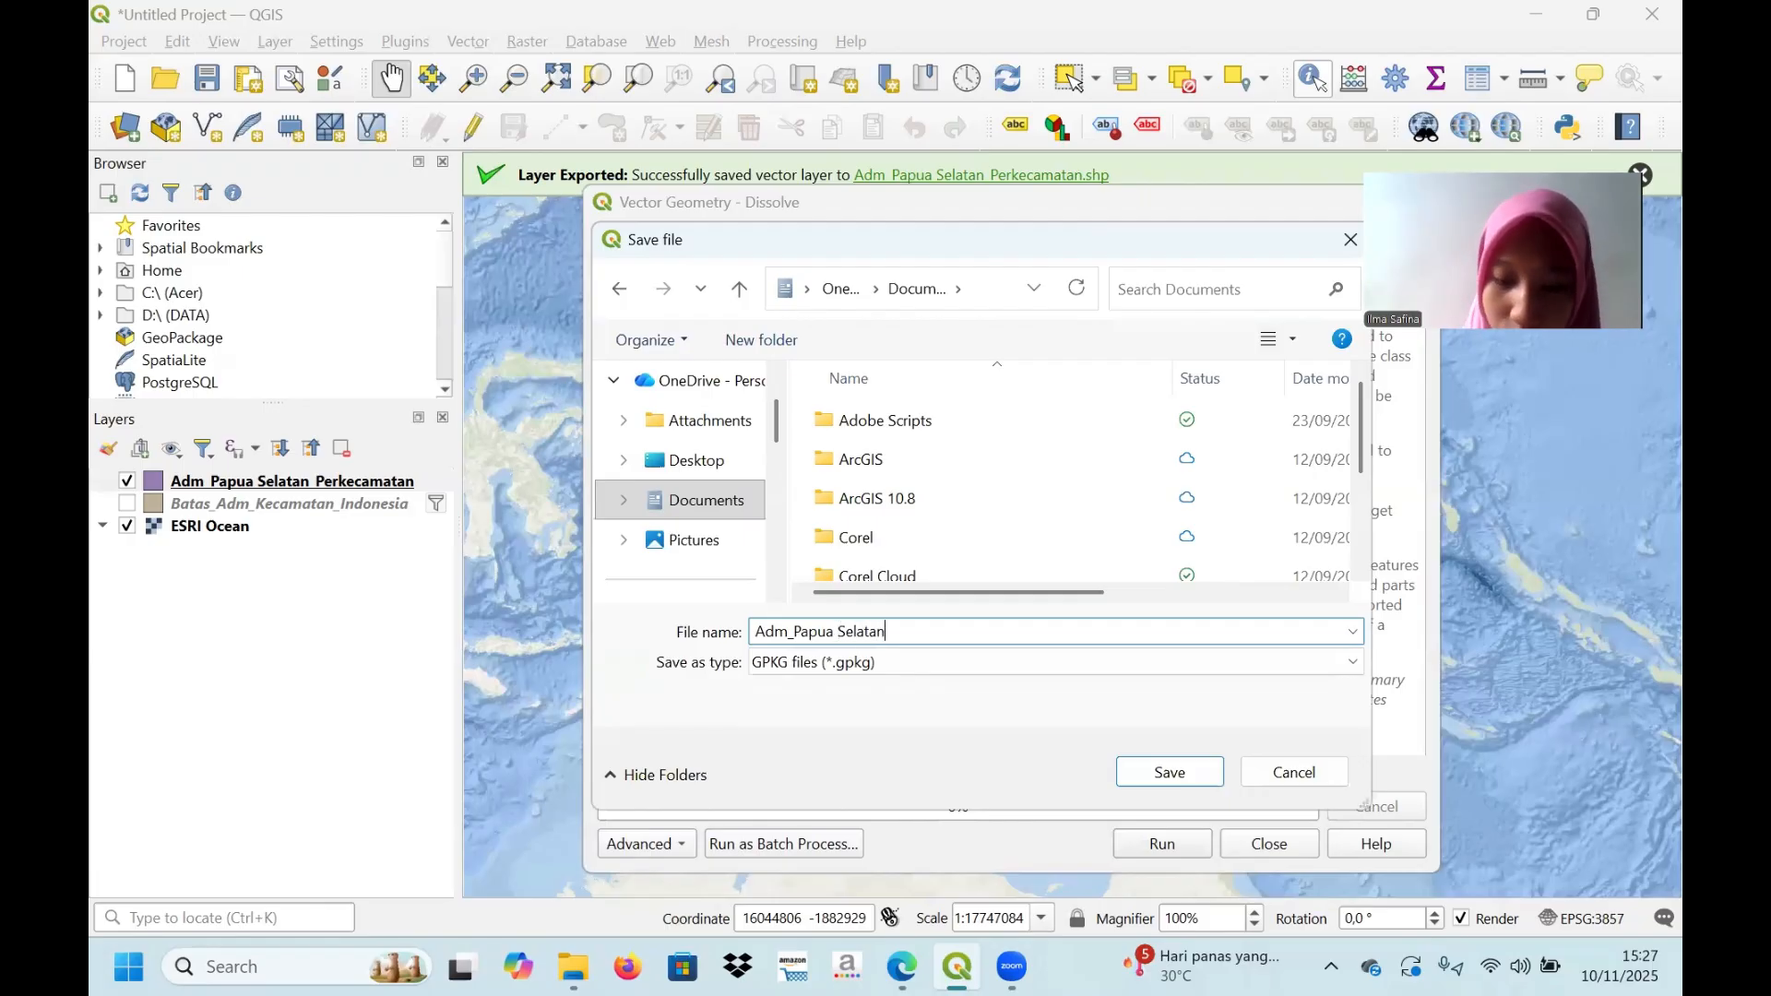
type("_Perkab")
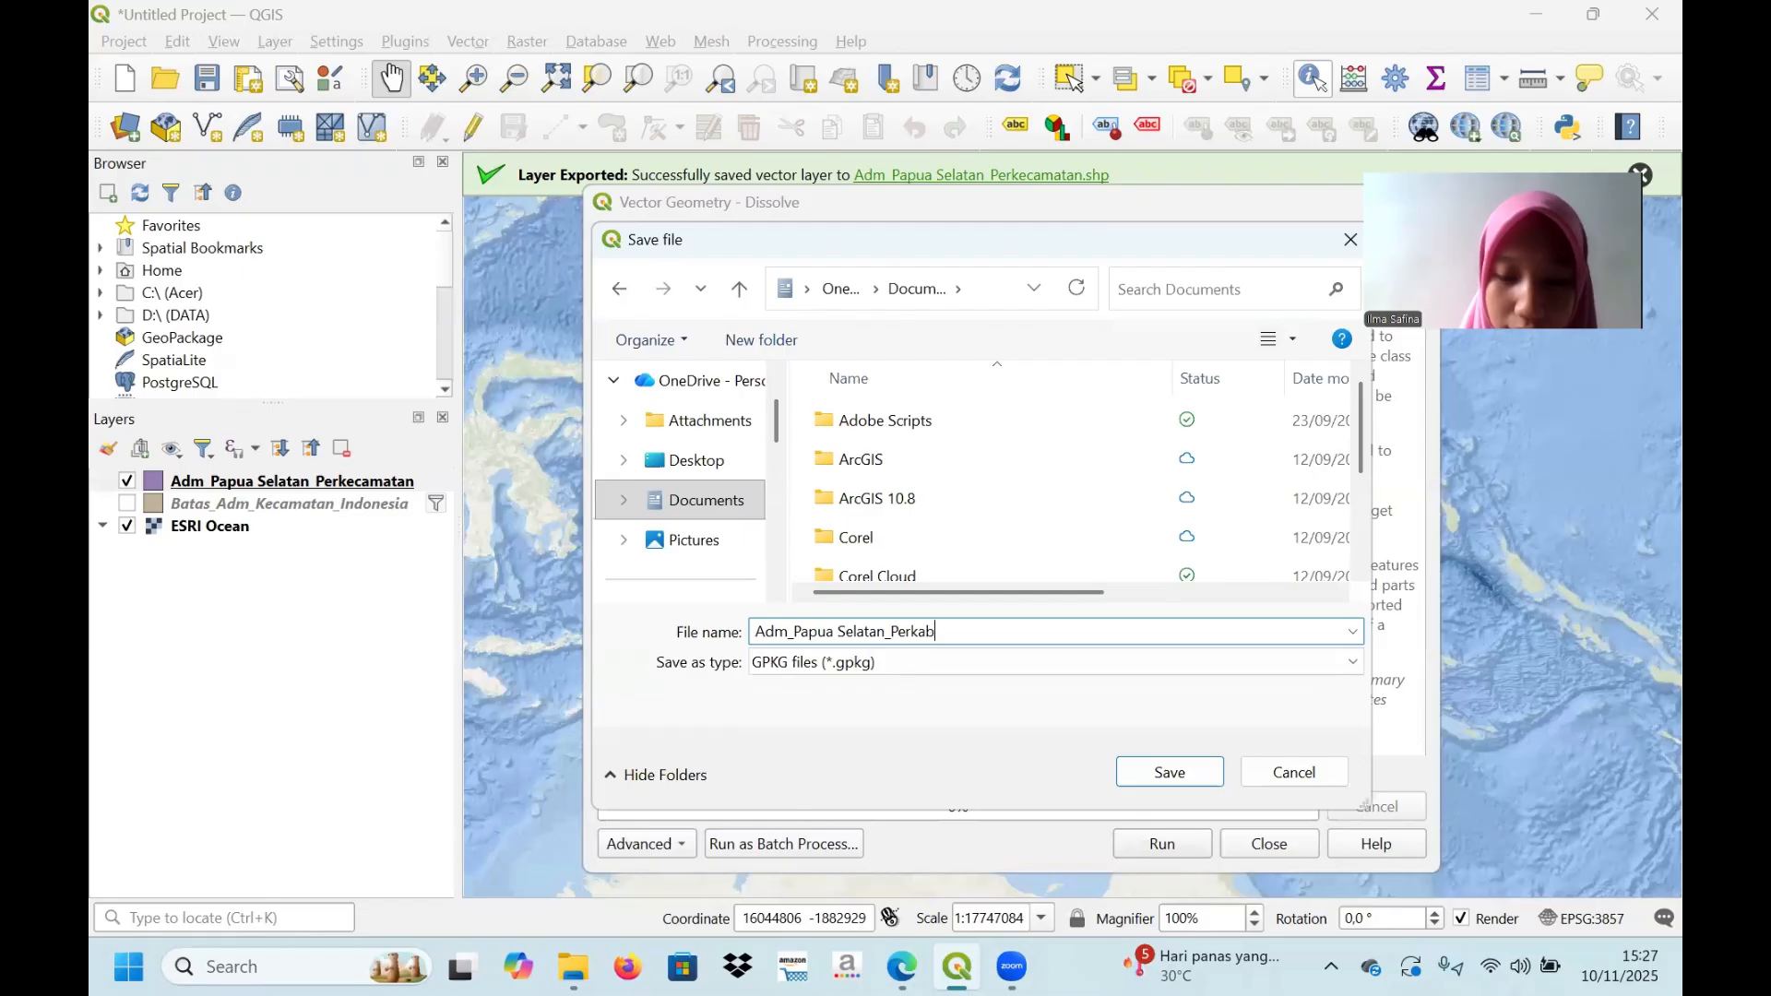
type("upaten")
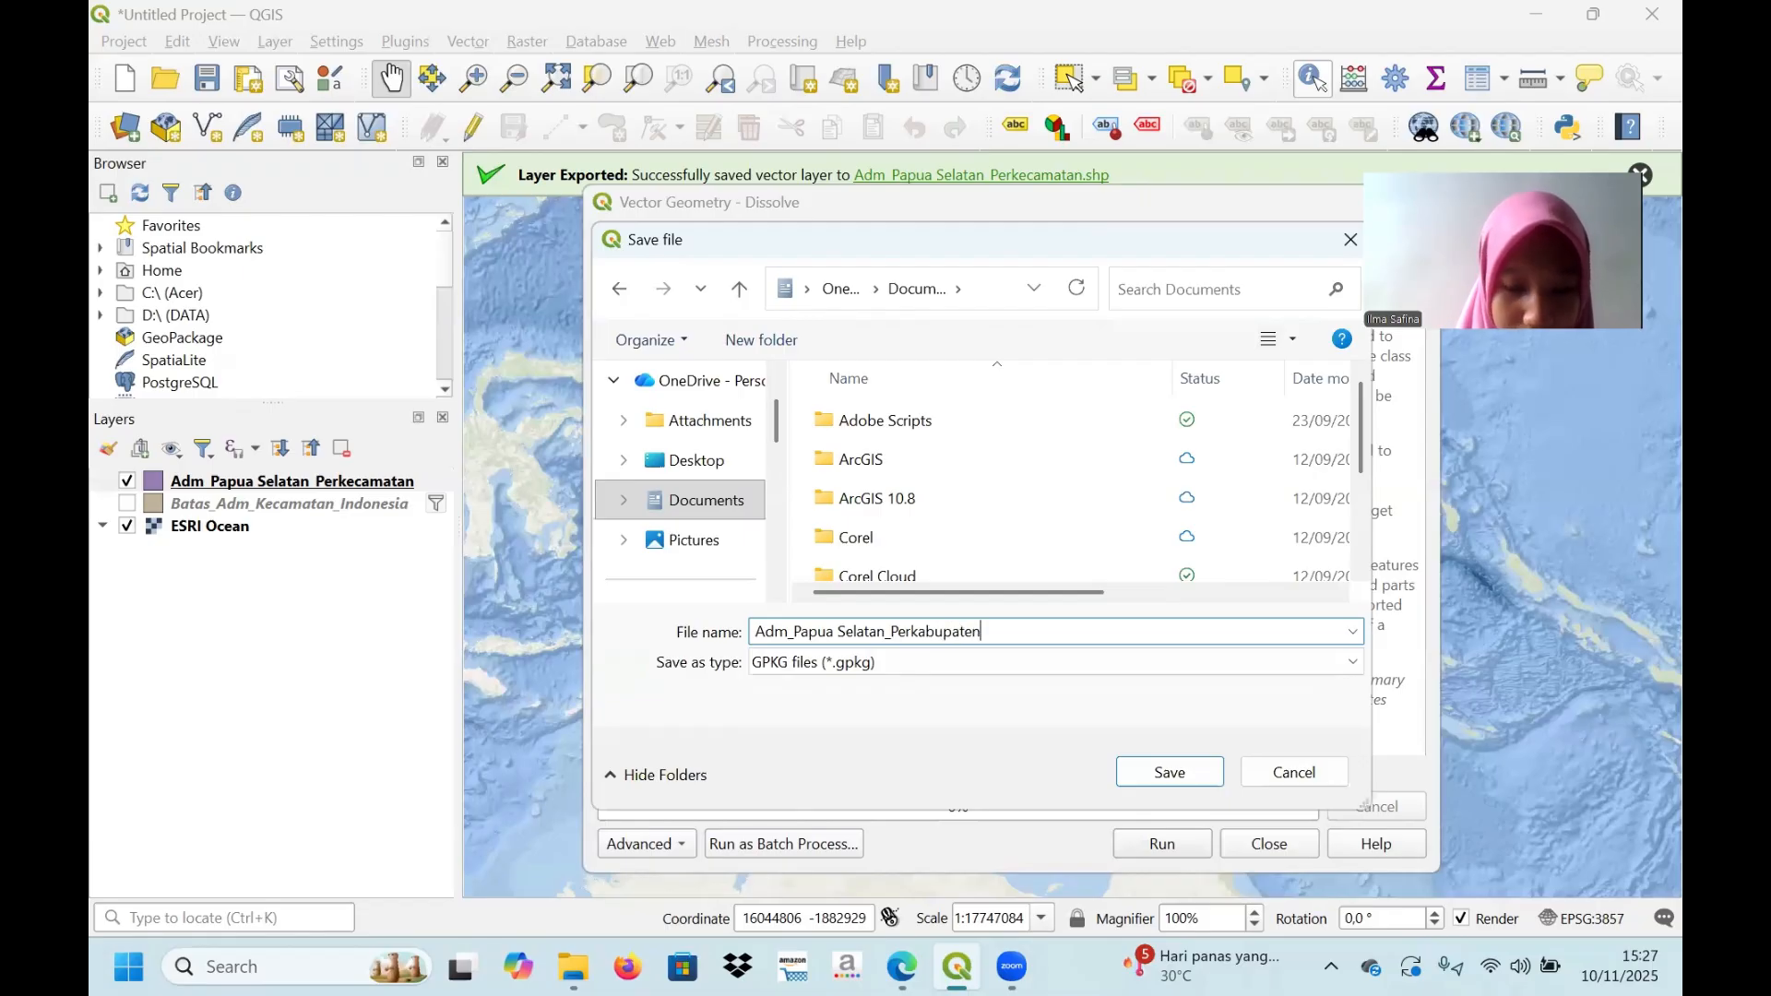
type("kota")
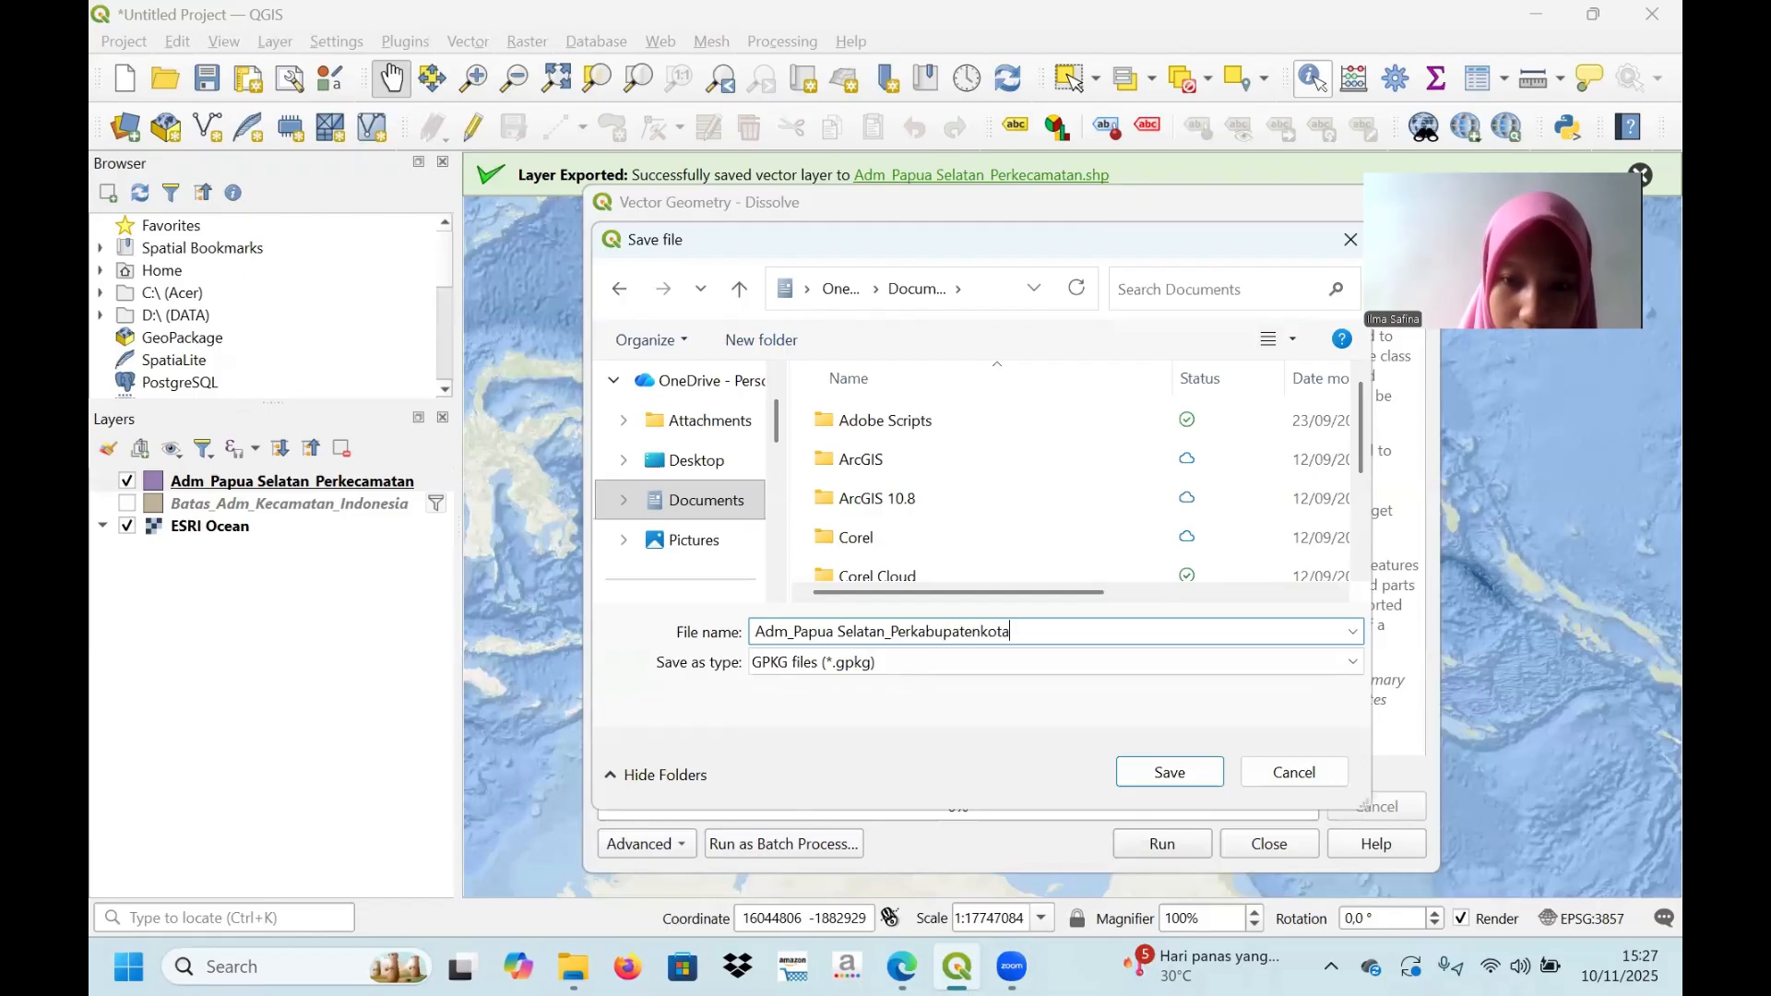
left_click(1162, 783)
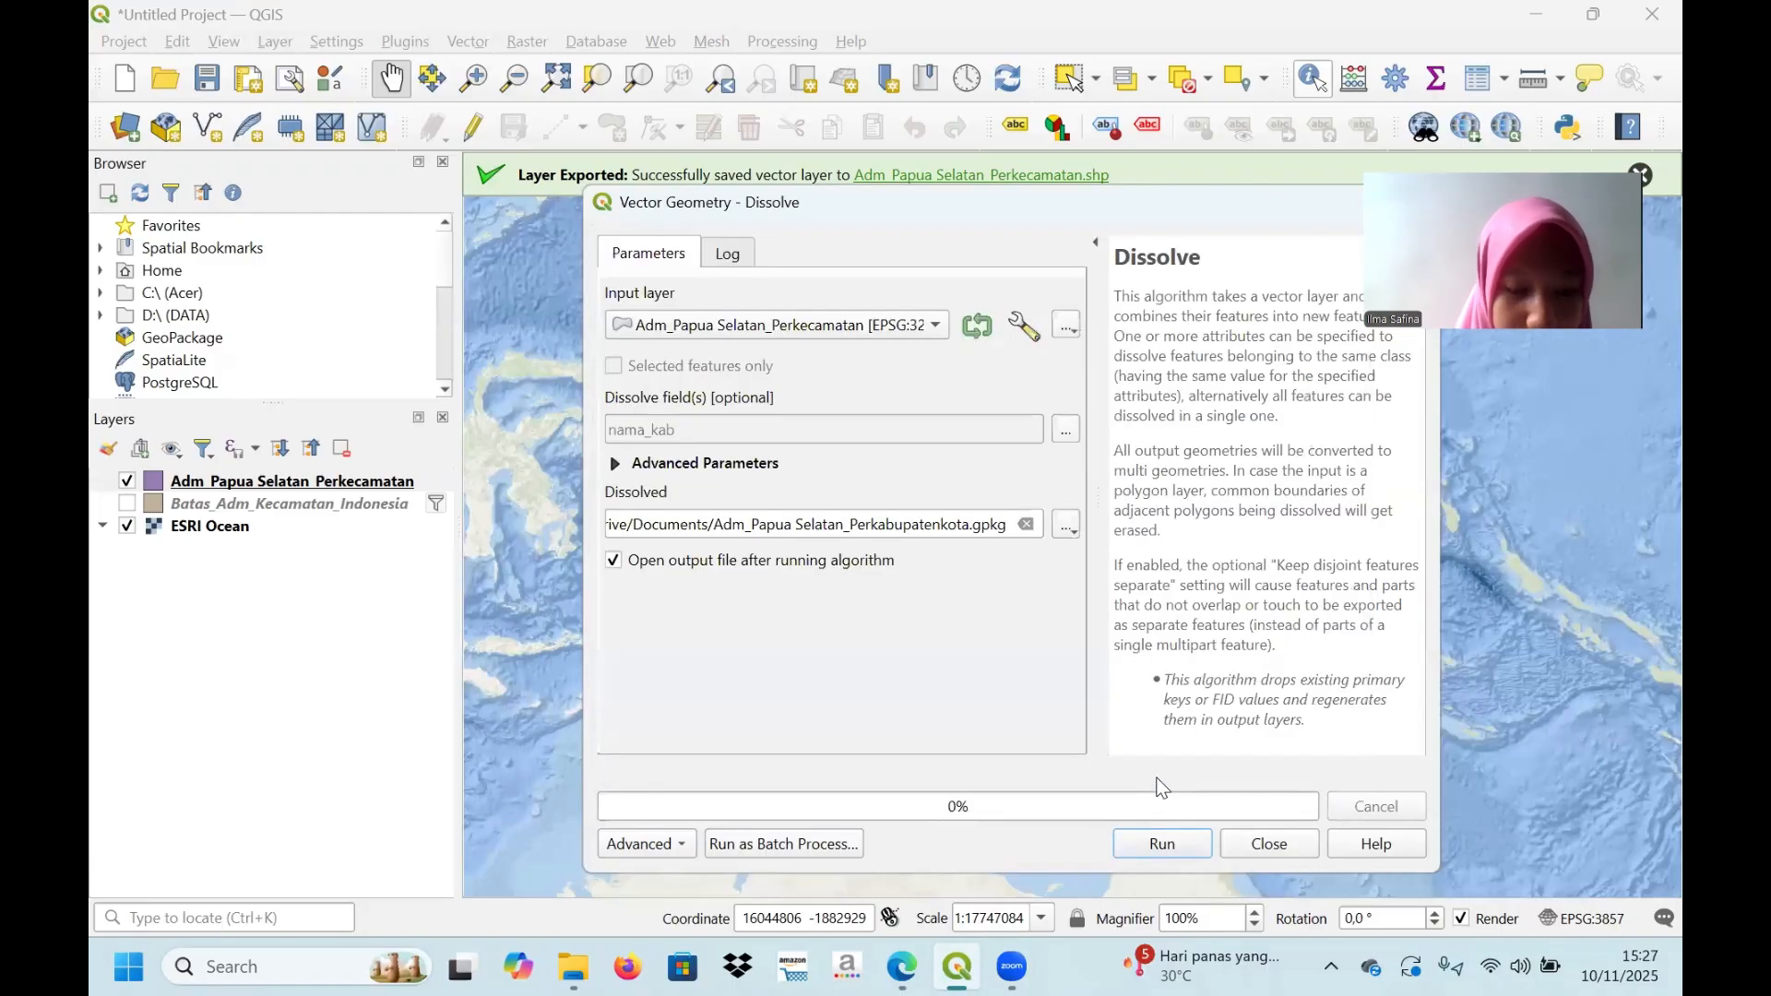
left_click(1162, 846)
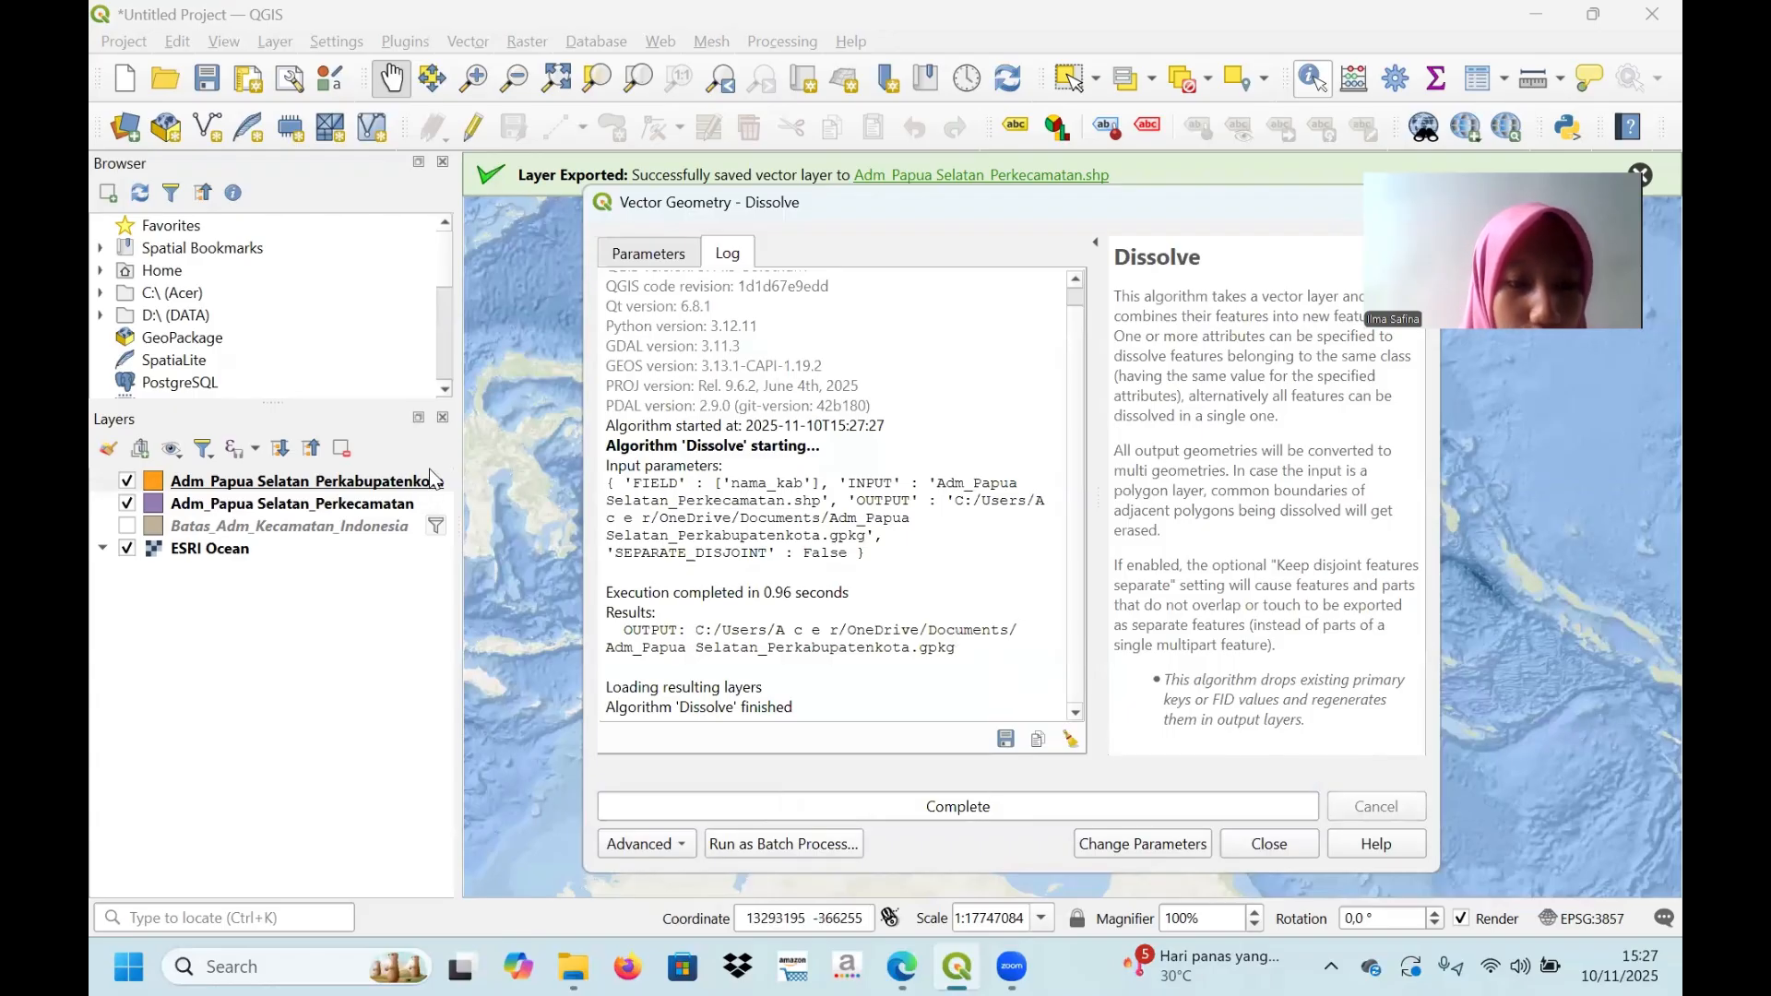
Step: Close the finished Dissolve window and hide the Adm_Papua Selatan_Perkecamatan district layer
left_click(1286, 835)
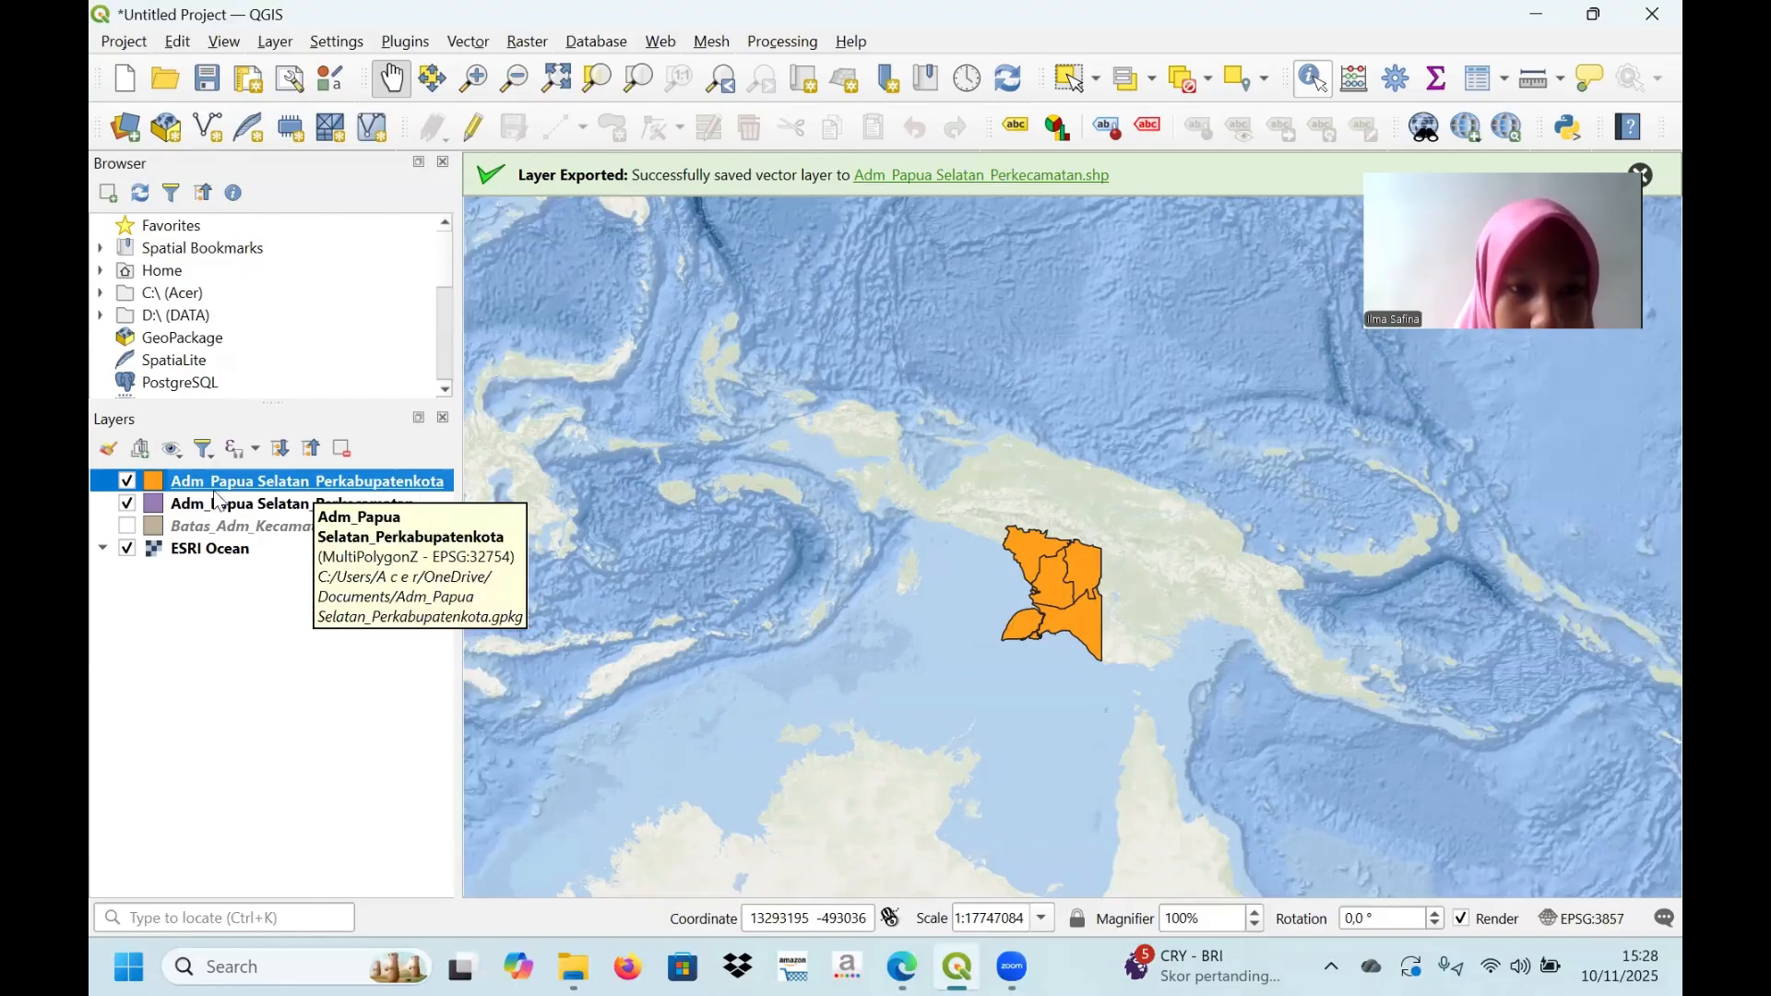
left_click(128, 504)
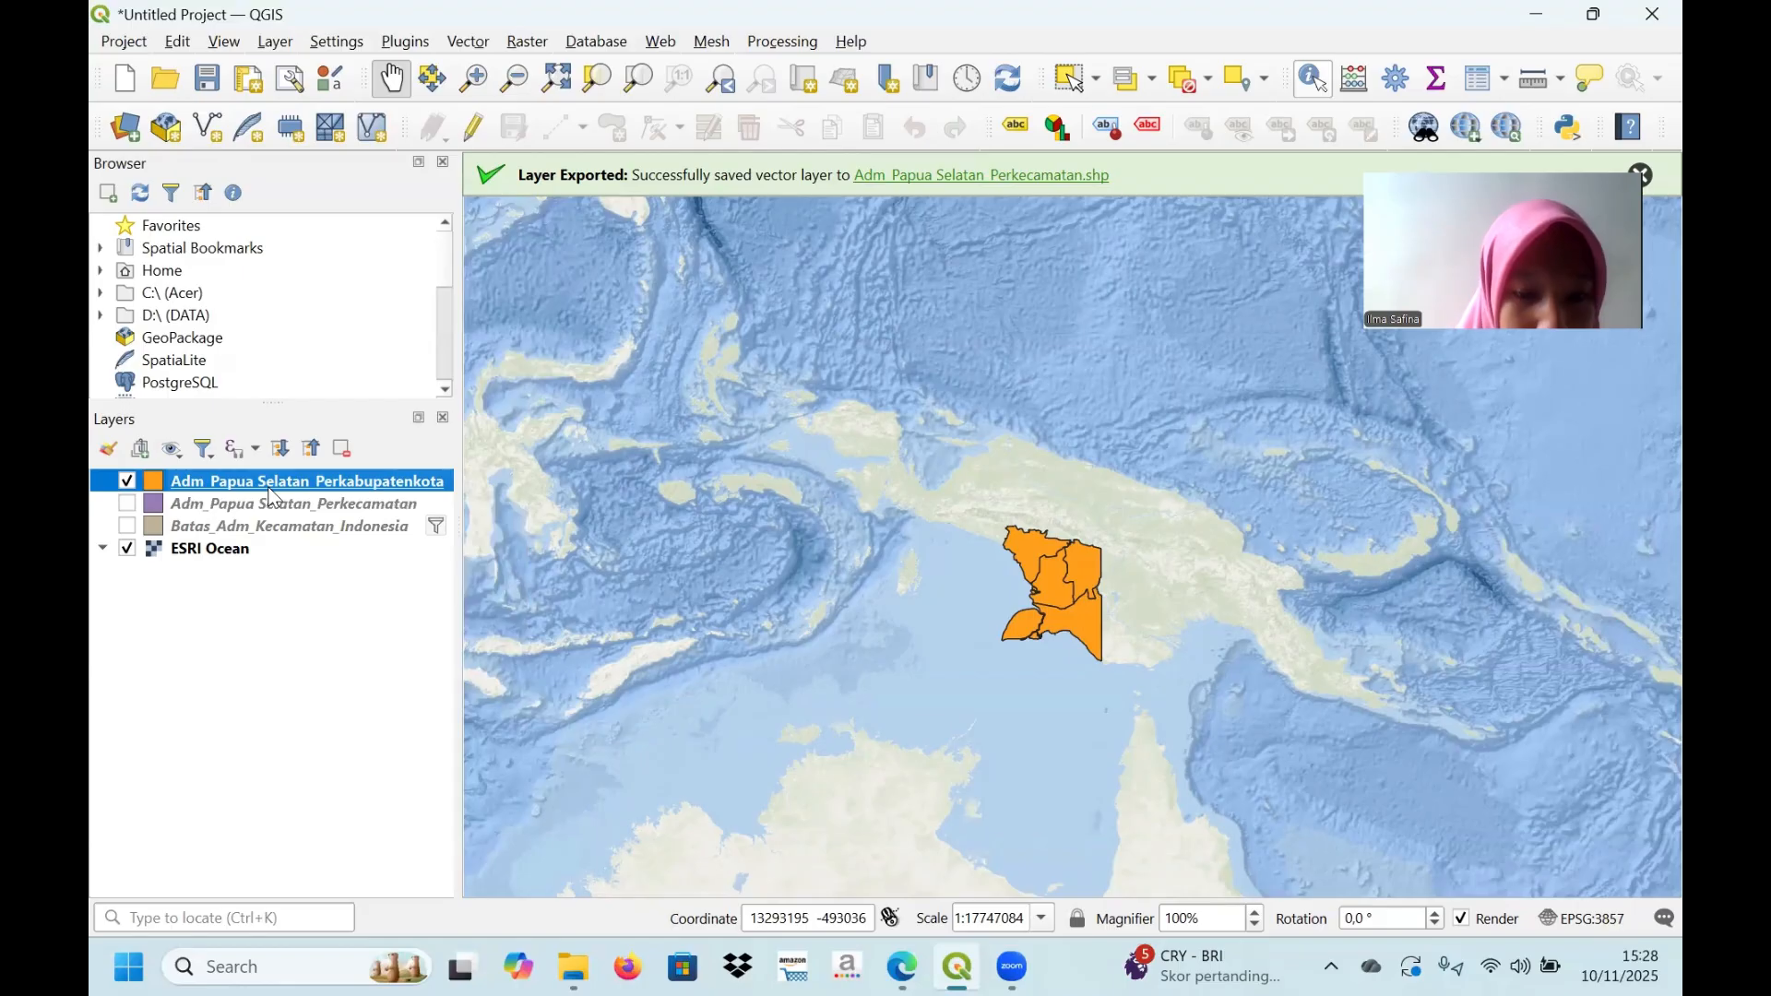
Step: Open the attribute table of Adm_Papua Selatan_Perkabupatenkota from its layer context menu
right_click(273, 498)
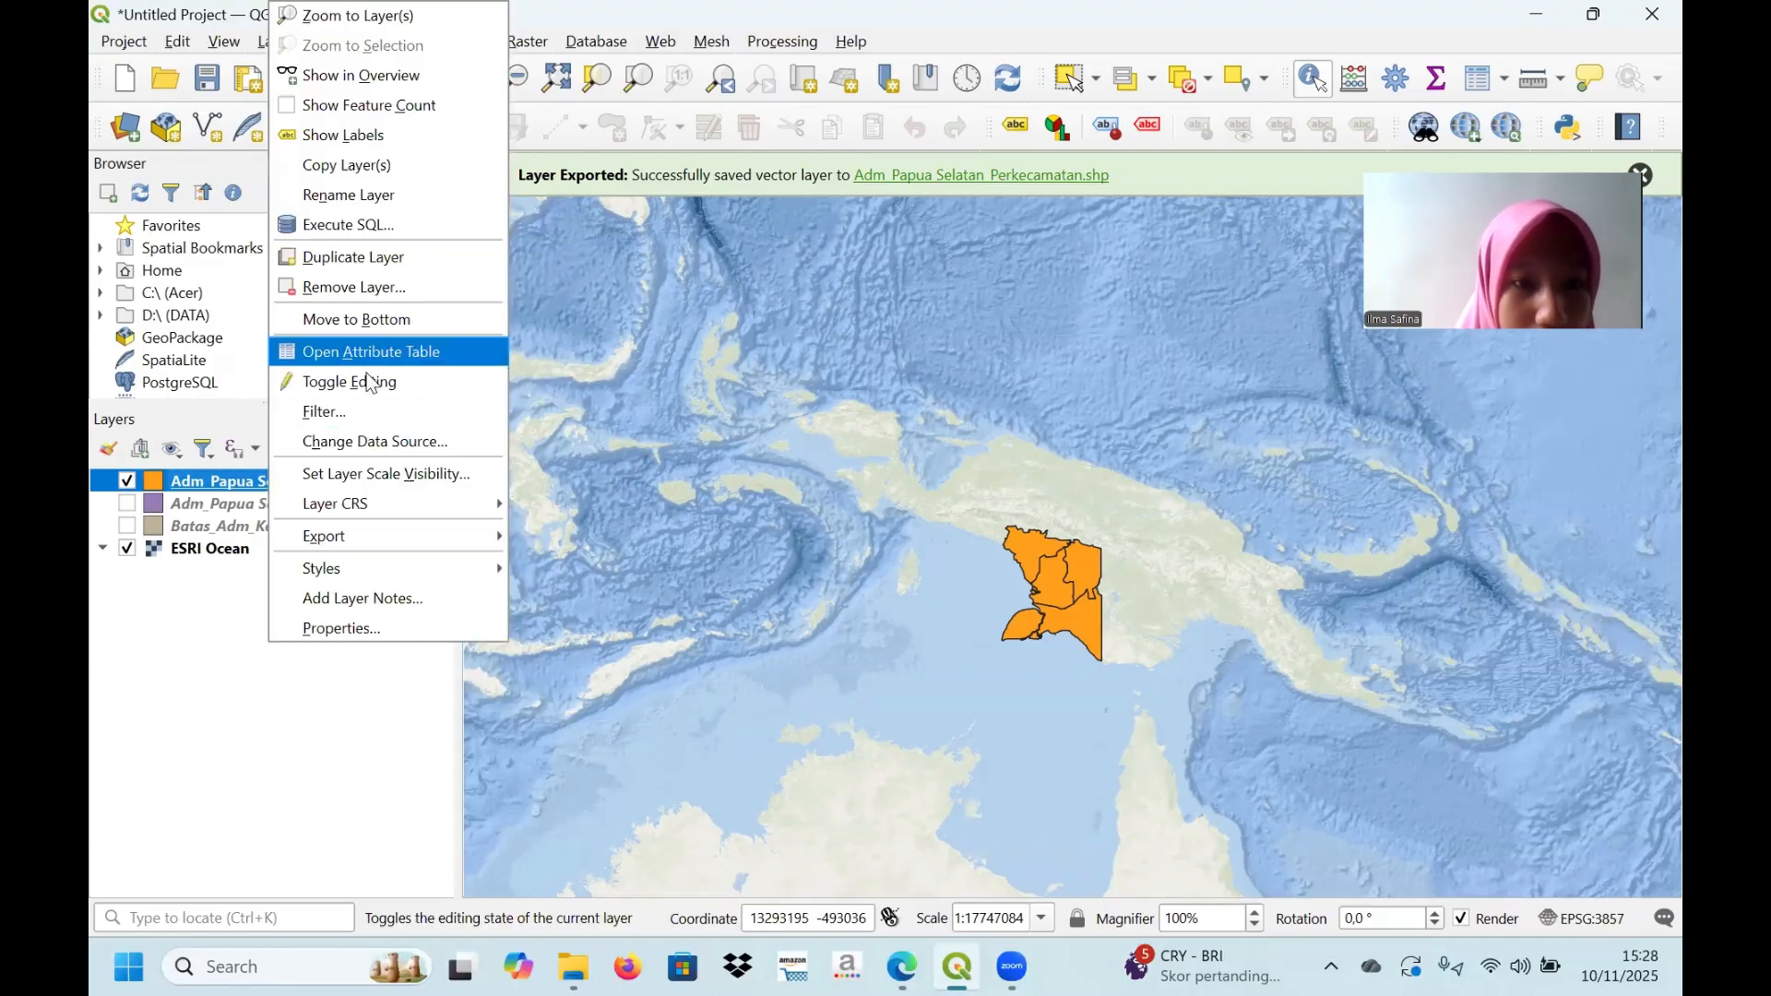
left_click(430, 359)
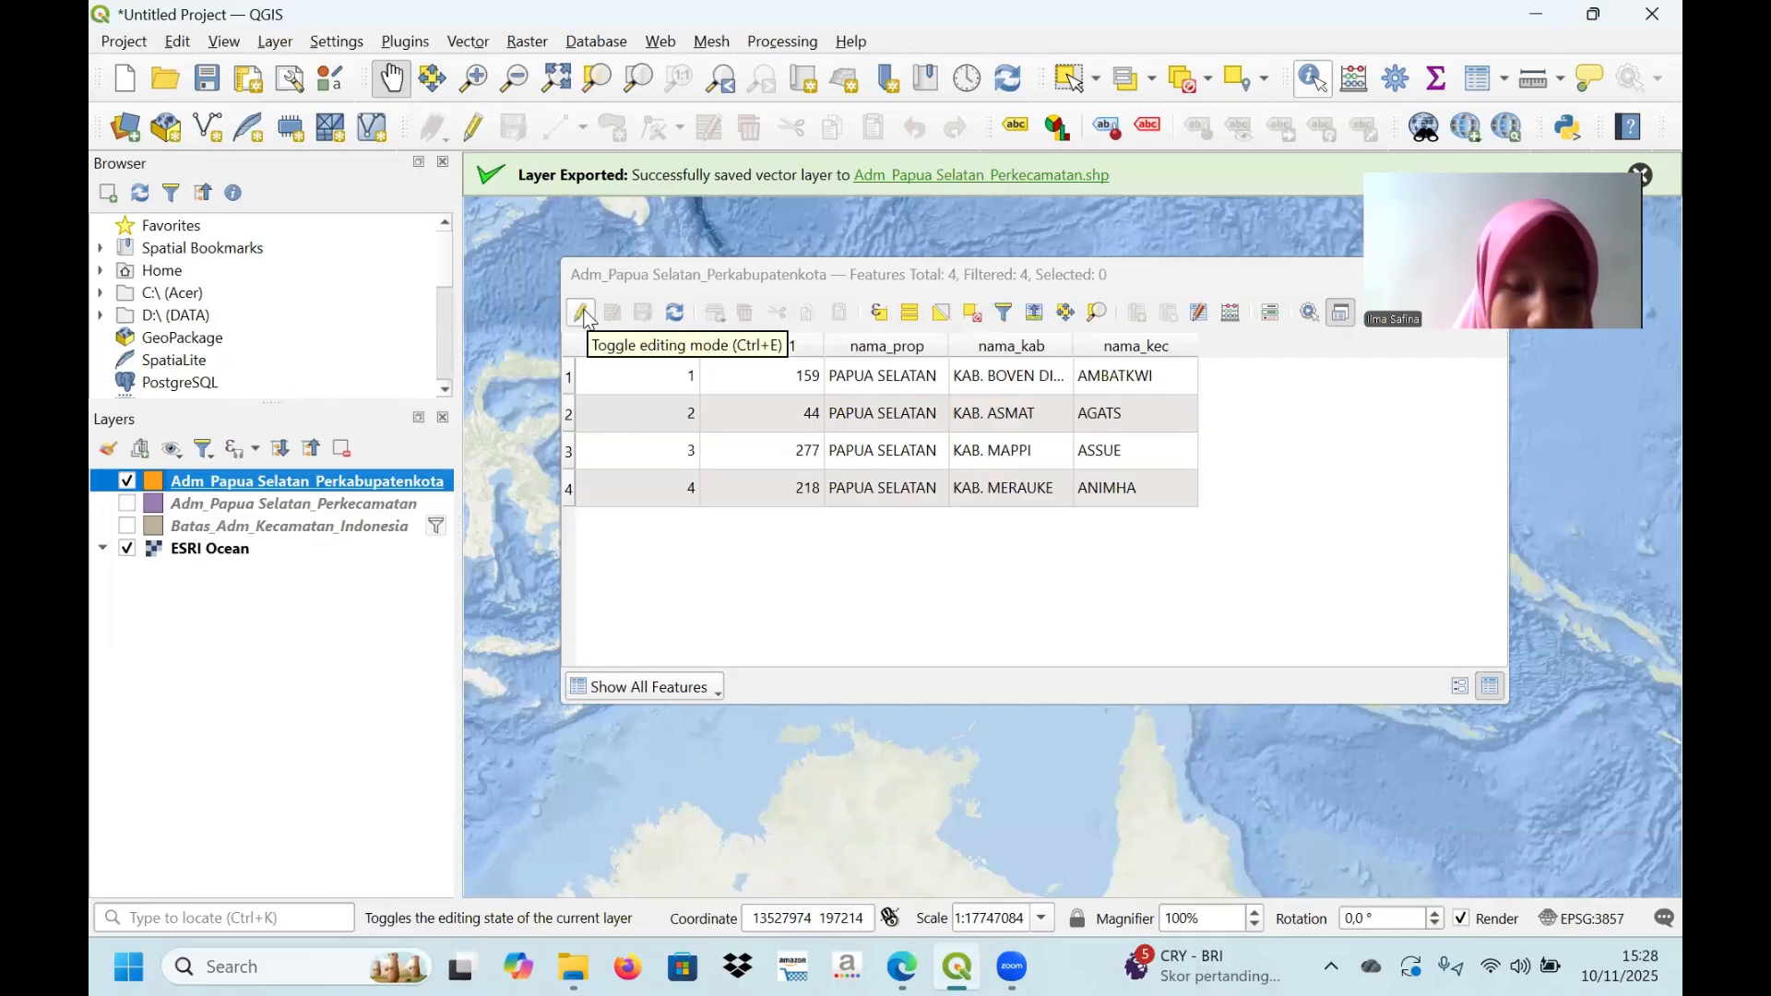
Step: Turn on editing and add an Integer field named 'Kepadatan Penduduk' to the regency table
left_click(582, 314)
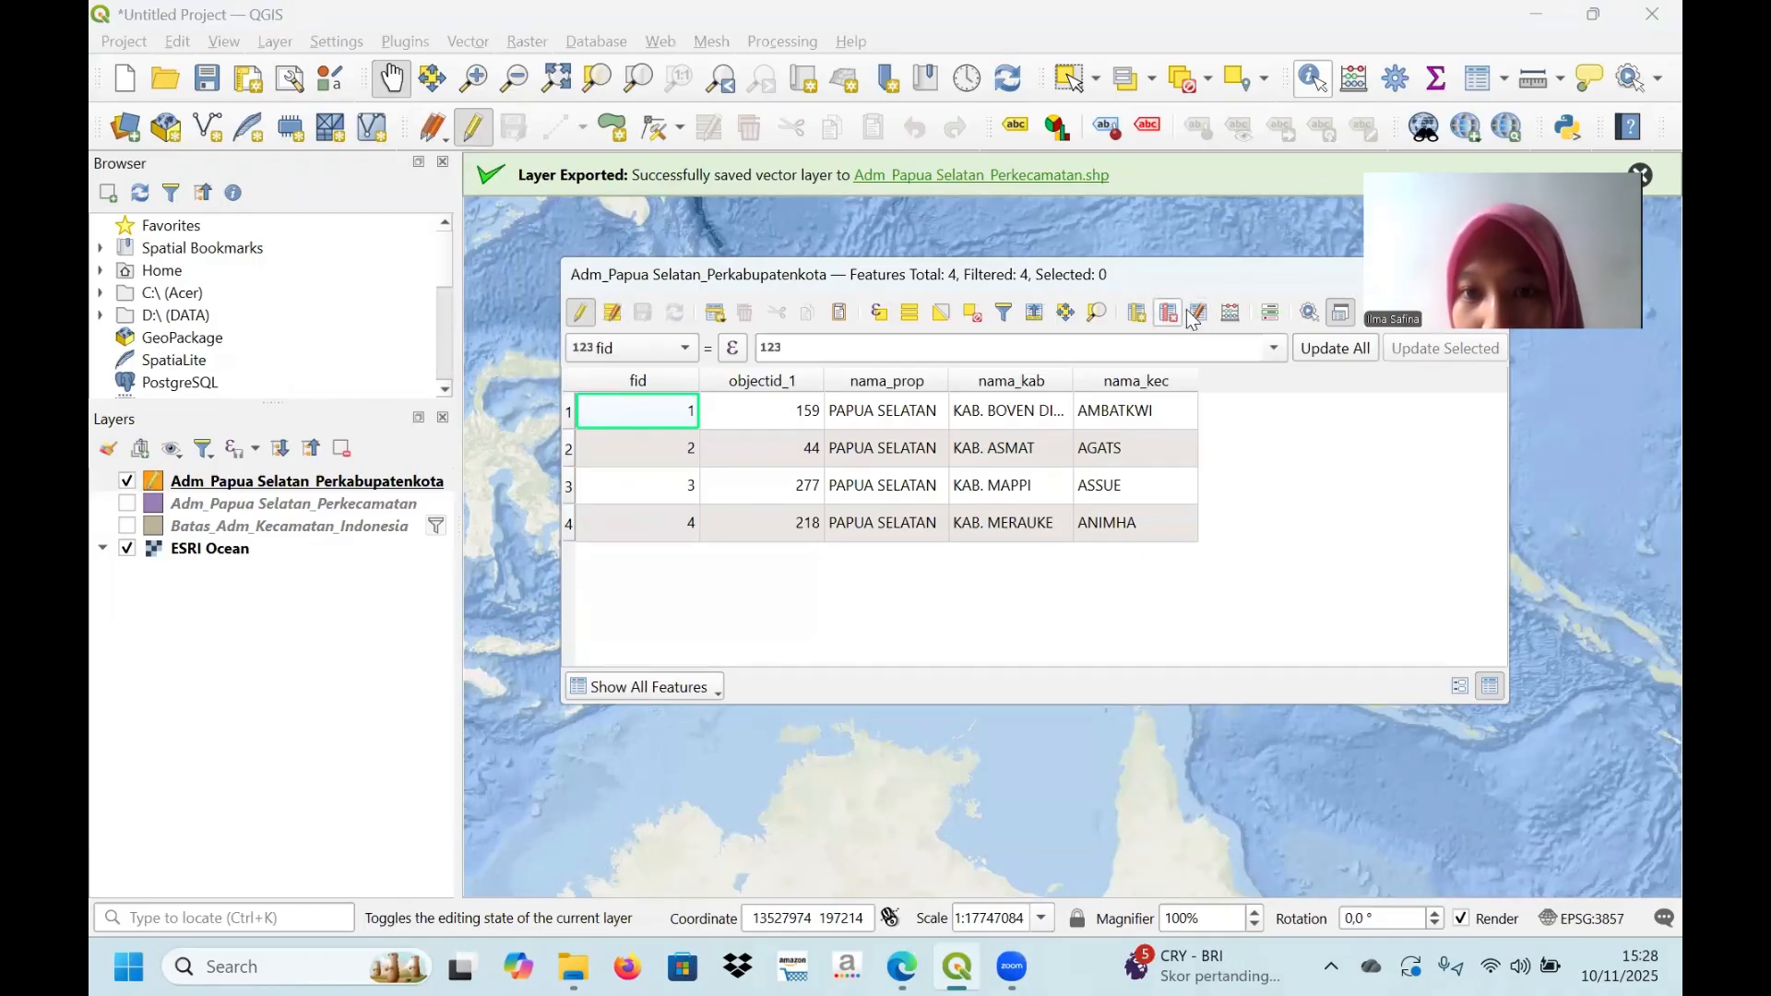
left_click(1137, 315)
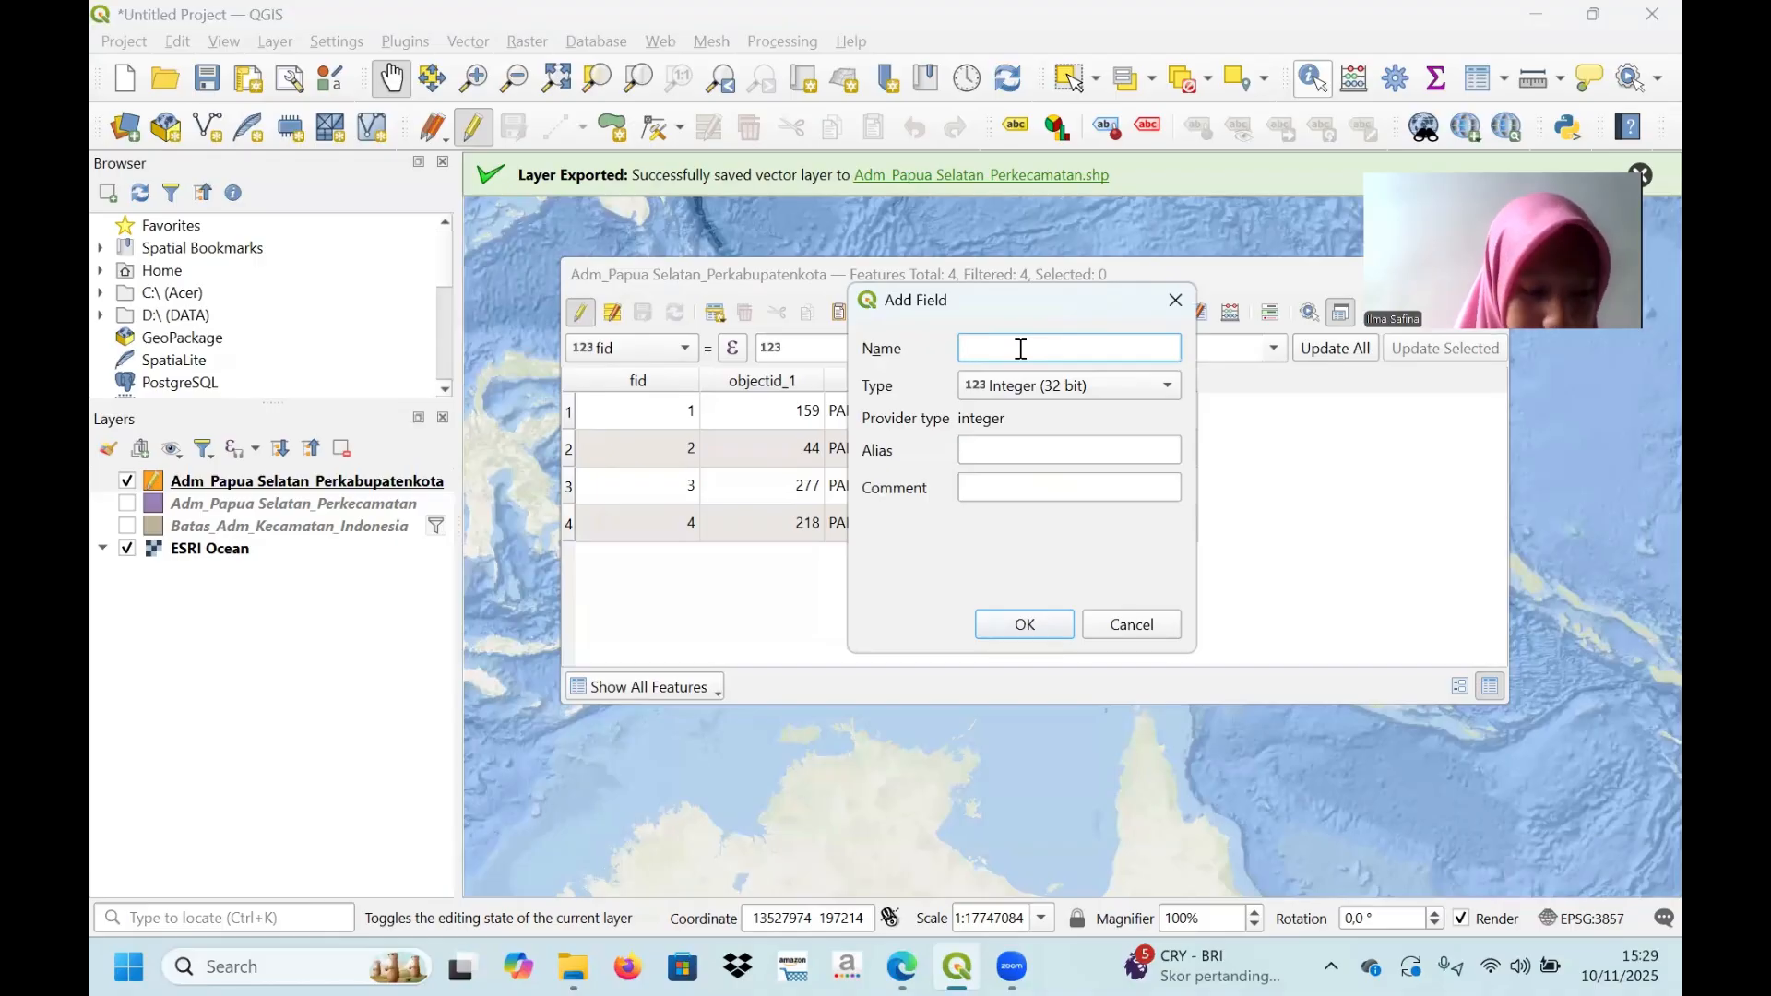
type("K")
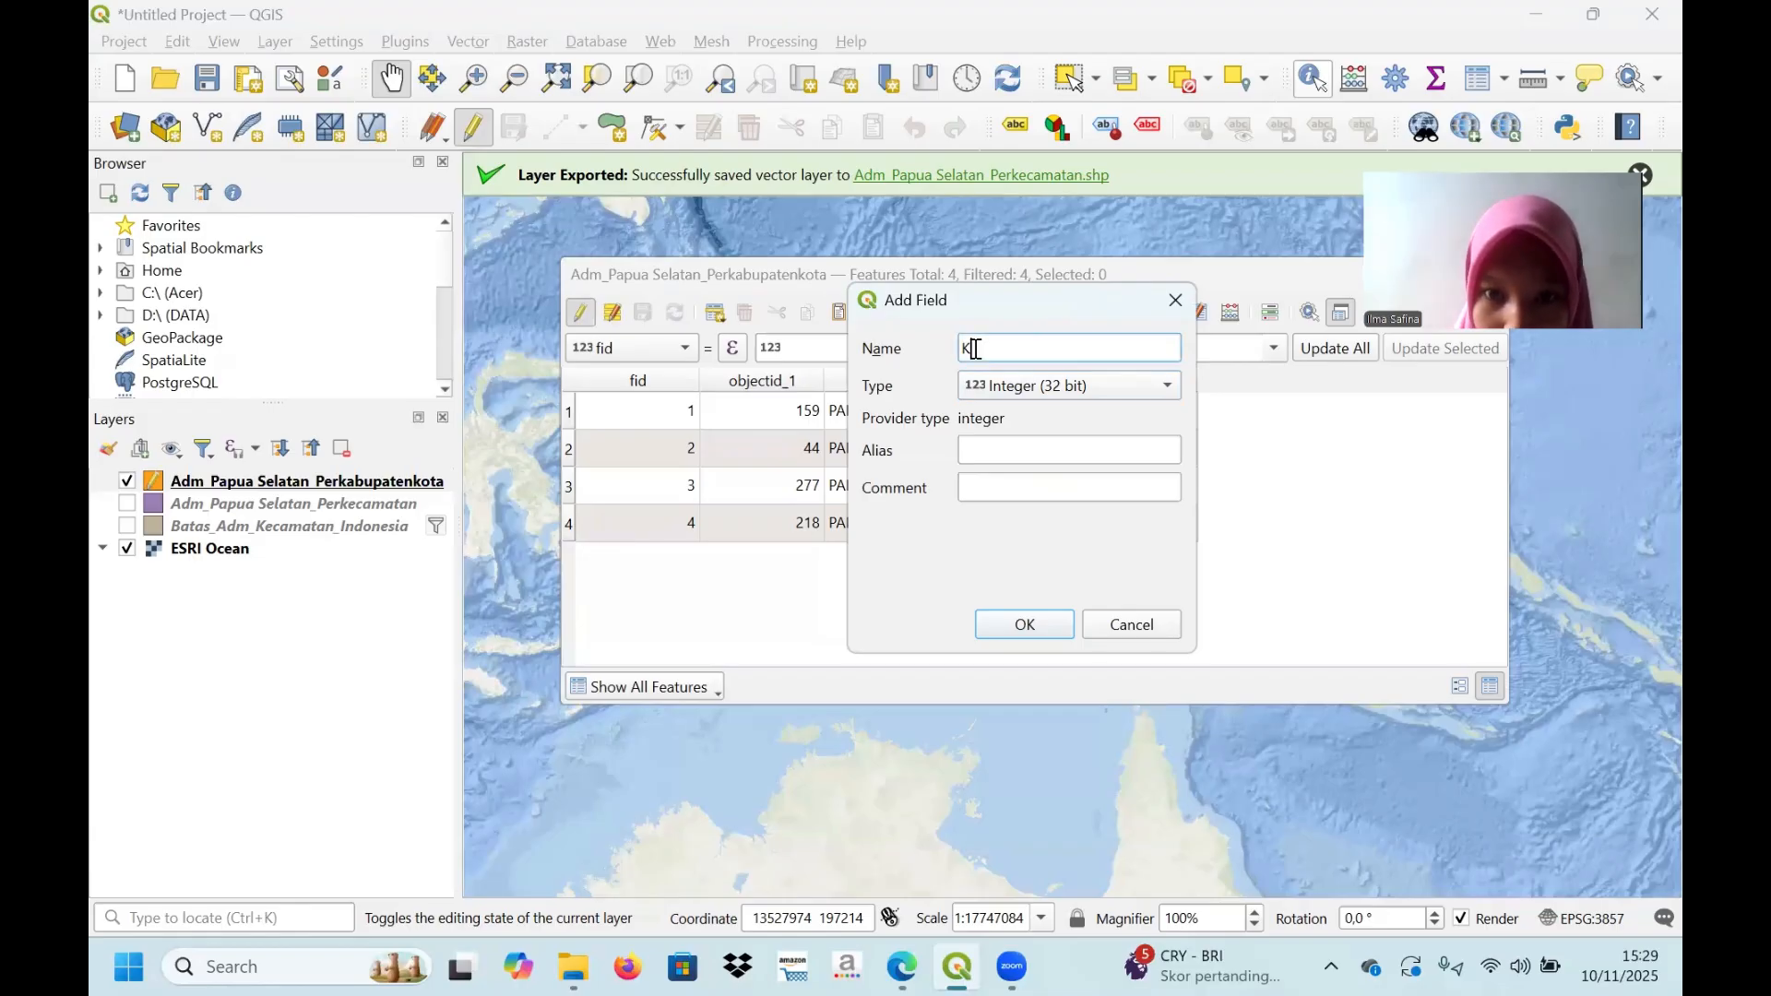
type("apaday")
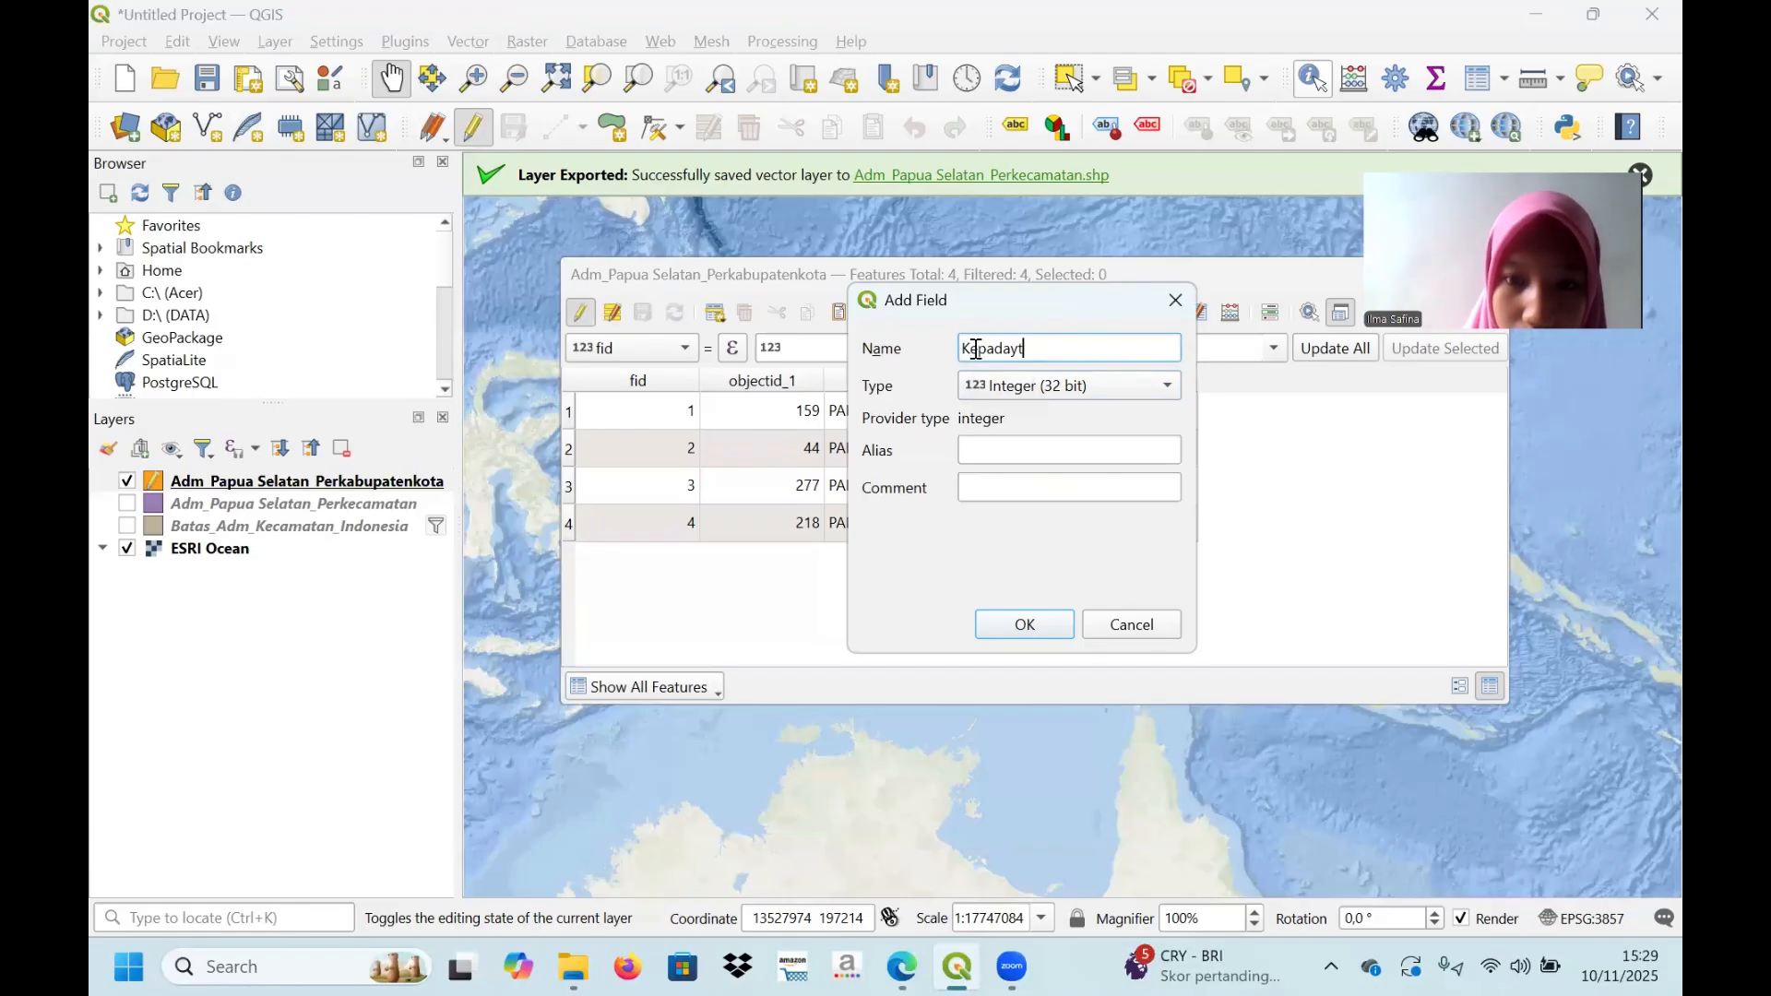
key("BackSpace")
type("tan ")
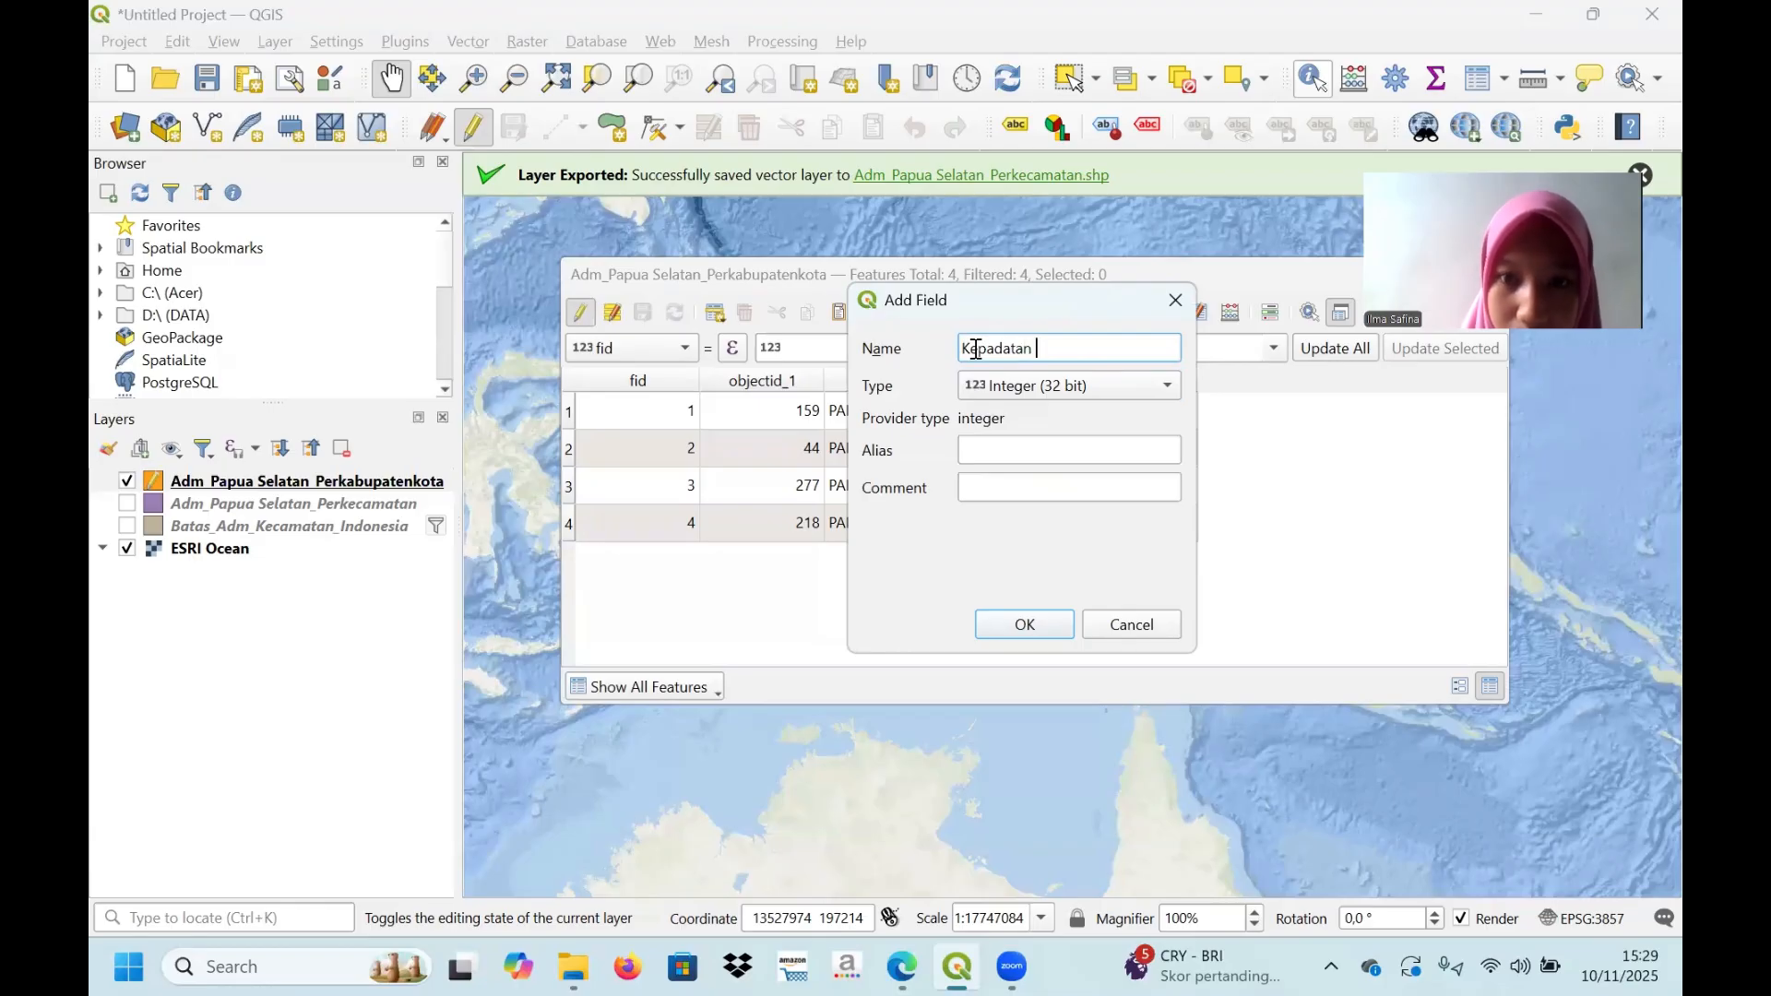
type("Penduduk")
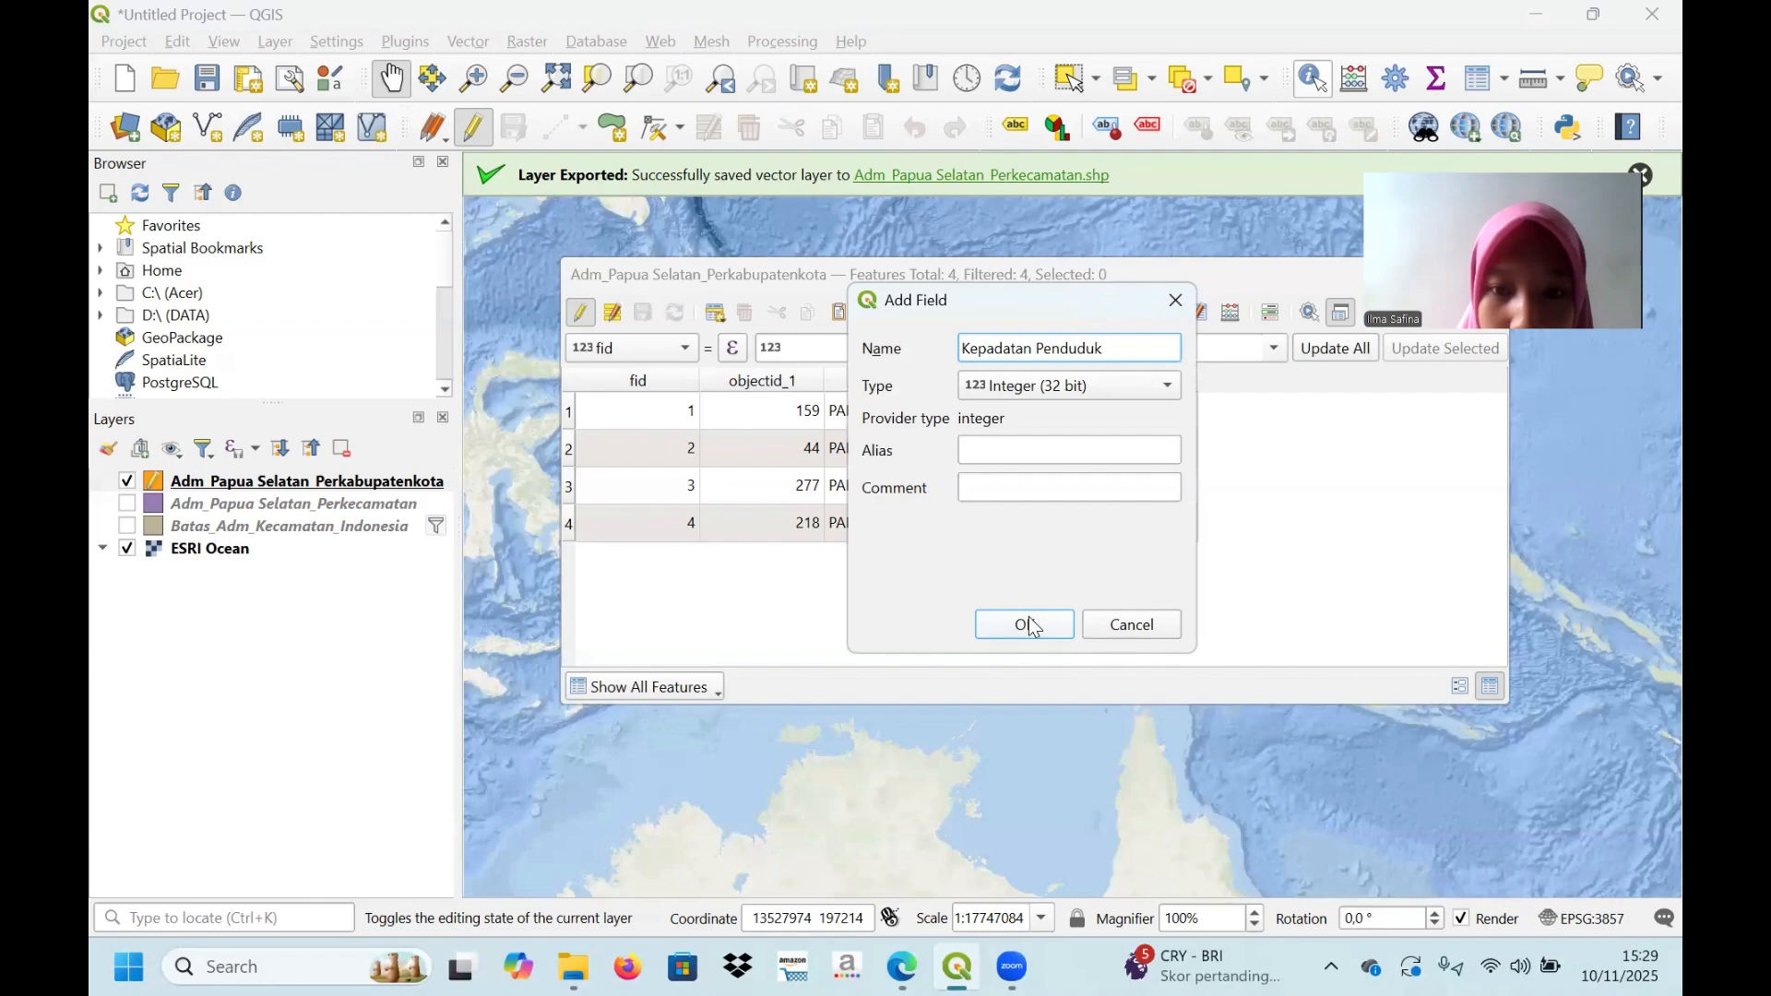
left_click(1031, 626)
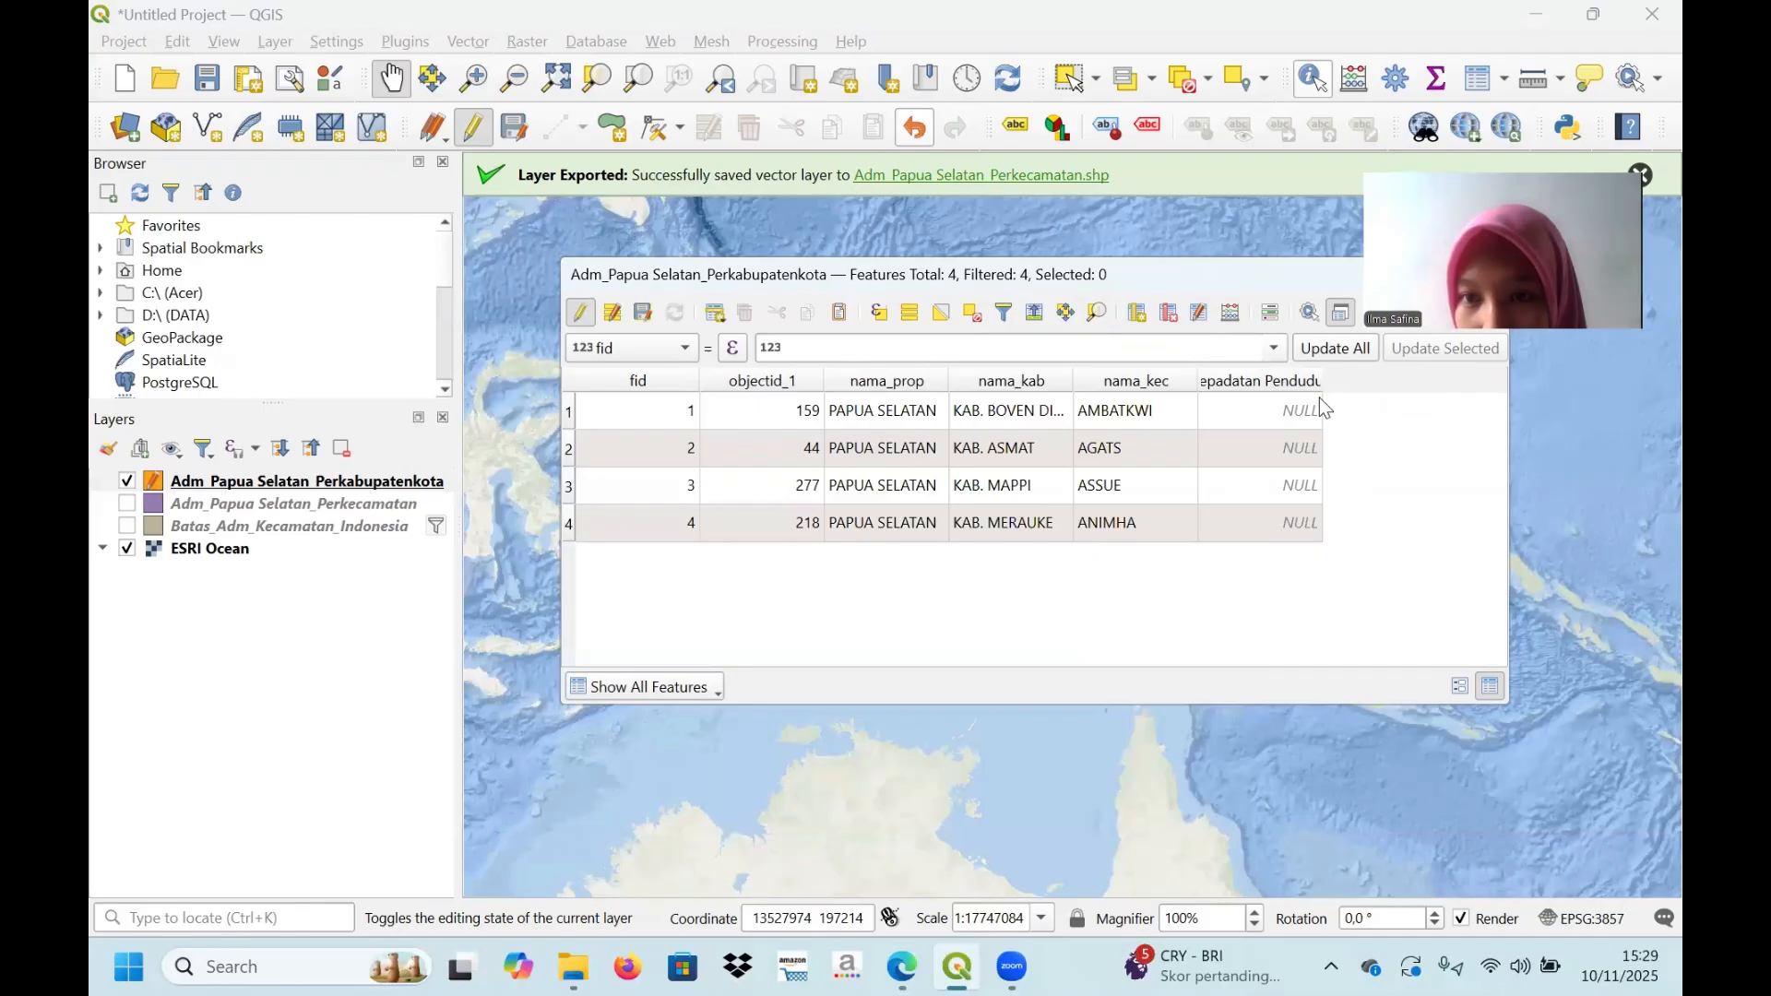
Step: Widen the nama_kab and Kepadatan Penduduk columns, then open Boven Digoel's density cell
double_click(1077, 413)
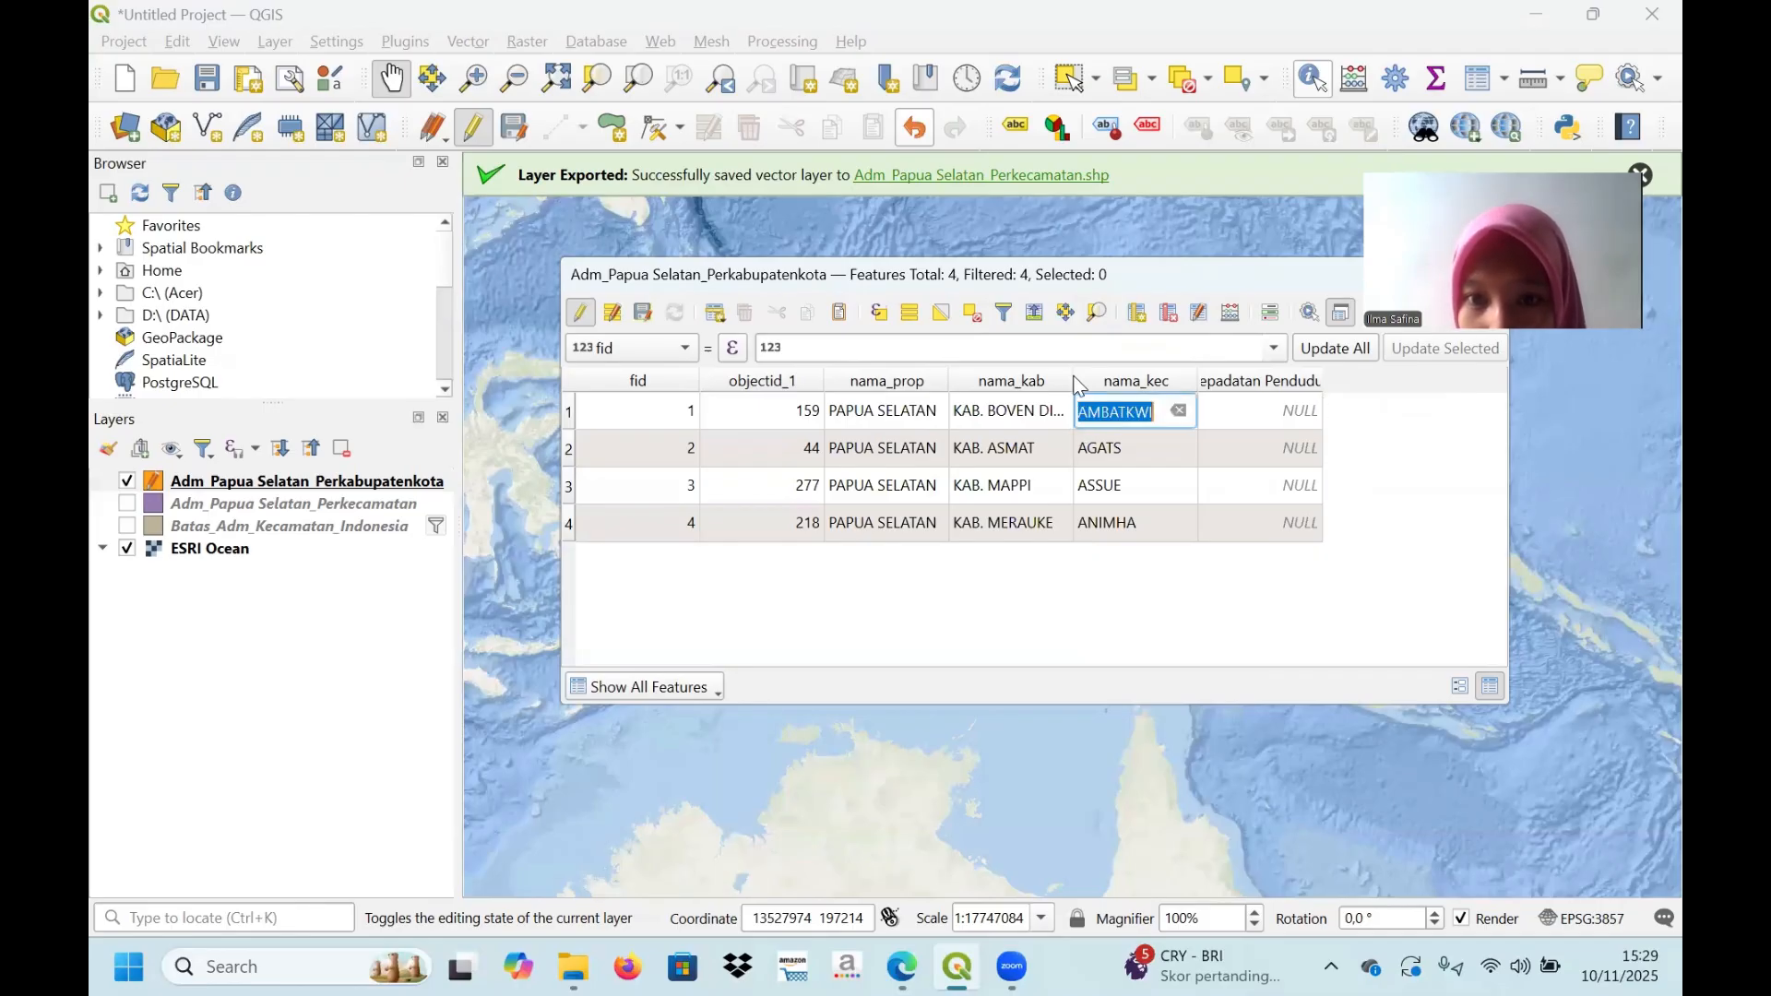
left_click(1075, 373)
left_click_drag(1075, 372, 1112, 373)
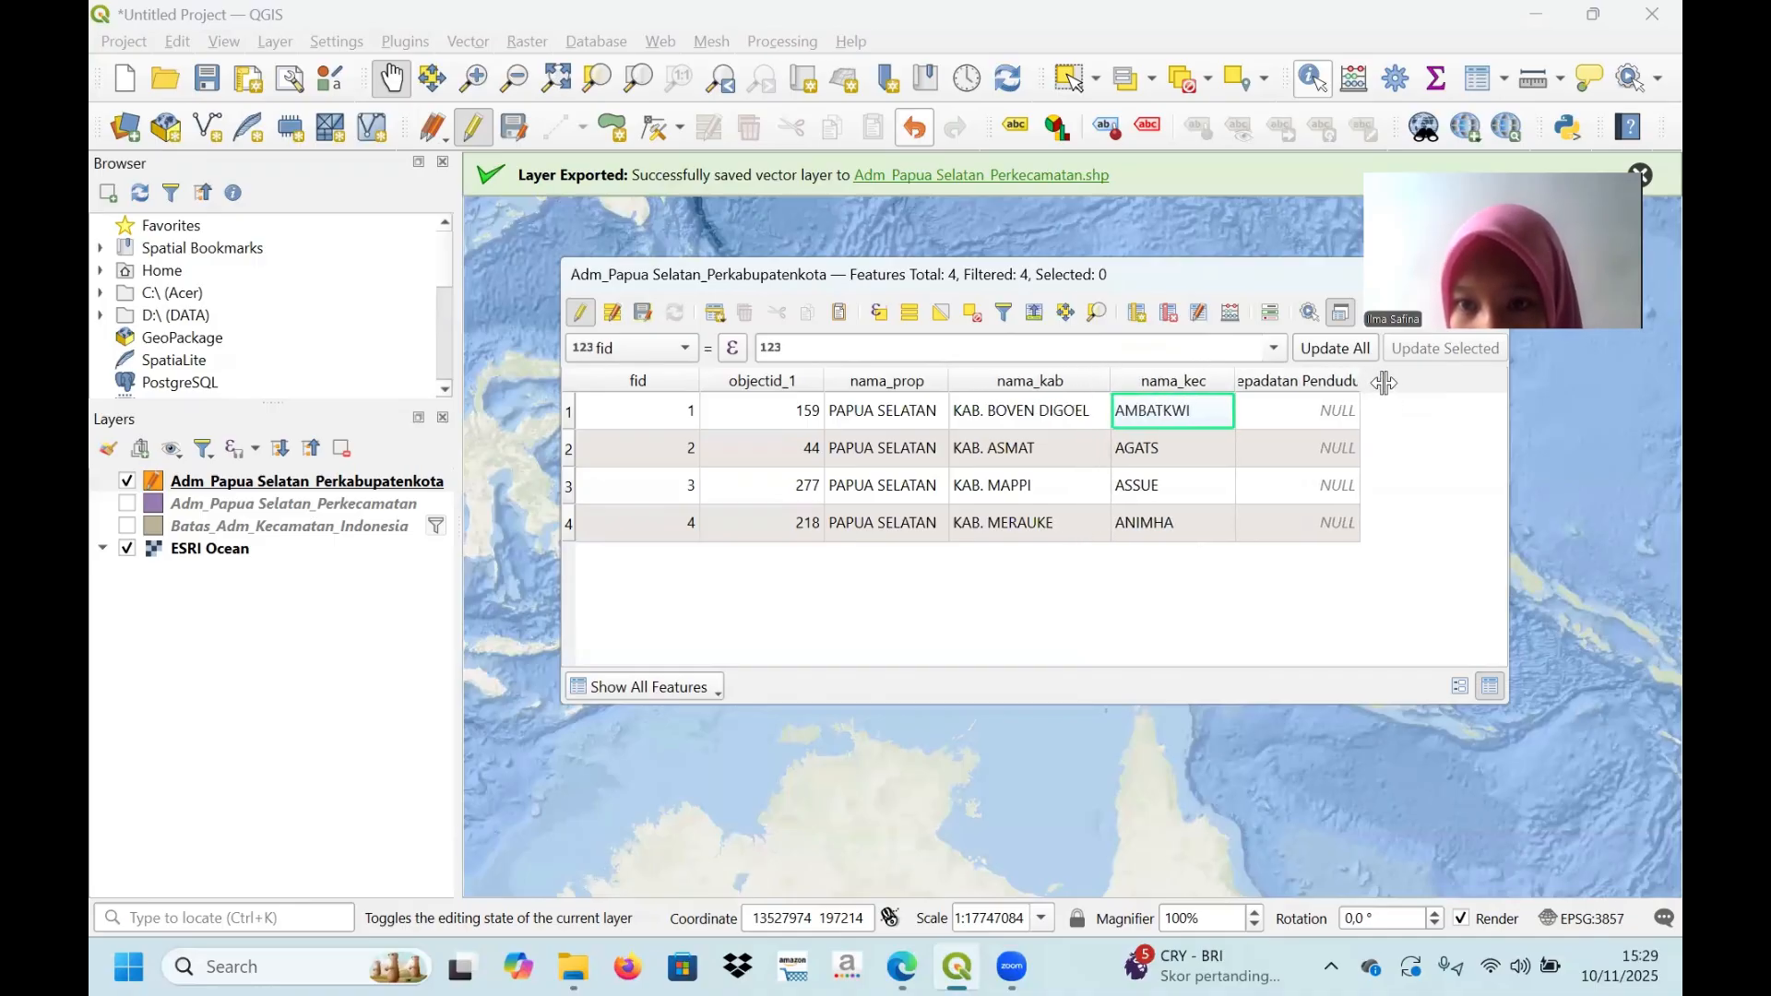
left_click_drag(1359, 380, 1385, 380)
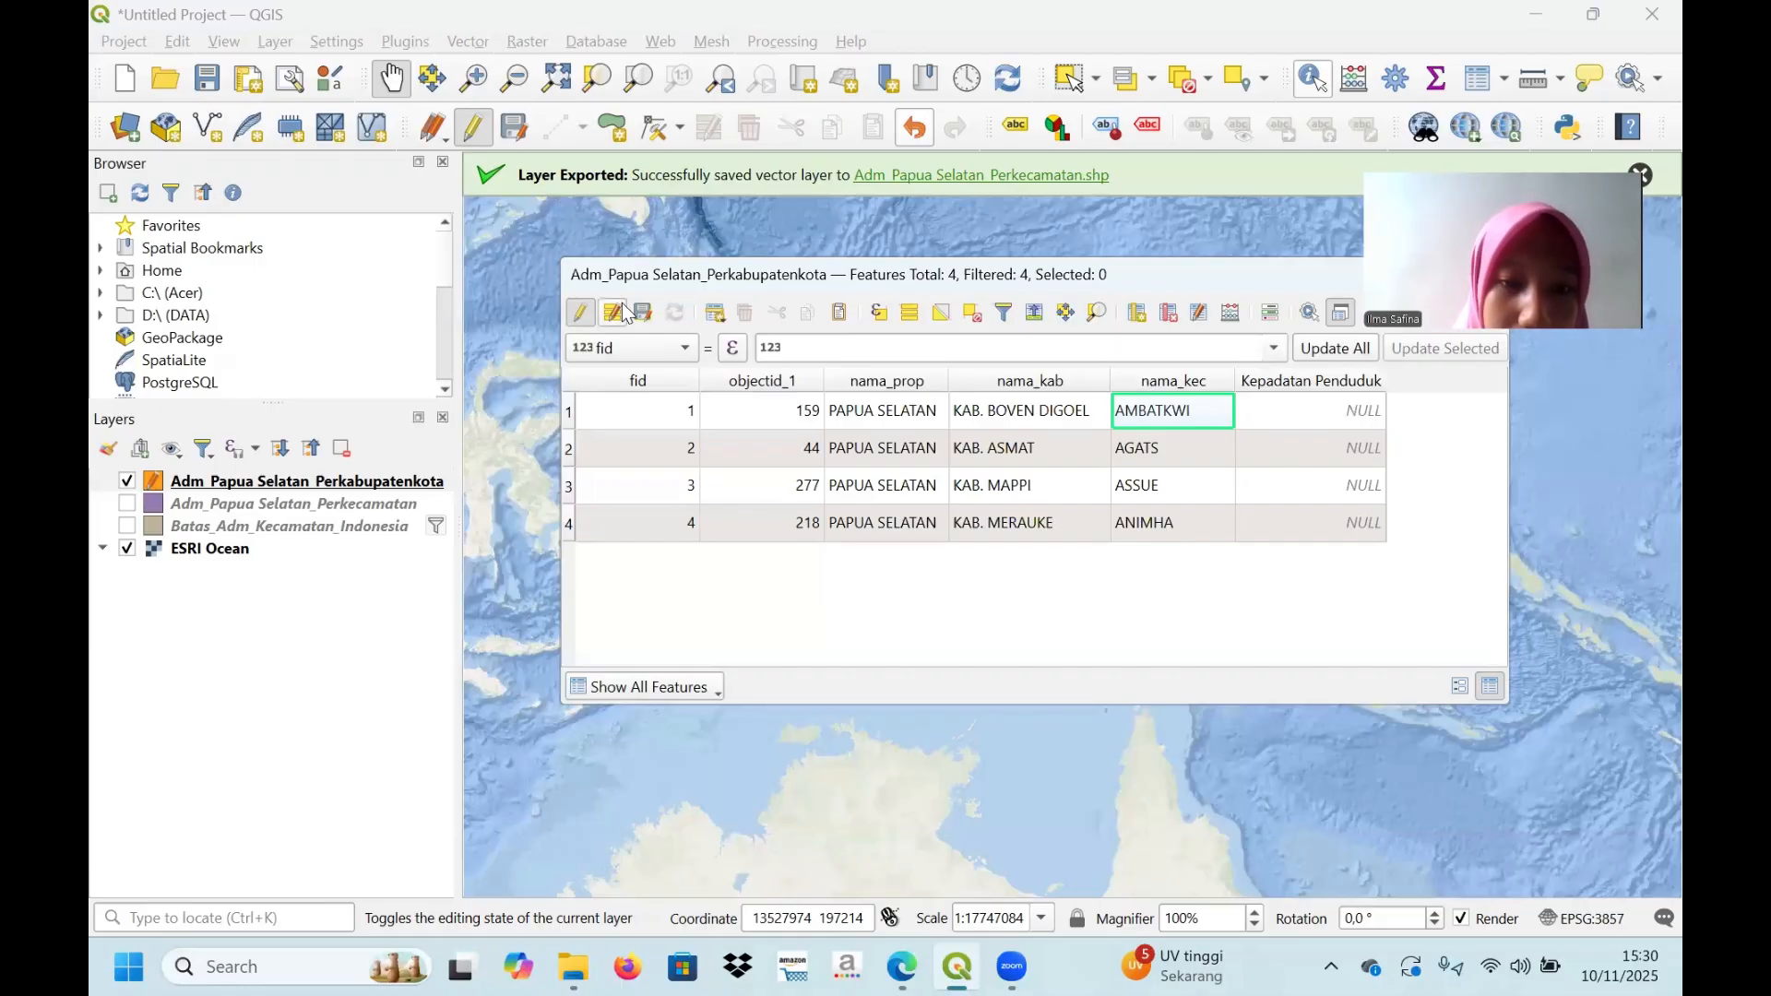
double_click(1356, 417)
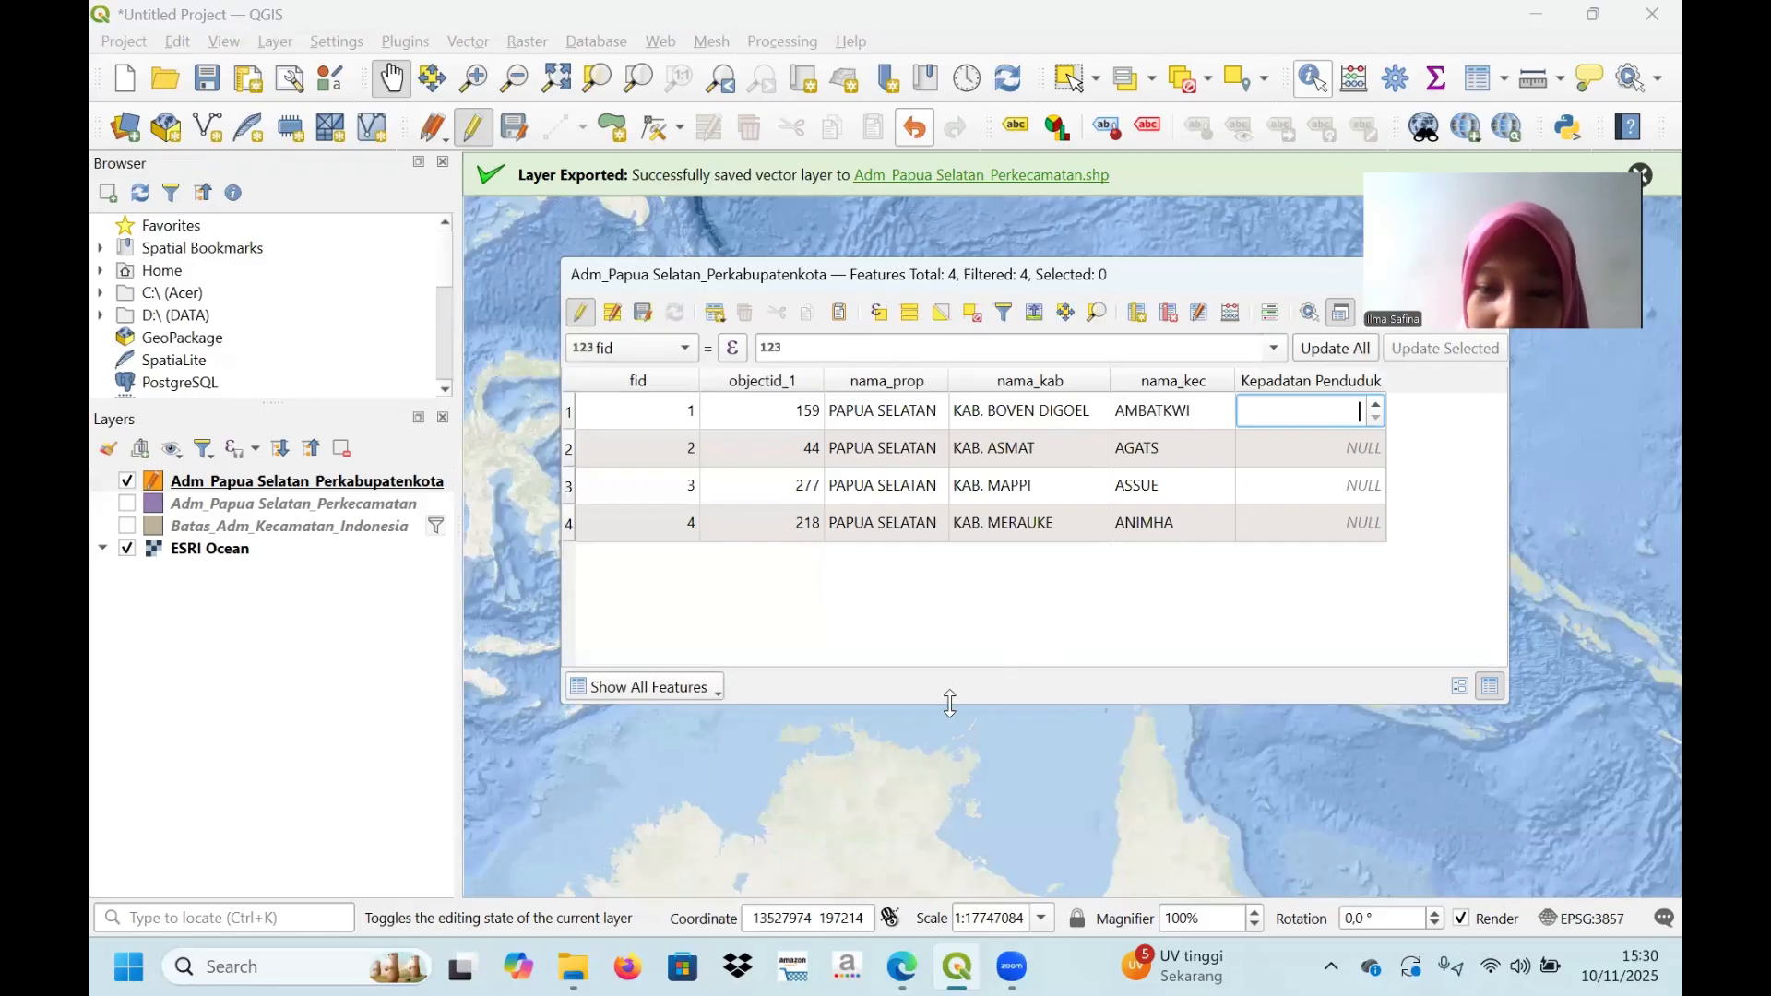
Step: Enter Merauke's density 5.26 and begin Mappi's, checking figures in the PDF report
left_click(923, 967)
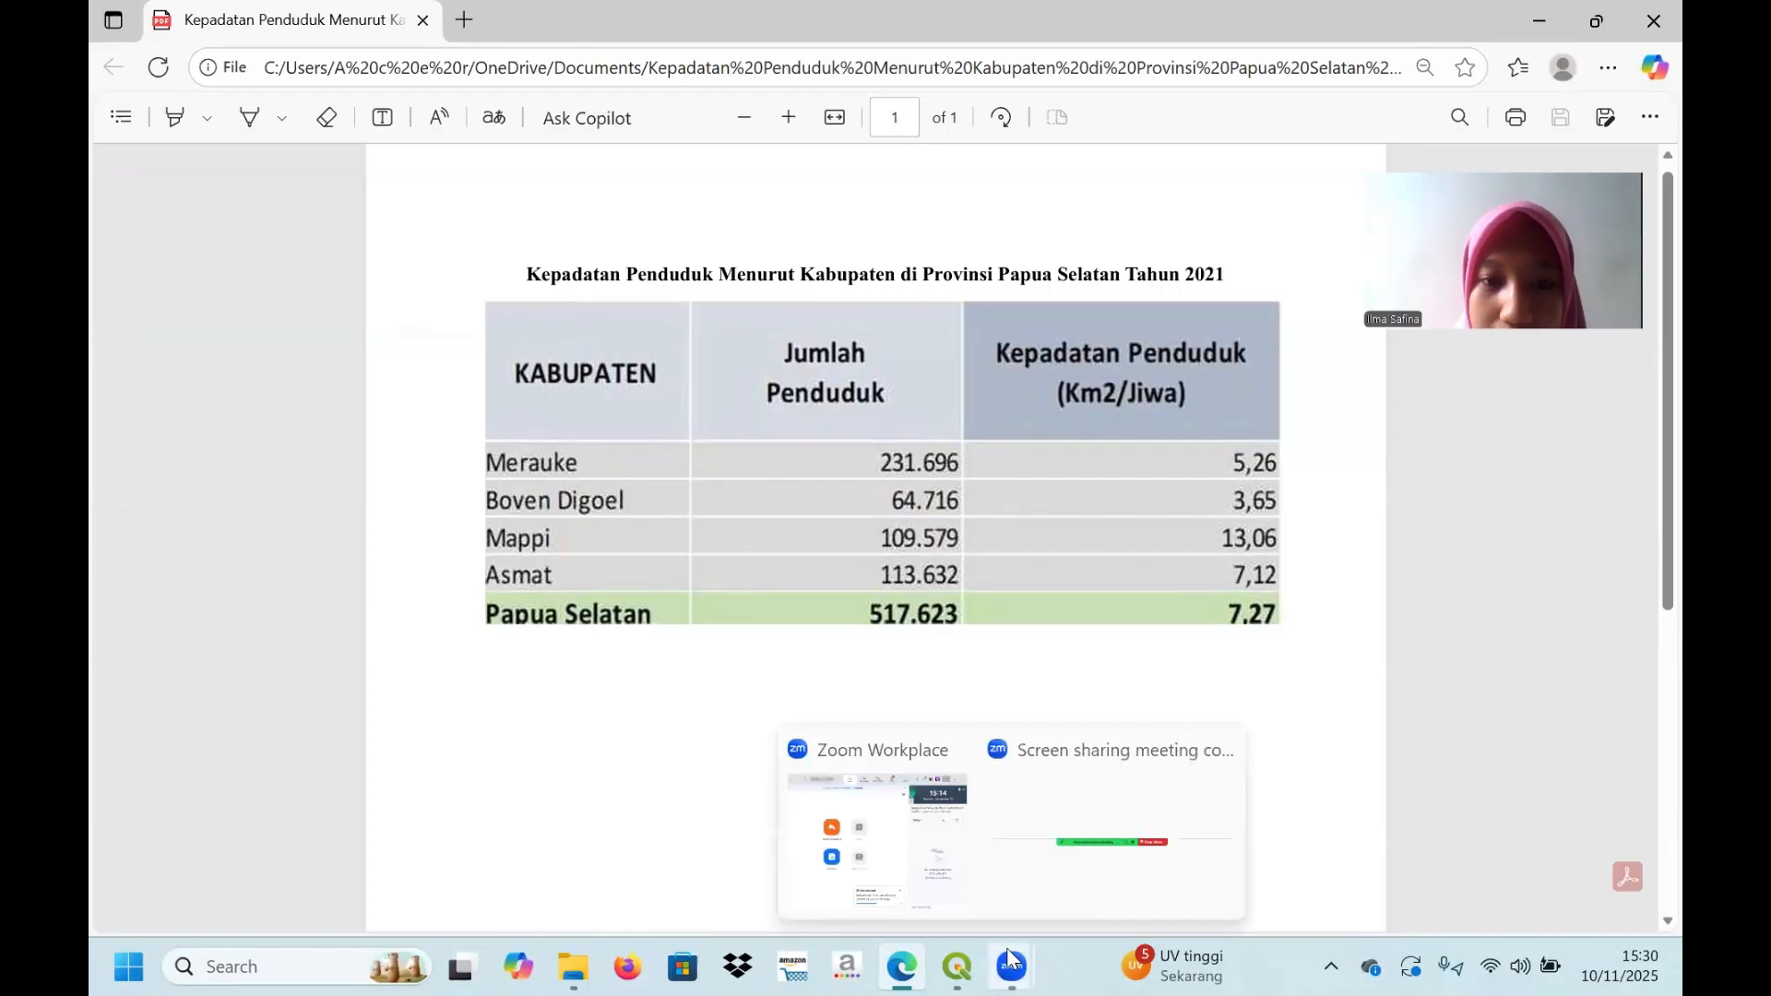
left_click(964, 966)
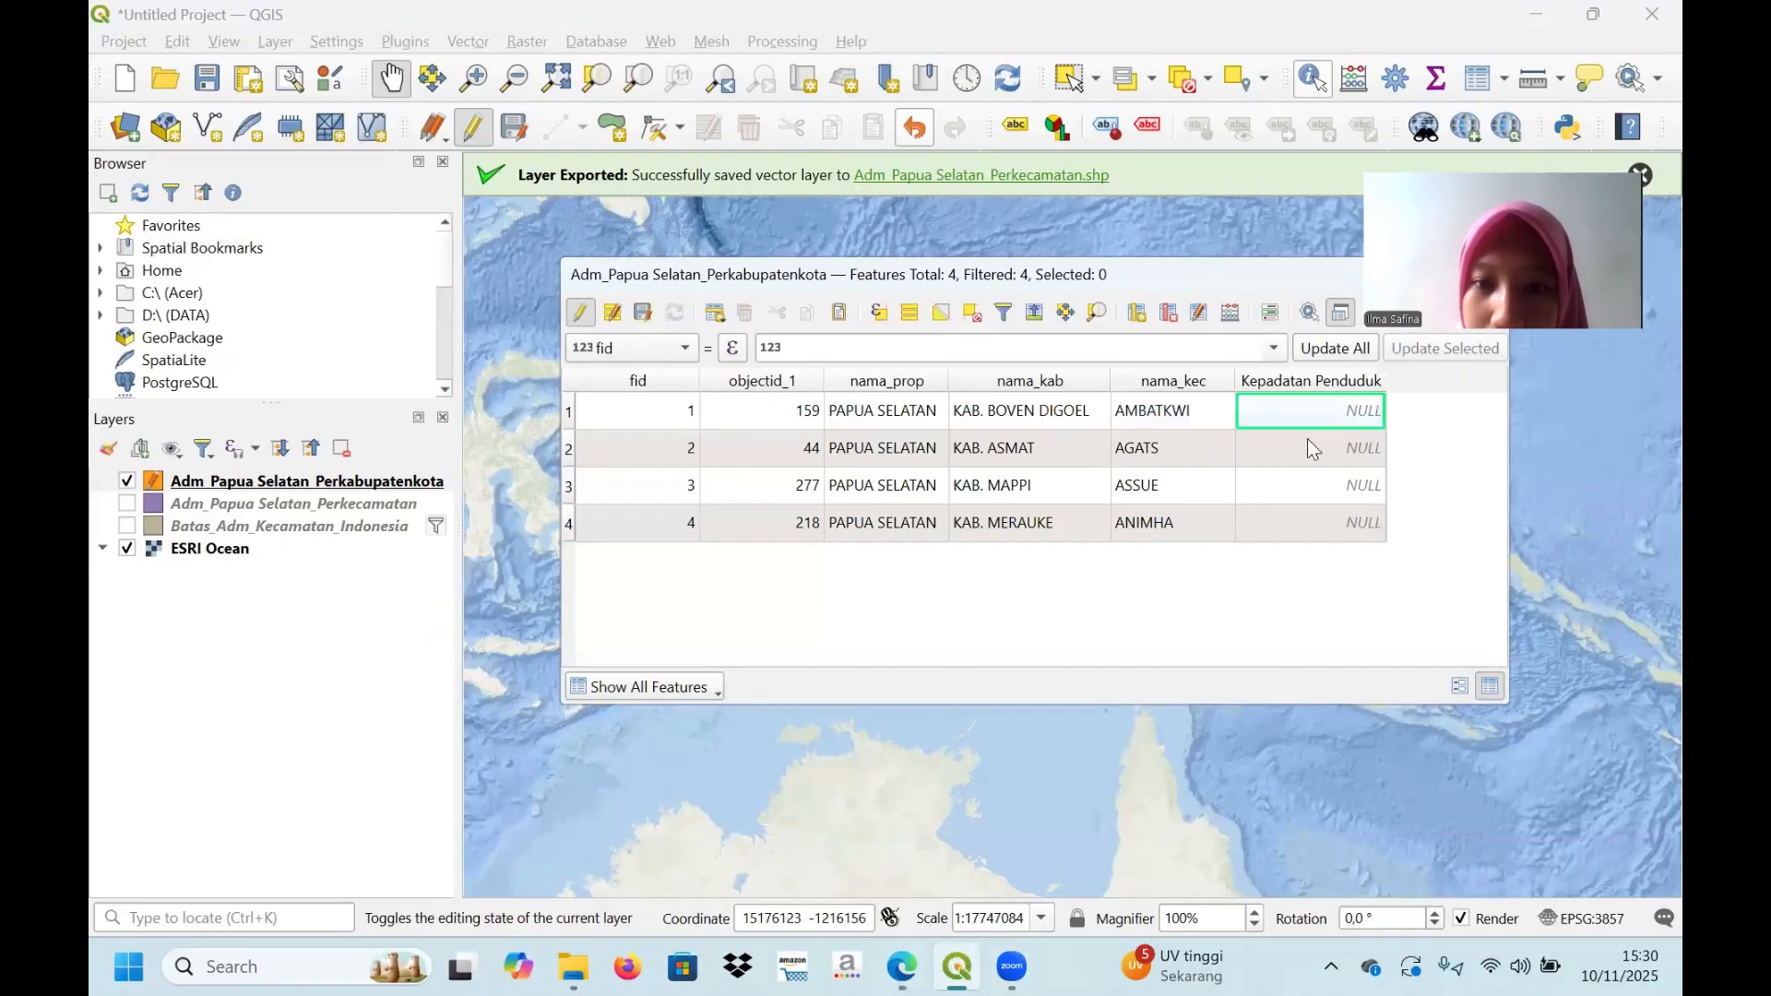
double_click(1374, 523)
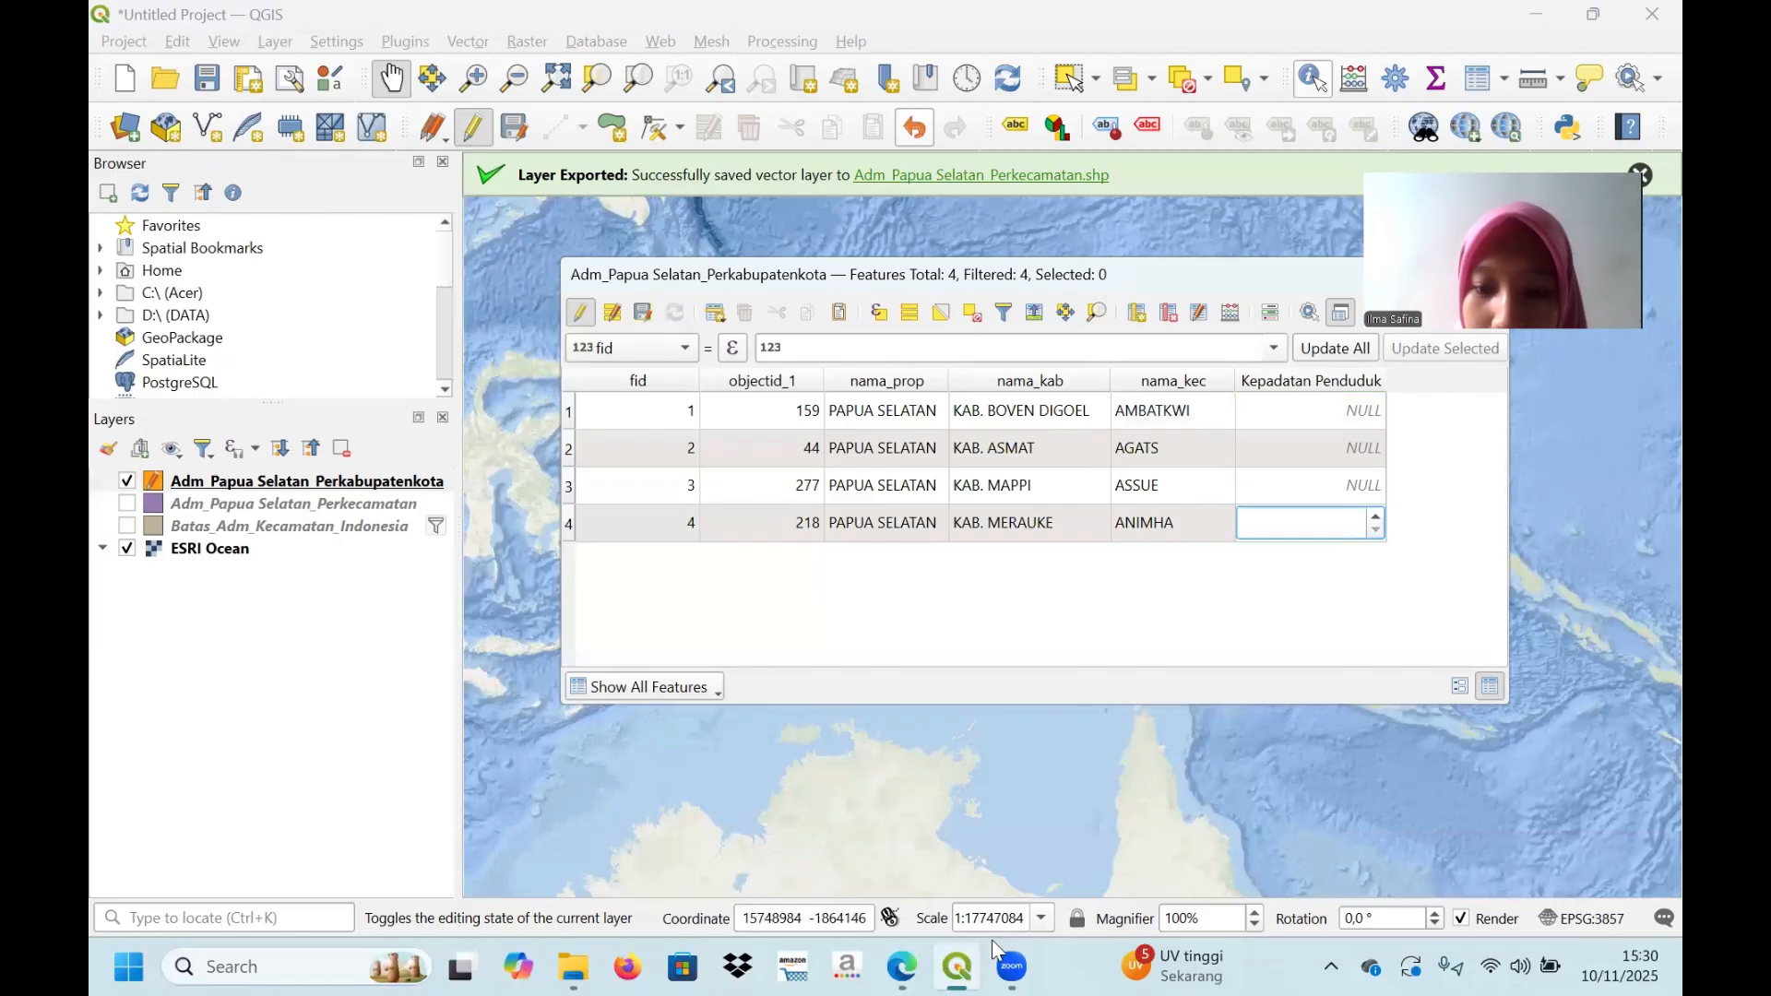
left_click(909, 951)
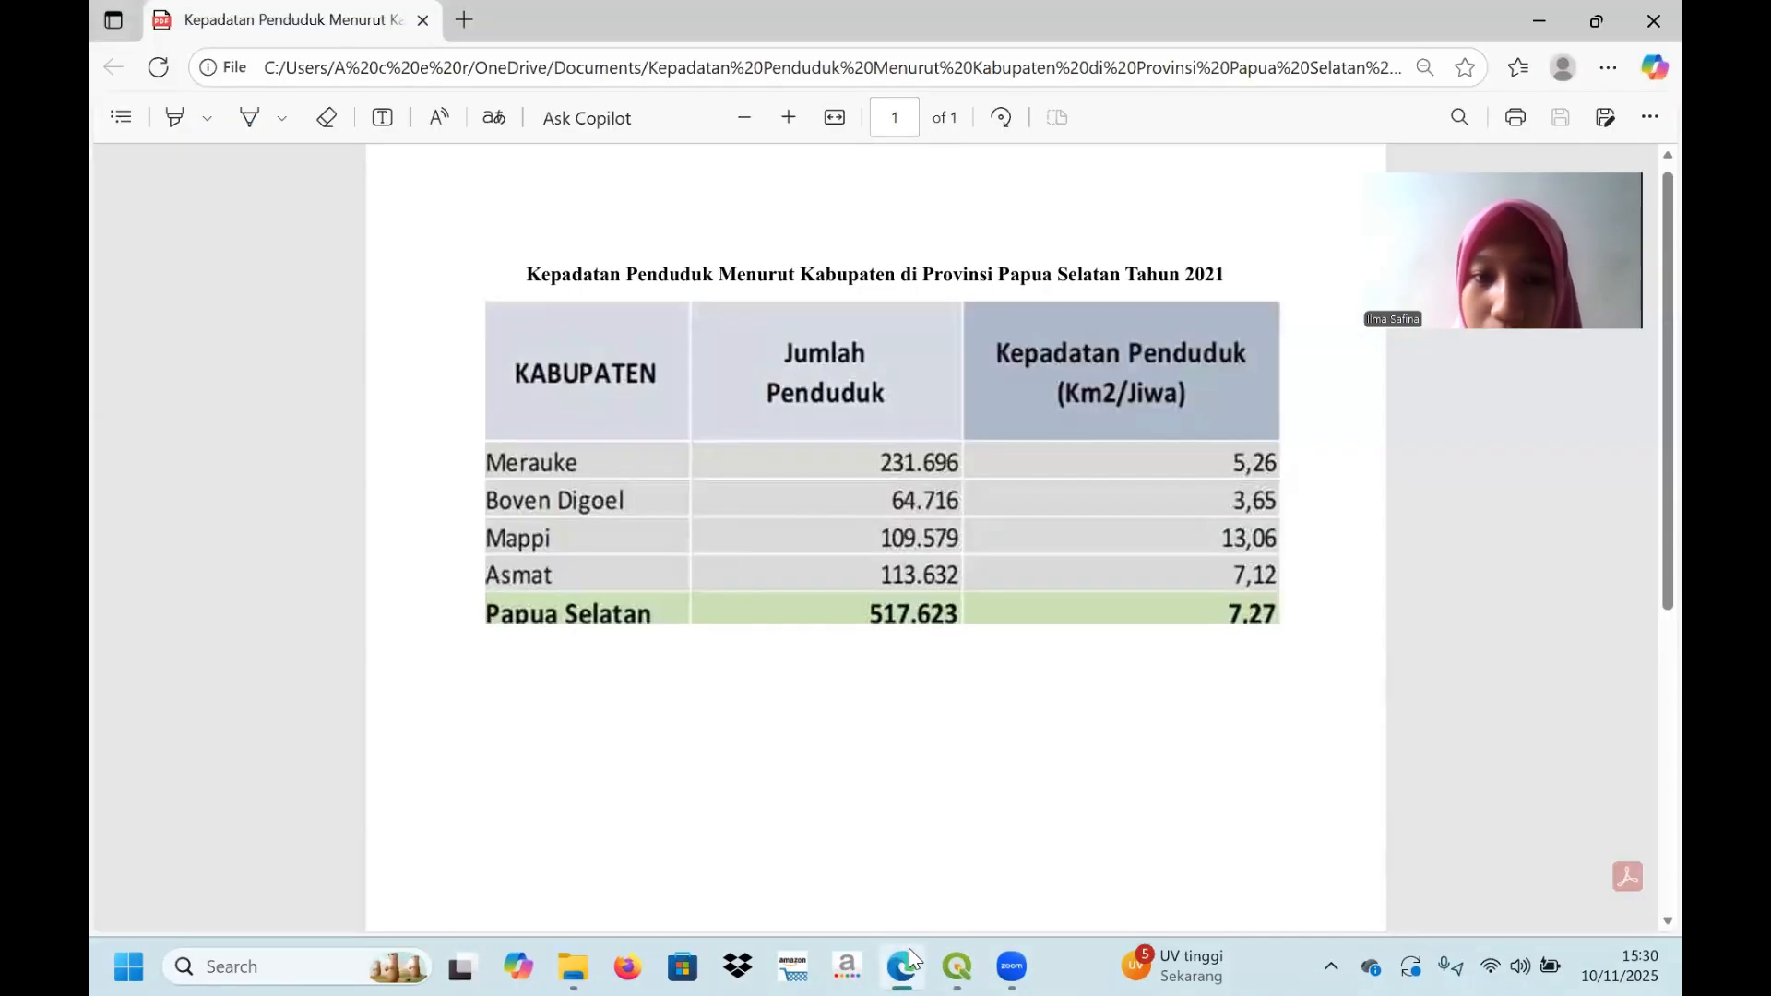
left_click(959, 965)
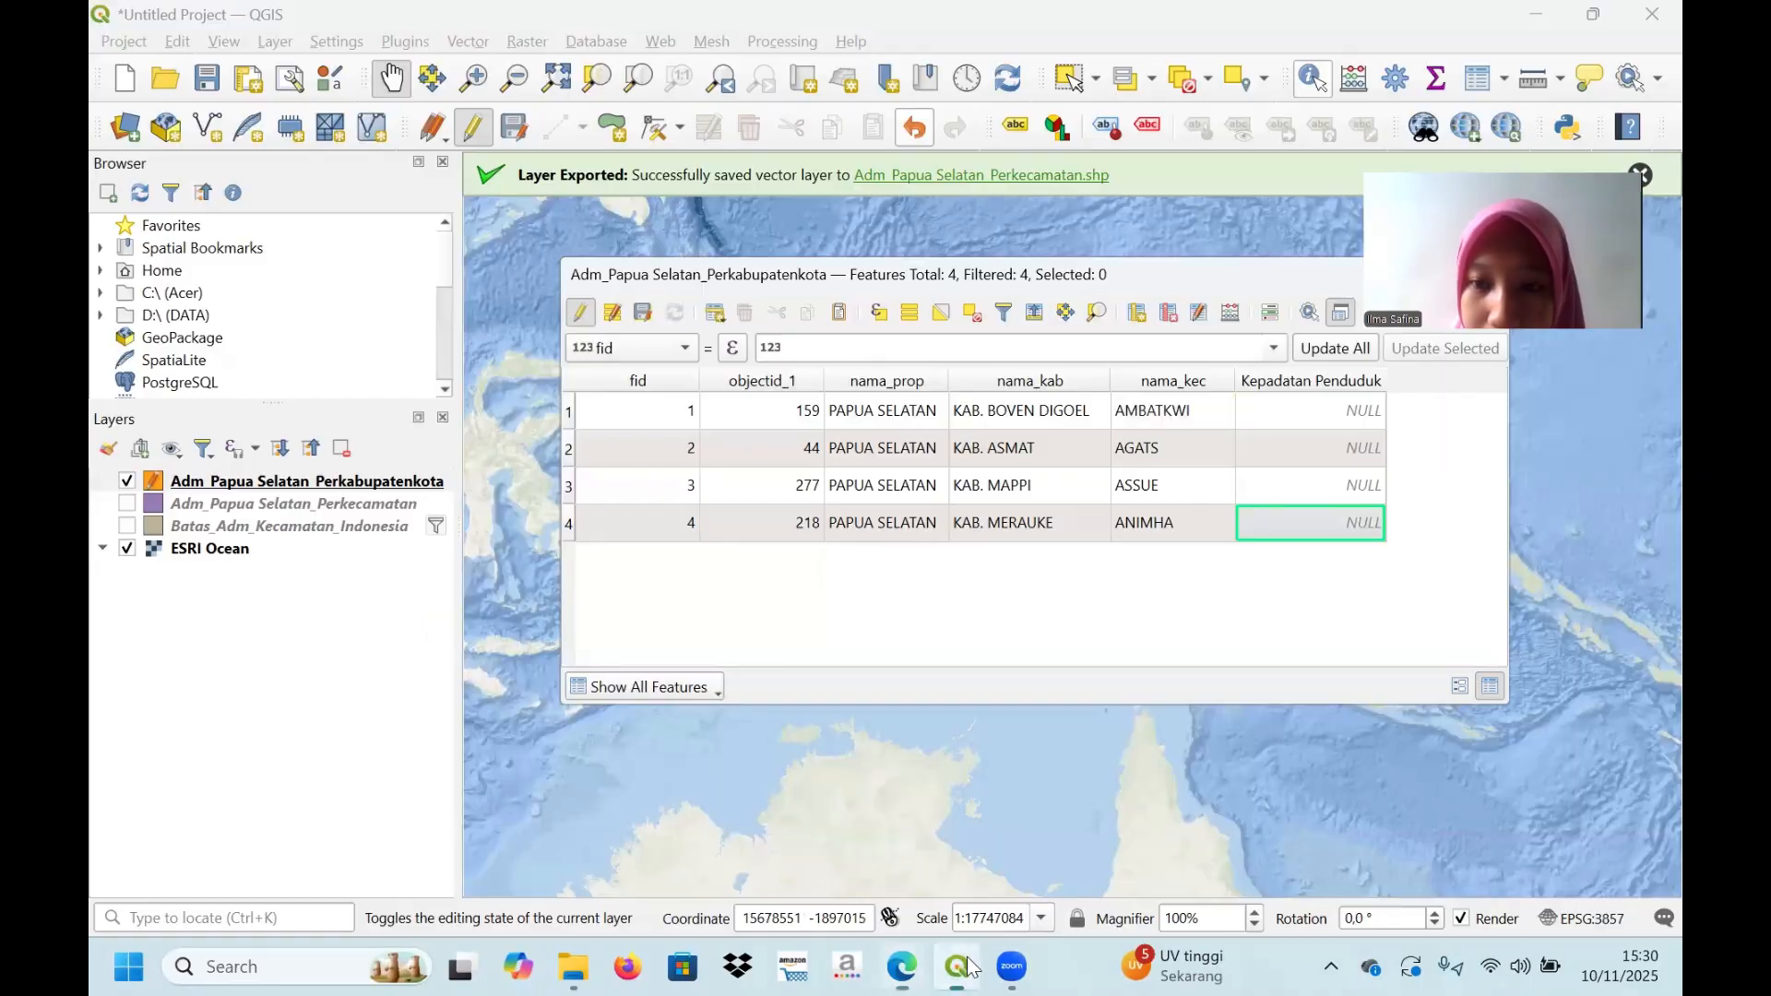
double_click(1355, 526)
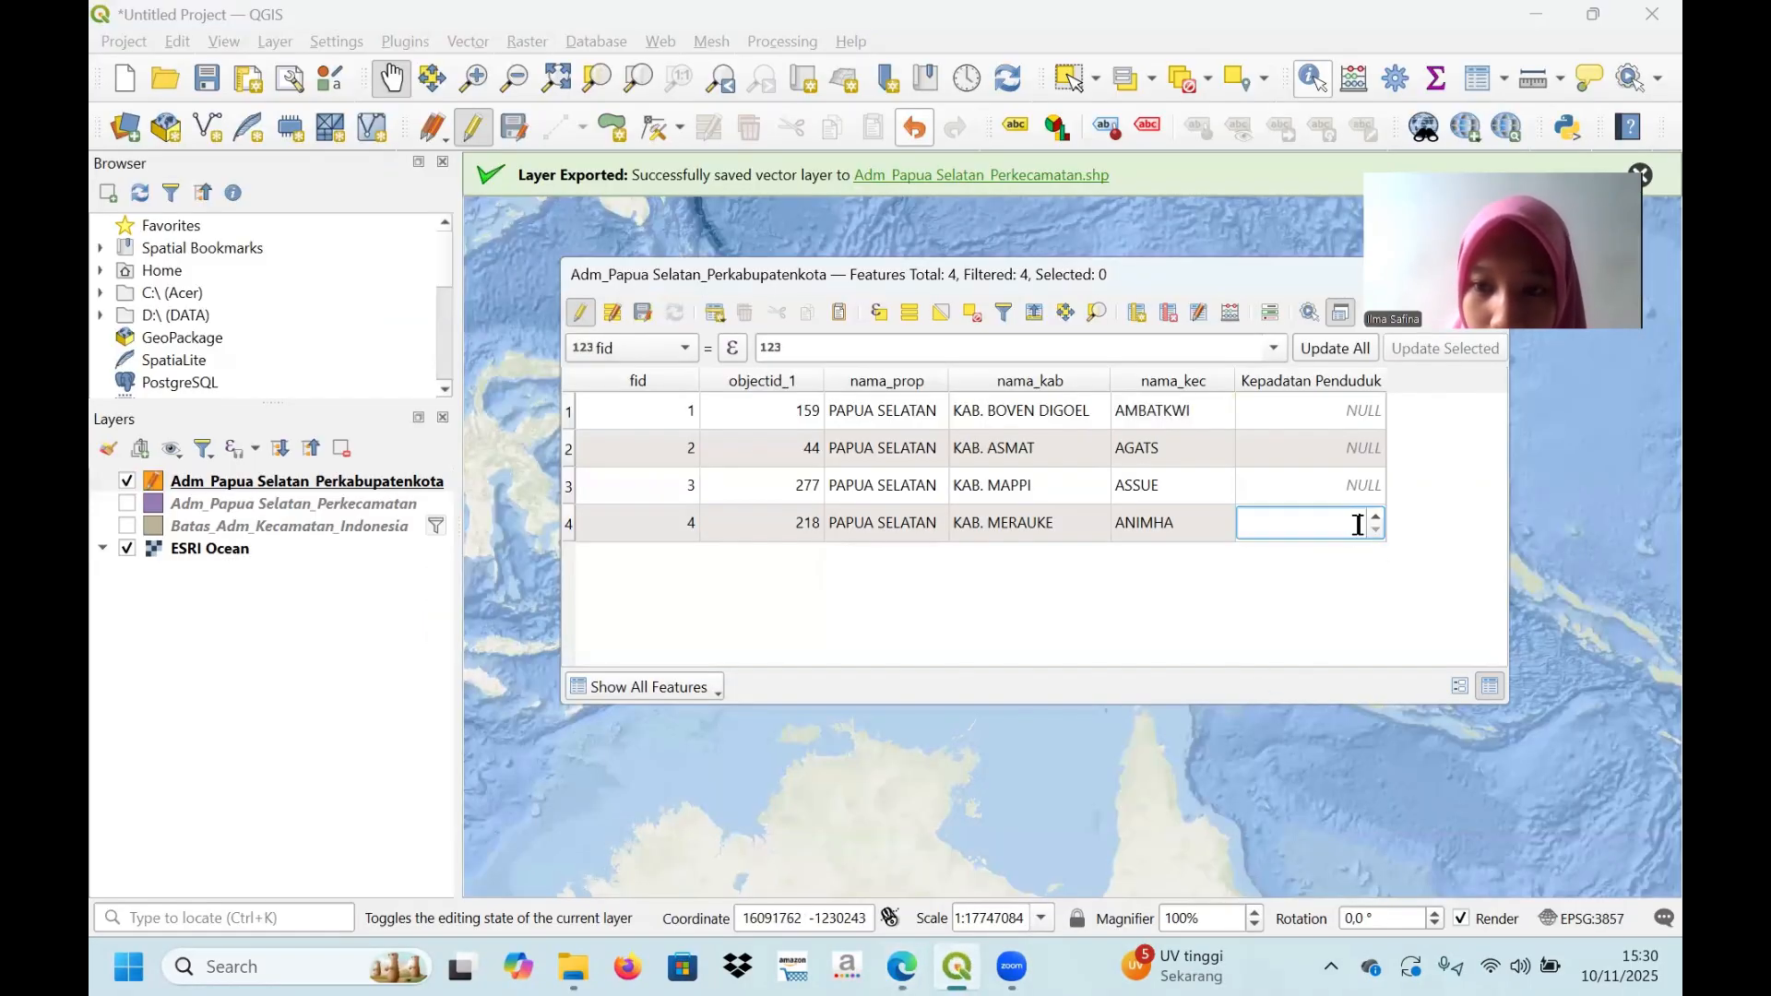
type("5")
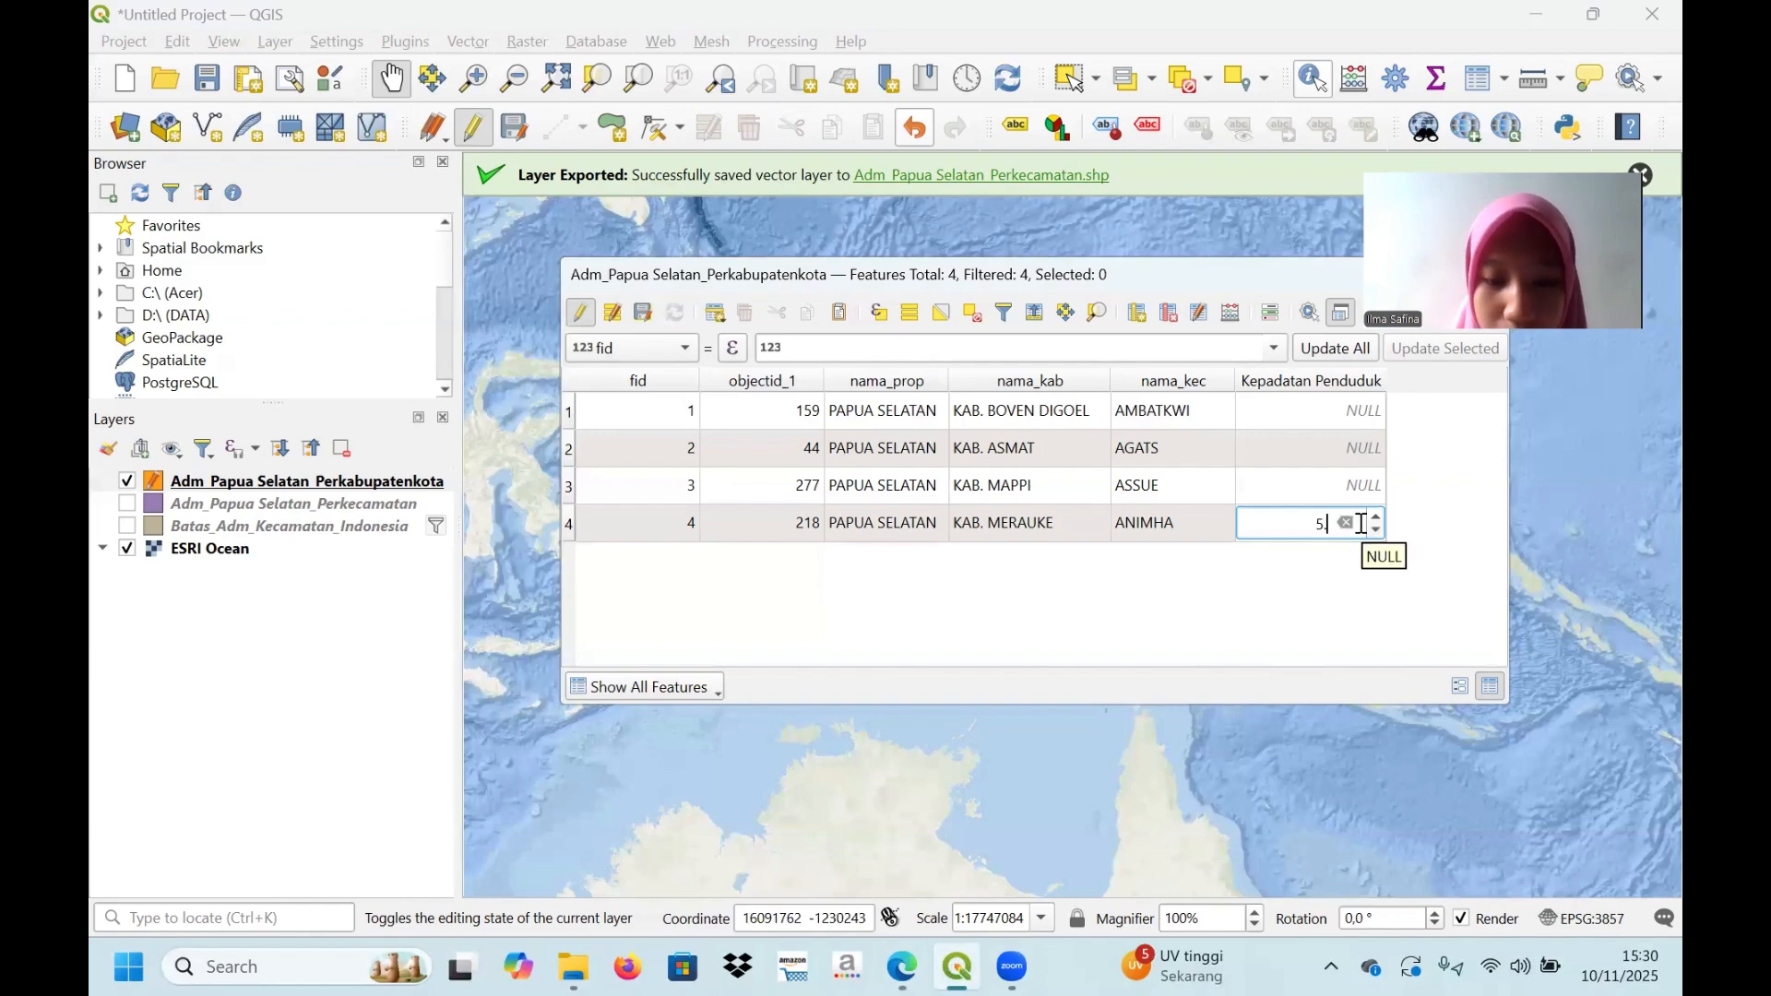
type(".26")
double_click(1369, 486)
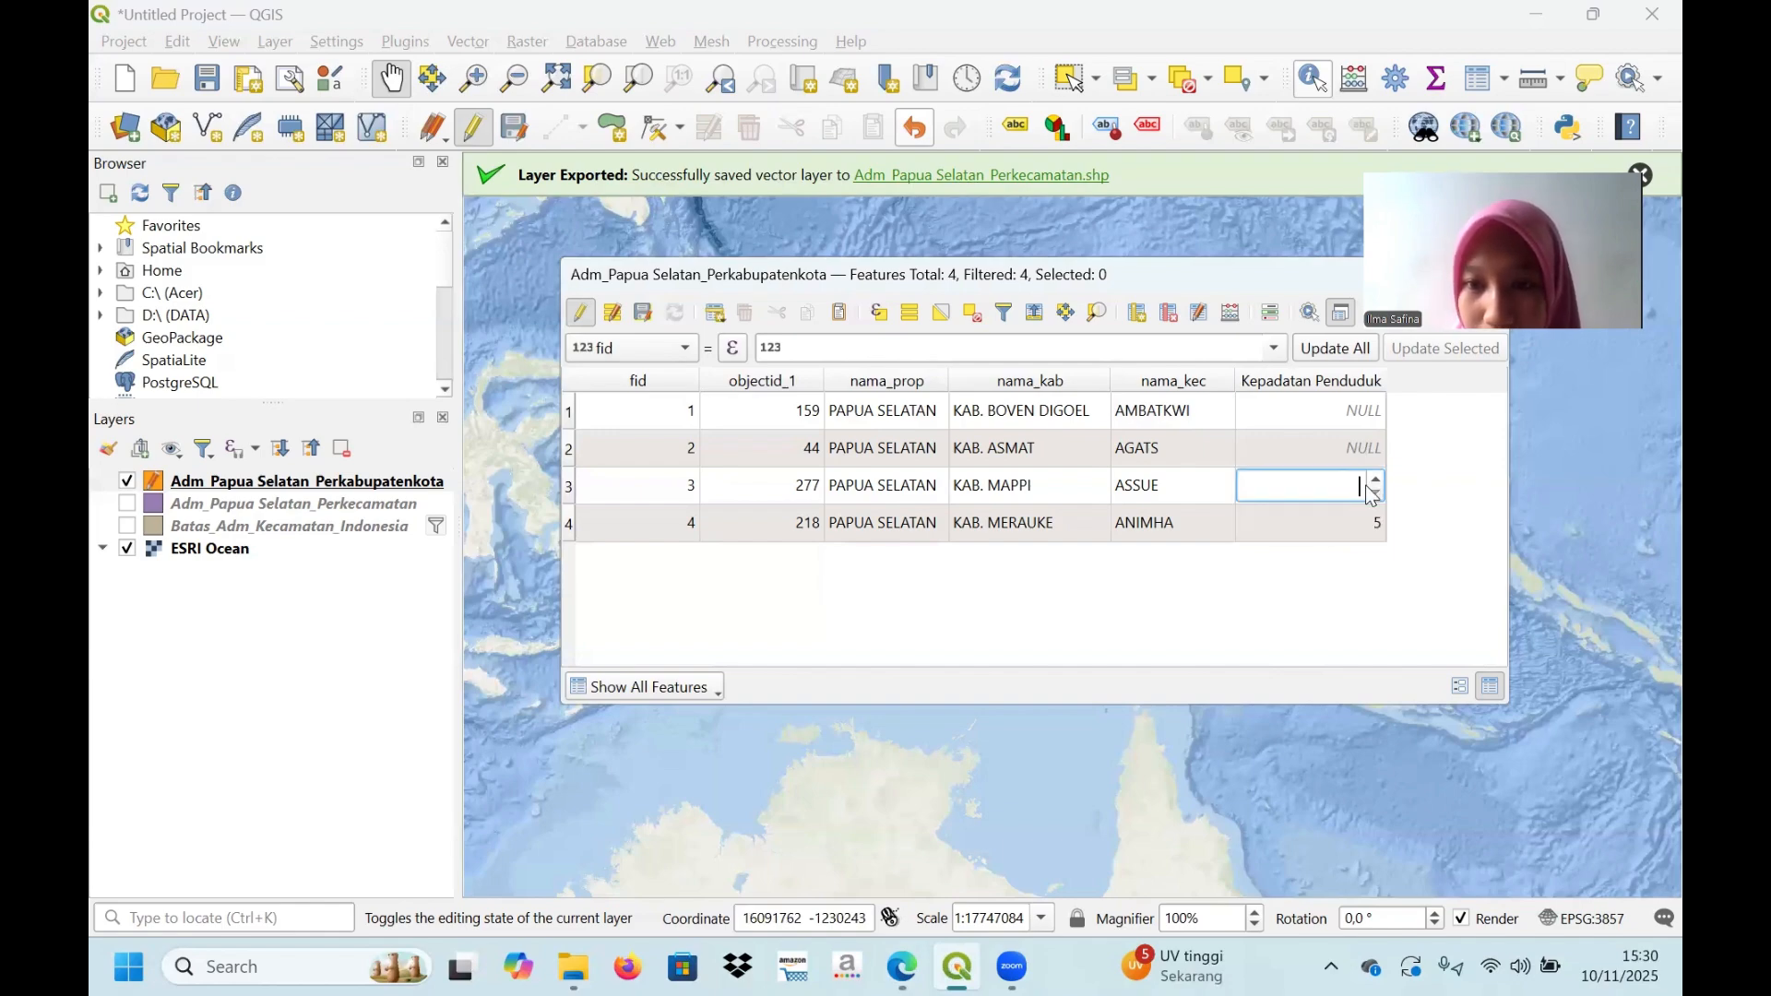
left_click(916, 966)
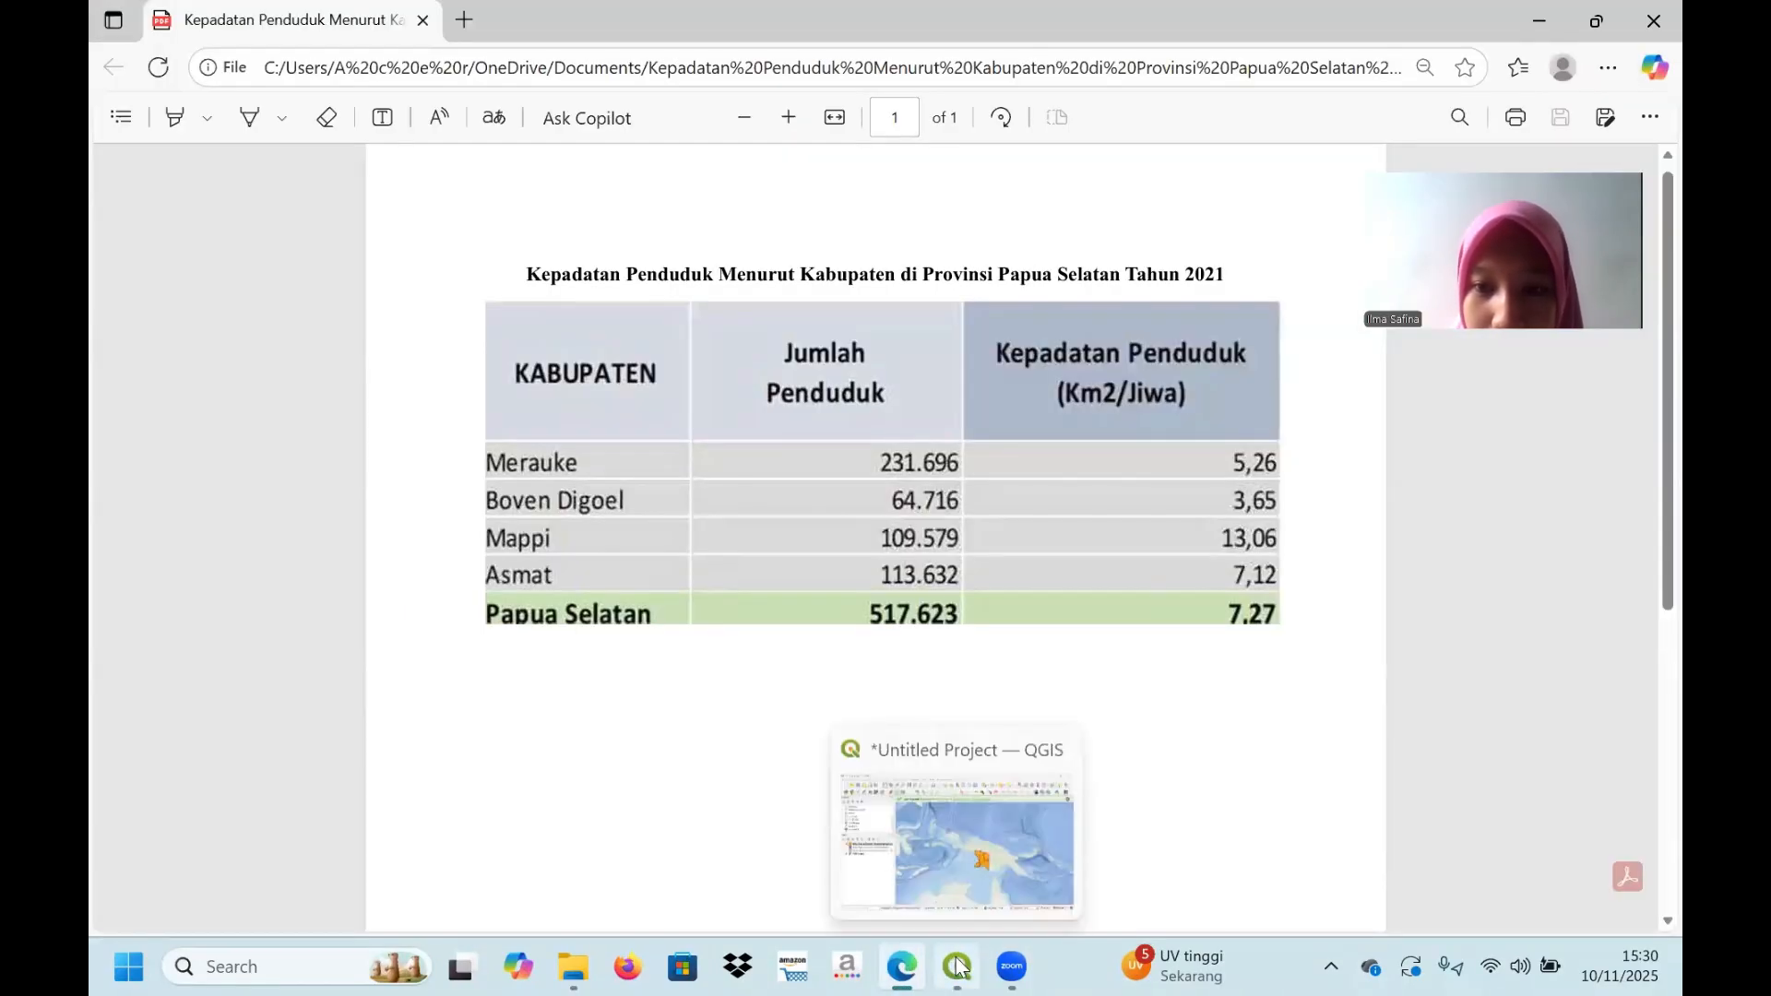
left_click(958, 966)
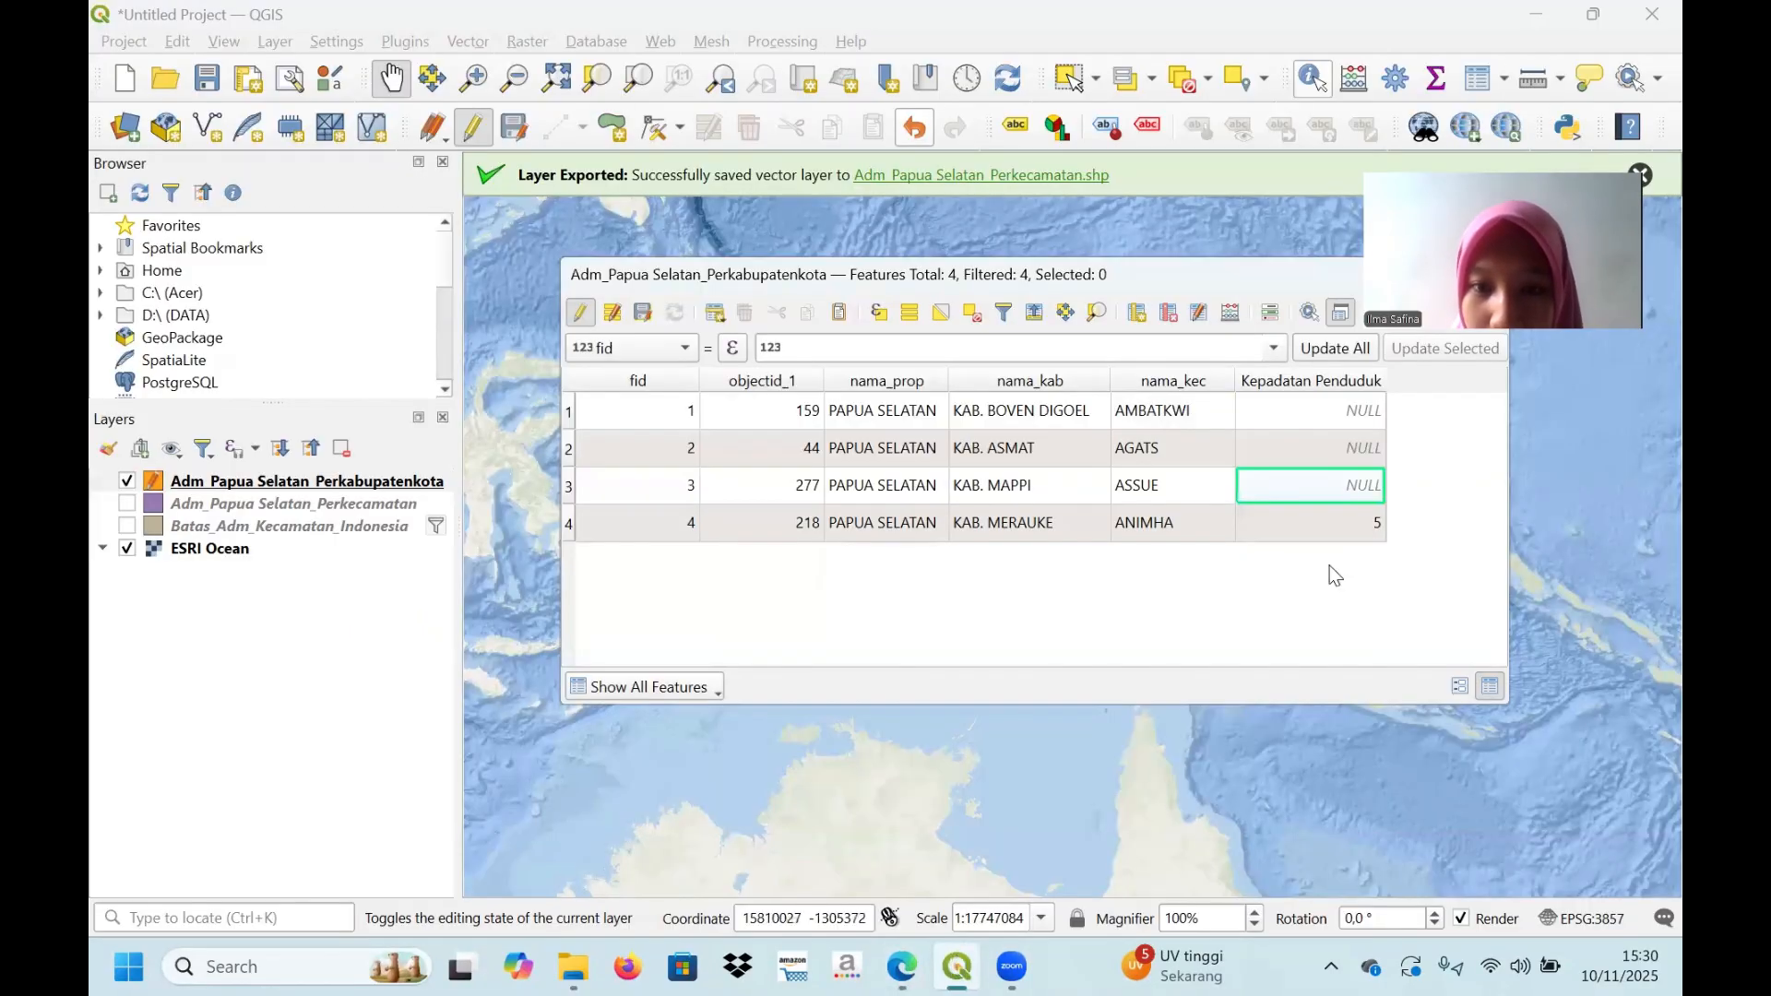
double_click(1372, 494)
type("13.06")
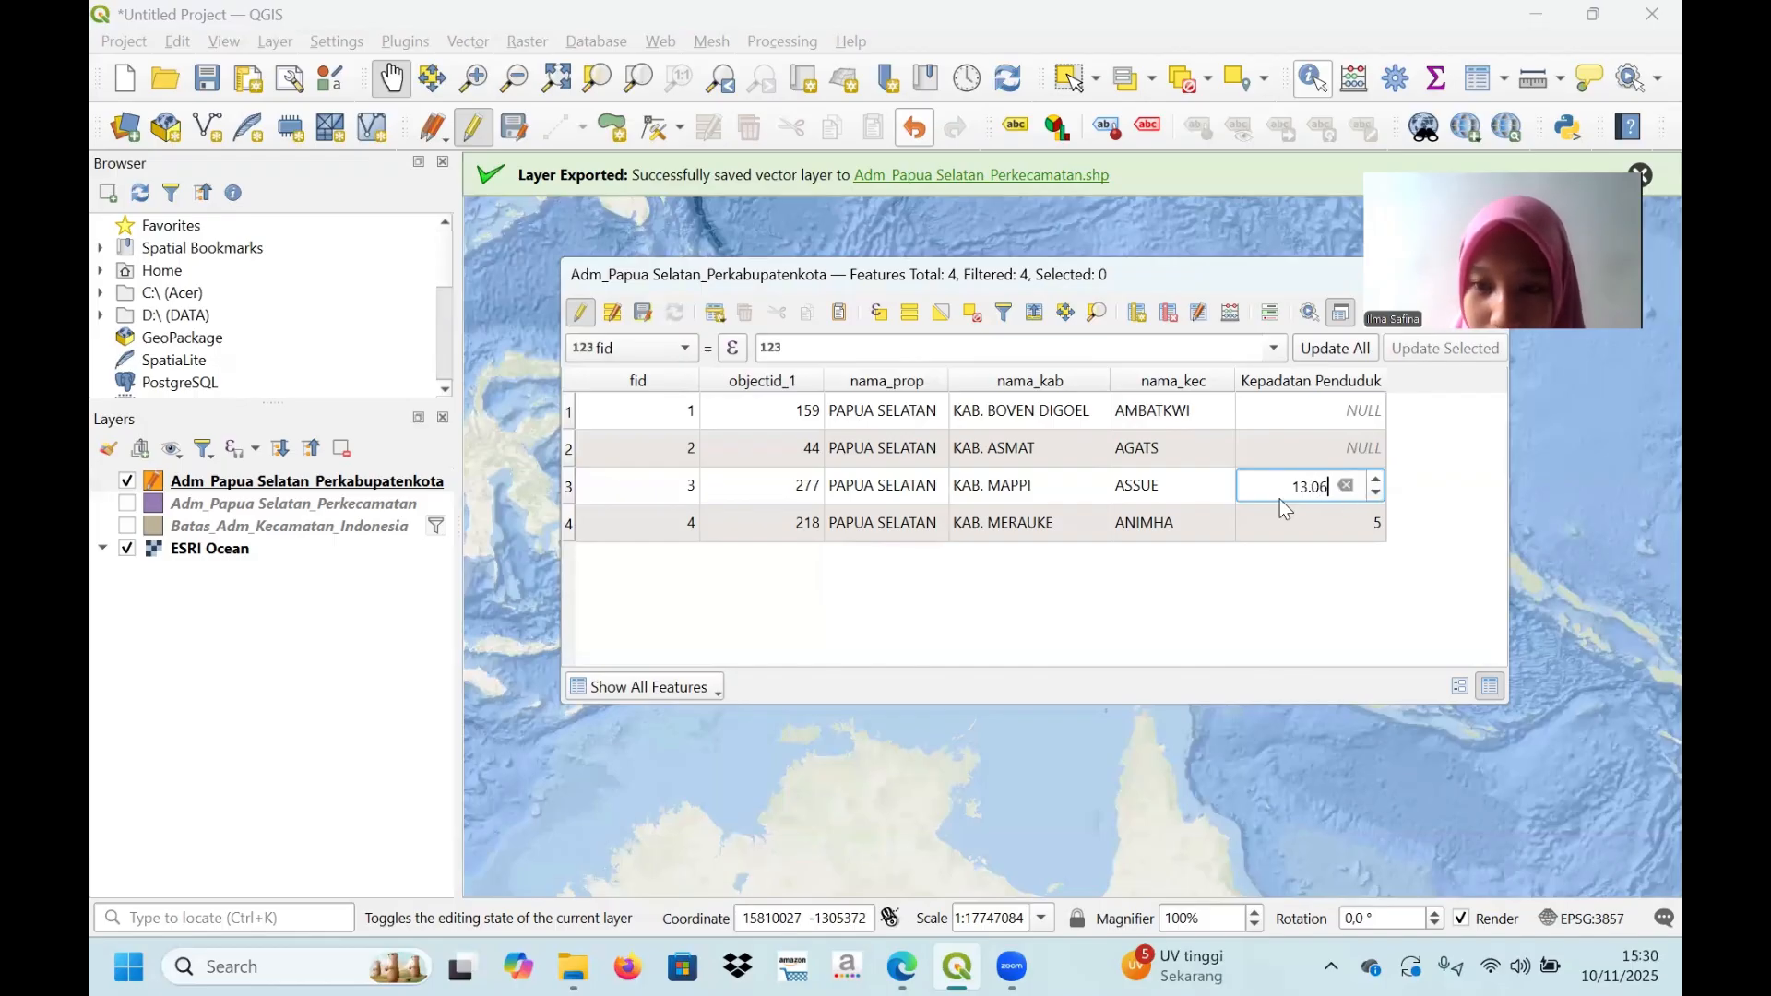
Step: Enter Boven Digoel's density 3.65 and Asmat's density 7 from the PDF figures
left_click(901, 966)
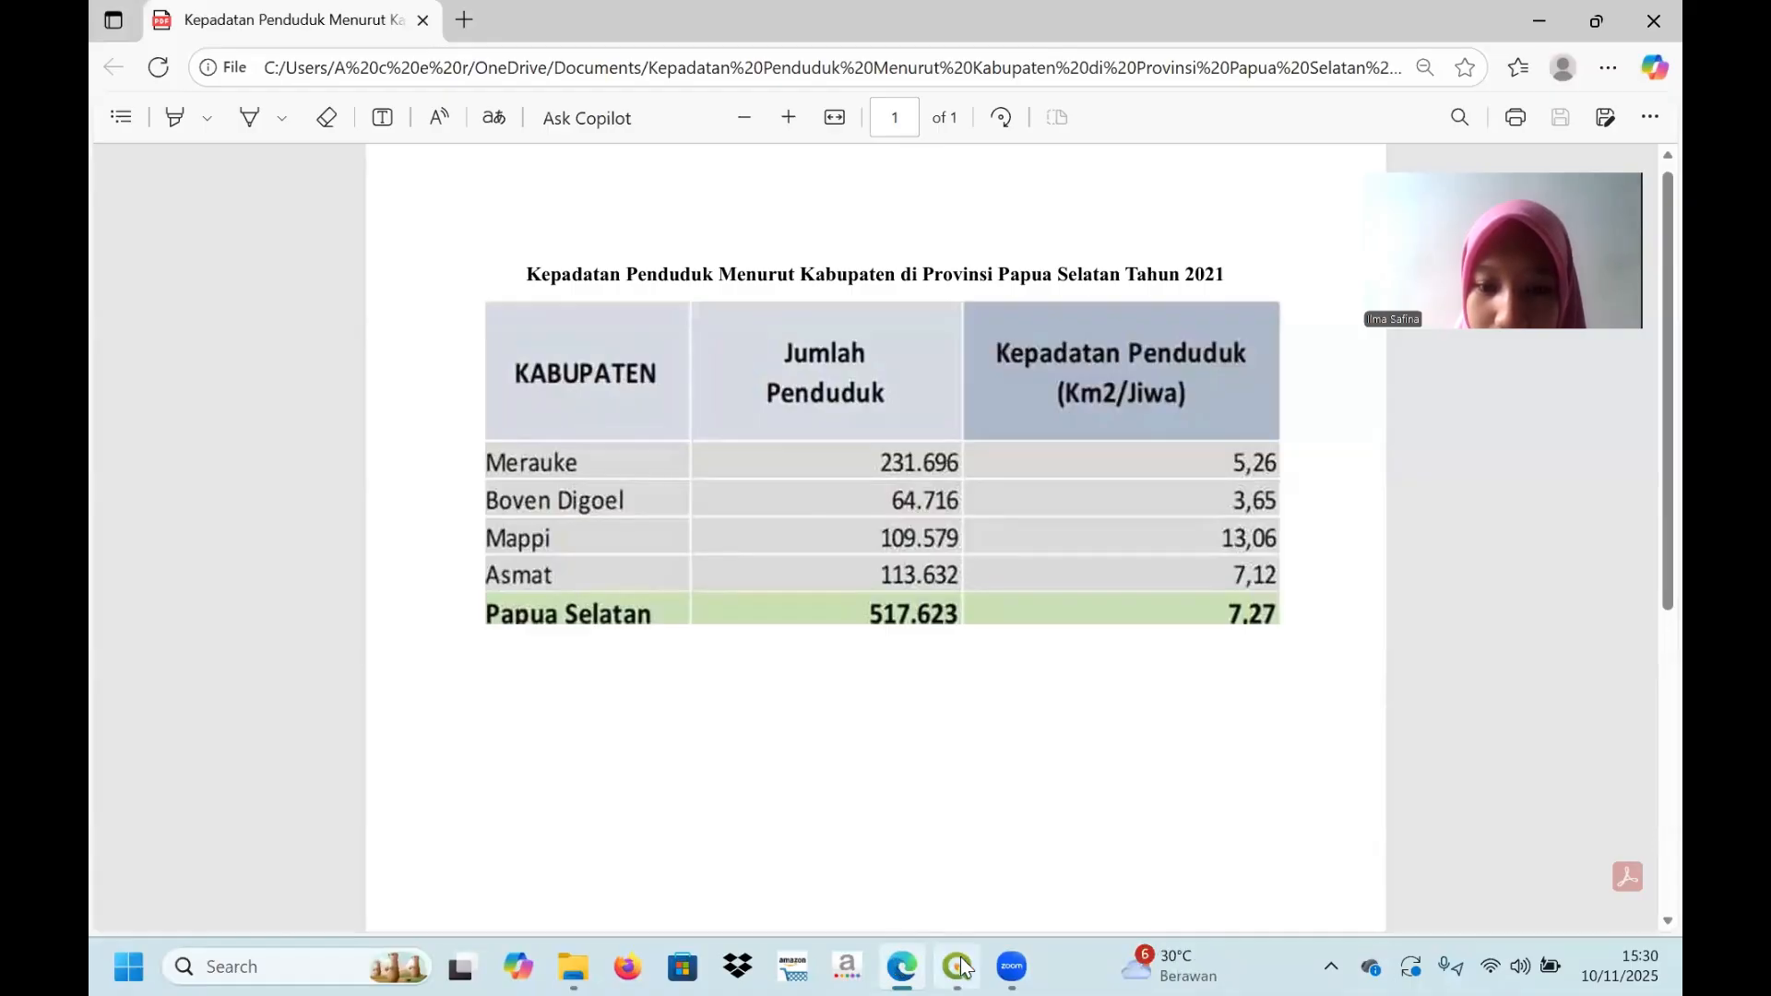
mouse_move(970, 967)
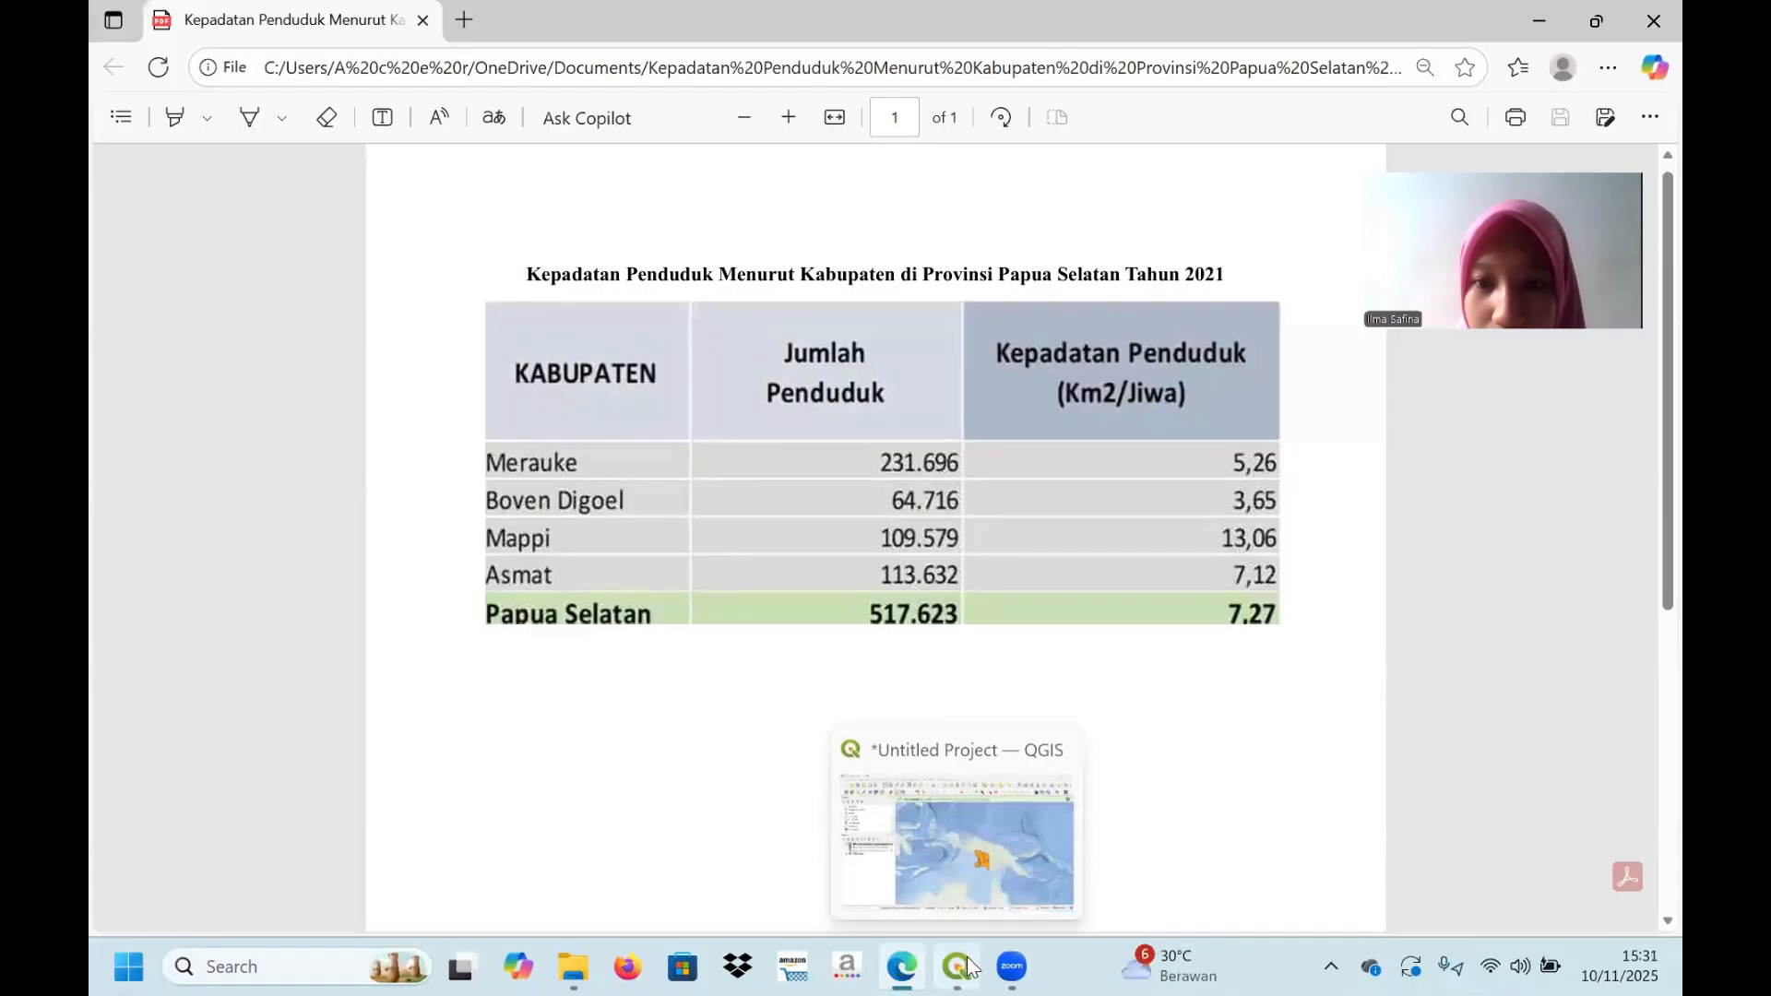
left_click(971, 967)
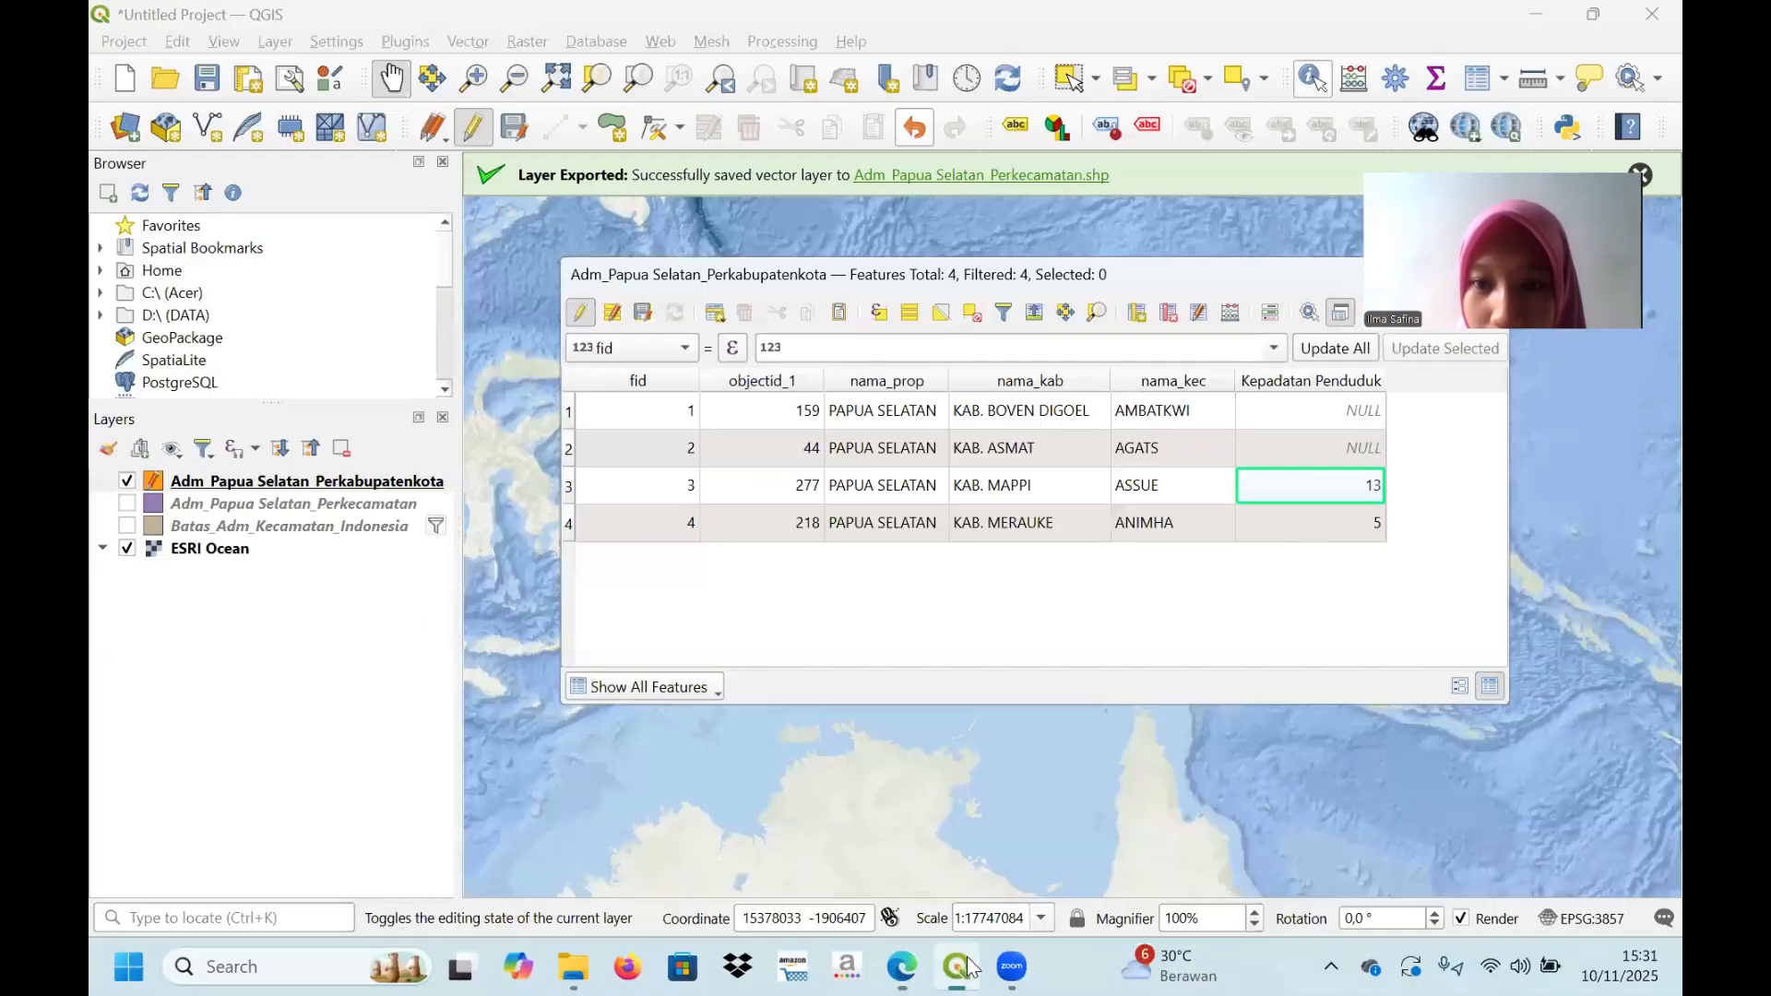
double_click(1337, 413)
type("3")
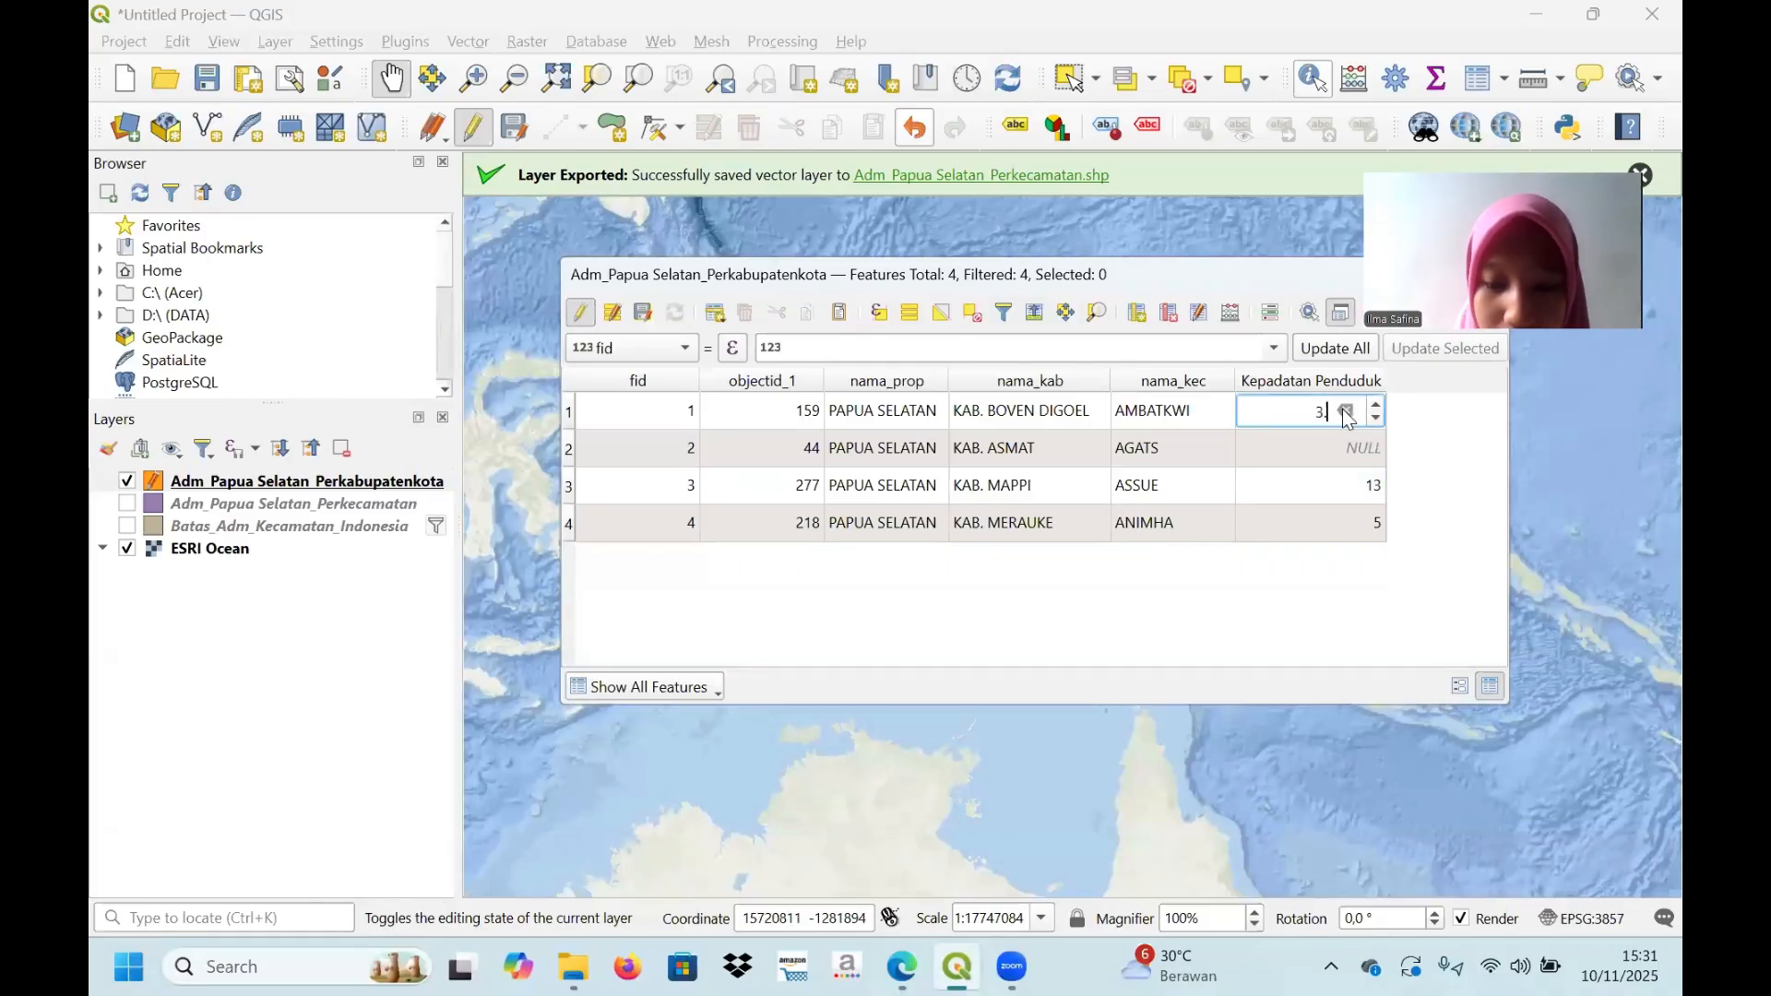
type(".65")
double_click(1363, 449)
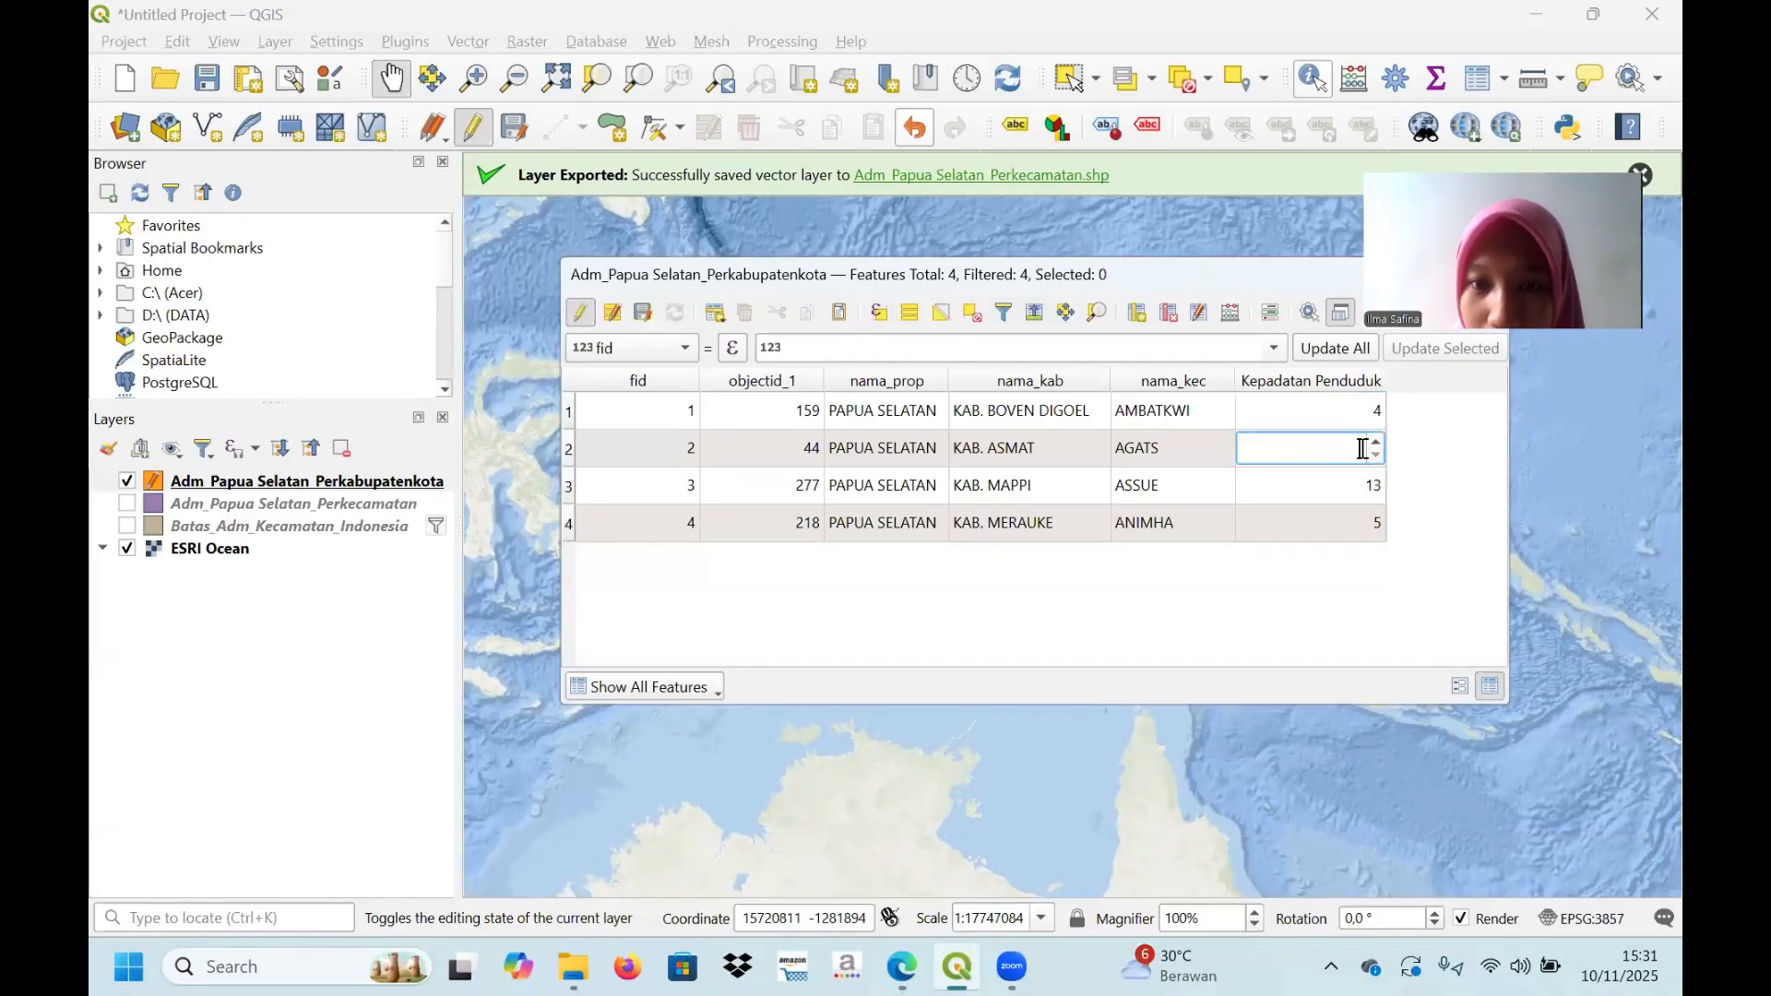
left_click(917, 965)
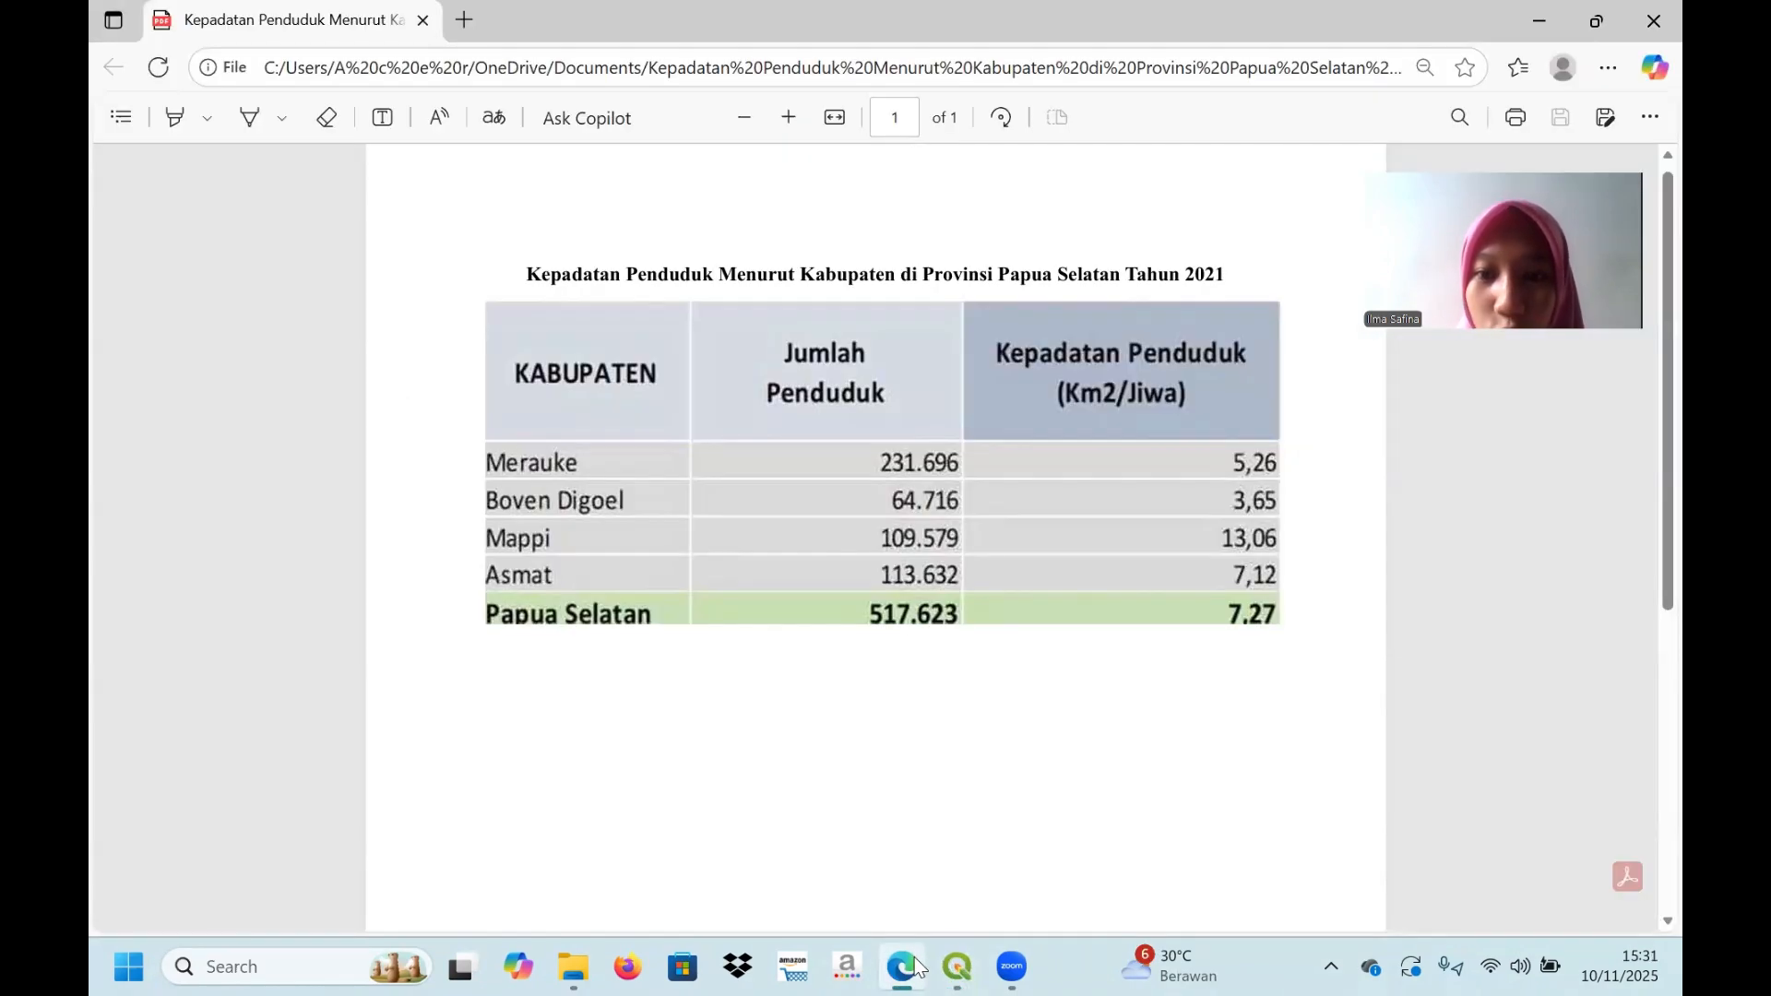
left_click(976, 957)
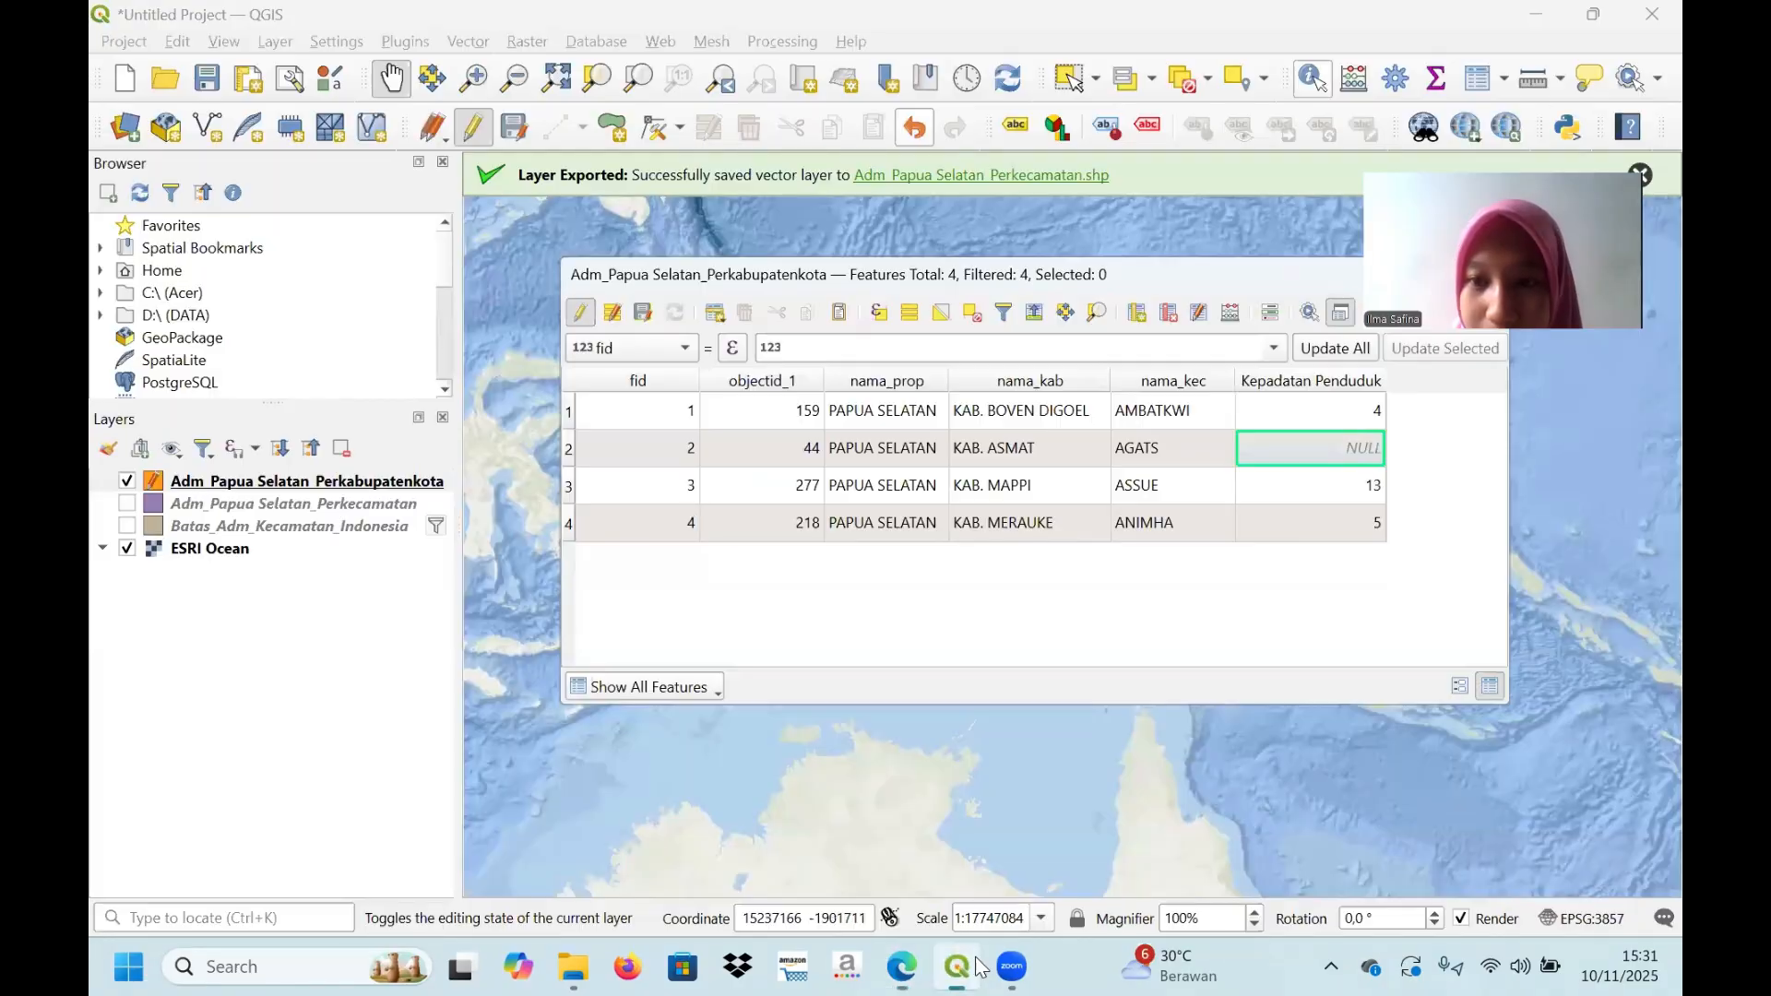
double_click(1363, 449)
type("7.12")
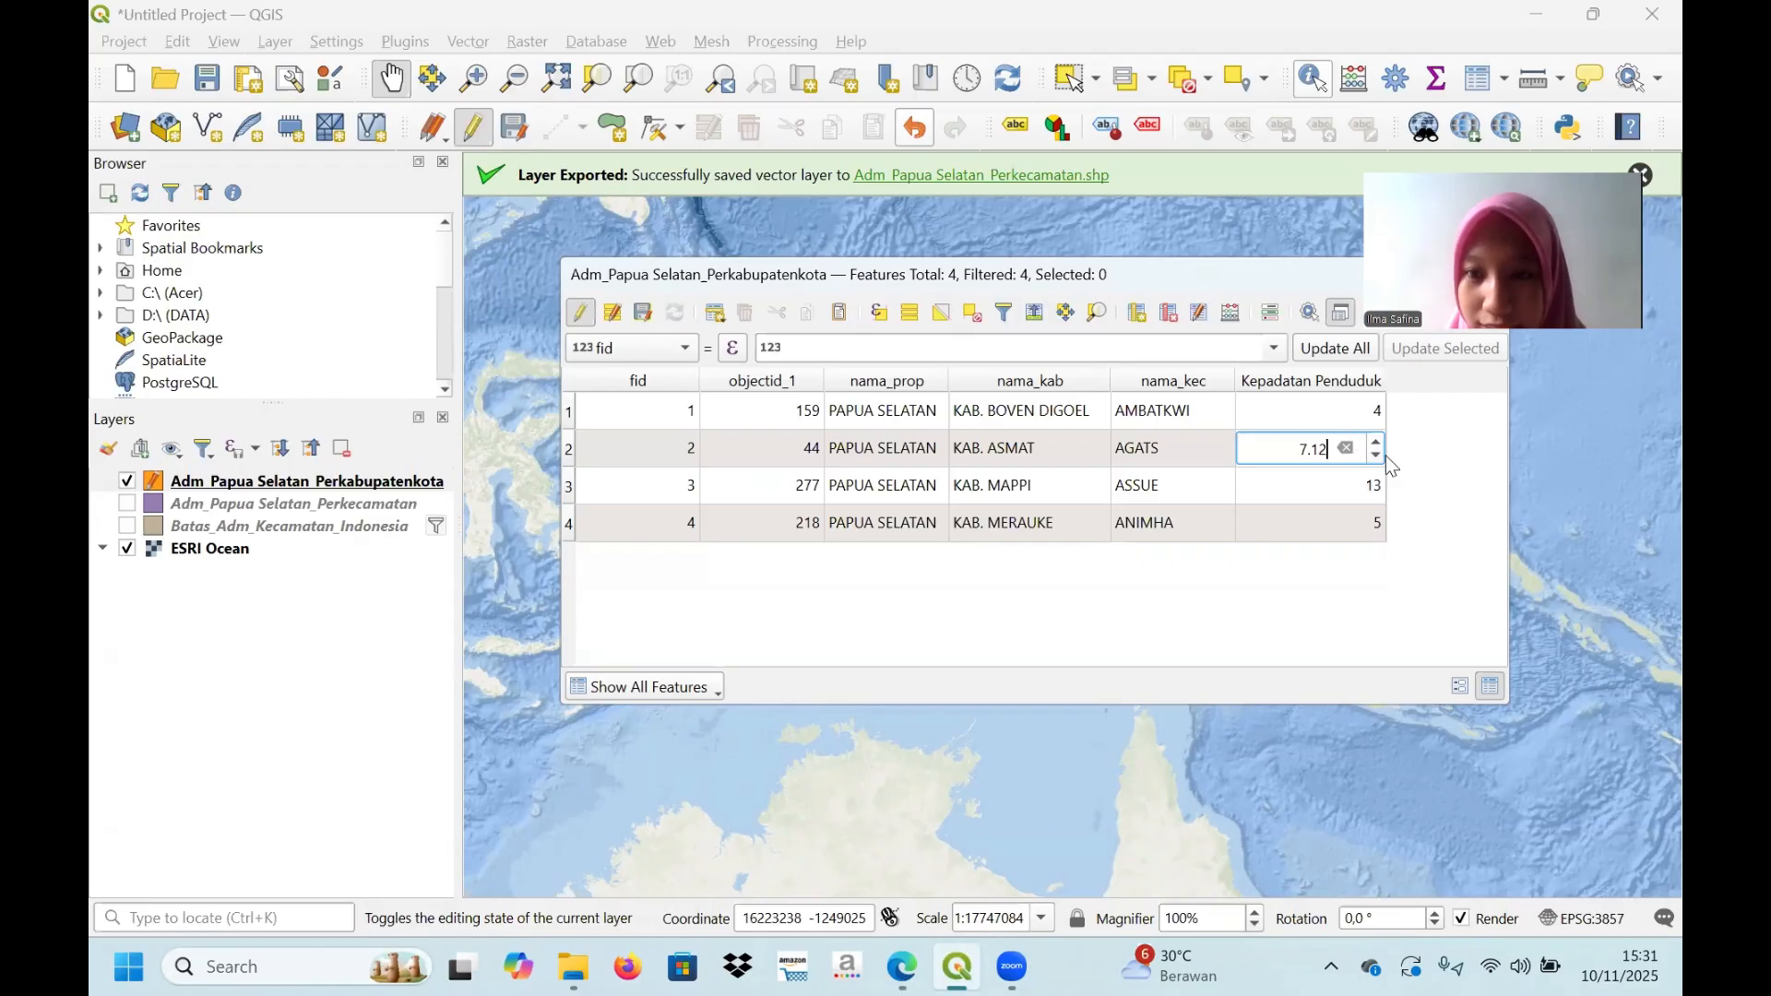
key("Return")
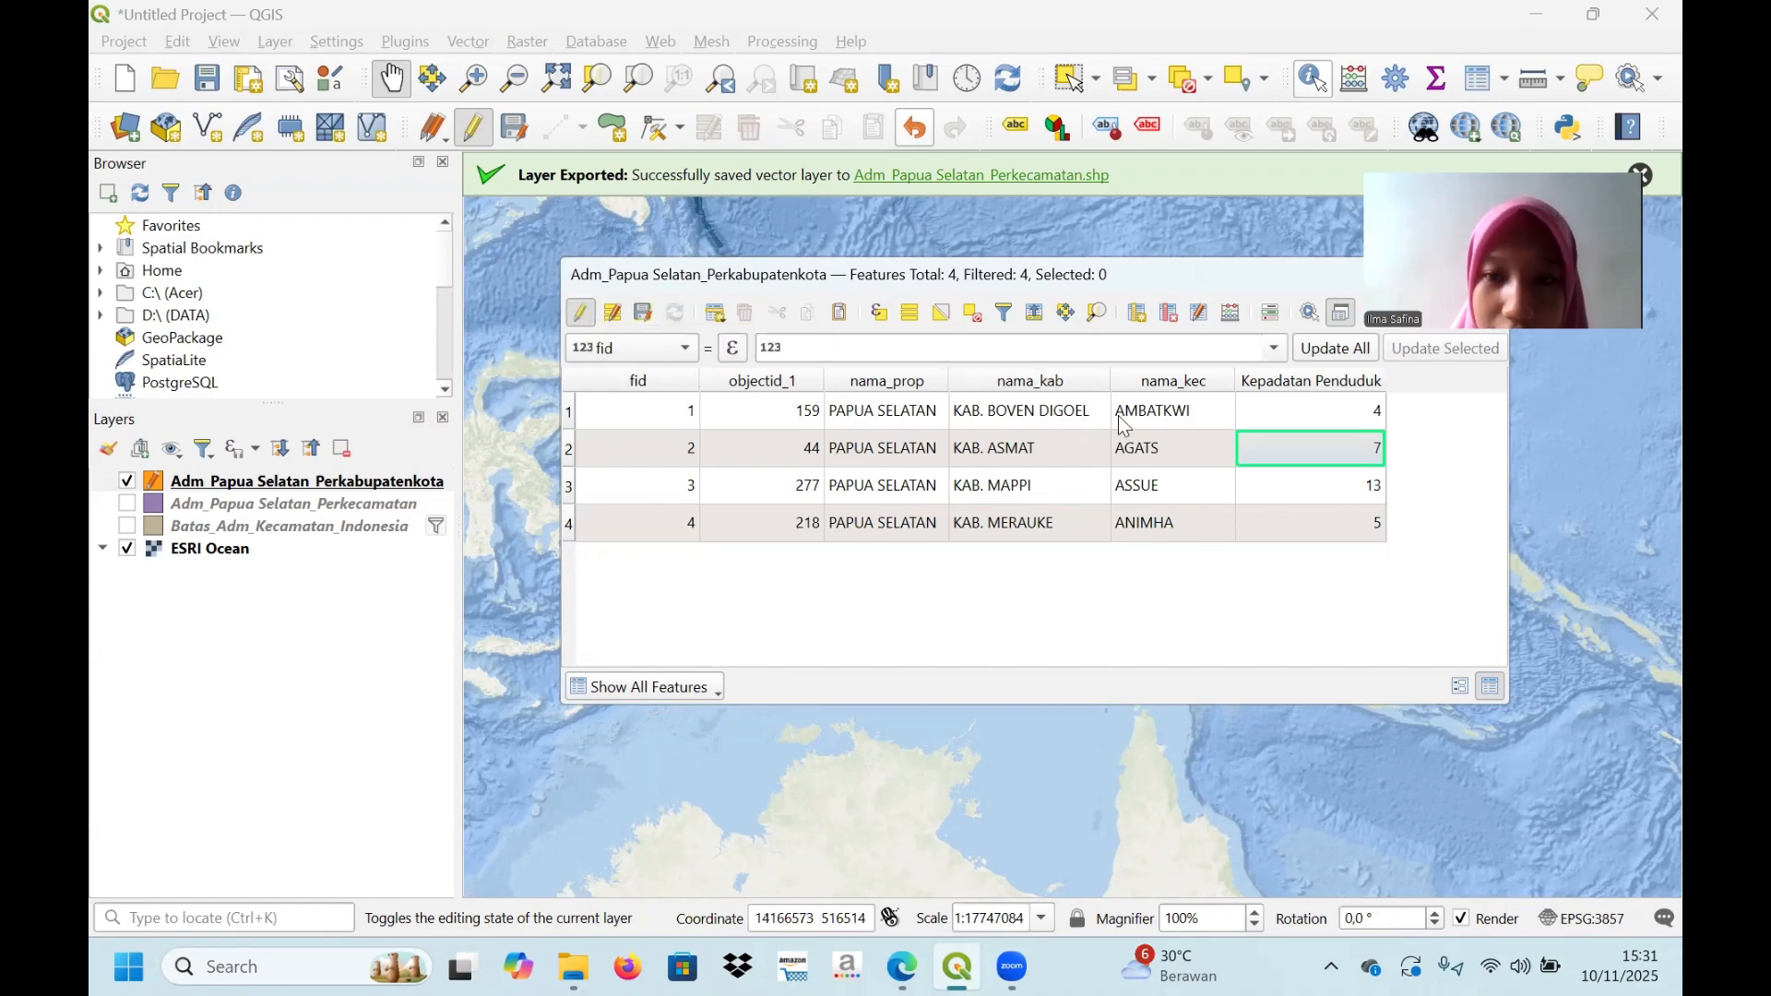
Step: Save the density edits, stop editing, close the attribute table, and select the regency layer
left_click(579, 320)
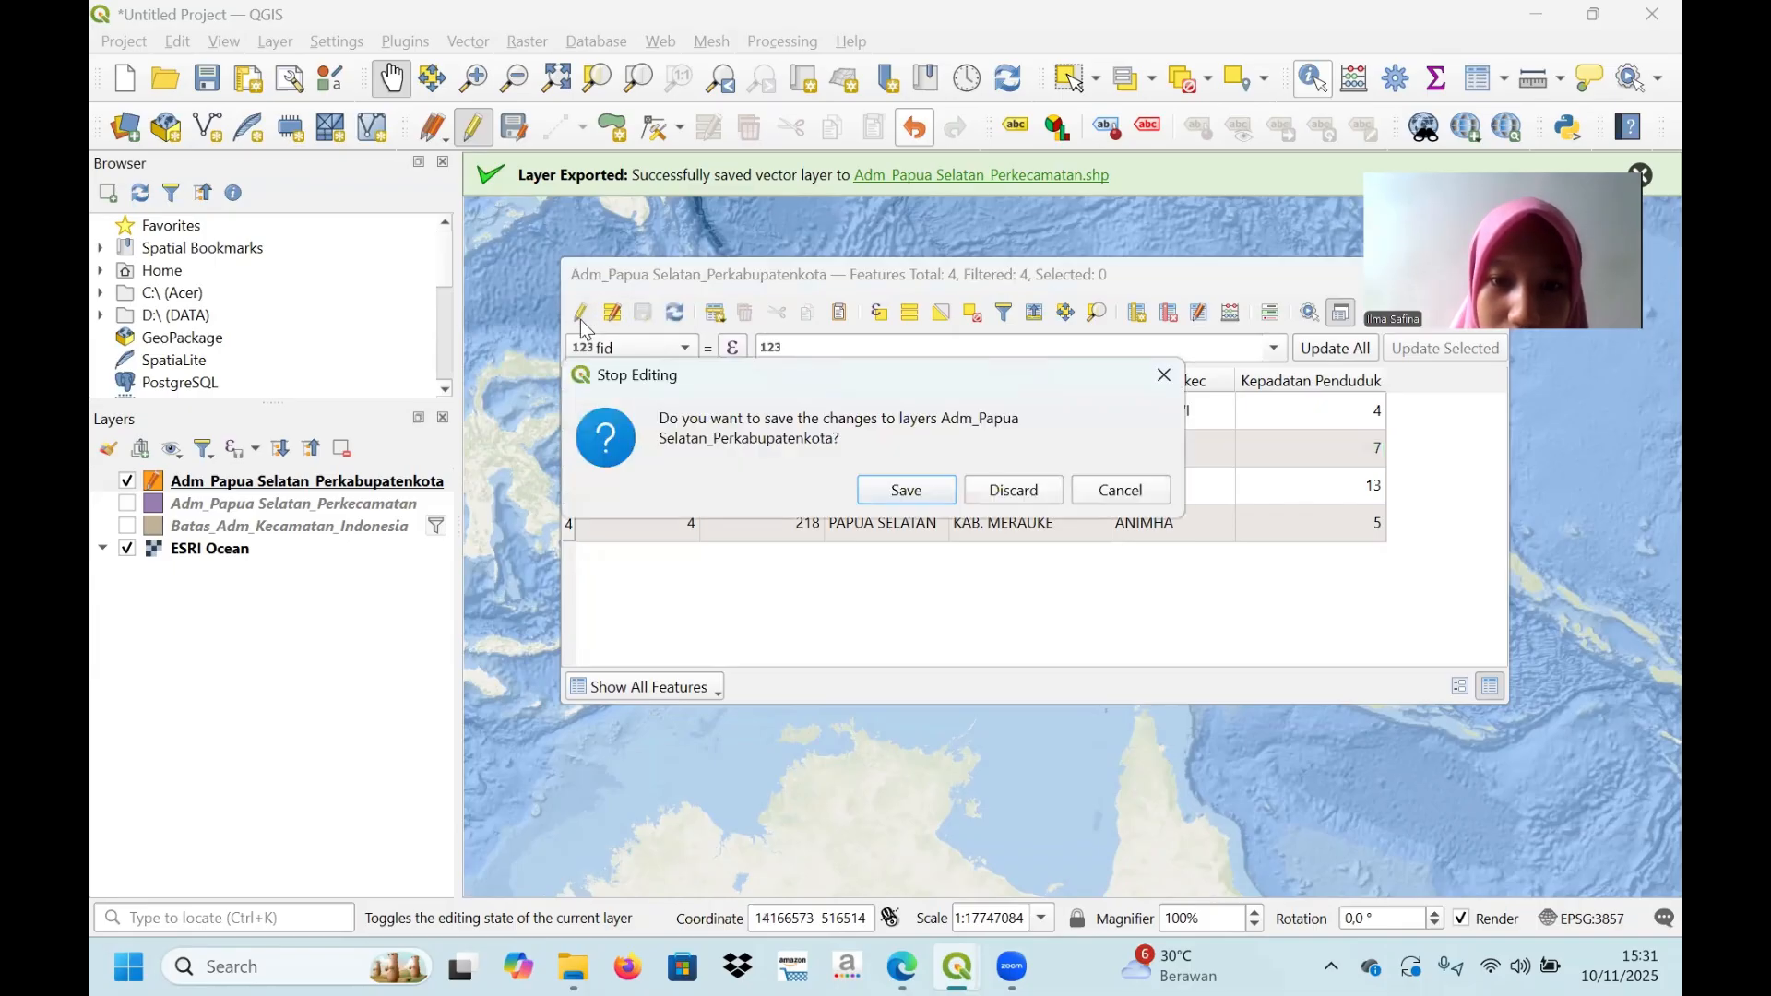
left_click(908, 491)
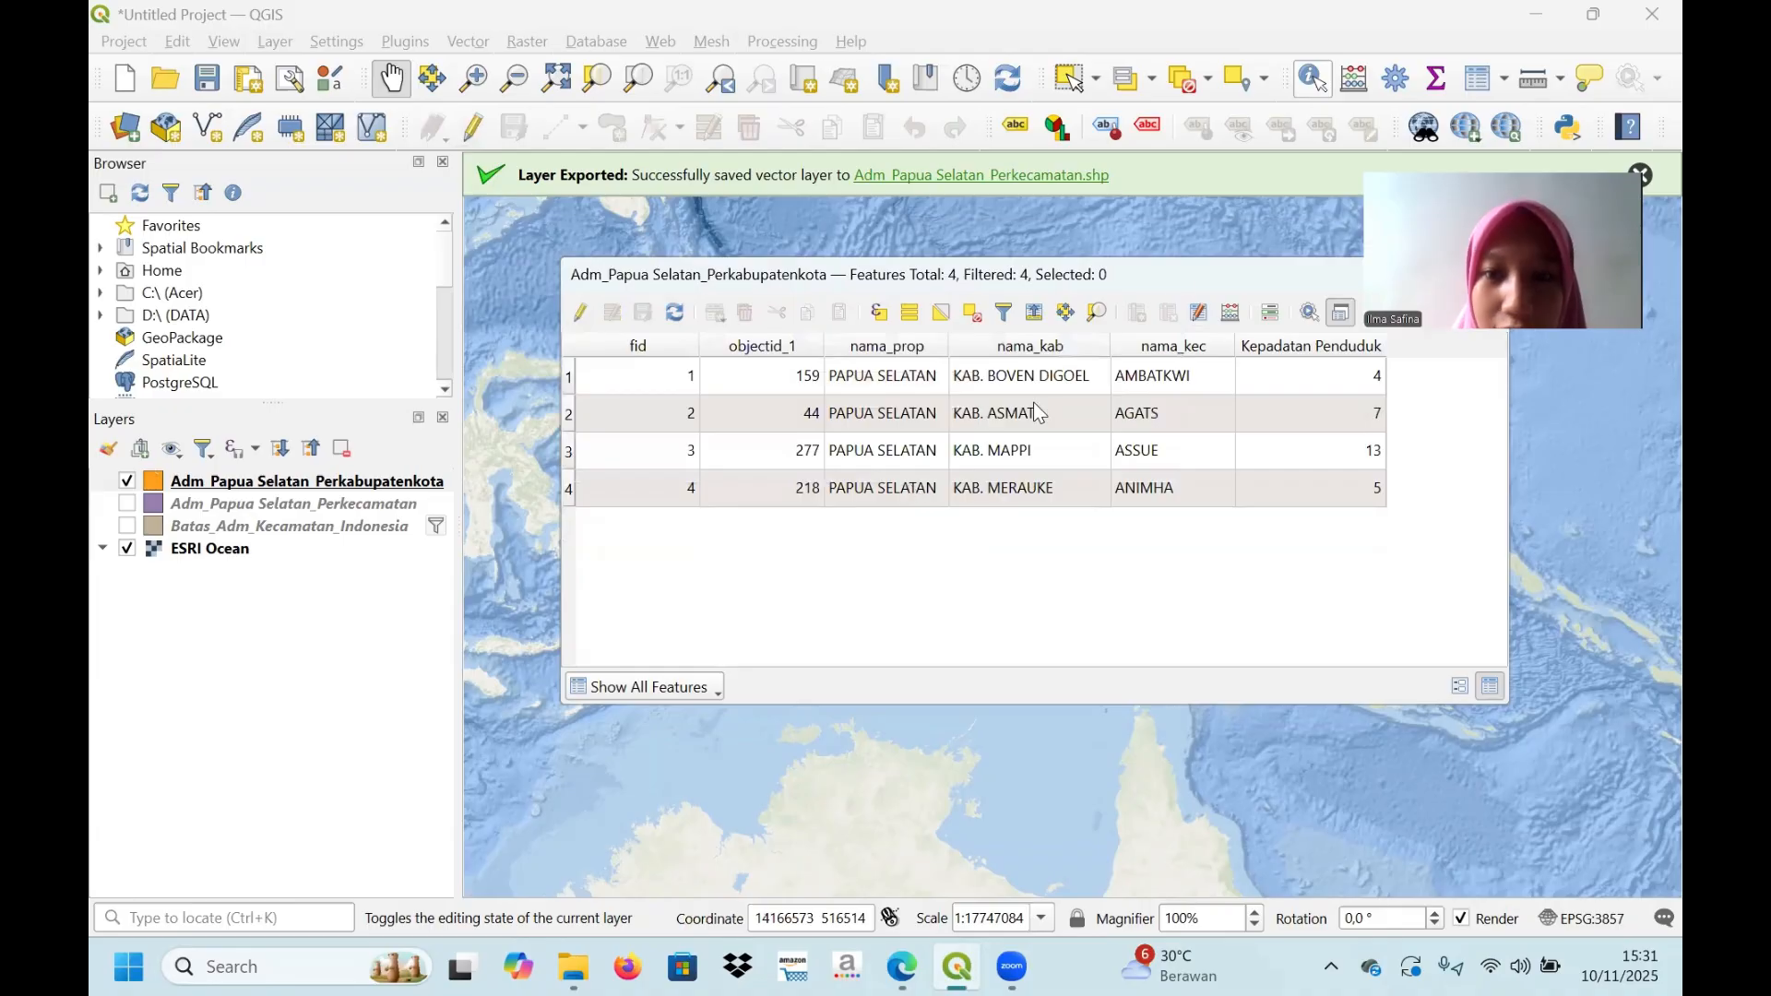
left_click_drag(1273, 275, 1087, 274)
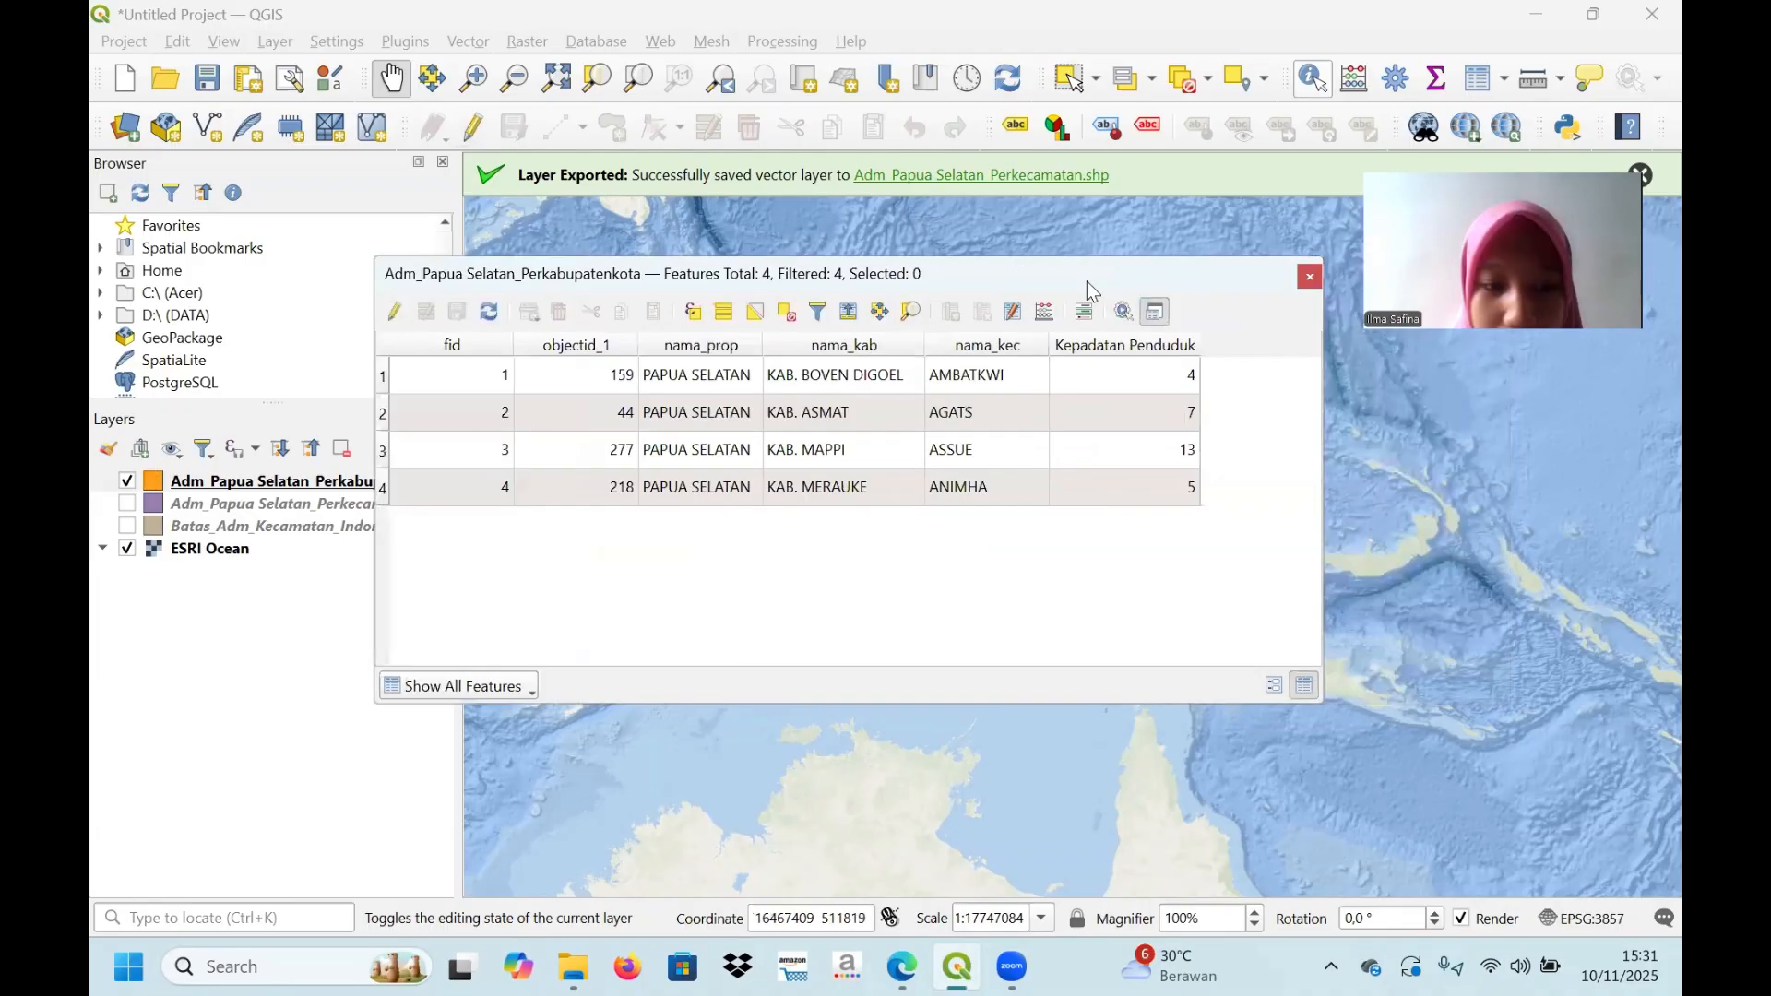
left_click(1310, 278)
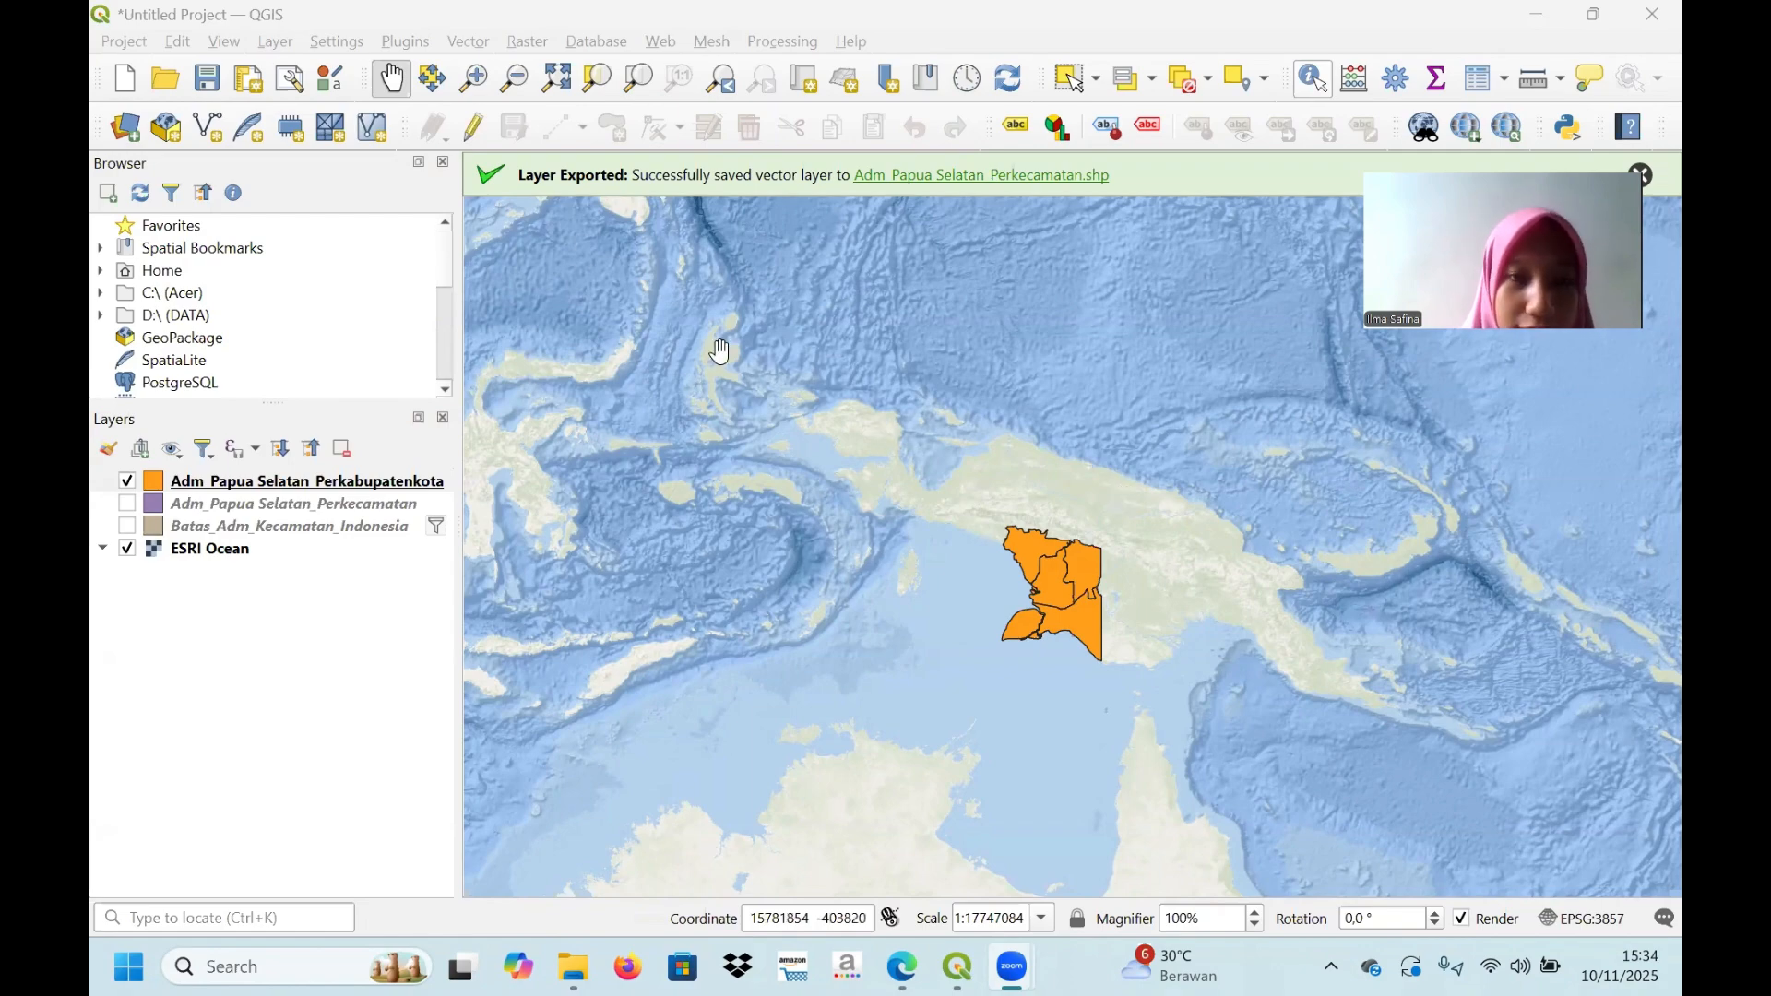
left_click(315, 486)
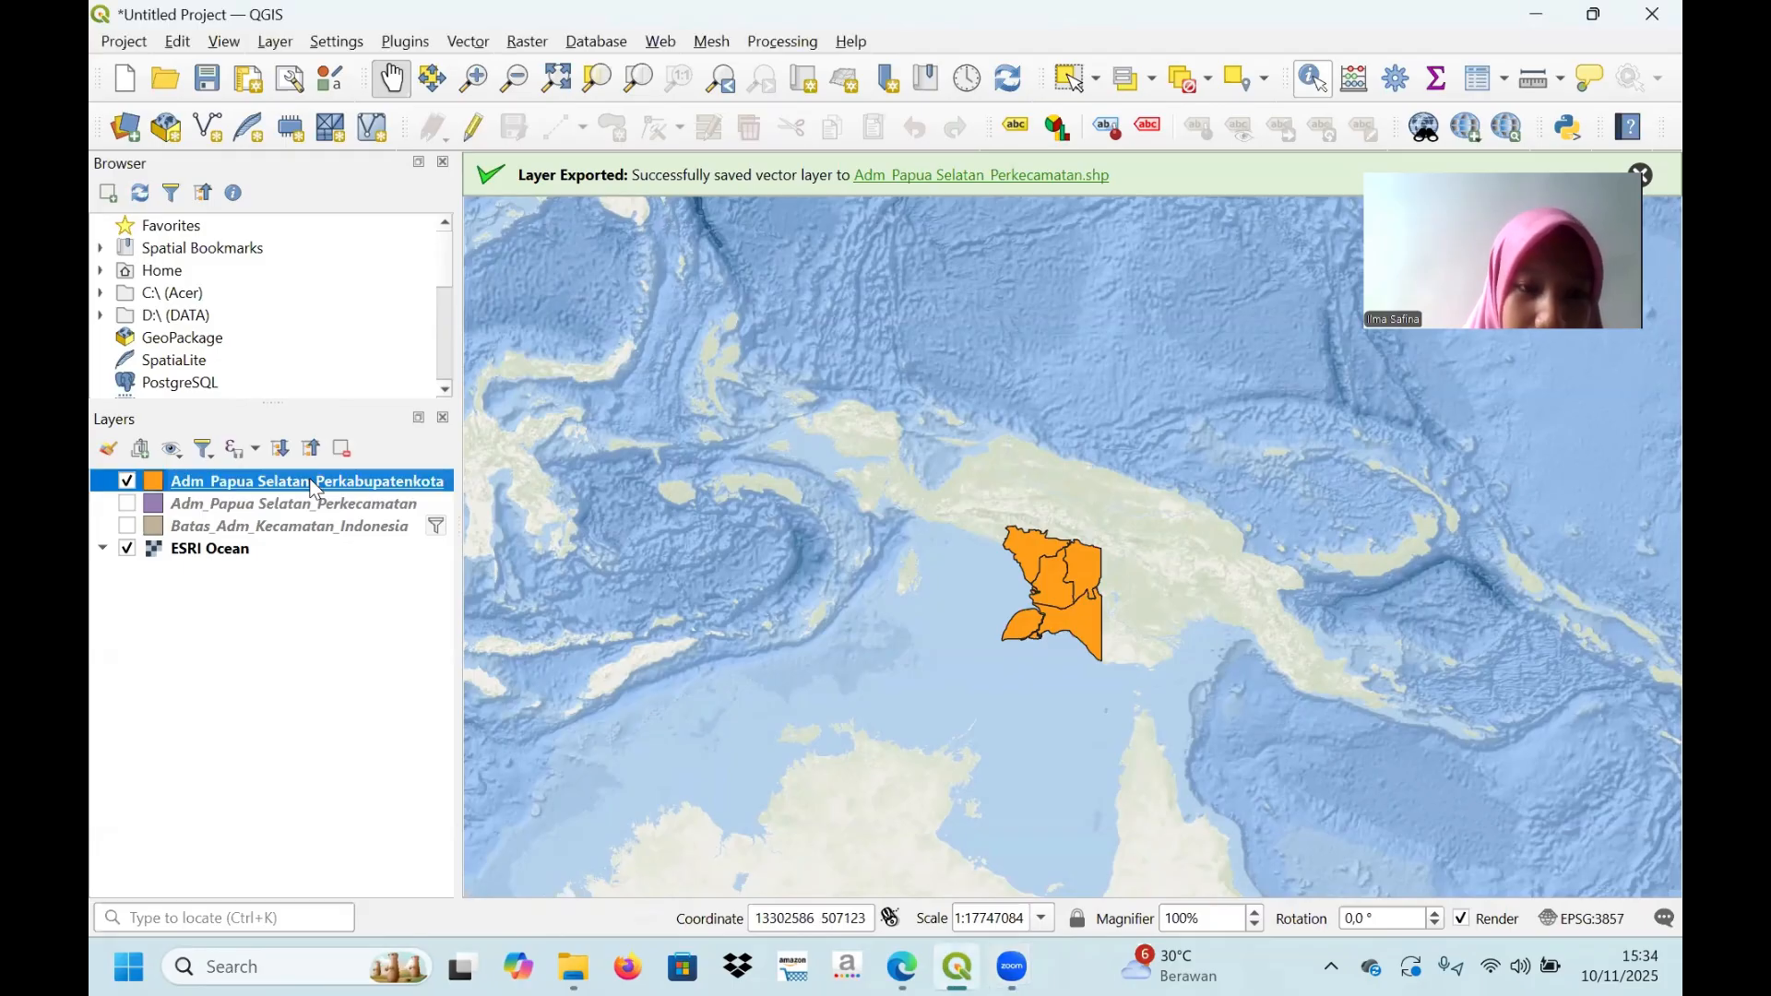
Step: Switch the regency layer's symbology to Graduated on Kepadatan Penduduk, keeping the white-red color ramp
right_click(315, 489)
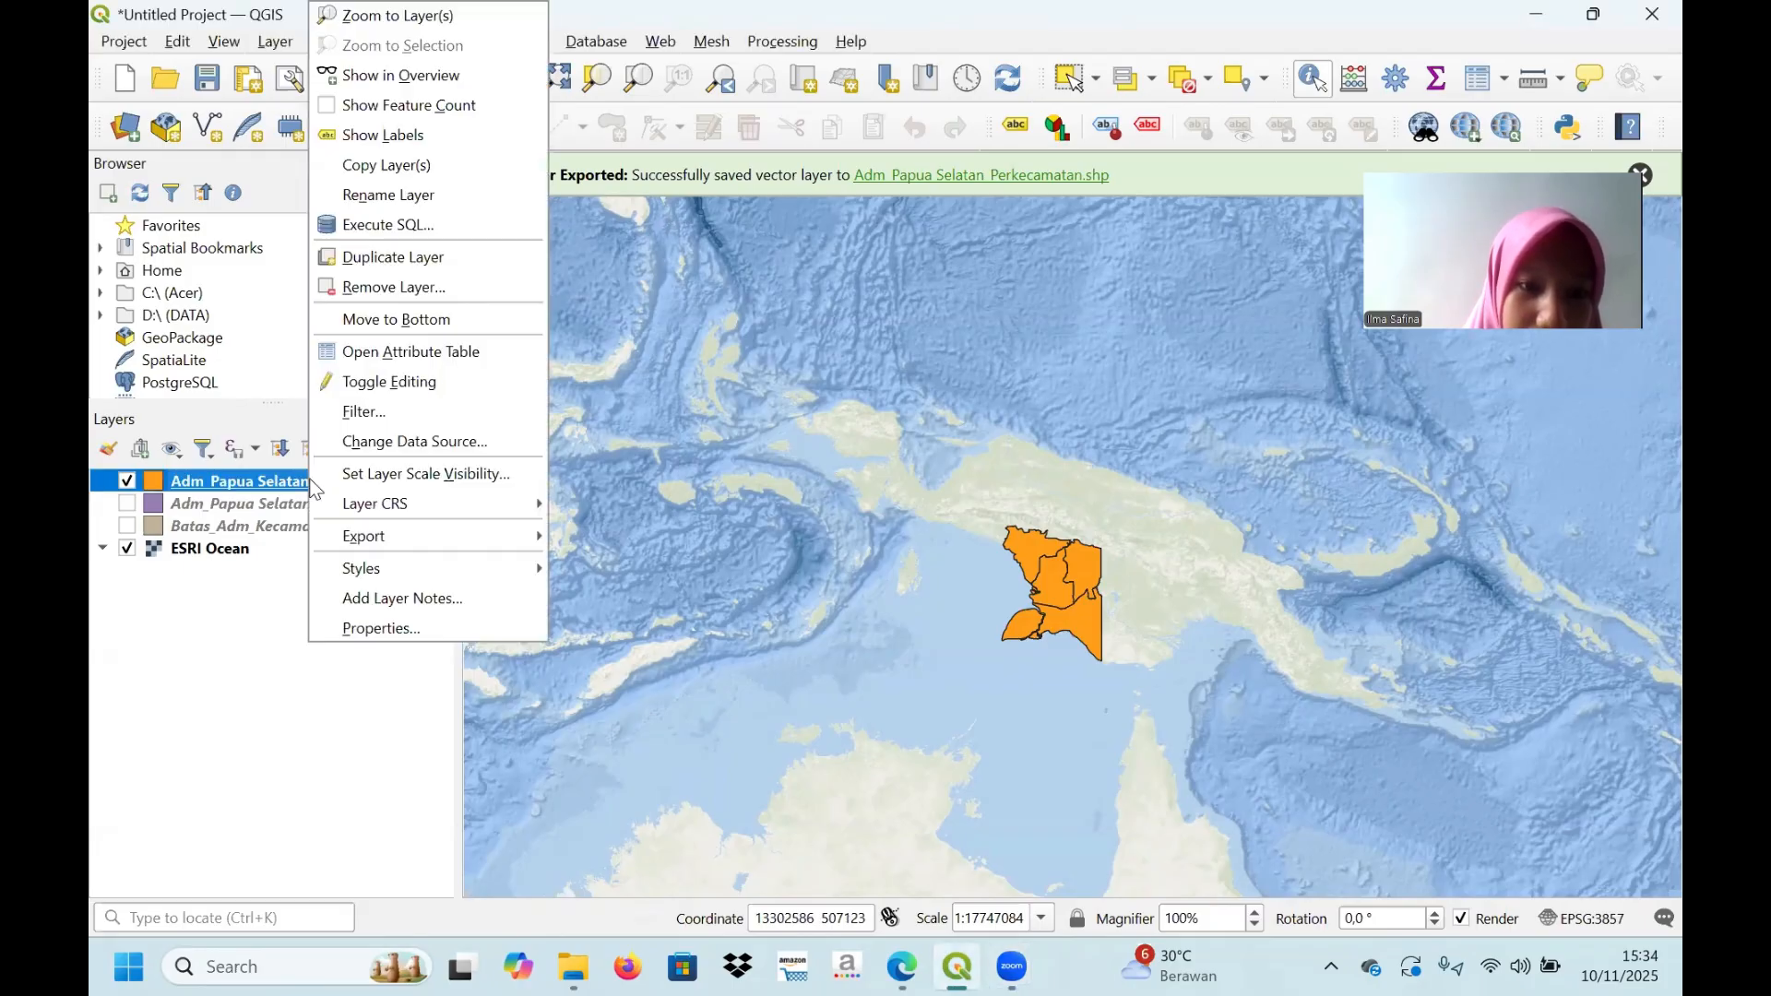
left_click(446, 631)
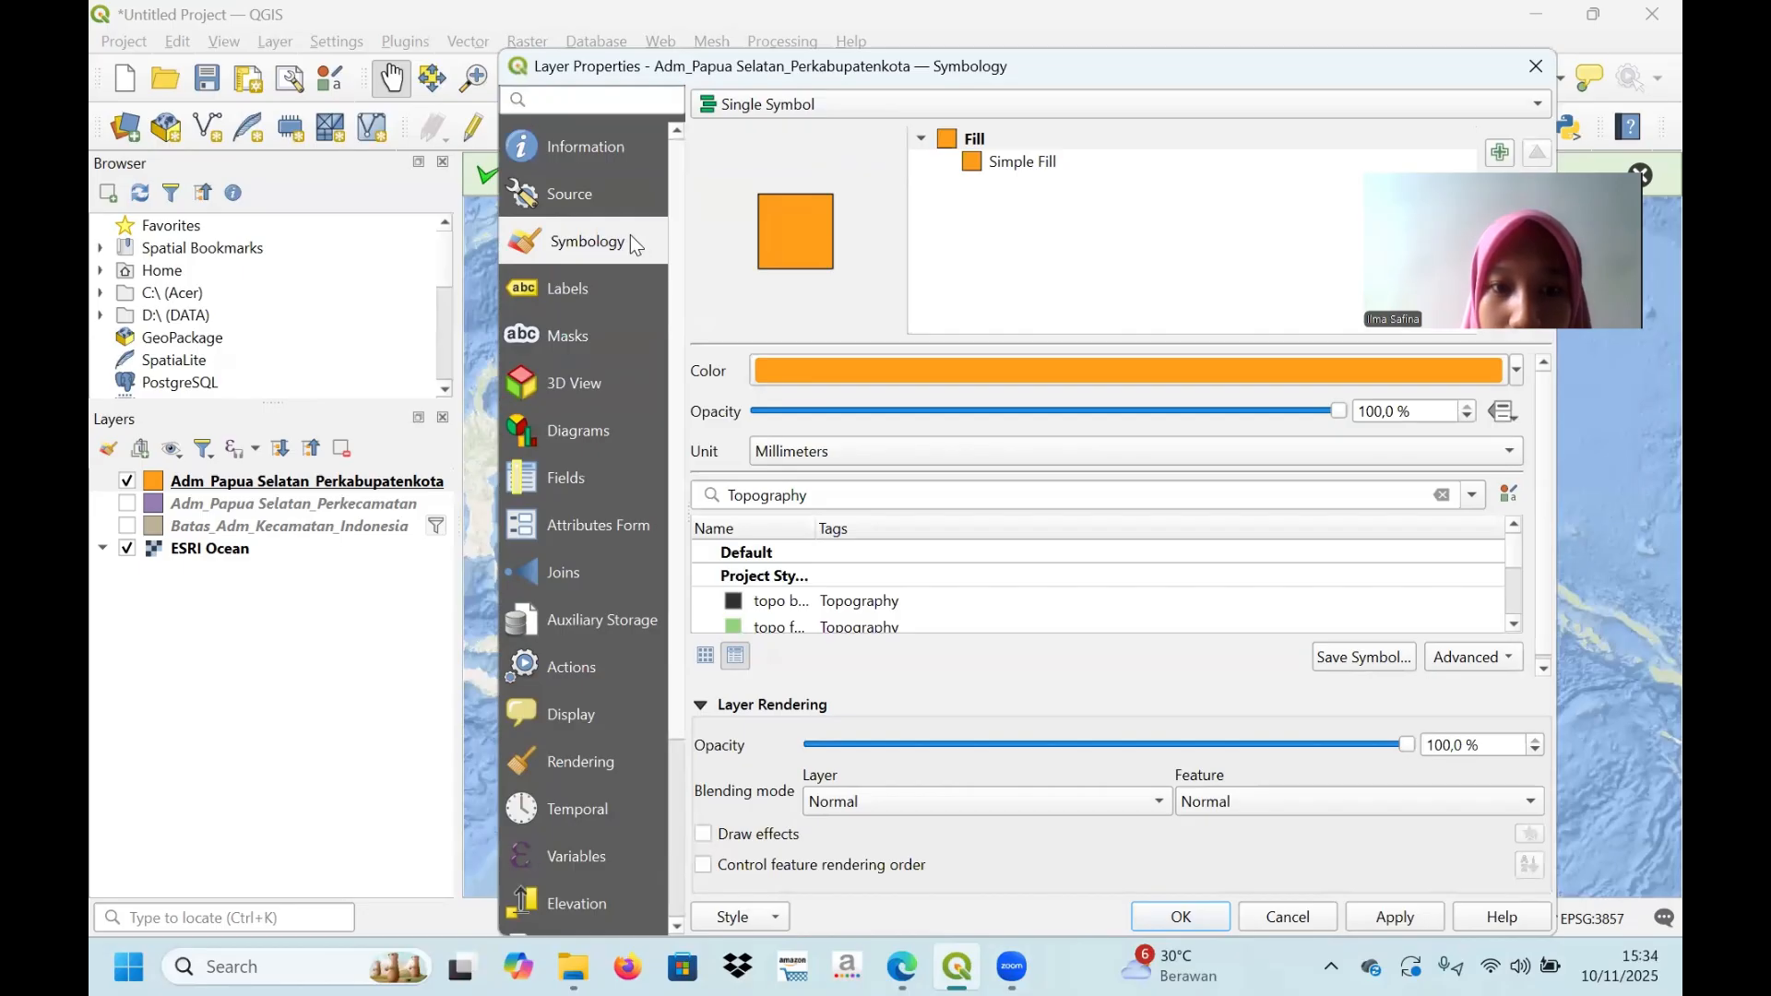
left_click(879, 104)
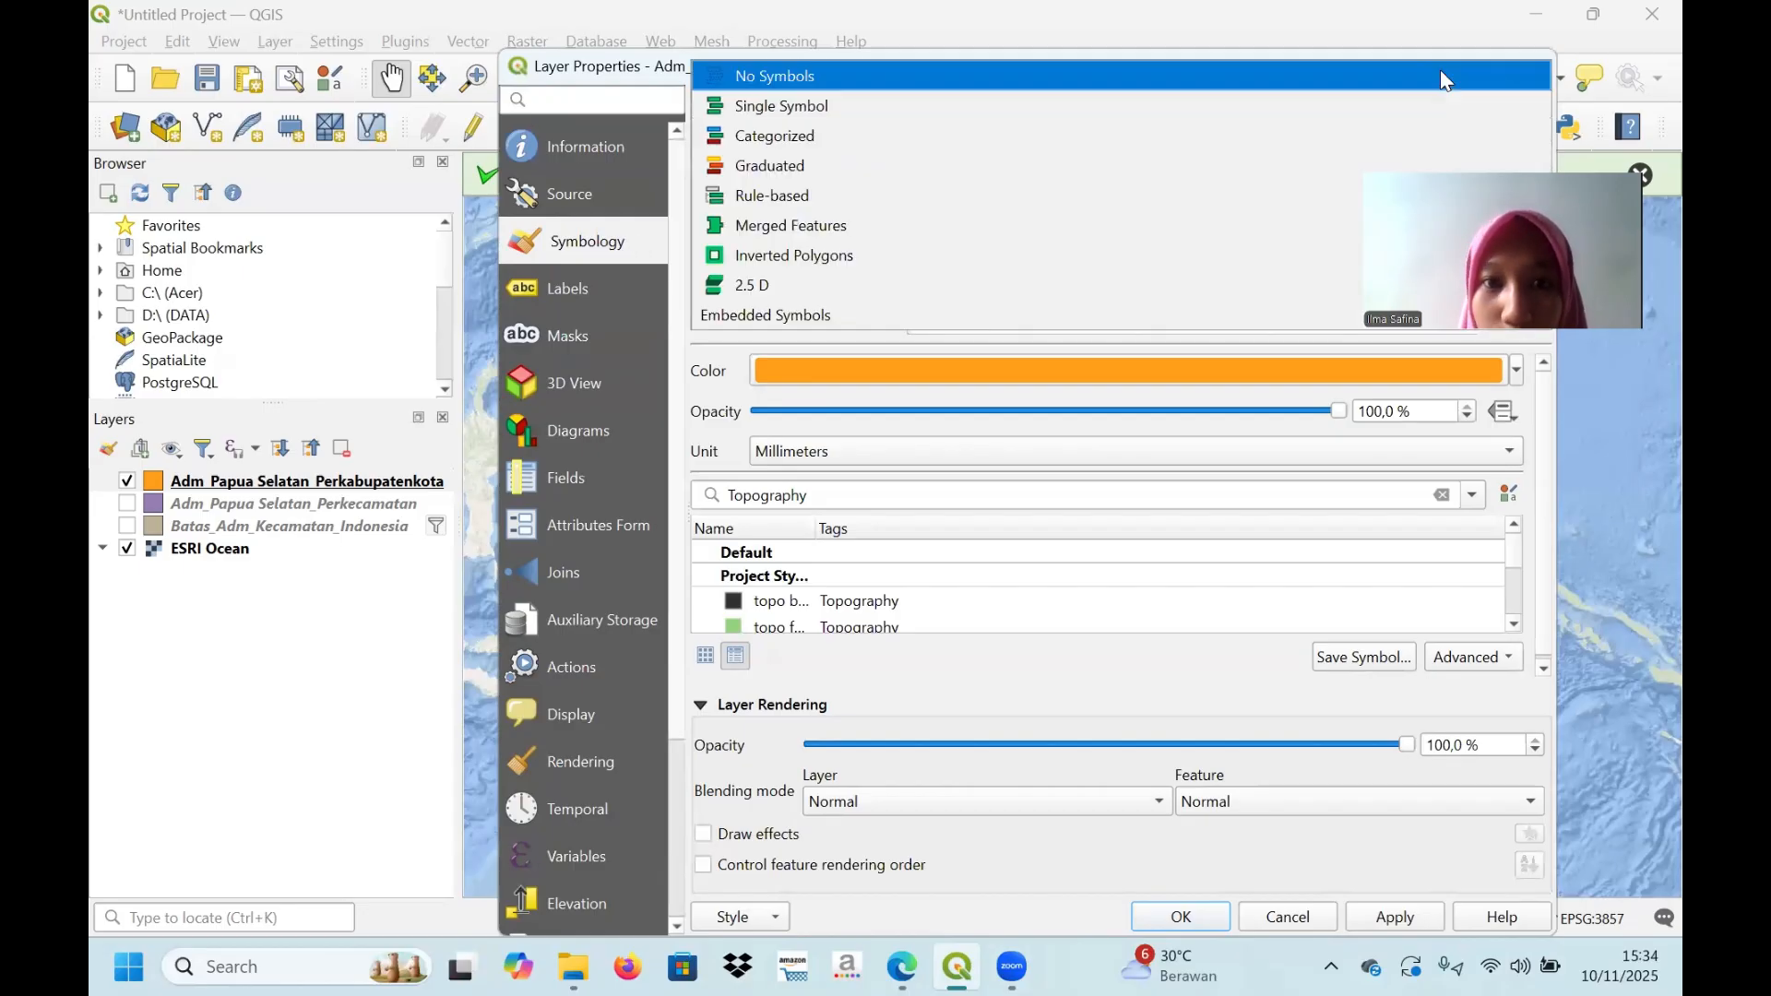
left_click(893, 166)
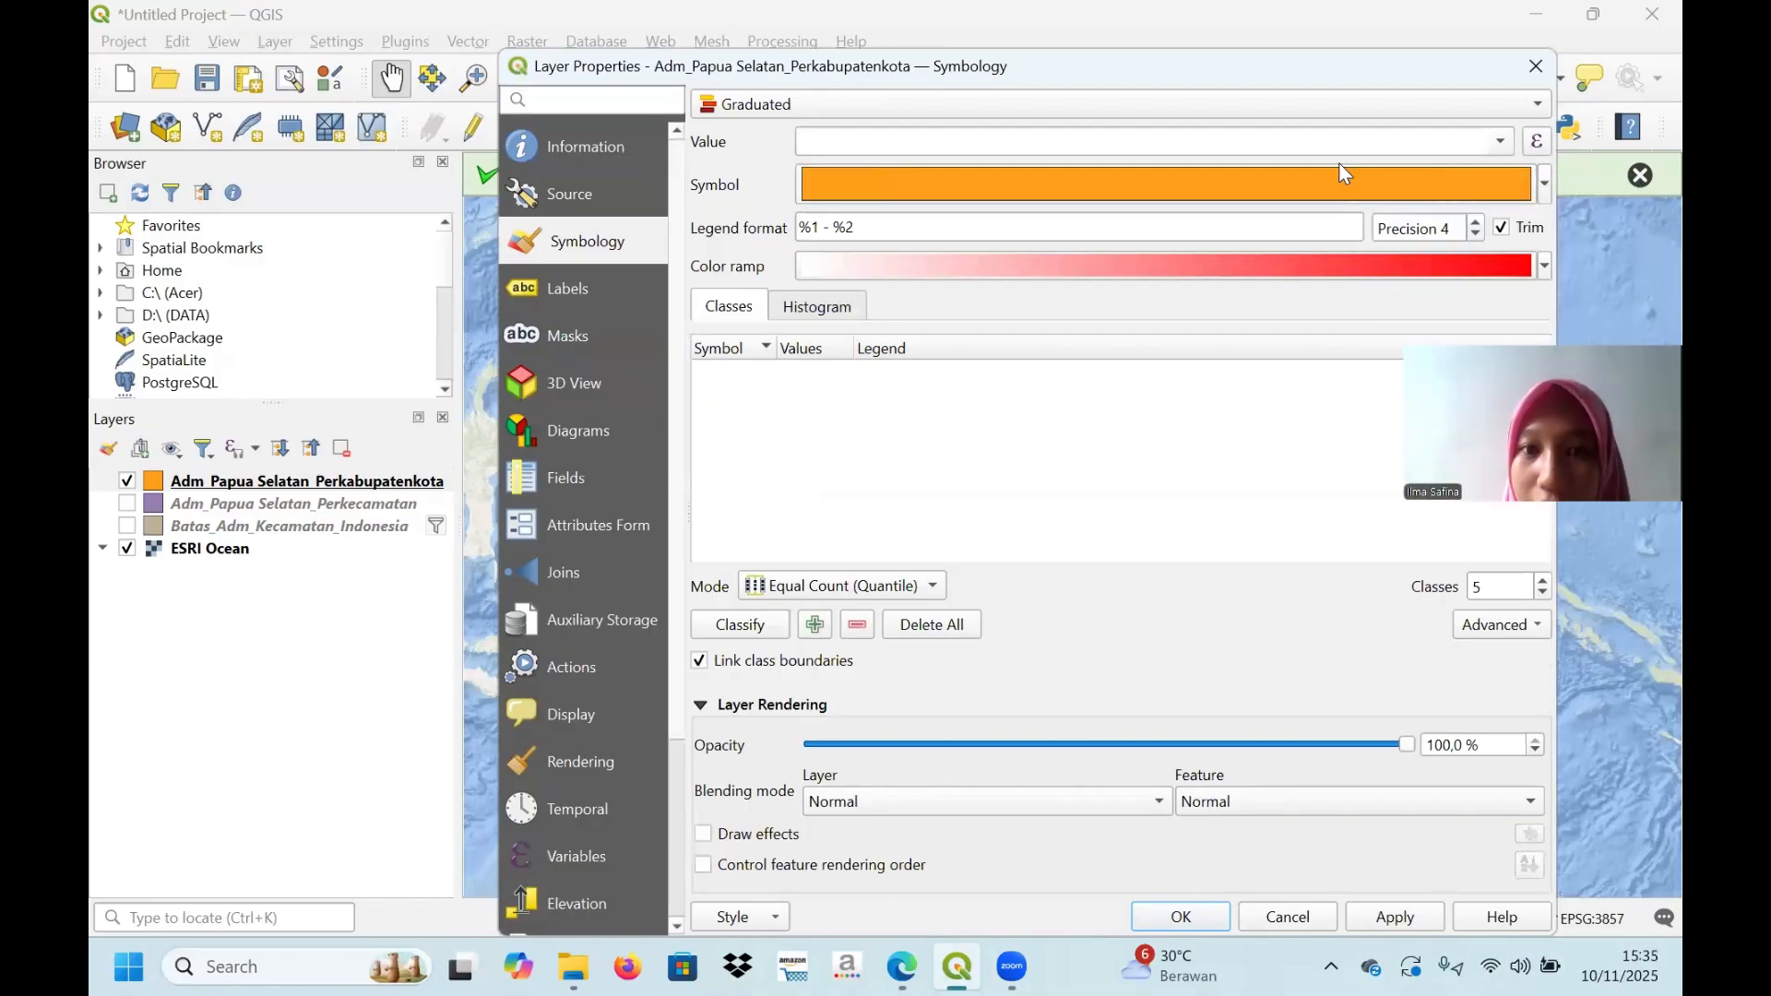
left_click(1501, 142)
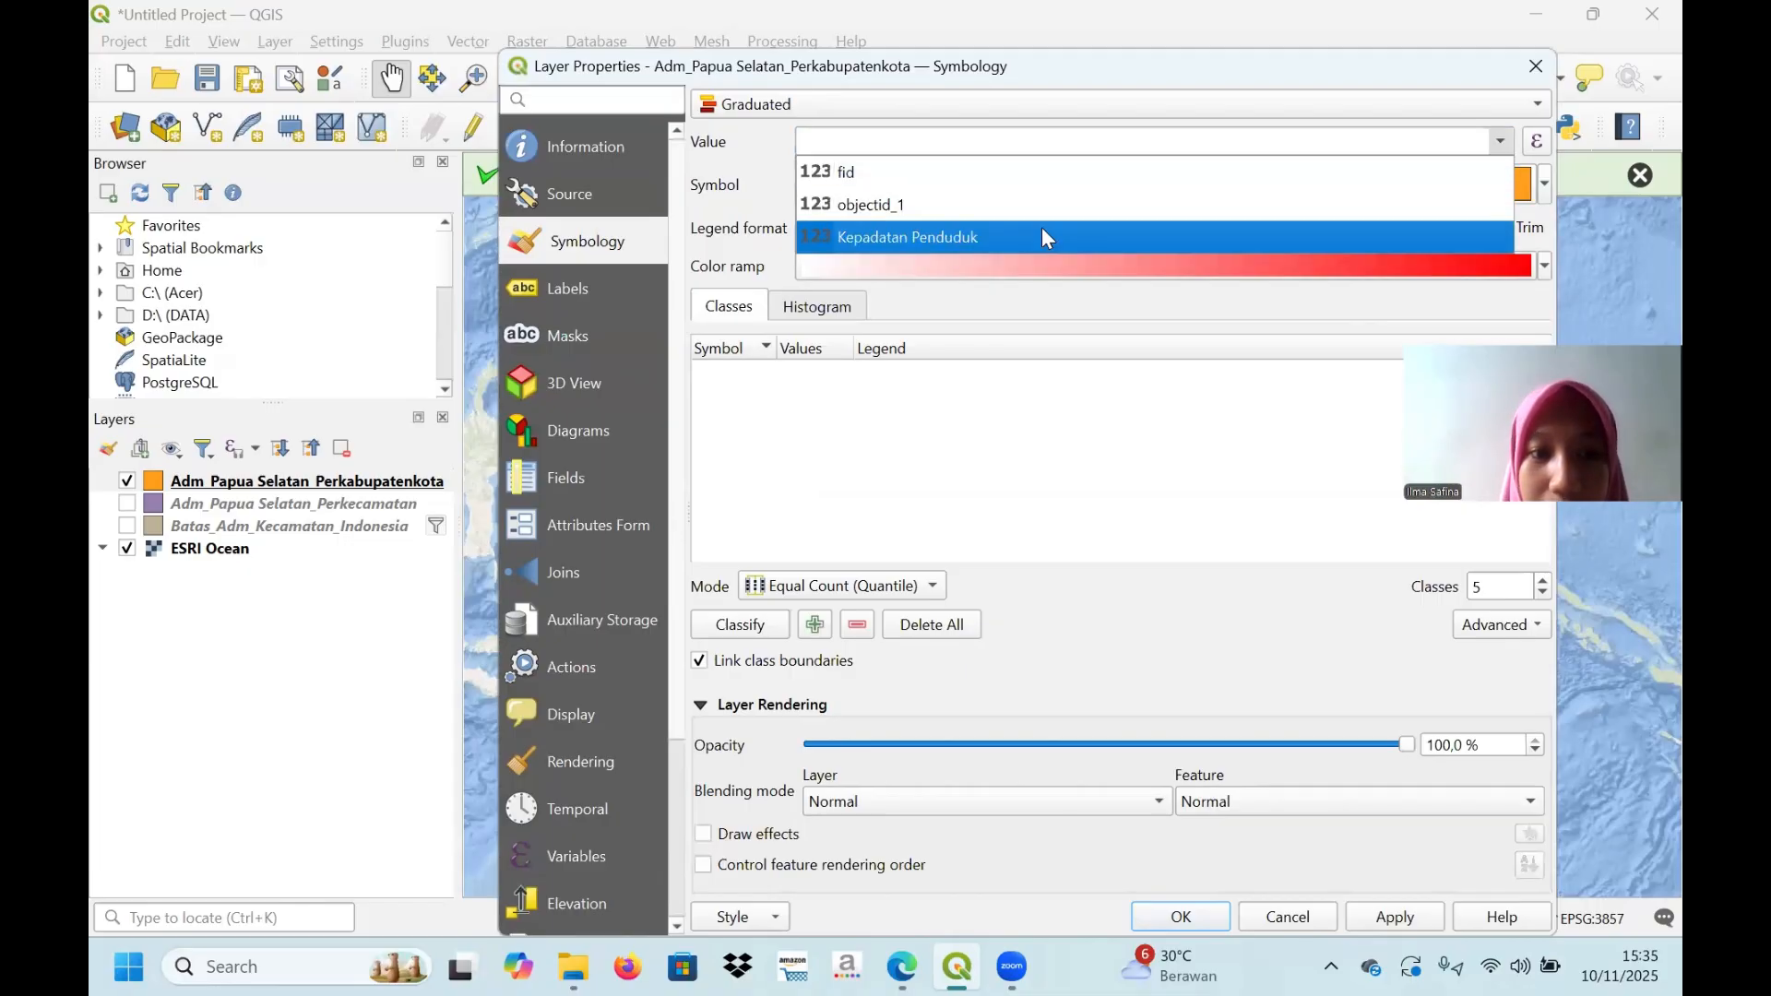
left_click(1045, 228)
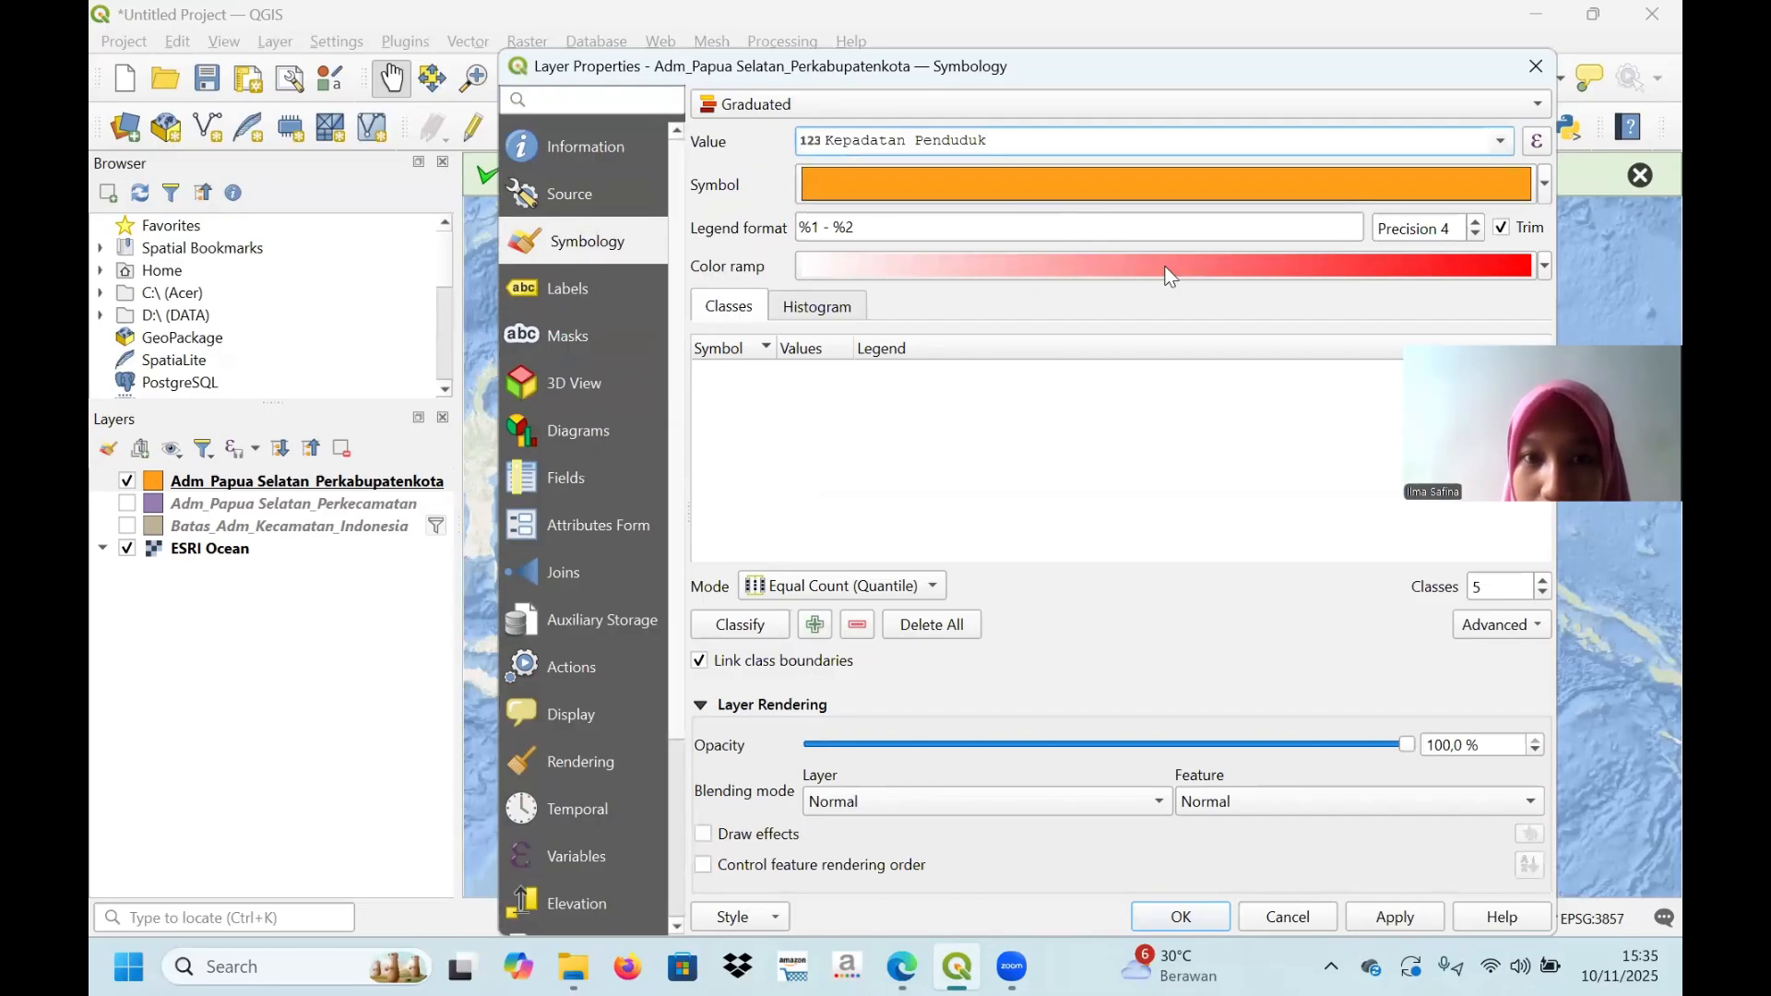
left_click(1546, 267)
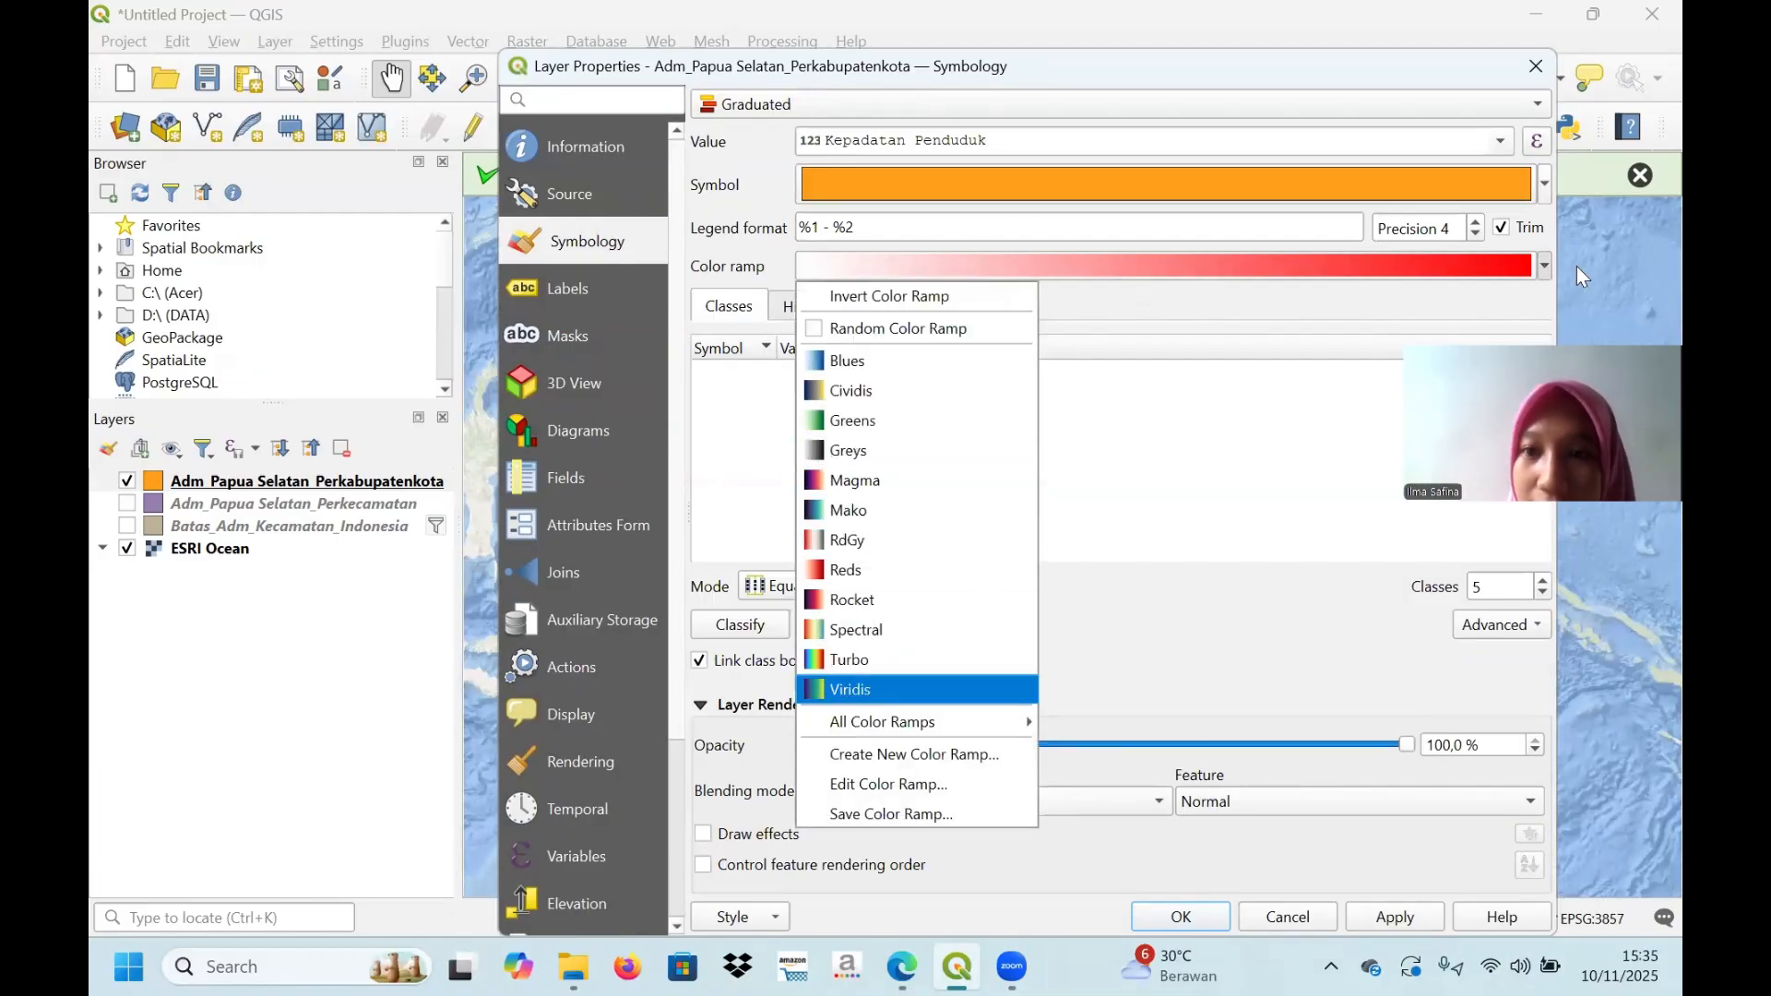
left_click(1547, 267)
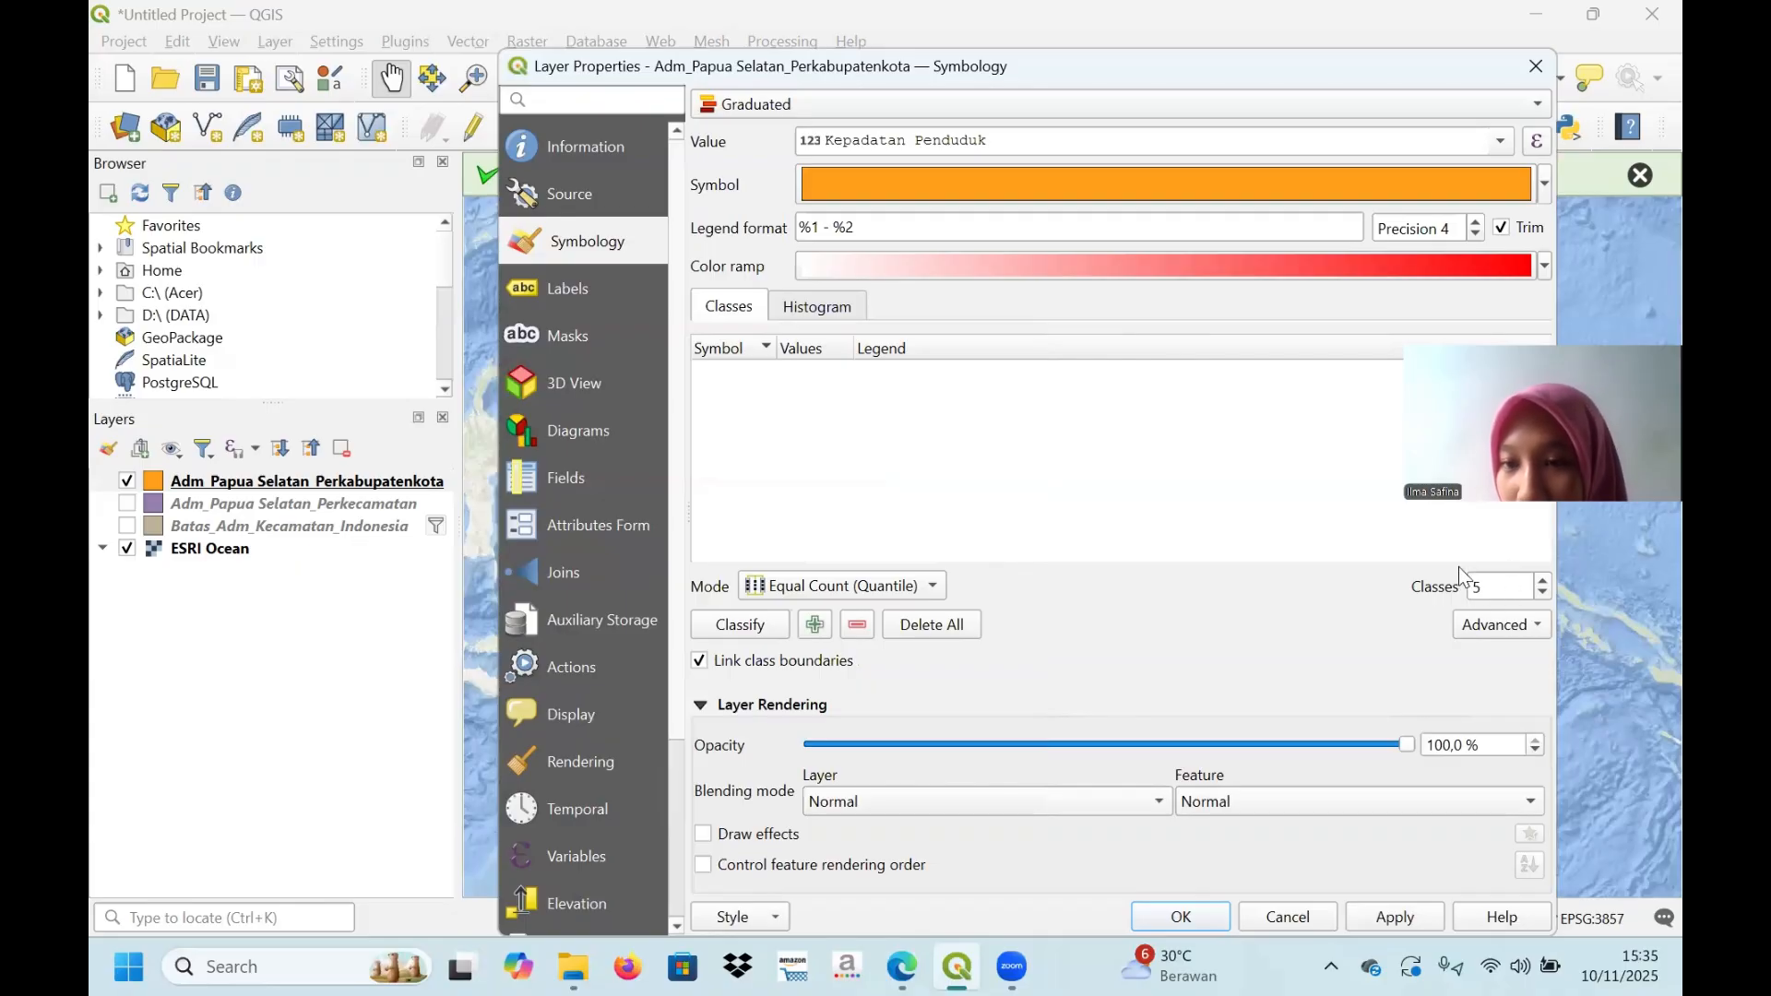
Step: Classify densities into five classes: 4–4.6, 4.6–5.4, 5.4–6.6, 6.6–9.4 and 9.4–13
left_click(750, 627)
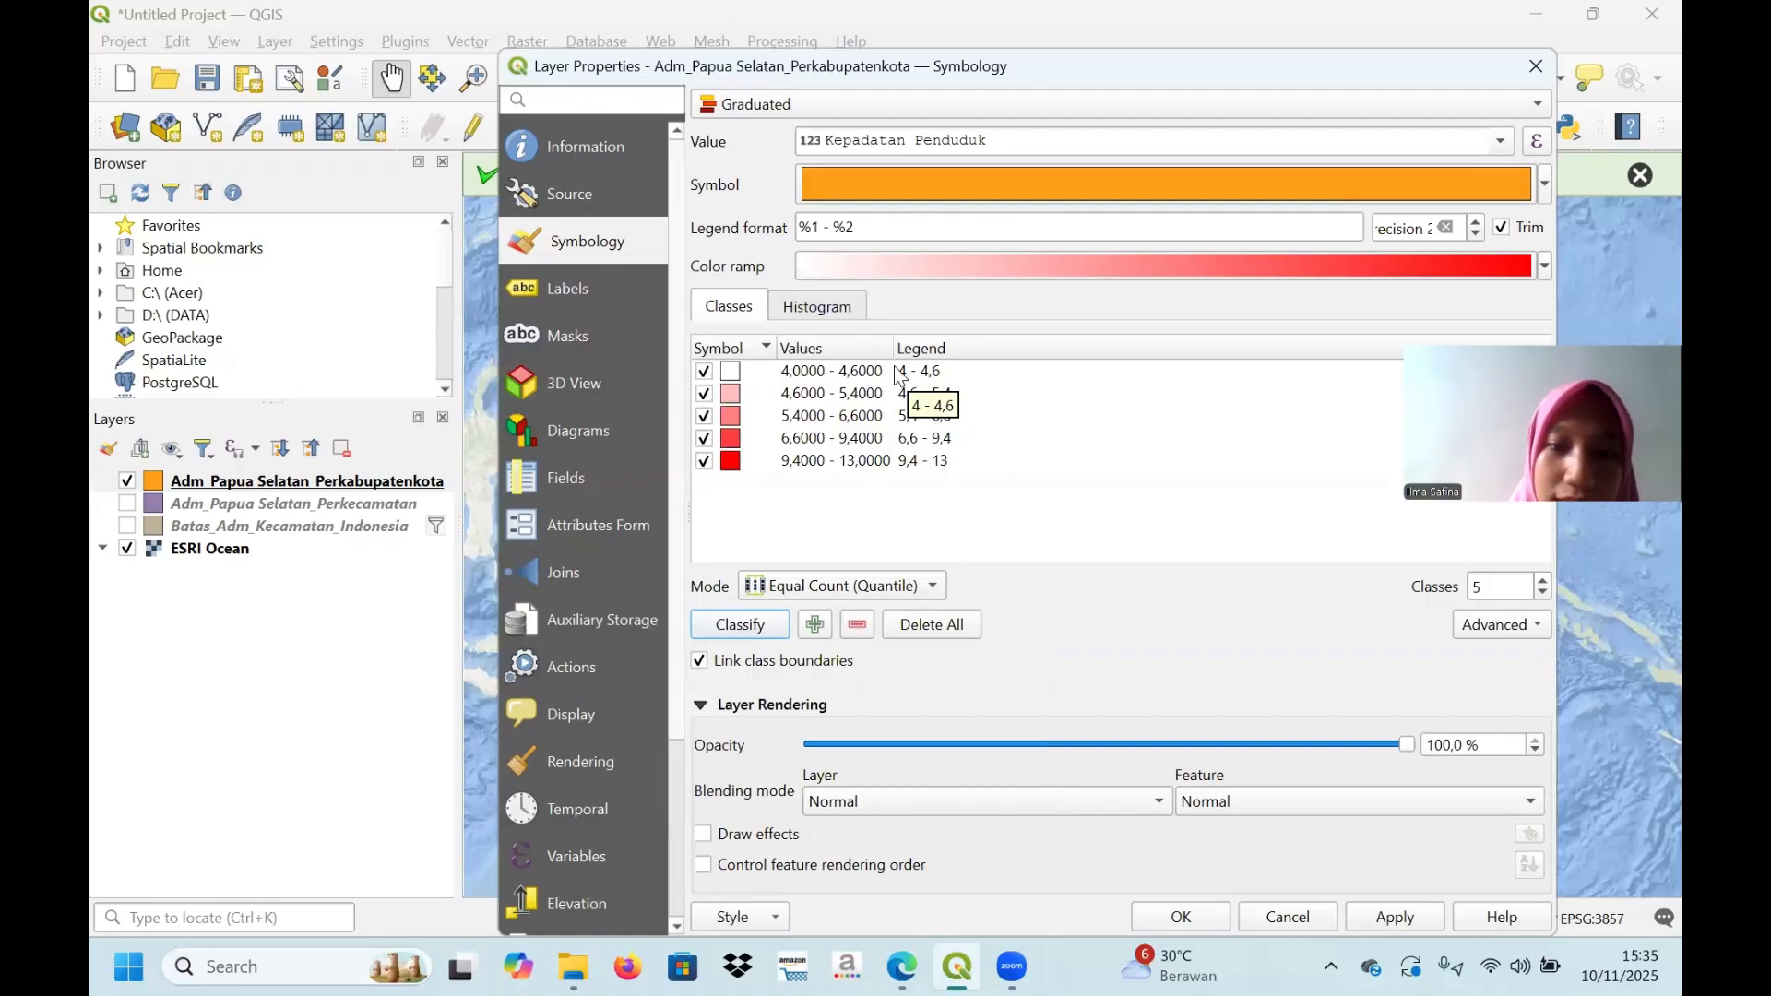
left_click(903, 377)
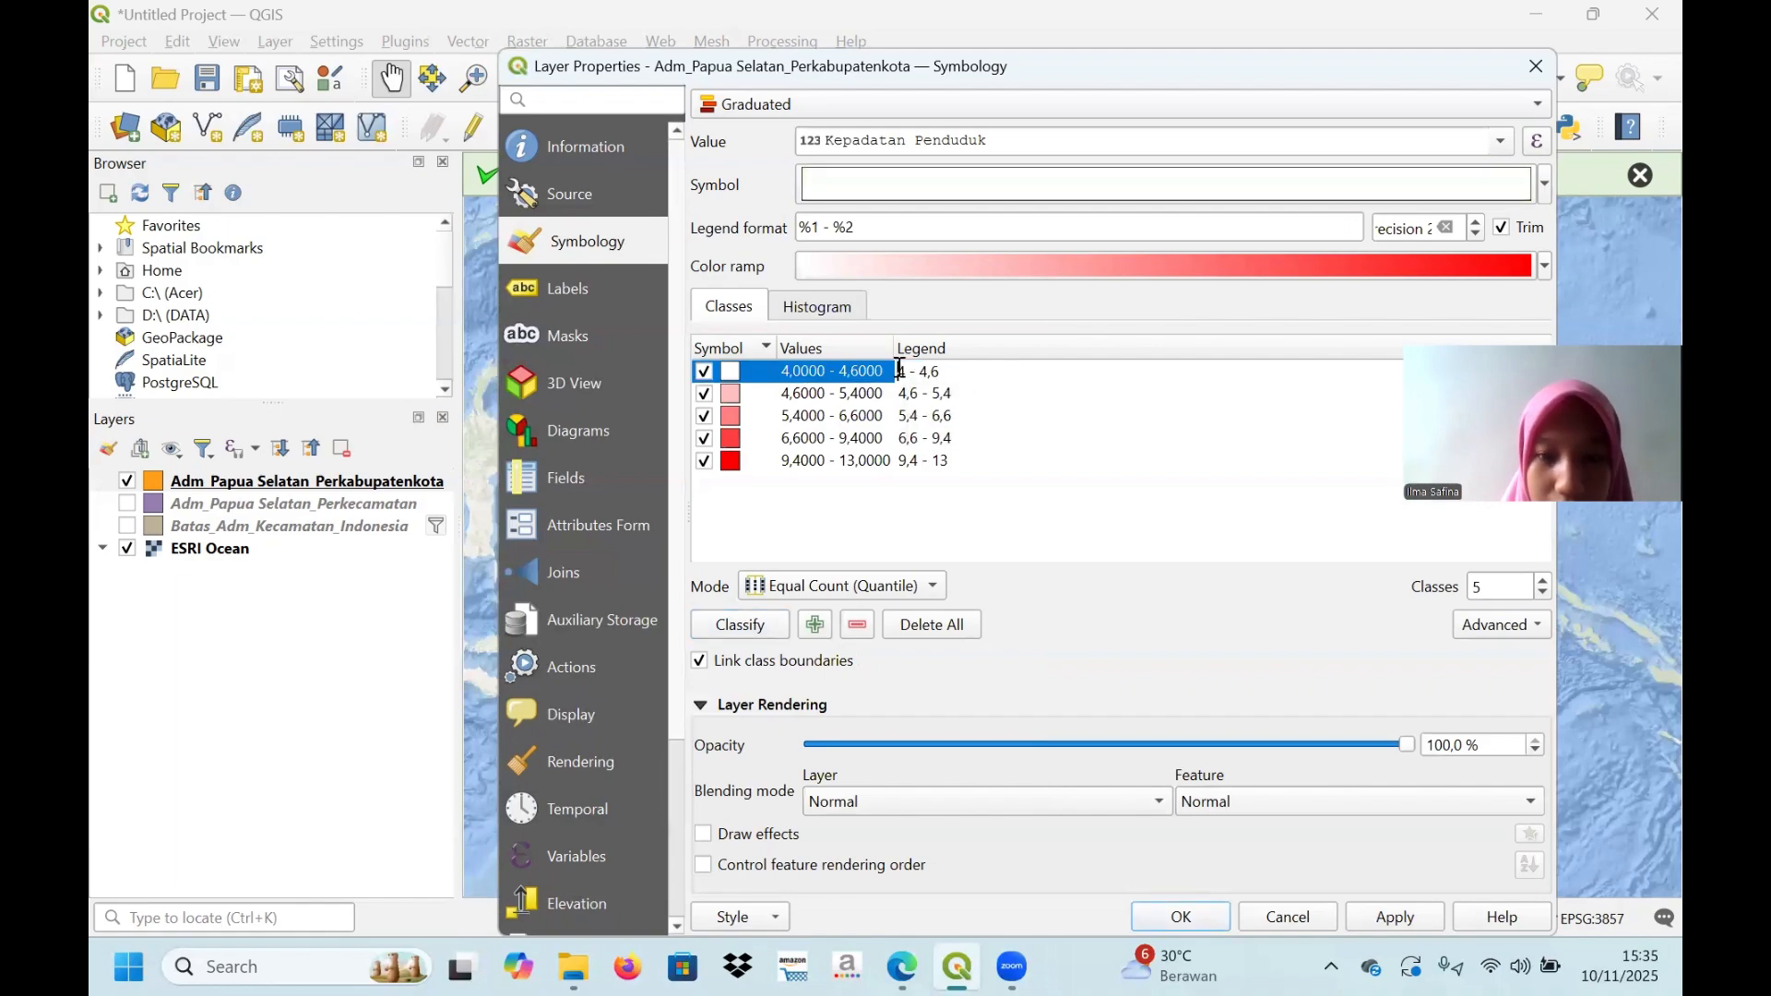
Step: Label the first two classes Sangat Rendah and Rendah (4,6 - 5,4)
type("Sangat")
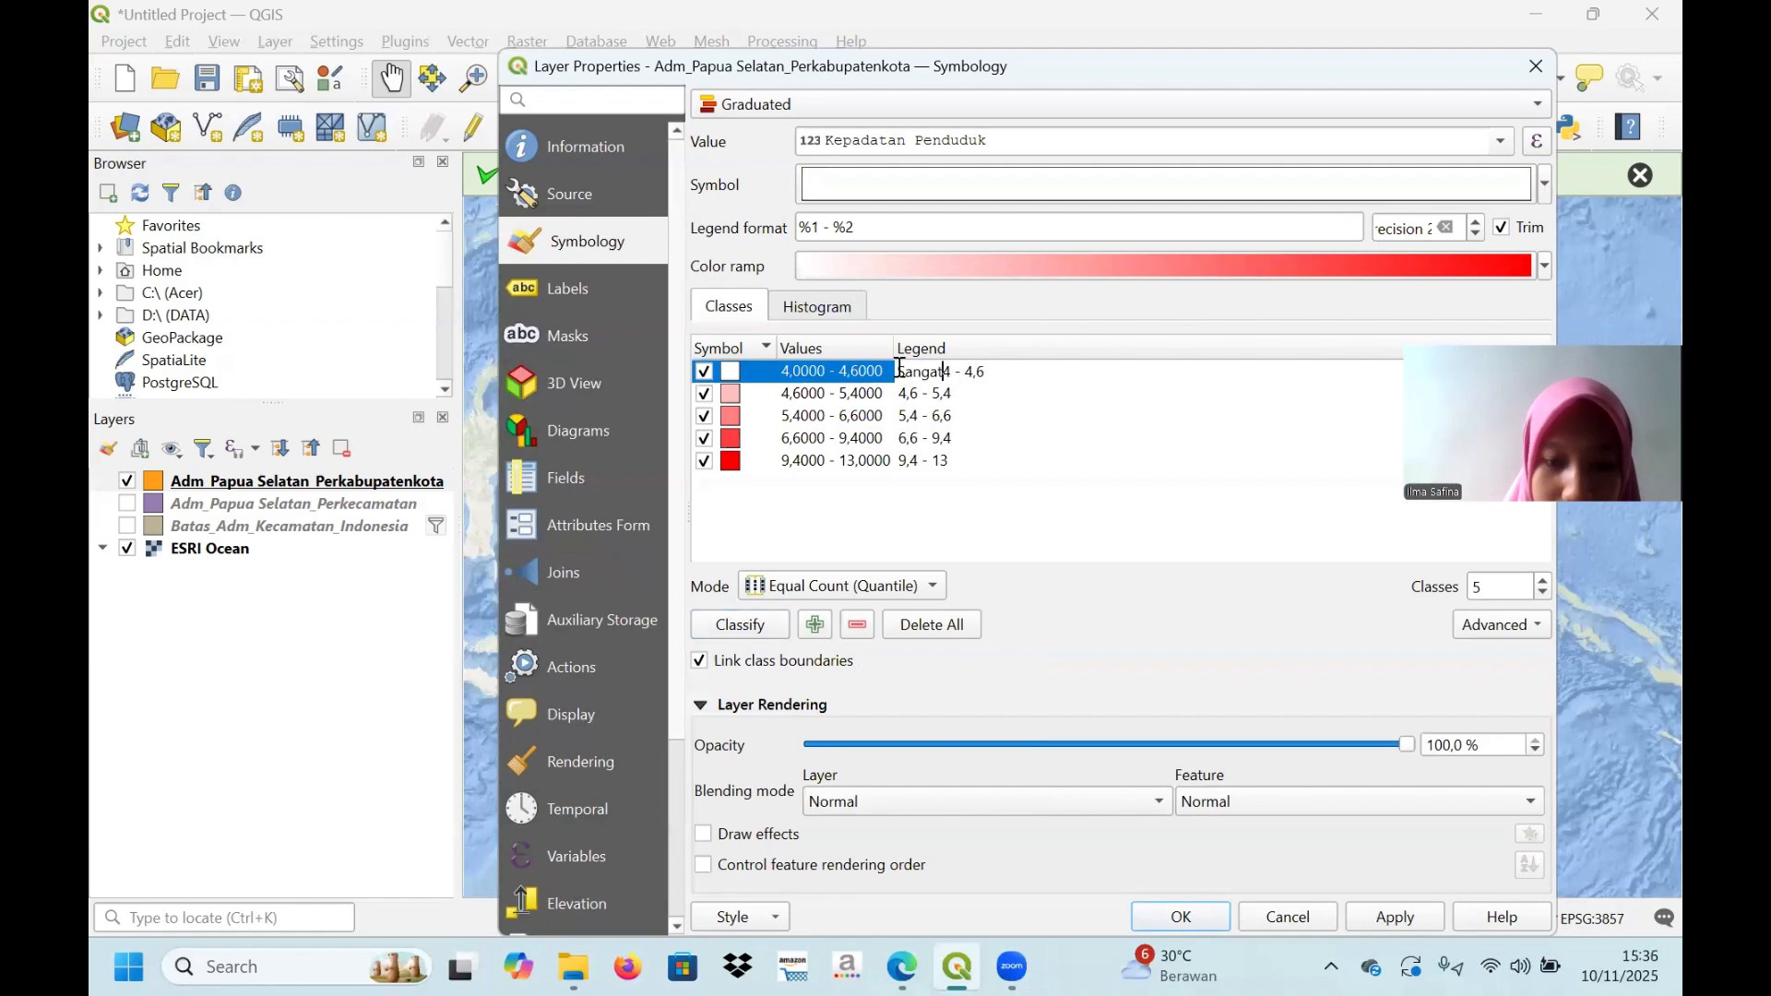
type("endah ")
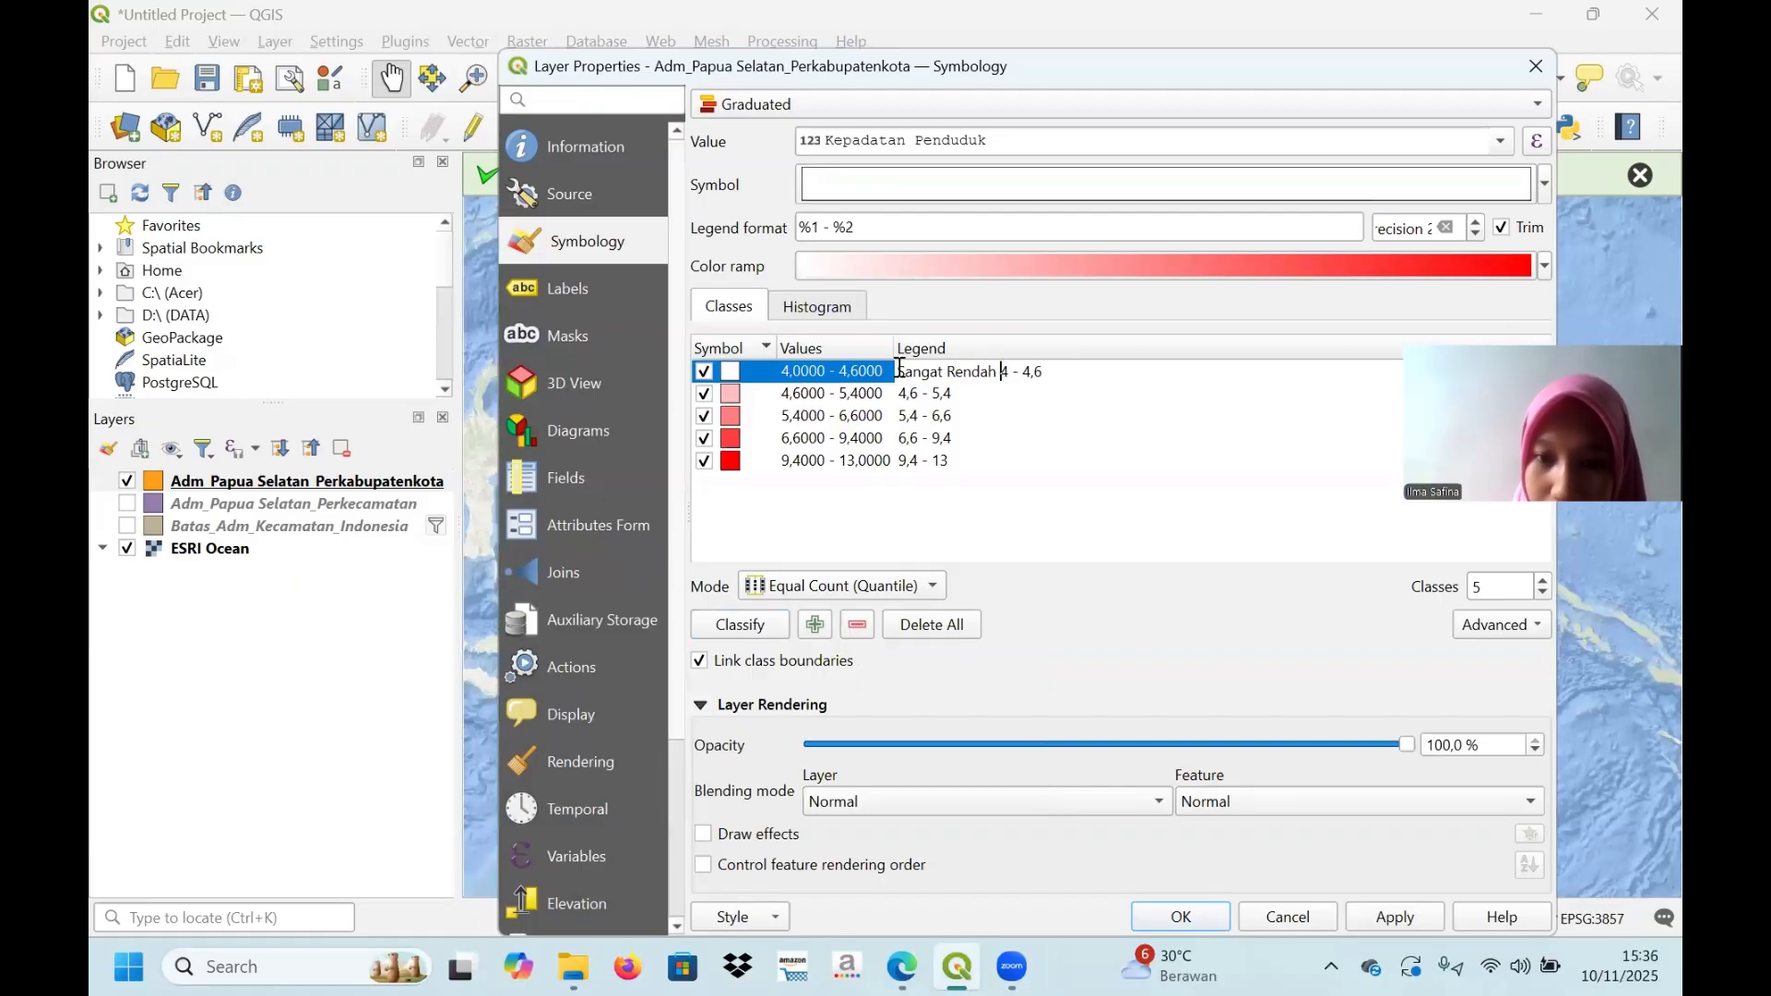
type("(")
left_click(1052, 376)
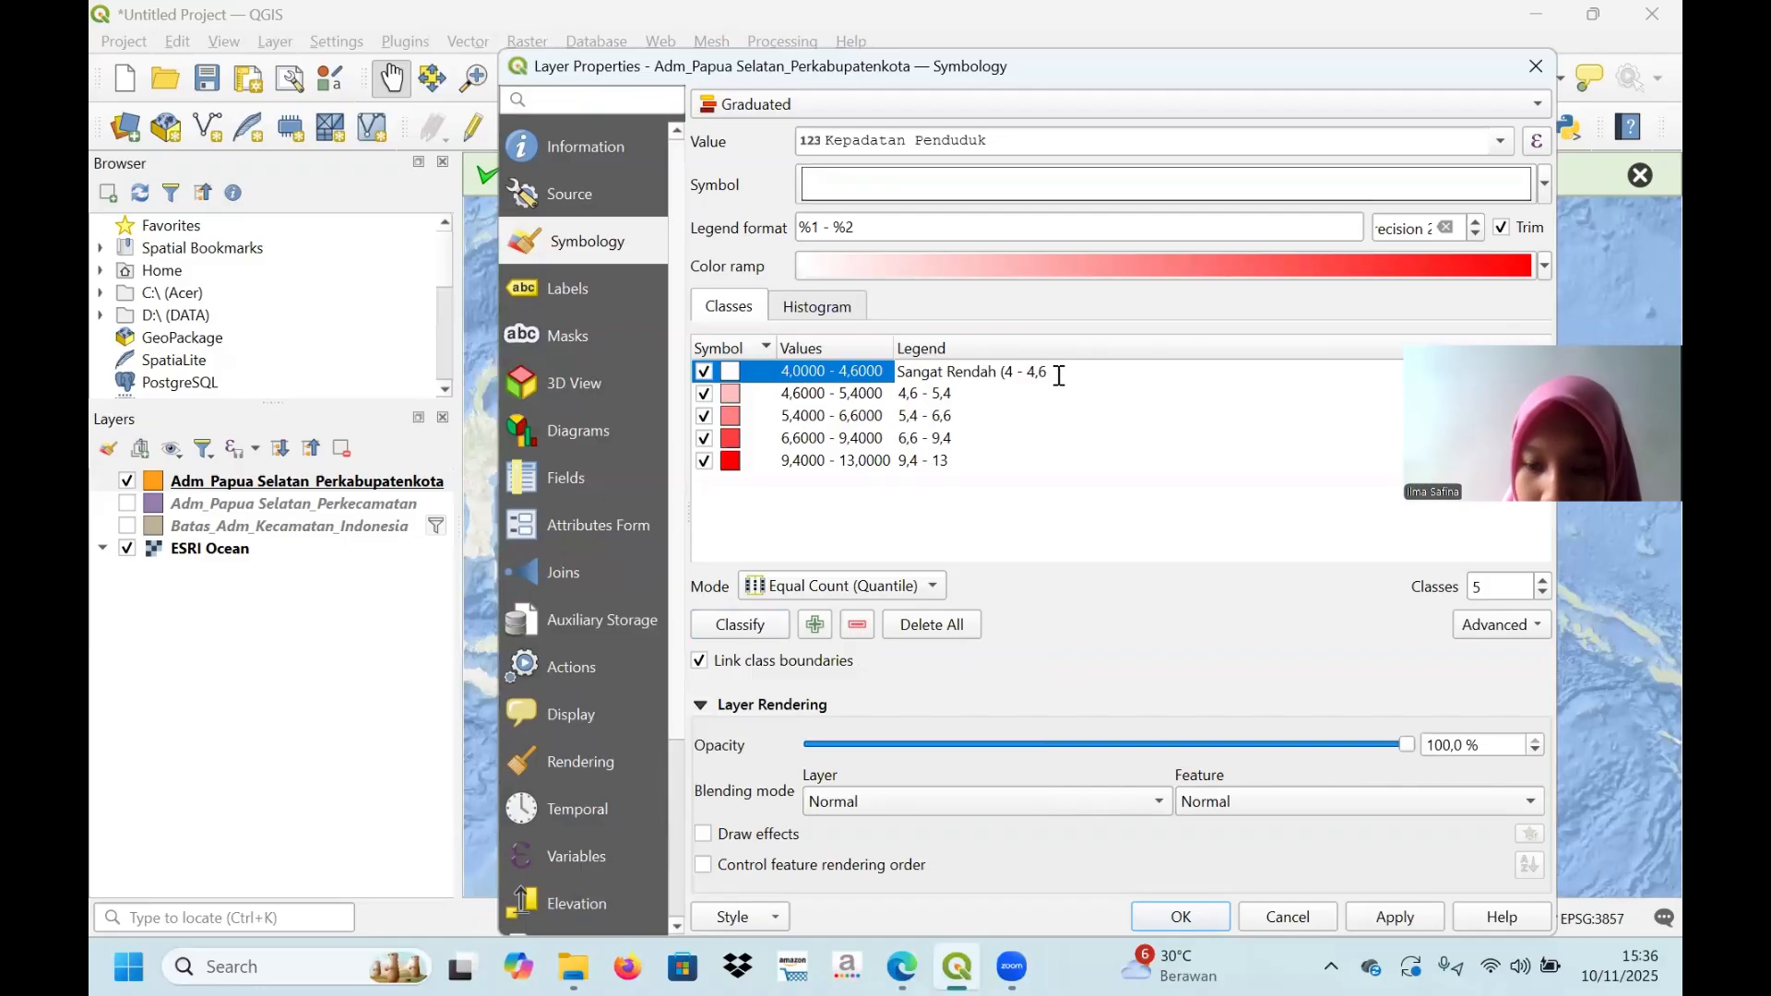
type(")")
left_click(903, 395)
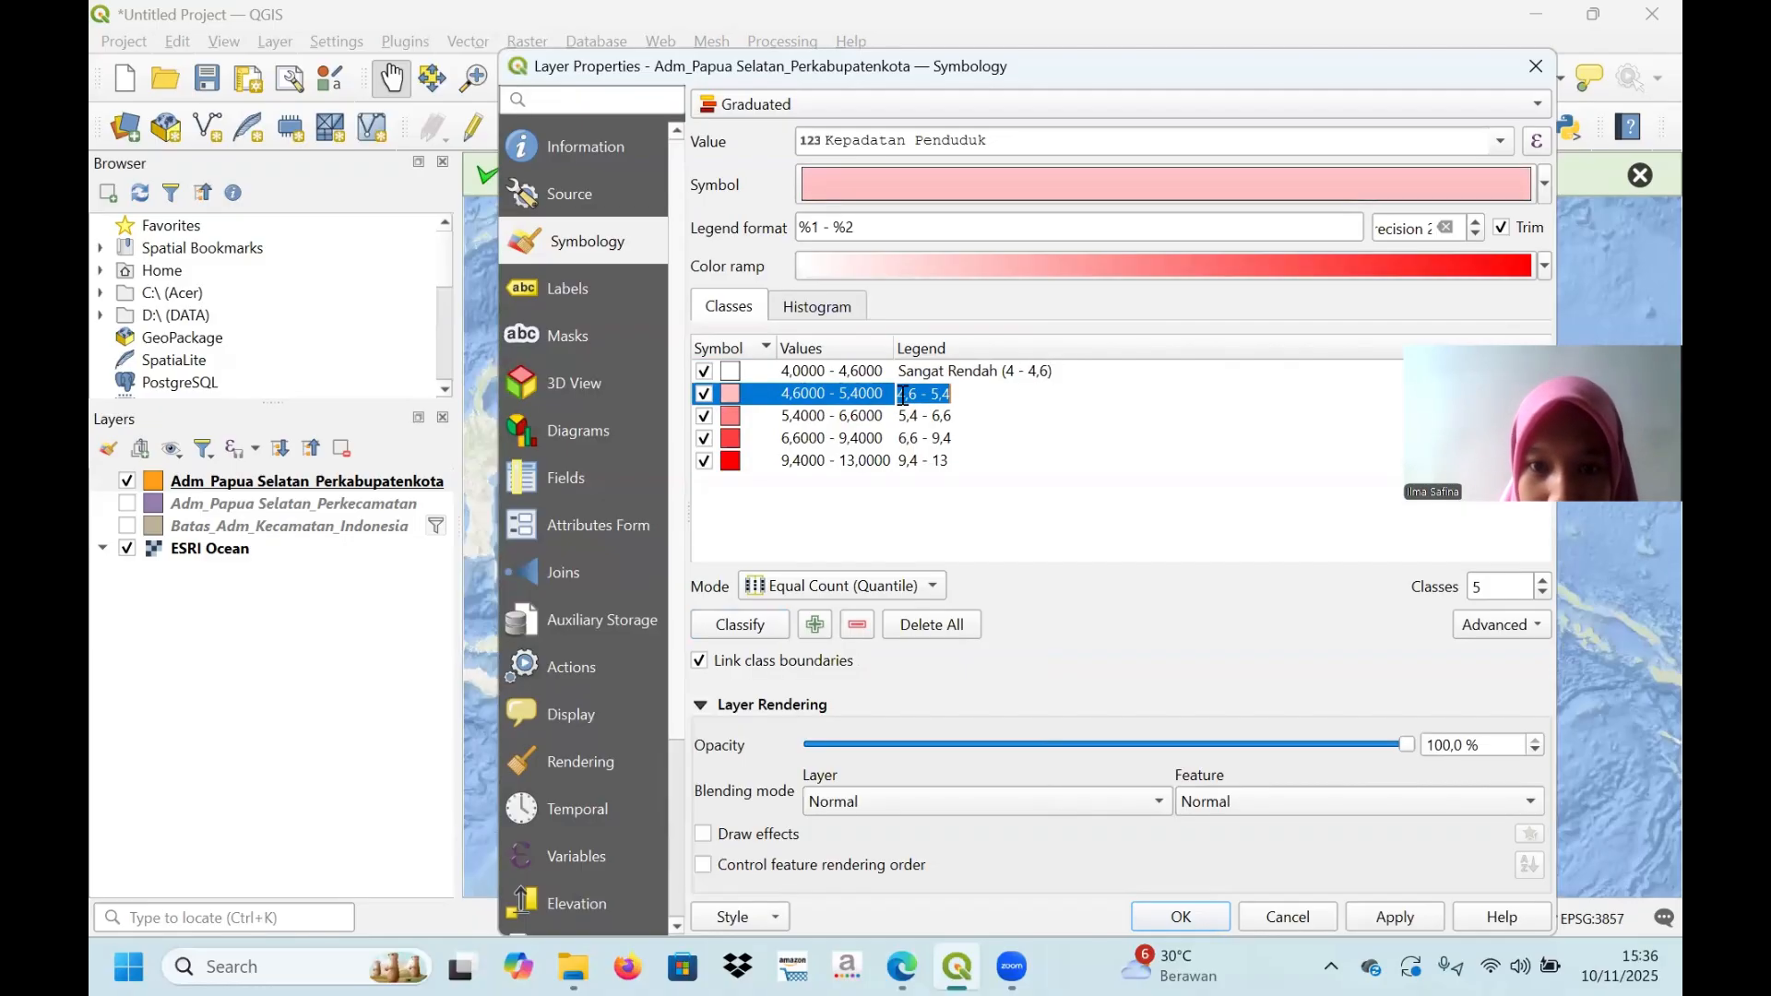
type("Rendah")
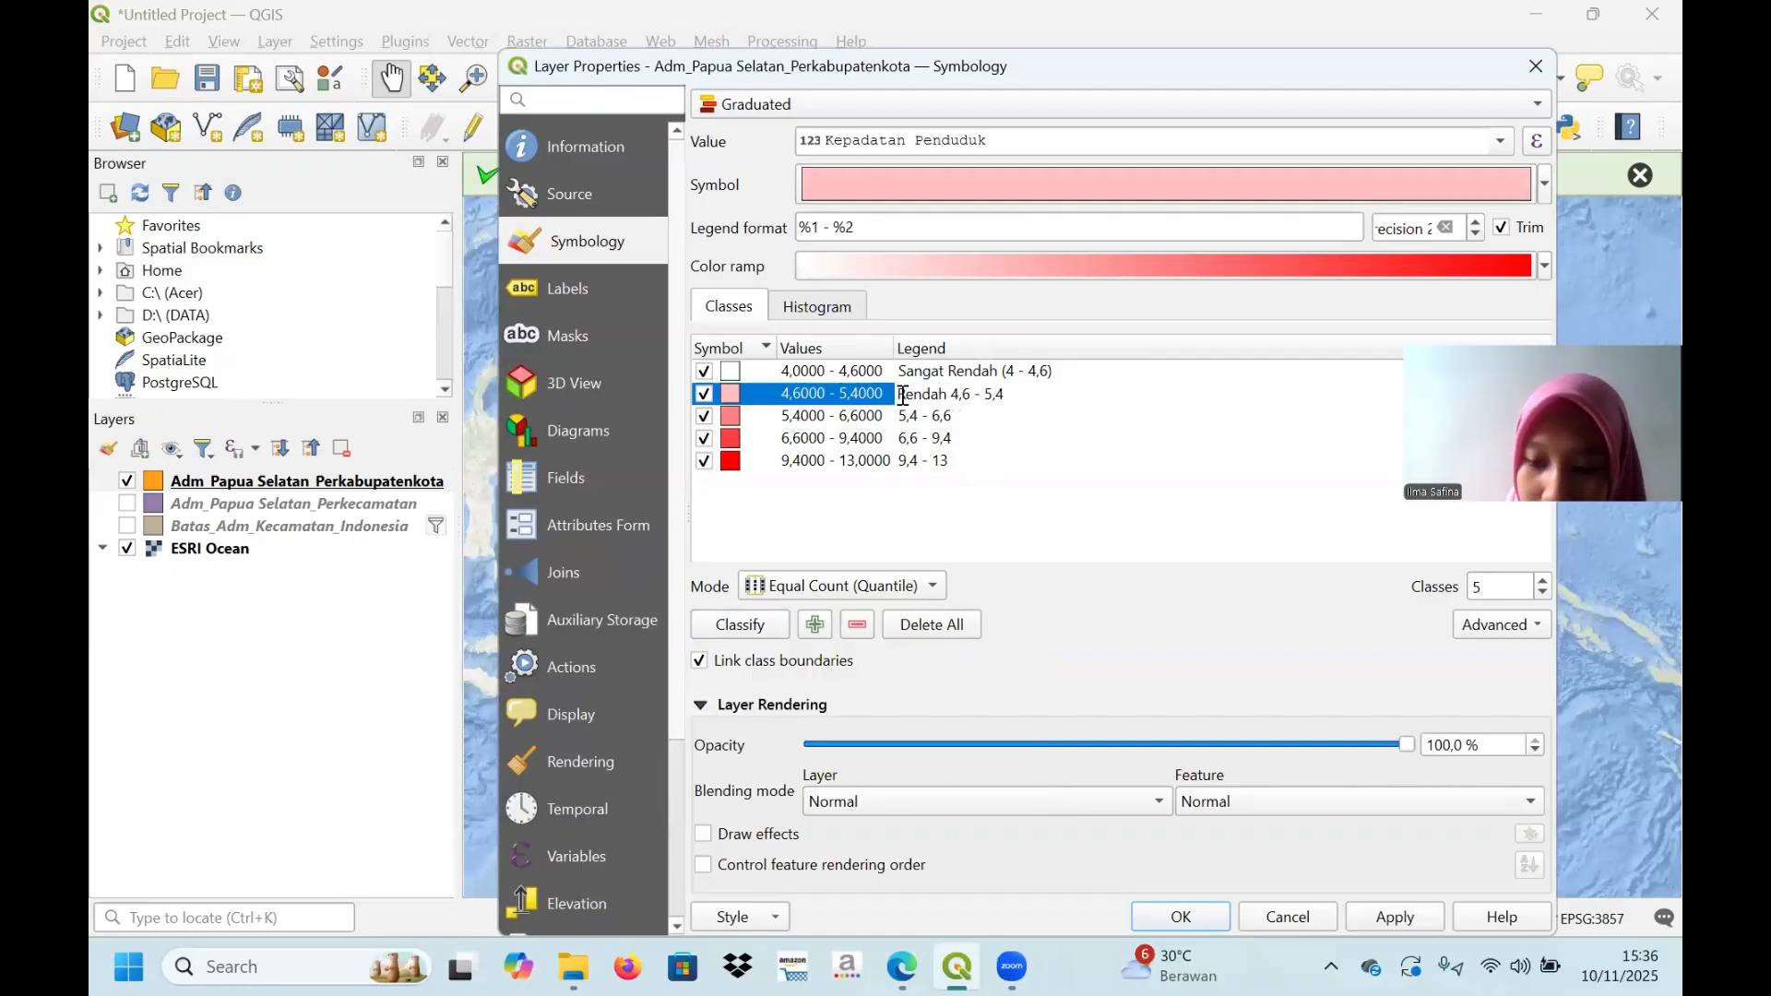
type(" (4,6 - 5,4")
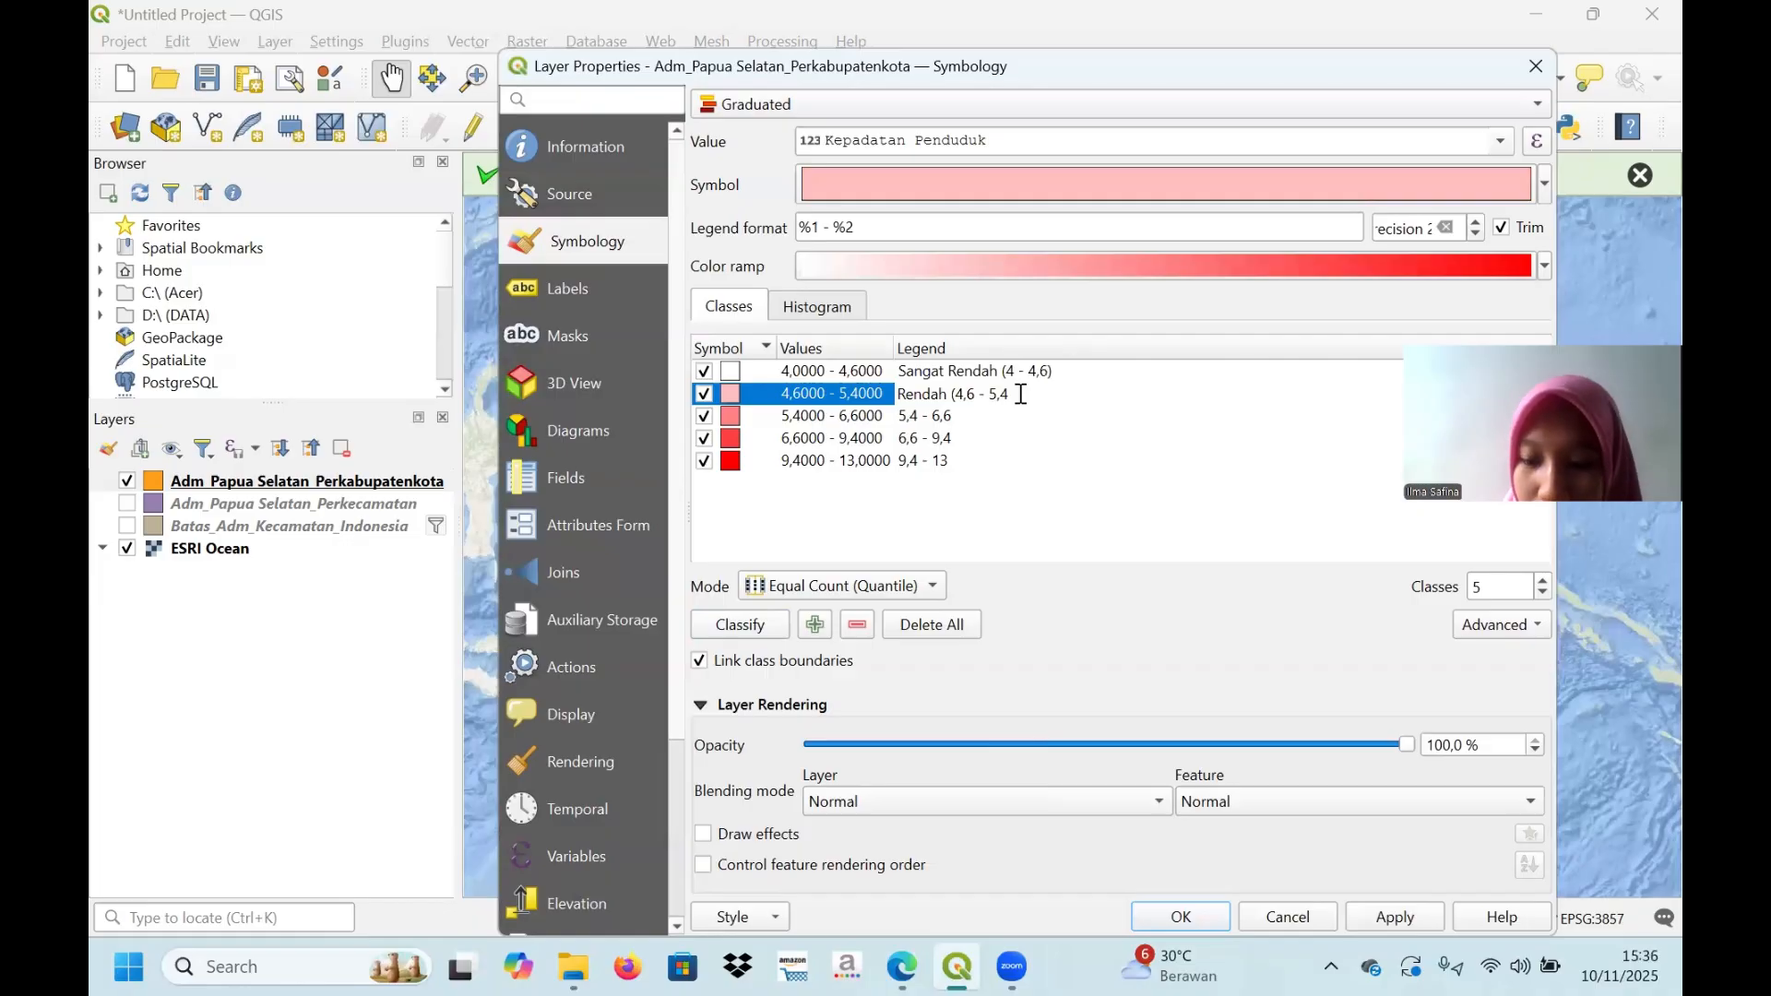
type(")")
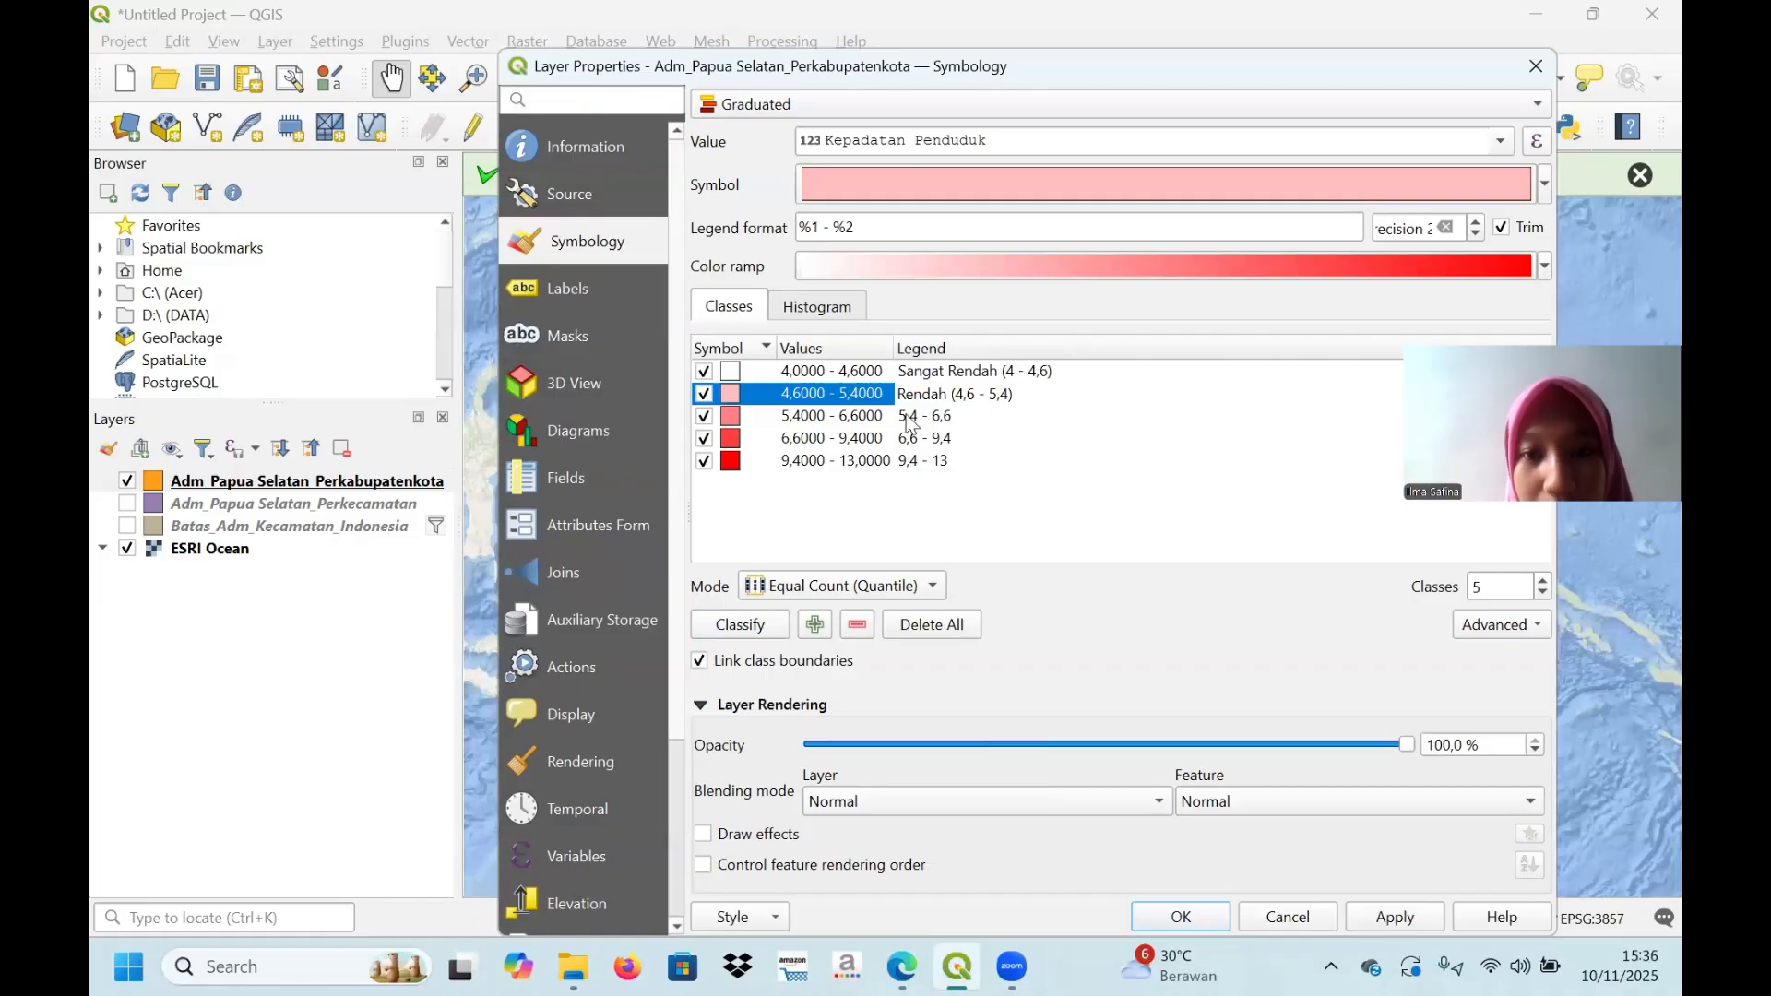
Step: Label the third and fourth classes Sedang (5,4 - 6,6) and Padat (6,6 - 9,4)
double_click(905, 417)
left_click(900, 417)
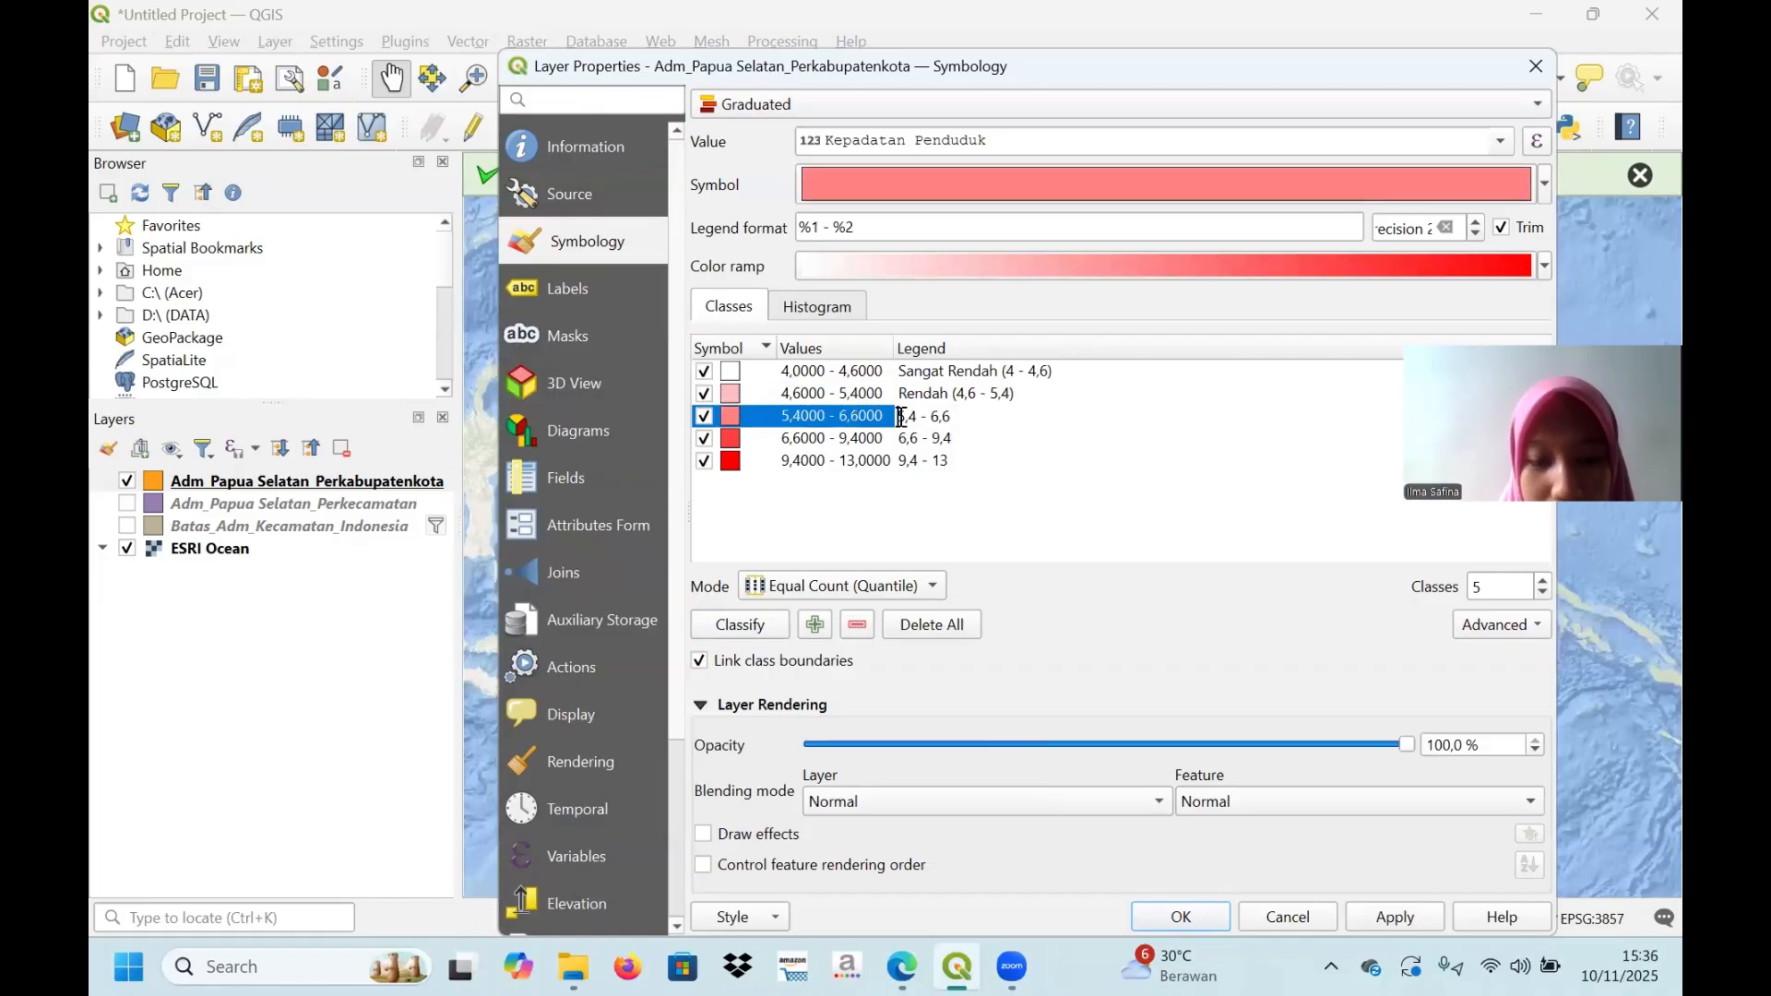
type("Sedang ")
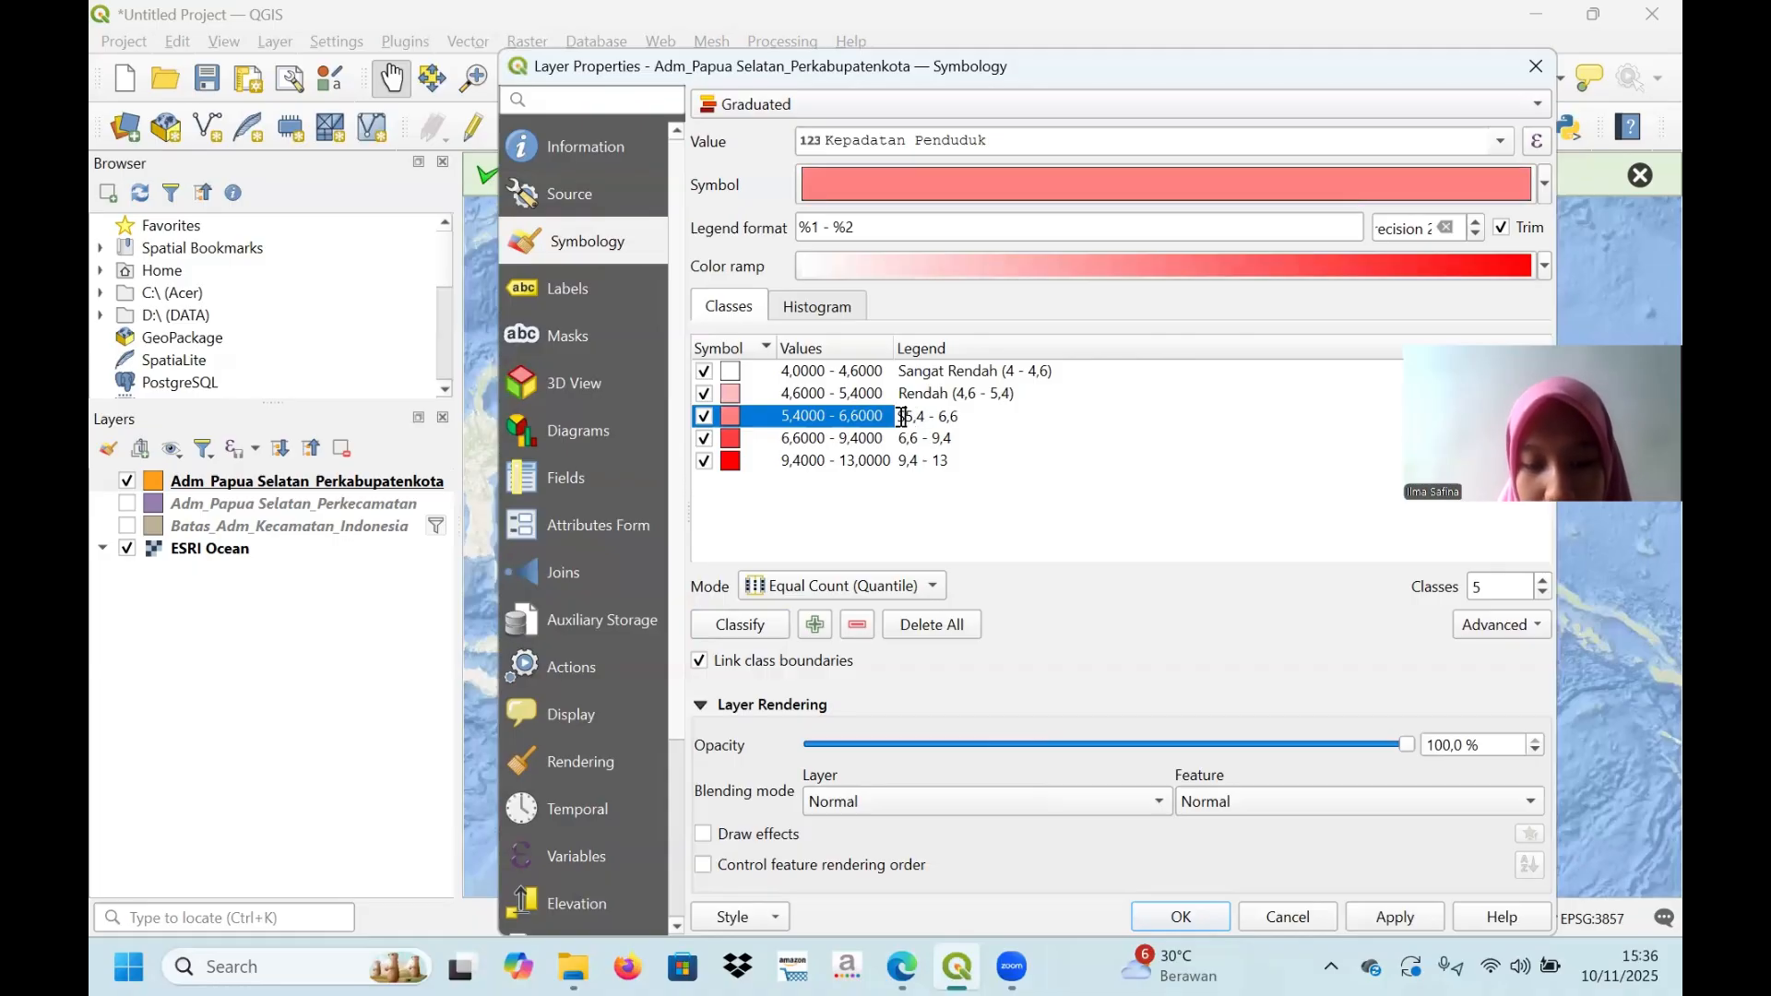
type("(")
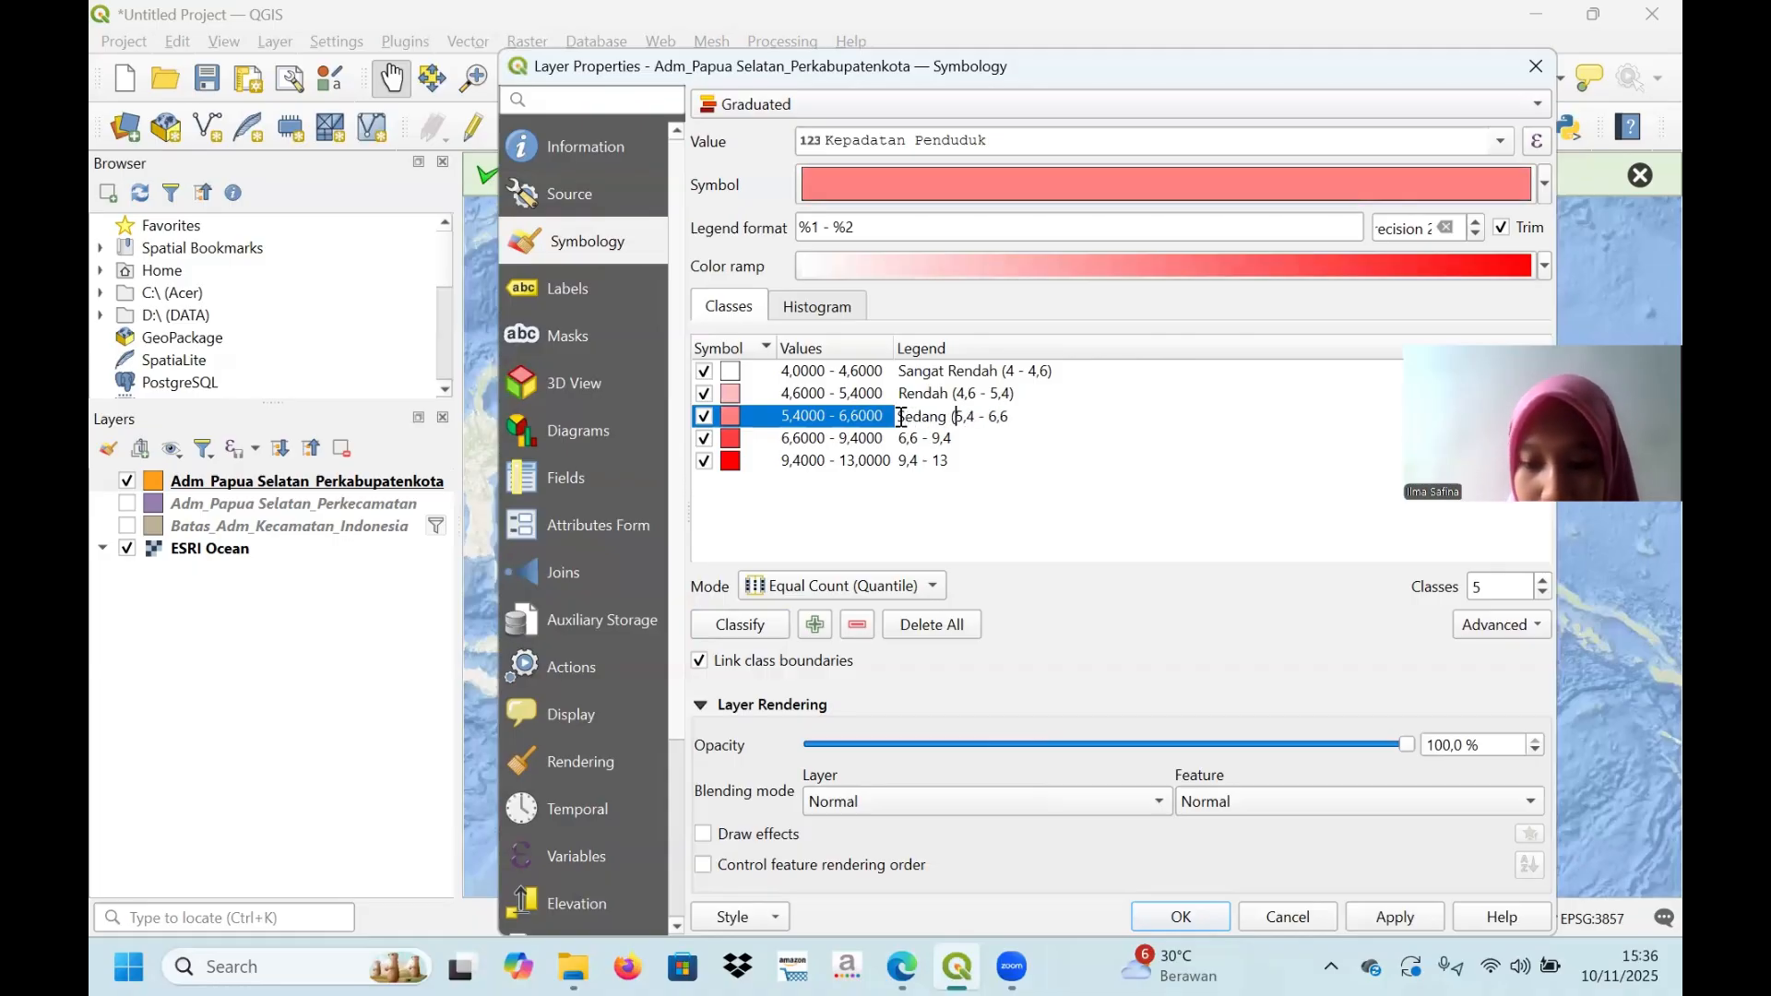
left_click(1022, 417)
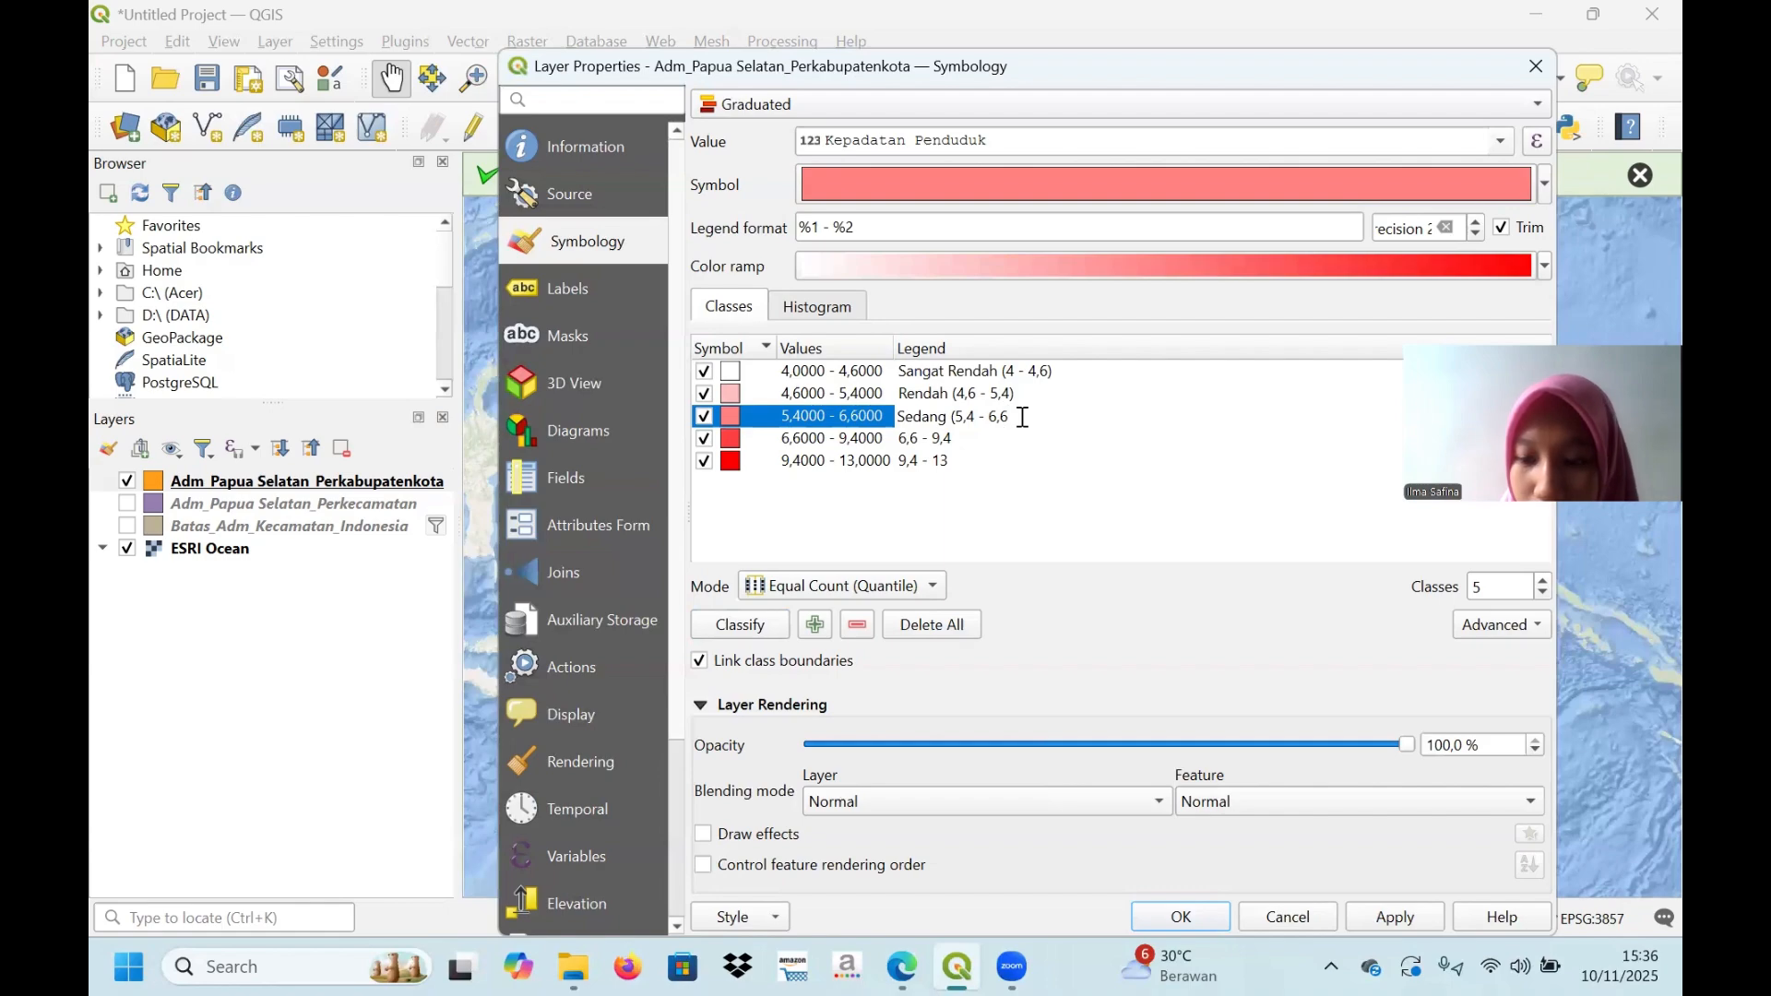
type(")")
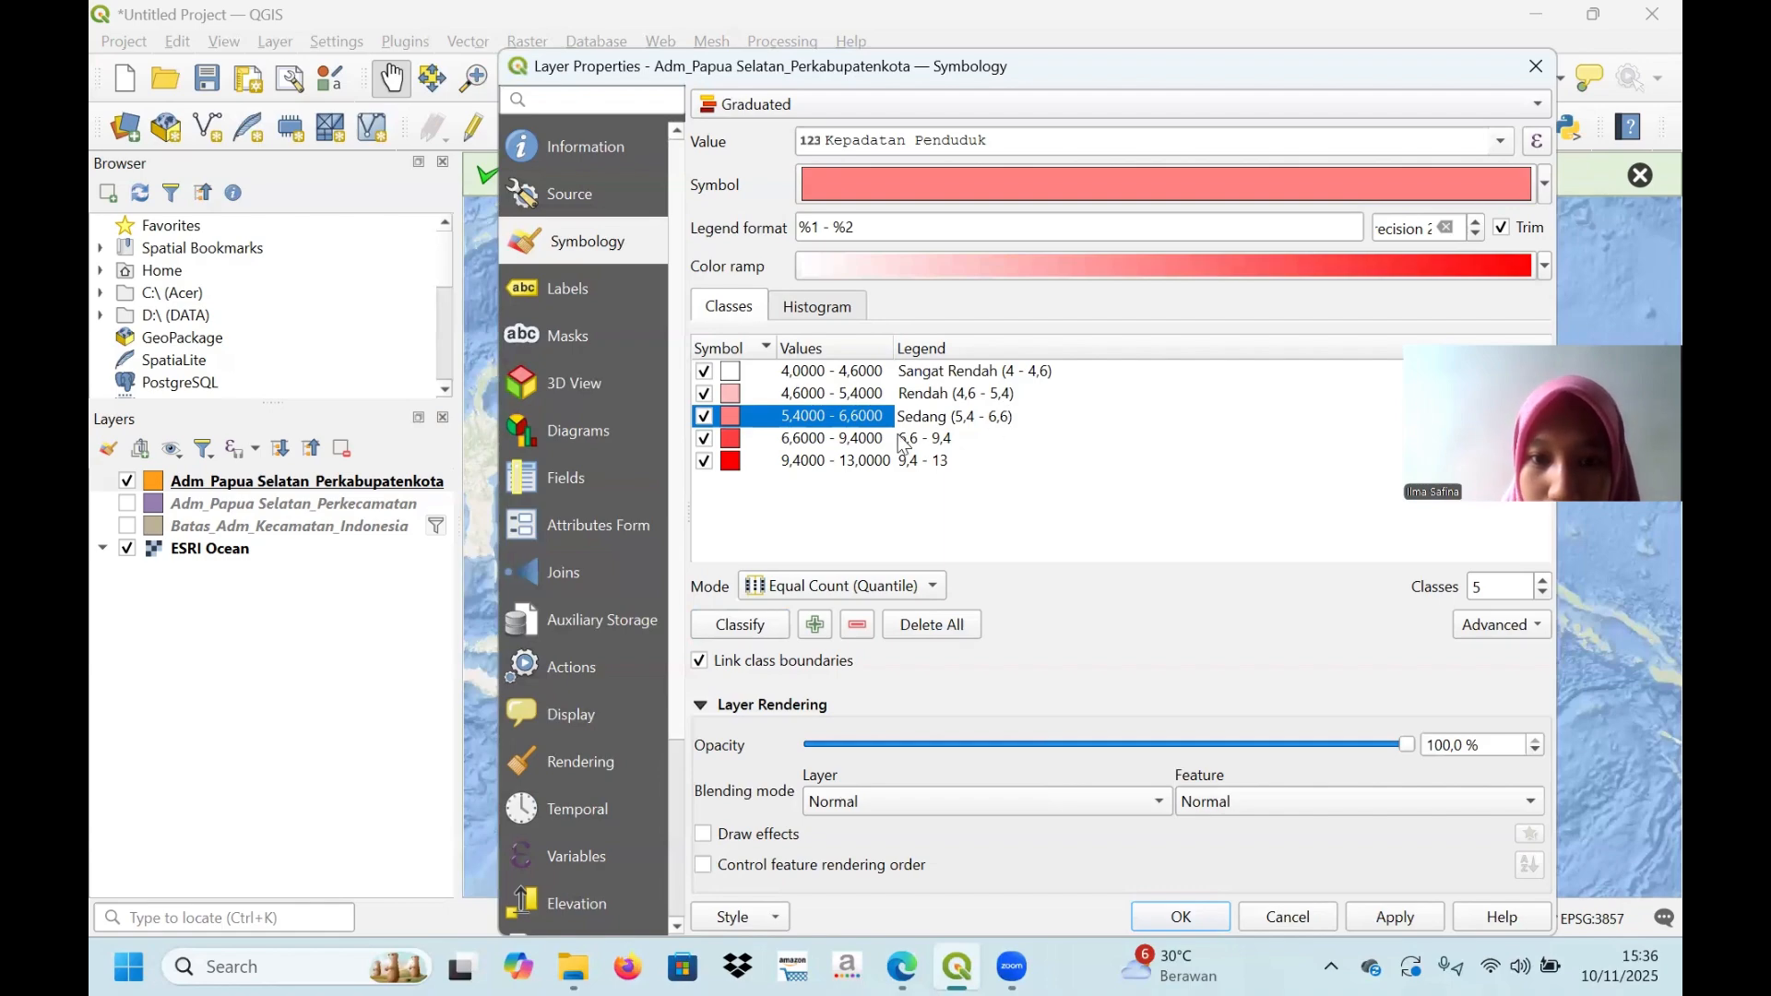
double_click(903, 440)
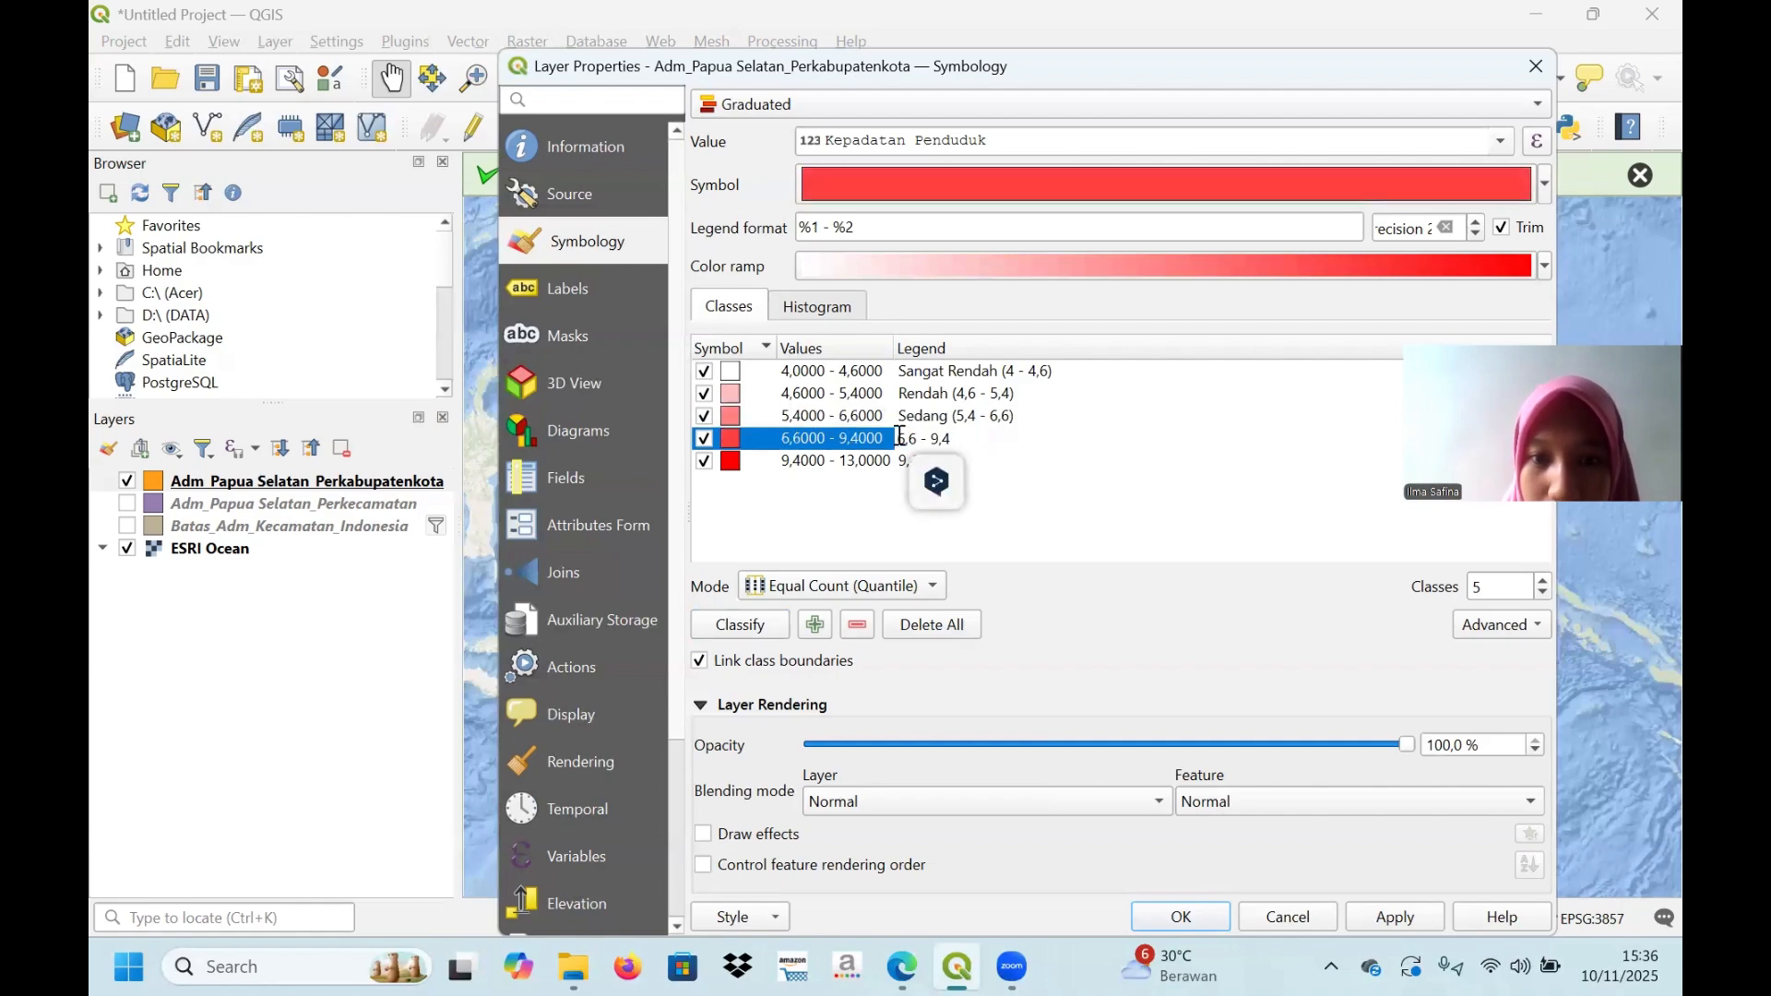
left_click(900, 437)
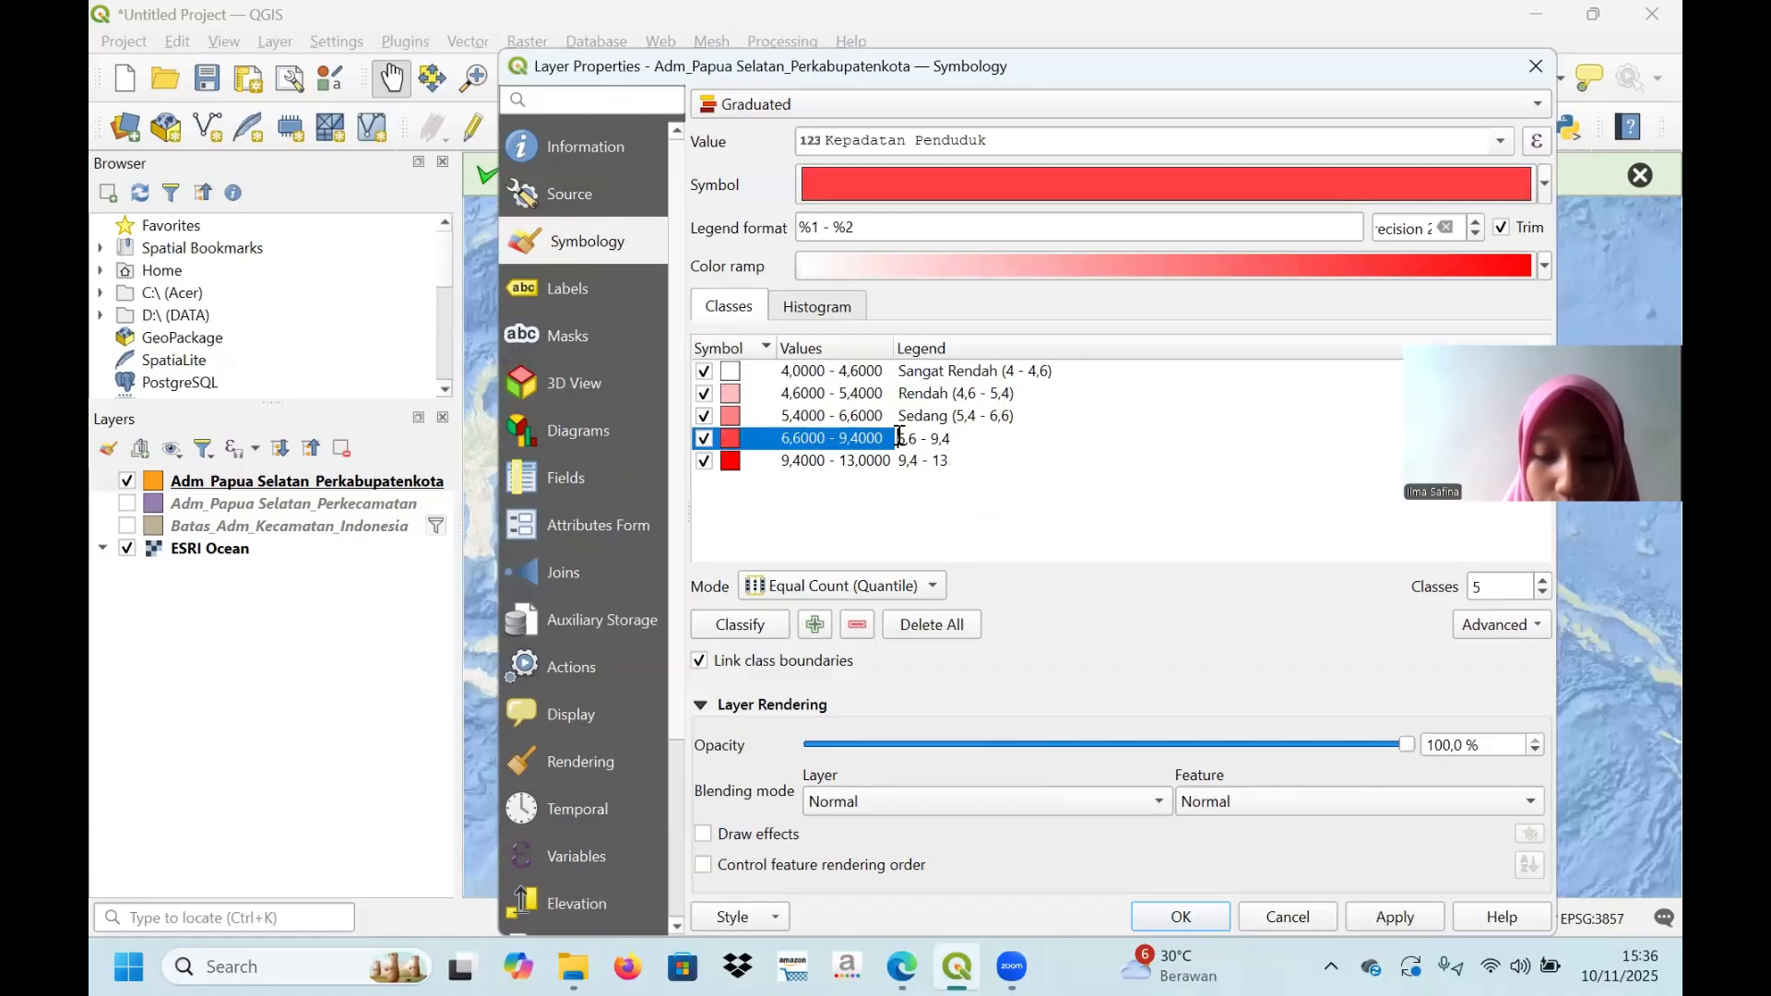
type("Tin")
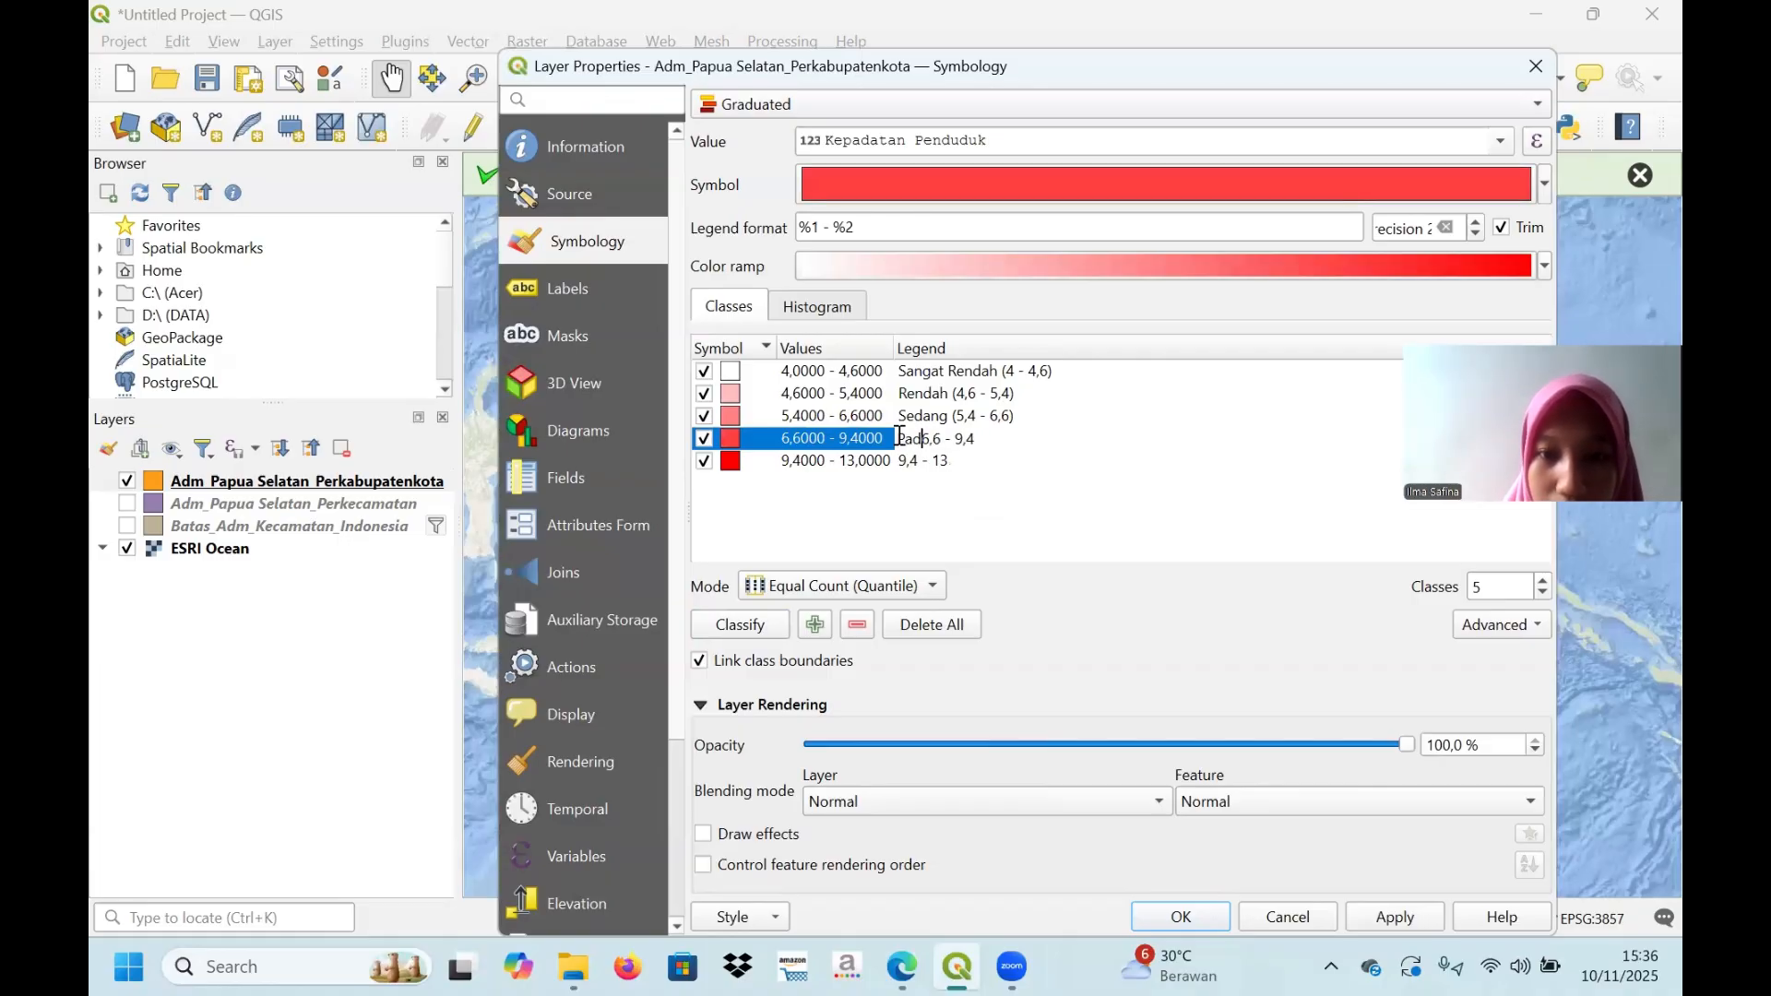
key("BackSpace")
key("BackSpace")
key("BackSpace")
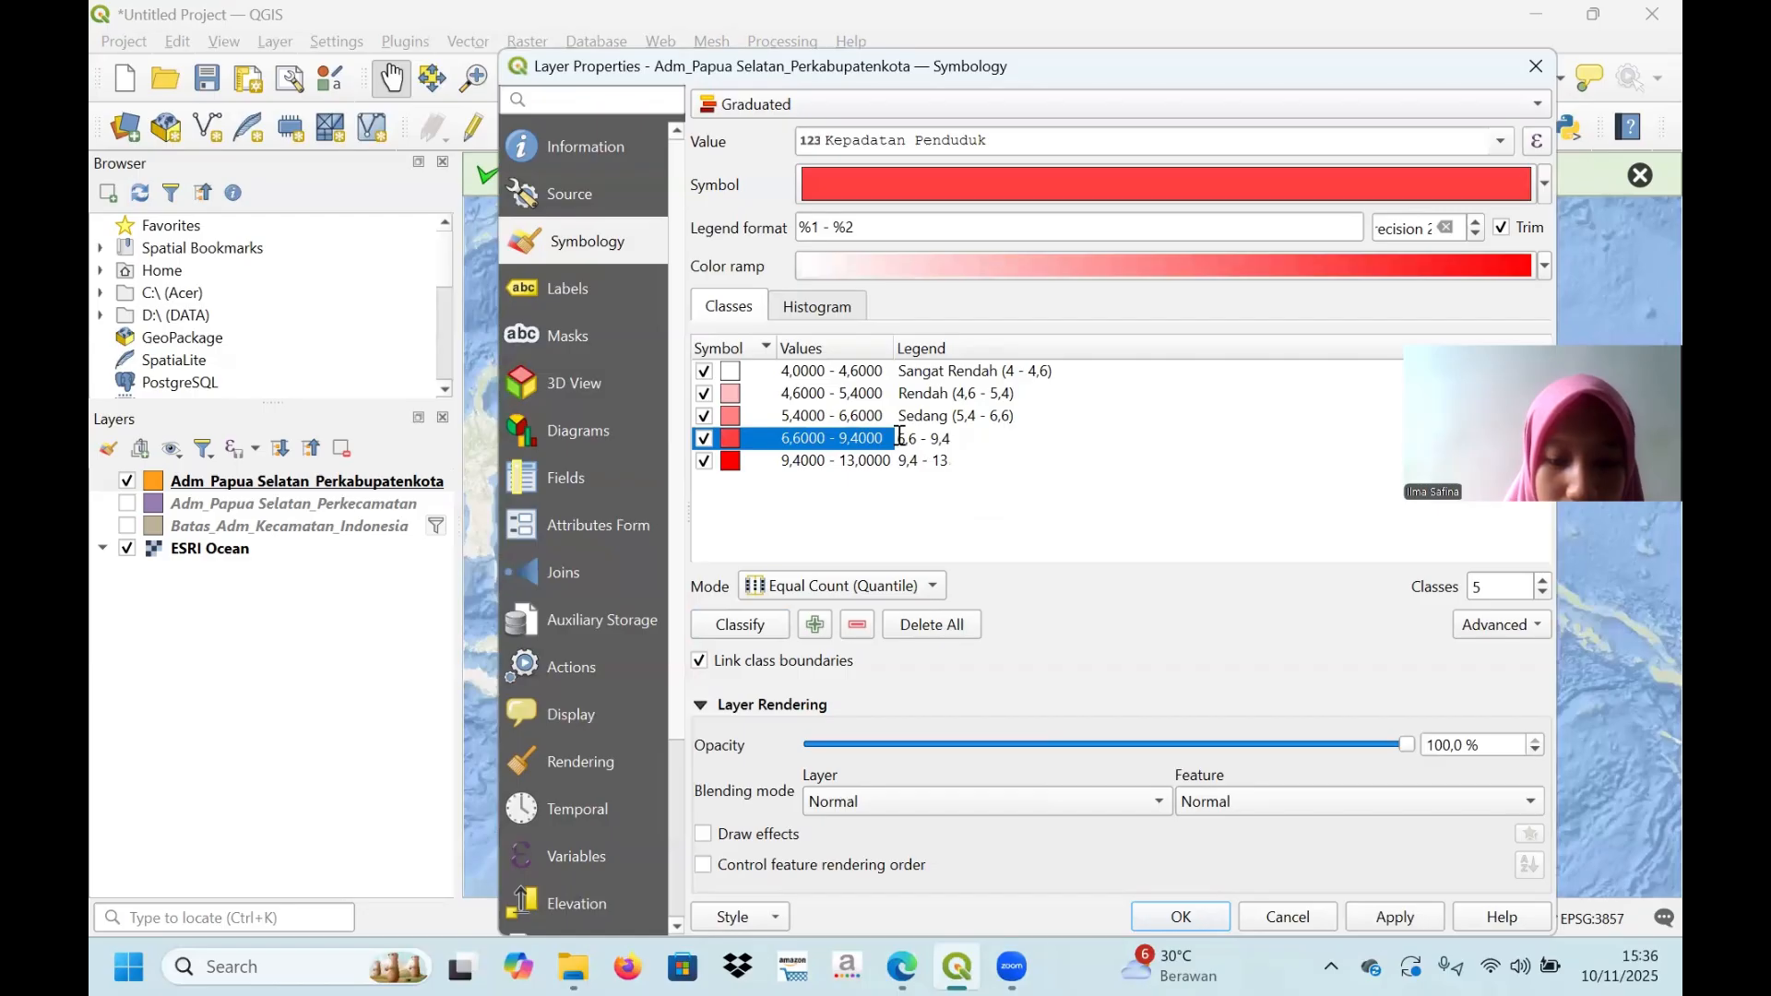
type("Padat ")
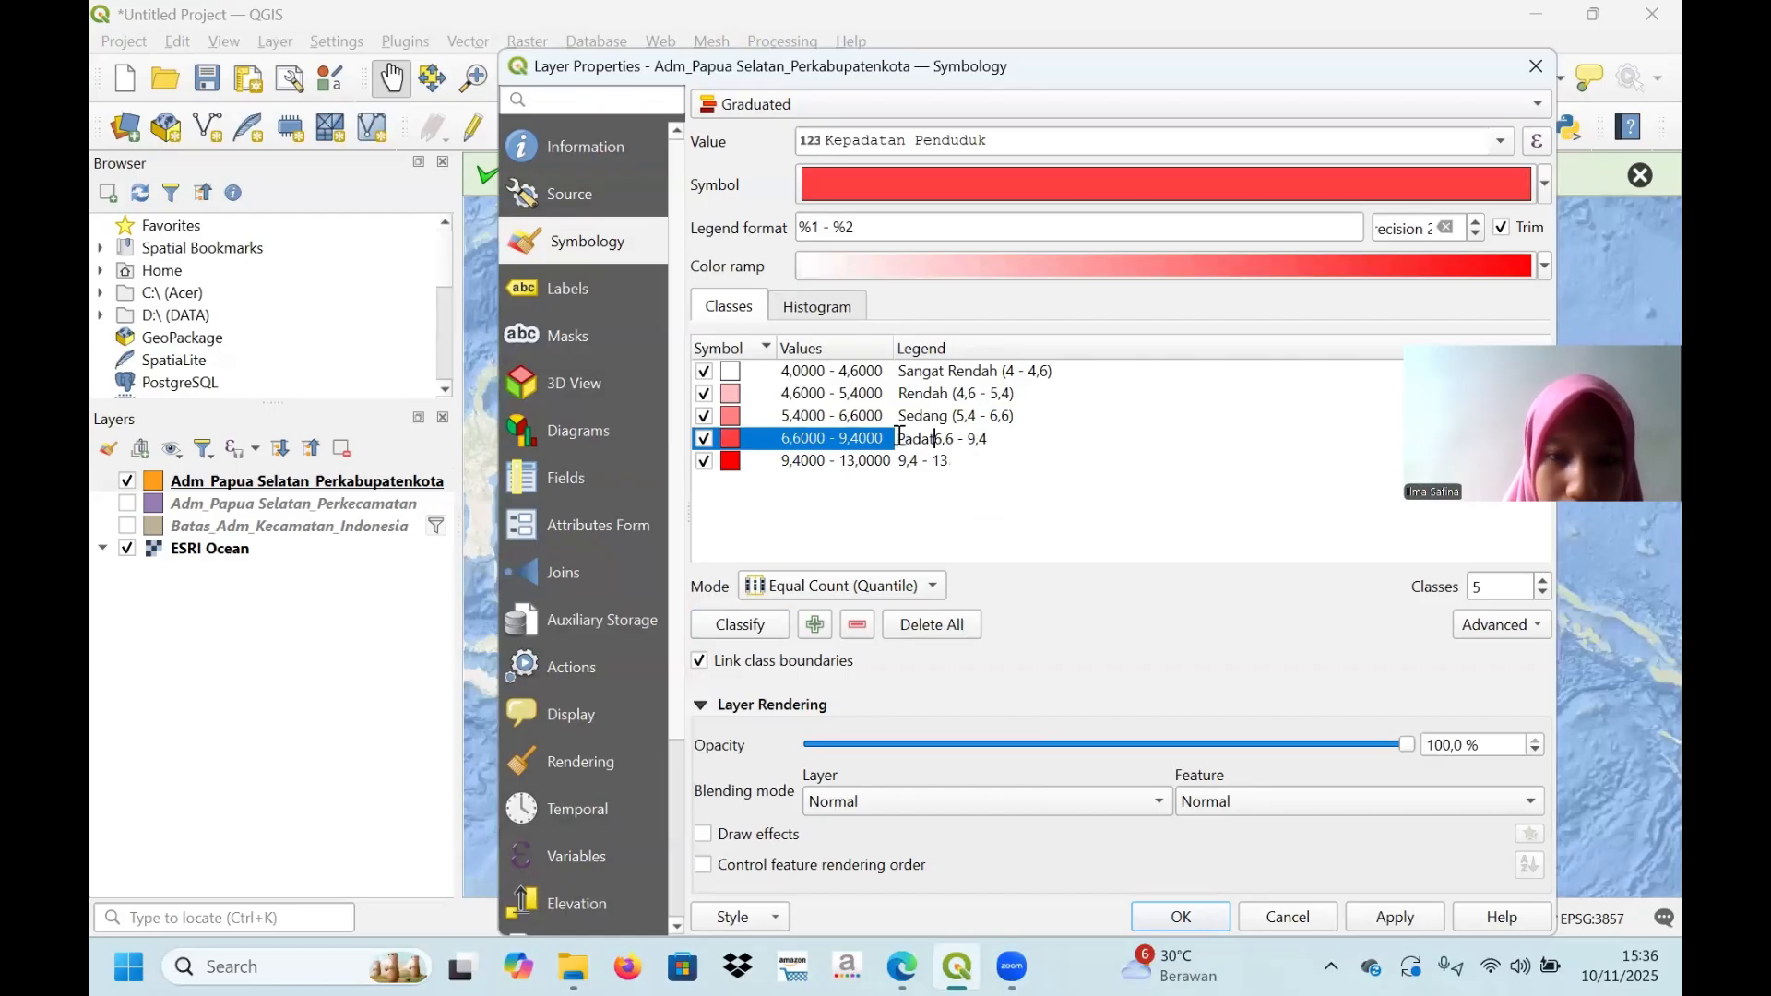
type("(")
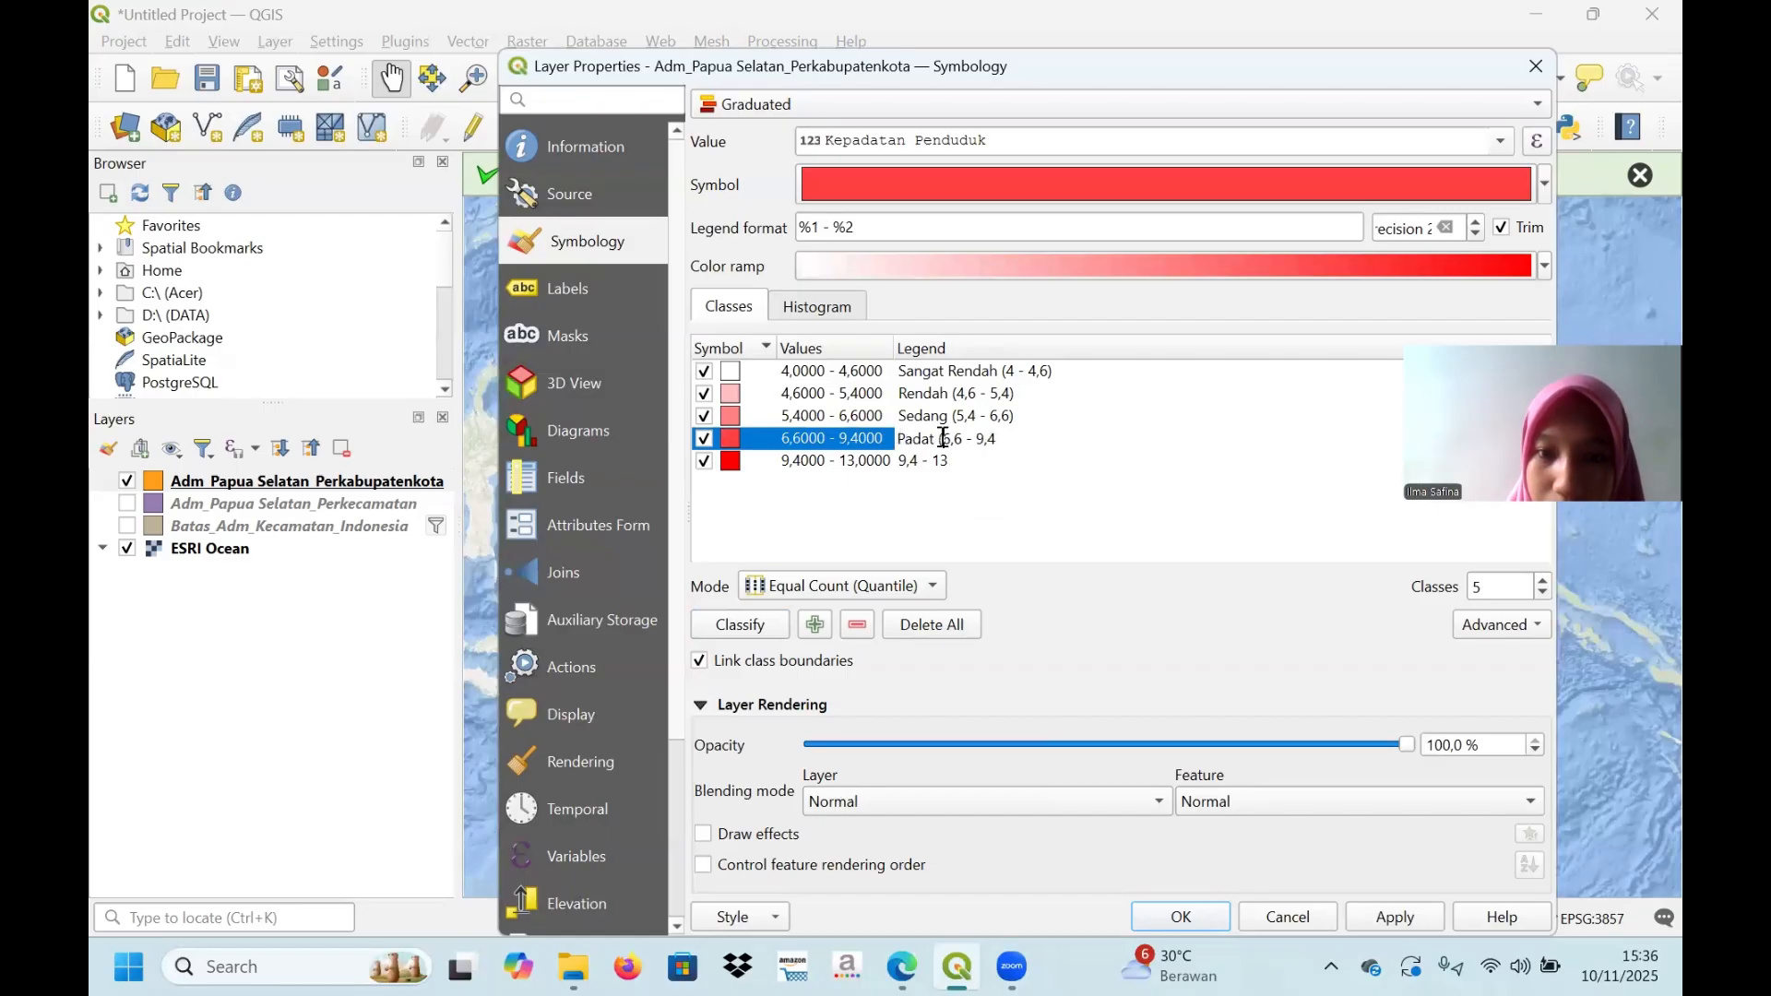
left_click(1016, 435)
type(")")
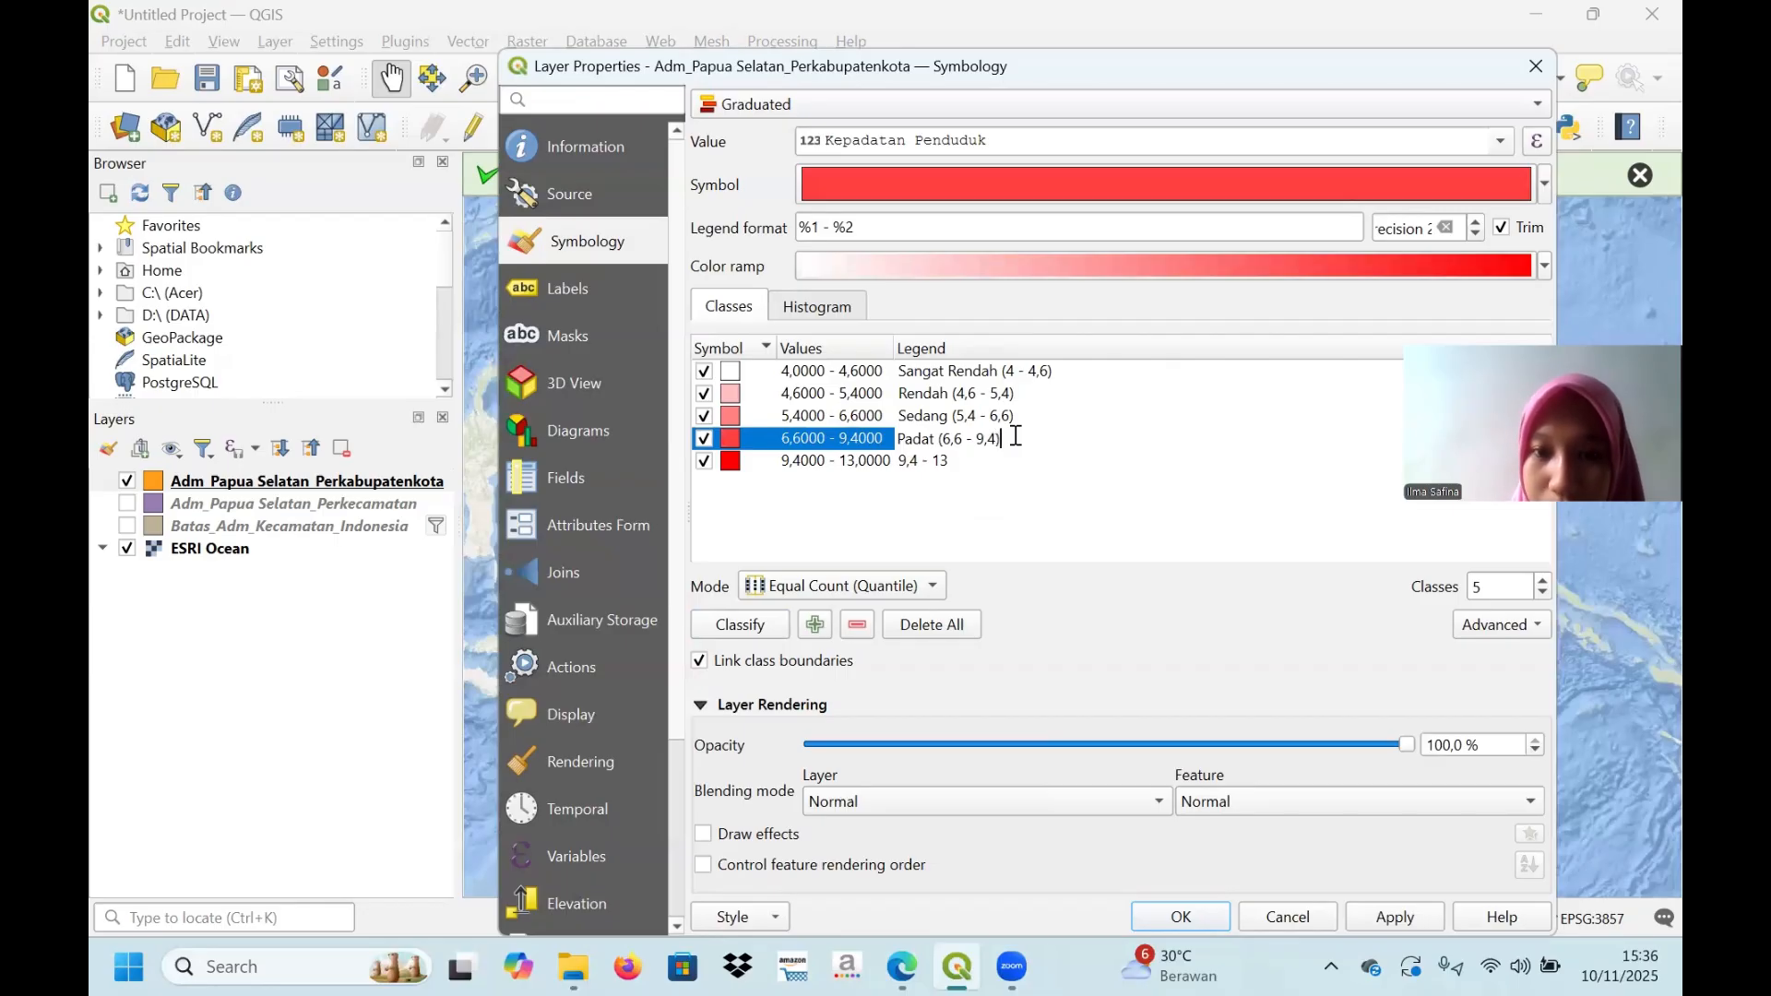
Step: Label the top class Sangat Padat (9,4 - 13) and apply the legend labels
left_click(903, 465)
left_click(903, 465)
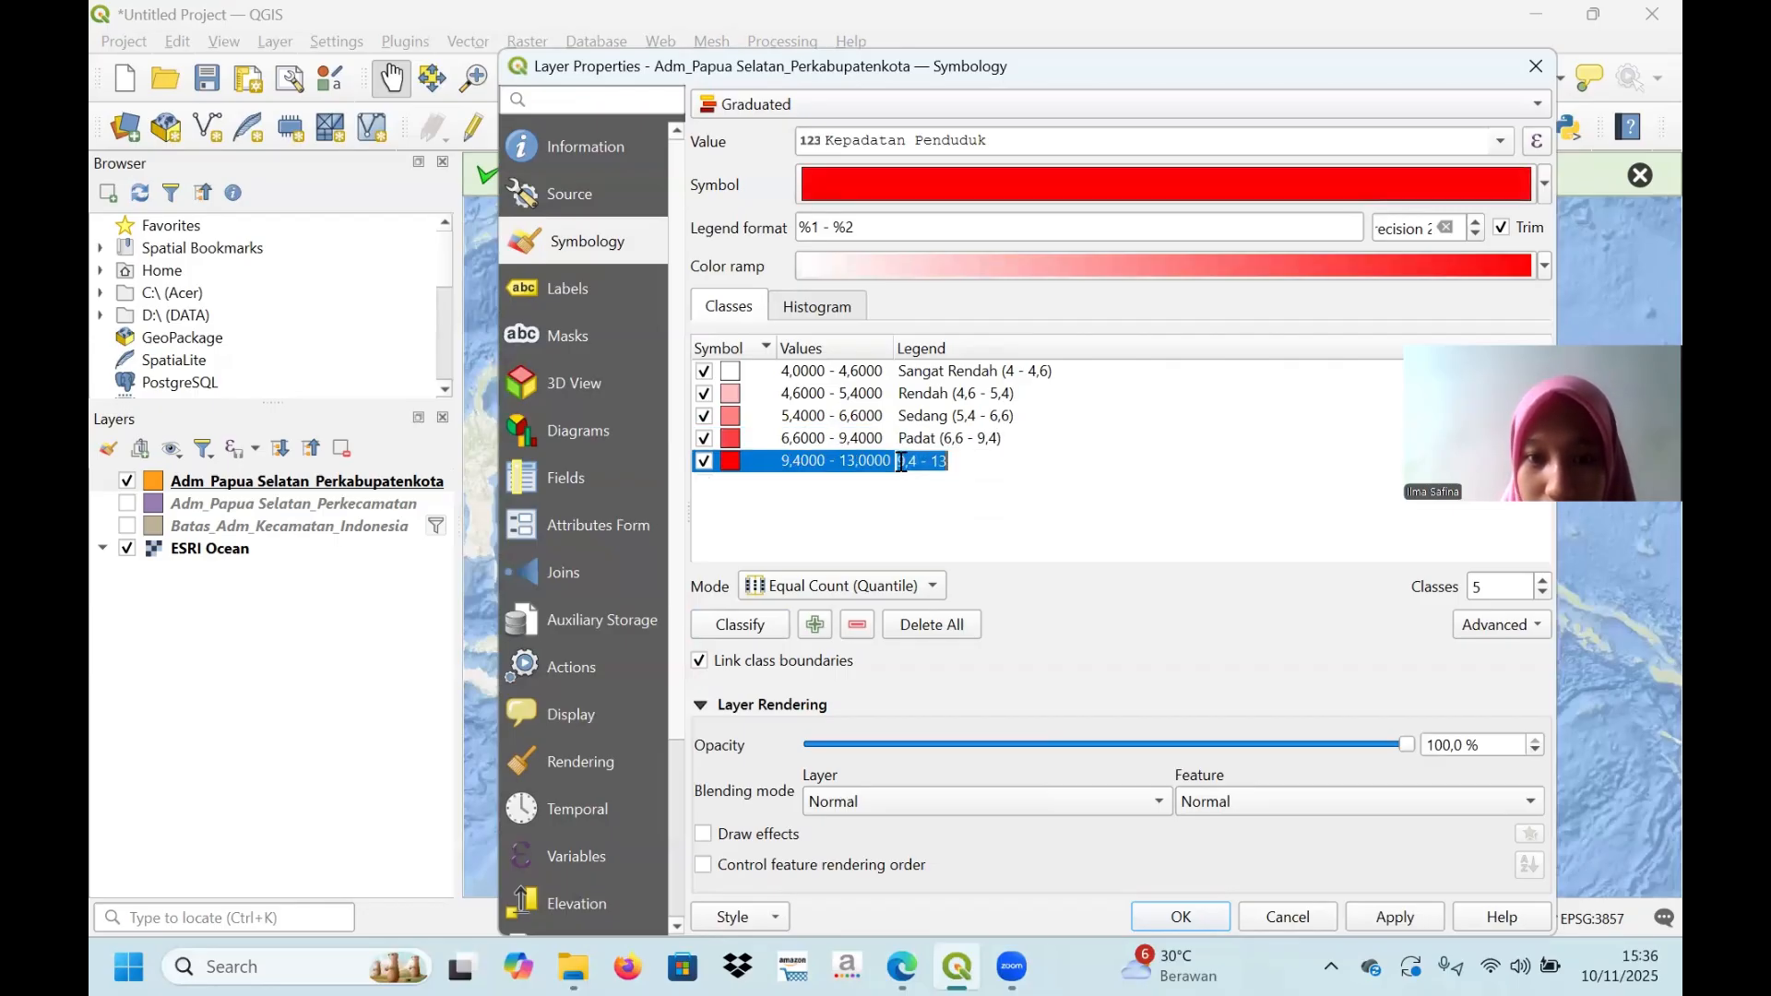
type("S")
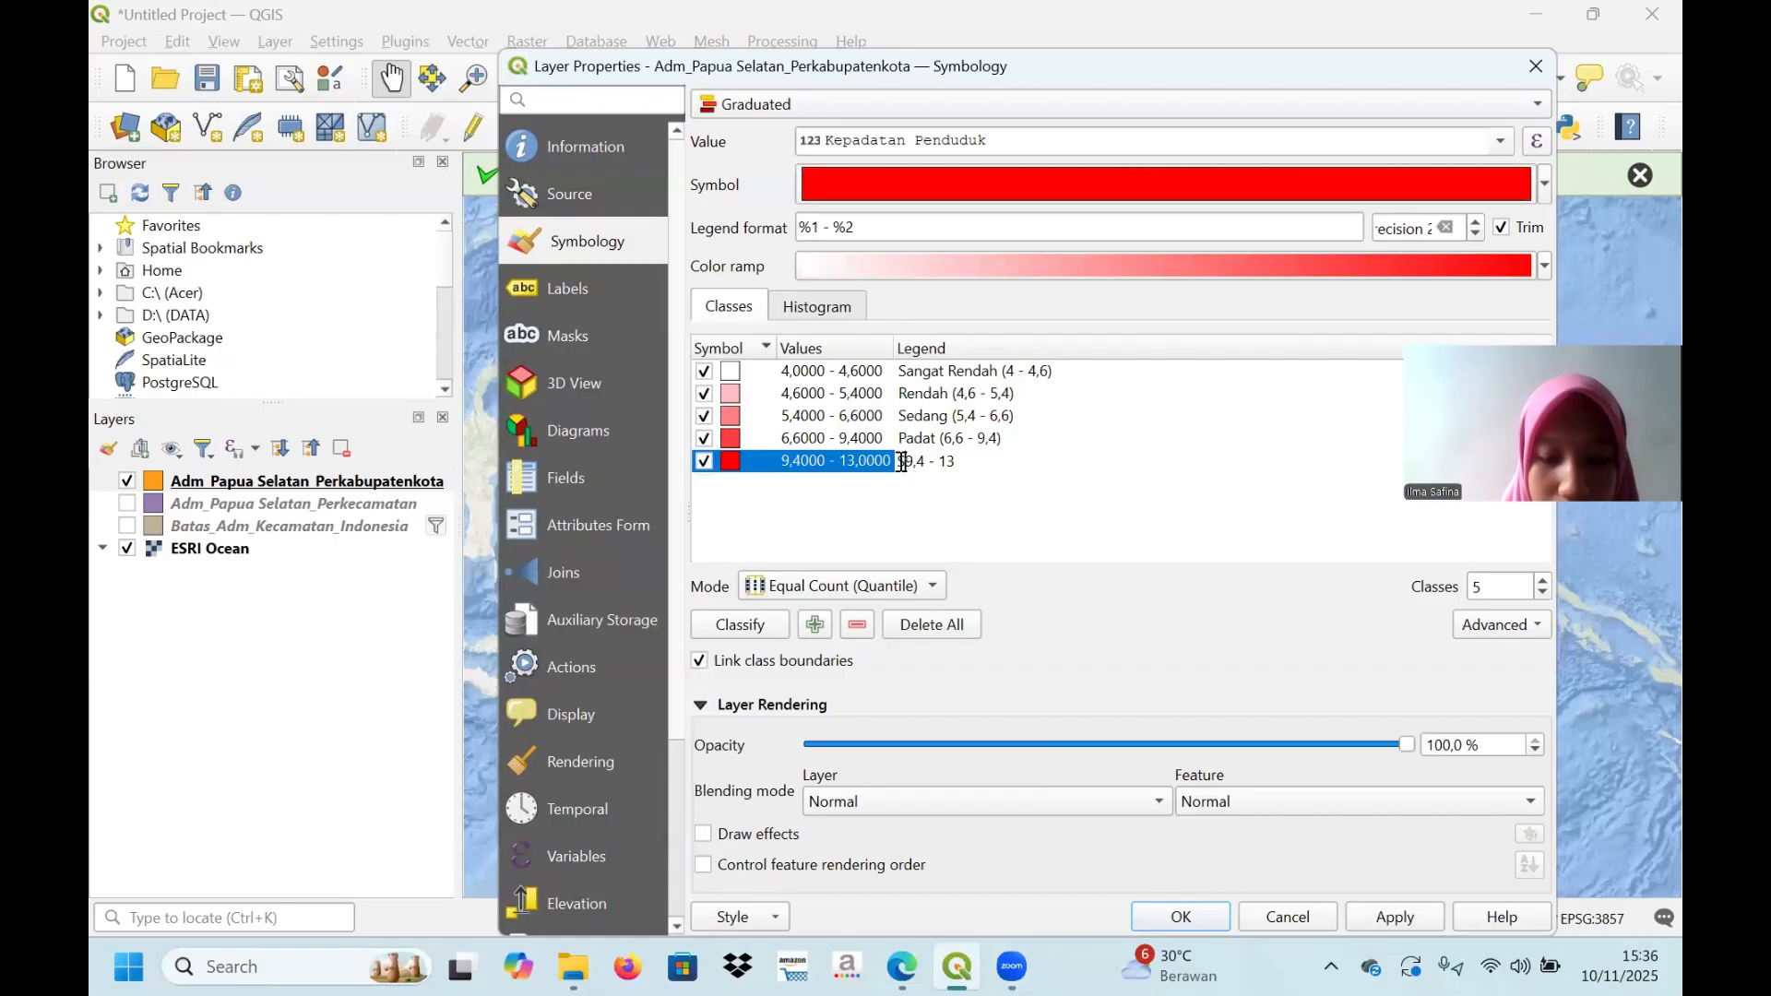
type("angat Pa")
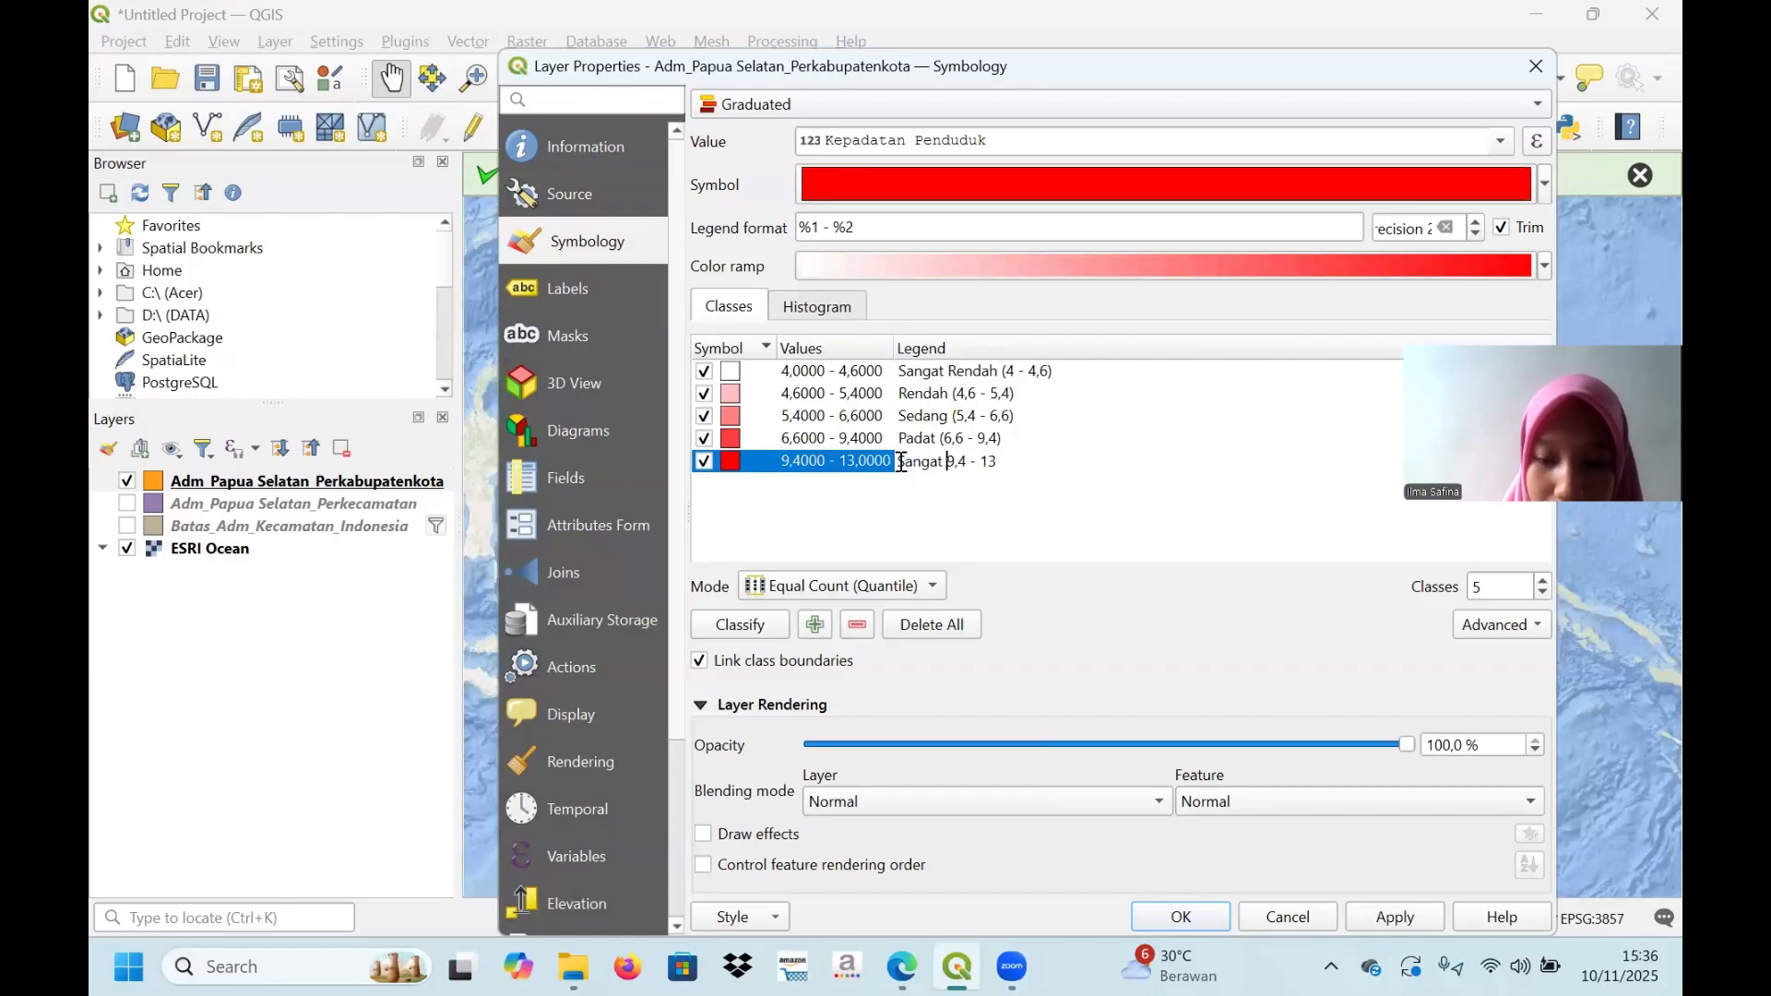
type("dat (9,4 - 13")
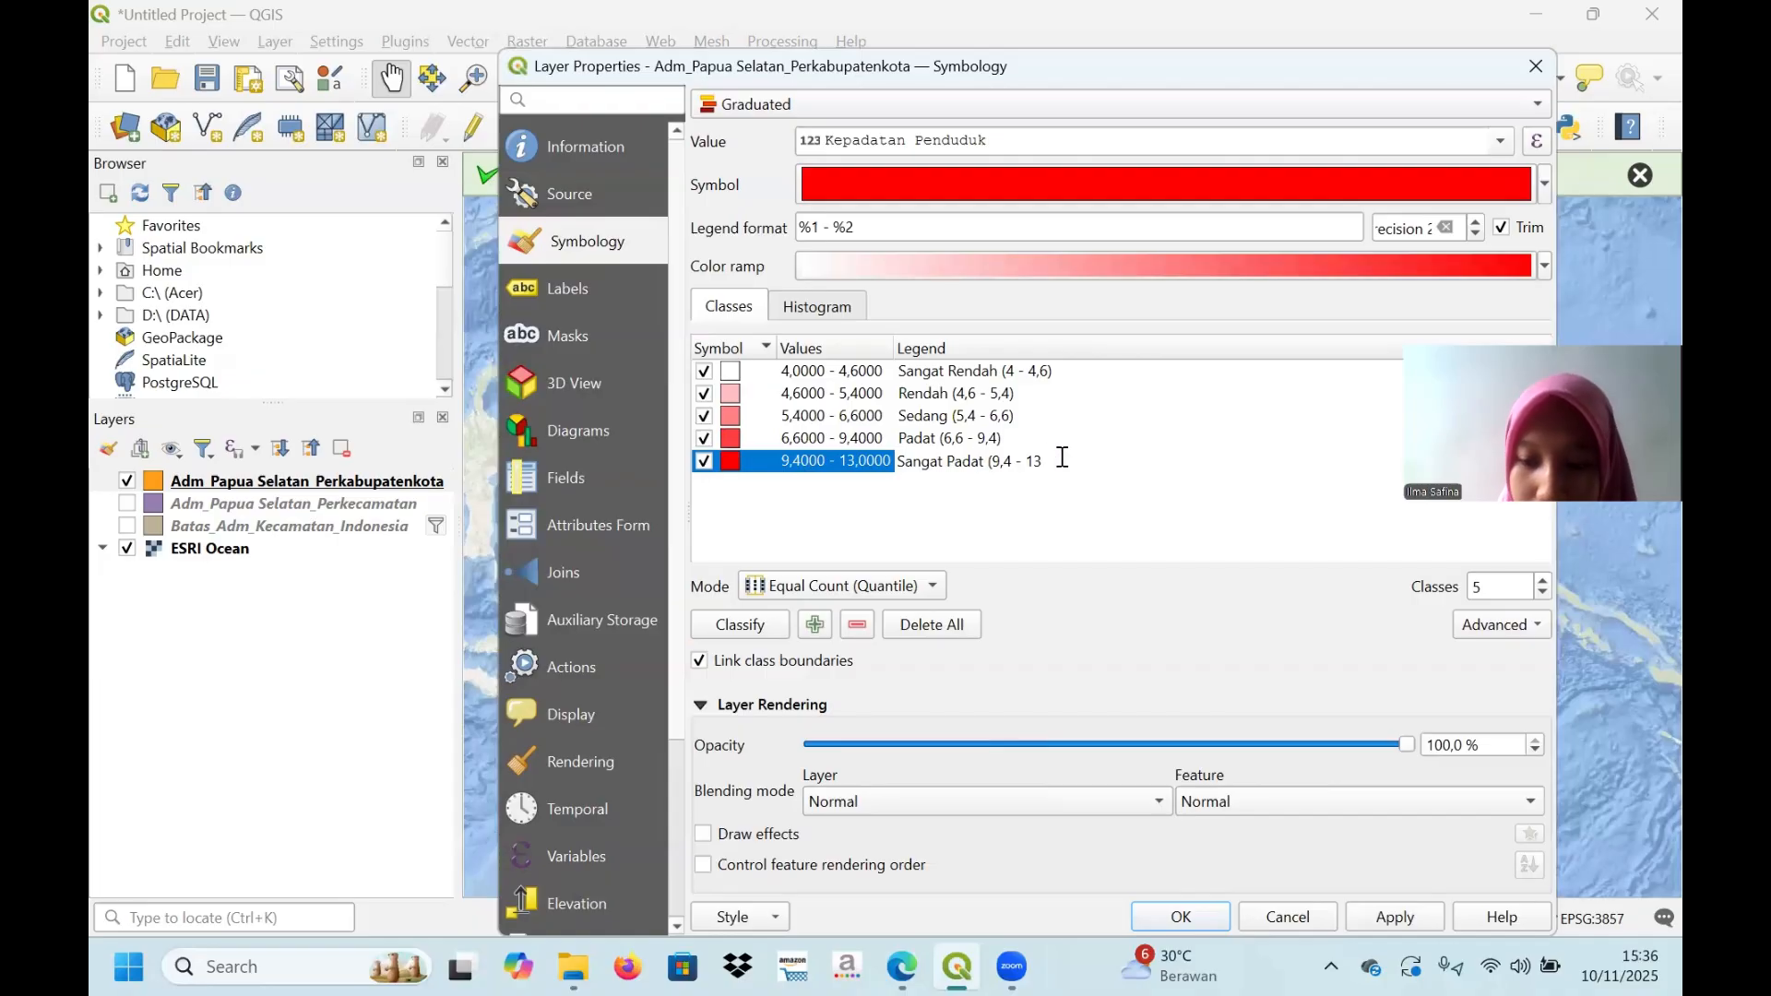
type(")")
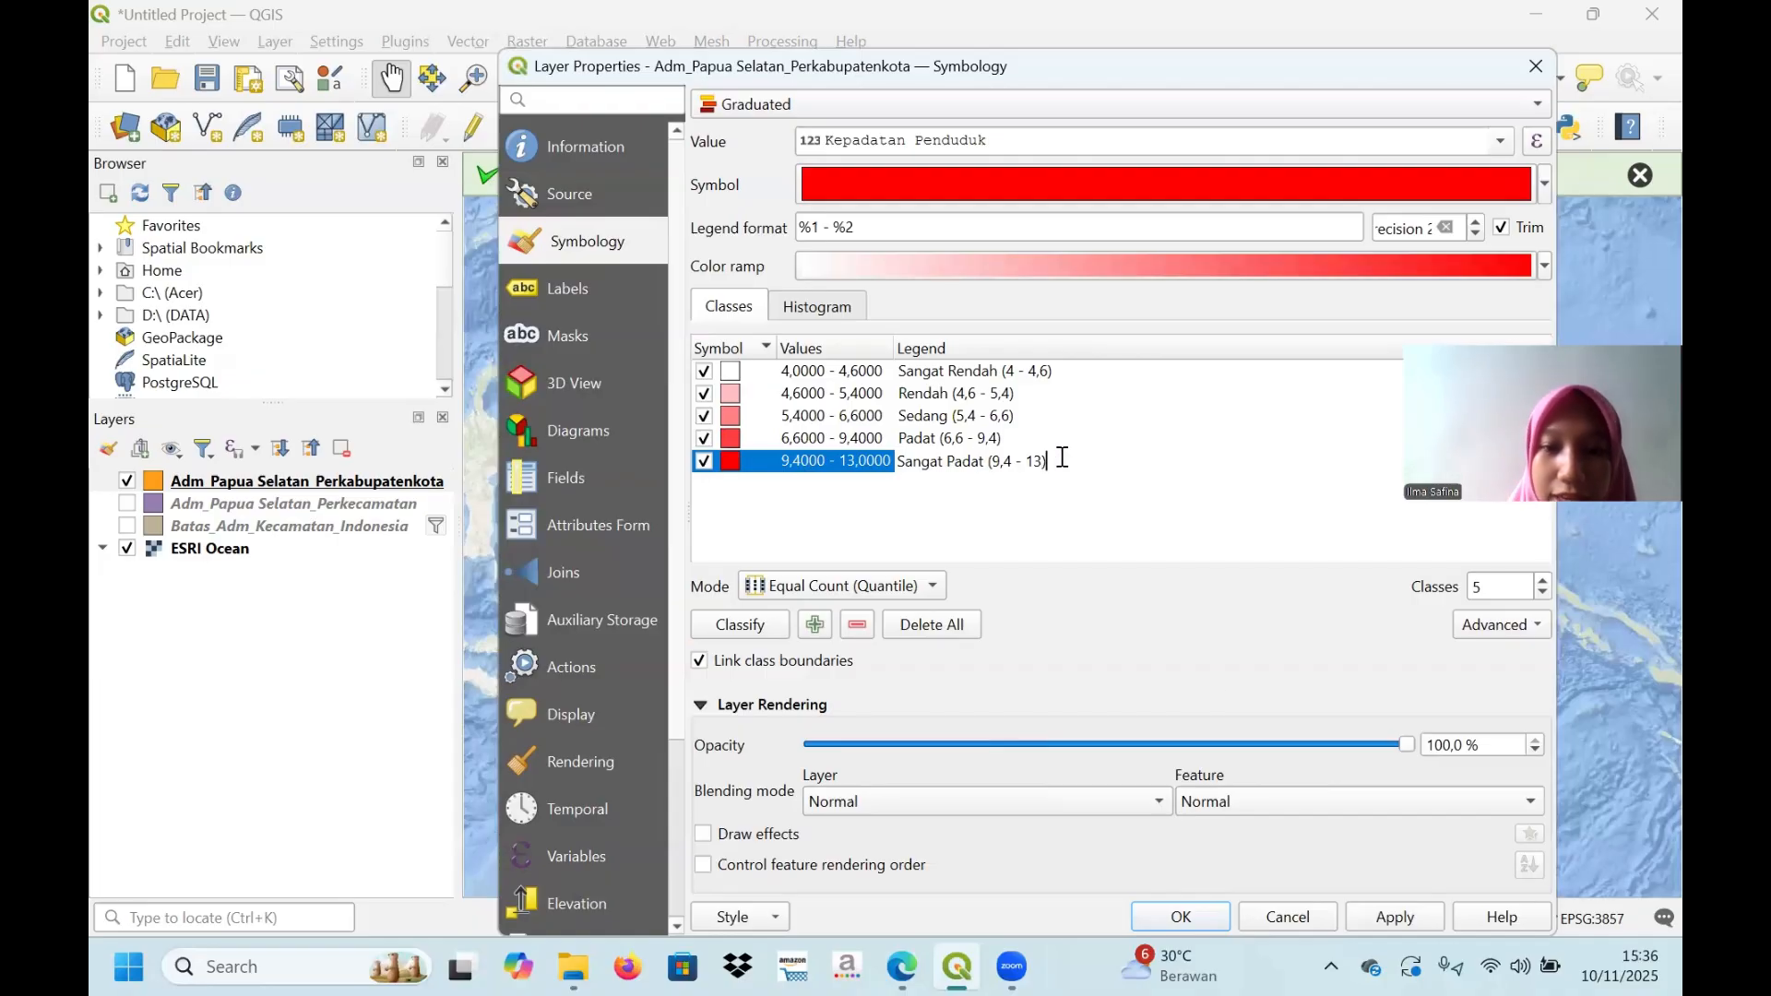
left_click(1387, 917)
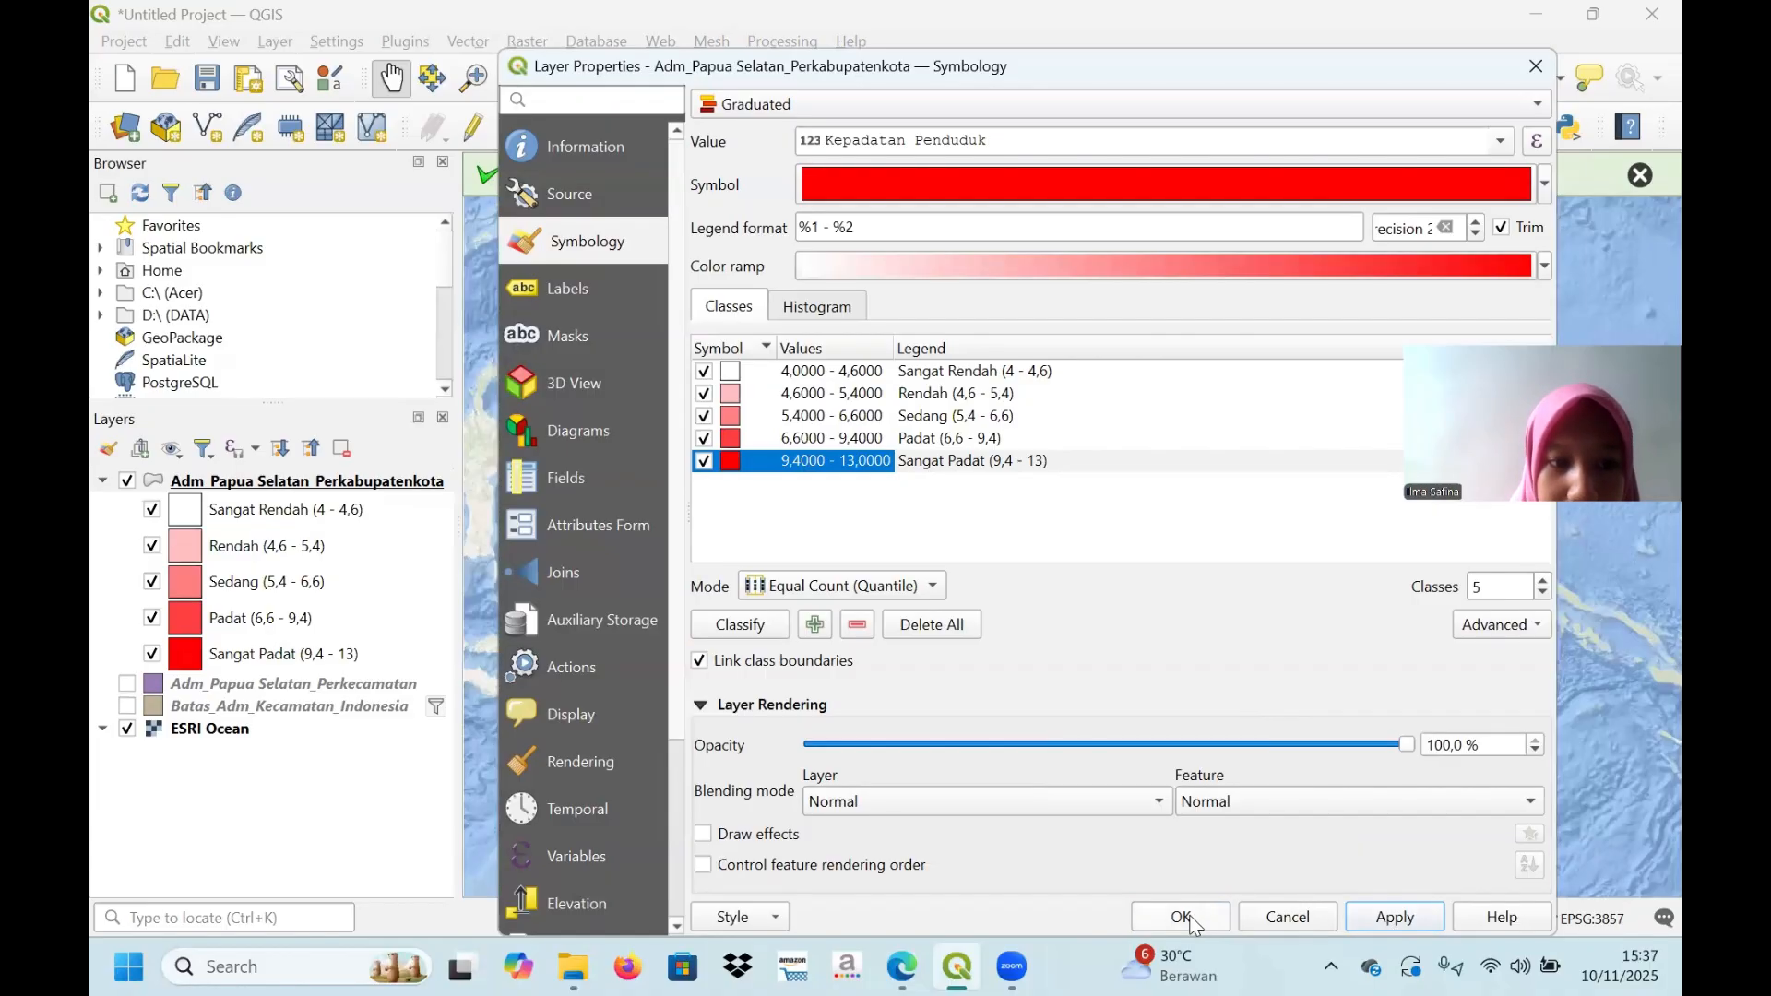
Step: Close Layer Properties to view the density map, then reopen the regency layer's properties
left_click(1192, 923)
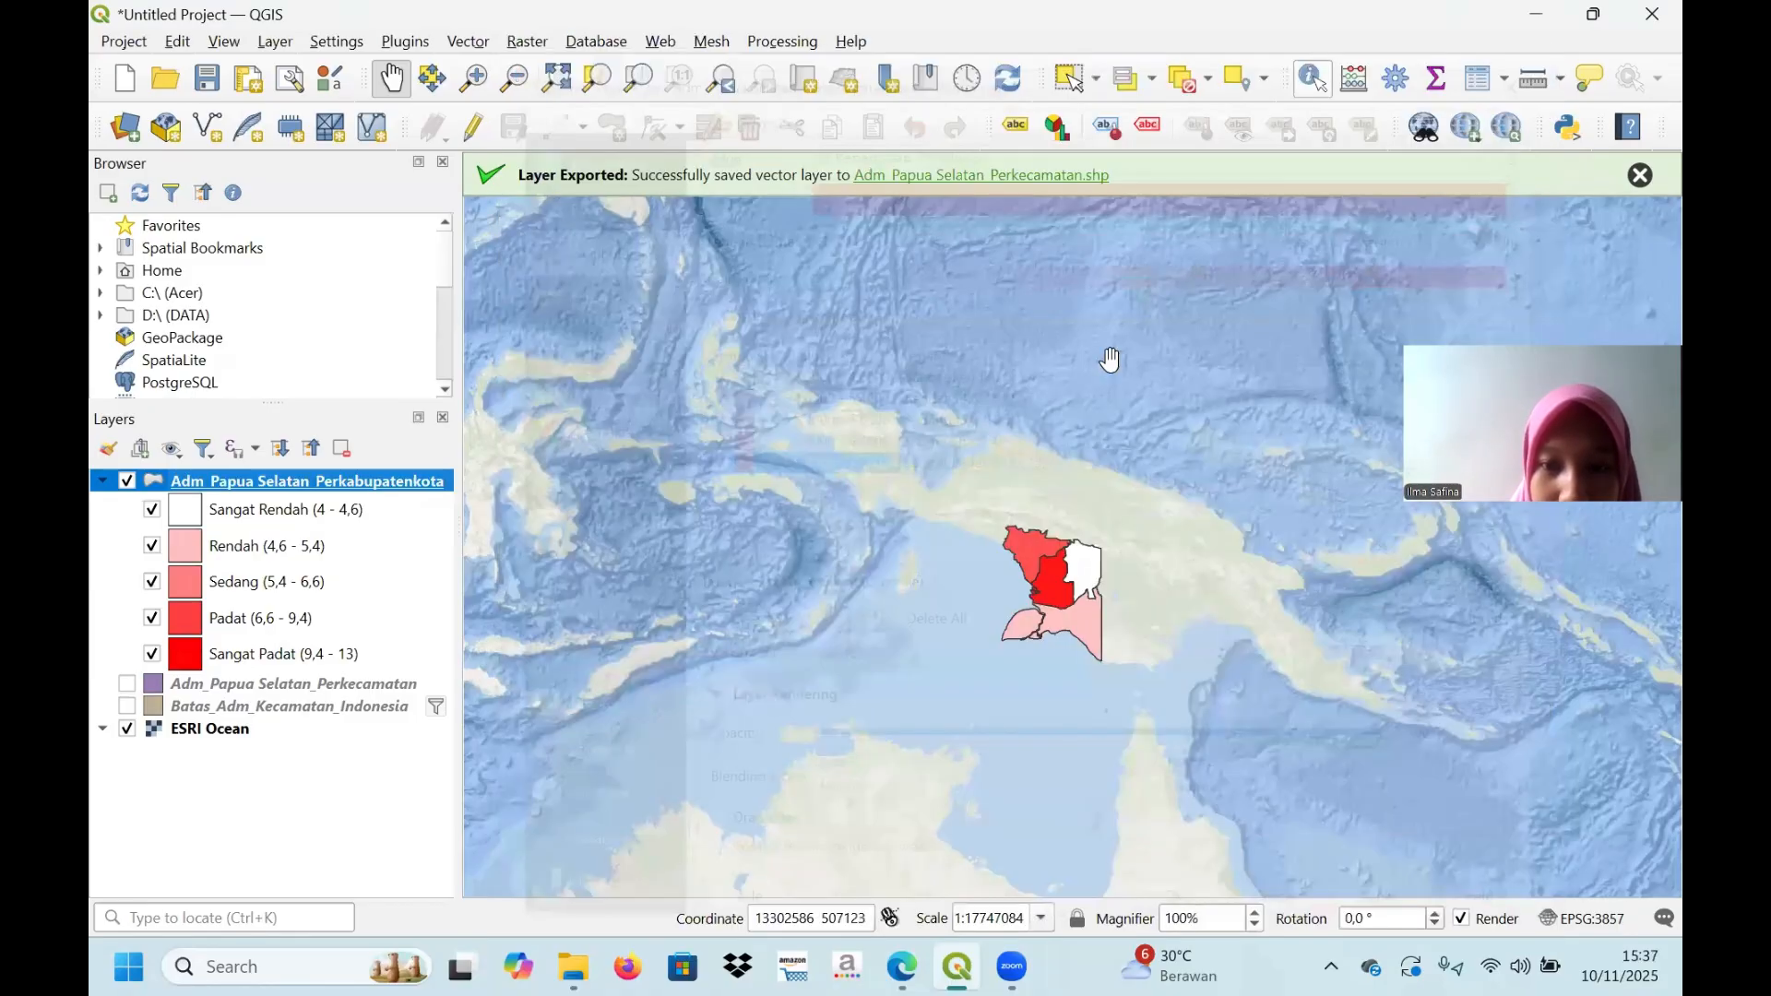
right_click(299, 489)
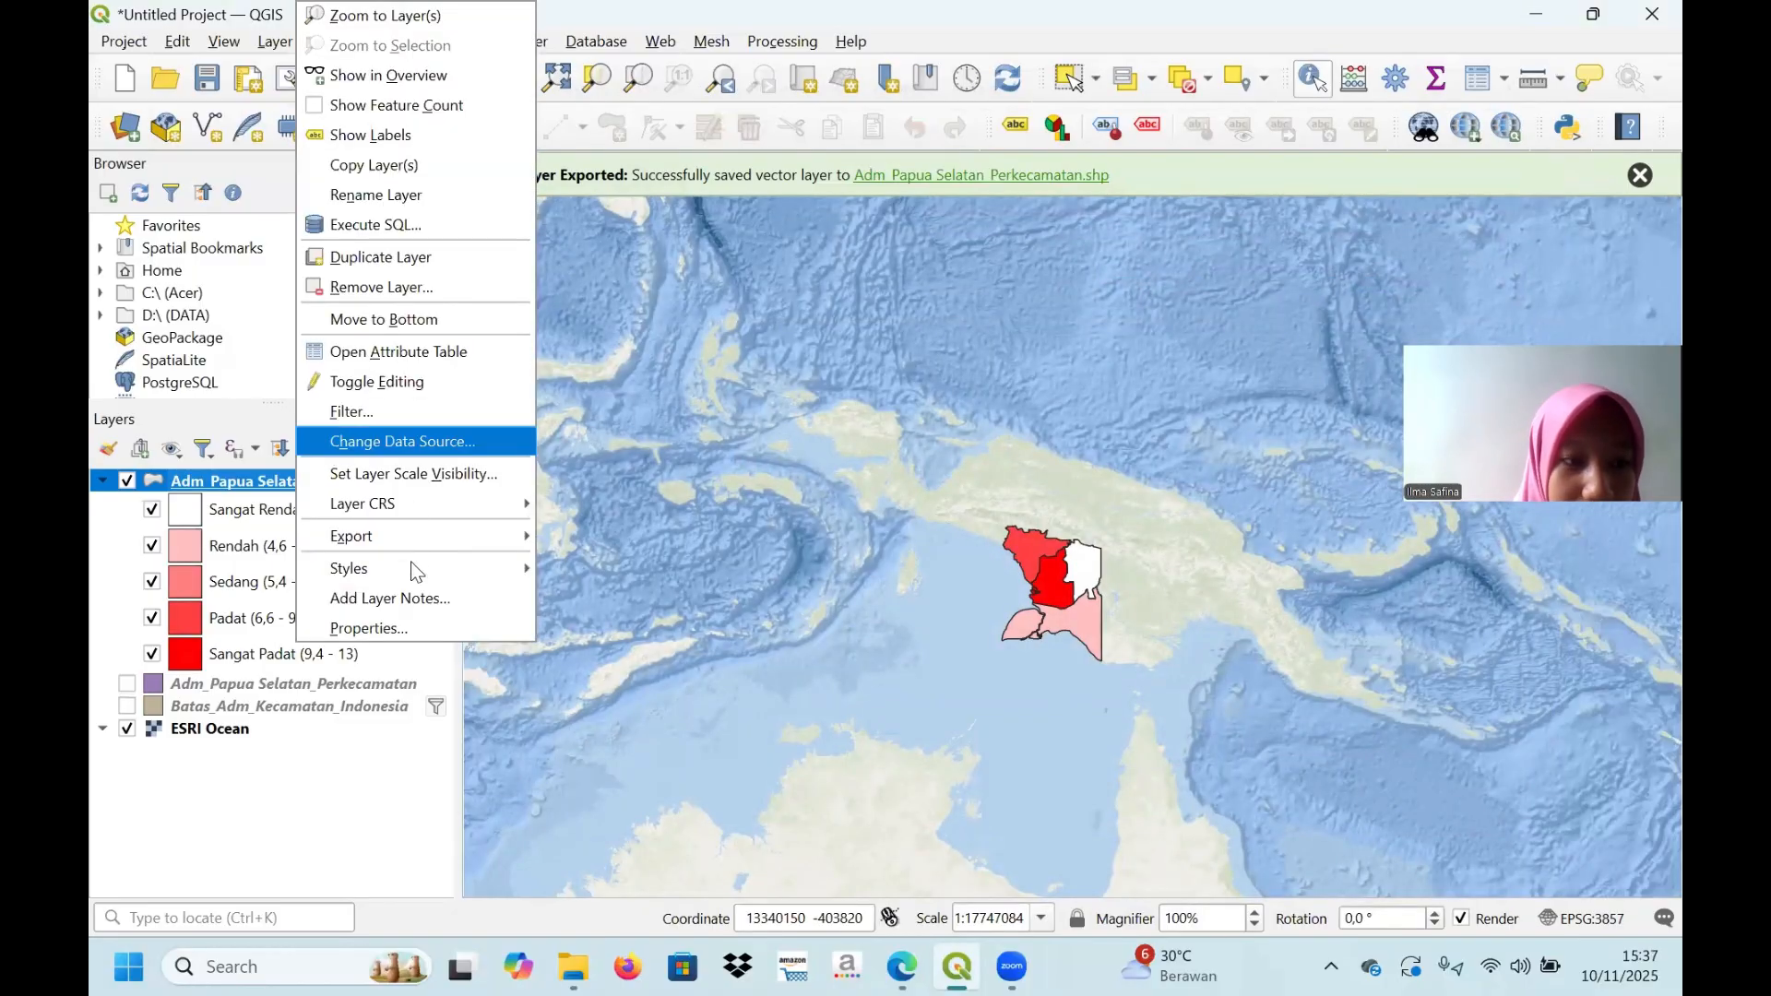
left_click(420, 628)
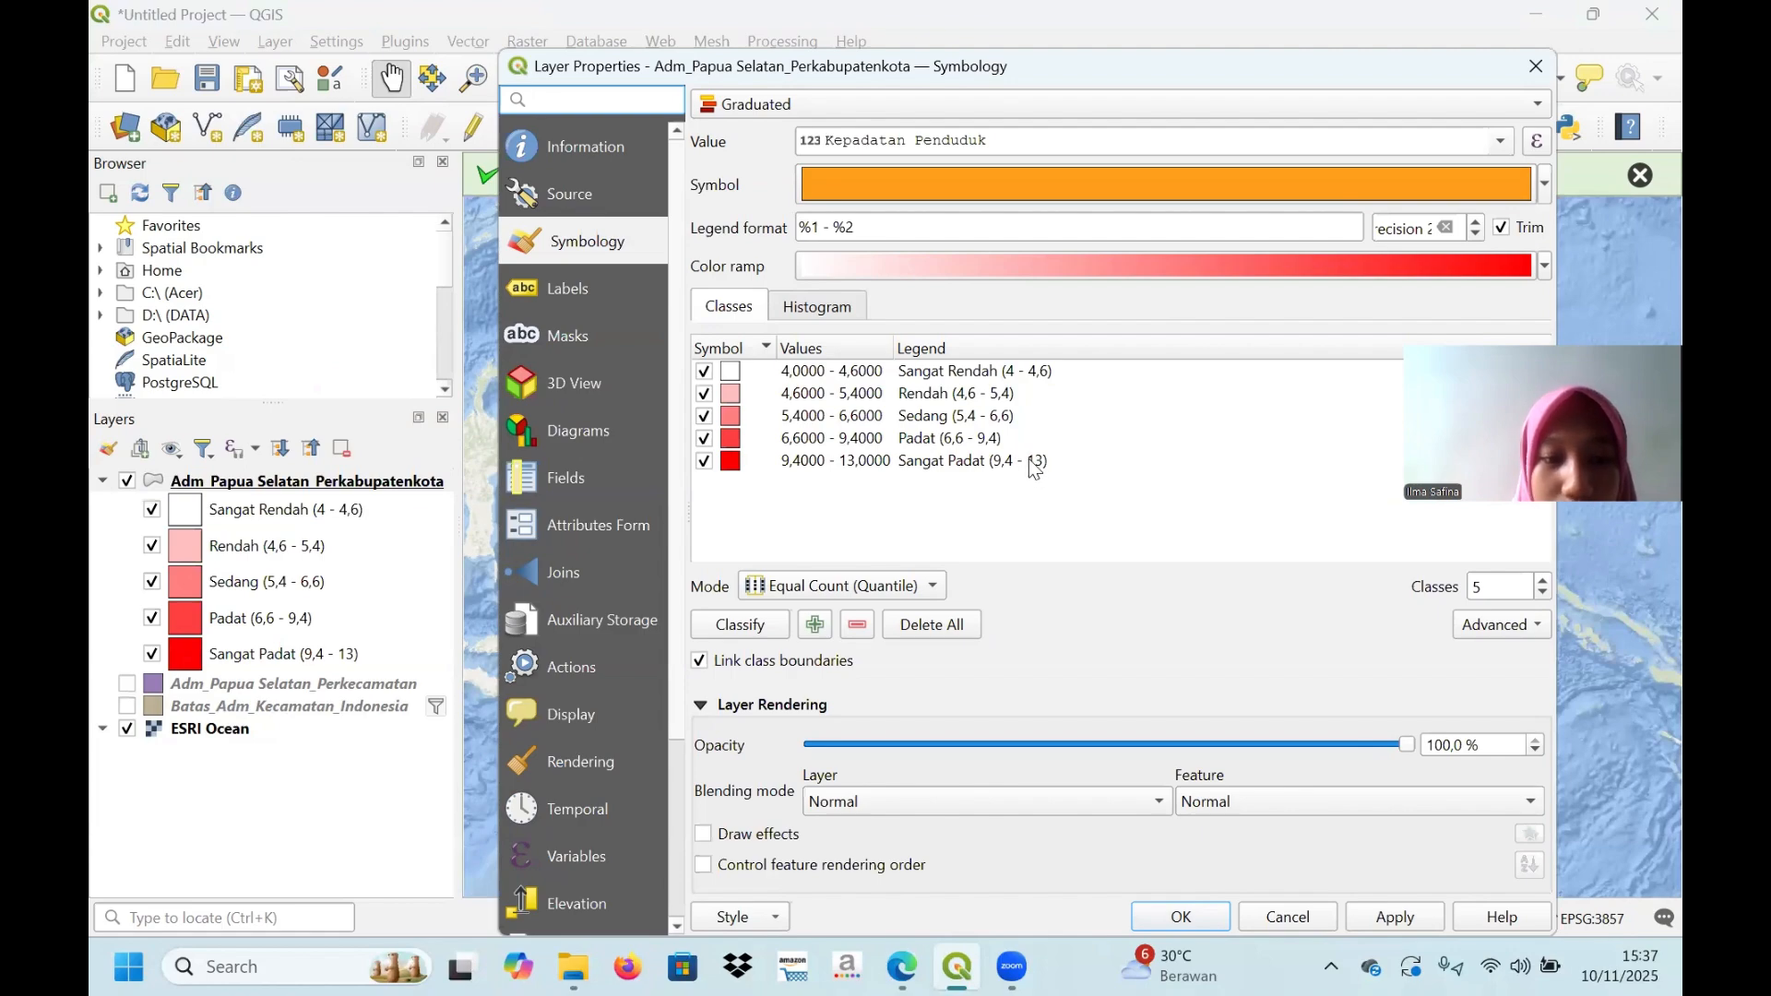
Step: Move Sangat Padat to second place, select all five classes, and open their shared symbol settings
left_click(1069, 470)
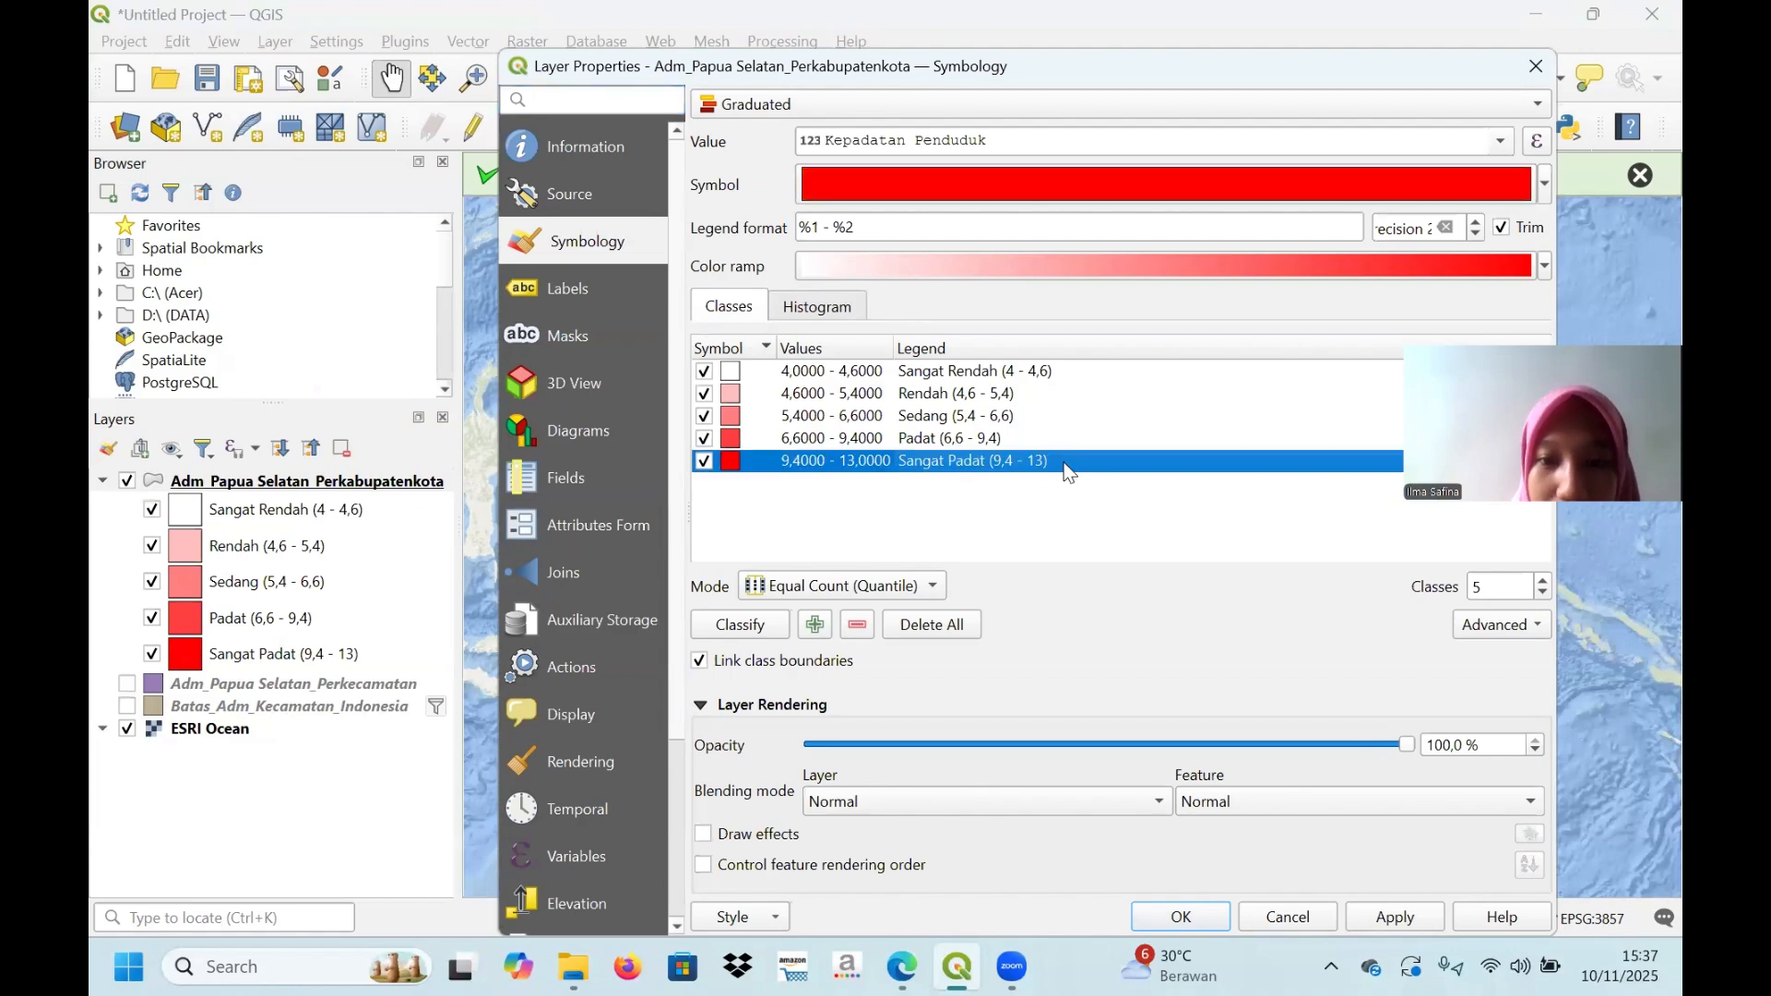
left_click_drag(1069, 470, 865, 376)
left_click(862, 369, "shift")
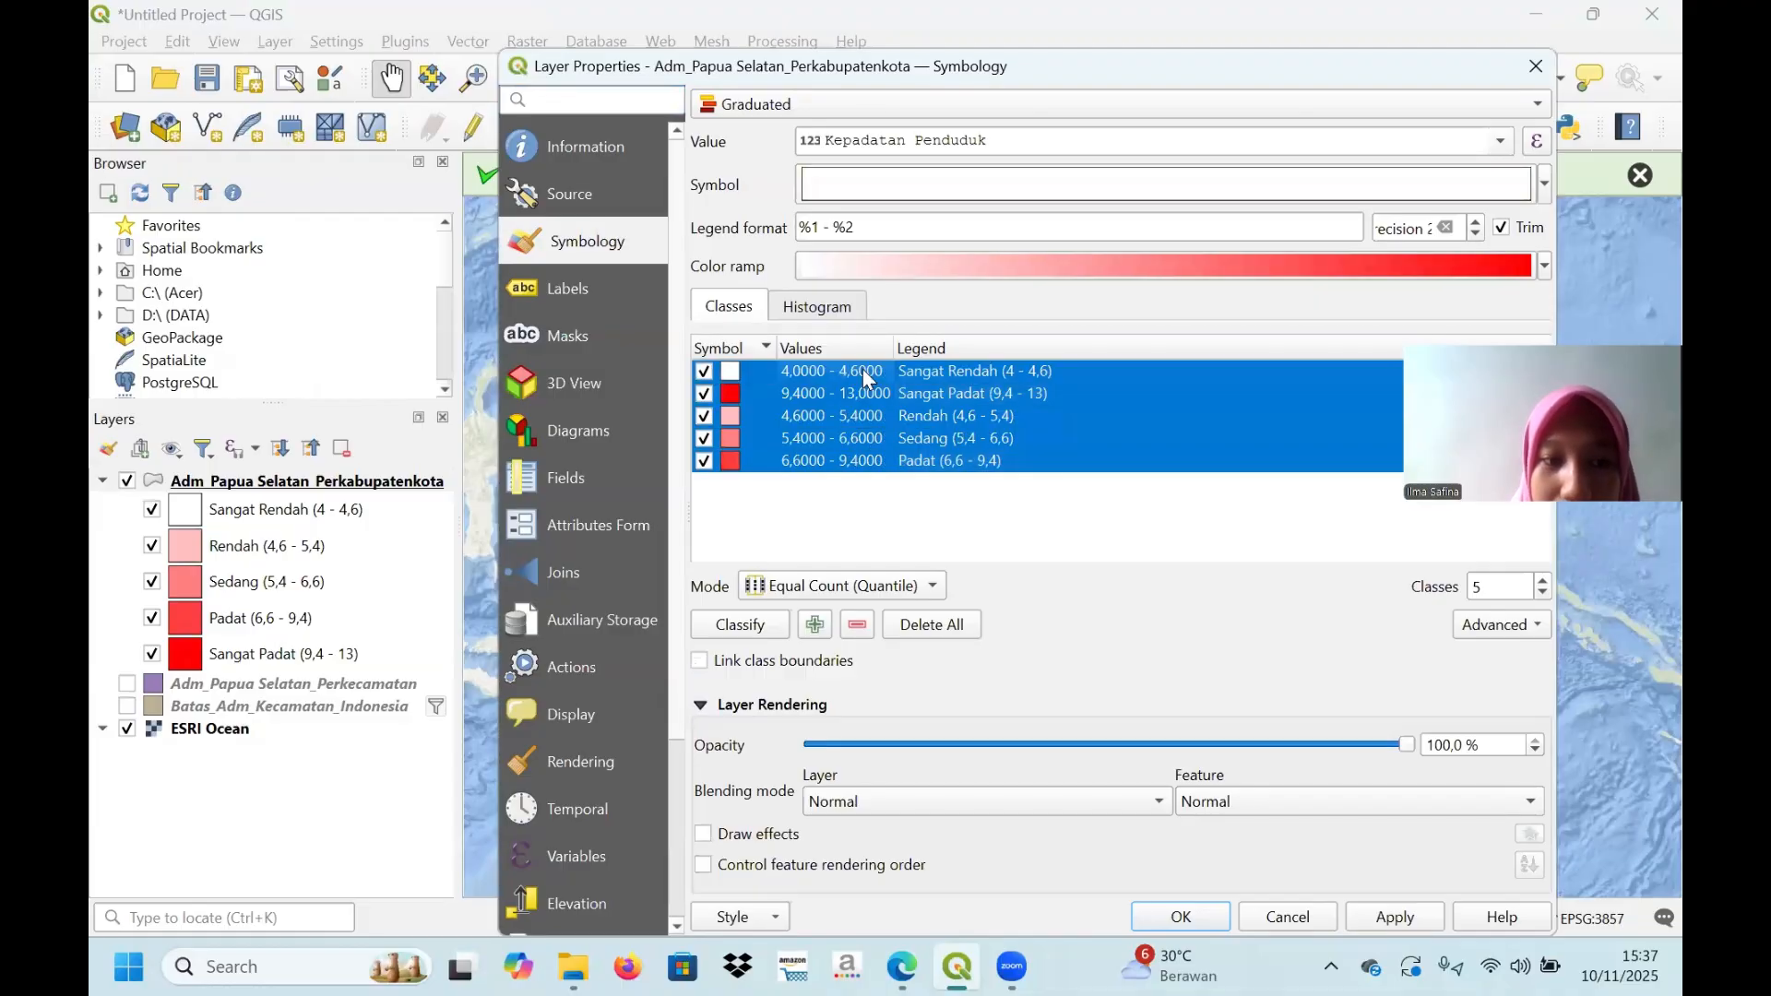
left_click(985, 415, "shift")
left_click(983, 370, "shift")
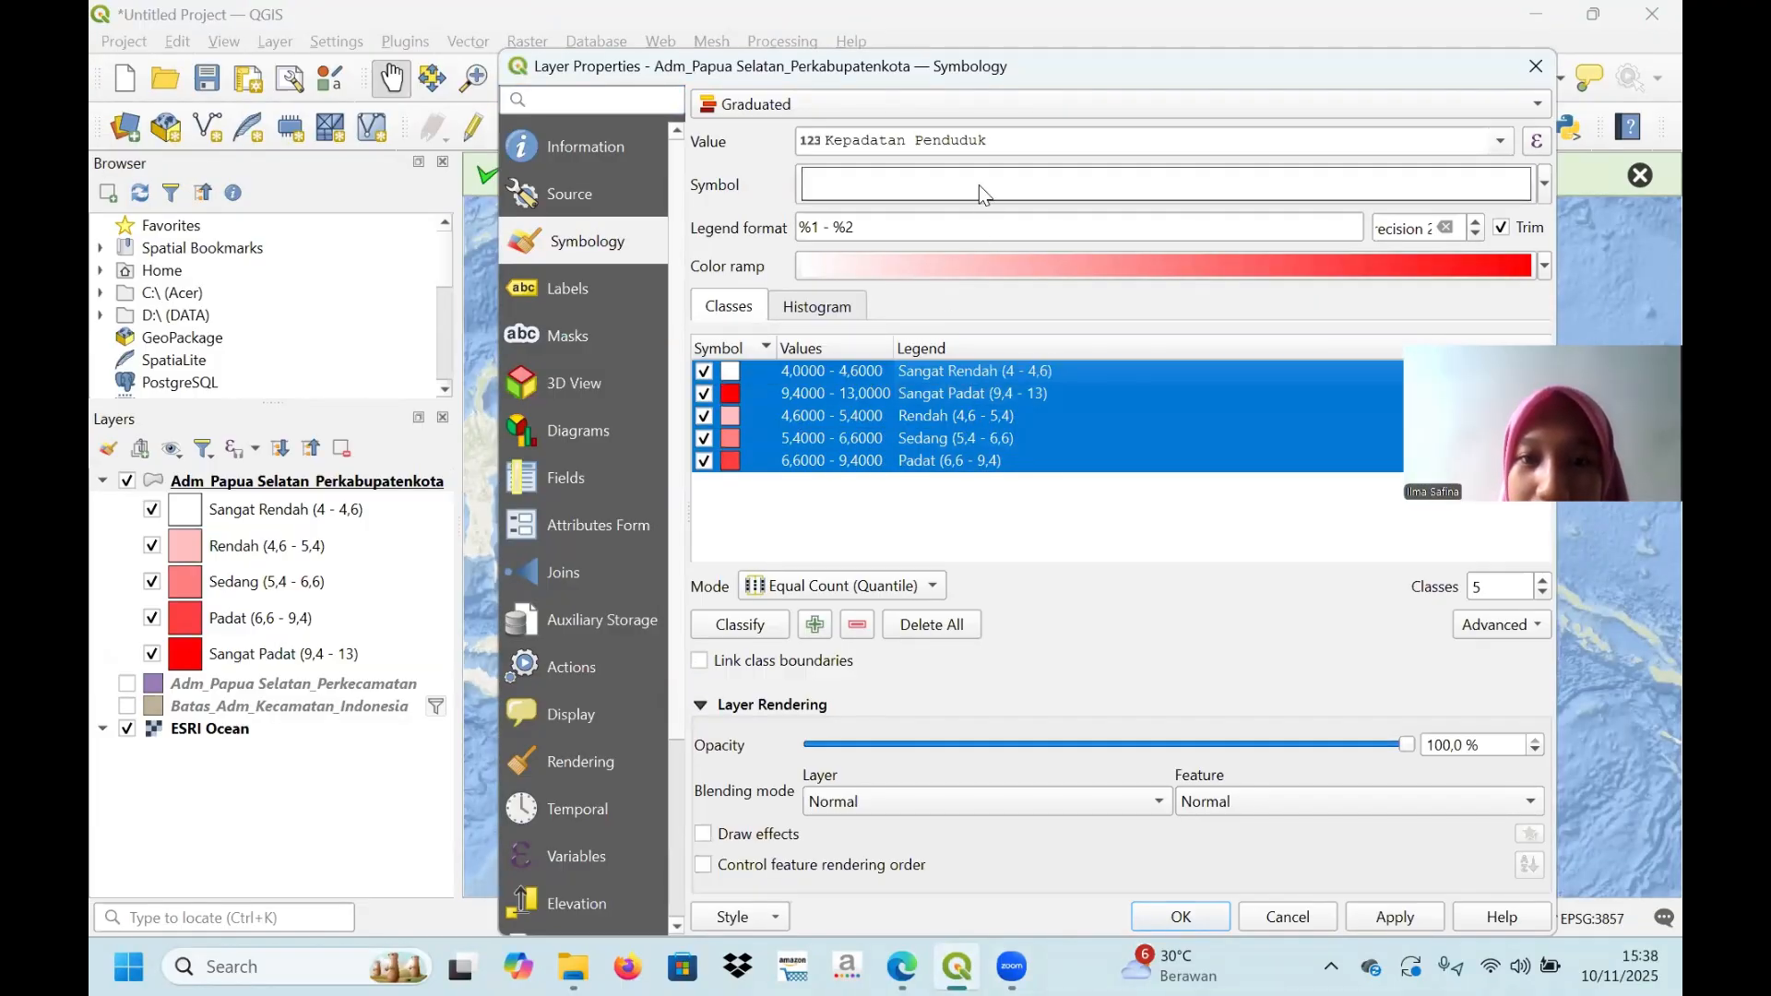
left_click(978, 184)
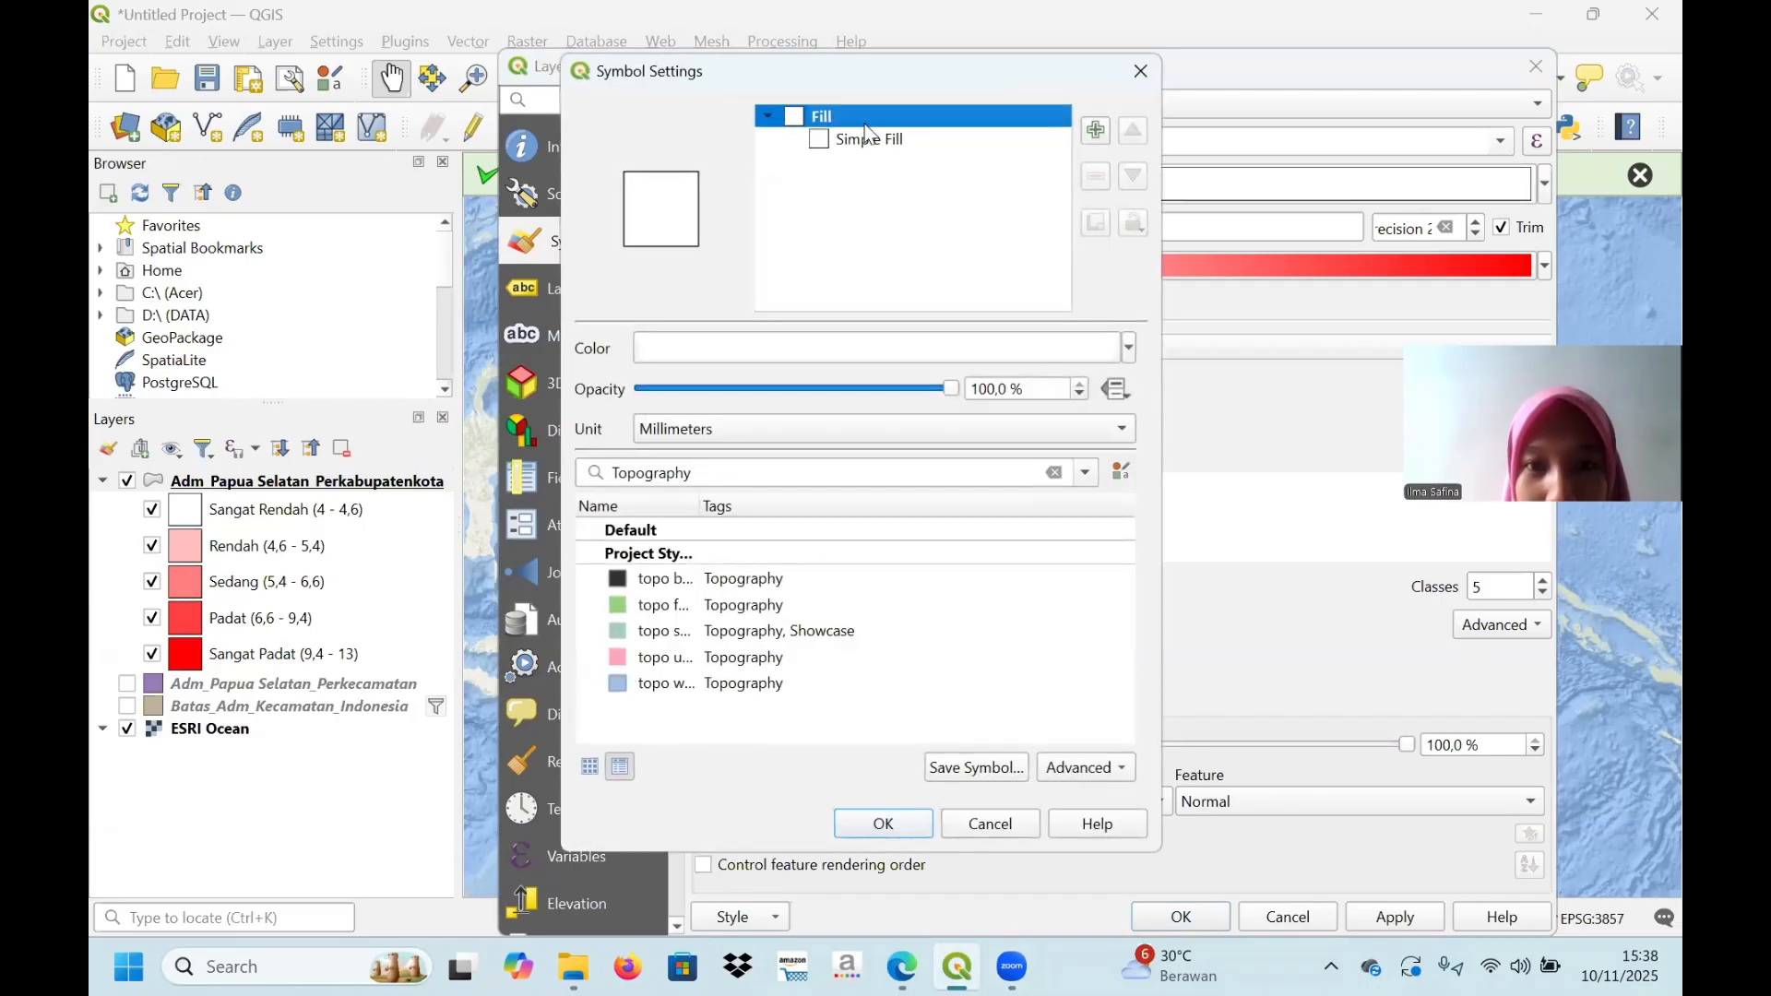
Step: Give all density classes a 0,2 mm Dash Dot Dot Line outline and apply it
left_click(872, 147)
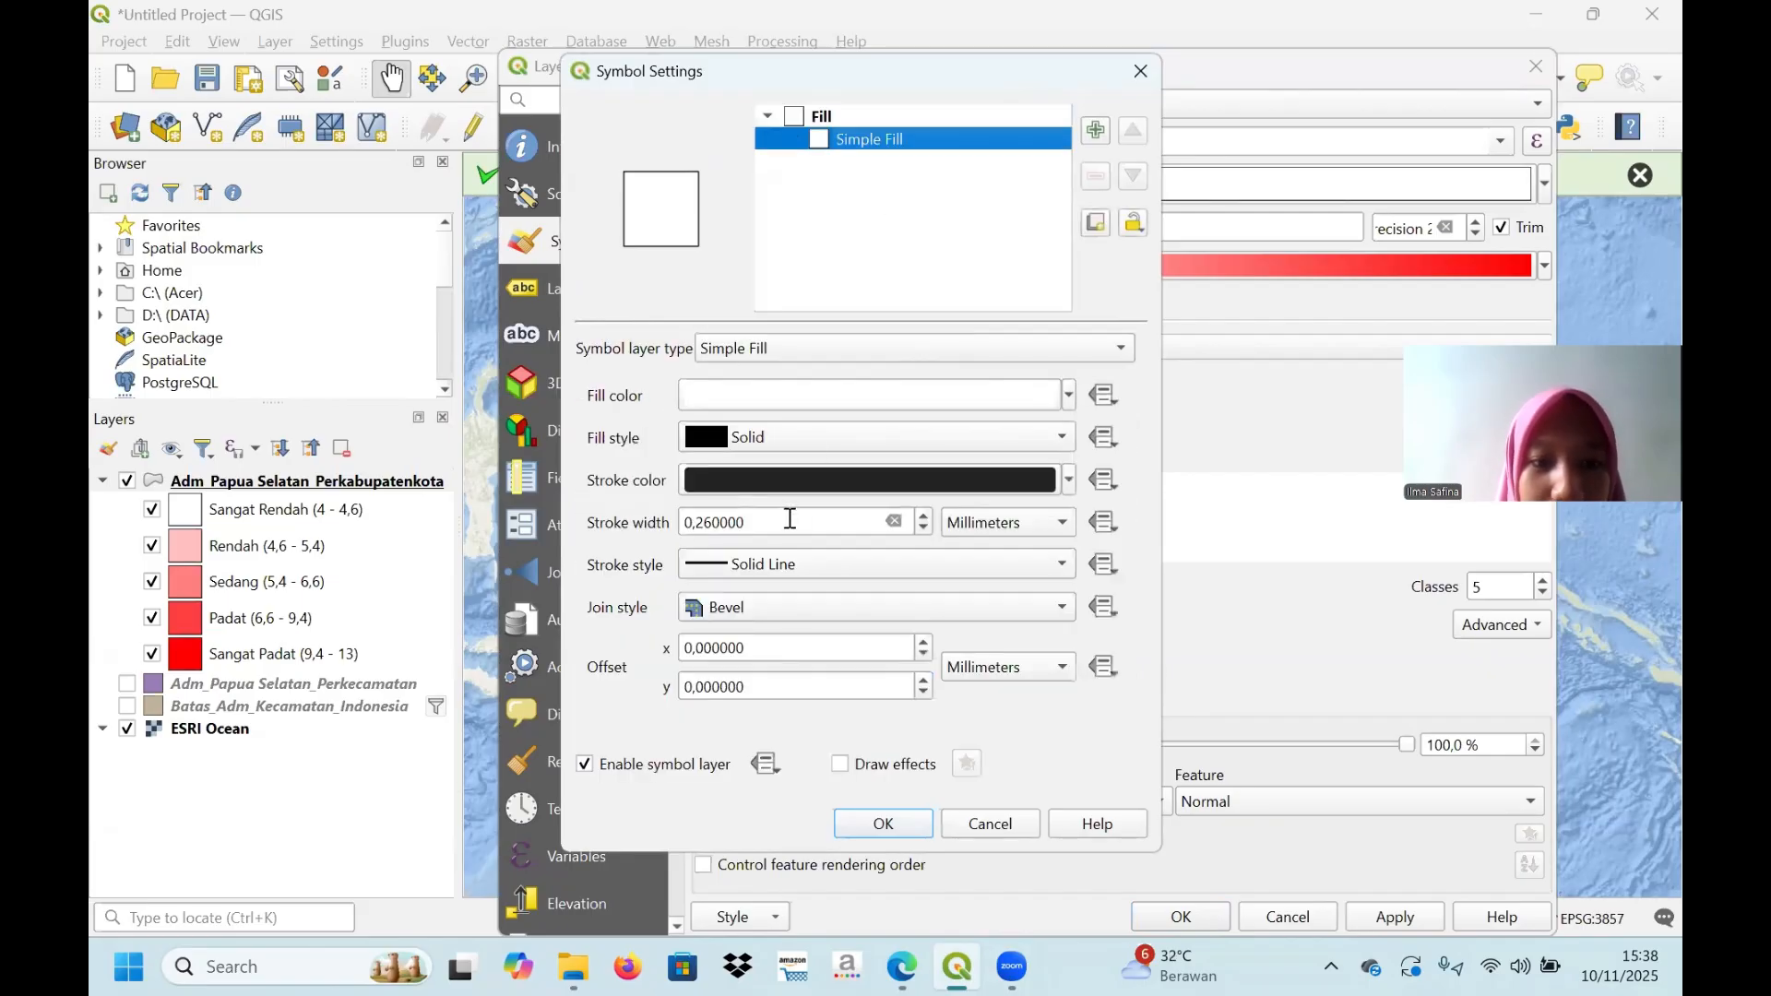
left_click_drag(789, 521, 684, 525)
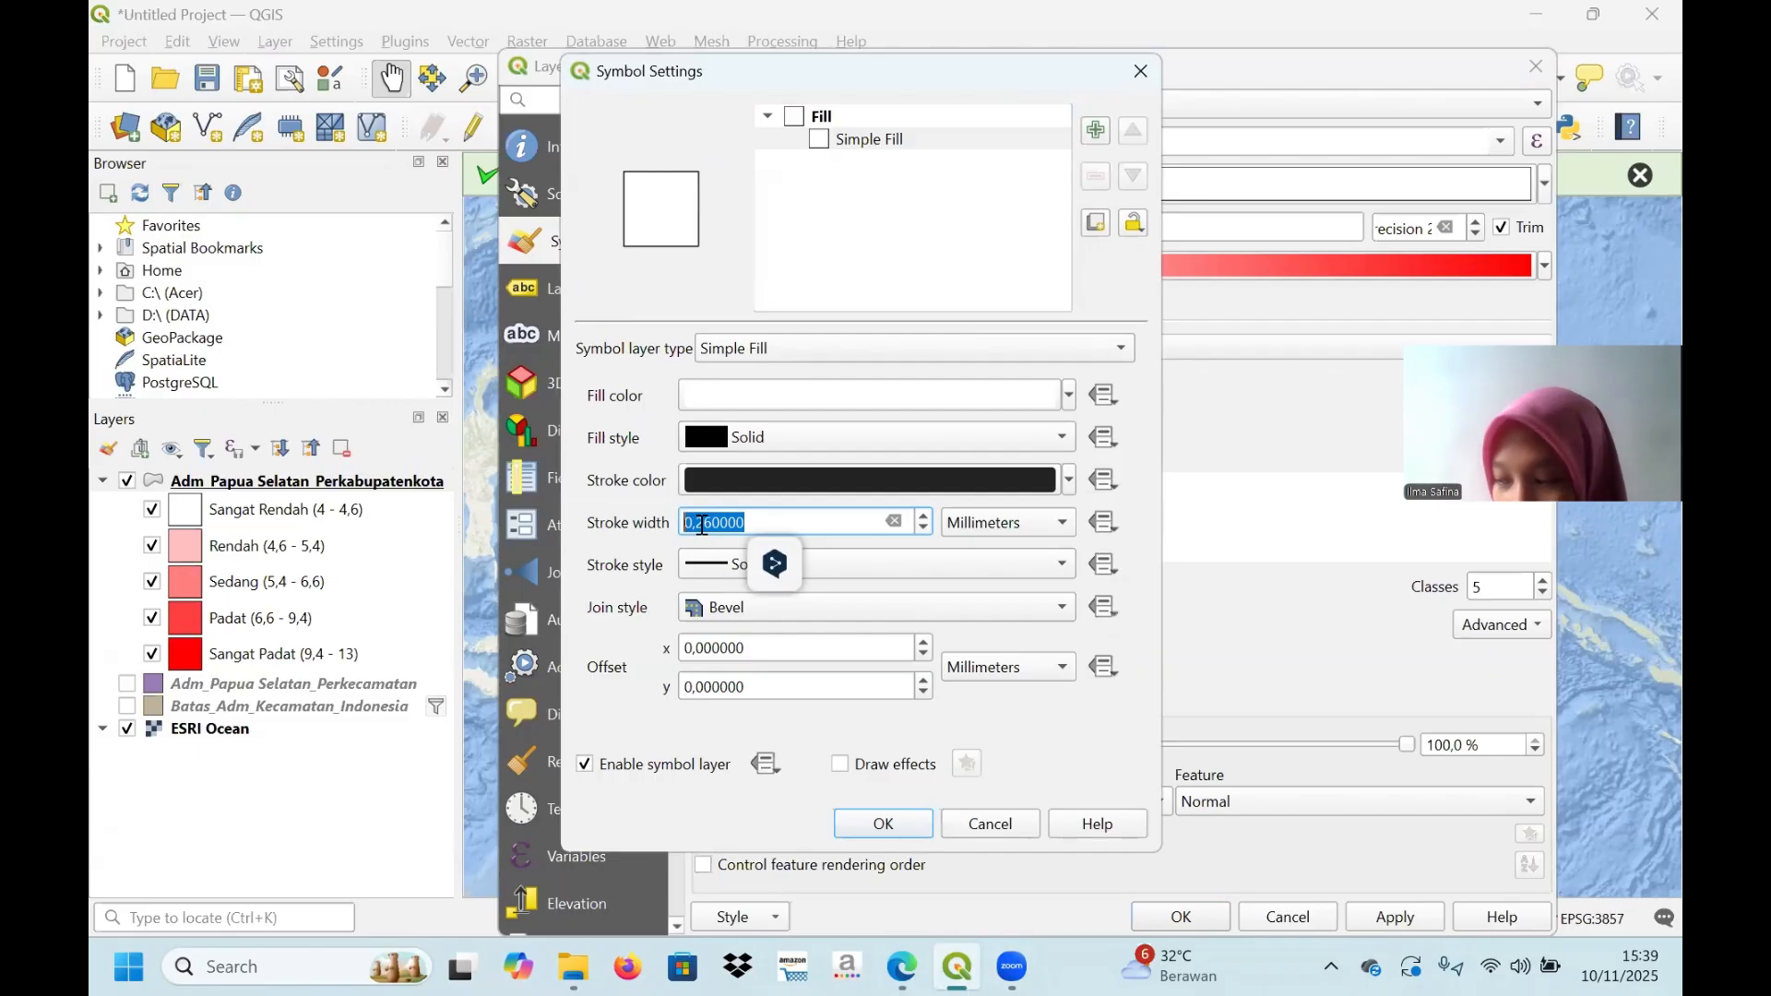
left_click(750, 522)
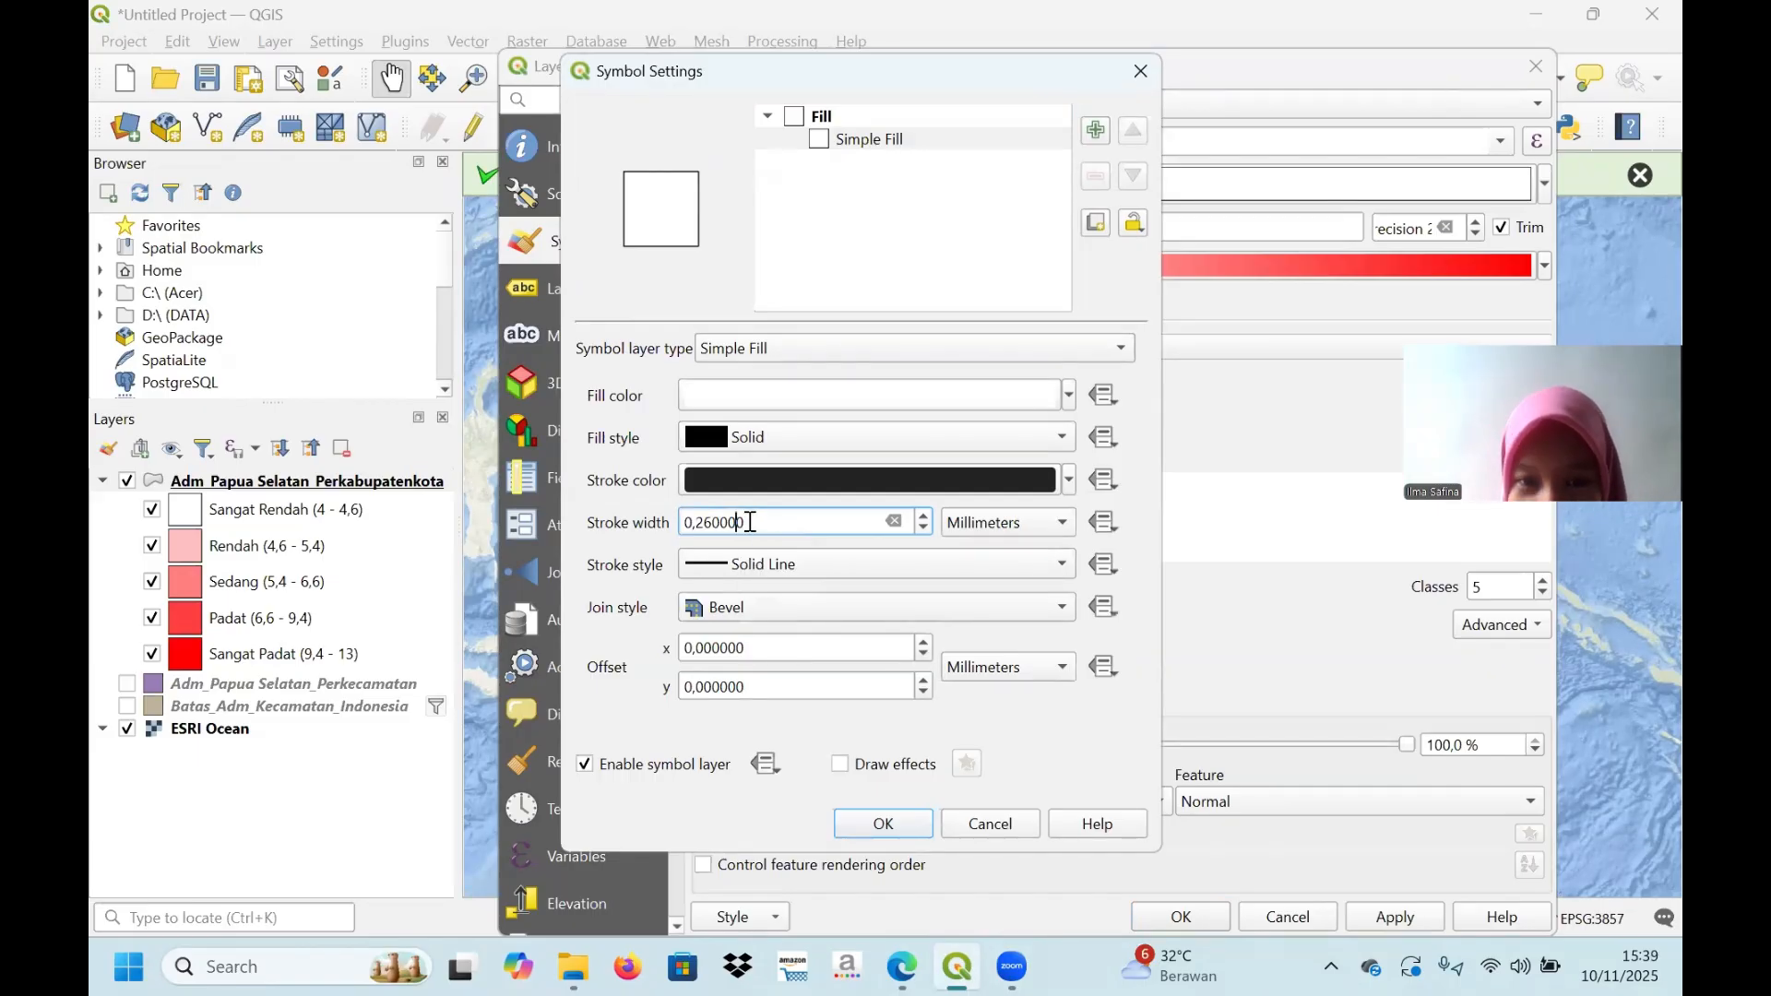
left_click_drag(750, 522, 709, 524)
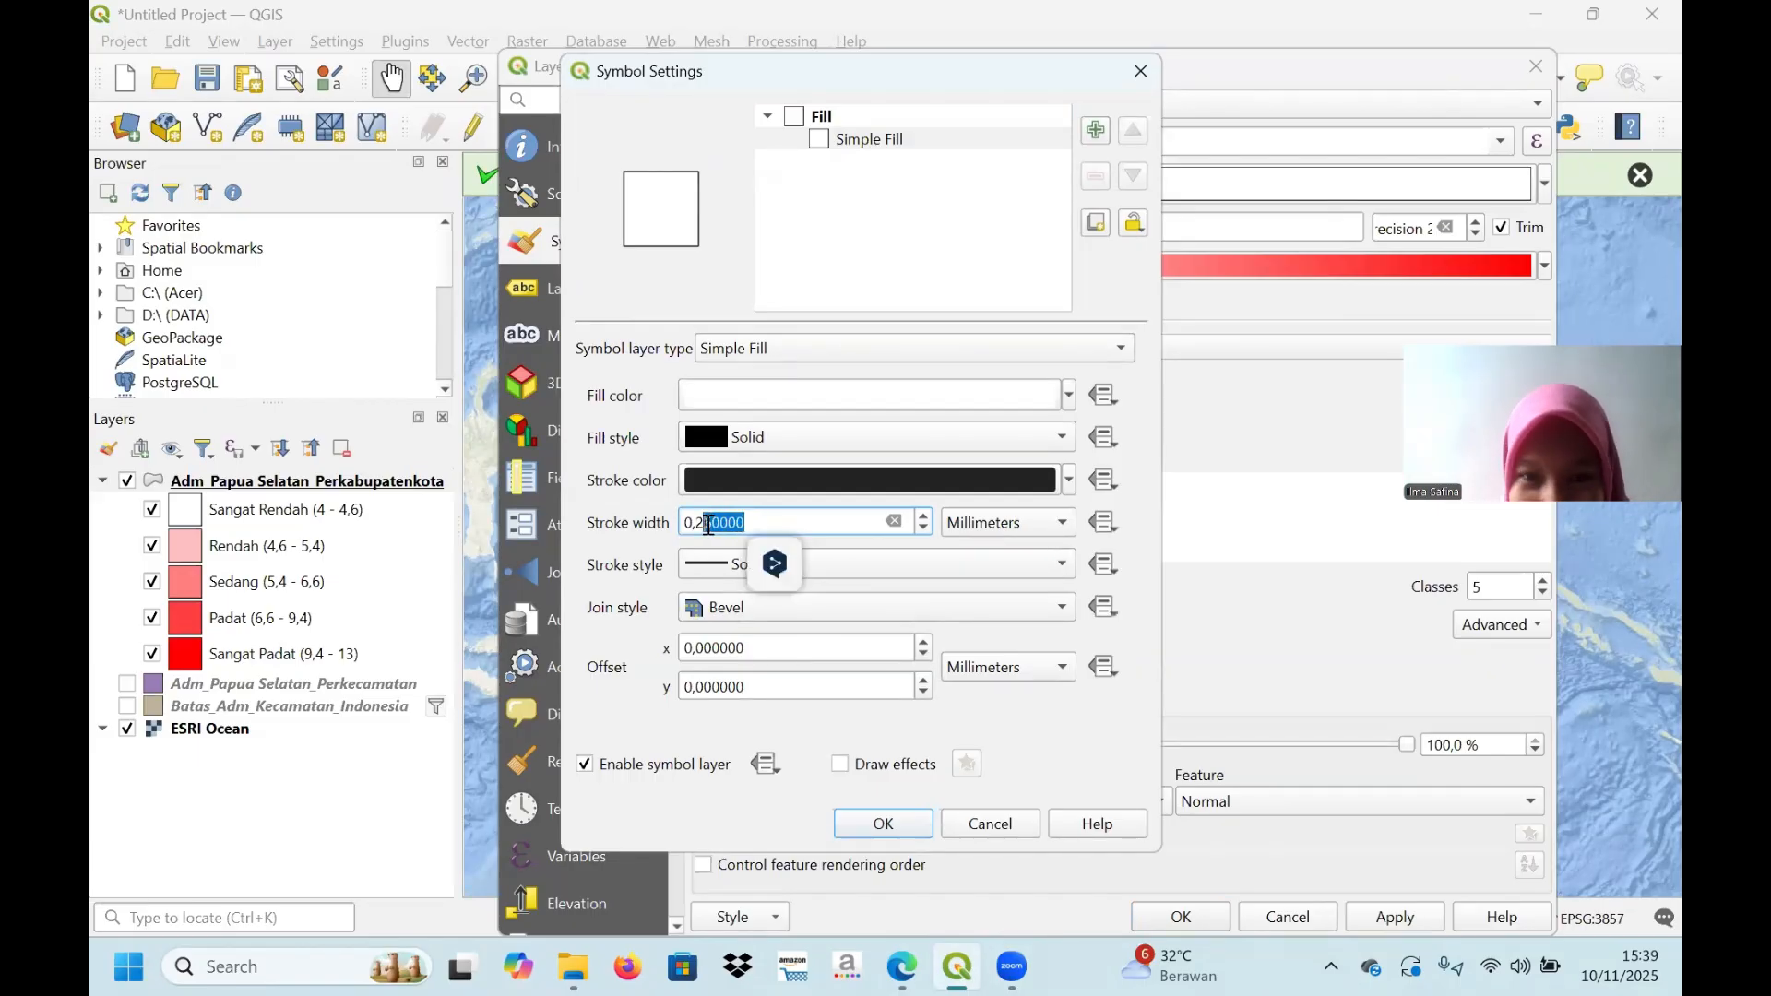
key("BackSpace")
key("BackSpace")
type("2")
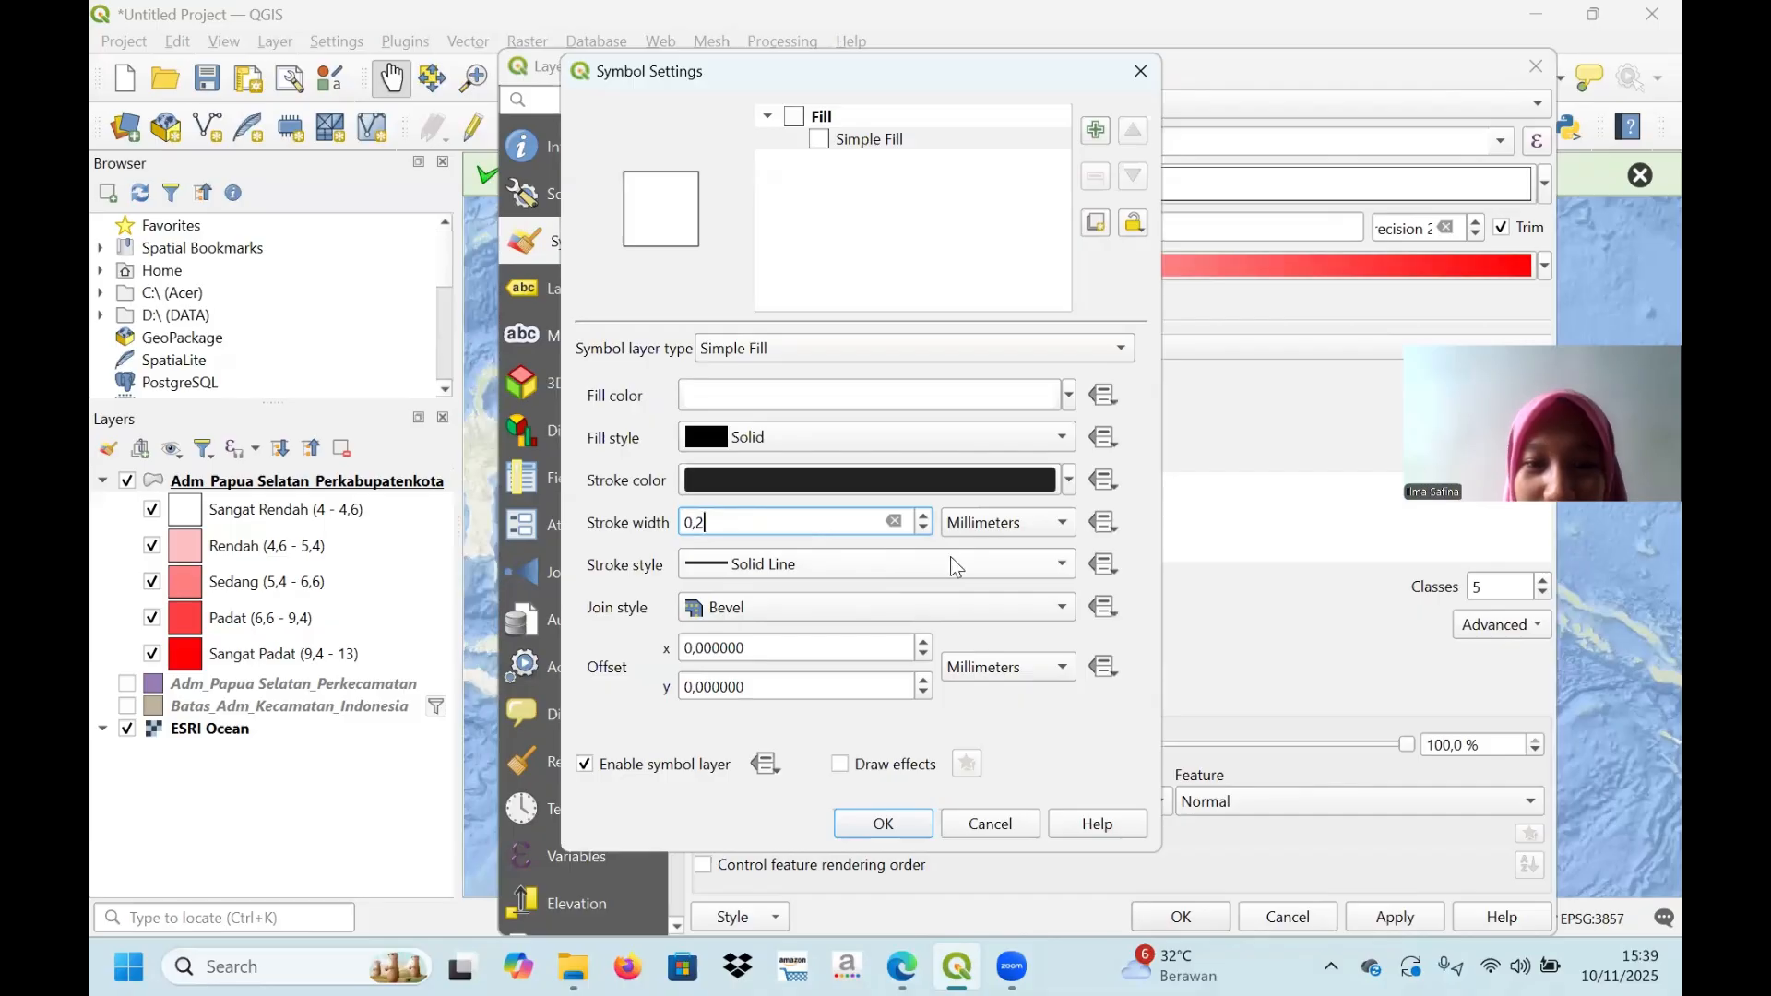
left_click(1053, 569)
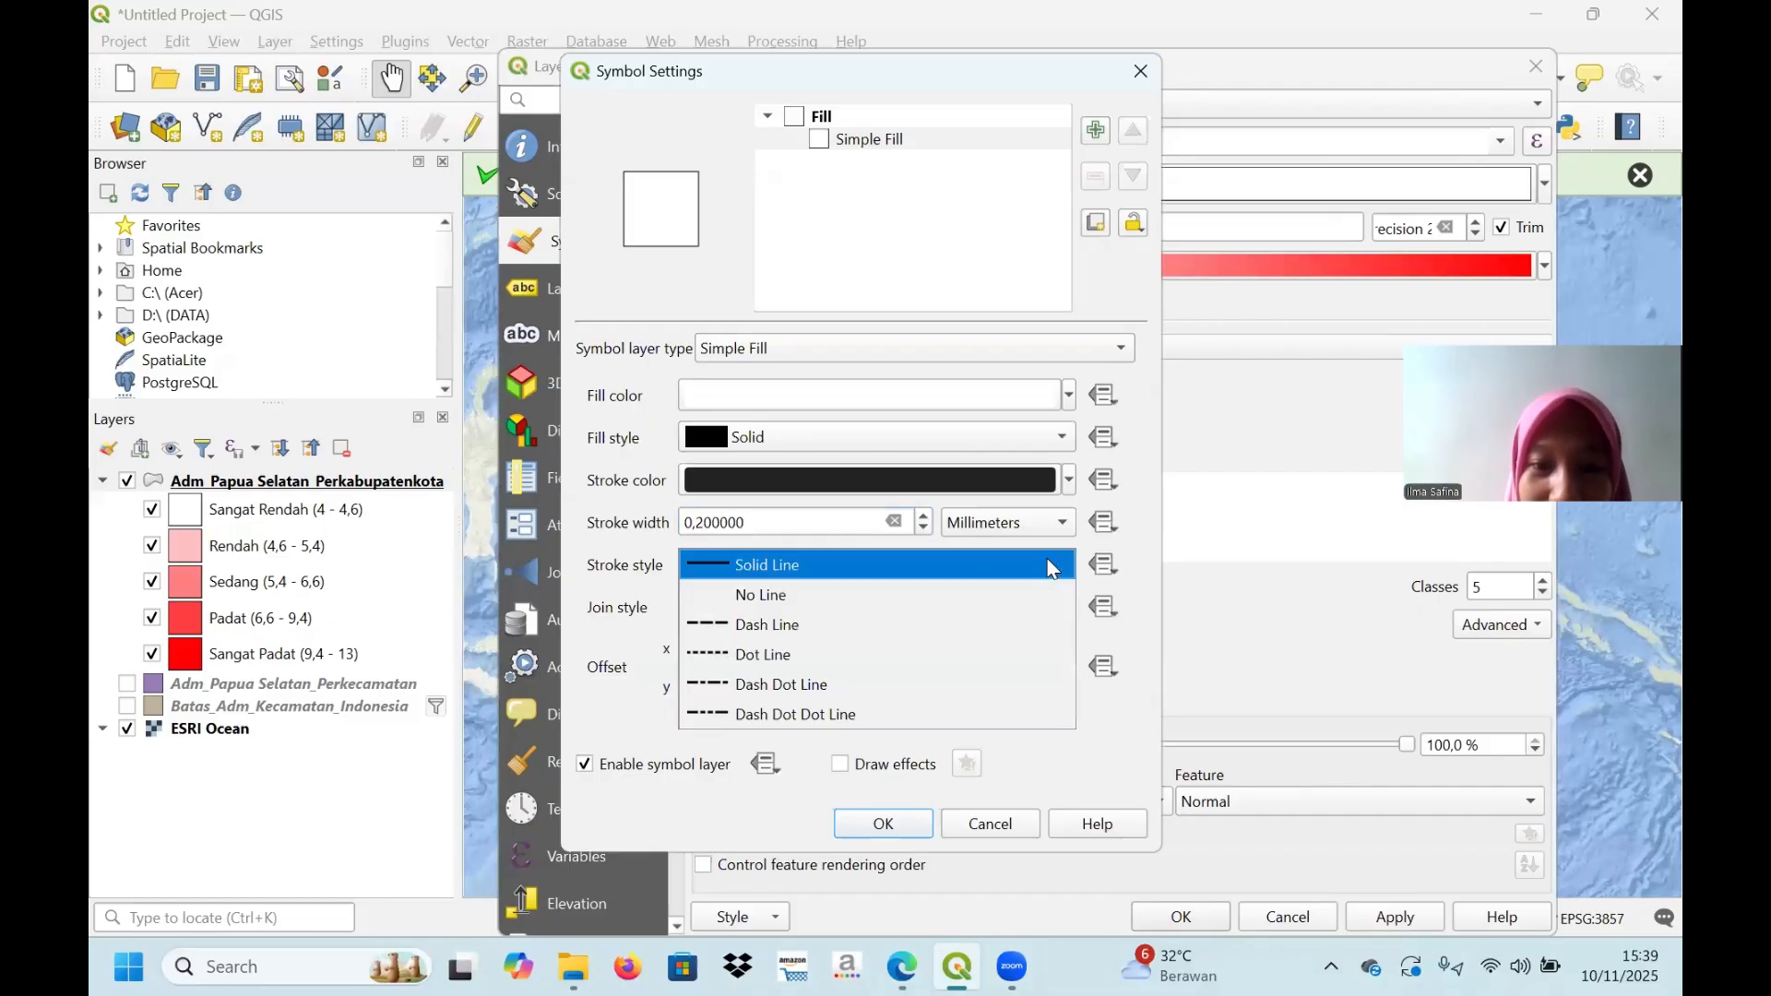
left_click(797, 716)
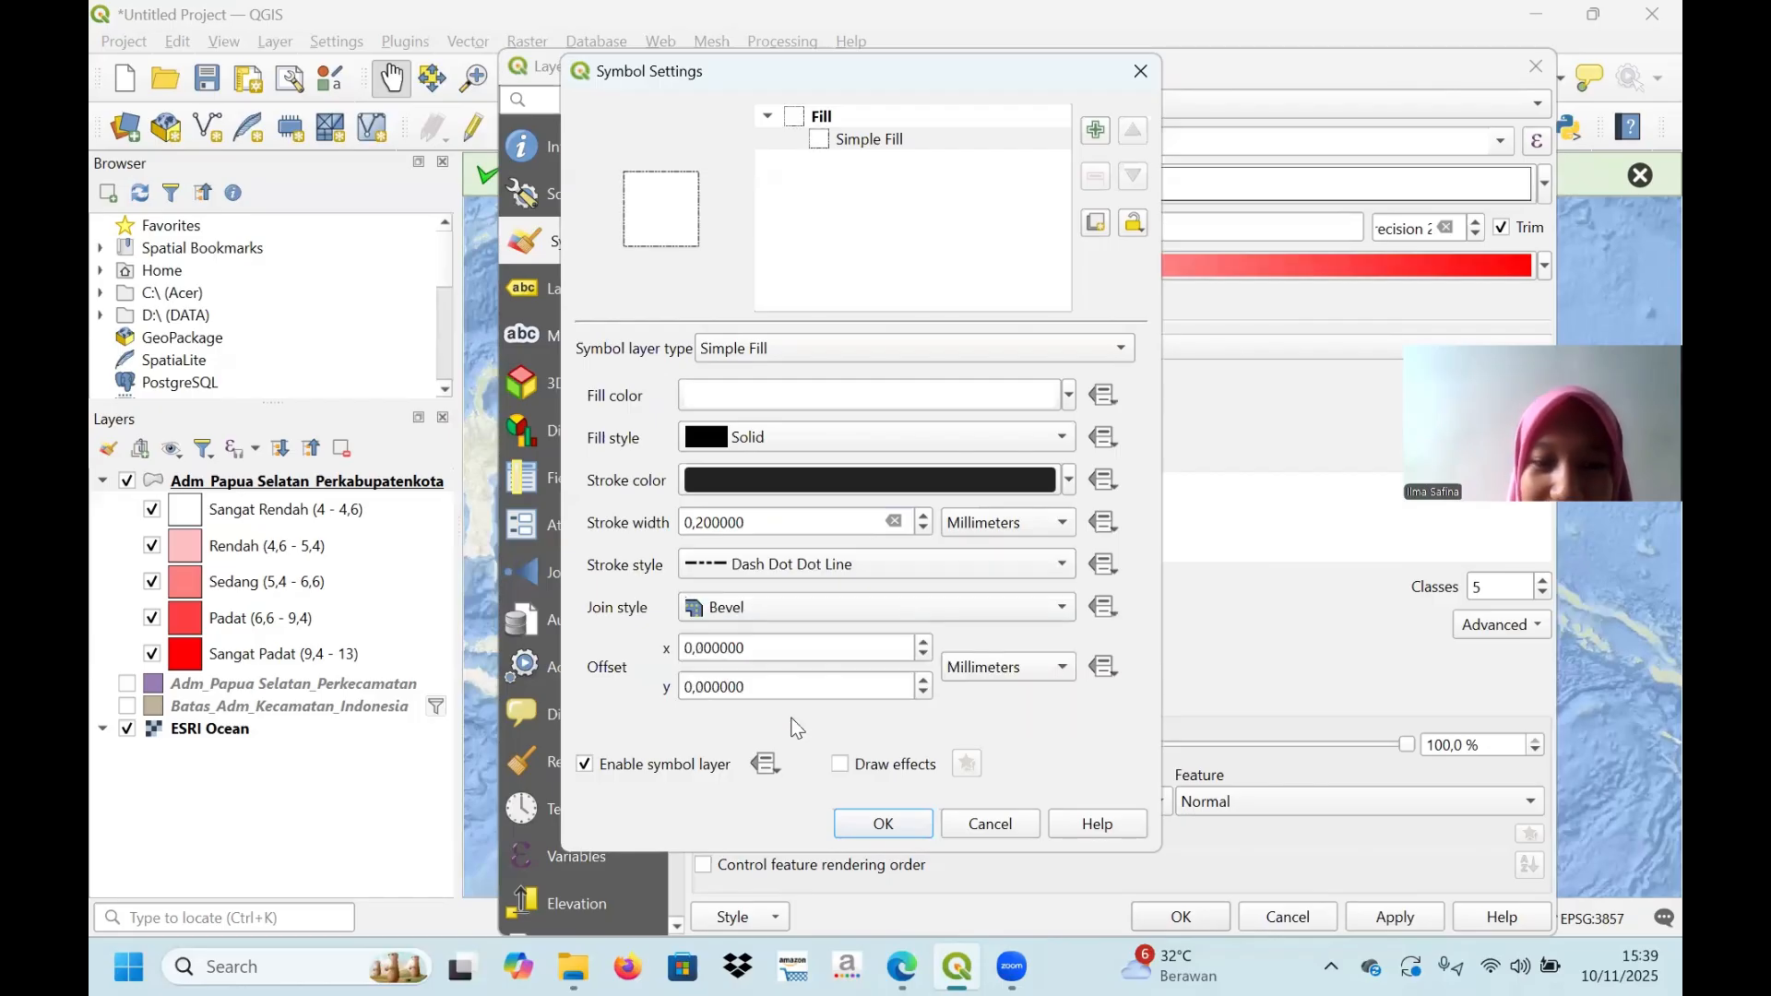
left_click(884, 826)
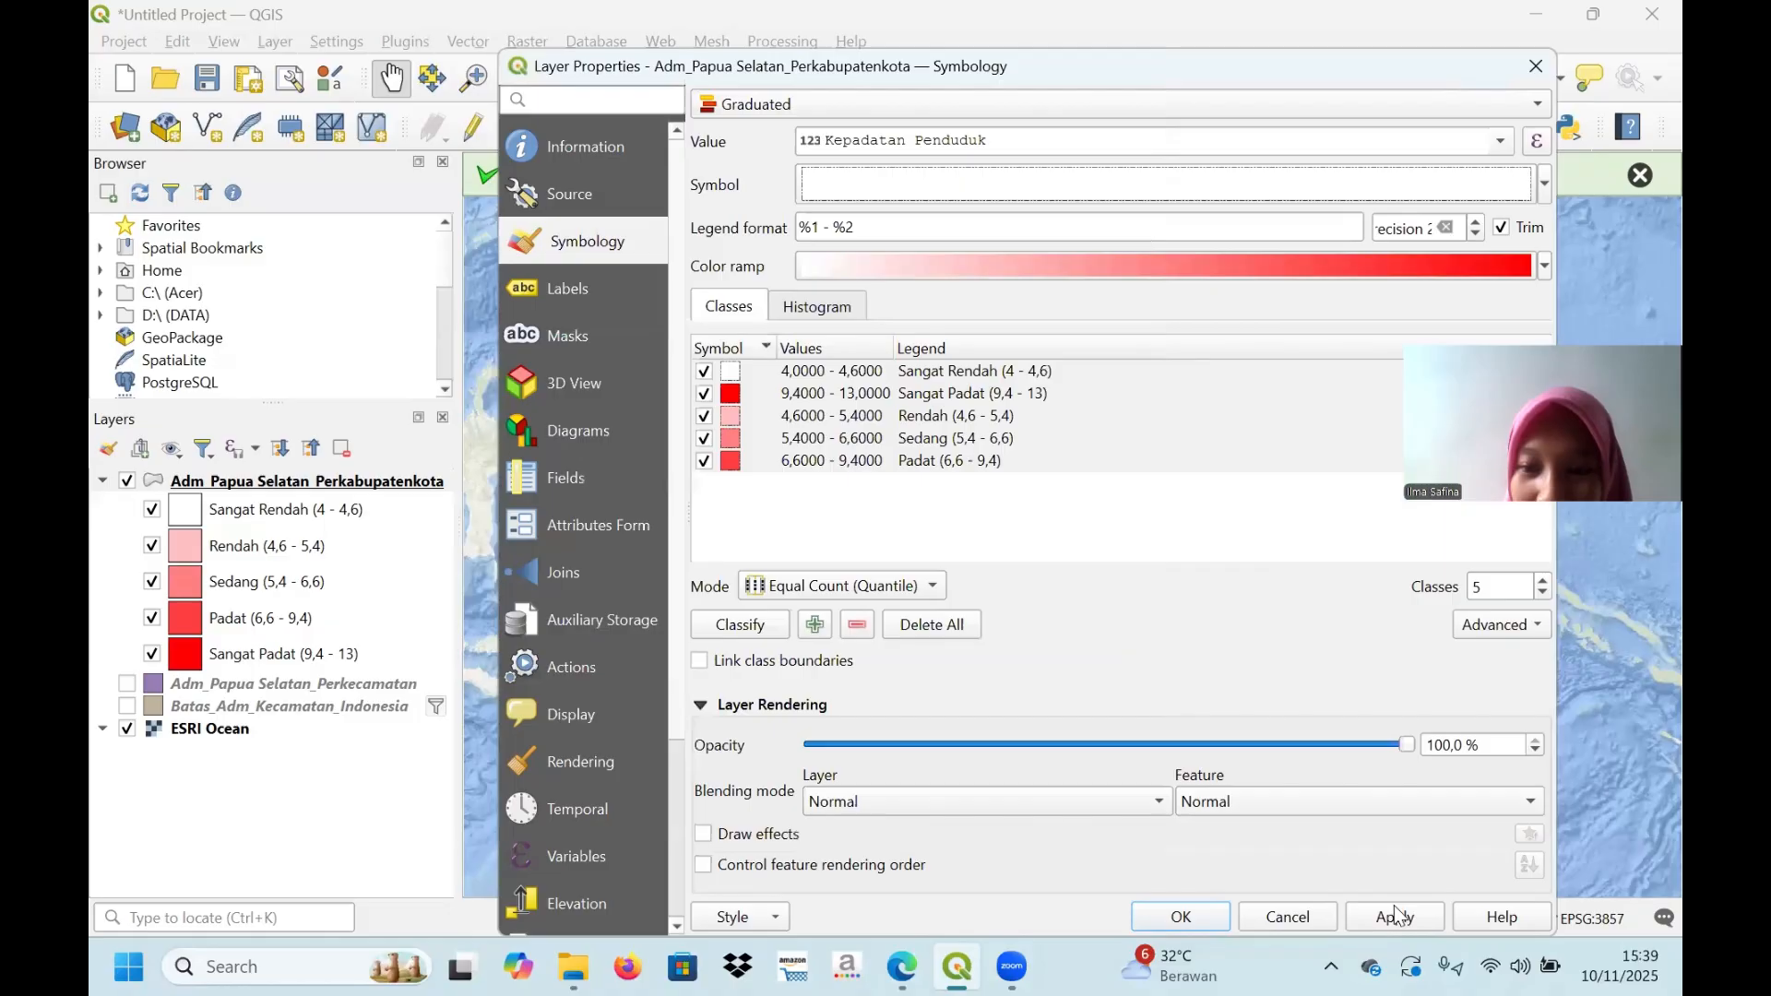
left_click(1398, 917)
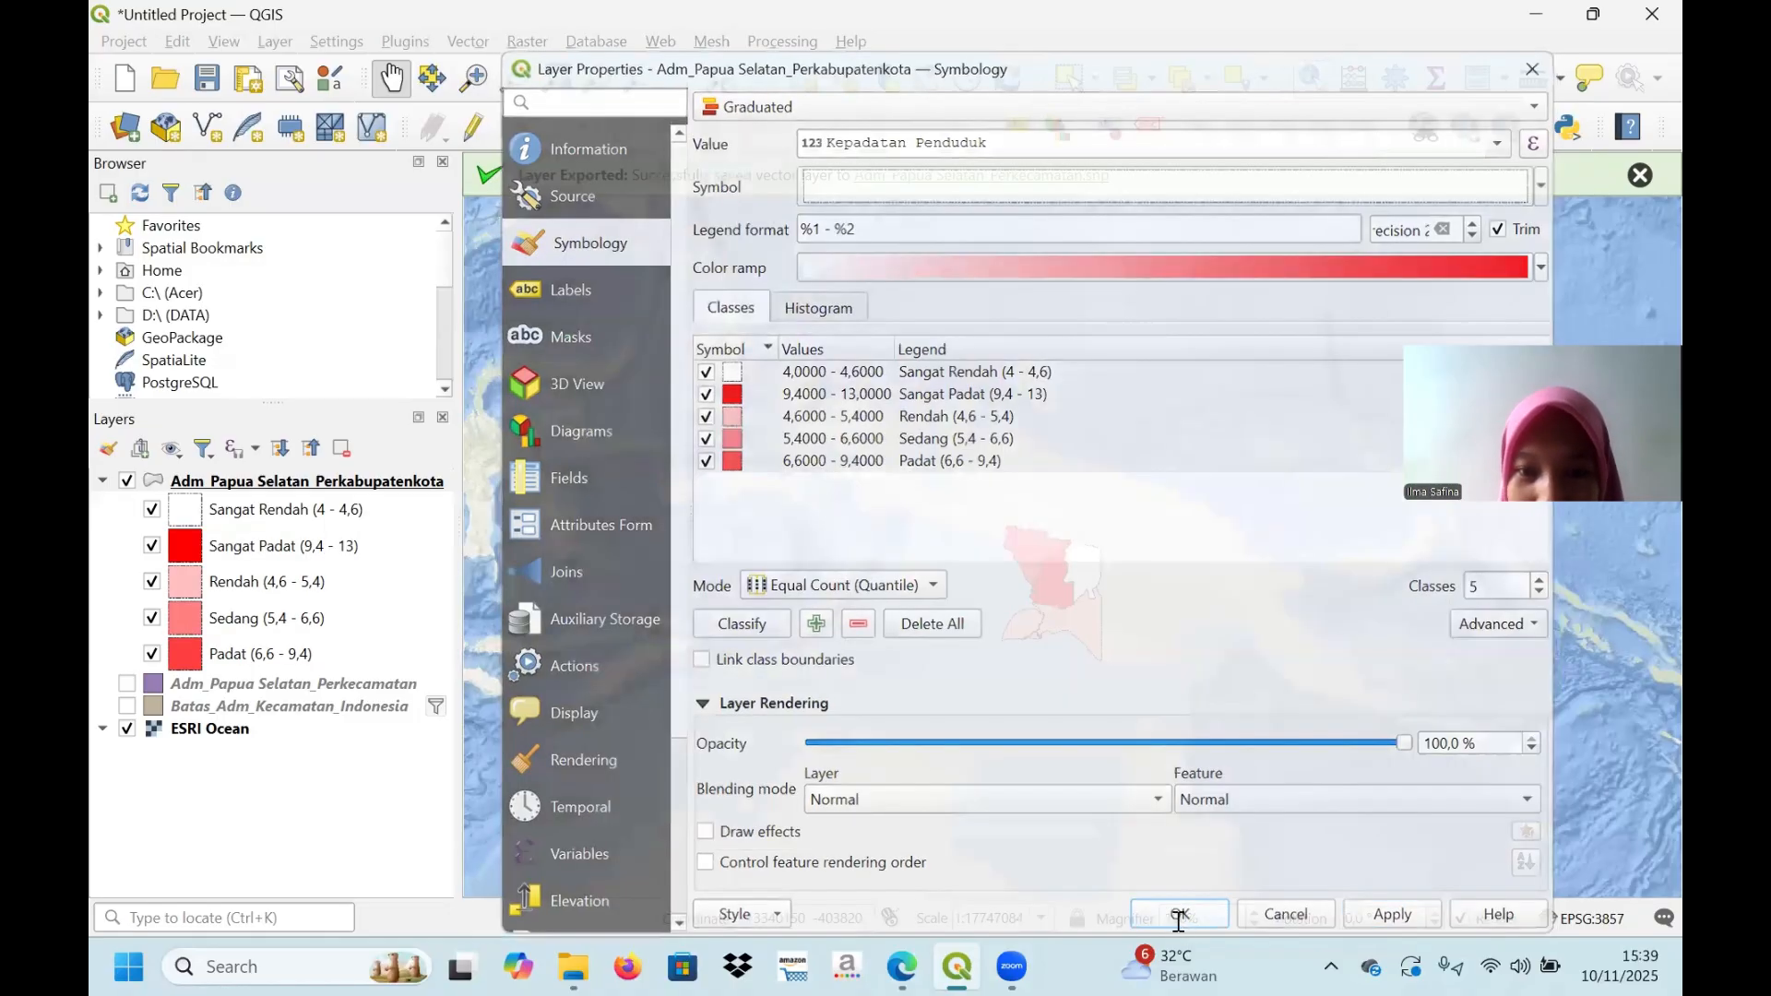
left_click(1182, 923)
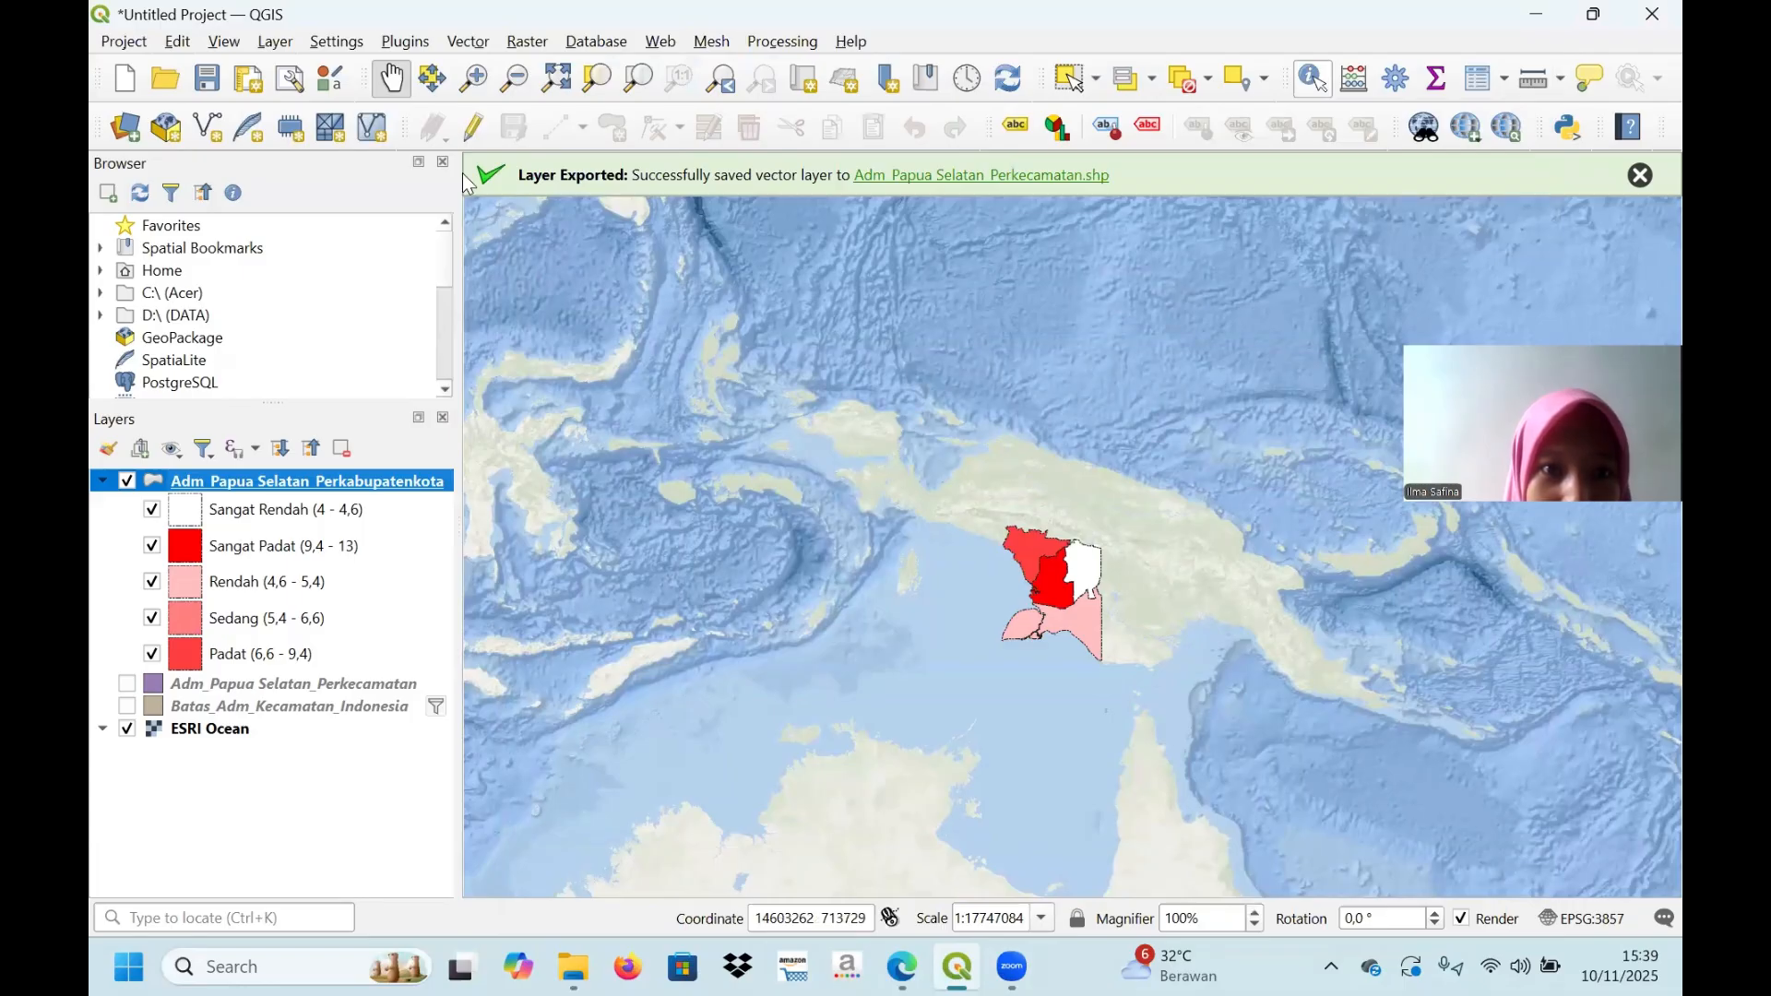
Step: Zoom in on the Papua Selatan regencies, then switch to Pan and select the Perkabupatenkota layer
key("ctrl+alt+plus")
left_click(1076, 585)
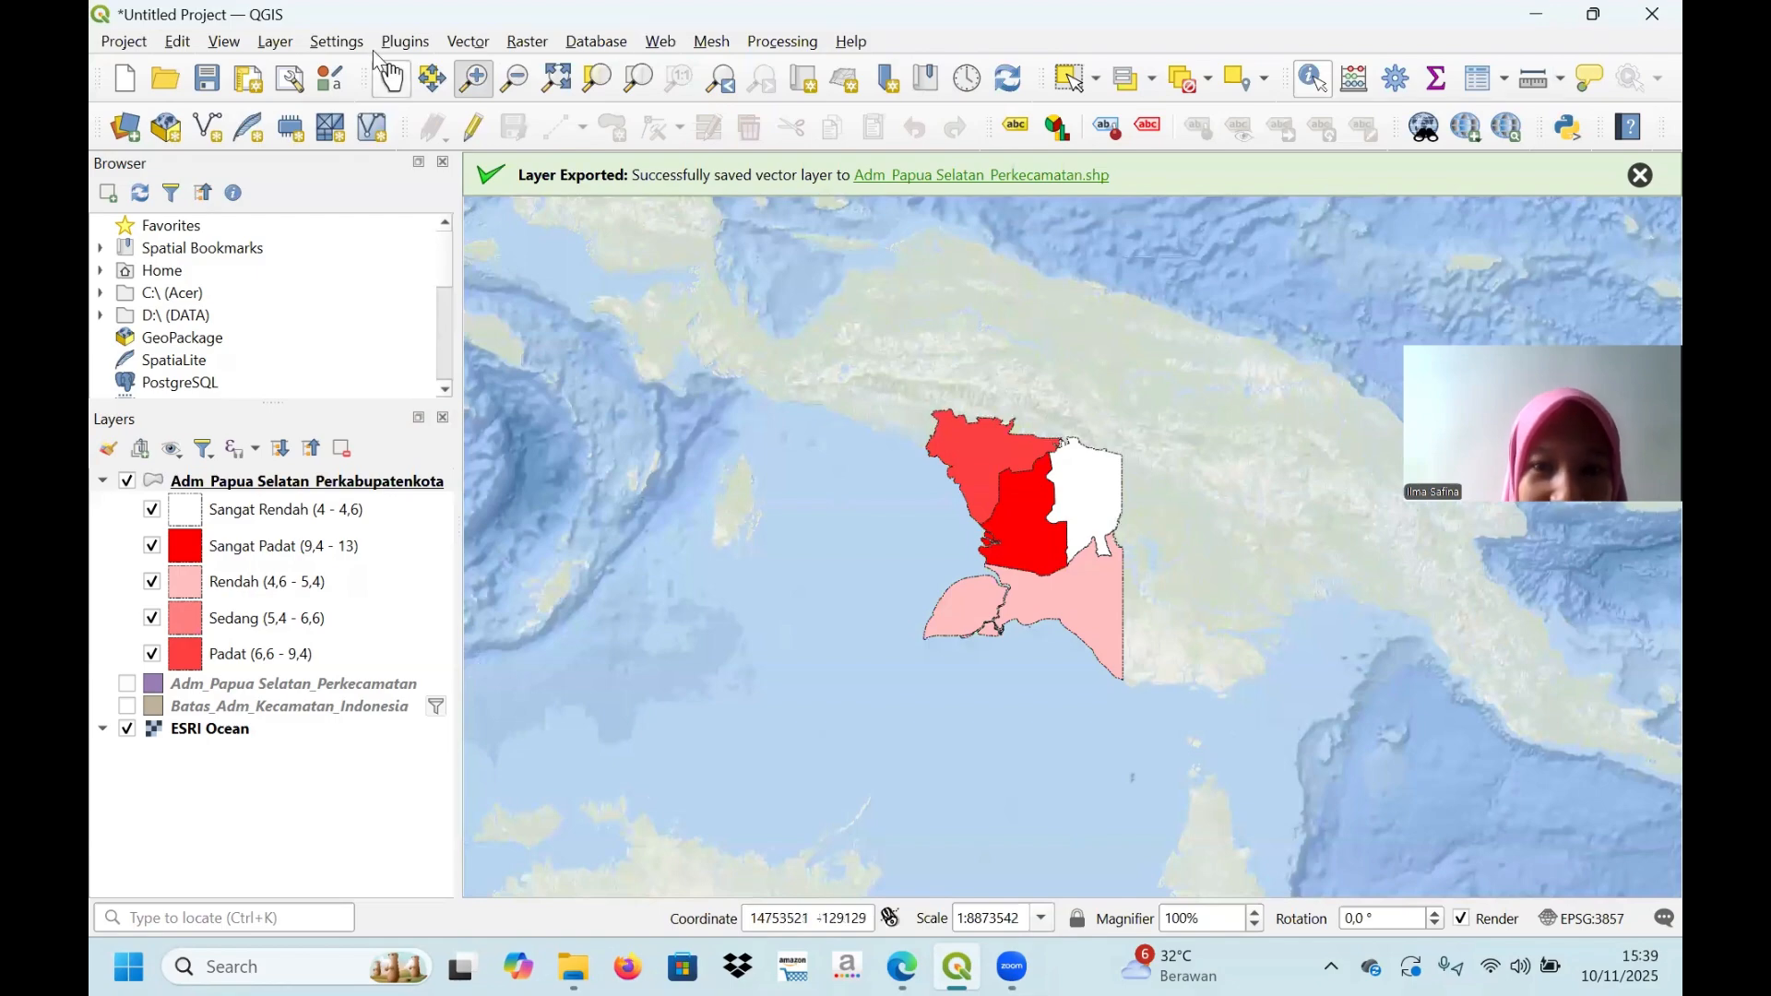
key("space")
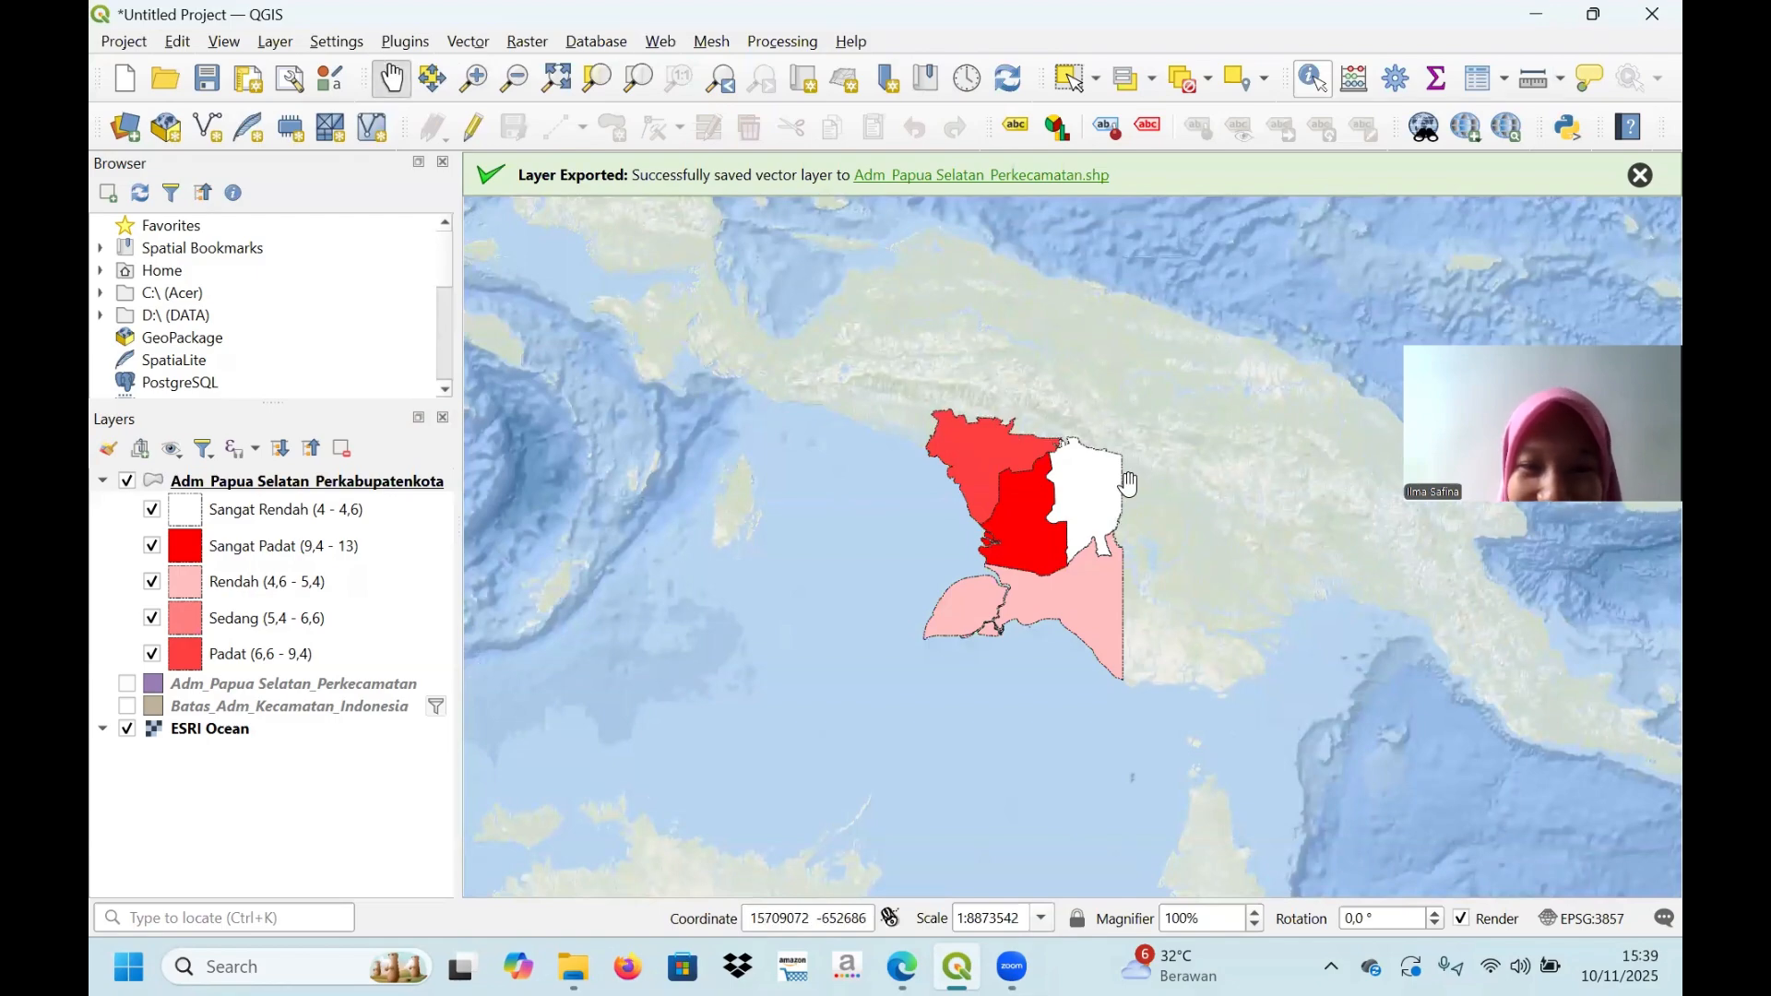
left_click(277, 481)
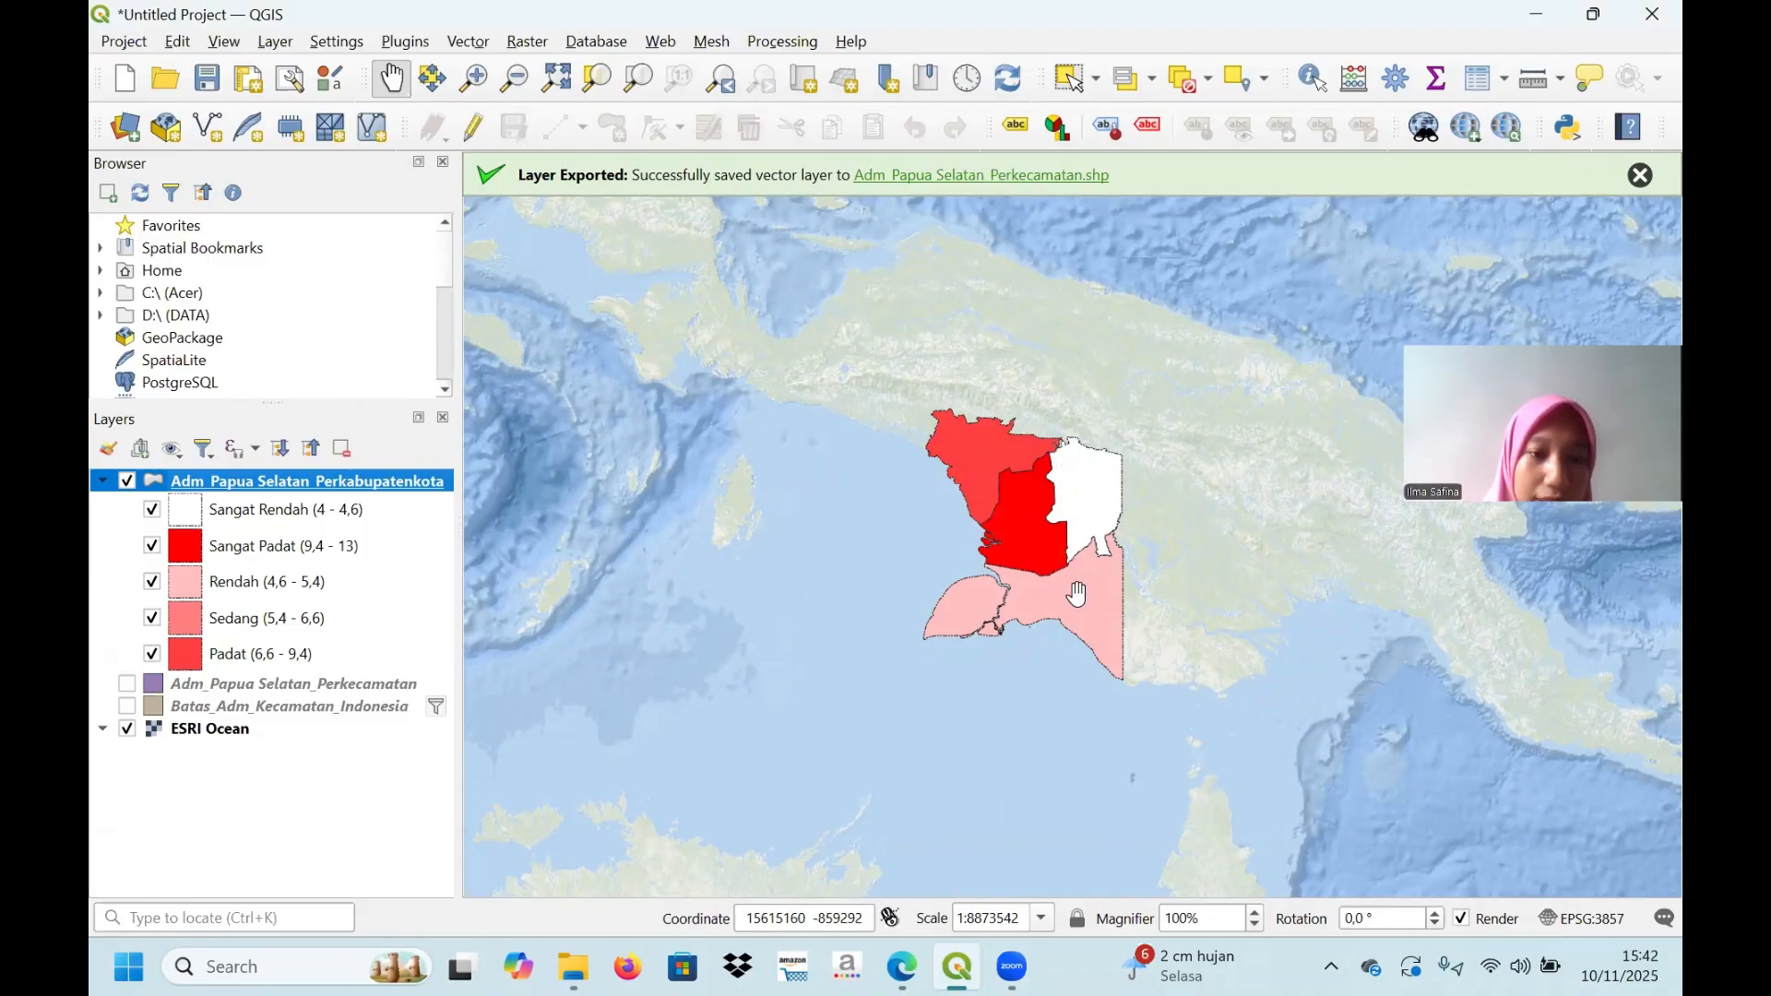
Step: Turn on Single Labels for the regency layer using the nama_kab field
right_click(328, 491)
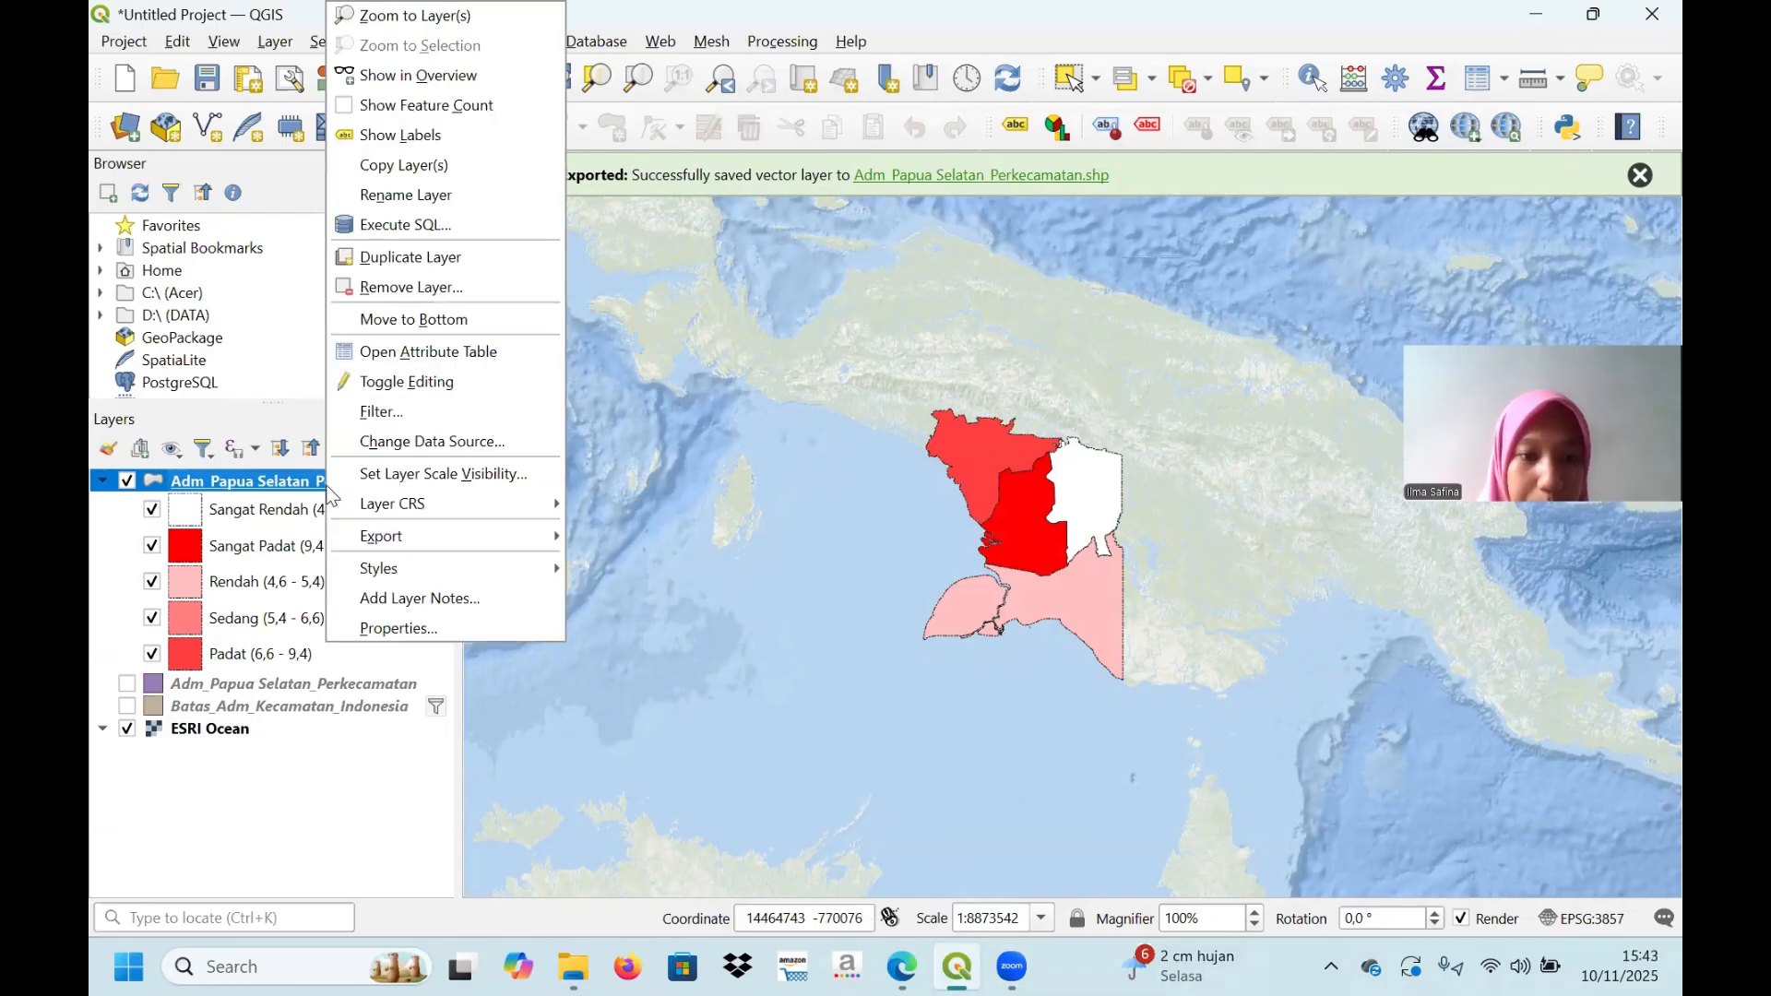
left_click(454, 626)
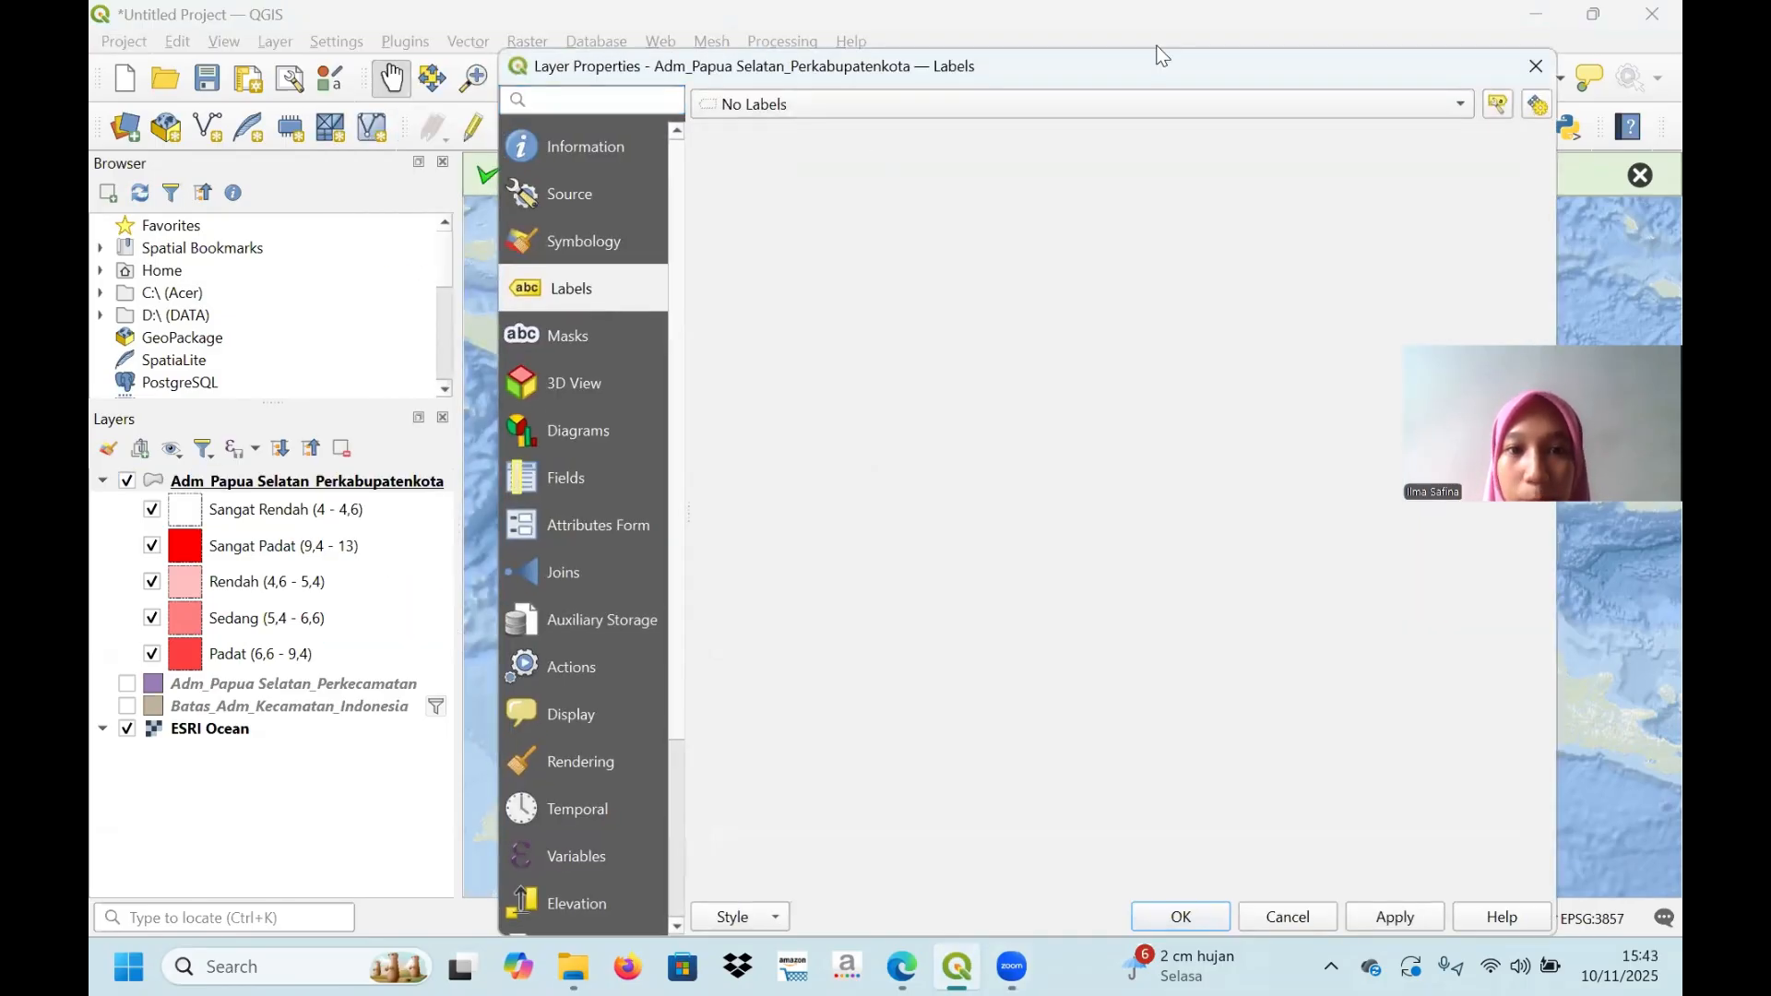
left_click(1456, 105)
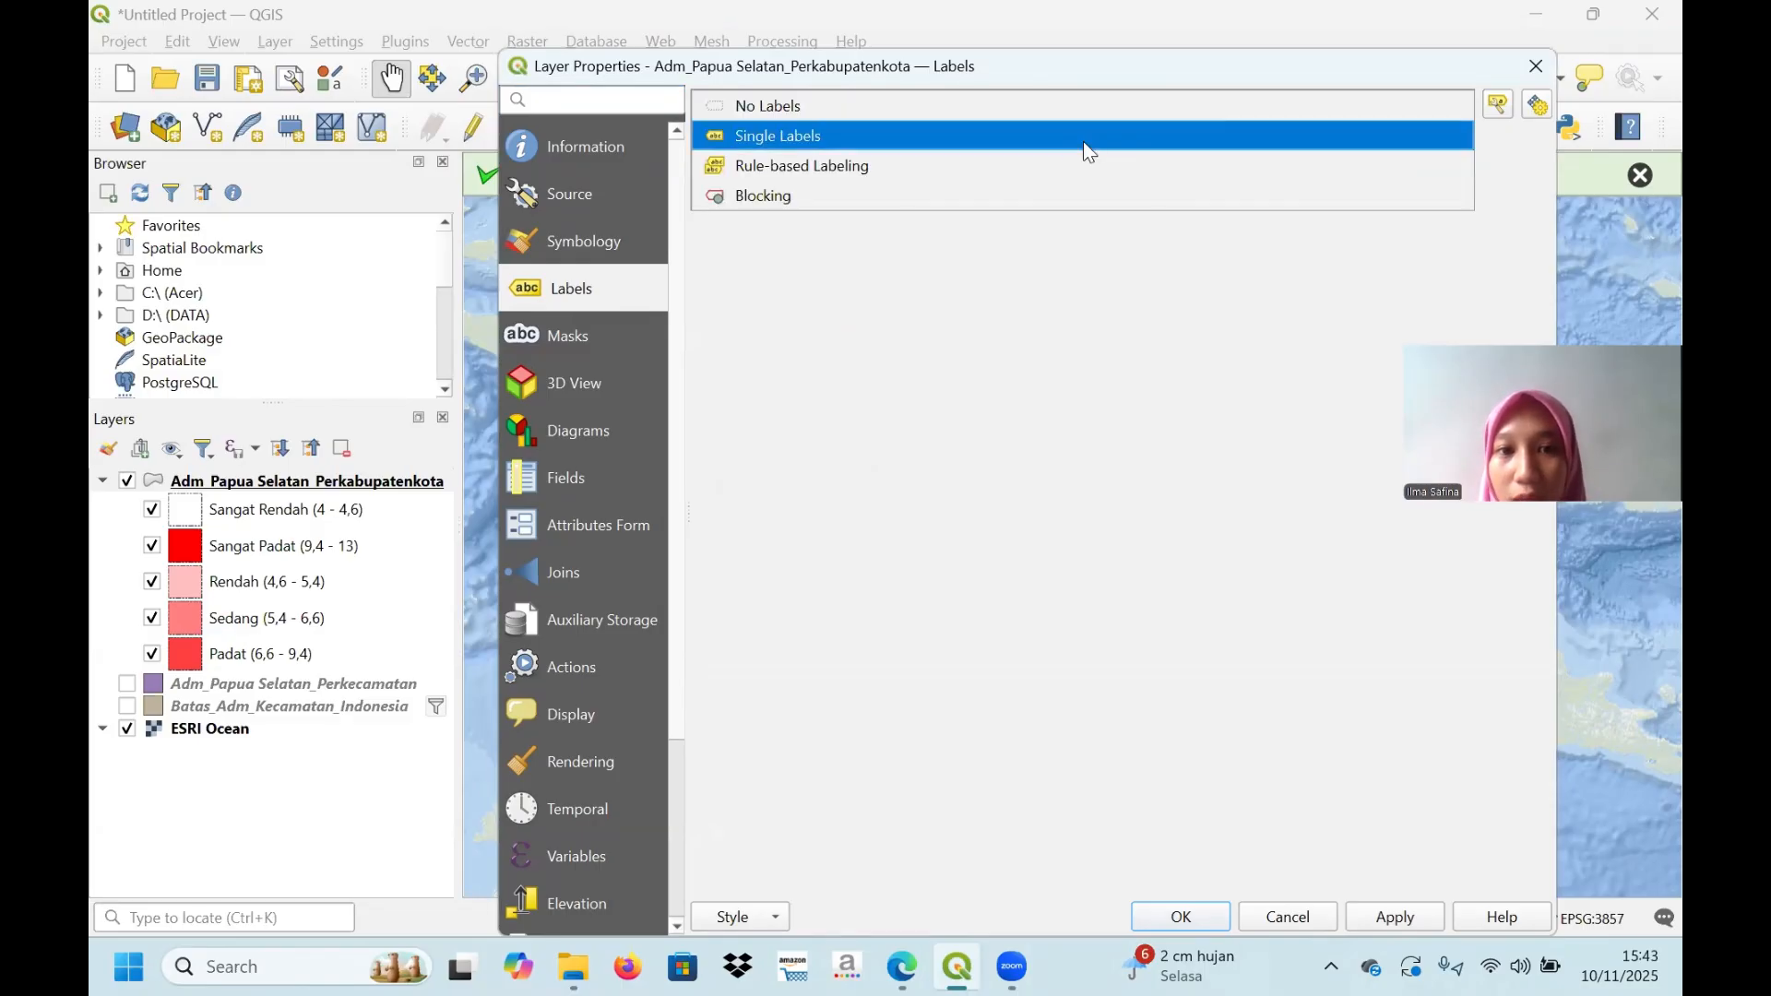
left_click(1075, 145)
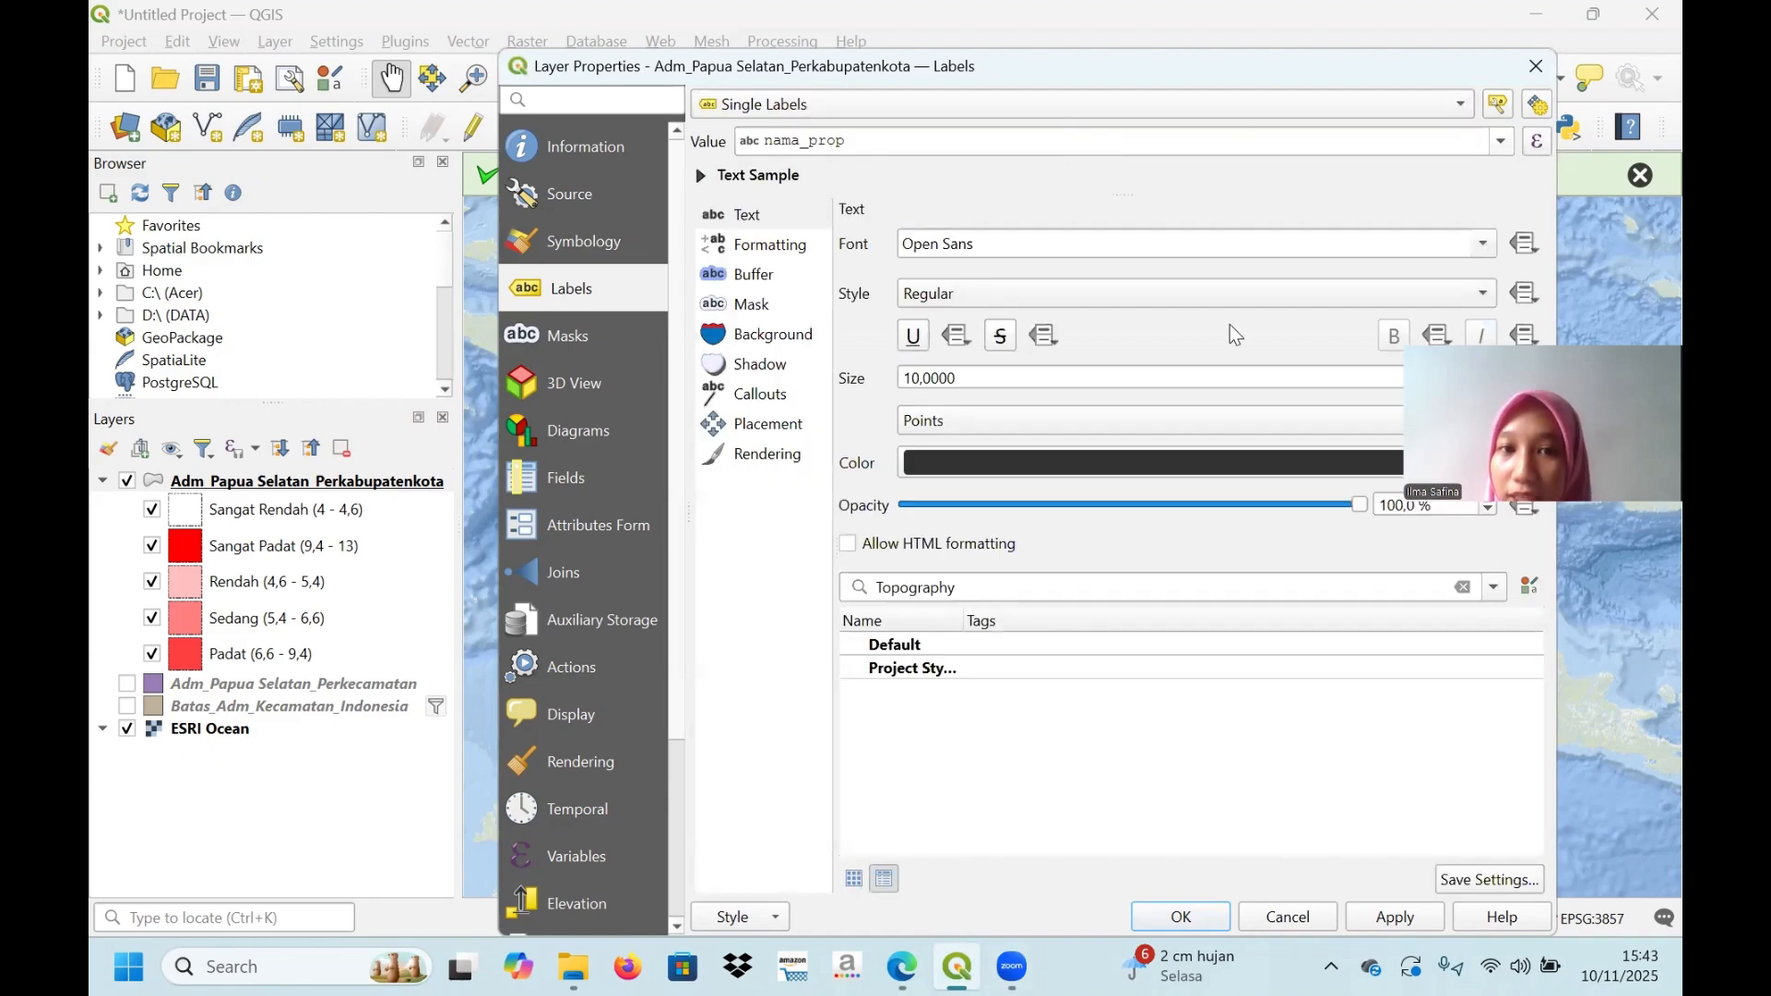
left_click(1501, 142)
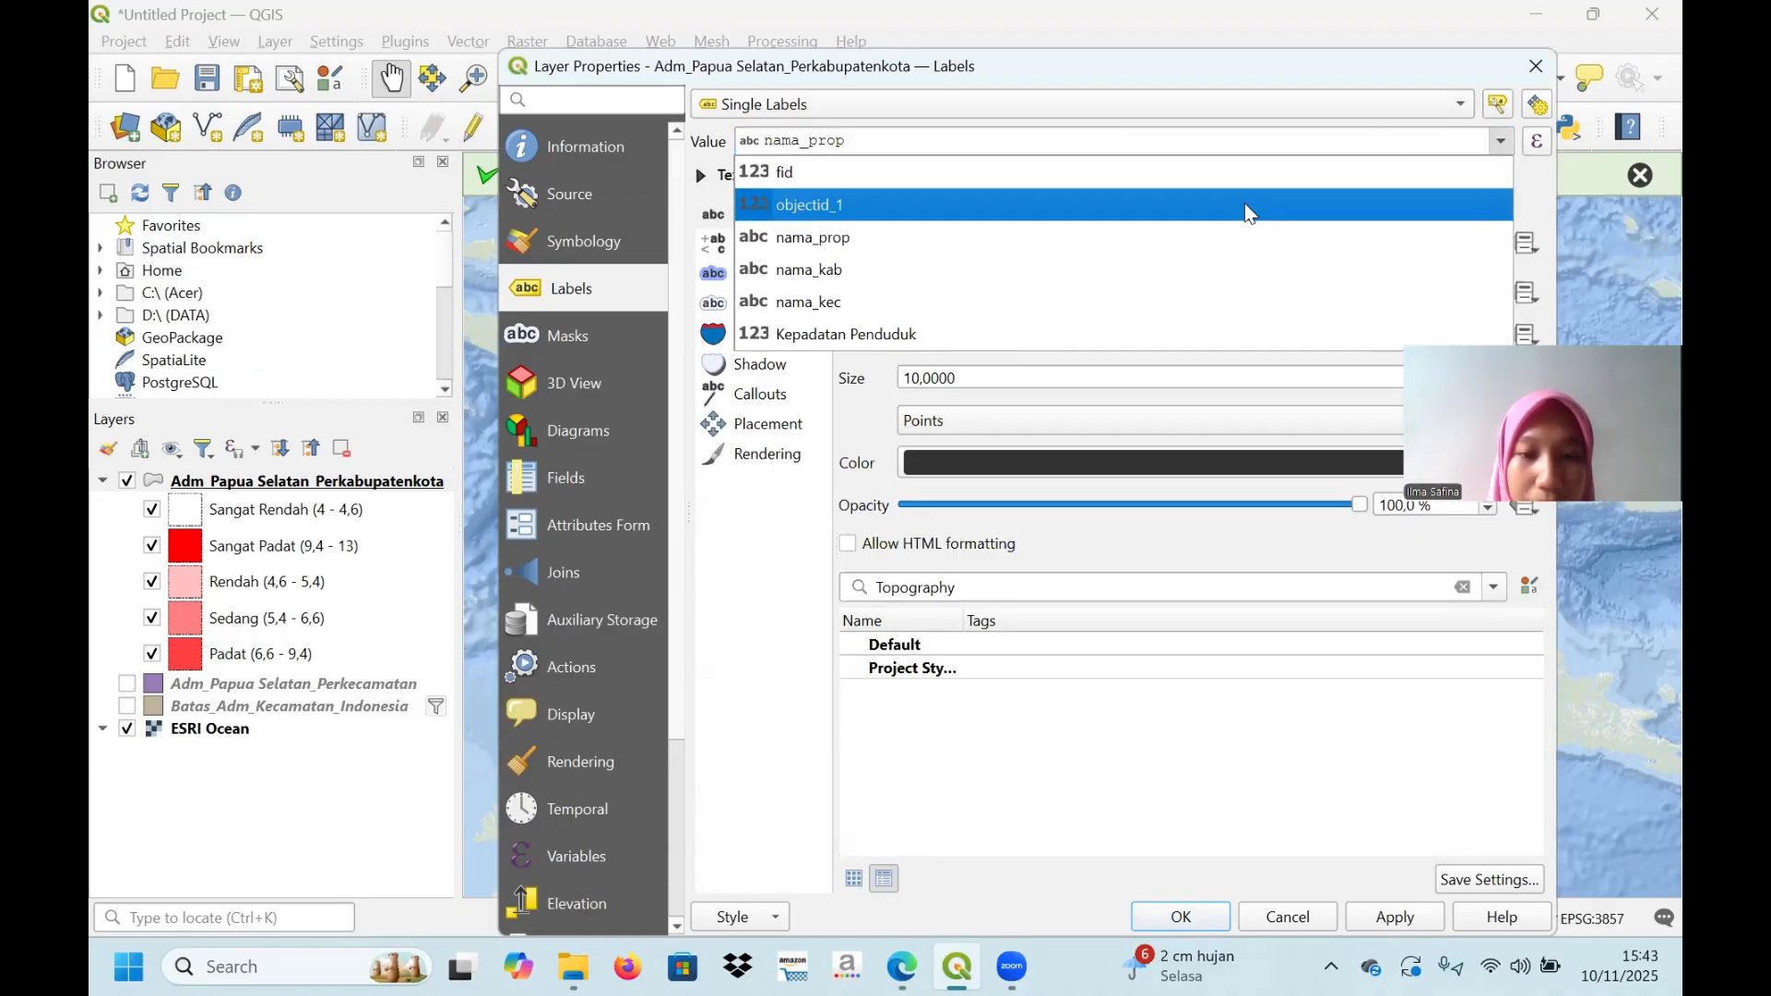
left_click(1039, 268)
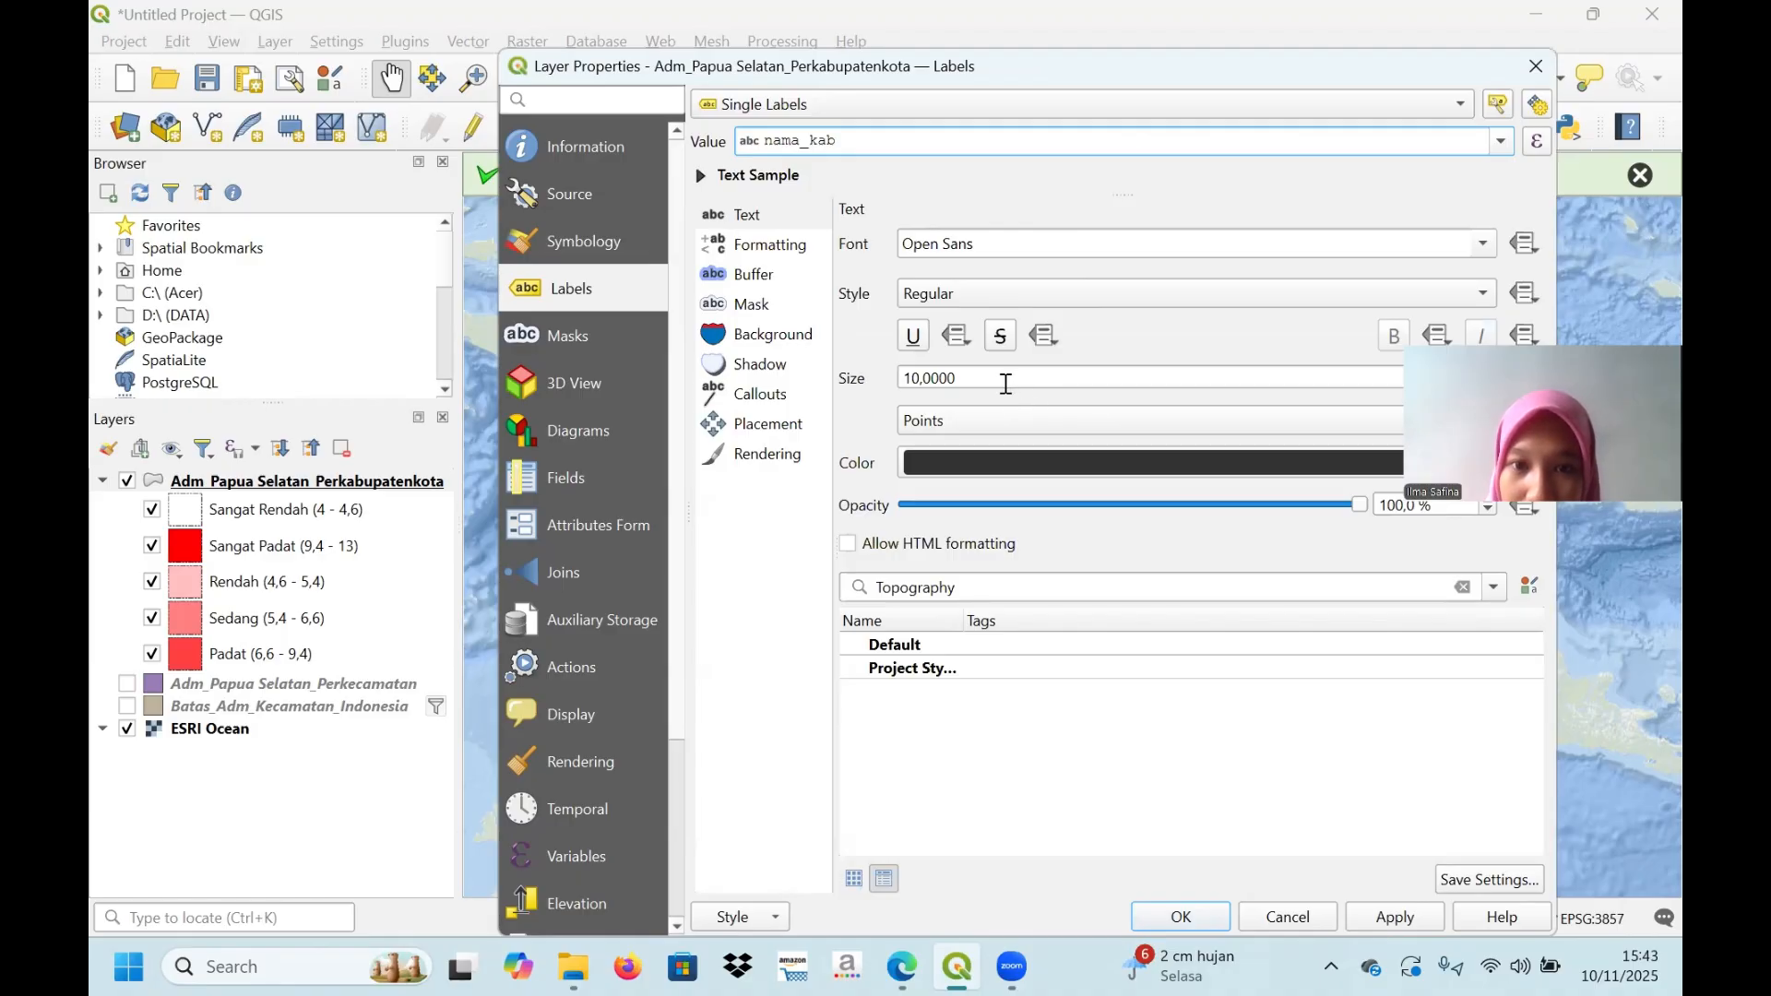
Step: Set the label size to 5 and apply the labels to the map
left_click_drag(961, 380, 908, 385)
key("BackSpace")
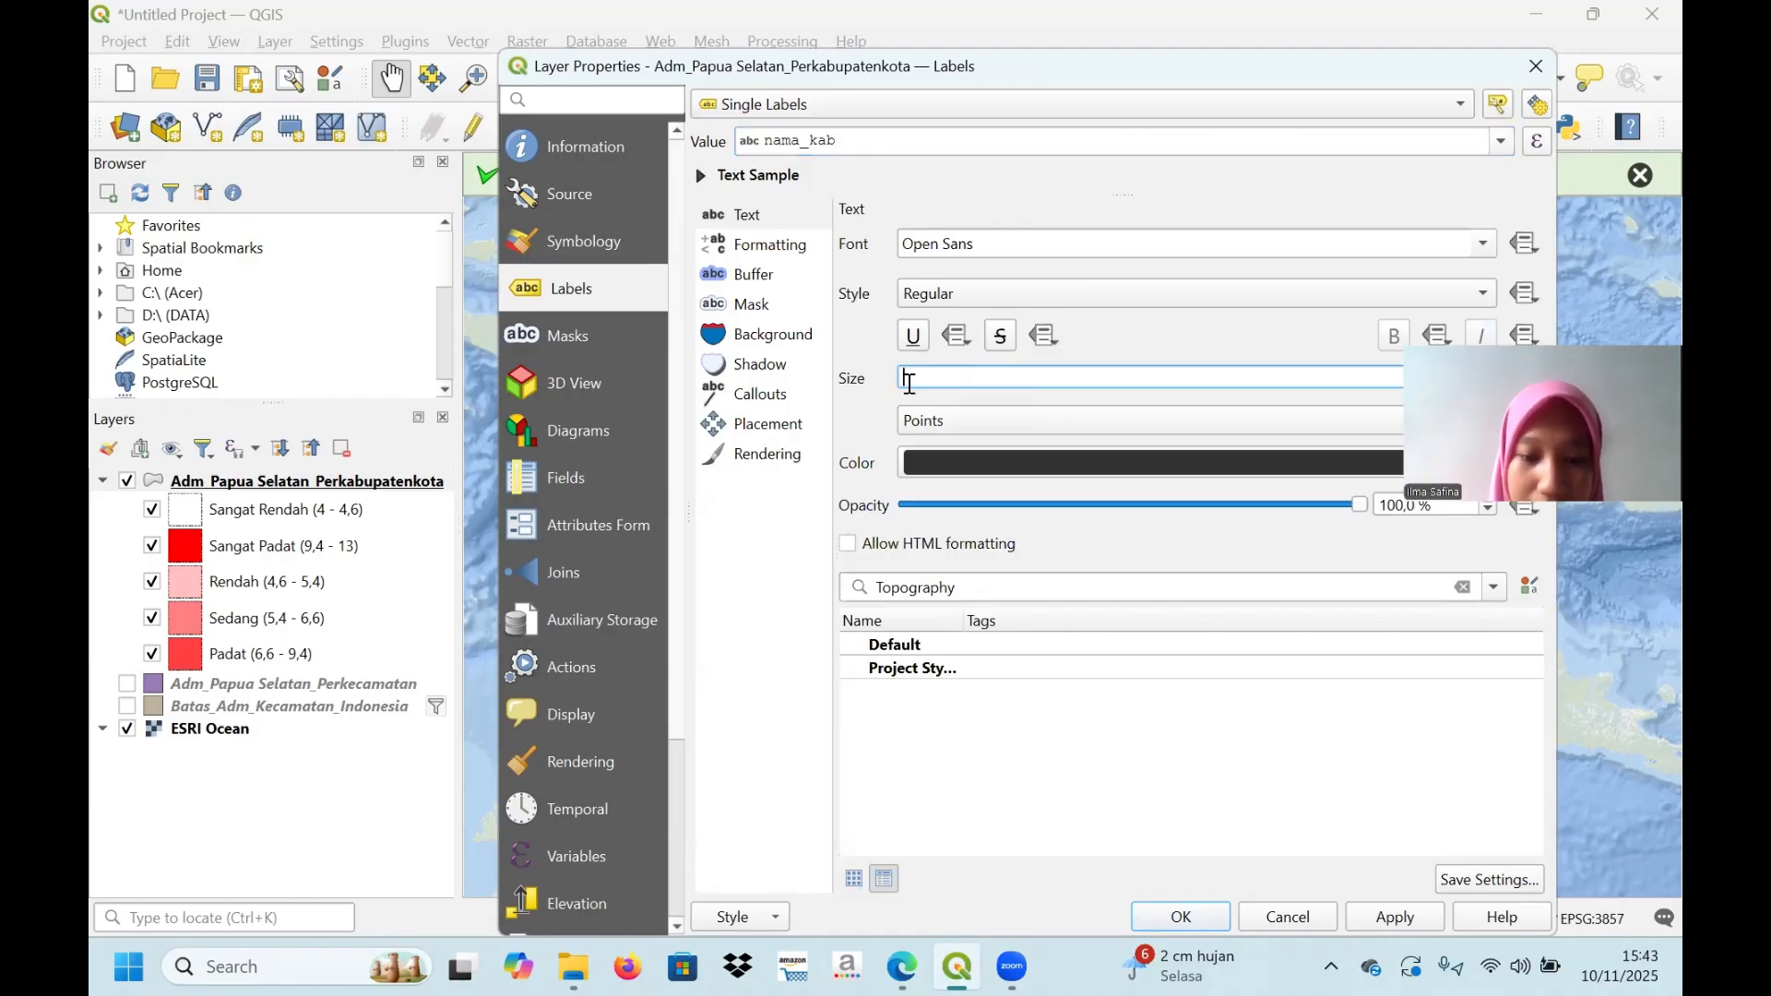
type("1")
key("BackSpace")
type("5")
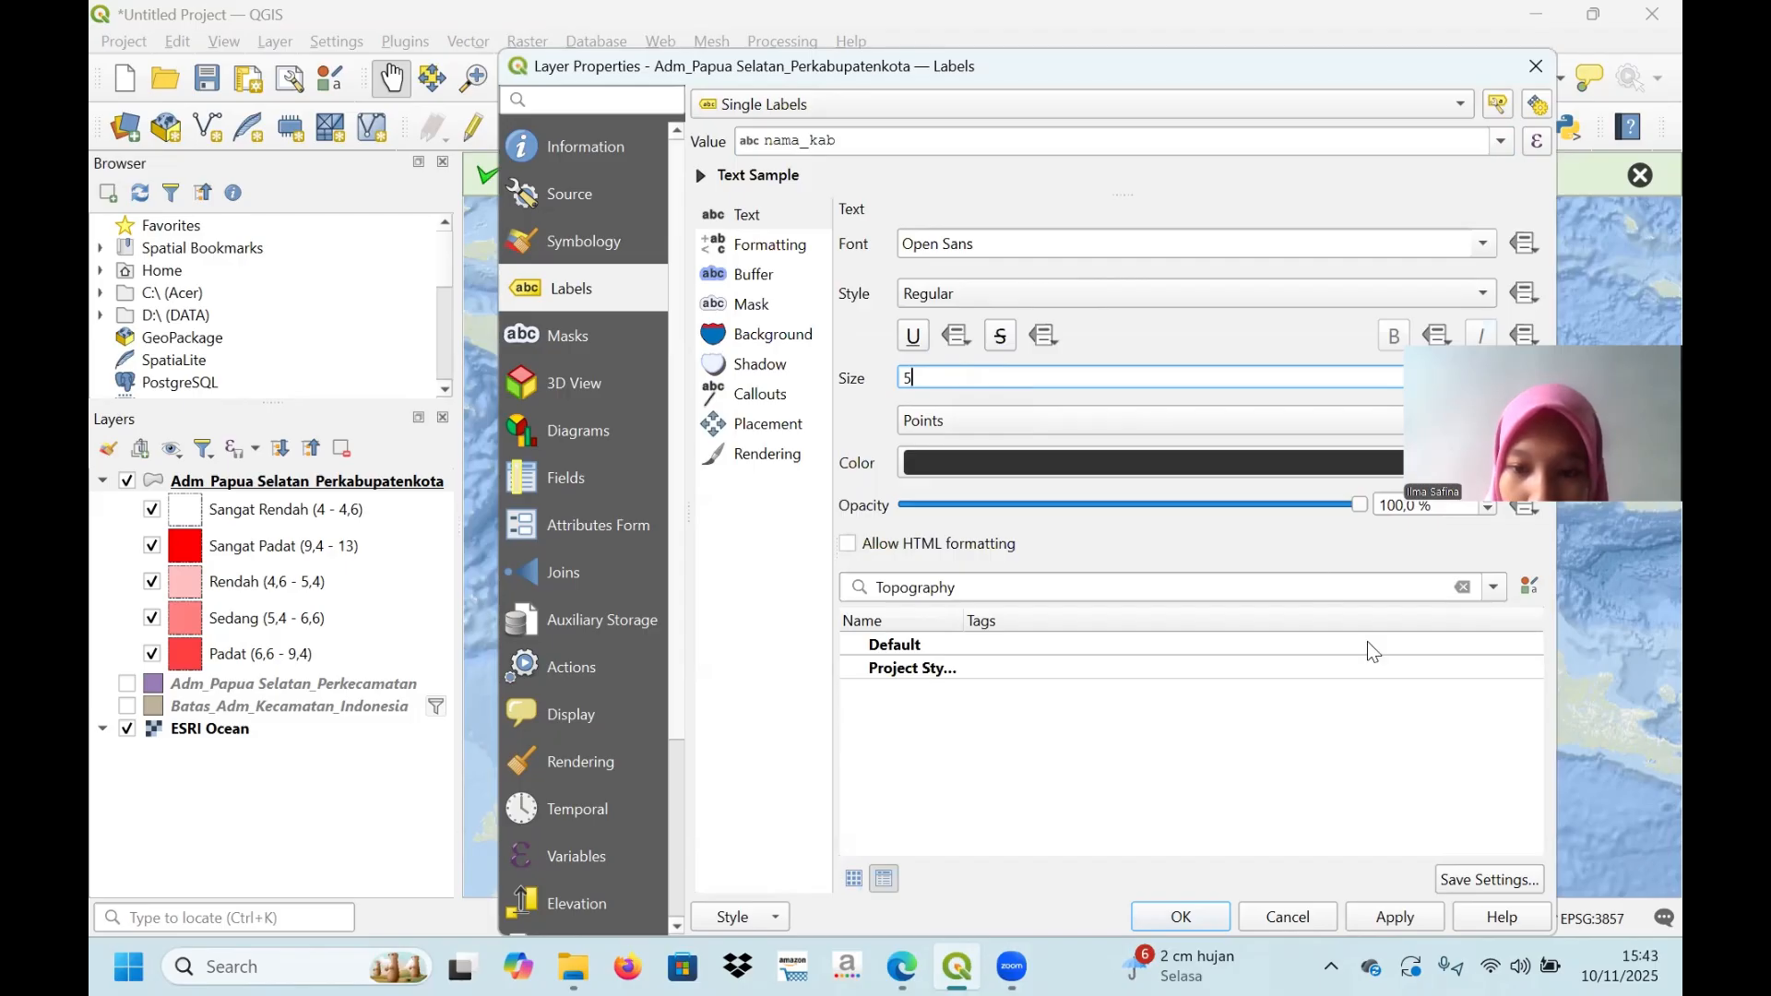
left_click(1395, 929)
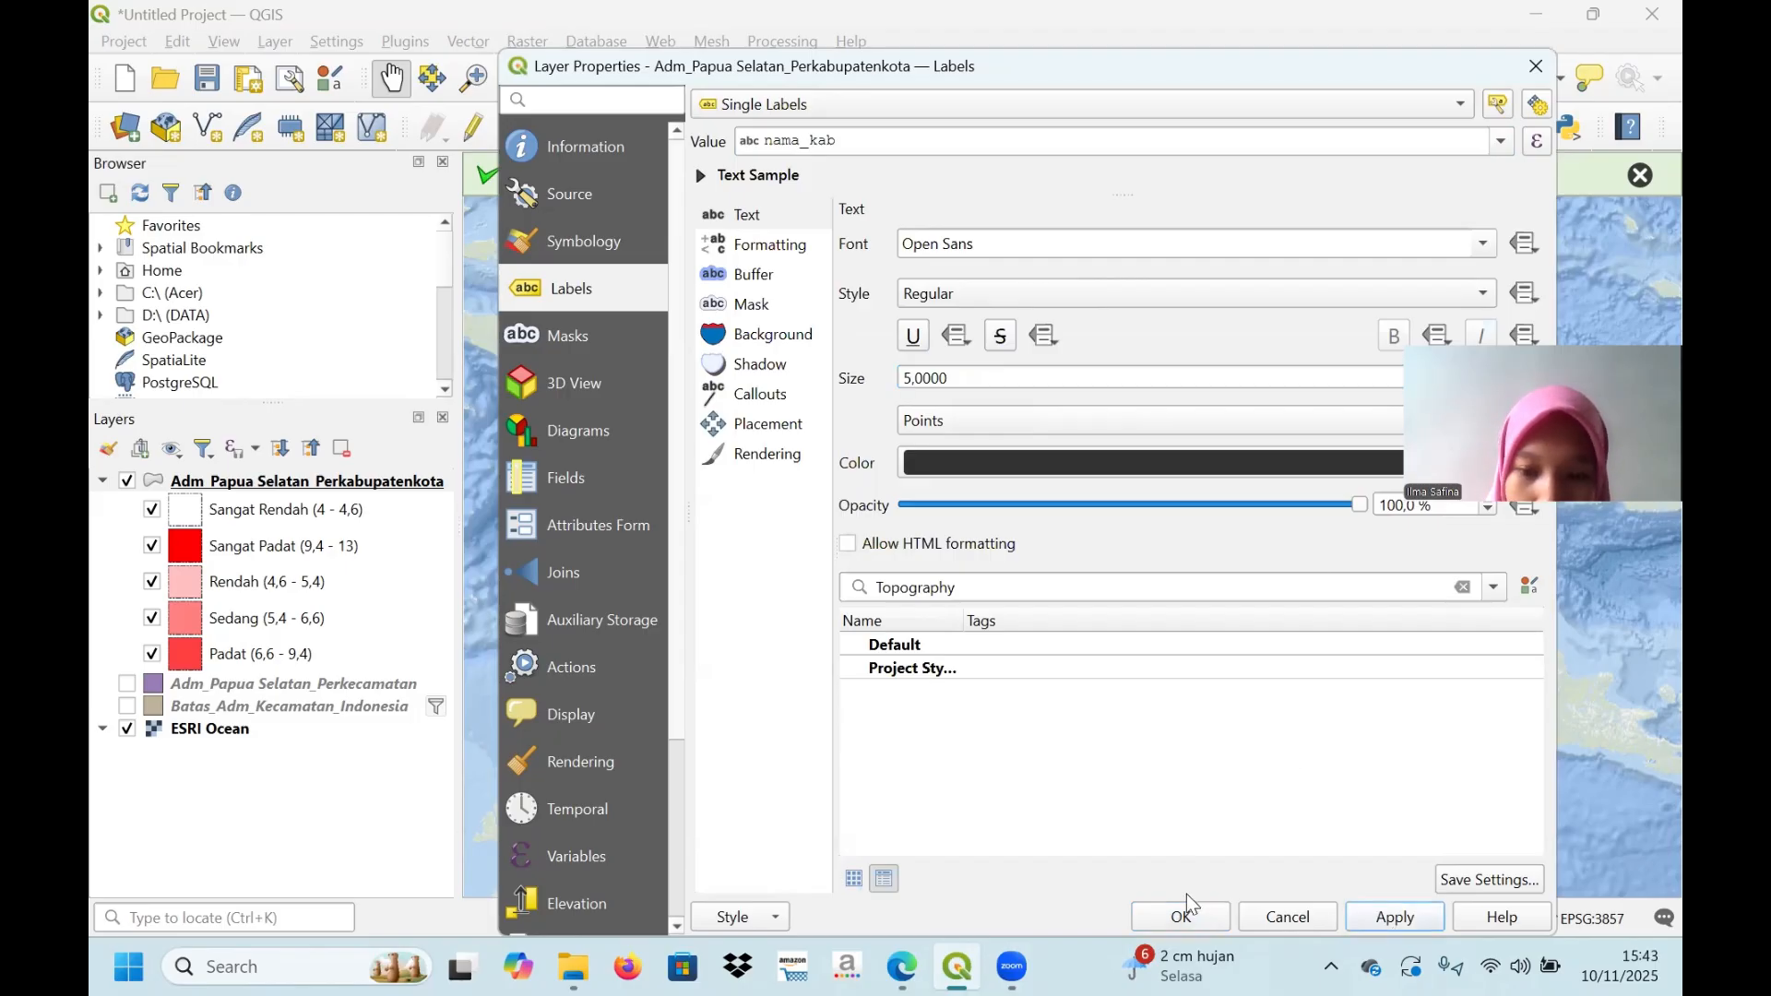
left_click(1164, 926)
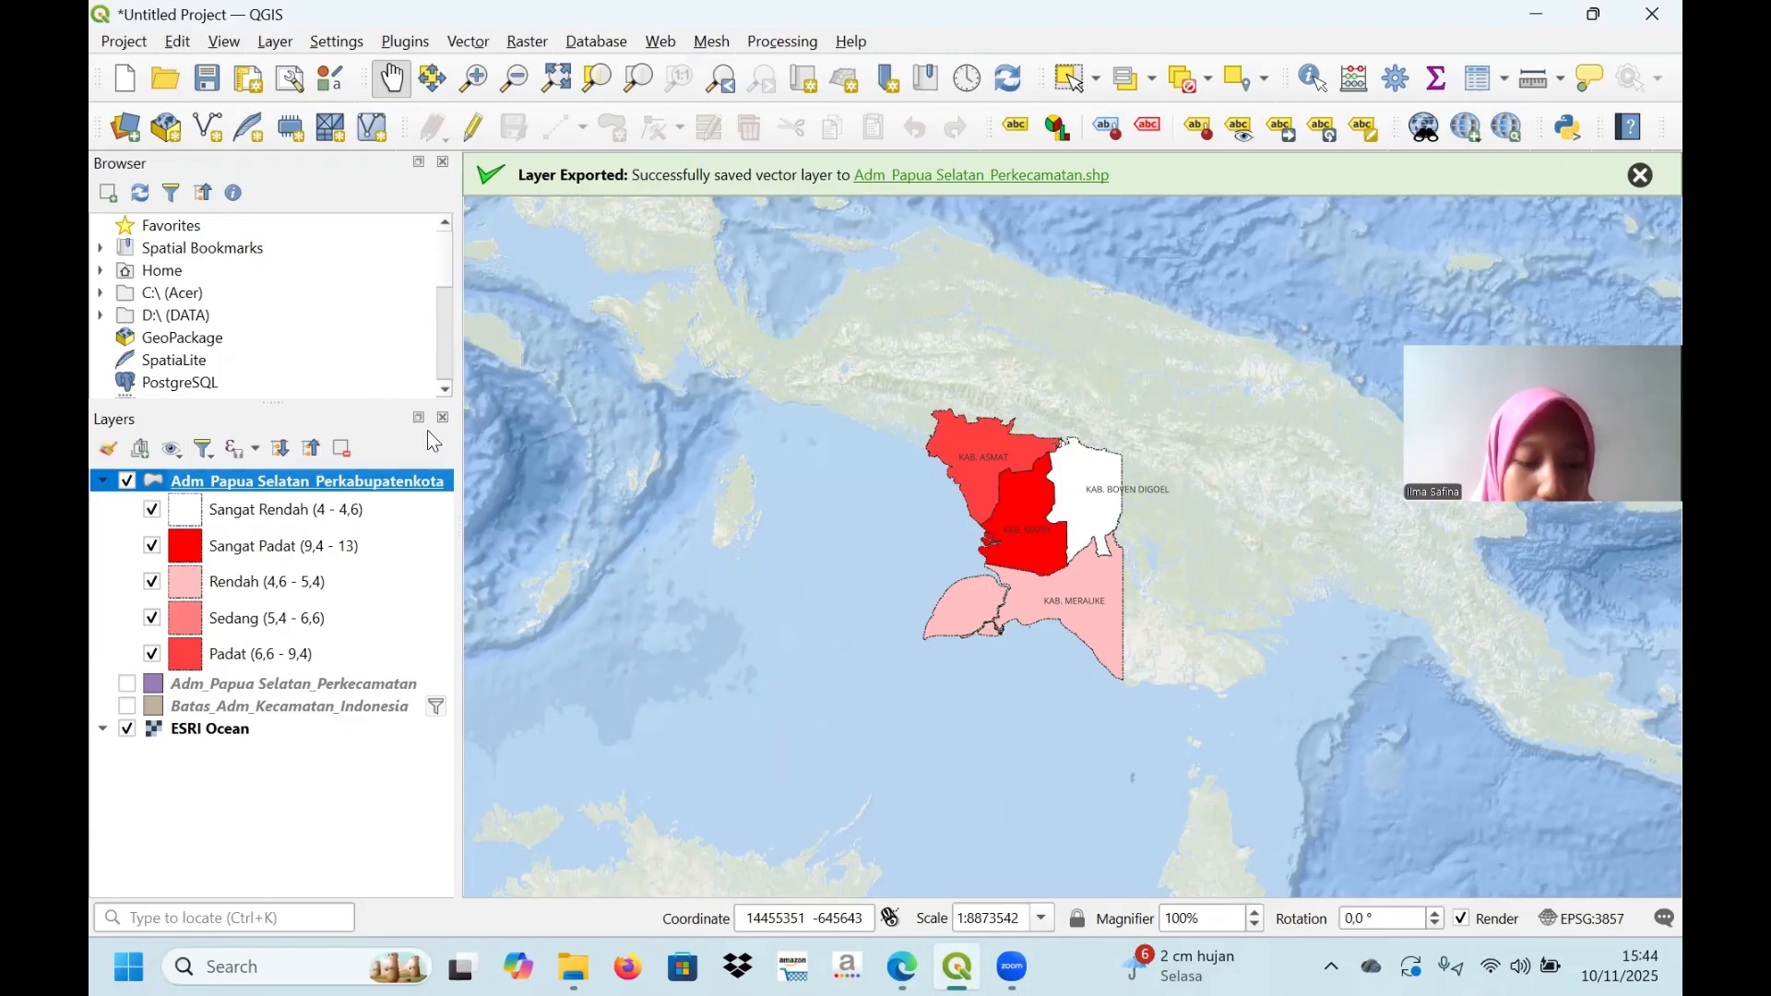
Step: Duplicate the Adm_Papua_Selatan_Perkabupatenkota layer in the Layers panel
right_click(413, 488)
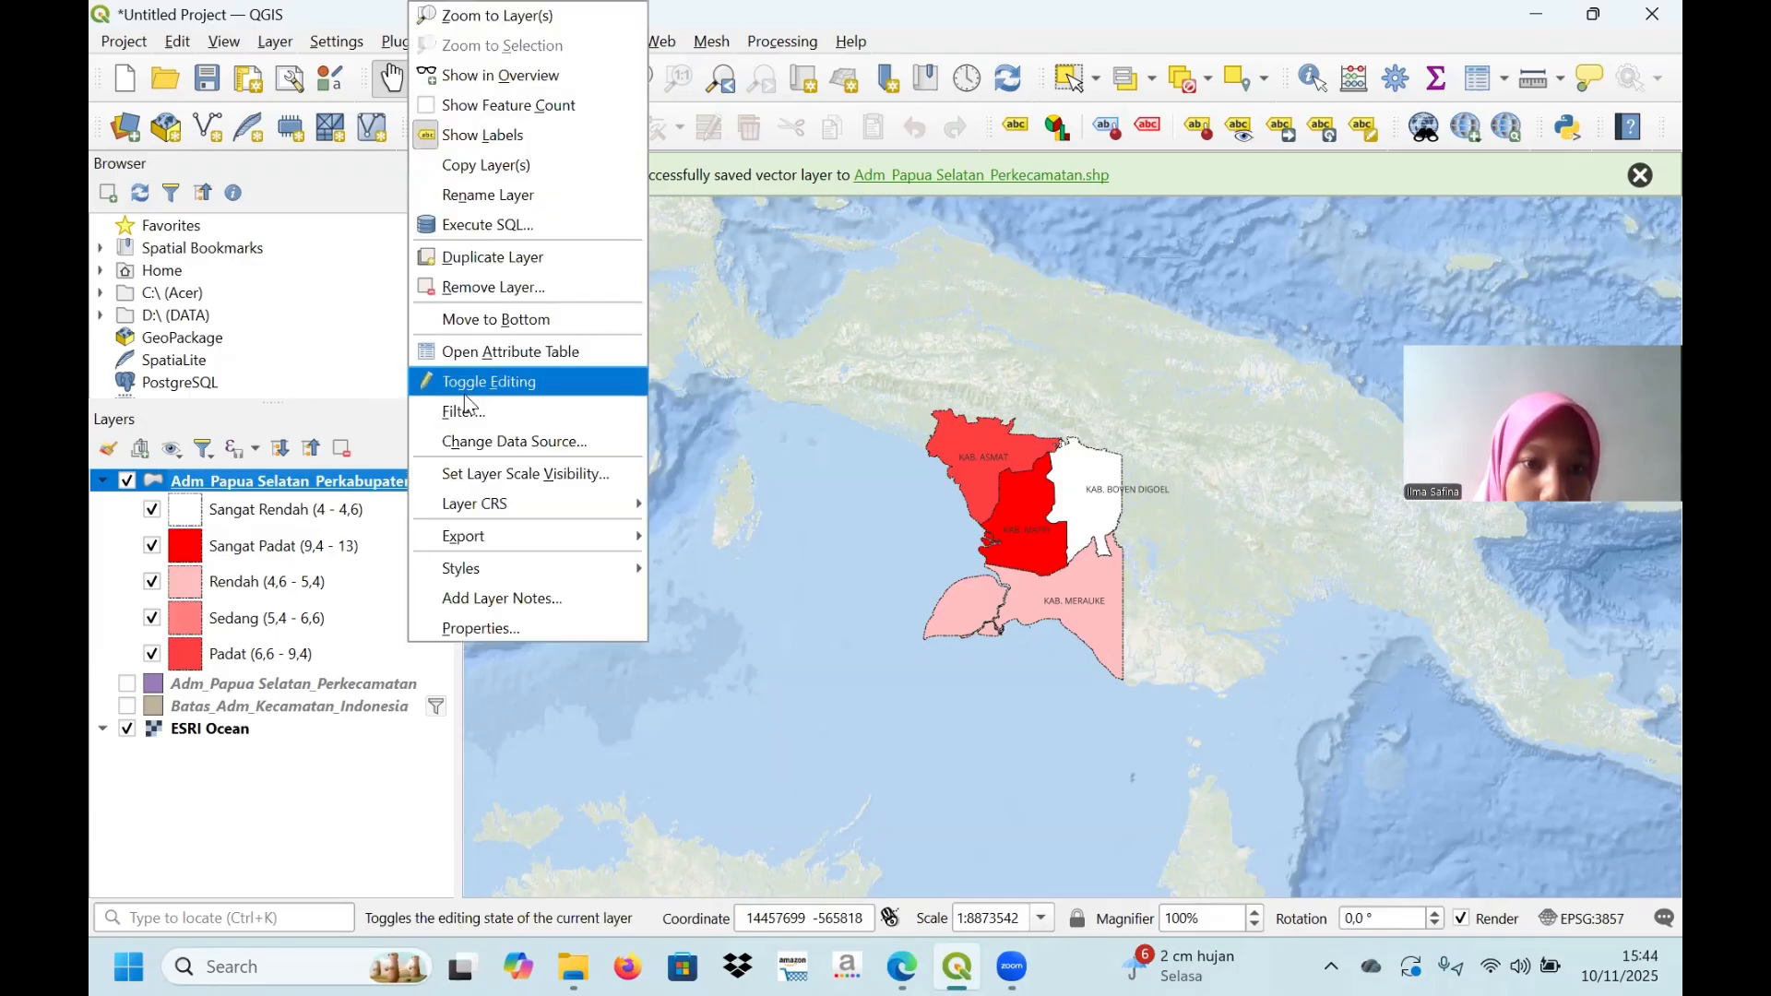
left_click(521, 262)
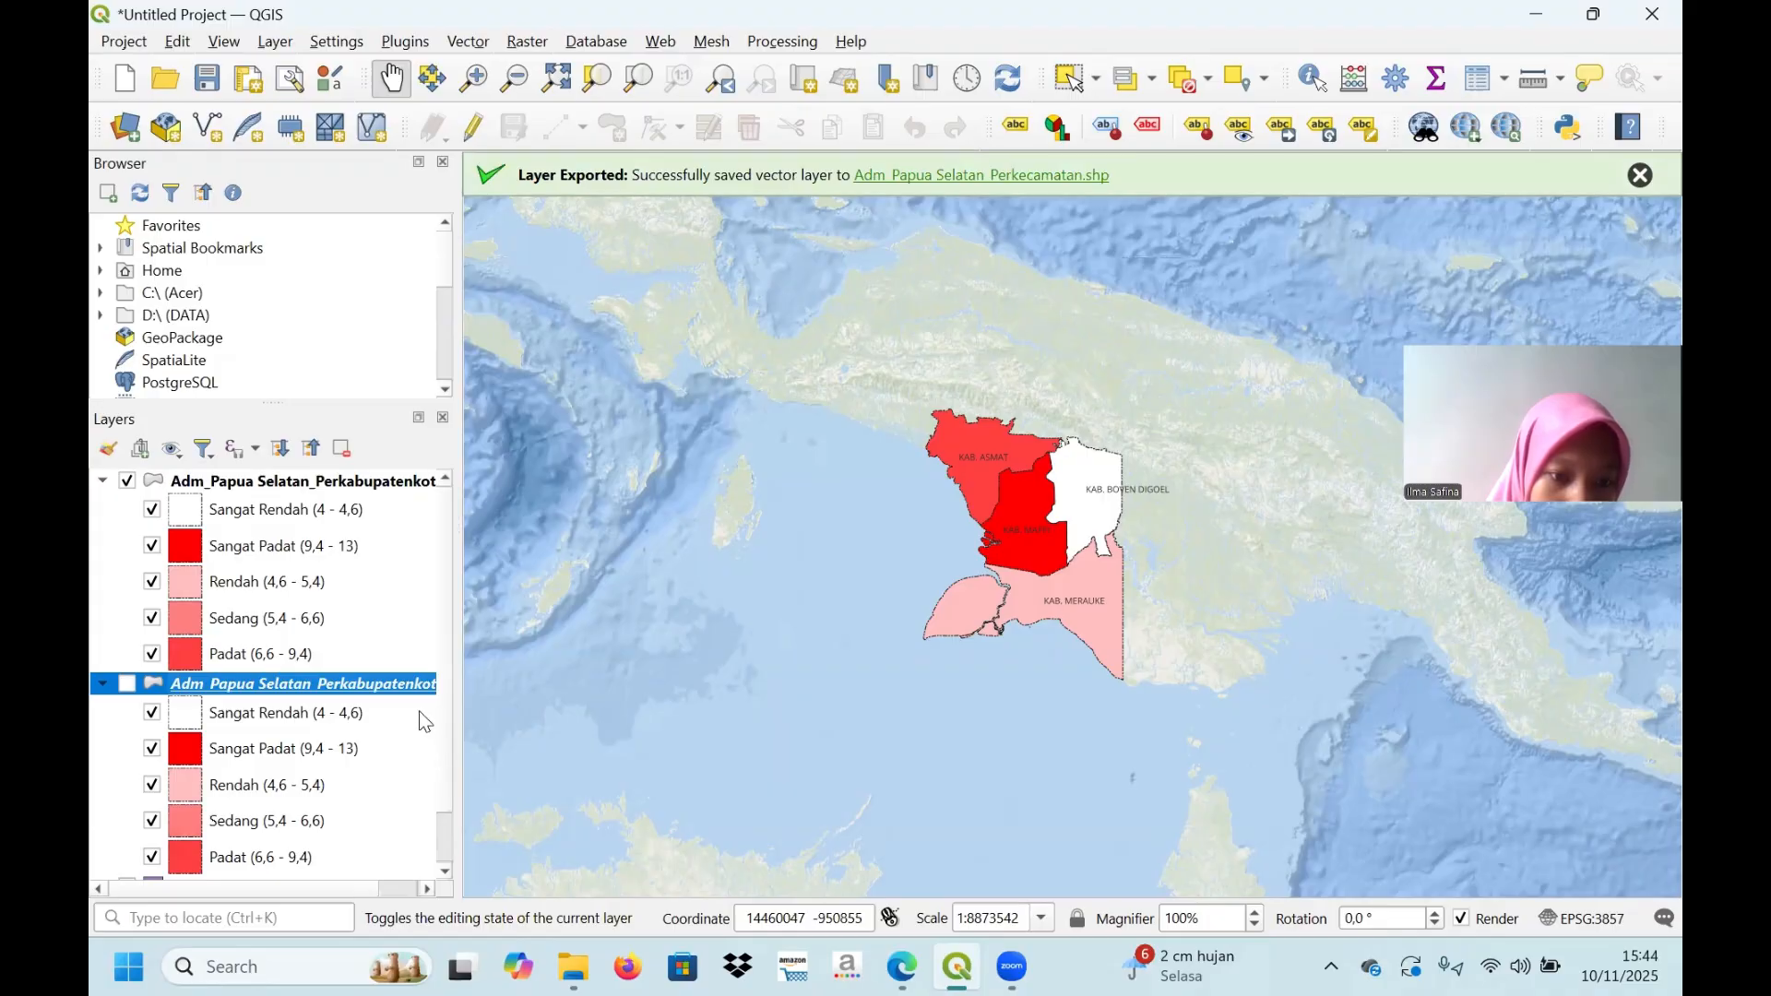
scroll(351, 887, "right", 2)
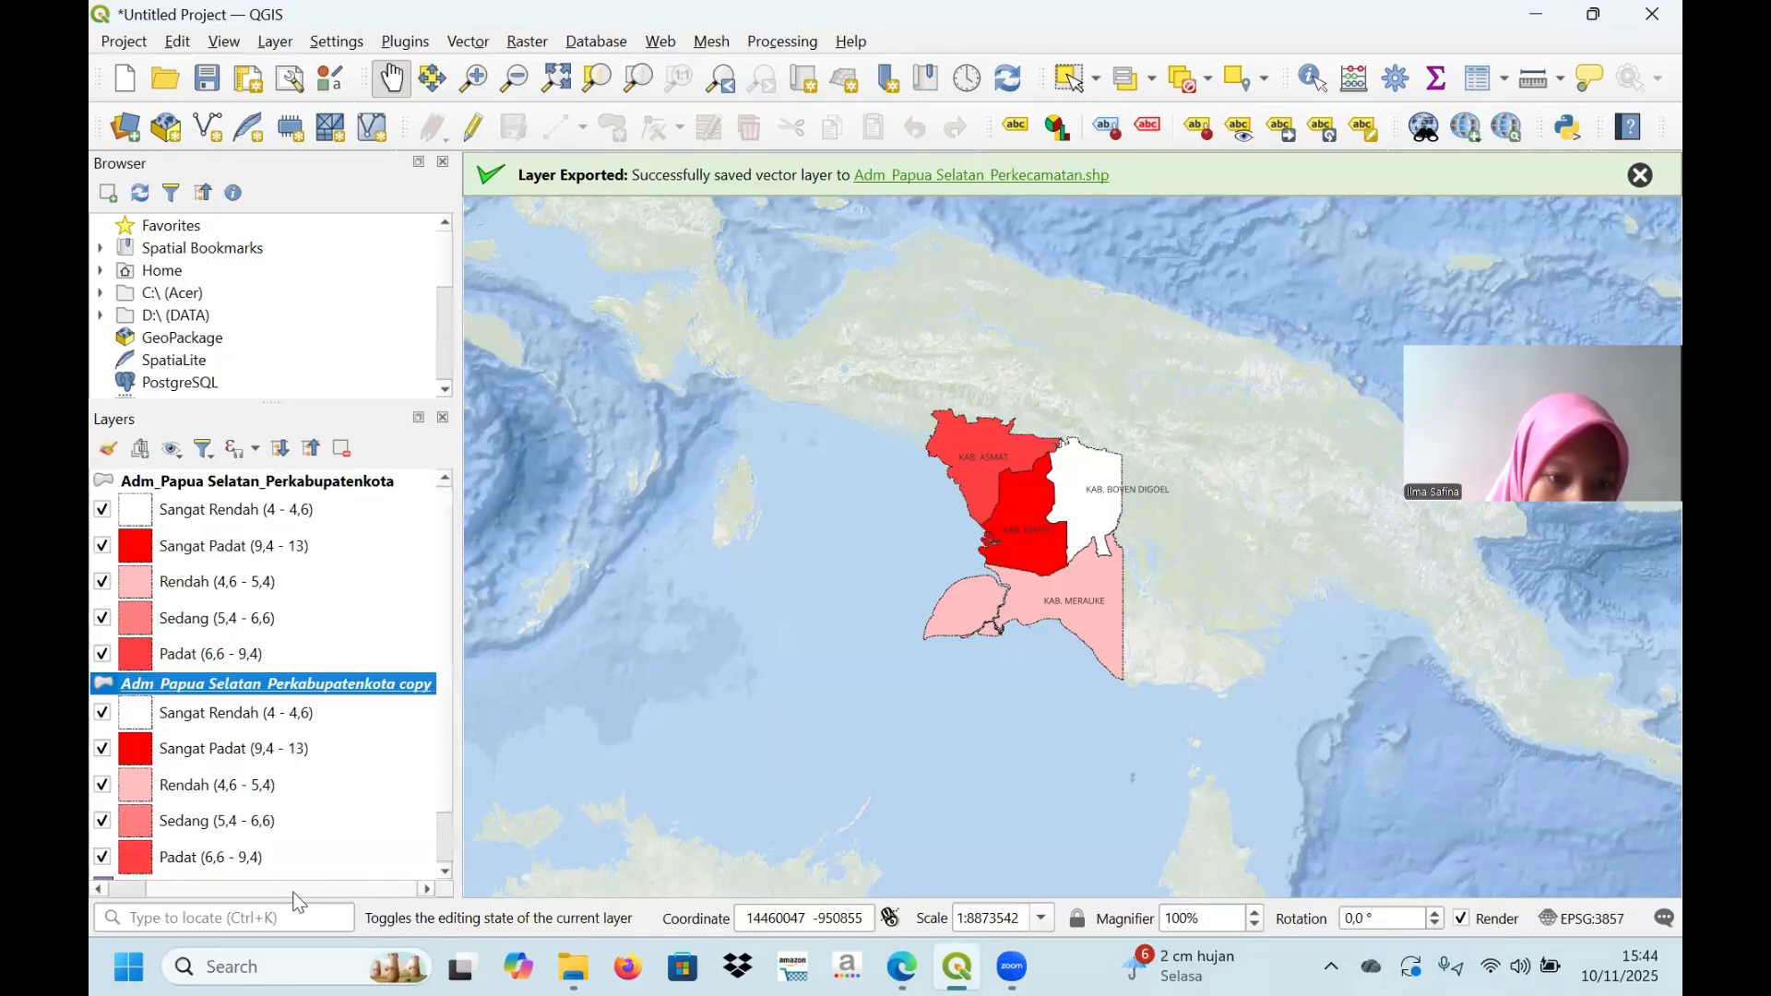
scroll(387, 871, "left", 2)
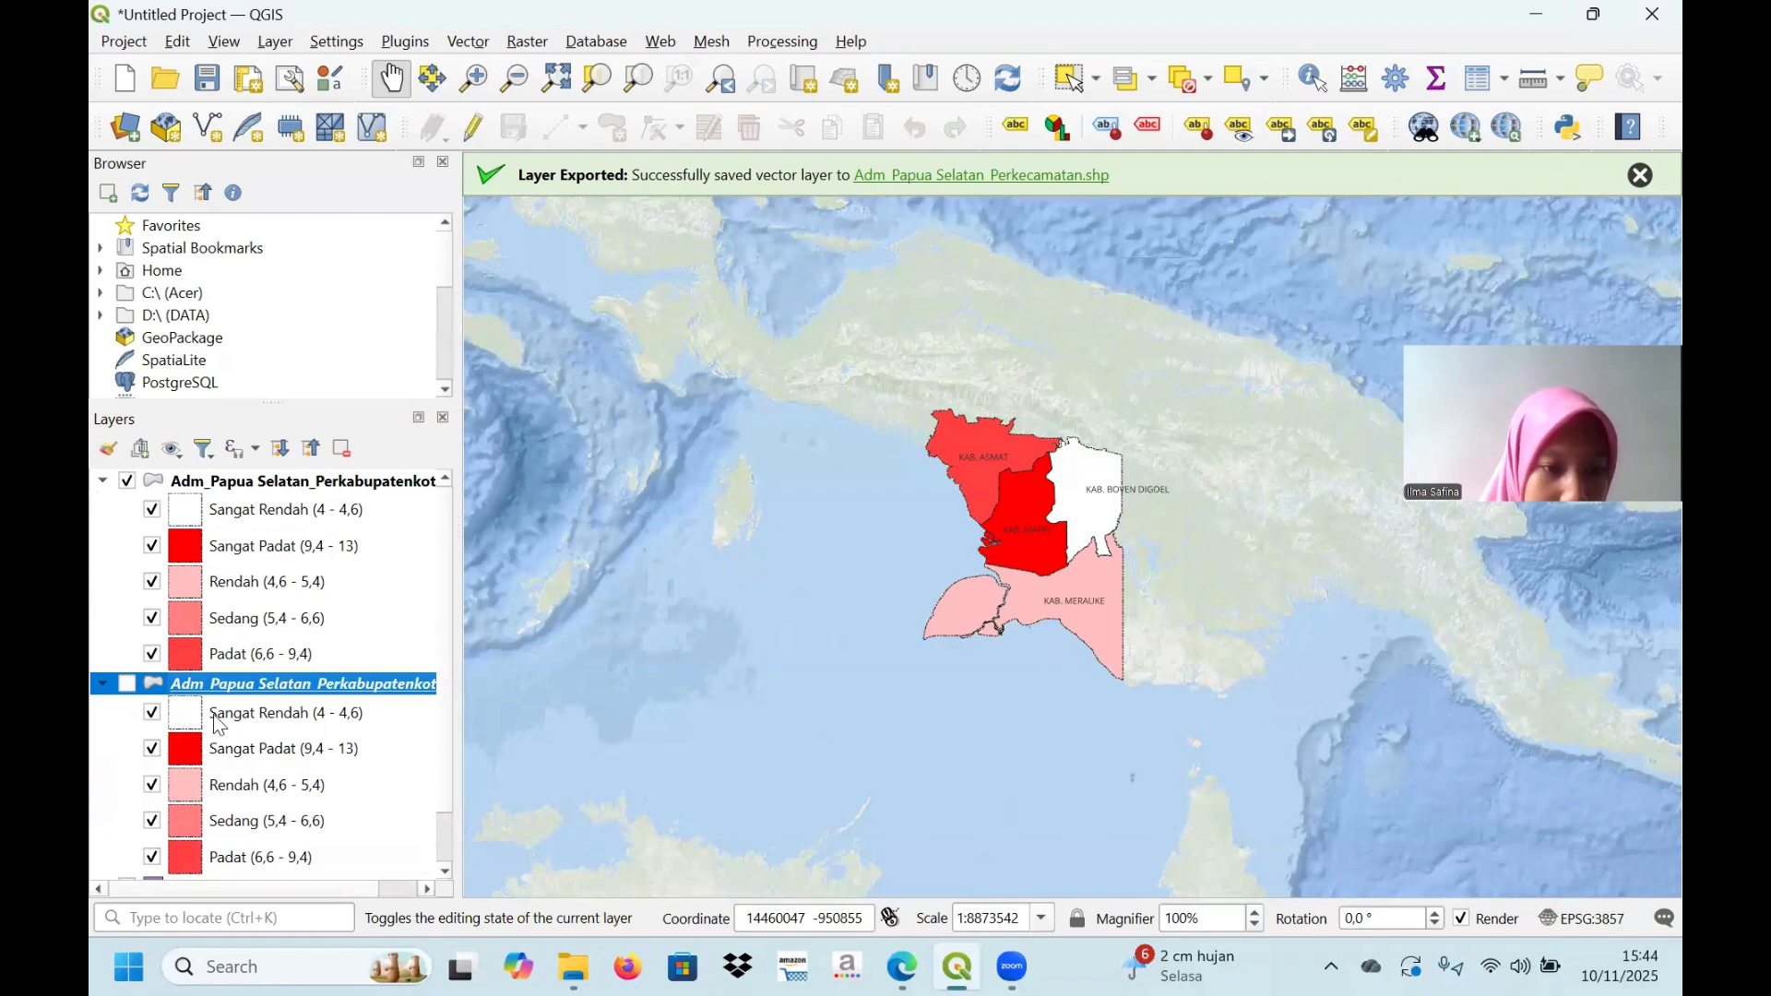
scroll(447, 826, "down", 1)
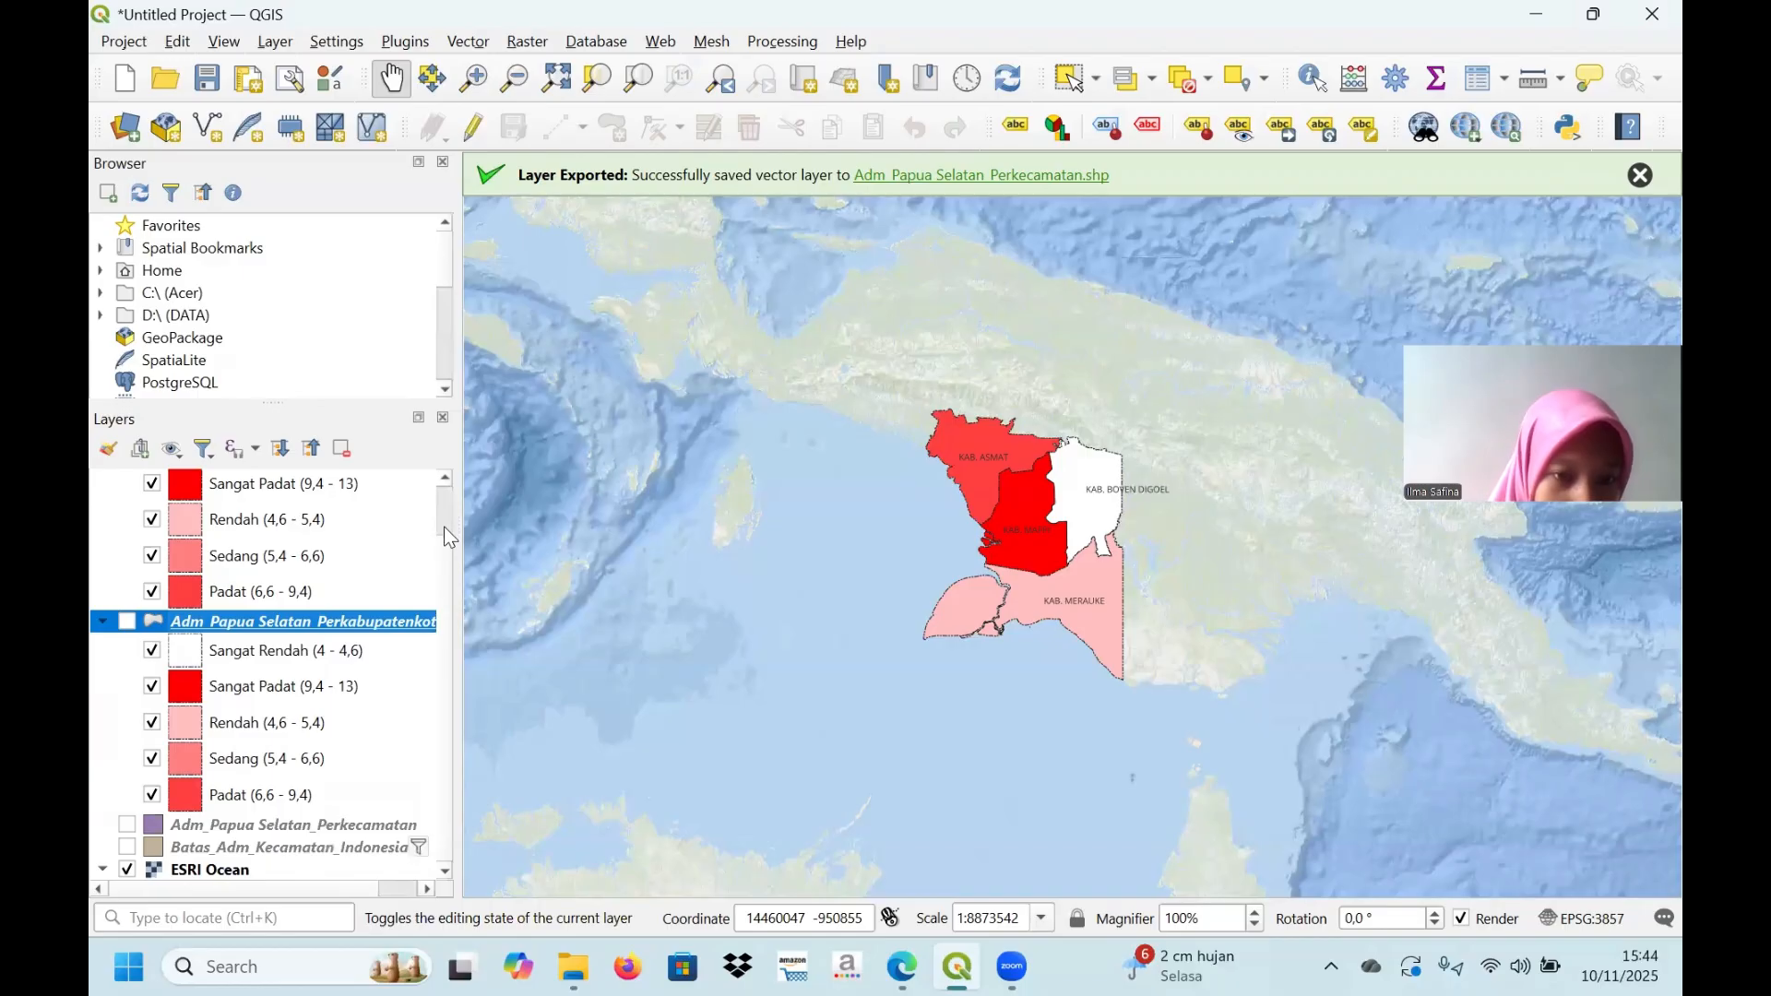
scroll(445, 528, "up", 1)
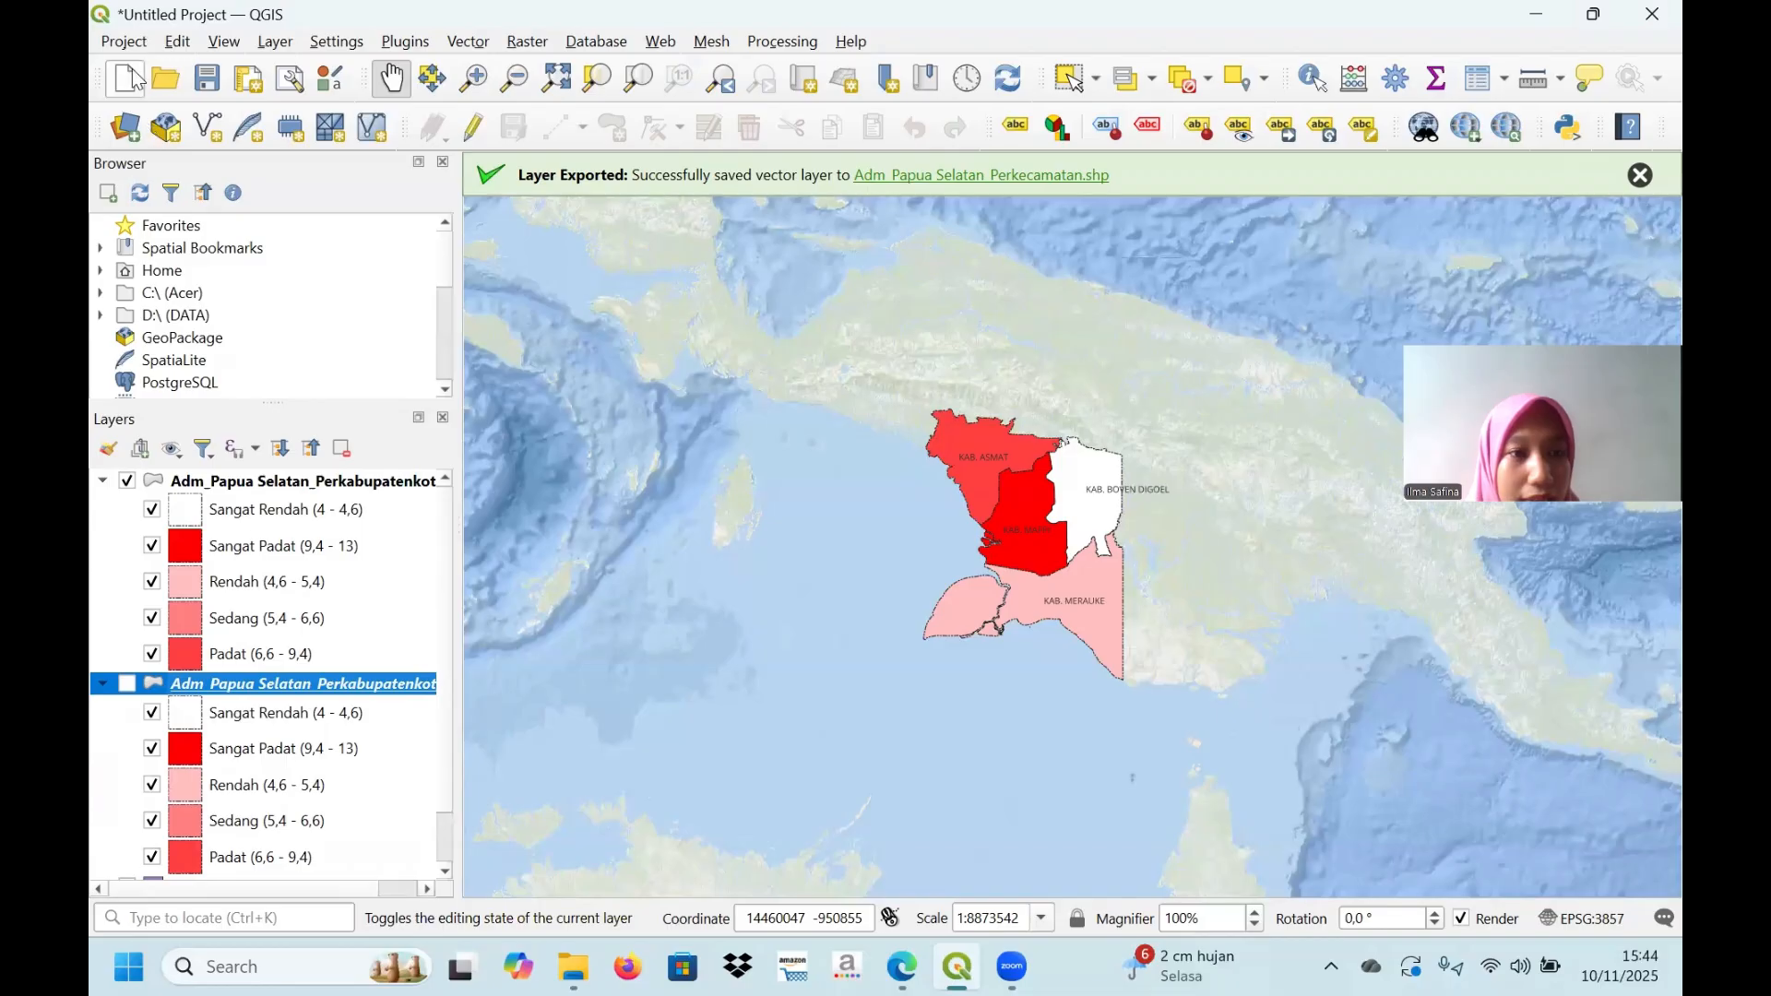
left_click(121, 42)
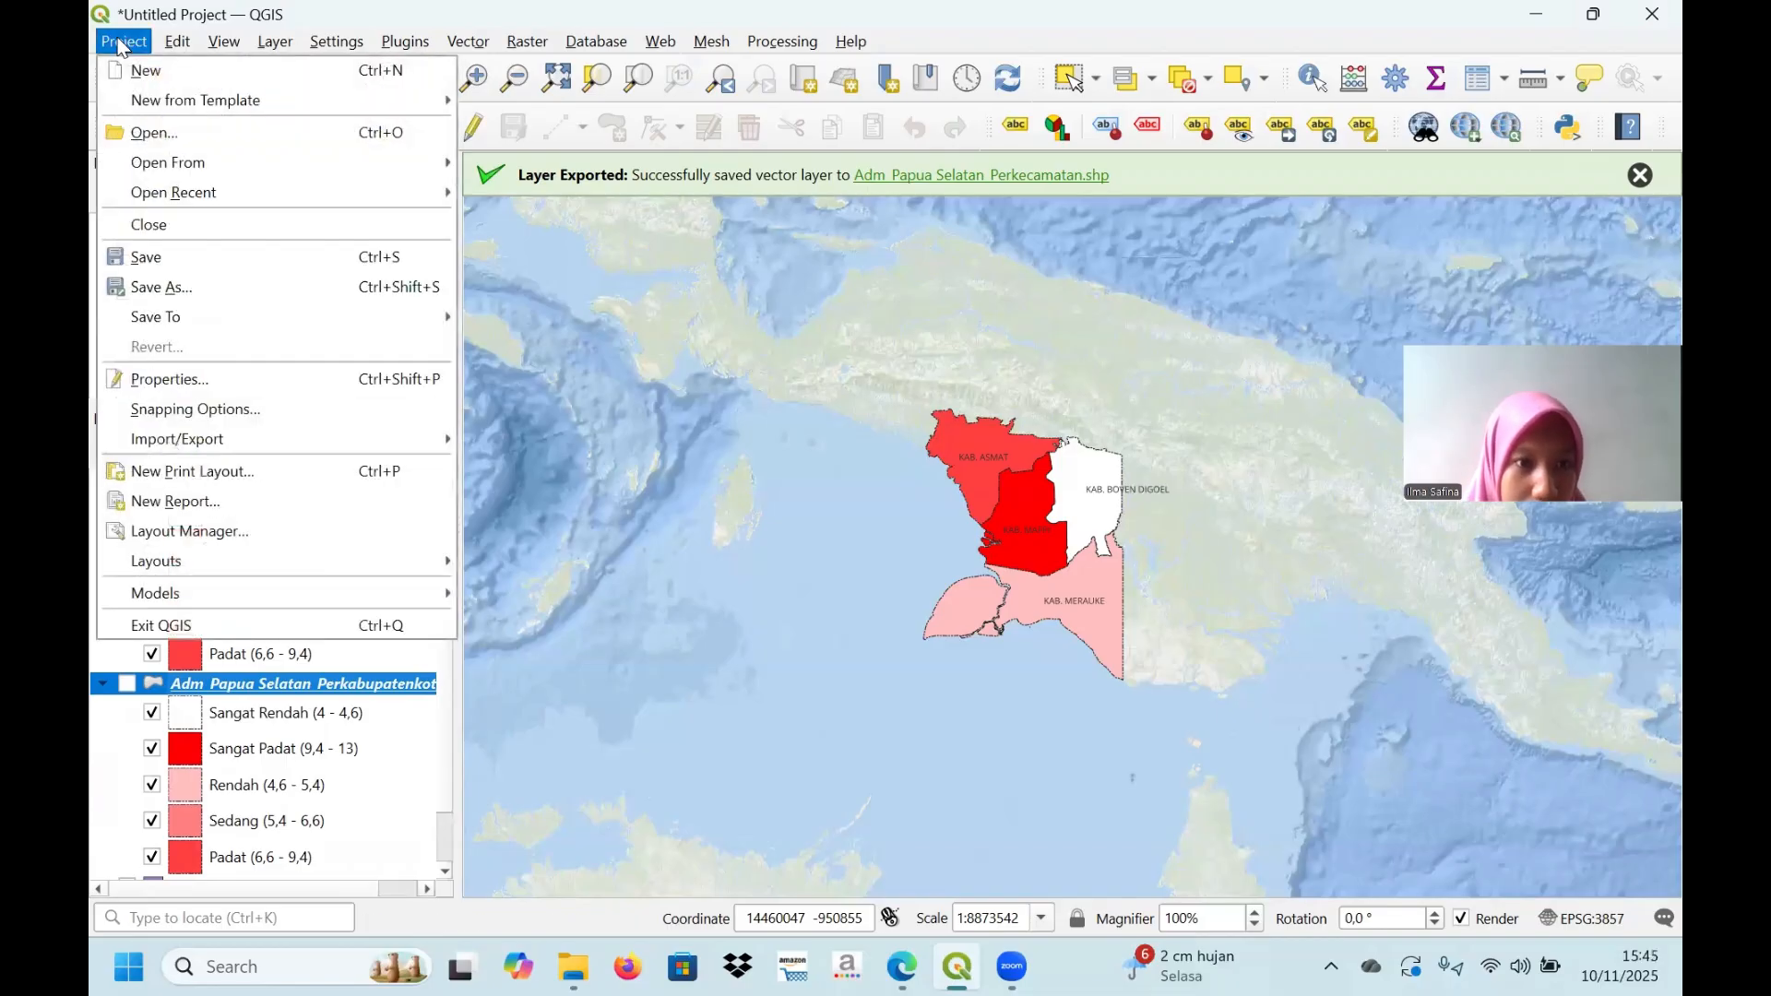
Step: Create a new print layout titled 'LAYOUT PETA KEPADATAN PENDUDUK'
left_click(226, 475)
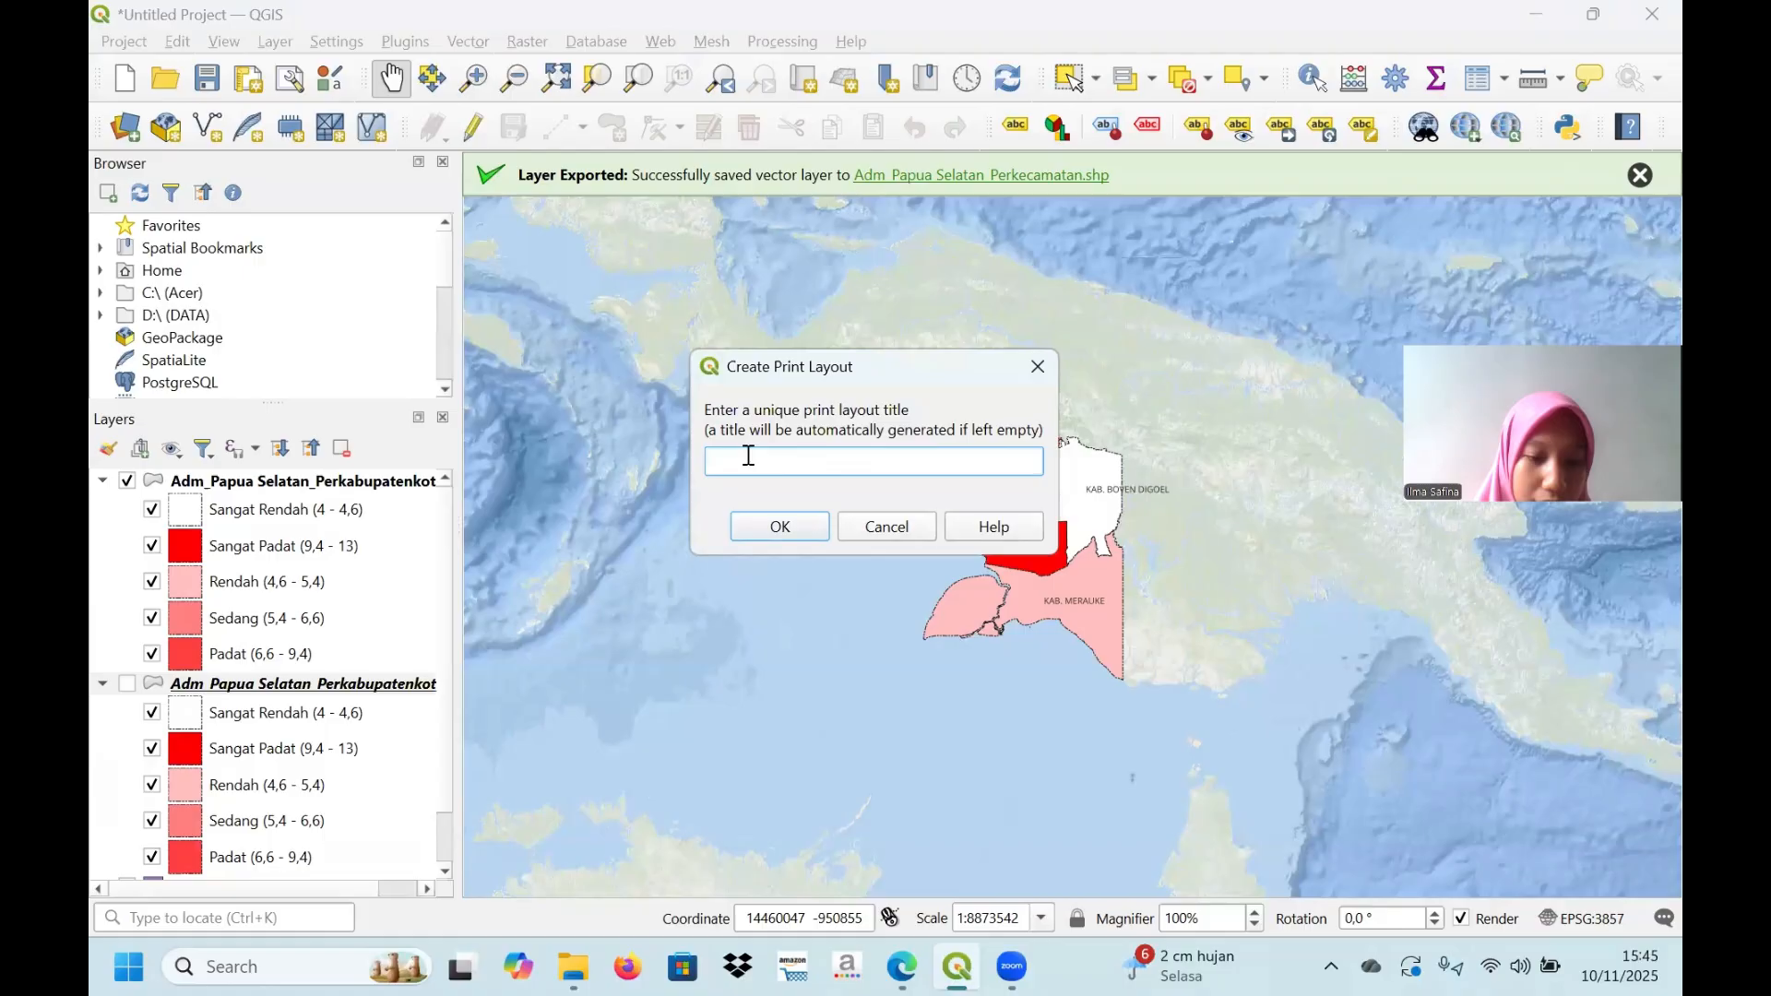
type("l")
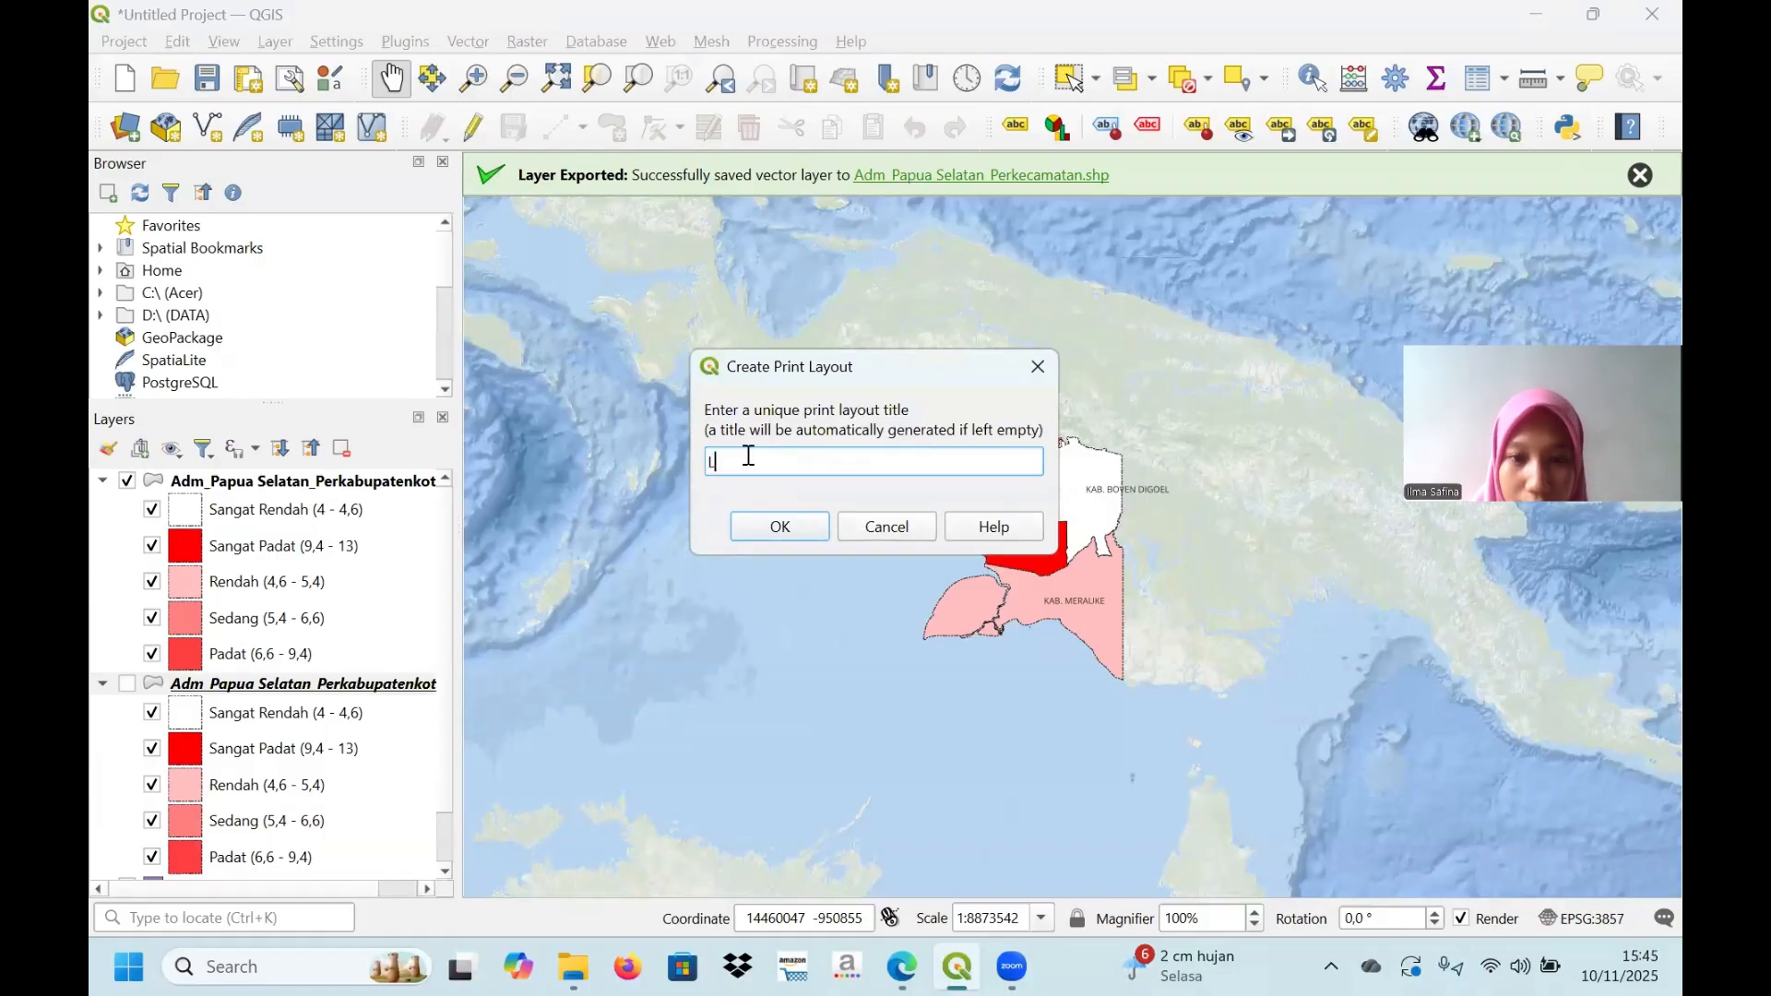
type("AYOUT")
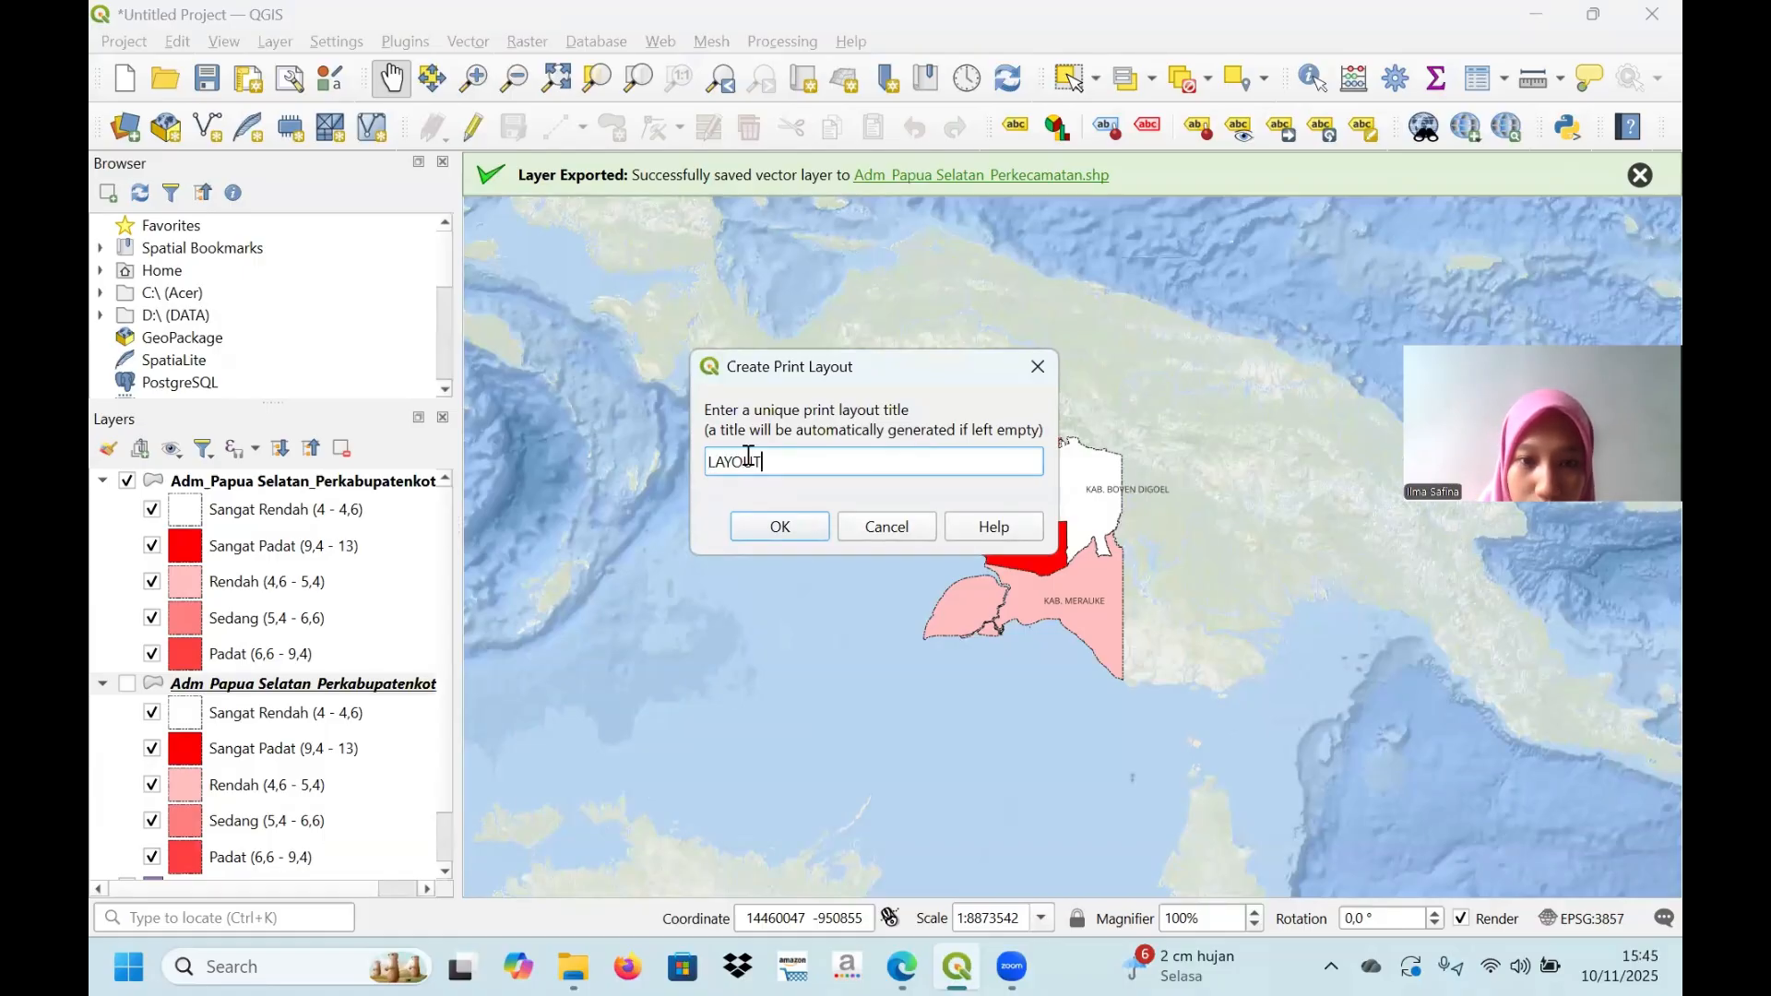
type(" PET")
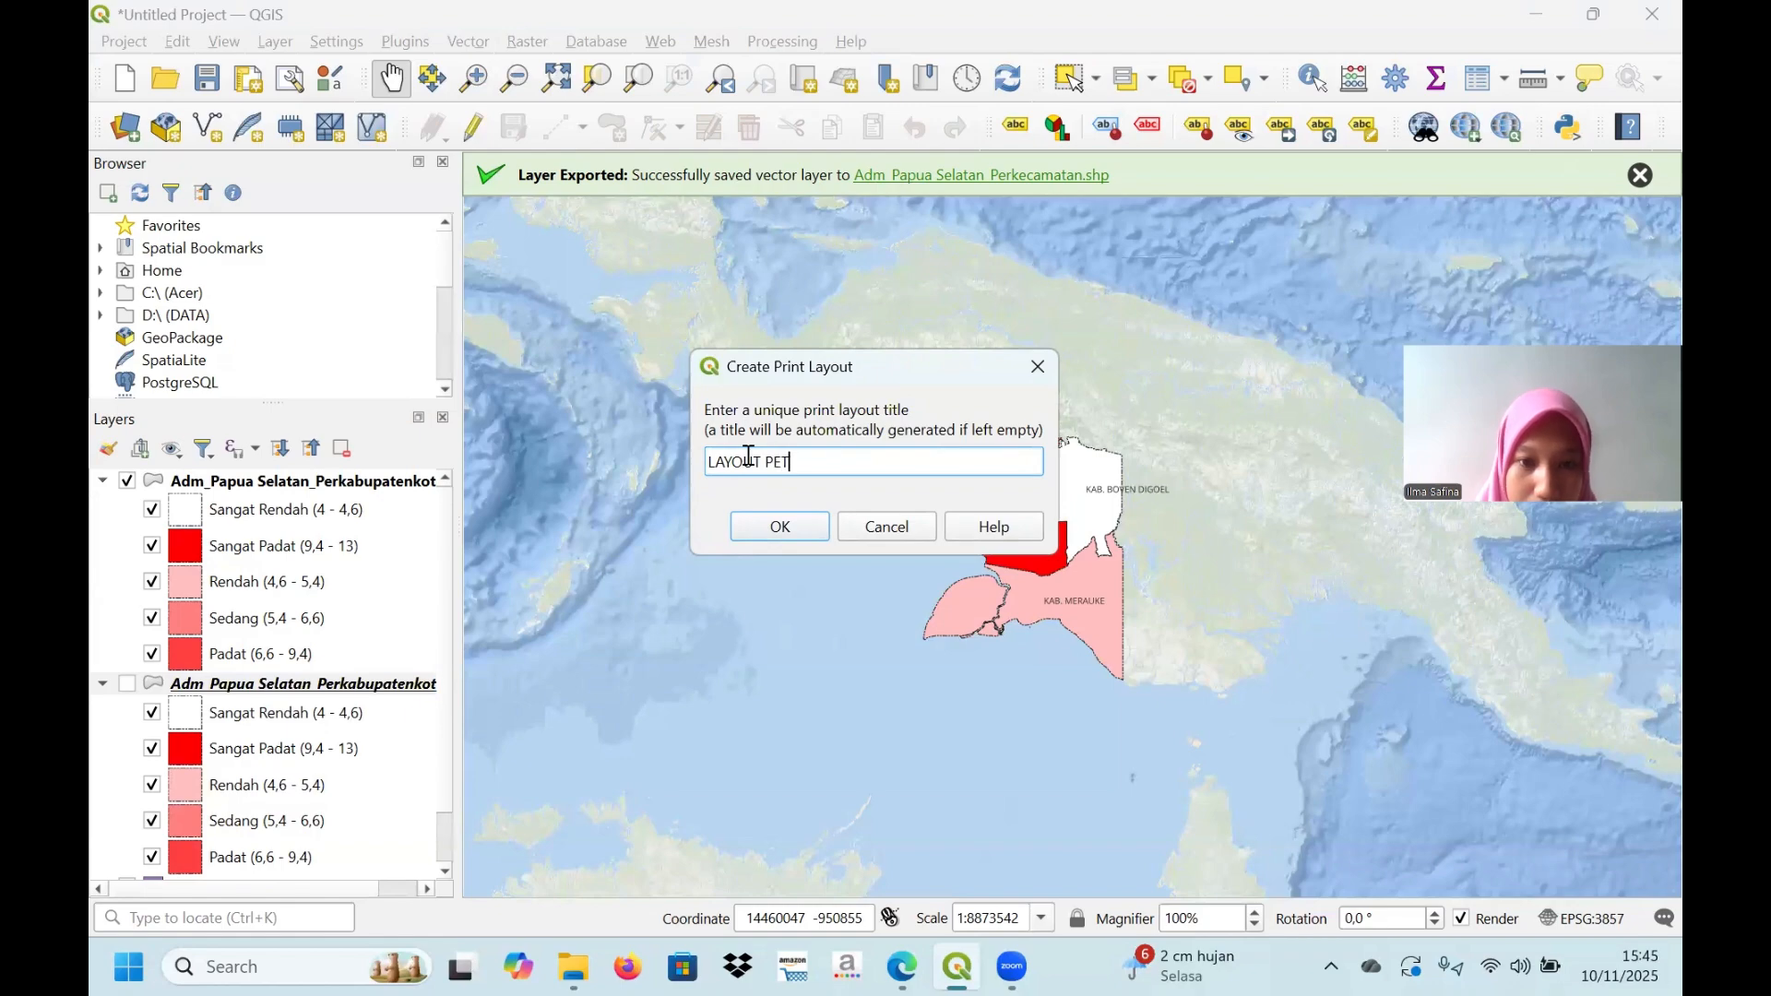
type("A KEPA")
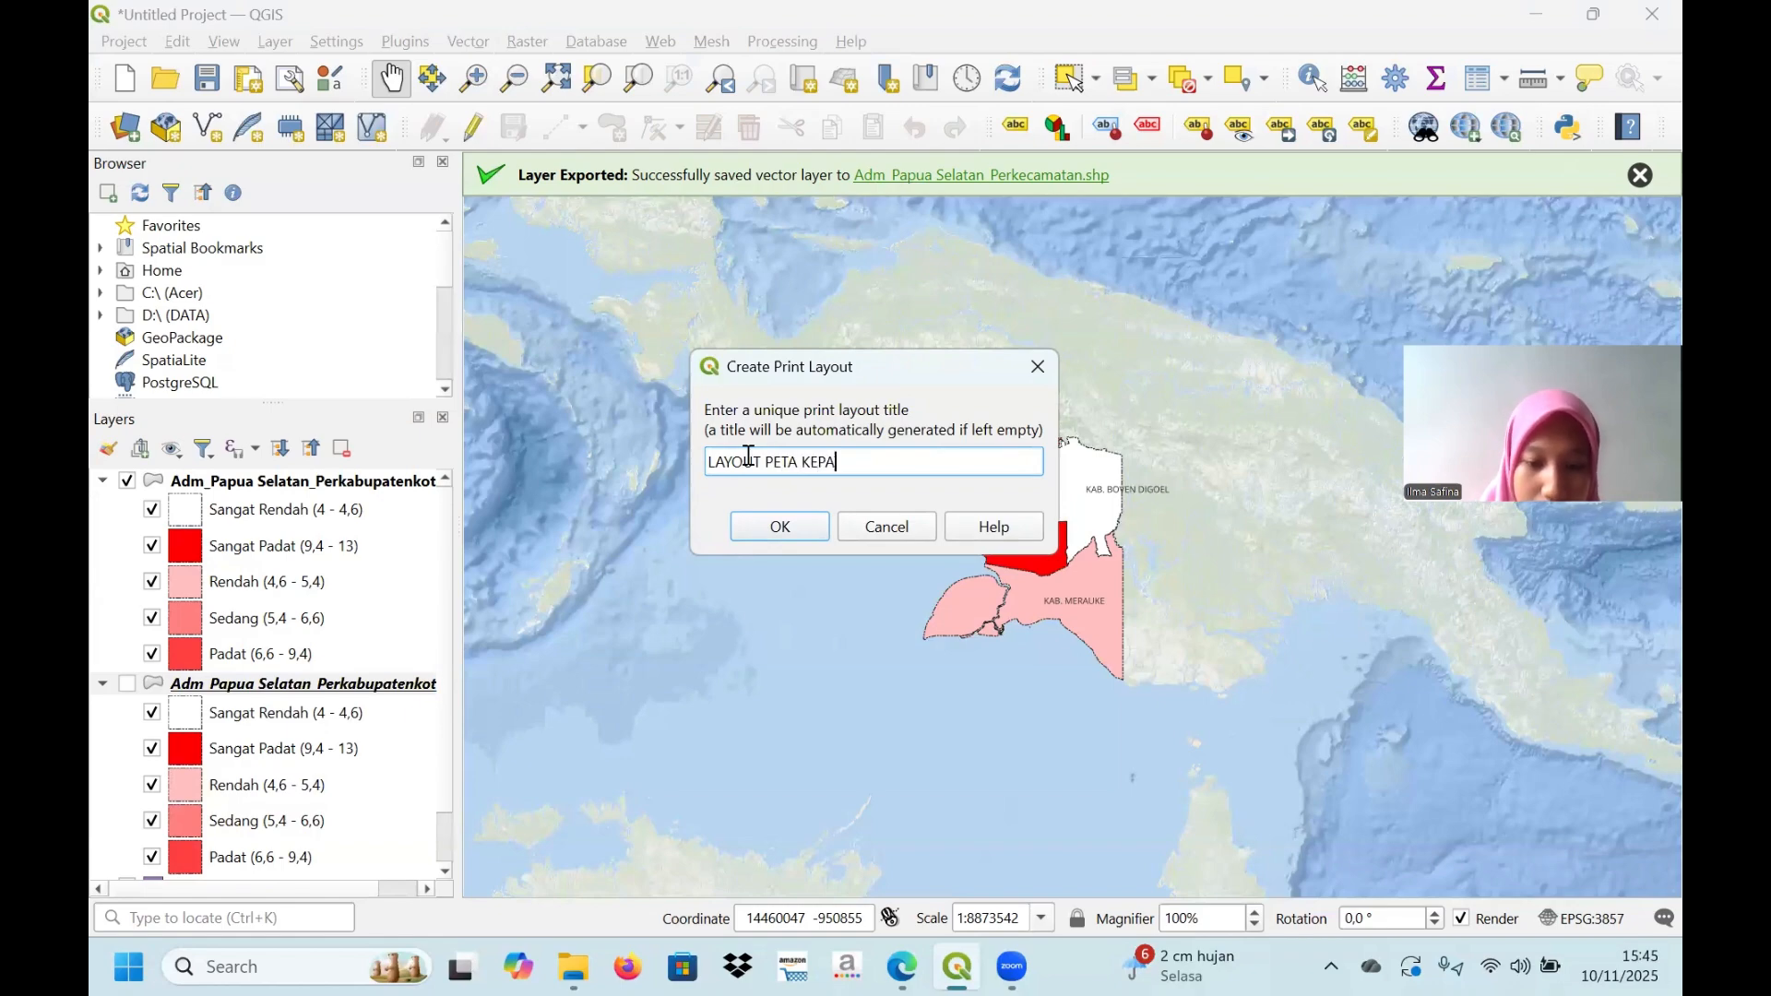
type("DATAN ")
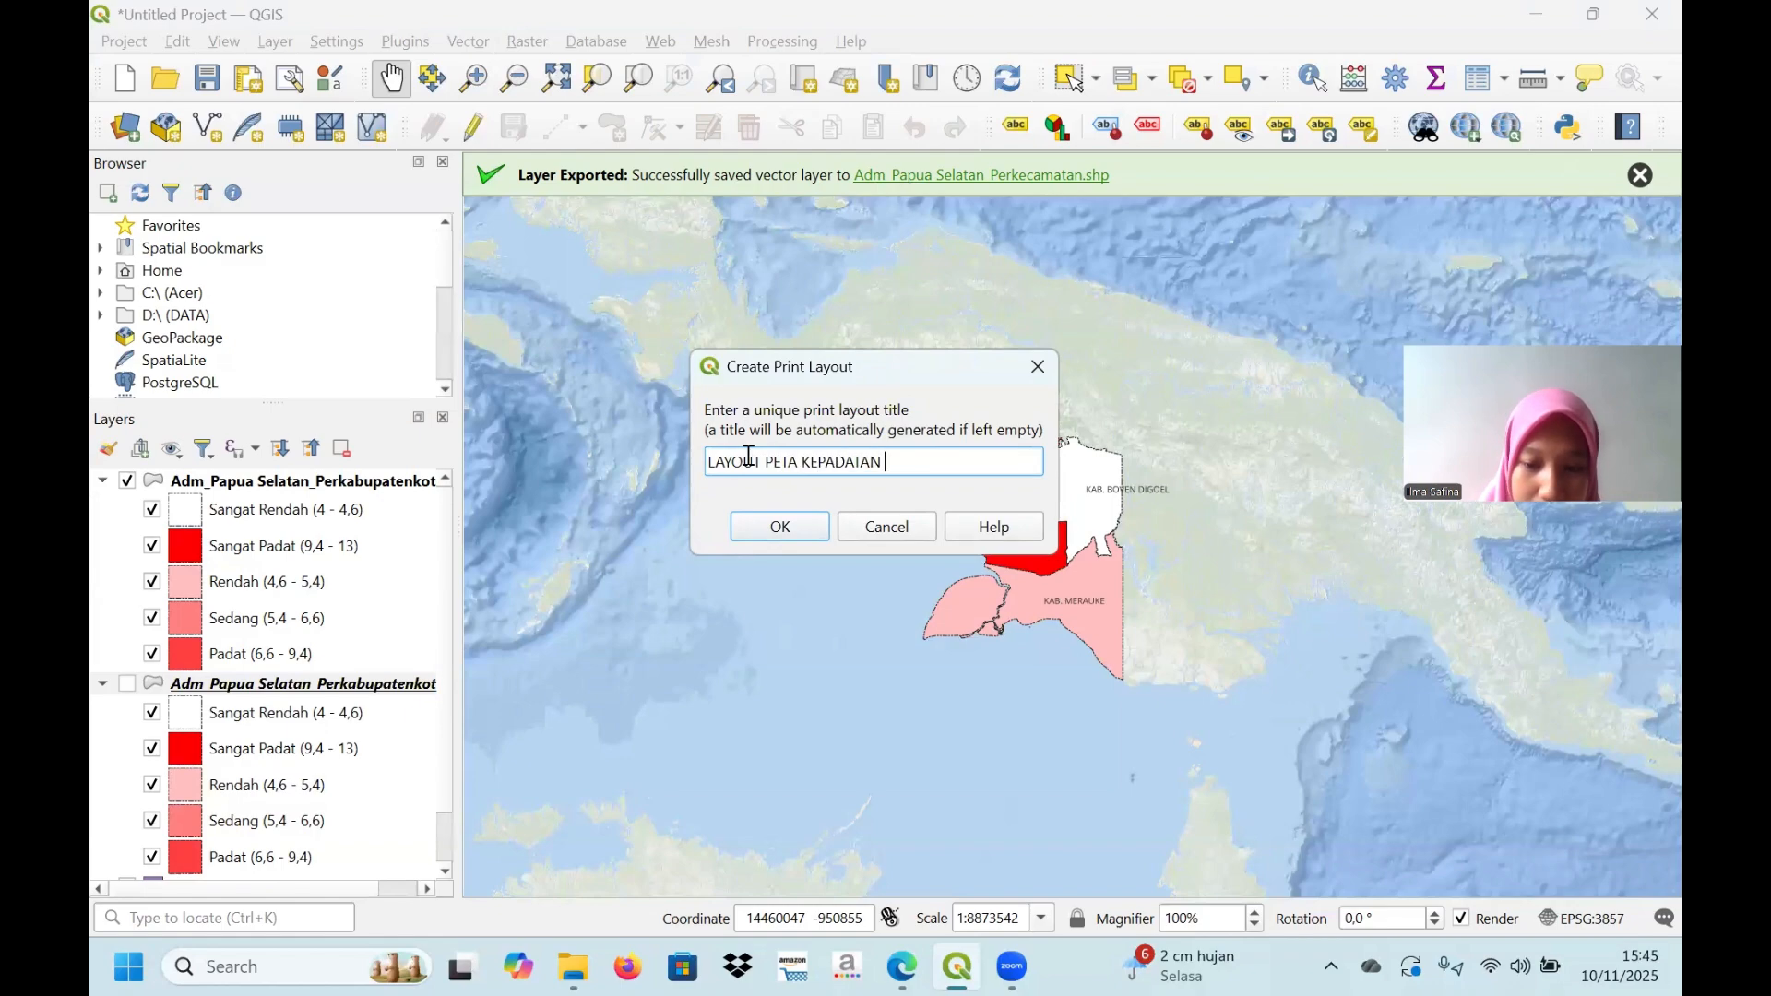
type("PENDUDUK")
key("BackSpace")
key("BackSpace")
key("BackSpace")
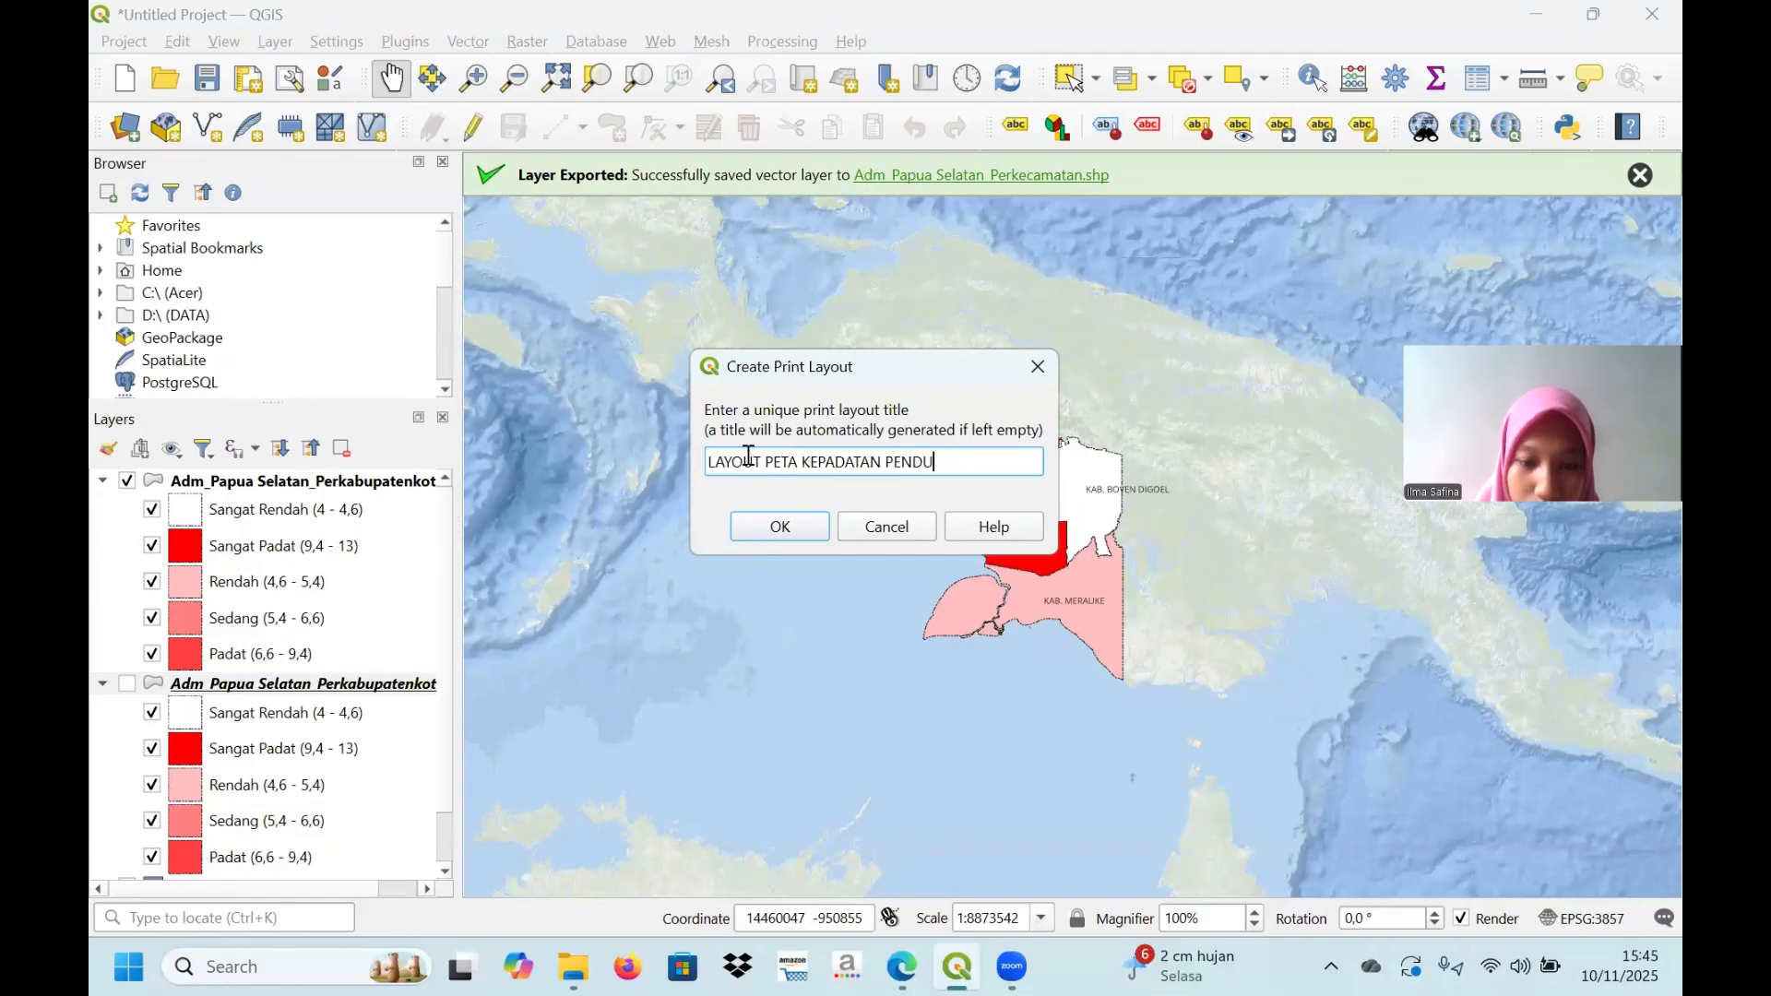
type("DUK")
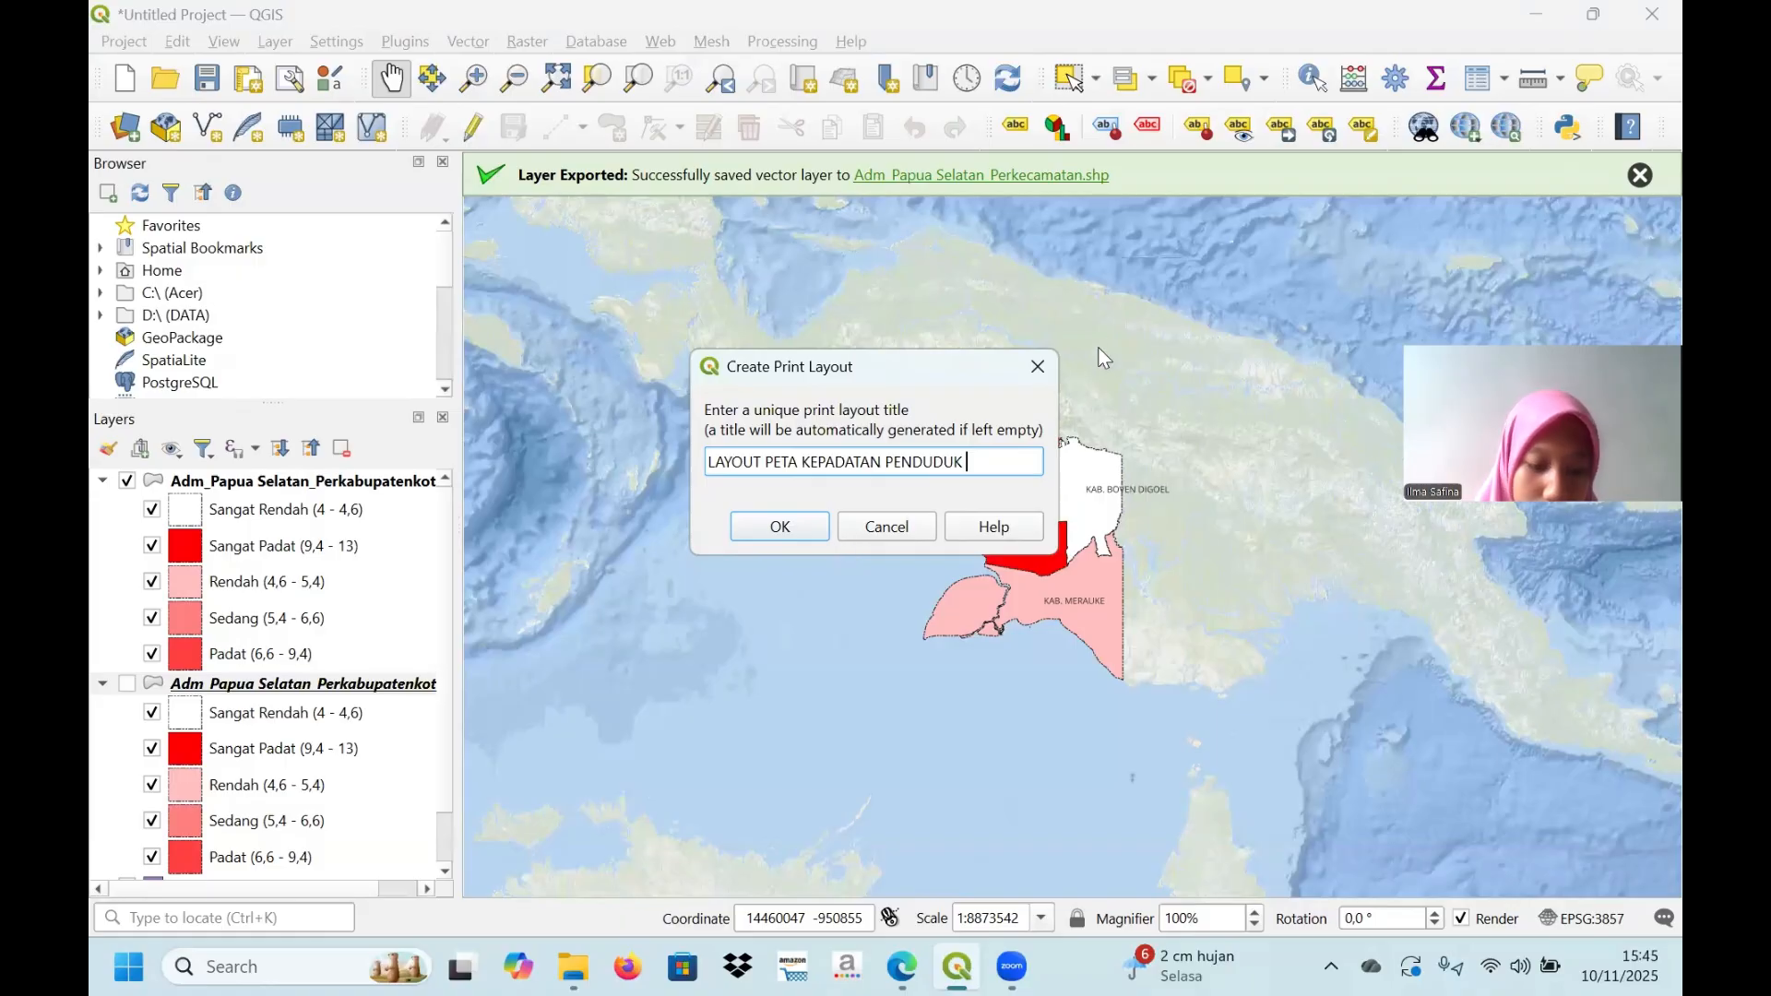
left_click(781, 526)
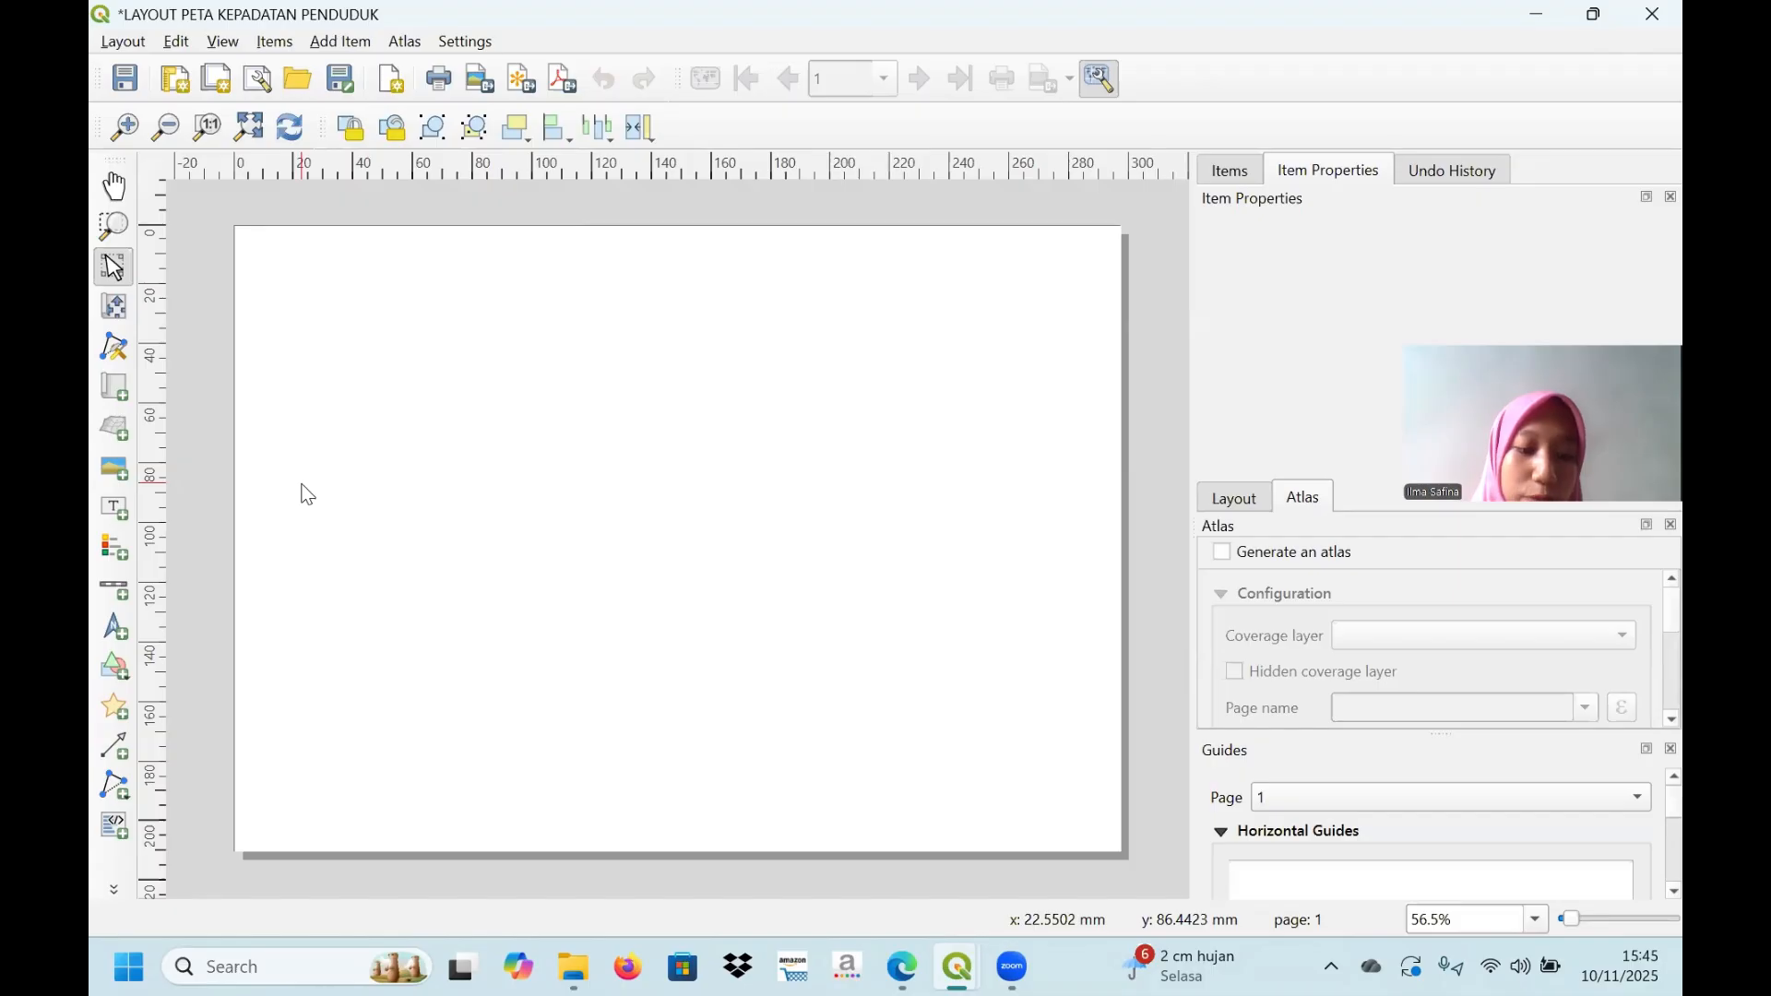
Step: Toggle Show Grid off and back on so dotted grid covers the blank A4 landscape page
left_click(222, 44)
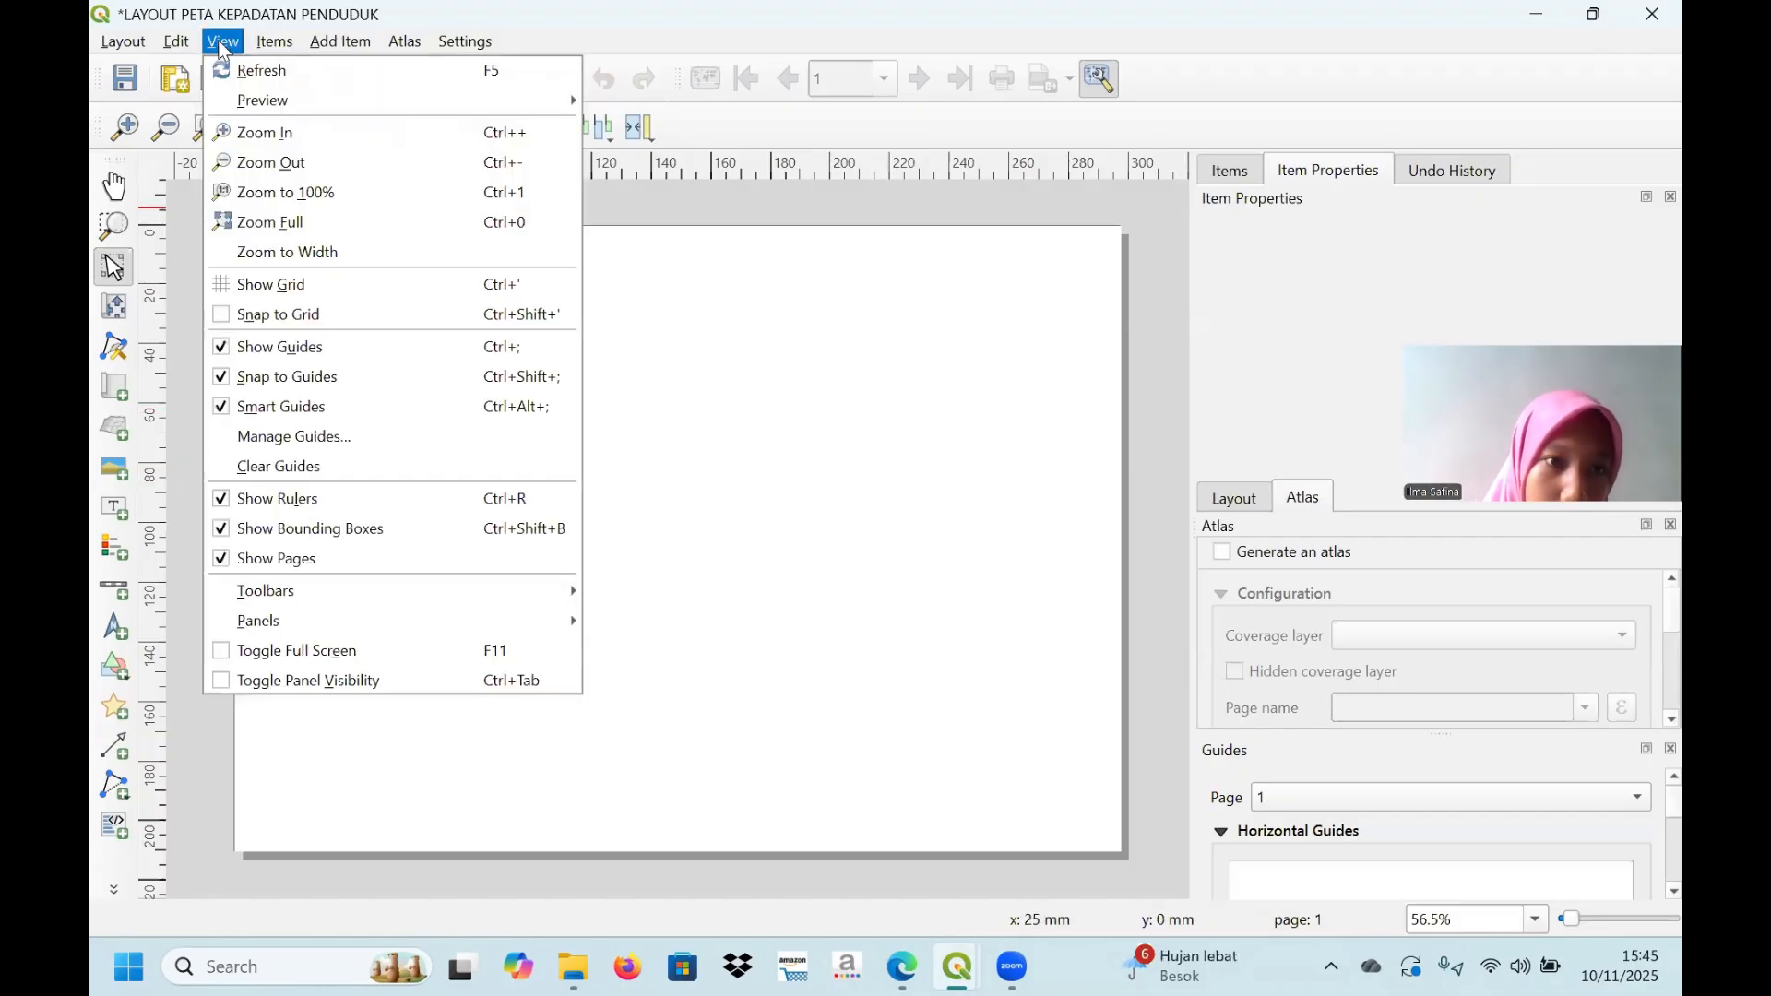
left_click(224, 319)
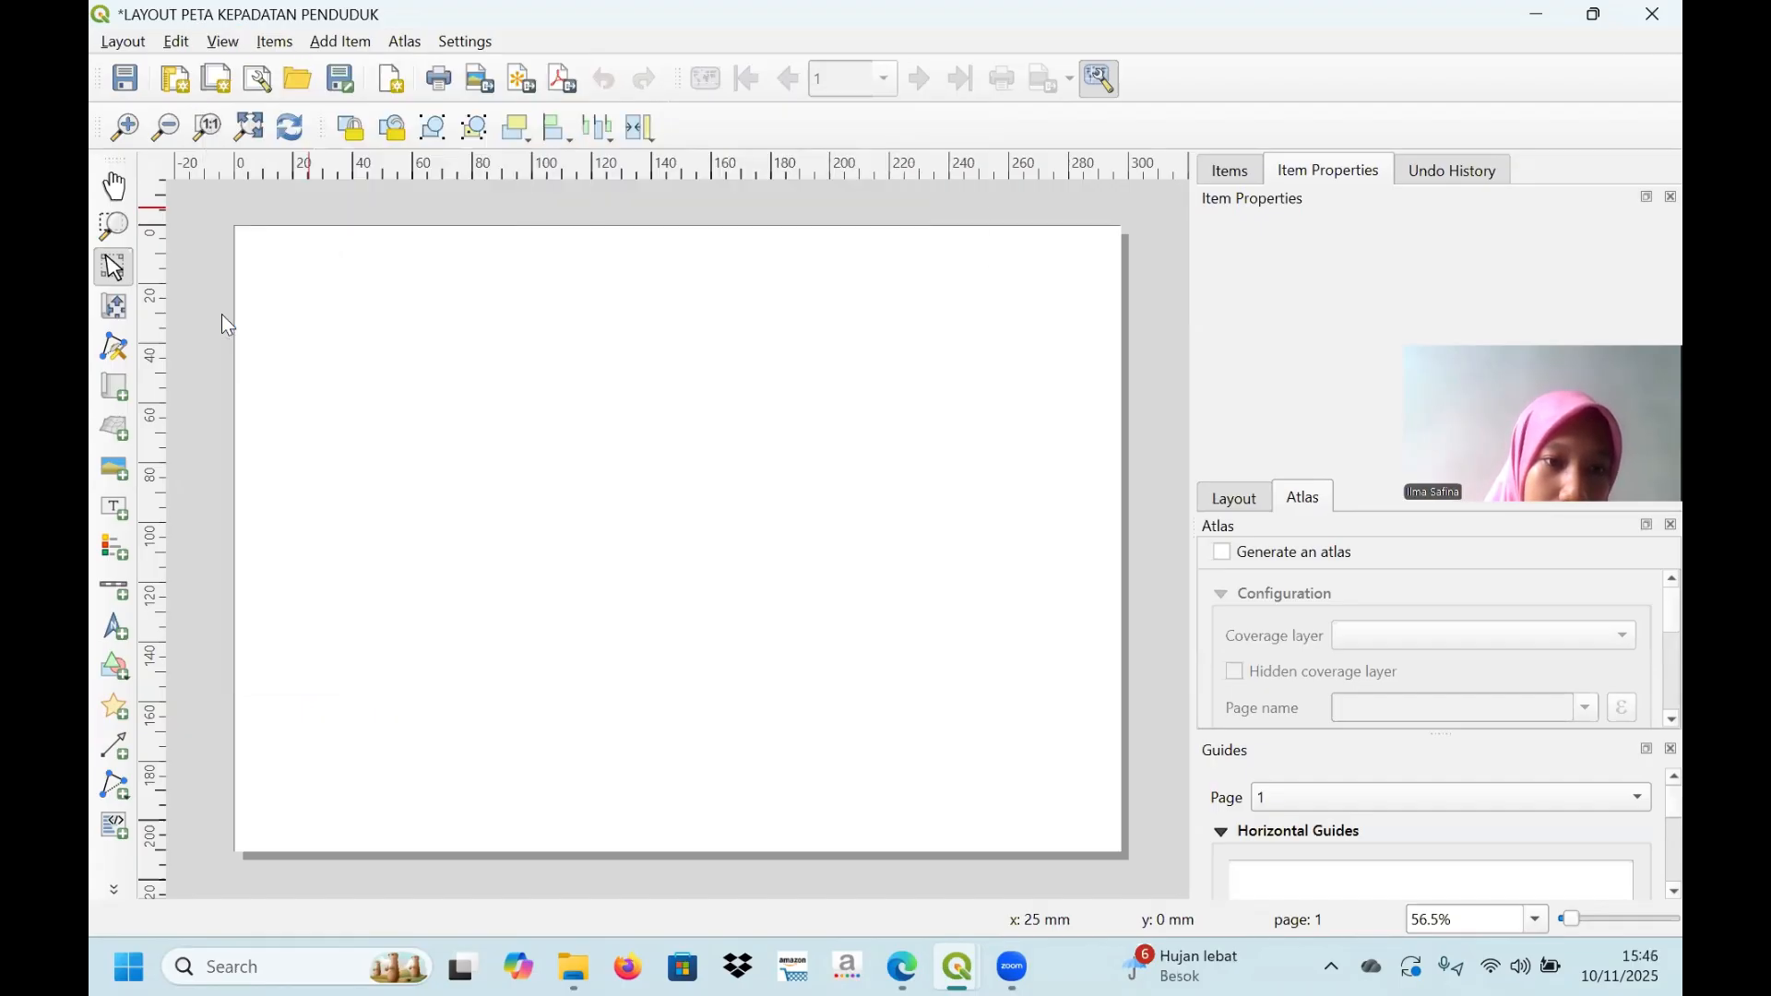
left_click(230, 52)
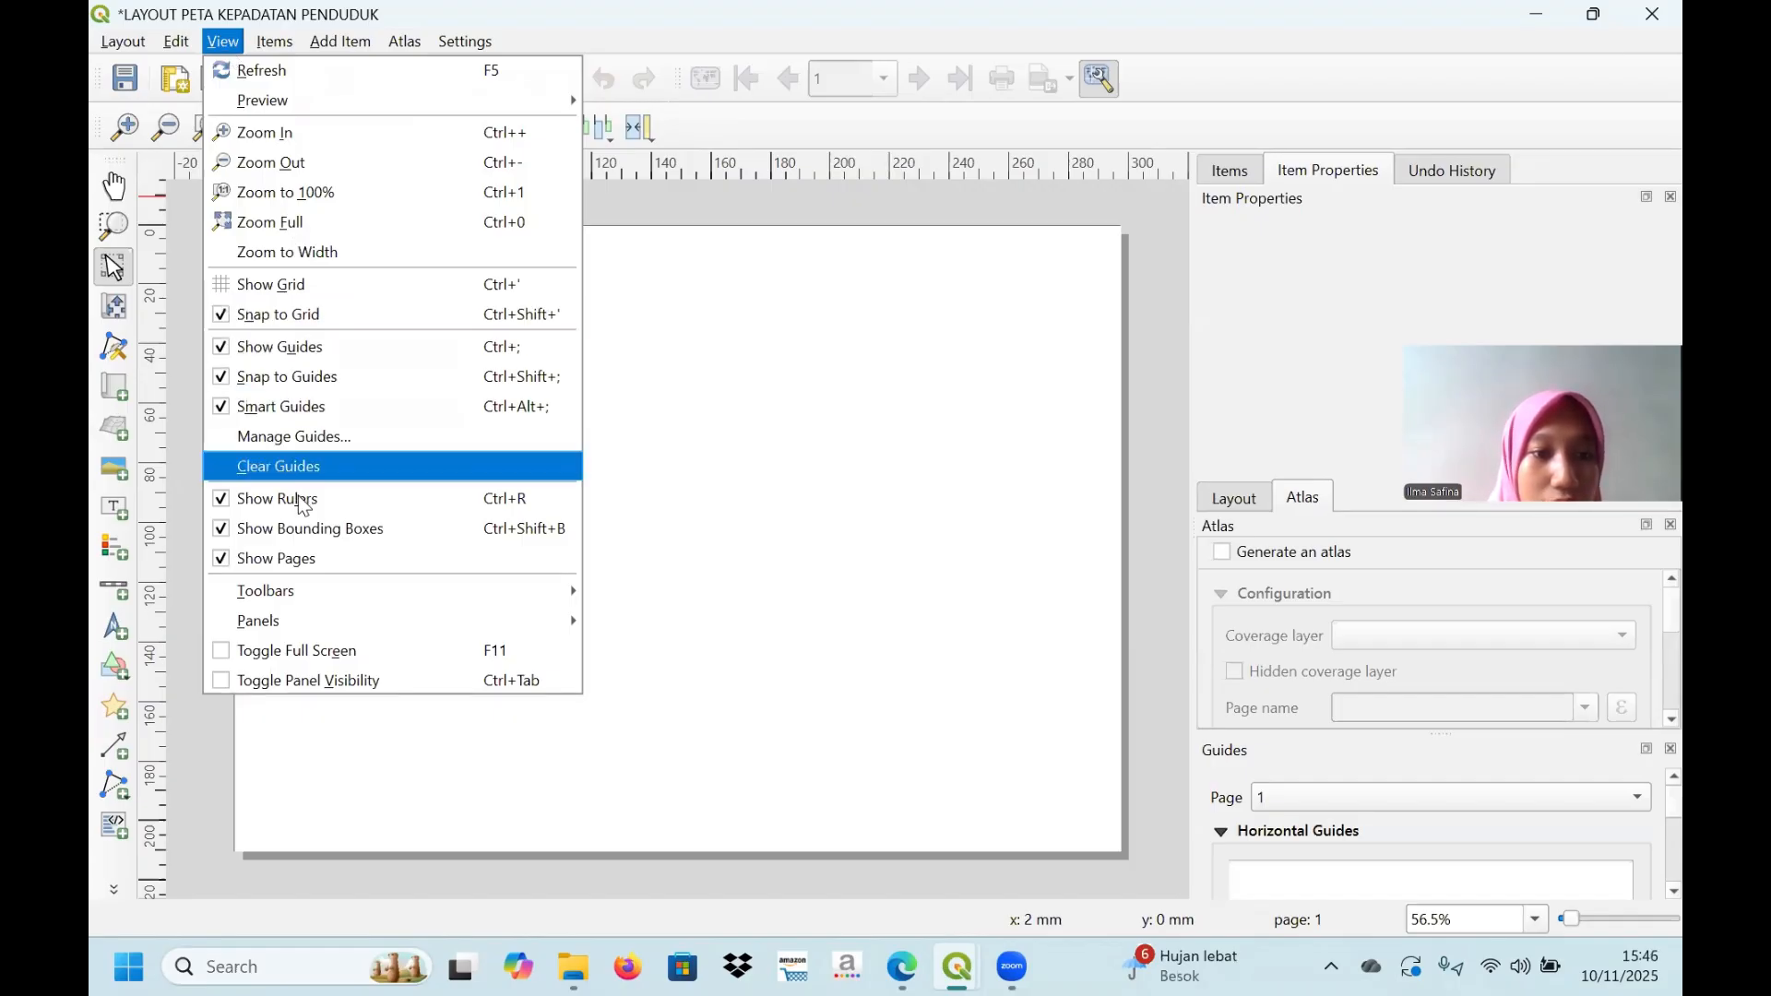
left_click(223, 292)
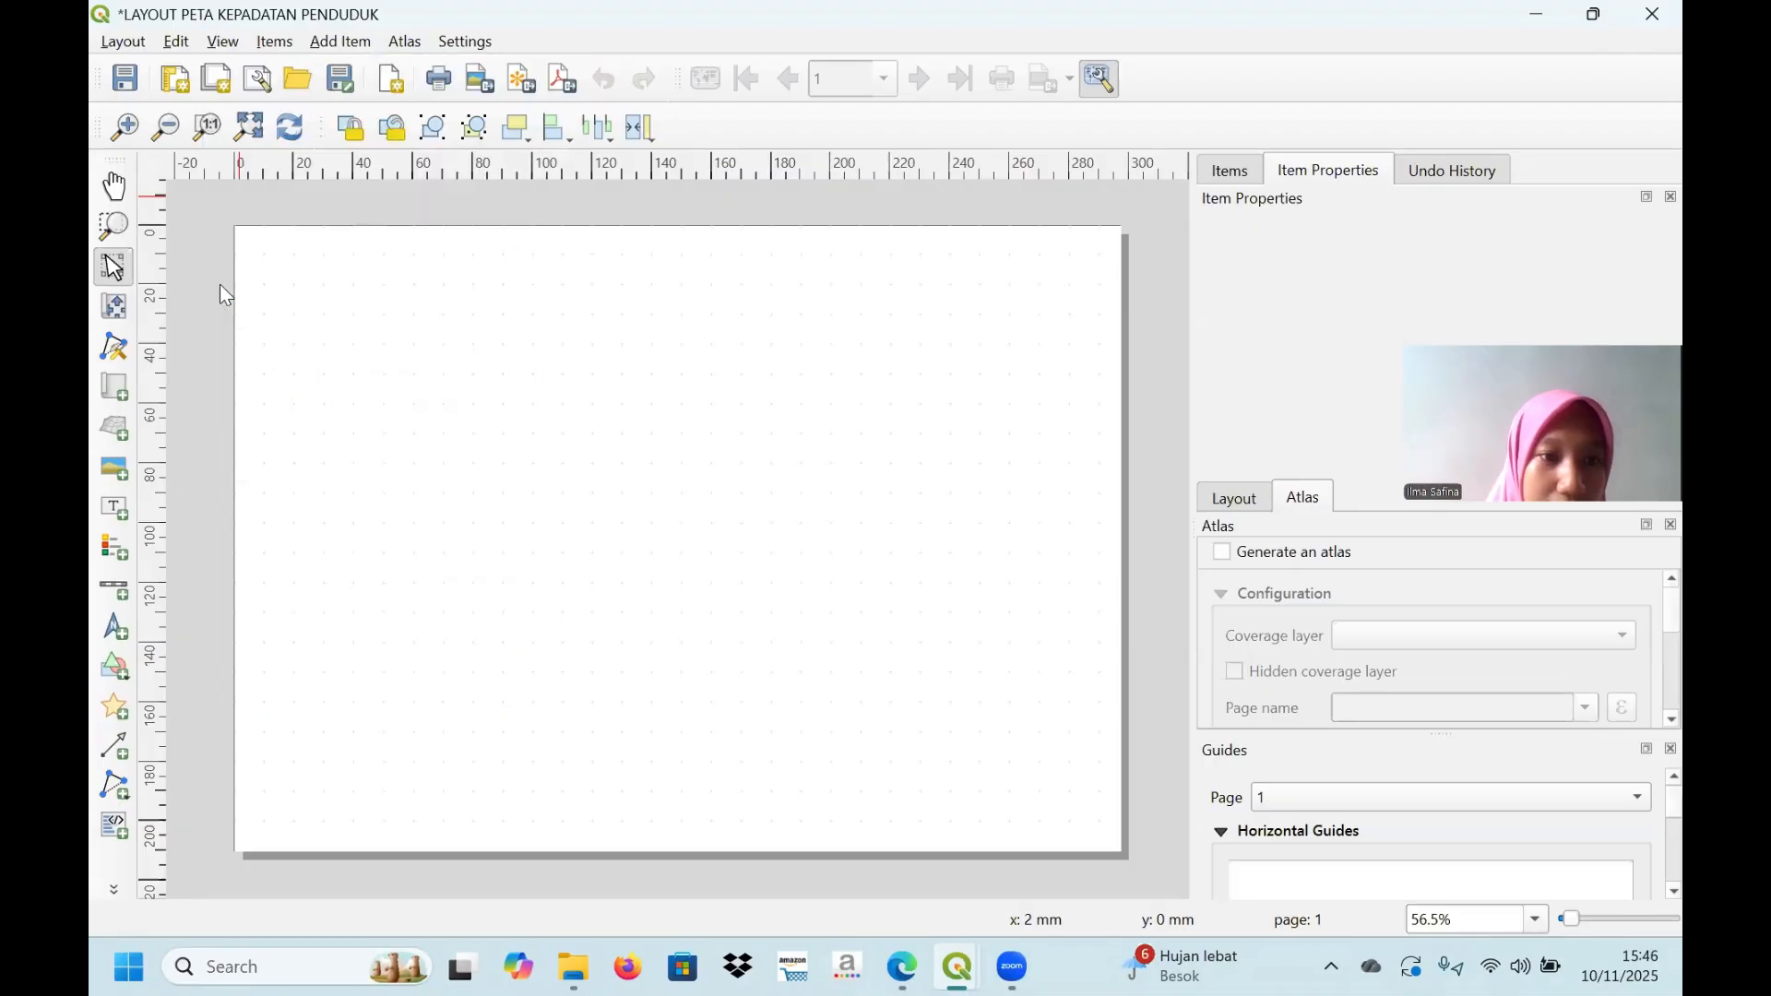
left_click(226, 46)
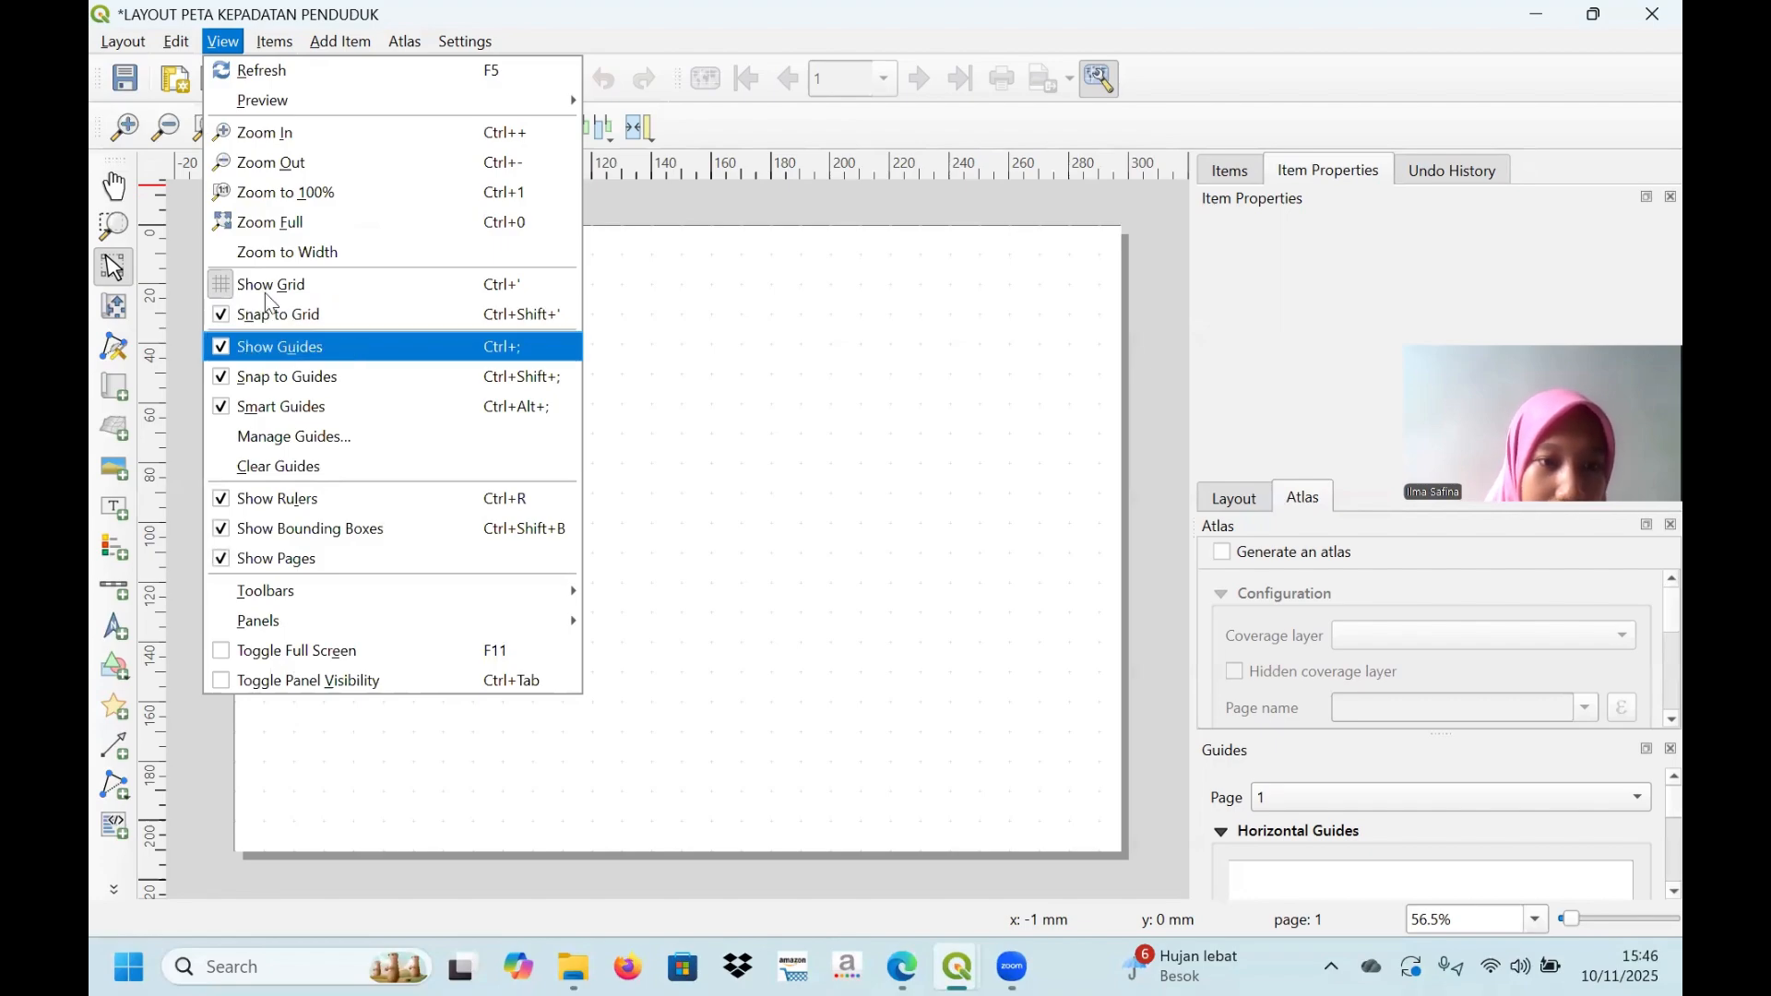
left_click(371, 293)
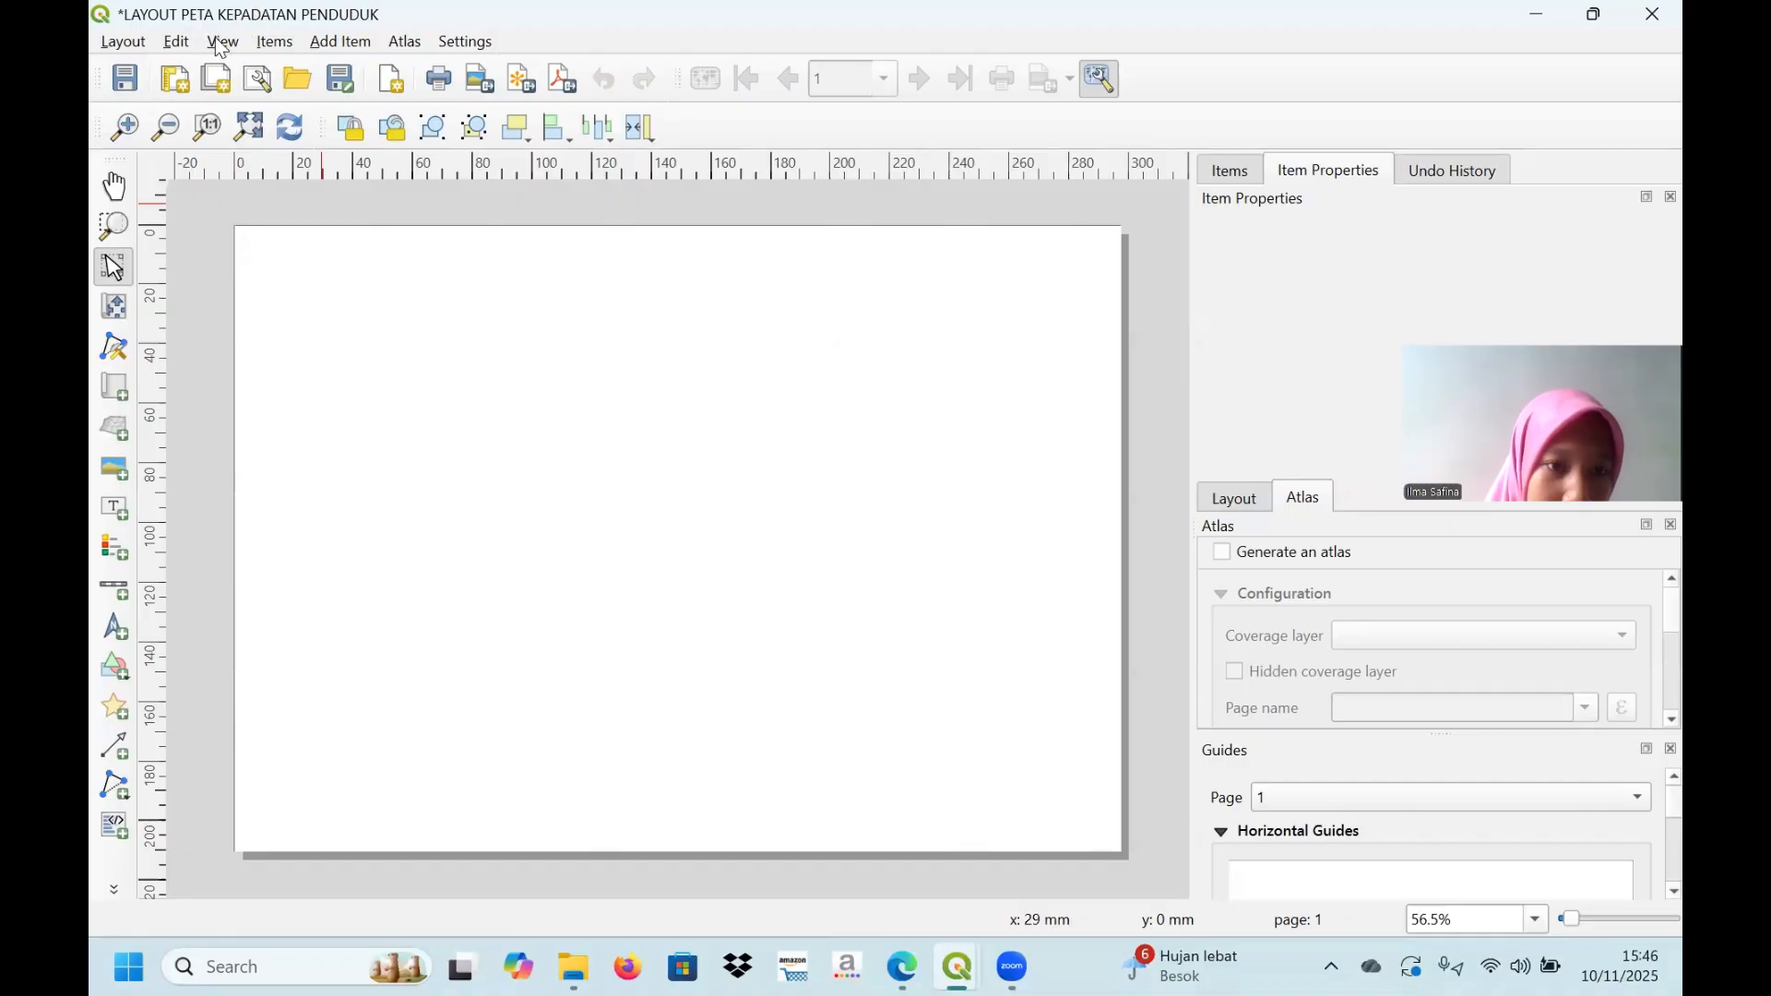
left_click(222, 45)
left_click(412, 285)
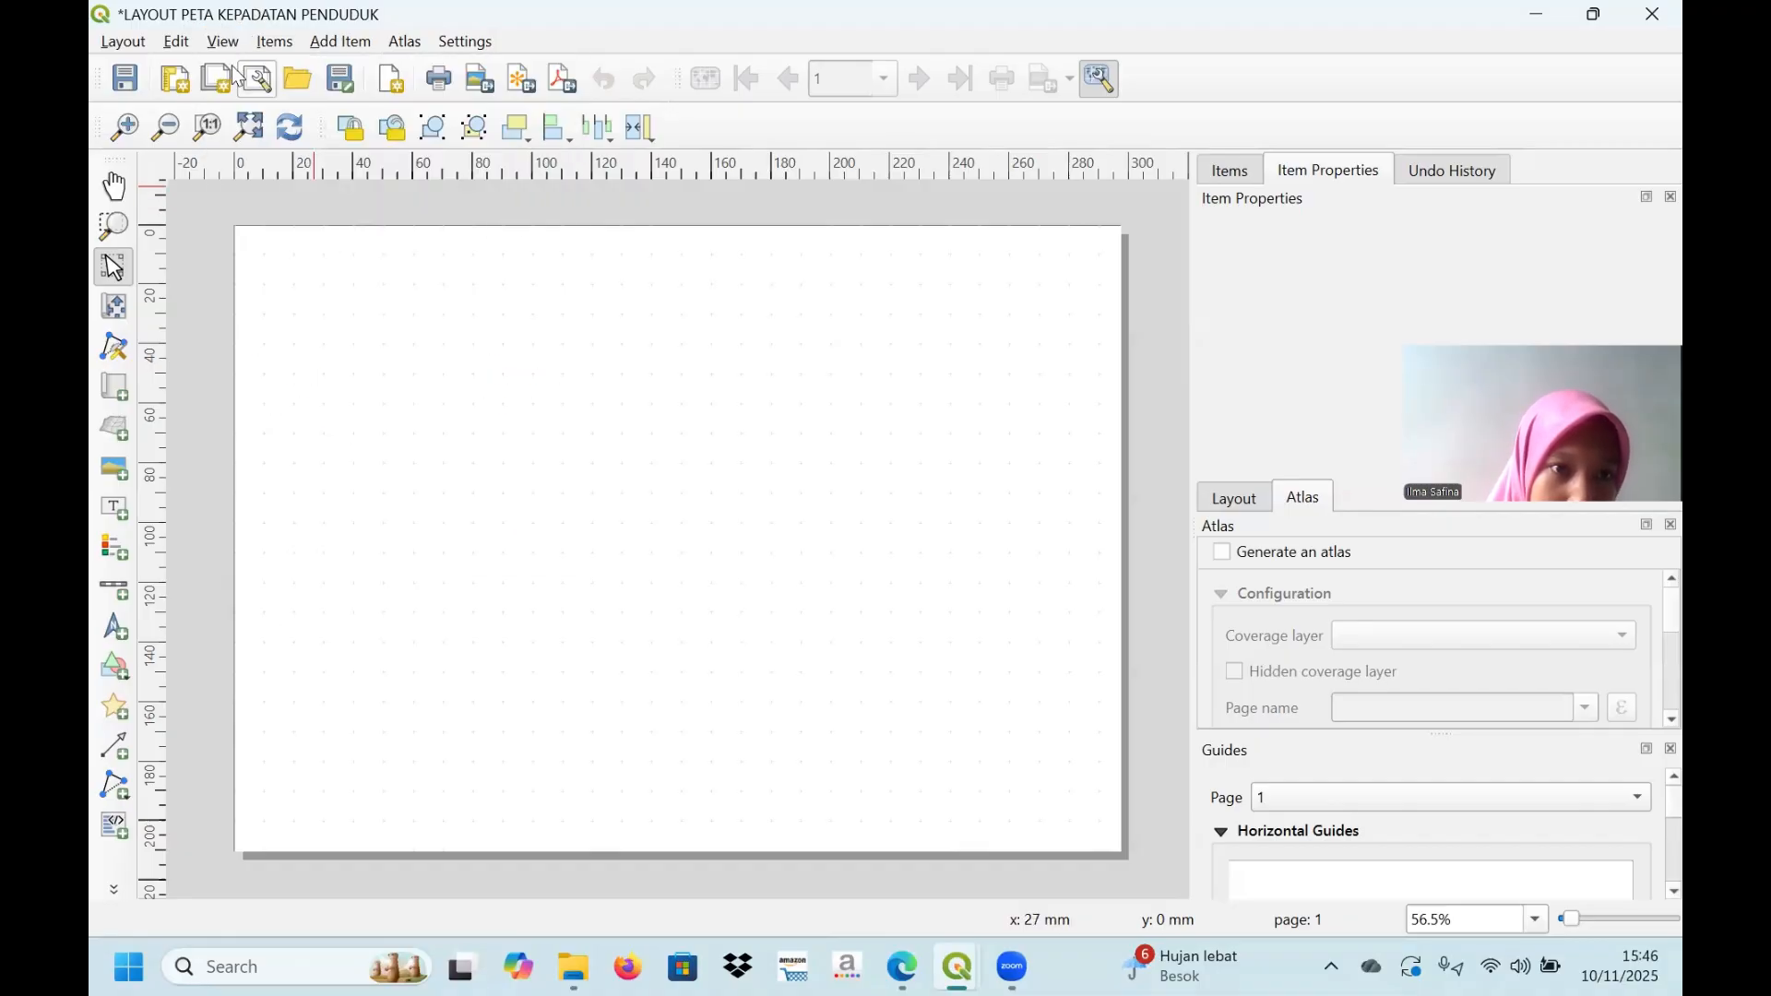
left_click(223, 42)
left_click(631, 321)
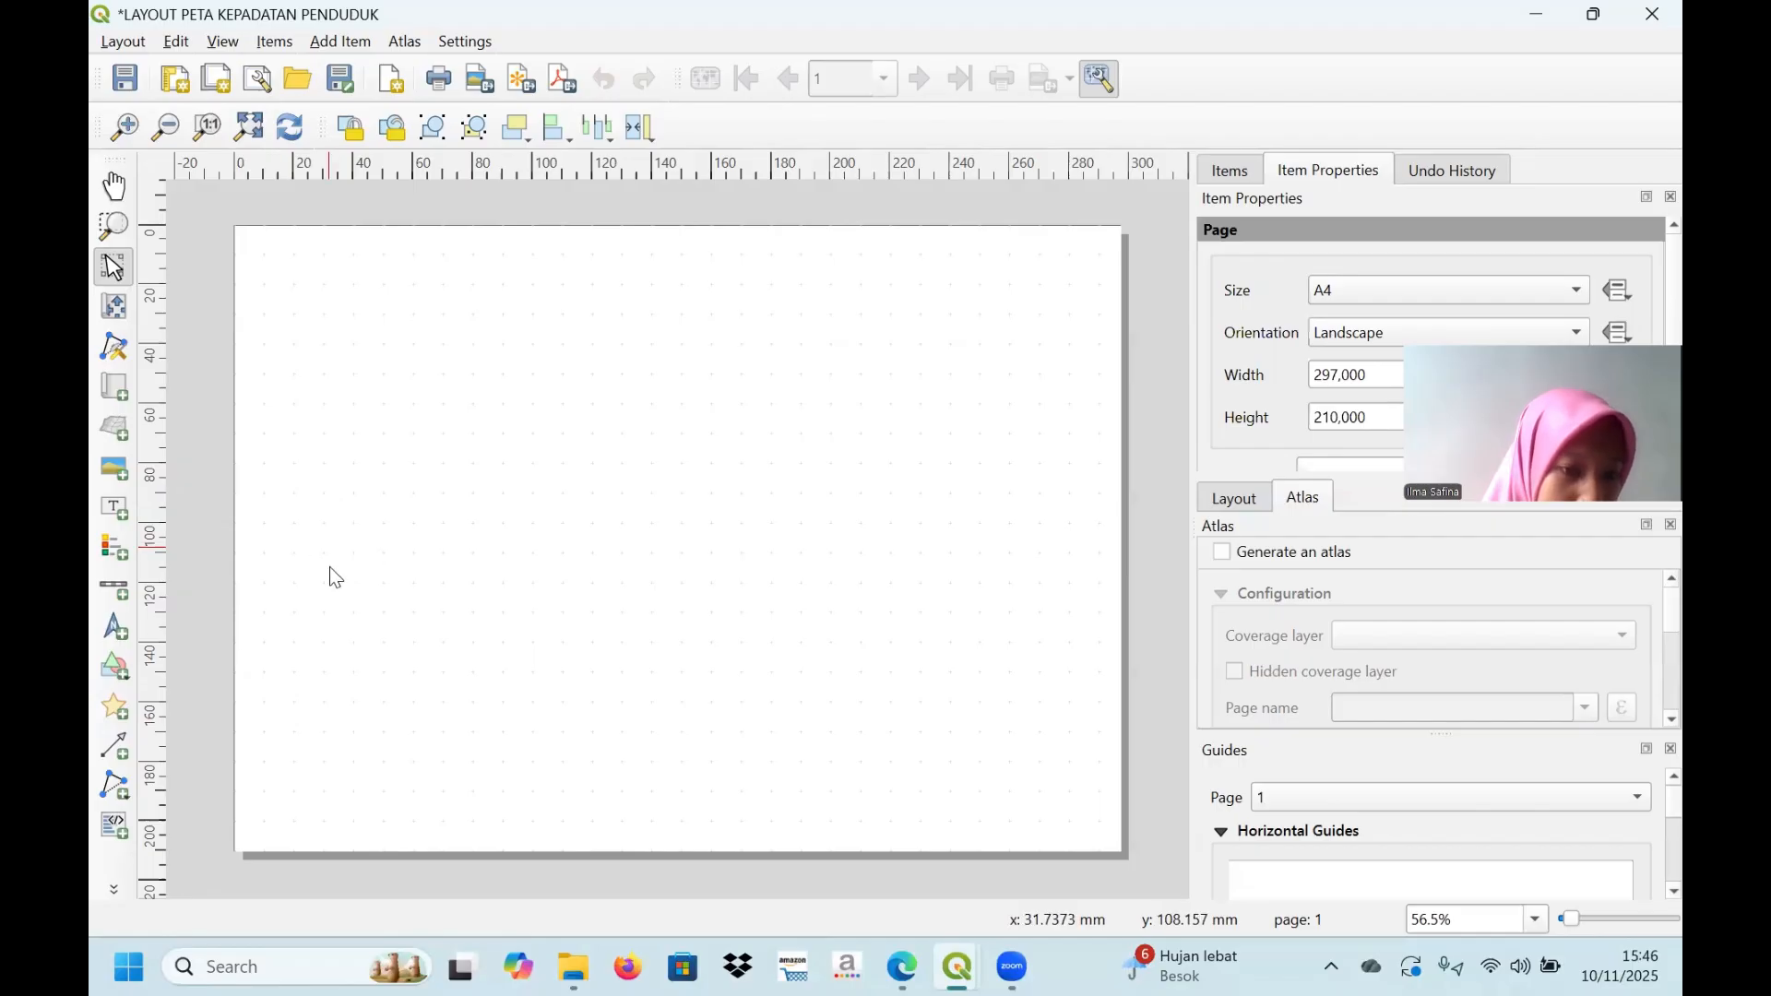
Step: Draw a rectangle just inside the page edges
left_click(115, 674)
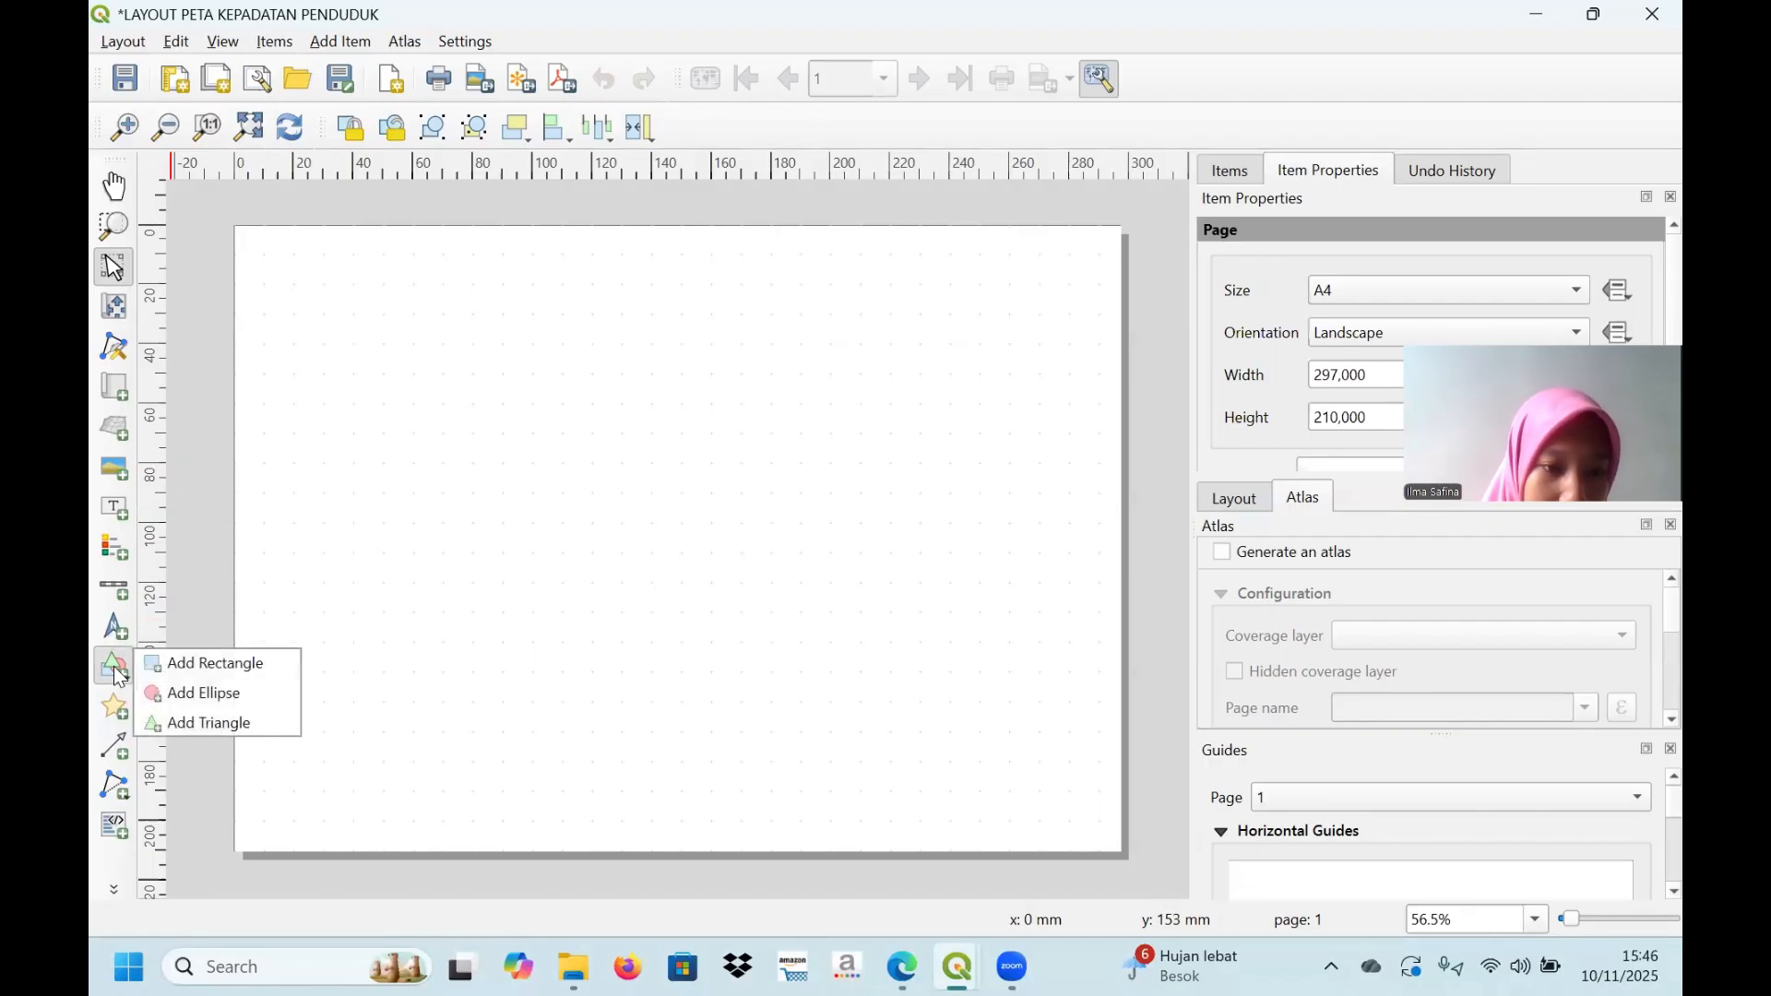
left_click(198, 666)
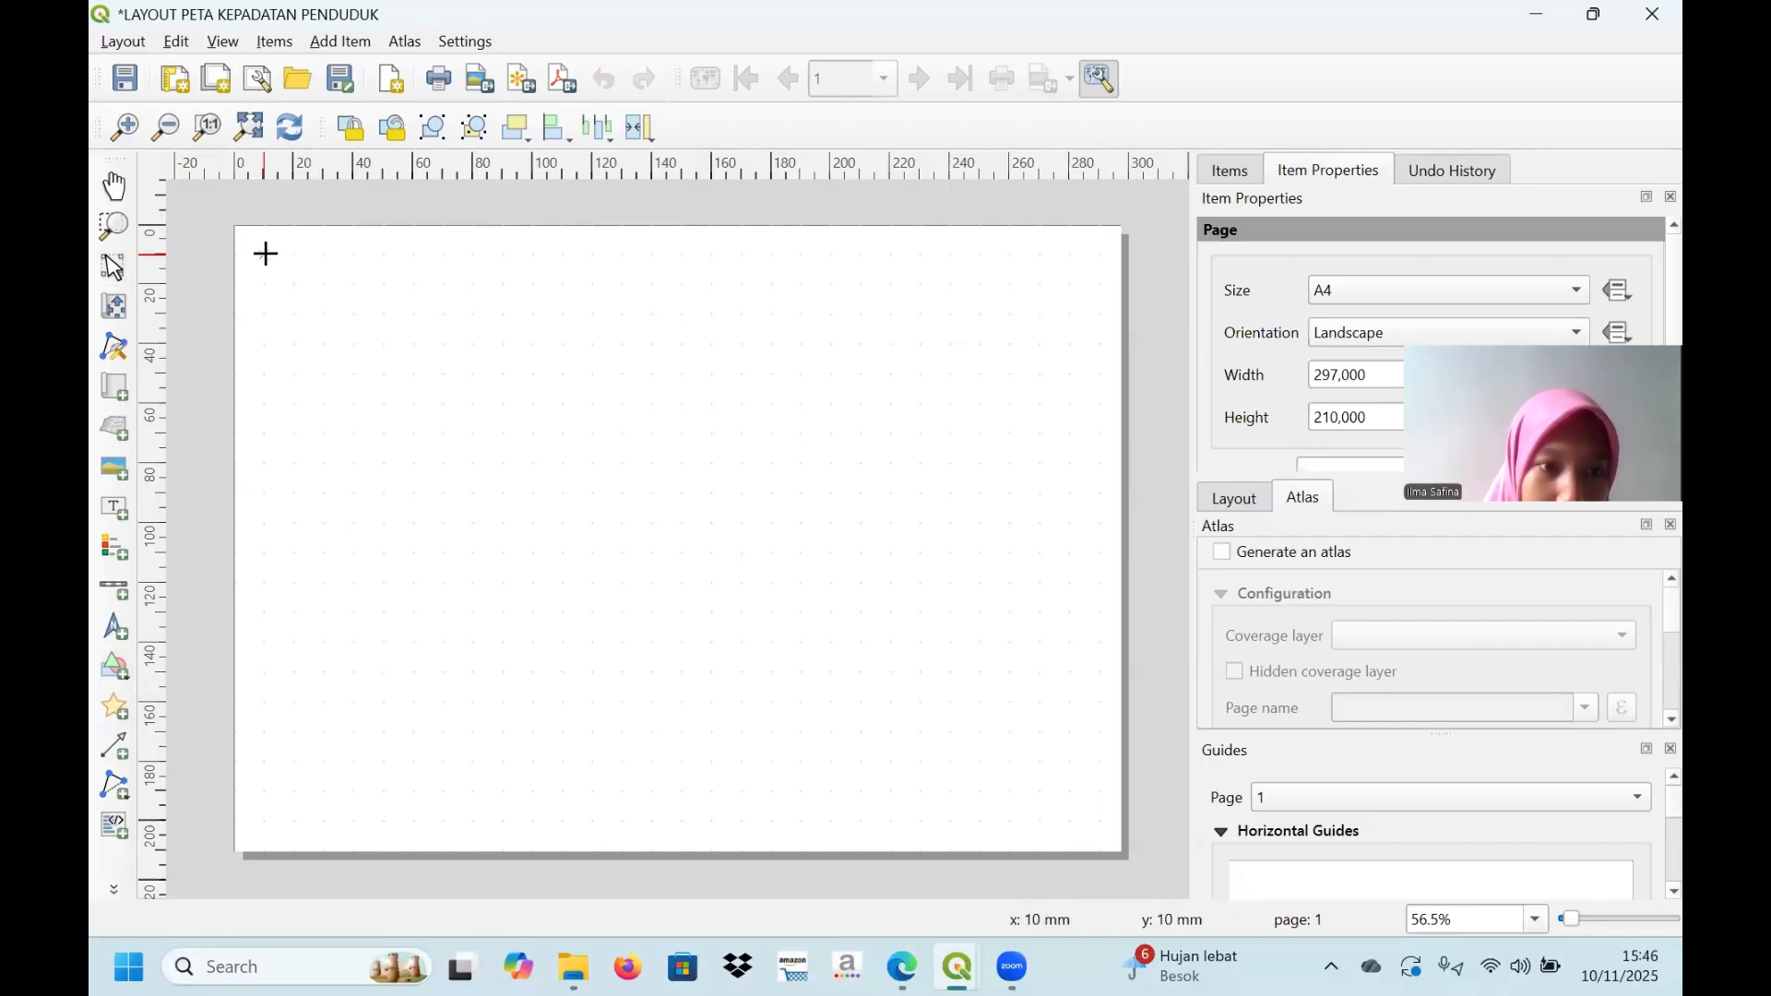
left_click_drag(265, 252, 1100, 821)
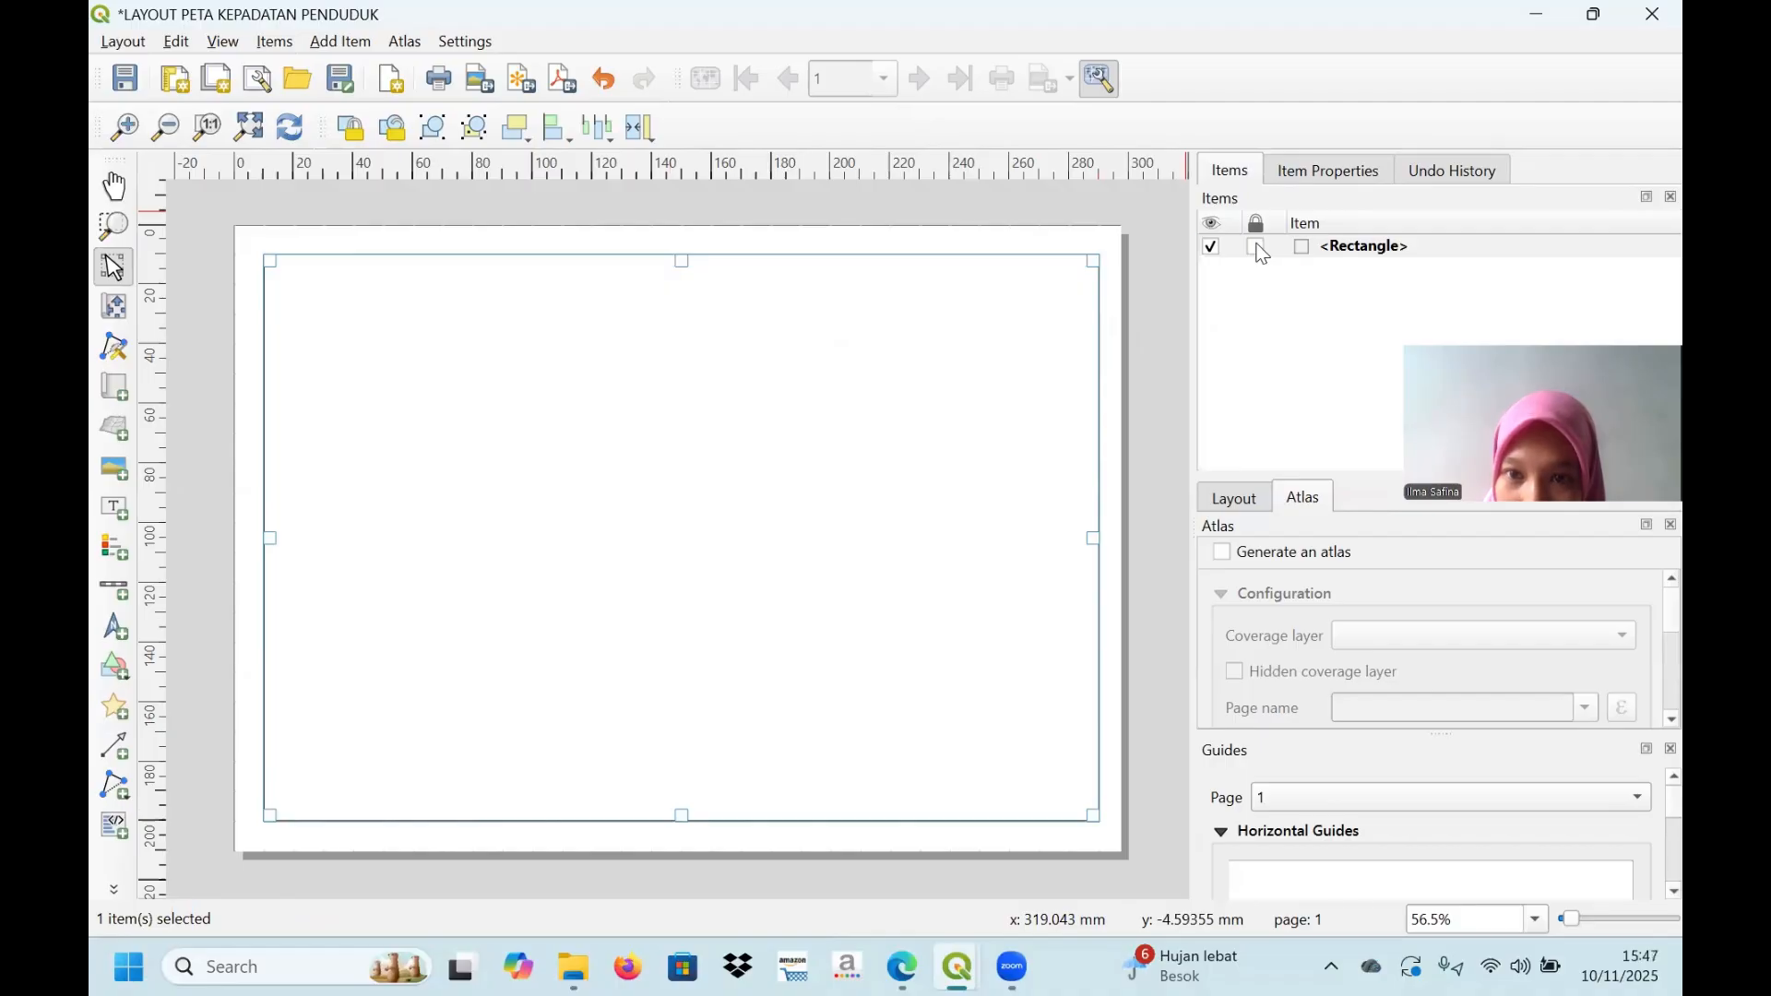
Step: Lock the new rectangle and rename it GARIS TEPI LUAR
left_click(1259, 249)
double_click(1359, 243)
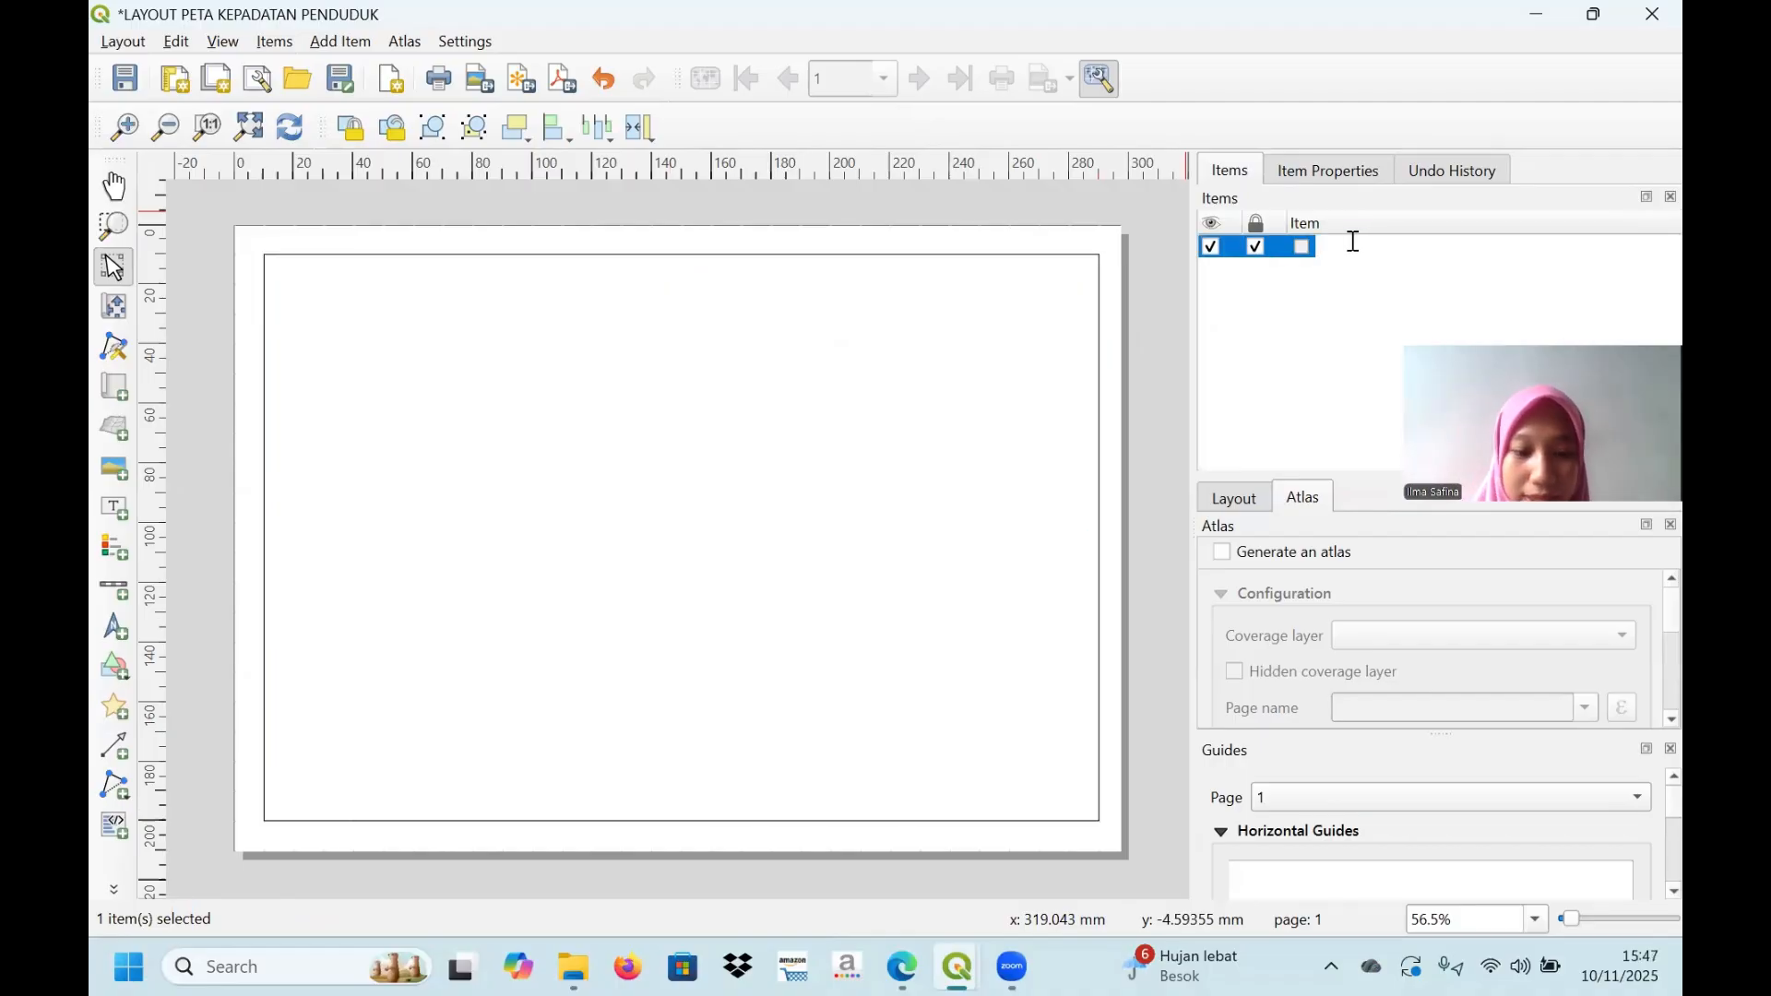
type("garis")
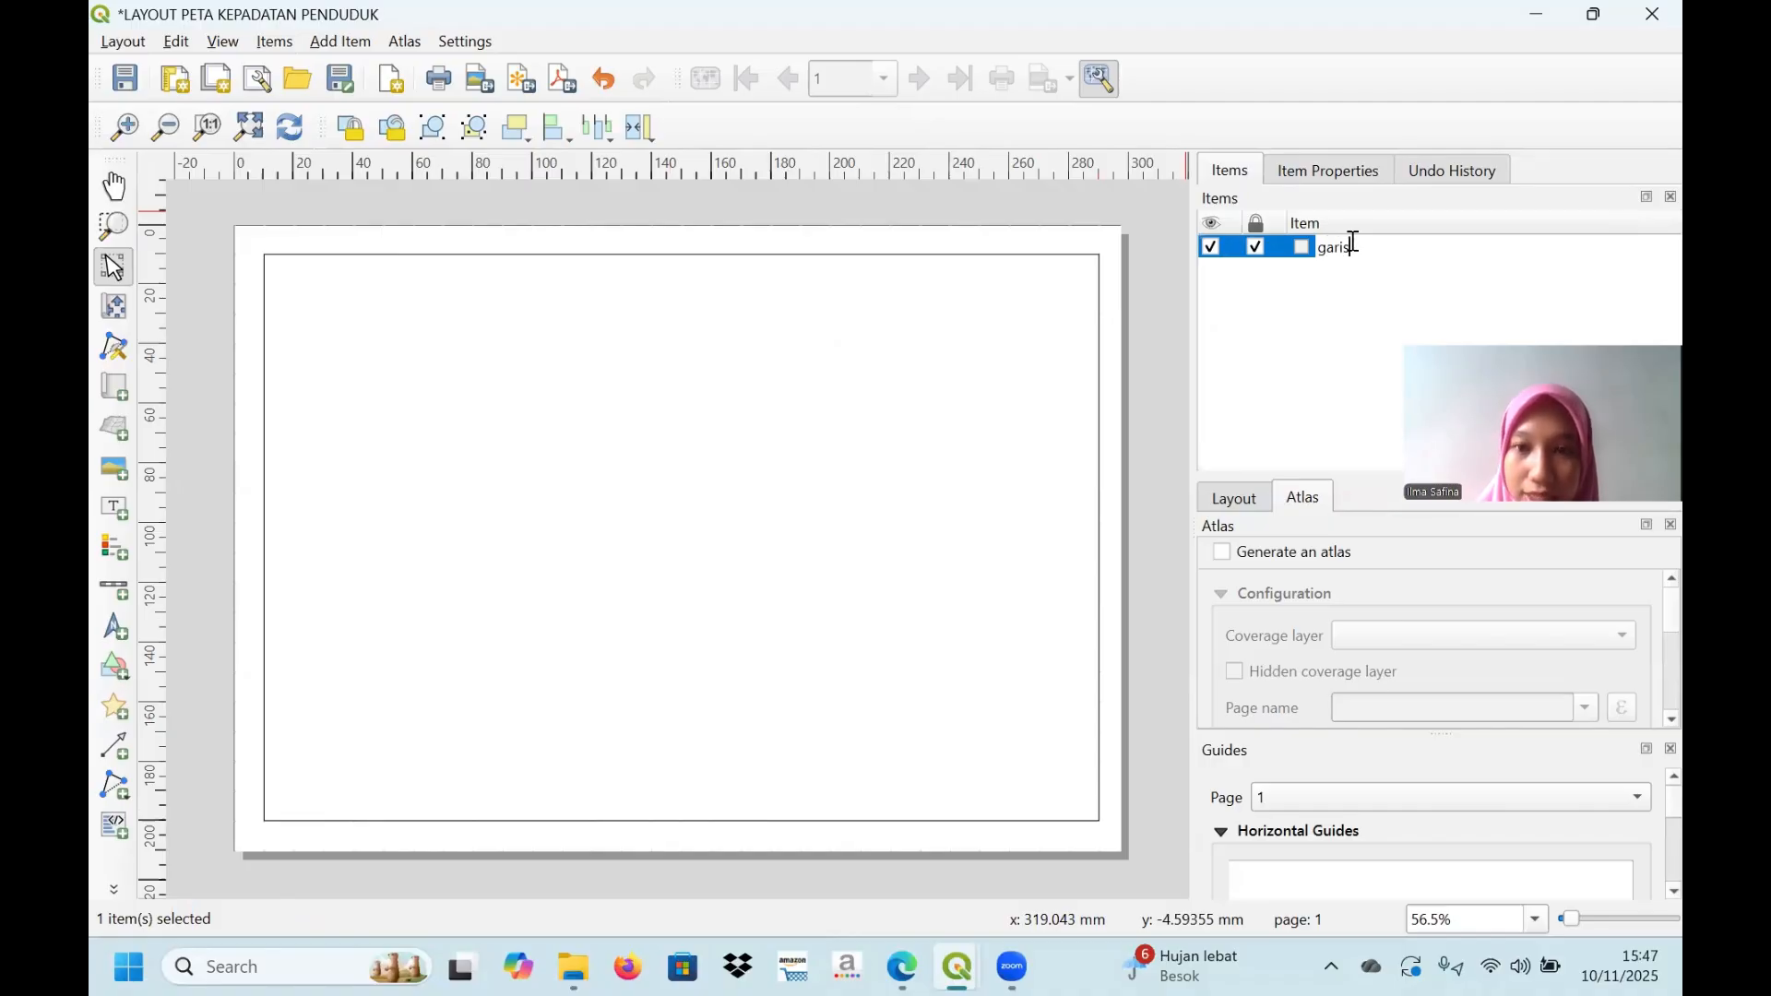
key("BackSpace")
key("BackSpace")
key("BackSpace")
type("GAR")
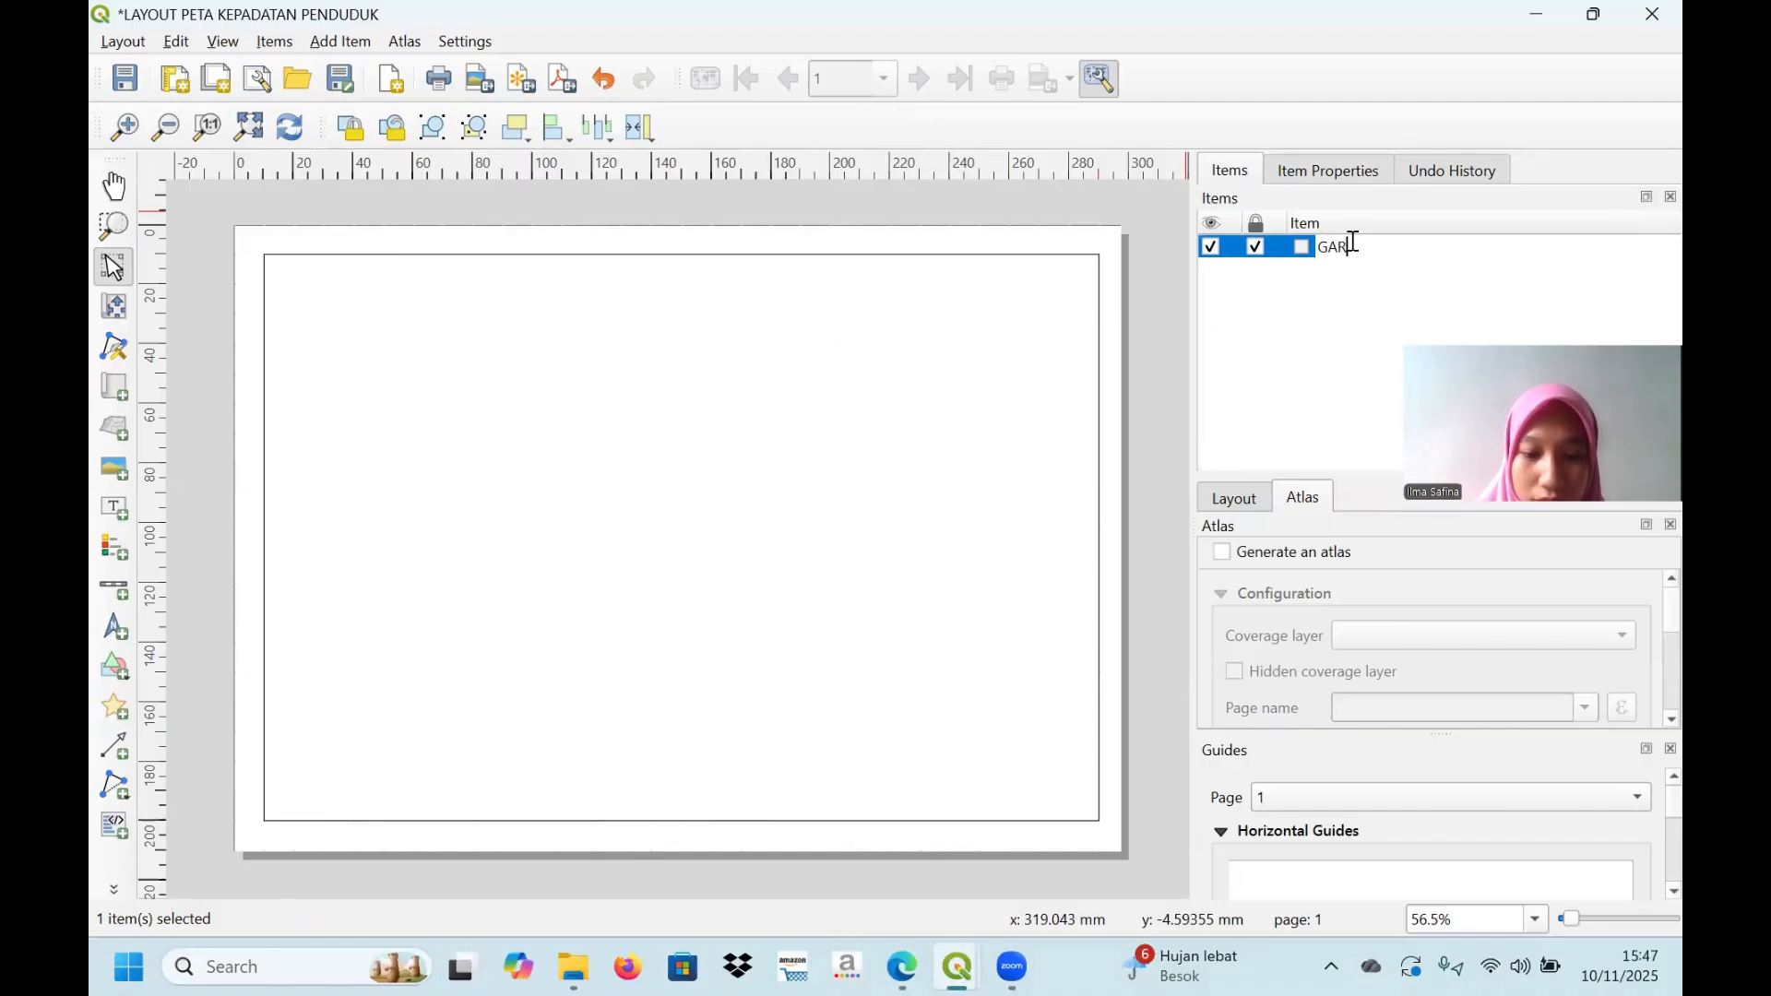
type("IS TEPI")
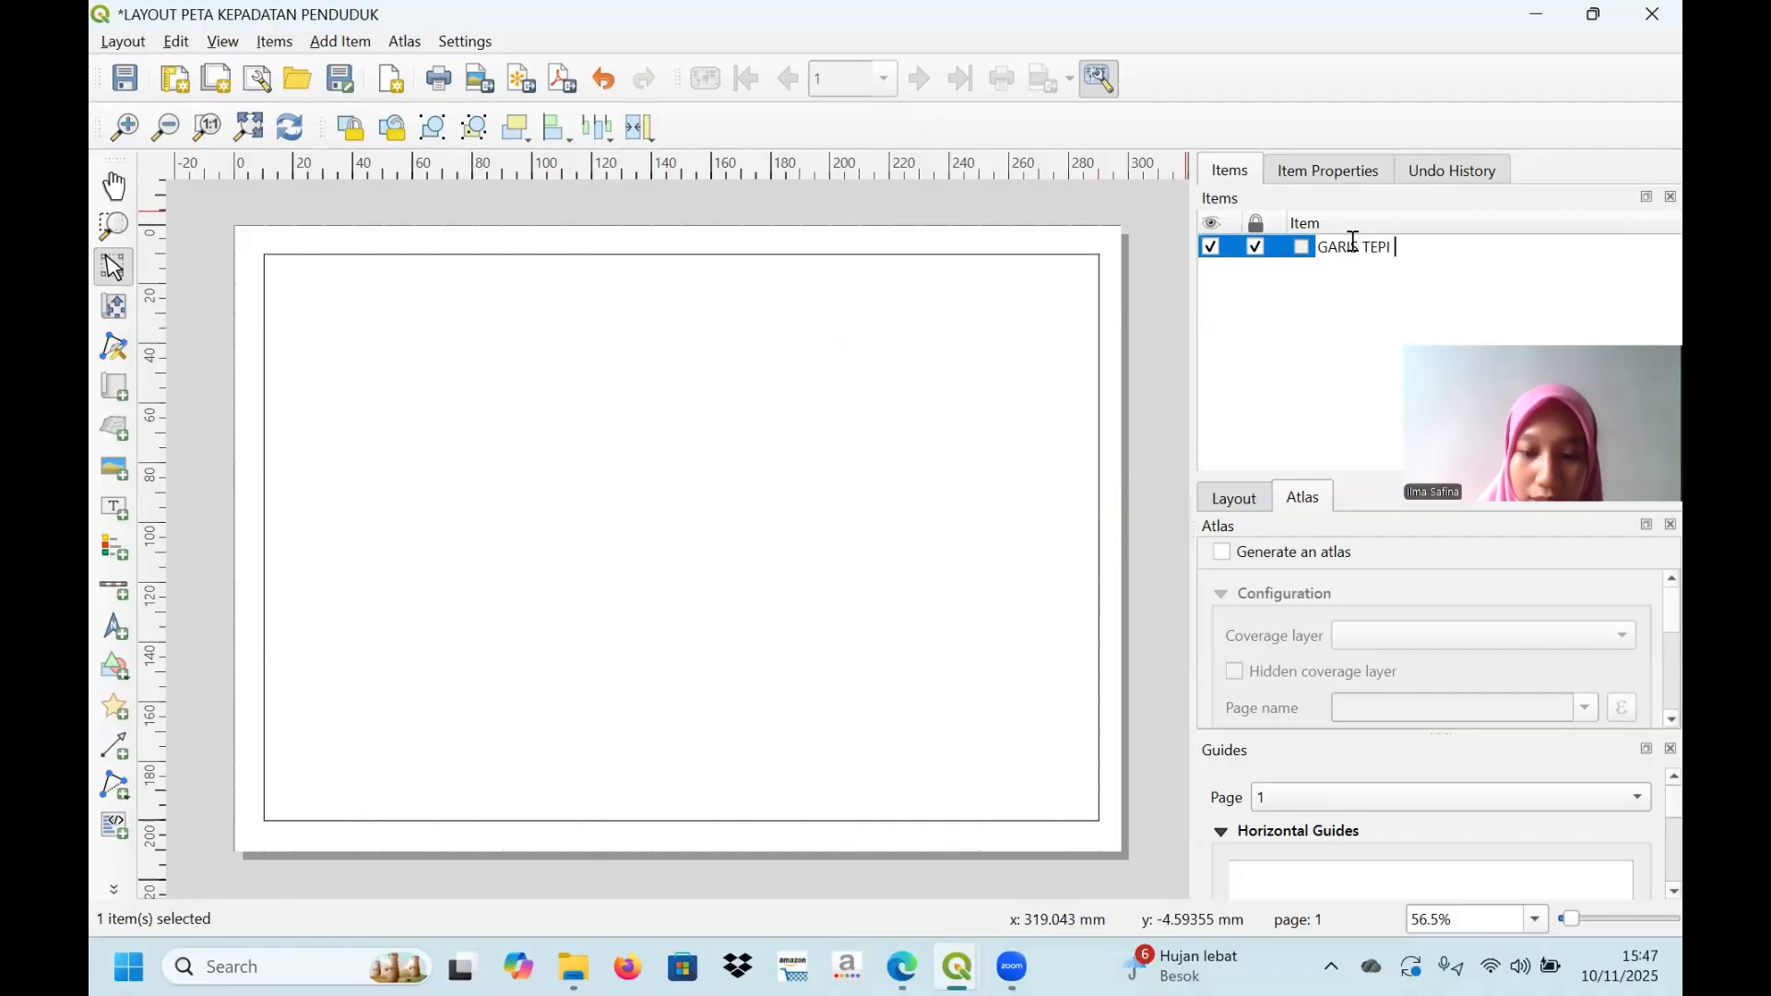
type(" LUAR")
key("Return")
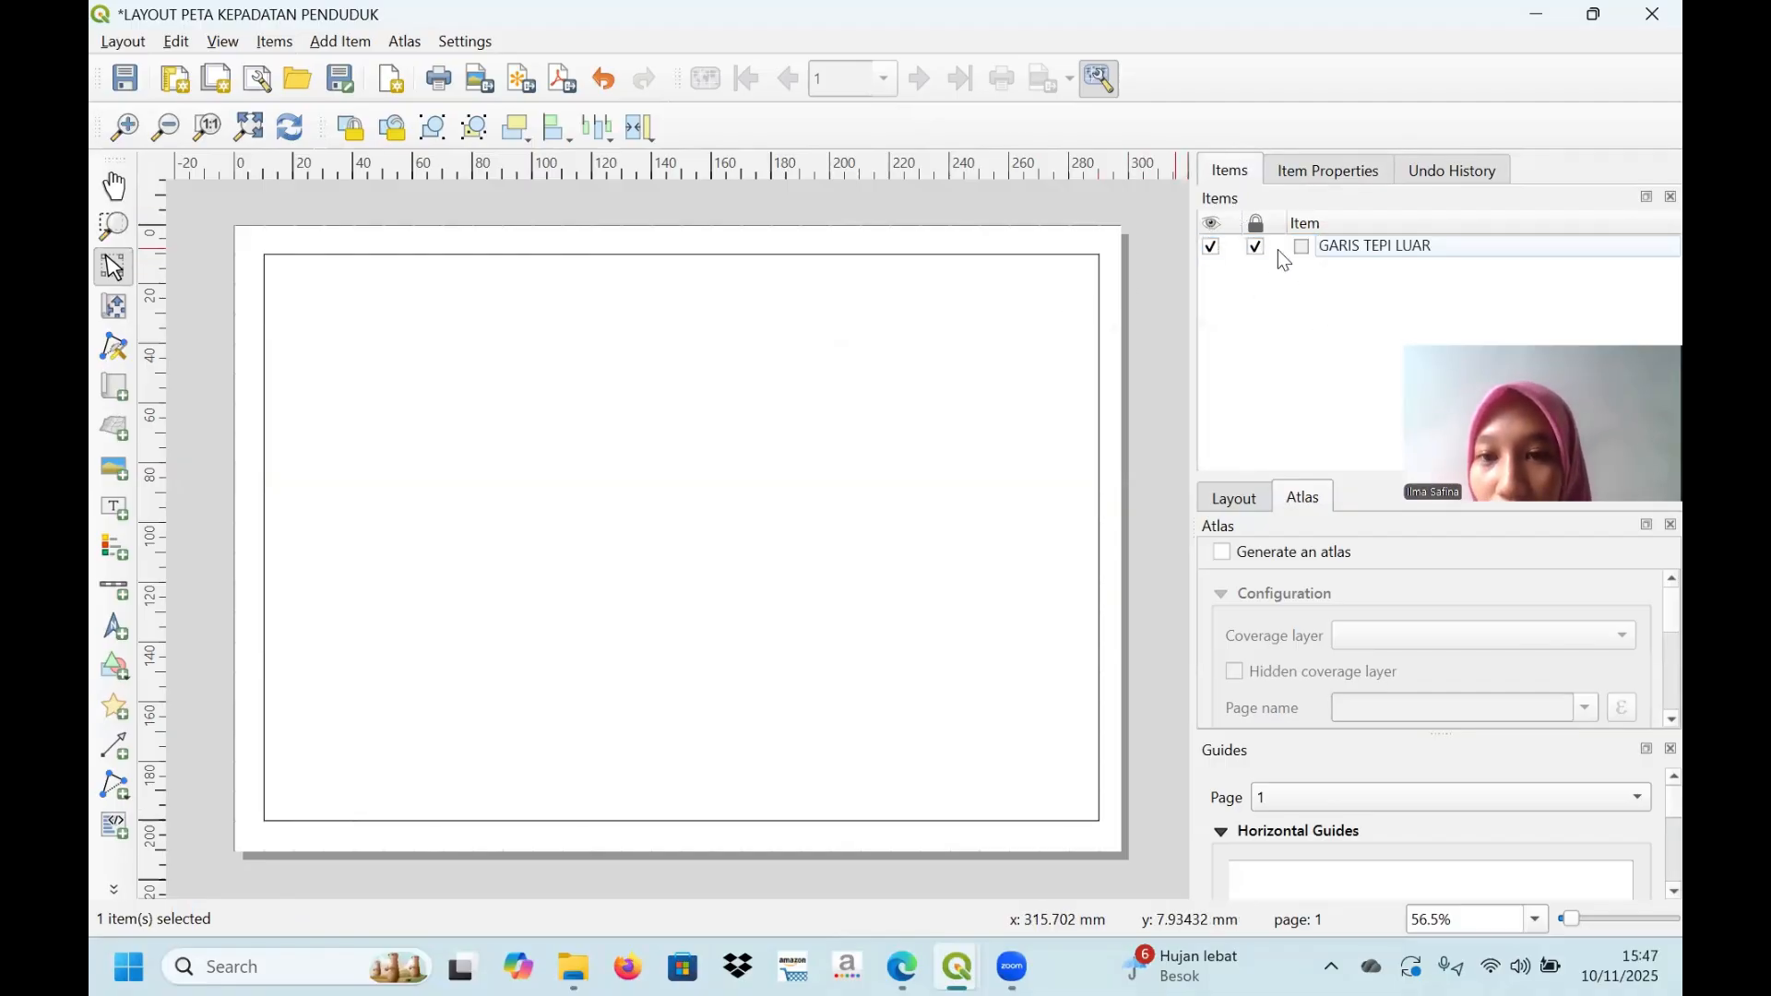
Step: Briefly unlock the GARIS TEPI LUAR border to adjust its top edge, then lock it again
left_click(663, 369)
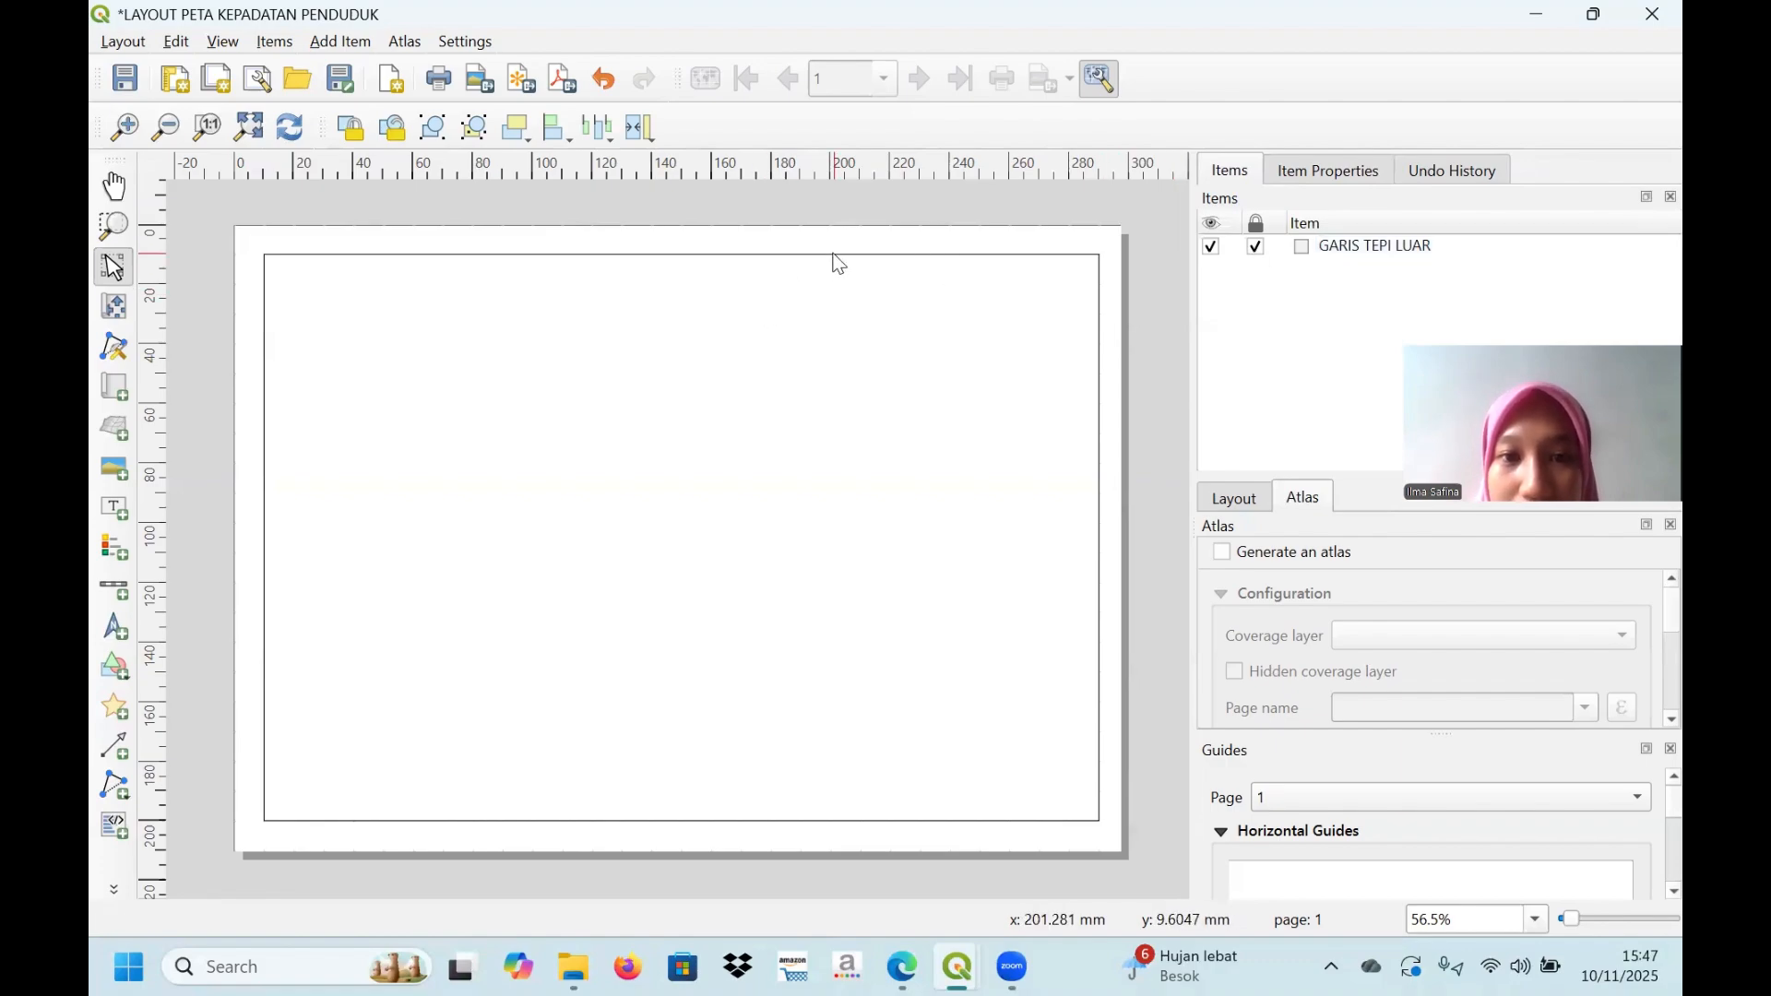
left_click(1256, 248)
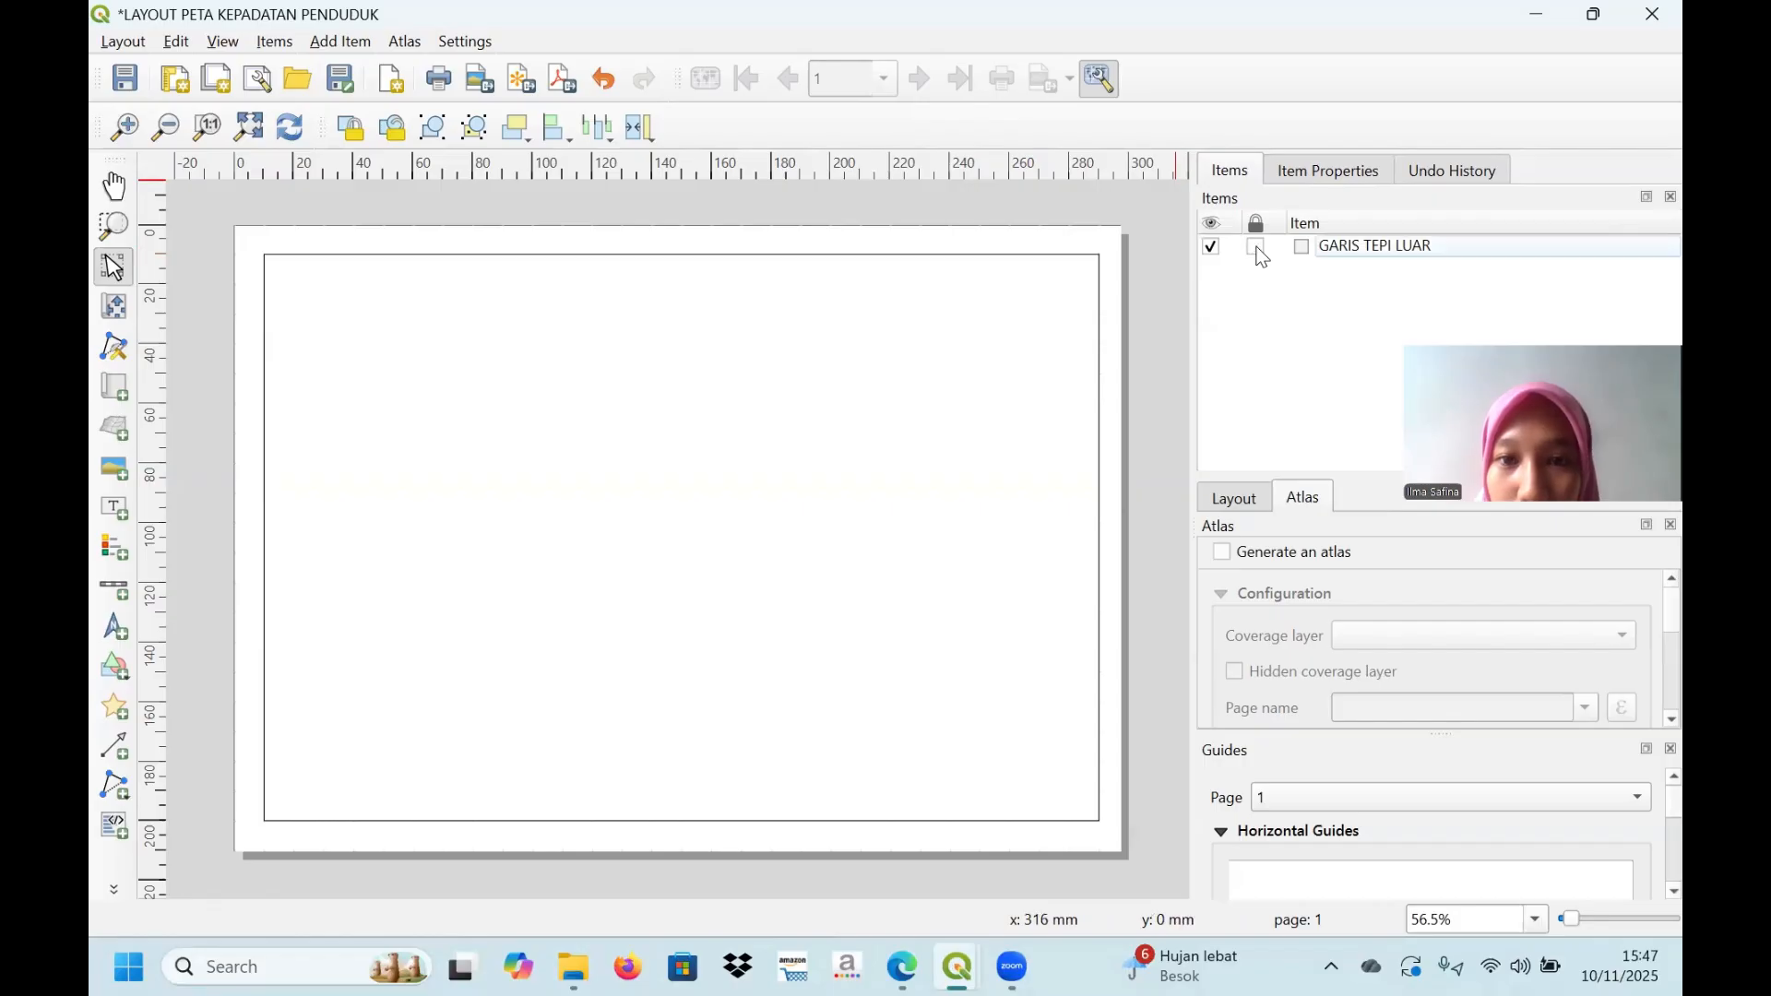
left_click(688, 259)
mouse_move(688, 262)
left_mouse_down()
mouse_move(683, 344)
mouse_move(691, 256)
left_mouse_up()
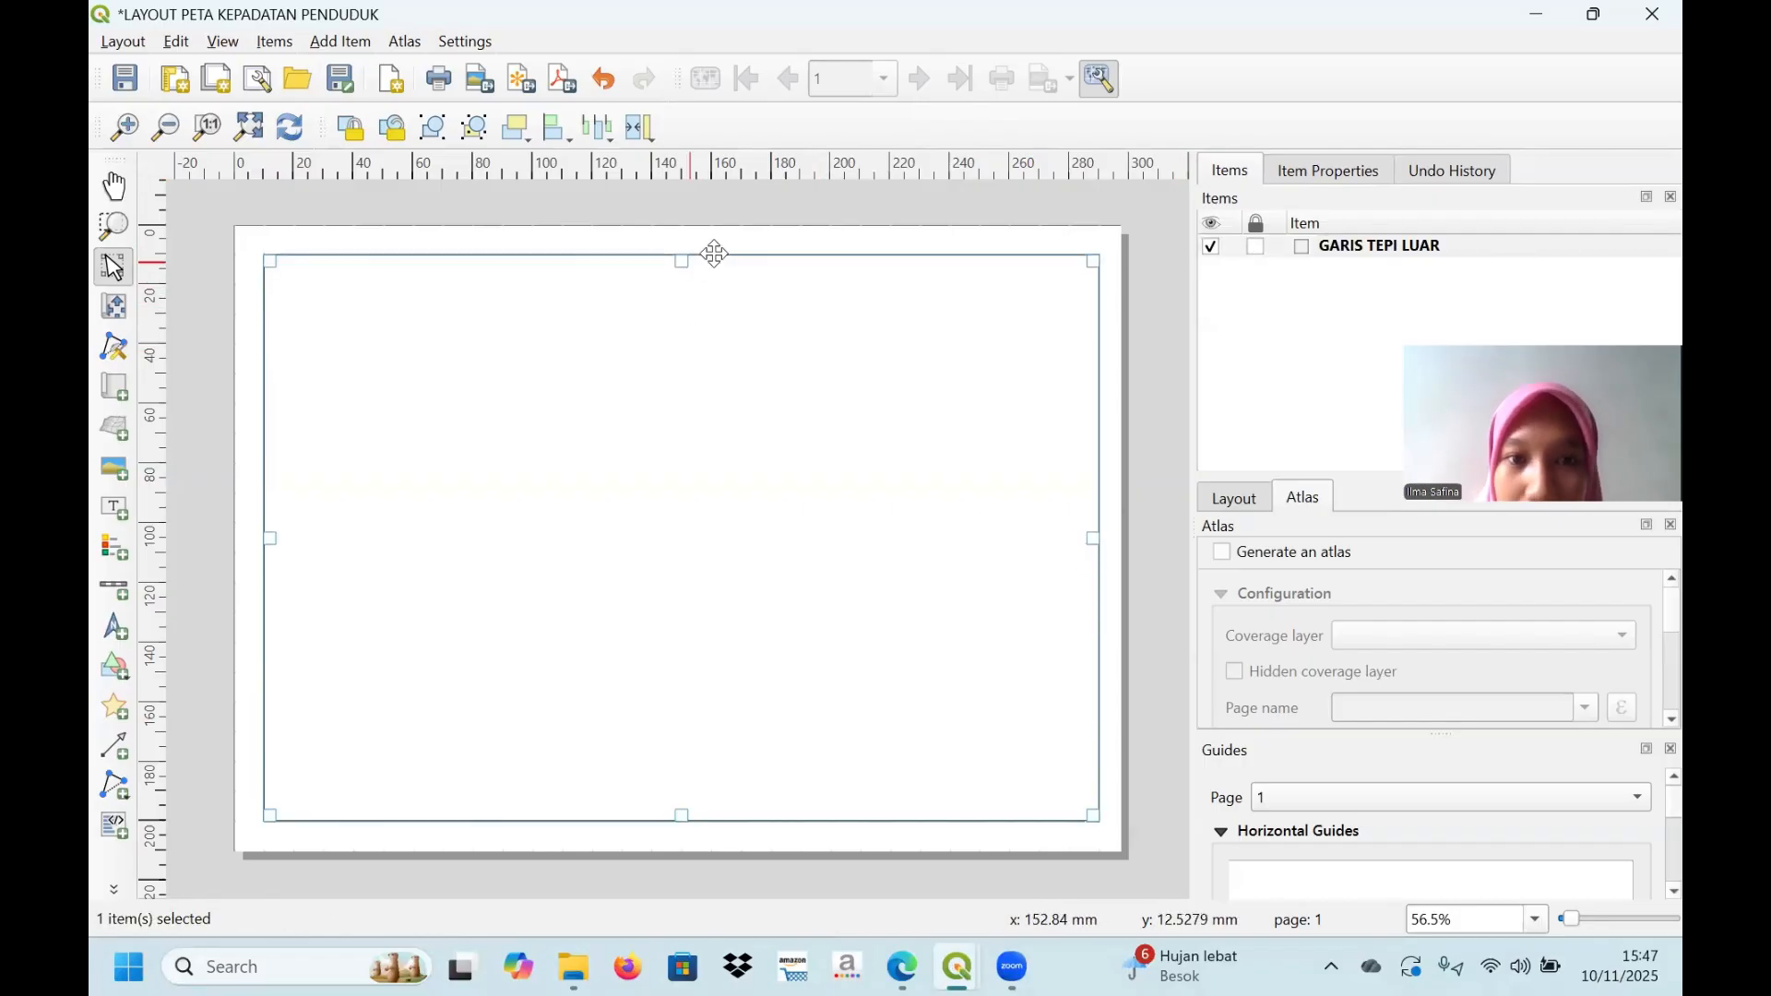
left_click(1256, 247)
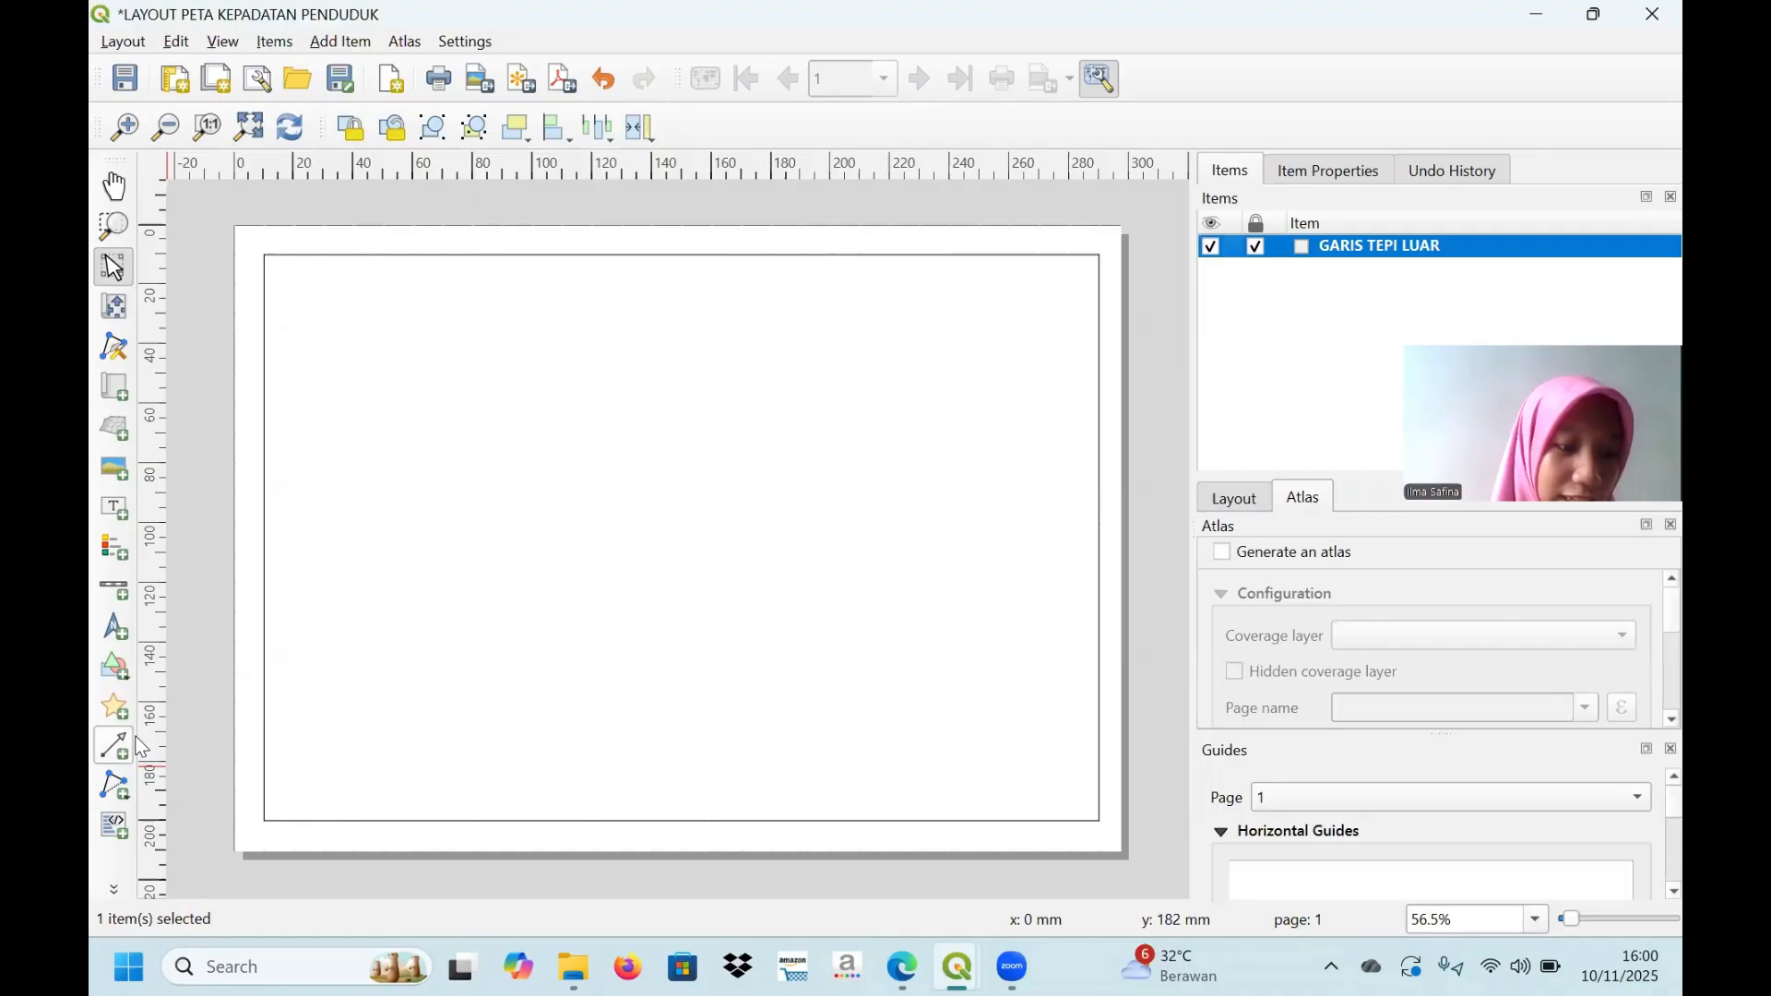
left_click(111, 668)
Step: Draw a second rectangle over the left part of the page
left_click(205, 664)
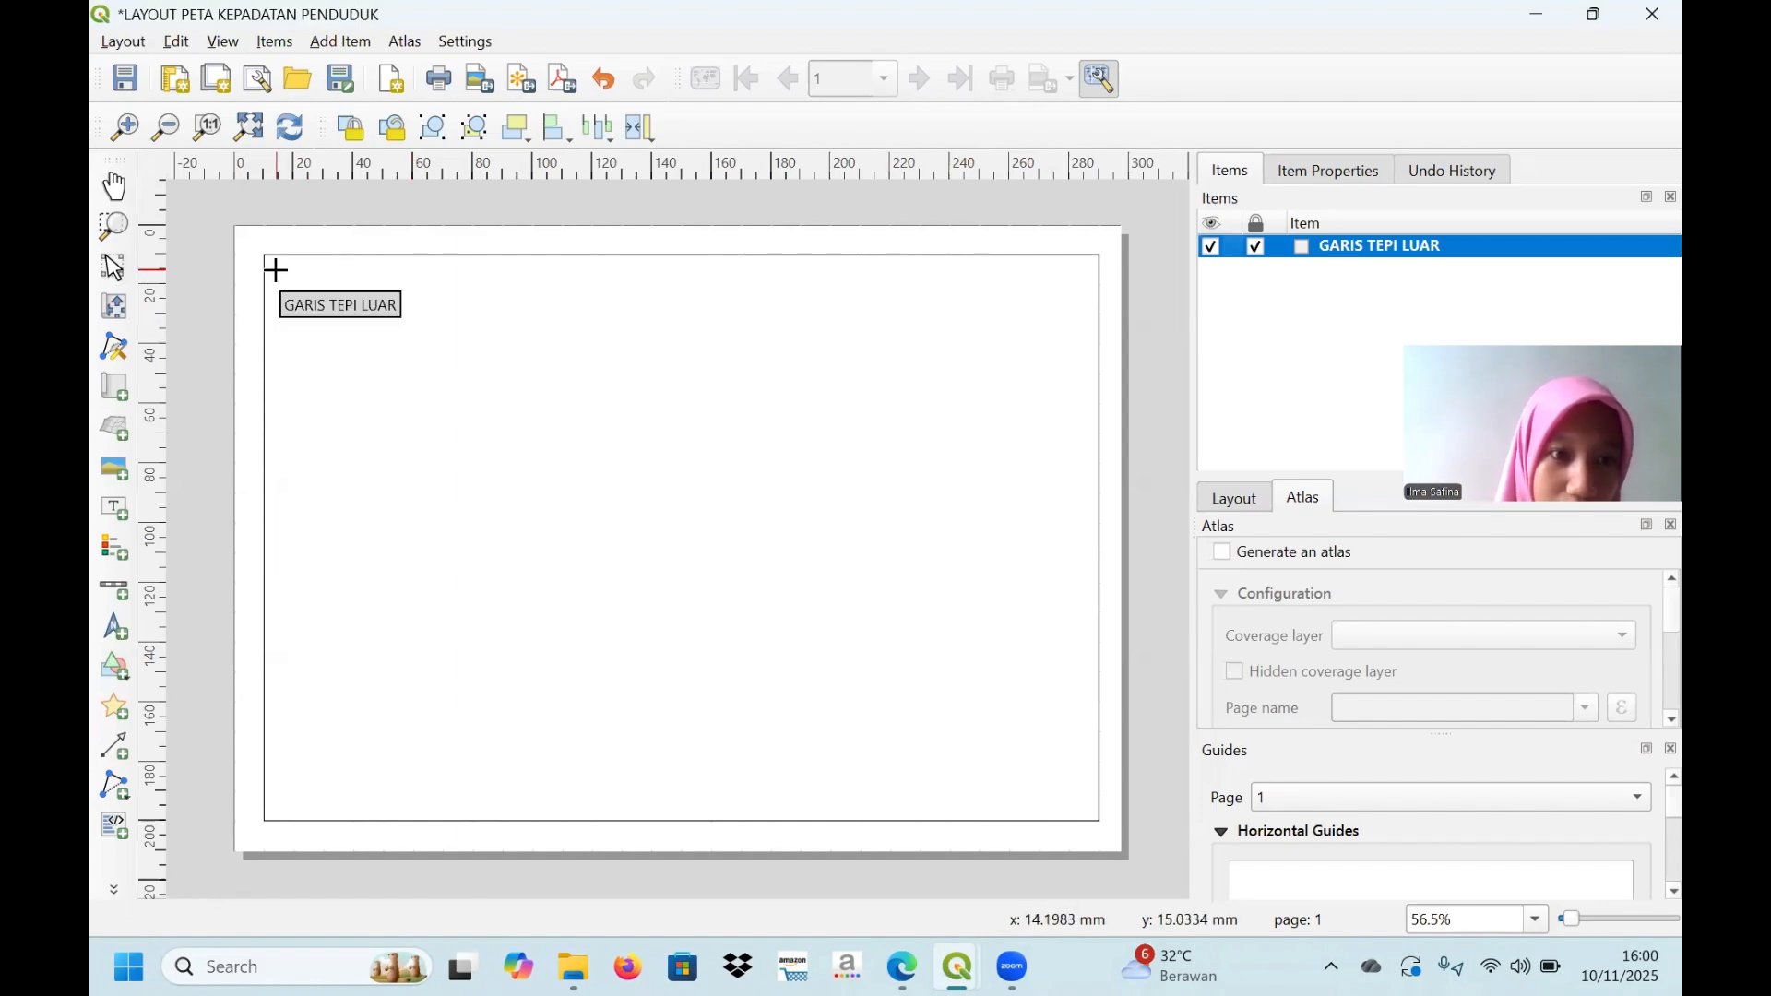
left_click_drag(278, 274, 830, 792)
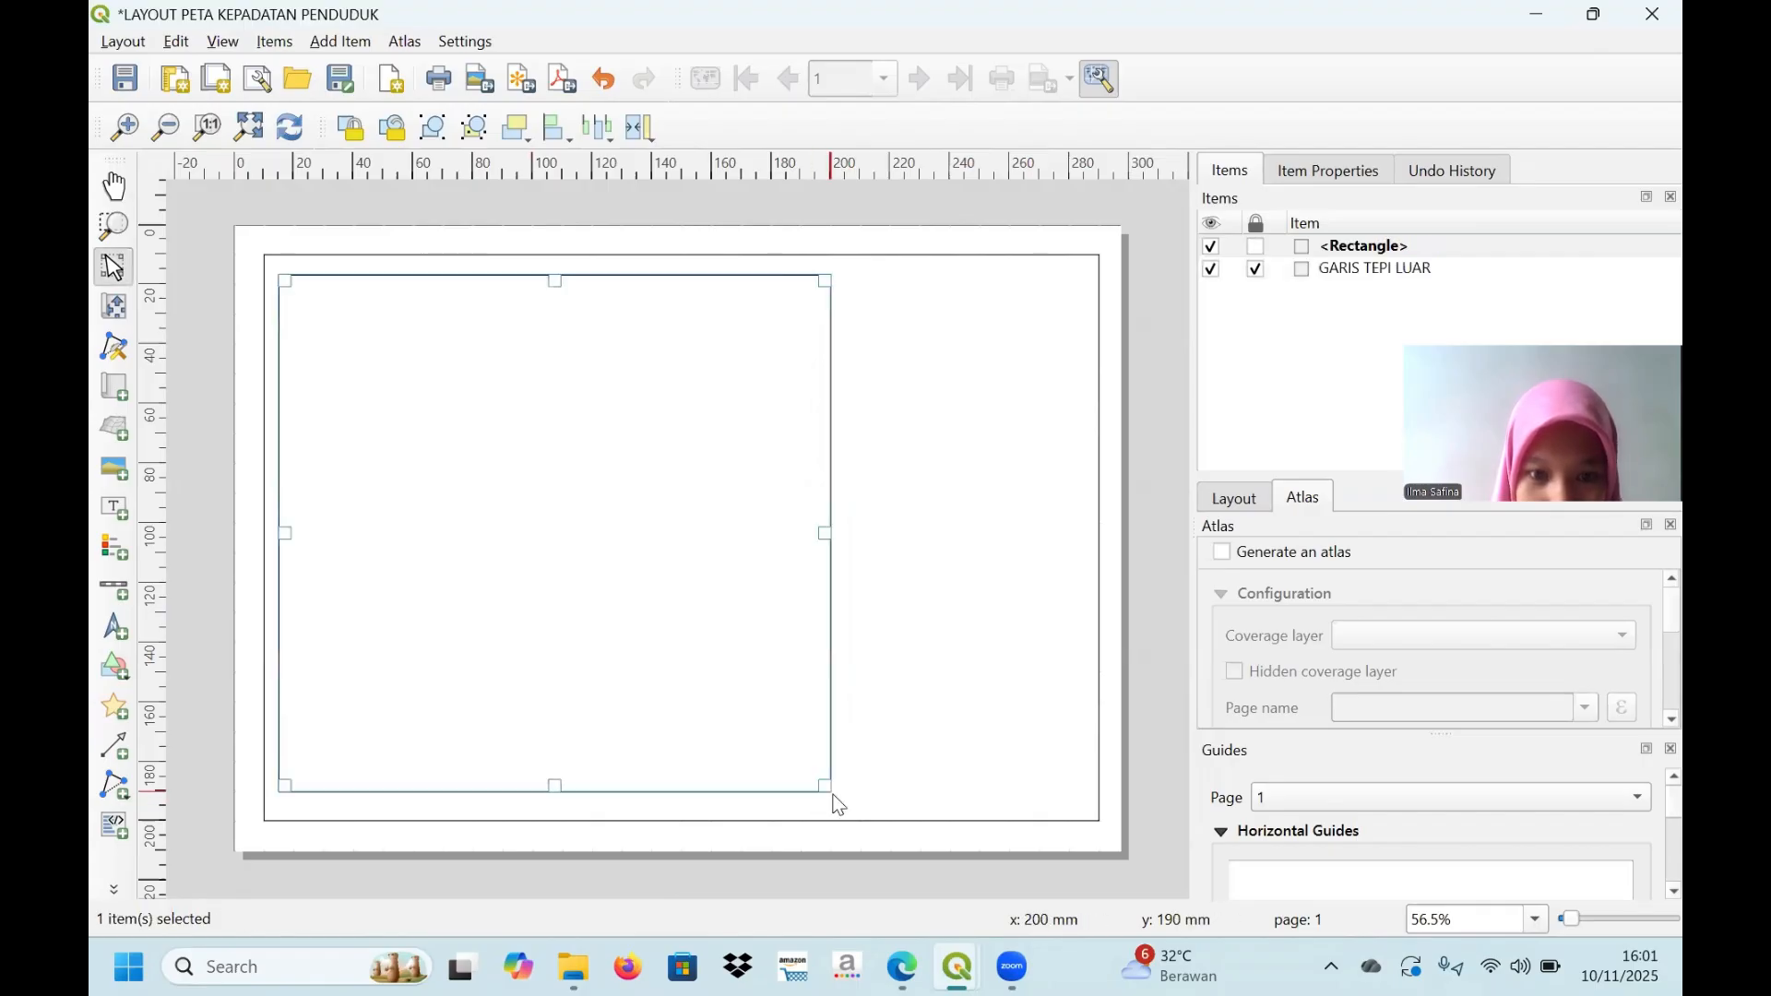
left_click_drag(556, 784, 555, 799)
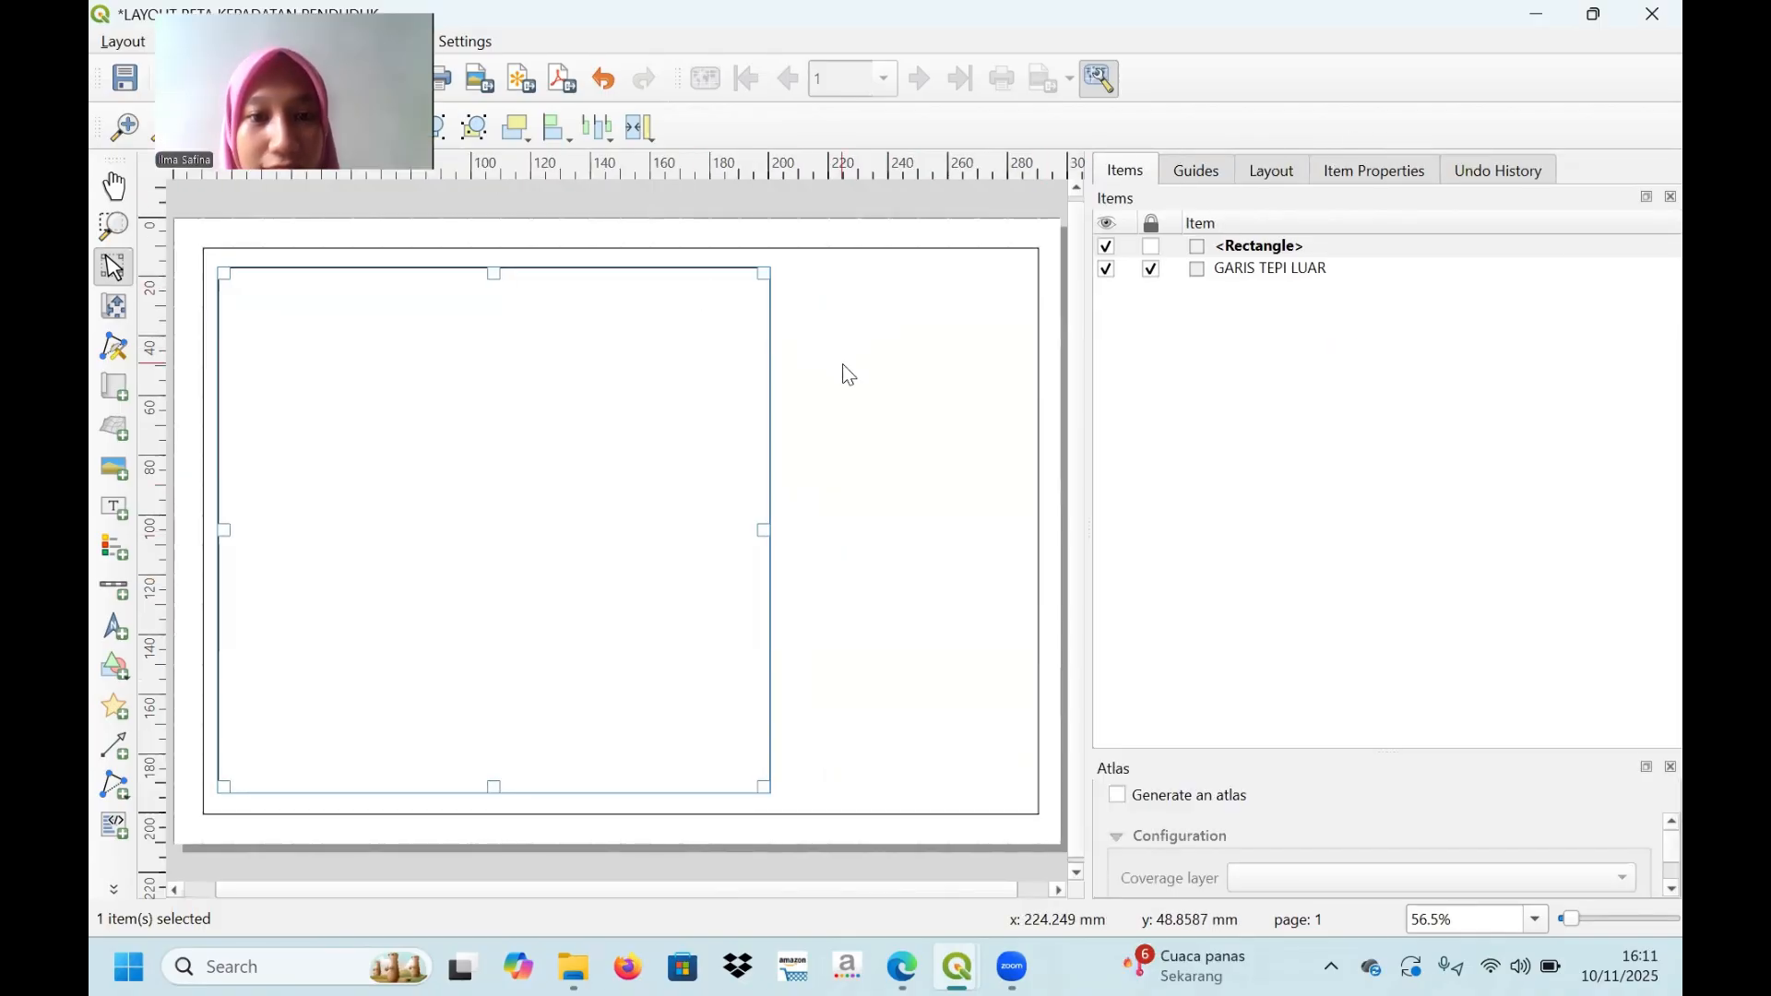
left_click(843, 365)
left_click(724, 332)
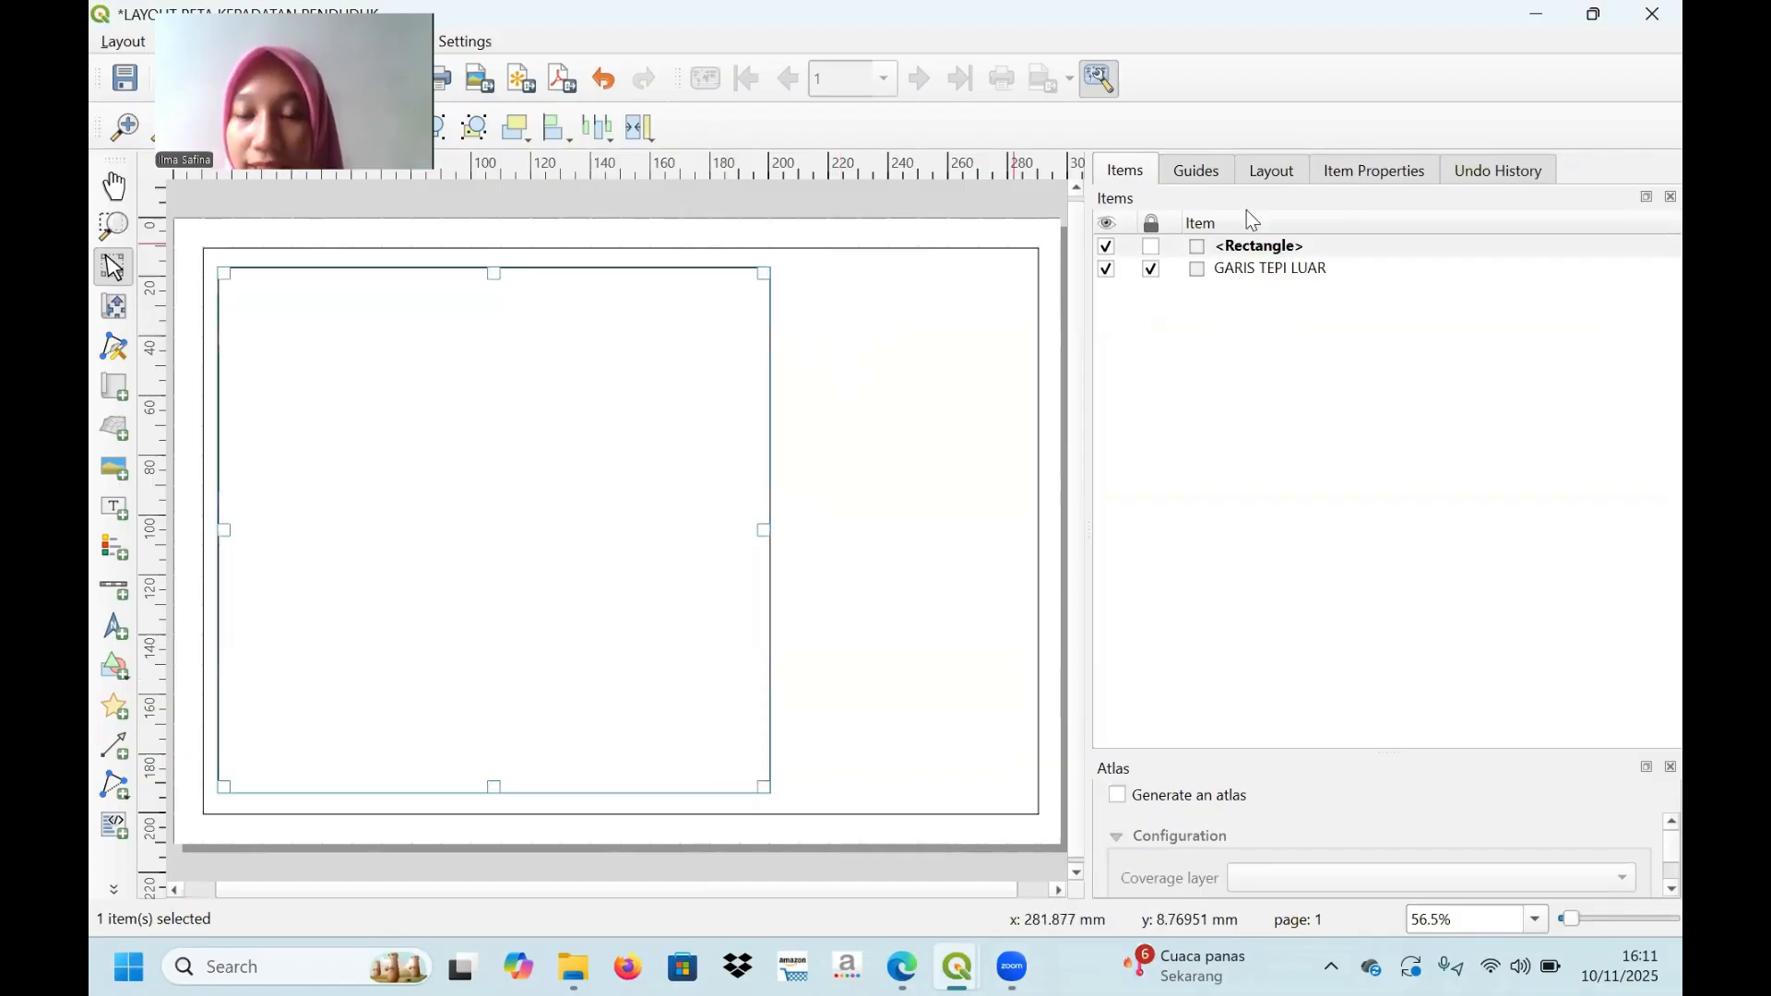
Step: Set the inner rectangle's Simple Fill stroke width to 0,1 mm
left_click(1353, 176)
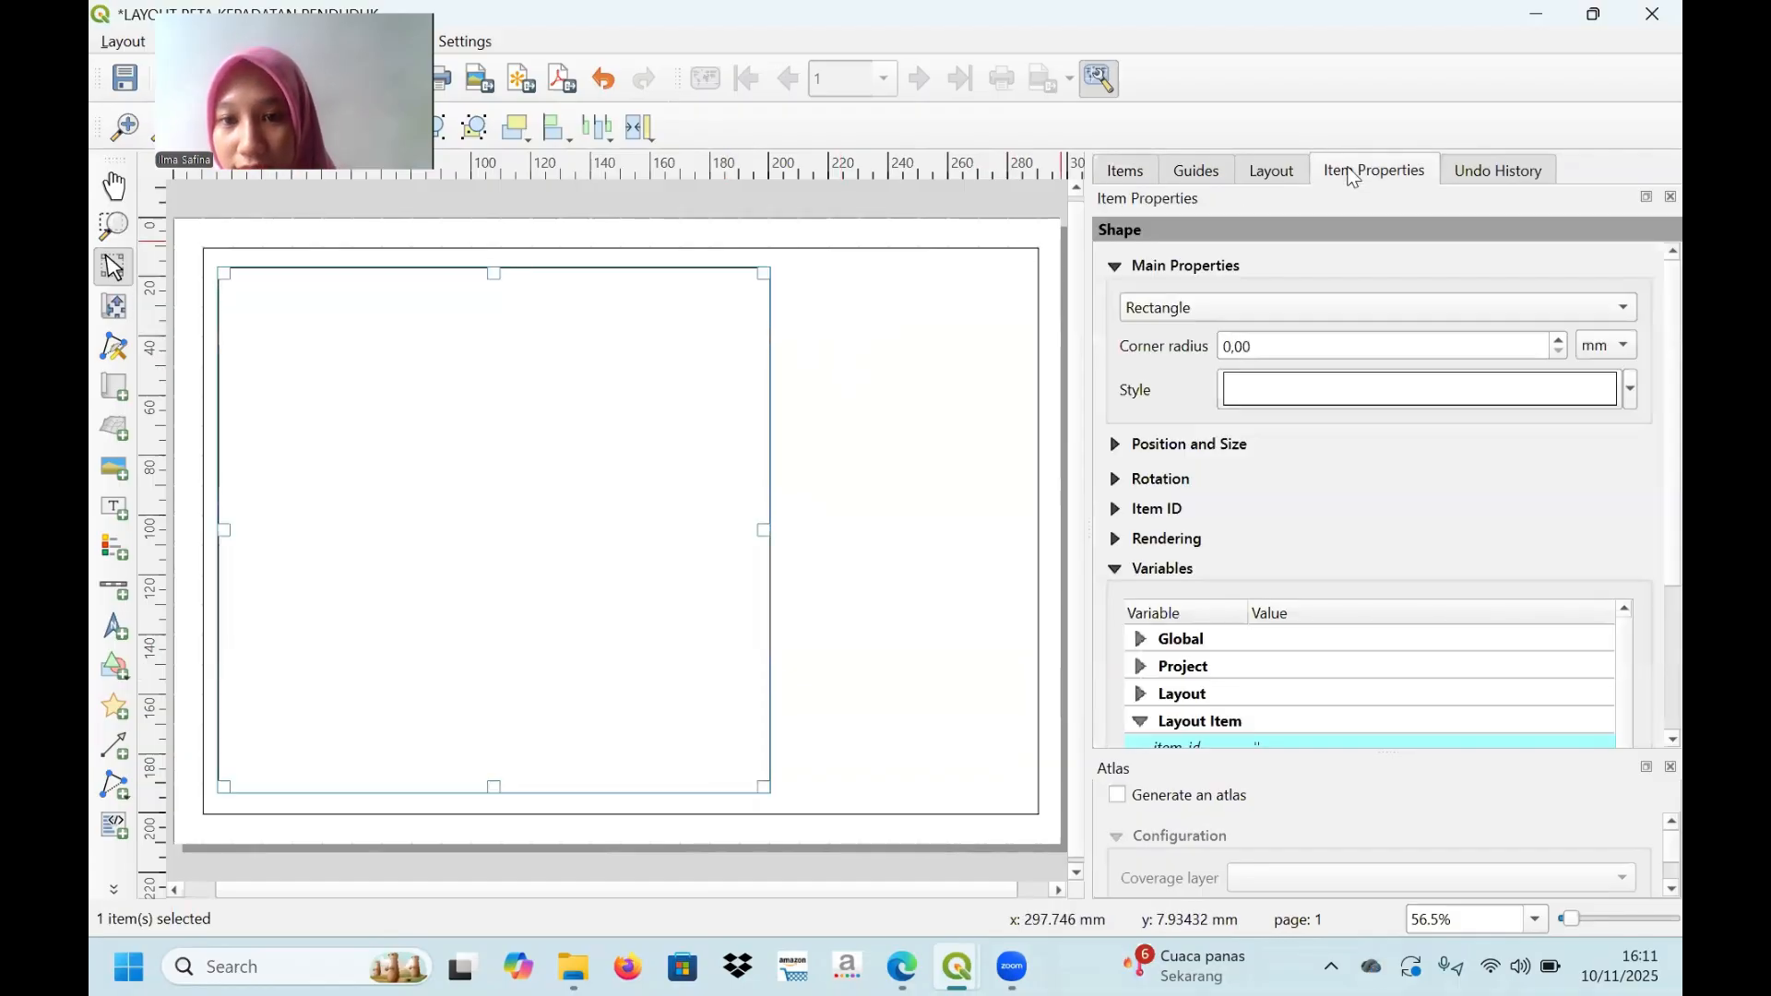
left_click(1278, 396)
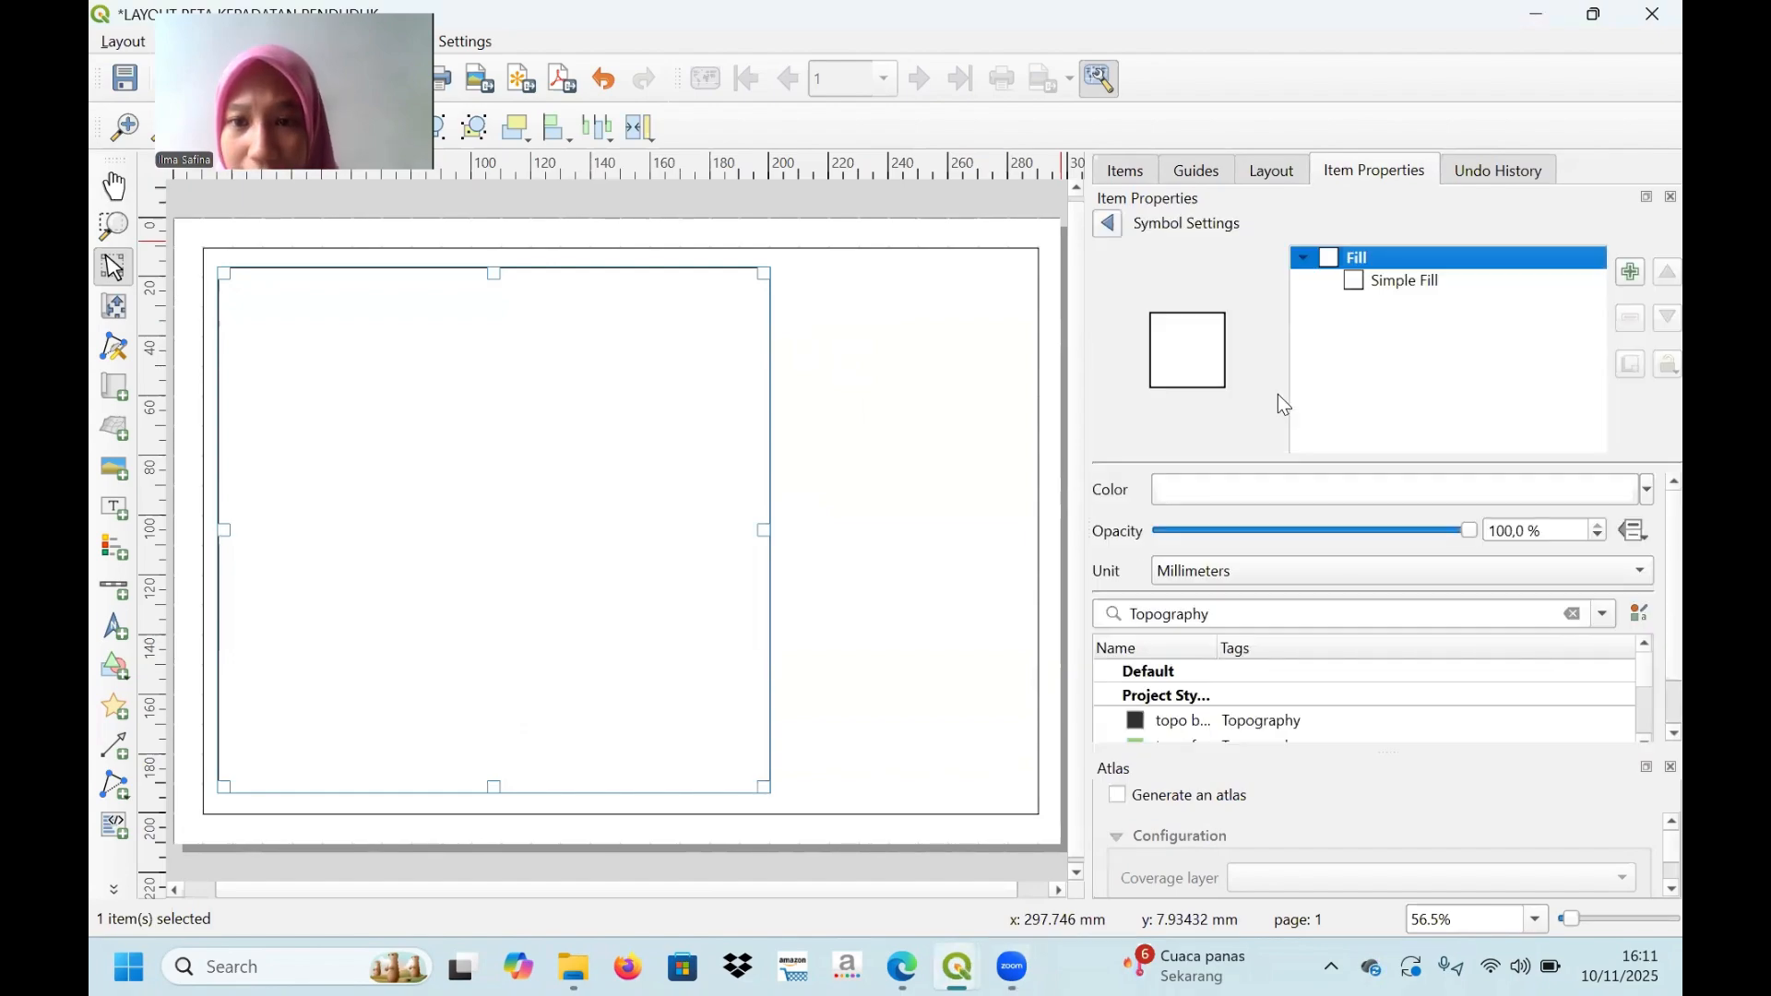
left_click(1413, 281)
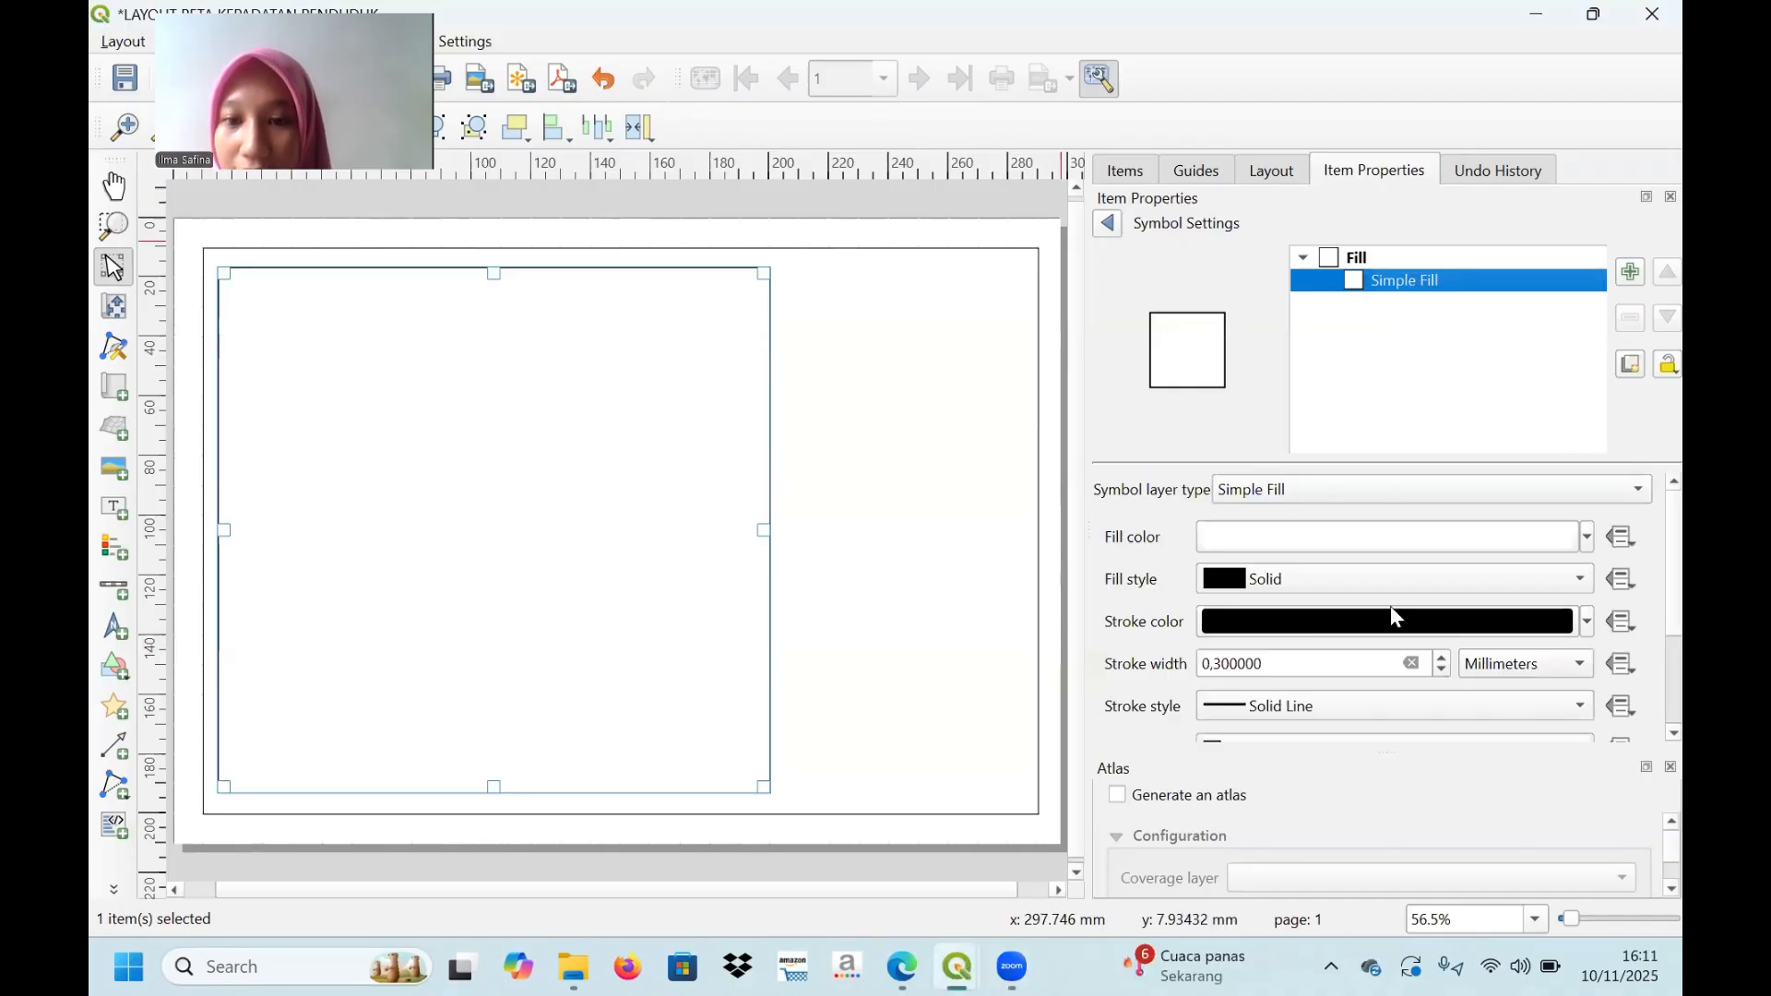
left_click_drag(1278, 664, 1216, 666)
key("BackSpace")
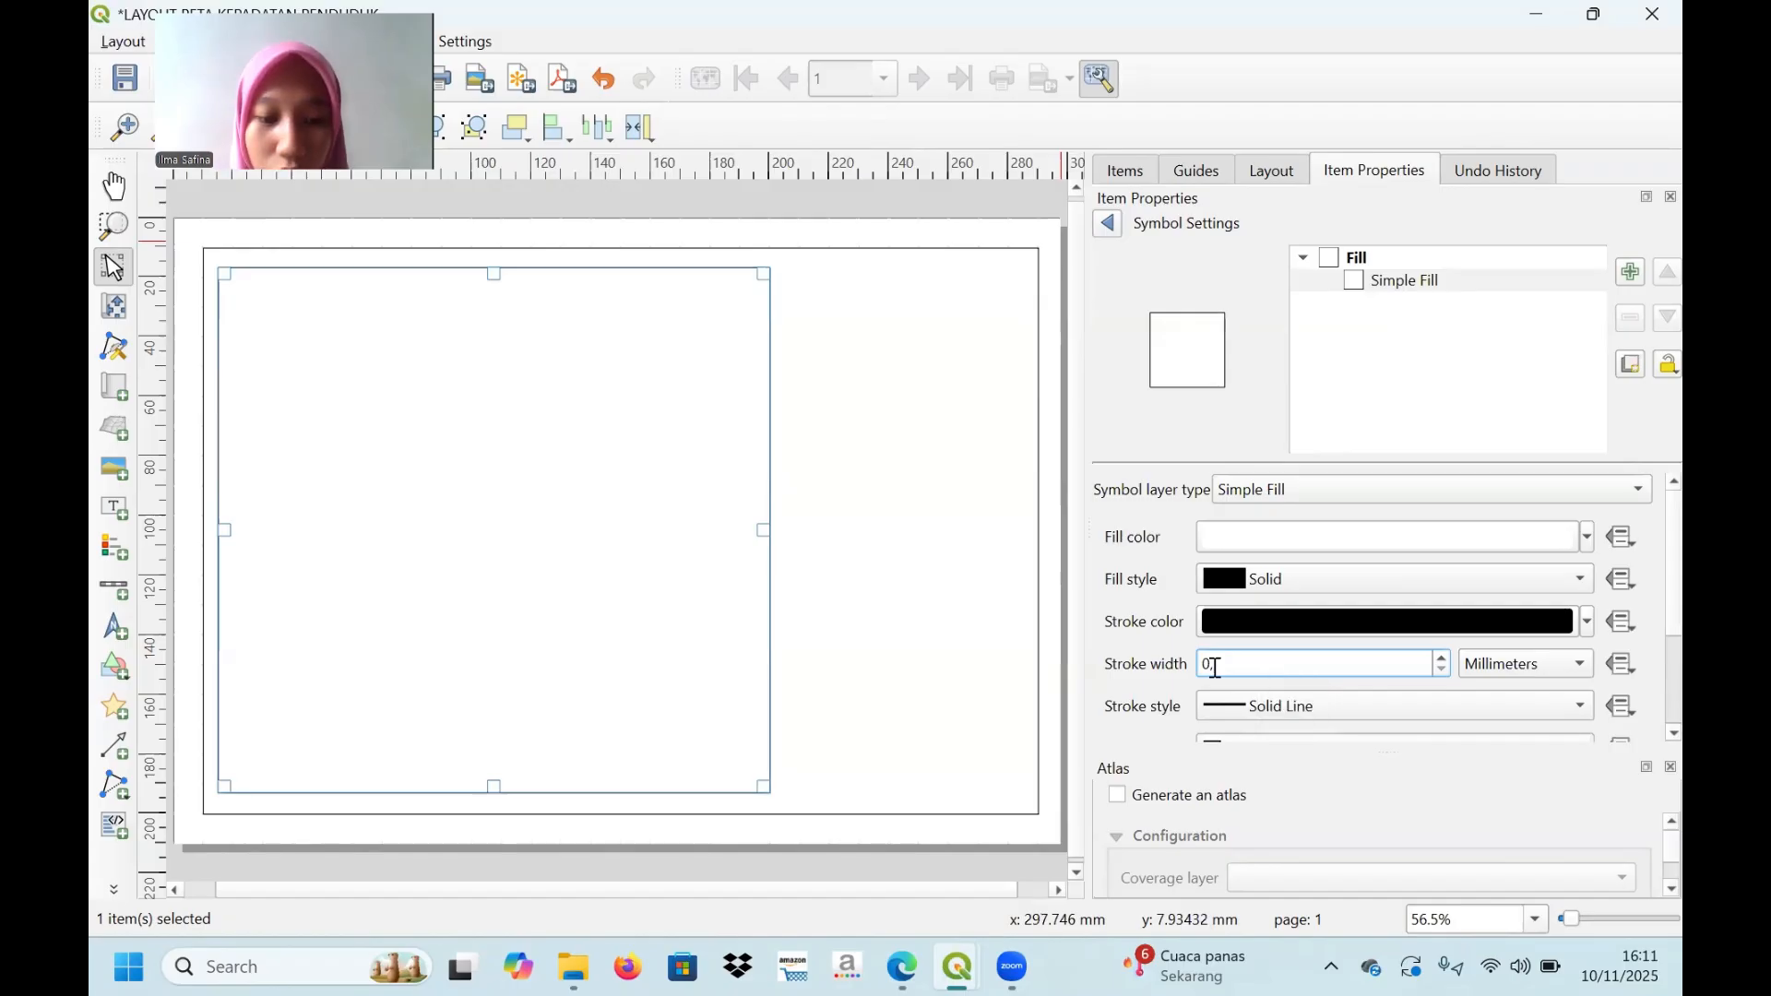
type(",1")
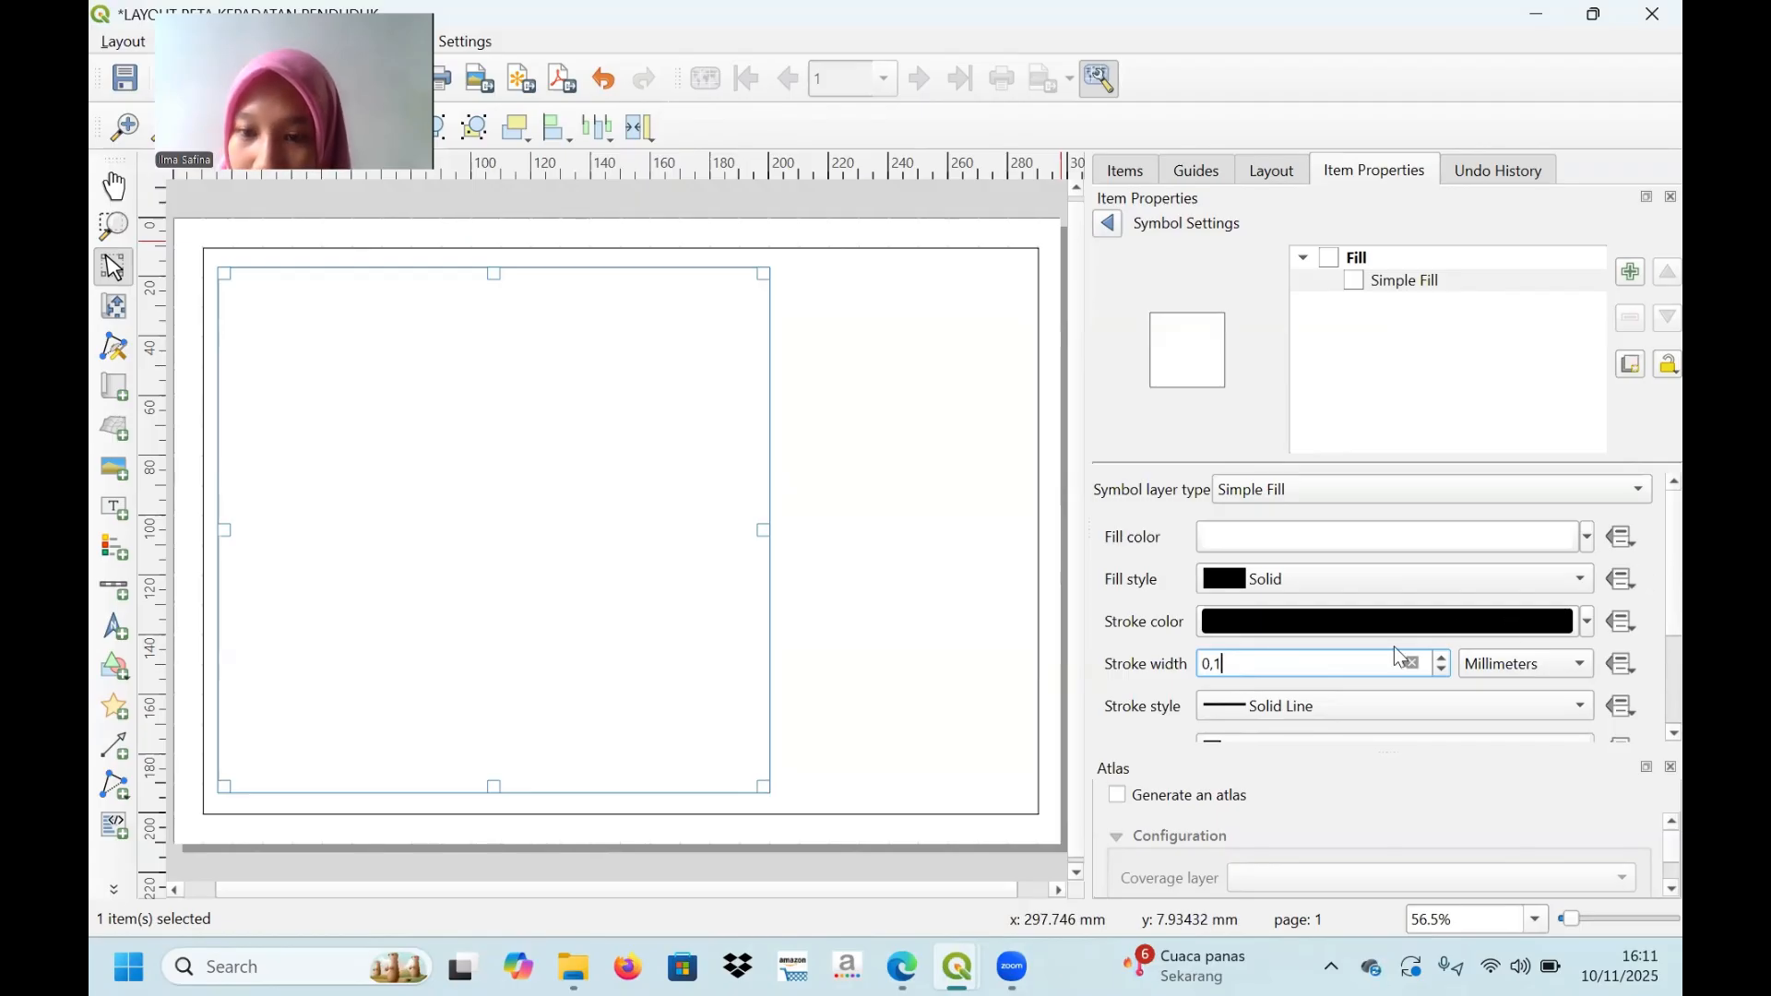
key("Return")
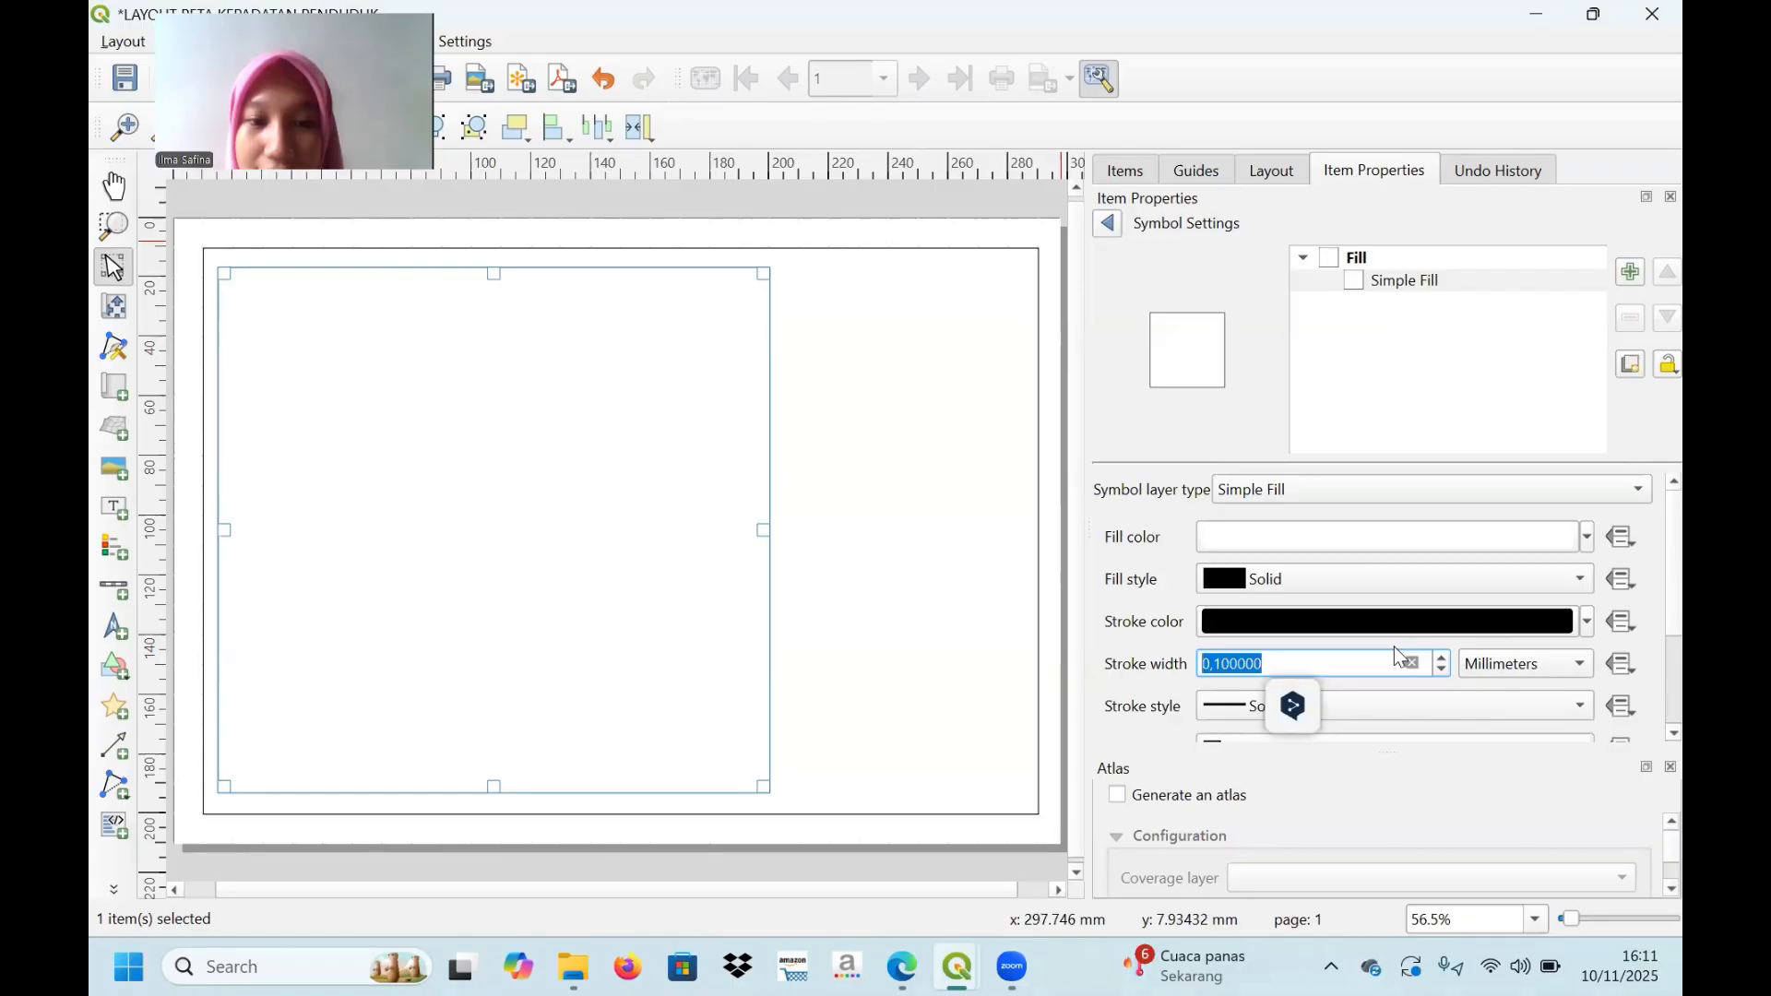
left_click(894, 425)
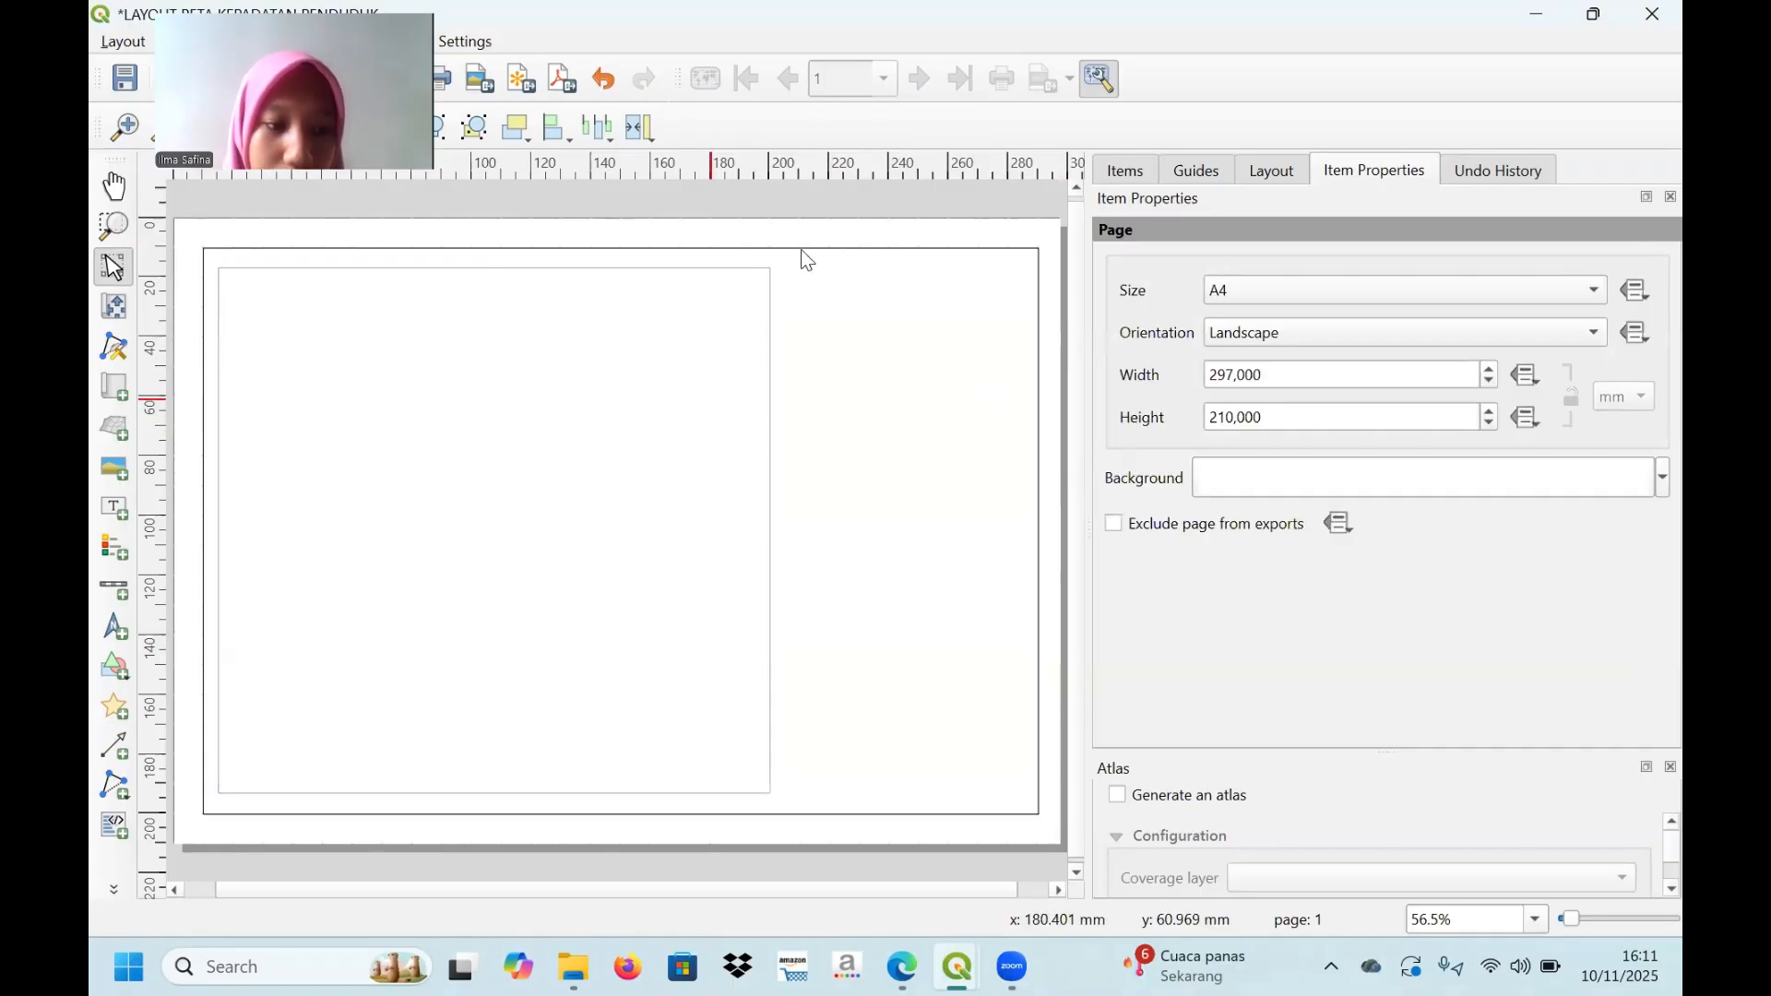
Step: Copy the inner frame rectangle and paste a duplicate onto the page
right_click(668, 342)
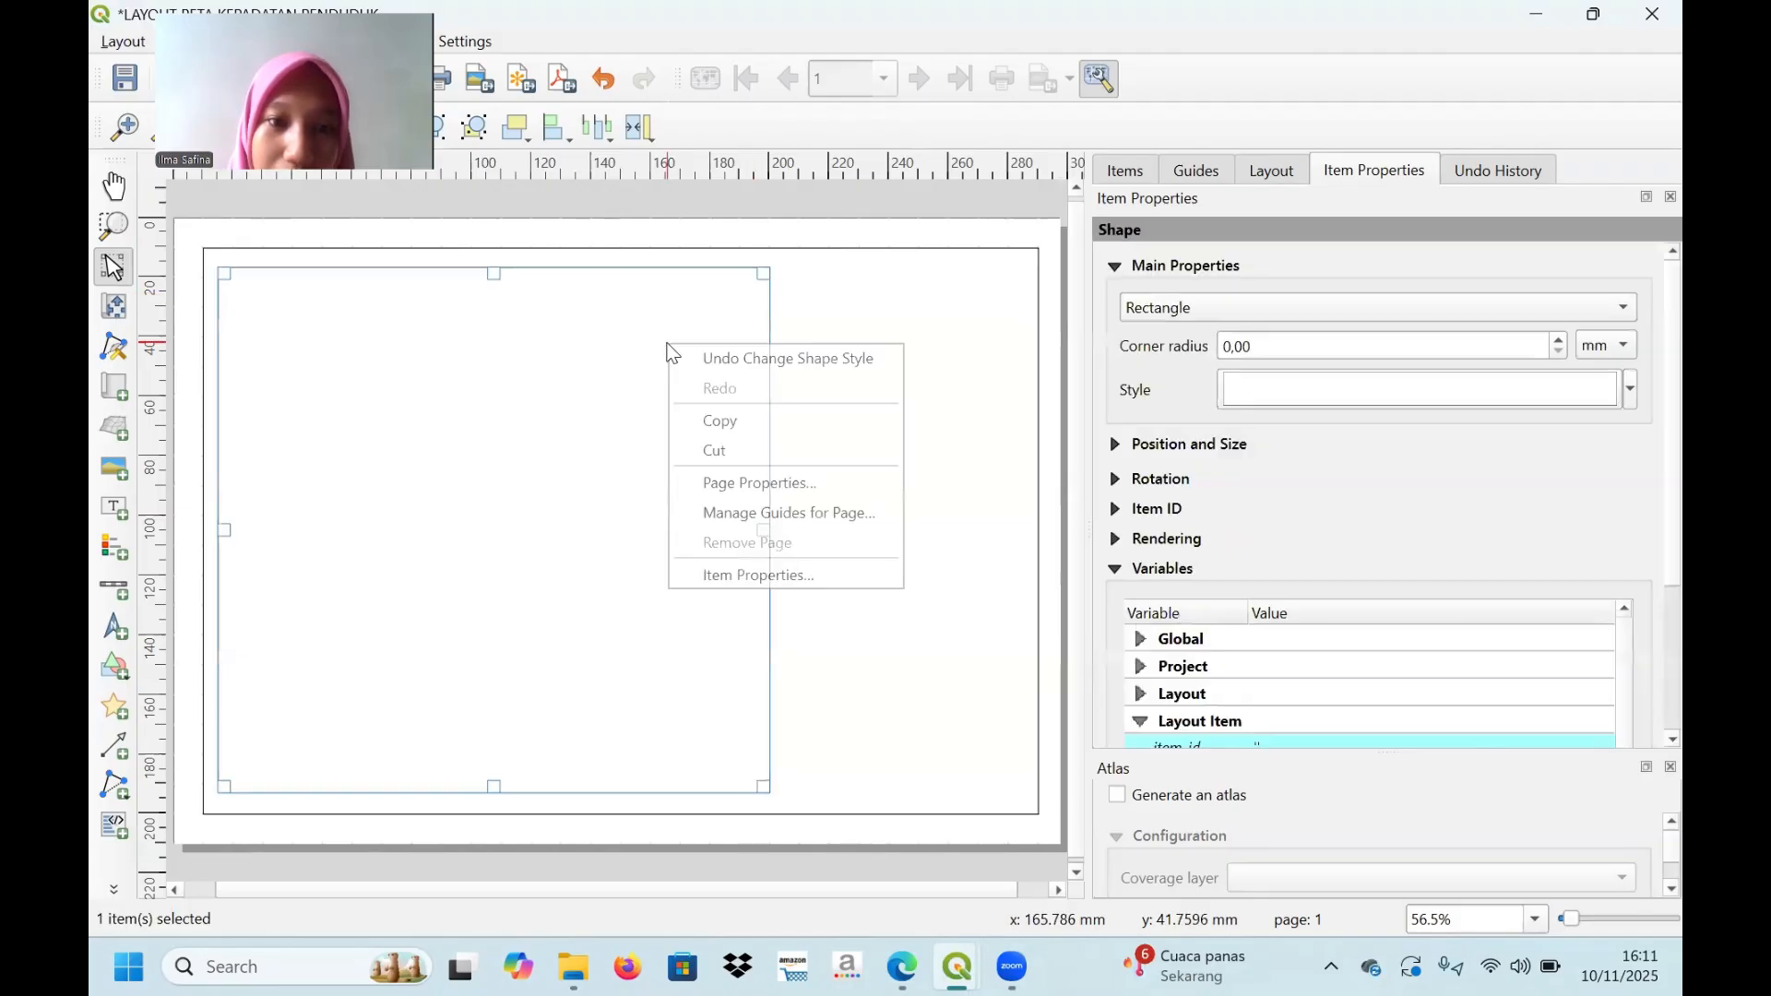
left_click(736, 420)
left_click(889, 391)
right_click(892, 391)
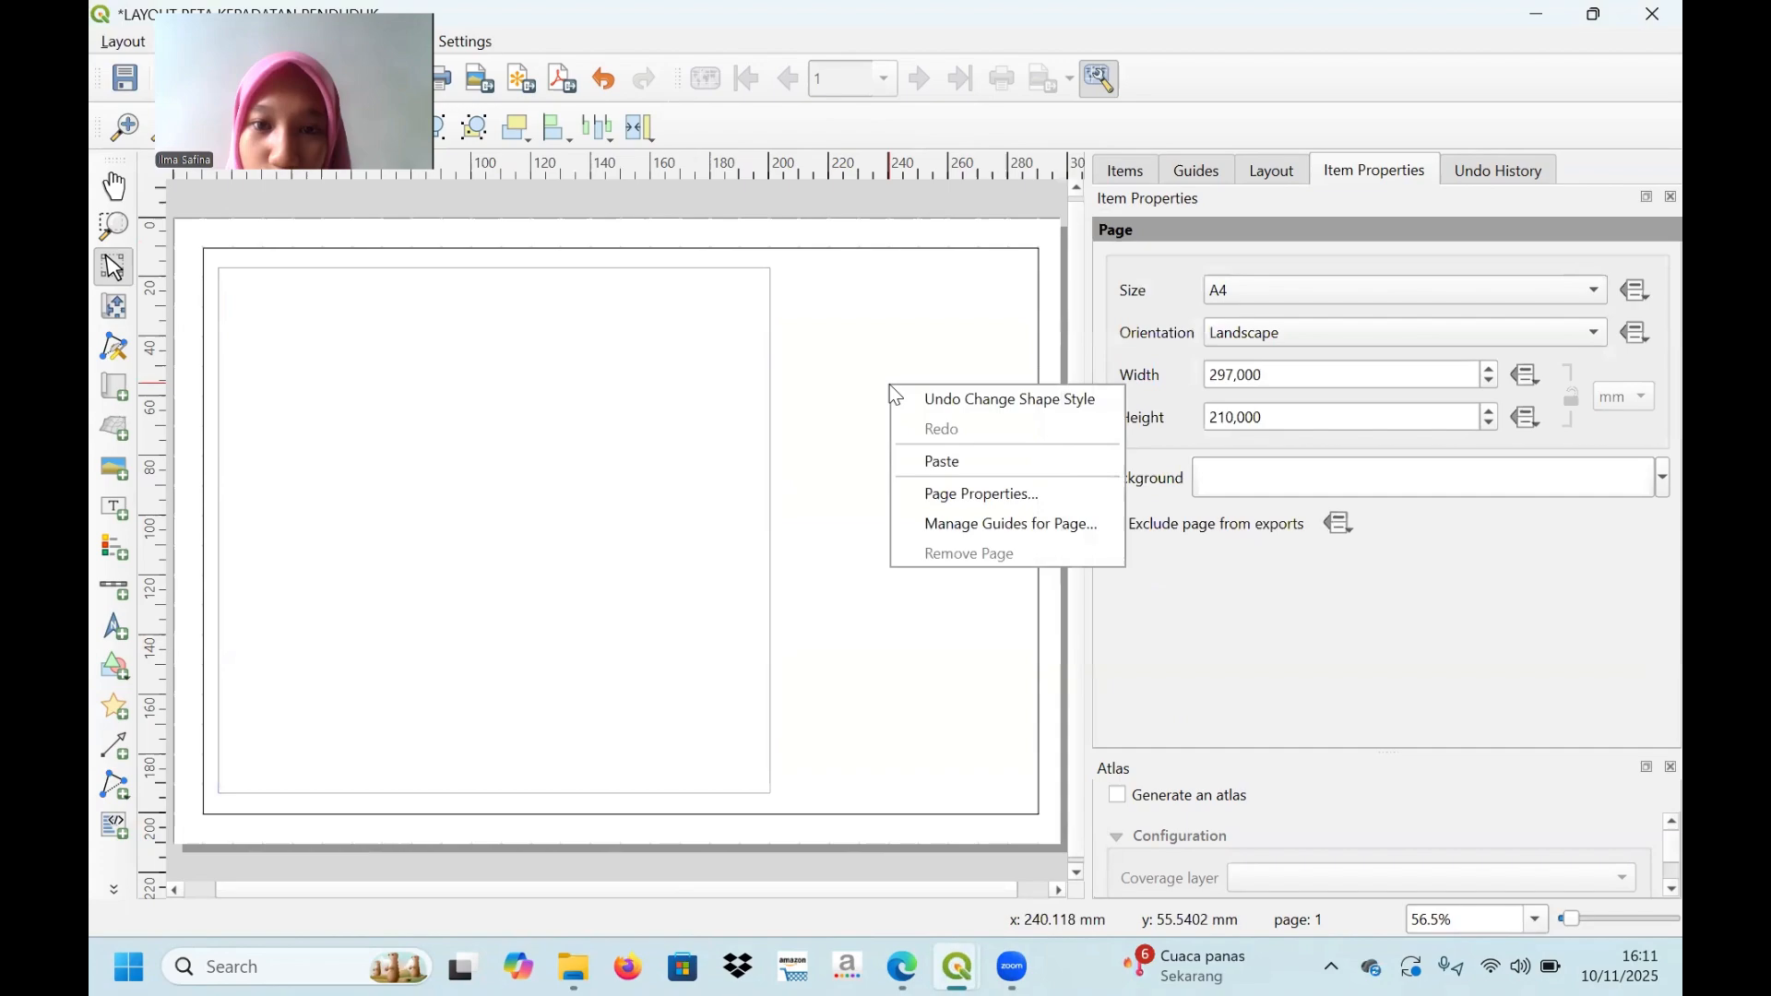
left_click(858, 418)
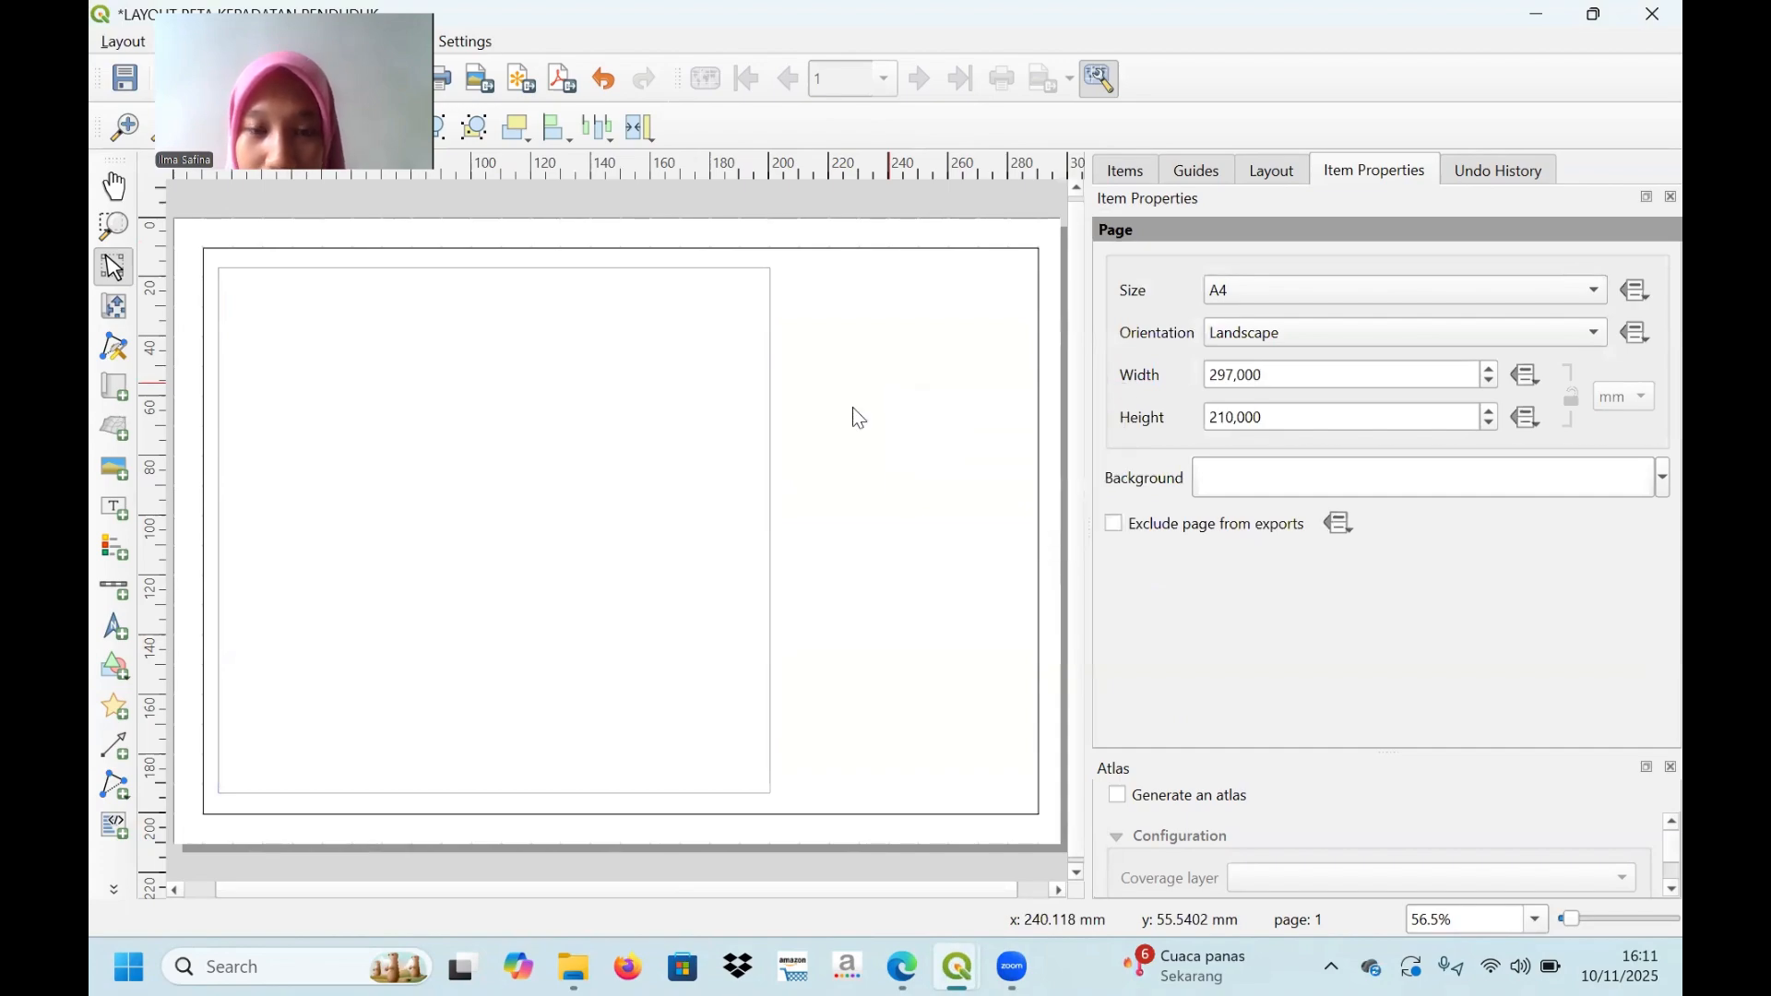
left_click(540, 362)
right_click(540, 362)
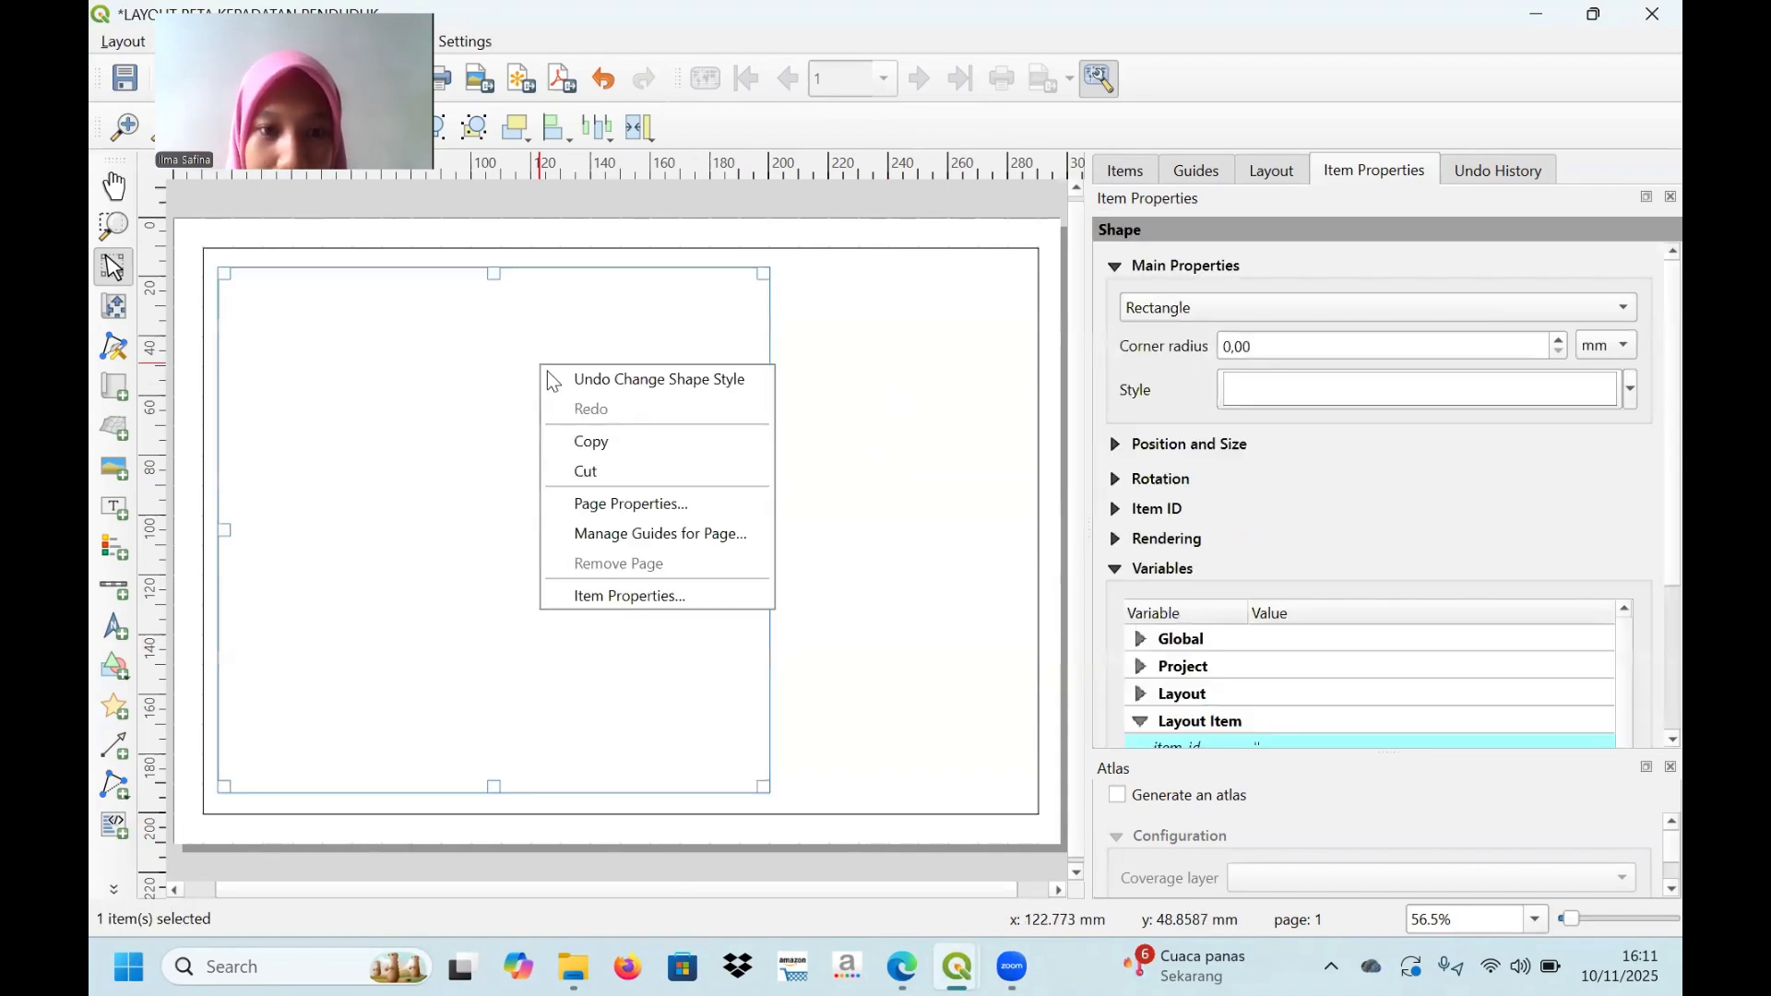
left_click(867, 396)
right_click(867, 396)
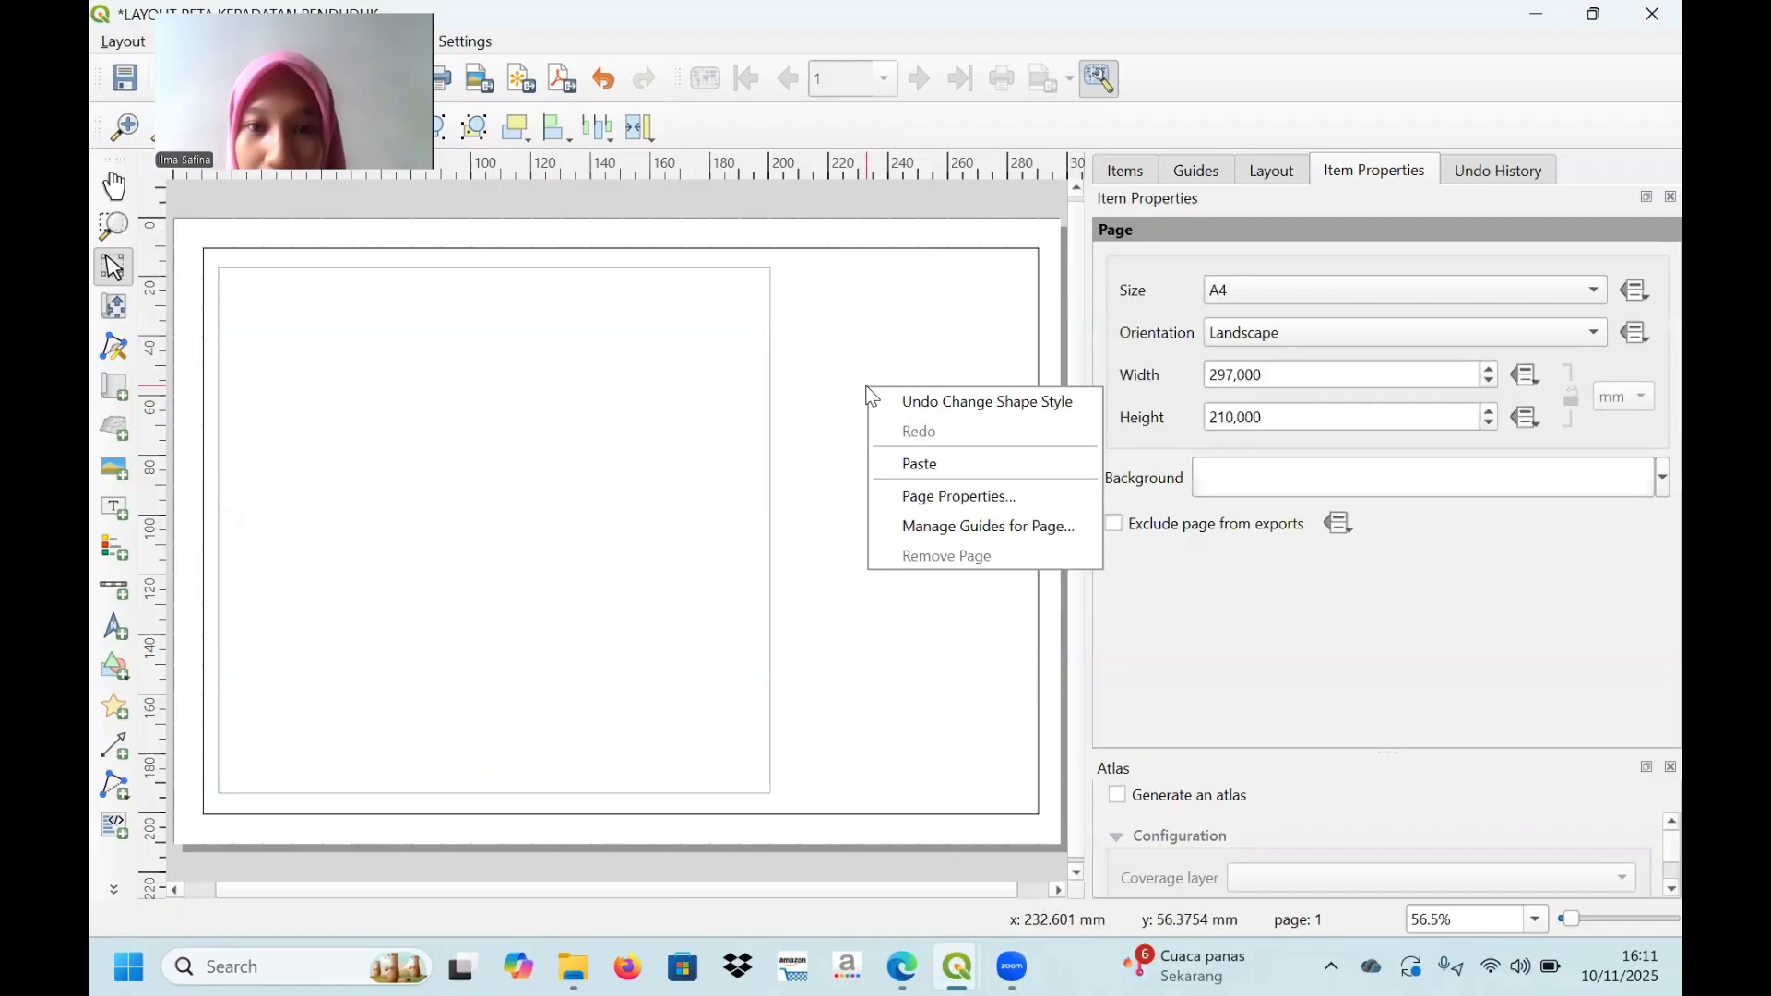
left_click(945, 461)
left_click_drag(980, 460, 904, 348)
Step: Fit the copy as a narrow box on the right and narrow the left frame to leave a gap
left_click_drag(1091, 286, 1225, 285)
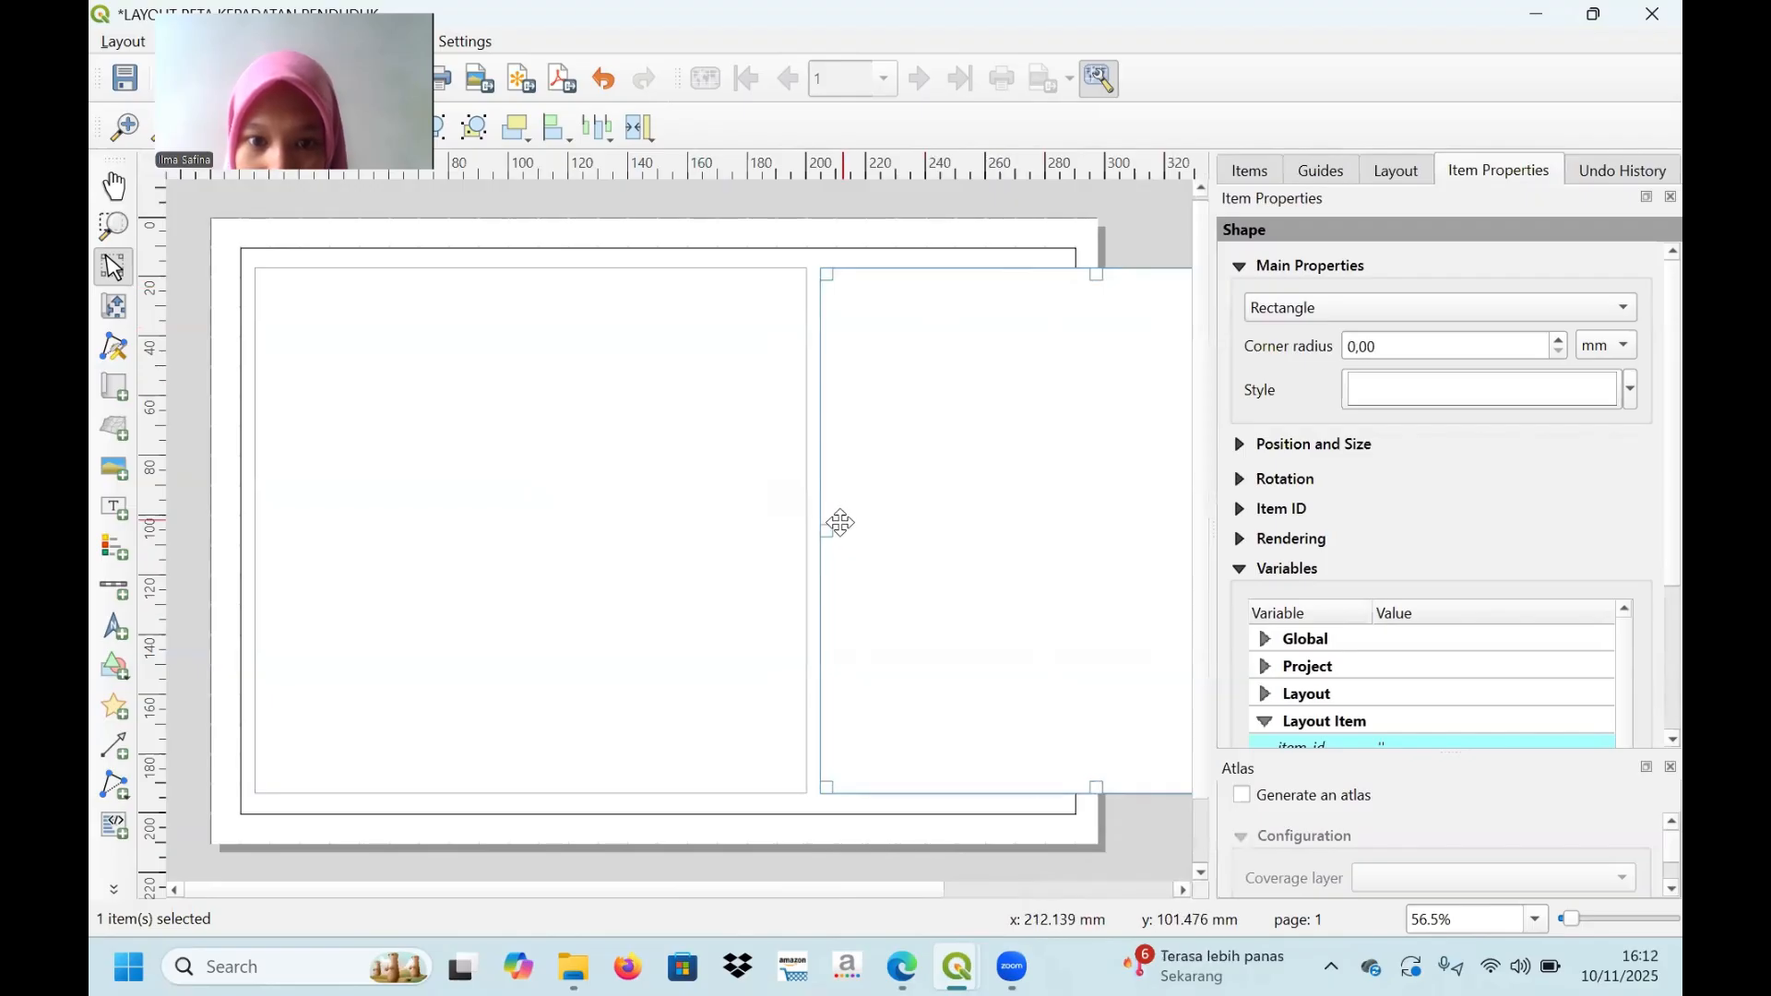
mouse_move(832, 529)
left_mouse_down()
mouse_move(976, 517)
mouse_move(930, 485)
mouse_move(707, 503)
mouse_move(822, 527)
left_mouse_up()
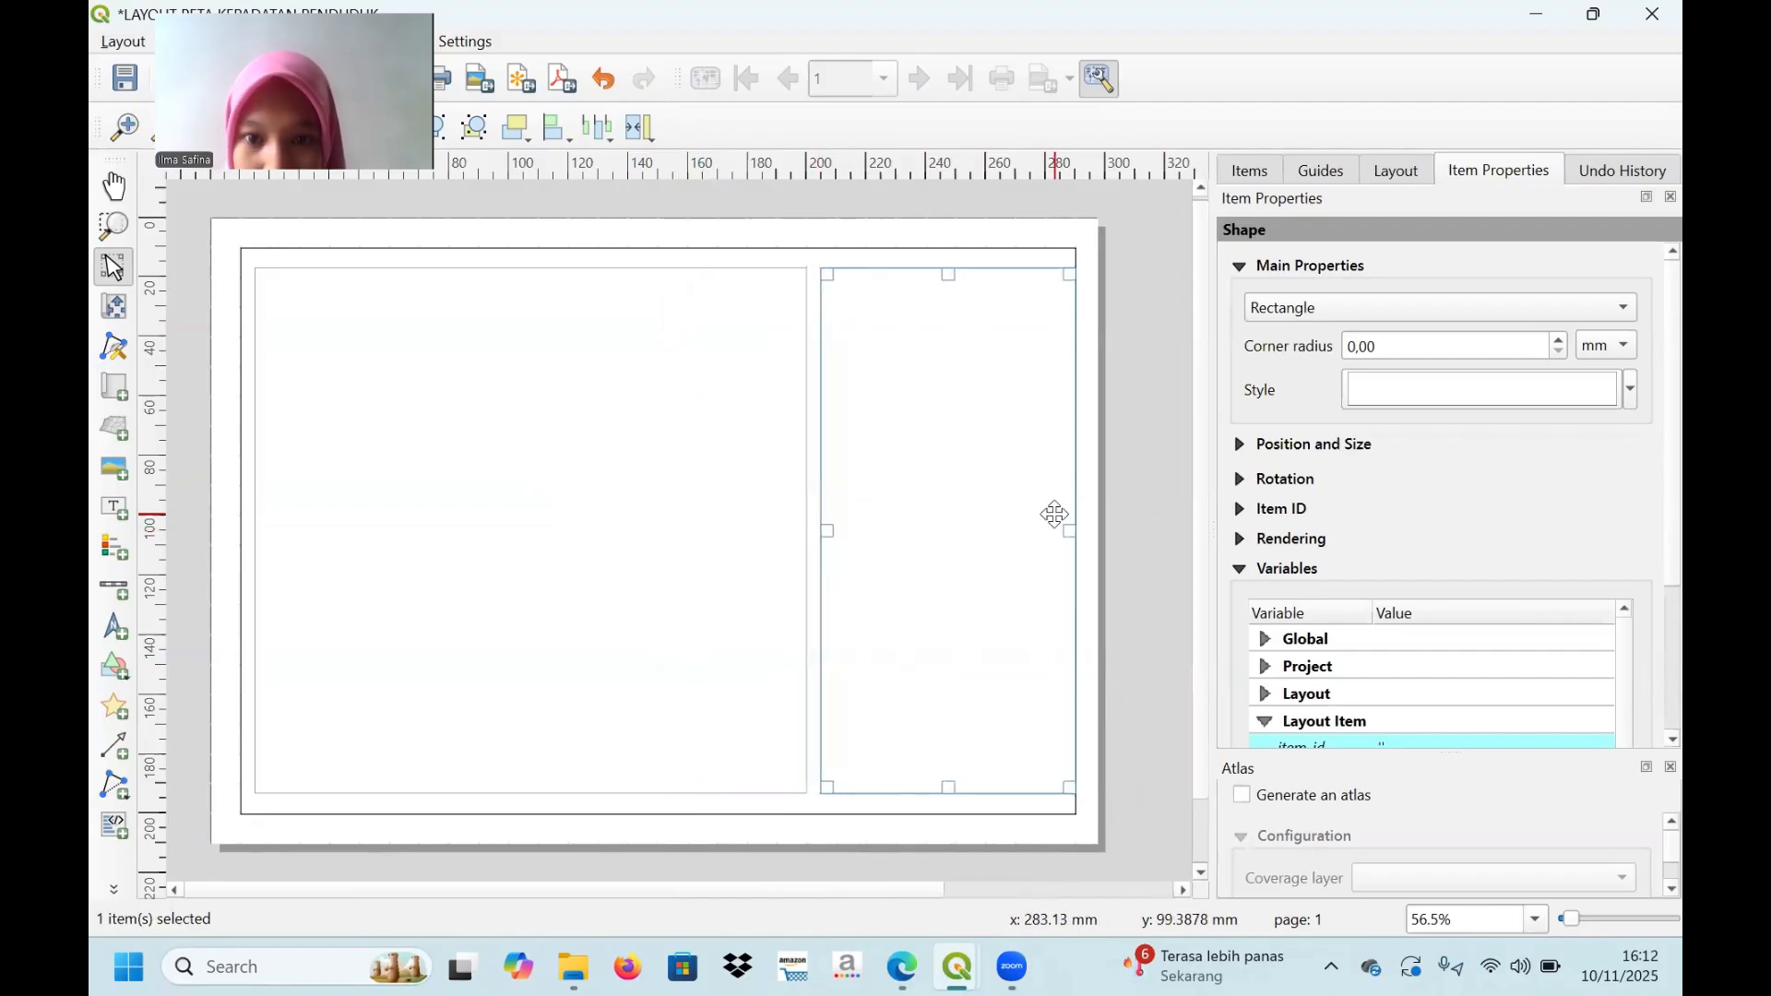
left_click_drag(1060, 527, 1054, 526)
left_click(743, 498)
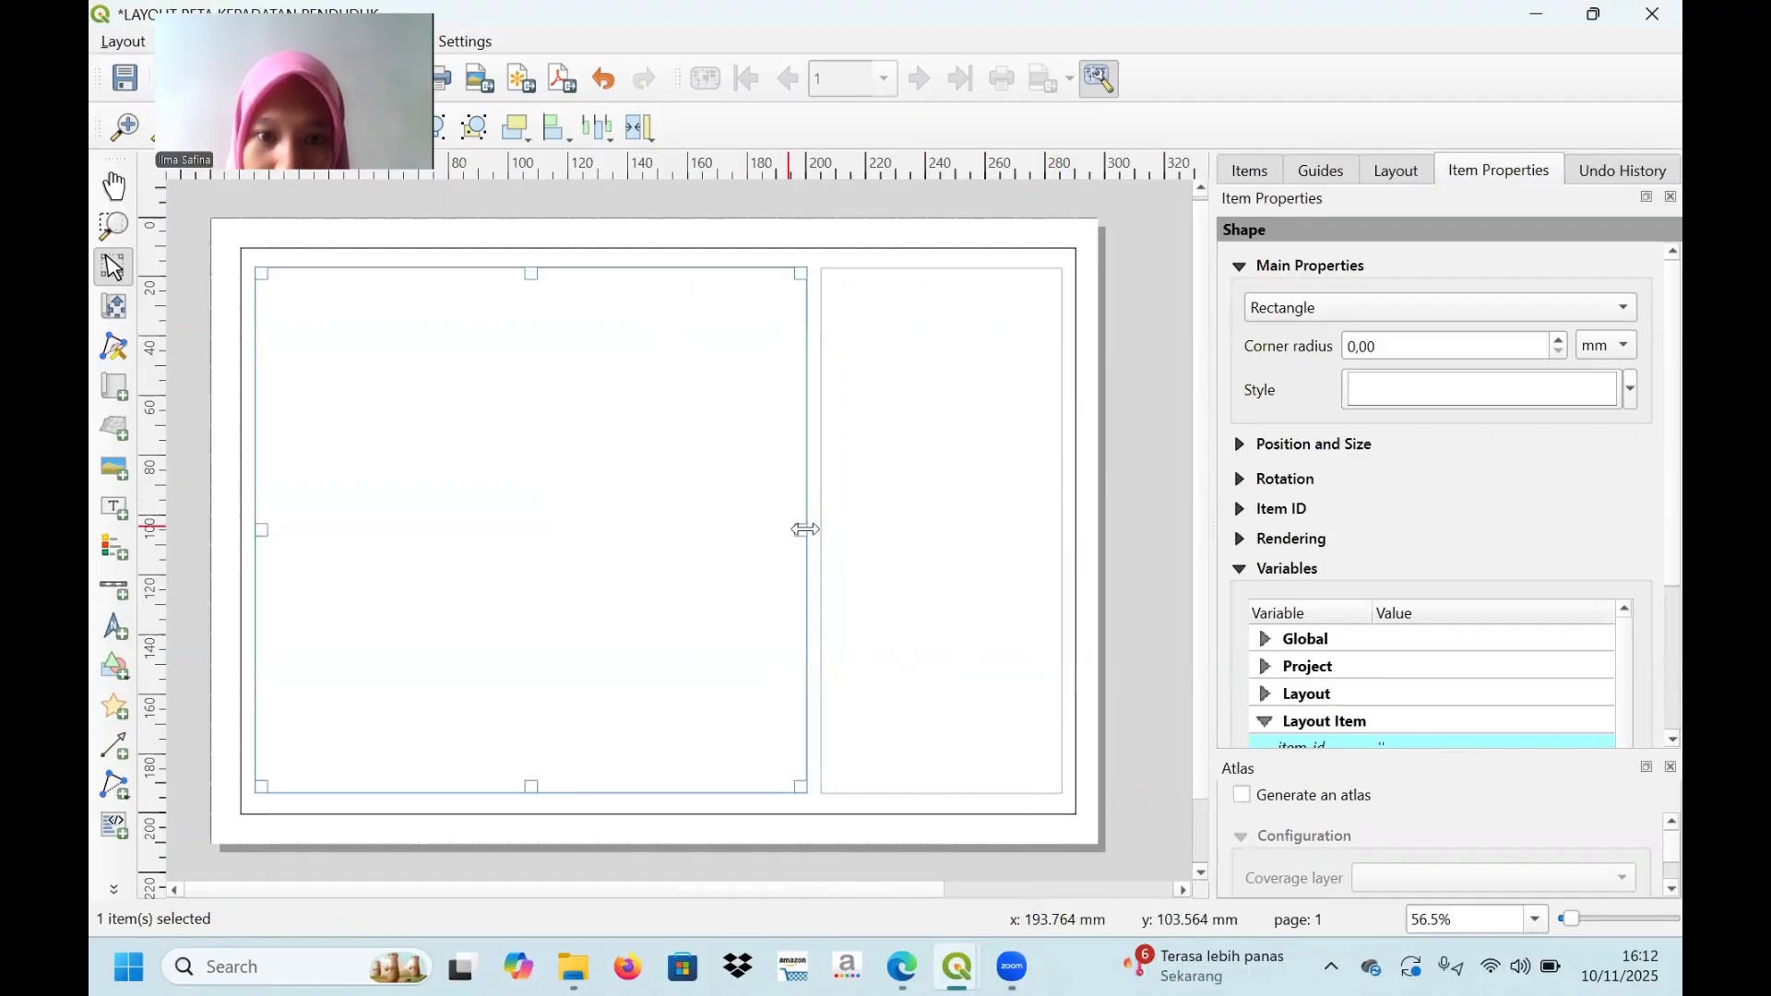
mouse_move(801, 528)
left_mouse_down()
mouse_move(787, 524)
mouse_move(809, 526)
left_mouse_up()
left_click(872, 502)
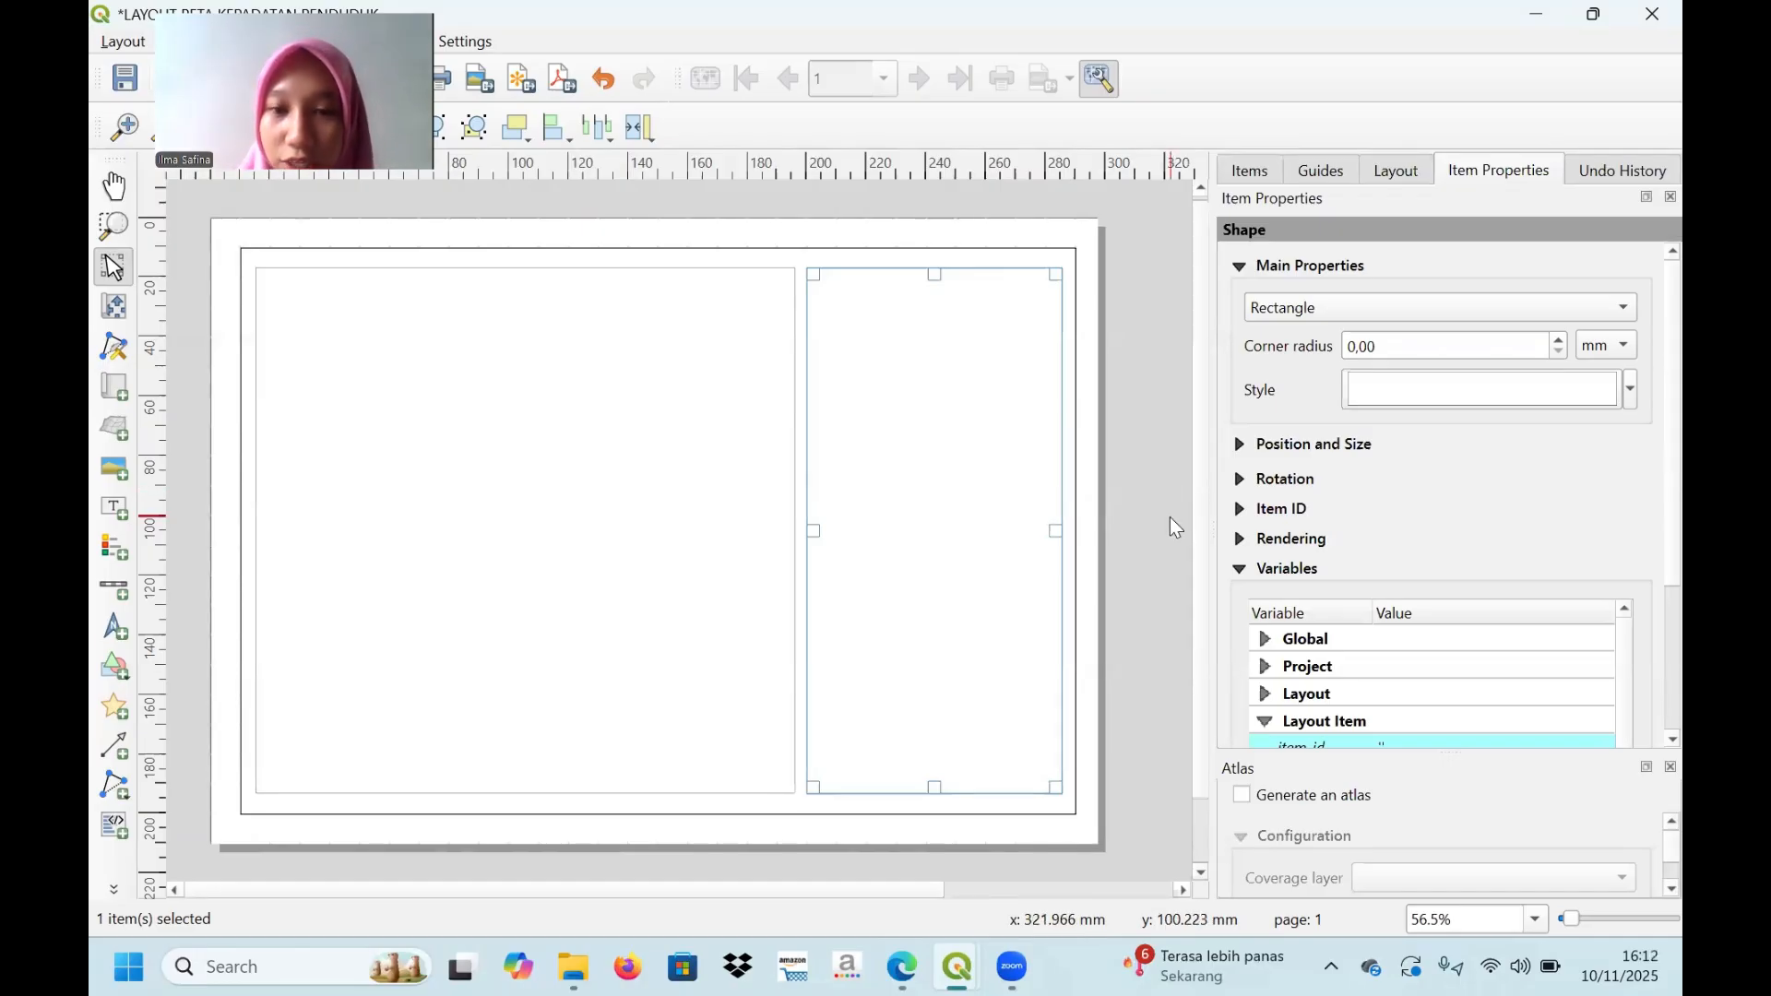
Step: Lock the inner frame rectangle and rename it GARIS TEPI DALAM
left_click(1247, 169)
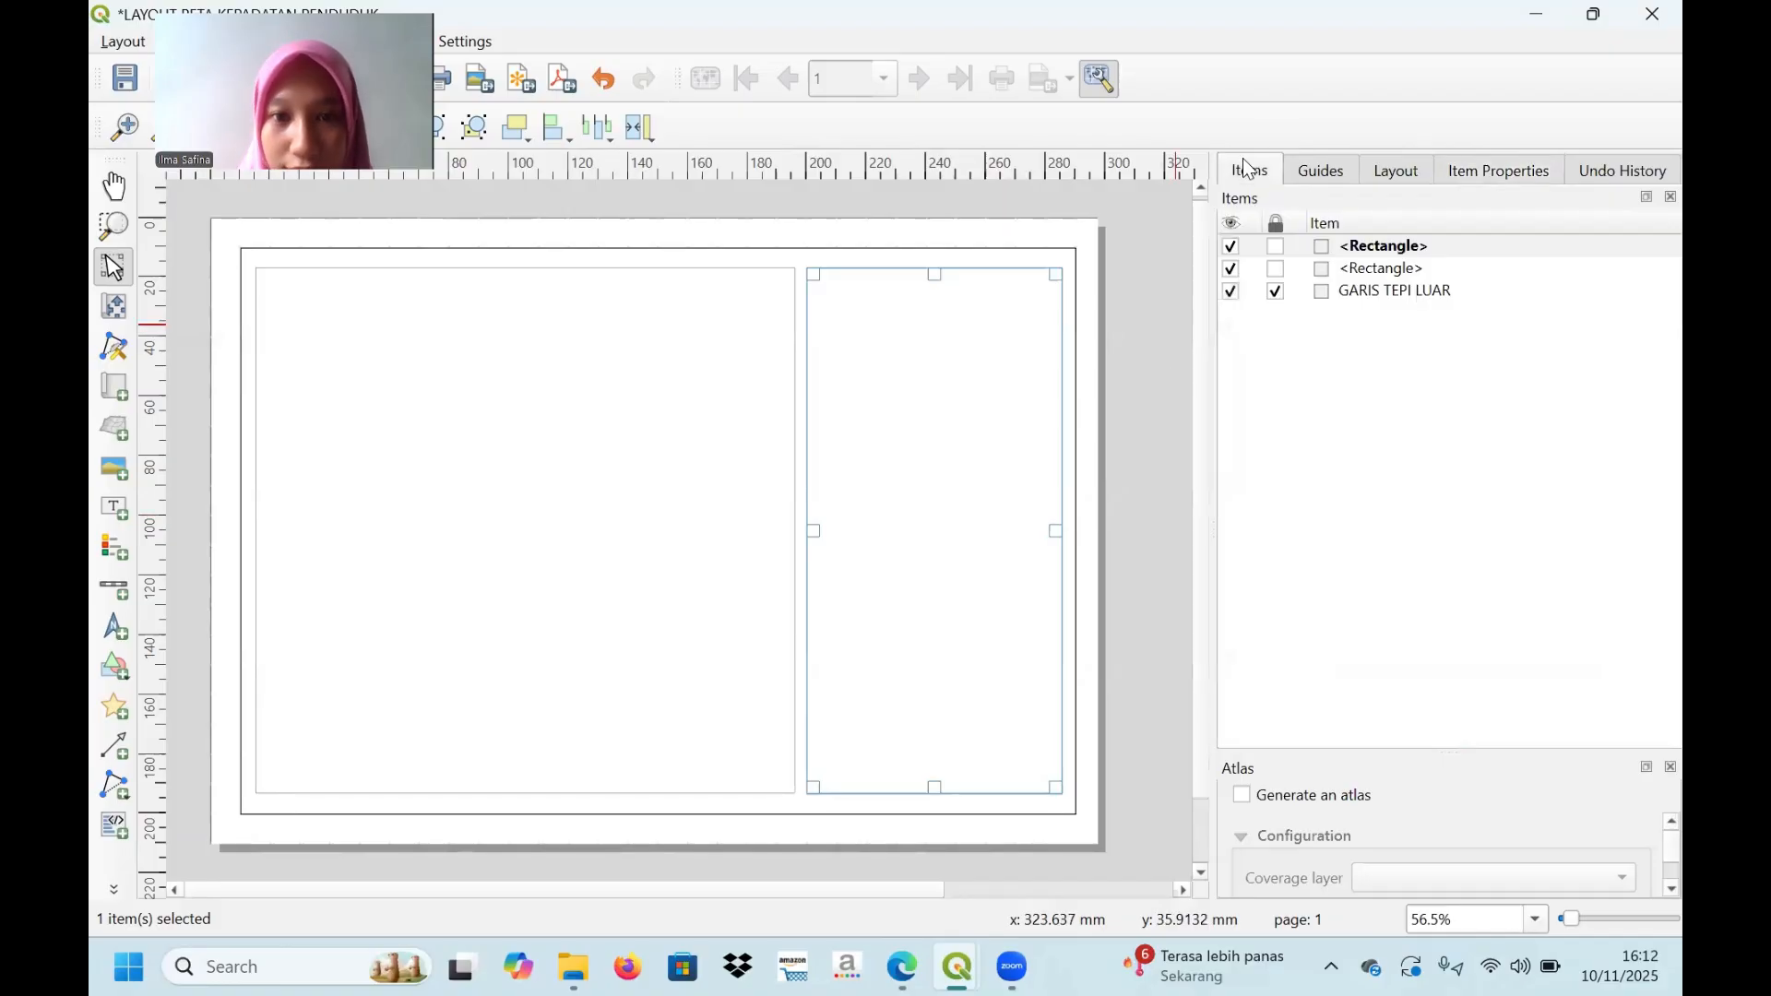
left_click(1153, 346)
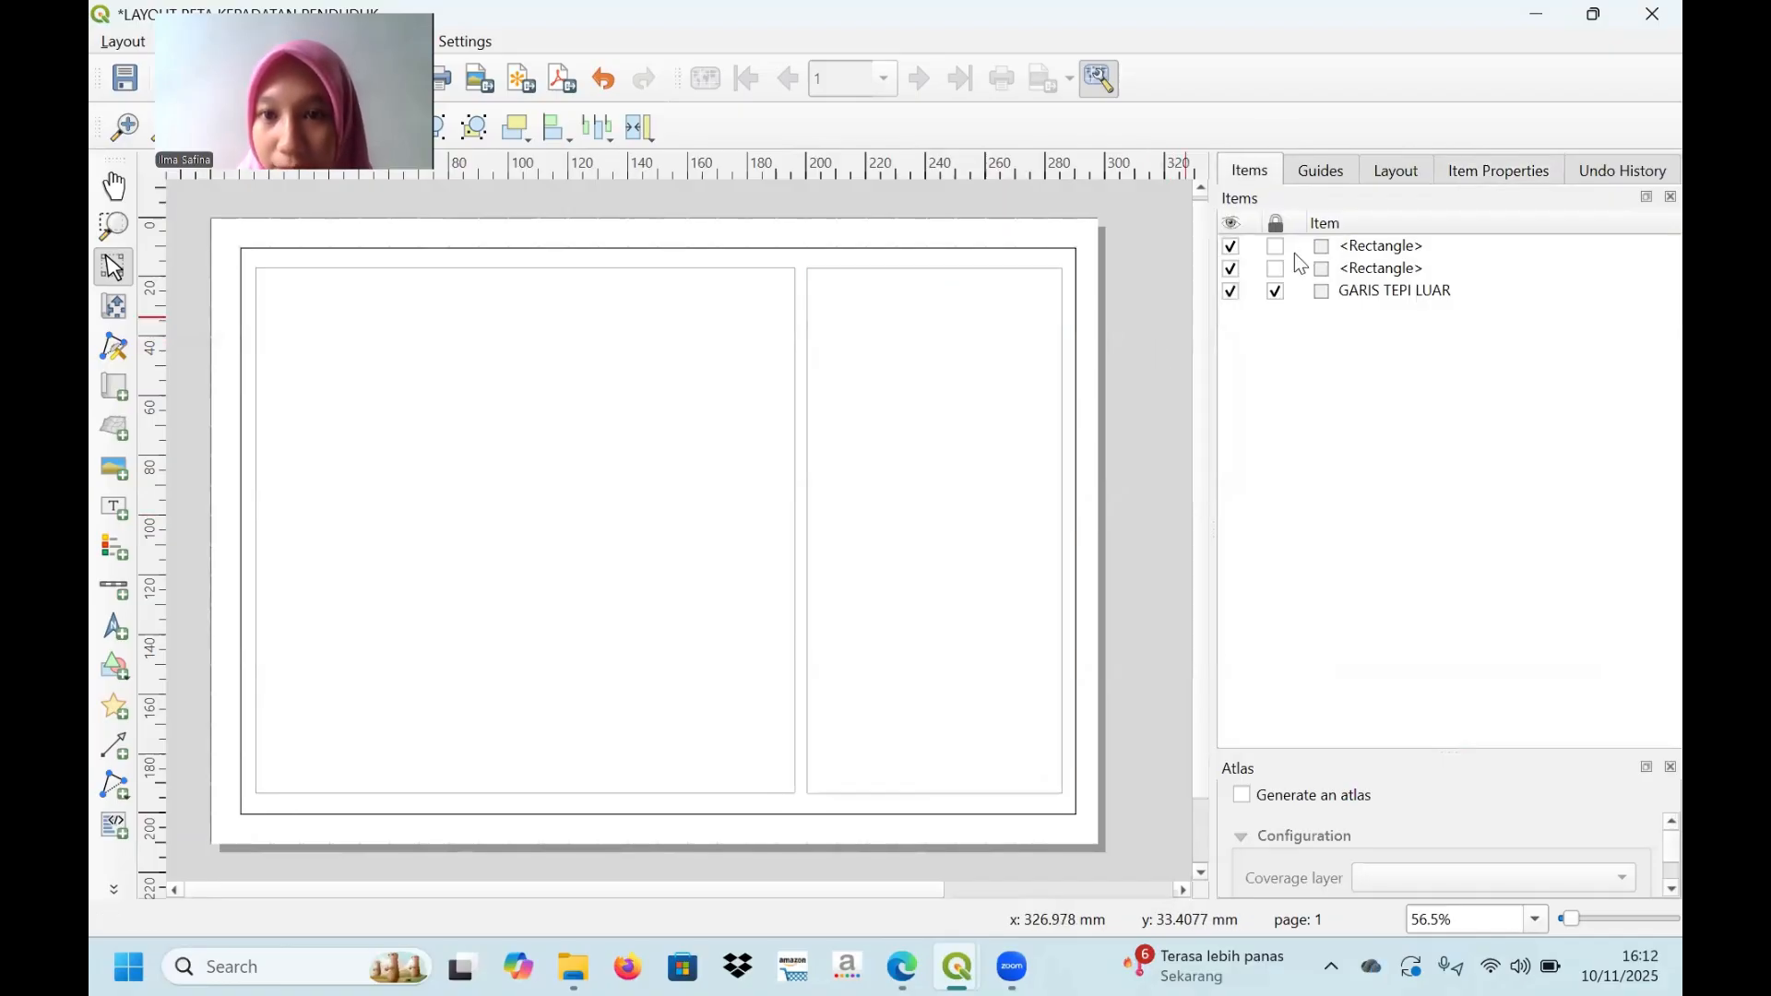
left_click(1288, 276)
left_click(1275, 270)
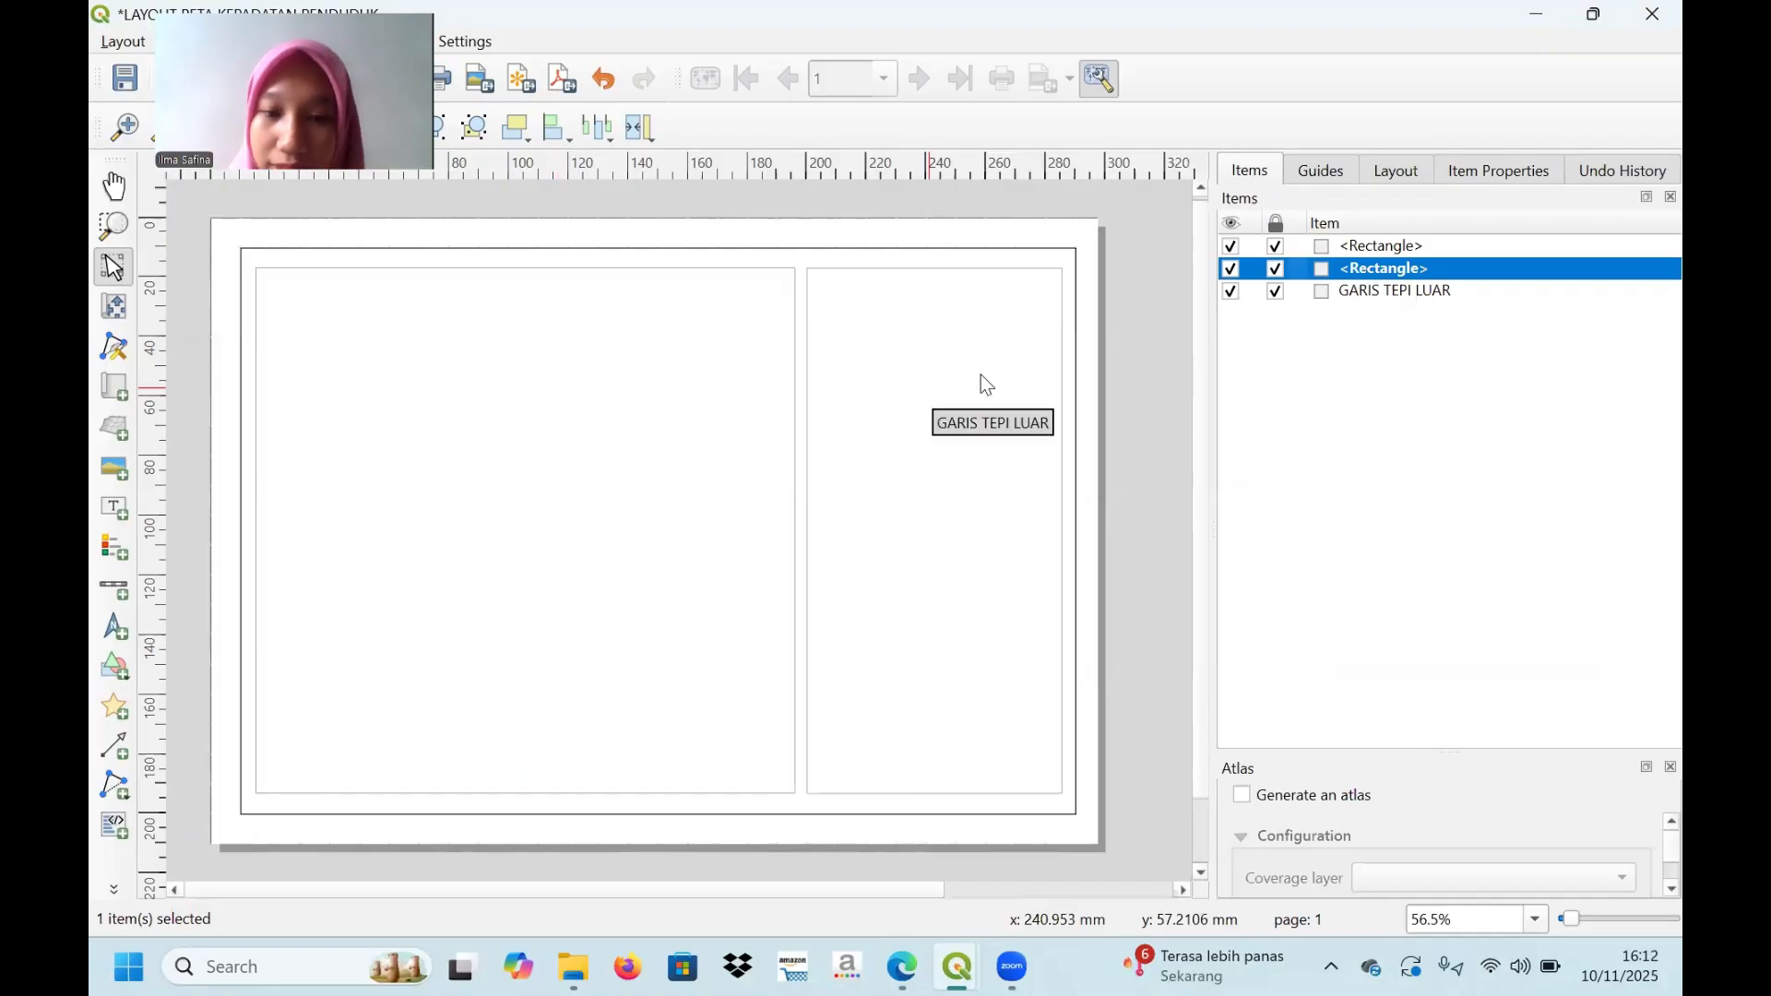
double_click(1415, 268)
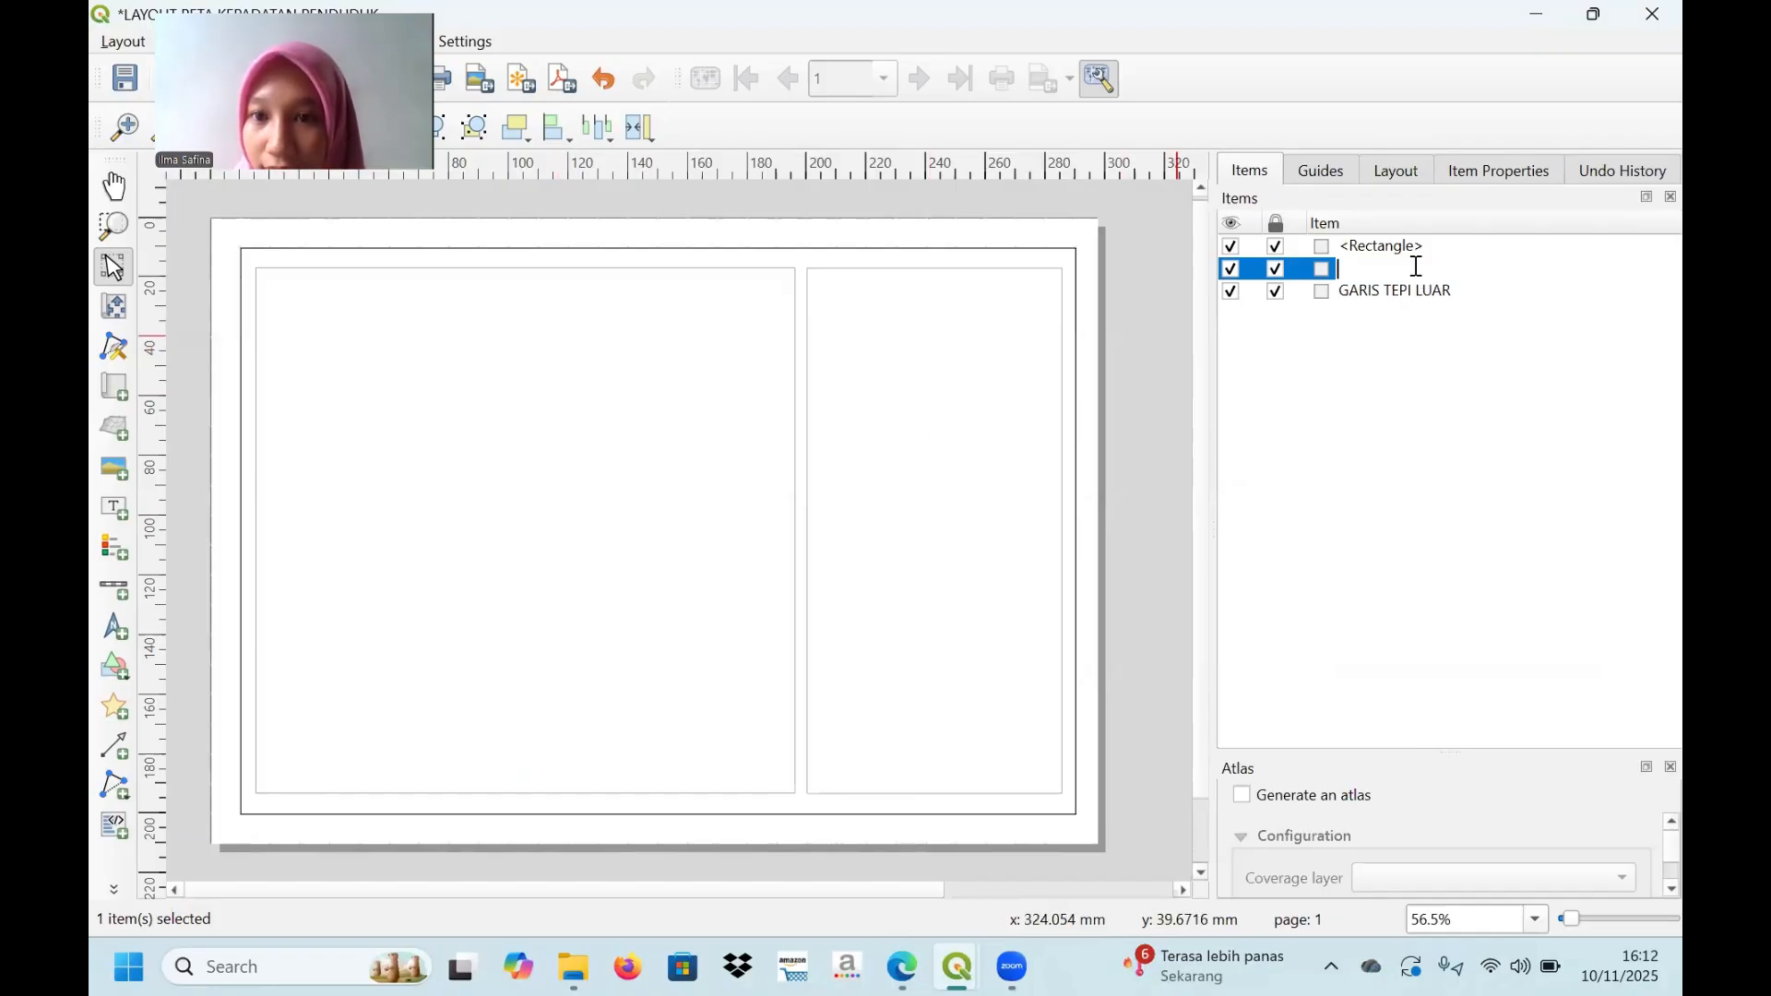
type("gari")
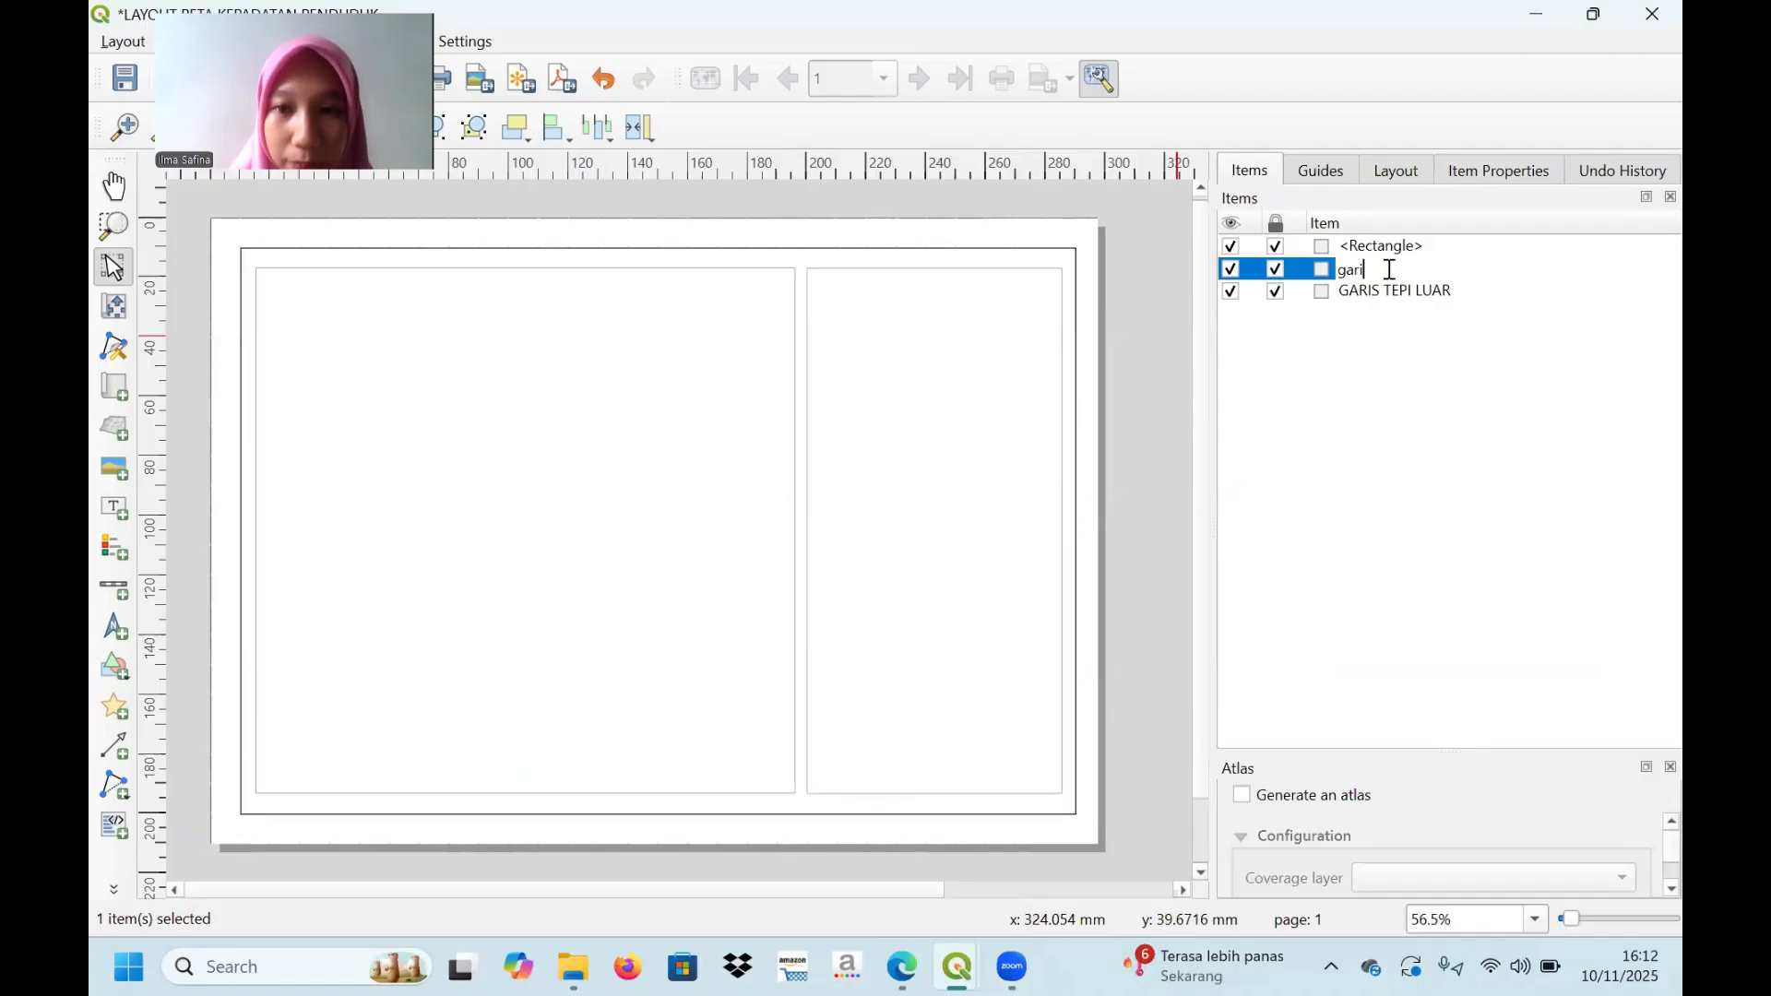
type("s")
key("BackSpace")
key("BackSpace")
key("BackSpace")
key("BackSpace")
key("BackSpace")
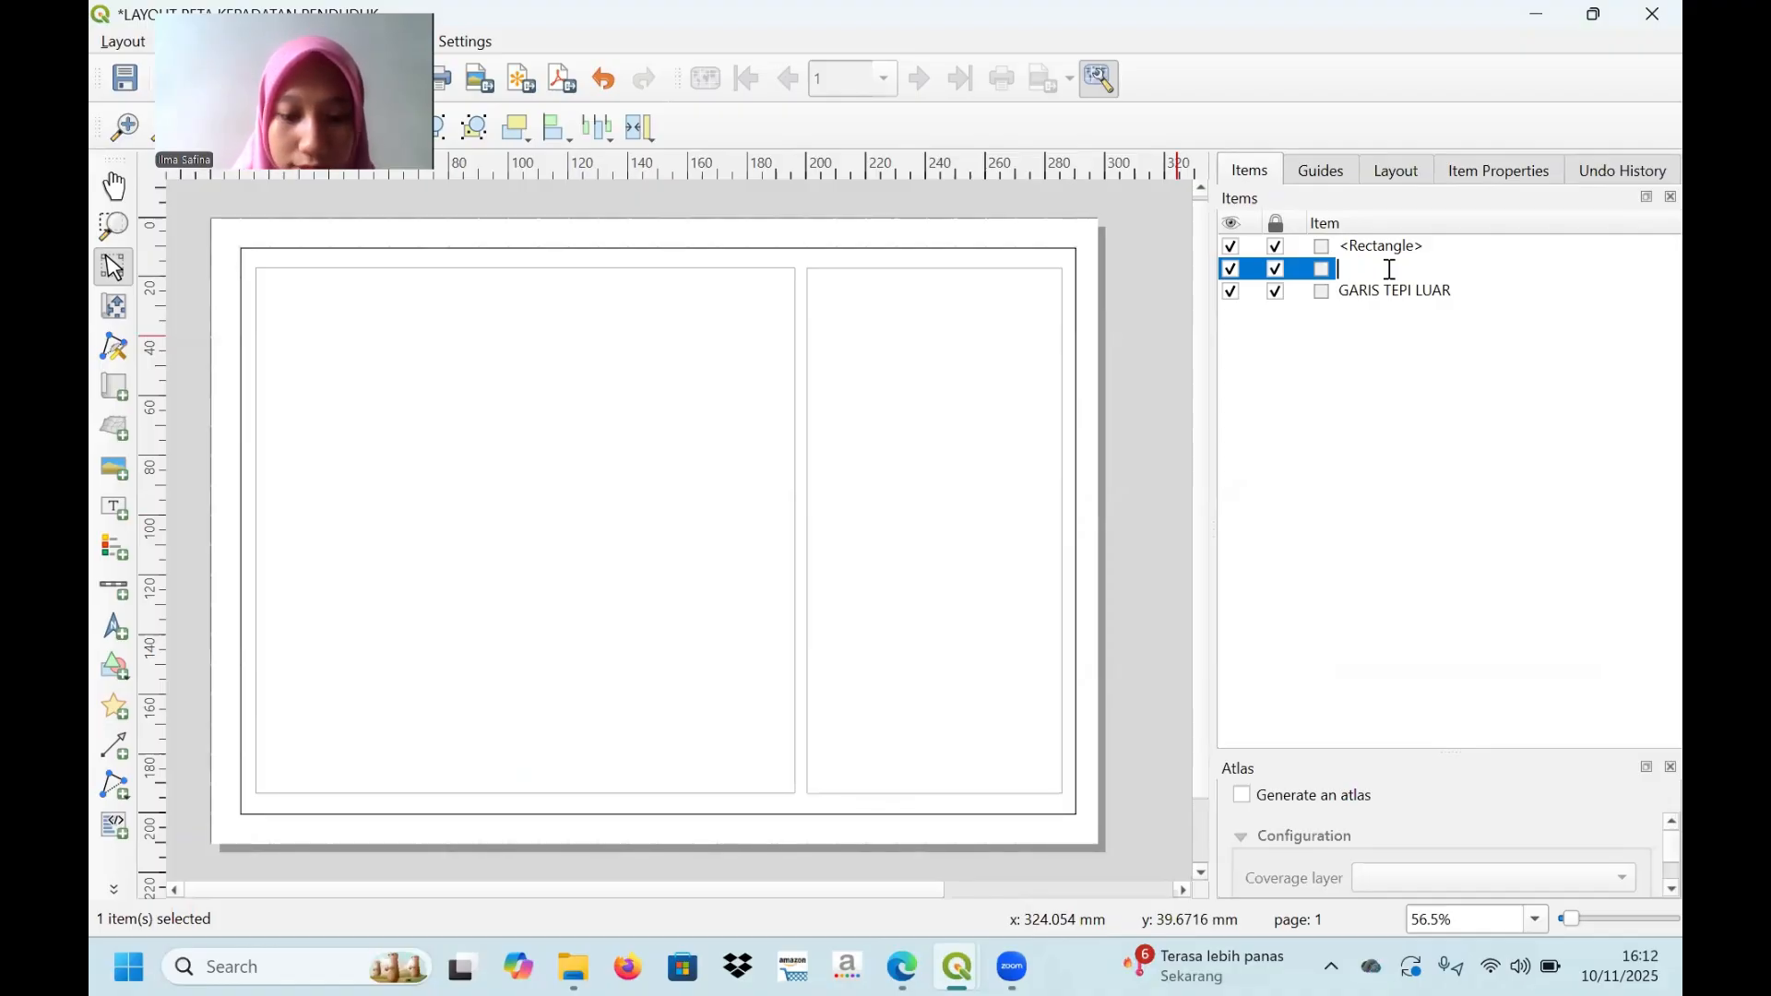
type("GARIS T")
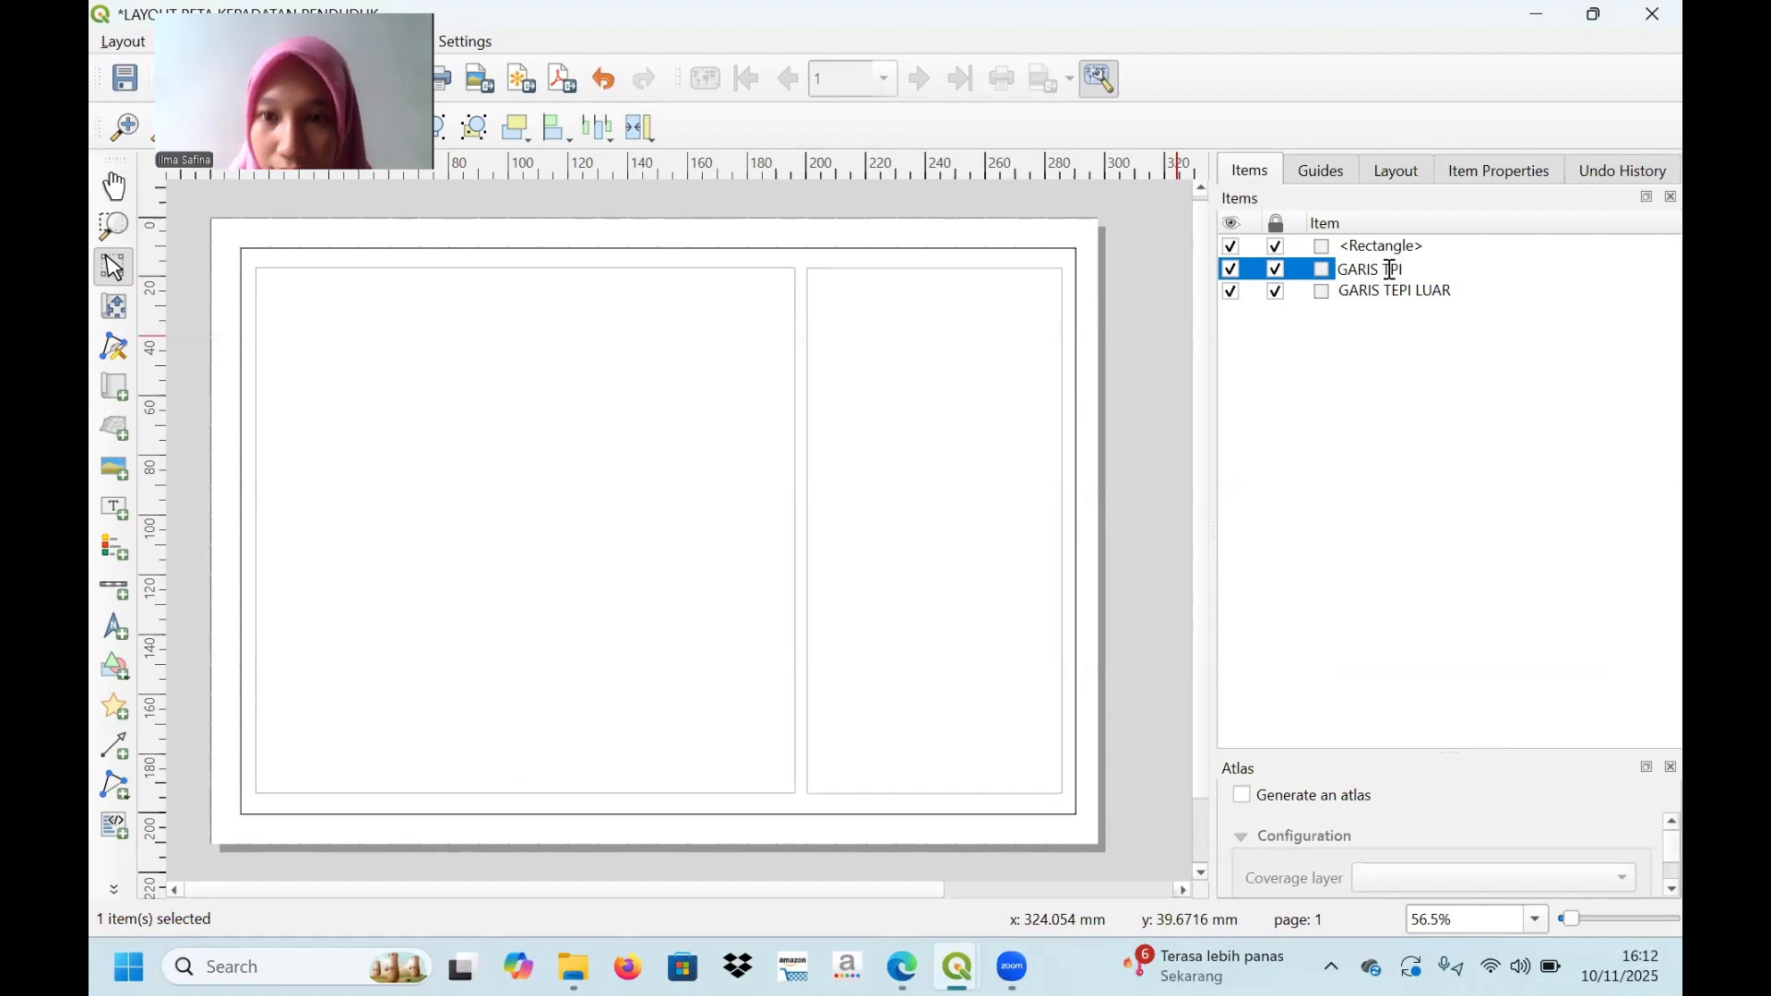
type("EP")
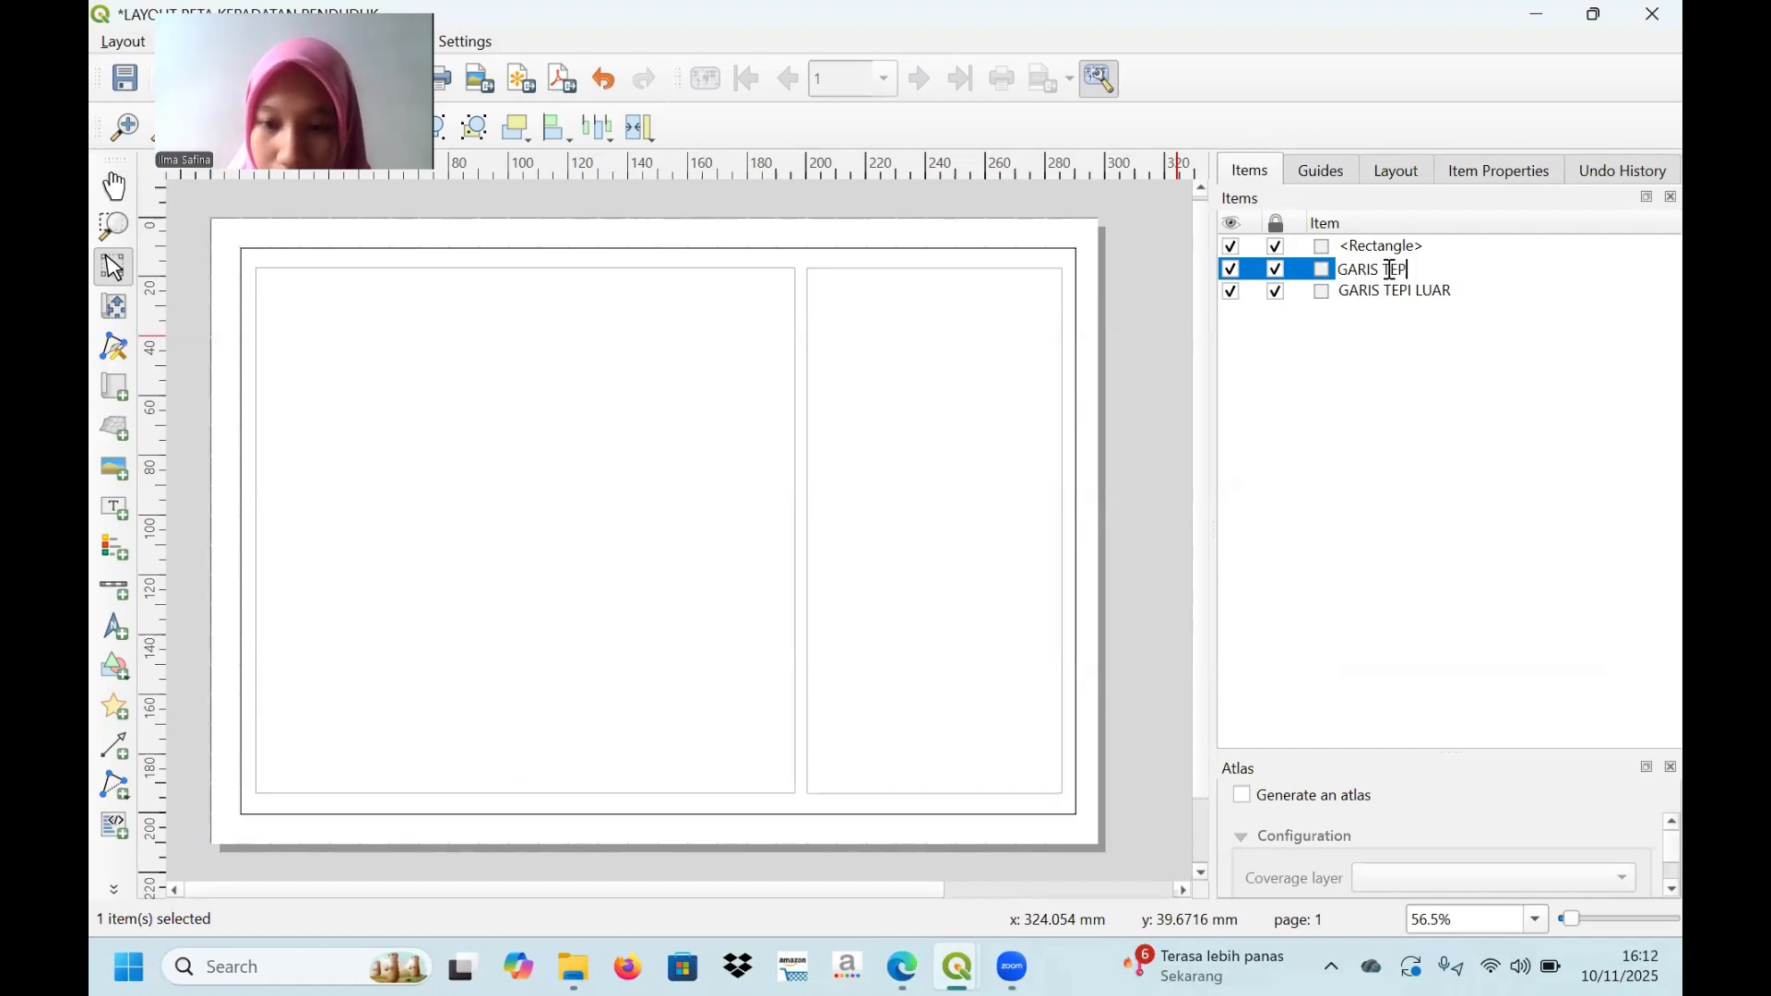
type("I D")
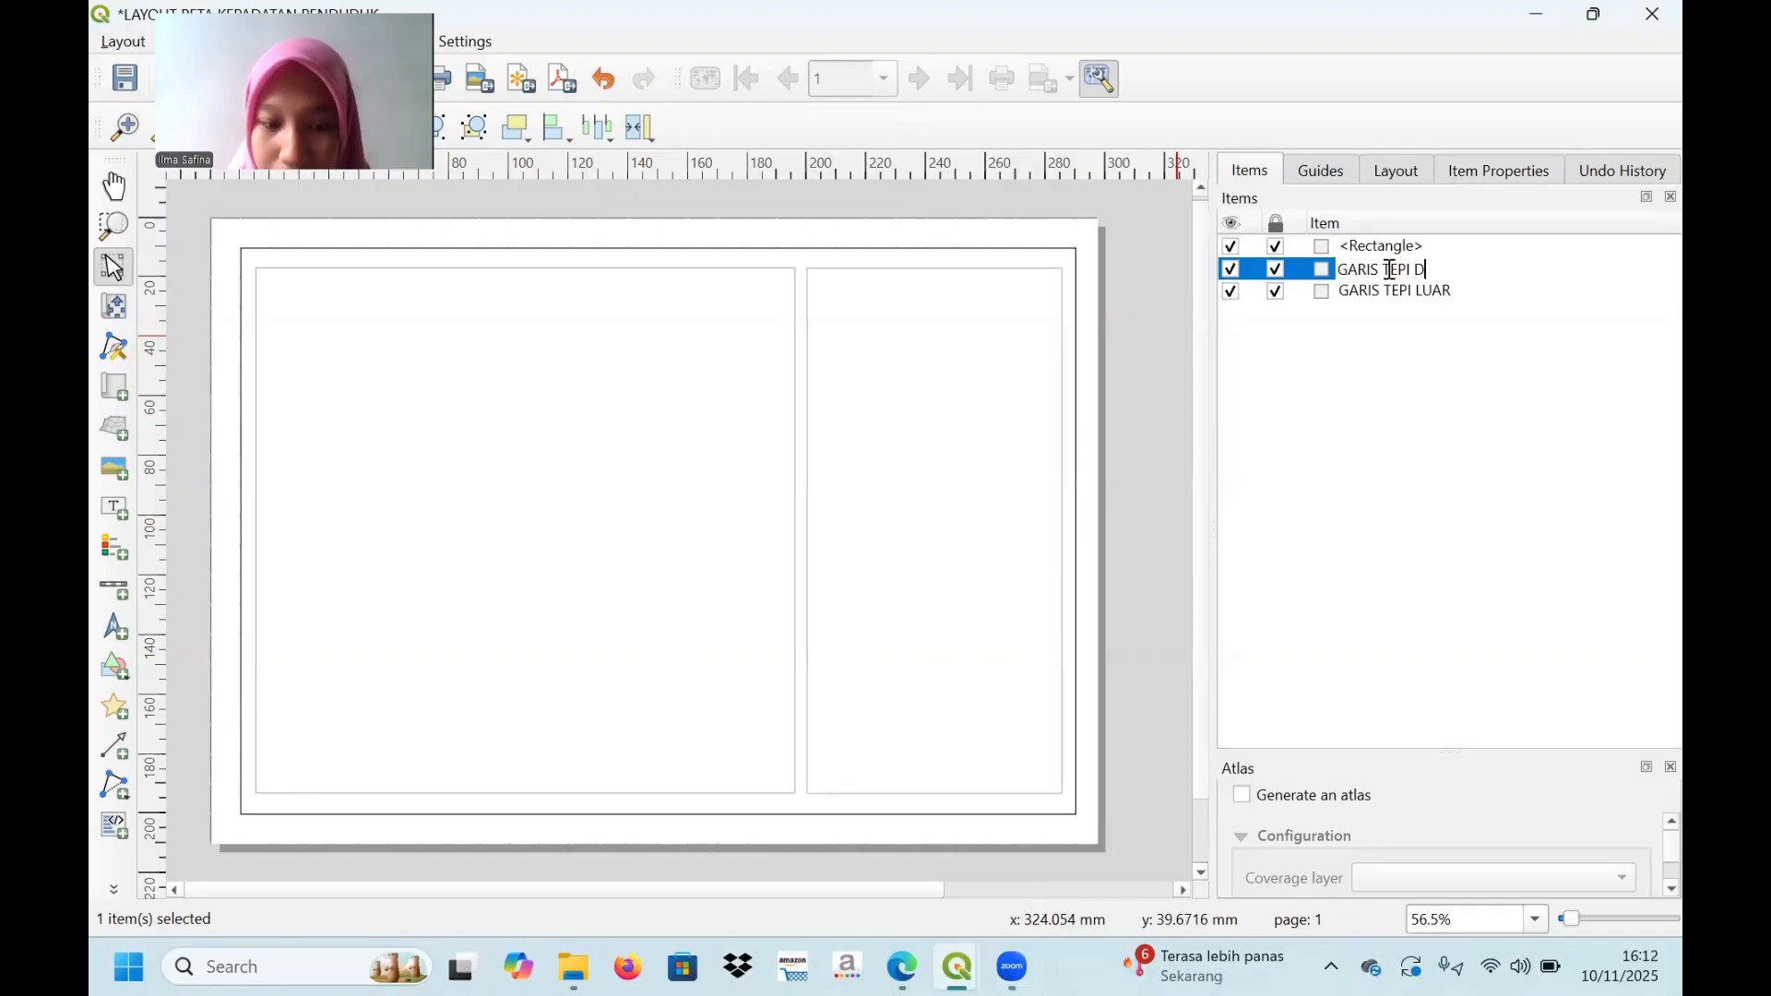
type("ALAM")
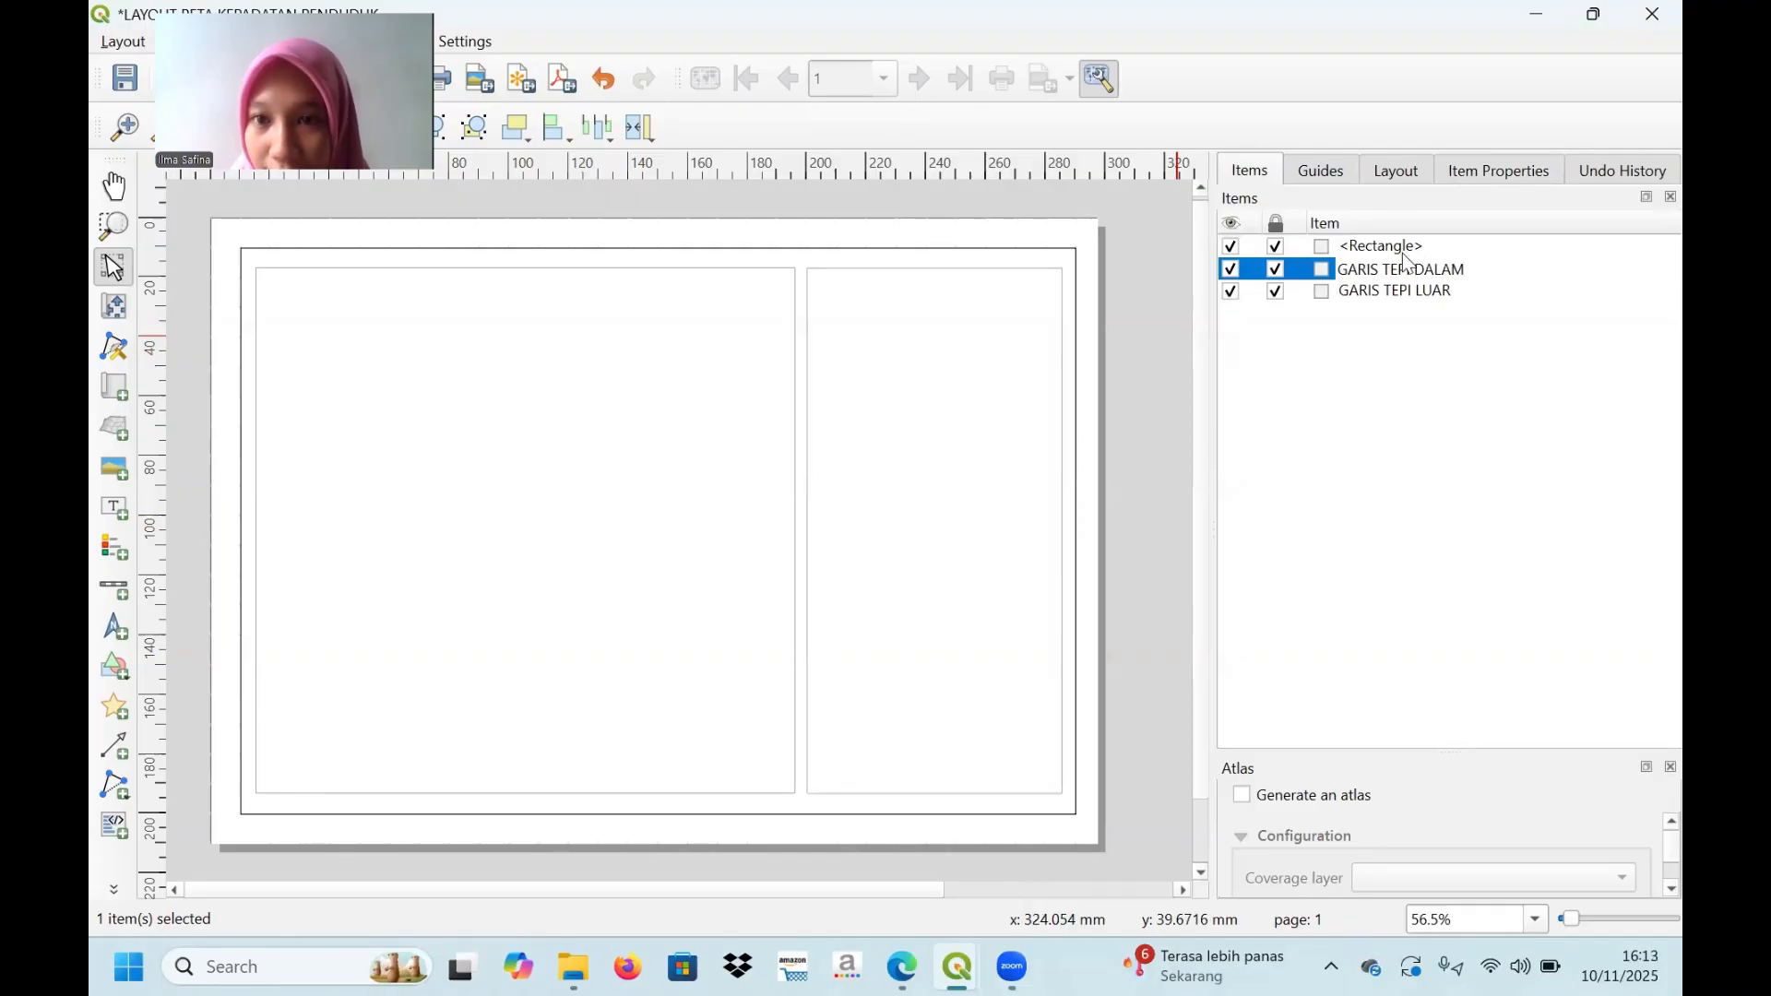
Step: Rename the right-hand title box rectangle KOTAK JUDUL DKK
left_click(1402, 253)
left_click(1388, 251)
type("k")
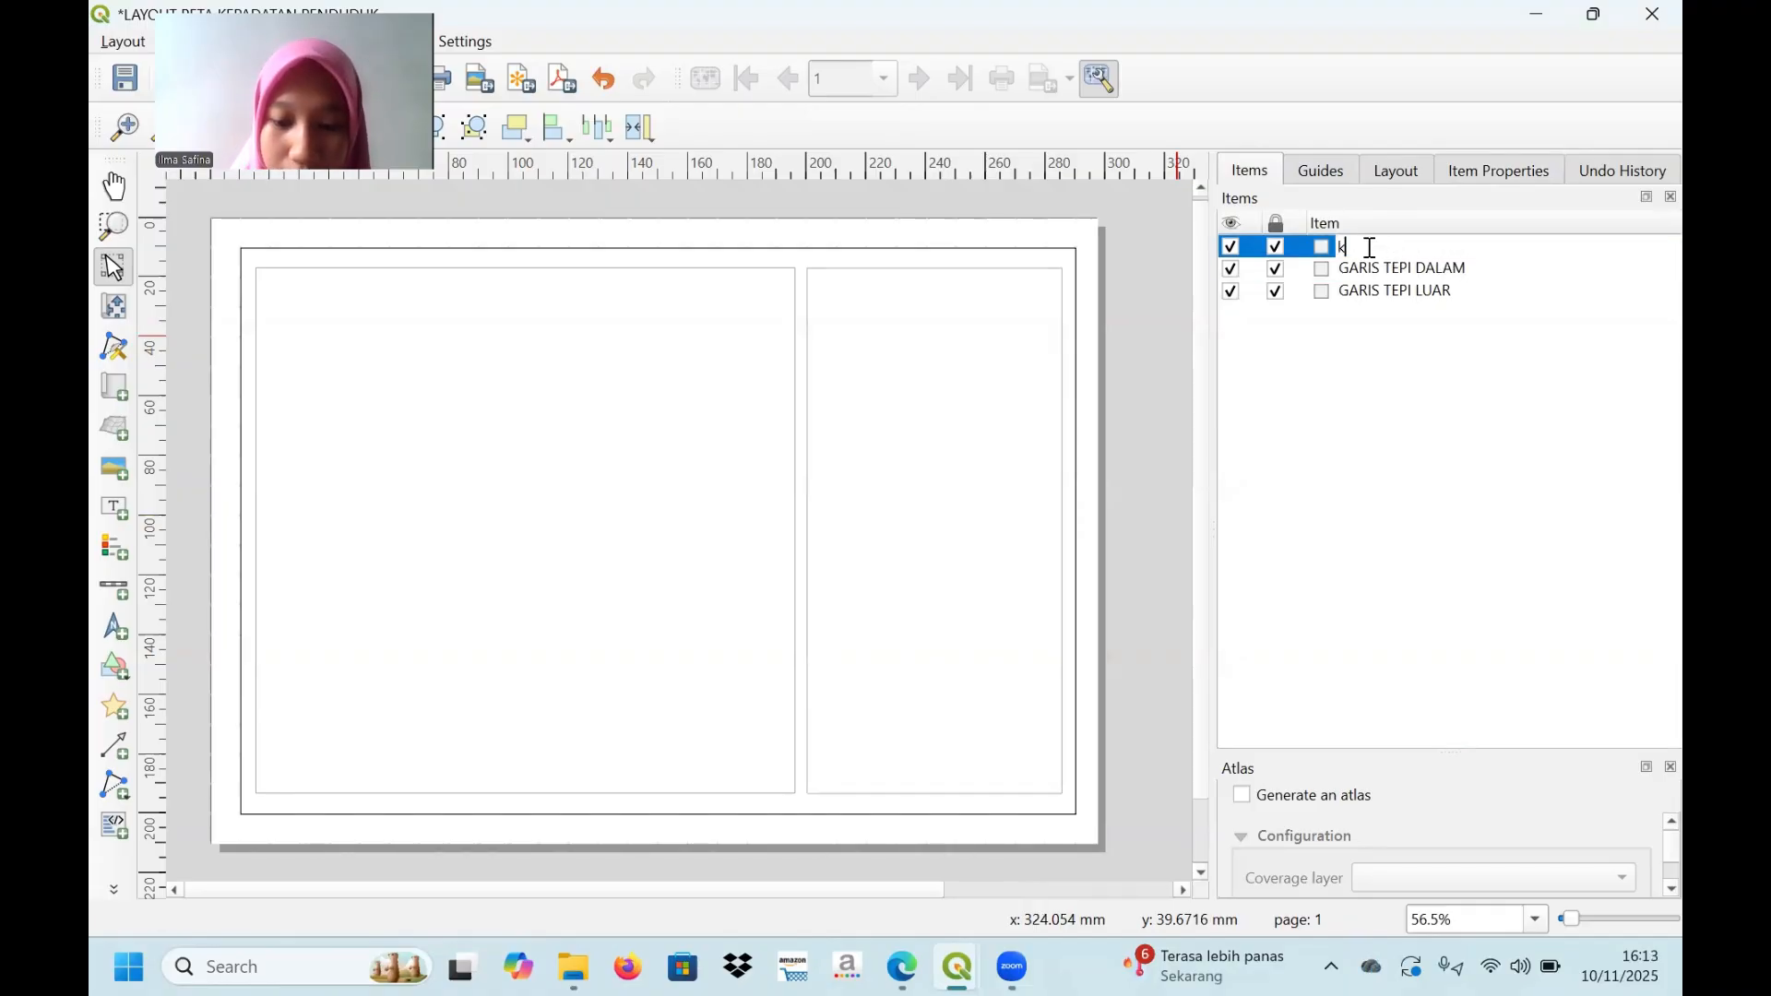
type("o")
key("BackSpace")
key("BackSpace")
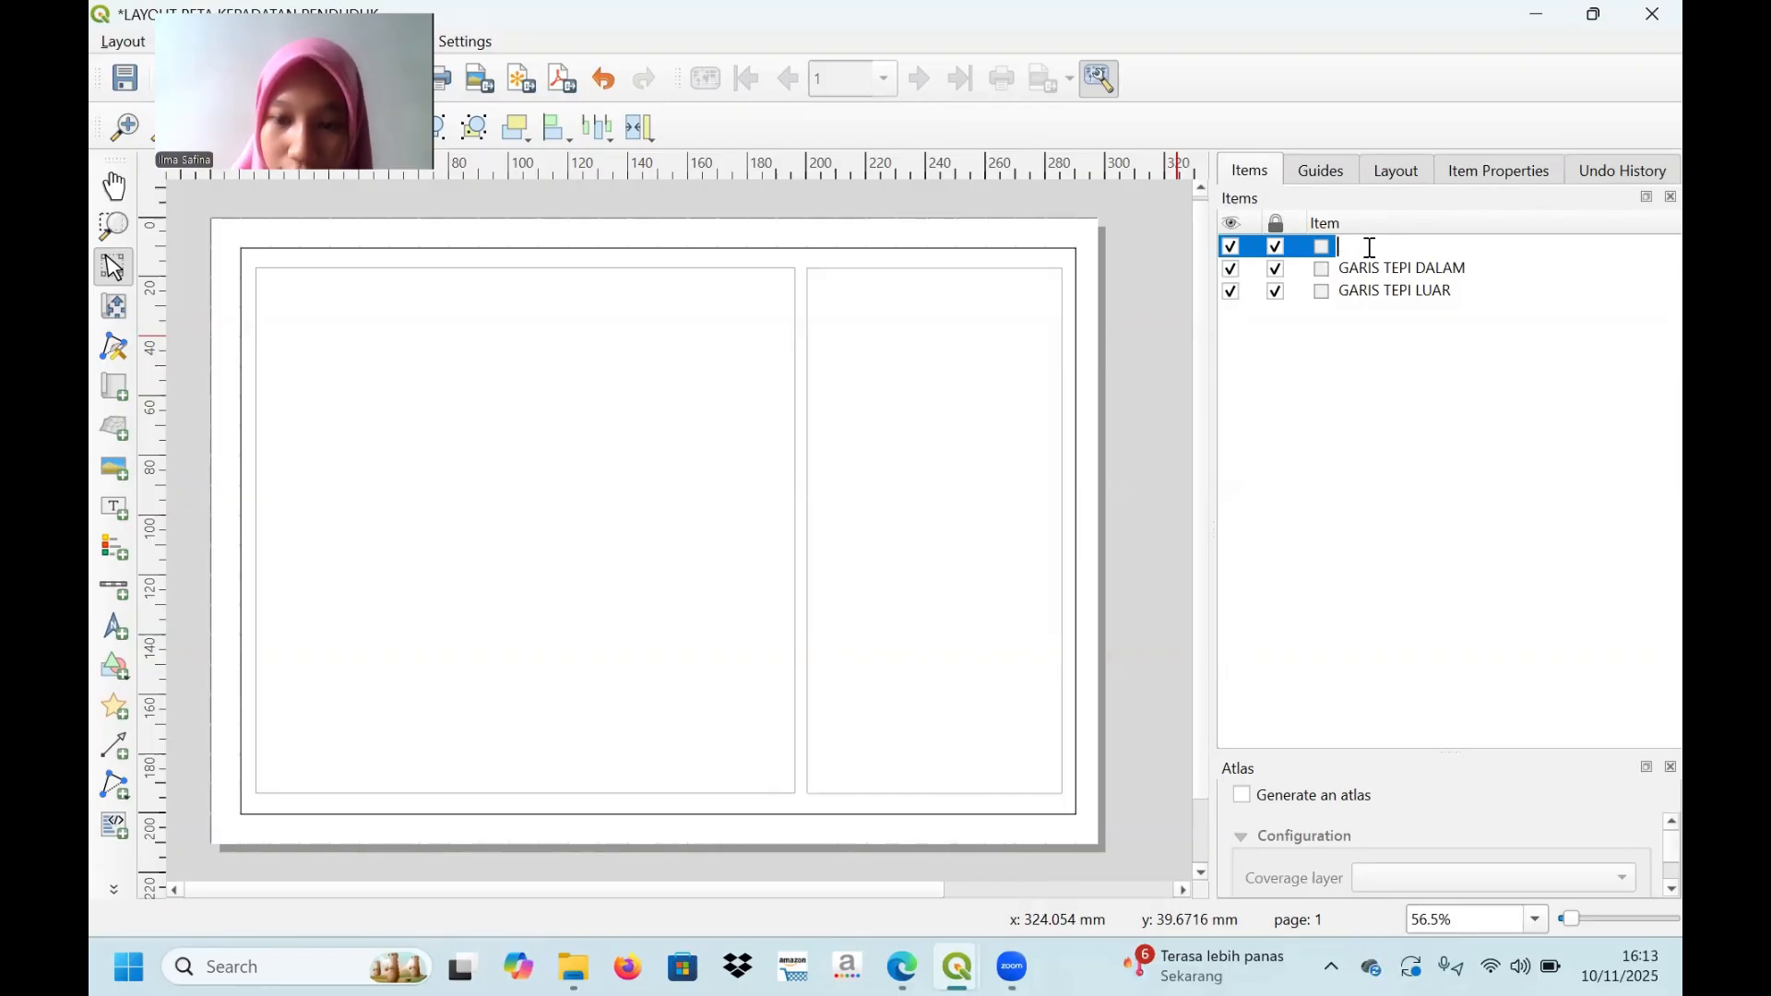
type("KOTAK JUDUL DKK")
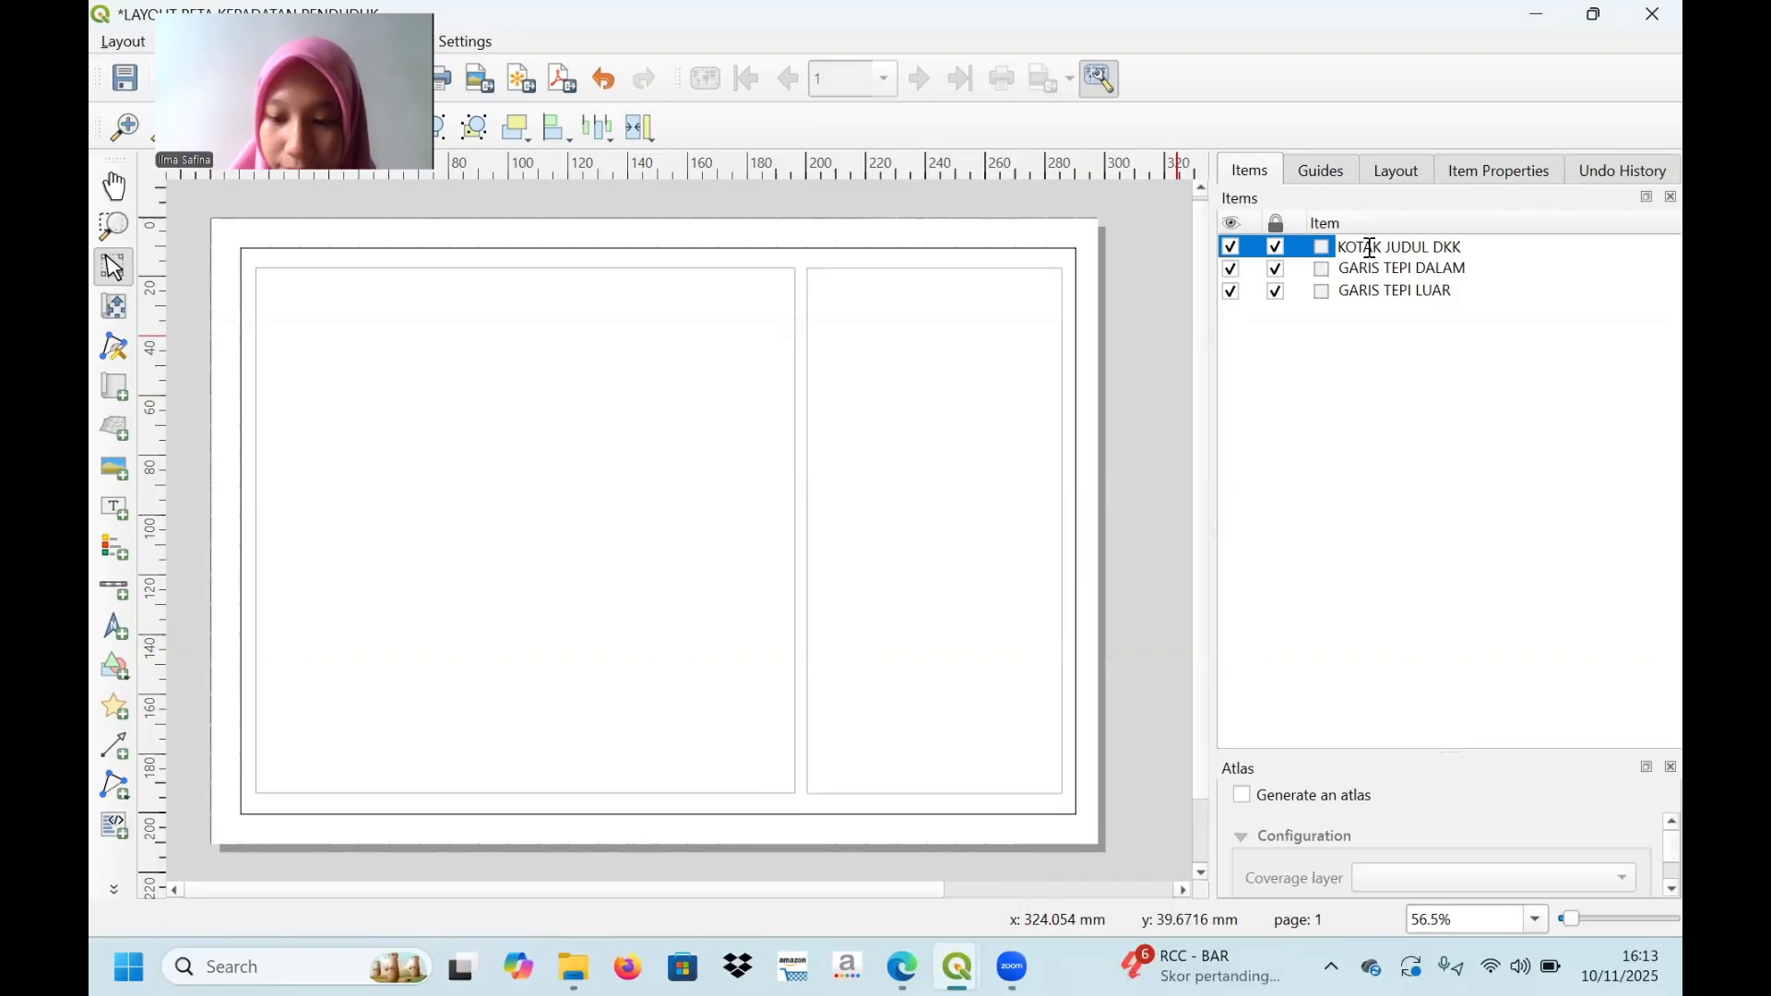
key("Return")
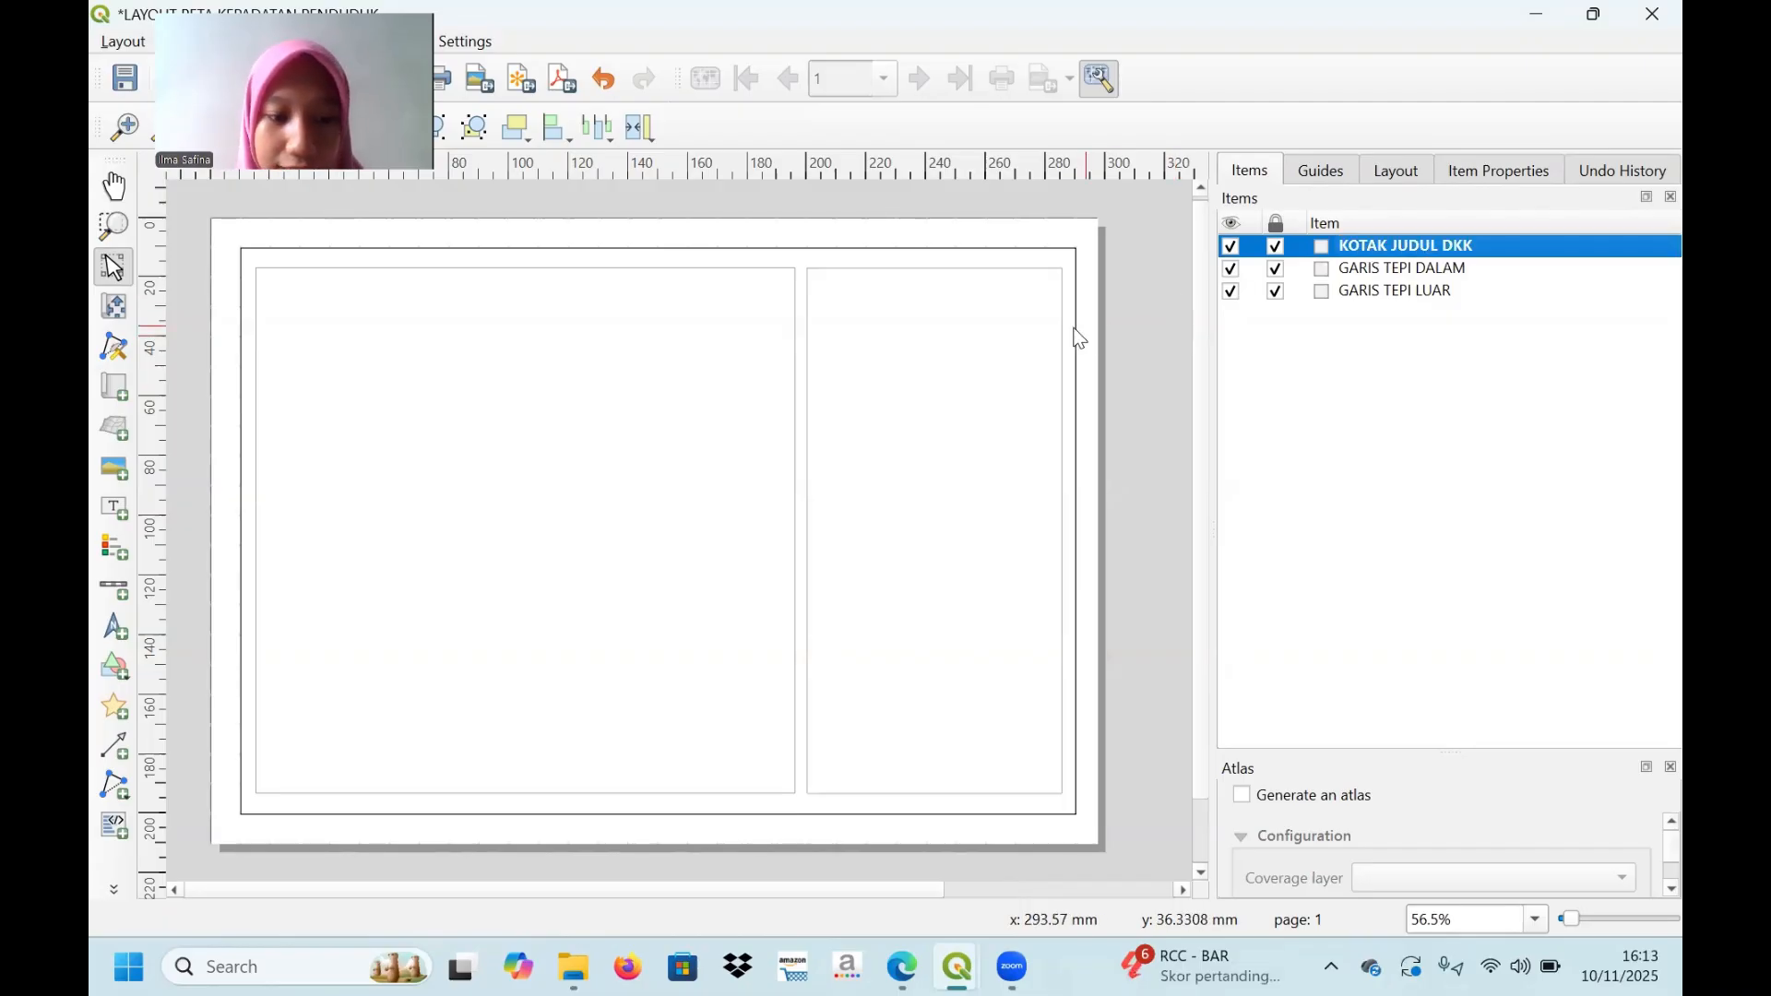
left_click(1145, 297)
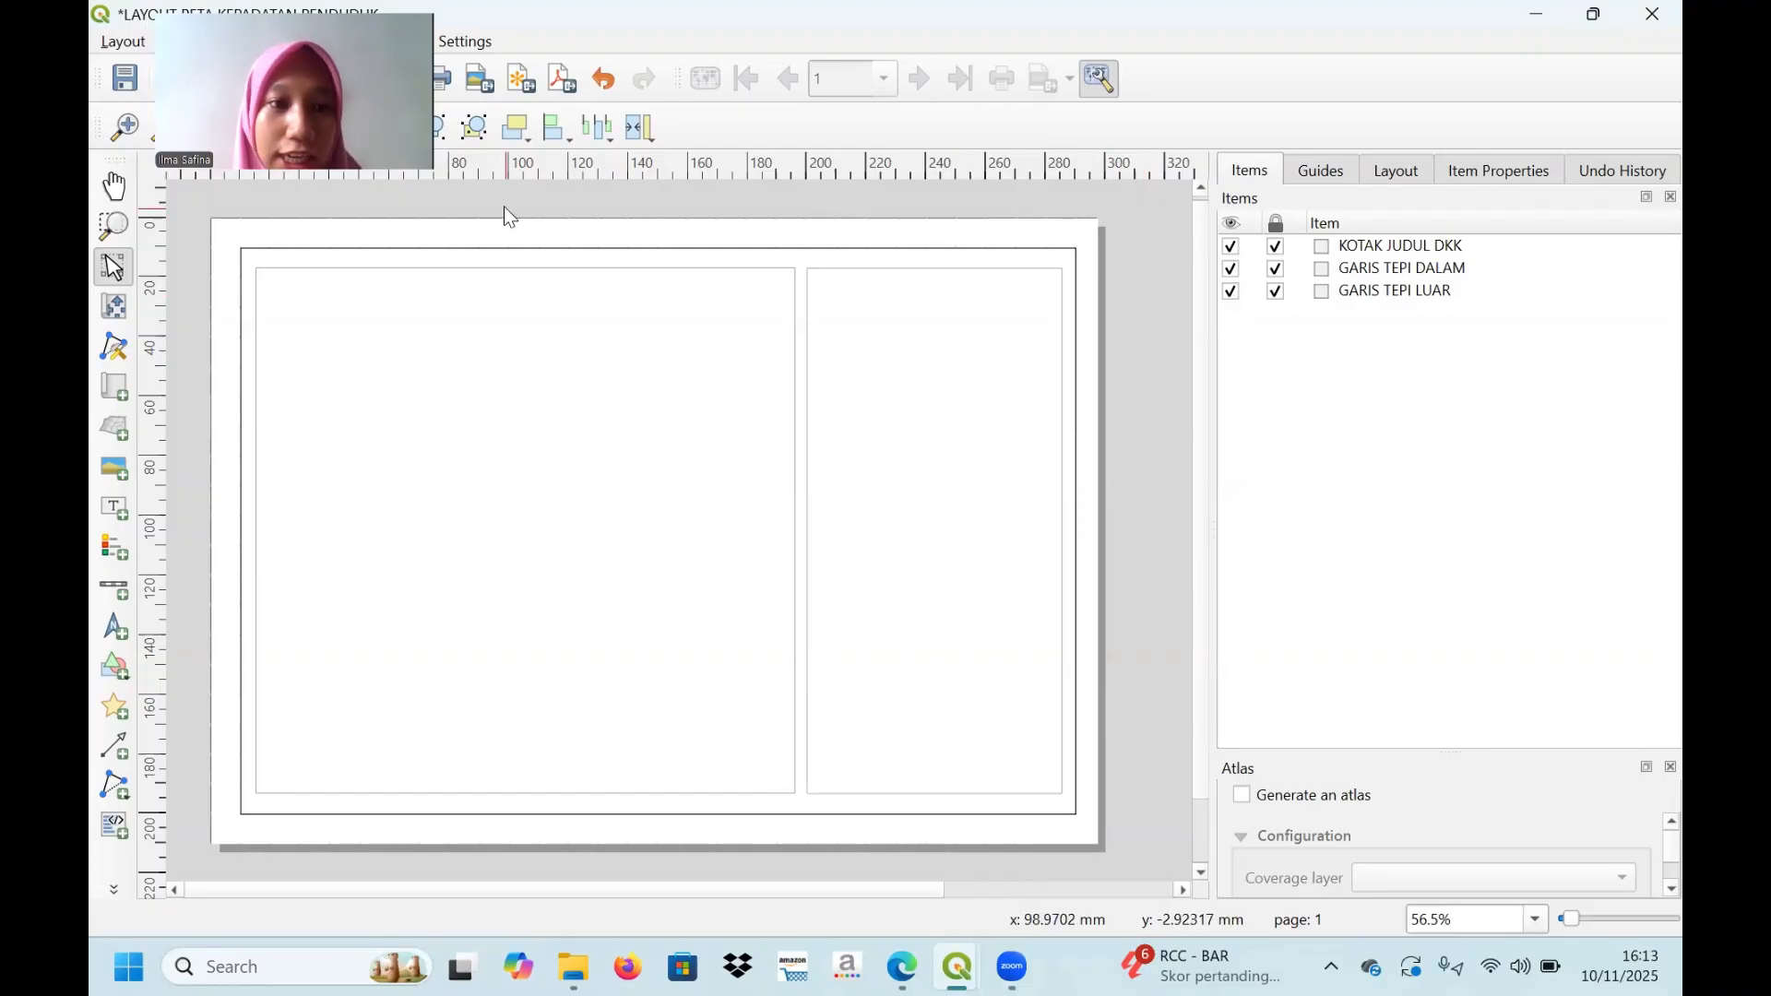
Step: Draw a map item inside the left frame, nudging its top and bottom edges to fit
left_click(115, 386)
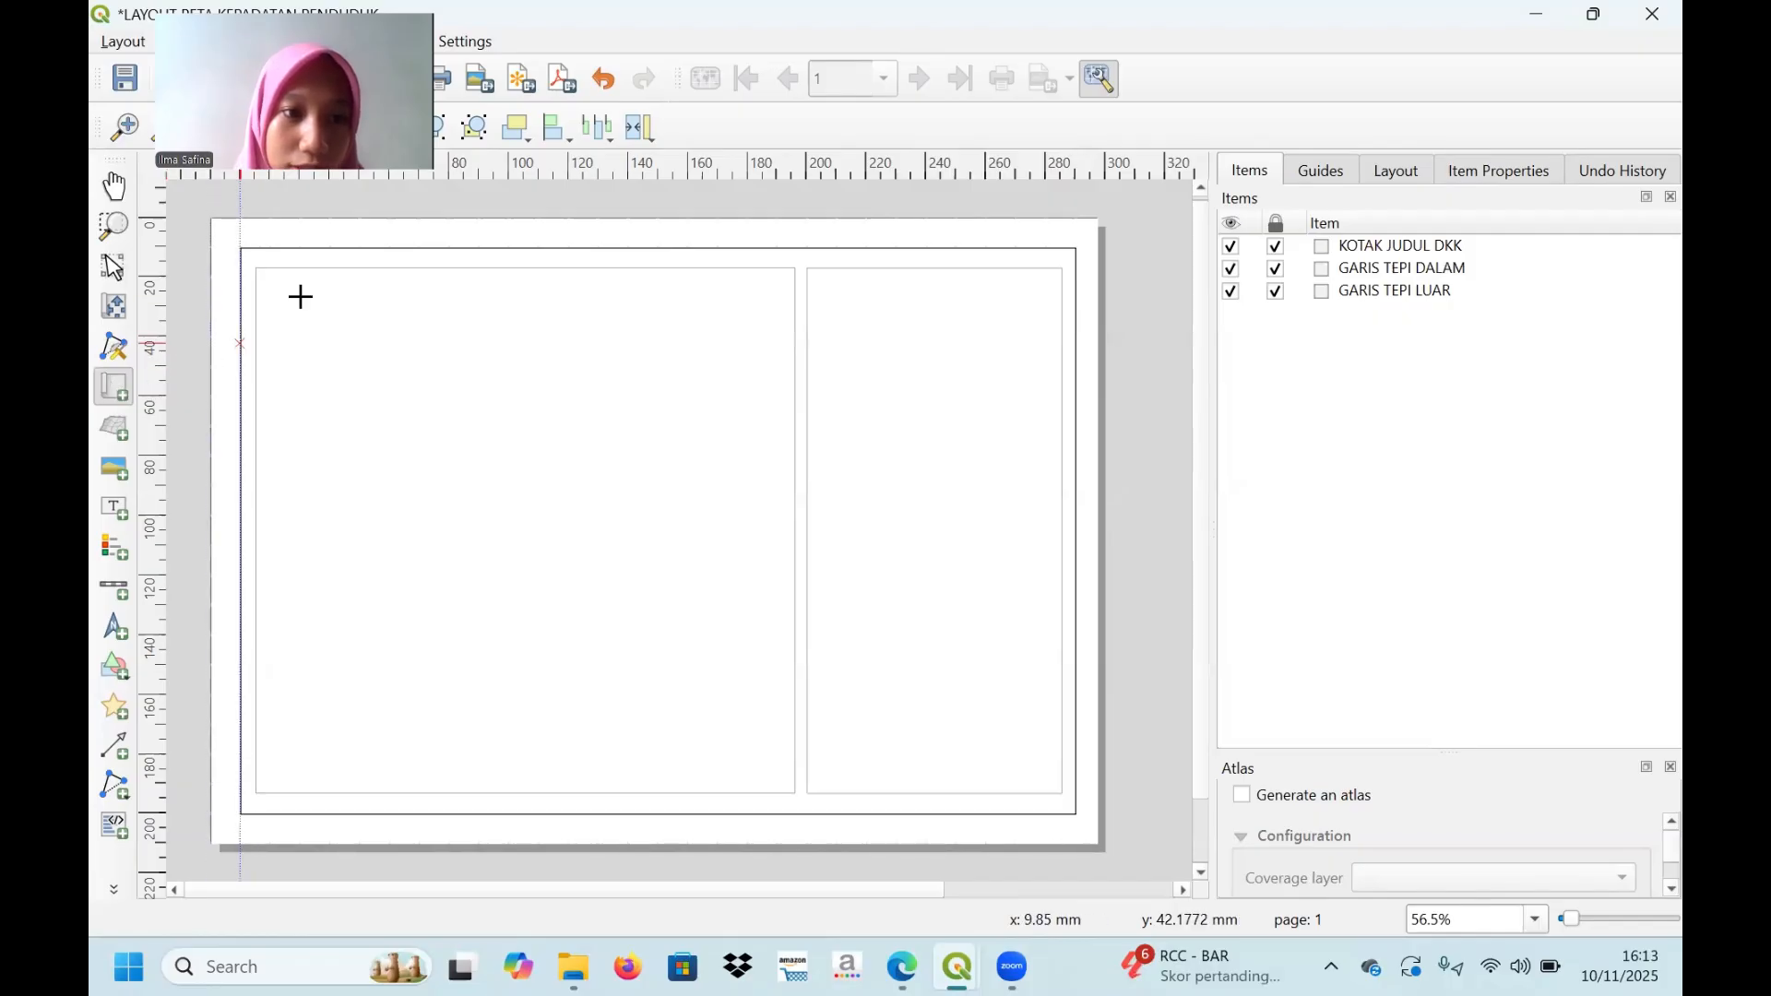
left_click_drag(276, 285, 769, 764)
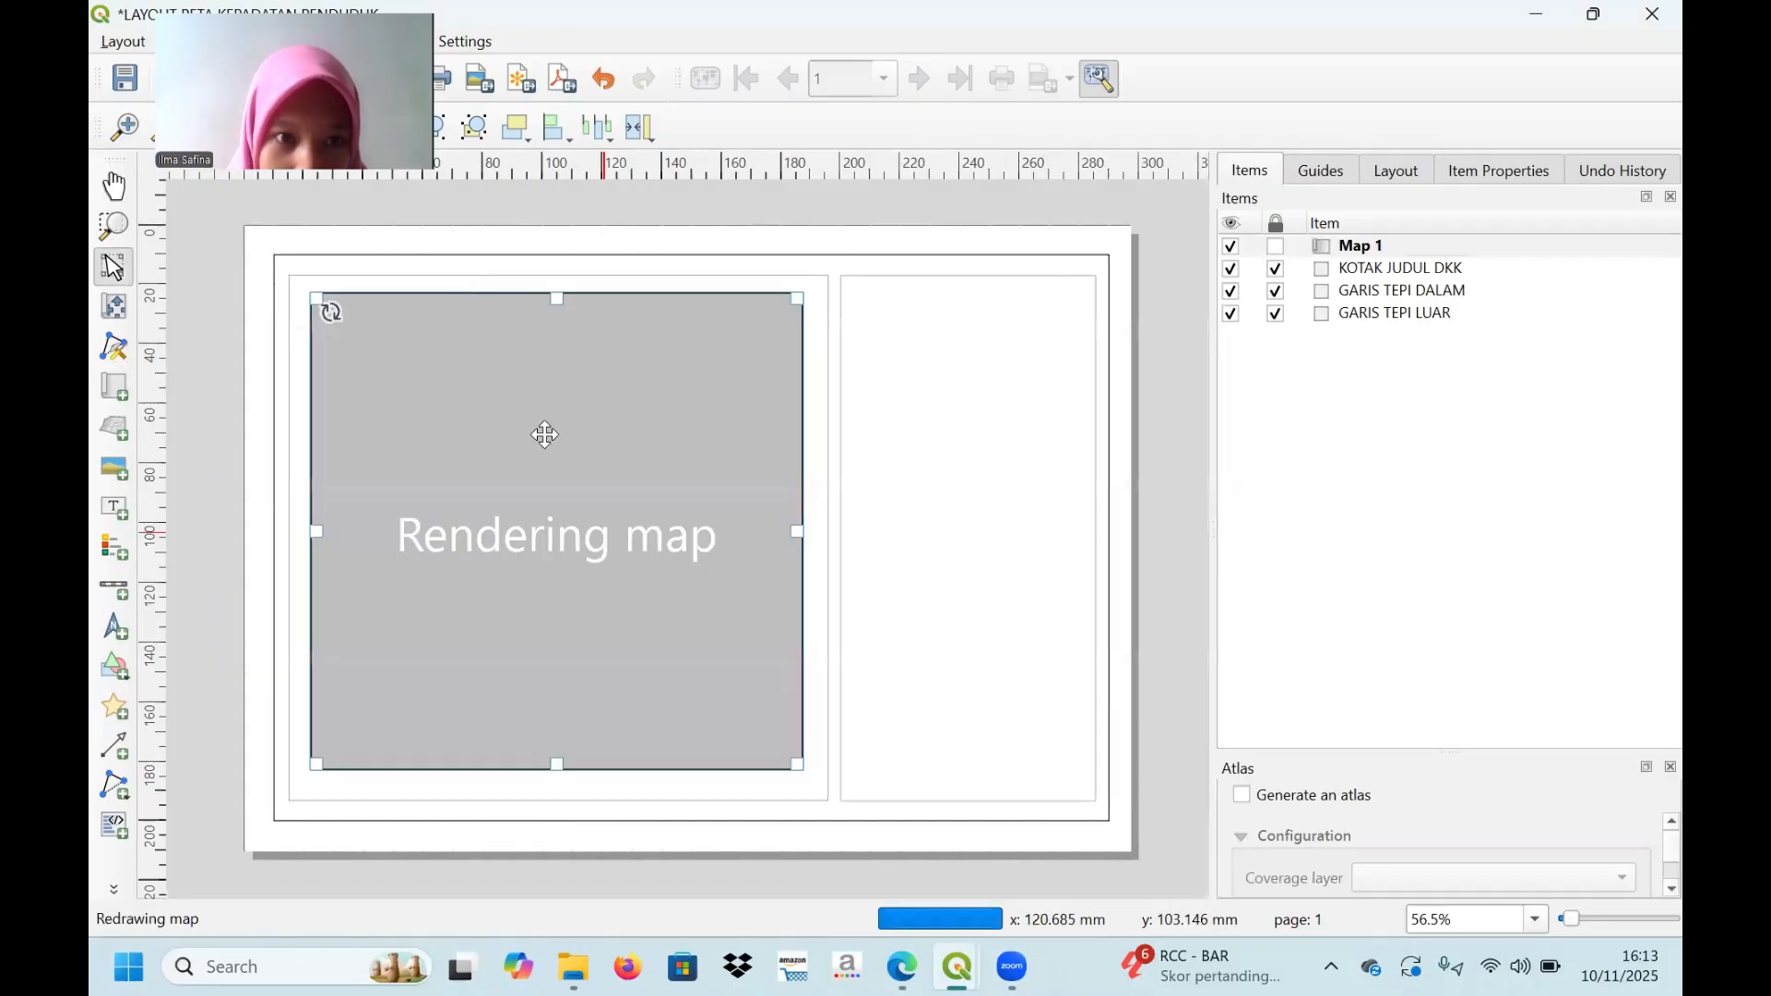
left_click_drag(556, 296, 556, 303)
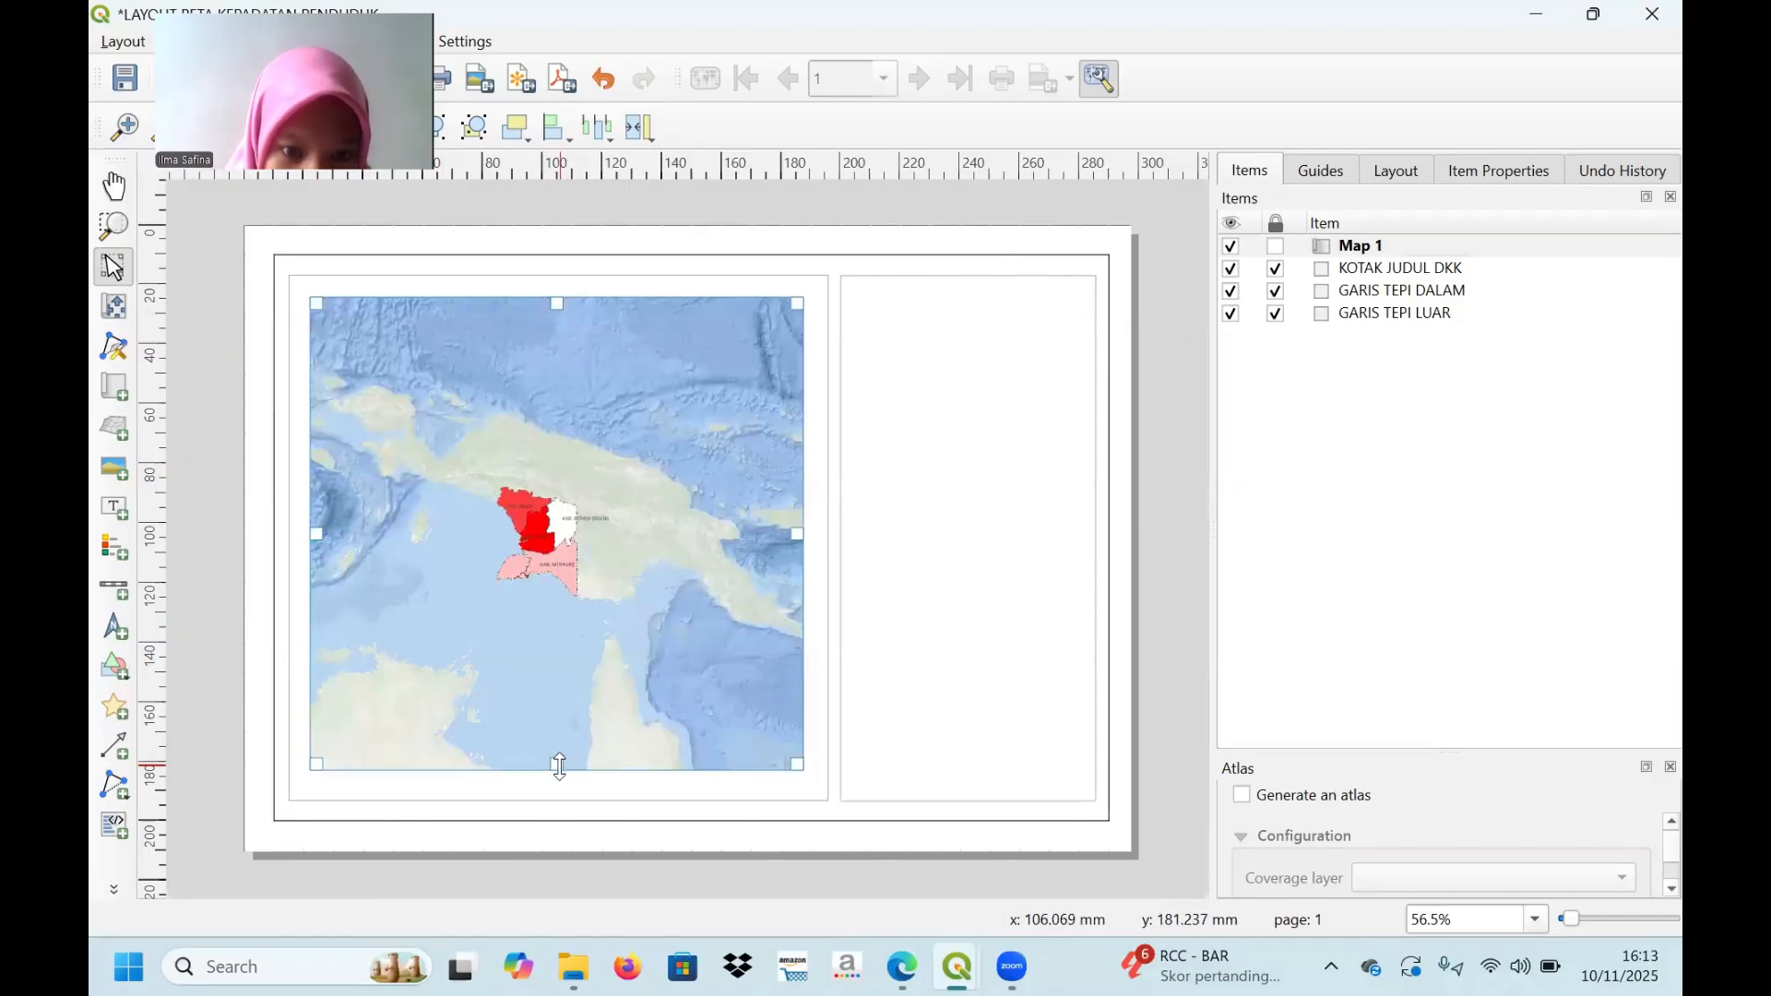
left_click_drag(559, 765, 558, 769)
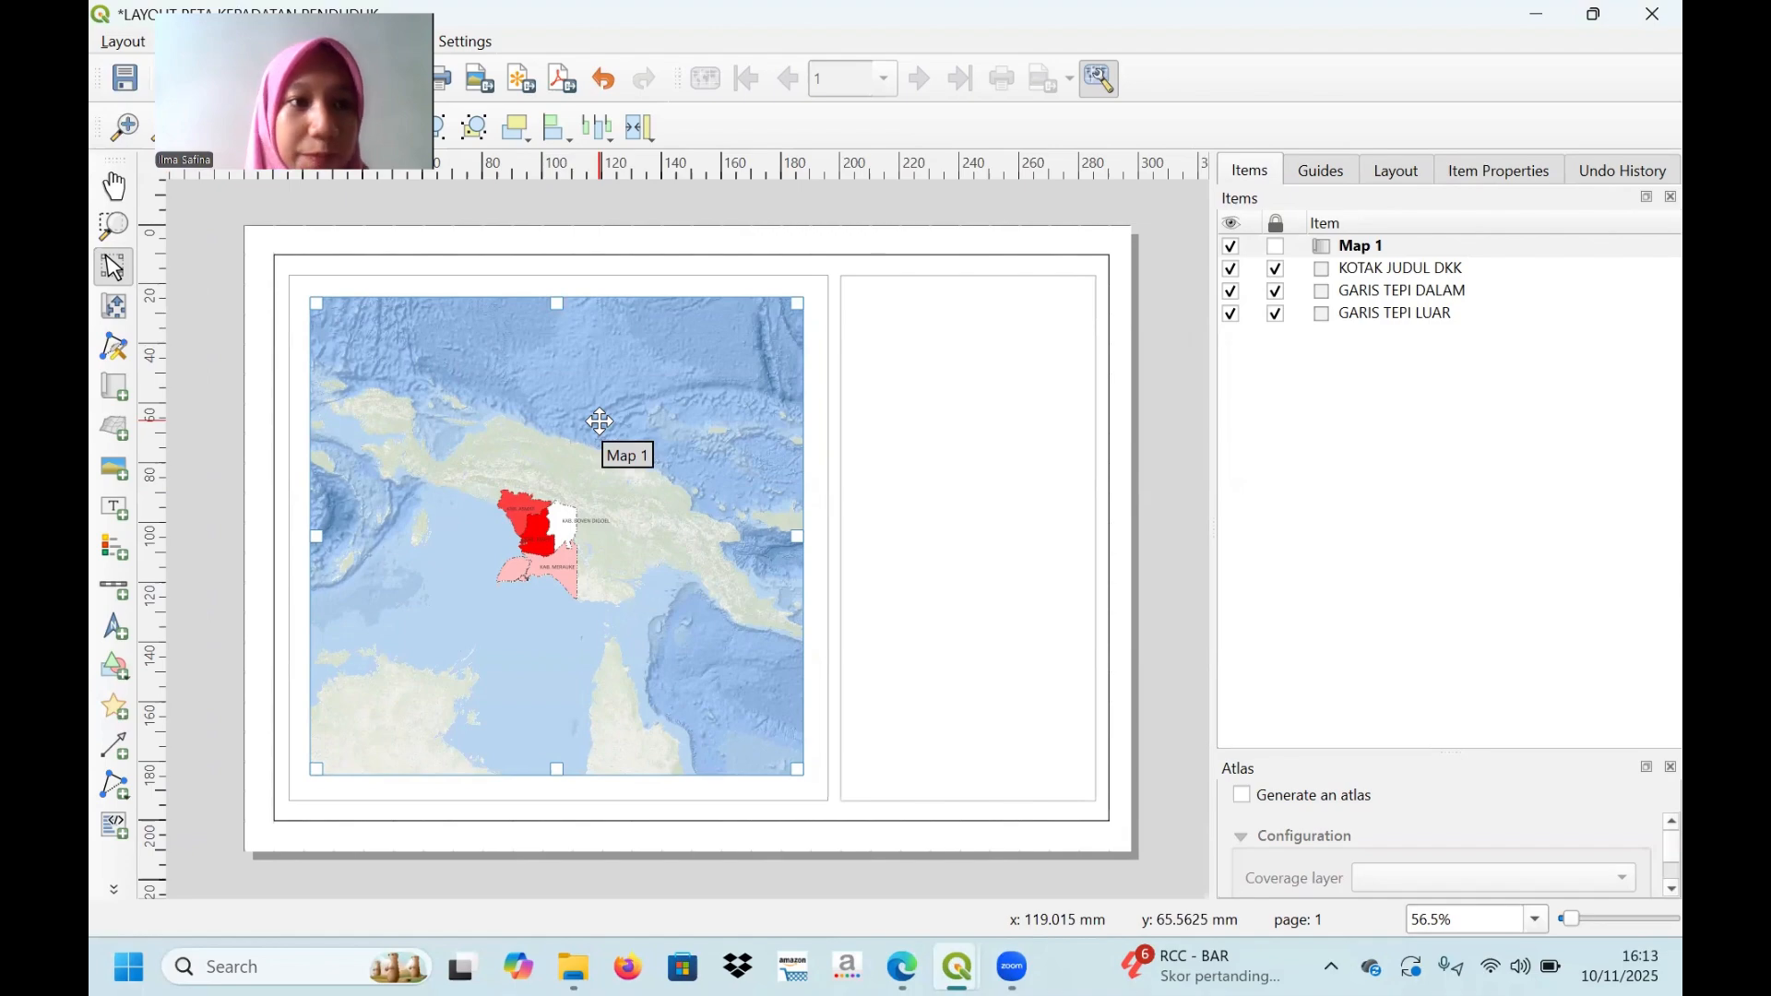
Step: Change Map 1's scale from 13885037 to 4000000
left_click(1491, 170)
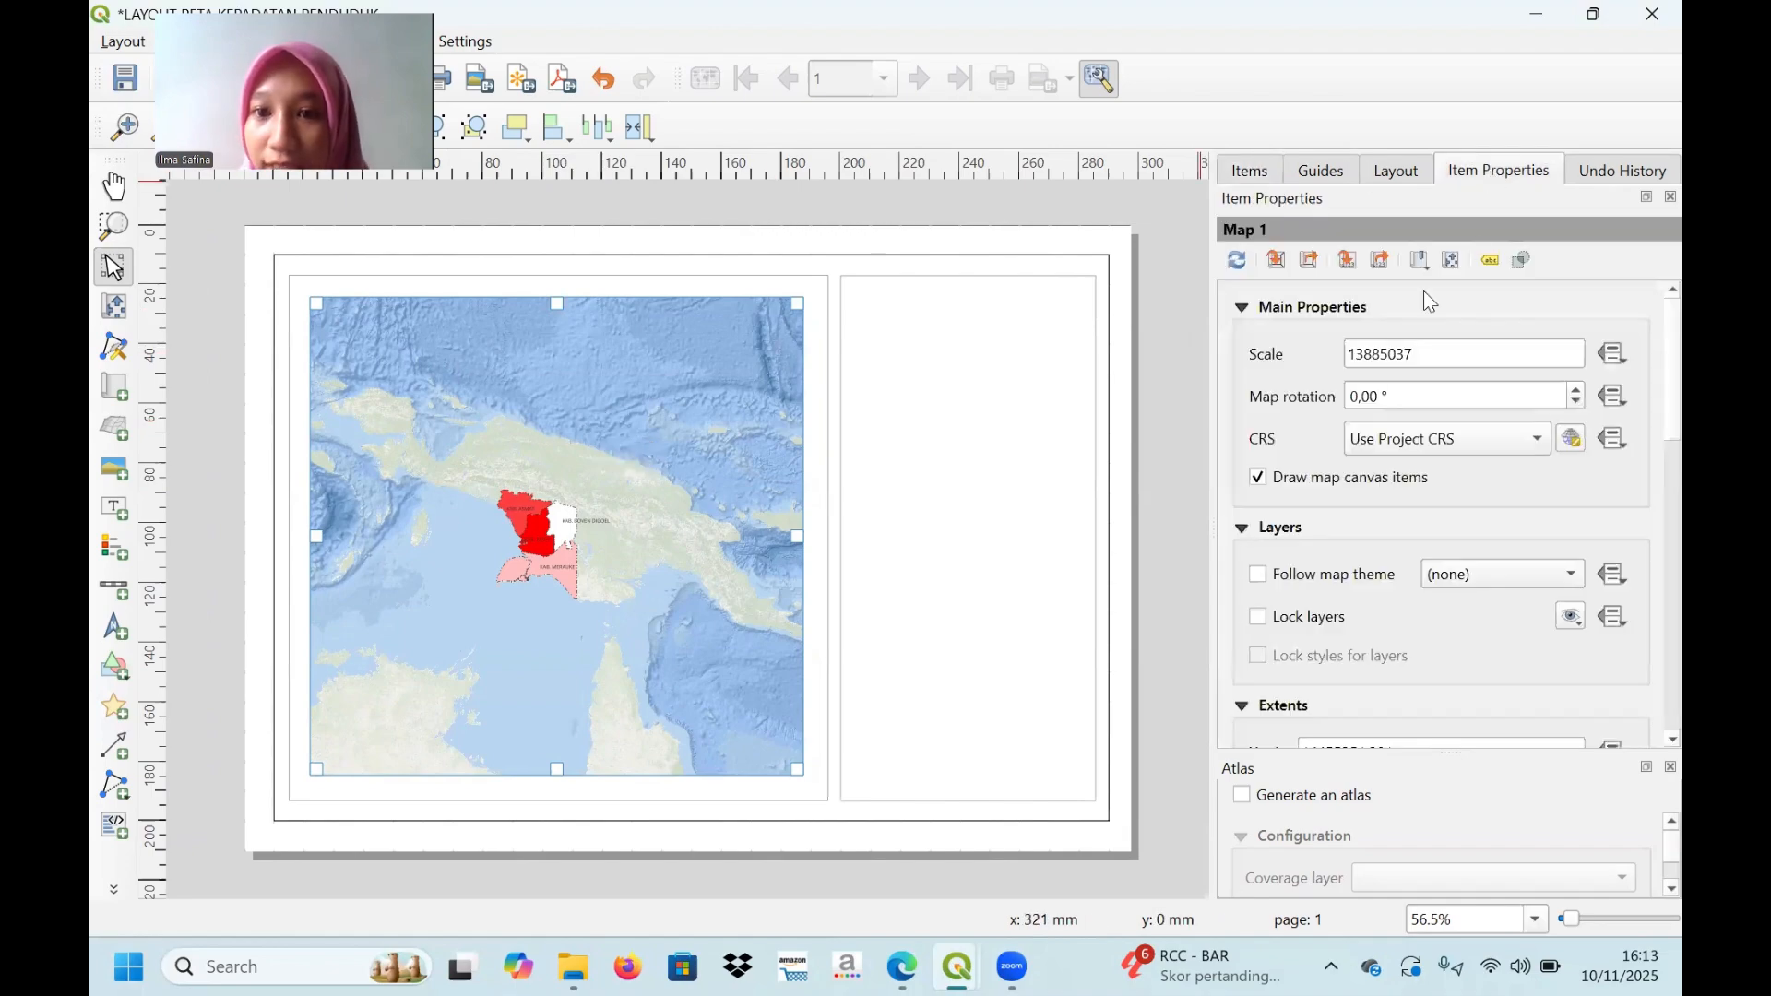
double_click(1366, 350)
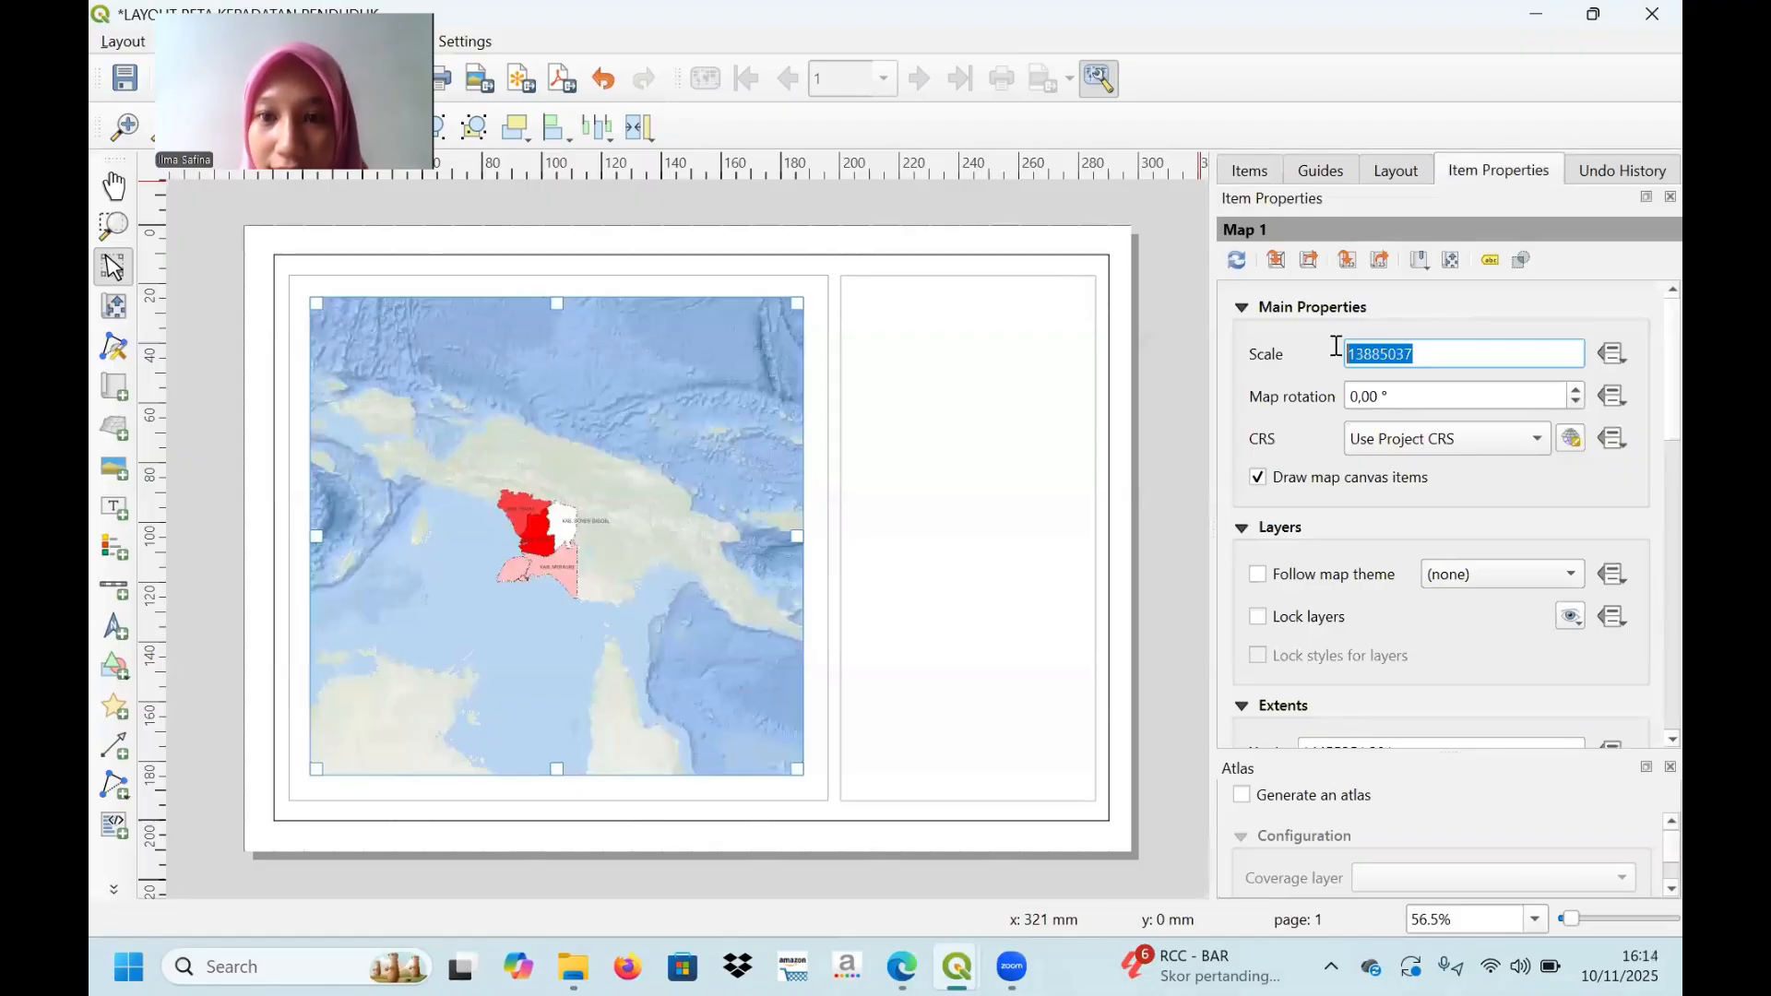
key("BackSpace")
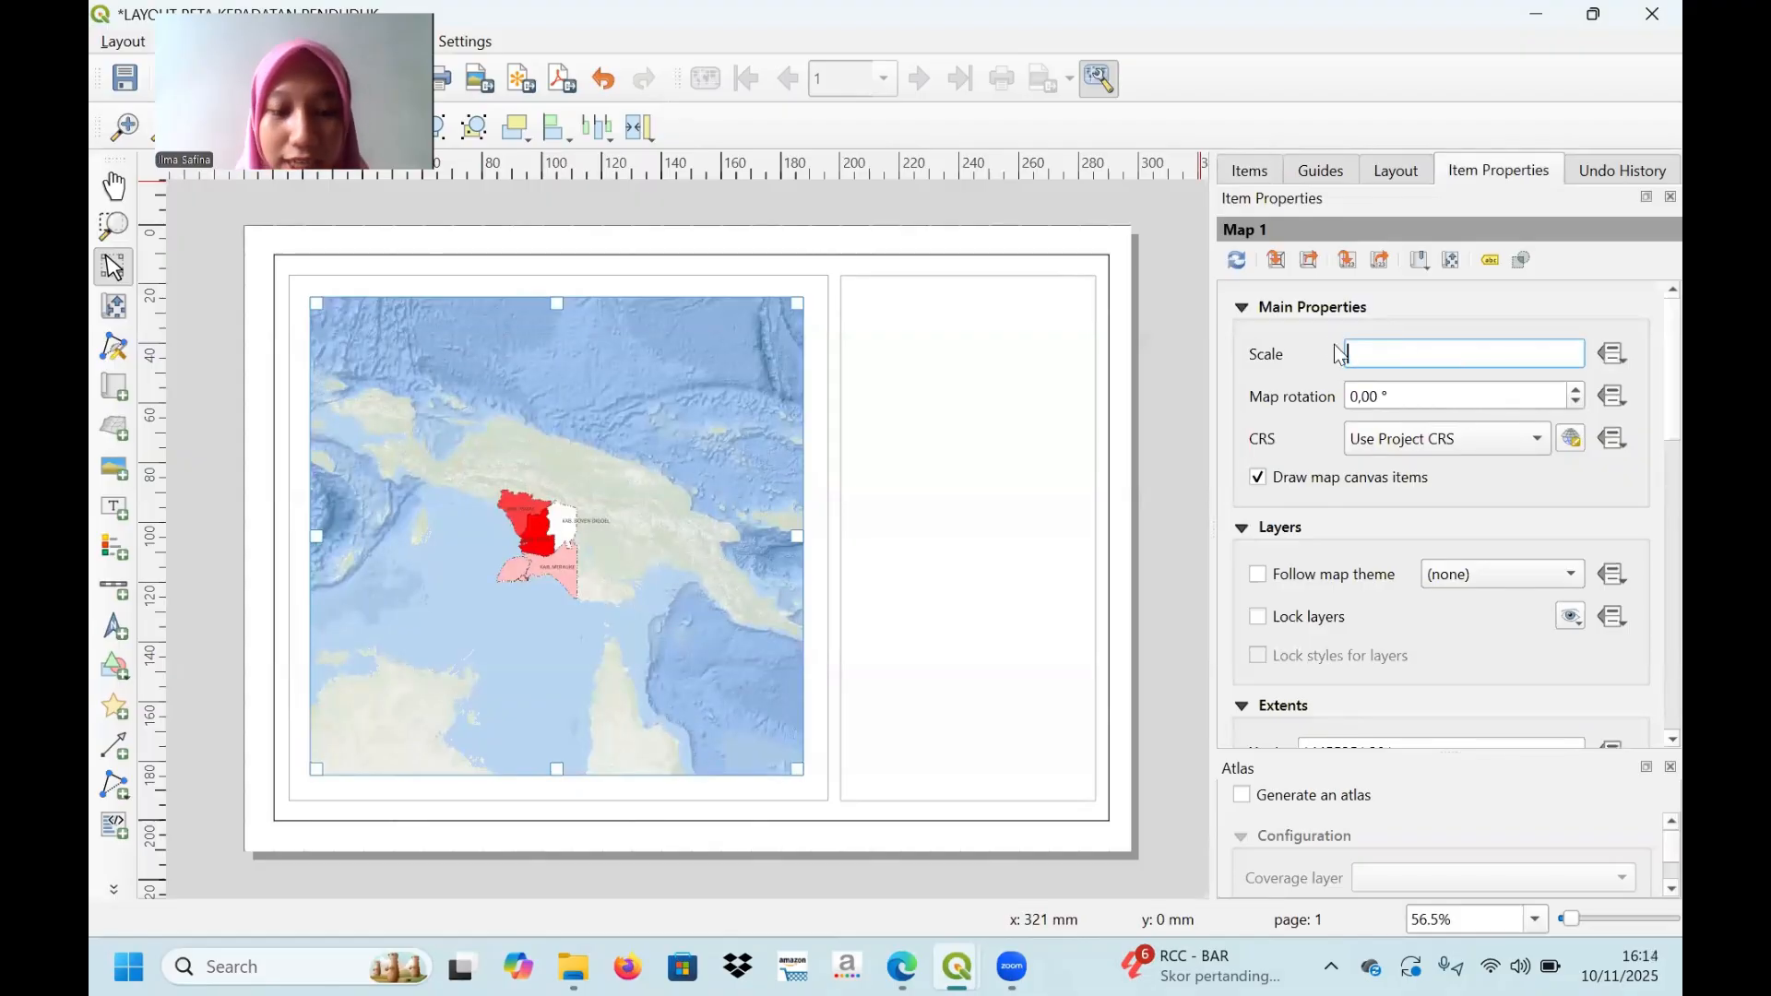
type("4.000.000")
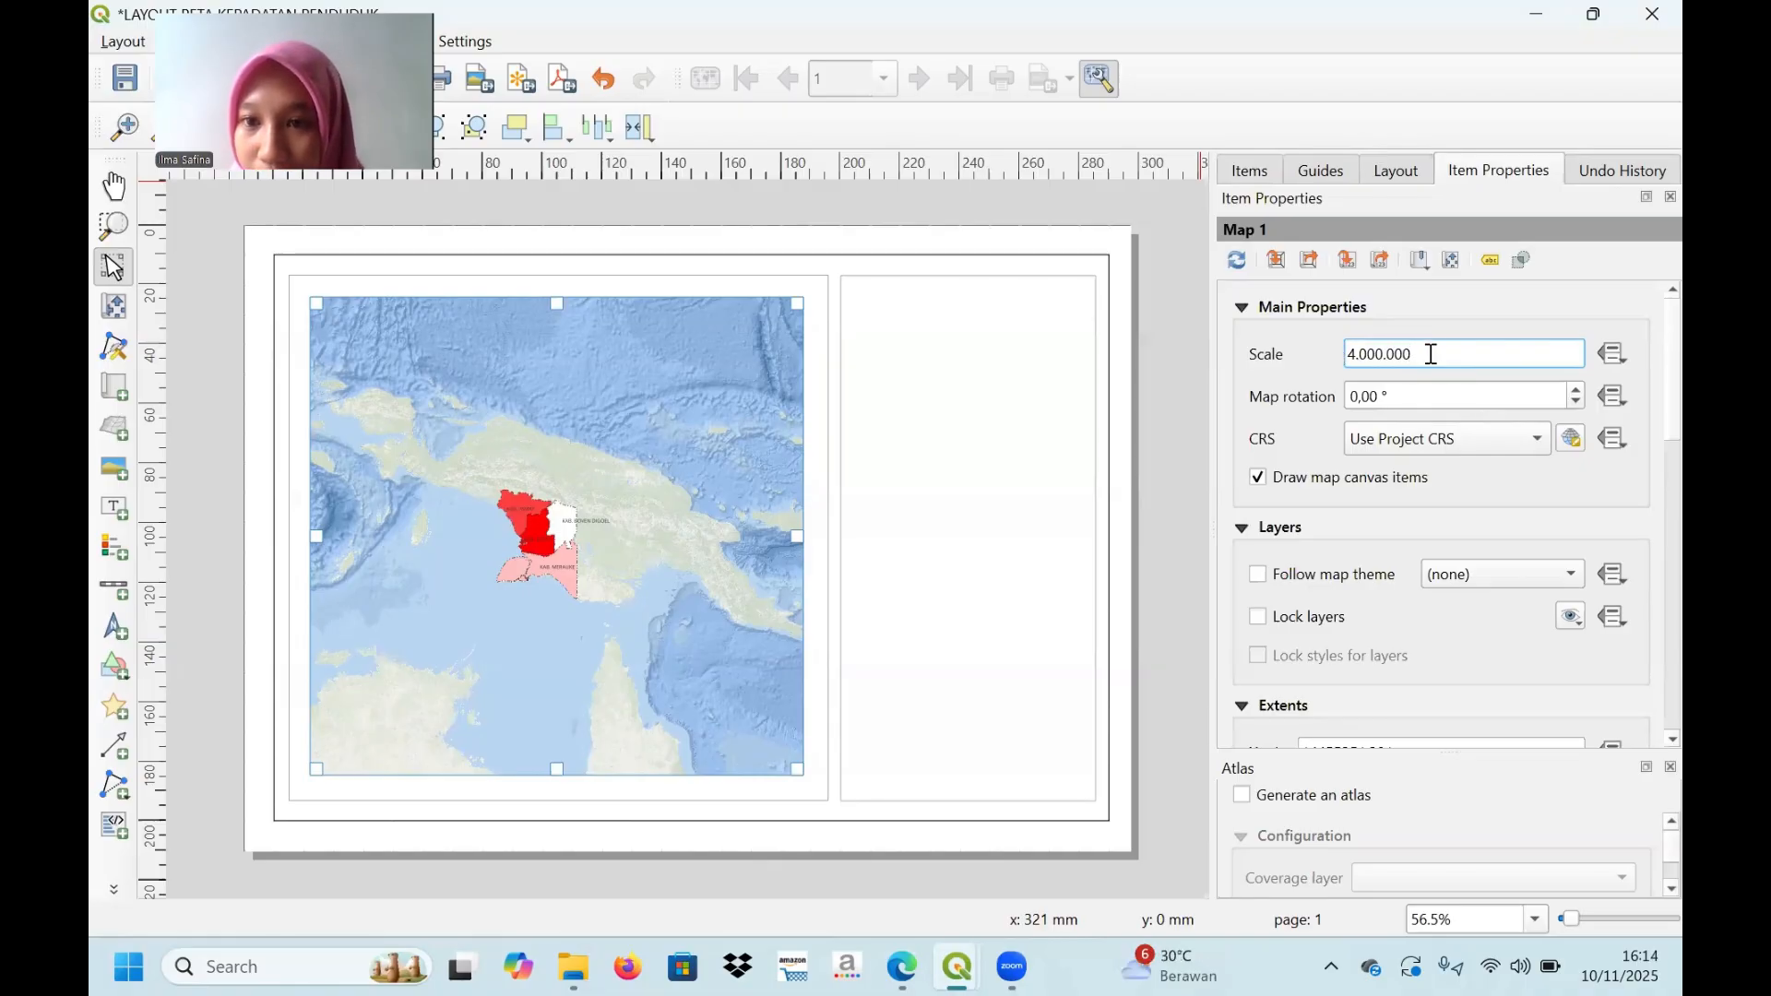
key("BackSpace")
key("BackSpace")
key("BackSpace")
key("BackSpace")
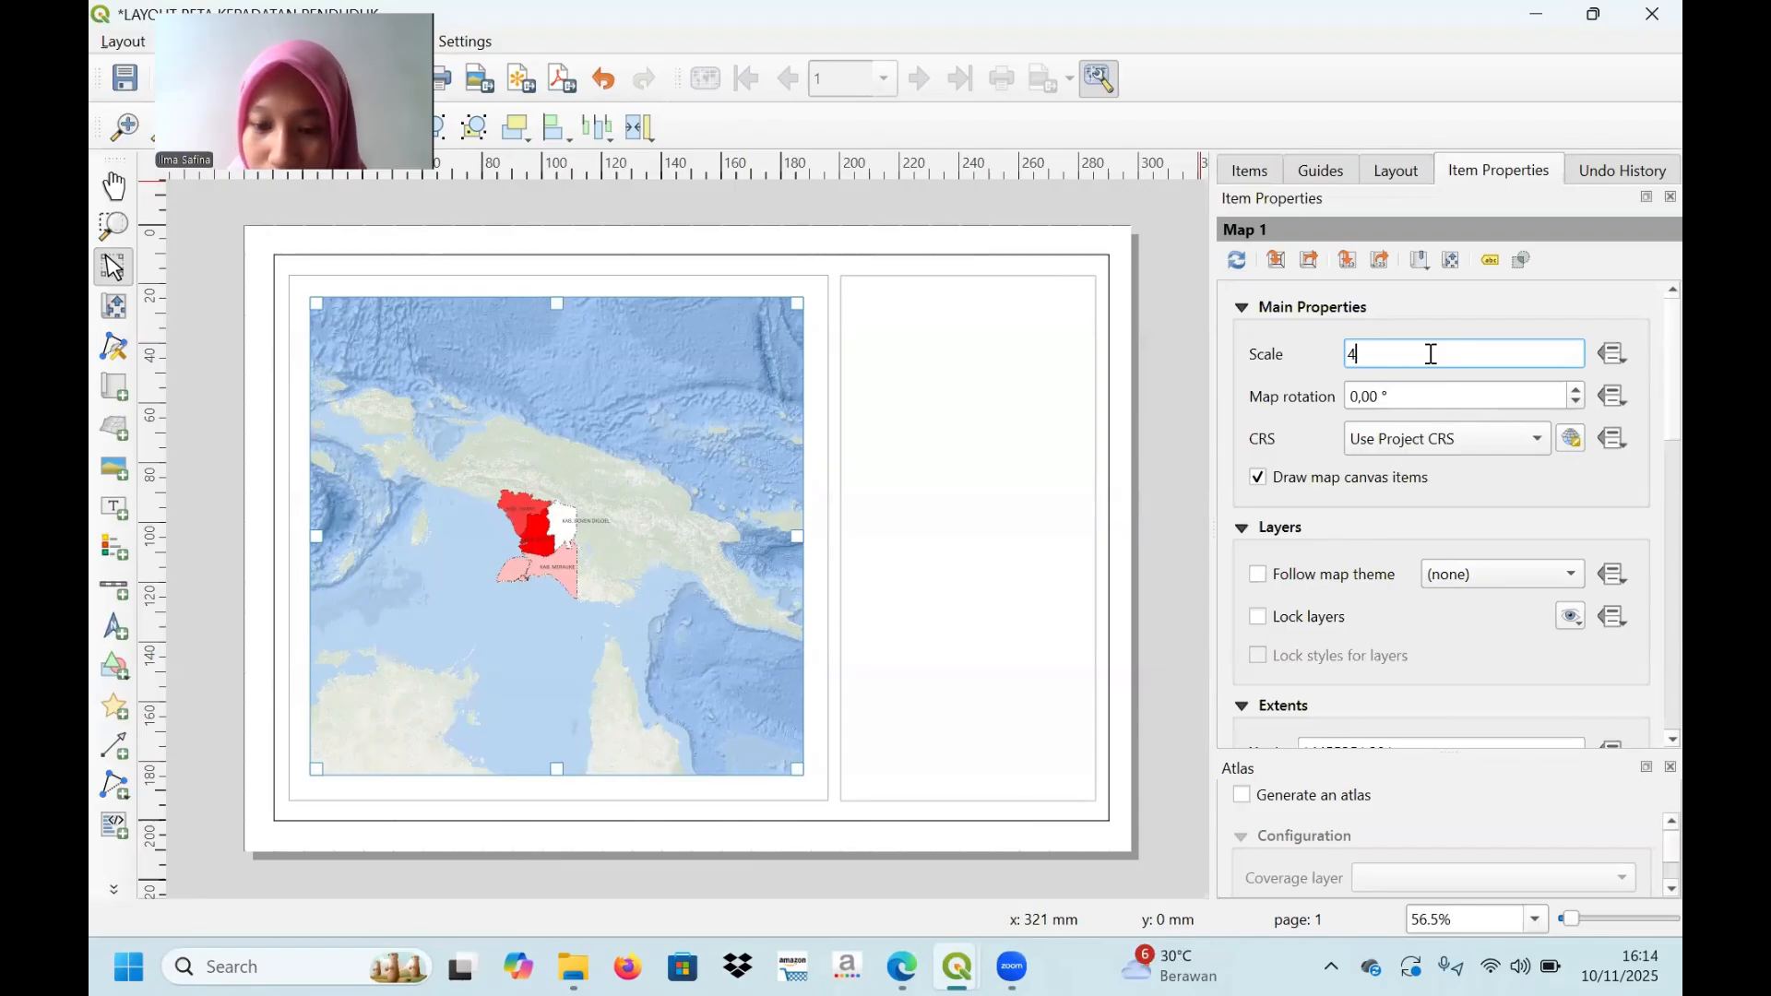
type("000000")
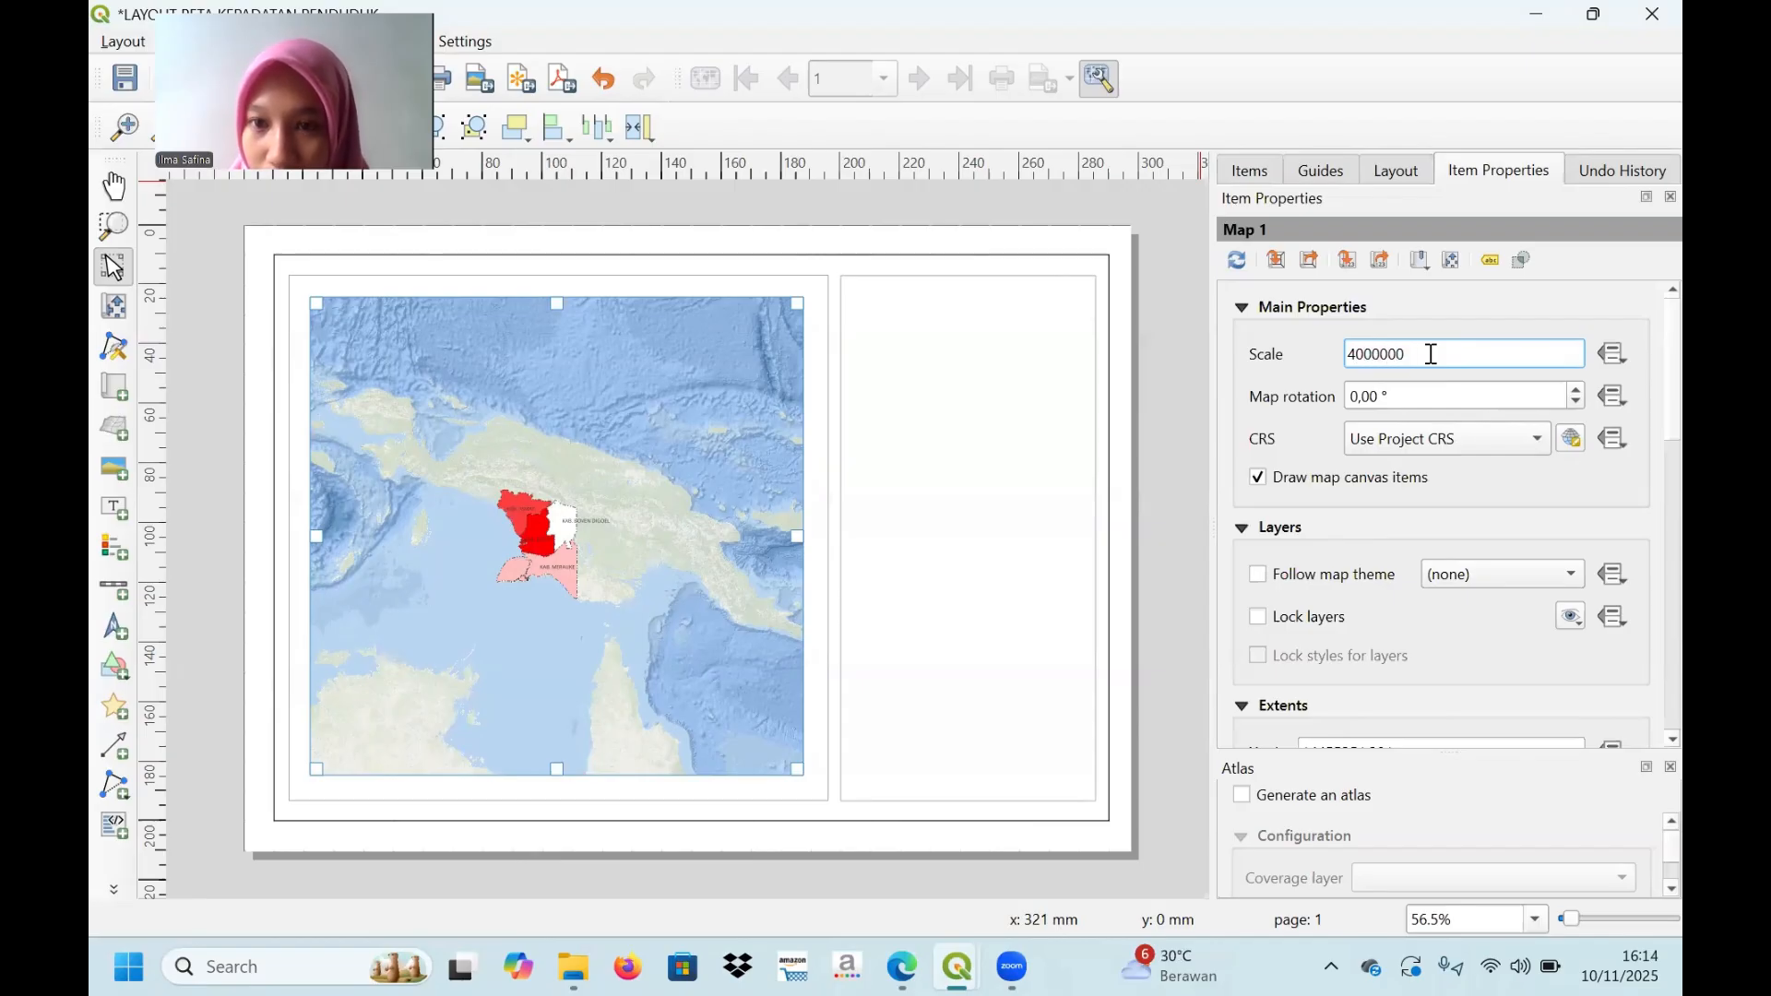
key("Return")
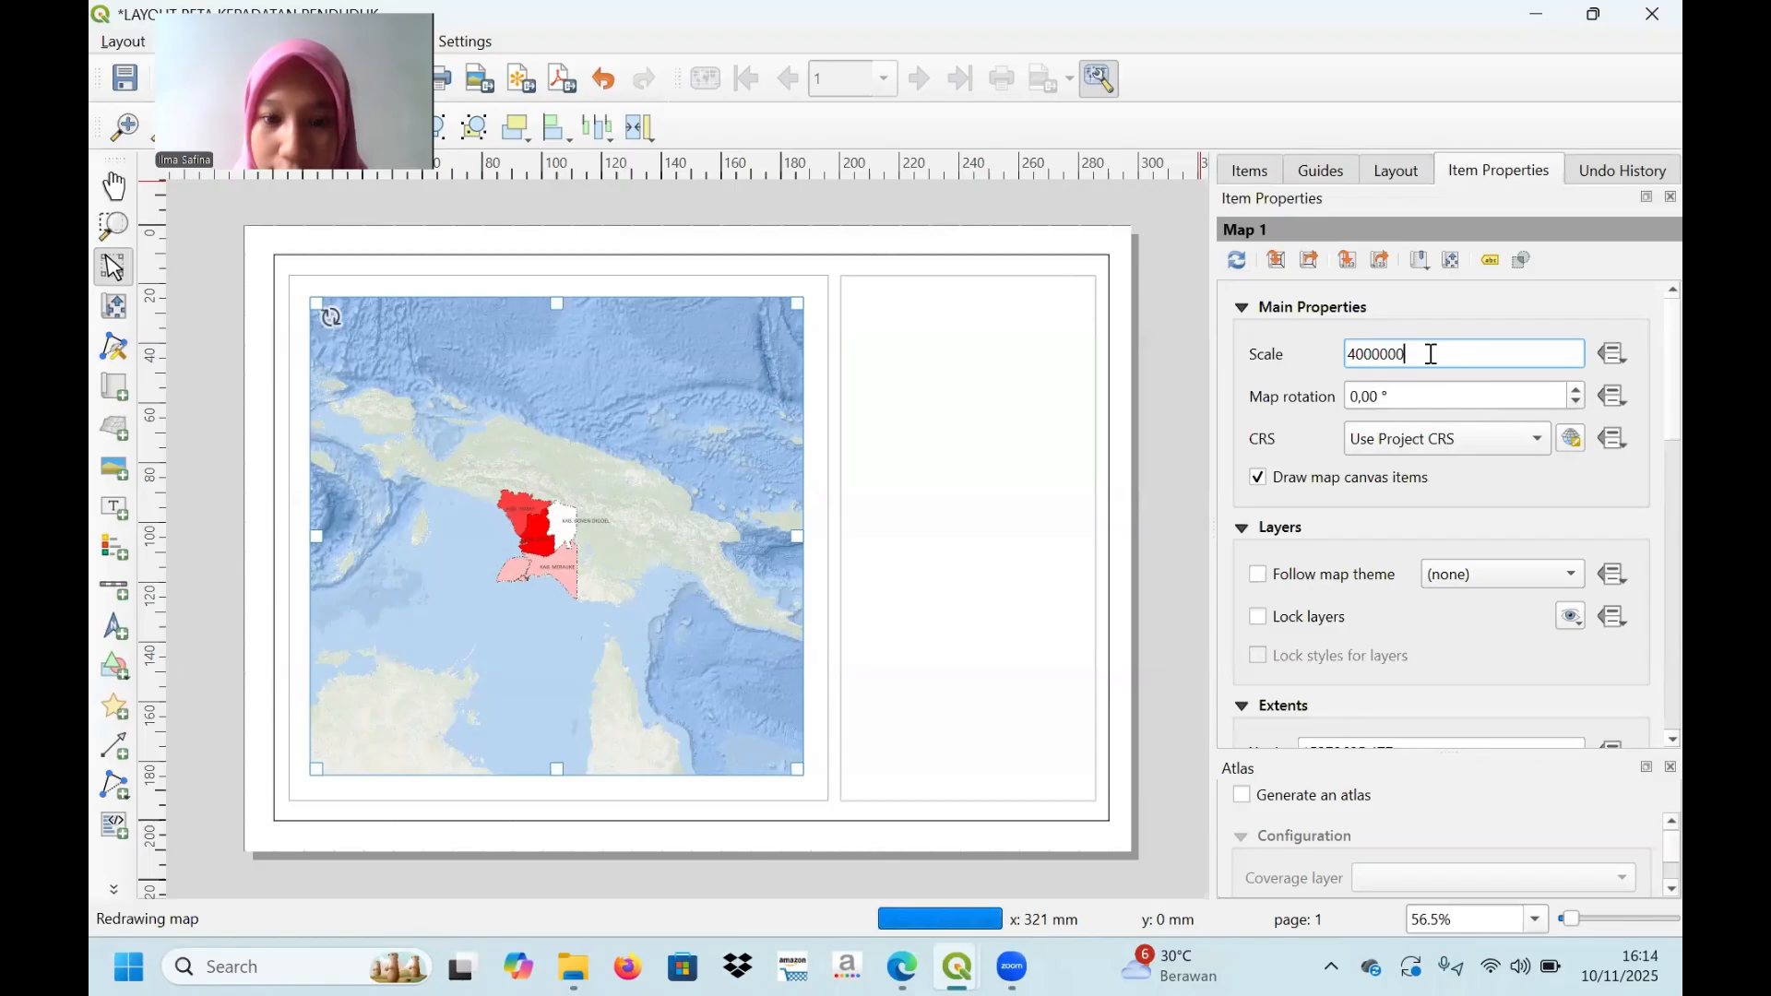
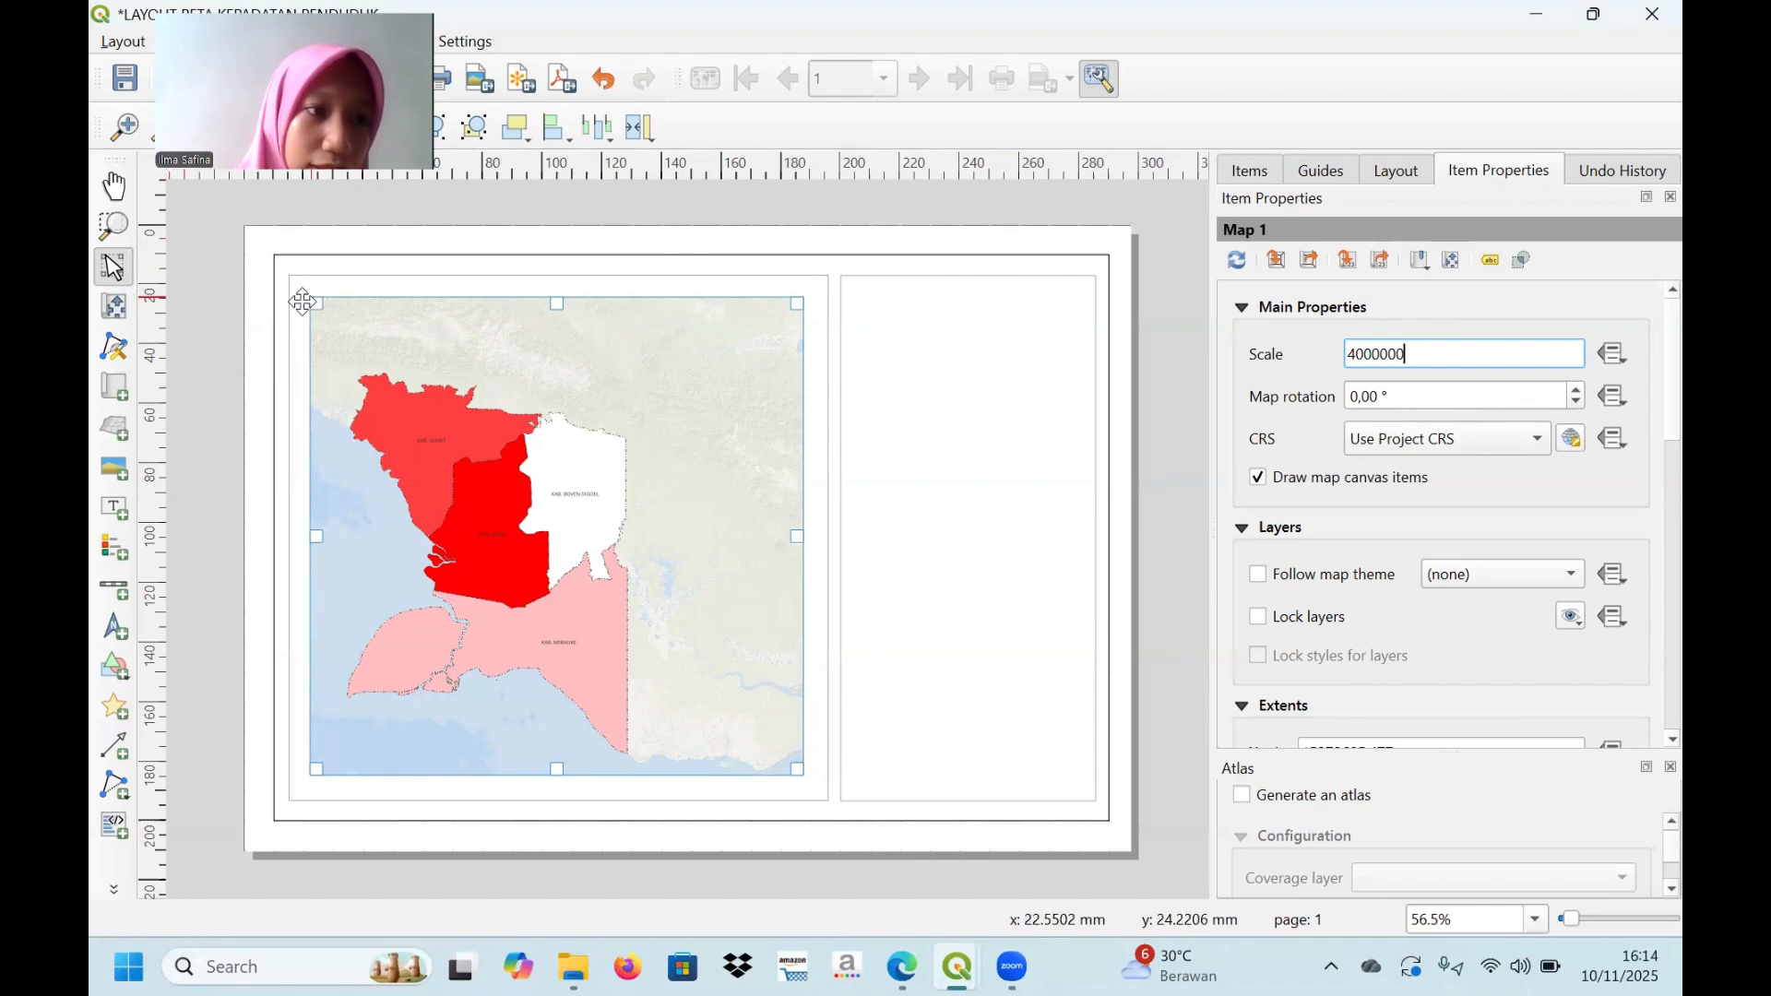
Step: Use Move Item Content to shift Map 1's districts right and slightly up to fill the frame
left_click(115, 314)
left_click_drag(541, 445, 586, 444)
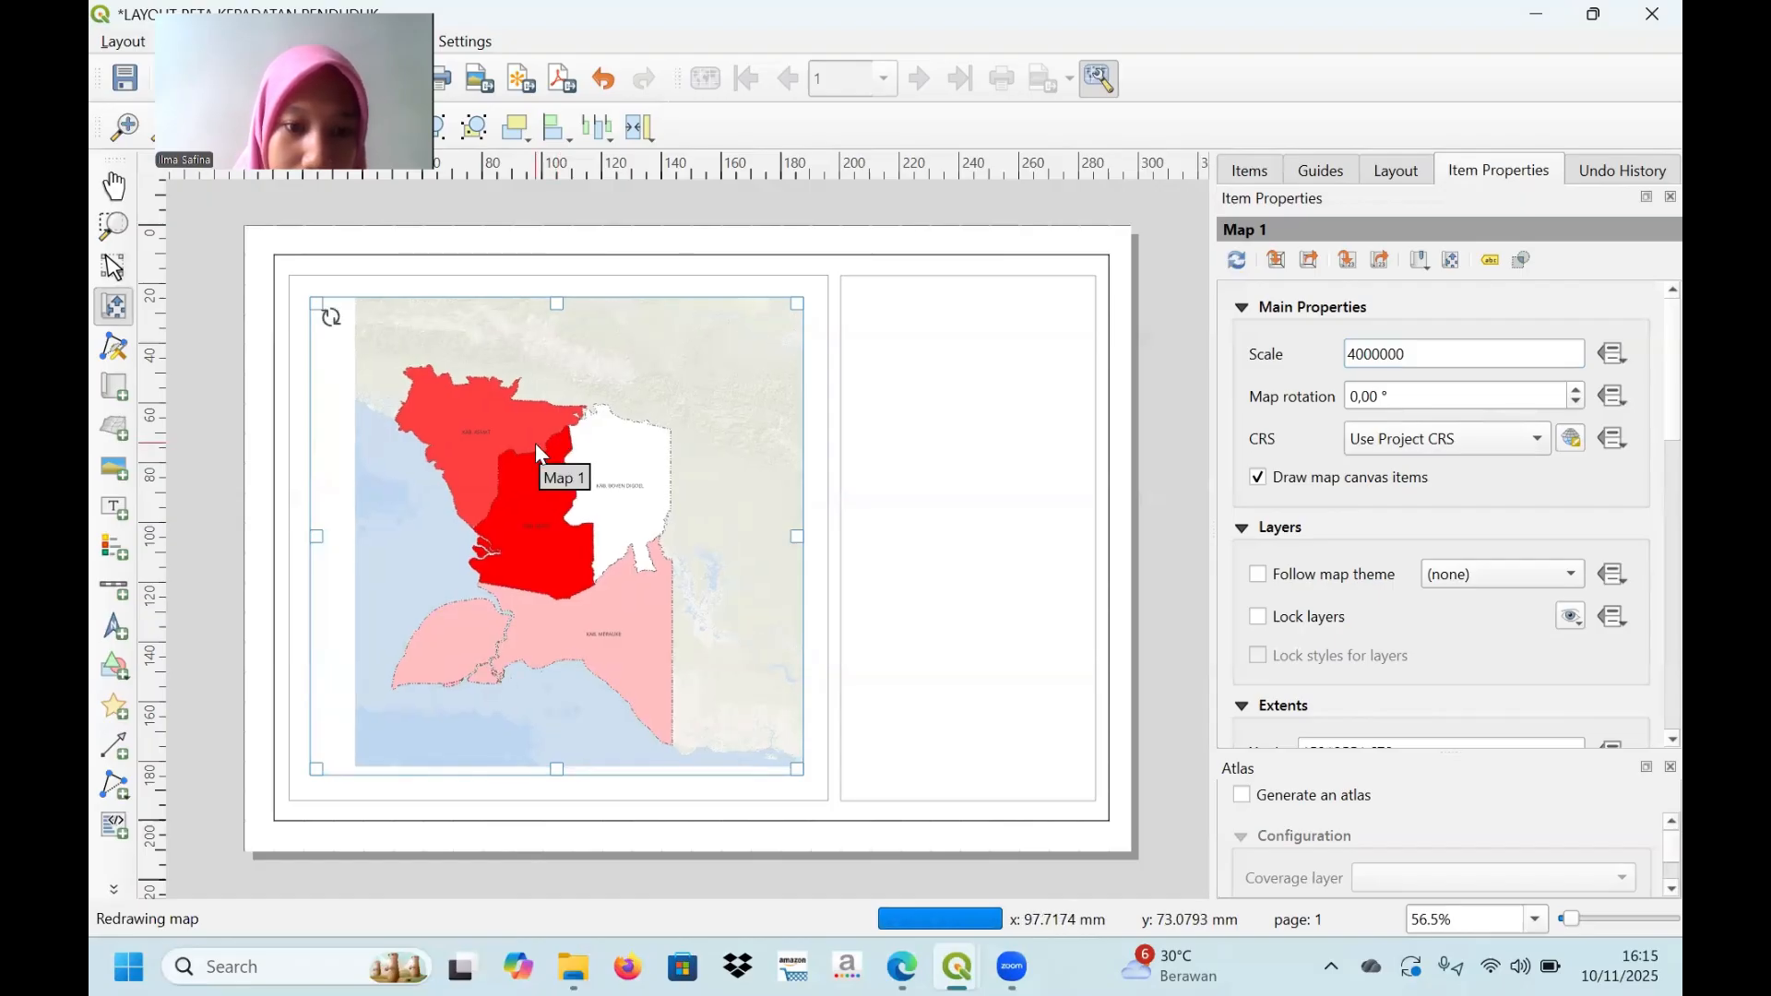
mouse_move(545, 450)
left_mouse_down()
mouse_move(578, 449)
mouse_move(570, 434)
left_mouse_up()
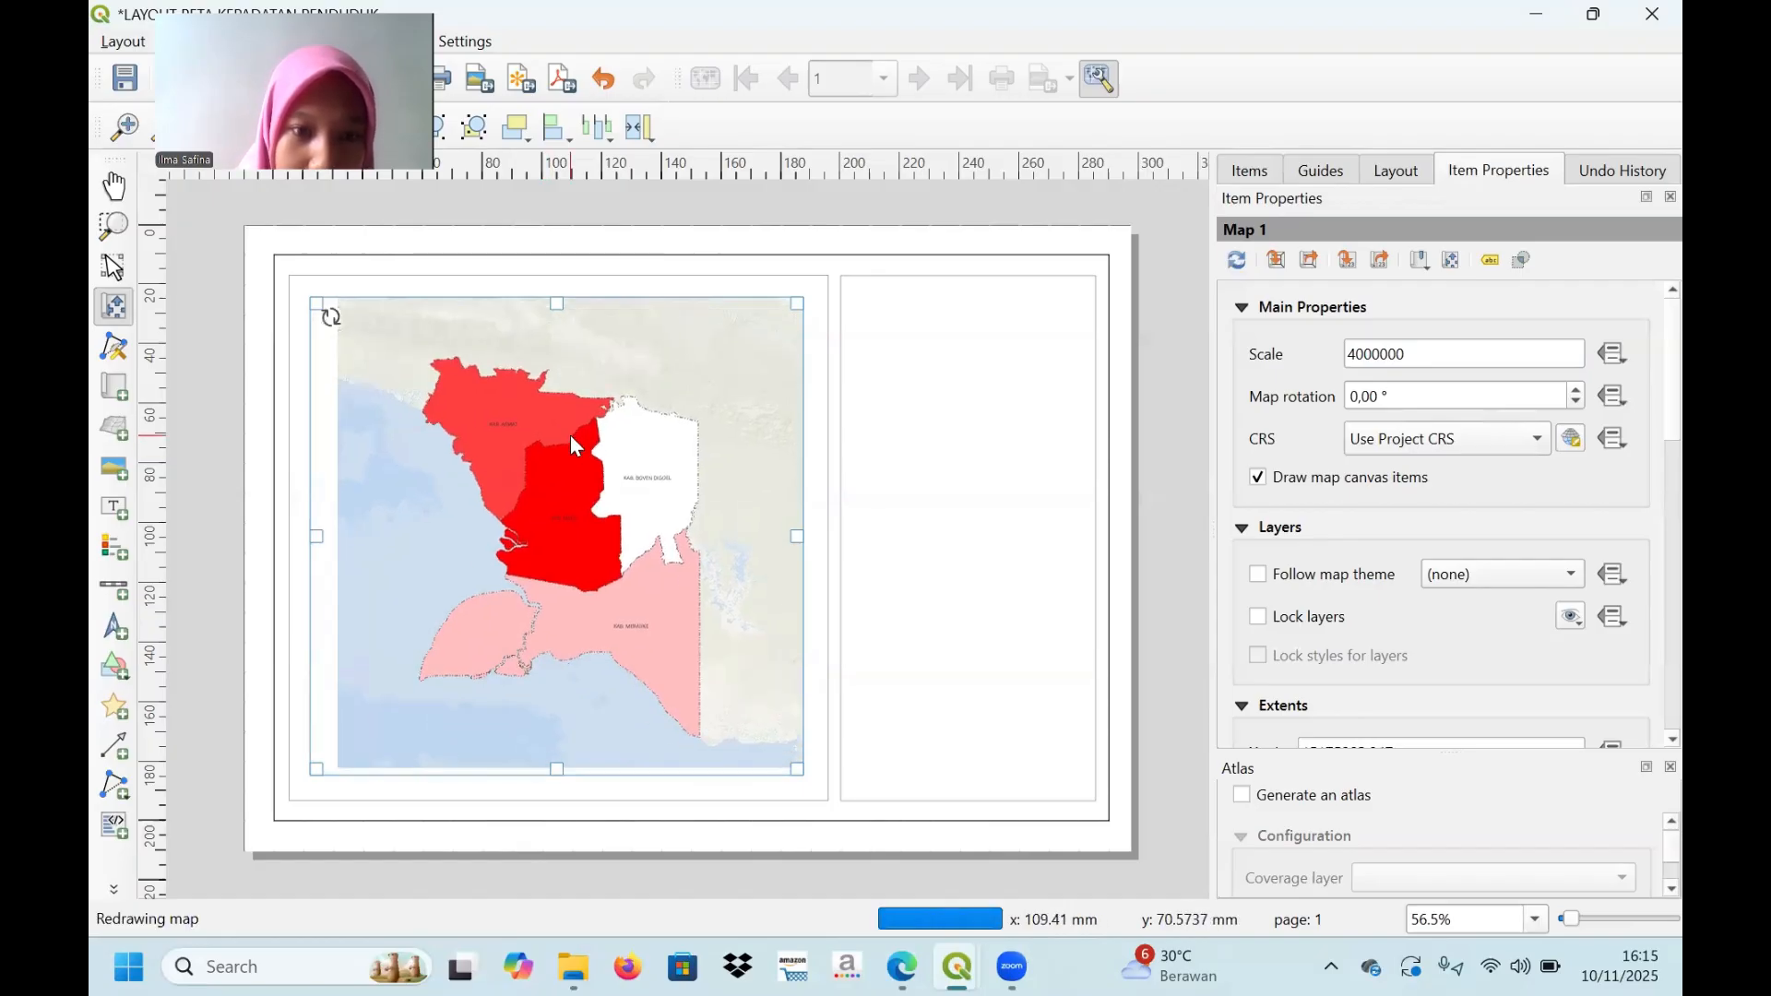
left_click_drag(612, 435, 630, 436)
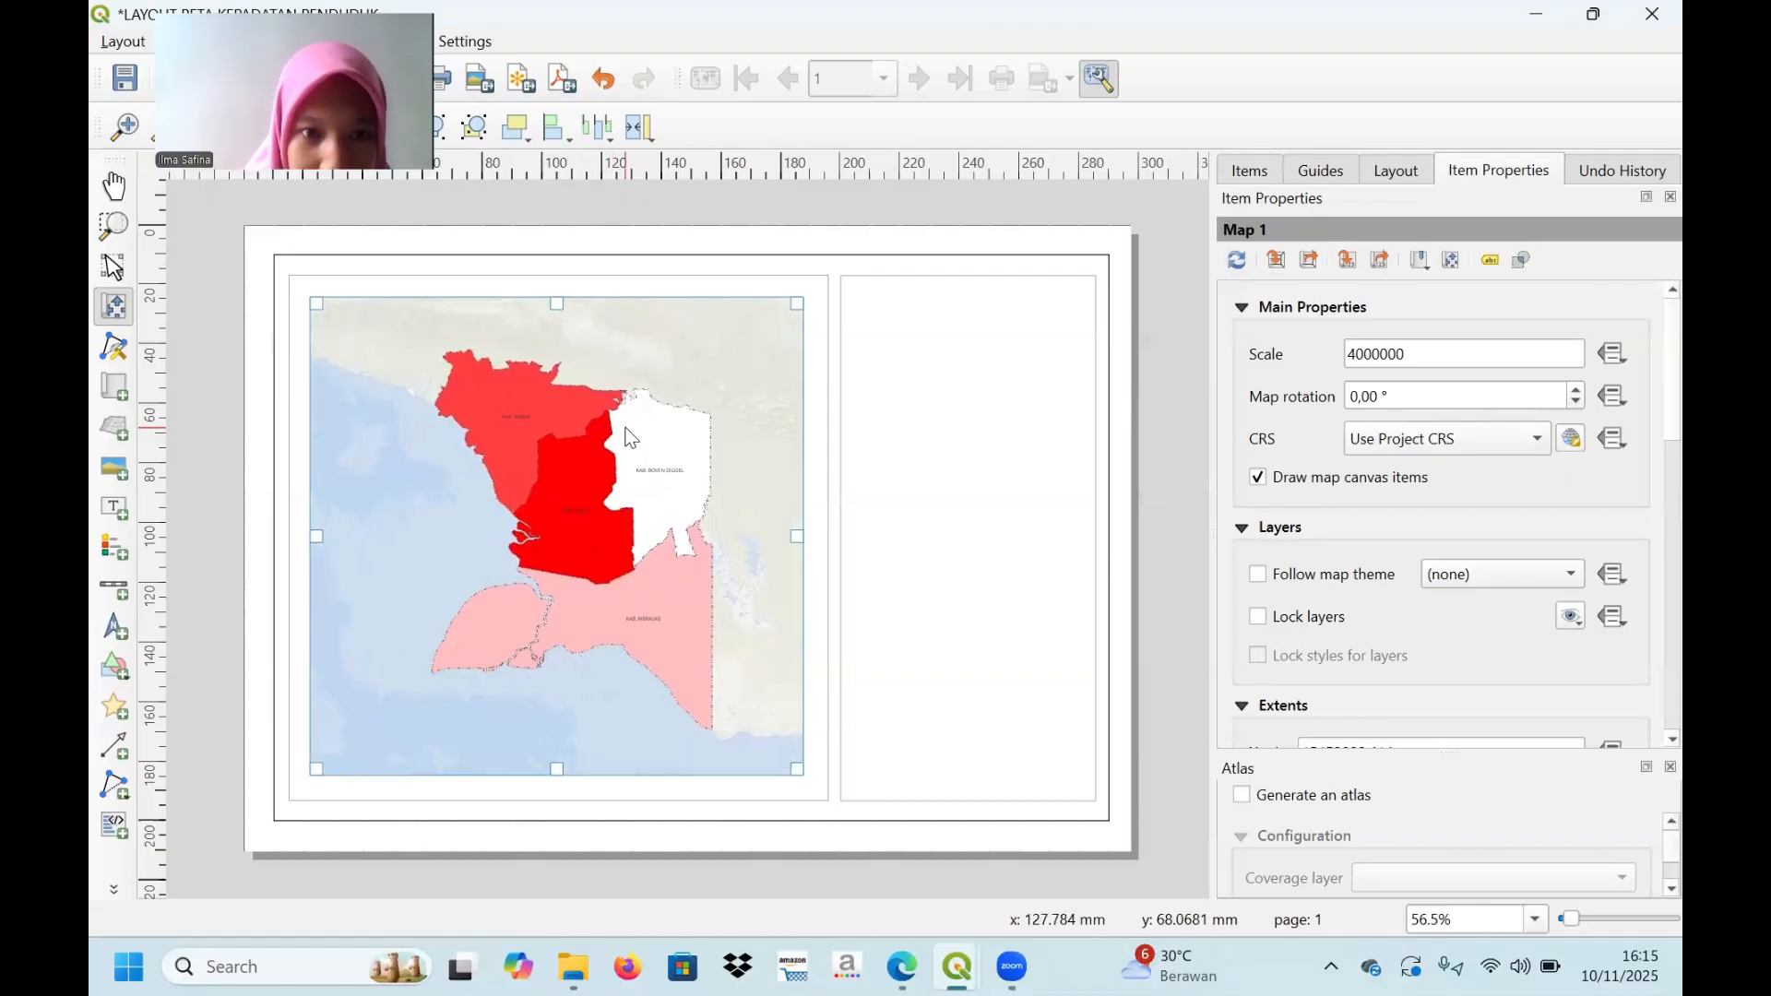
mouse_move(631, 436)
left_mouse_down()
mouse_move(595, 431)
mouse_move(621, 430)
left_mouse_up()
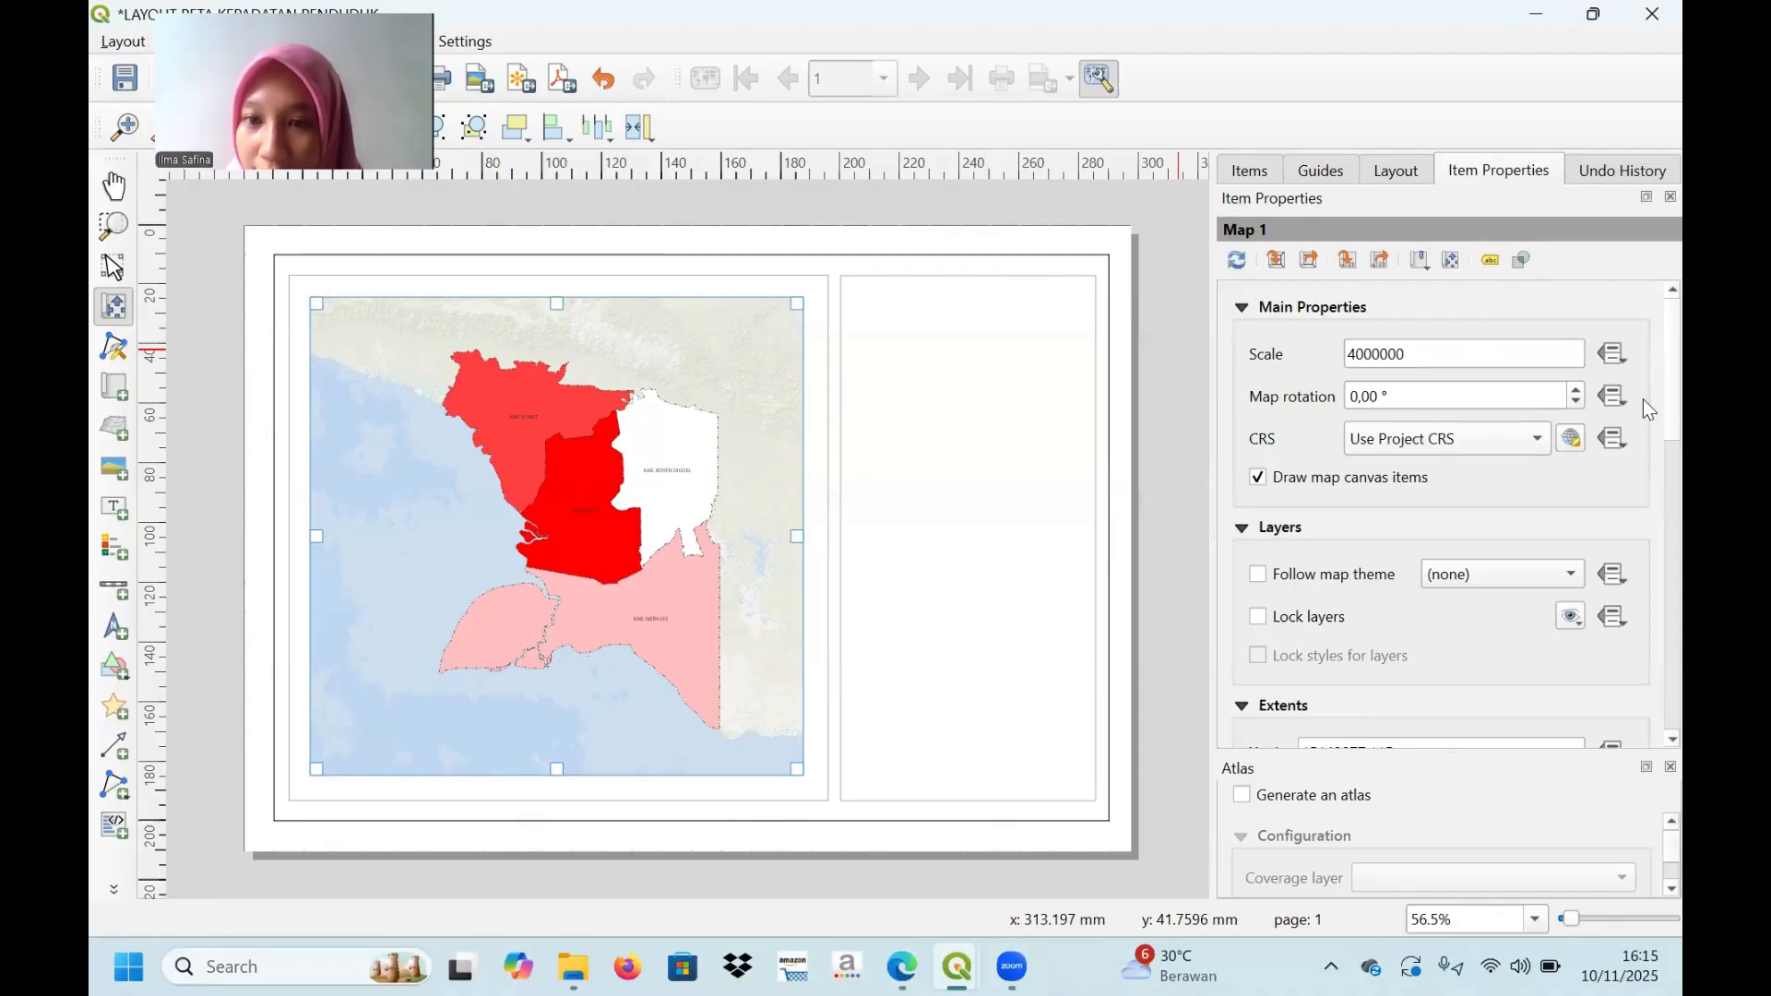
Step: Tick Lock layers for Map 1 so its layer styles lock too, undoing a stray pasted box
scroll(1649, 409, "down", 3)
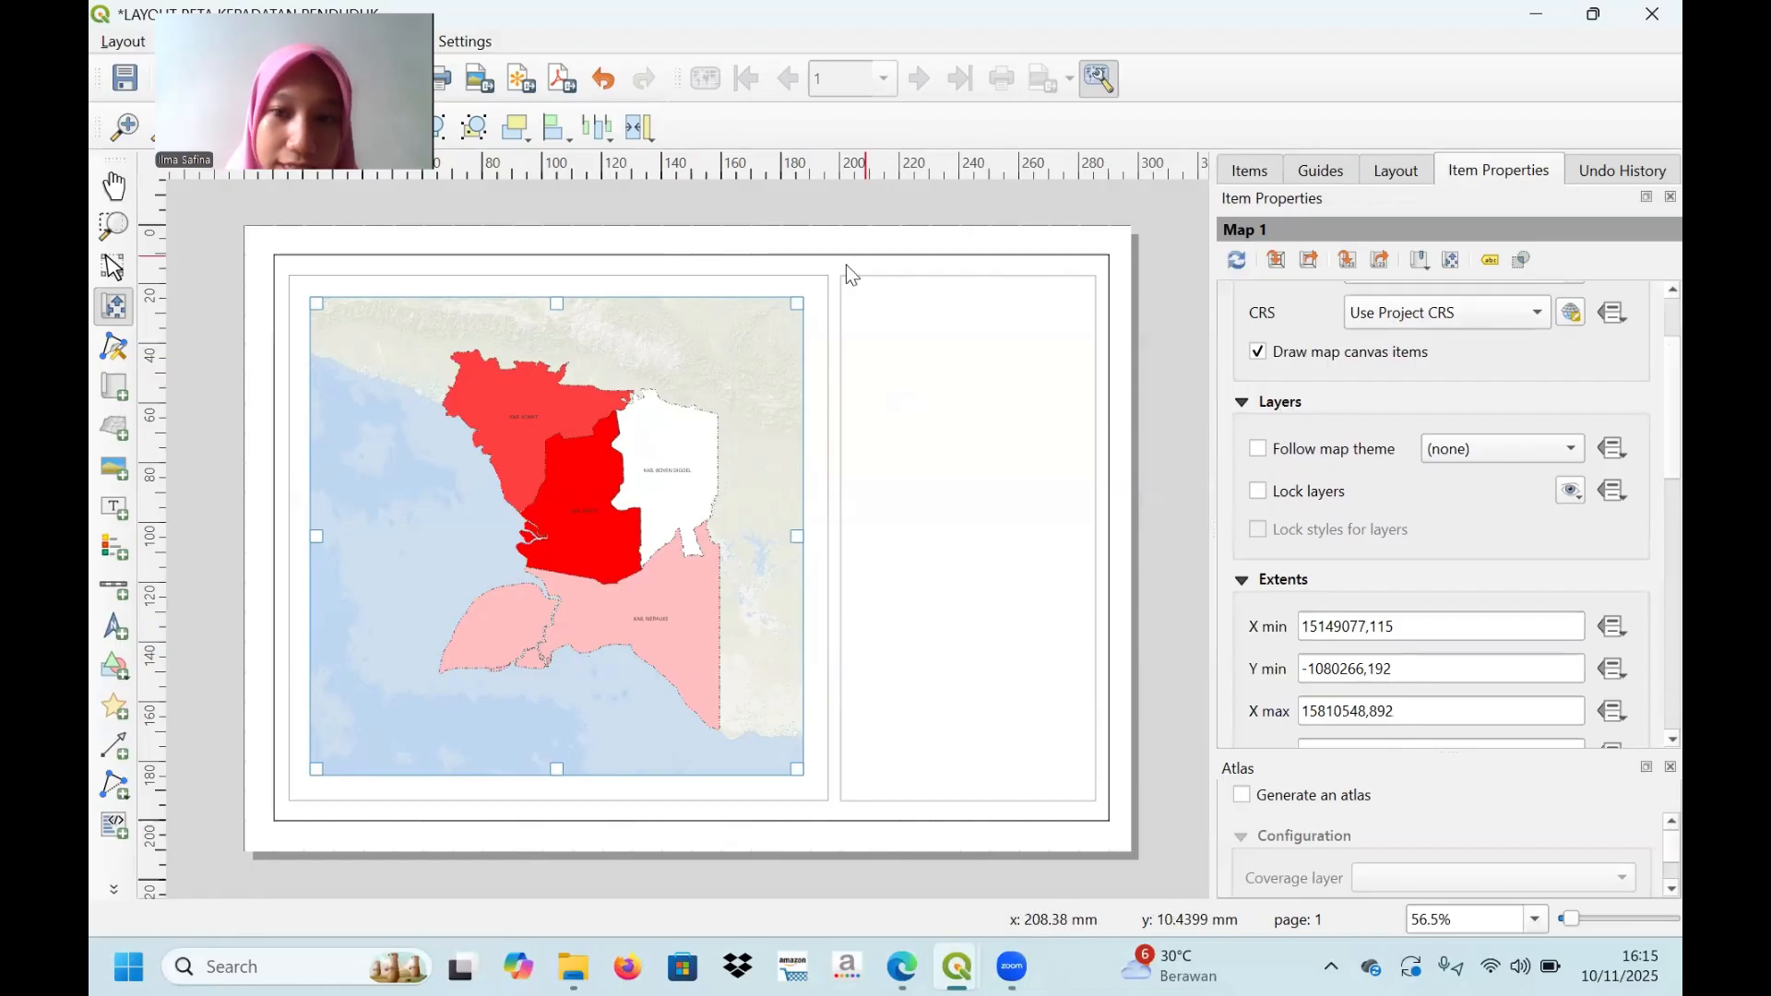
left_click(1260, 492)
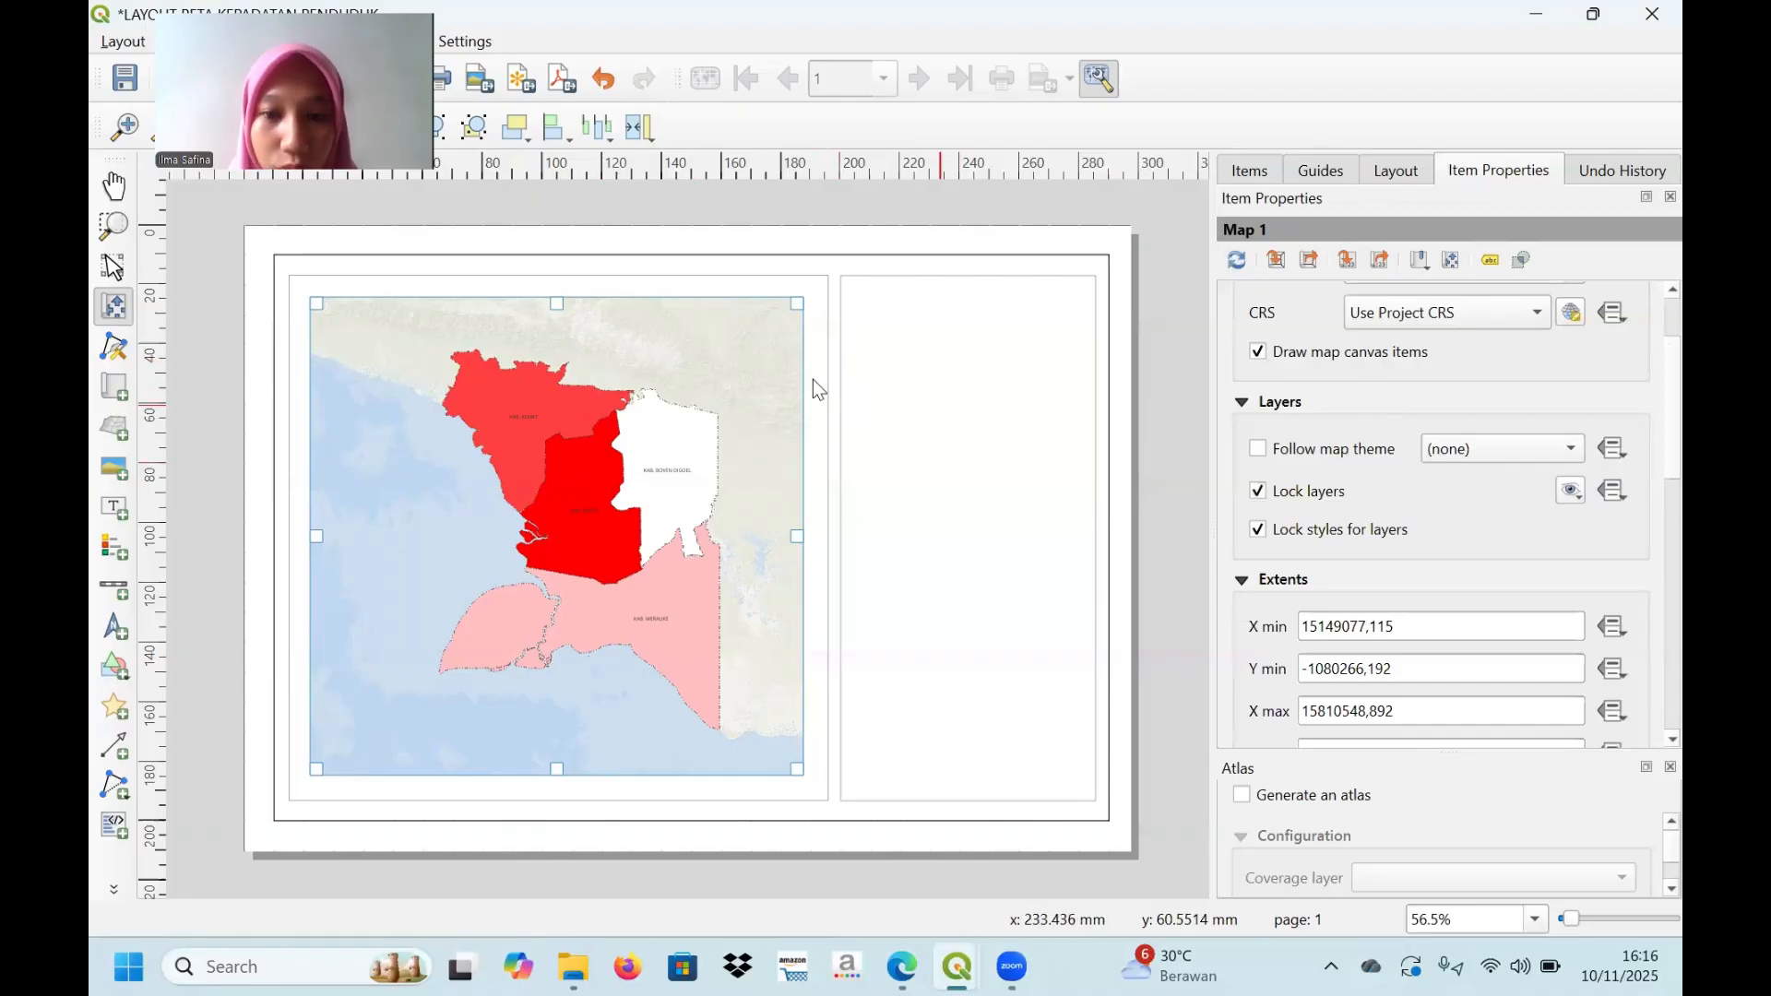
key("ctrl+v")
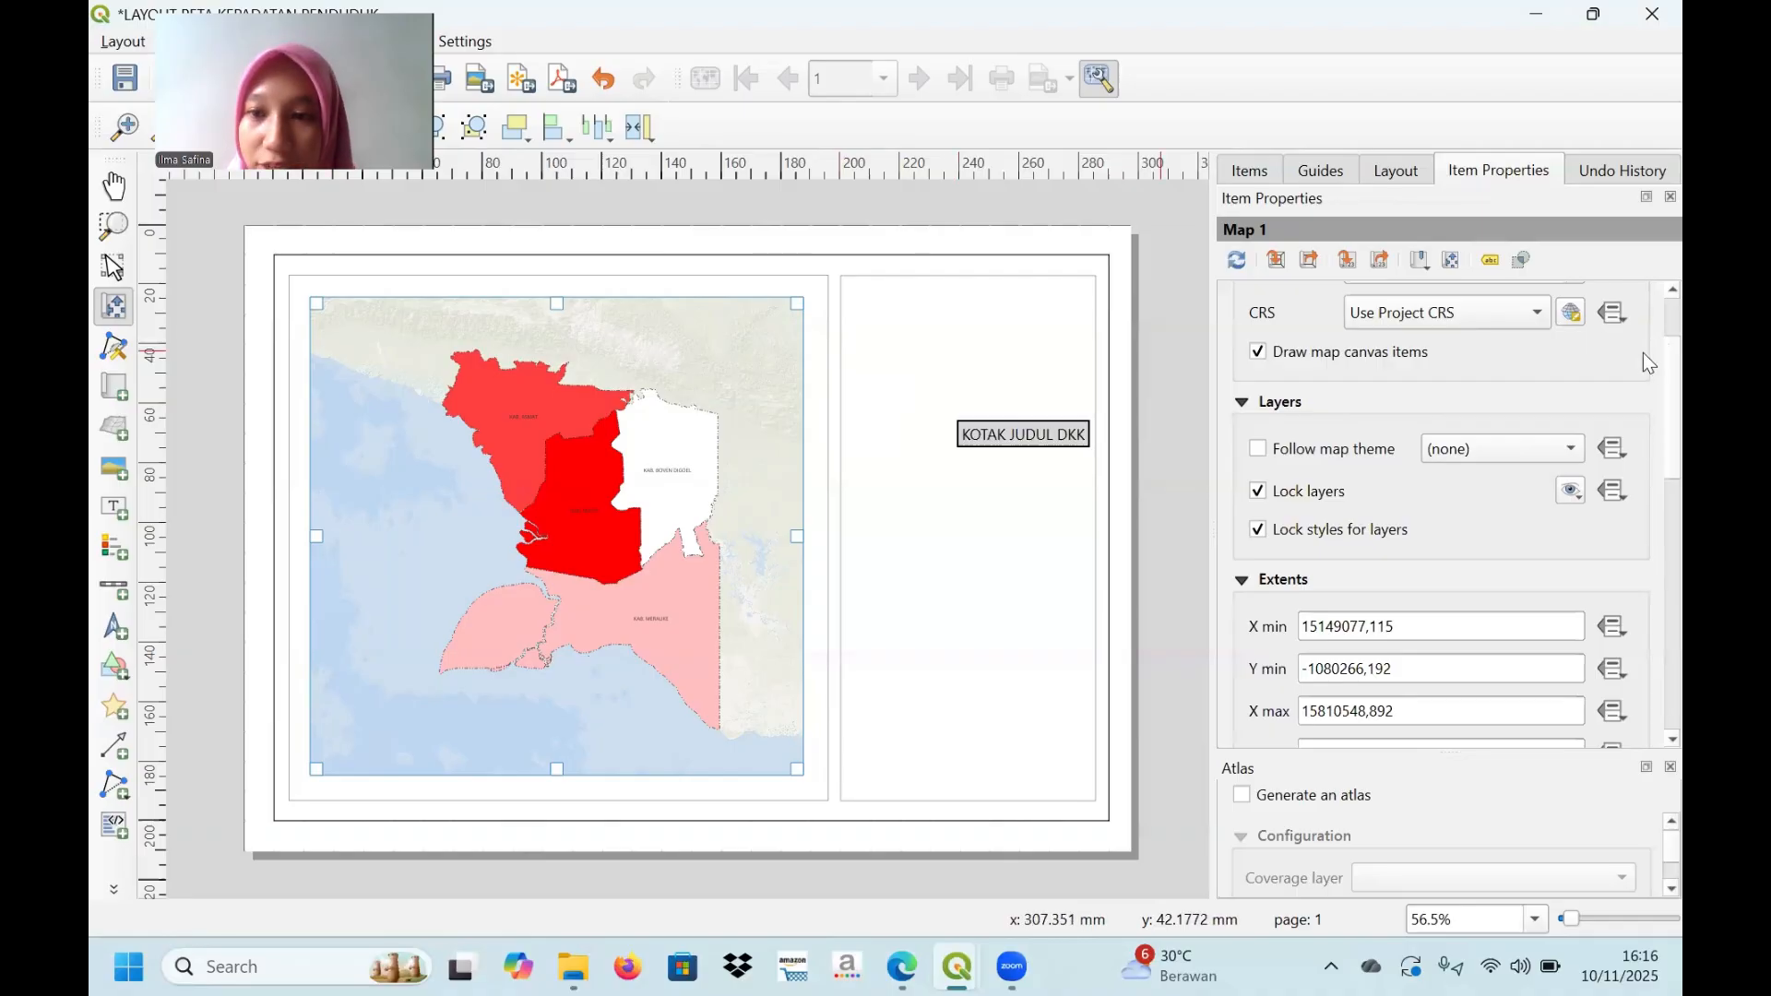
key("ctrl+z")
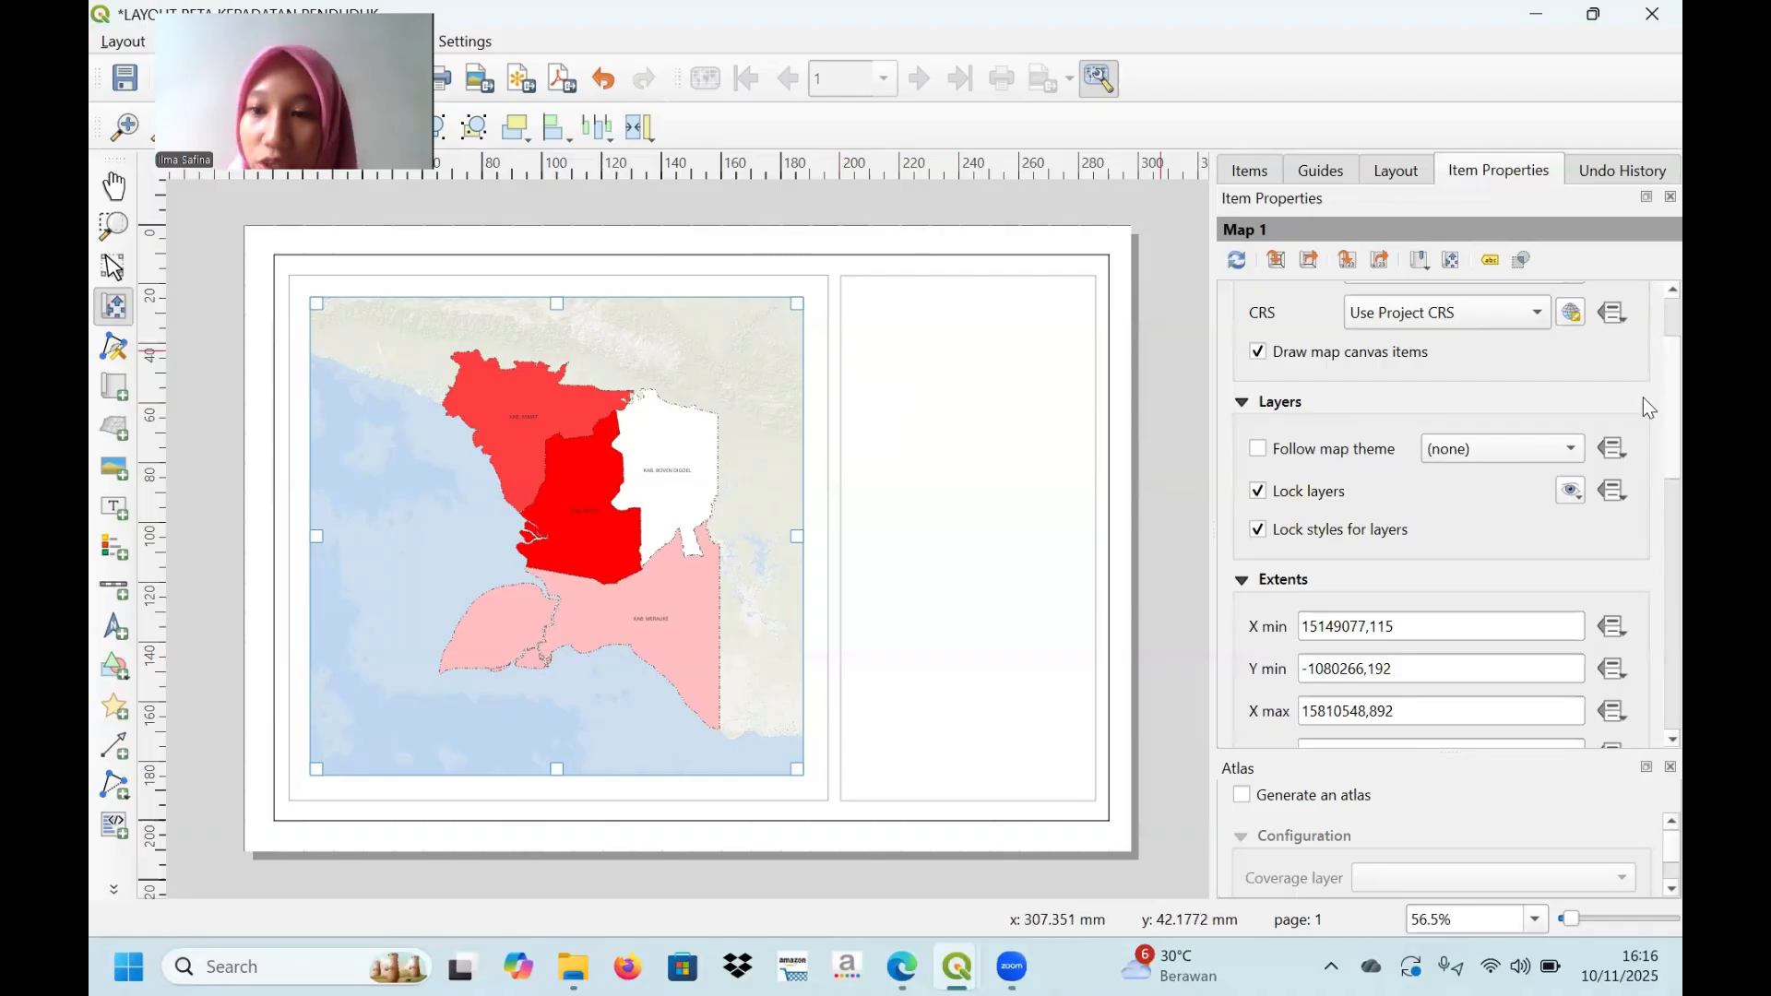
scroll(1647, 396, "down", 4)
scroll(1643, 426, "down", 2)
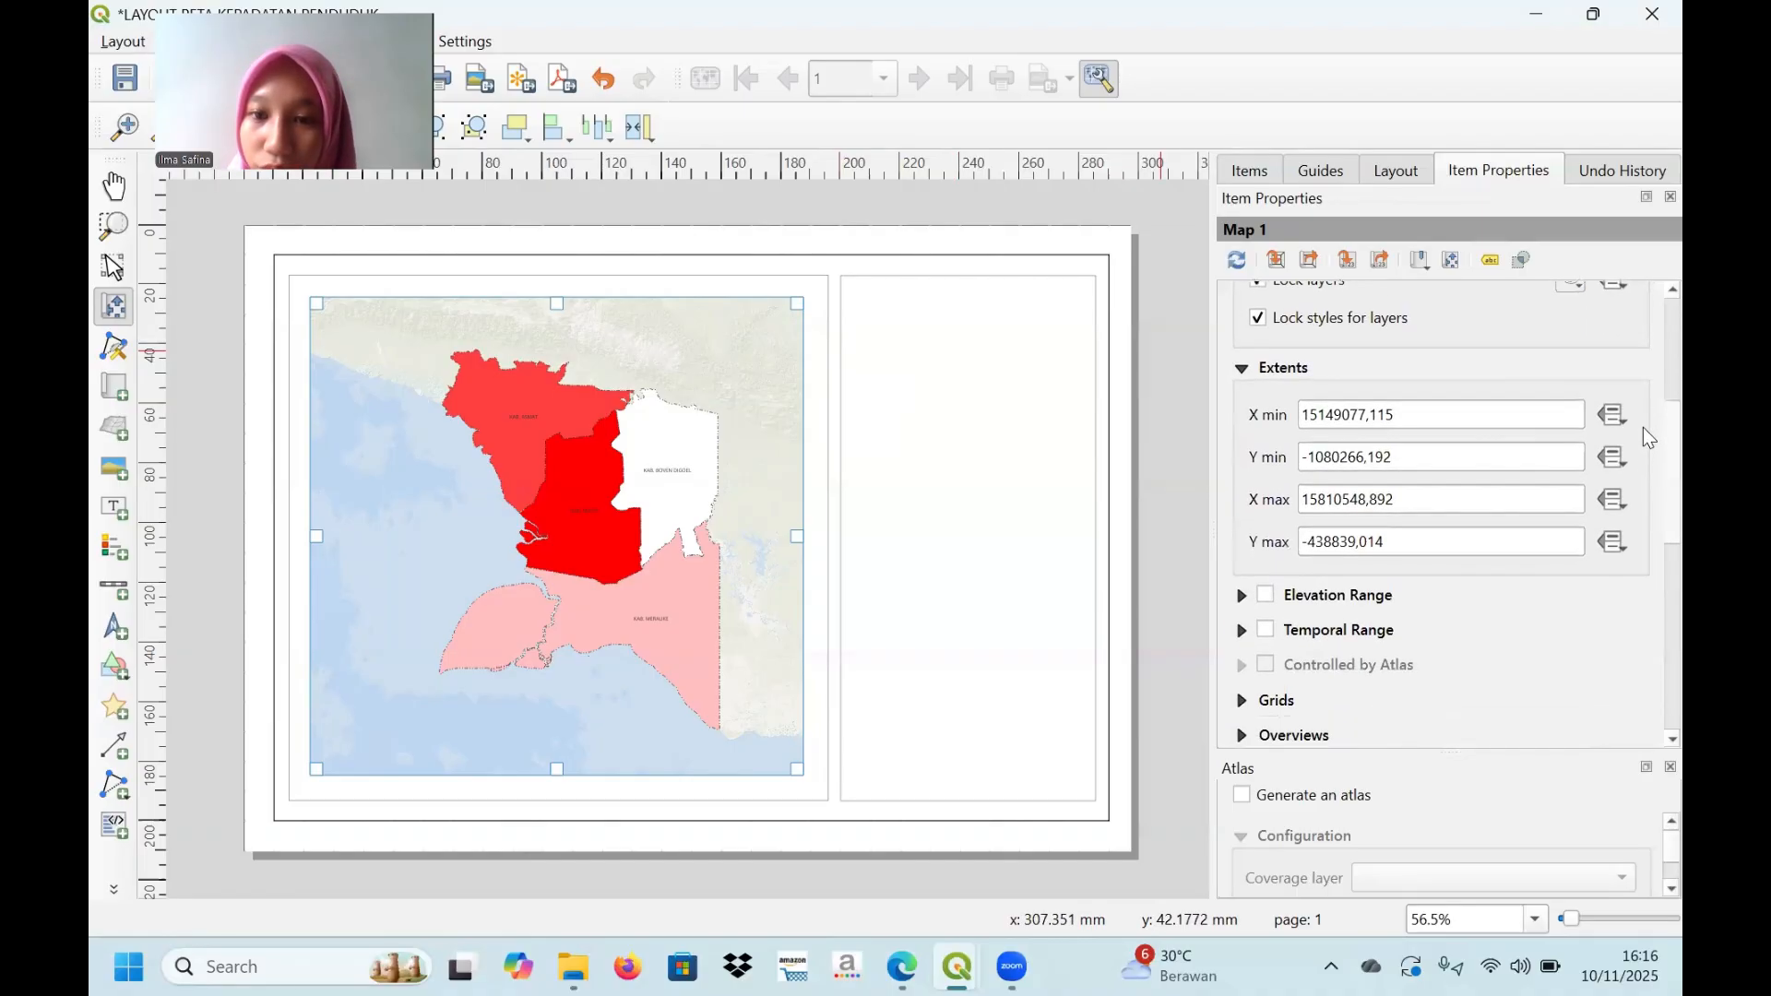
scroll(1643, 430, "down", 1)
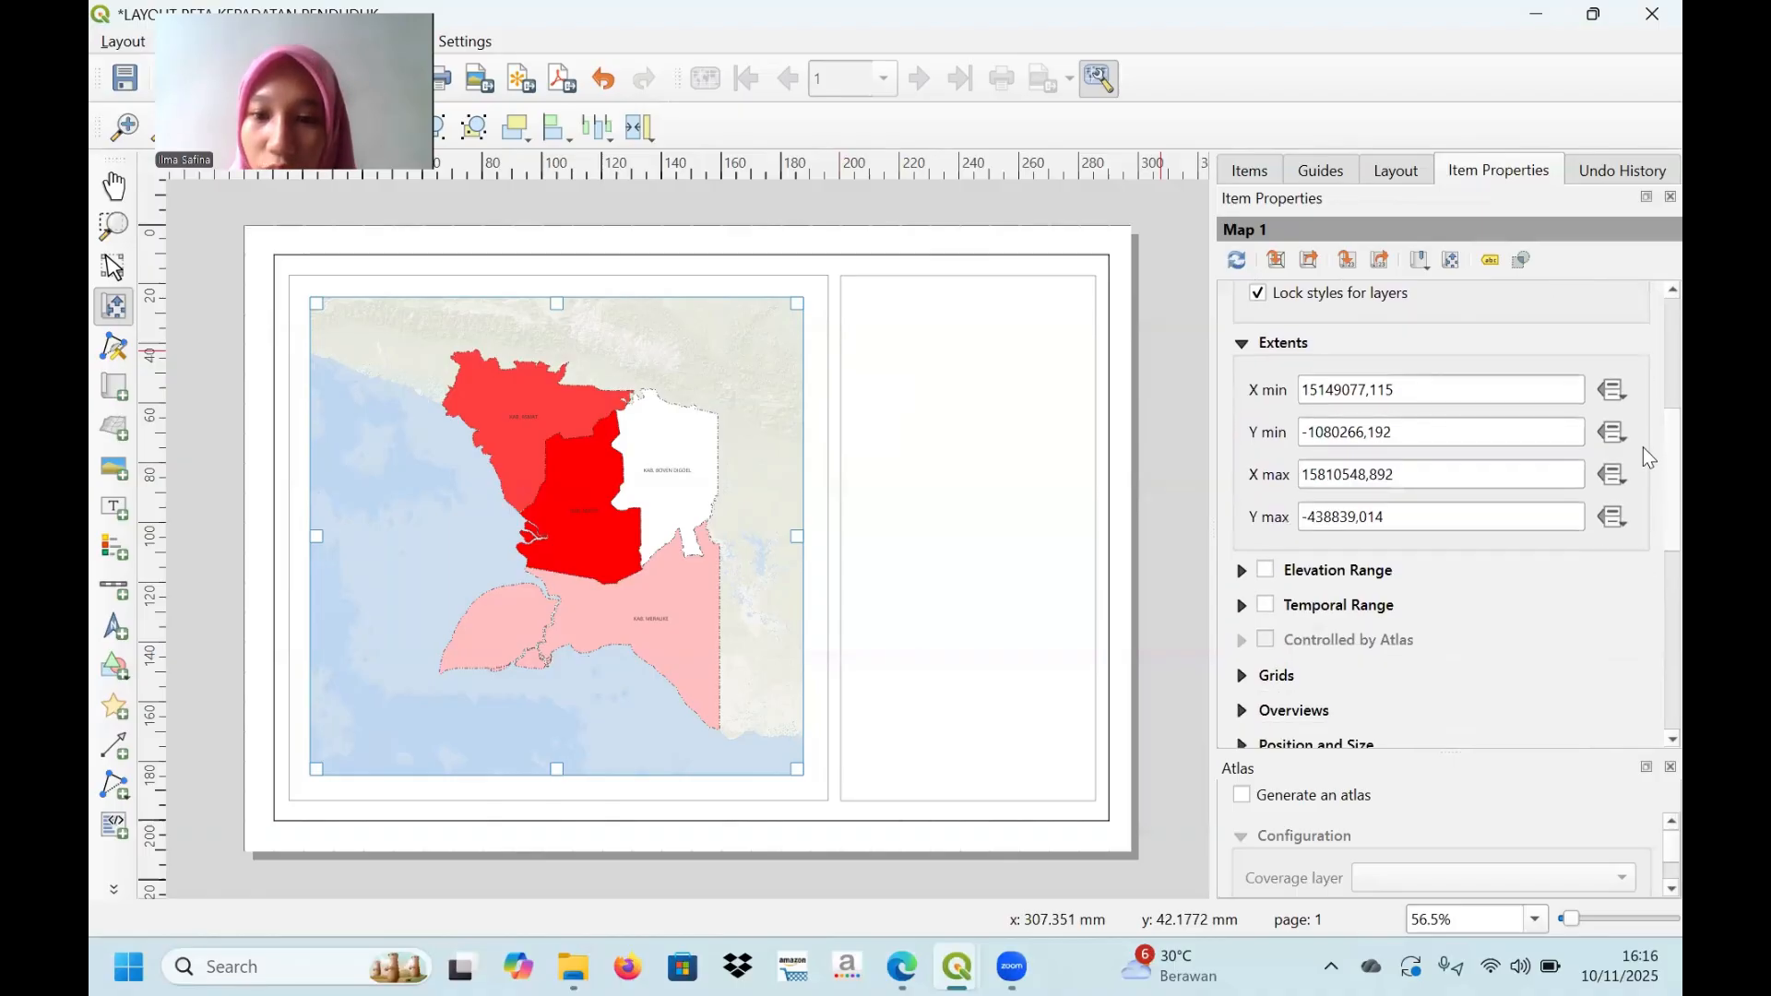
scroll(1642, 452, "down", 4)
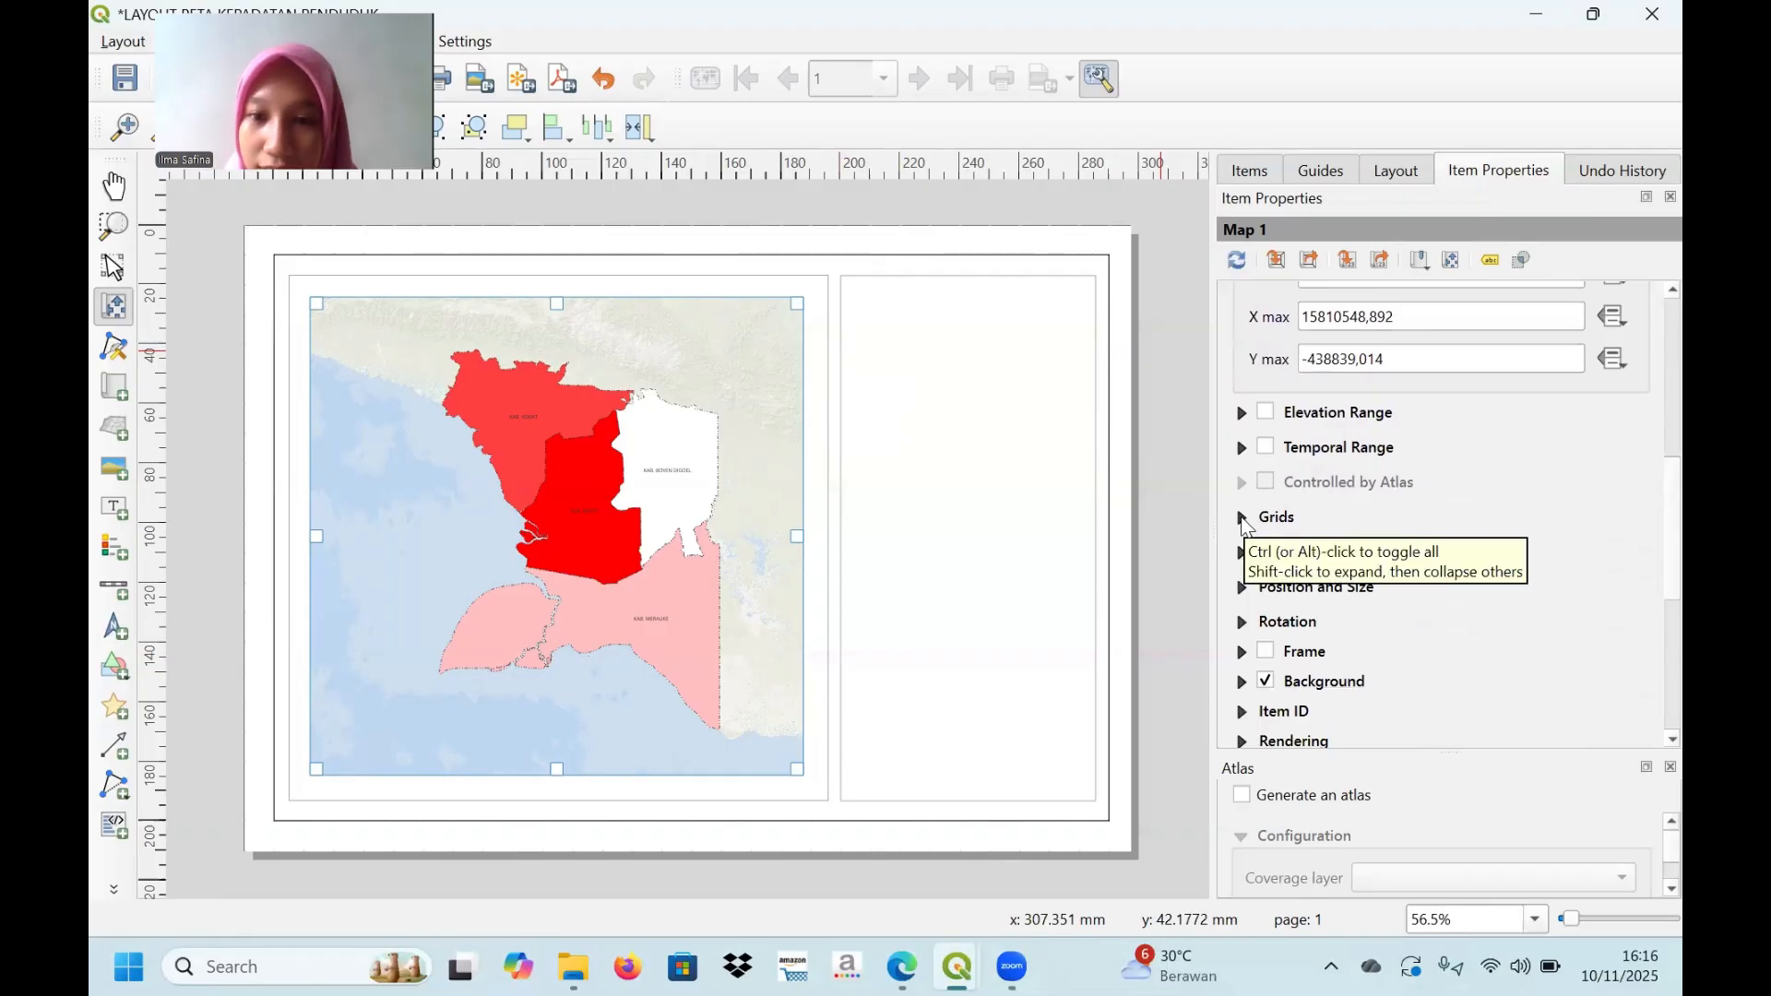
Step: Add Grid 1 under Map 1's Grids section and open its Modify Grid settings
left_click(1243, 518)
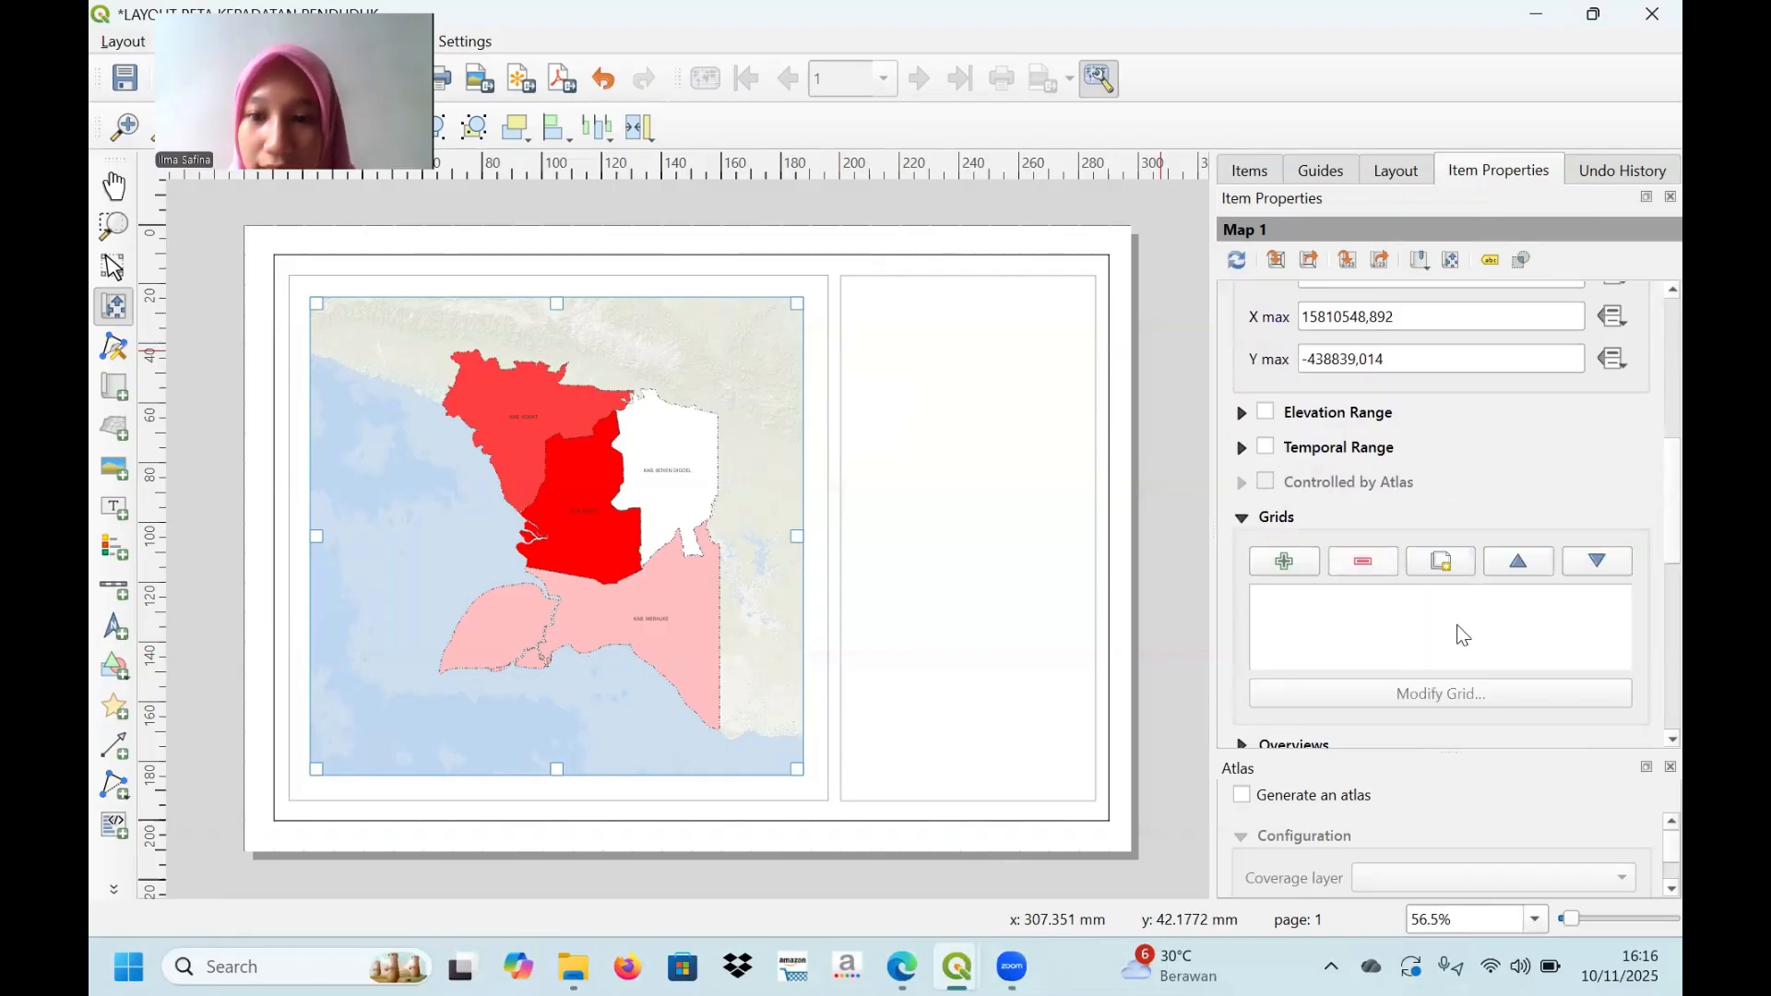
left_click(1284, 562)
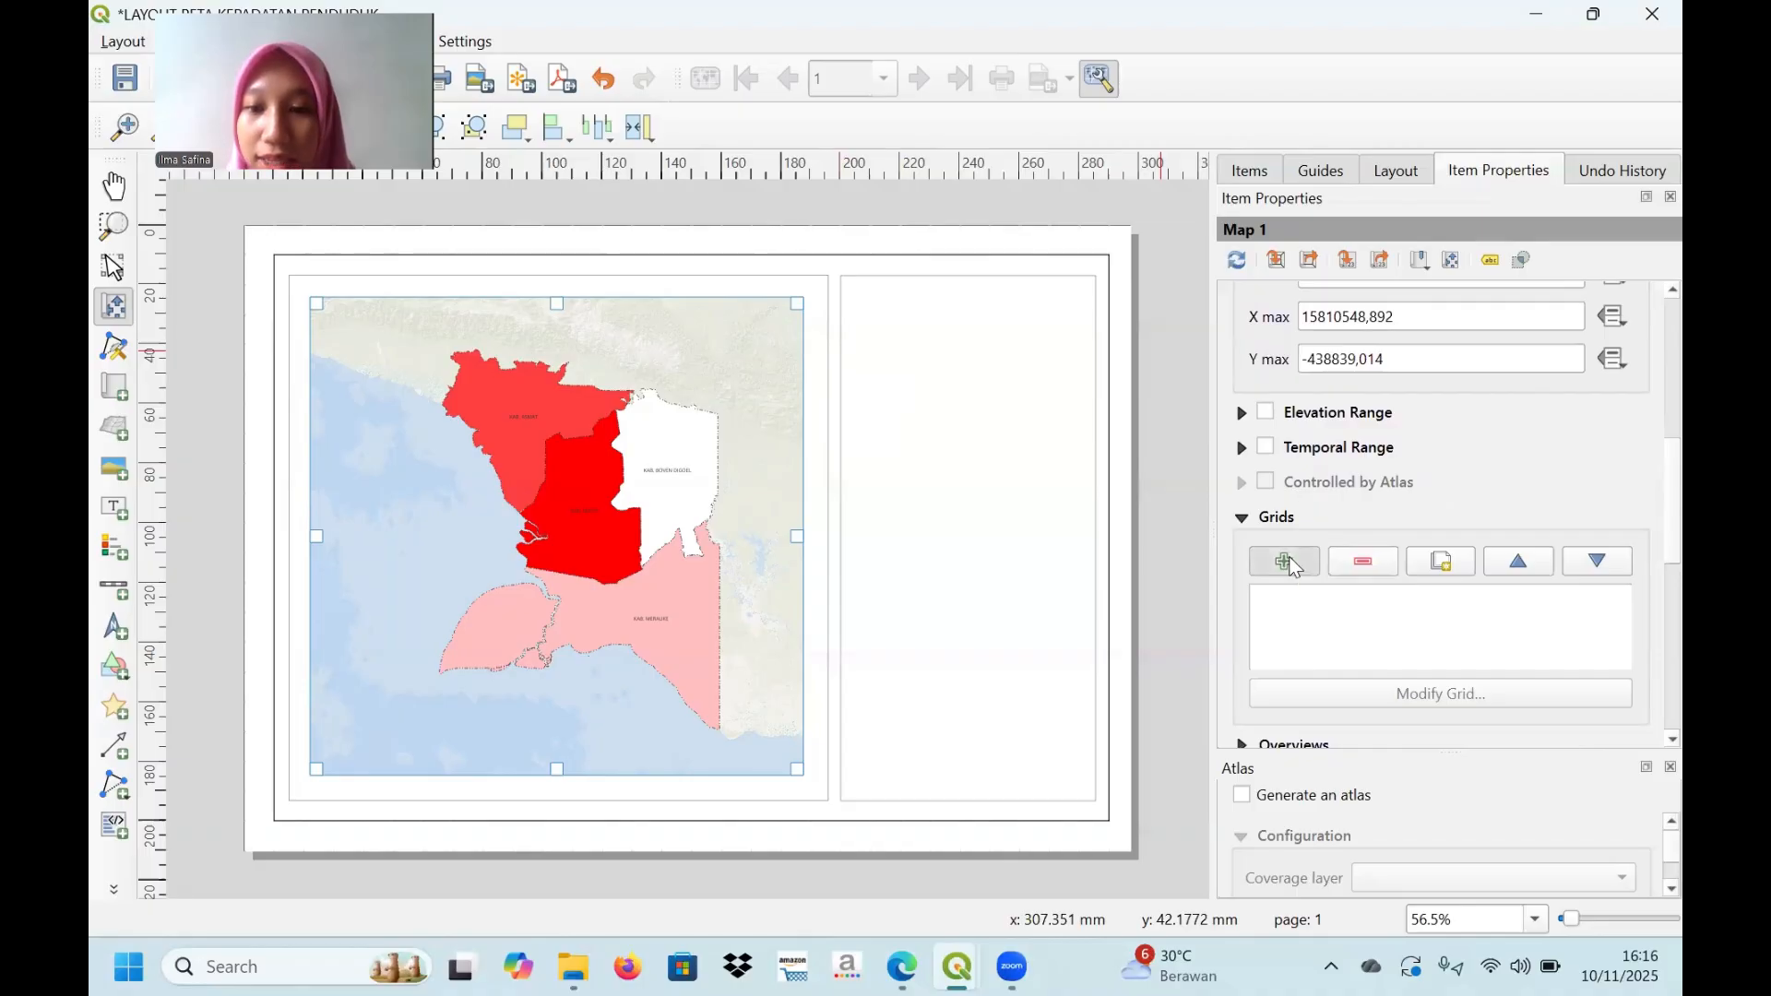
left_click(1420, 701)
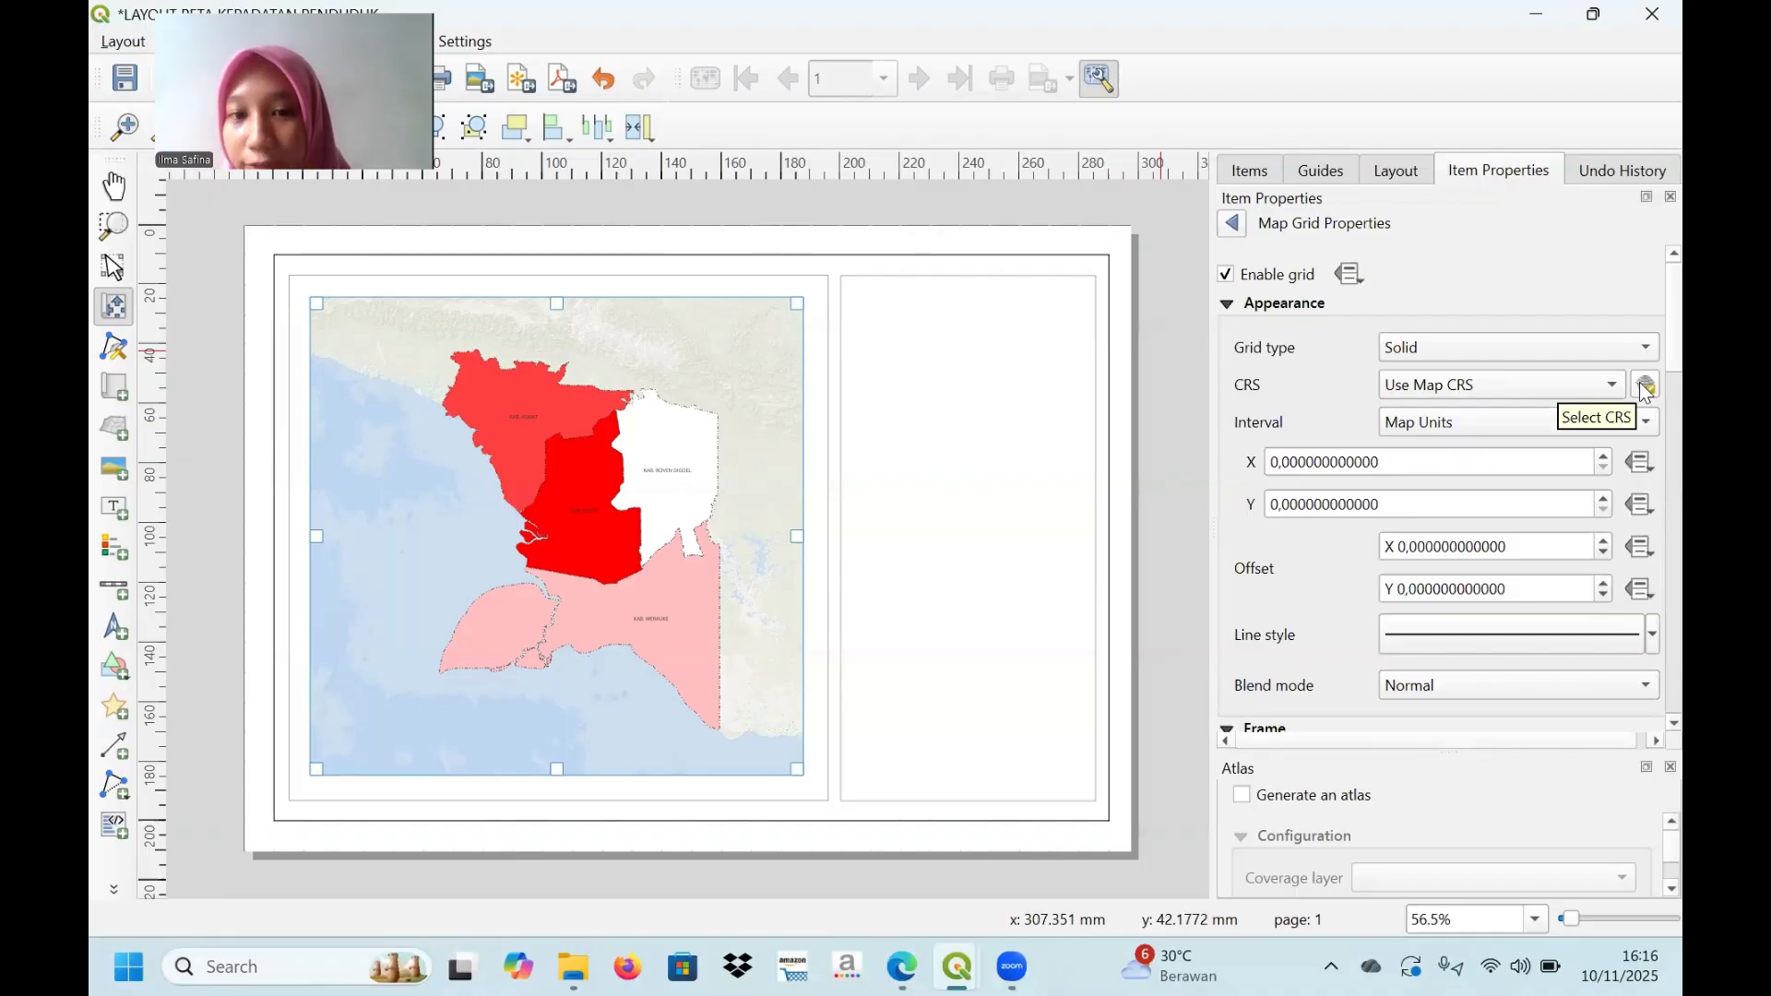
Step: Choose predefined CRS EPSG:4326 - WGS 84 for Grid 1, filtering the list by 'WGS 84'
left_click(1644, 389)
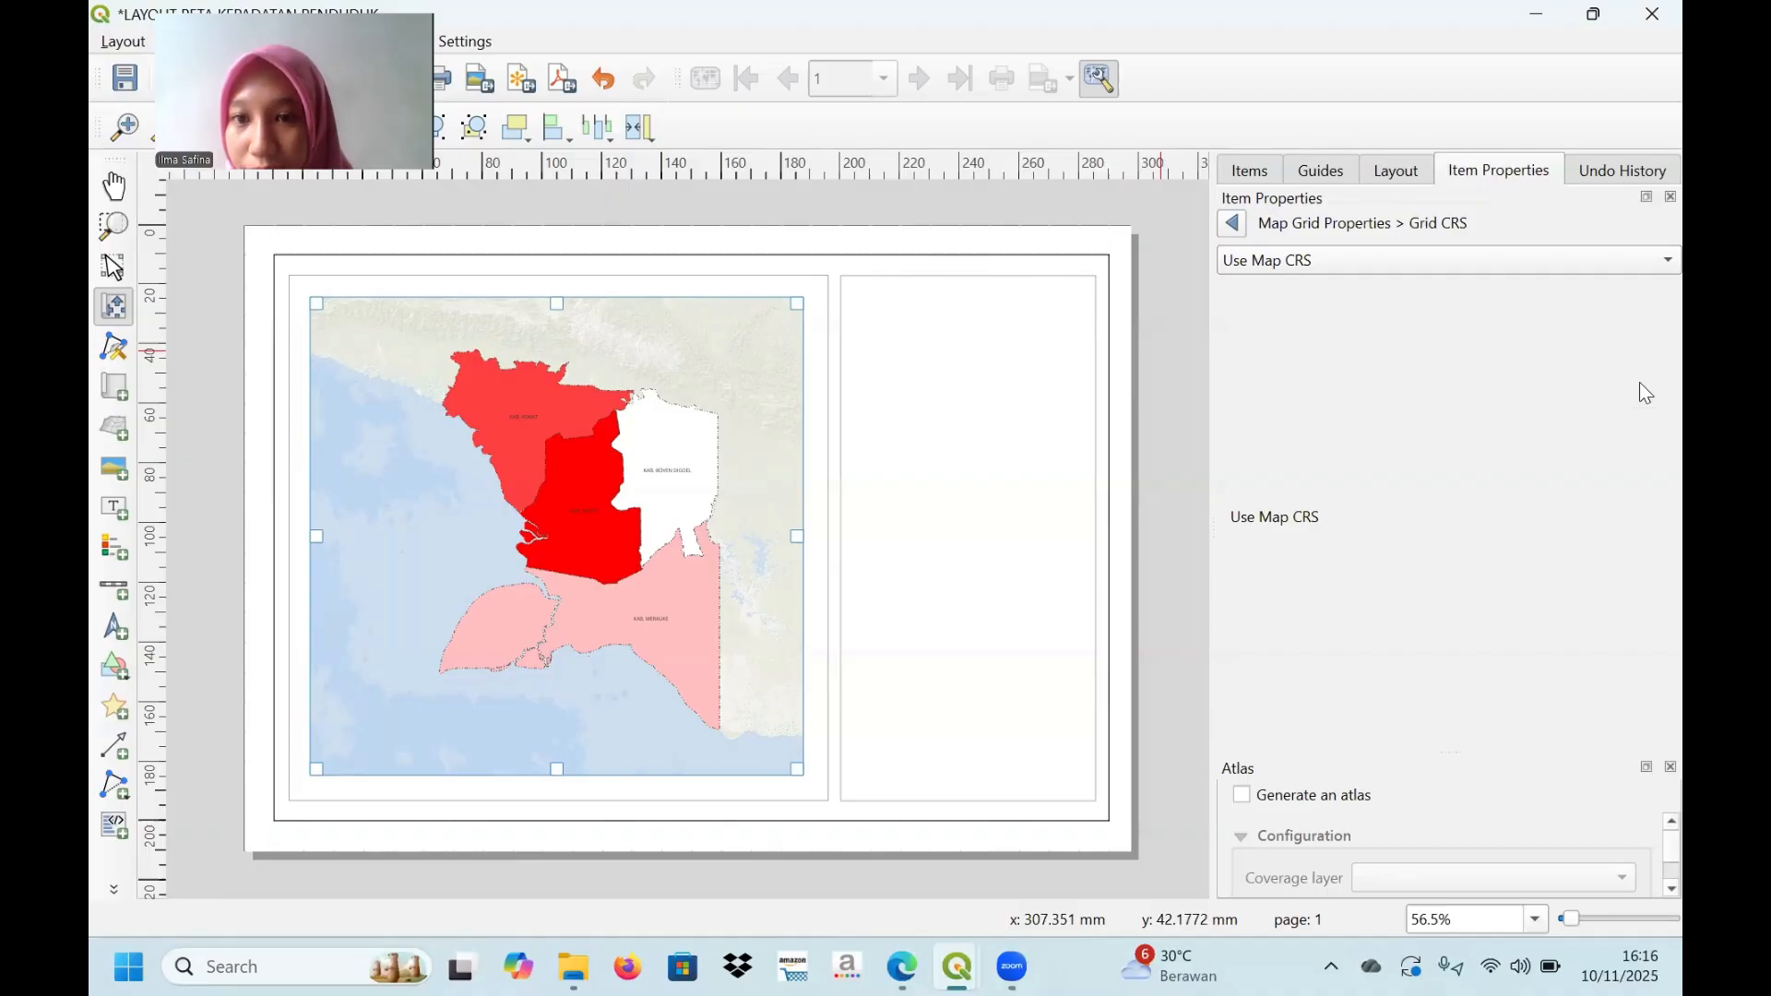
left_click(1613, 272)
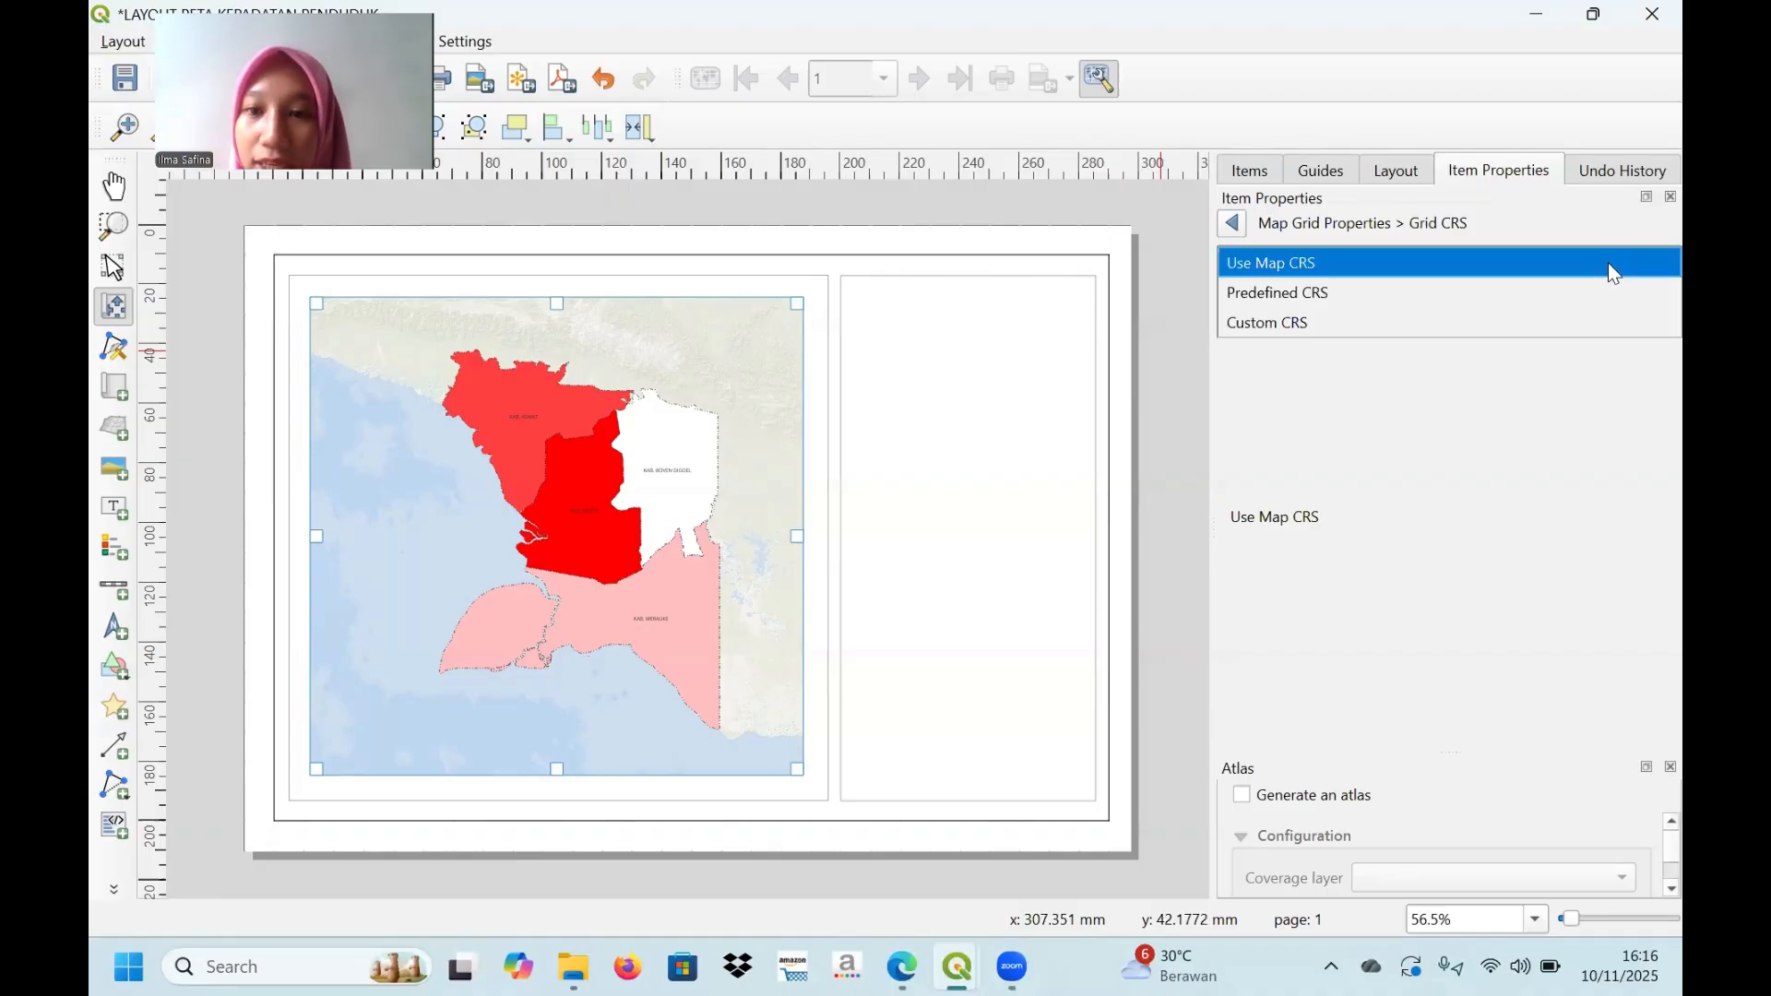
left_click(1422, 294)
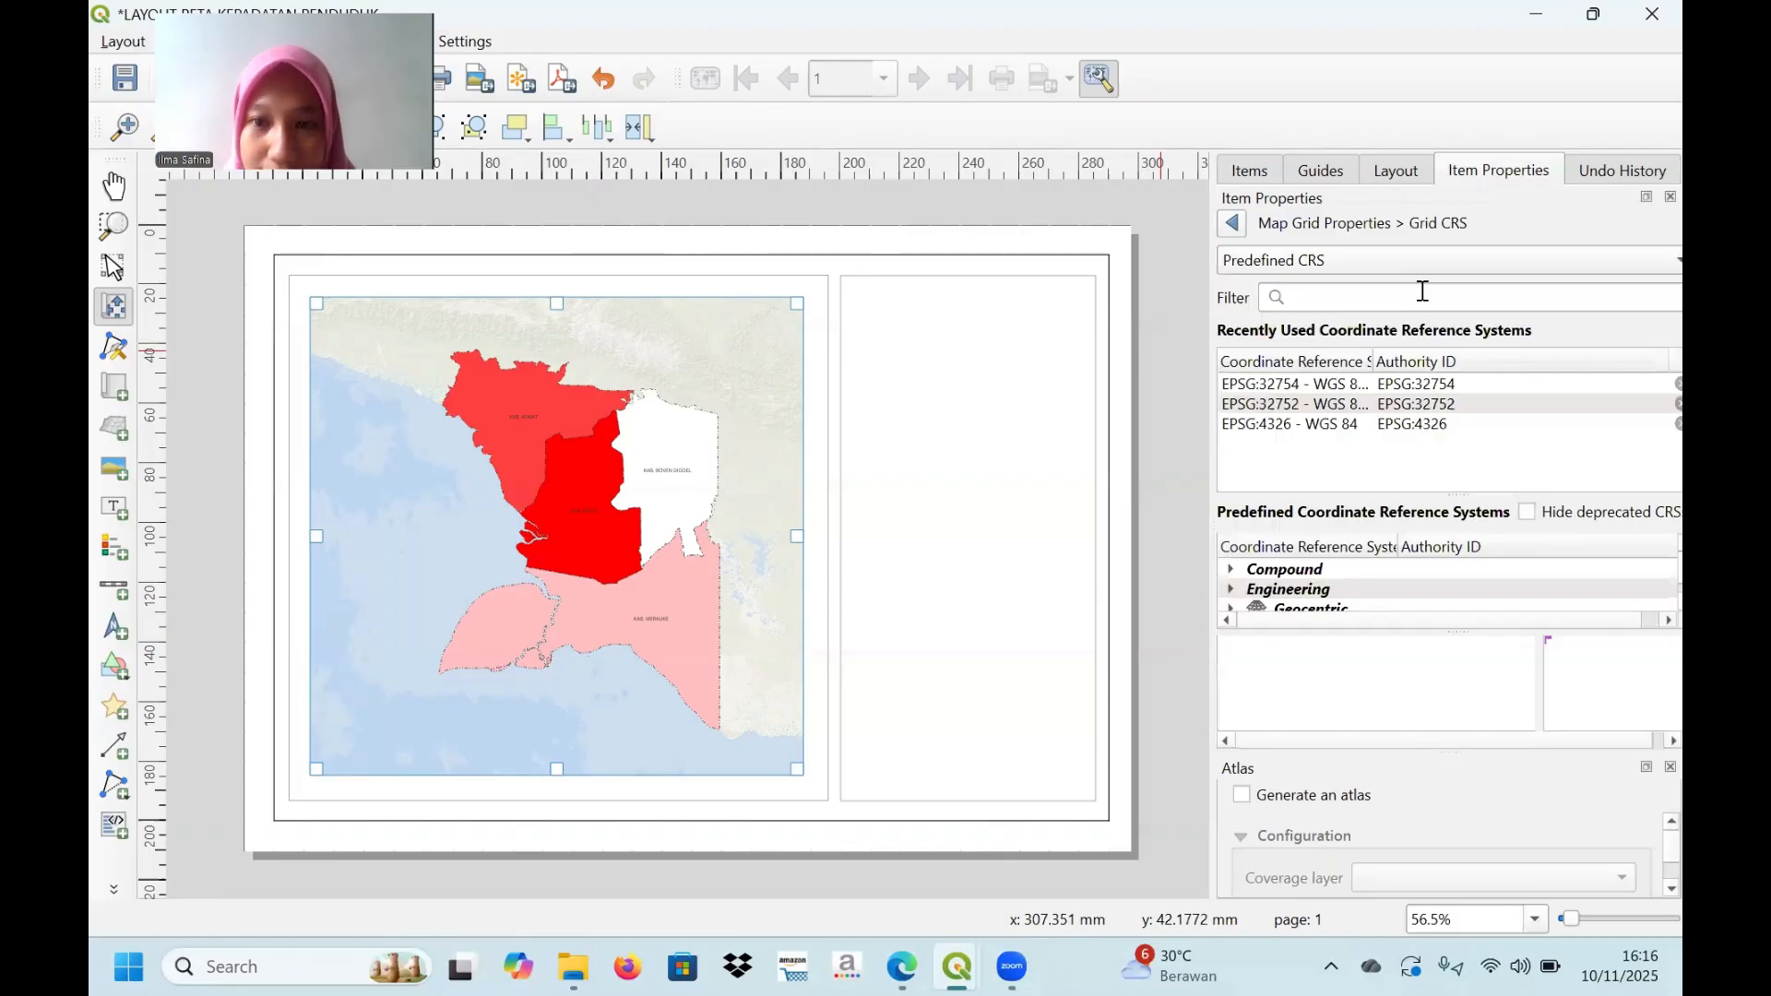
left_click(1405, 293)
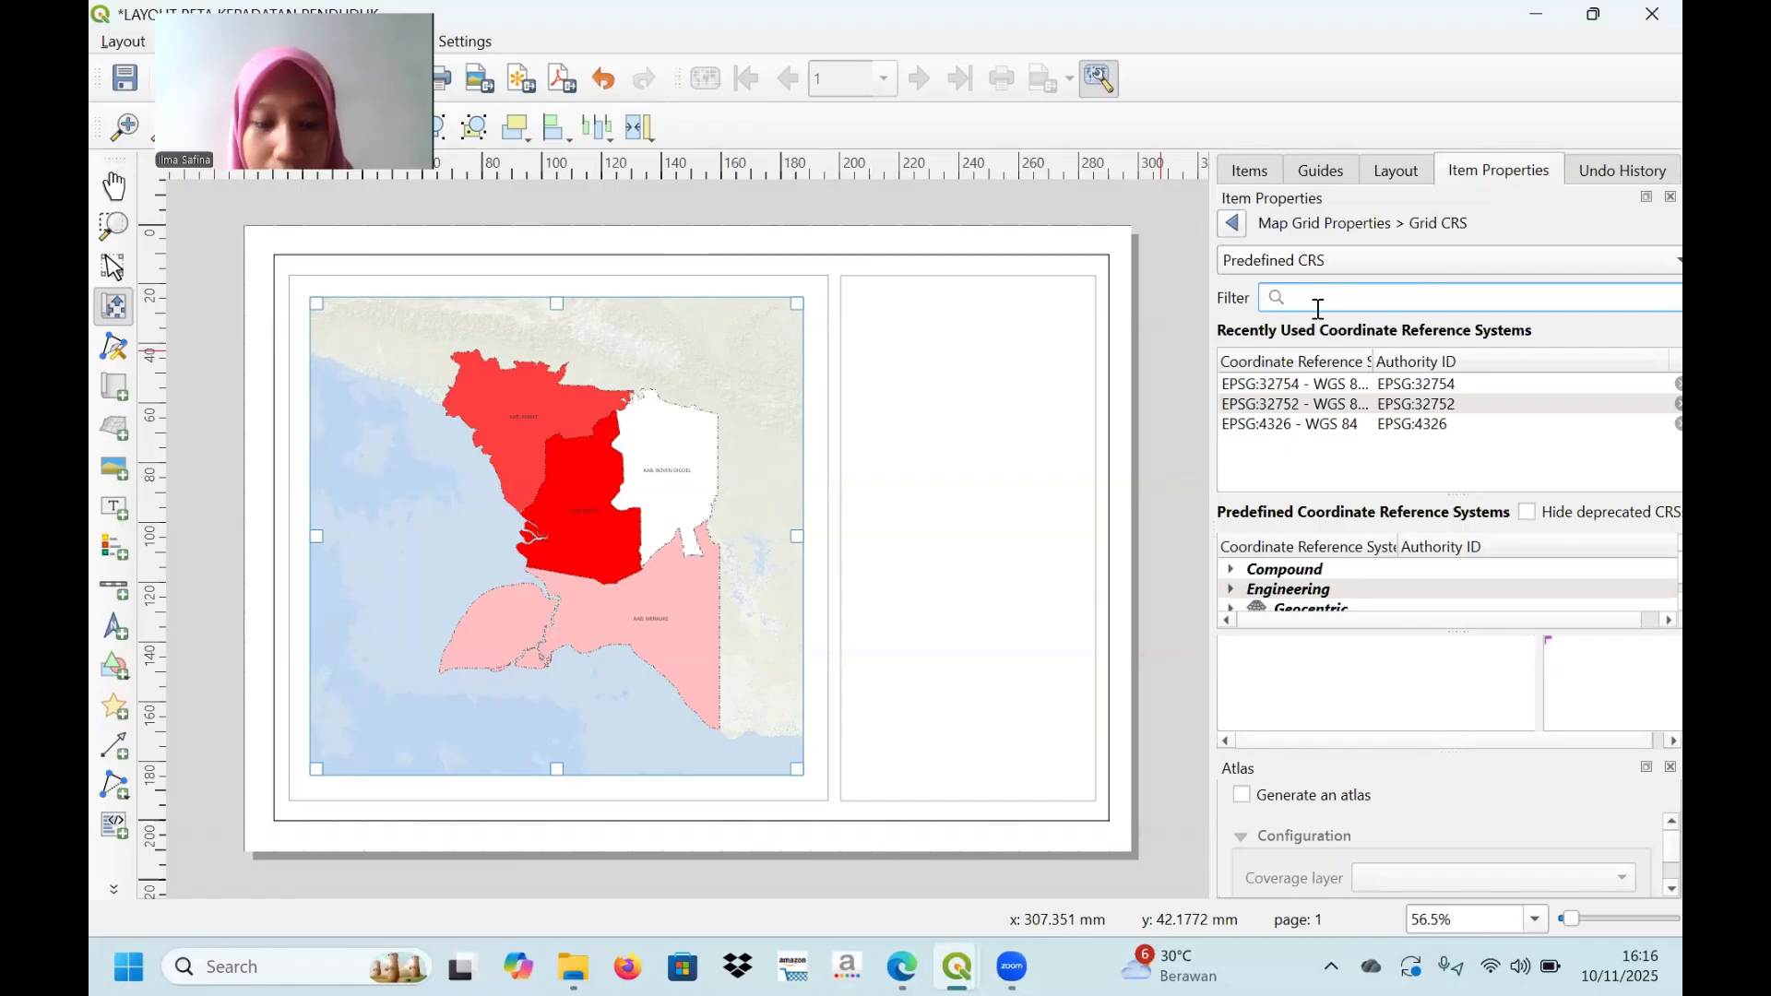
type("wgs")
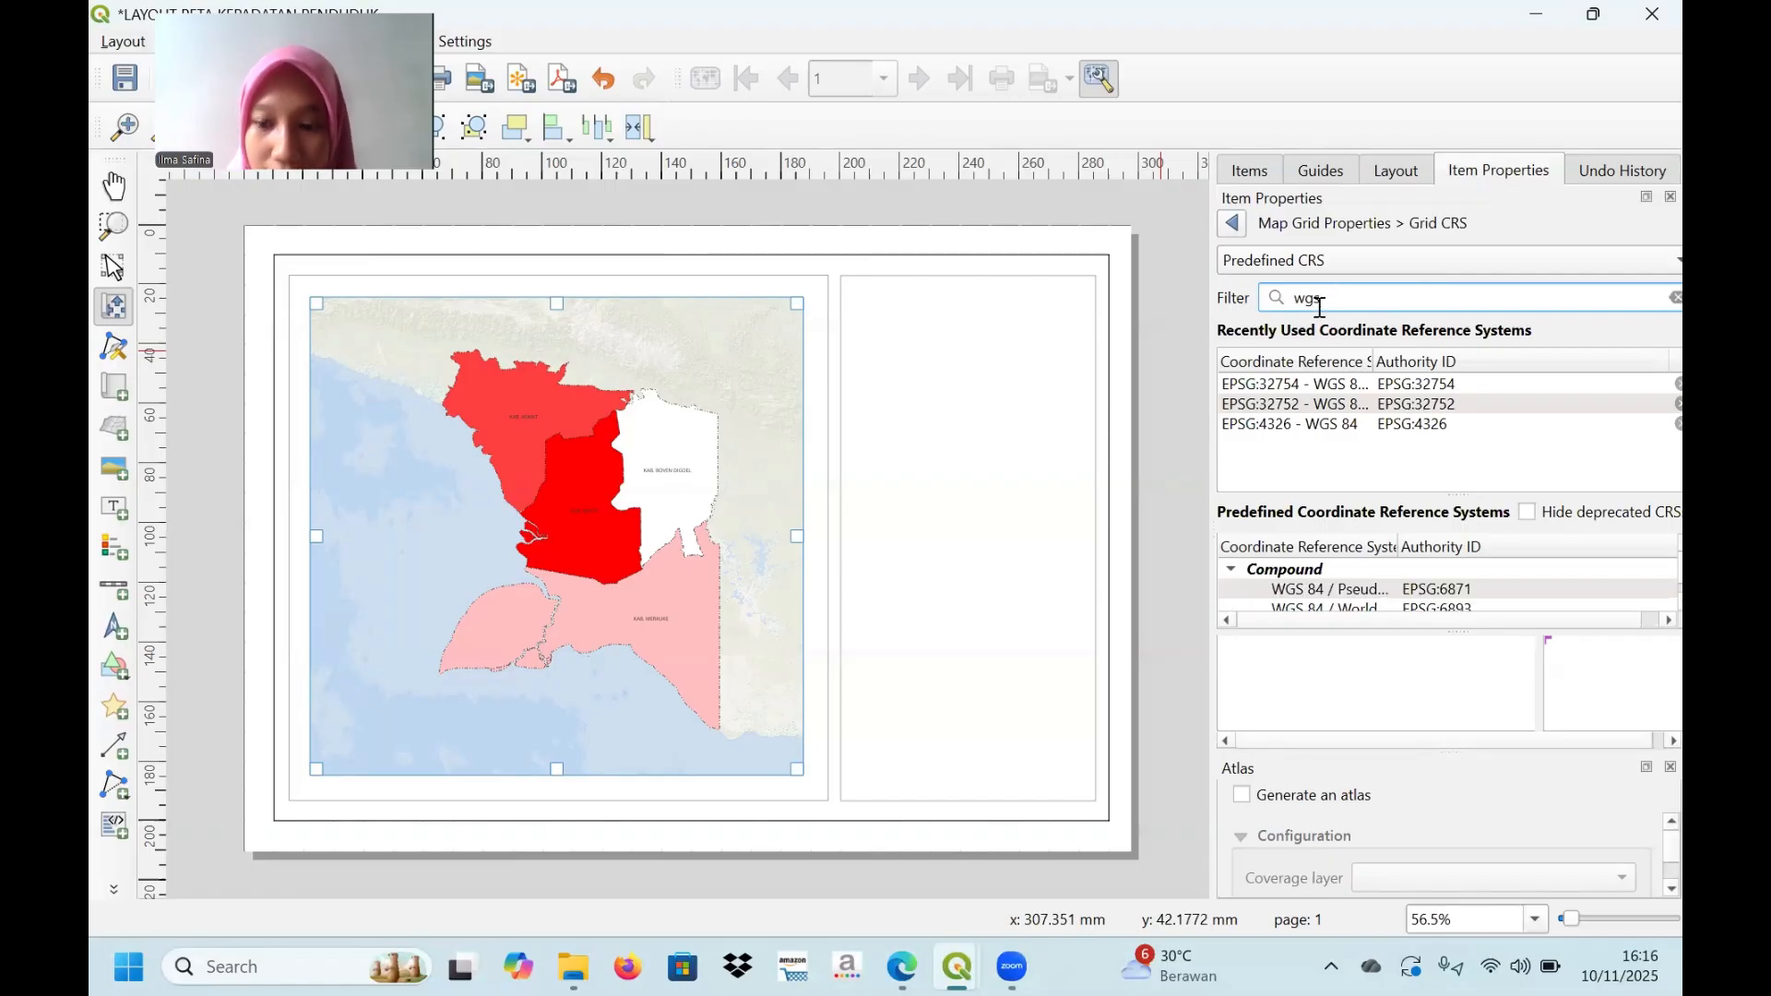
key("BackSpace")
type("WGS")
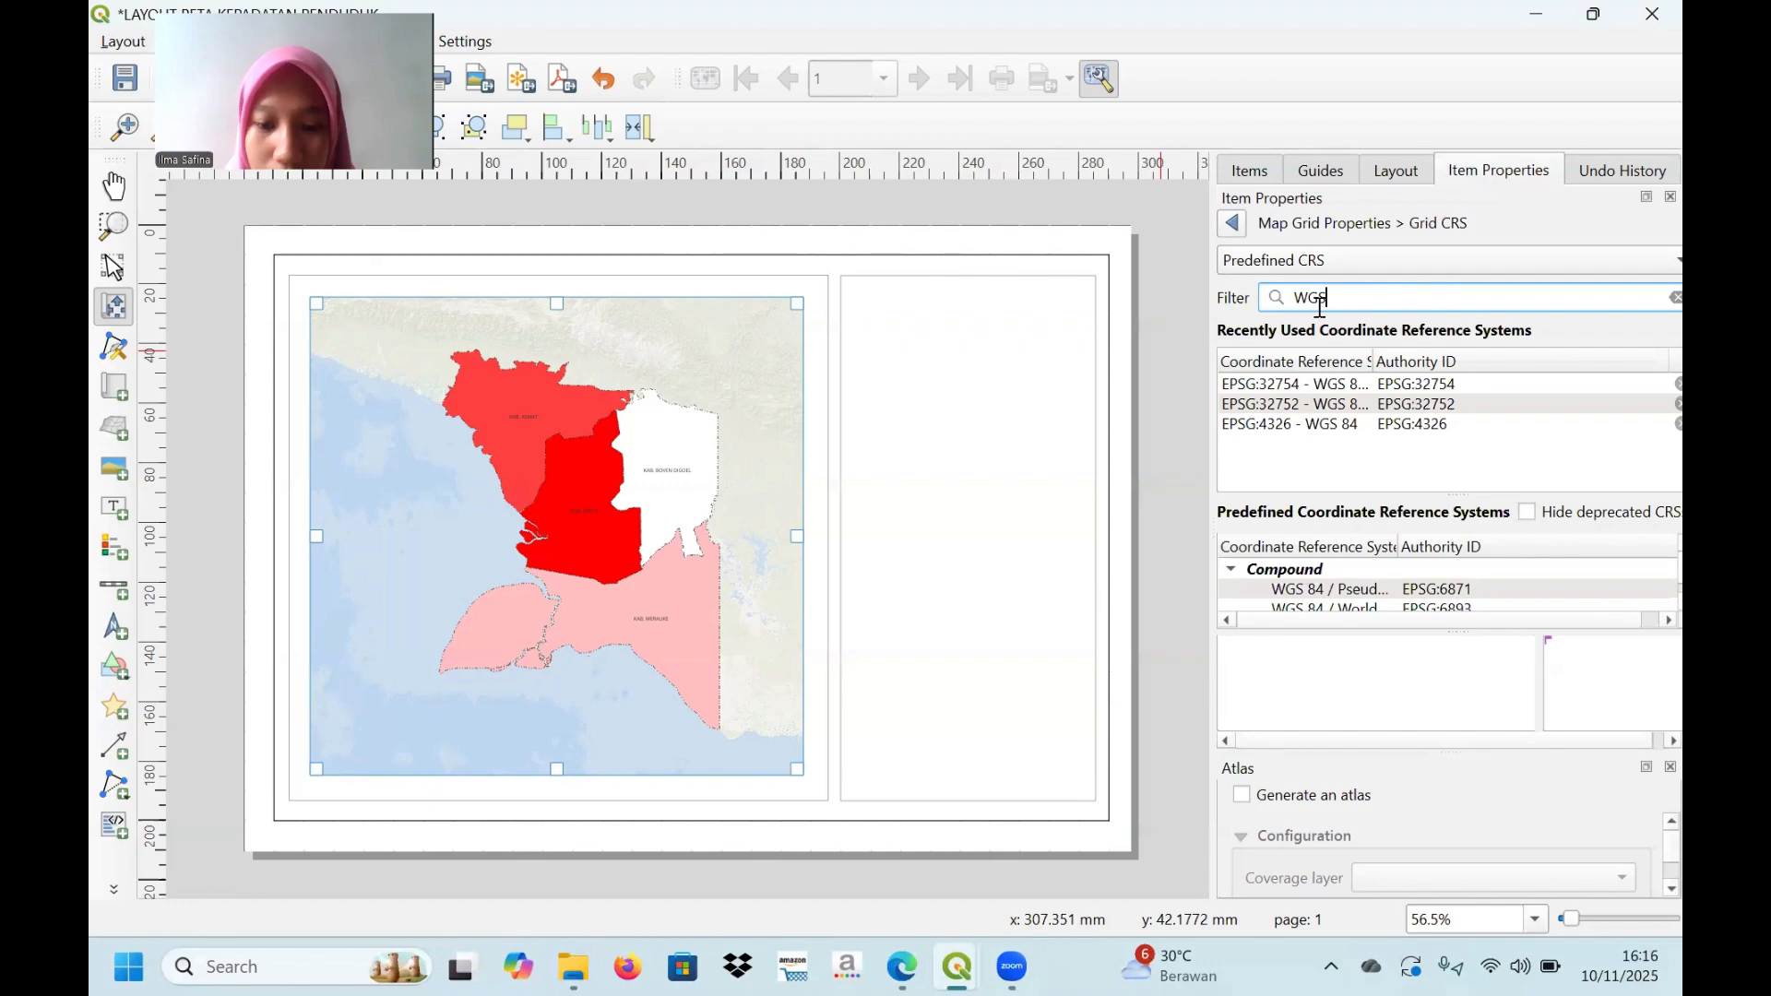
type(" 84")
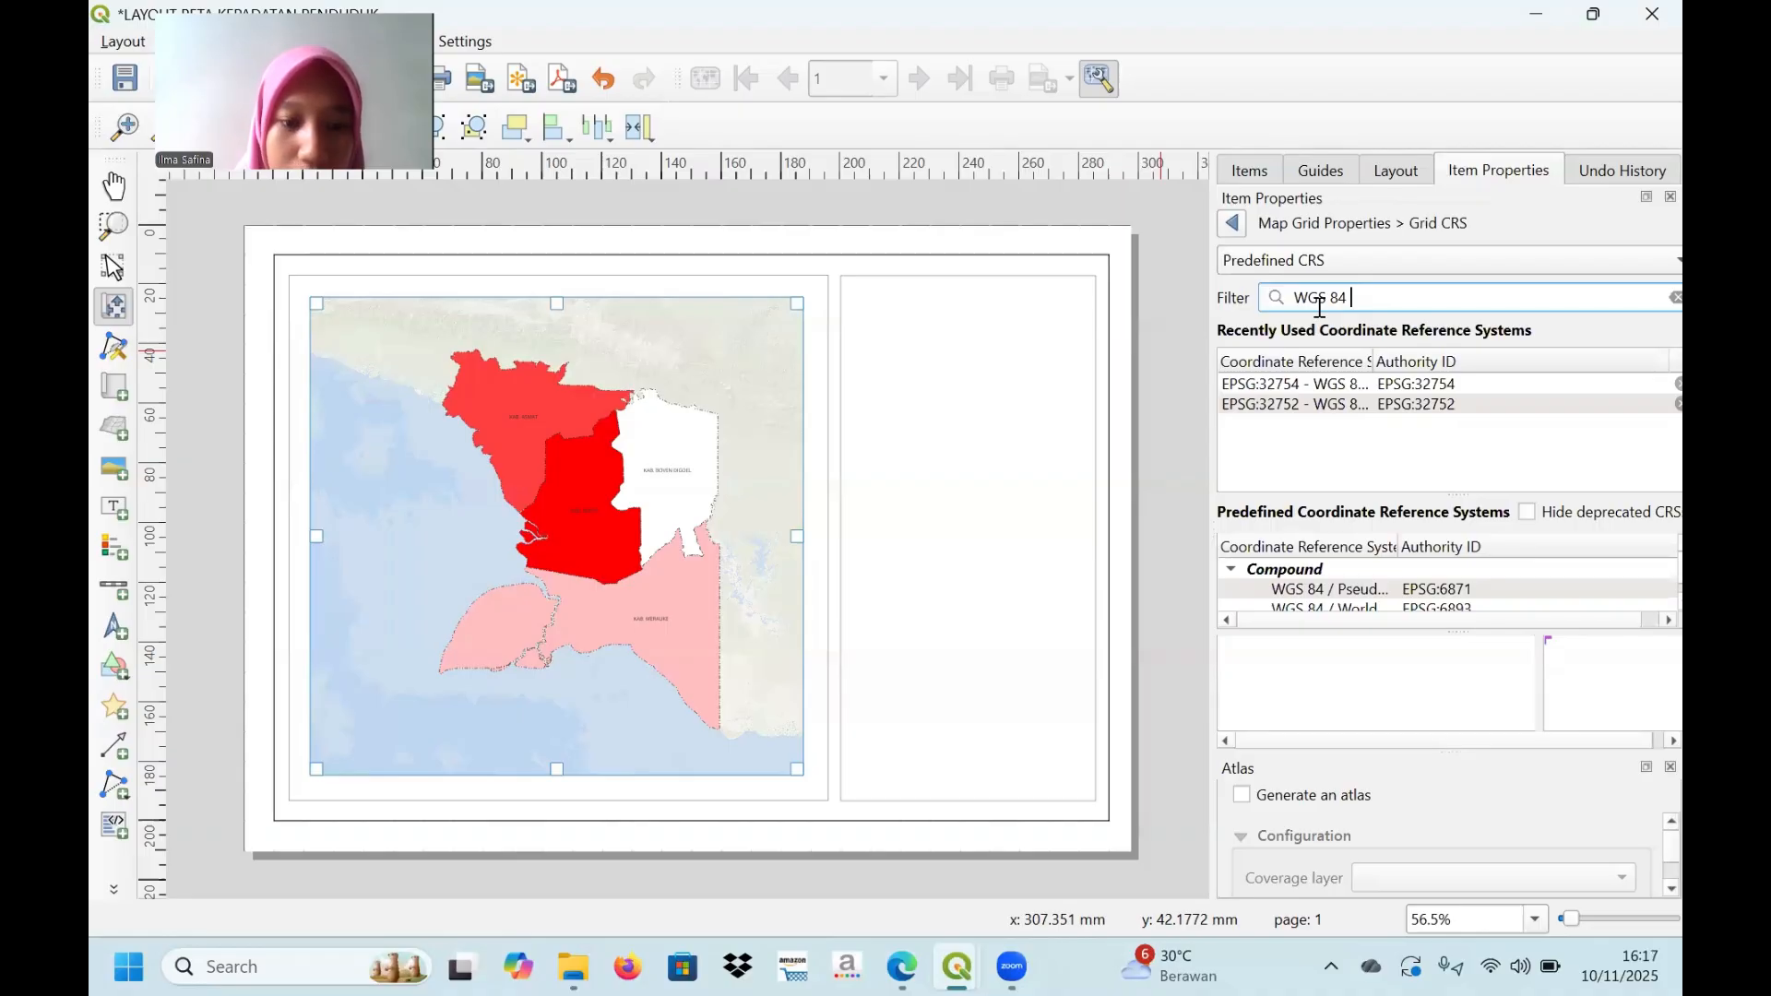
type(" 43")
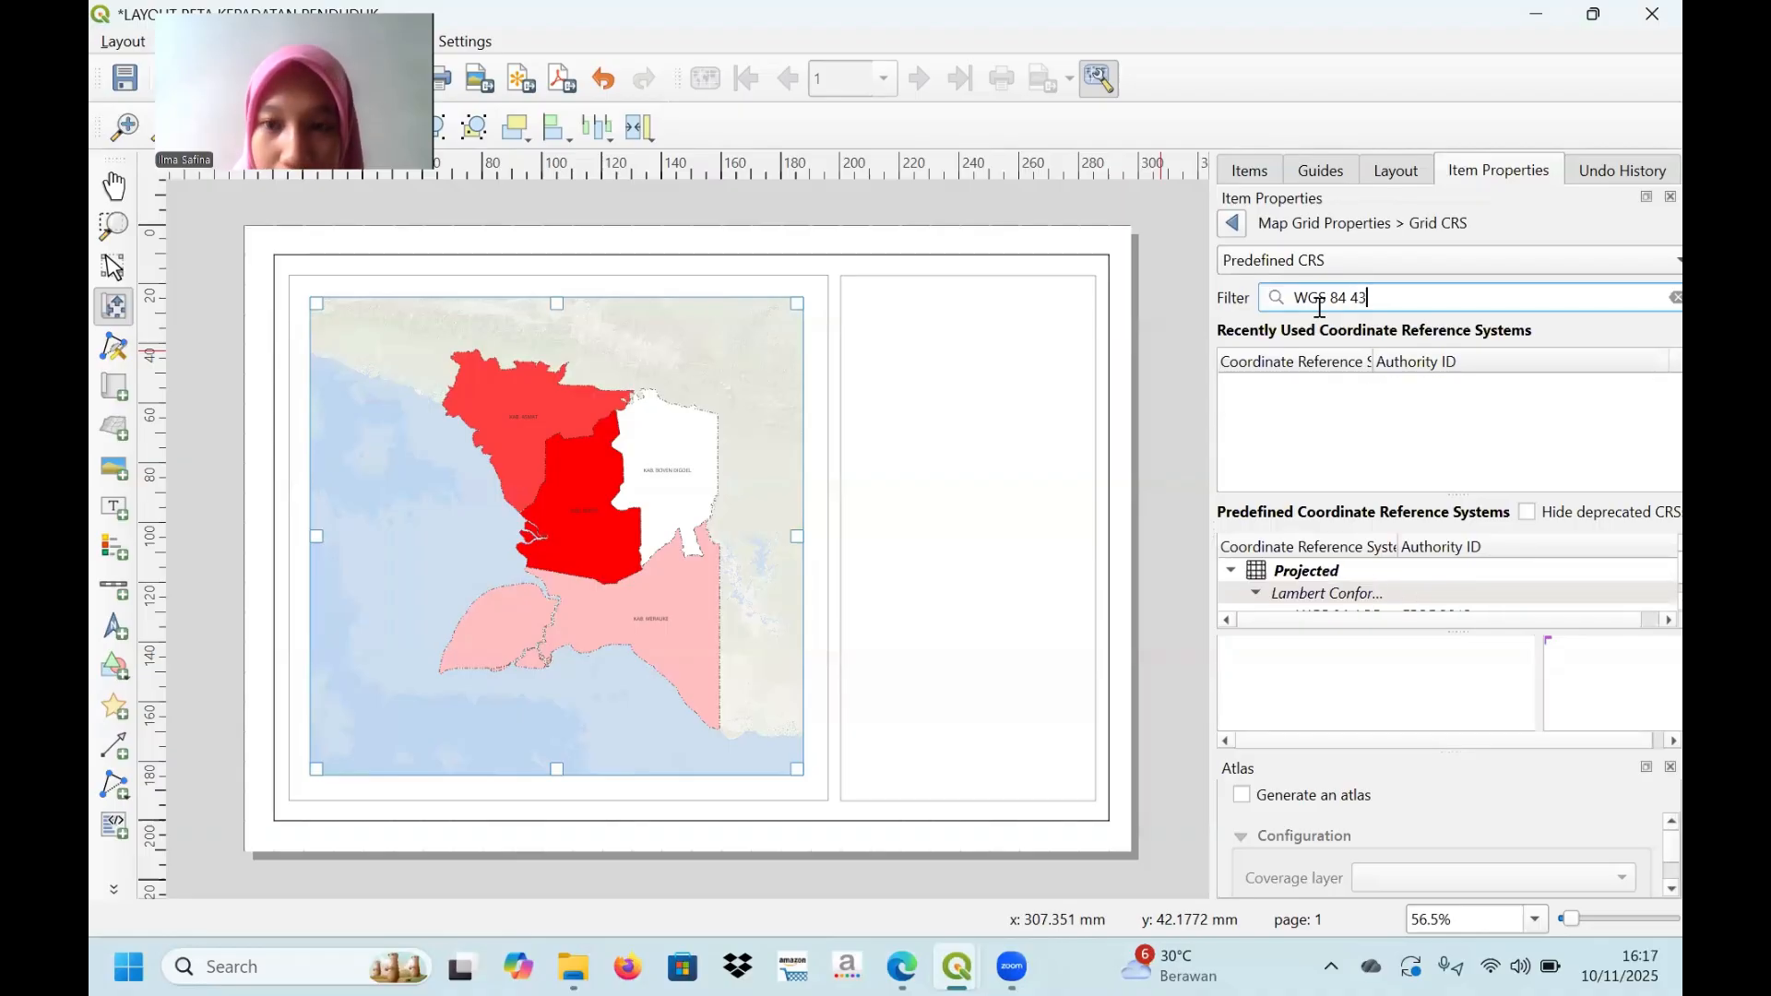
key("BackSpace")
key("BackSpace")
key("BackSpace")
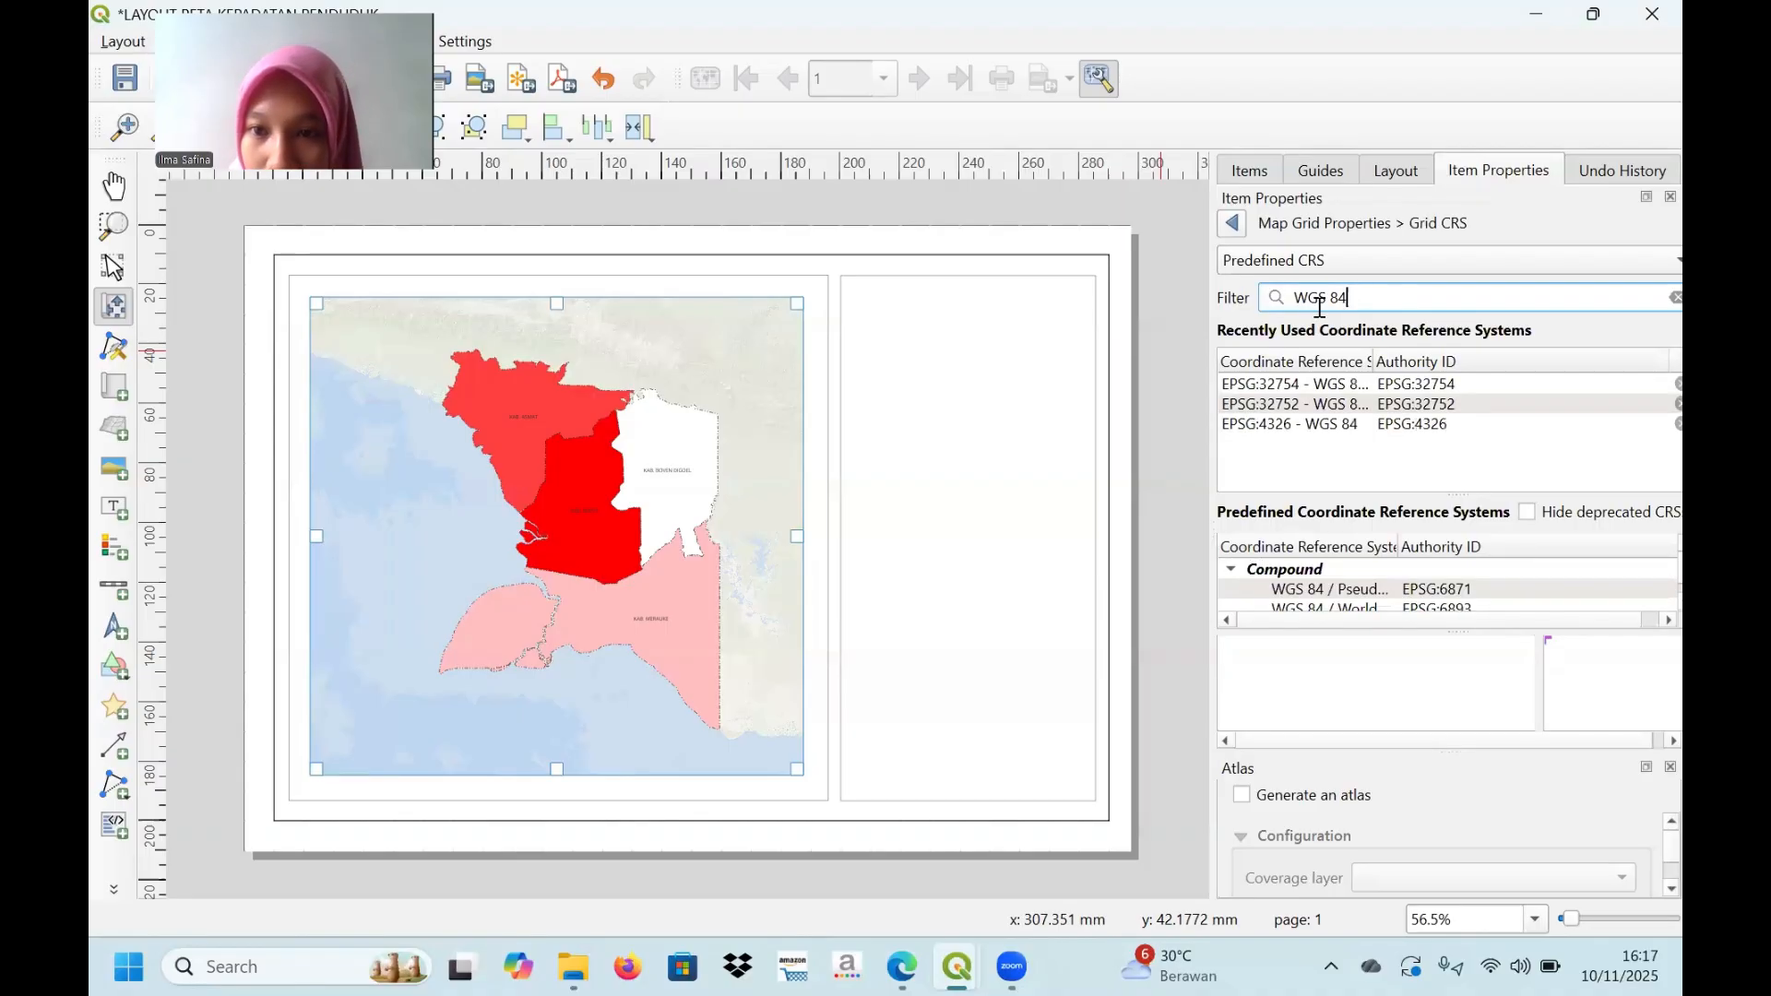
left_click(1410, 422)
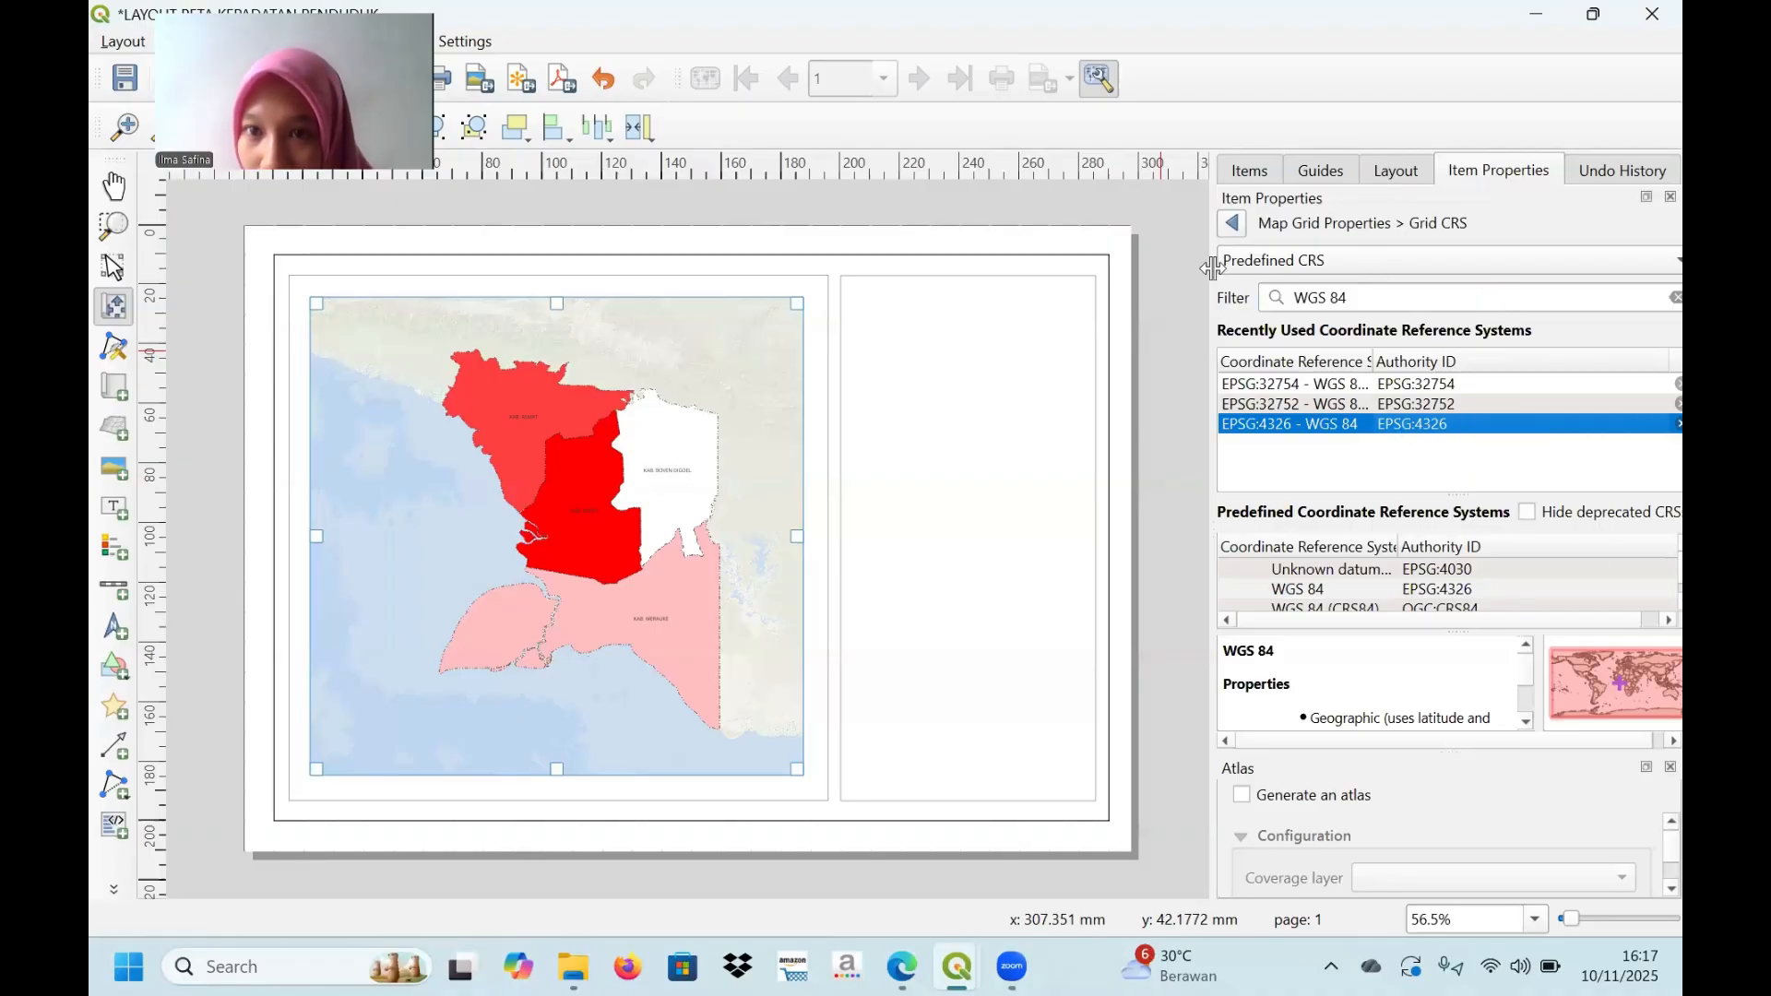
left_click_drag(1211, 256, 1135, 258)
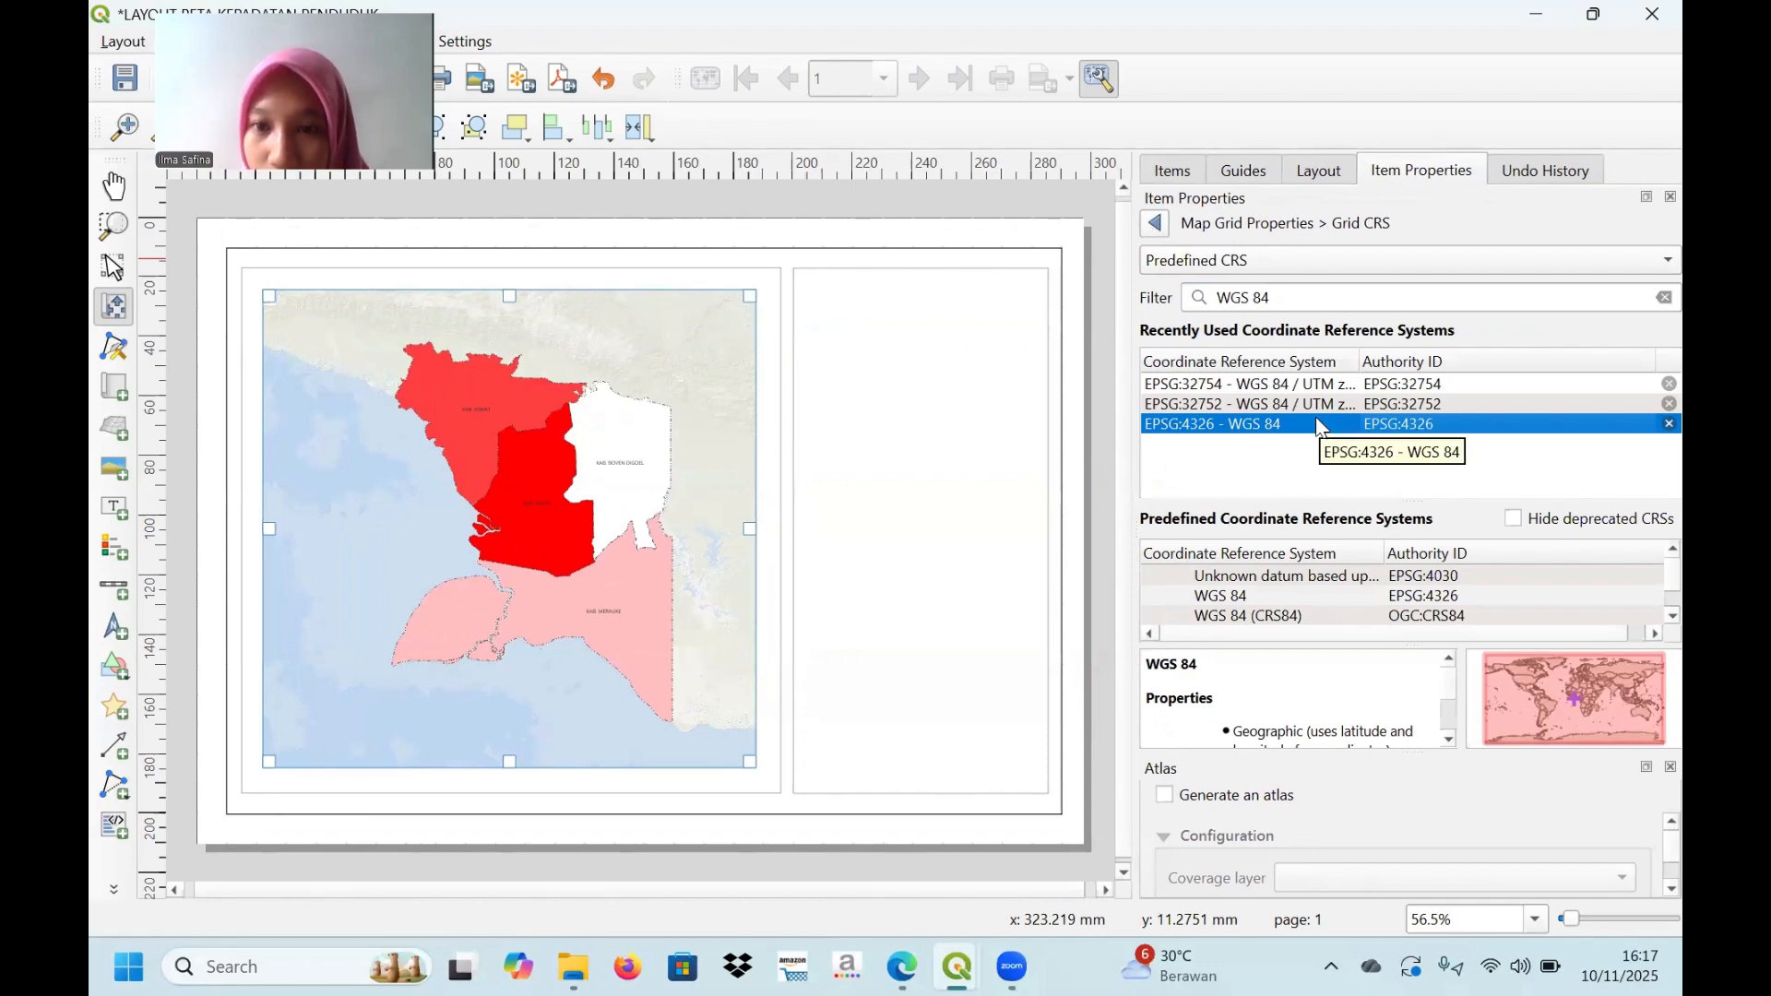
left_click(1155, 223)
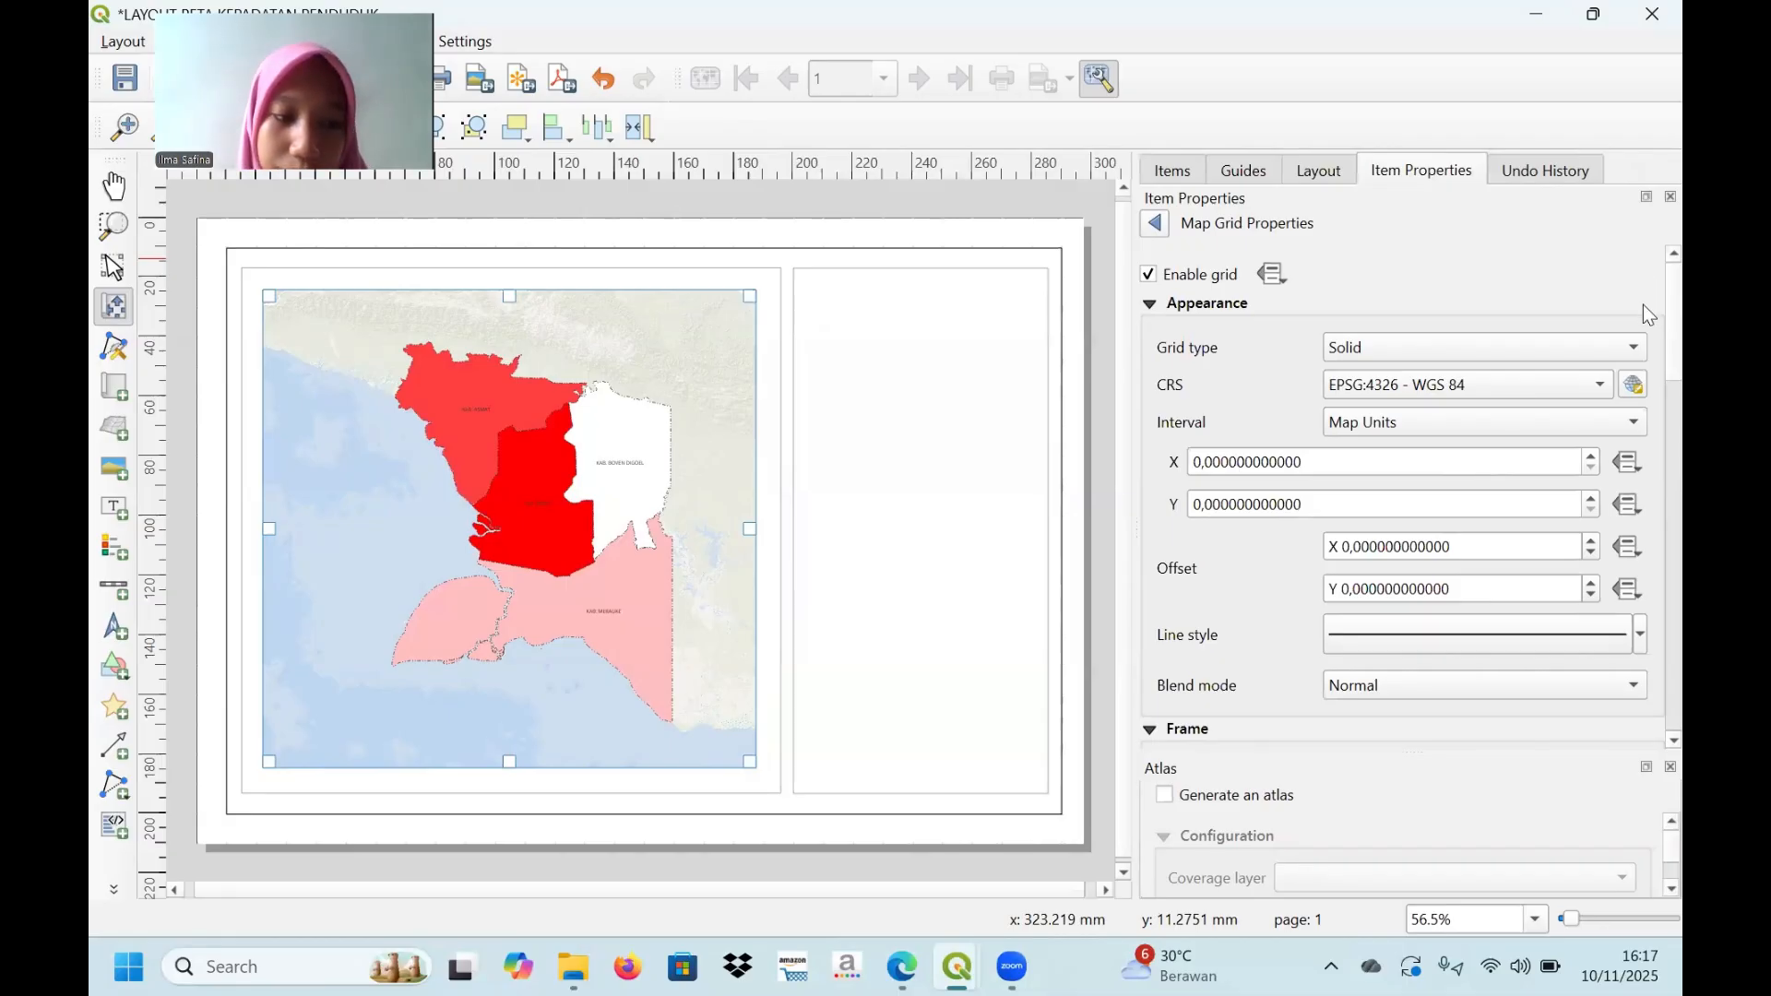
scroll(1643, 318, "down", 3)
scroll(1642, 394, "down", 3)
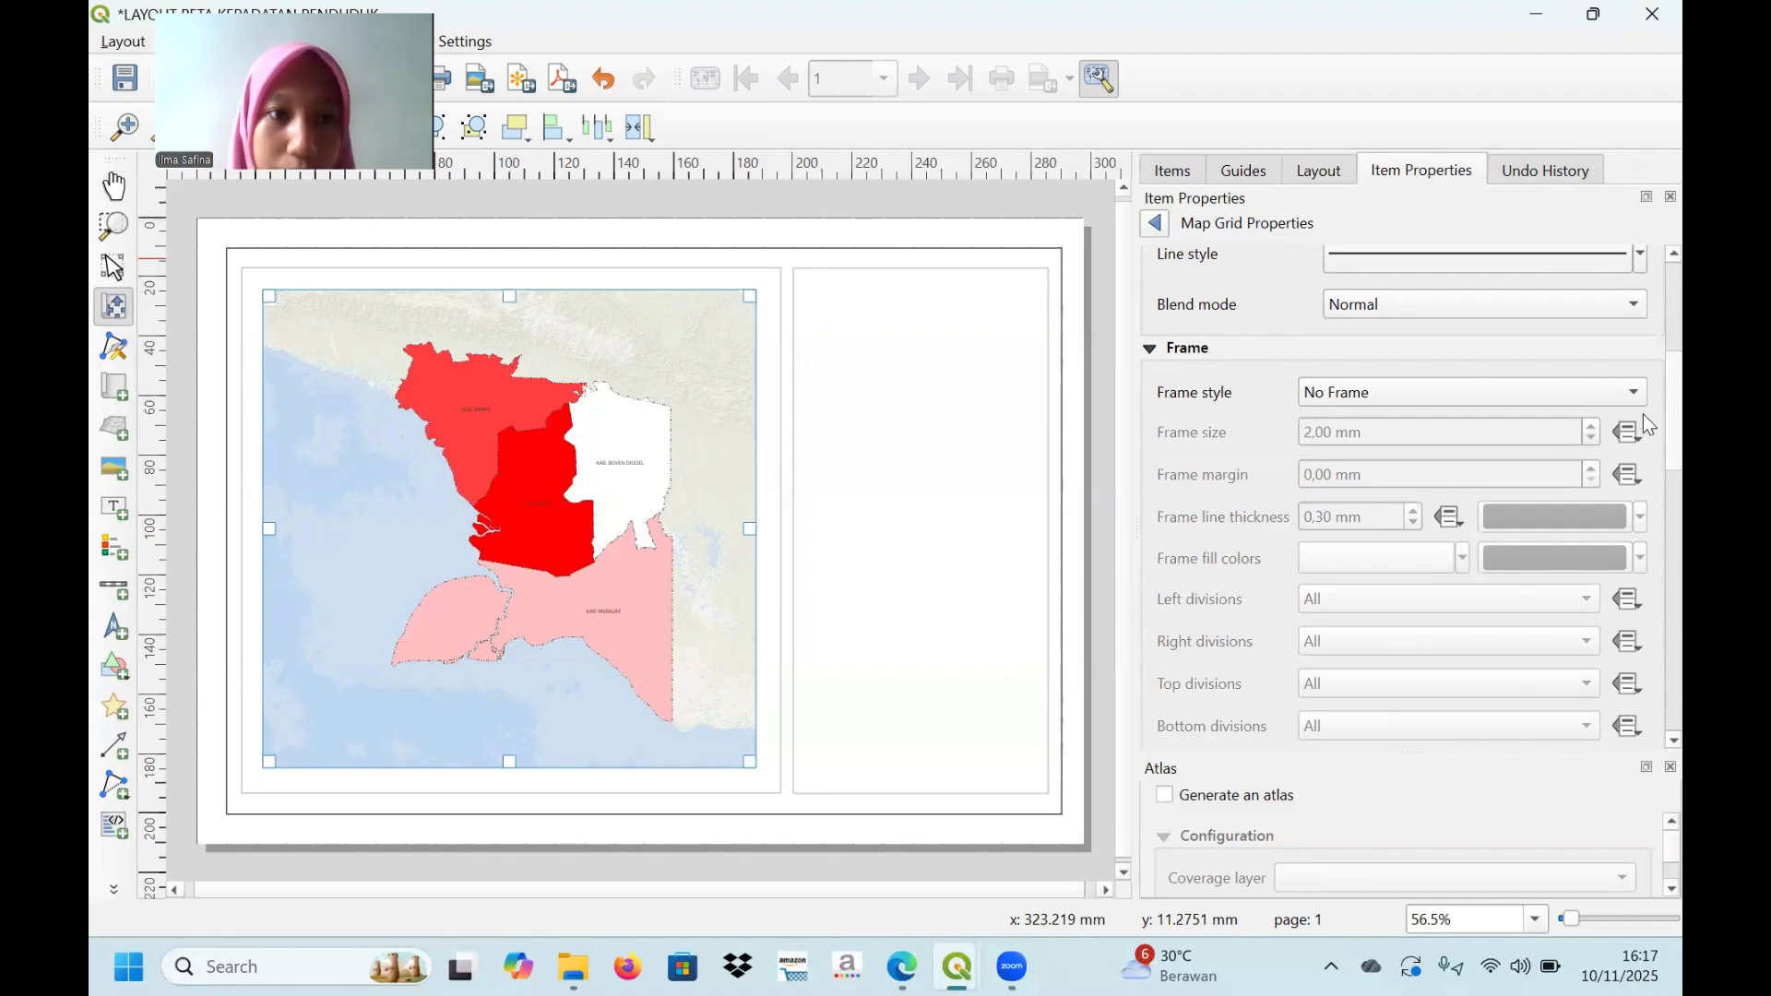
scroll(1642, 433, "down", 3)
scroll(1643, 455, "up", 2)
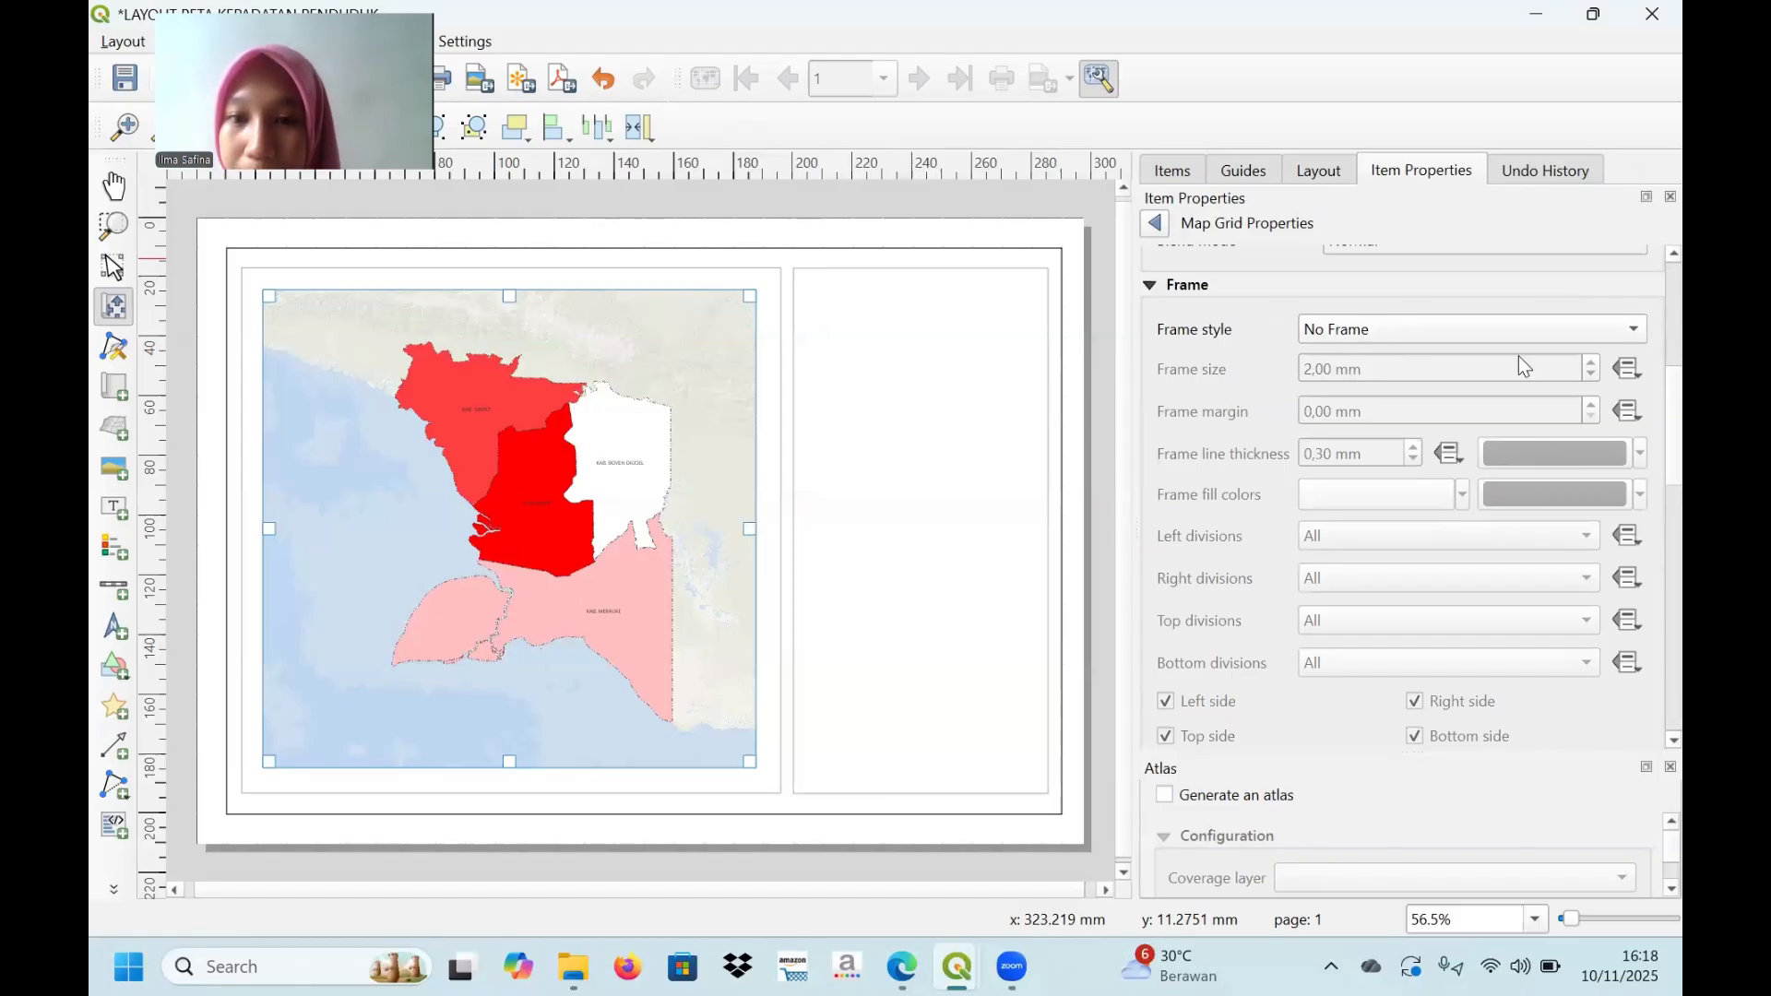
left_click(1587, 329)
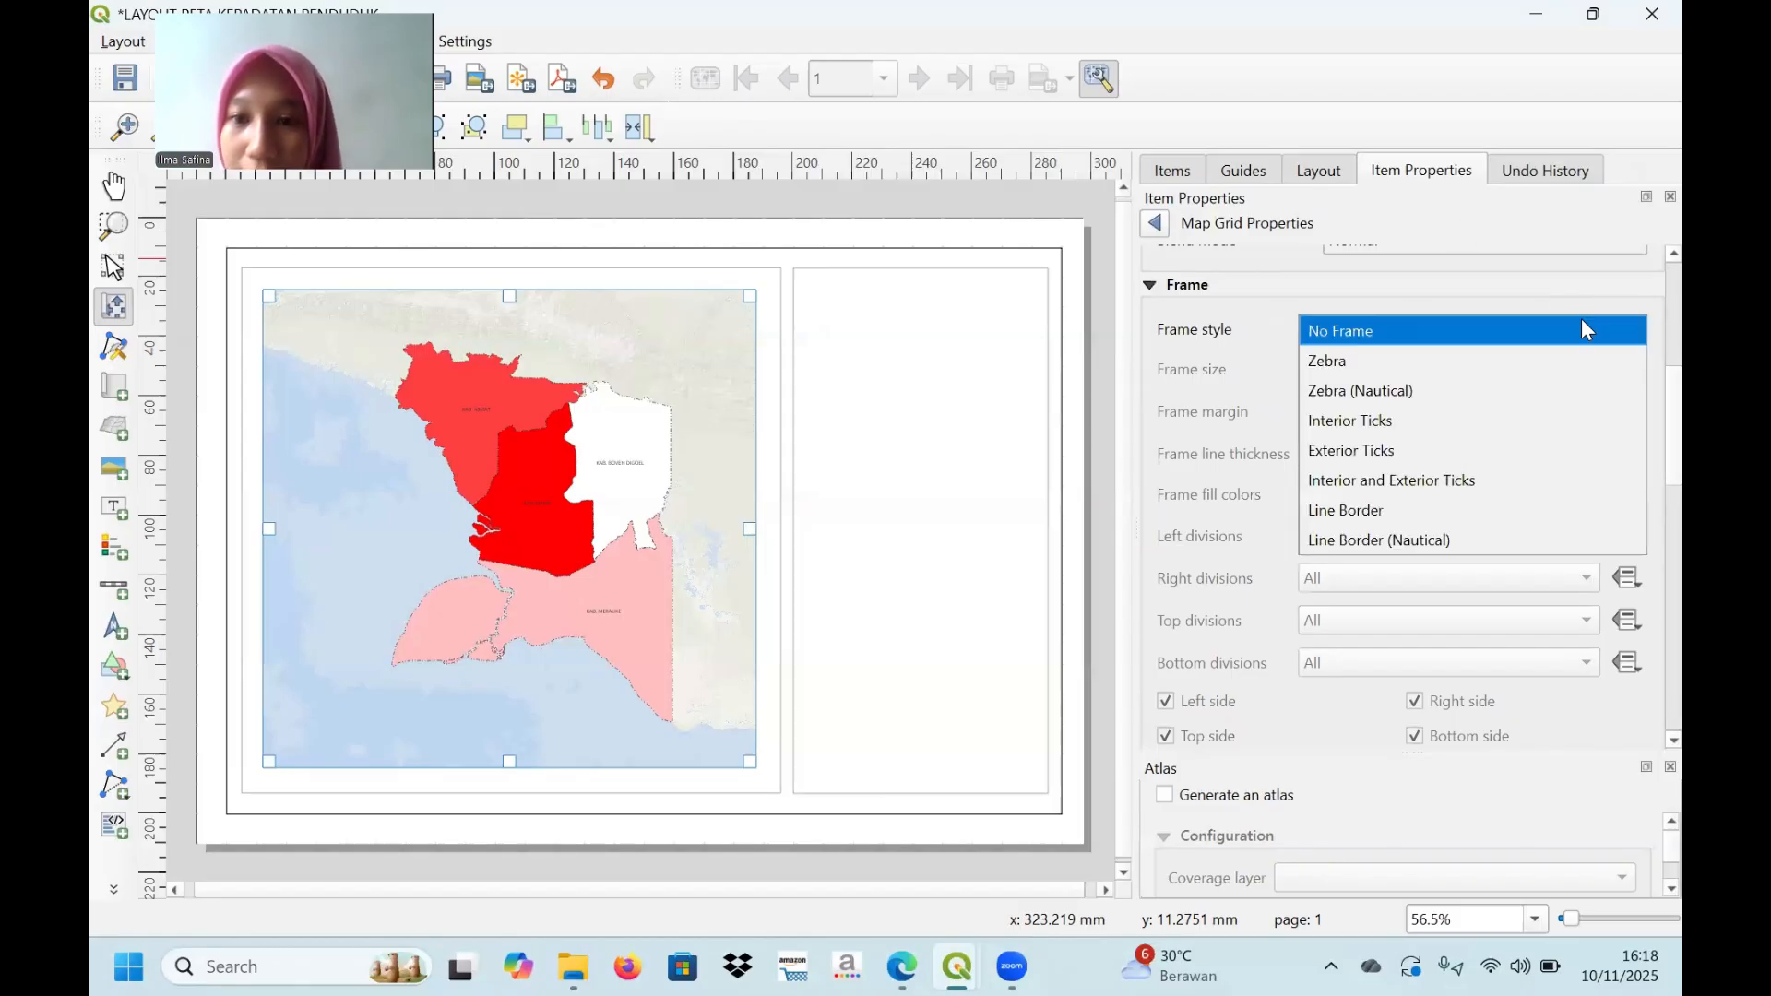
left_click(1426, 485)
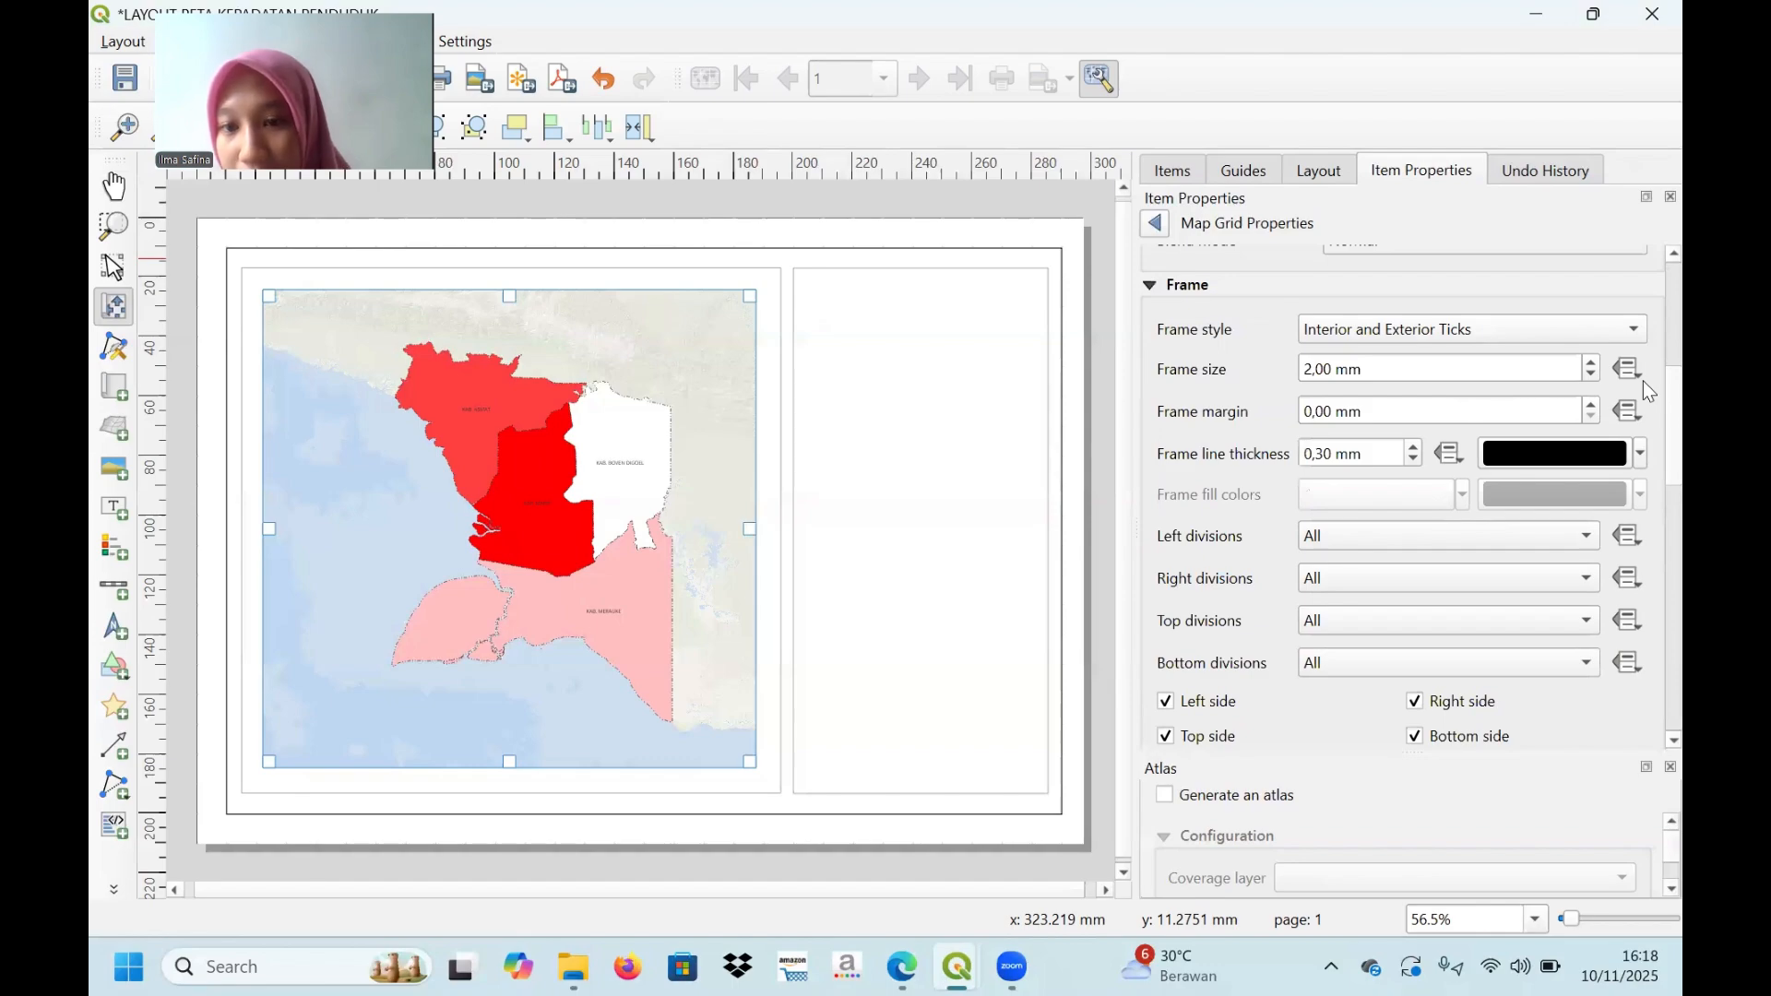
scroll(1650, 397, "down", 3)
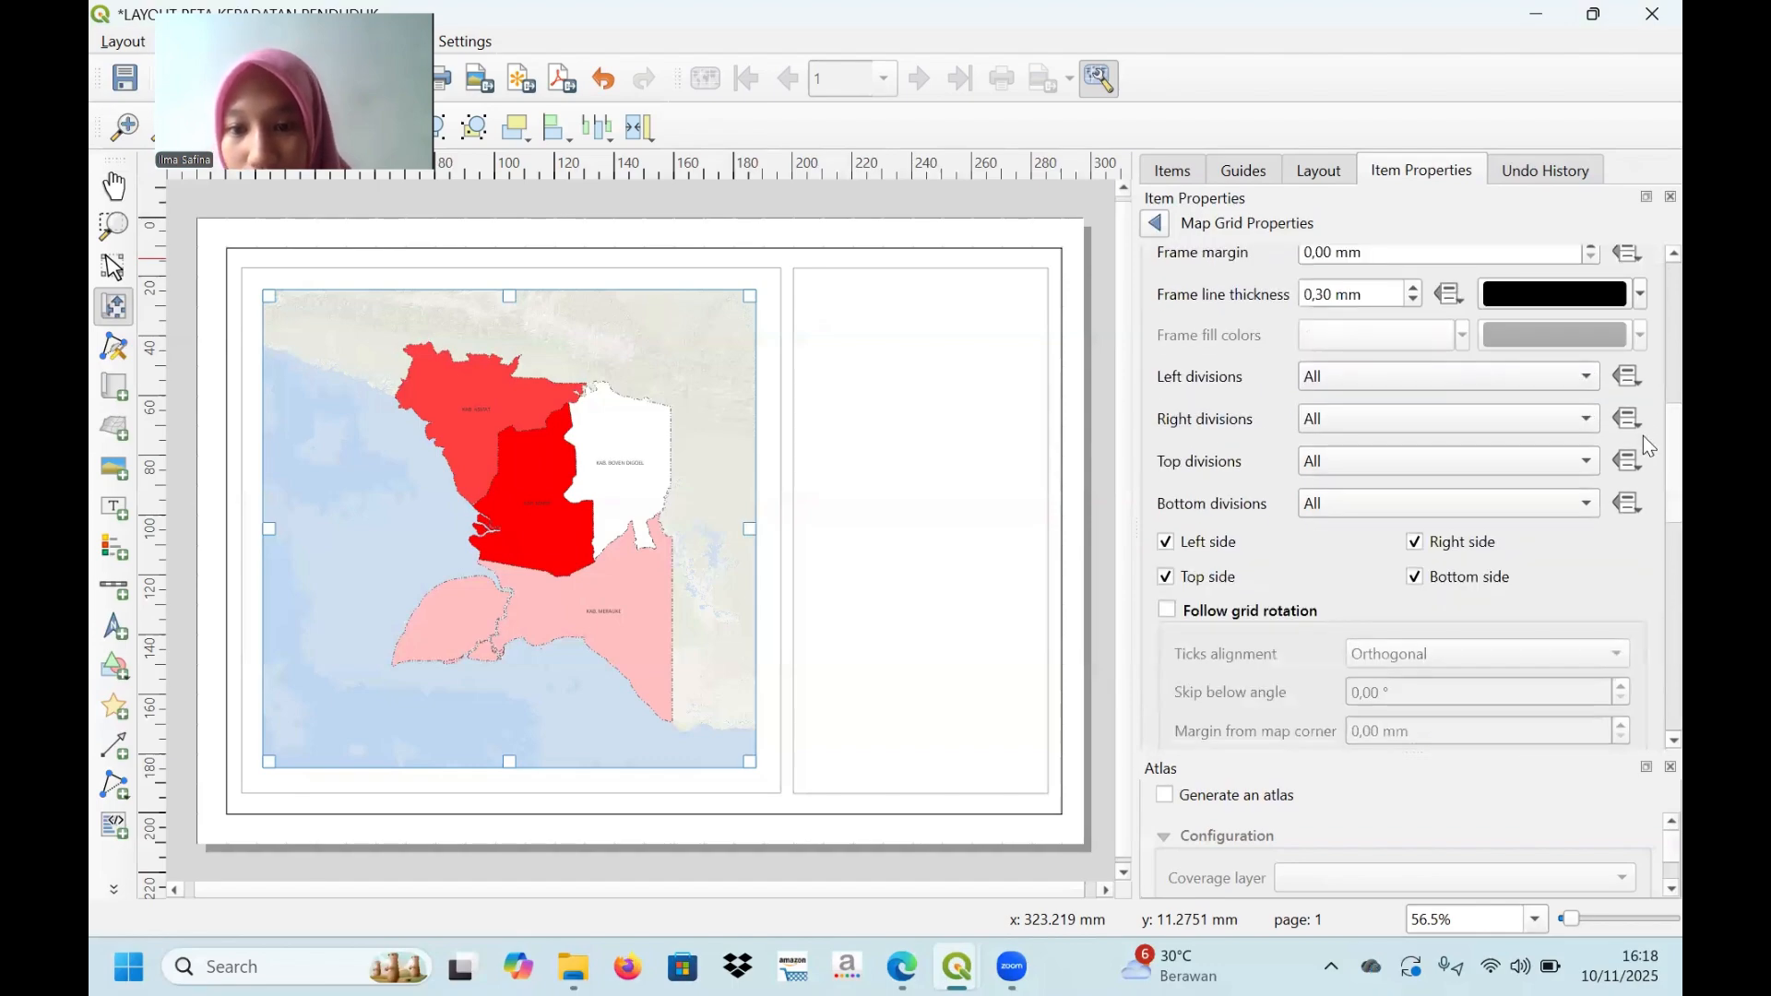
scroll(1650, 443, "down", 5)
scroll(1650, 489, "down", 6)
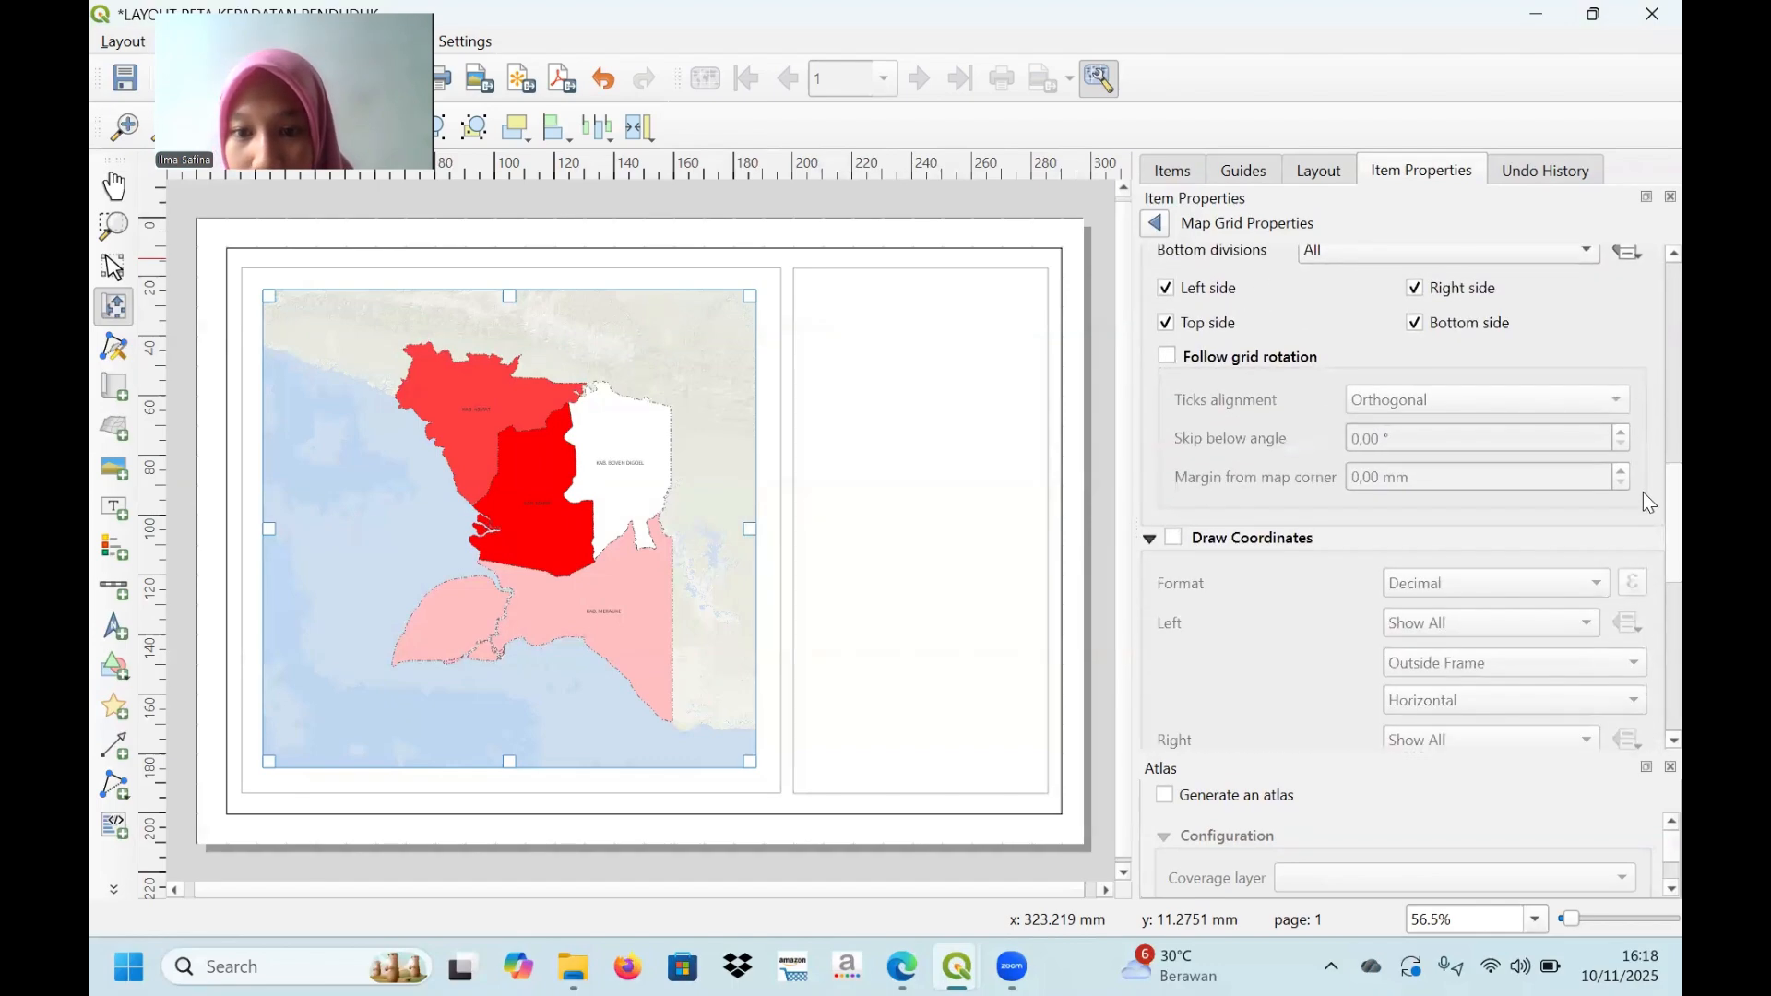
scroll(1649, 608, "down", 3)
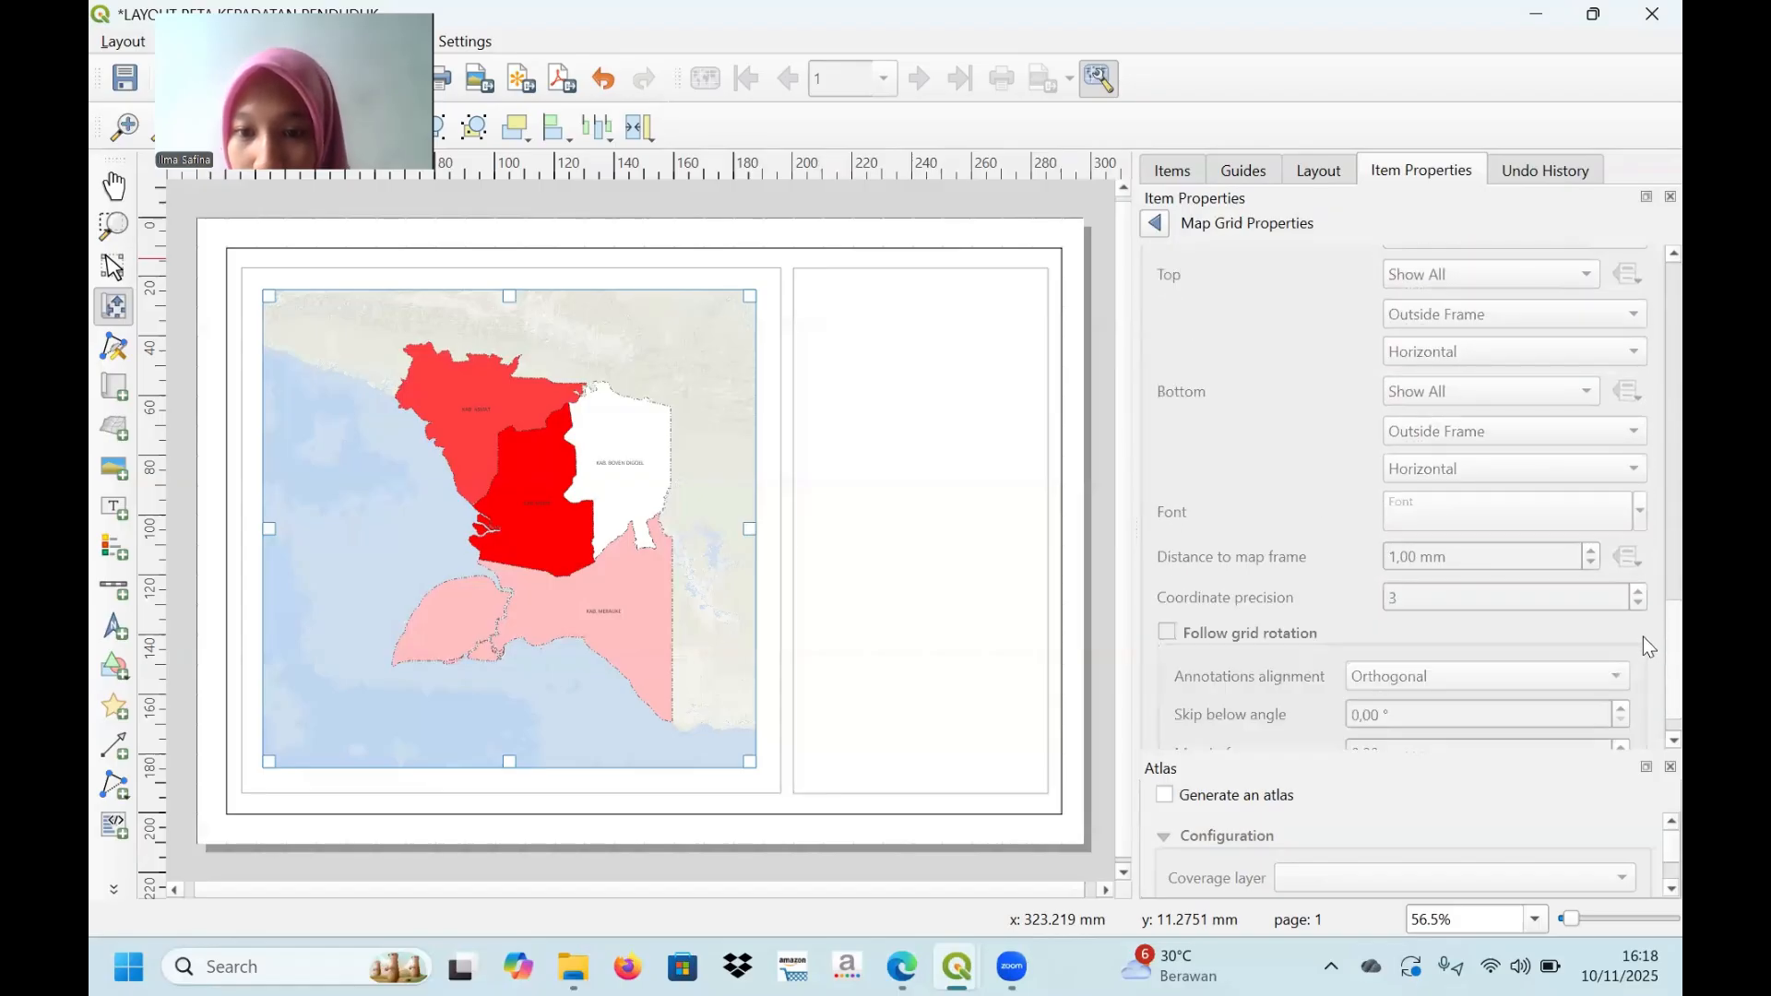
scroll(1647, 682, "down", 2)
scroll(1647, 655, "up", 3)
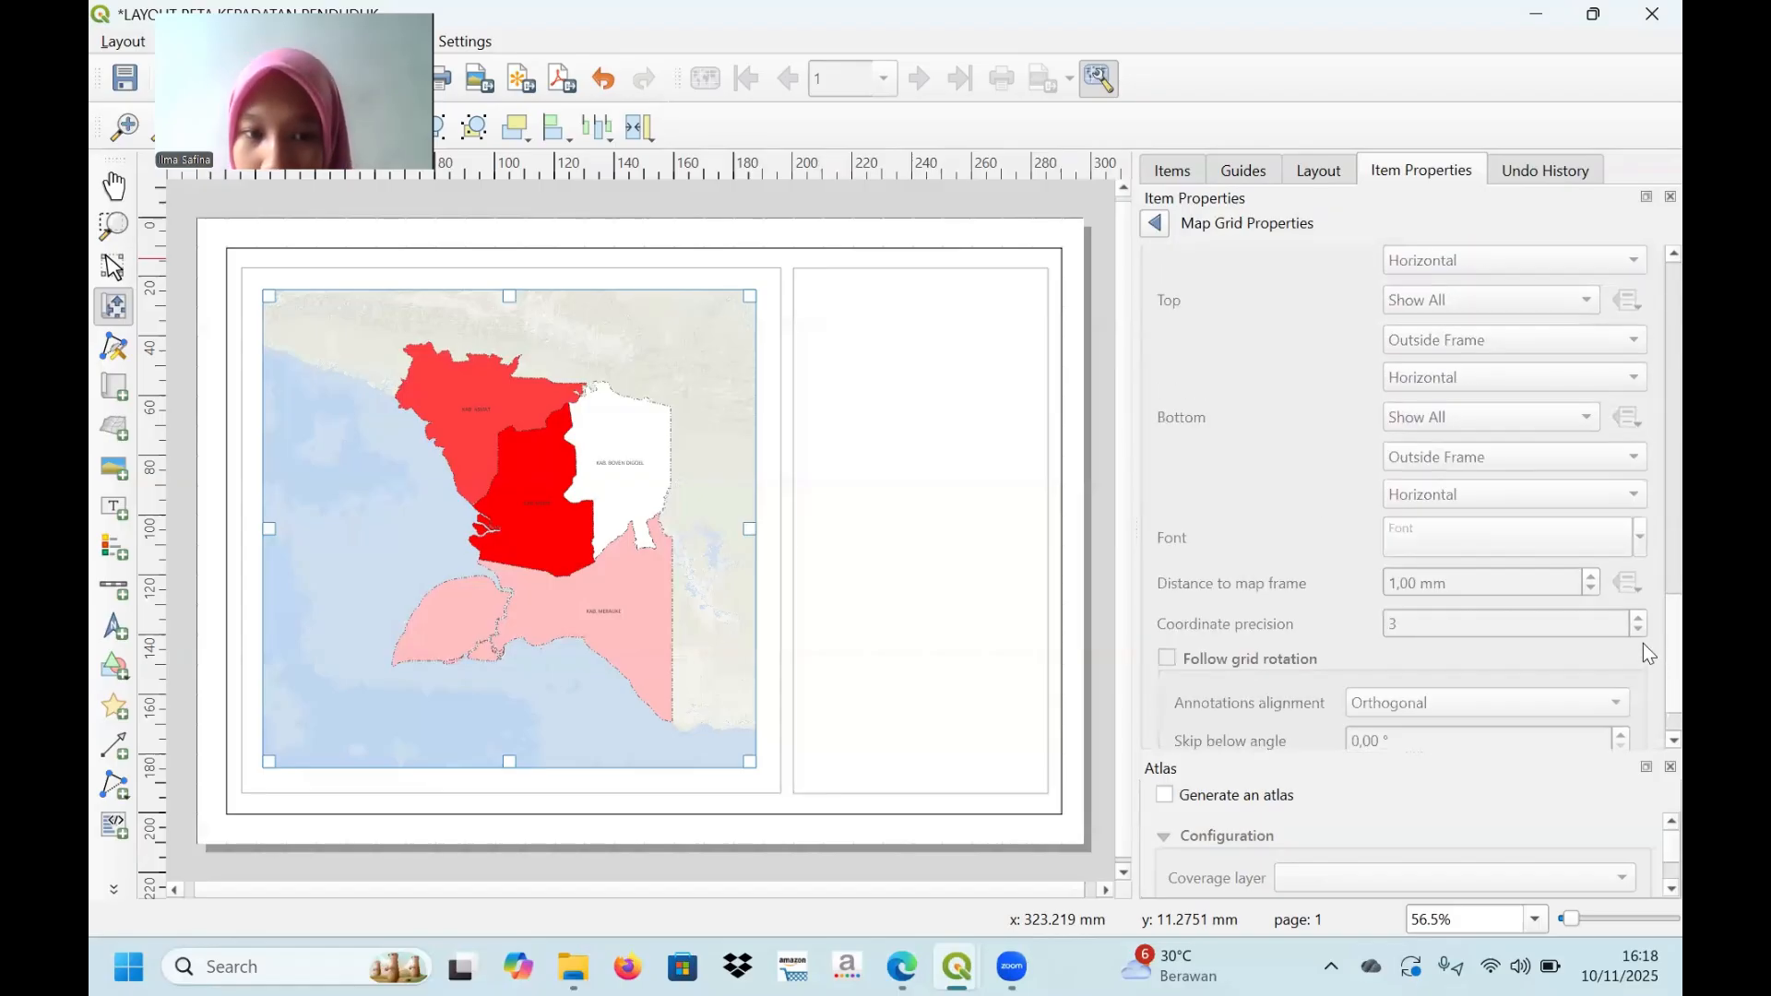
scroll(1648, 701, "down", 3)
scroll(1648, 599, "up", 10)
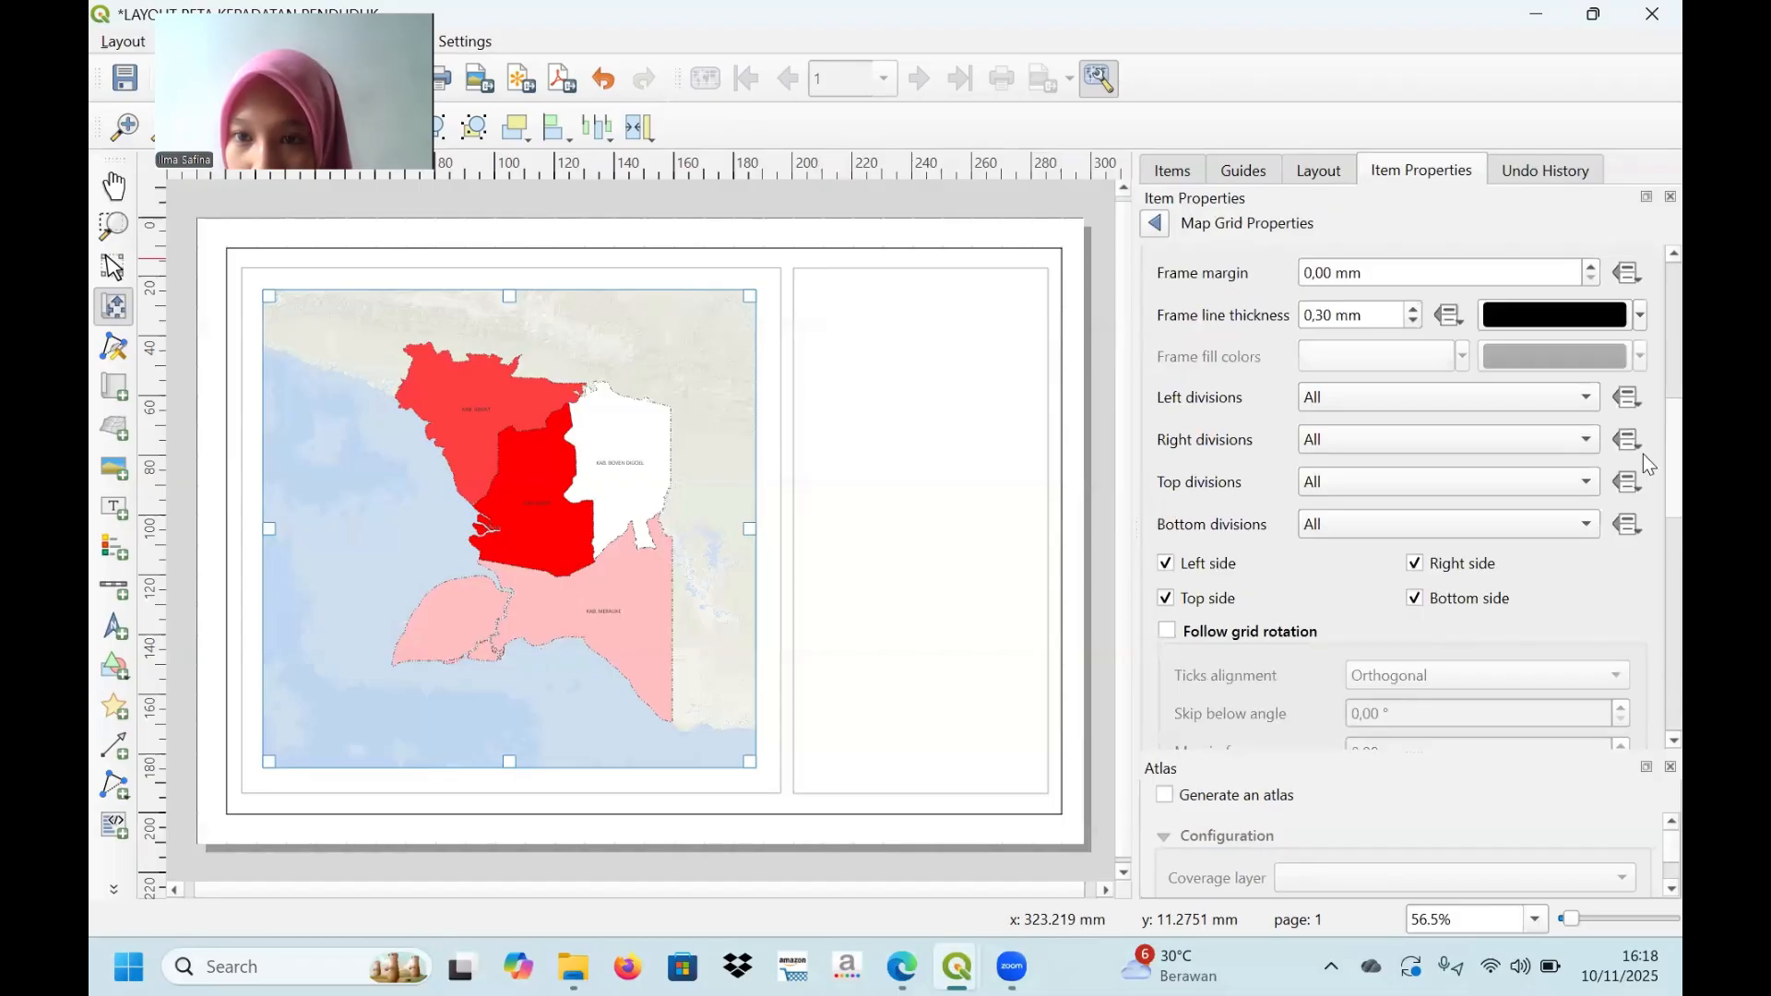
scroll(1648, 360, "down", 5)
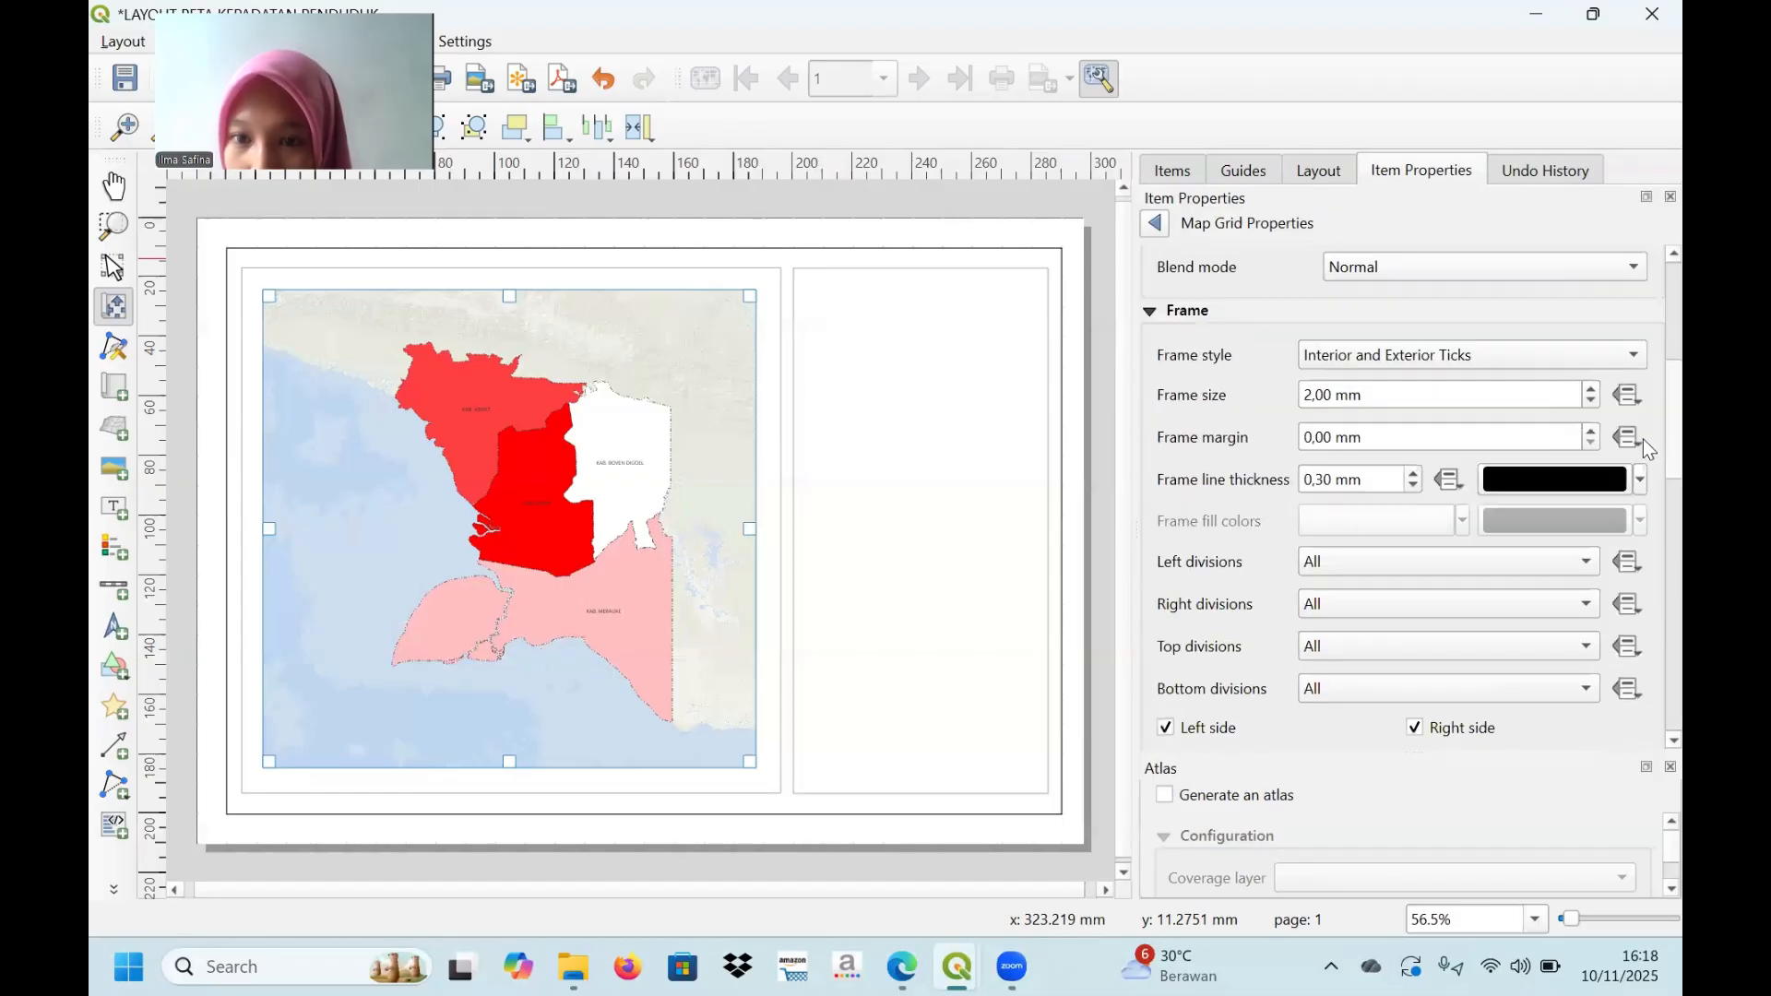
scroll(1649, 458, "down", 2)
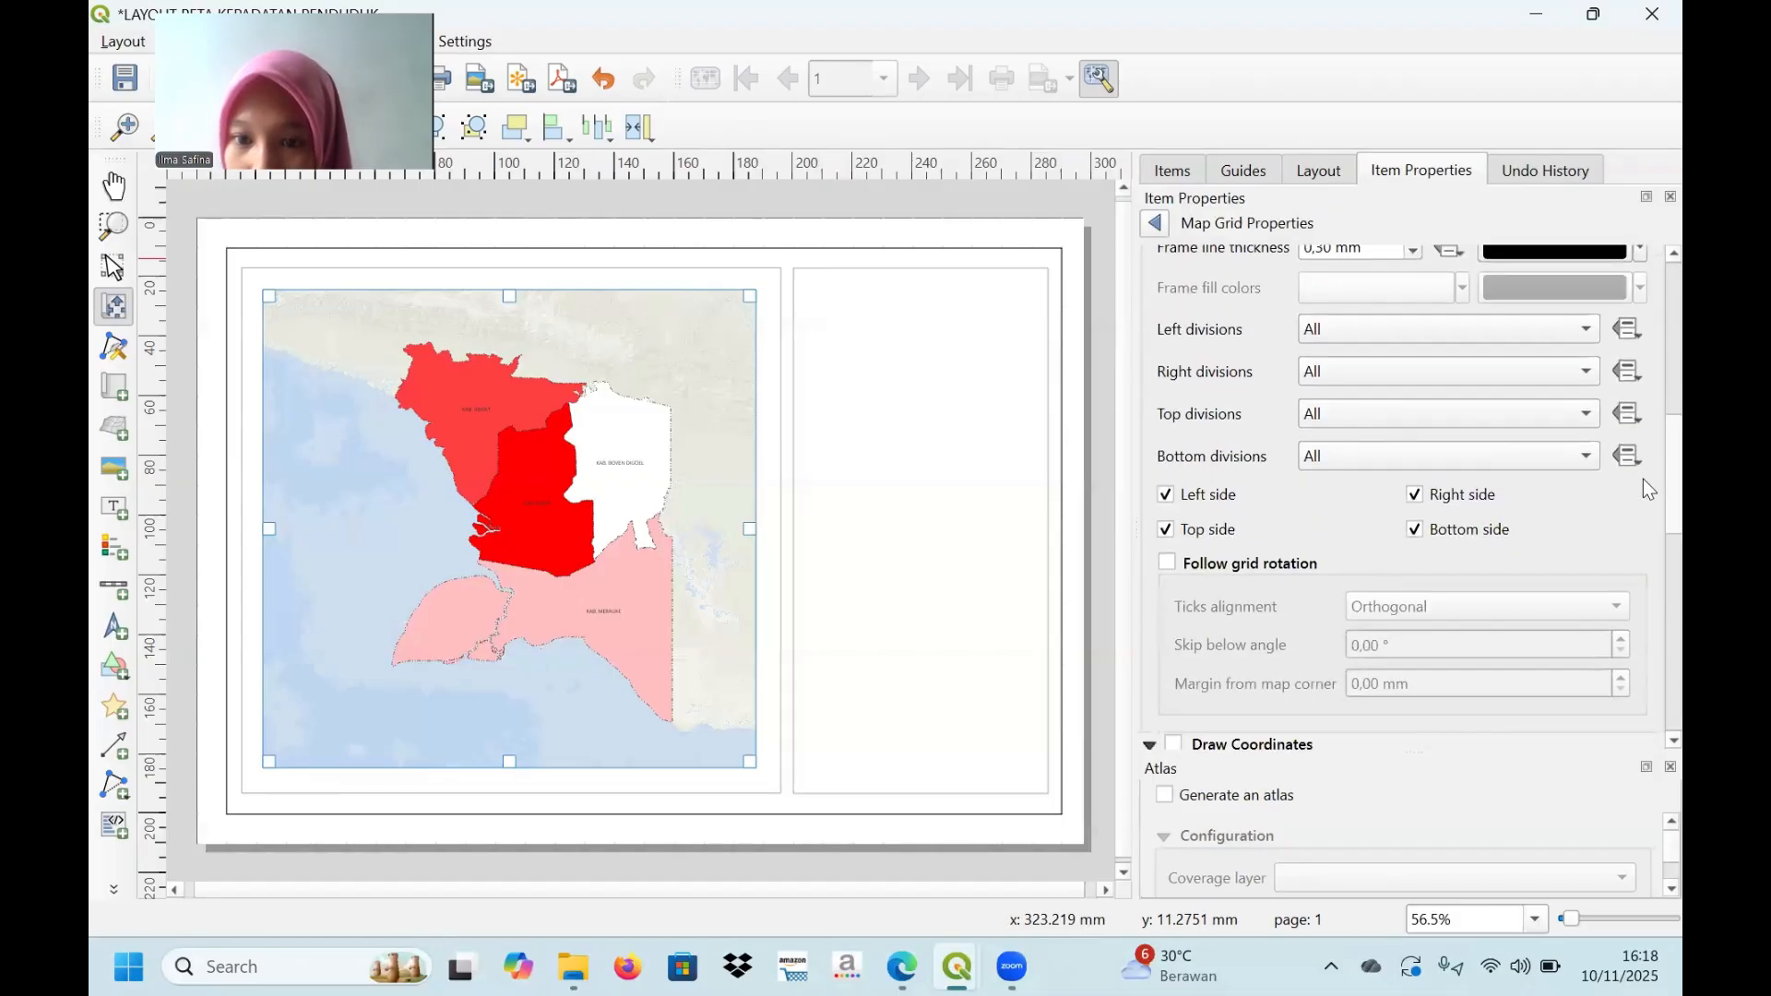
scroll(1648, 490, "down", 3)
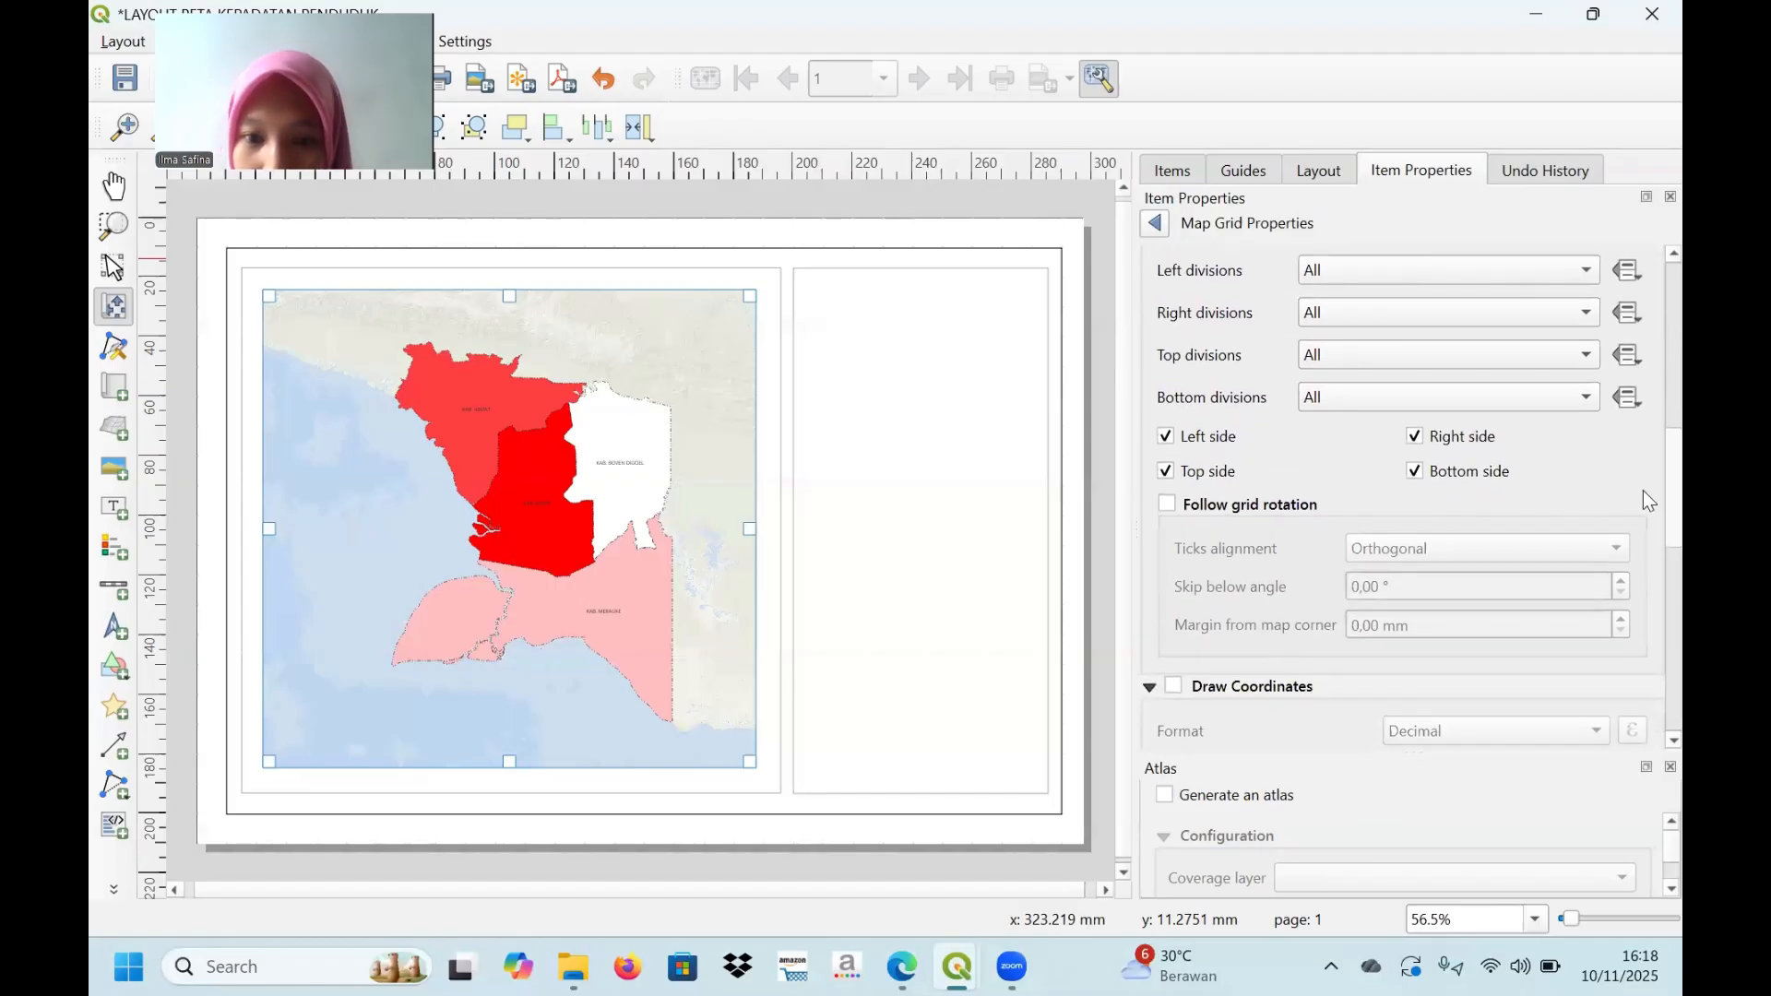
scroll(1644, 508, "down", 4)
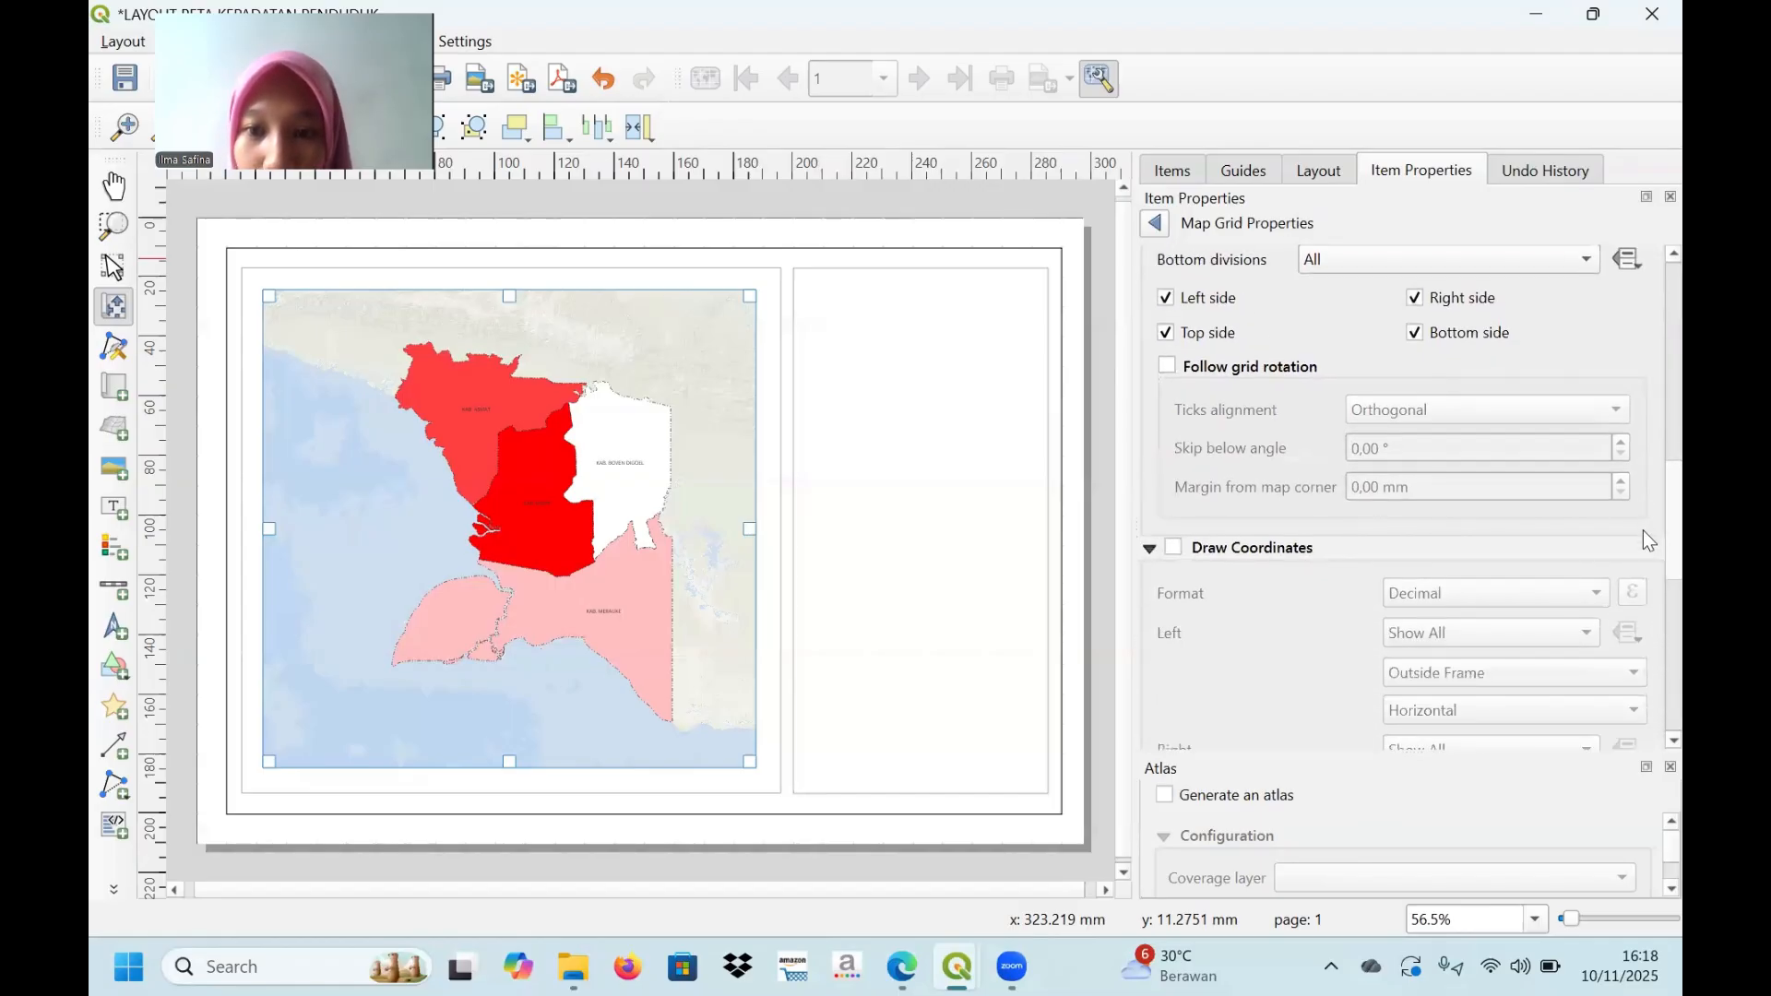
scroll(1642, 553, "down", 2)
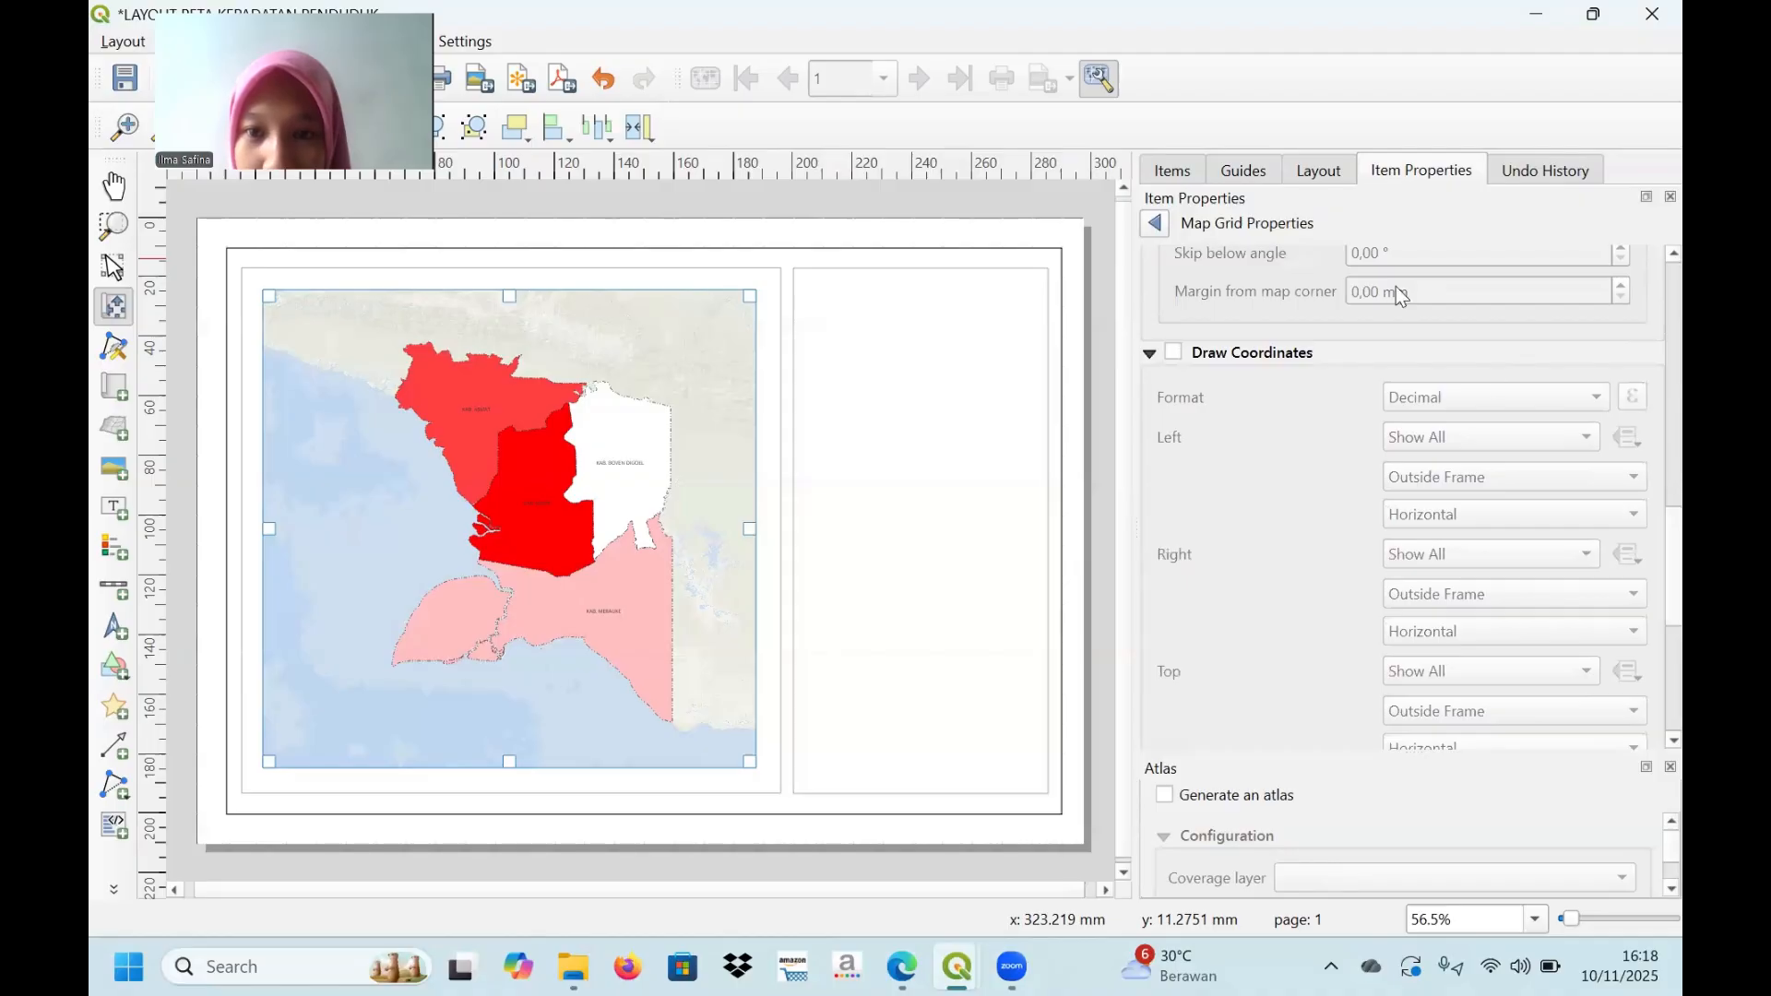
Step: Enable Draw Coordinates for Grid 1 using the Degree, Minute, Second with Suffix format
left_click(1174, 354)
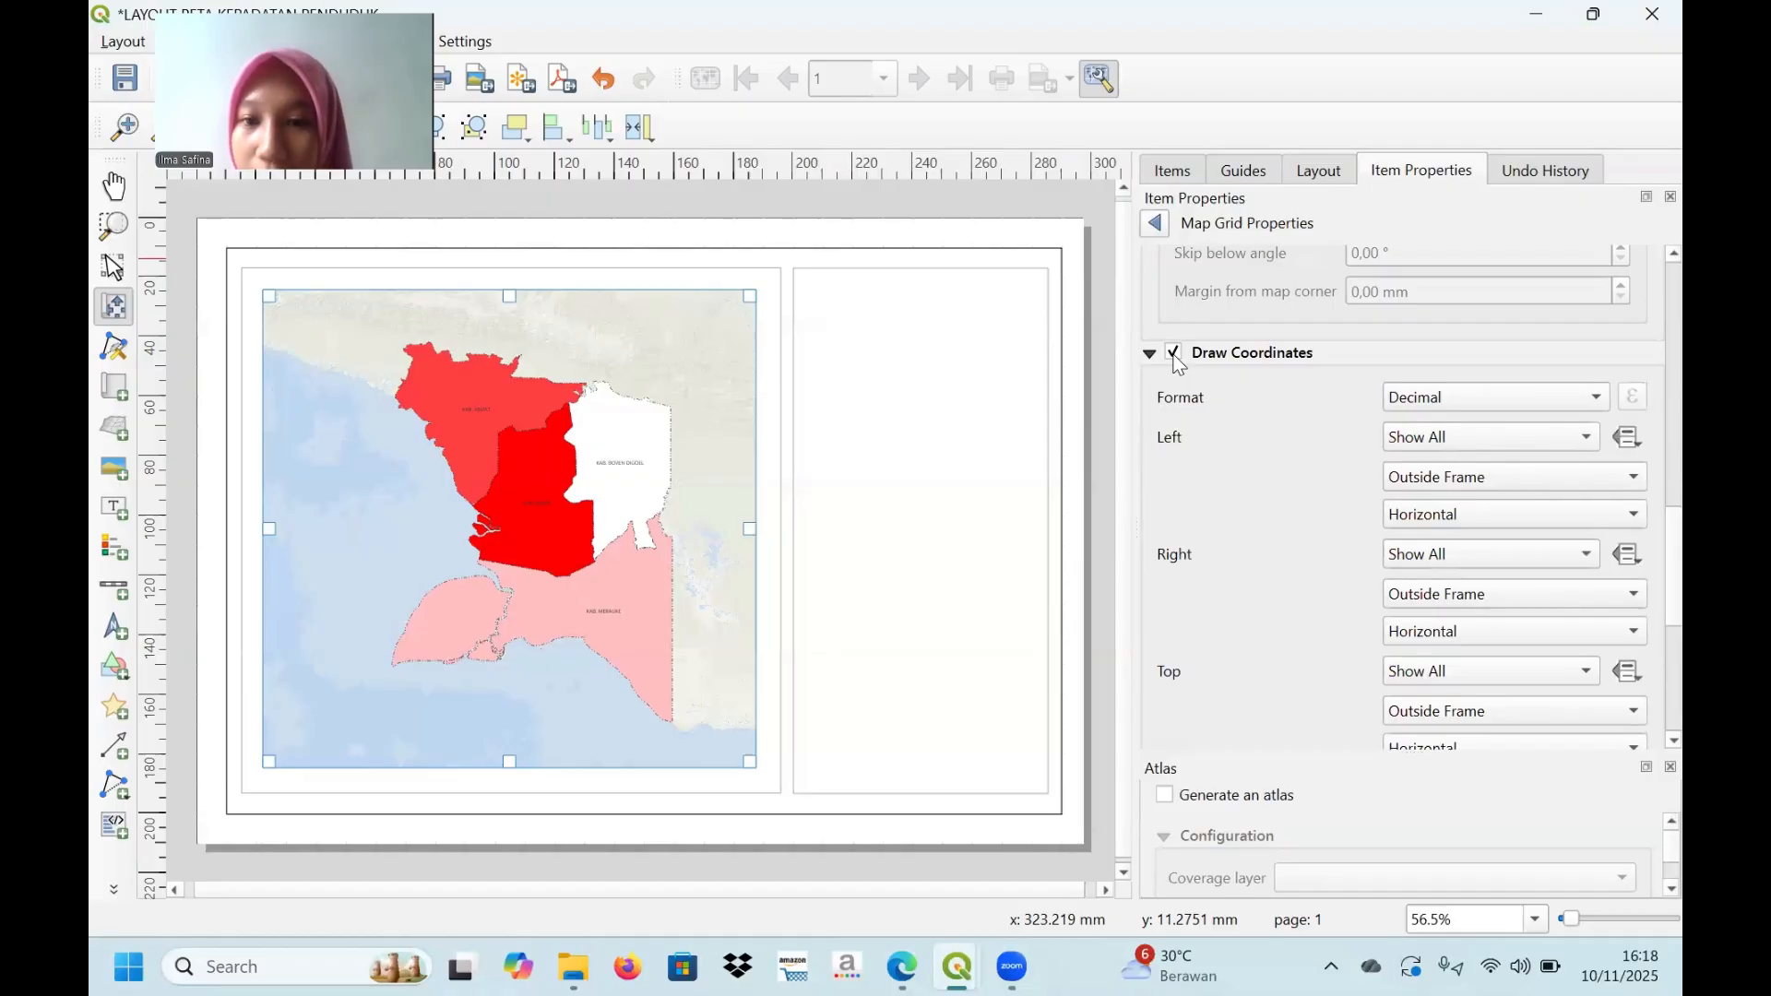
left_click(1587, 396)
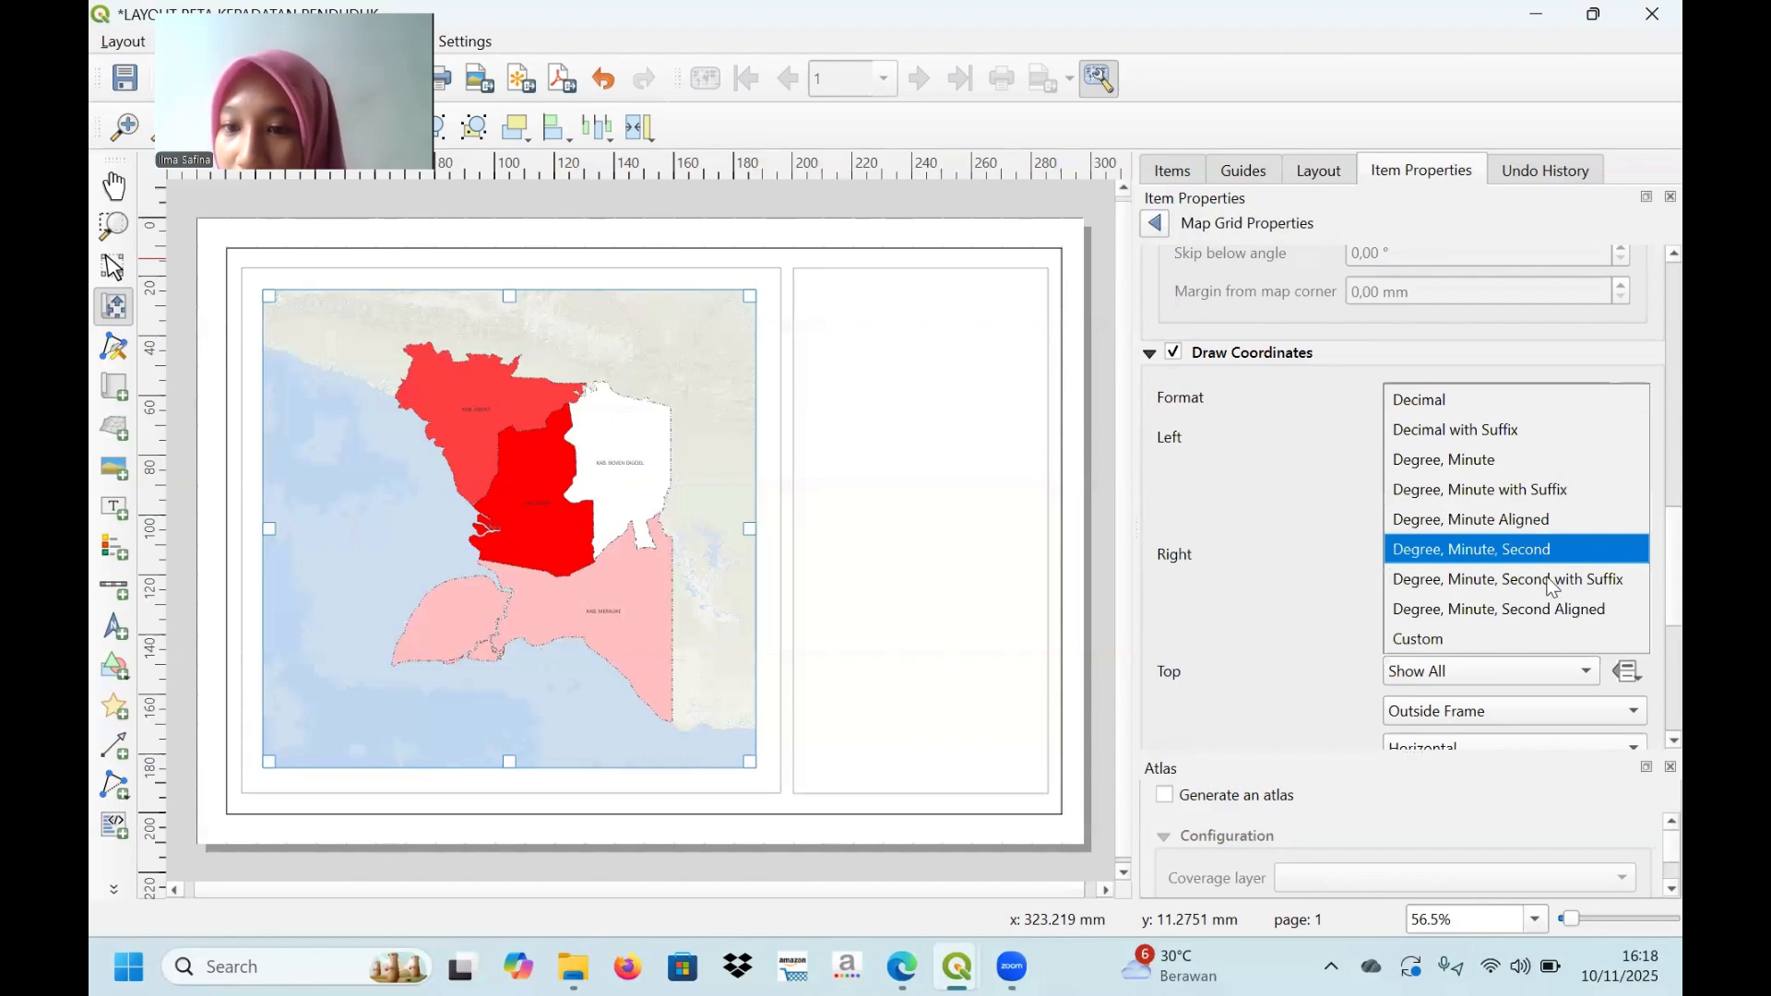
left_click(1485, 583)
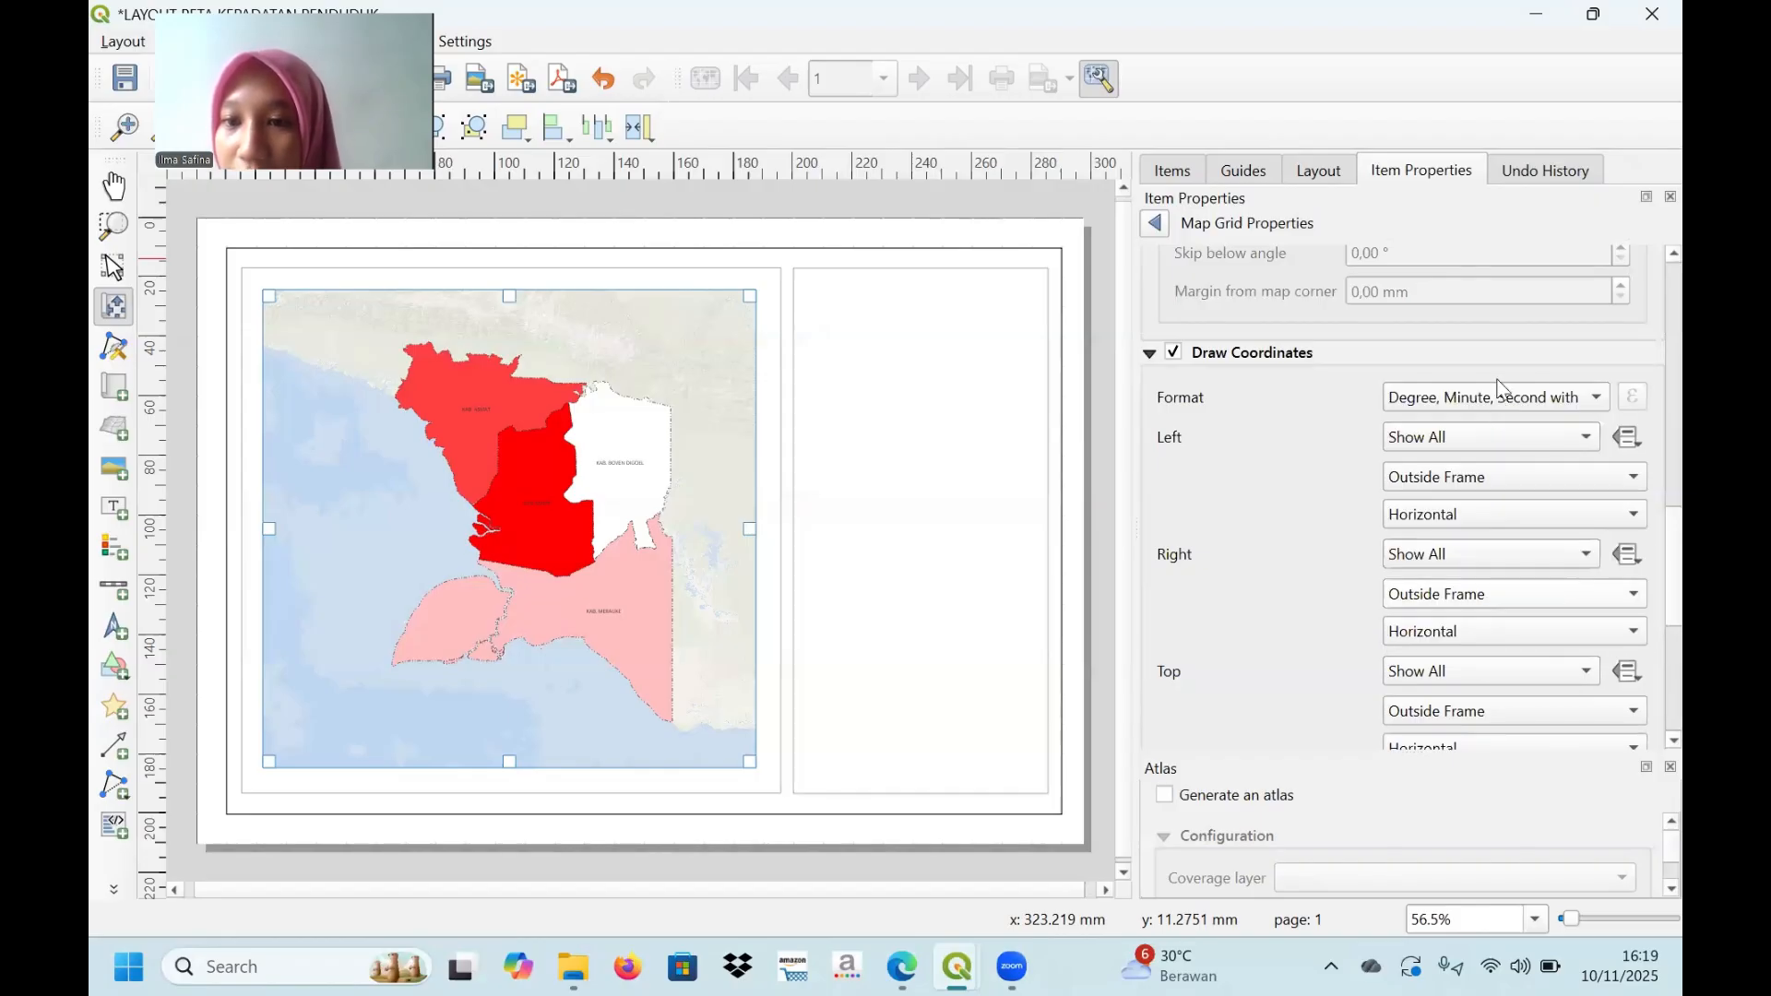
left_click(1574, 403)
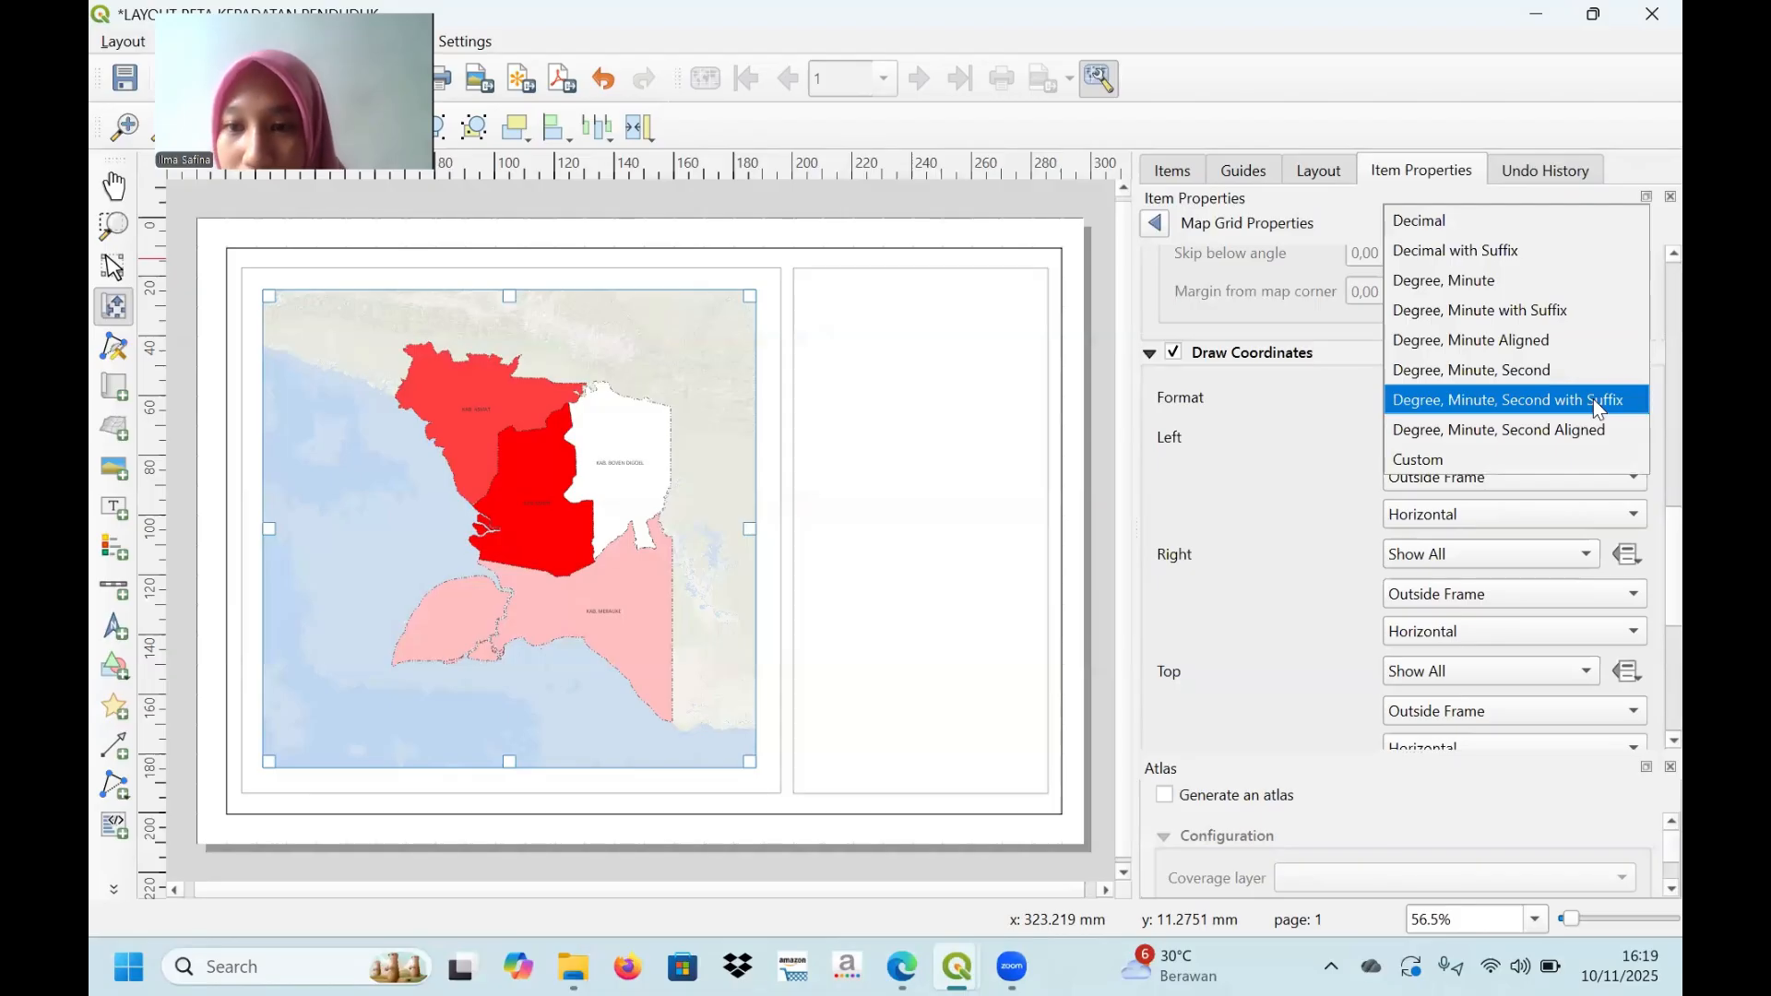
left_click(1593, 399)
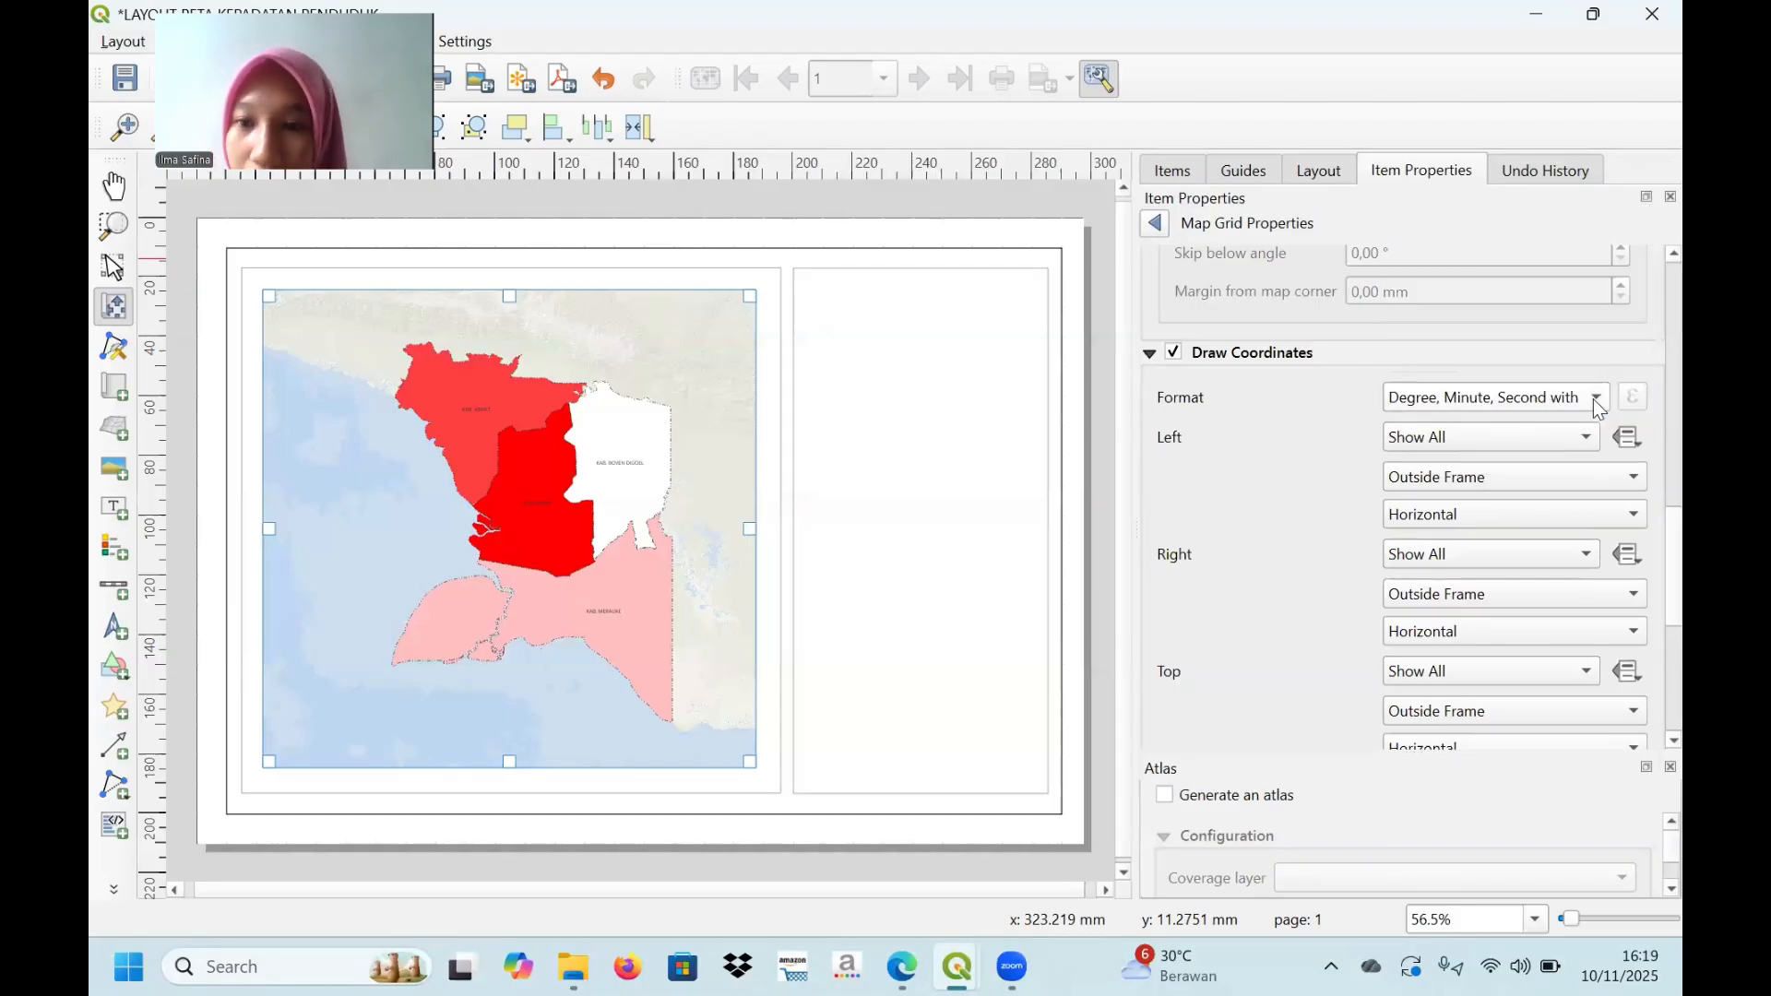
scroll(1645, 539, "up", 15)
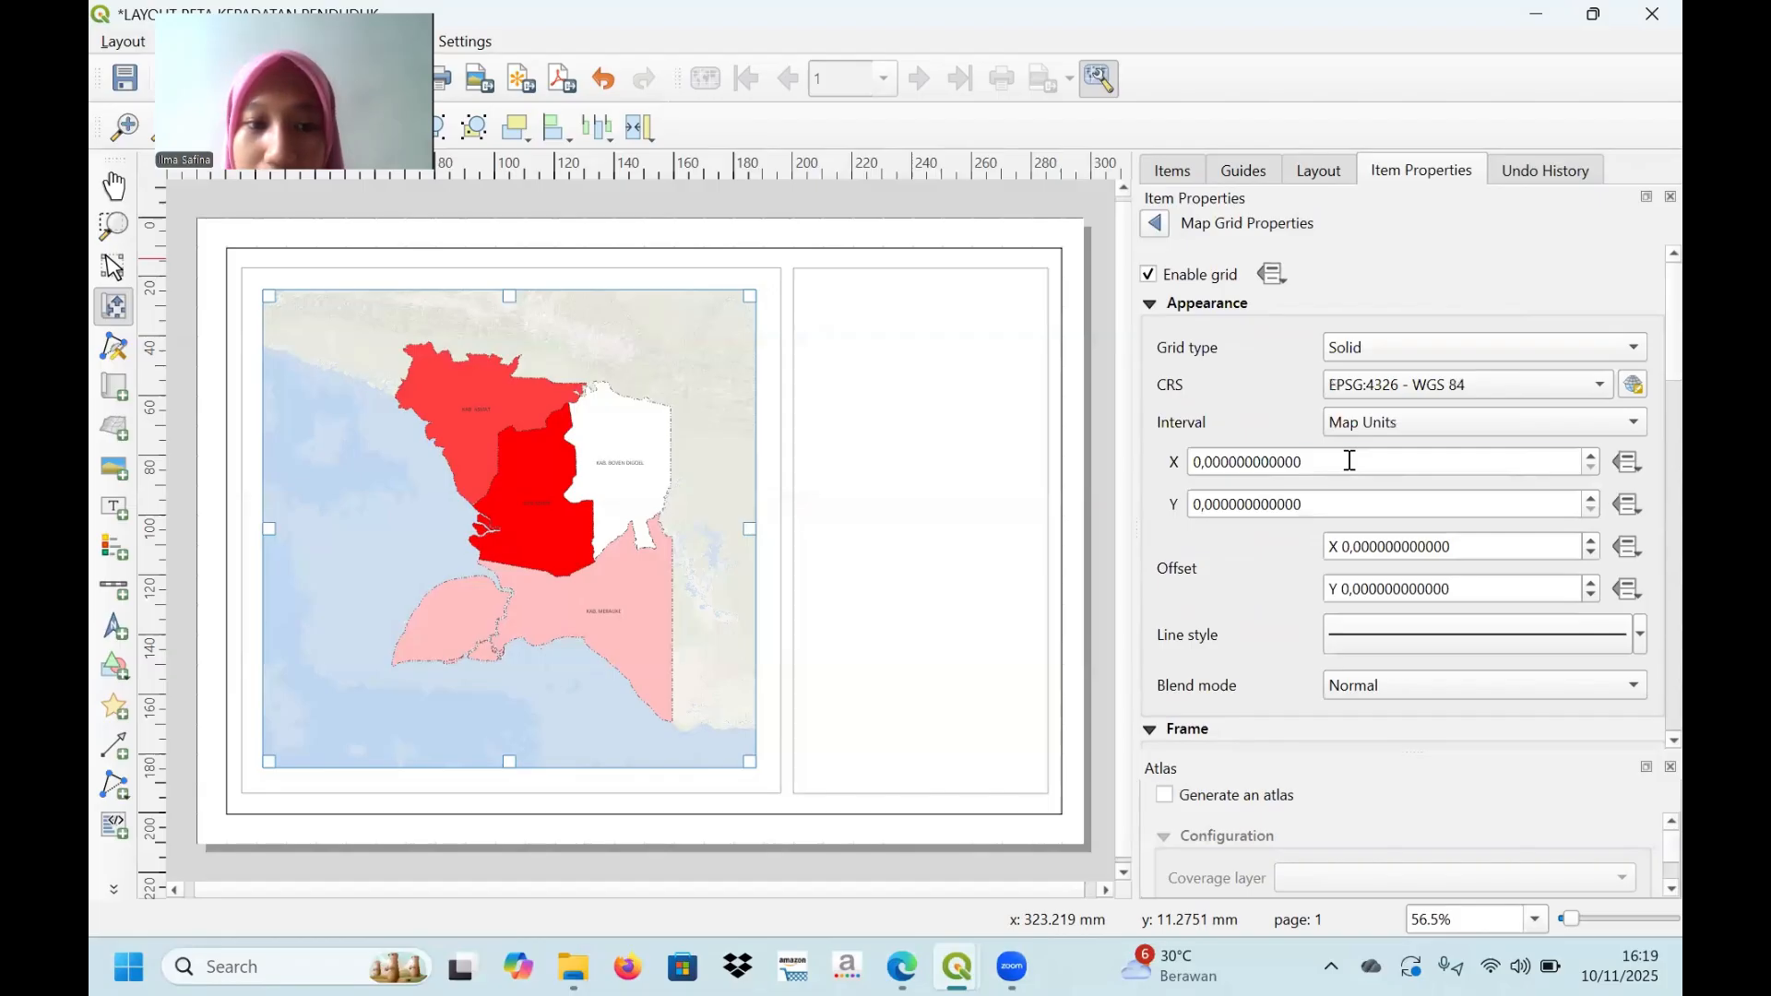
Step: Enter 2 map units as both the X and Y grid intervals
left_click(1351, 460)
triple_click(1205, 471)
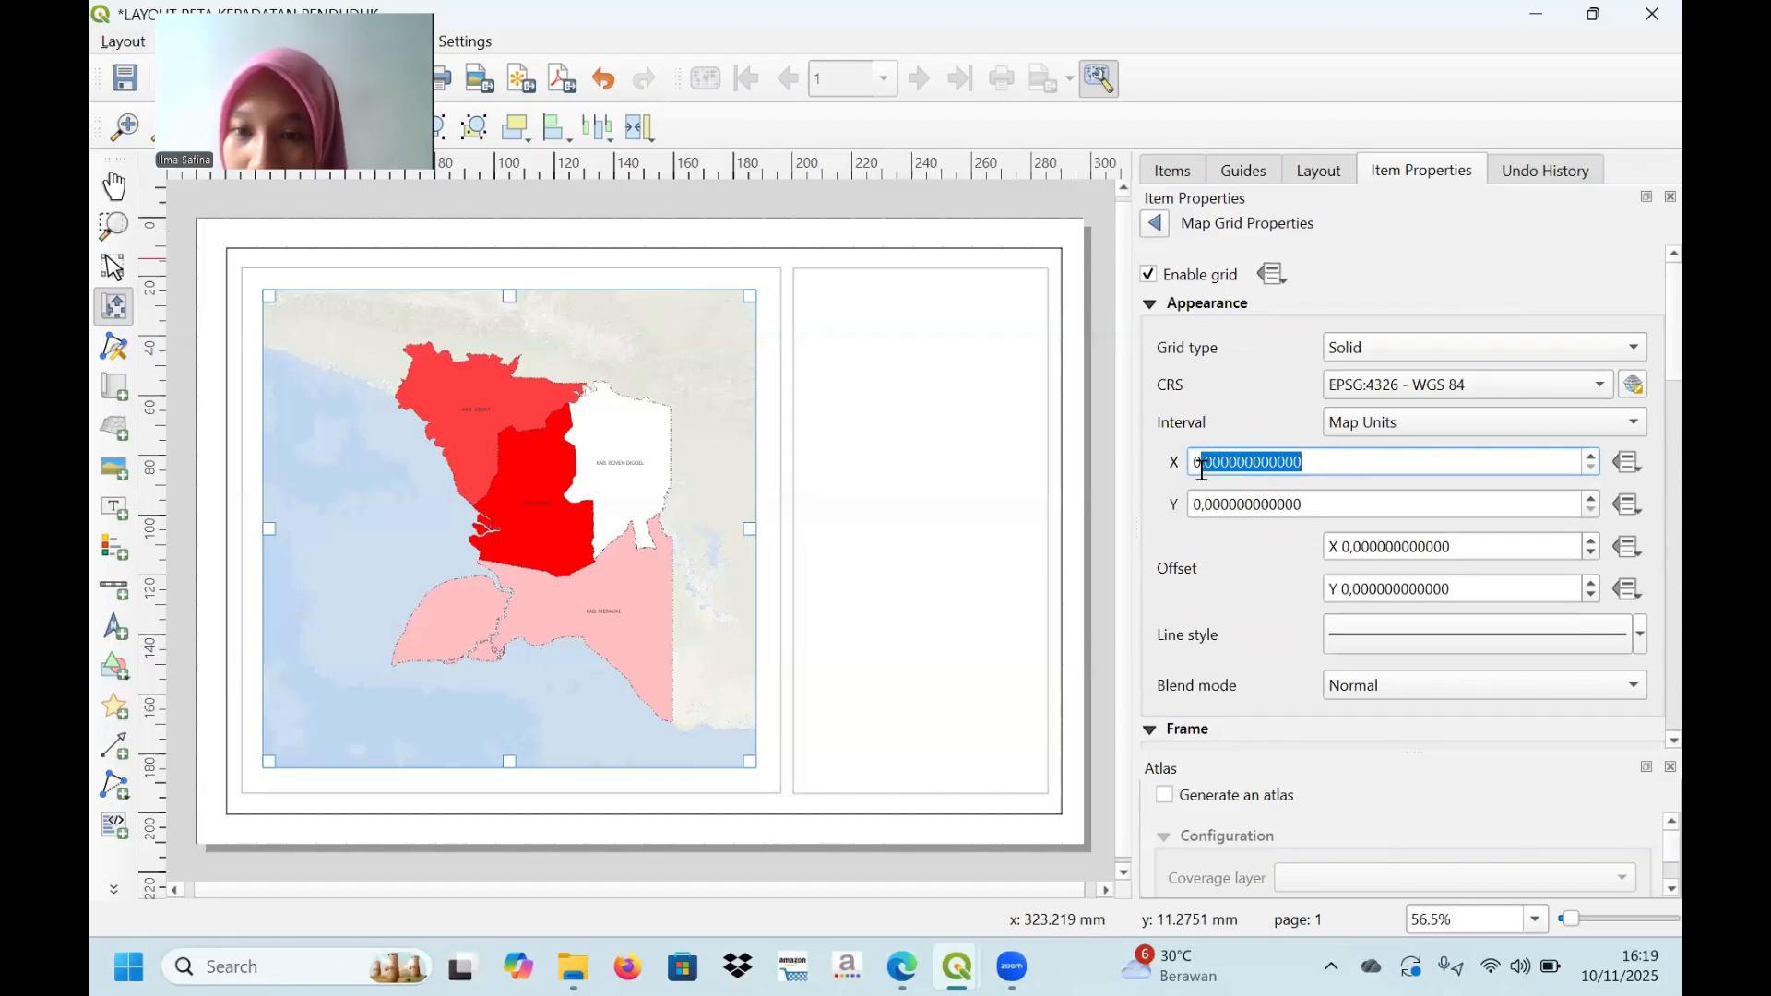
key("BackSpace")
type("2")
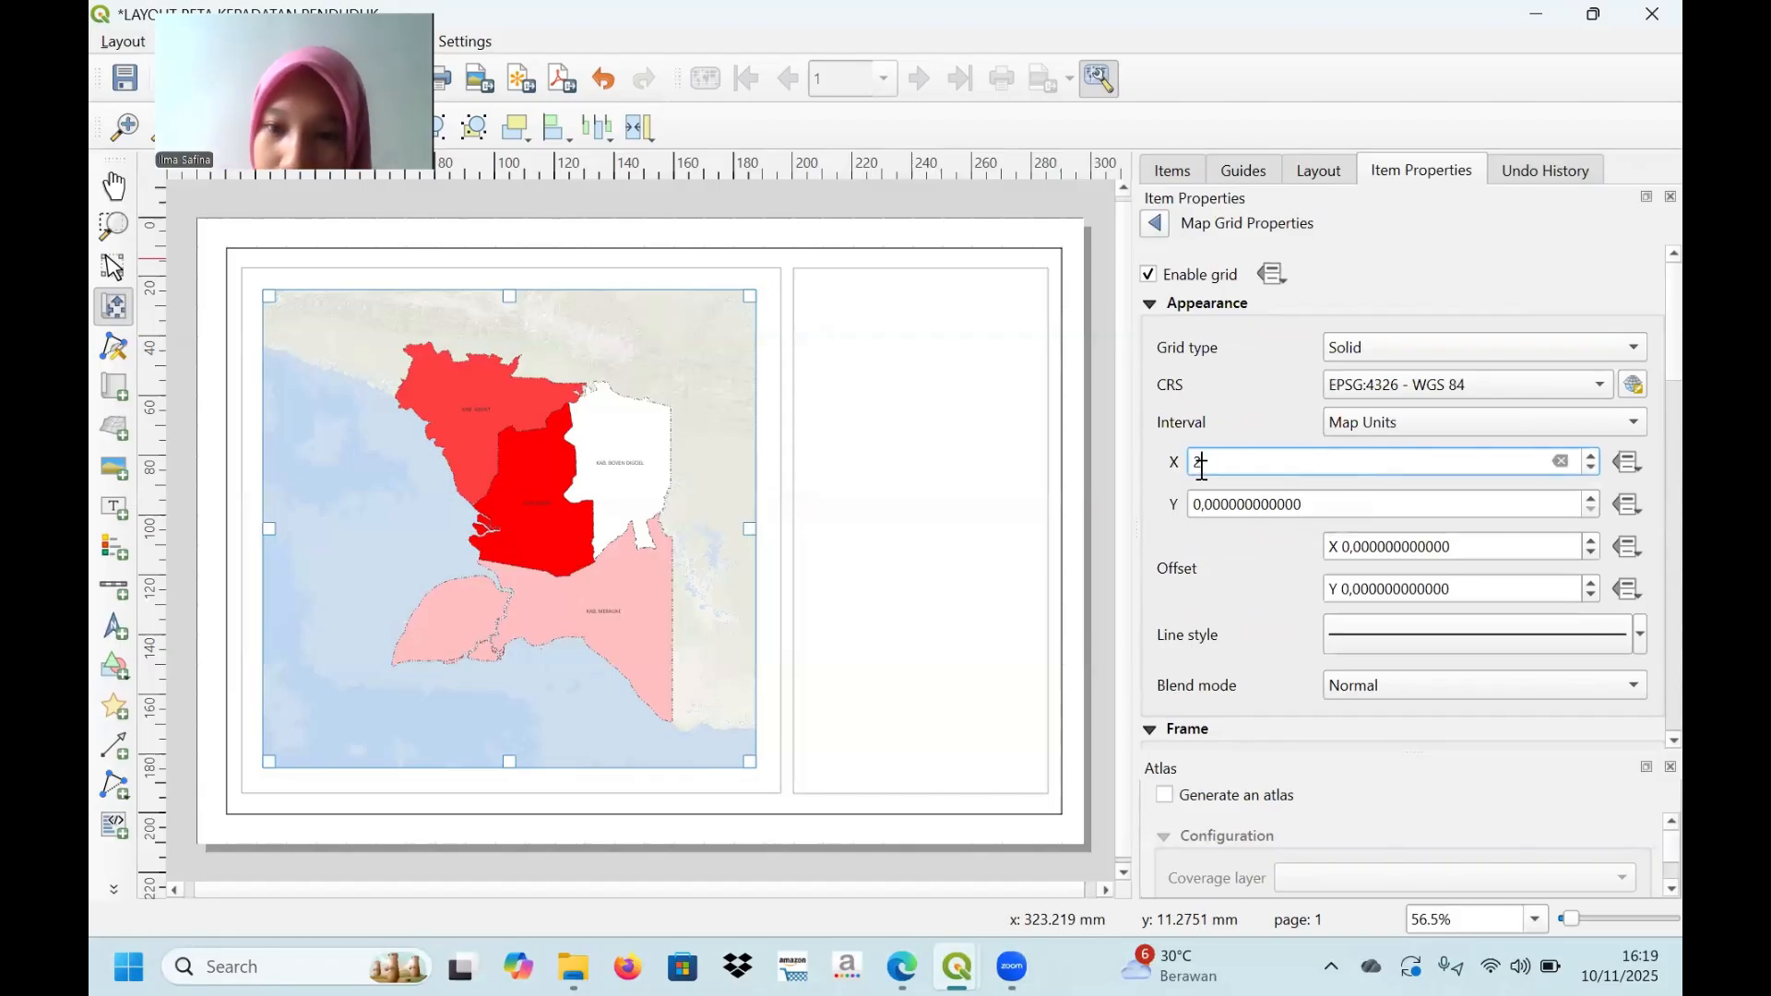
left_click_drag(1305, 504, 1195, 506)
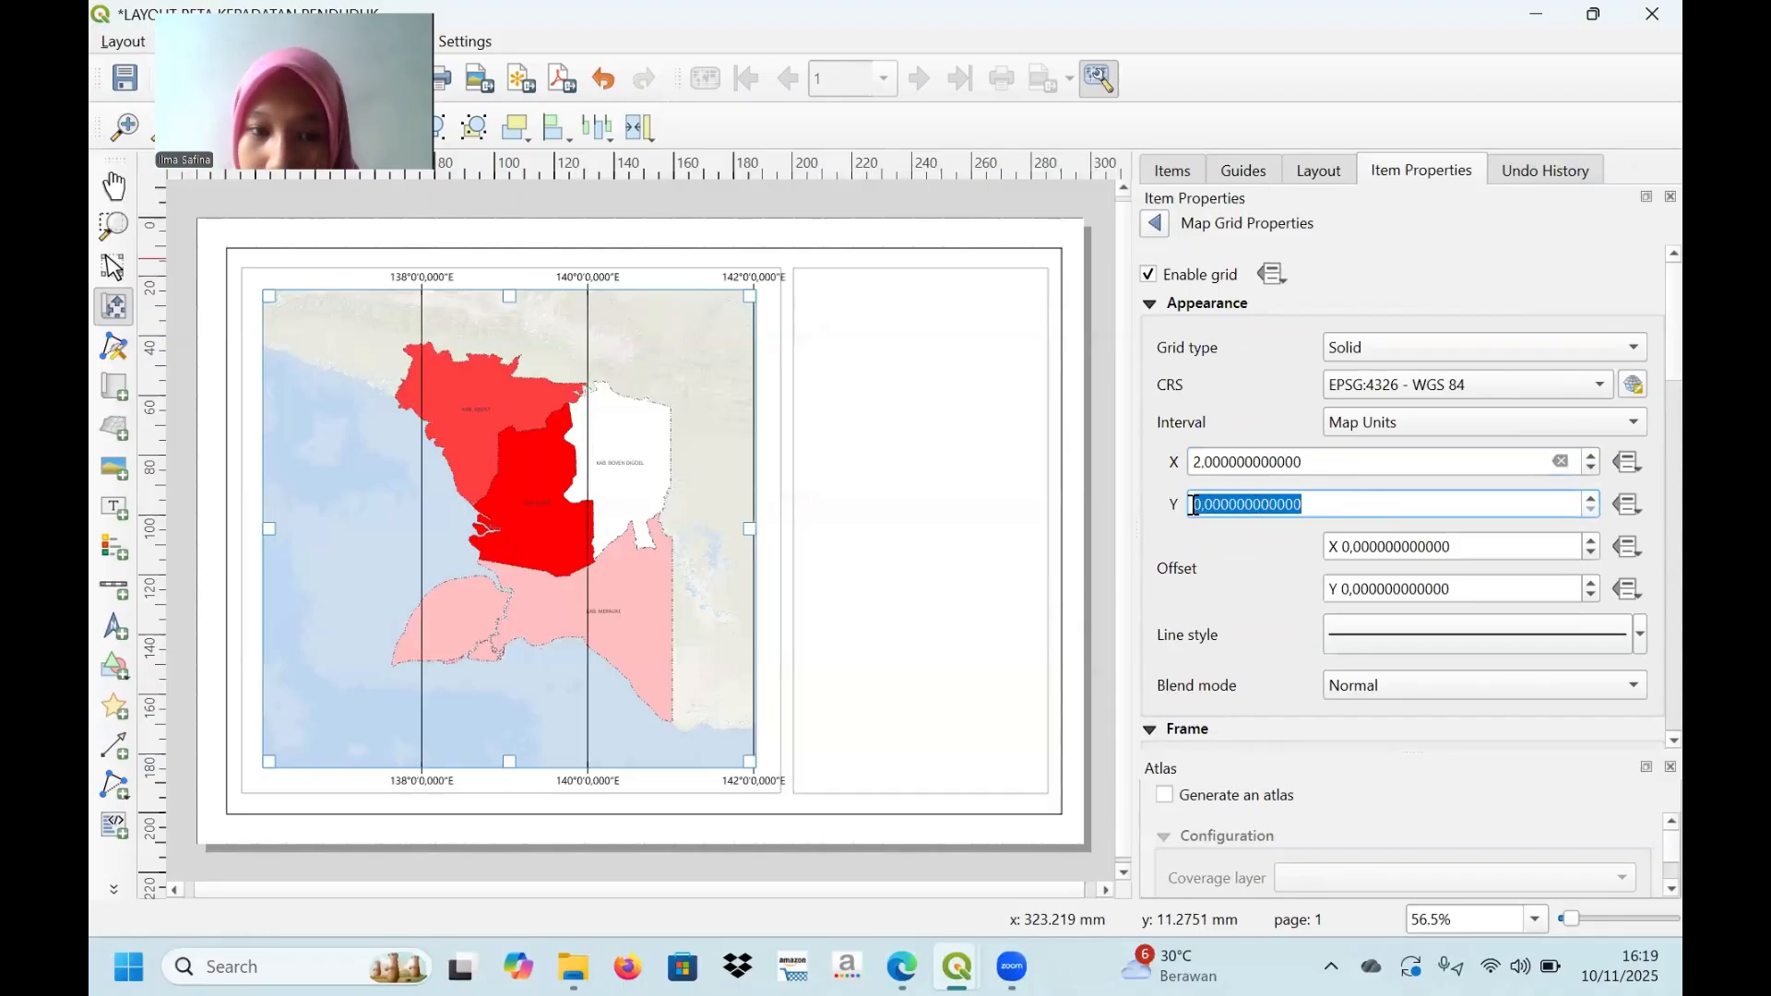
key("BackSpace")
type("2")
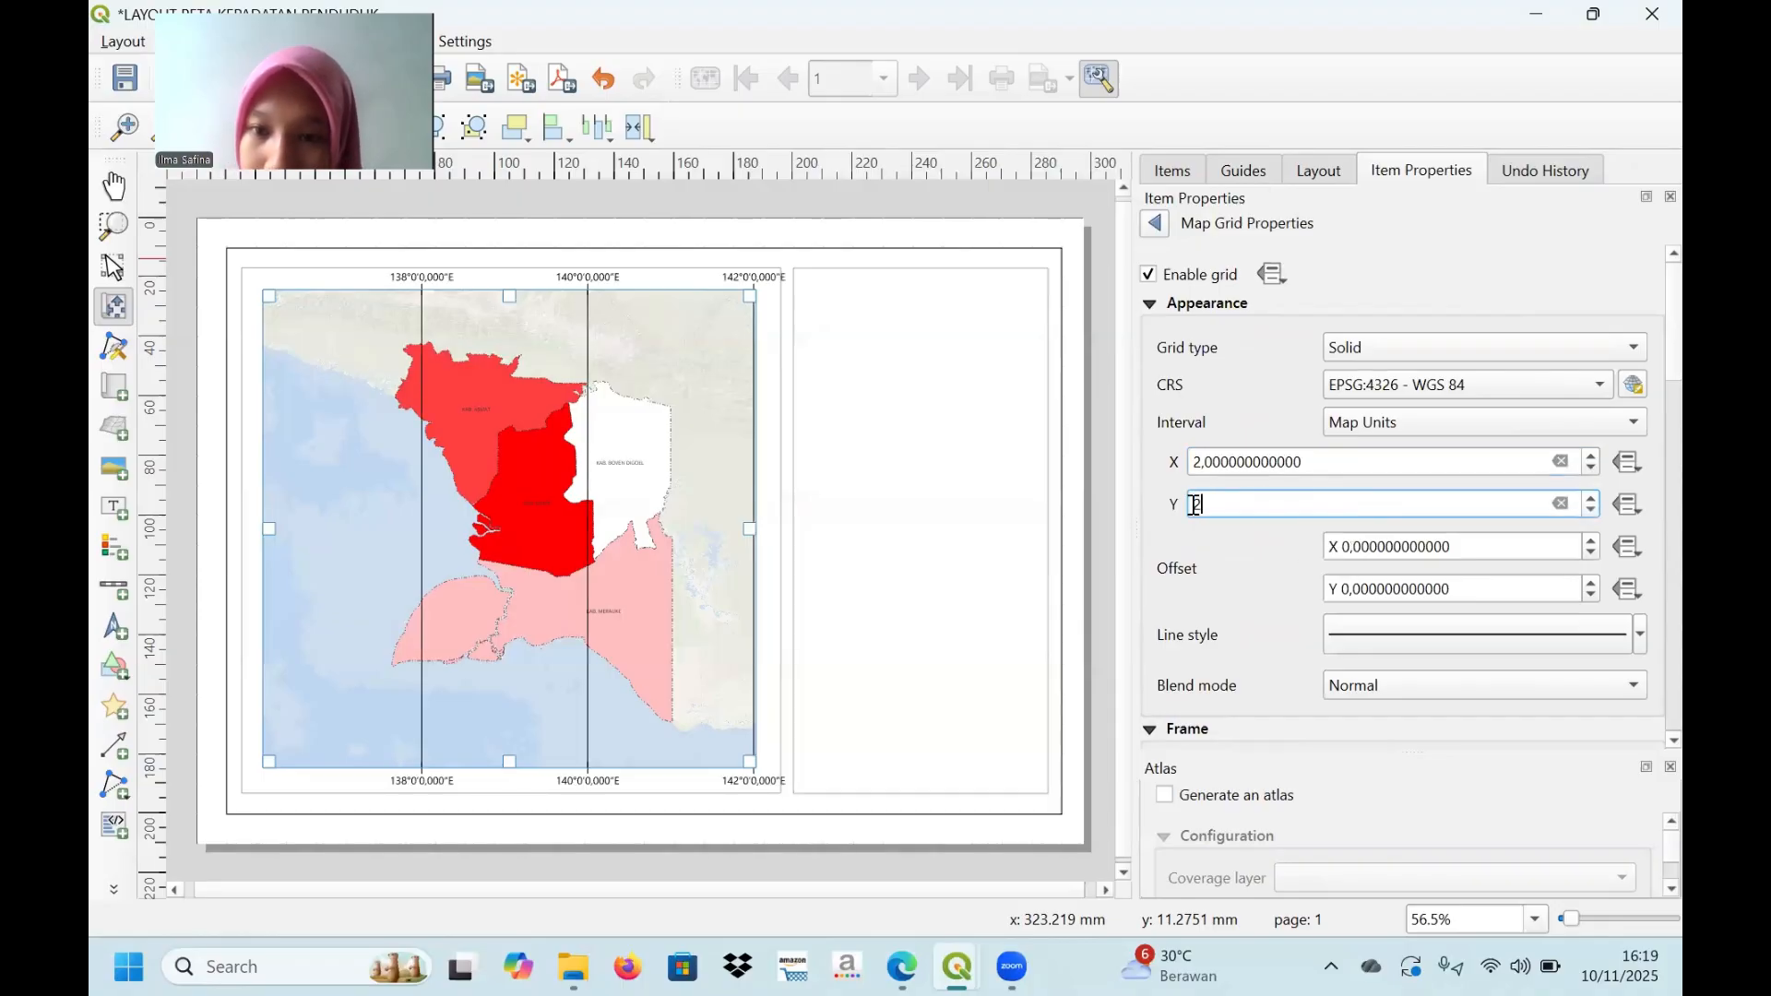
key("Return")
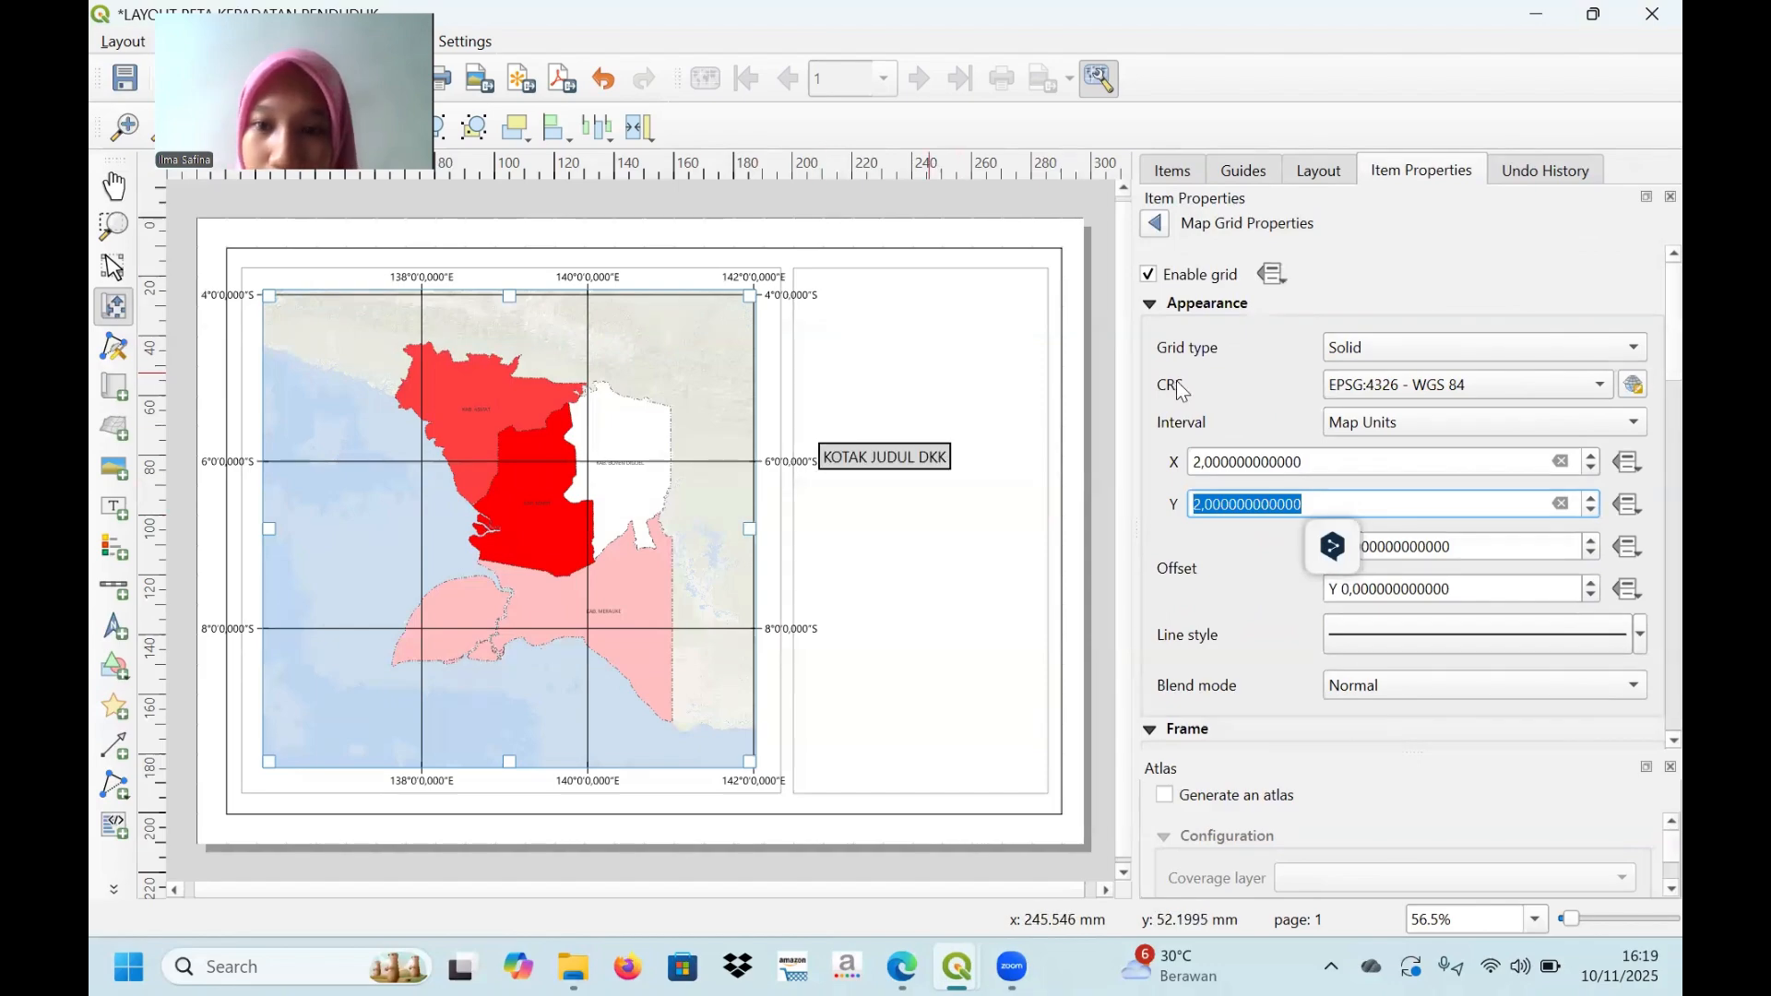
Step: Re-edit the Y interval, briefly setting it to 1 degree
left_click(1201, 459)
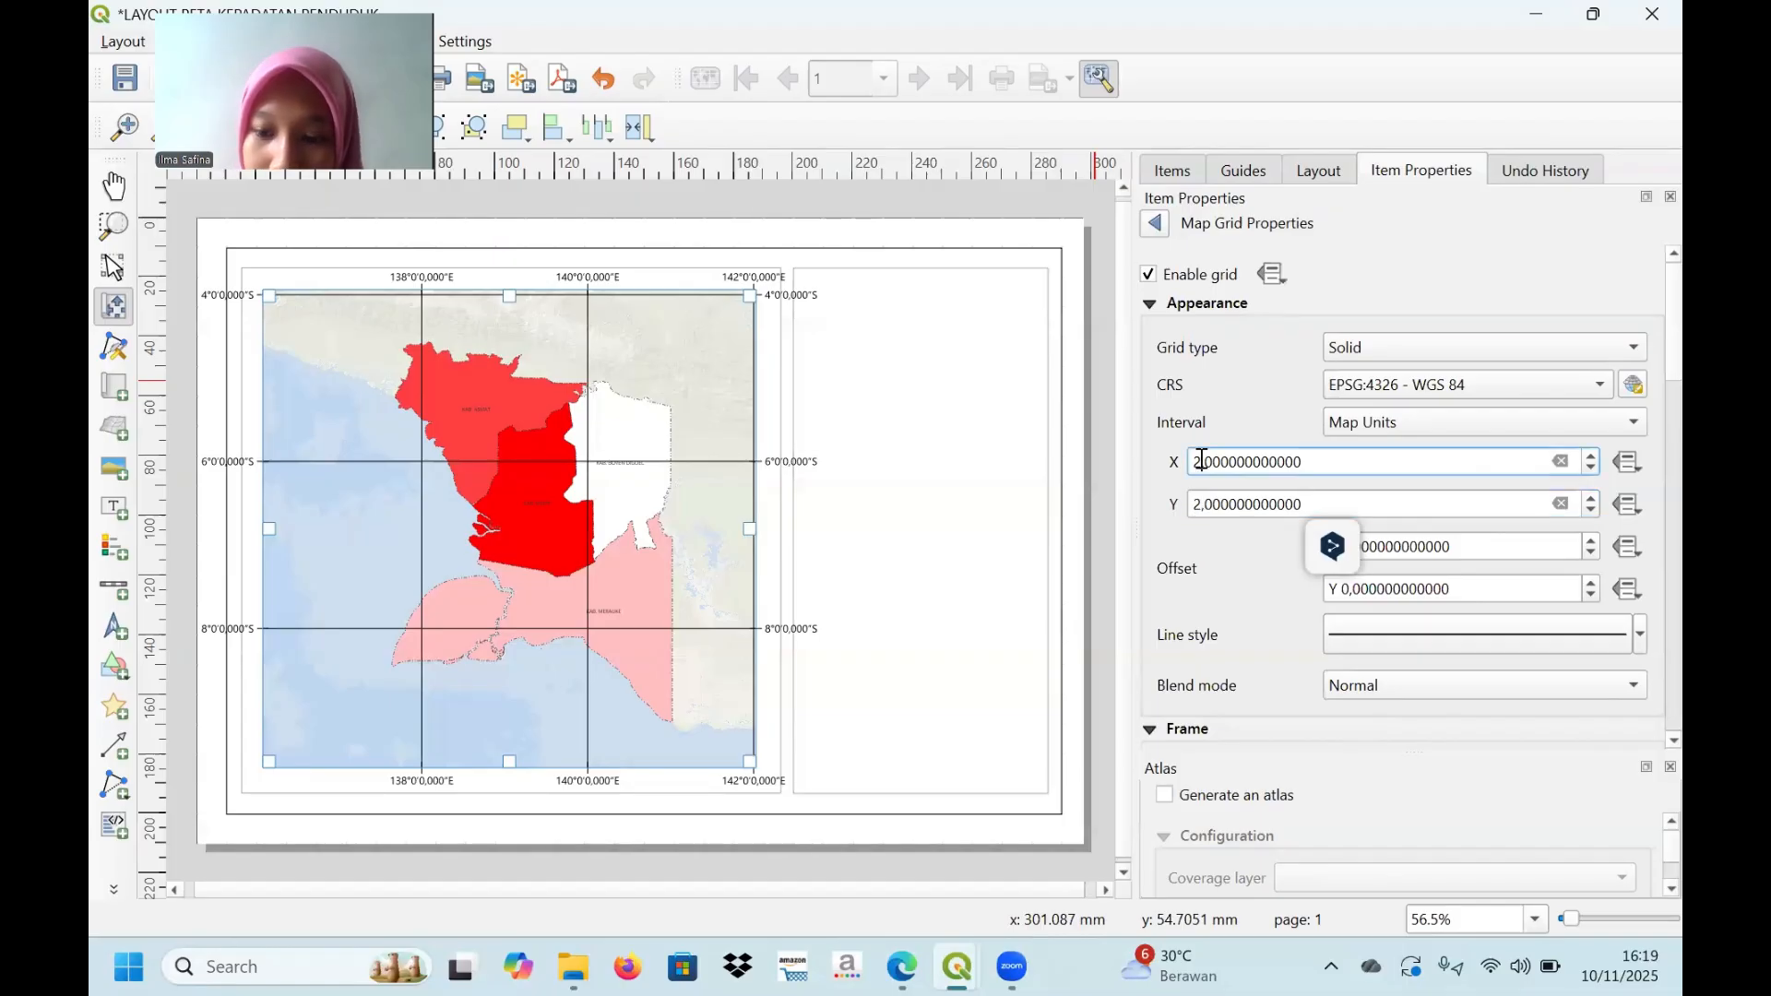
scroll(1201, 460, "down", 1)
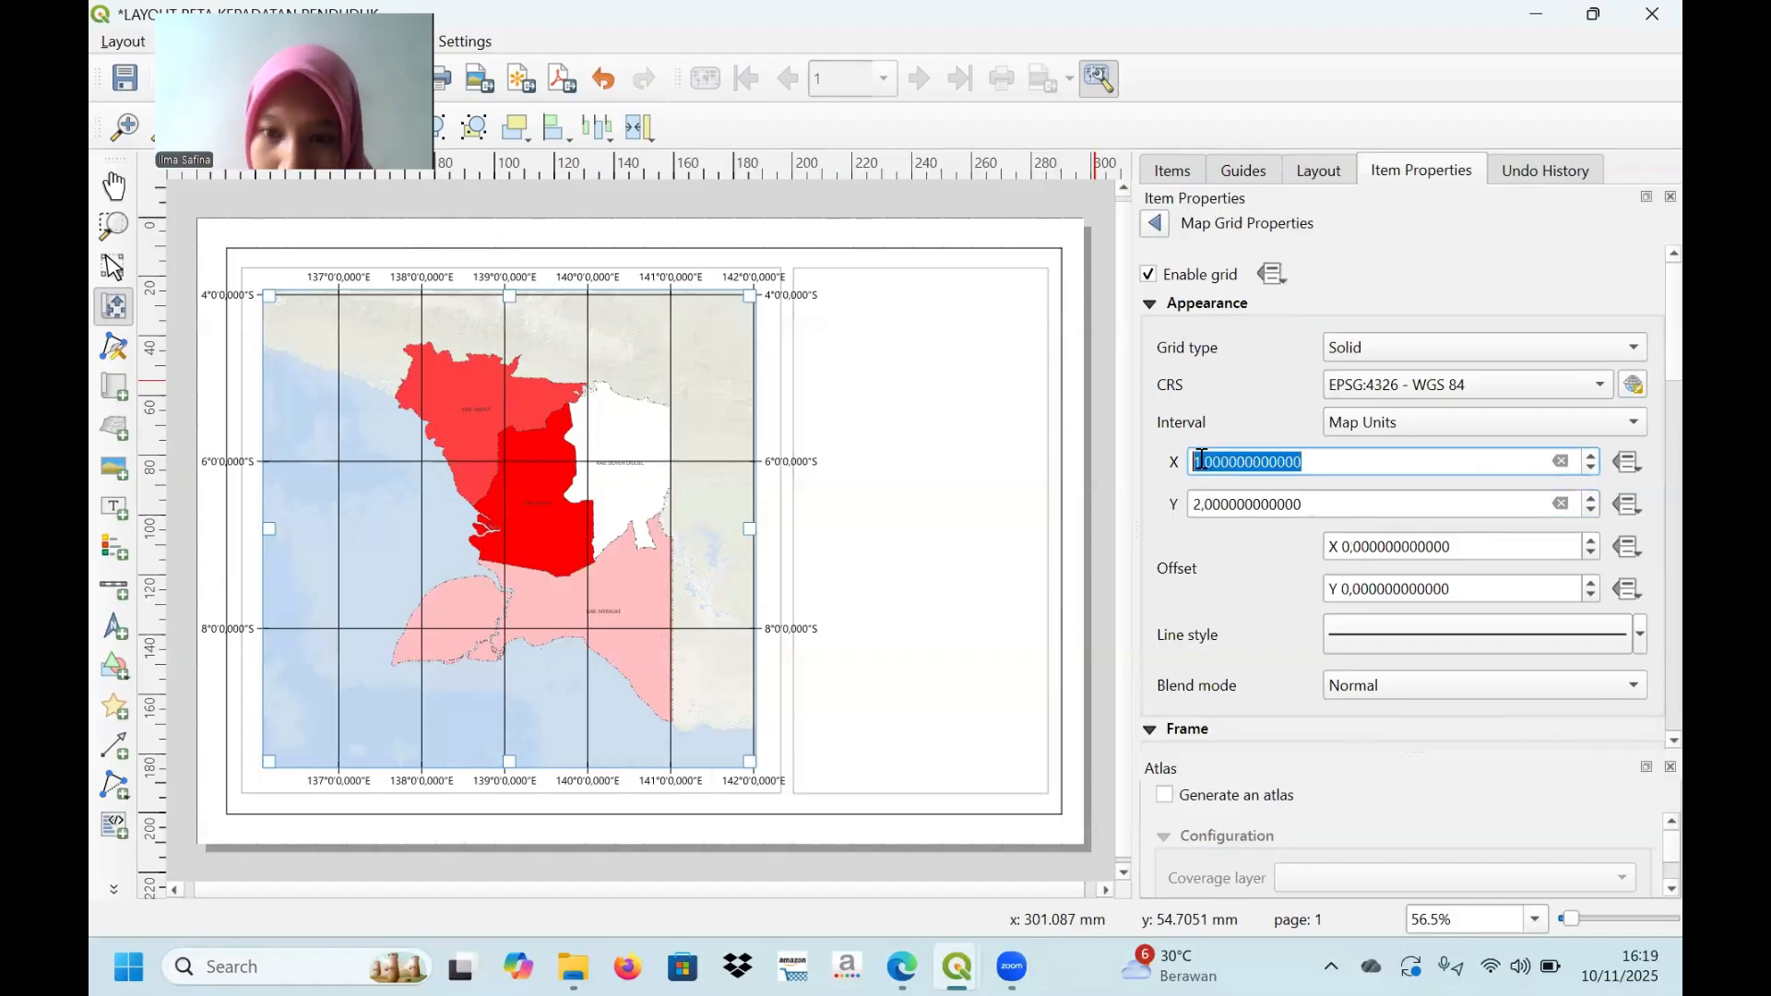
left_click(1207, 506)
key("BackSpace")
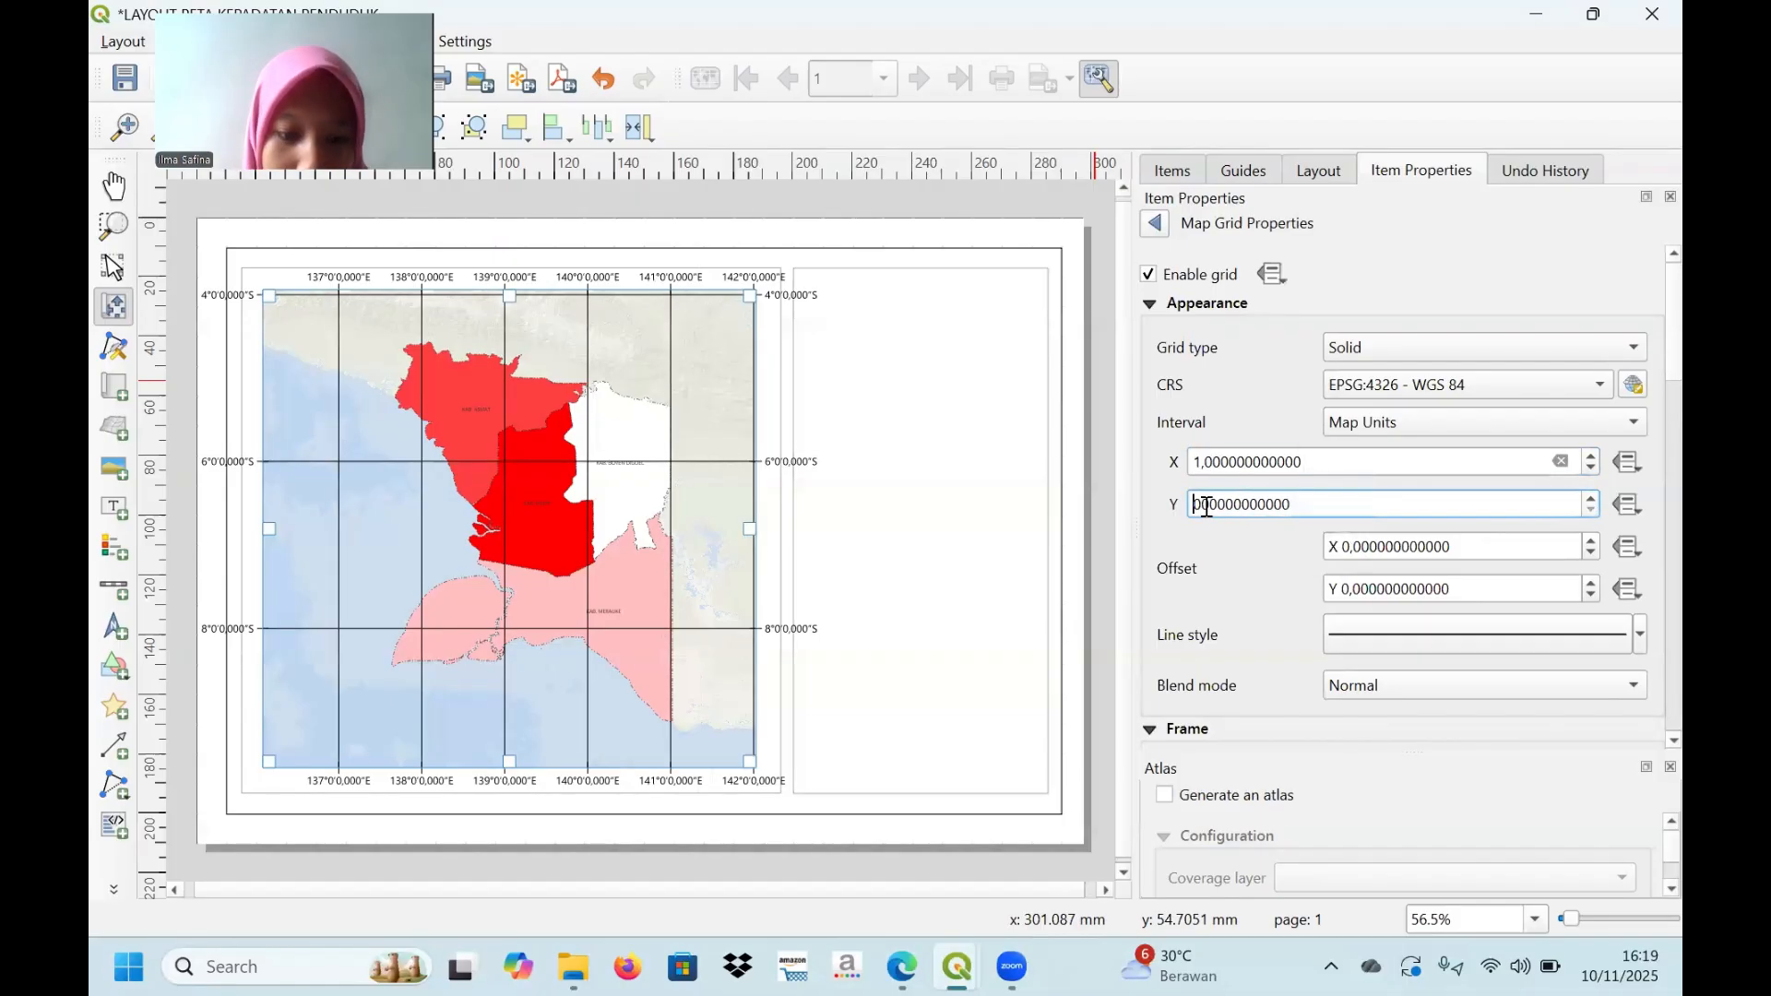
type("1")
key("Return")
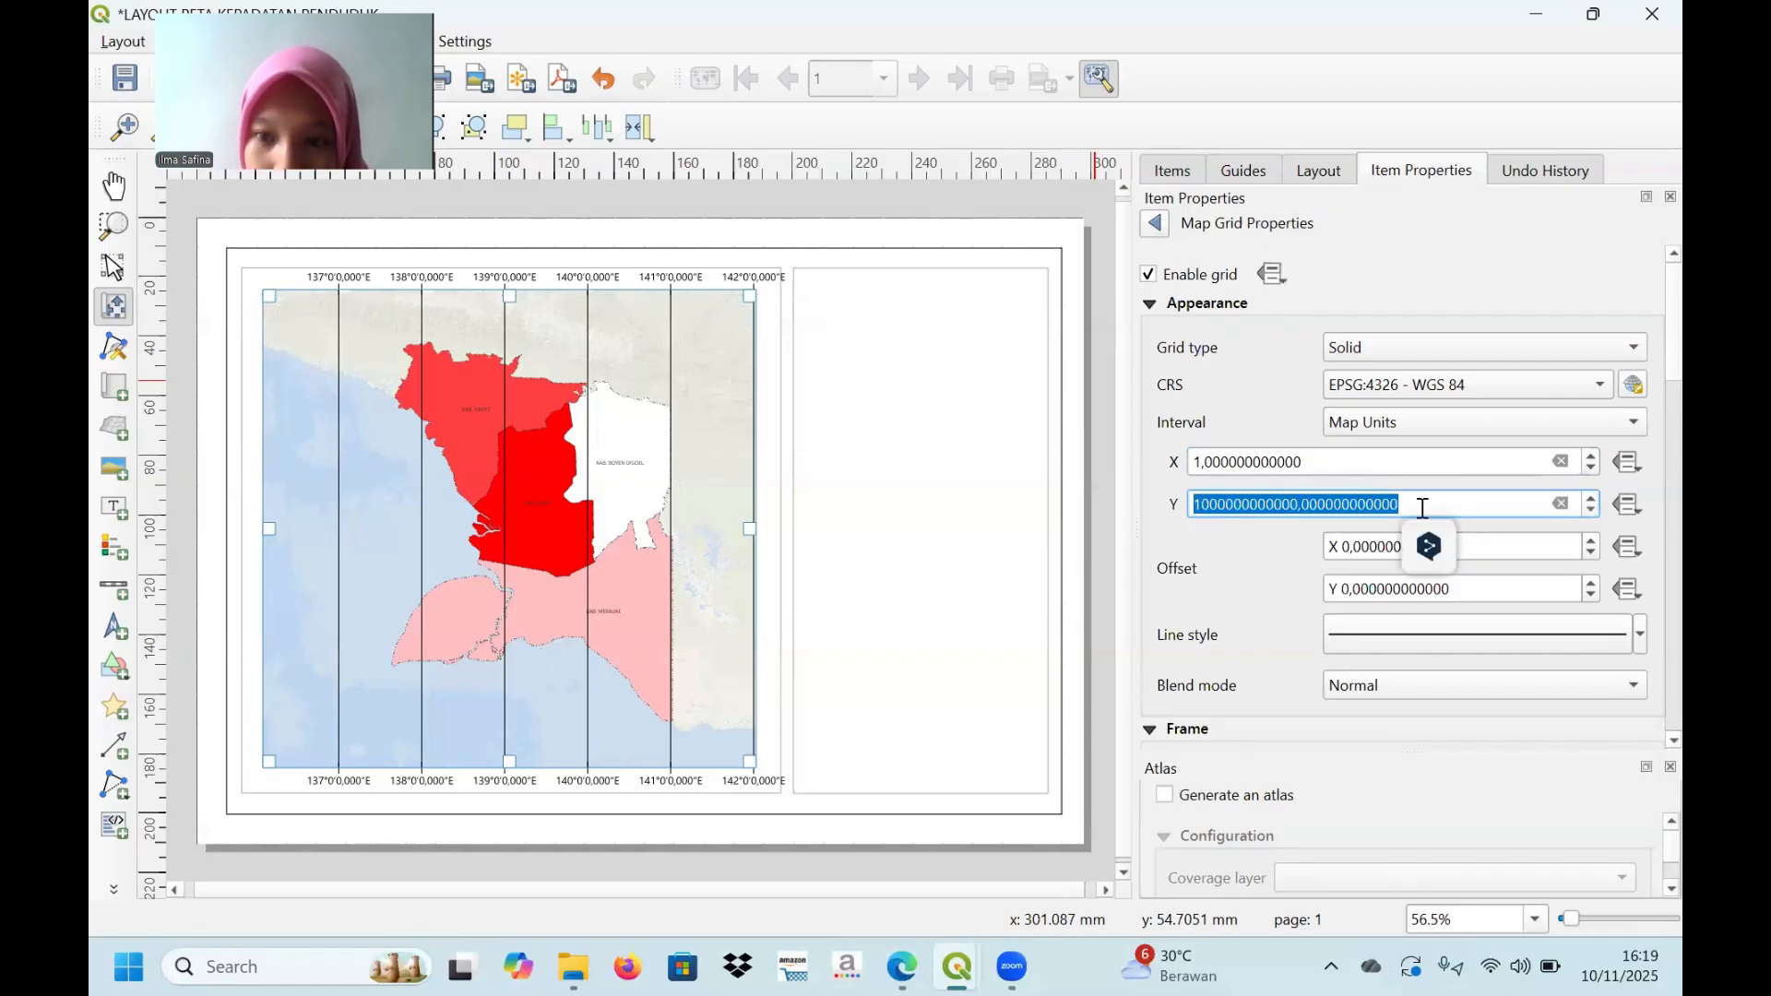
left_click_drag(1301, 504, 1188, 487)
key("BackSpace")
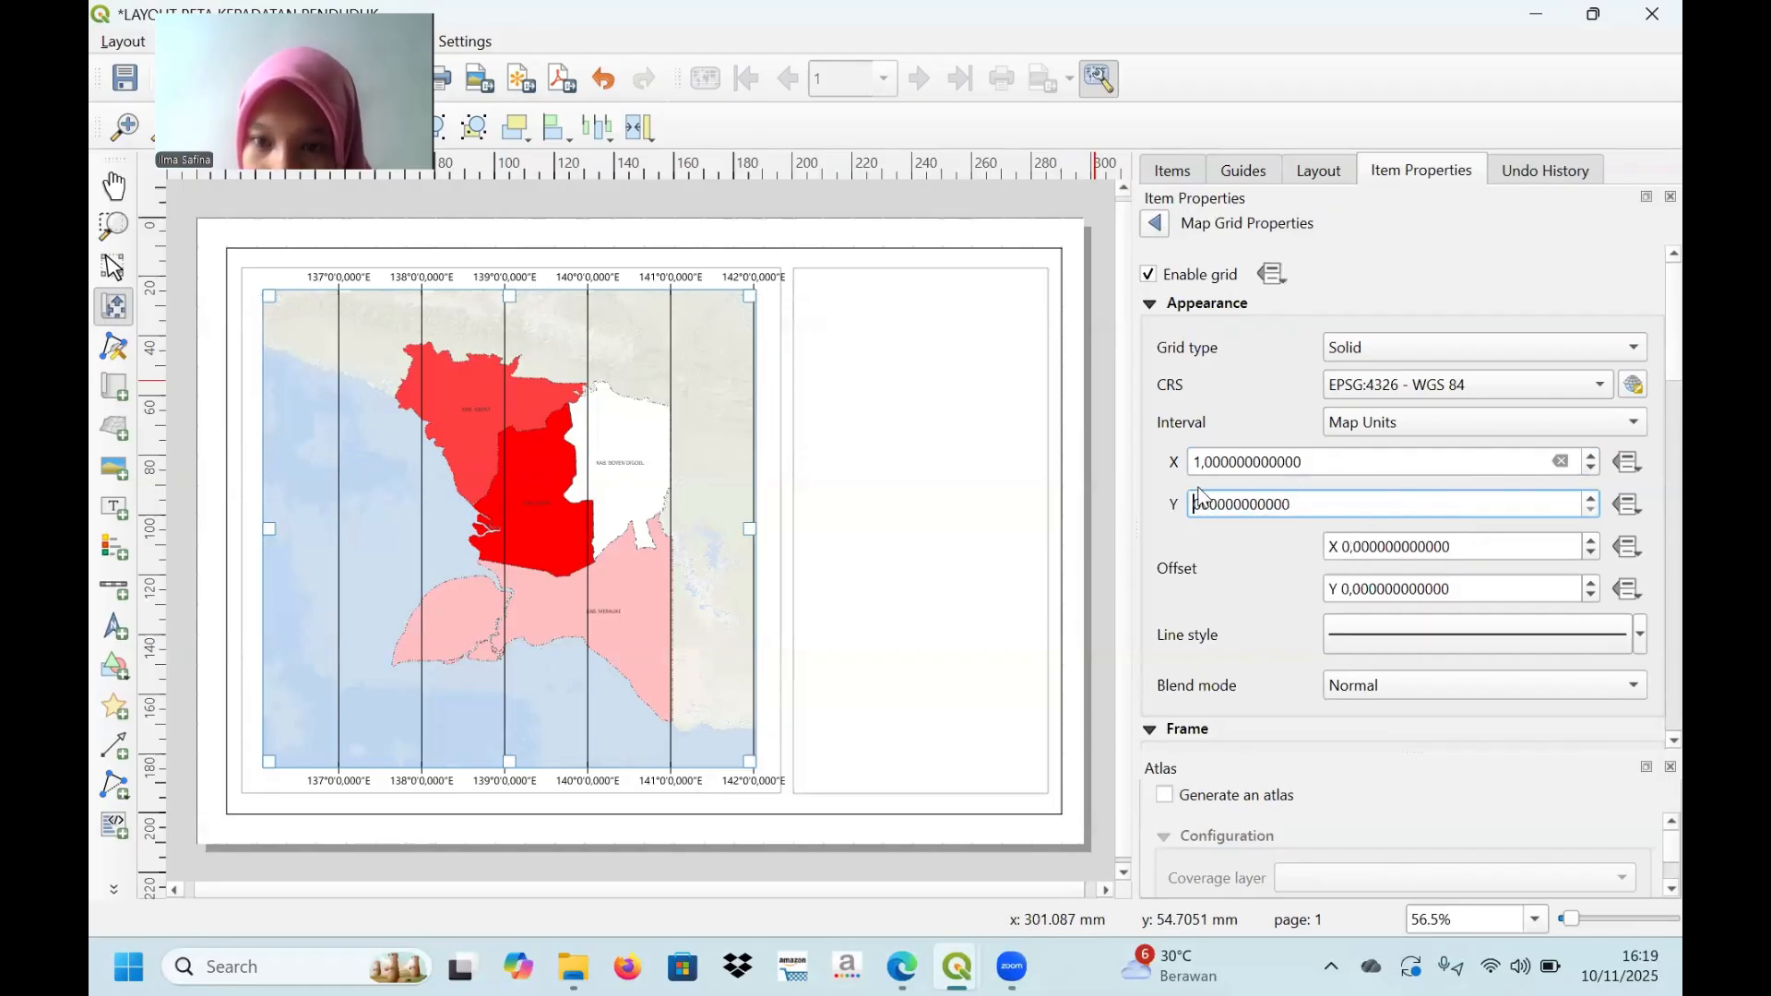
left_click_drag(1312, 503, 1190, 510)
type("1")
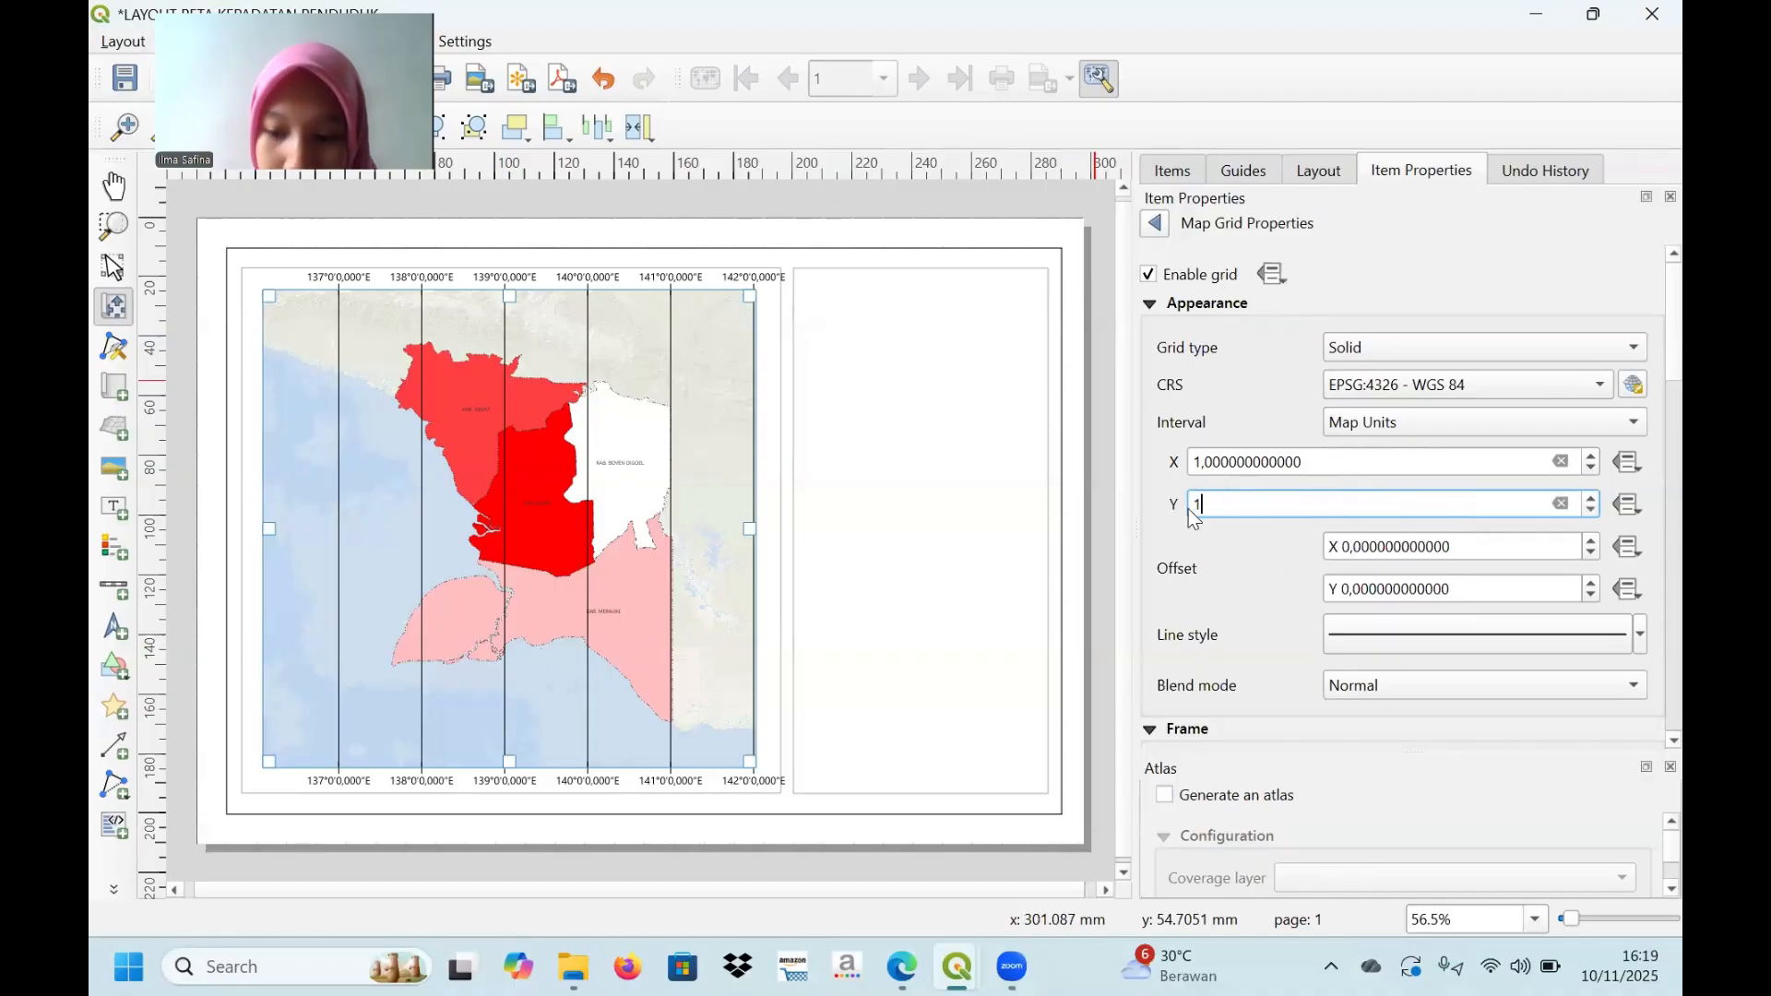
key("Return")
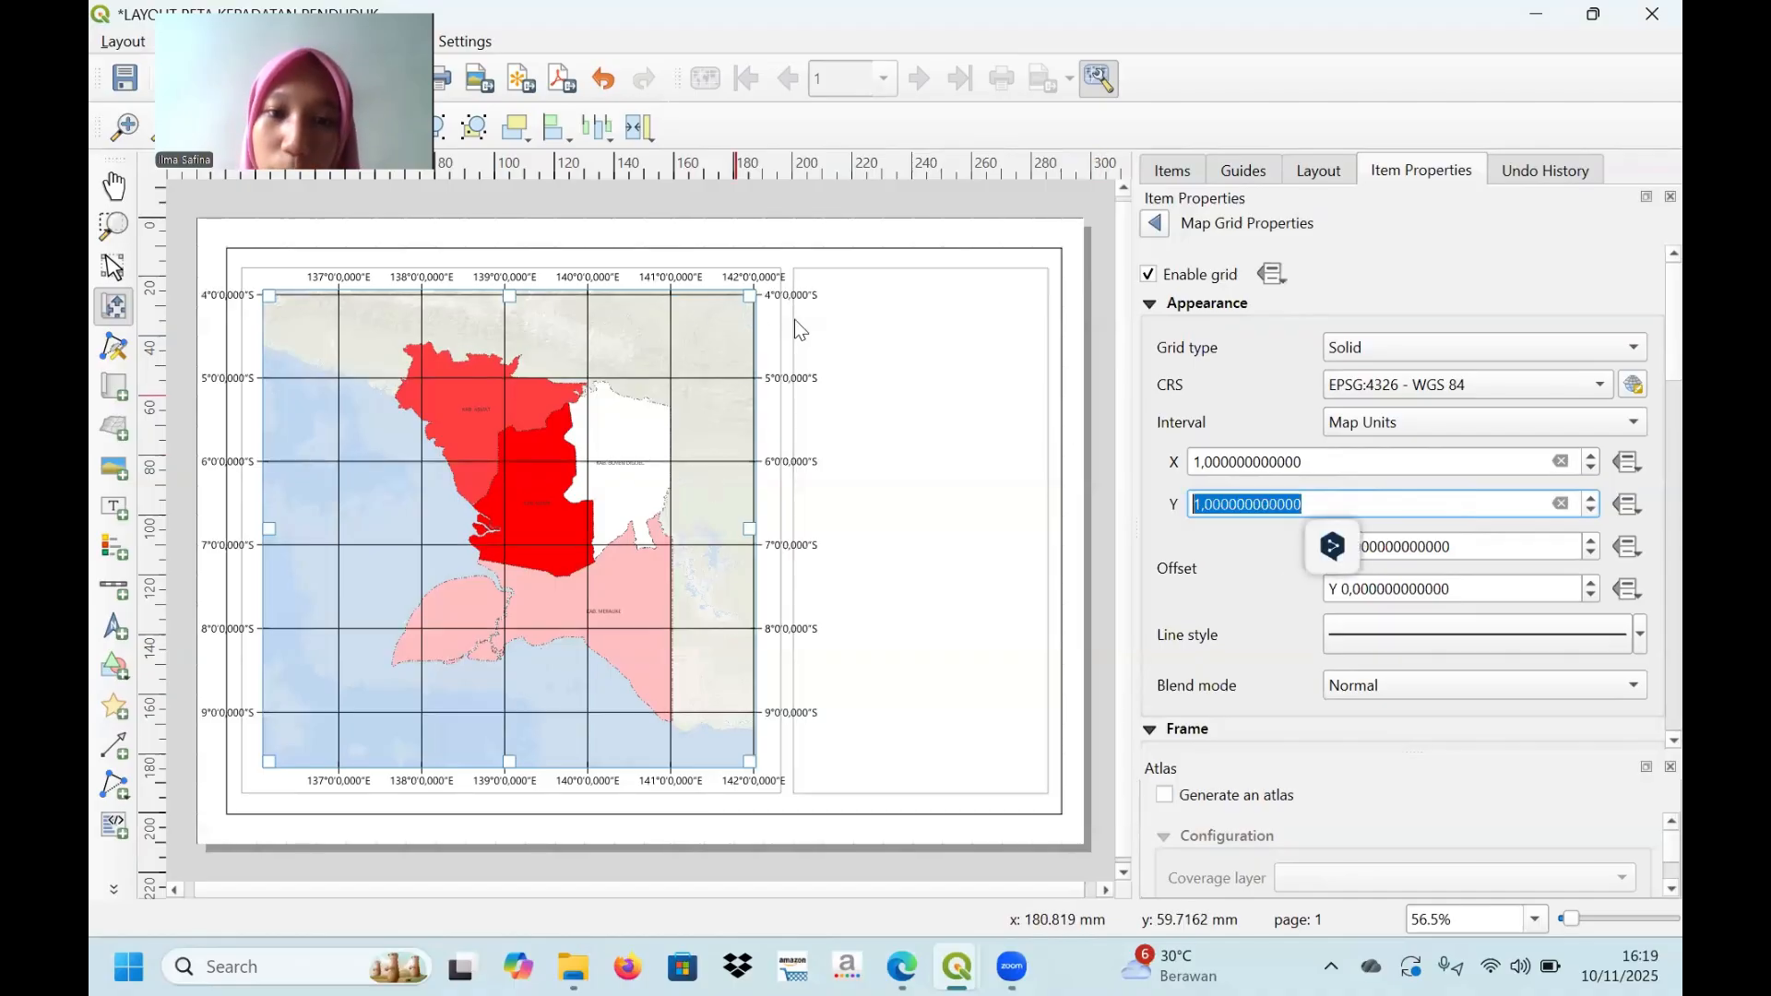
Step: Re-enter 2 for both X and Y intervals so grid lines fall every 2°
left_click_drag(1305, 461, 1179, 473)
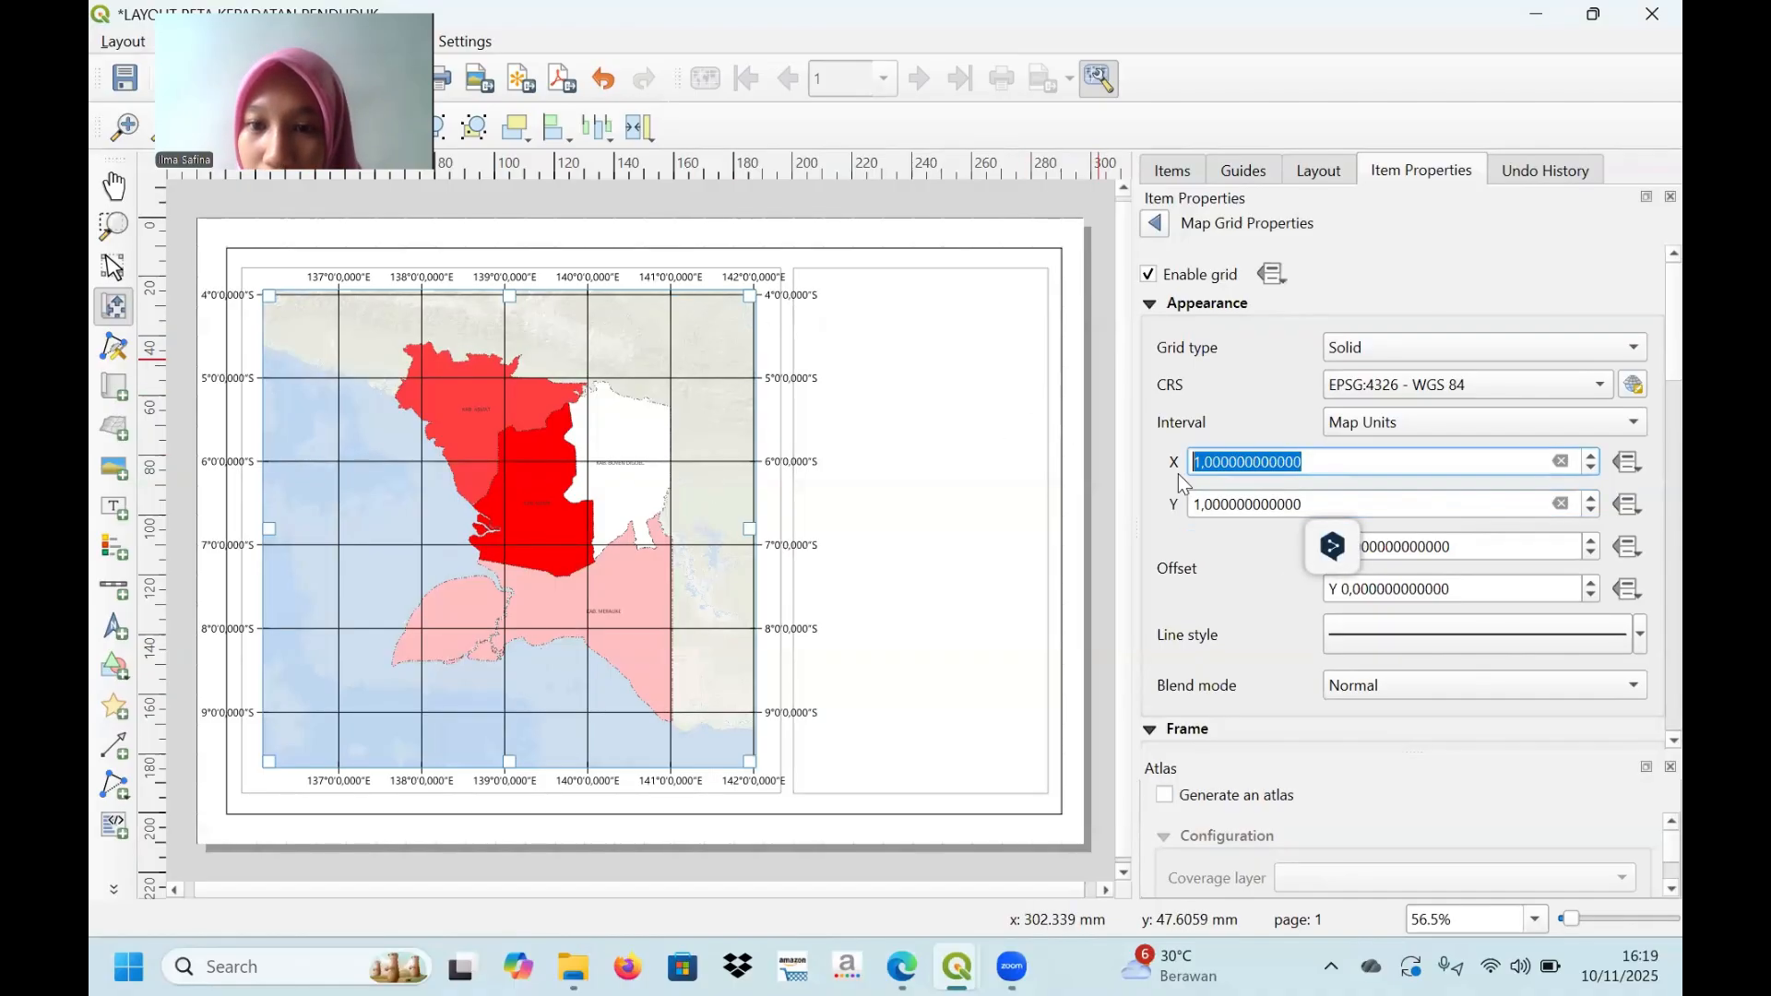
key("BackSpace")
type("2")
key("Return")
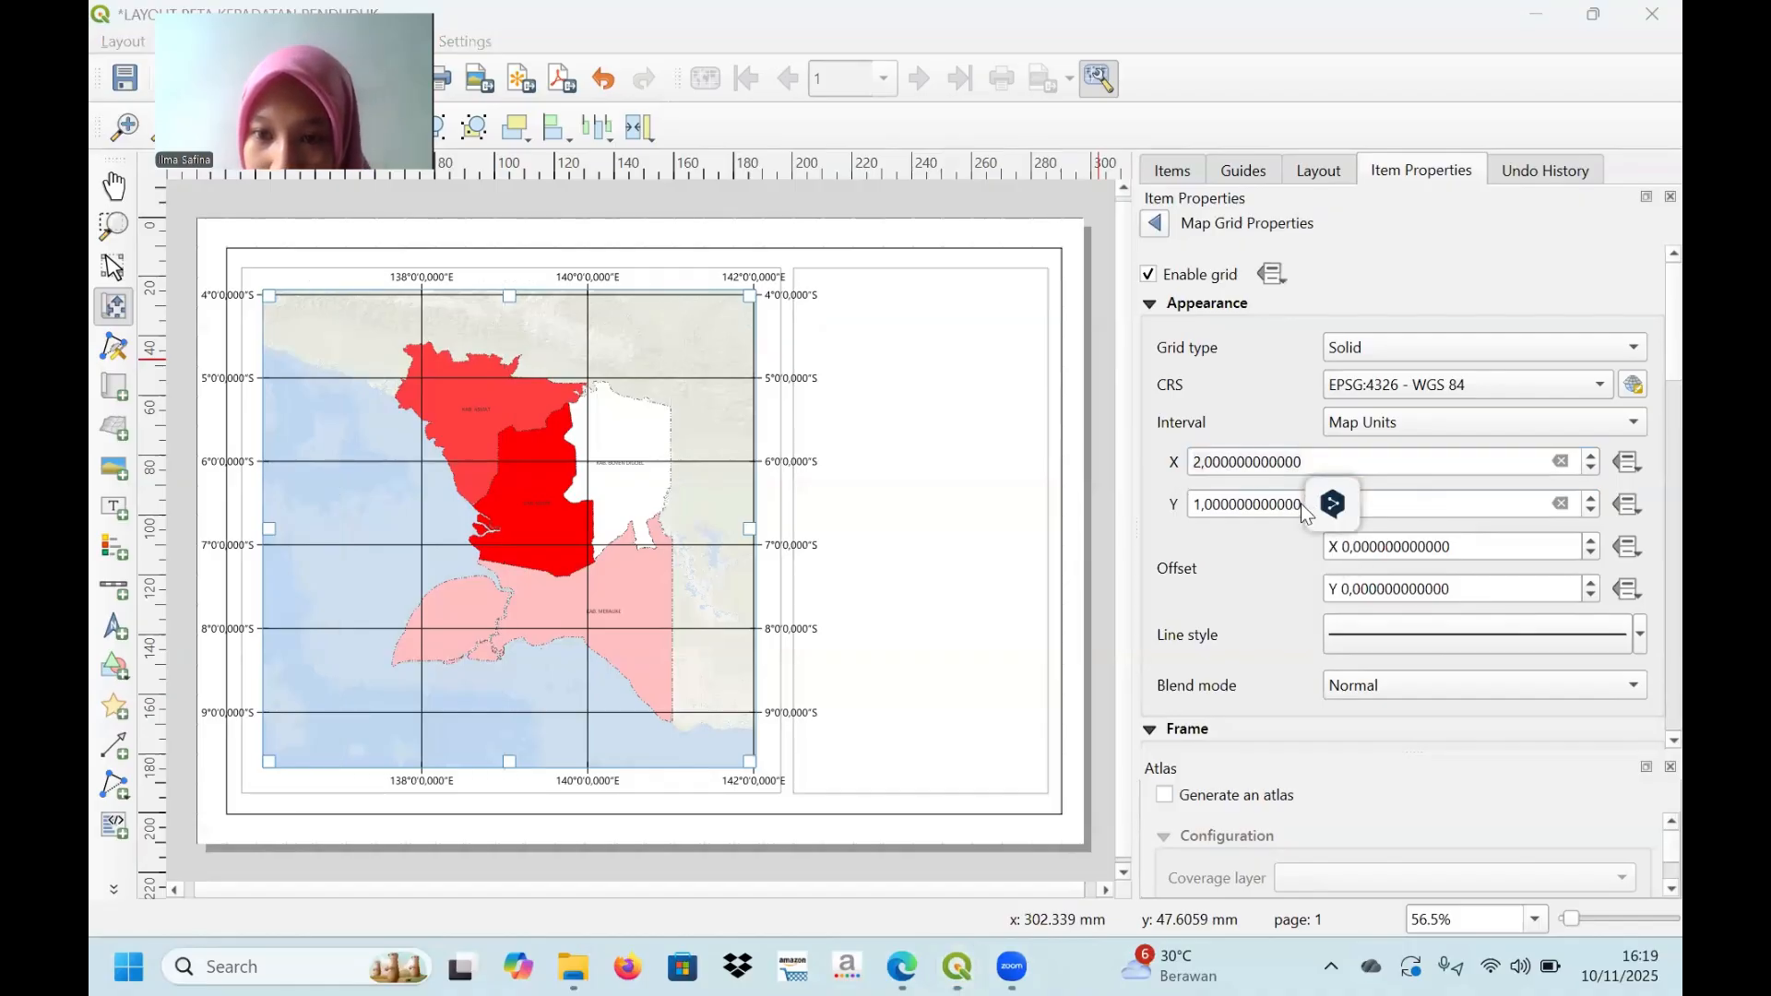
left_click(1429, 503)
left_click_drag(1316, 502, 1194, 504)
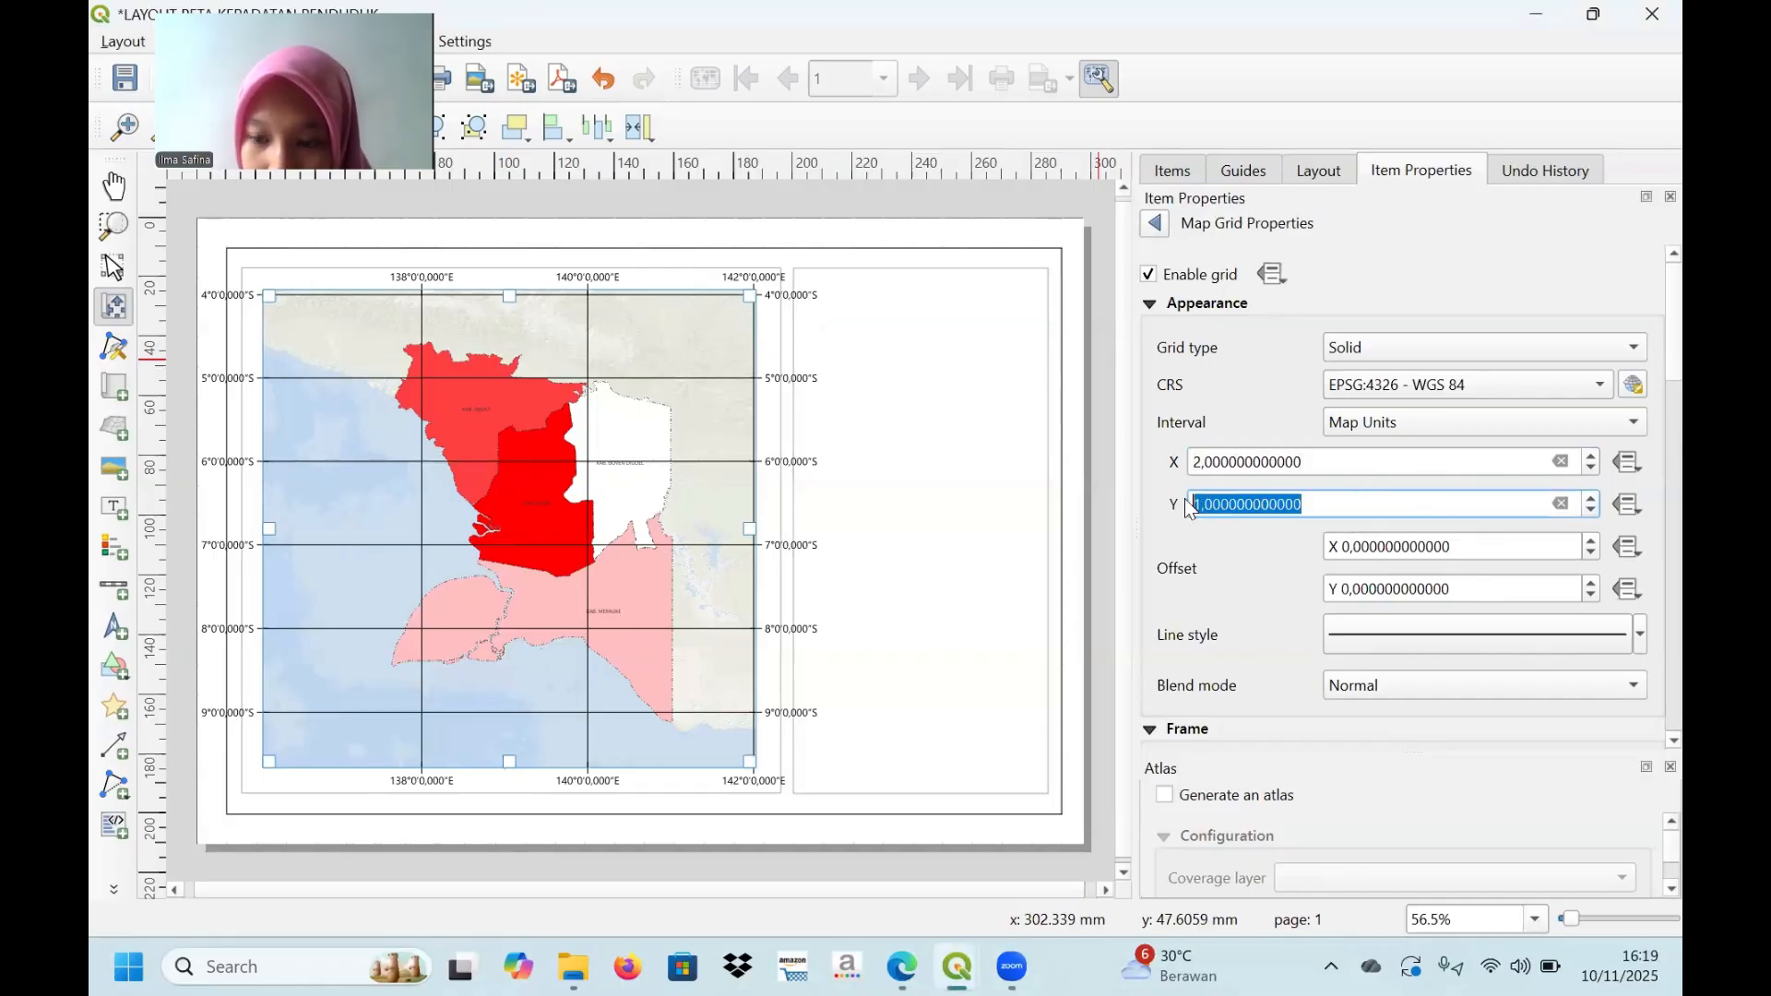
type("2")
key("Return")
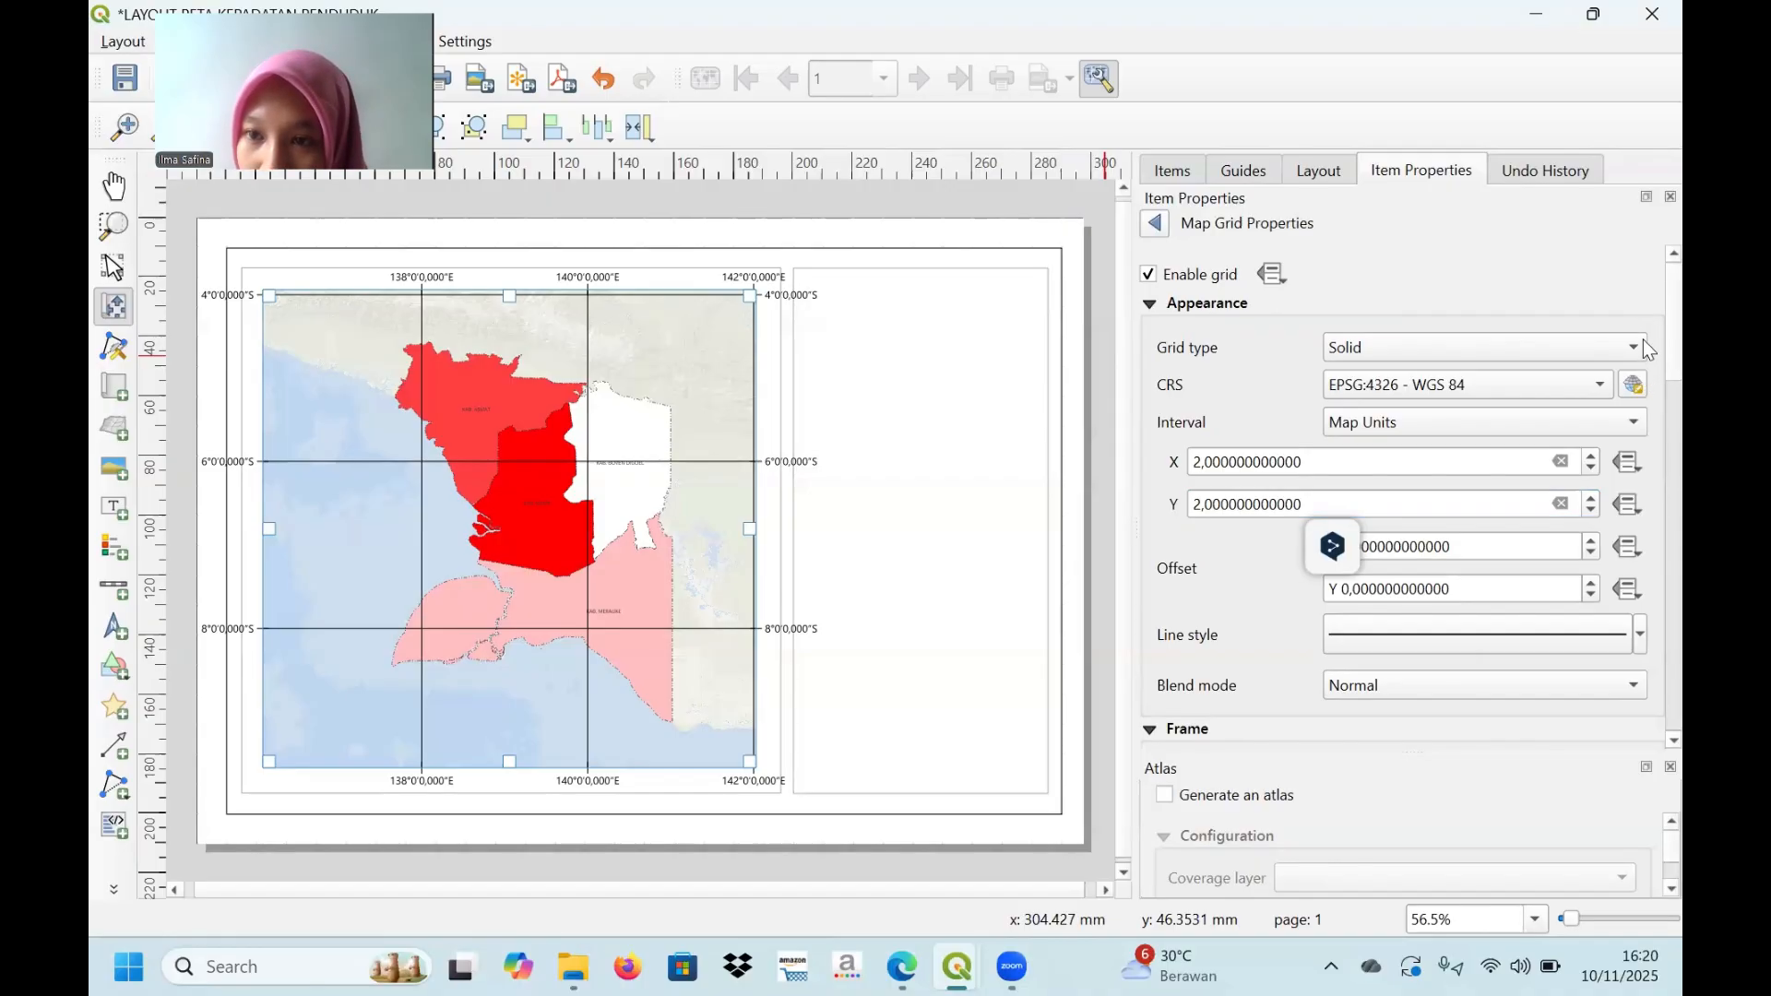
scroll(1648, 388, "down", 2)
Step: Colour the grid lines blue from the line style colour choices
scroll(1643, 390, "down", 2)
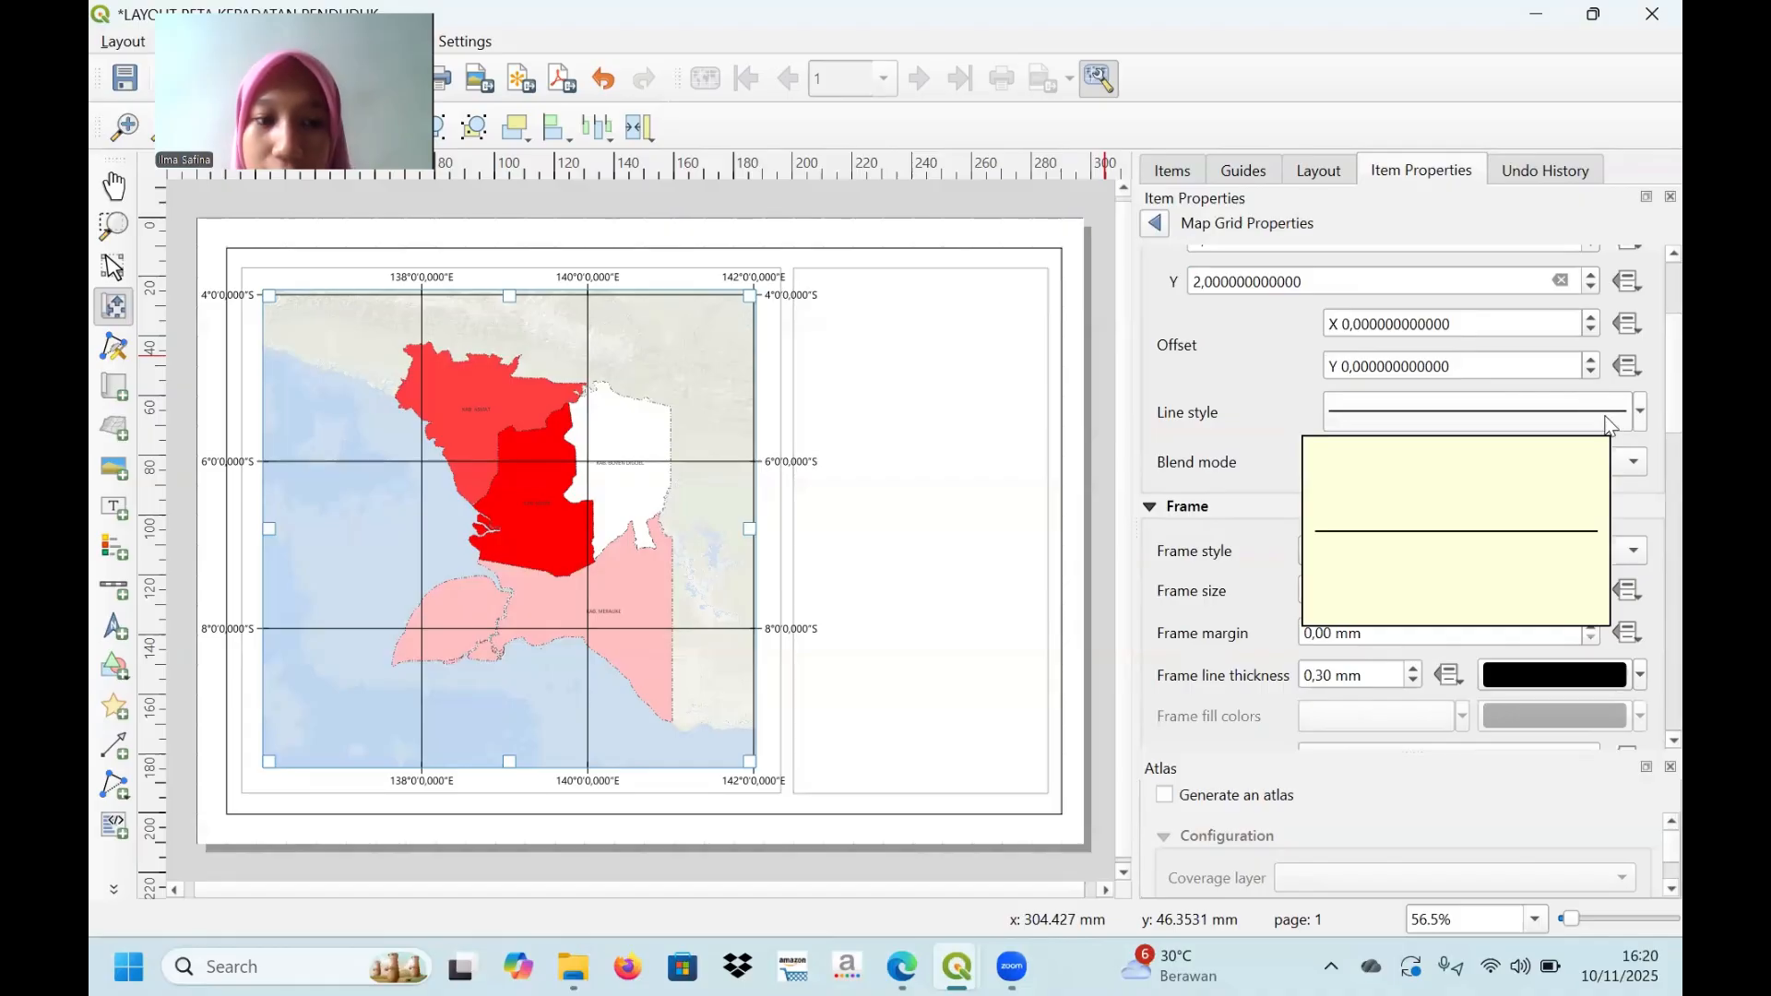
left_click(1621, 425)
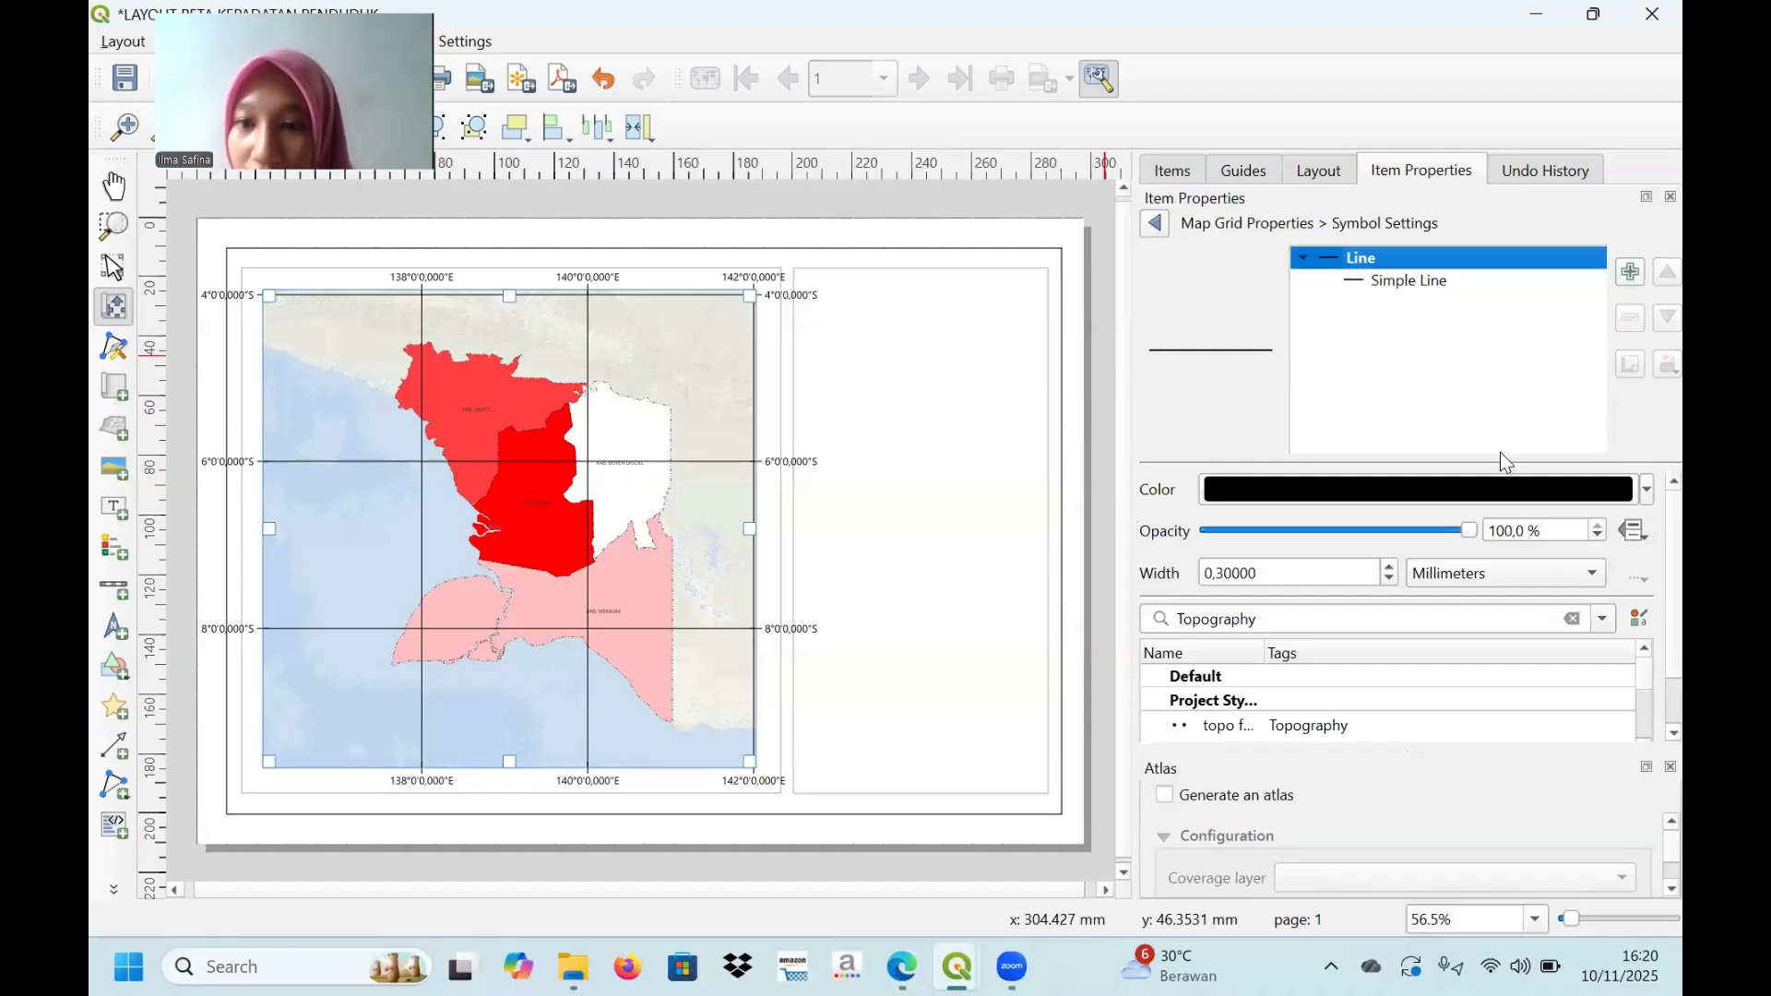
left_click(1158, 225)
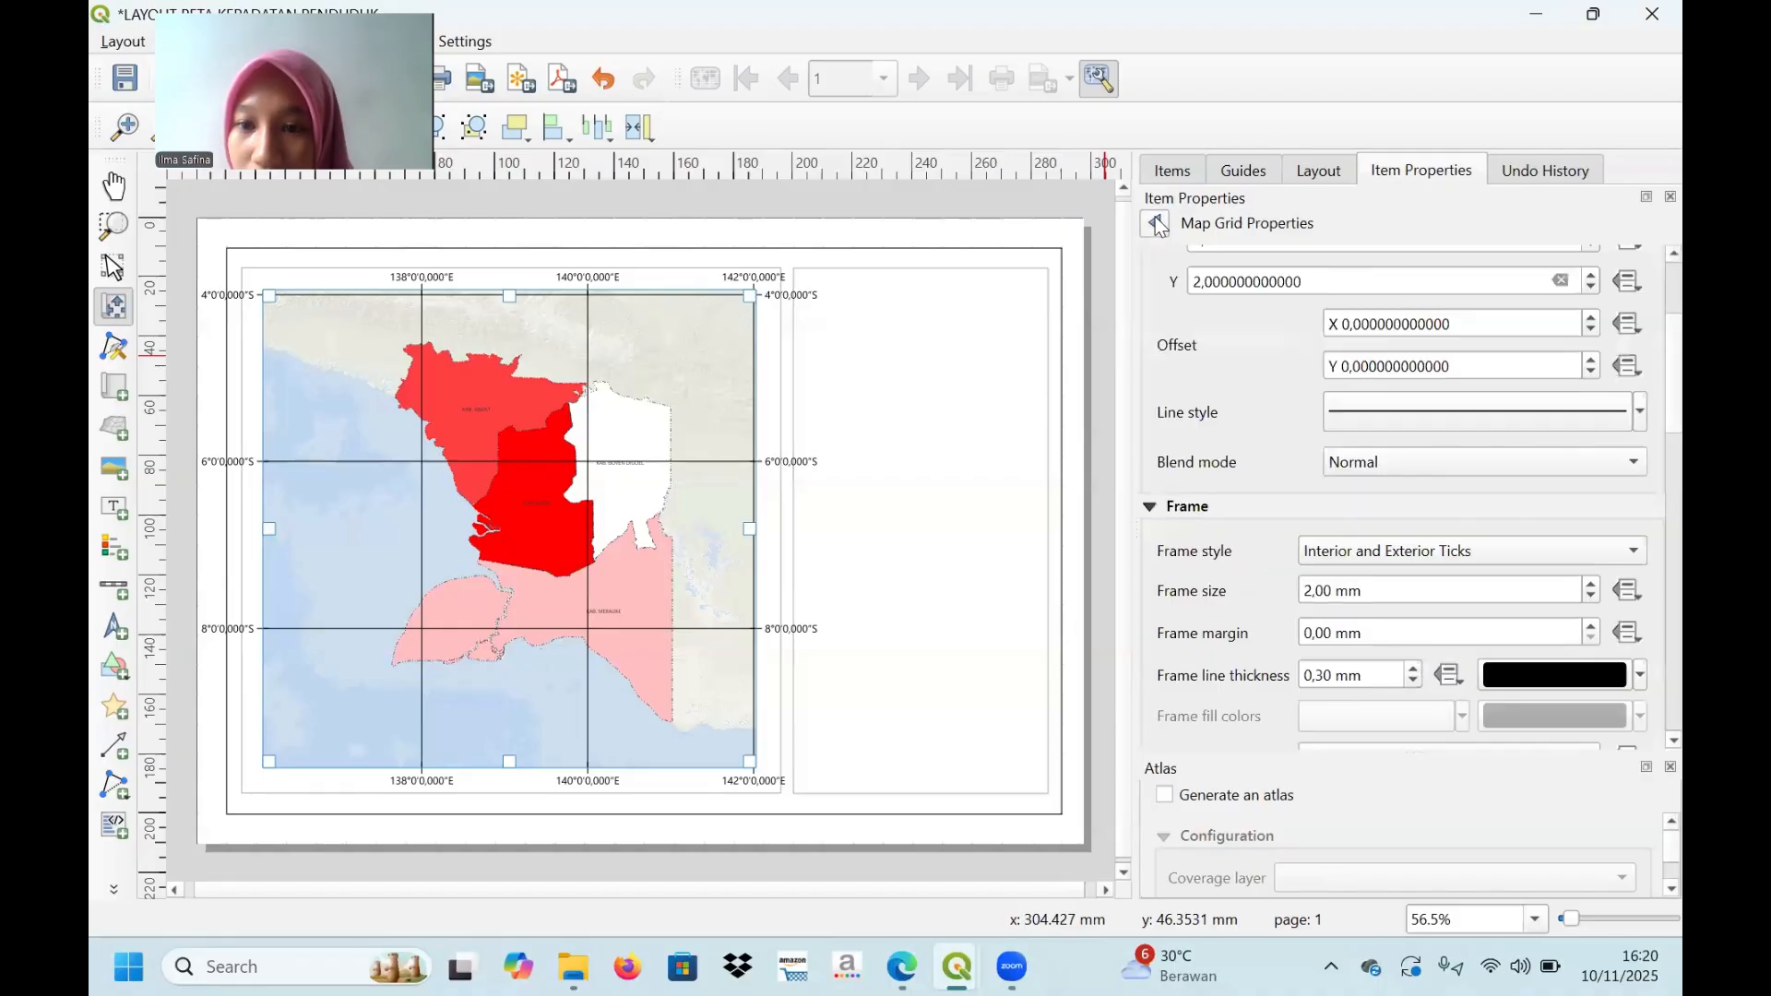
left_click(1641, 413)
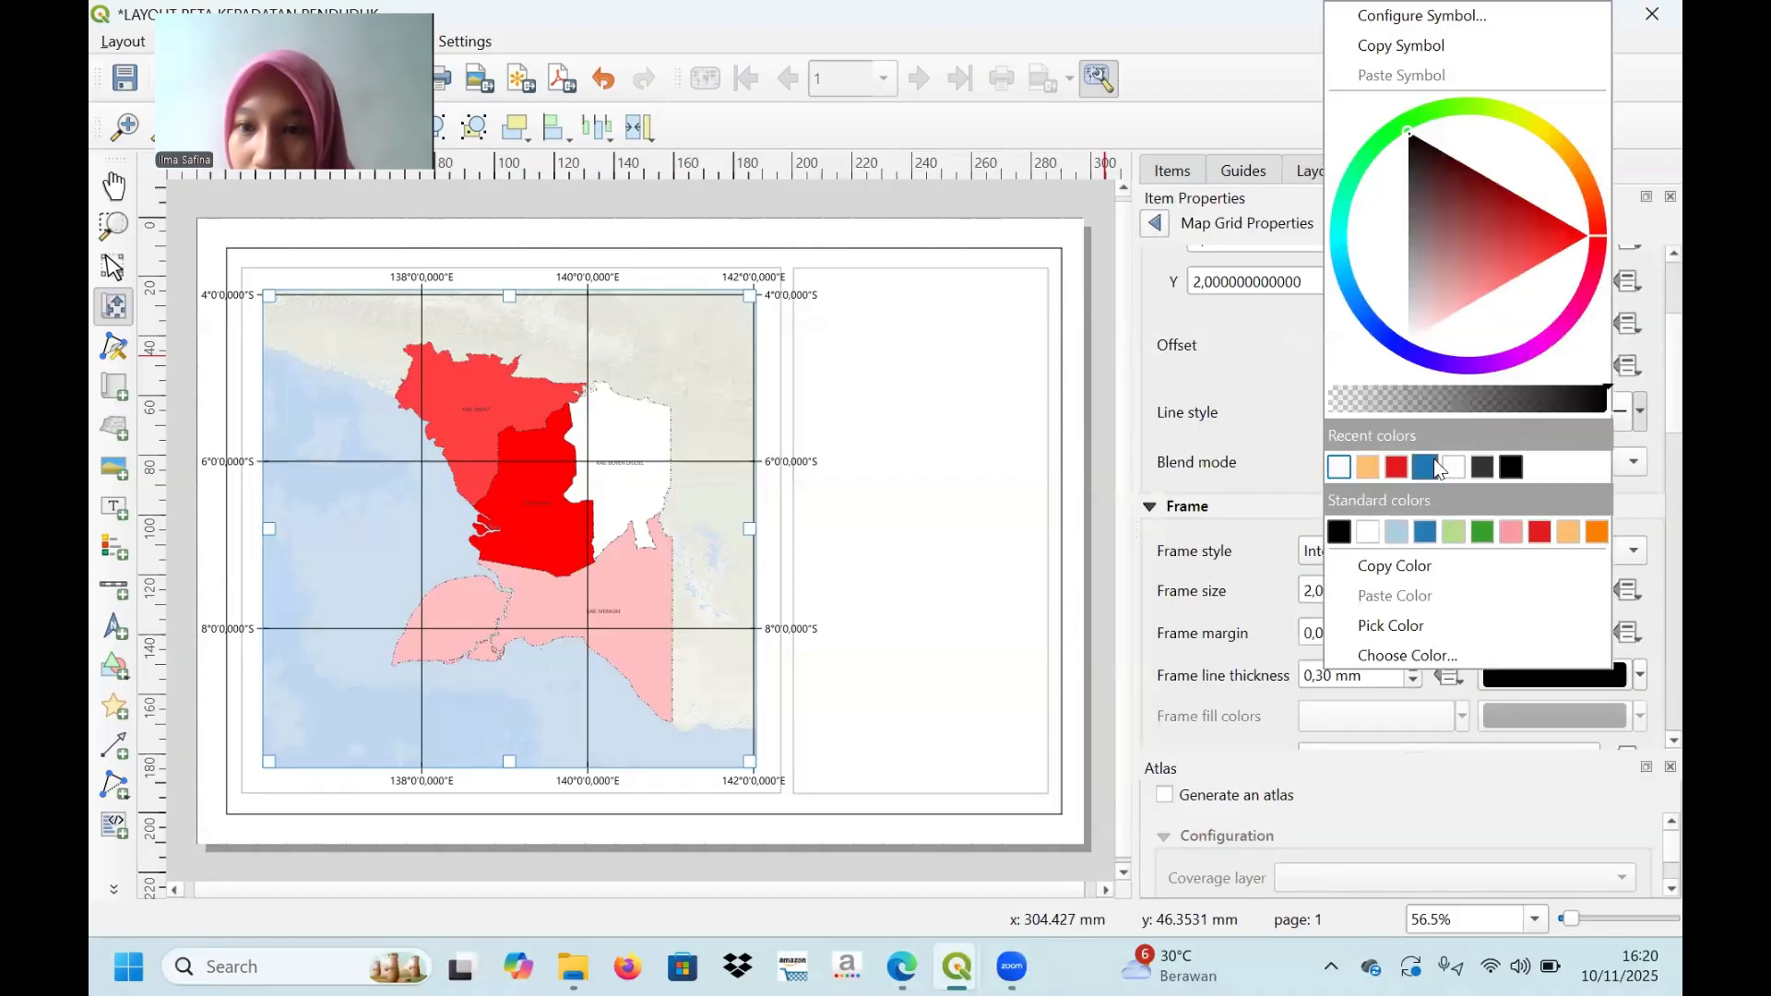
left_click(1434, 459)
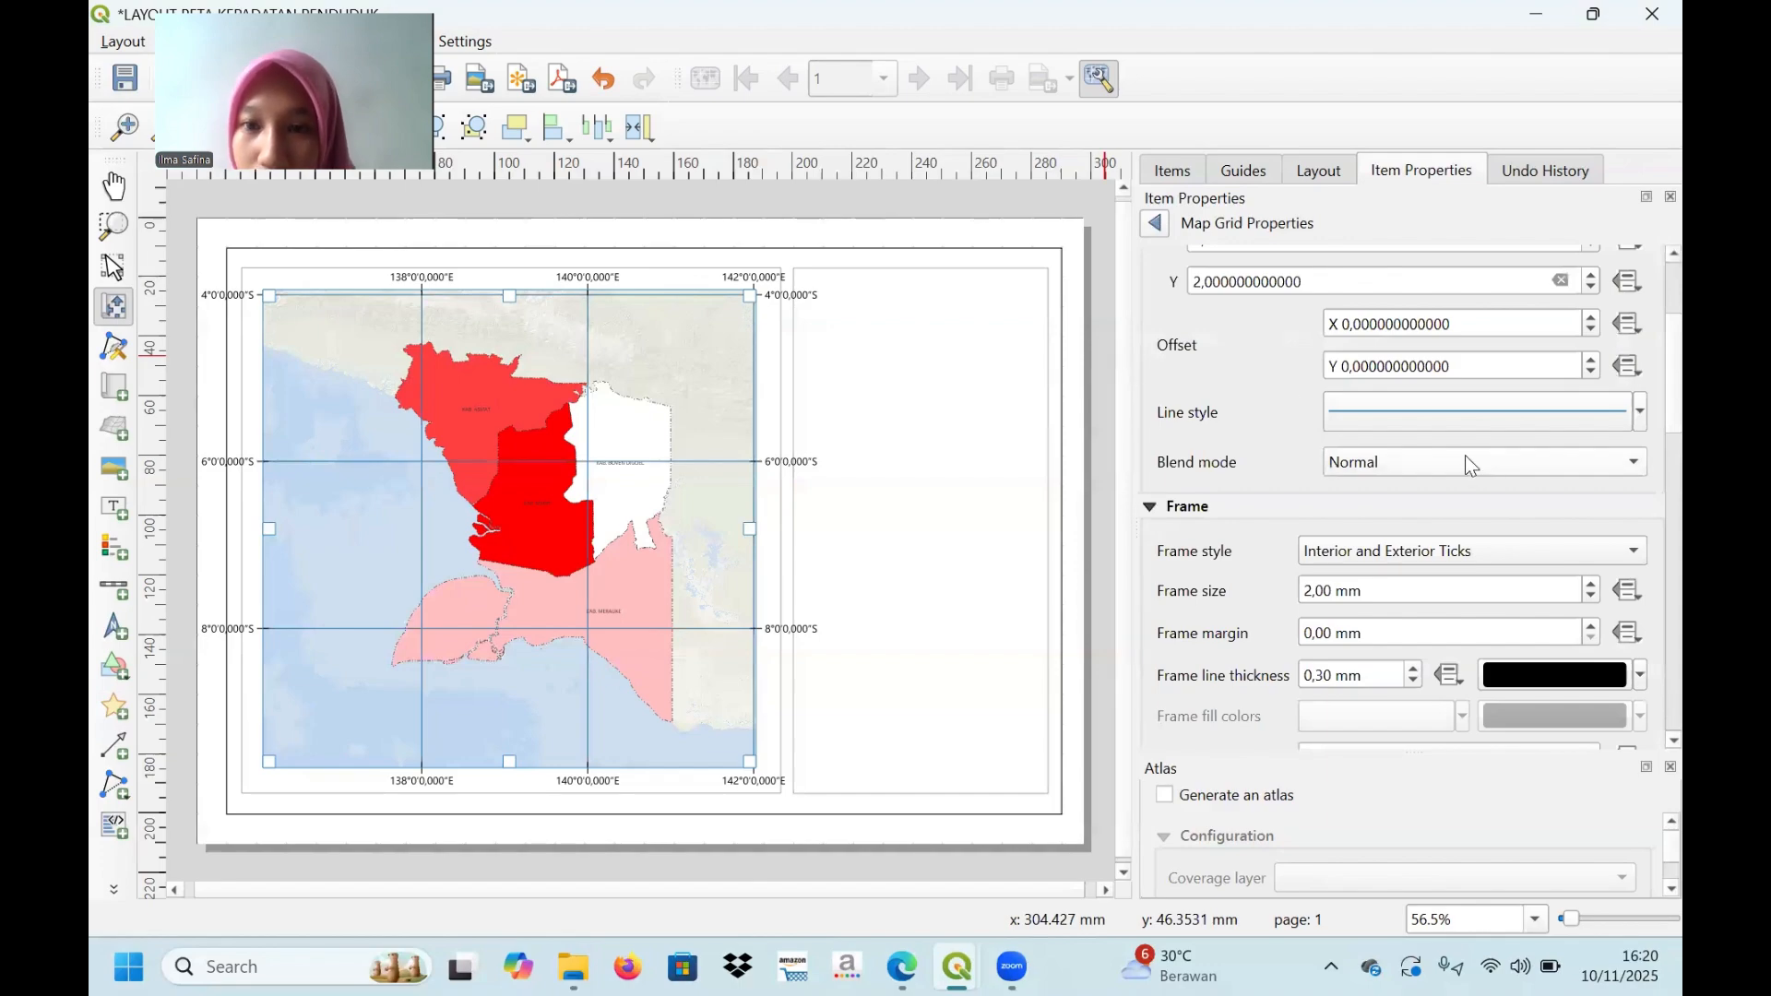
Step: Give the grid's Simple Line a blue colour and a 0,1 mm stroke width
left_click(1520, 428)
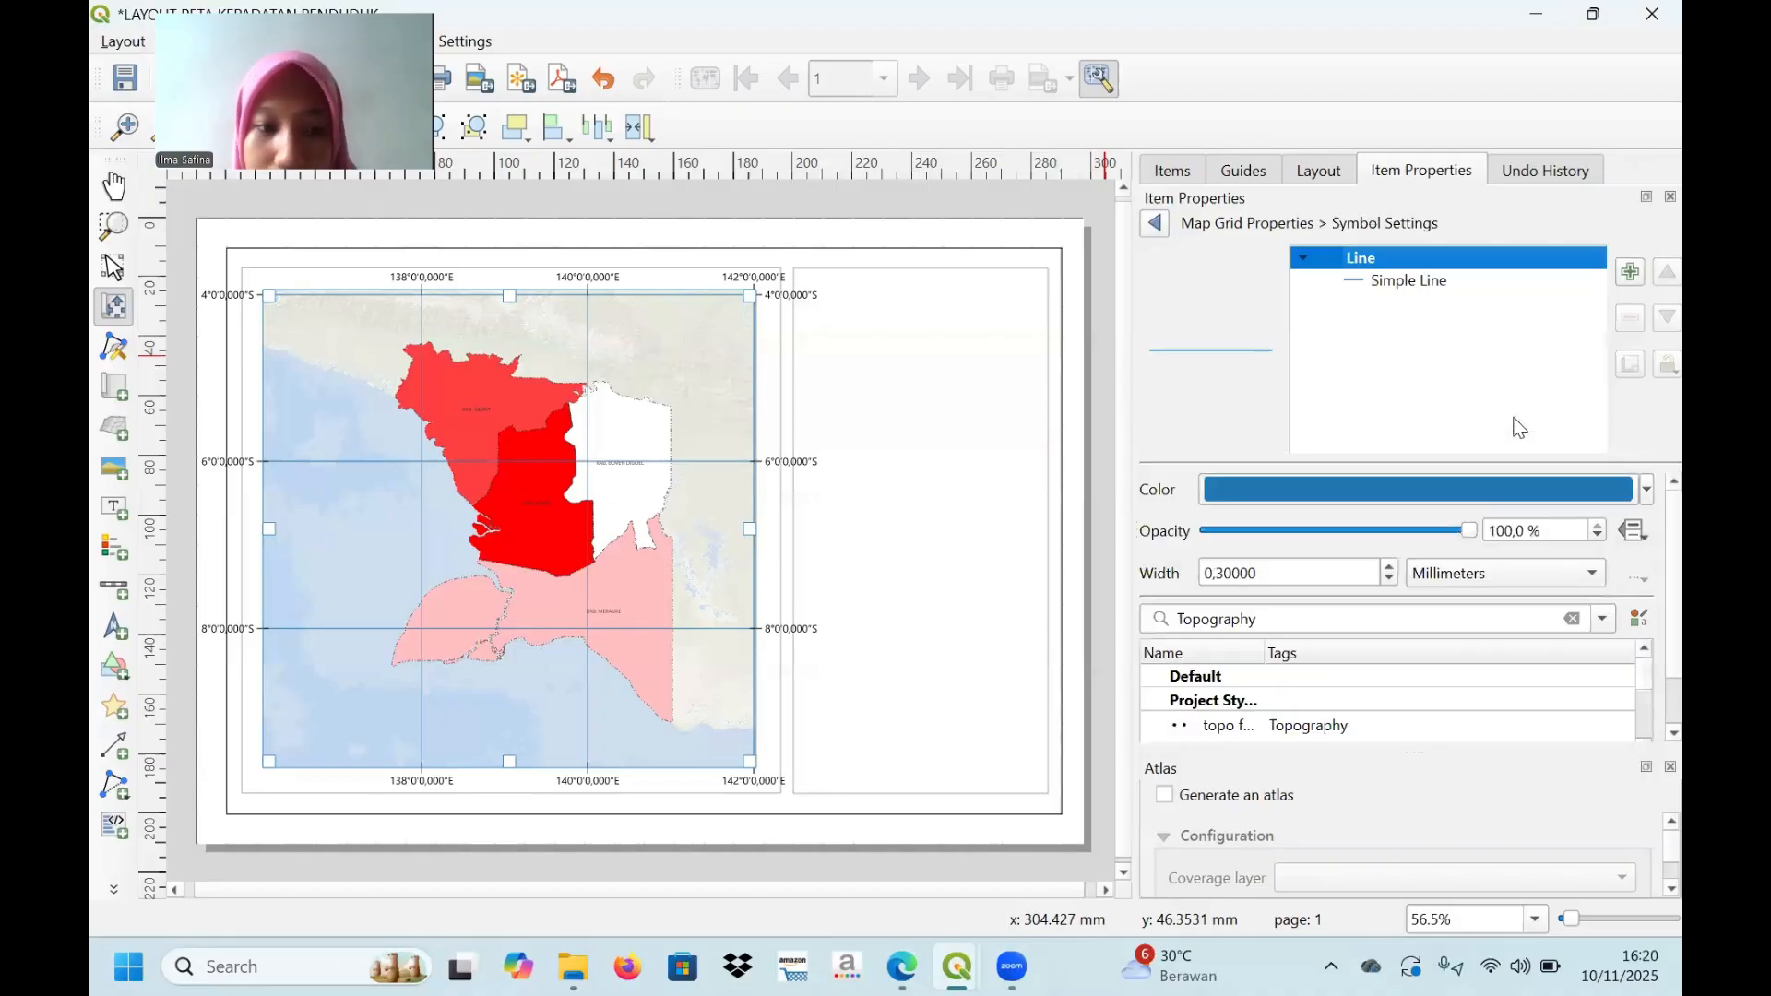
left_click(1408, 282)
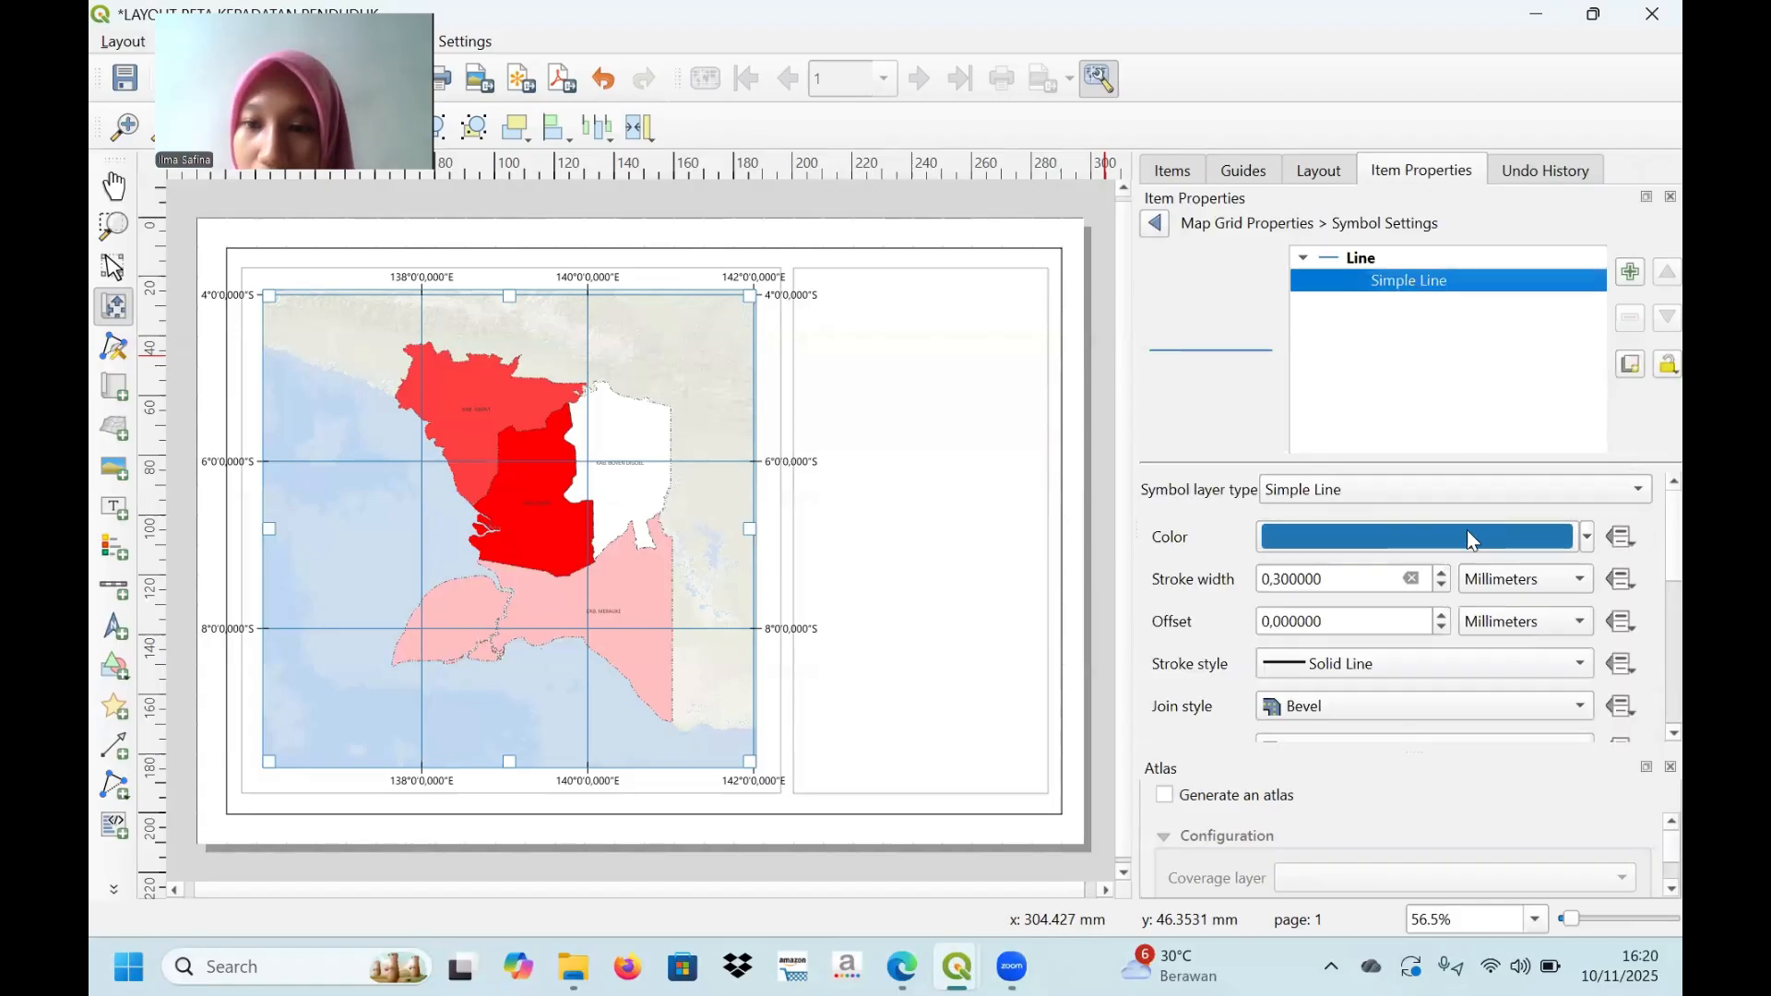
left_click(1586, 538)
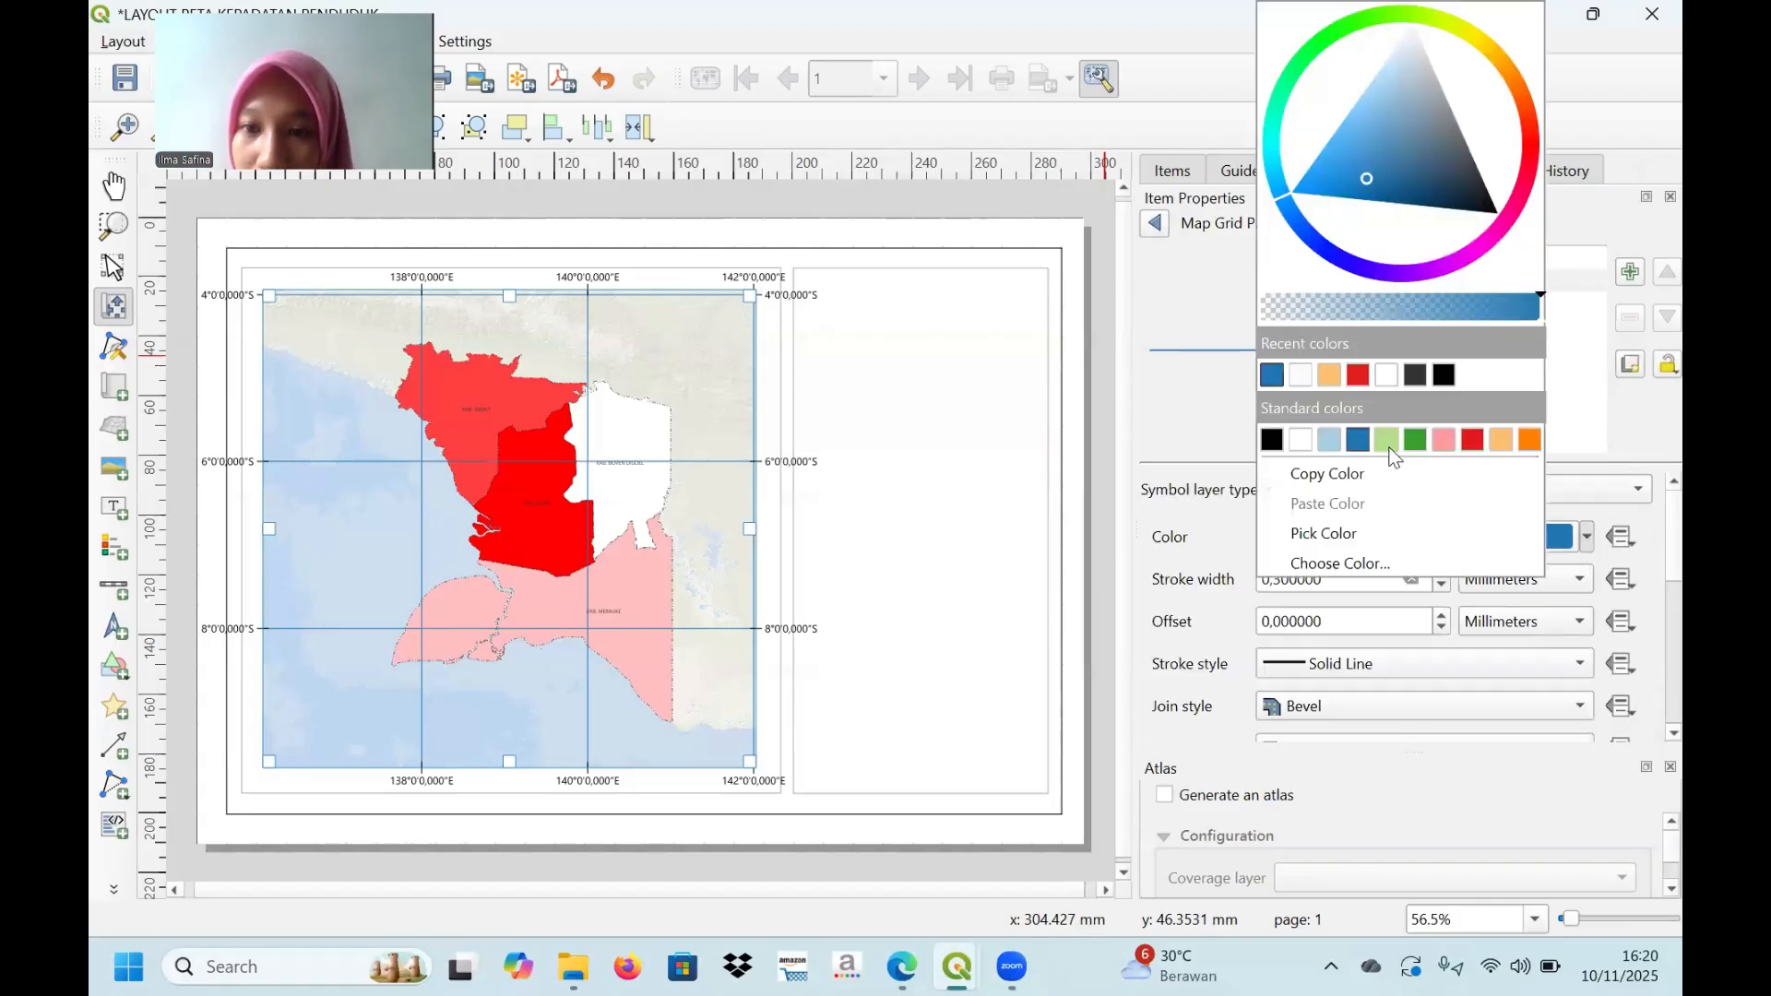
left_click(1361, 442)
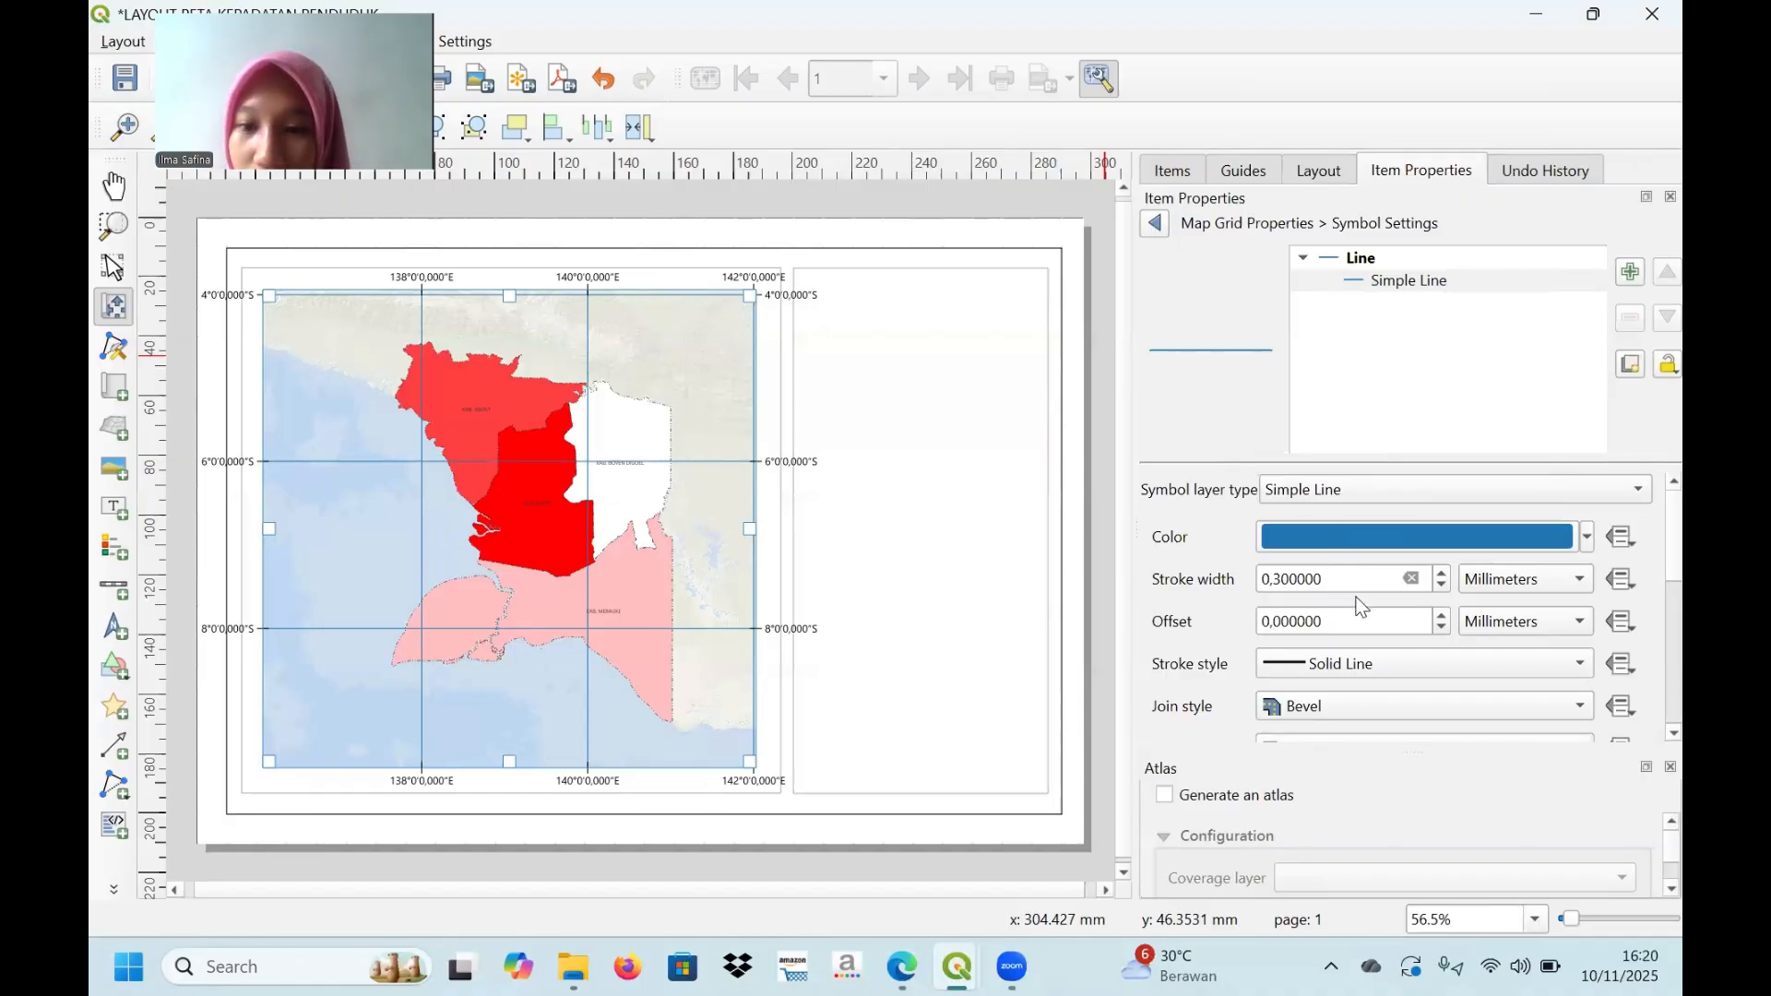
left_click_drag(1354, 578, 1258, 575)
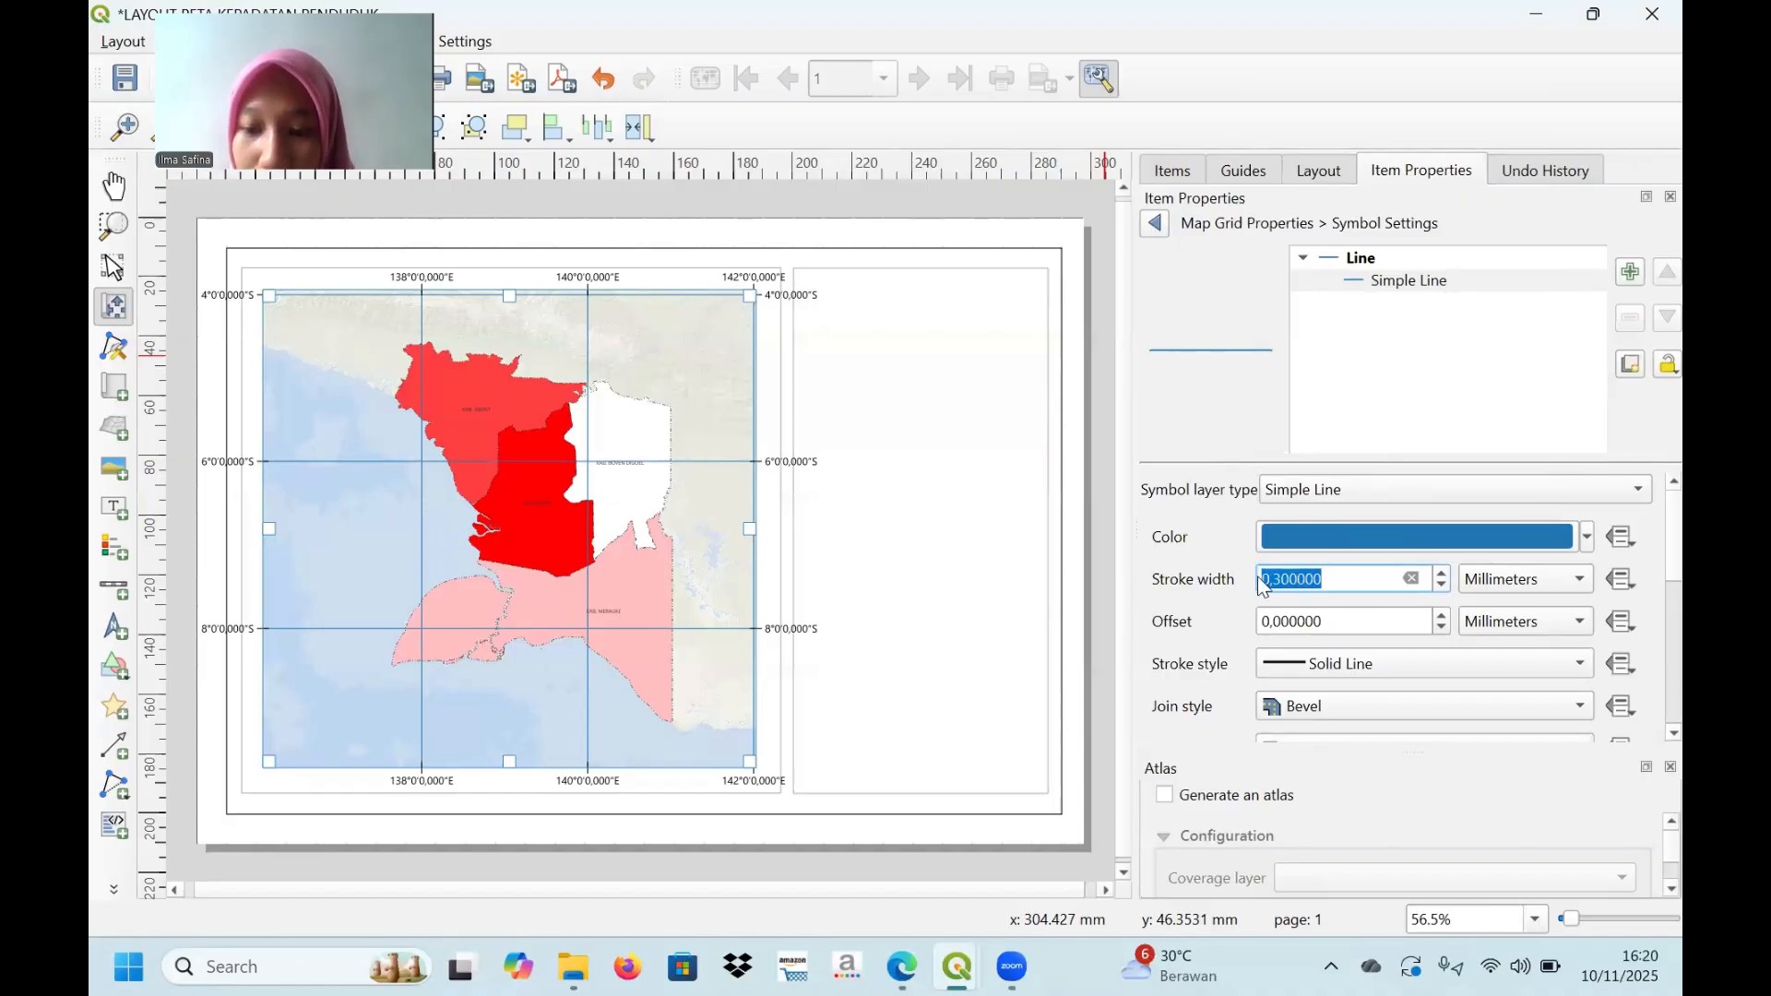
key("BackSpace")
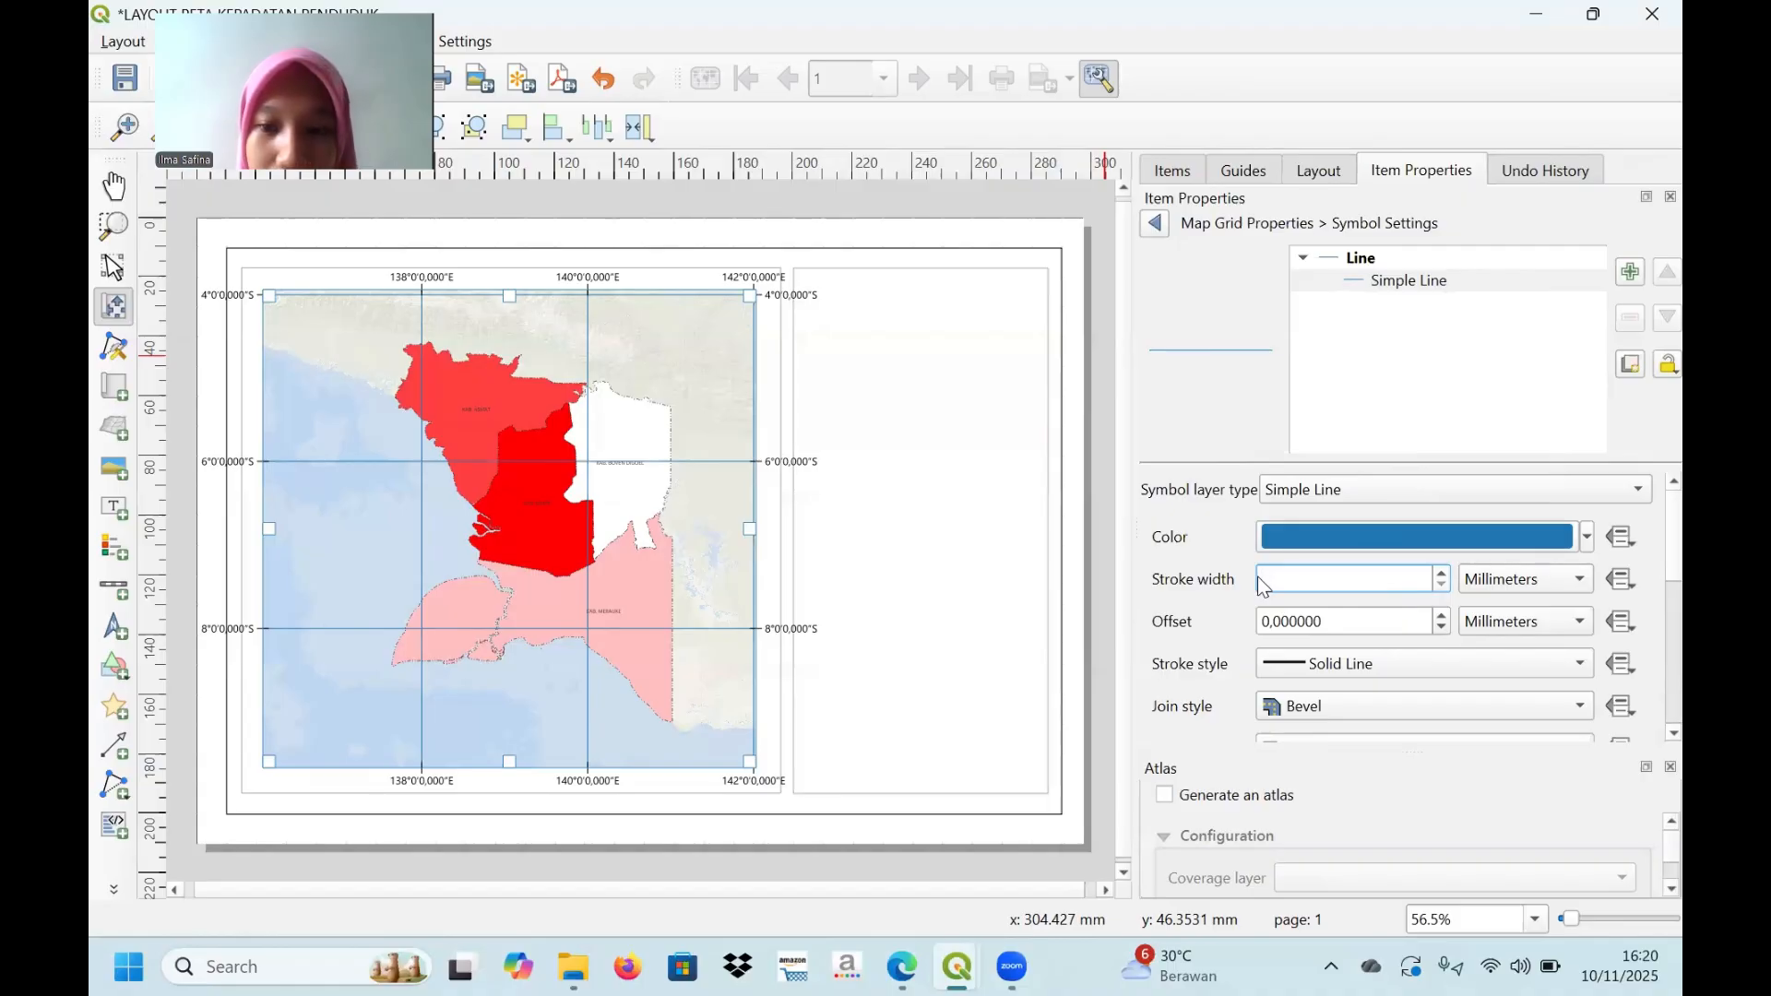
type("0")
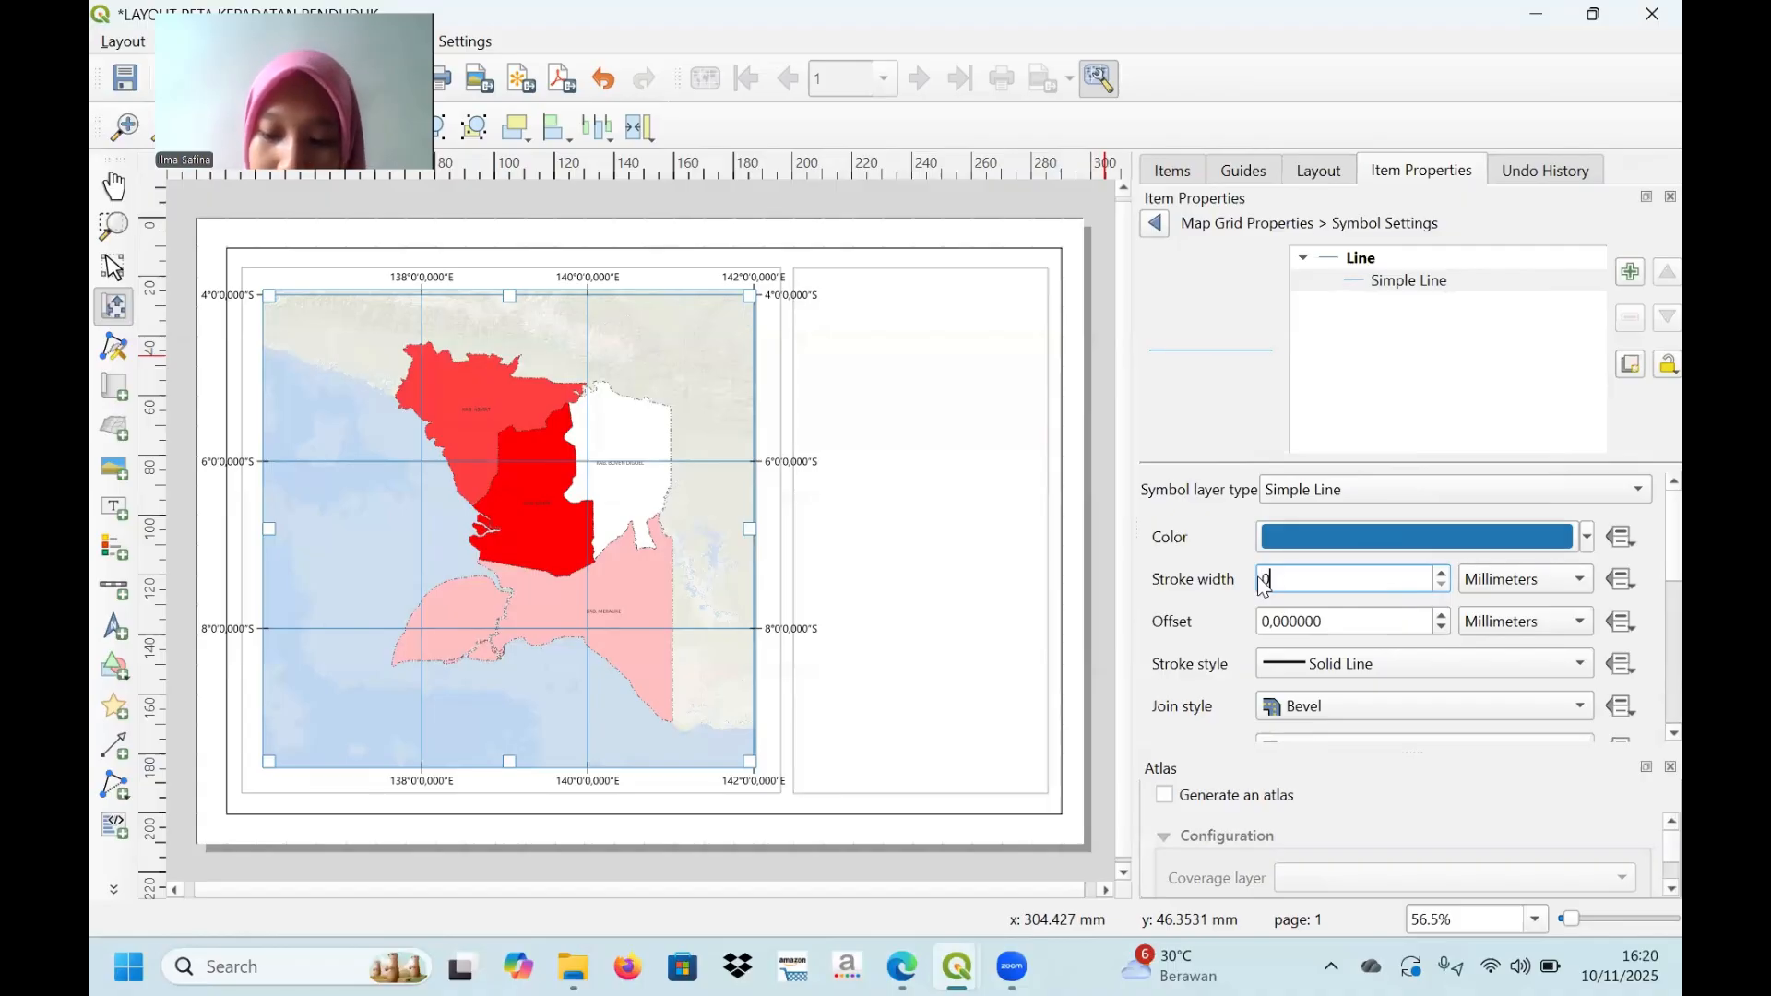
type(",1")
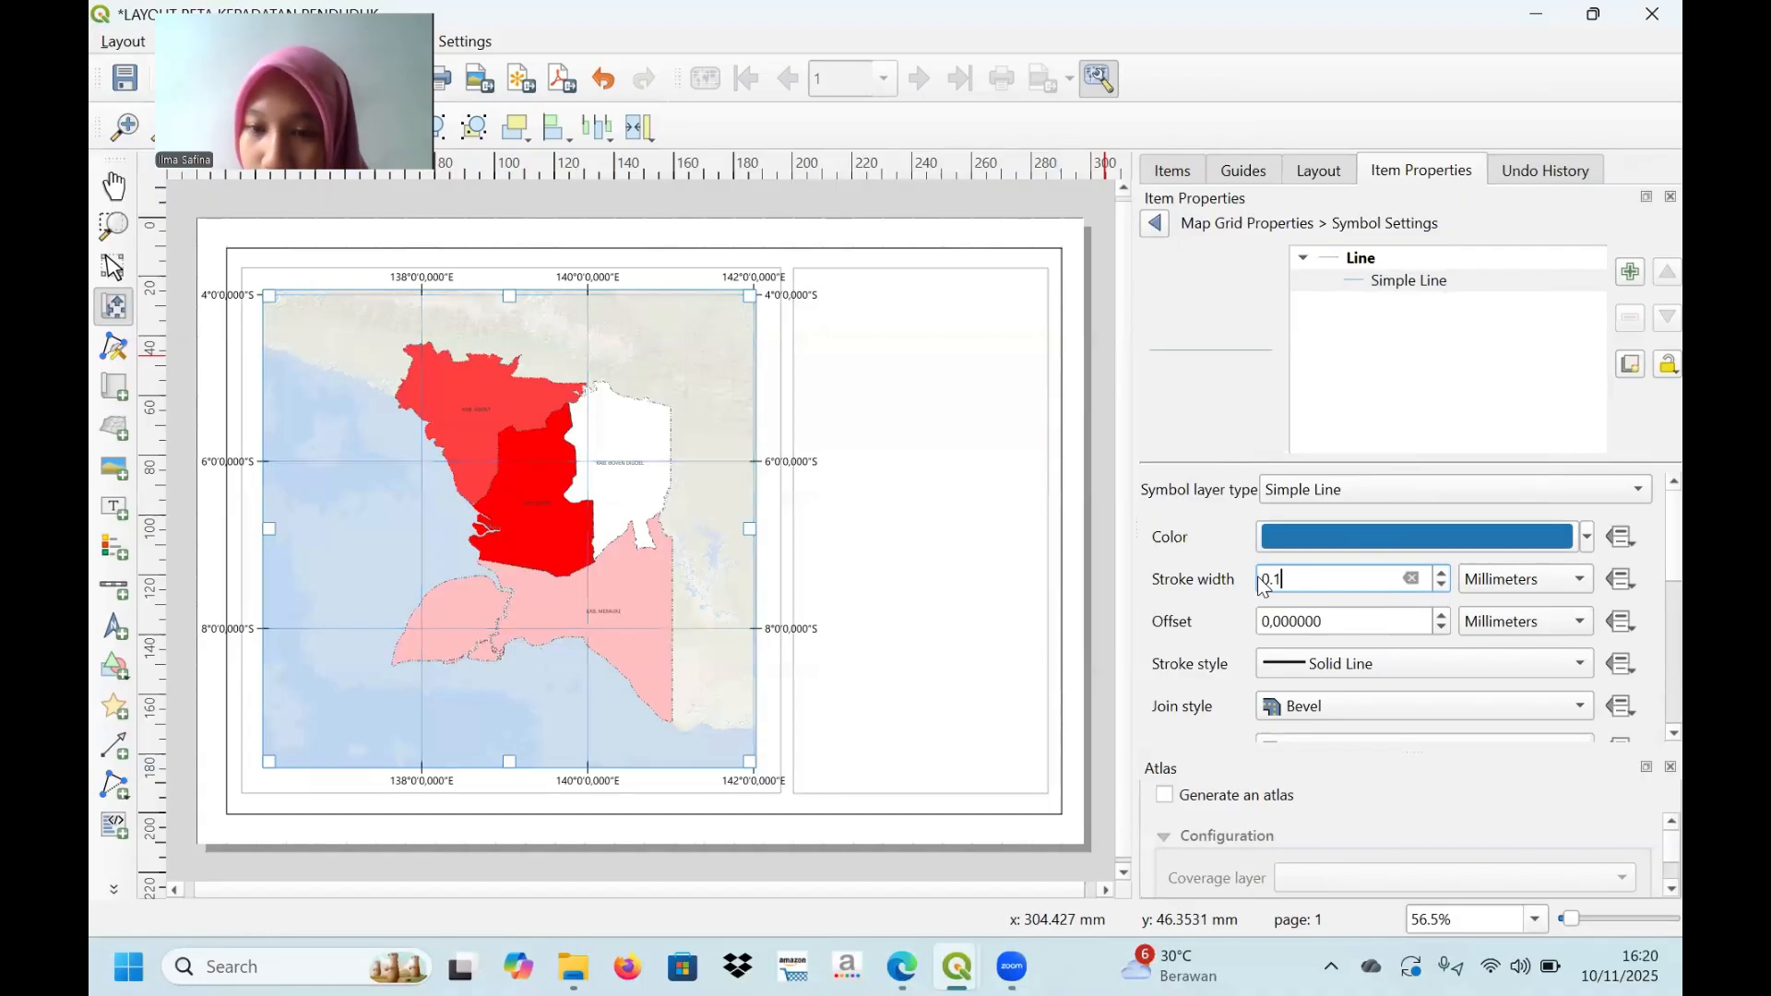
key("Return")
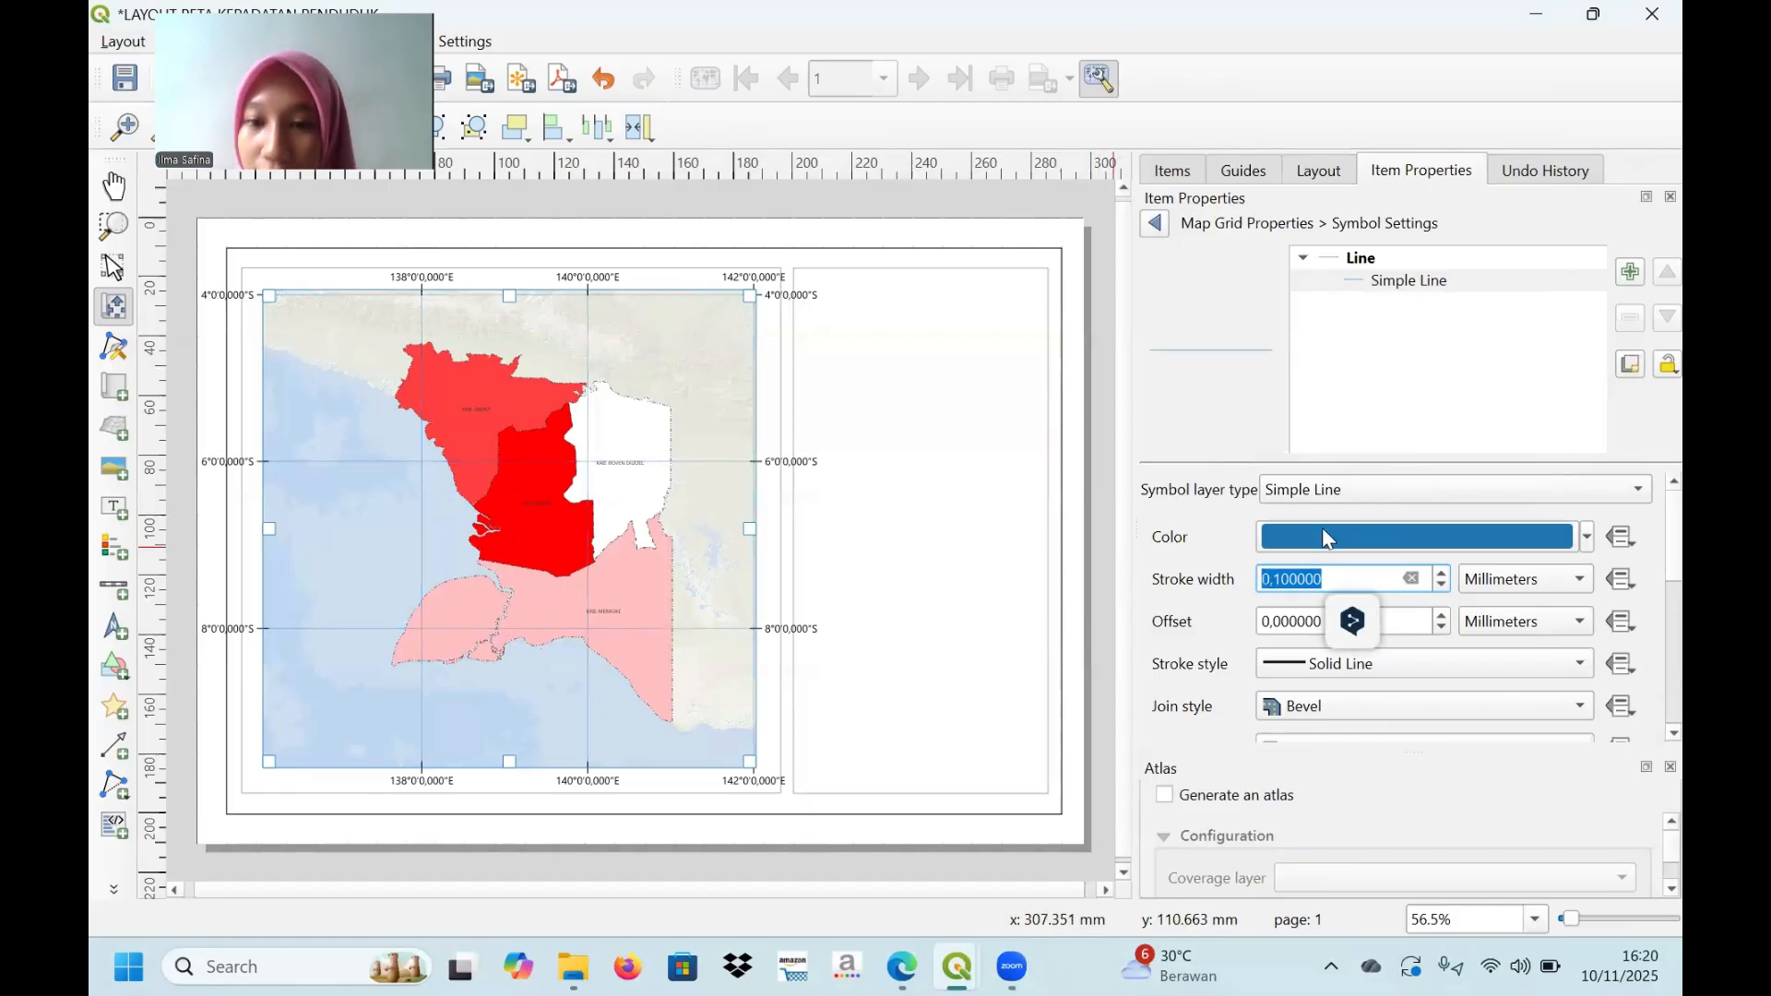
left_click(1157, 224)
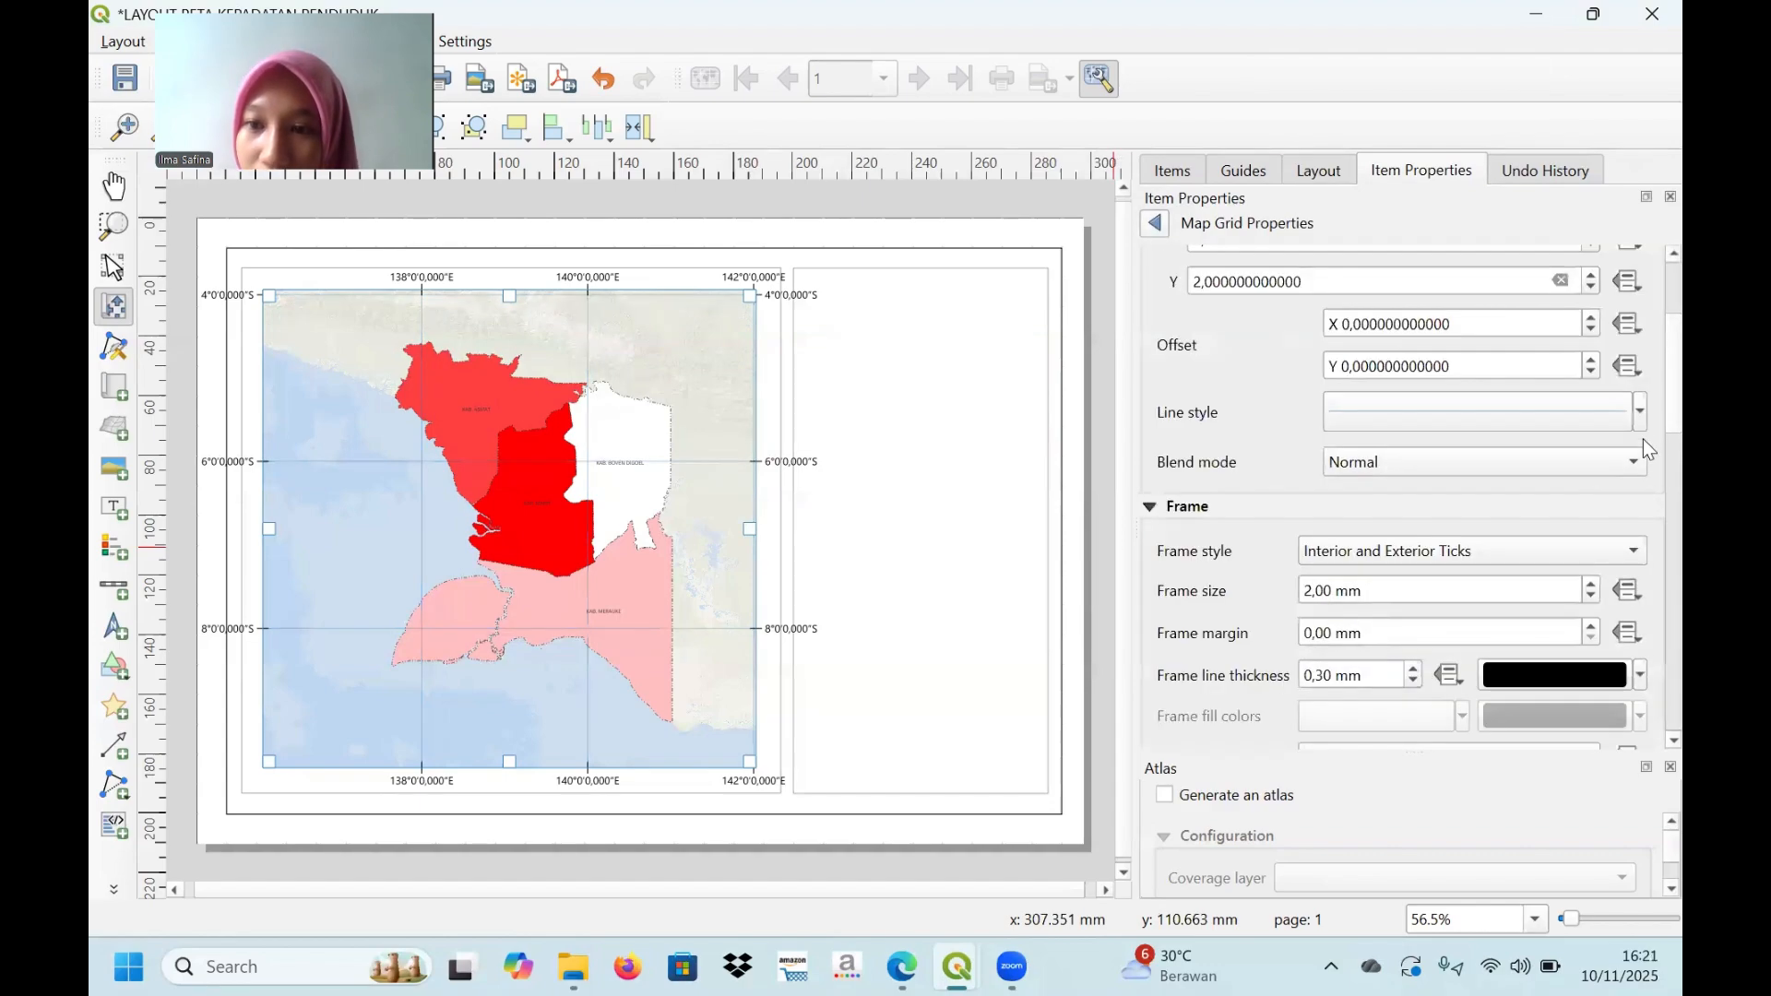
Step: Set the grid frame line thickness to 0.10 mm and colour it blue
scroll(1650, 425, "down", 5)
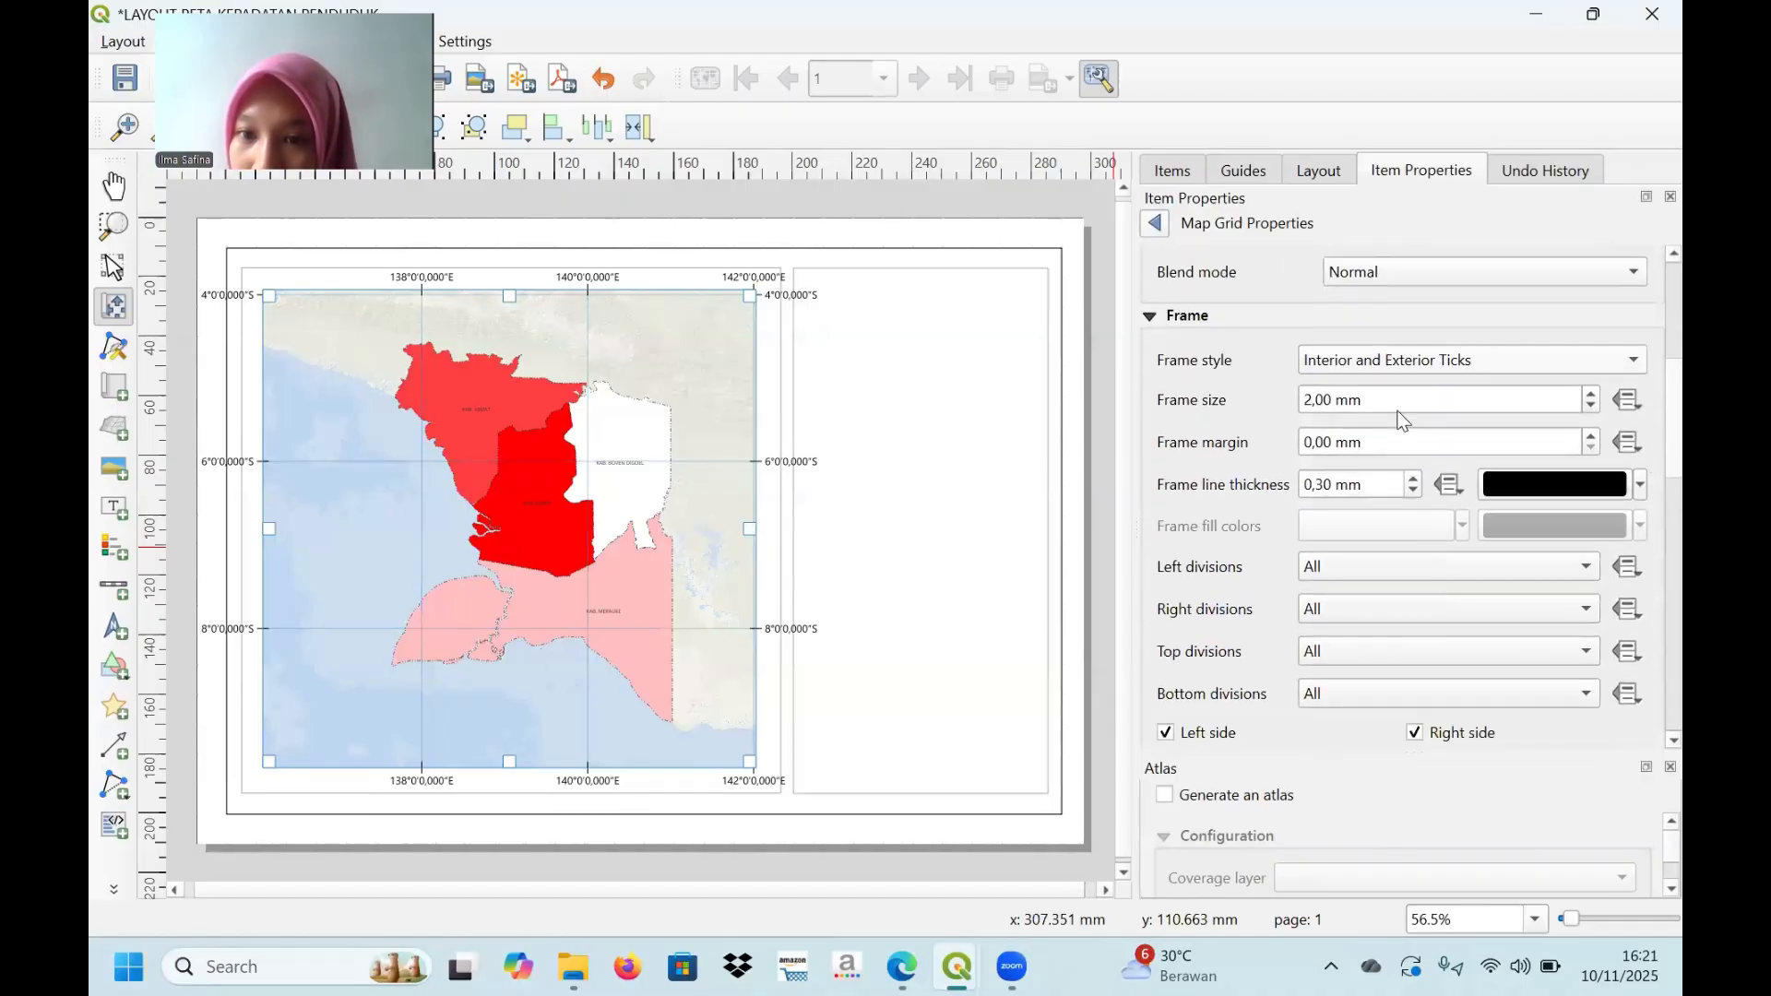
left_click_drag(1372, 486, 1302, 492)
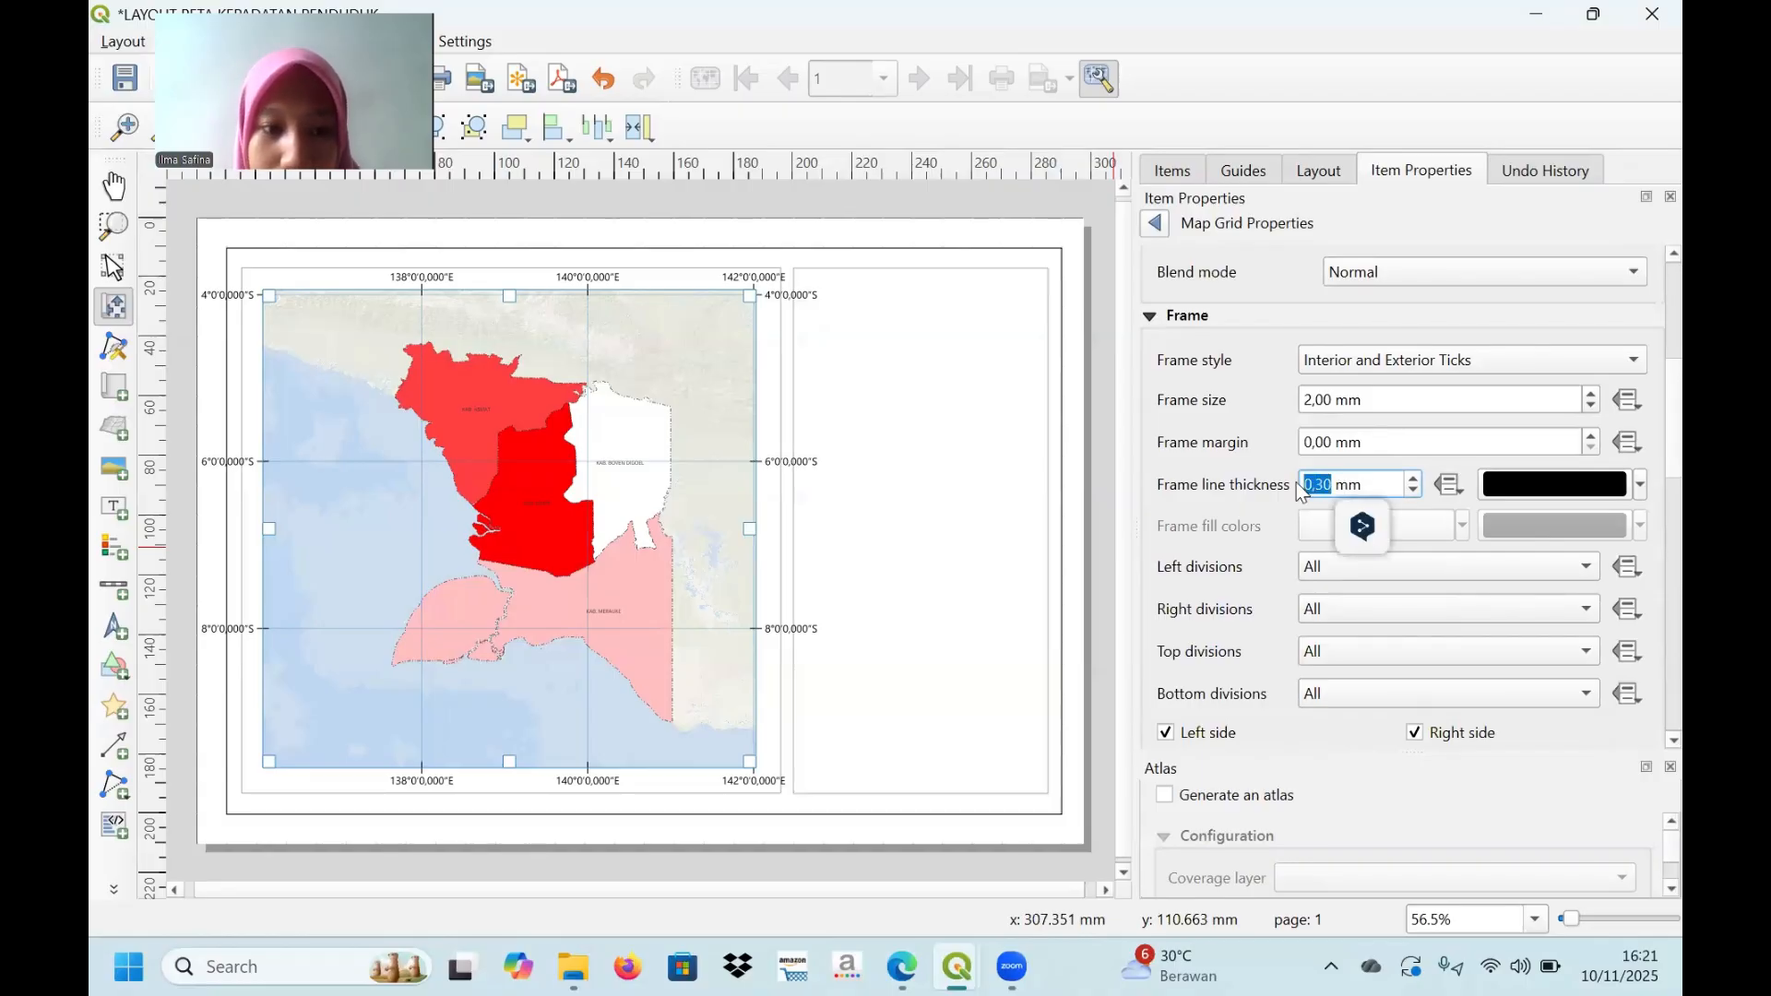
key("BackSpace")
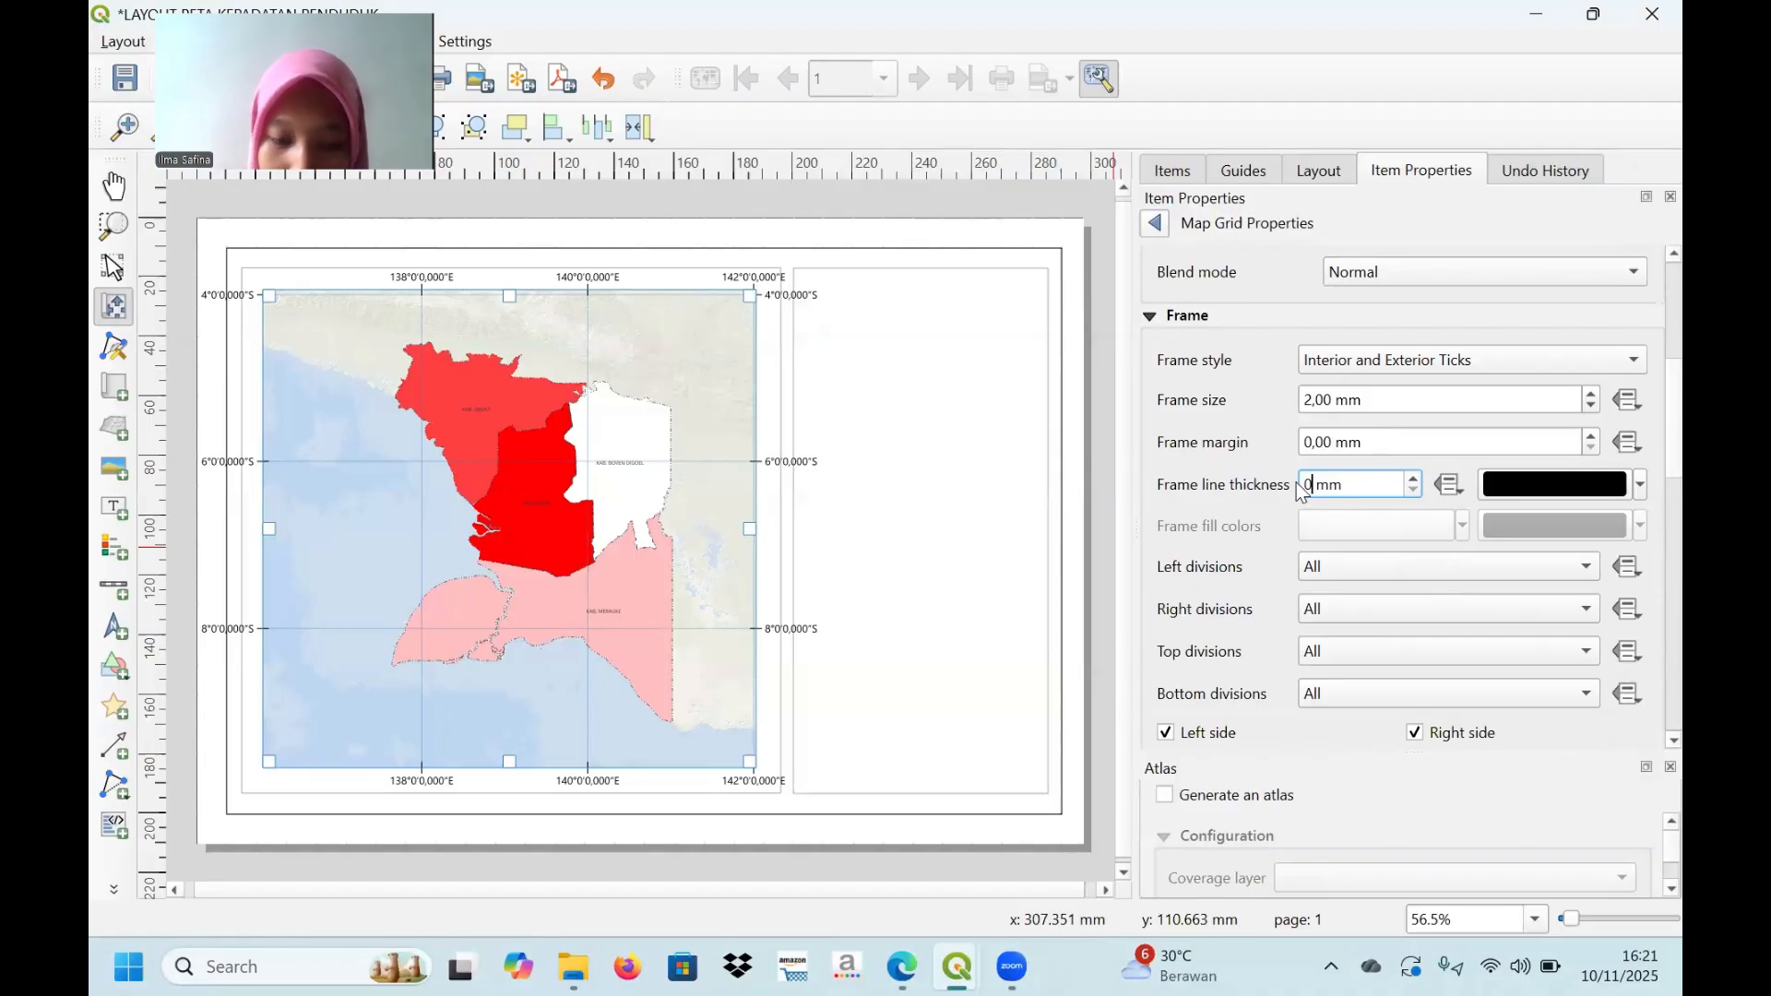
type("0.1")
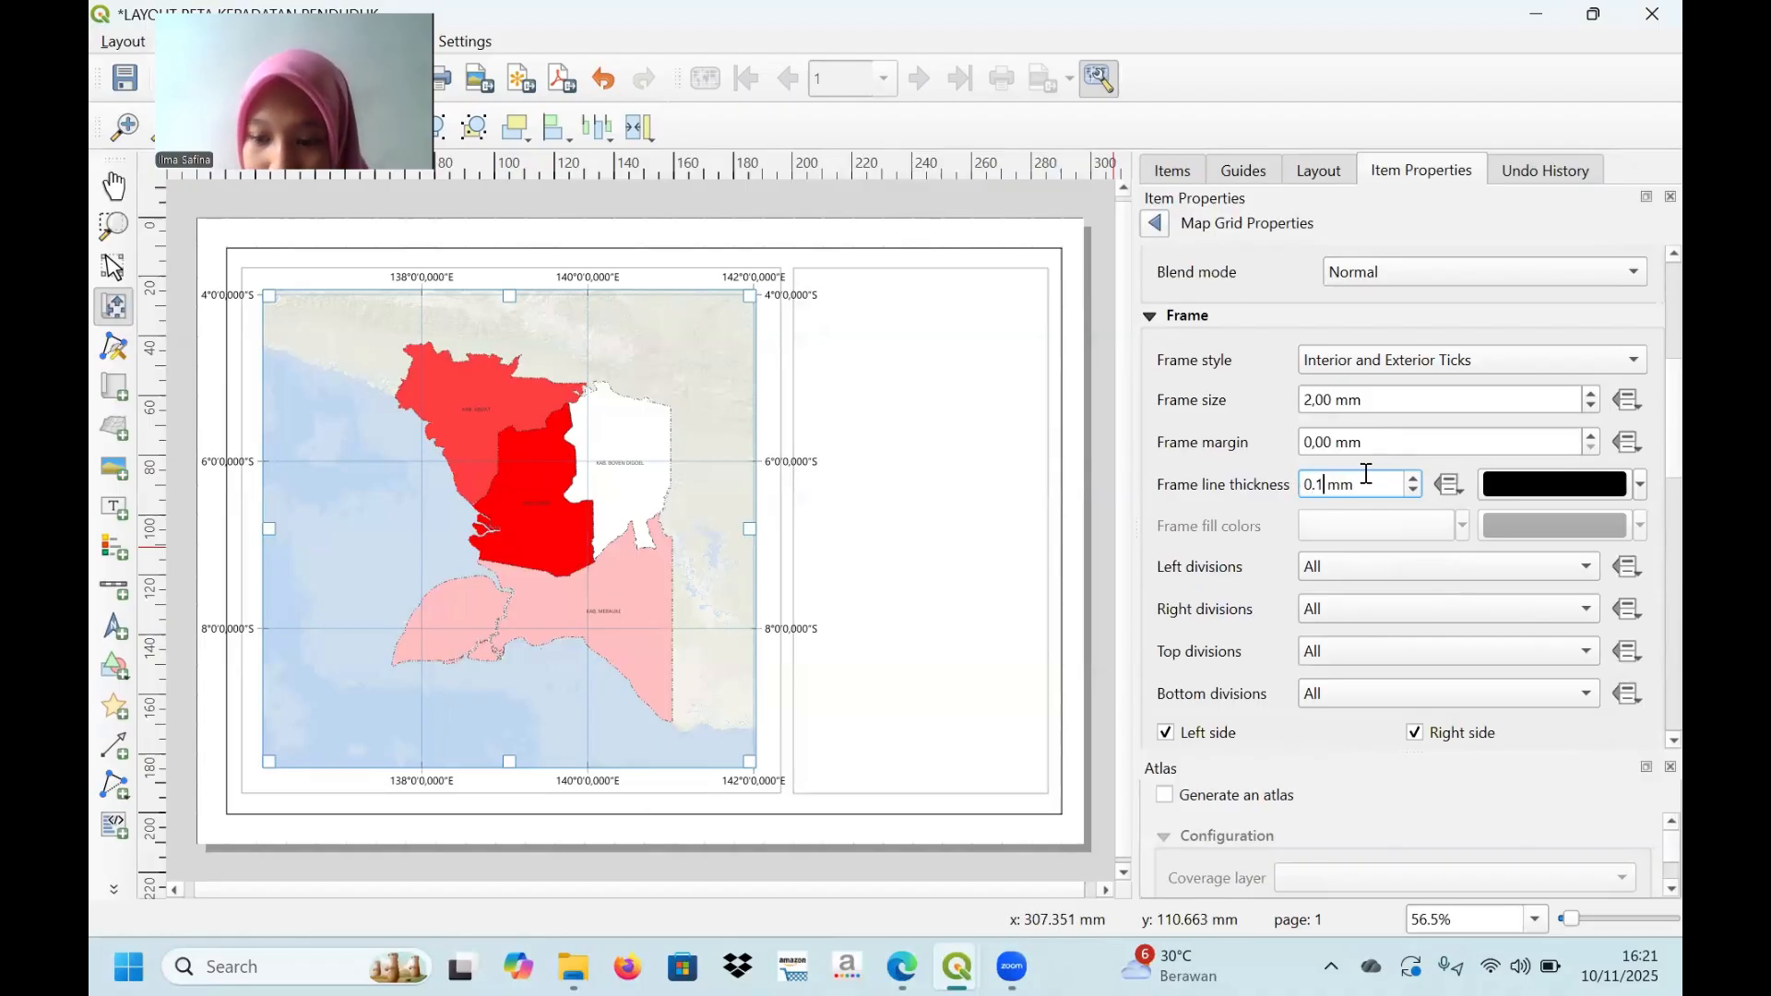
key("Return")
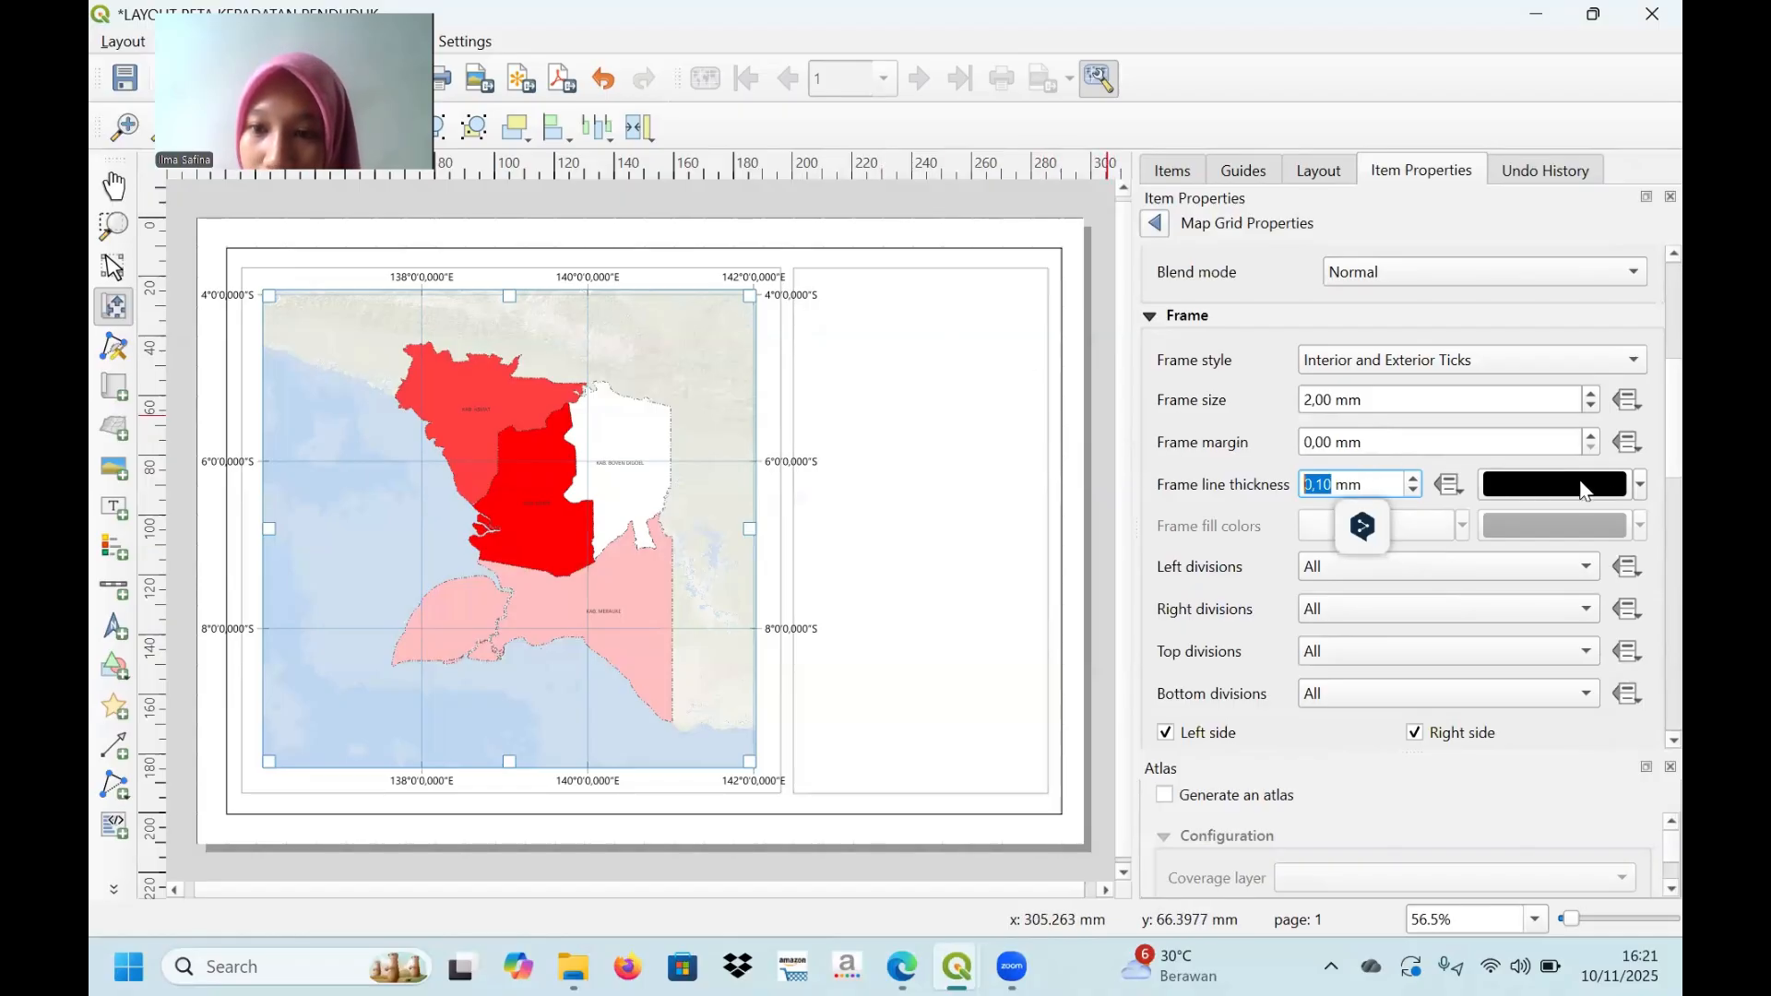
left_click(1644, 489)
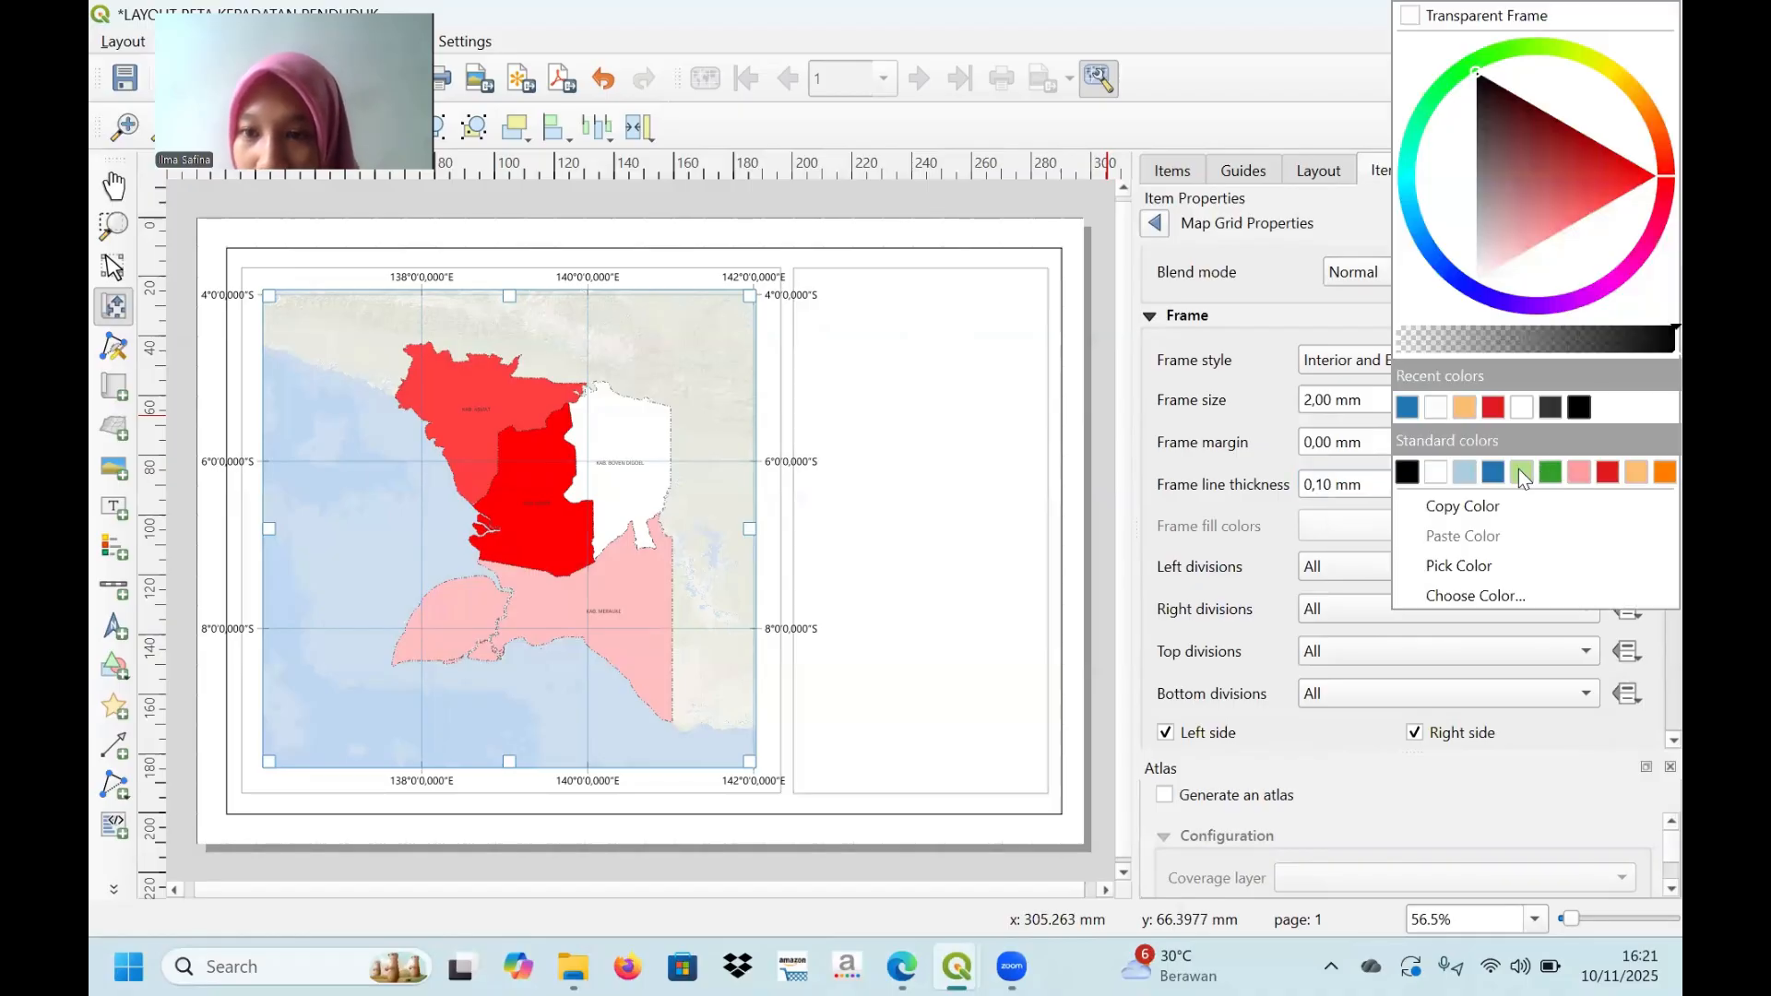
left_click(1494, 472)
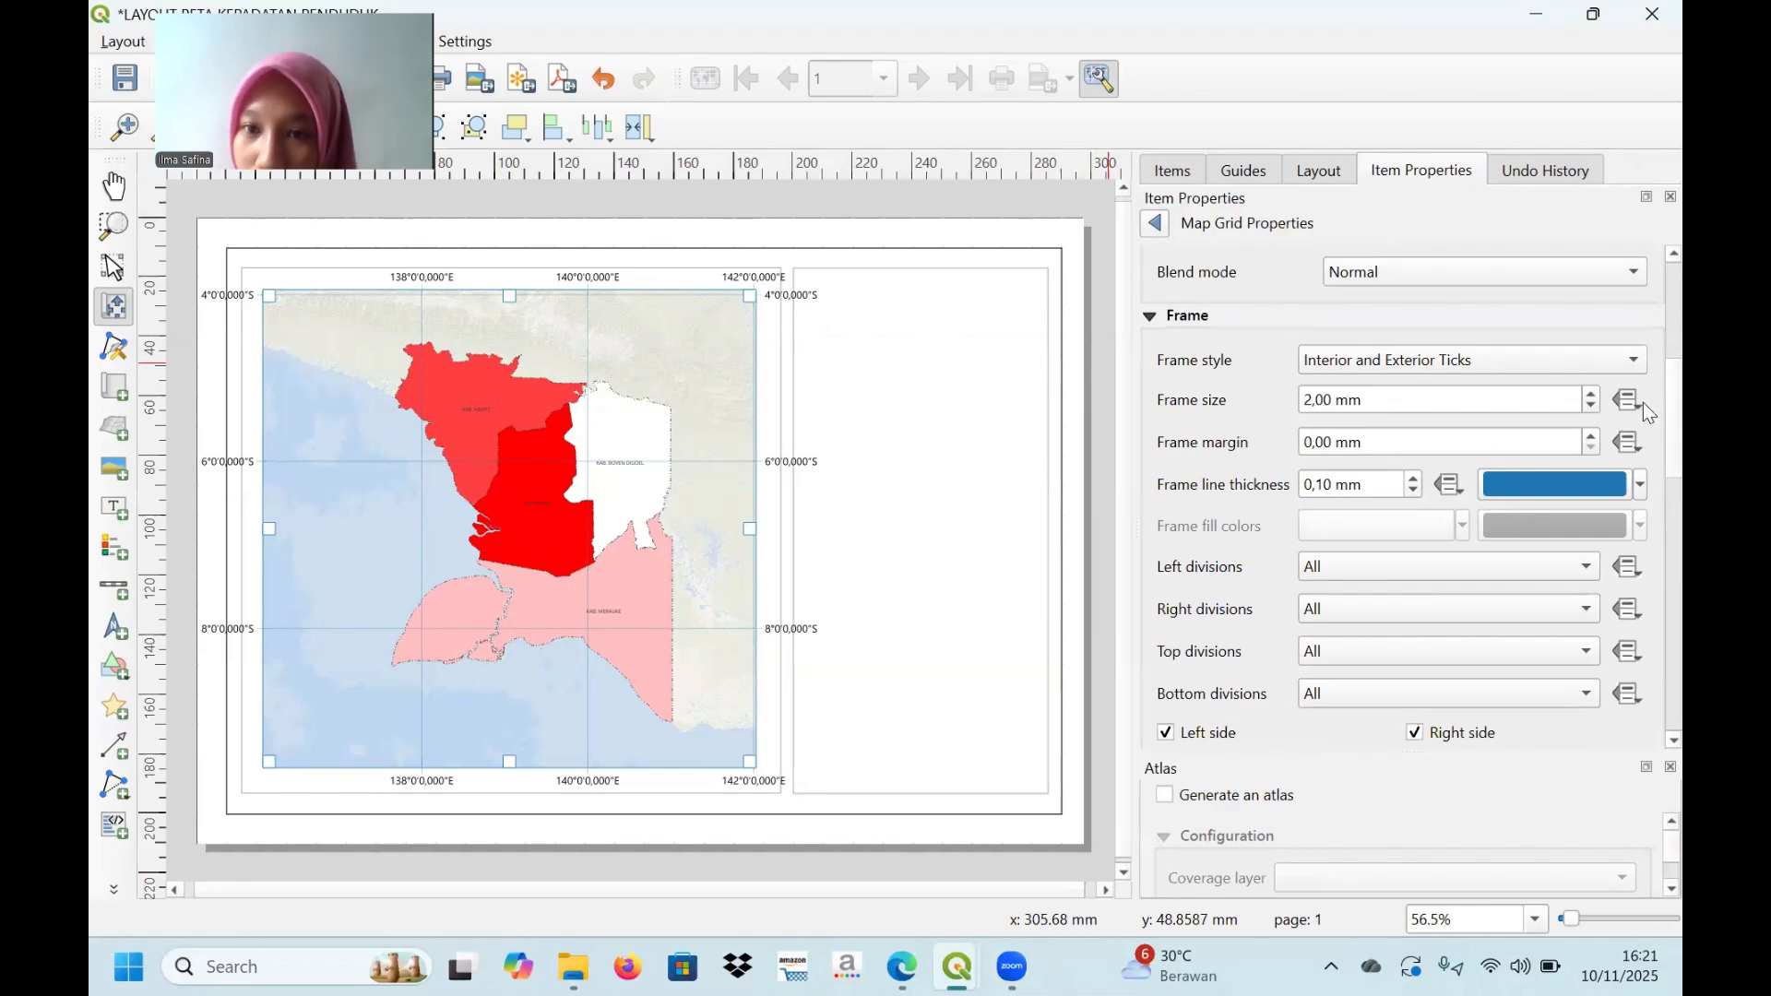
Step: Keep left coordinate labels Outside Frame and rotate them Vertical Ascending
scroll(1644, 503, "down", 10)
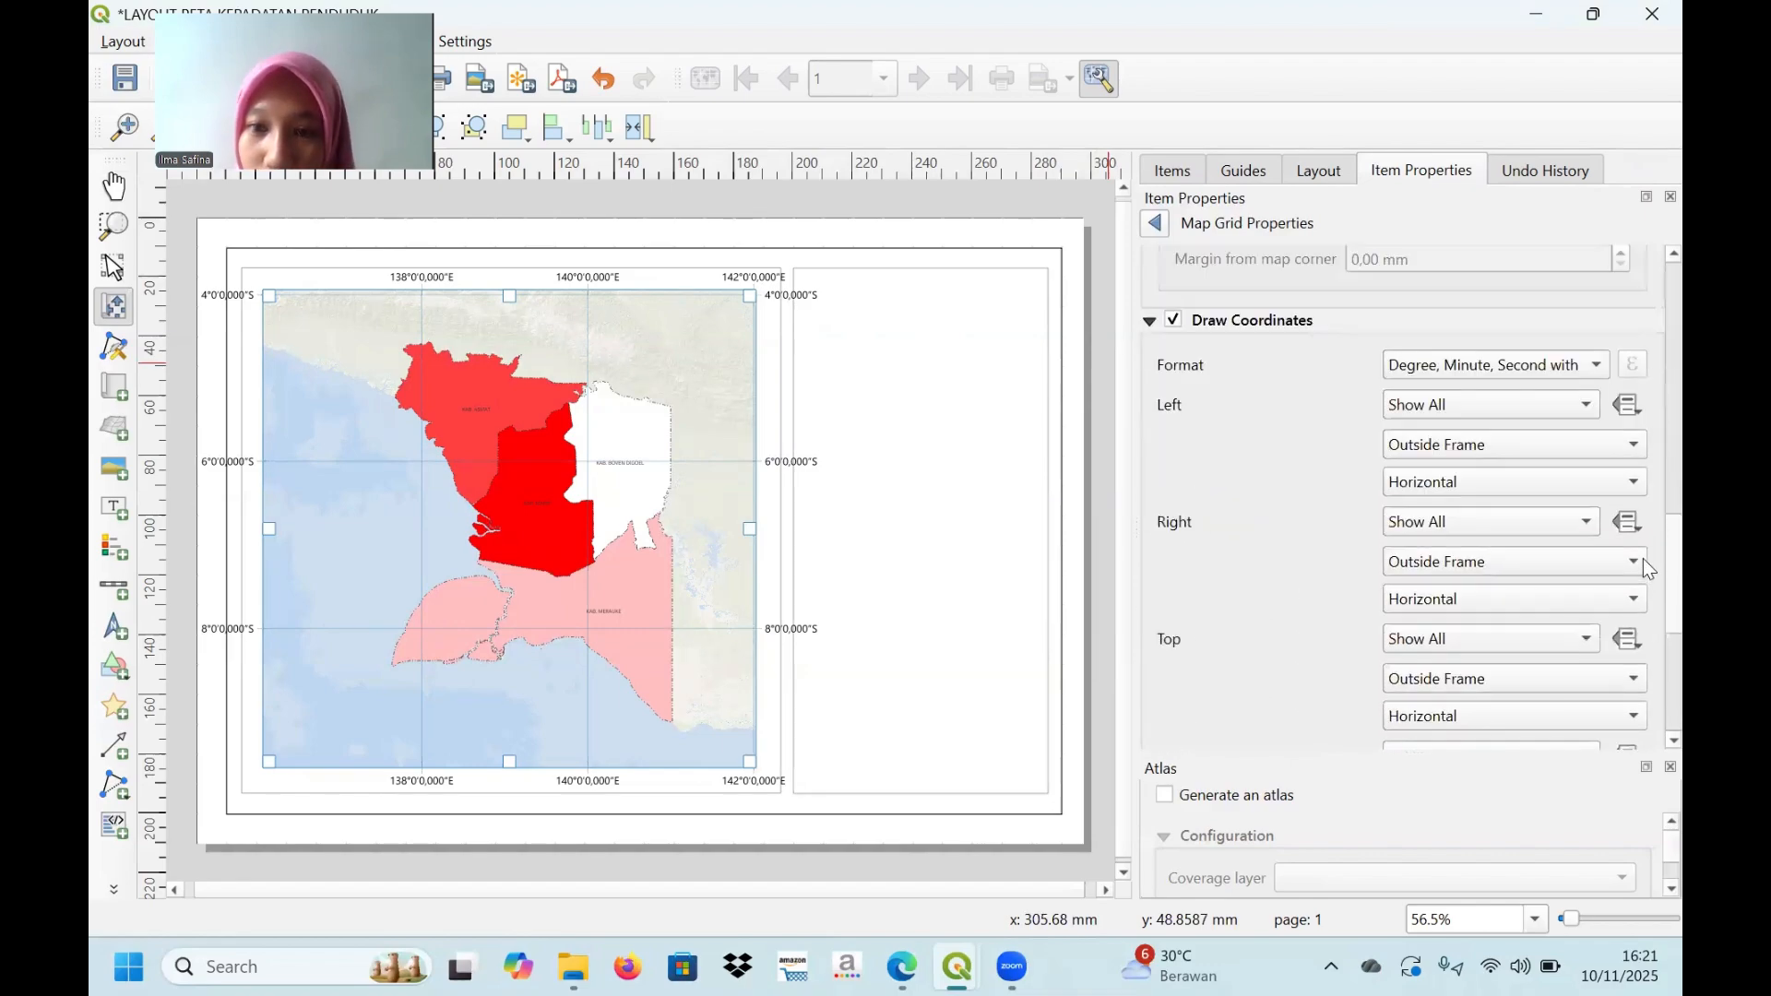
scroll(1647, 569, "down", 1)
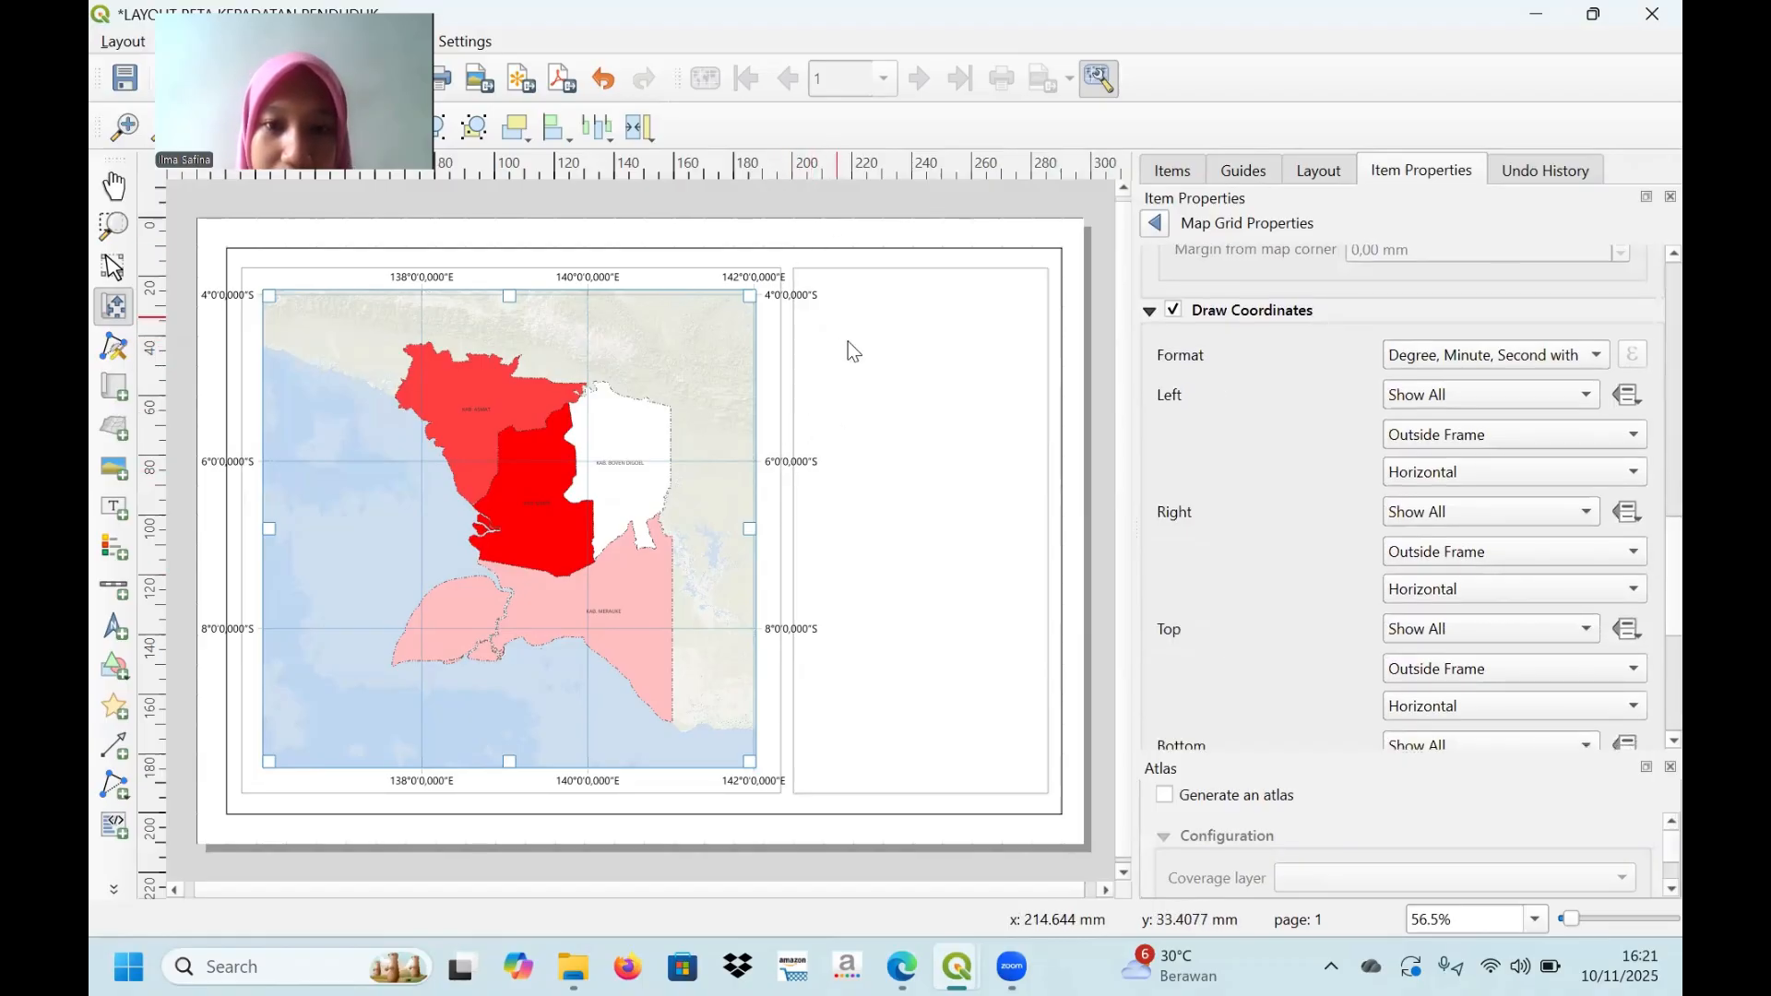
left_click(1633, 475)
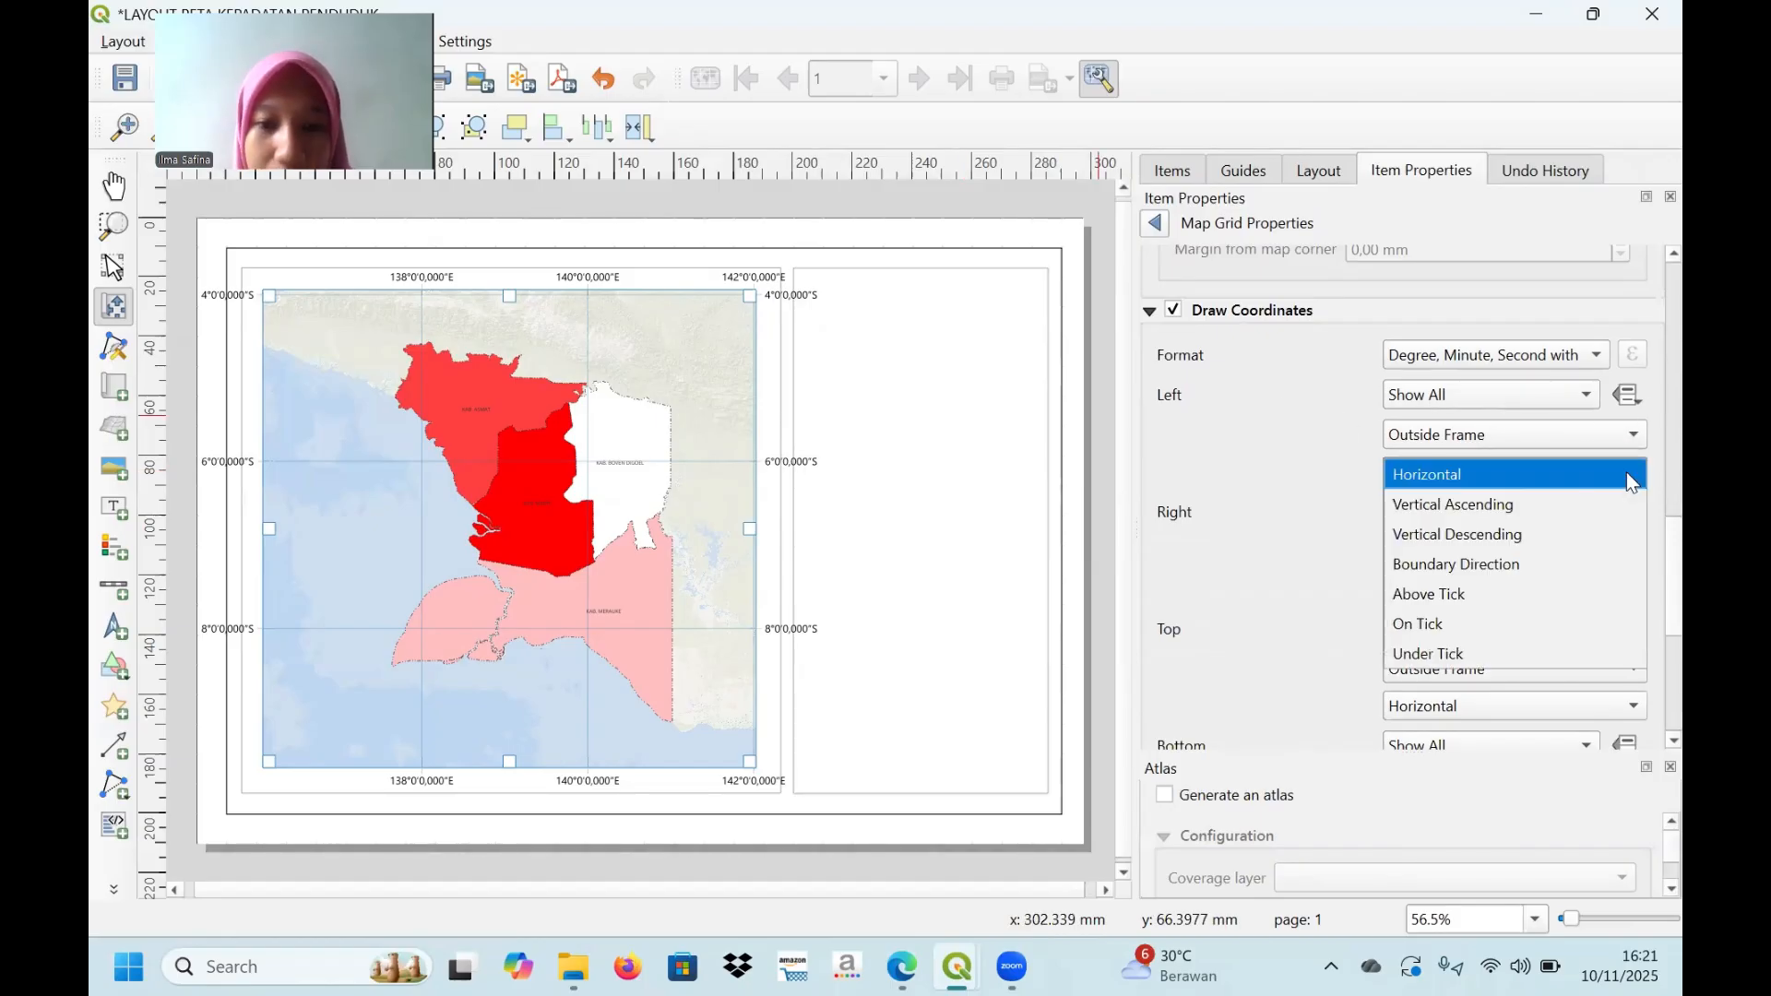
left_click(1634, 438)
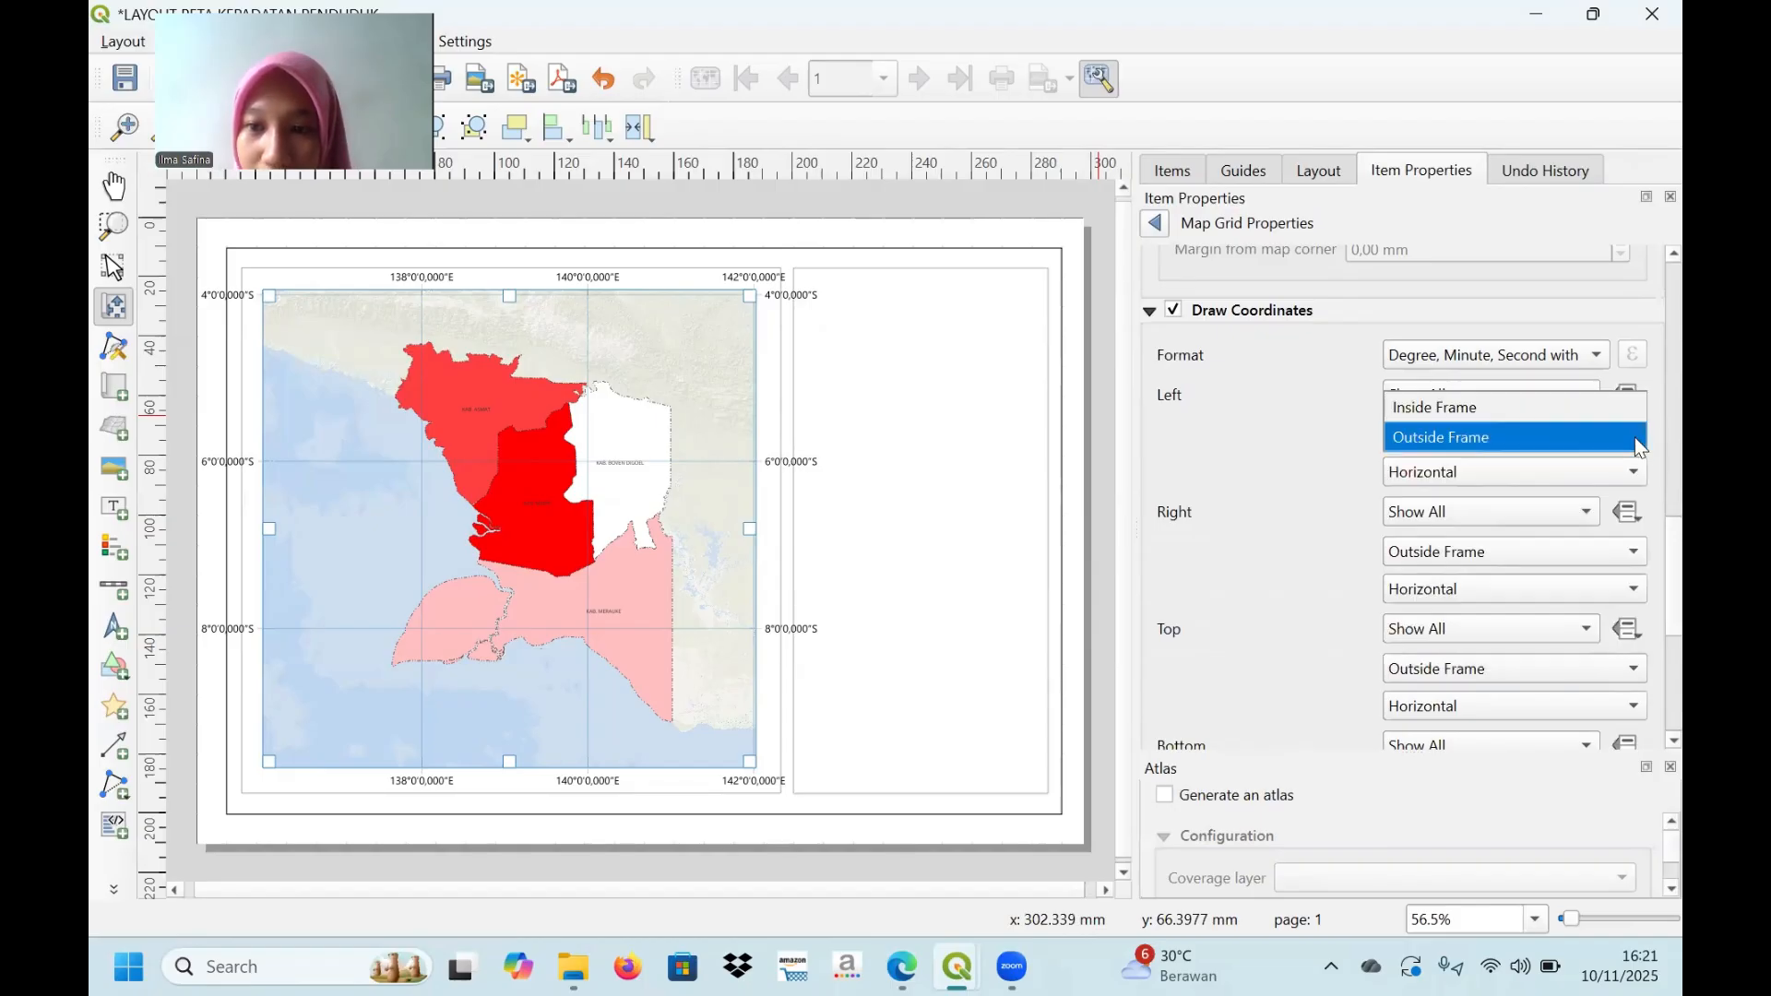
left_click(1276, 448)
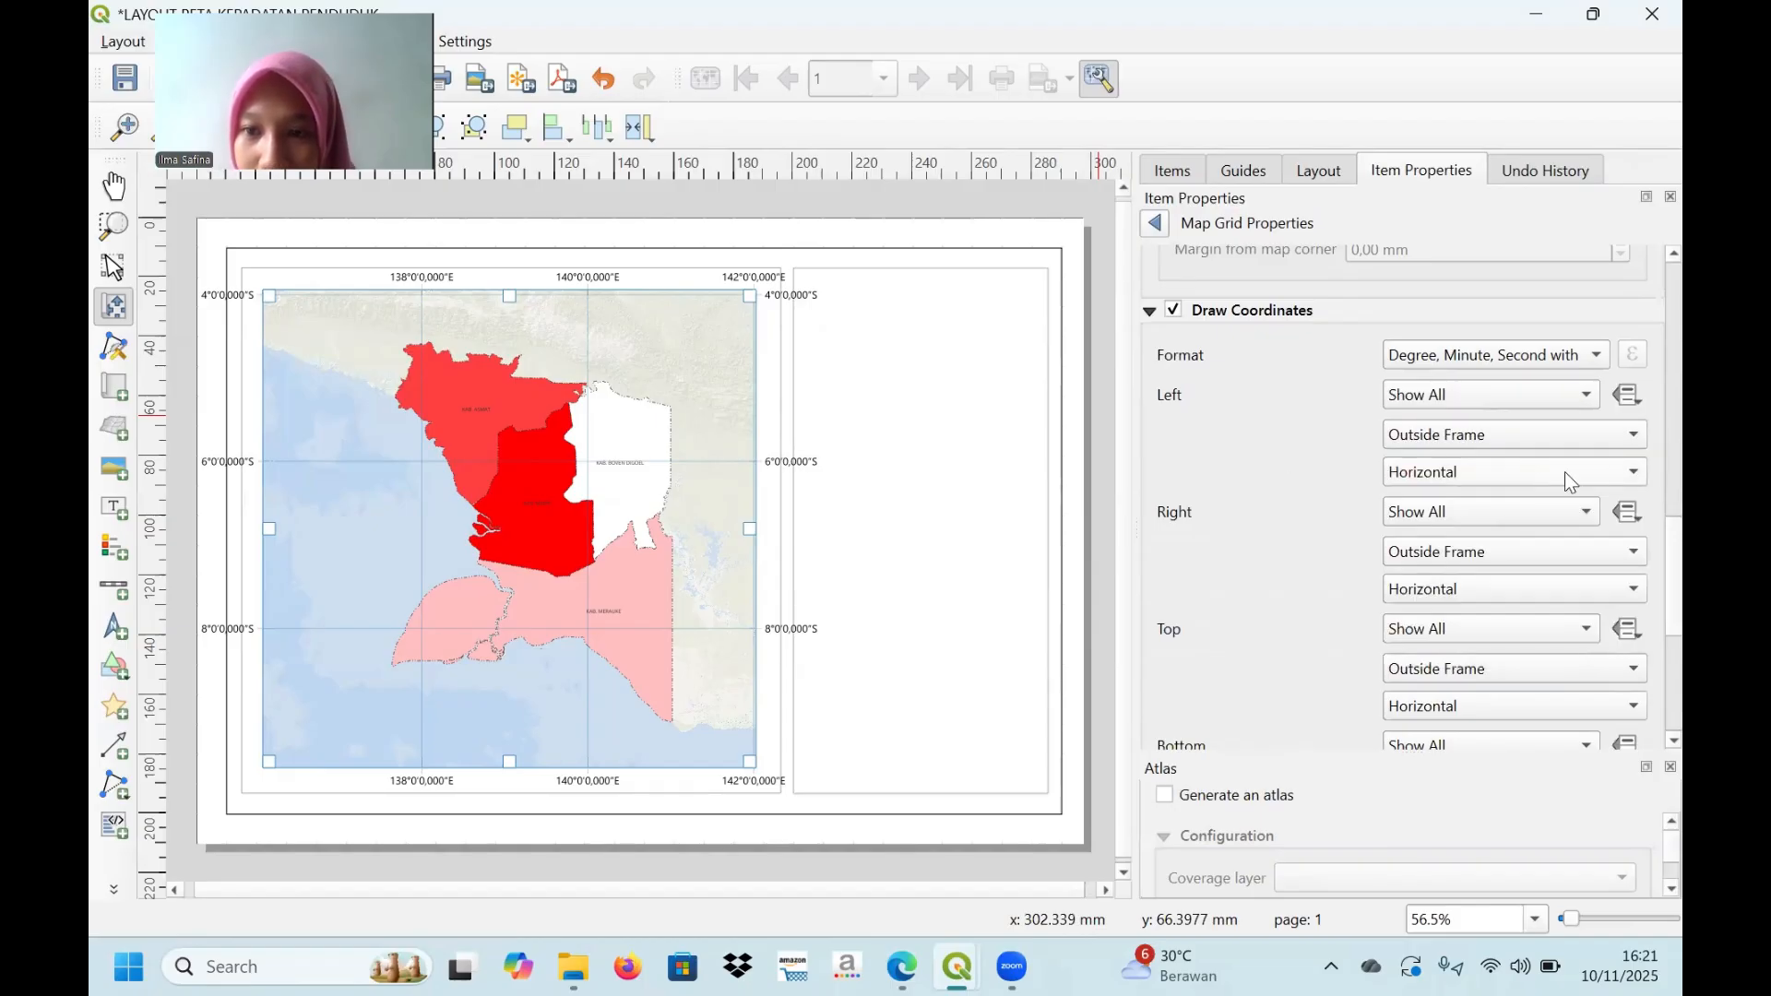
left_click(1641, 472)
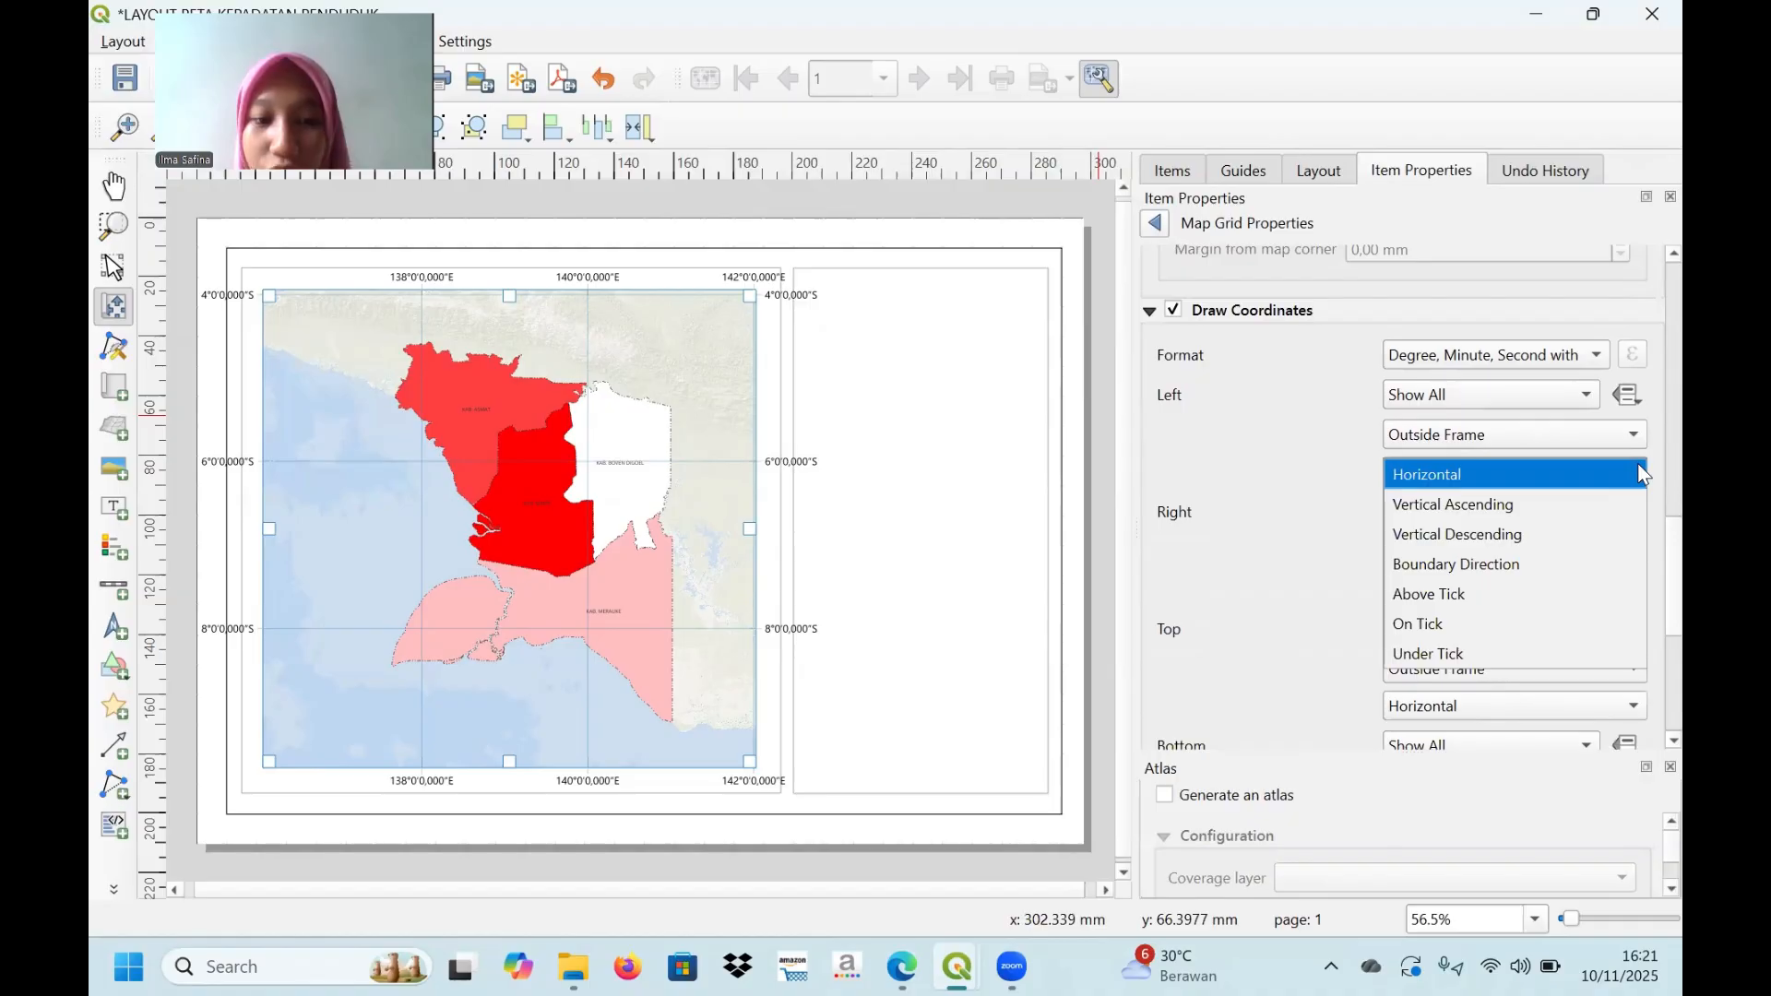
left_click(1518, 503)
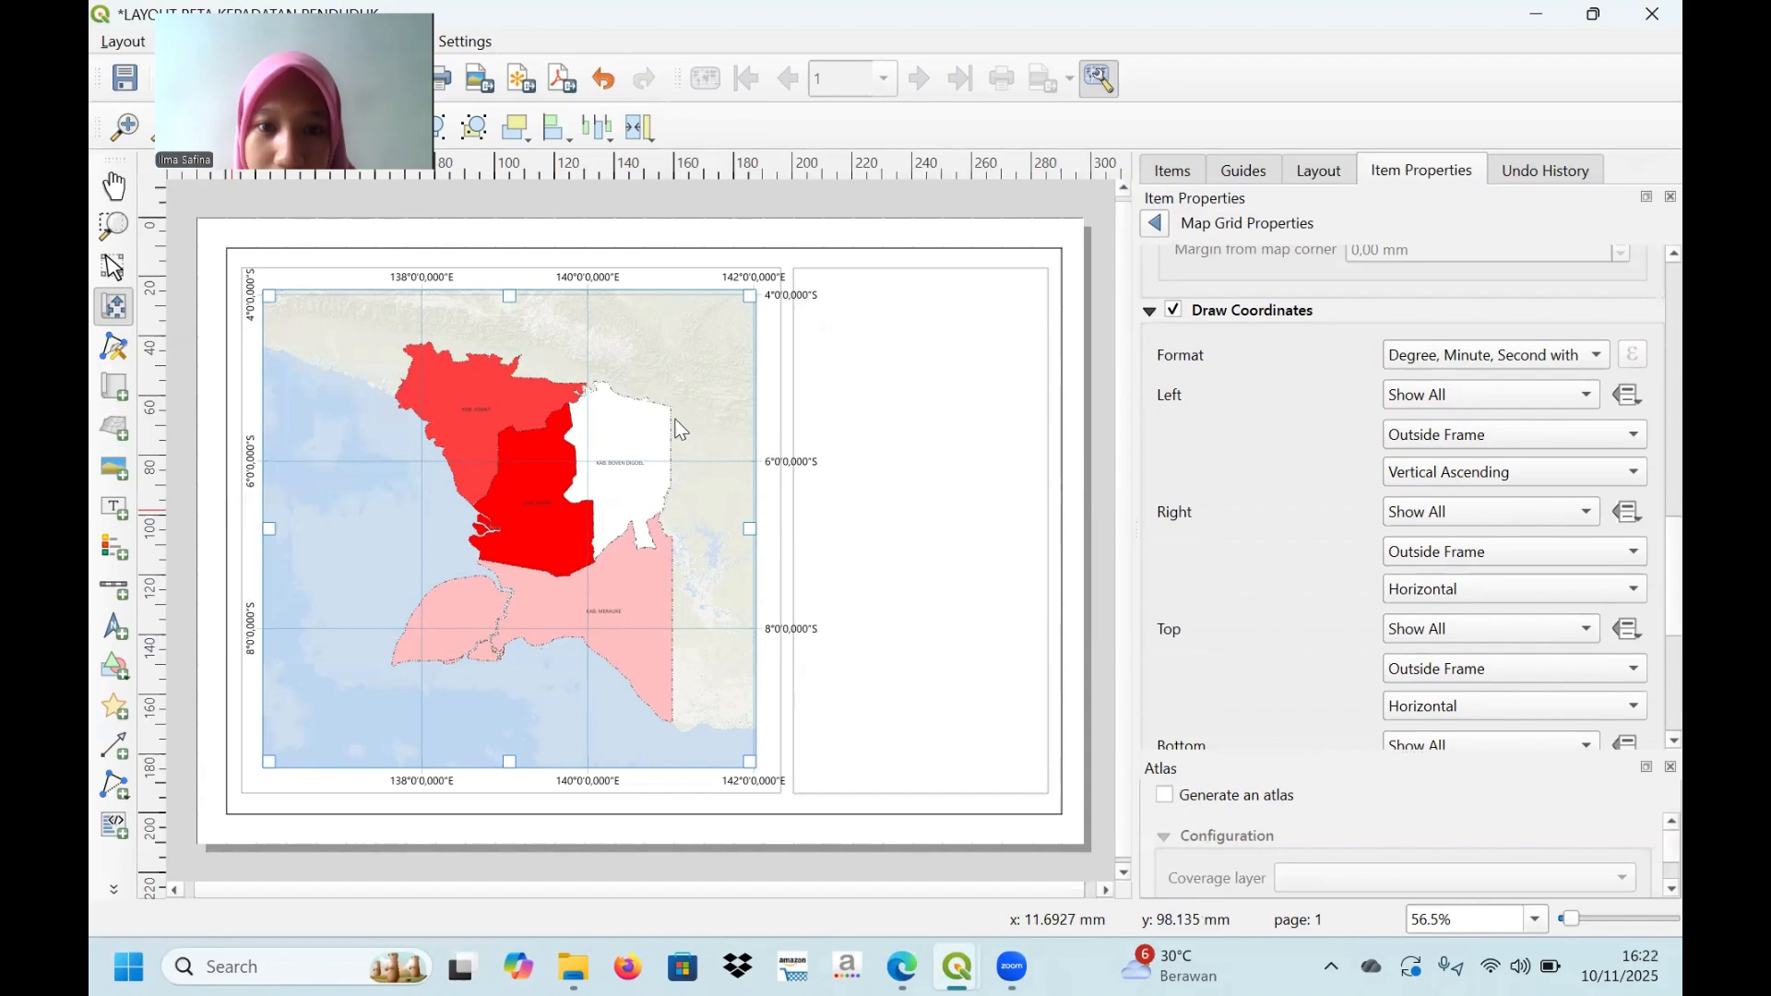
Step: Rotate the right-side coordinate labels to Vertical Descending and review the remaining sides
left_click(1622, 591)
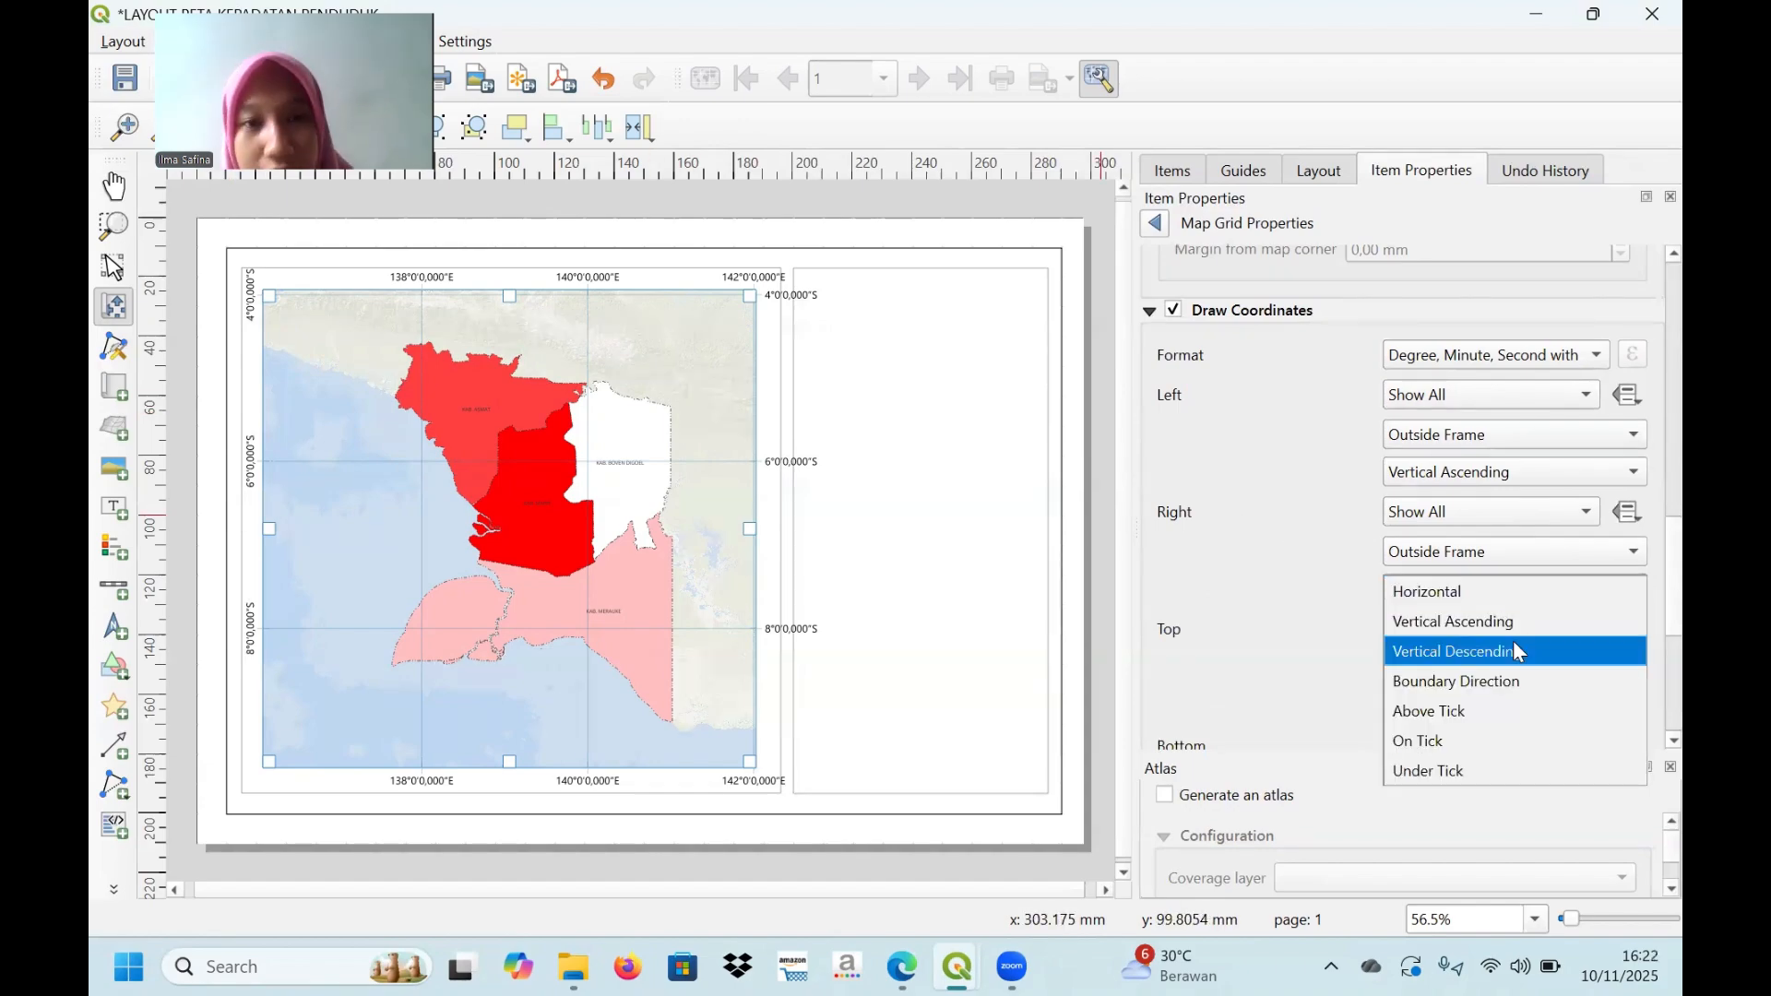
left_click(1518, 651)
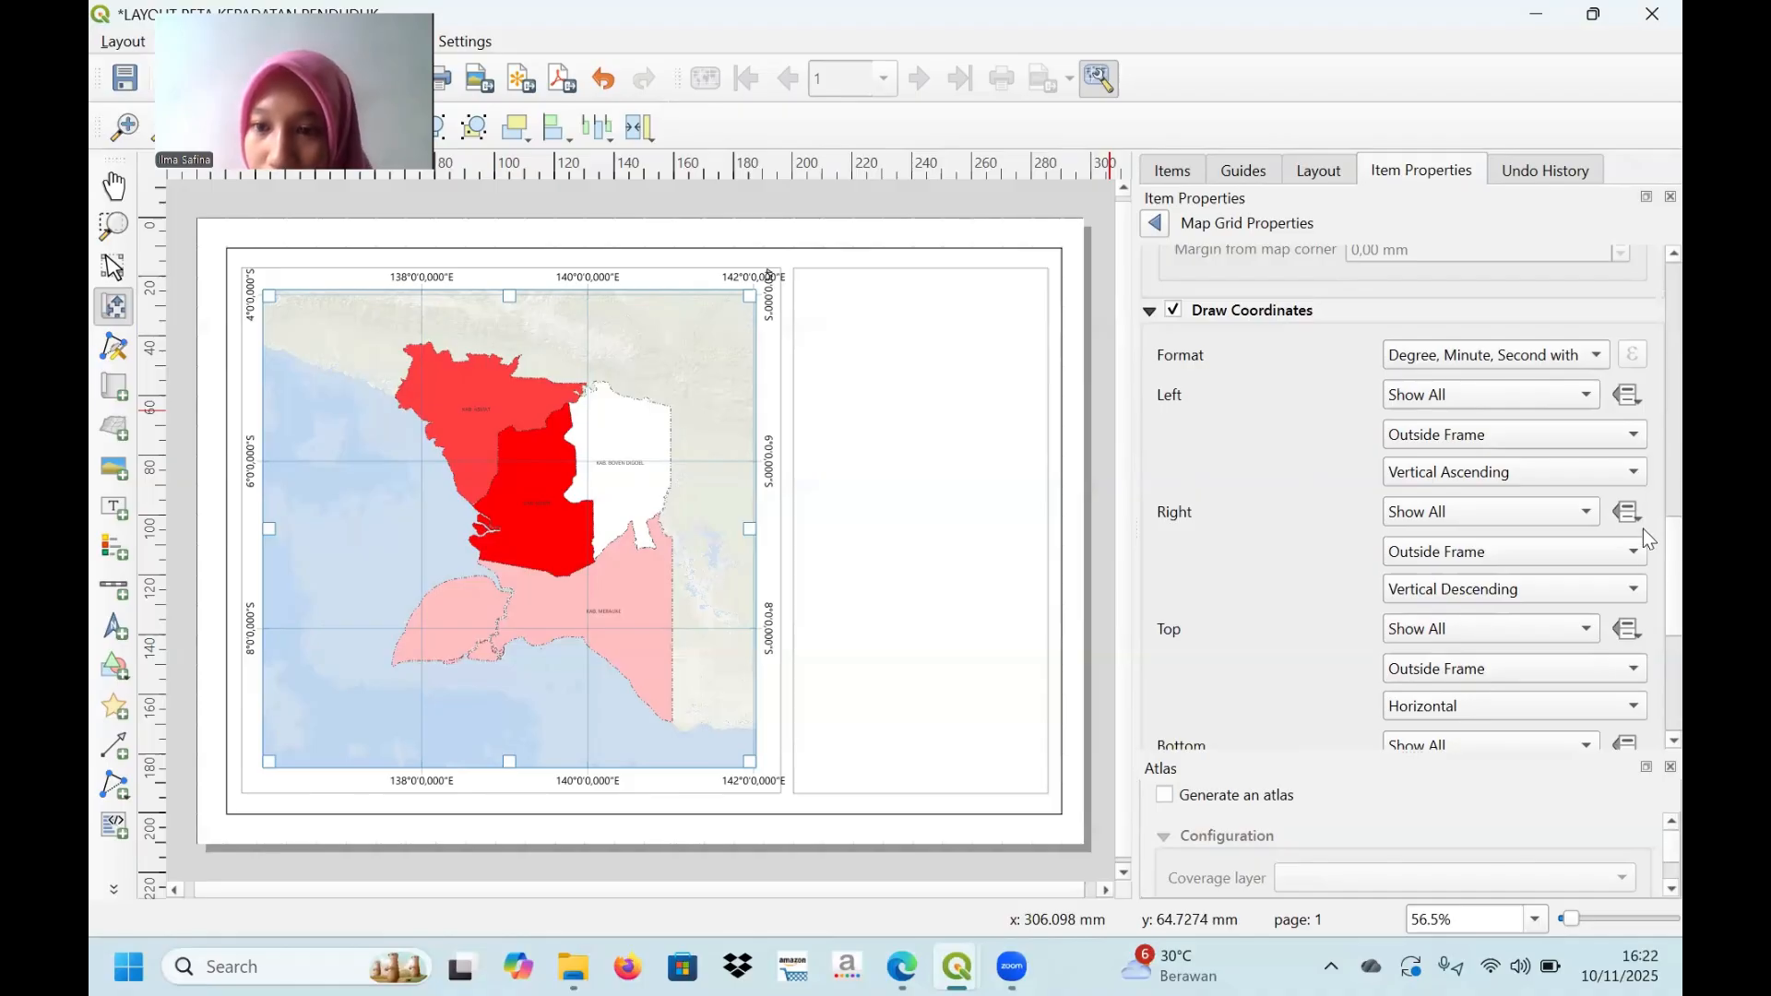
scroll(1648, 572, "up", 3)
scroll(1649, 517, "down", 2)
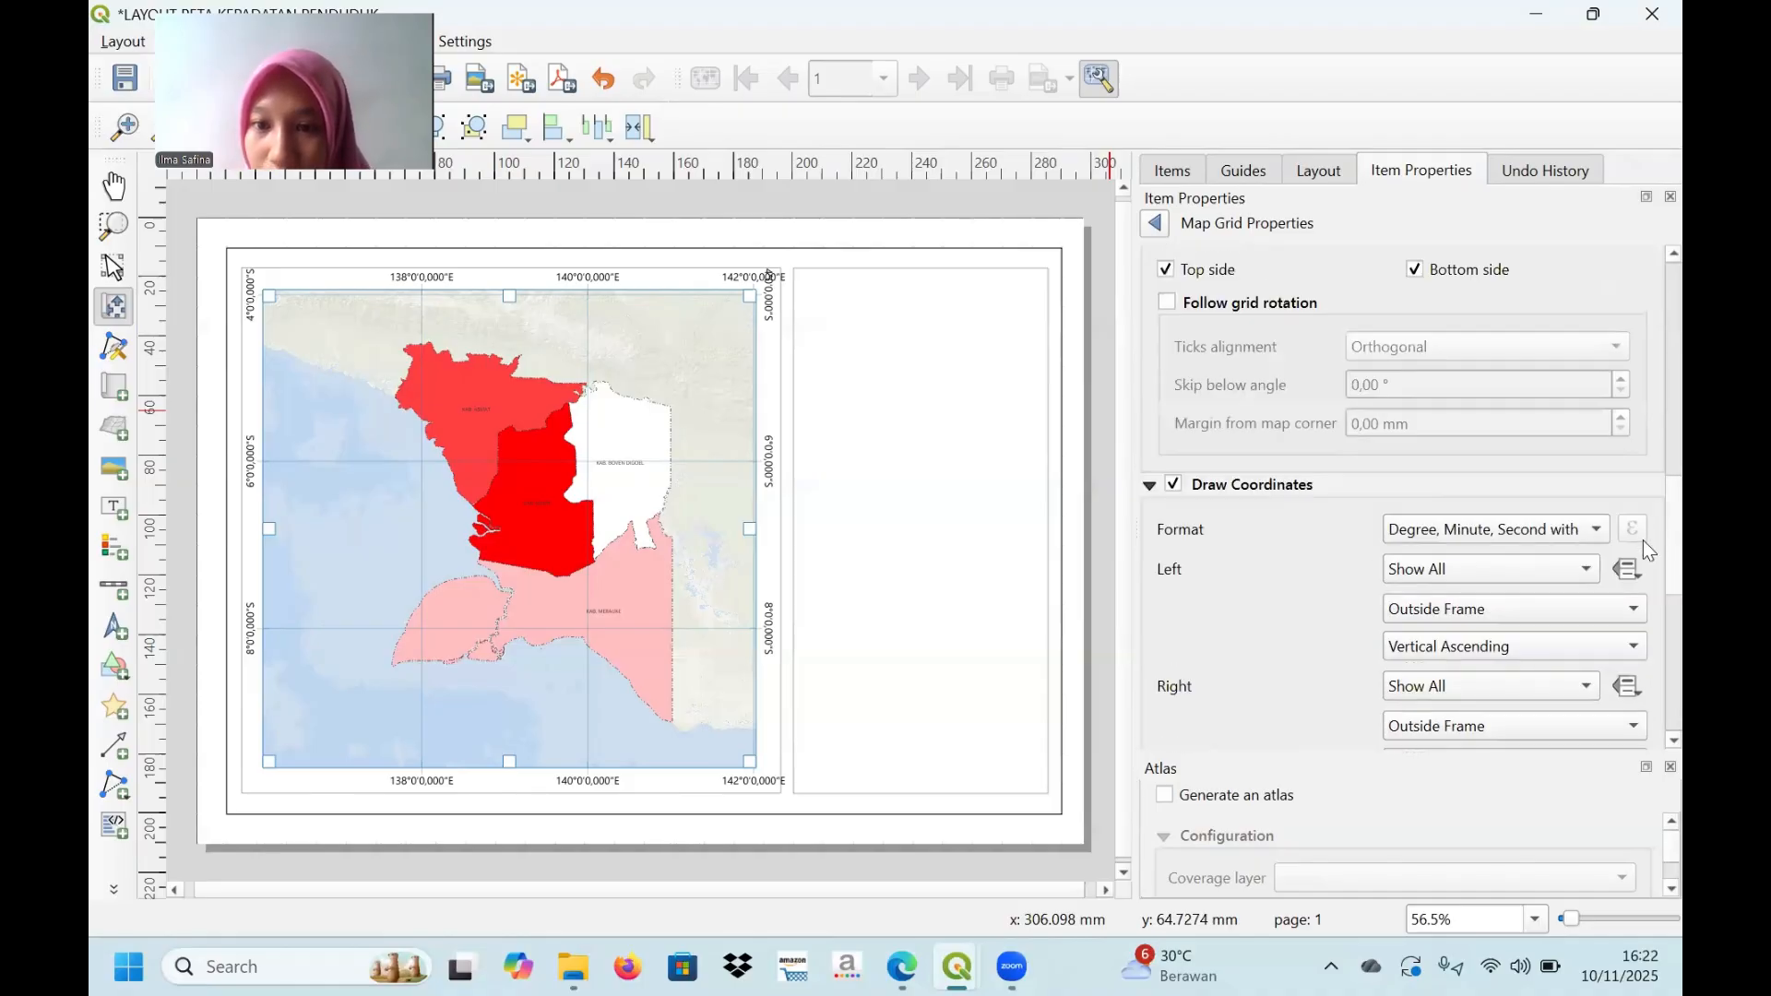
scroll(1648, 551, "down", 1)
scroll(1644, 552, "down", 3)
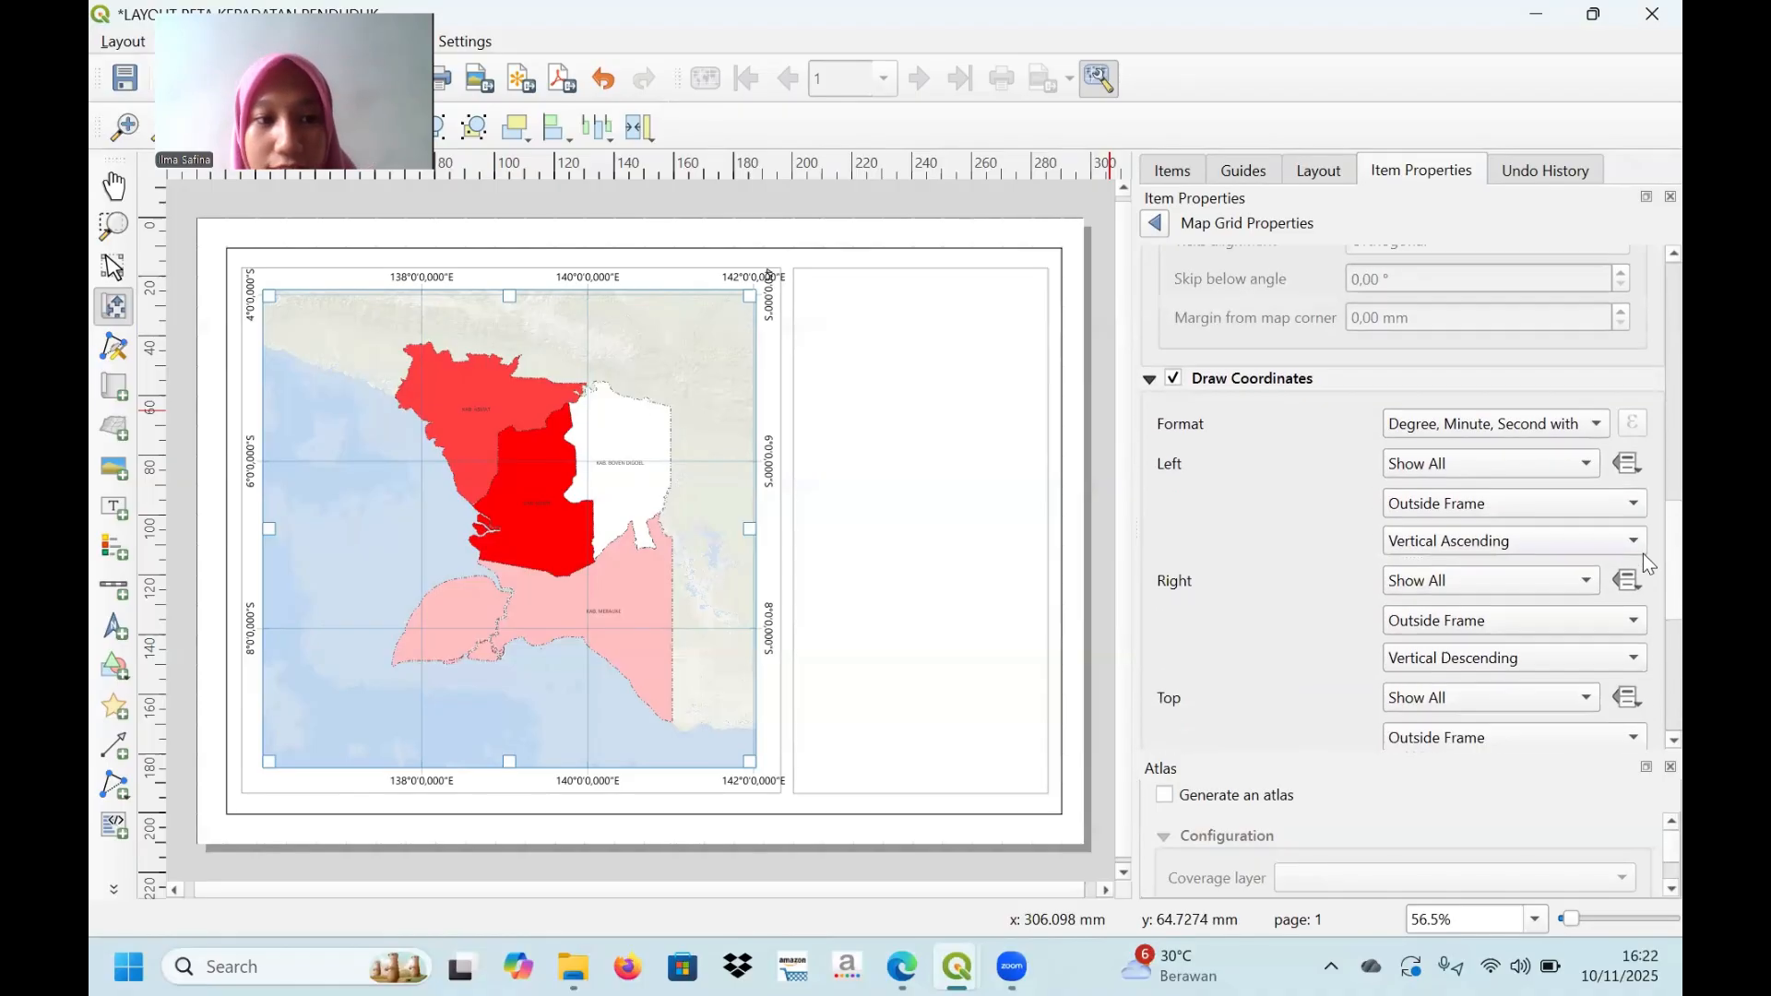
scroll(1644, 563, "up", 2)
scroll(1644, 549, "up", 1)
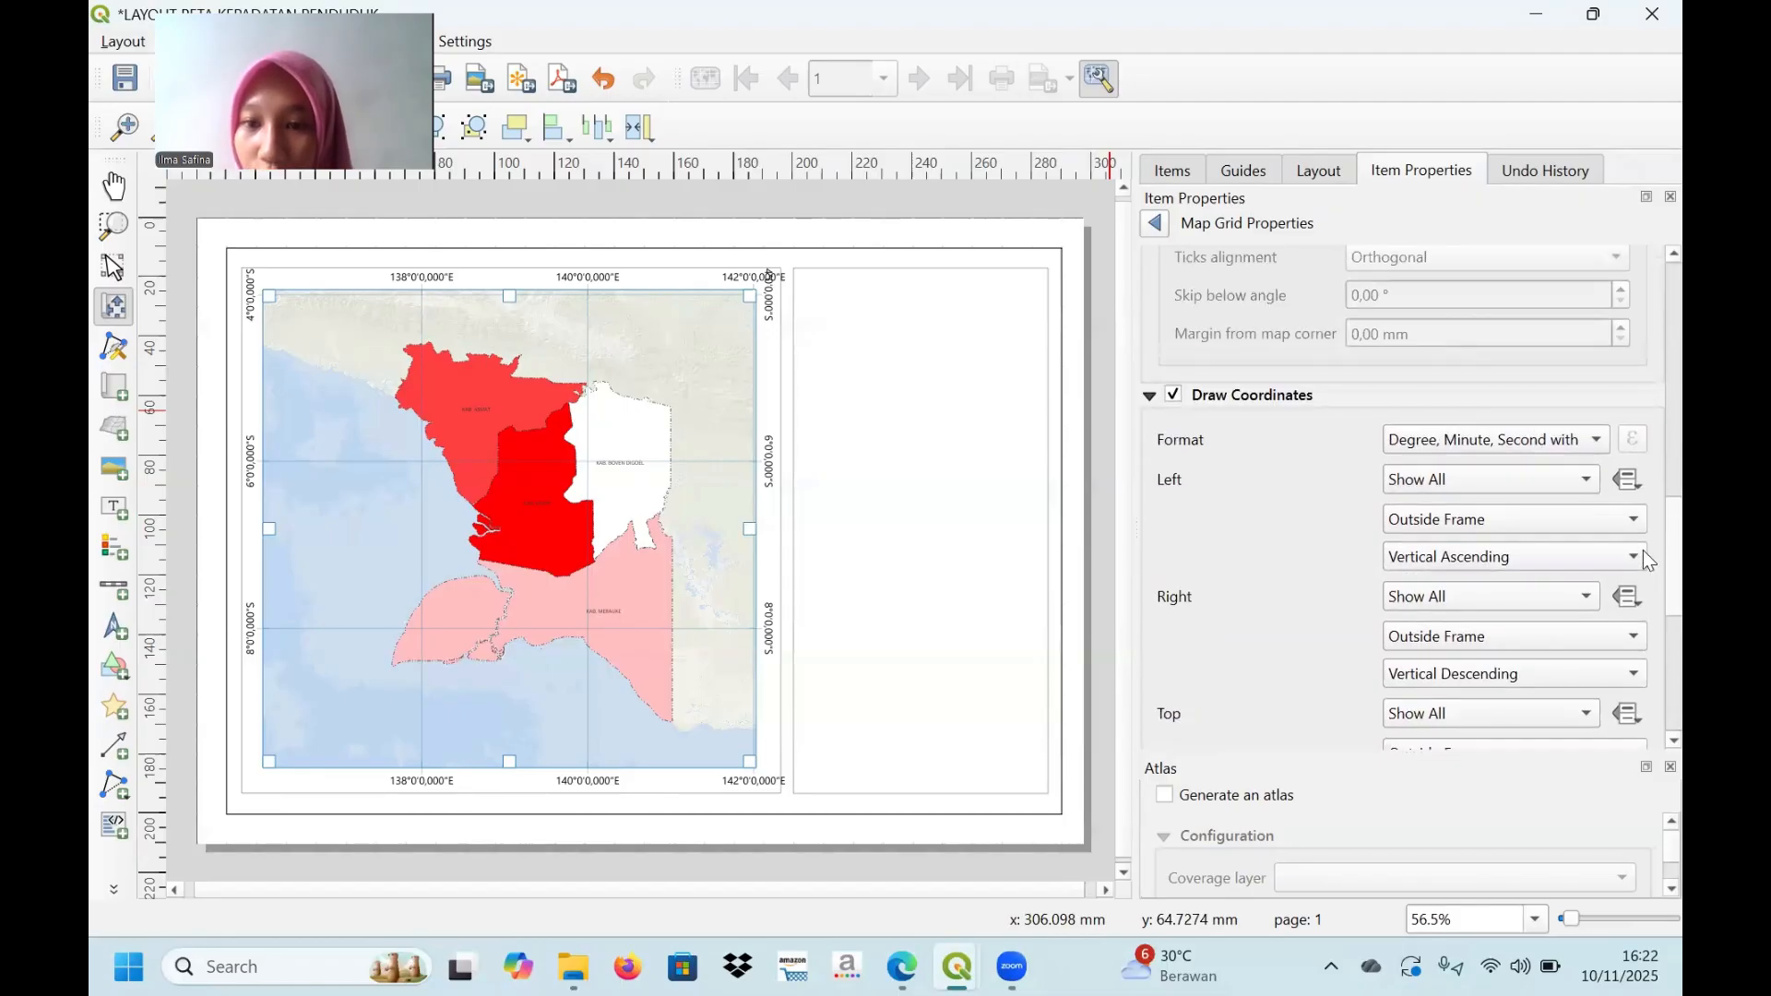
scroll(1644, 558, "down", 2)
scroll(1644, 554, "up", 3)
scroll(1644, 567, "down", 2)
scroll(1649, 579, "down", 1)
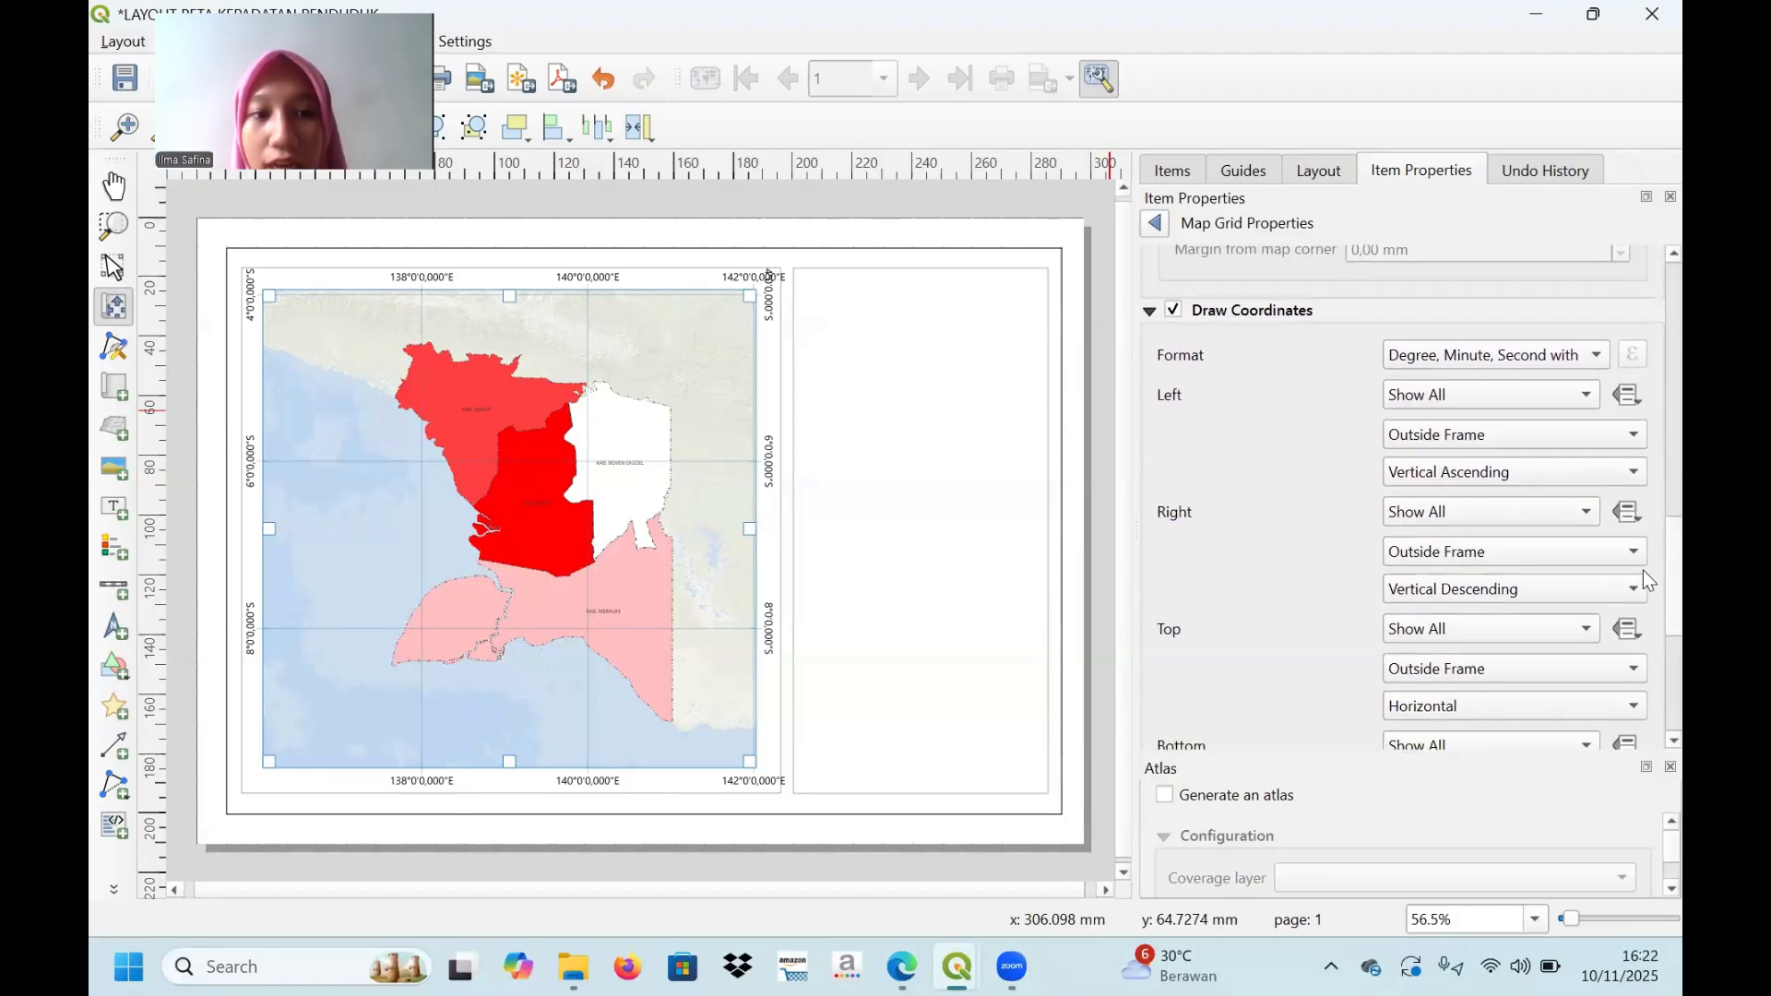
scroll(1649, 581, "down", 1)
scroll(1646, 595, "down", 5)
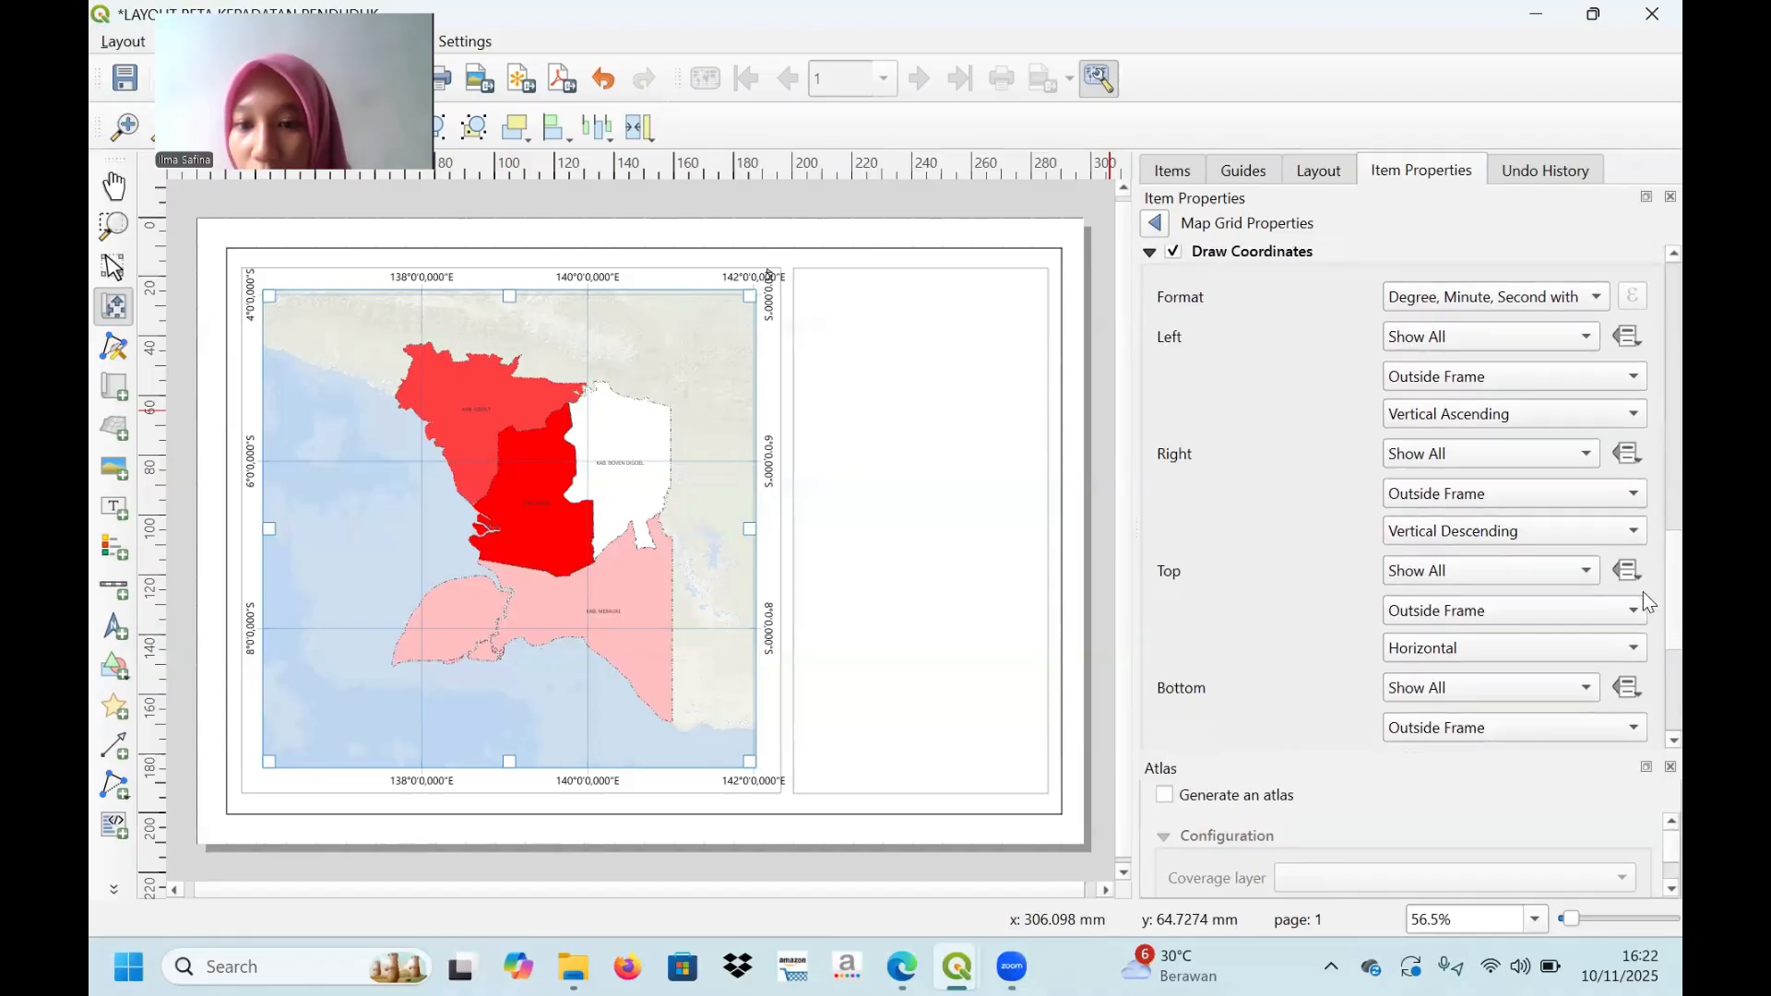
scroll(1648, 627, "down", 2)
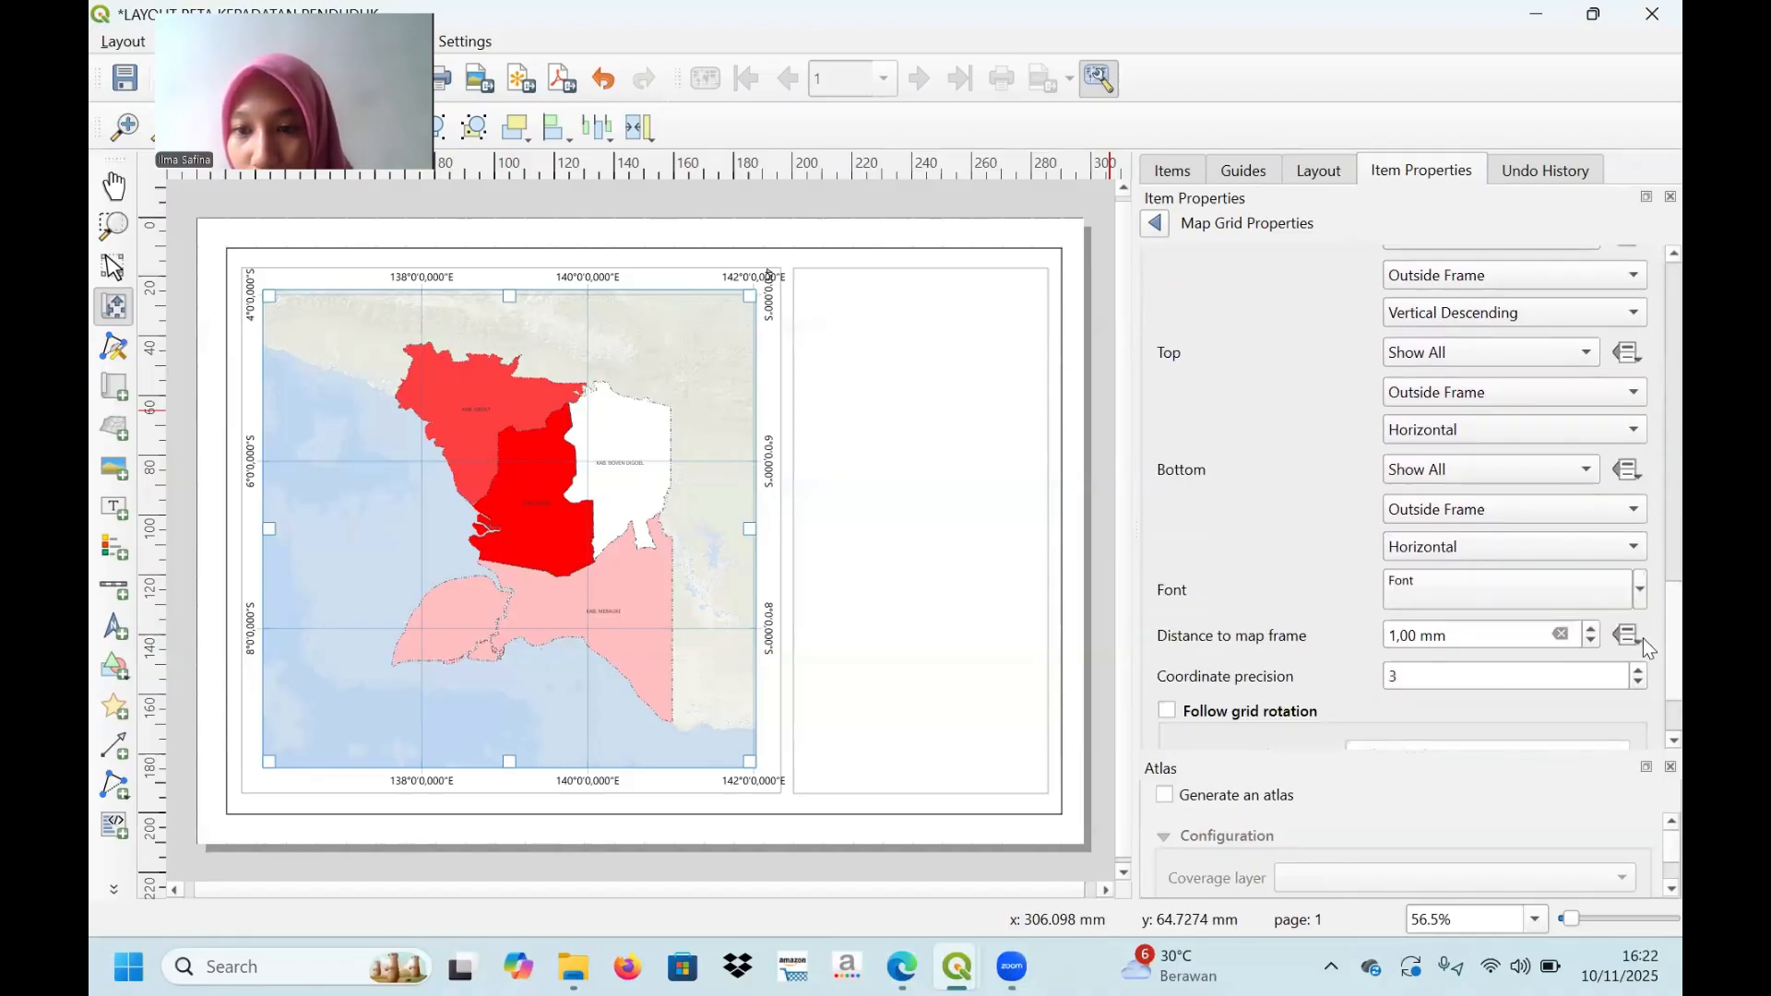
Step: Set the grid coordinate label font to 6 pt blue, then show the Items list
left_click(1559, 573)
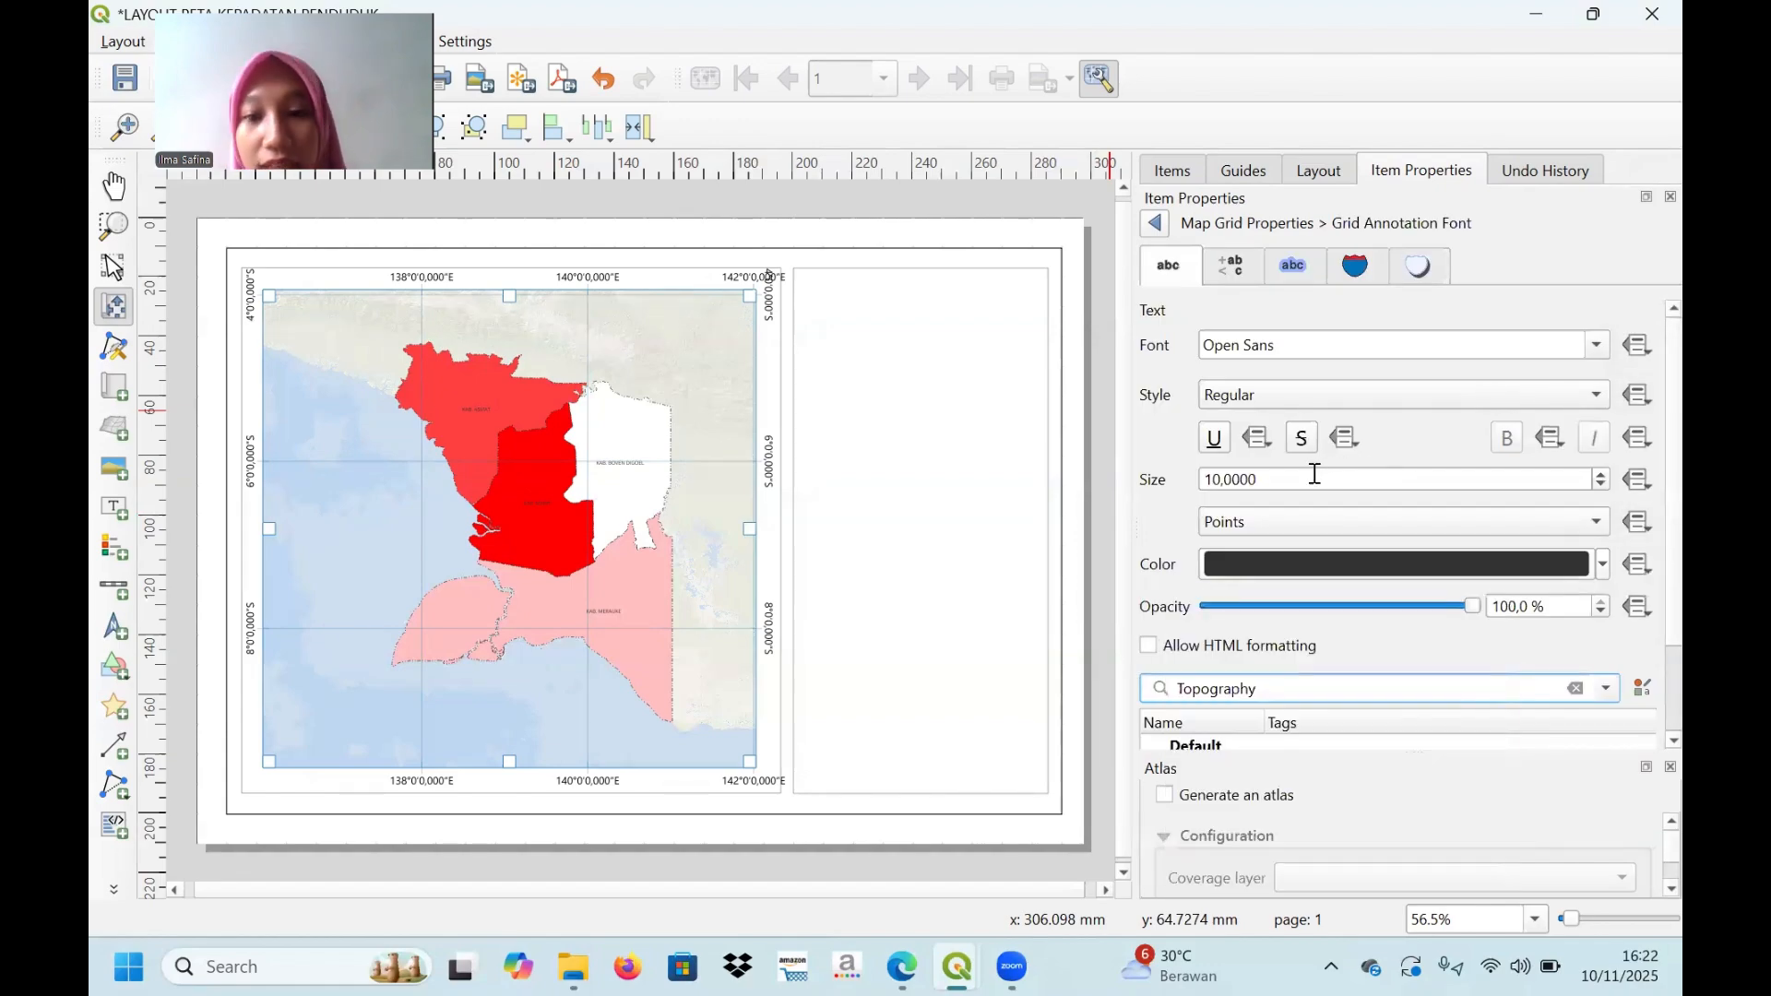
left_click_drag(1312, 475, 1174, 471)
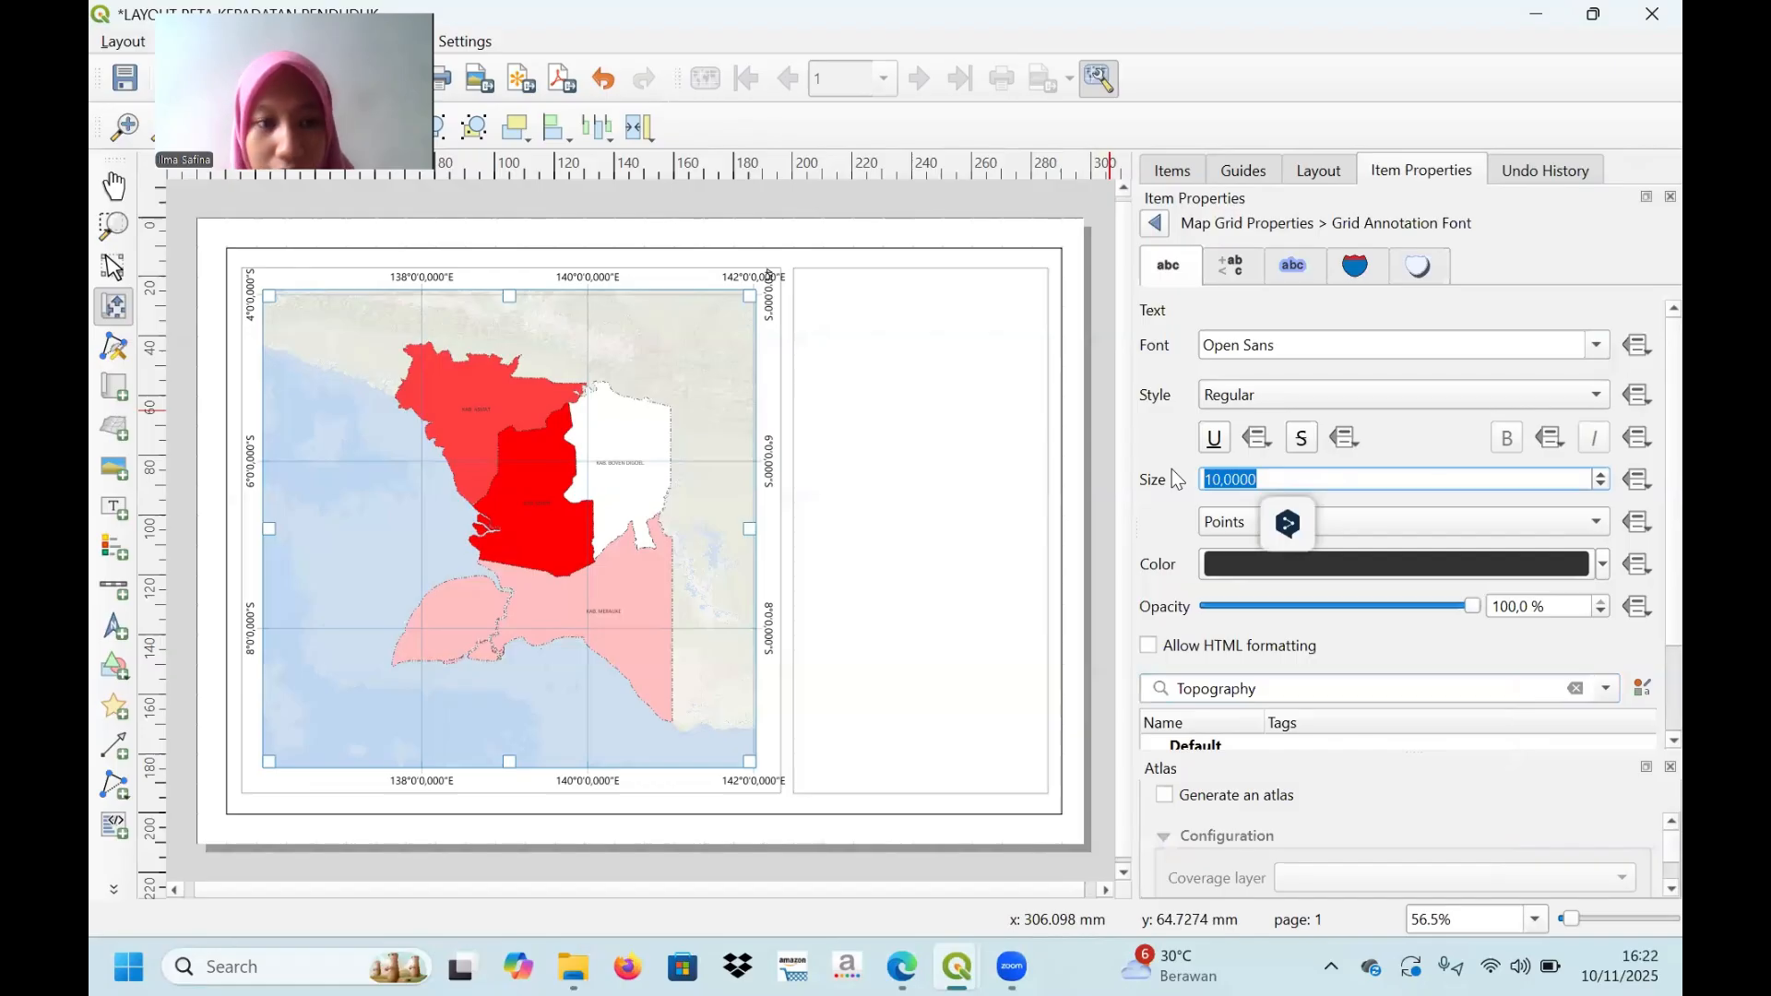
type("6")
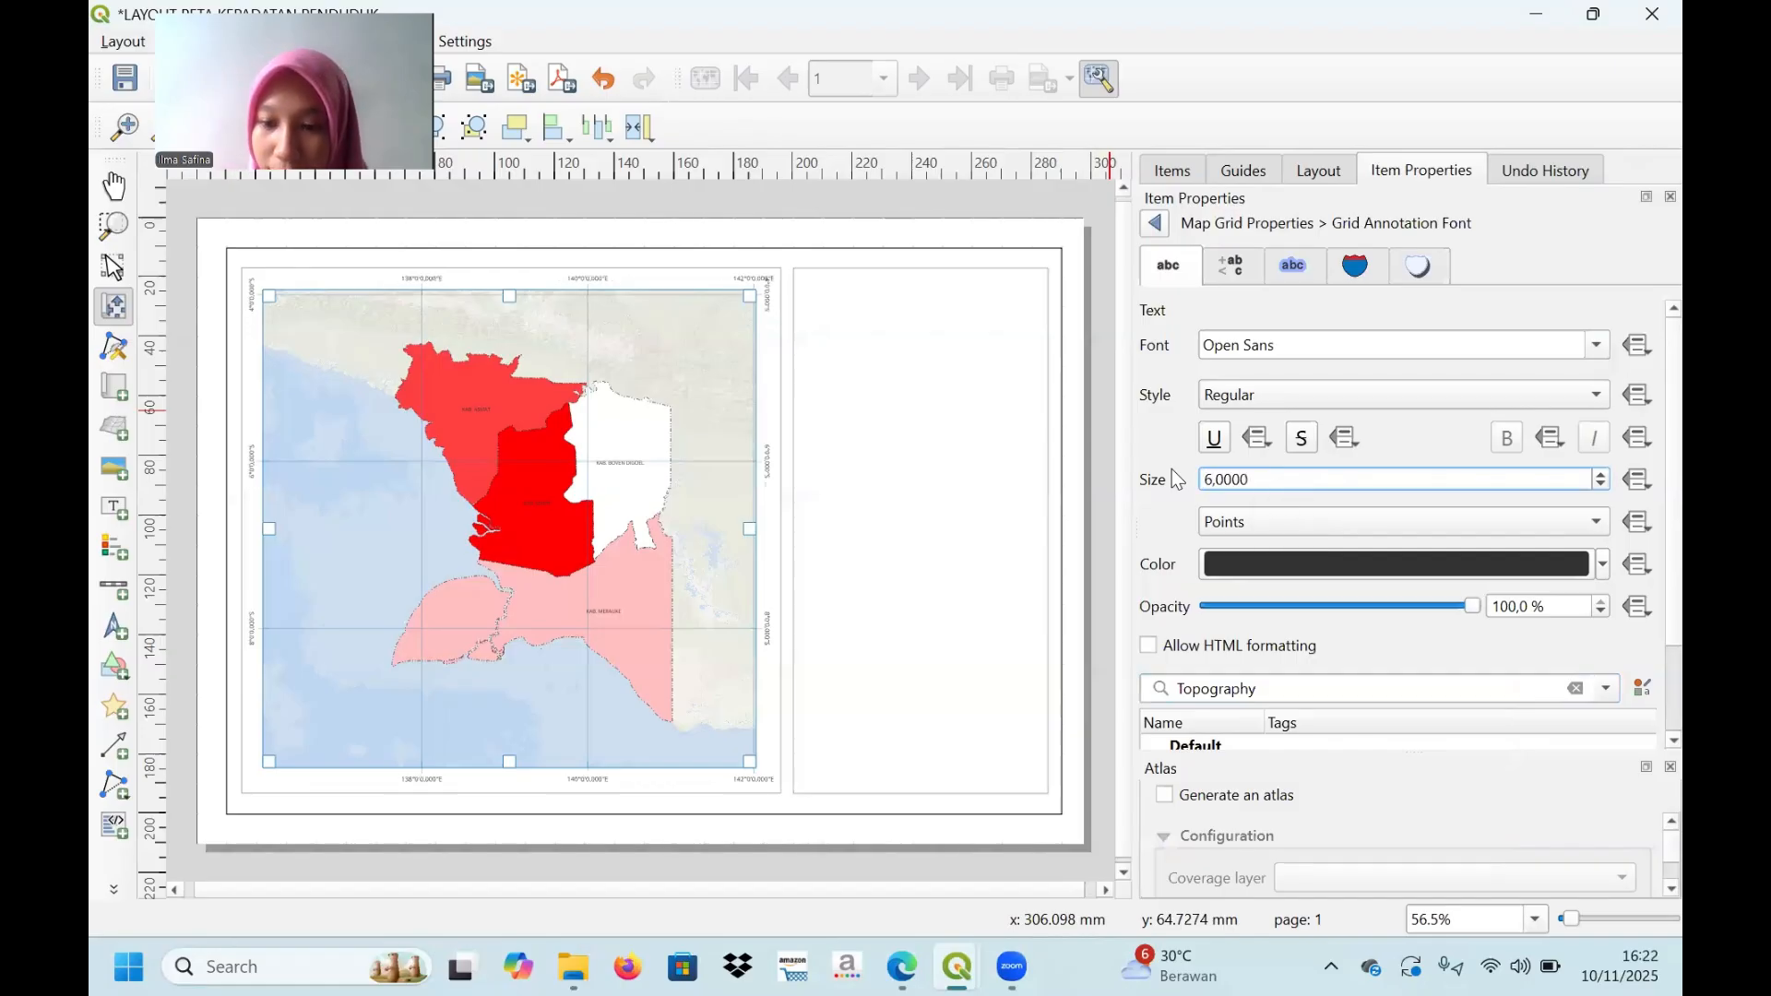
key("ctrl+a")
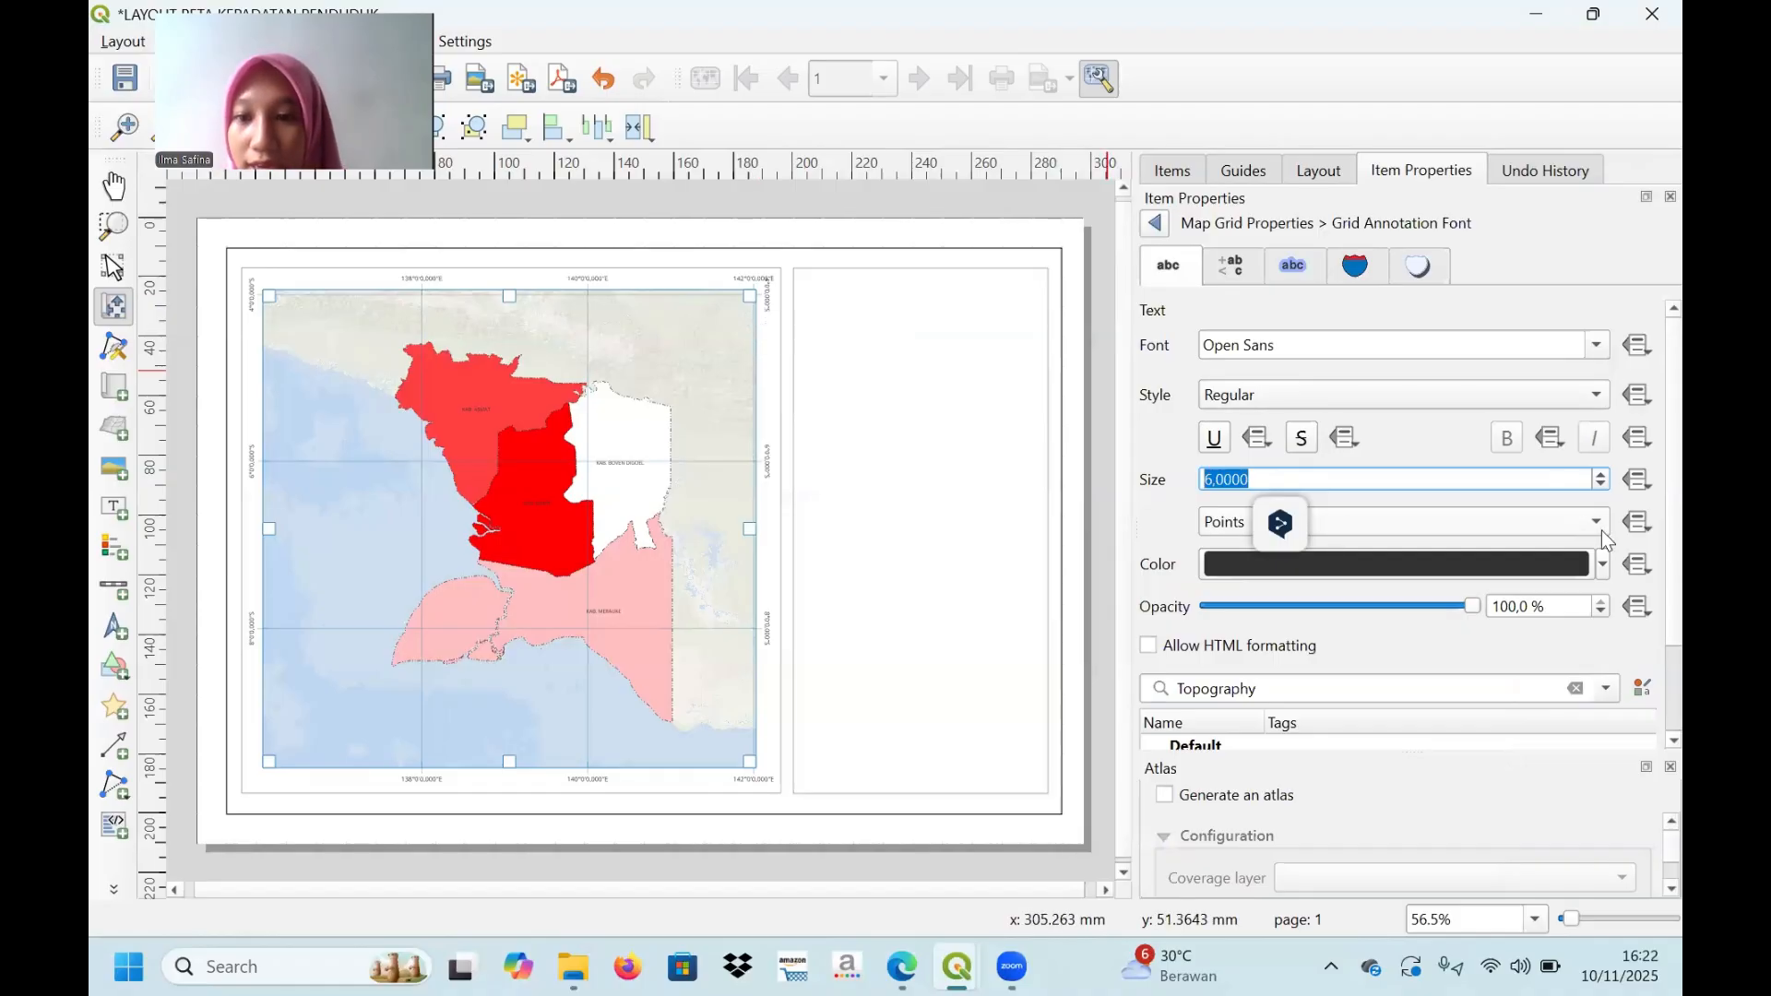
left_click(1603, 565)
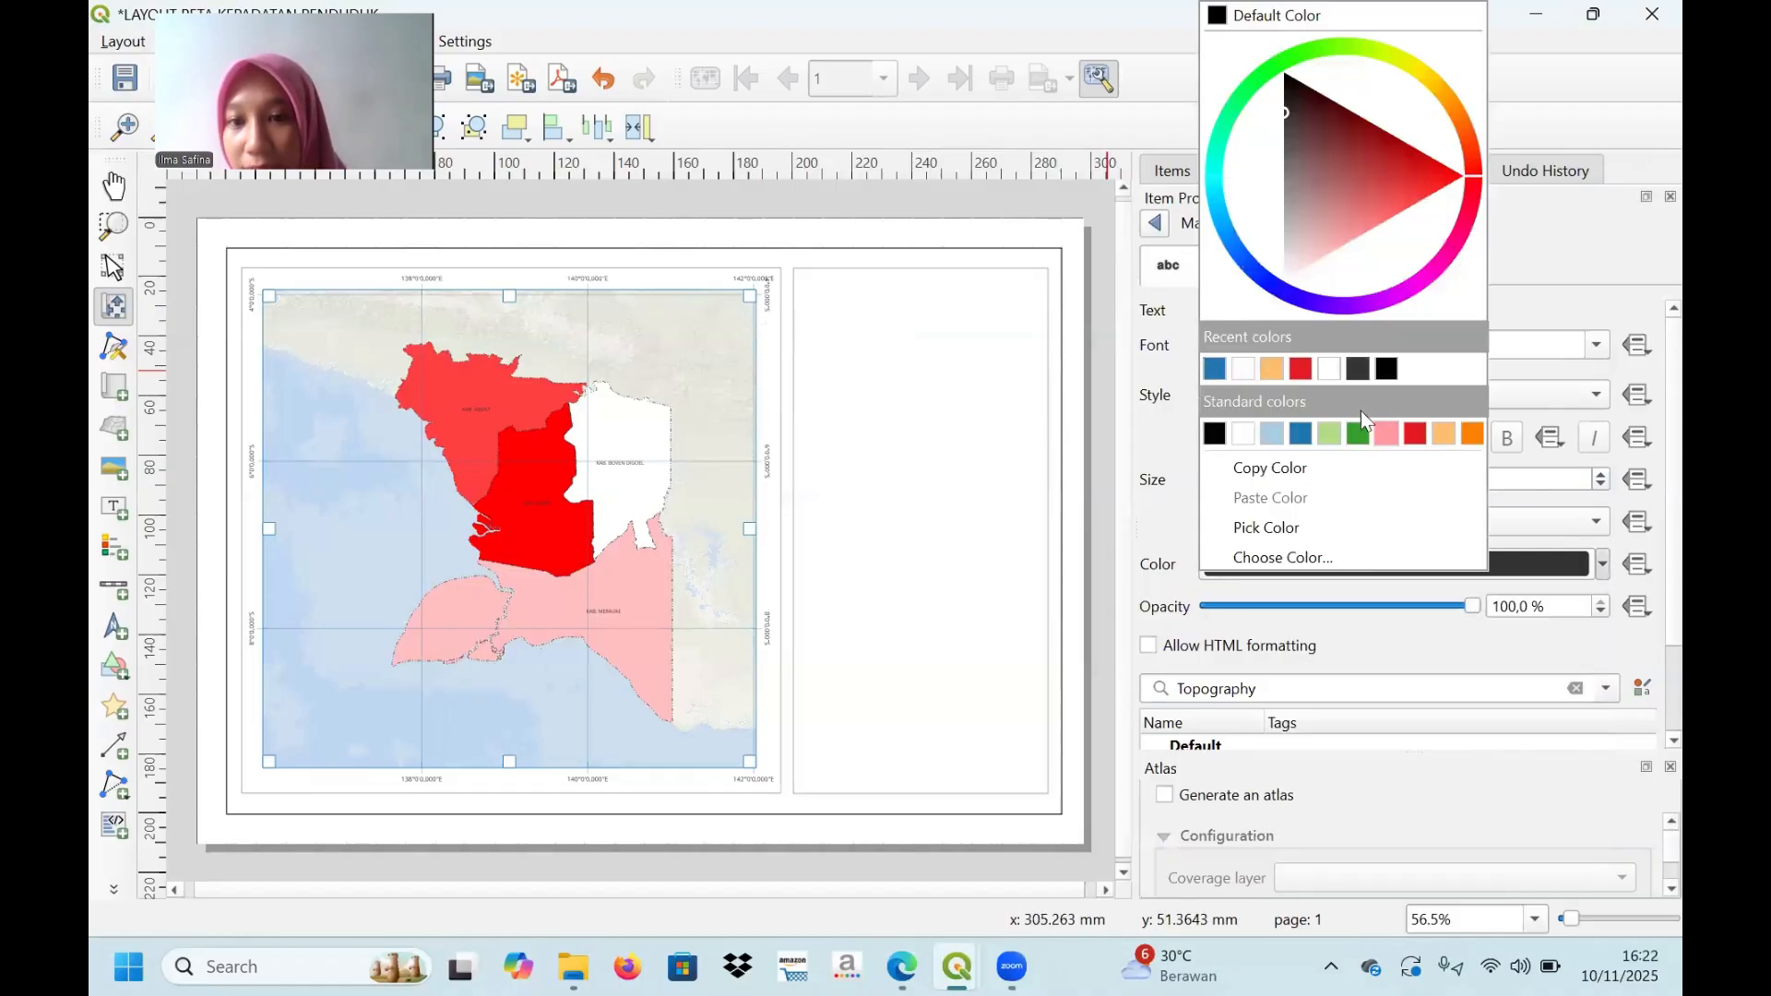
left_click(1301, 434)
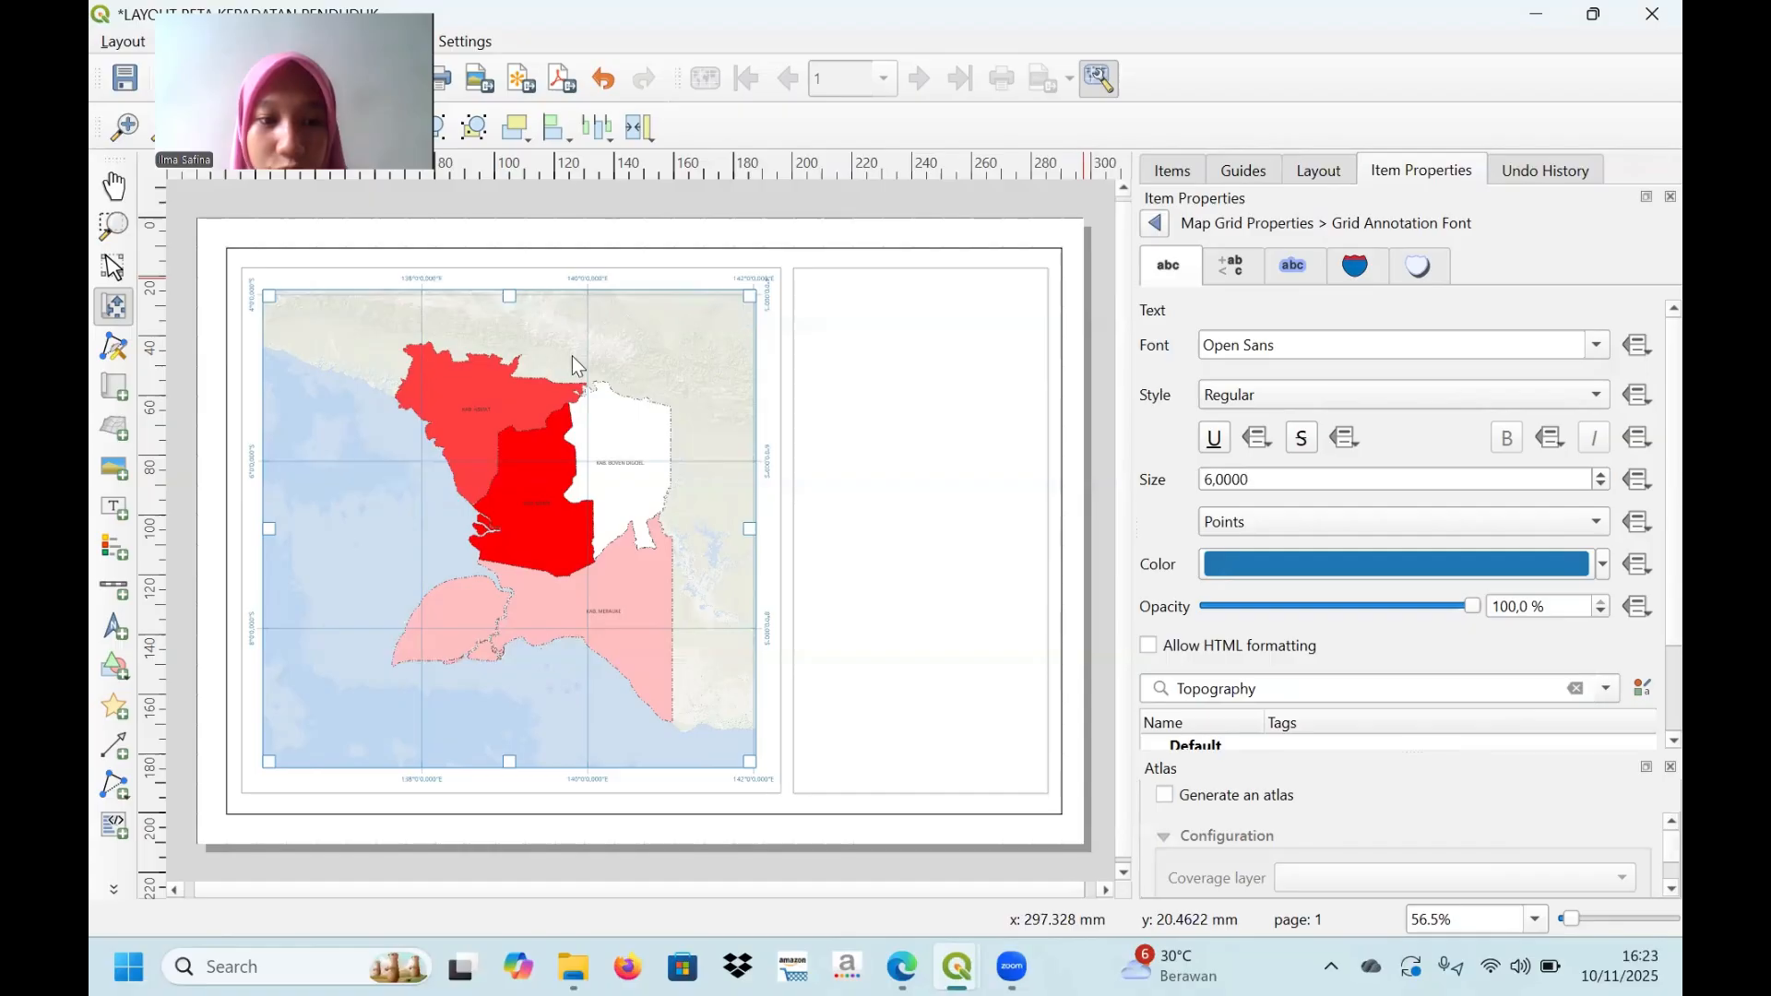
left_click(1191, 169)
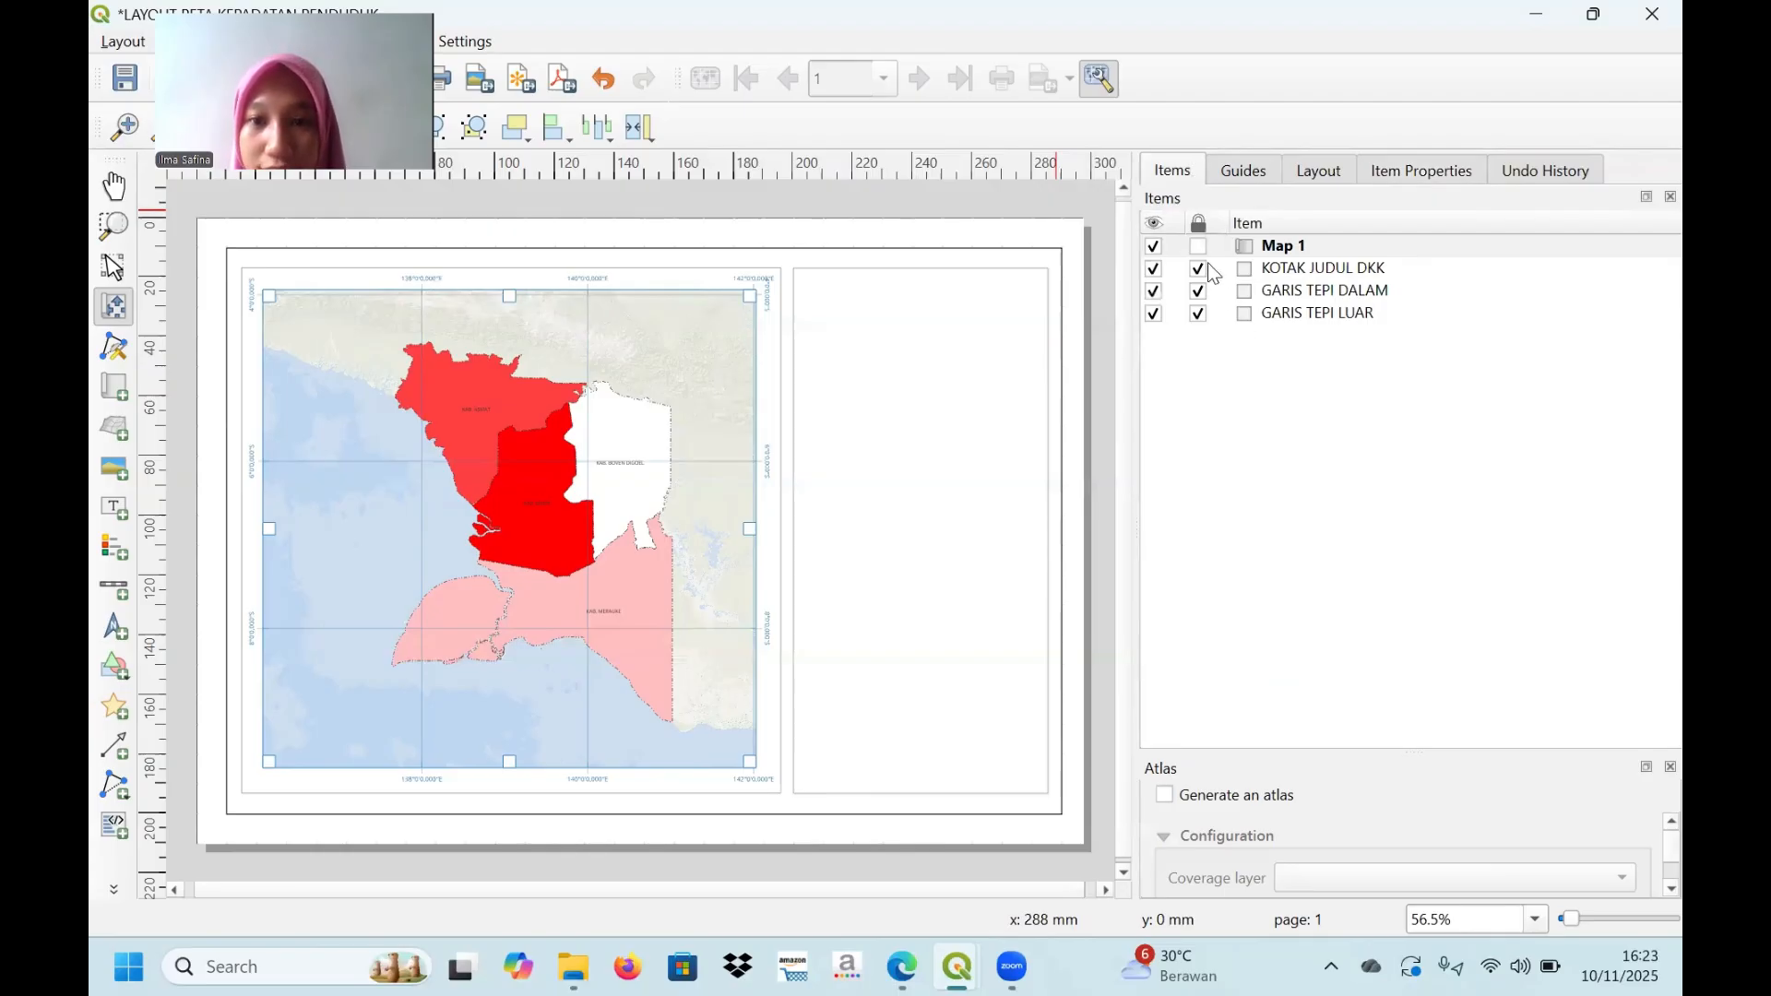
Step: Lock Map 1 and draw a new placeholder label box at the top of the right panel
left_click(1199, 246)
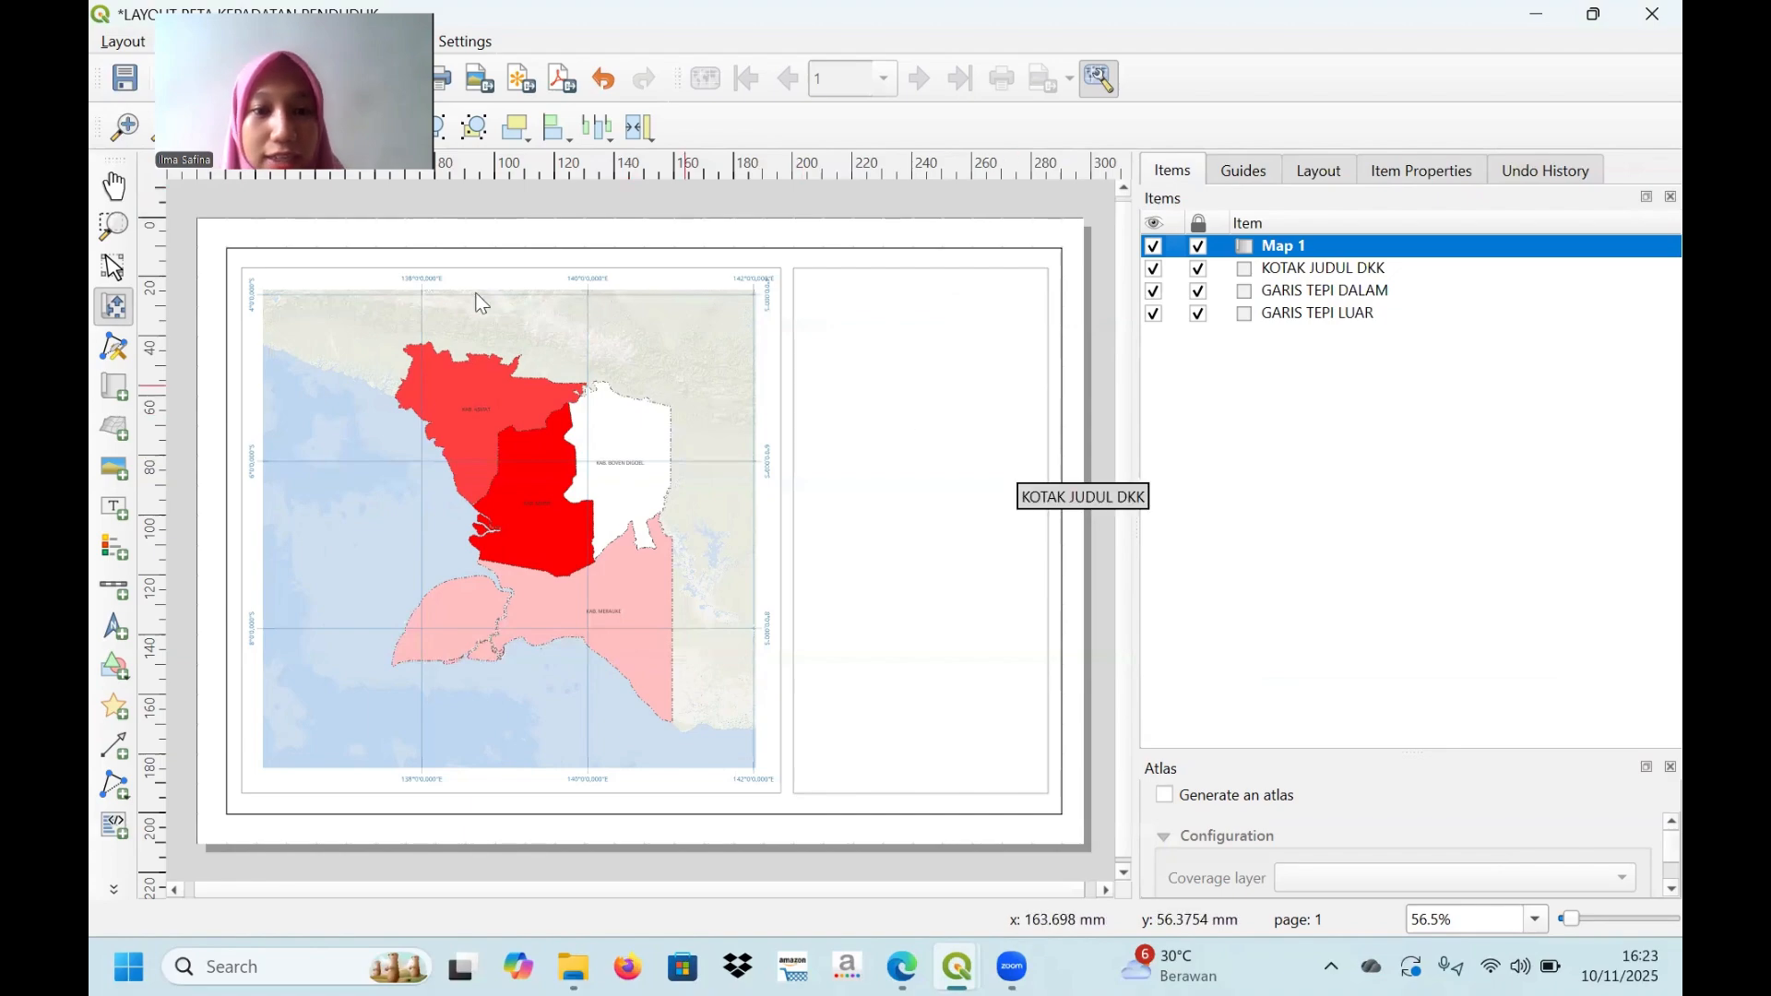
left_click(111, 508)
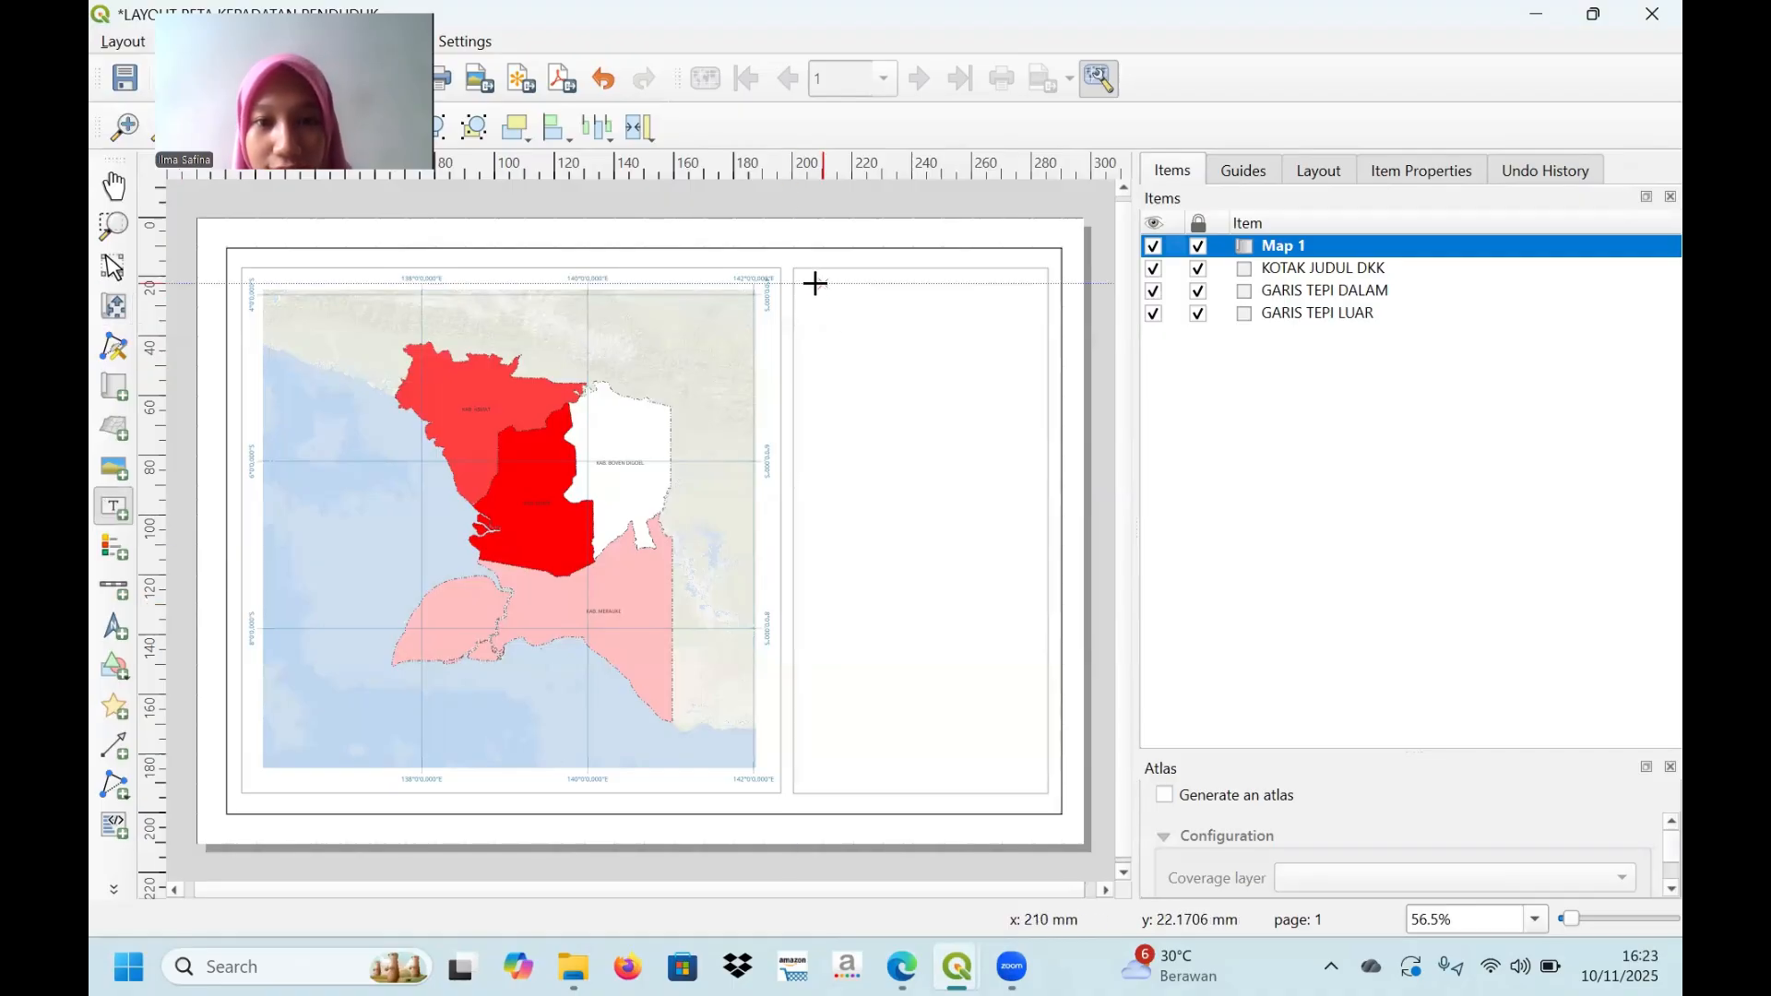
left_click_drag(815, 283, 1017, 330)
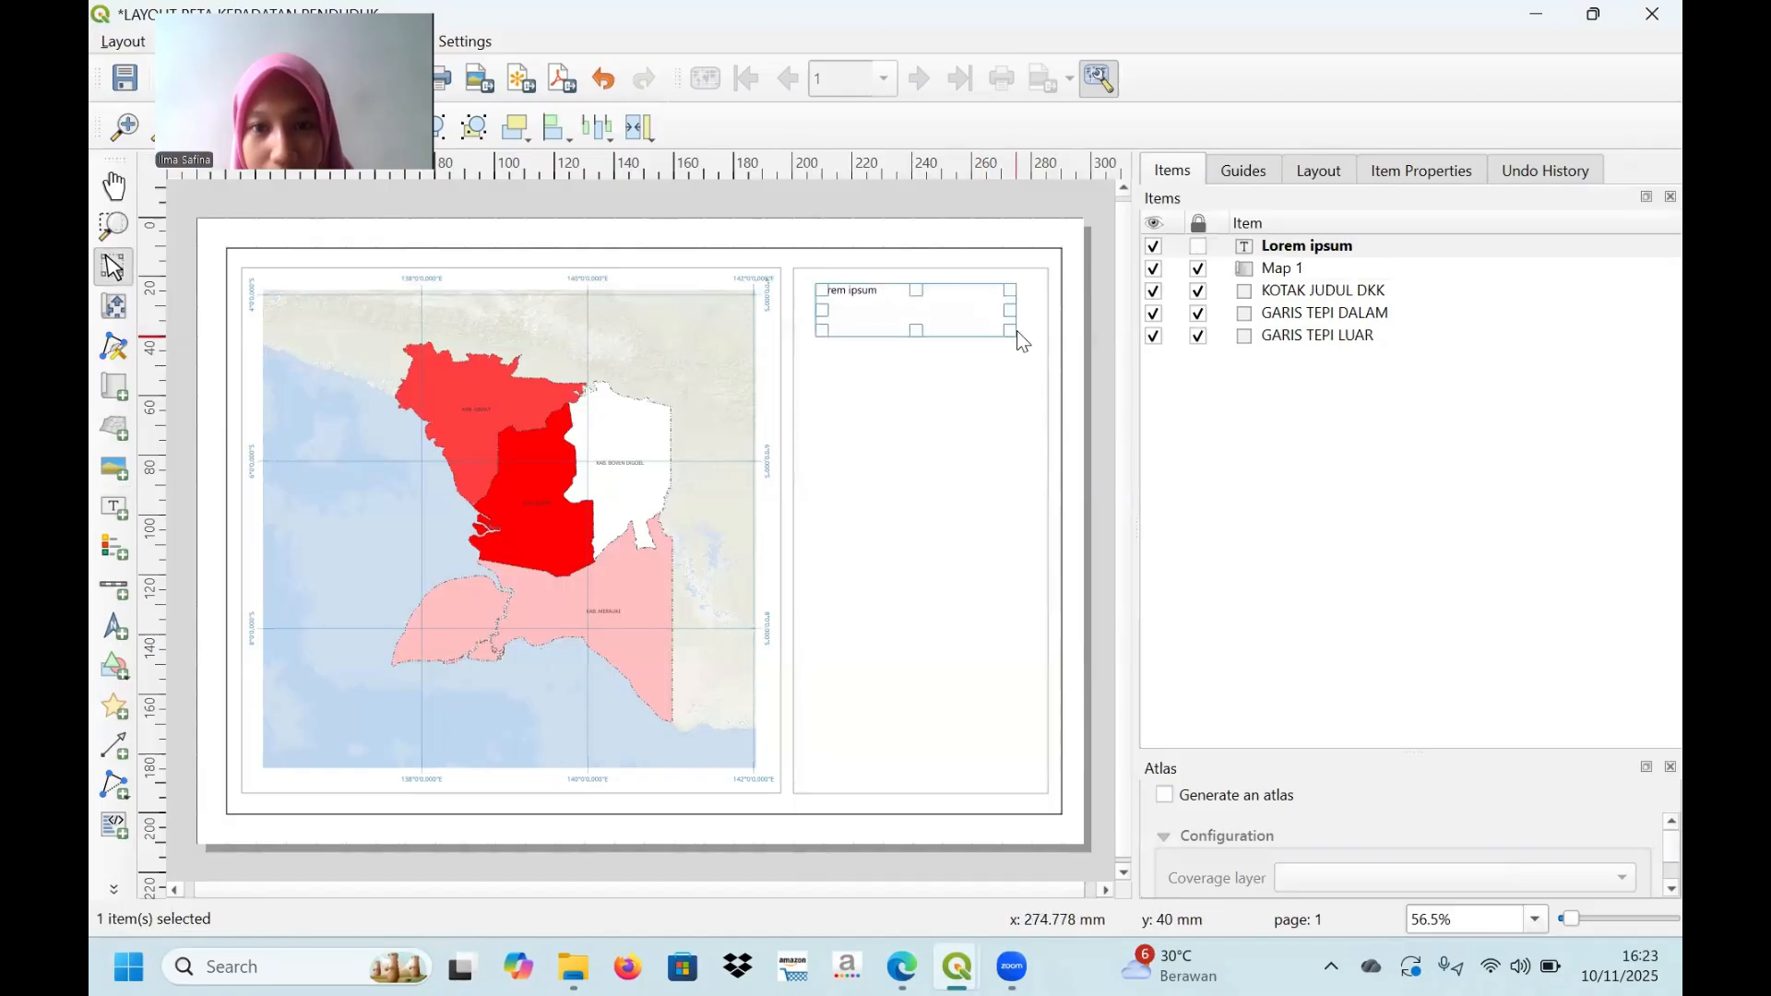
Step: Replace 'Lorem ipsum' with the three-line title 'PETA KEPADATAN PENDUDUK / PAPUA SELATAN / TAHUN 2021'
left_click(1373, 171)
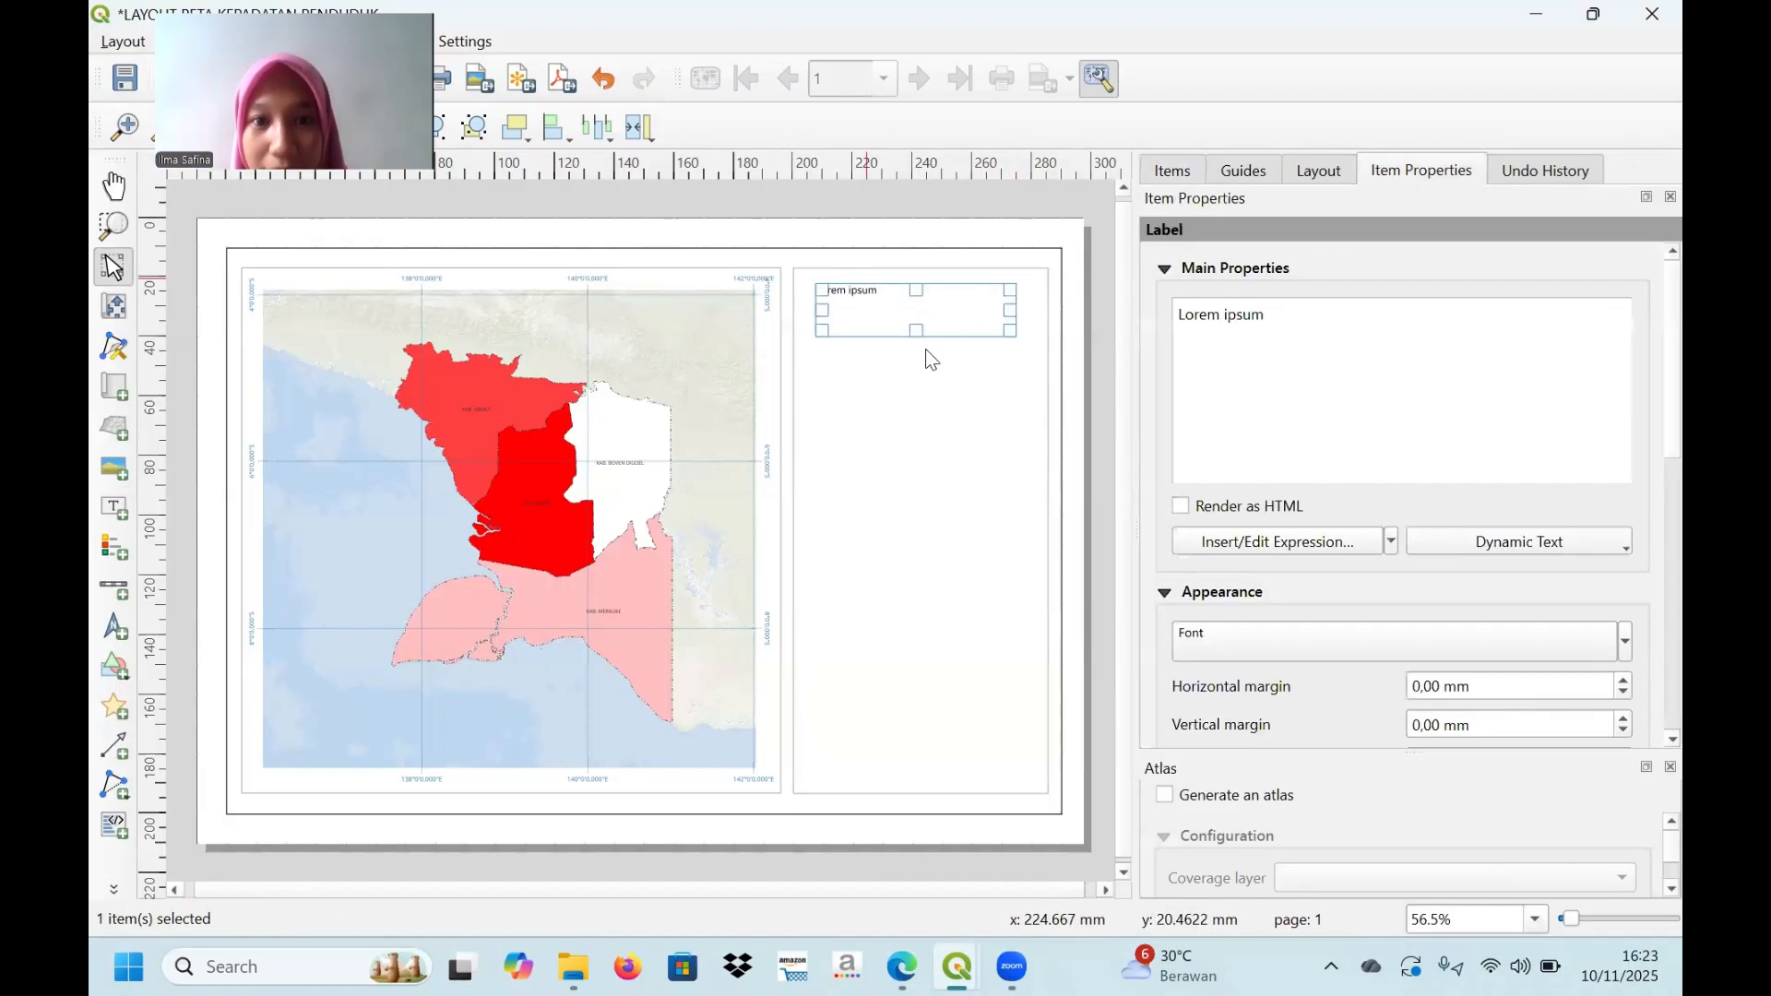
left_click_drag(1265, 314, 1182, 309)
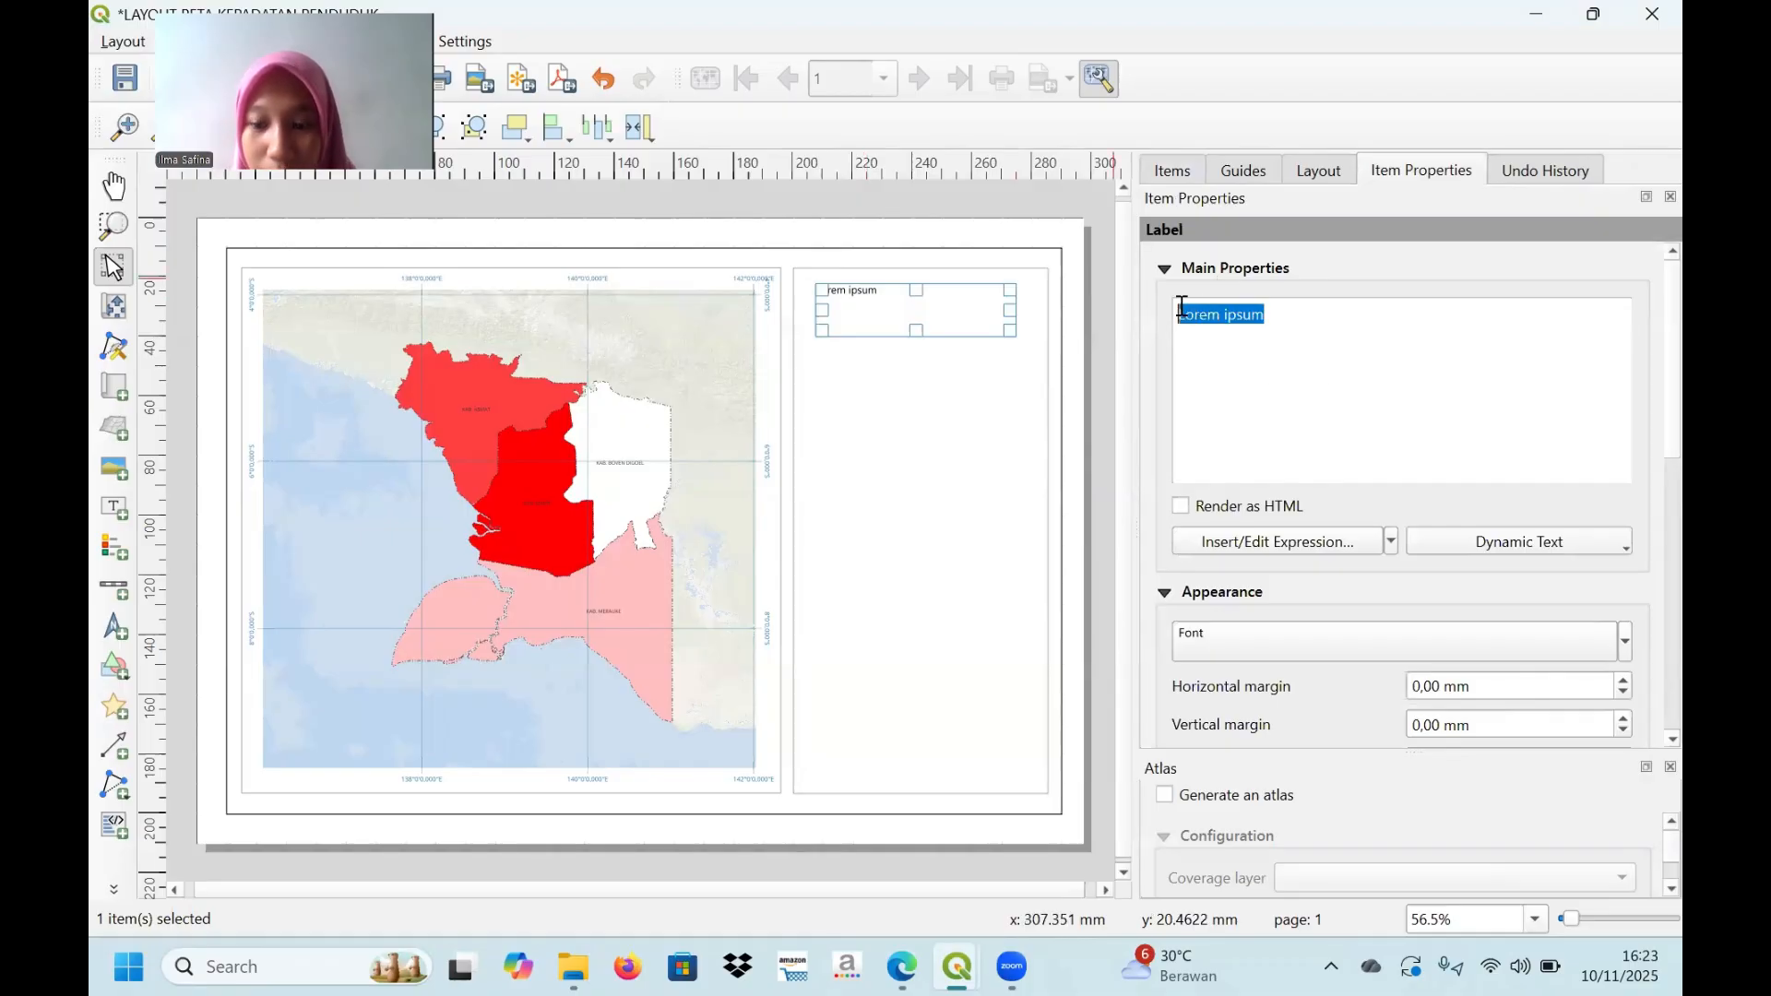
key("BackSpace")
type("P")
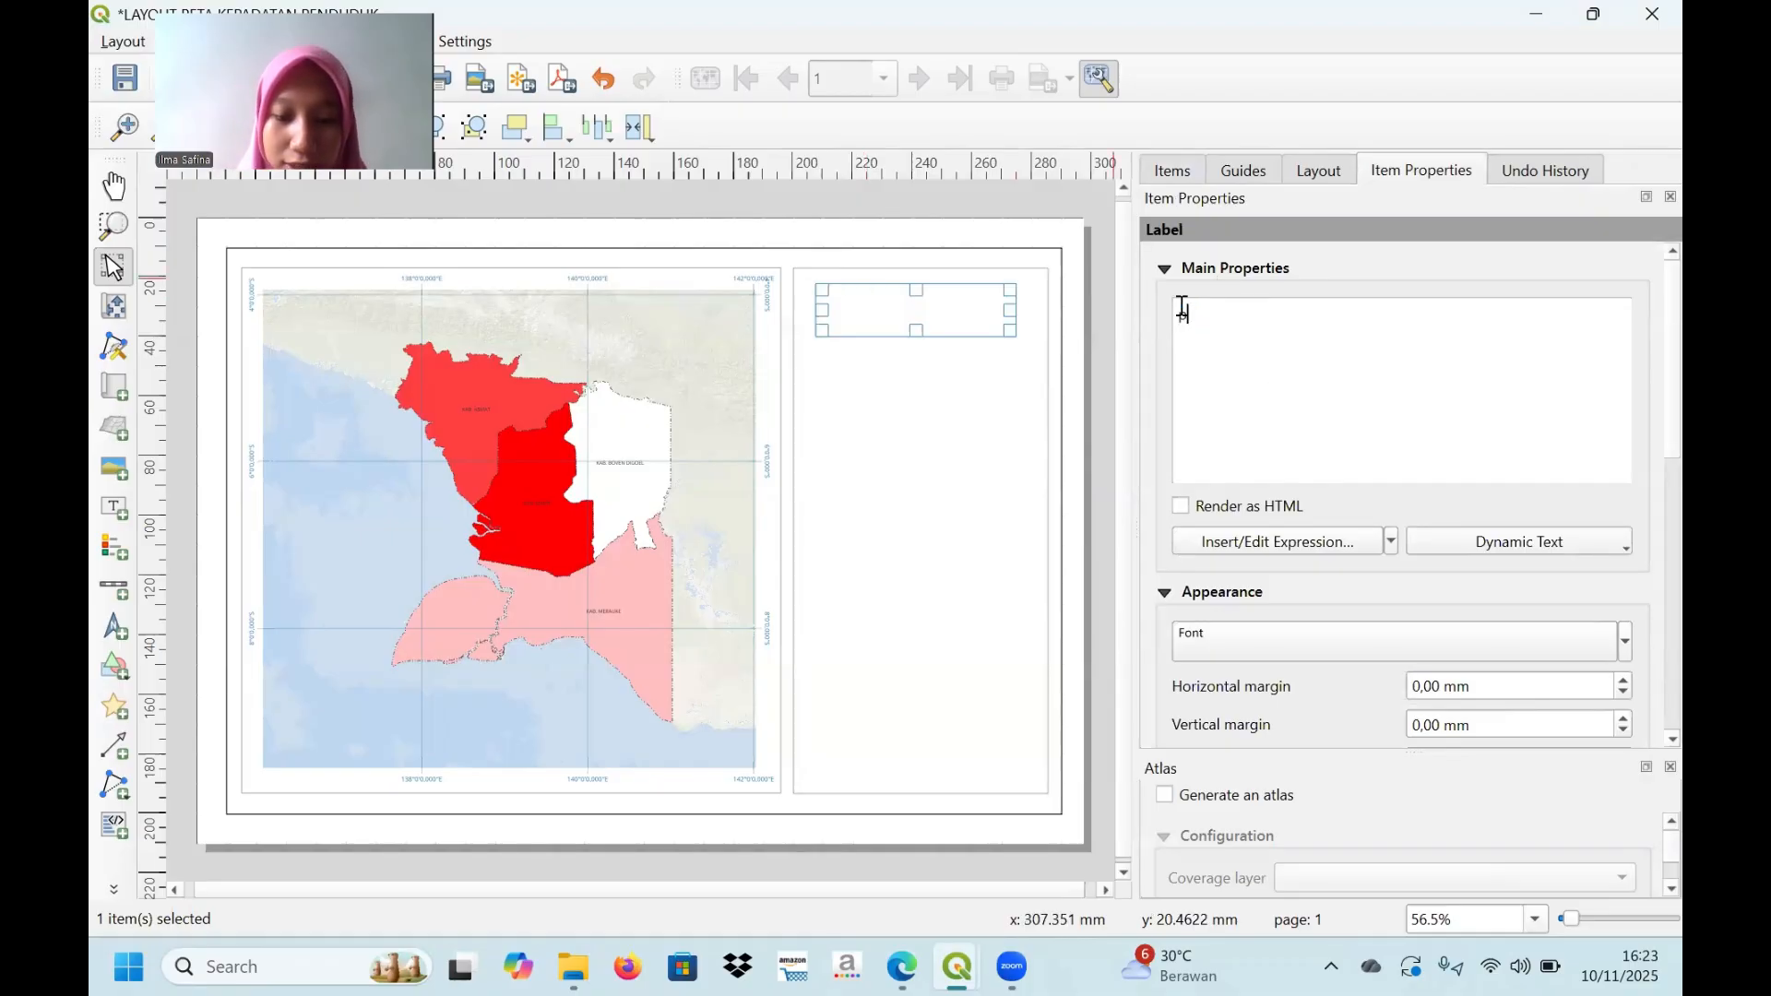
type("ET")
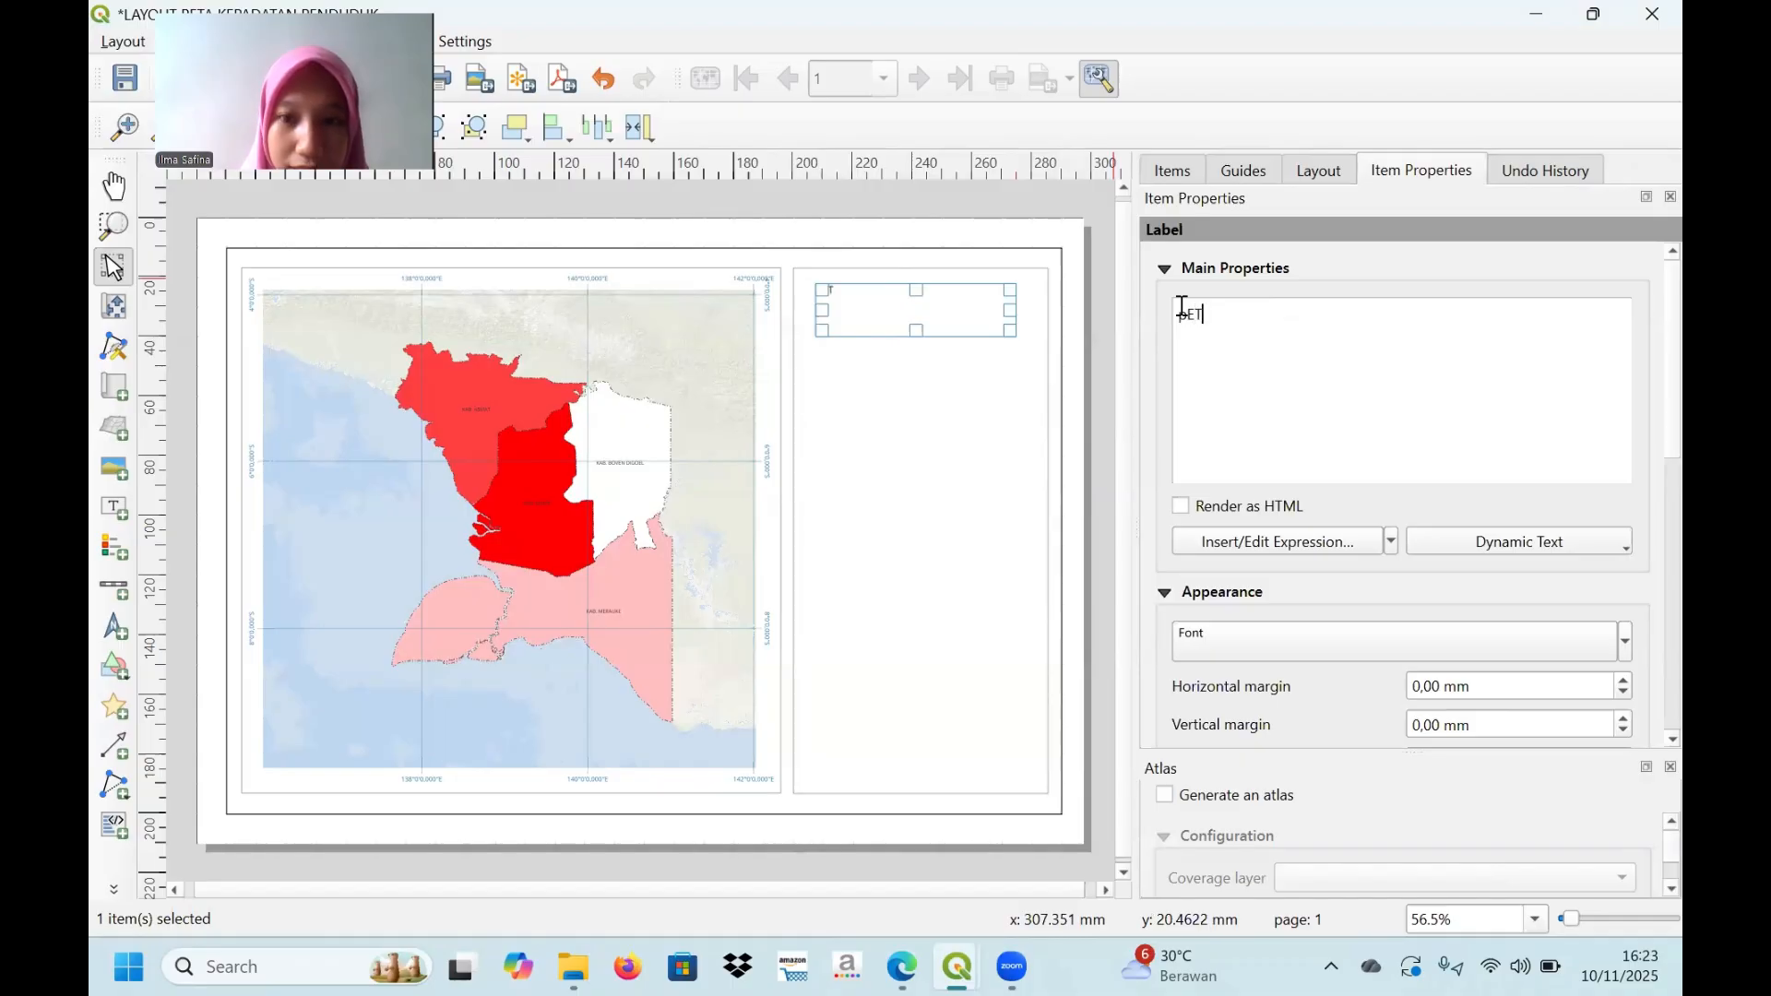
key("BackSpace")
key("BackSpace")
key("BackSpace")
type("PETA")
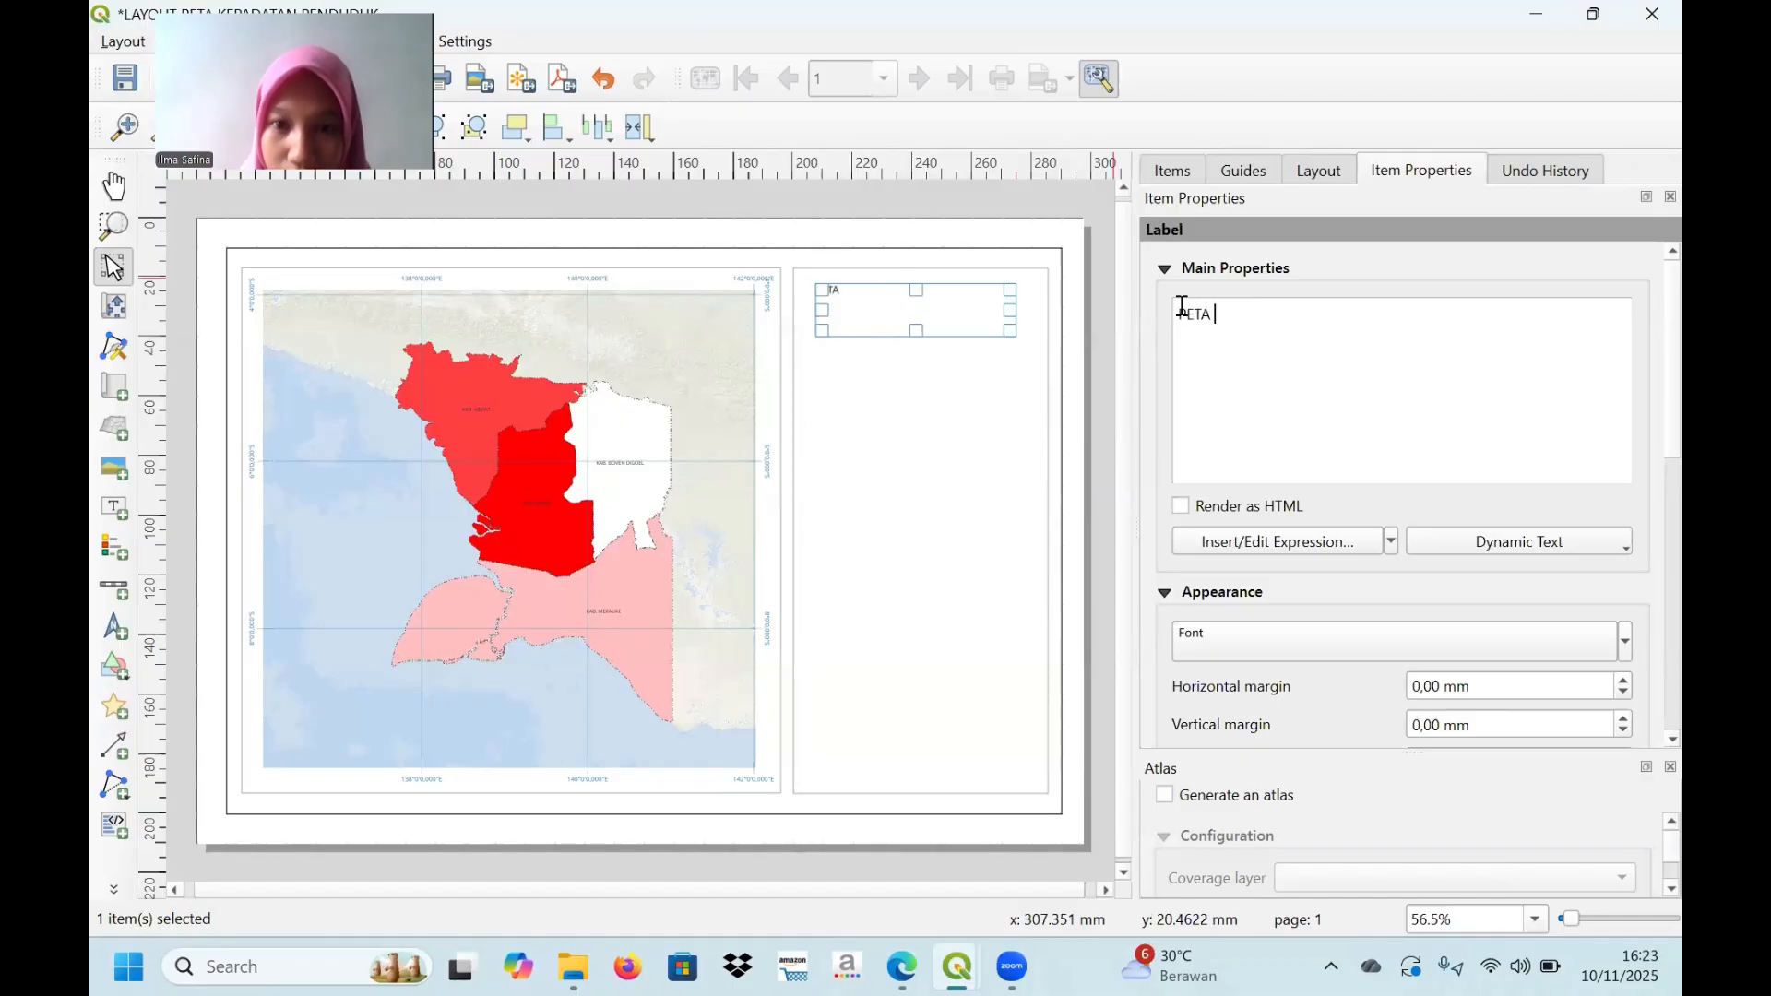
type(" KEPAD")
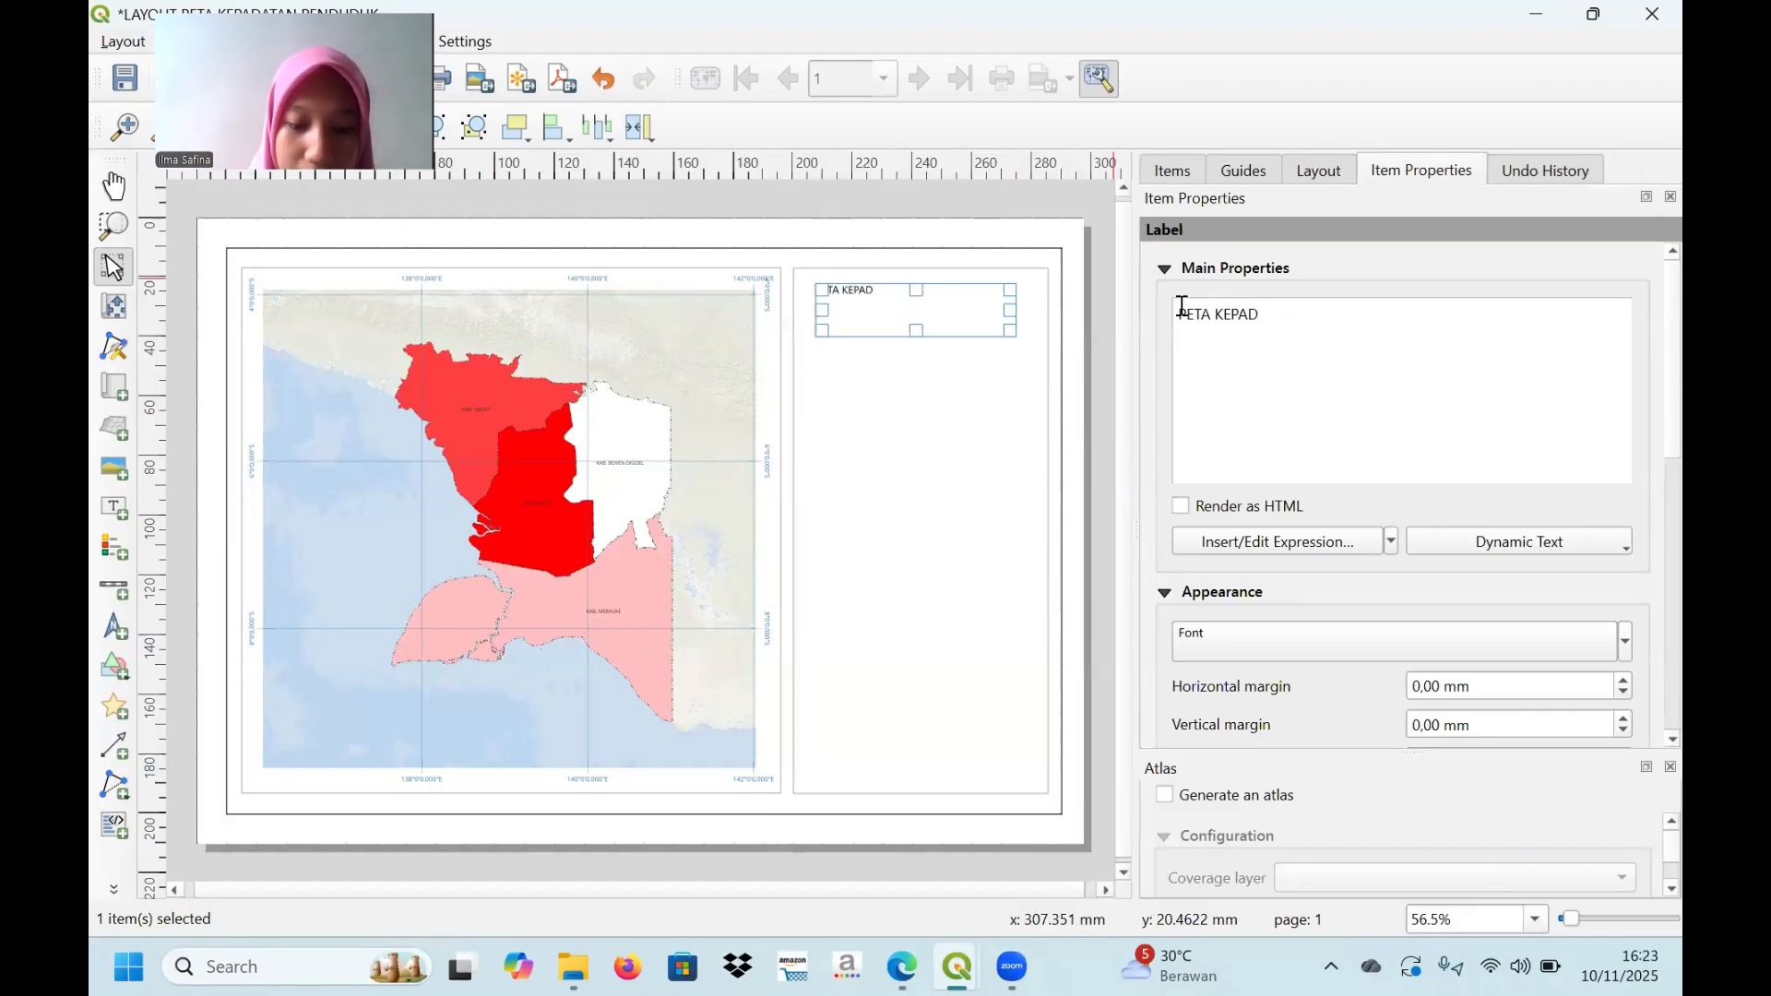
type("ATAN P")
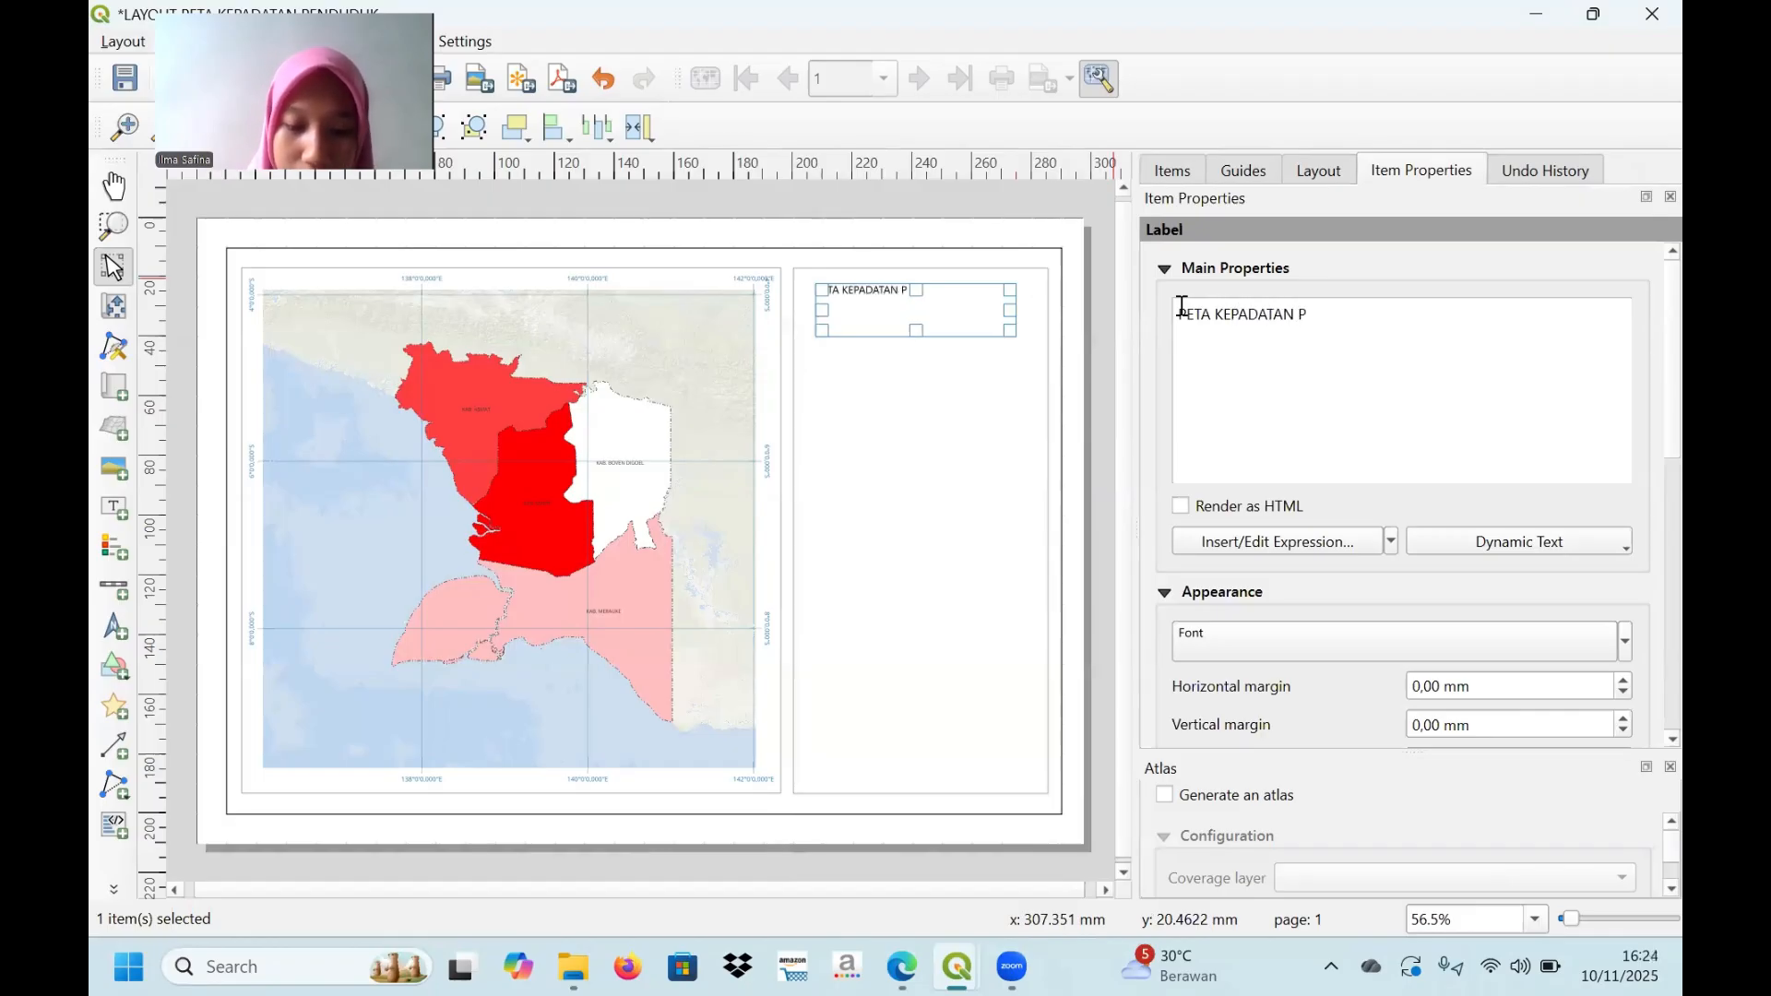
type("ENDUDUK ")
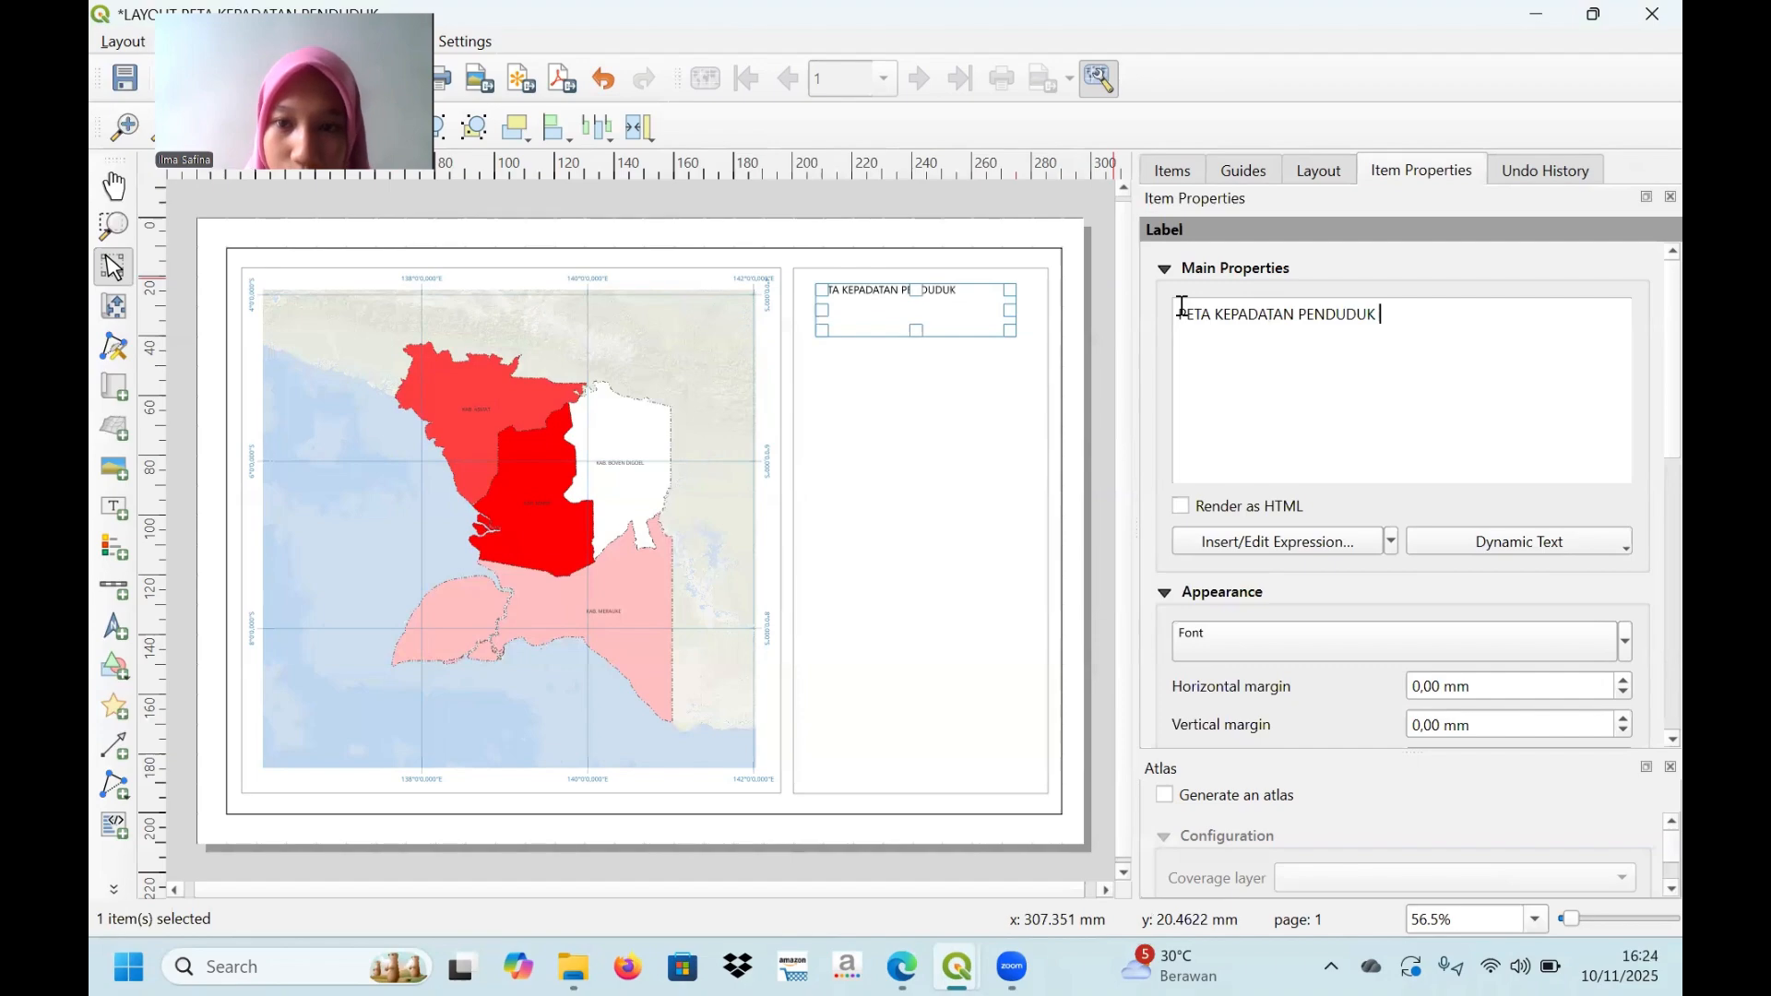
type("PRO")
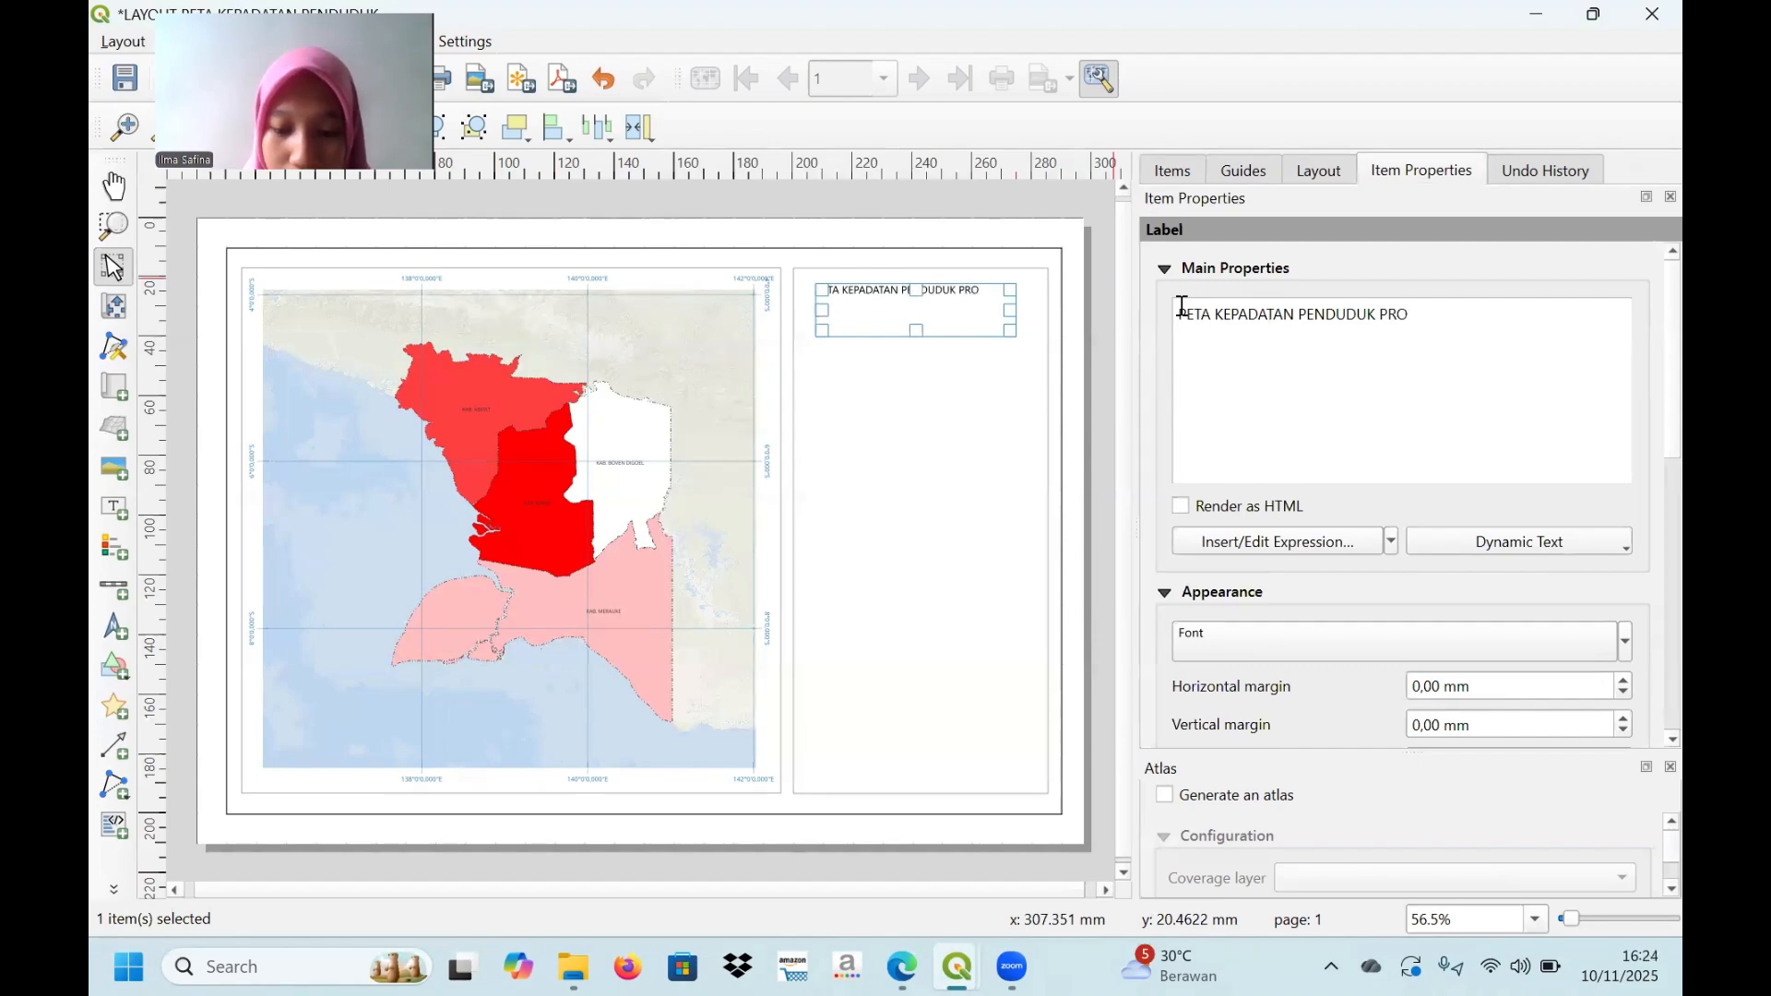
type("VINS")
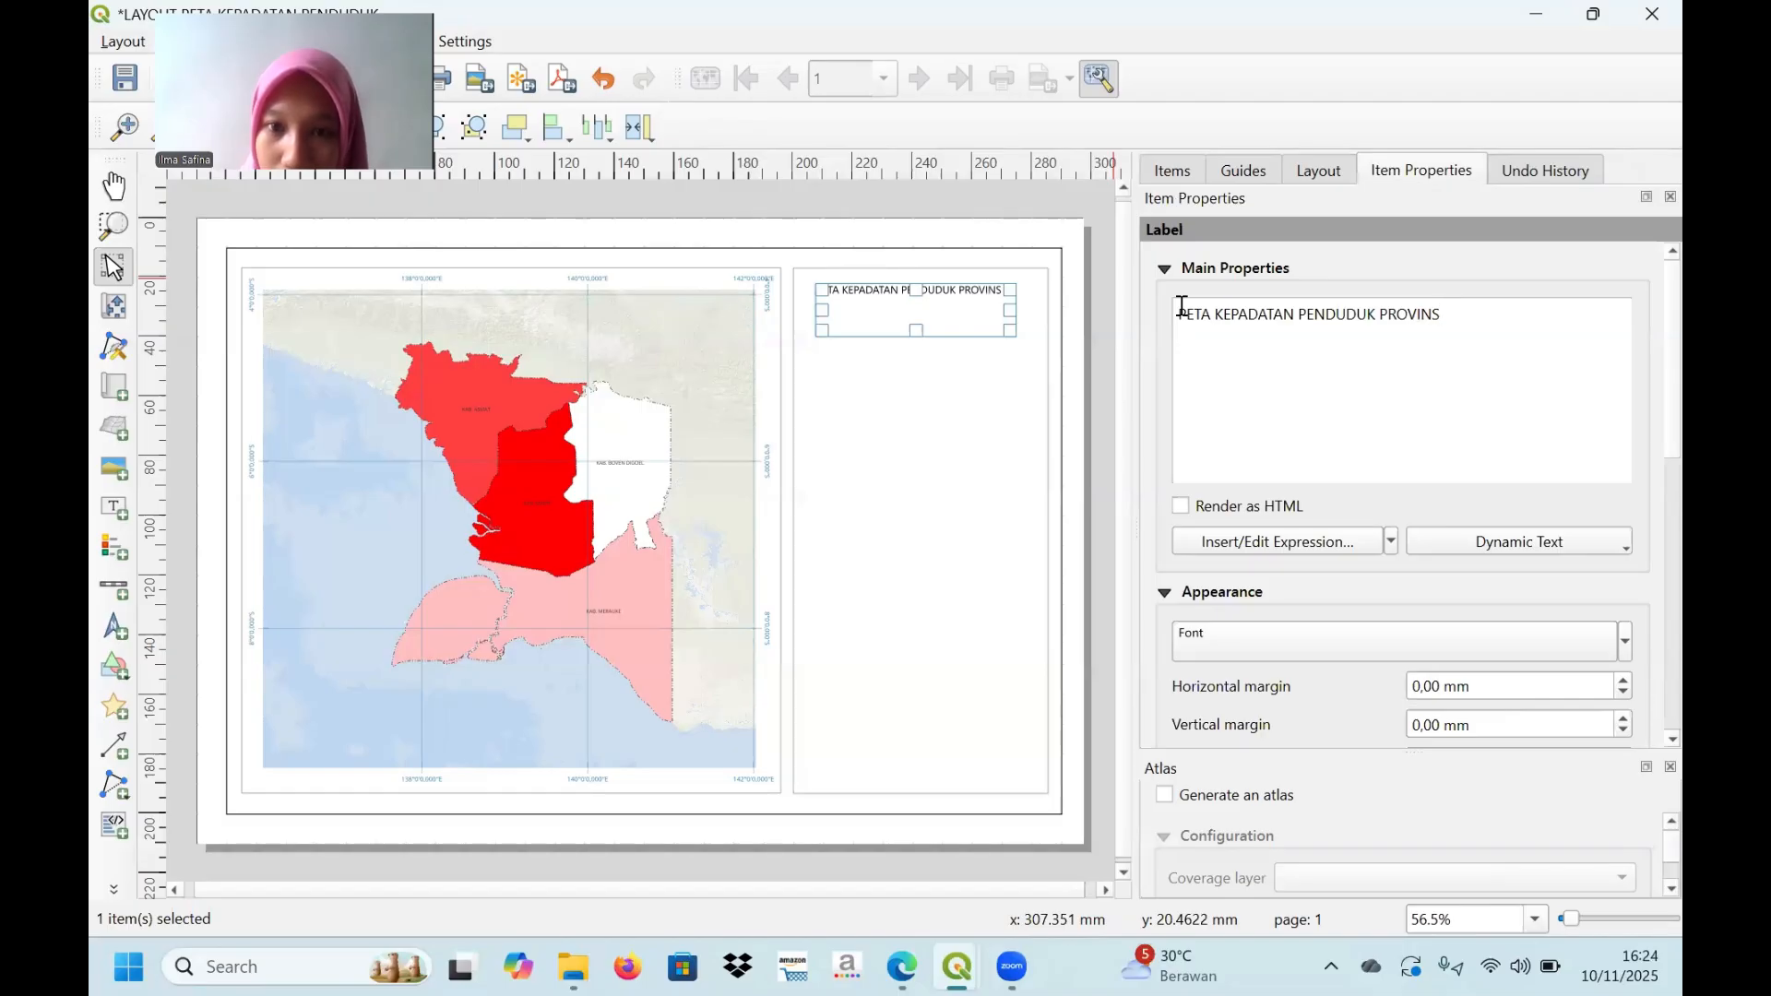
key("BackSpace")
key("BackSpace")
key("BackSpace")
key("BackSpace")
key("BackSpace")
key("BackSpace")
key("BackSpace")
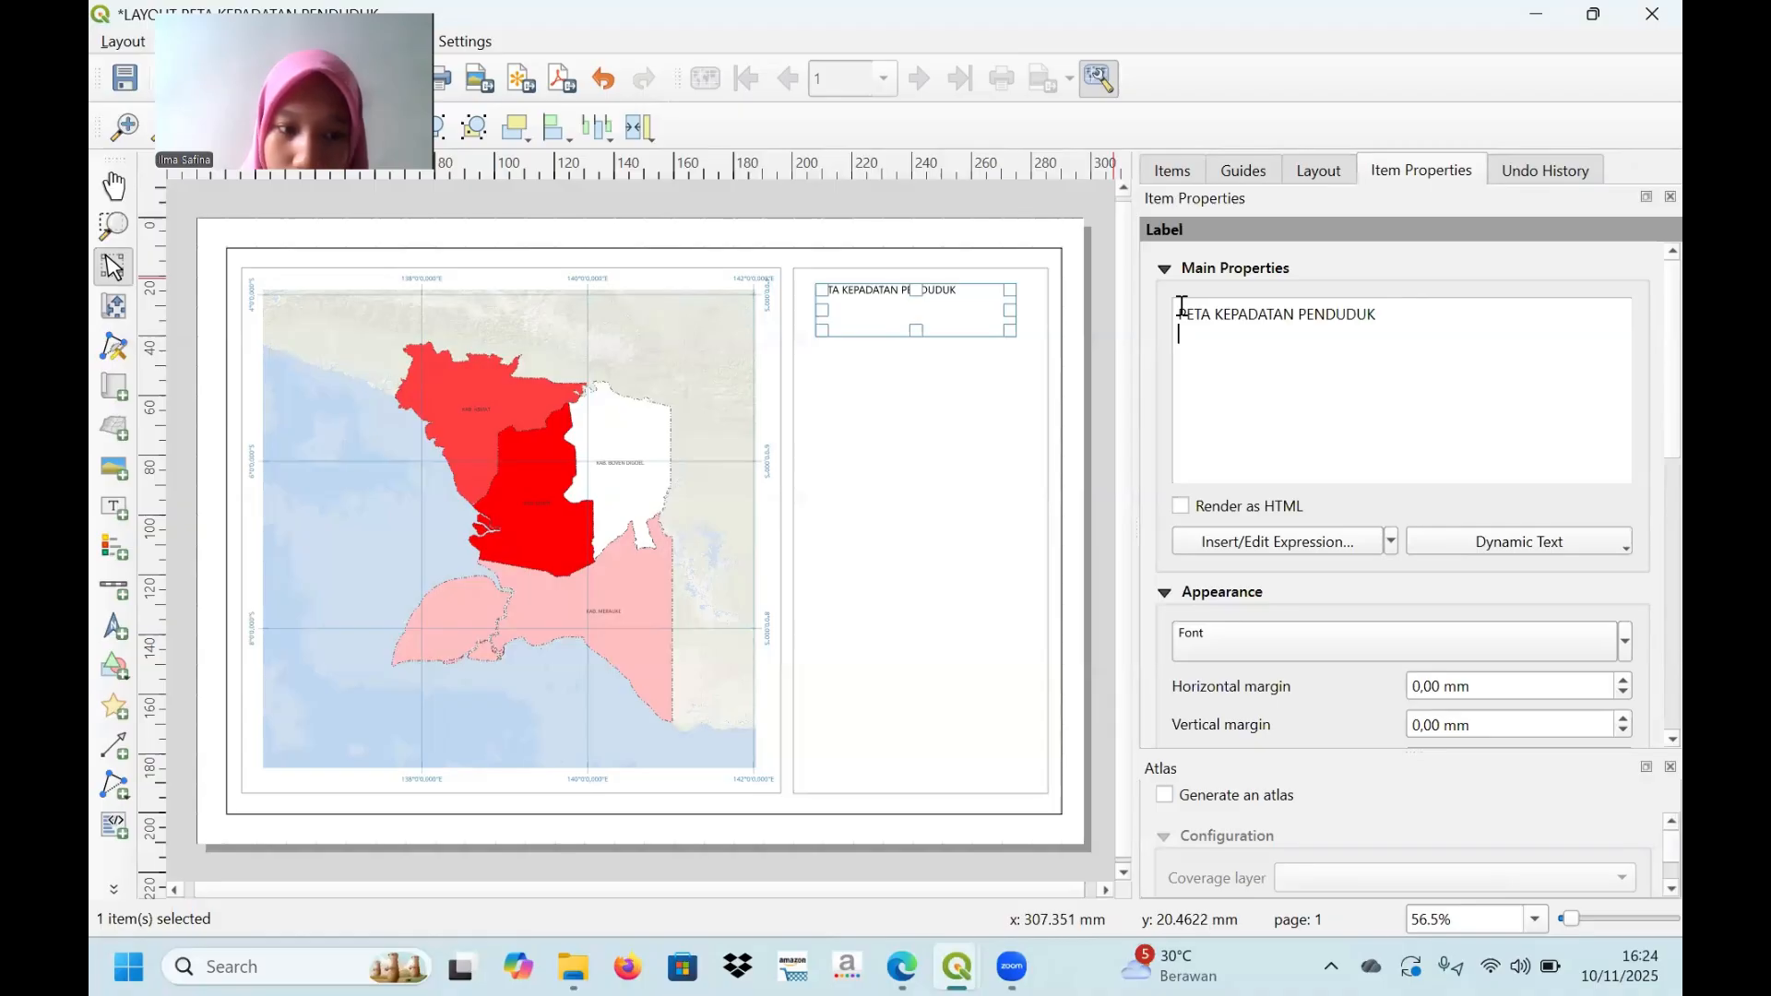
type("P")
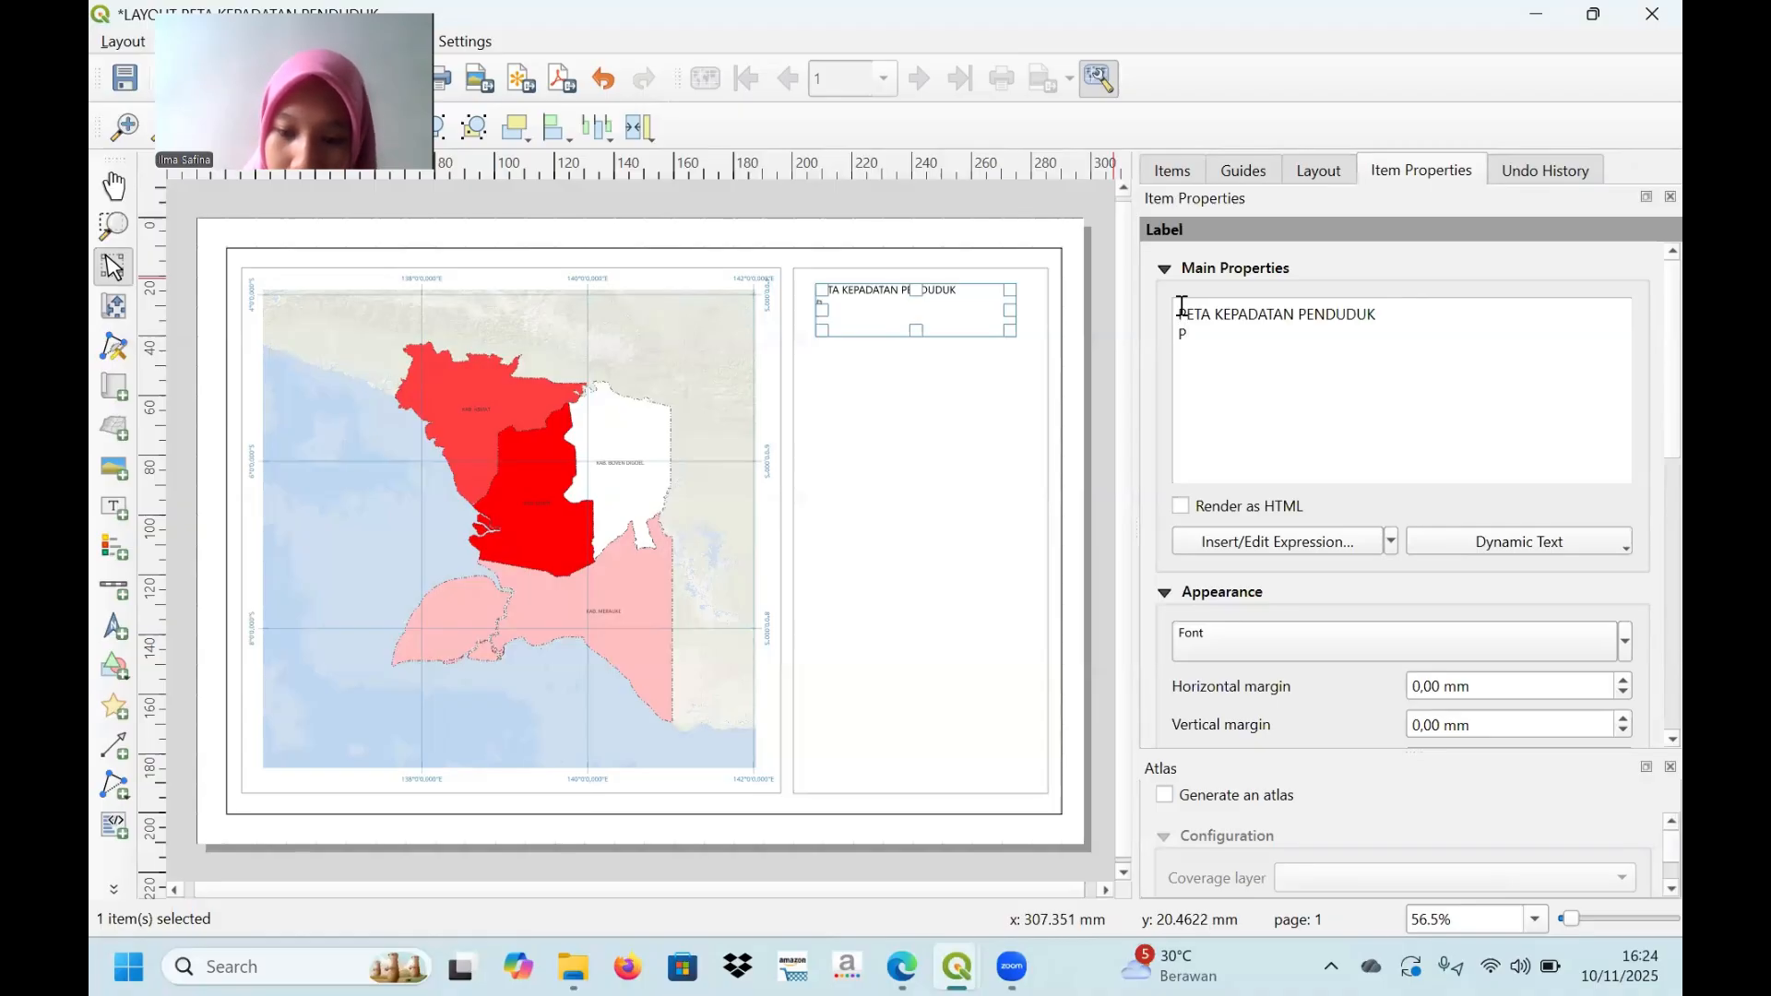
key("BackSpace")
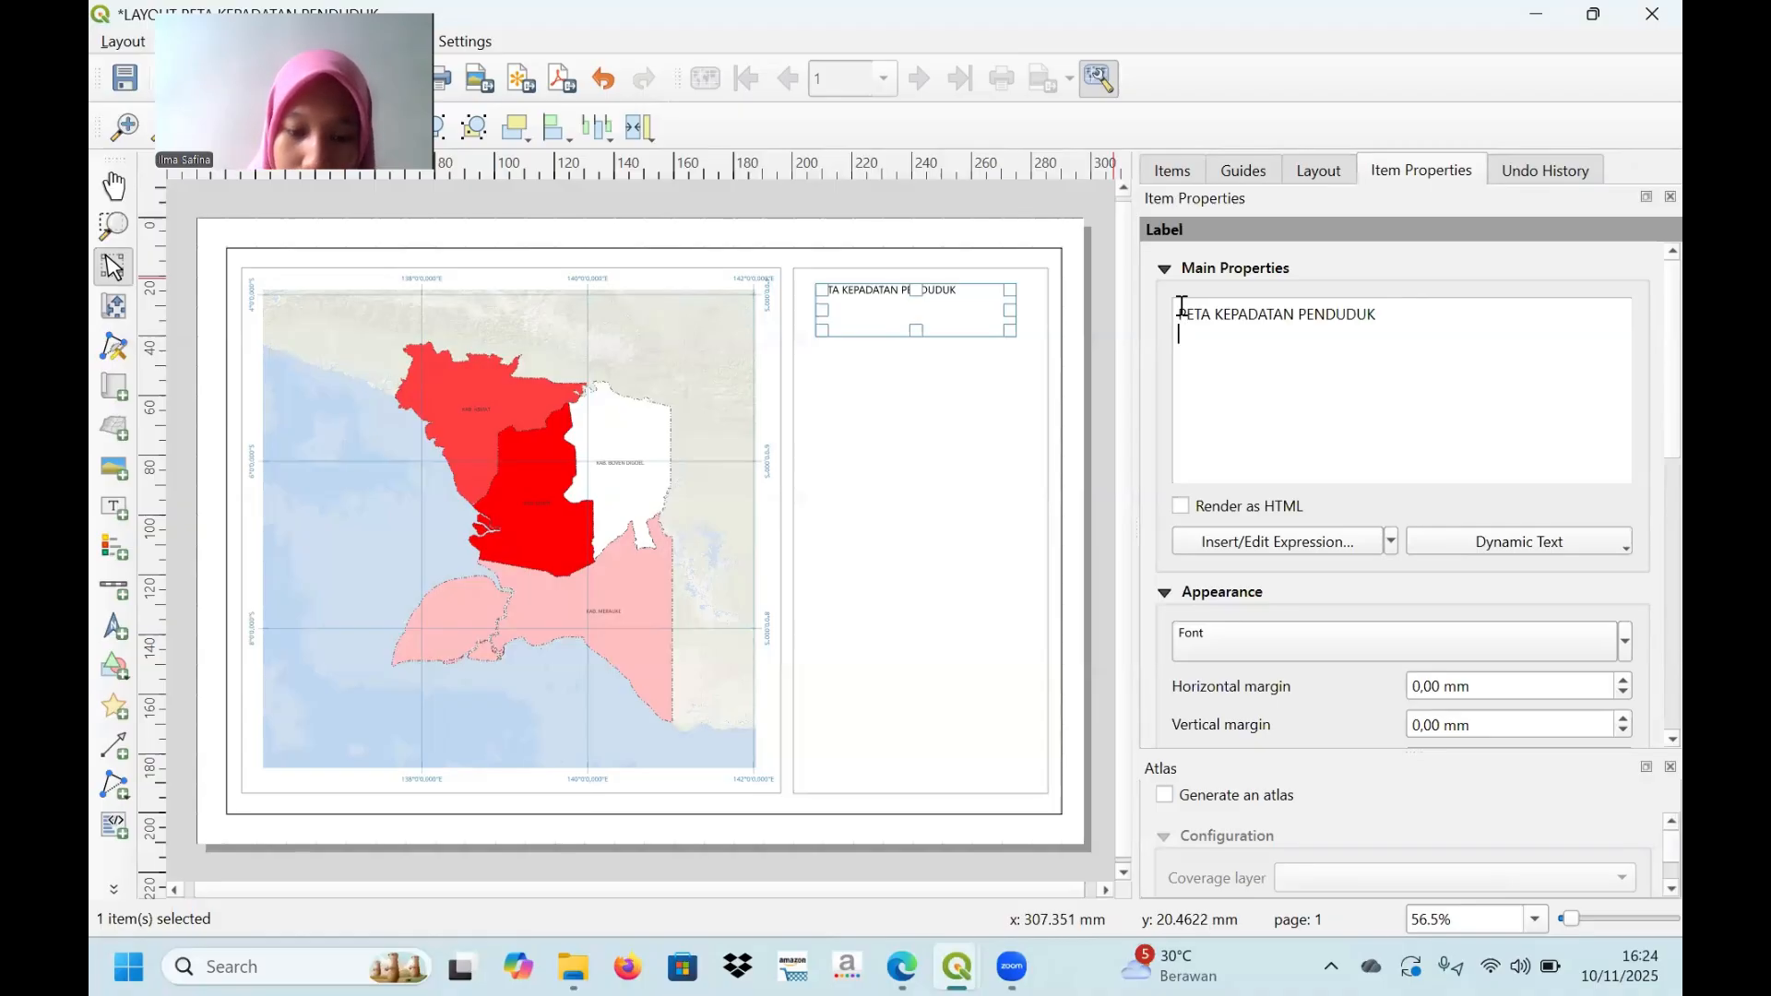
type("PAPU")
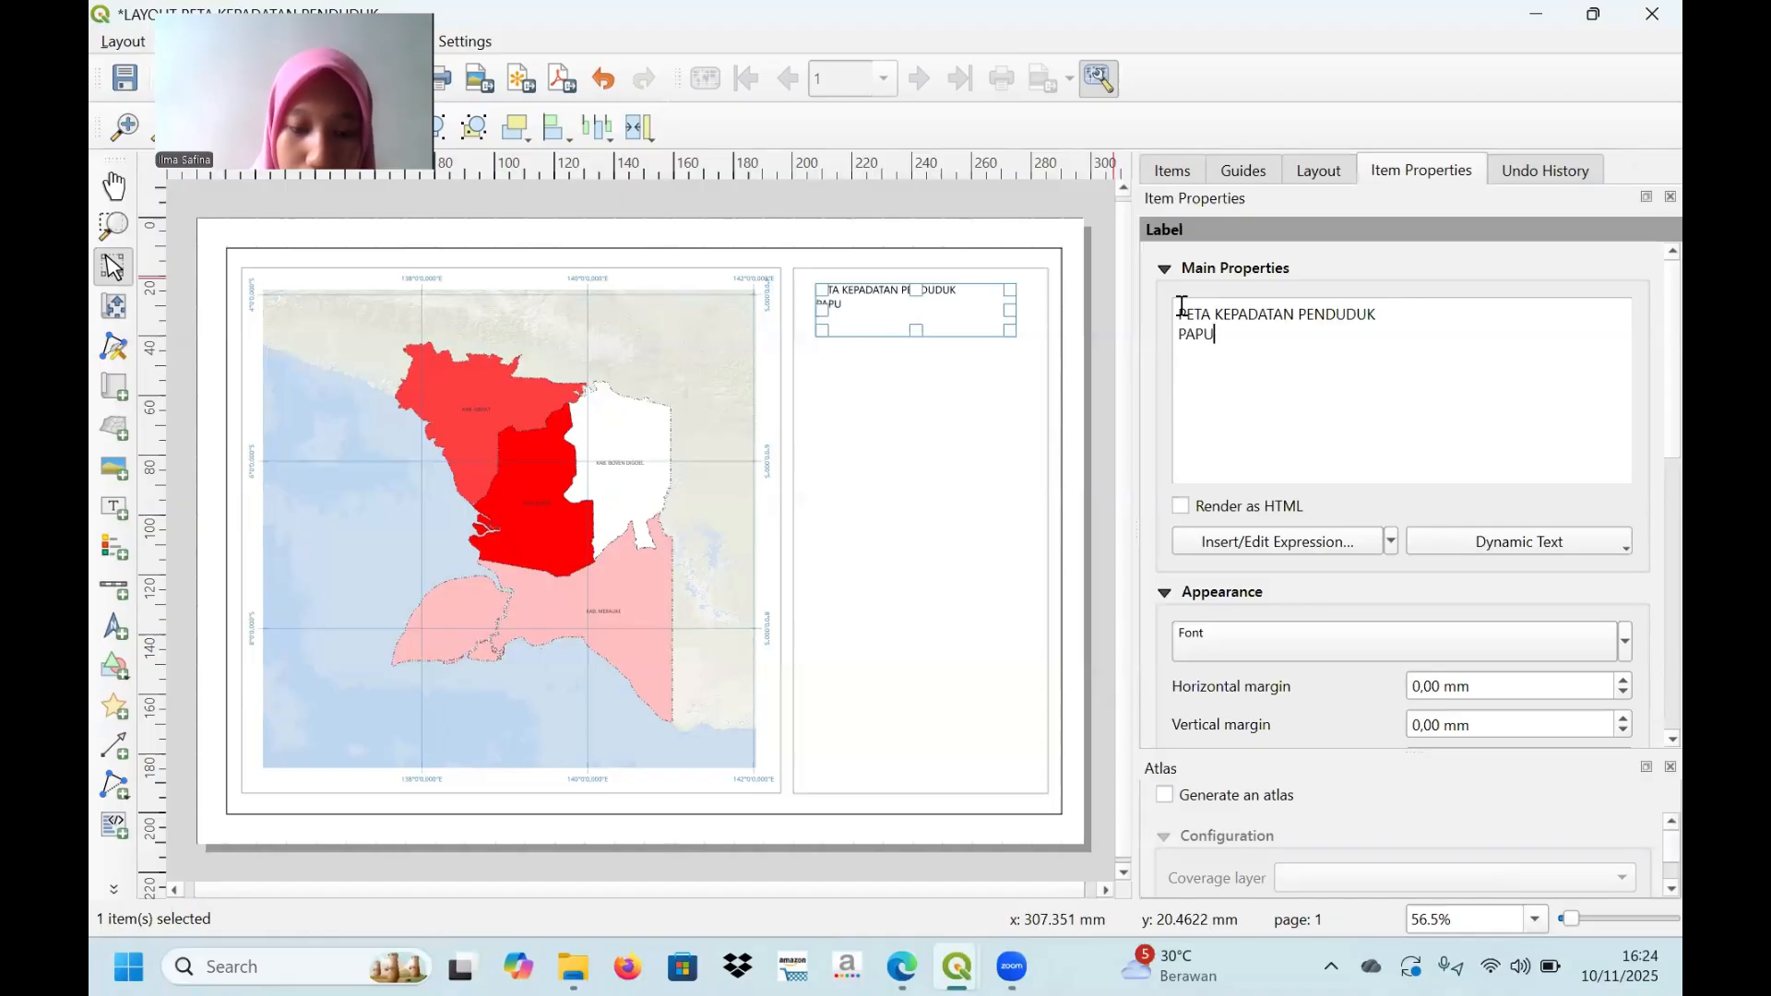
type("A SELATAN ")
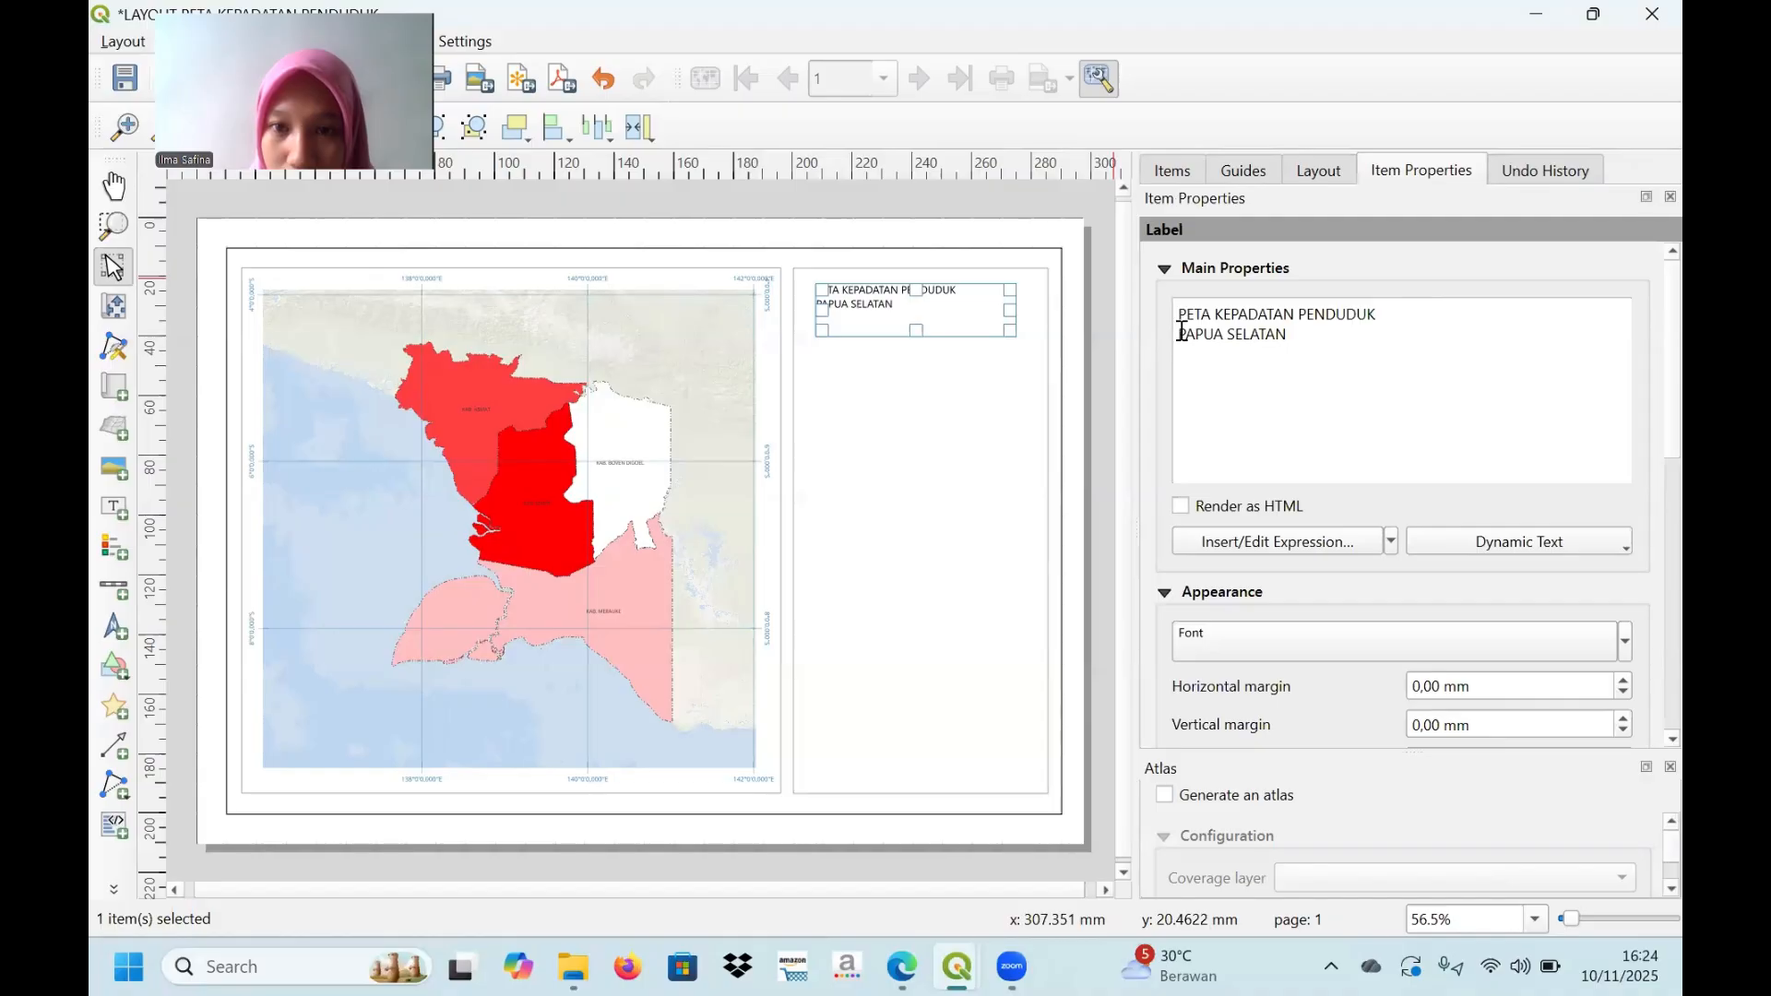
type("TAH")
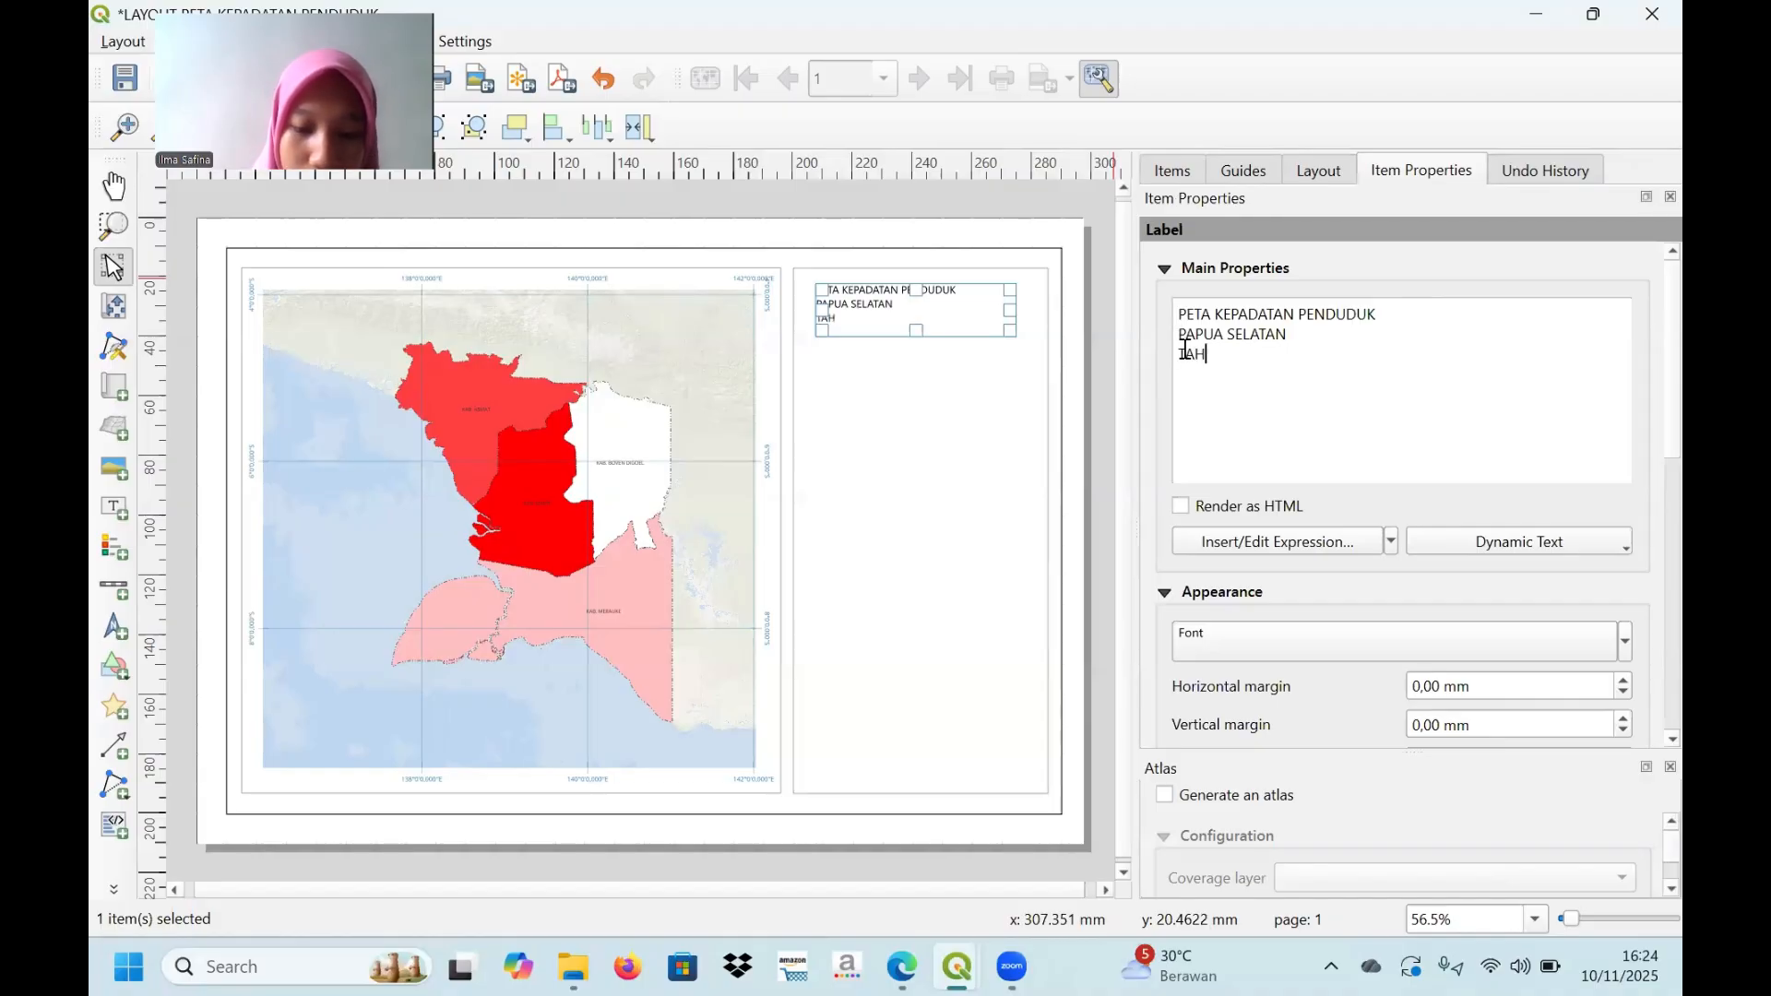
type("U N 2021")
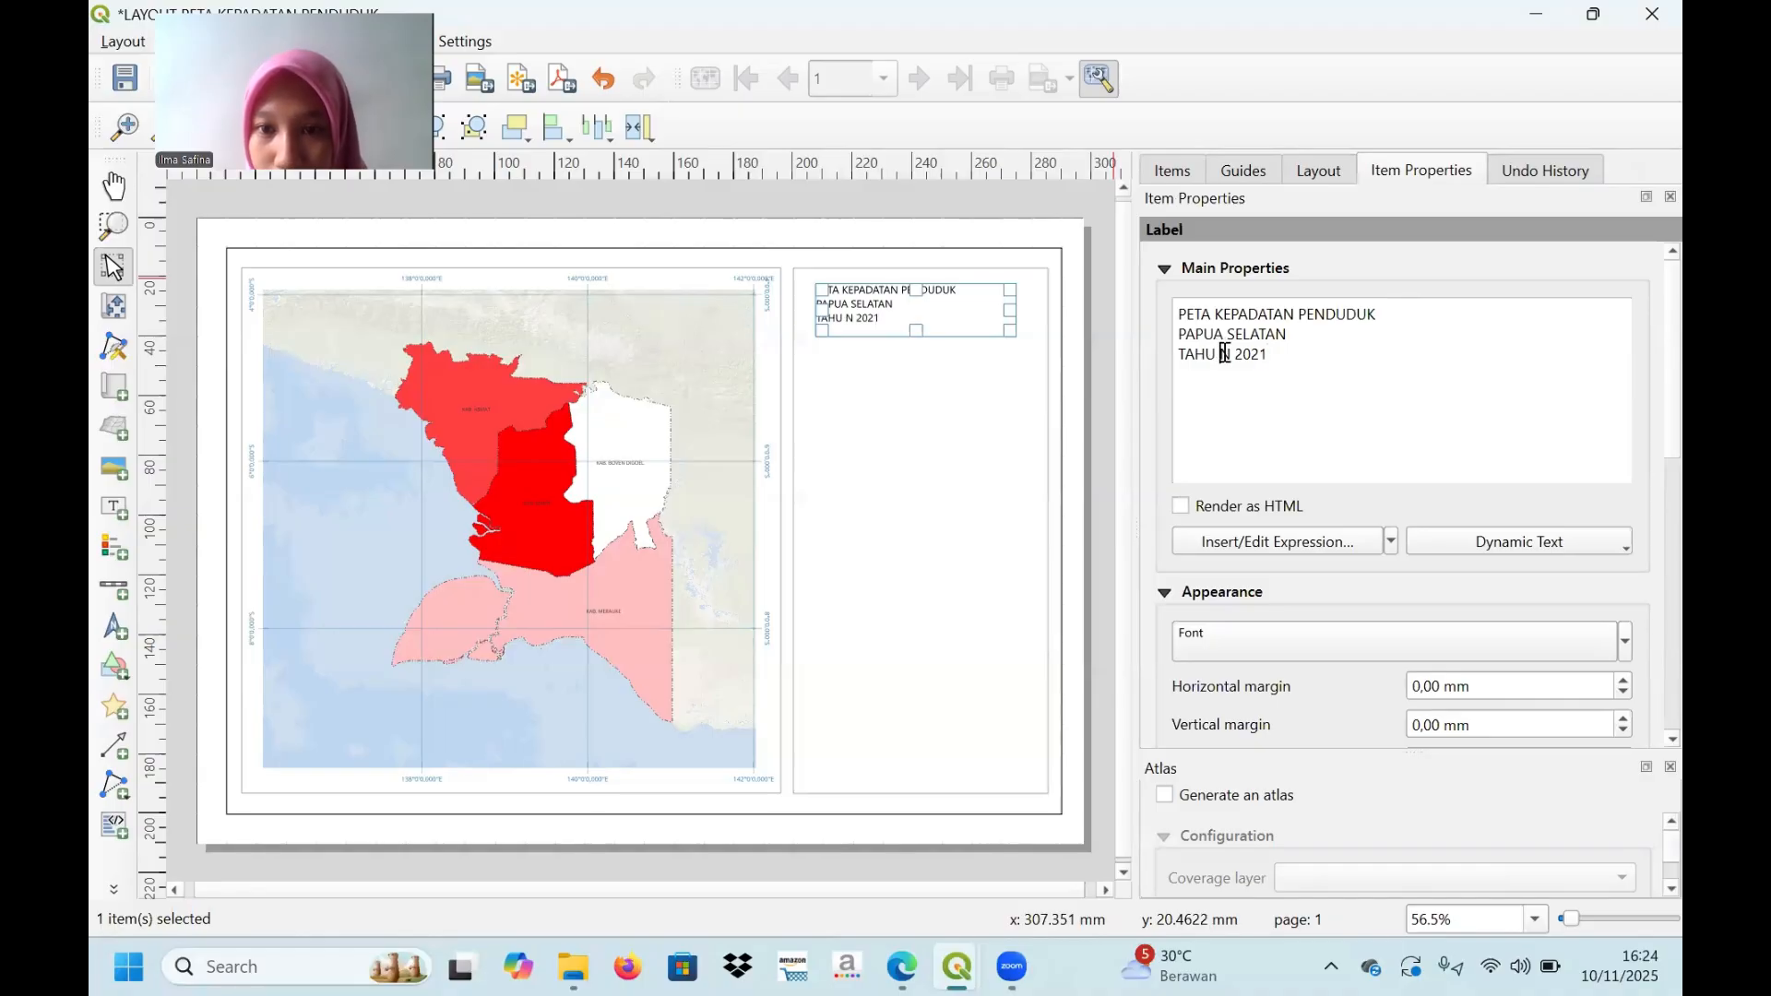
left_click(1225, 354)
key("BackSpace")
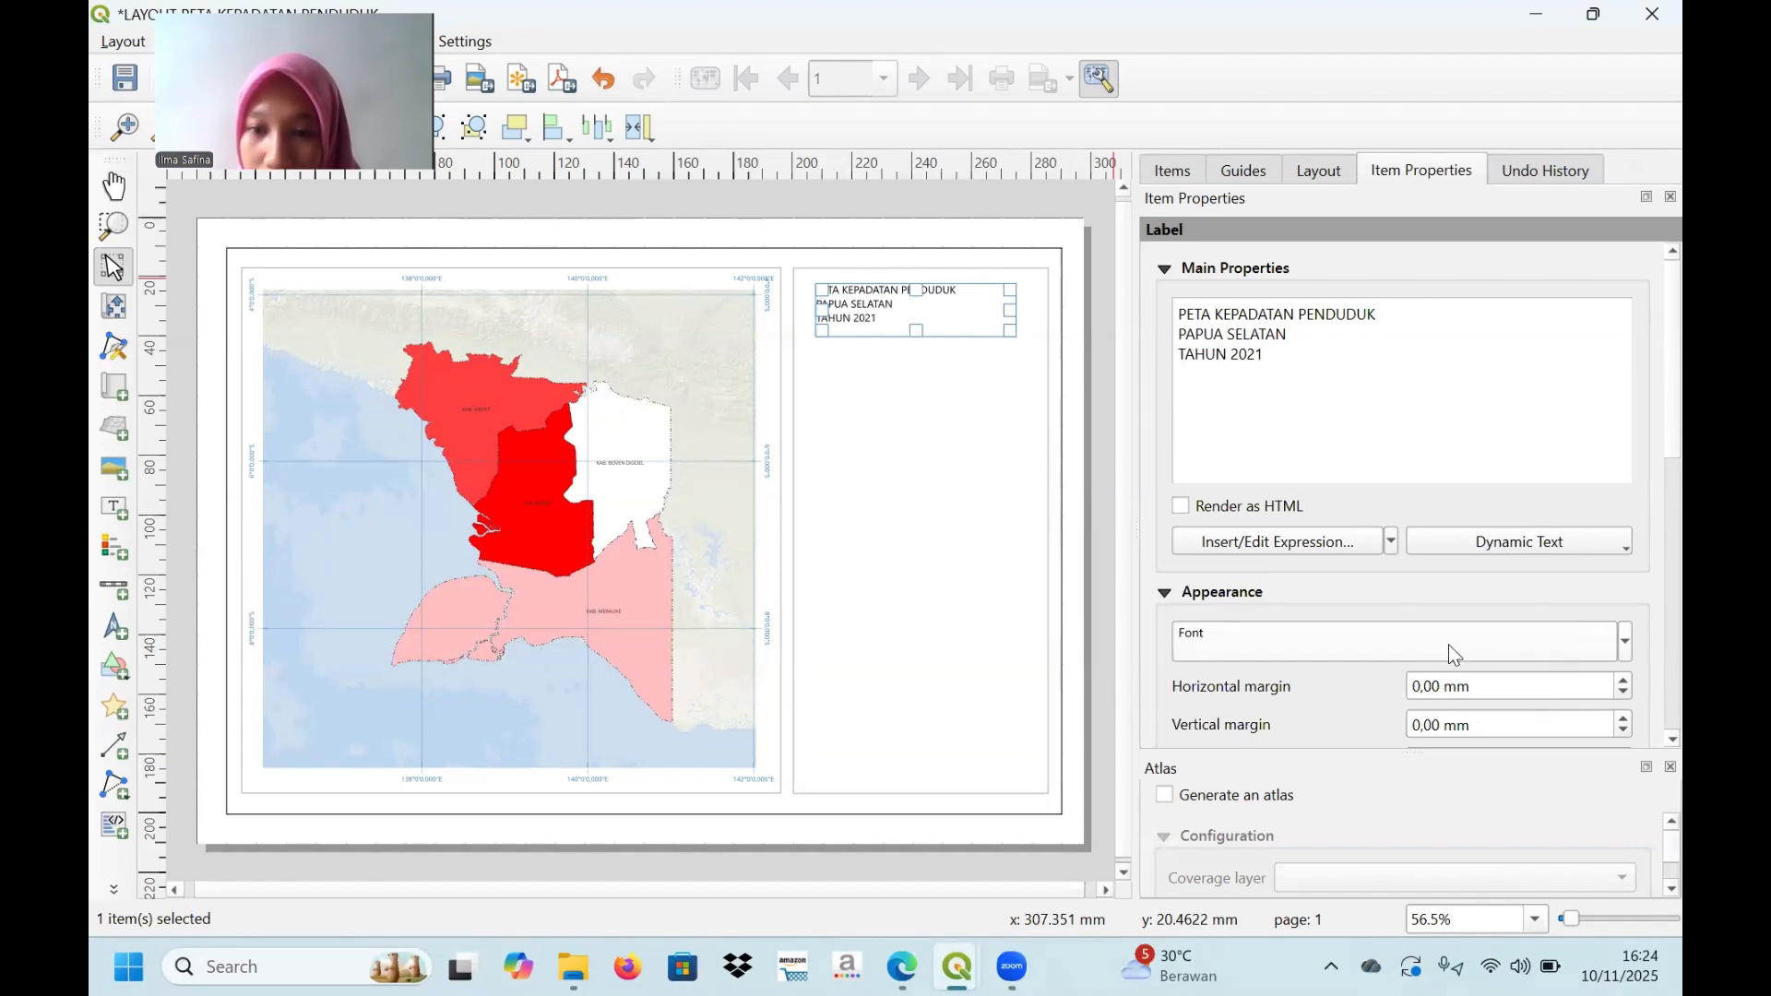
Step: Set the title label's font to Segoe UI Bold at size 12
left_click(1455, 655)
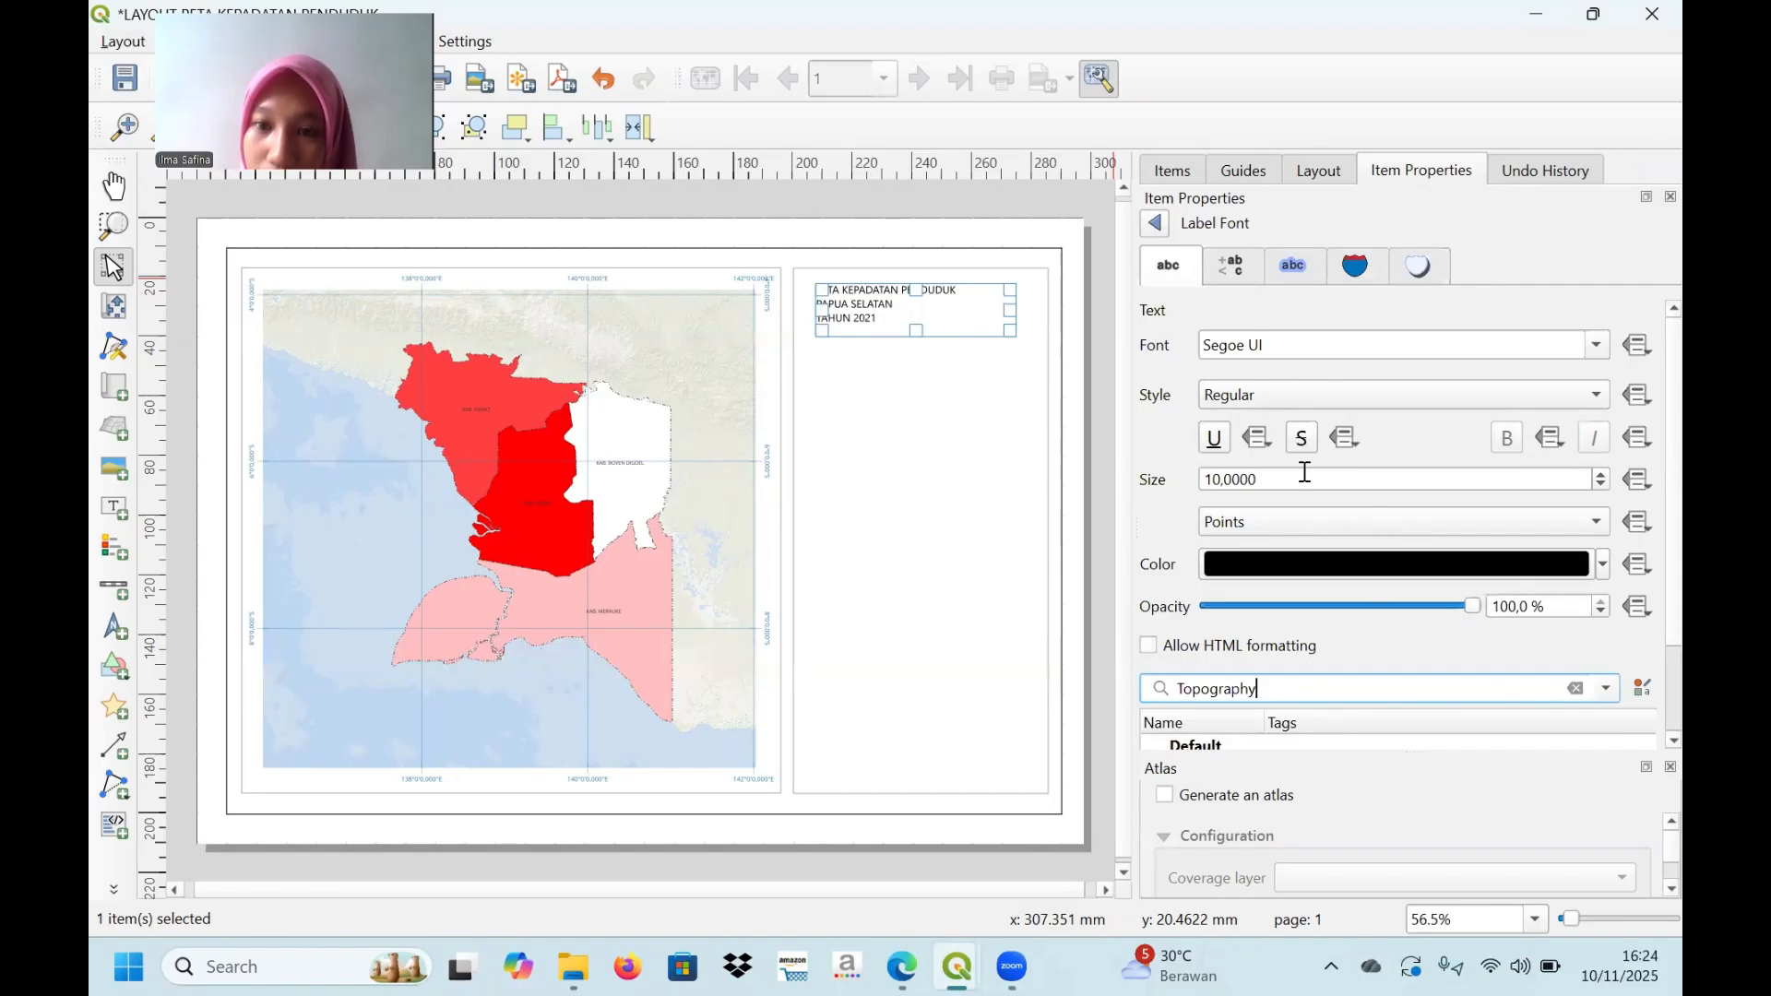
left_click(1596, 395)
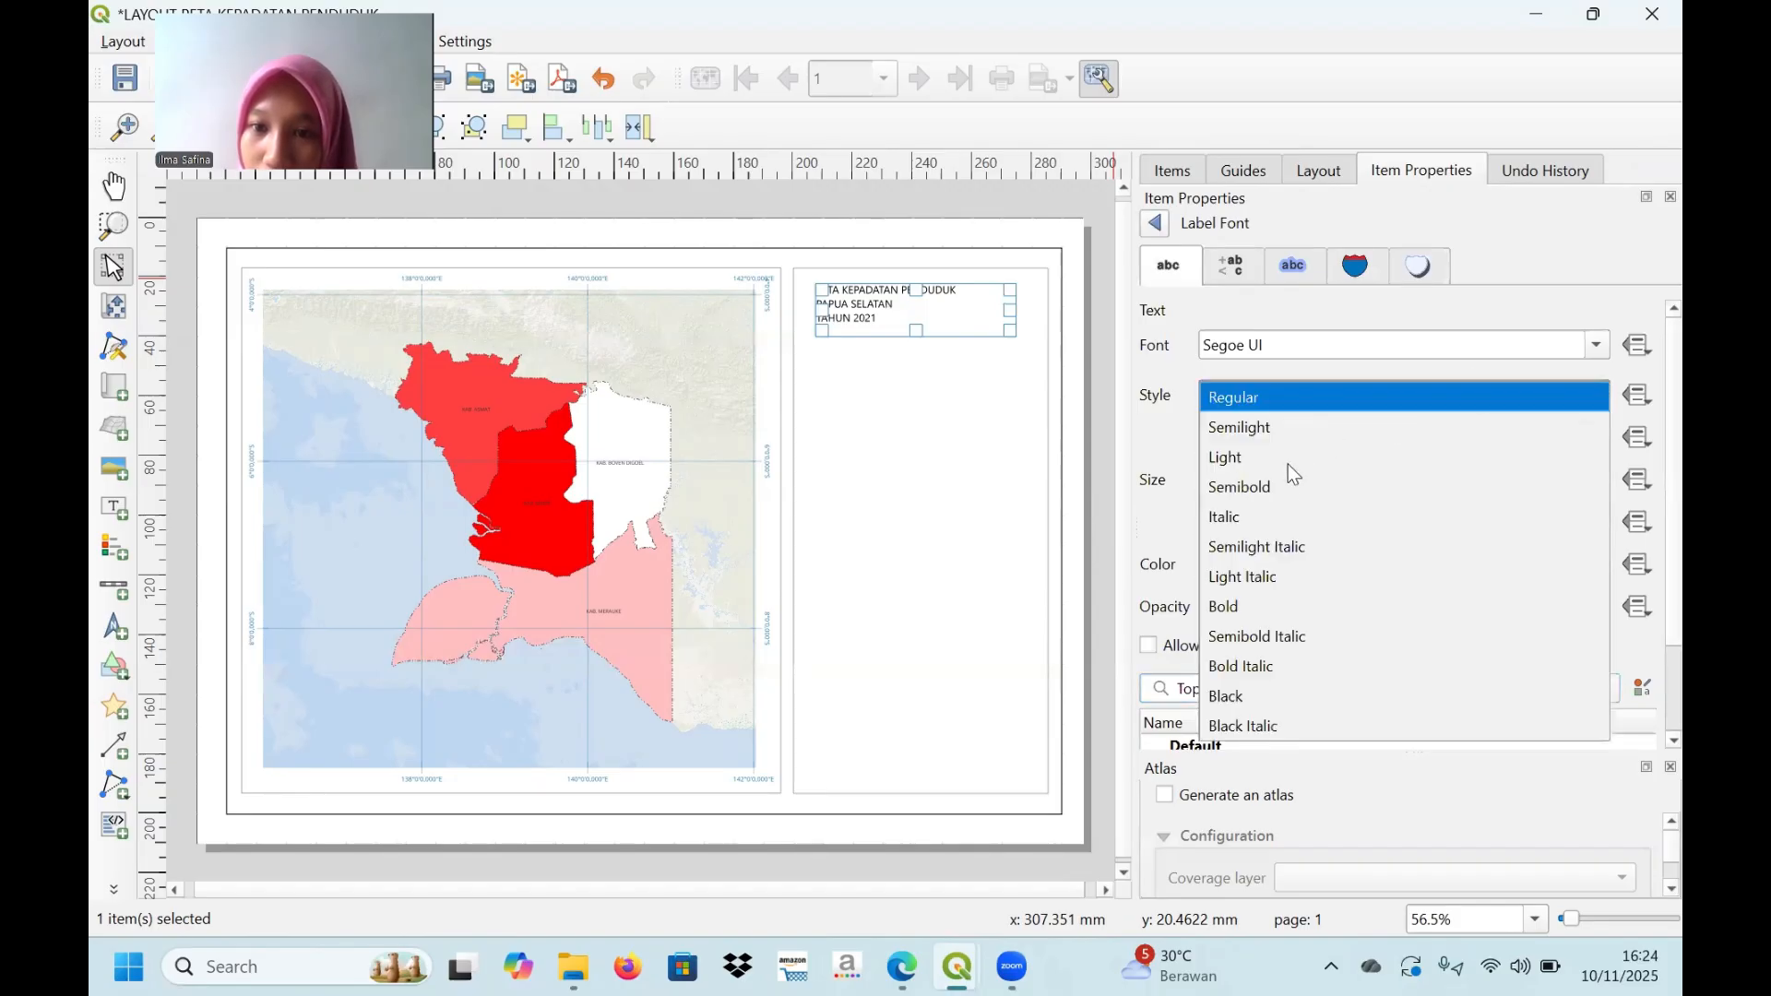
left_click(1236, 607)
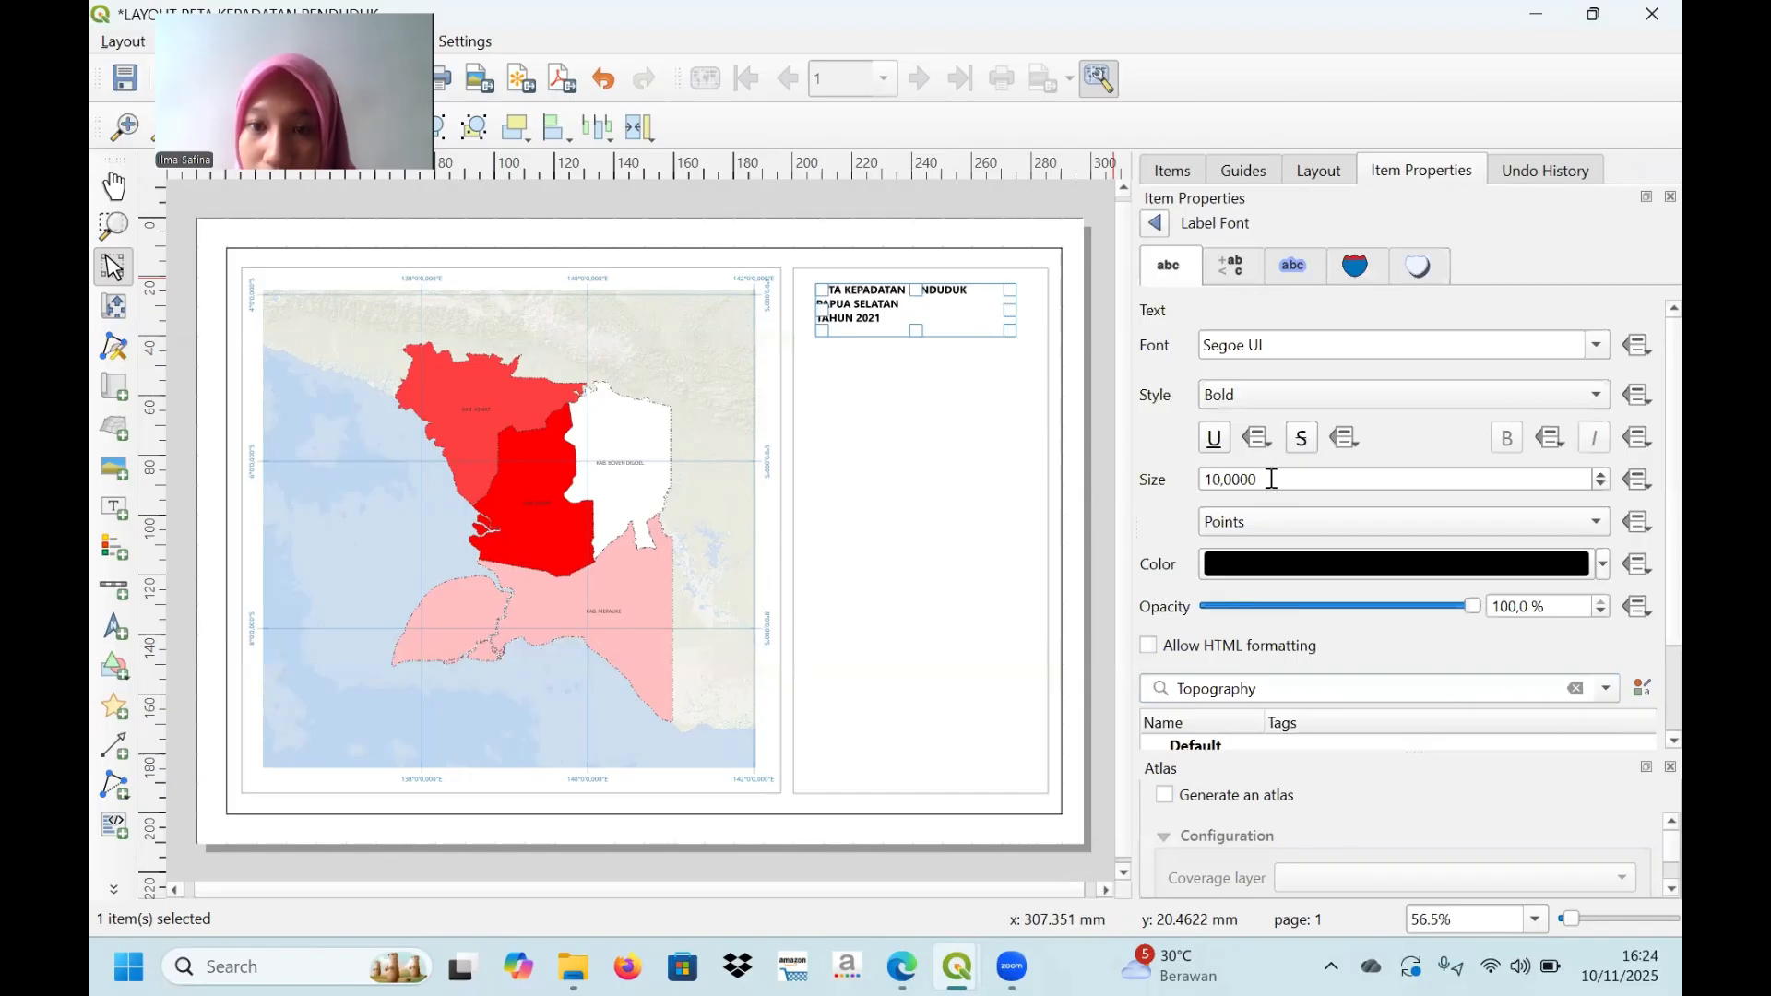
double_click(1225, 480)
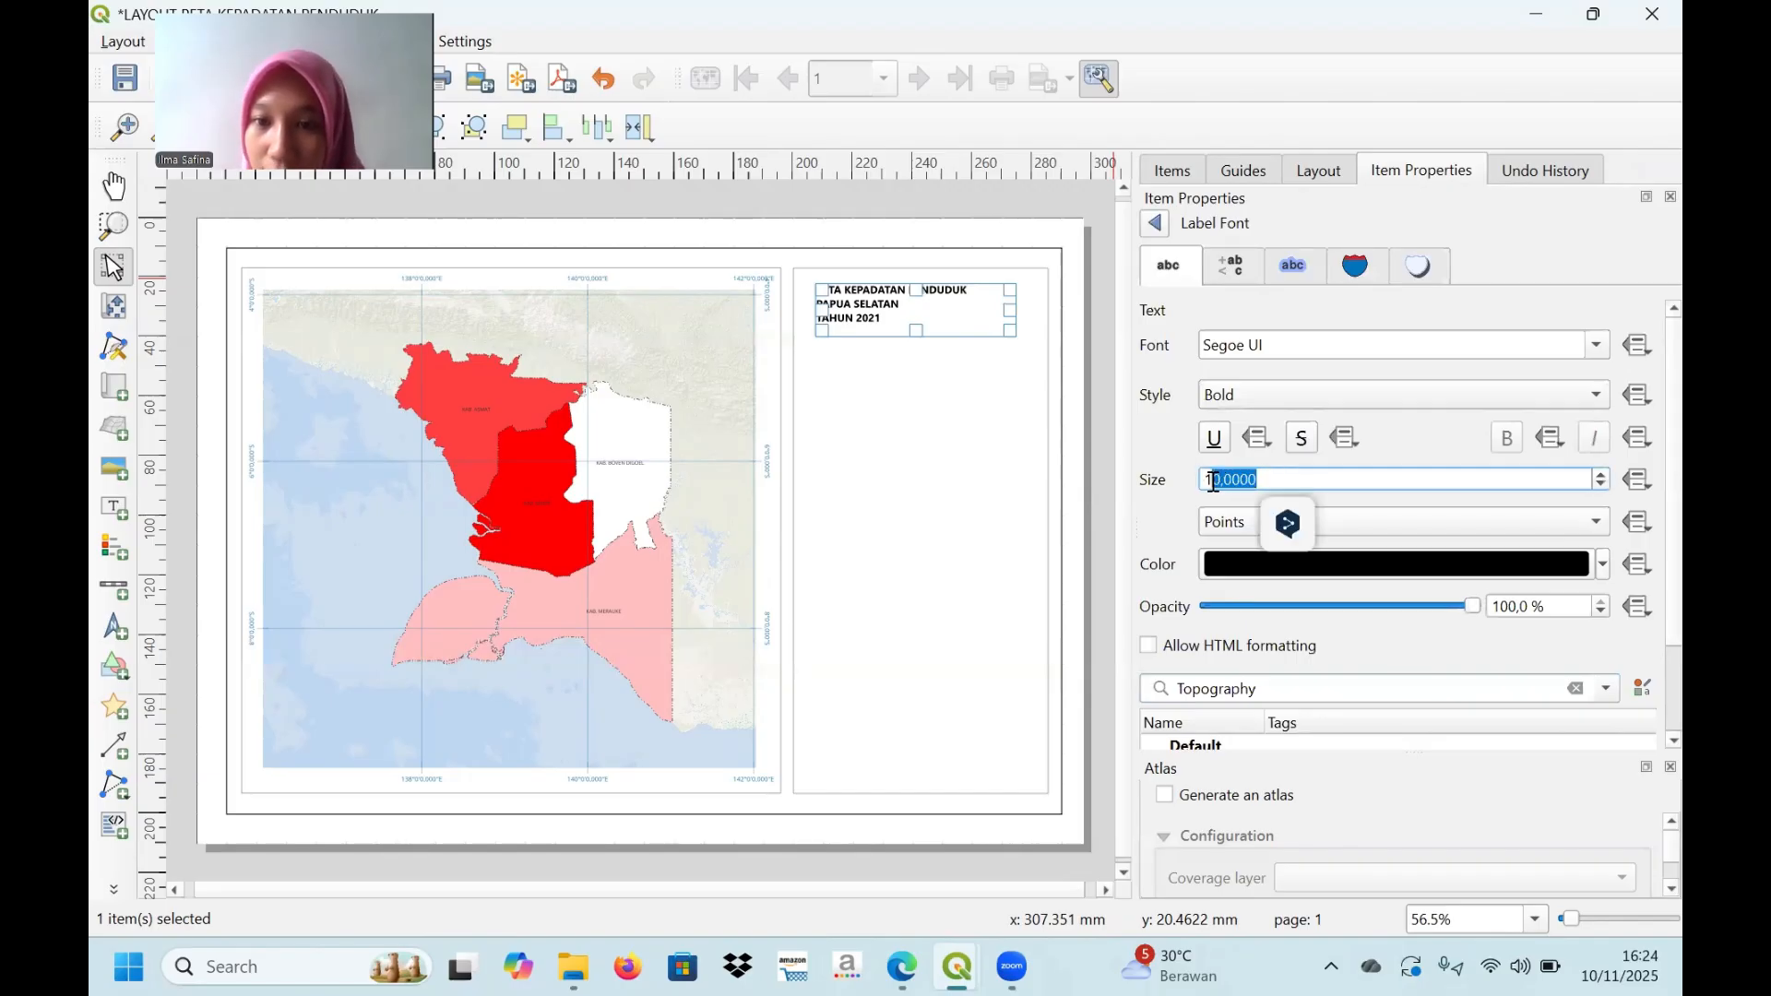
type("10000")
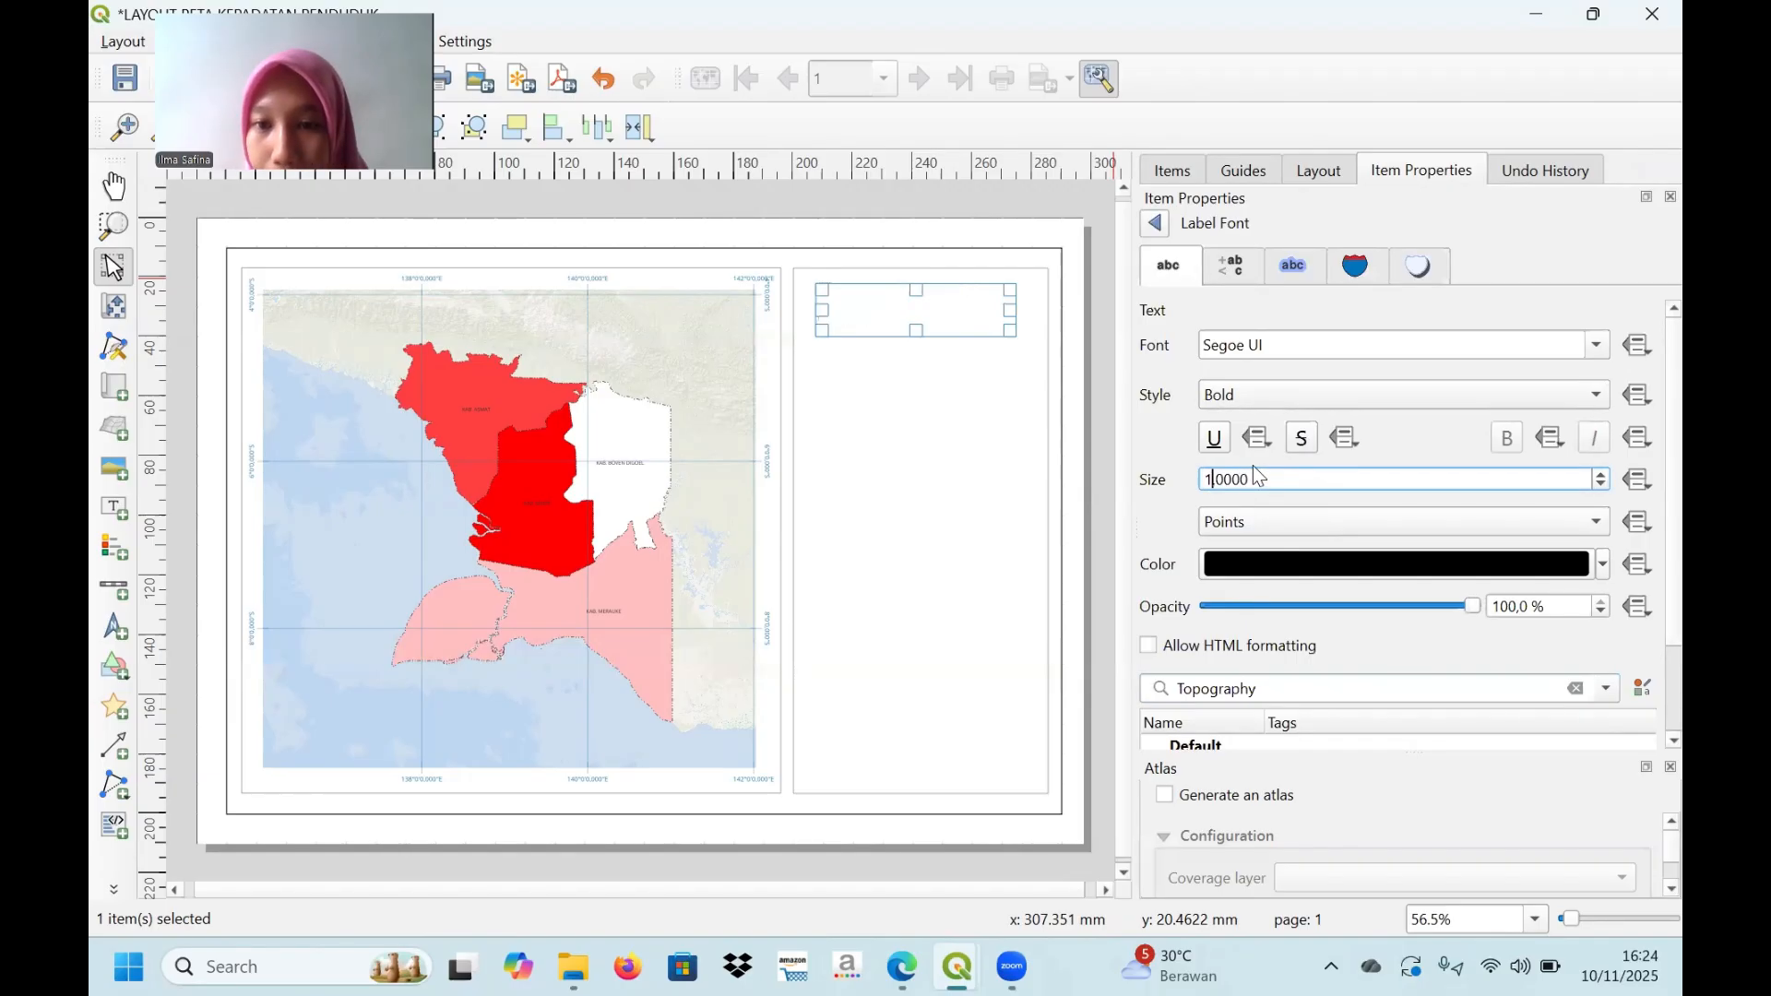
double_click(1202, 480)
key("BackSpace")
type("12,")
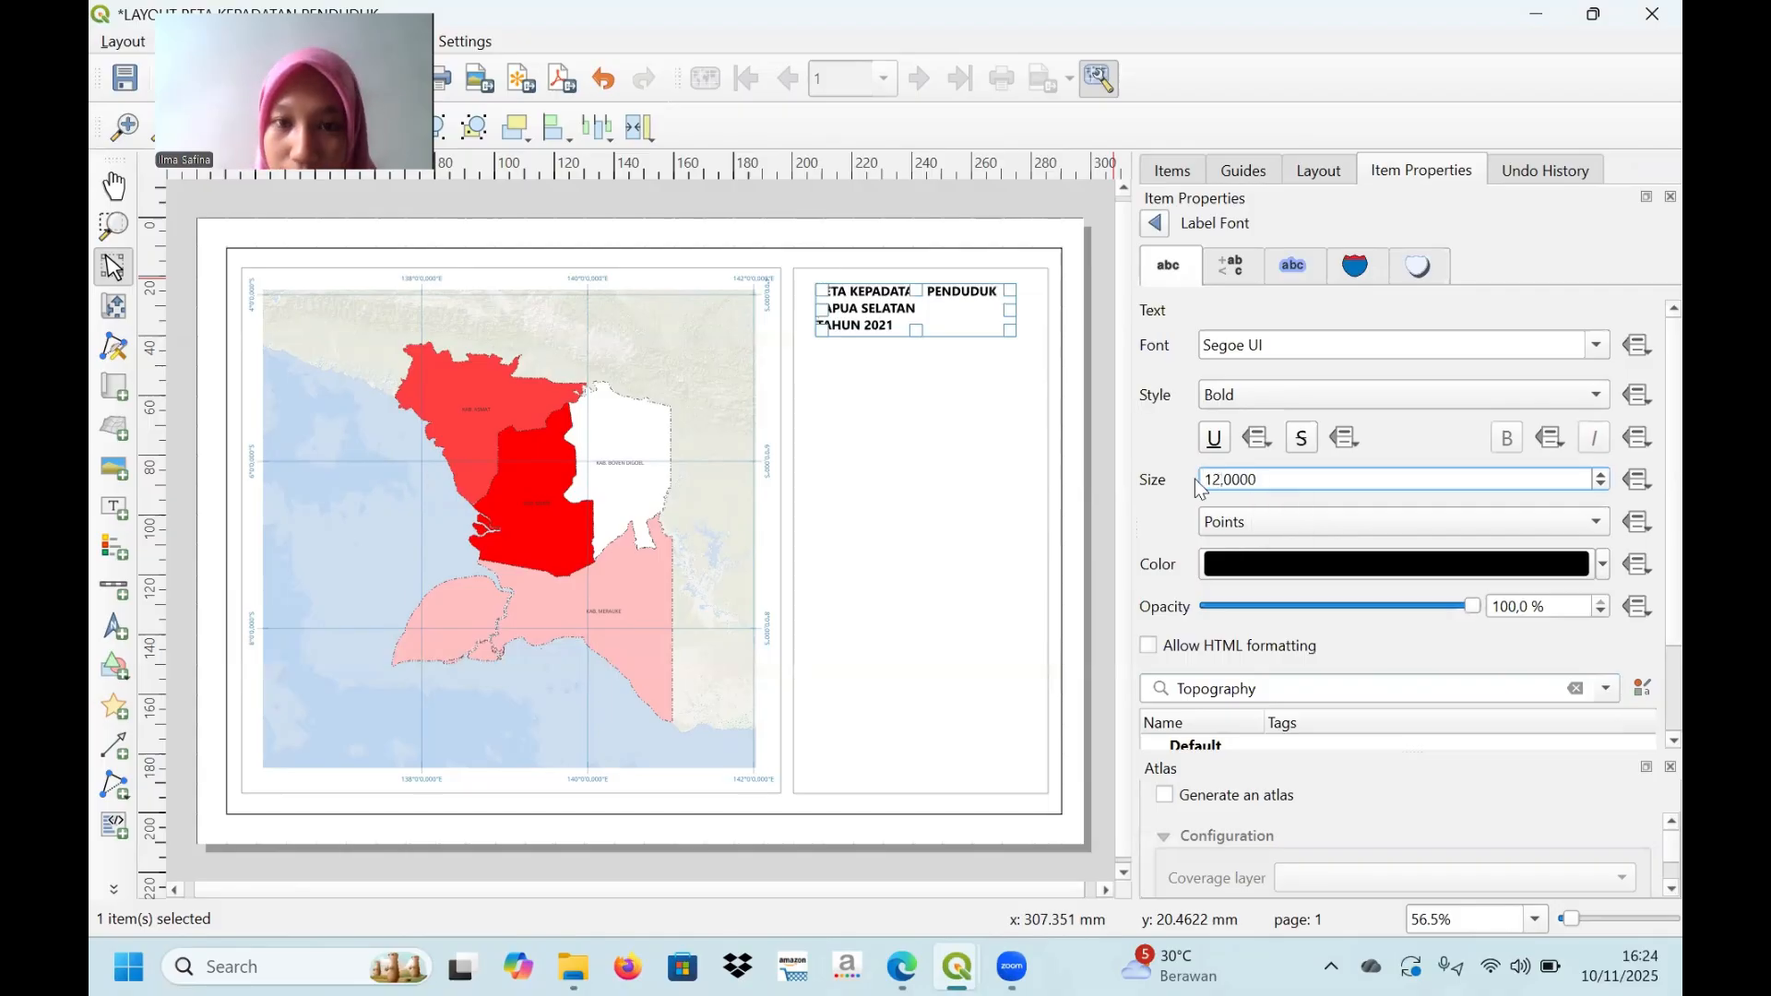
key("Return")
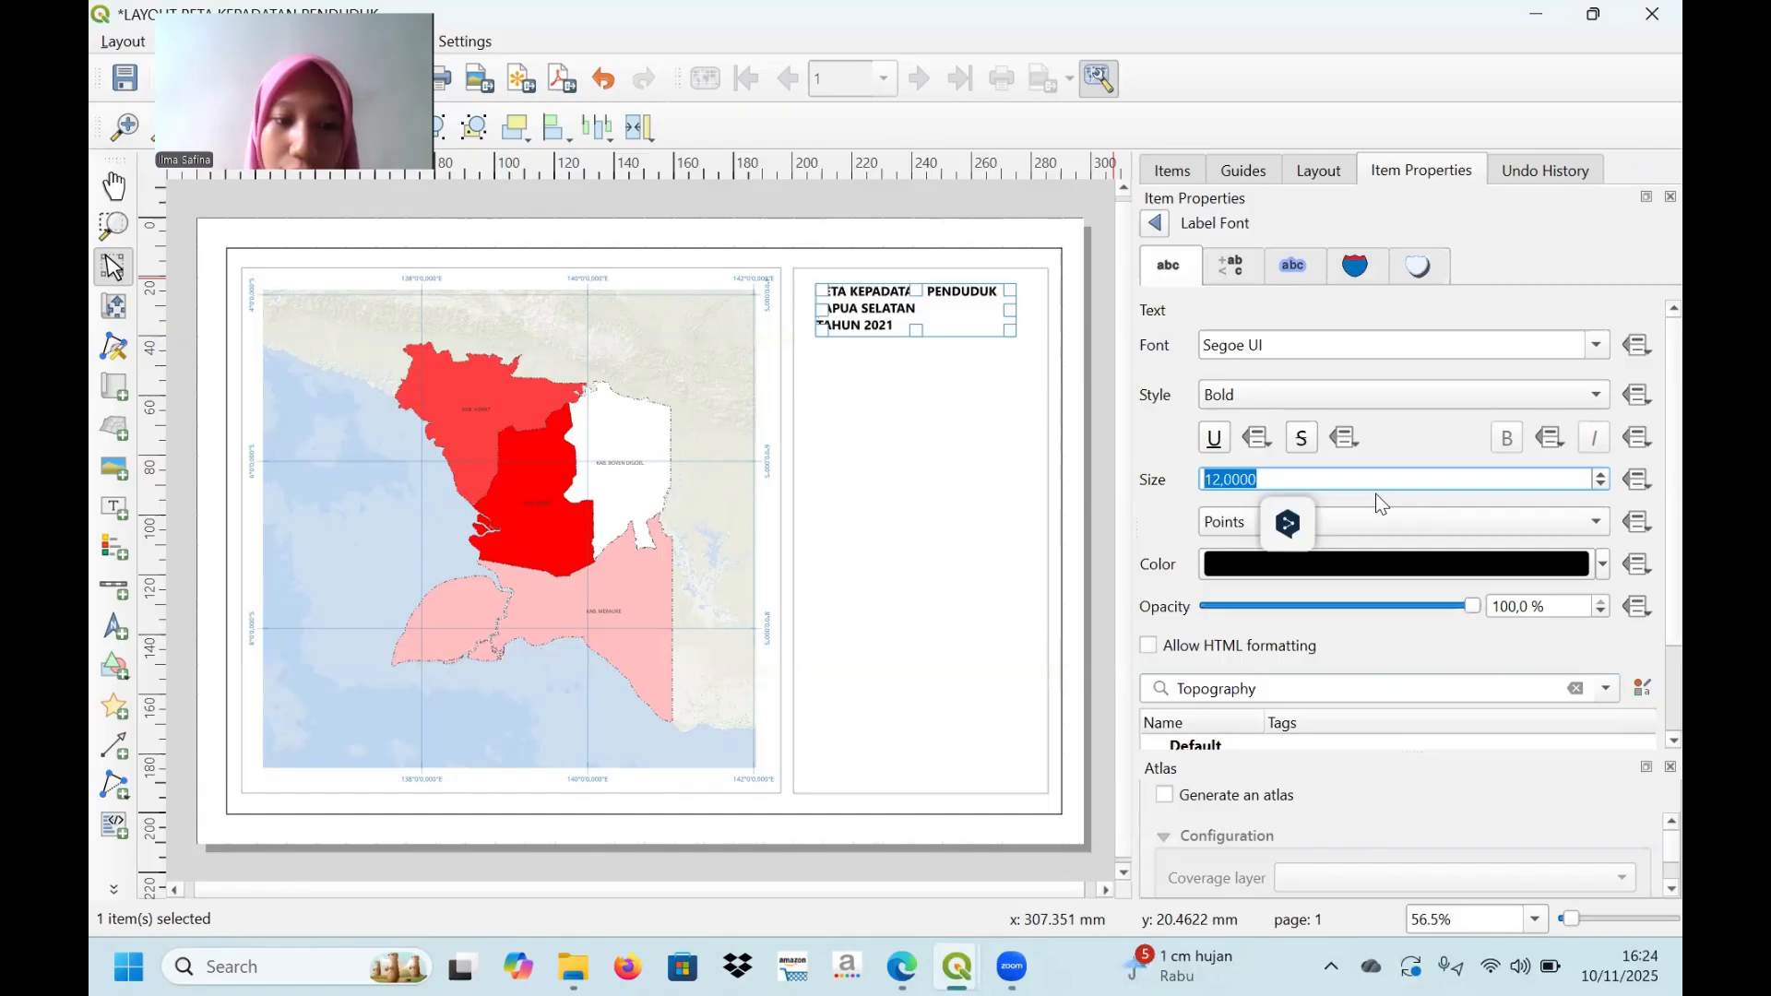
left_click(1156, 224)
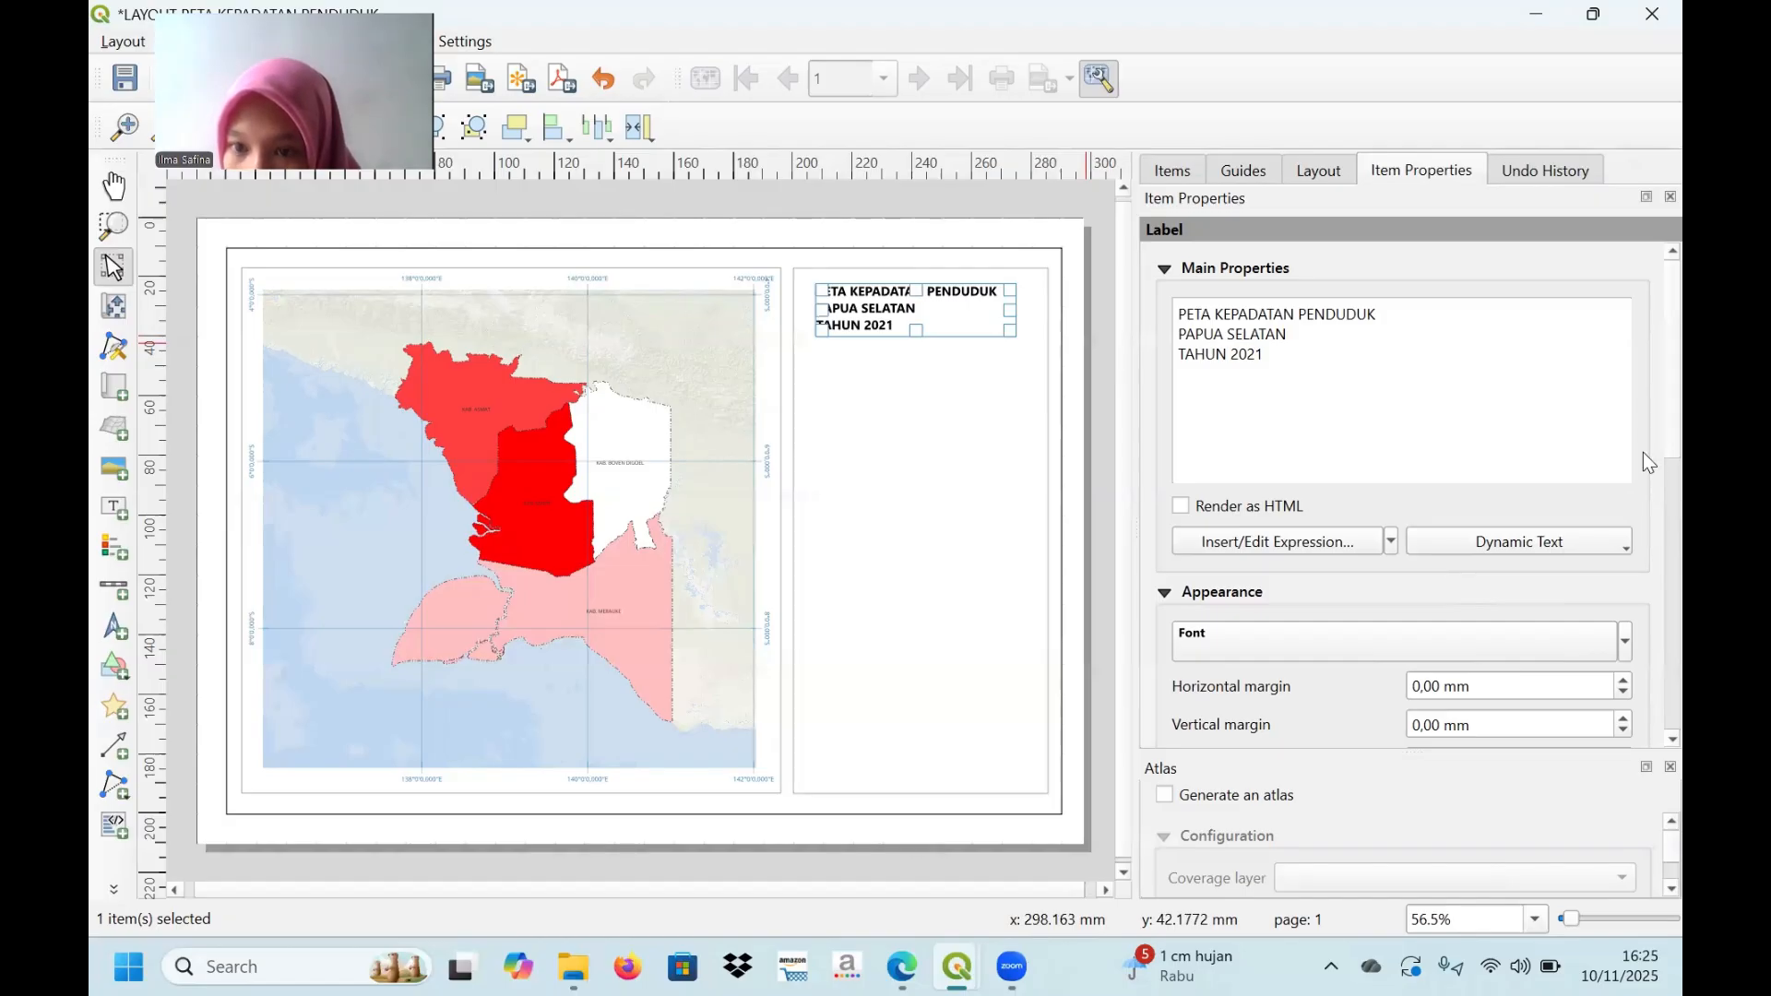
Step: Set the title's horizontal alignment to Center and vertical alignment to Vertical Center
scroll(1647, 461, "down", 5)
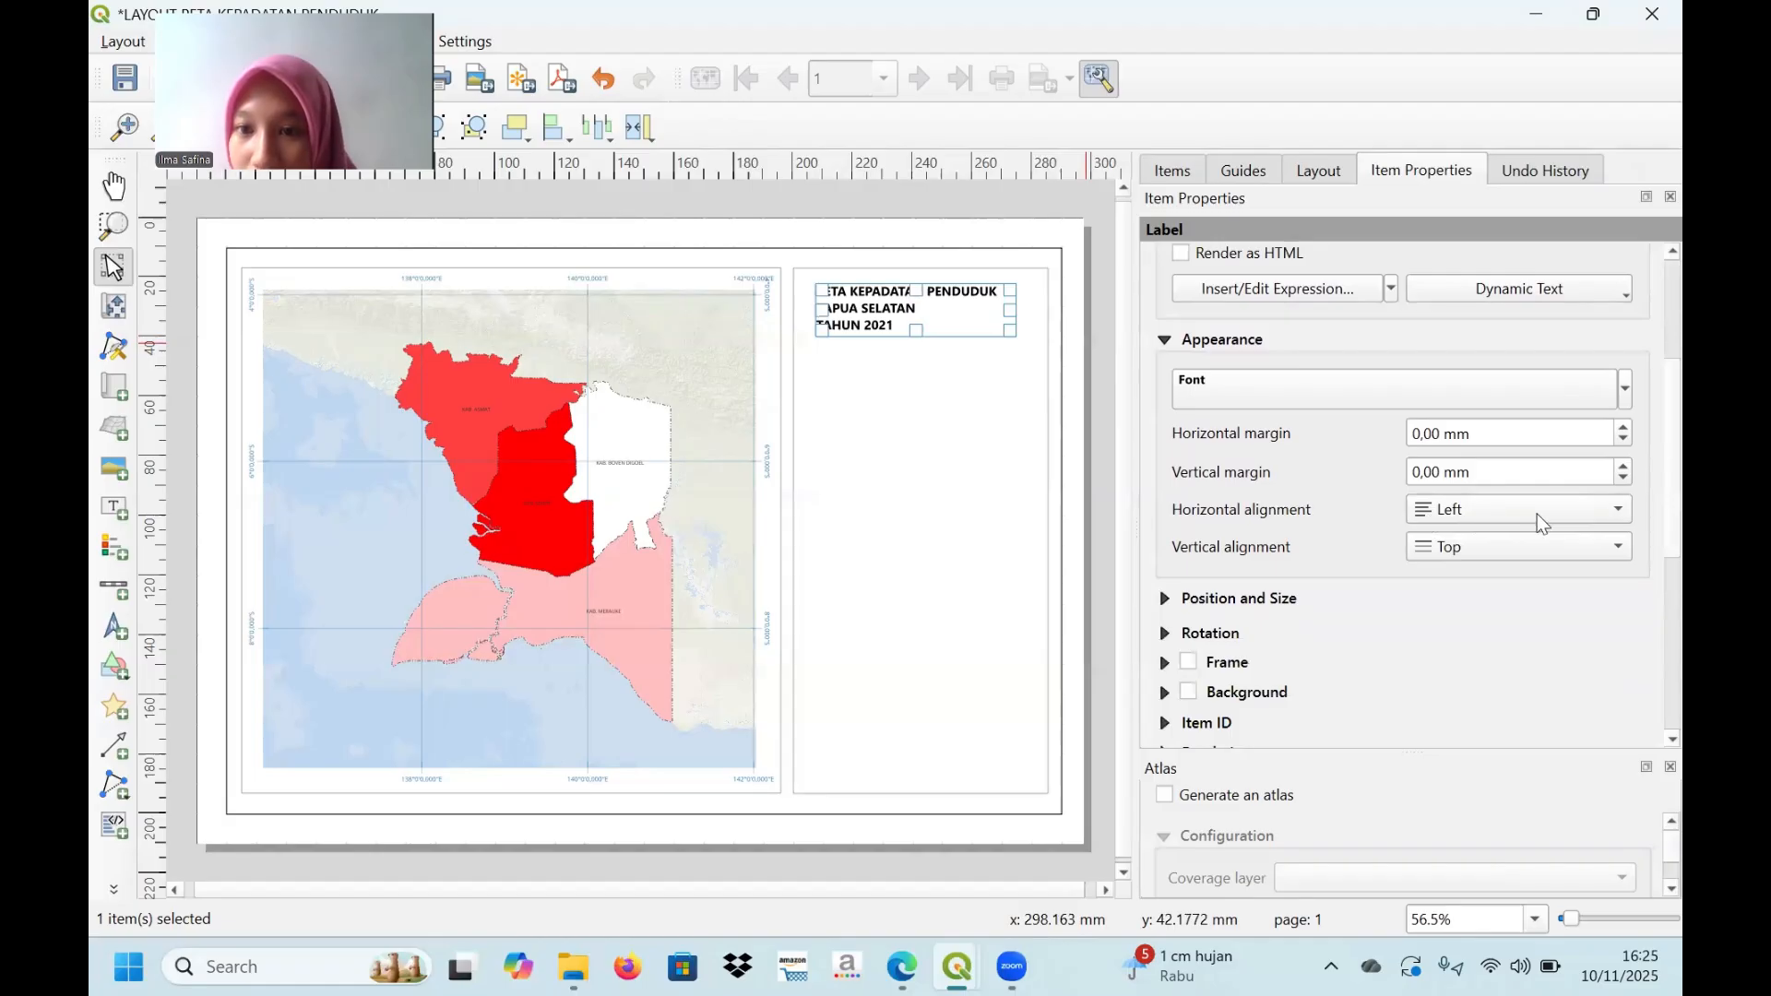
left_click(1533, 513)
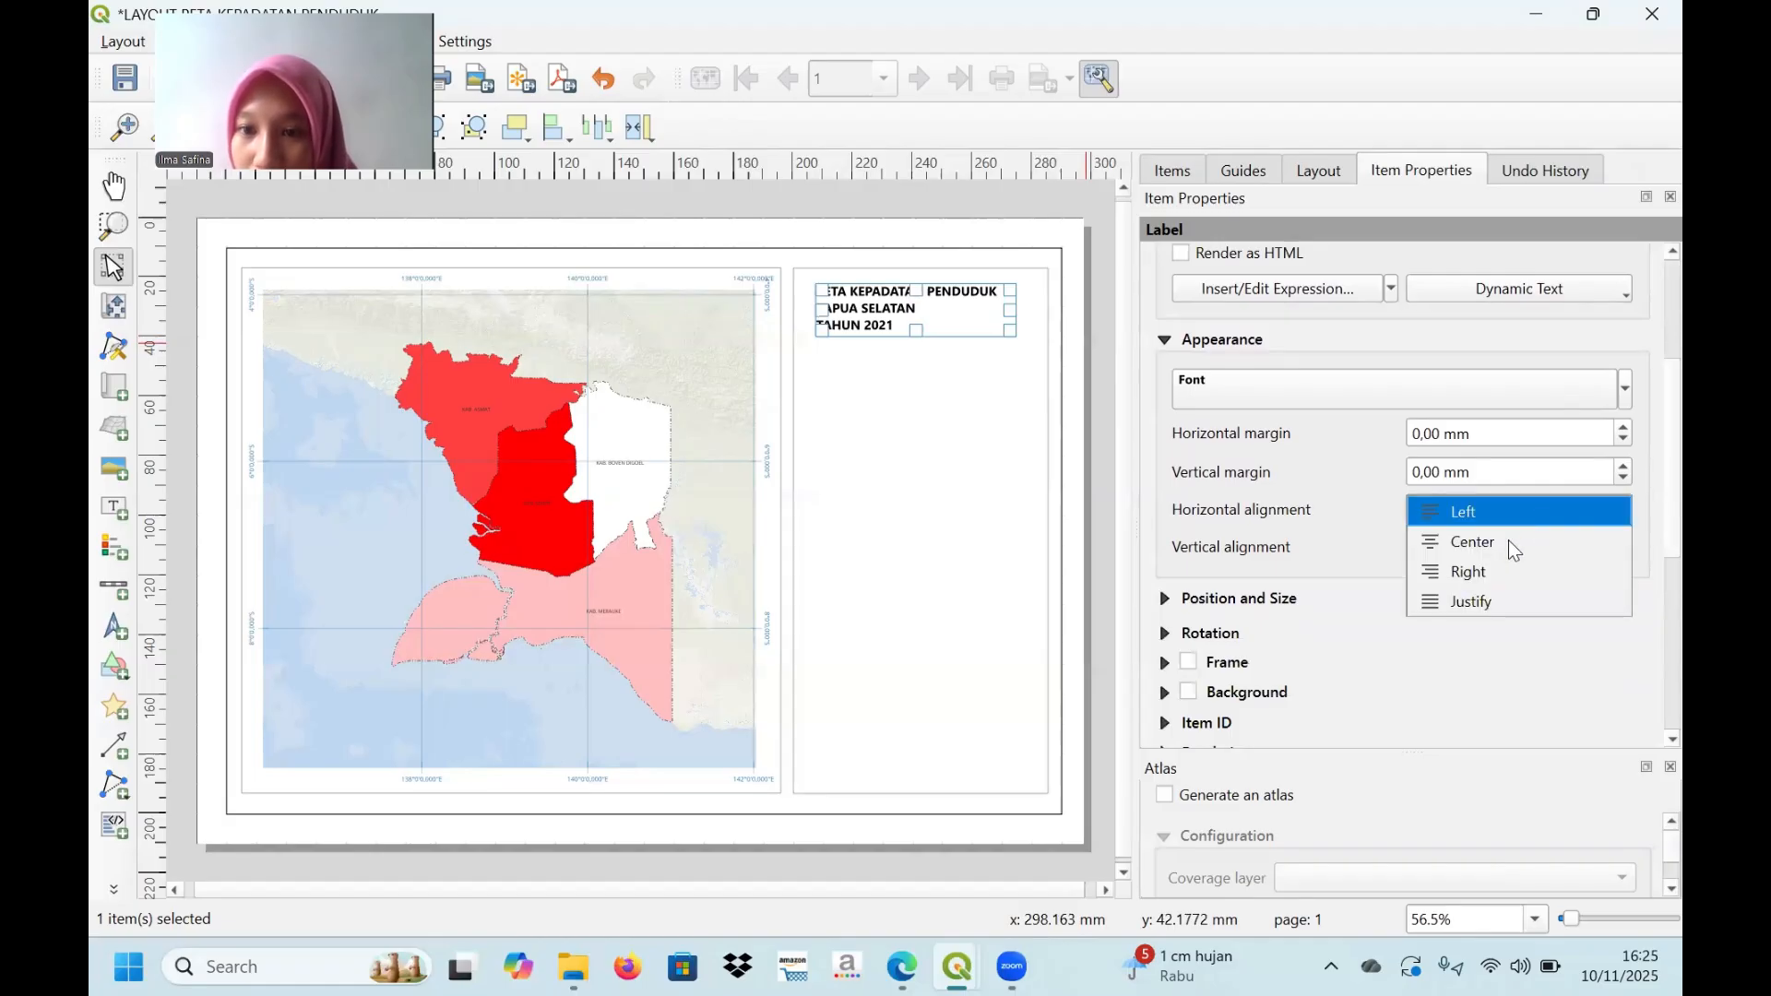
left_click(1510, 543)
left_click(1503, 547)
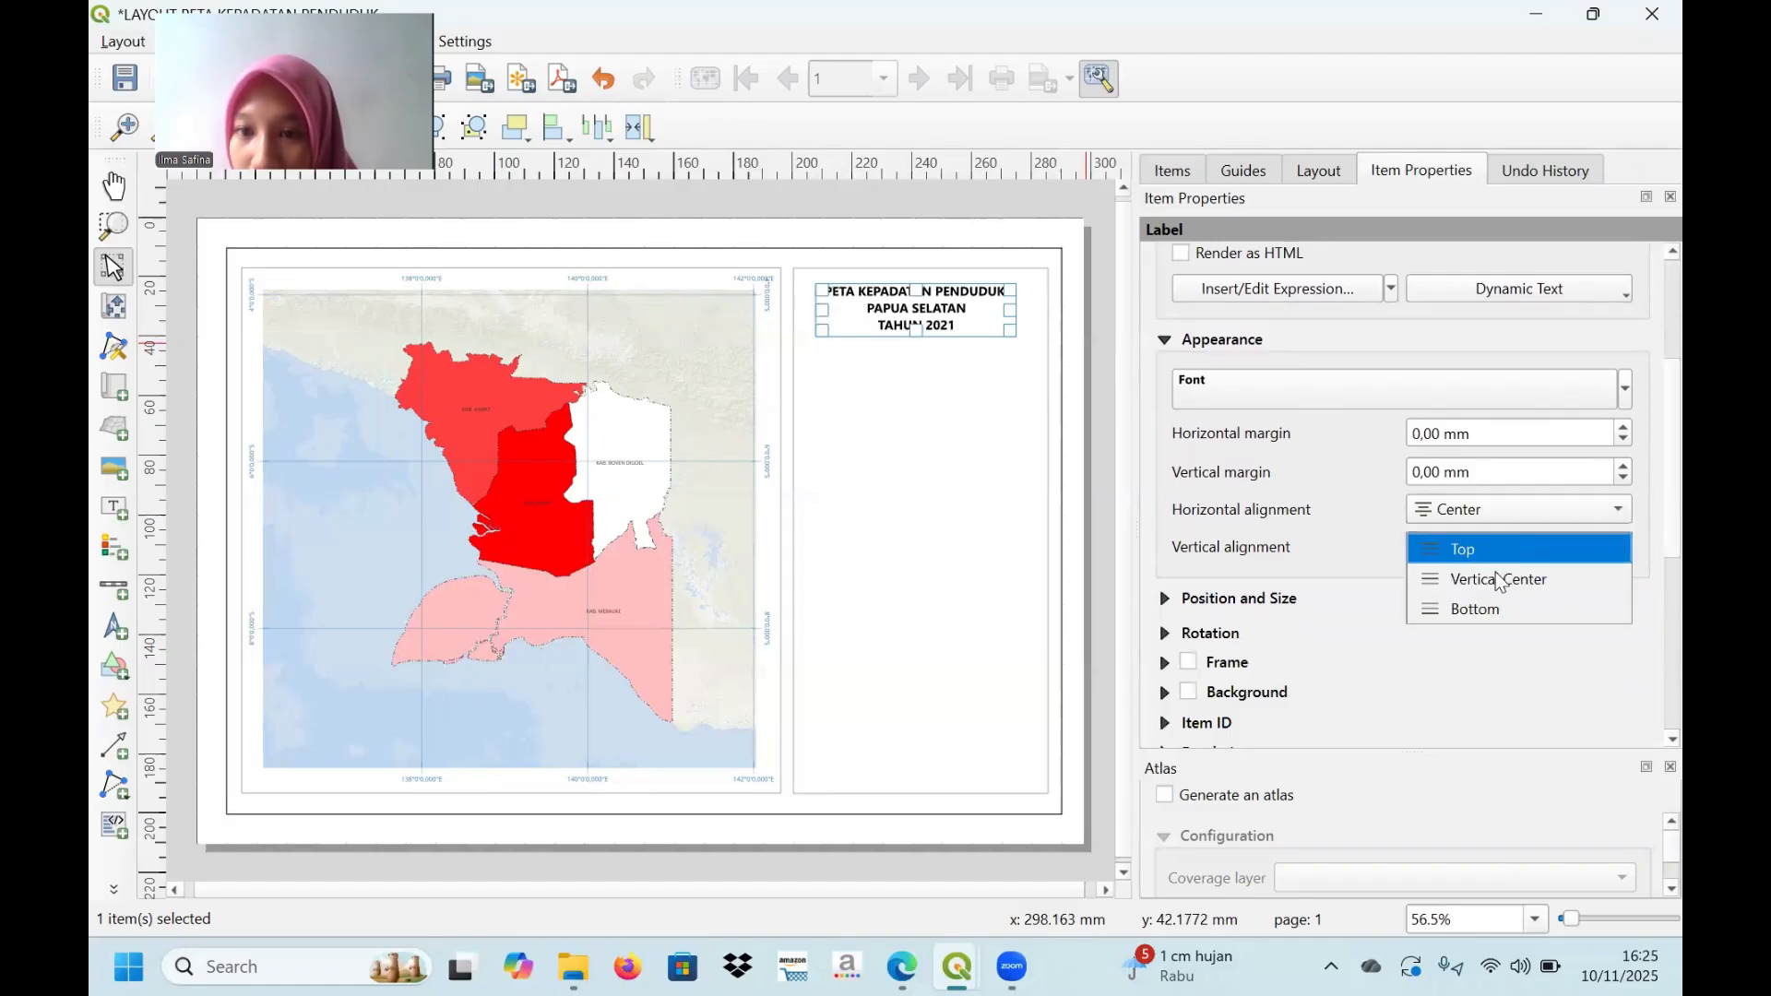
left_click(1494, 576)
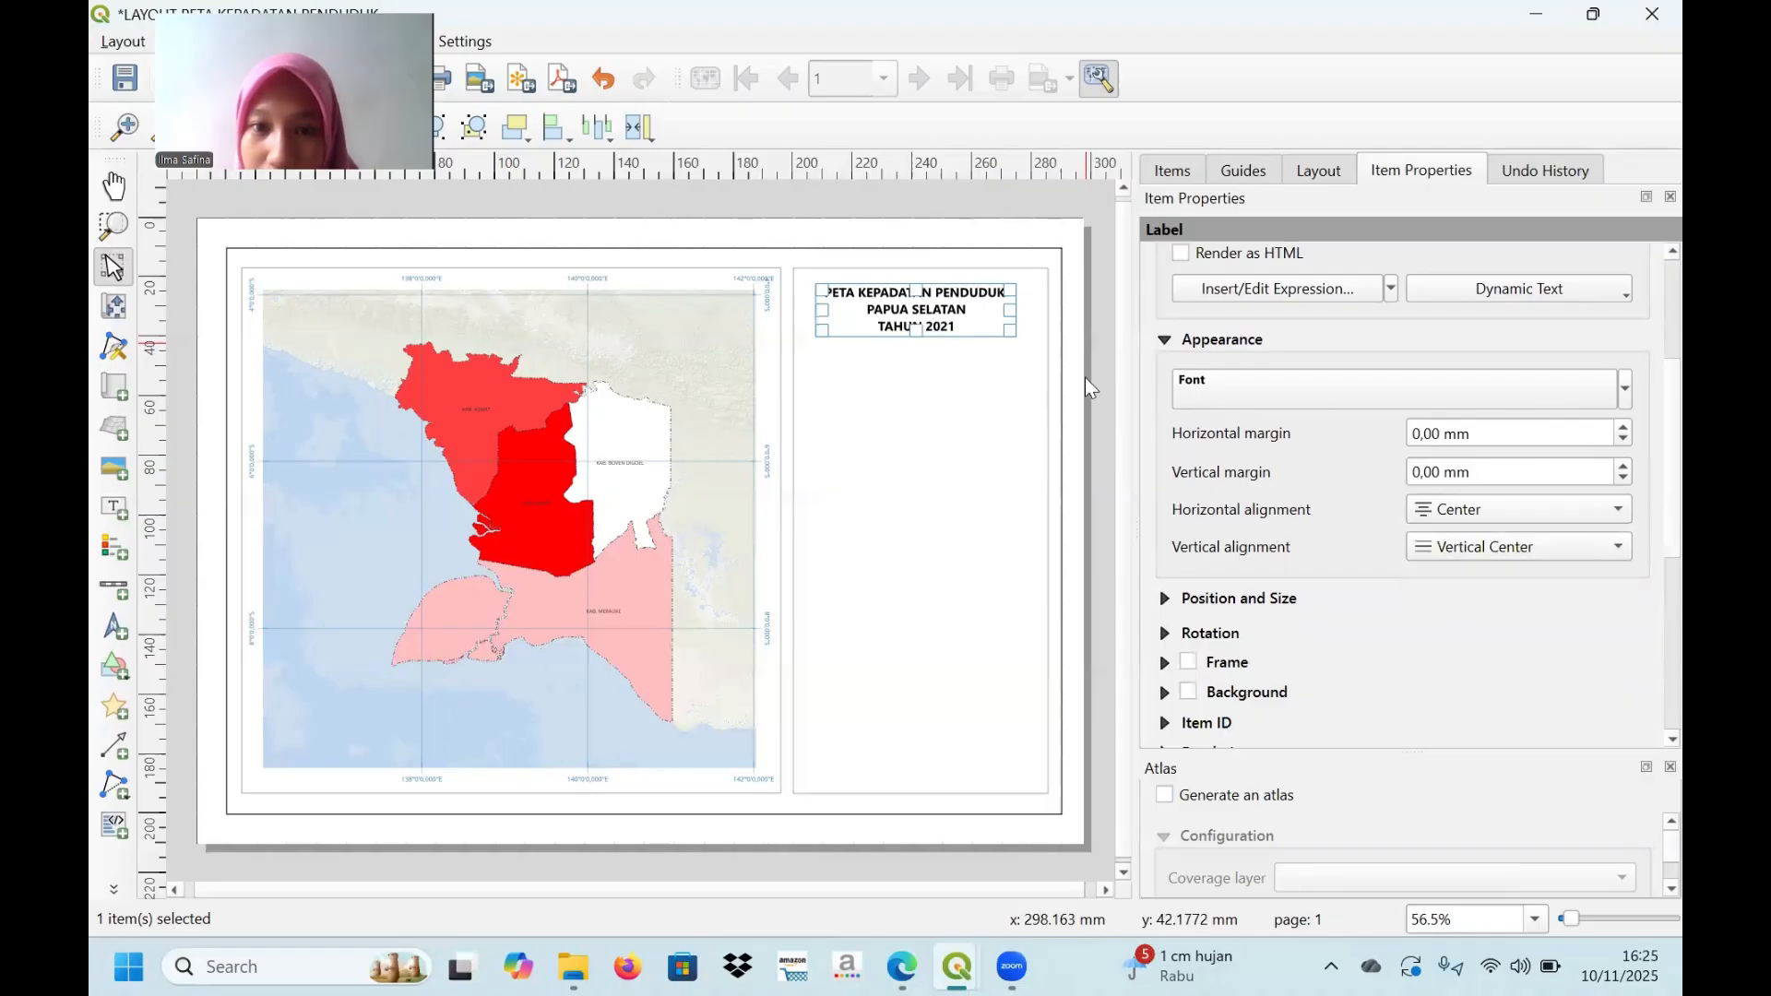
left_click(1085, 374)
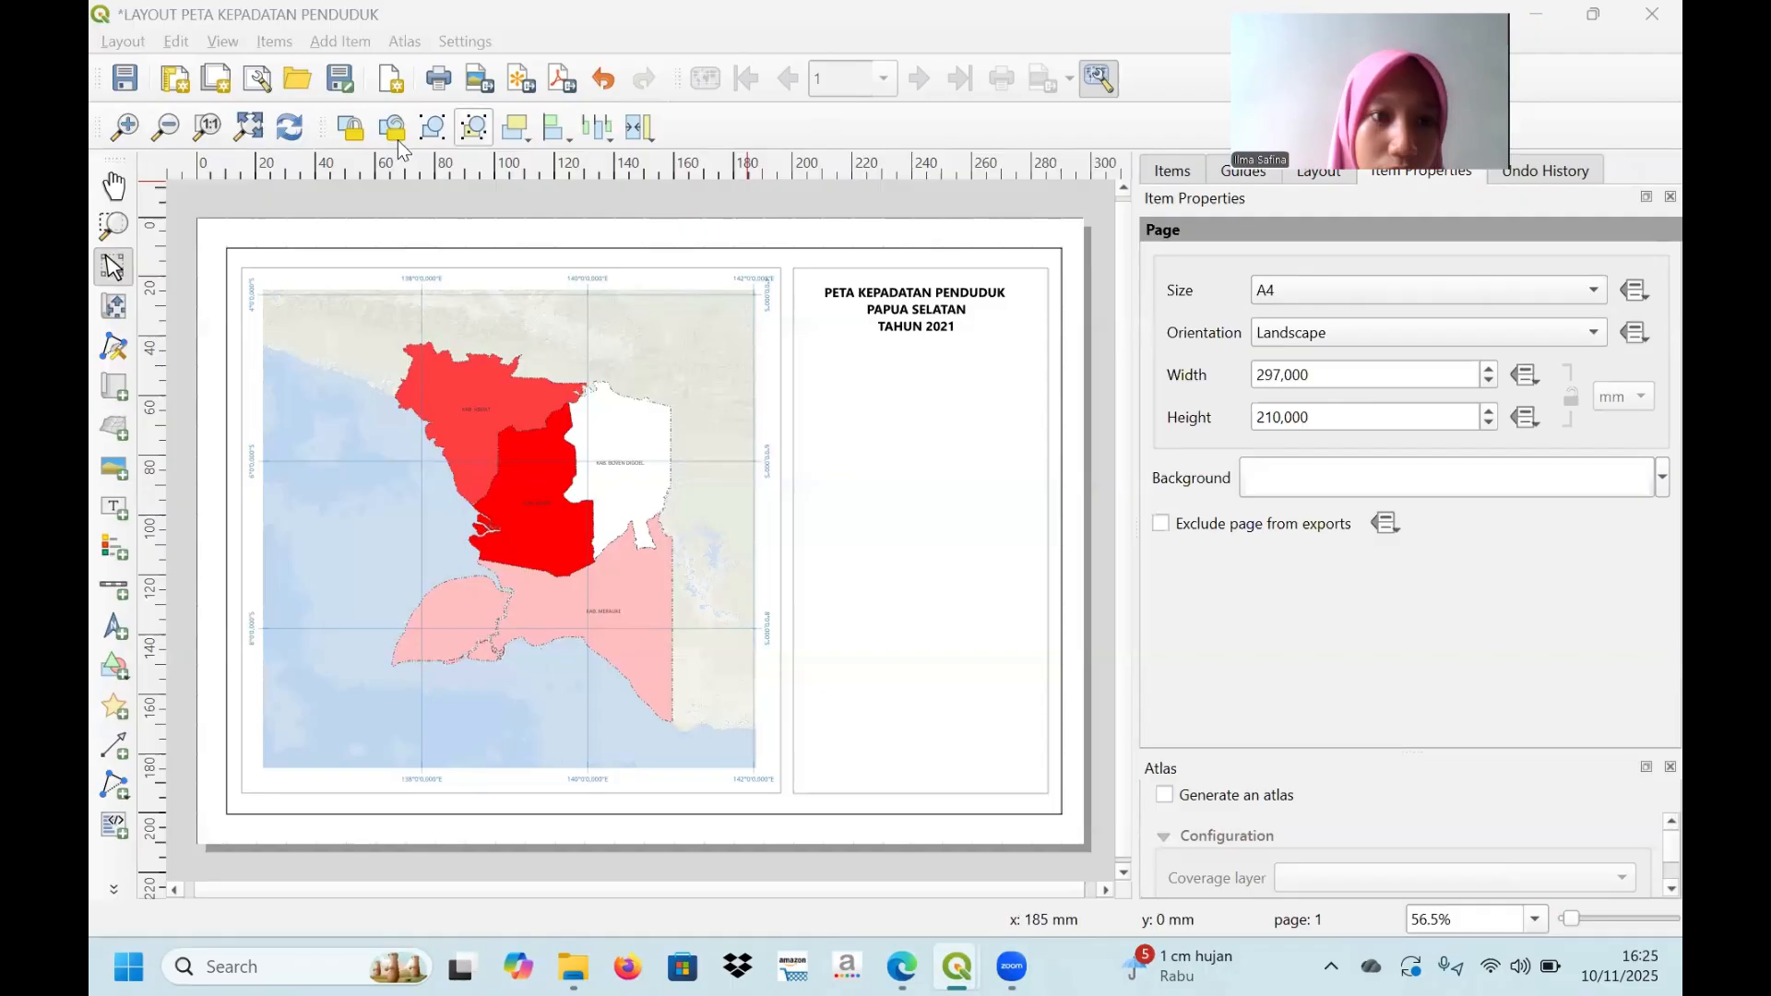
Step: Zoom into the right panel and nudge the title label slightly upward
left_click(124, 126)
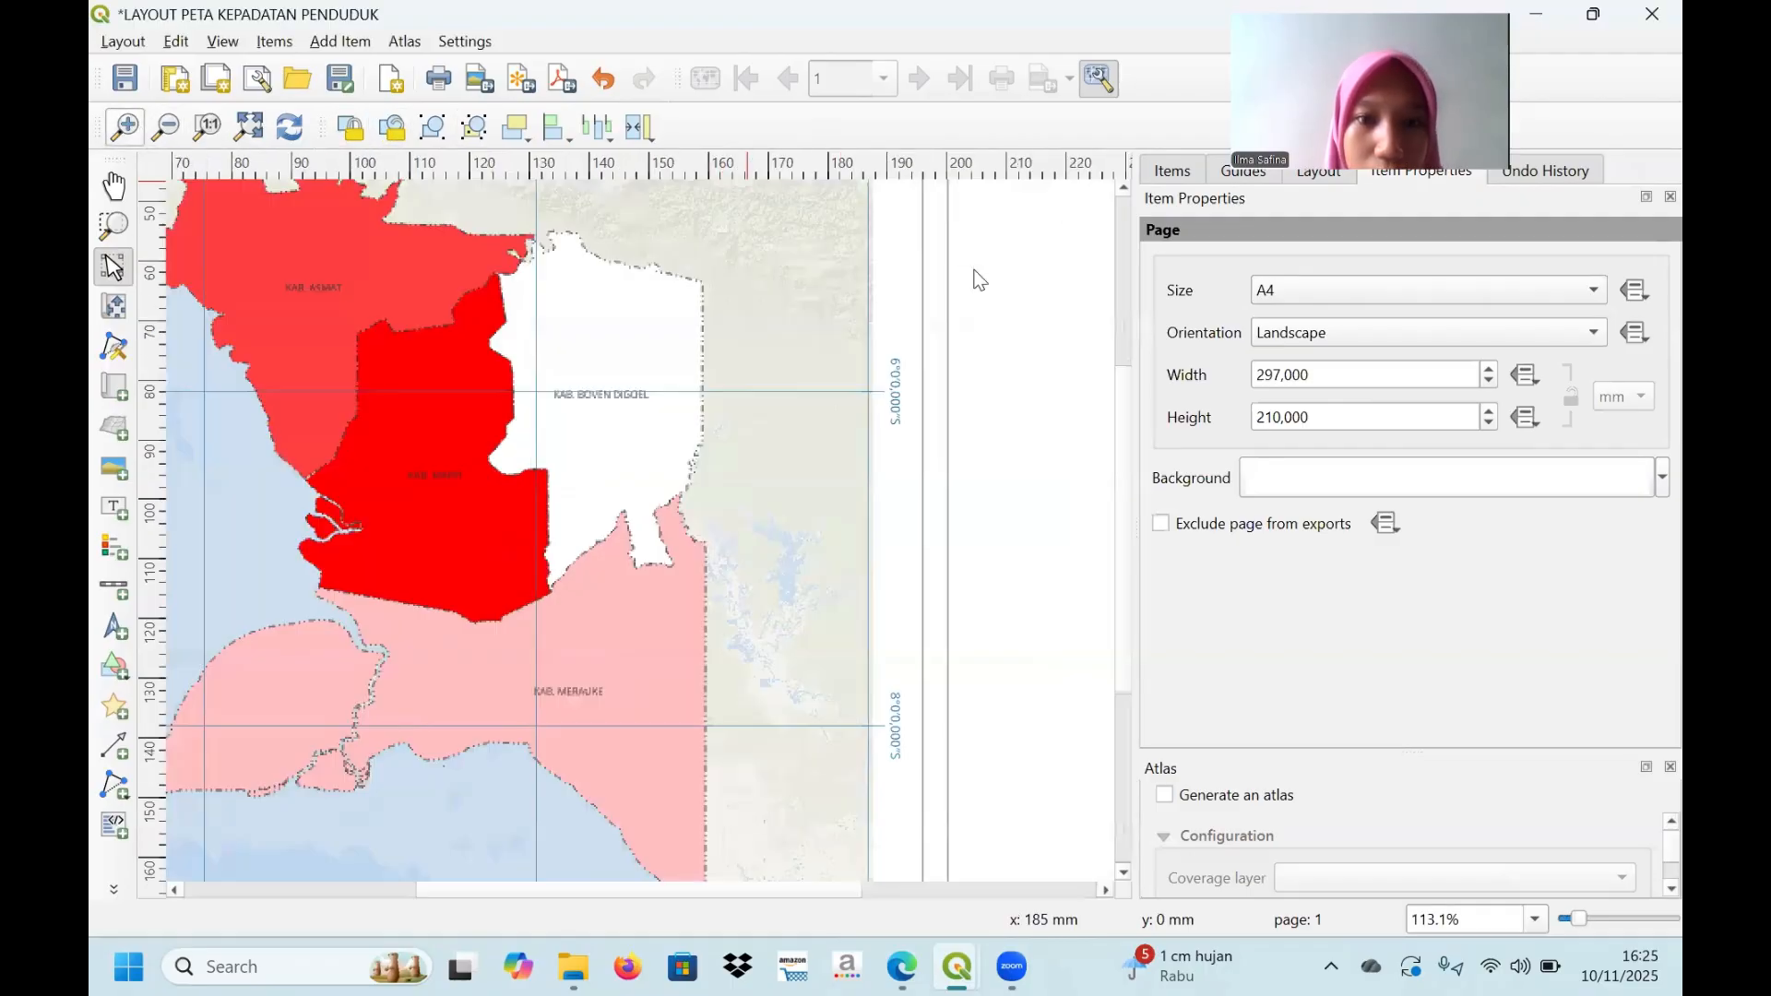
left_click_drag(753, 889, 1095, 876)
left_click_drag(1131, 635, 1131, 566)
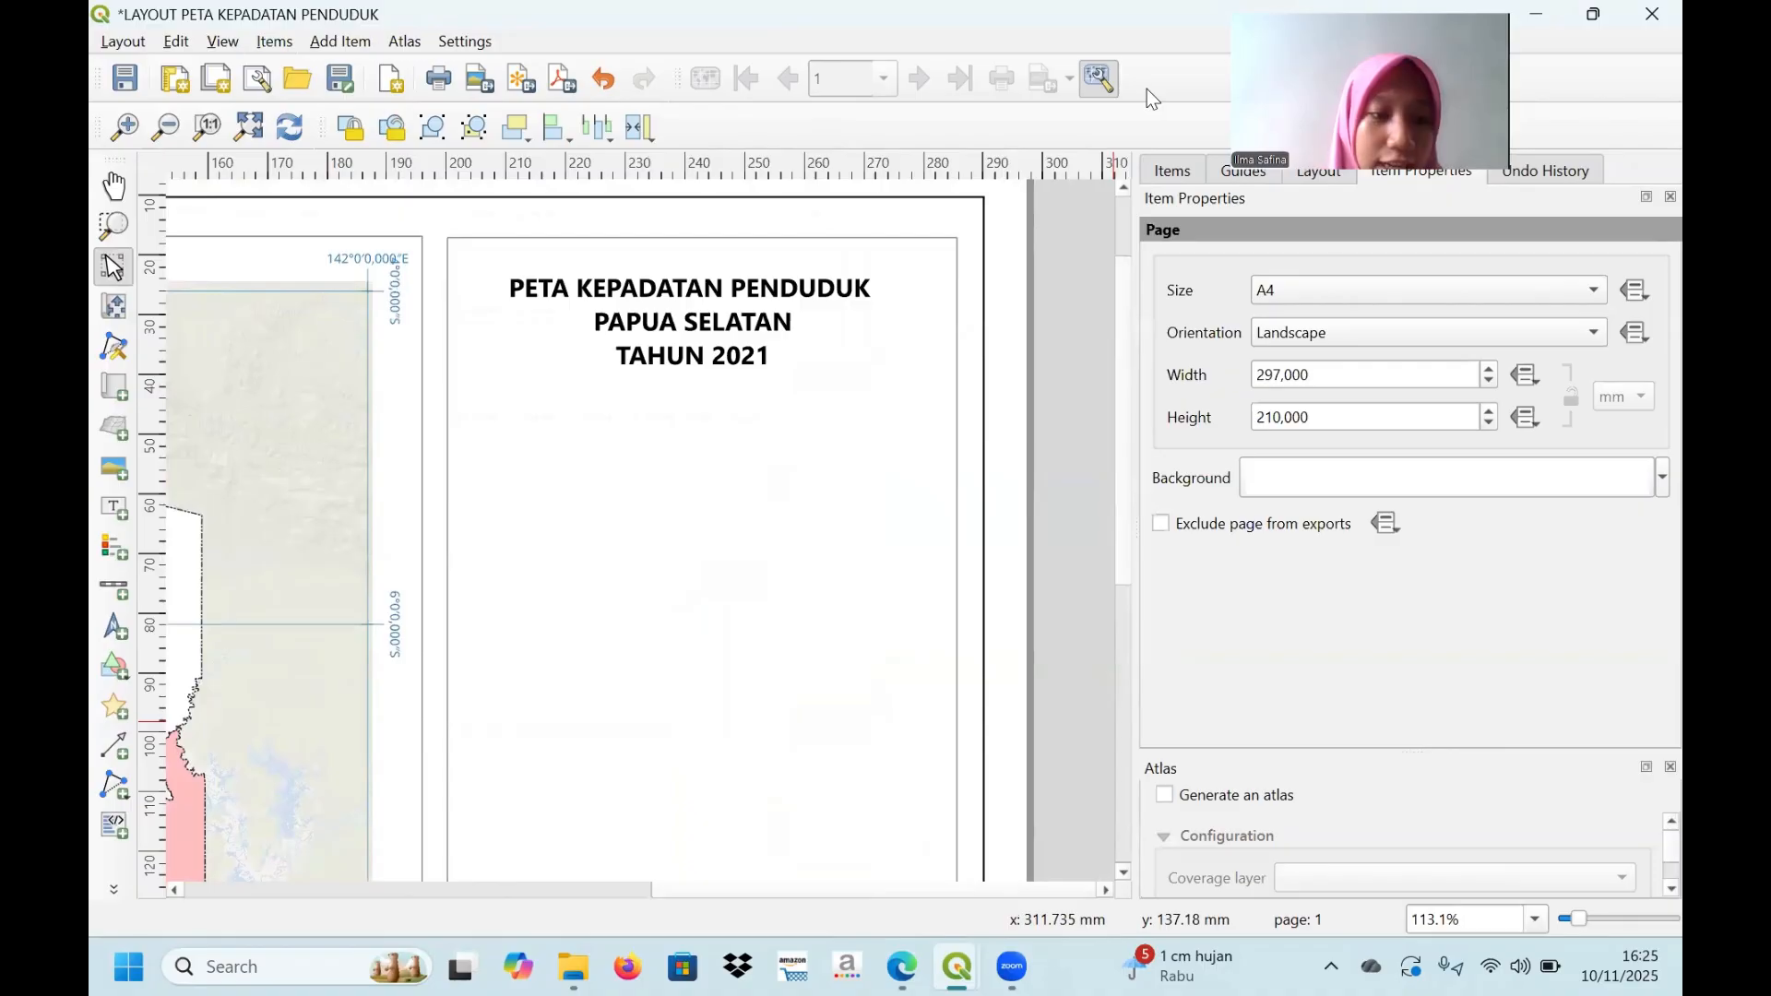
left_click(693, 327)
mouse_move(693, 327)
left_mouse_down()
mouse_move(712, 332)
mouse_move(707, 317)
left_mouse_up()
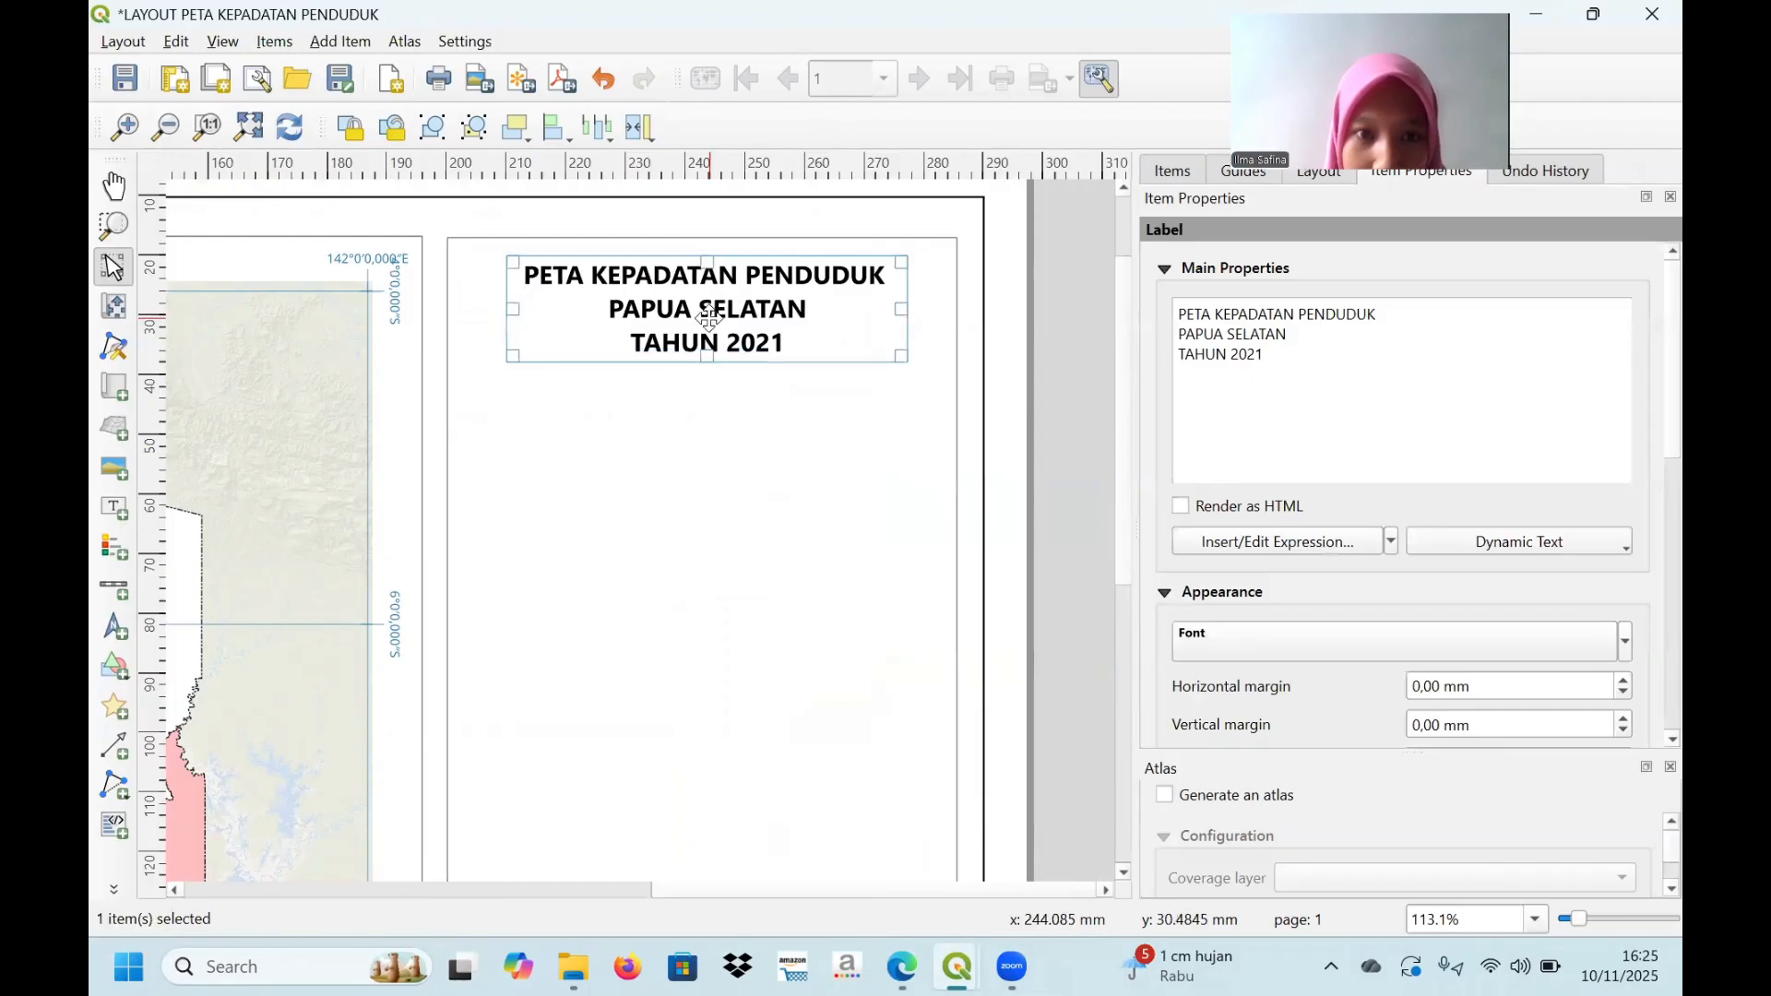
left_click(812, 420)
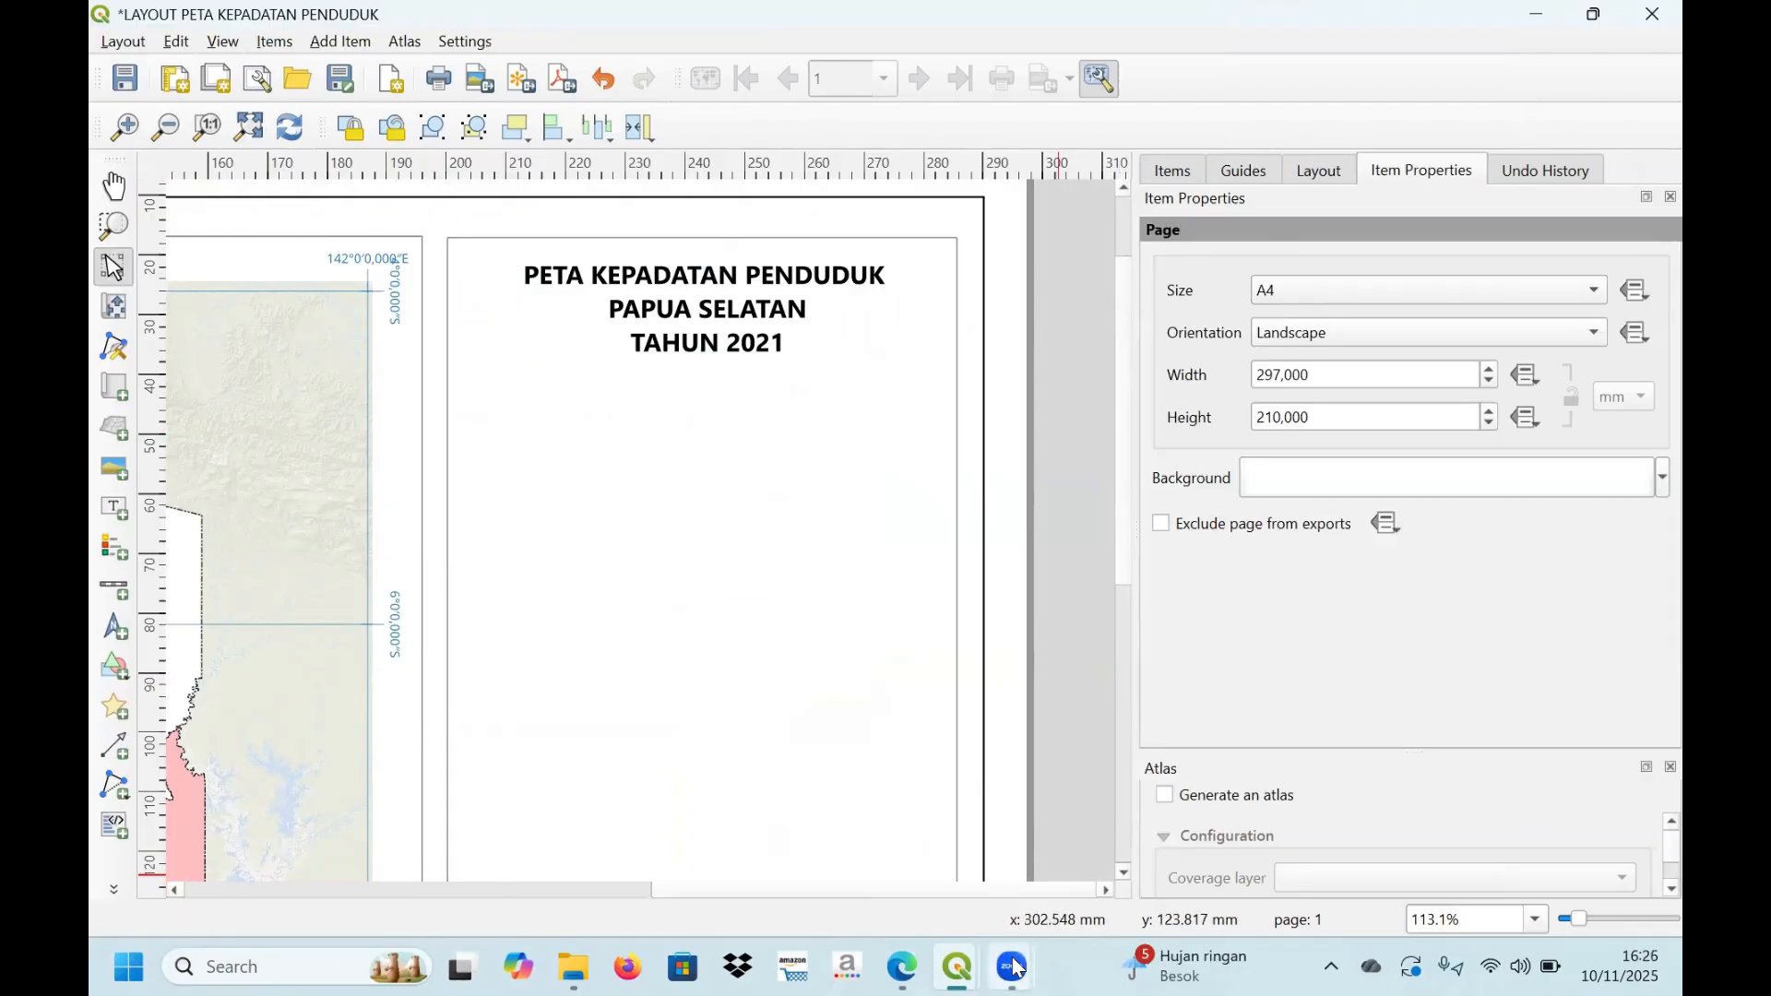
mouse_move(1018, 967)
left_click(1221, 866)
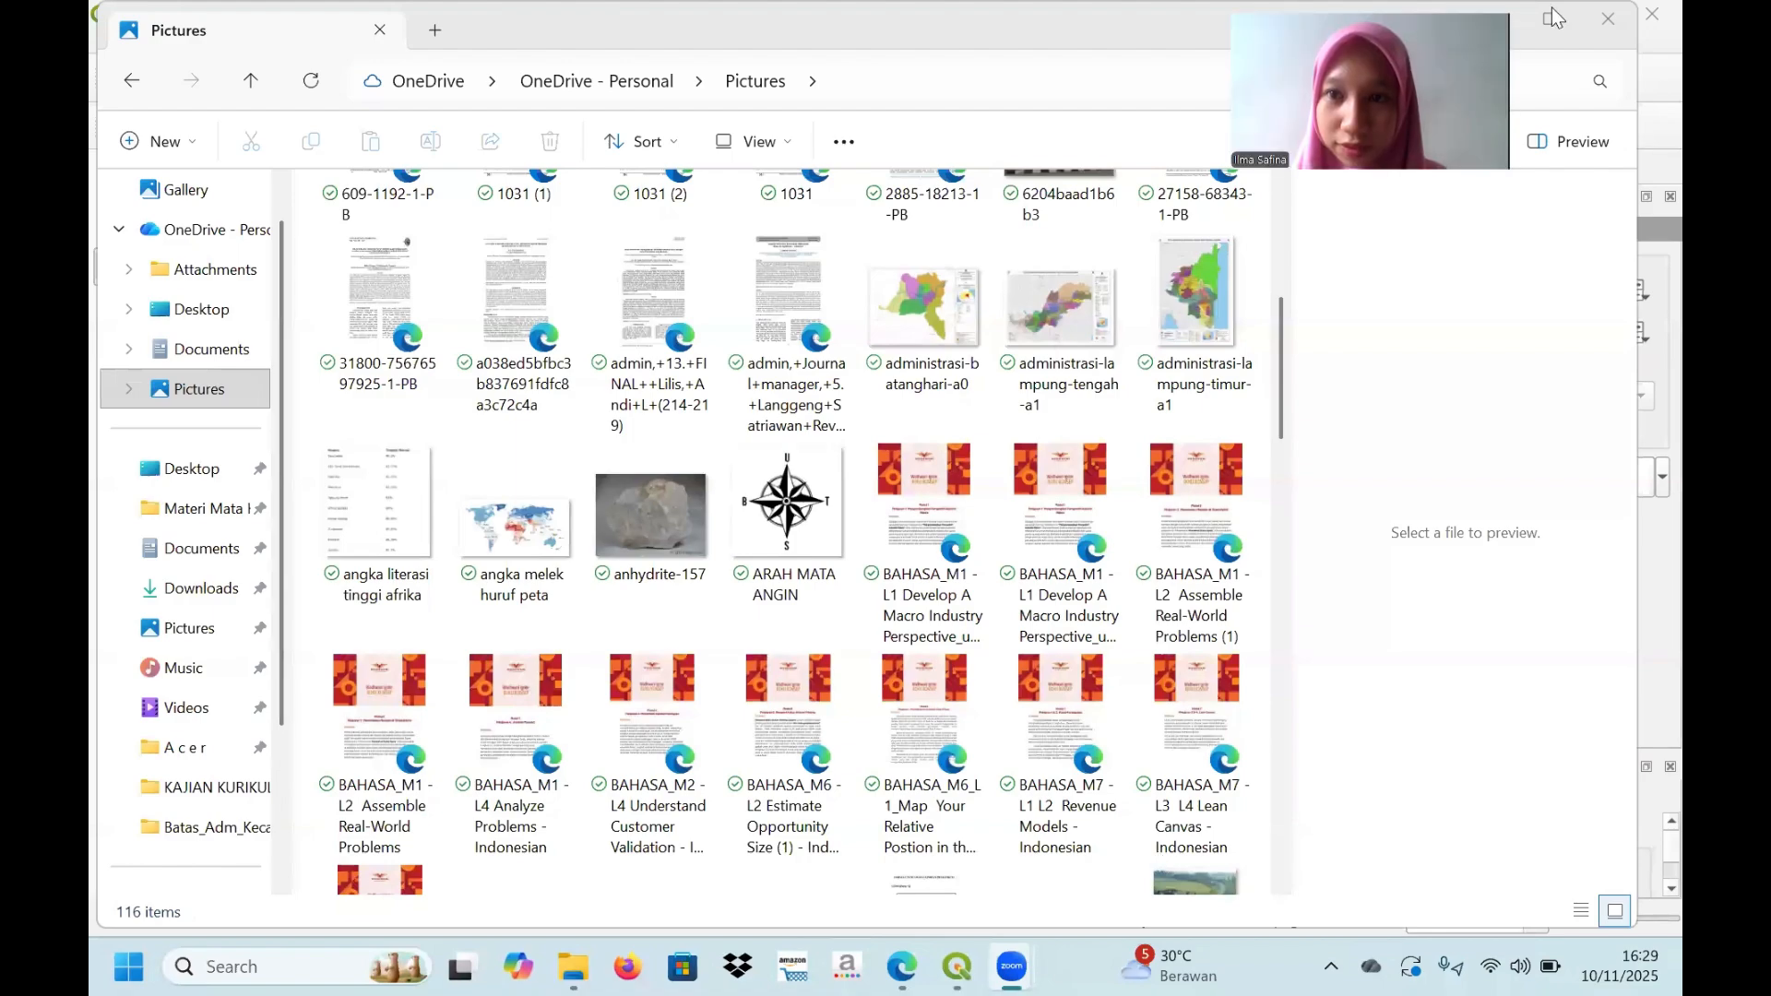
mouse_move(1549, 19)
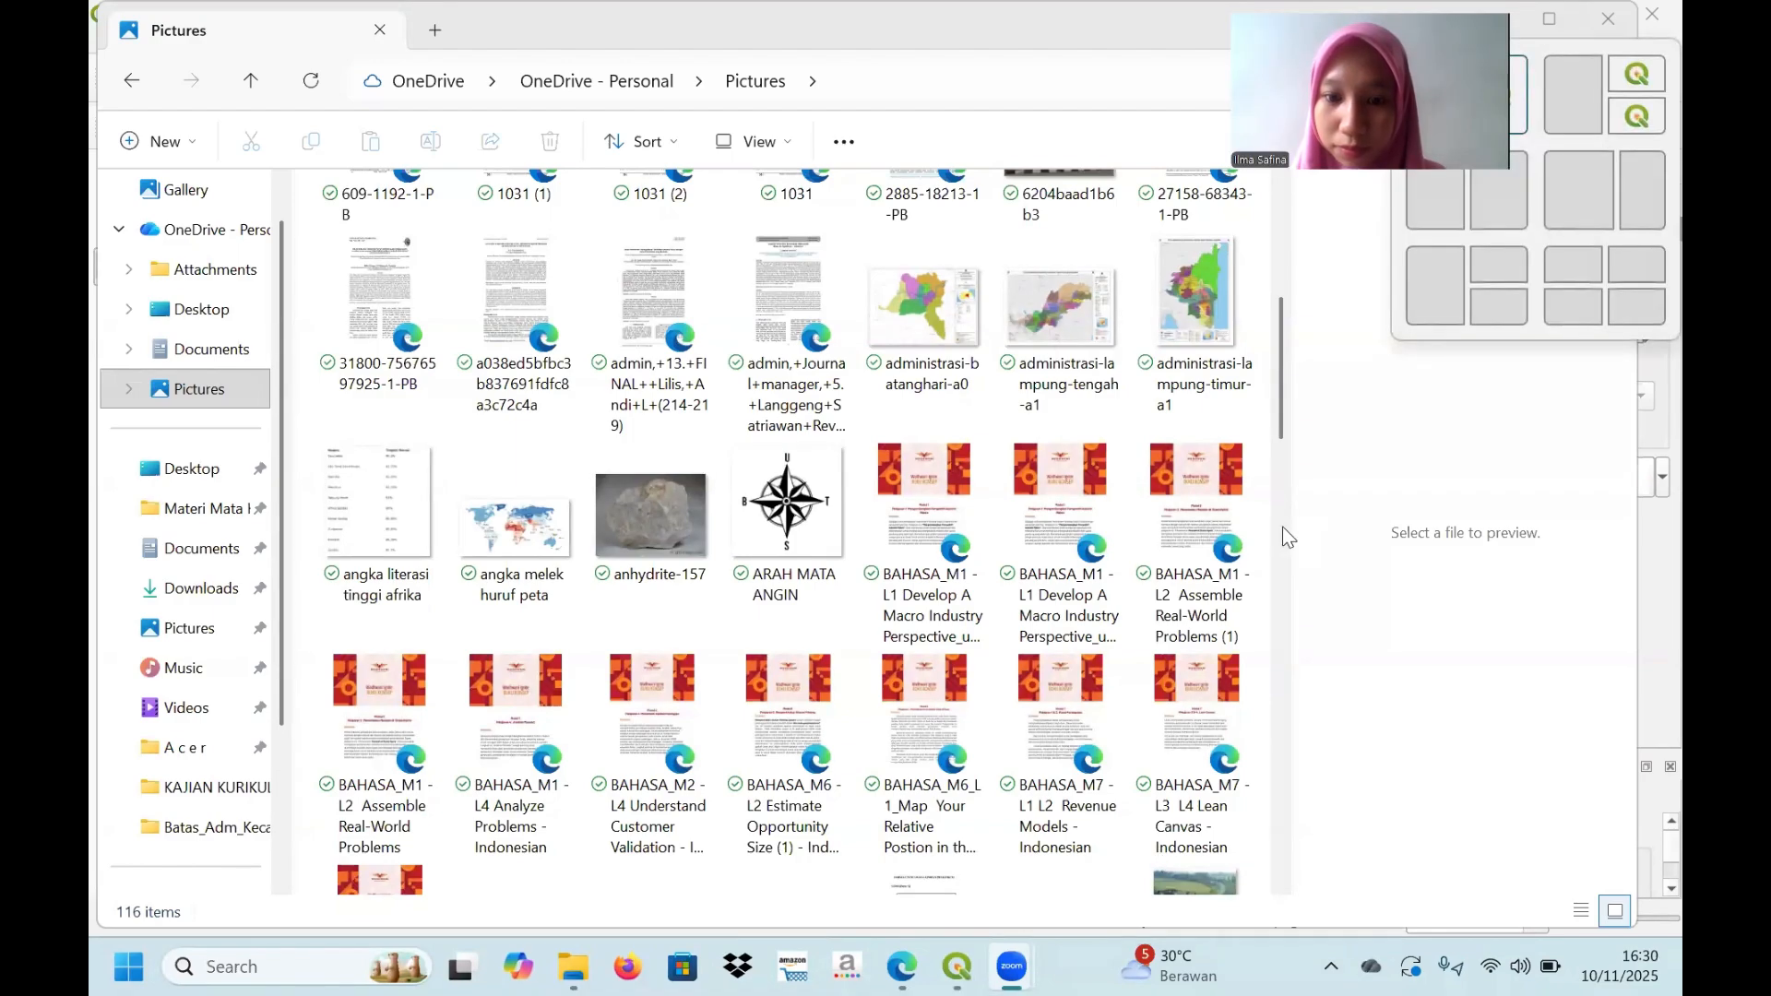
mouse_move(969, 948)
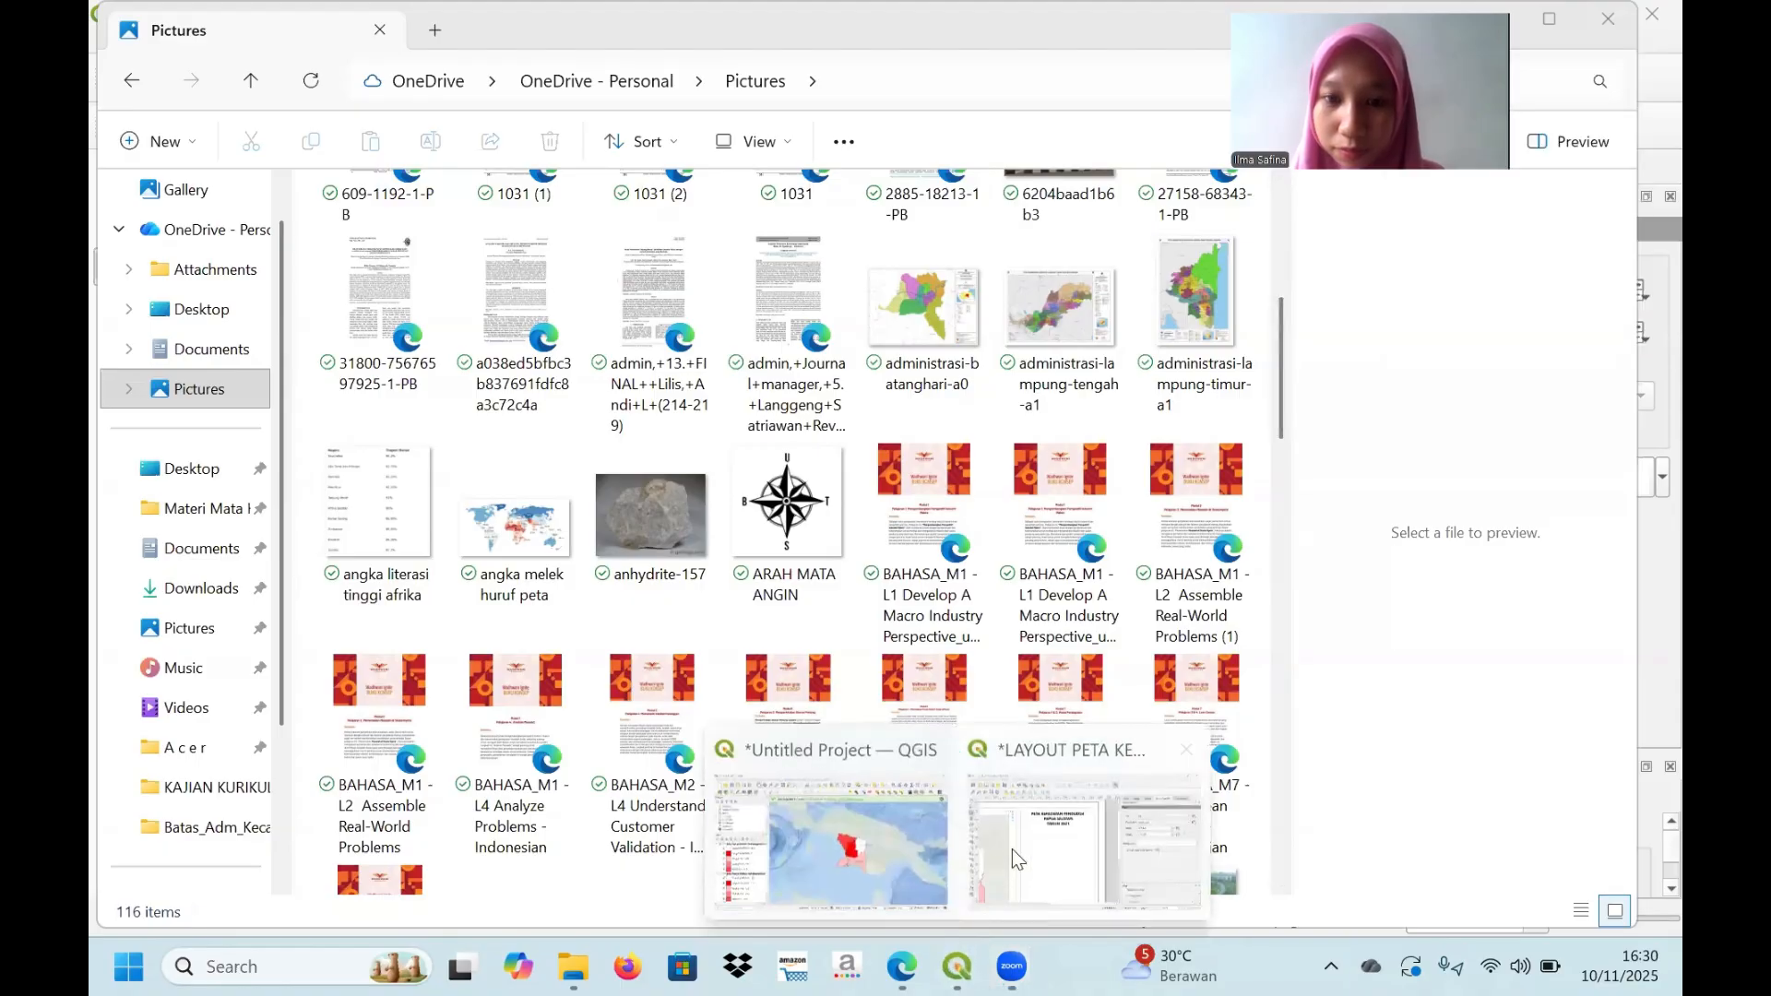
left_click(1011, 849)
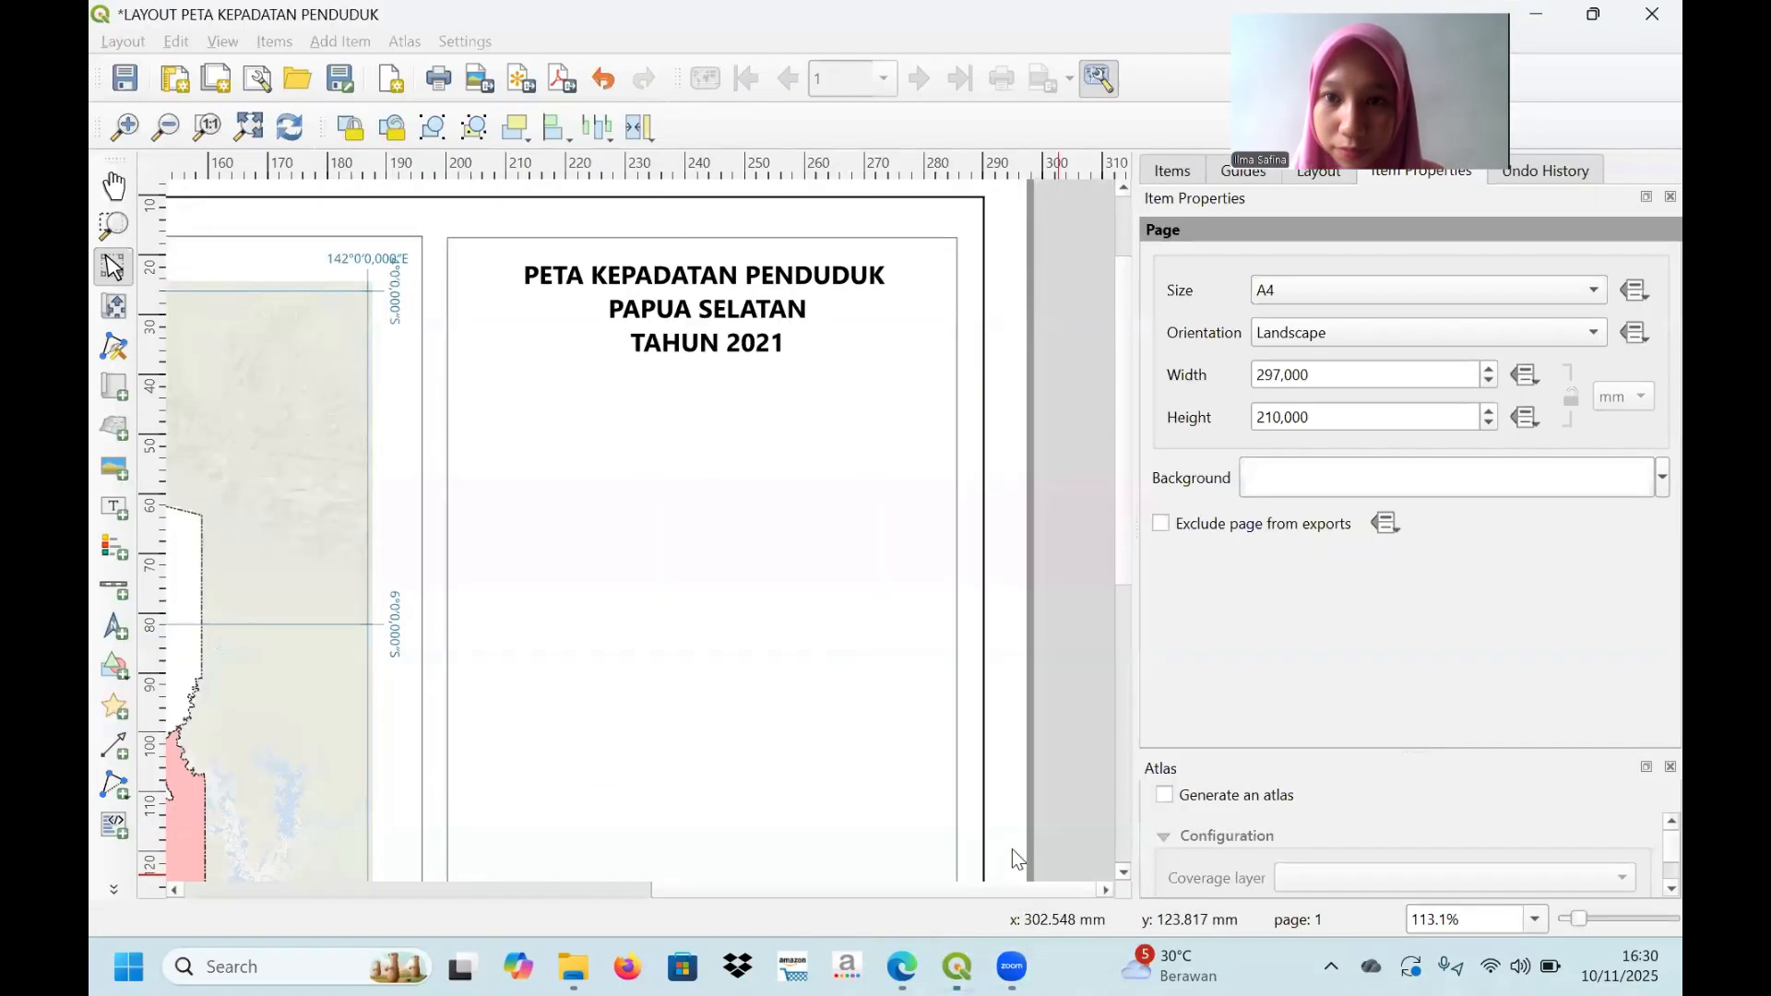
Step: Nudge the title label slightly until it snaps into alignment at the panel top
left_click(675, 333)
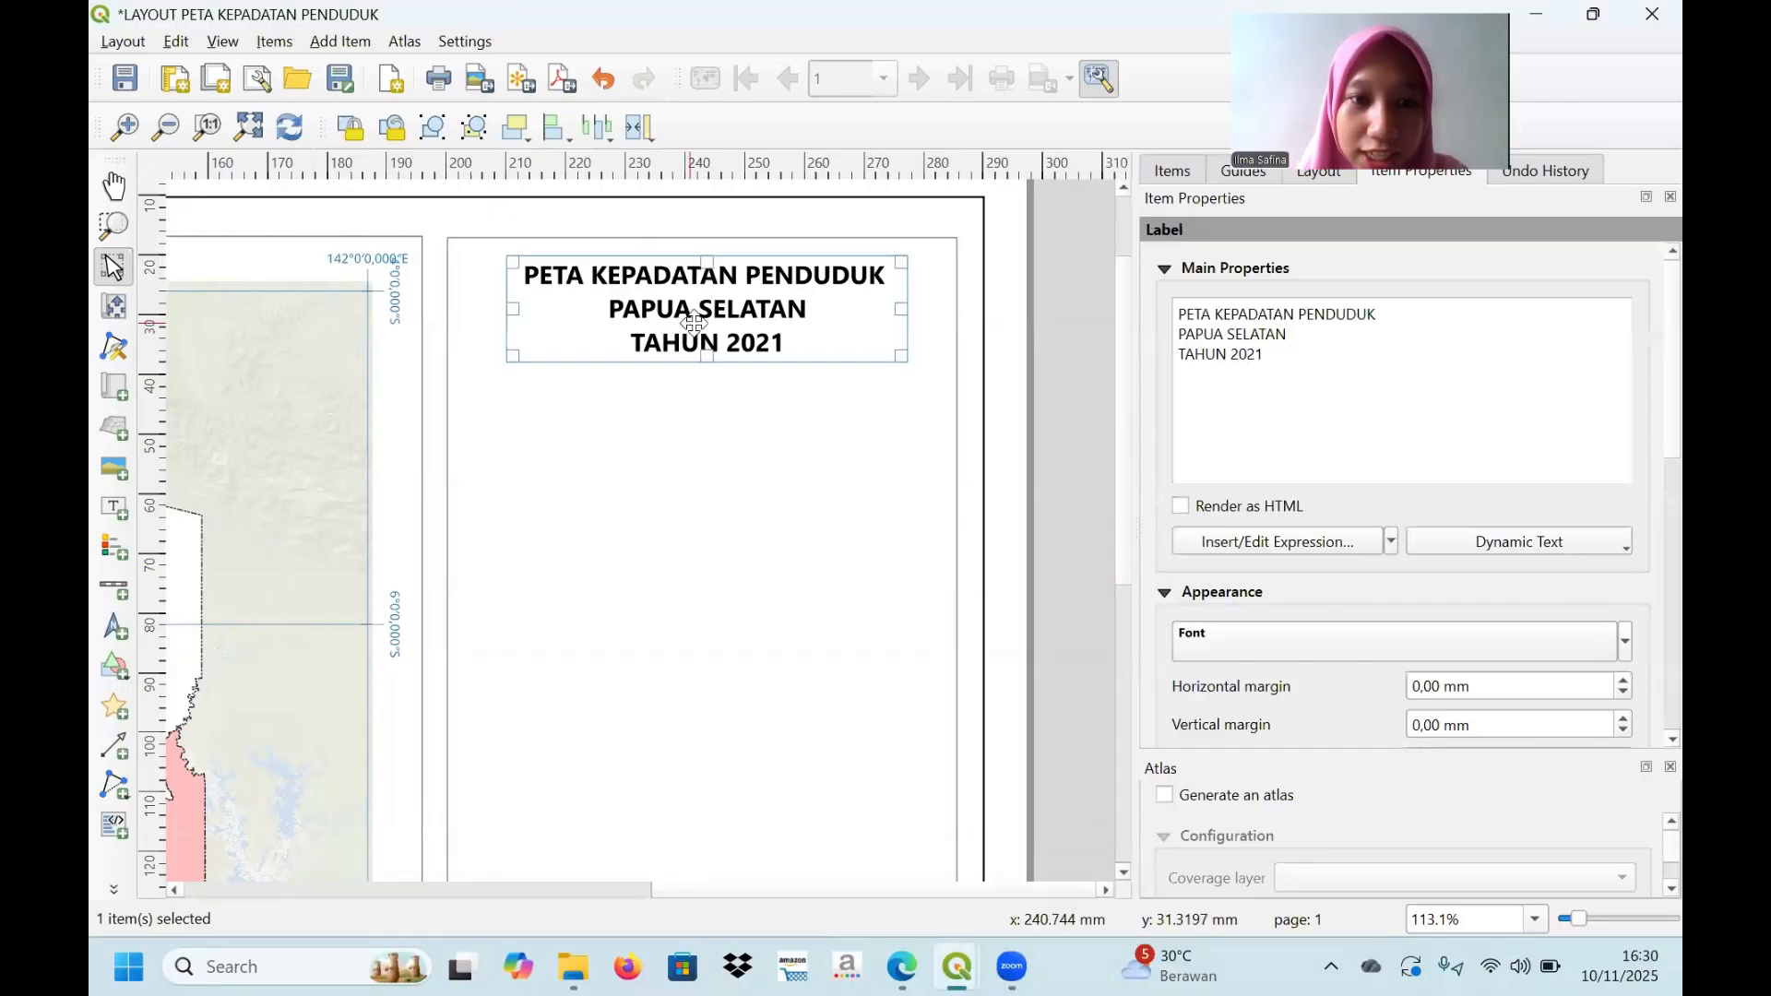
left_click_drag(694, 323, 703, 312)
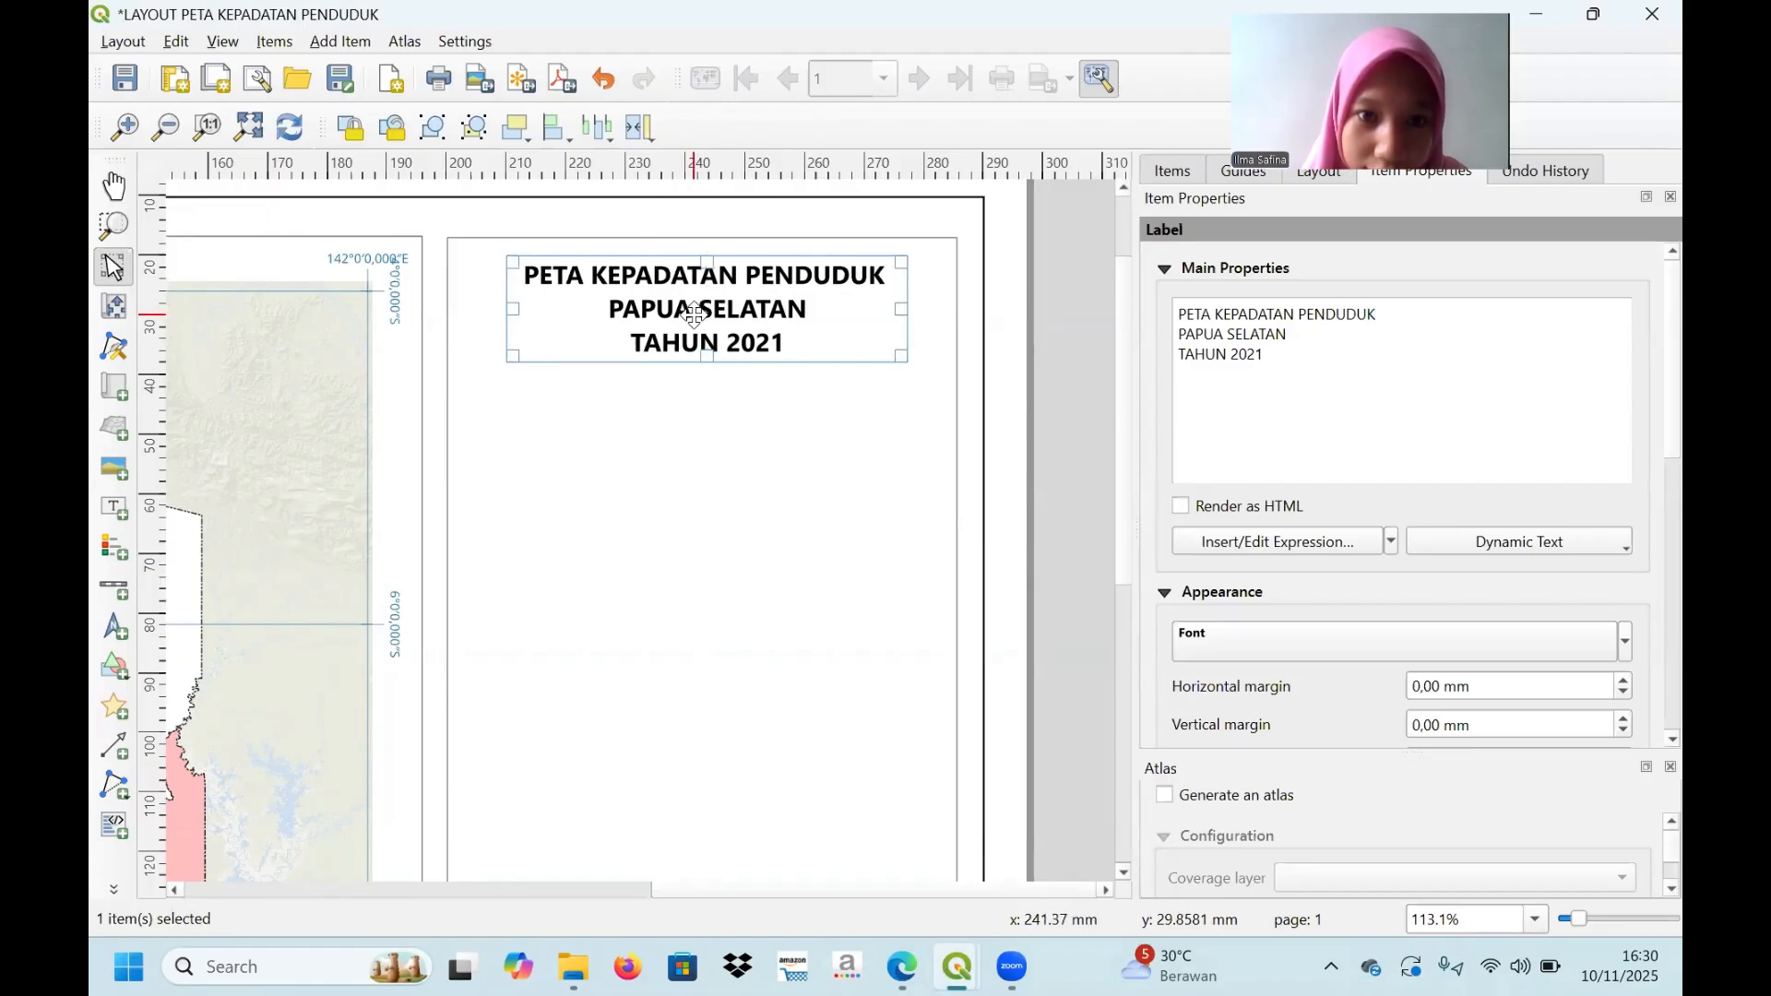
left_click(796, 408)
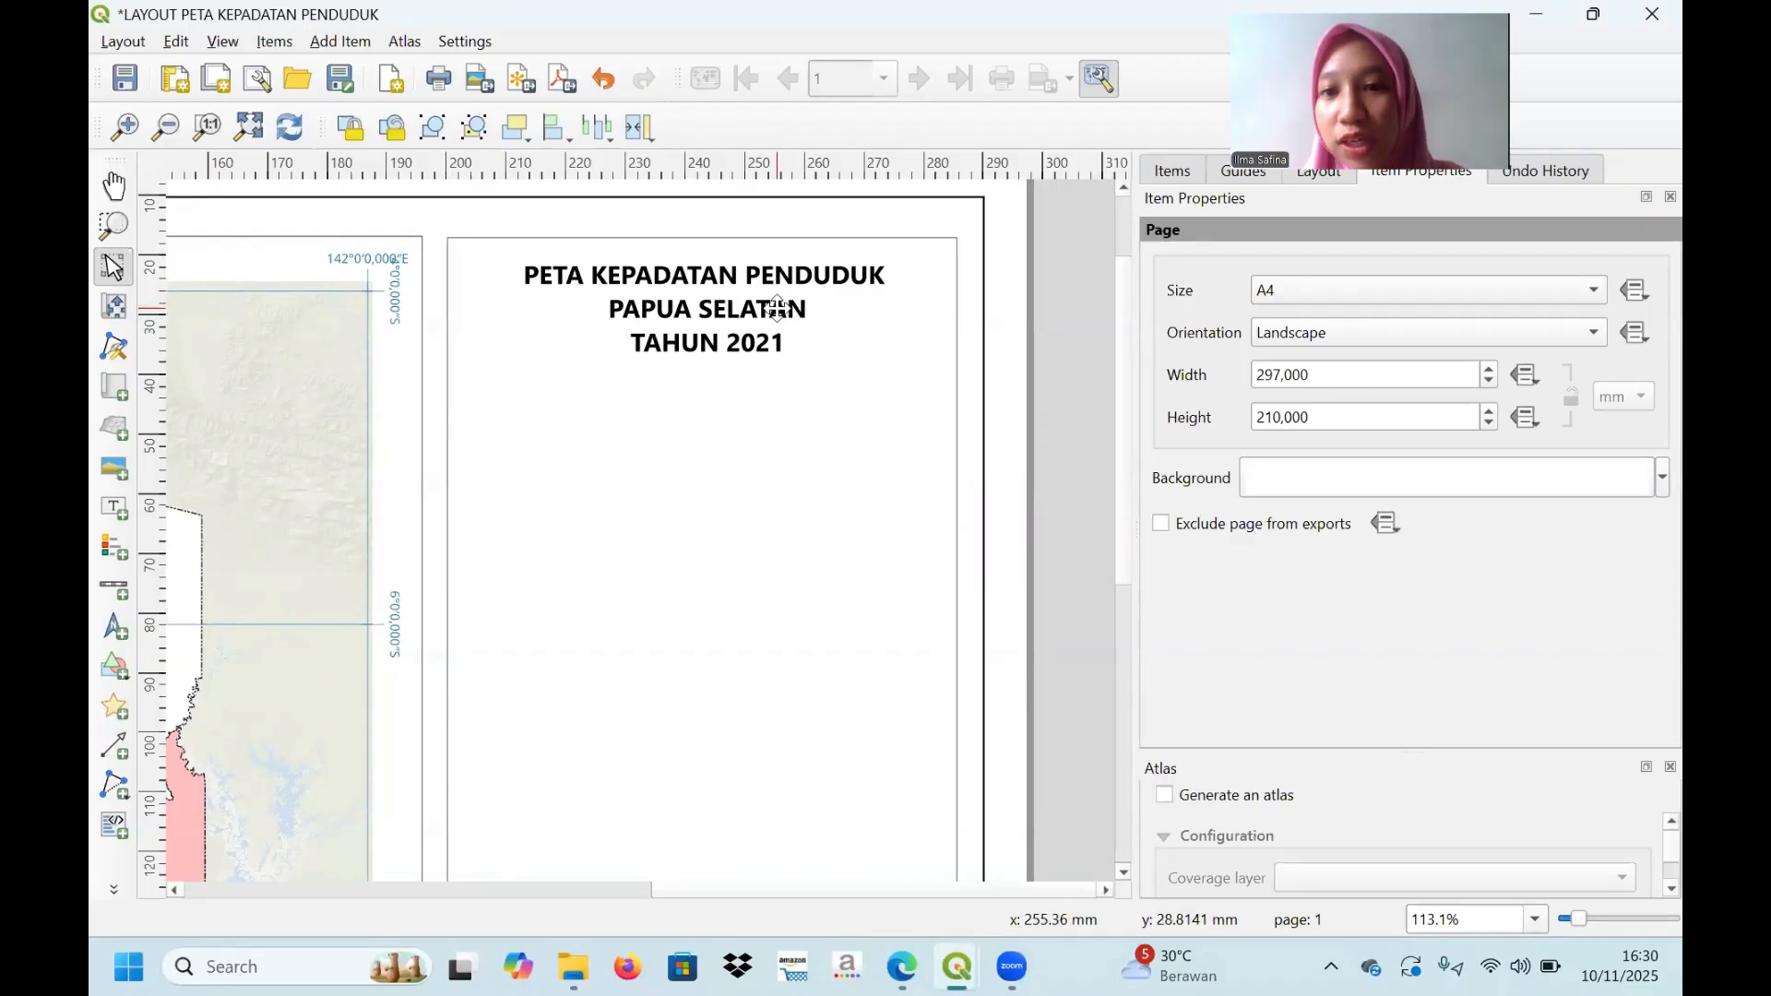
Step: Draw a horizontal polyline divider beneath the title across the panel
left_click(112, 780)
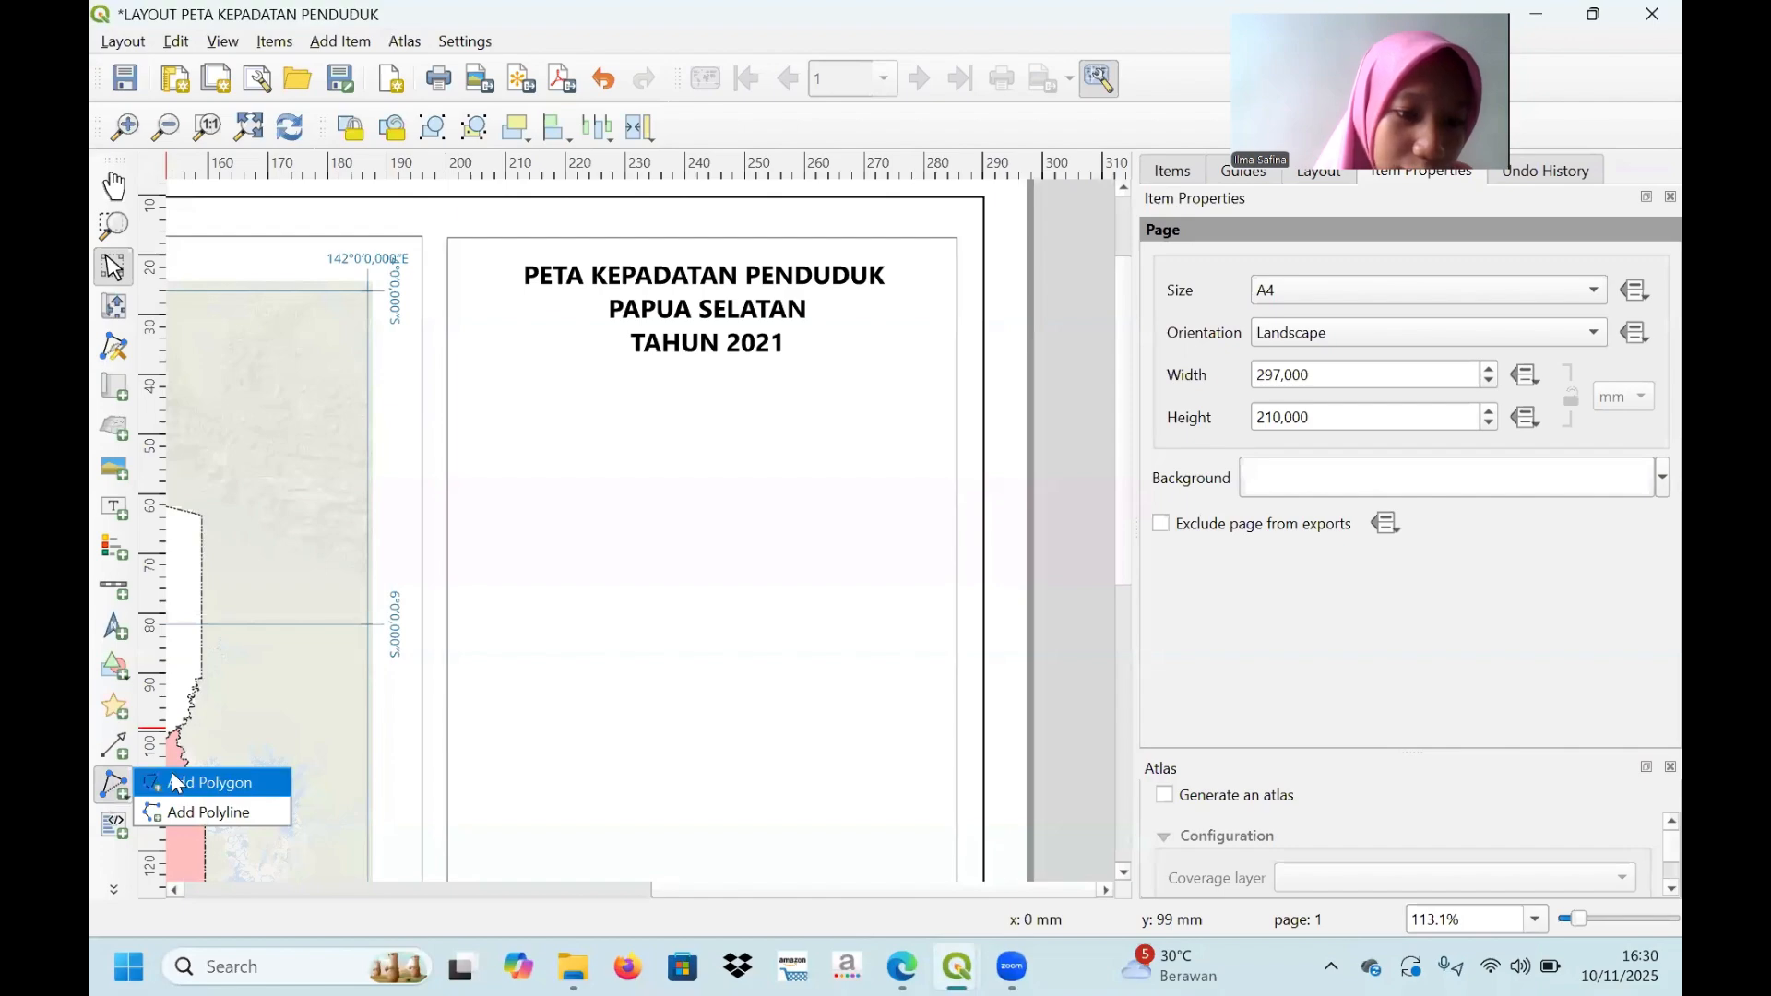
left_click(209, 812)
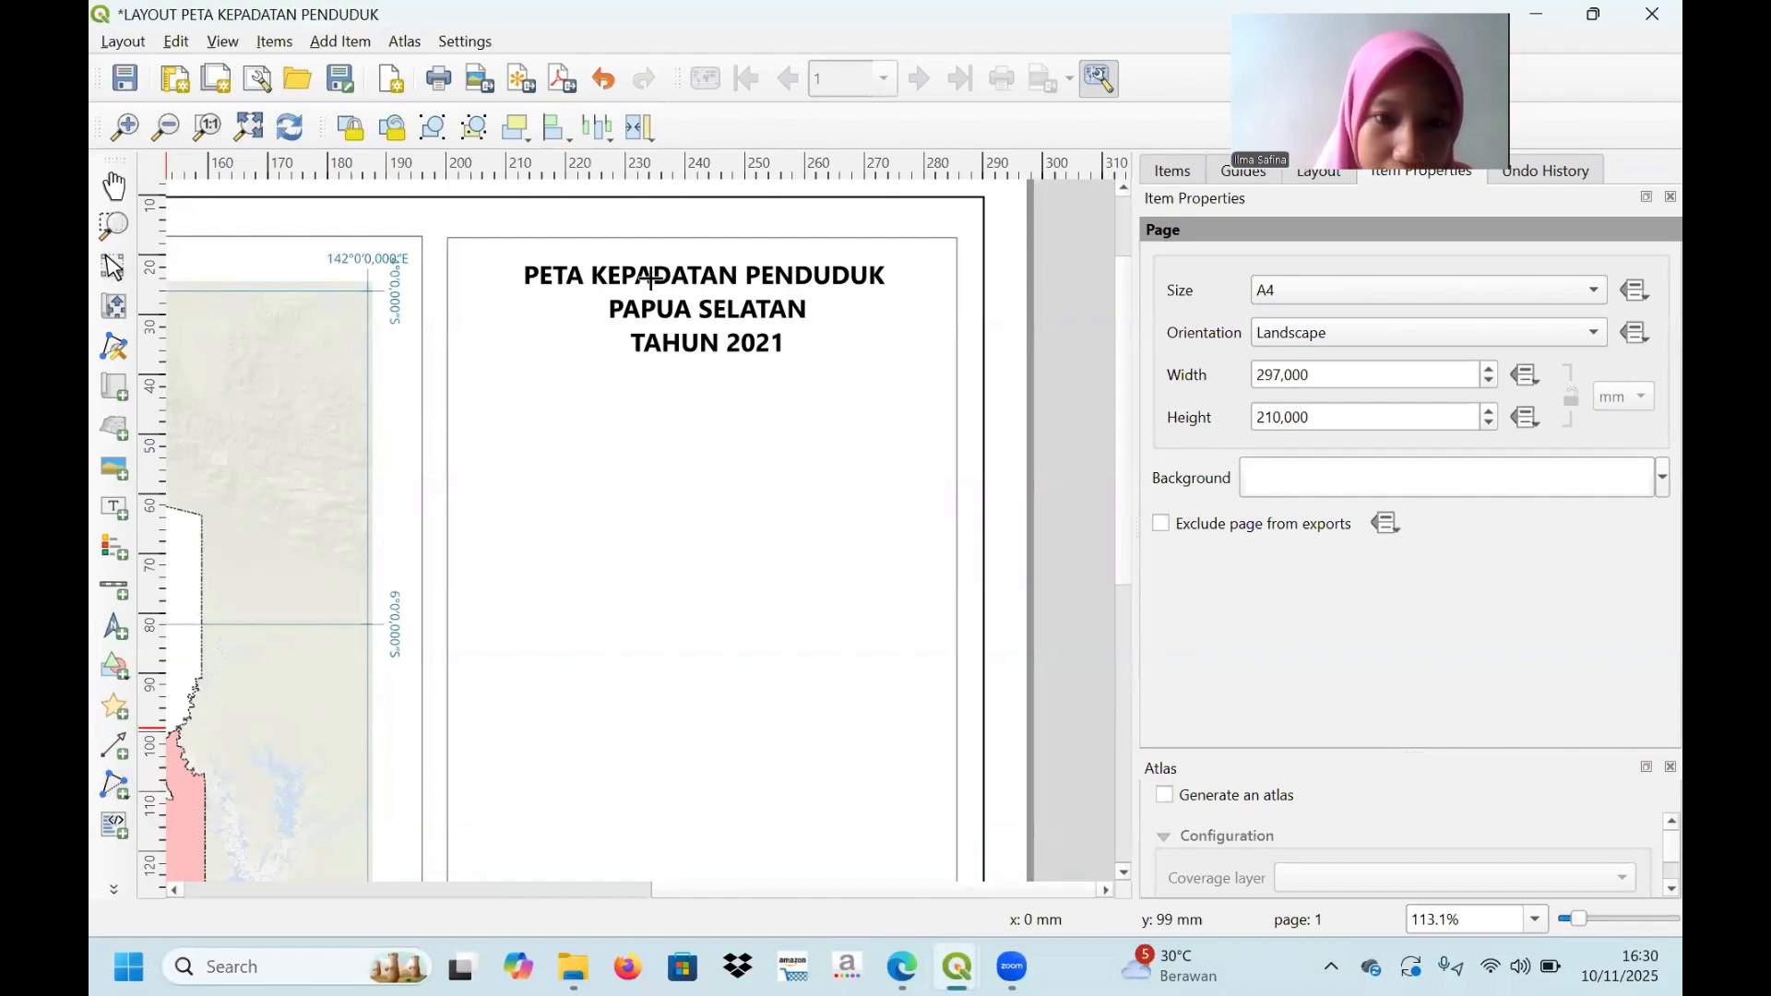
left_click(446, 362)
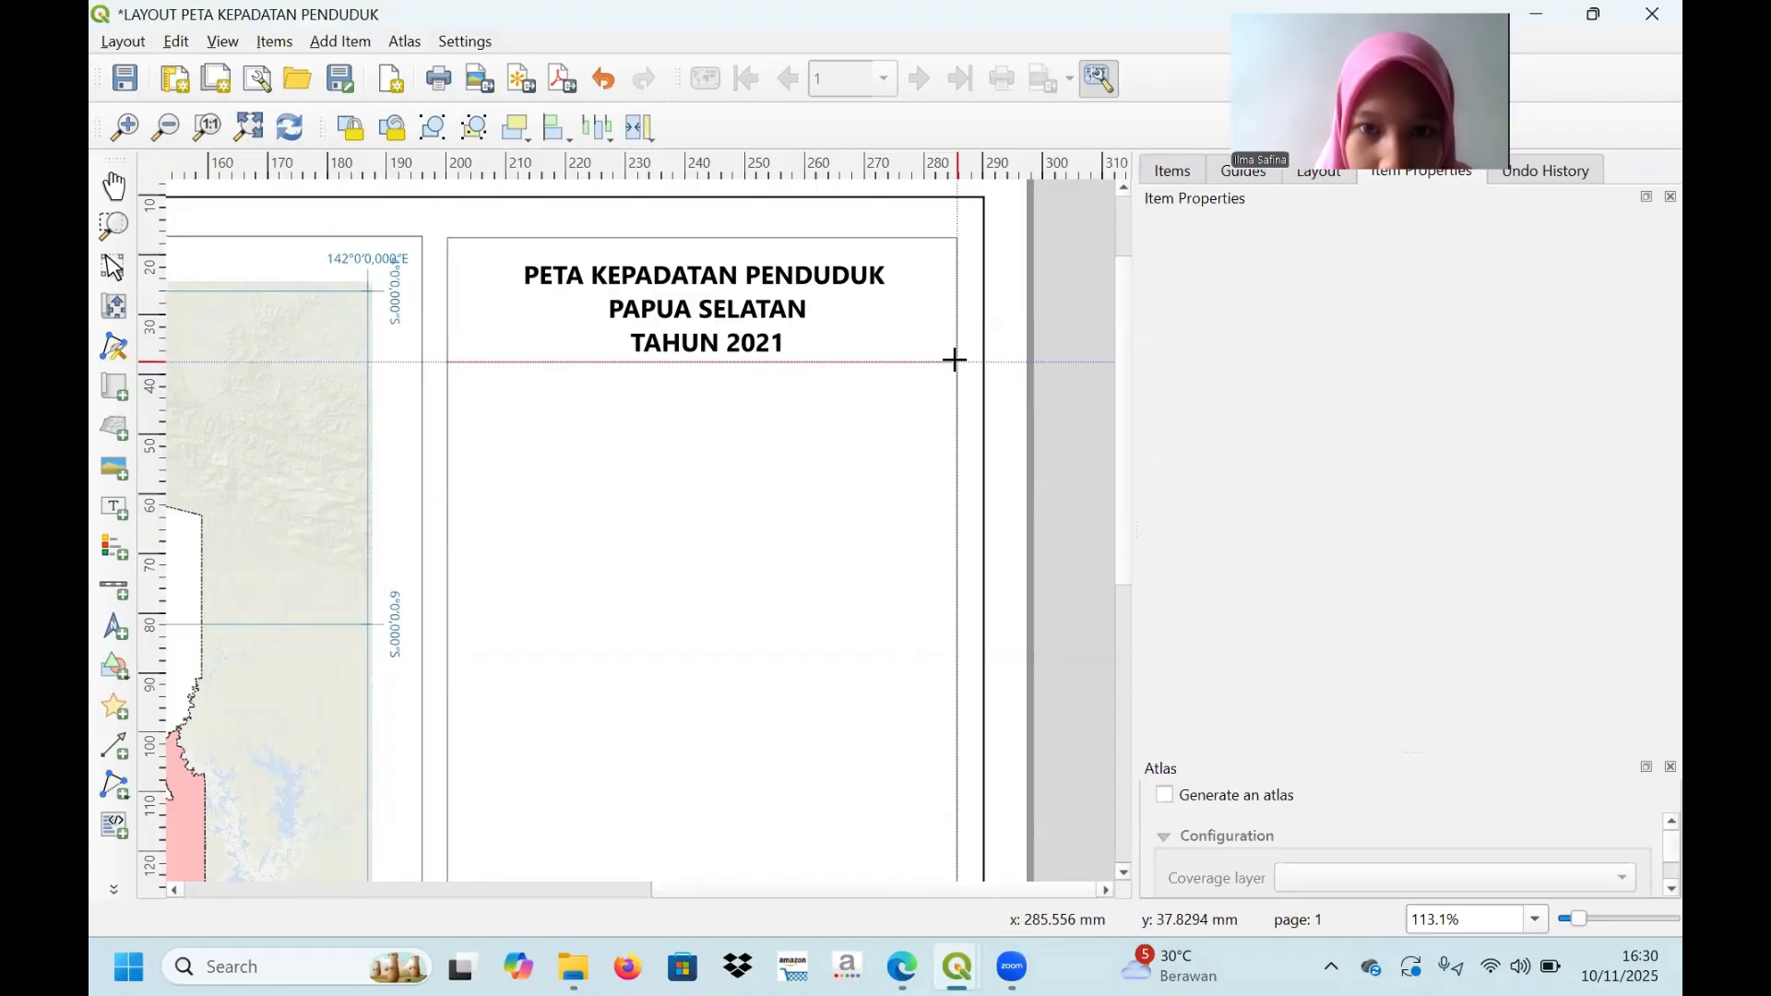
left_click(955, 361)
right_click(955, 361)
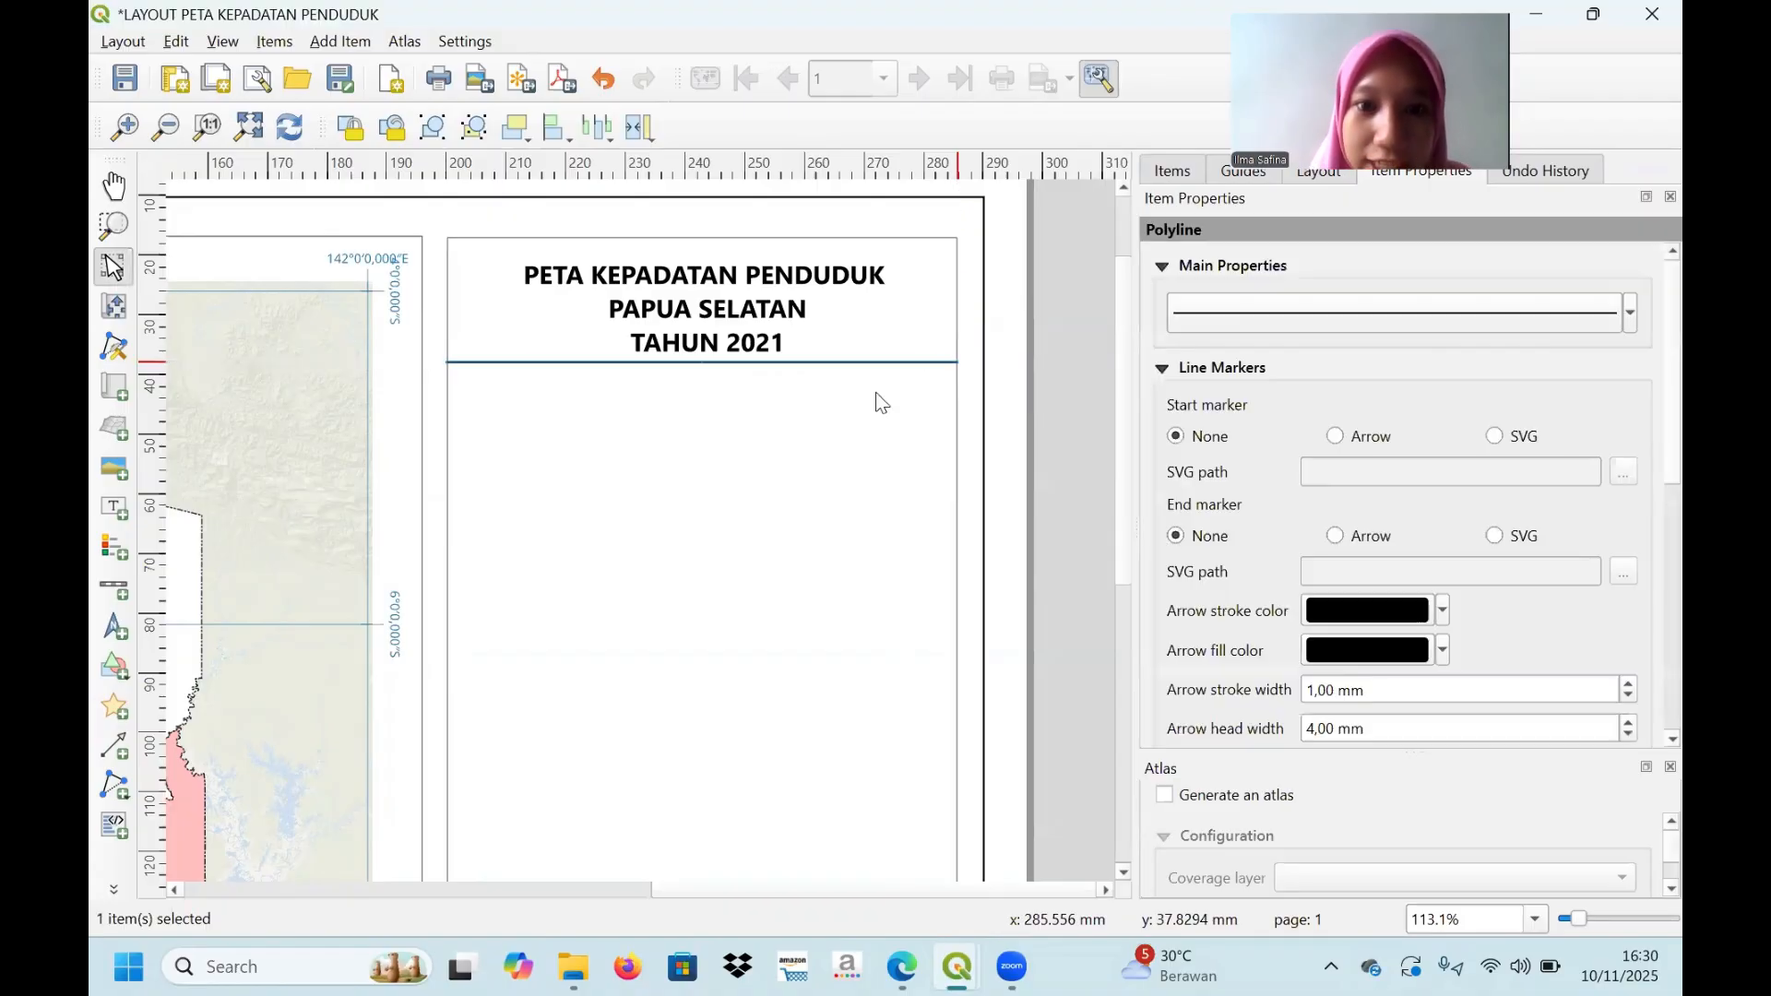
left_click(795, 366)
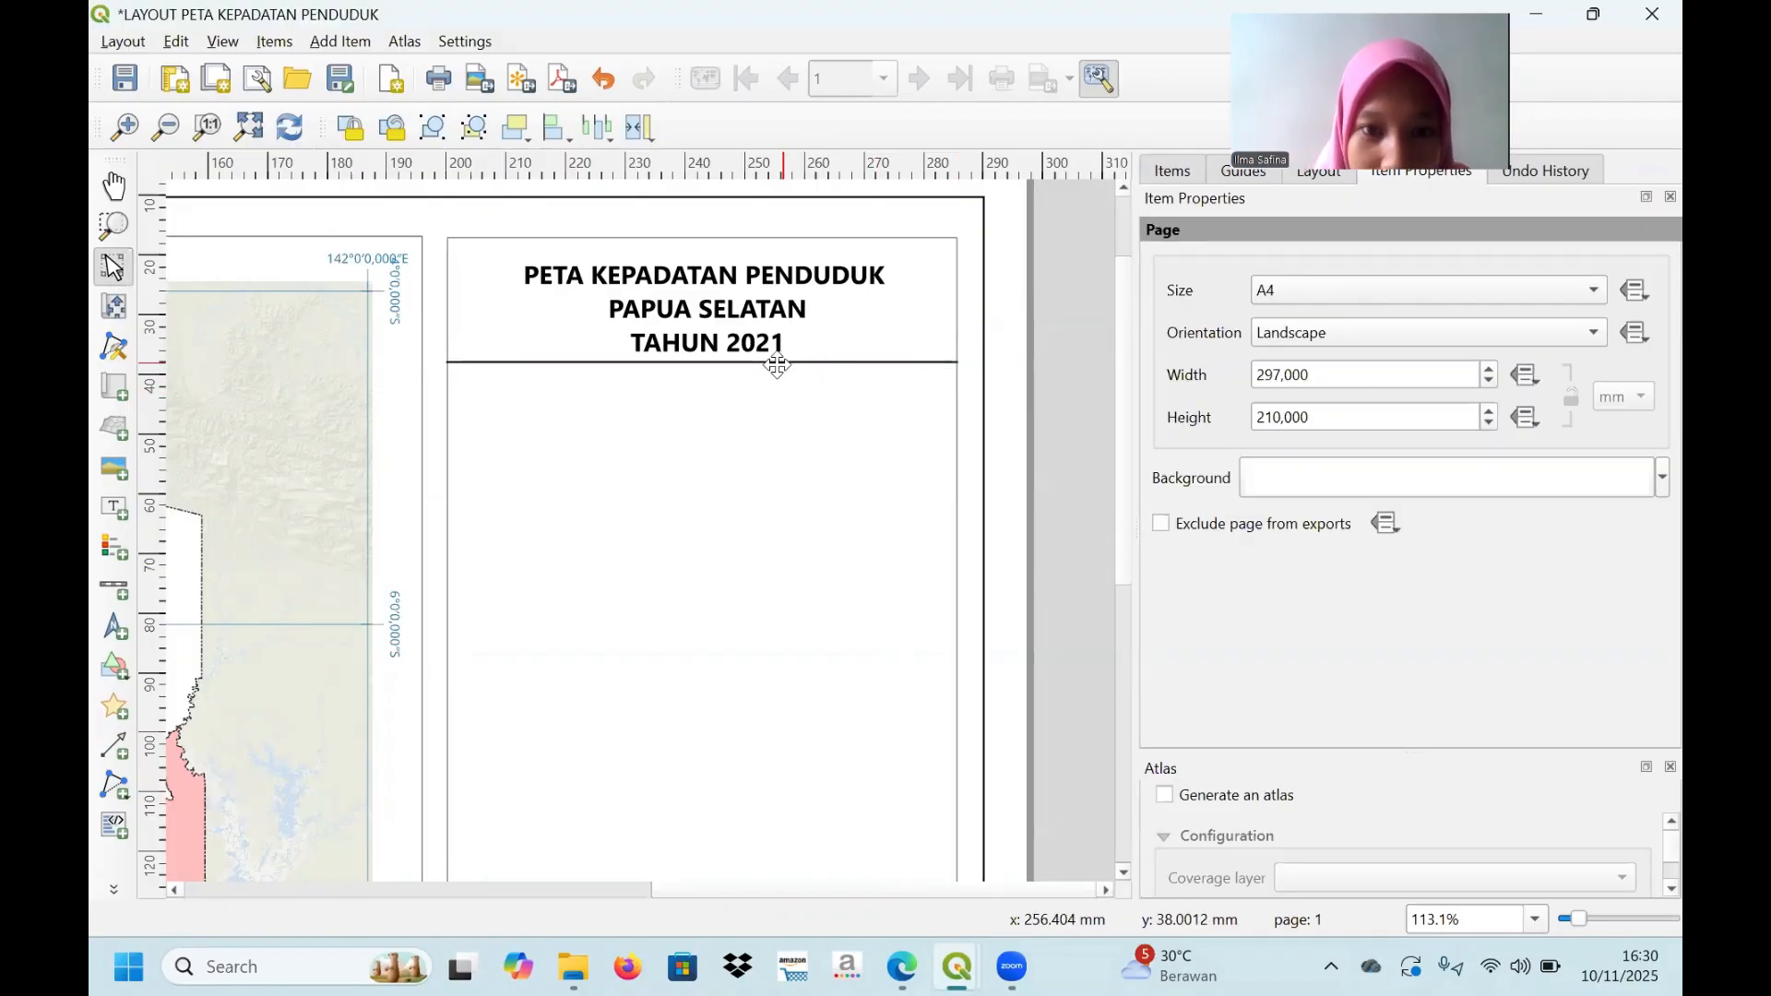
left_click(755, 367)
left_click_drag(754, 367, 754, 369)
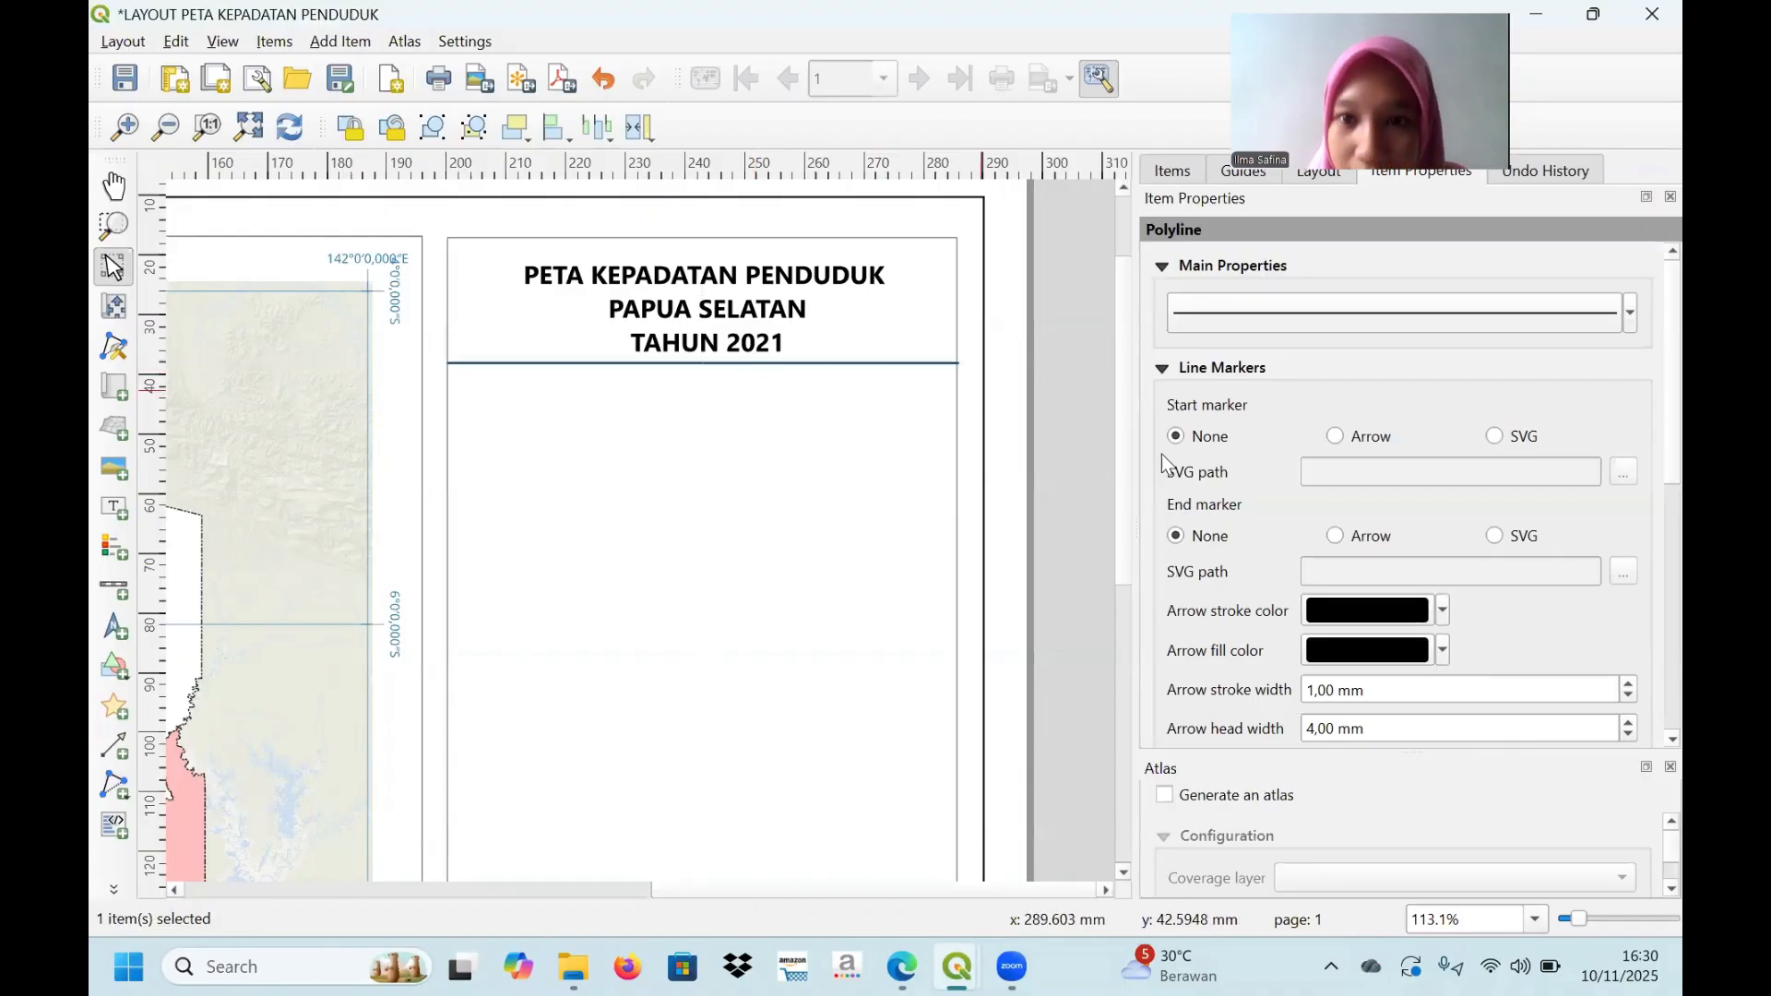
Step: Set the divider line's symbol width to 0,1 mm
left_click(1343, 319)
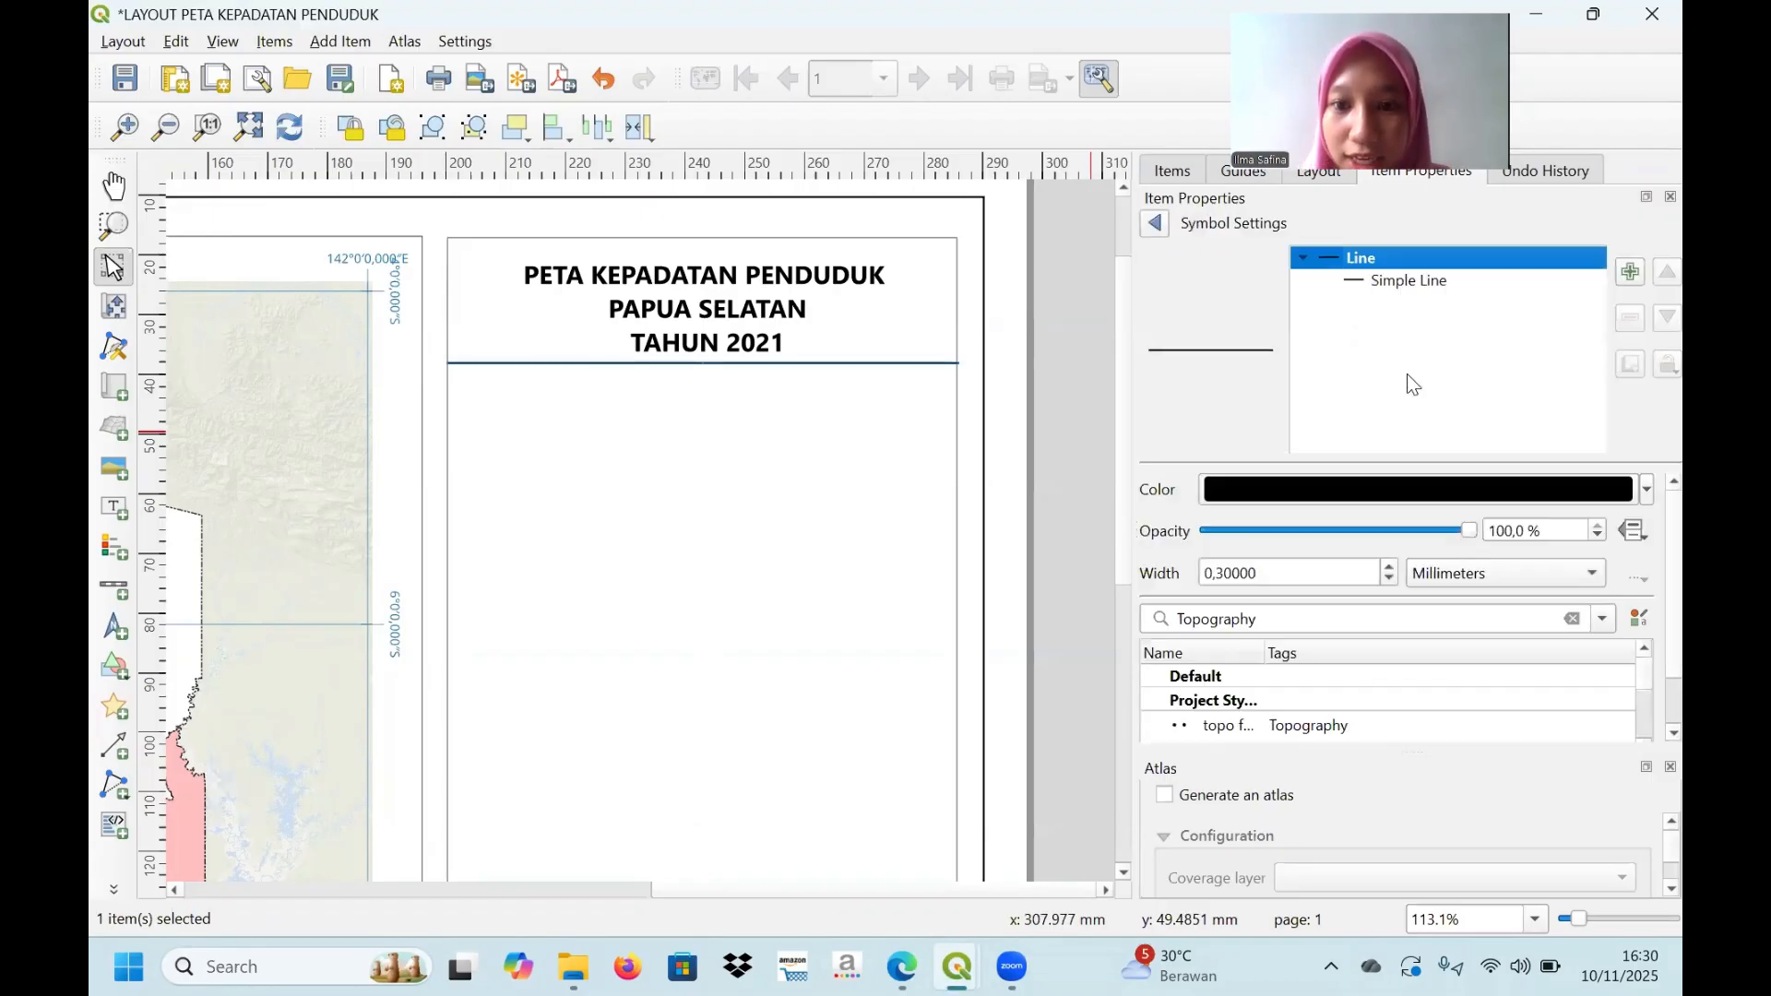
scroll(1642, 502, "down", 1)
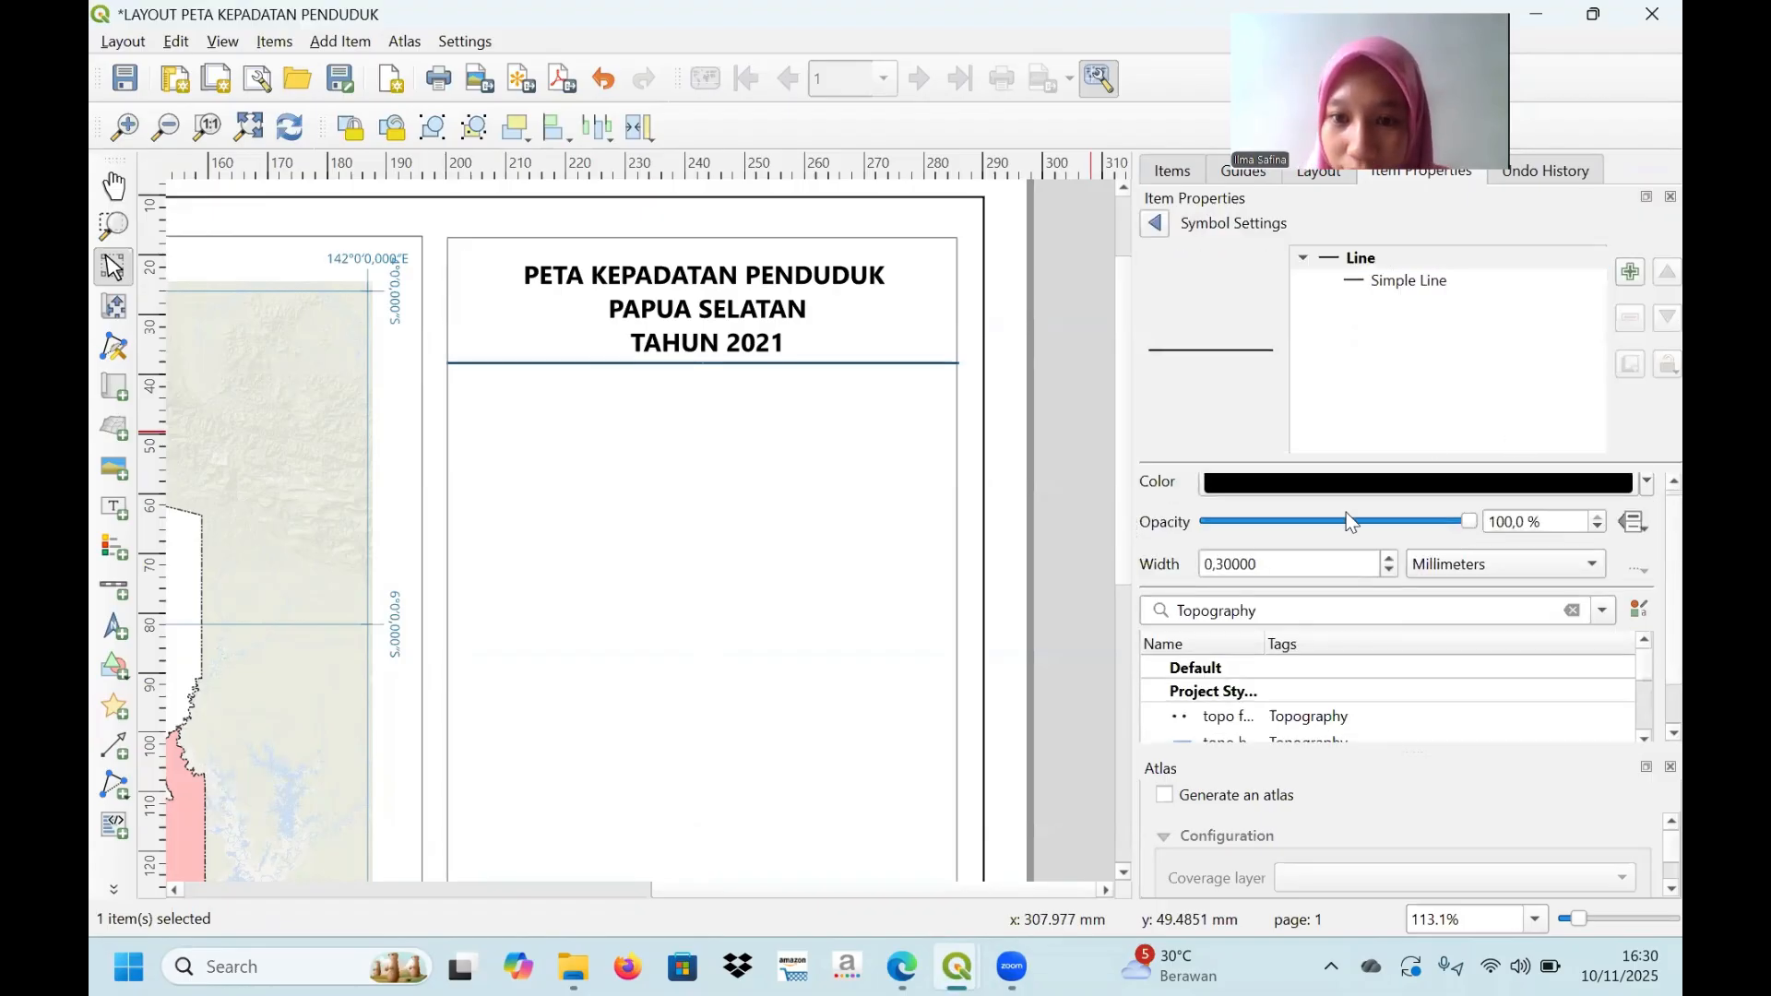
left_click(1262, 558)
left_click_drag(1262, 558, 1209, 558)
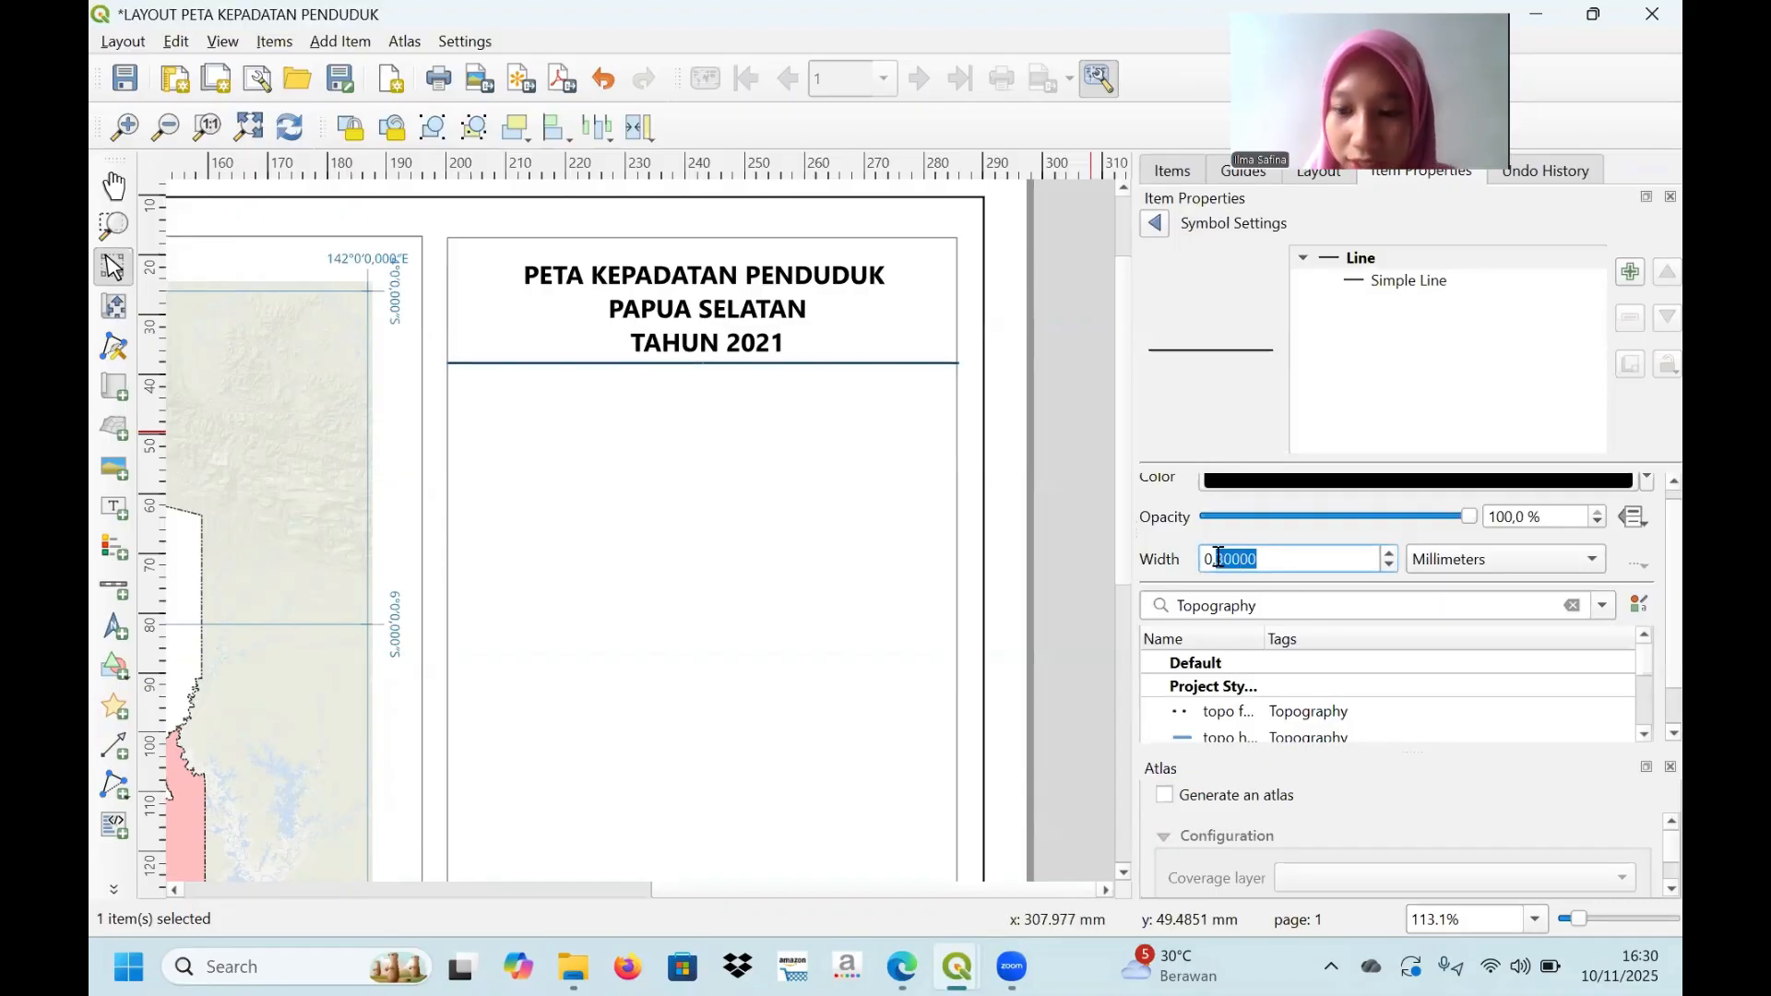
type("0,")
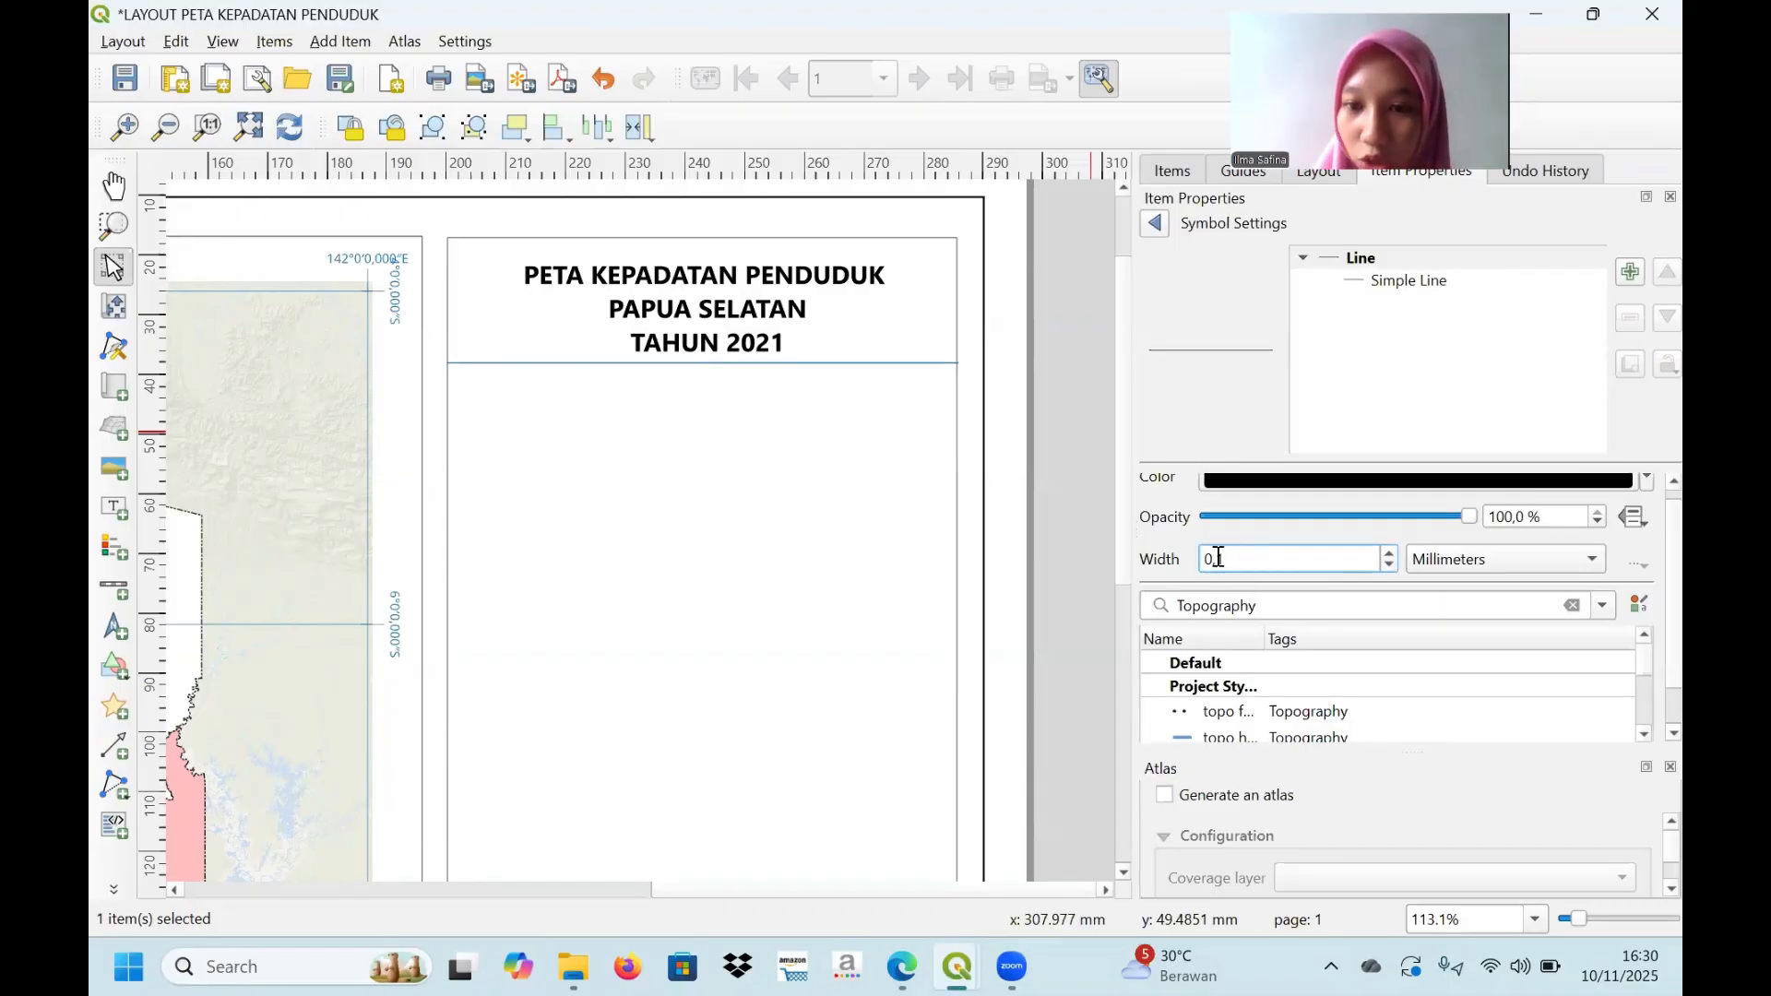
type("1")
key("Return")
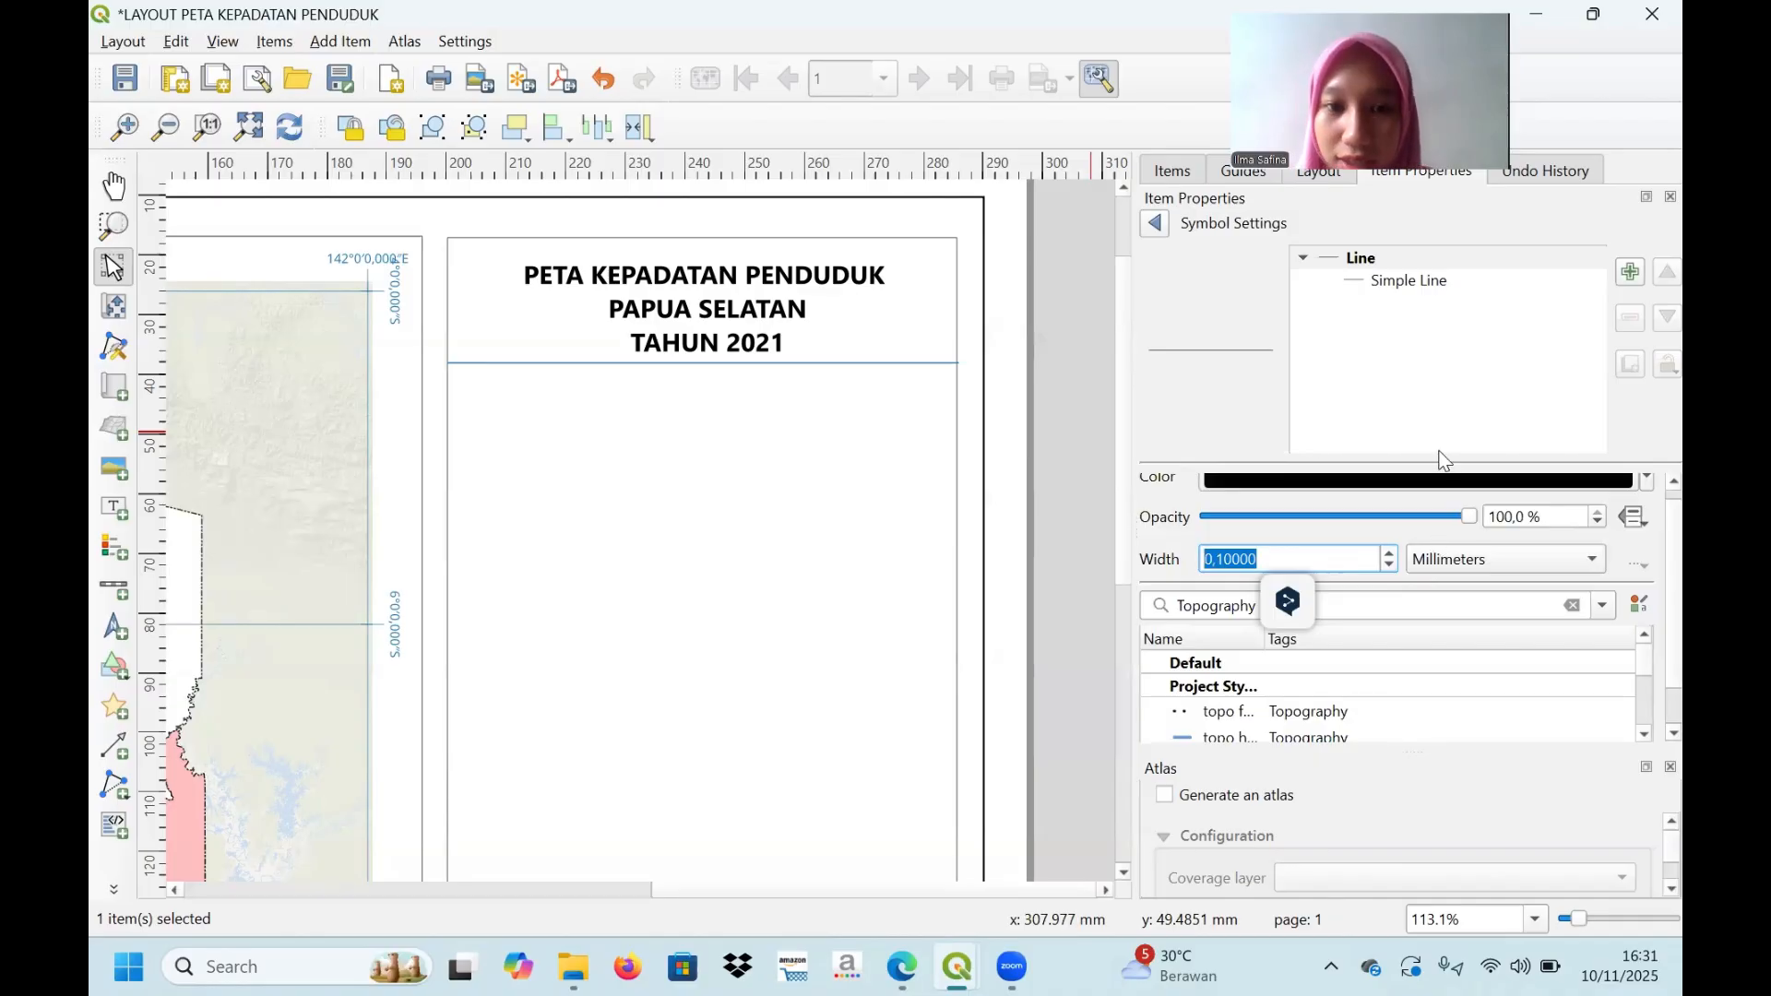
left_click(1071, 487)
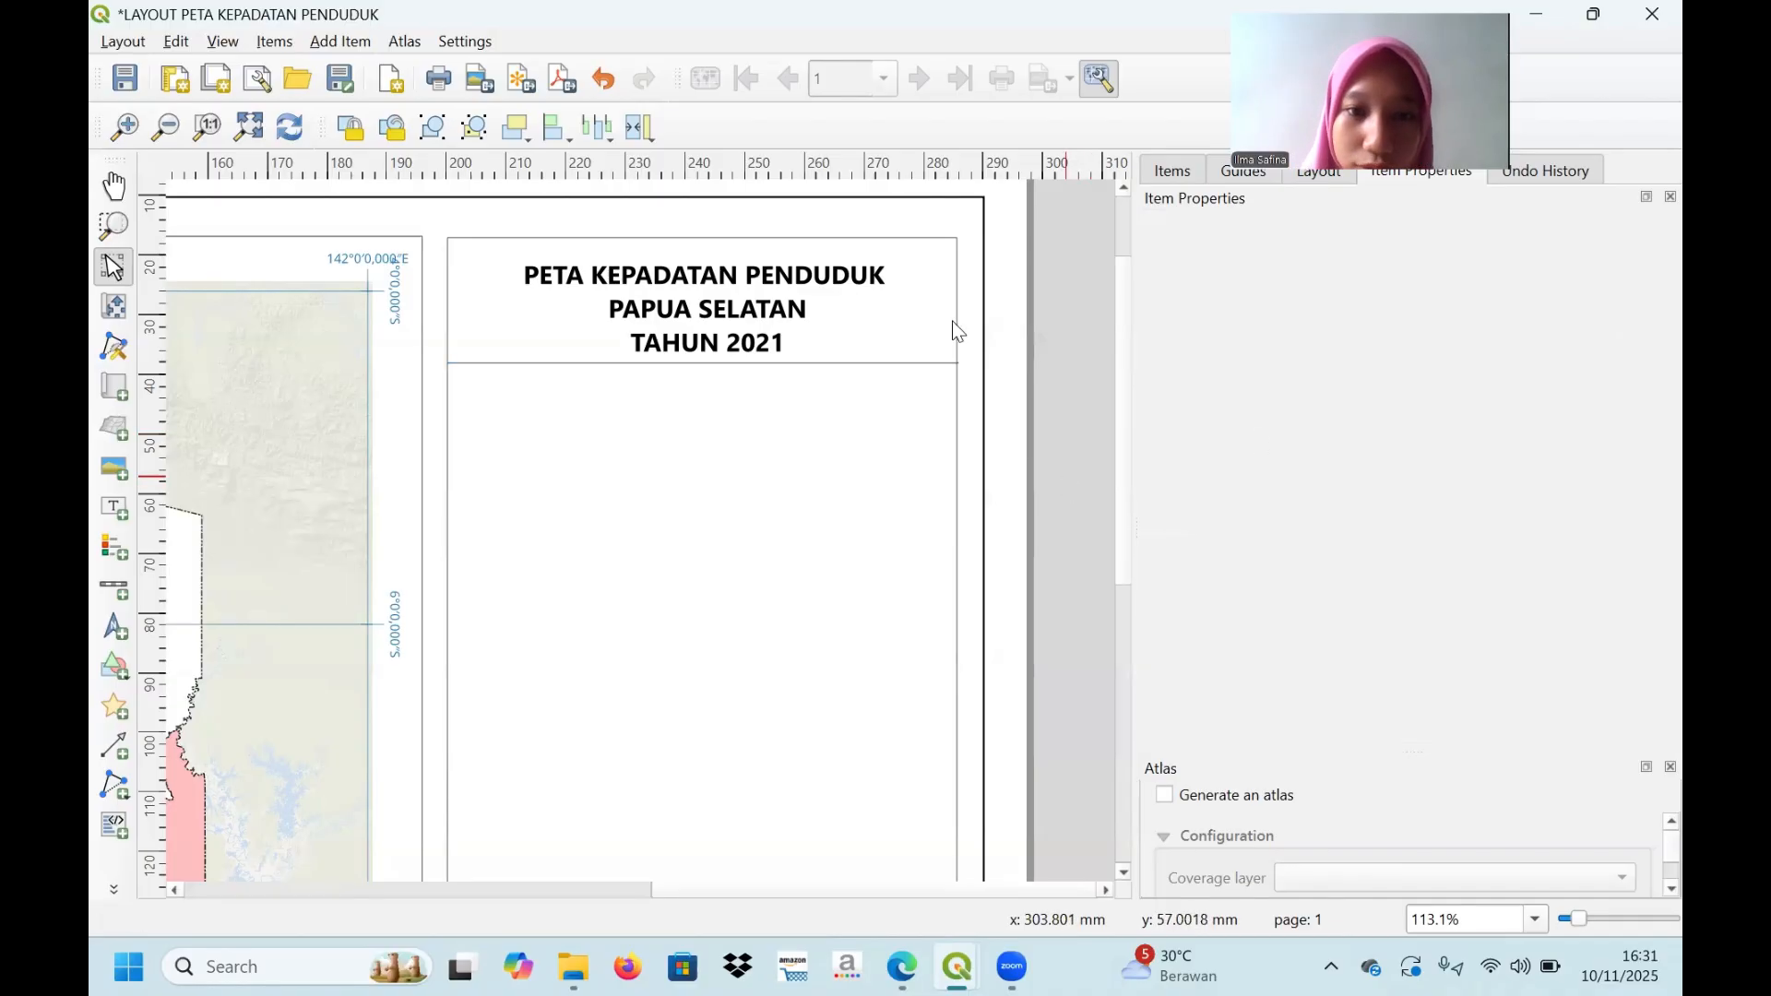
Step: Drag the title label about 1.5 mm higher above the divider line
left_click_drag(714, 335, 707, 323)
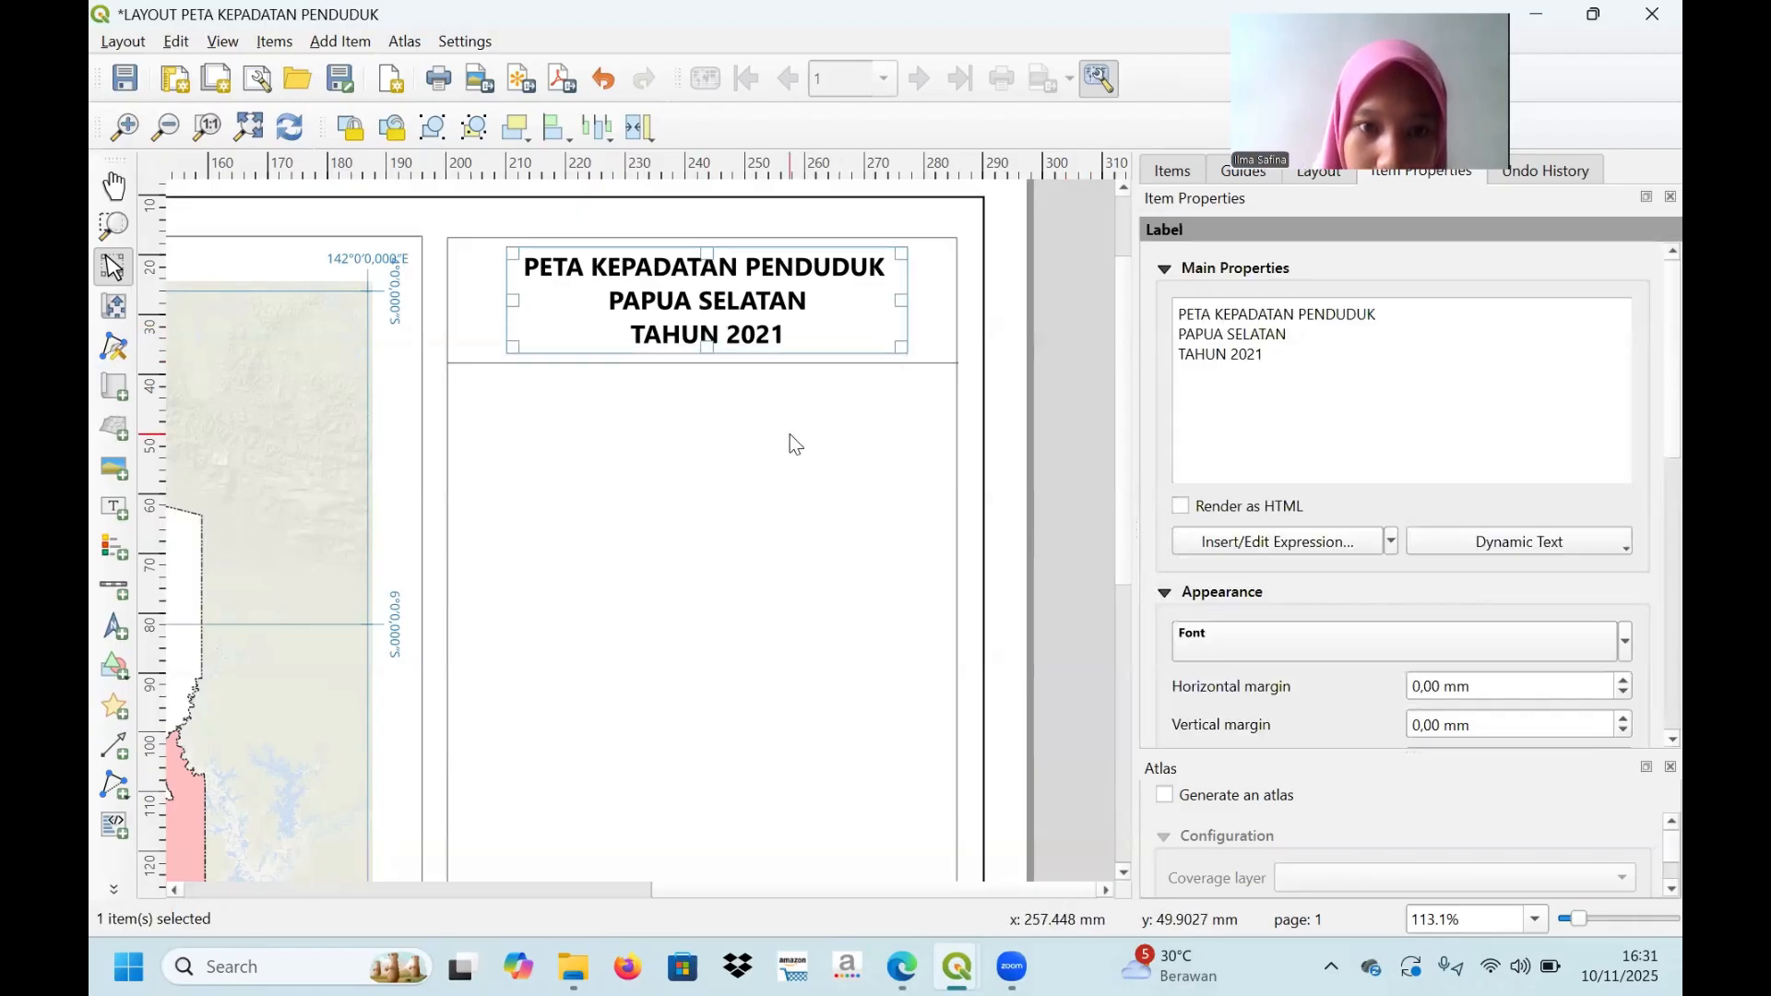
left_click(790, 436)
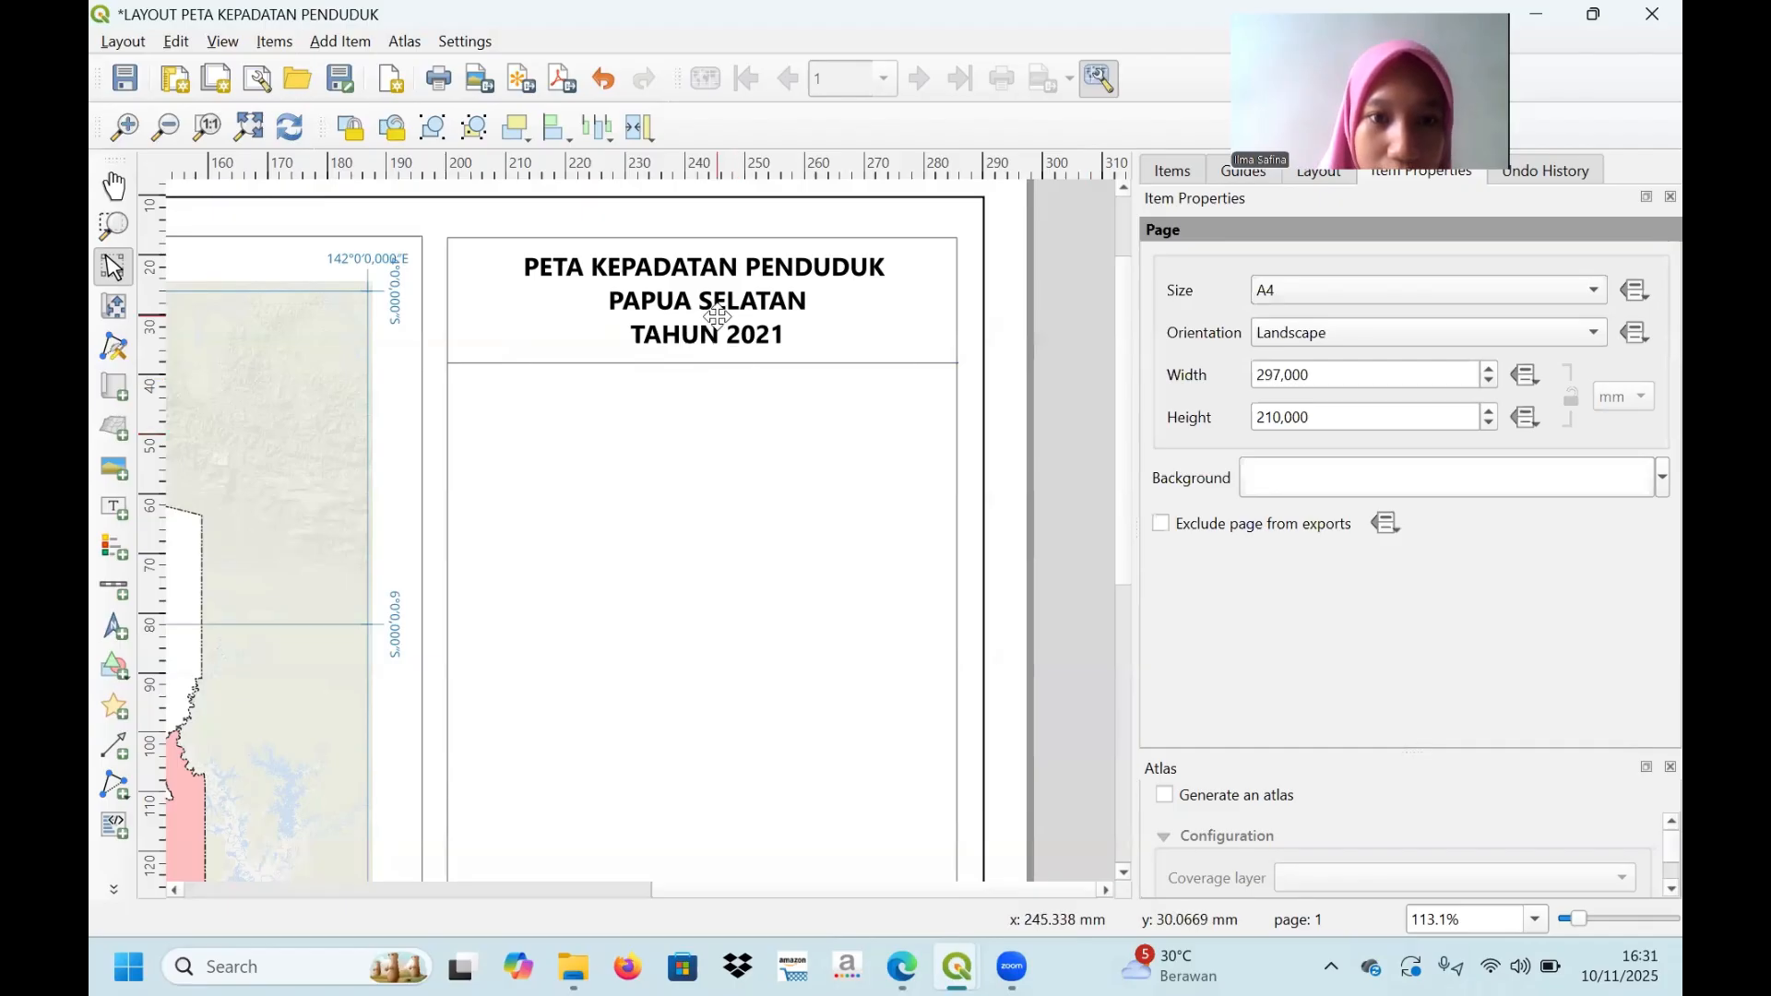
left_click(718, 316)
left_click(747, 429)
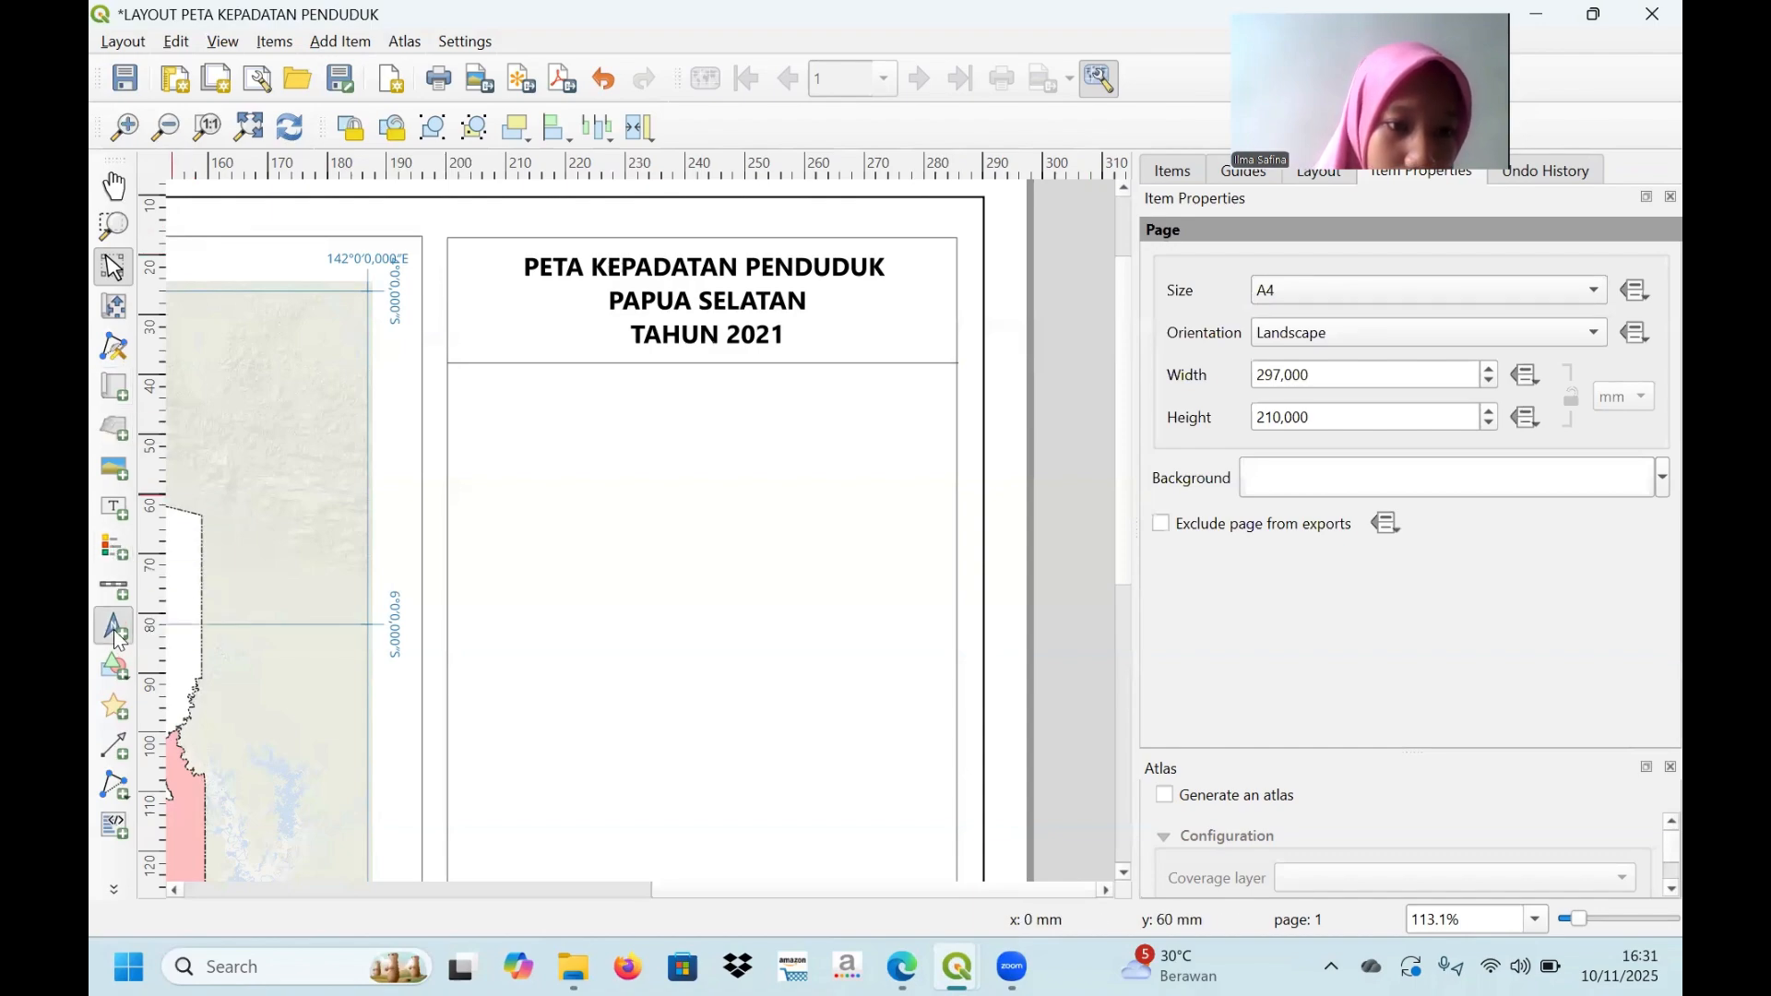
Step: Draw a north arrow frame beneath the title and switch it to a raster image
left_click(114, 629)
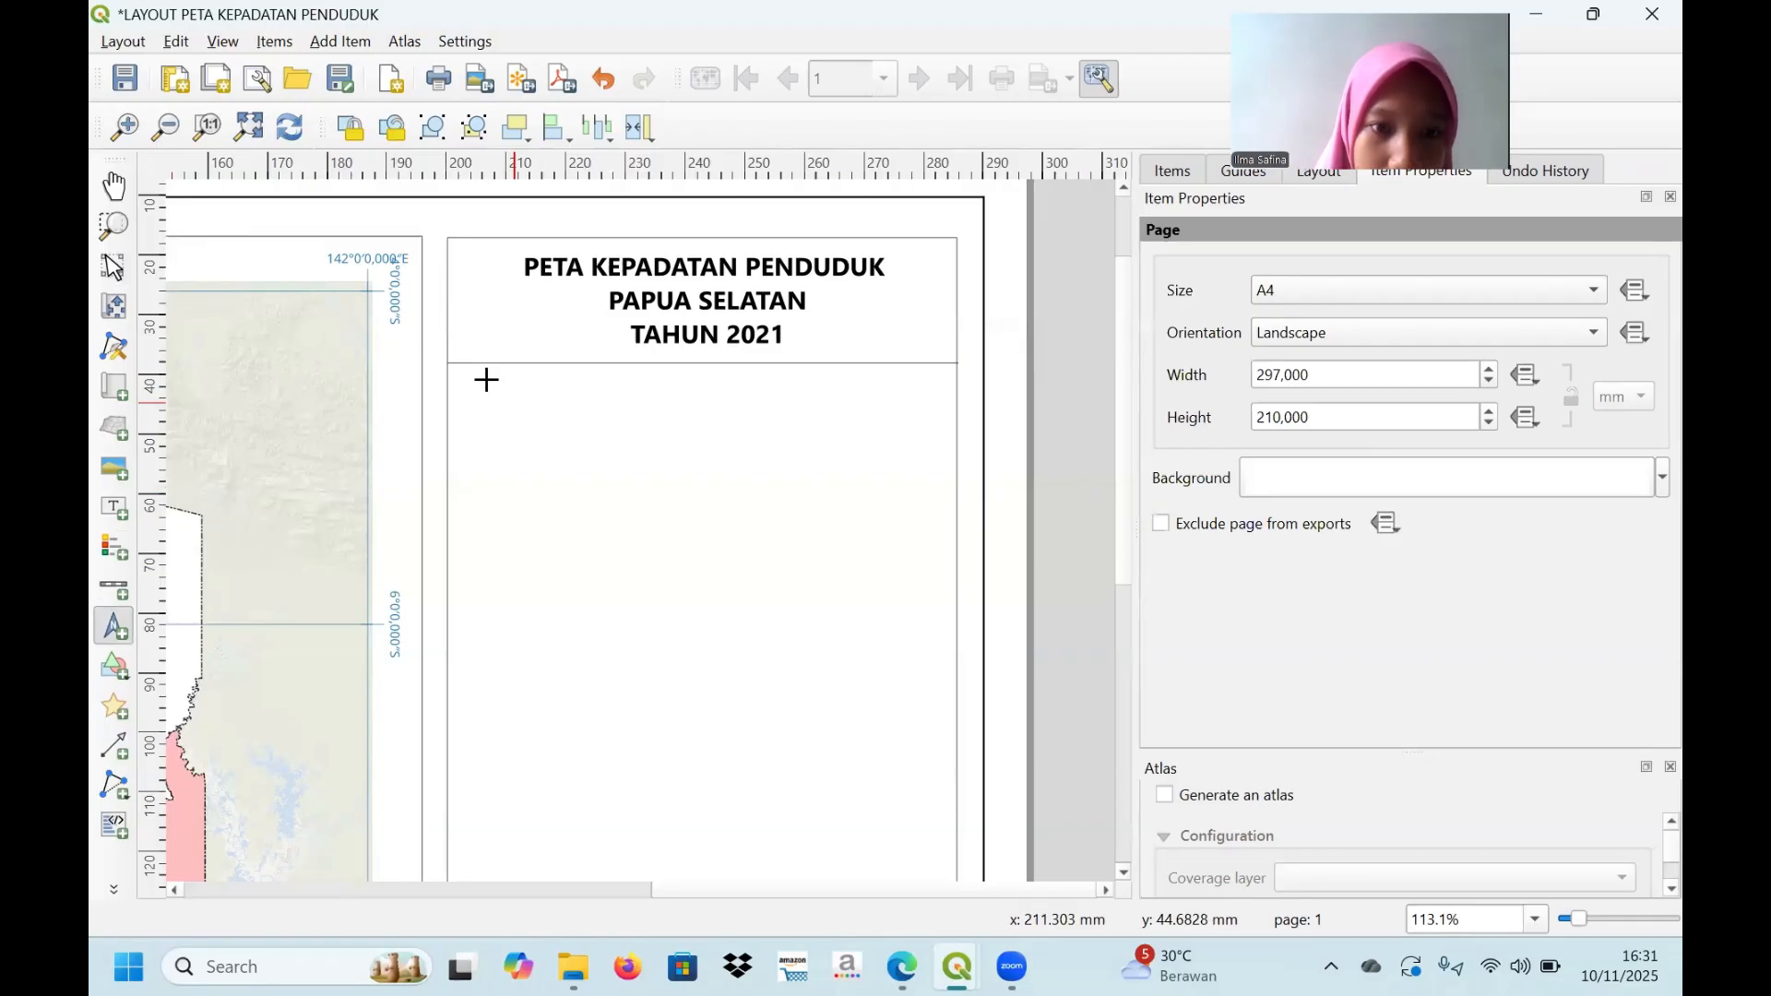
left_click_drag(470, 386, 577, 496)
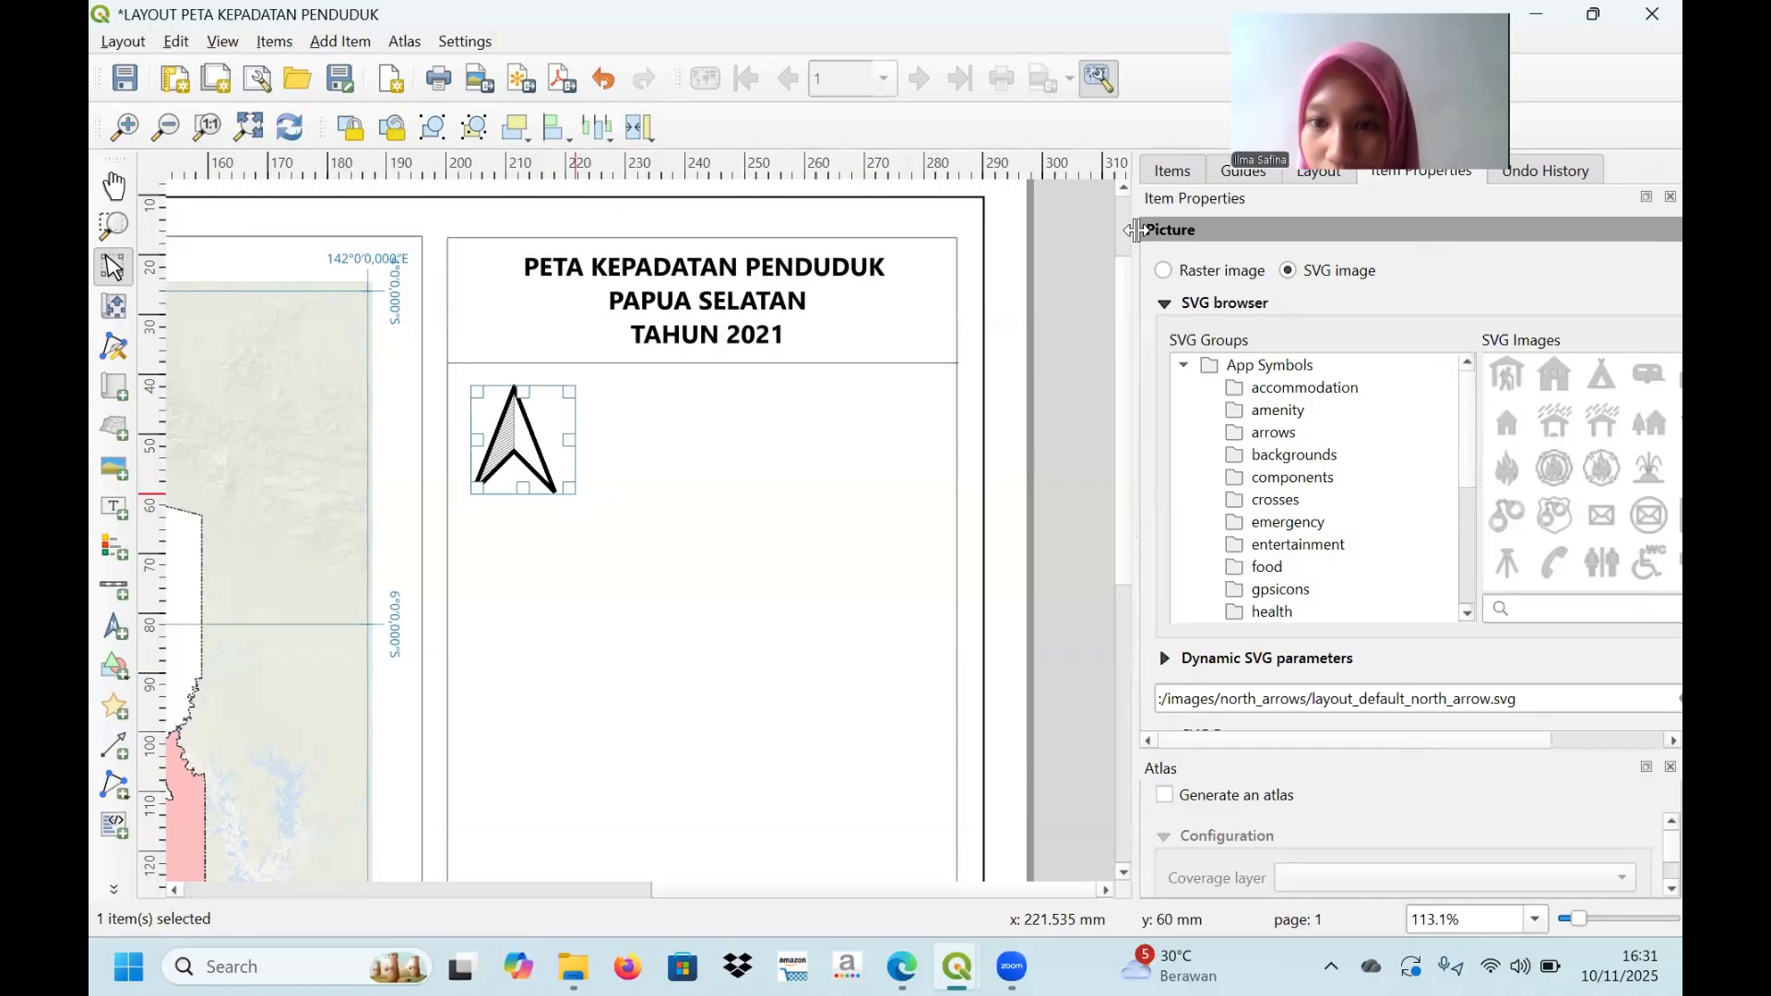
left_click_drag(1135, 230, 969, 229)
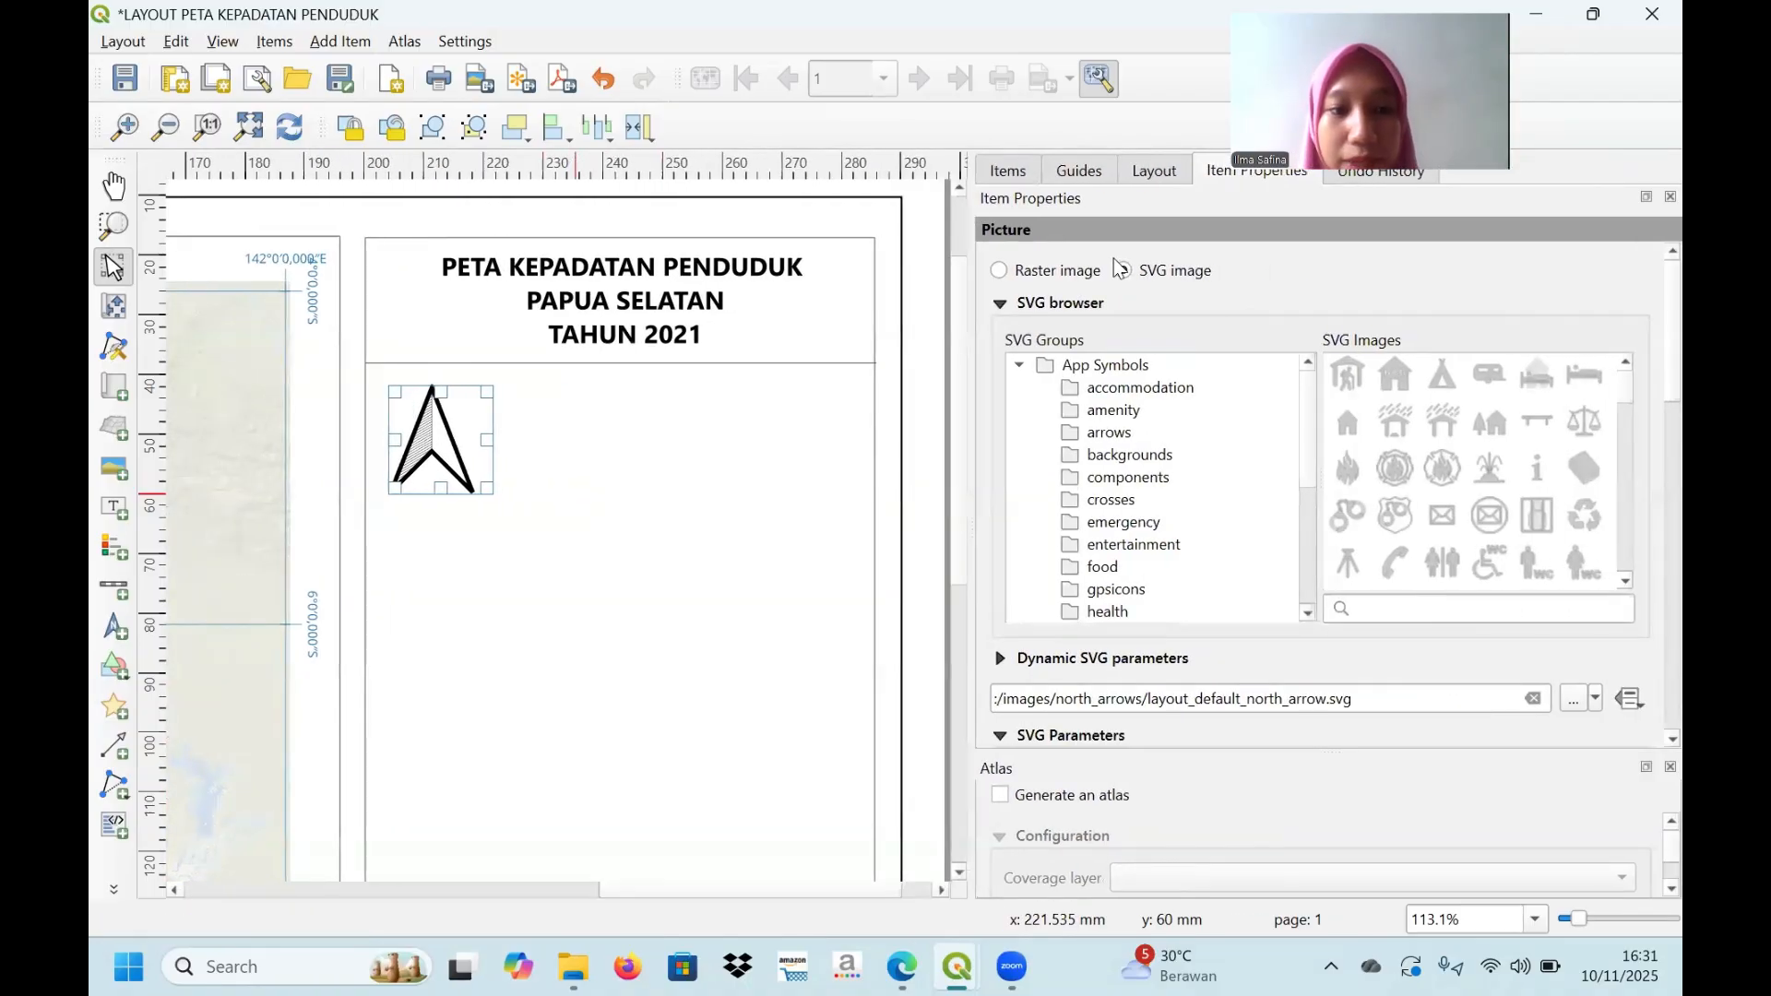
left_click(1000, 271)
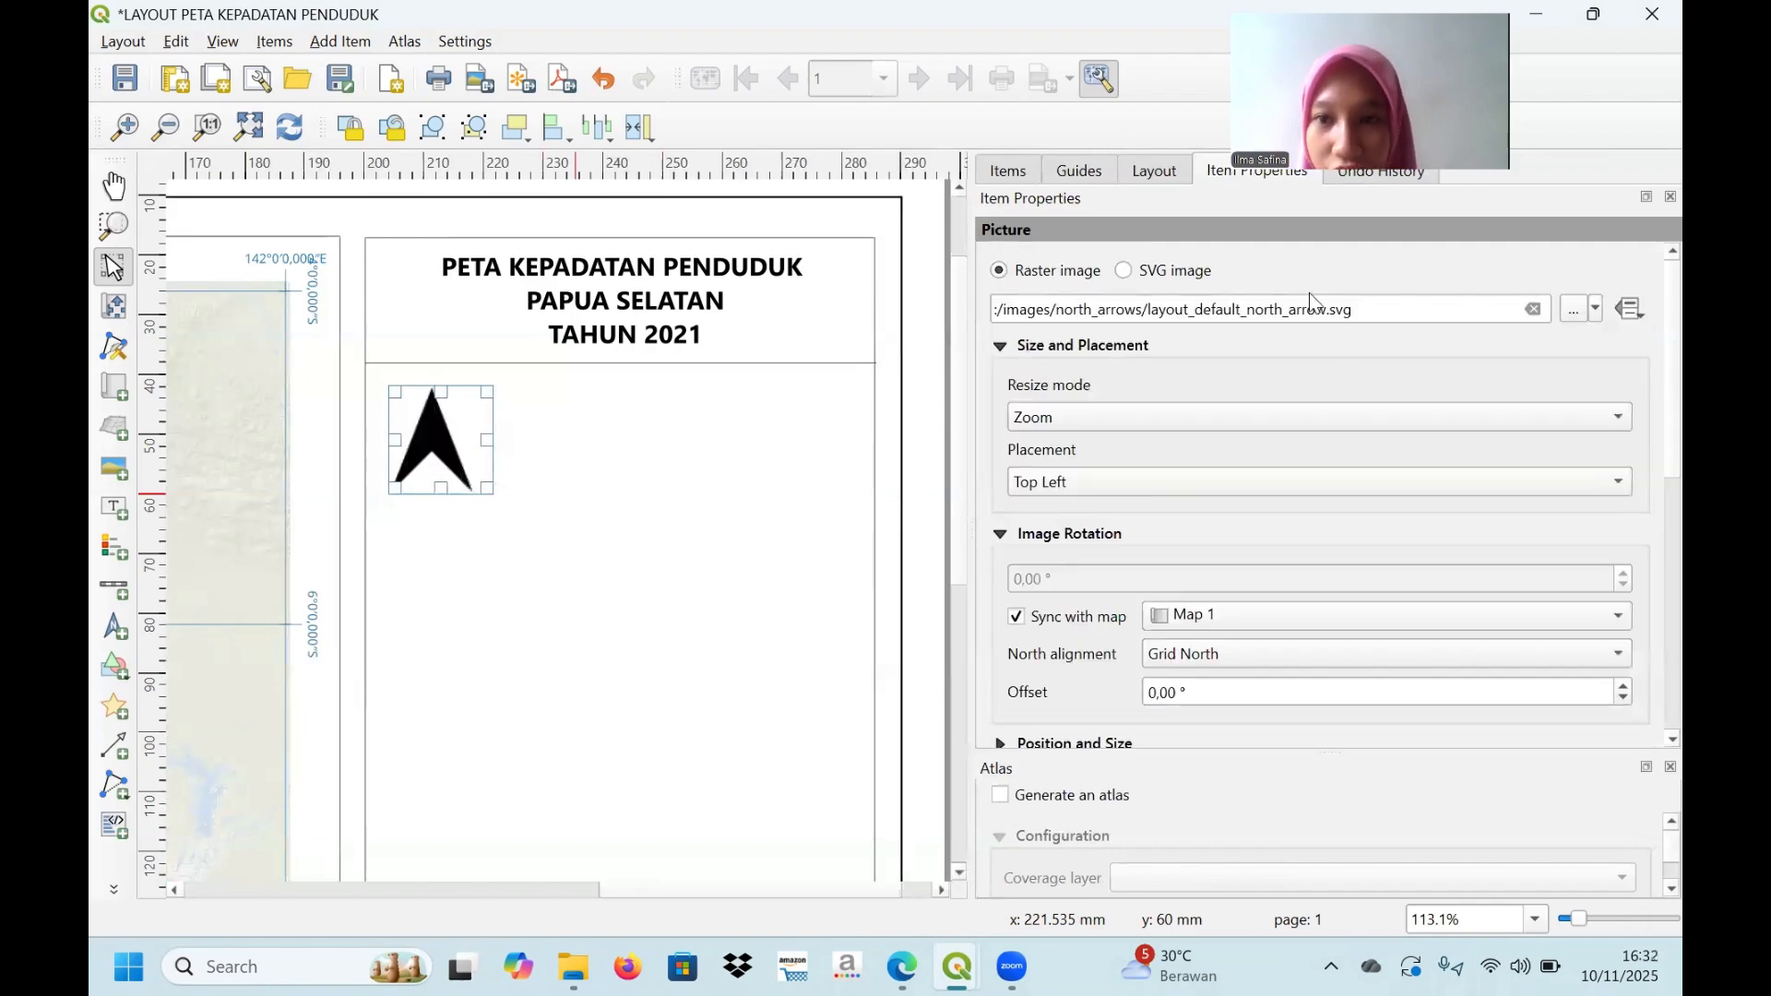
Step: Load ARAH MATA ANGIN.png from the Pictures folder as the north arrow image
left_click(1575, 307)
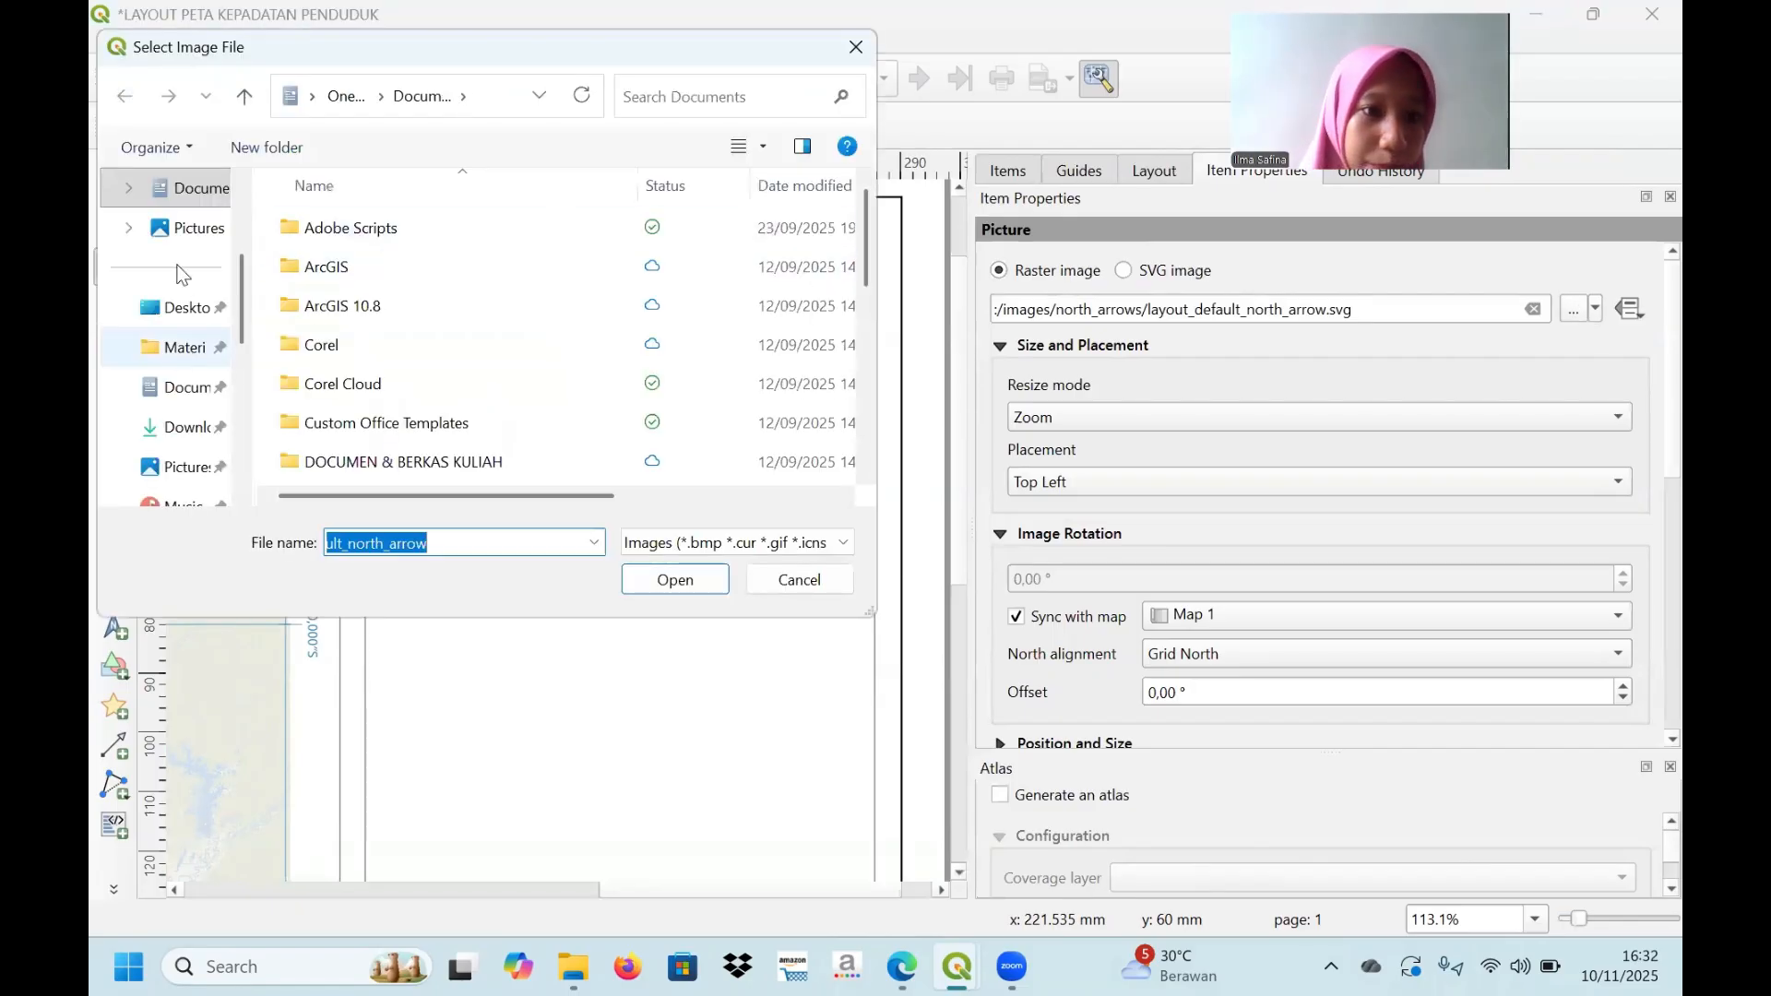
left_click(180, 231)
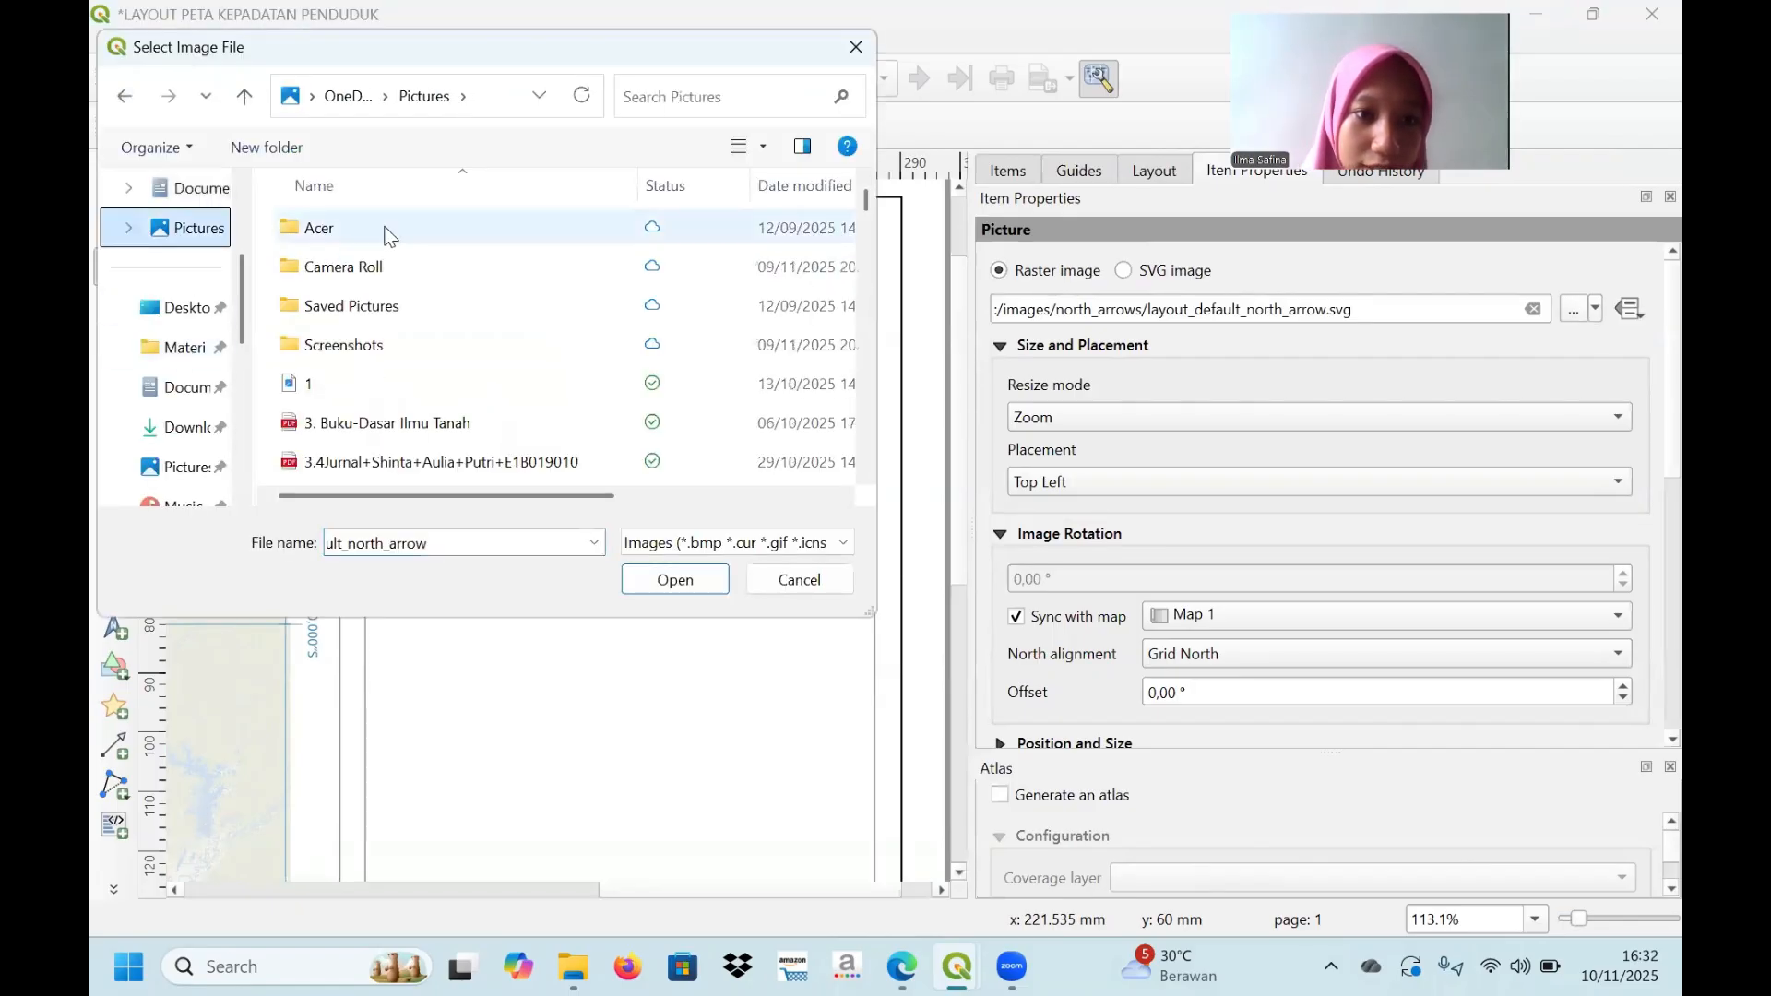
left_click(180, 466)
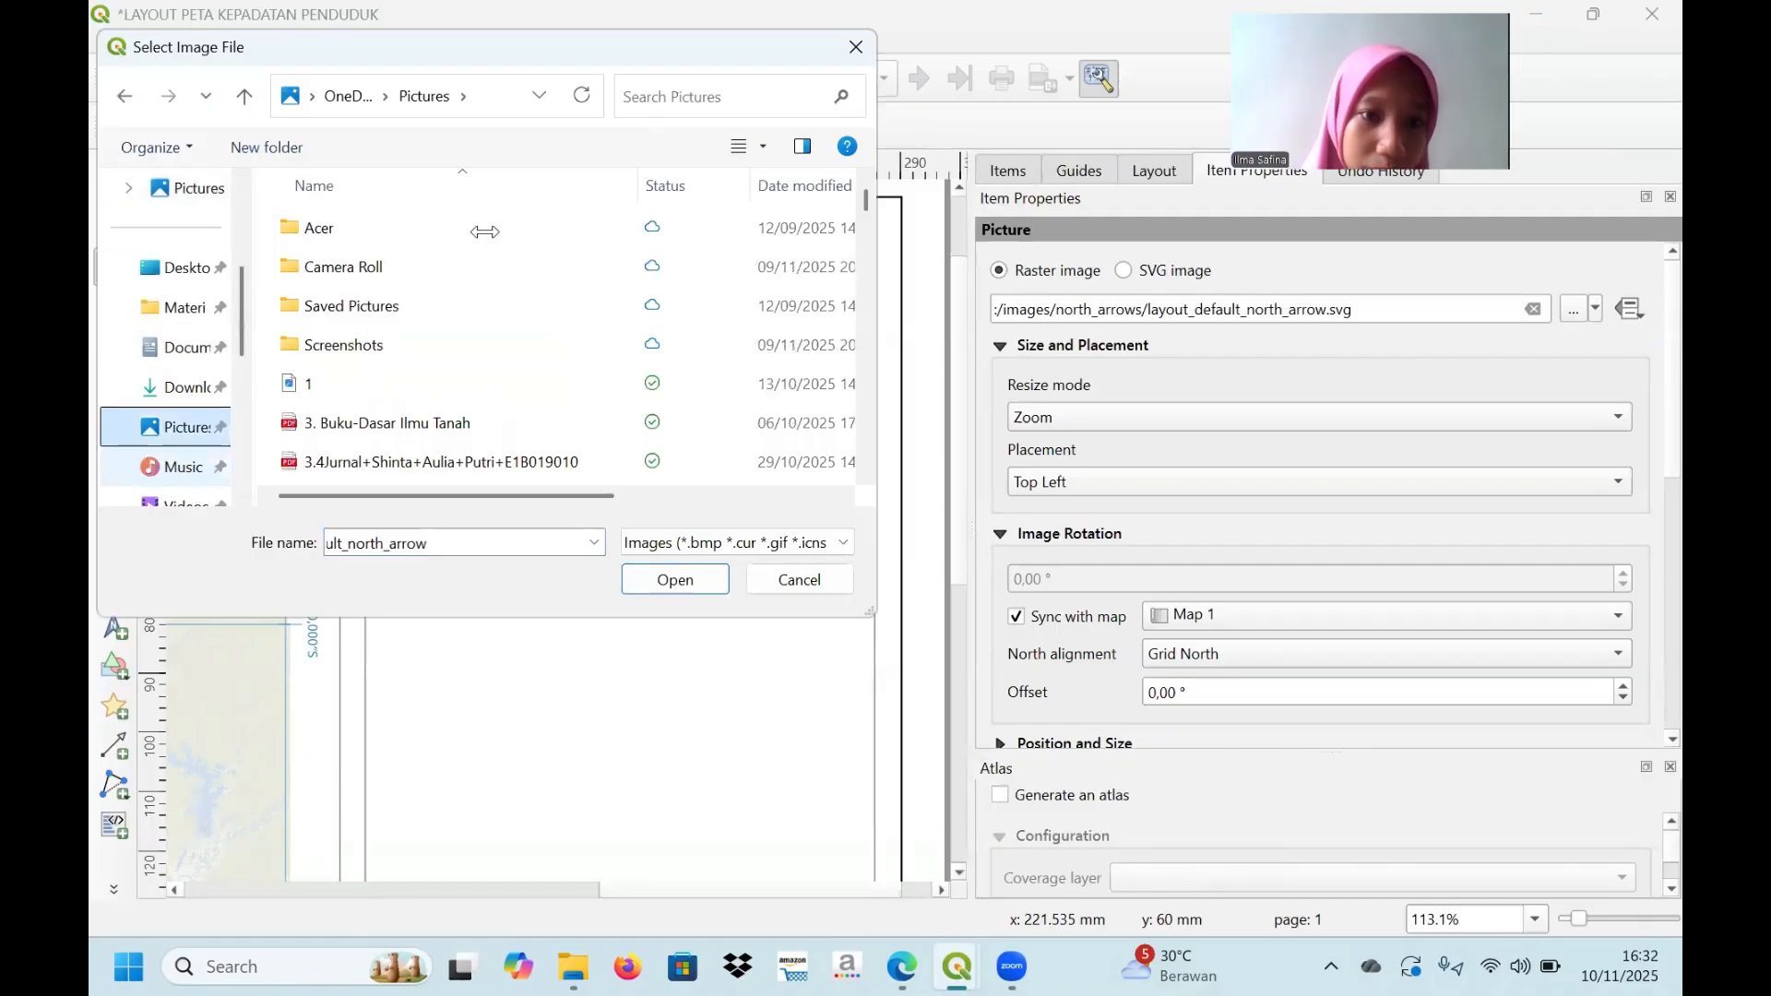
left_click(654, 96)
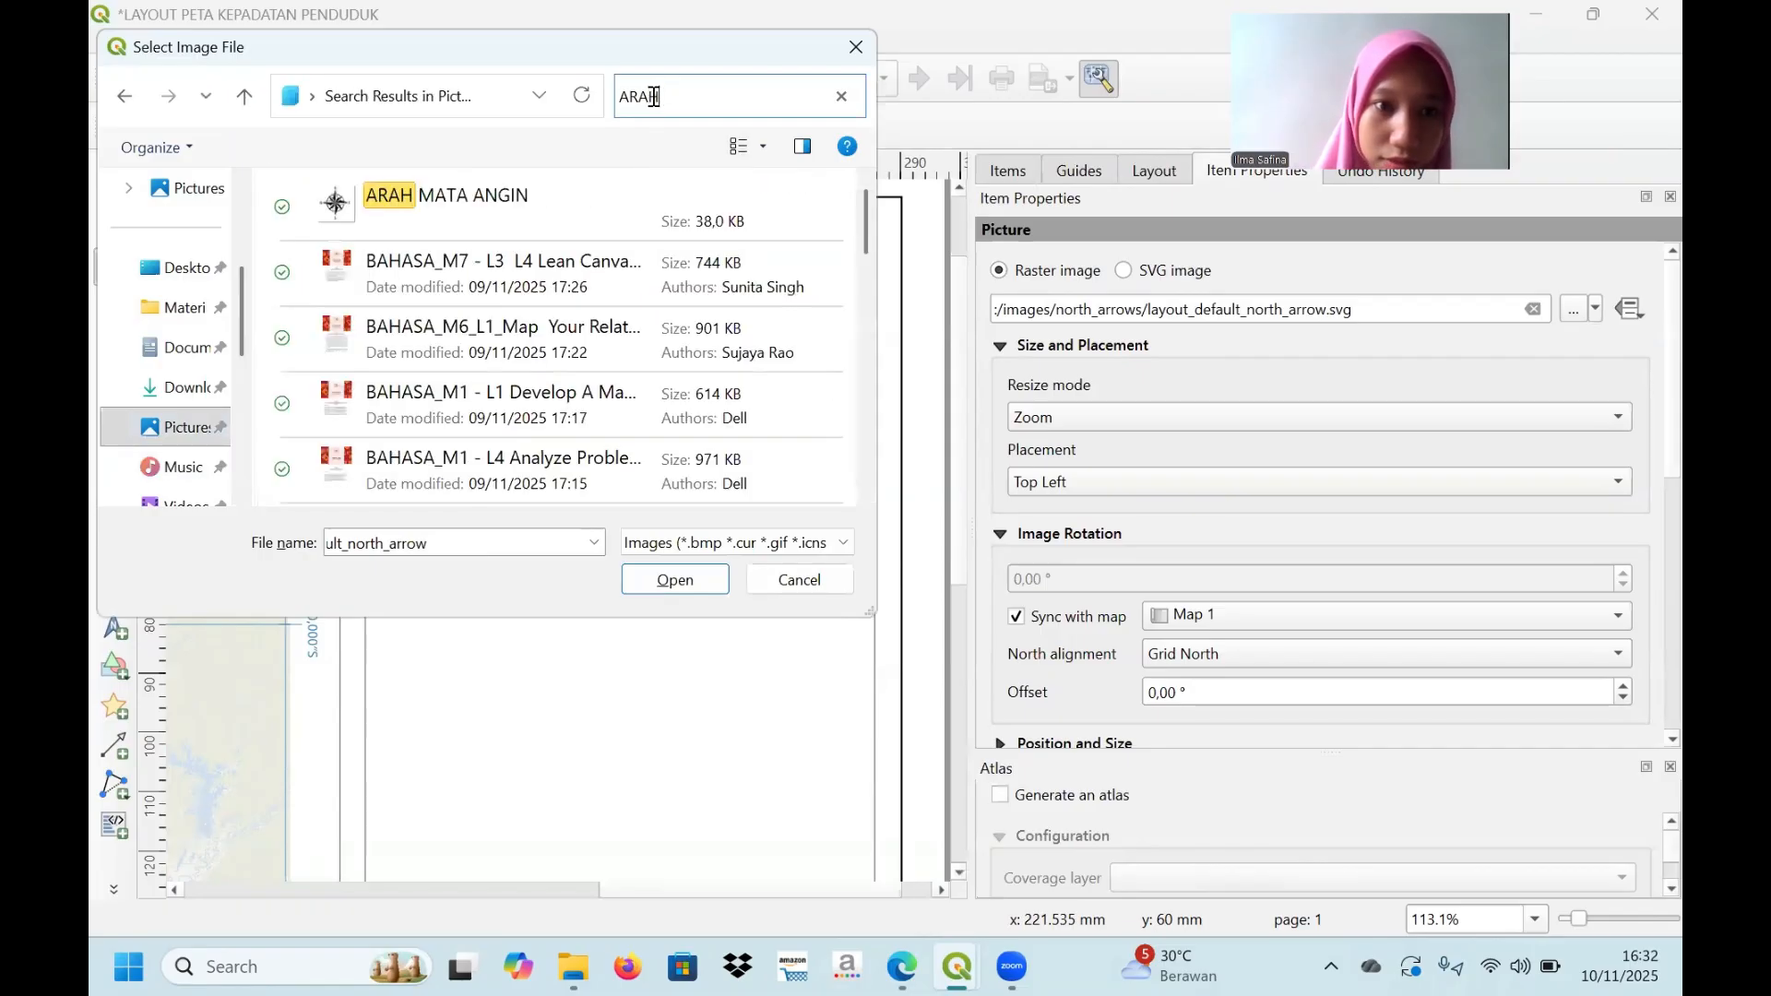
double_click(484, 201)
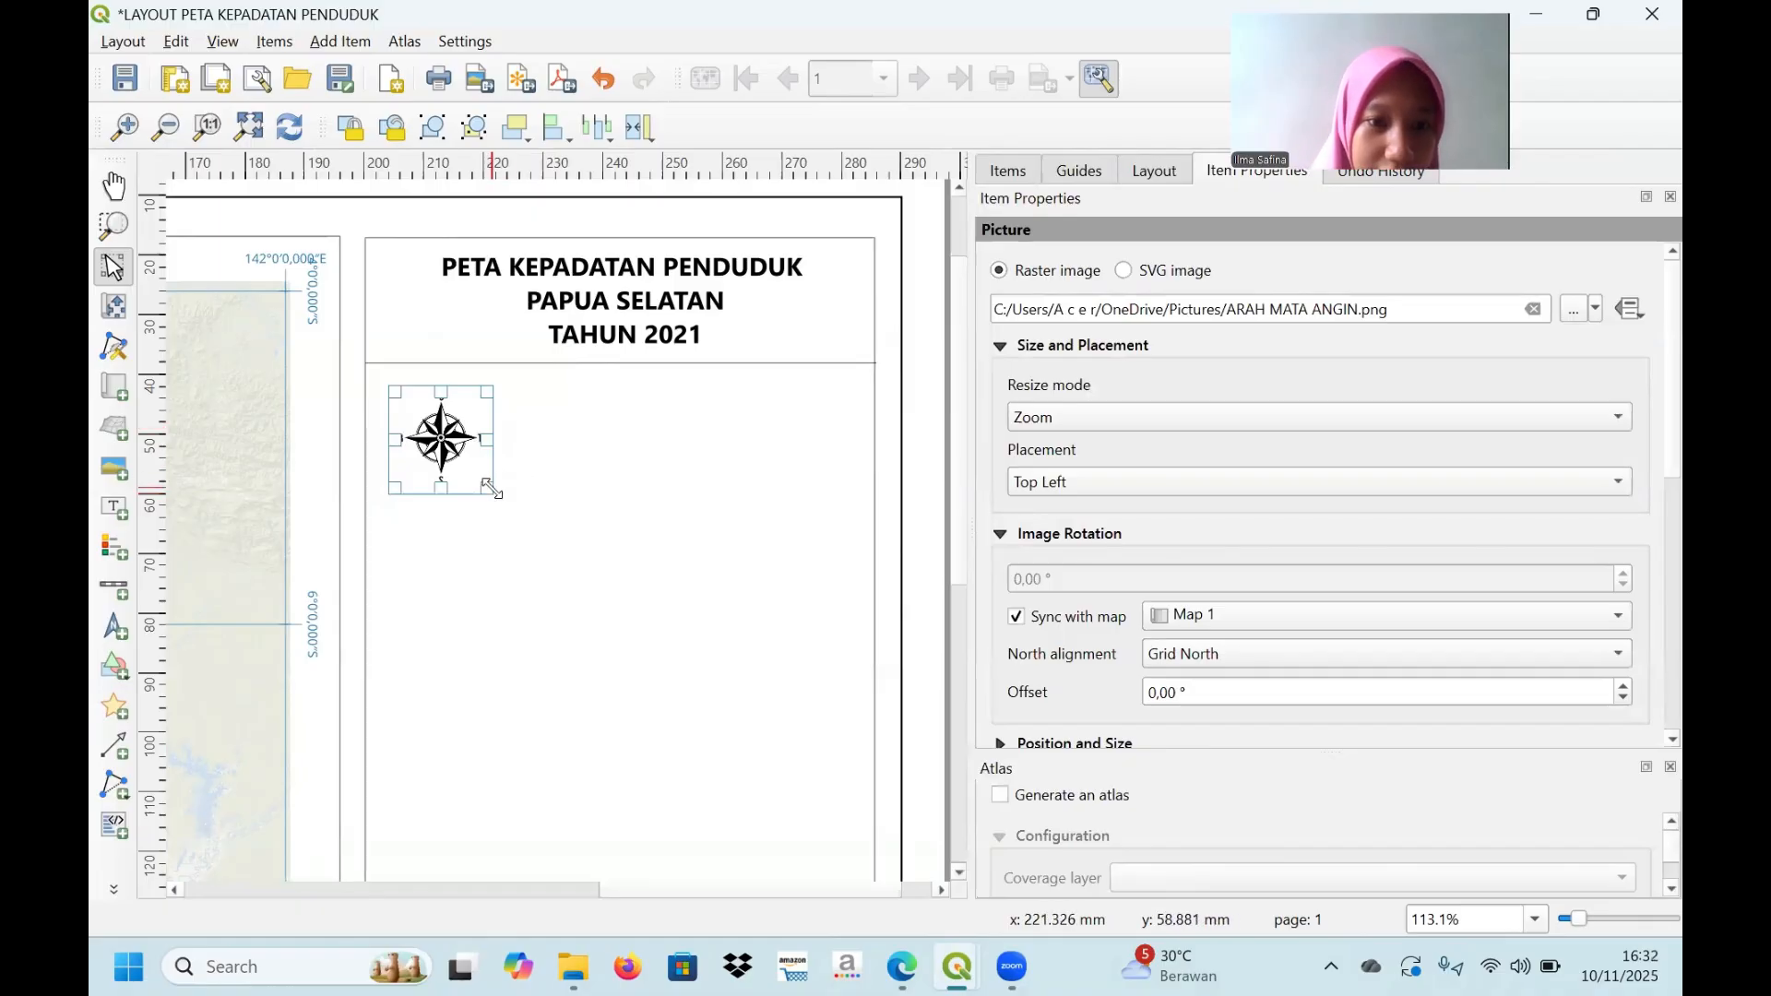
Step: Enlarge the compass north arrow slightly and nudge it a little left under the title
left_click_drag(488, 489, 504, 496)
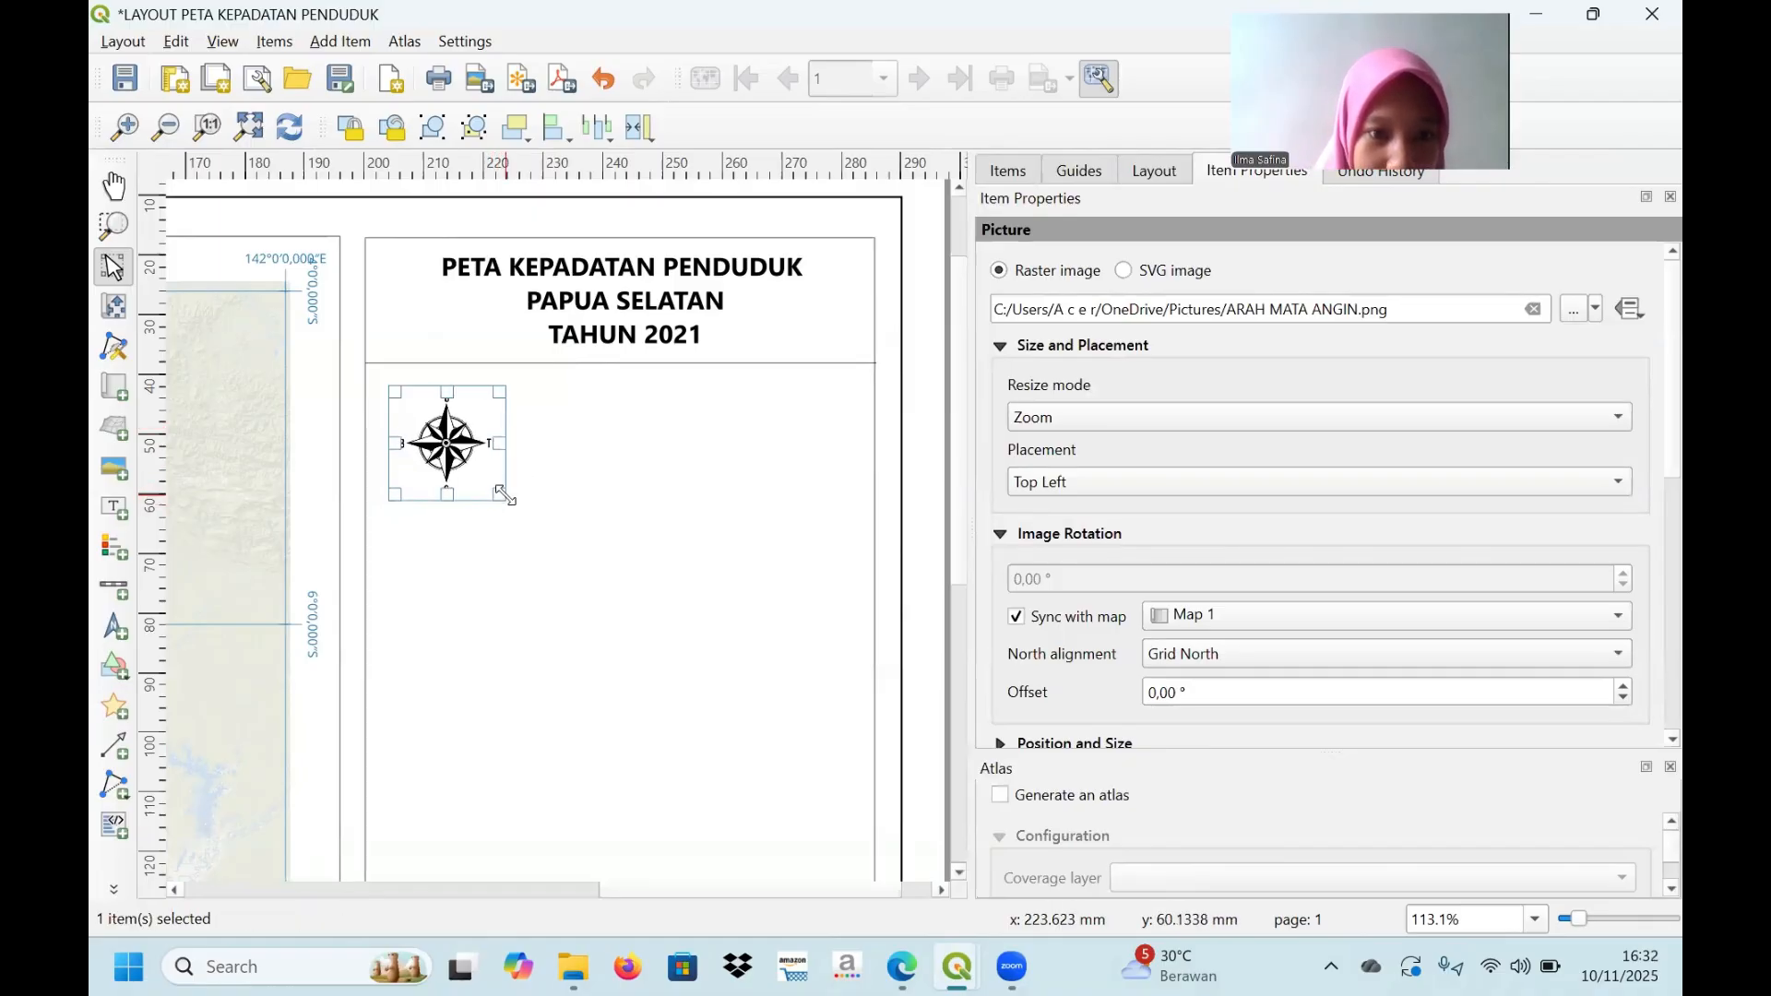
left_click(547, 541)
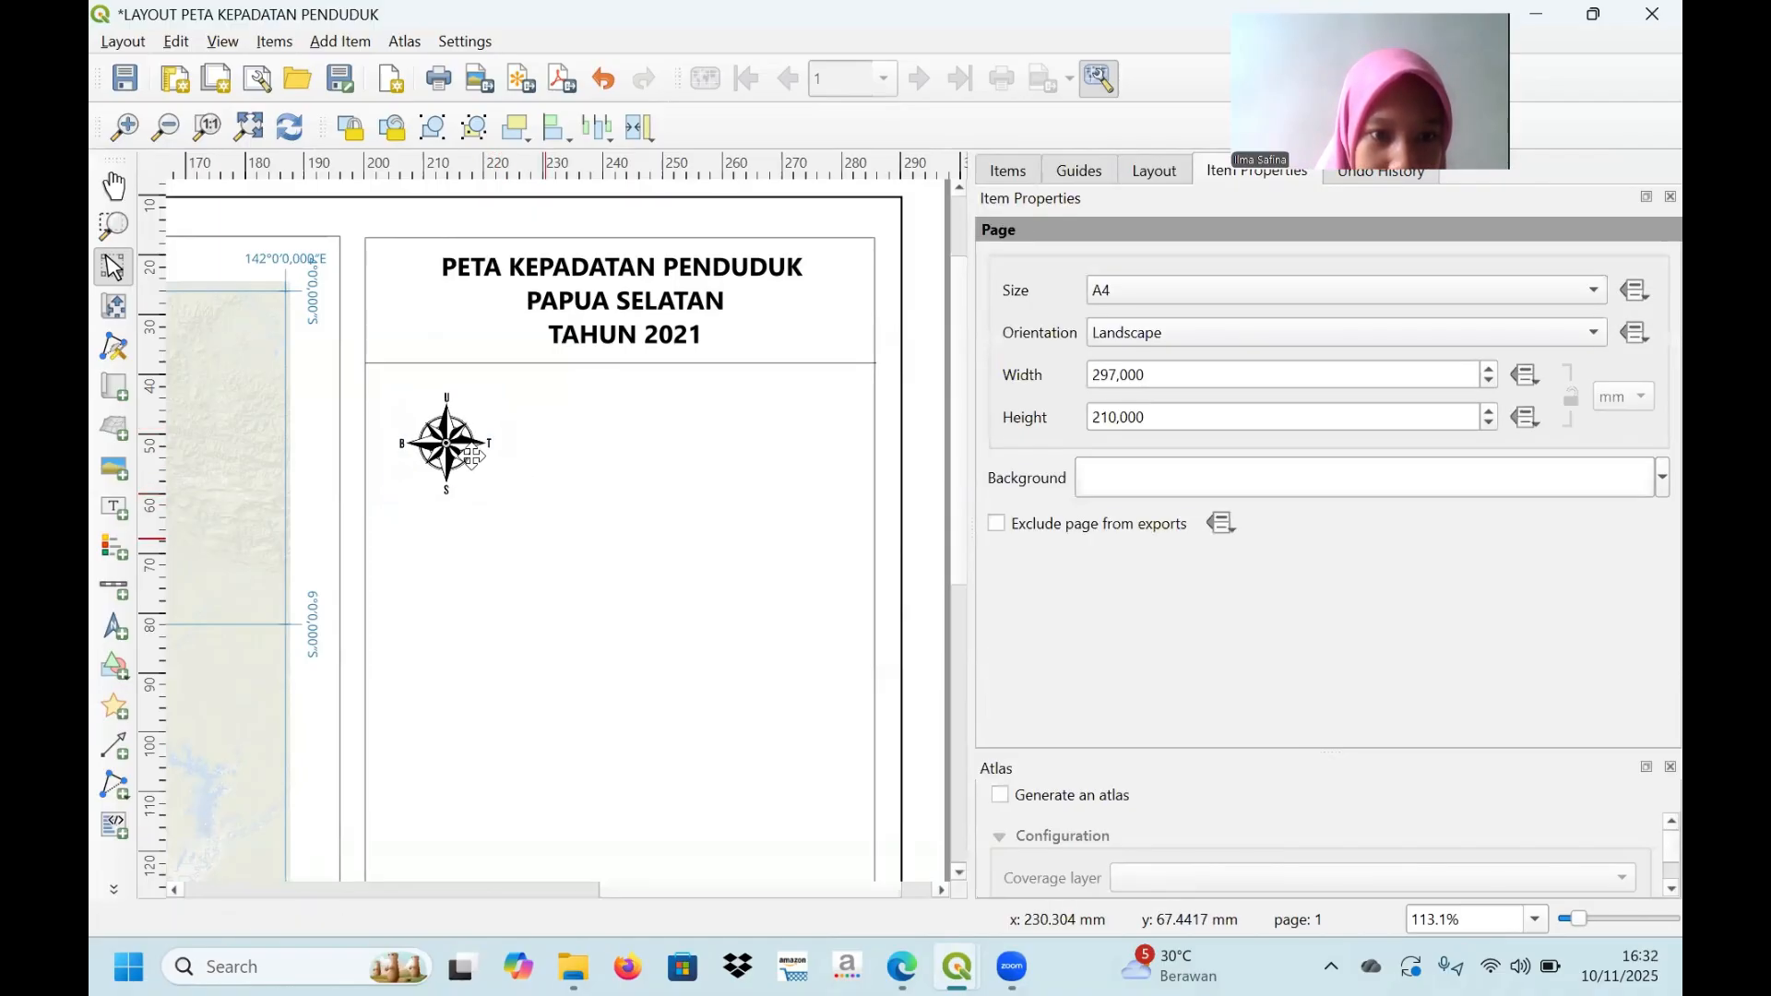
left_click_drag(473, 456, 463, 456)
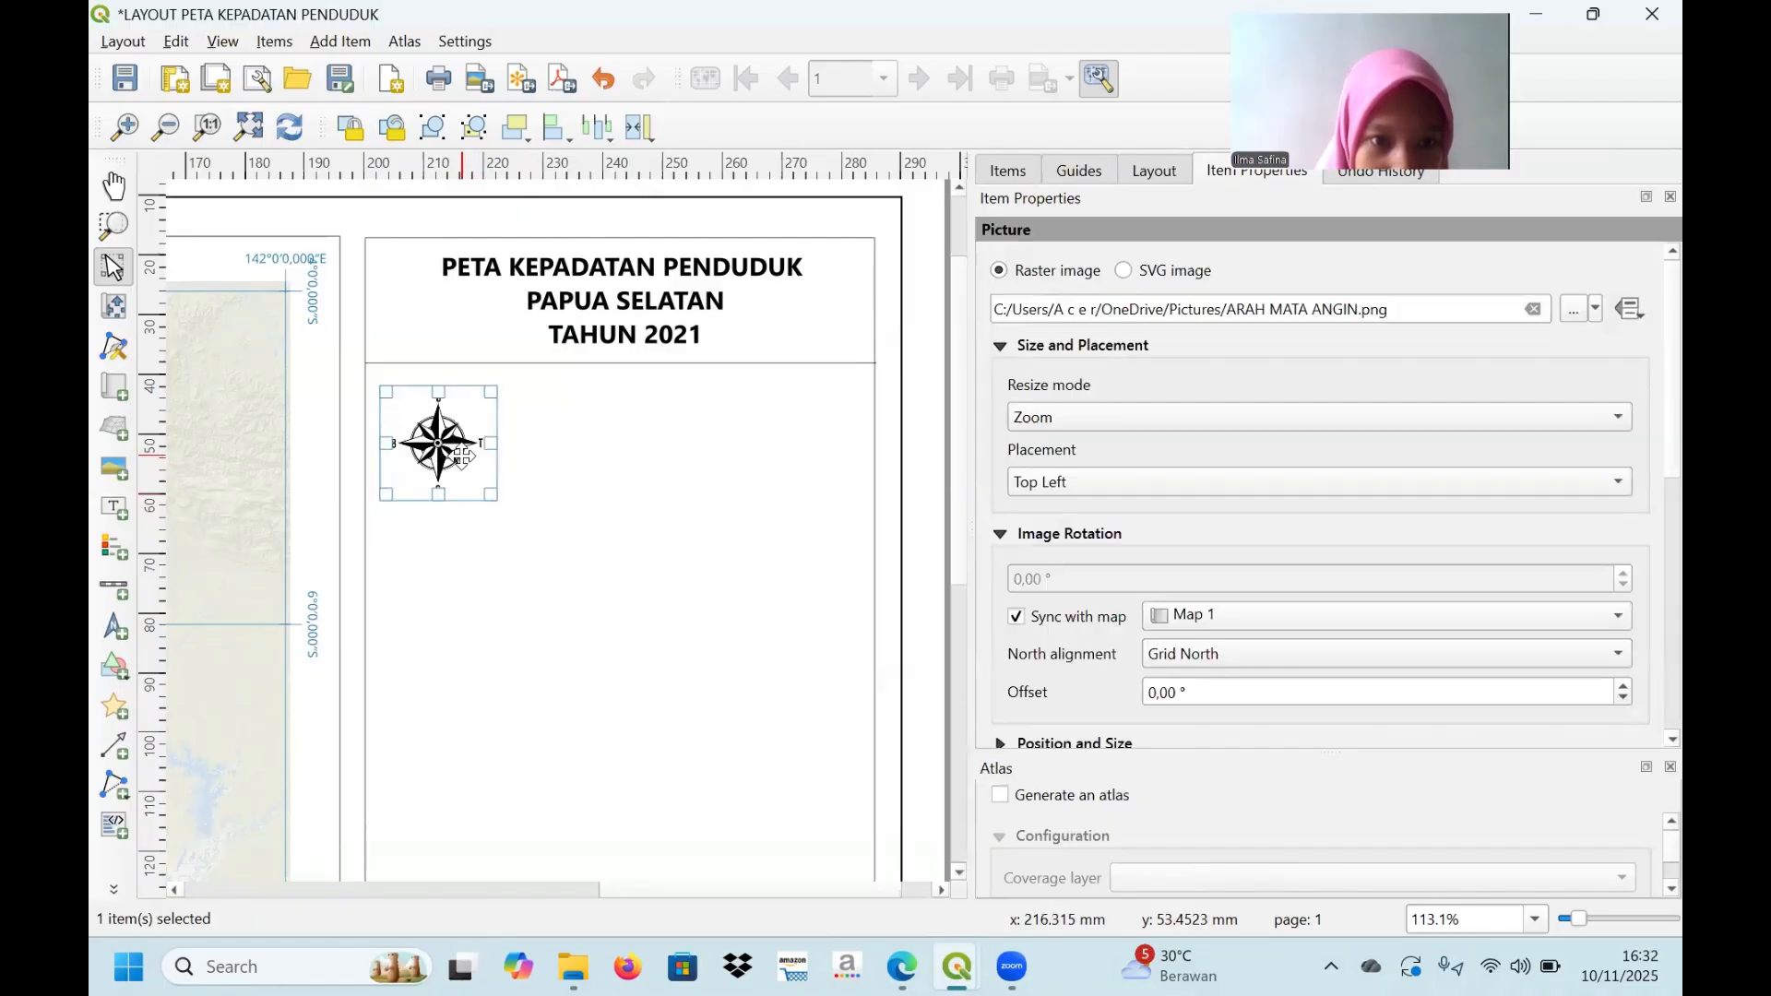
left_click(590, 567)
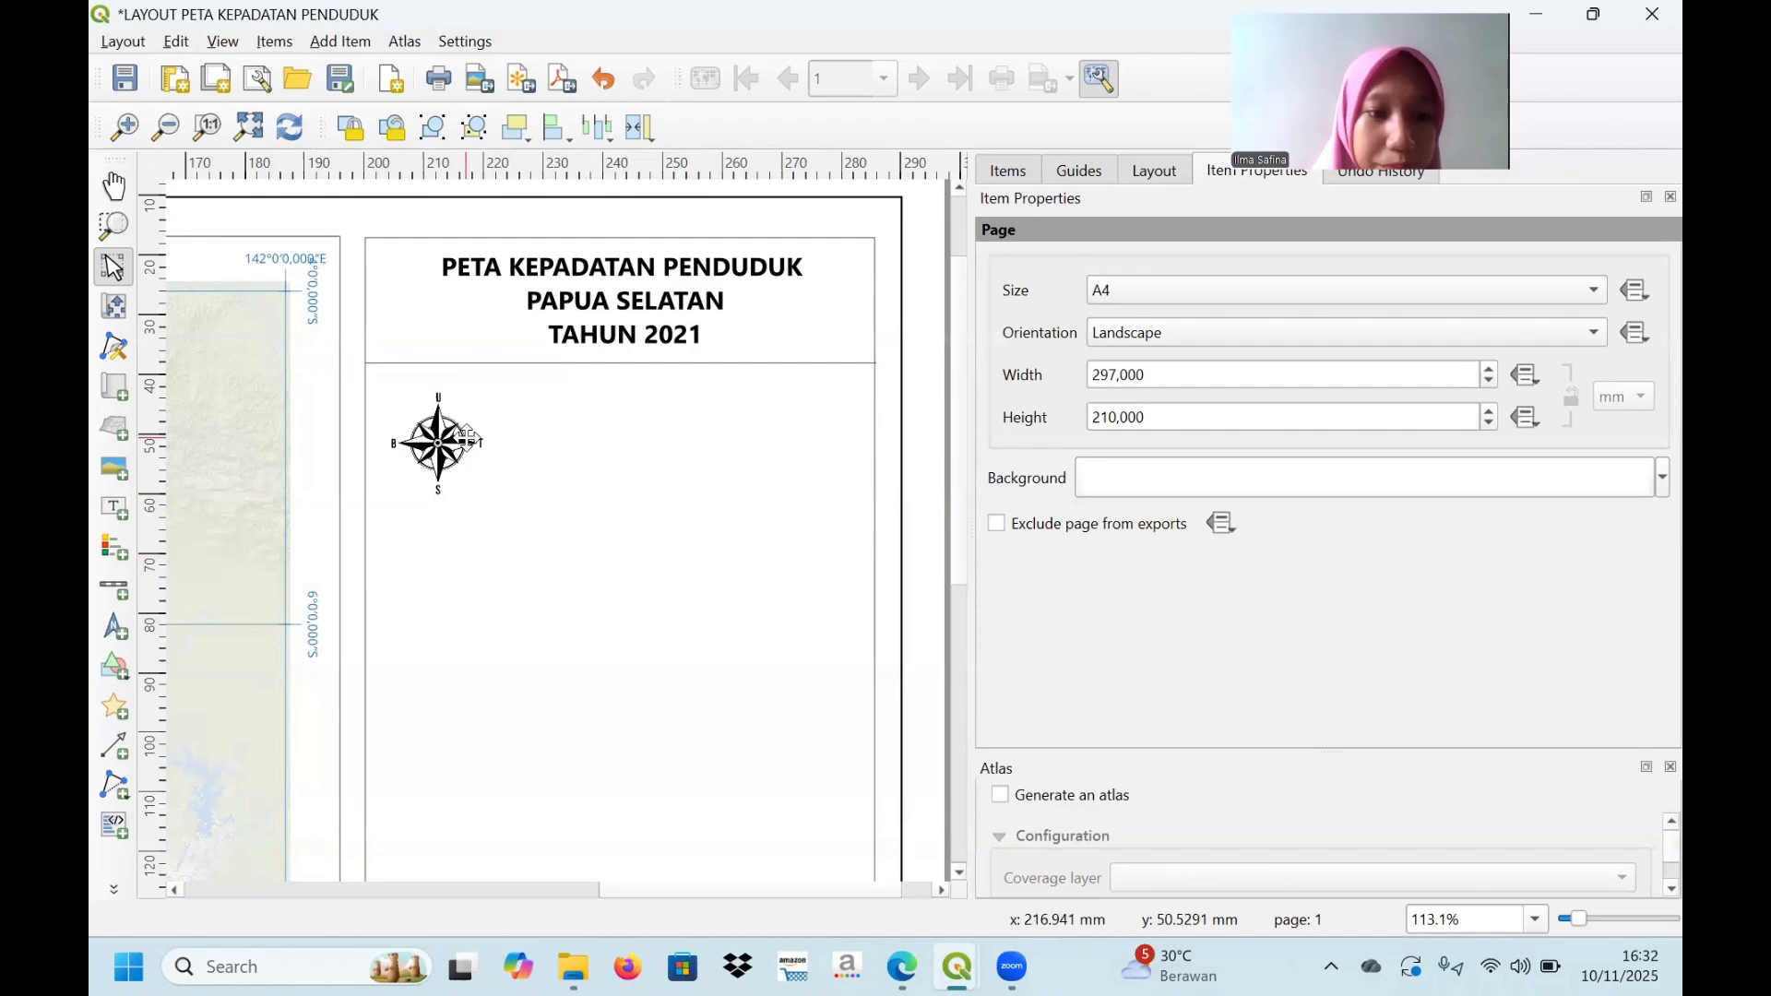
left_click(440, 457)
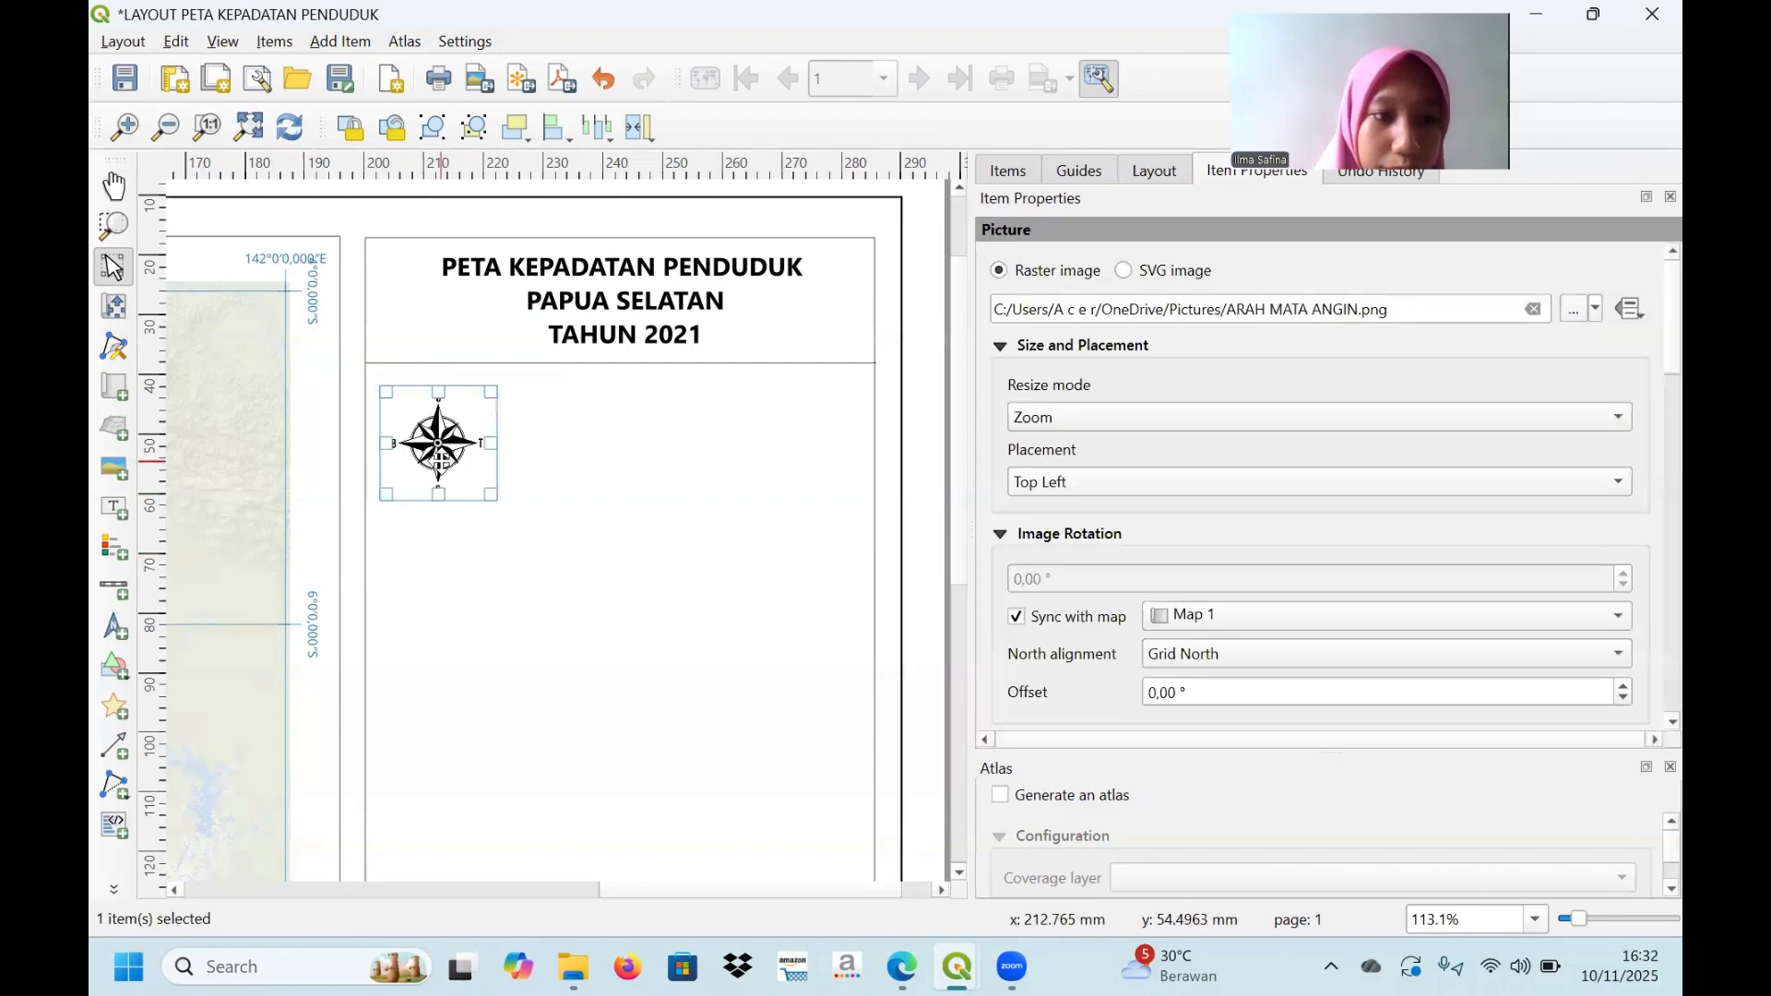
left_click(617, 572)
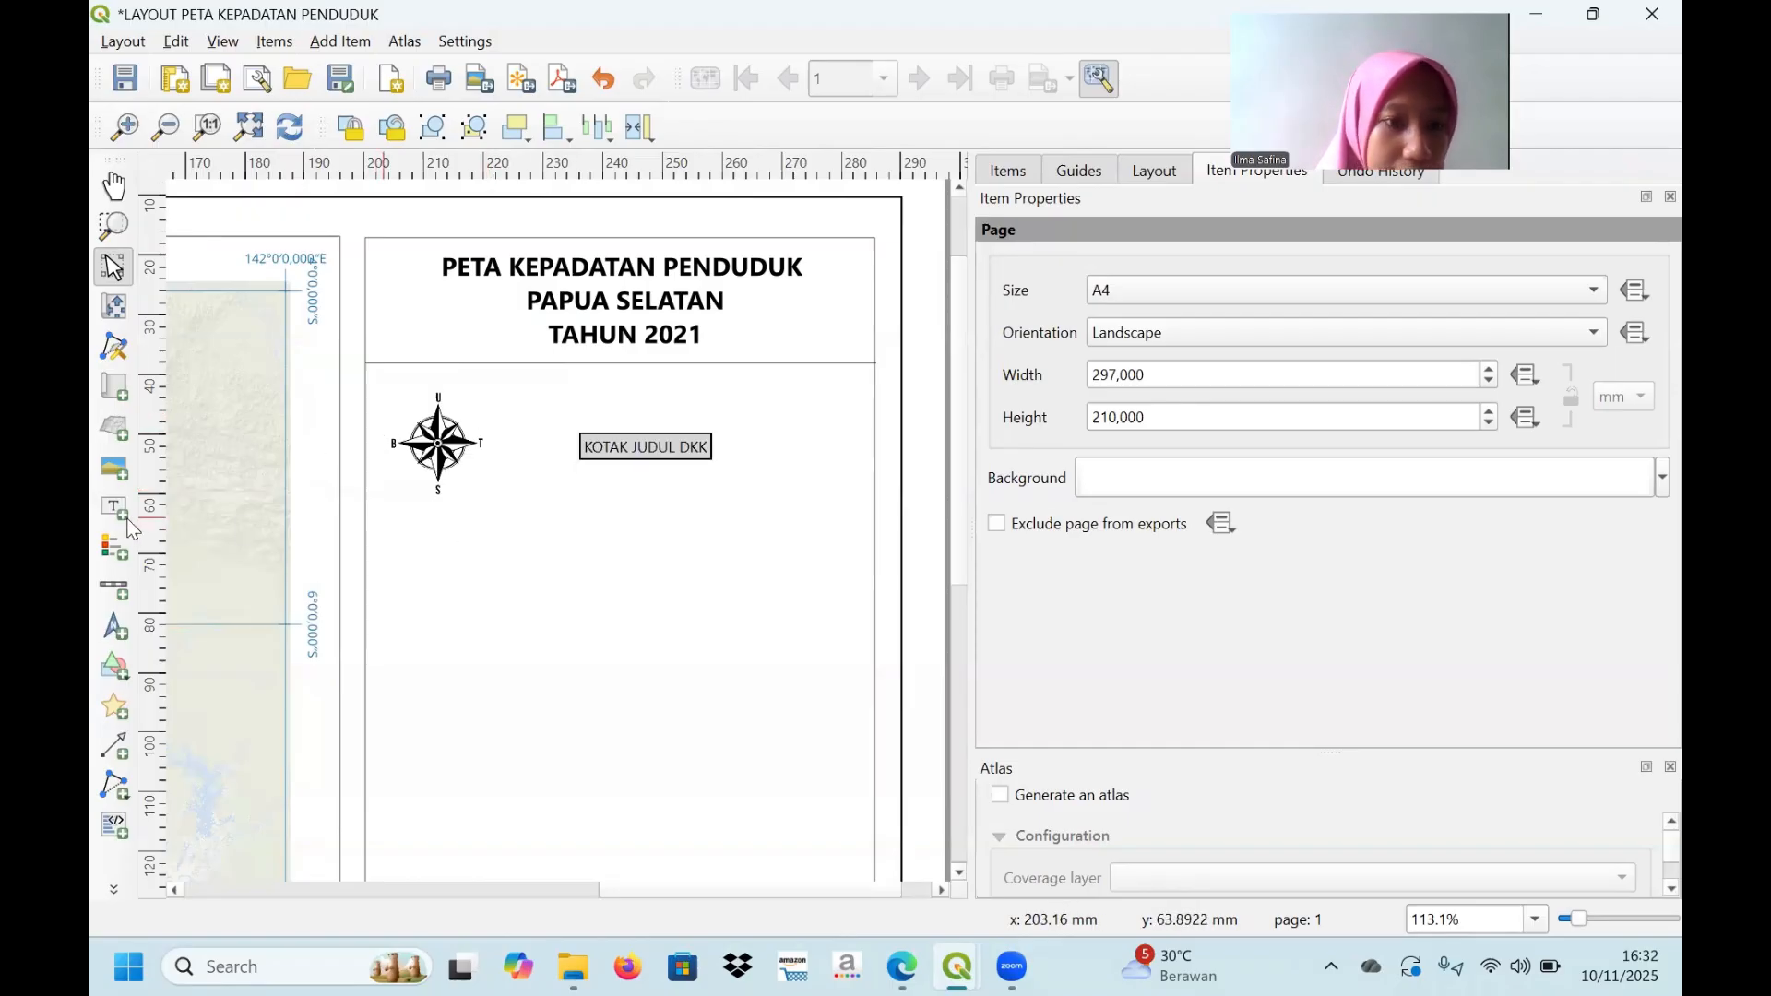
Step: Draw a Single Box kilometre scale bar (0, 50, 100 km) to the right of the compass
left_click(113, 589)
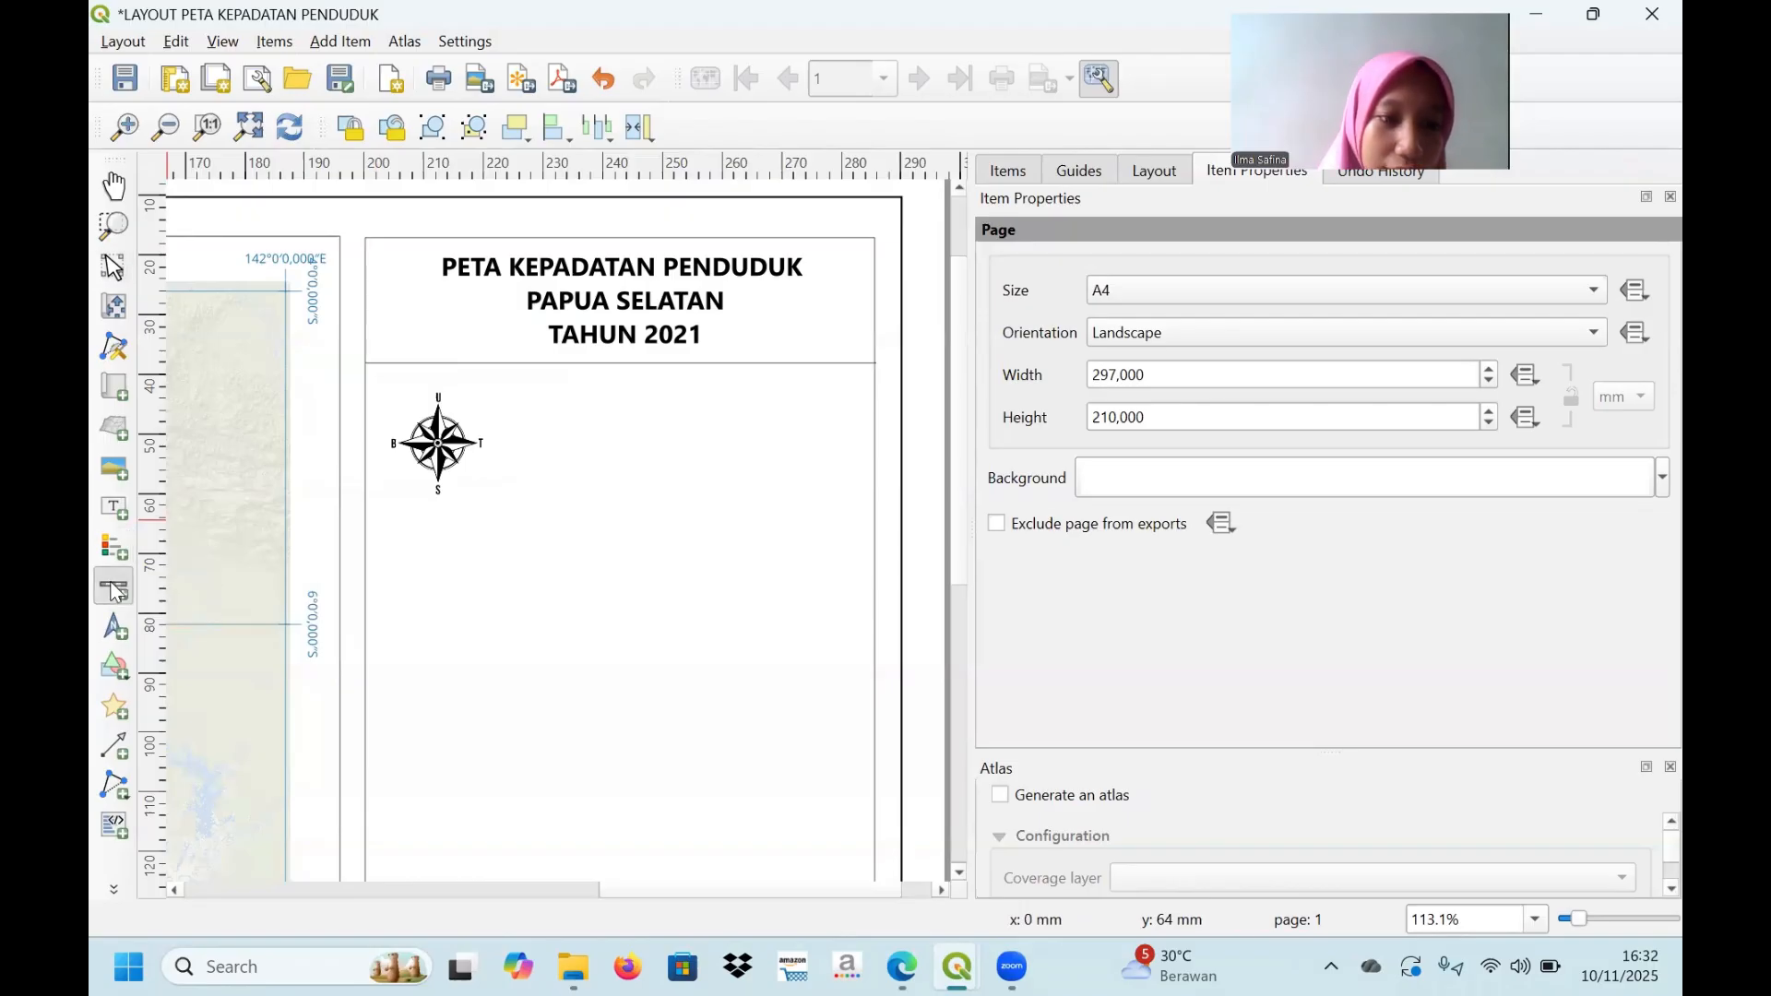
mouse_move(556, 431)
left_mouse_down()
mouse_move(814, 471)
mouse_move(815, 488)
left_mouse_up()
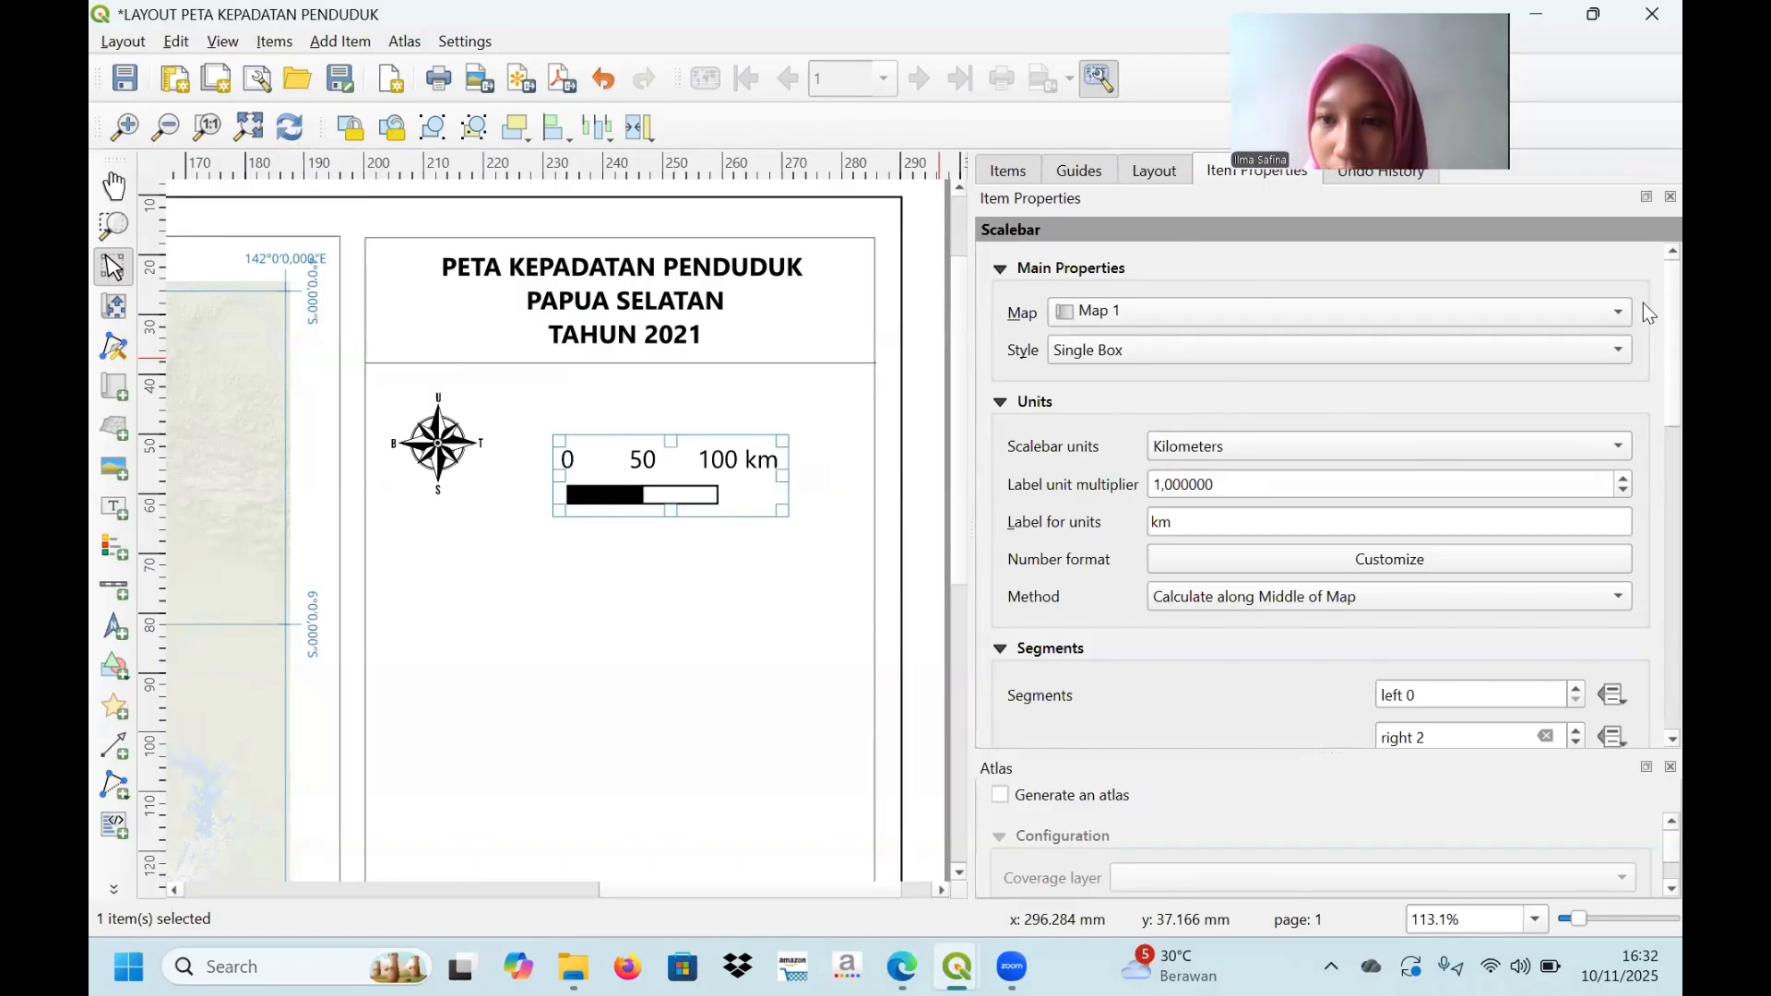
scroll(1643, 351, "down", 8)
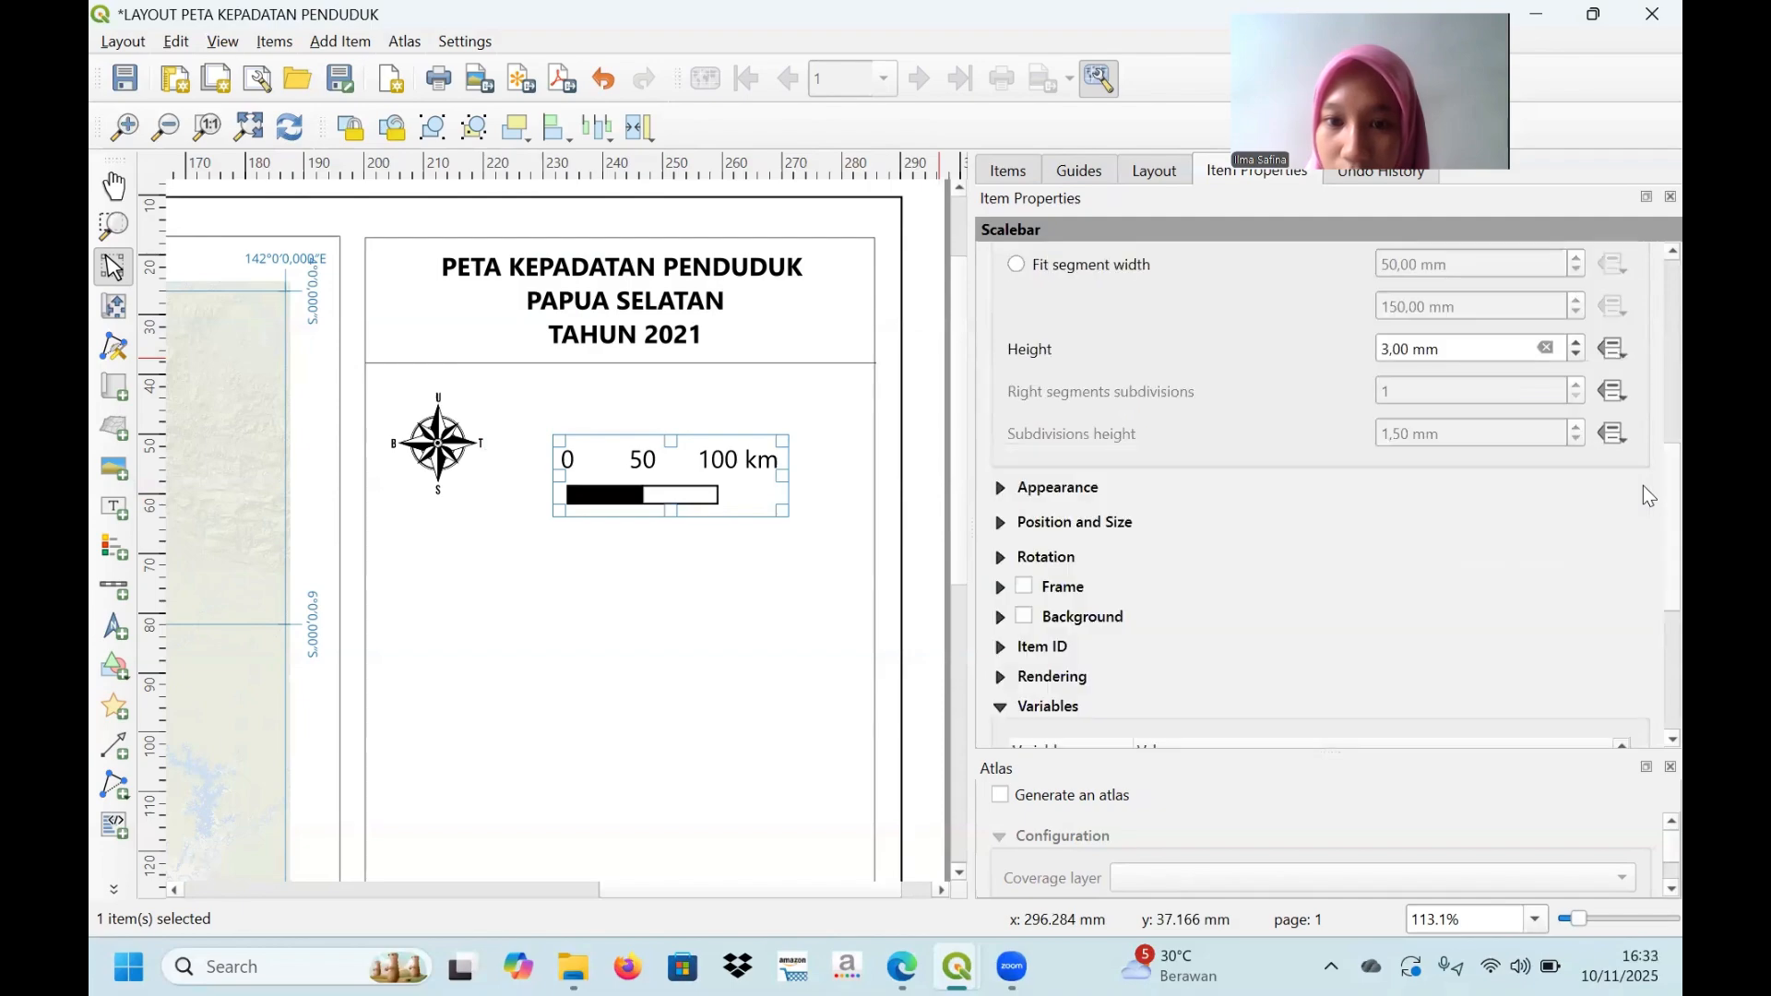
Step: Bring up the scale bar's Item Properties and scroll down to its Segments settings
scroll(1649, 503, "down", 4)
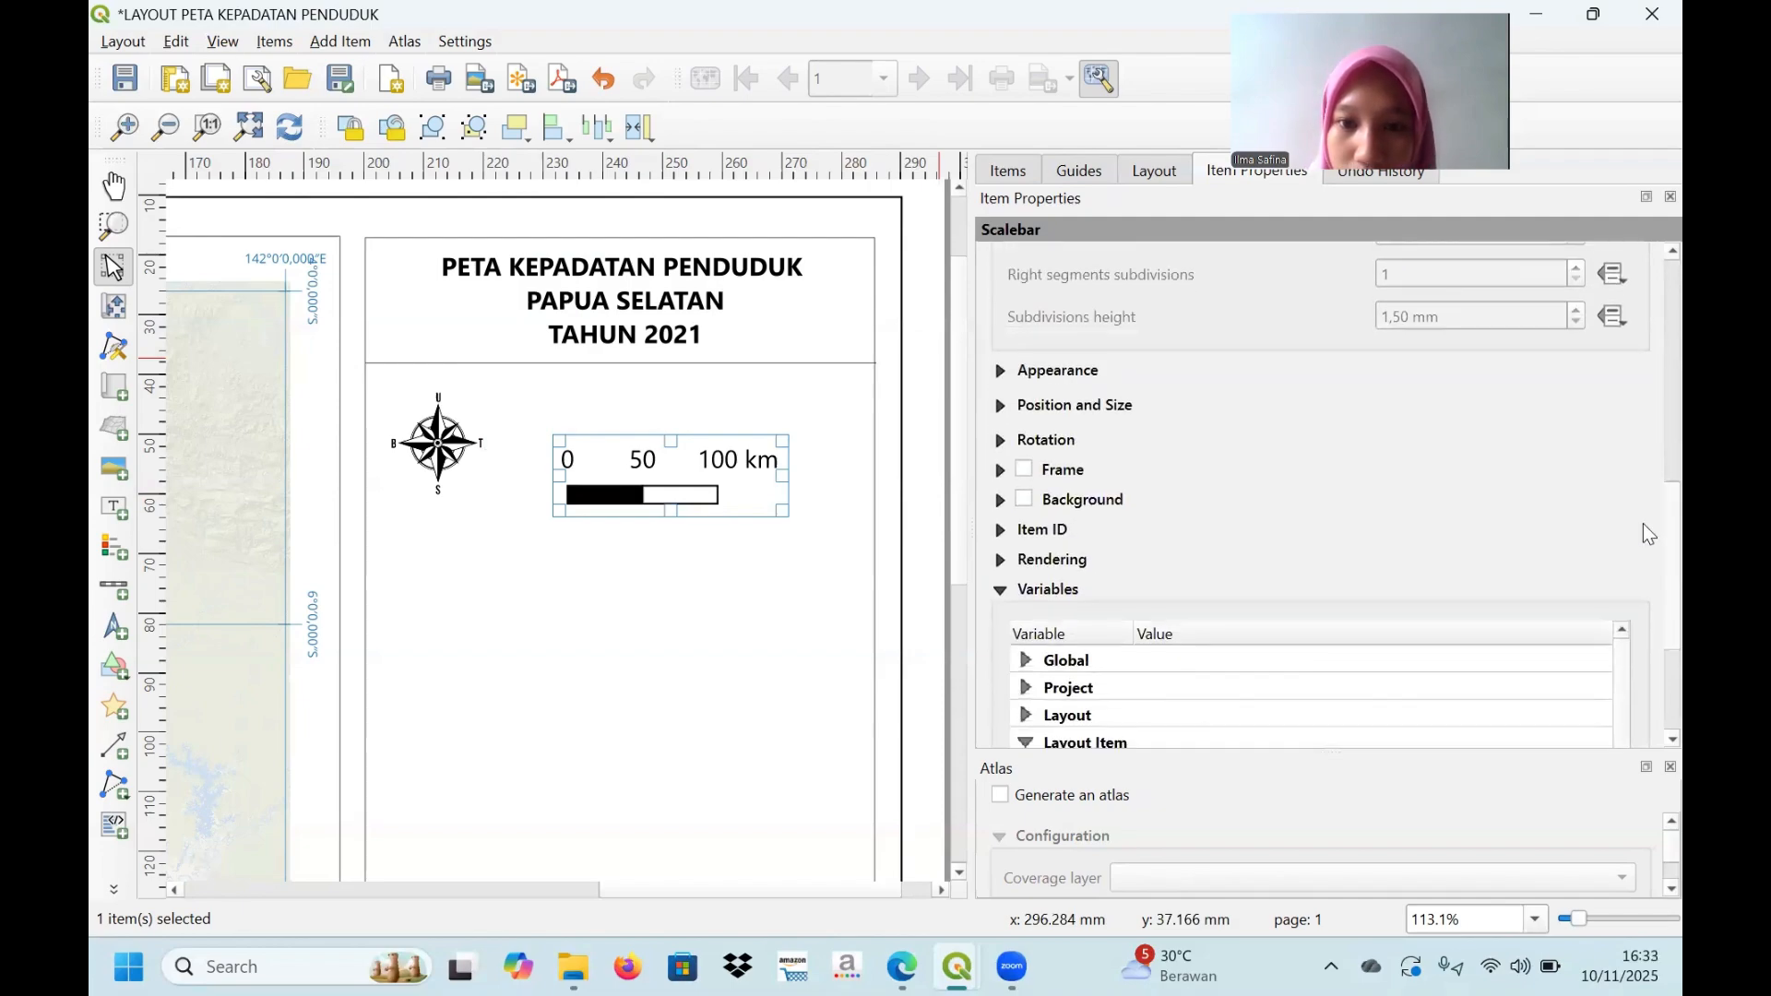
scroll(1642, 523, "up", 12)
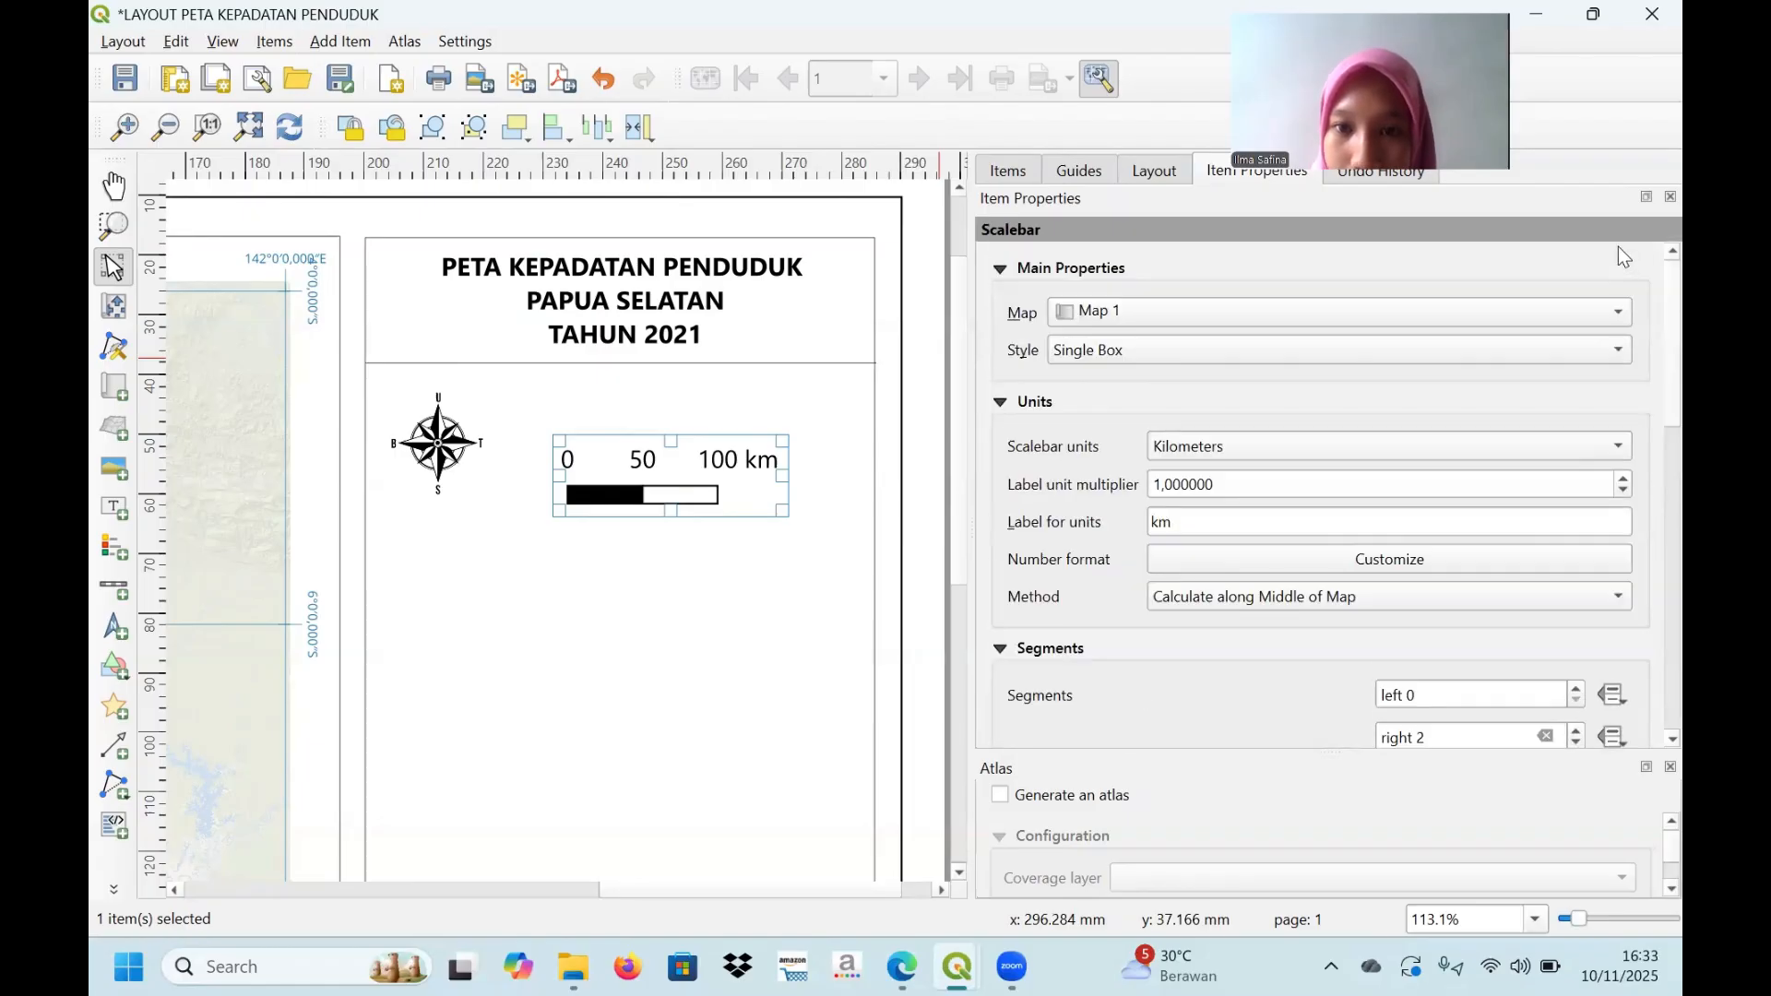
scroll(1643, 325, "down", 3)
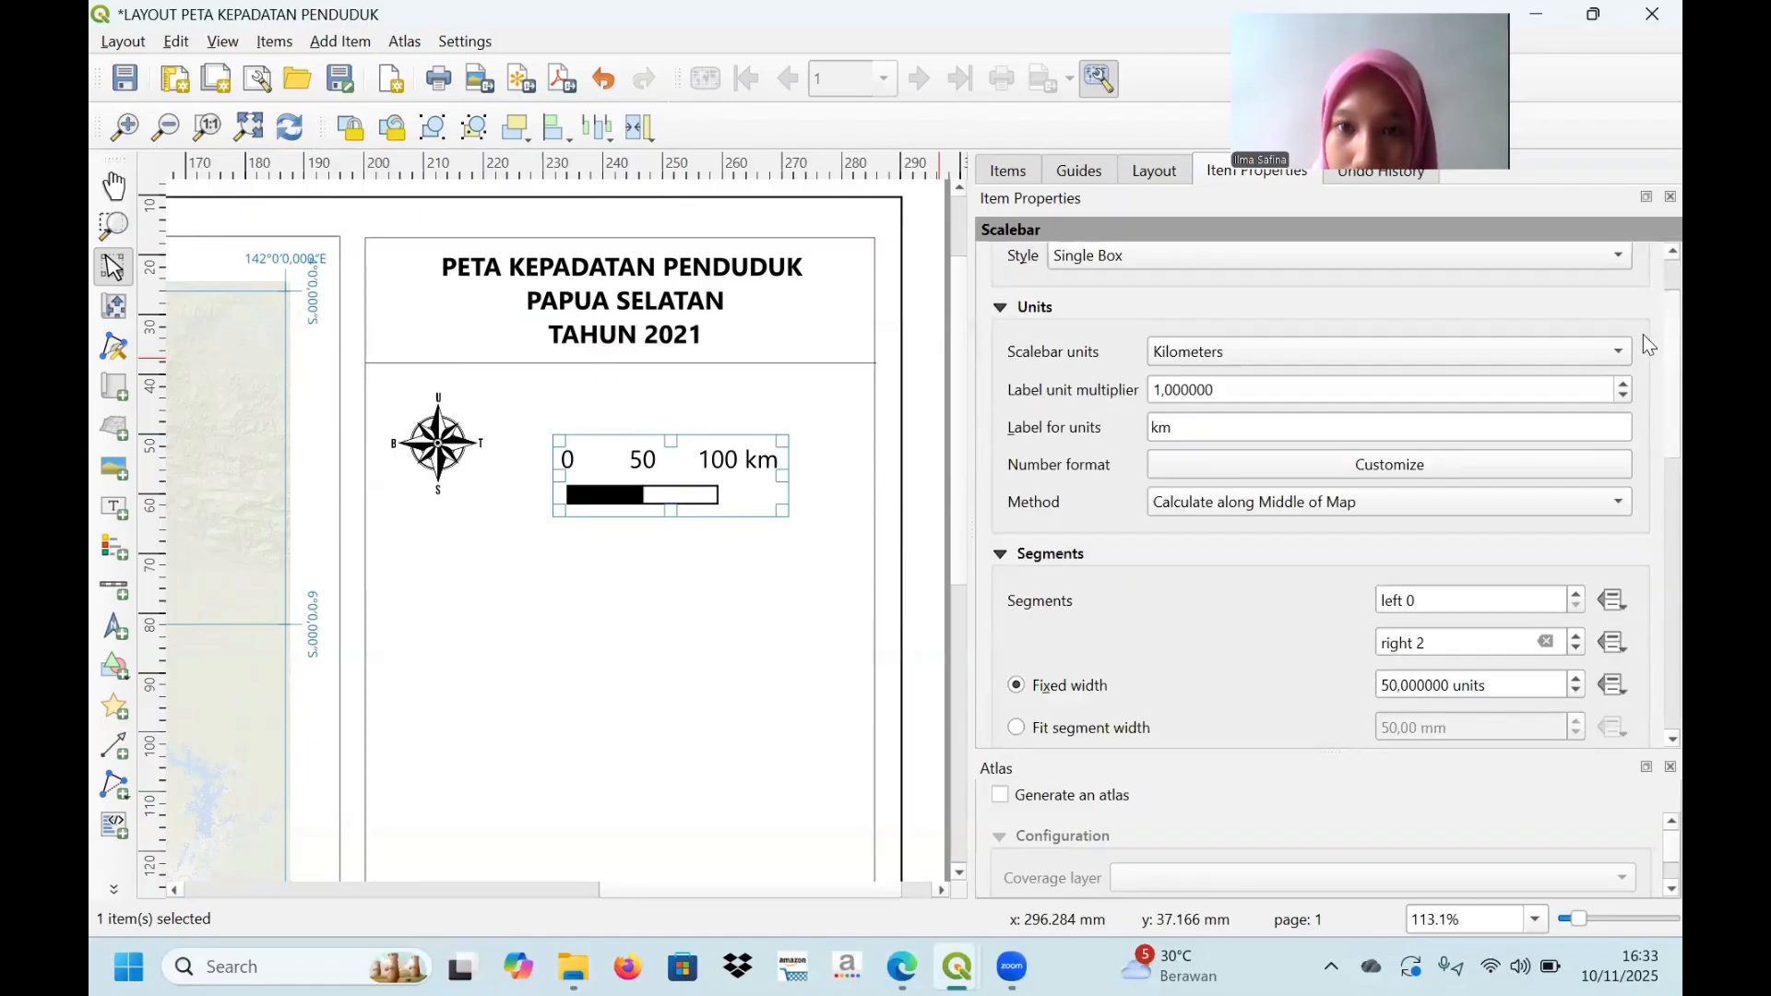
left_click(1009, 170)
left_click(1214, 172)
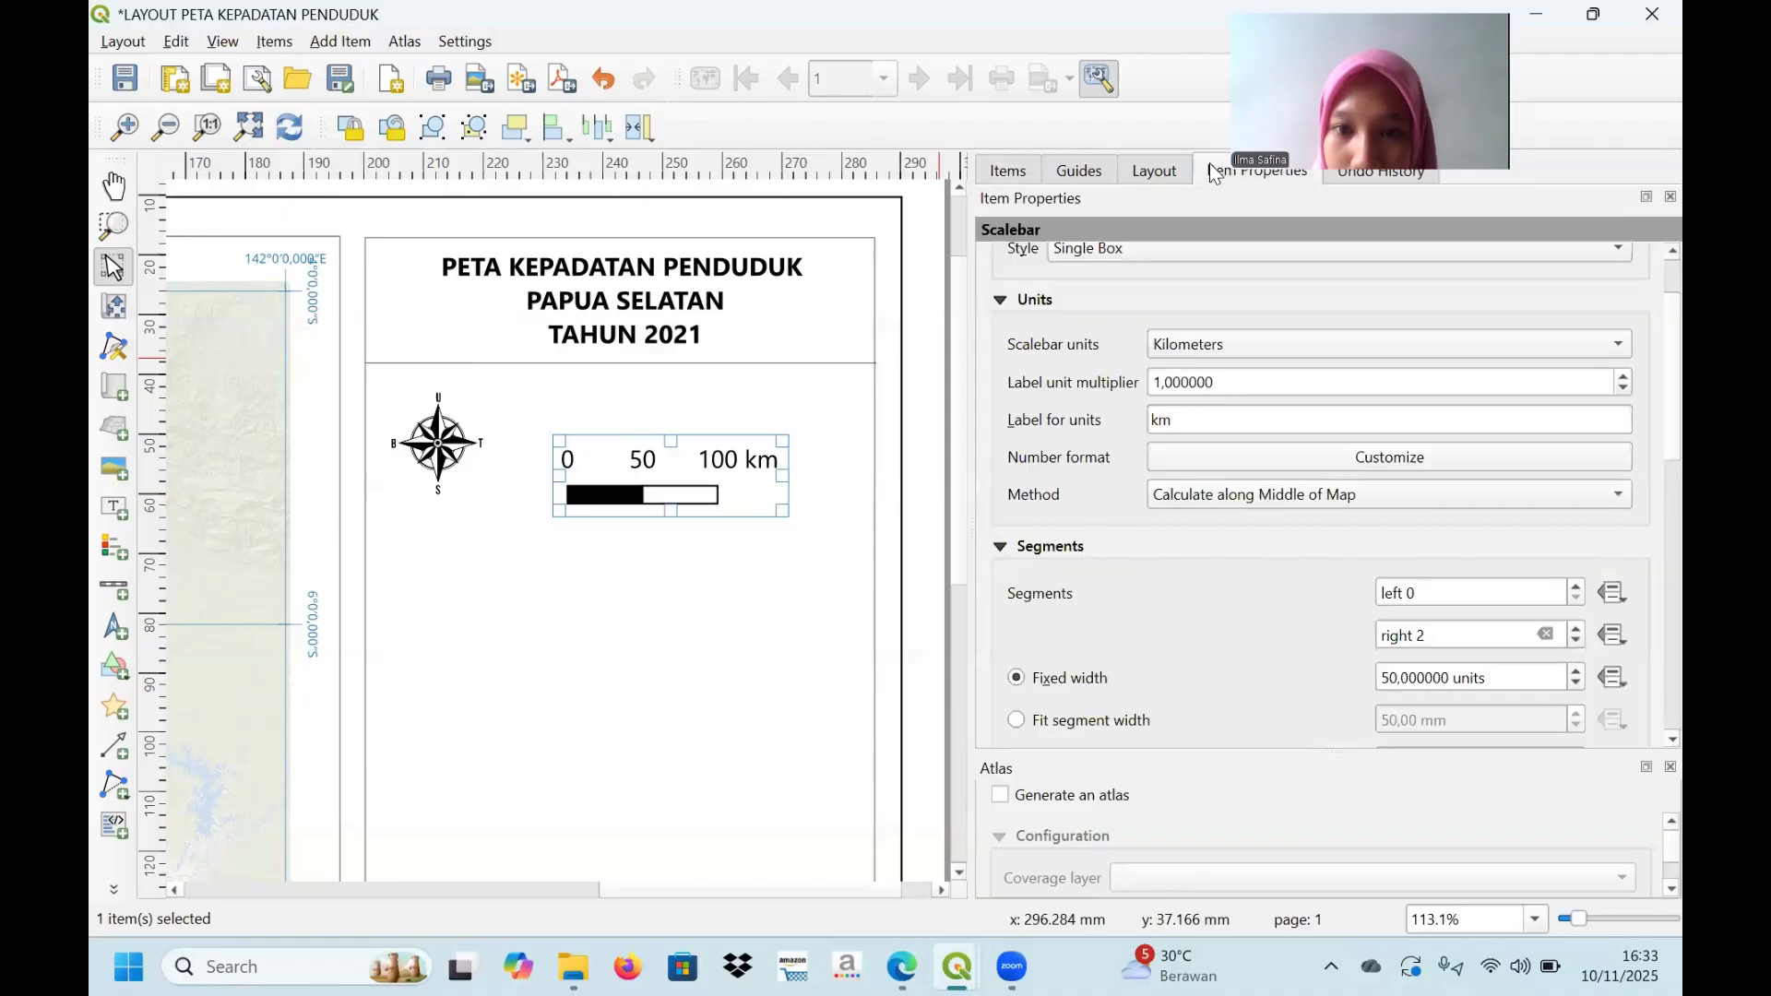
scroll(1642, 328, "up", 3)
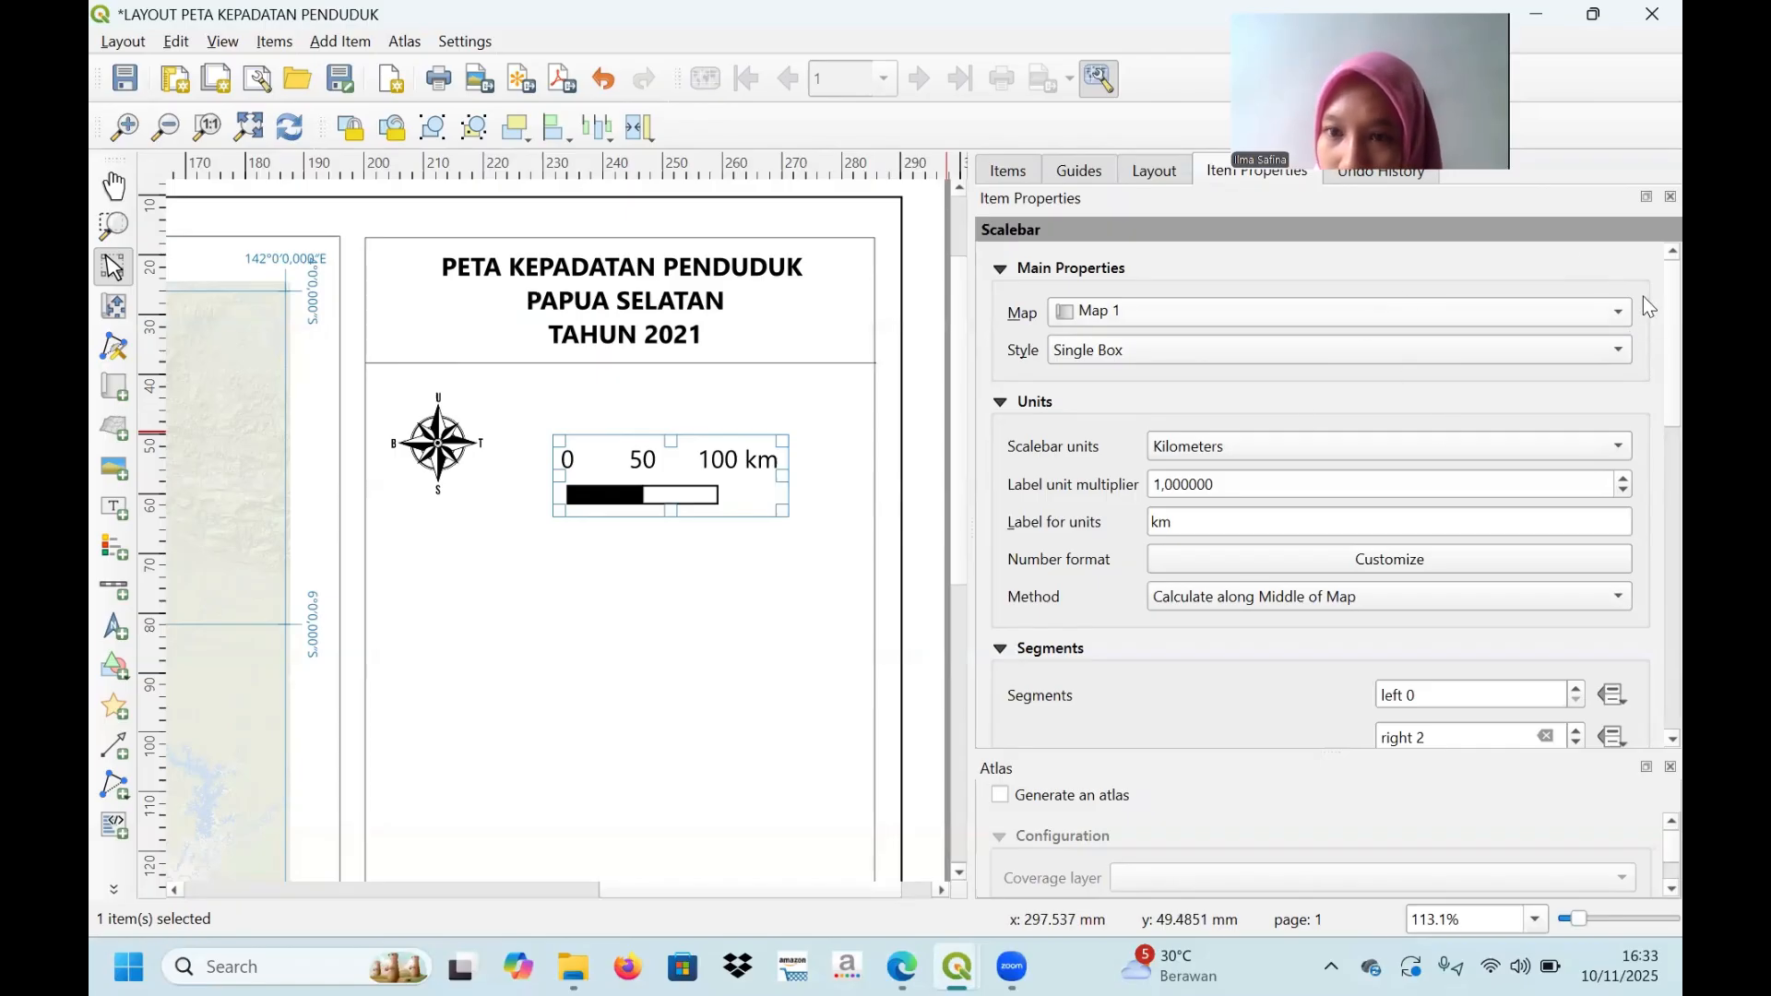
scroll(1648, 338, "down", 1)
scroll(1649, 337, "down", 5)
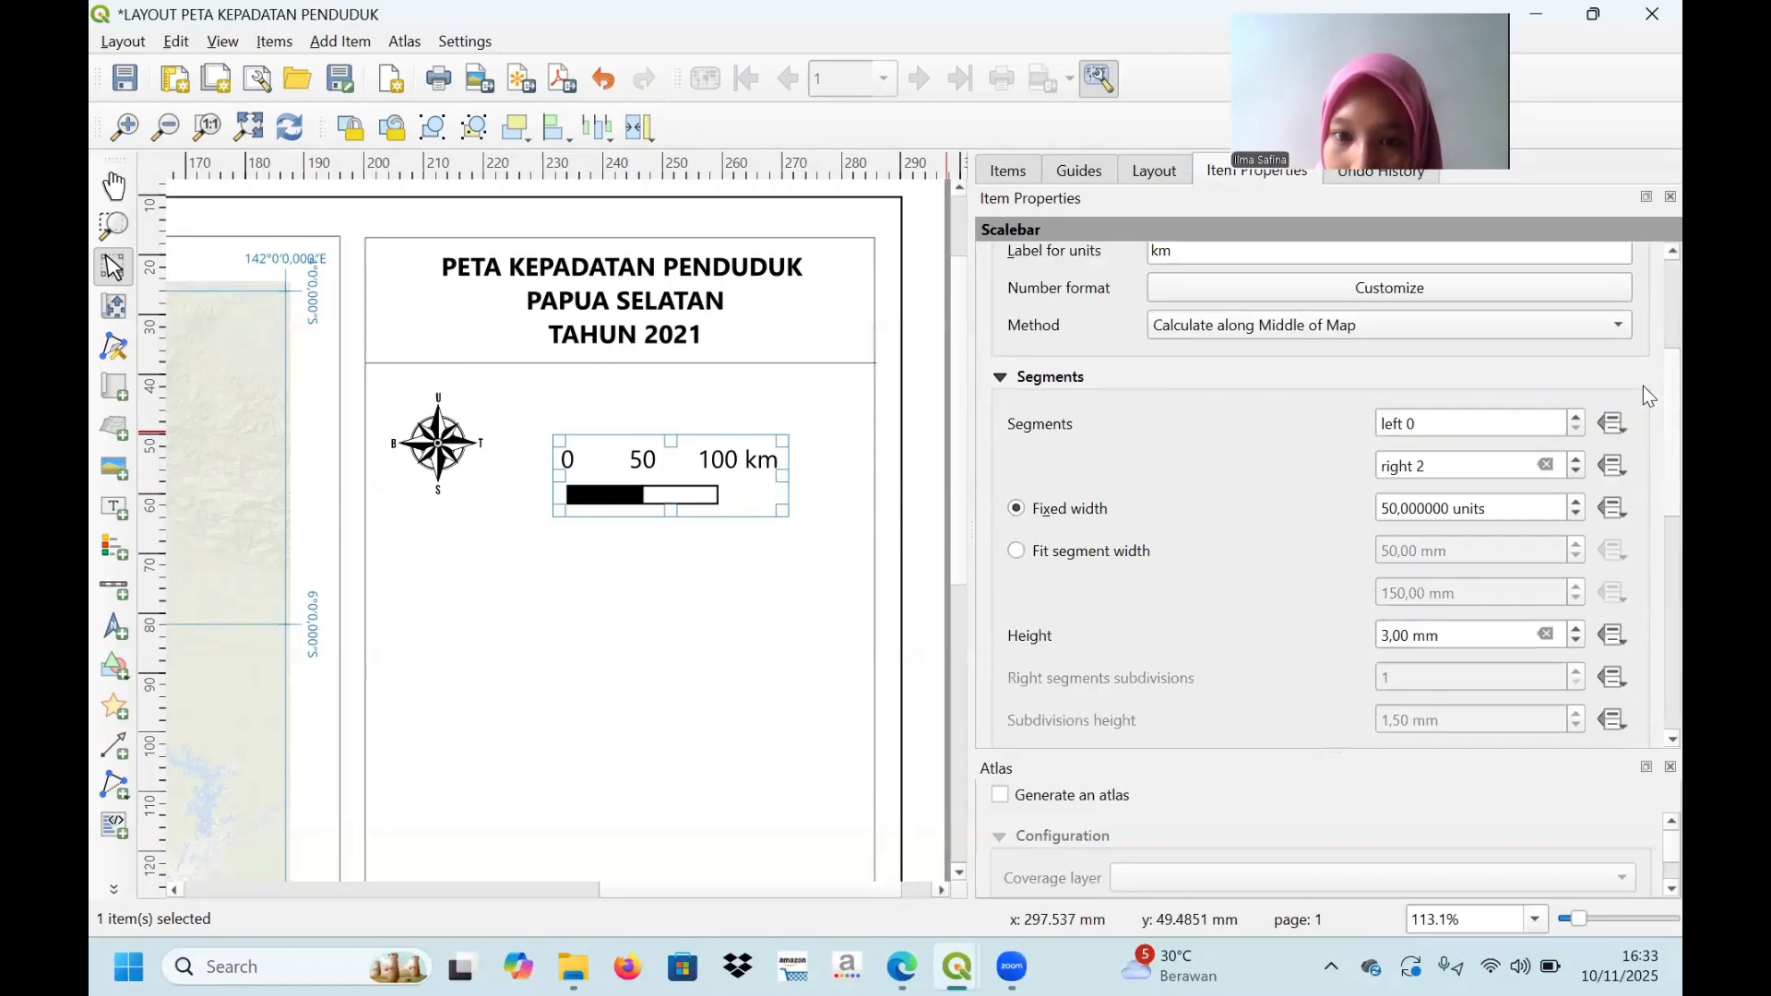
scroll(1642, 396, "down", 1)
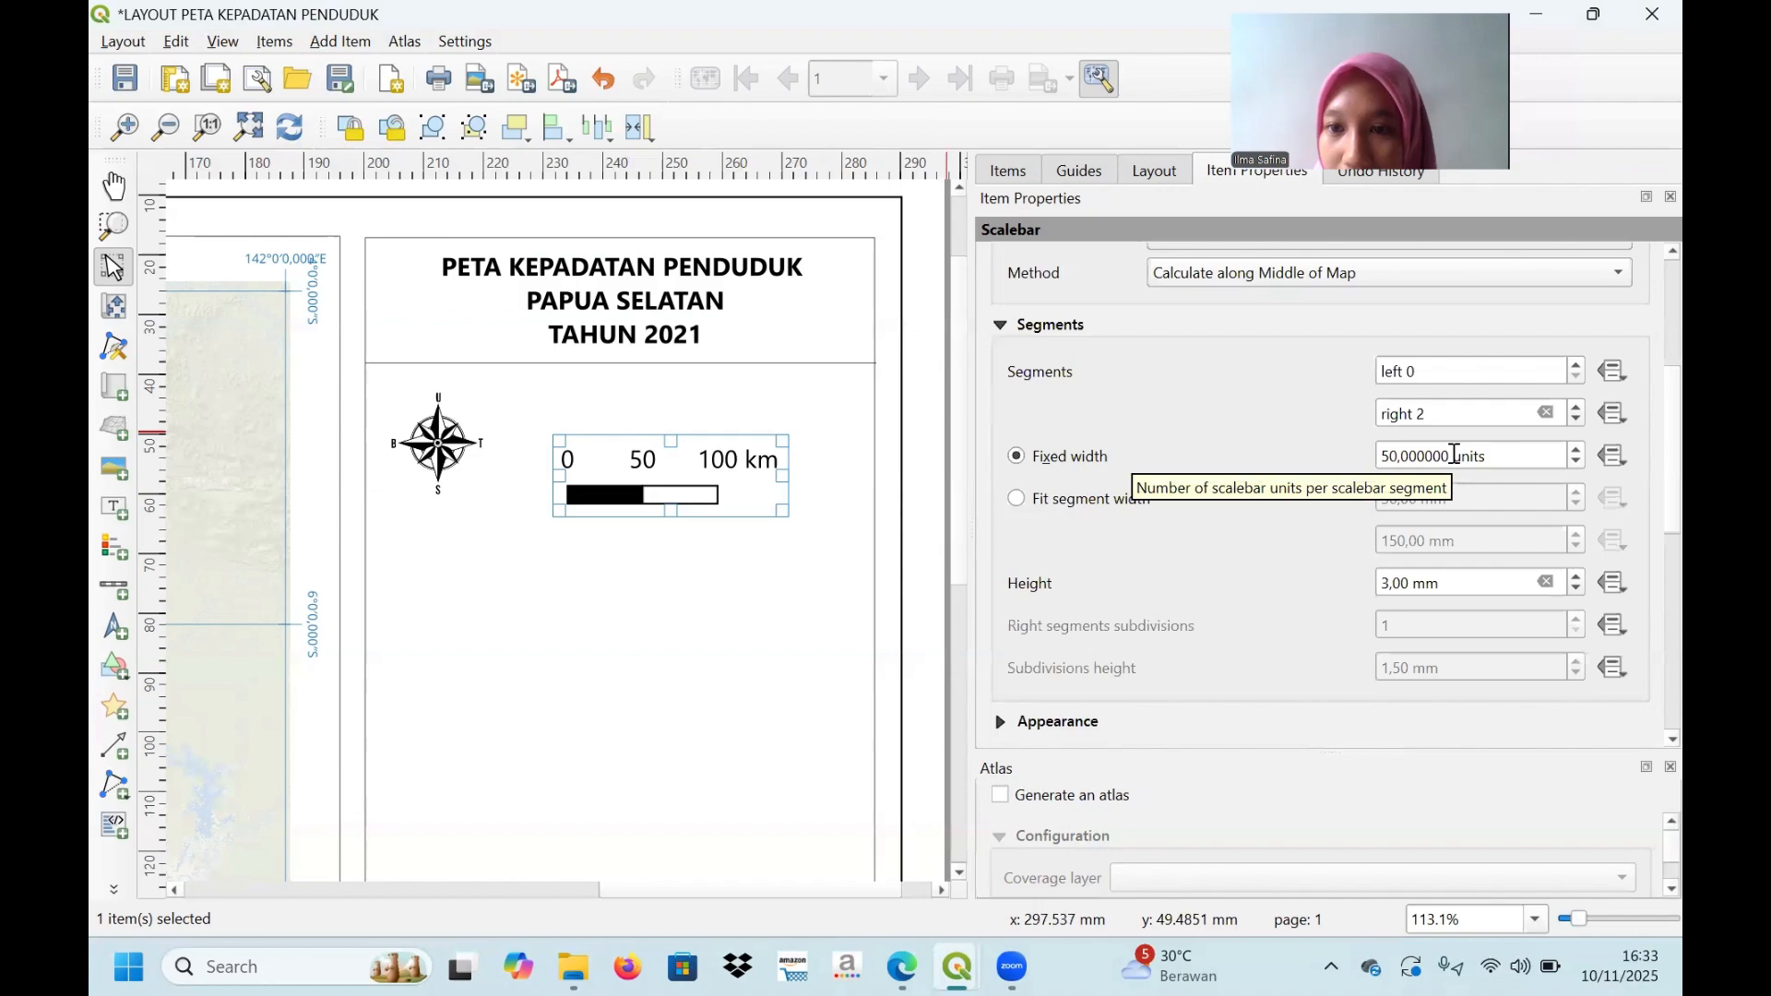
Step: Change the fixed segment width from 50 to 40 units so labels read 0, 40, 80 km
left_click_drag(1487, 455, 1399, 455)
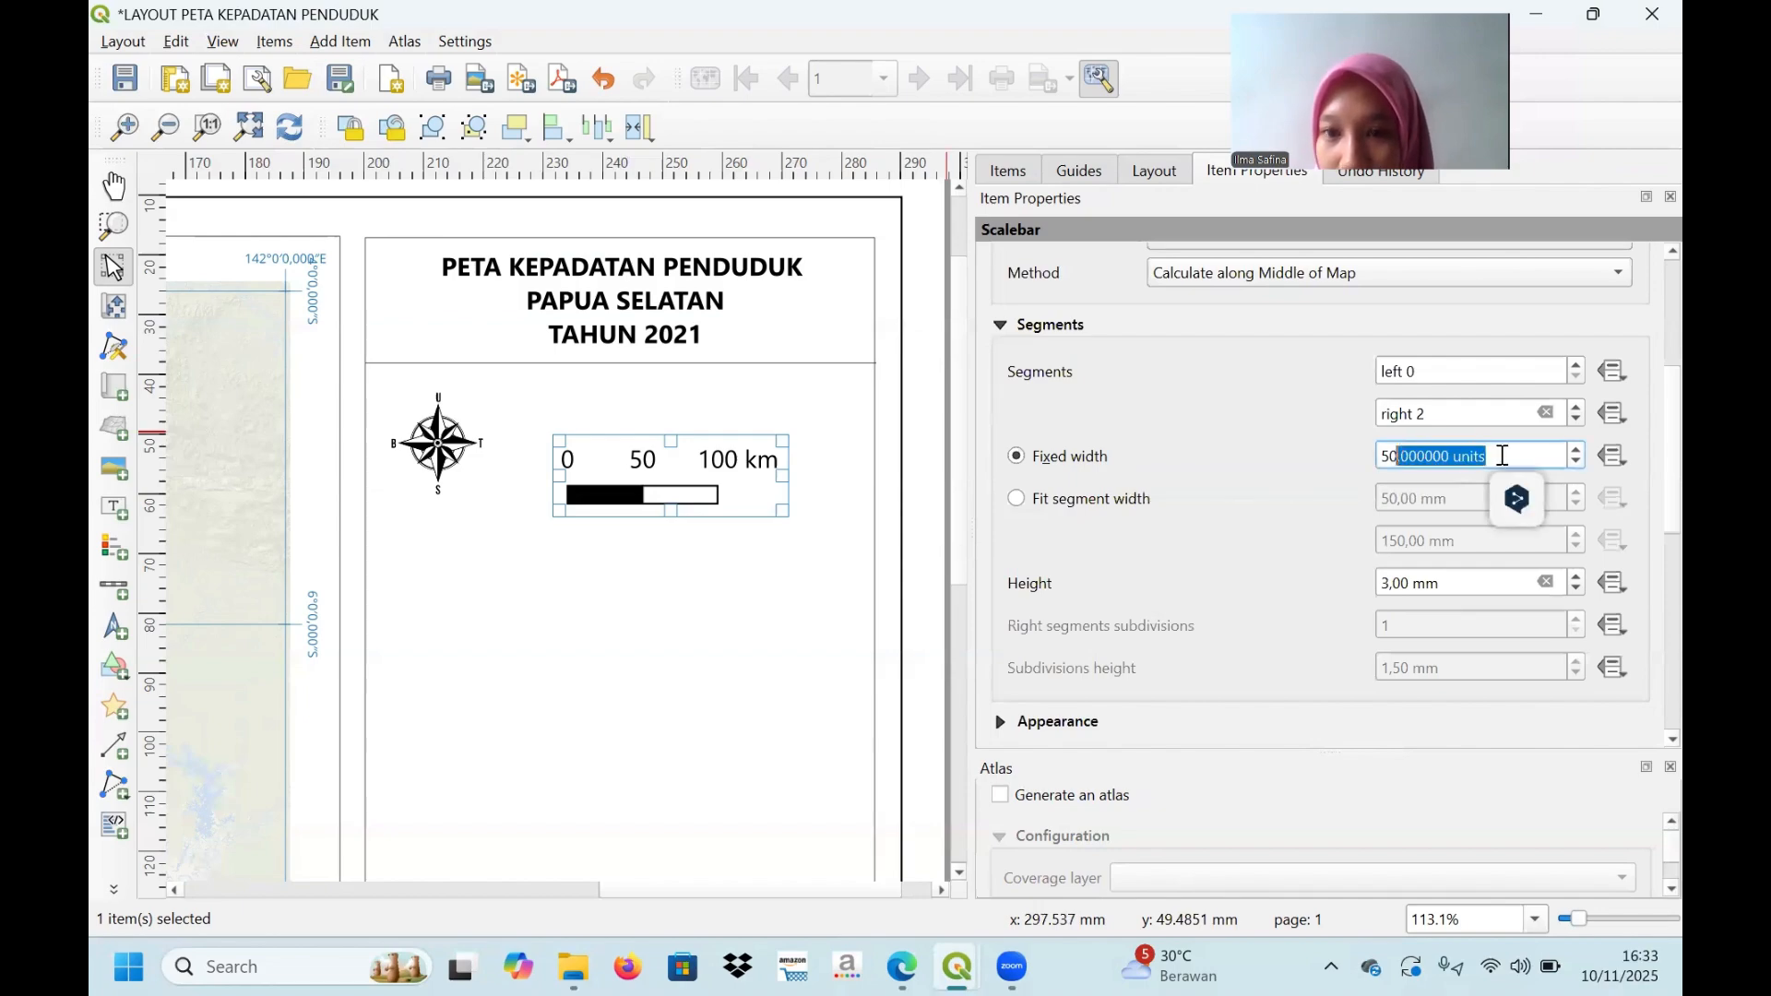
left_click(1503, 455)
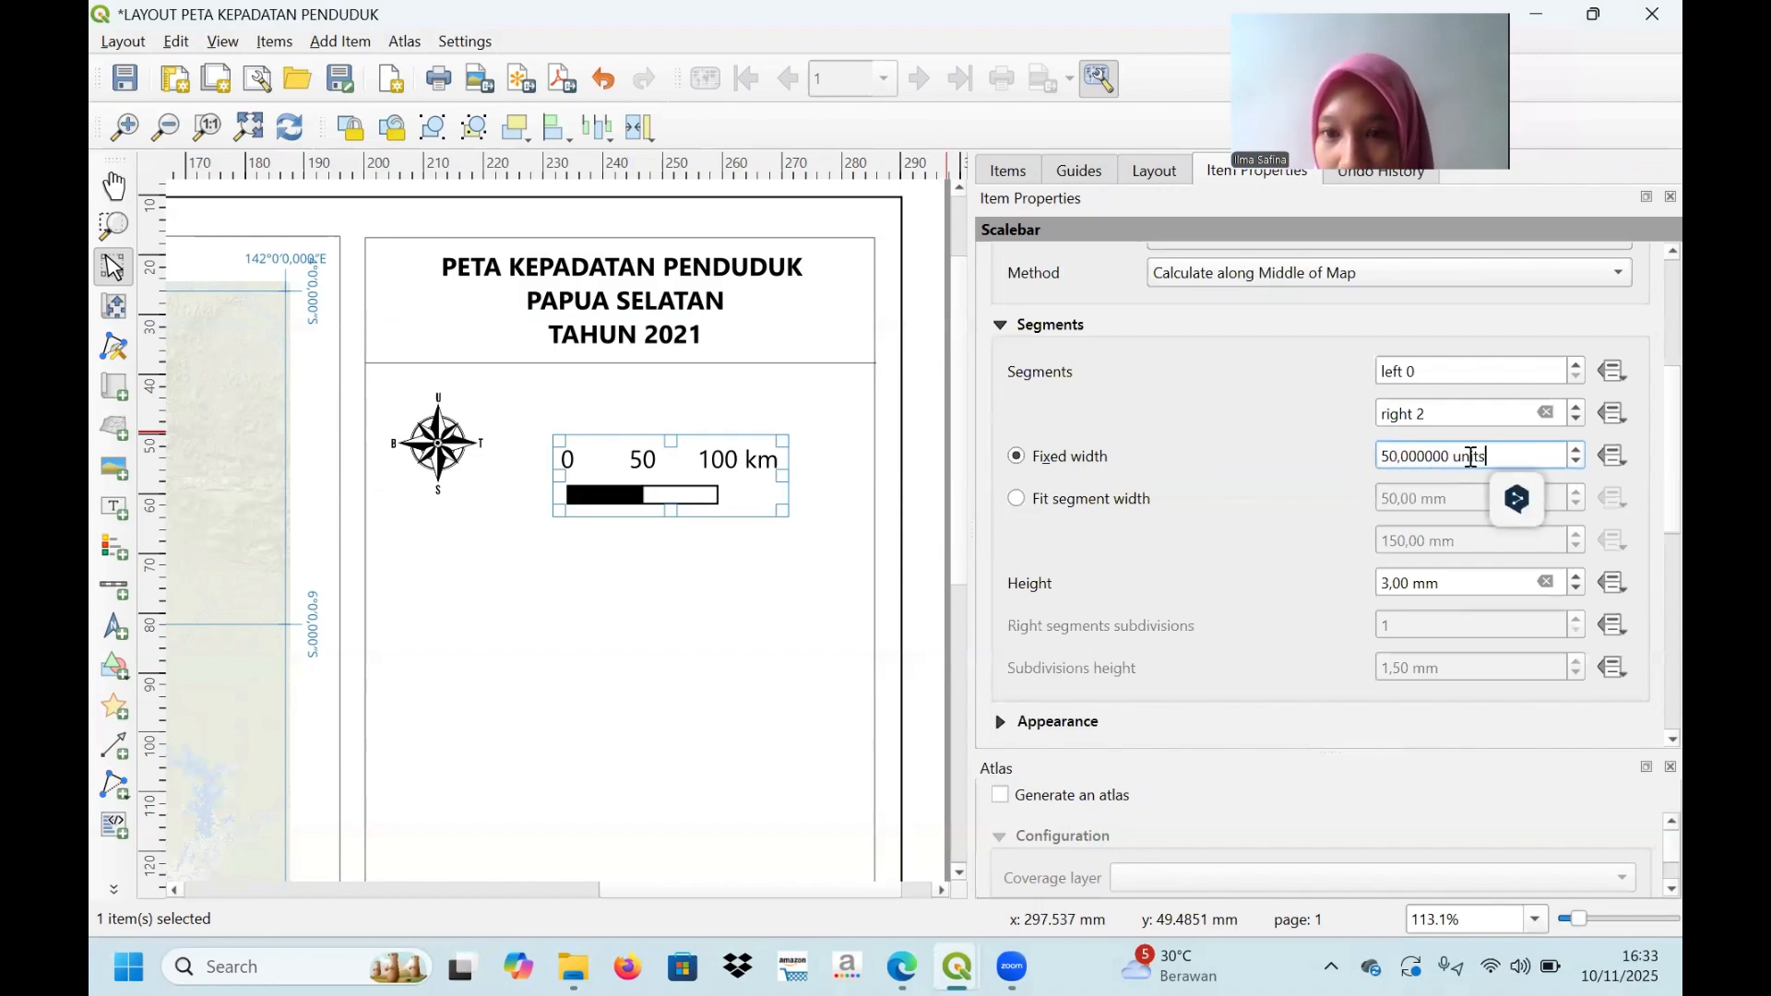
left_click(1391, 456)
key("BackSpace")
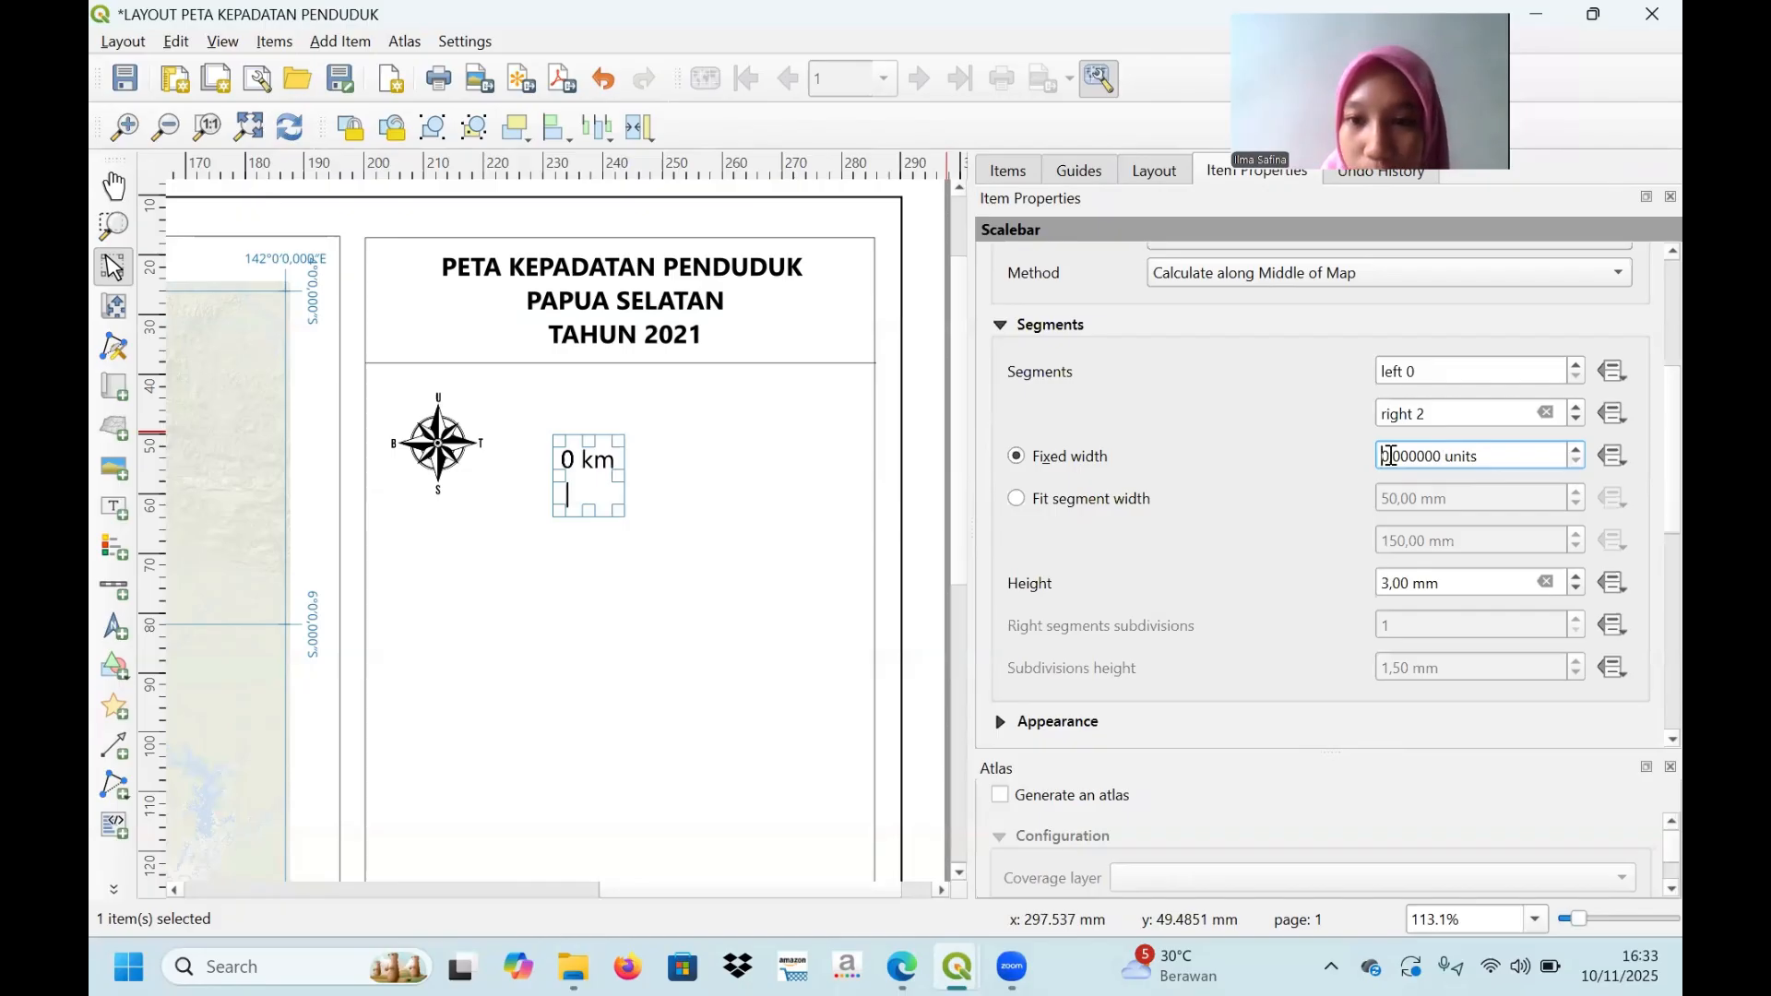
type("4")
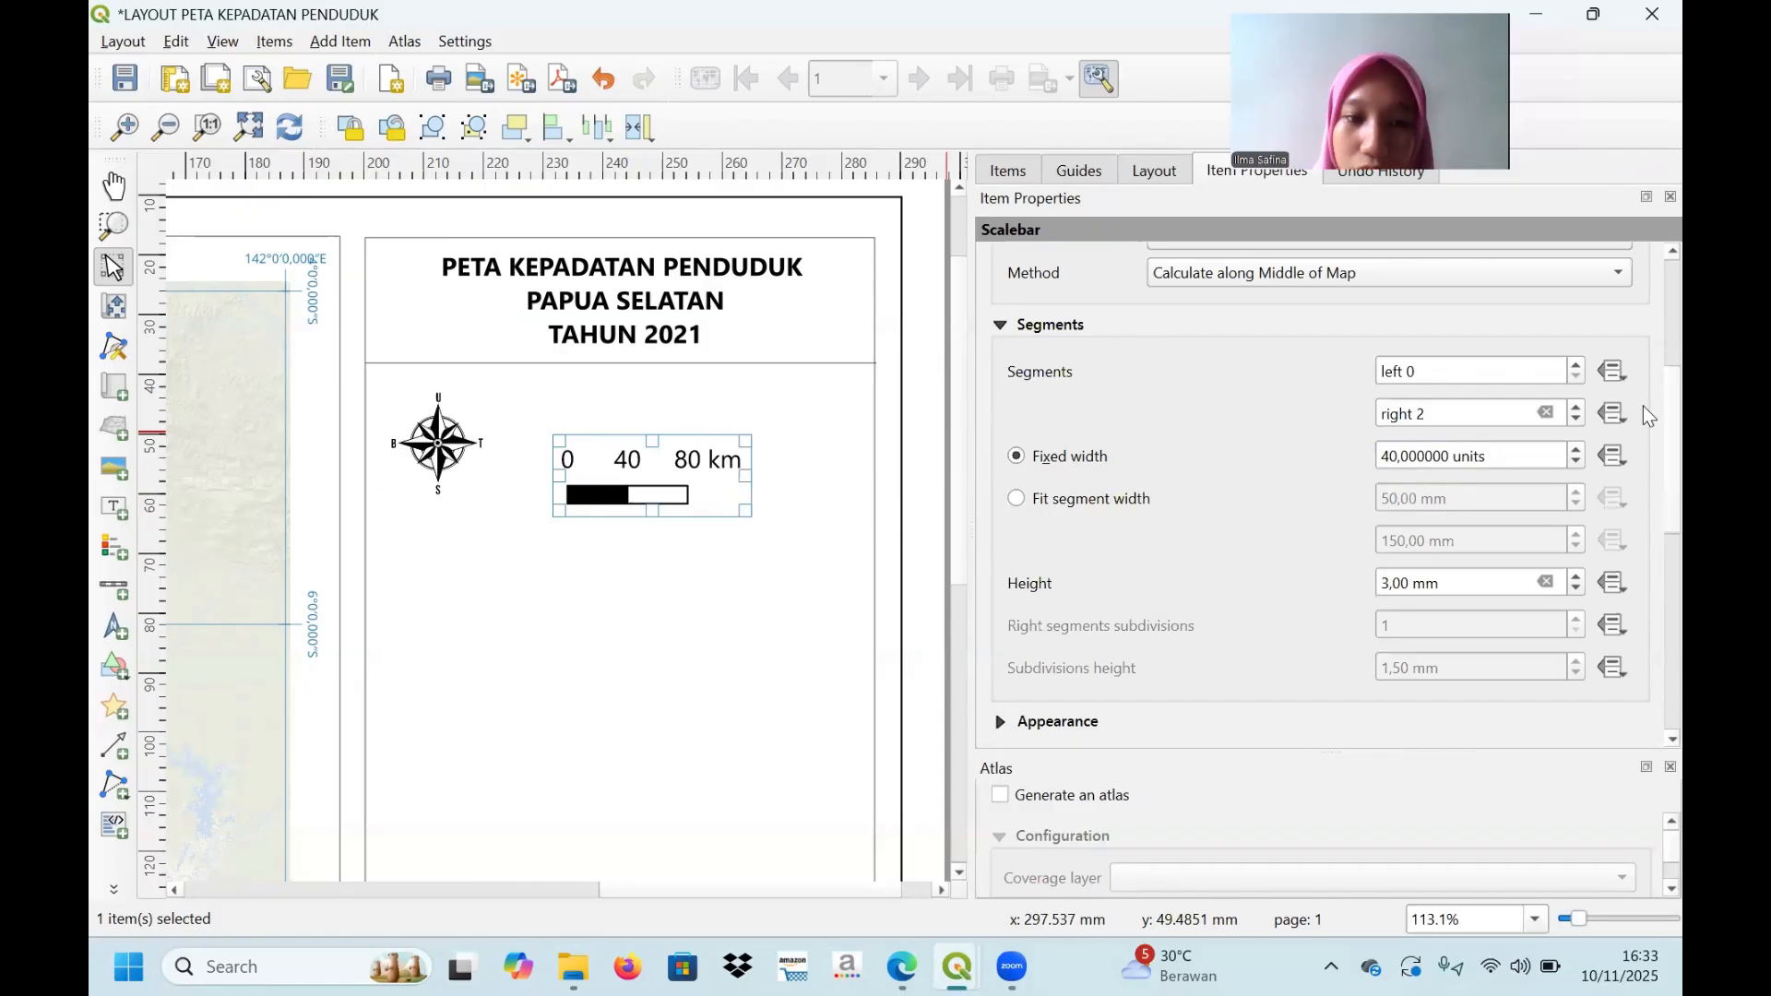
scroll(1649, 411, "down", 2)
scroll(1643, 442, "down", 3)
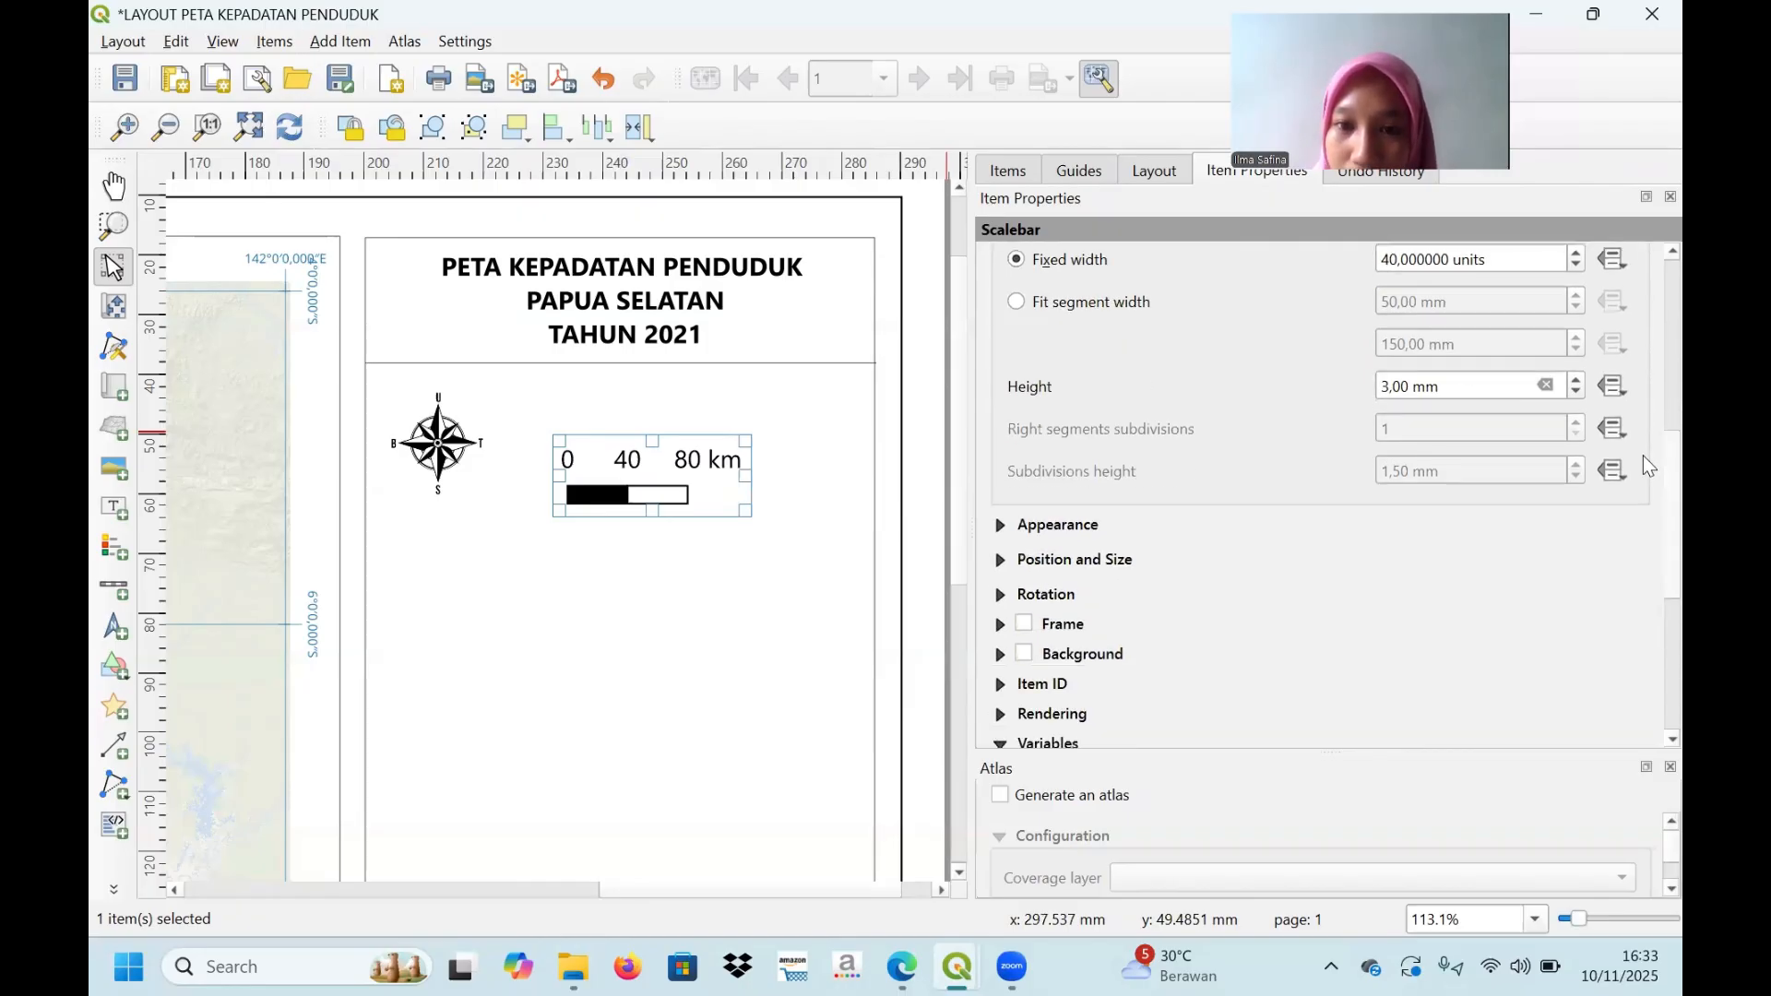
scroll(1643, 456, "up", 2)
scroll(1648, 480, "down", 4)
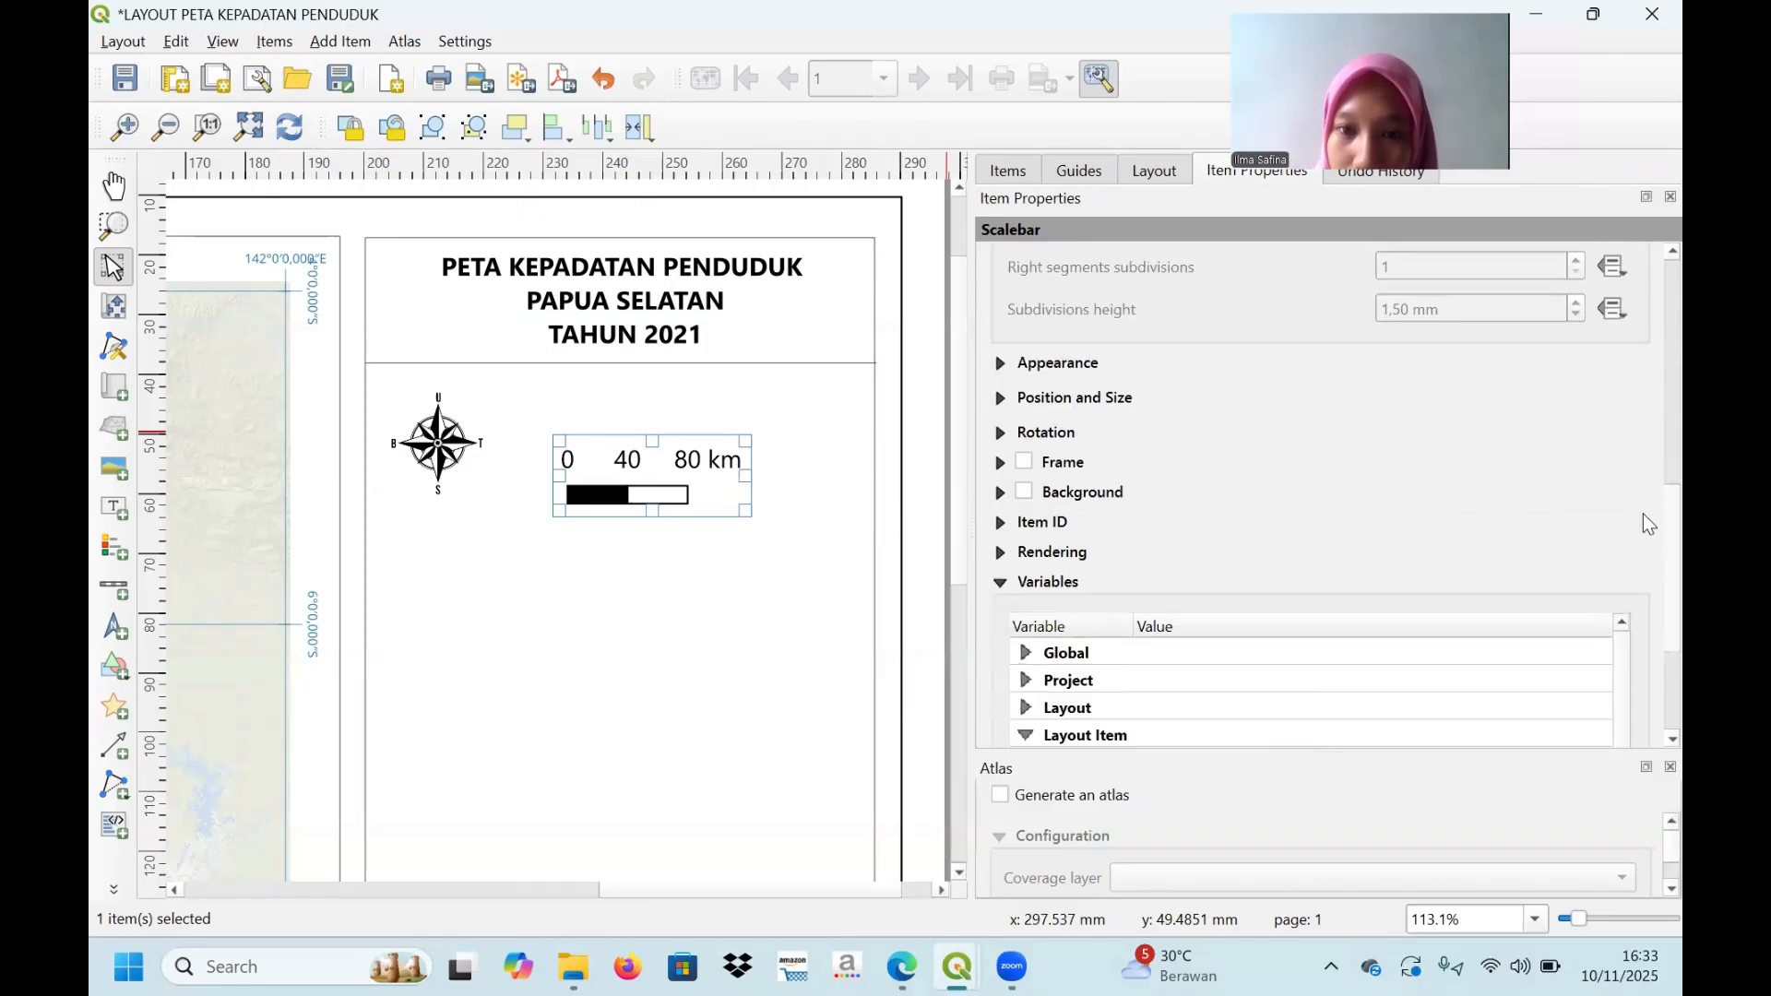
scroll(1648, 523, "down", 1)
scroll(1647, 522, "down", 3)
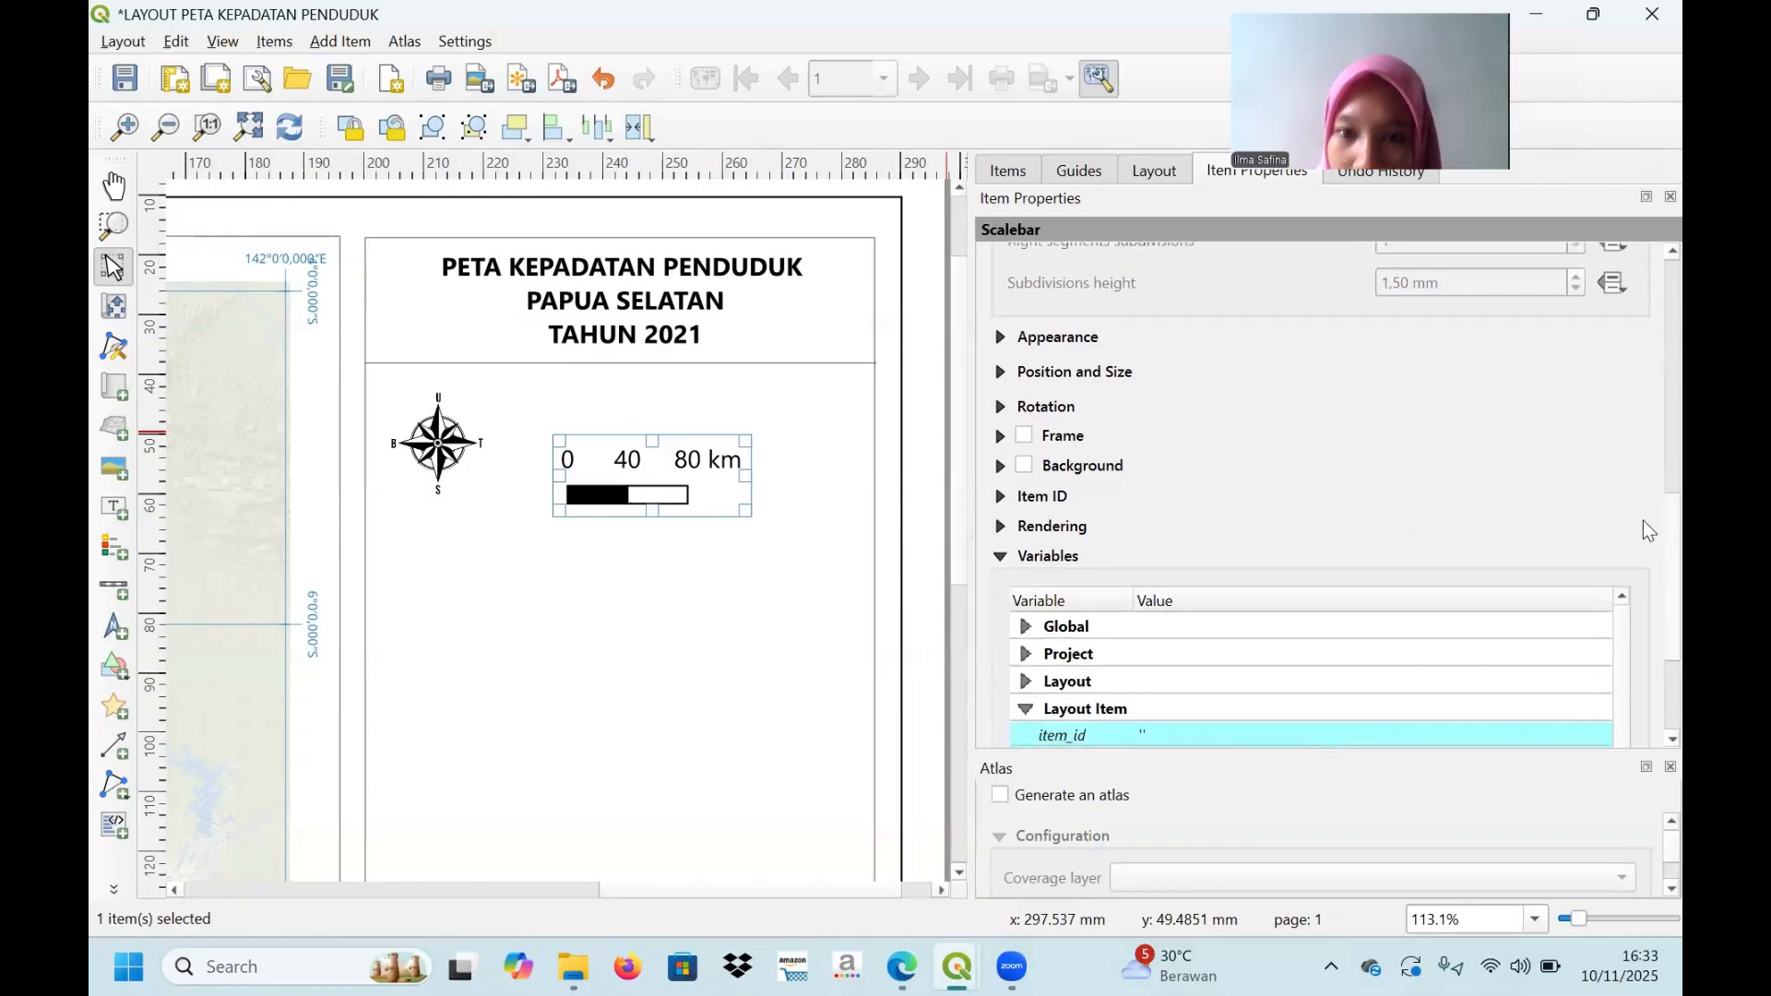
scroll(1643, 522, "up", 3)
scroll(1648, 383, "up", 5)
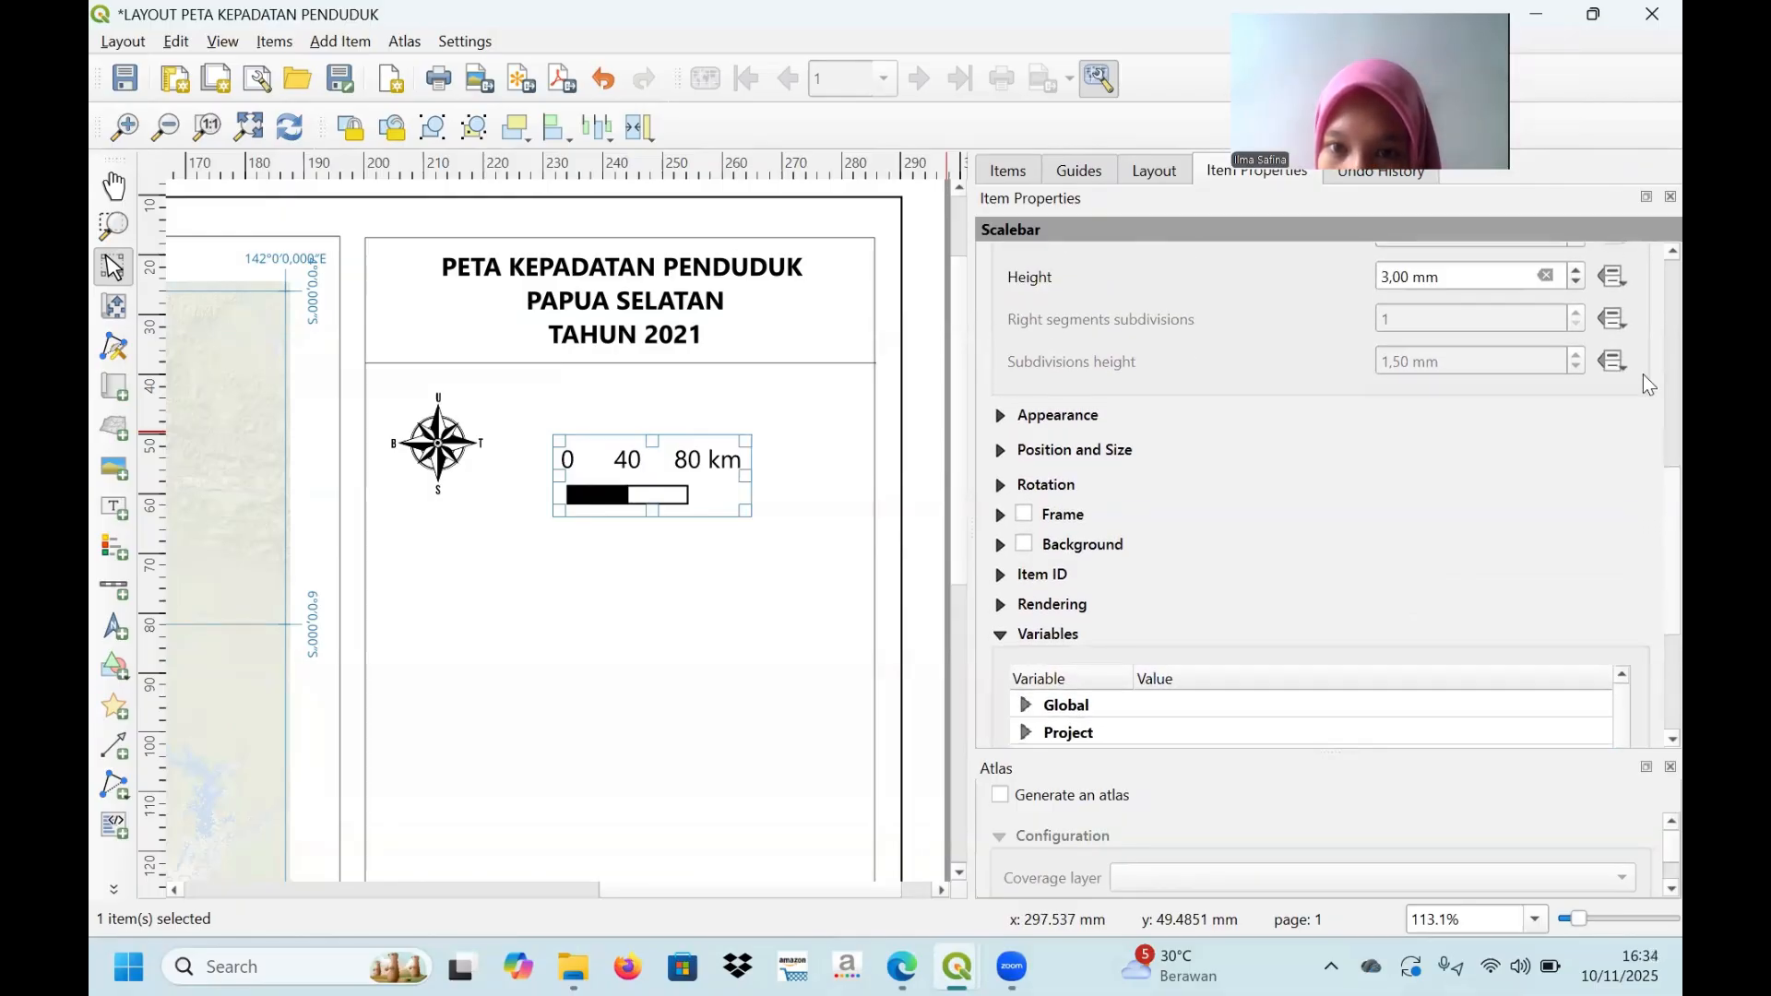
scroll(1643, 379, "down", 3)
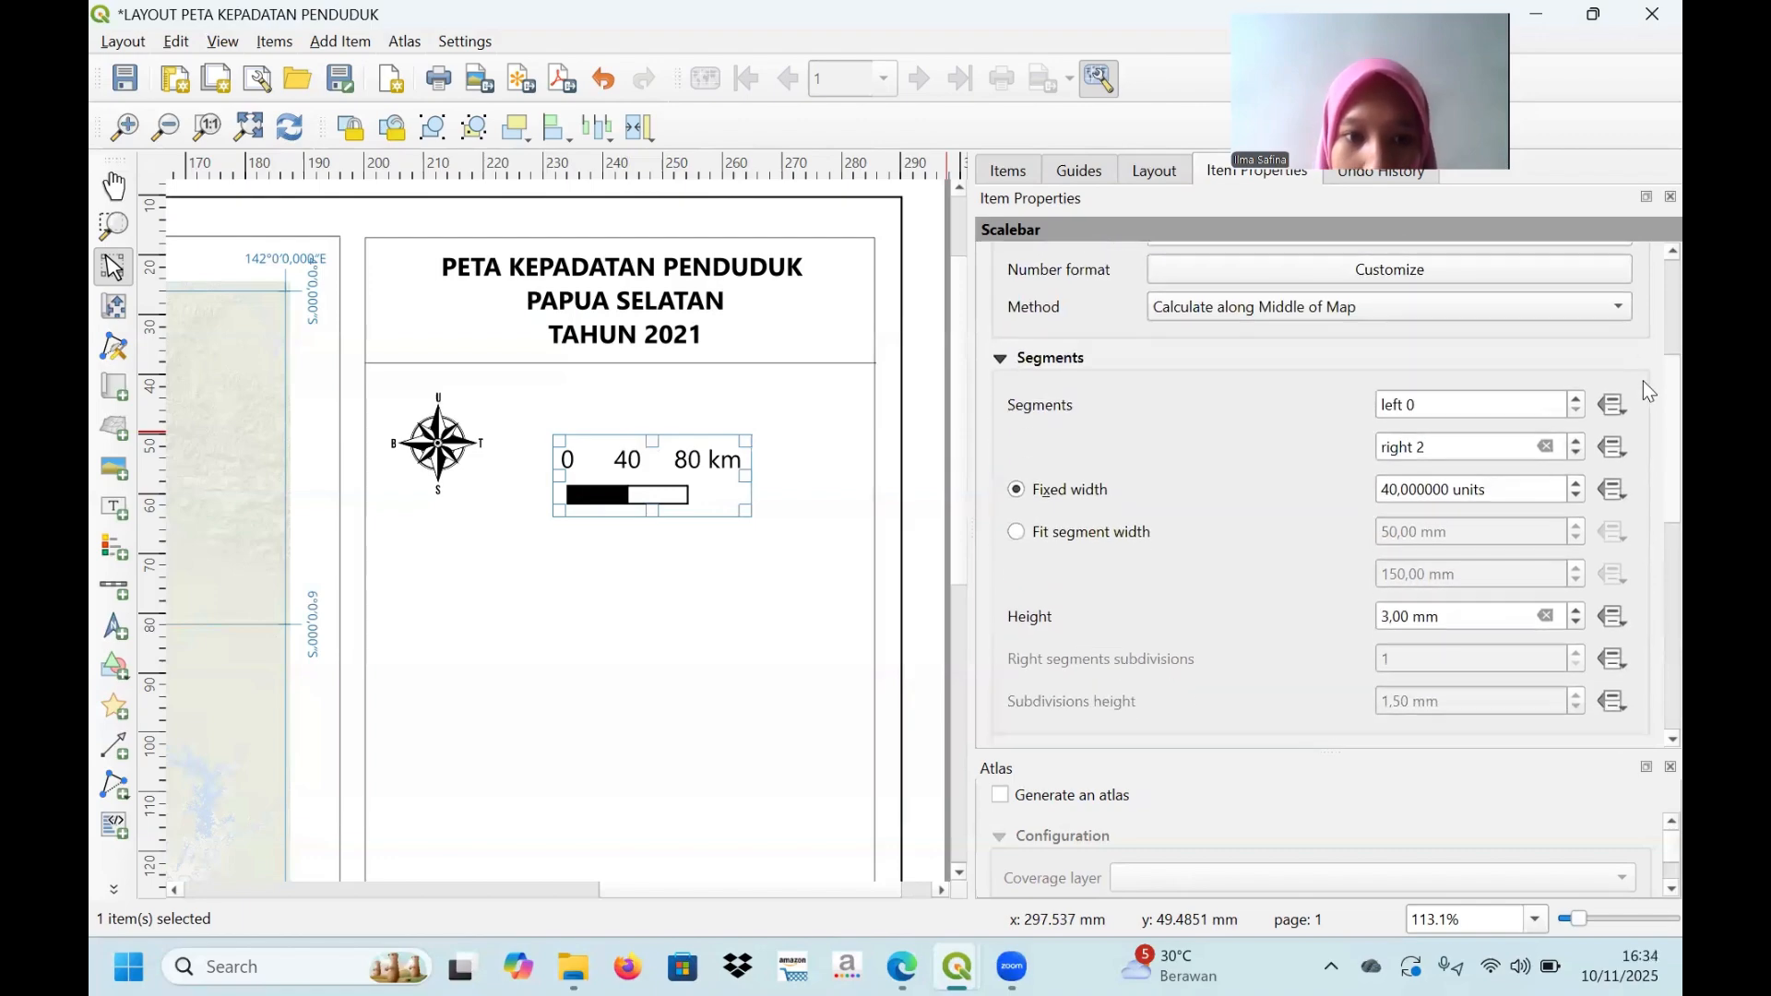
scroll(1649, 410, "down", 3)
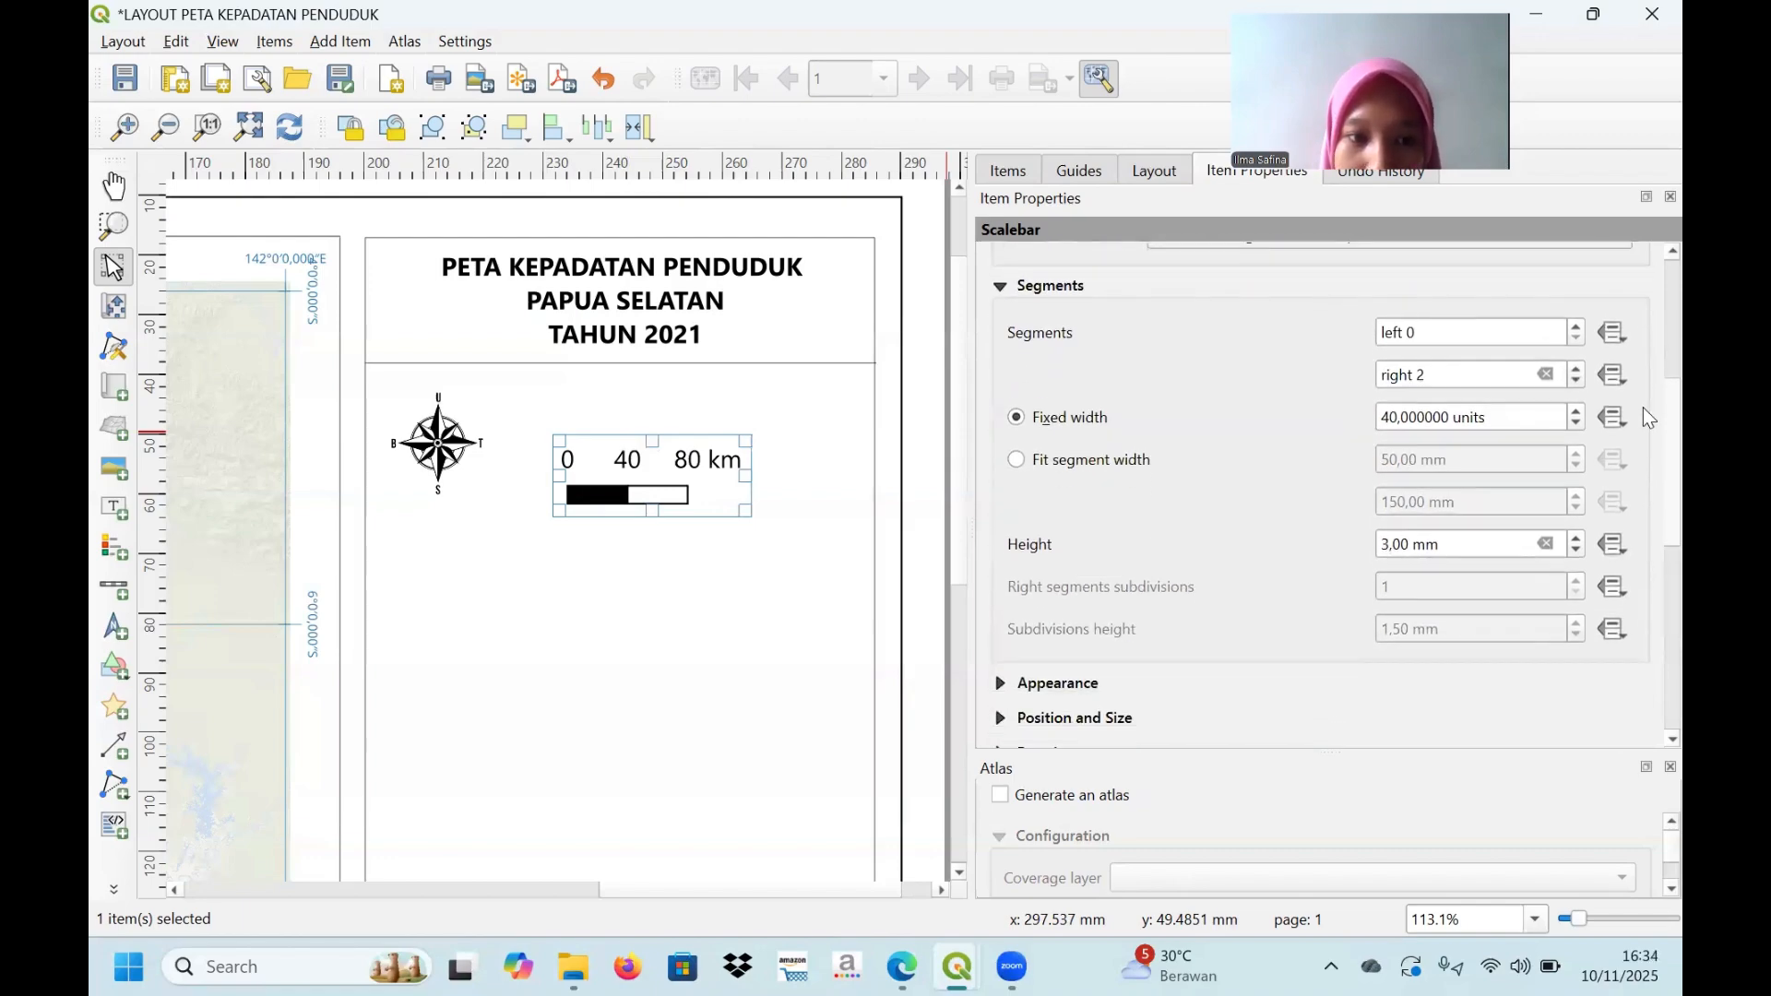
scroll(1643, 428, "up", 1)
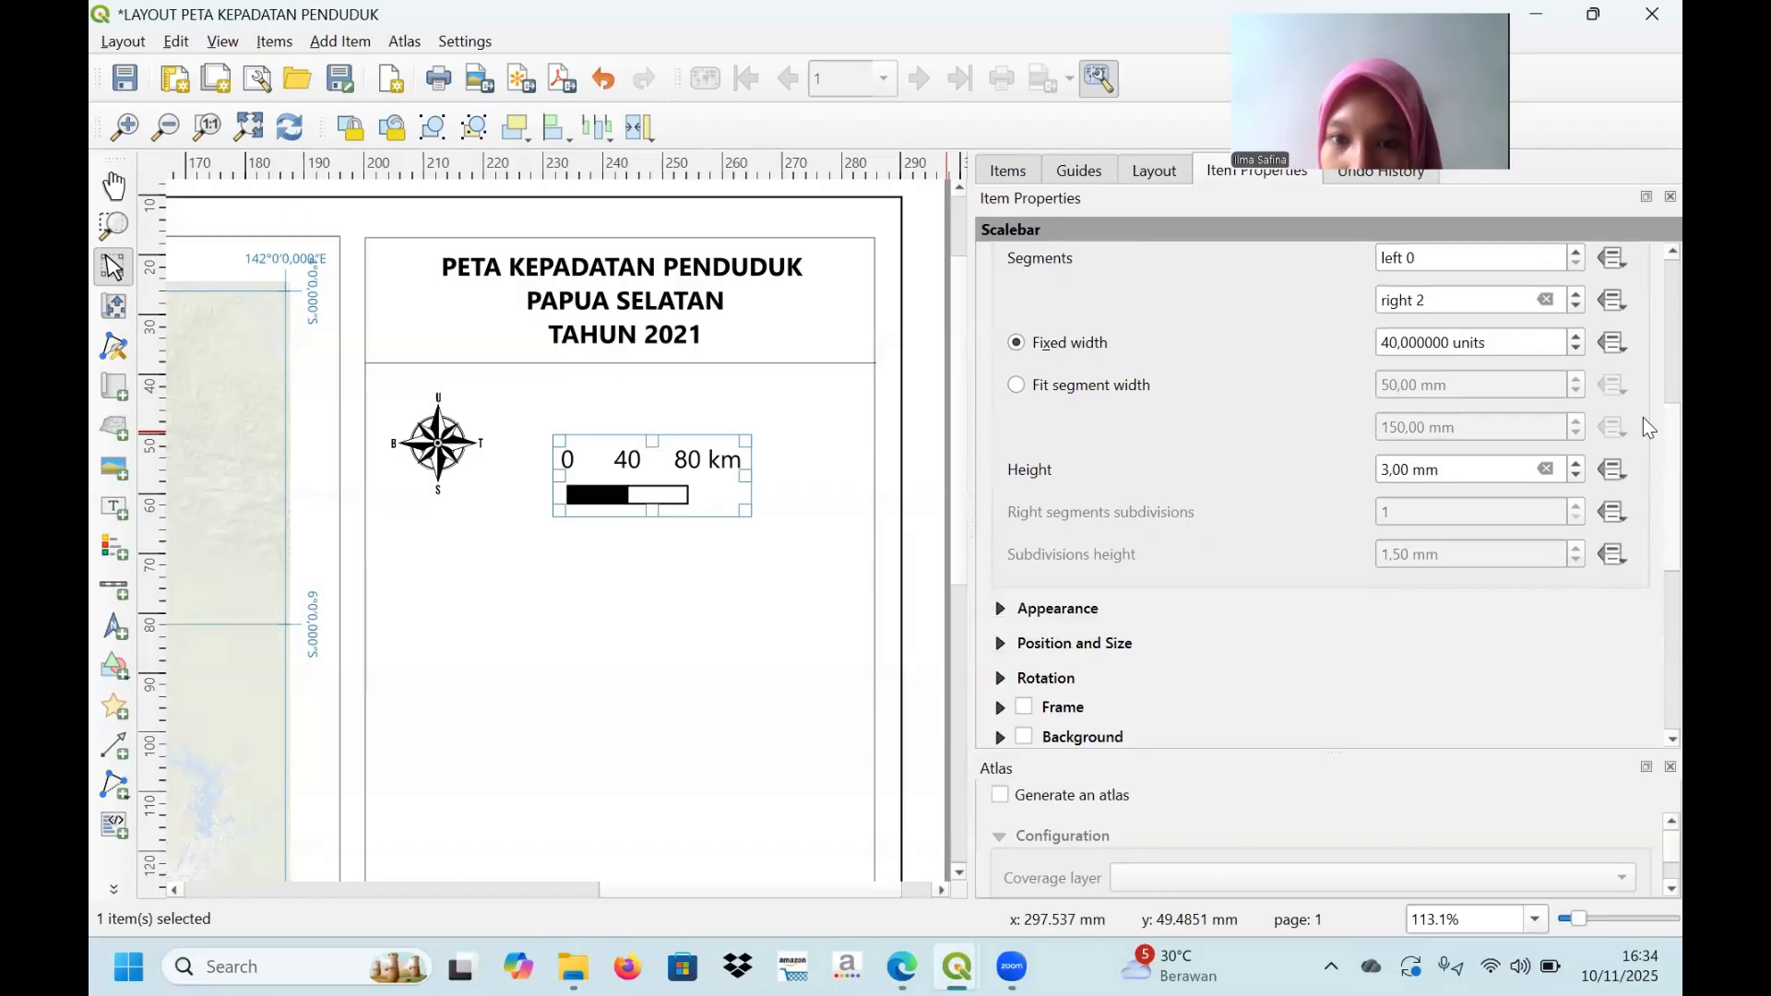
scroll(1642, 407, "up", 2)
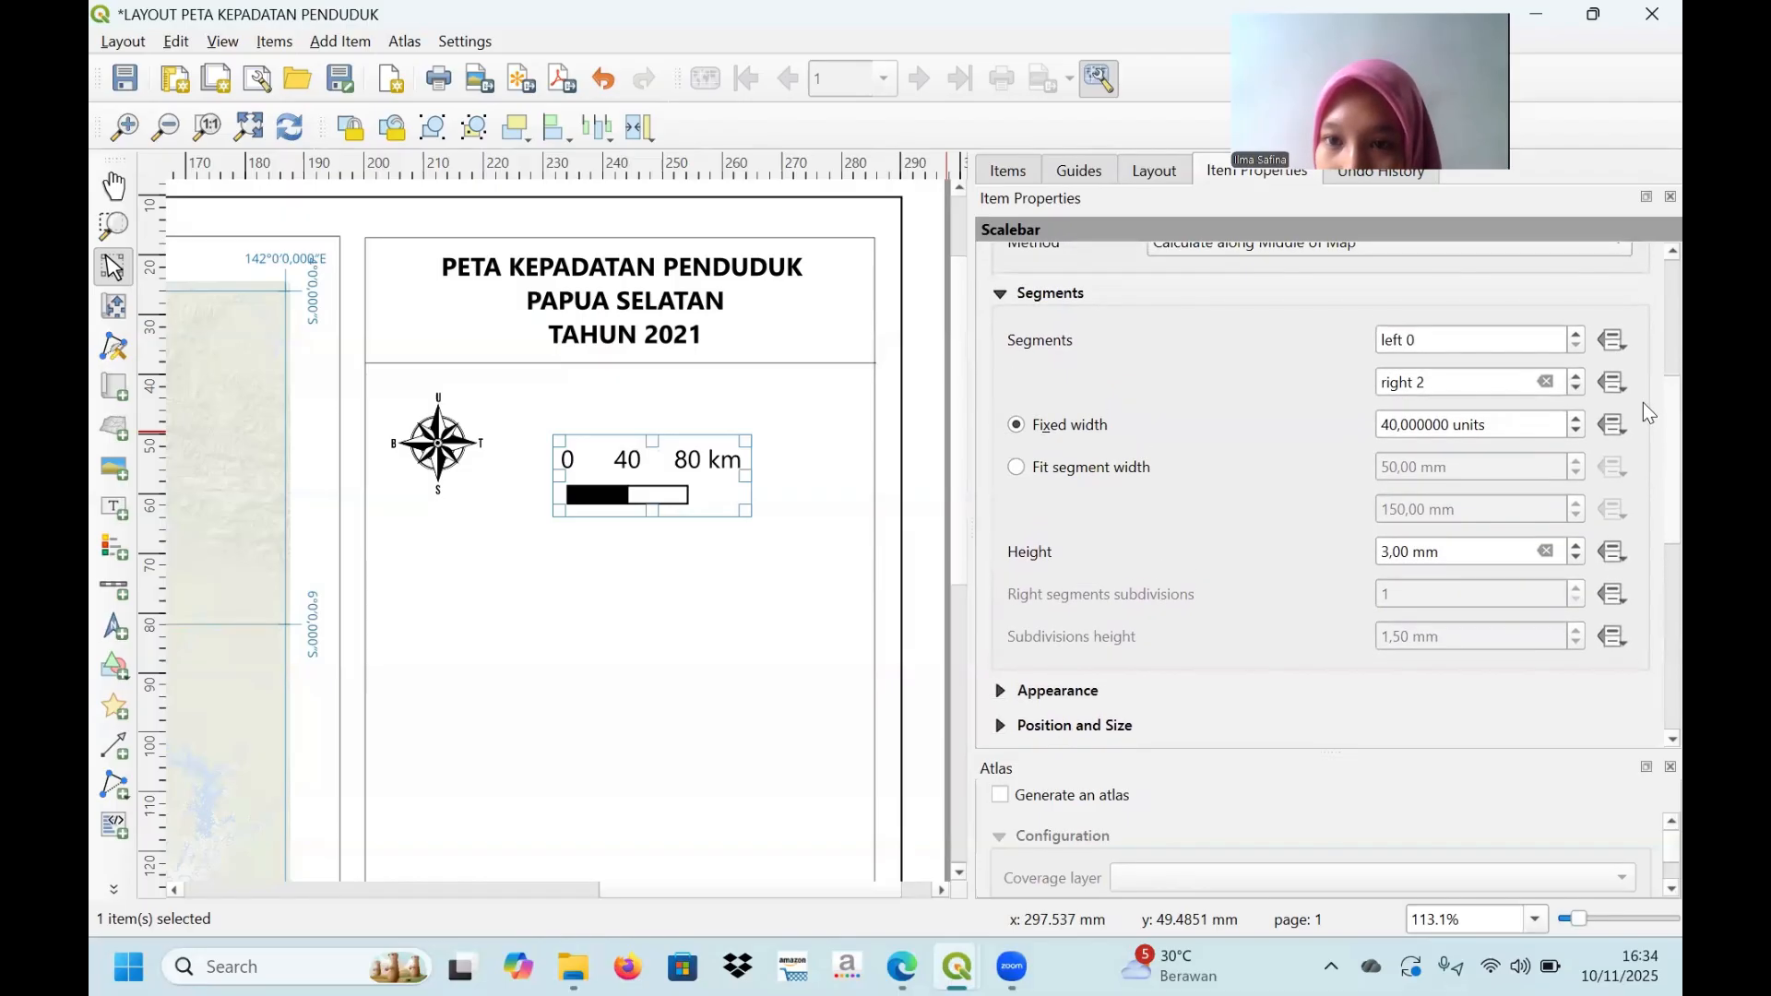
scroll(1642, 404, "down", 1)
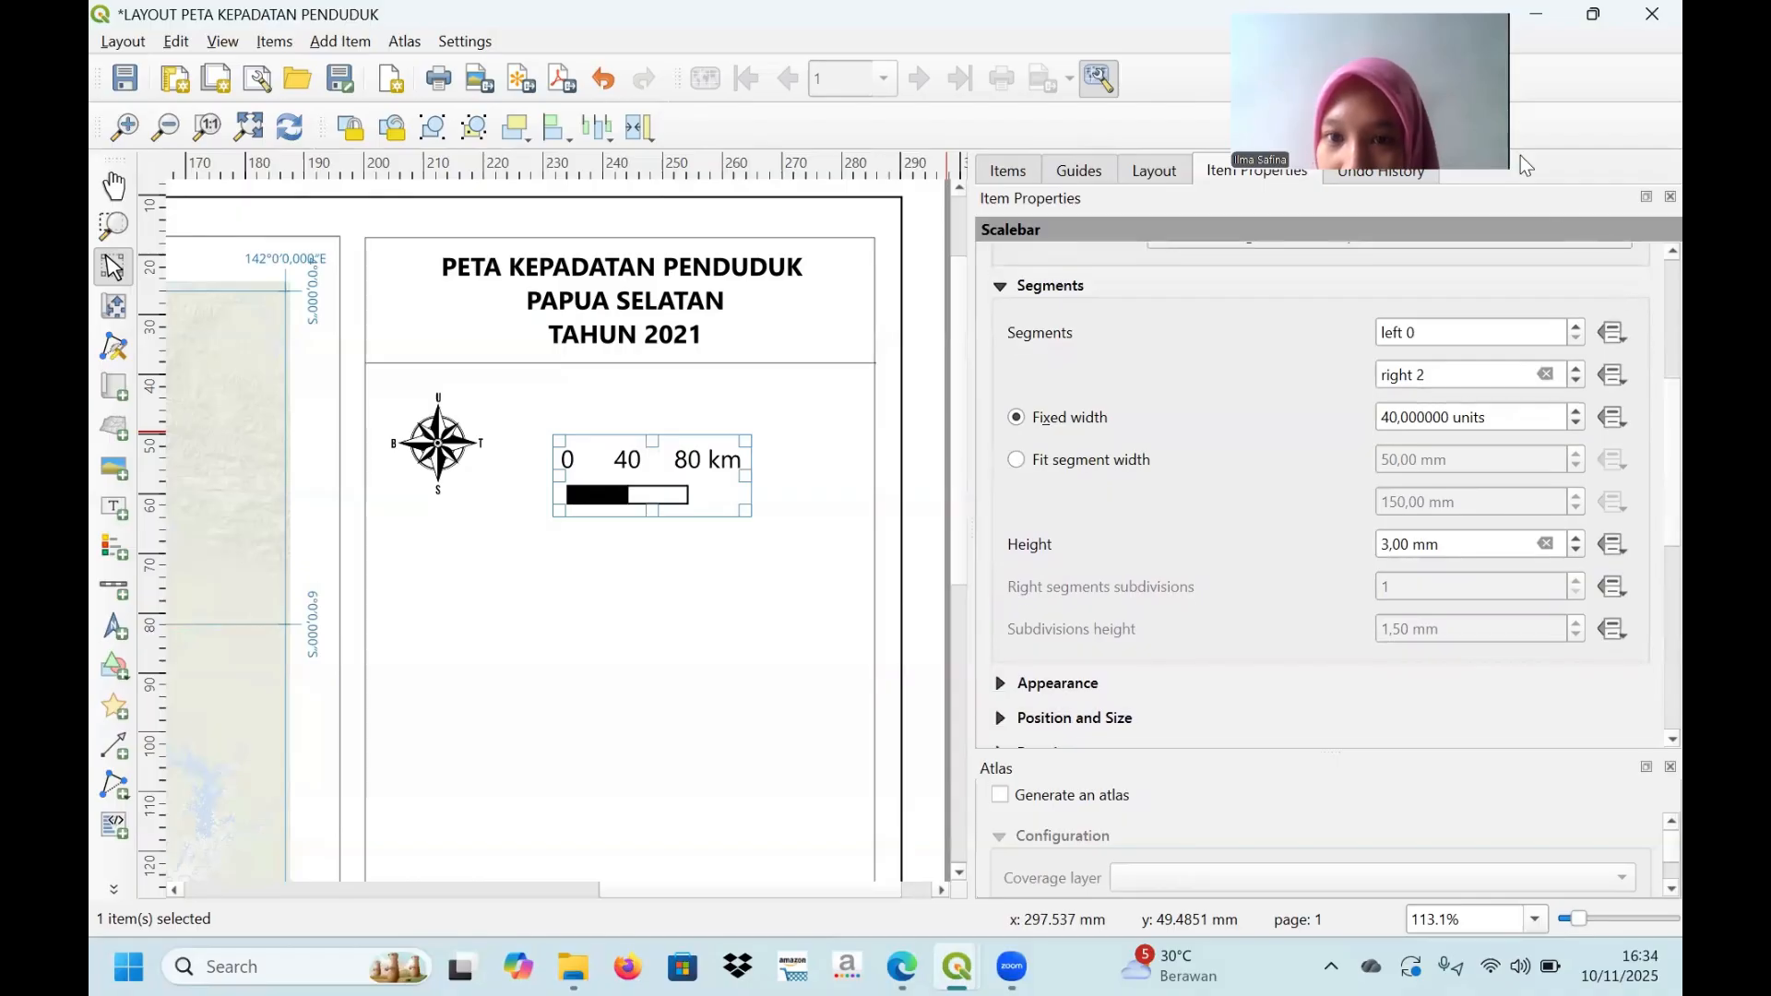
Step: Set the scale bar to 4 right segments (0–160 km) and shift it slightly up and left
left_click(1429, 338)
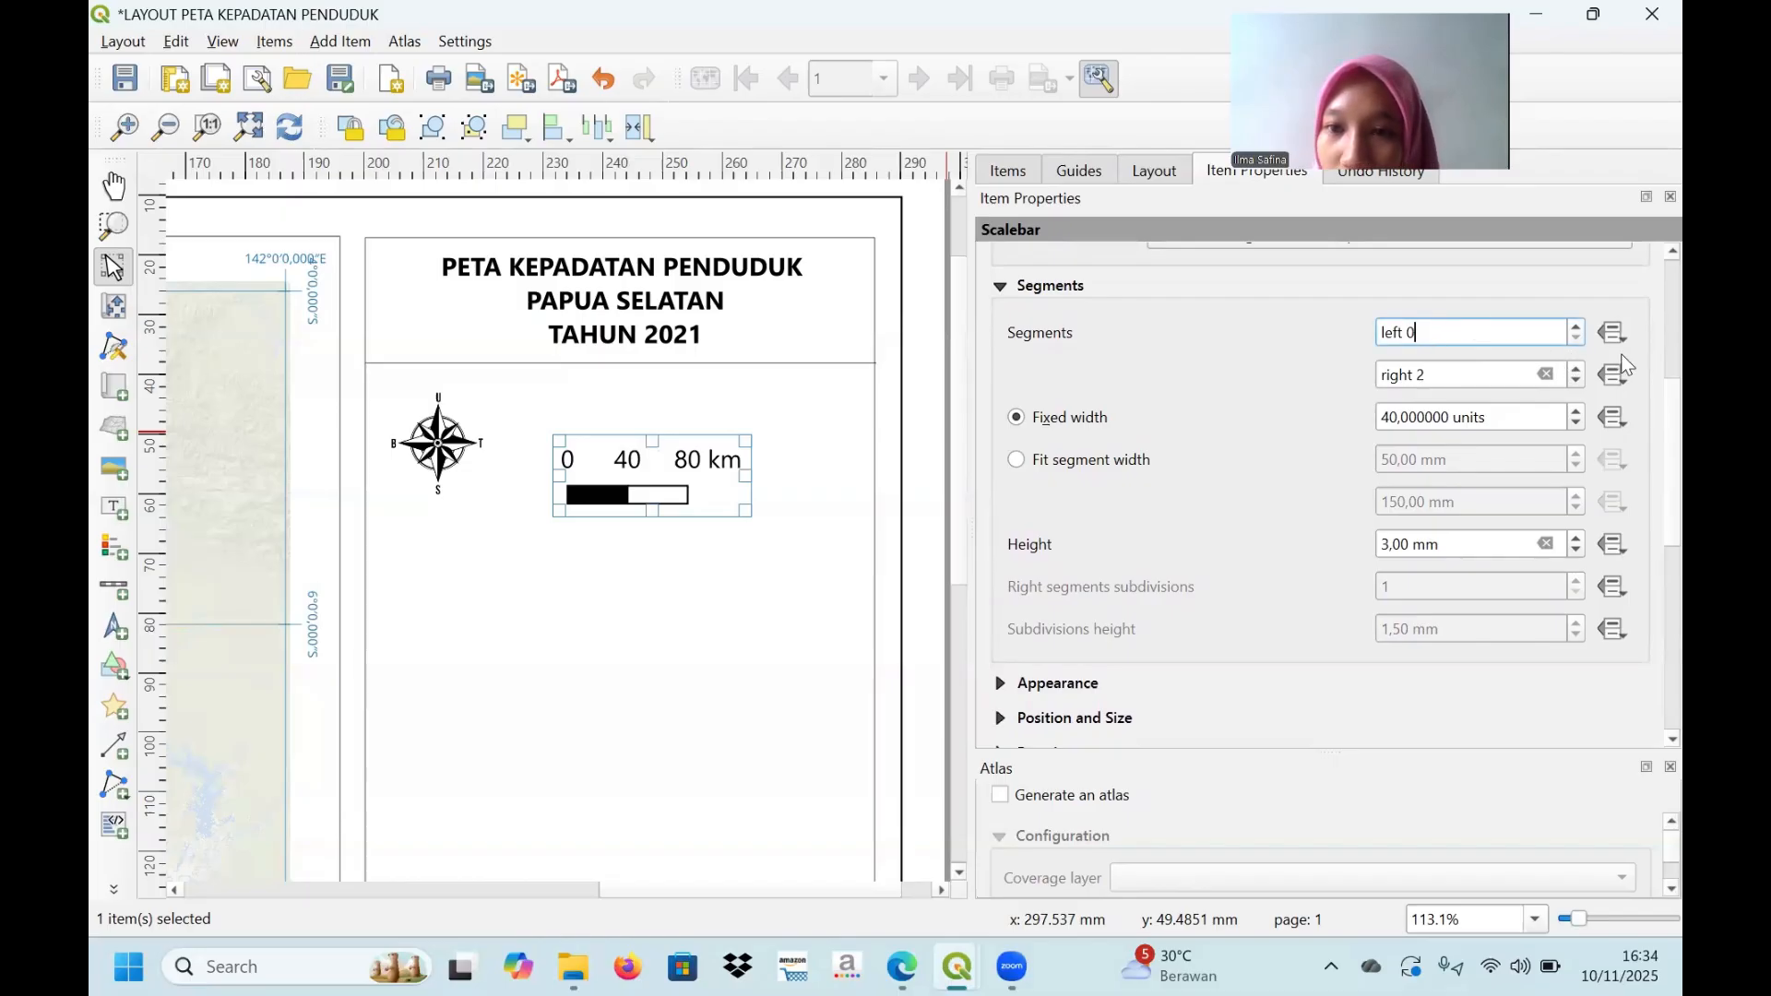
left_click(1577, 381)
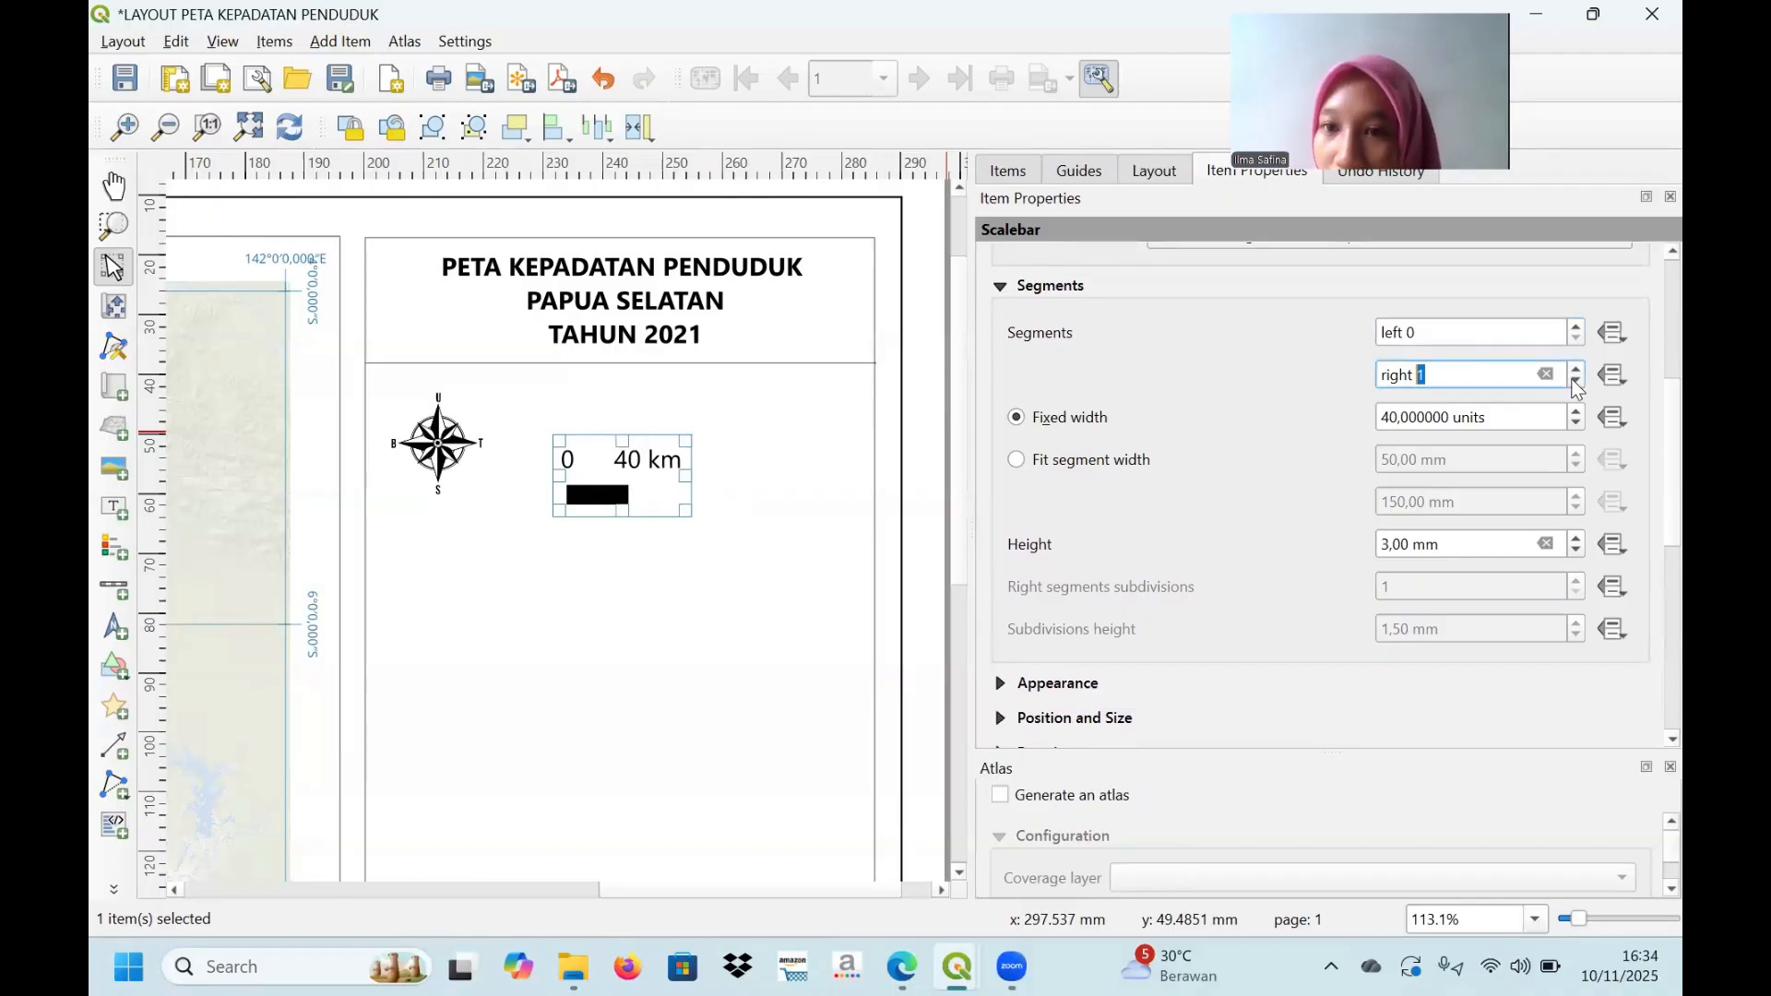
left_click(1577, 381)
scroll(1579, 380, "up", 2)
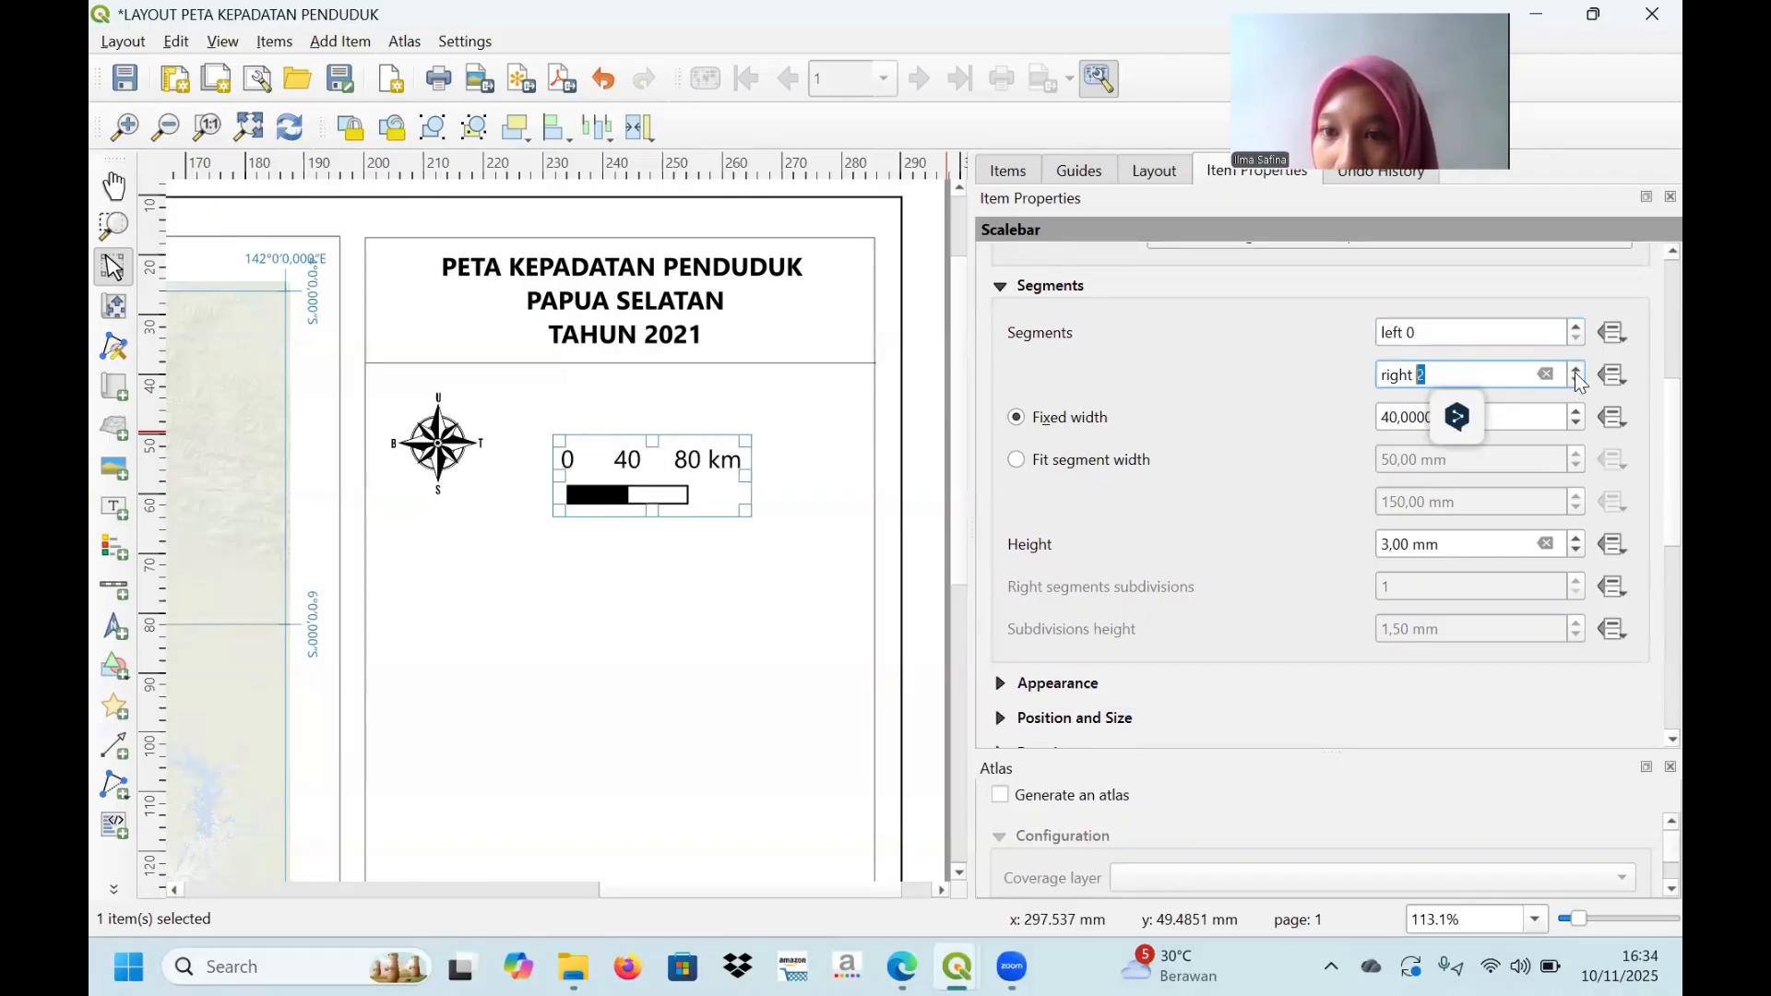
scroll(1578, 374, "up", 2)
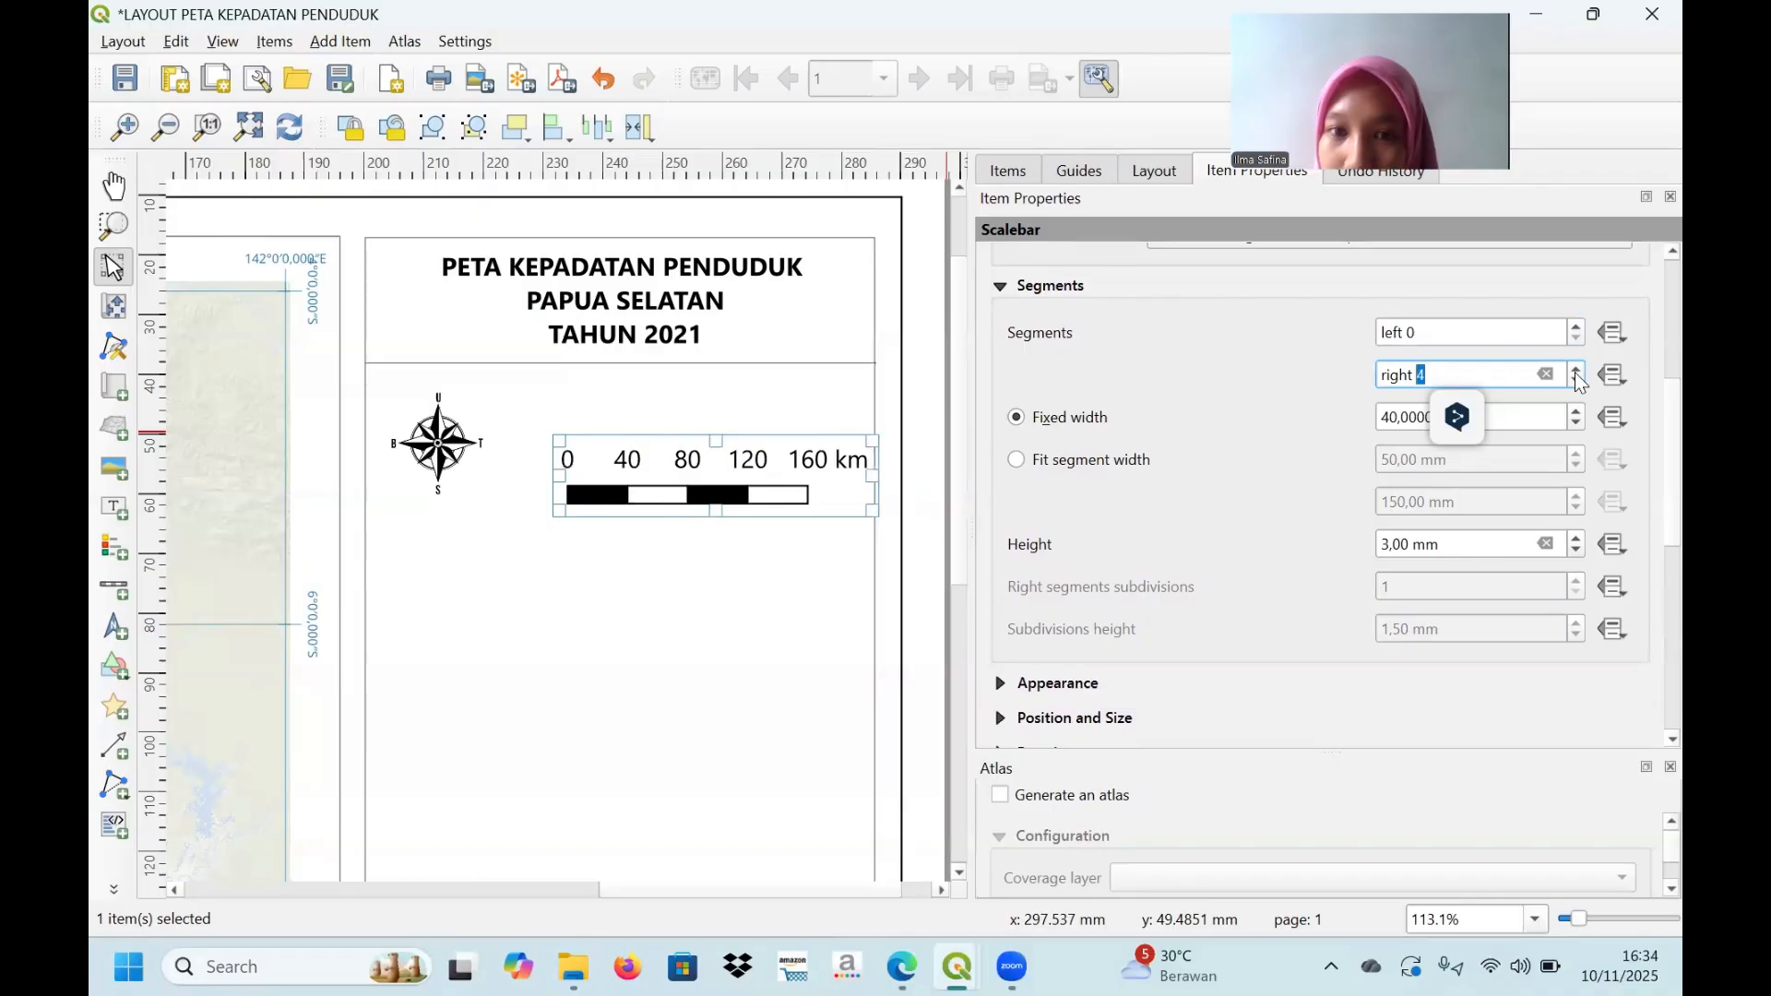
left_click(755, 535)
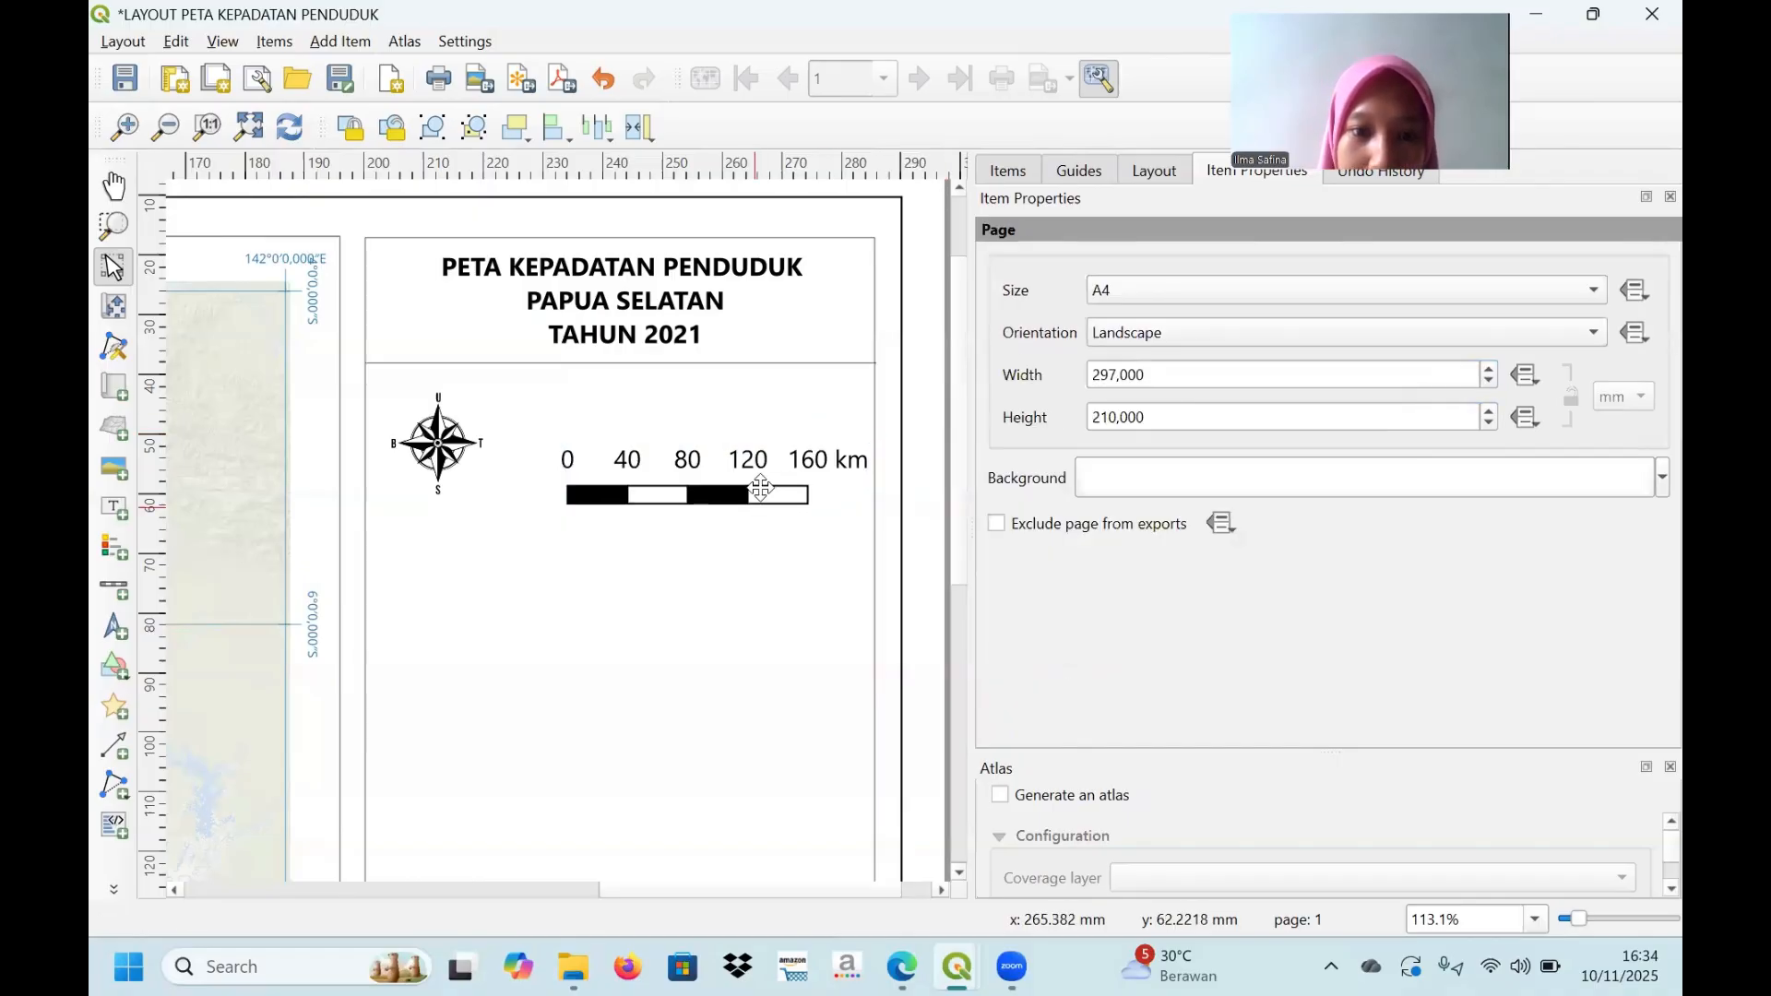
left_click_drag(766, 486, 735, 455)
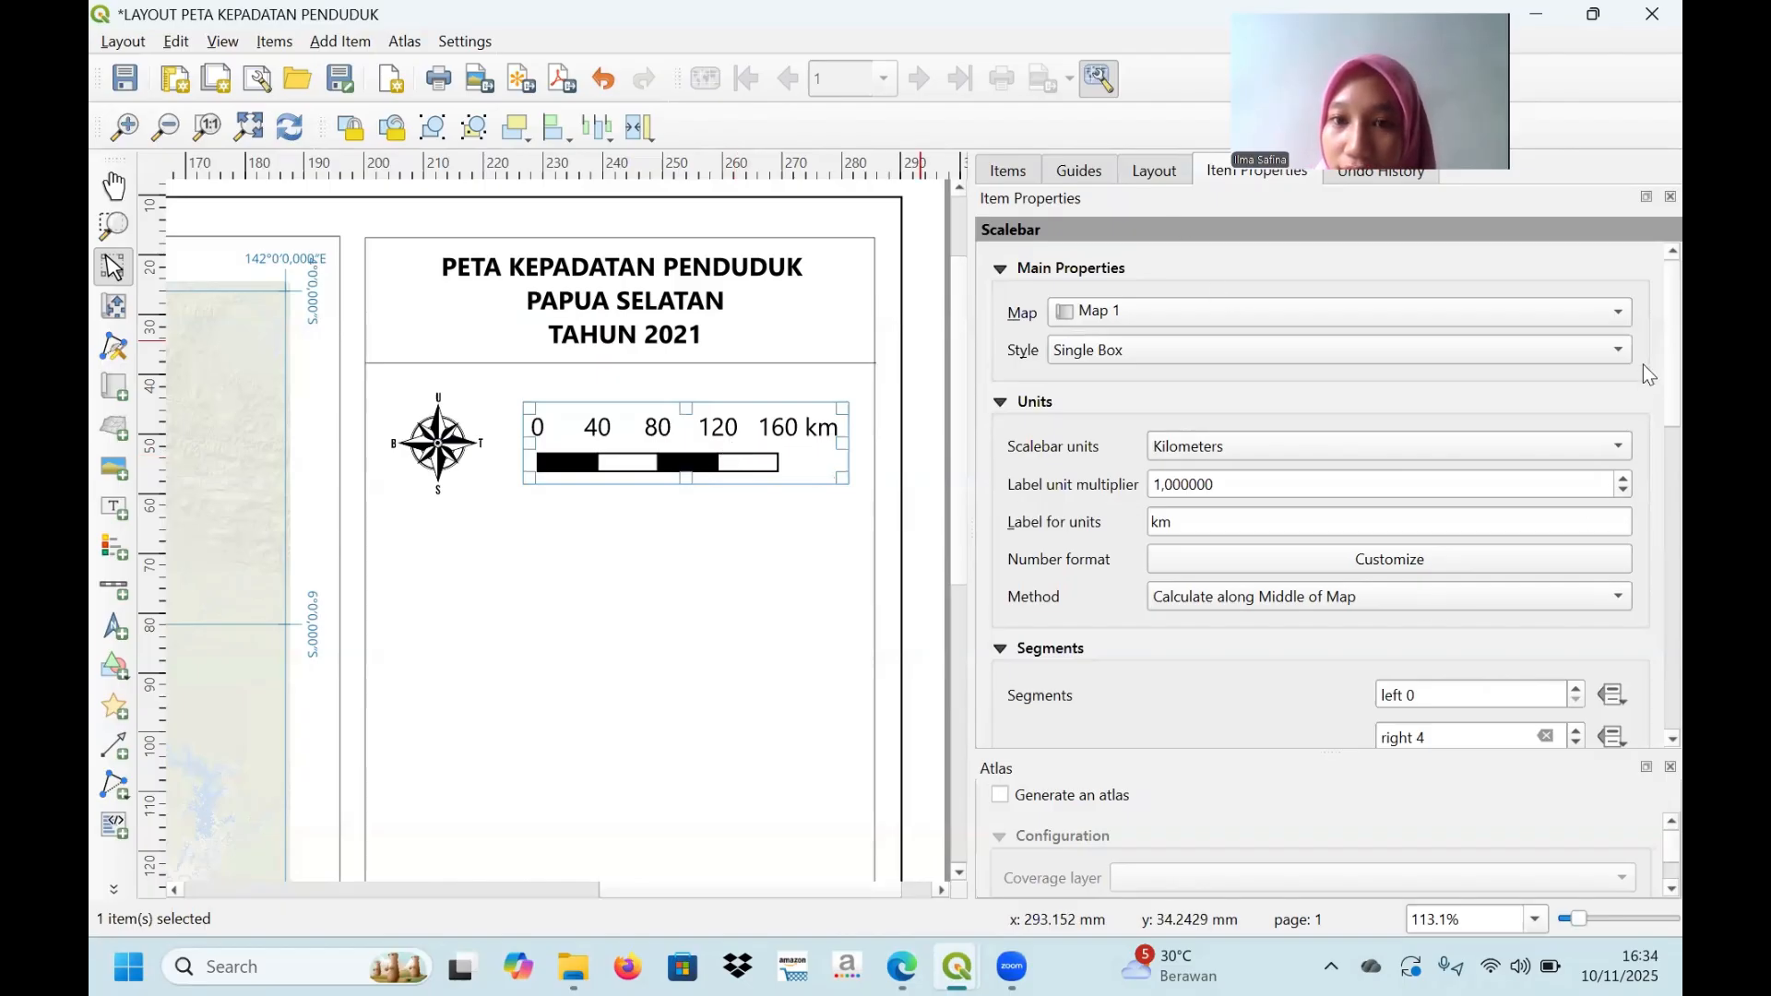
Step: Change the scale bar label font size from 12 to 7-point Segoe UI
scroll(1648, 416, "down", 5)
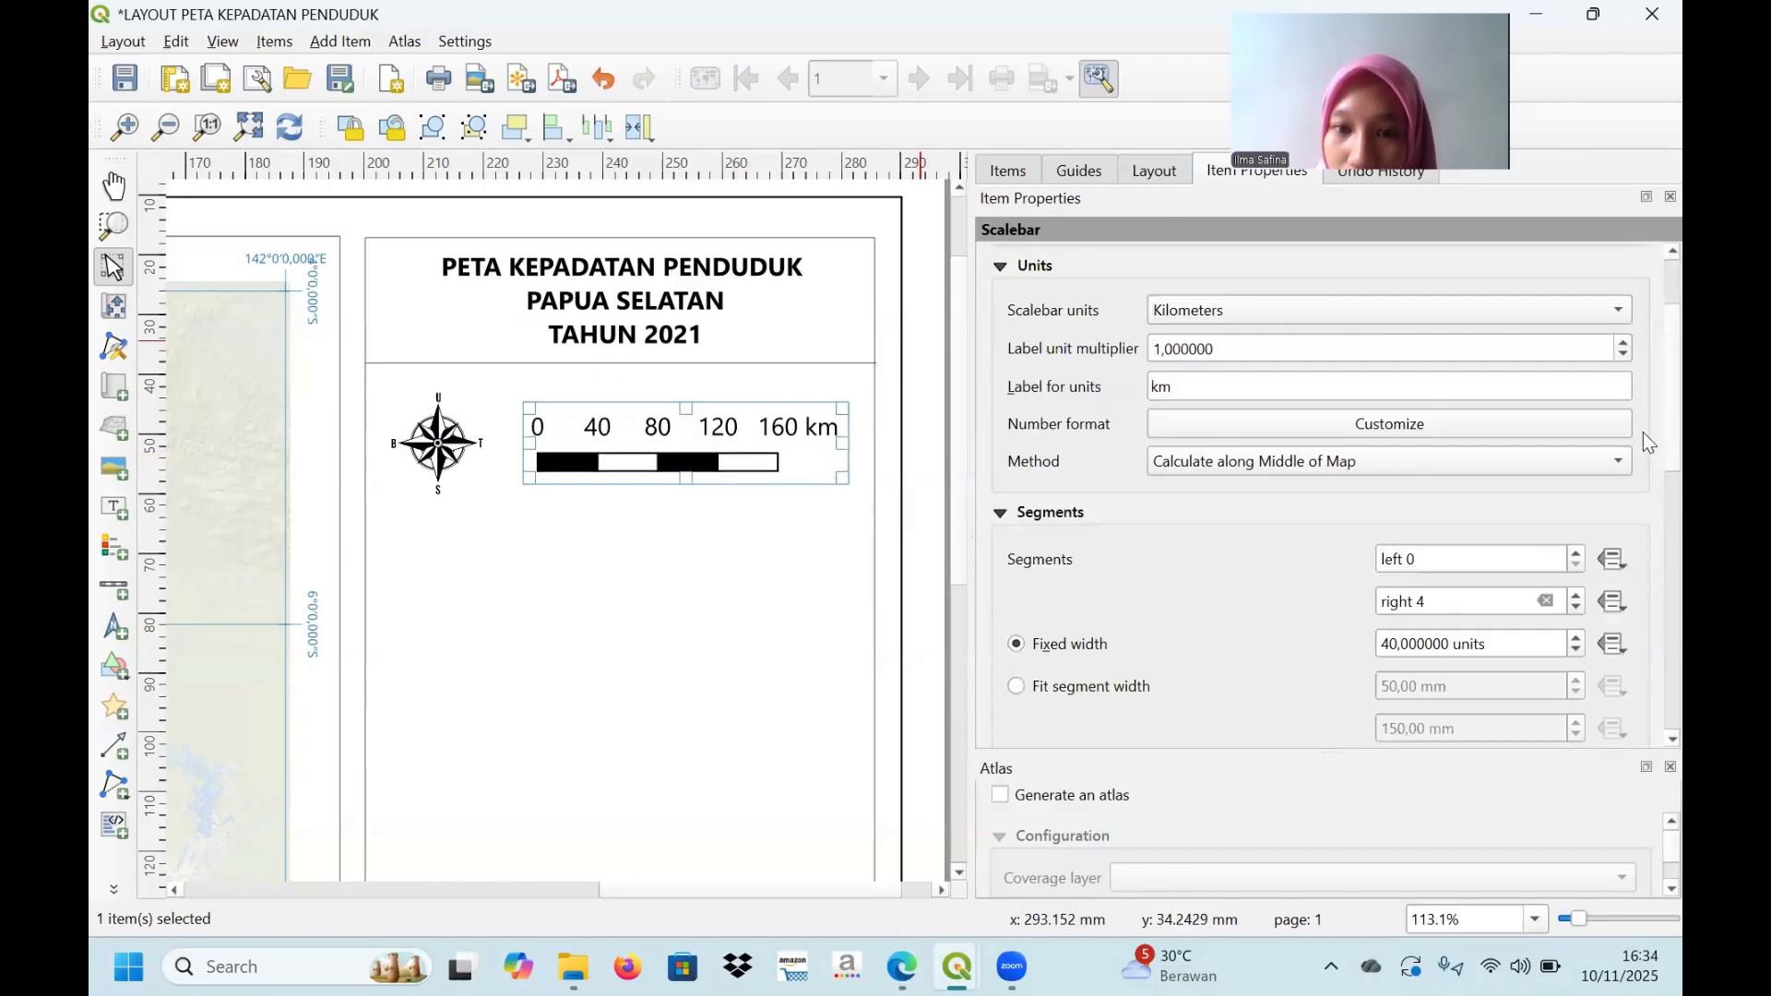
scroll(1649, 549, "down", 2)
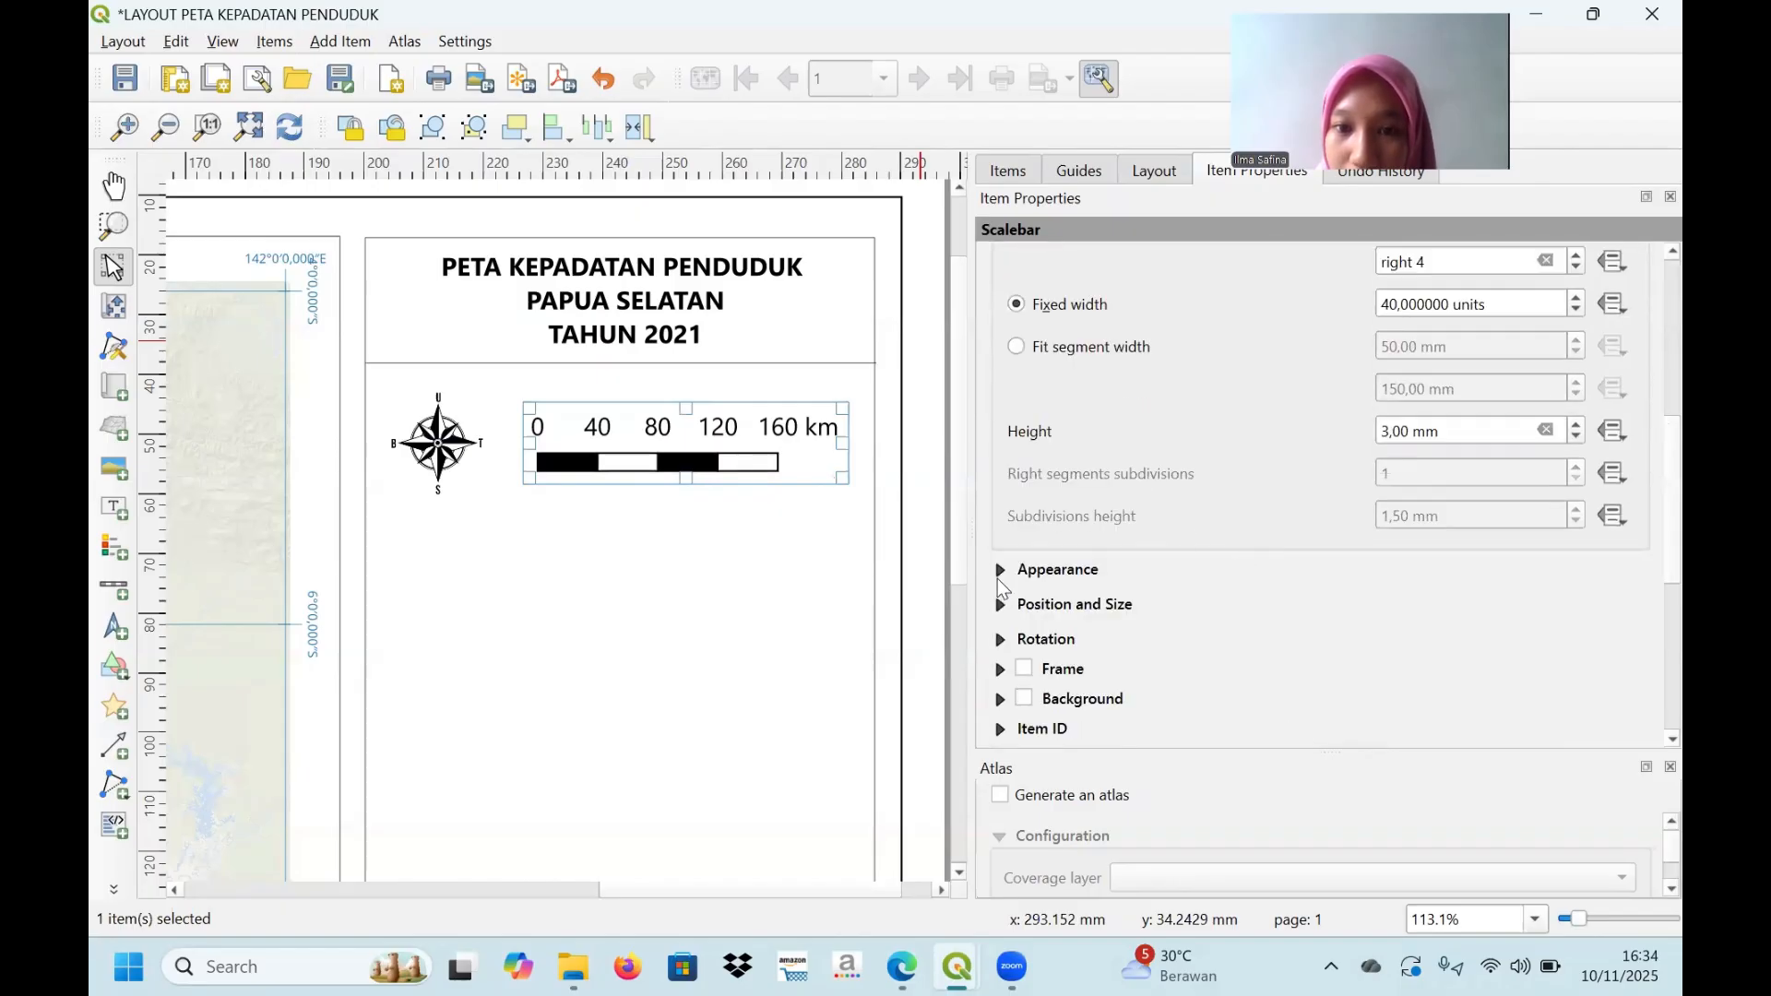
left_click(1098, 569)
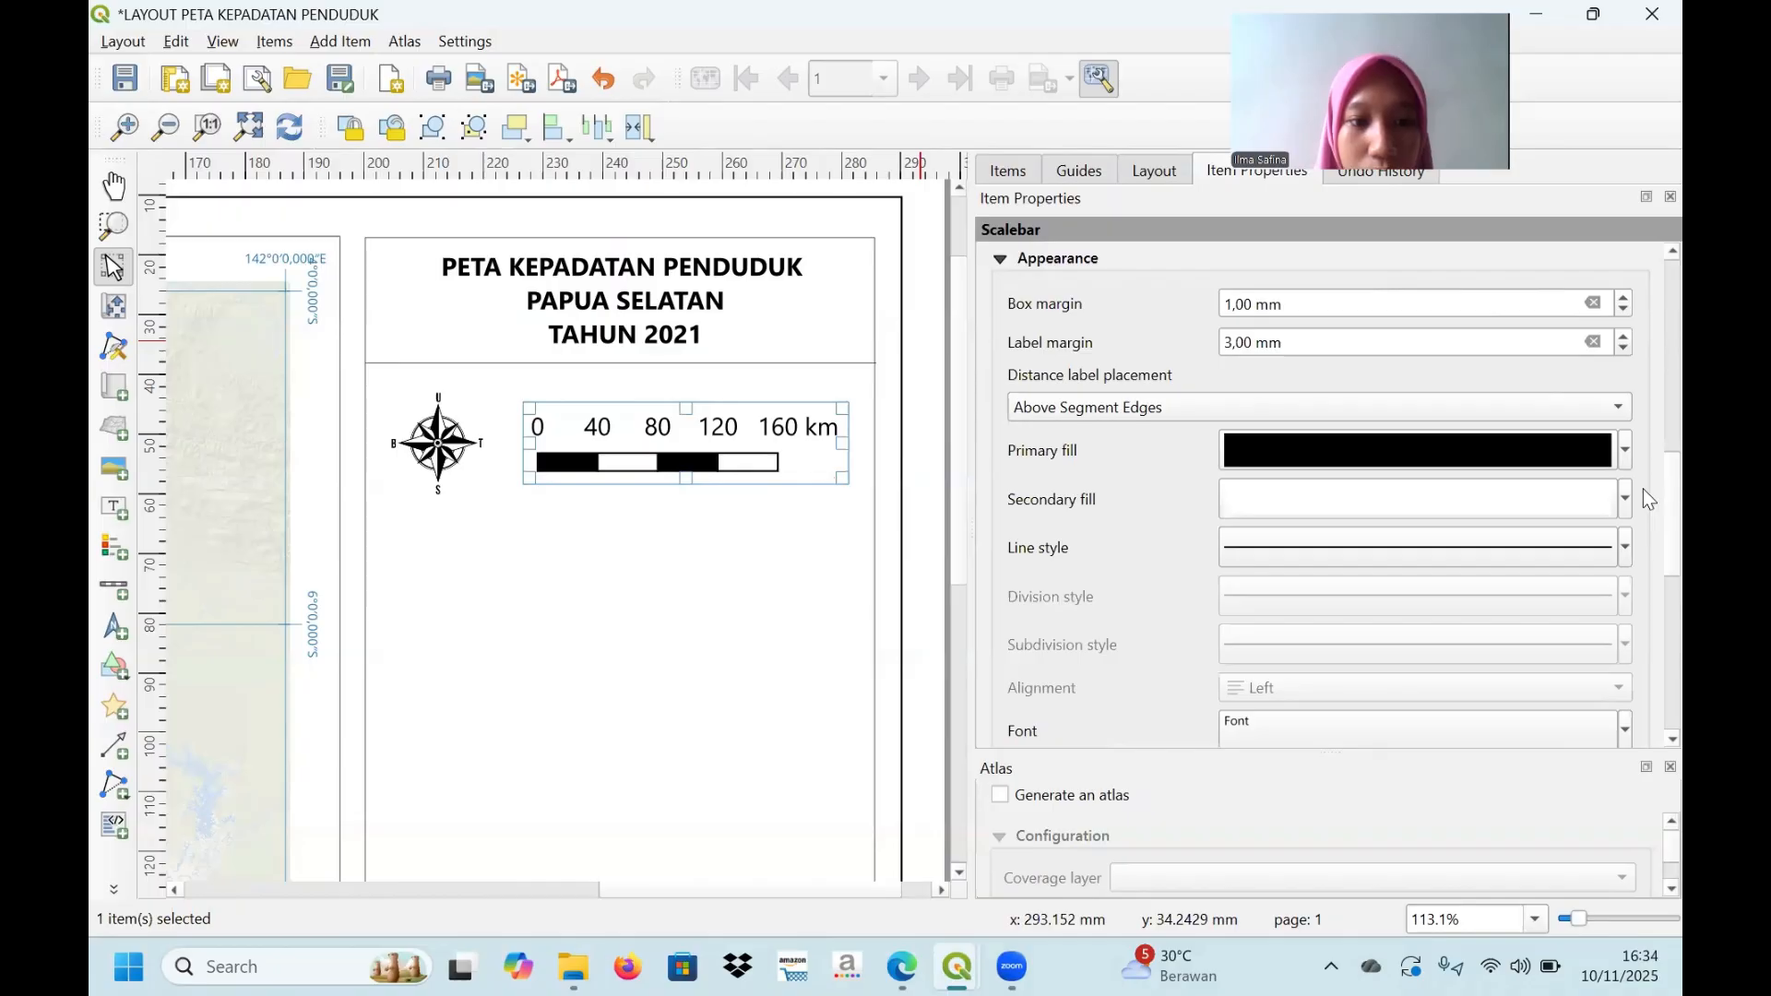
scroll(1649, 507, "down", 3)
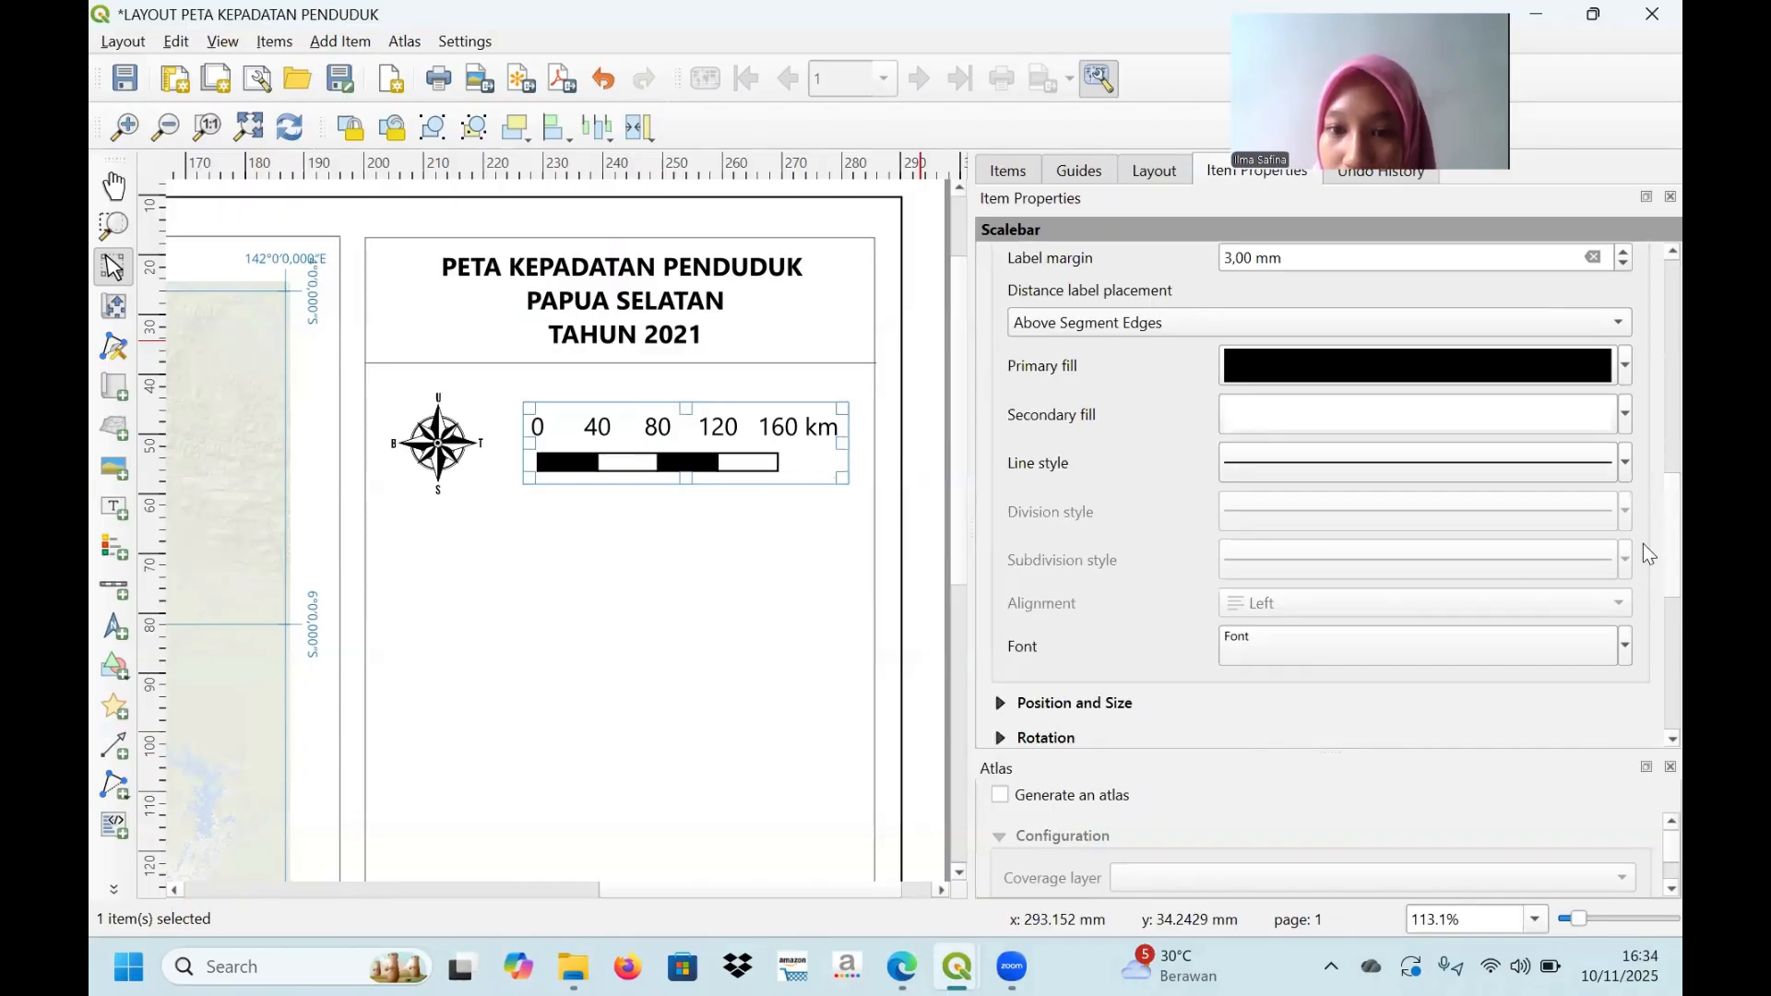
left_click(1437, 496)
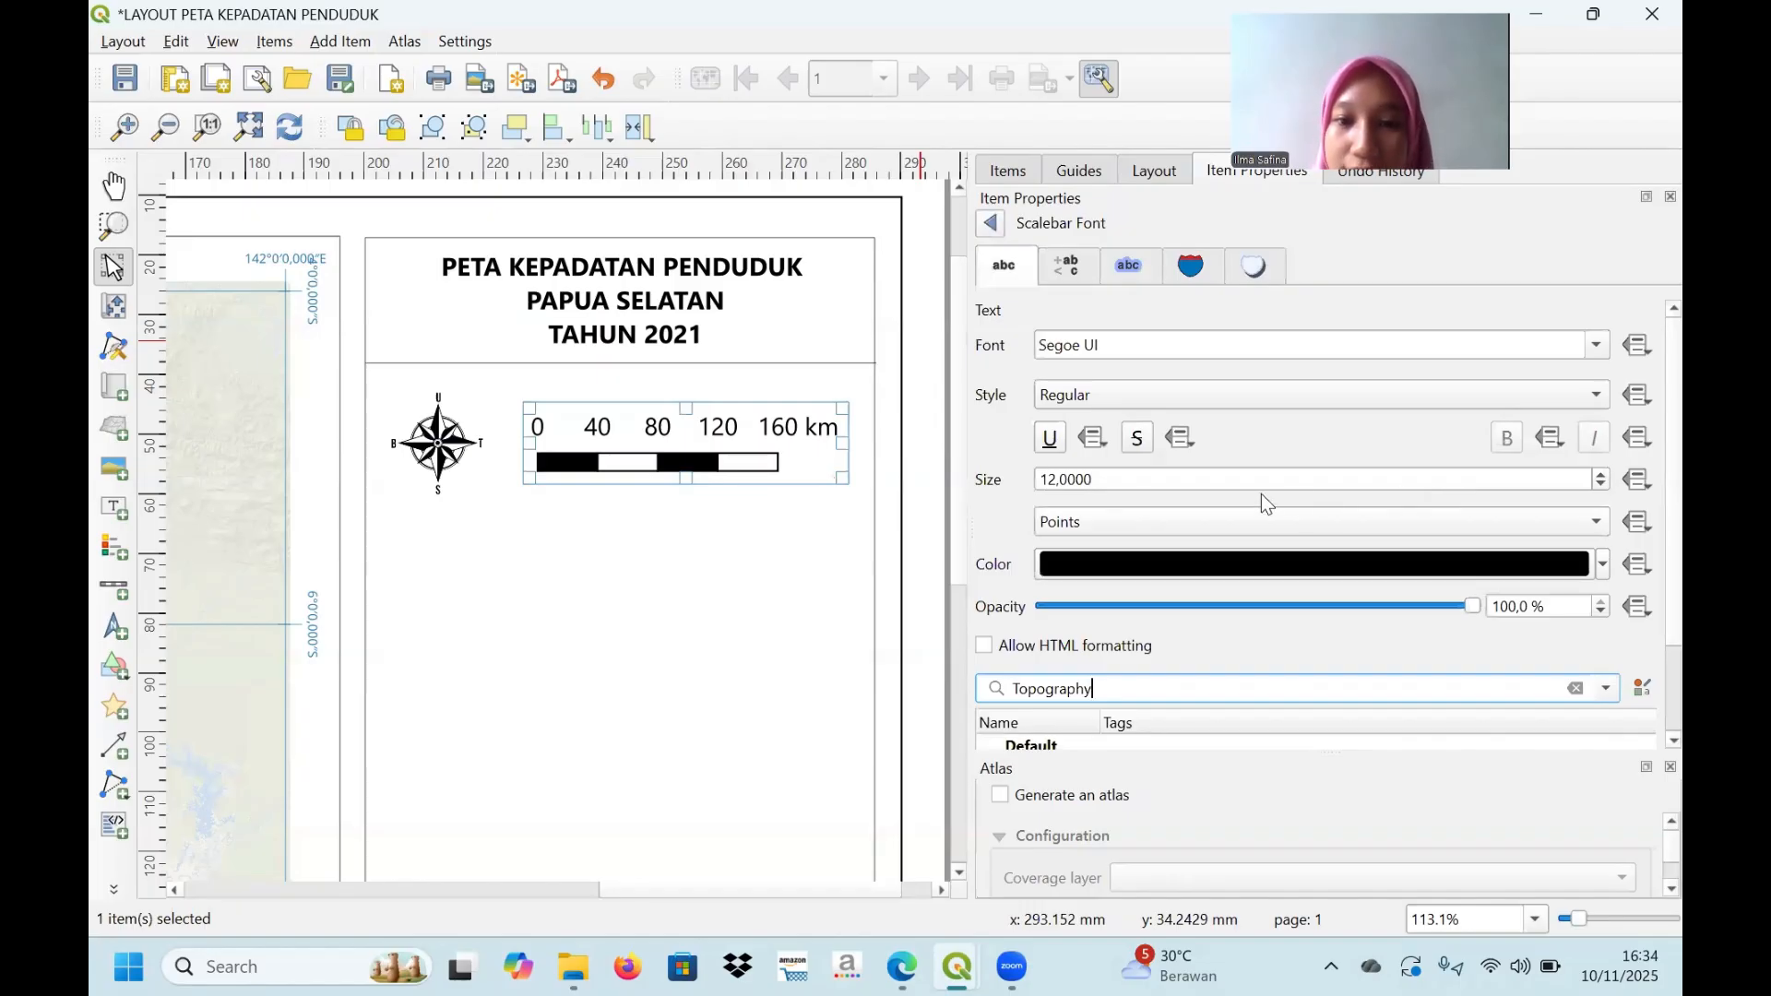
left_click_drag(1098, 481, 1028, 482)
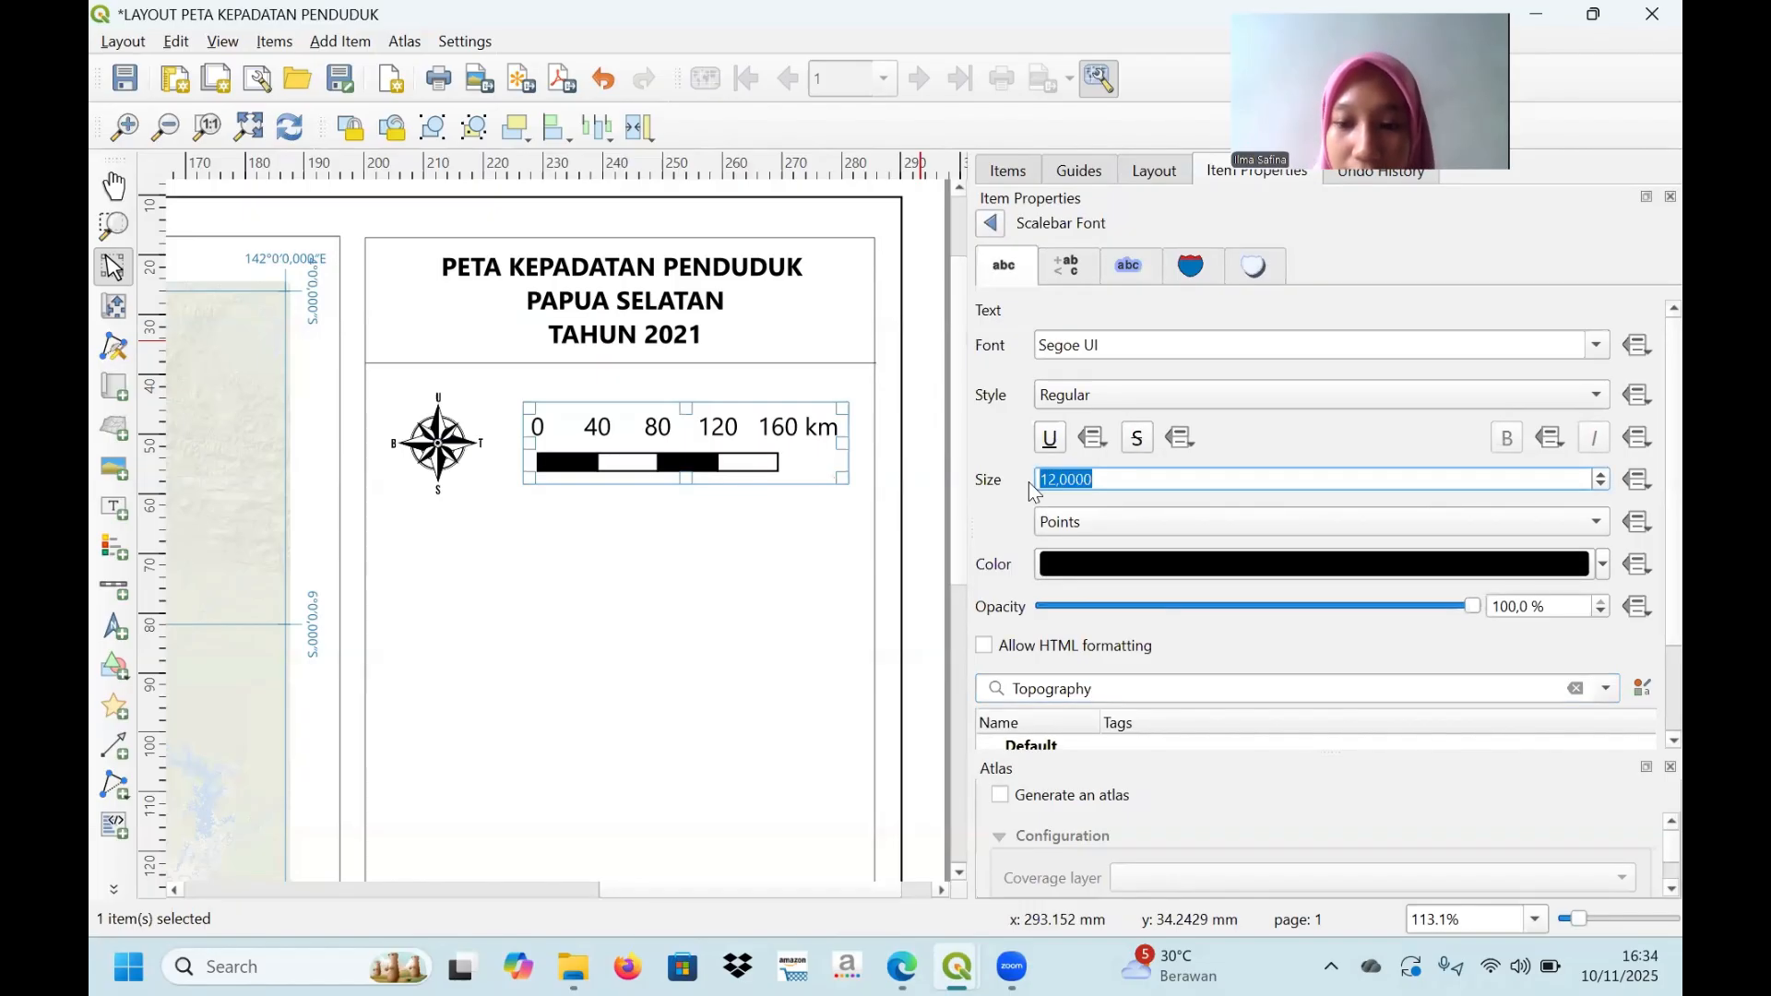
key("BackSpace")
type("7")
key("ctrl+a")
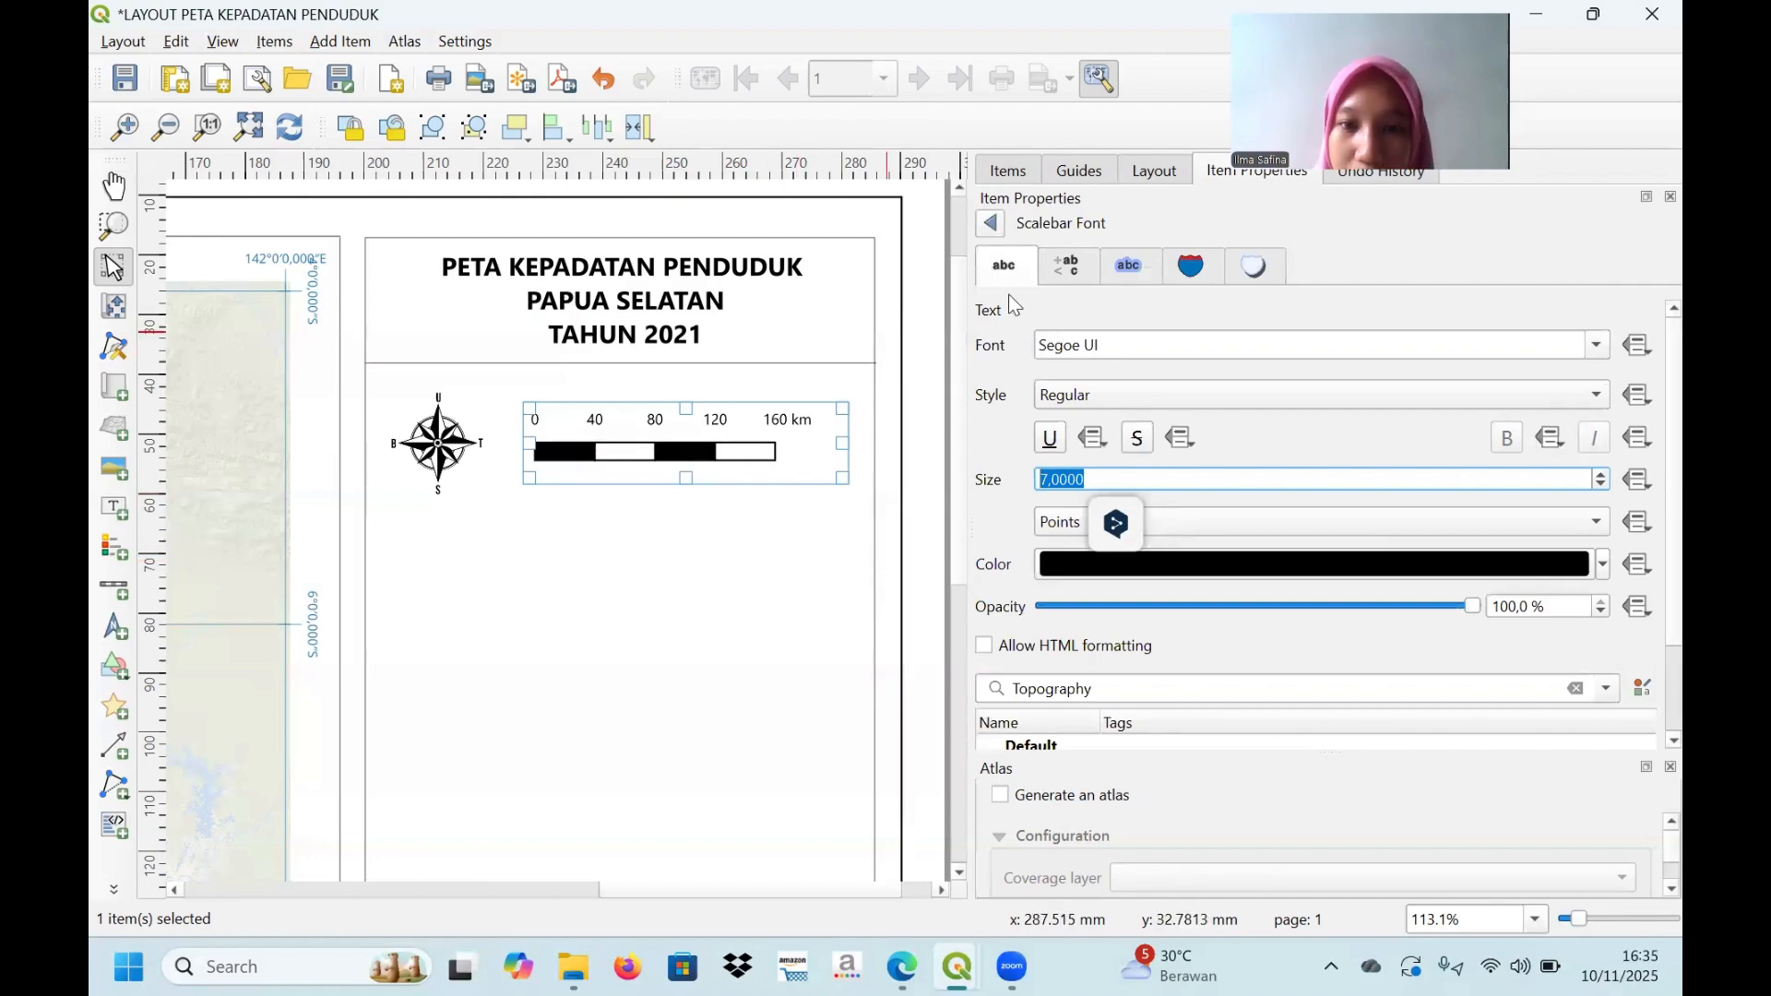
left_click(989, 223)
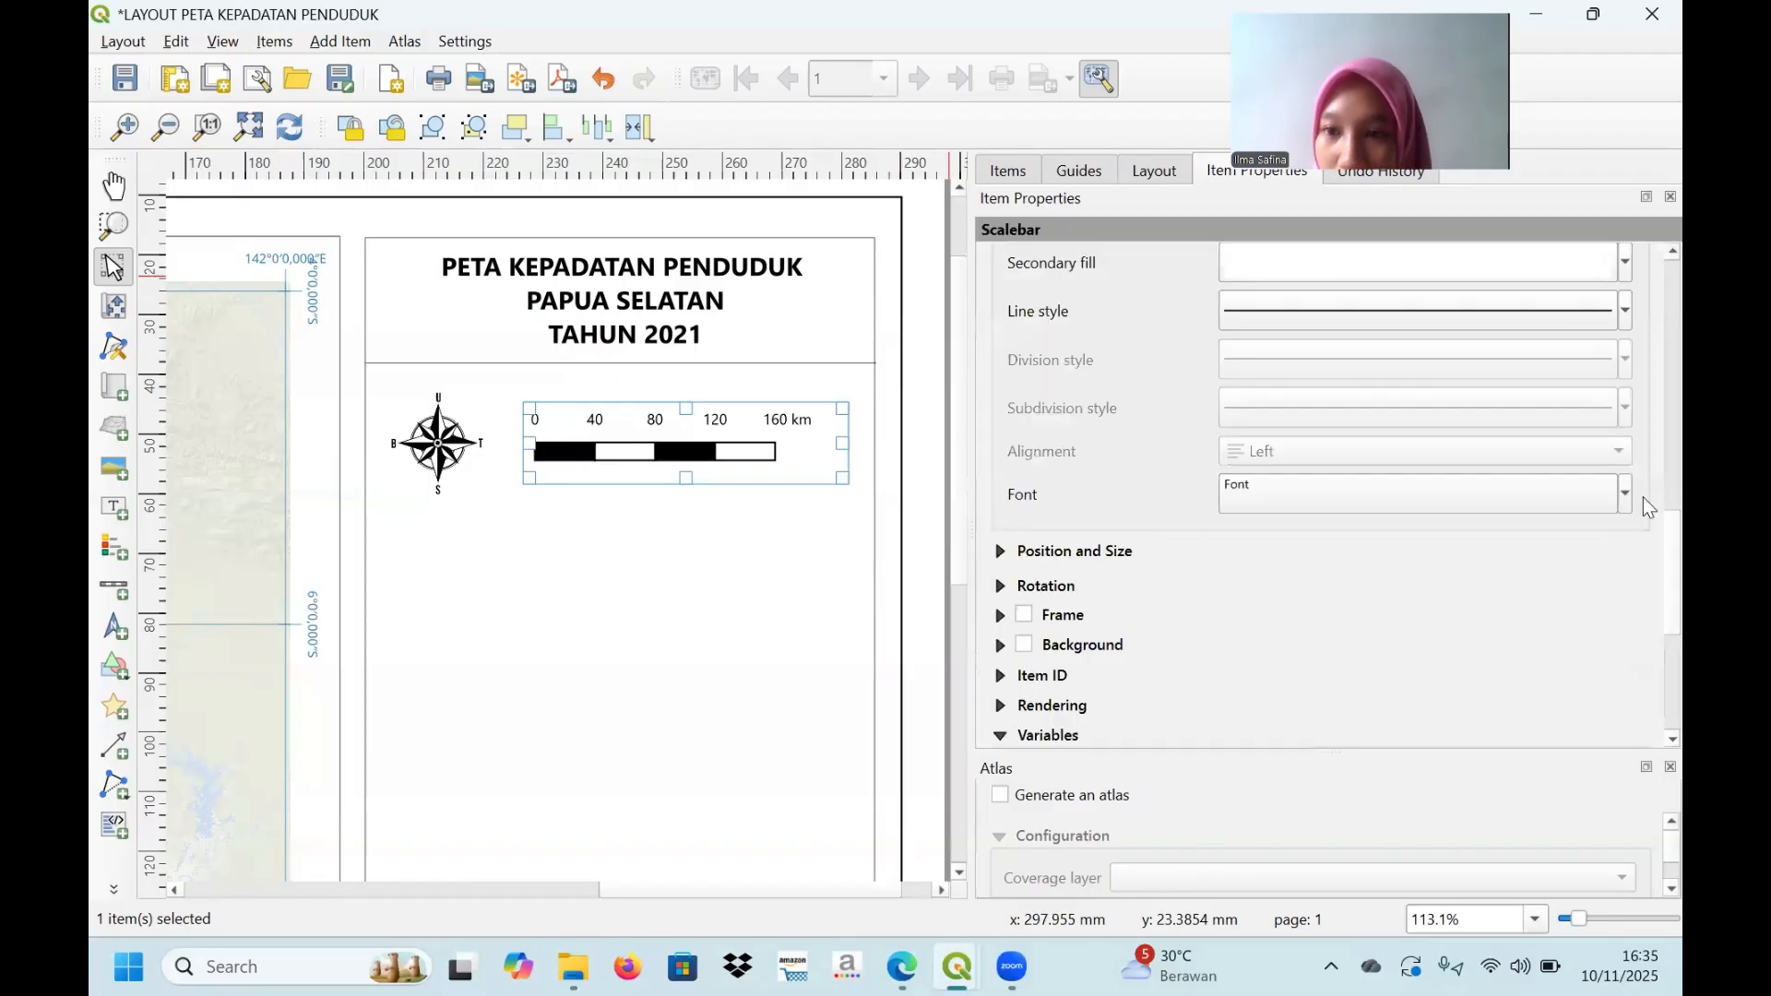
scroll(1649, 524, "up", 10)
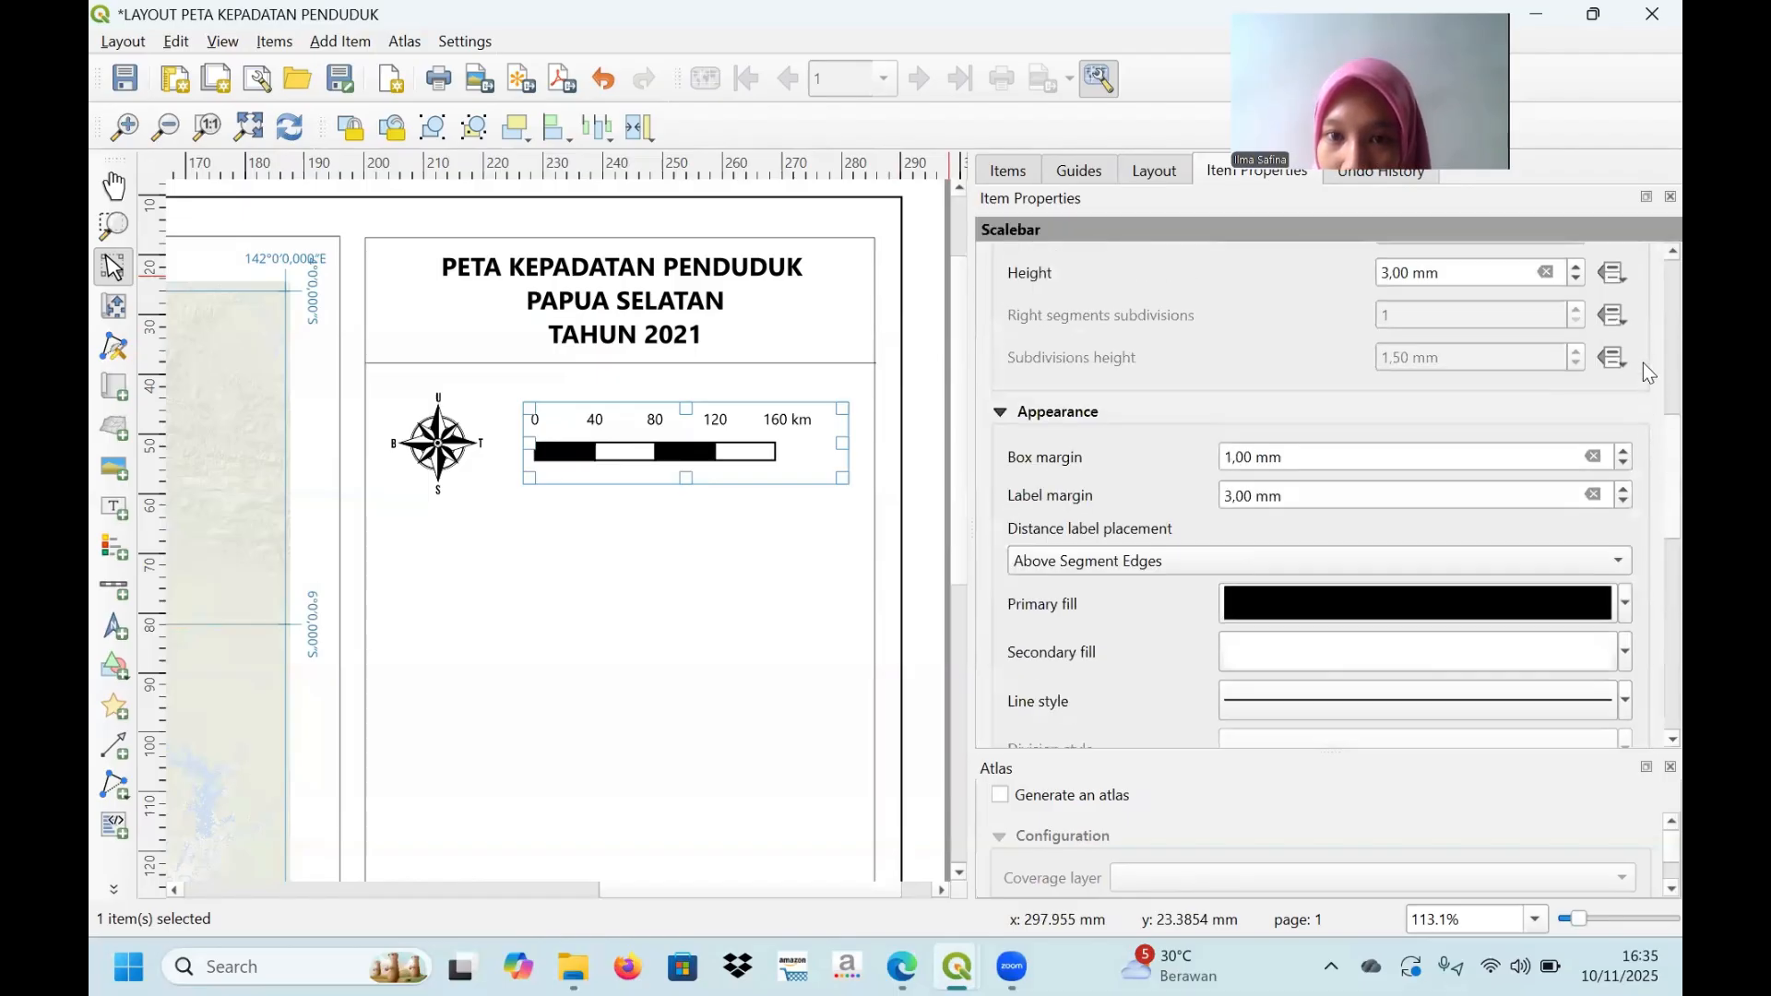
scroll(1635, 353, "up", 1)
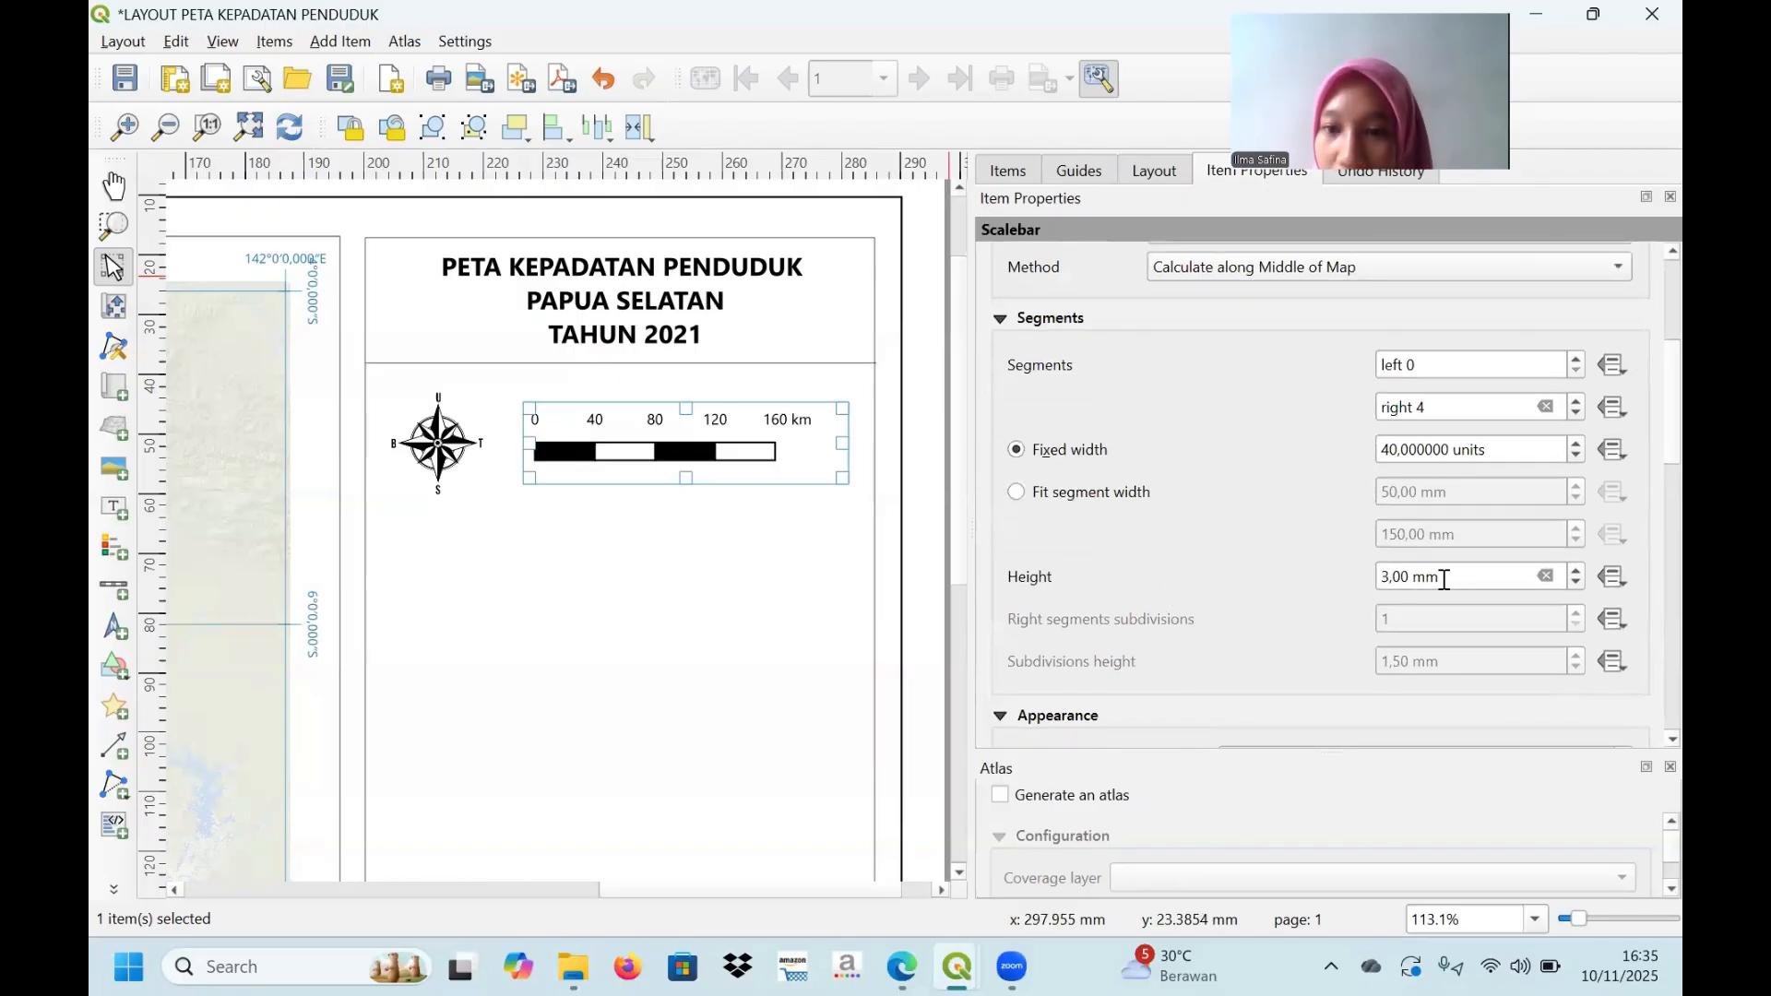
Step: Reduce the scale bar's segment height from 3,00 mm to 1,50 mm
left_click(1382, 576)
key("BackSpace")
key("BackSpace")
key("BackSpace")
key("BackSpace")
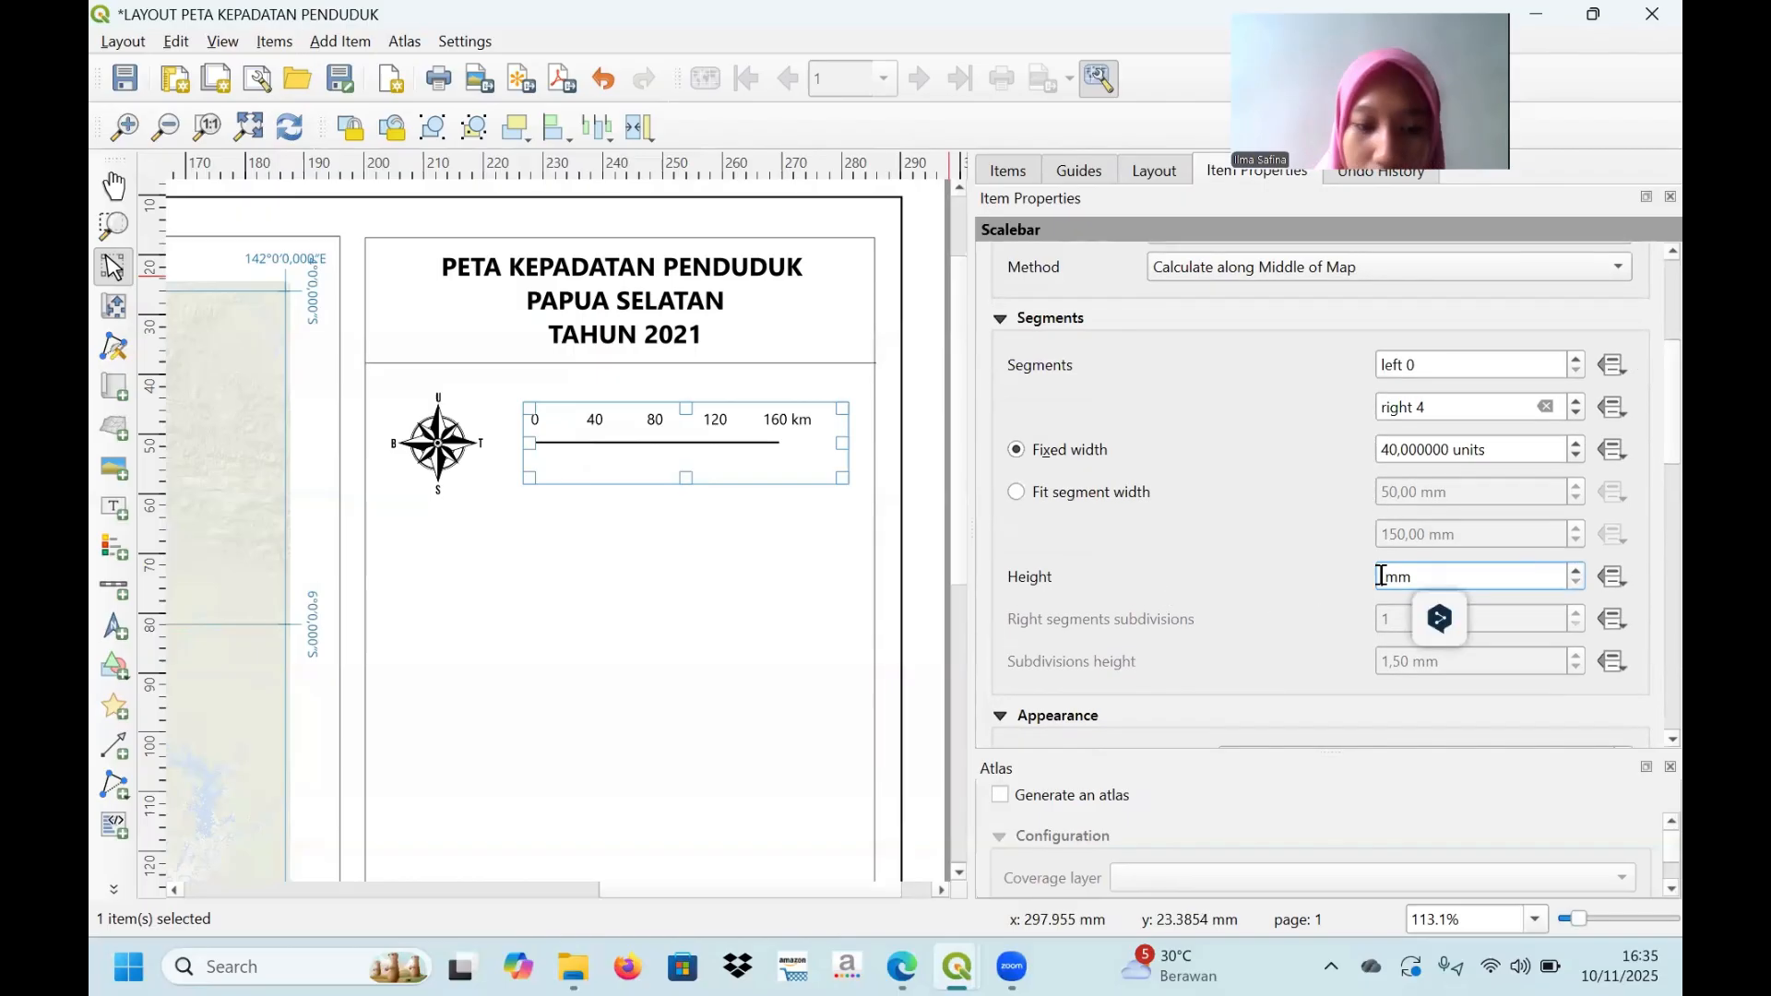
type("1. ")
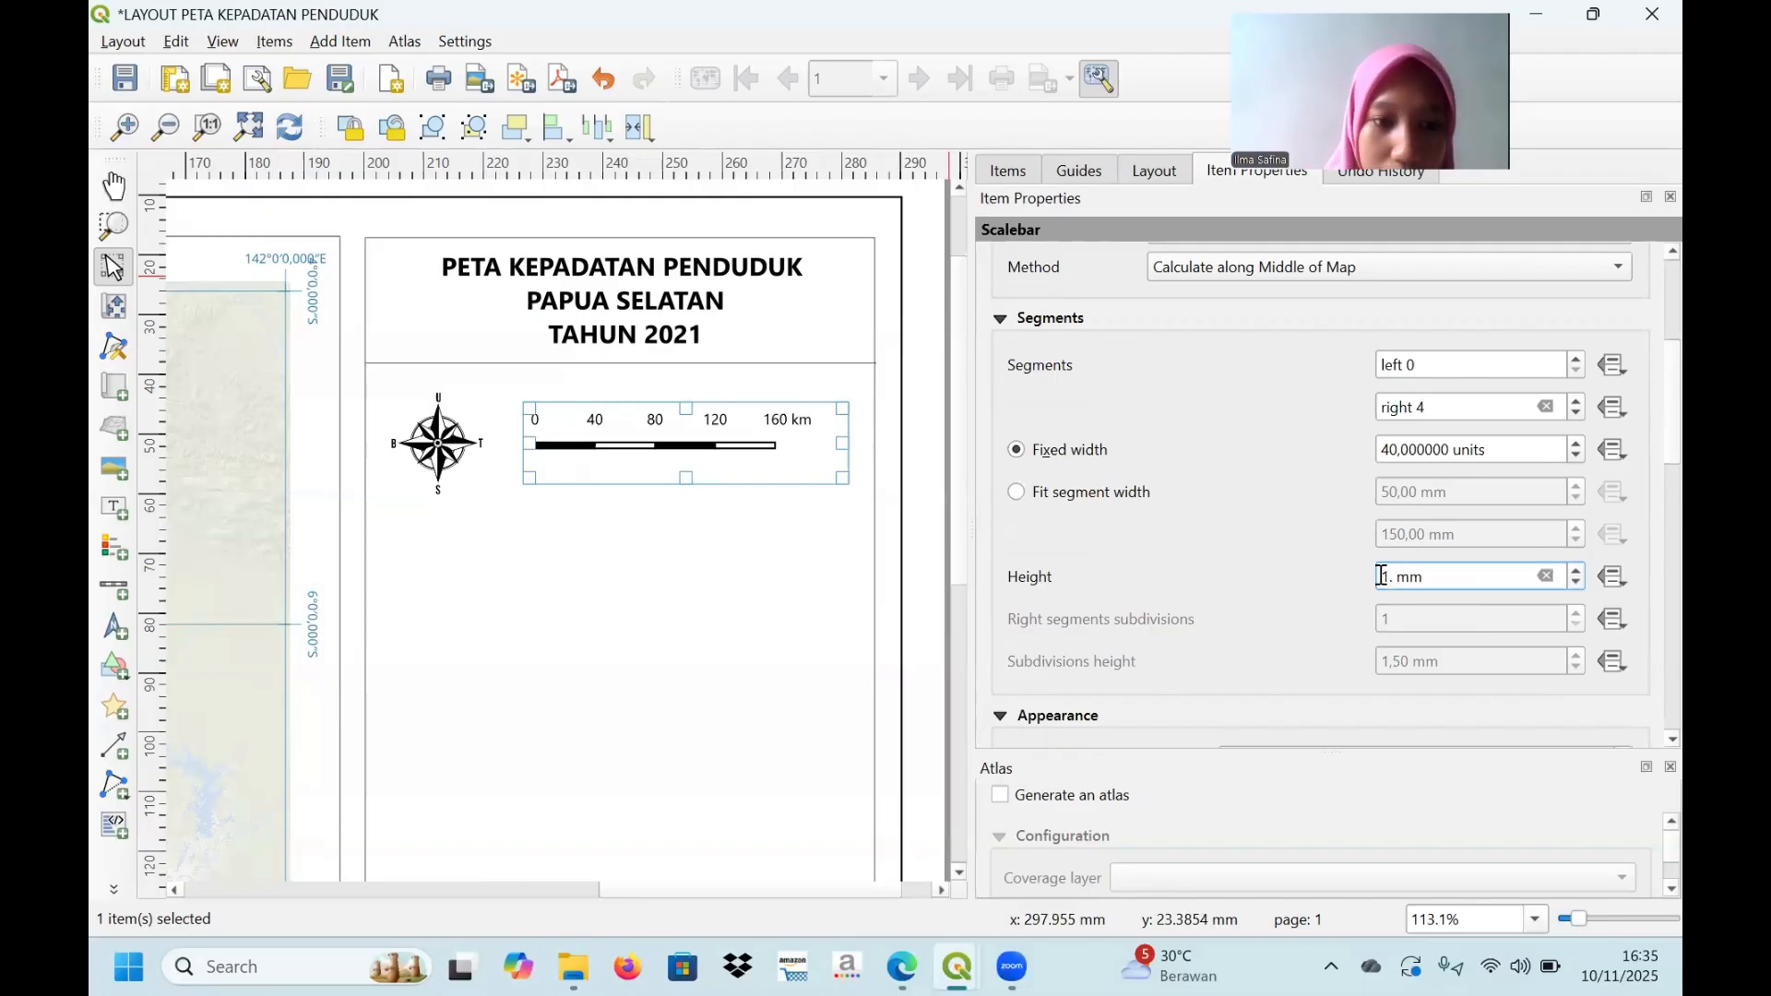
type("5")
key("Return")
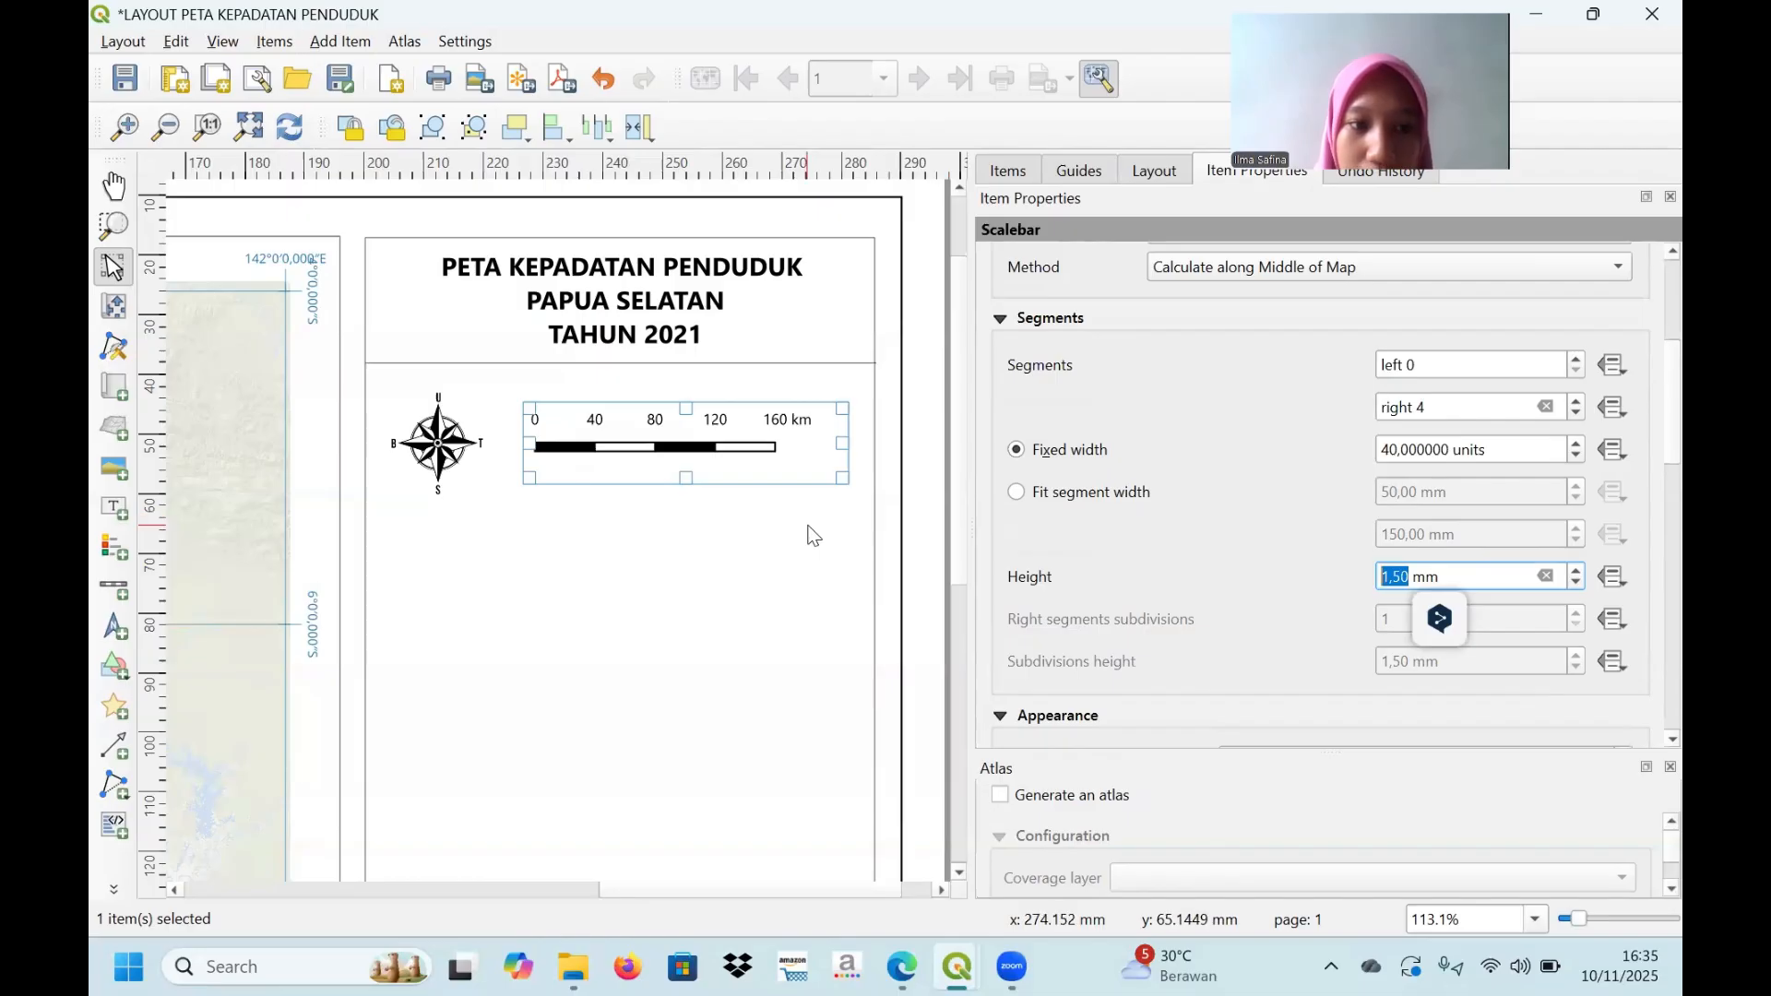
left_click(736, 538)
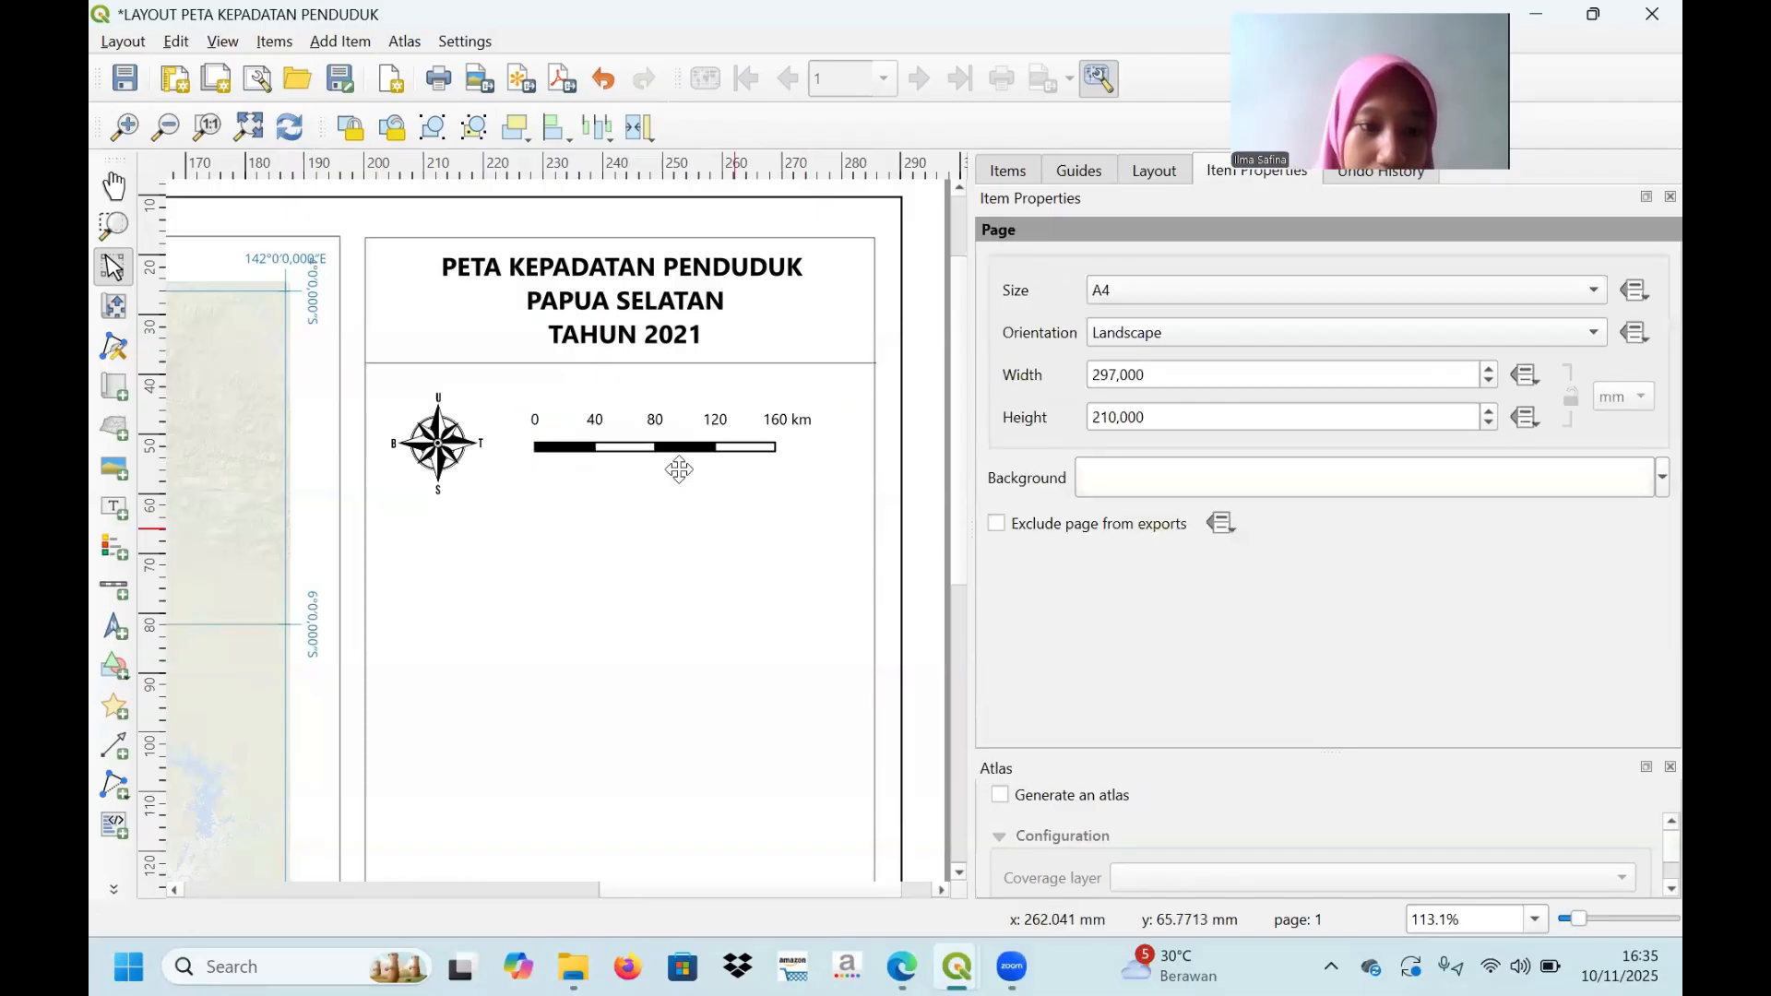
Step: Move and trim the scale bar beside the north arrow, and slightly resize the arrow
left_click(682, 451)
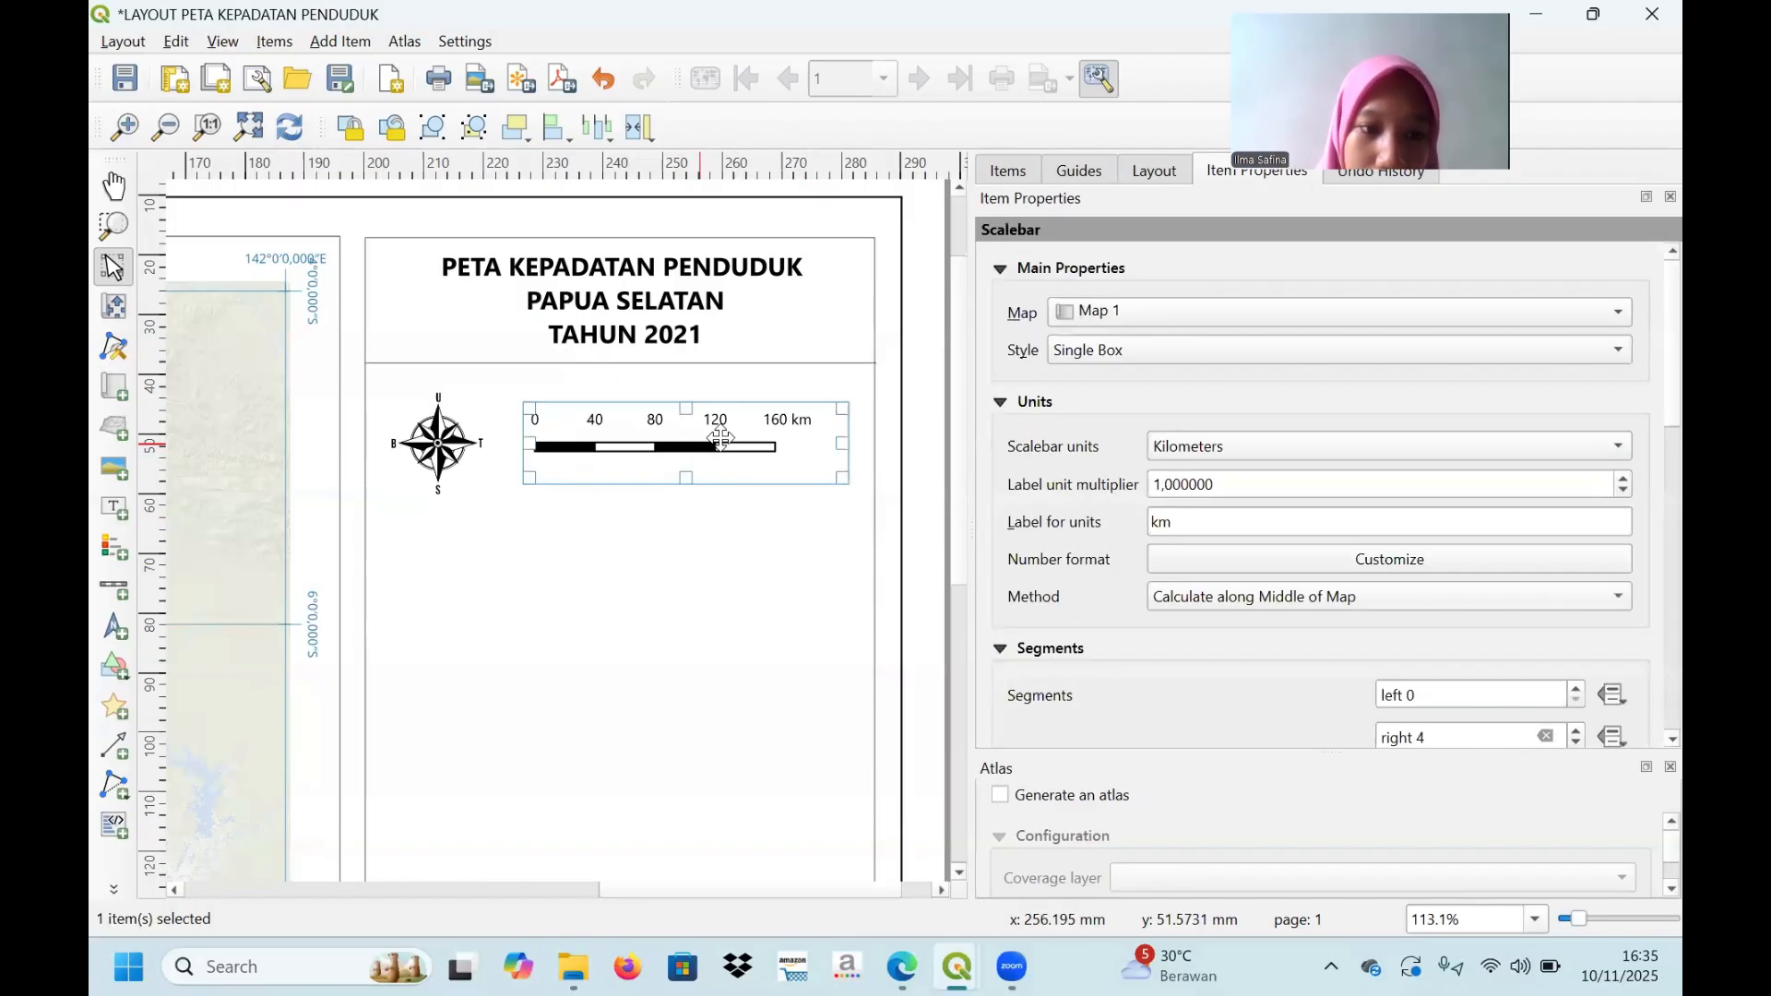
left_click_drag(701, 440, 750, 479)
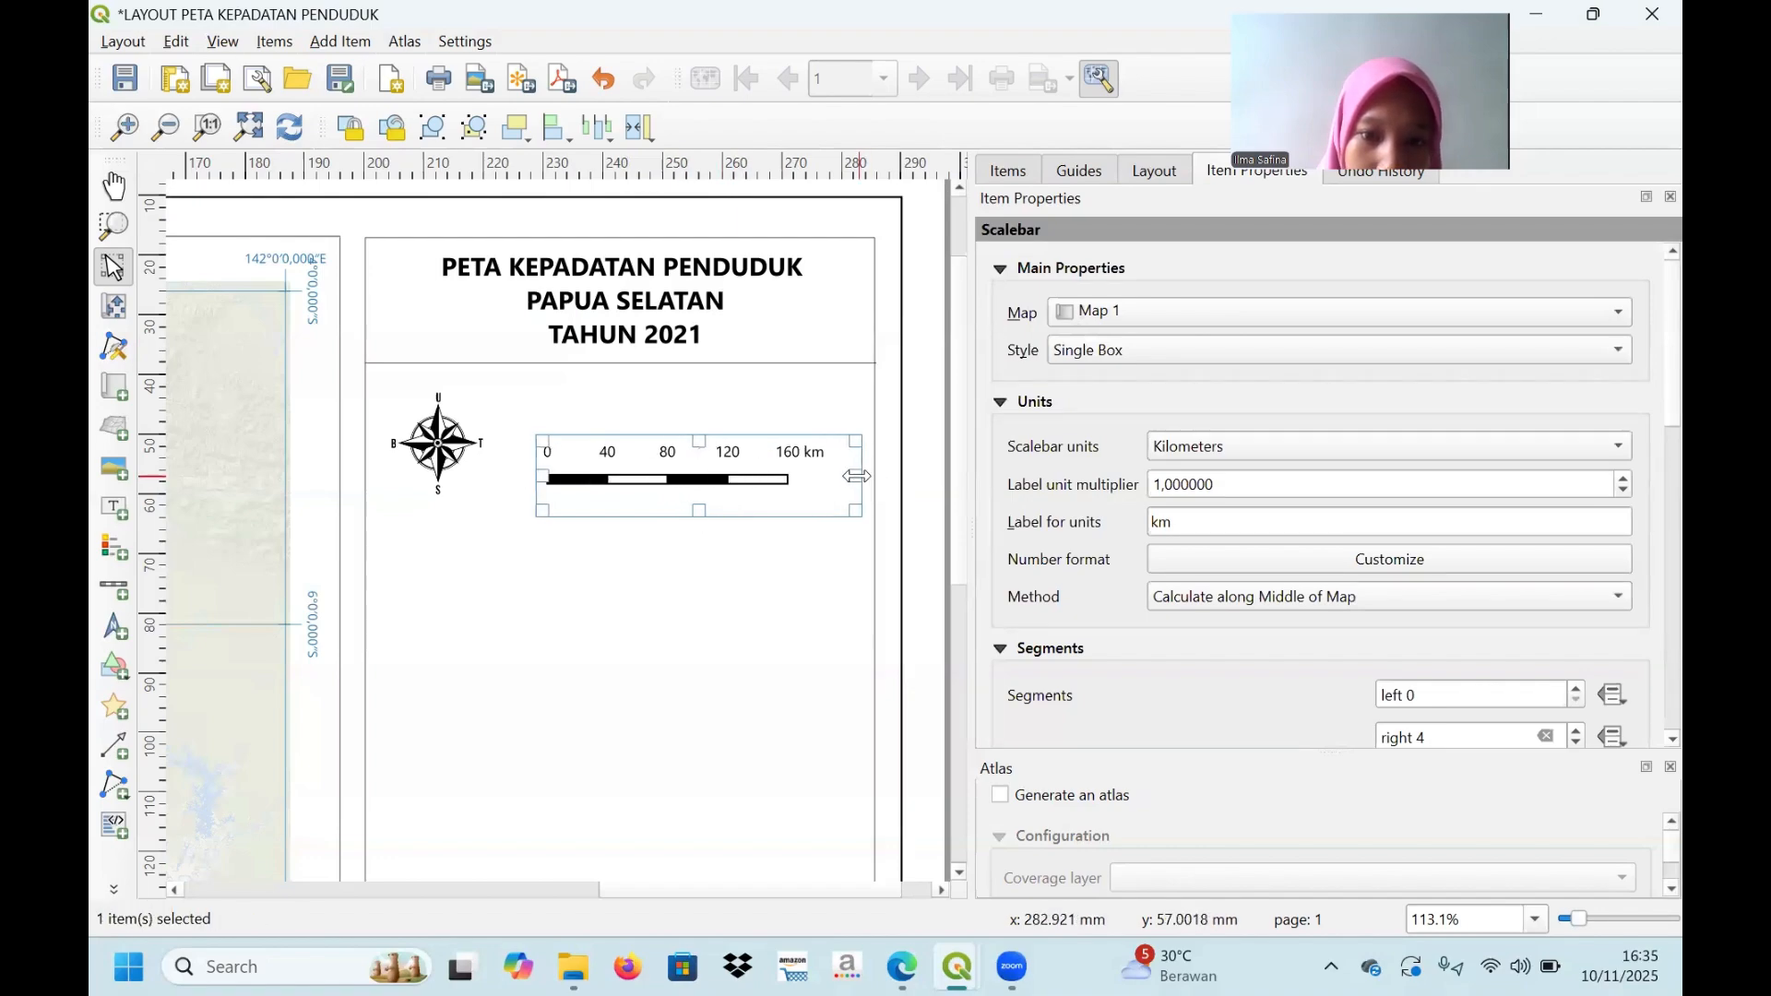
left_click_drag(856, 476, 835, 476)
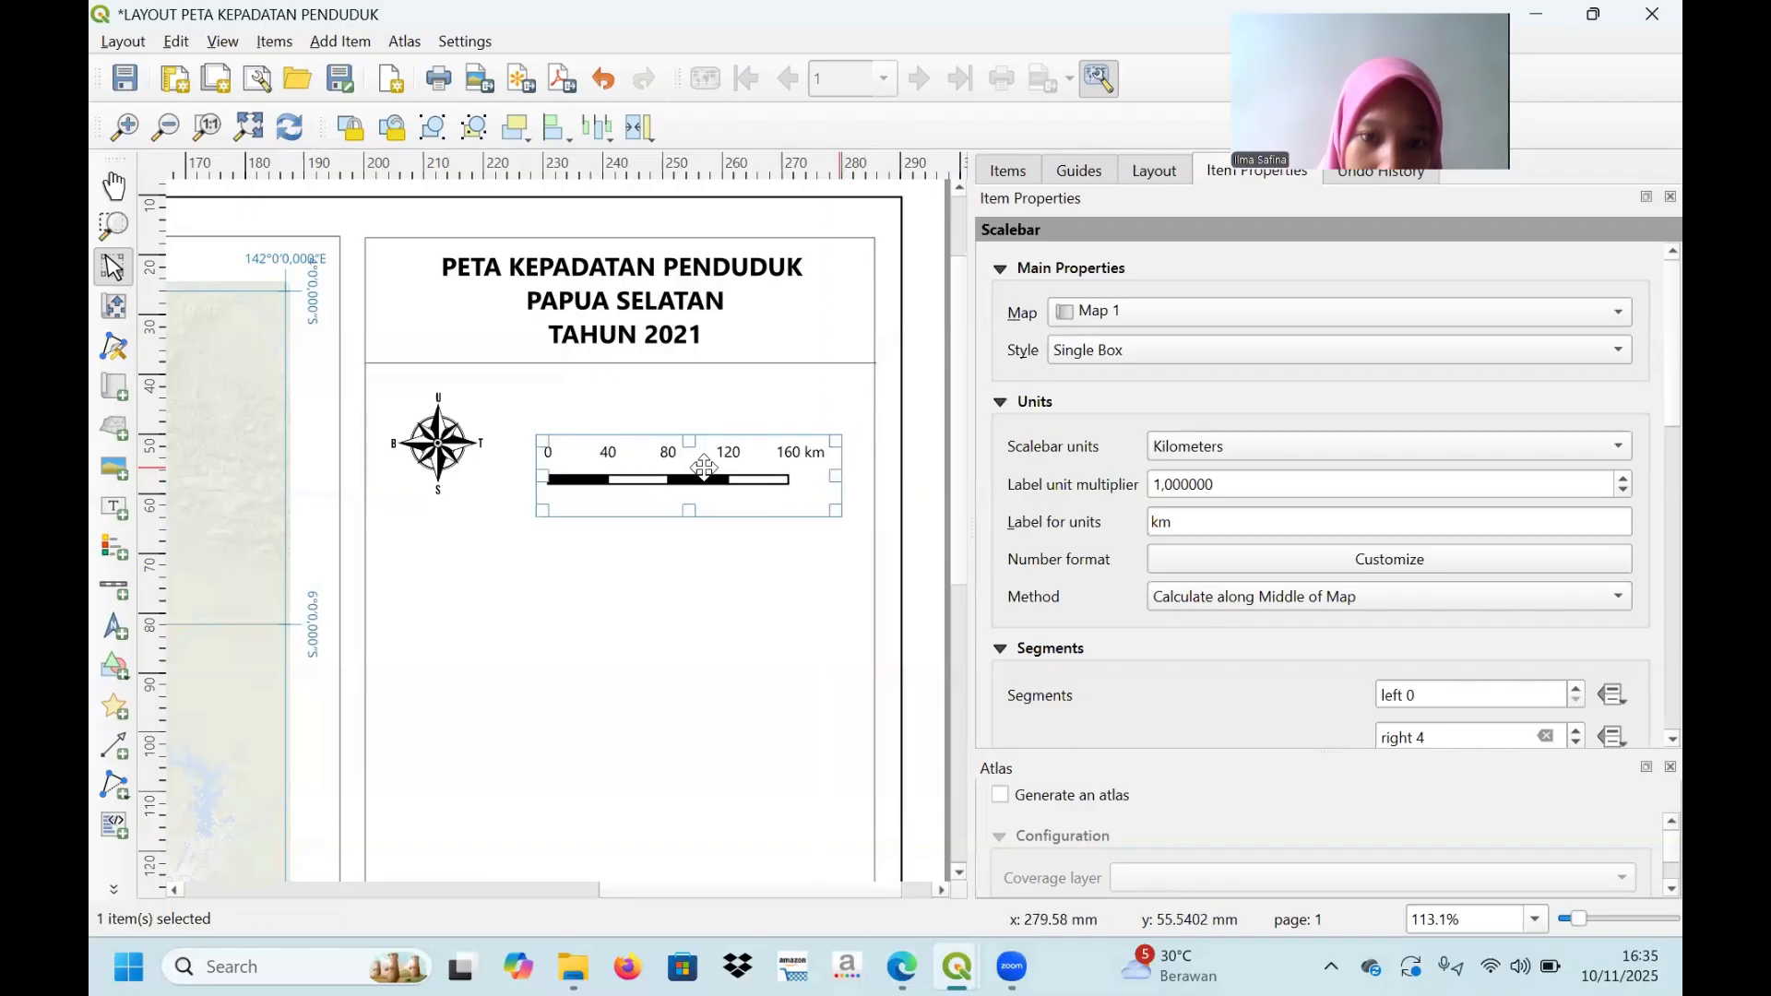
left_click_drag(706, 468, 712, 468)
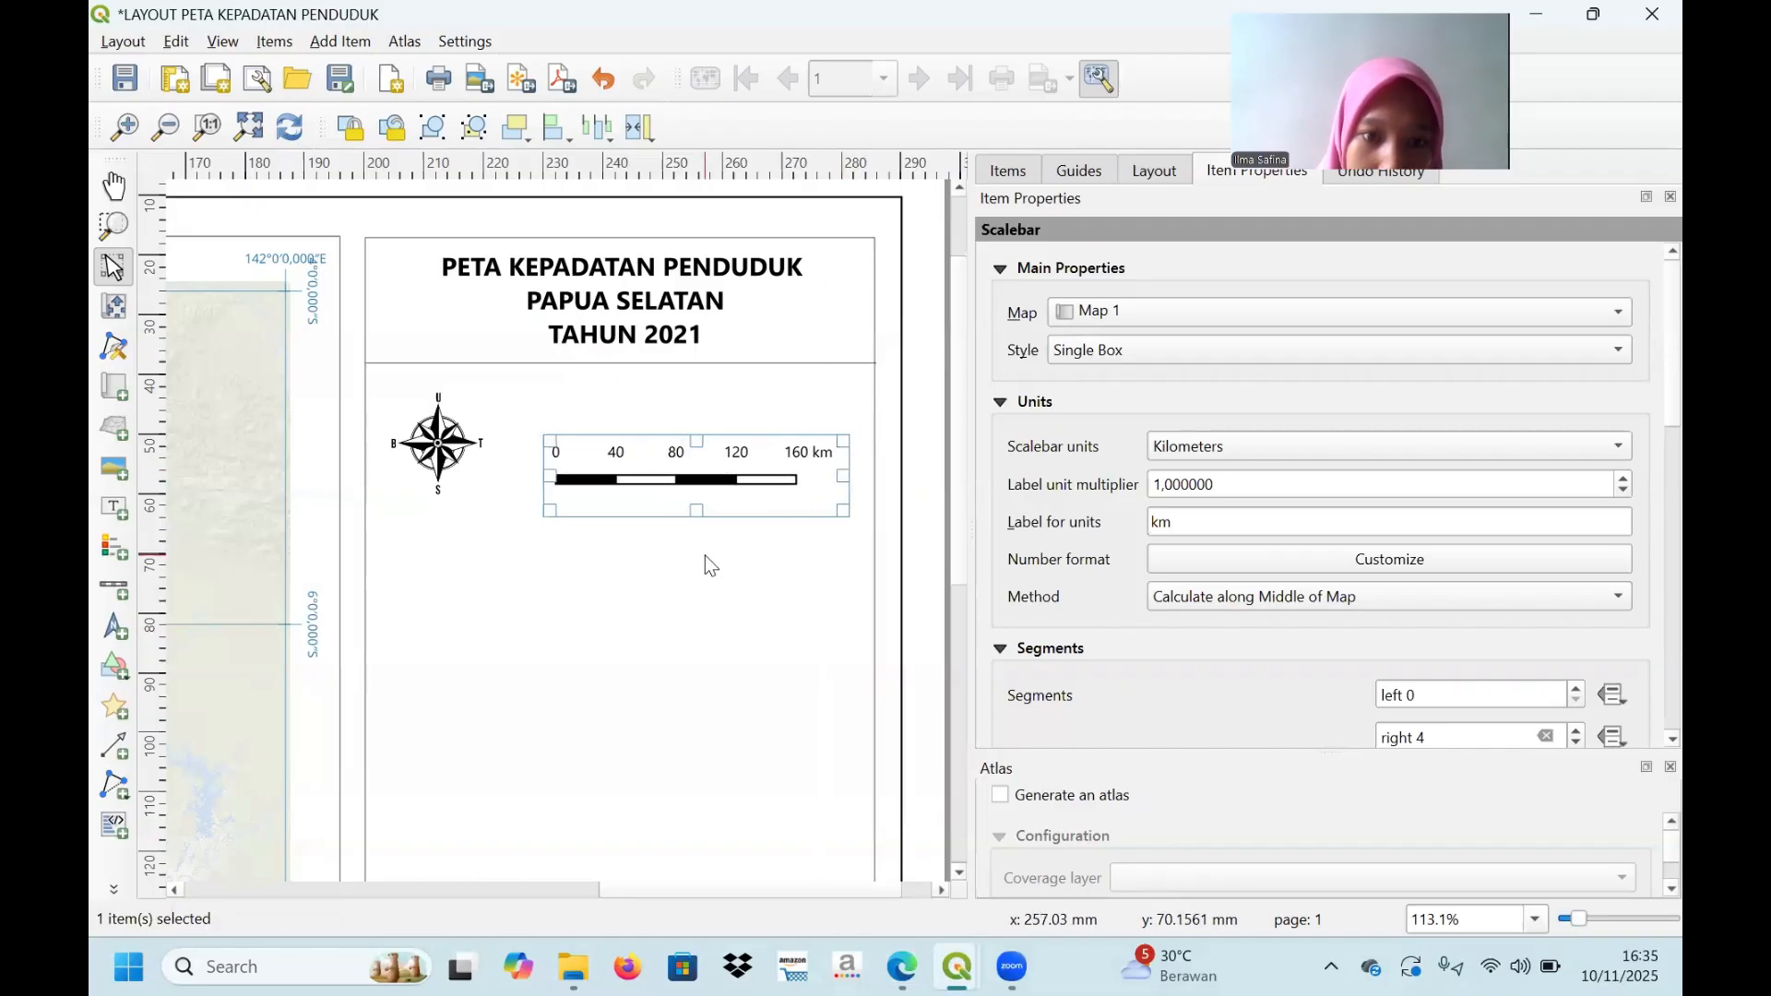
left_click(706, 558)
left_click(694, 496)
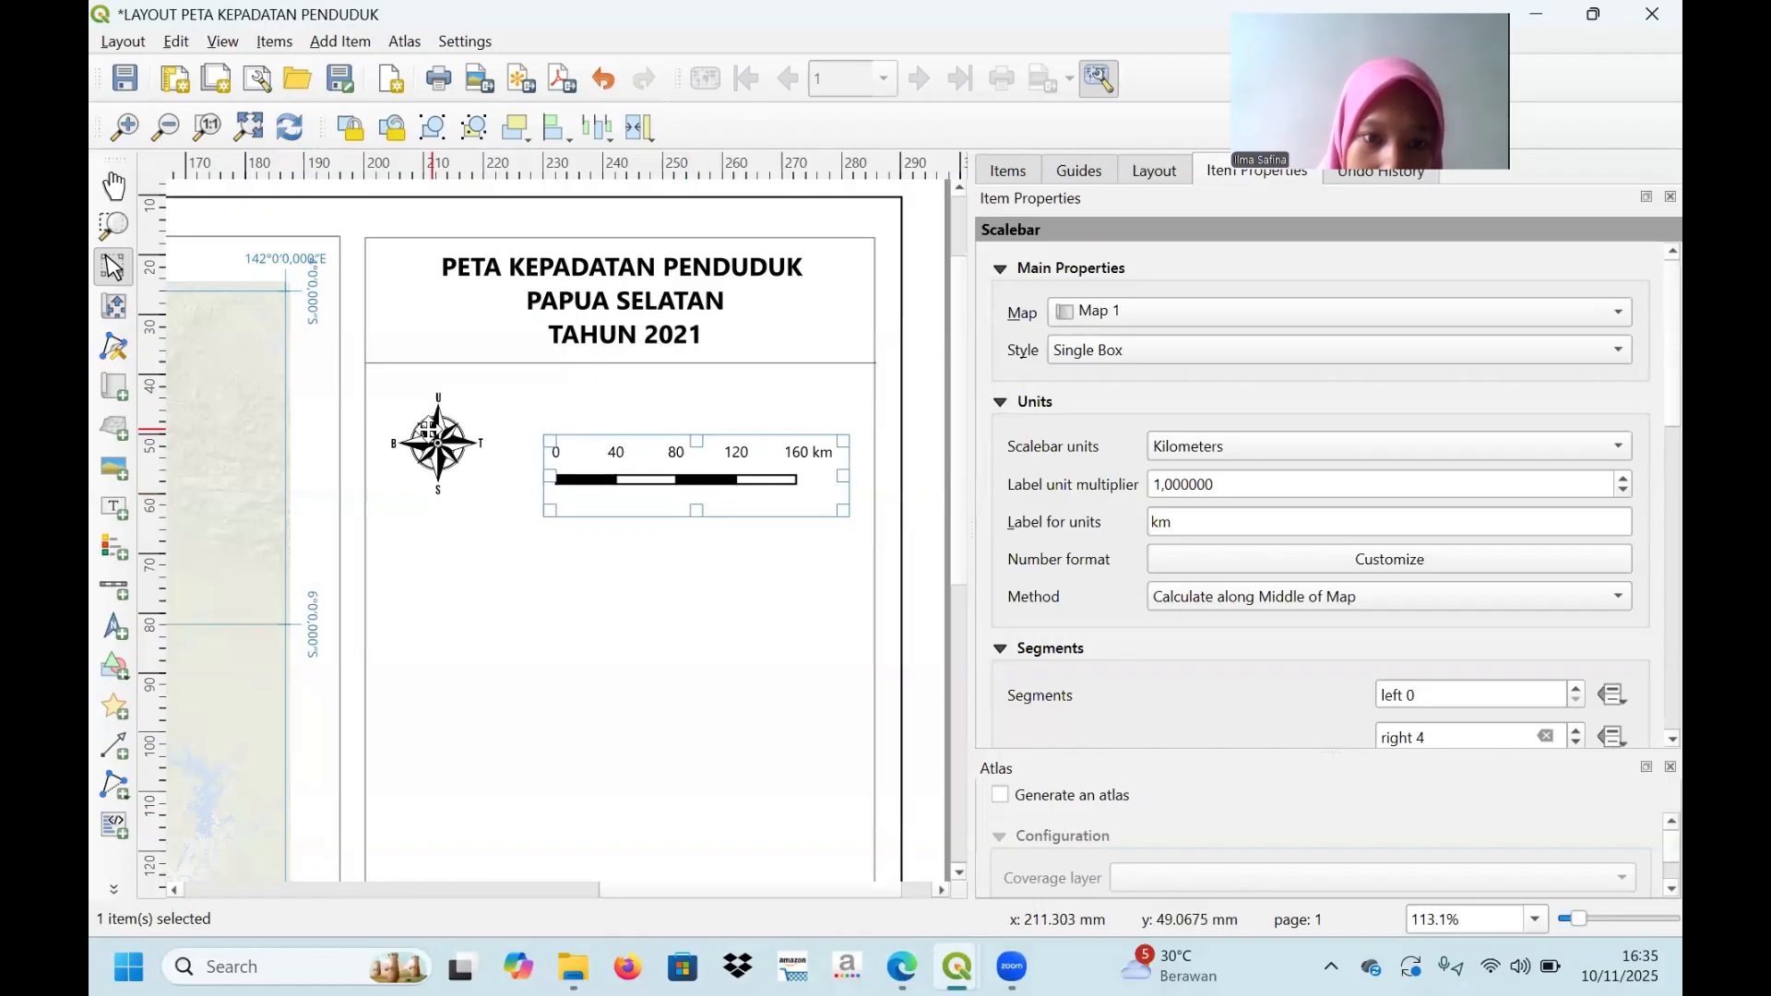
left_click(428, 427)
left_click_drag(482, 498, 489, 502)
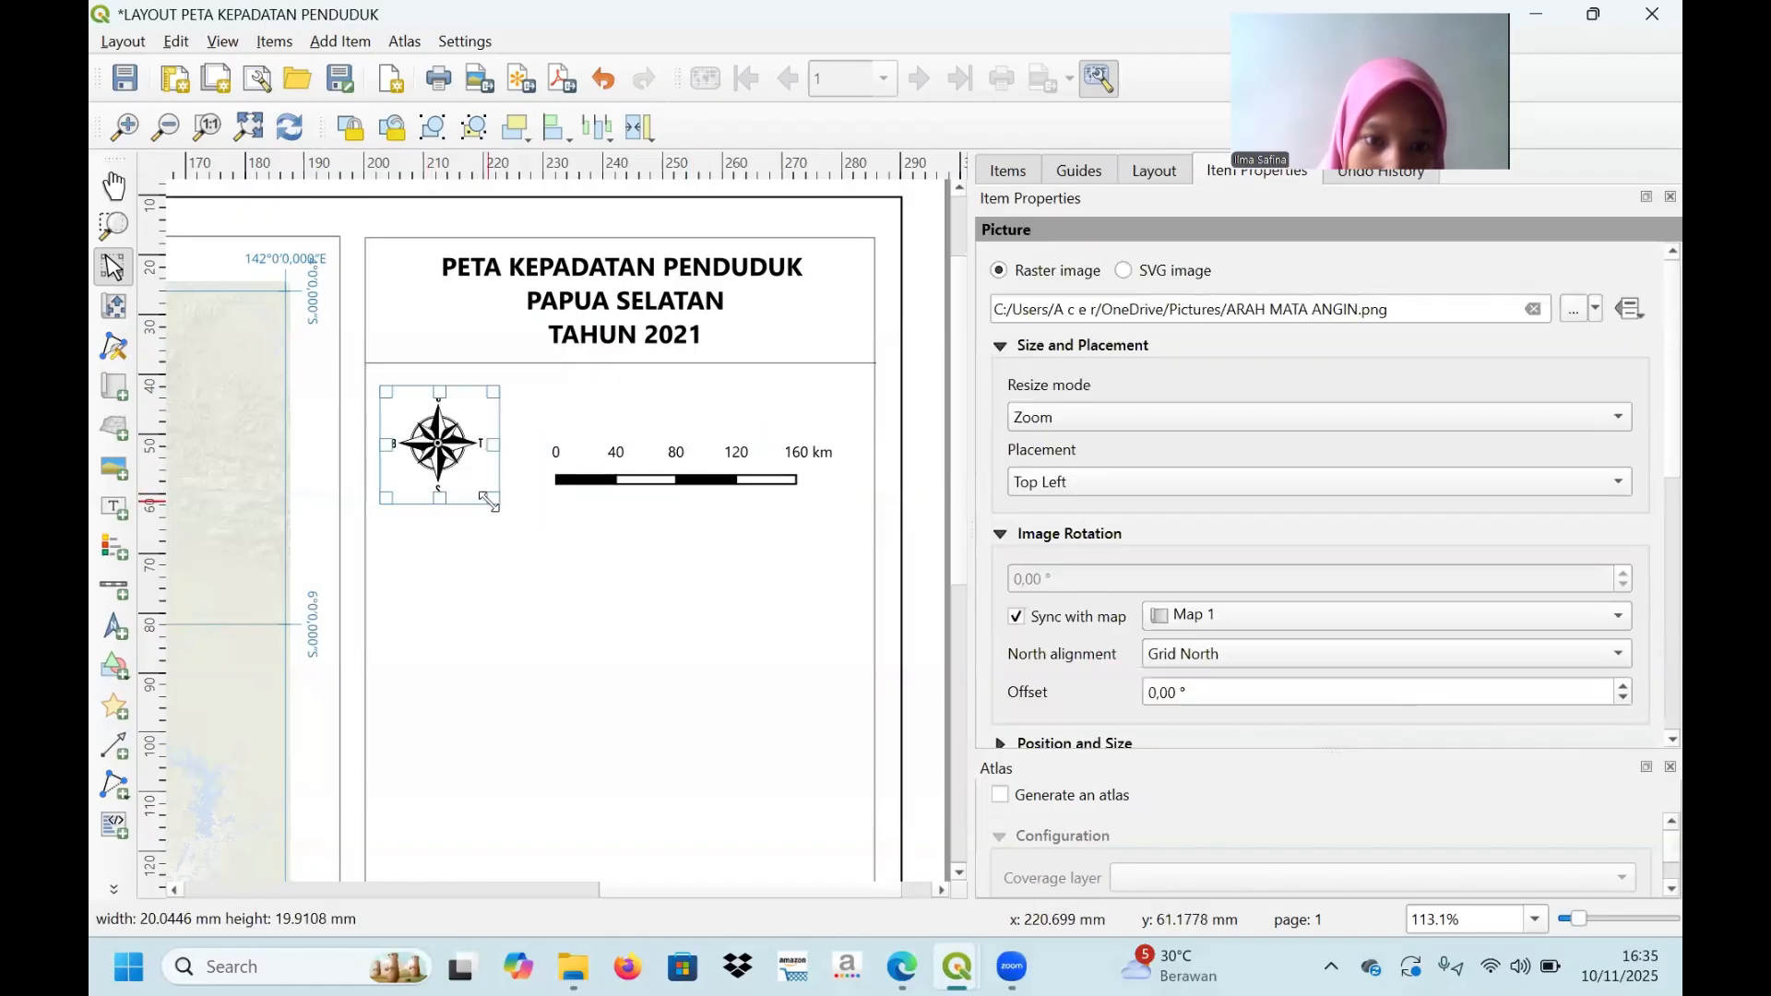
left_click(578, 550)
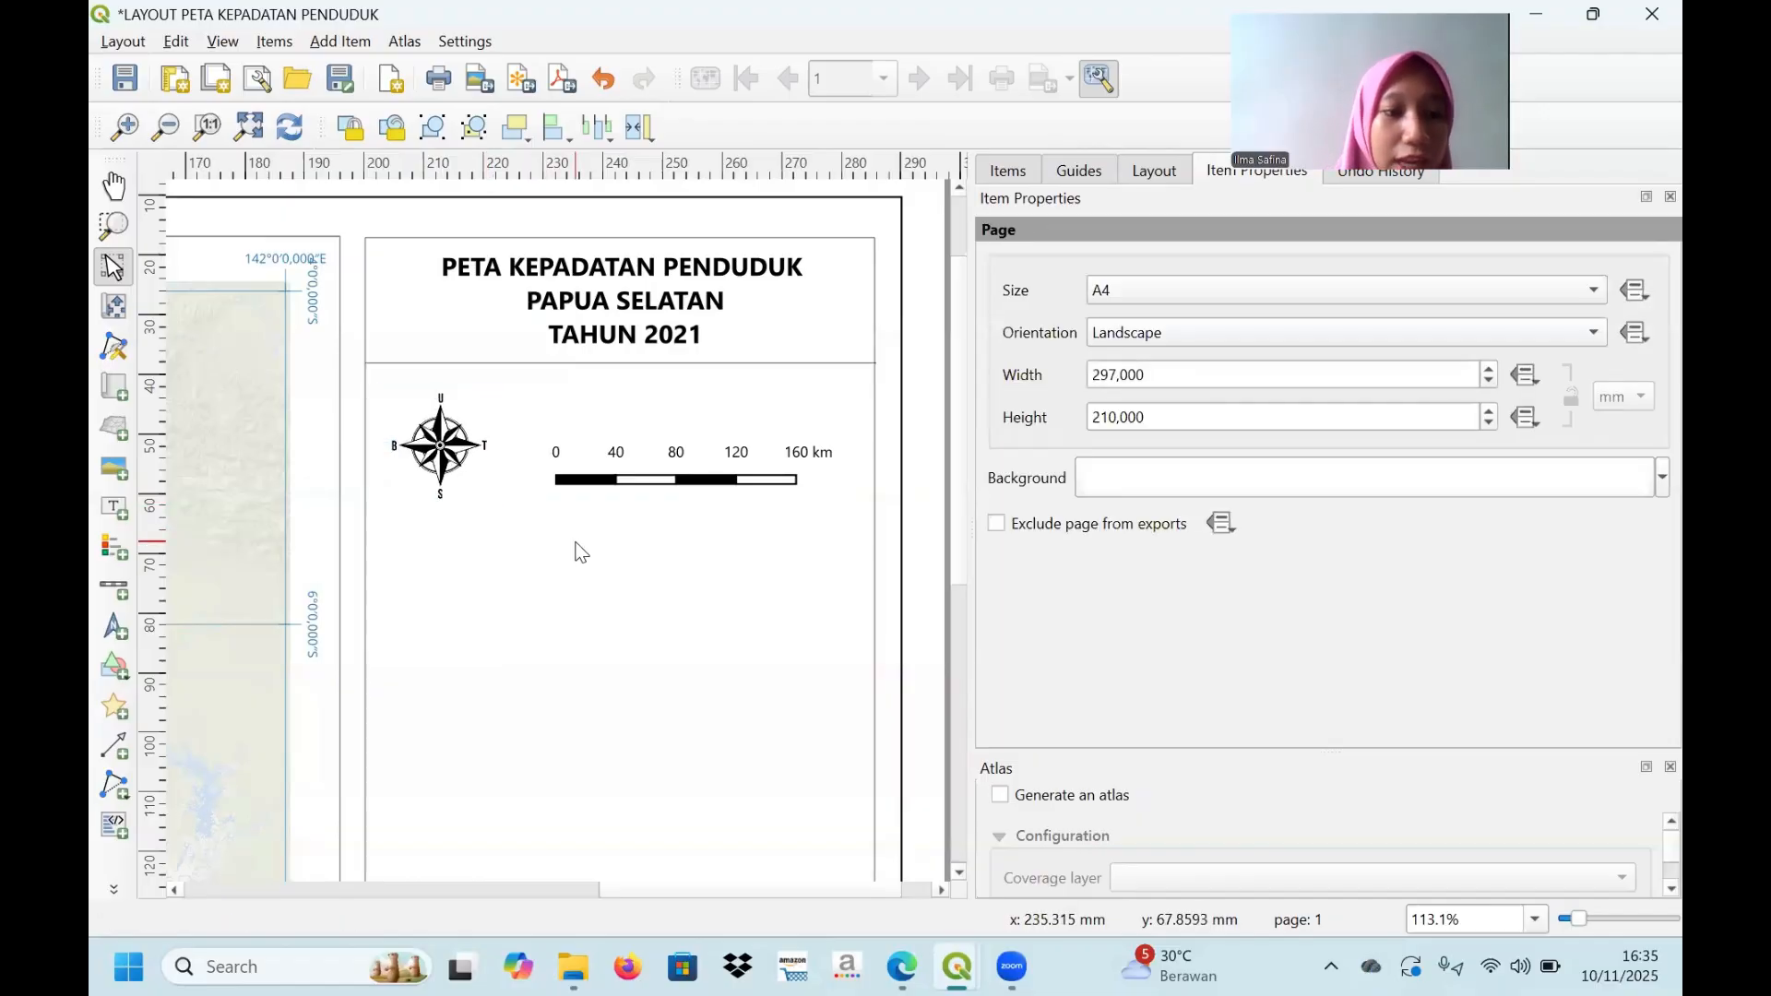
Step: Add a label above the scale bar reading 'Skala 1: 4.000.000' in place of Lorem ipsum
left_click(116, 508)
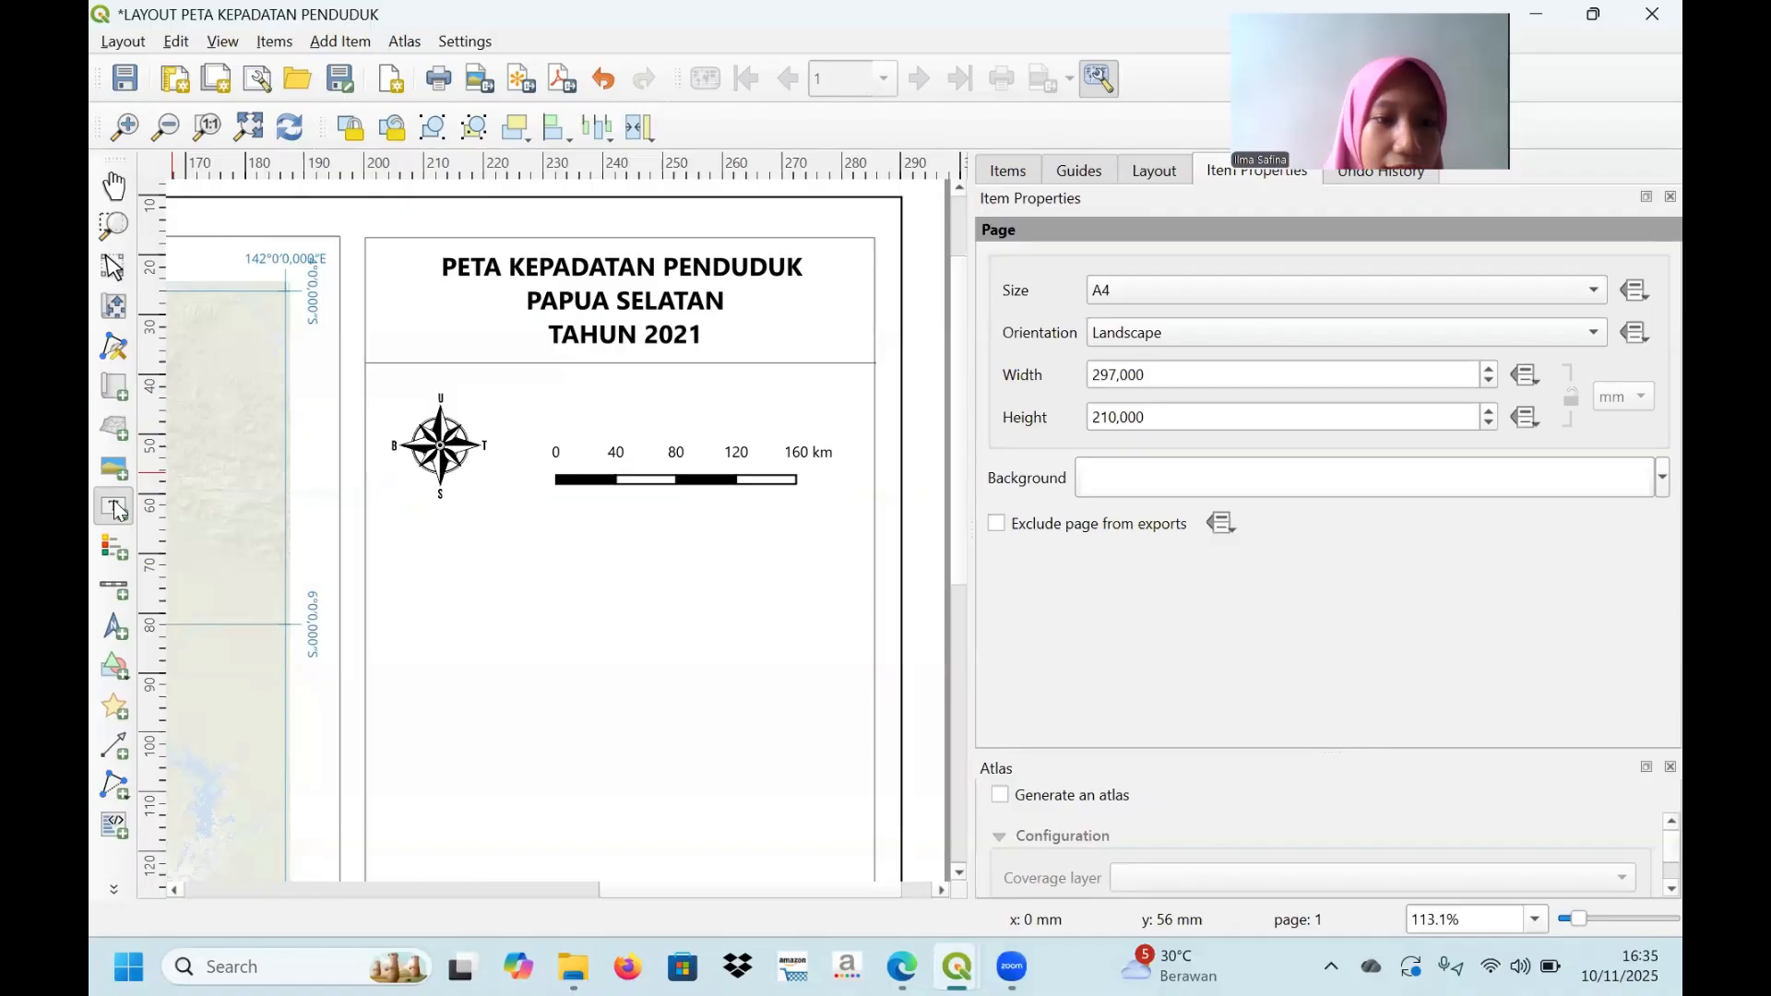
left_click_drag(625, 385, 774, 416)
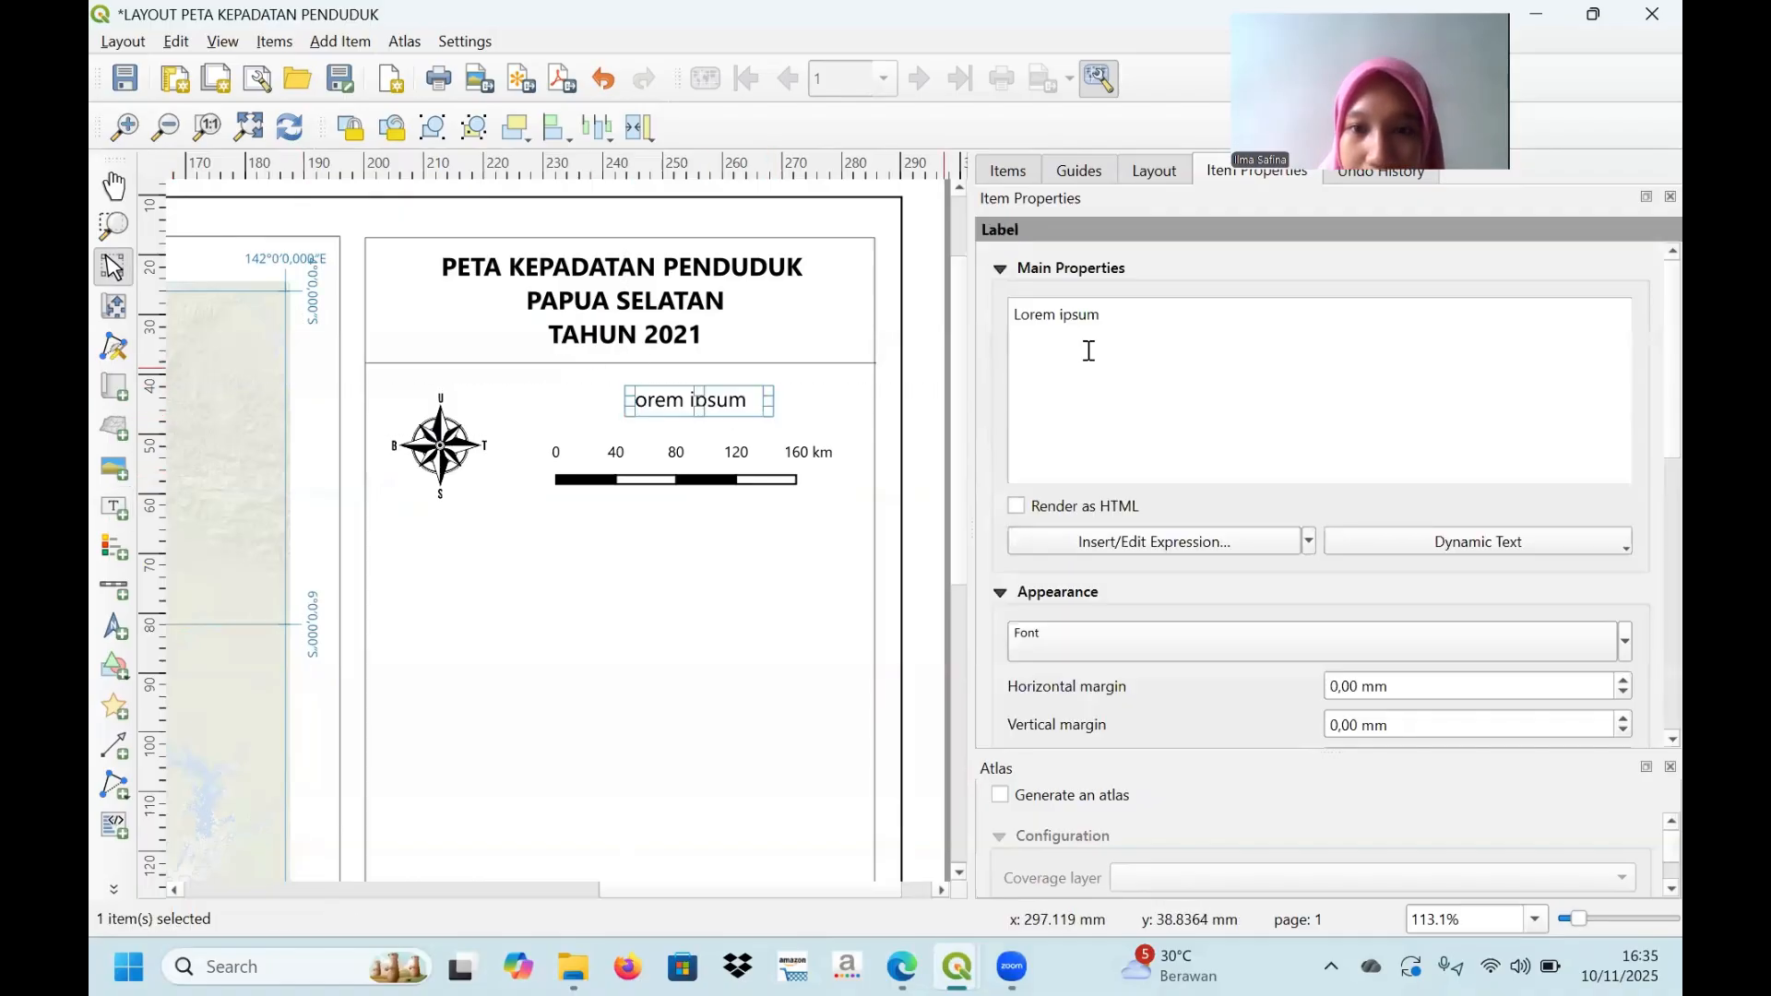
left_click_drag(1126, 310, 1014, 309)
key("BackSpace")
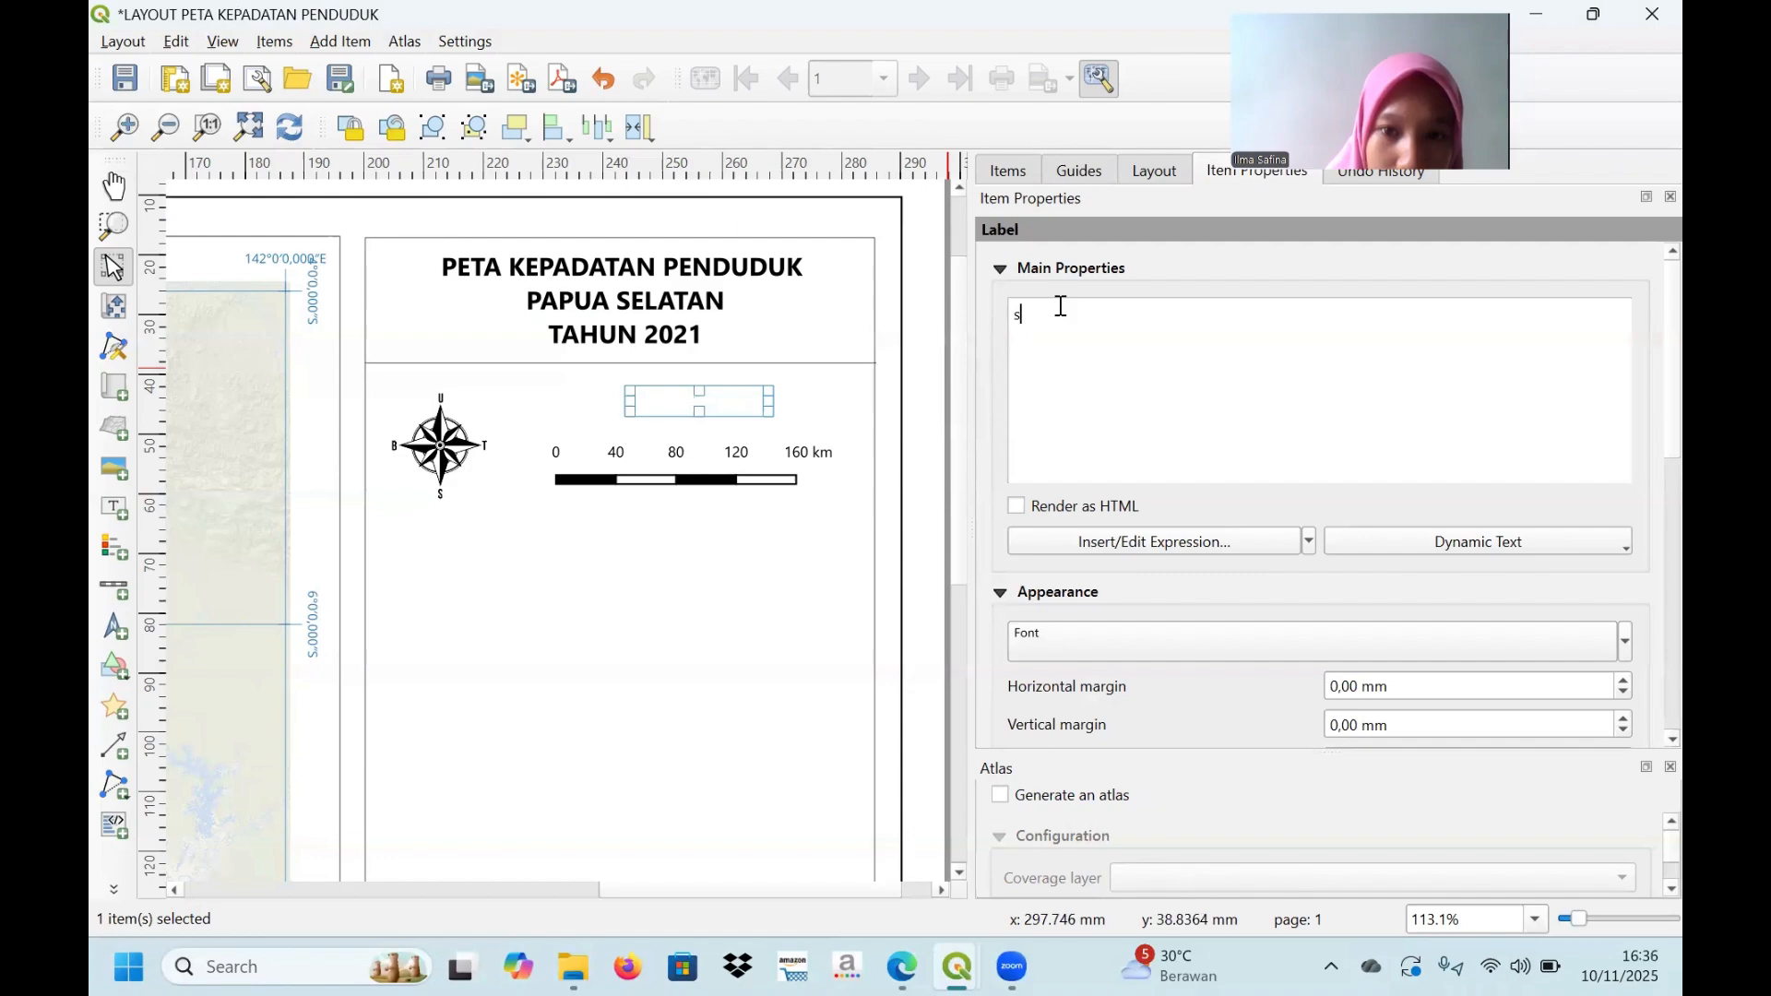
type("S")
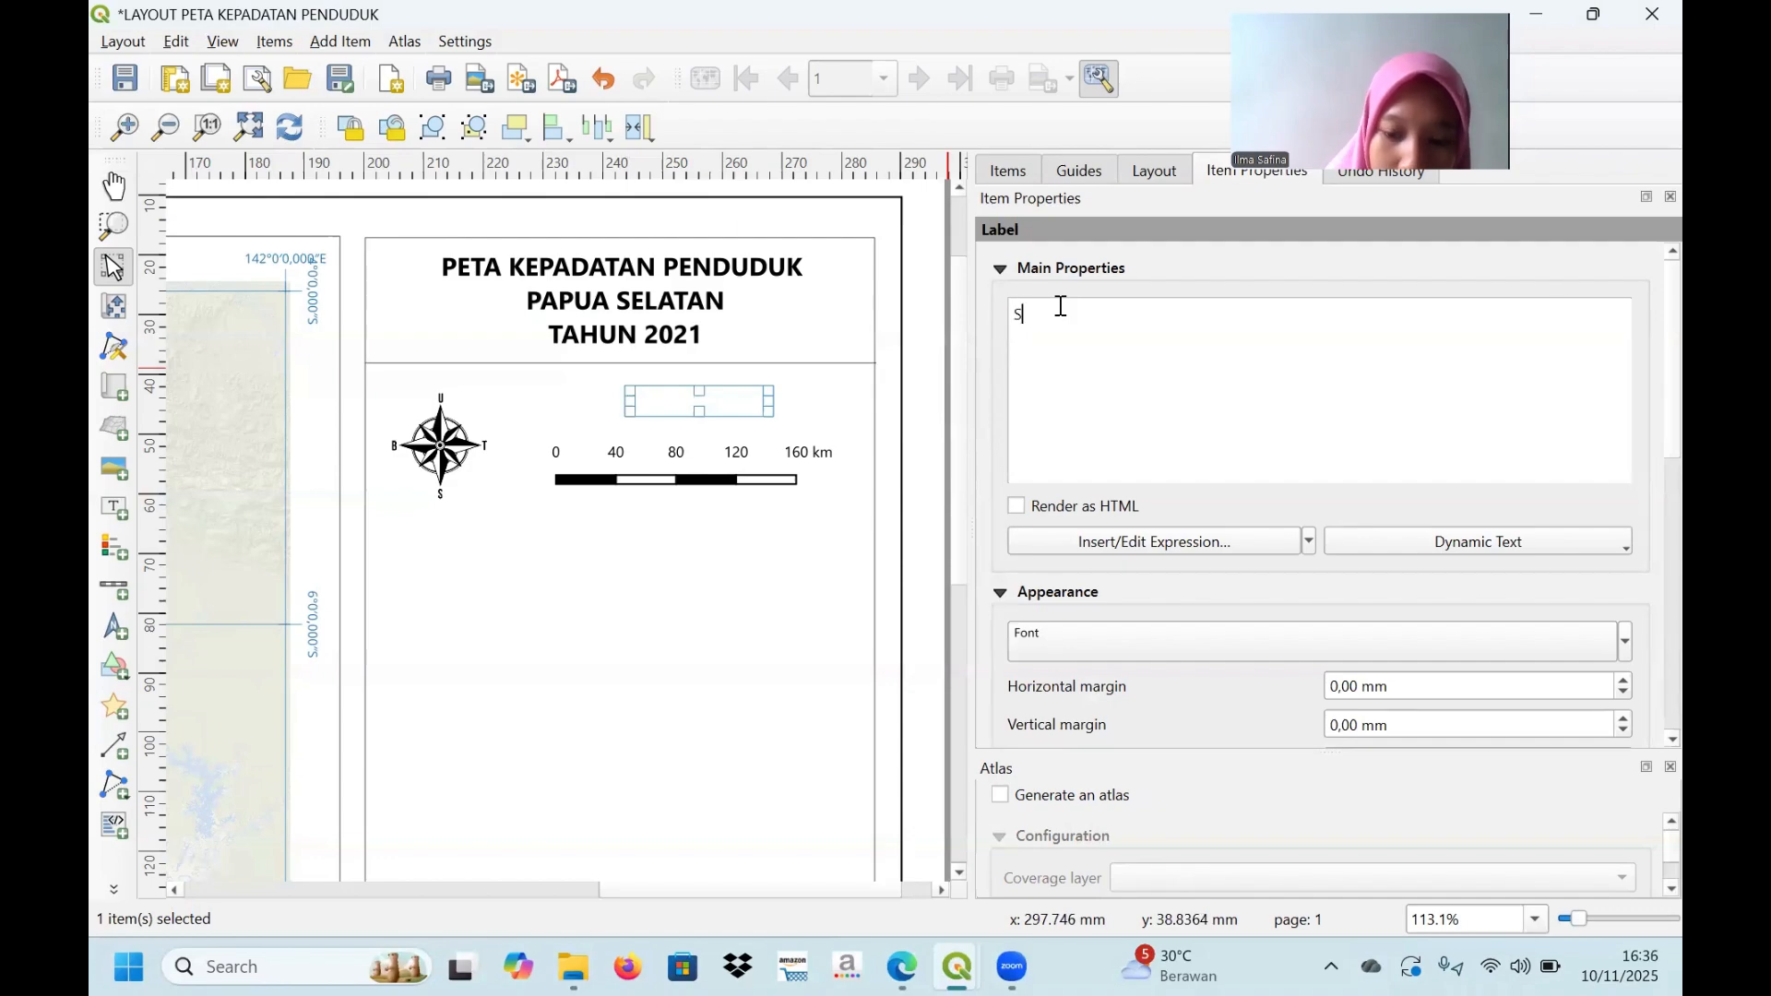
type("kala ")
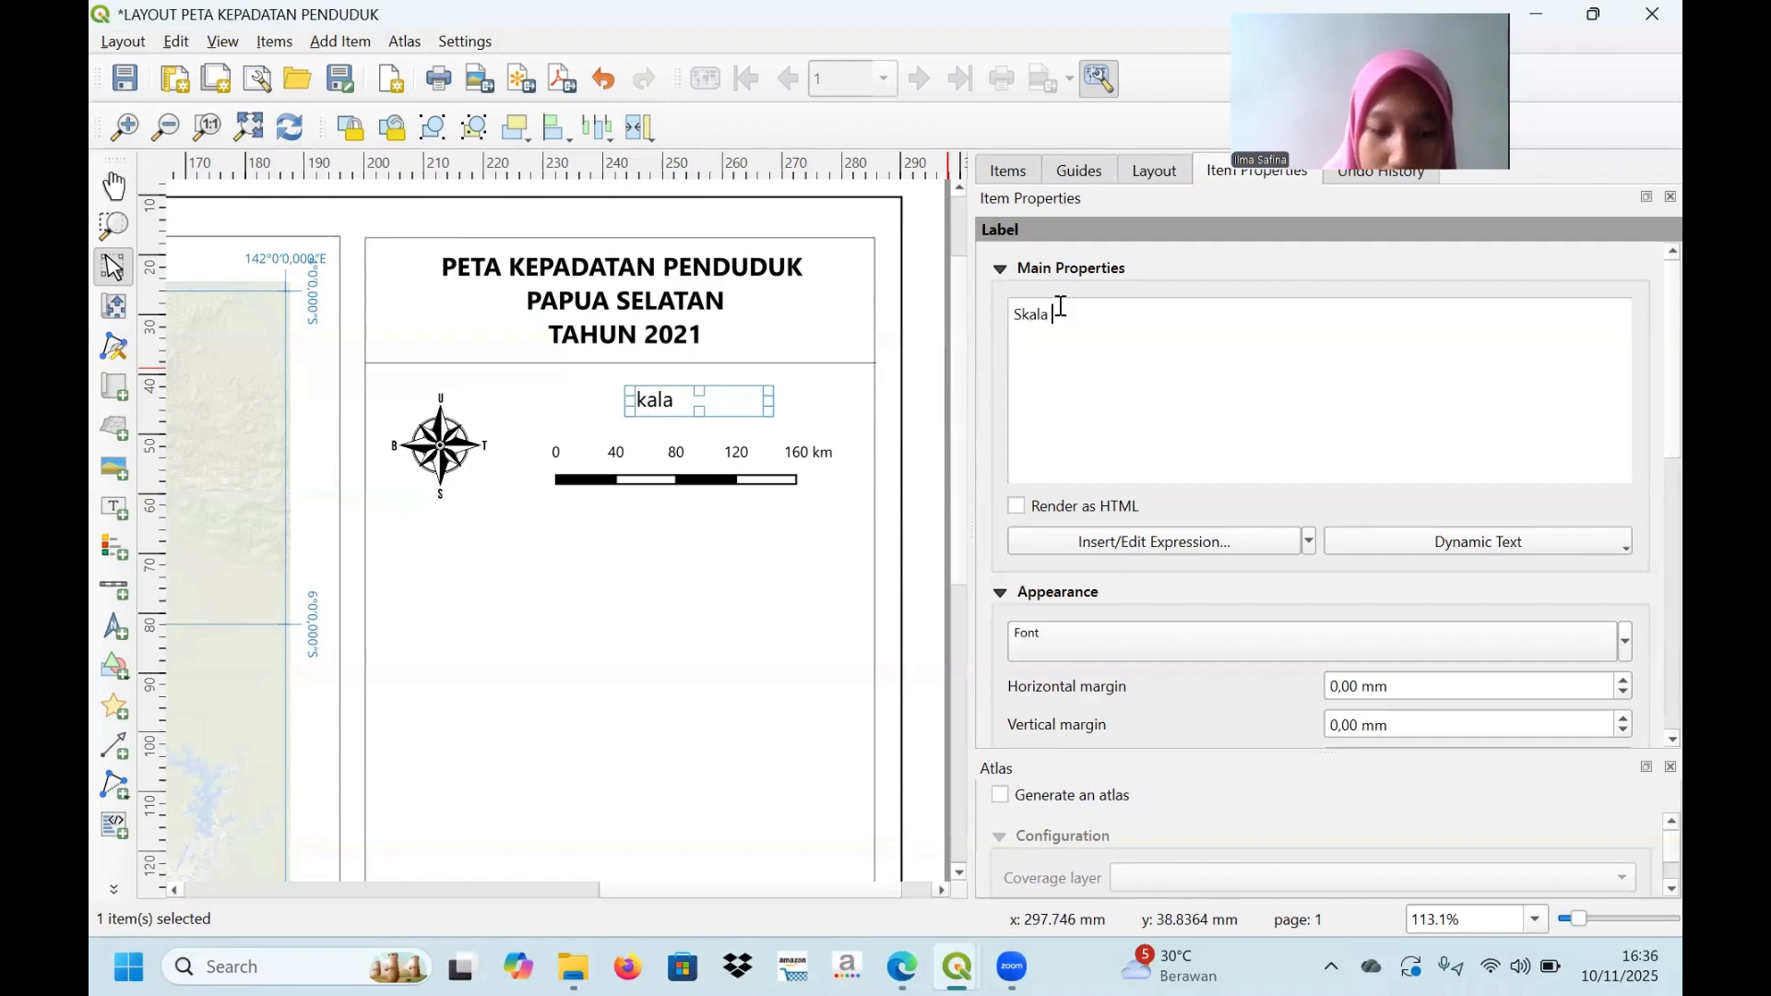
type("1")
right_click(1059, 305)
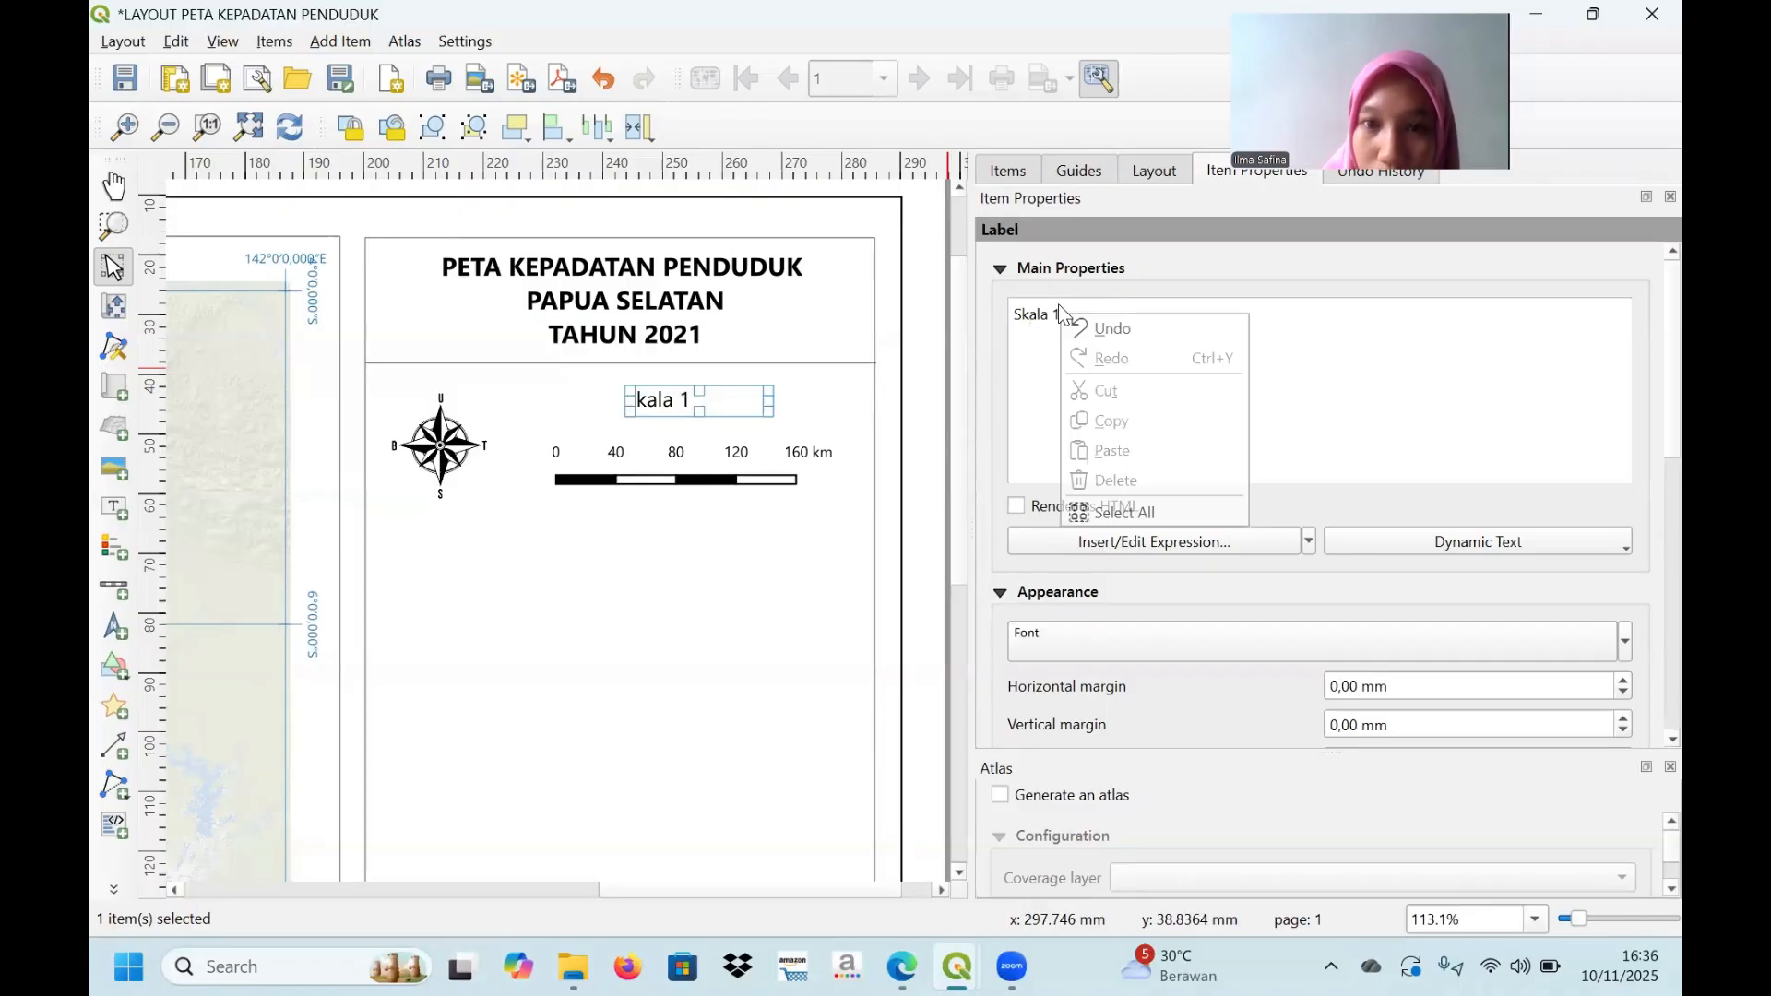
left_click(1300, 322)
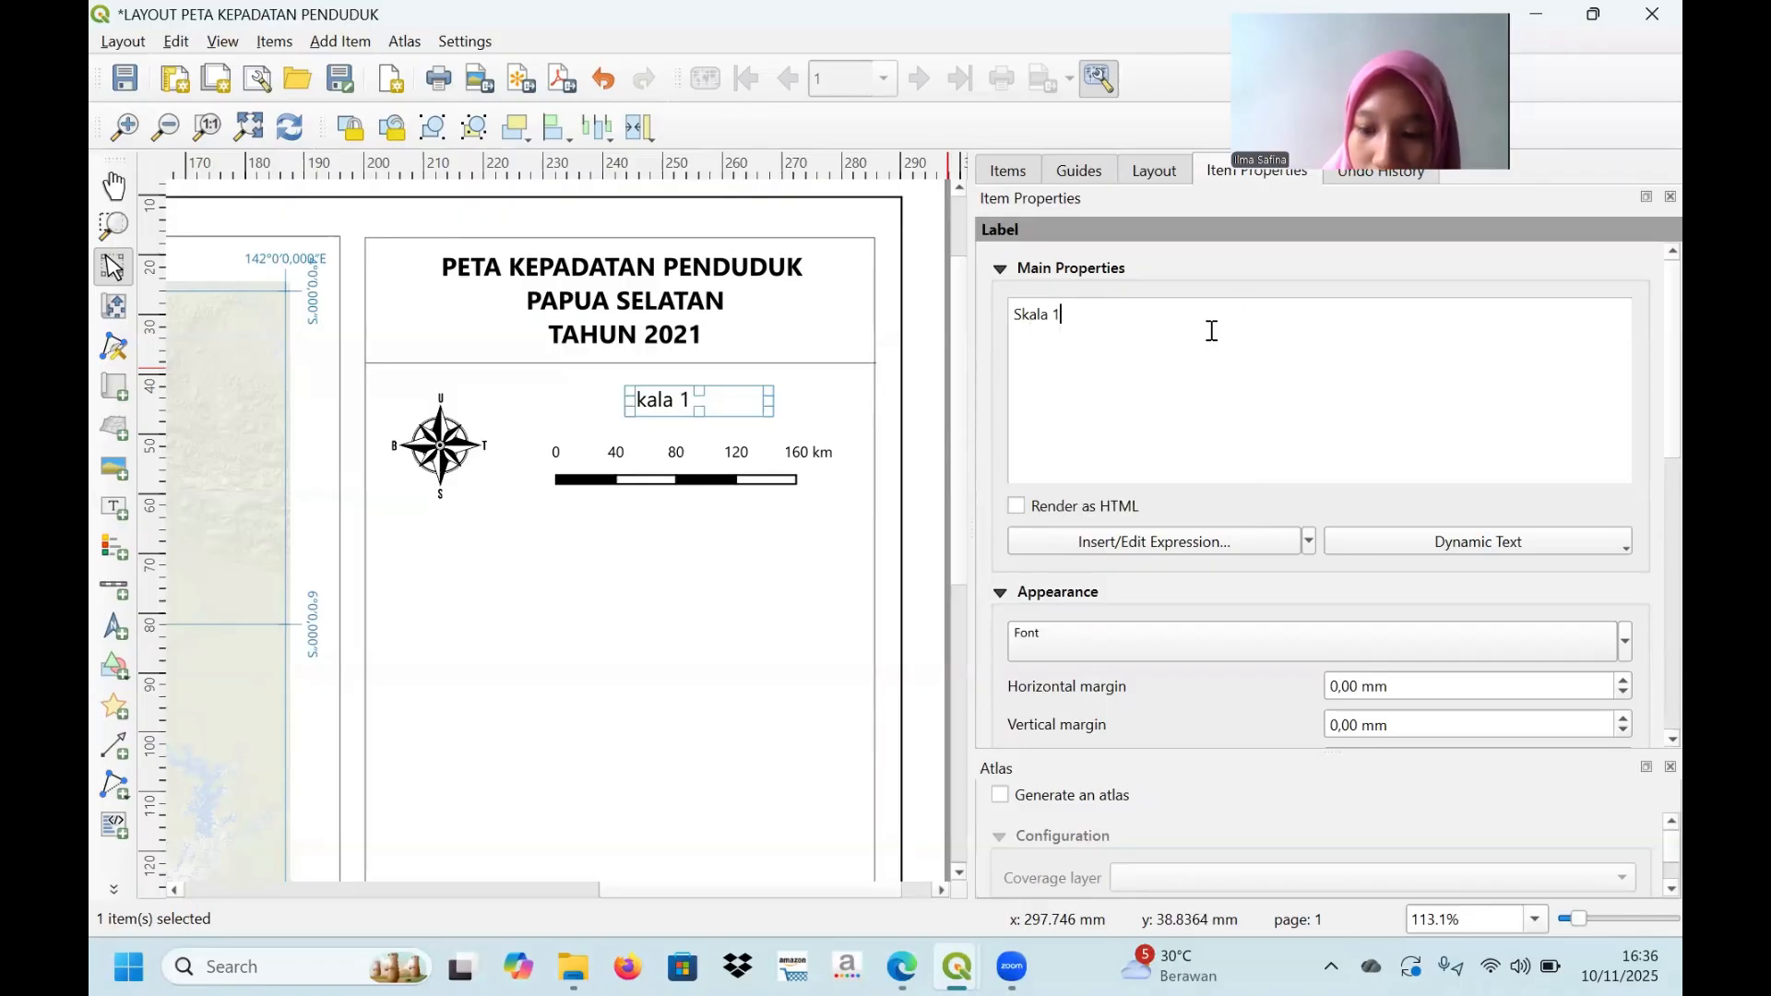
type(": 4")
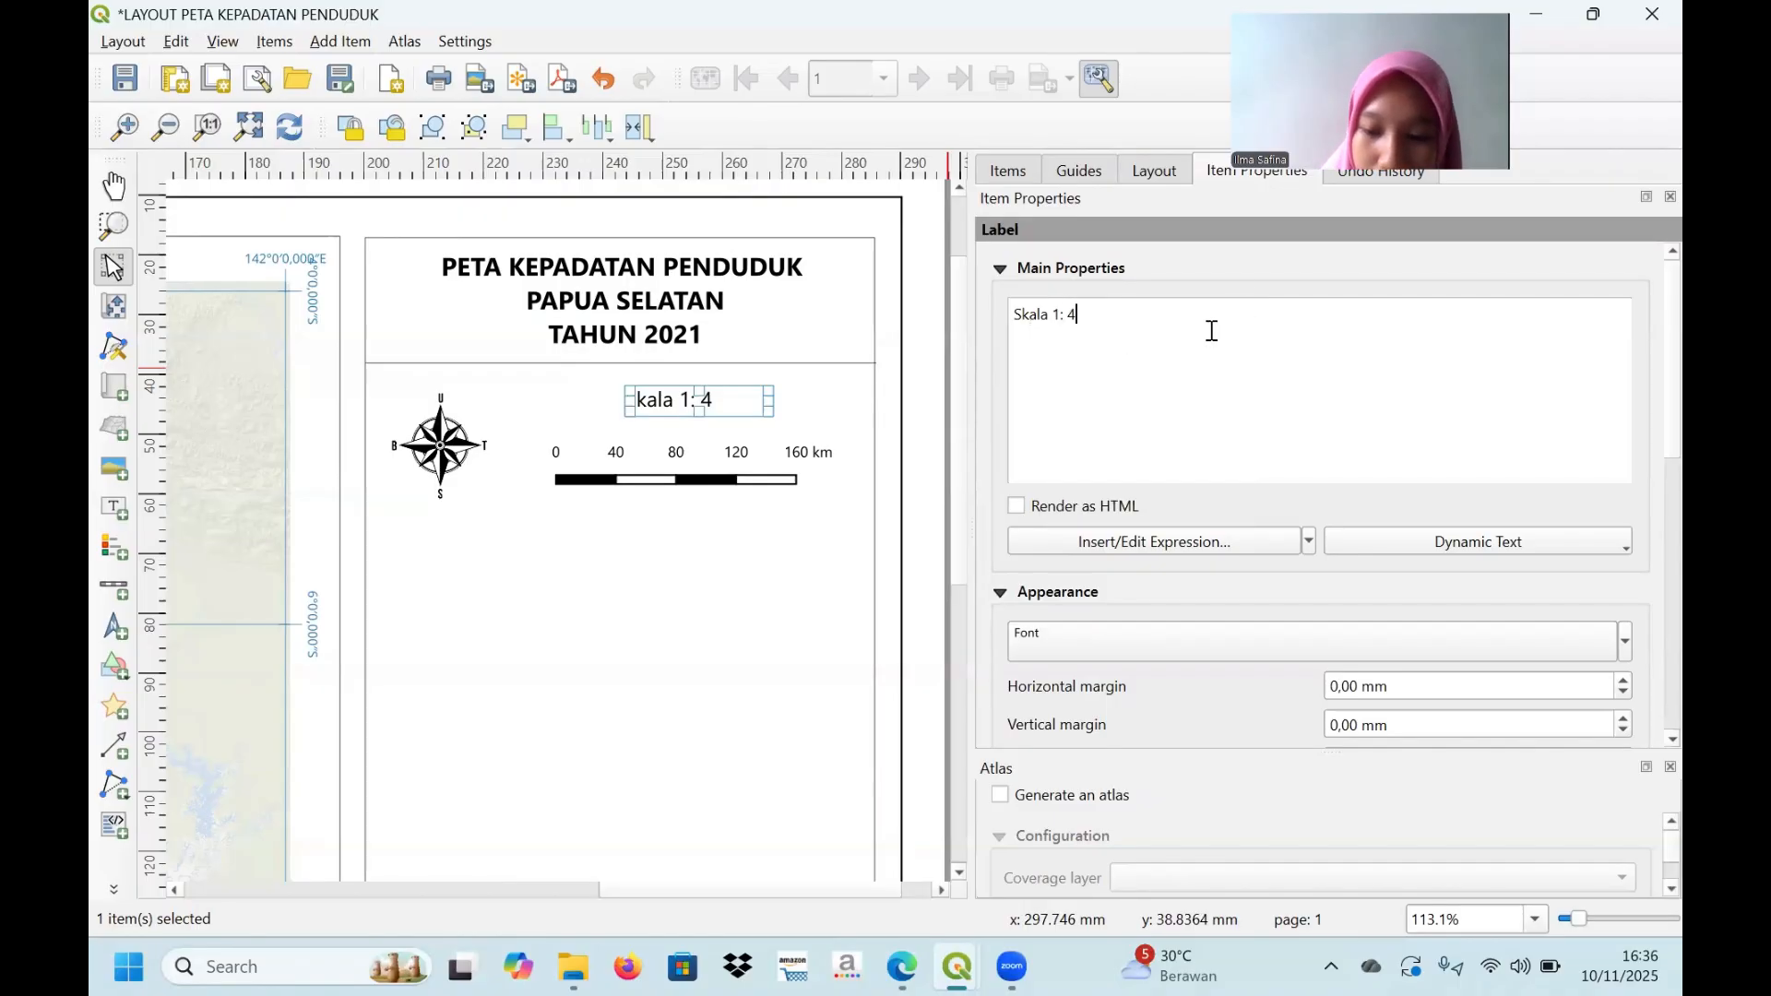
type(".000.00")
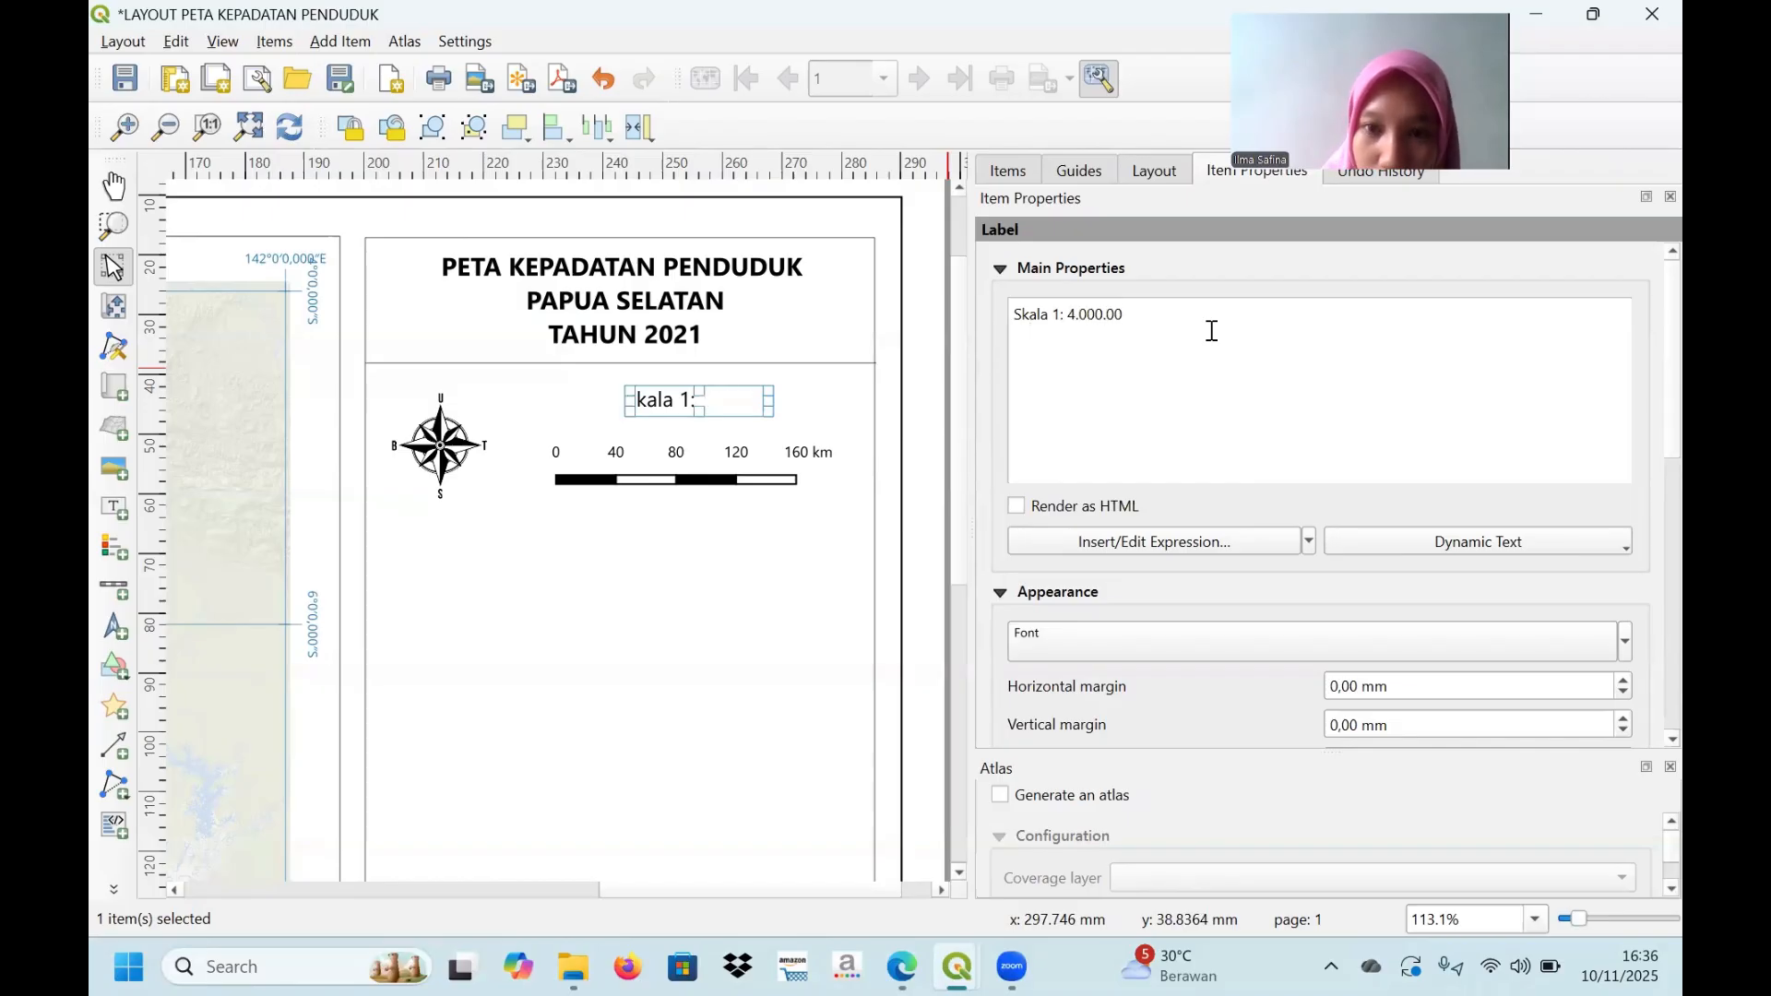
type("0")
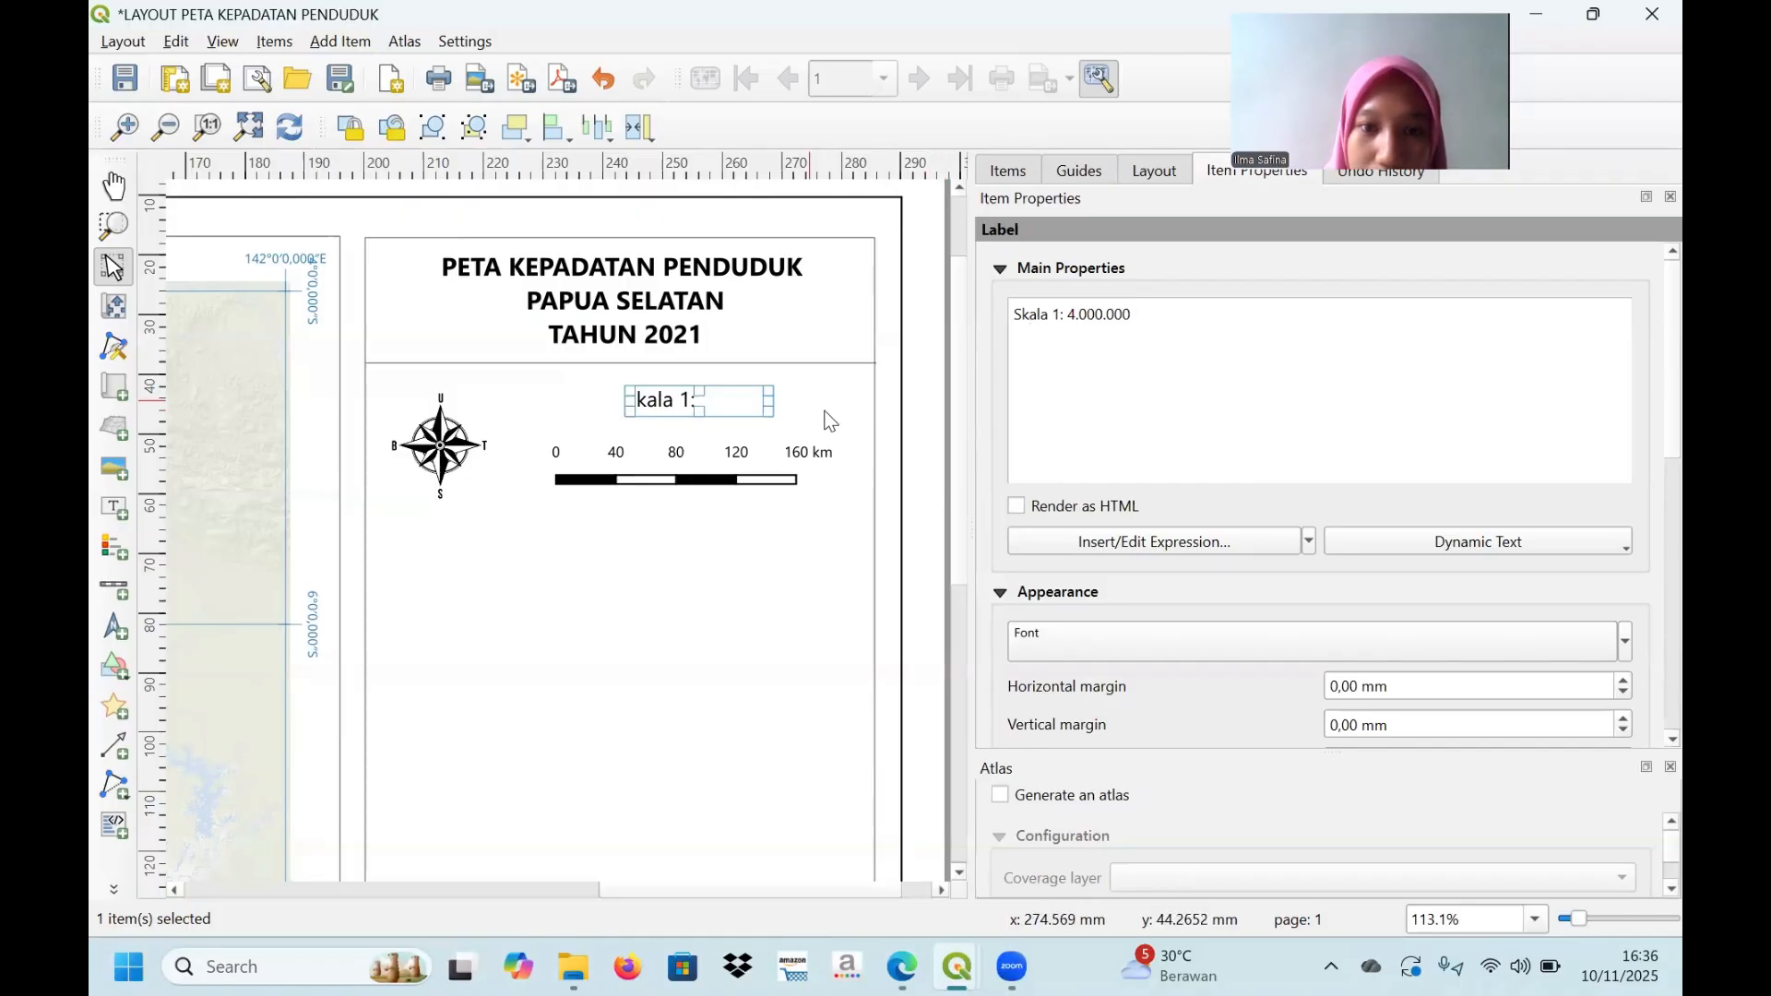
Step: Widen the Skala label box so the full text shows
left_click_drag(771, 402, 841, 403)
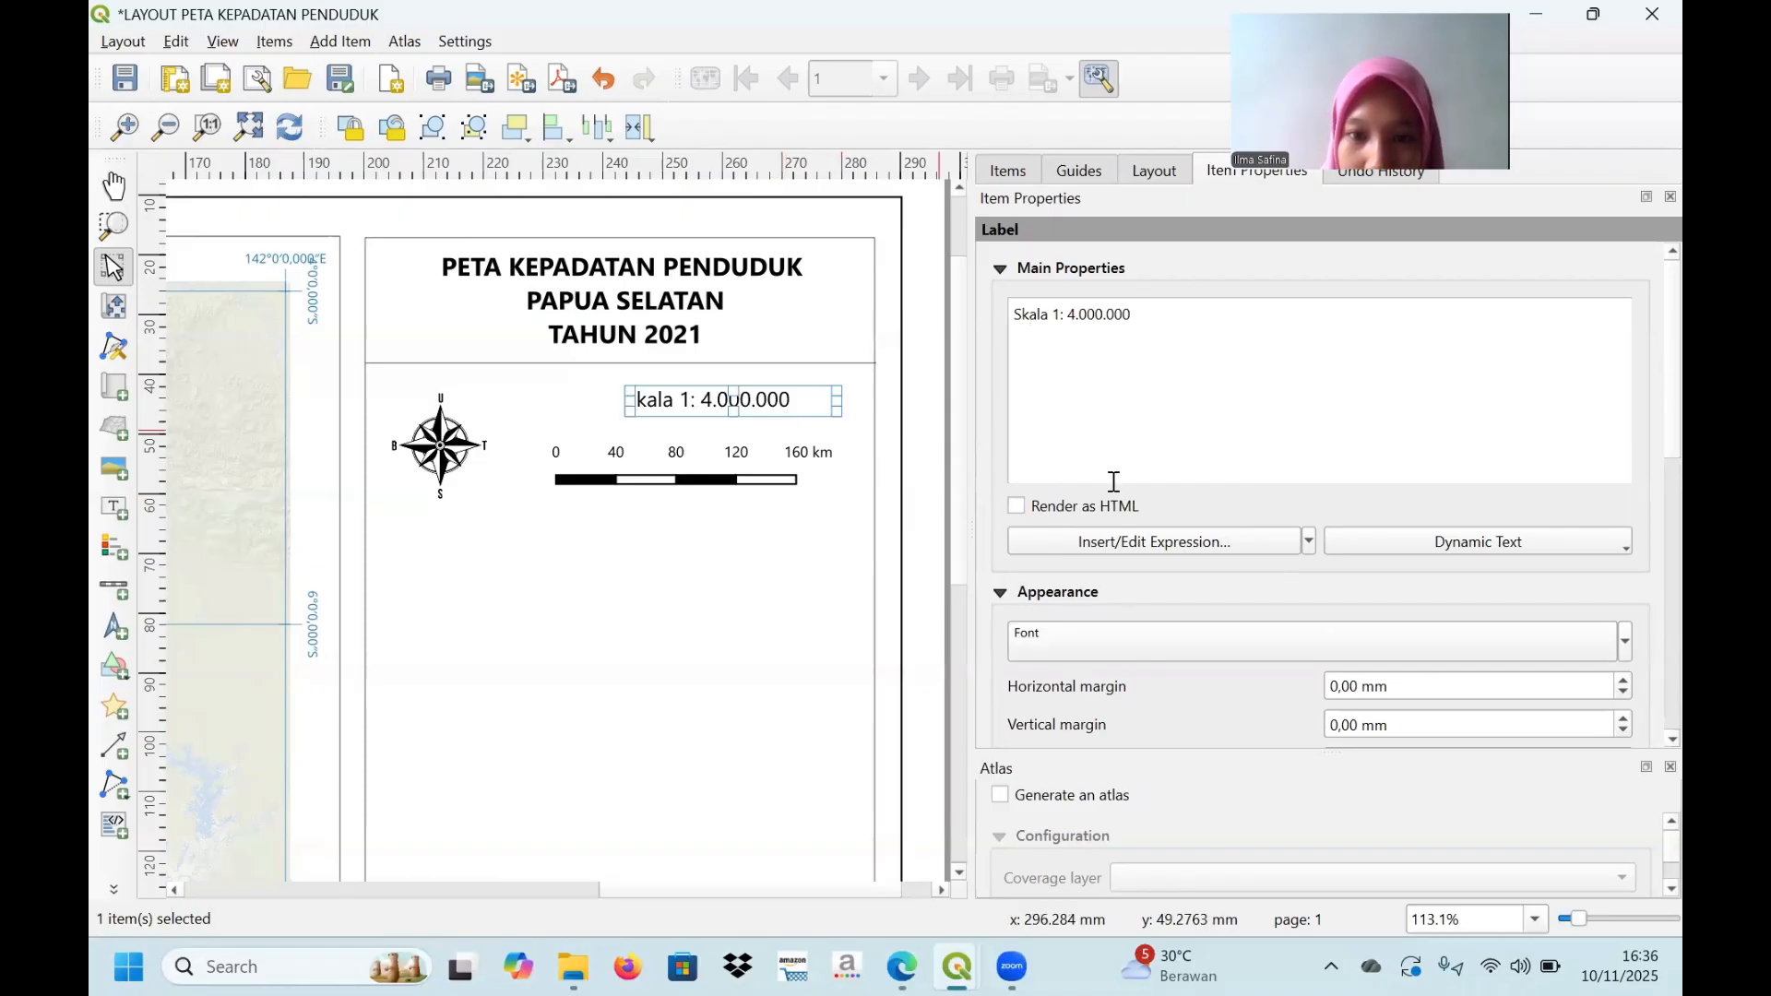
left_click(862, 446)
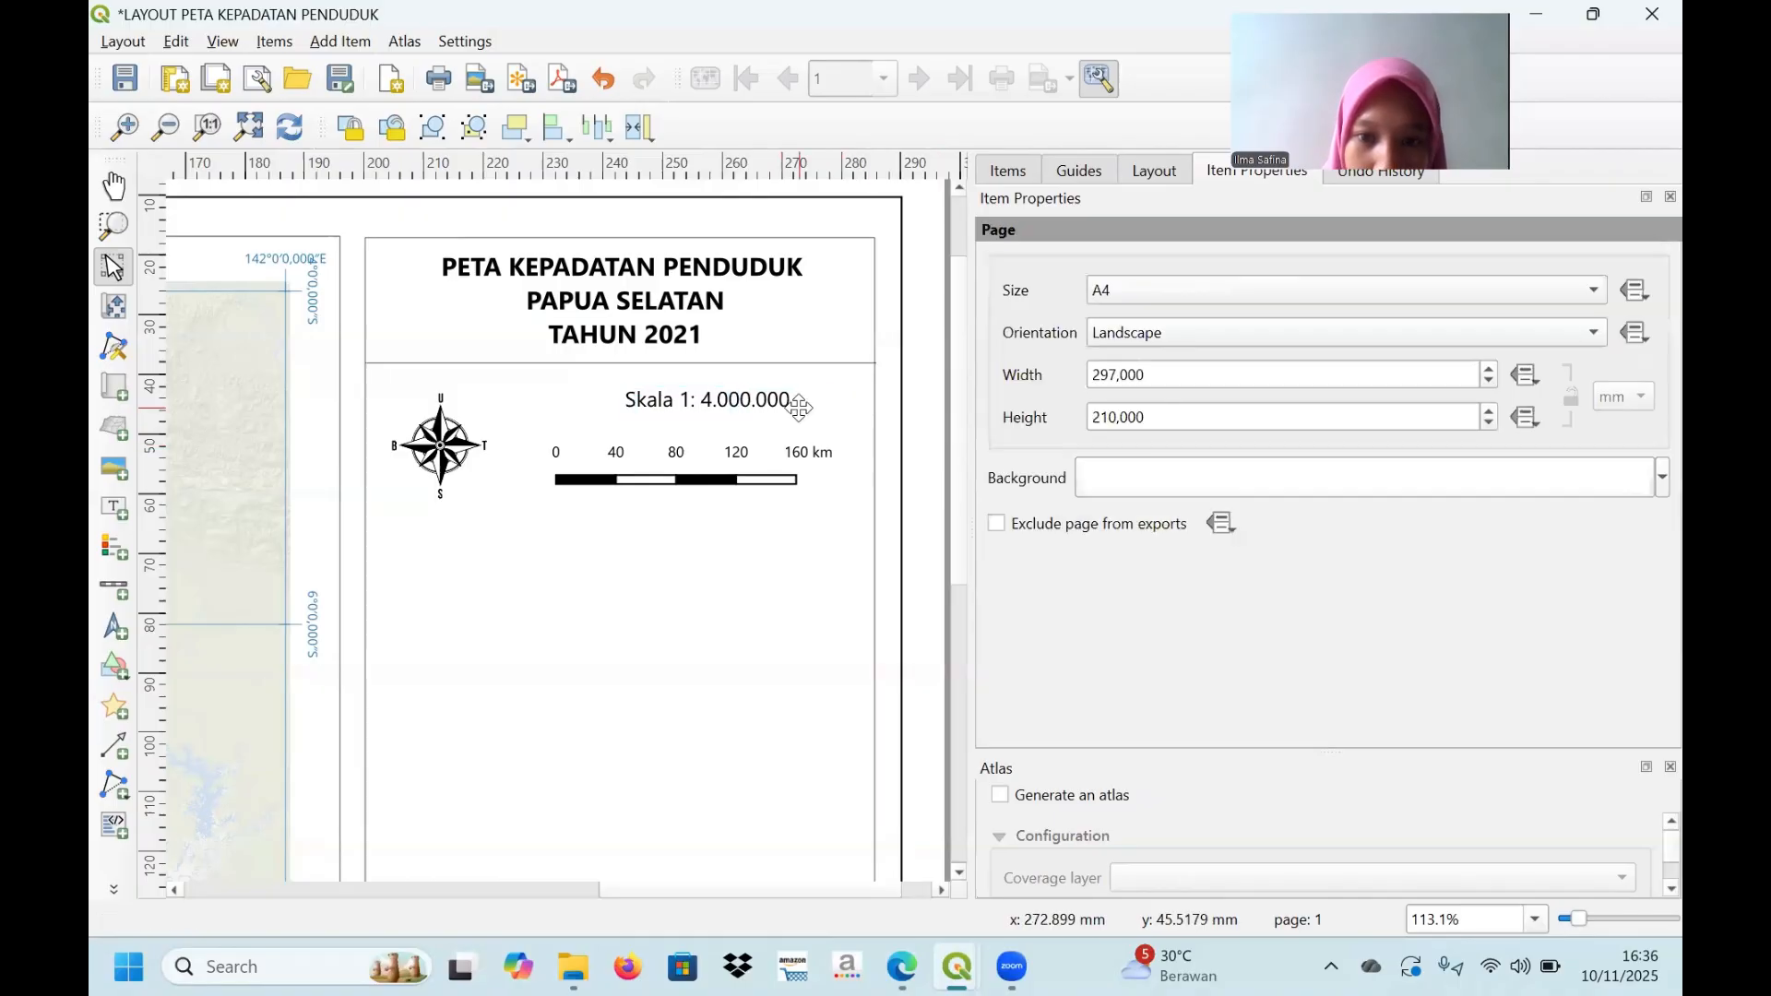
left_click(791, 407)
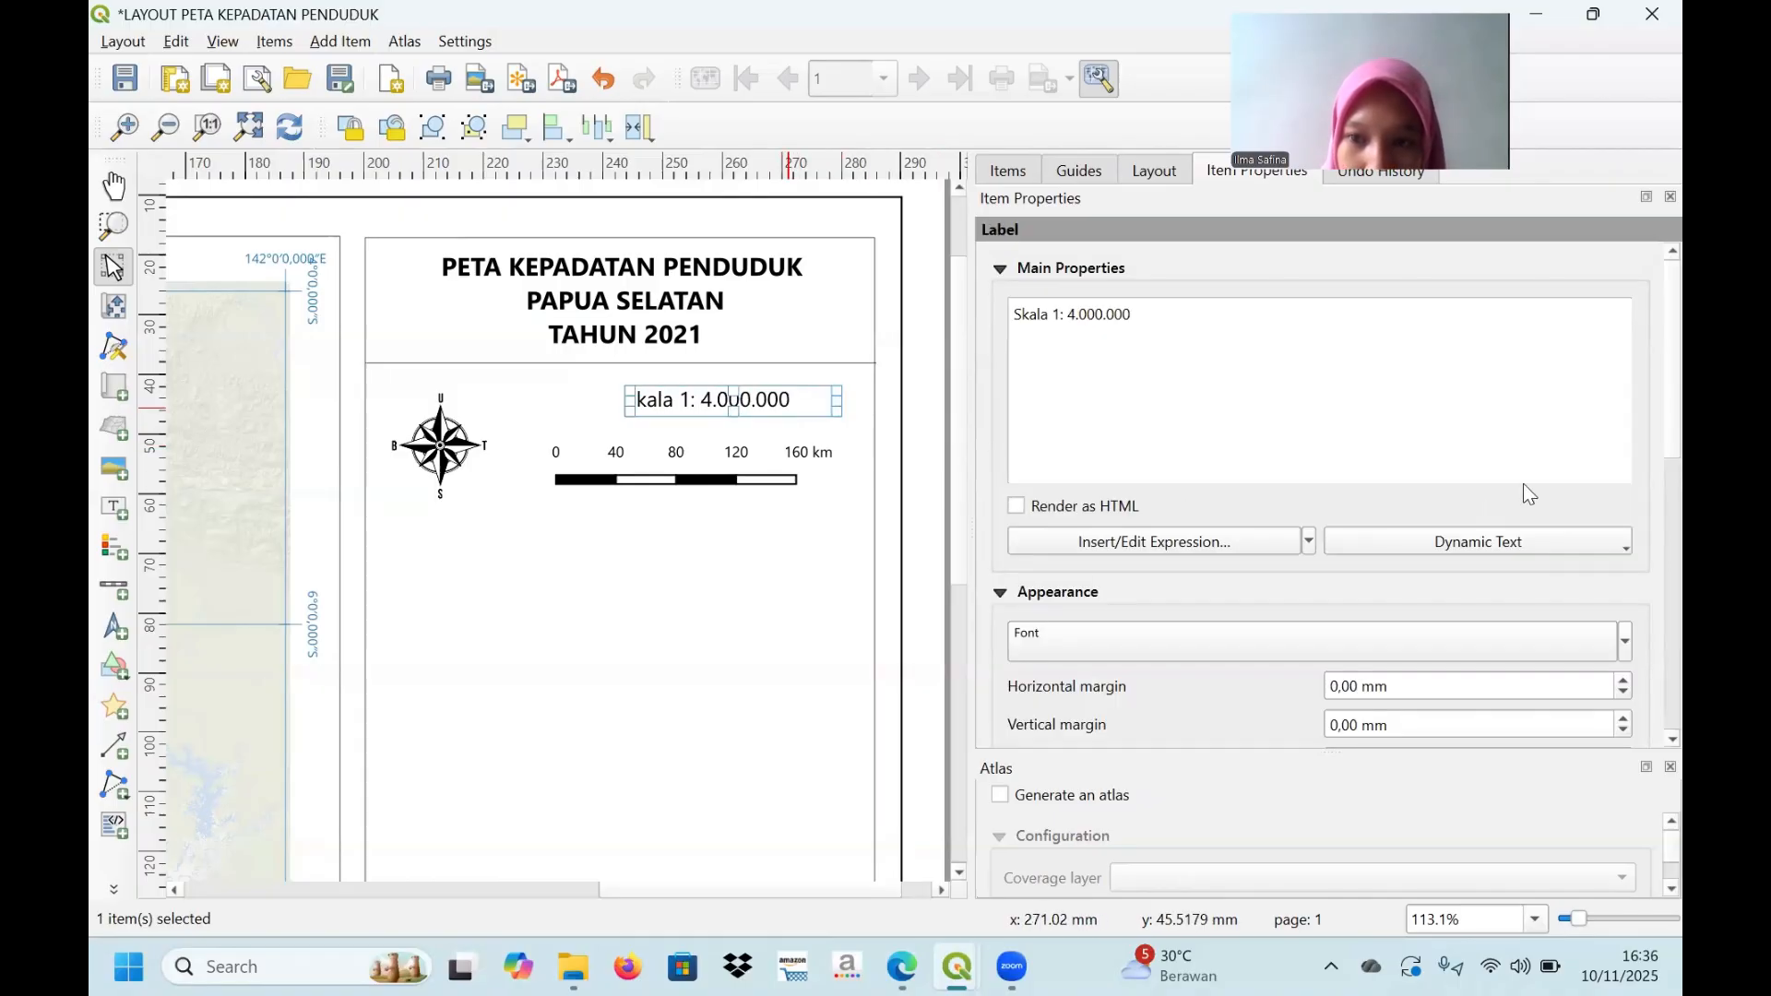
Step: Set the Skala label's horizontal alignment to Center and vertical alignment to Vertical Center
left_click(1419, 645)
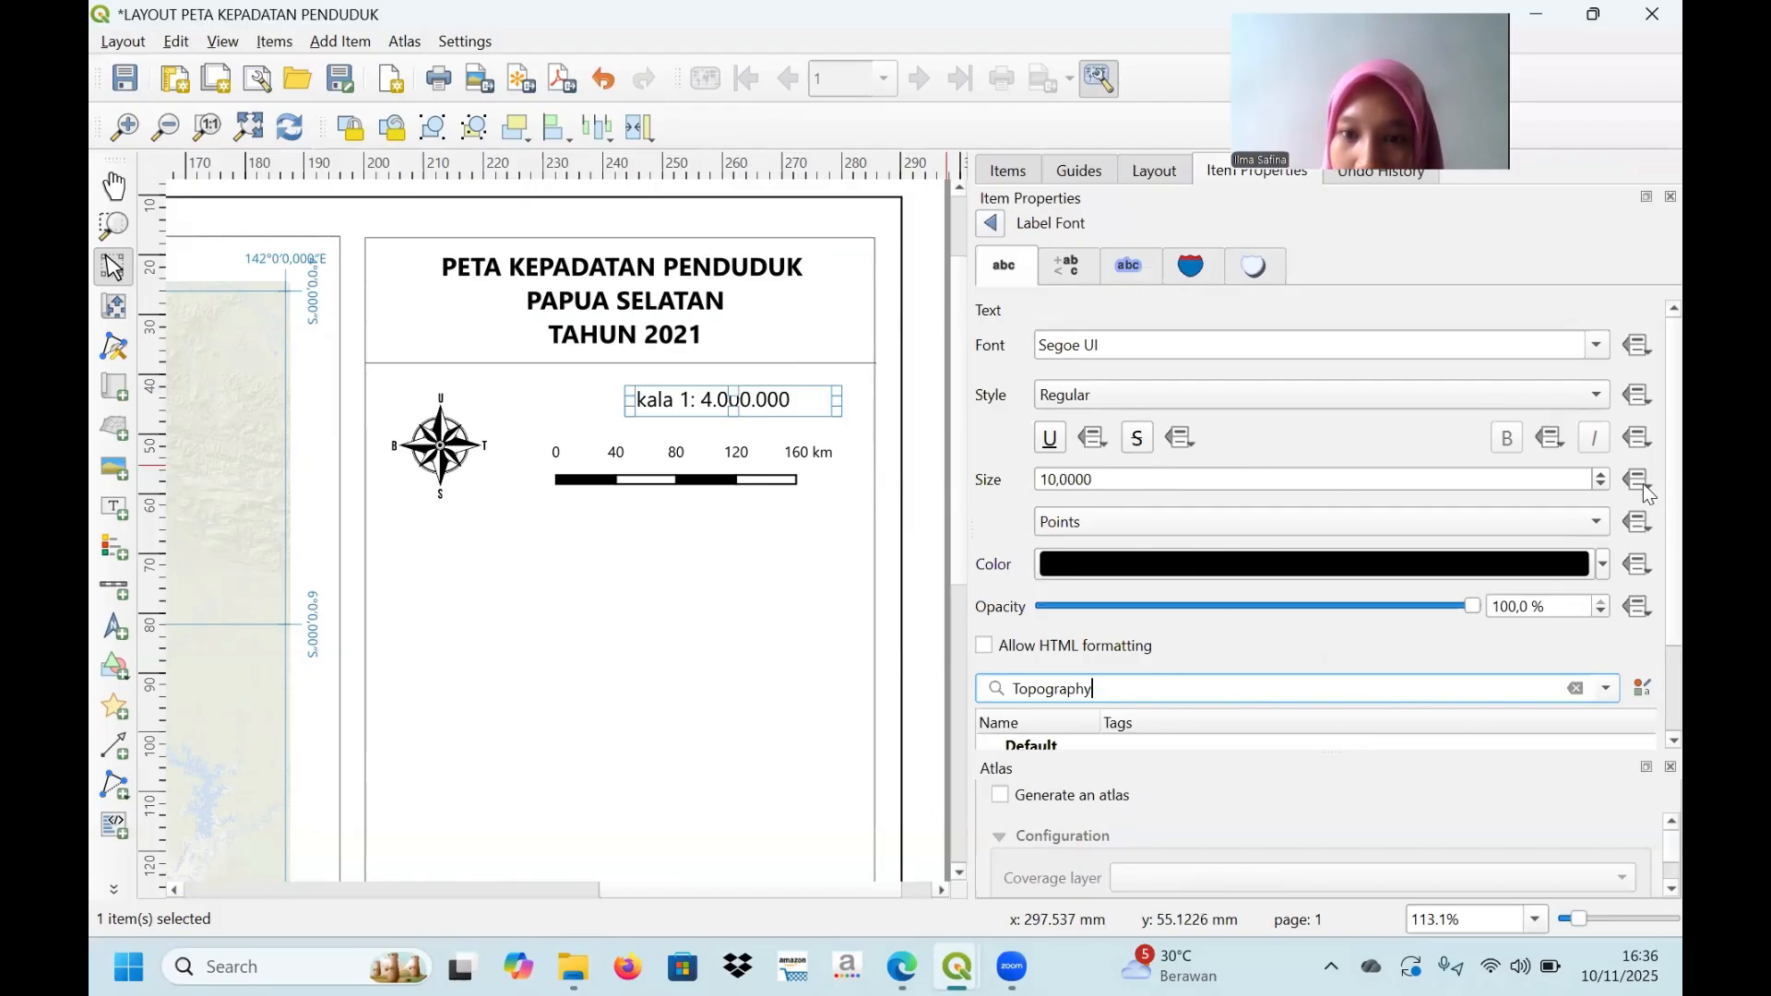
left_click(990, 223)
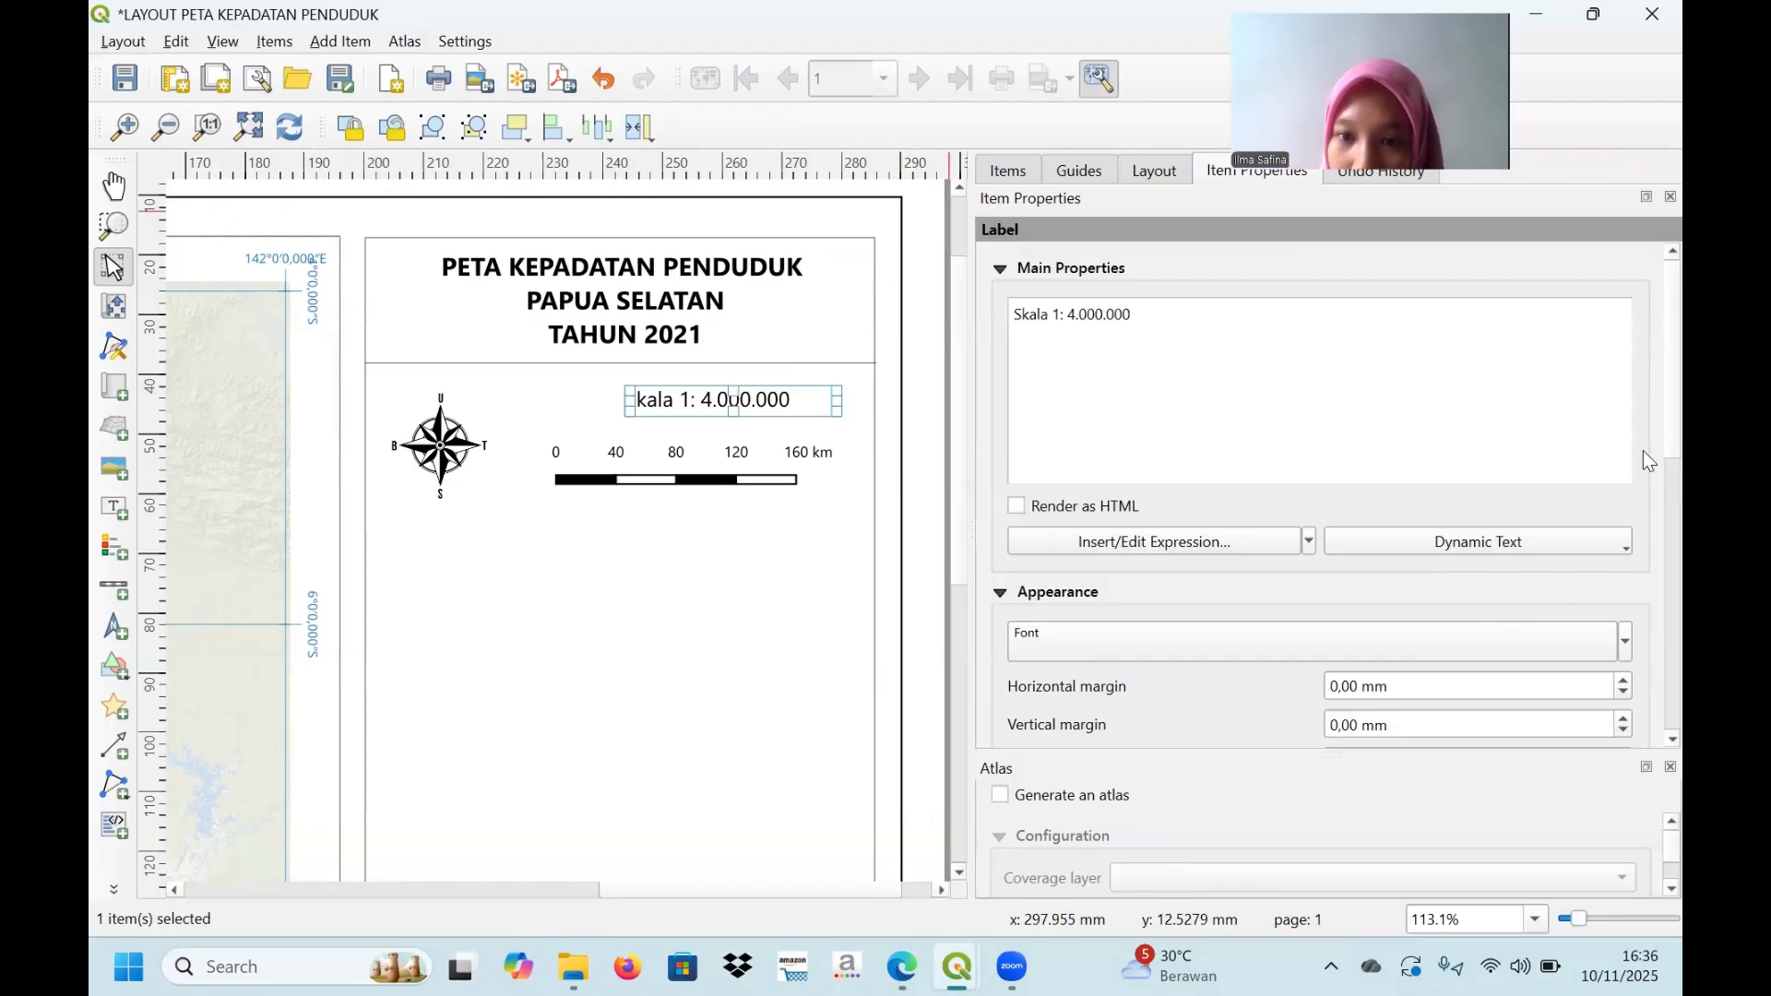
scroll(1644, 457, "down", 5)
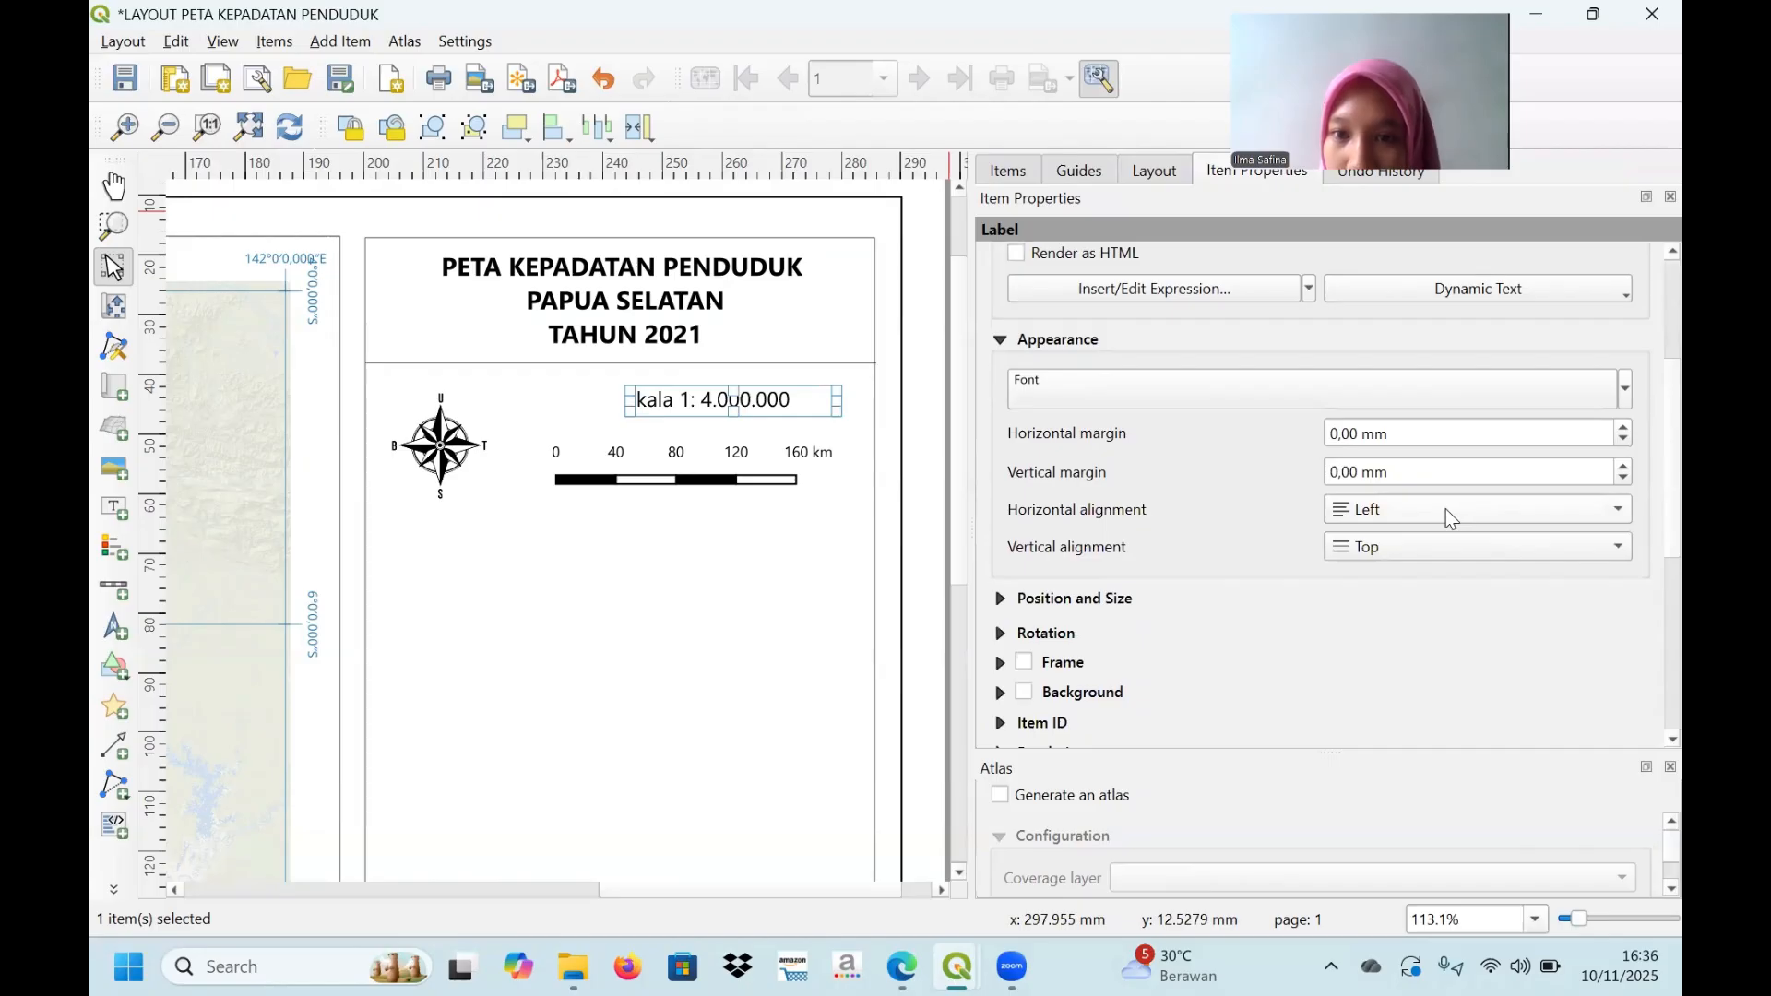
left_click(1446, 507)
left_click(1388, 546)
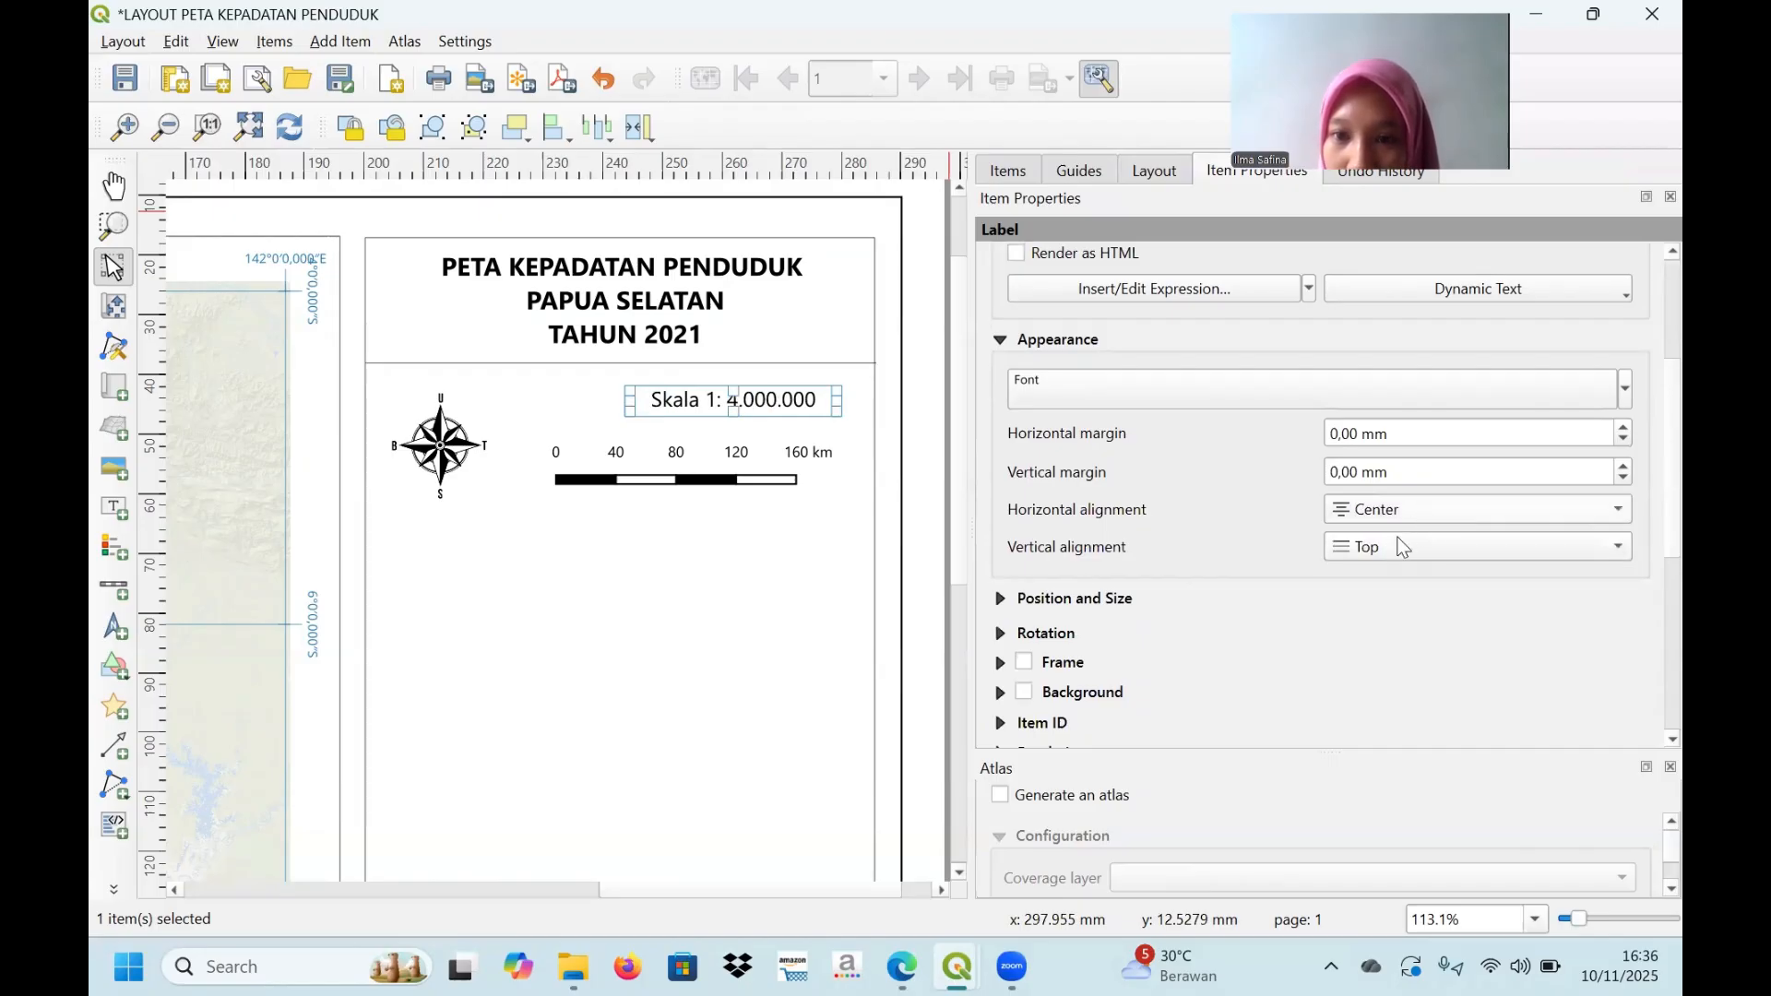
left_click(1402, 546)
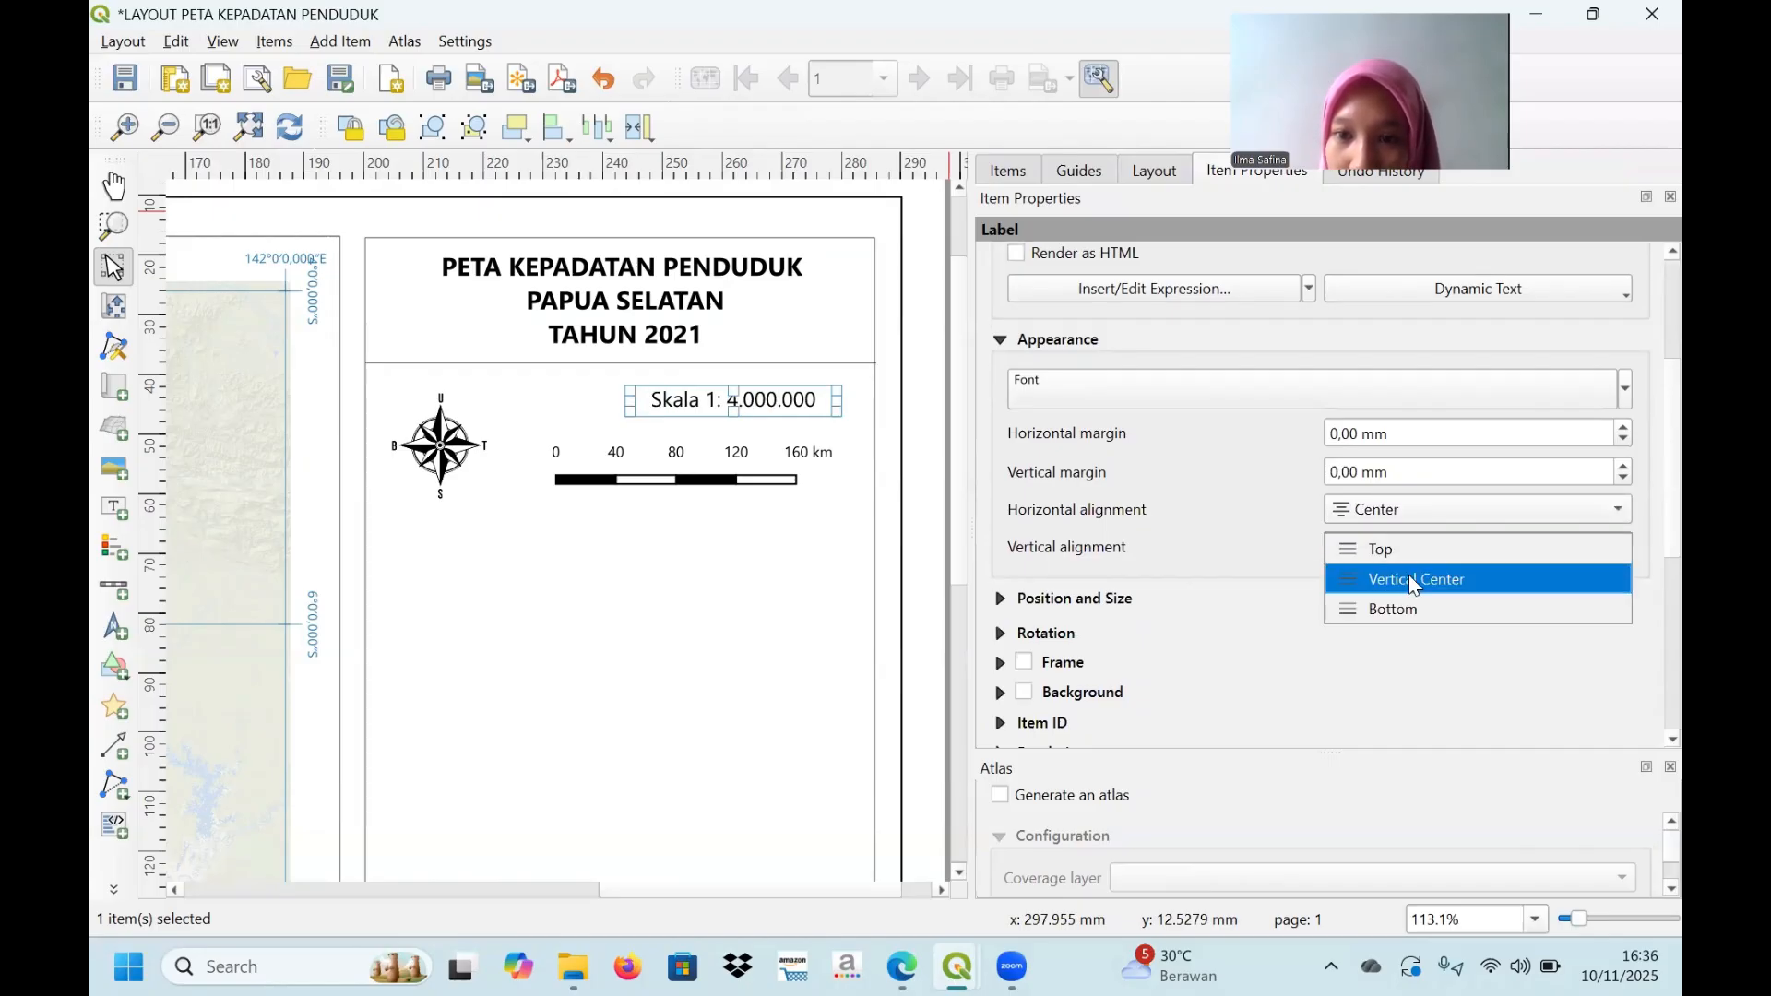
left_click(1410, 579)
left_click(911, 452)
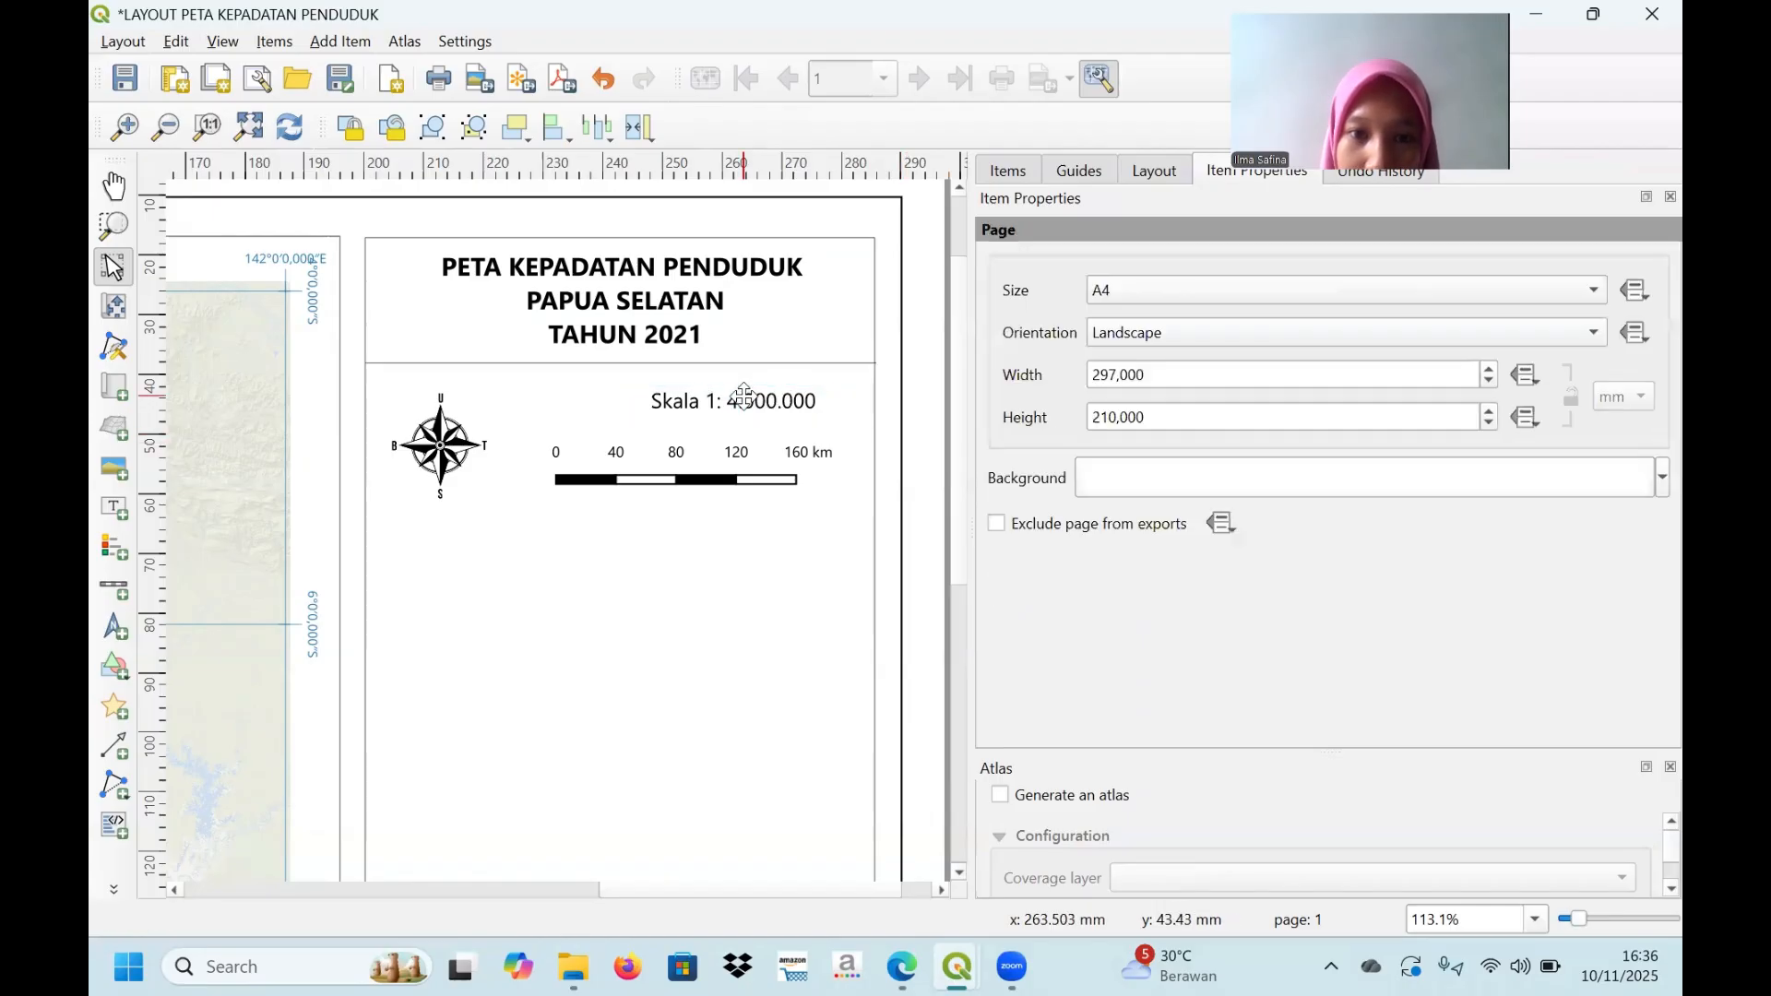
Step: Drag the Skala label and scale bar so the label sits centred above the bar
left_click_drag(743, 397, 716, 401)
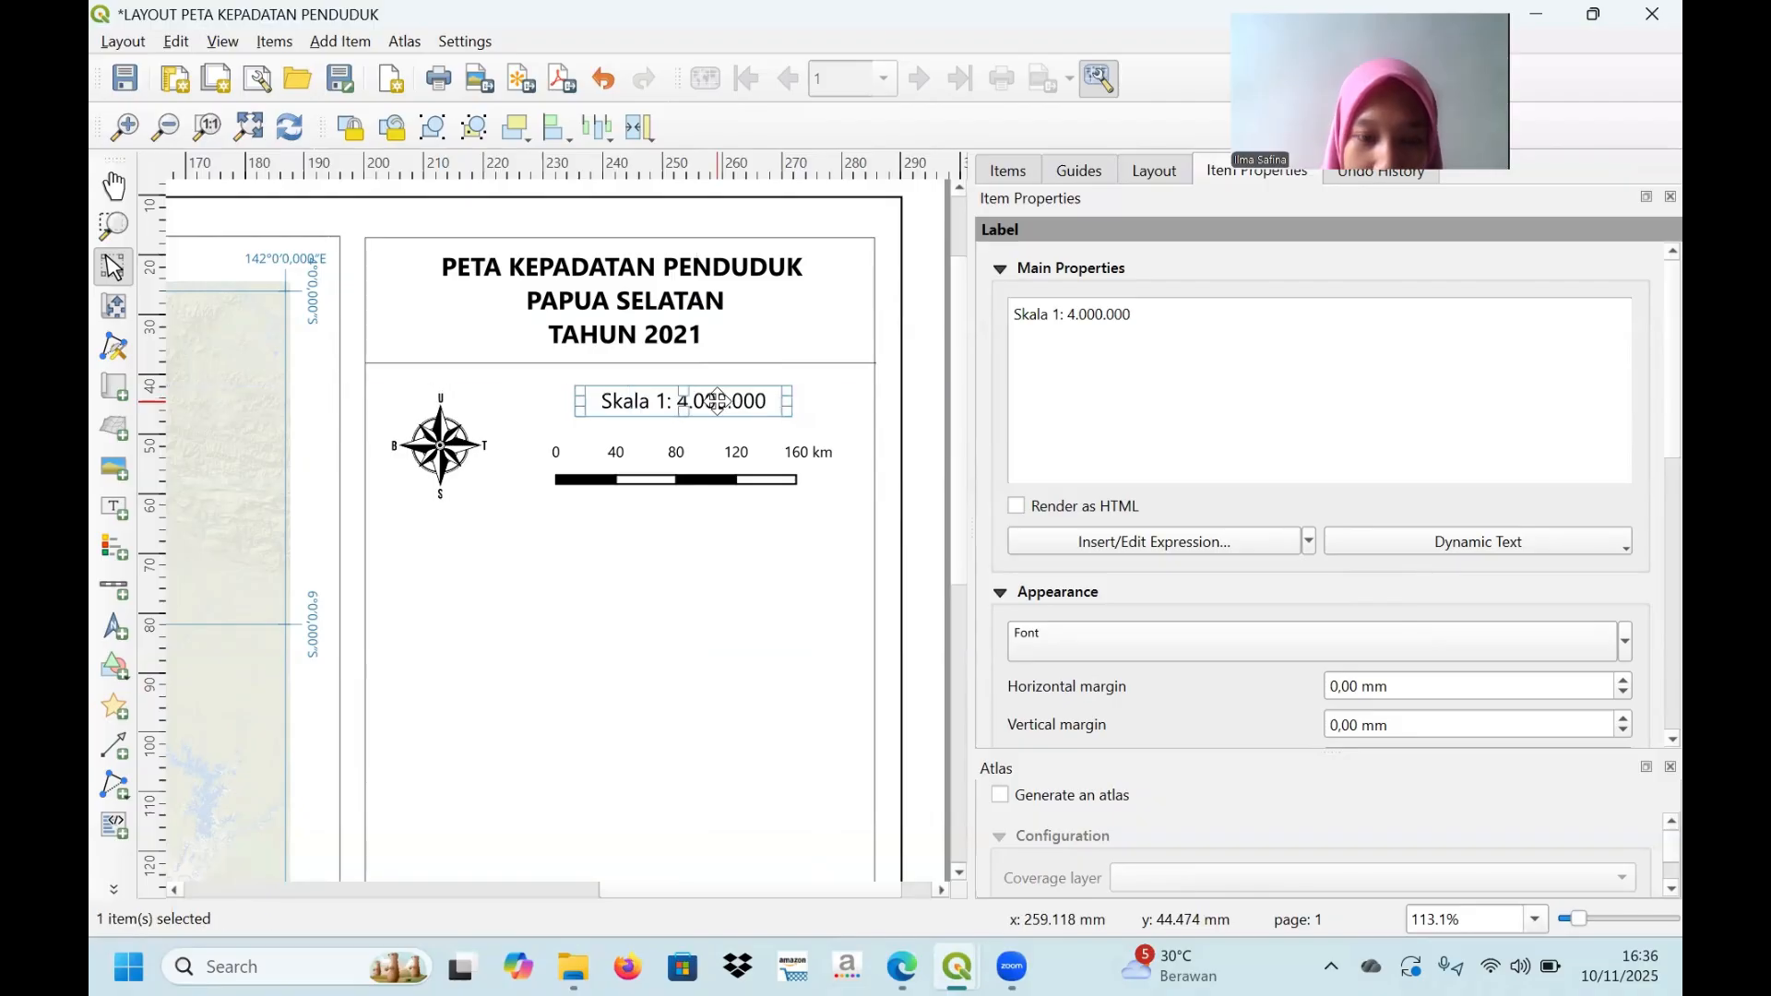
left_click_drag(759, 466, 724, 456)
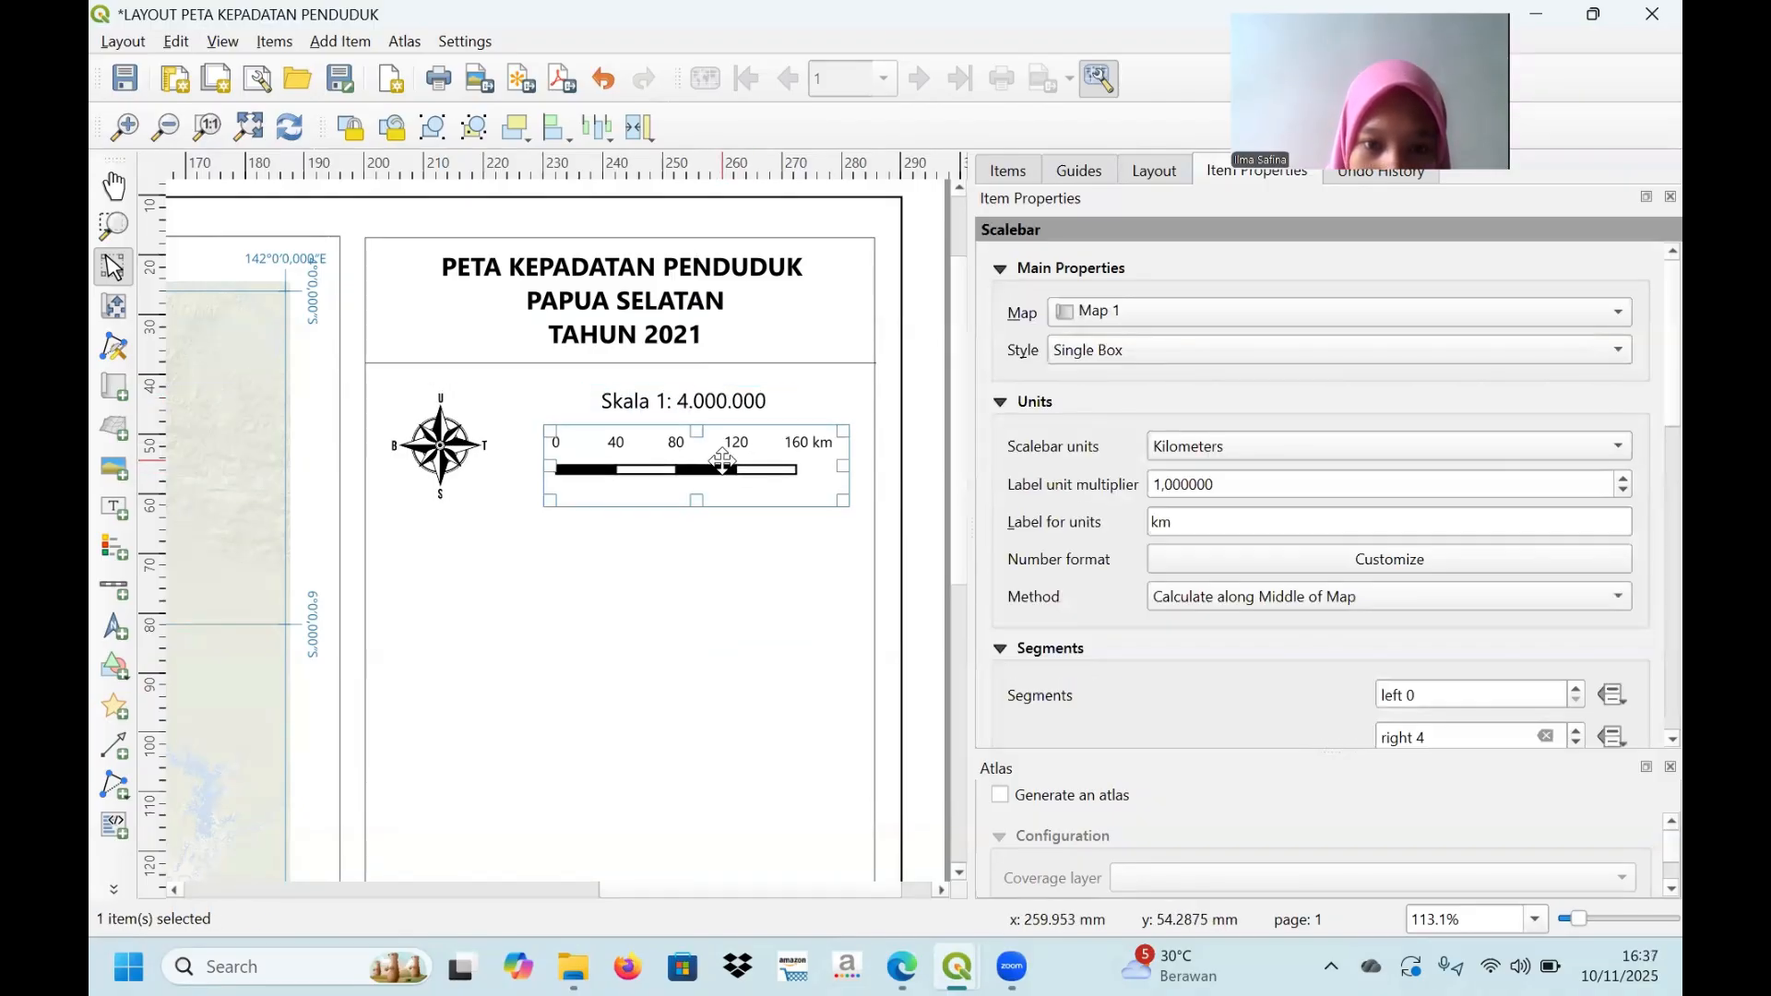
left_click(779, 573)
left_click(685, 403)
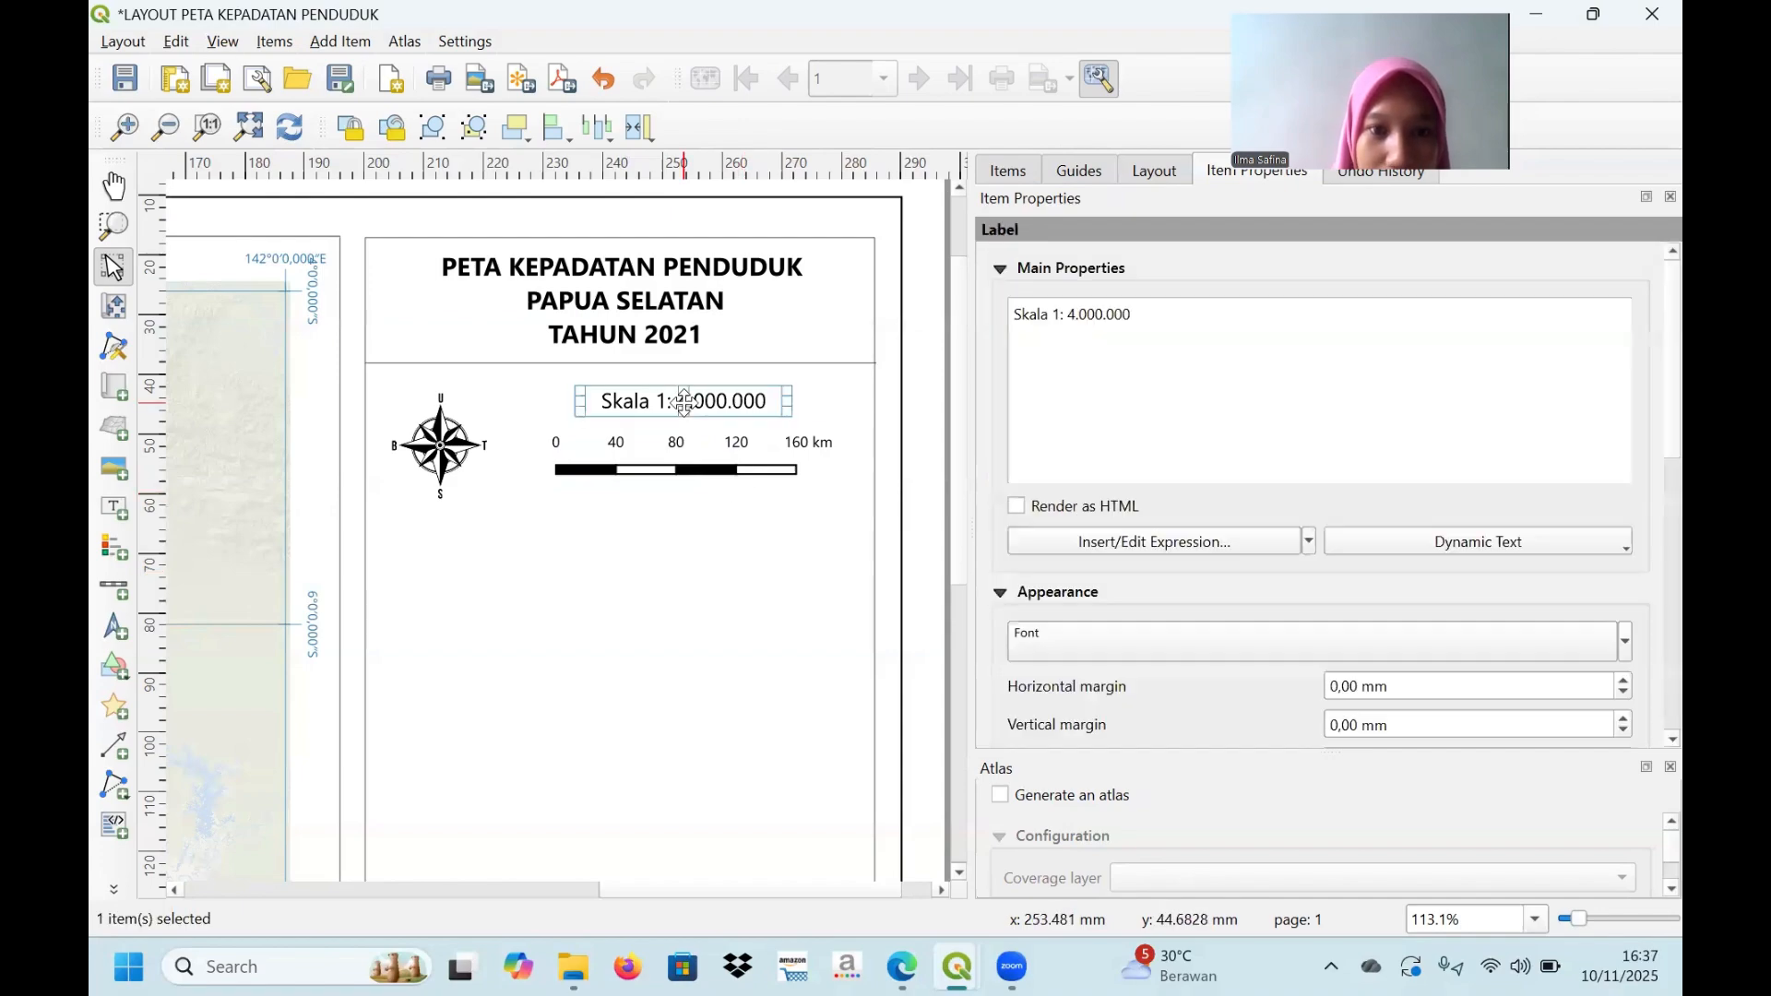
left_click_drag(718, 402, 739, 402)
left_click(799, 563)
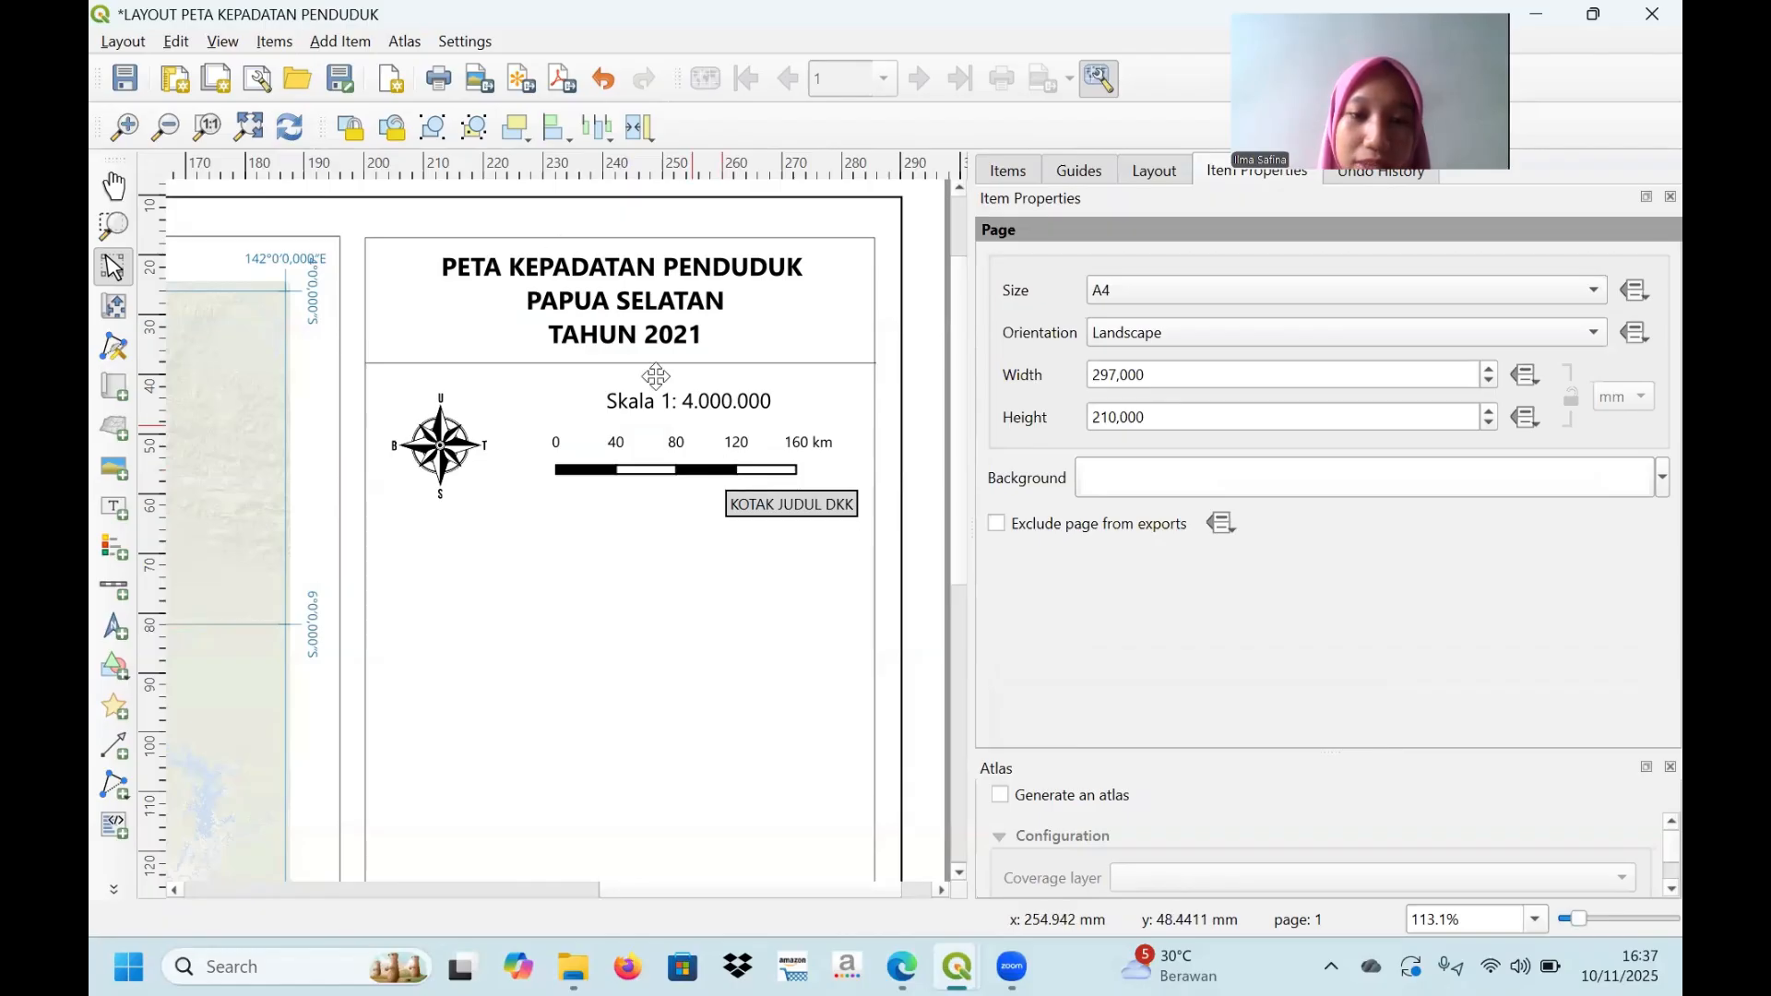
left_click_drag(458, 410, 703, 442)
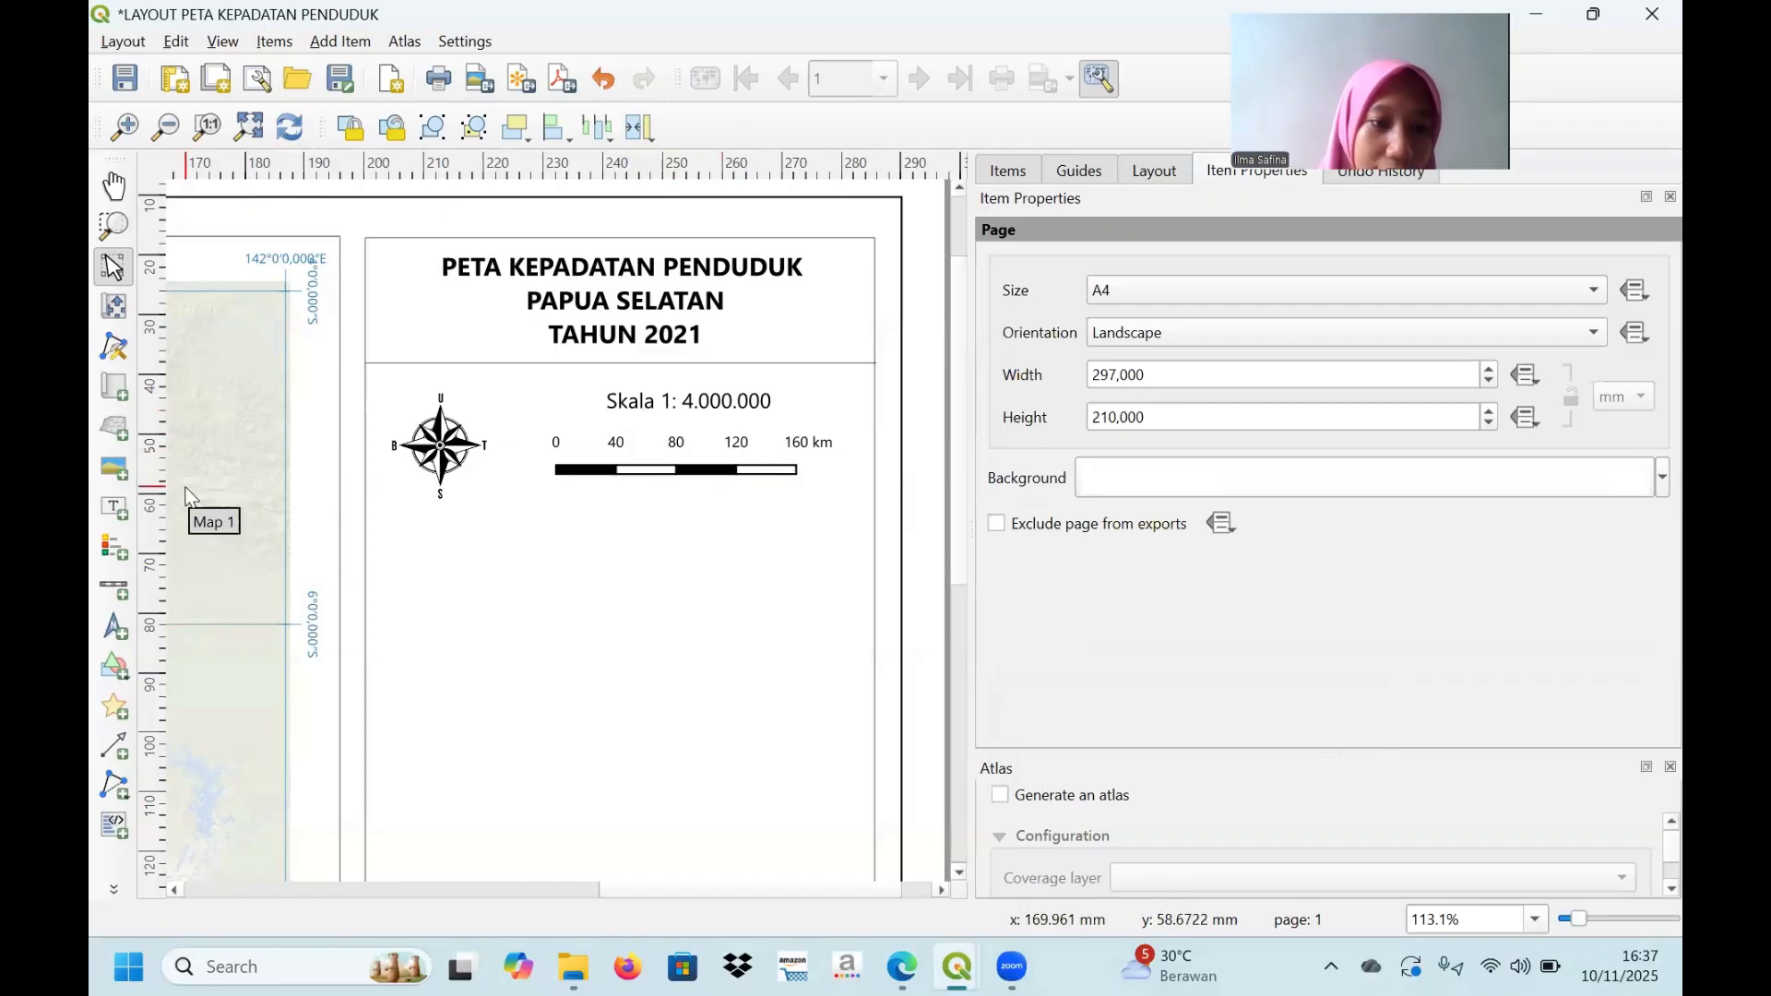
left_click(112, 792)
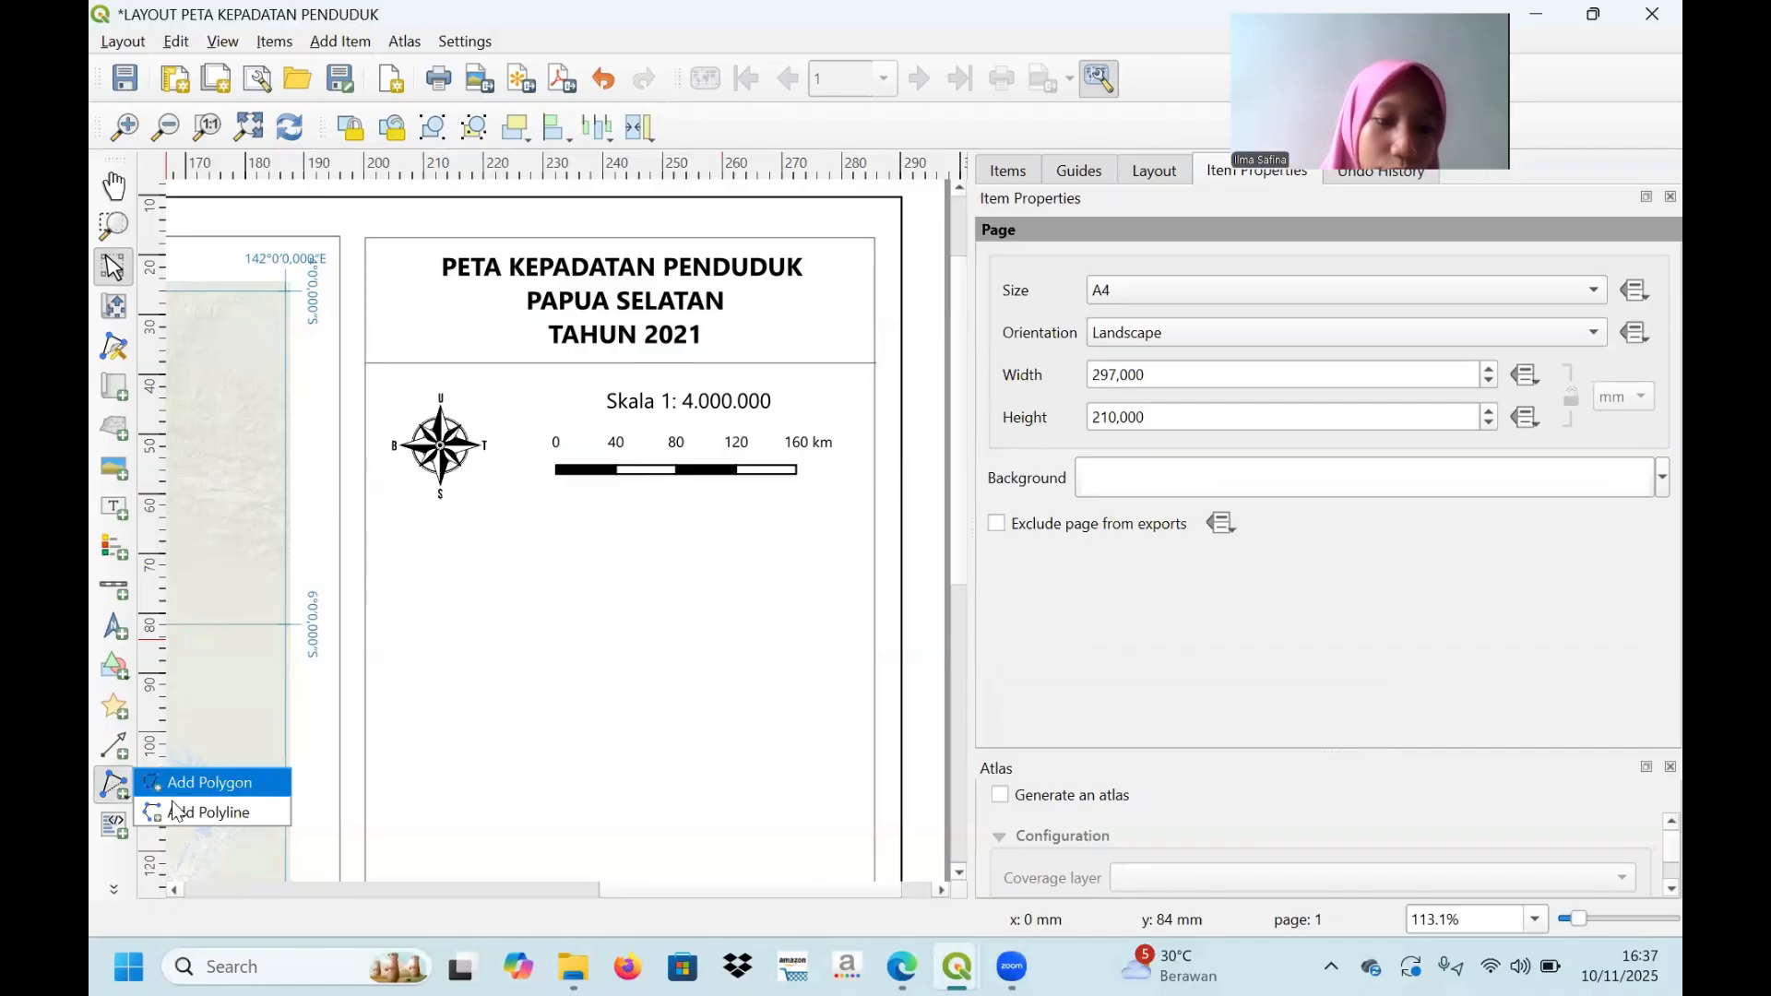
Step: Draw a vertical polyline about 26.6 mm long between the north arrow and scale bar
left_click(176, 811)
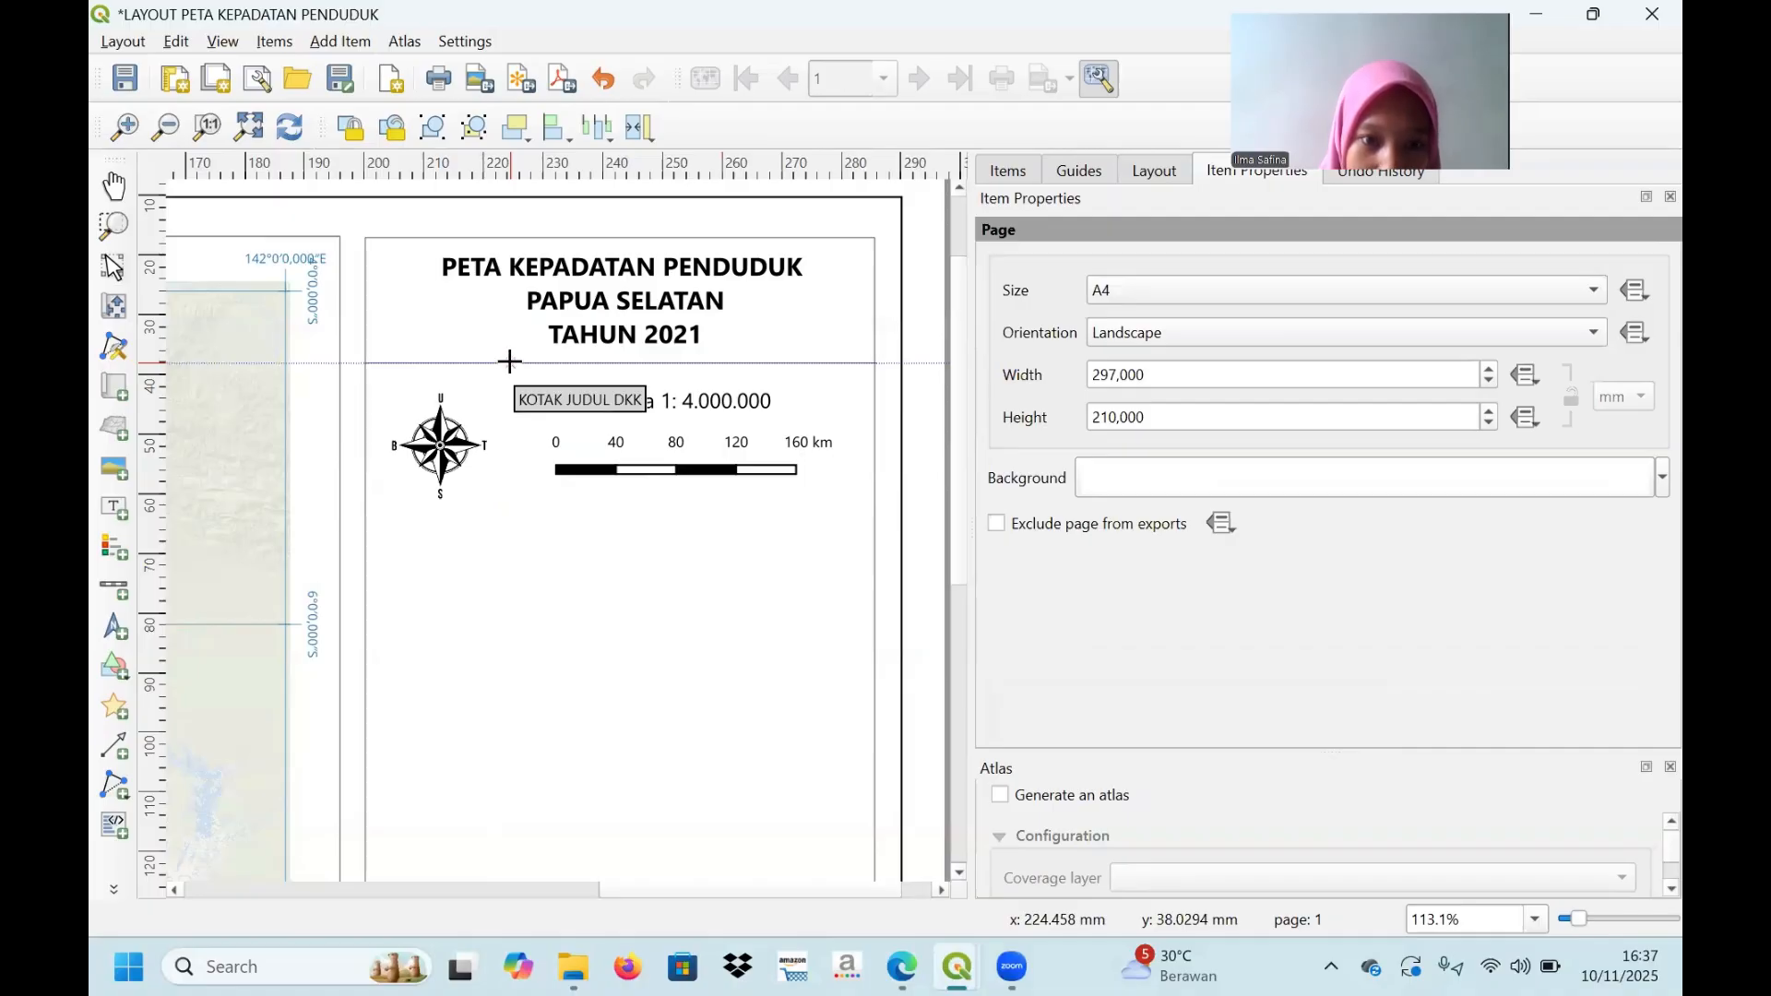
left_click(508, 368)
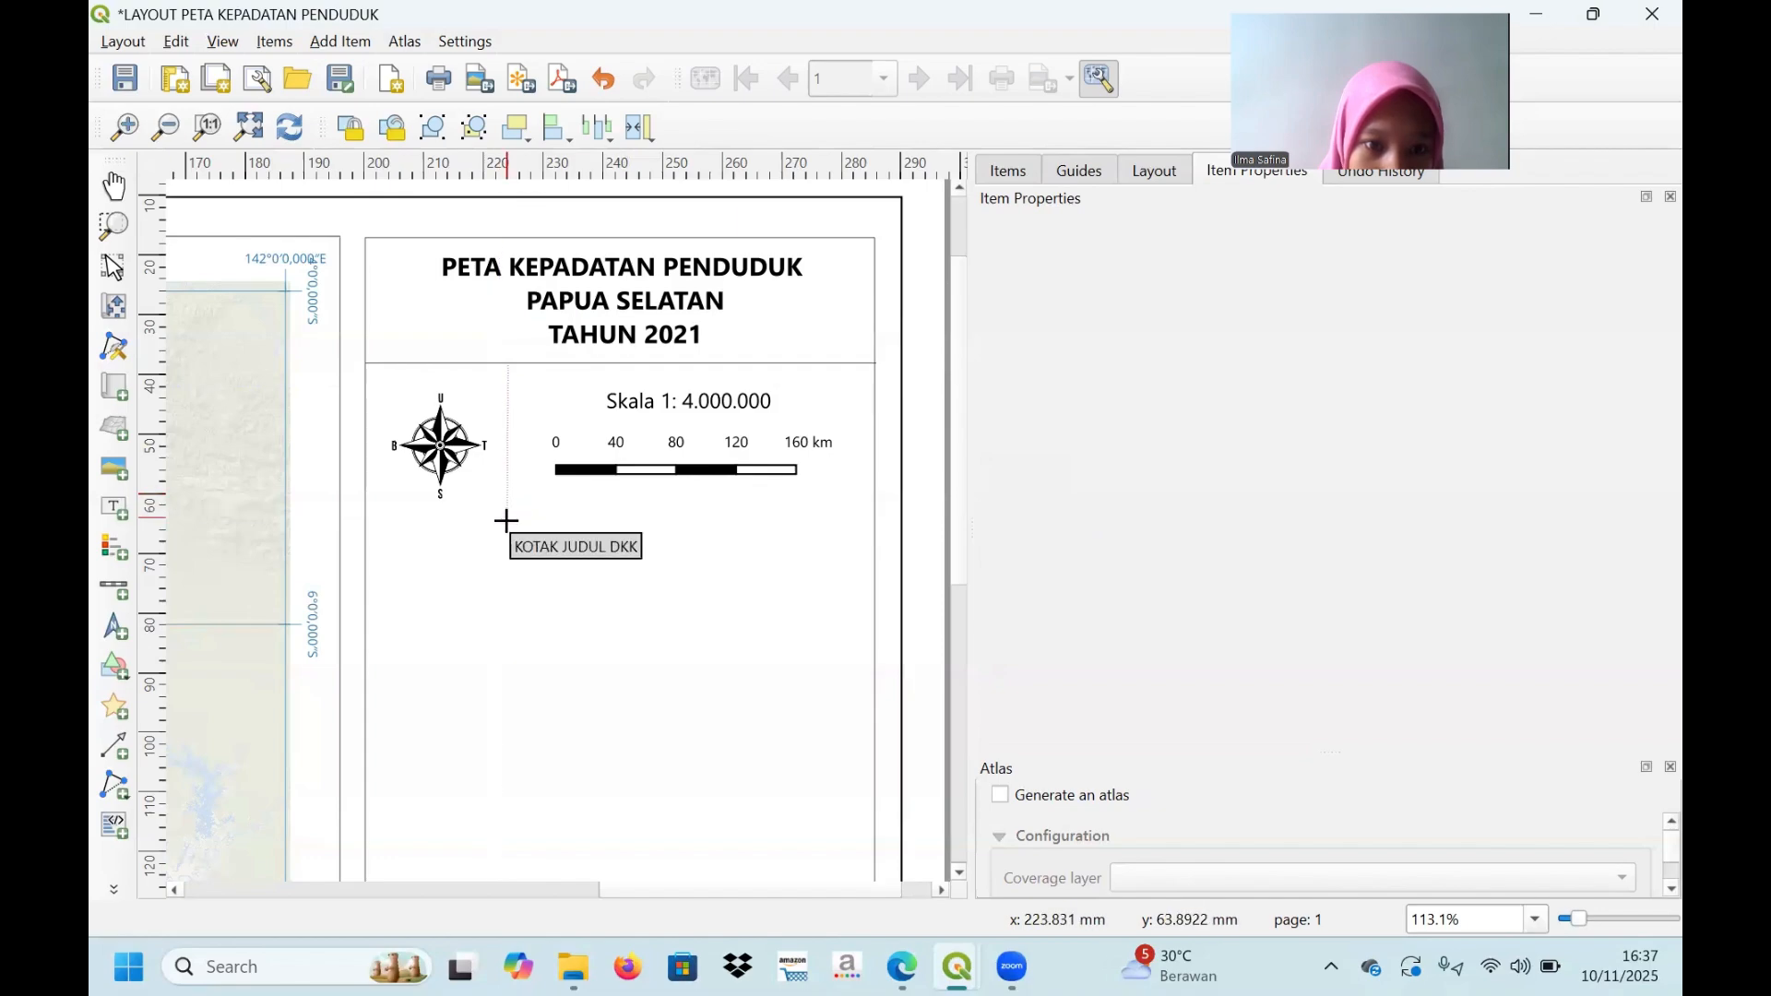
right_click(507, 521)
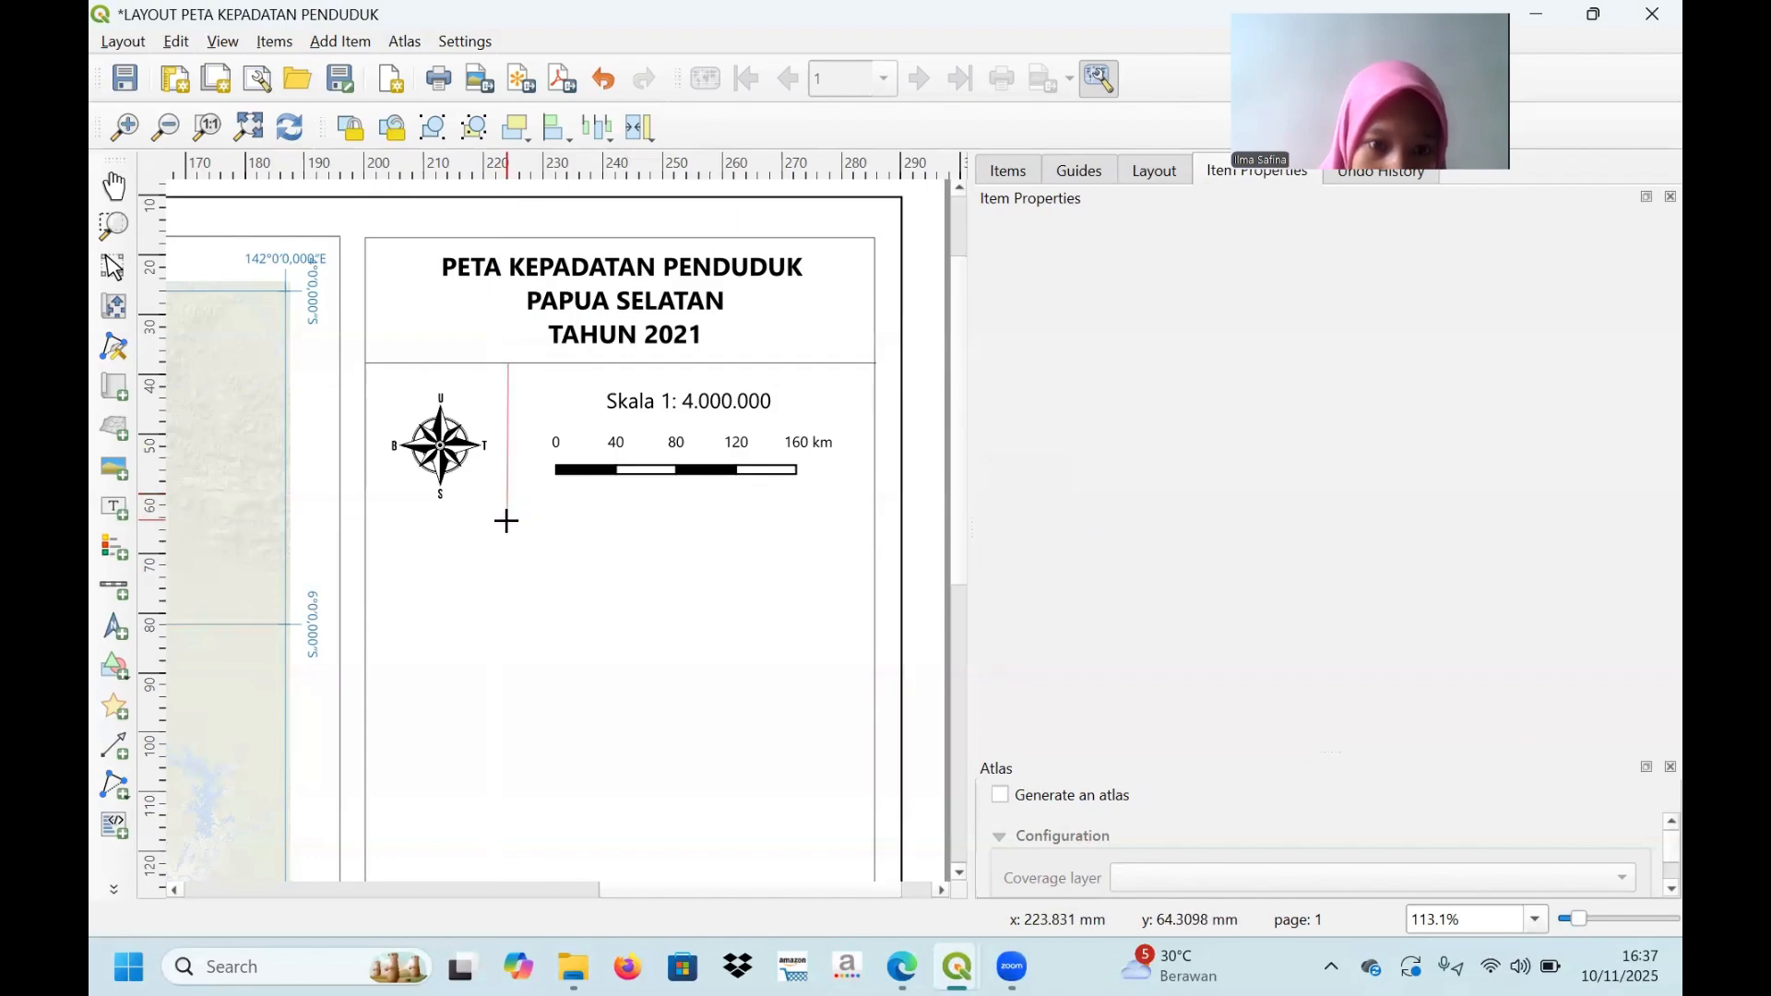
left_click(587, 546)
left_click(510, 494)
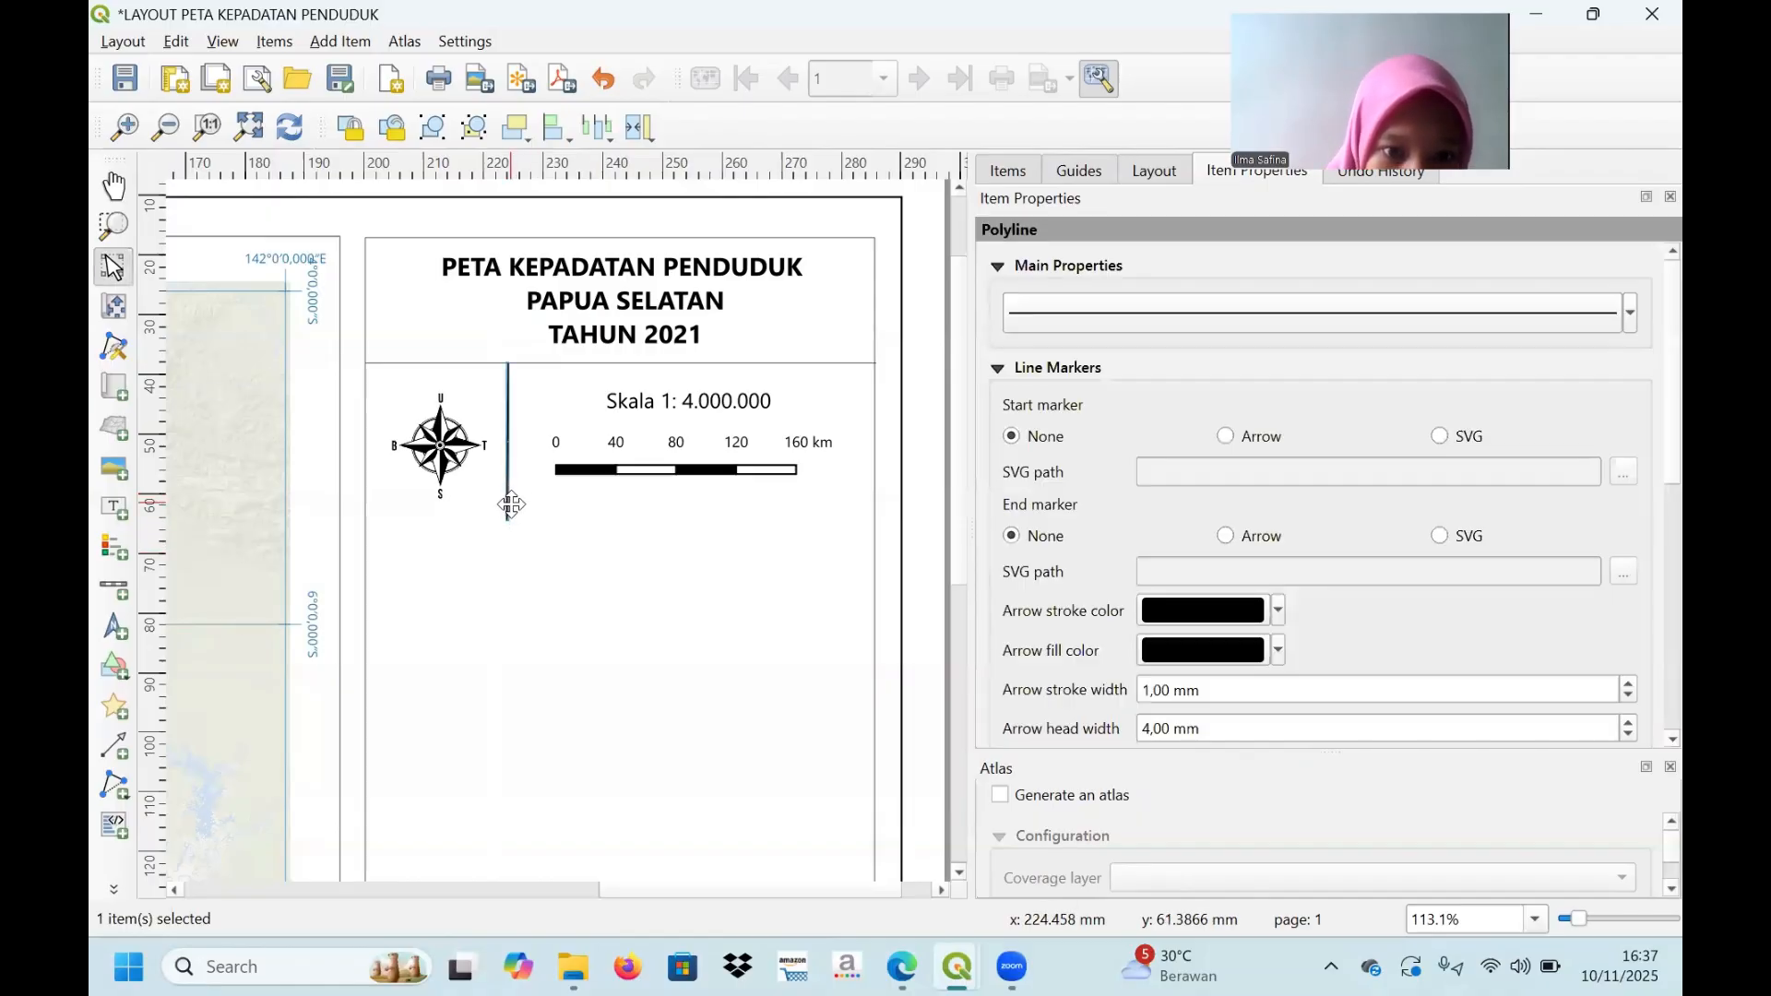
left_click_drag(513, 516, 511, 520)
left_click(535, 540)
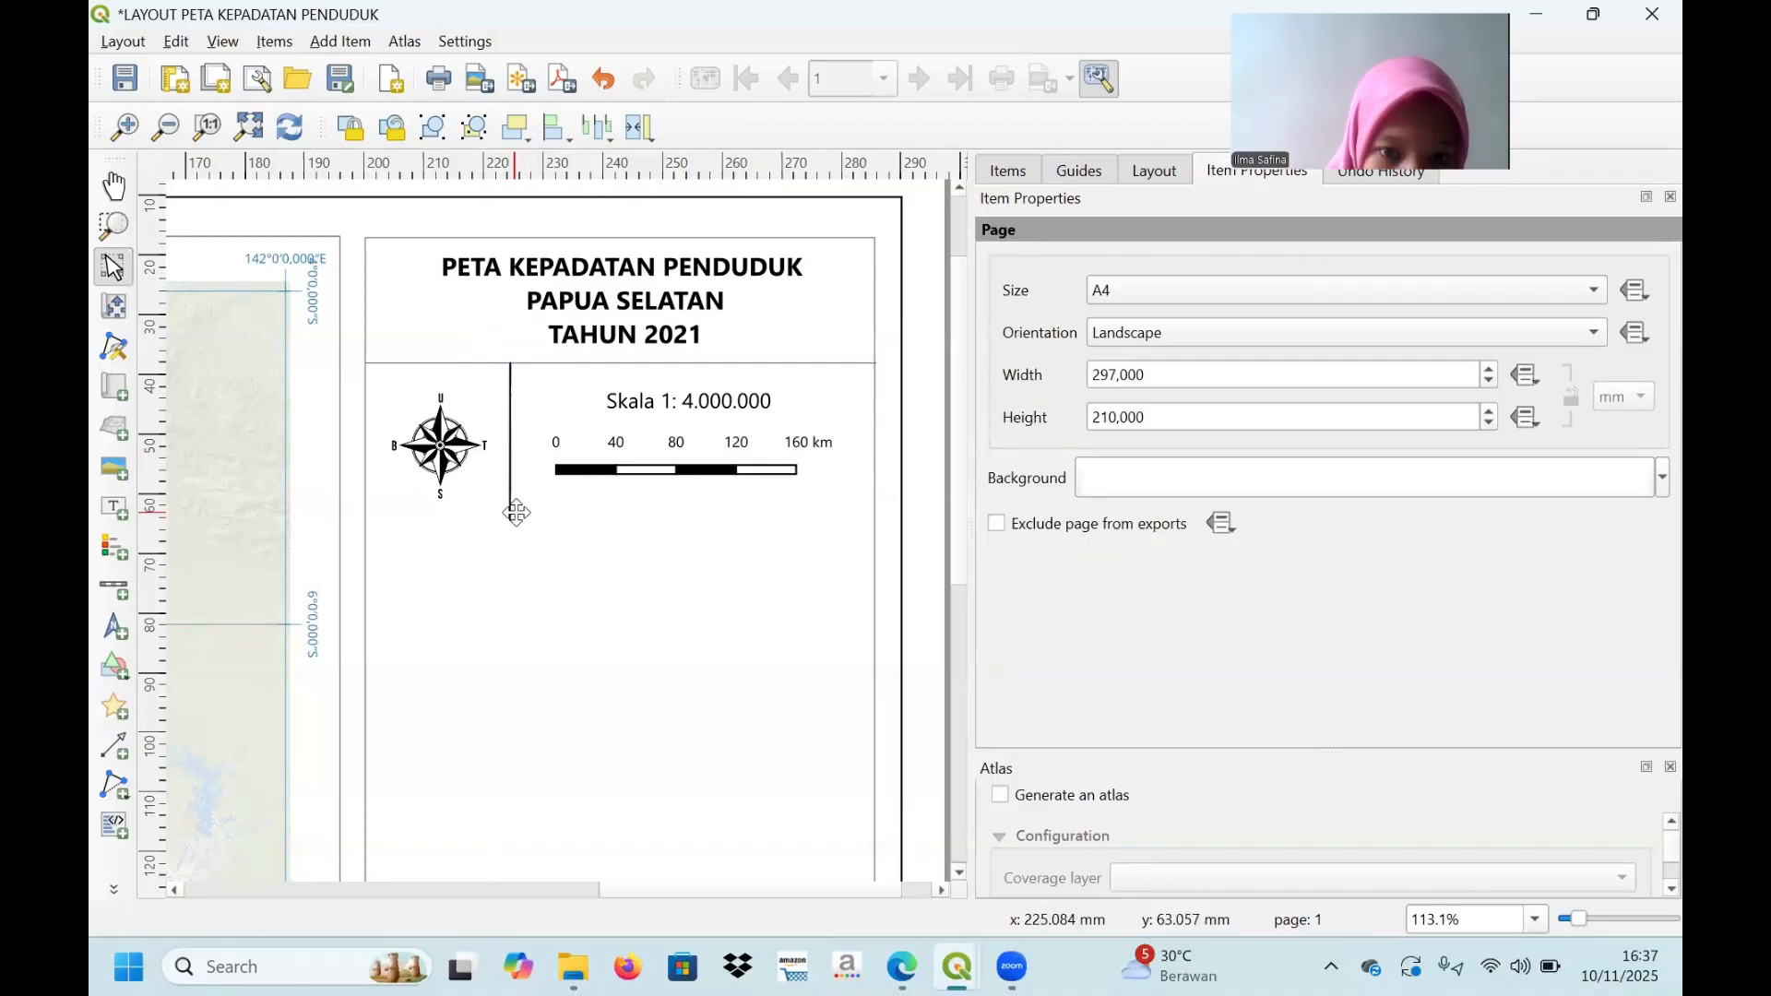
Step: Set the divider line's symbol width to 0,1 mm
left_click(509, 431)
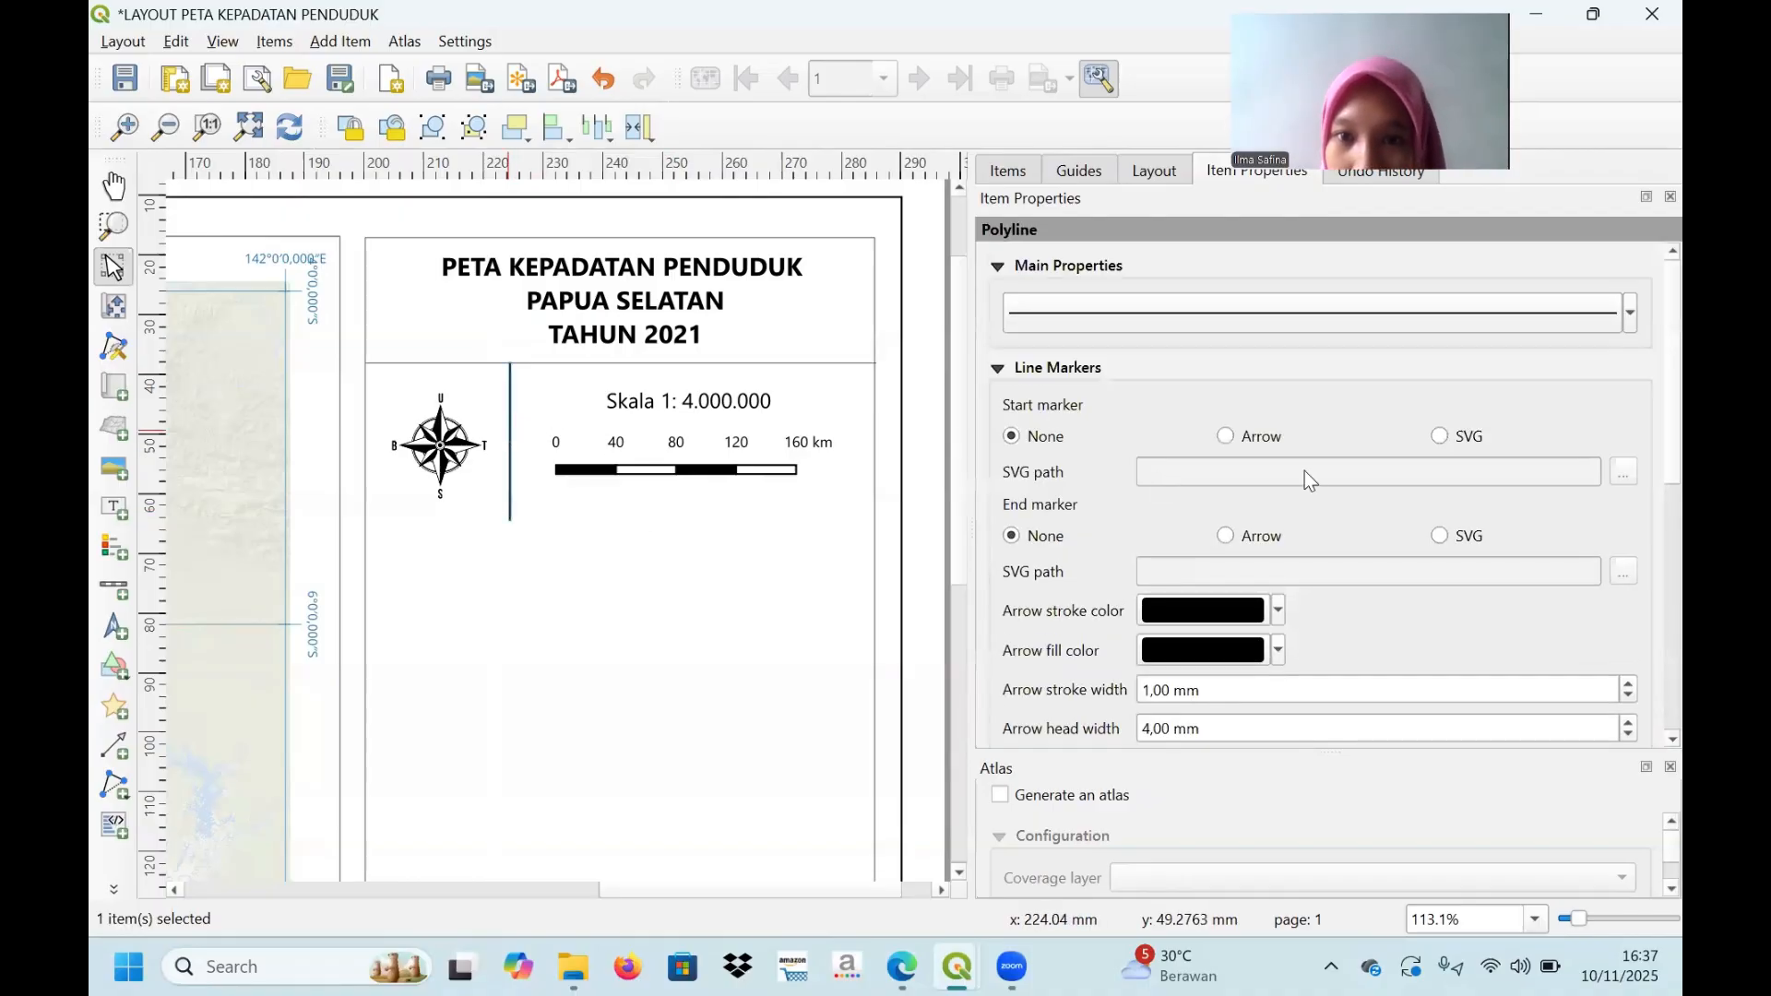
left_click(1246, 325)
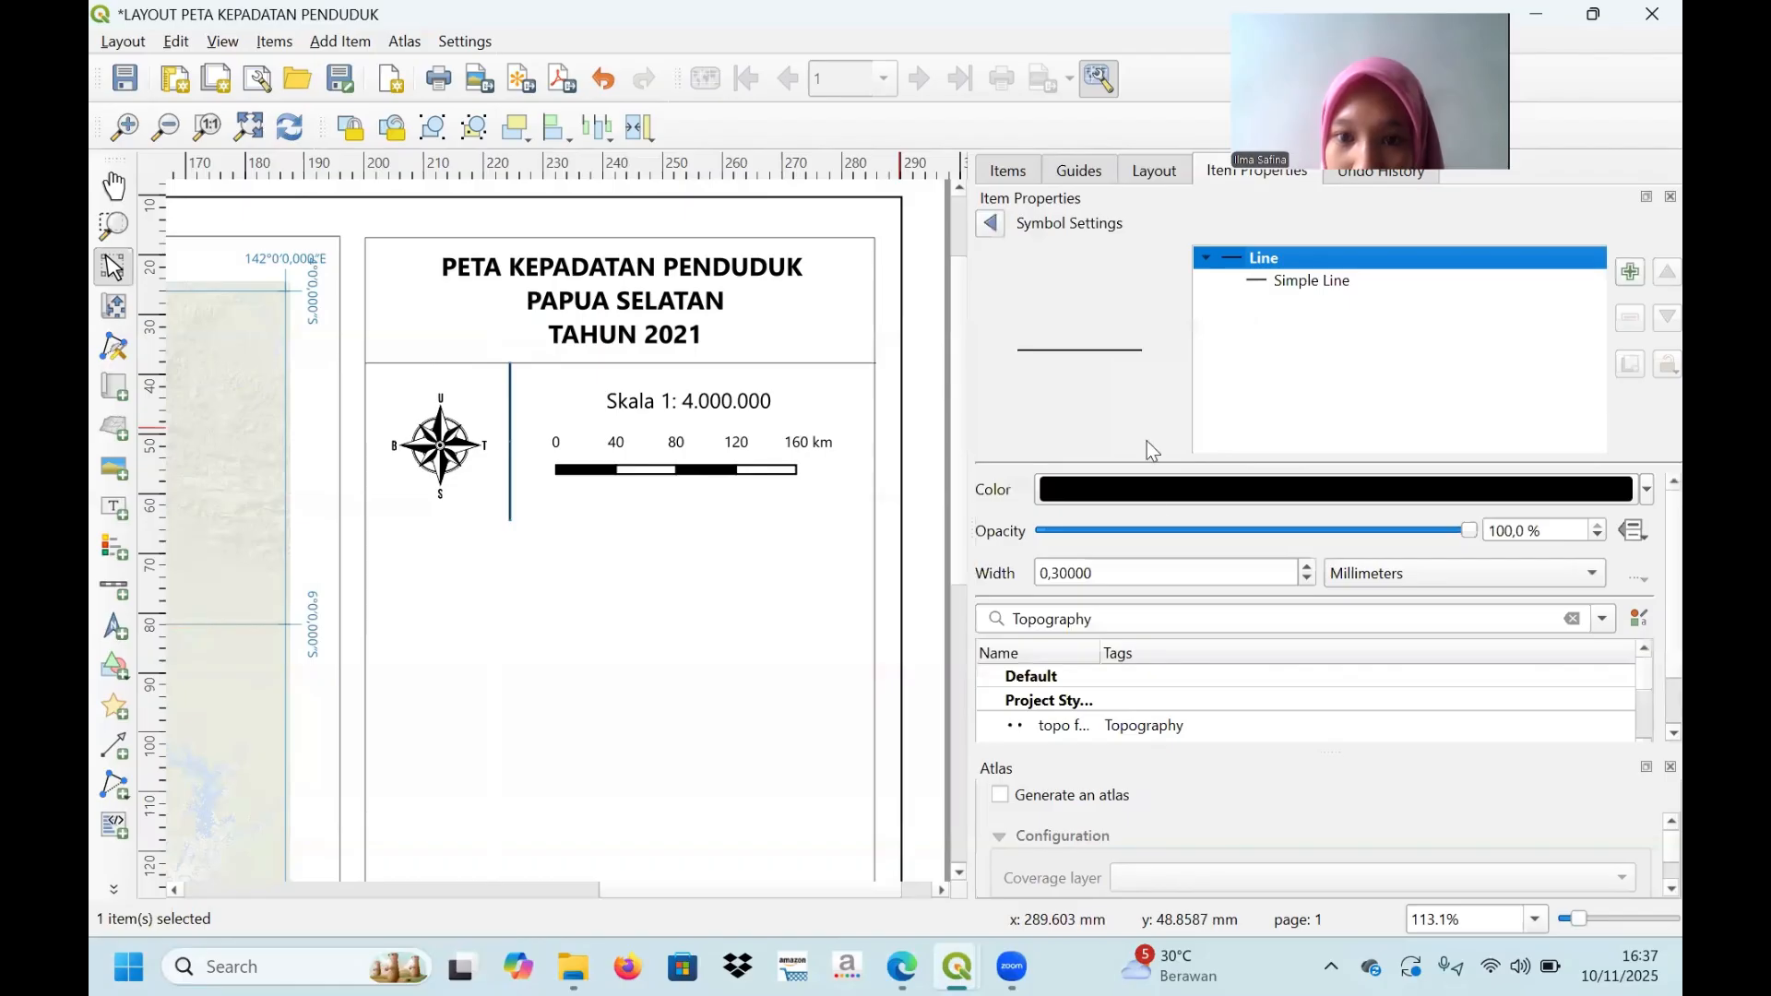
double_click(1049, 574)
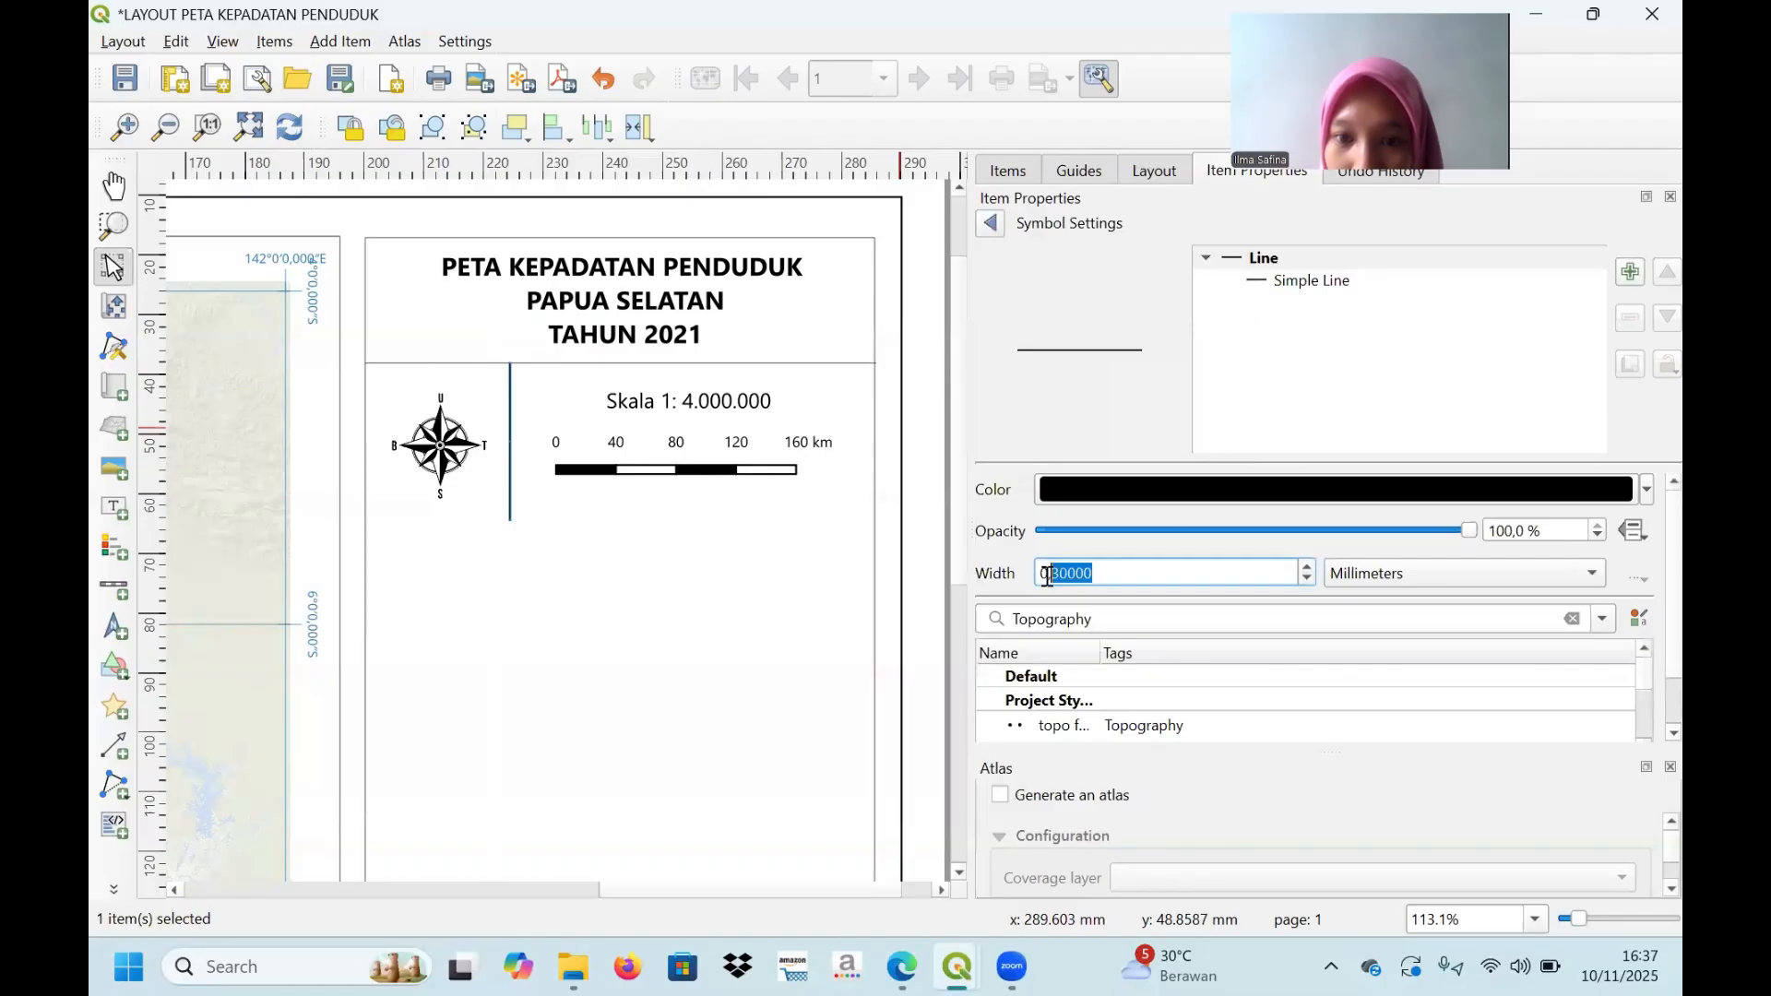
key("ctrl+a")
key("BackSpace")
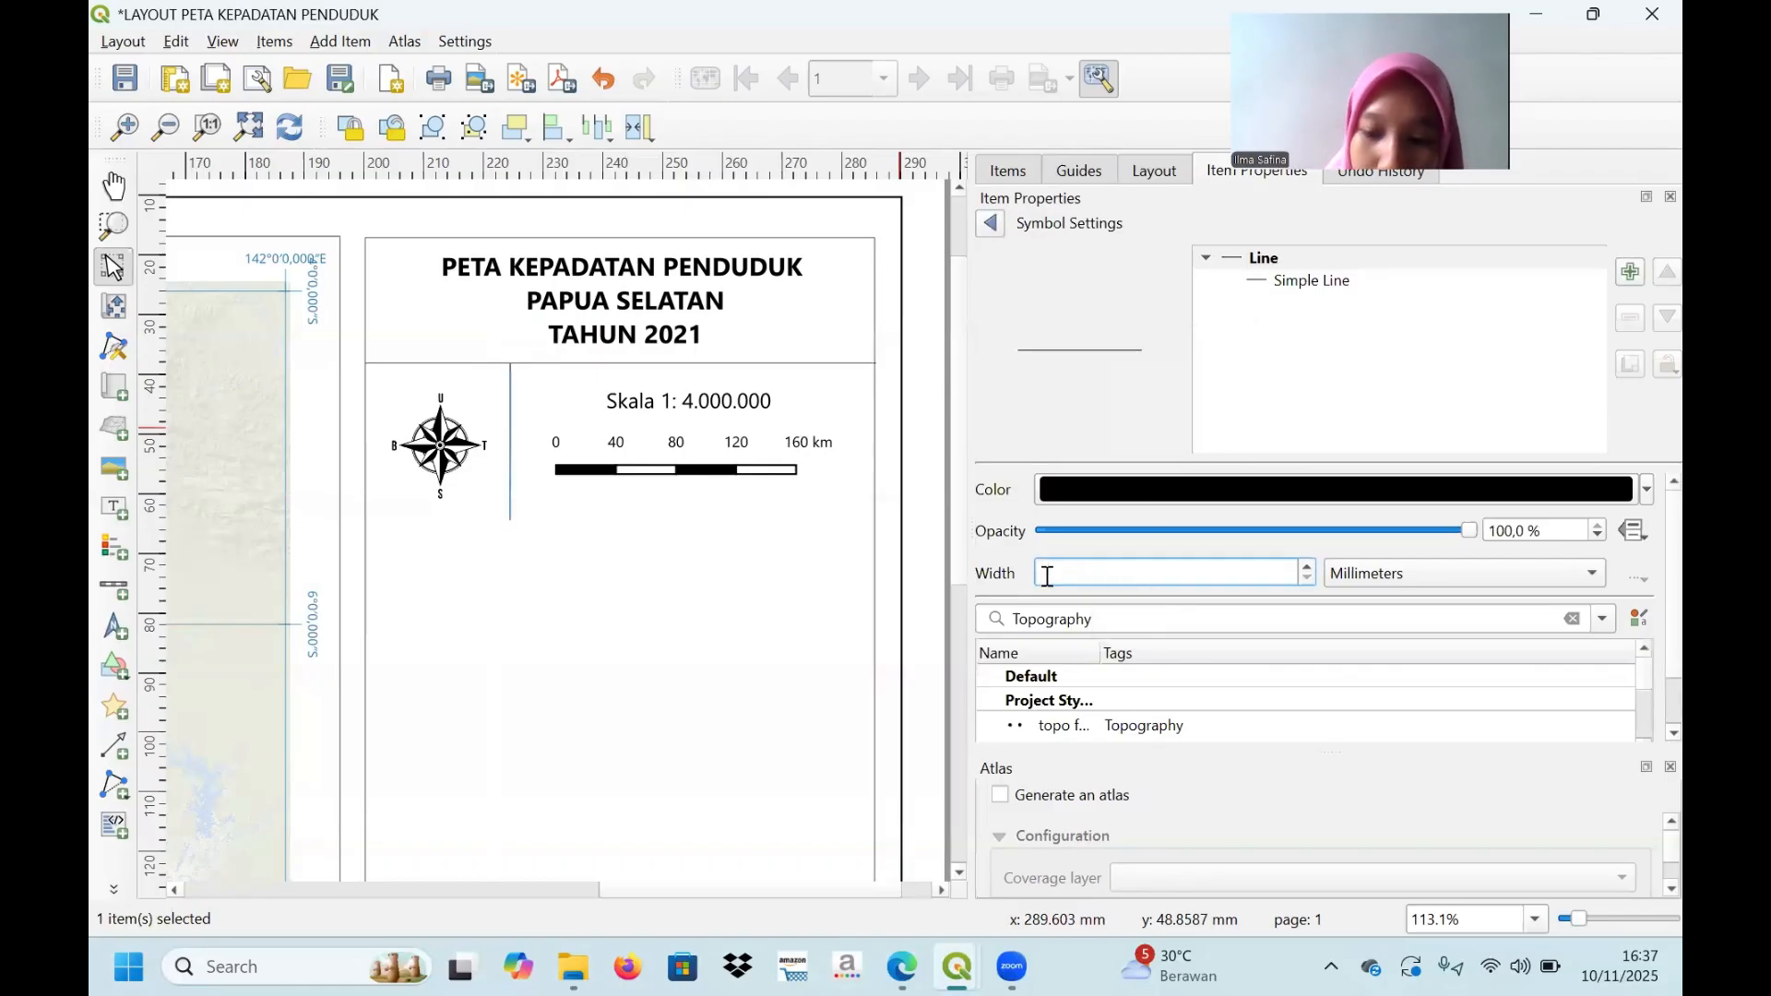
type("0,1")
key("Return")
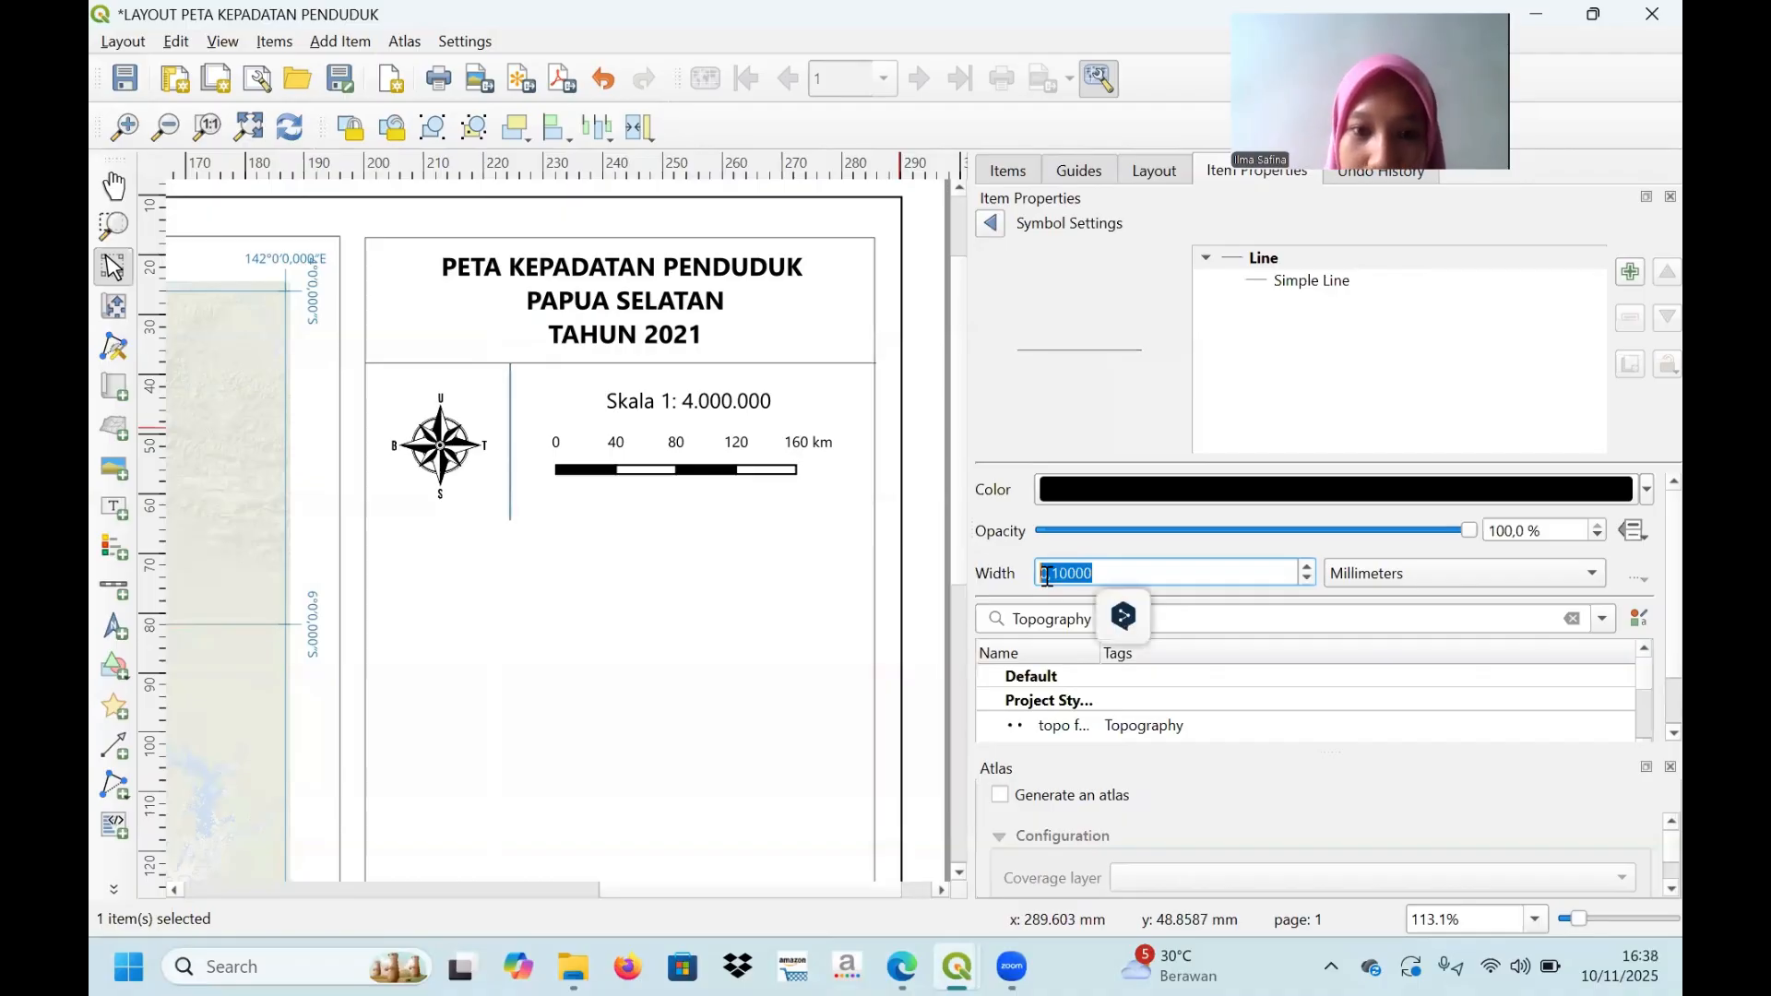
left_click(861, 574)
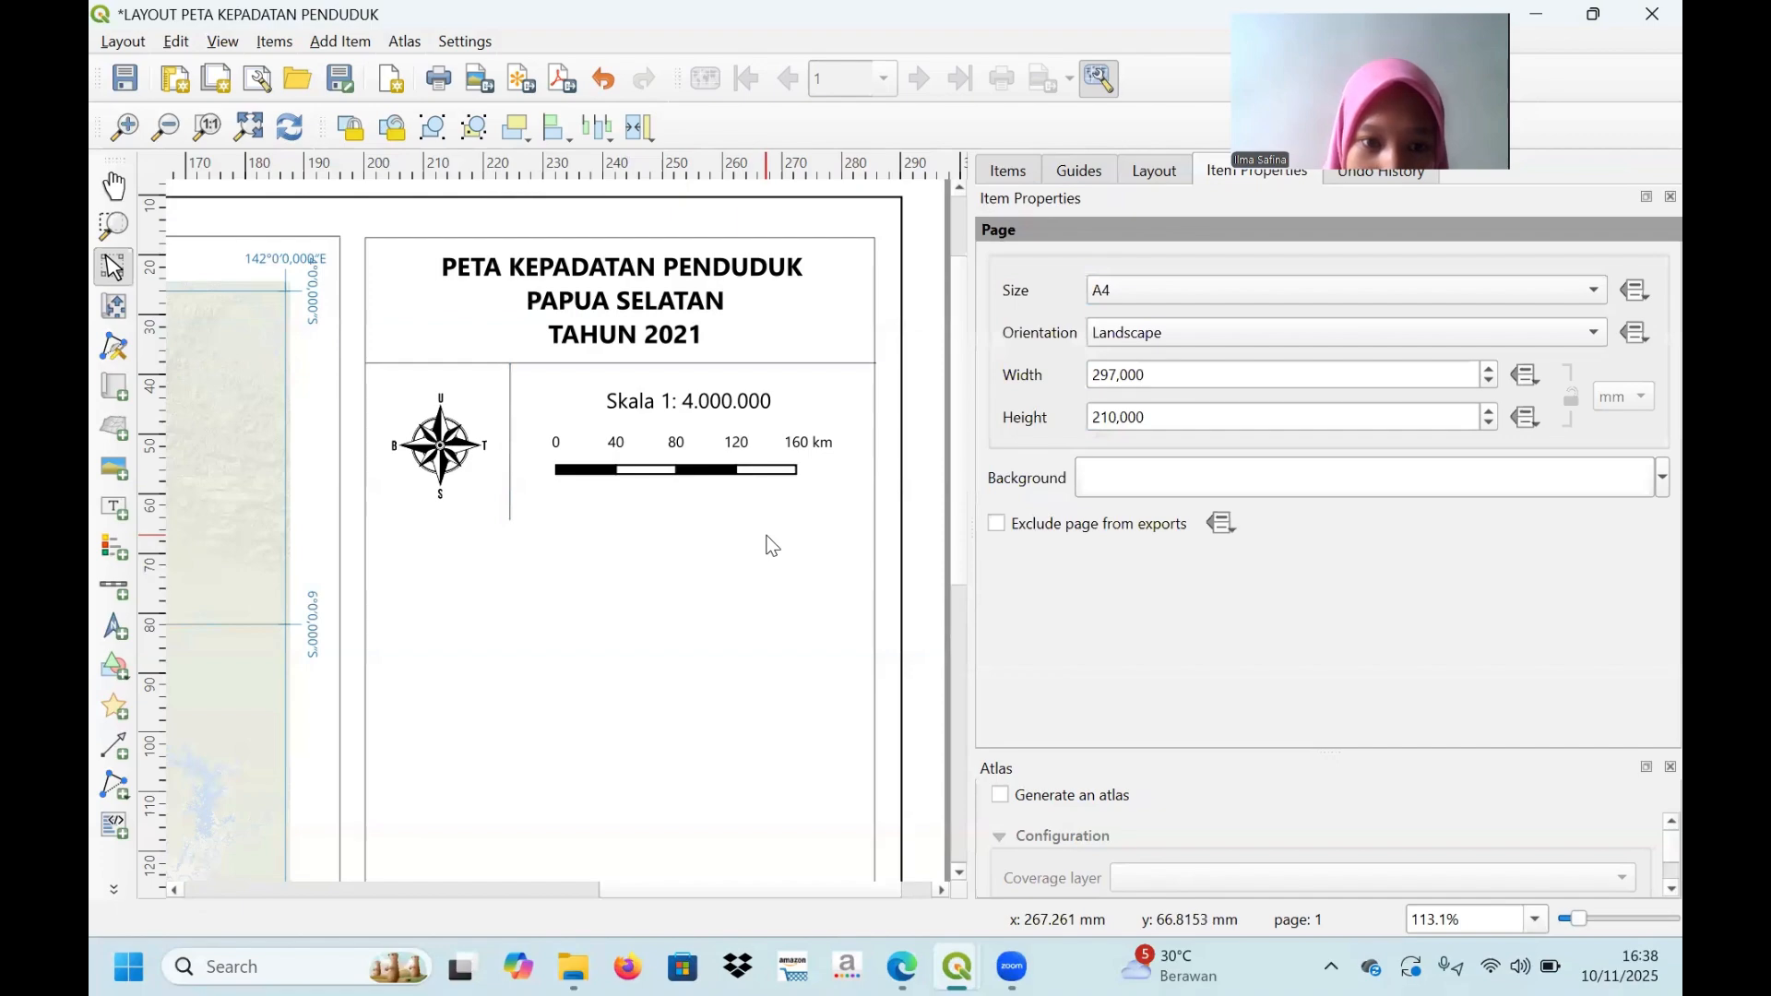
Step: Duplicate the divider line under the title and position the copy beneath the north arrow and scale bar
right_click(620, 365)
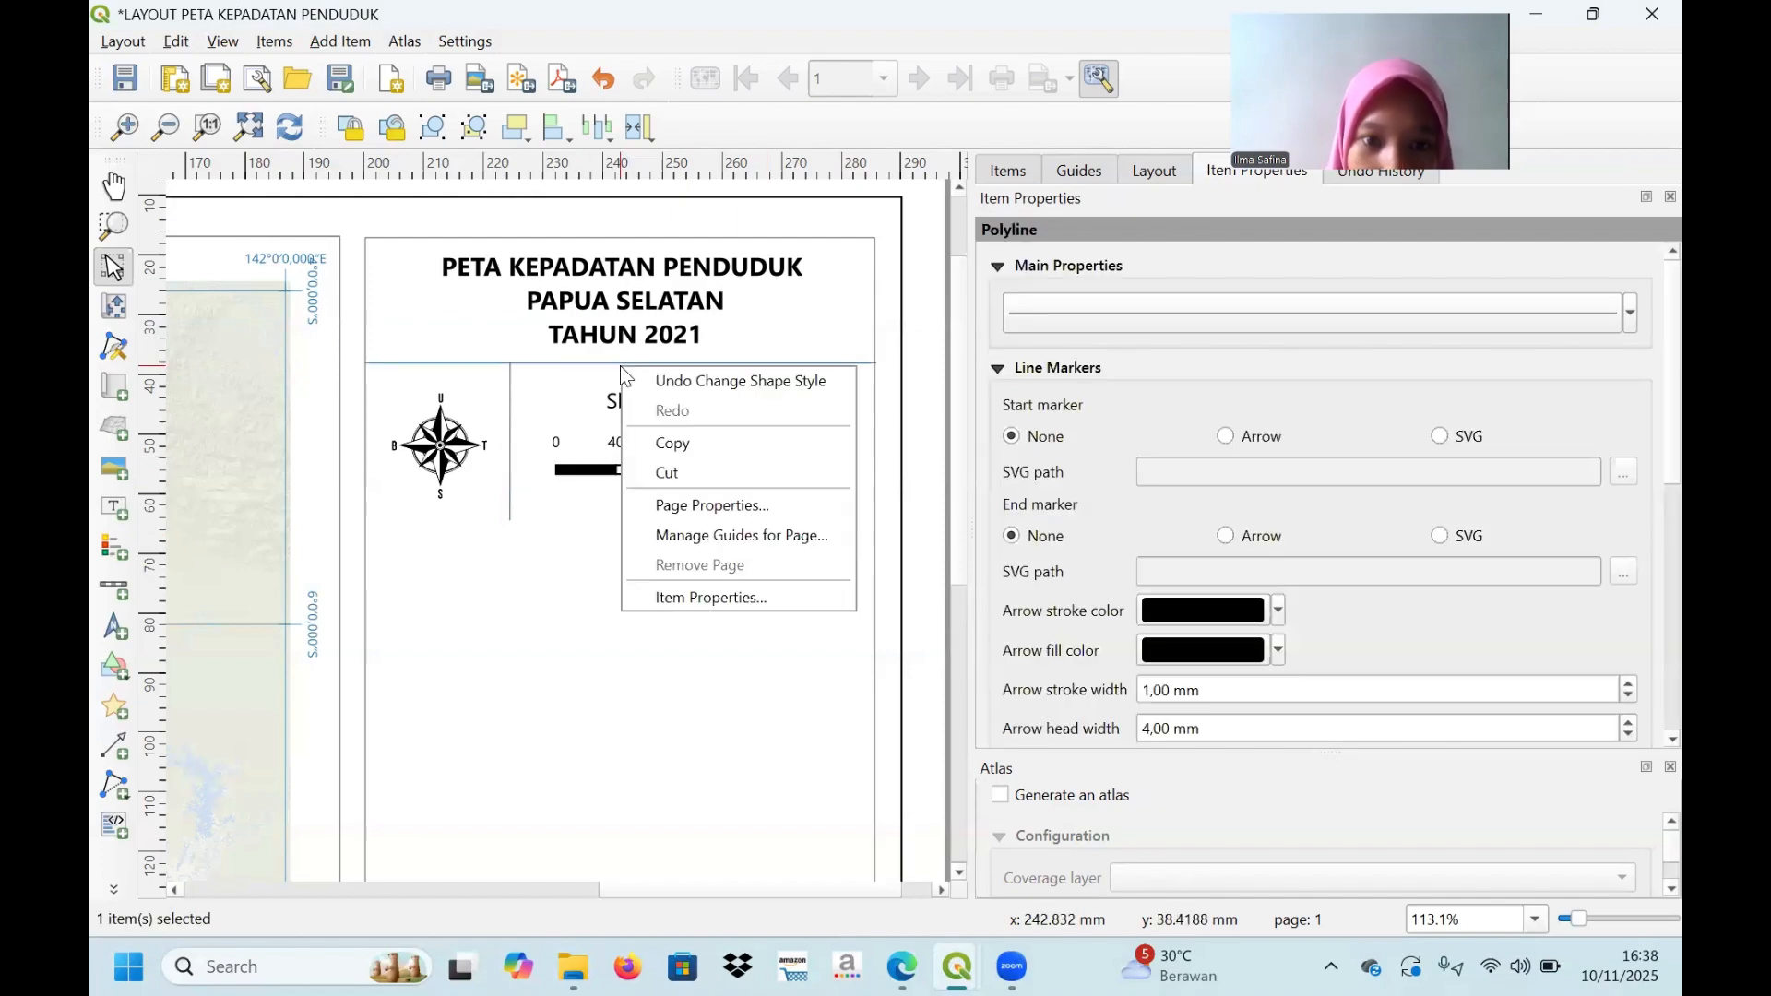
left_click(696, 443)
left_click(555, 618)
right_click(555, 618)
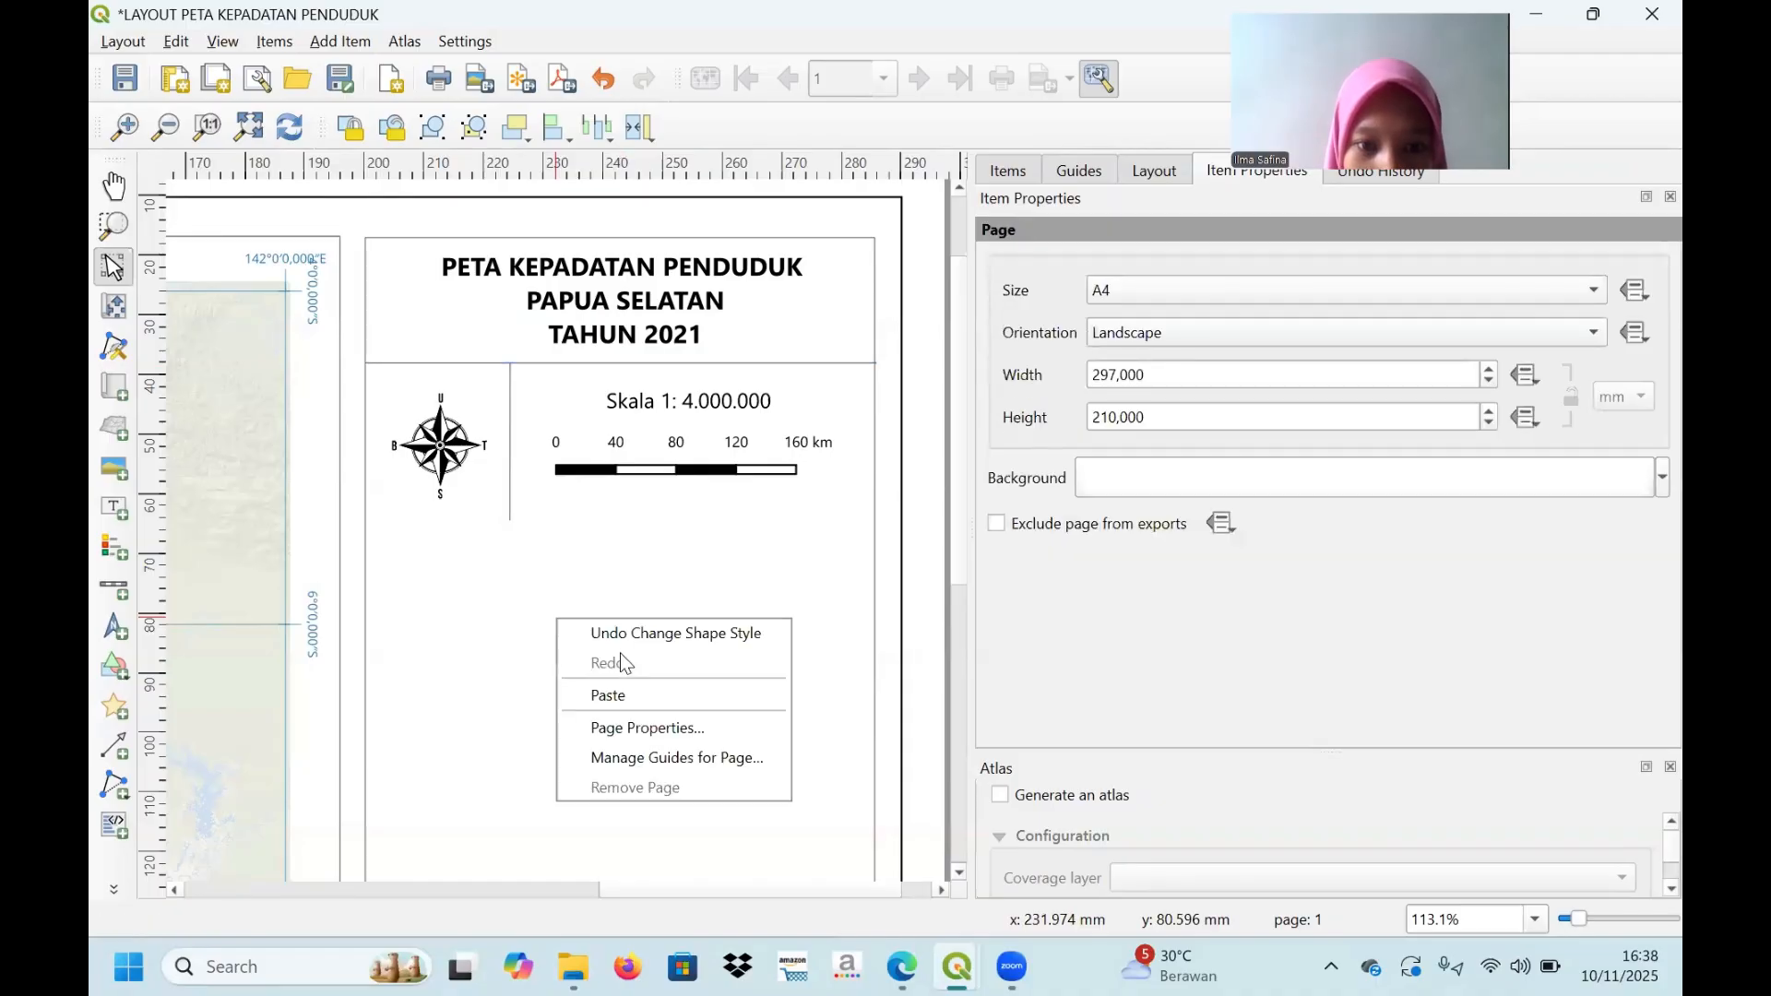
left_click(646, 697)
left_click_drag(667, 625, 475, 520)
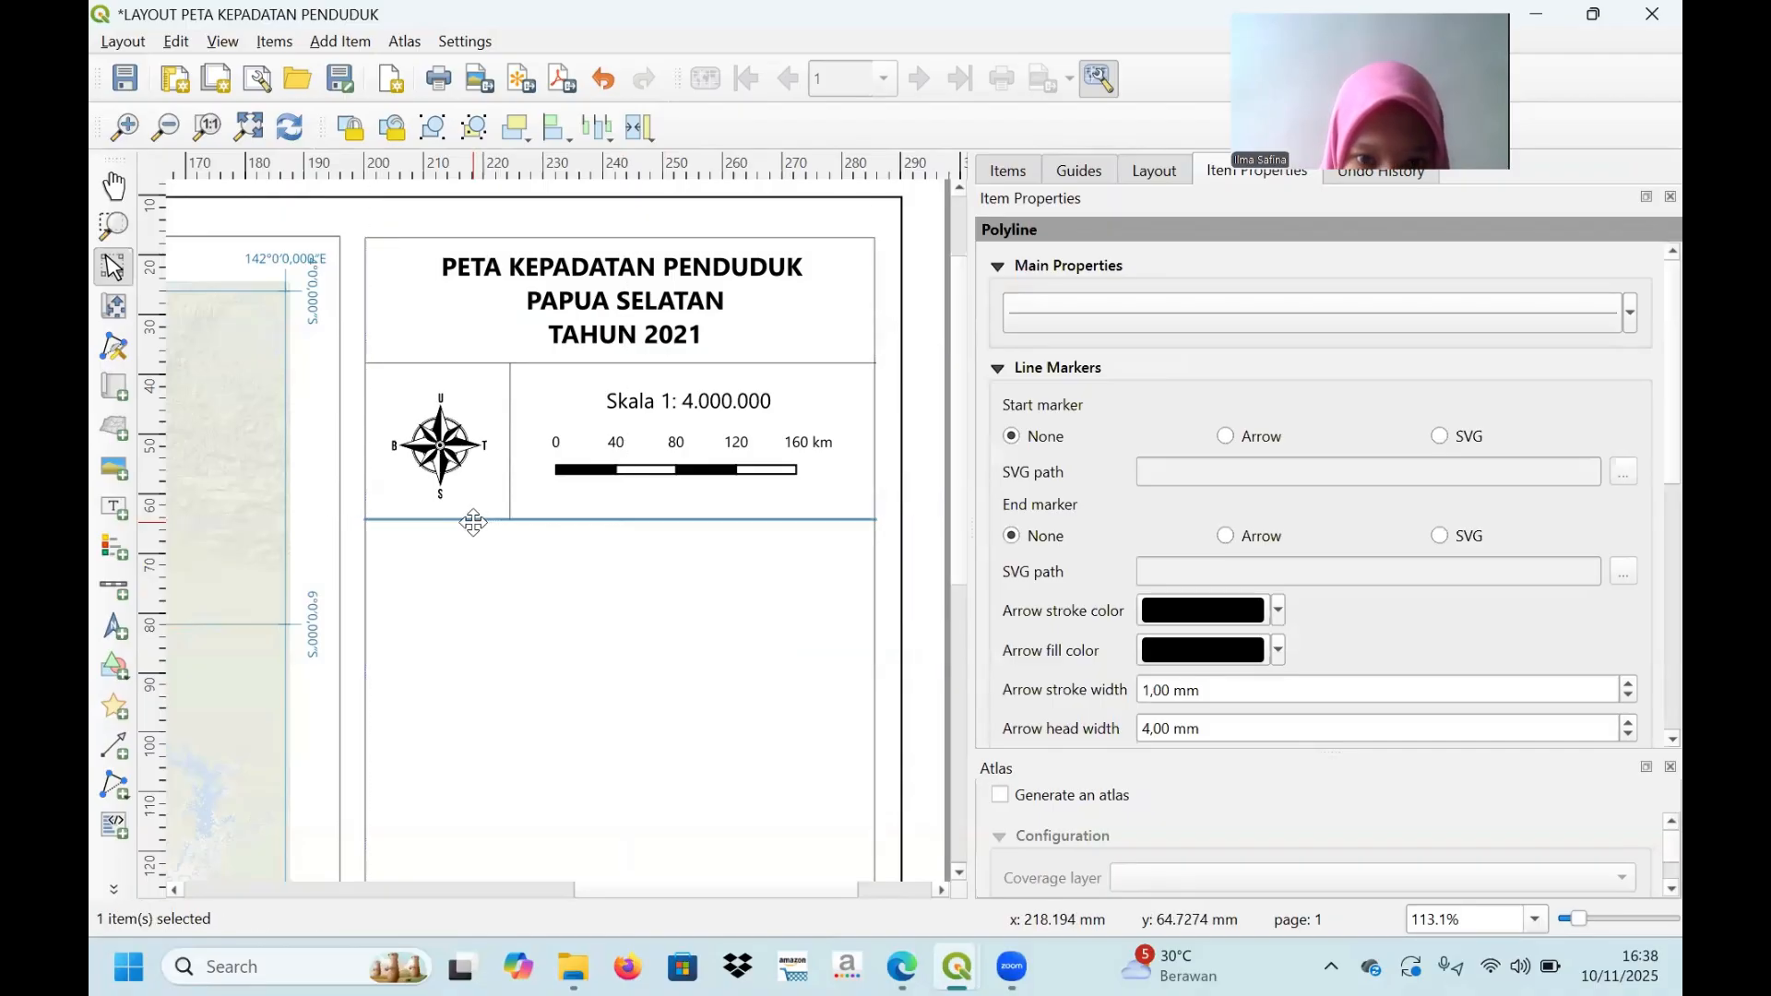
left_click(614, 605)
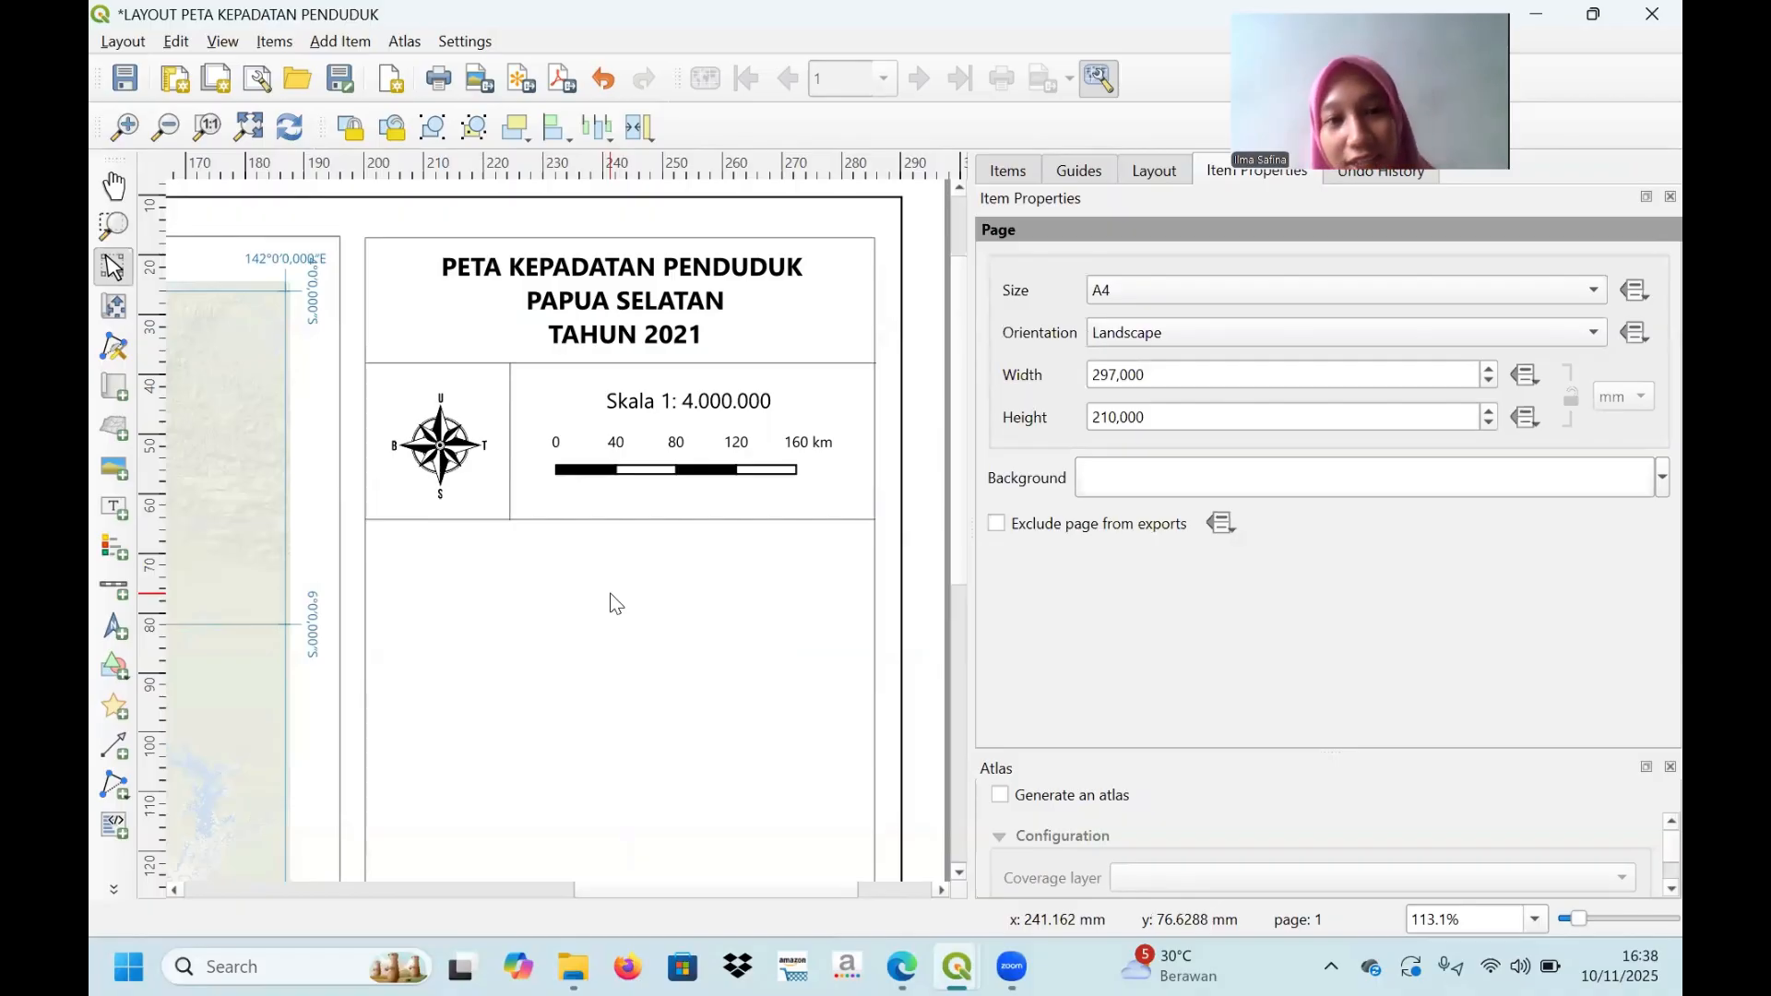
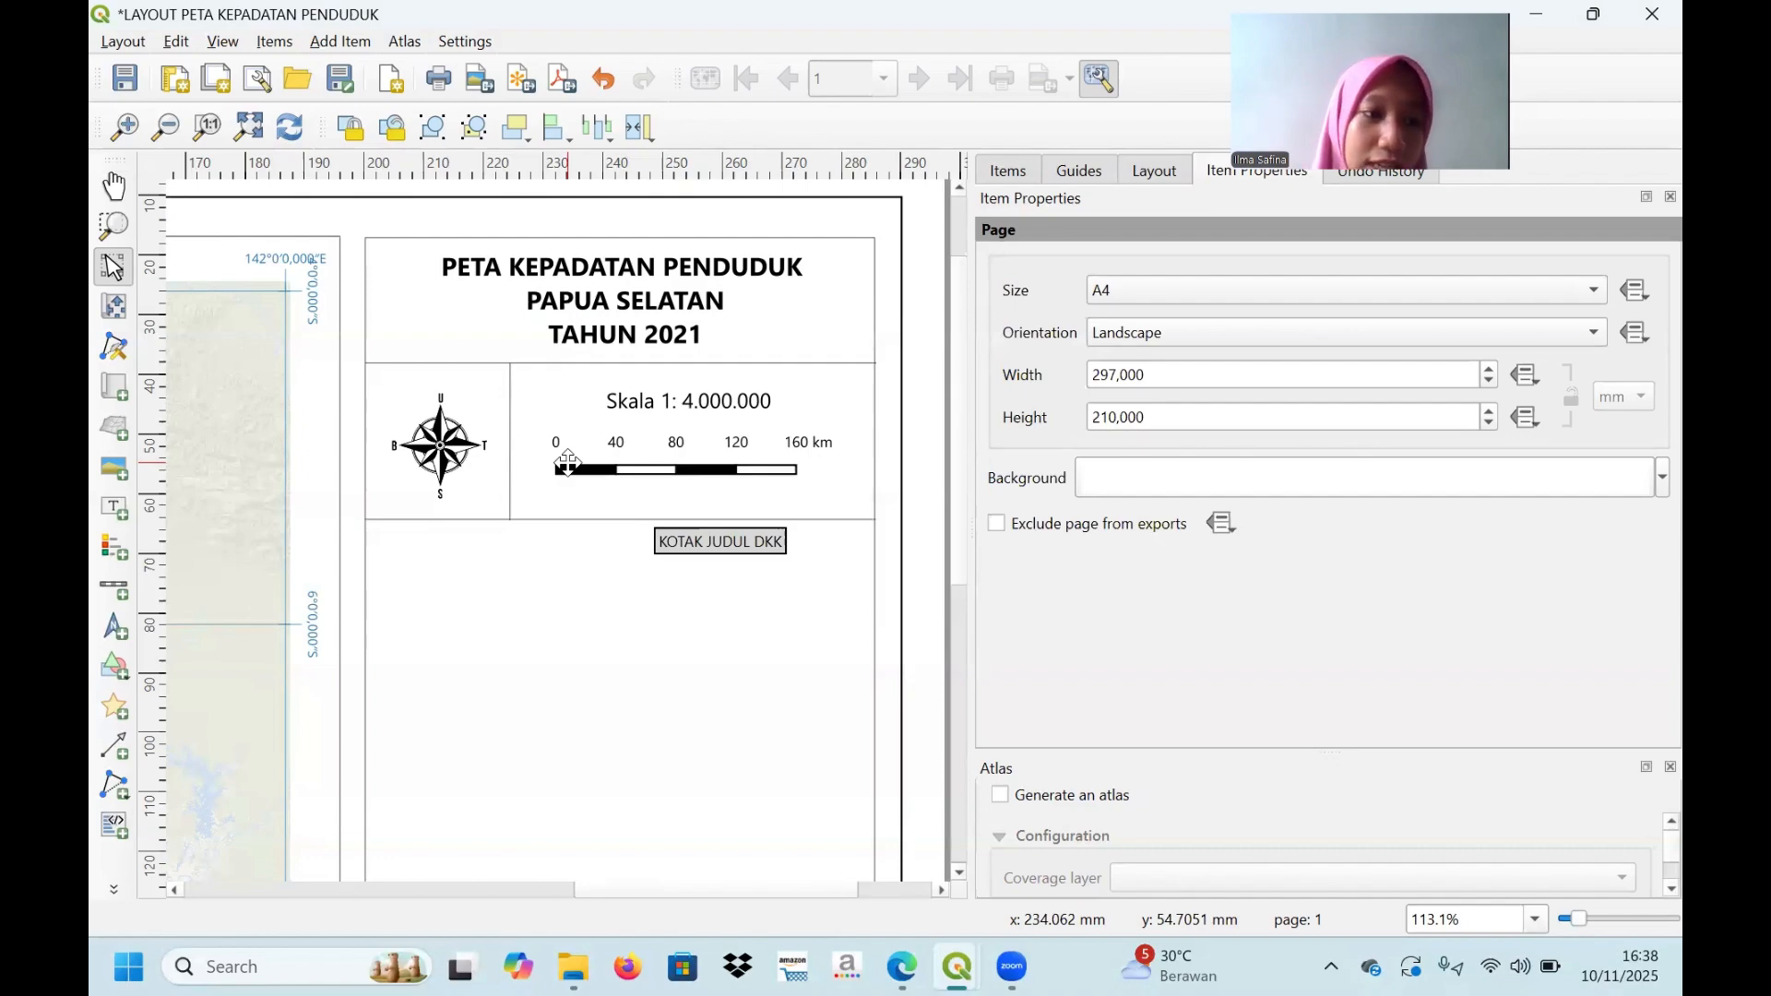
Step: Add a new text label in the panel below the scale bar and clear its placeholder text
left_click(114, 510)
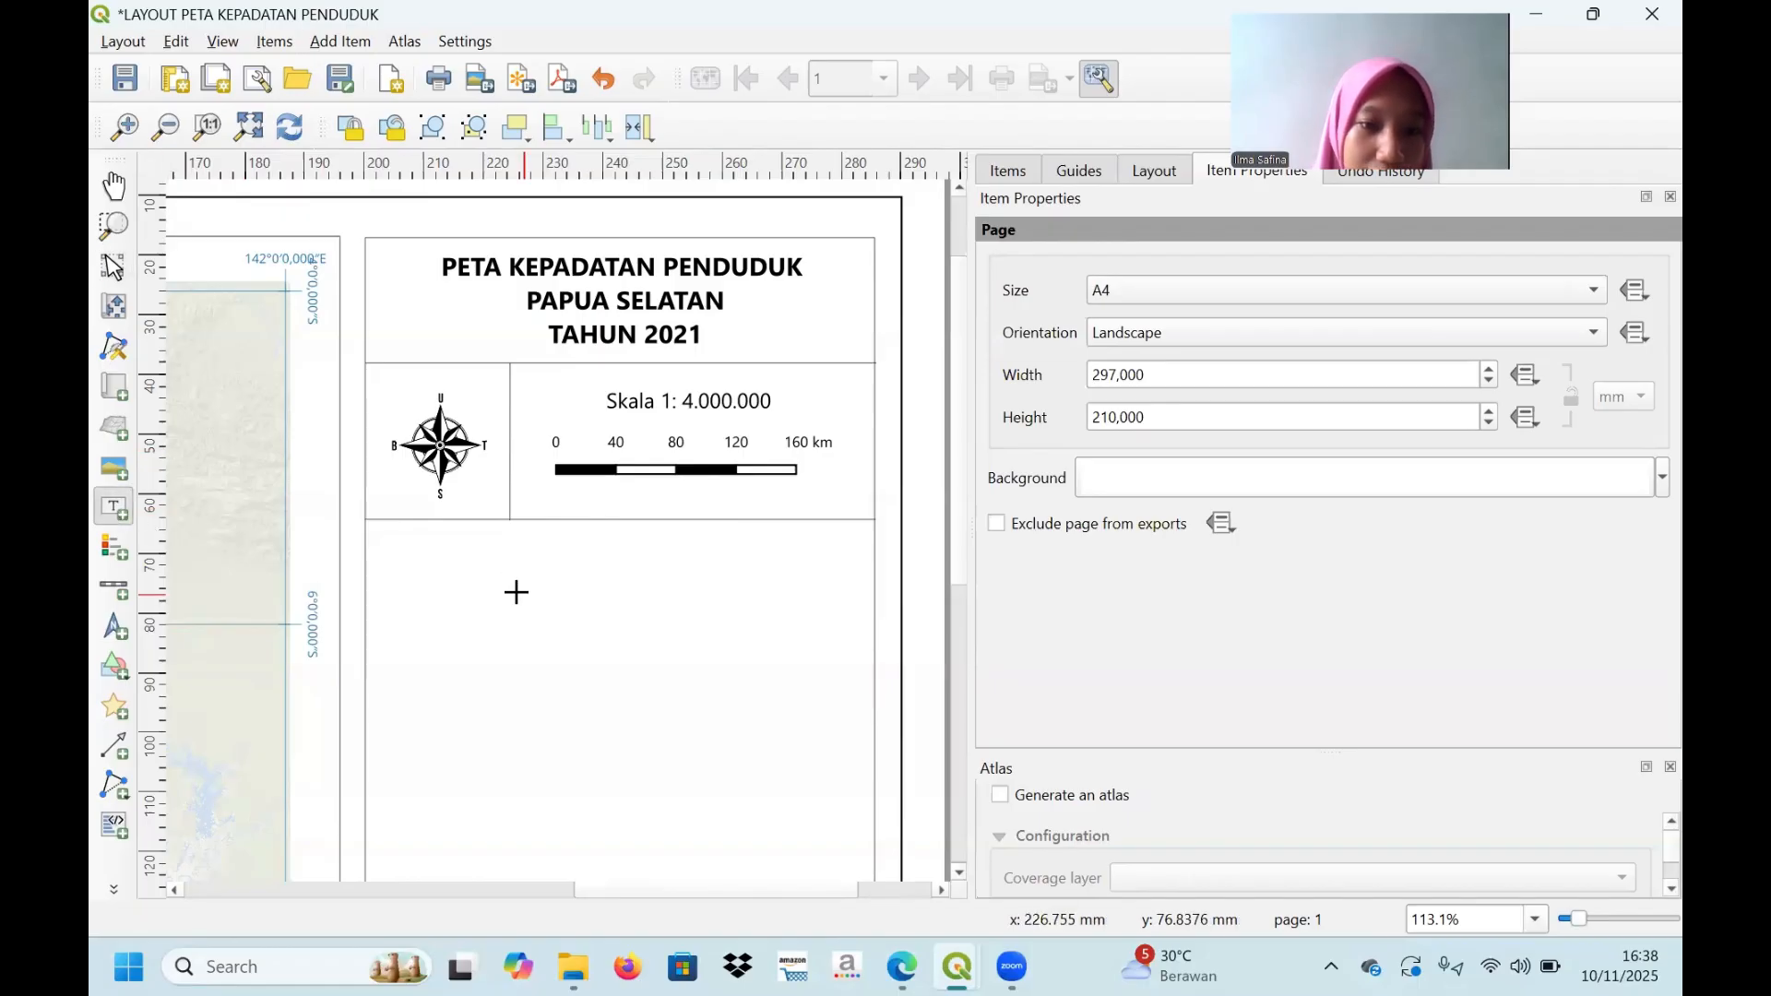
left_click_drag(404, 543, 782, 659)
left_click_drag(1123, 320, 989, 320)
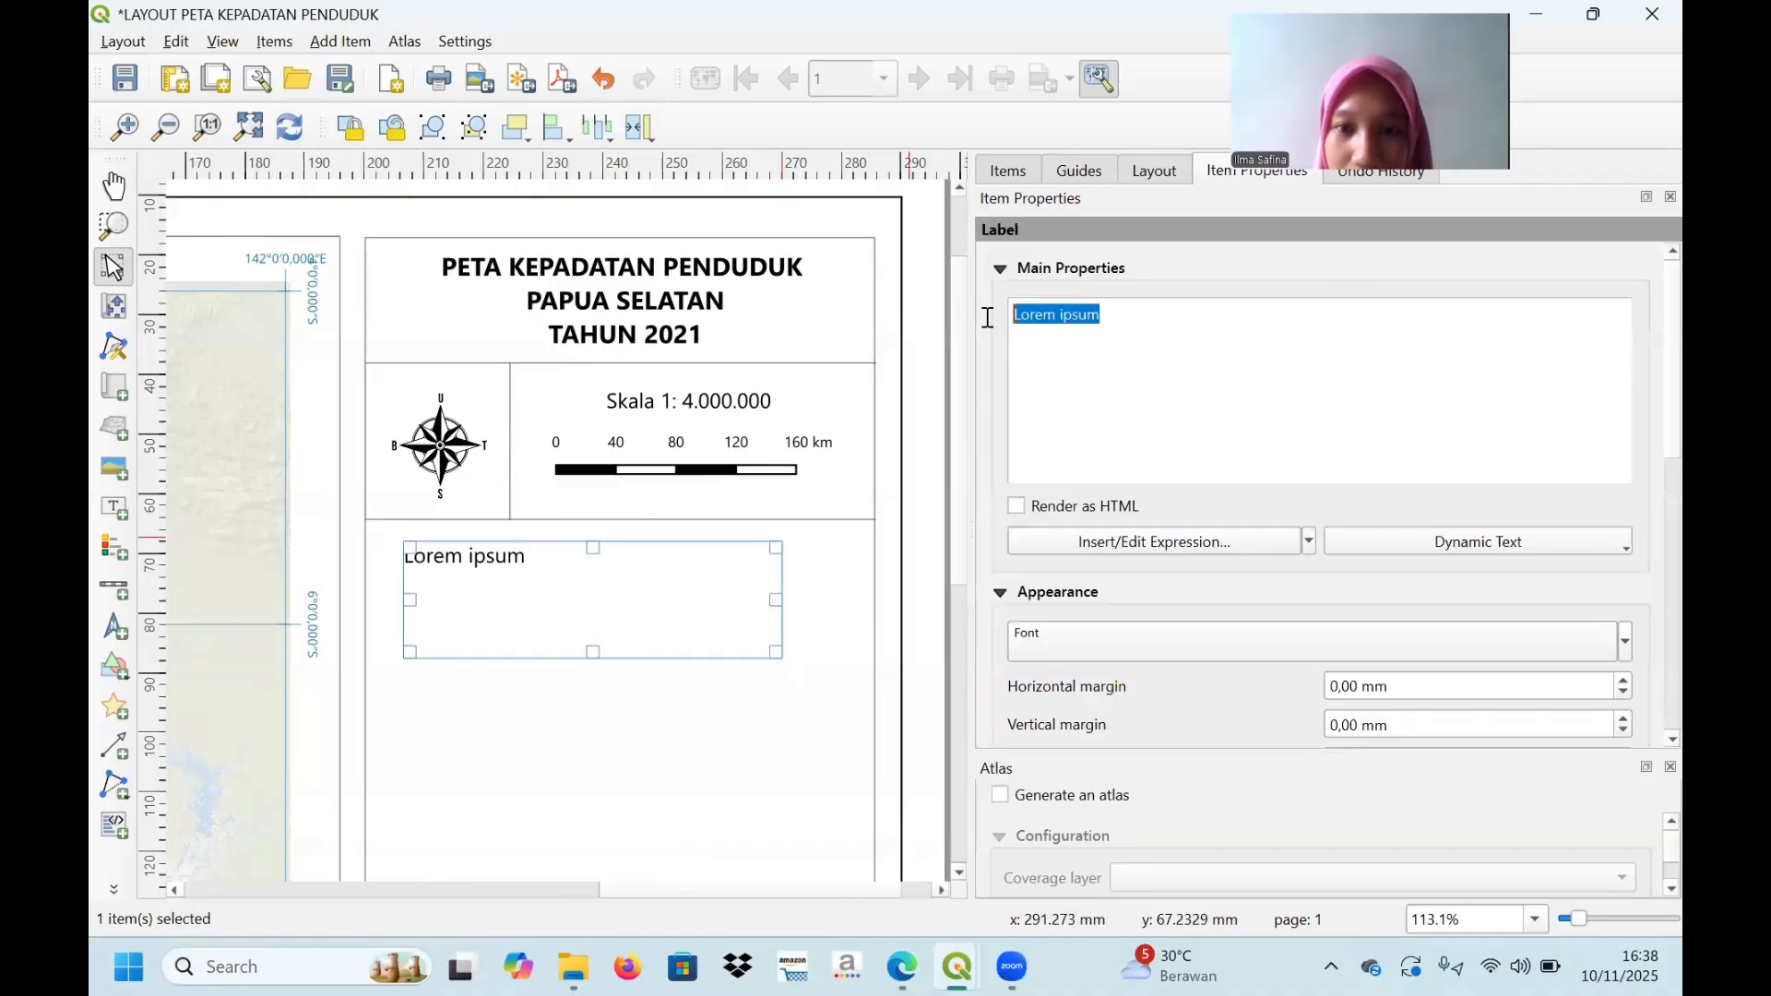
key("BackSpace")
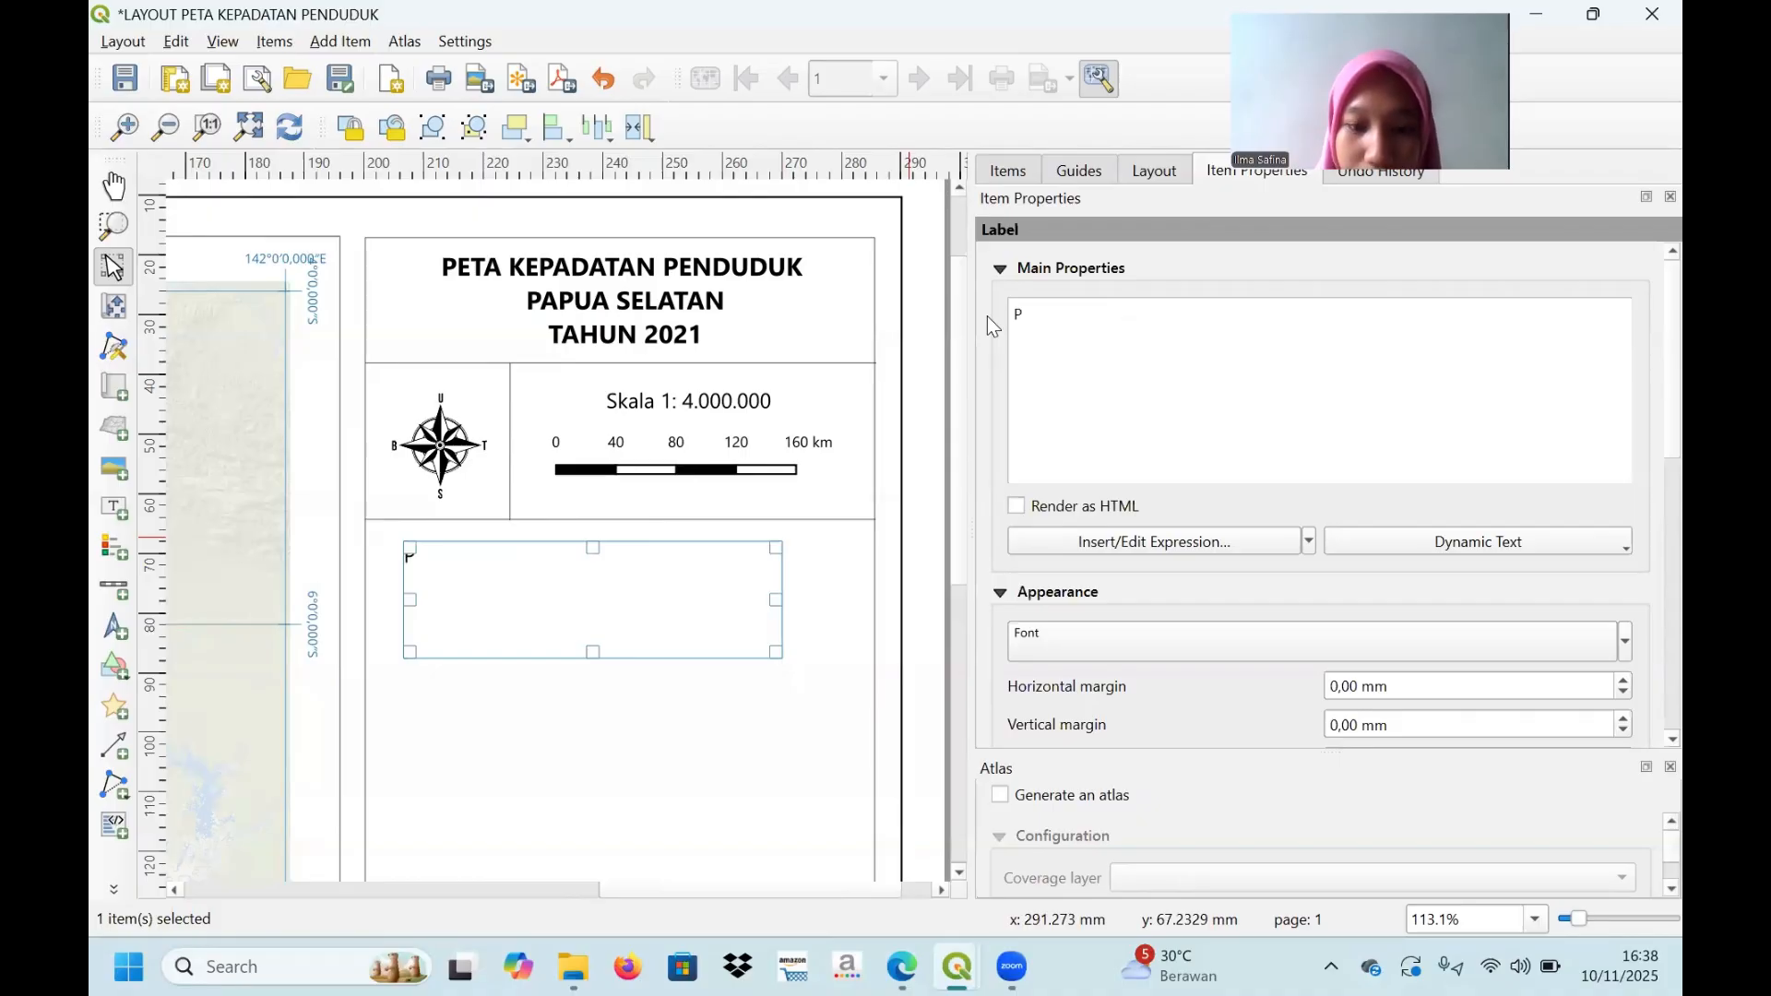
Step: Type 'Proyeksi : Universal Transversal Mercator' and begin a 'Sistem Grid' line
type("Pro")
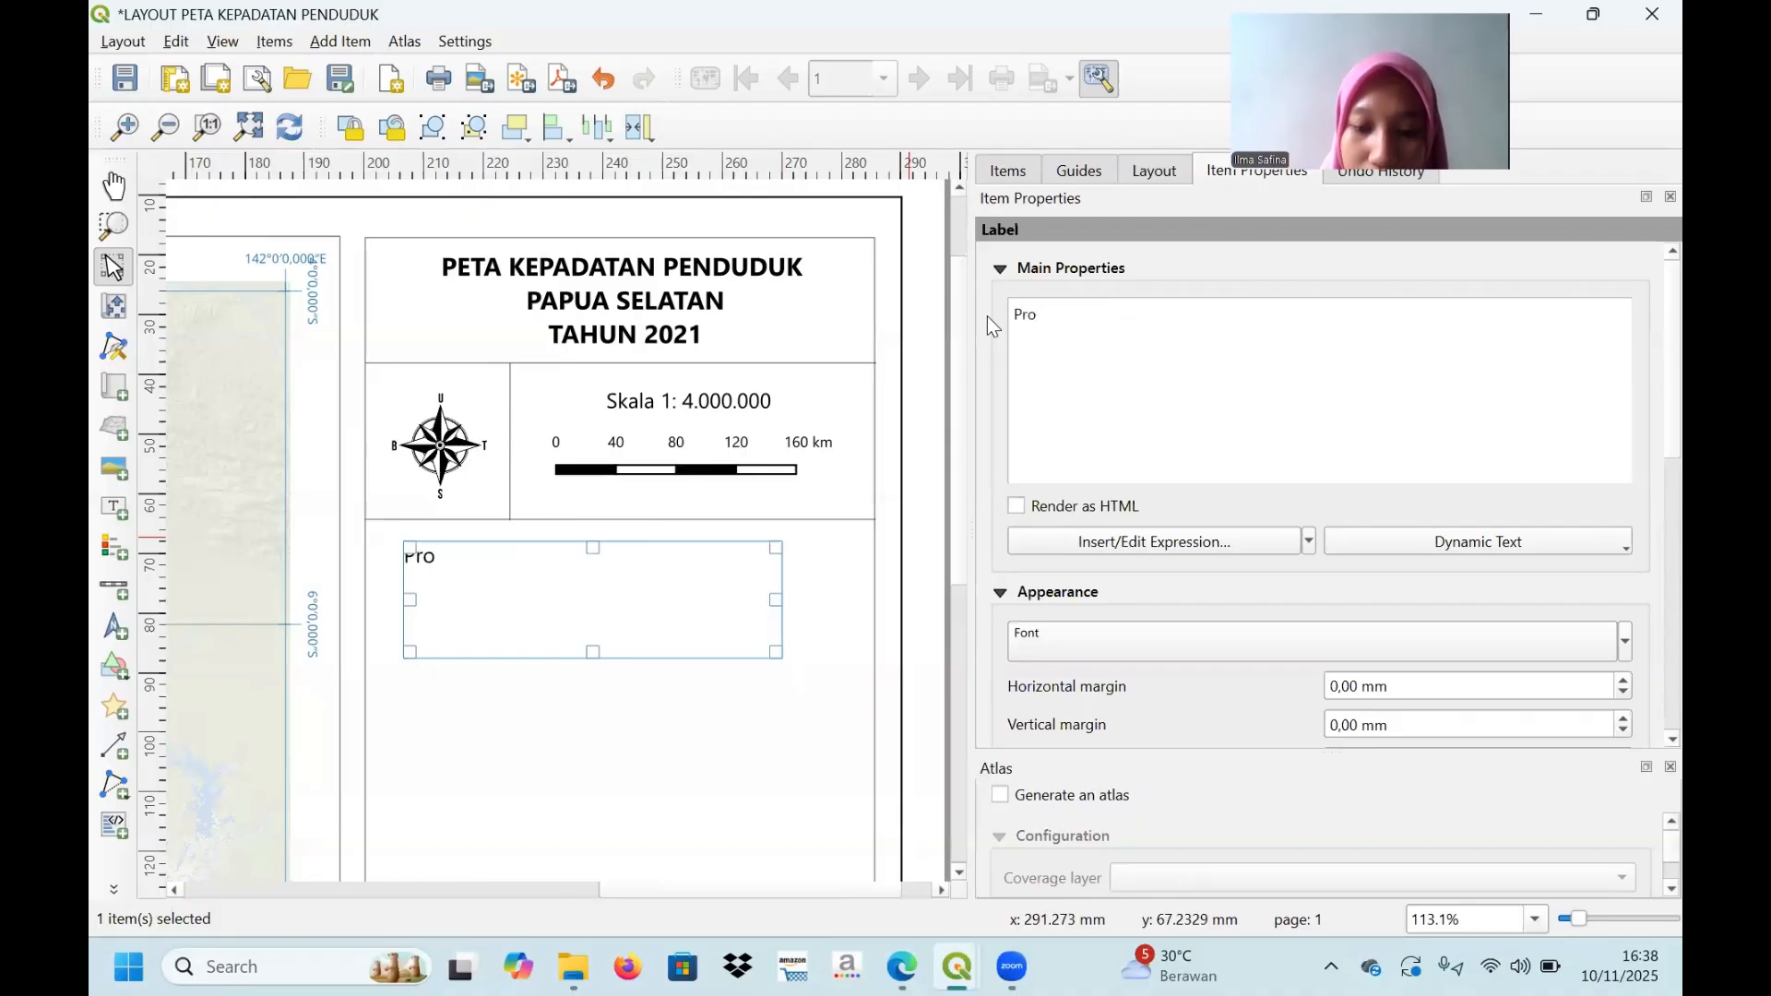
type("tyeksi ")
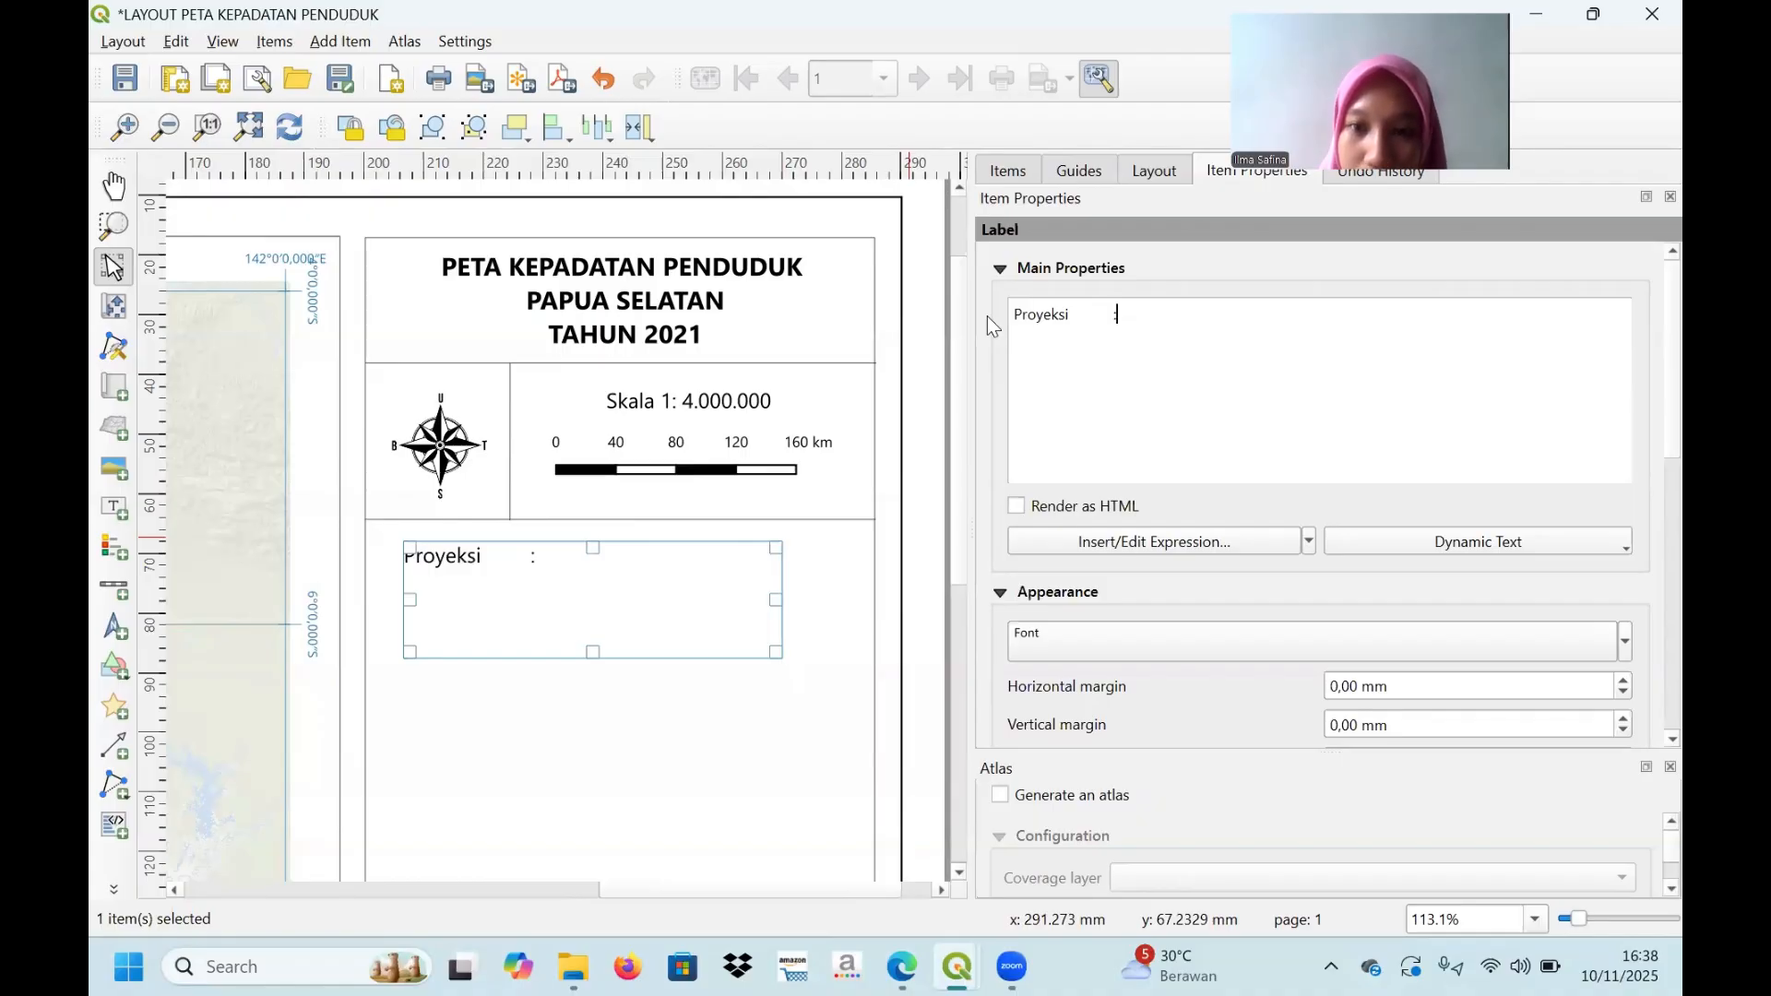
type("           : Uni")
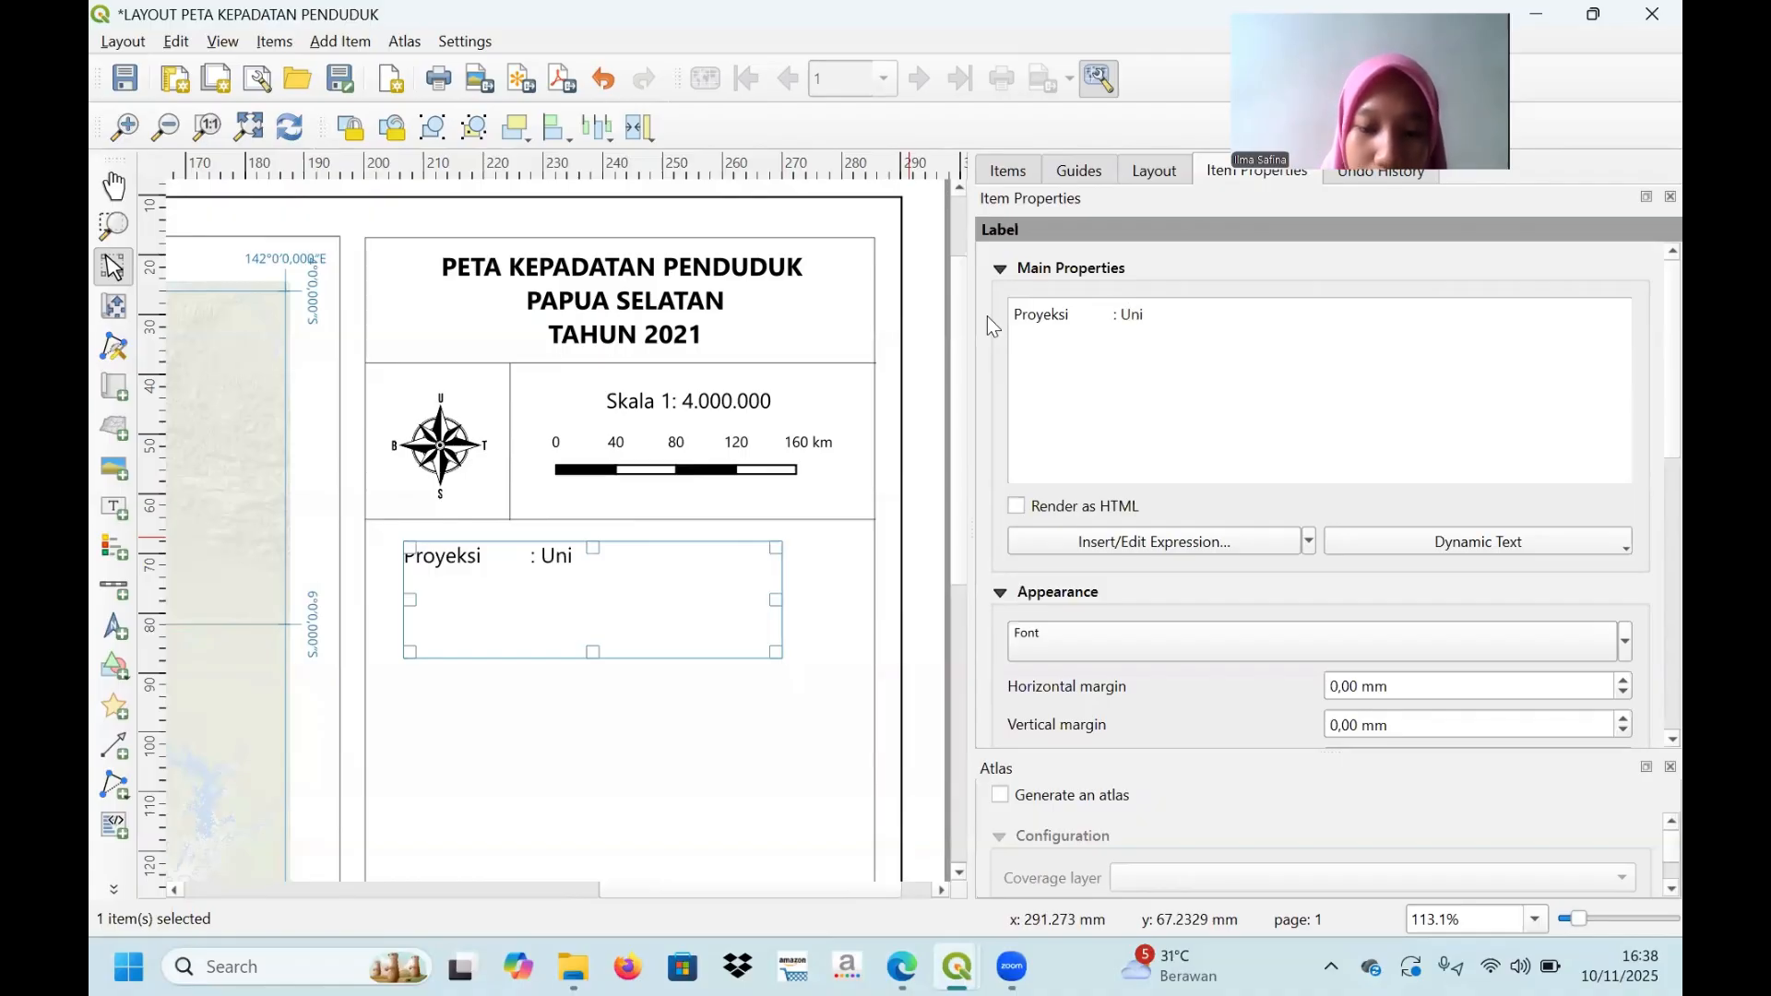
type("versal Trna")
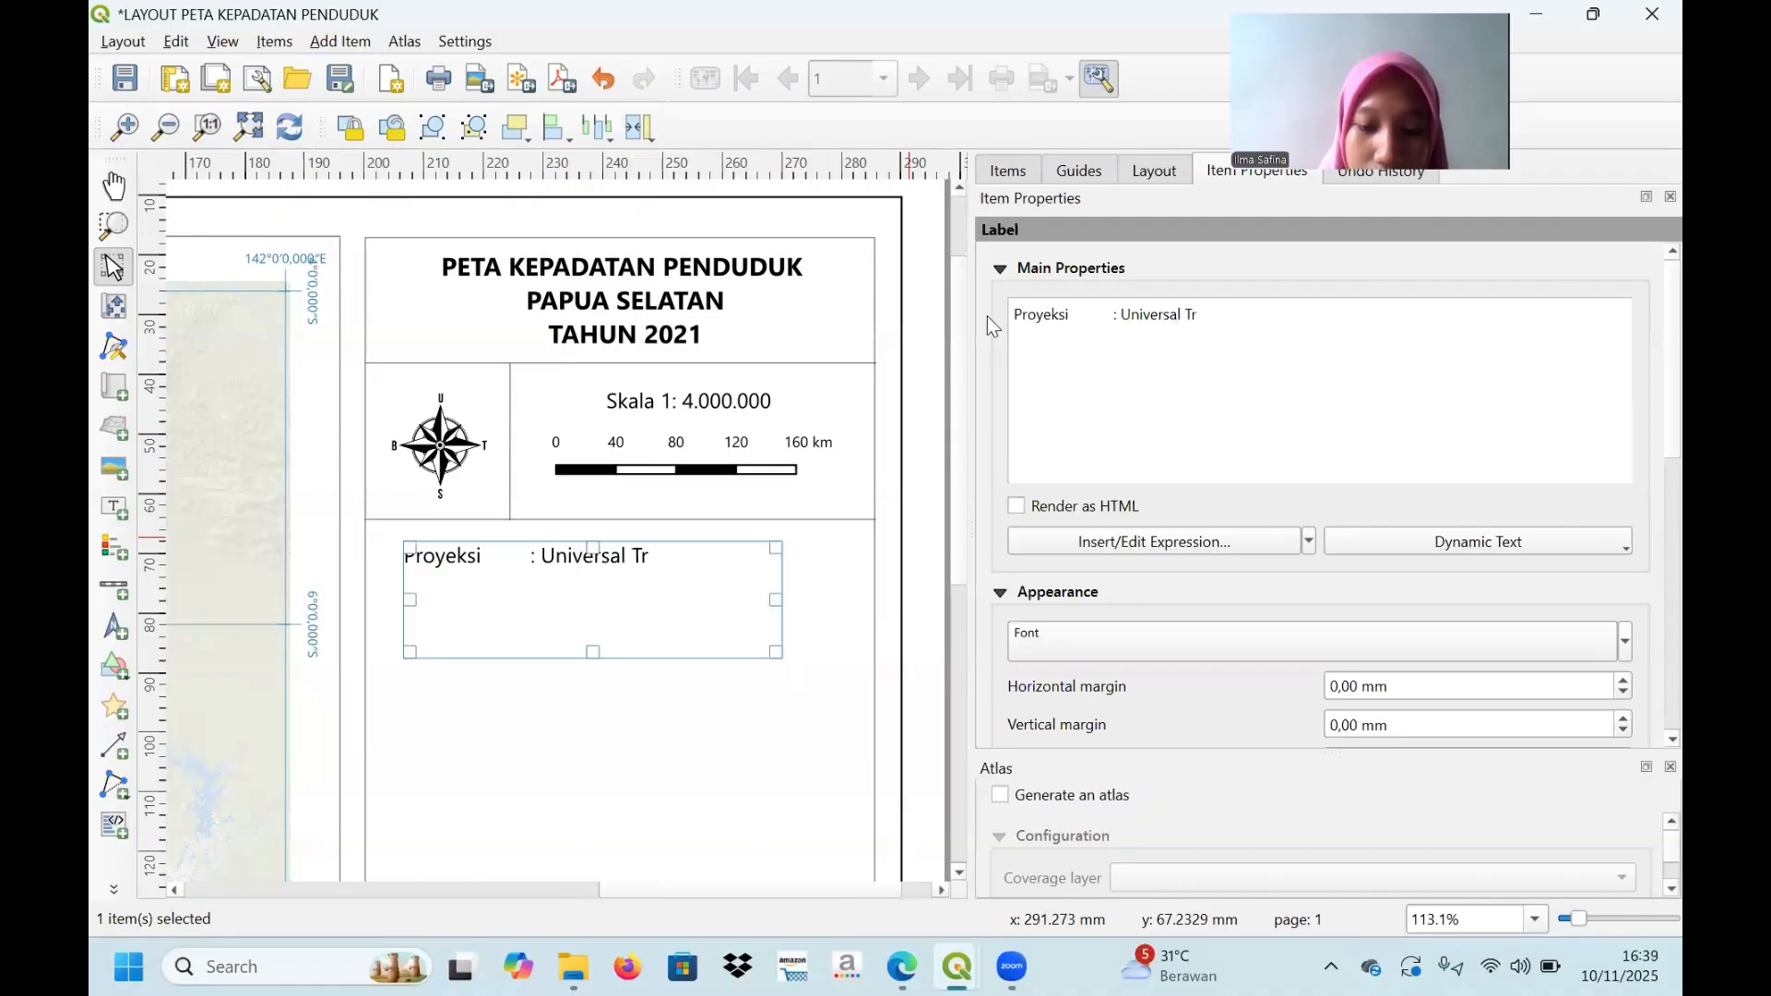
key("BackSpace")
key("BackSpace")
type("an")
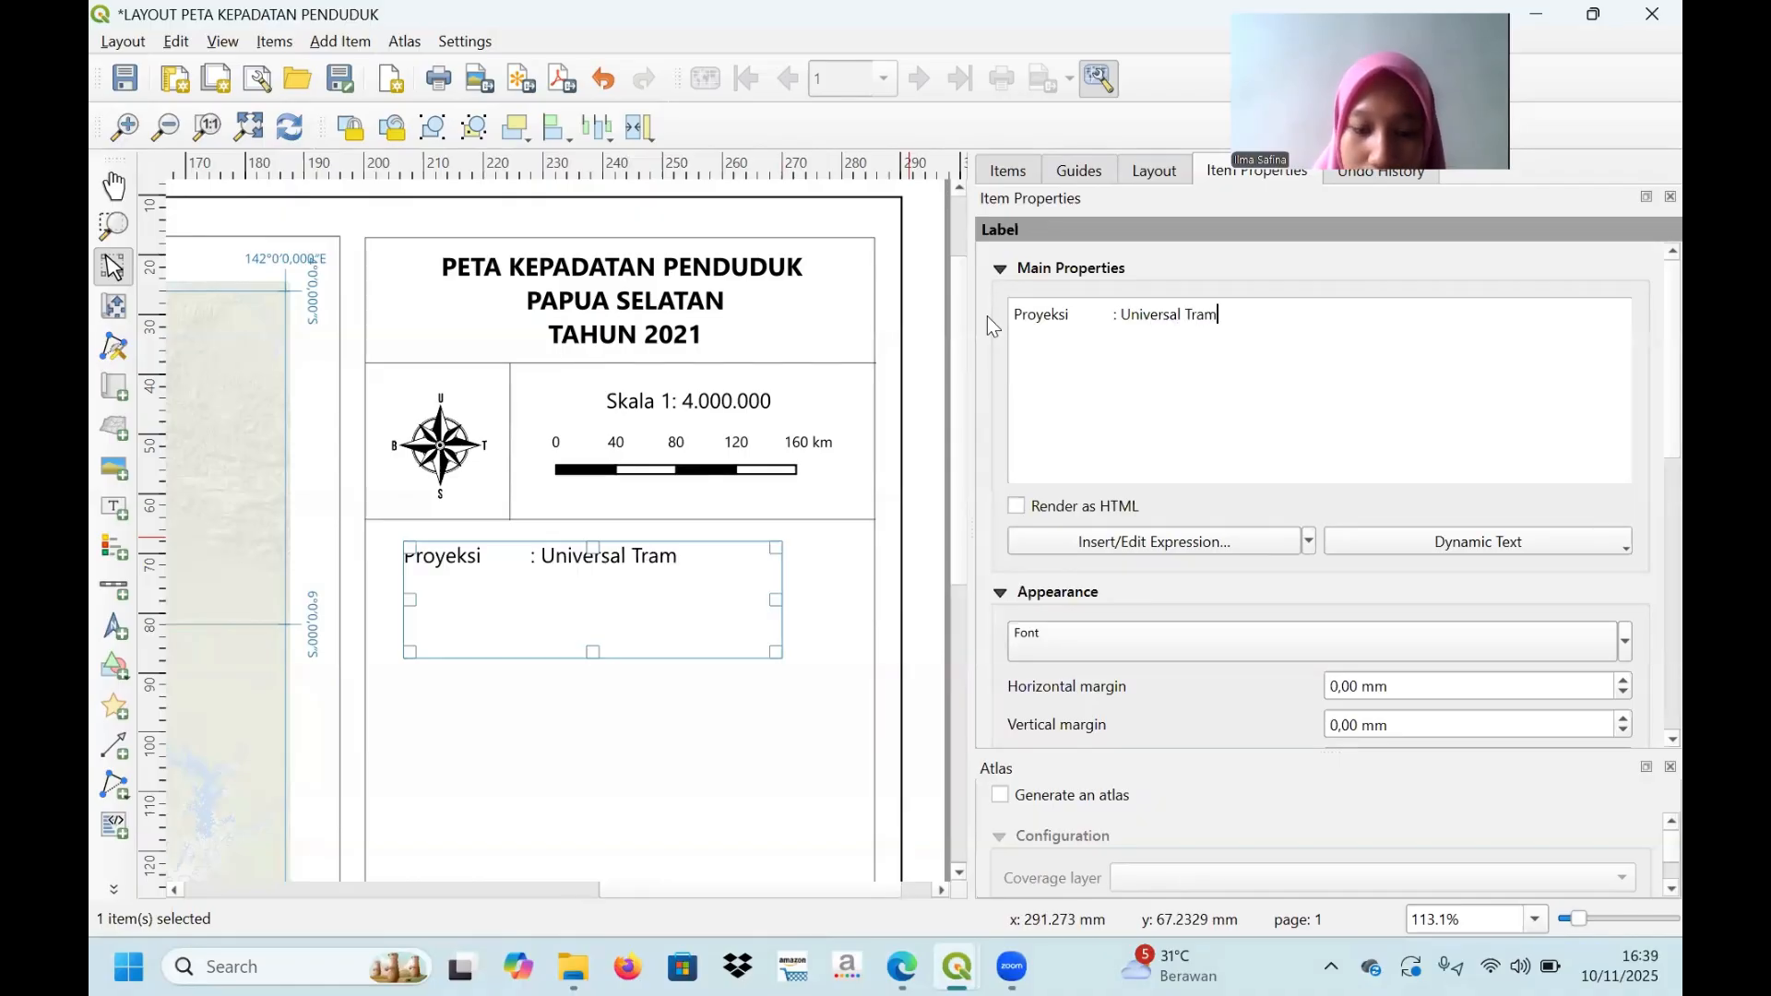
key("BackSpace")
type("nsversa")
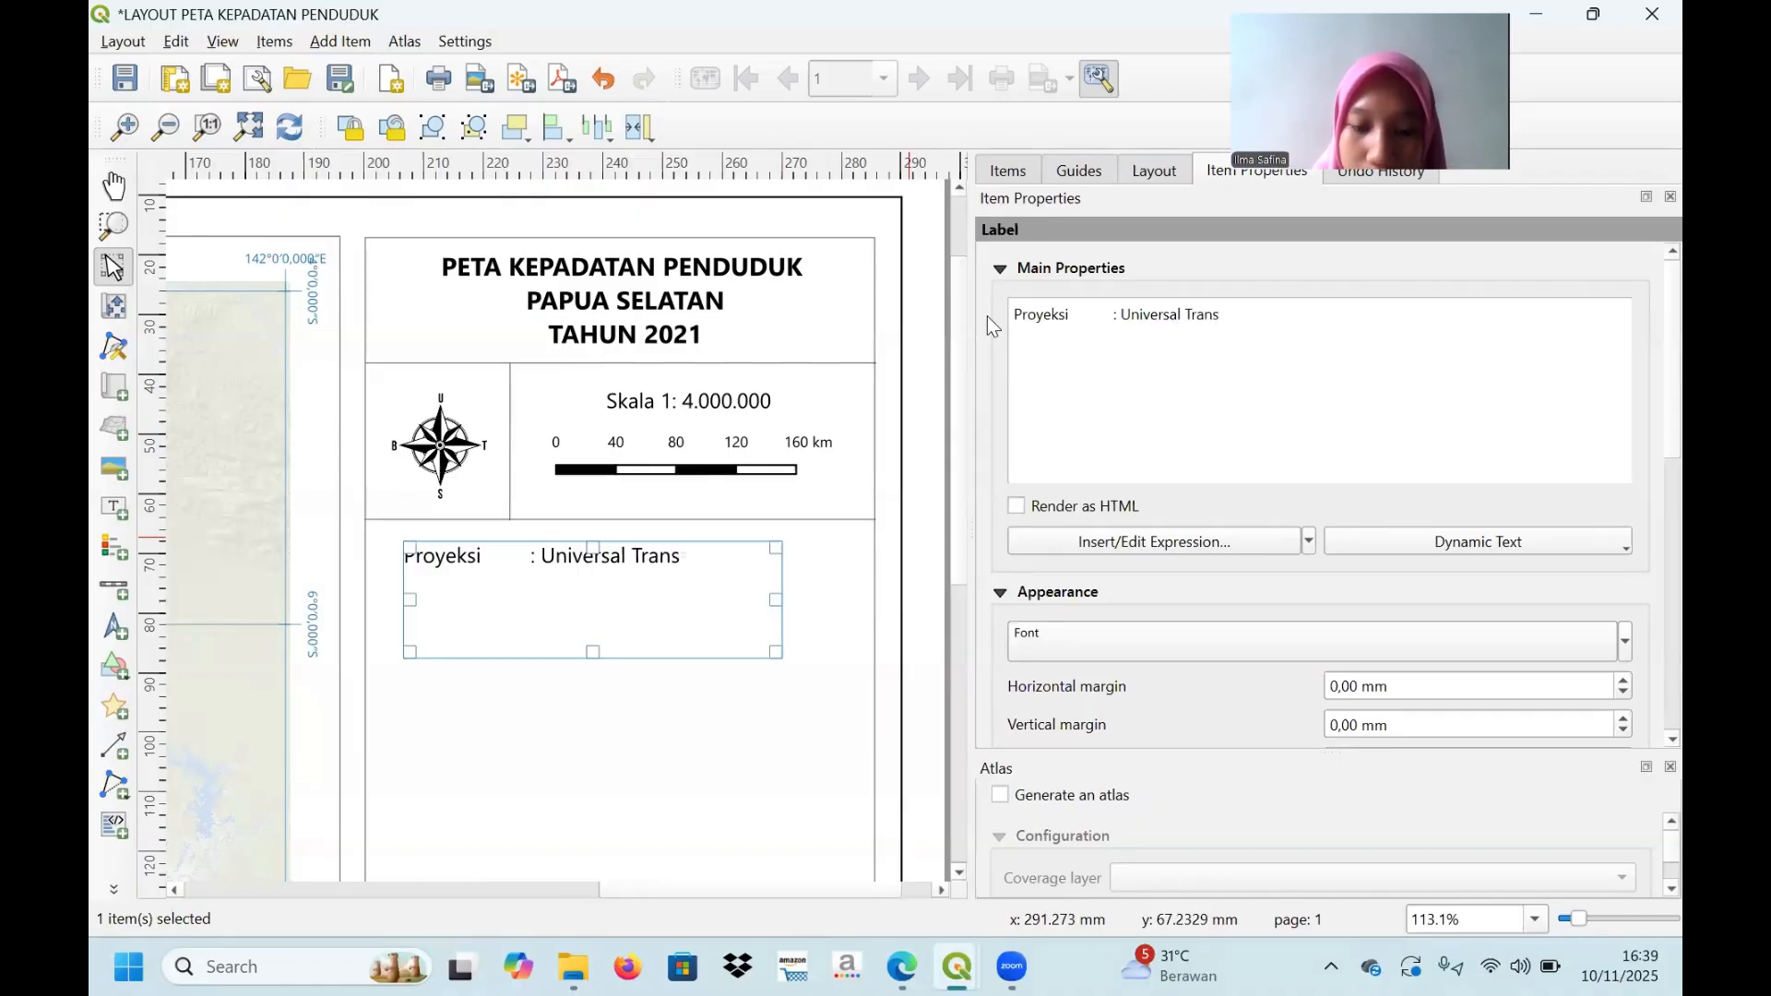
type("l M")
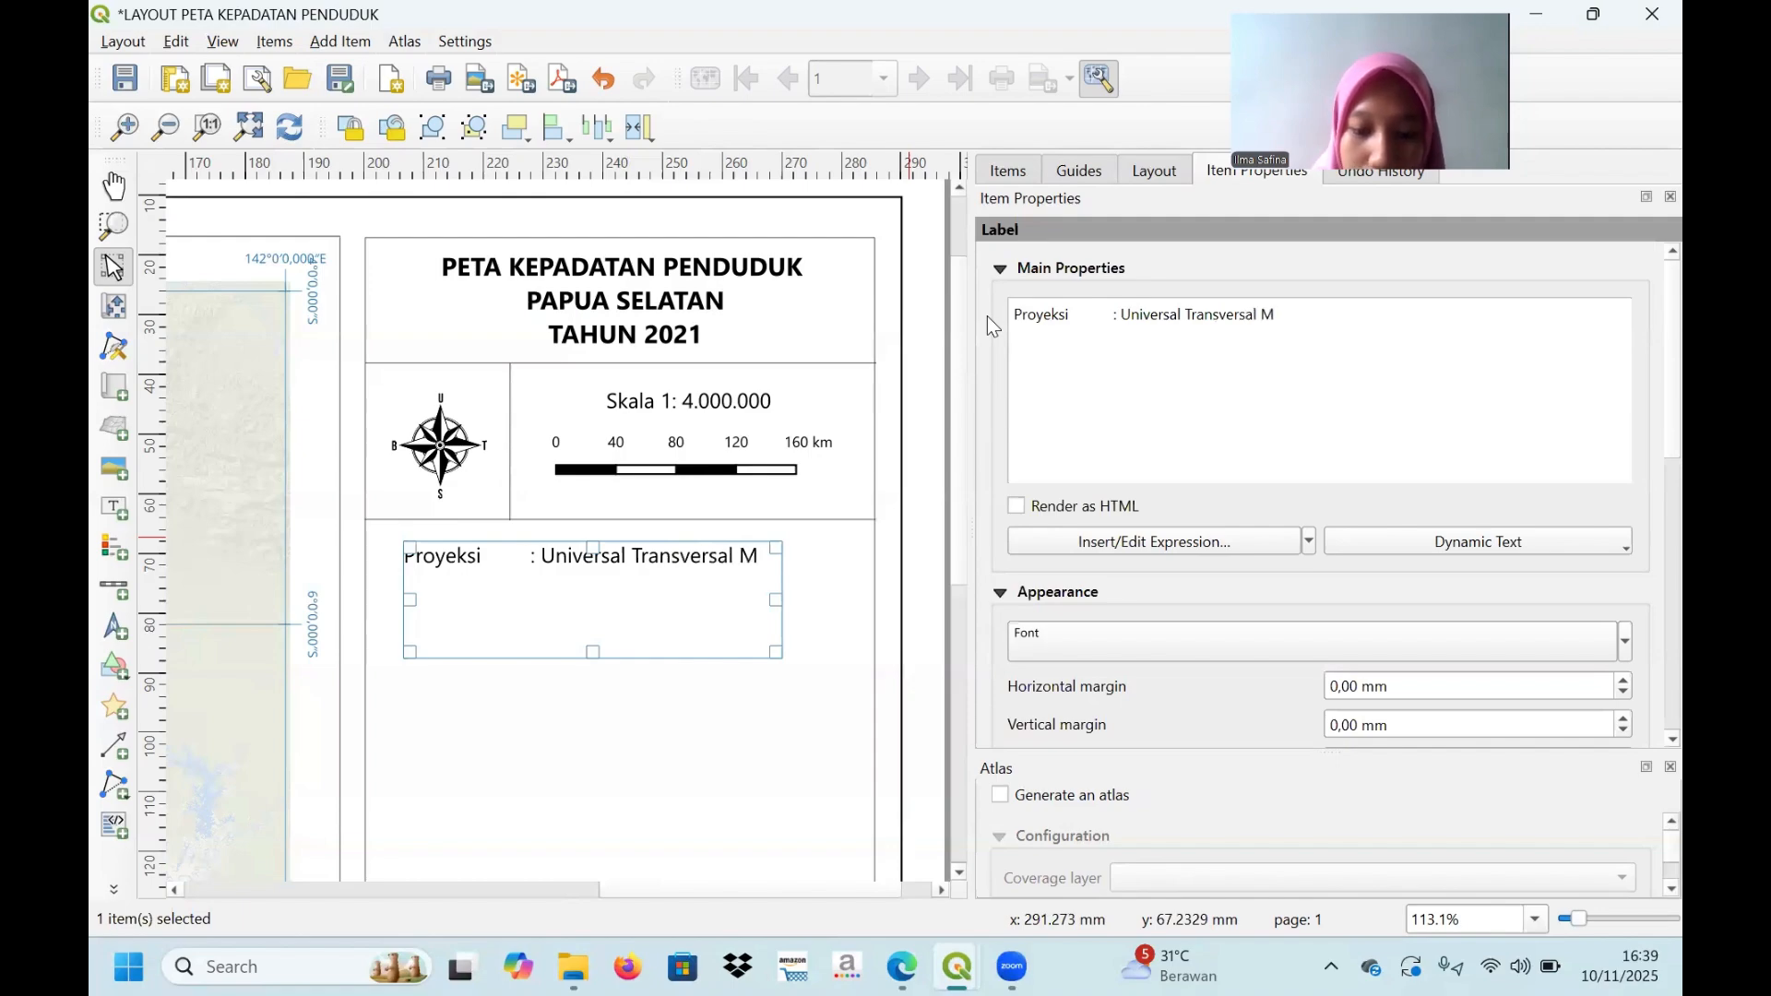
type("ercator")
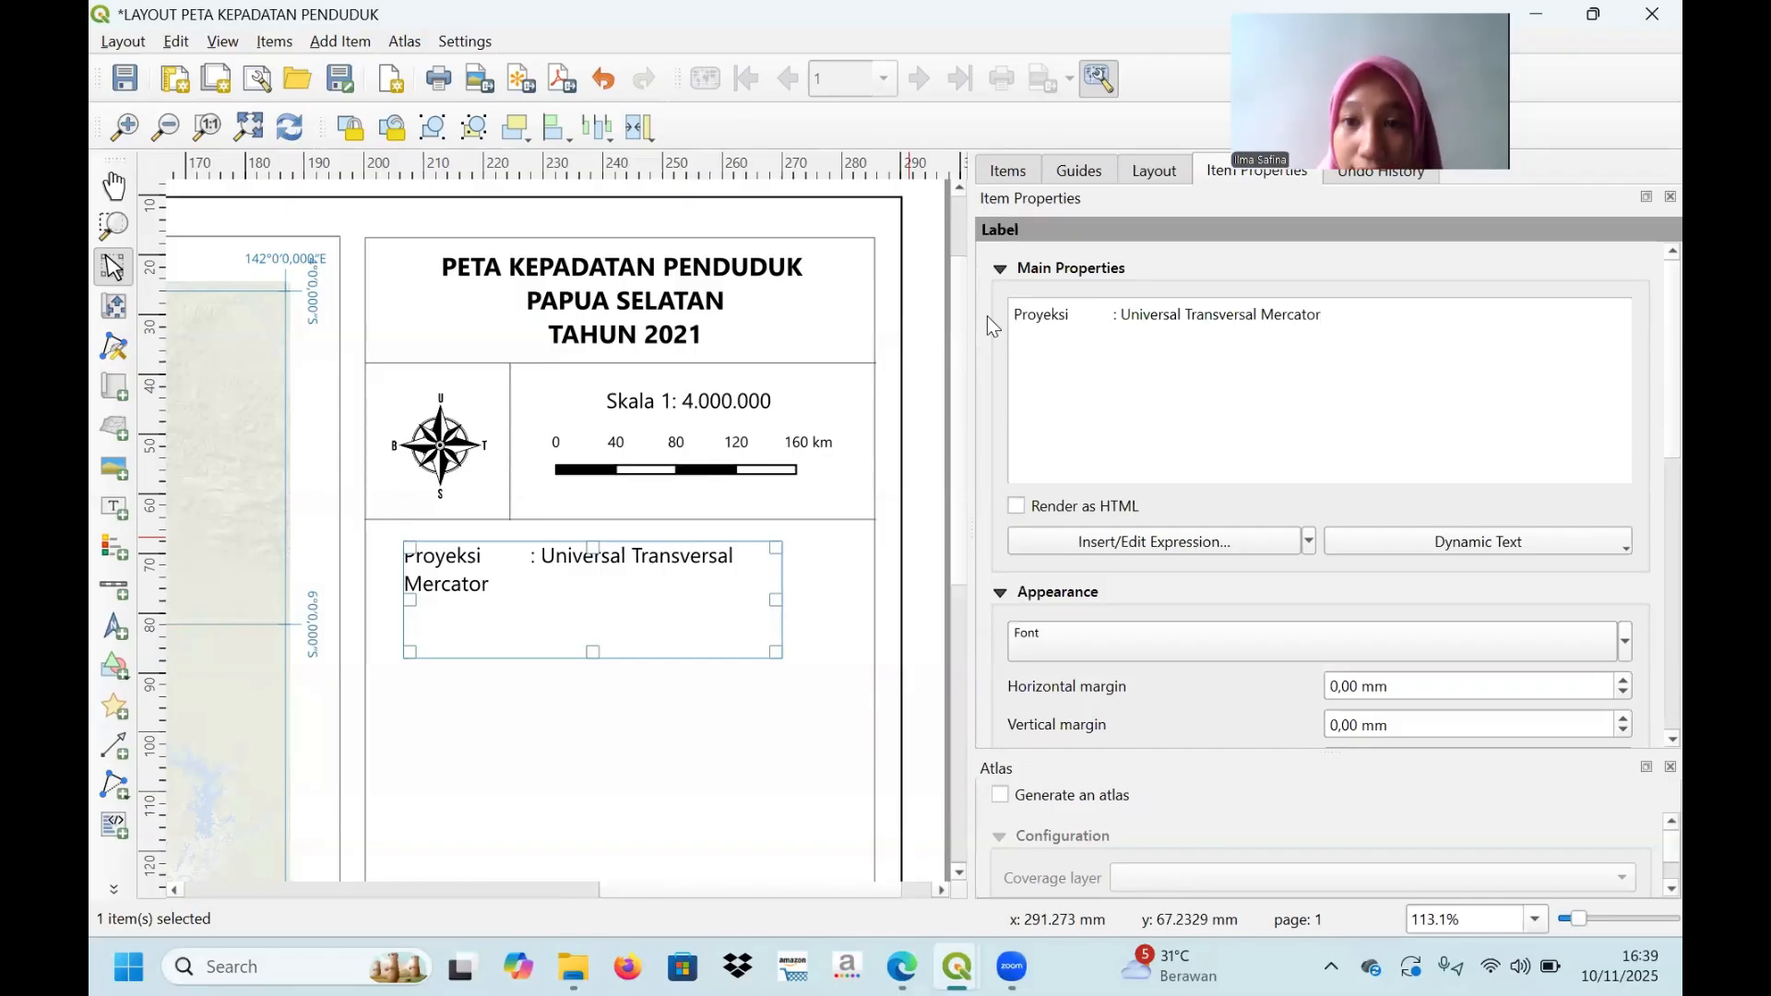
key("Return")
type("Sistem")
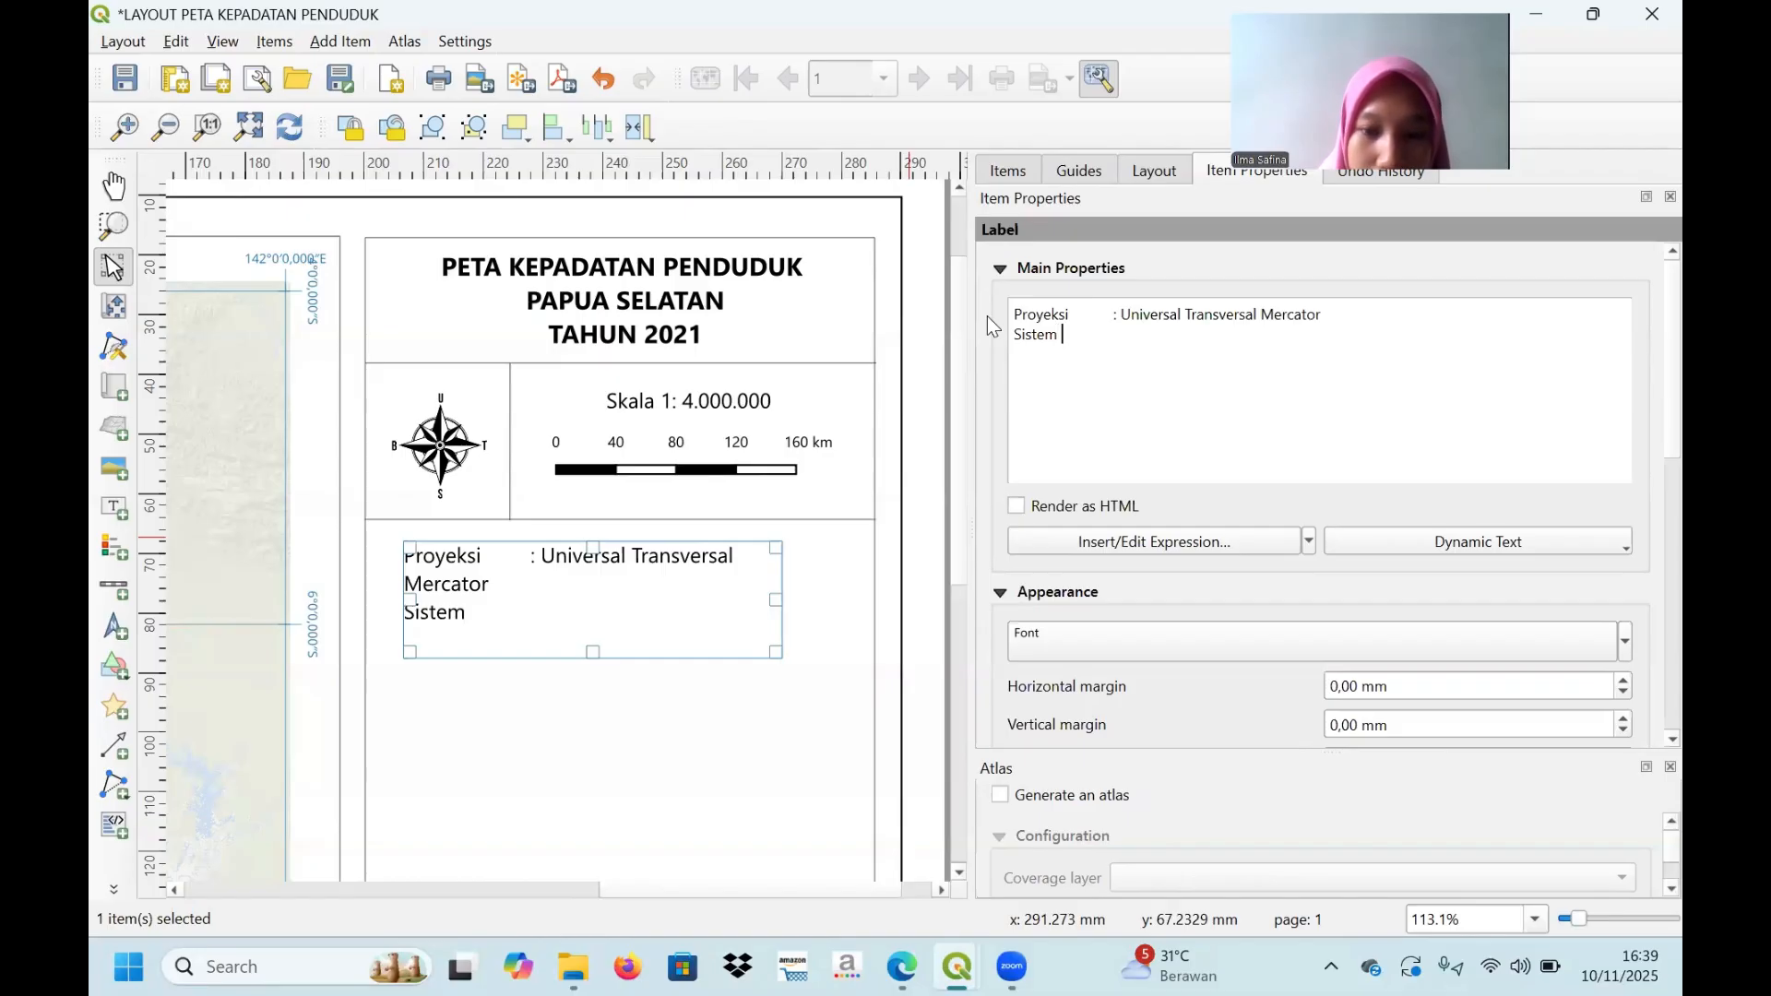
type(" Grid")
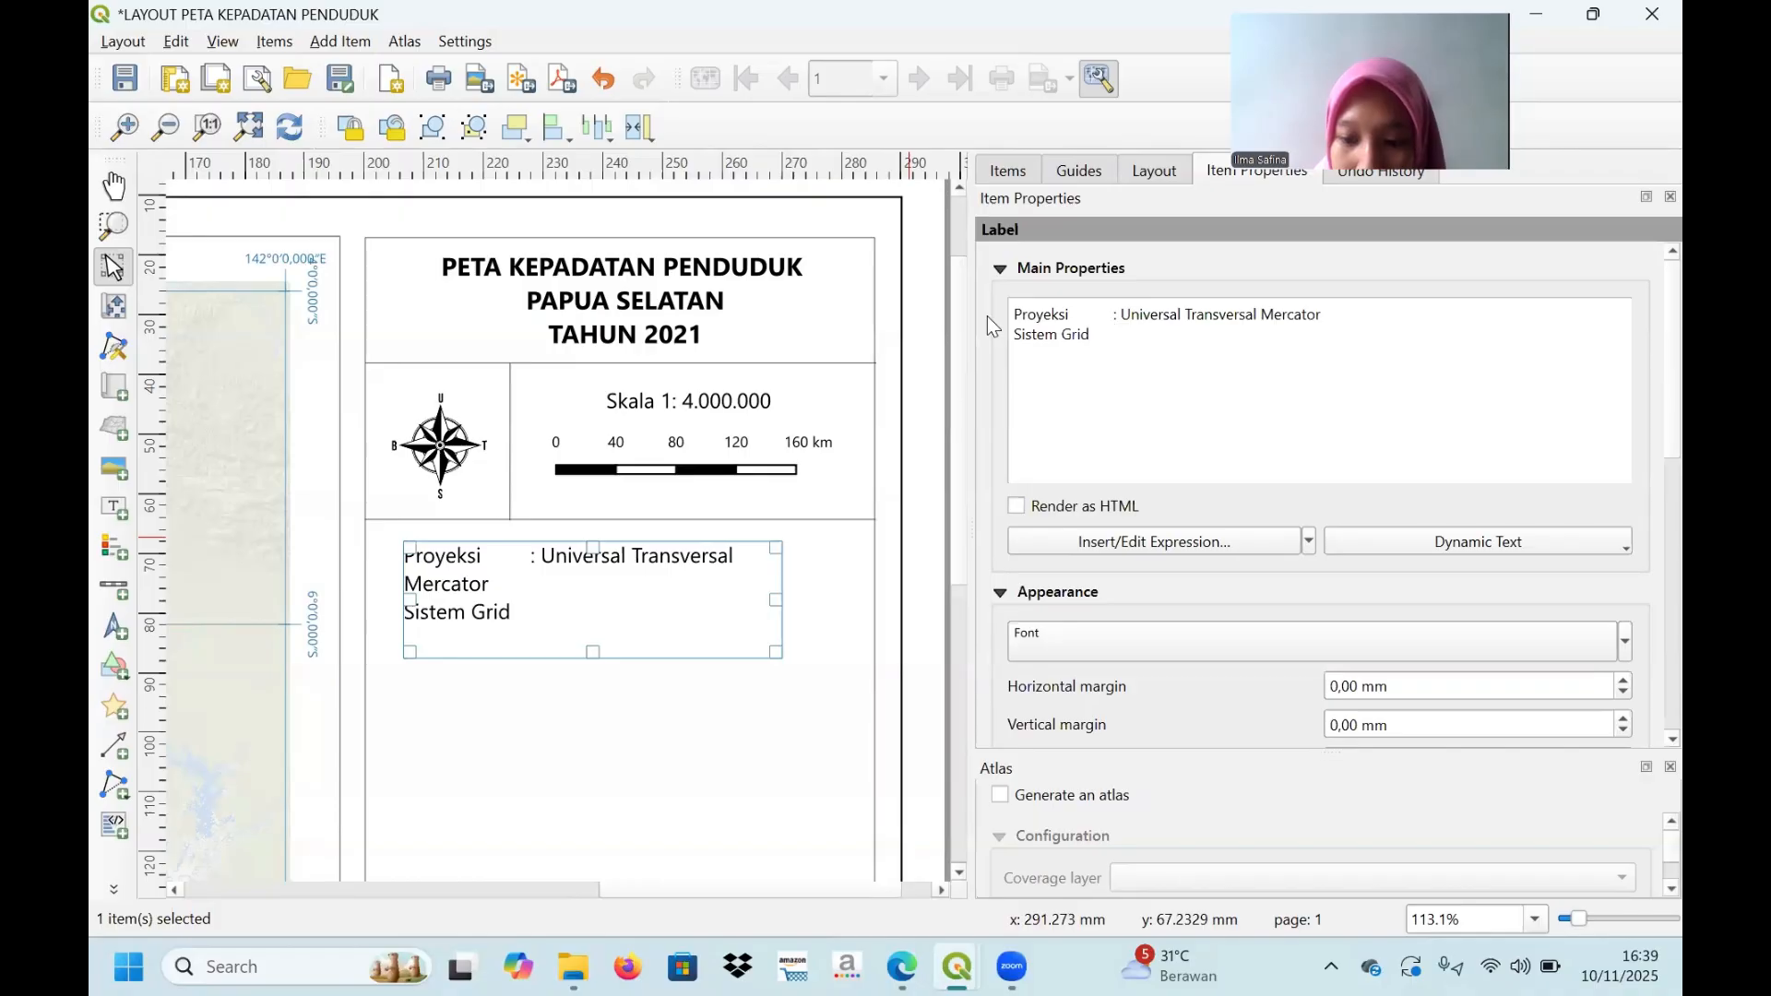
Step: Add 'Grid Geografis' and a 'Datum : WGS 1984' line to the label
key("Menu")
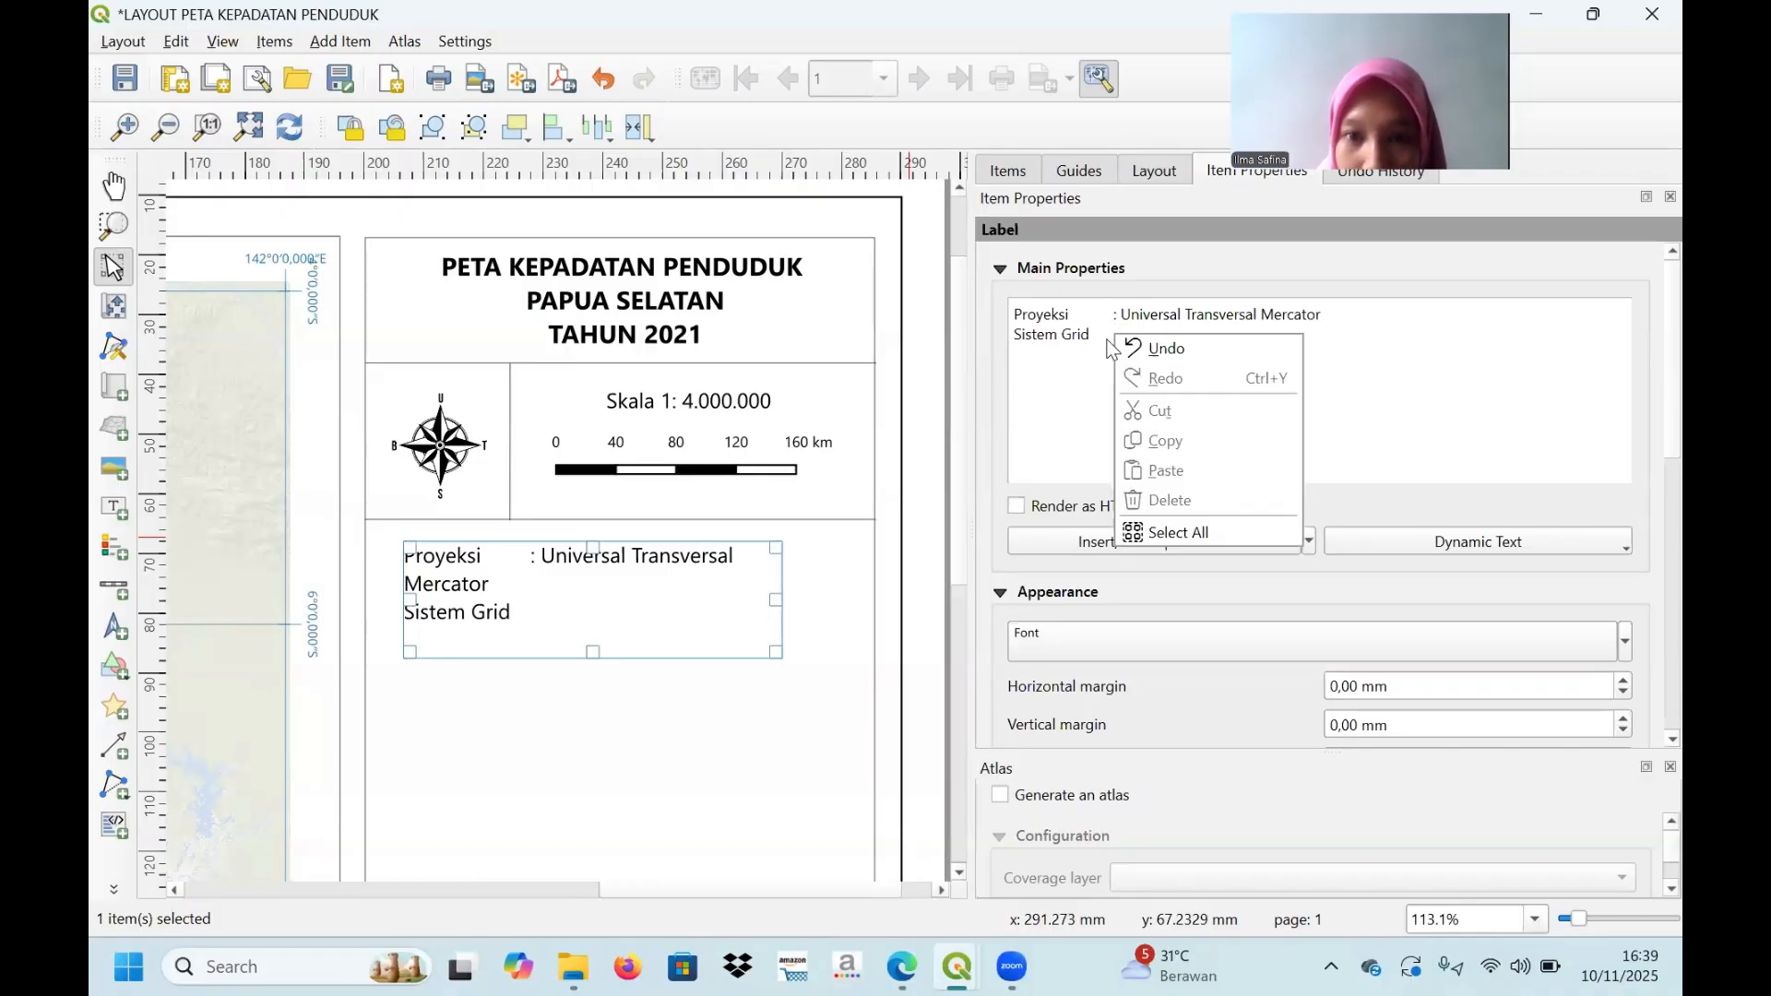
left_click(1112, 358)
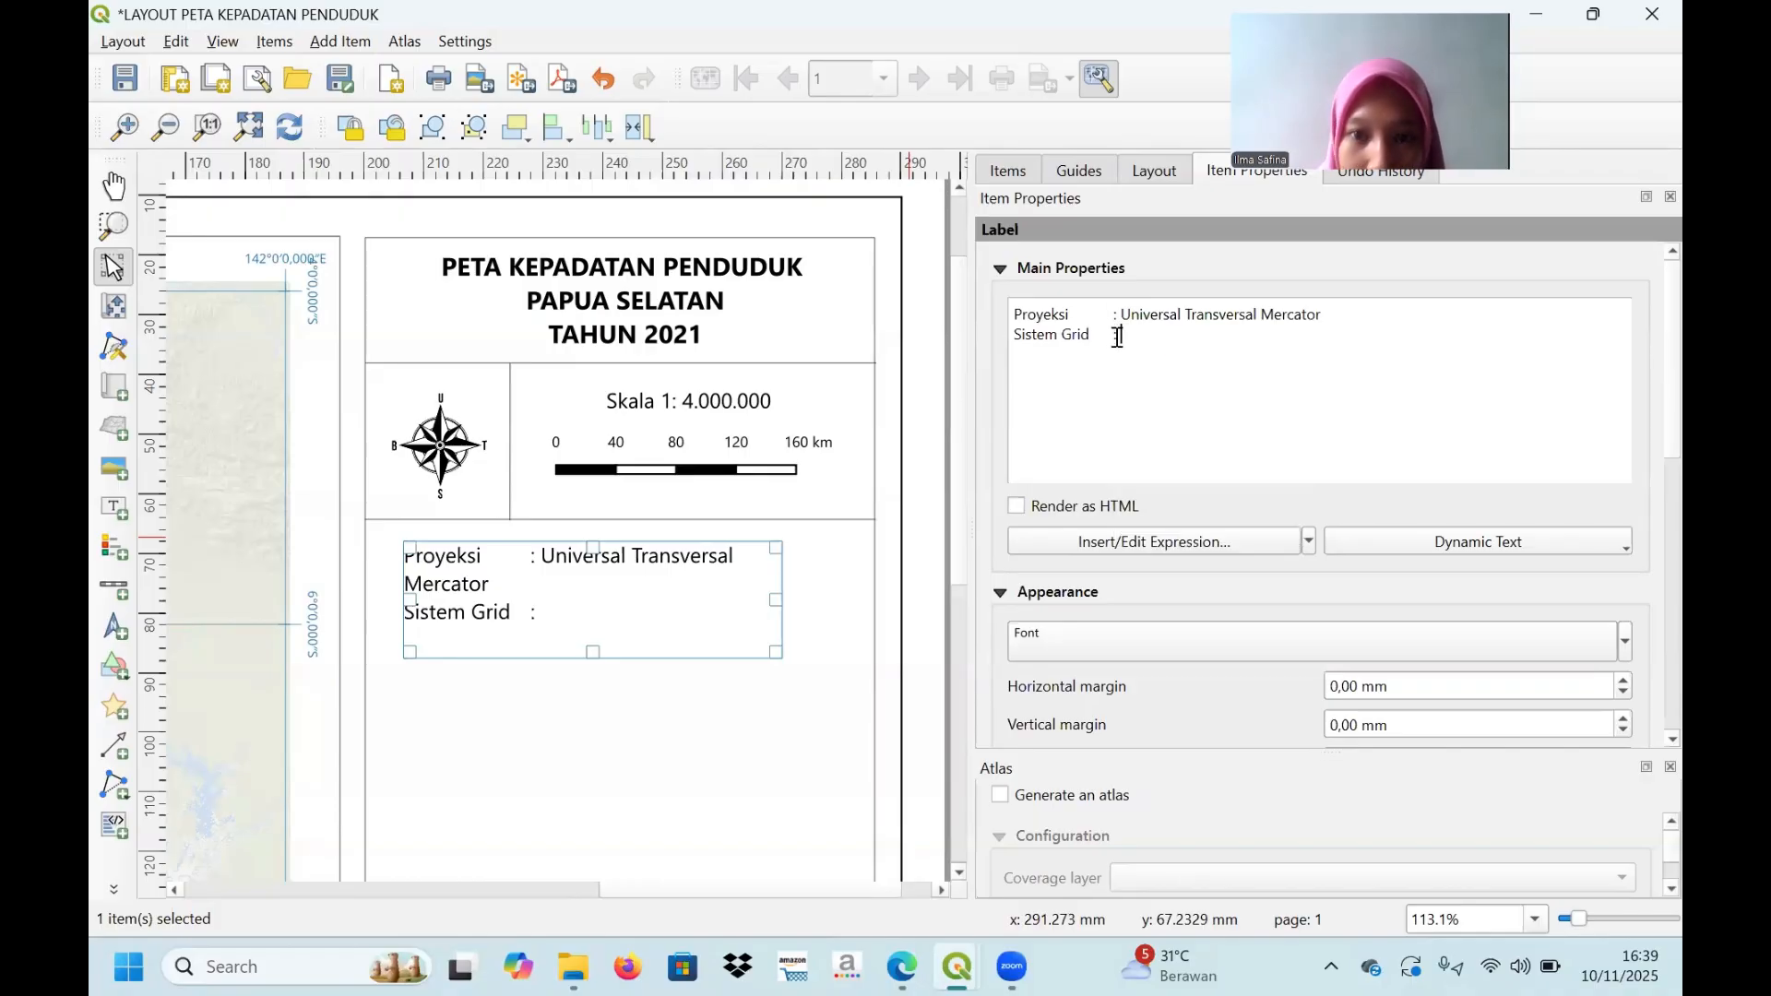
type("Grid ")
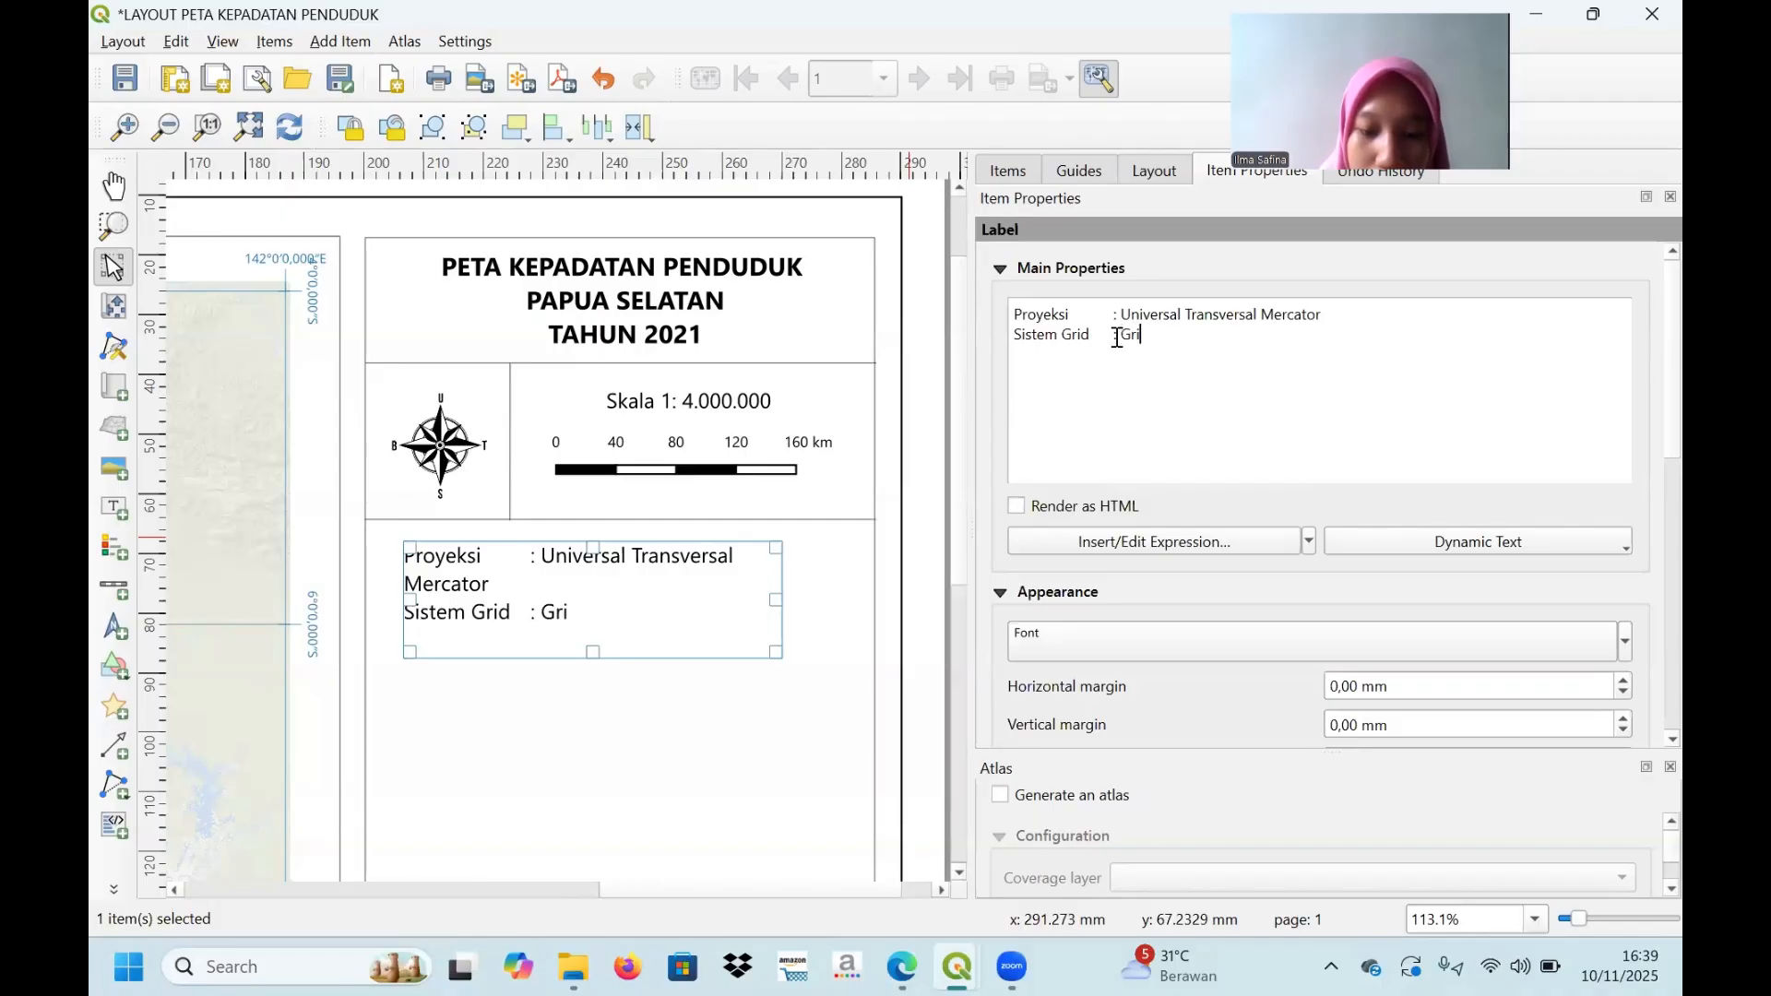
type("Ge")
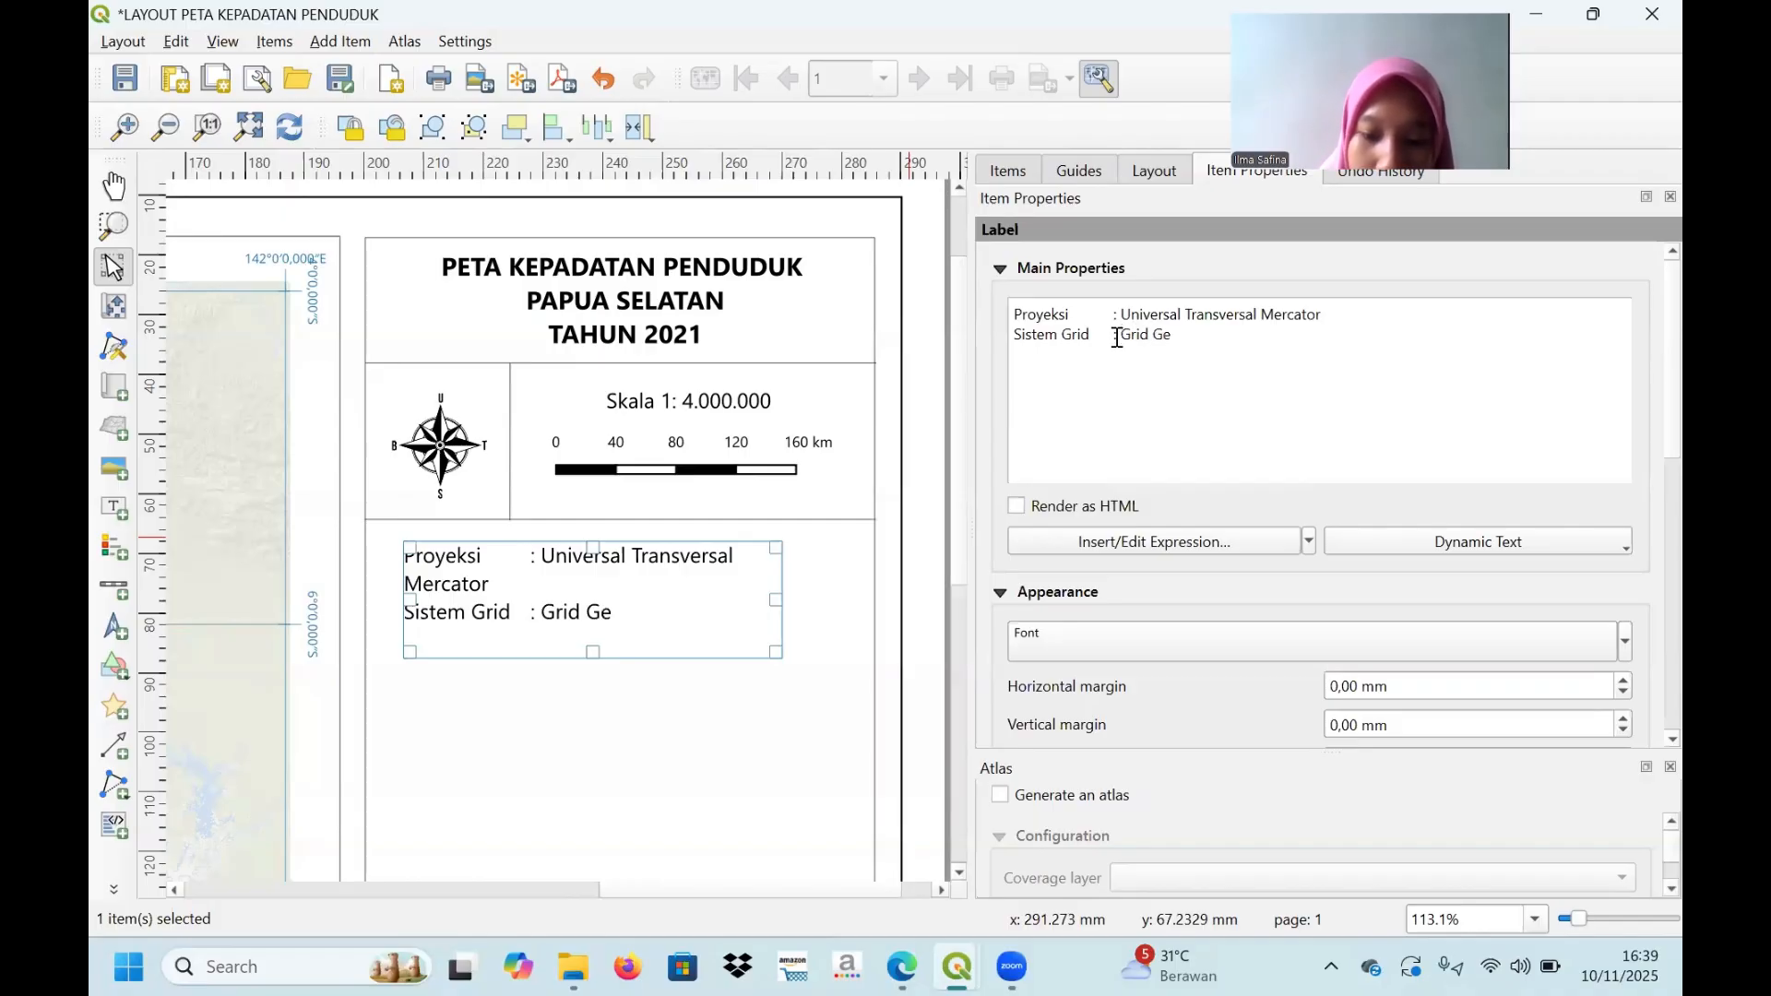
type("ografis ")
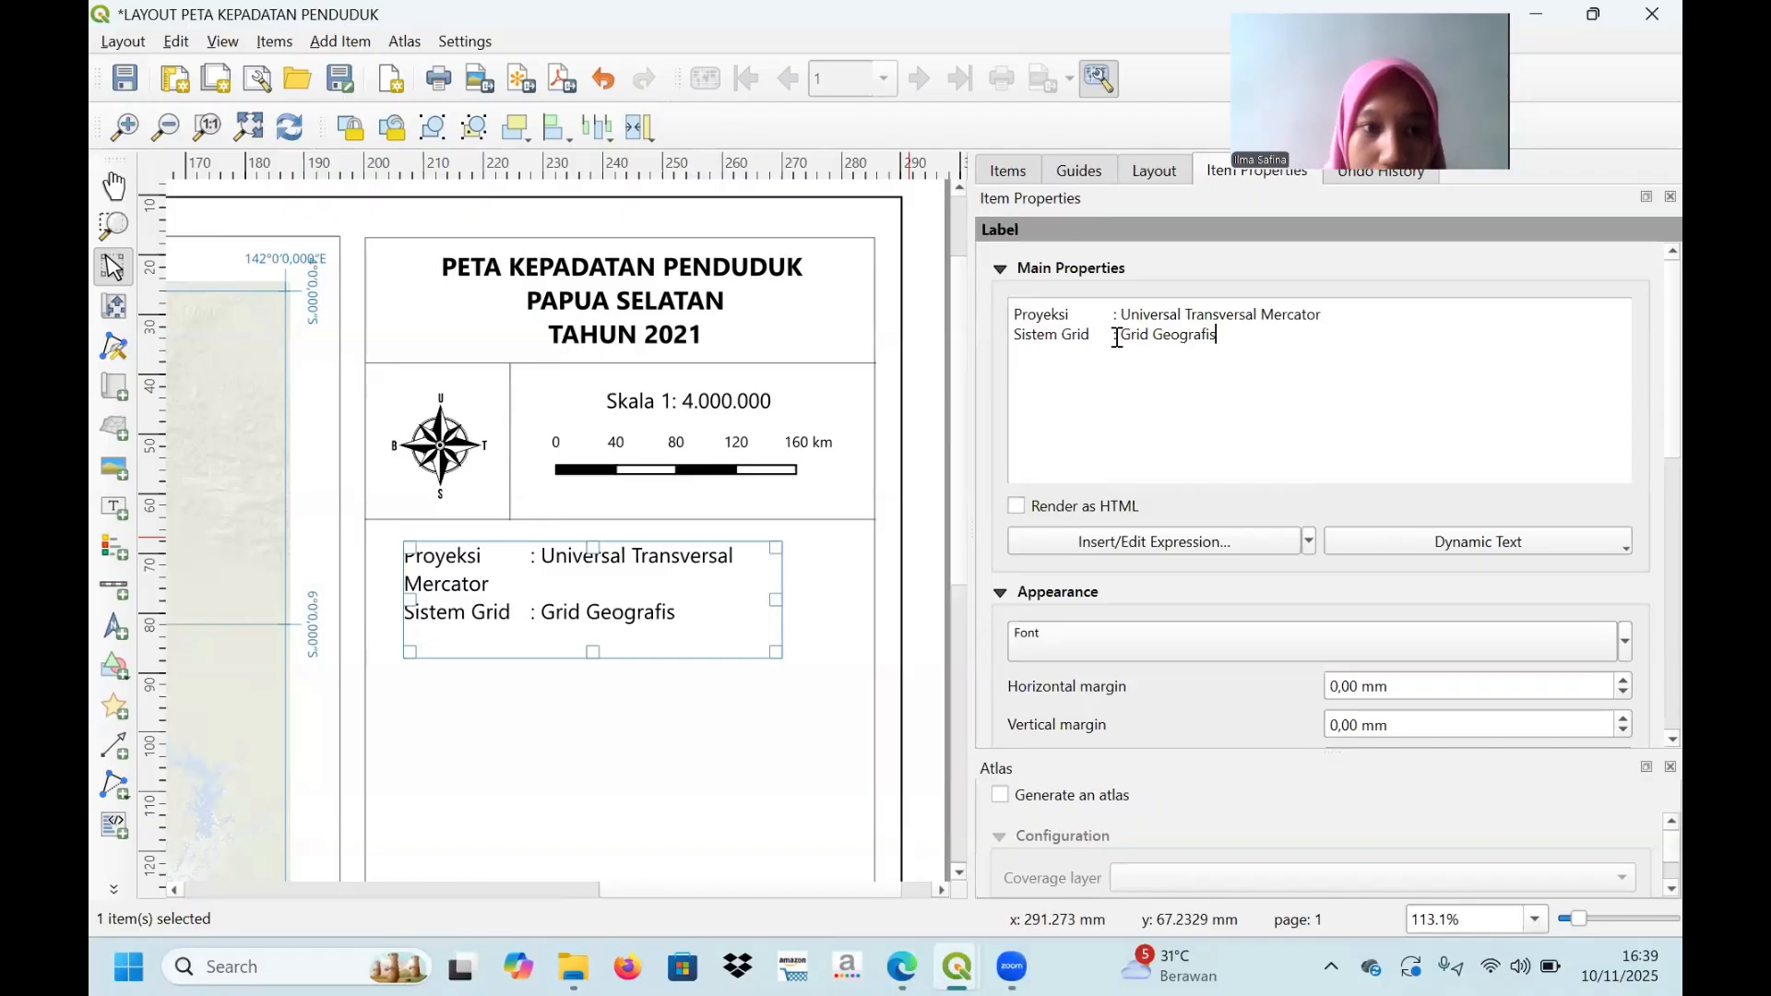
type("Datu")
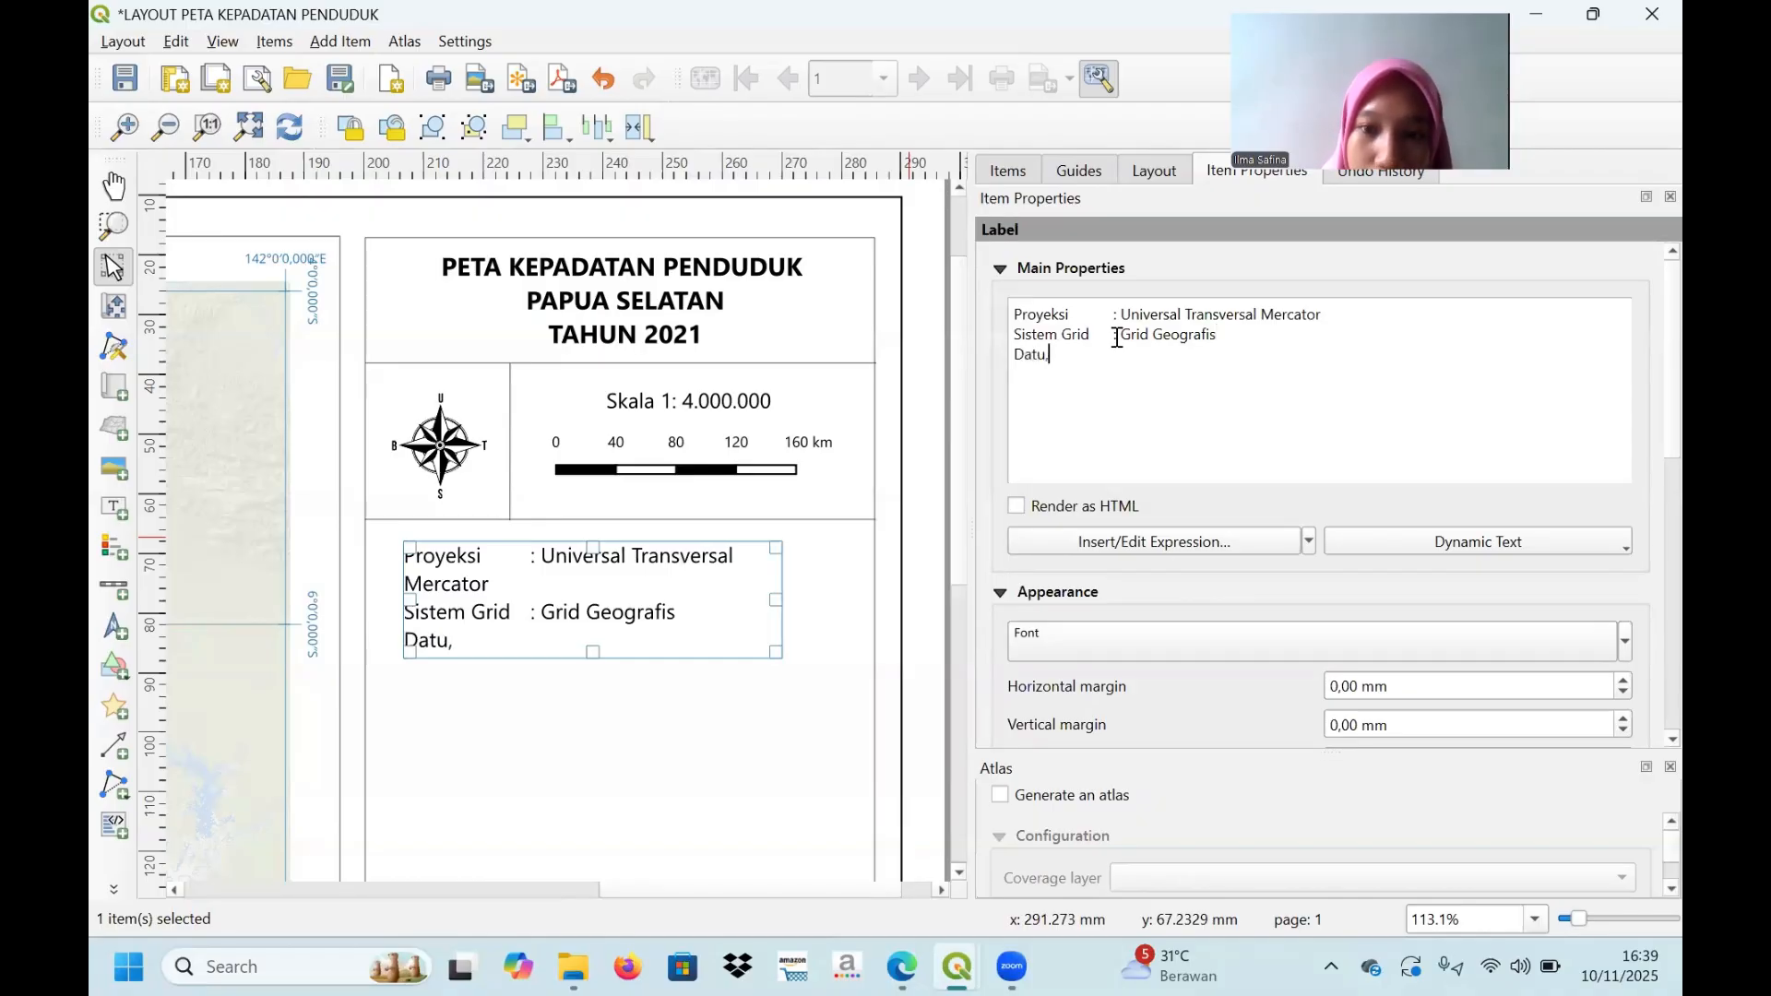
type("m")
key("Tab")
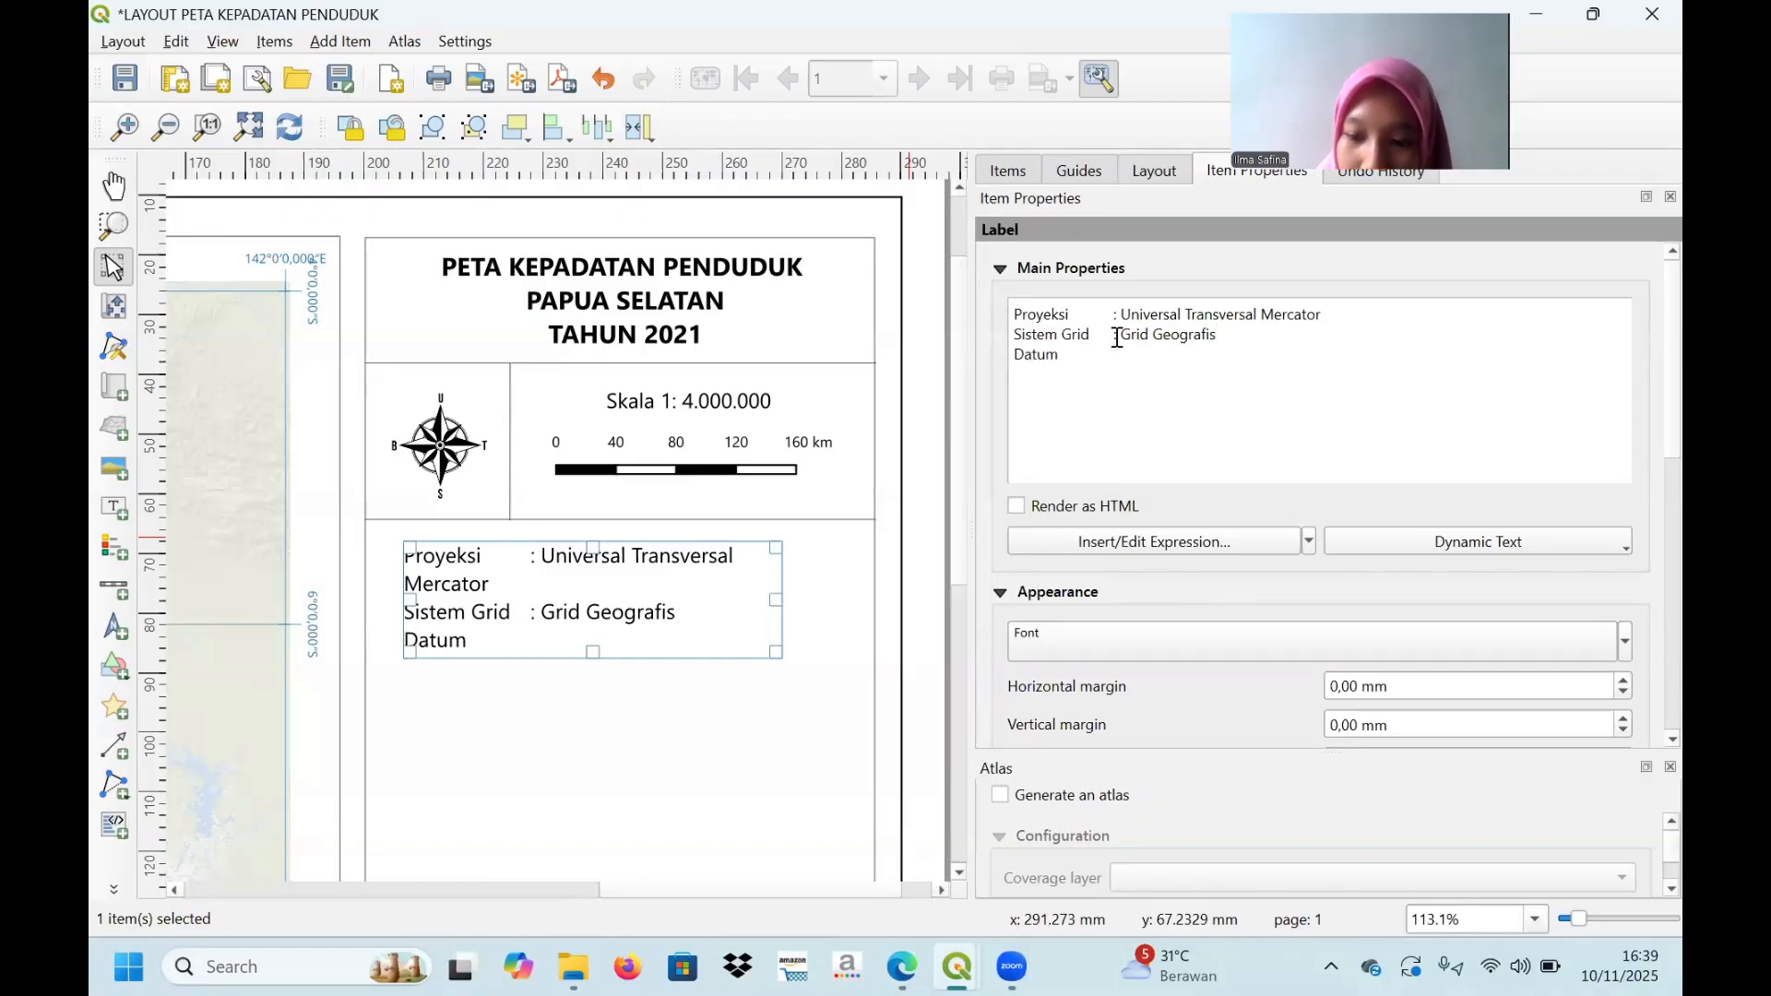
right_click(1117, 349)
key("Escape")
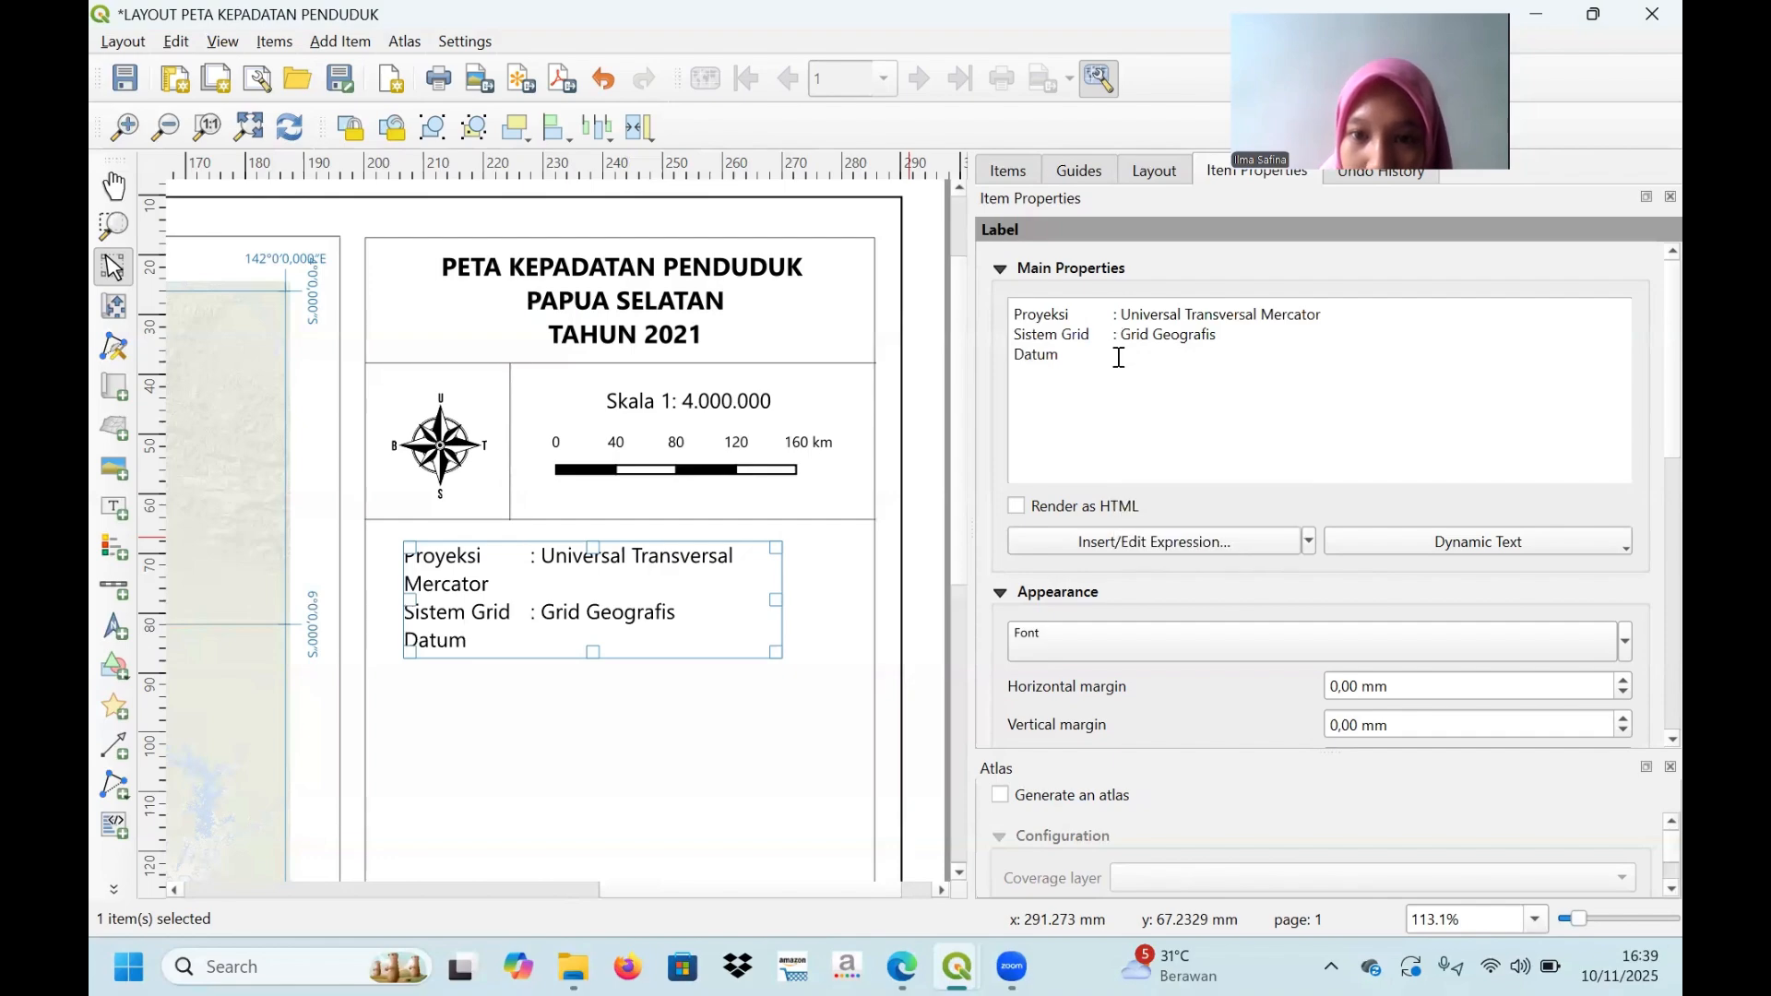
type(": ")
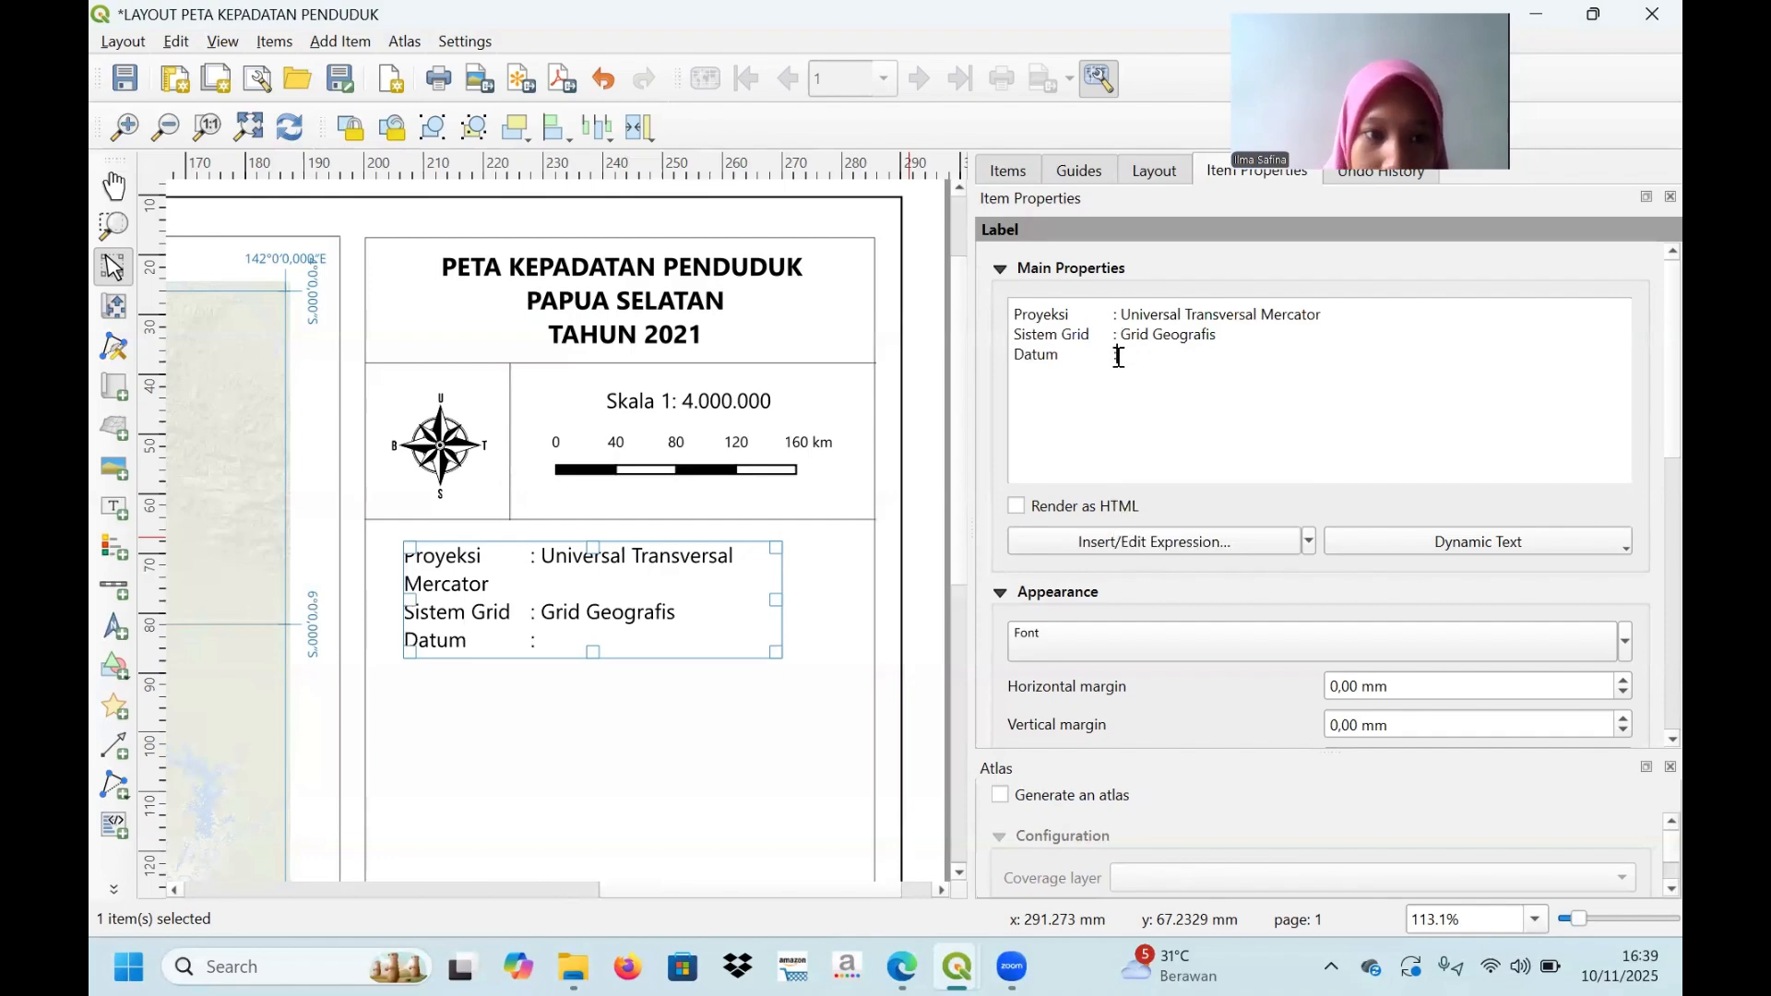
type("WGS ")
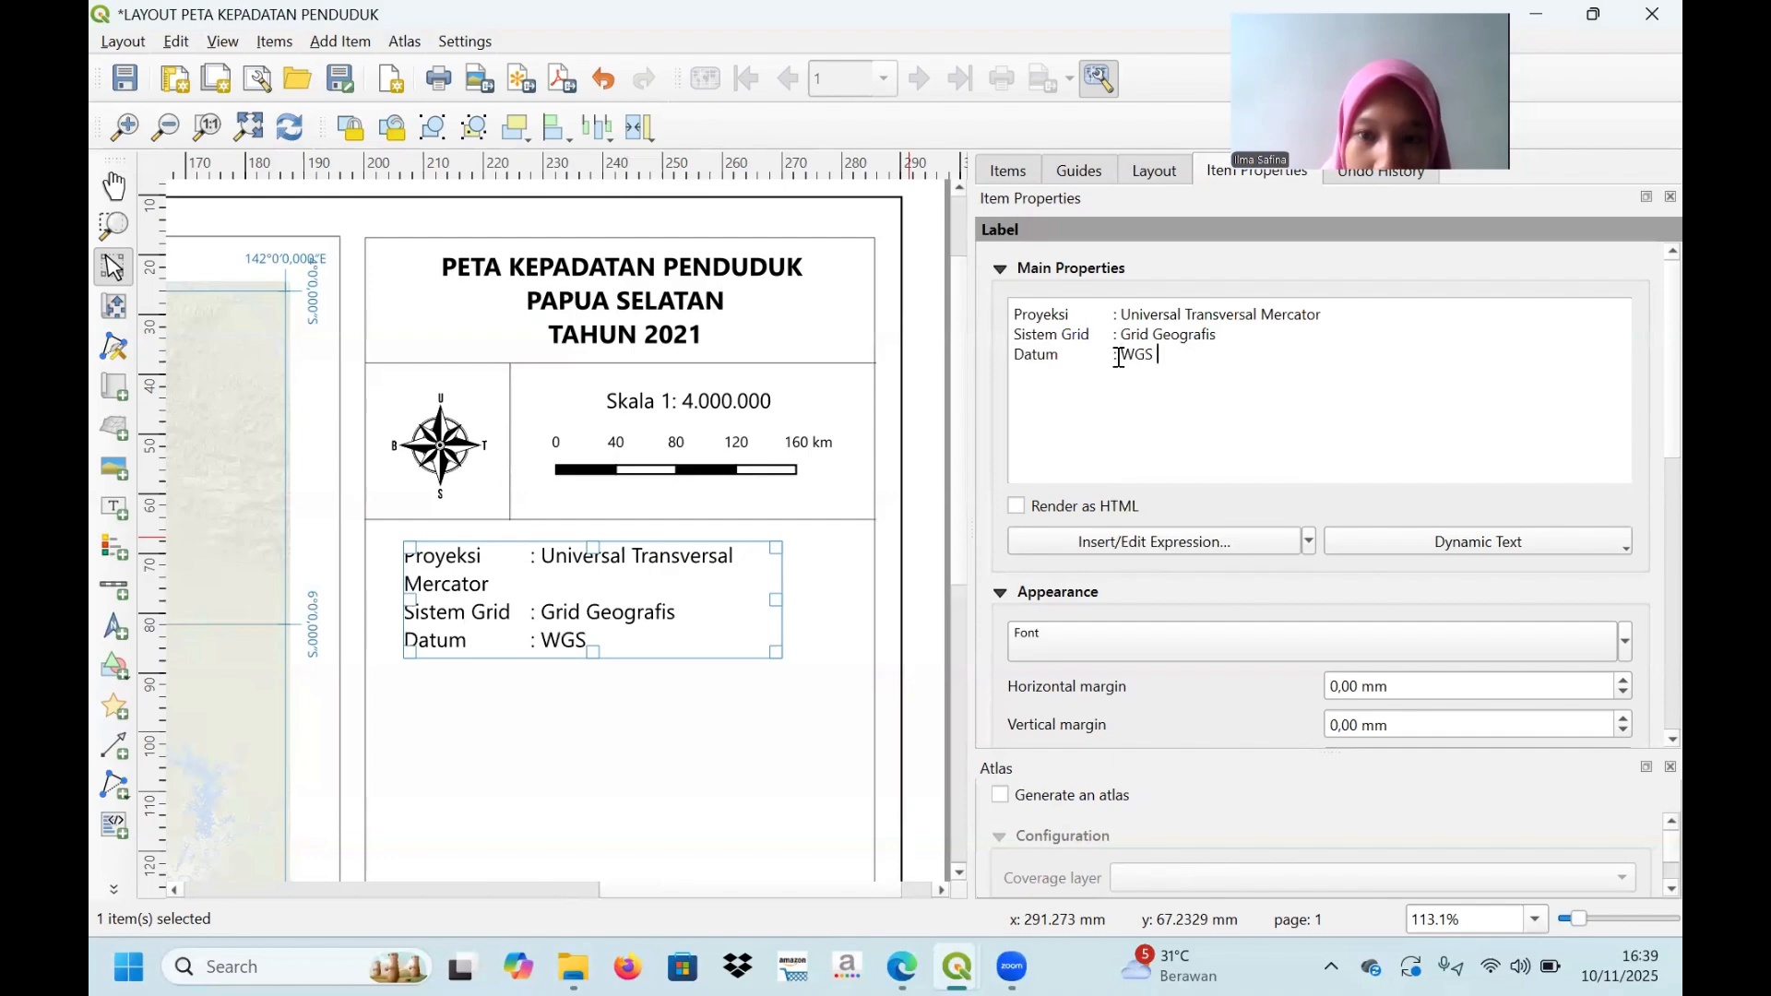
type("1984")
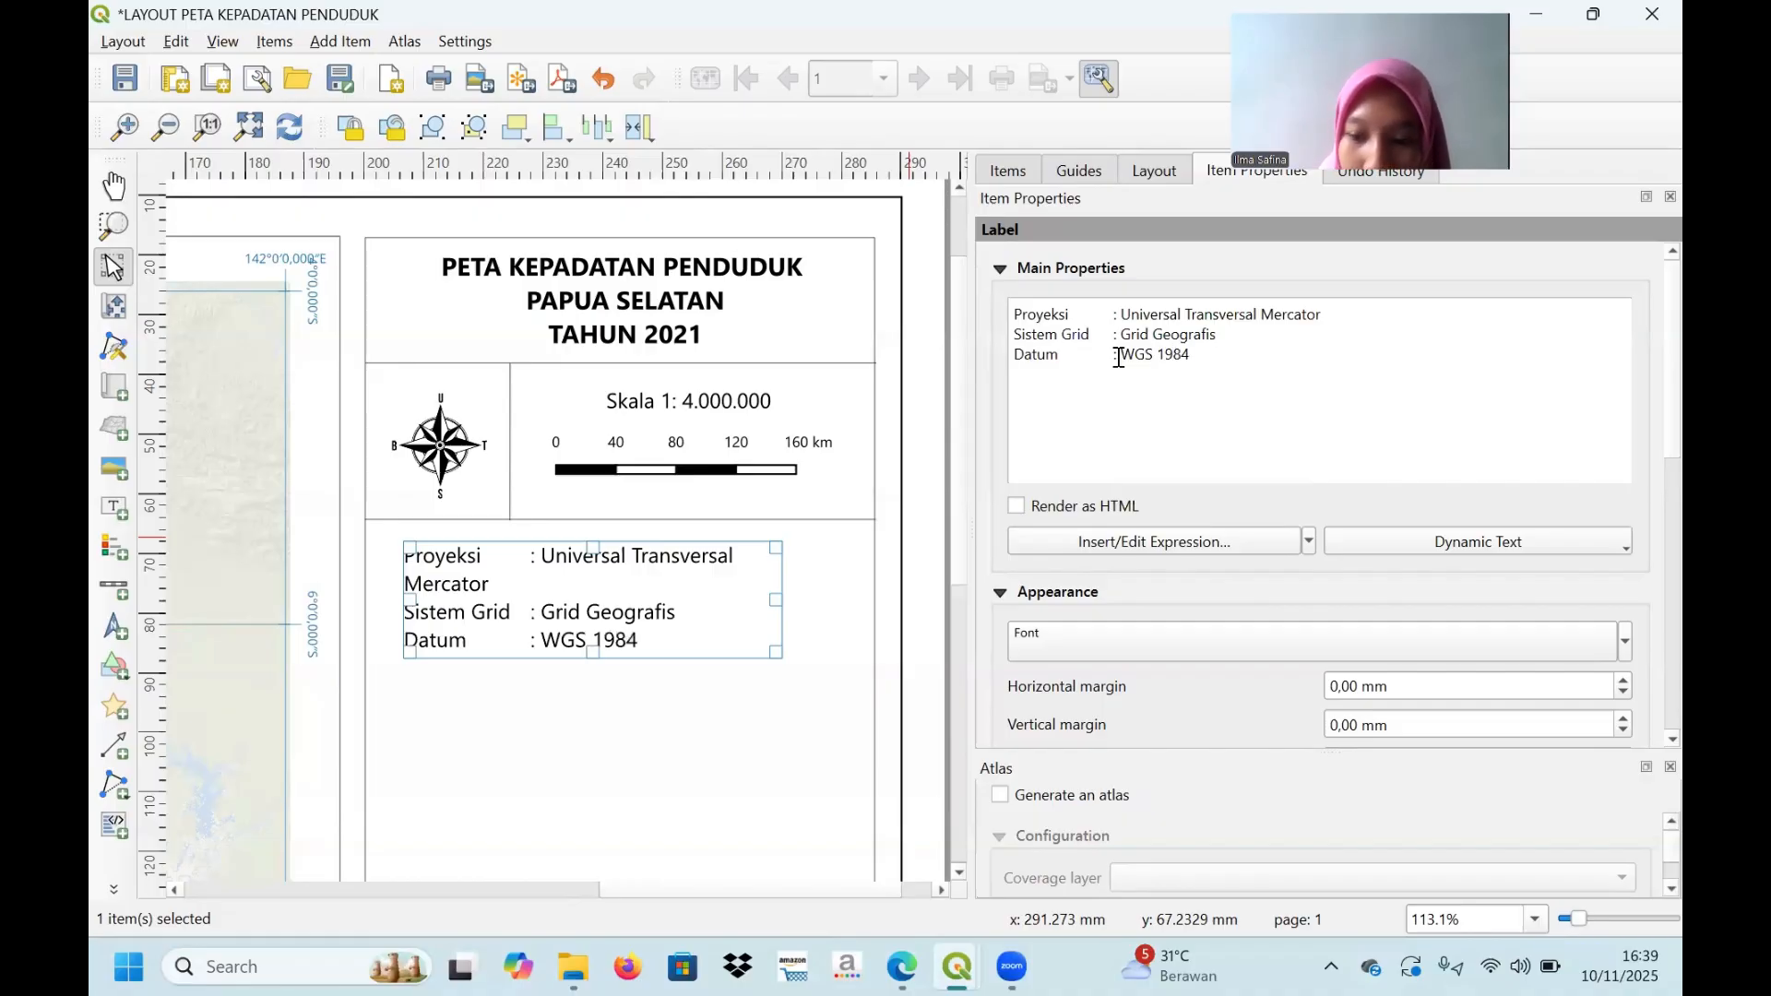
Step: Add a 'Zona : 54 S' line and open the label's font settings
key("Return")
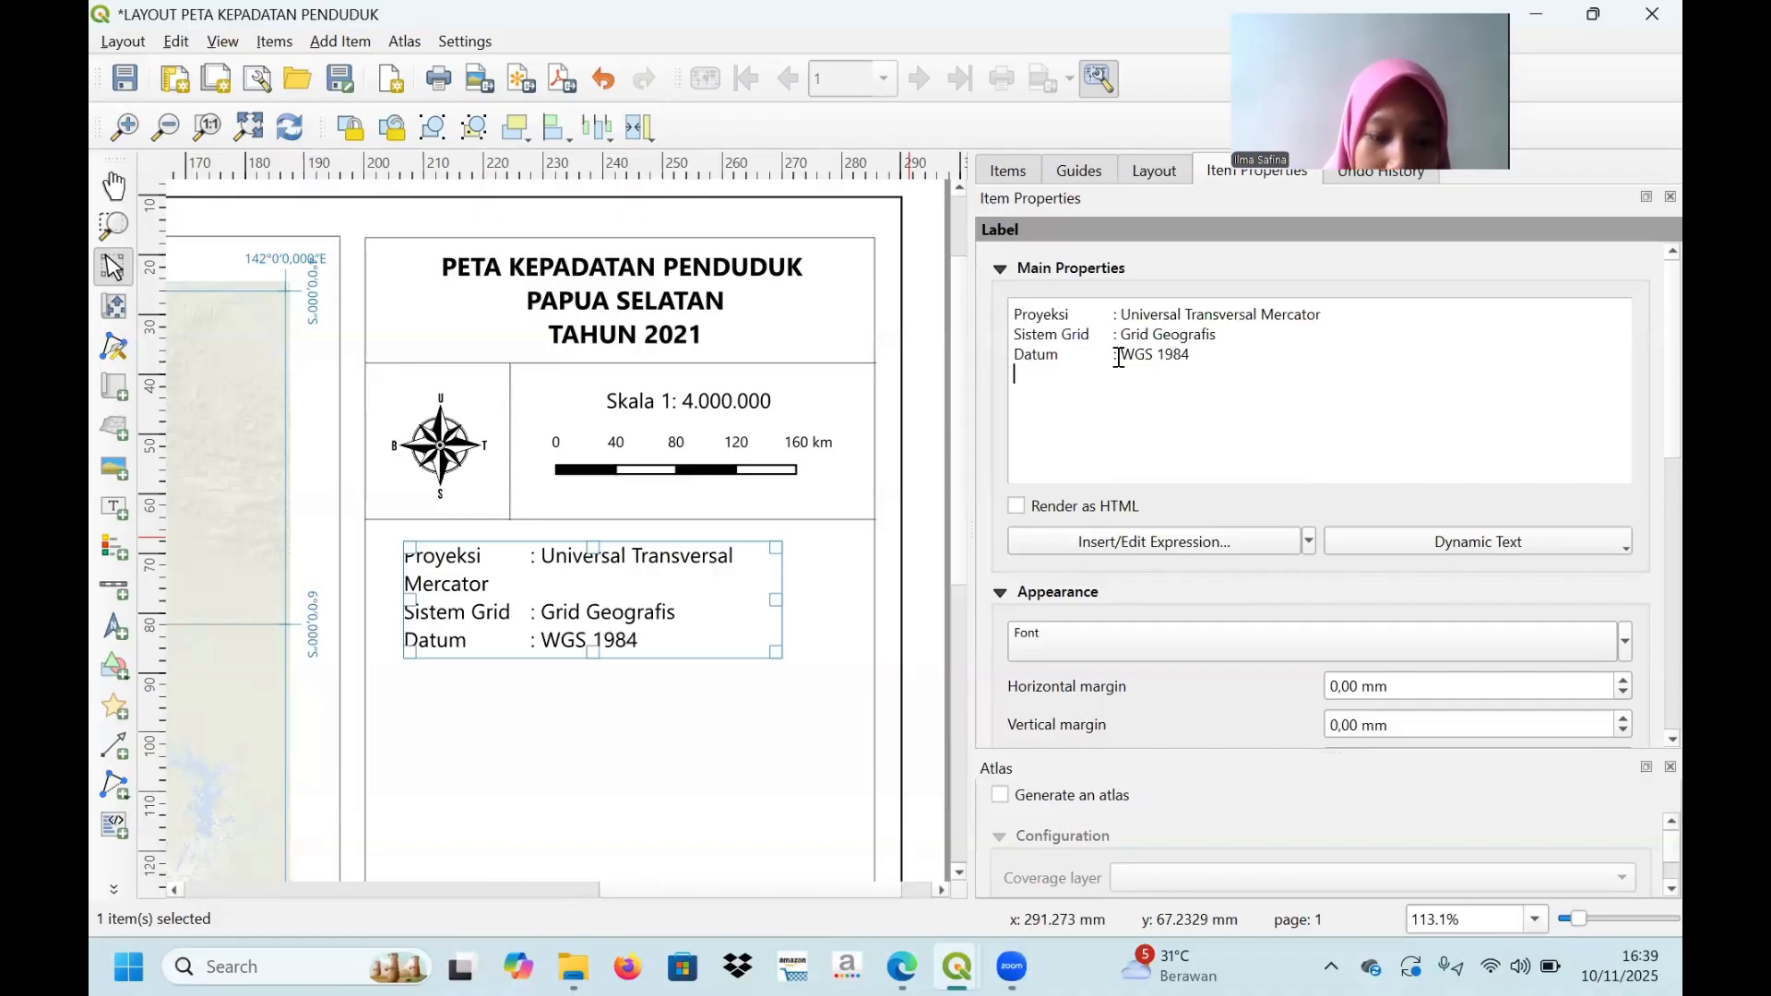
type("zONA")
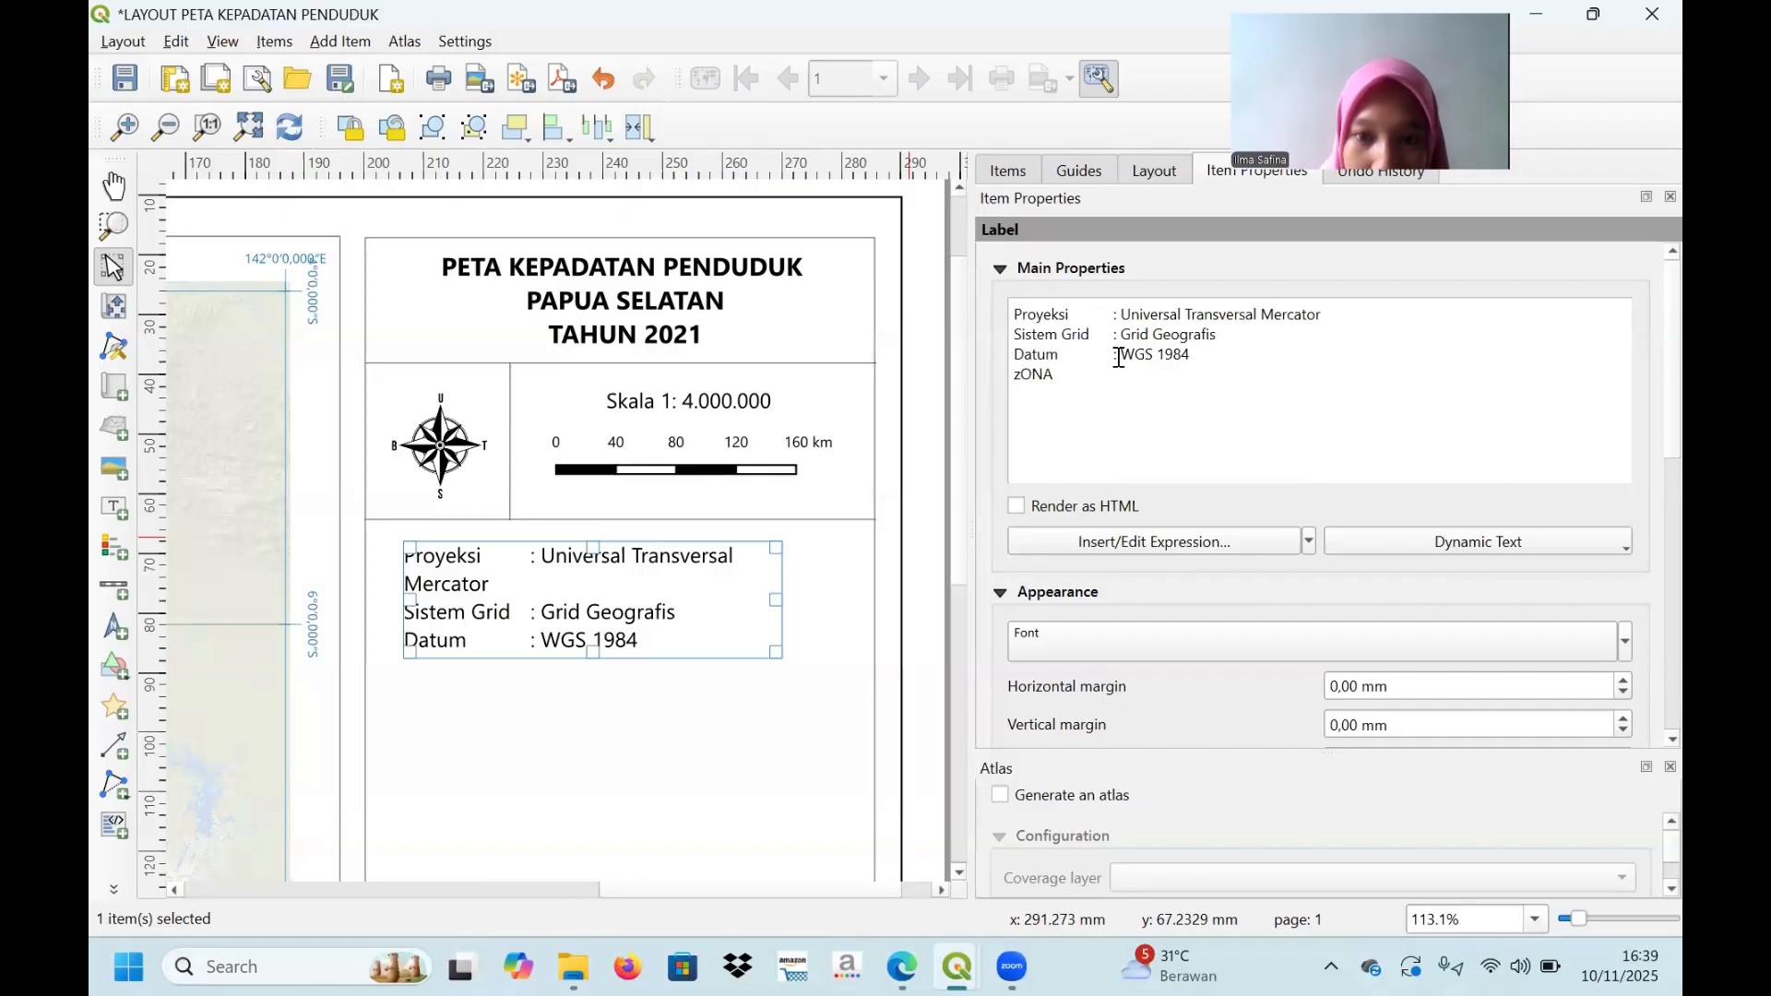
key("BackSpace")
key("BackSpace")
key("BackSpace")
key("BackSpace")
type("Zona")
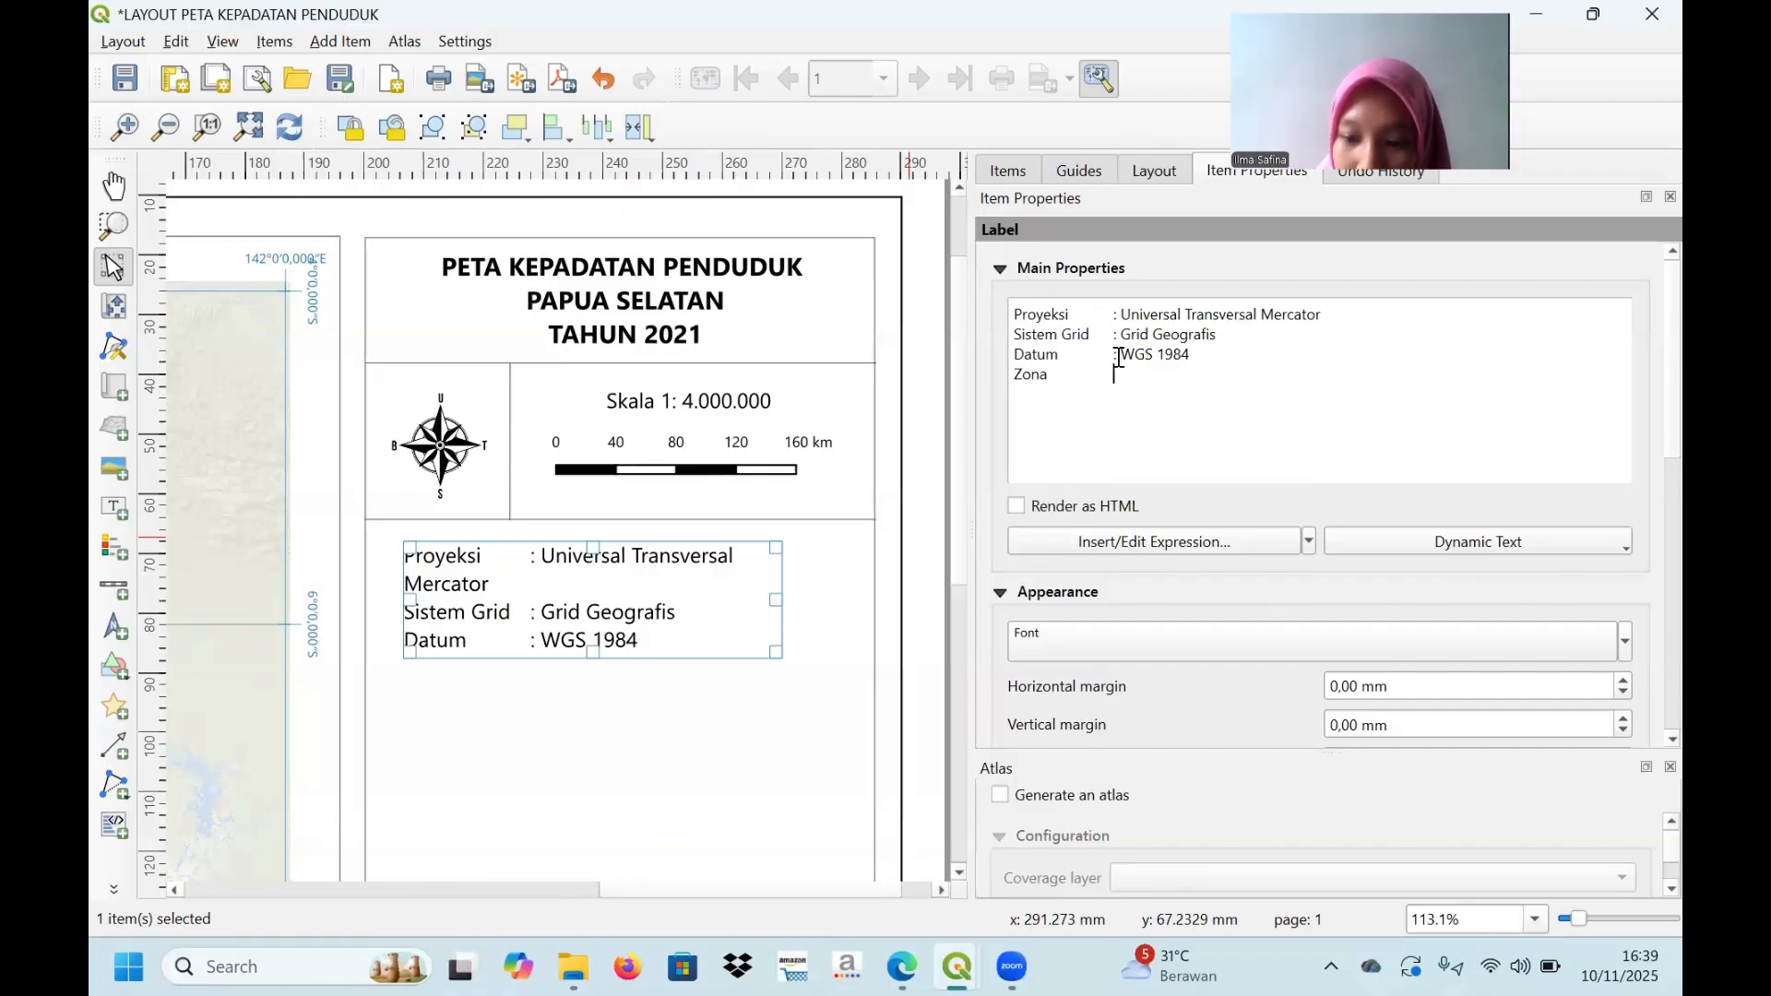
right_click(1118, 359)
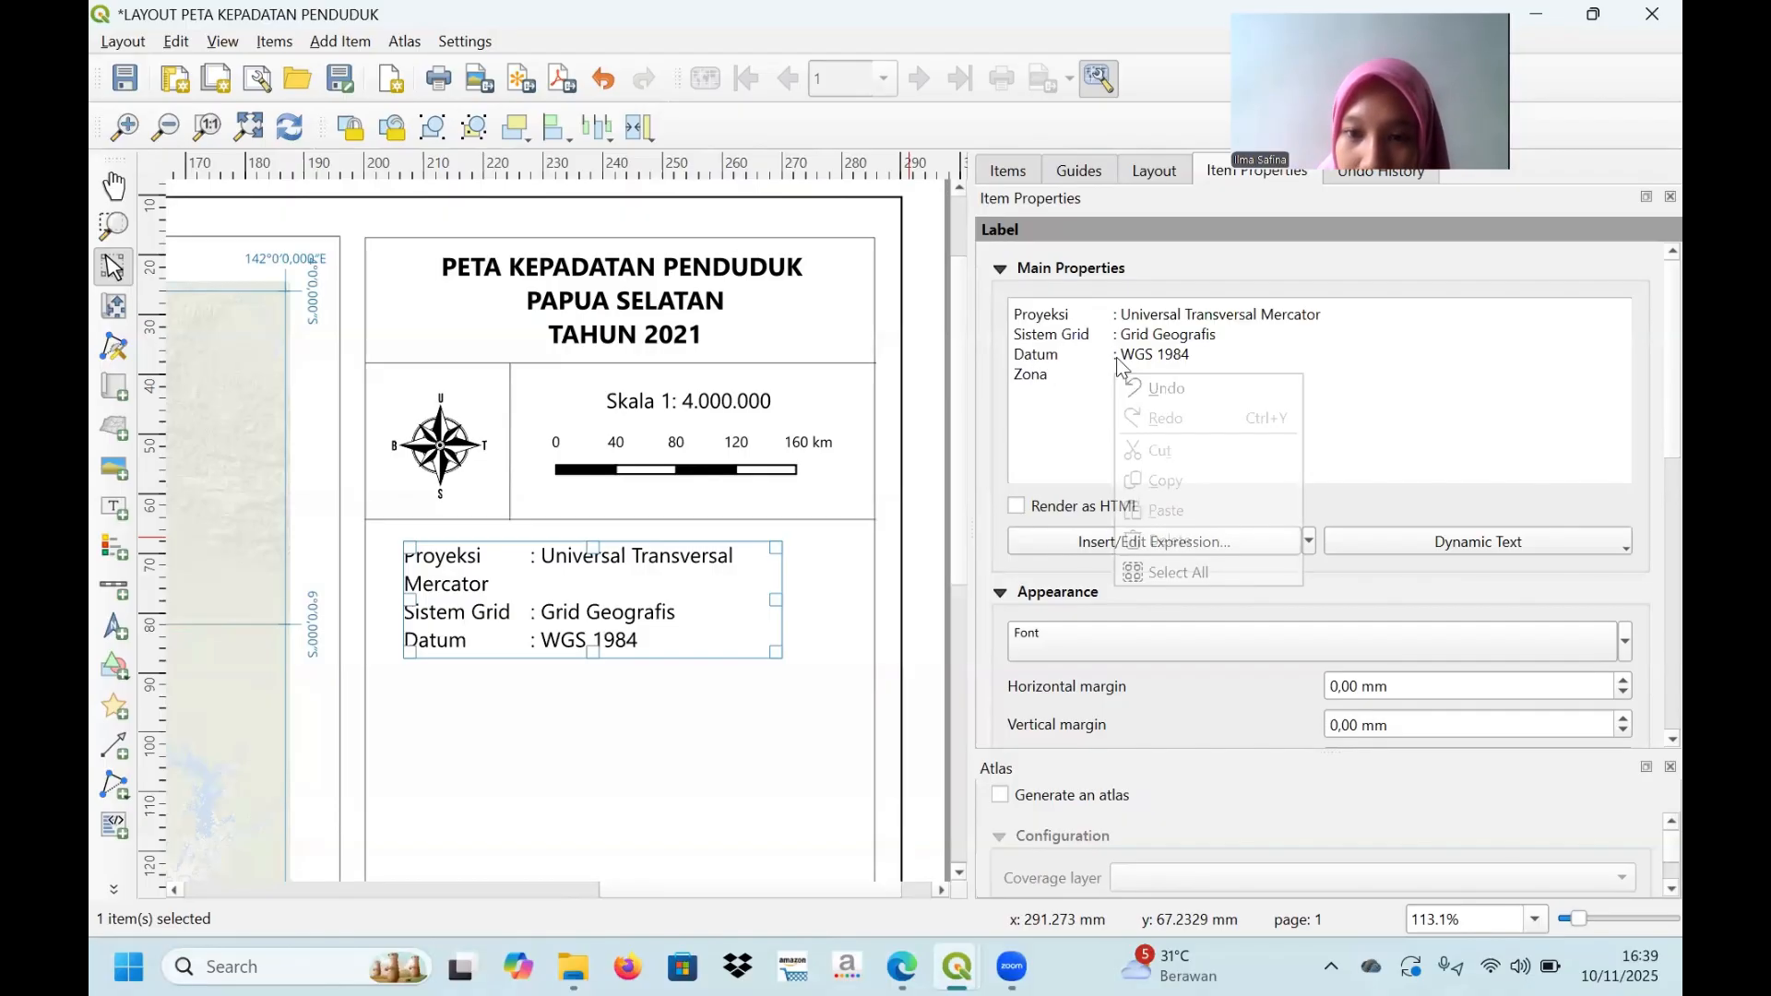
left_click(1118, 360)
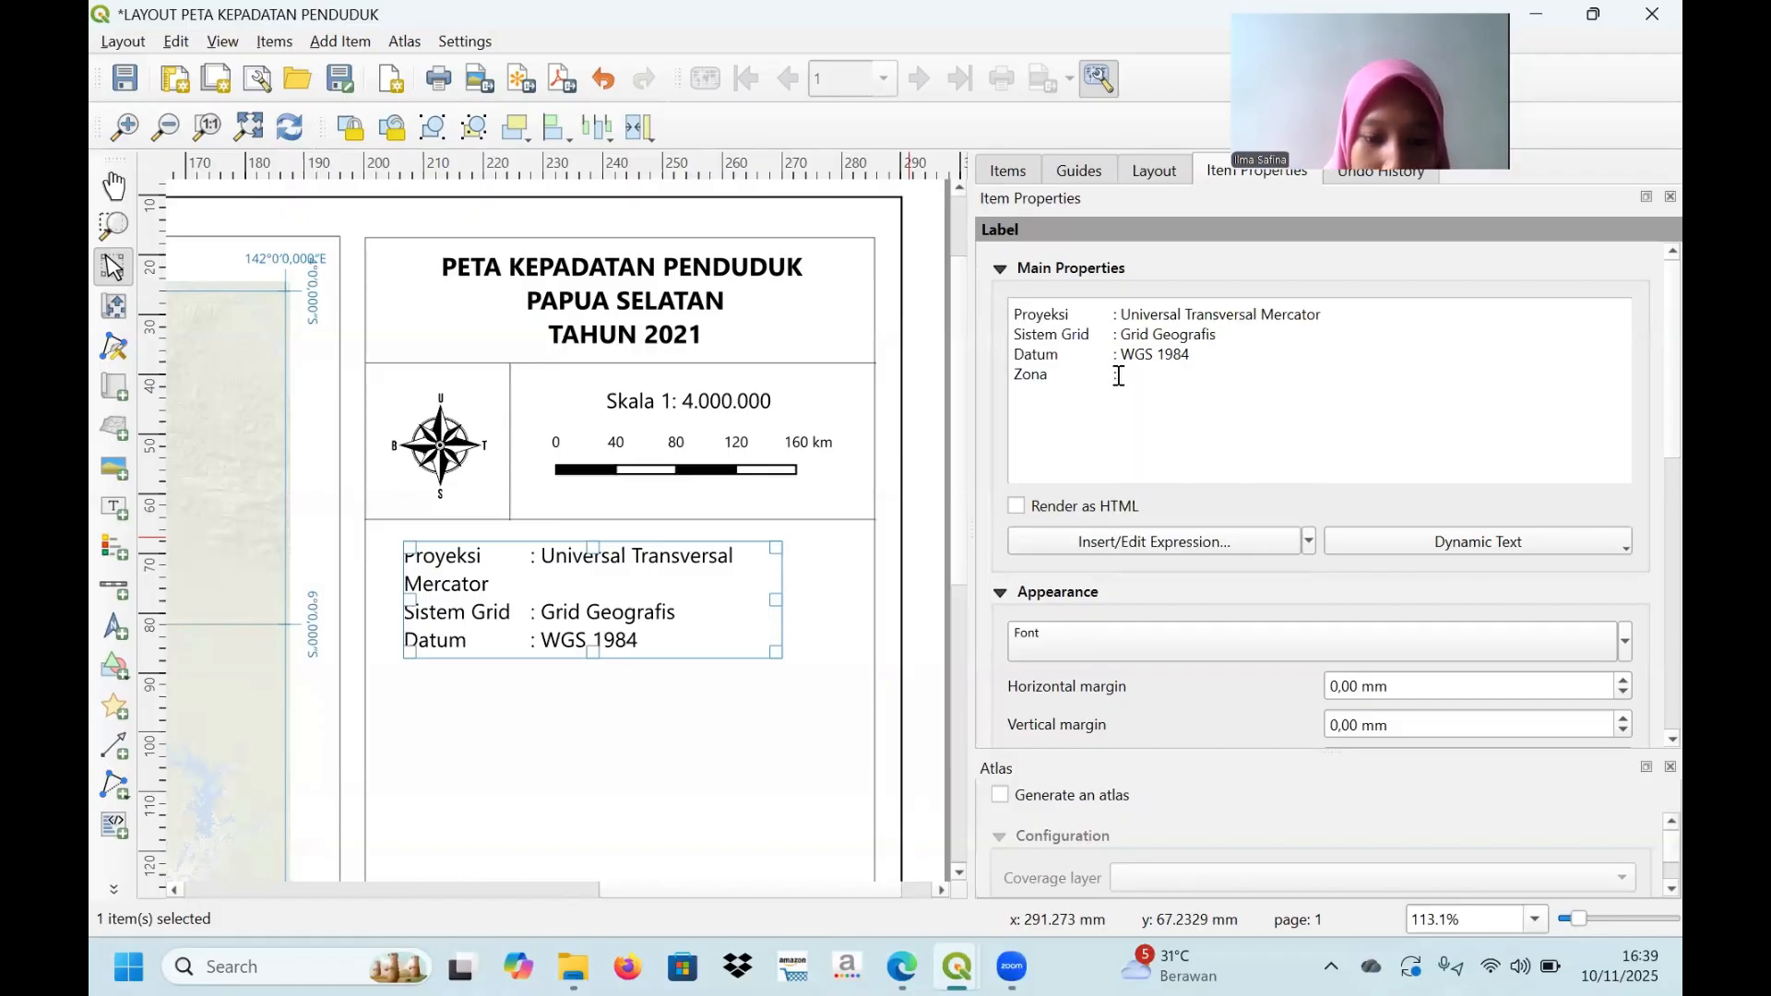
type("54 S")
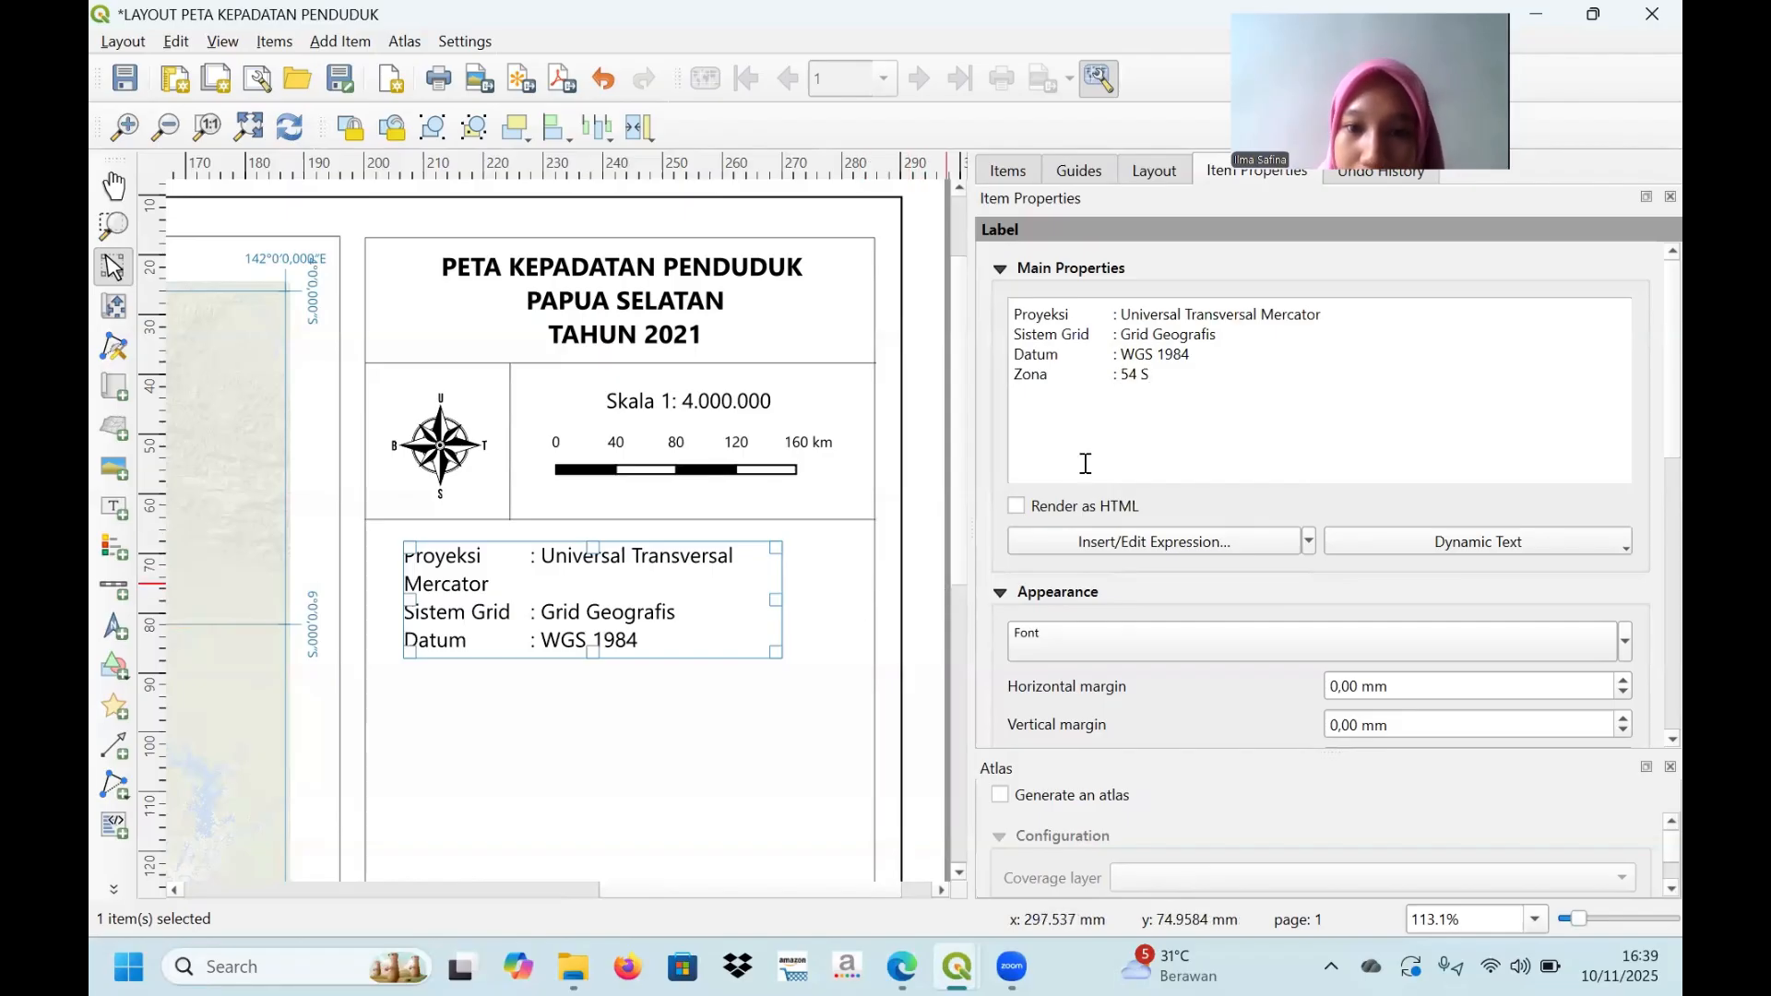
left_click(1153, 629)
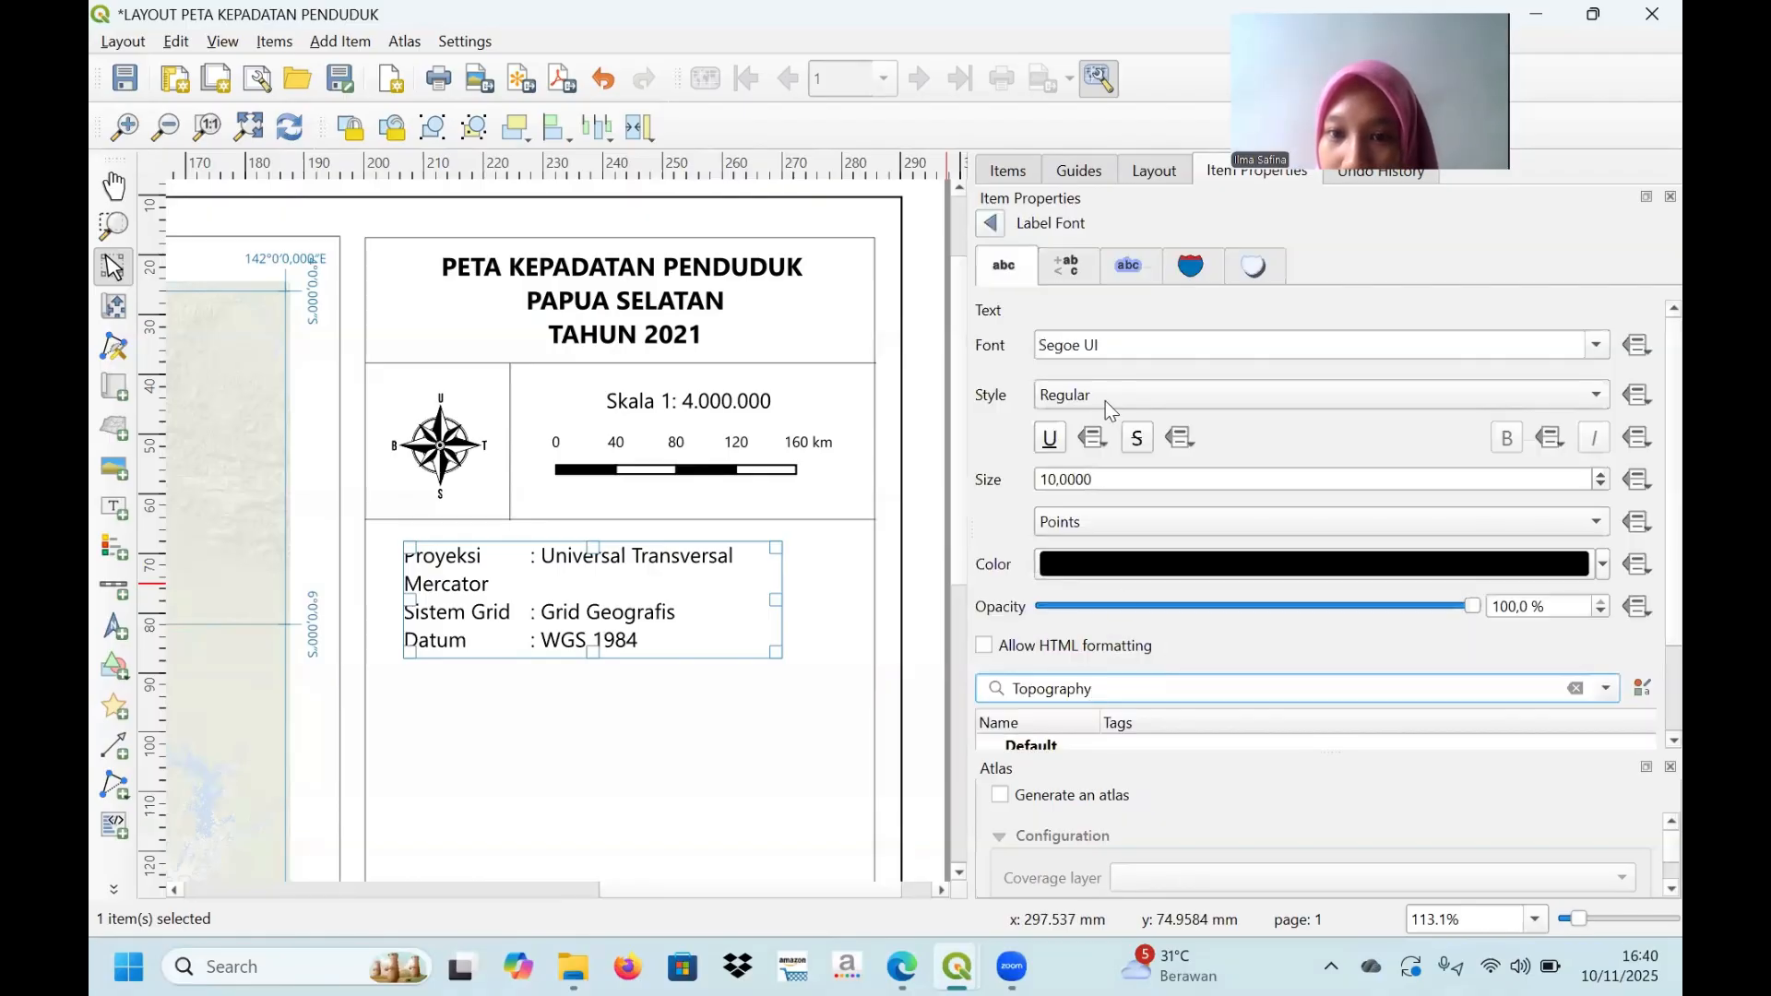
Step: Set the projection info label's font size to 6
double_click(1020, 489)
key("BackSpace")
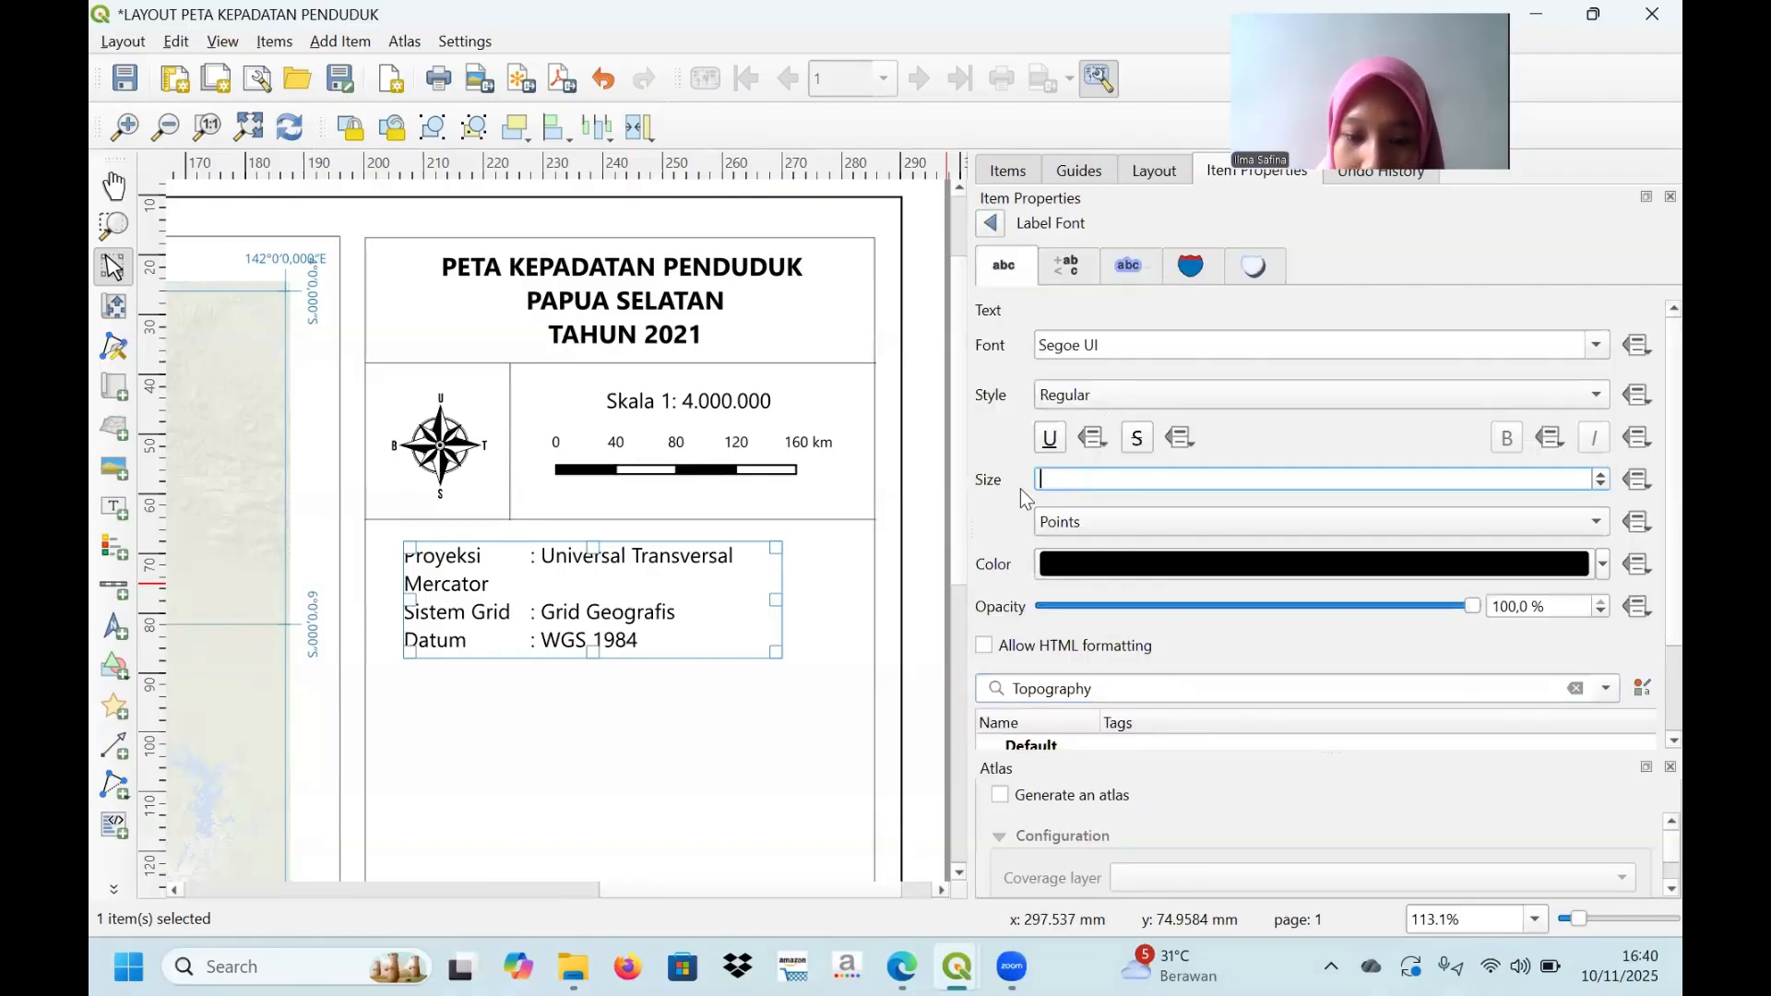
type("6")
key("Return")
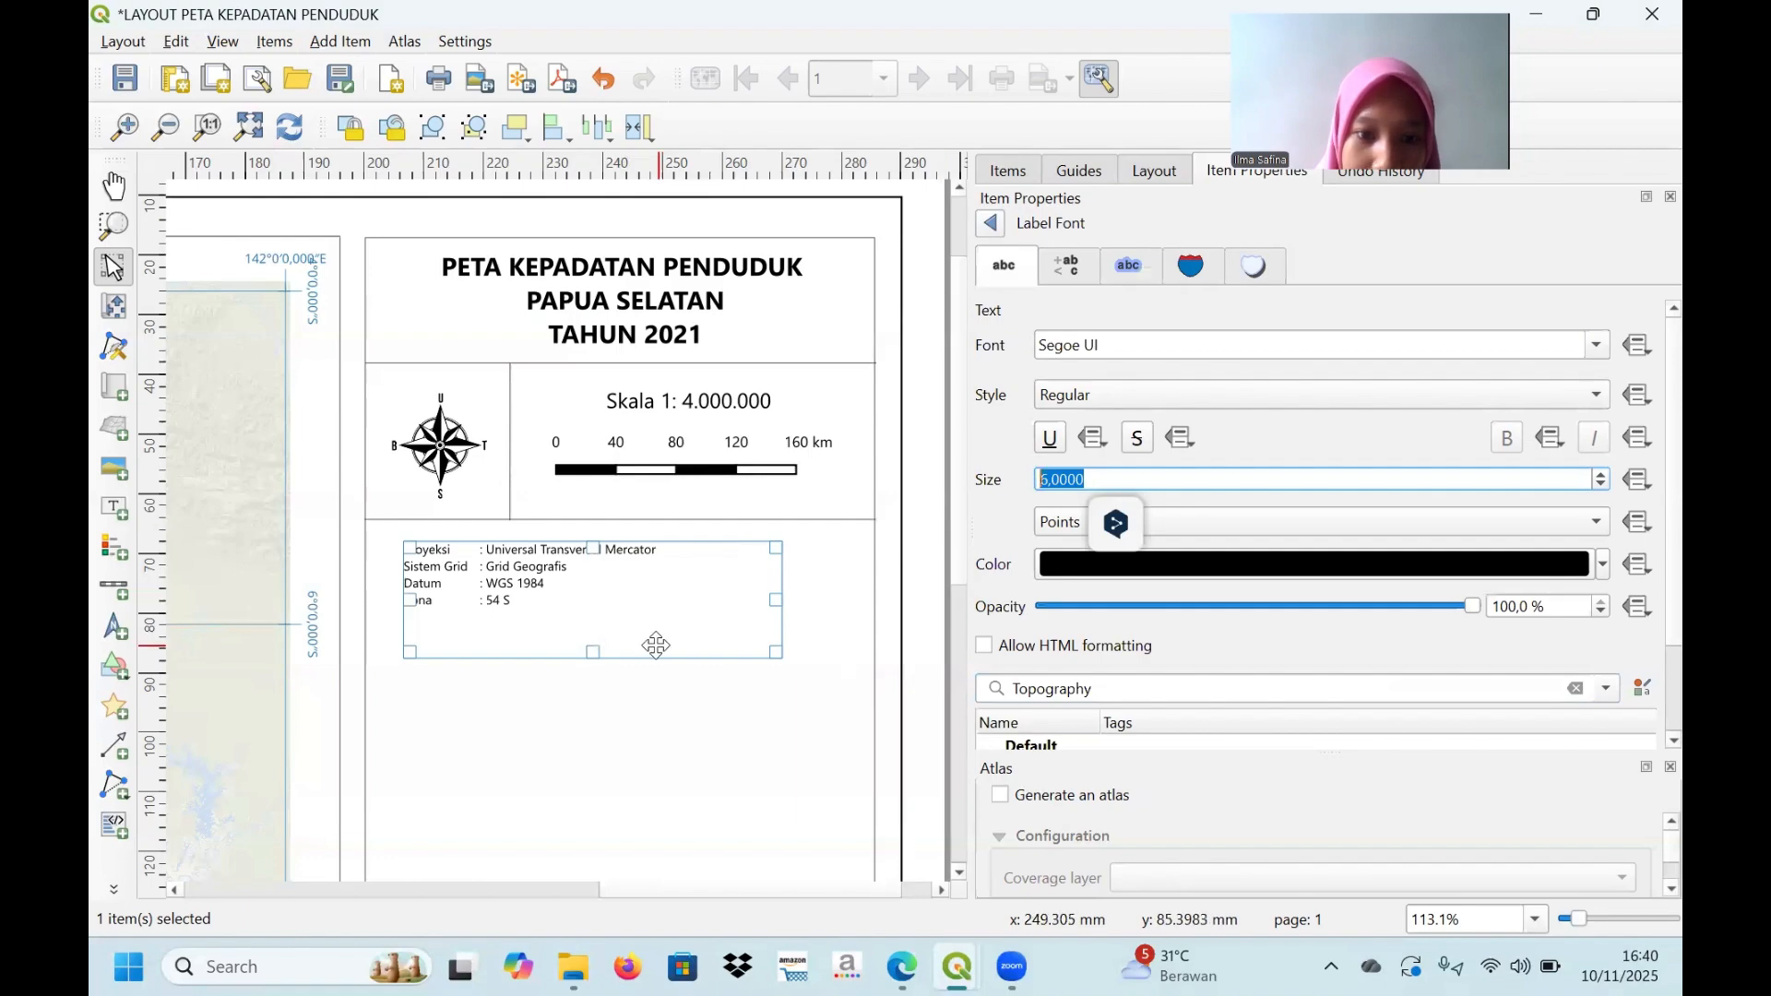
Step: Pull the label frame's bottom edge up to fit the smaller text
left_click_drag(593, 652, 593, 623)
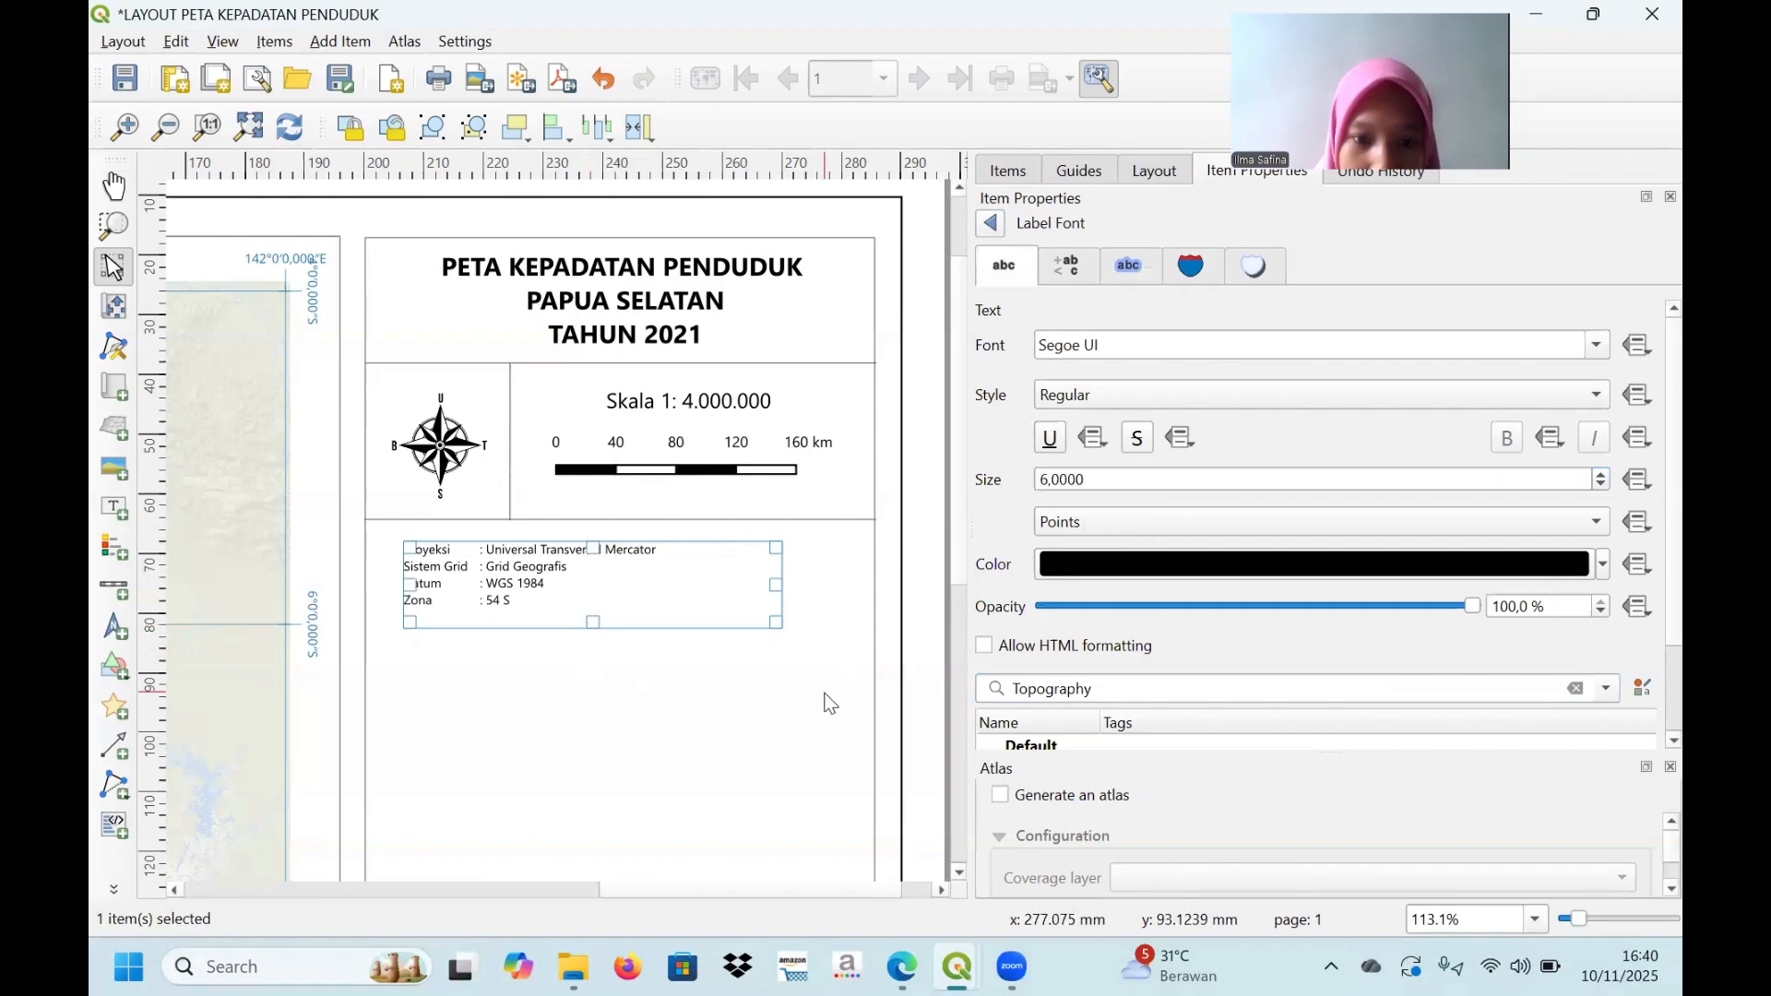
left_click(830, 703)
left_click(547, 563)
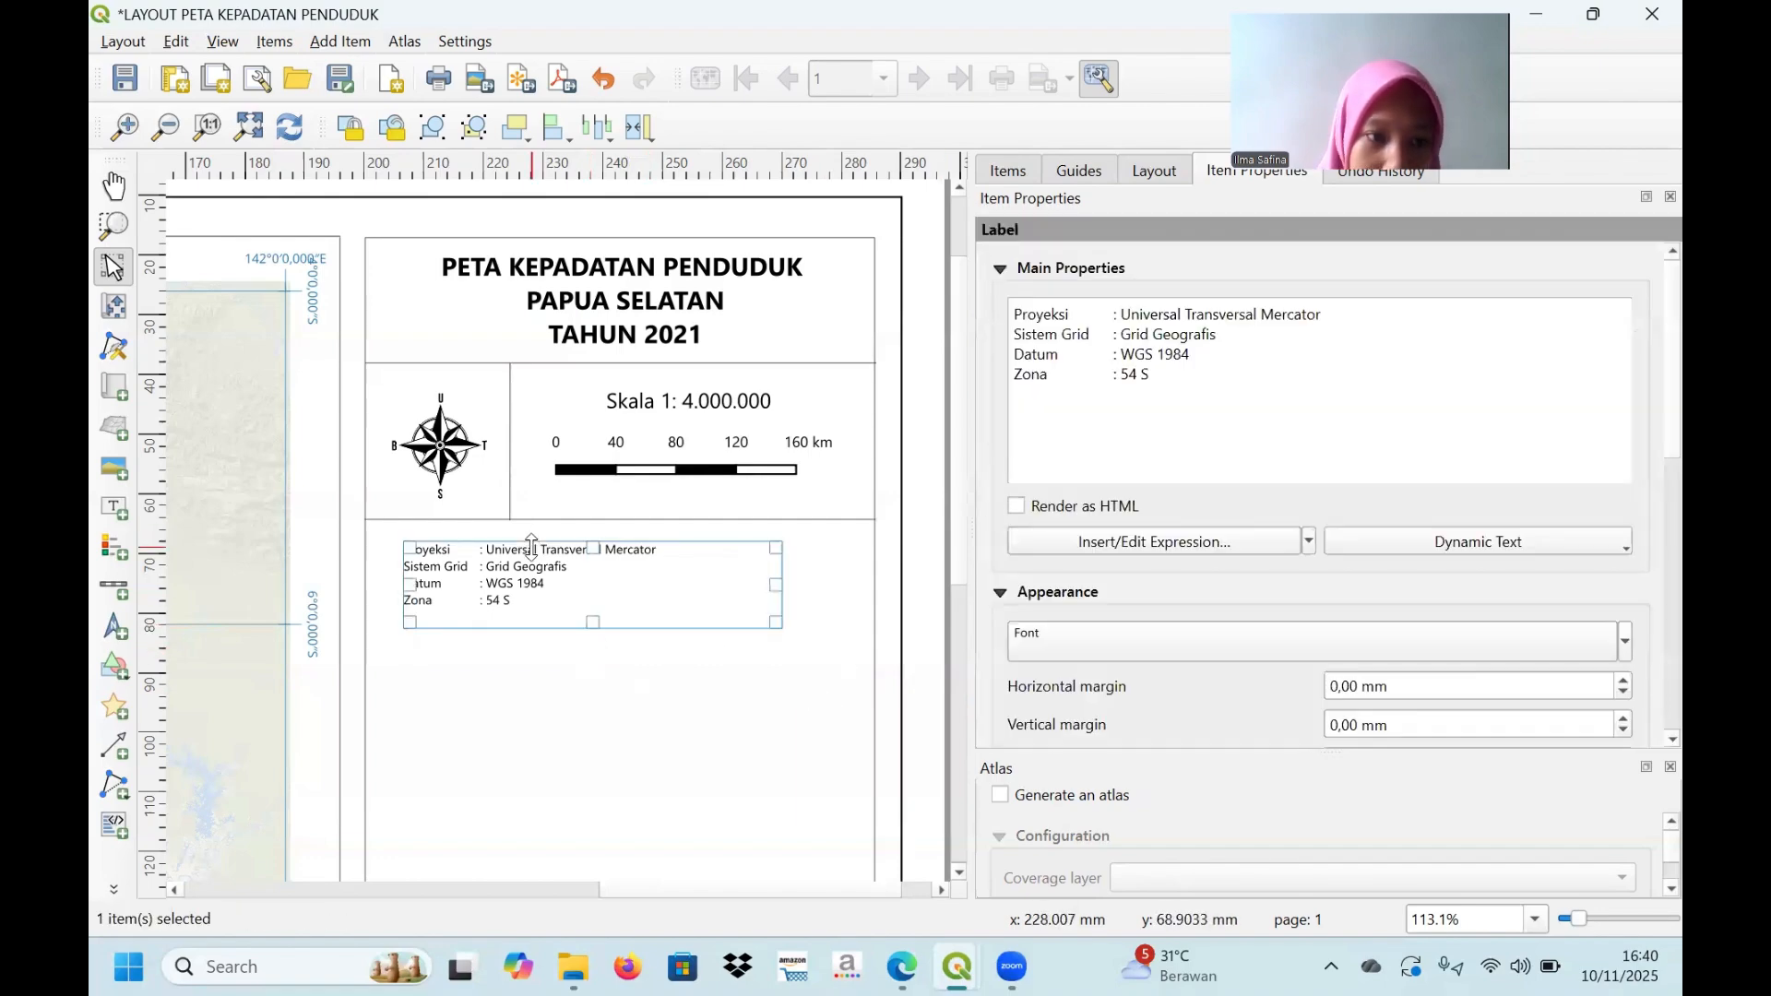
left_click_drag(551, 569, 593, 612)
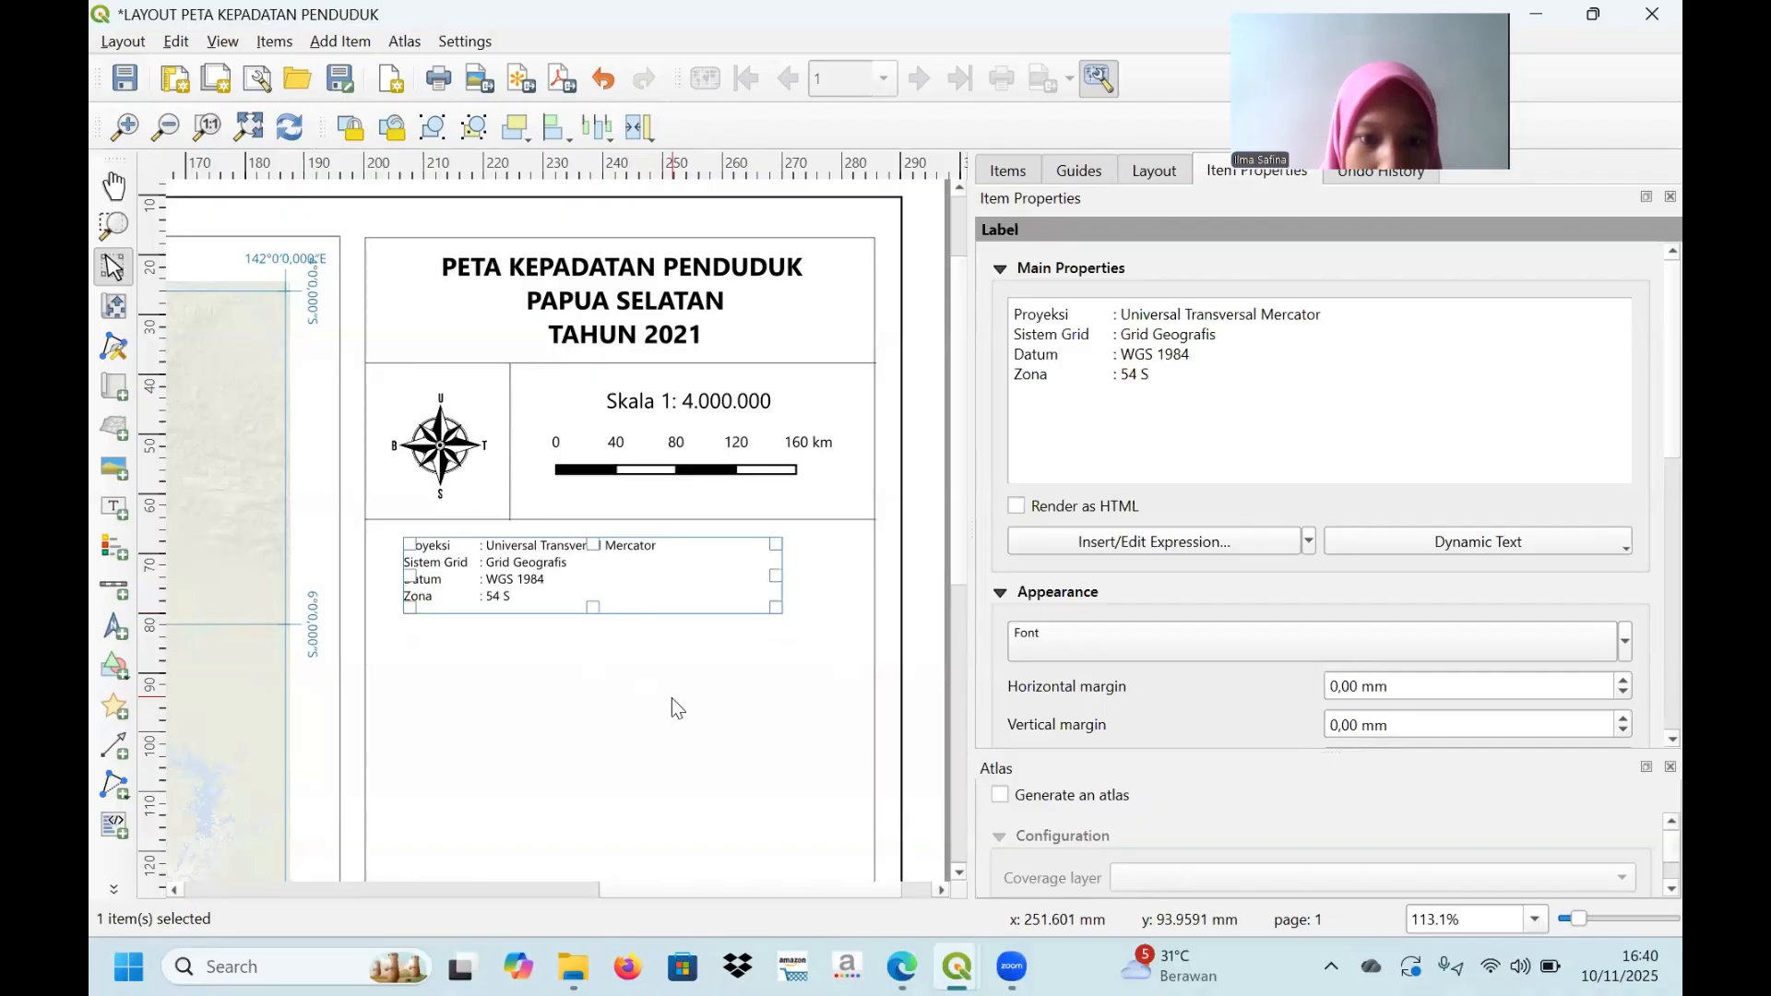
left_click(671, 697)
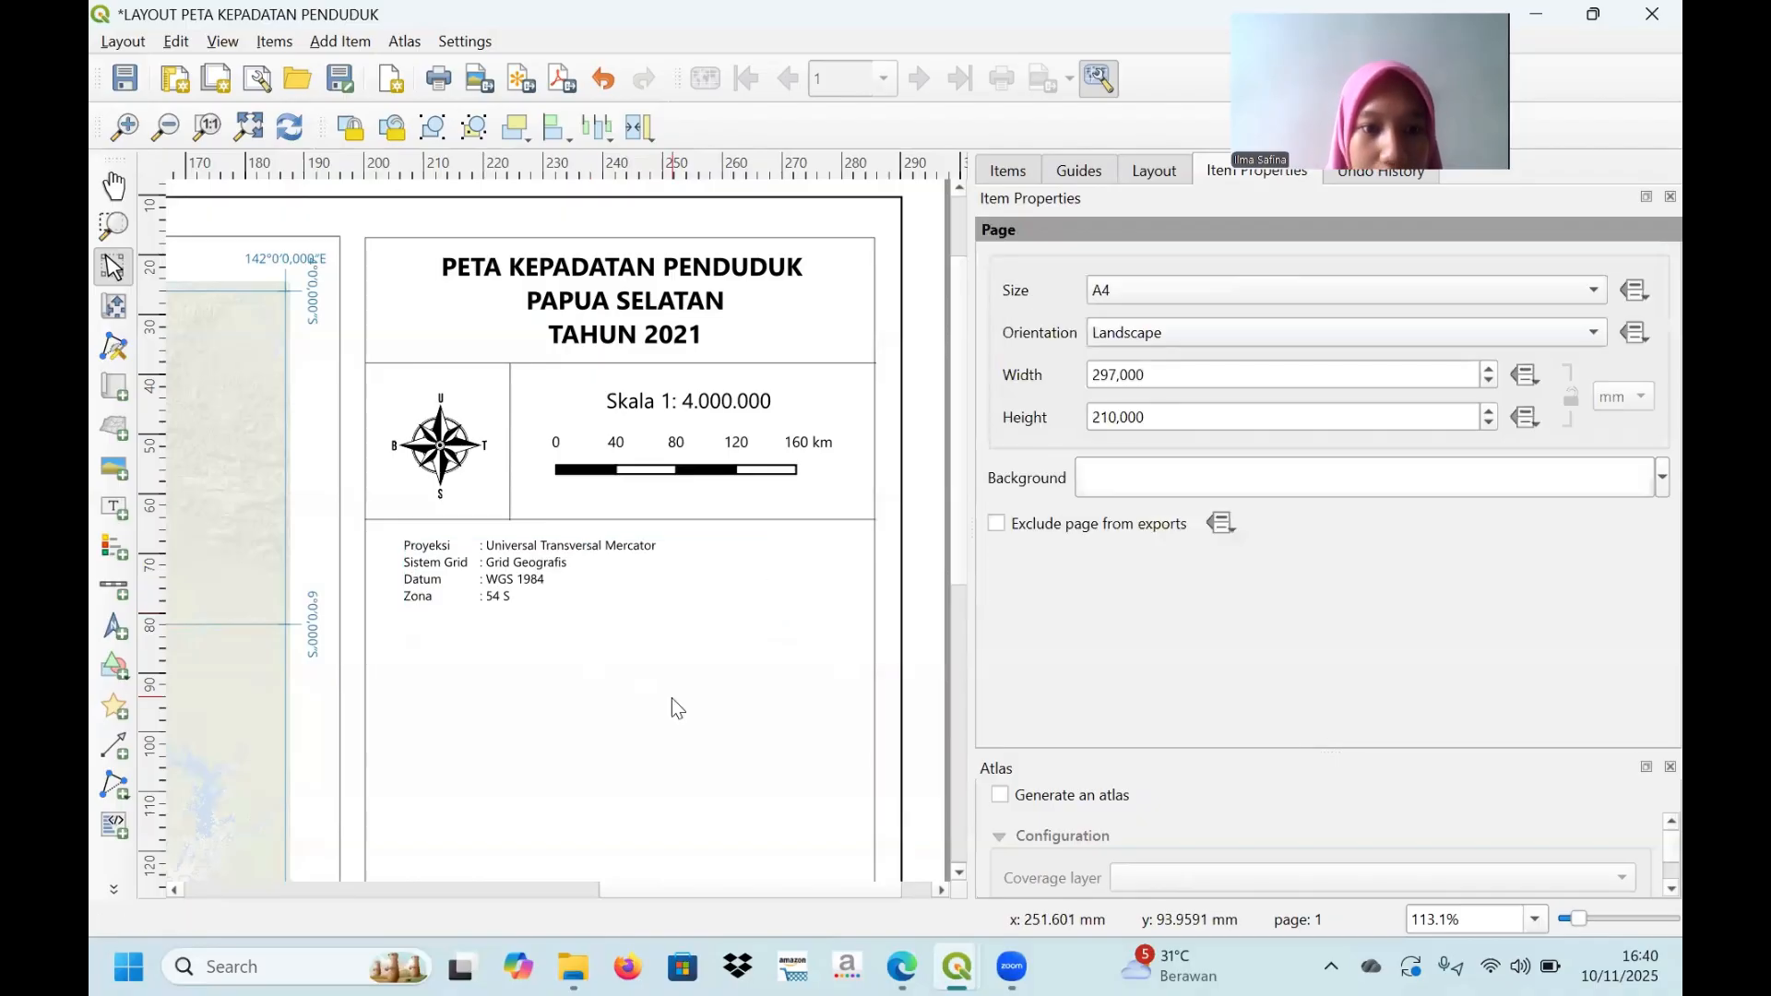
Step: Shift the projection info label slightly to the left
left_click(561, 560)
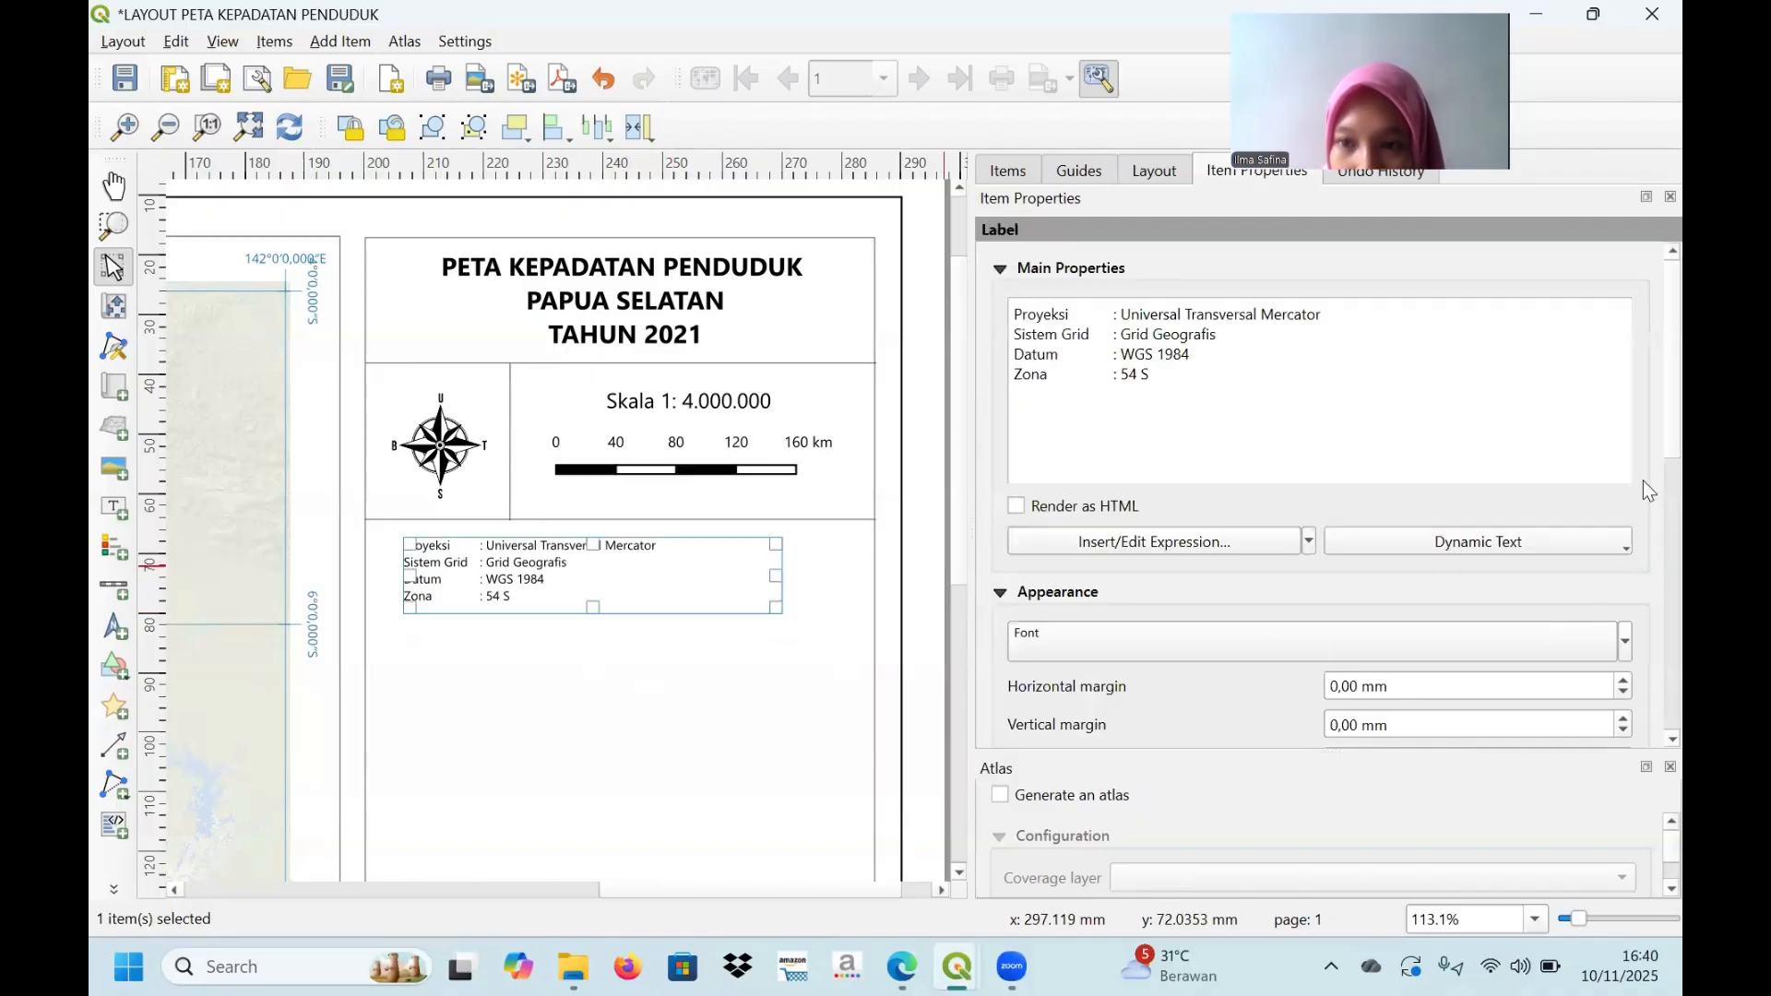
scroll(1642, 461, "down", 3)
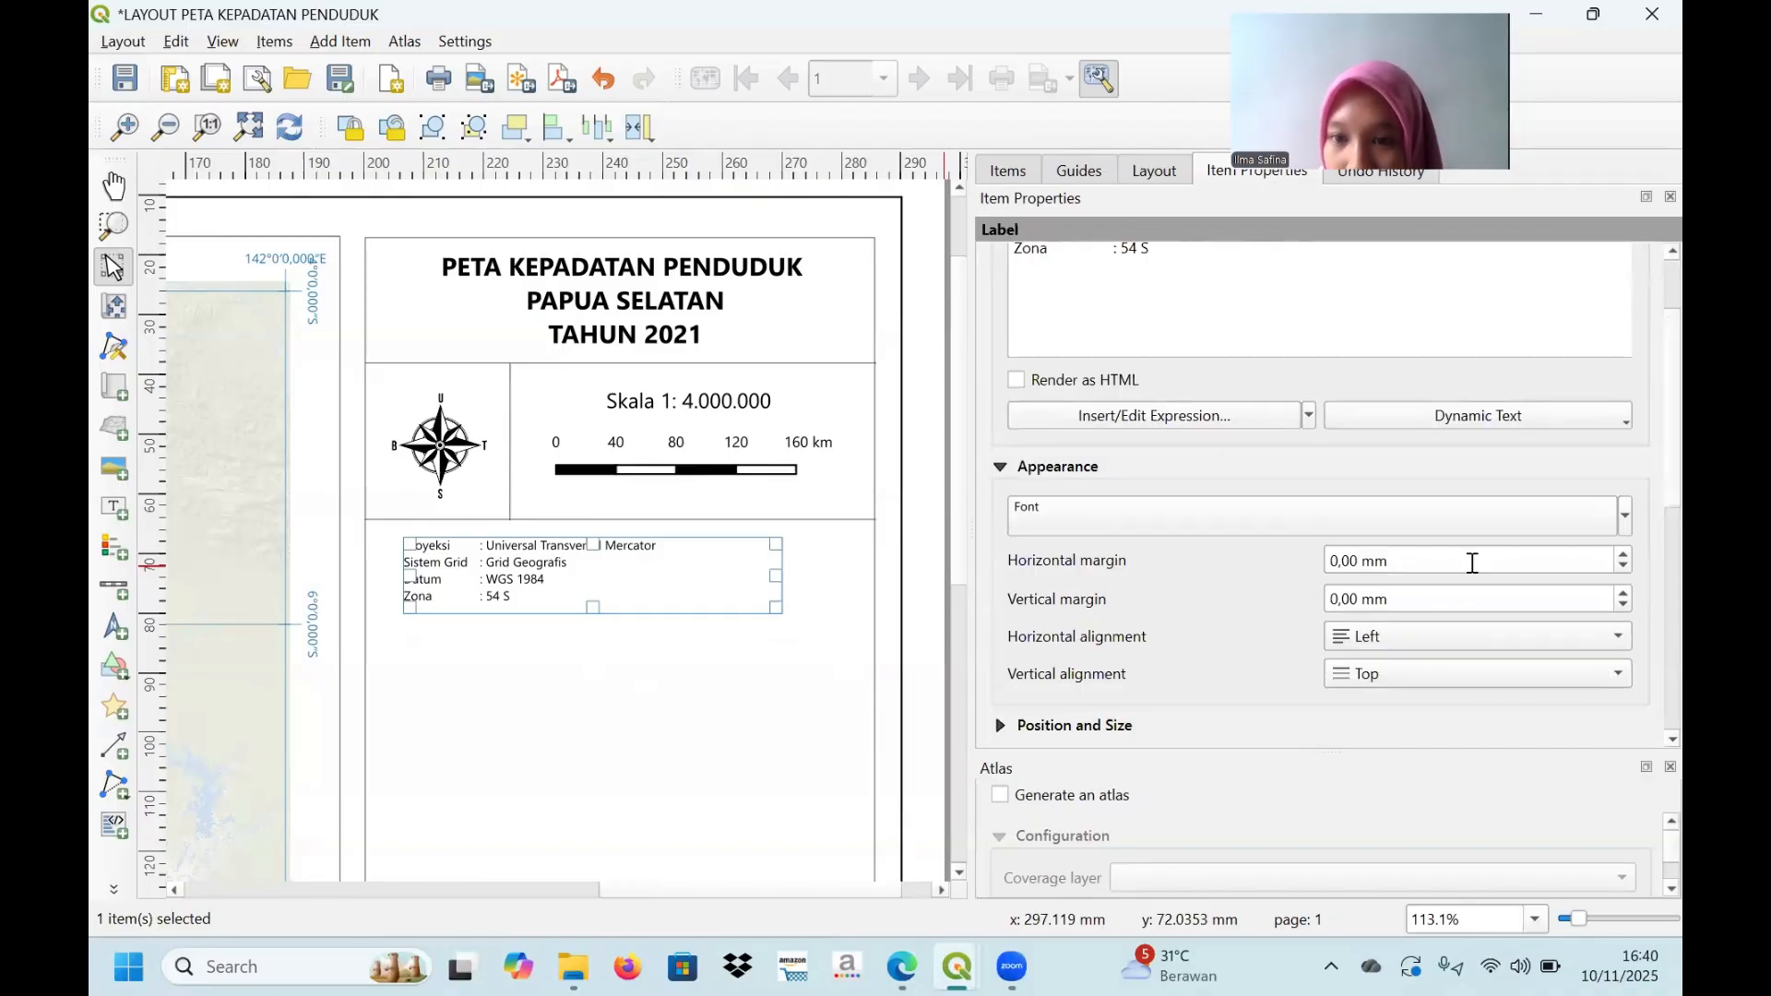
left_click(1474, 635)
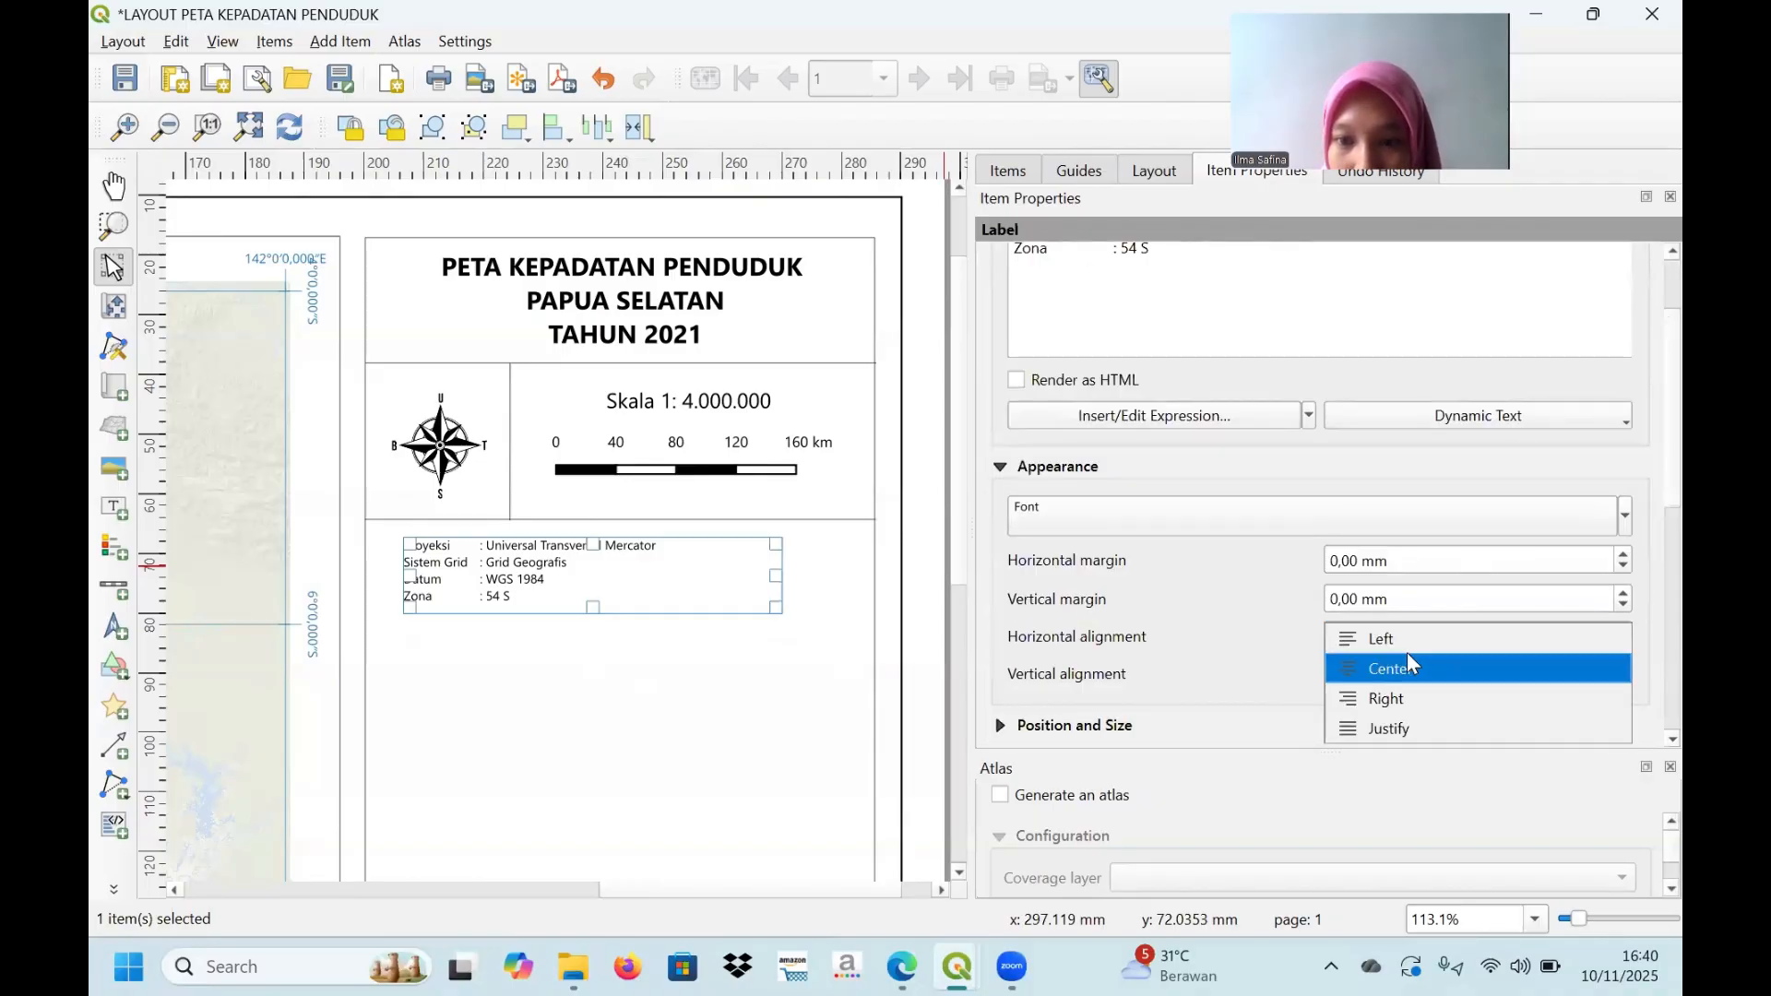
left_click(1308, 655)
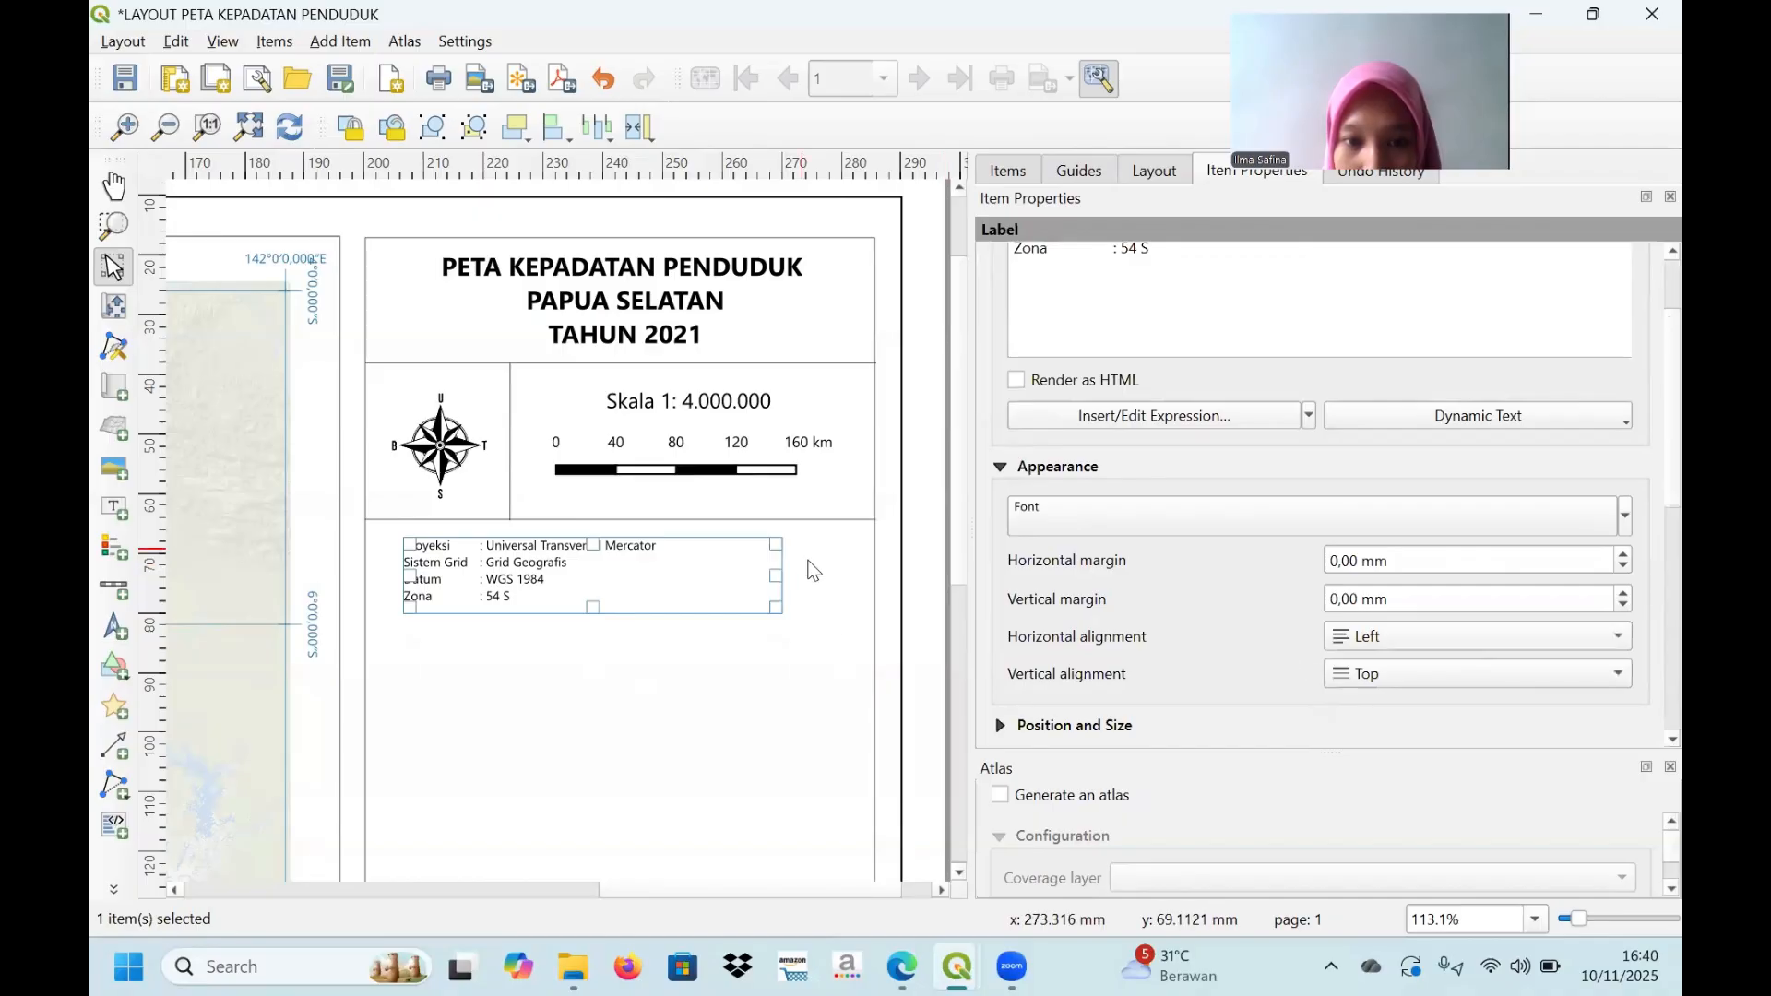
left_click(838, 625)
left_click(620, 557)
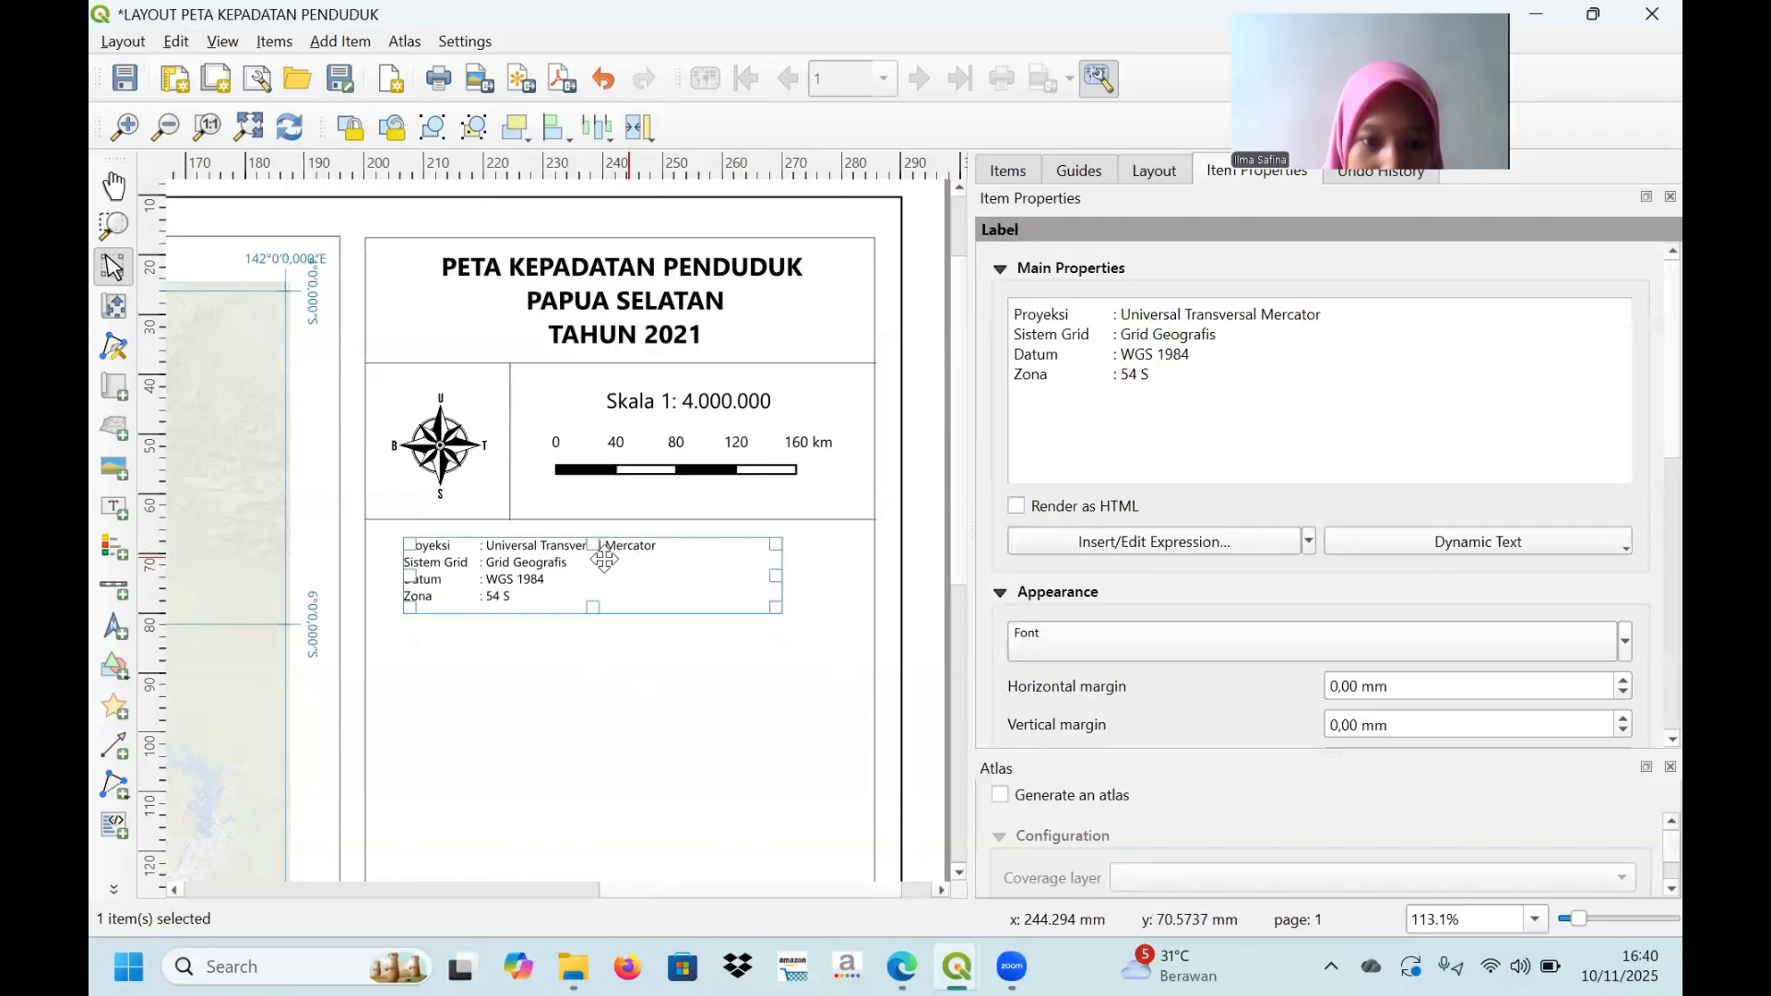
left_click_drag(600, 559, 588, 559)
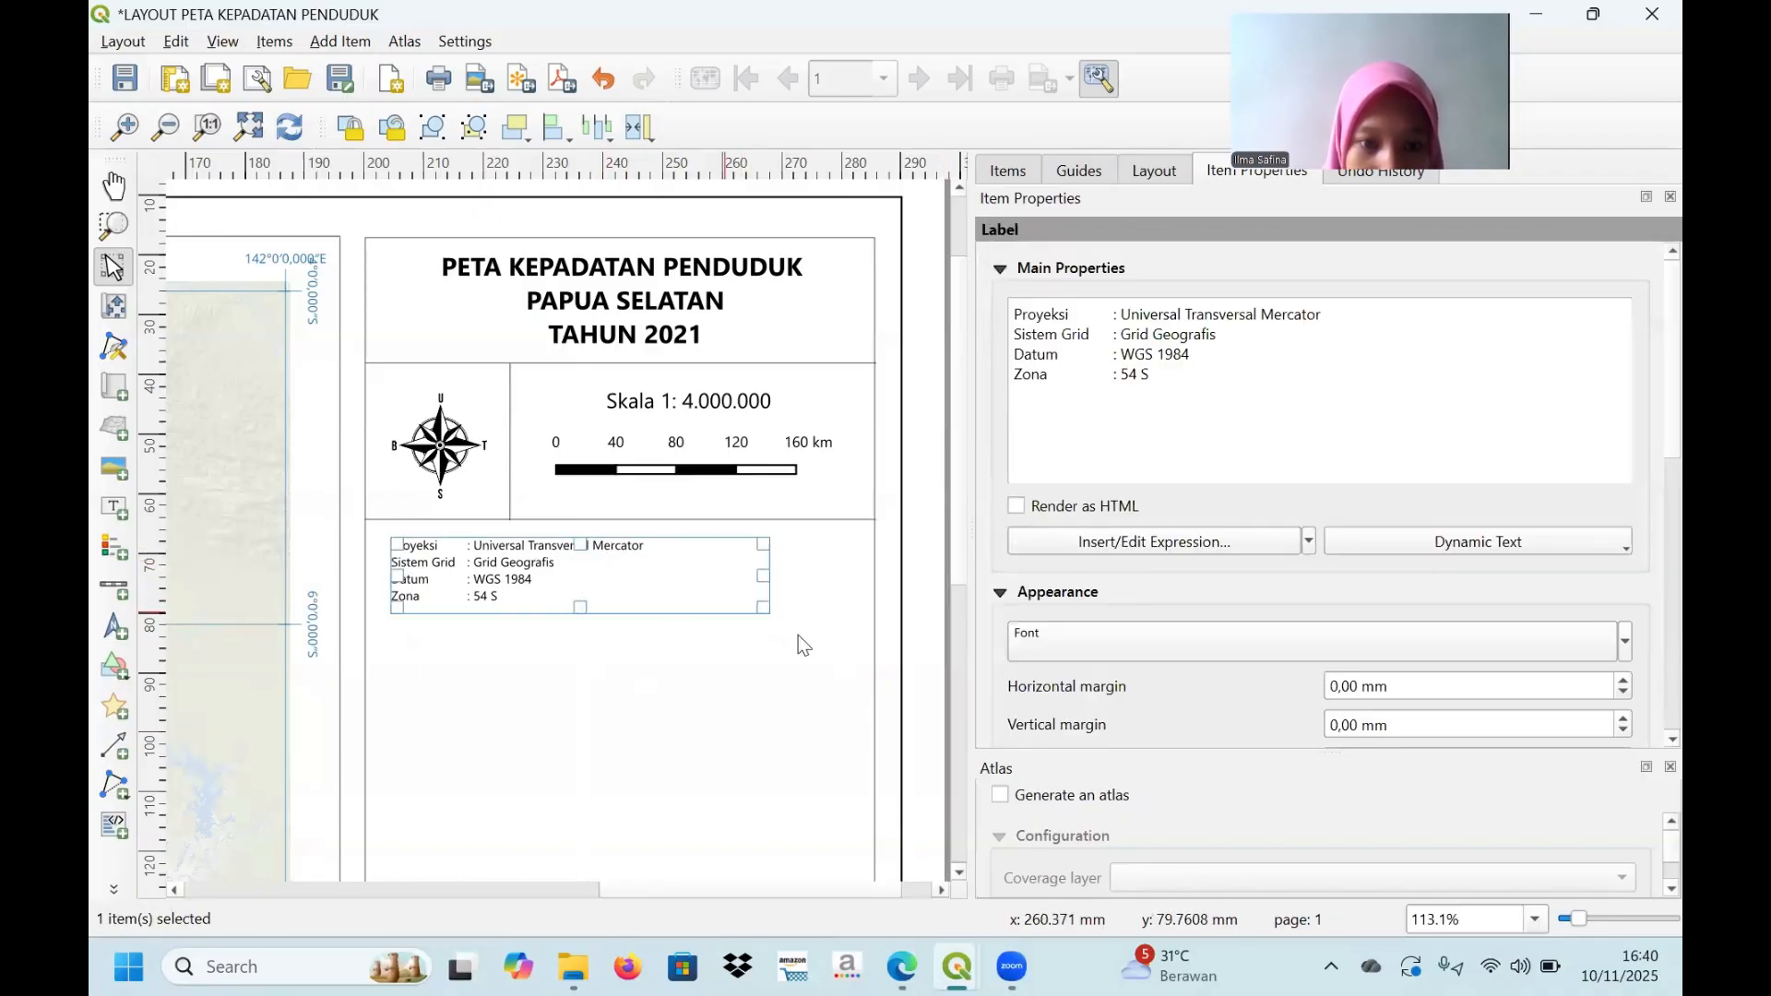
left_click(799, 635)
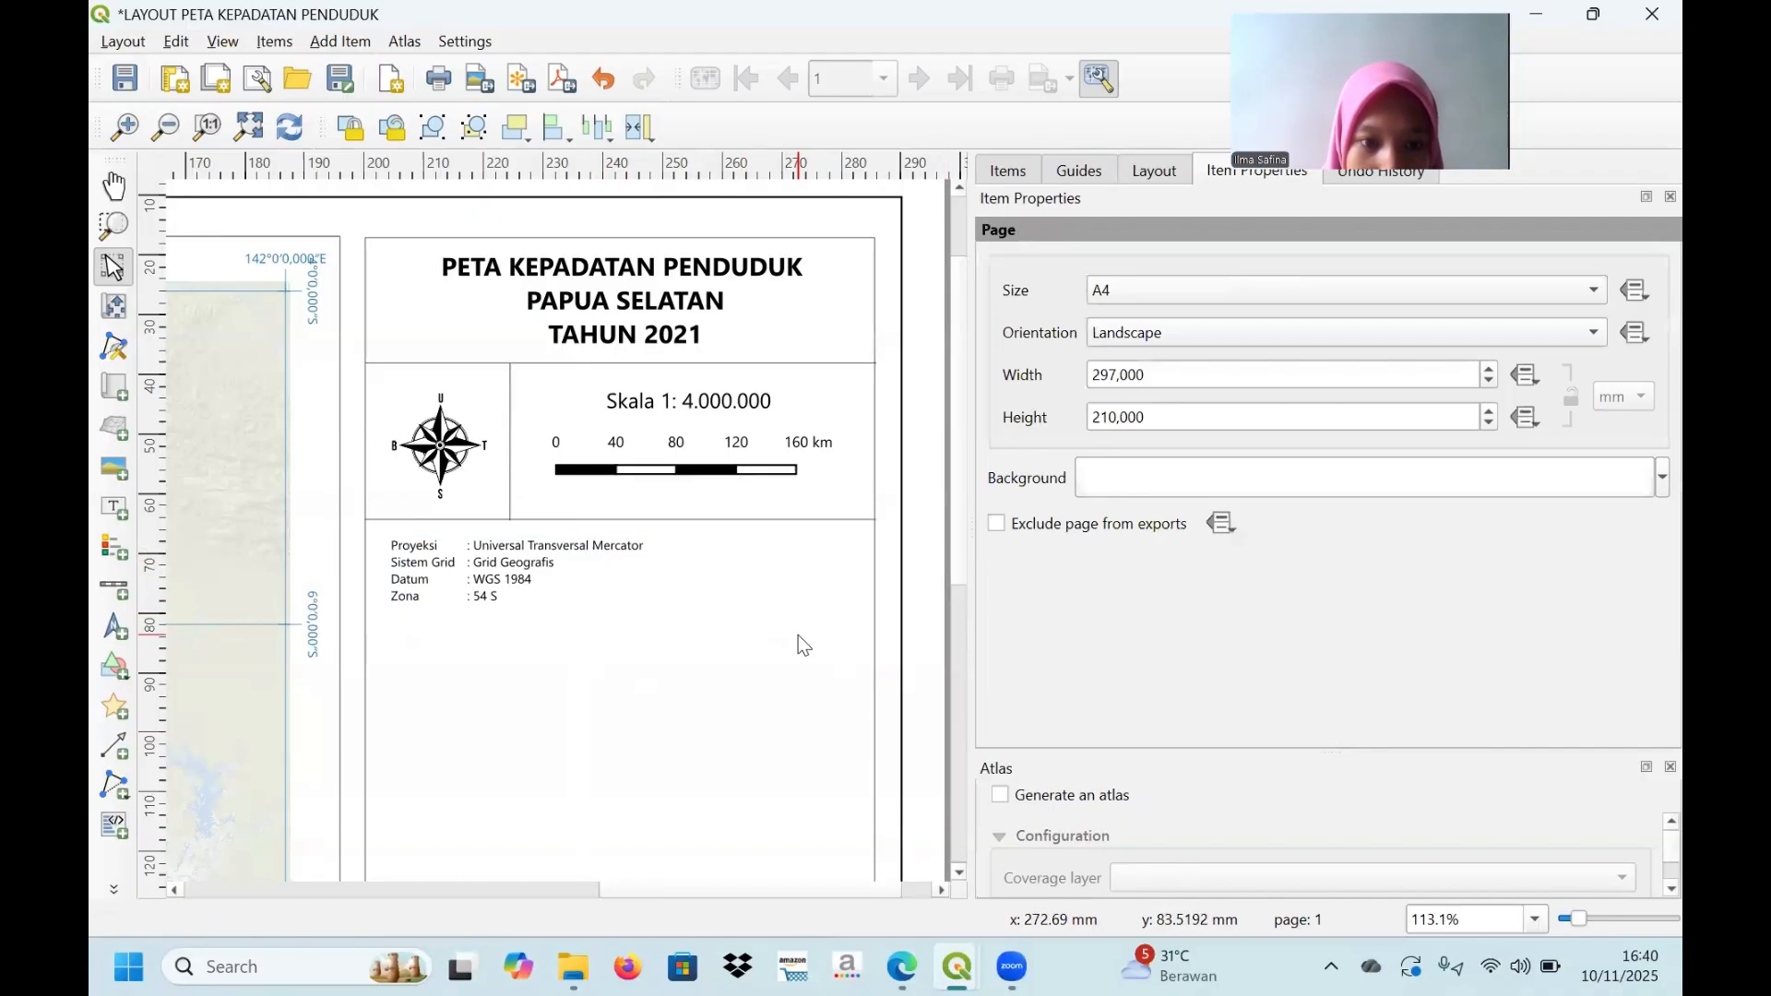
Step: Copy the divider line under the scale bar and place the pasted copy below the projection info
left_click(579, 518)
right_click(581, 519)
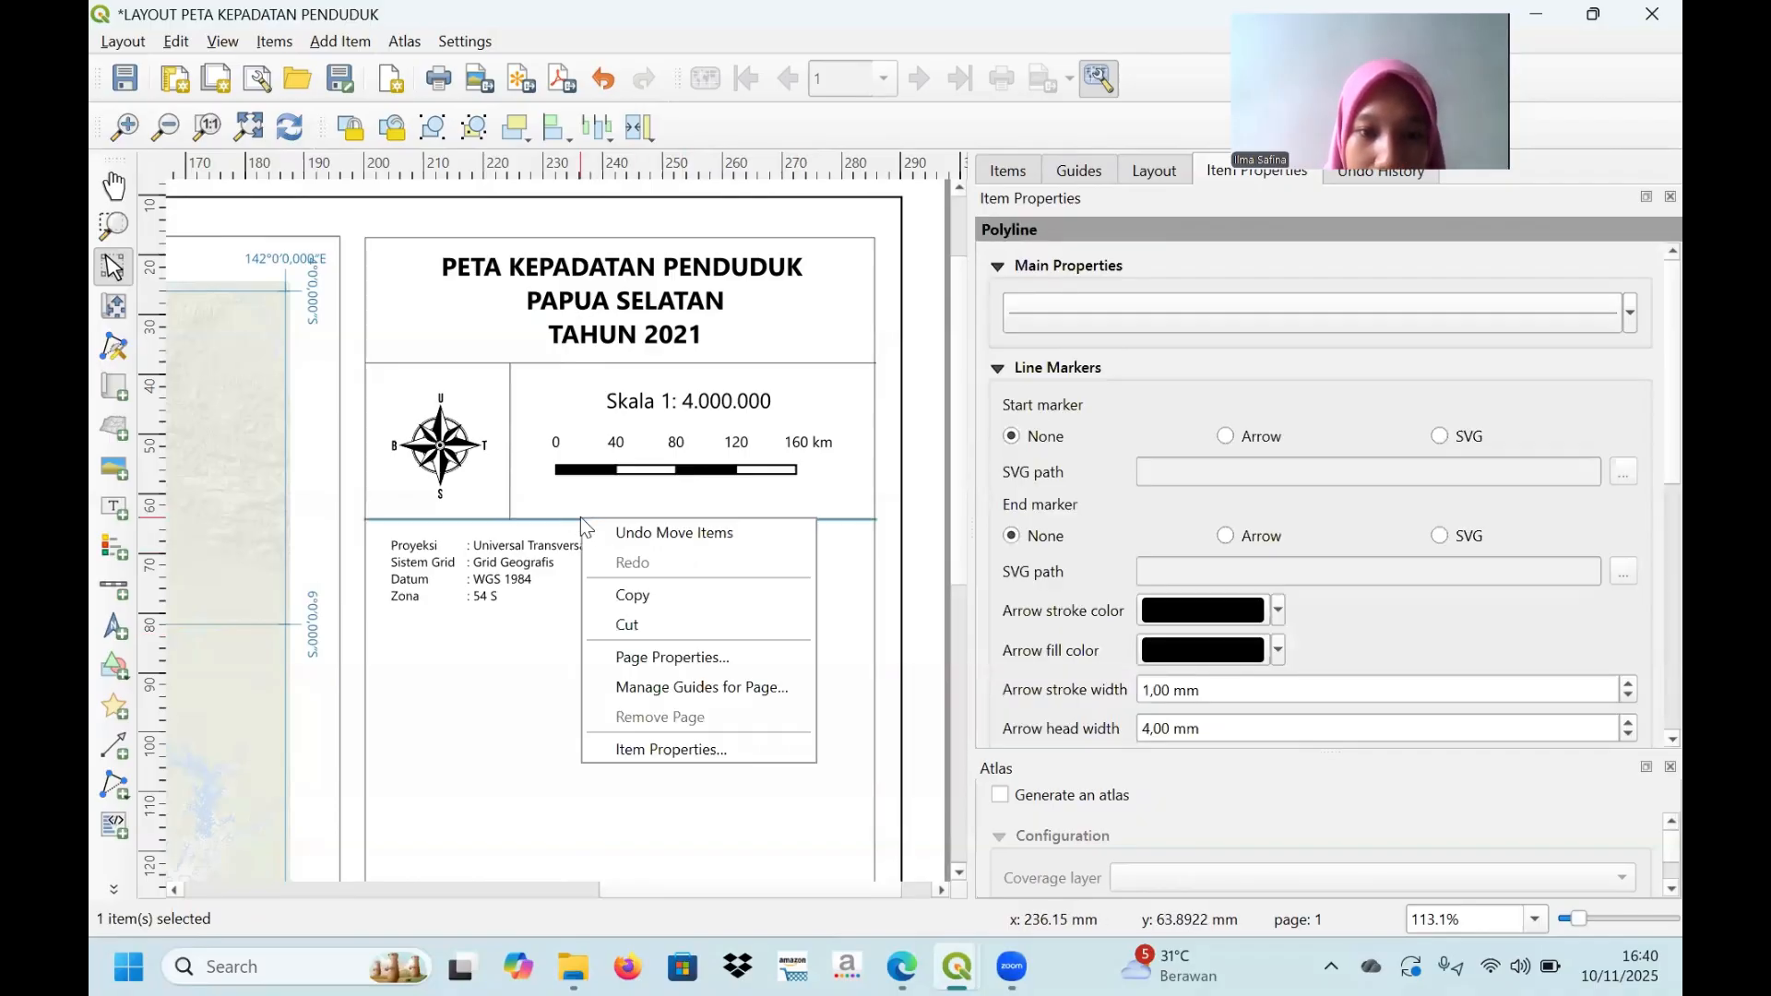
right_click(489, 635)
left_click(558, 715)
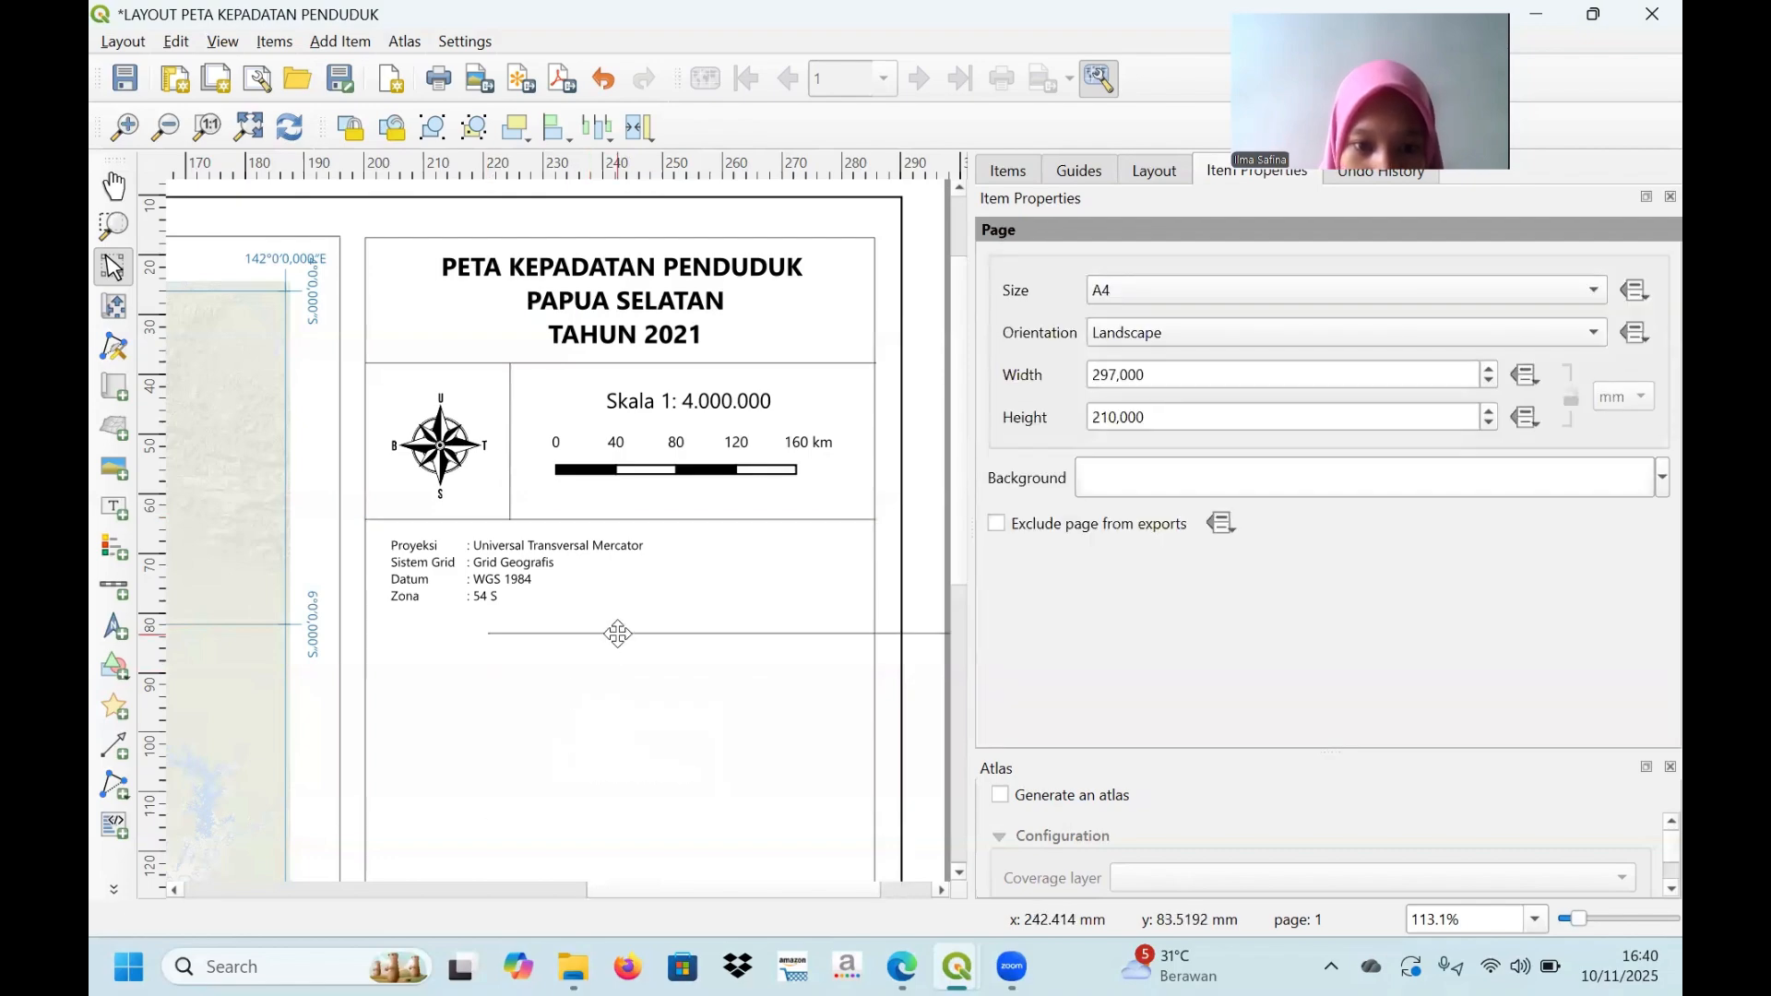
left_click(616, 633)
left_click_drag(637, 633, 540, 613)
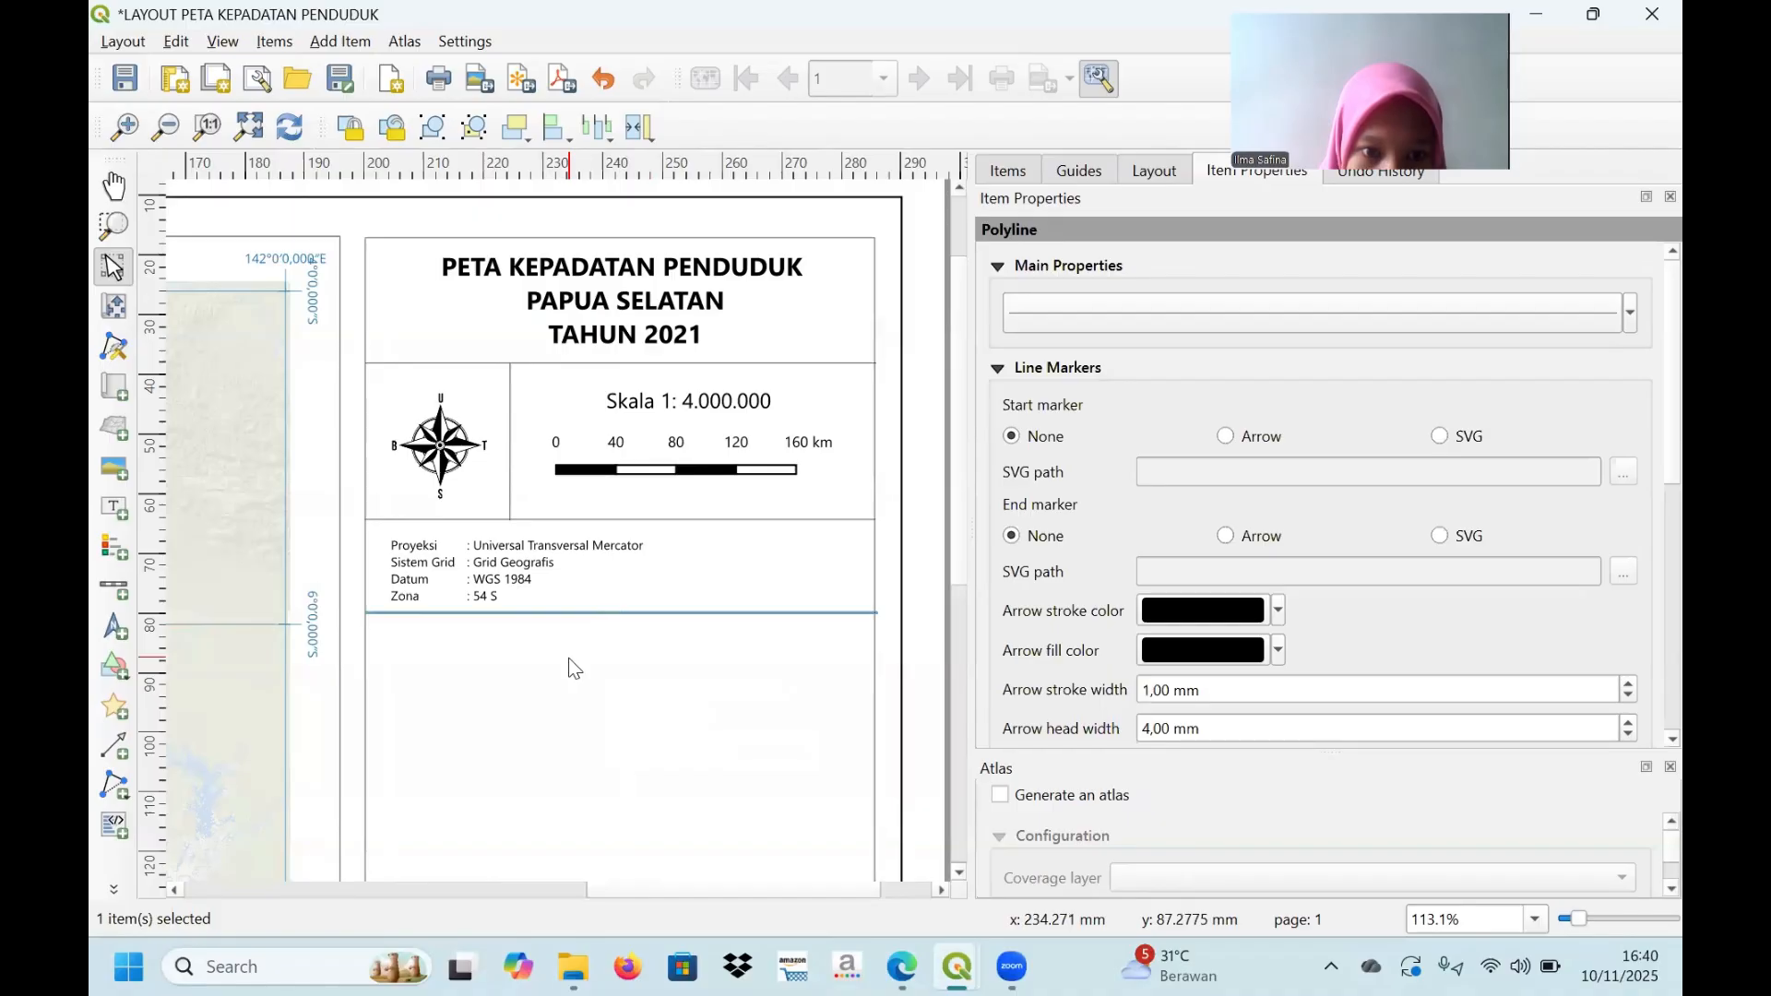
left_click(569, 656)
Step: Nudge the projection info label up and adjust its top edge slightly
left_click(517, 568)
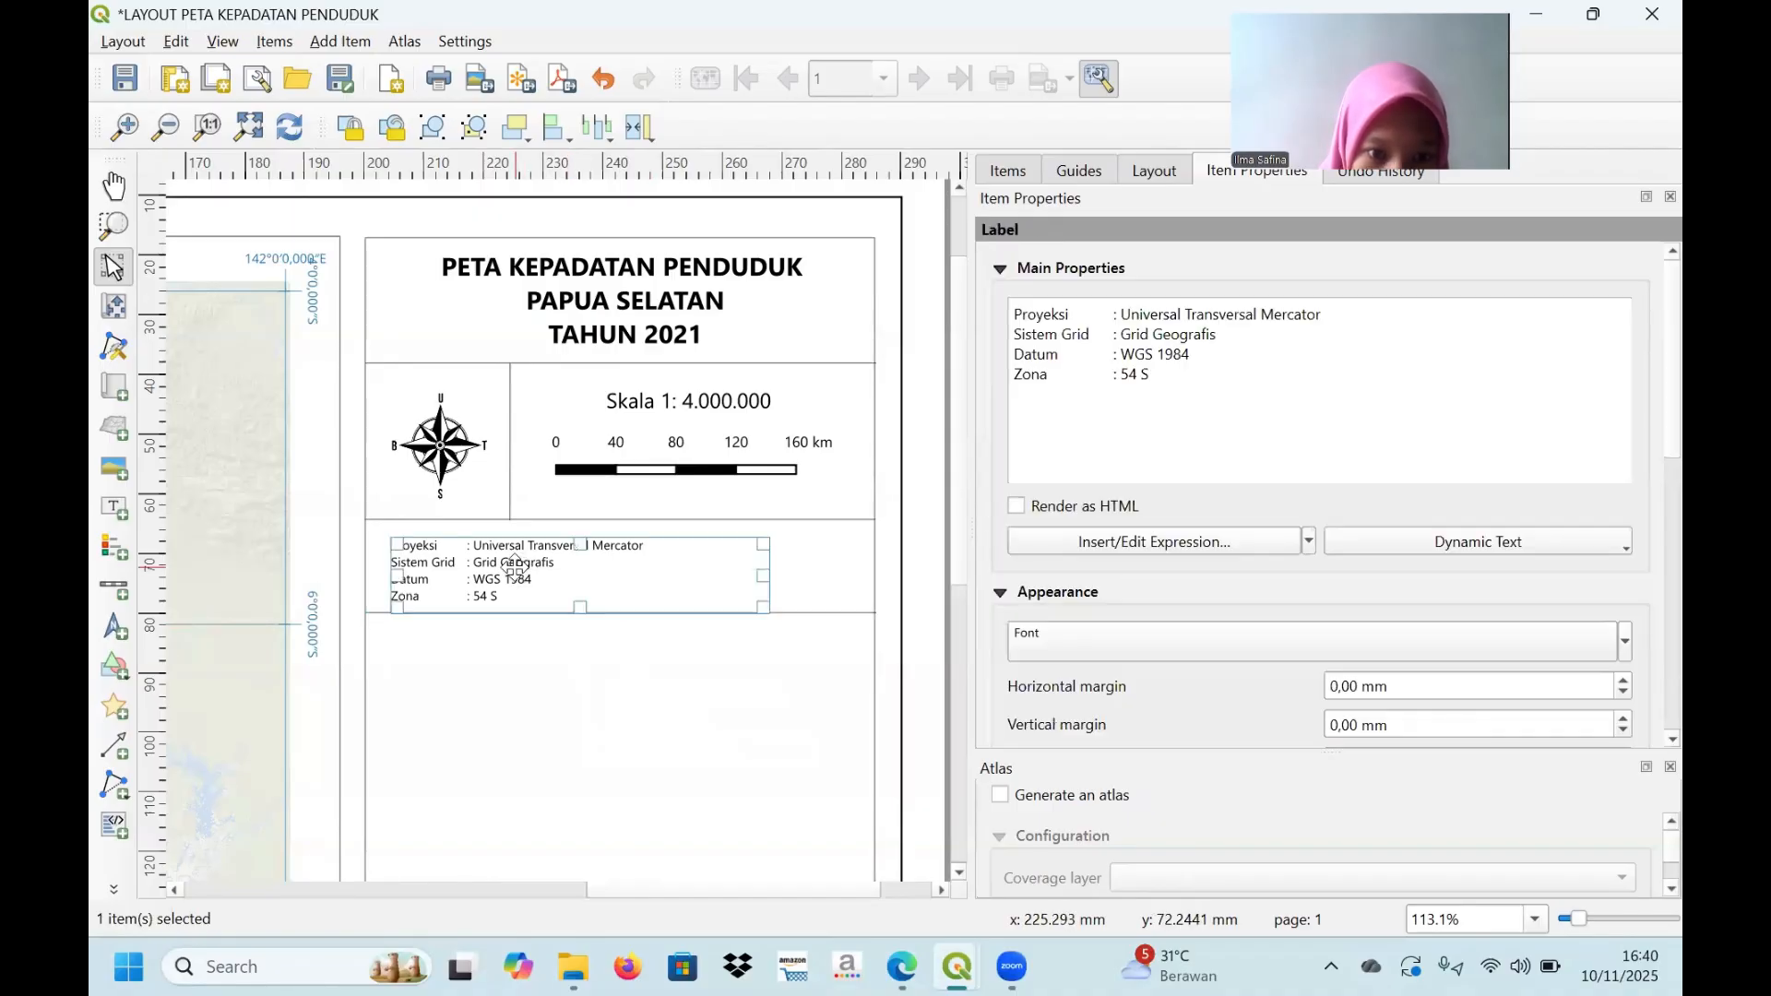
mouse_move(515, 565)
left_mouse_down()
mouse_move(513, 547)
mouse_move(533, 561)
left_mouse_up()
left_click(552, 673)
left_click(535, 563)
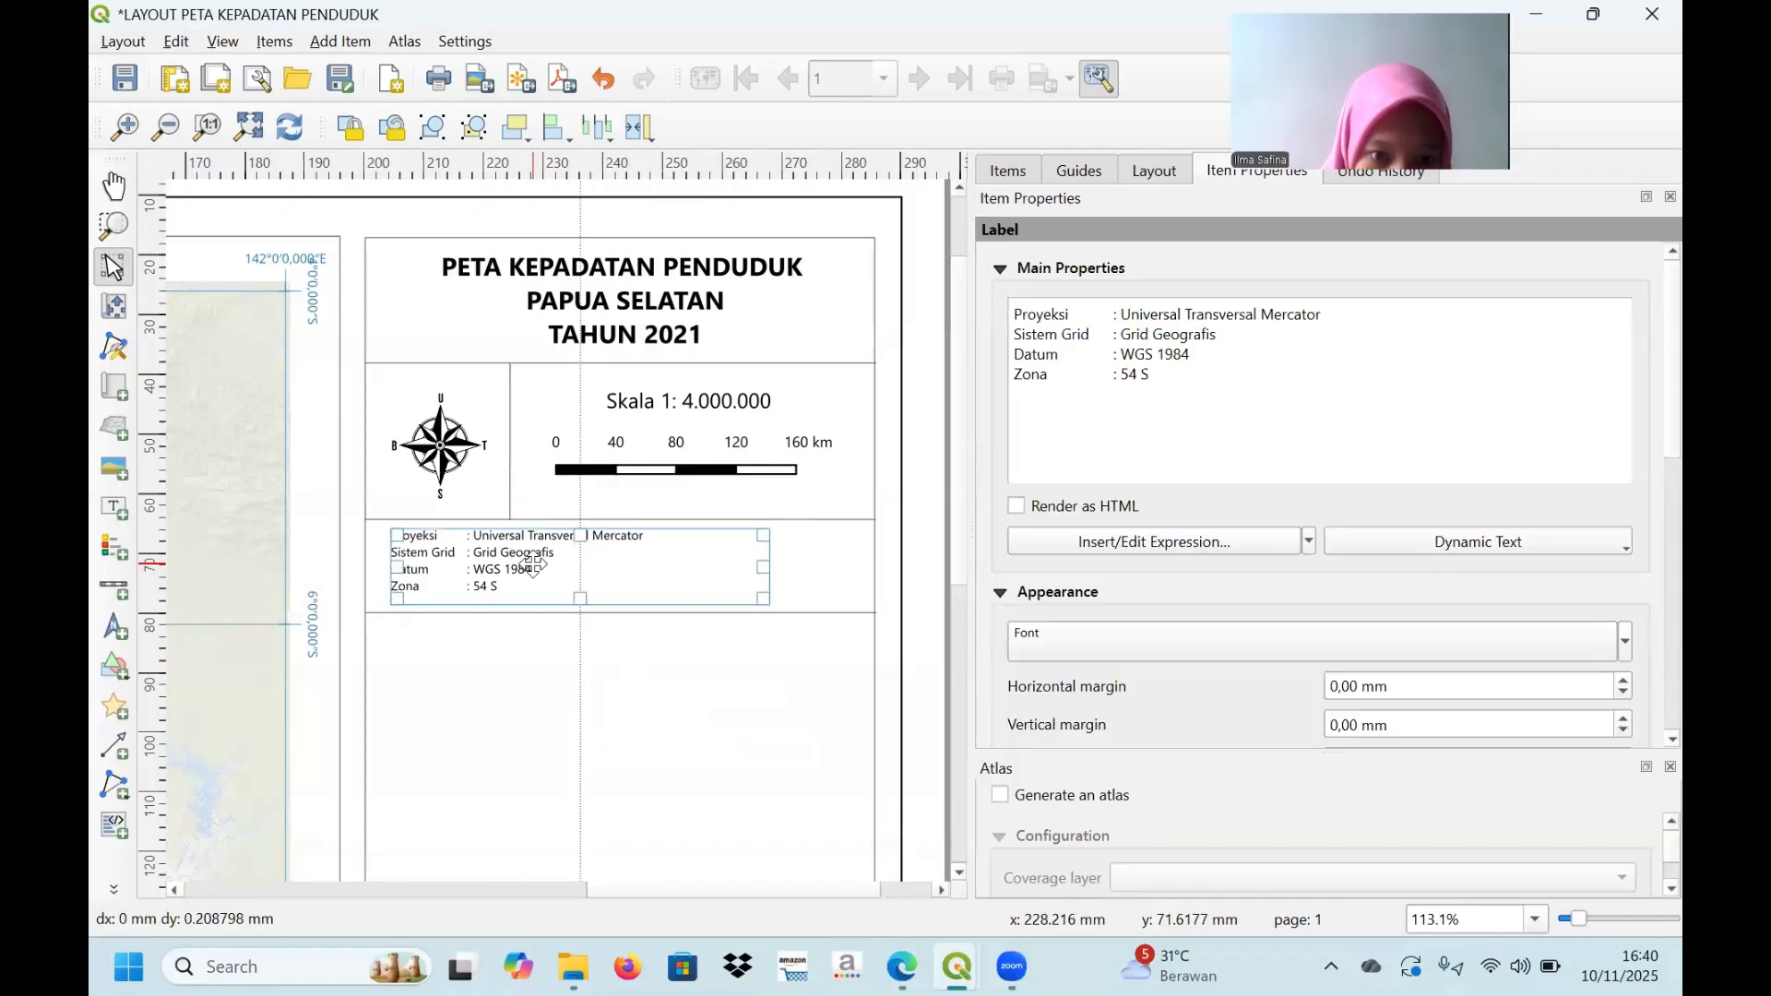
left_click(562, 656)
left_click(510, 592)
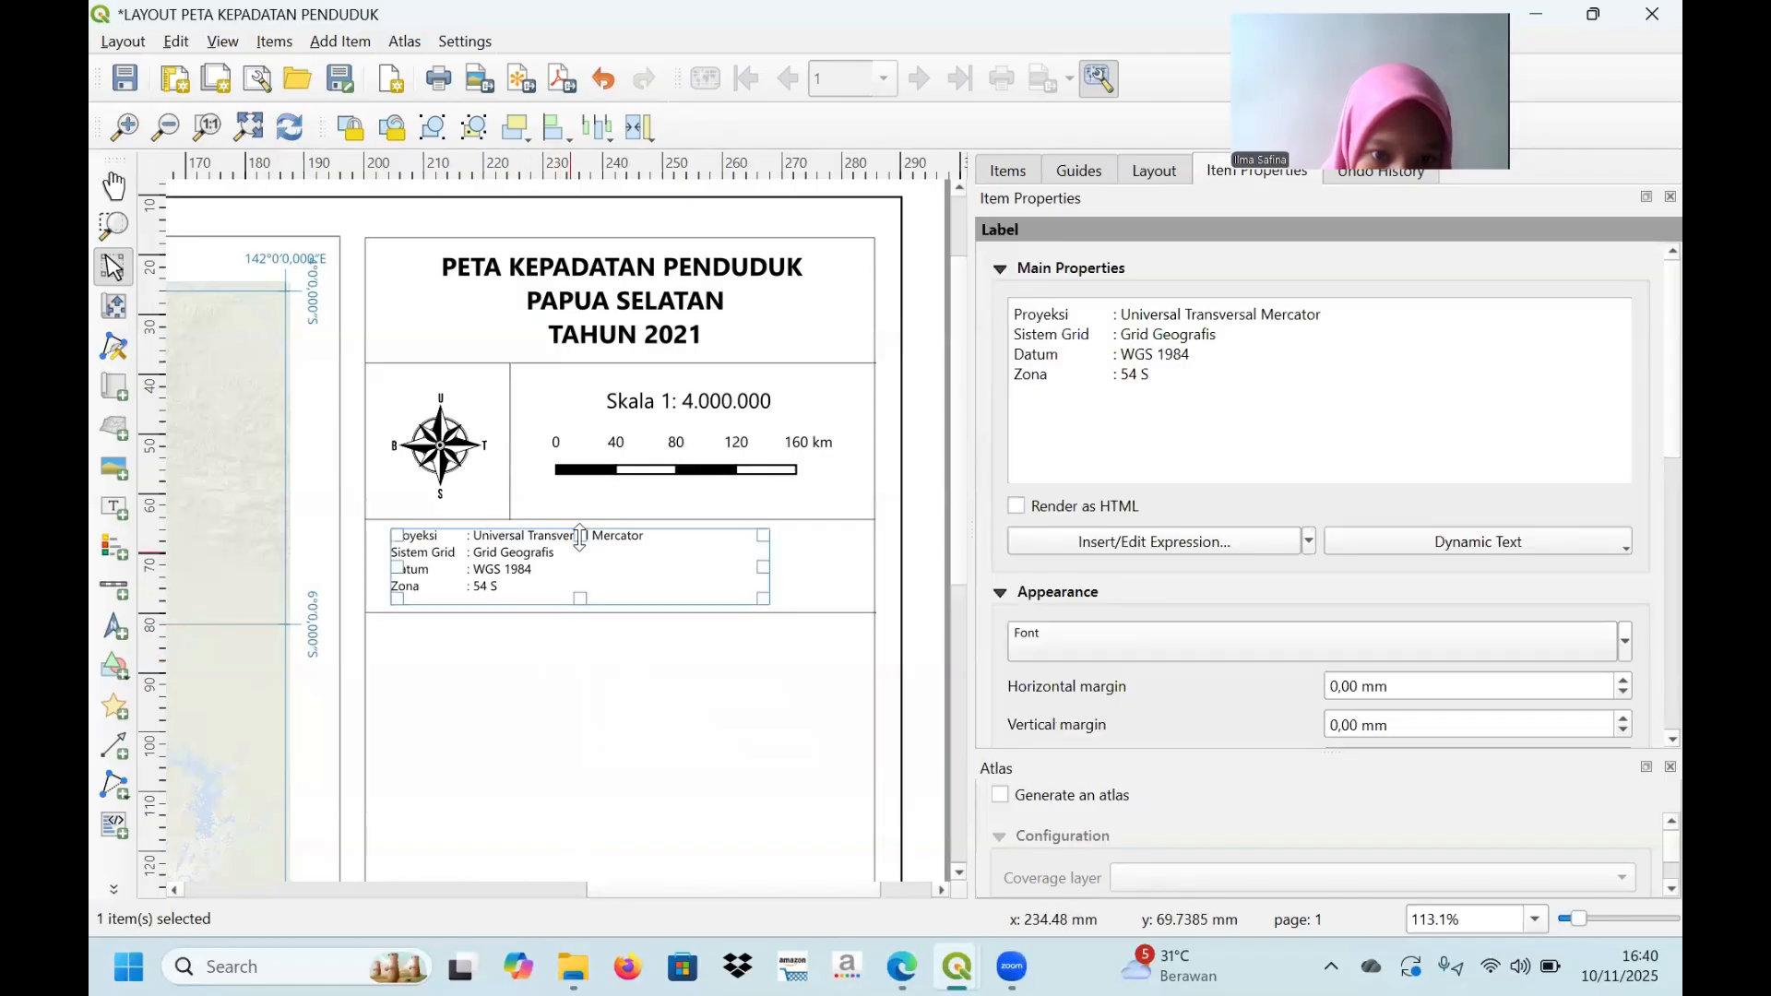
left_click_drag(579, 539, 579, 544)
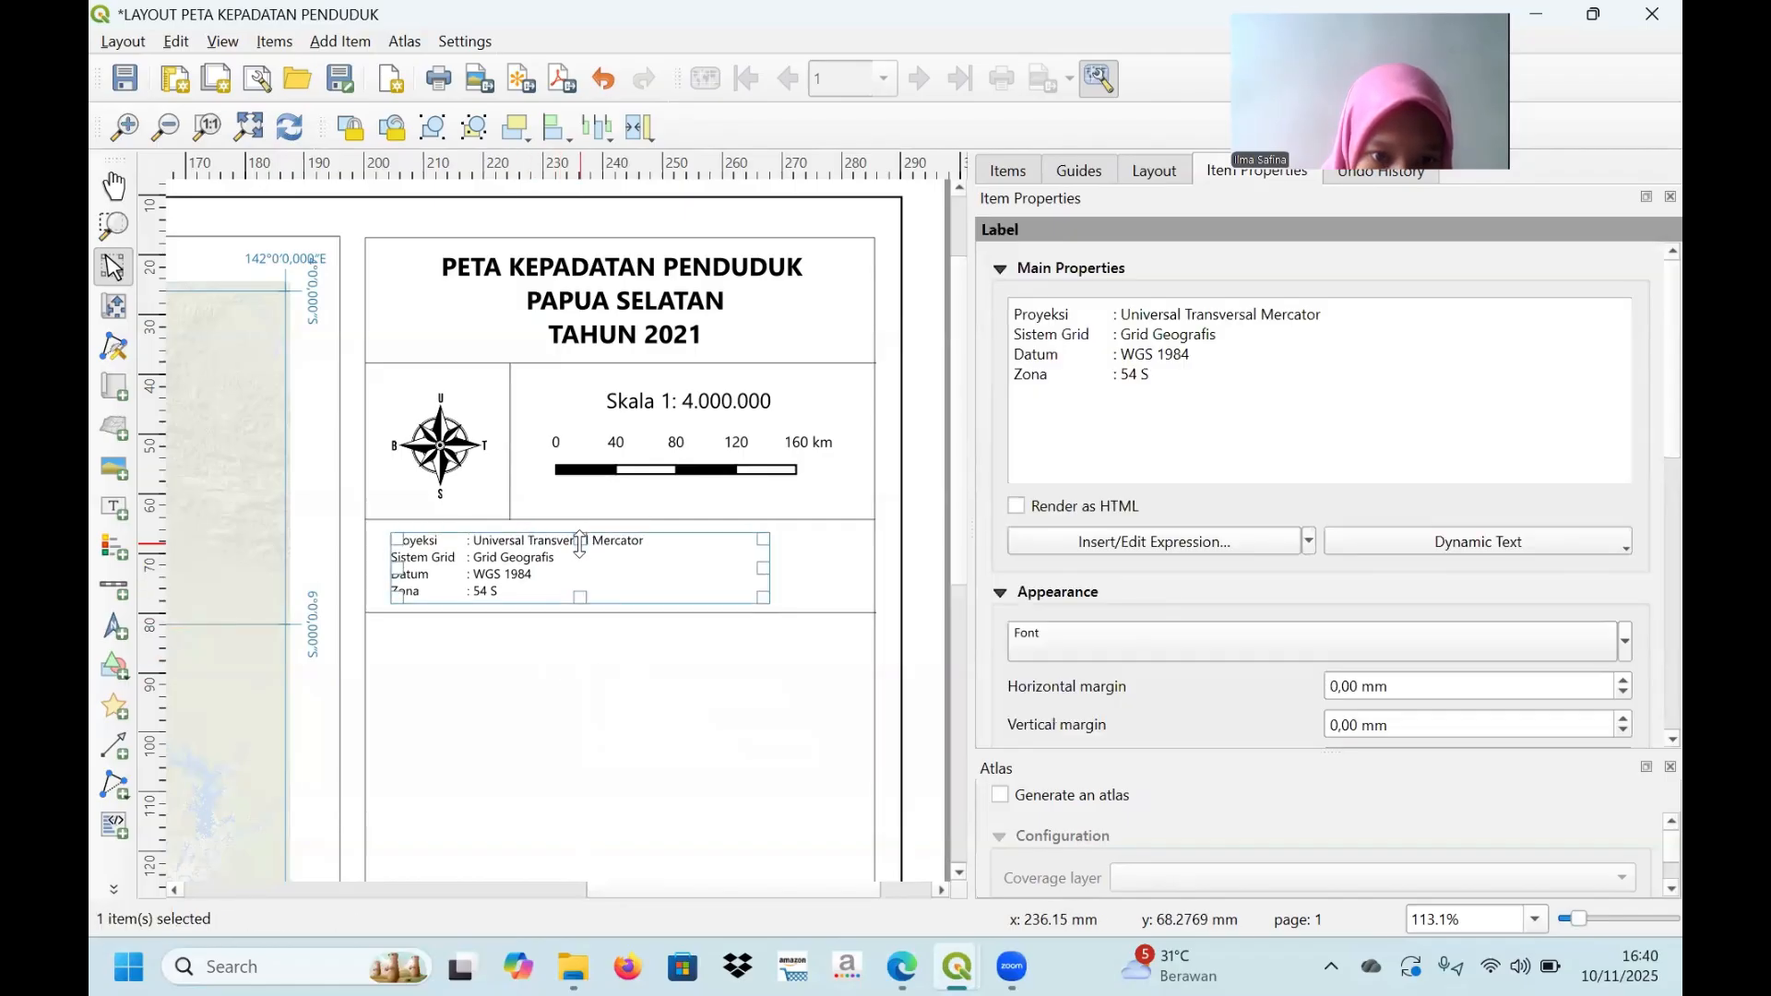
left_click(588, 653)
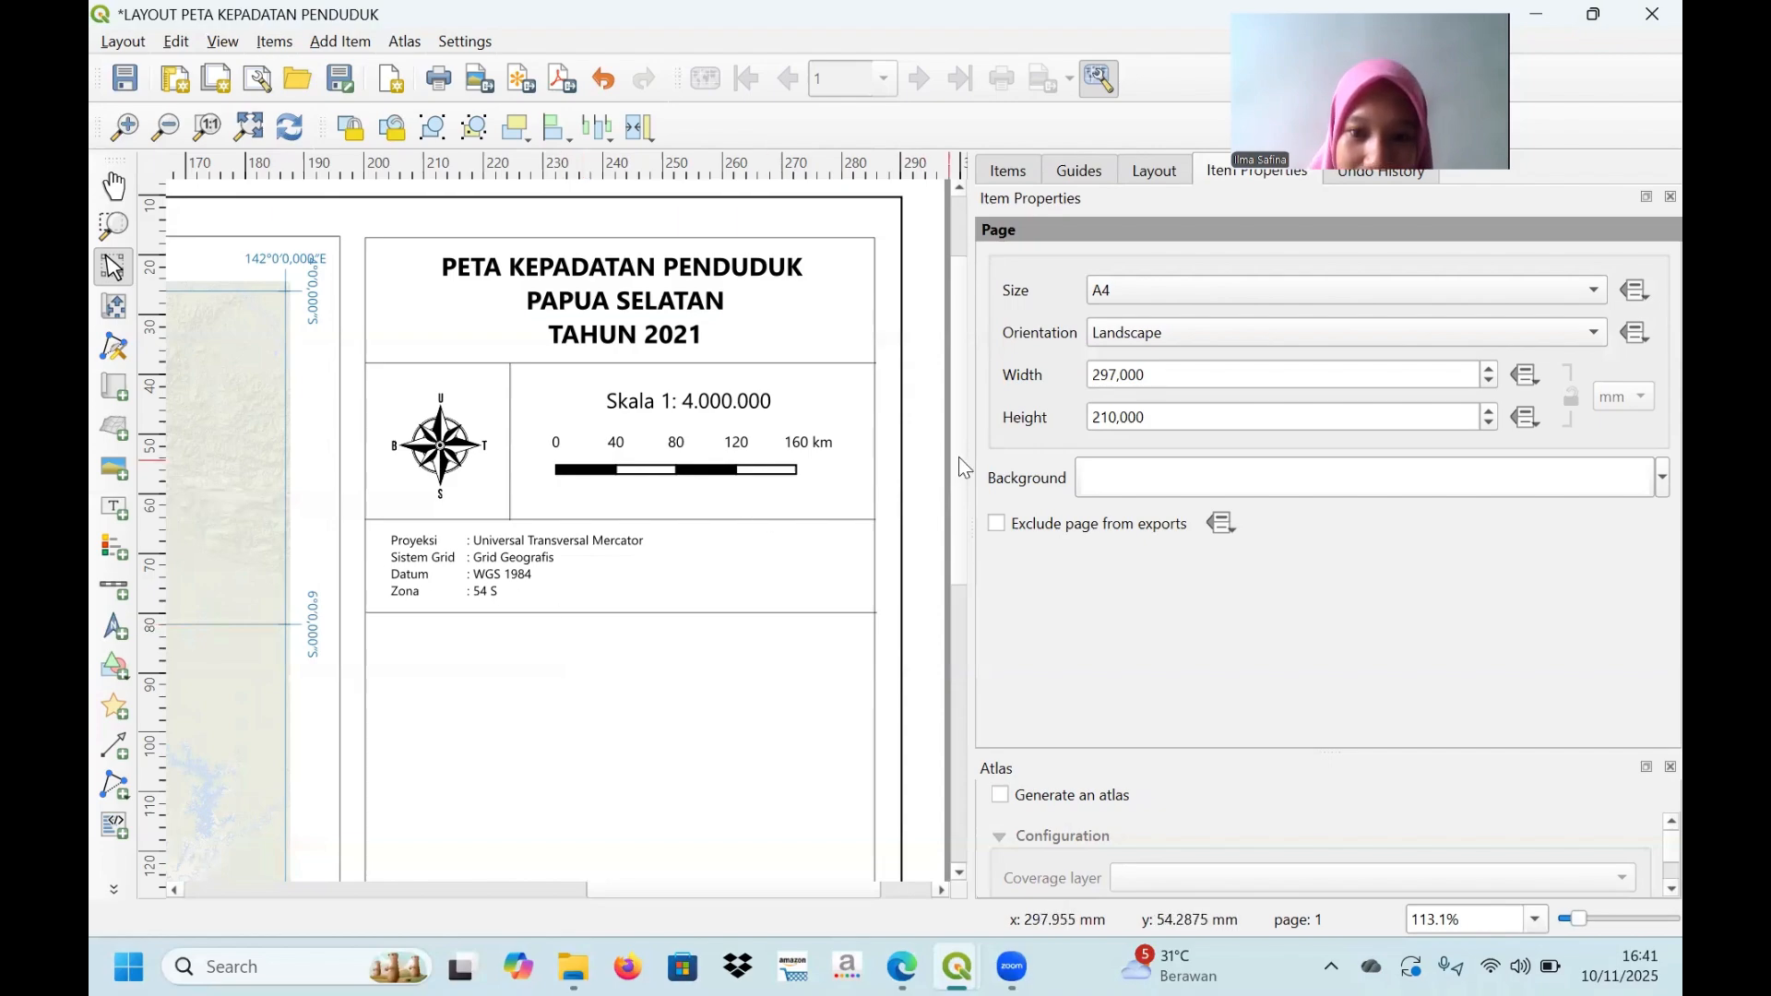
left_click_drag(960, 456, 977, 562)
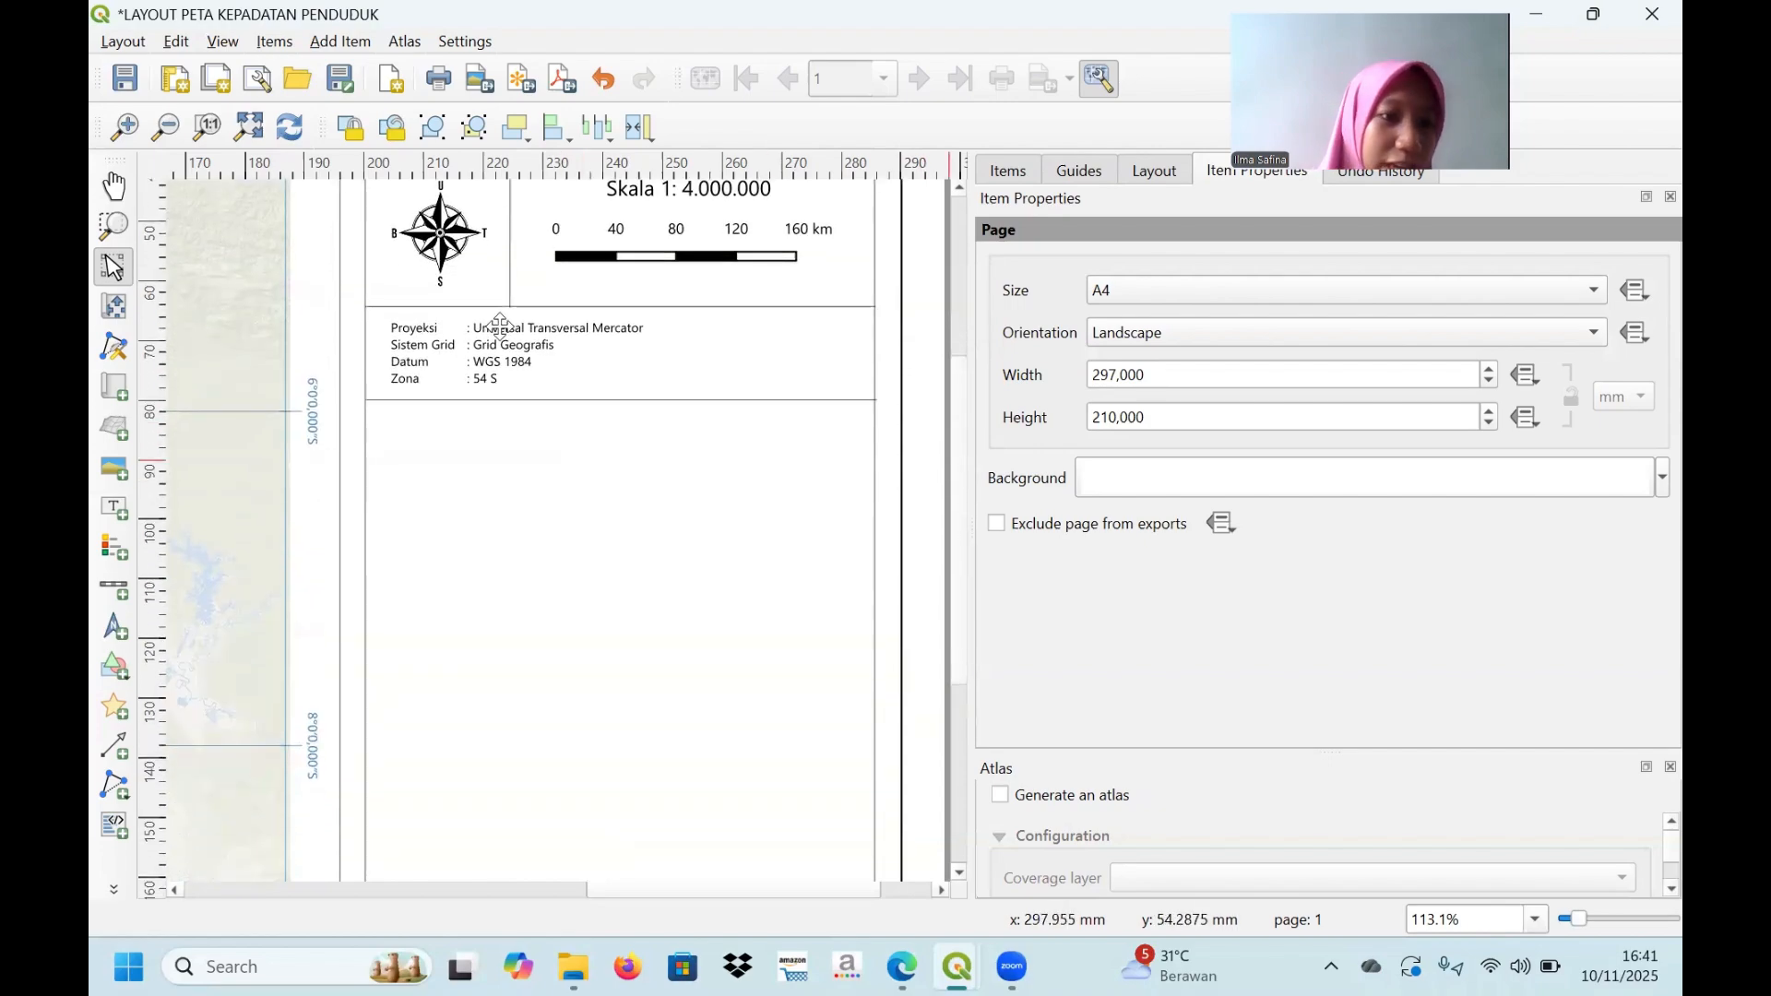
Step: Draw a legend below the projection info block and try narrowing it
left_click(112, 550)
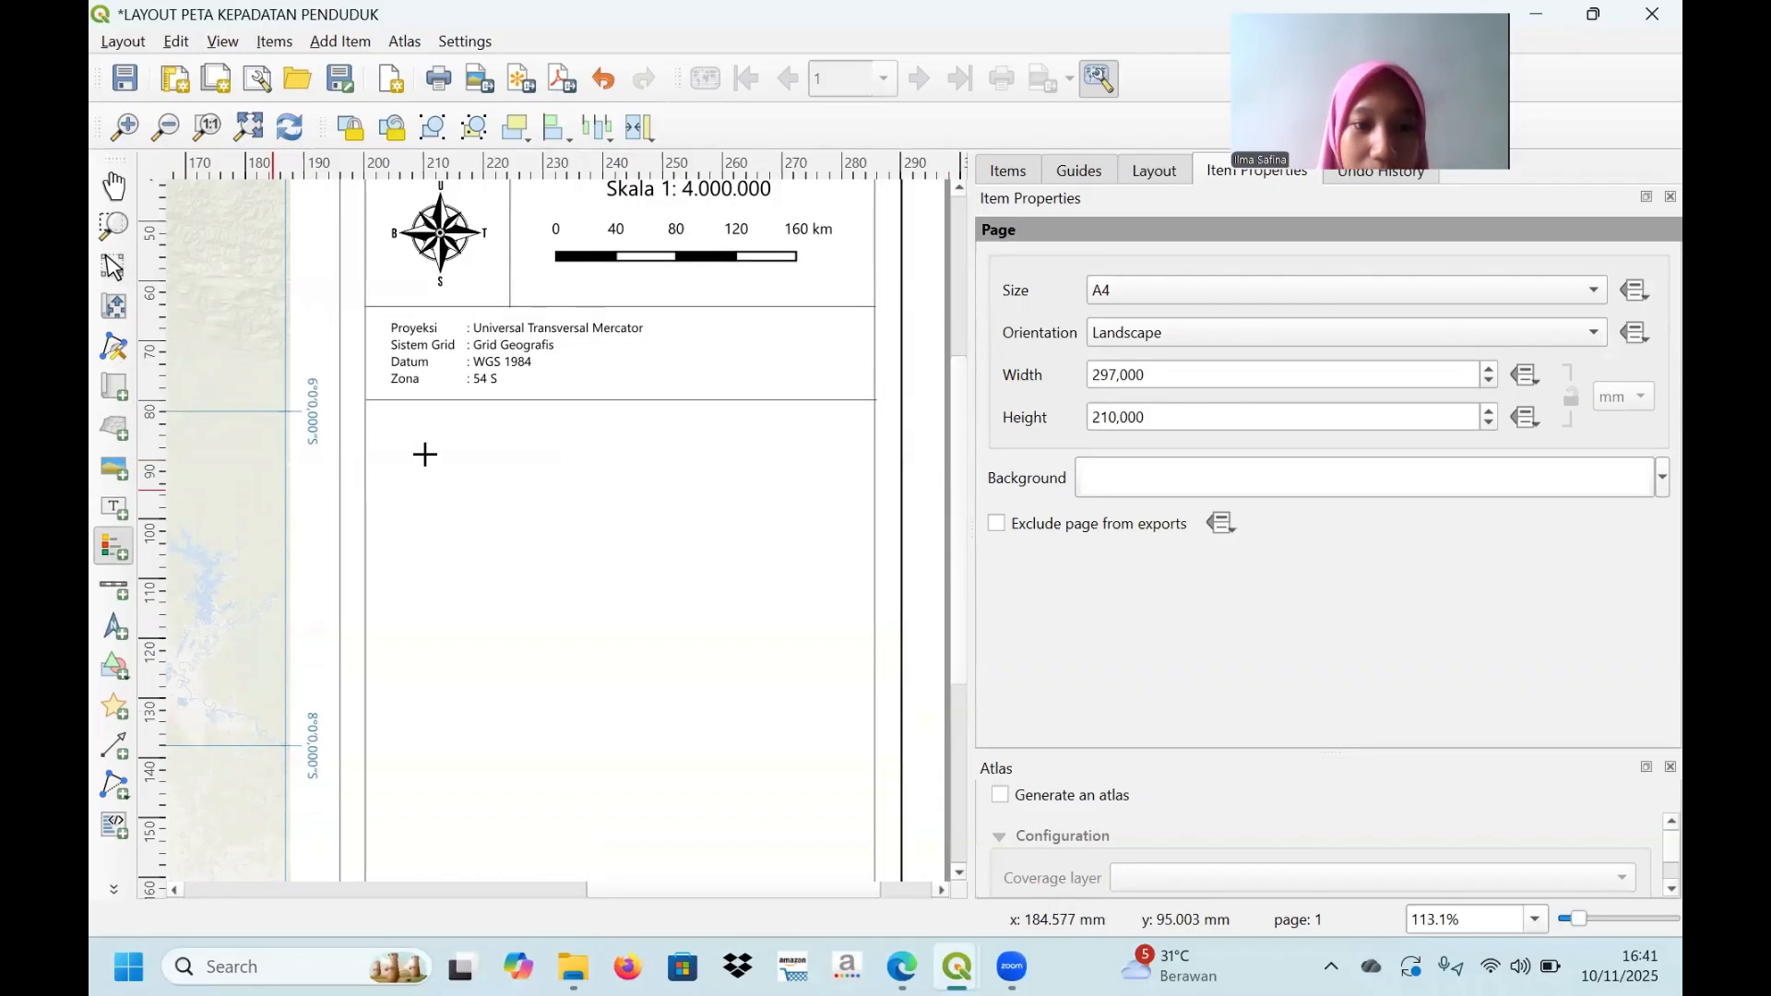
left_click_drag(410, 429, 597, 502)
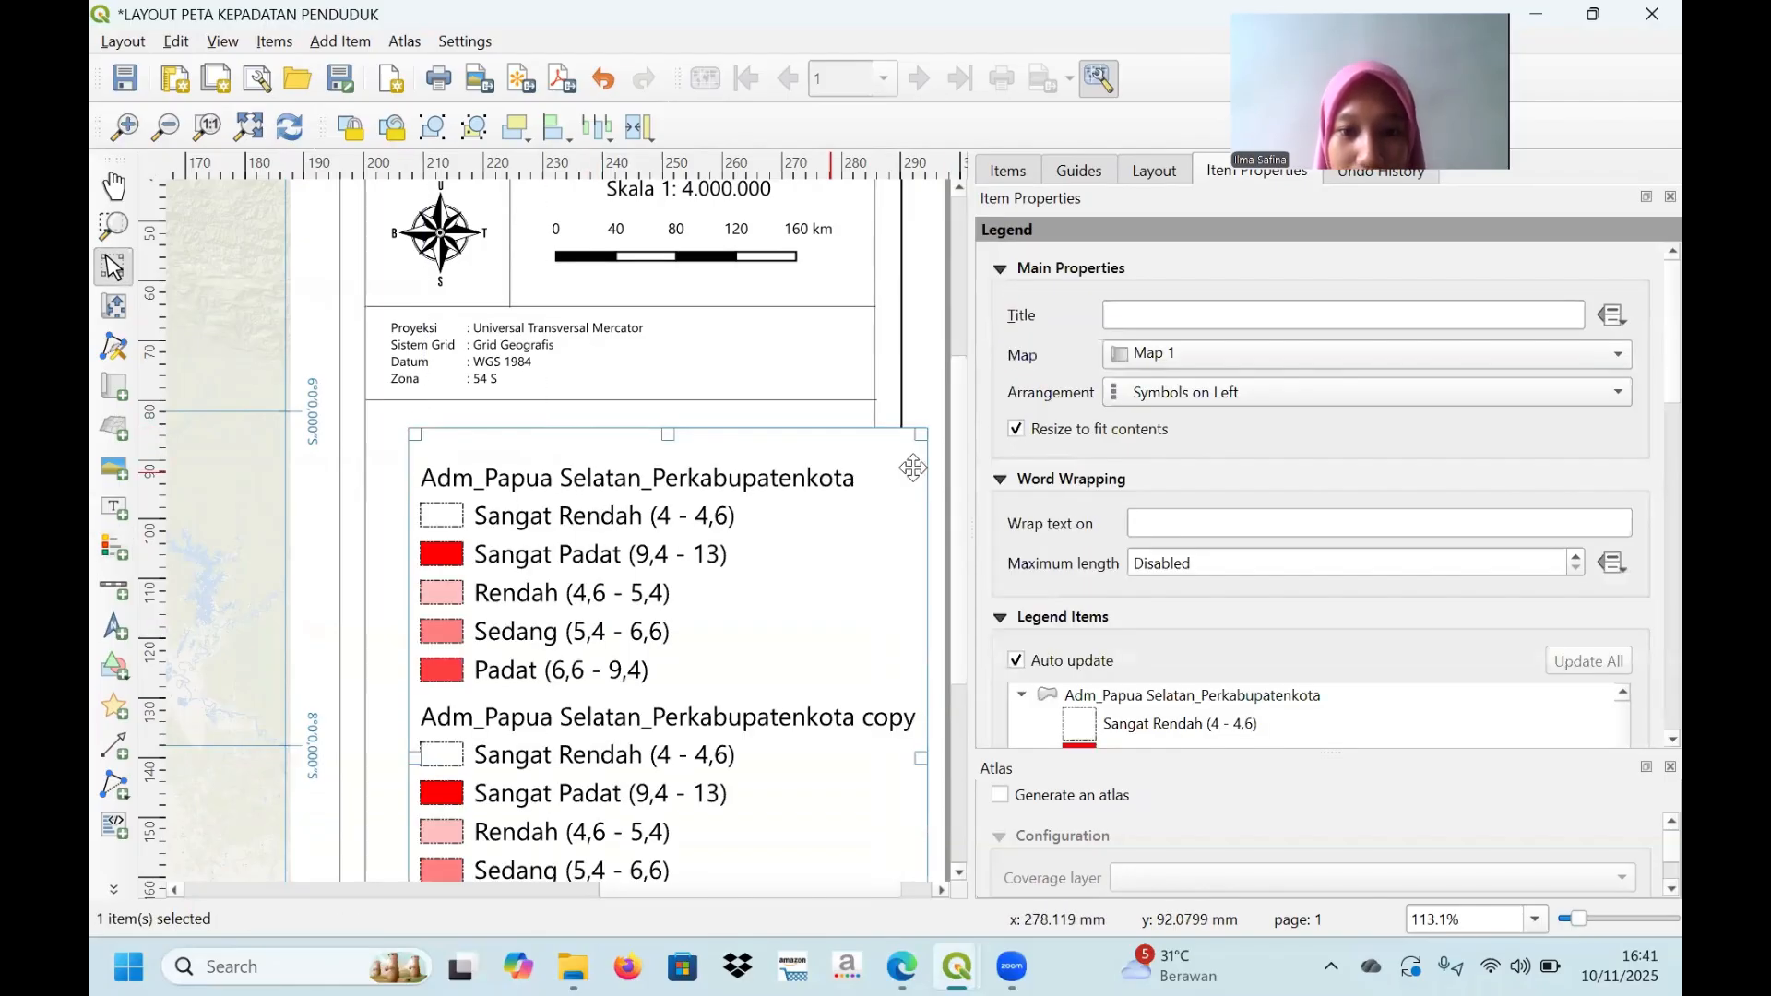
left_click_drag(924, 756, 858, 754)
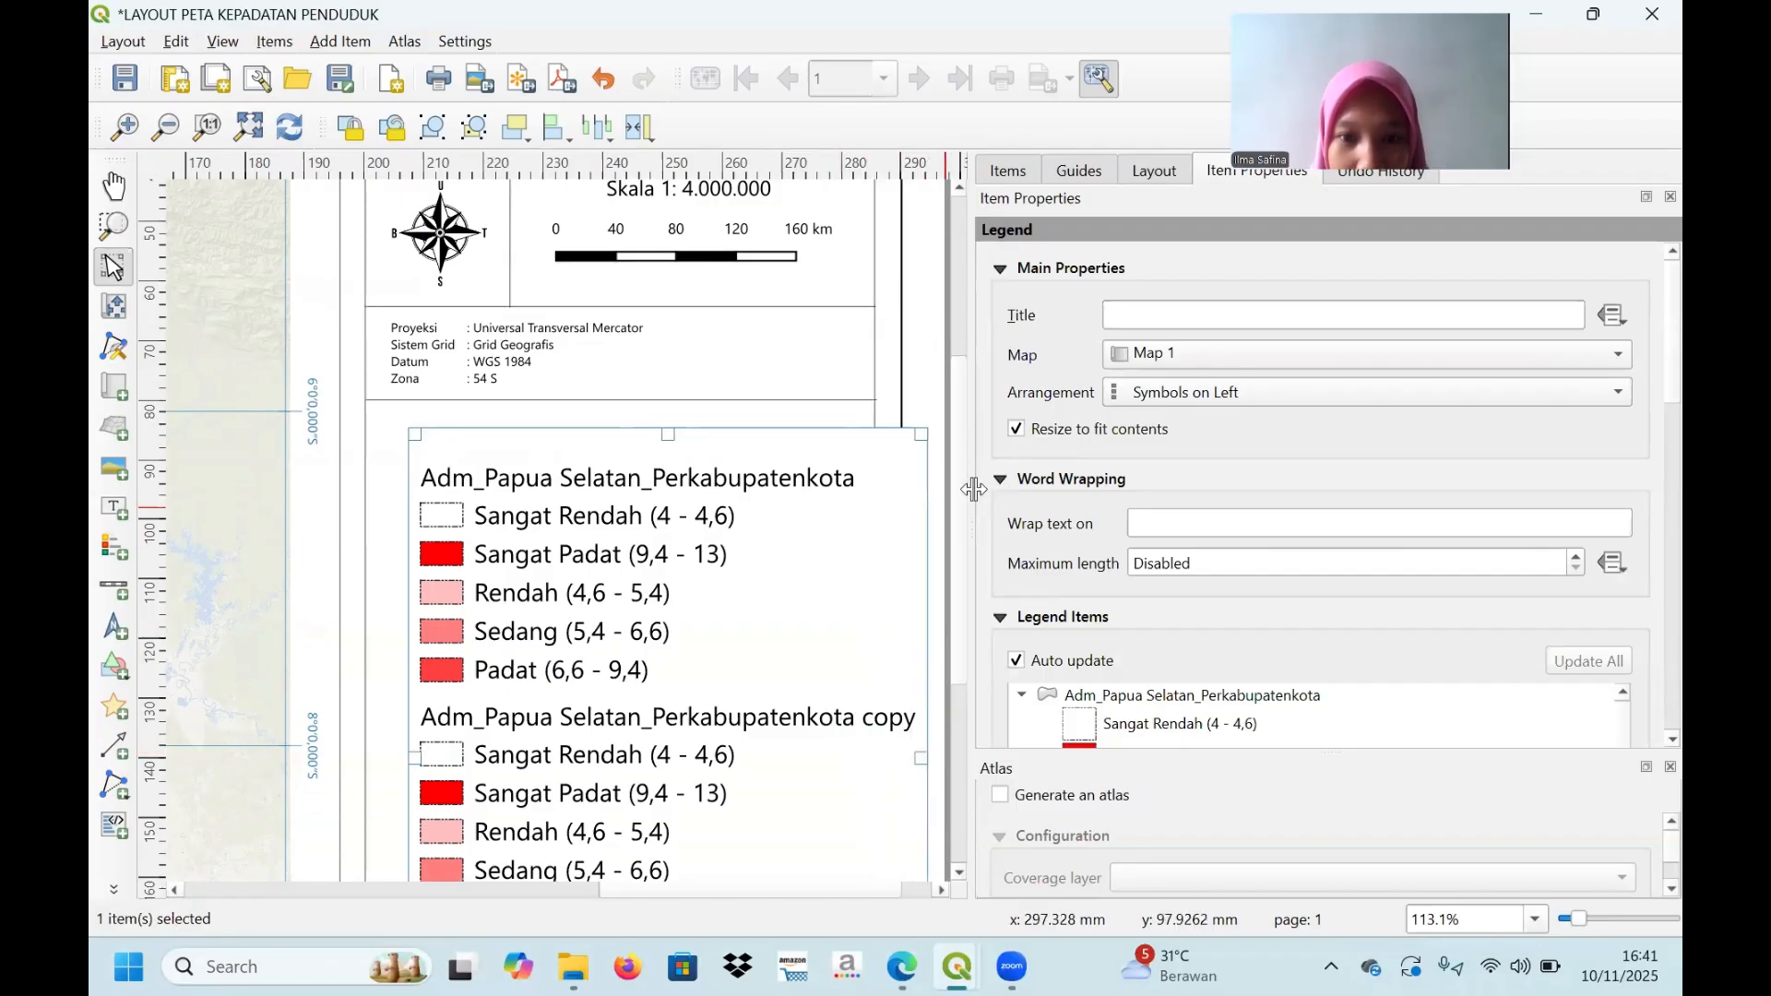
scroll(964, 498, "down", 3)
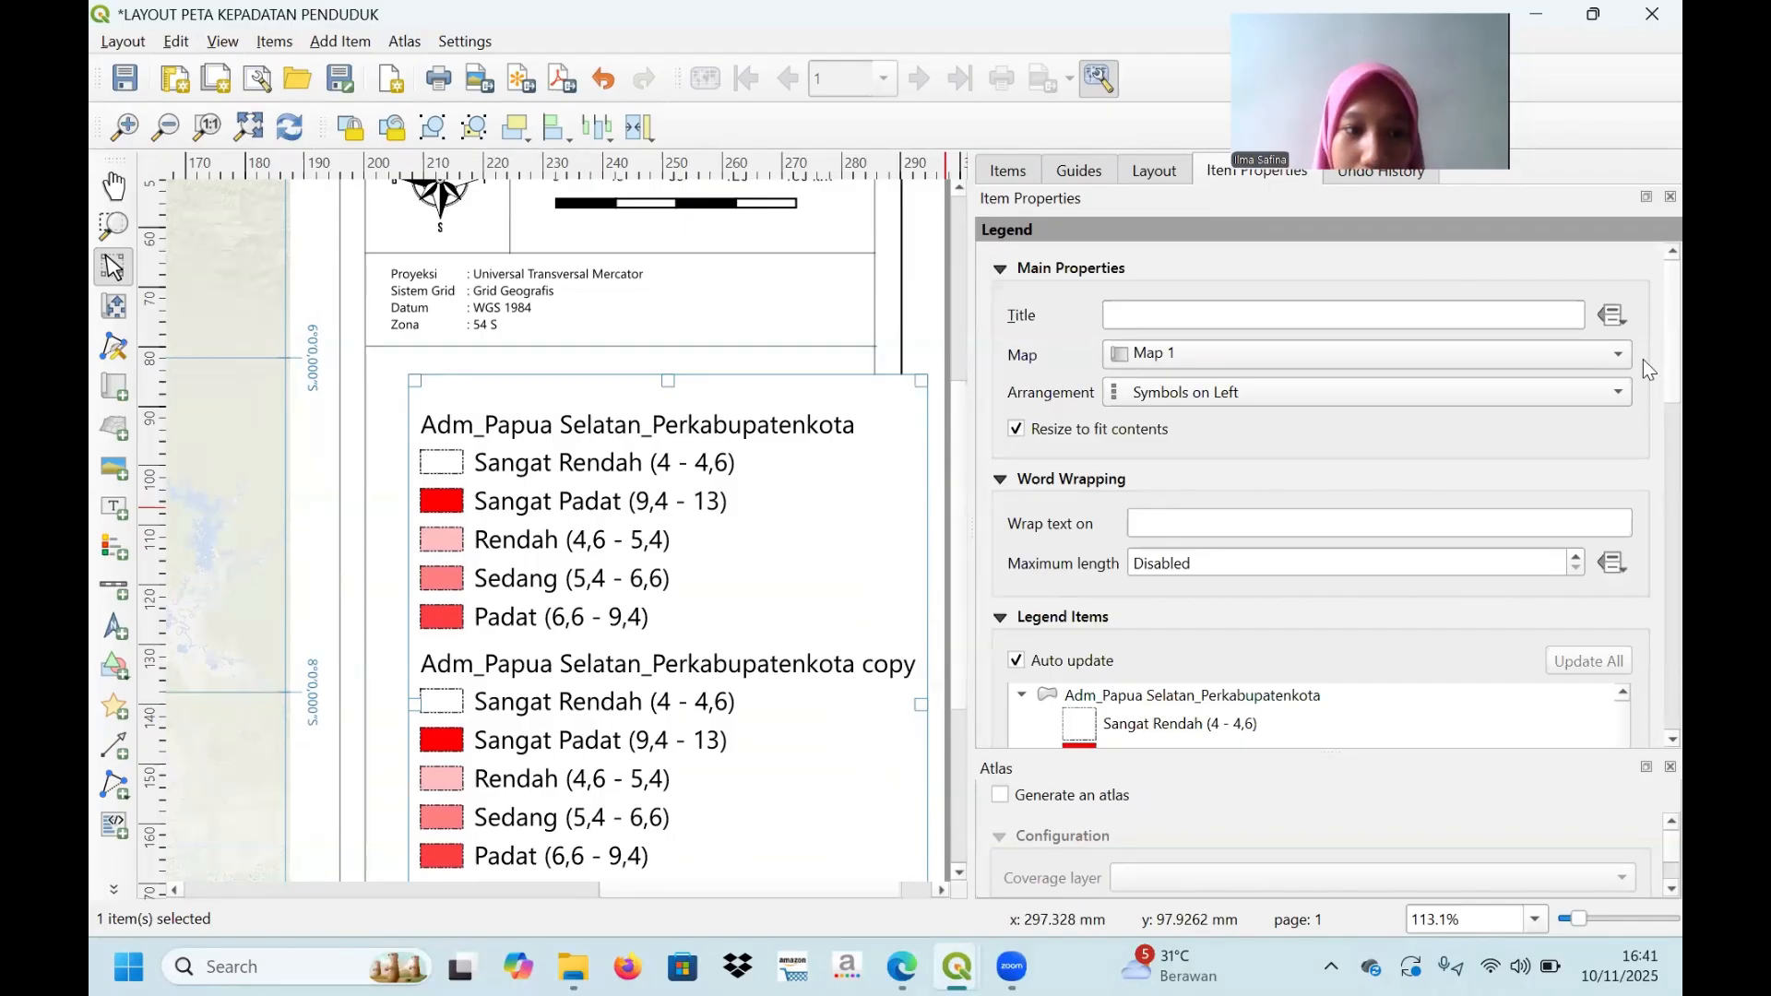
scroll(1643, 365, "down", 2)
scroll(1643, 385, "down", 3)
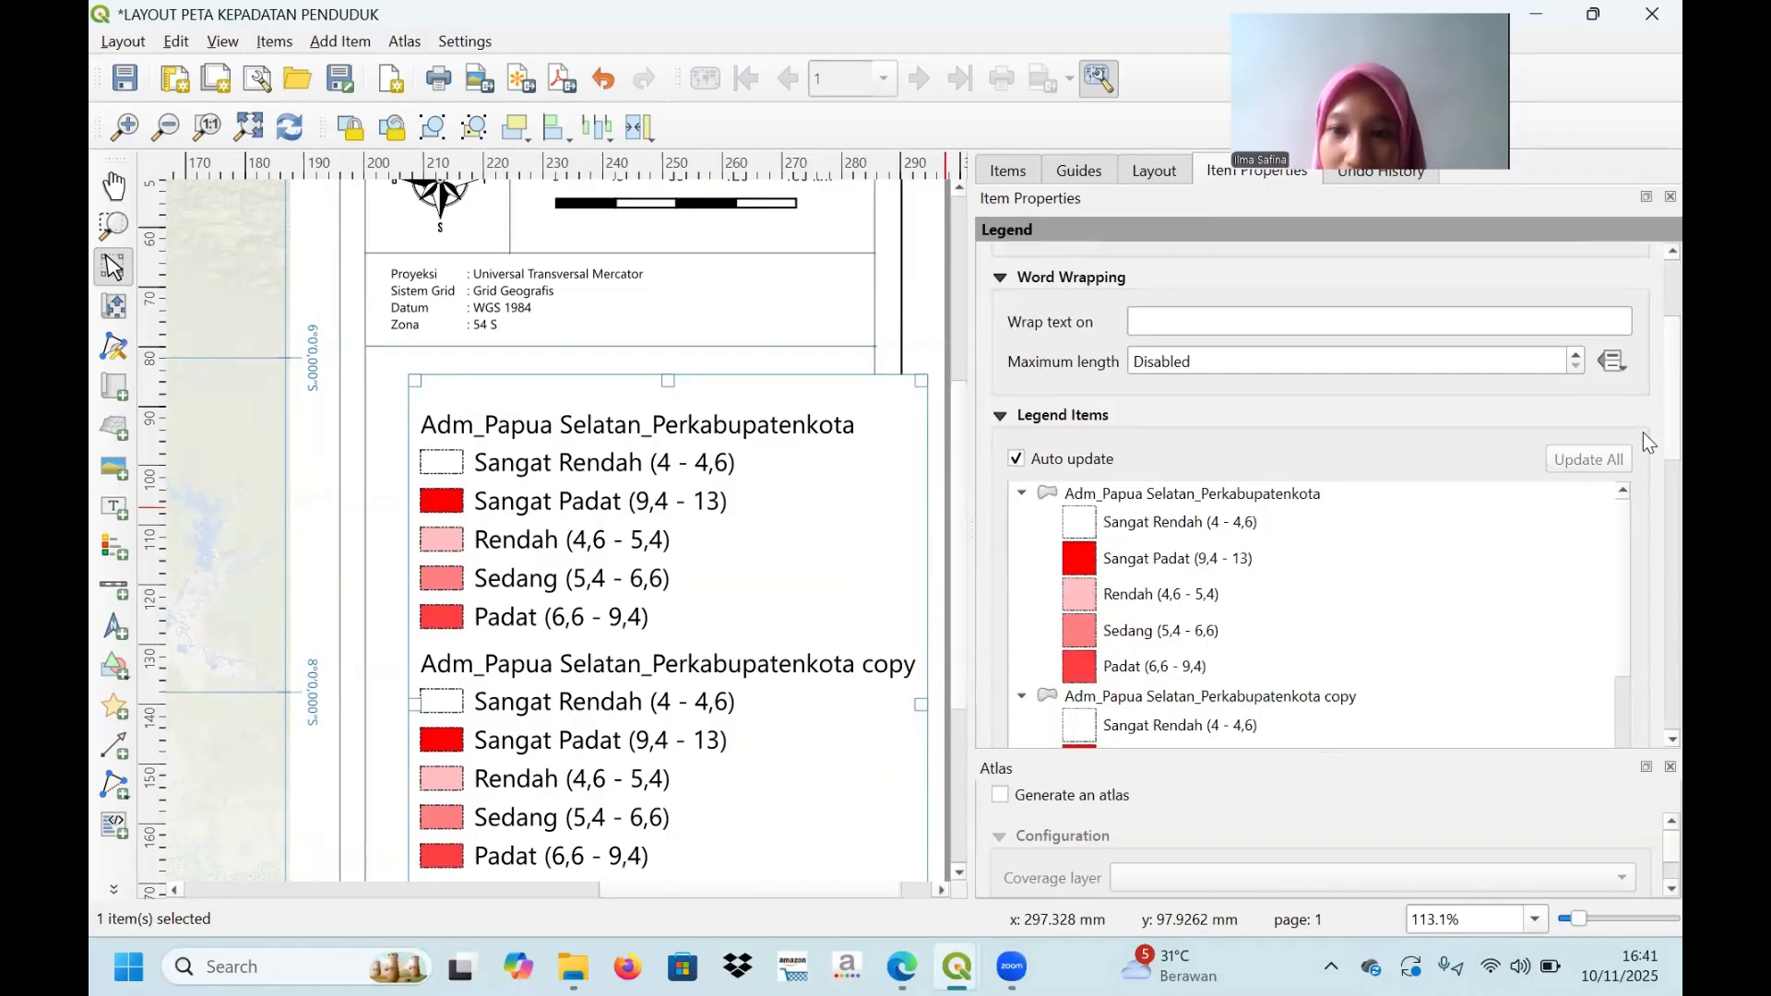
scroll(1649, 447, "down", 1)
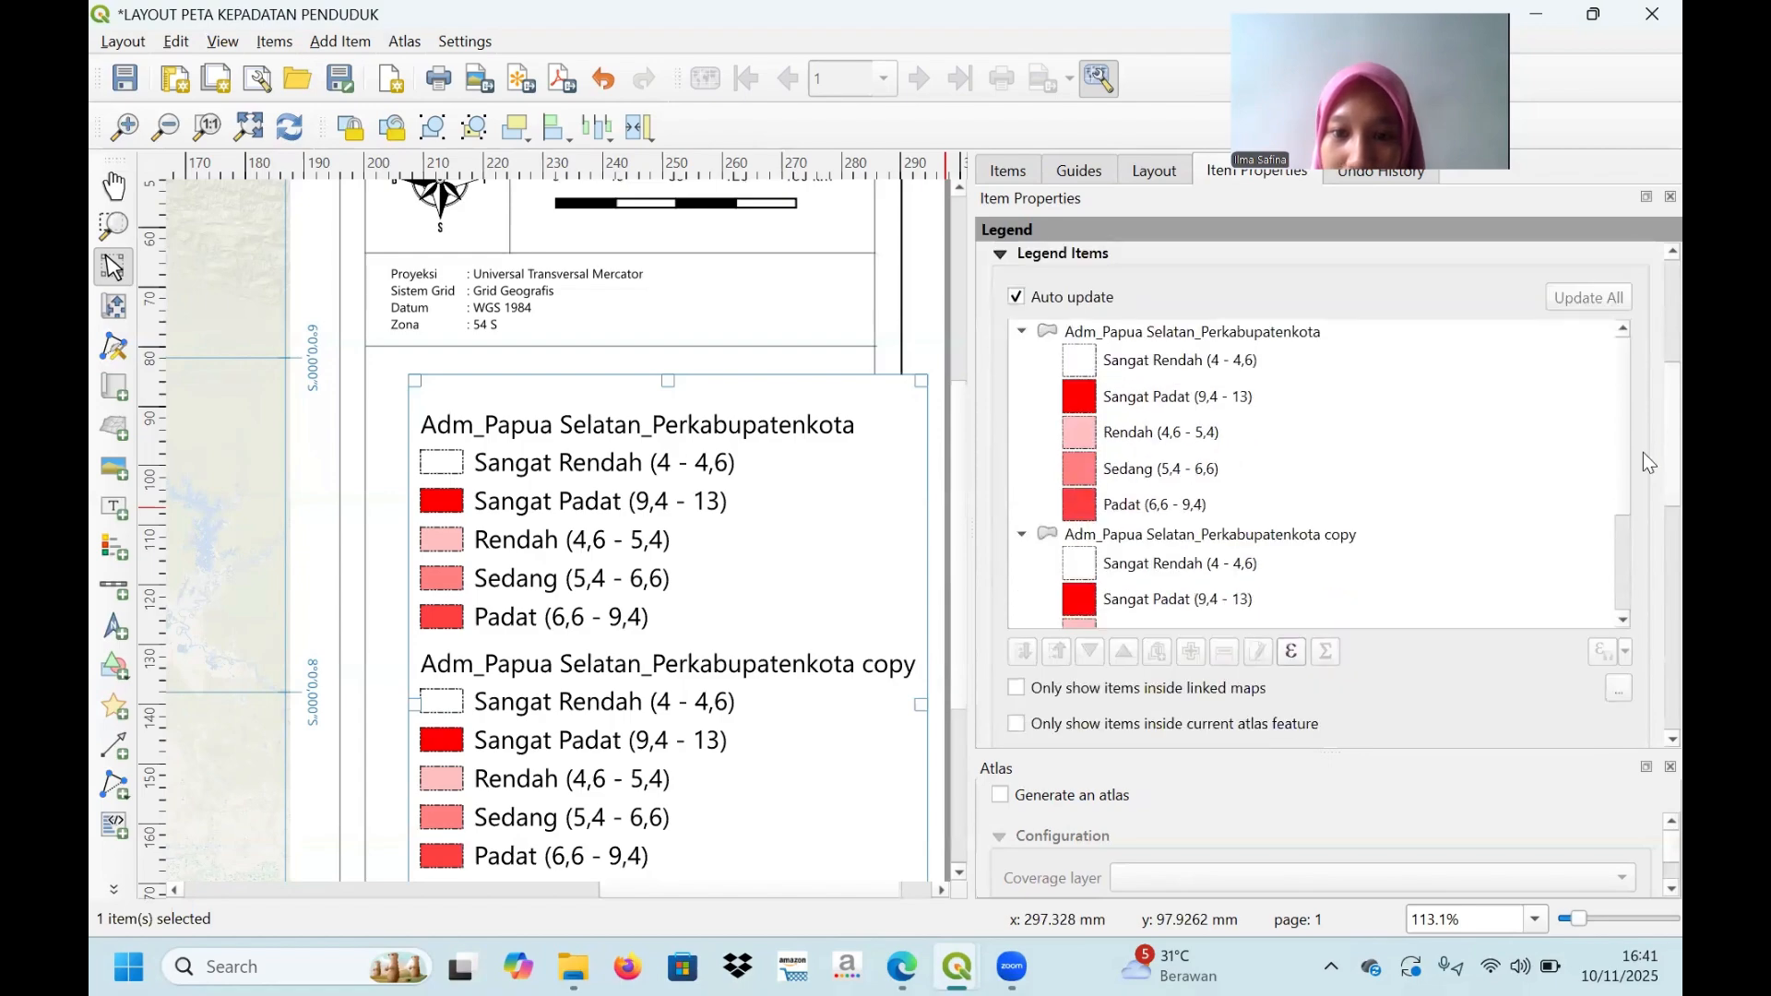
scroll(1649, 462, "down", 1)
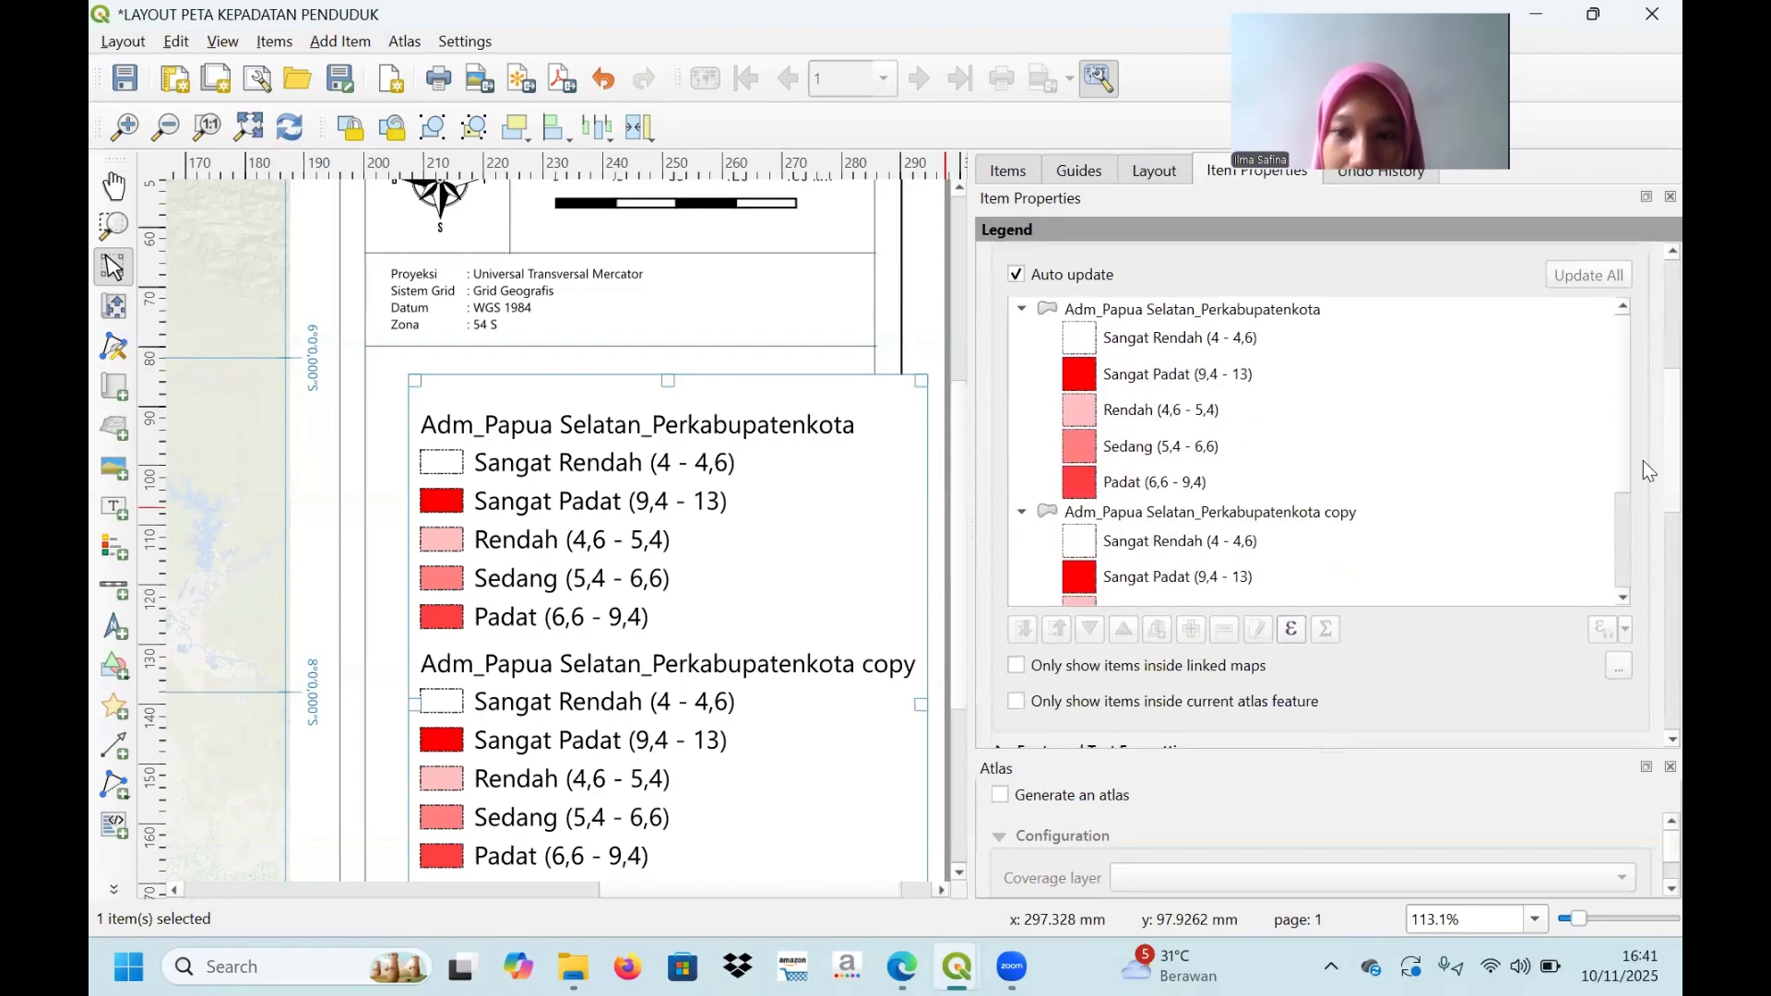
scroll(1649, 461, "up", 1)
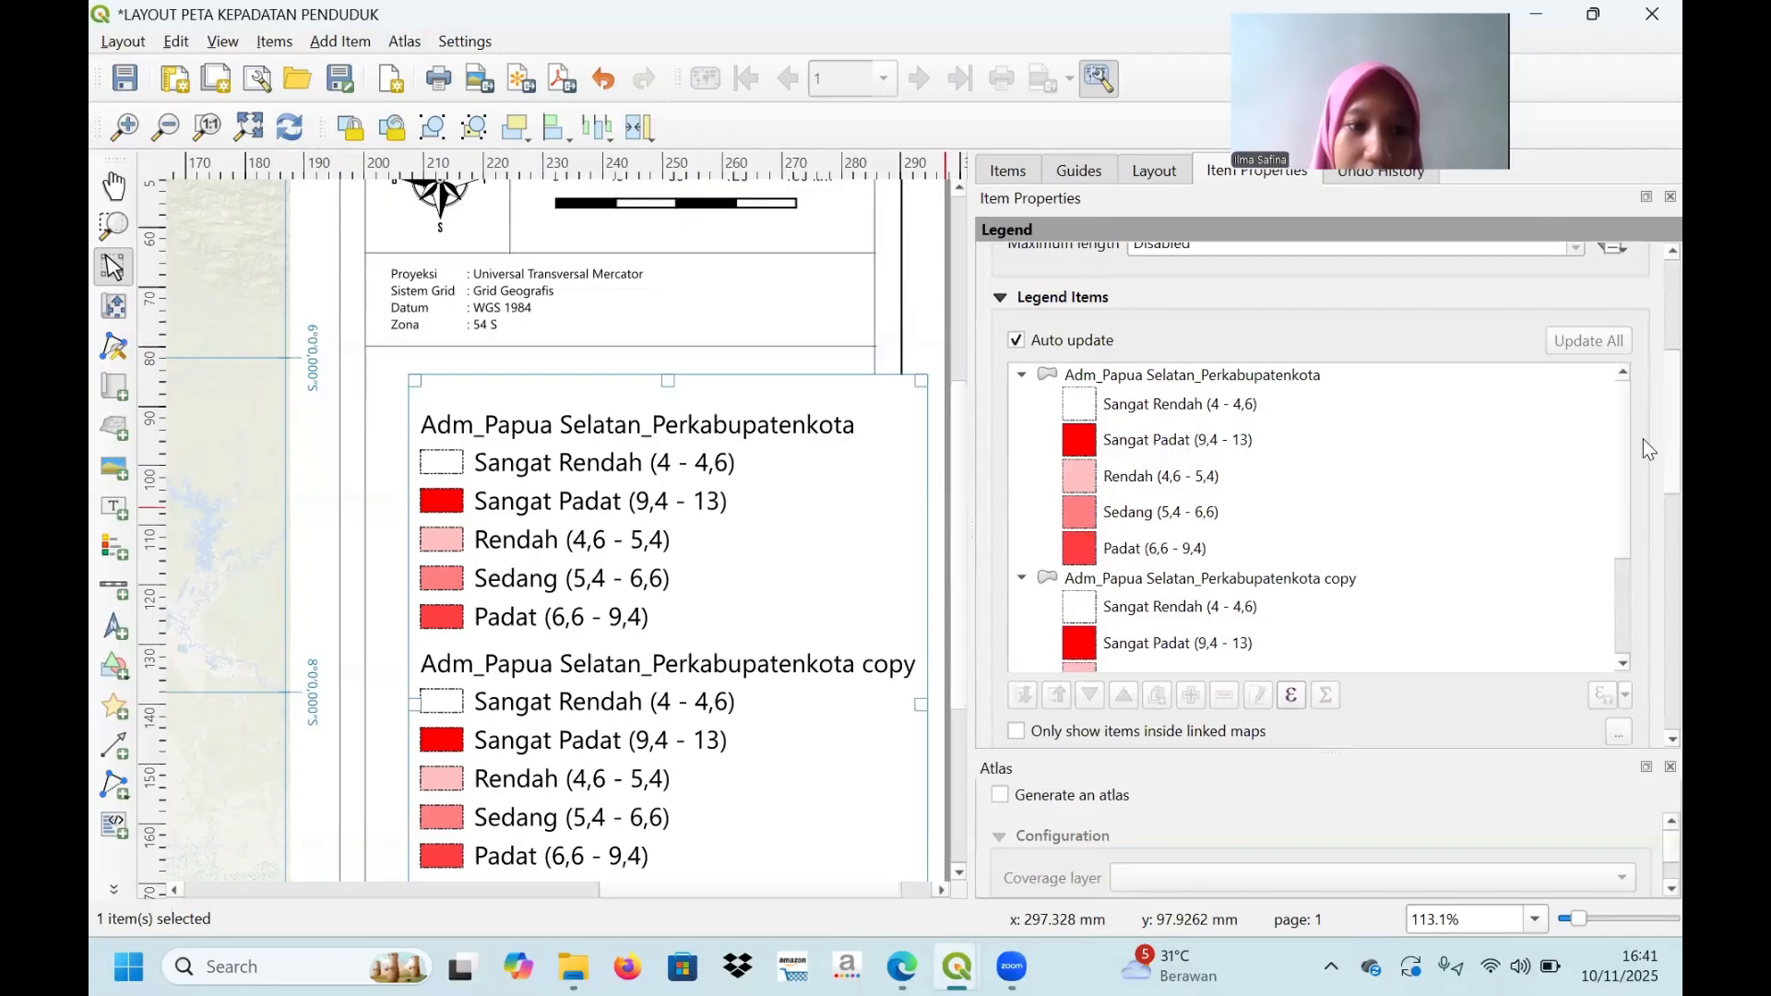
Step: Turn off the legend's Auto update, then delete the legend from the layout
left_click(1017, 341)
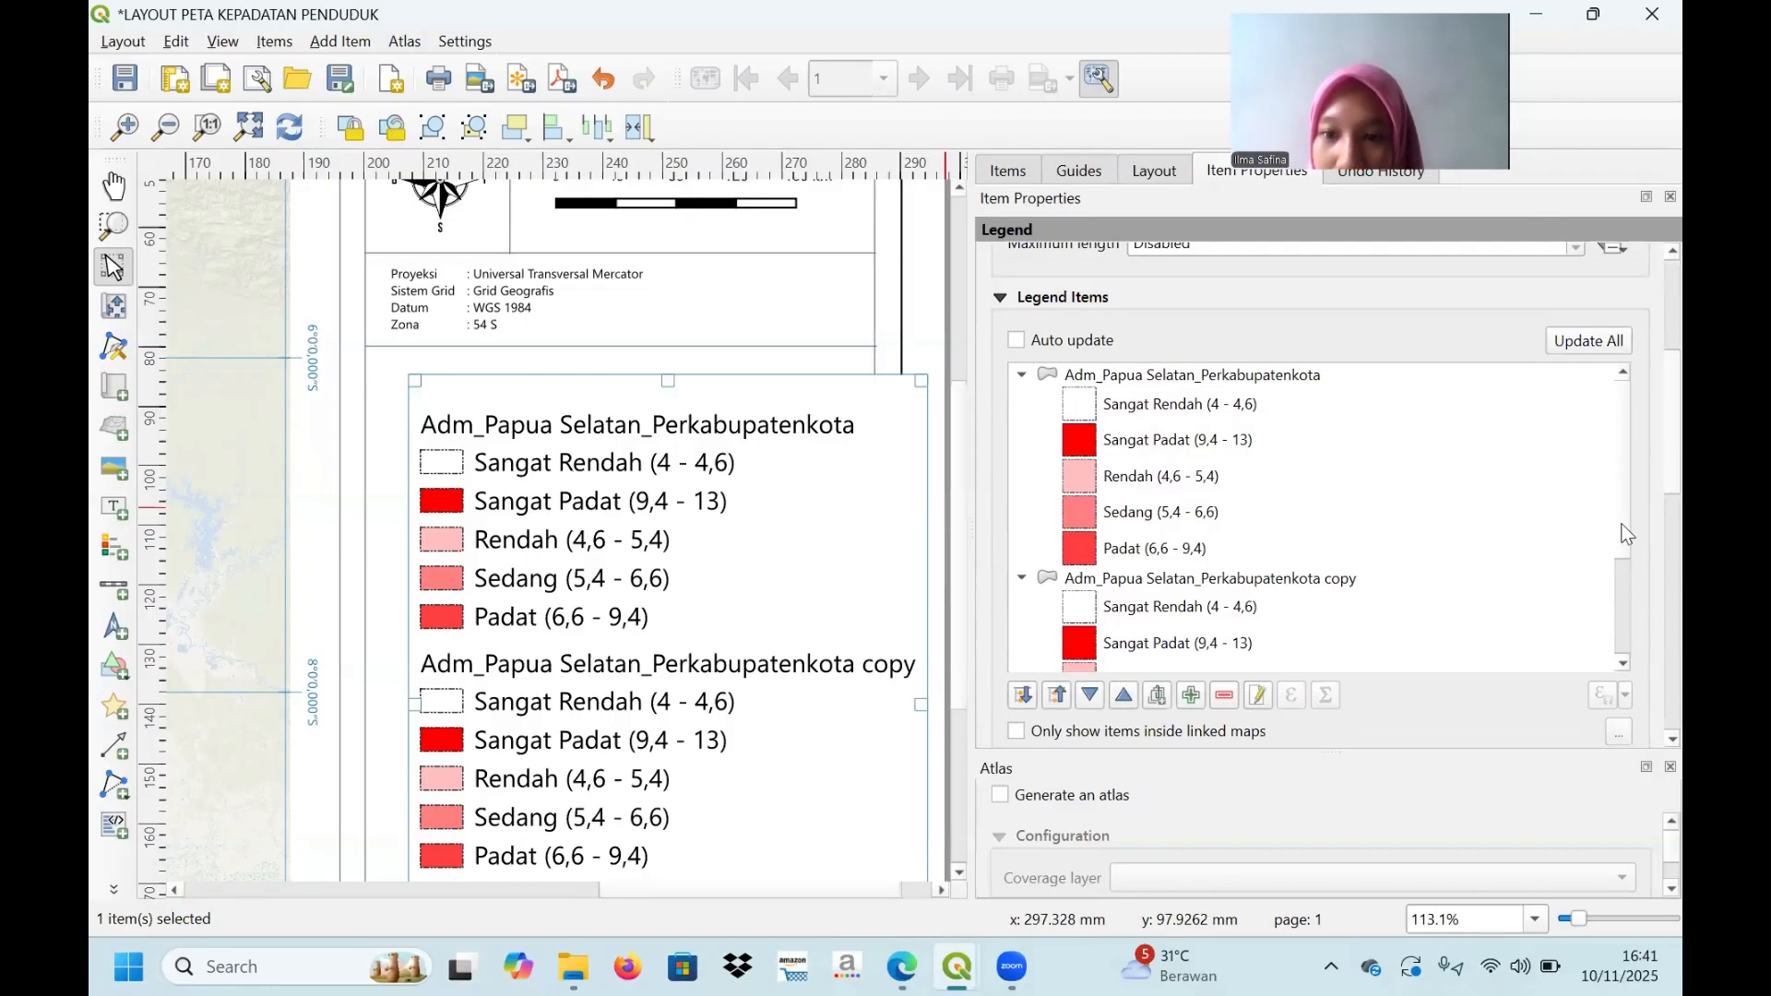
scroll(1641, 593, "down", 2)
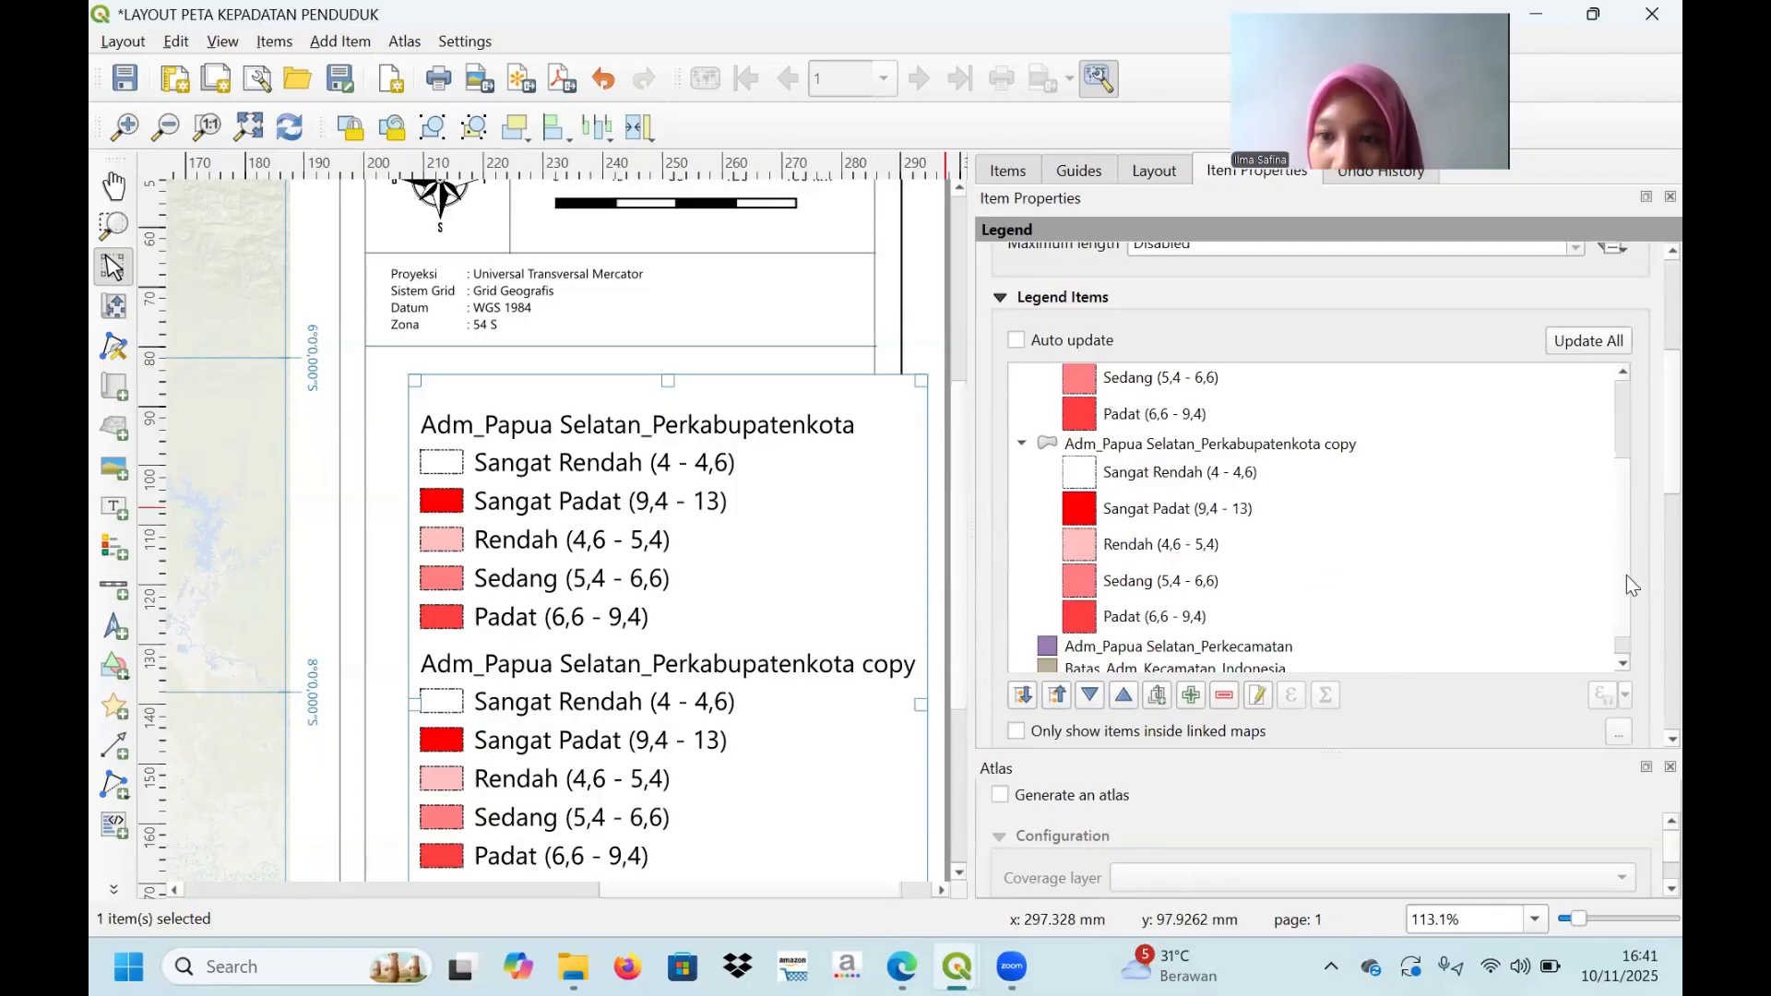
scroll(1627, 576, "down", 1)
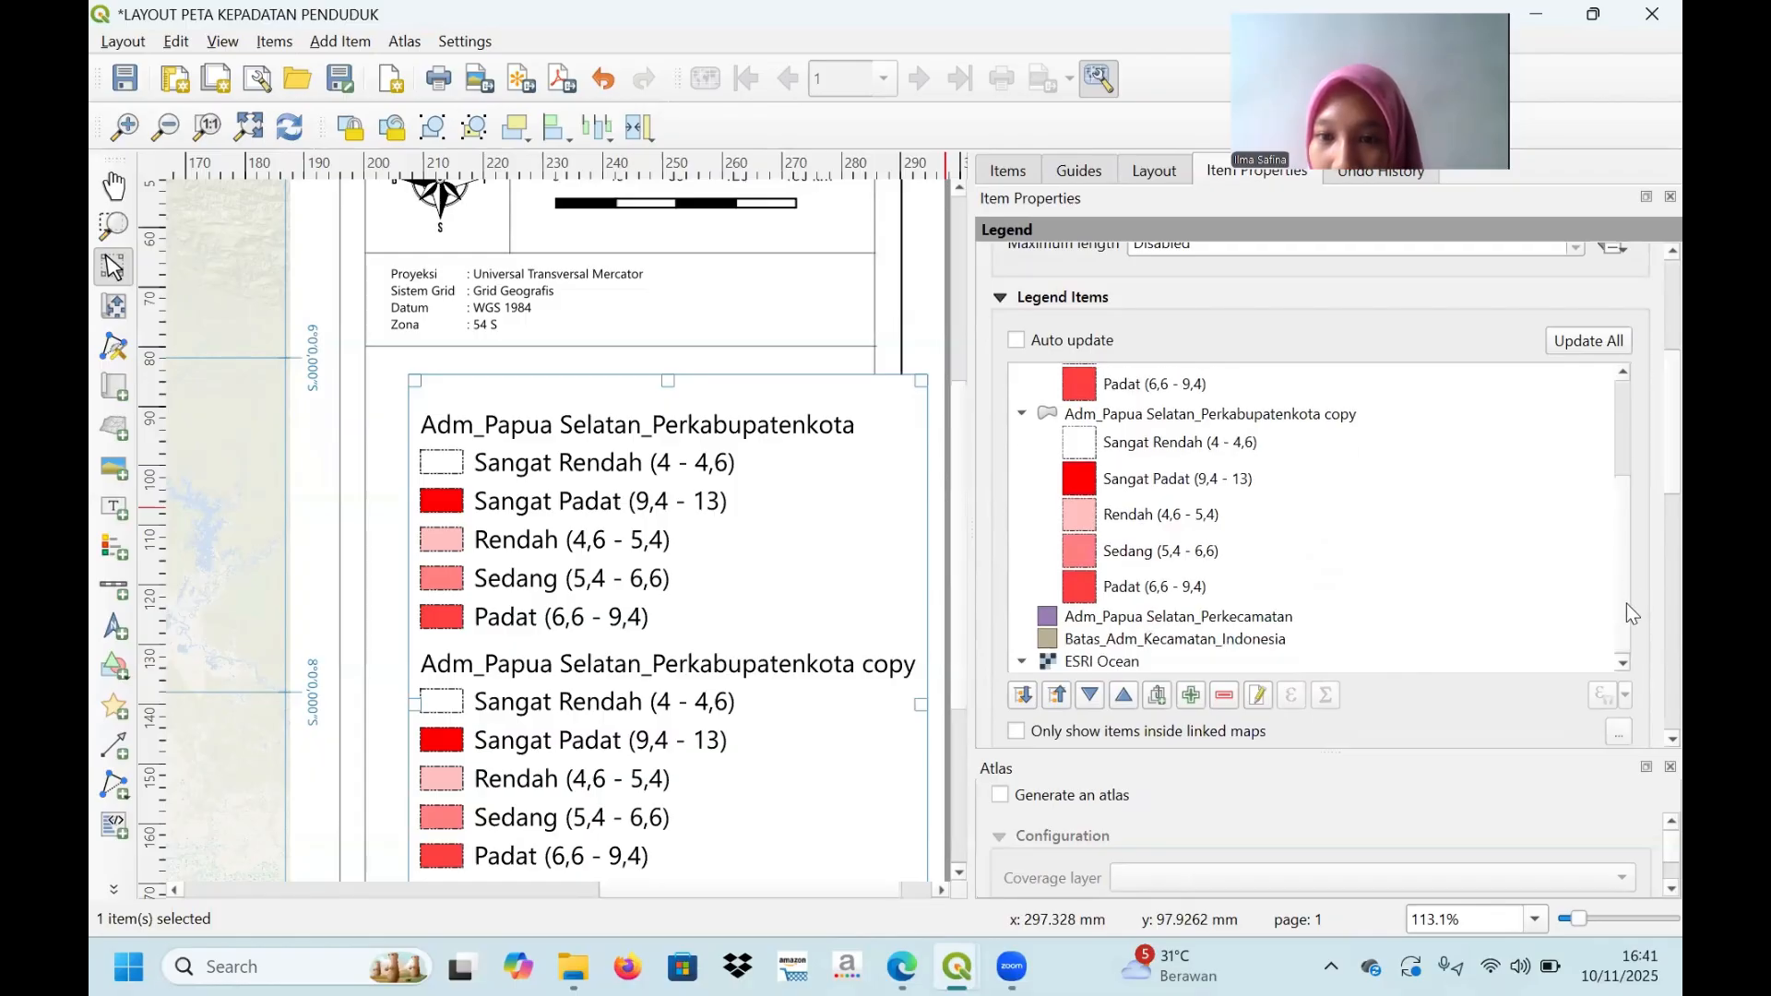
left_click(1169, 665)
key("Delete")
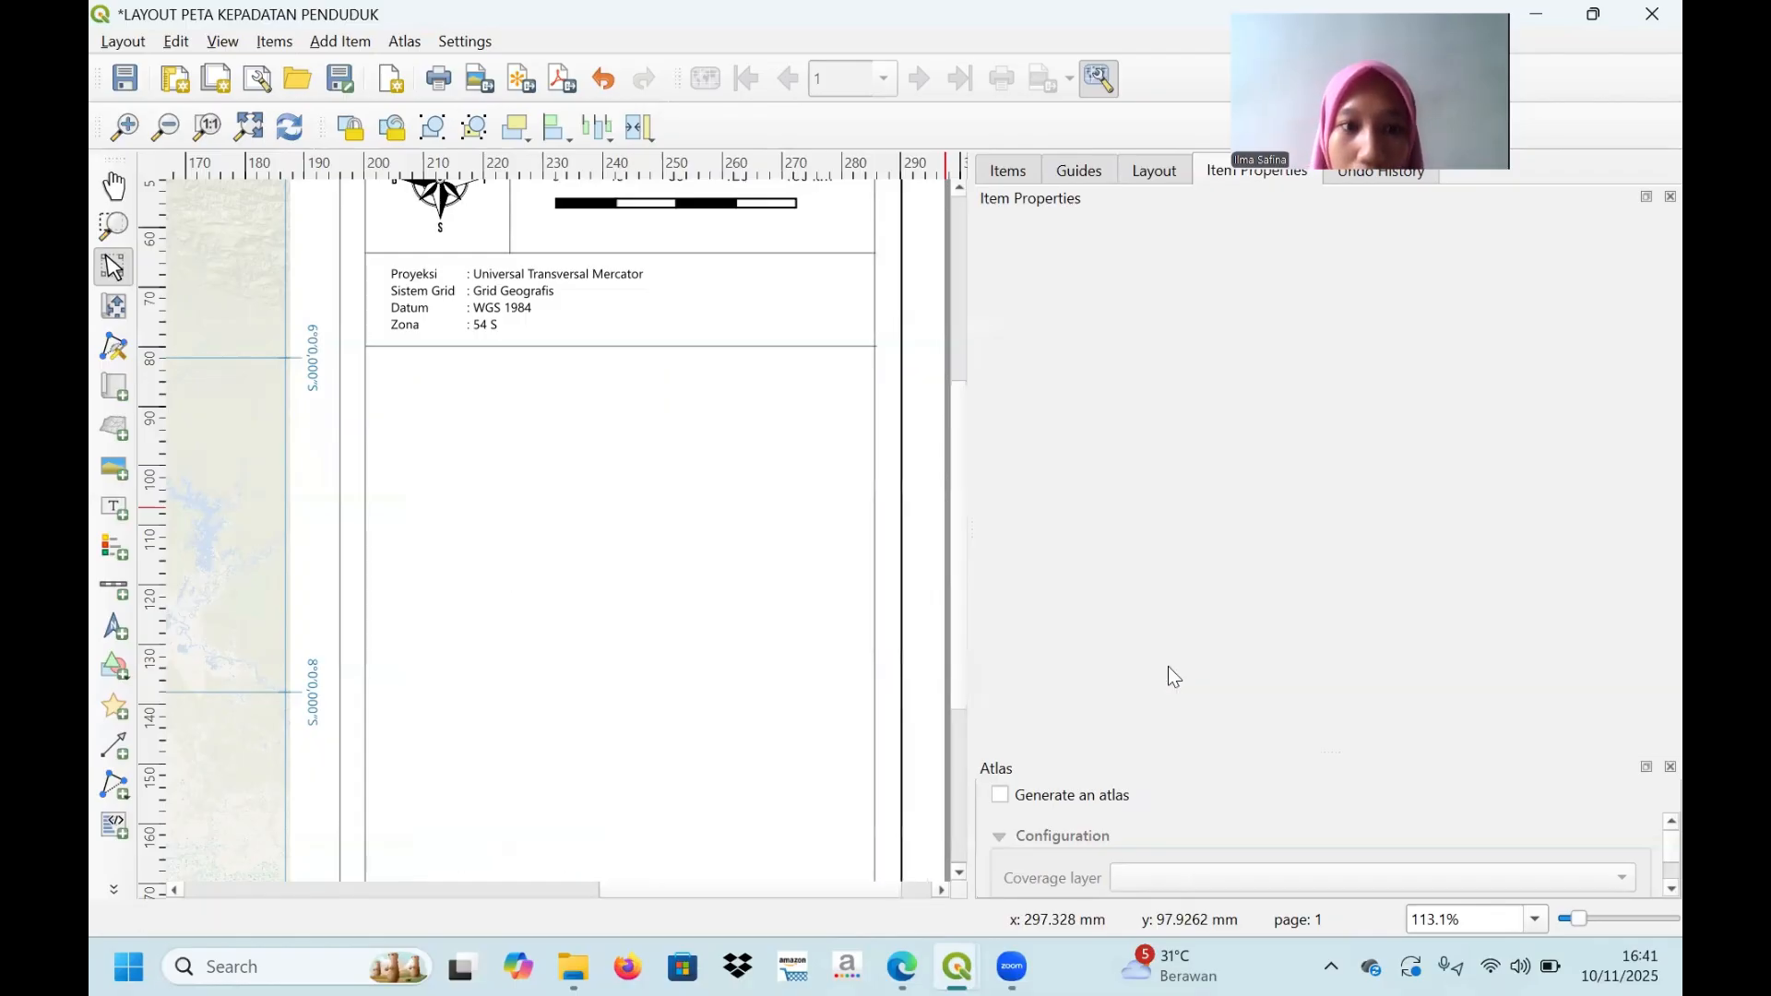
Step: Draw a new legend below the projection details and turn off its Auto update
left_click(113, 547)
left_click_drag(417, 398, 784, 520)
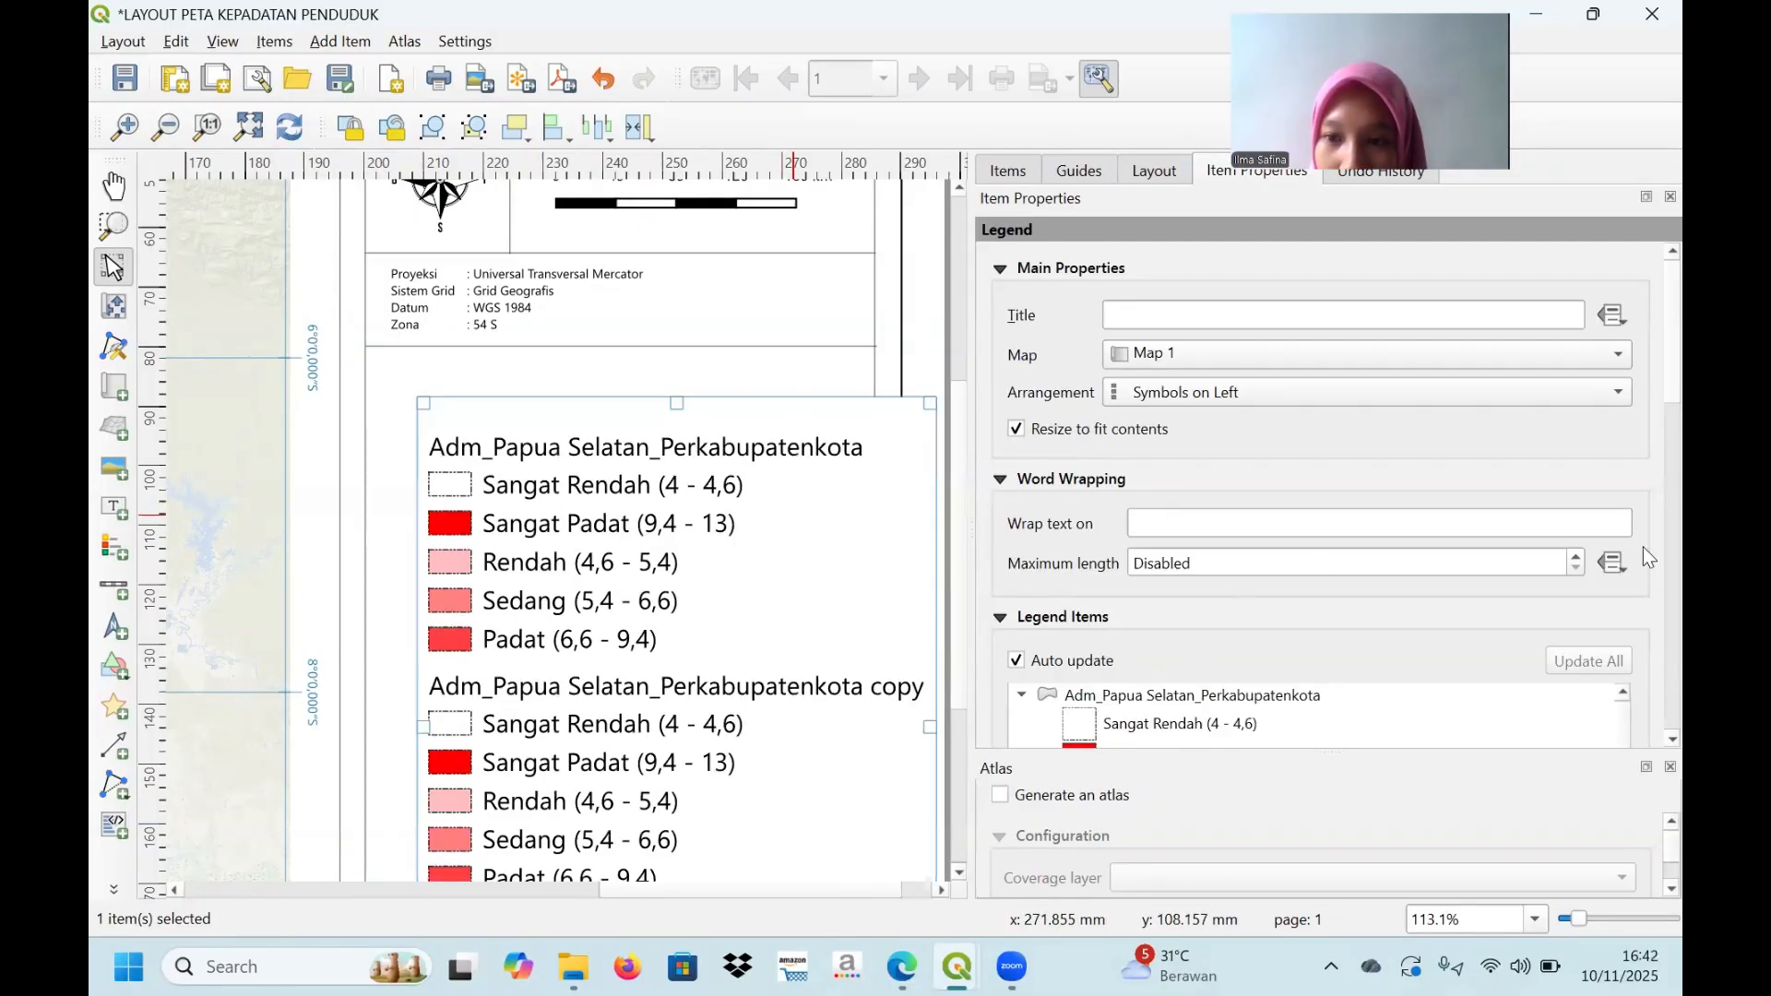
scroll(1642, 413, "down", 3)
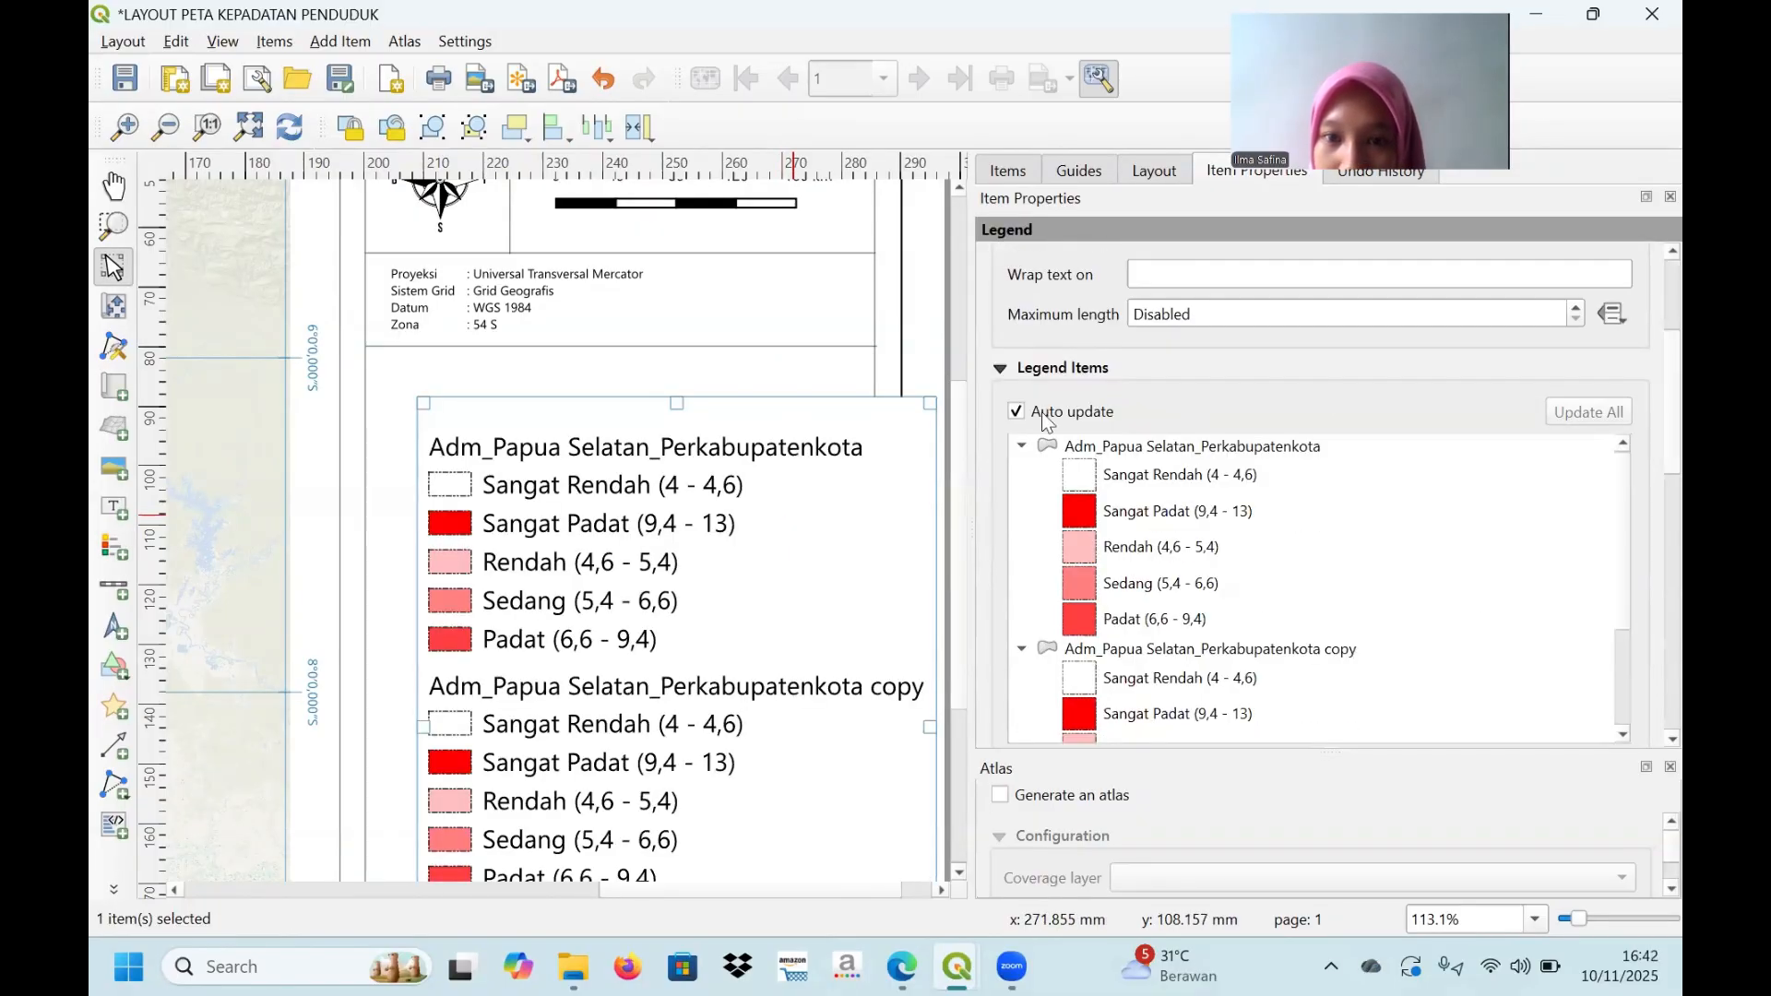
left_click(1017, 412)
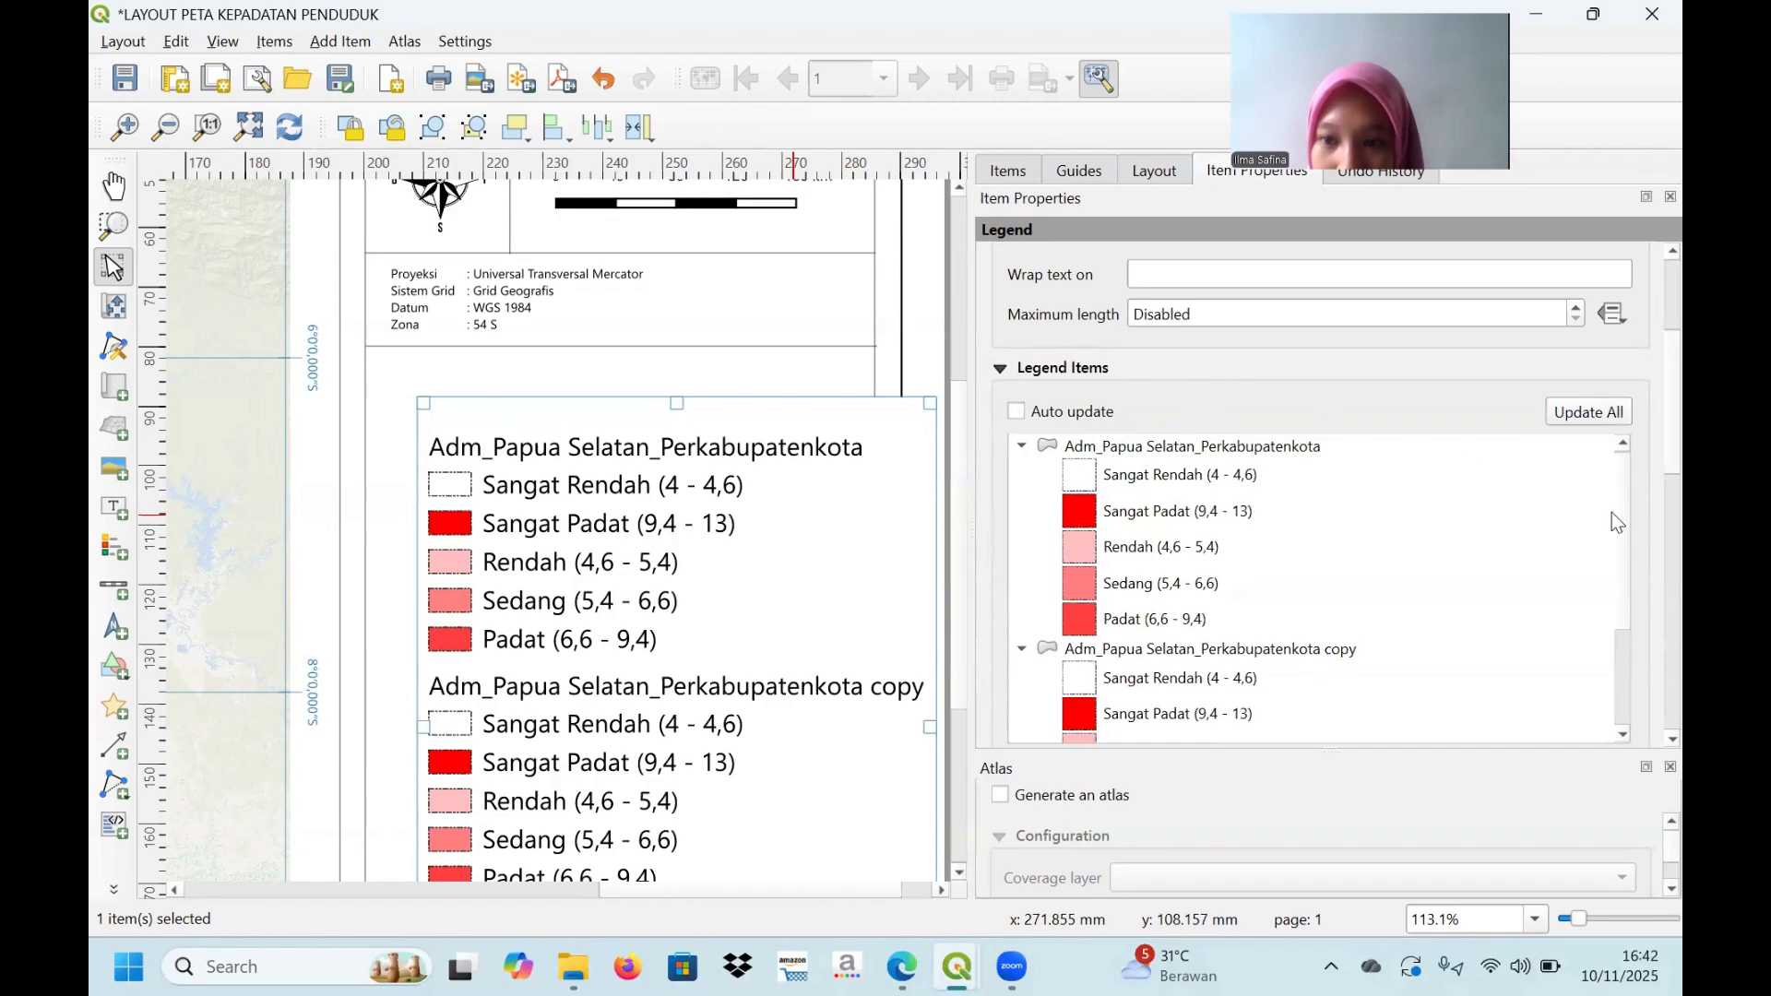
scroll(1620, 517, "down", 3)
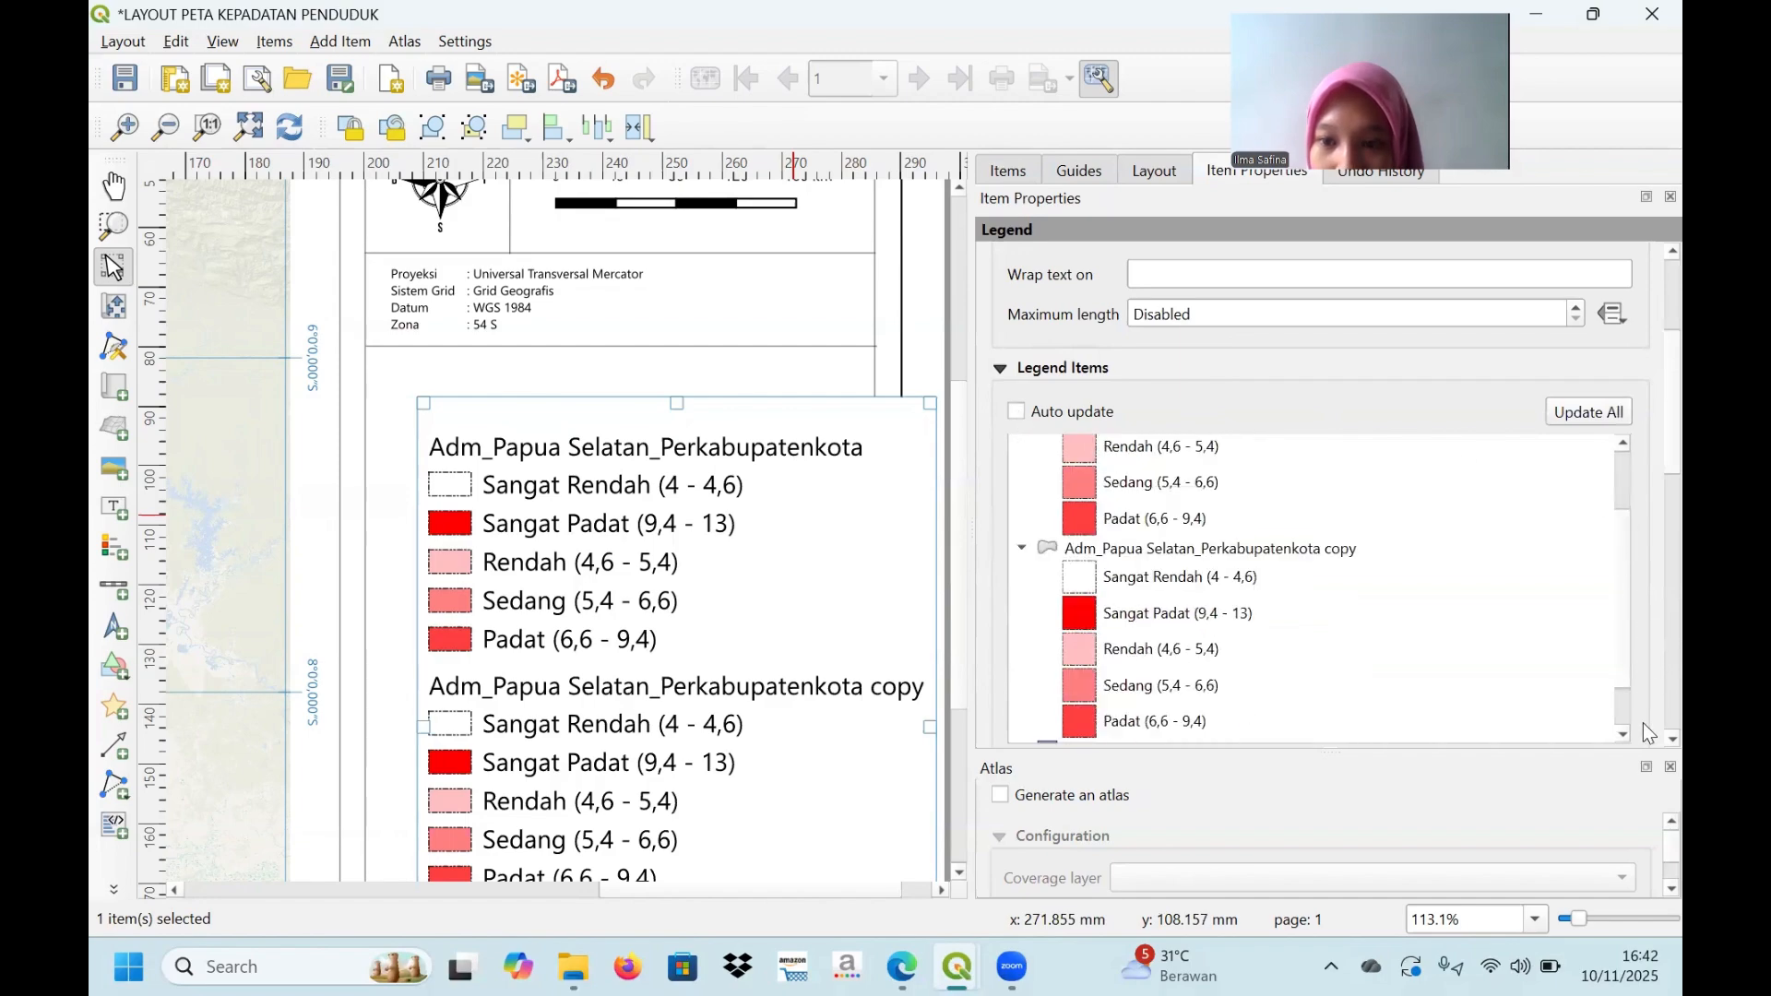
scroll(1635, 711, "down", 1)
Step: Remove ESRI Ocean, Adm_Papua Selatan_Perkecamatan and Batas_Adm_Kecamatan_Indonesia from the legend
left_click(1132, 717)
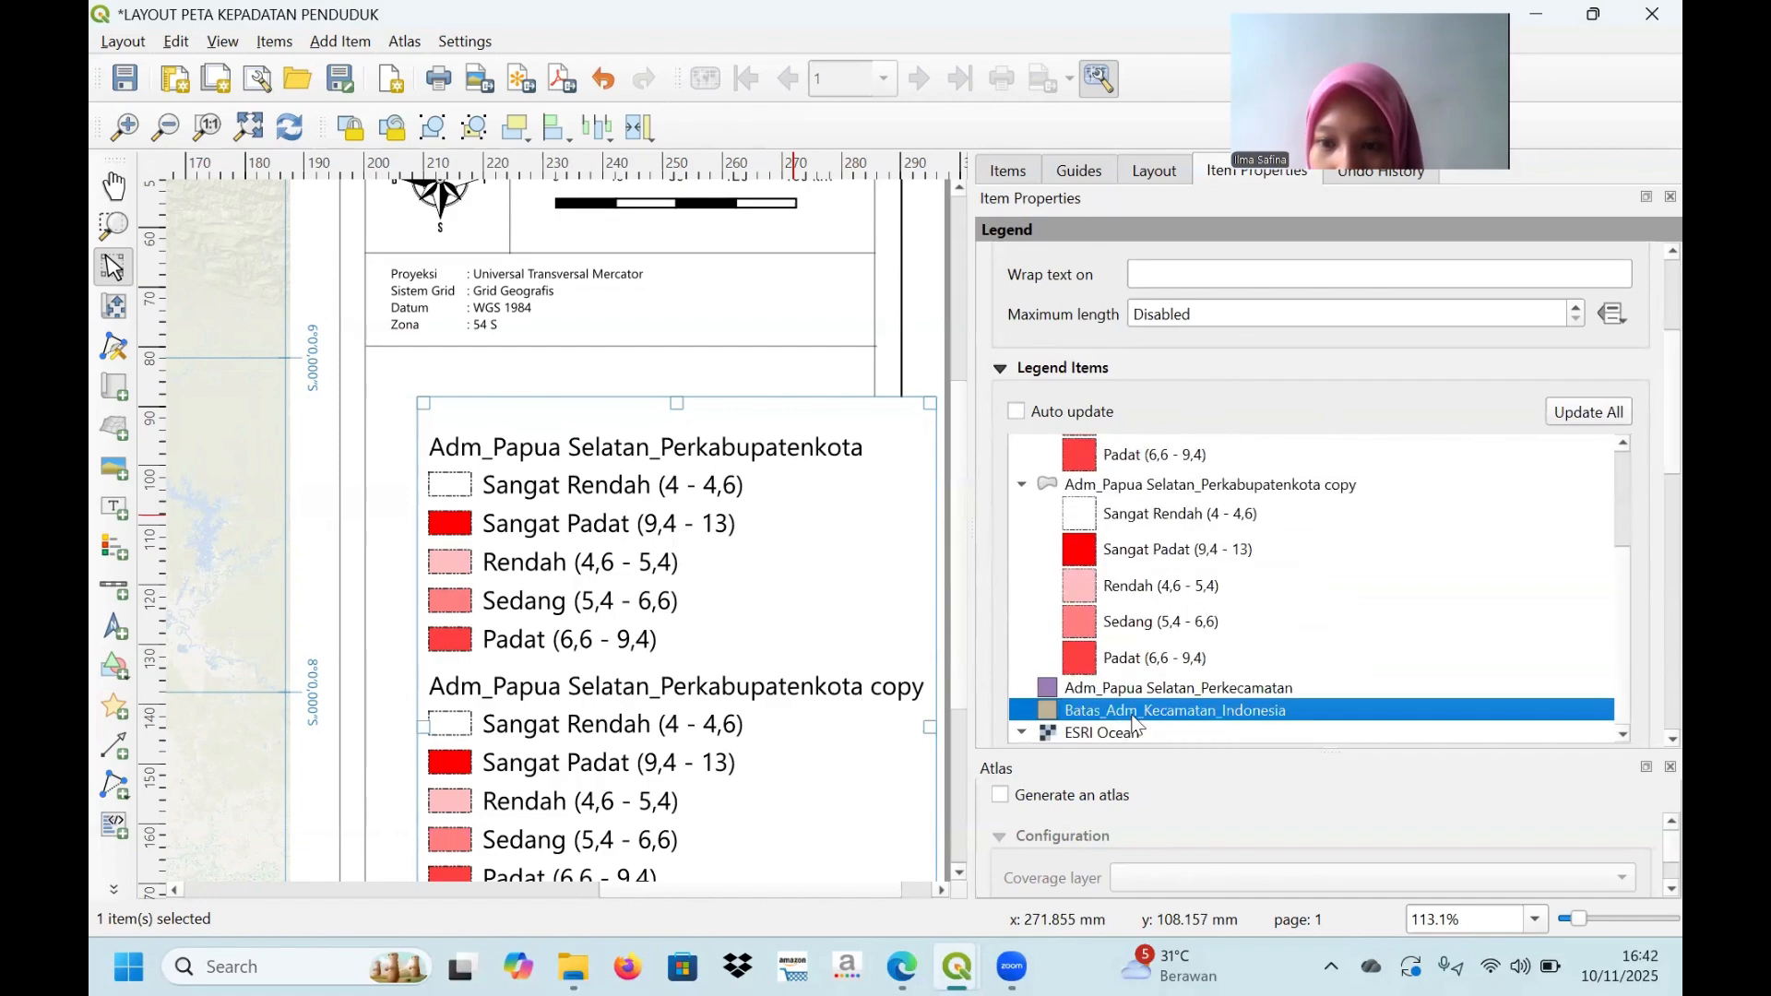
scroll(1642, 424, "down", 3)
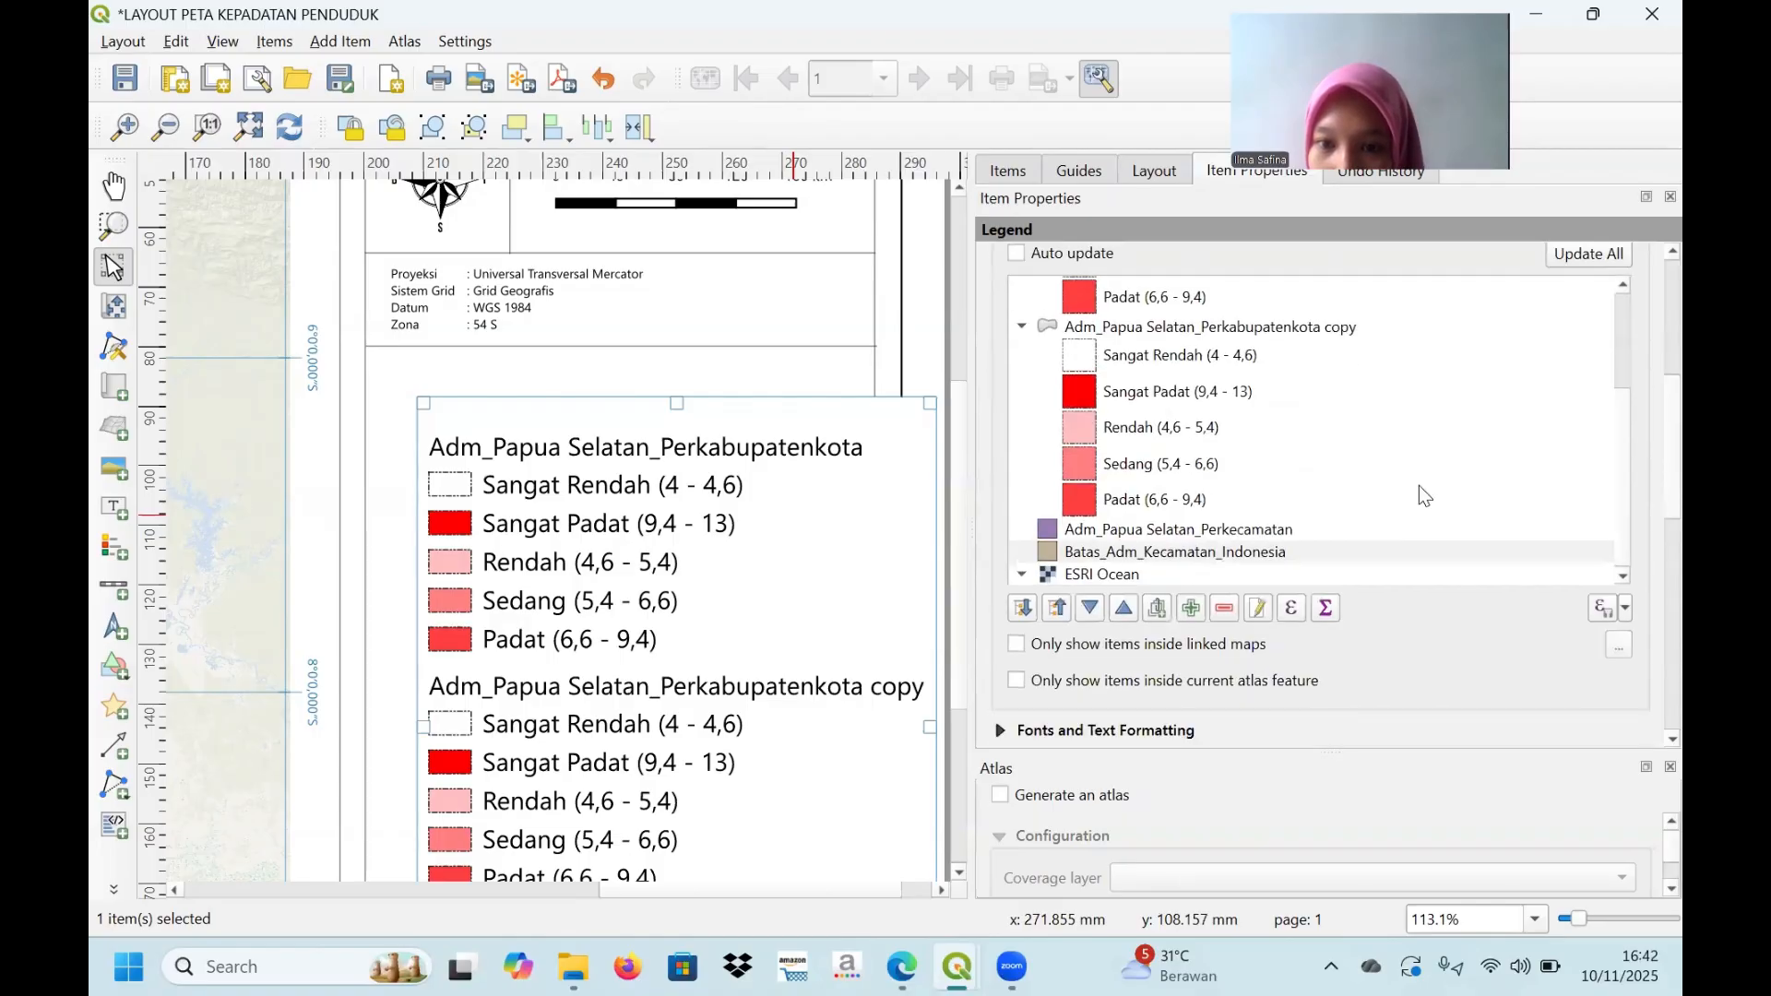
left_click(1100, 573)
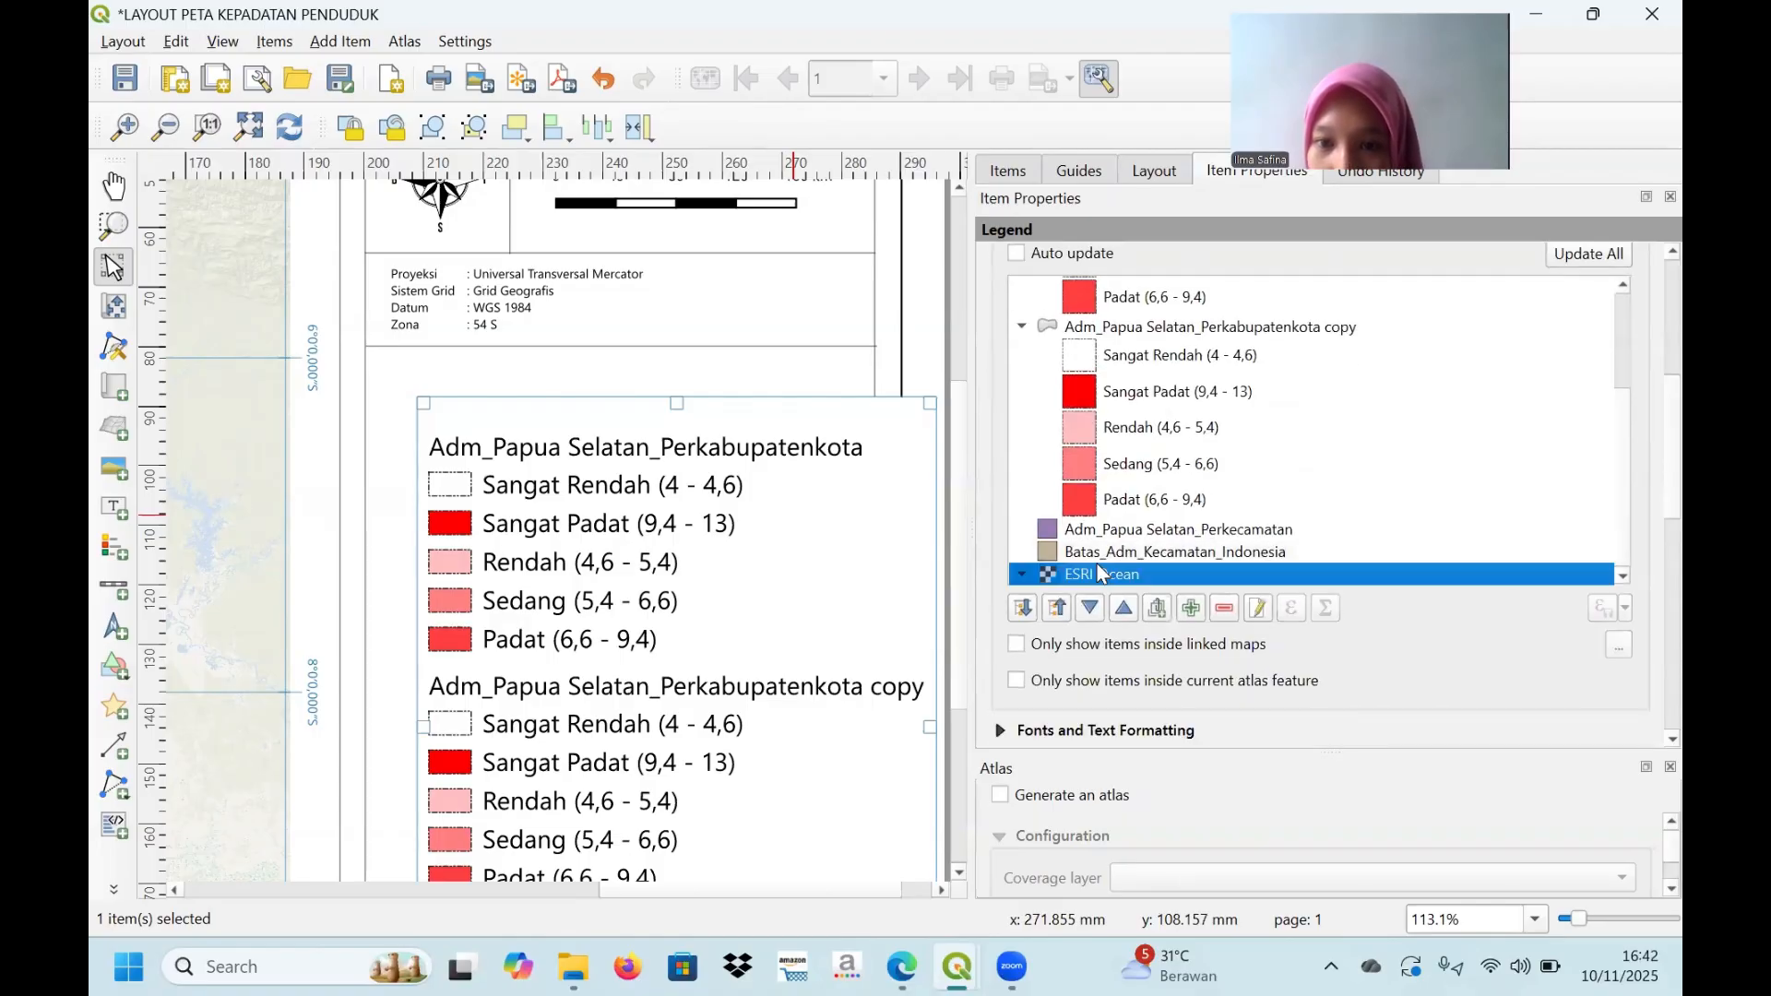
left_click(1225, 608)
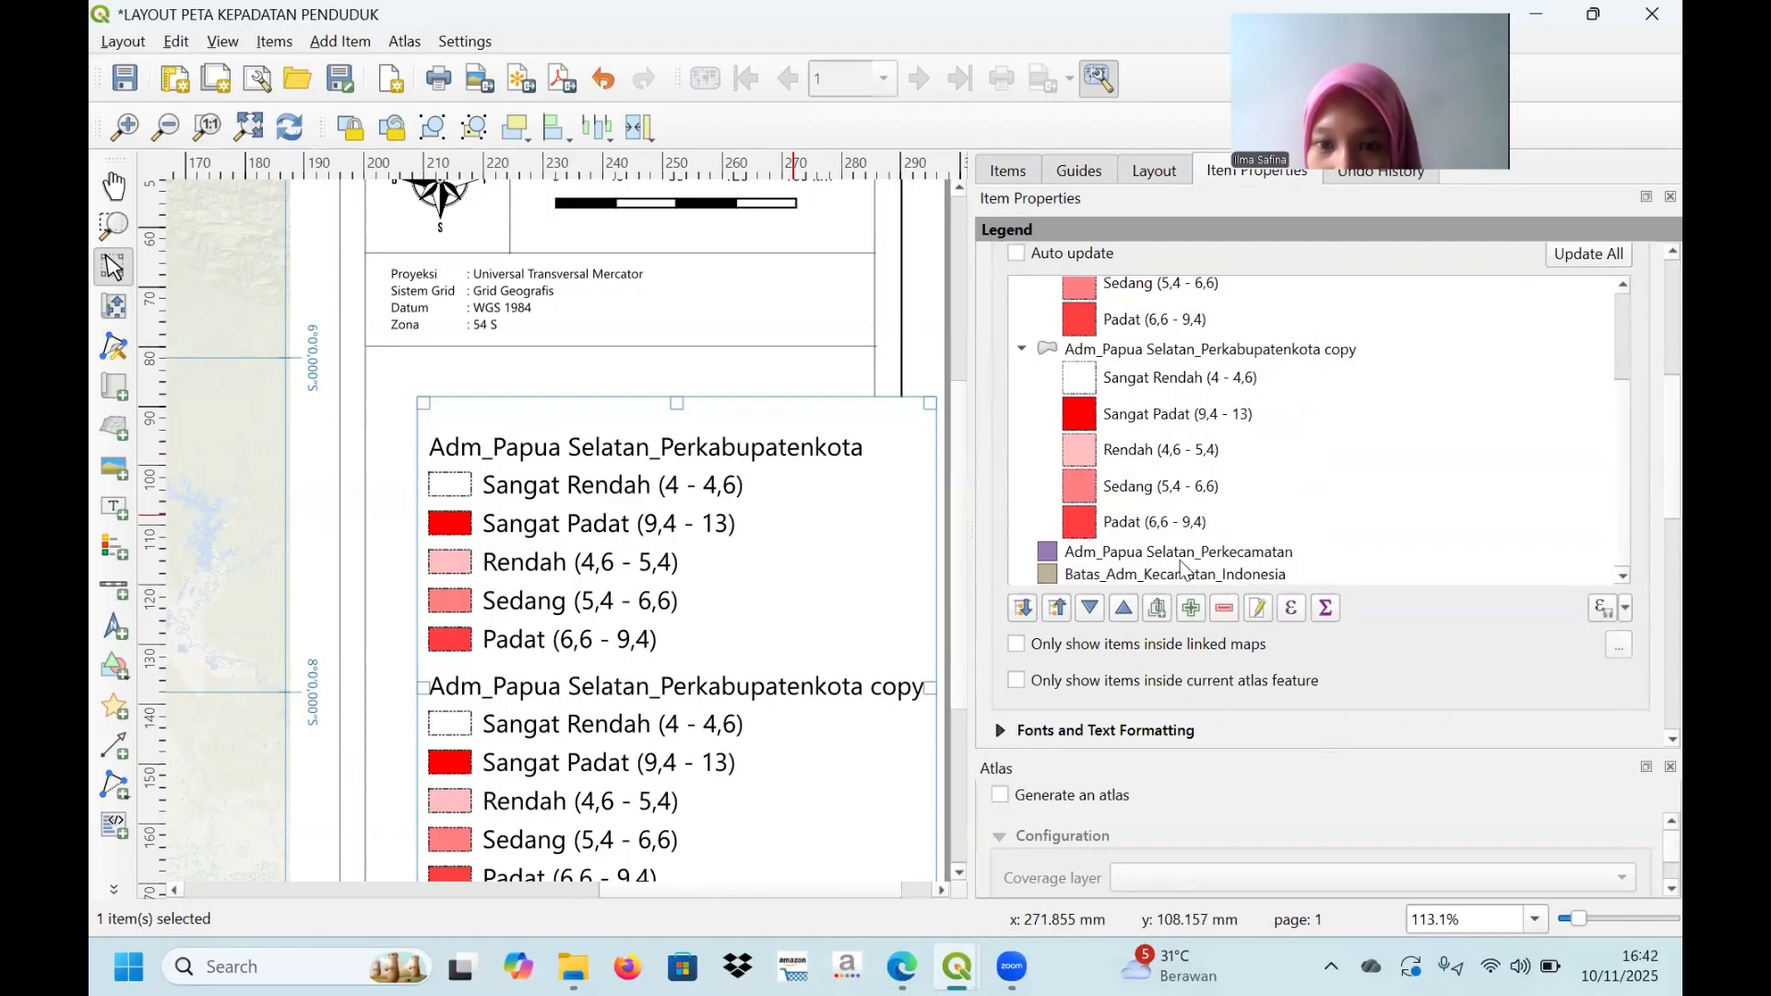
left_click(1181, 557)
left_click(1226, 608)
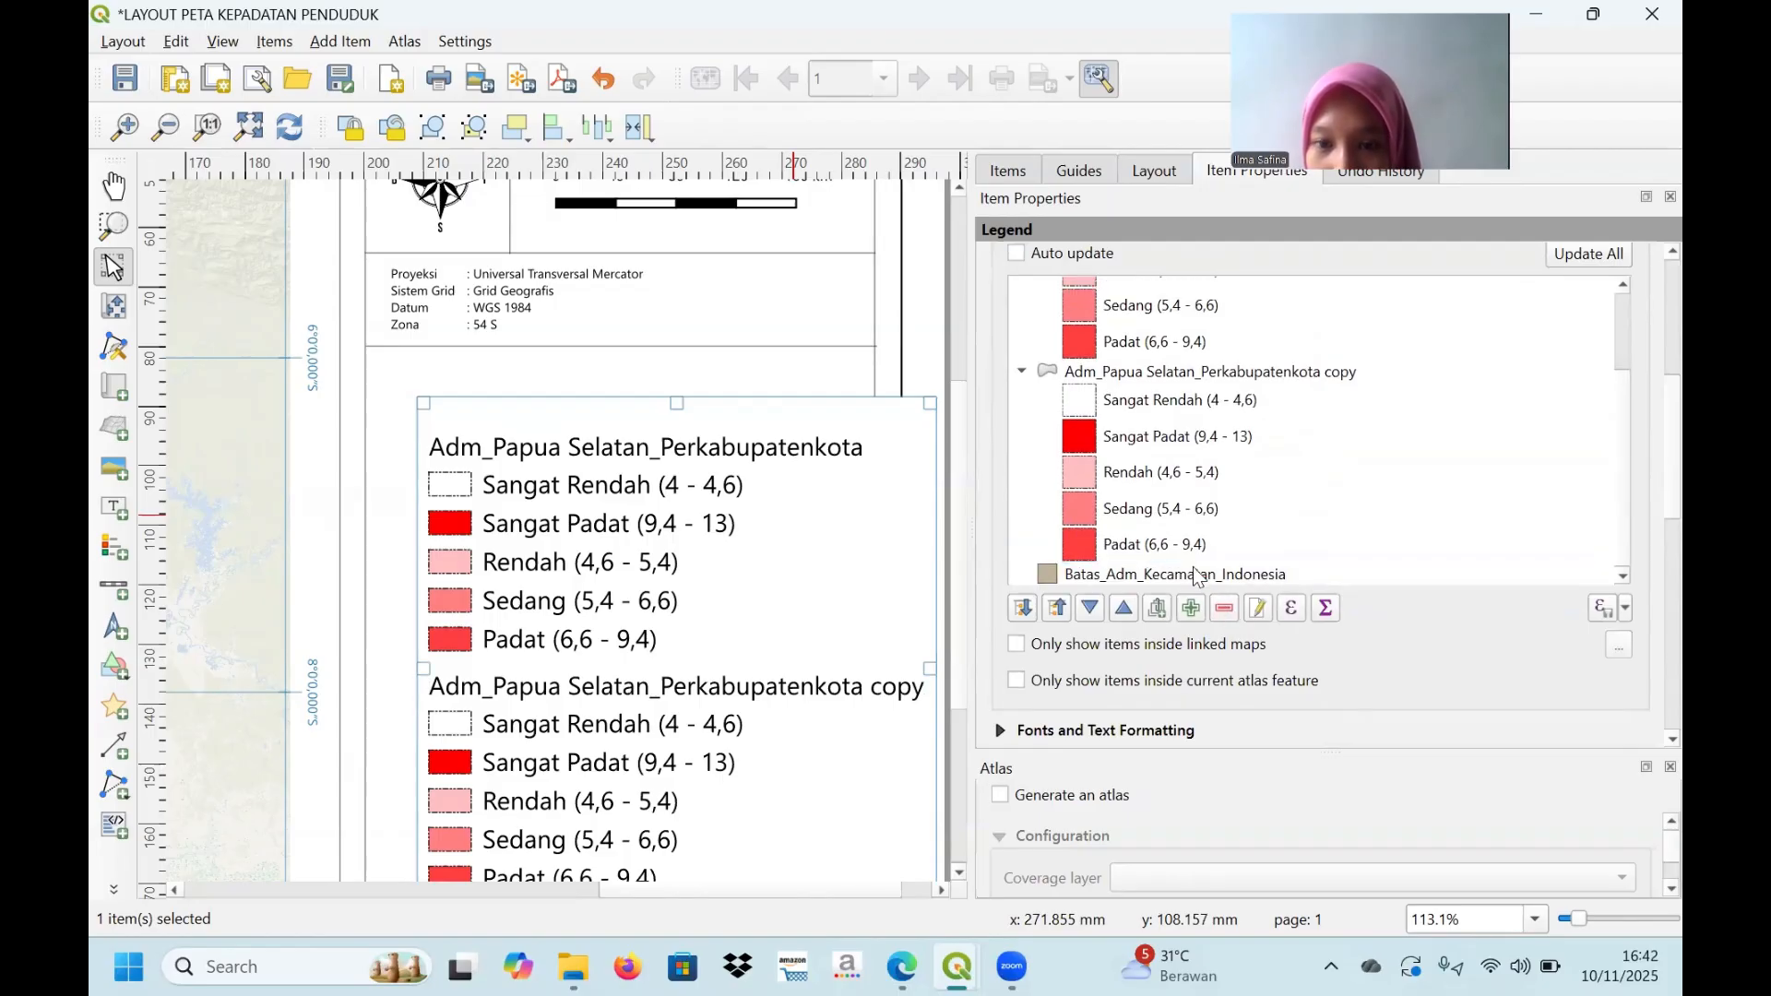
left_click(1212, 605)
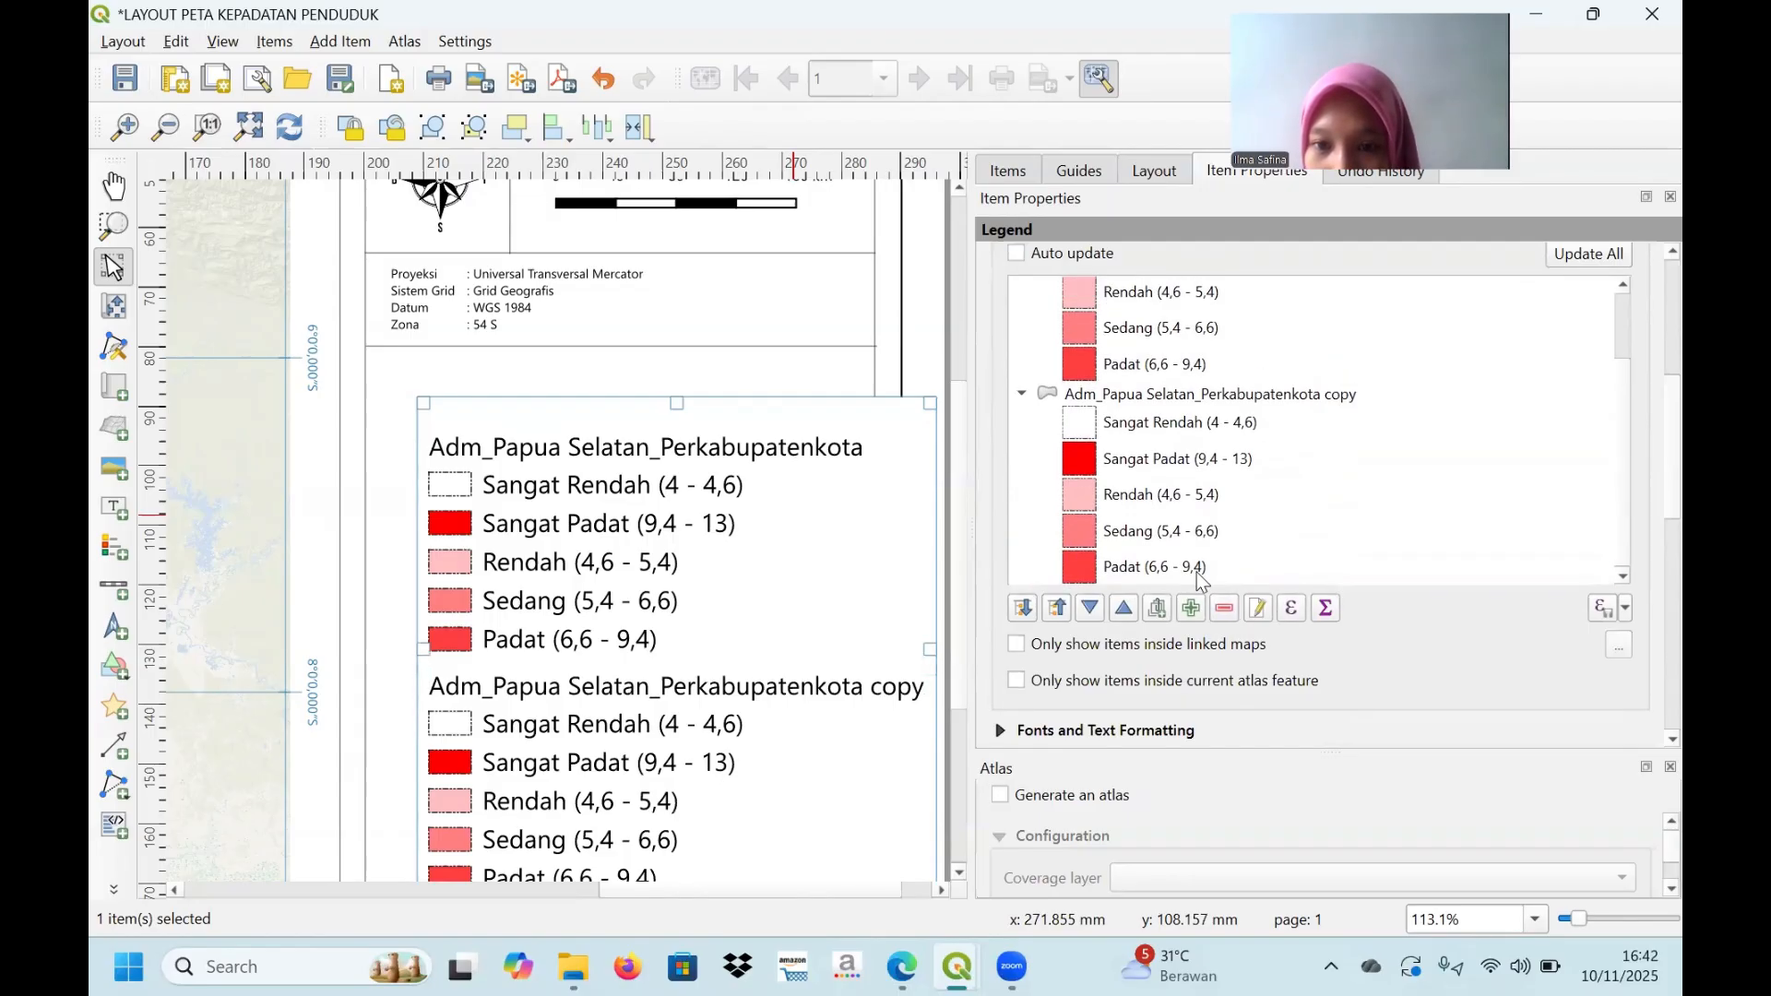
Step: Remove the copy layer's five density classes and its group, then nudge the legend up-left
left_click(1200, 568)
left_click(1226, 608)
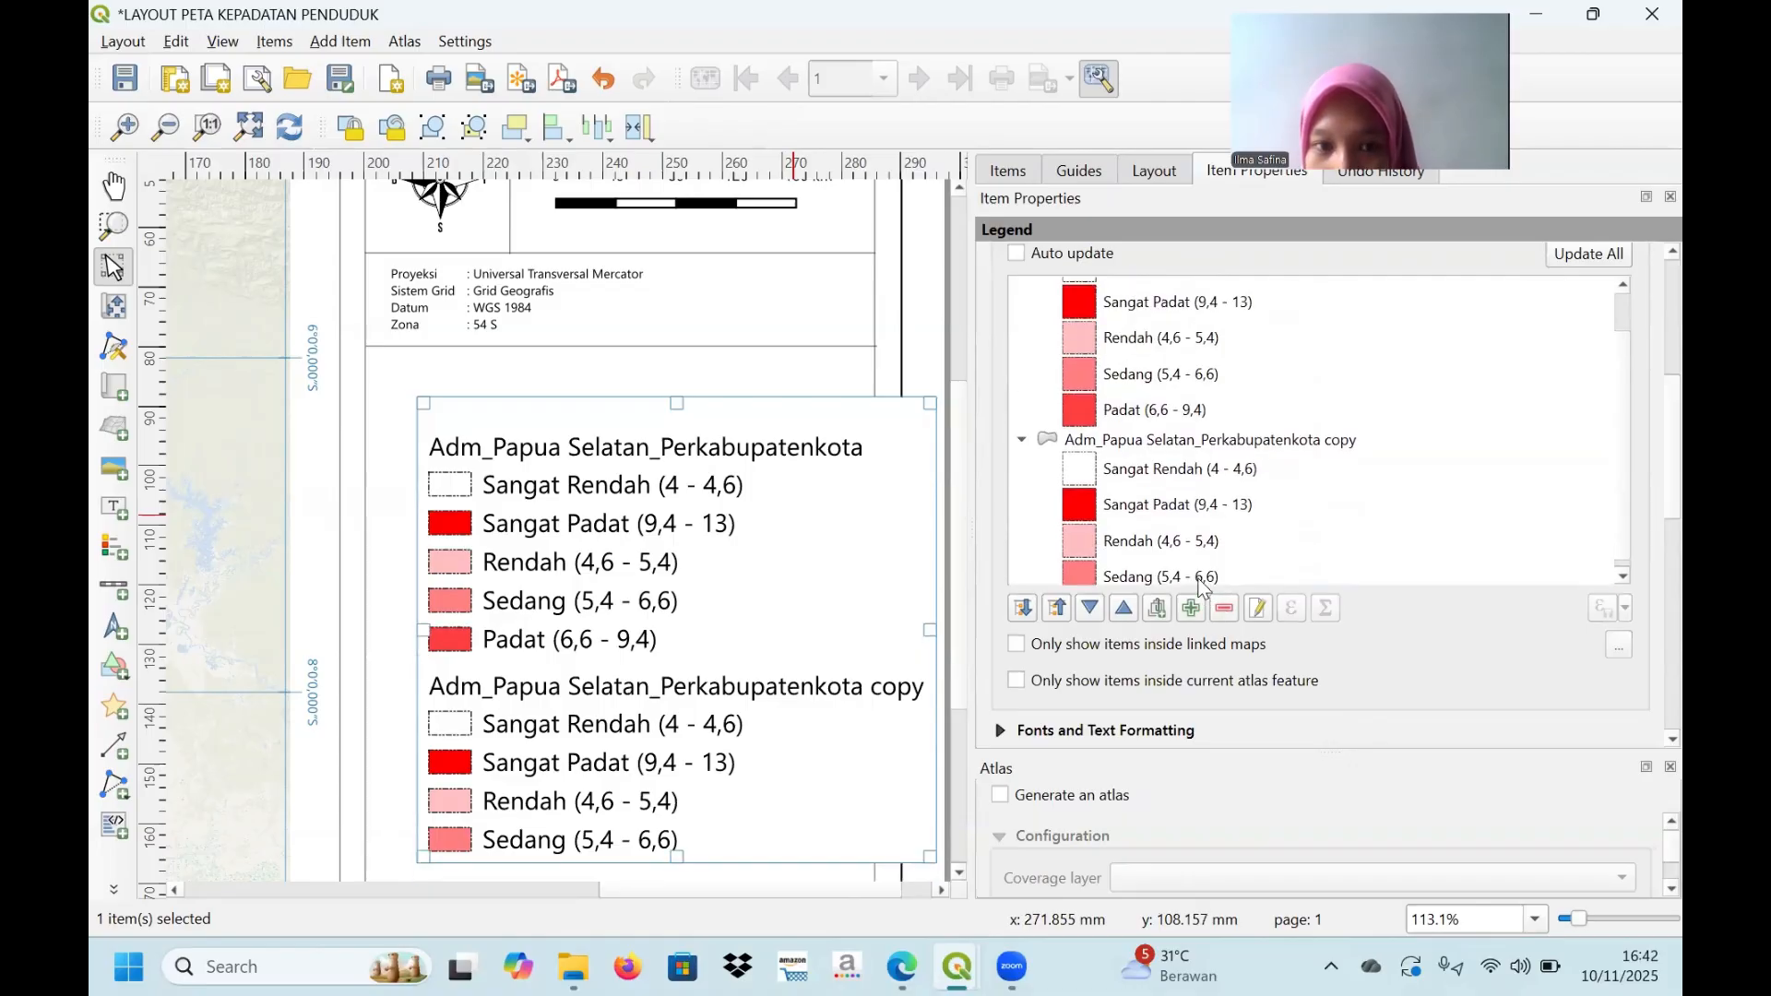
left_click(1201, 578)
left_click(1225, 608)
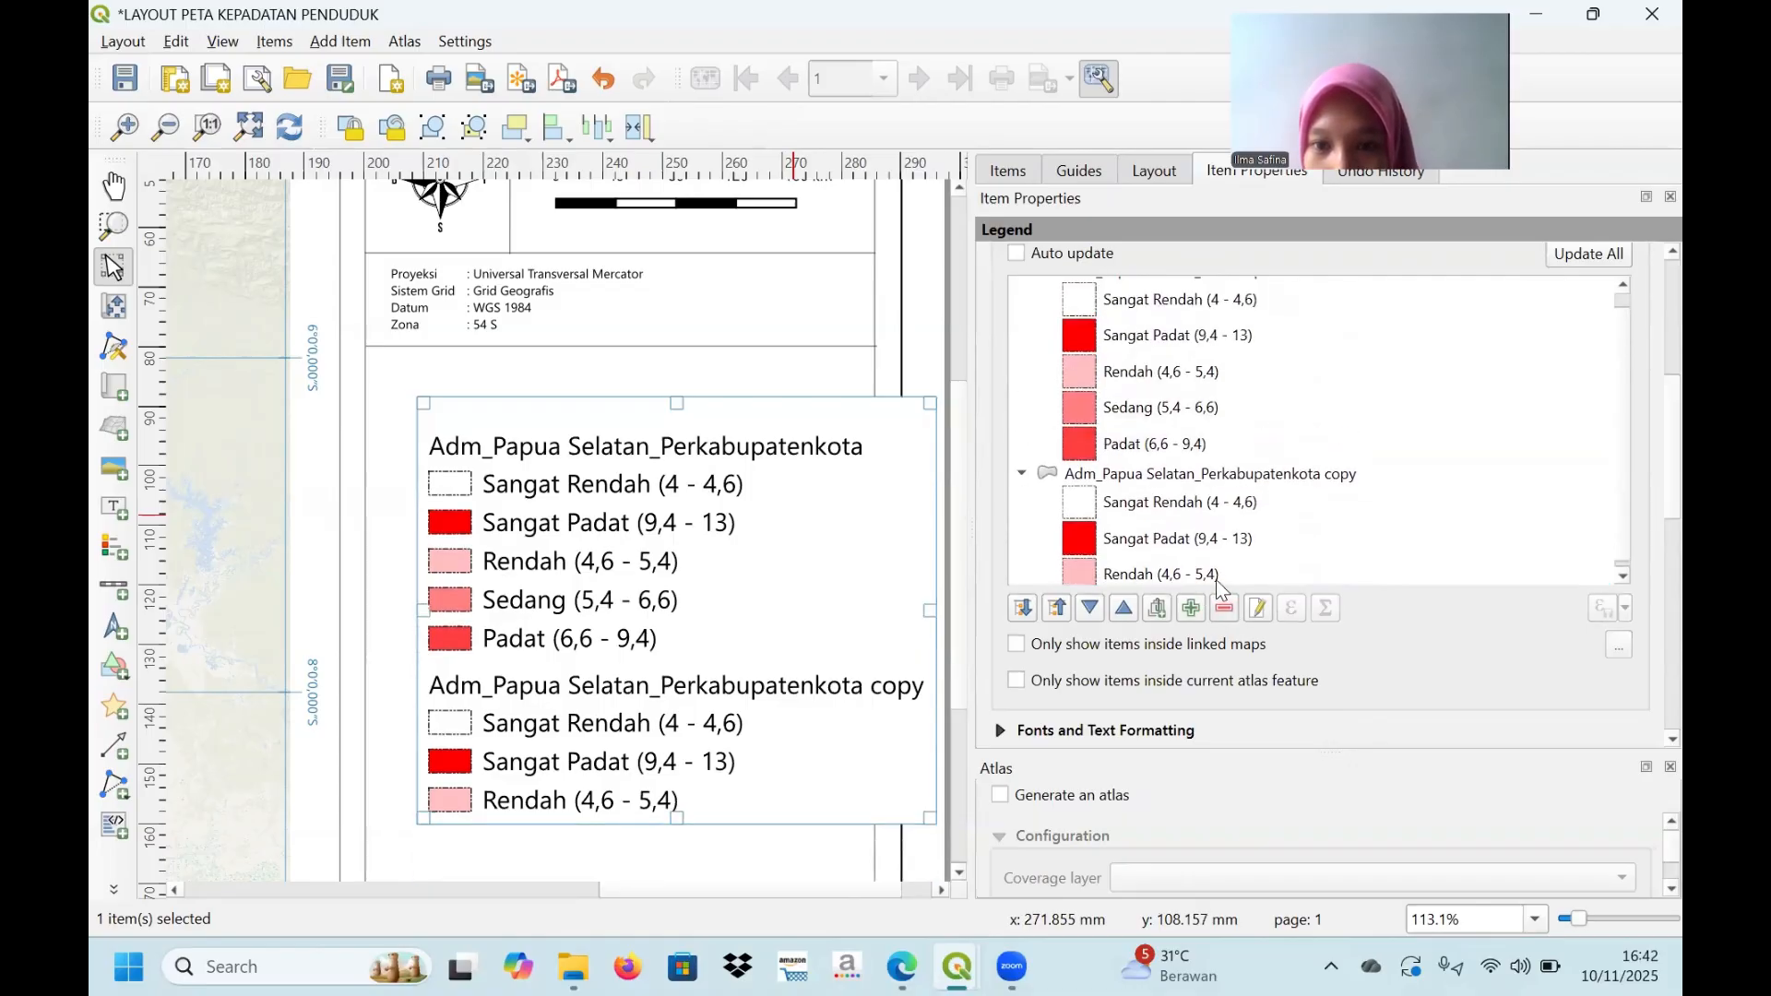
left_click(1217, 579)
left_click(1227, 608)
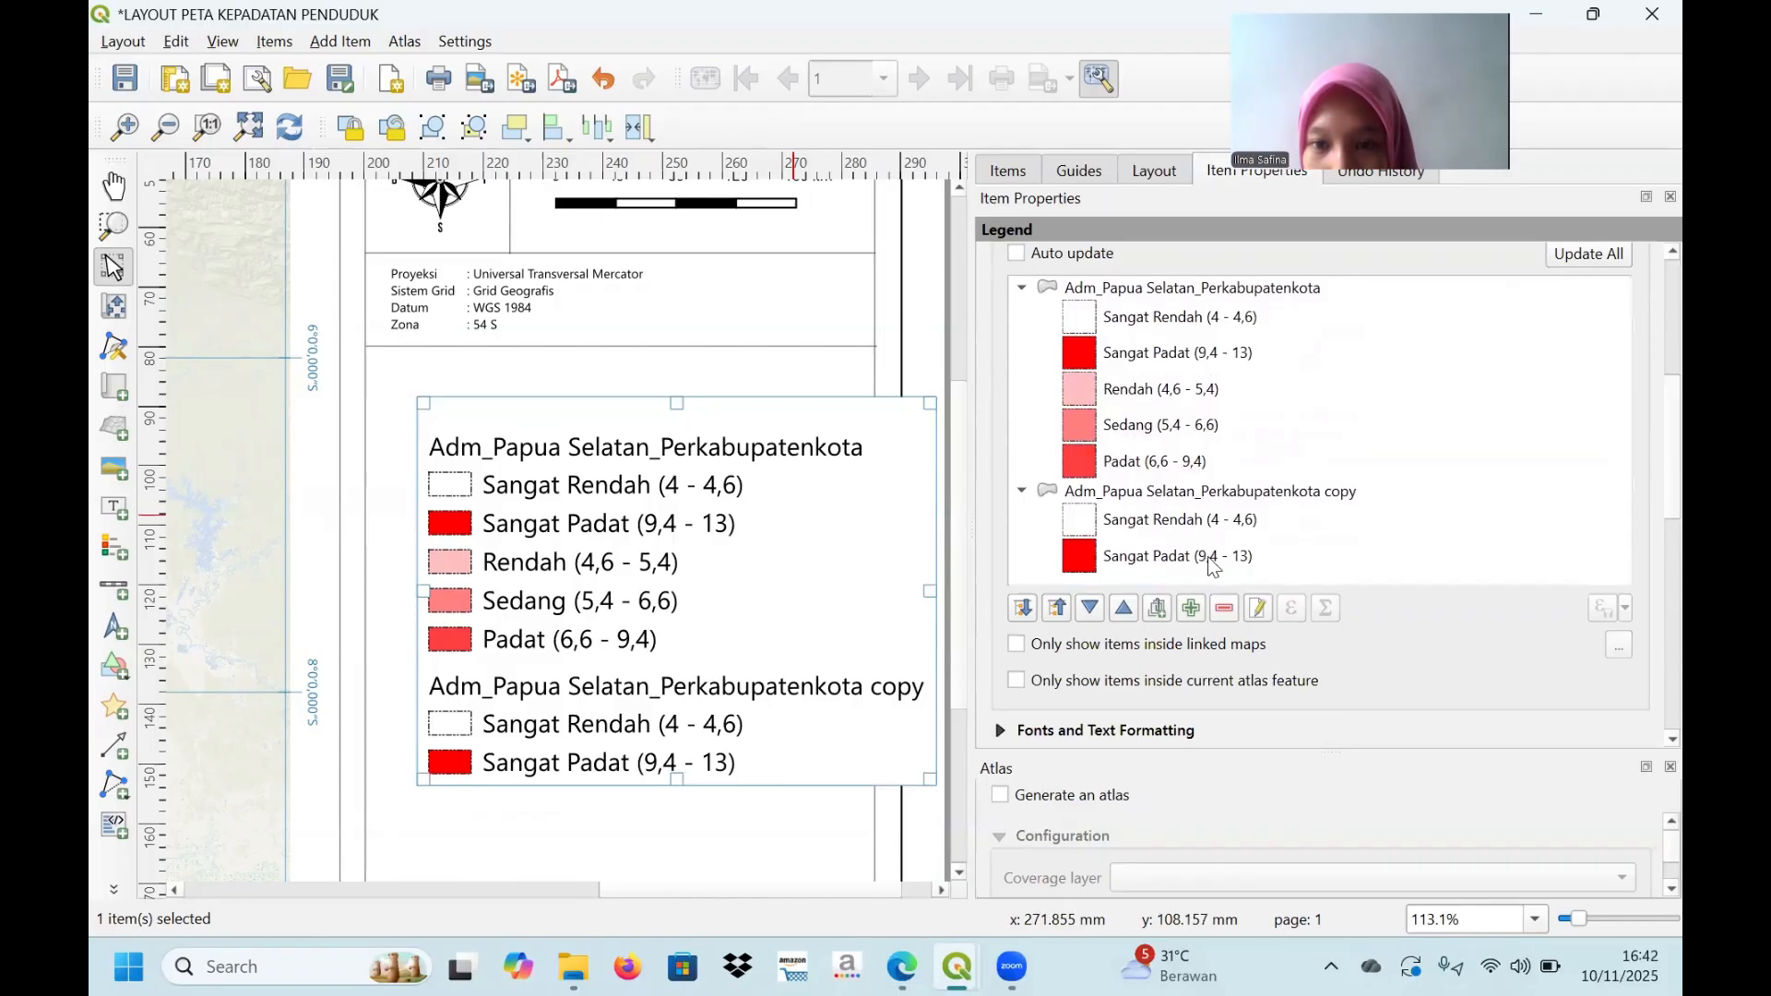
left_click(1214, 567)
left_click(1227, 608)
left_click(1216, 526)
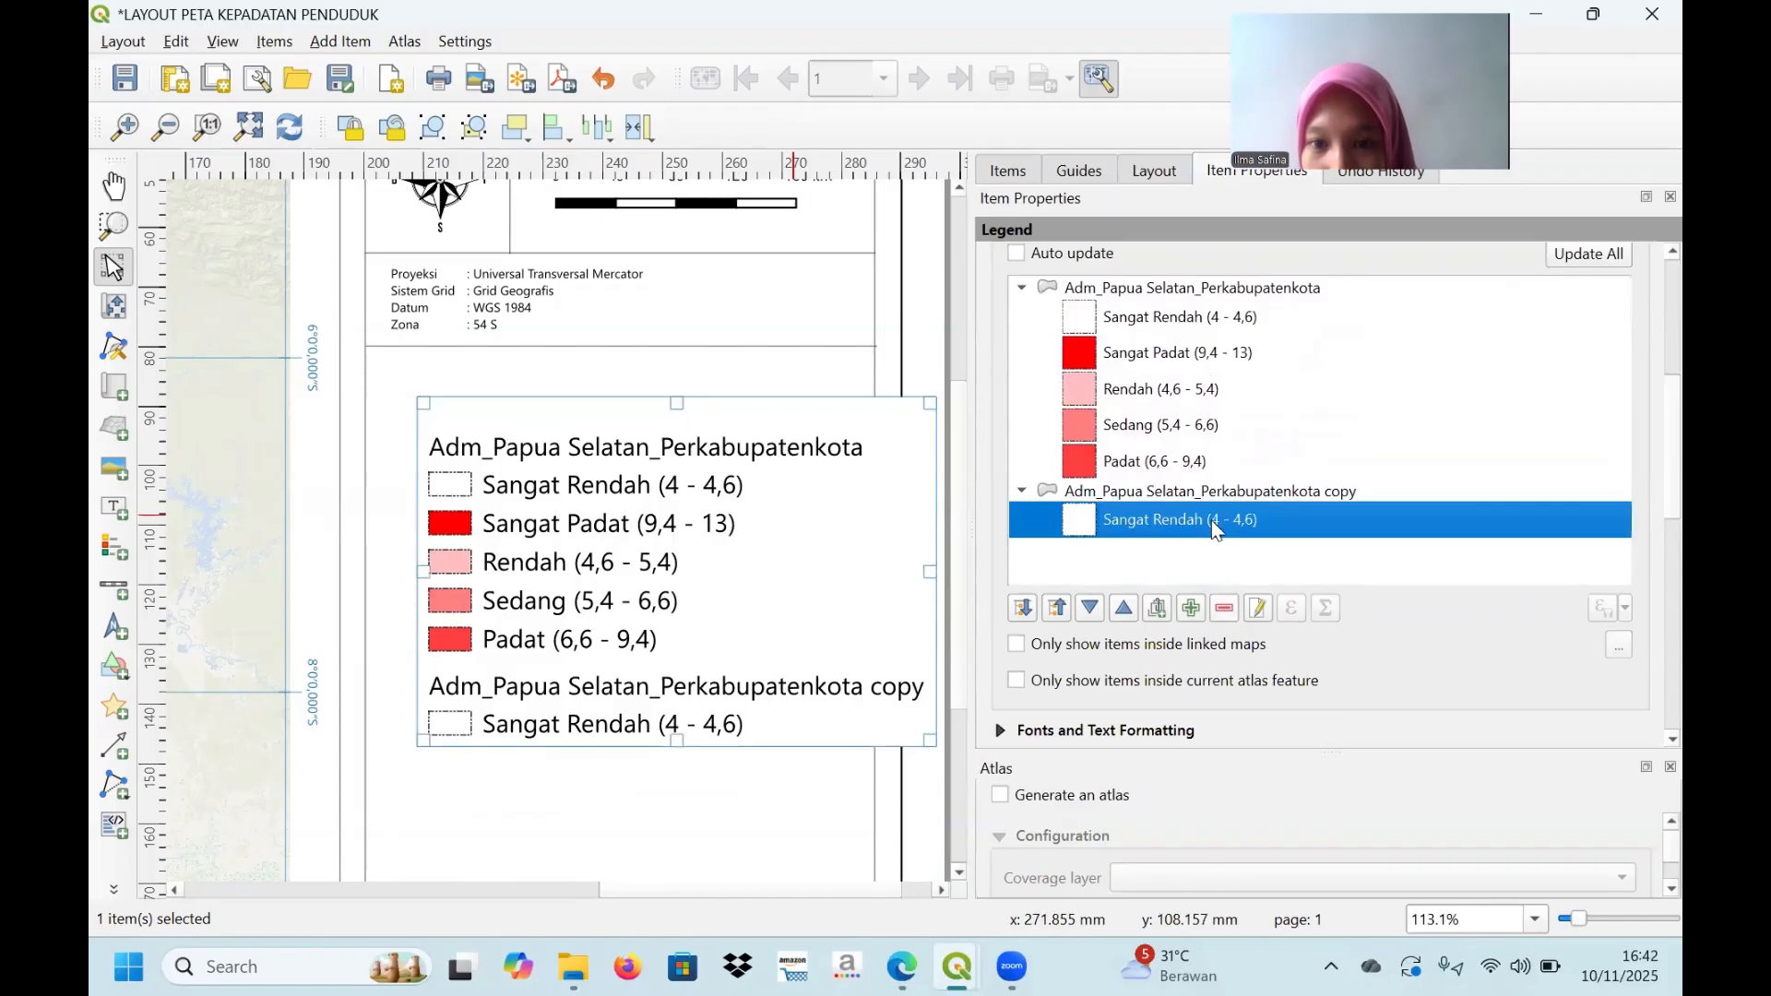
left_click(1225, 608)
left_click(1199, 495)
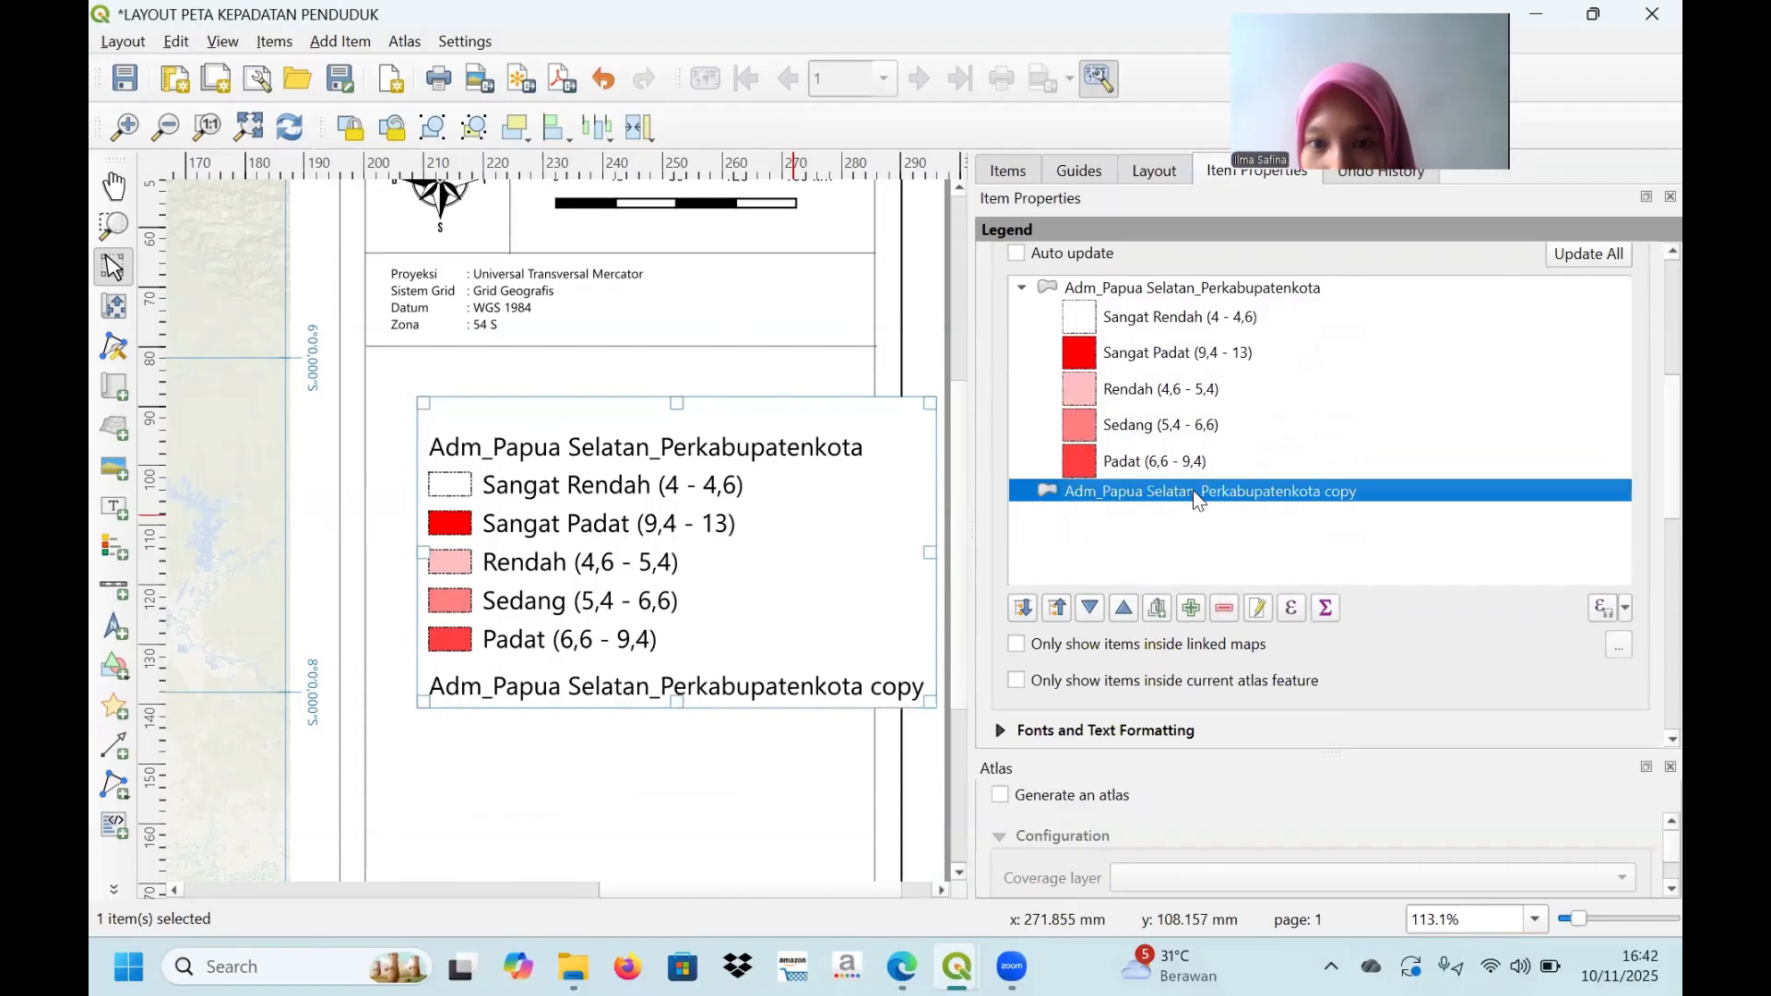
left_click(1225, 608)
mouse_move(753, 512)
left_mouse_down()
mouse_move(708, 466)
mouse_move(740, 507)
left_mouse_up()
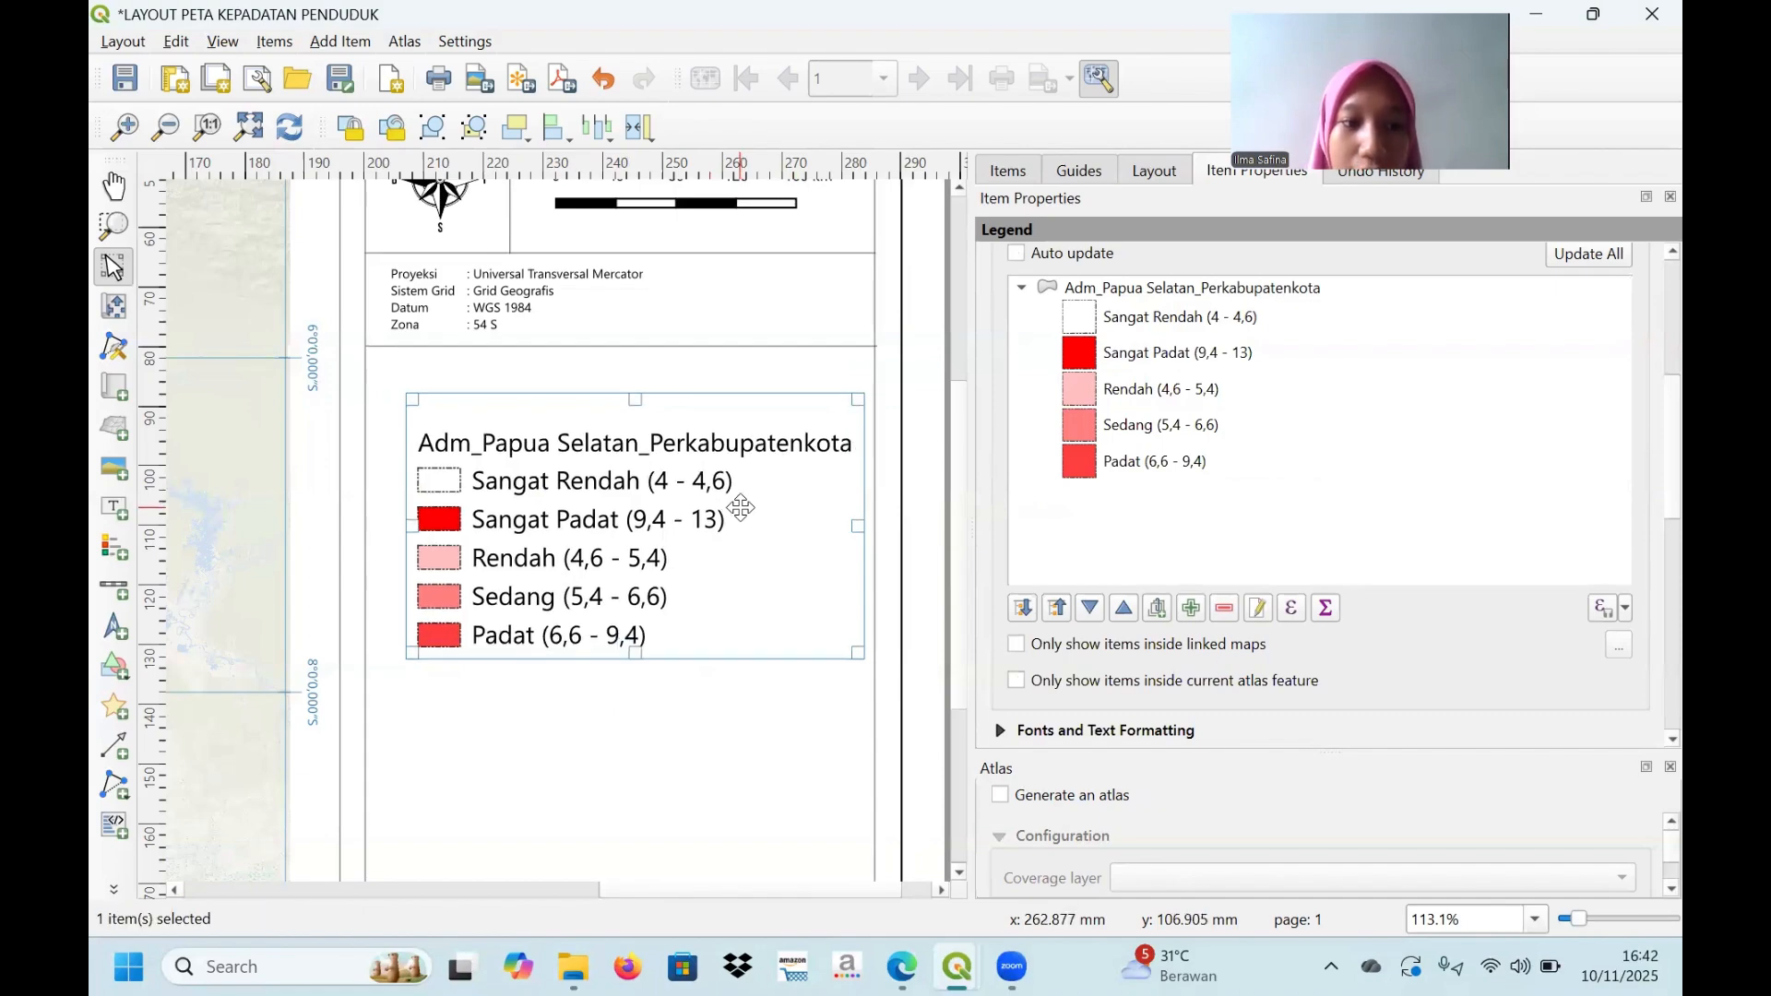
Step: Rename the Perkabupatenkota legend heading to 'Kepadatan Penduduk (Jiwa/Km2)'
left_click(1213, 291)
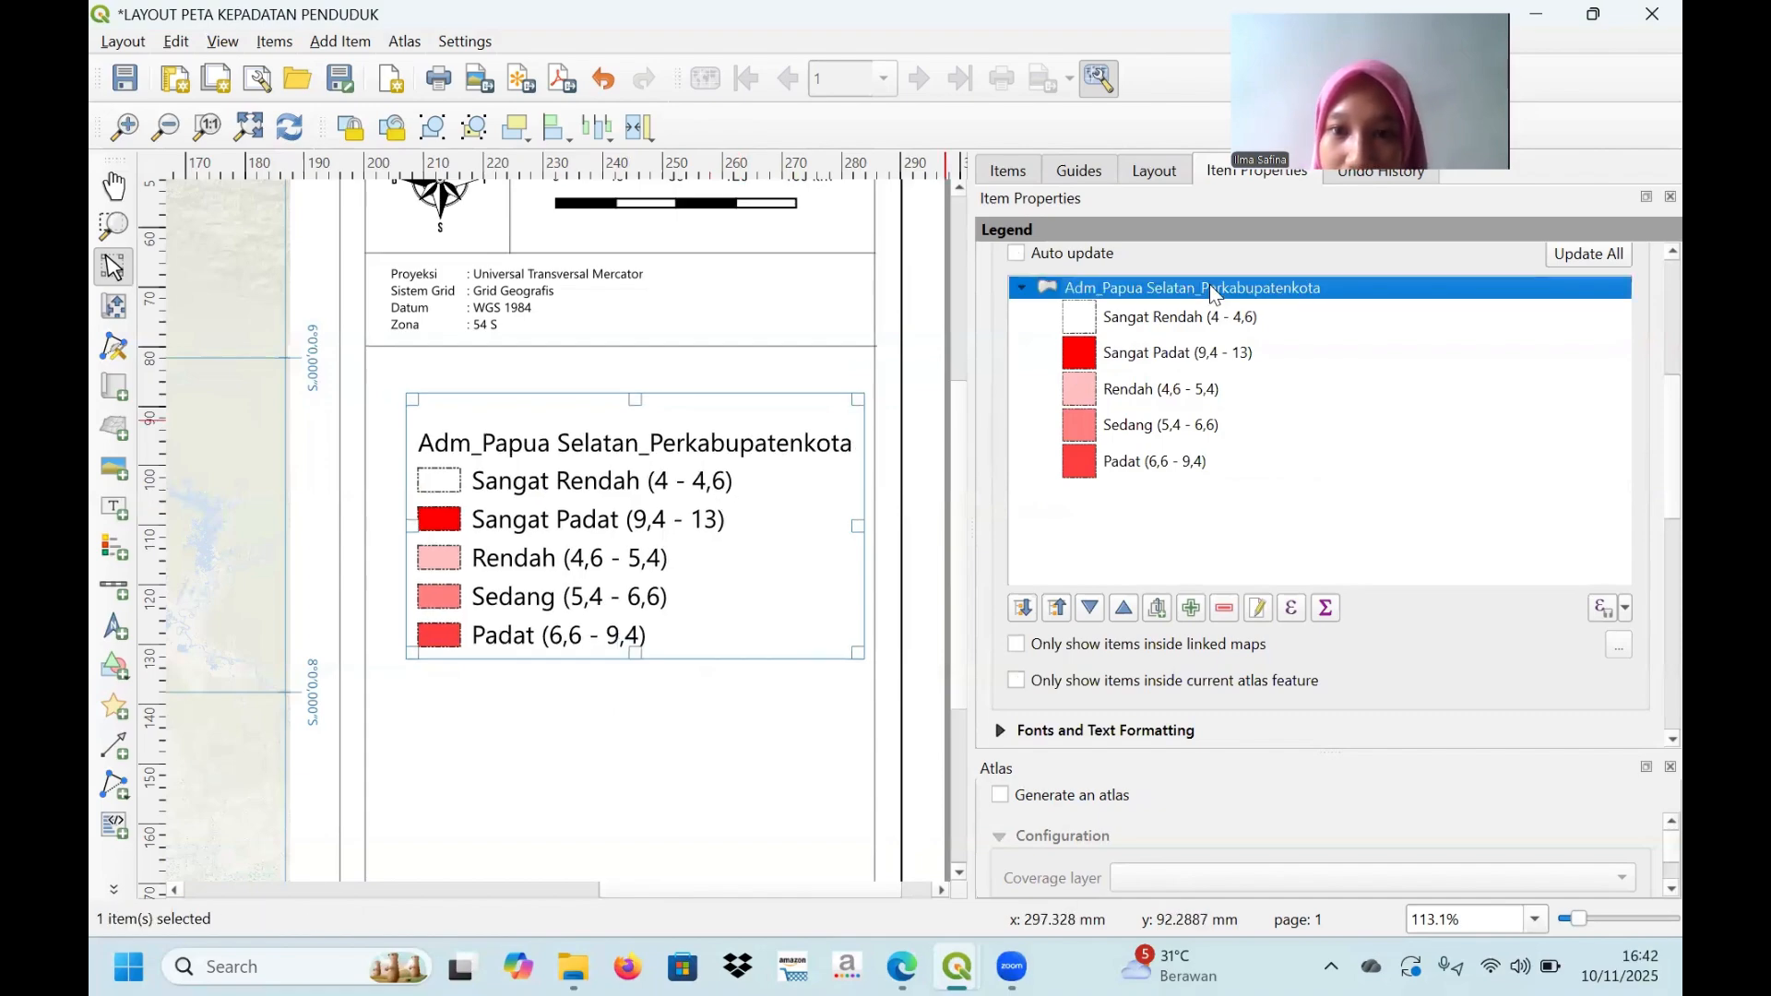
double_click(1209, 288)
left_click_drag(1254, 300, 1027, 293)
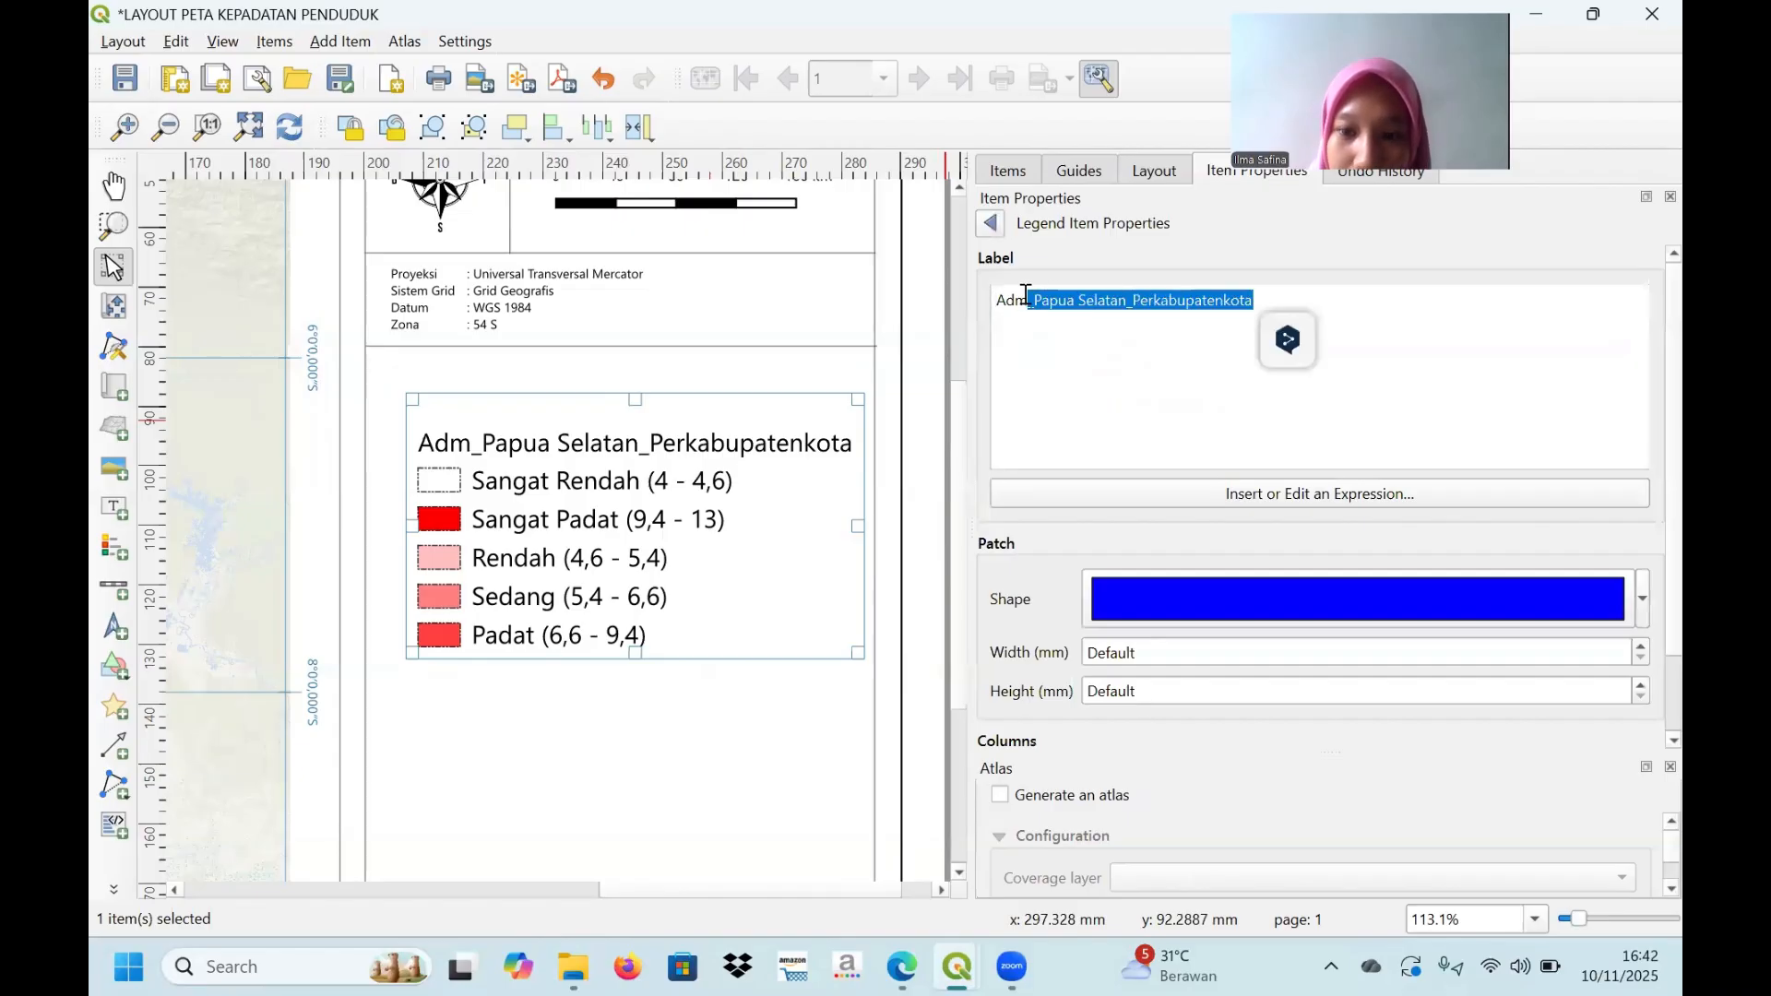
key("BackSpace")
key("BackSpace")
key("BackSpace")
key("BackSpace")
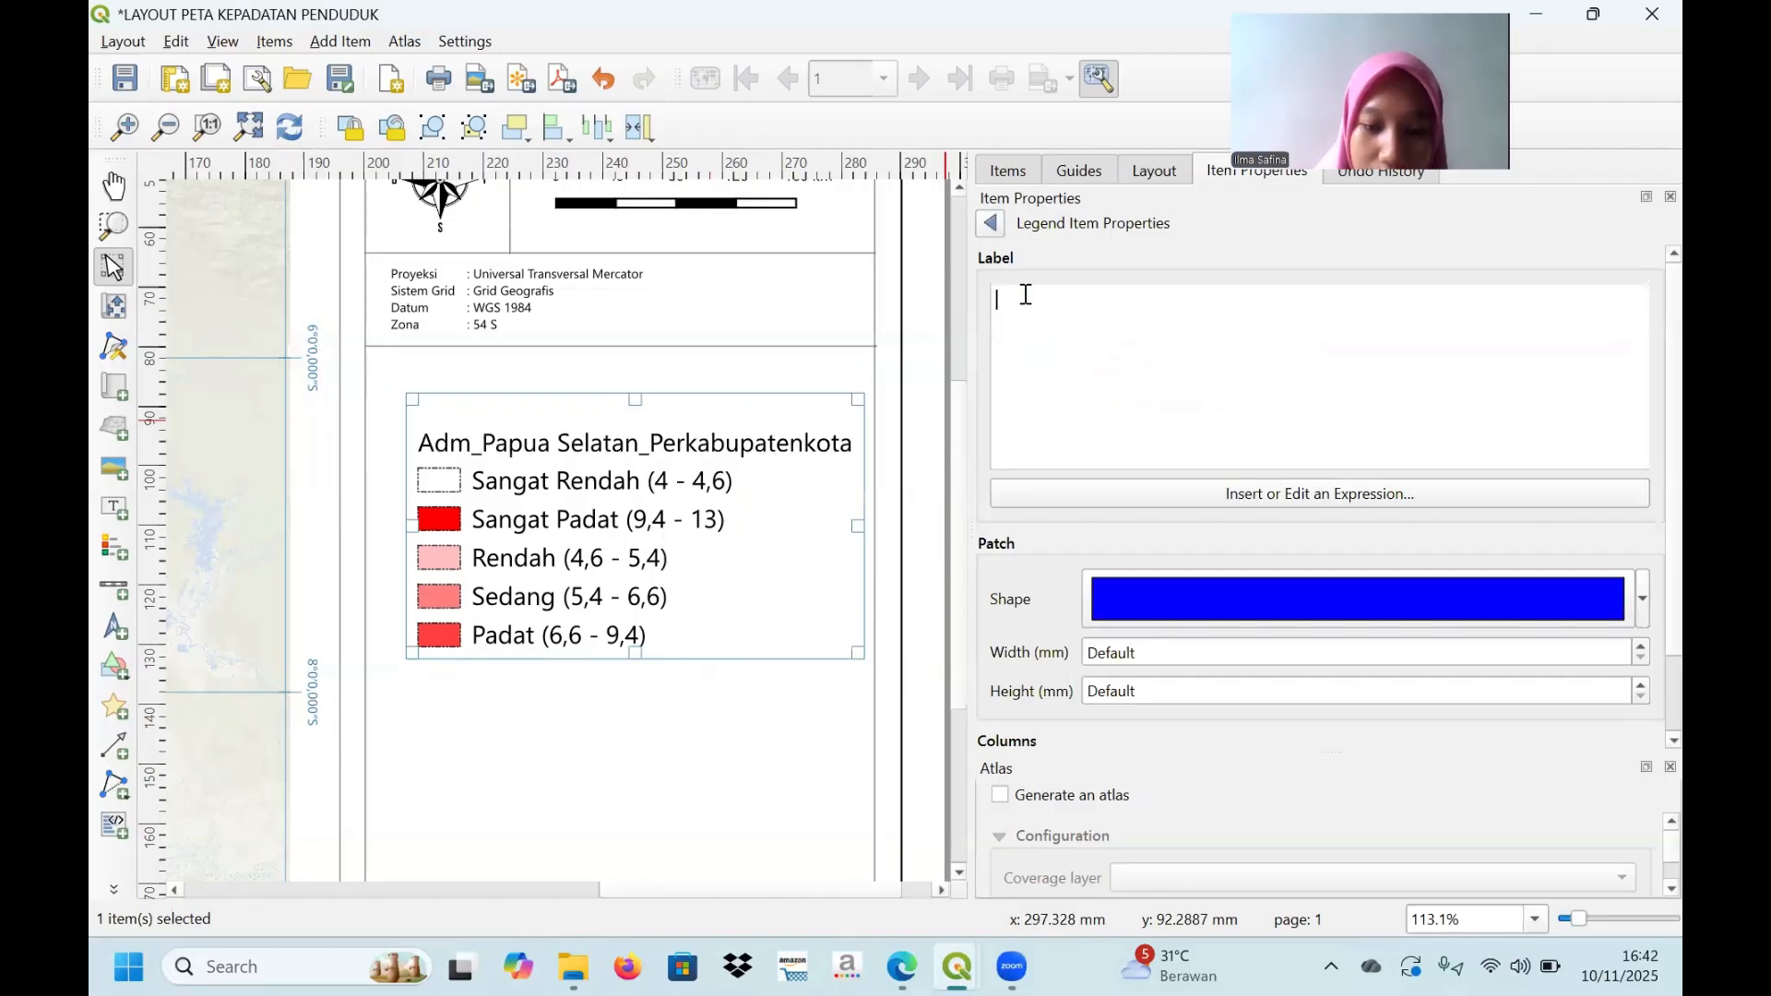
type("kEPADATA")
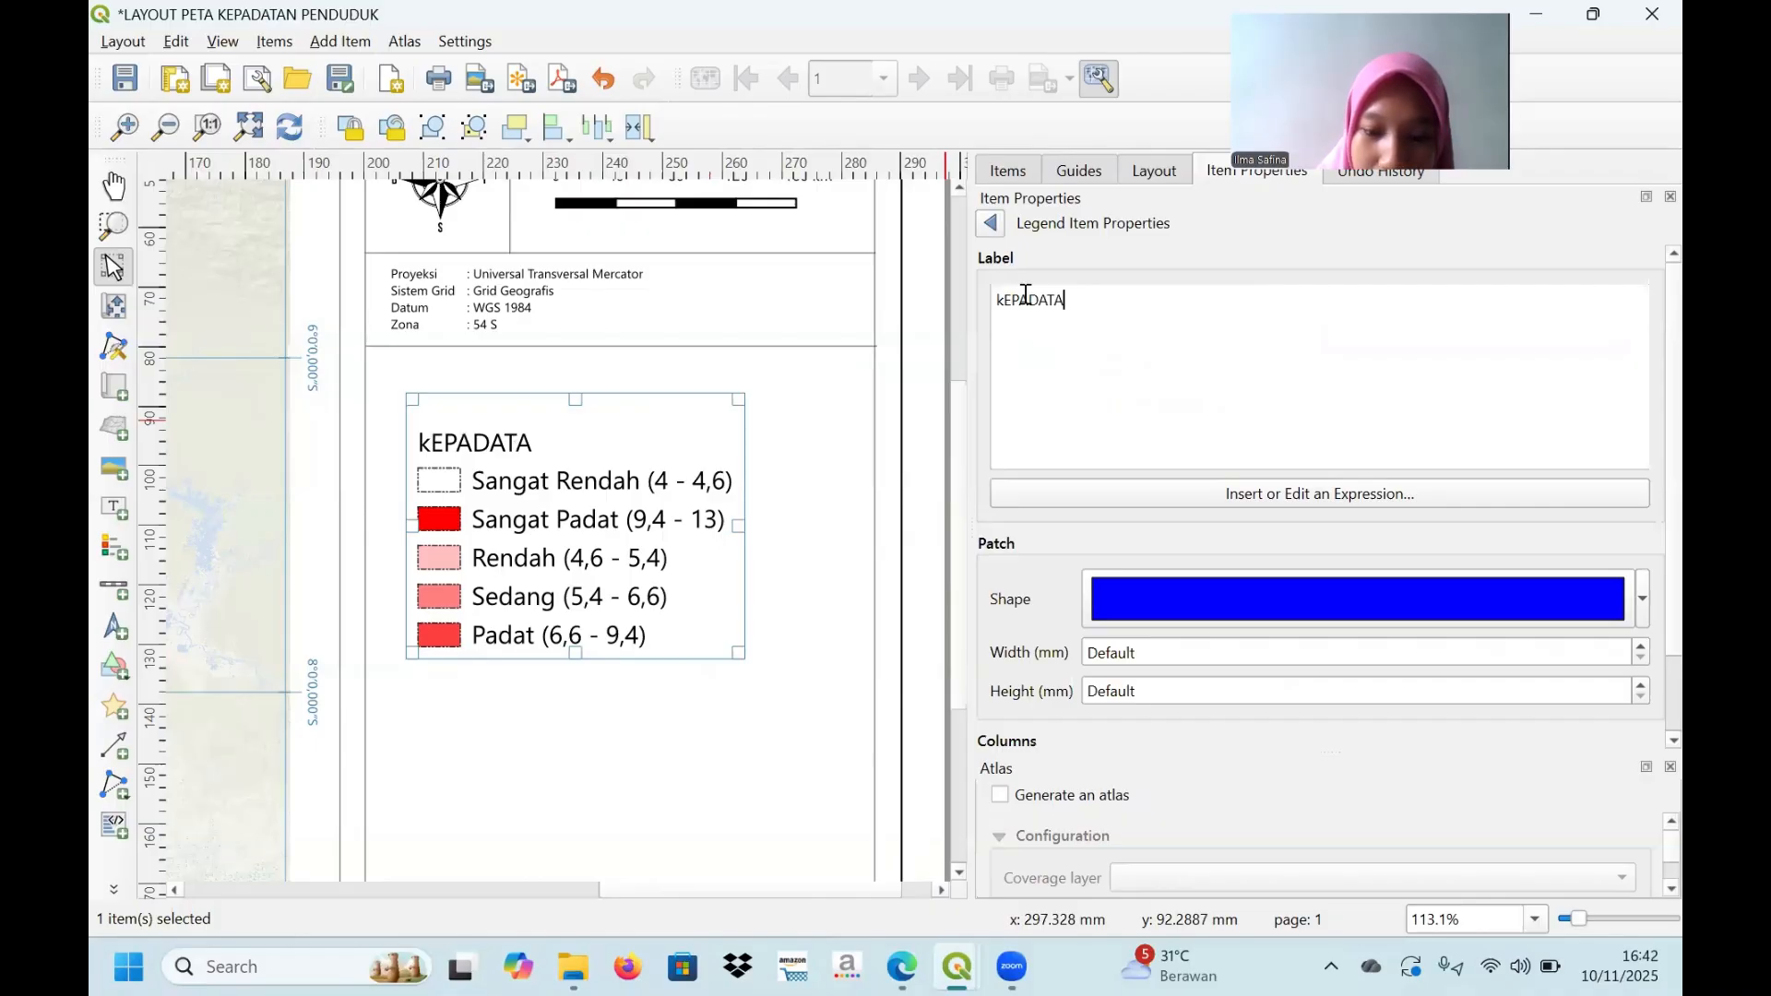
type("N pENDUUD")
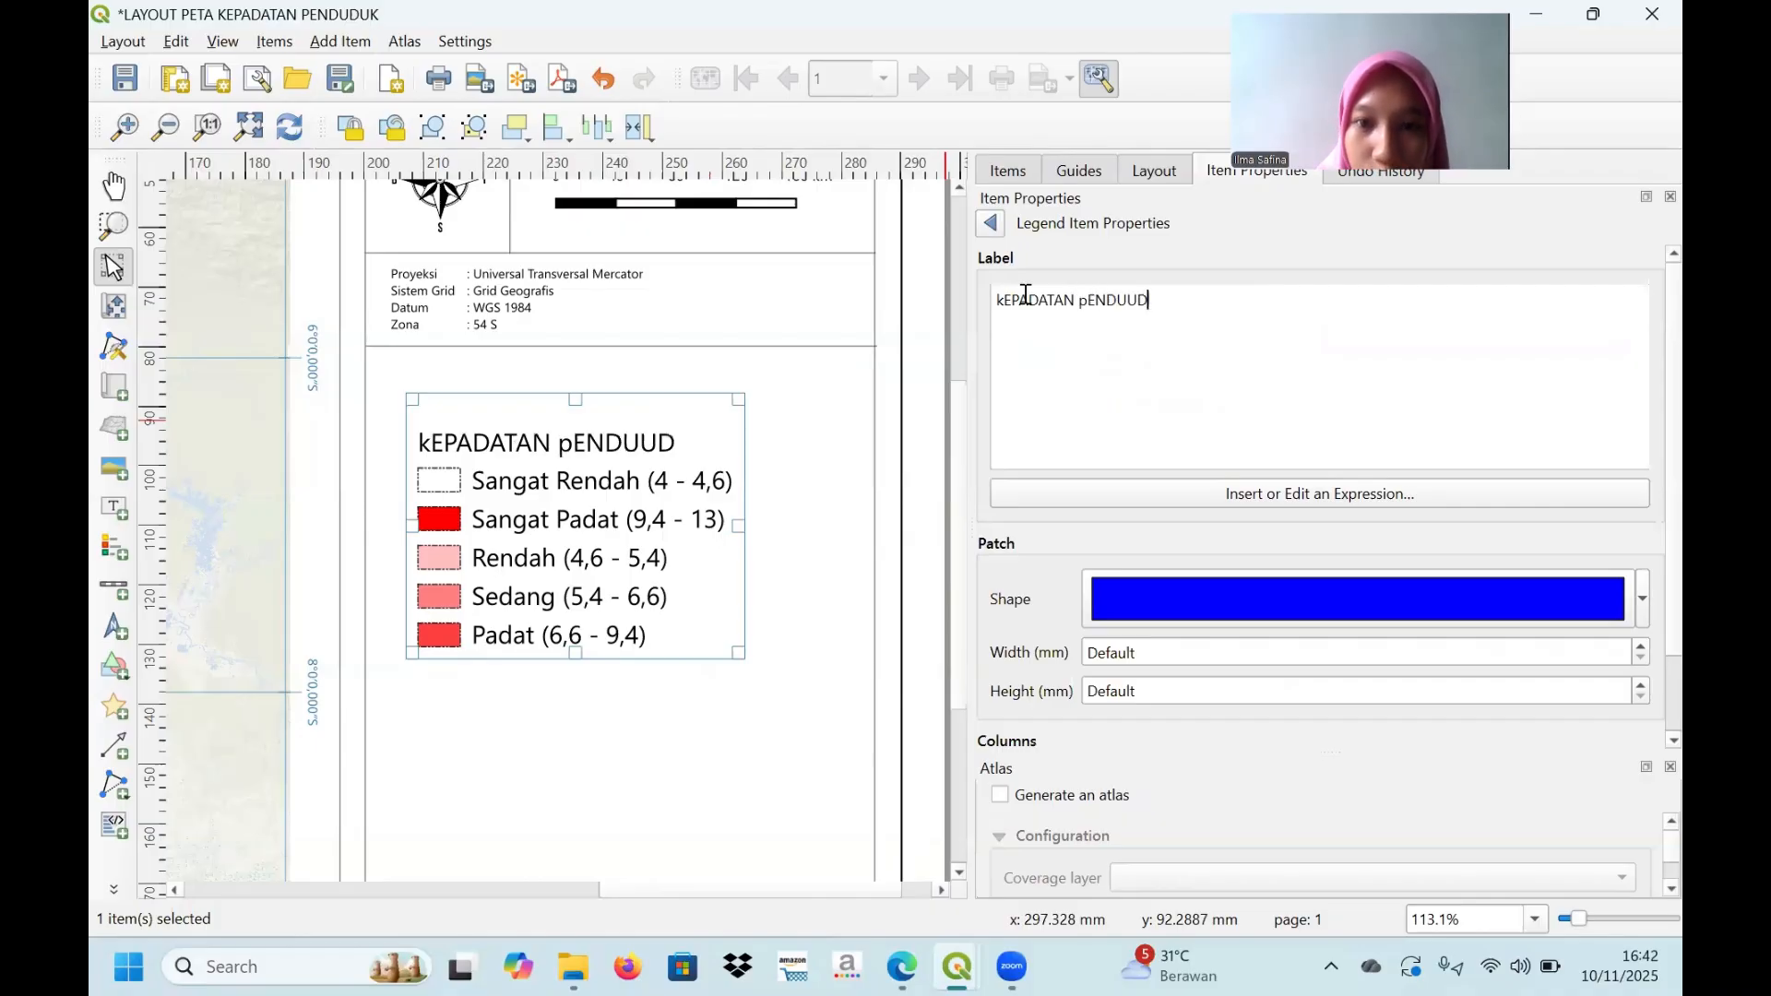
key("BackSpace")
key("BackSpace")
key("BackSpace")
key("BackSpace")
key("BackSpace")
key("BackSpace")
key("BackSpace")
key("BackSpace")
key("BackSpace")
key("BackSpace")
key("BackSpace")
key("BackSpace")
key("BackSpace")
key("BackSpace")
key("BackSpace")
key("BackSpace")
key("BackSpace")
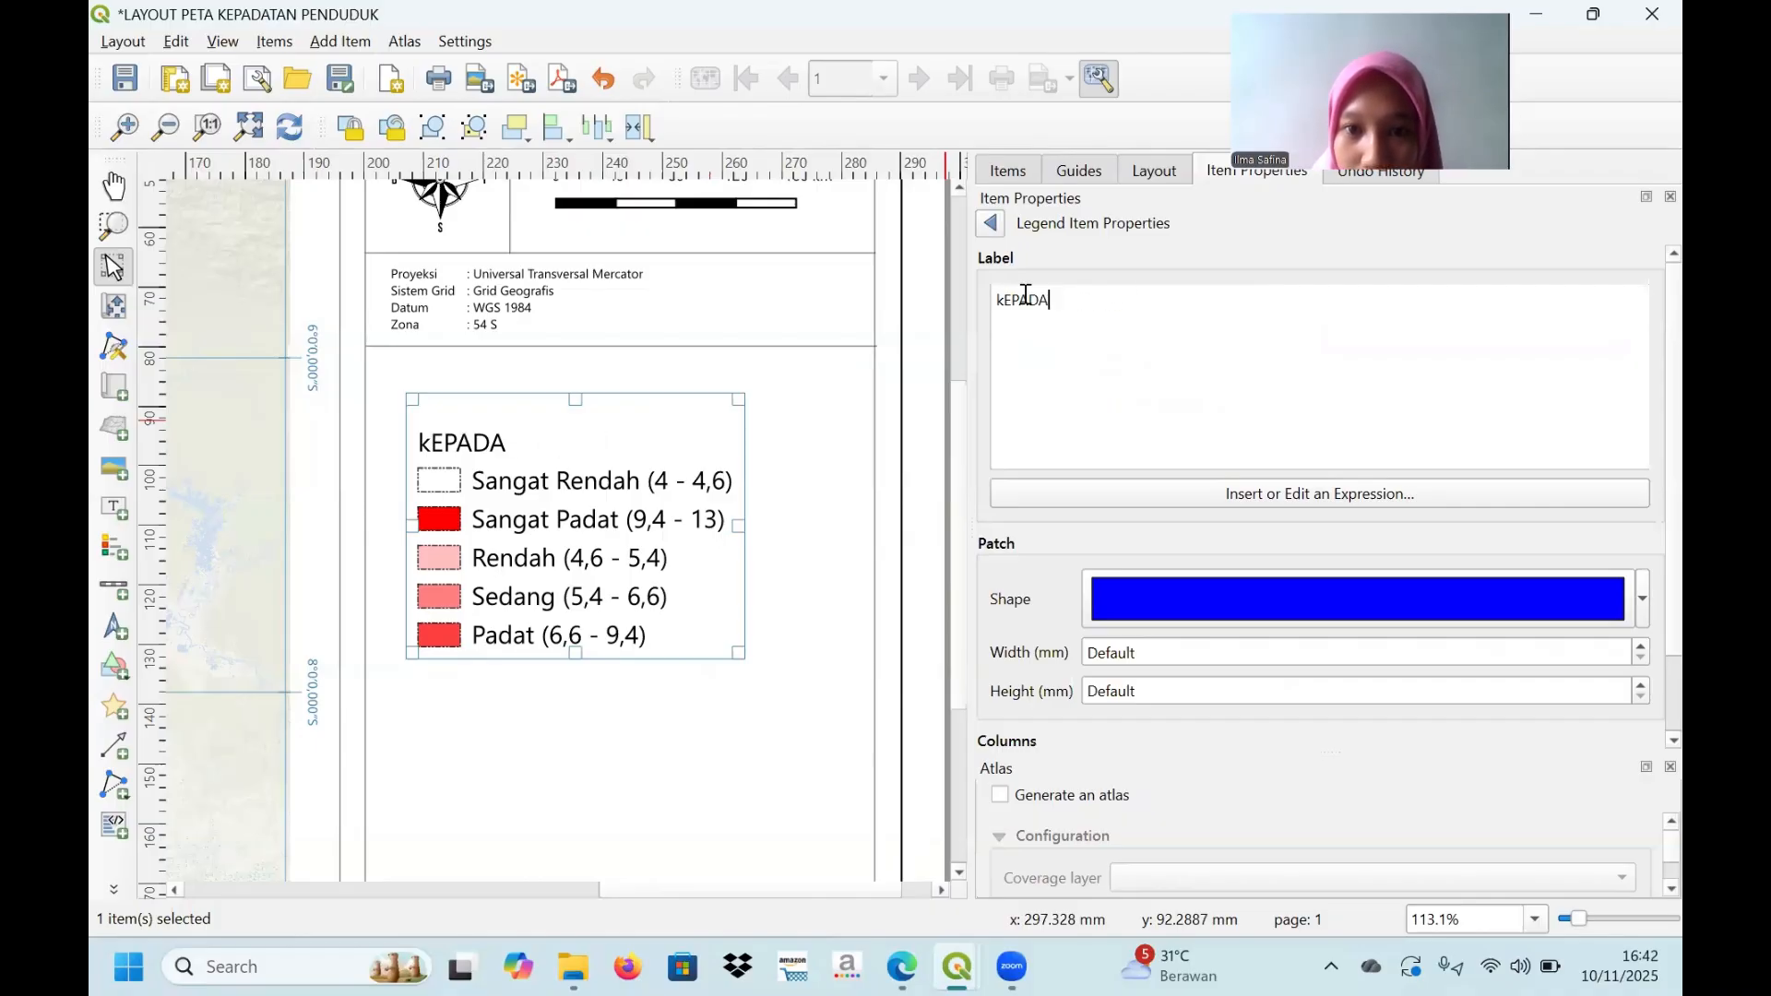
type("Kepadat")
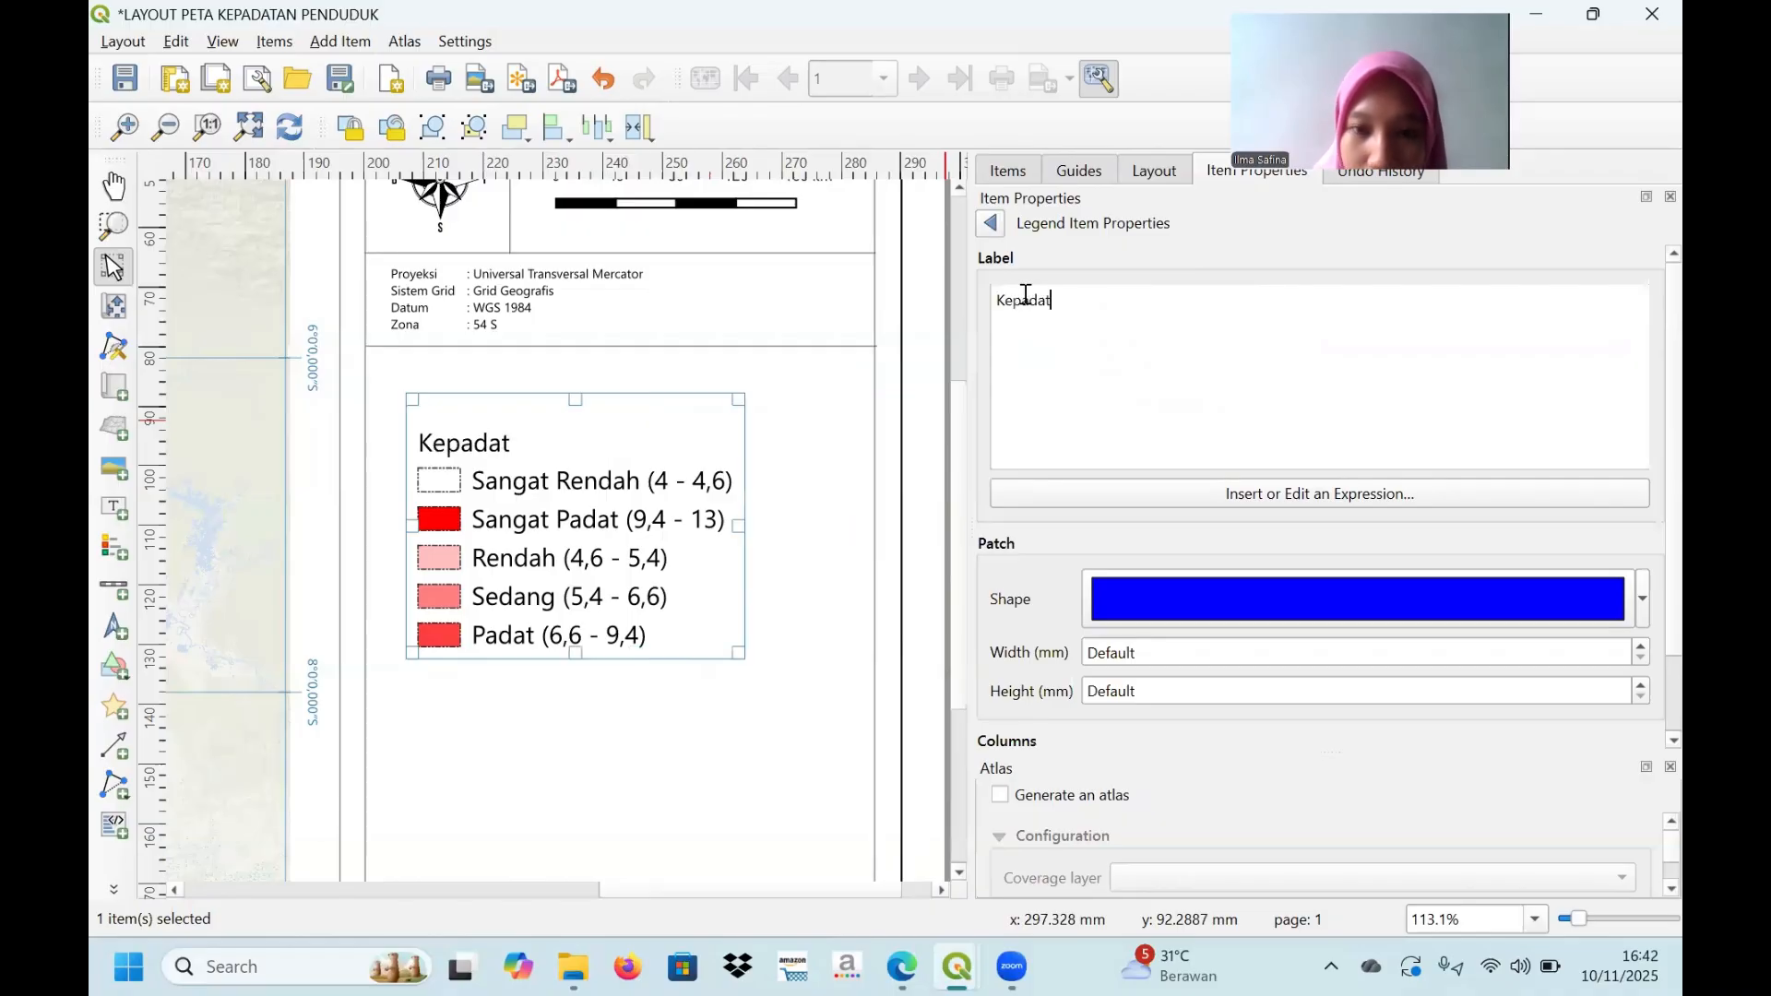
type("an Penduduk")
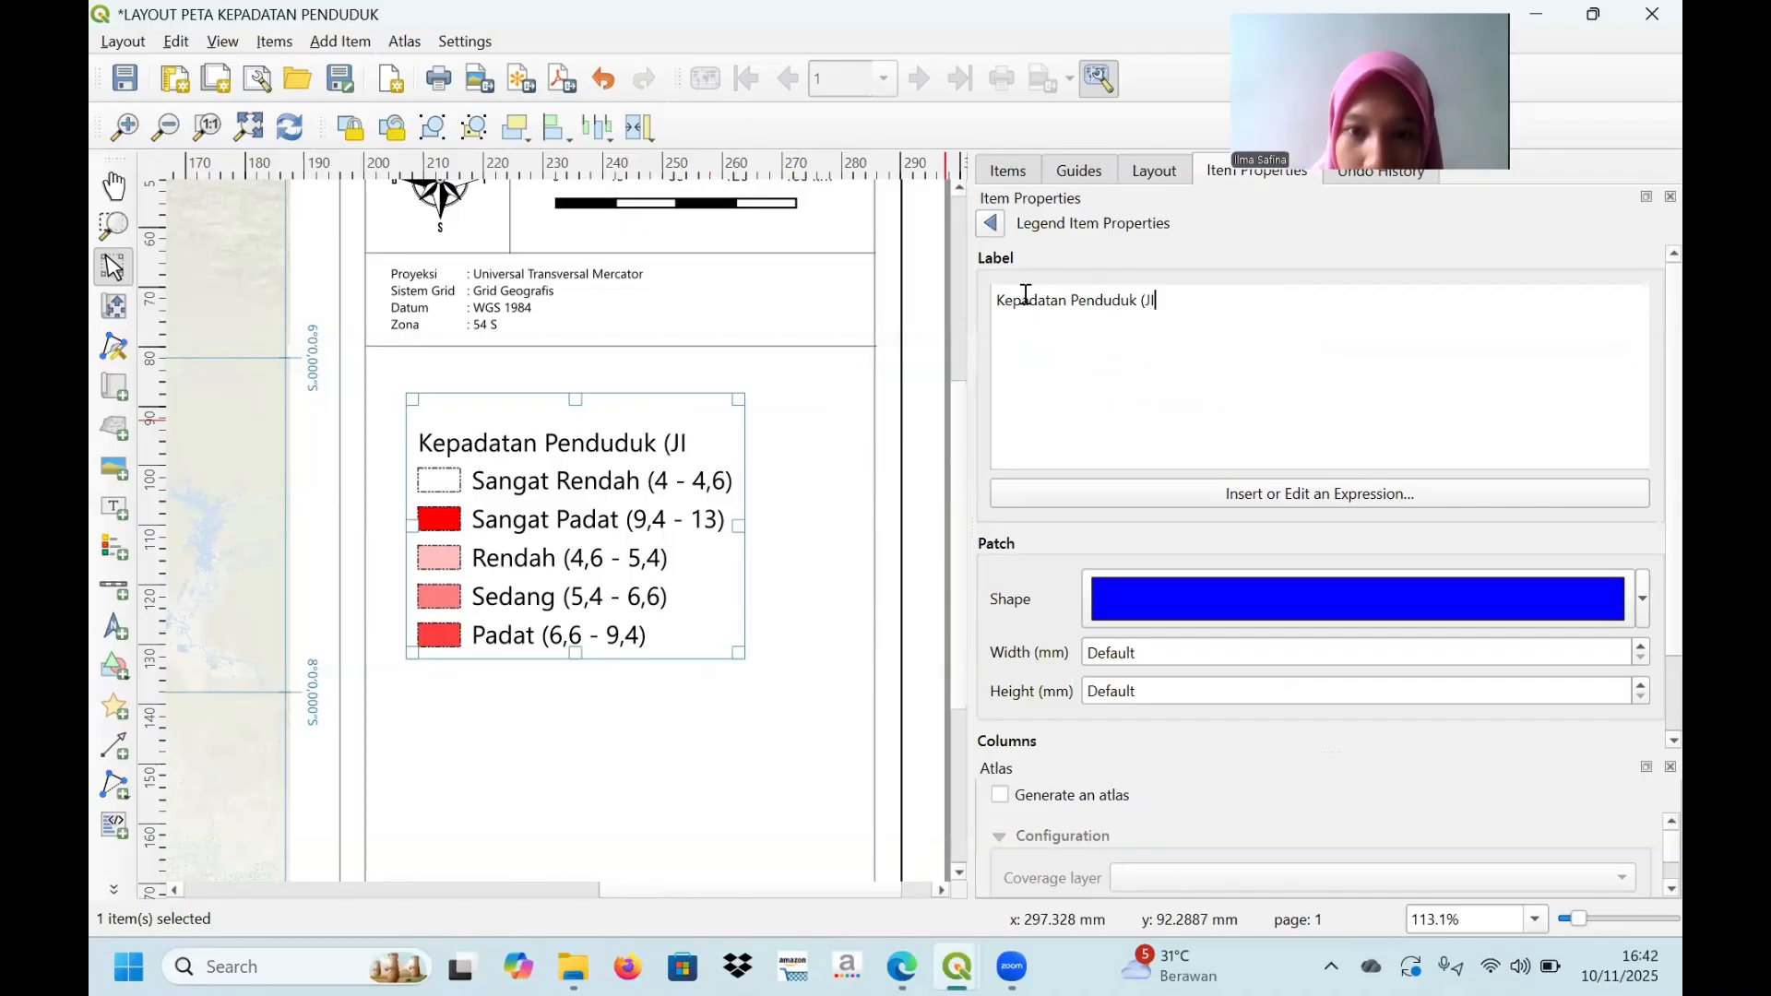
type(" (Jiwa/")
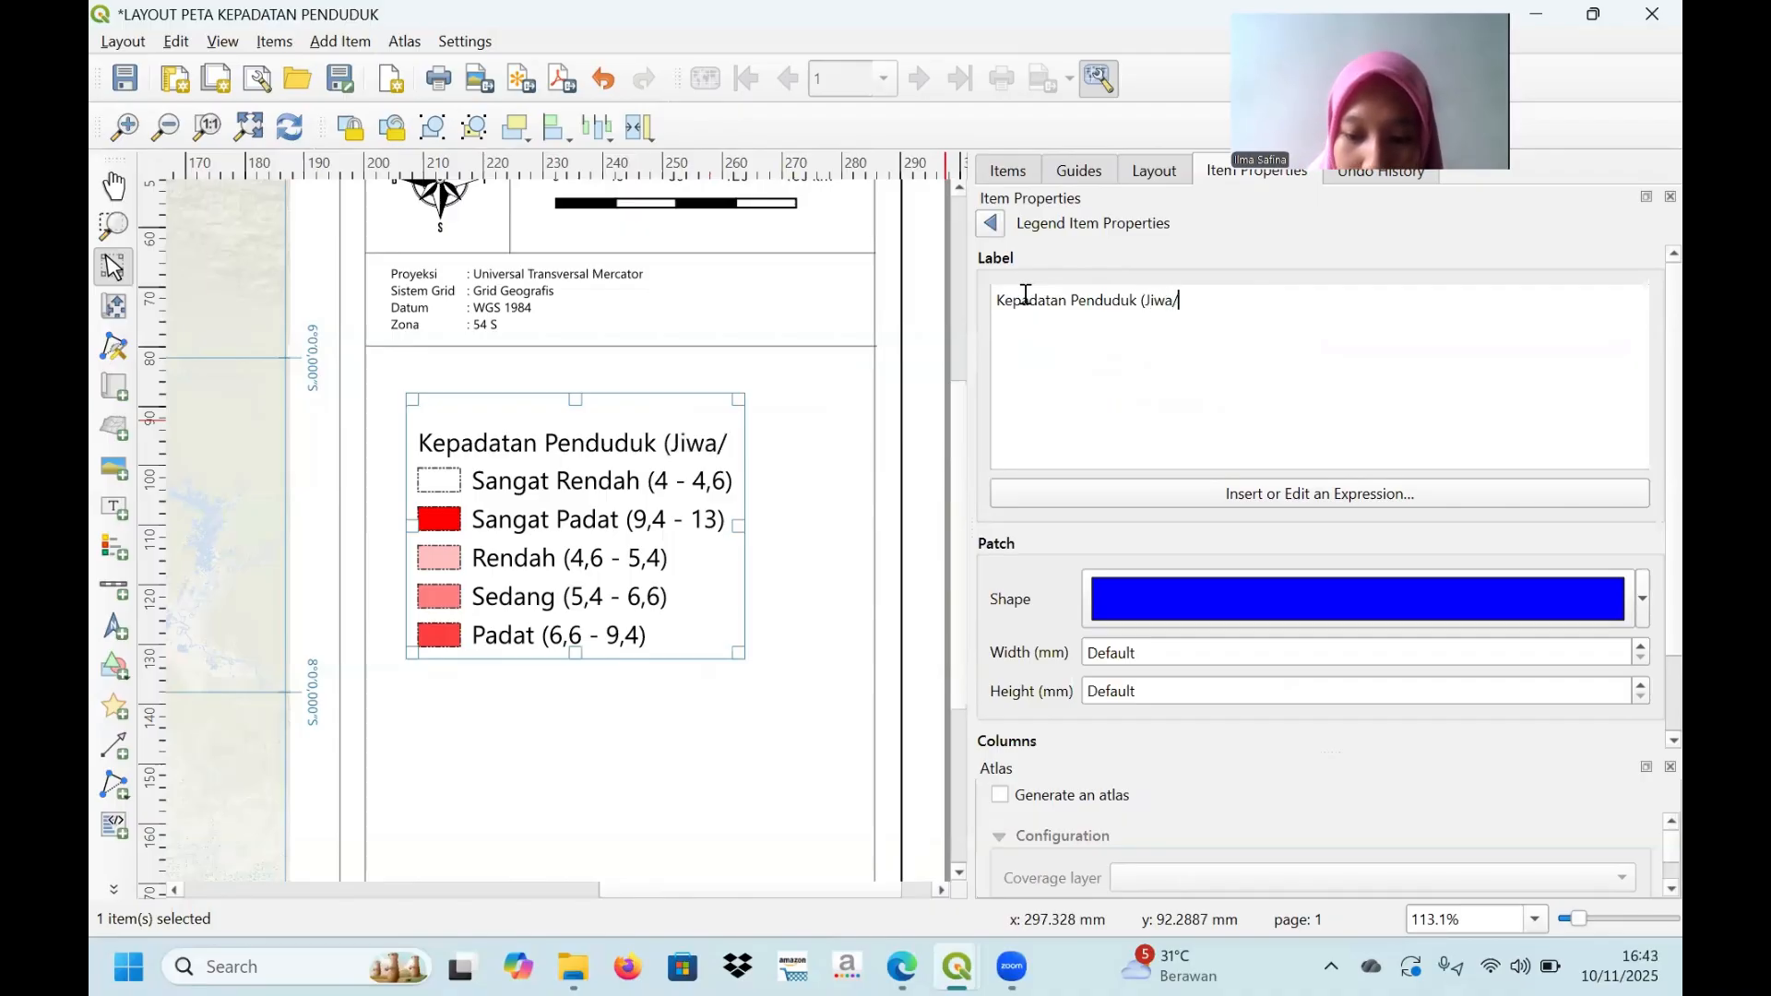
type("KM")
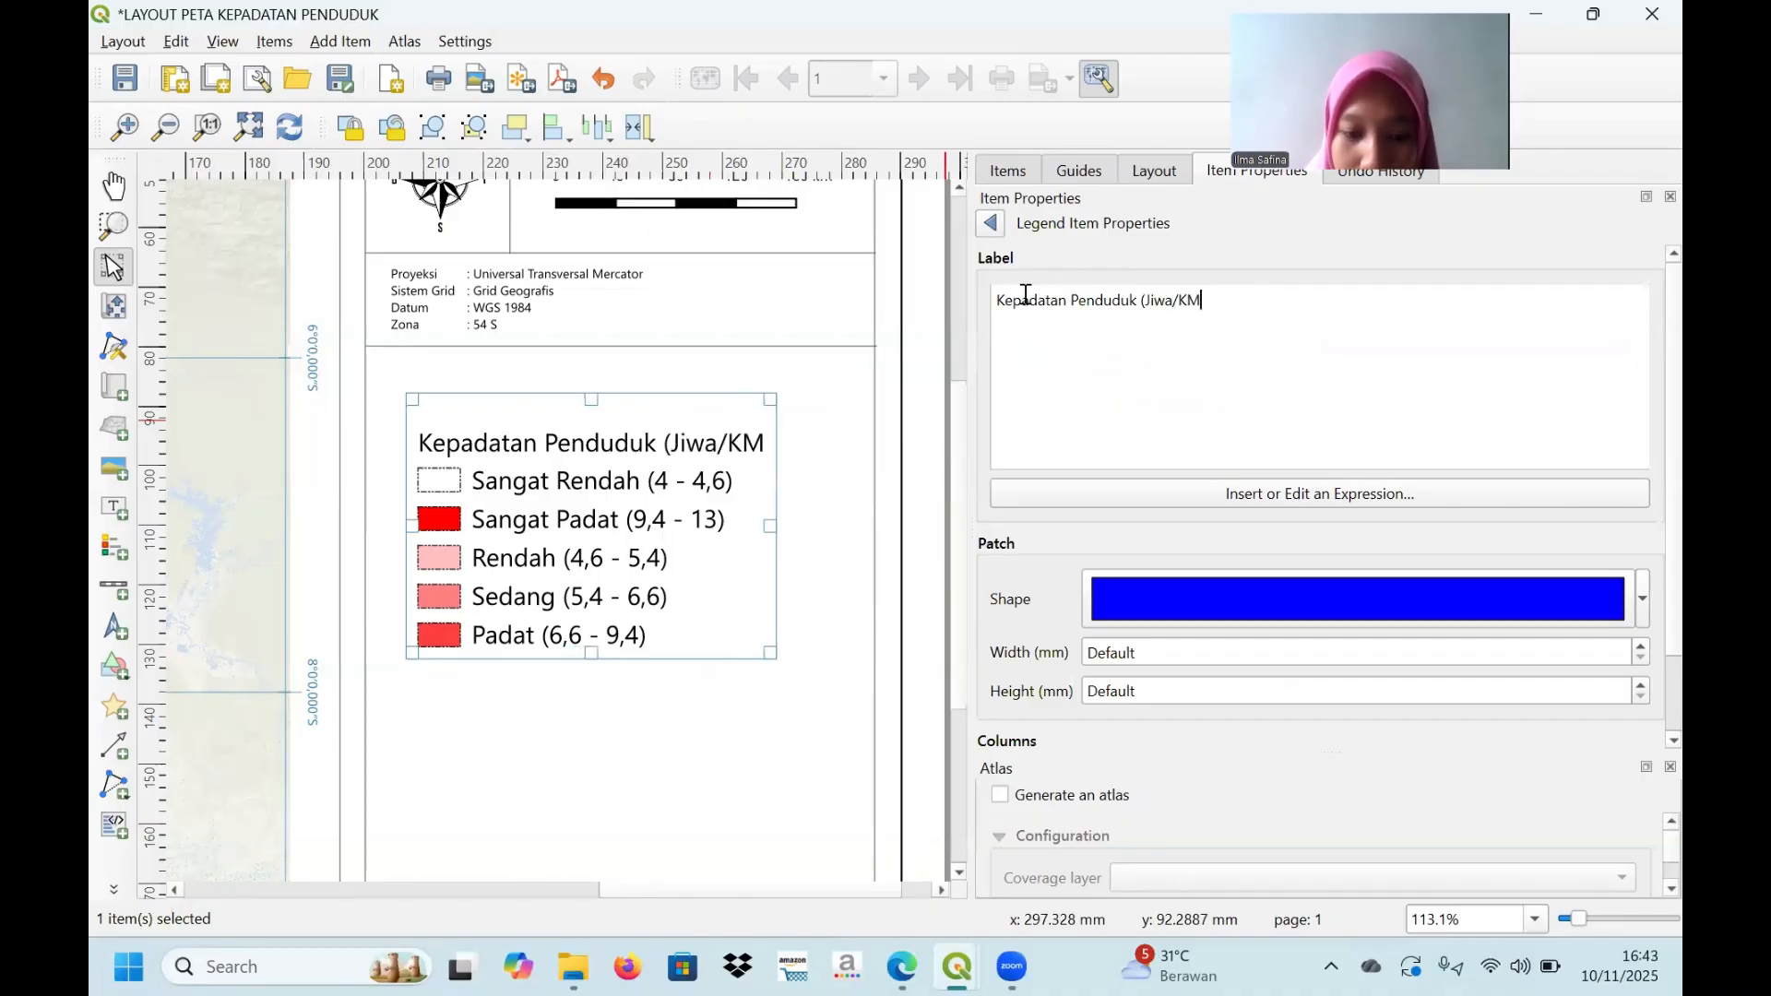
key("BackSpace")
type("m2)")
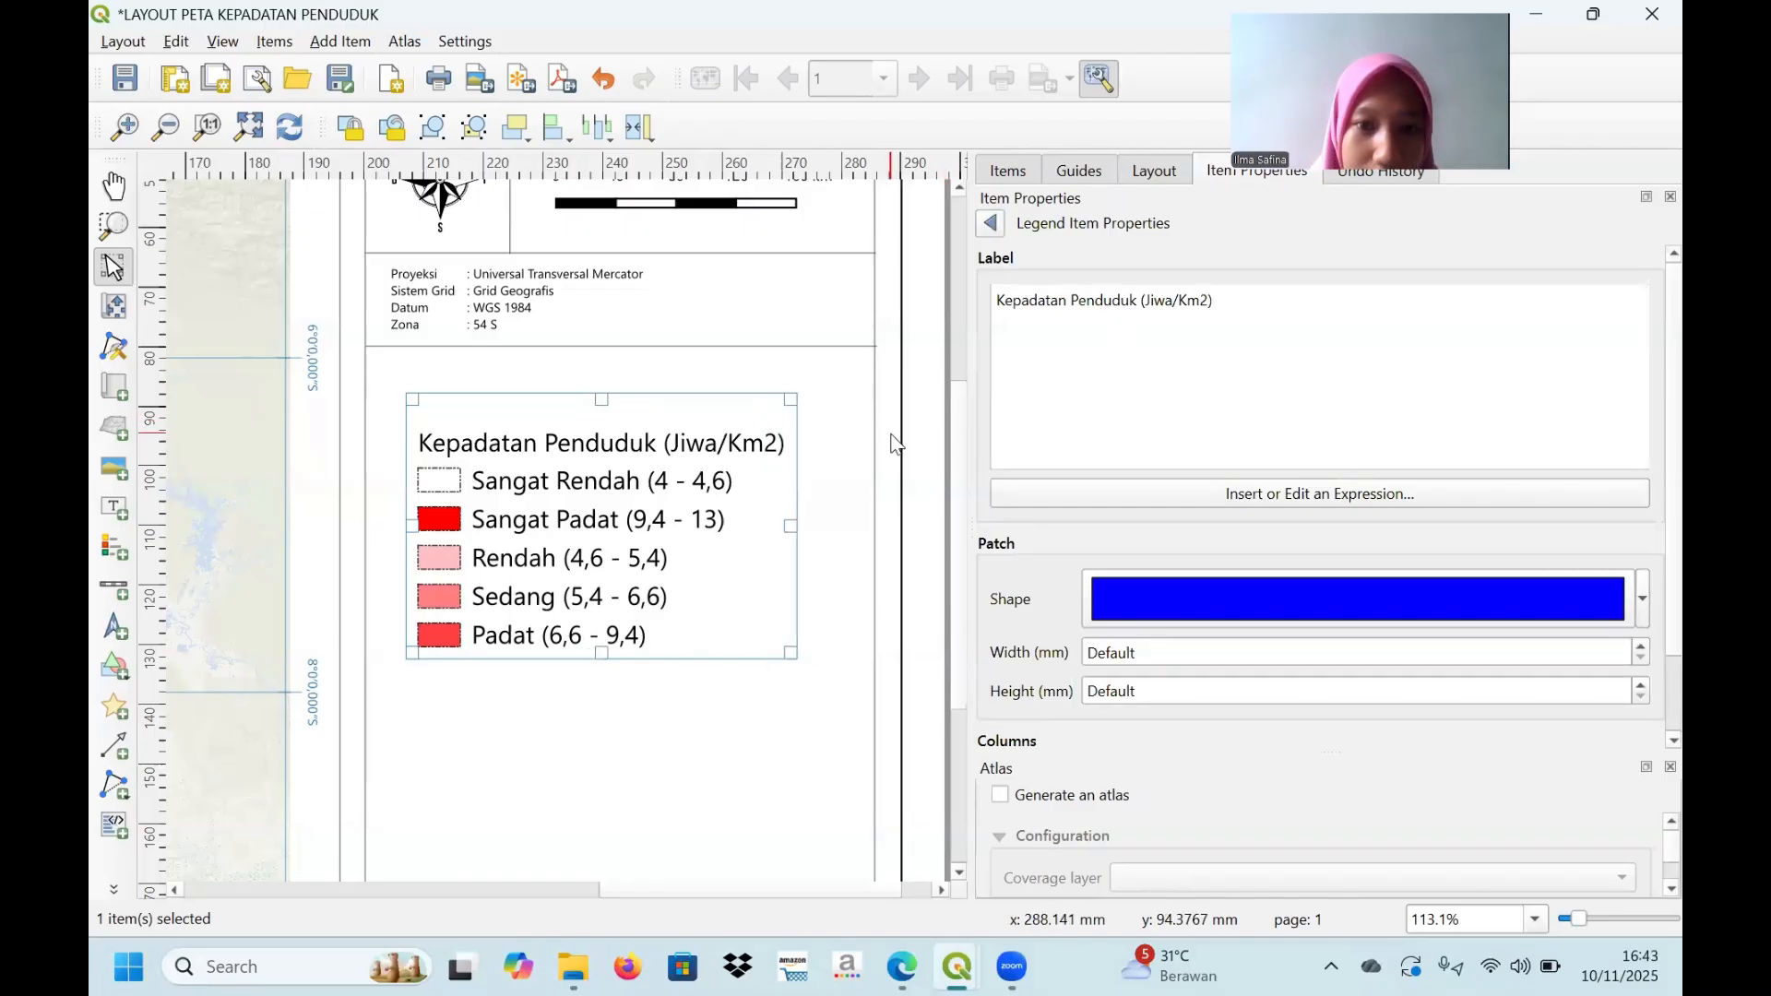
Step: Expand the legend's Fonts and Text Formatting section and open the item label text format
left_click(992, 223)
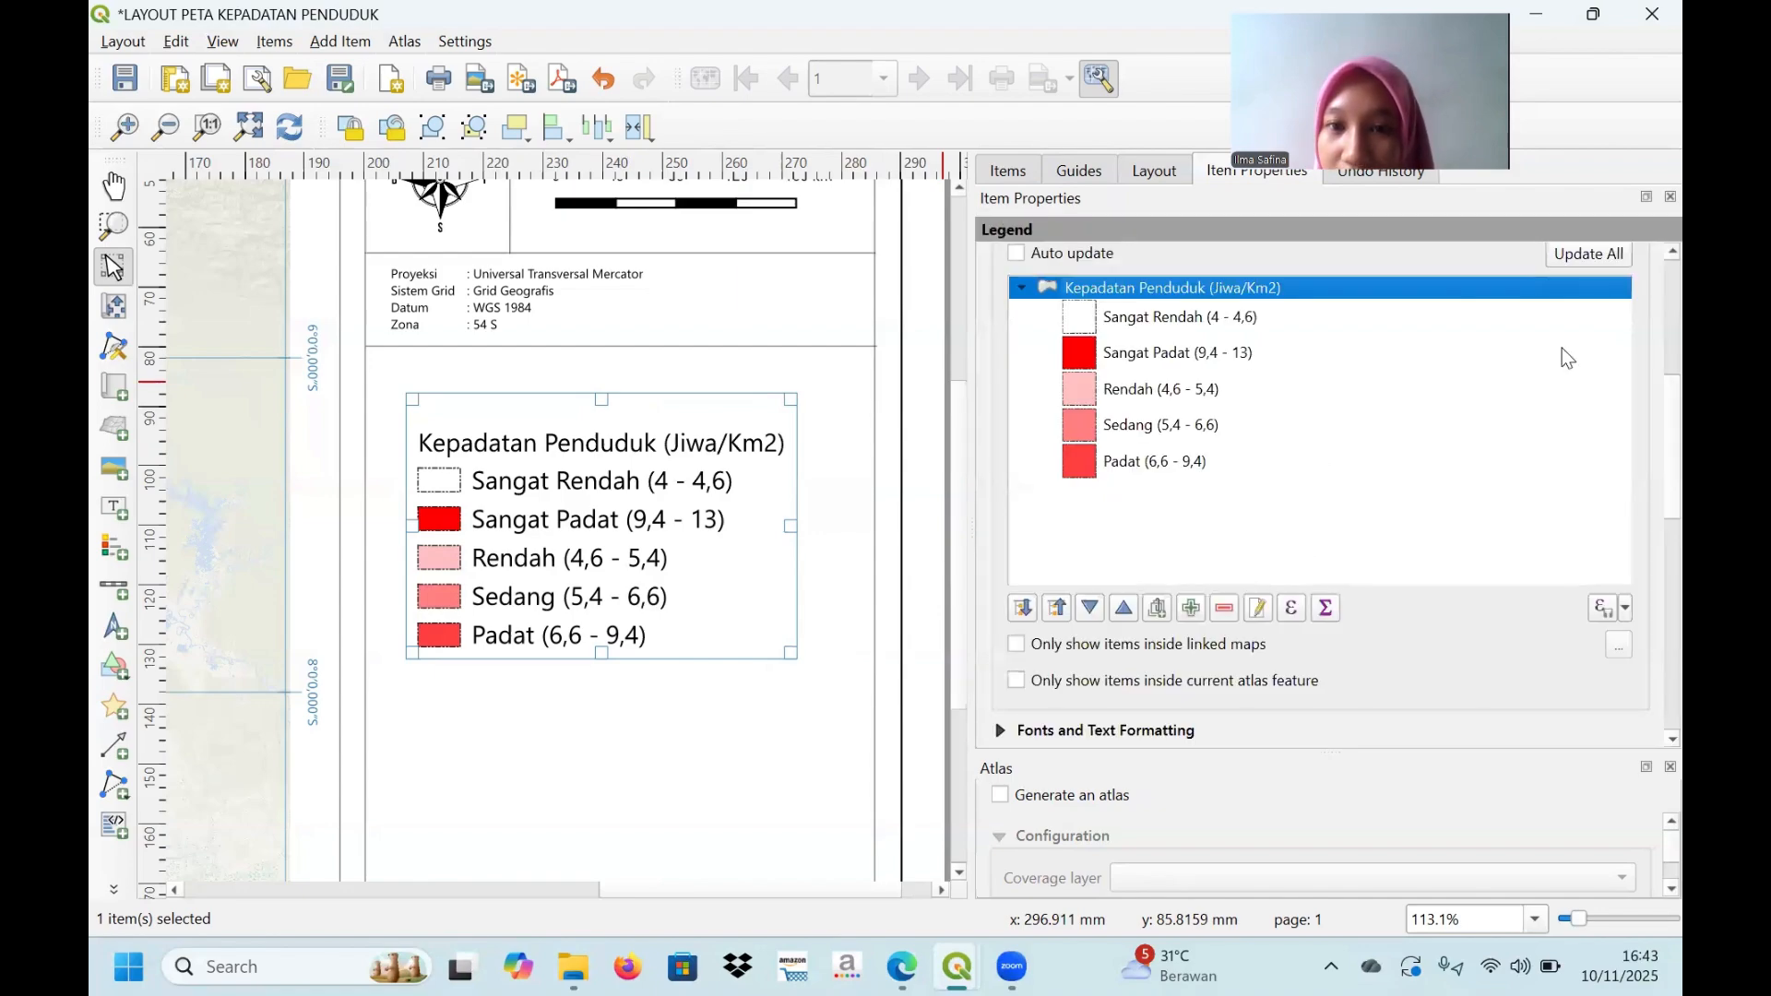
scroll(1649, 396, "down", 10)
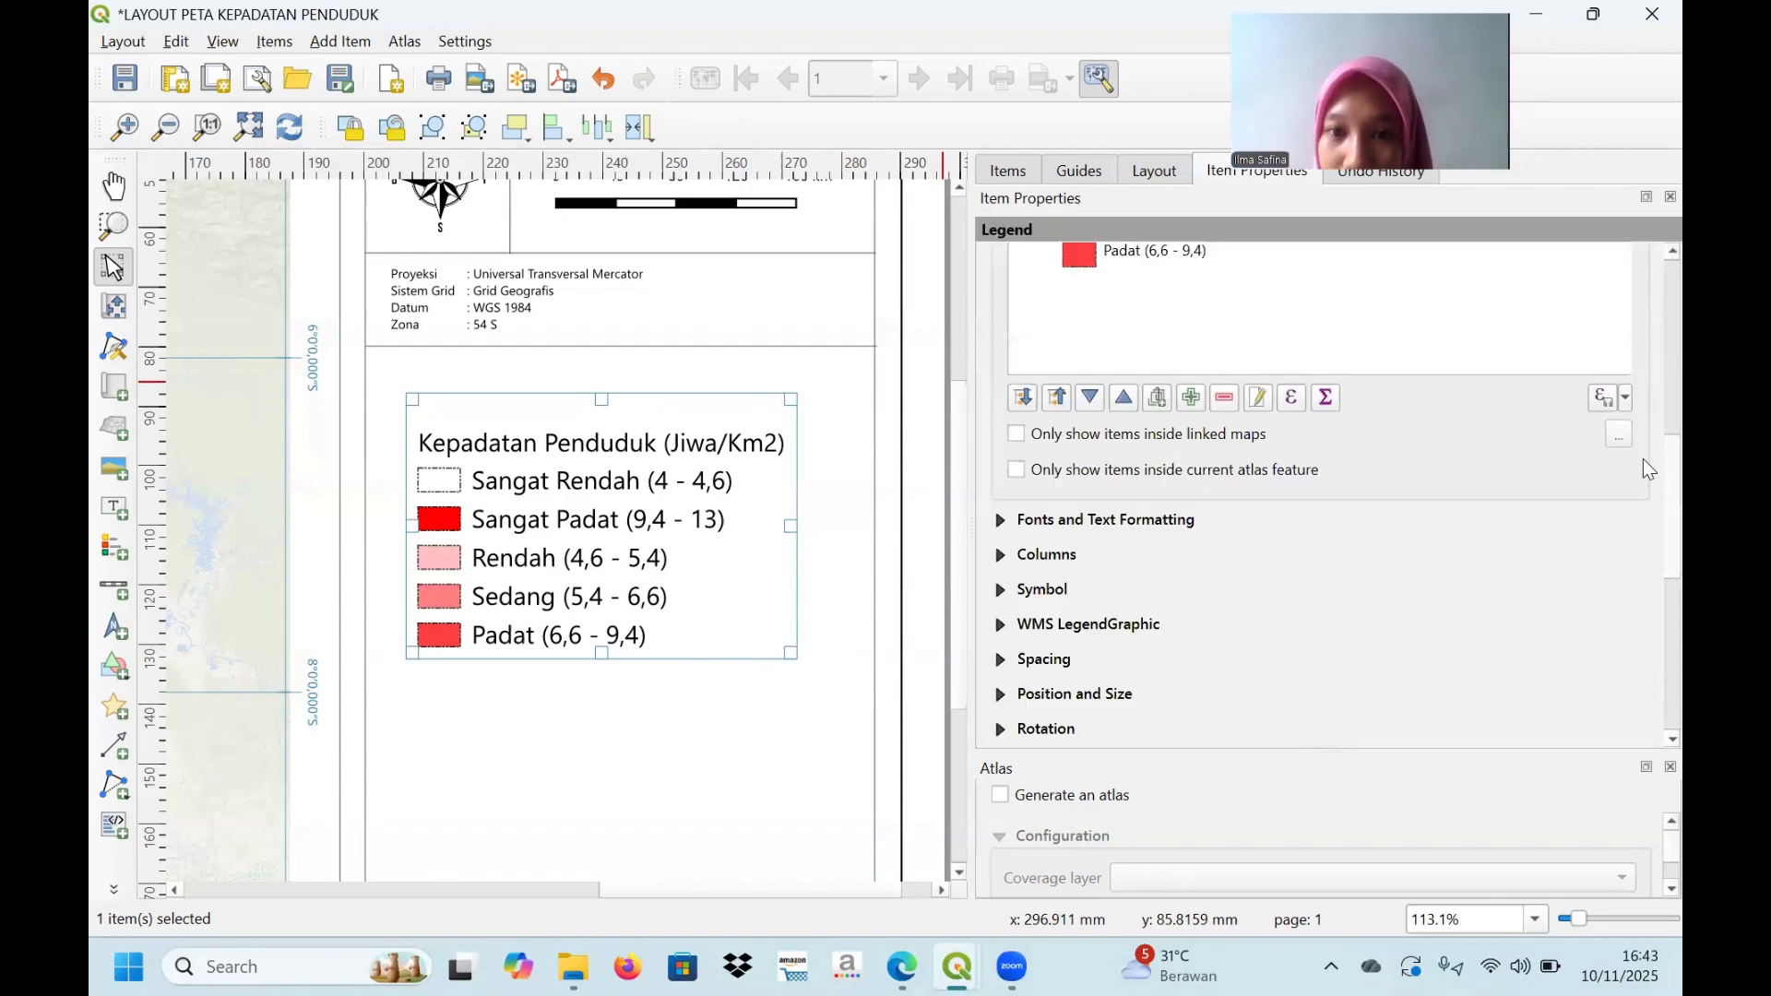
scroll(1648, 598, "down", 3)
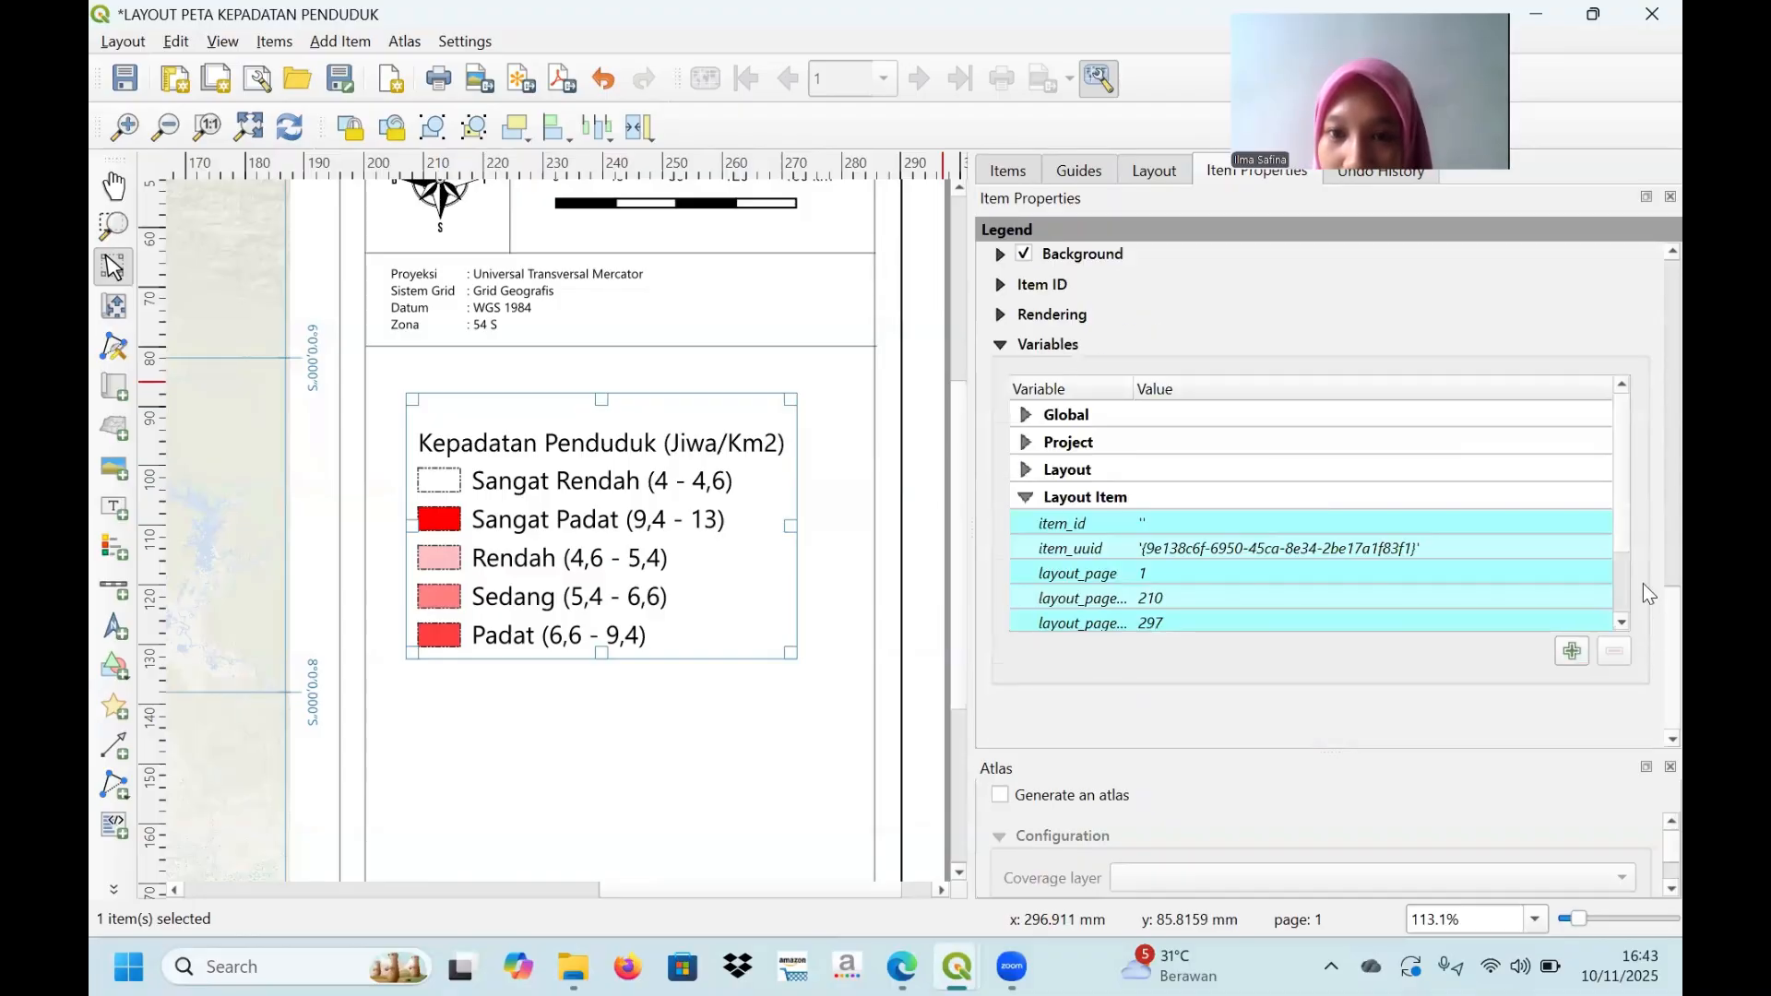
scroll(1649, 582, "up", 6)
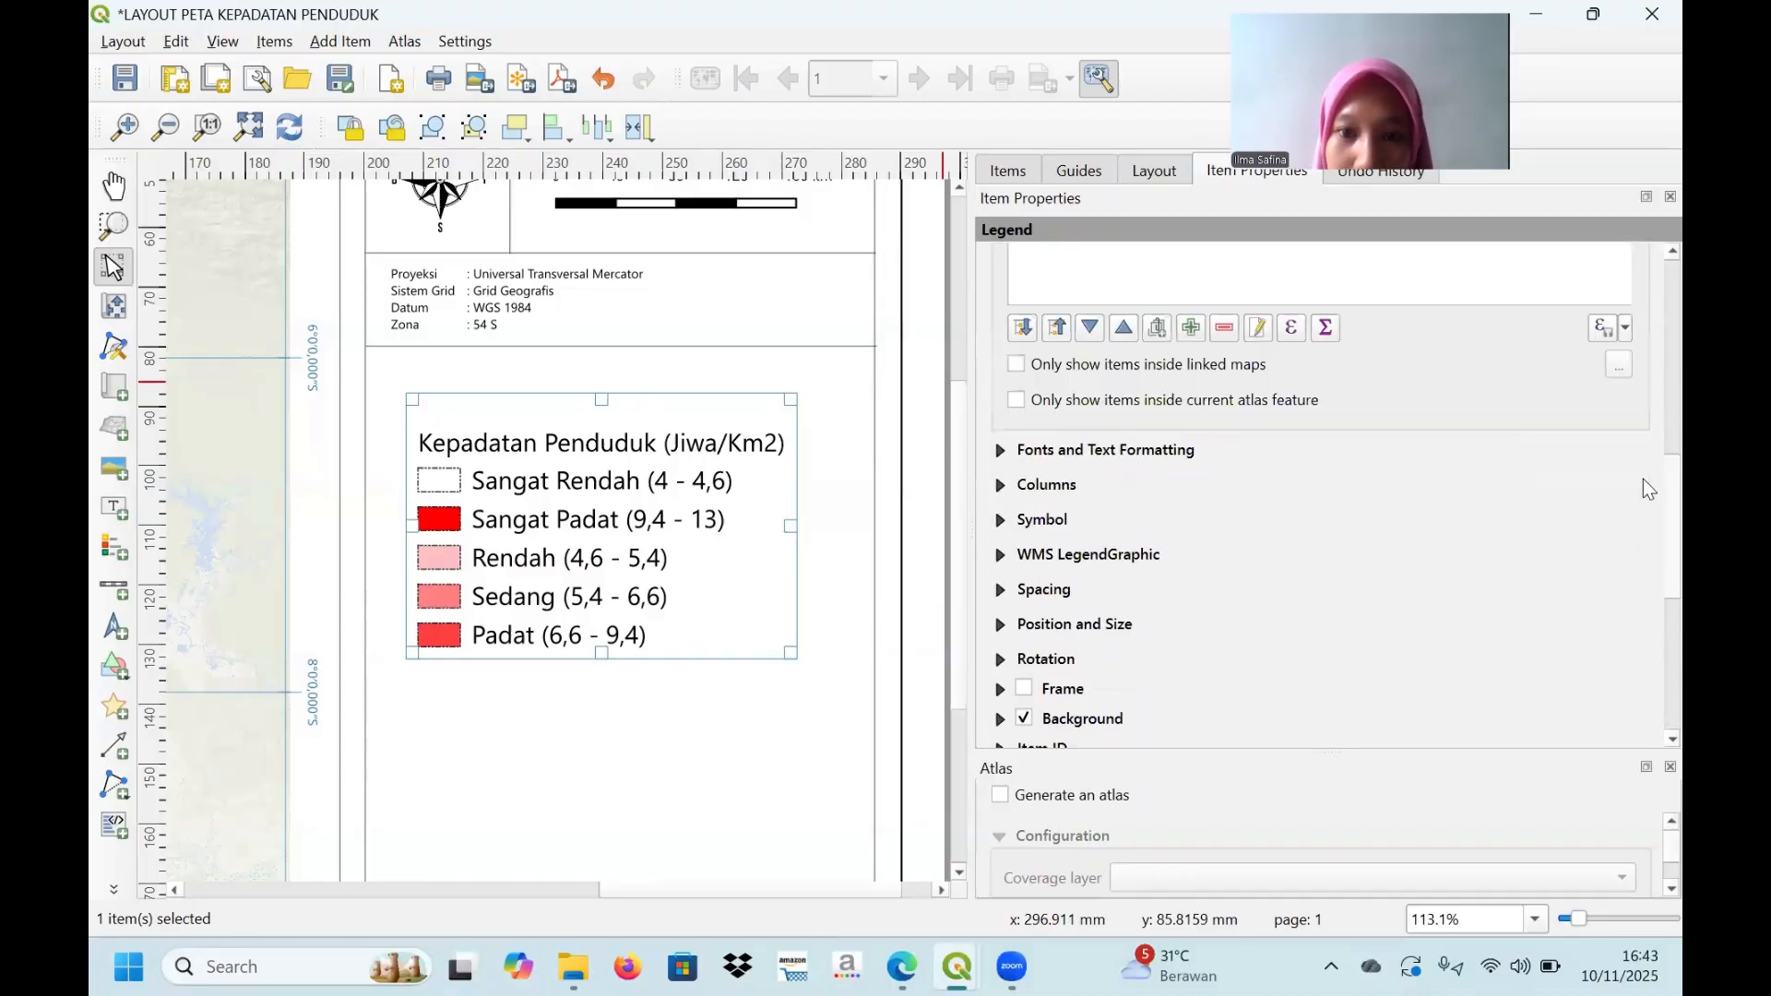
left_click(1000, 450)
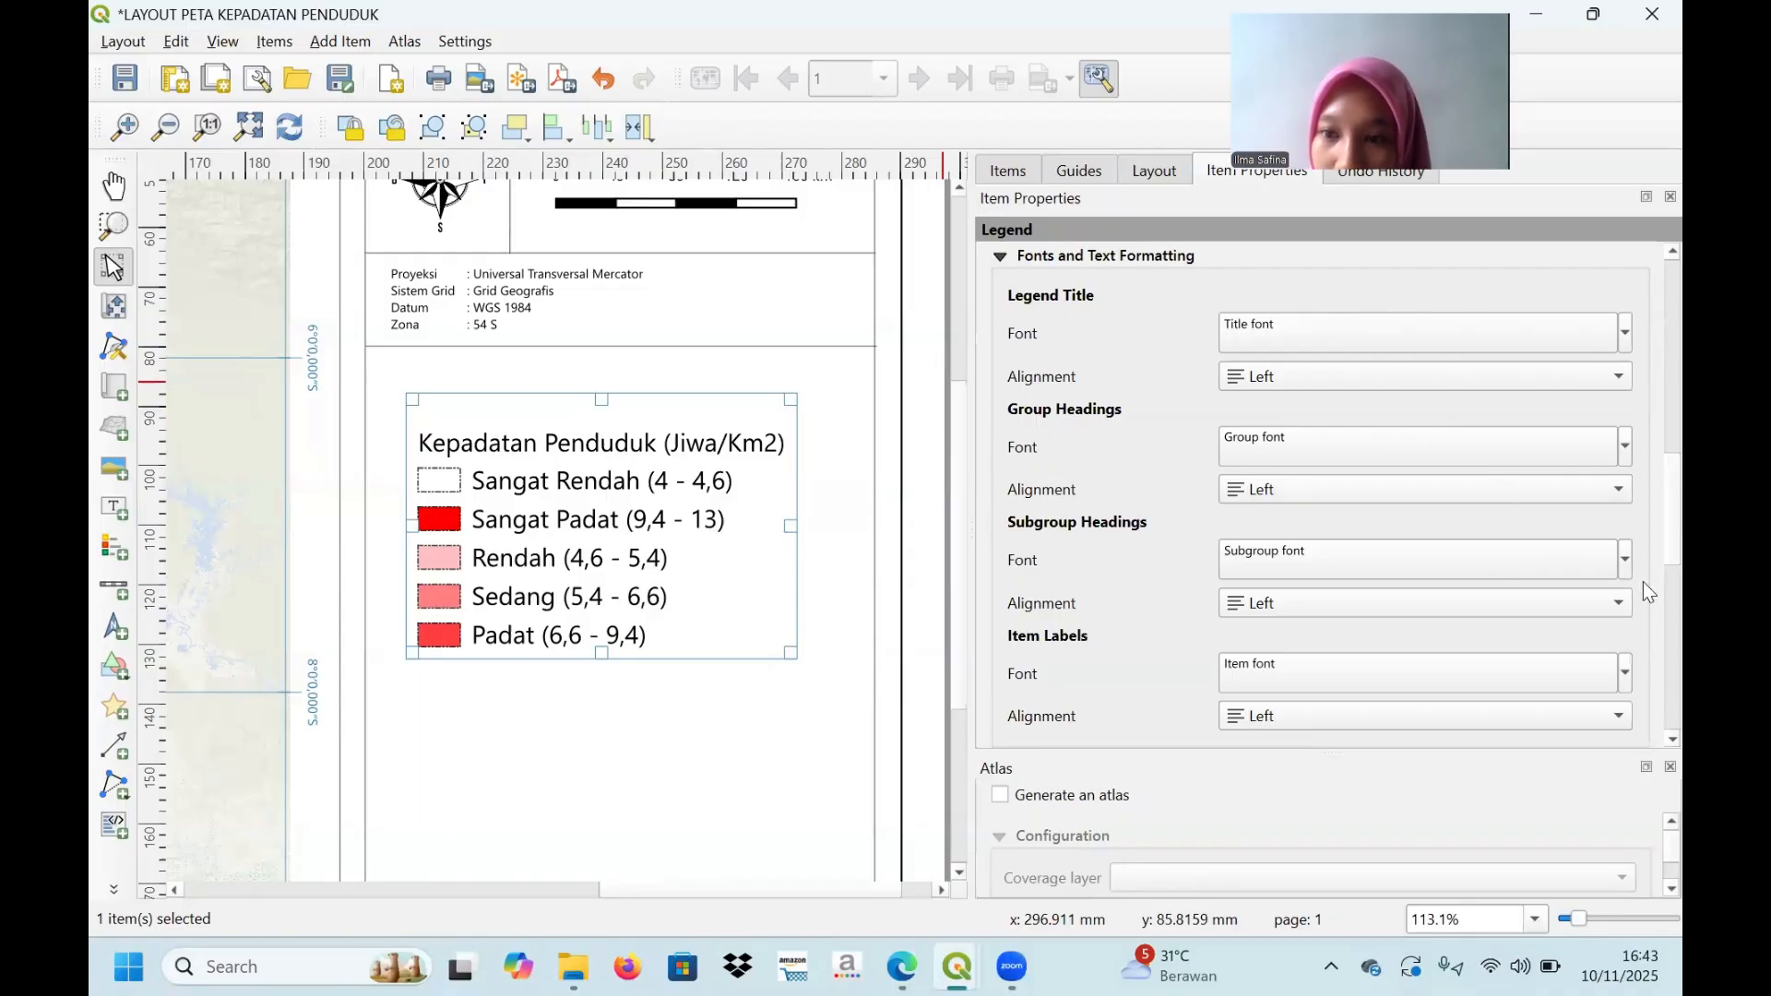
scroll(1649, 592, "down", 5)
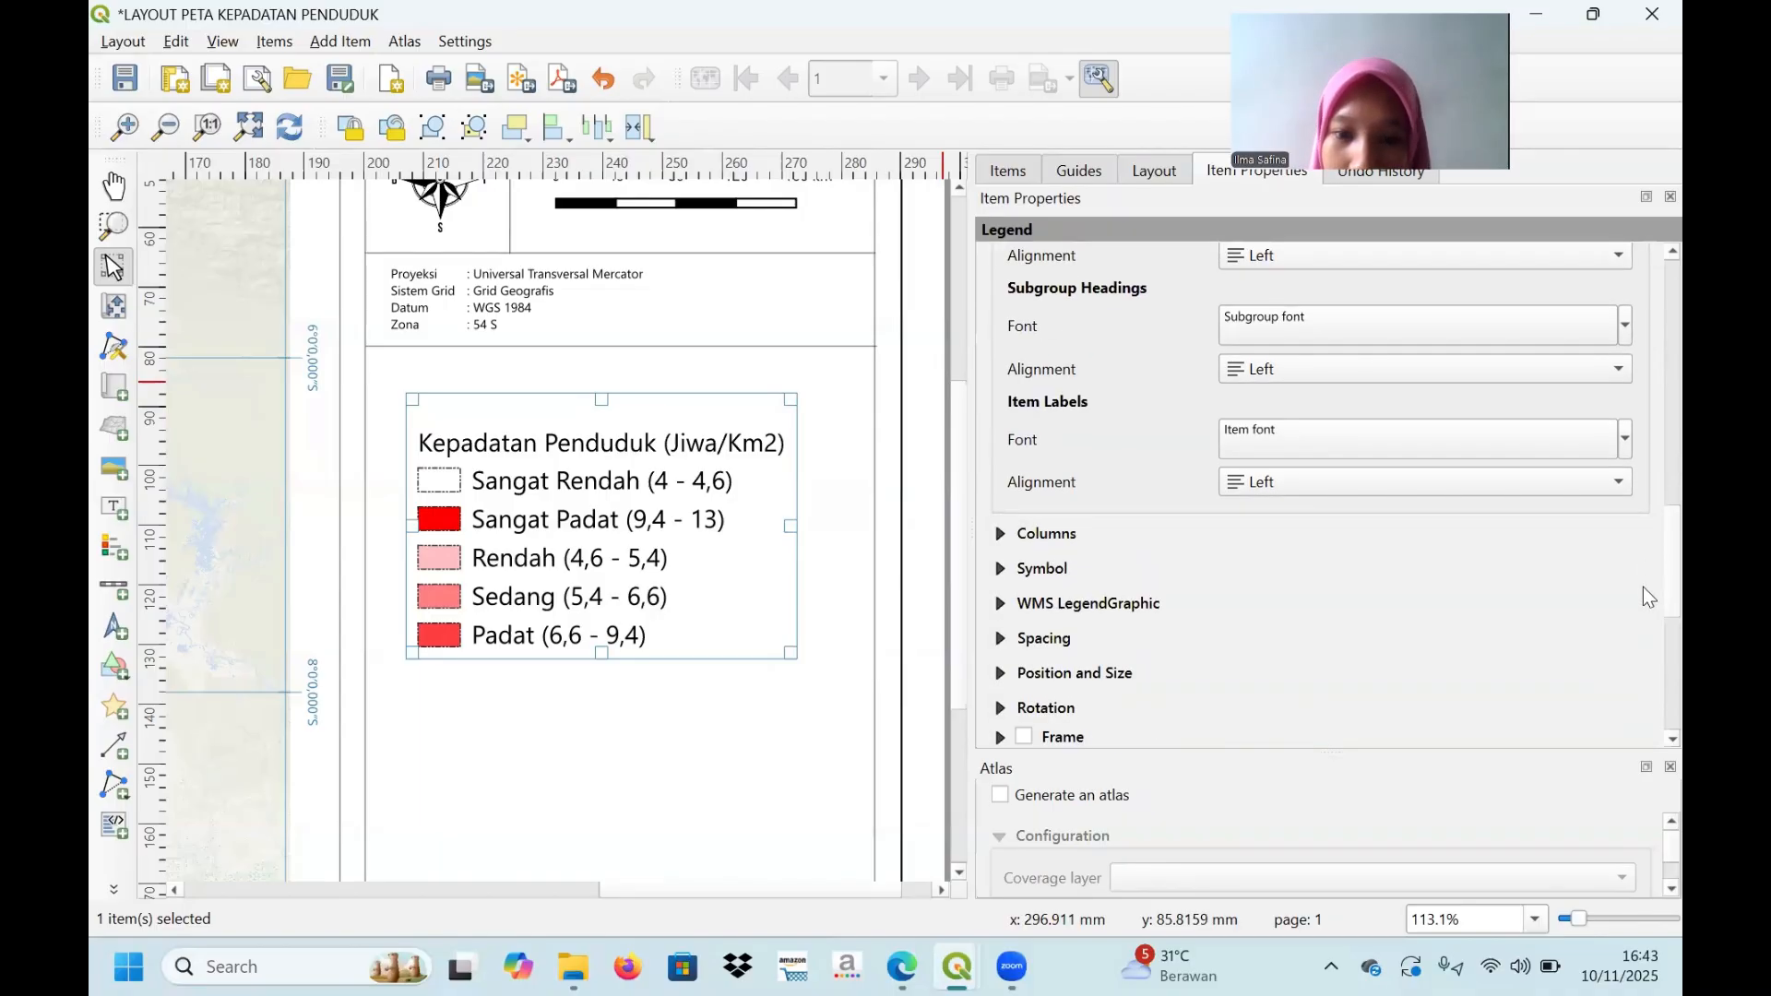
scroll(1643, 588, "down", 2)
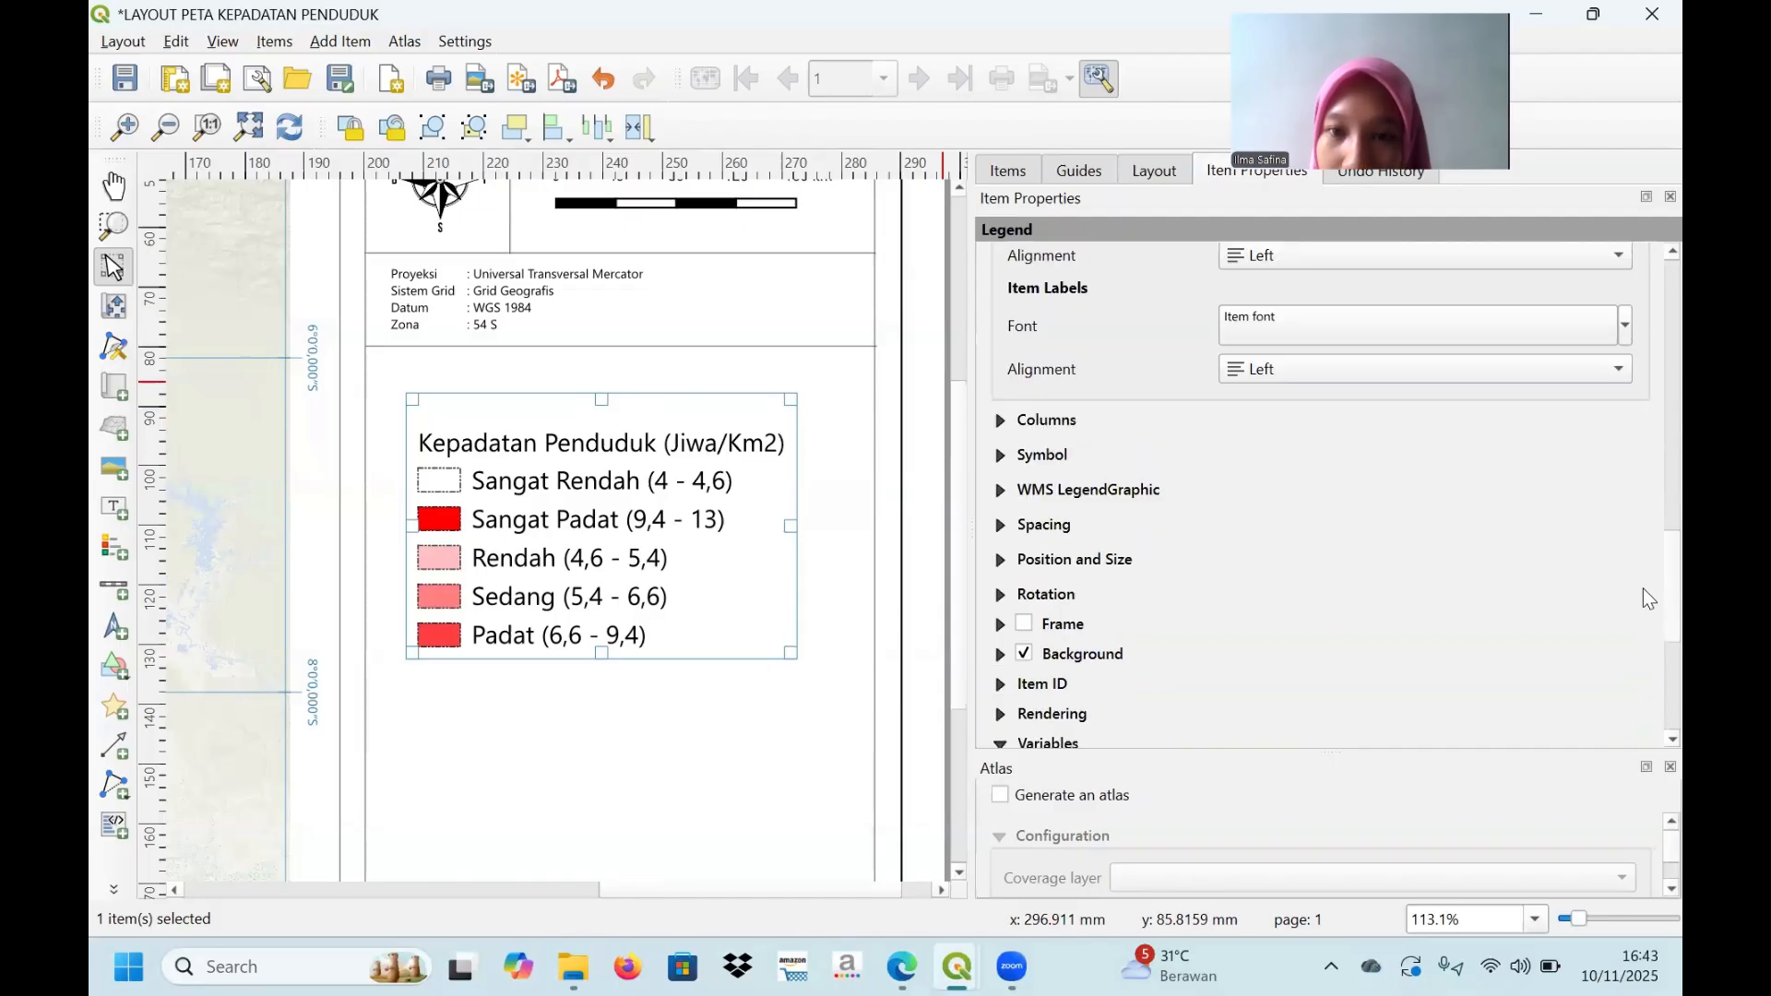
left_click(1480, 333)
Step: Set the legend item label font size to 7 pt
left_click_drag(1116, 480, 1037, 479)
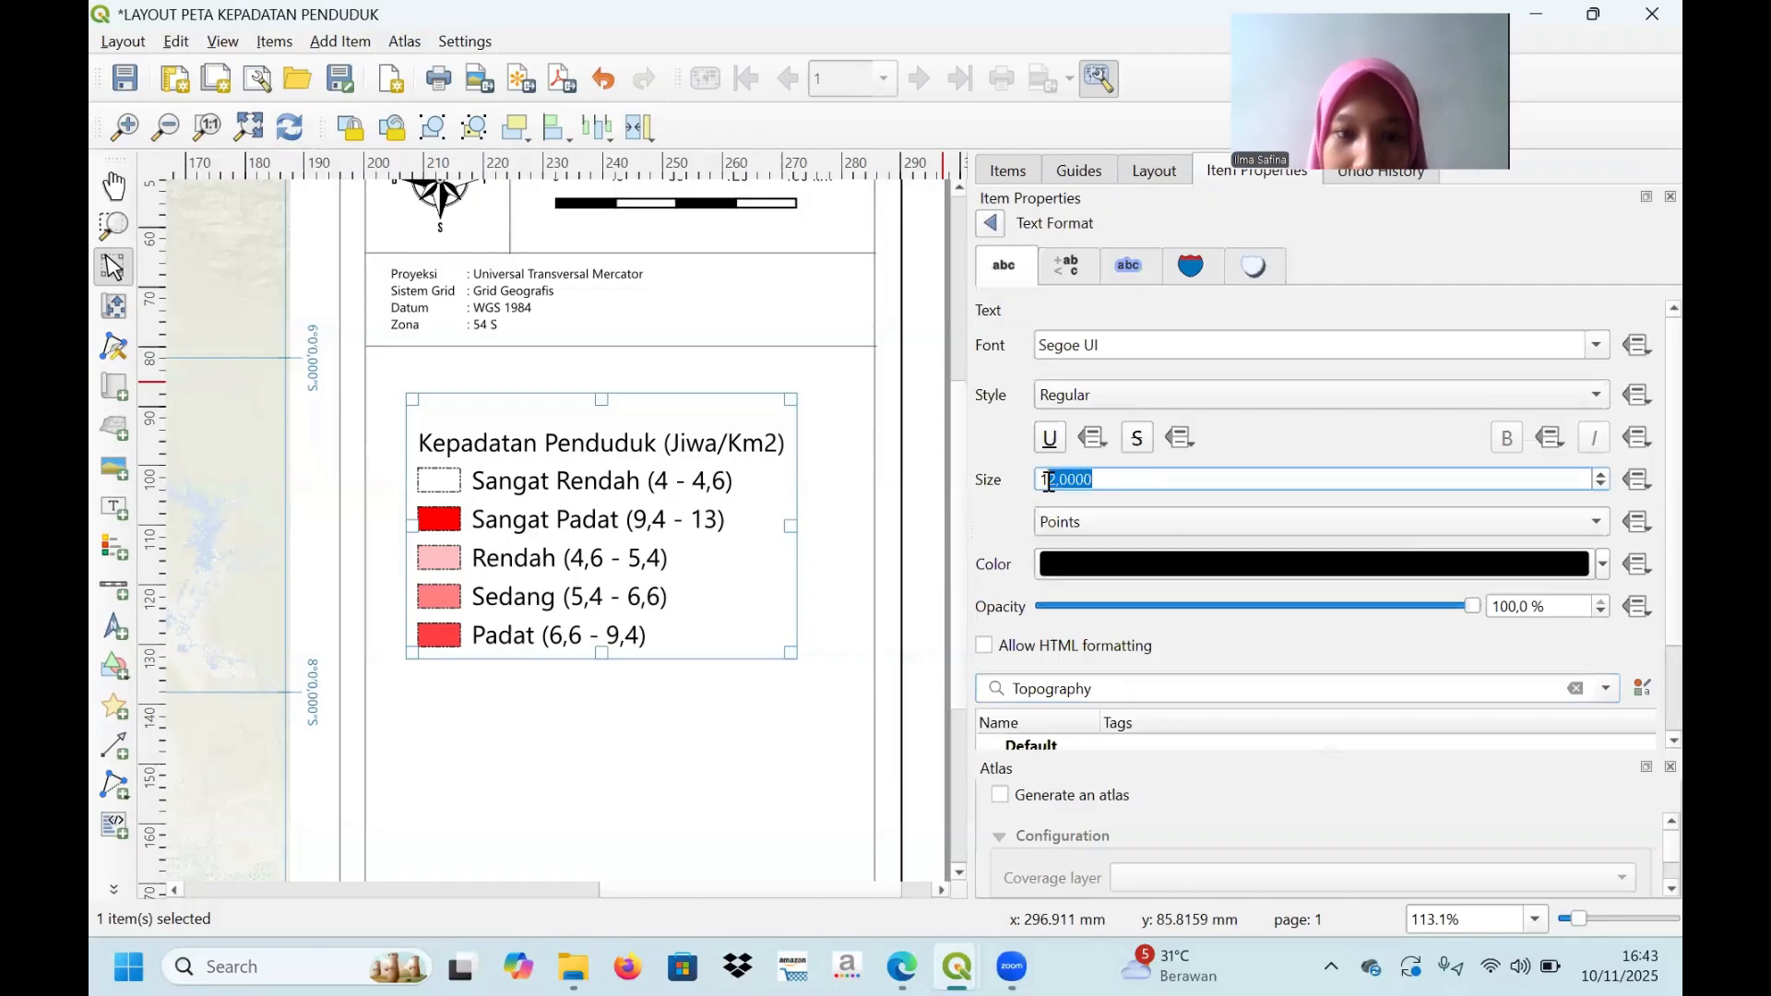
key("BackSpace")
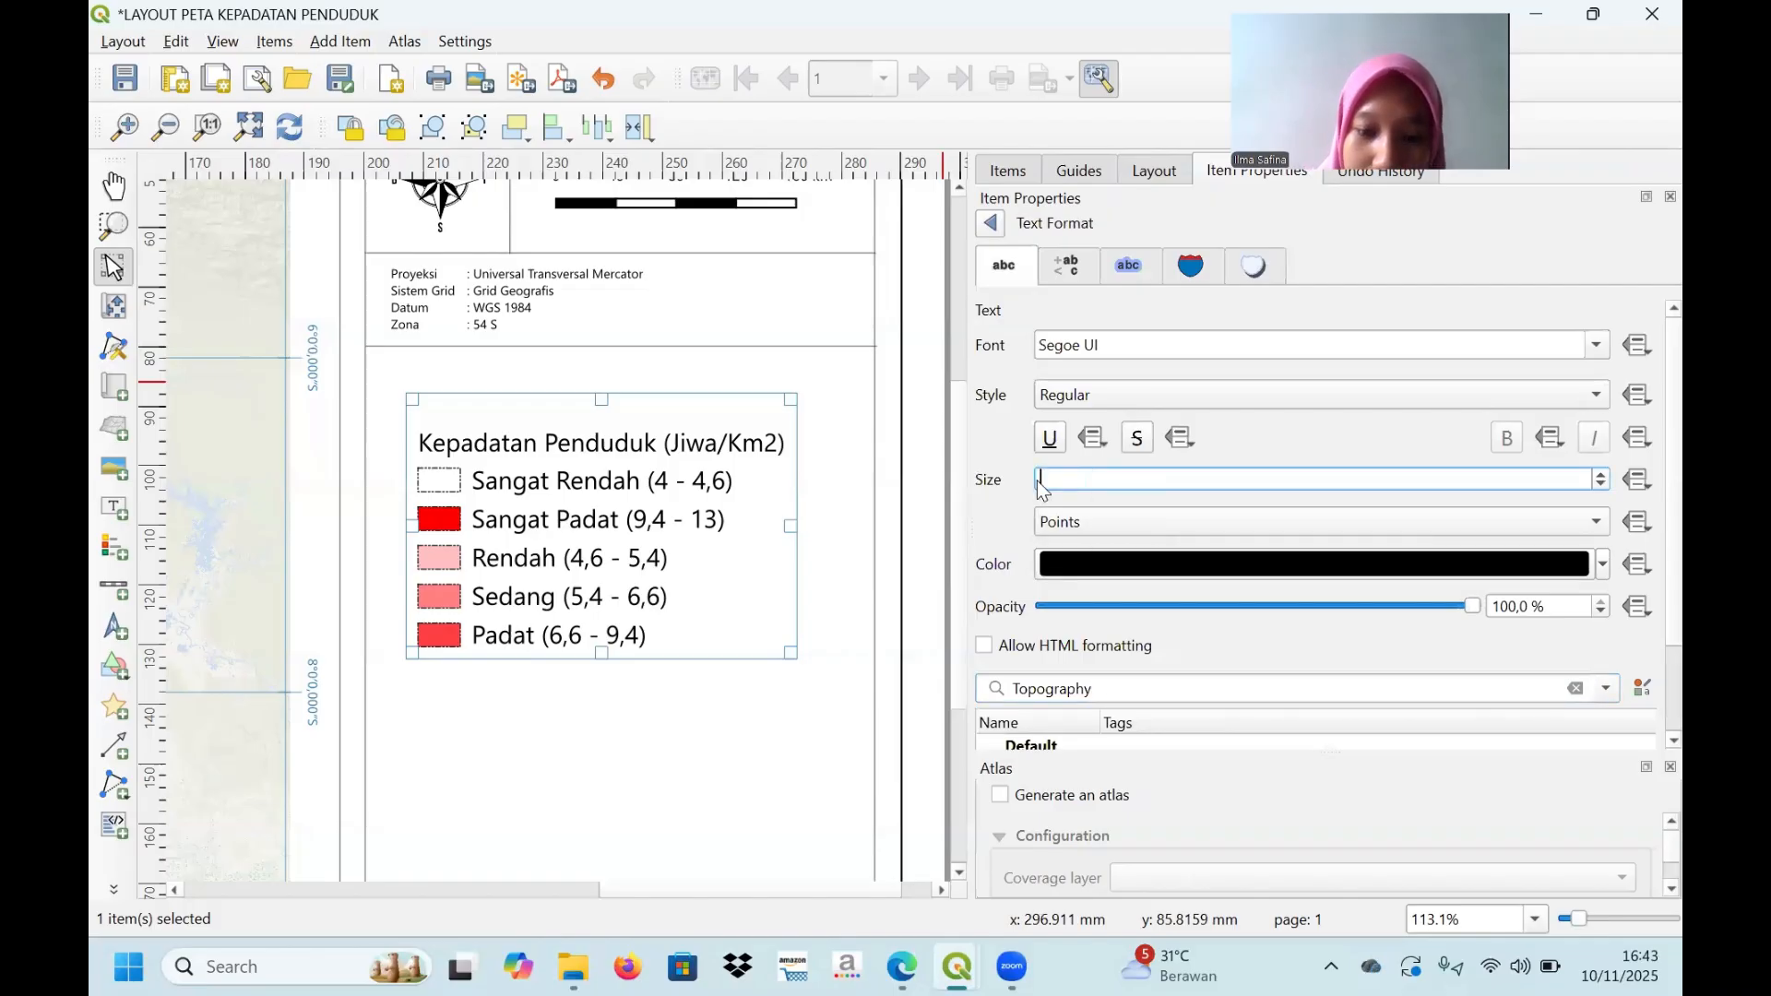
type("7")
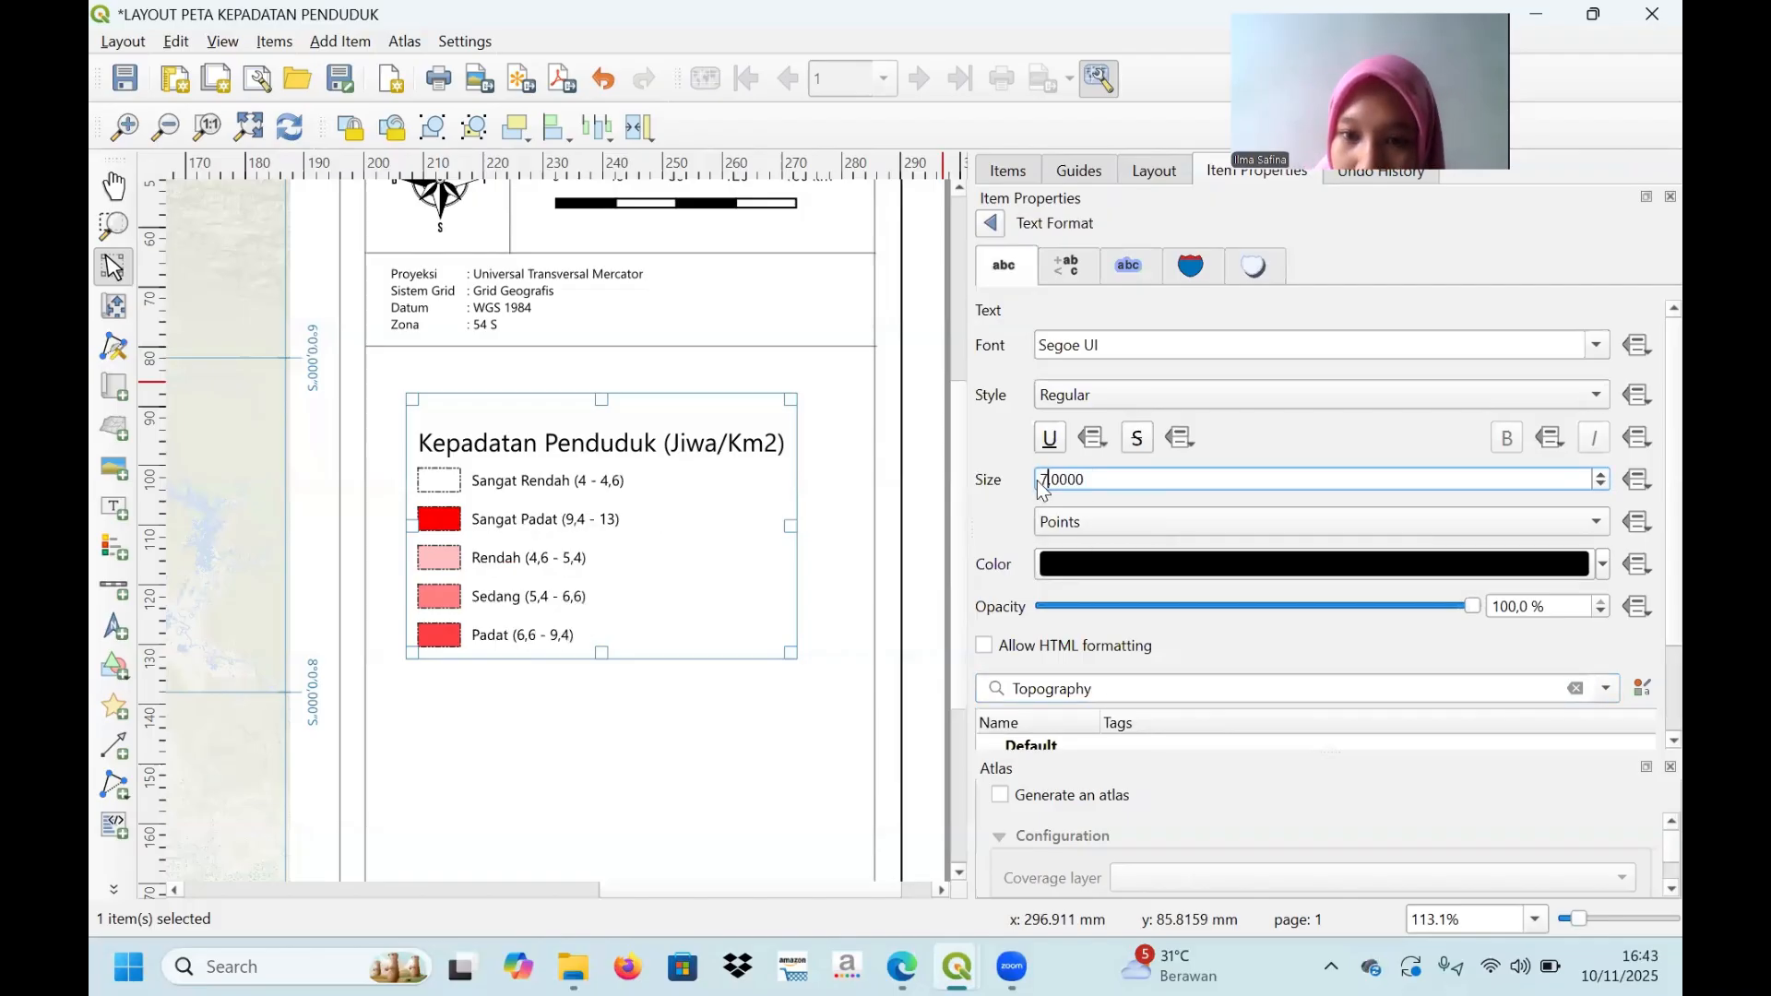
double_click(1037, 480)
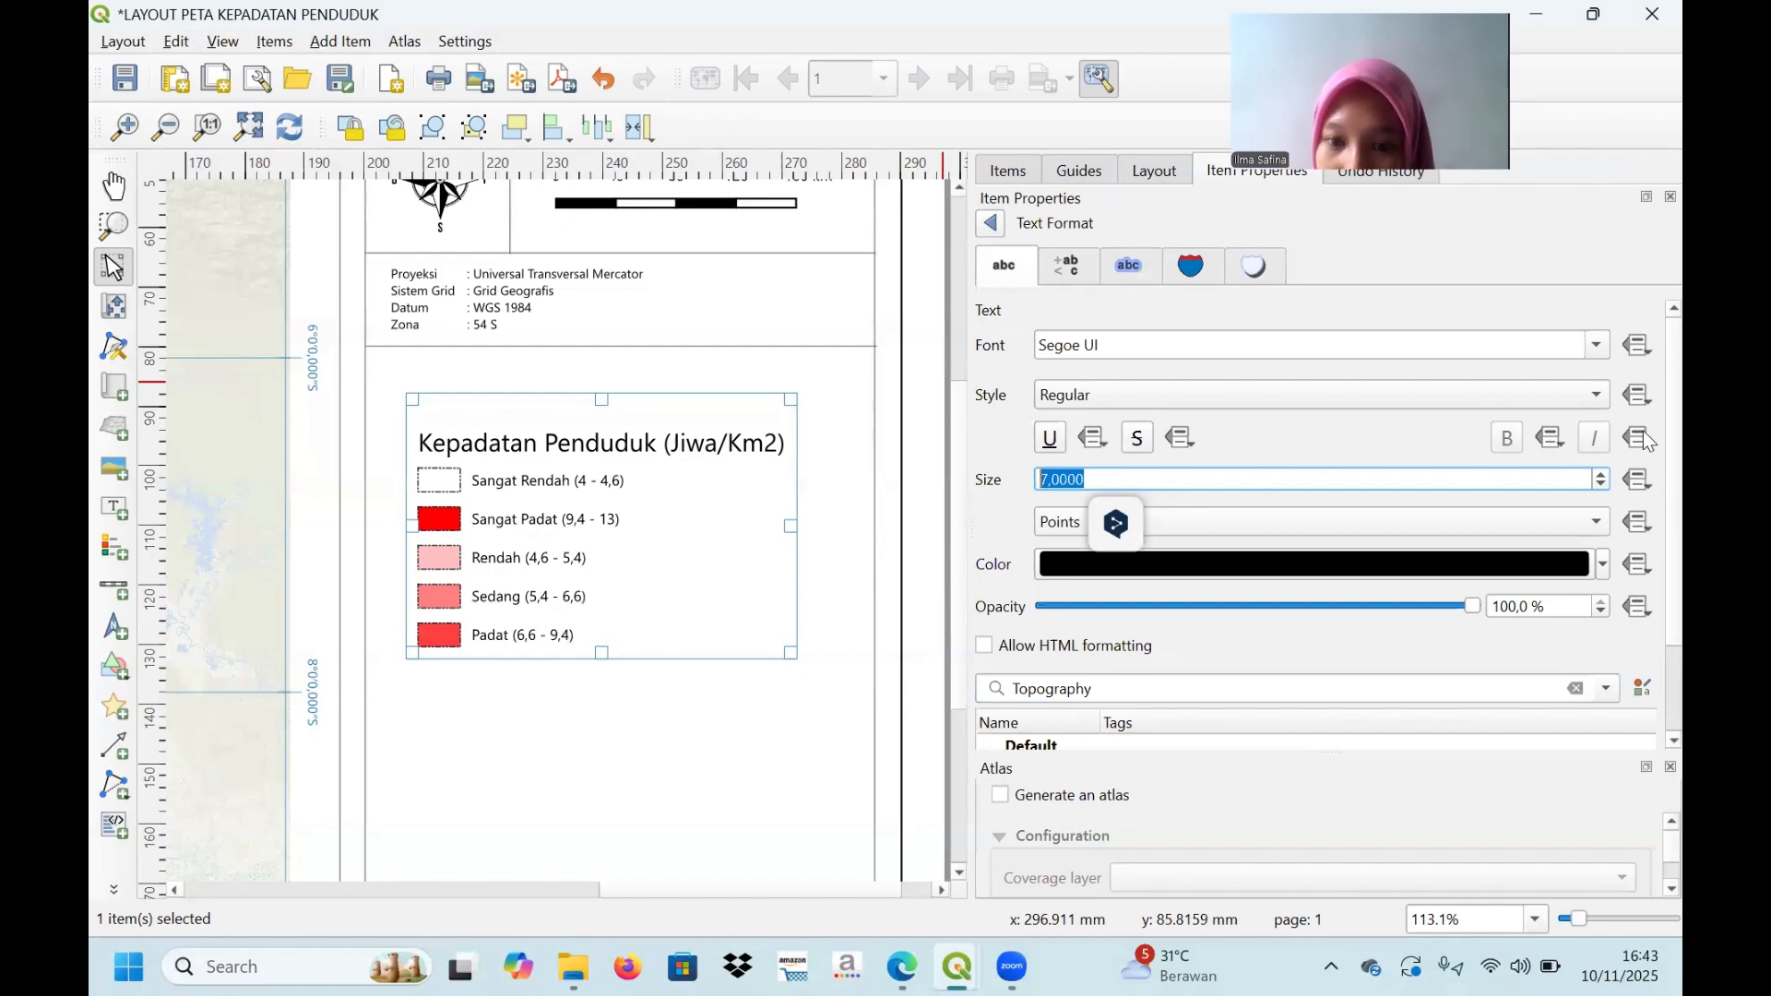
scroll(1649, 649, "down", 2)
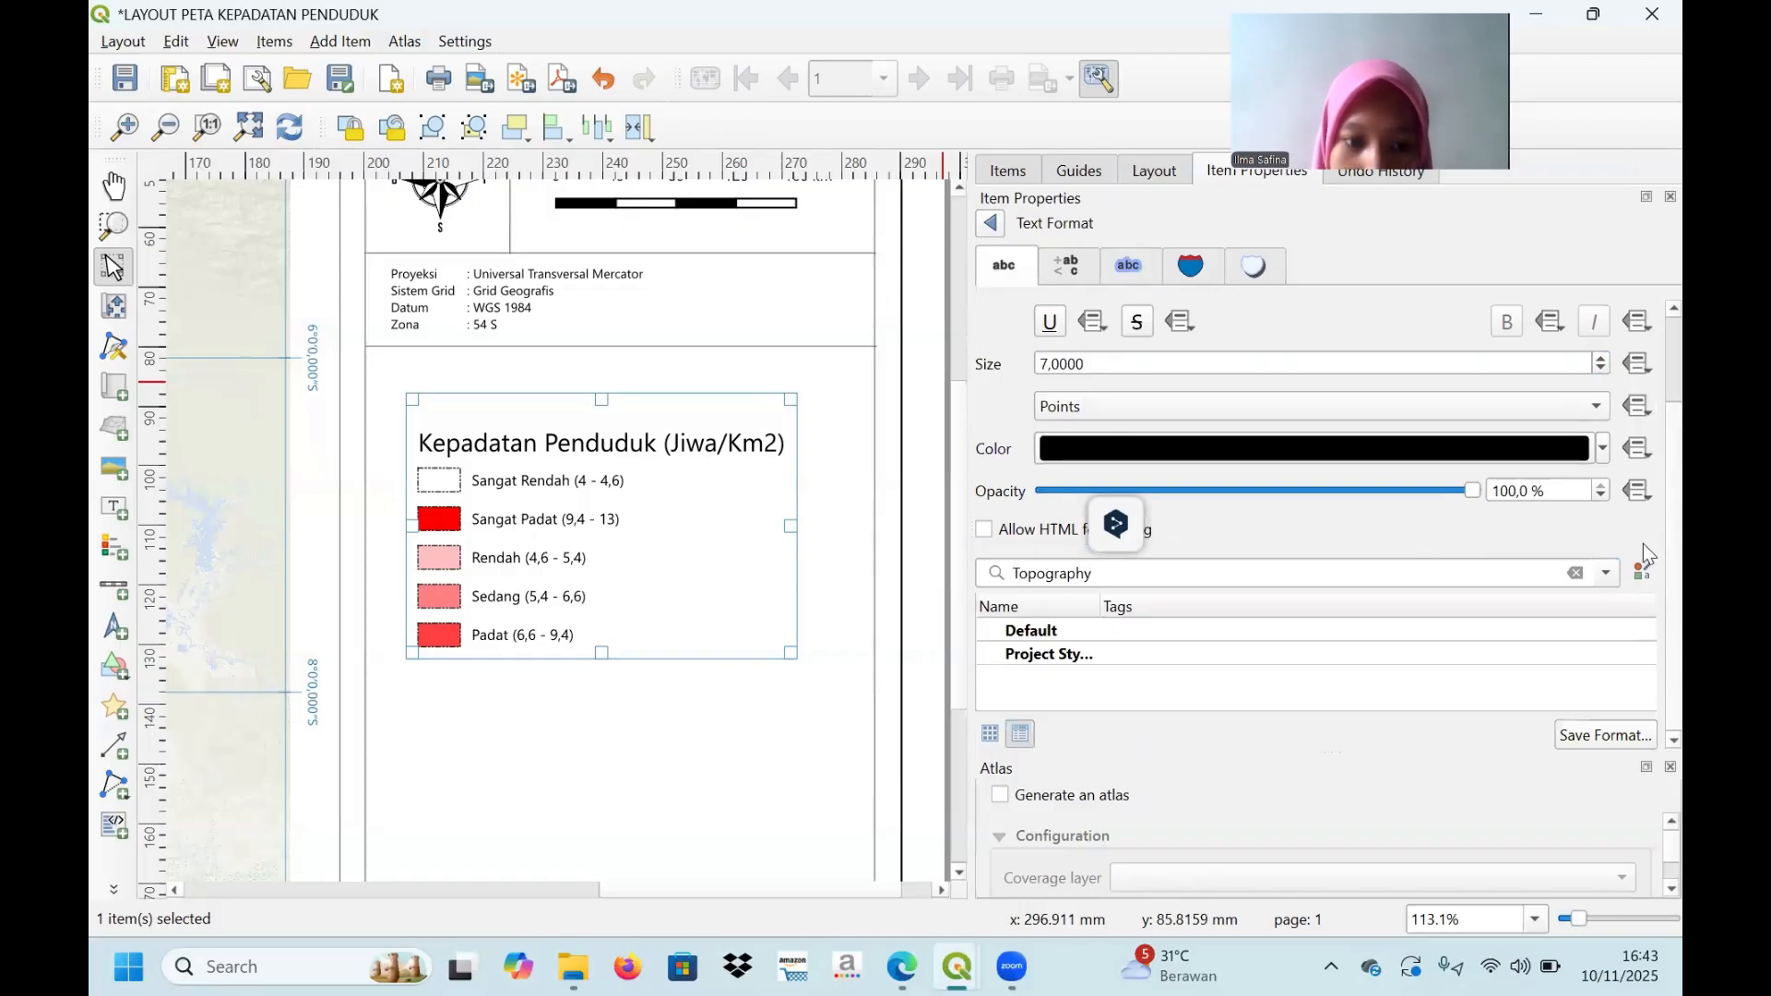
scroll(1642, 504, "up", 2)
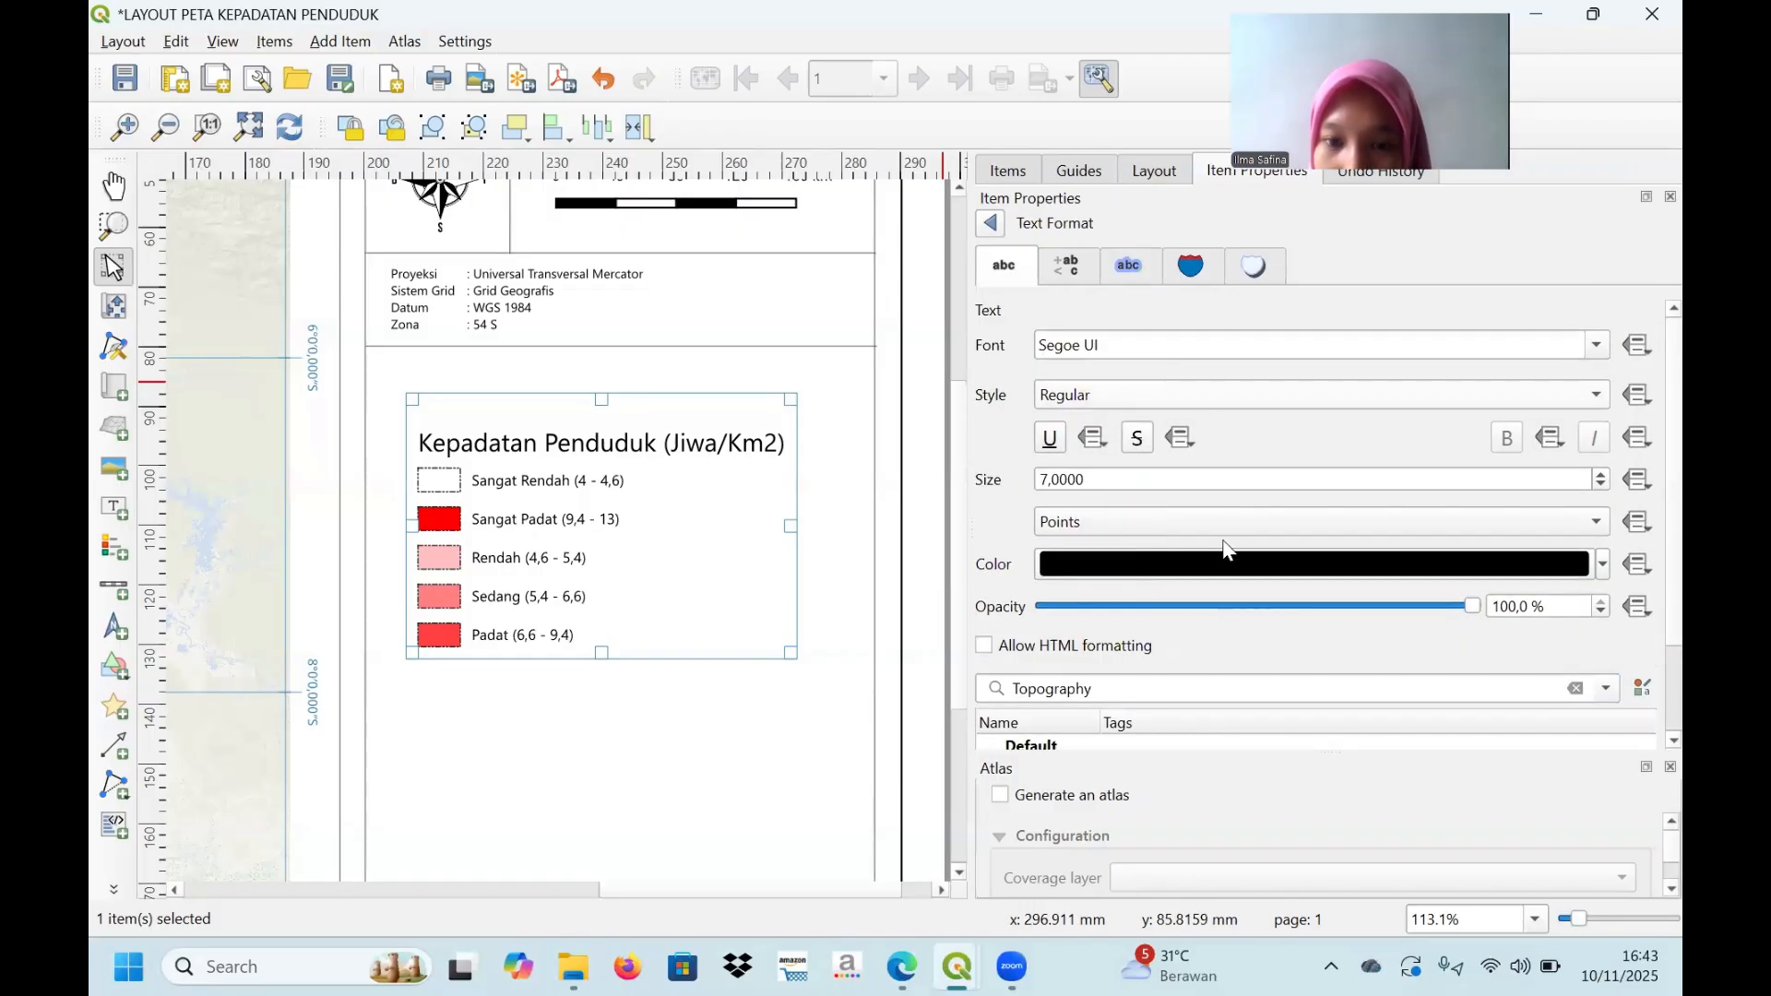
Step: Set the legend subgroup heading font size to 8 pt
left_click(991, 224)
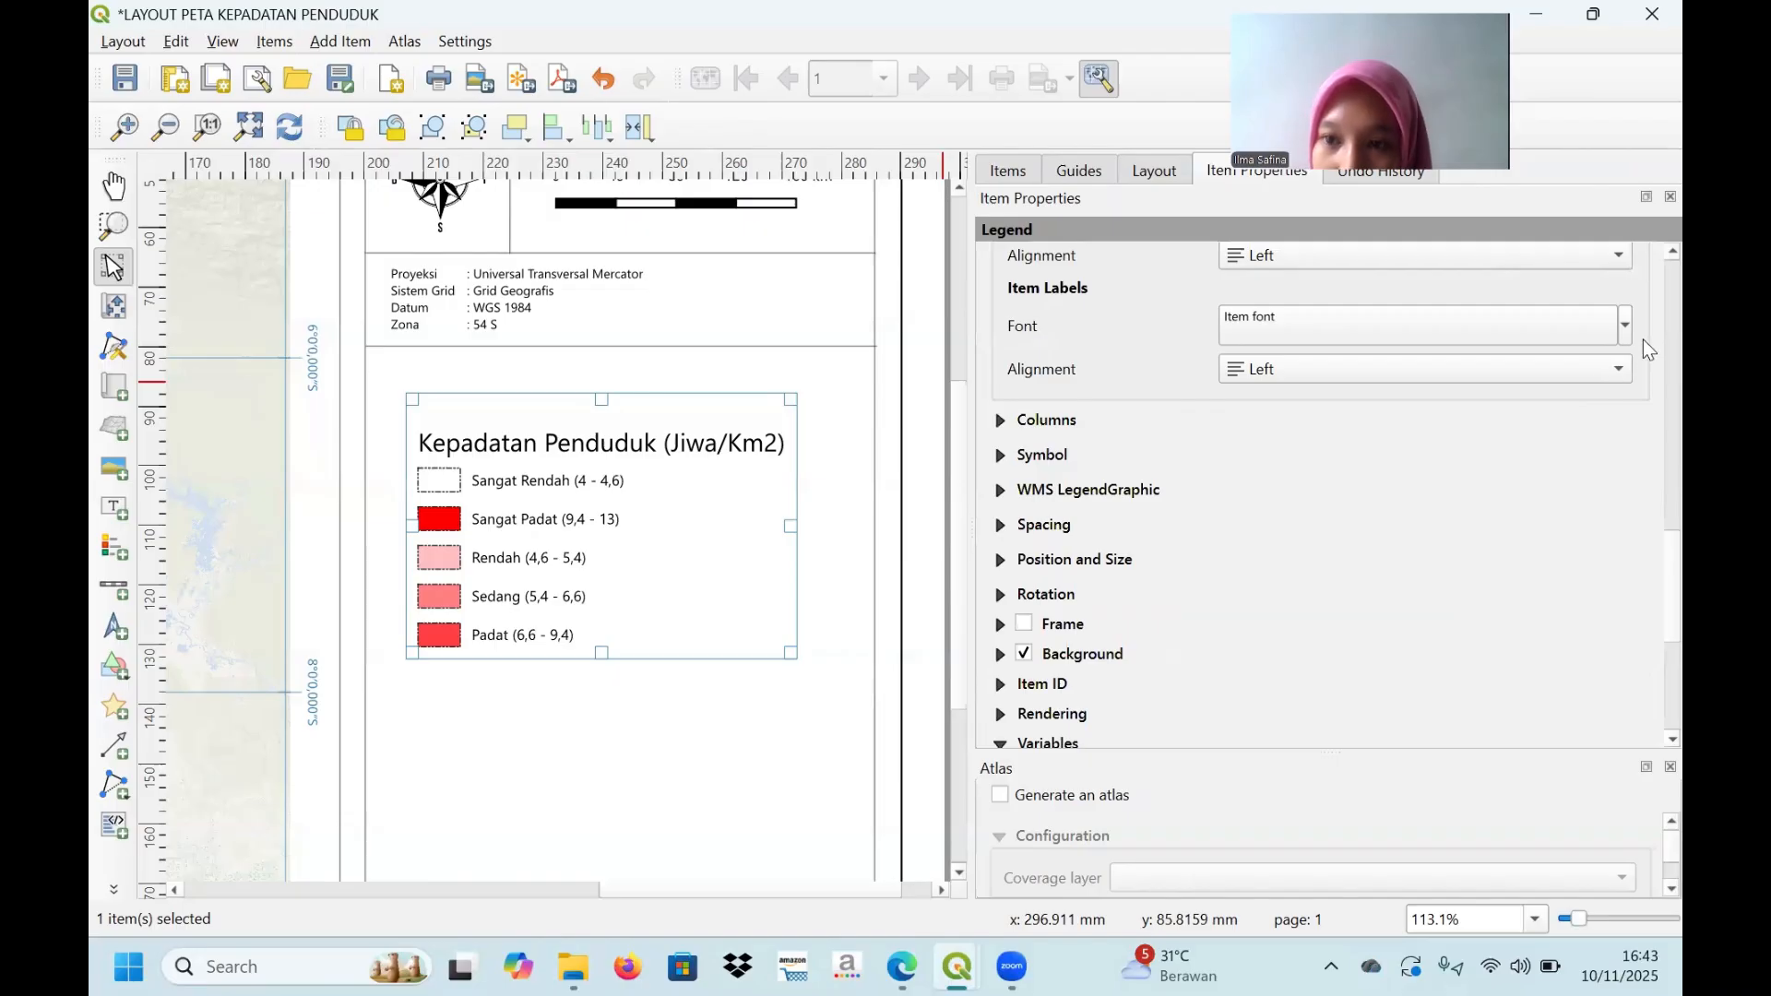
scroll(1650, 628, "down", 3)
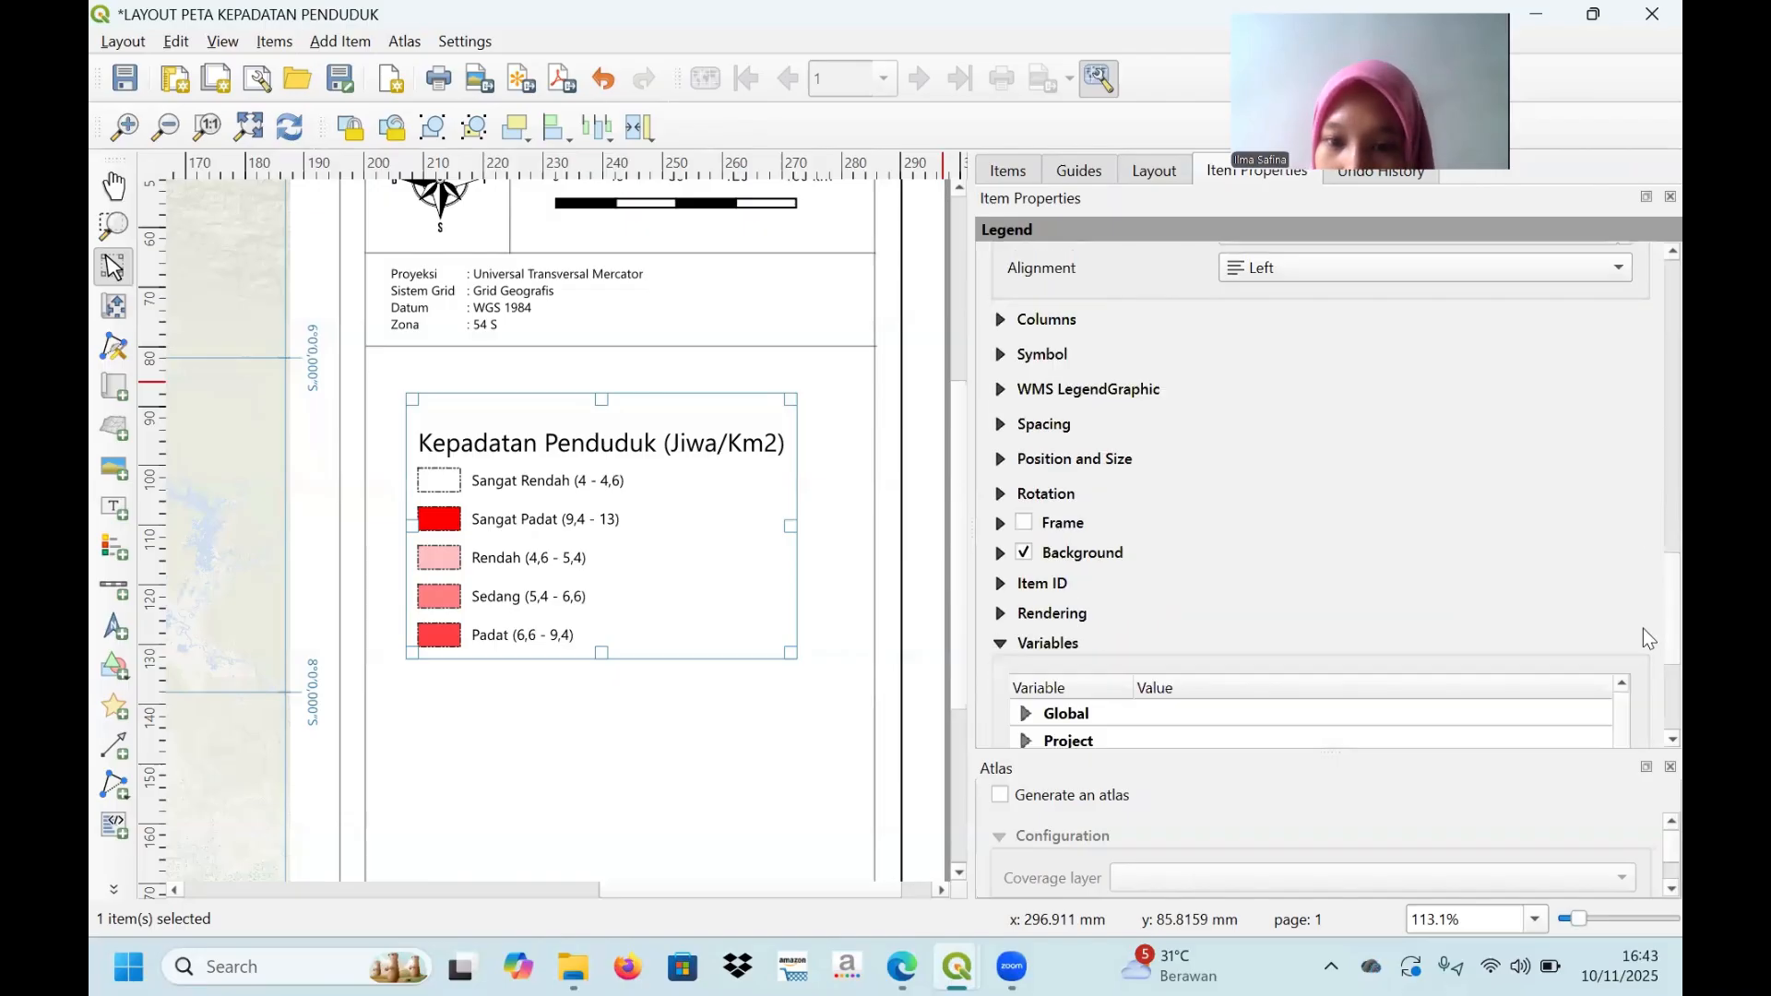
scroll(1642, 611, "up", 10)
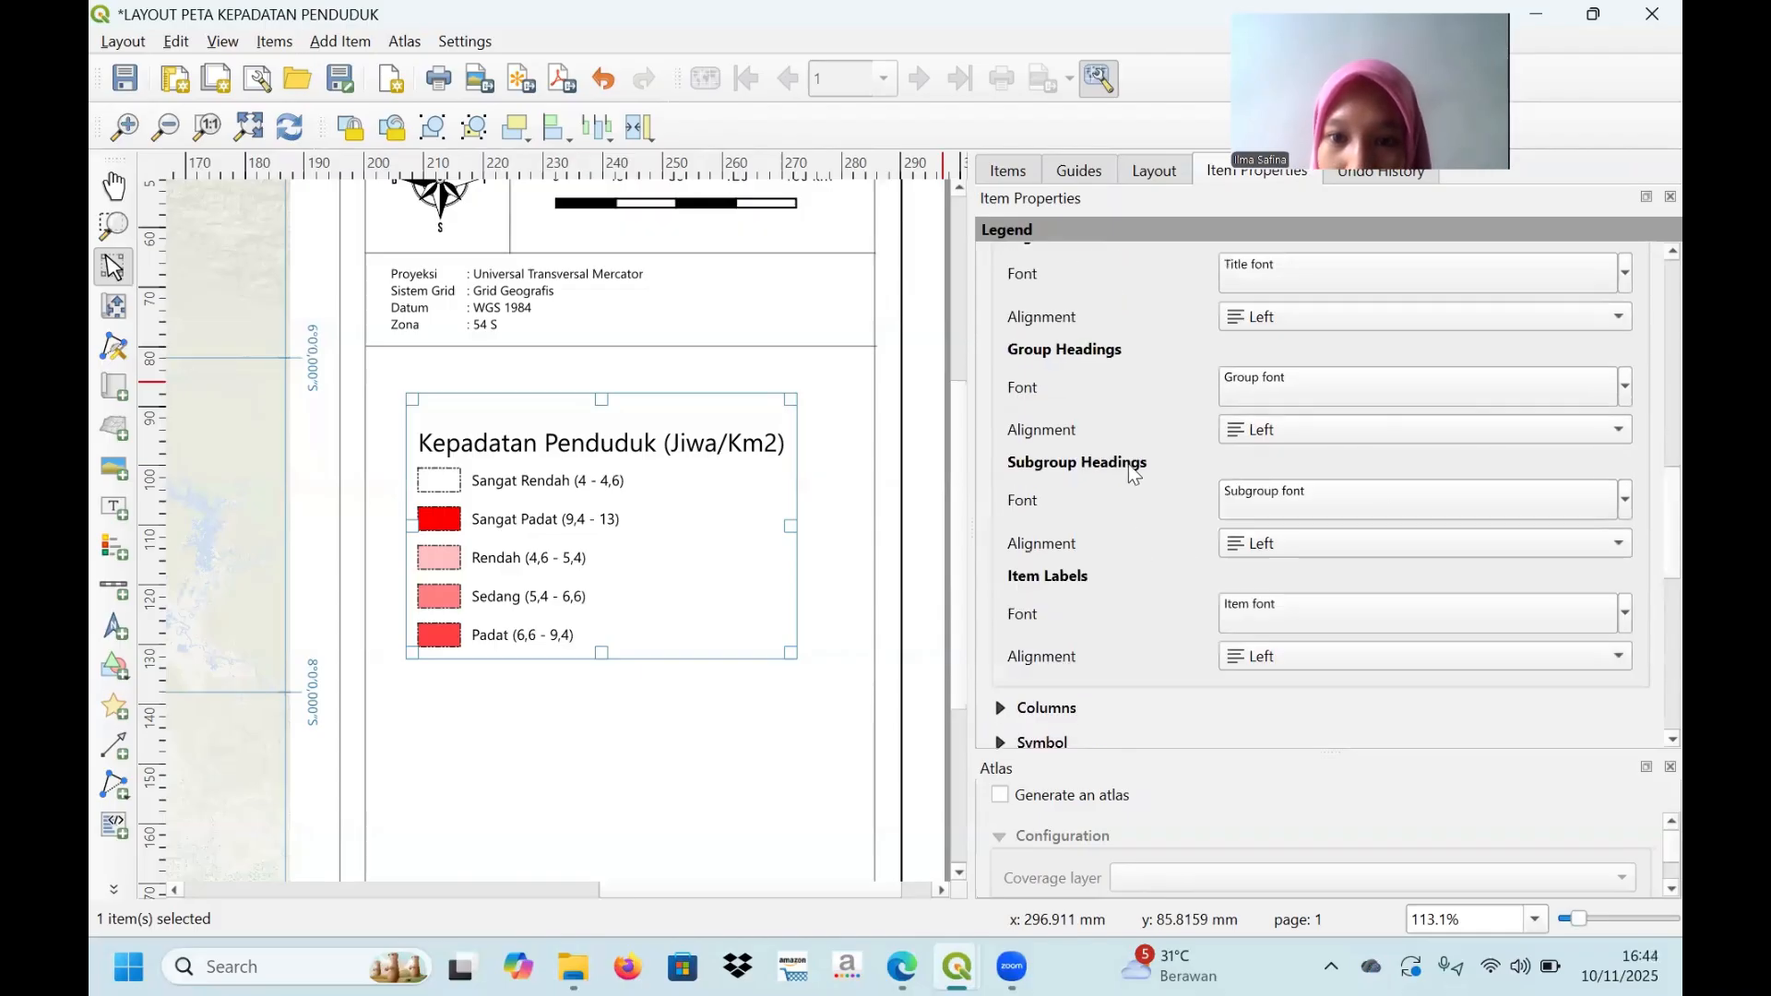
left_click(1329, 500)
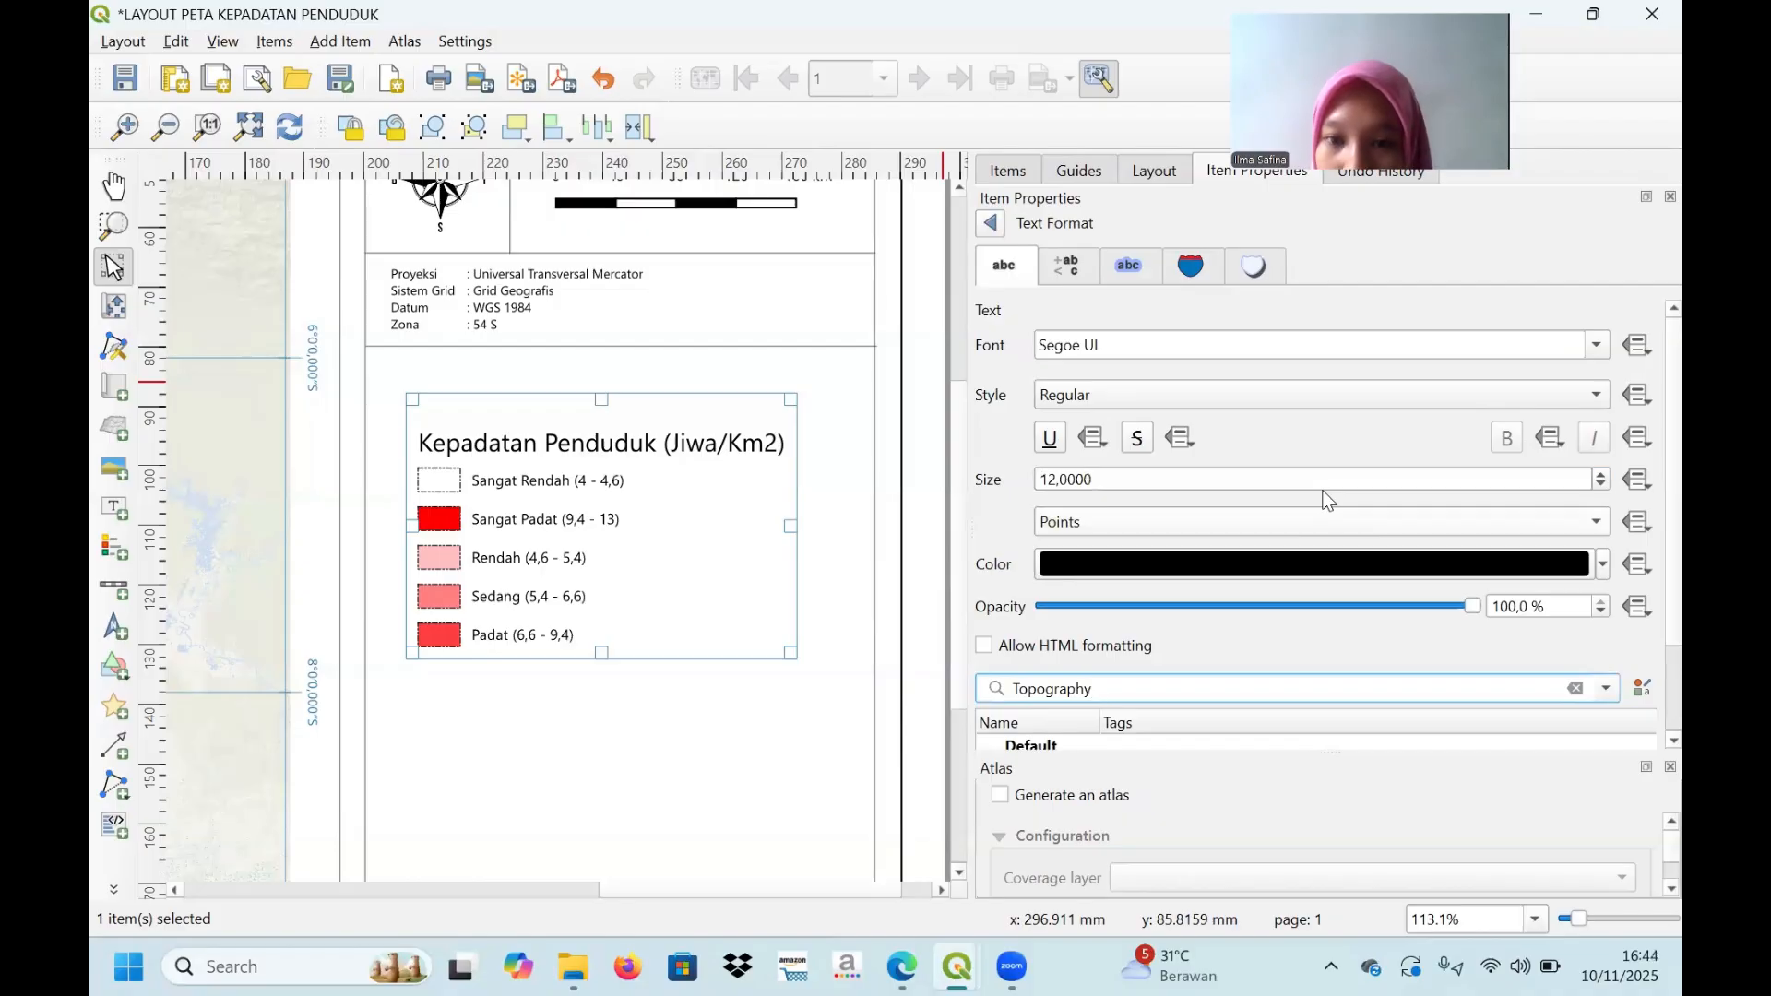
left_click_drag(1147, 479, 1041, 482)
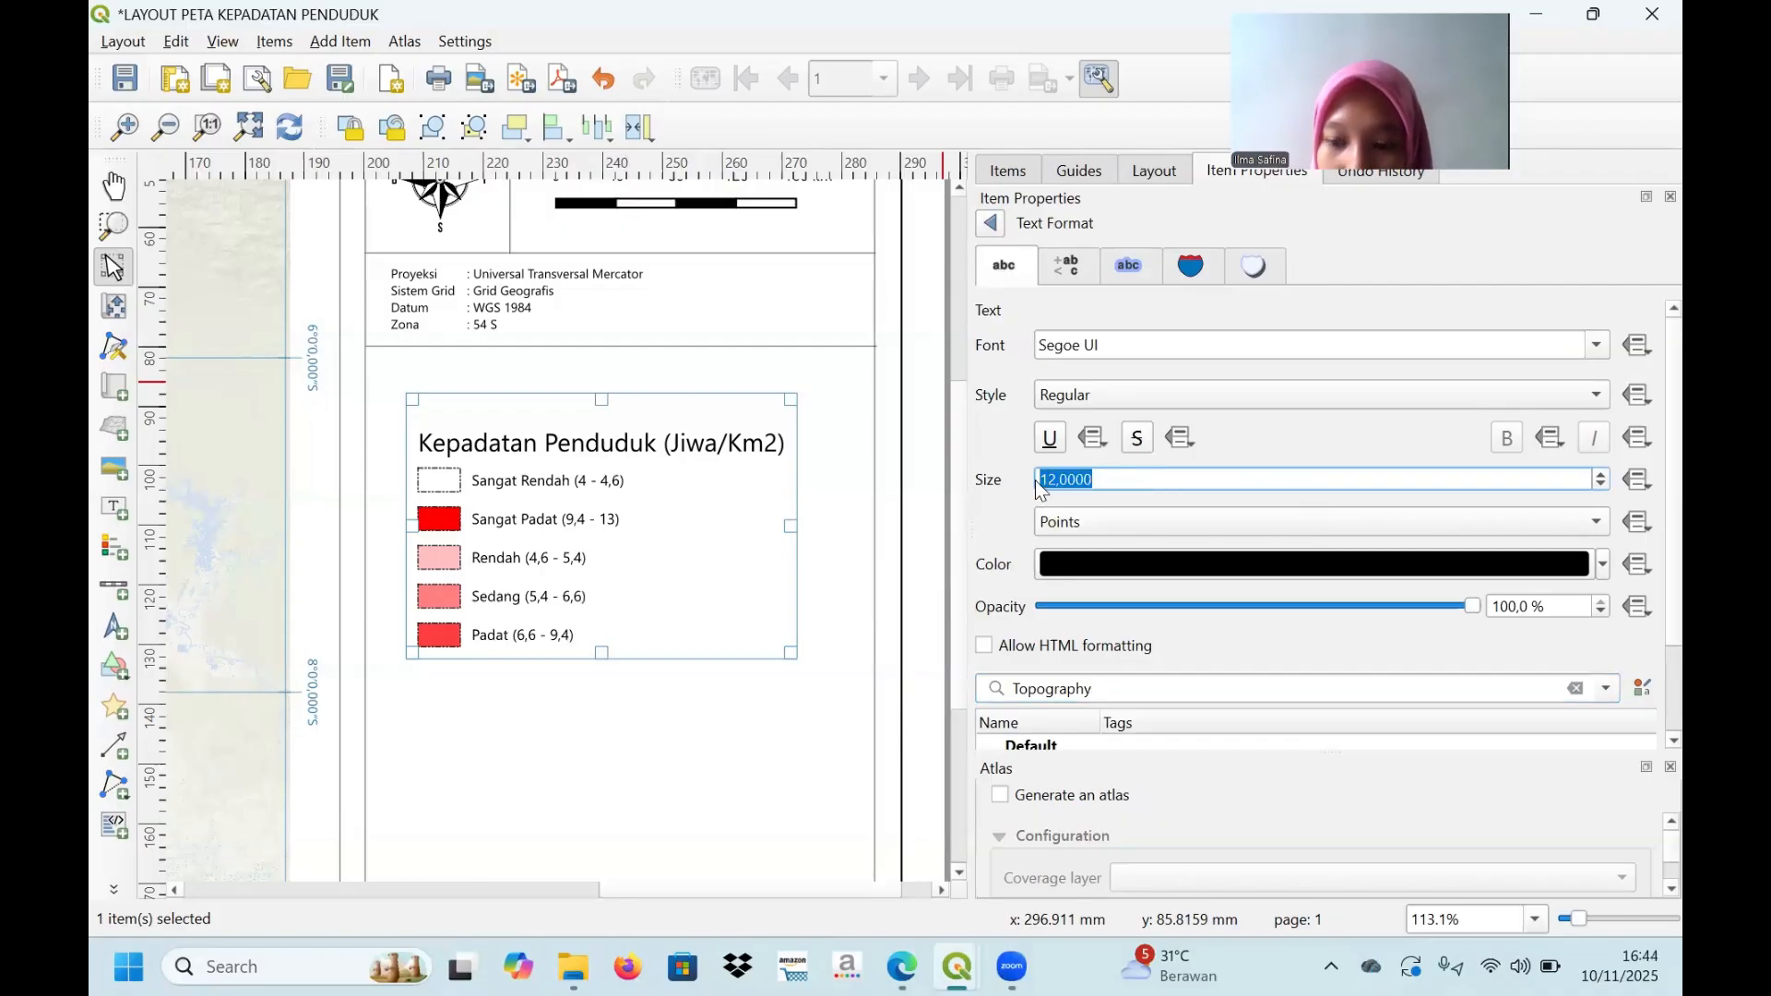
key("BackSpace")
type("8")
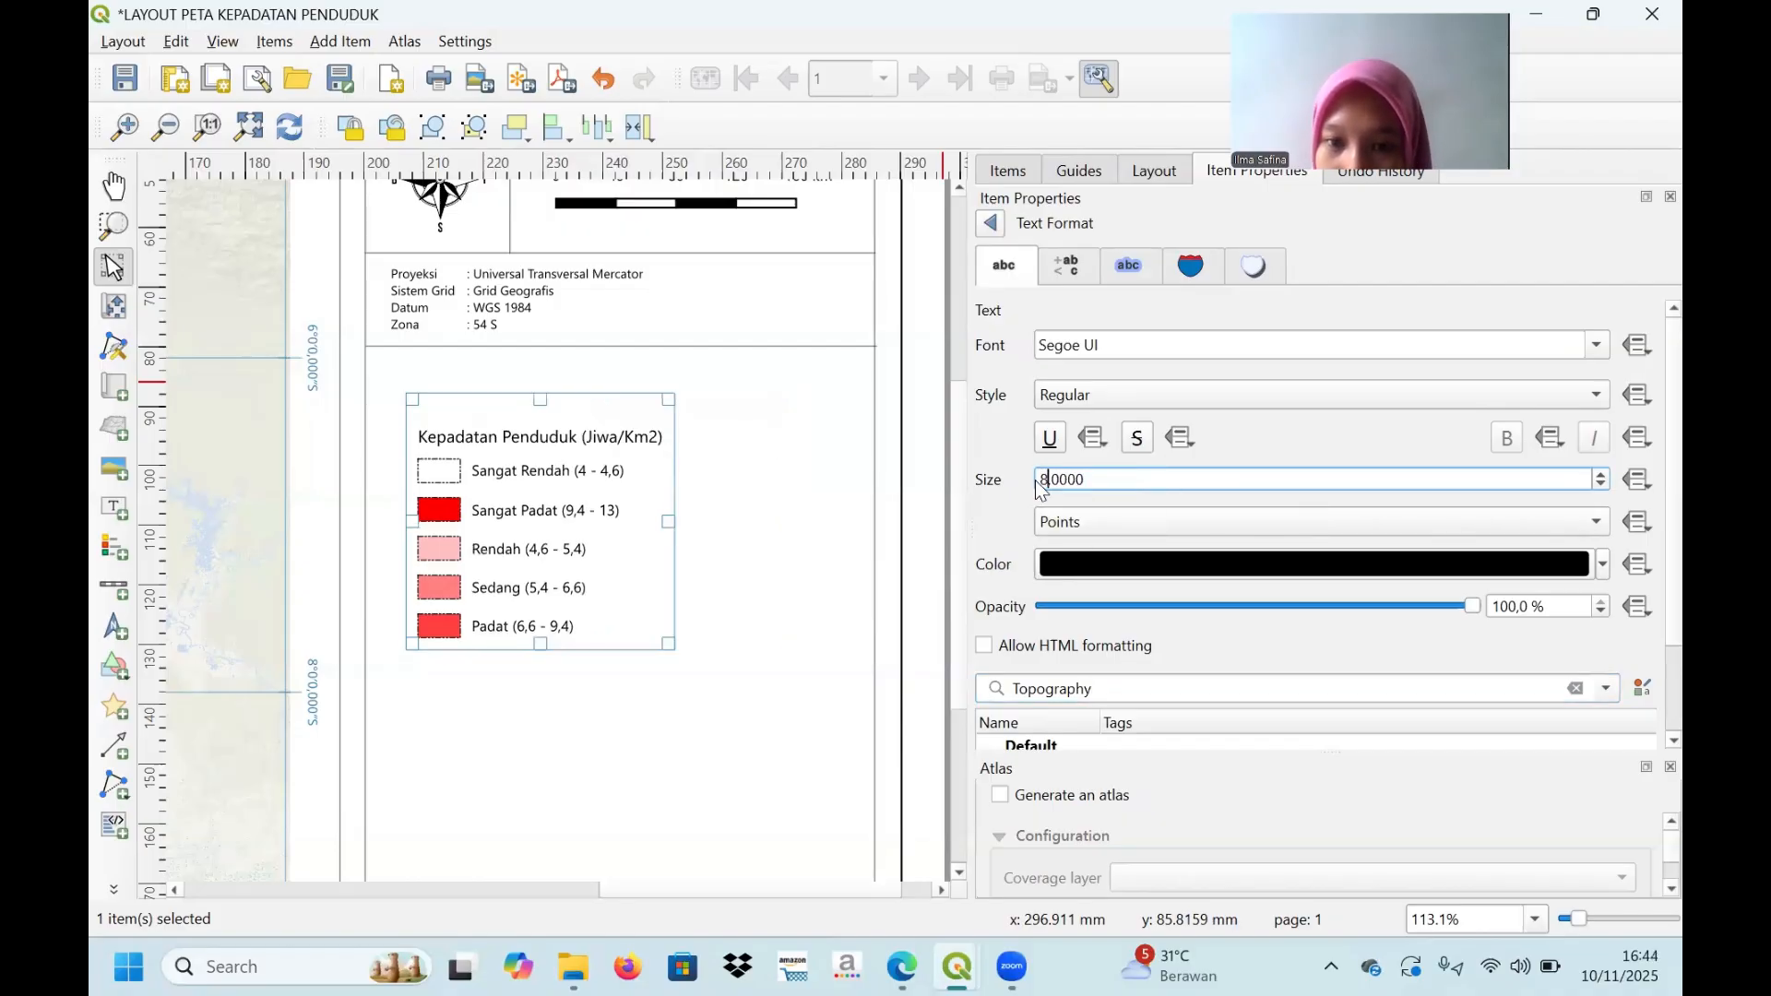
double_click(1041, 482)
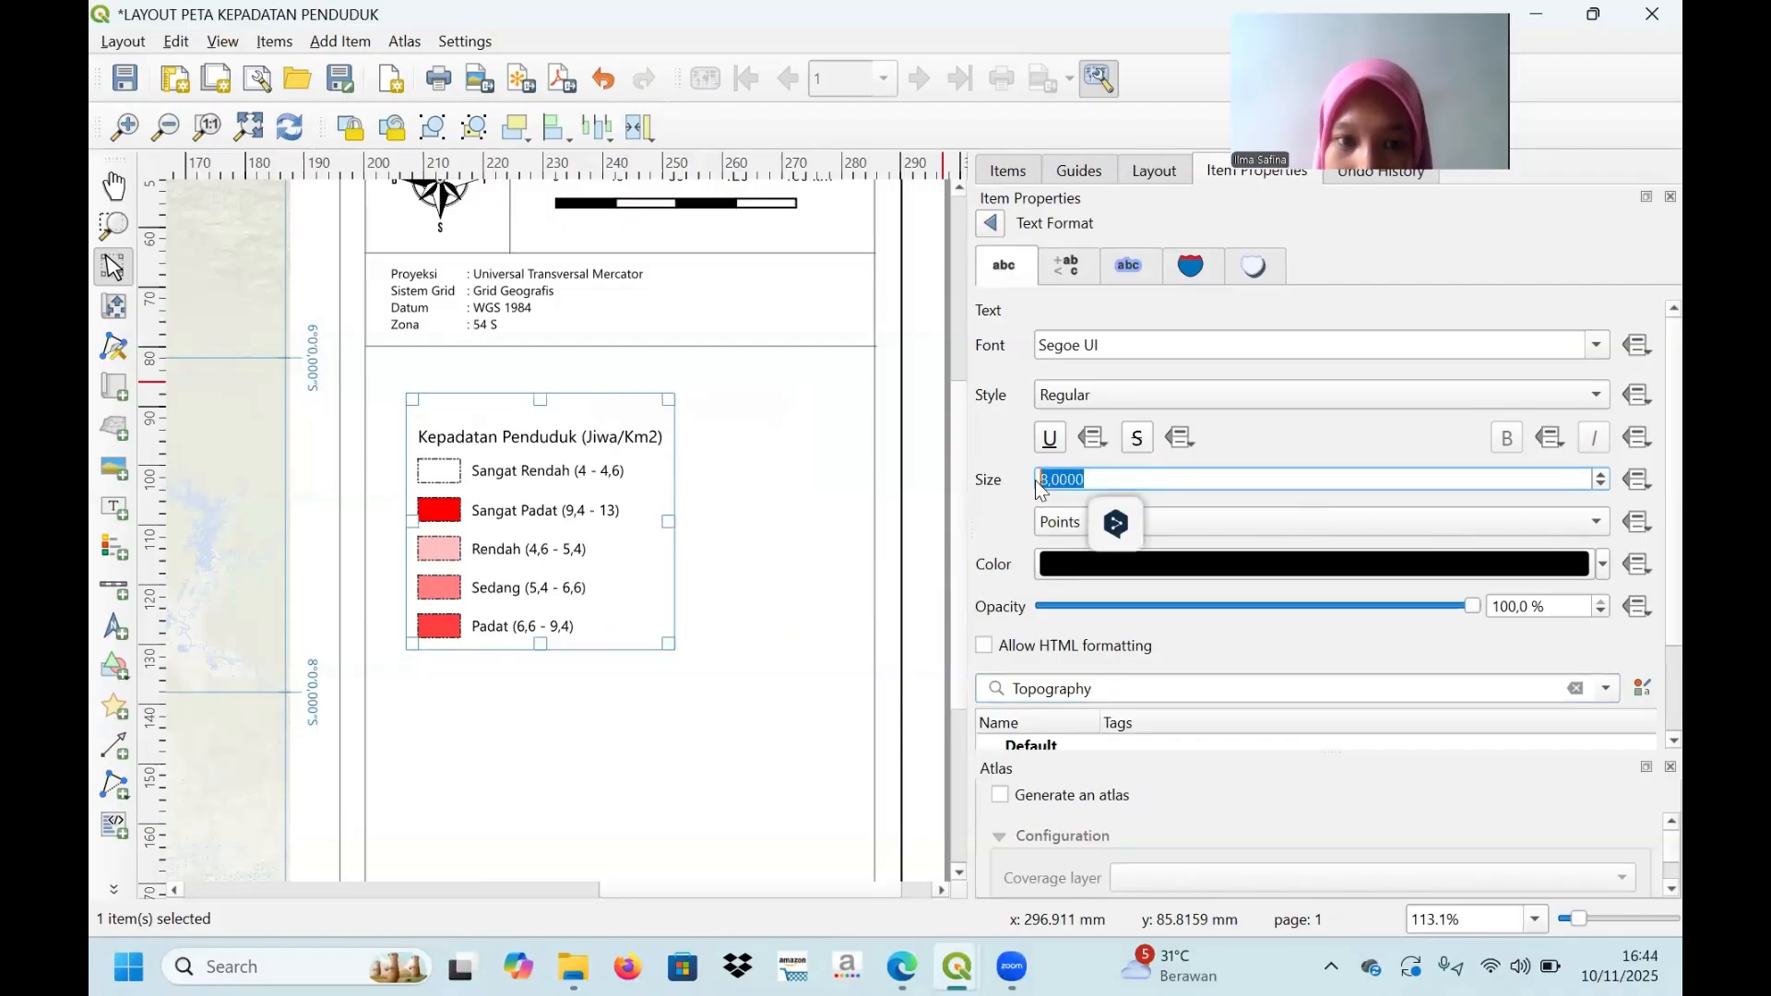
Step: Reselect the legend and review the subgroup heading colour and item label font settings
left_click(920, 495)
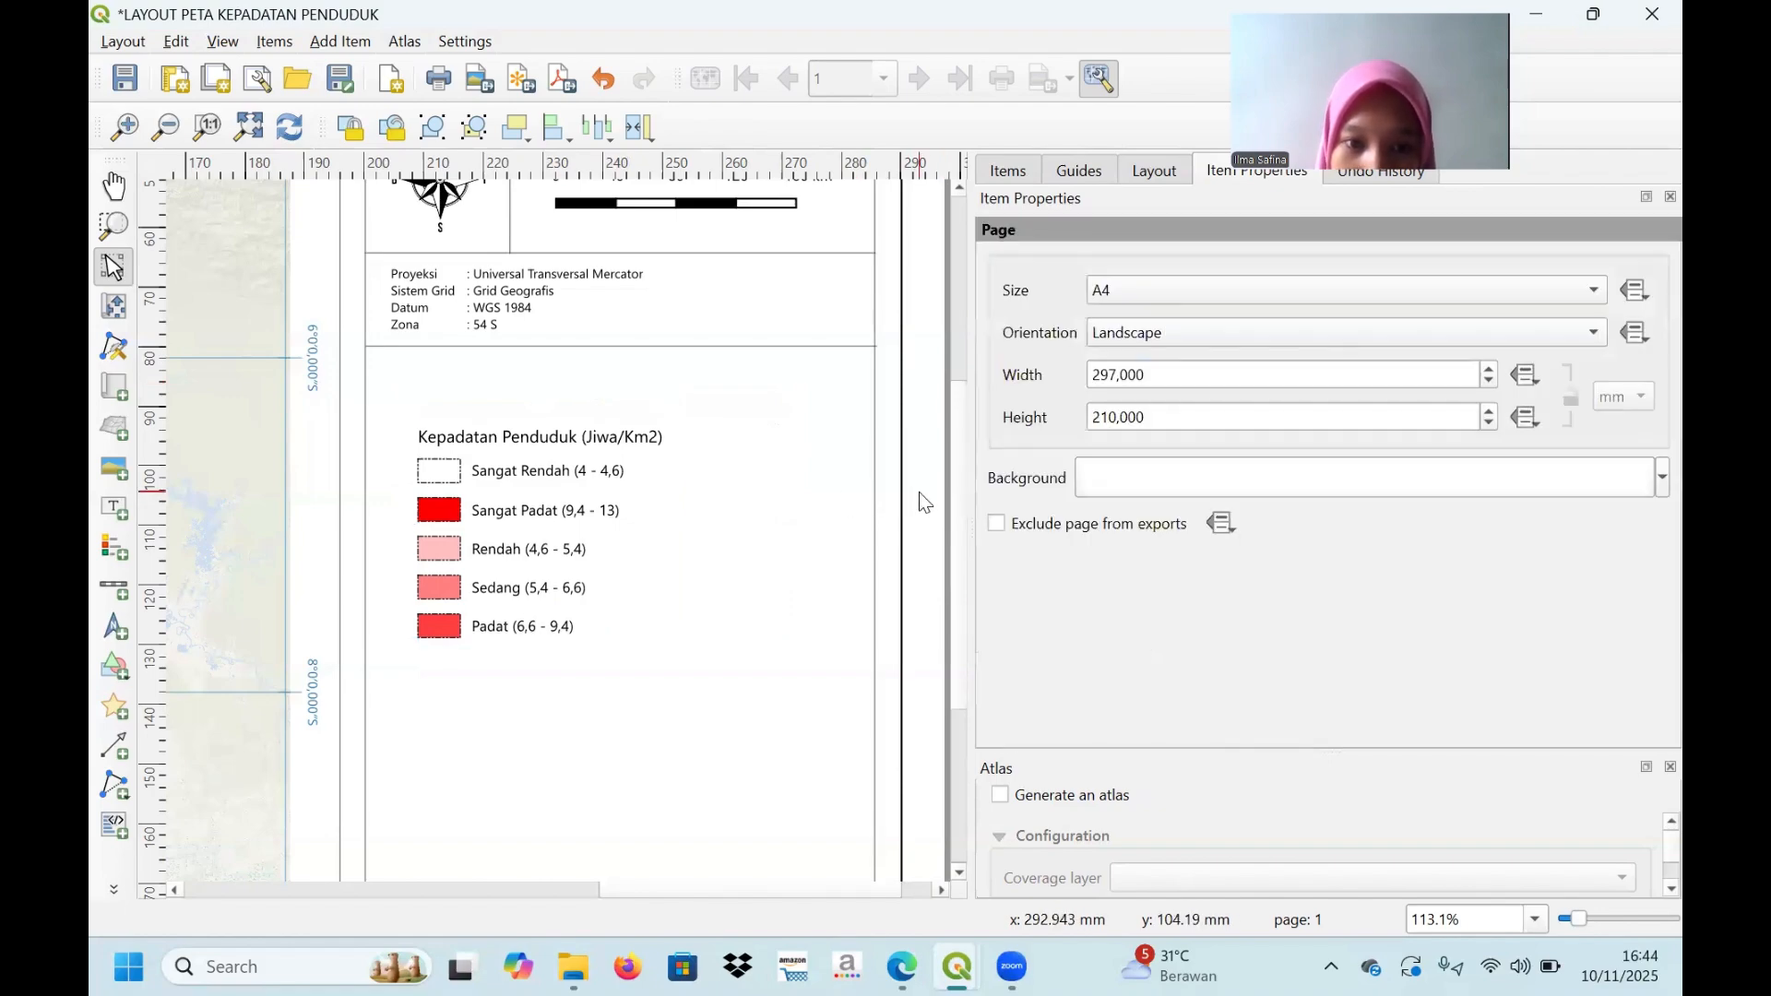
left_click(668, 527)
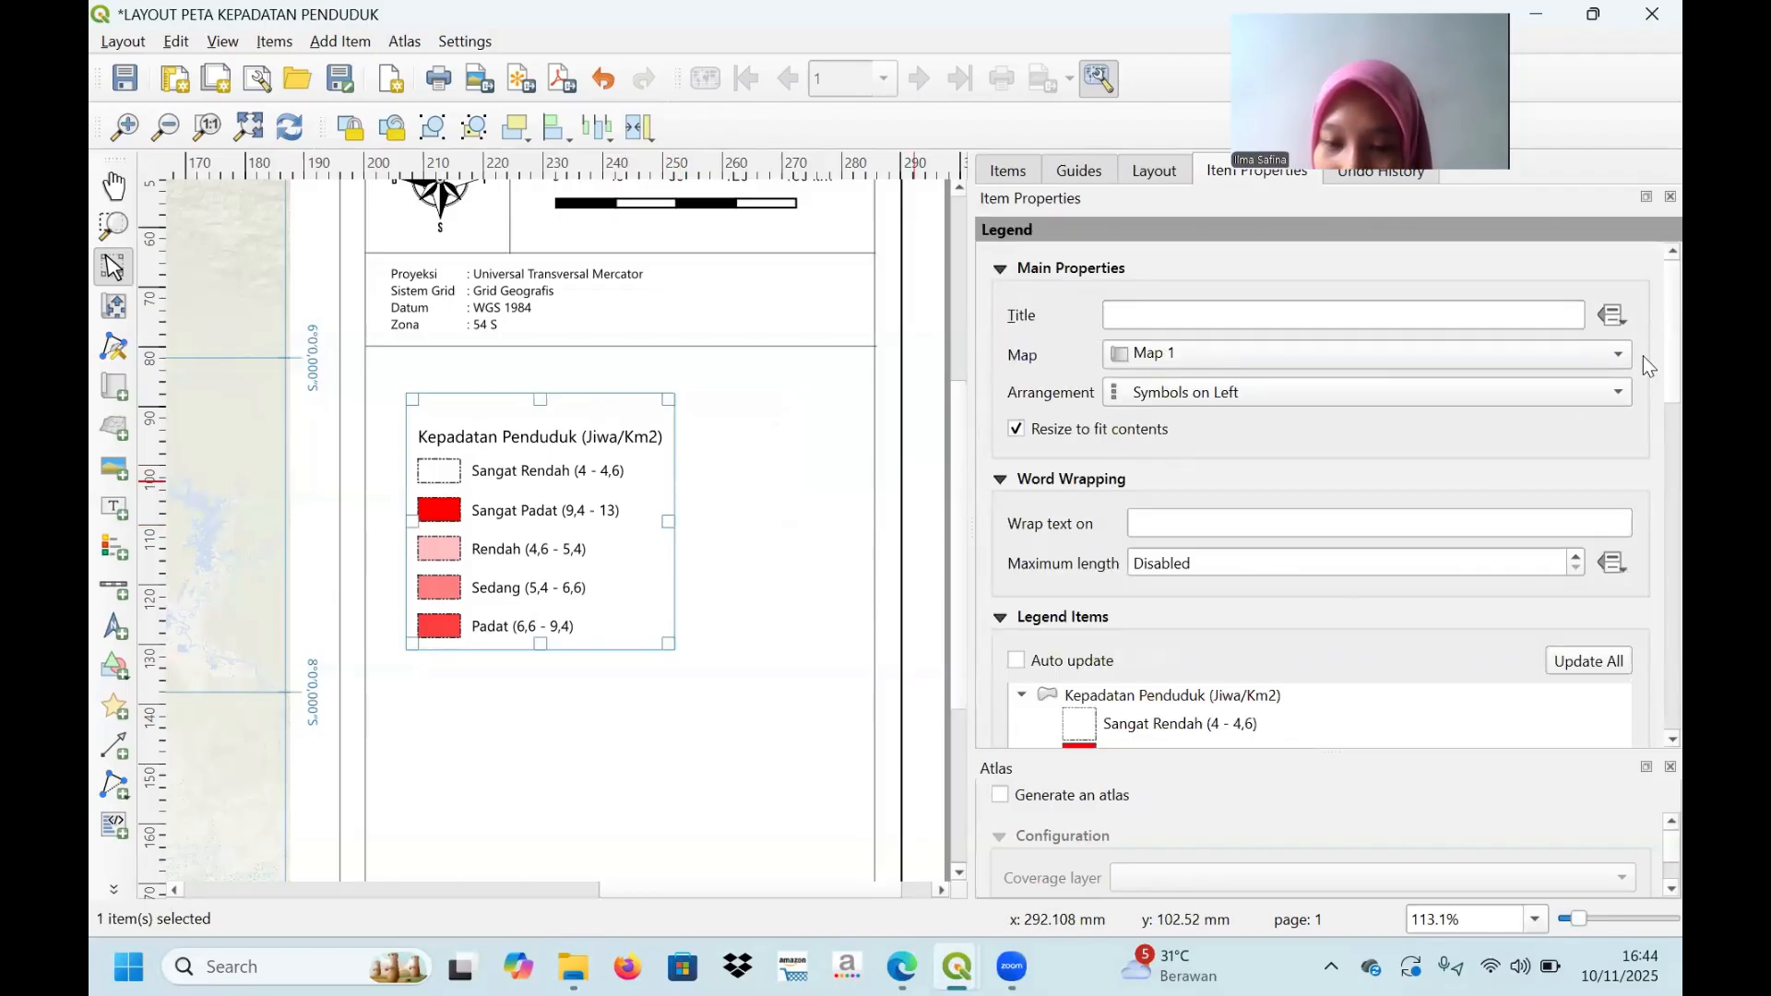
left_click_drag(1642, 387, 1642, 563)
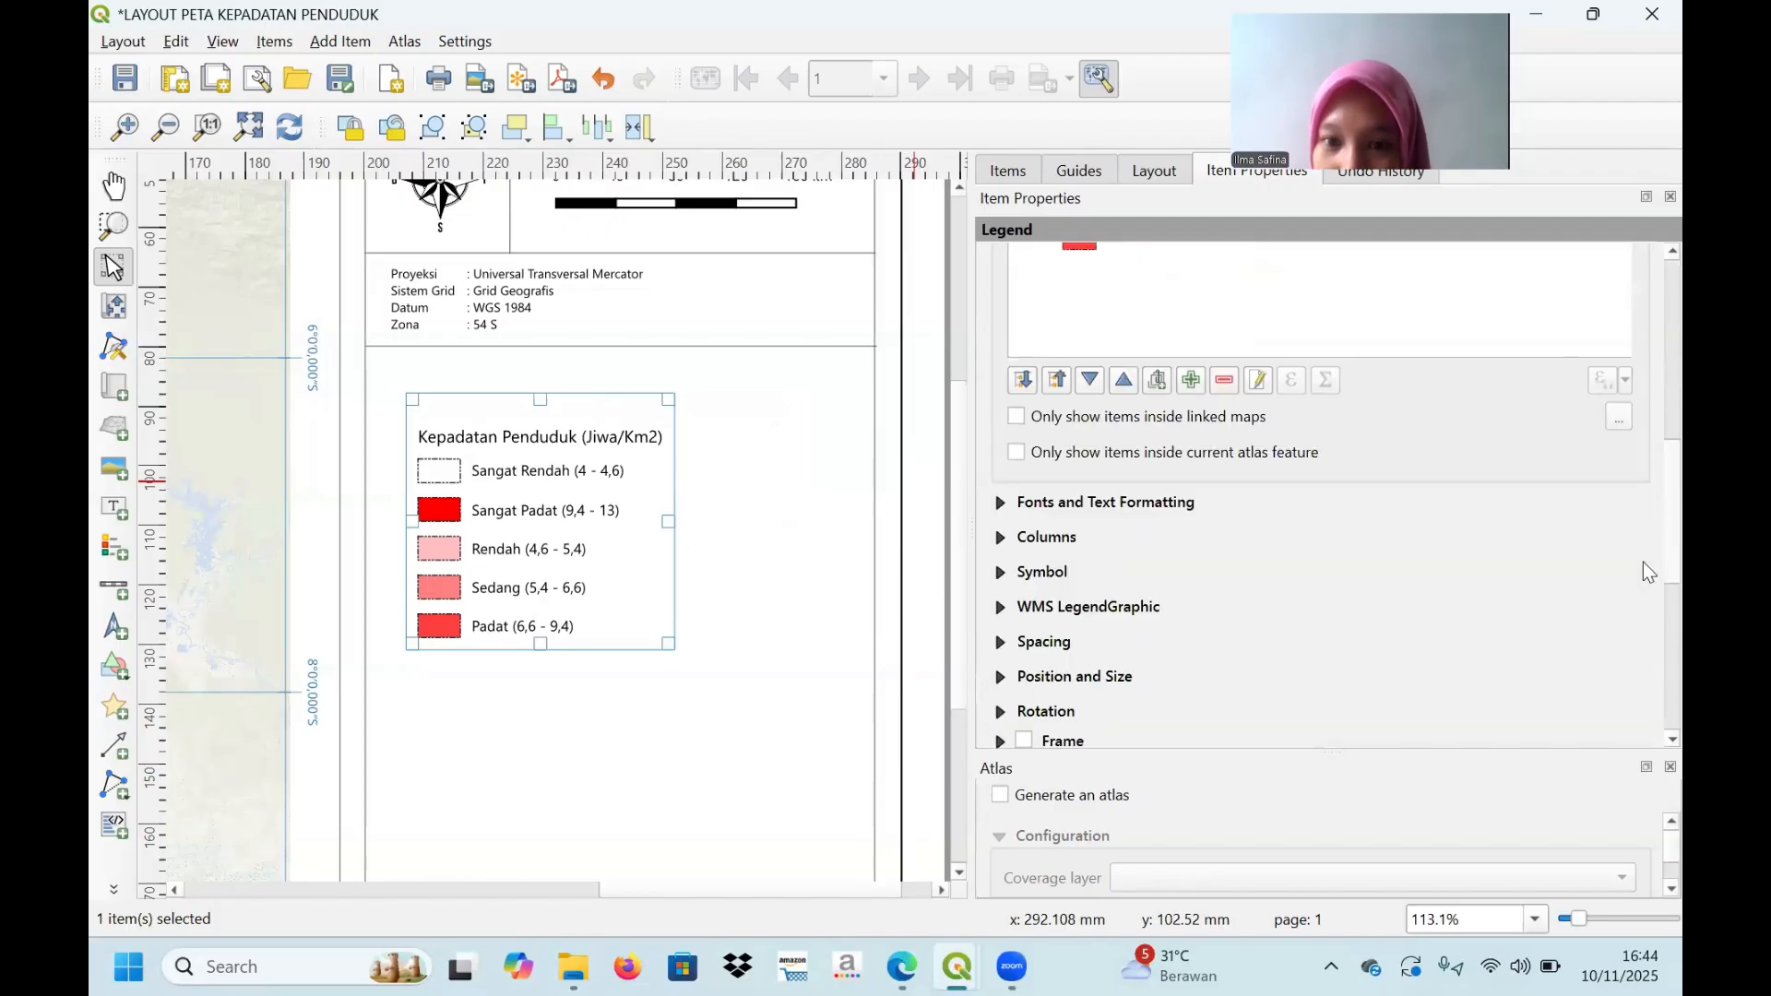
left_click(1002, 506)
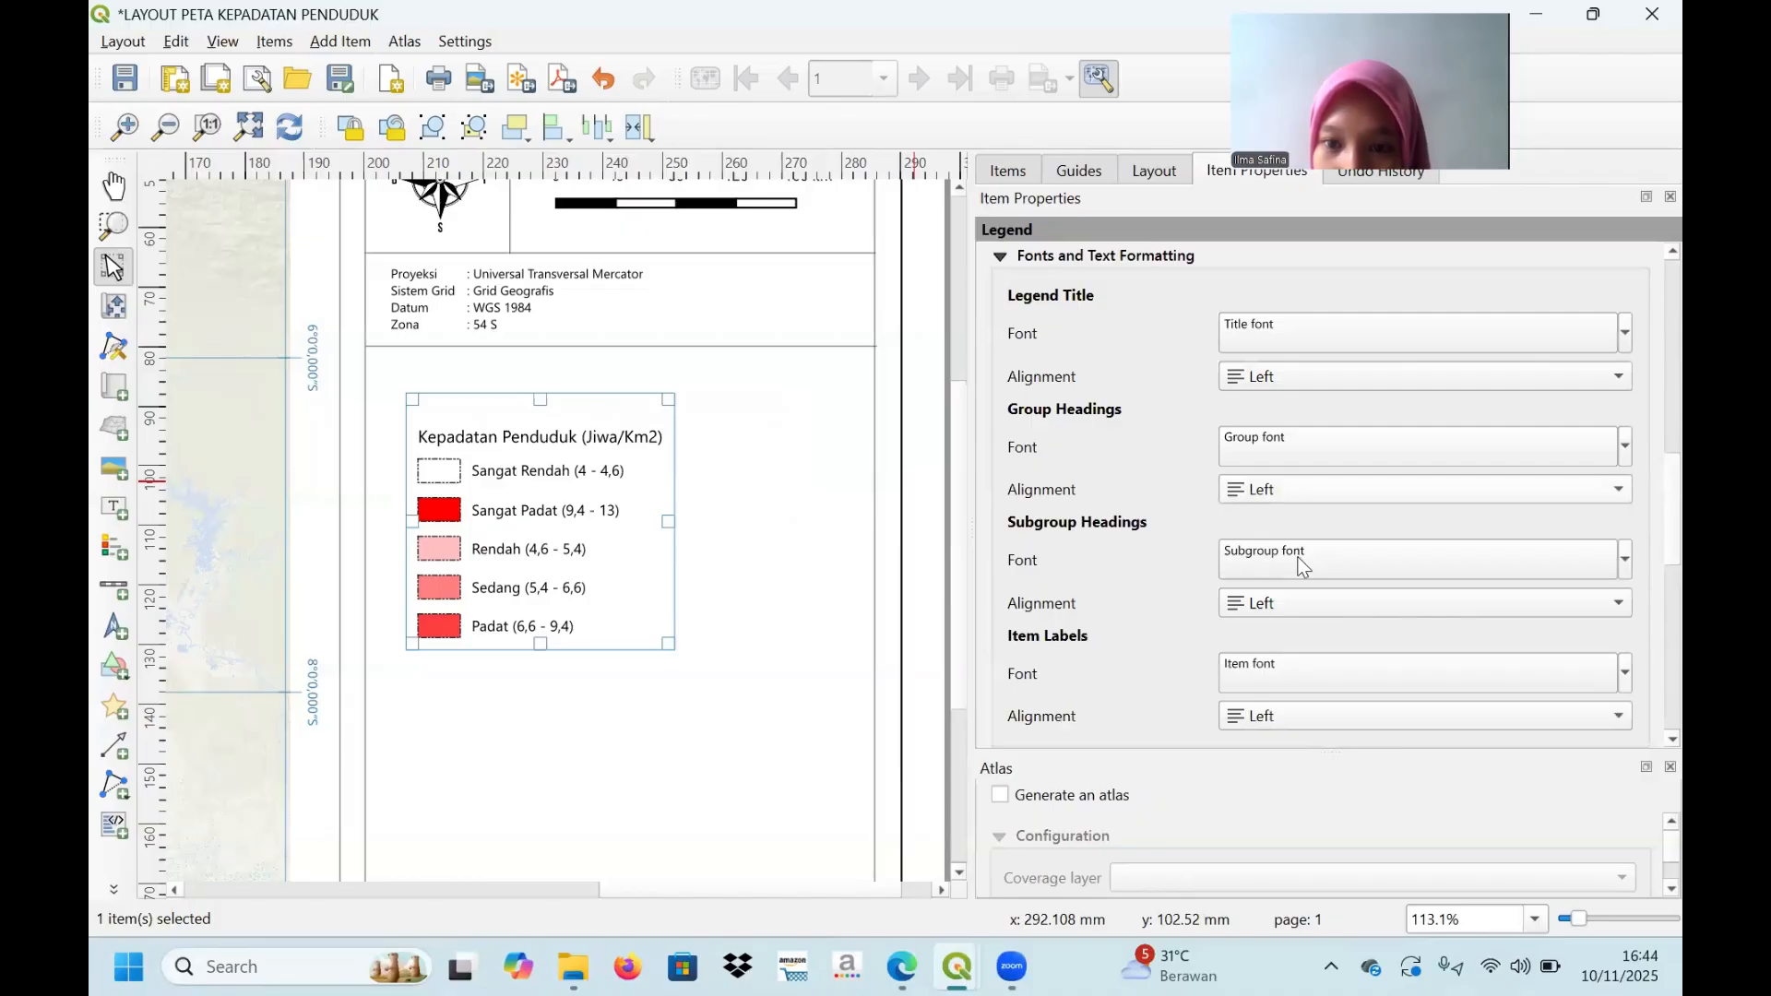
left_click(1301, 564)
left_click(1301, 565)
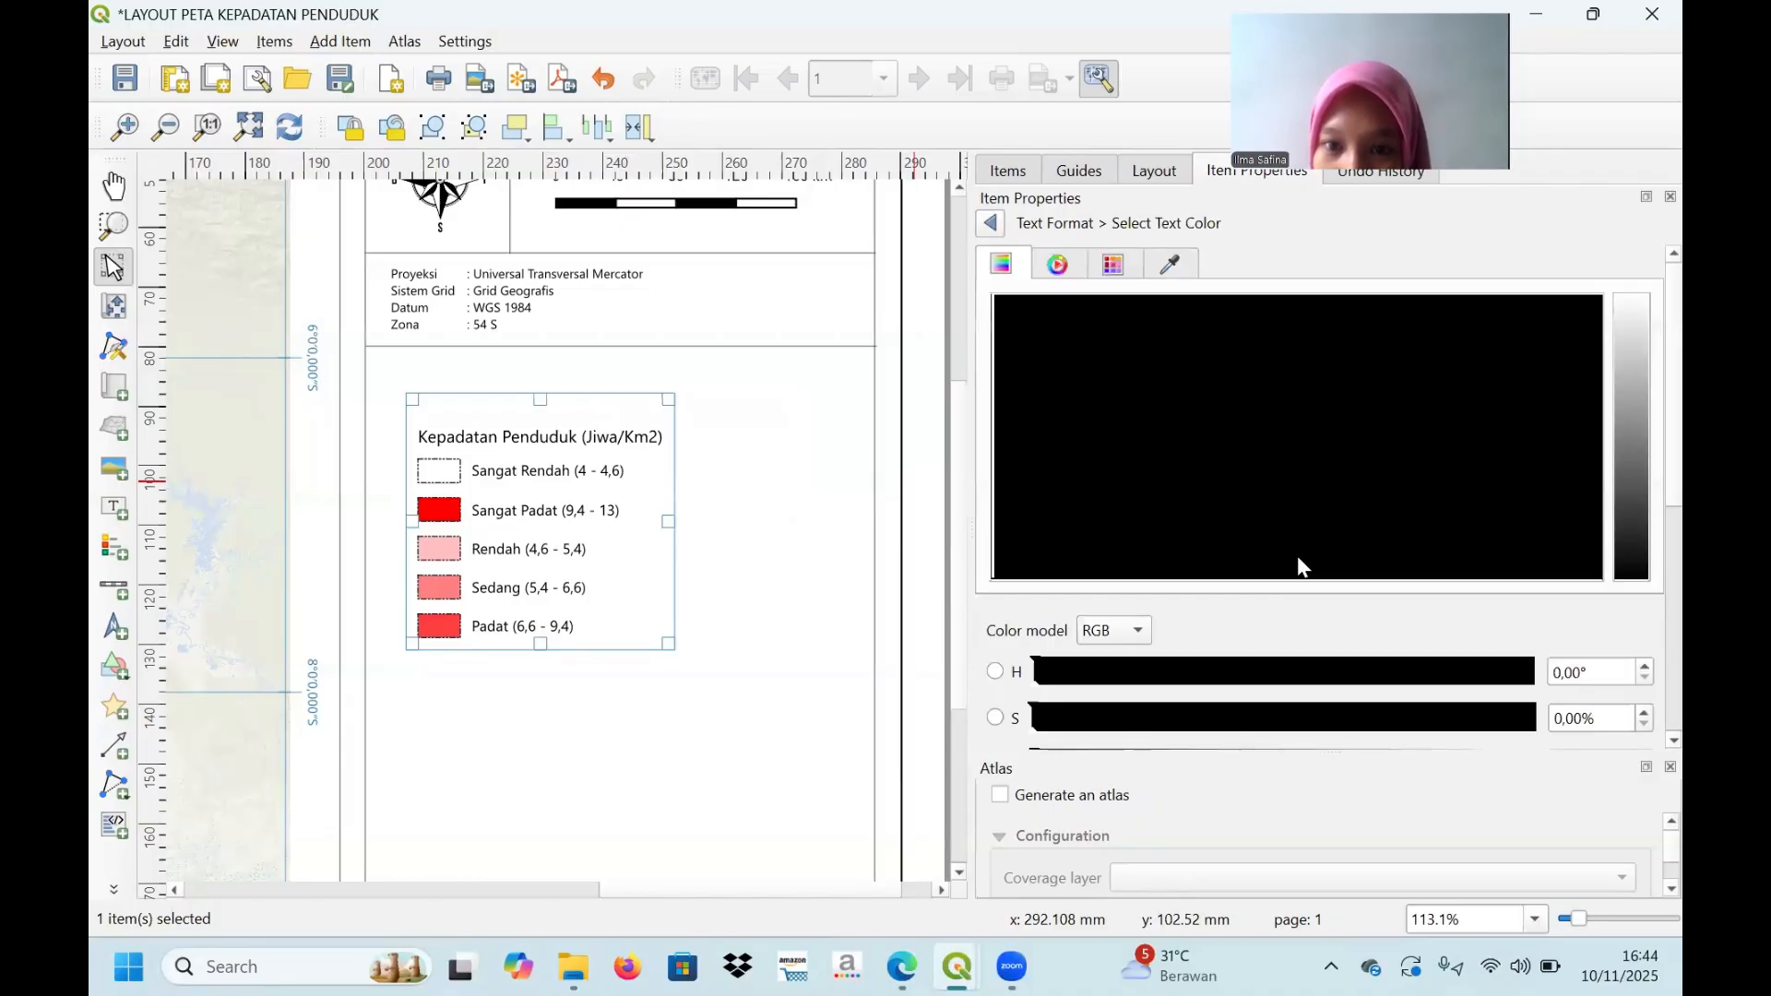
left_click(990, 223)
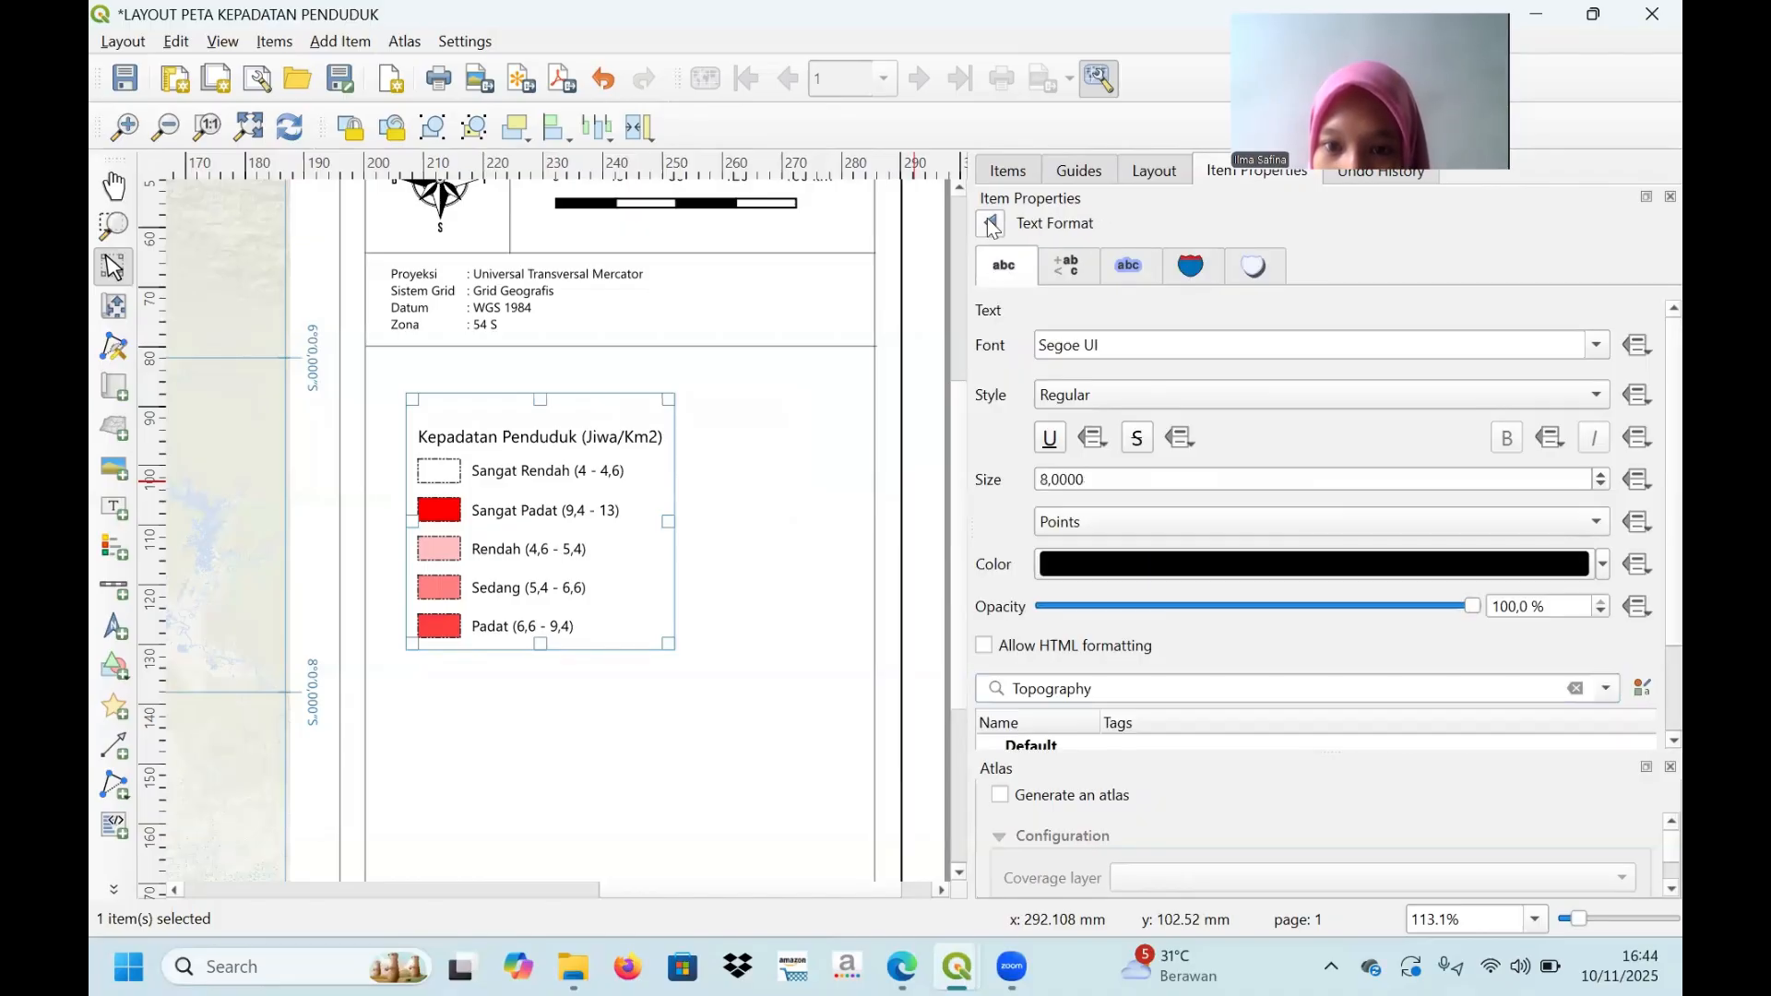
left_click(990, 225)
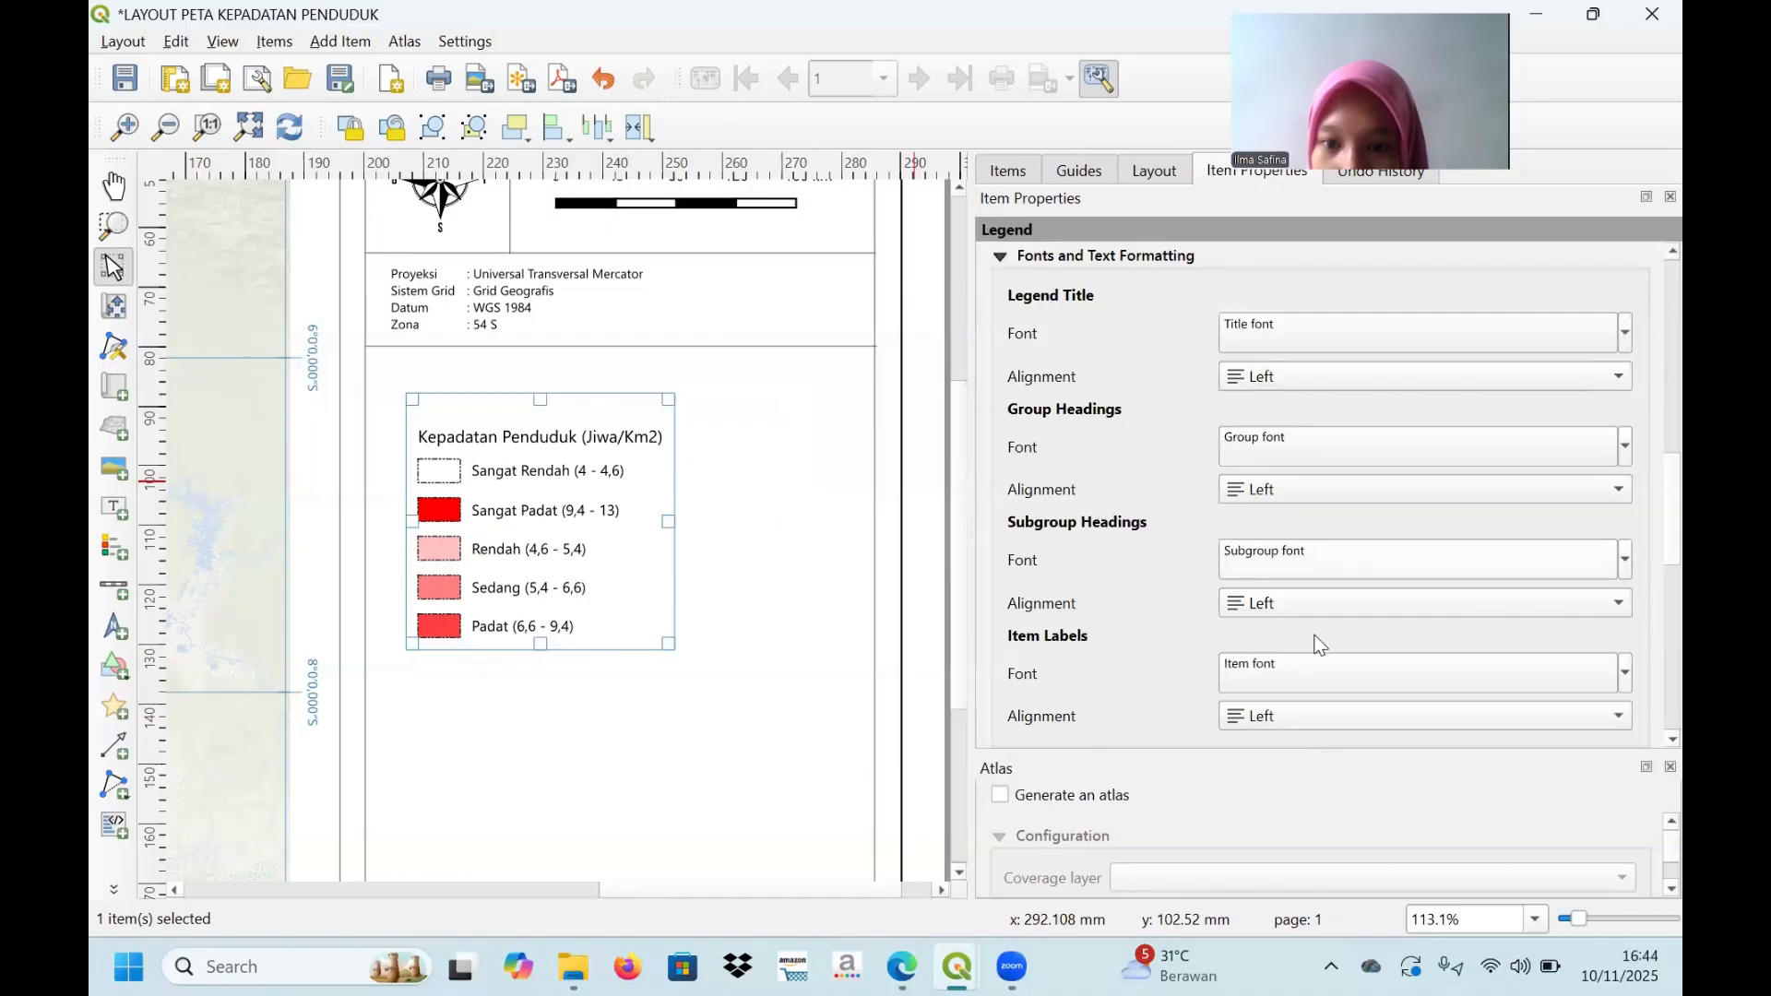
left_click(1314, 683)
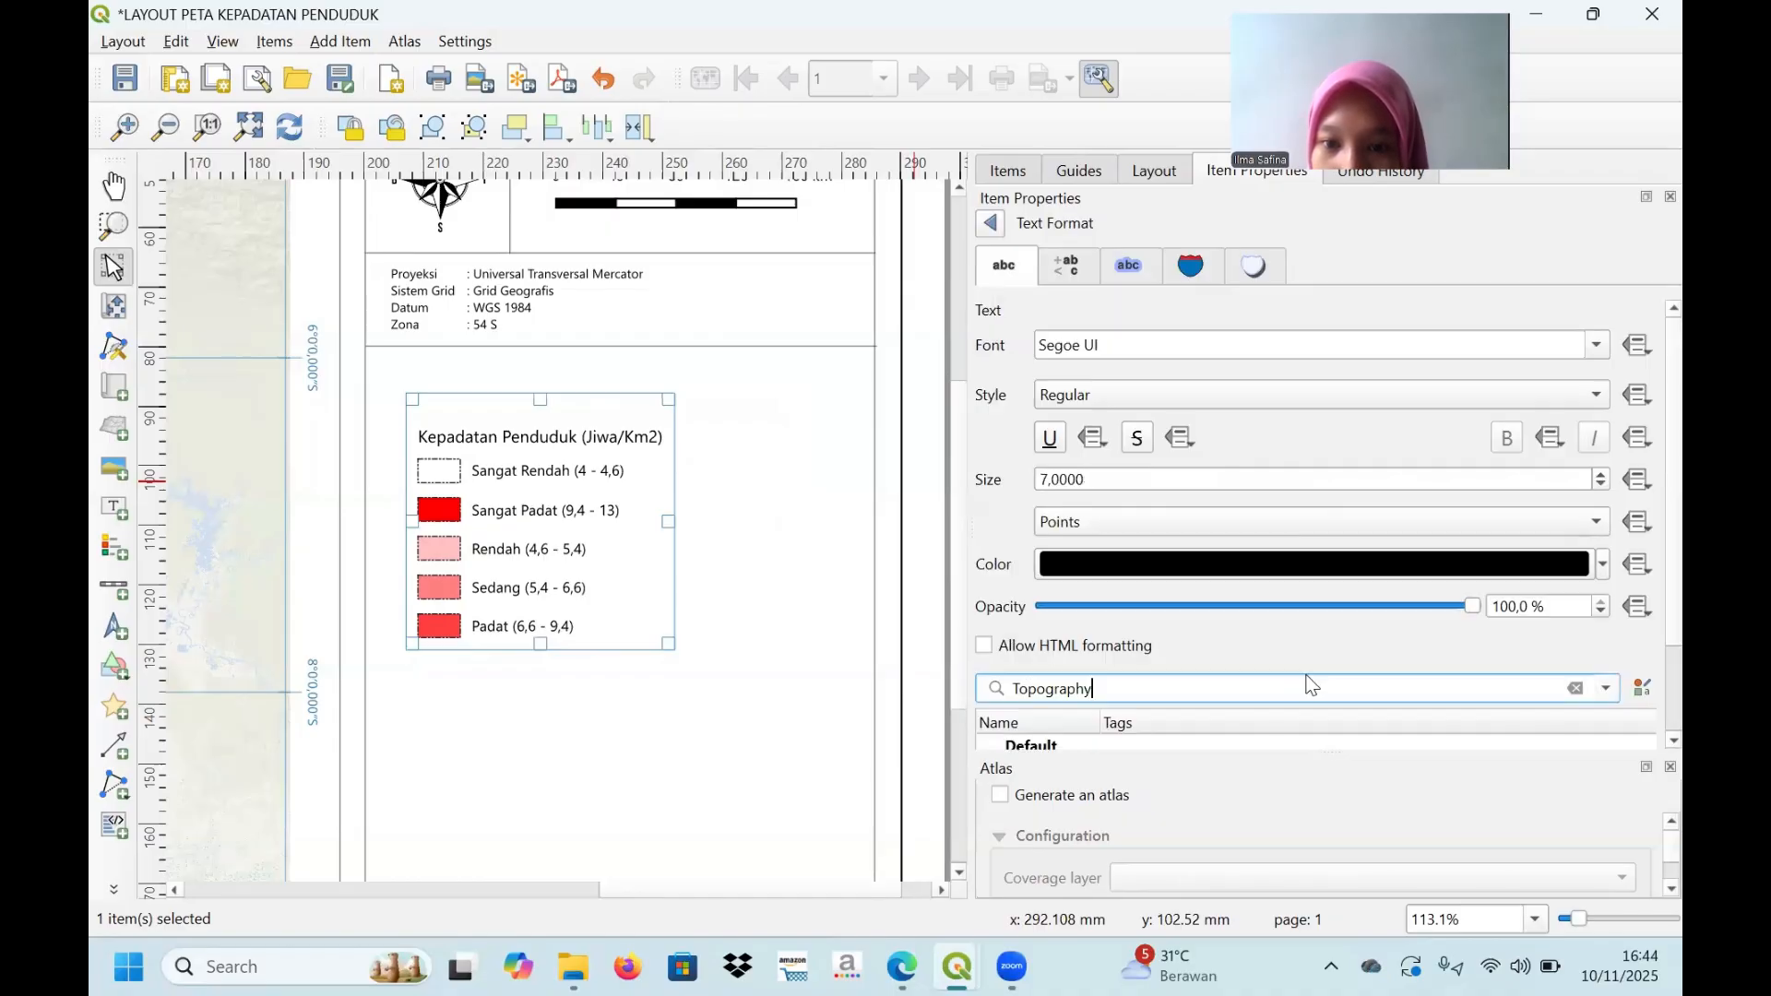
left_click(990, 225)
Step: Widen the density legend and move it up beneath the projection information block
left_click_drag(671, 522, 759, 522)
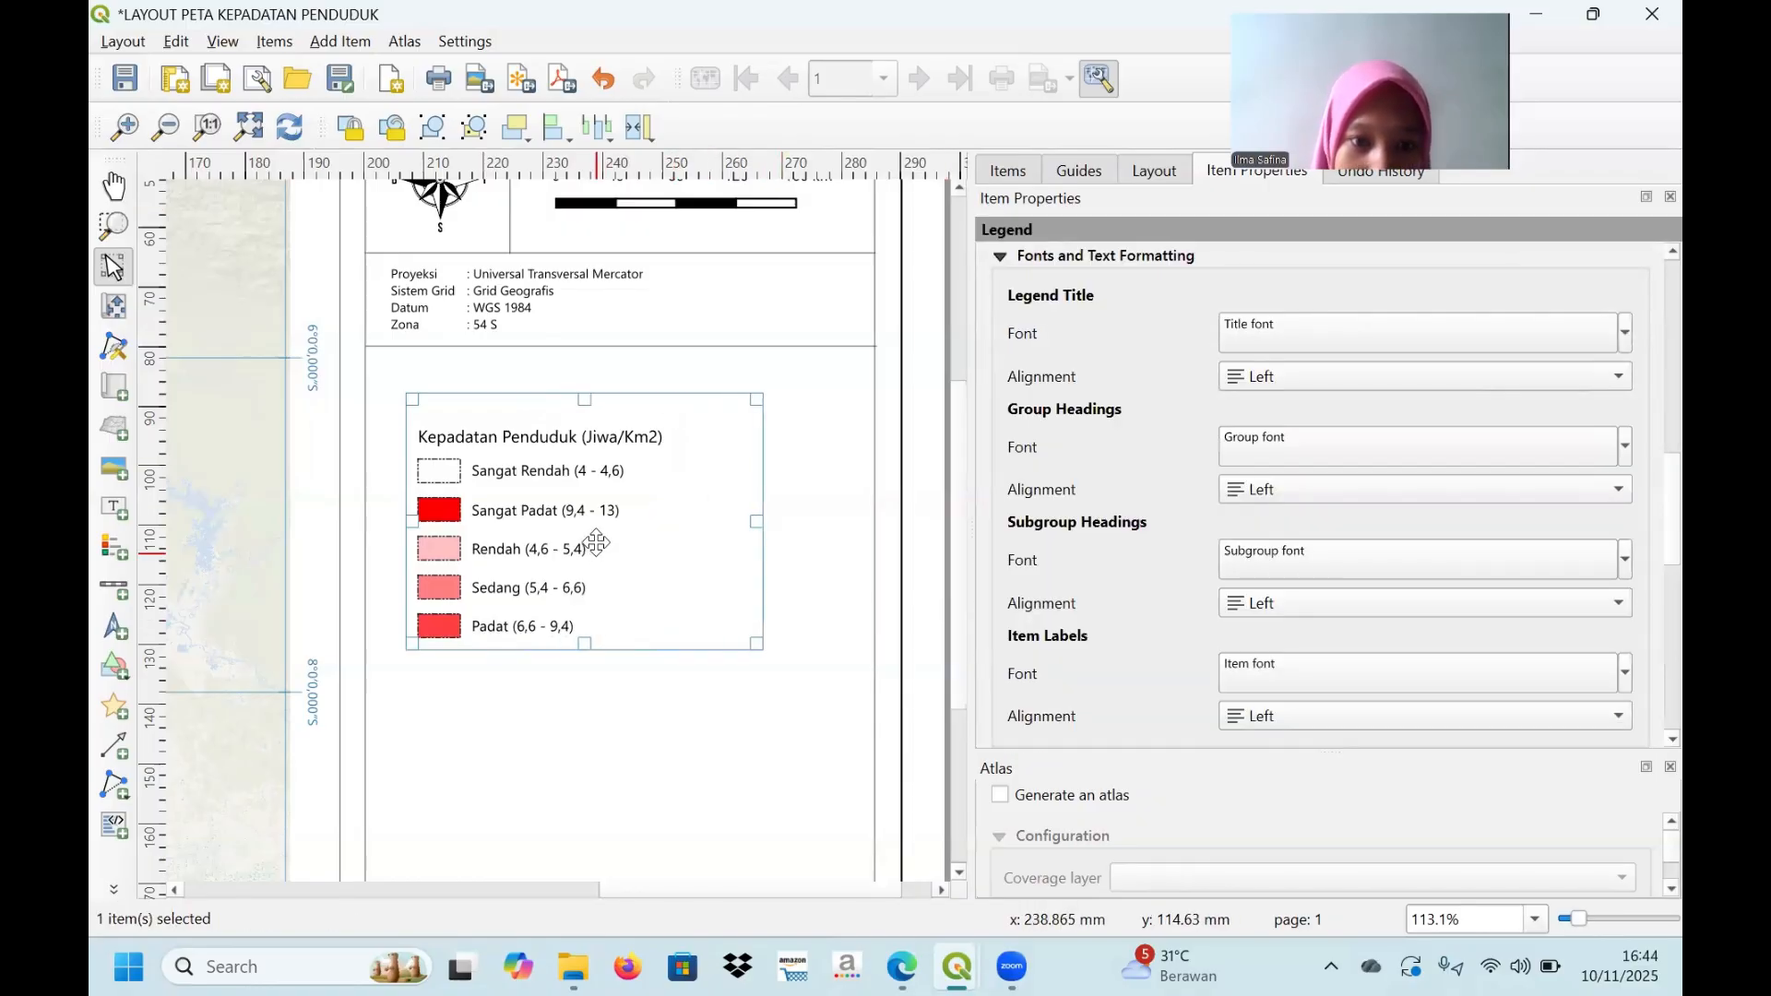
left_click_drag(596, 544, 567, 482)
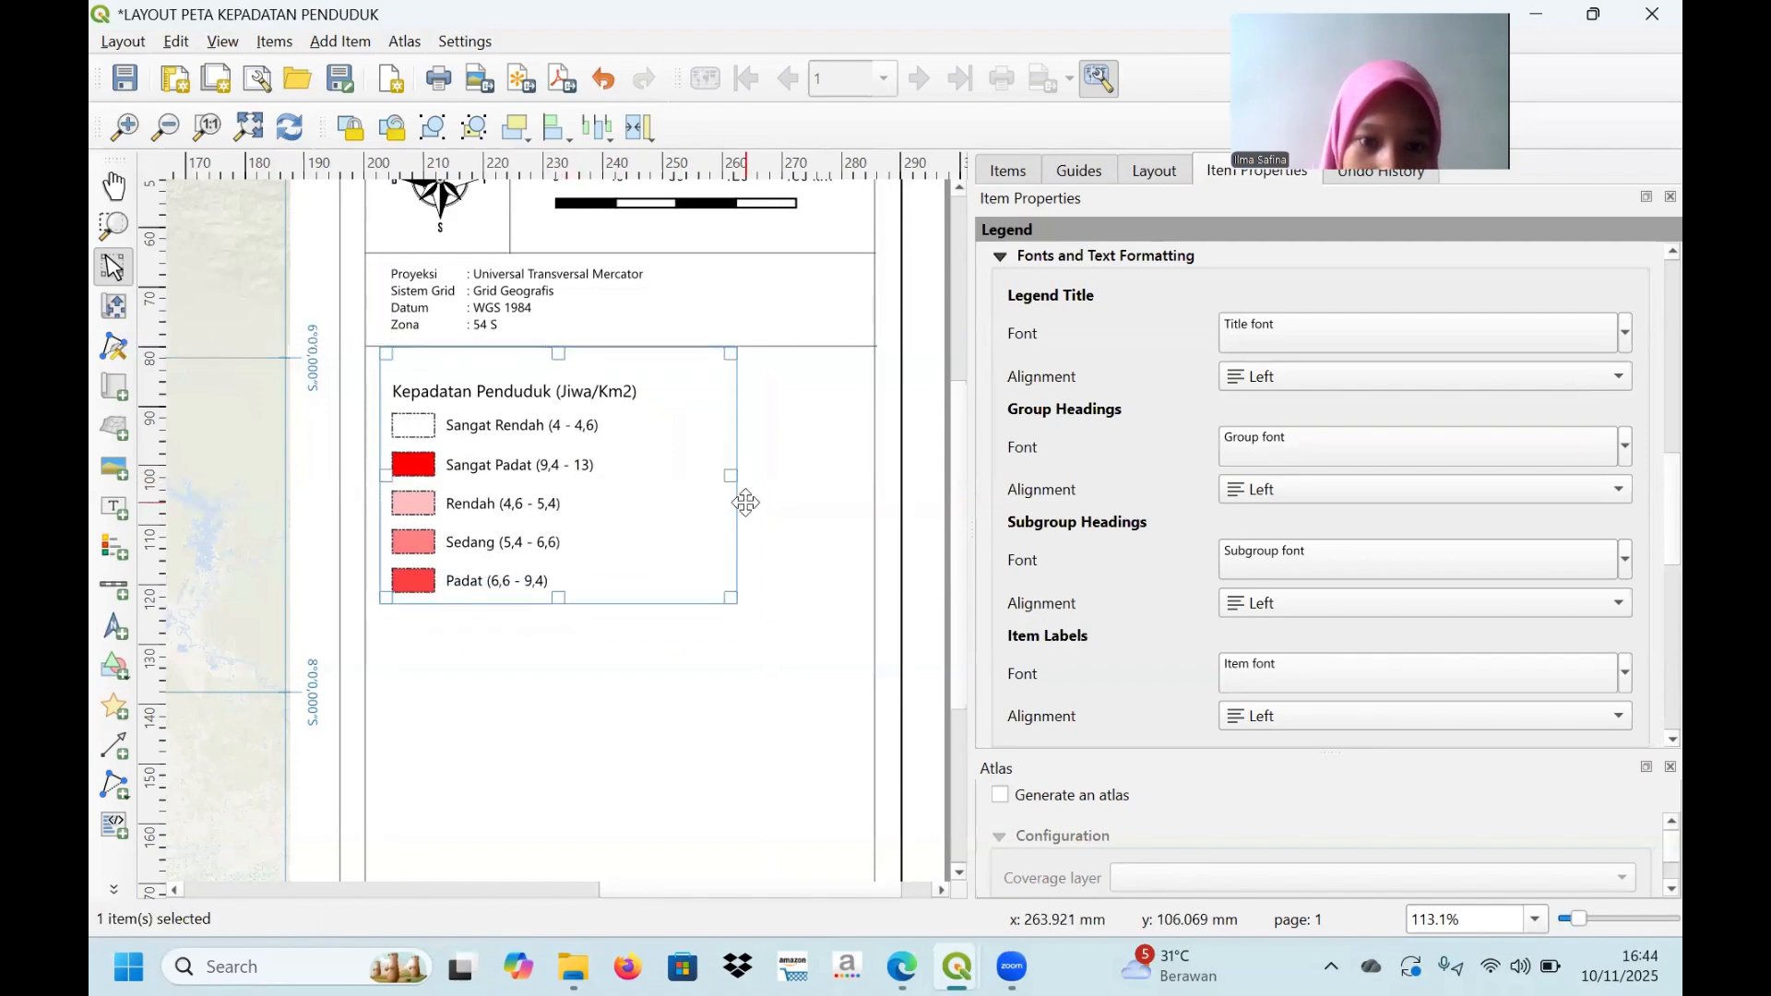
left_click(861, 531)
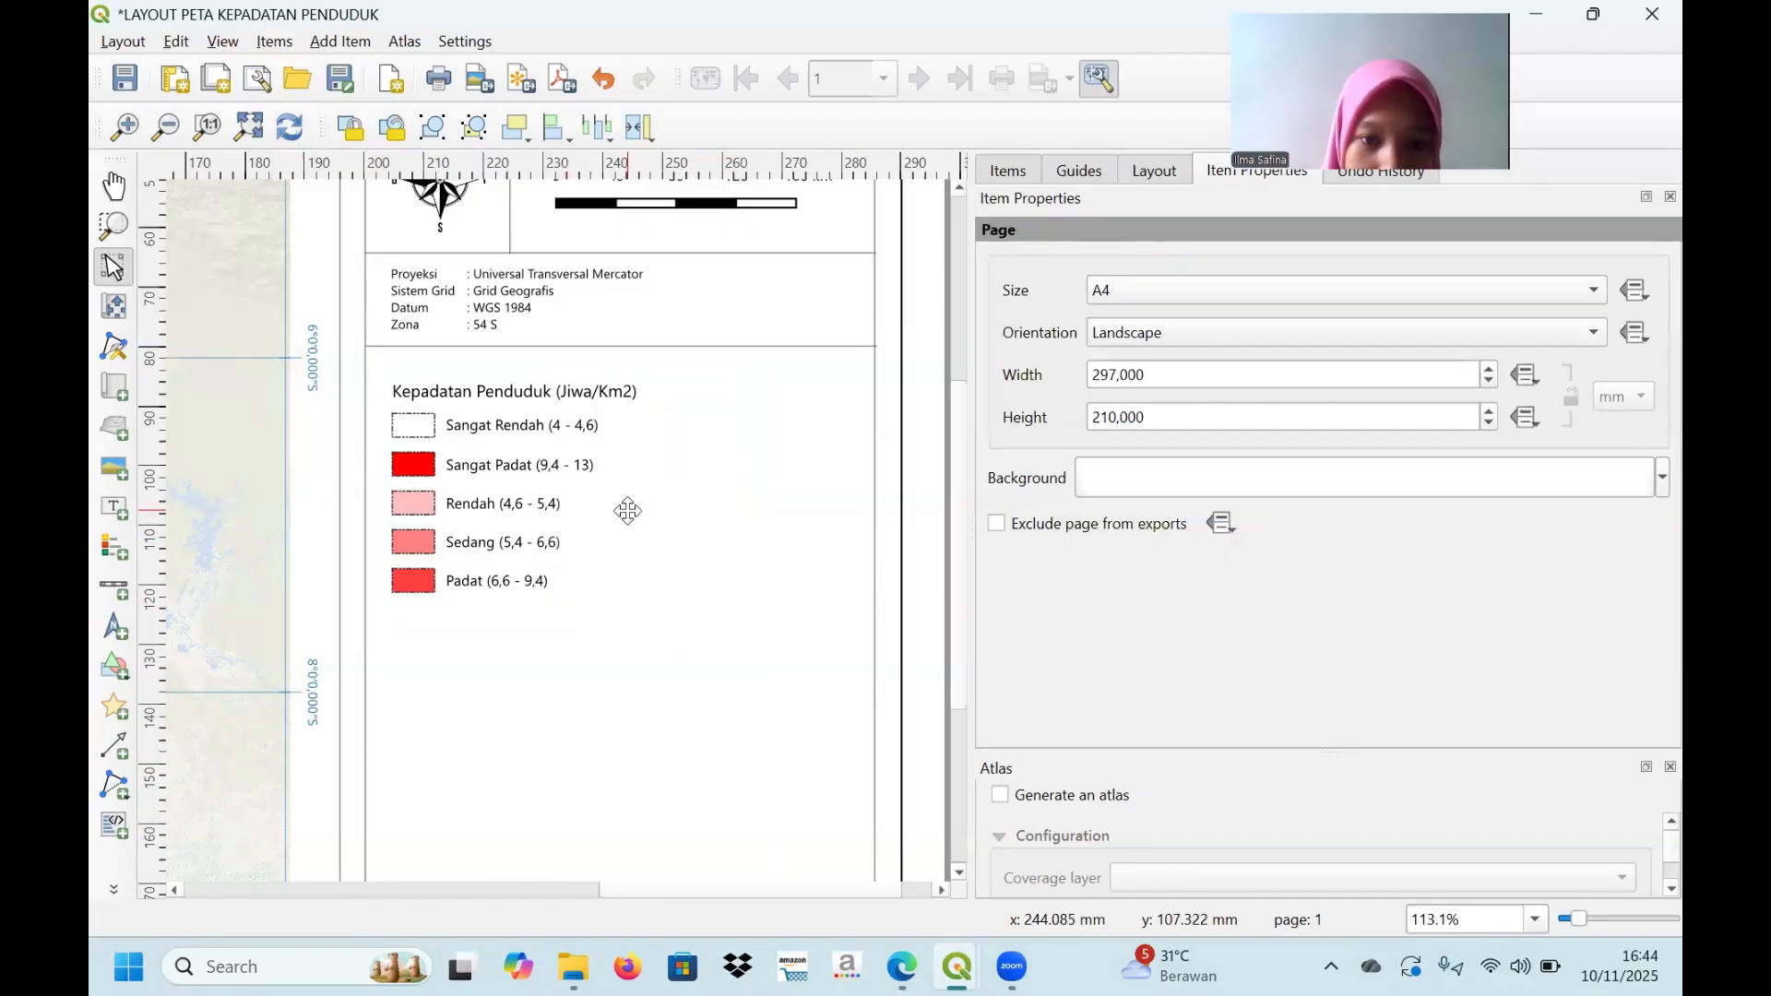
left_click(627, 510)
left_click(887, 563)
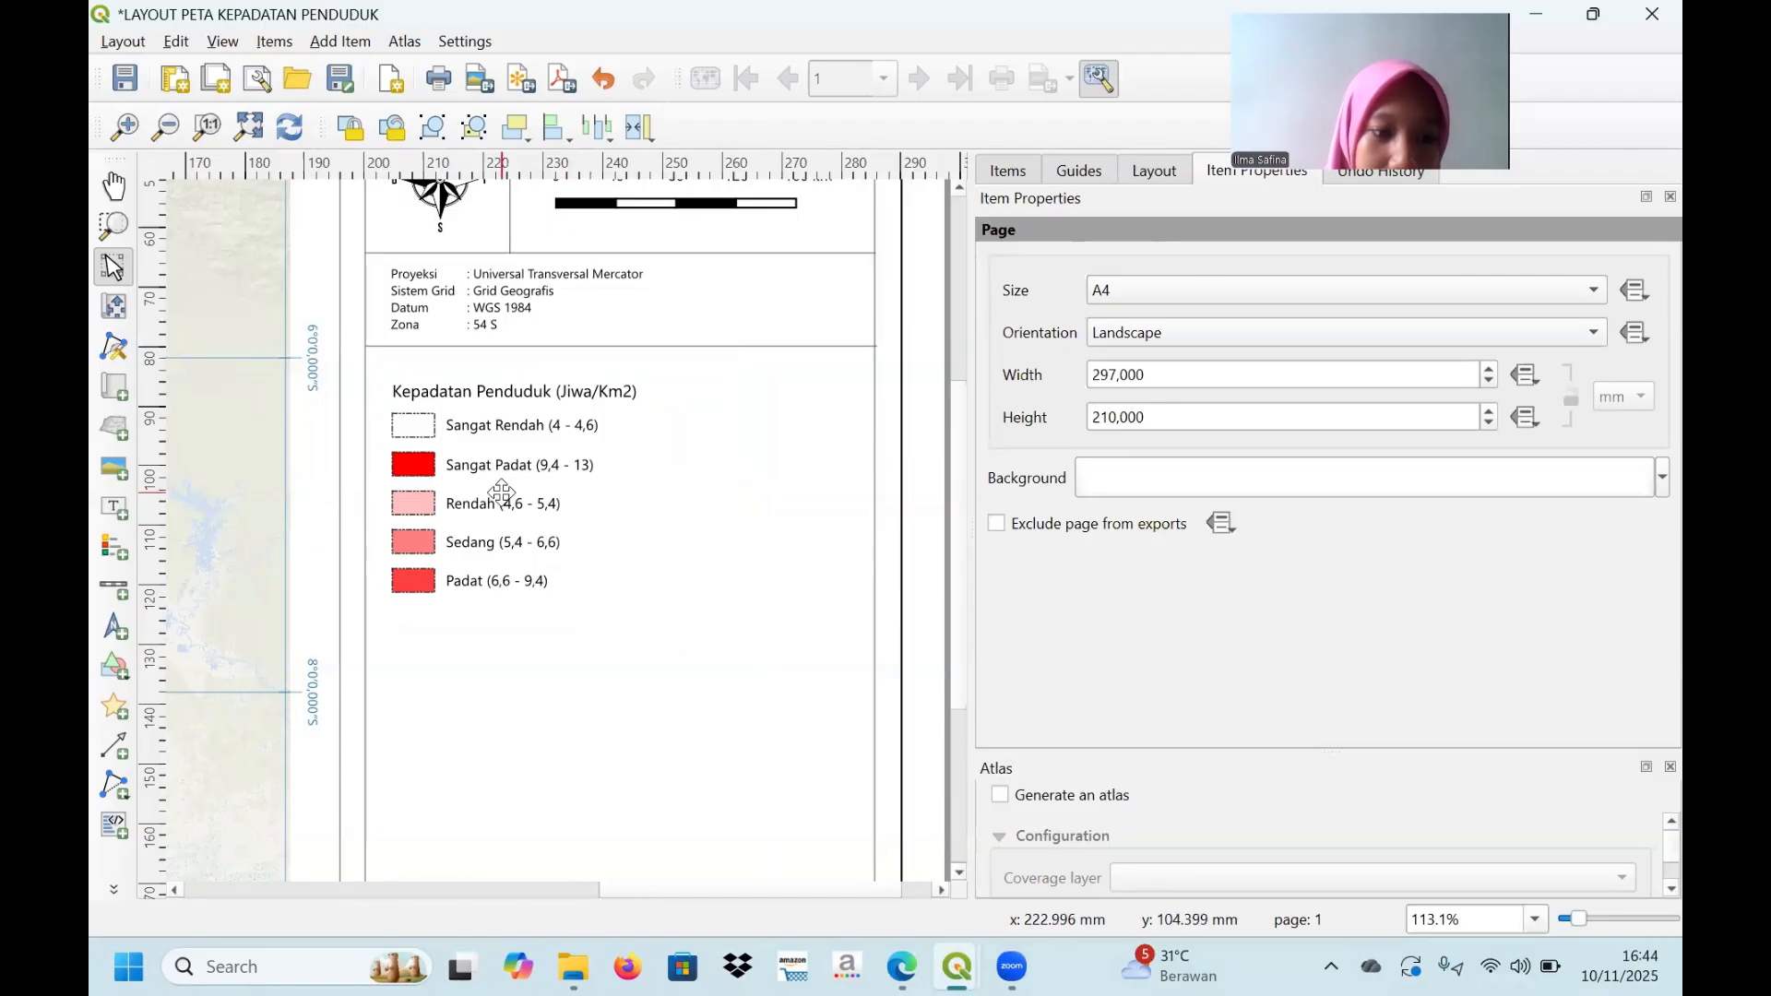
left_click_drag(502, 495, 526, 477)
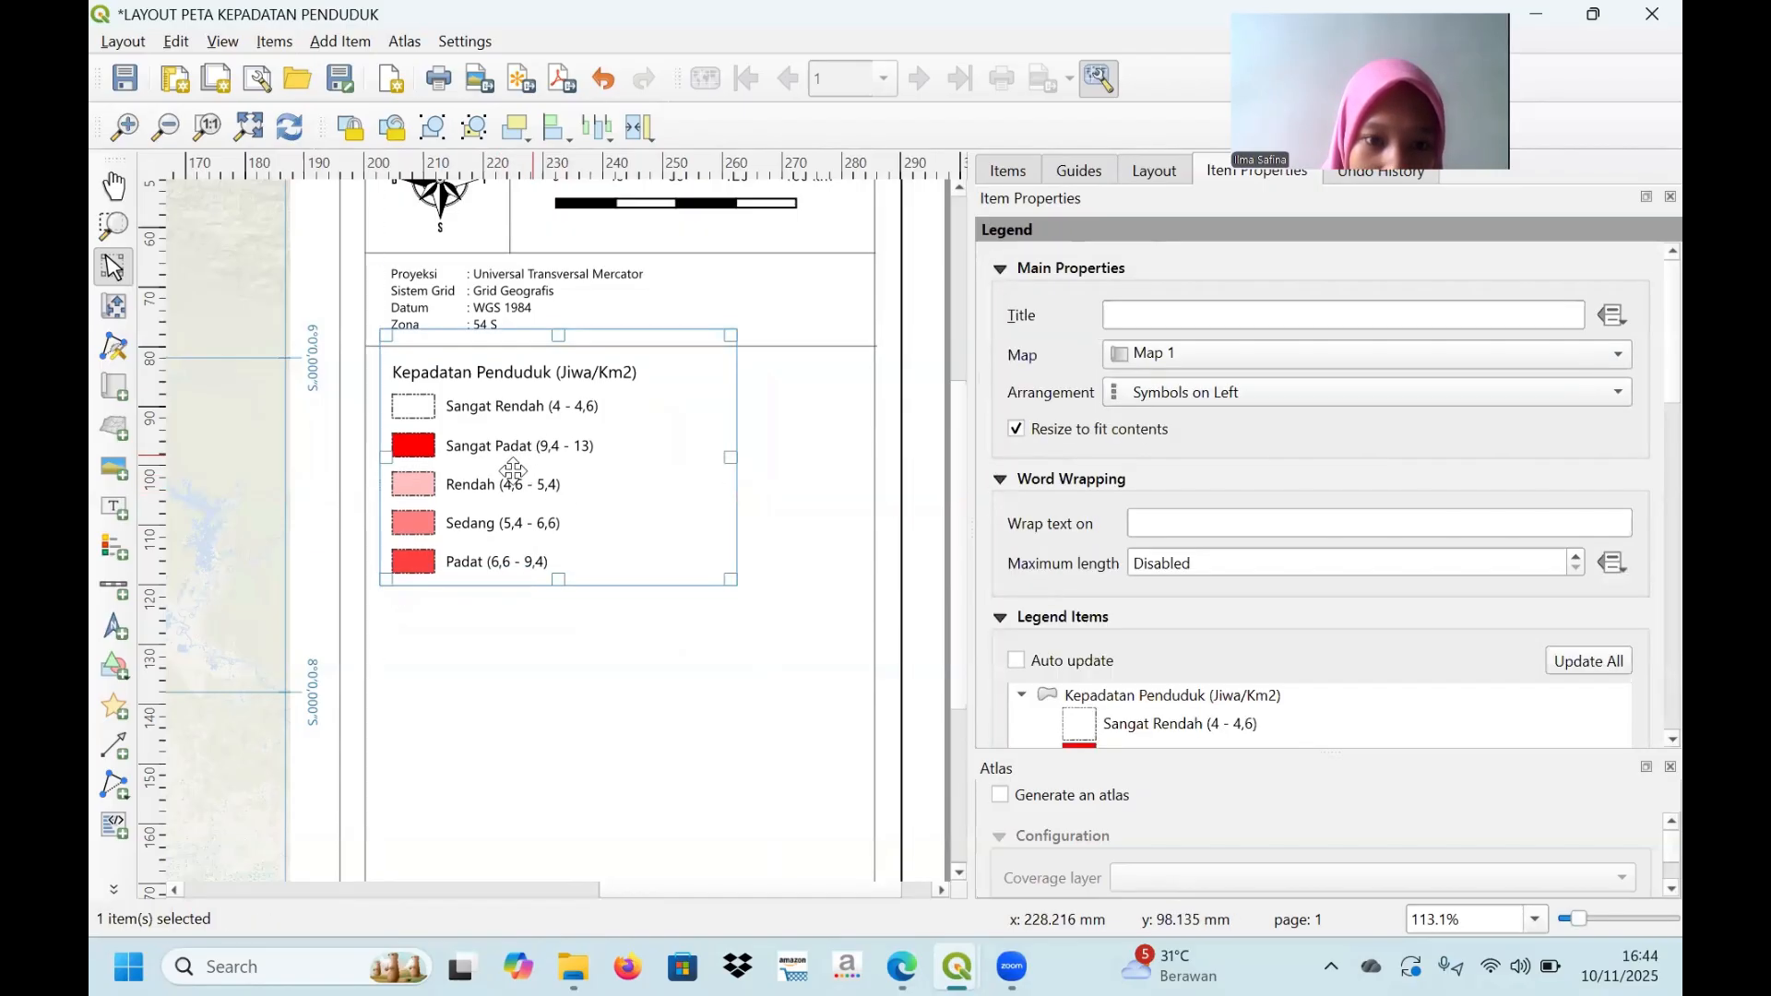
left_click(675, 636)
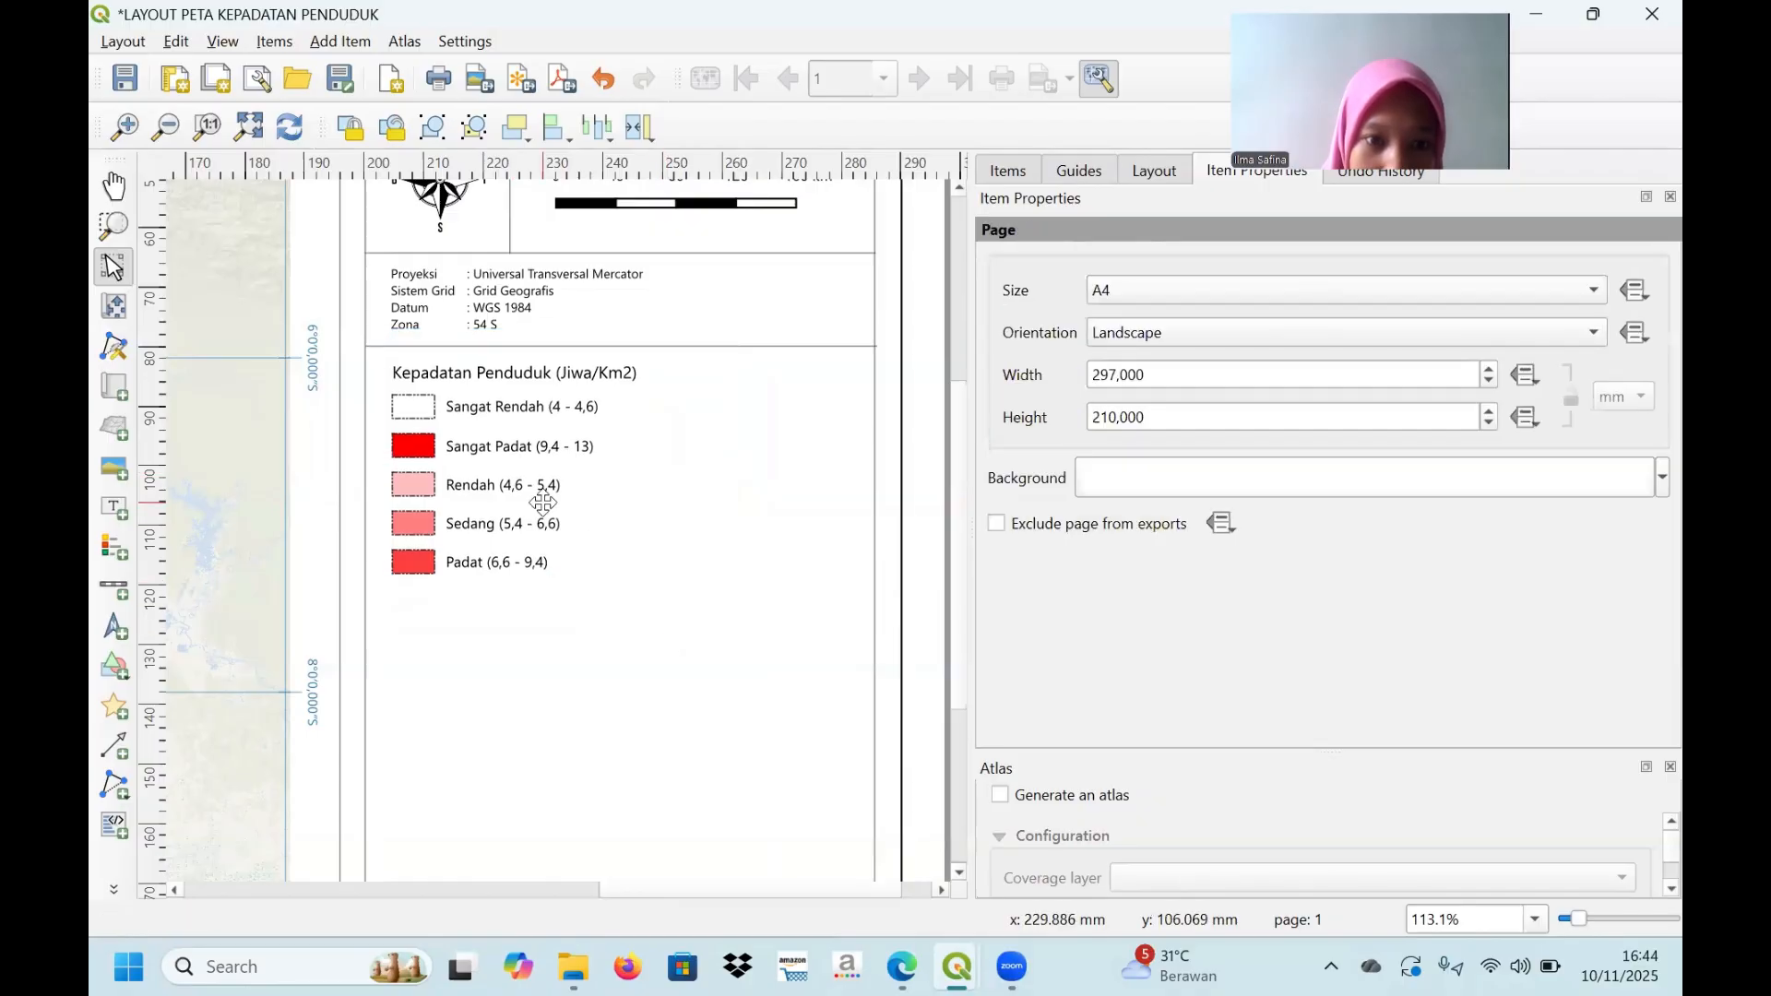
Step: Fine-tune the legend's position and nudge the projection label slightly right to align with it
left_click_drag(544, 503, 560, 519)
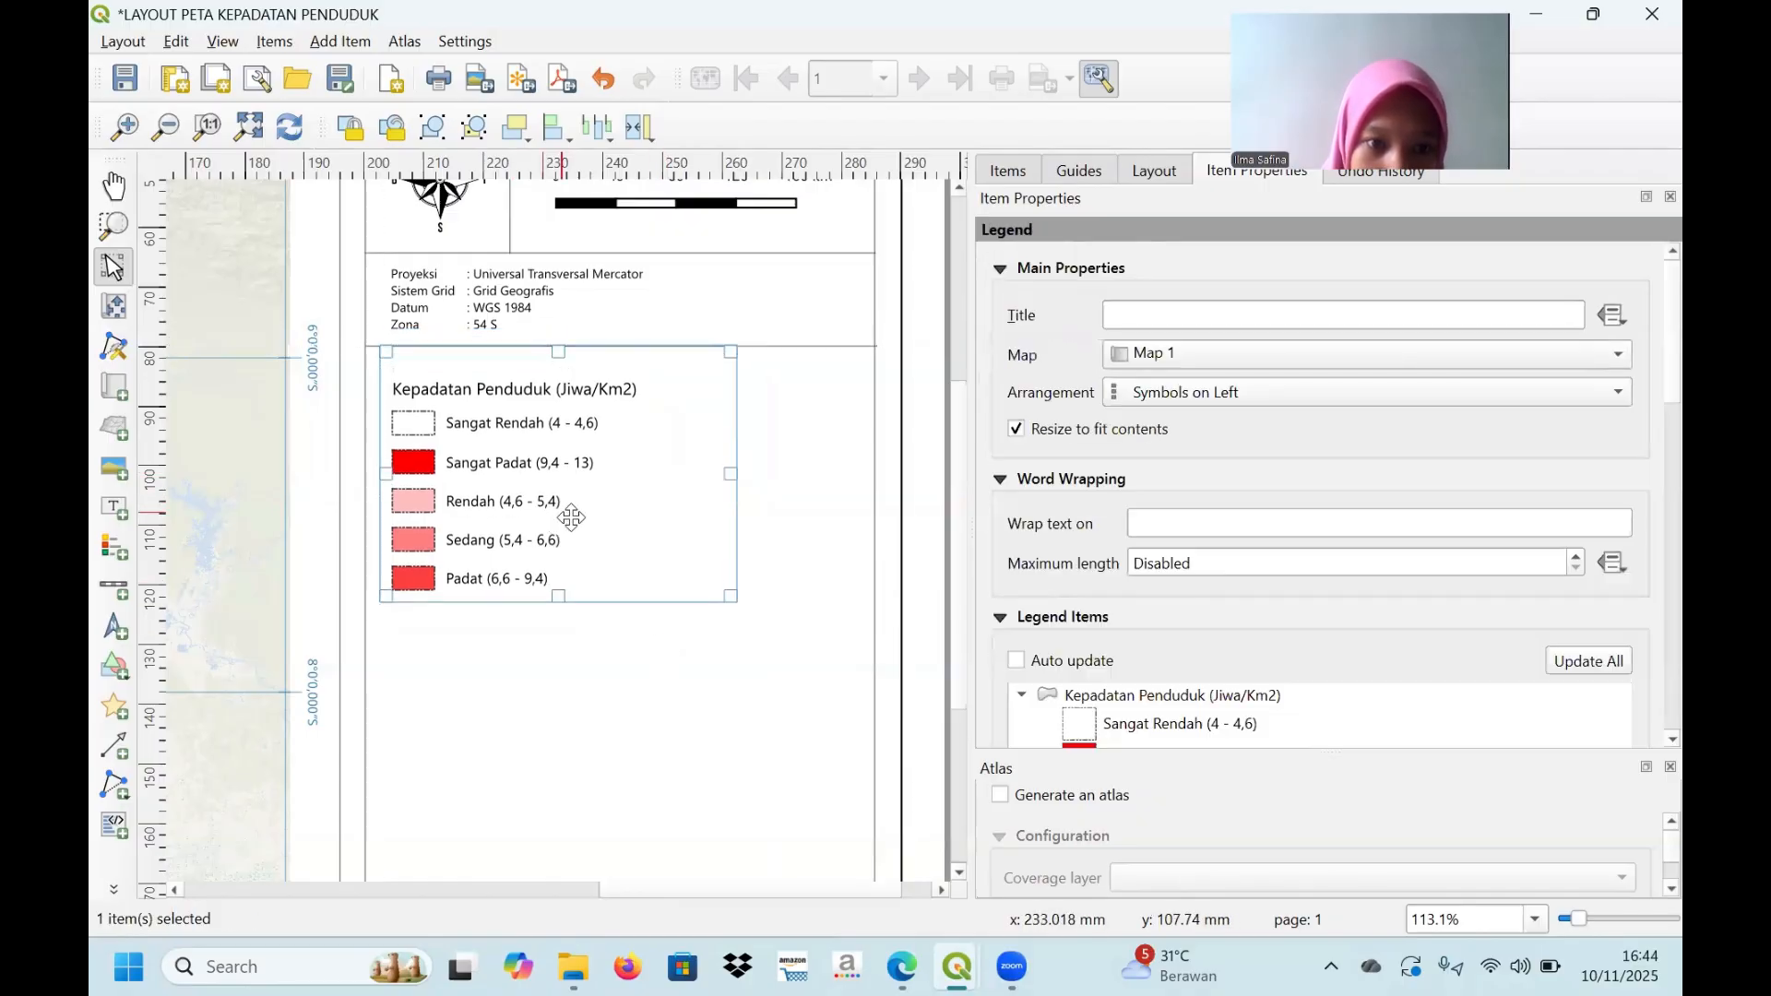
left_click(657, 644)
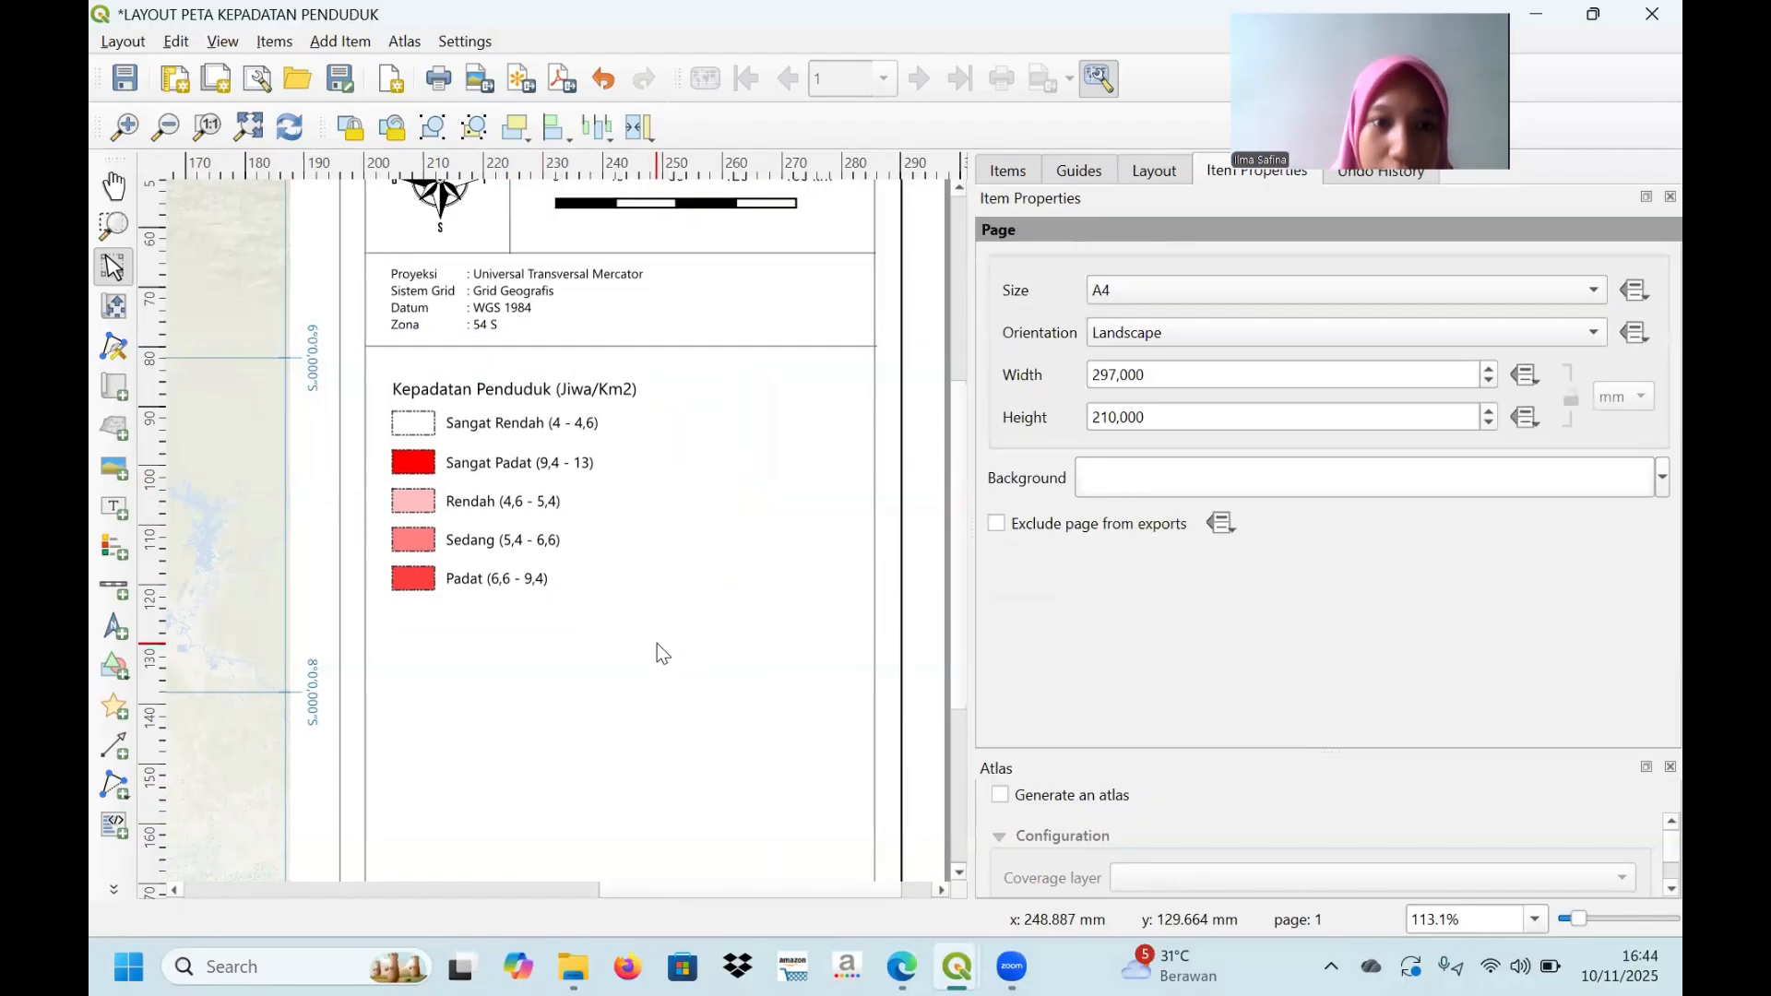
left_click(522, 427)
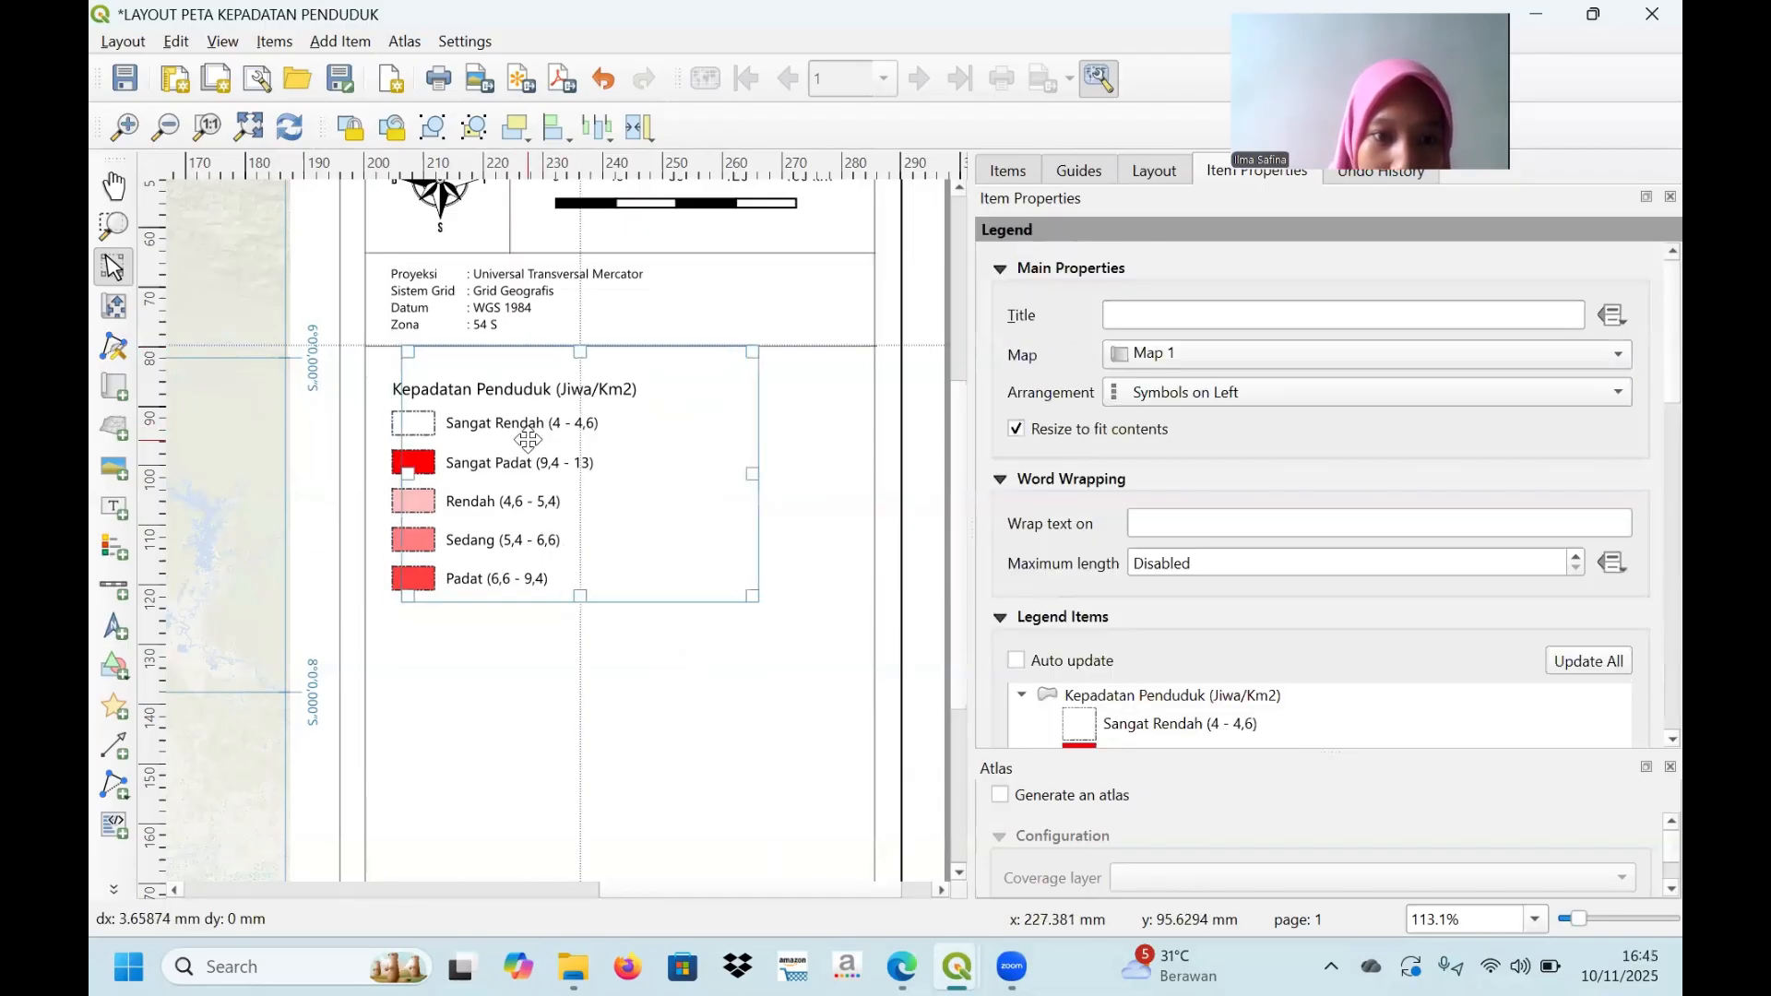
left_click_drag(521, 427, 497, 440)
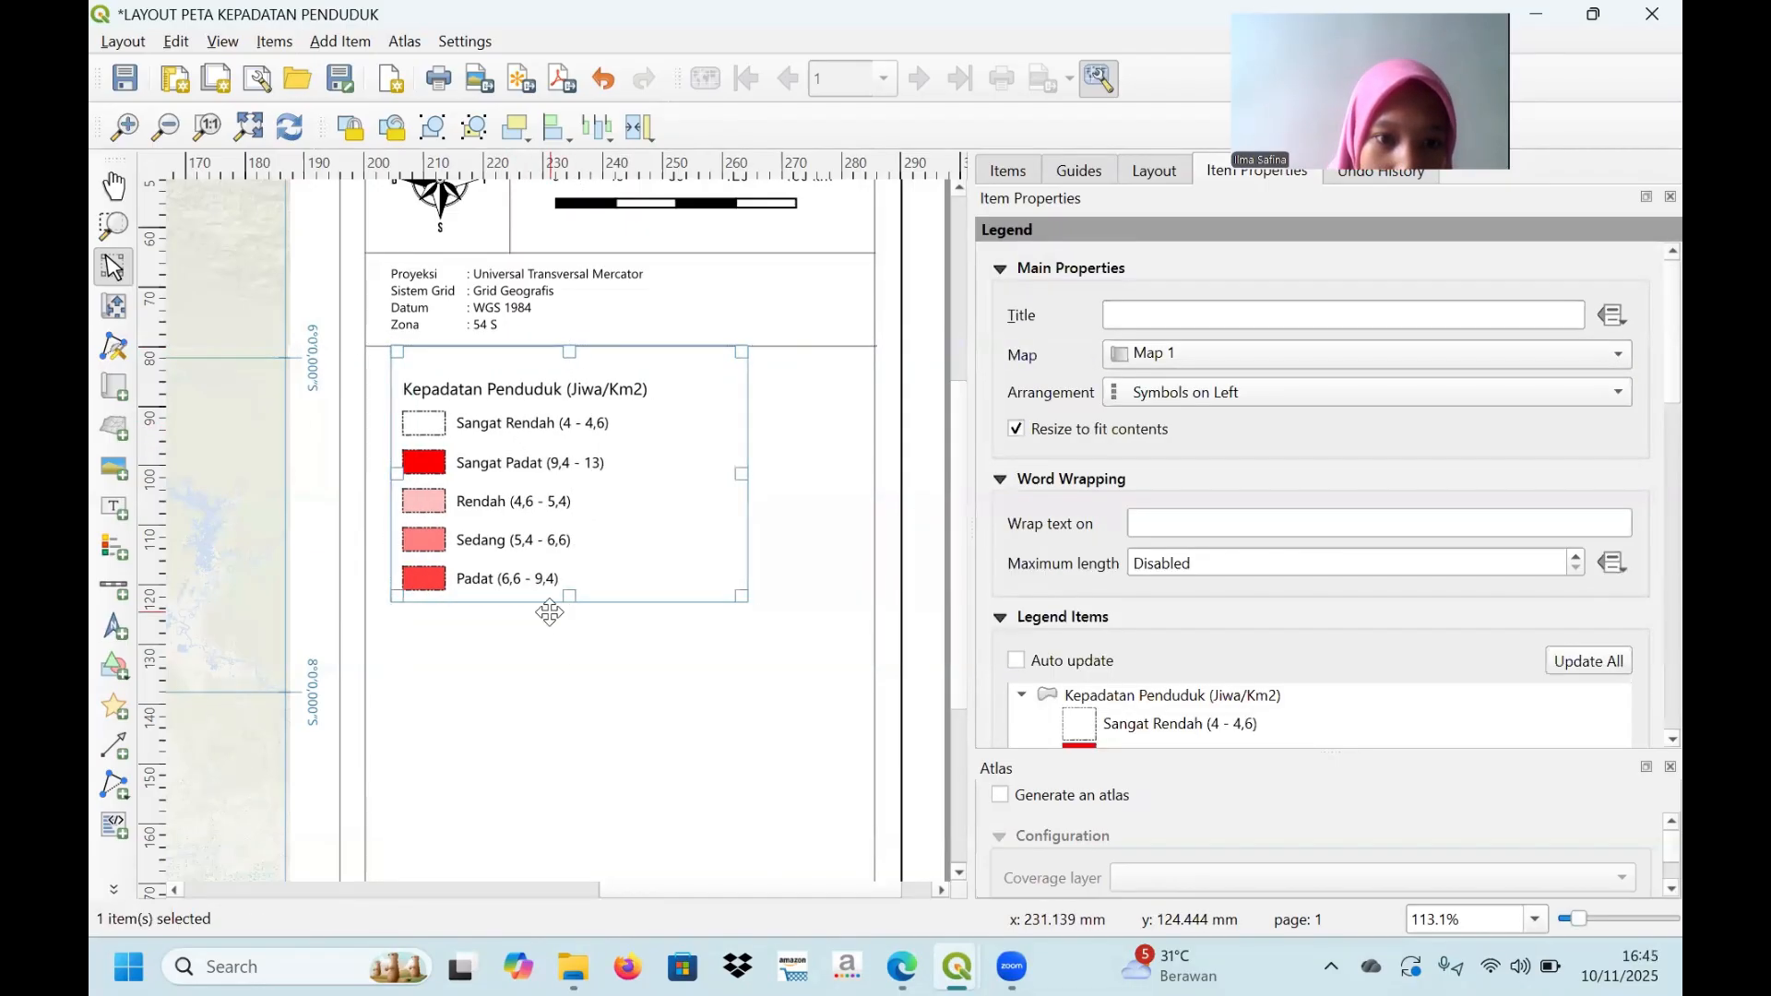
left_click(556, 645)
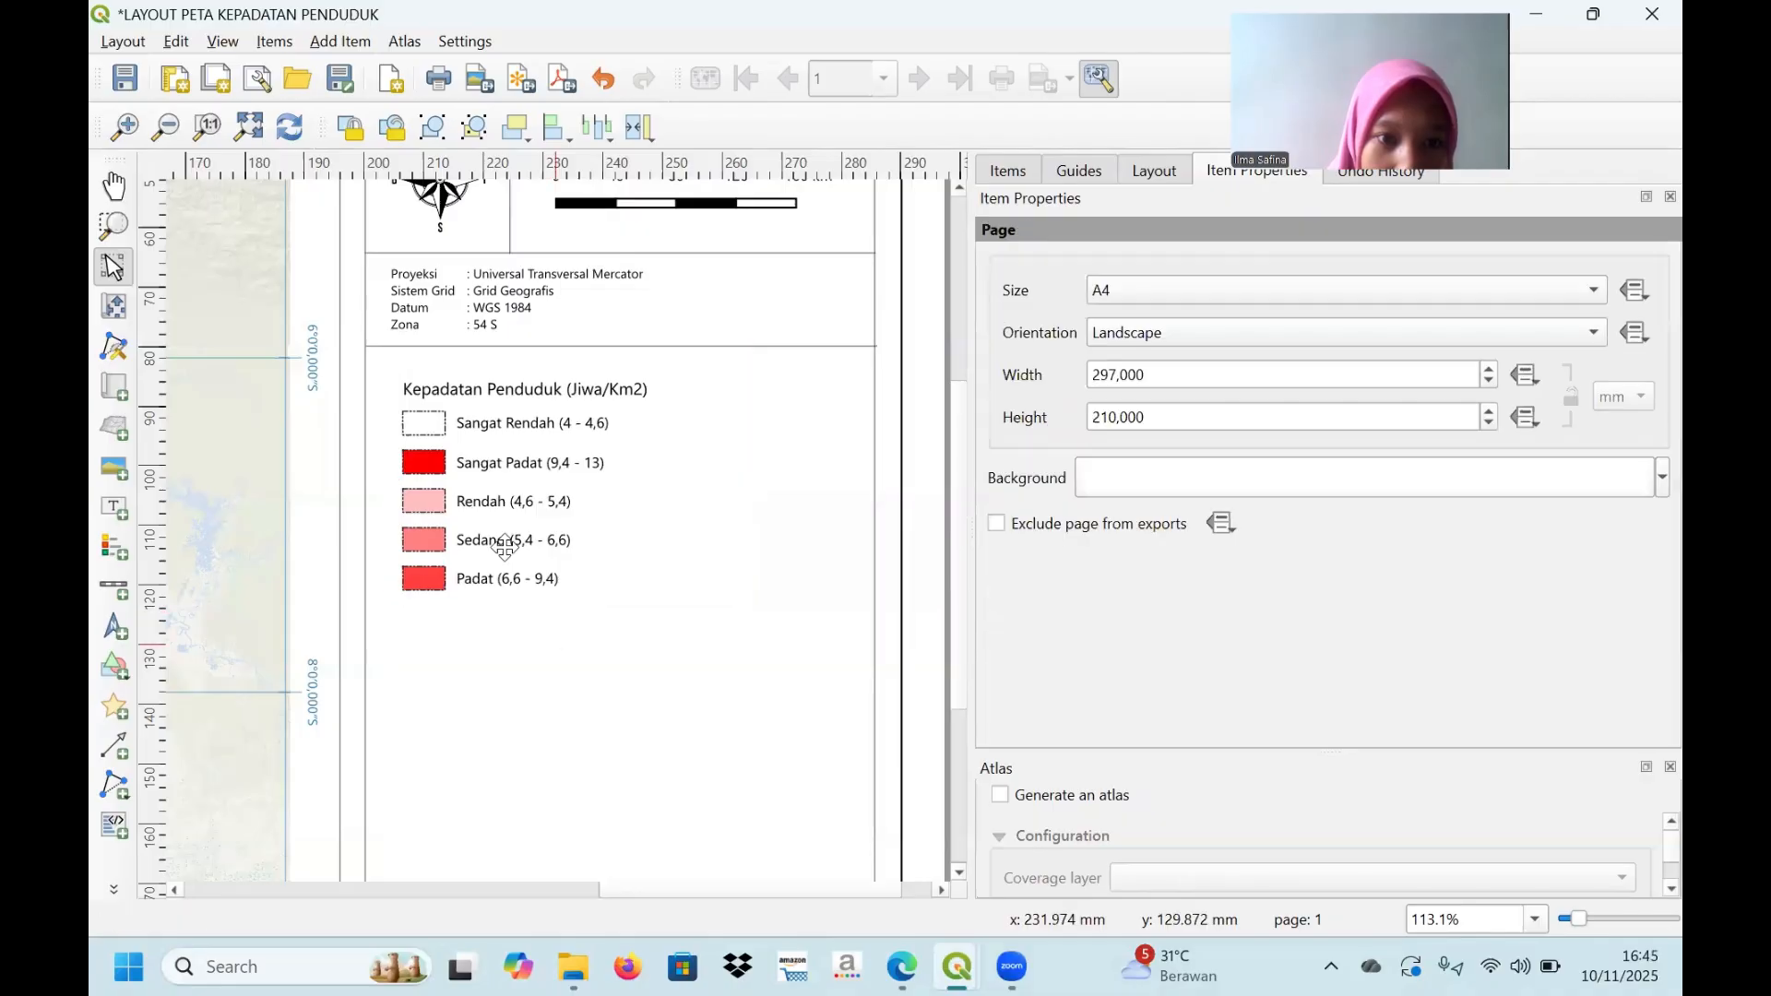
left_click(507, 308)
left_click_drag(506, 308, 513, 310)
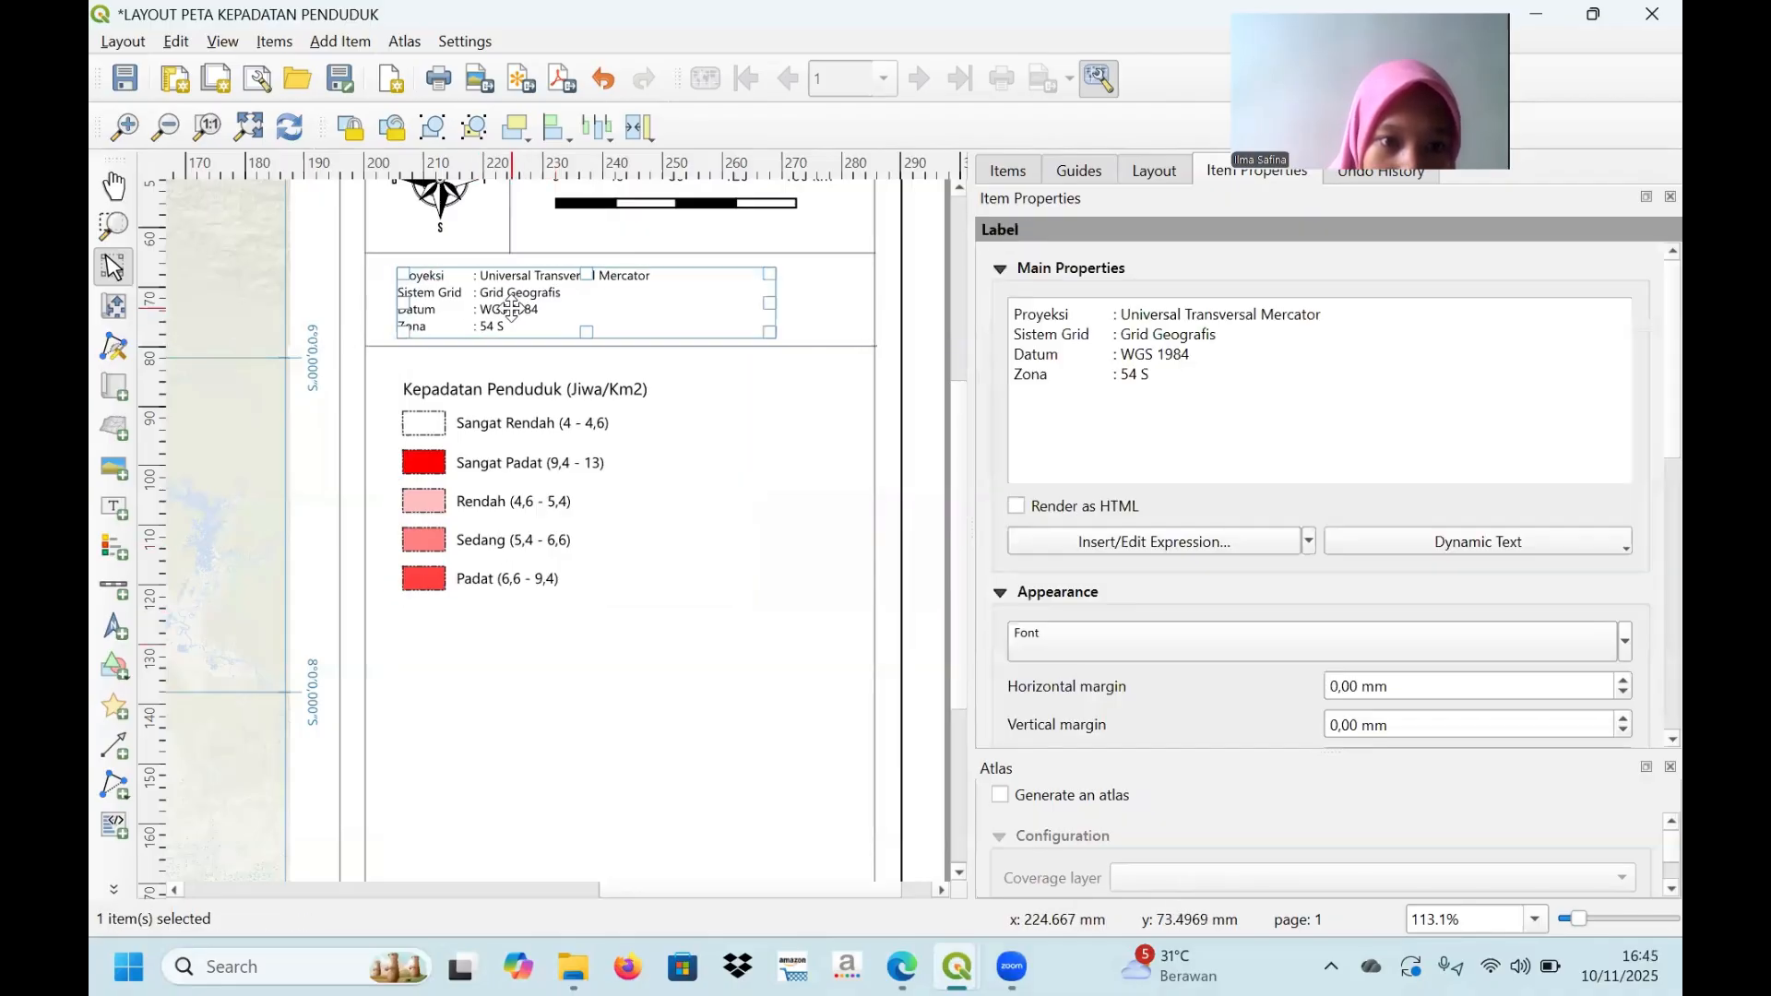
Step: Copy and paste the horizontal divider line, placing the copy directly beneath the density legend
left_click(648, 476)
left_click(779, 348)
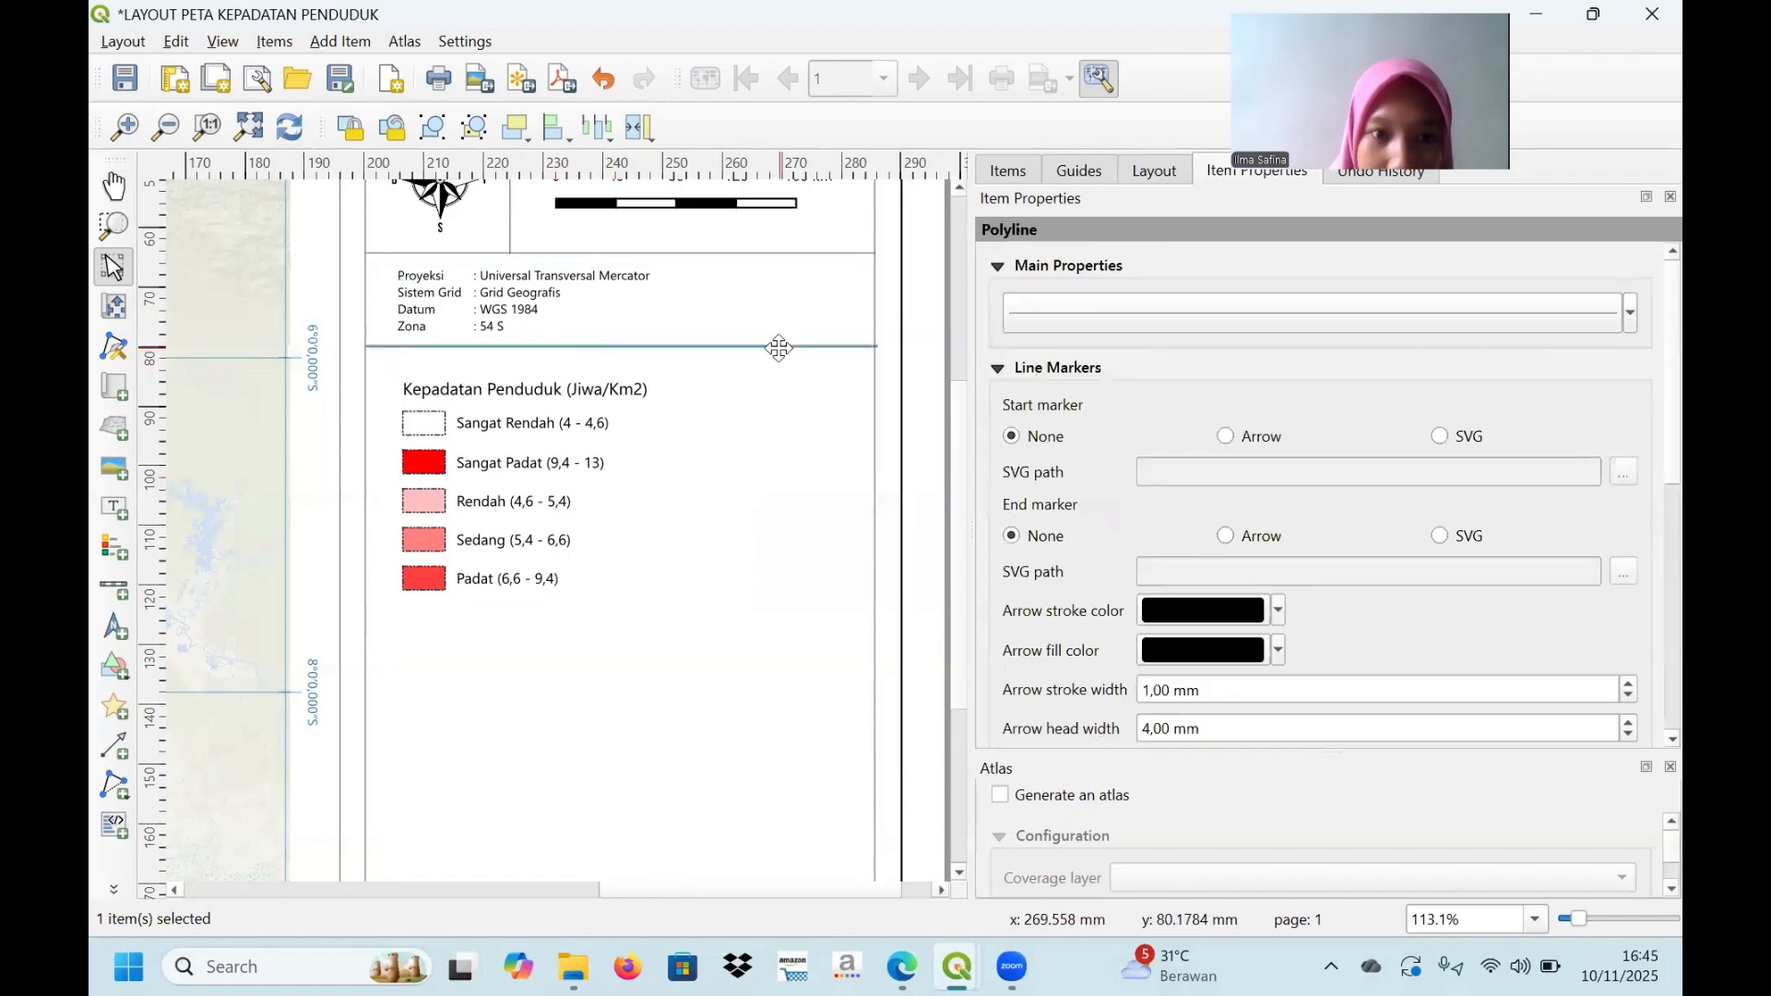
right_click(766, 349)
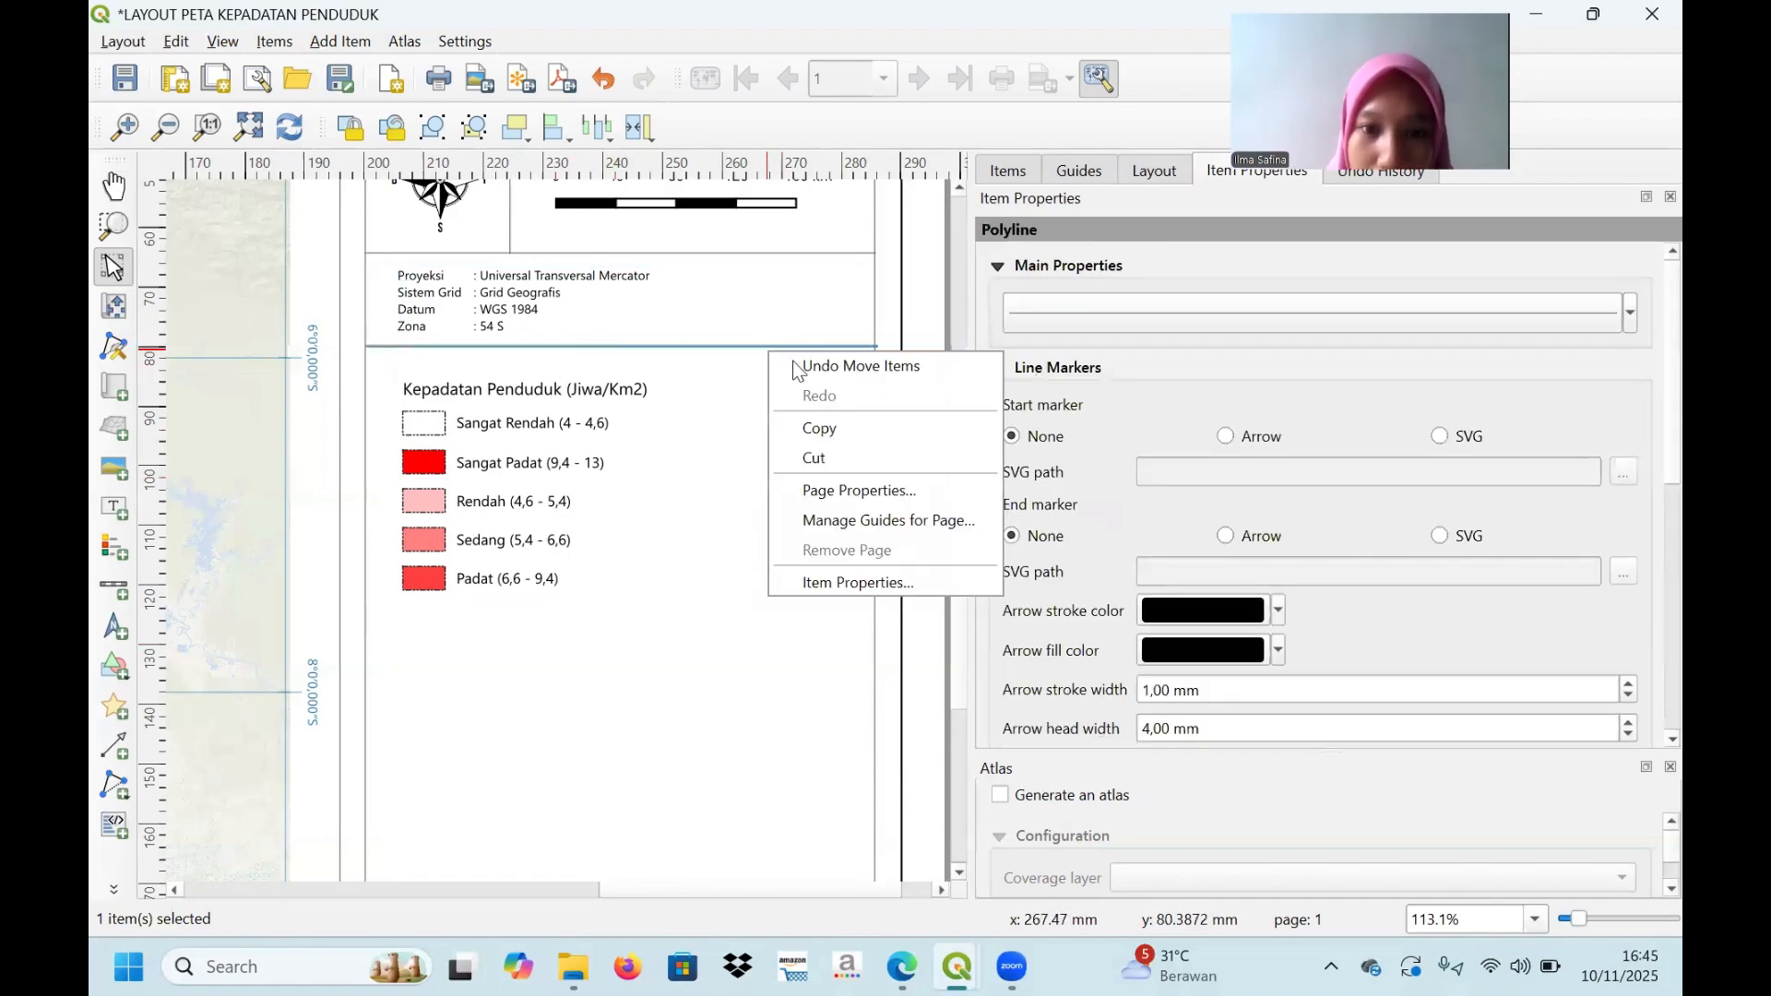
left_click(847, 436)
right_click(624, 630)
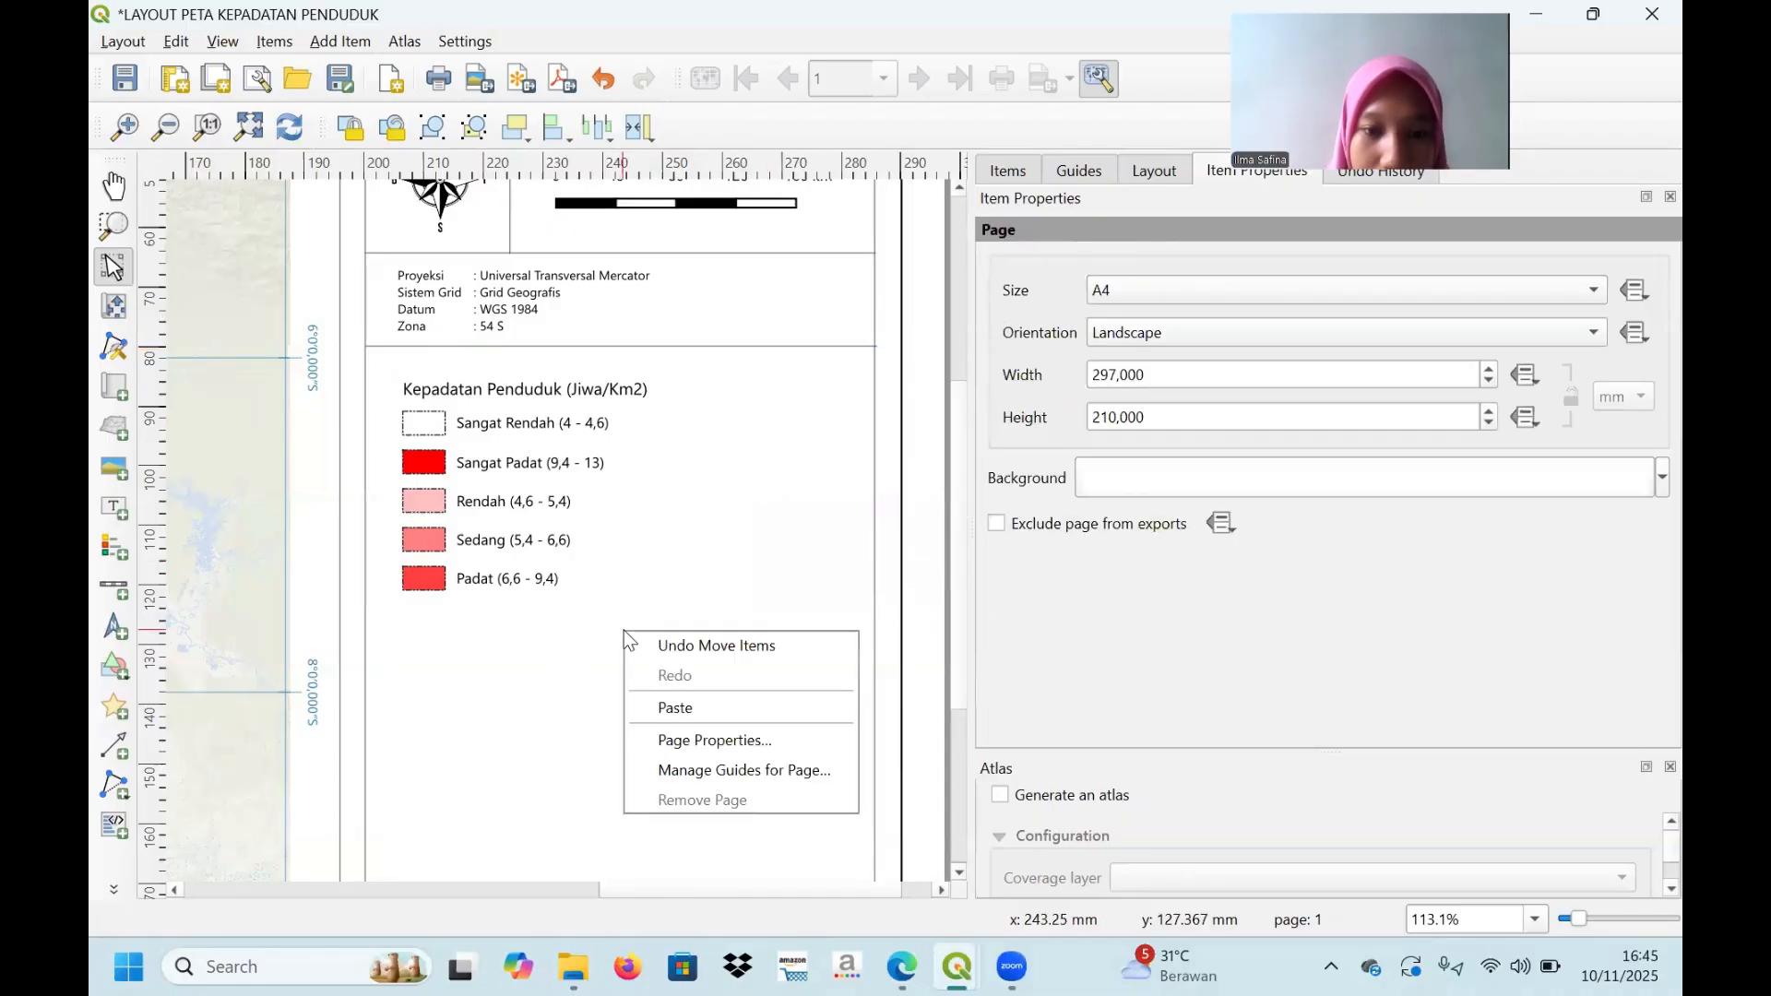
left_click(723, 708)
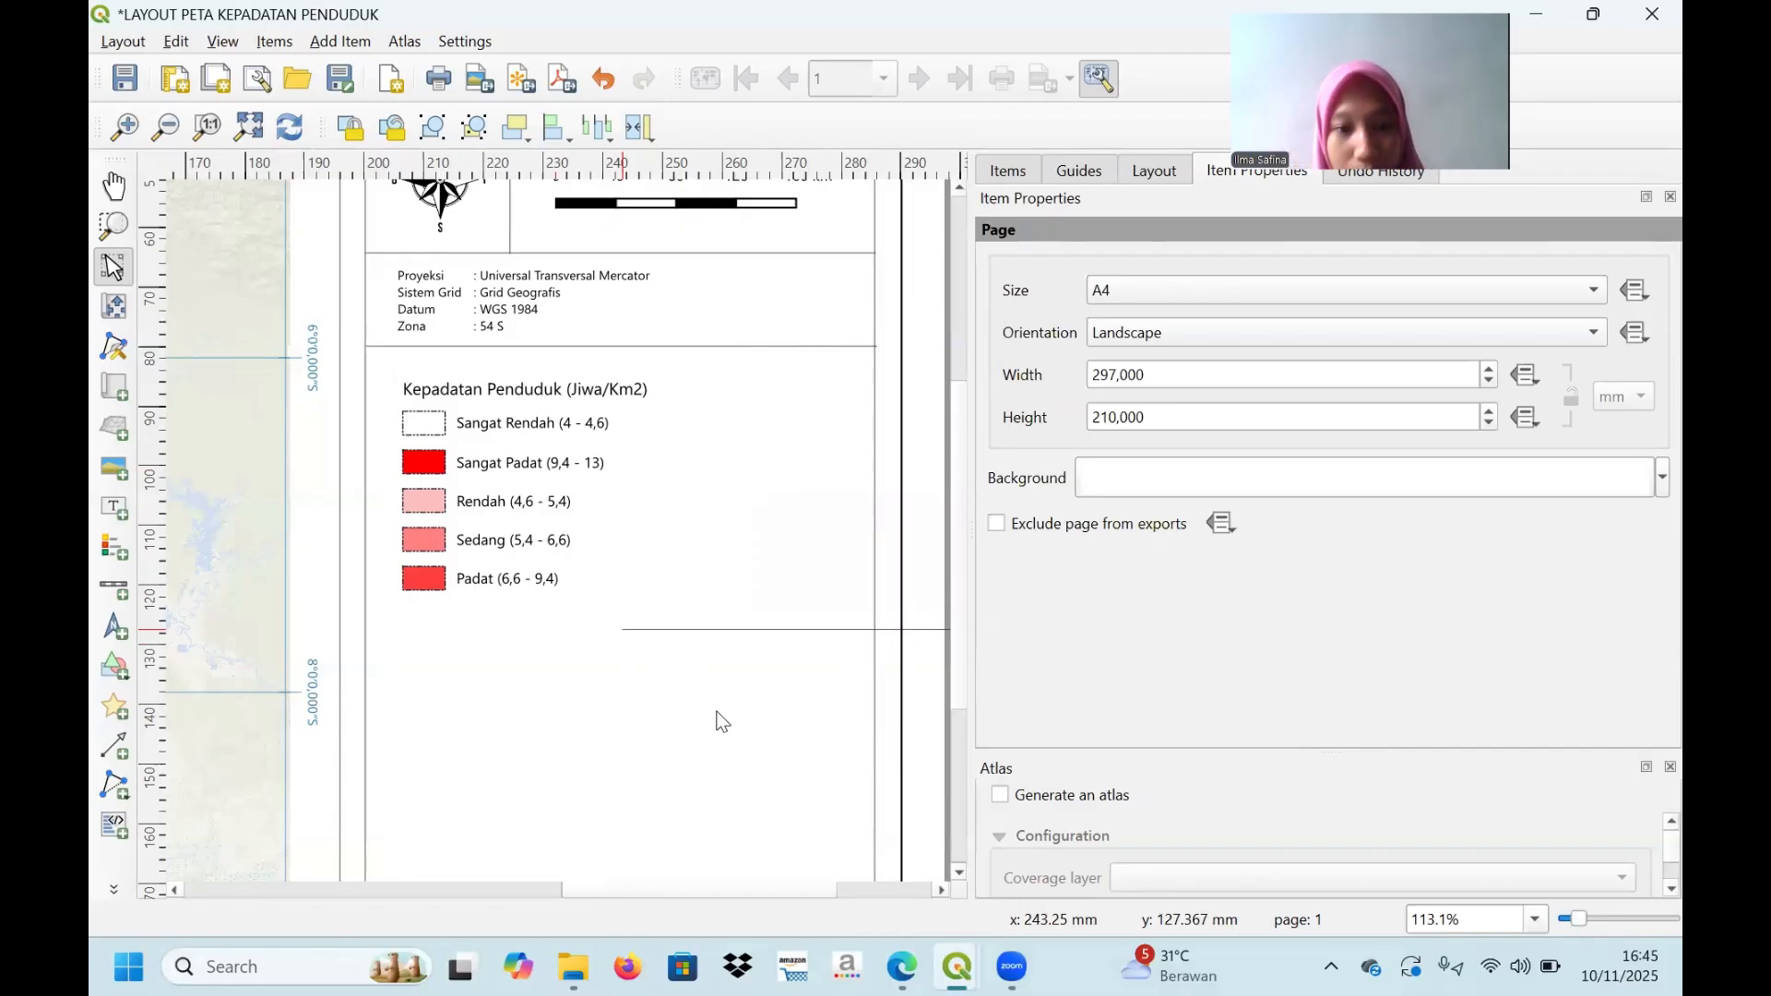
left_click(747, 629)
left_click_drag(578, 596, 503, 605)
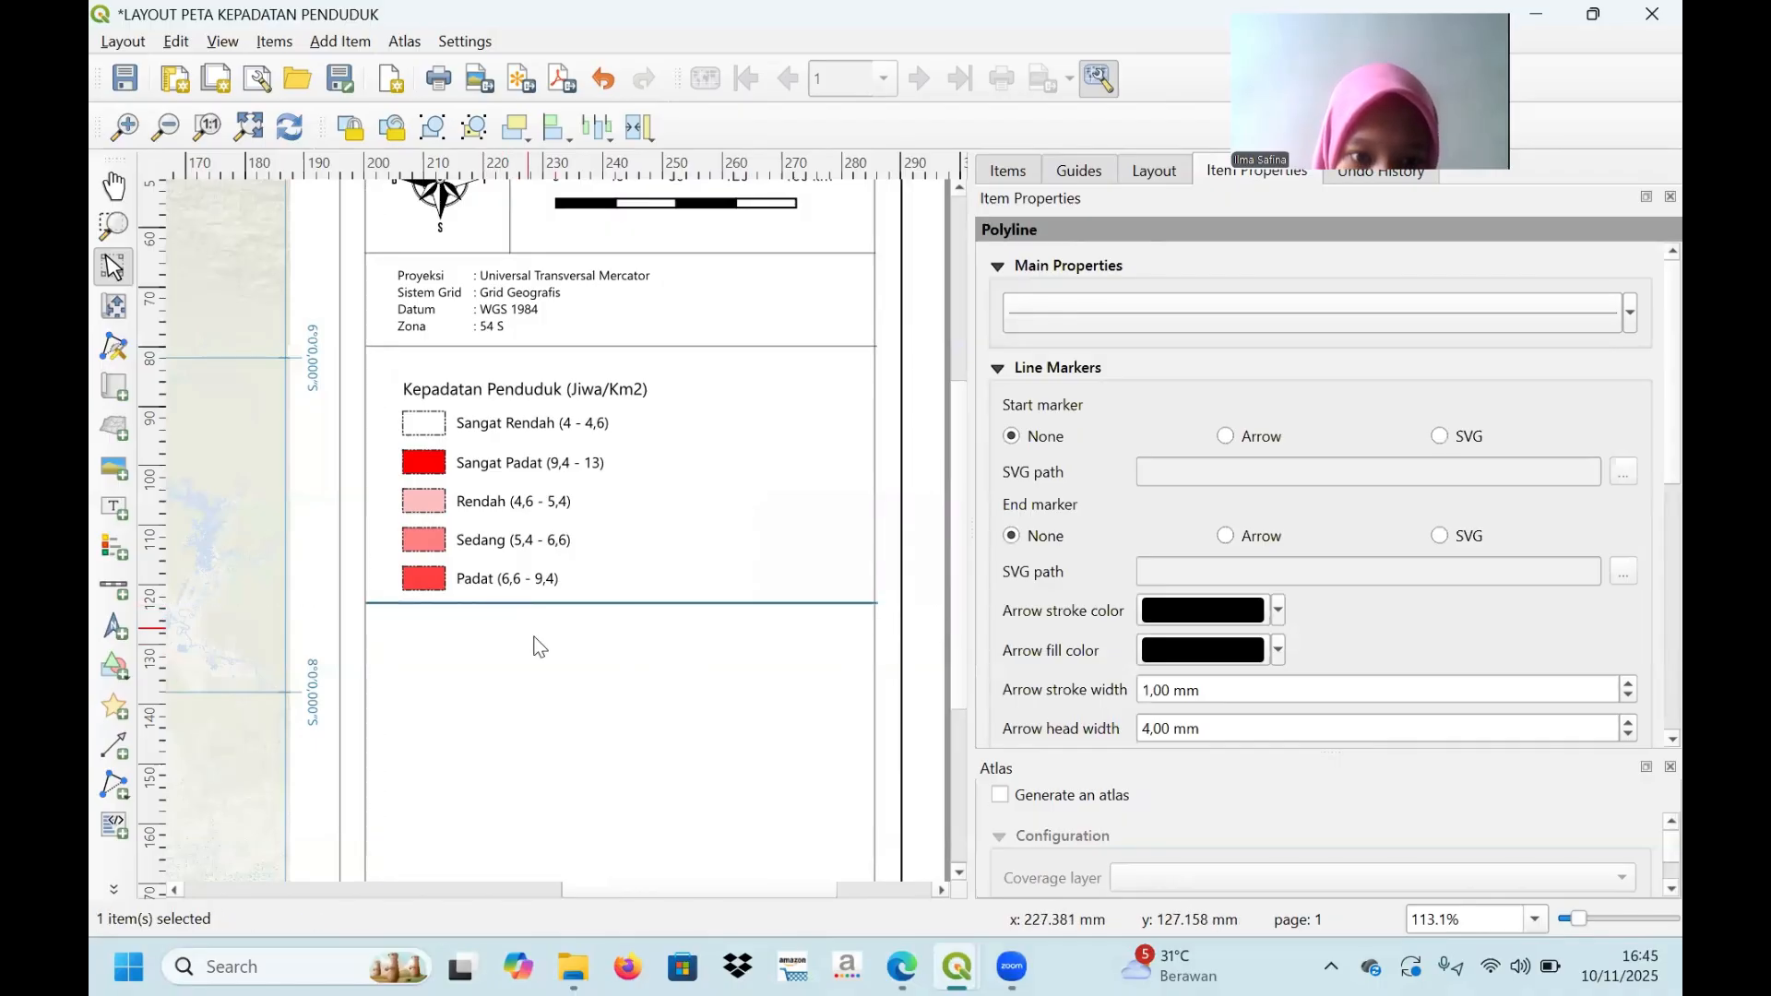
left_click(537, 645)
left_click(536, 605)
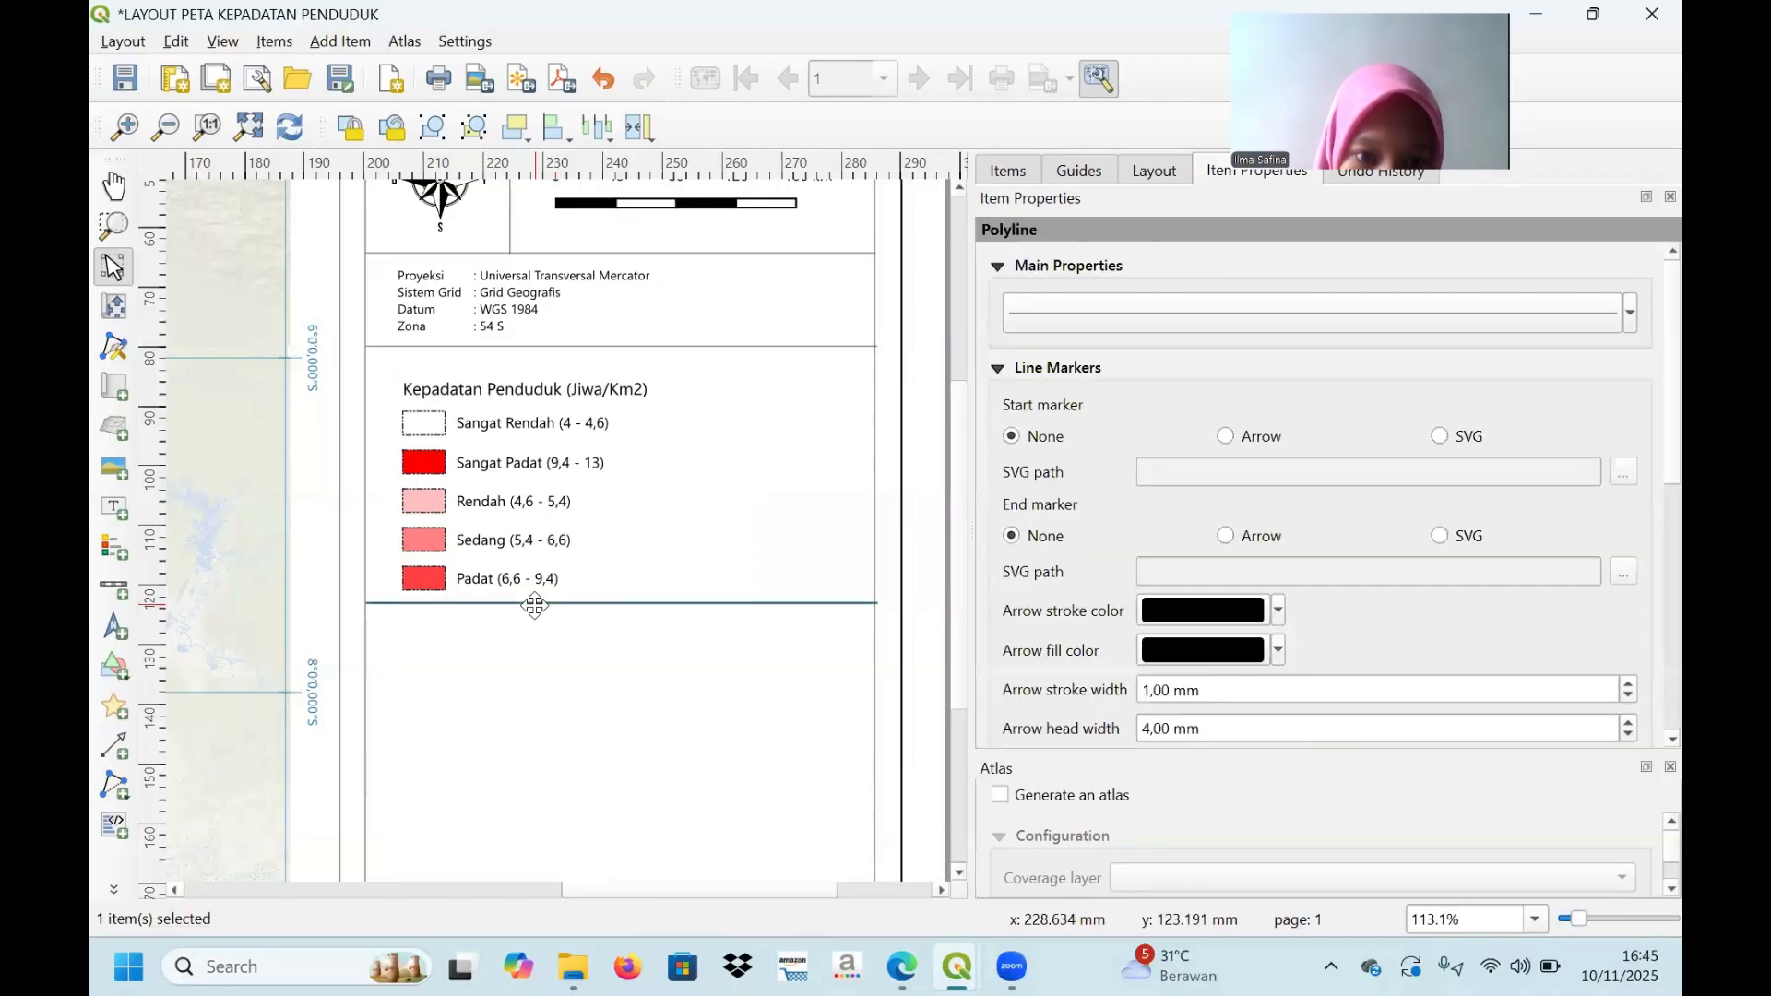
left_click(632, 728)
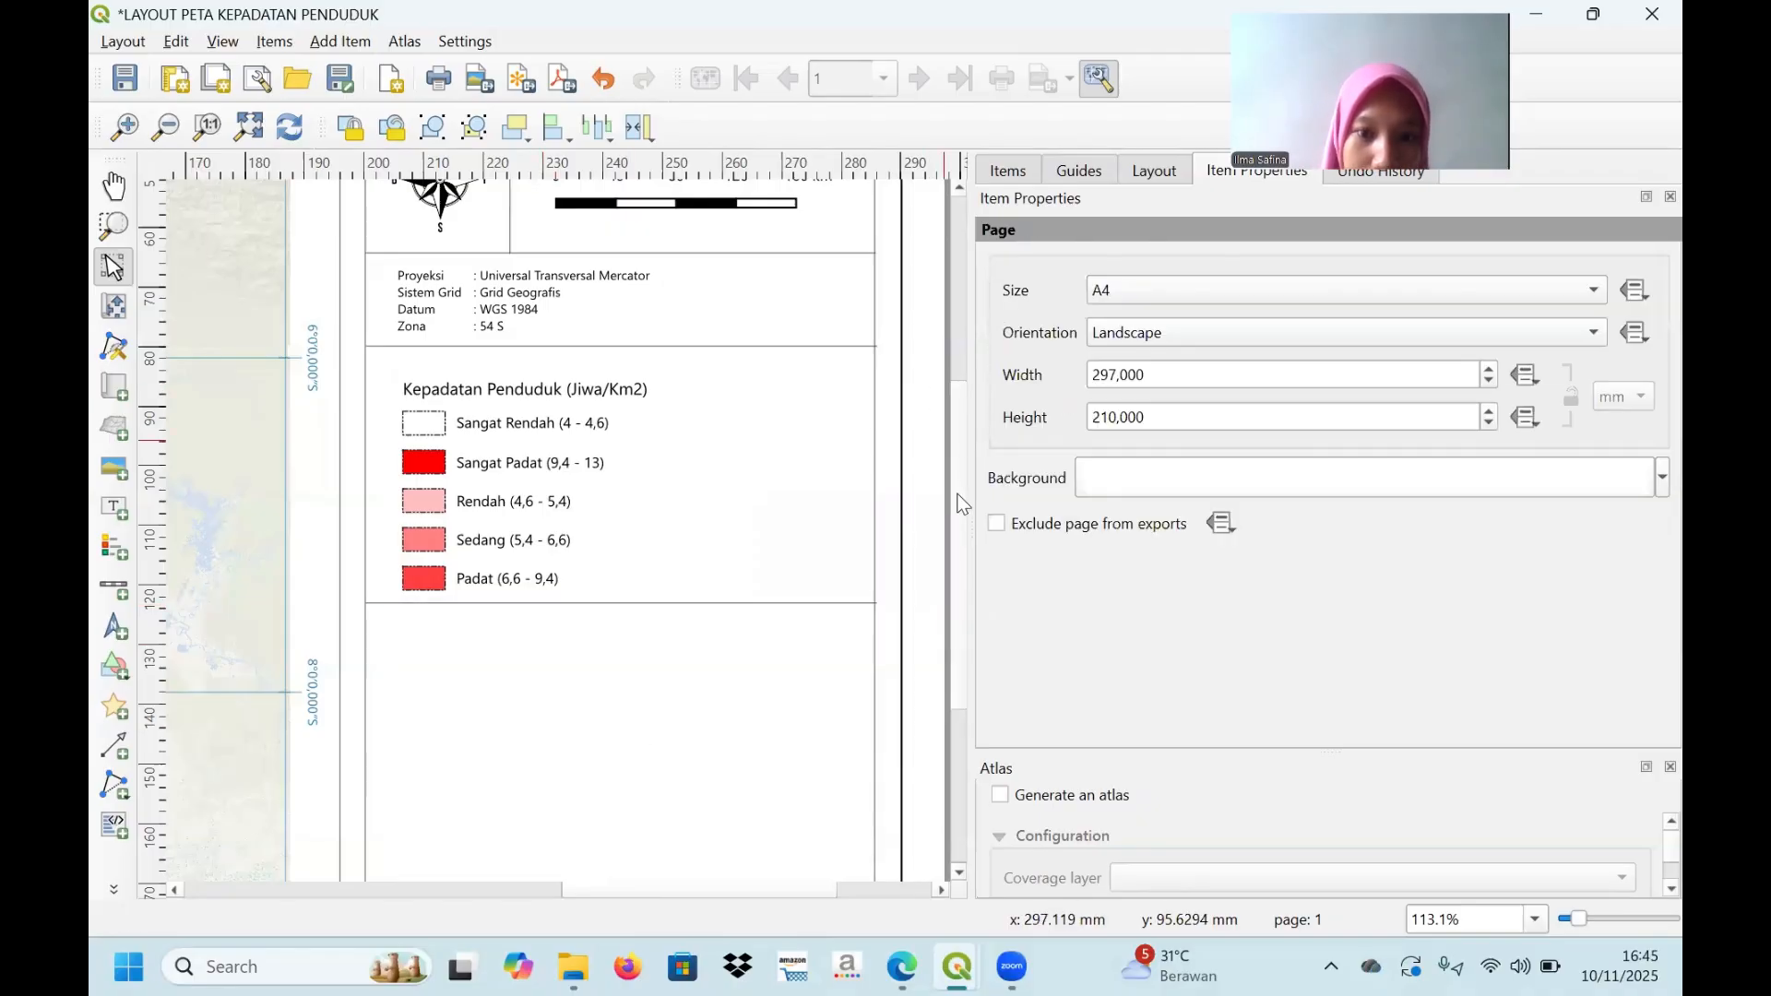
Step: Select the legend and expand its Symbol settings, showing 7 mm width and 4 mm height
scroll(961, 503, "down", 1)
scroll(960, 504, "down", 1)
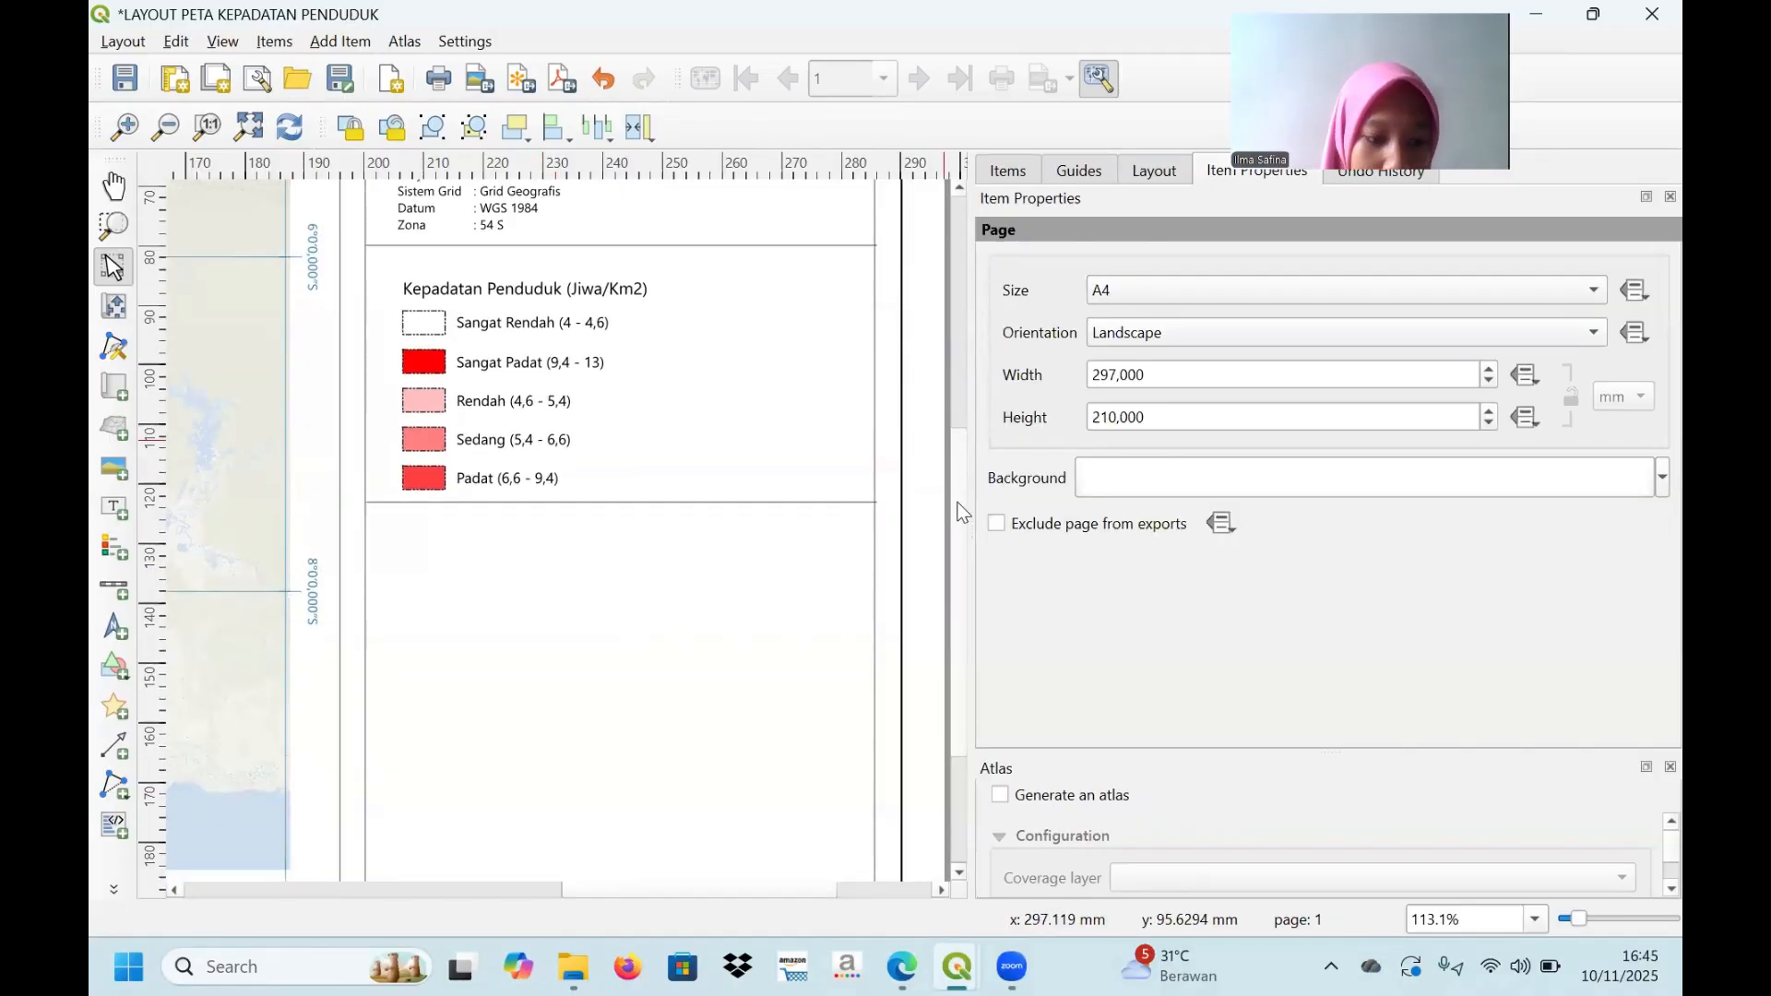
scroll(956, 507, "down", 2)
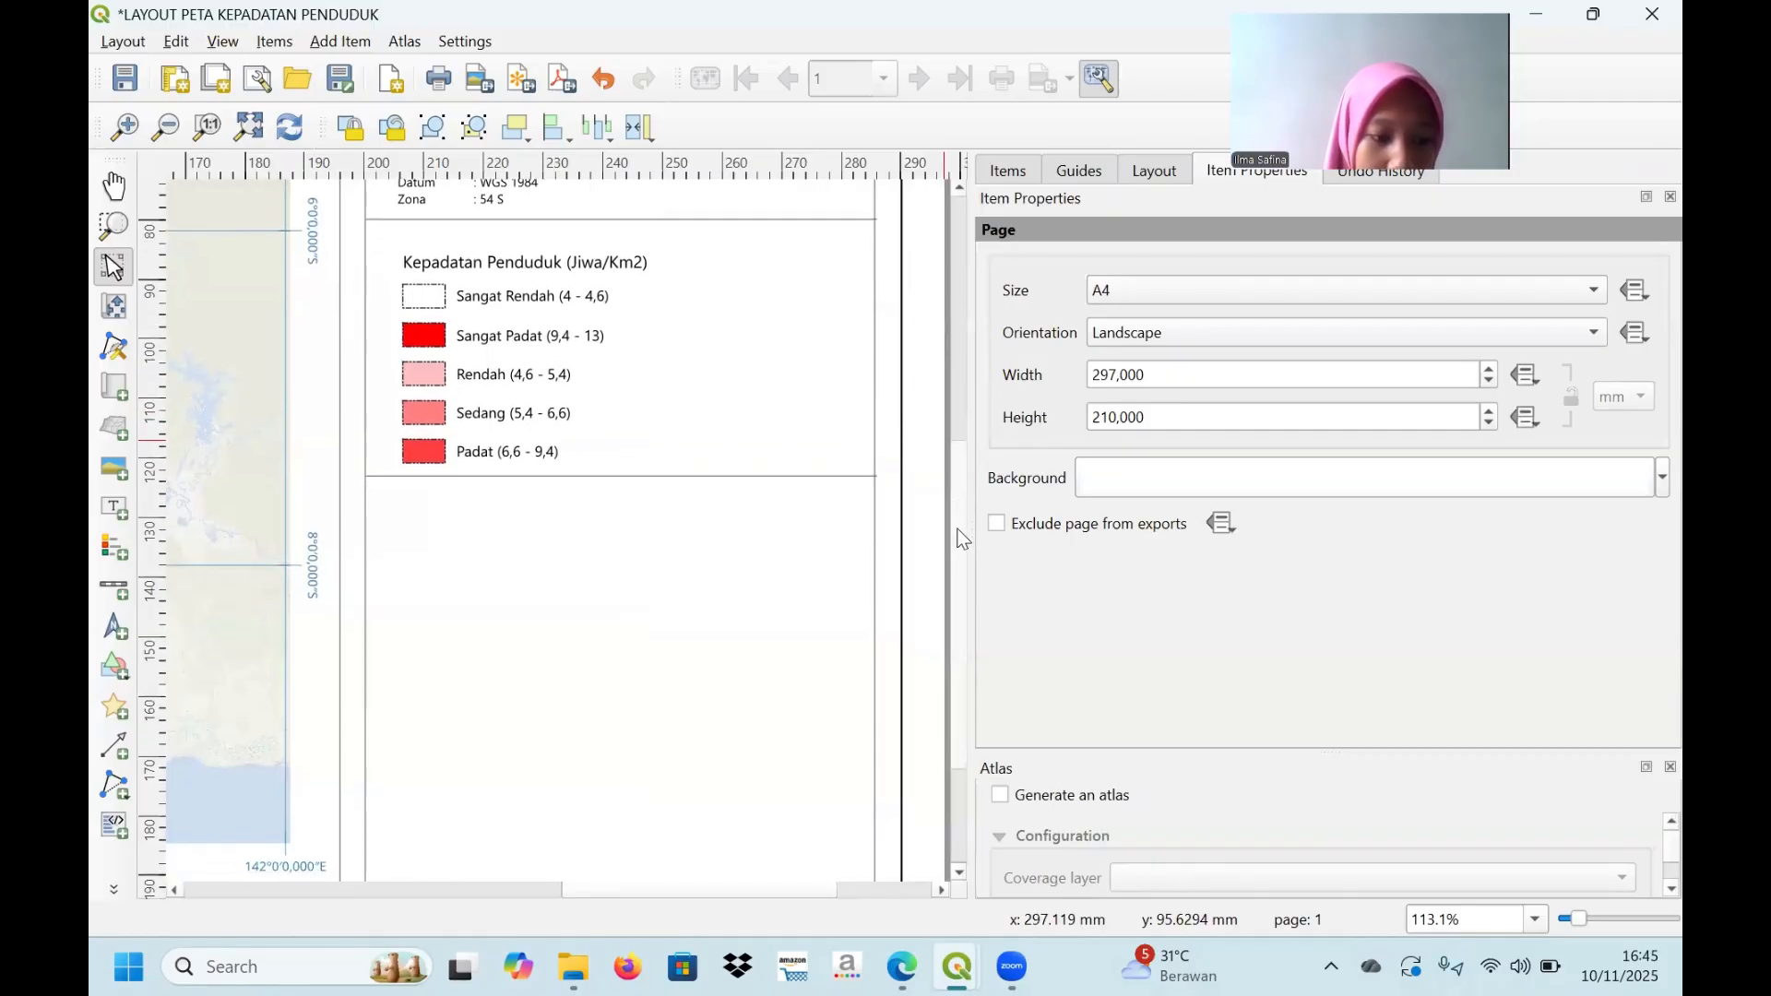
left_click(623, 372)
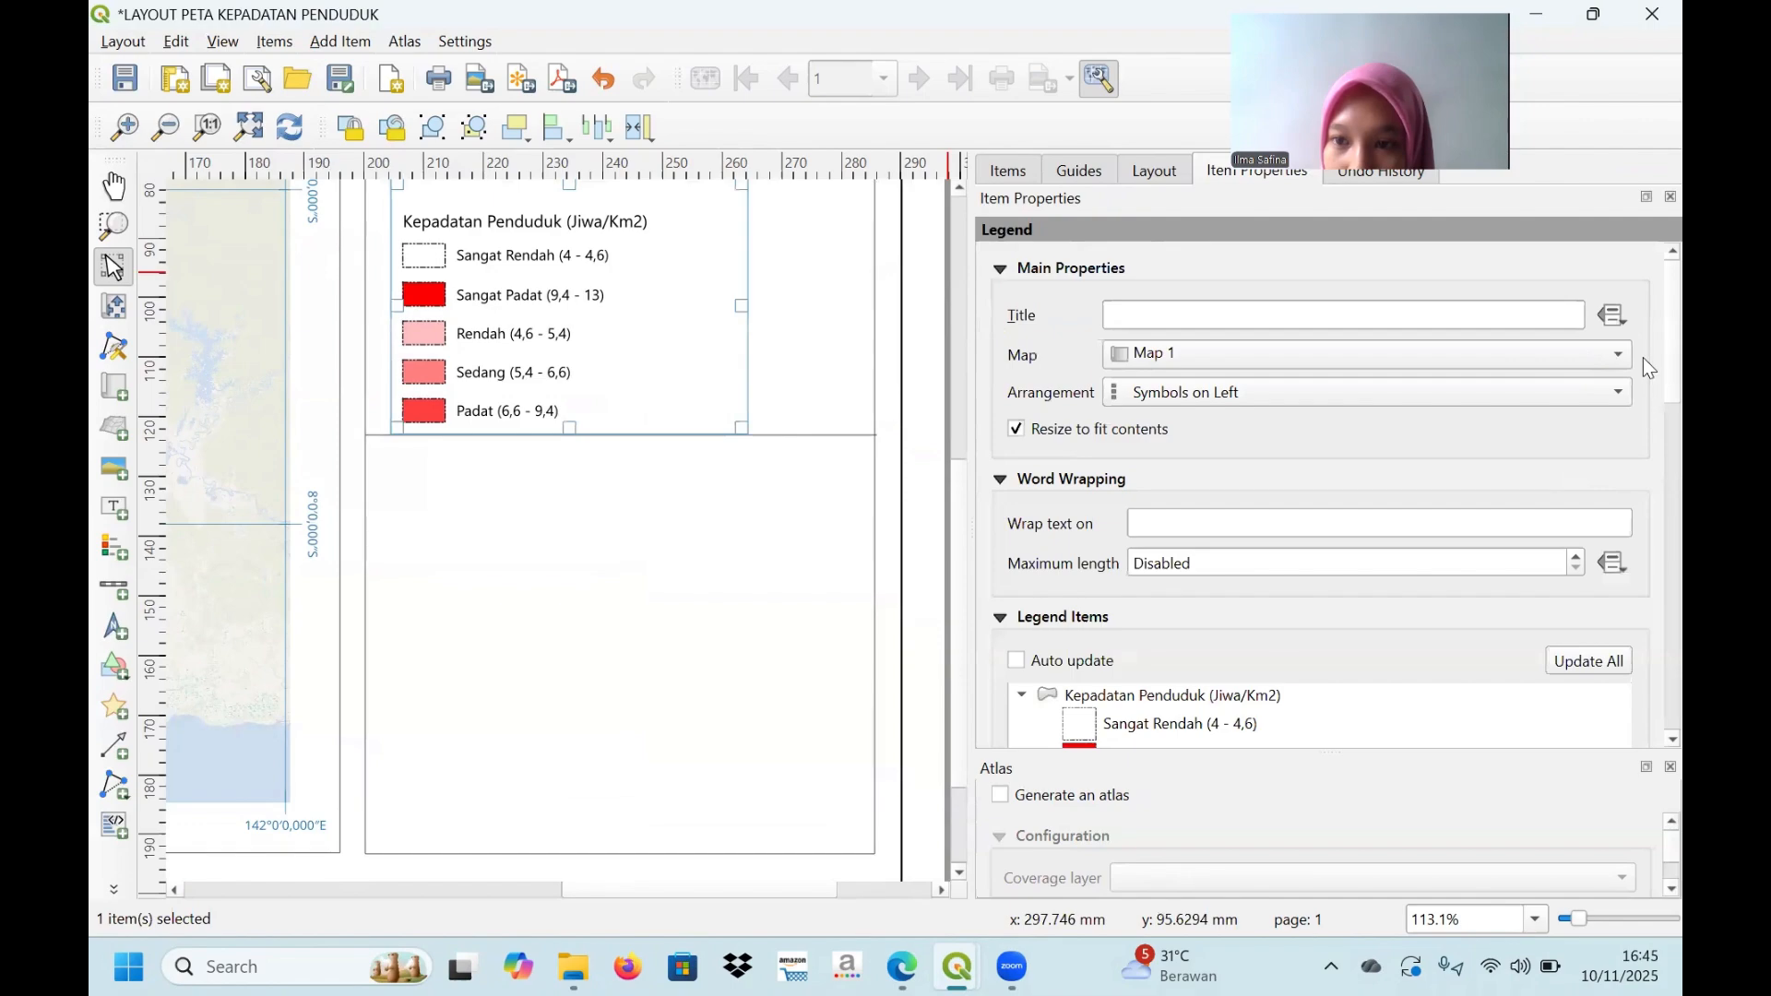
scroll(1649, 461, "down", 8)
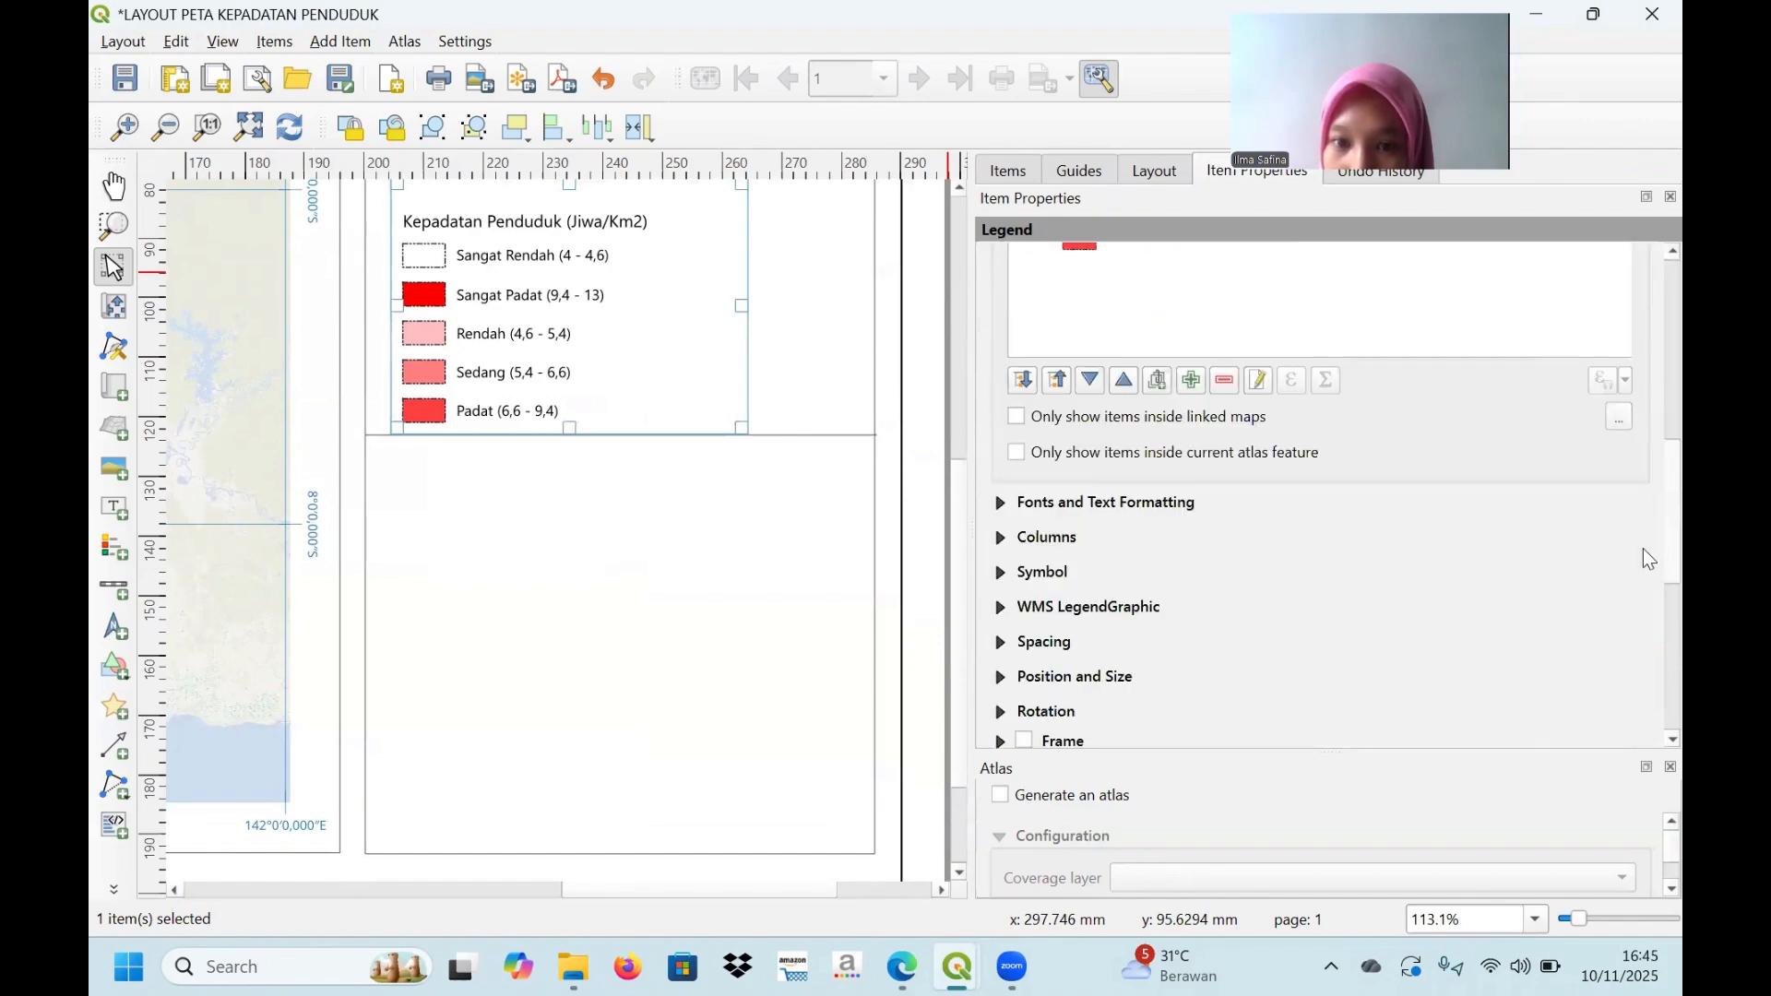
scroll(1002, 545, "down", 1)
left_click(1000, 539)
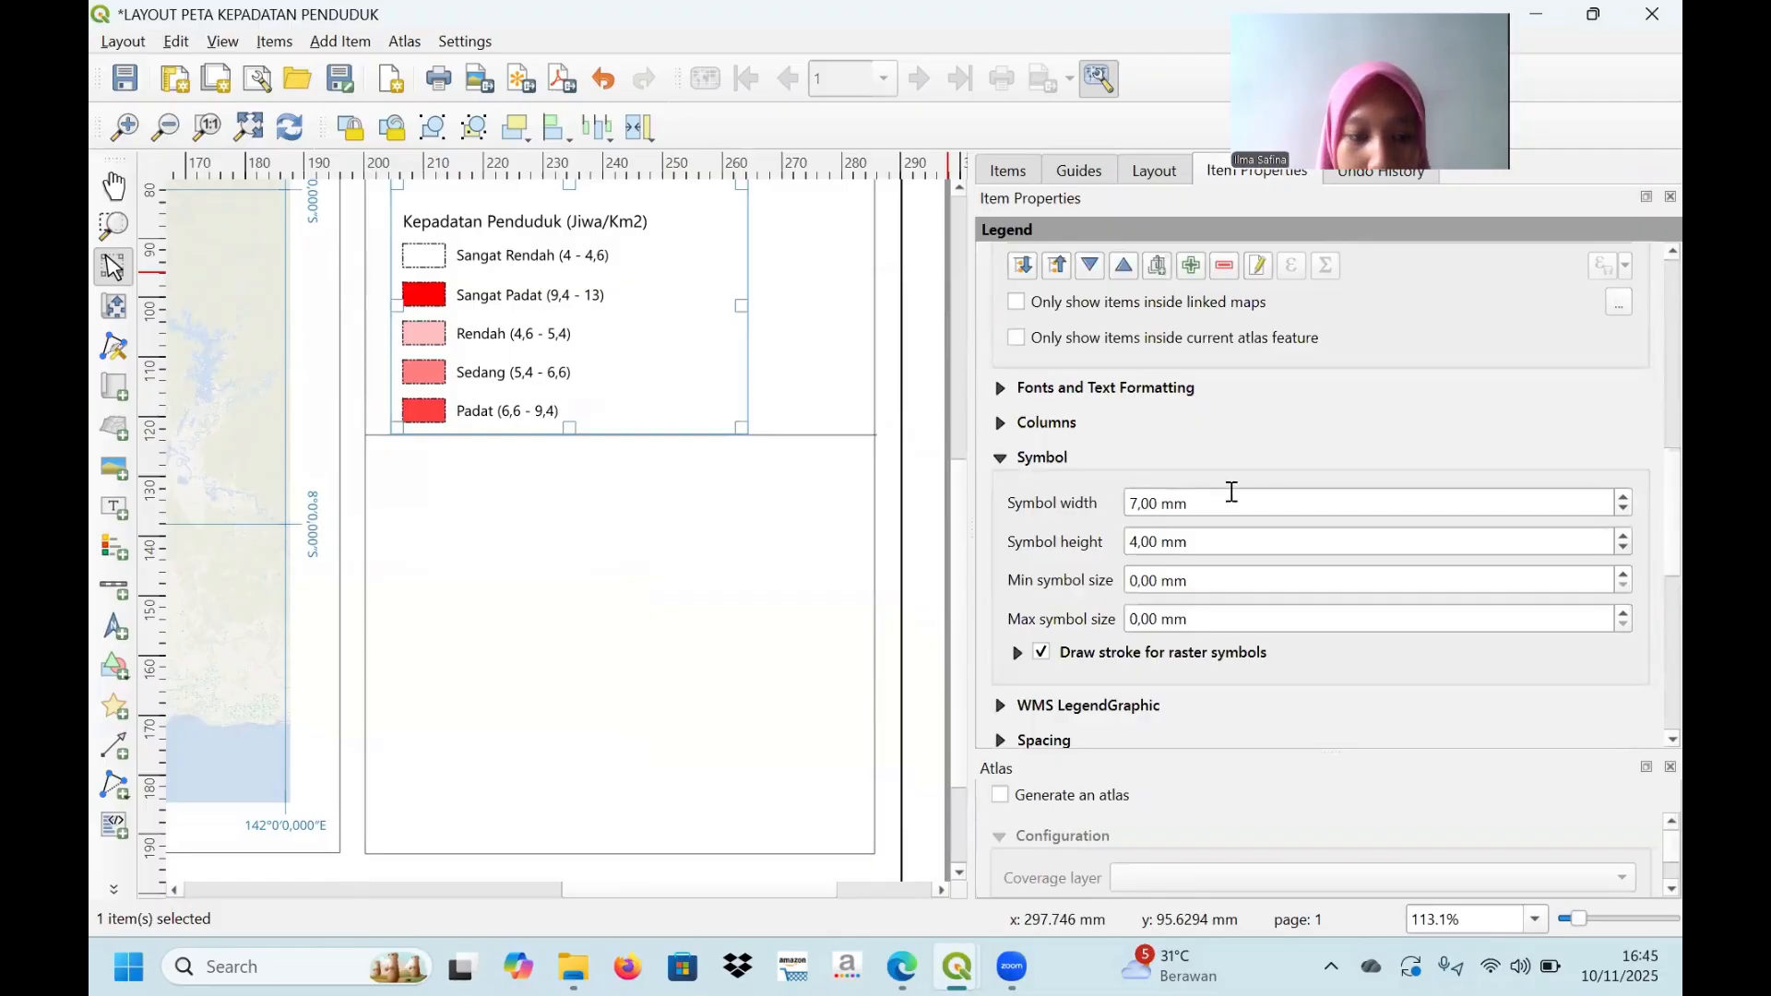
Step: Set the legend symbol width to 10 mm and symbol height to 2 mm
left_click_drag(1202, 500, 1145, 496)
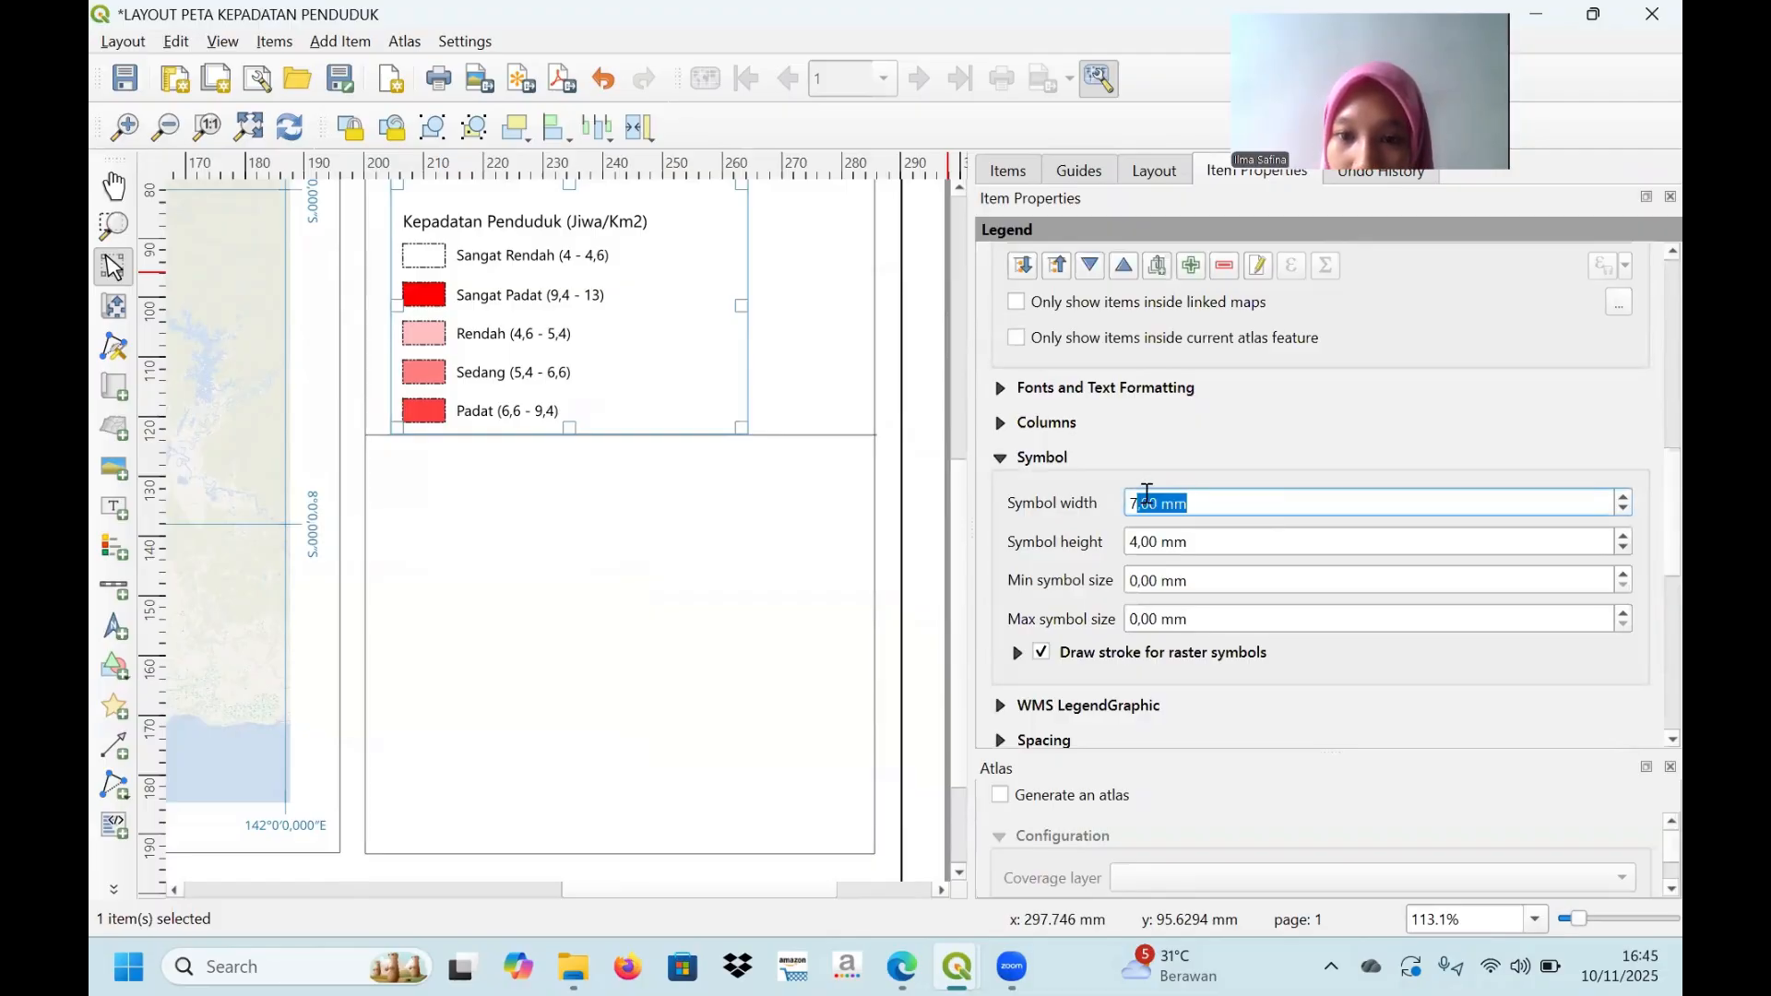
left_click(1161, 500)
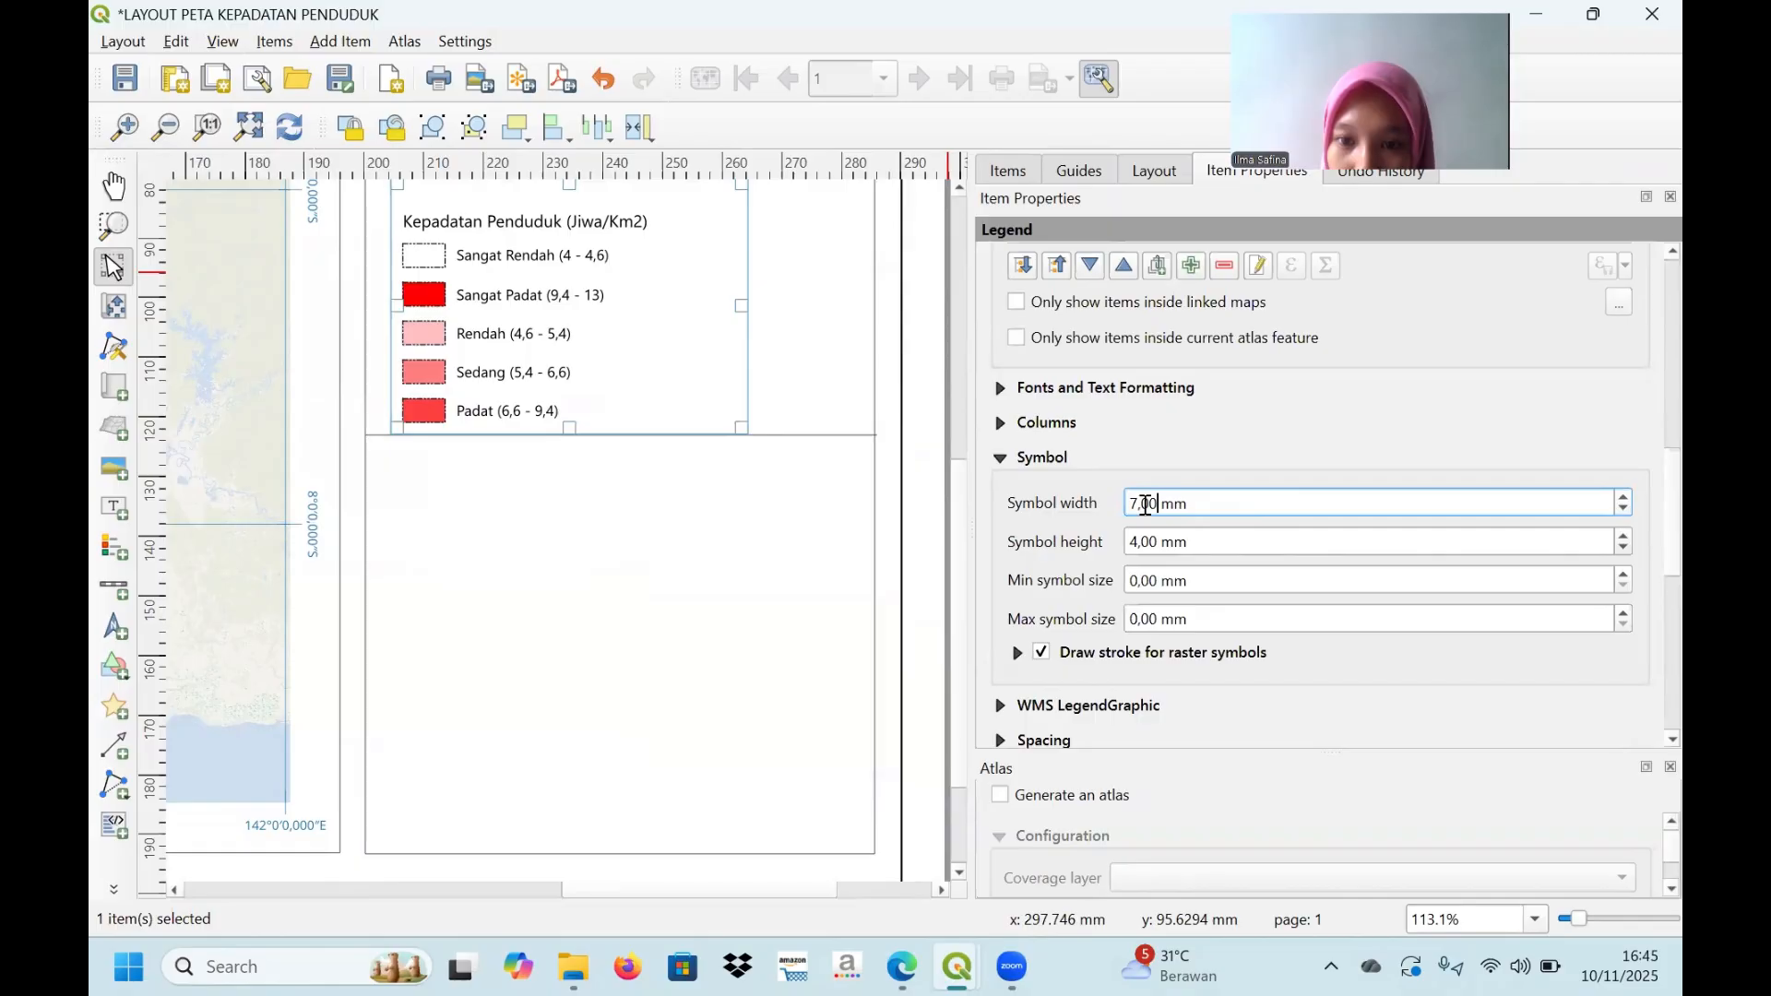
double_click(1163, 503)
left_click_drag(1160, 503, 1131, 502)
type("100")
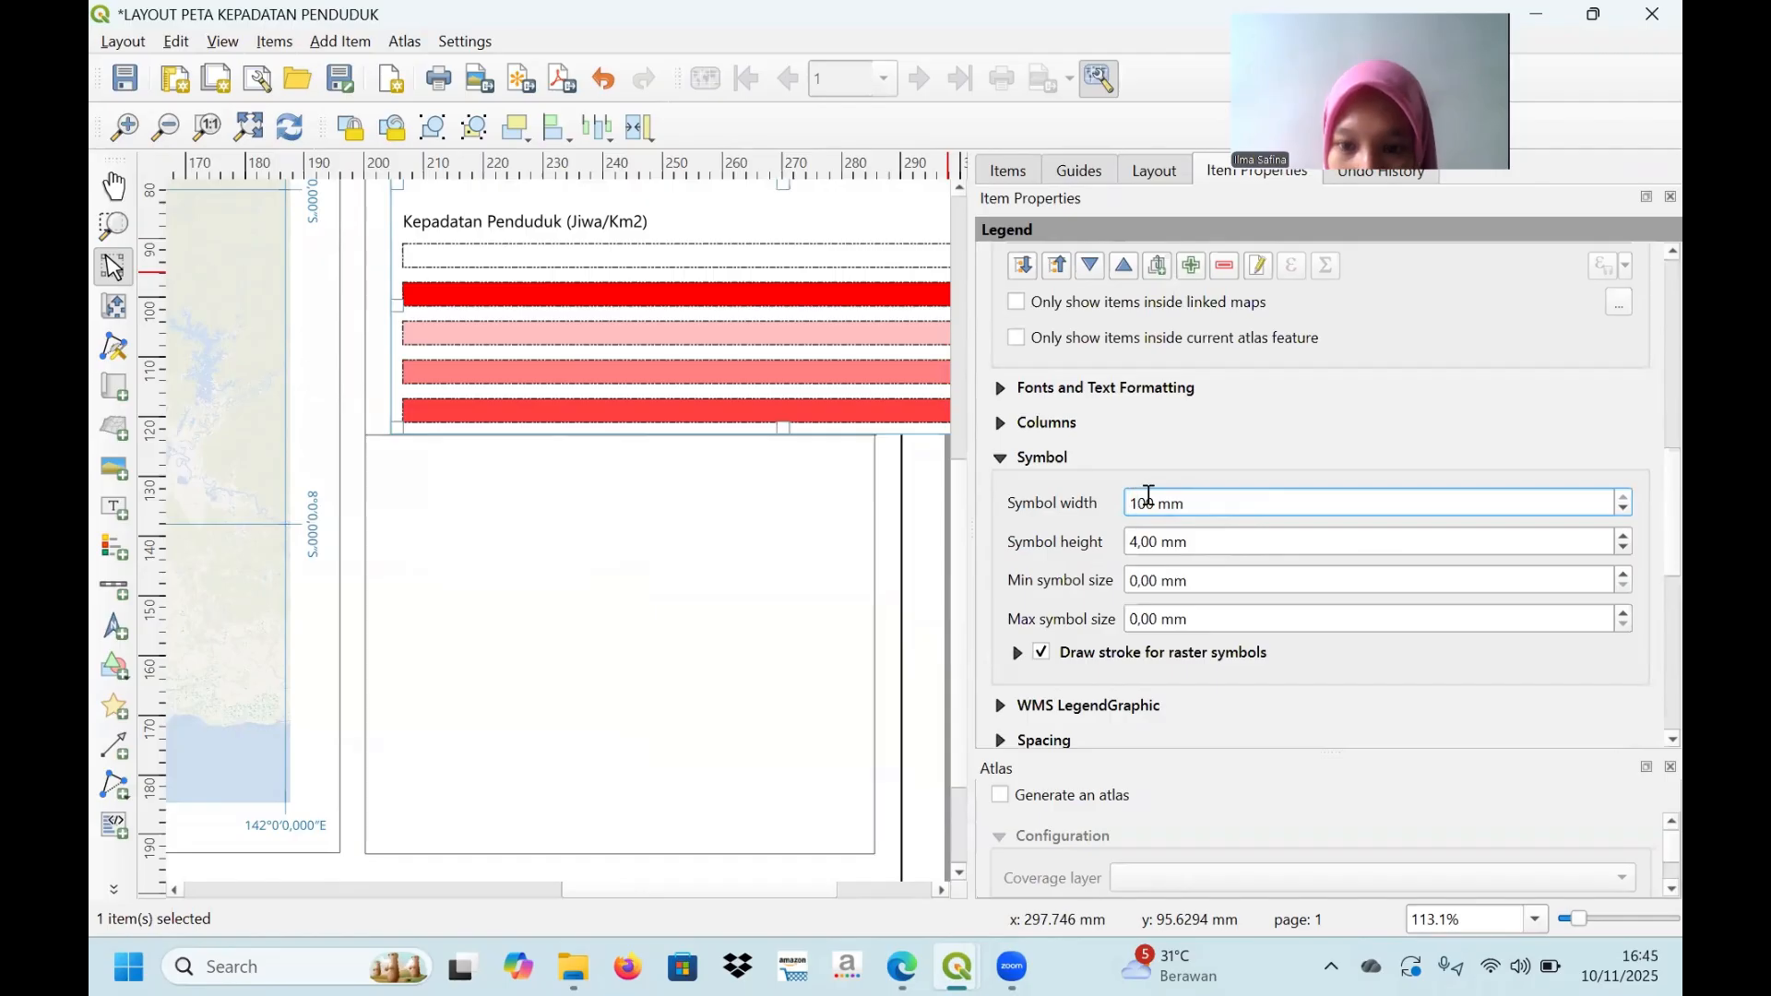
key("BackSpace")
key("Return")
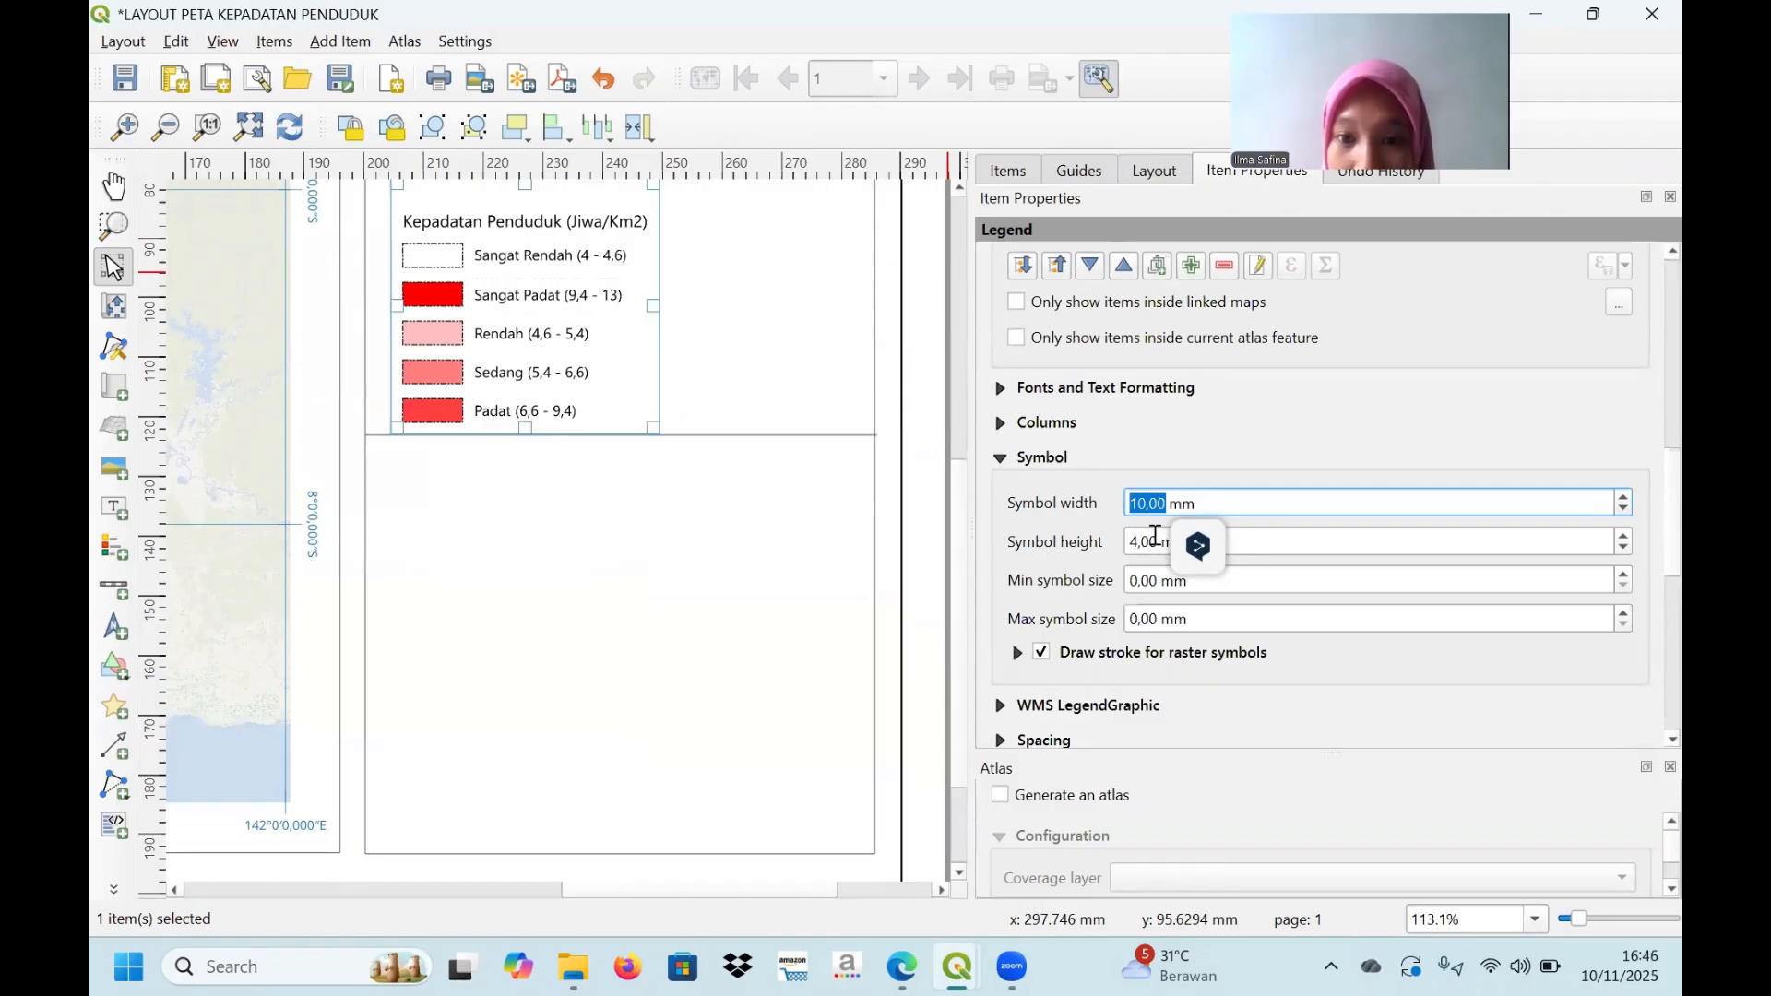
left_click_drag(1158, 542, 1138, 542)
key("BackSpace")
key("BackSpace")
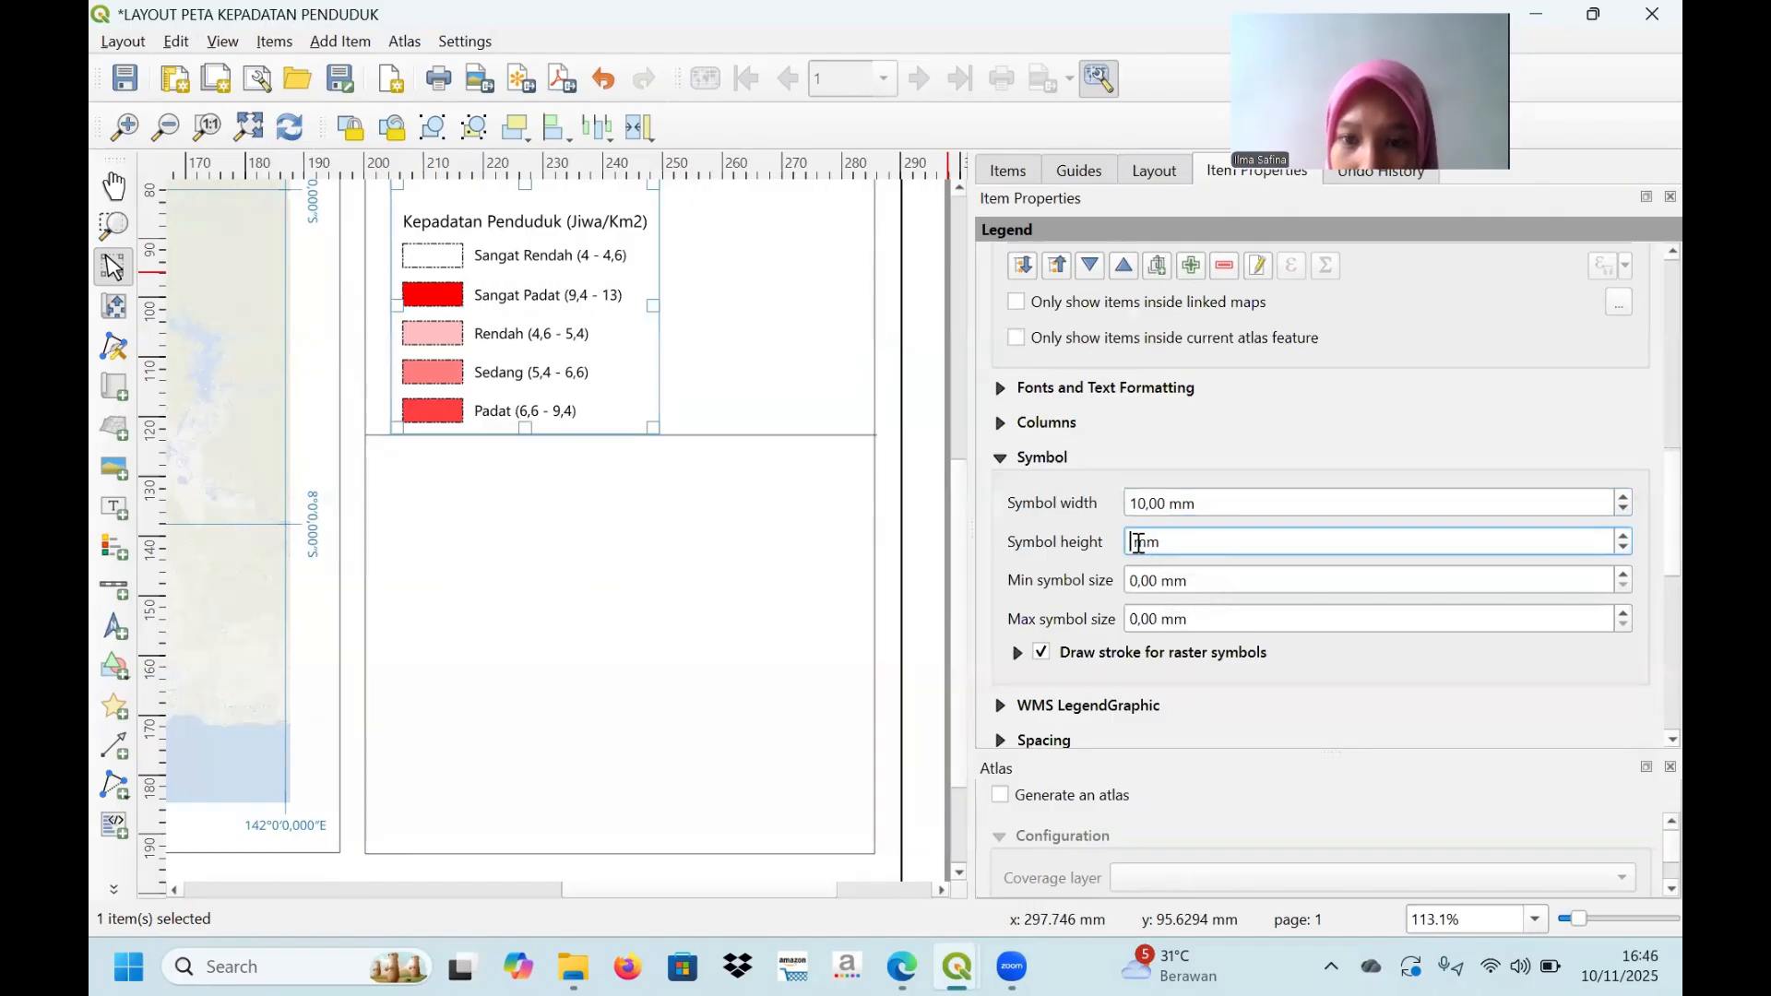
type("2")
key("Return")
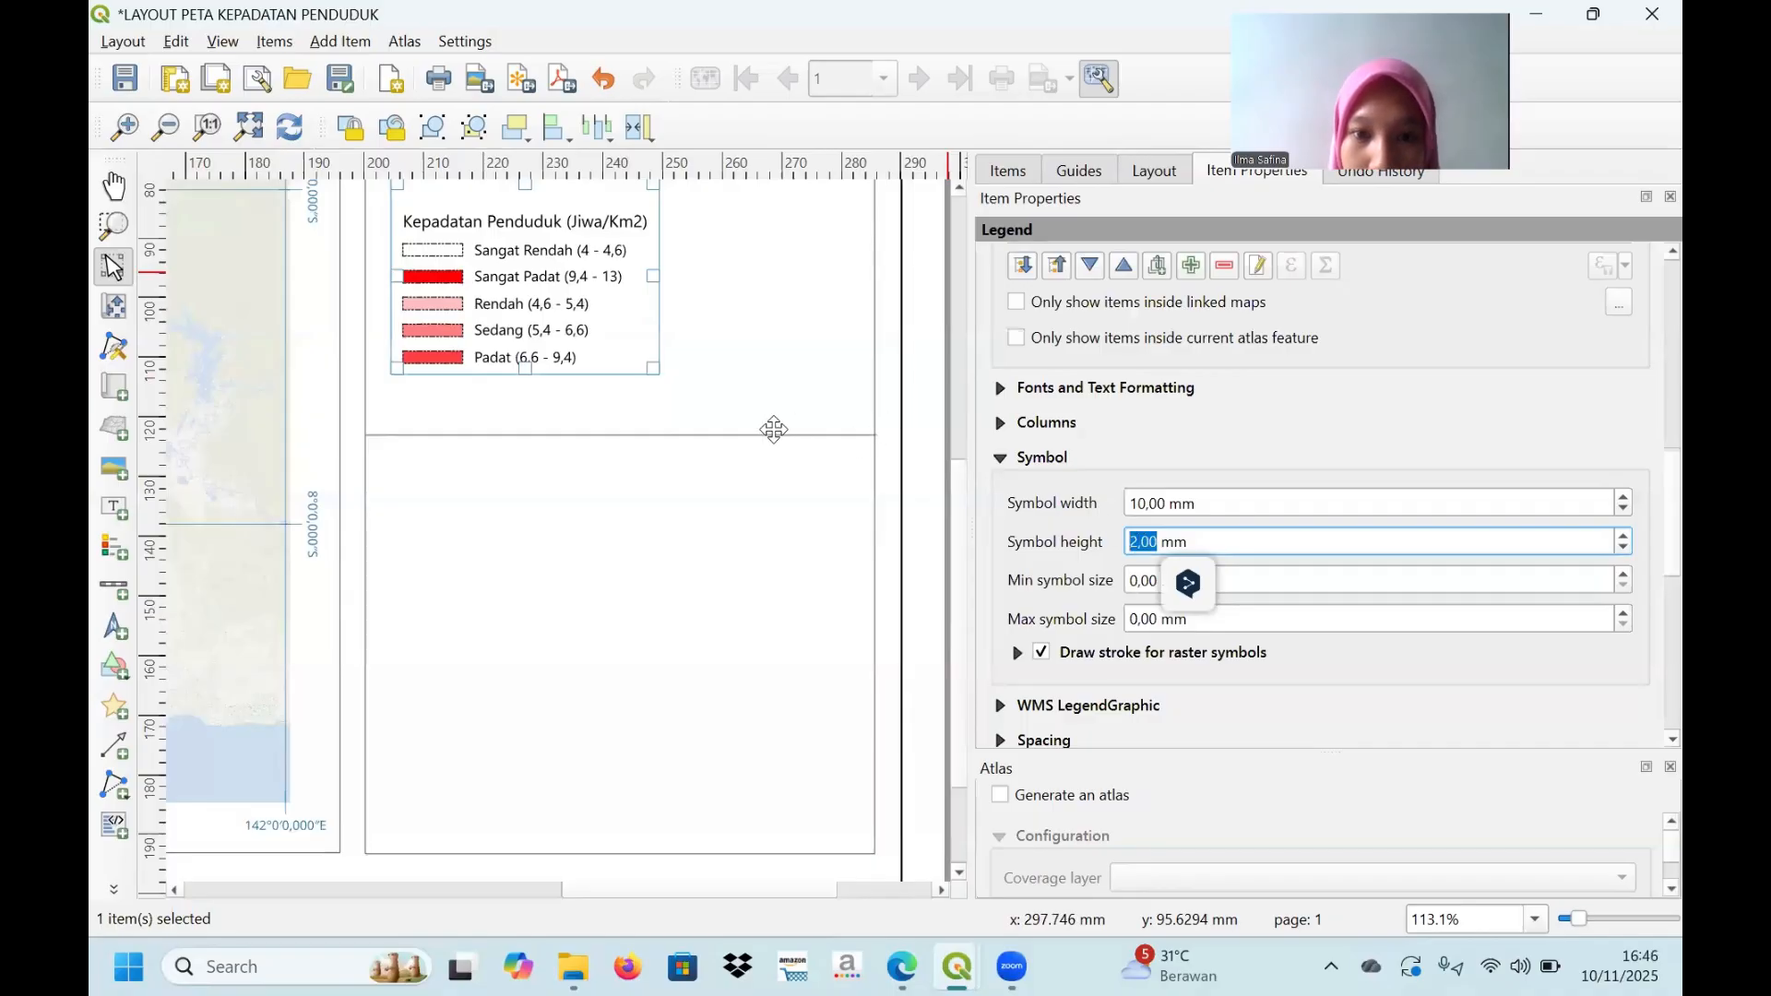
left_click(894, 457)
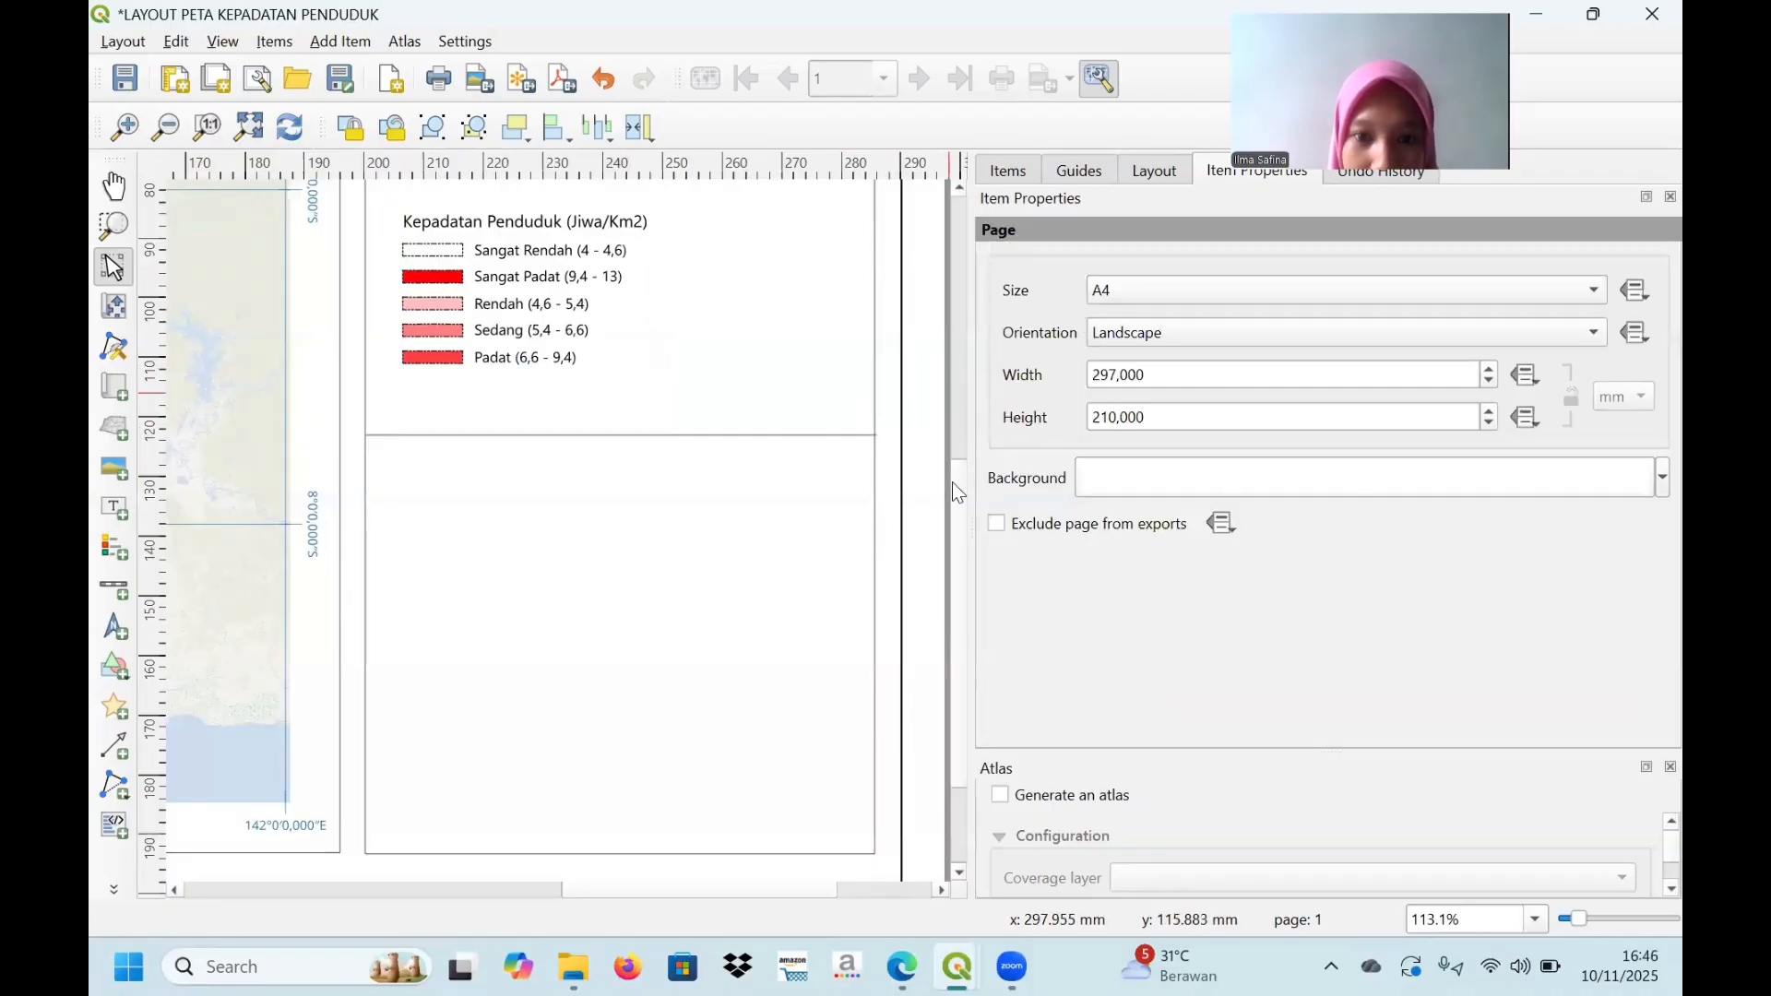
Step: Move the divider line up to sit just under the flattened legend swatches, then select the legend
scroll(953, 489, "up", 2)
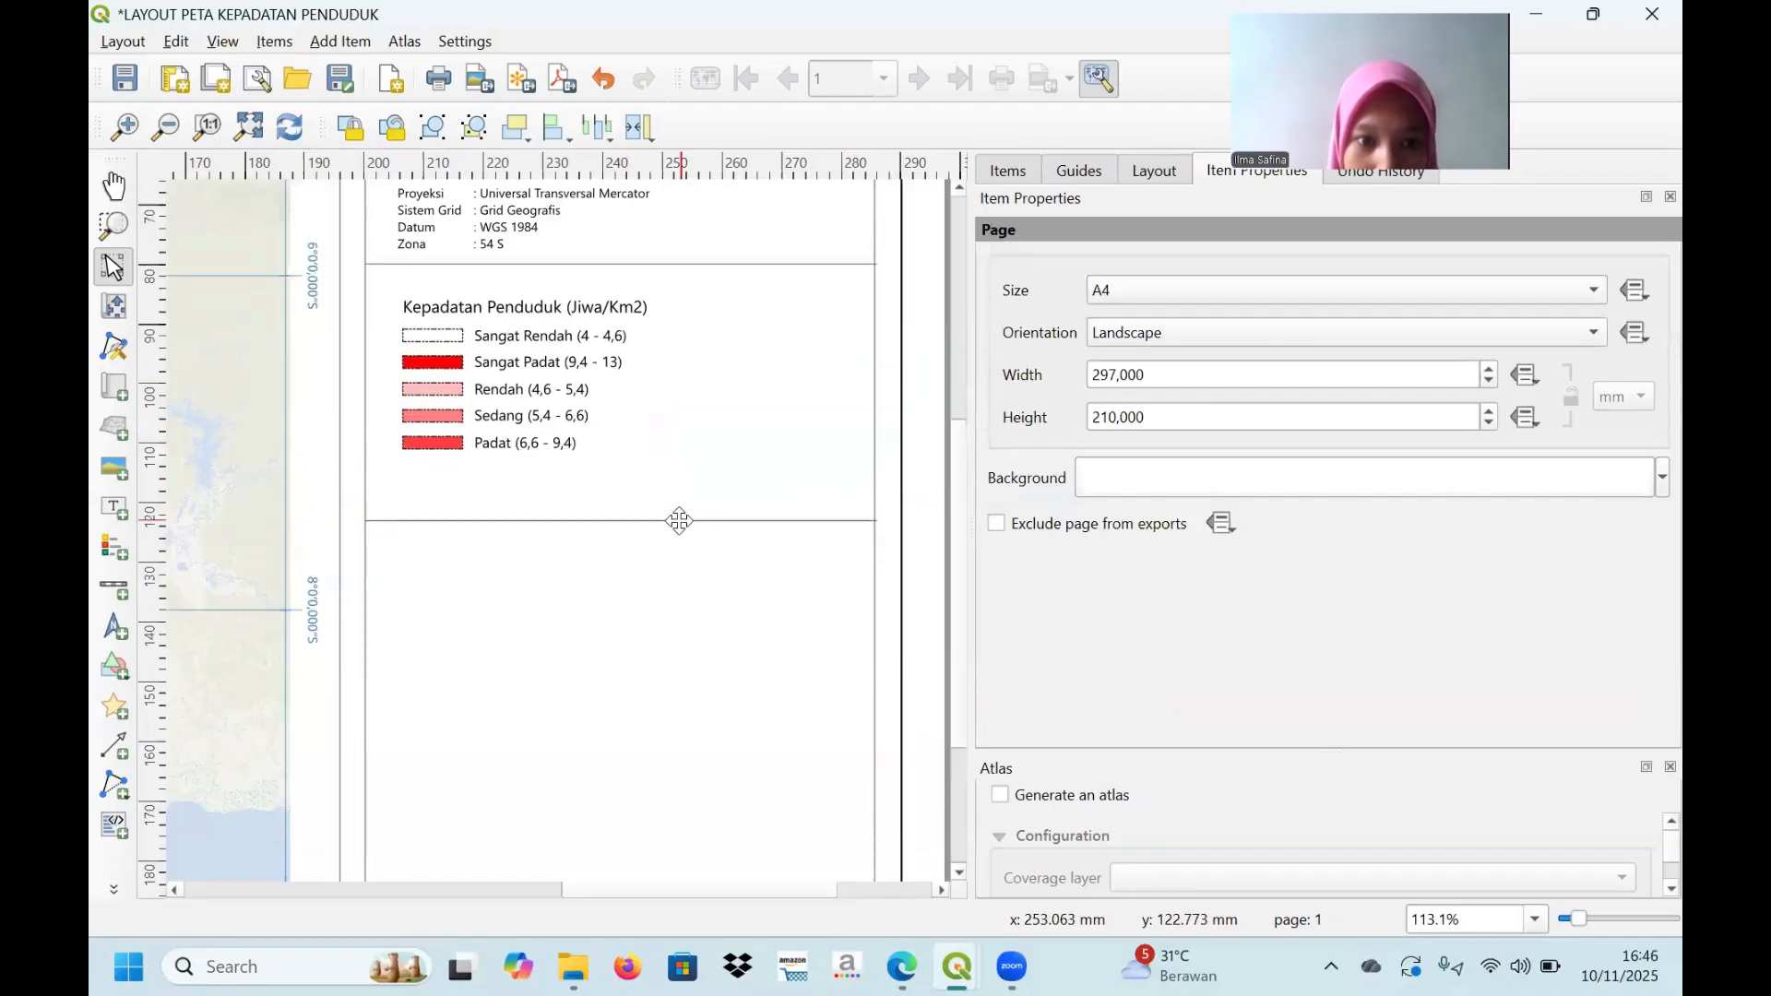
left_click(645, 521)
left_click_drag(645, 523, 622, 480)
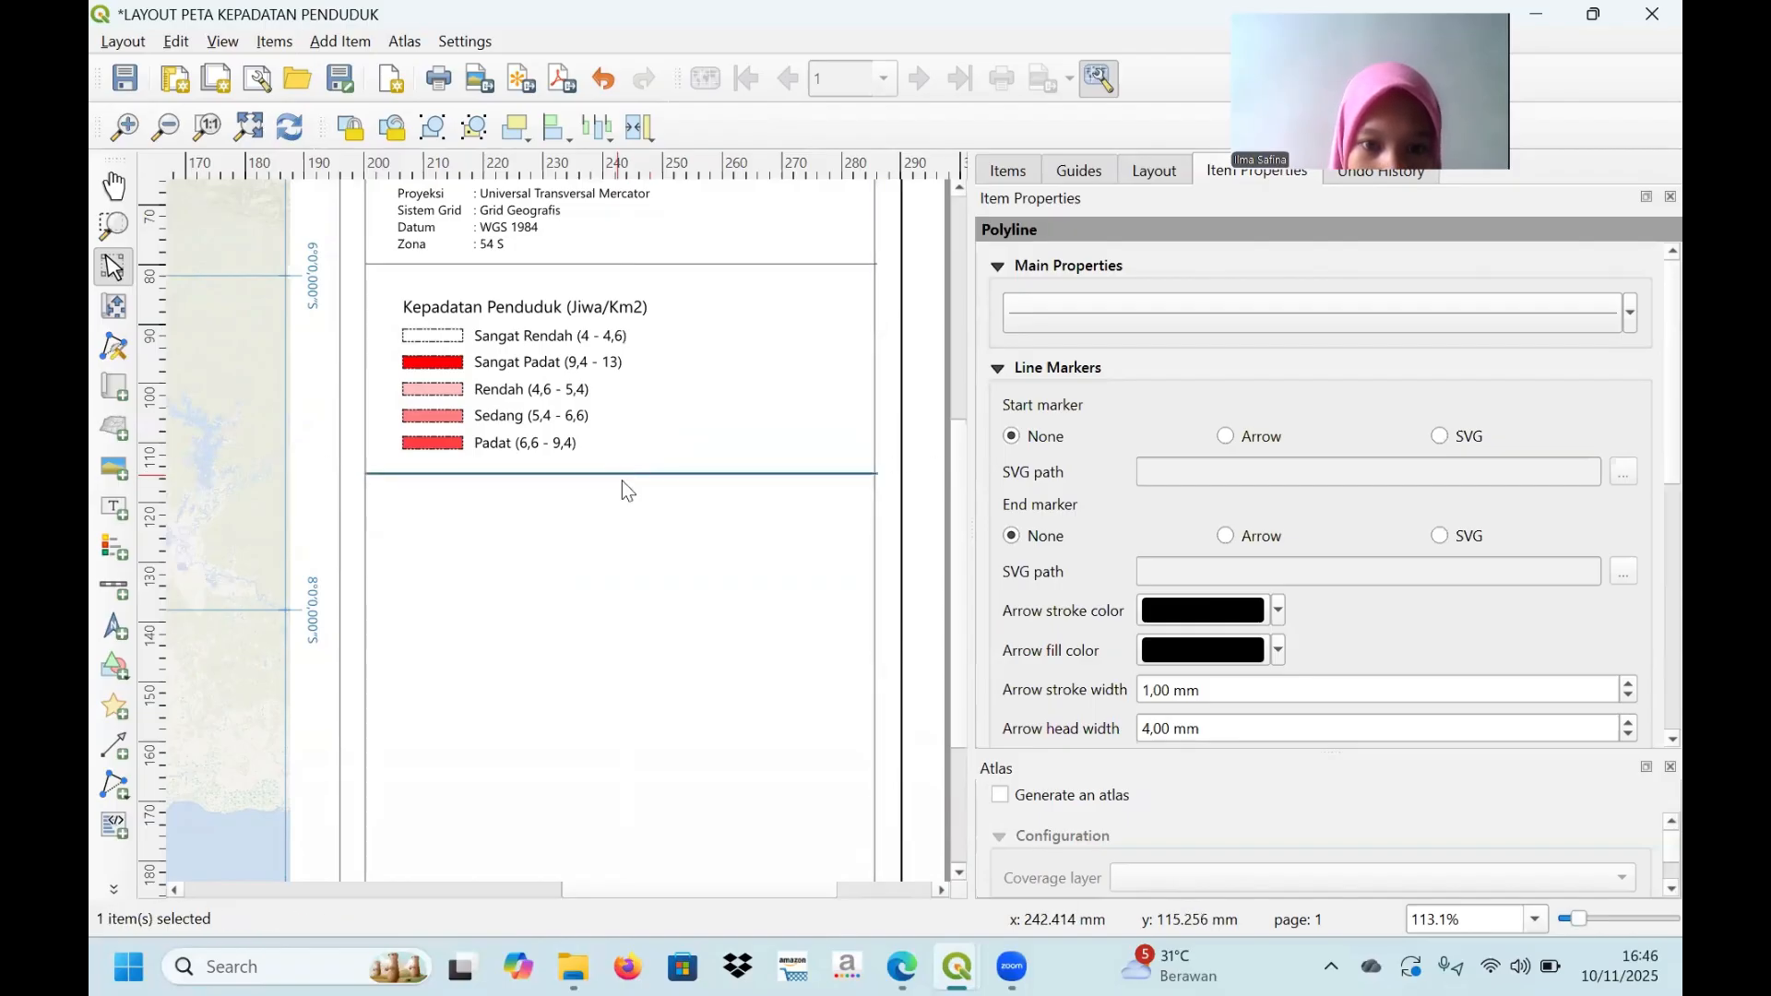
left_click(682, 522)
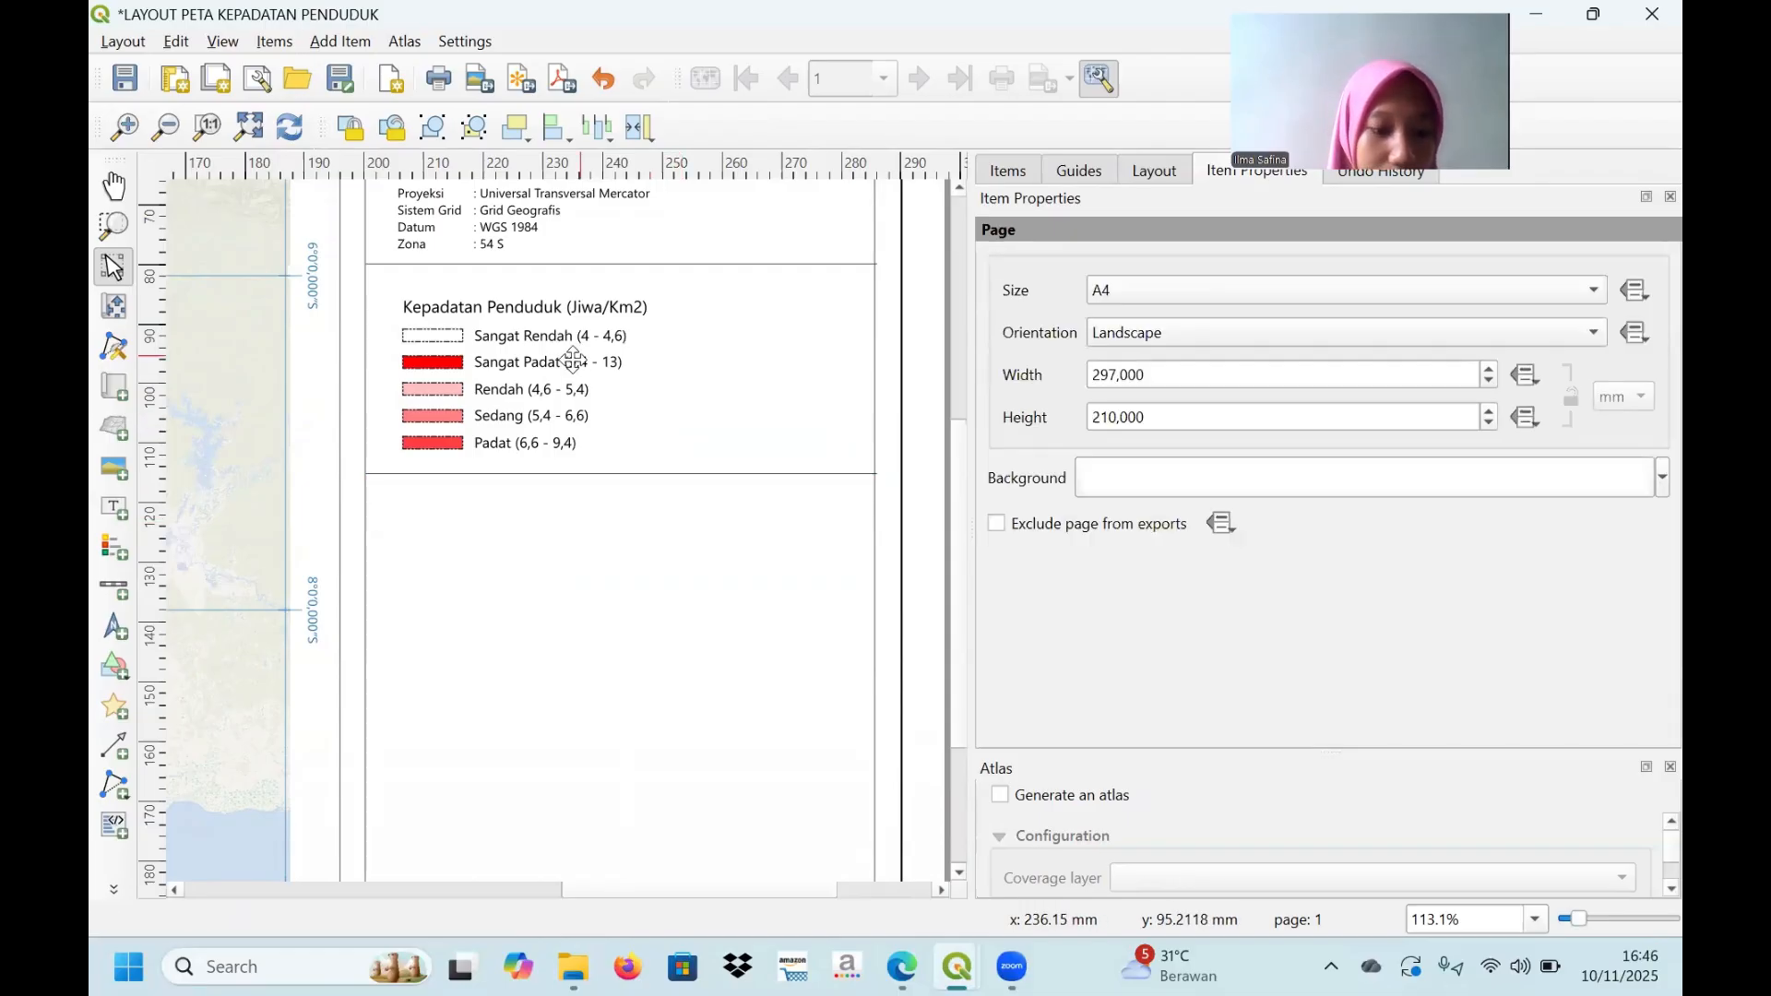
left_click(534, 357)
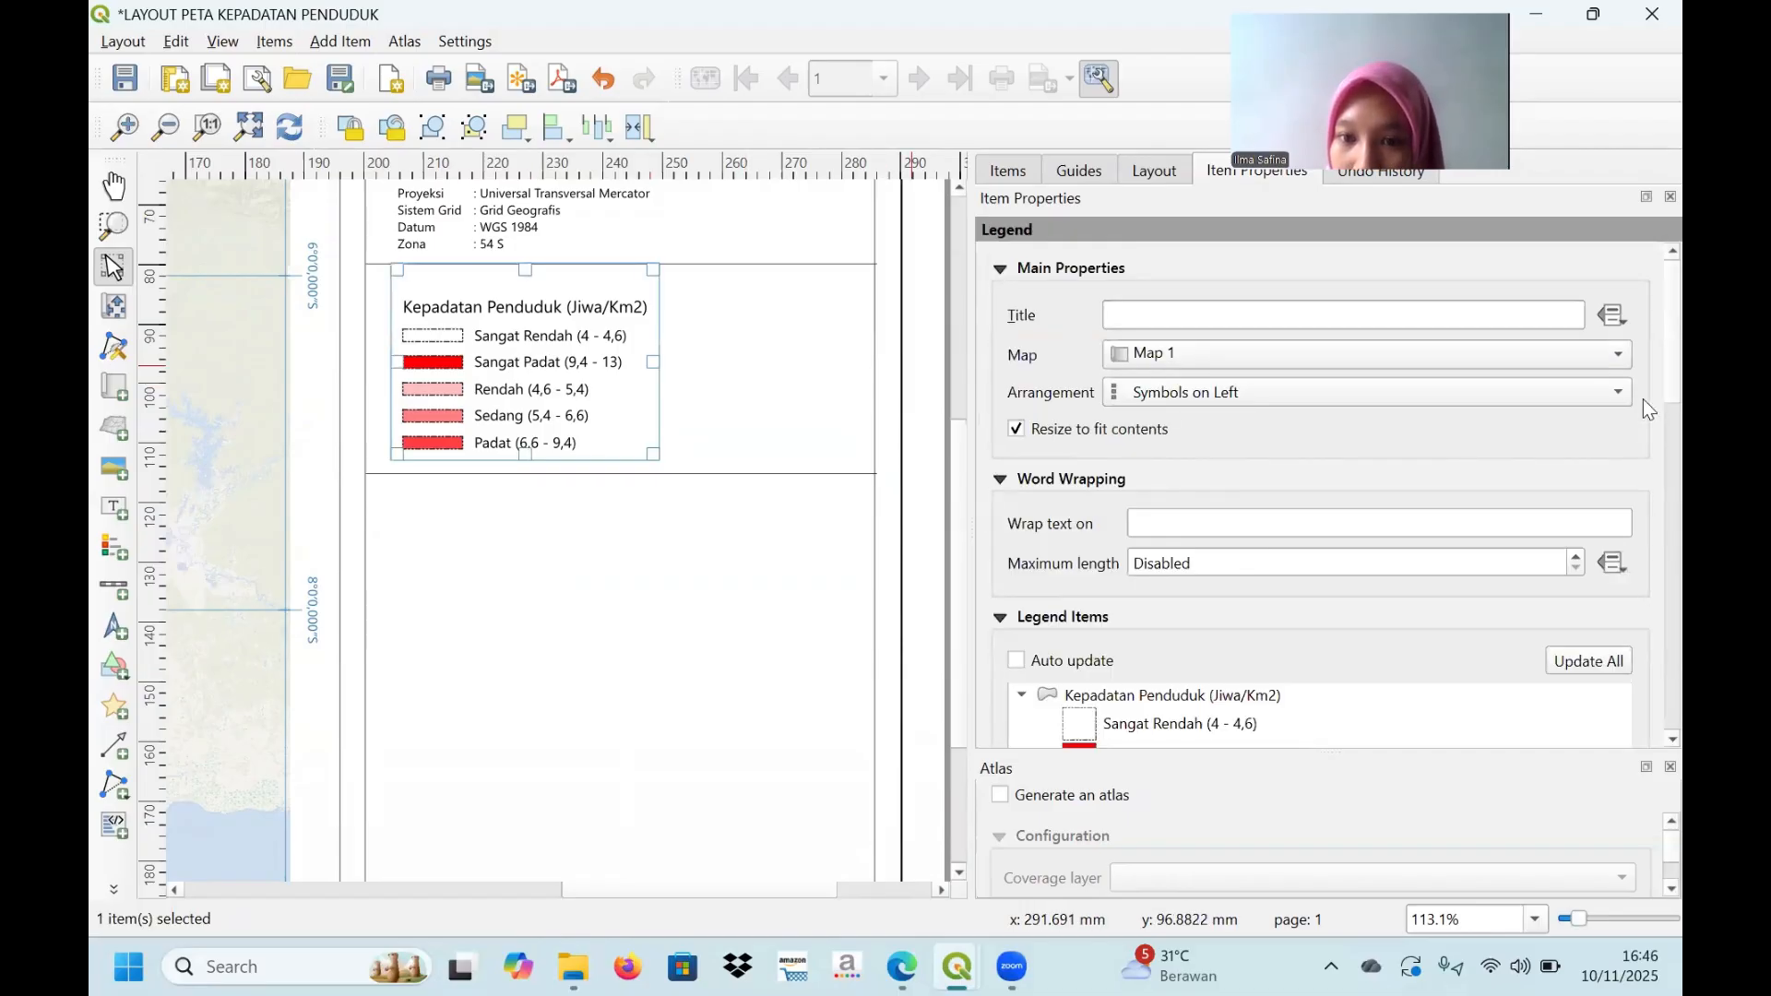
Step: In the legend's Spacing section, set Space between symbols to 1,5 mm
scroll(1643, 443, "down", 5)
scroll(1643, 526, "down", 3)
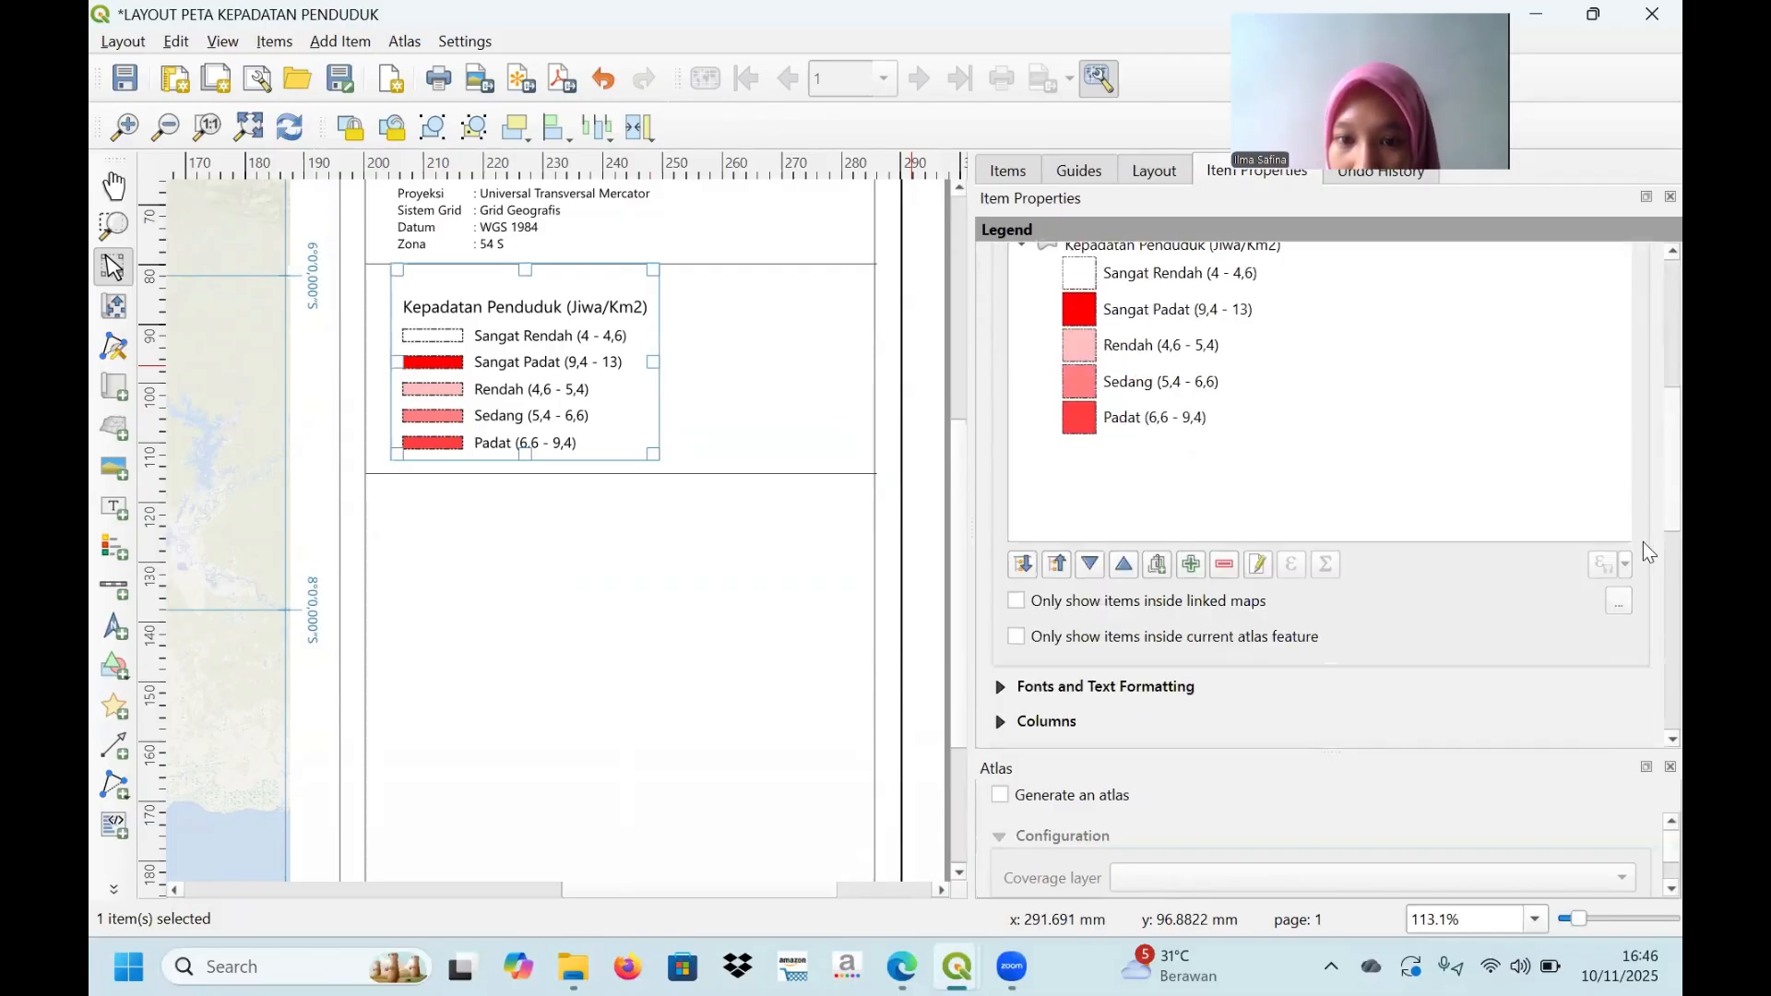
scroll(1643, 511, "up", 3)
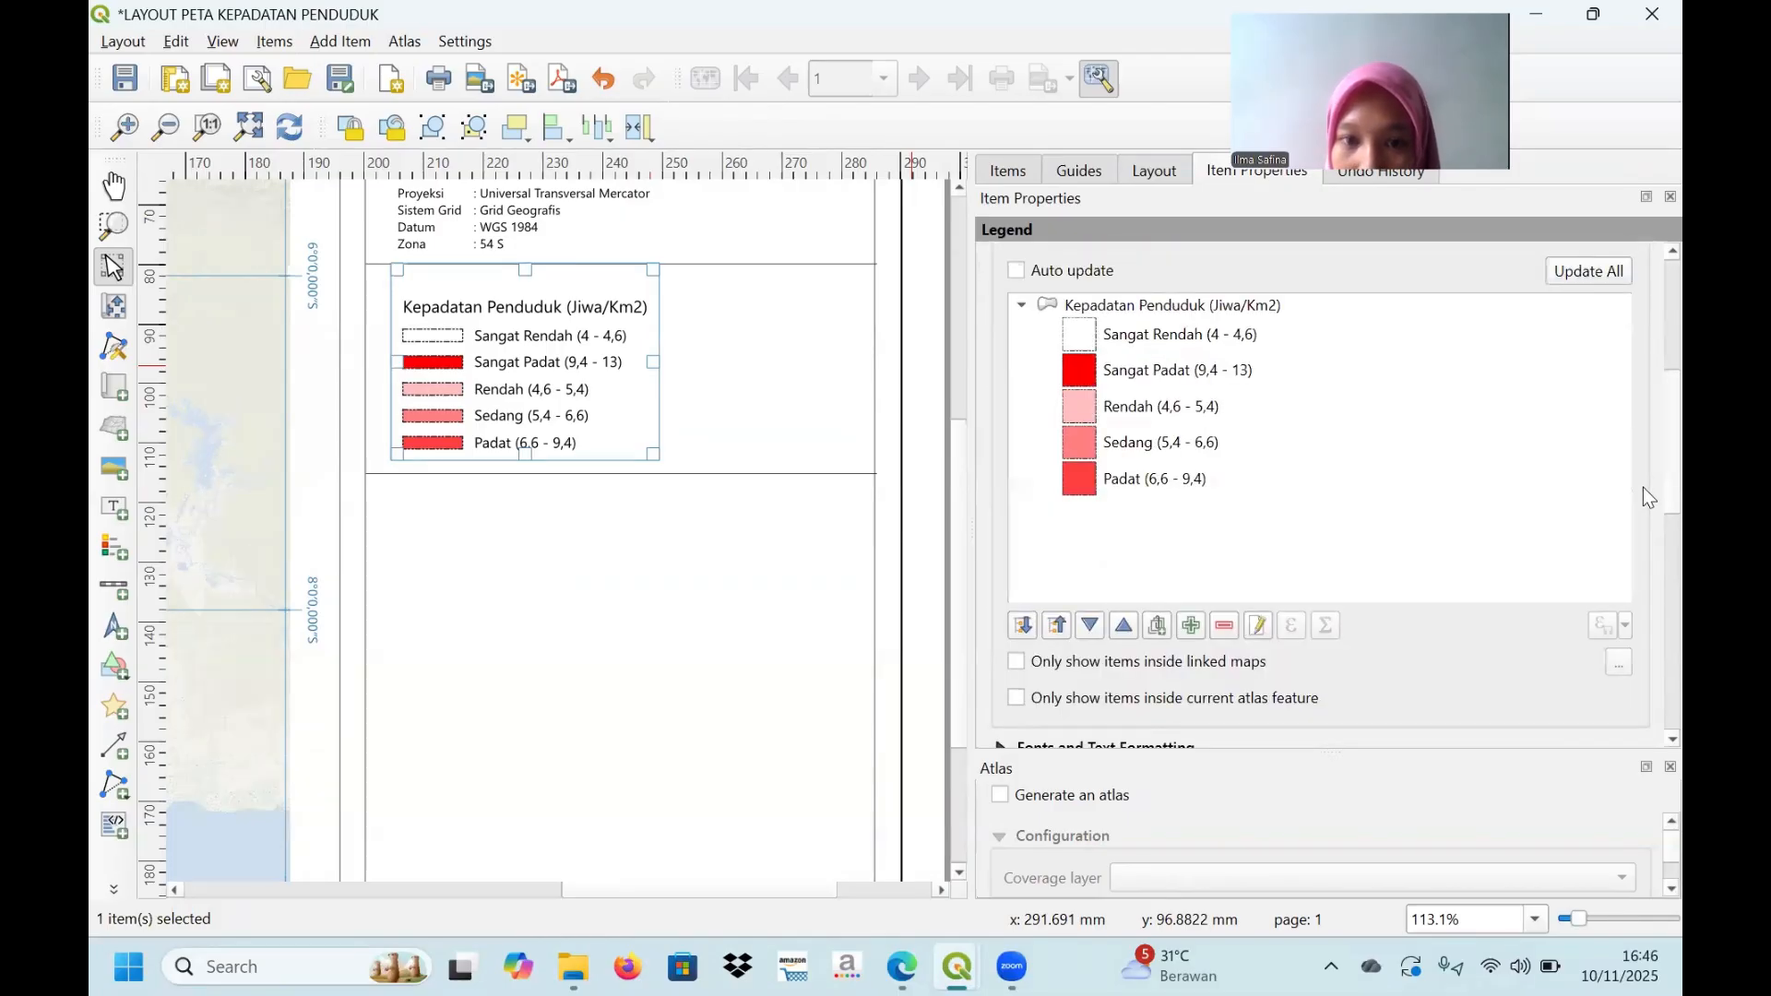
scroll(1644, 489, "up", 1)
scroll(1643, 498, "up", 1)
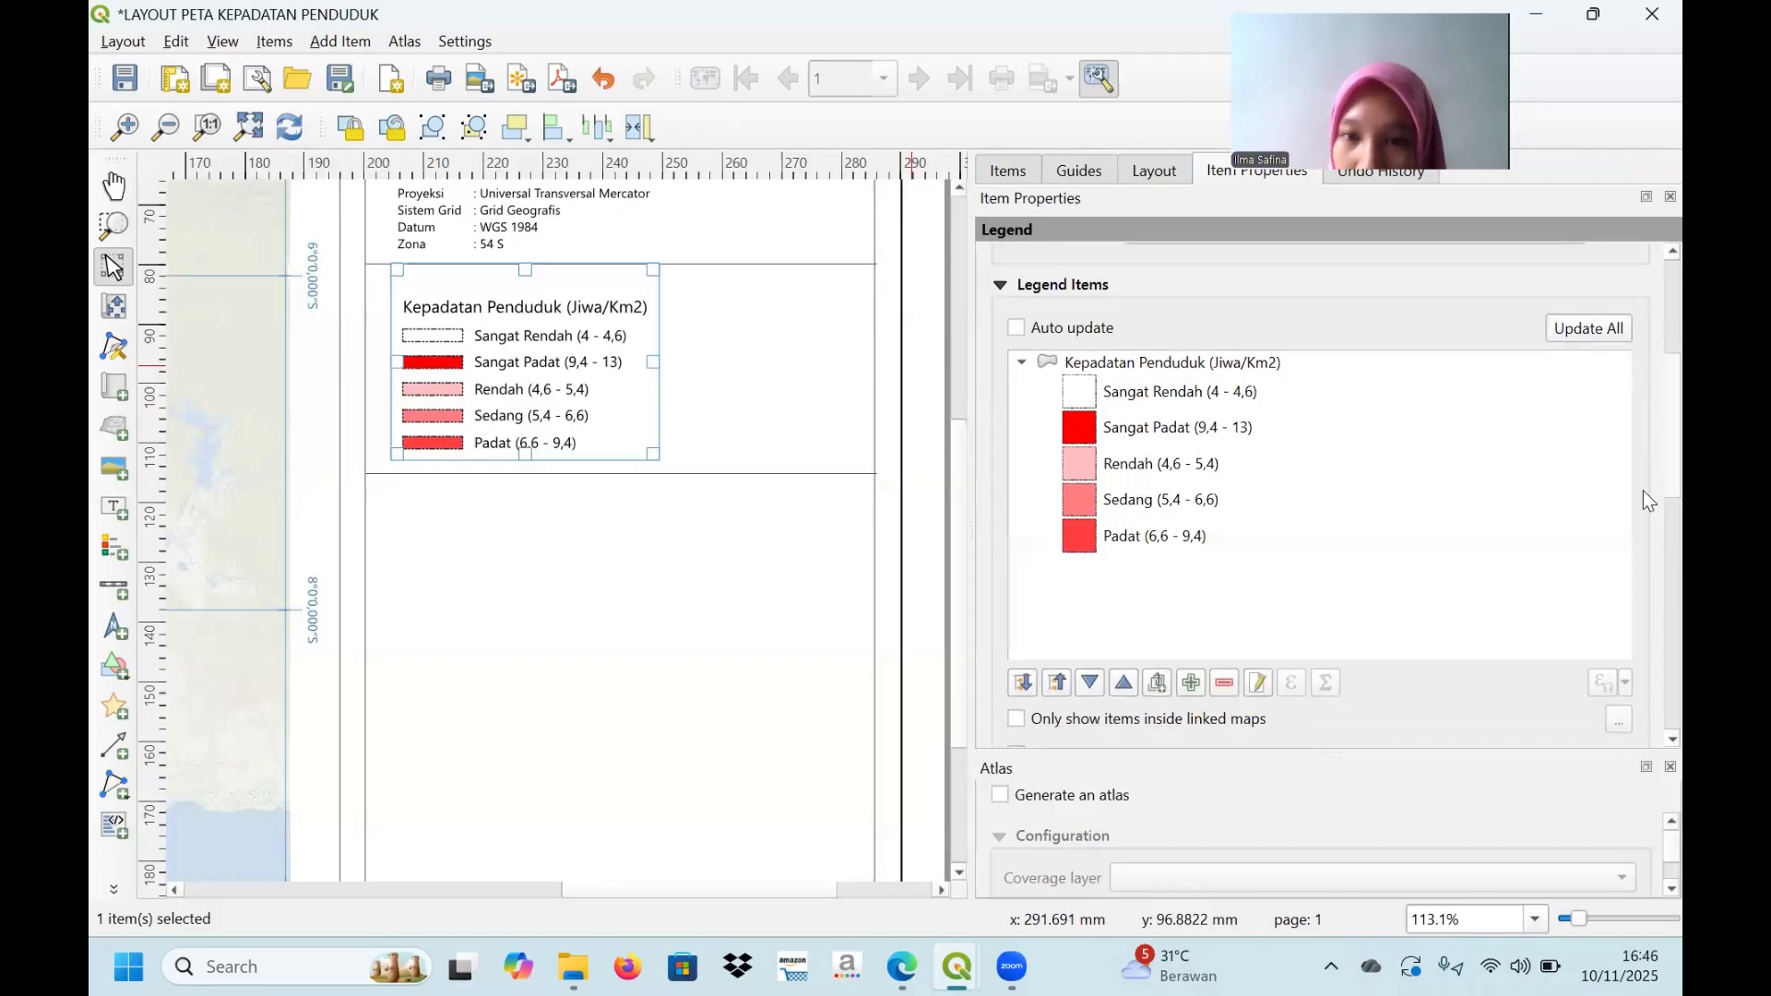
scroll(1643, 507, "down", 3)
scroll(1643, 553, "down", 5)
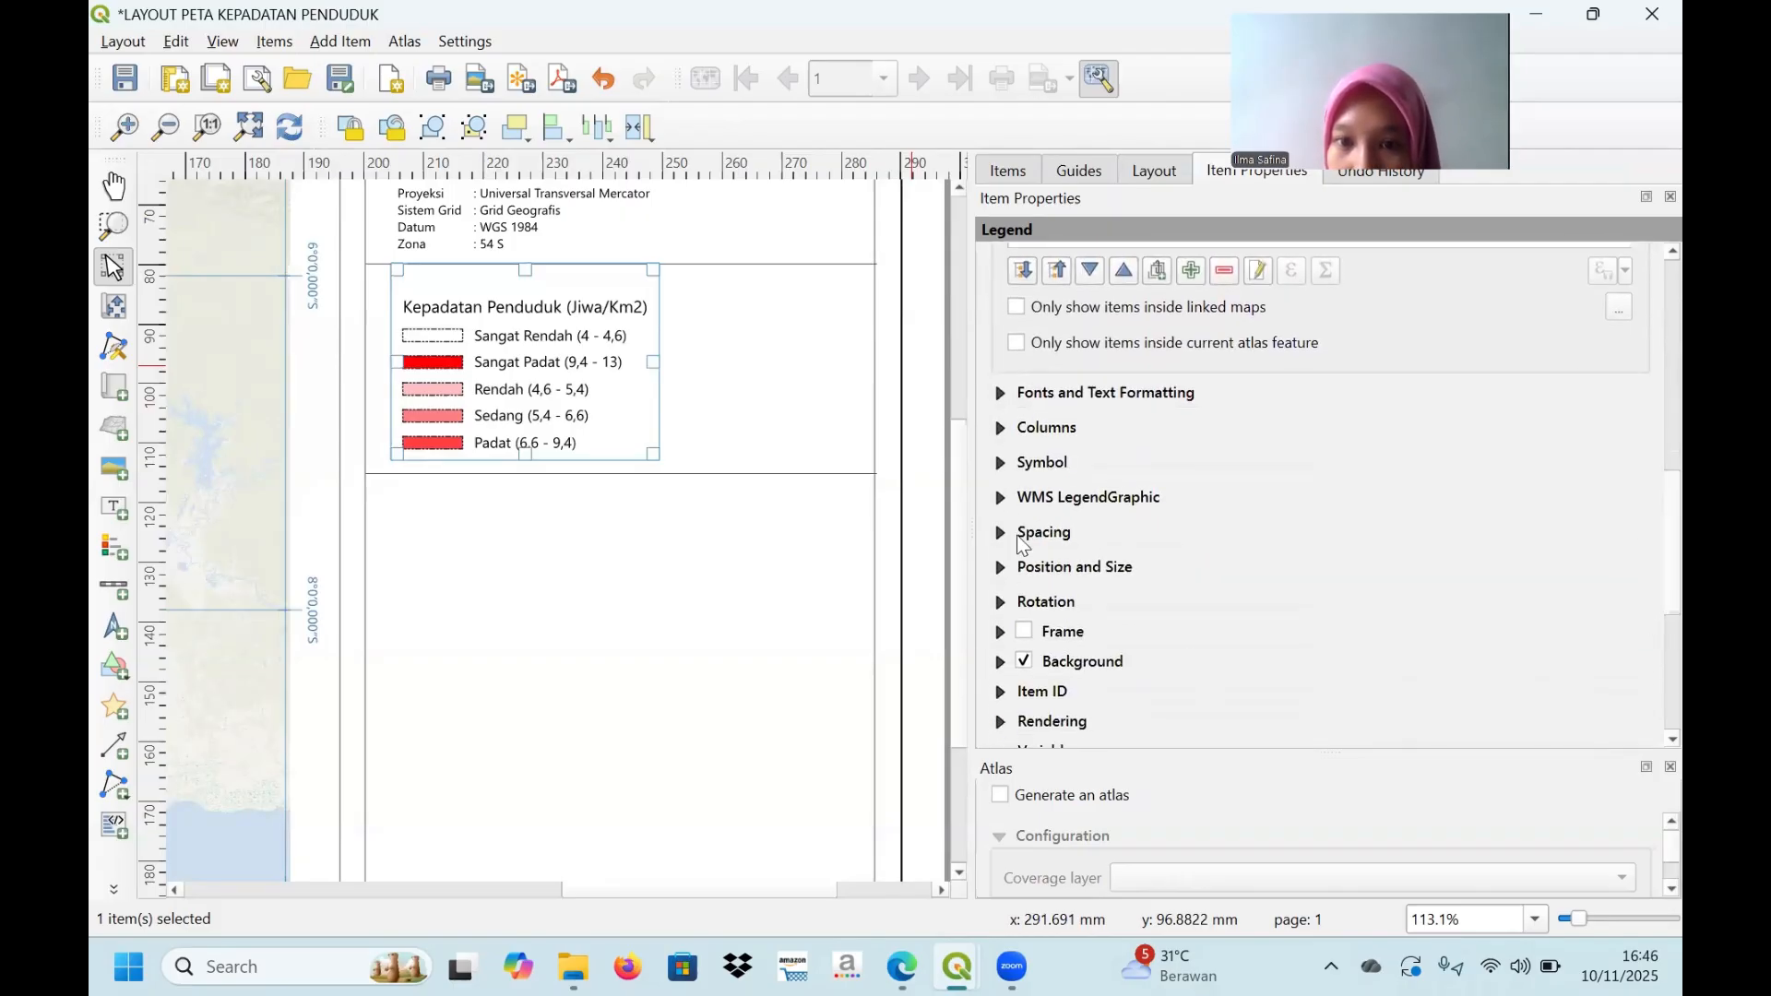
left_click(1000, 533)
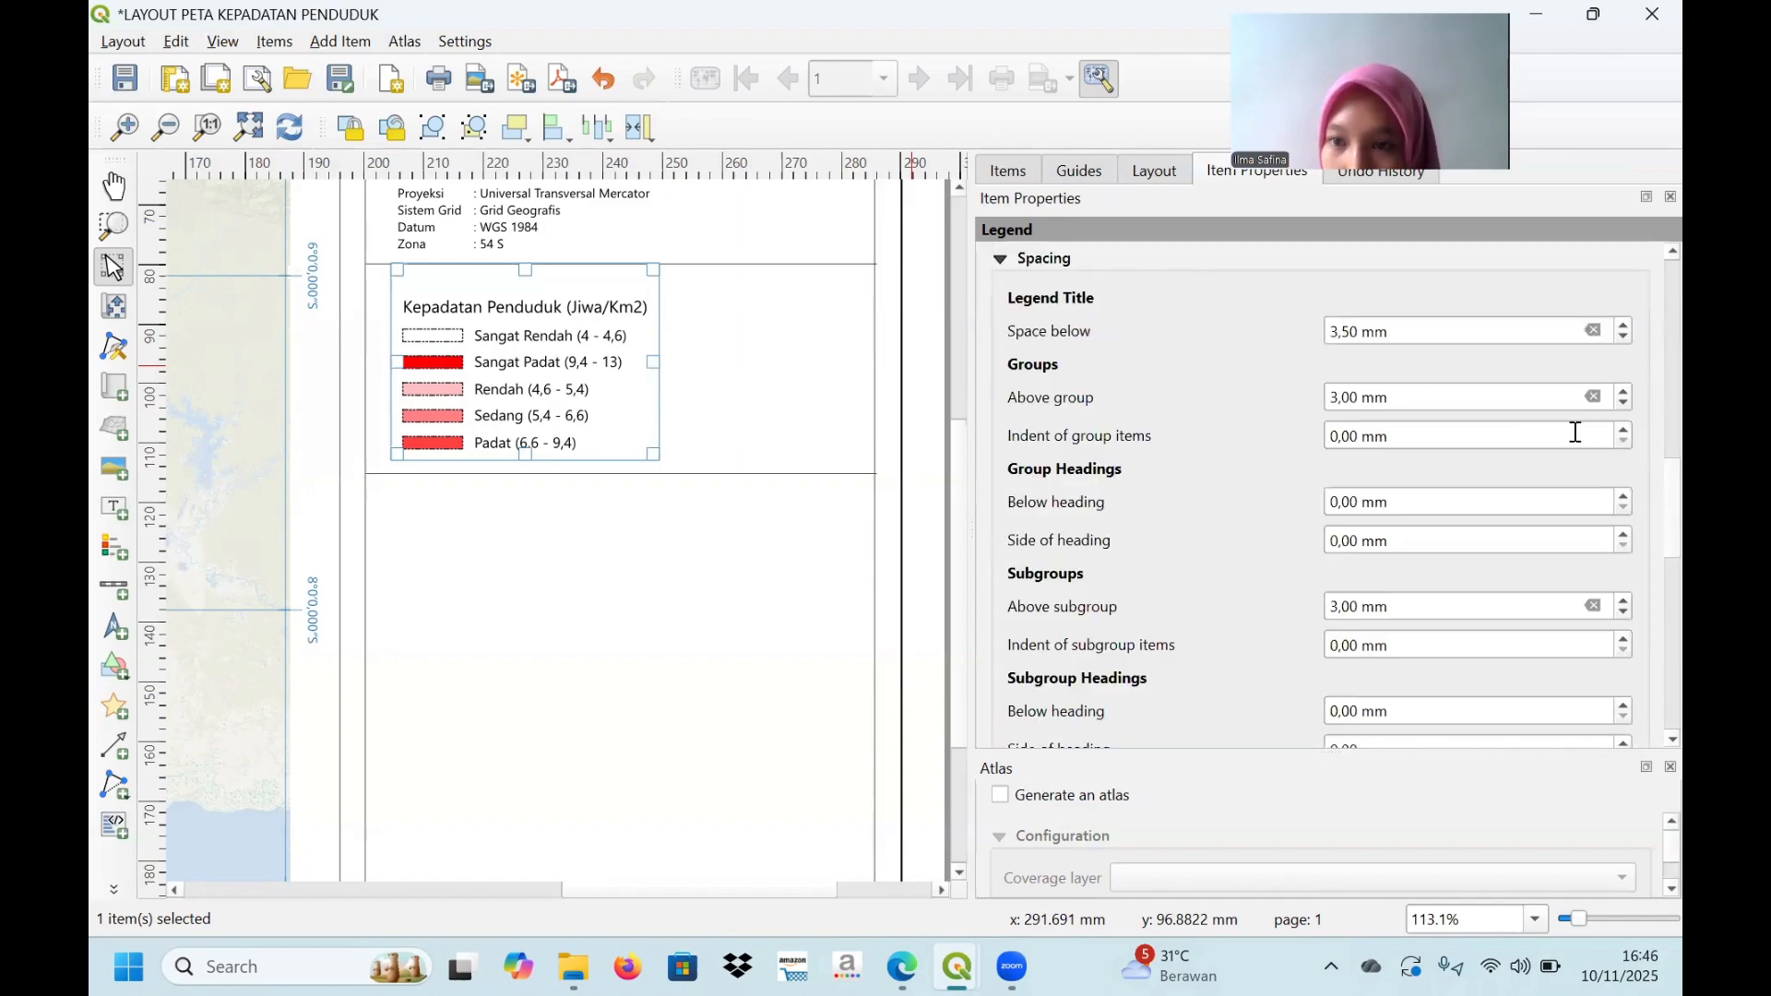
scroll(1650, 498, "down", 1)
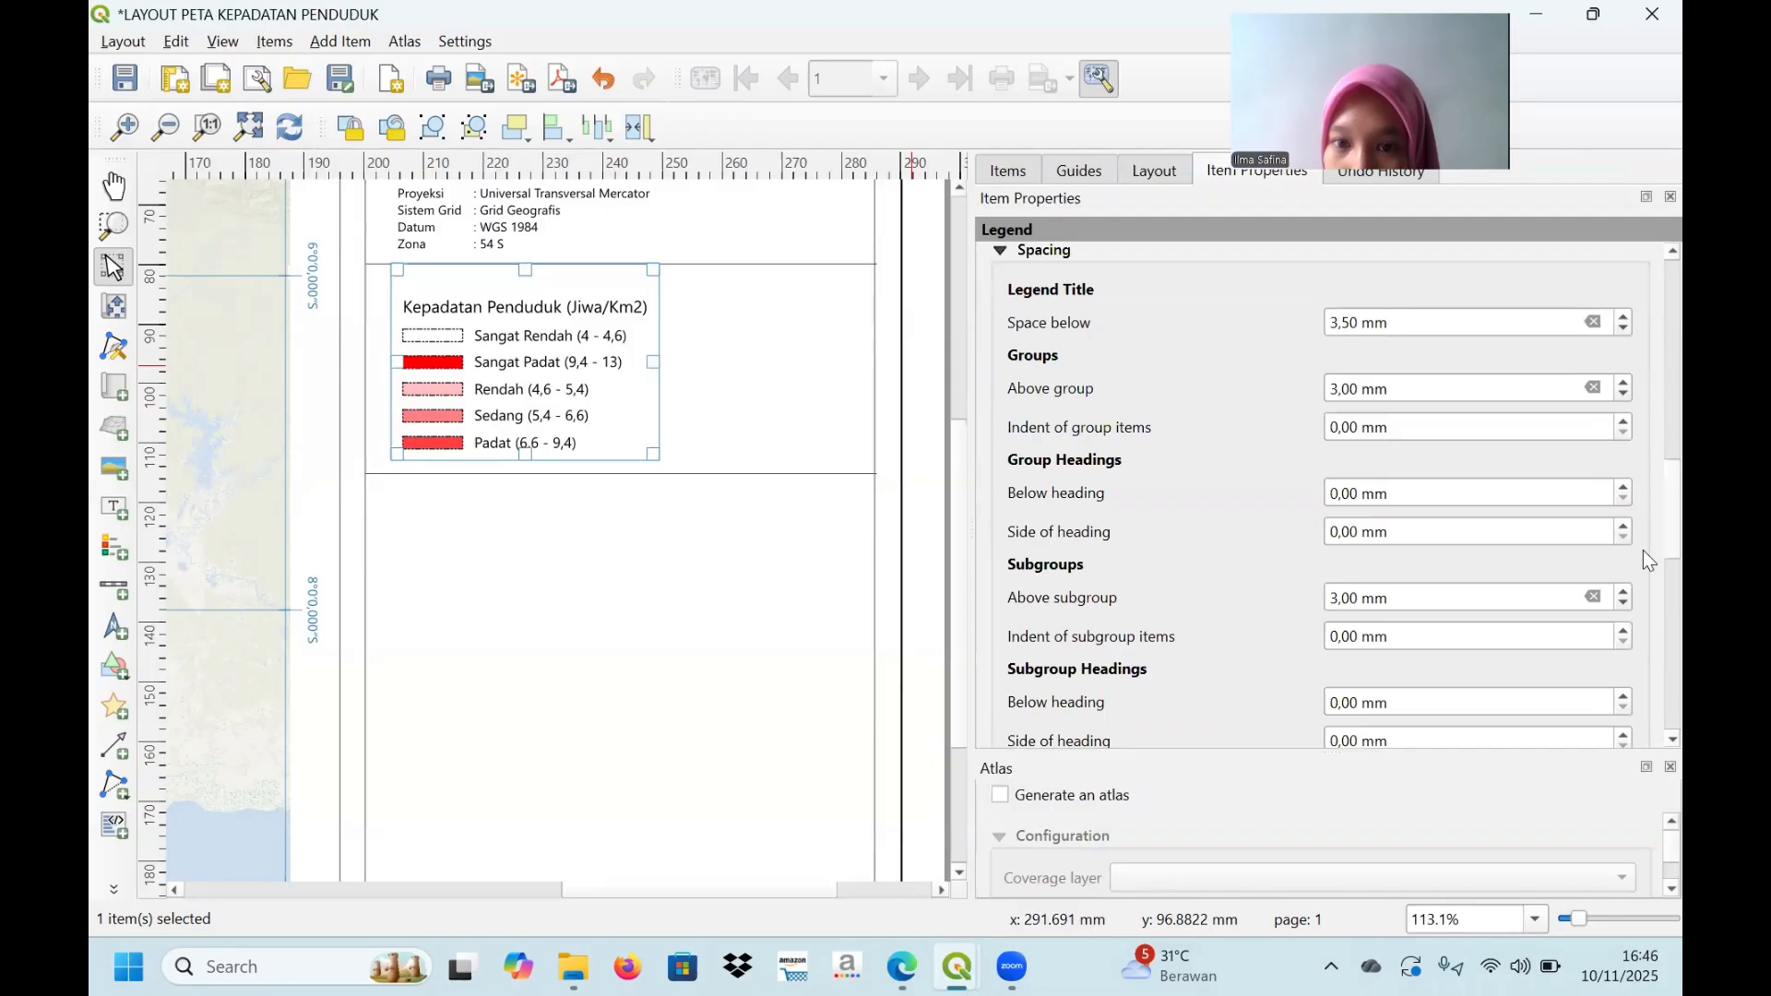
scroll(1648, 560, "down", 5)
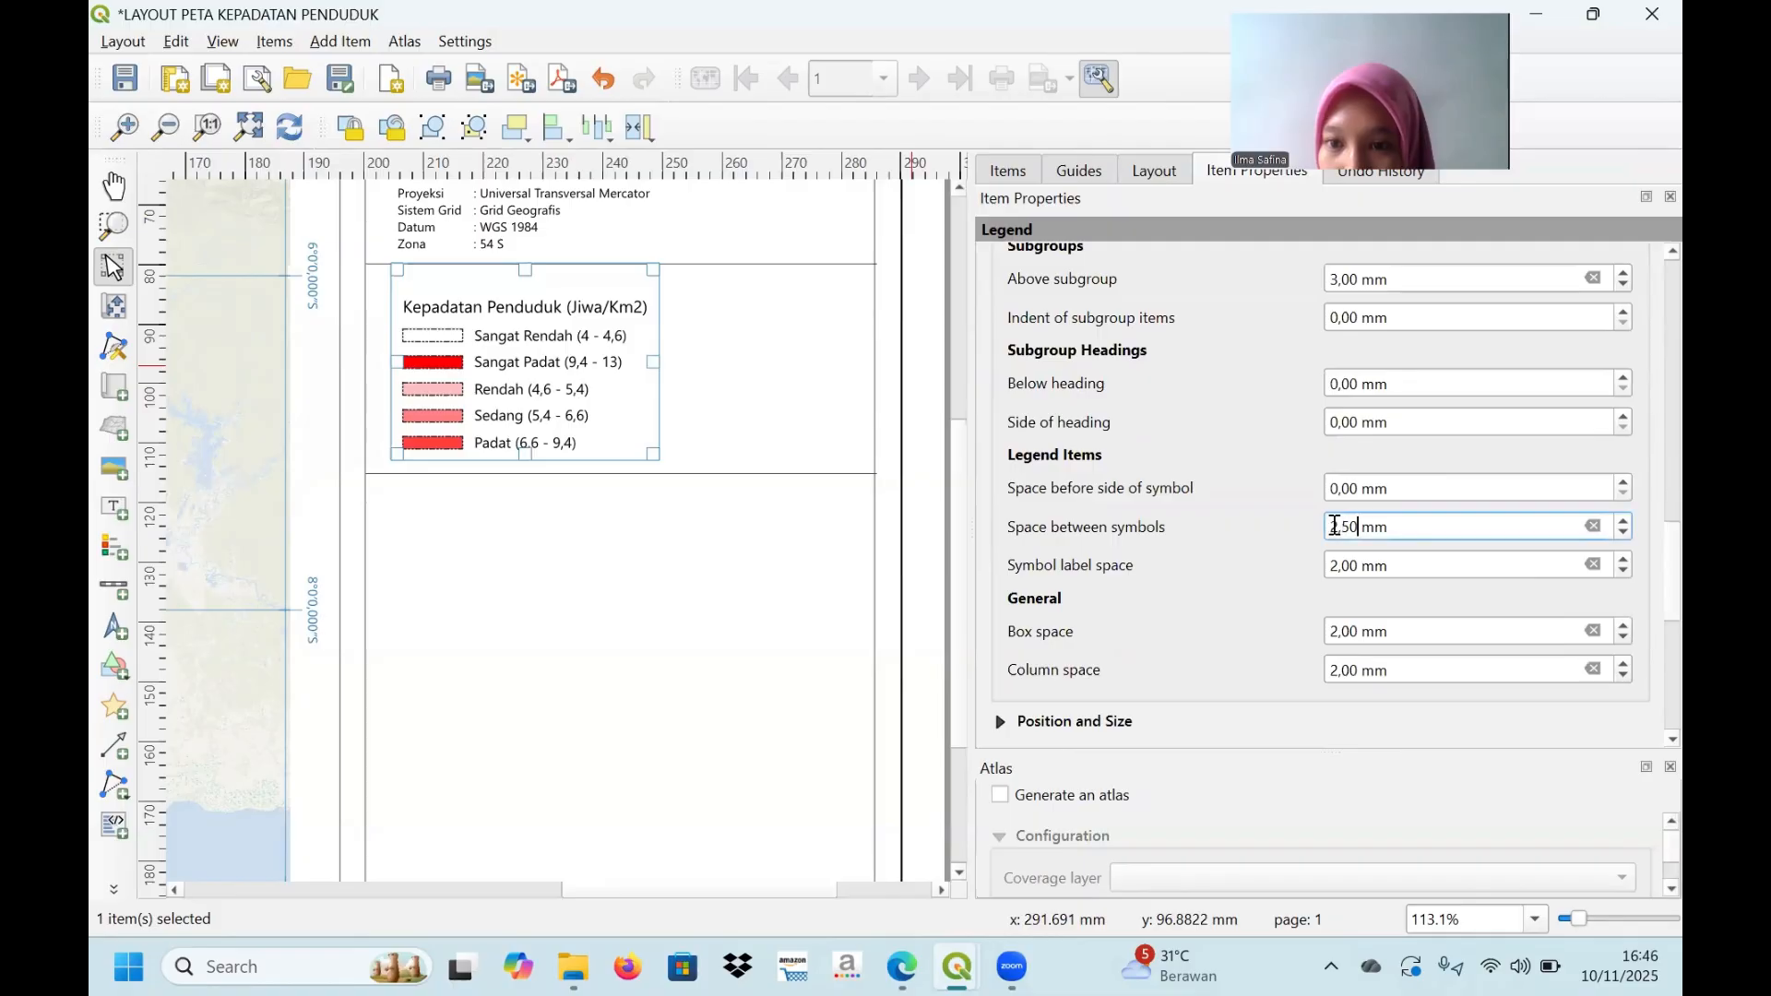
left_click_drag(1360, 526, 1330, 525)
key("BackSpace")
type("1")
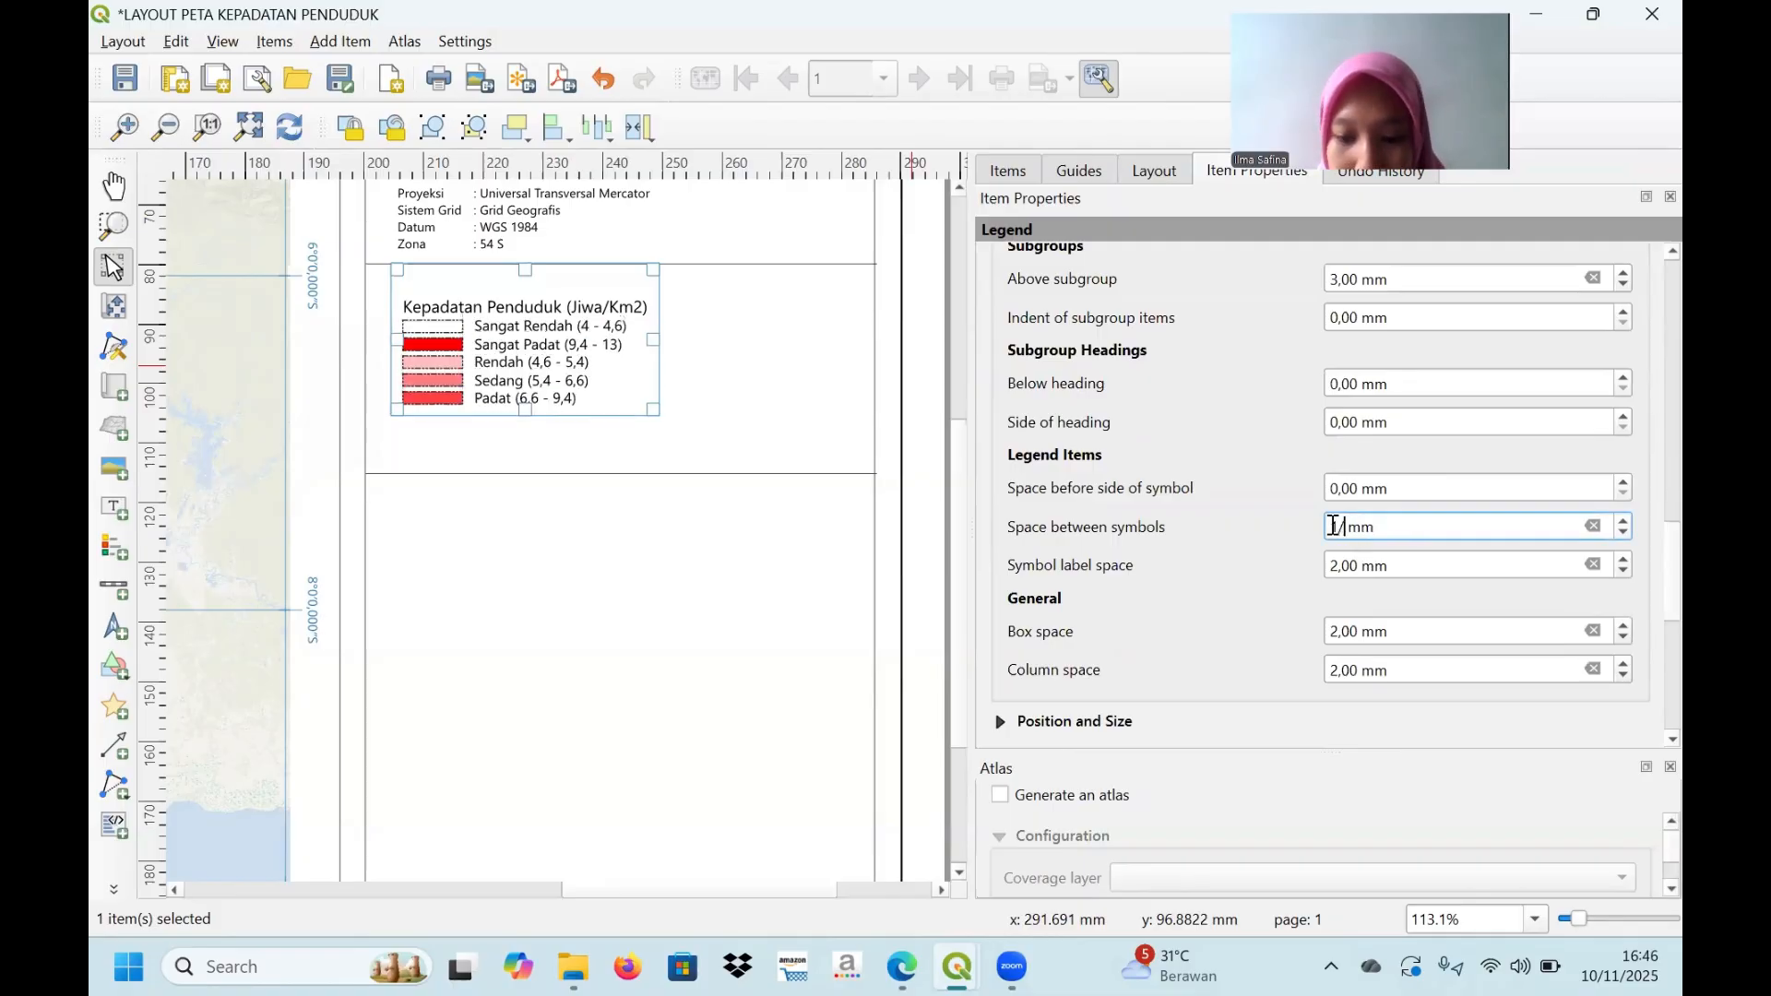
type(",5")
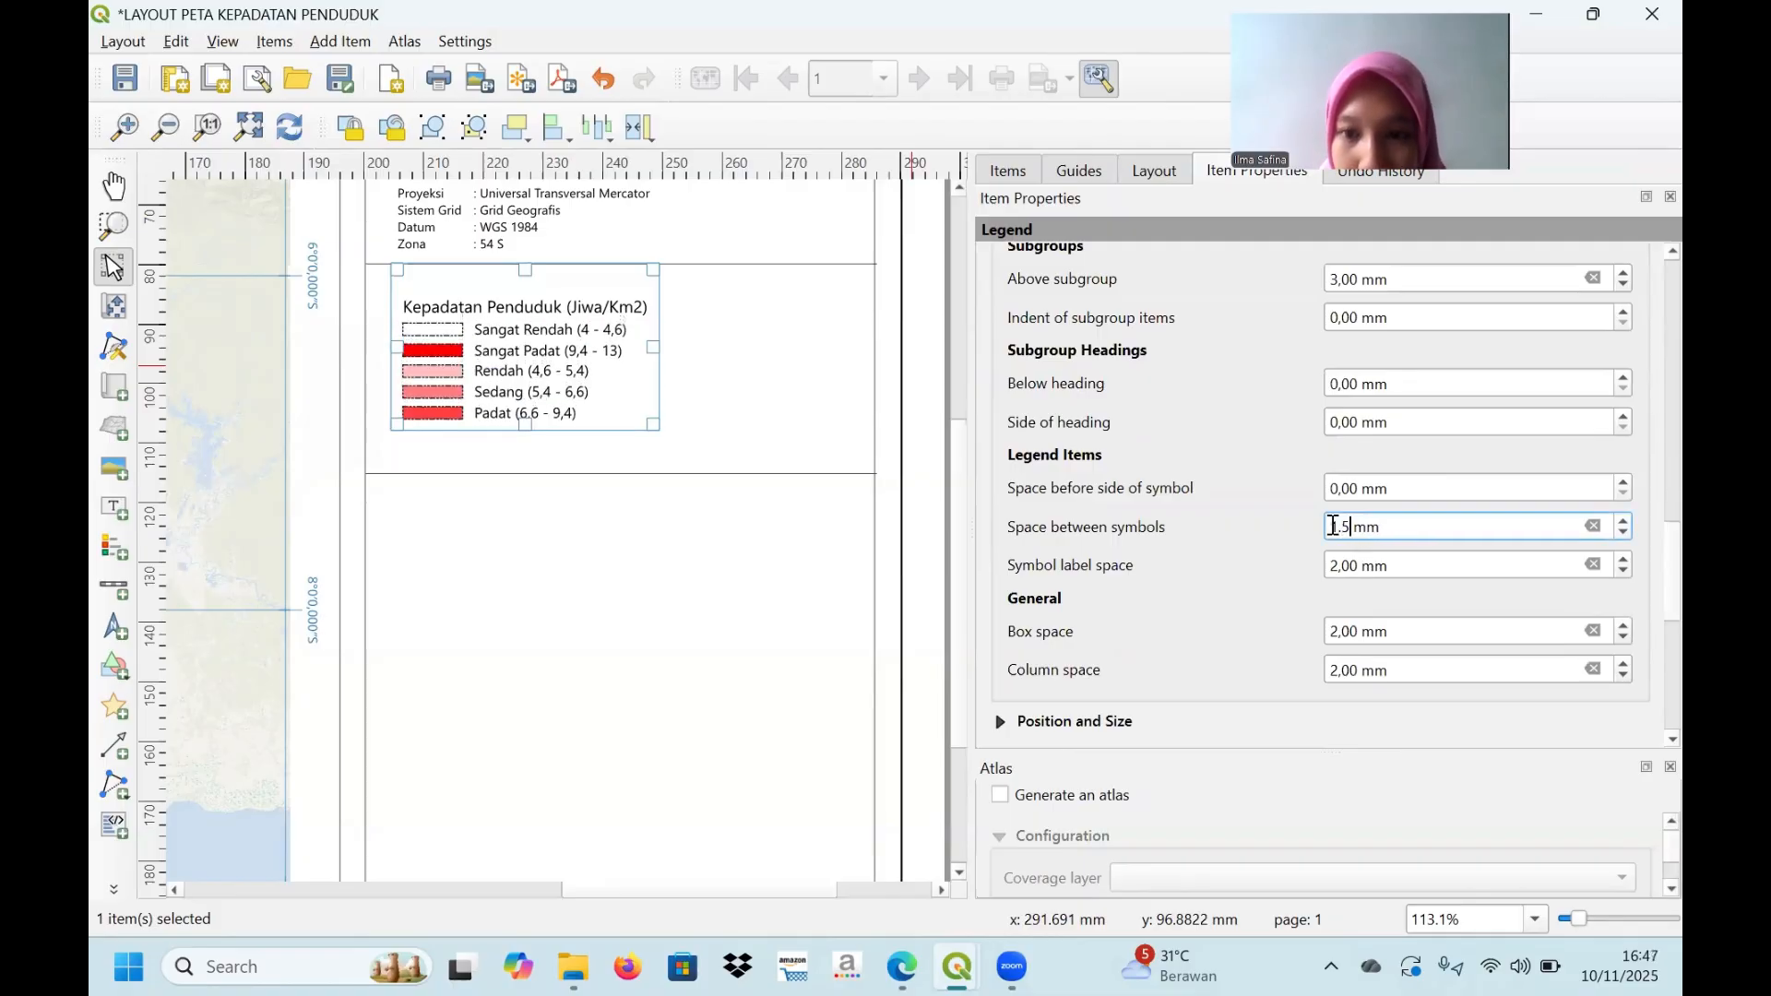
key("Return")
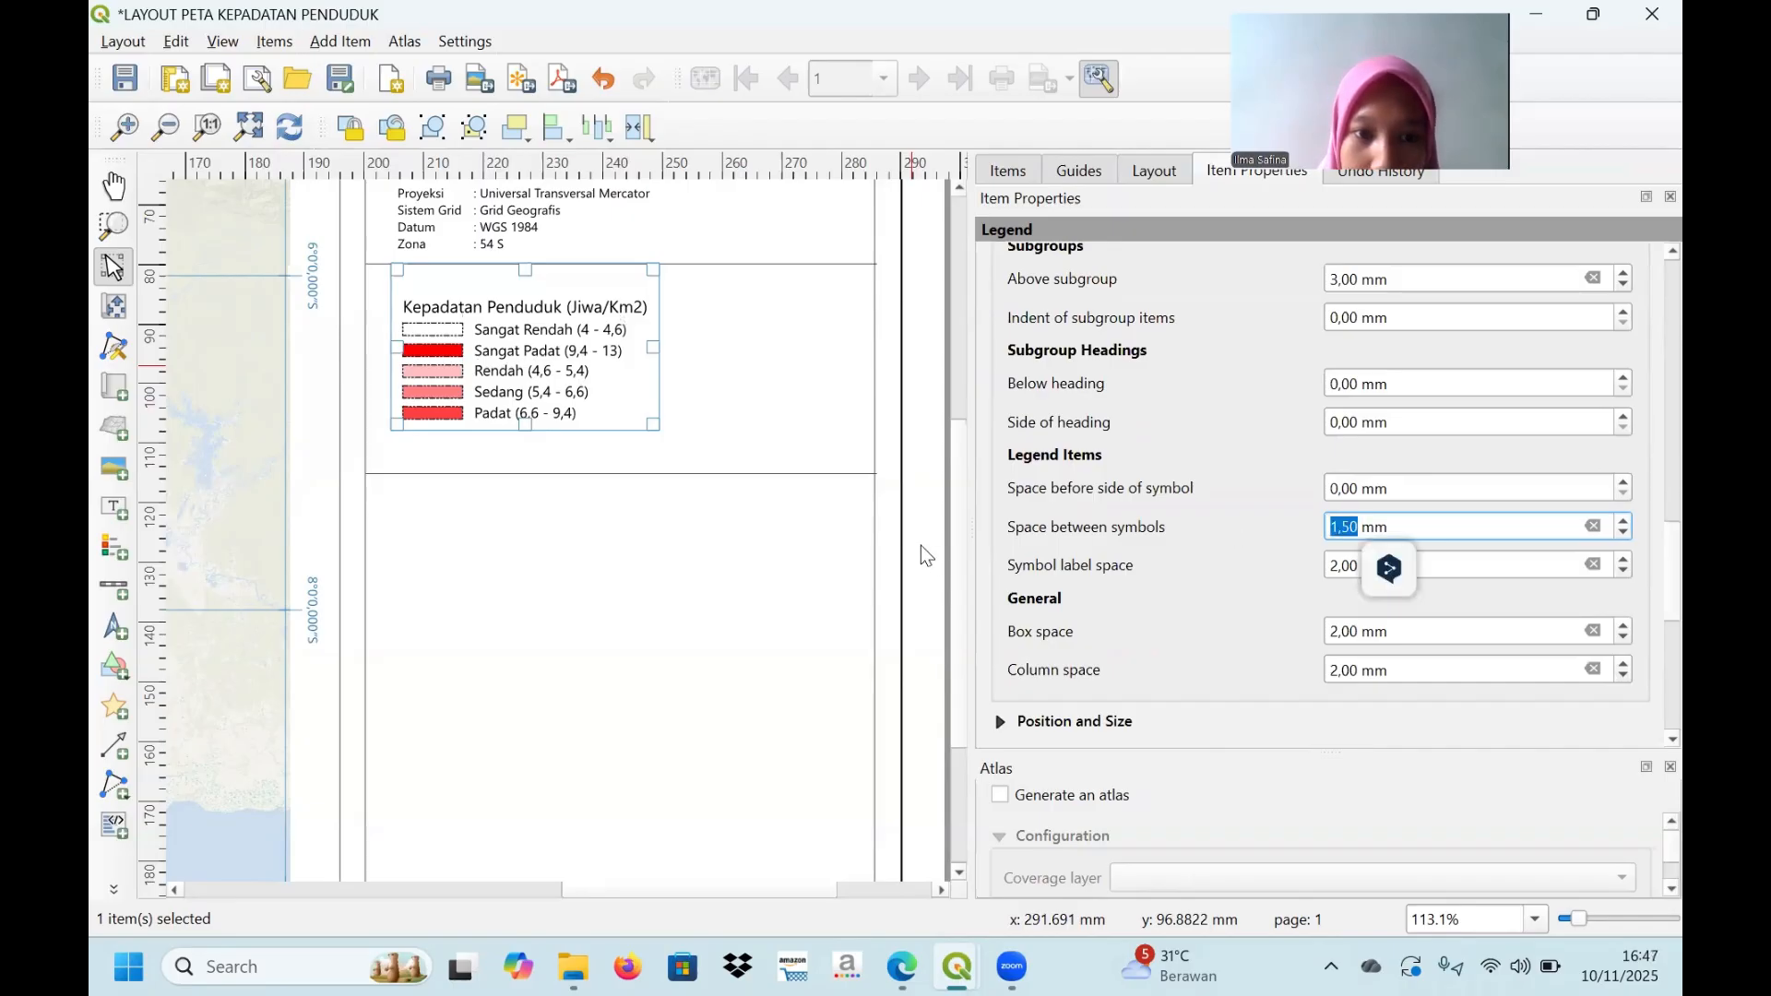
left_click(760, 561)
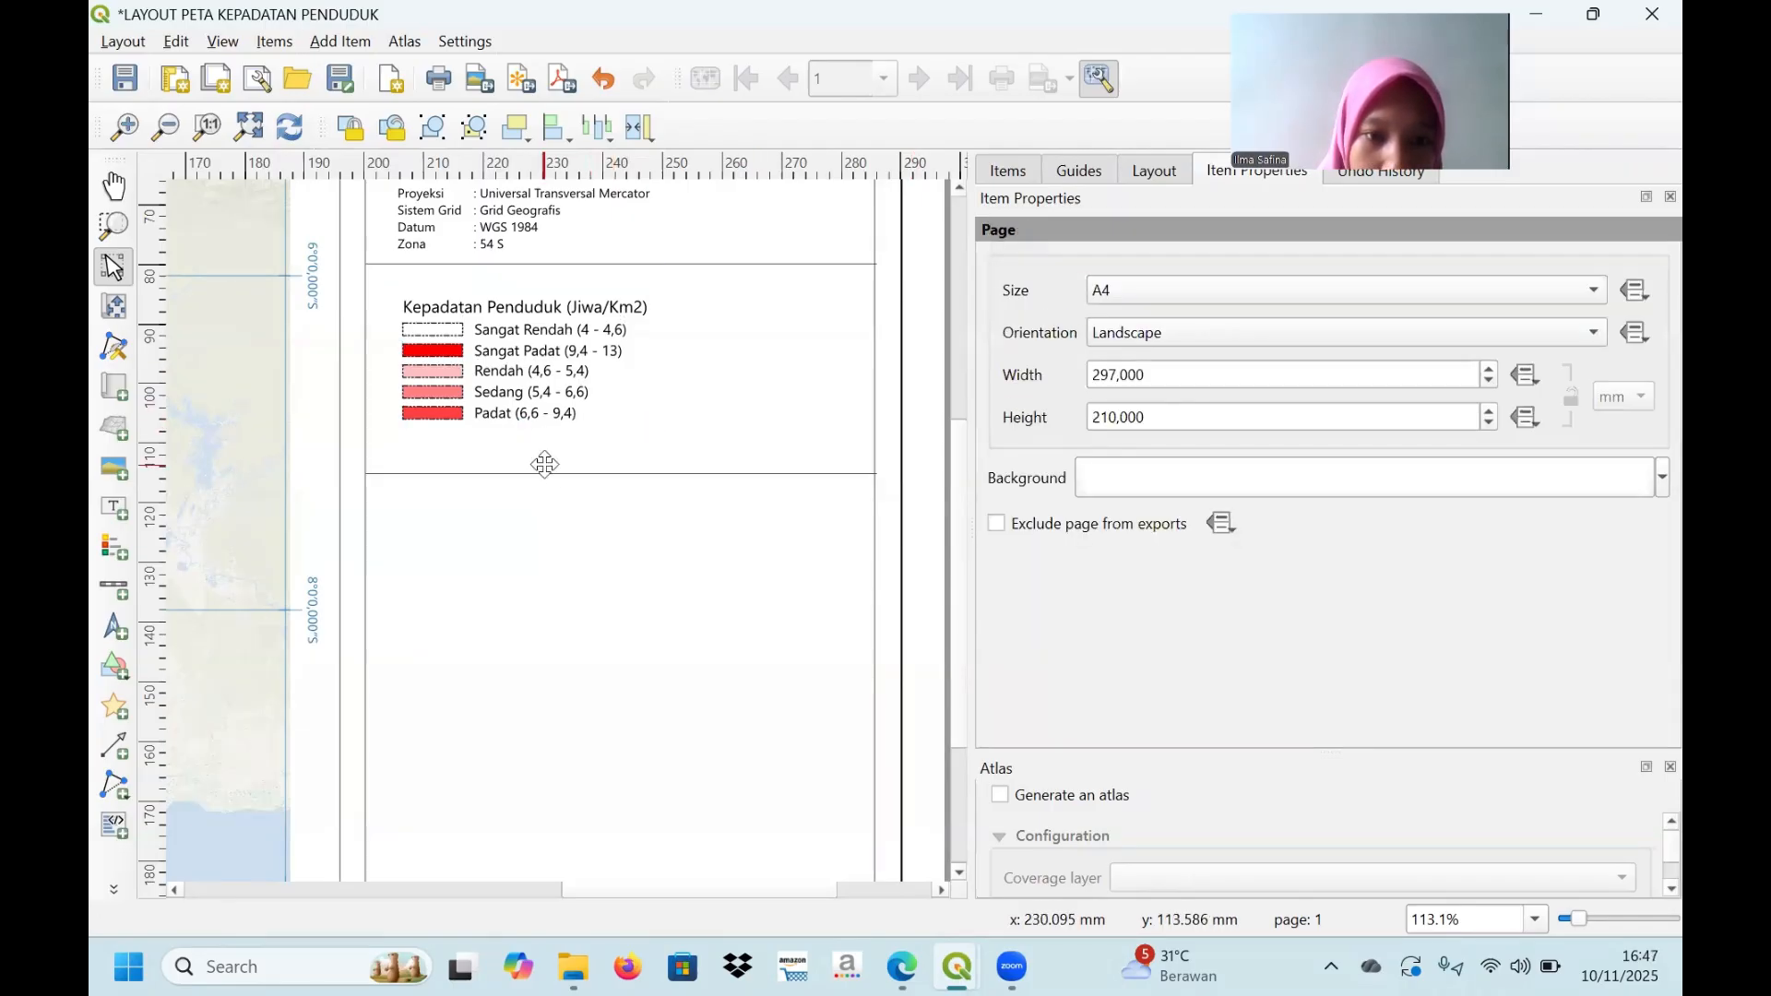
Step: Raise the divider line closer under the legend and shift the legend up slightly
left_click_drag(546, 464, 557, 432)
left_click(653, 534)
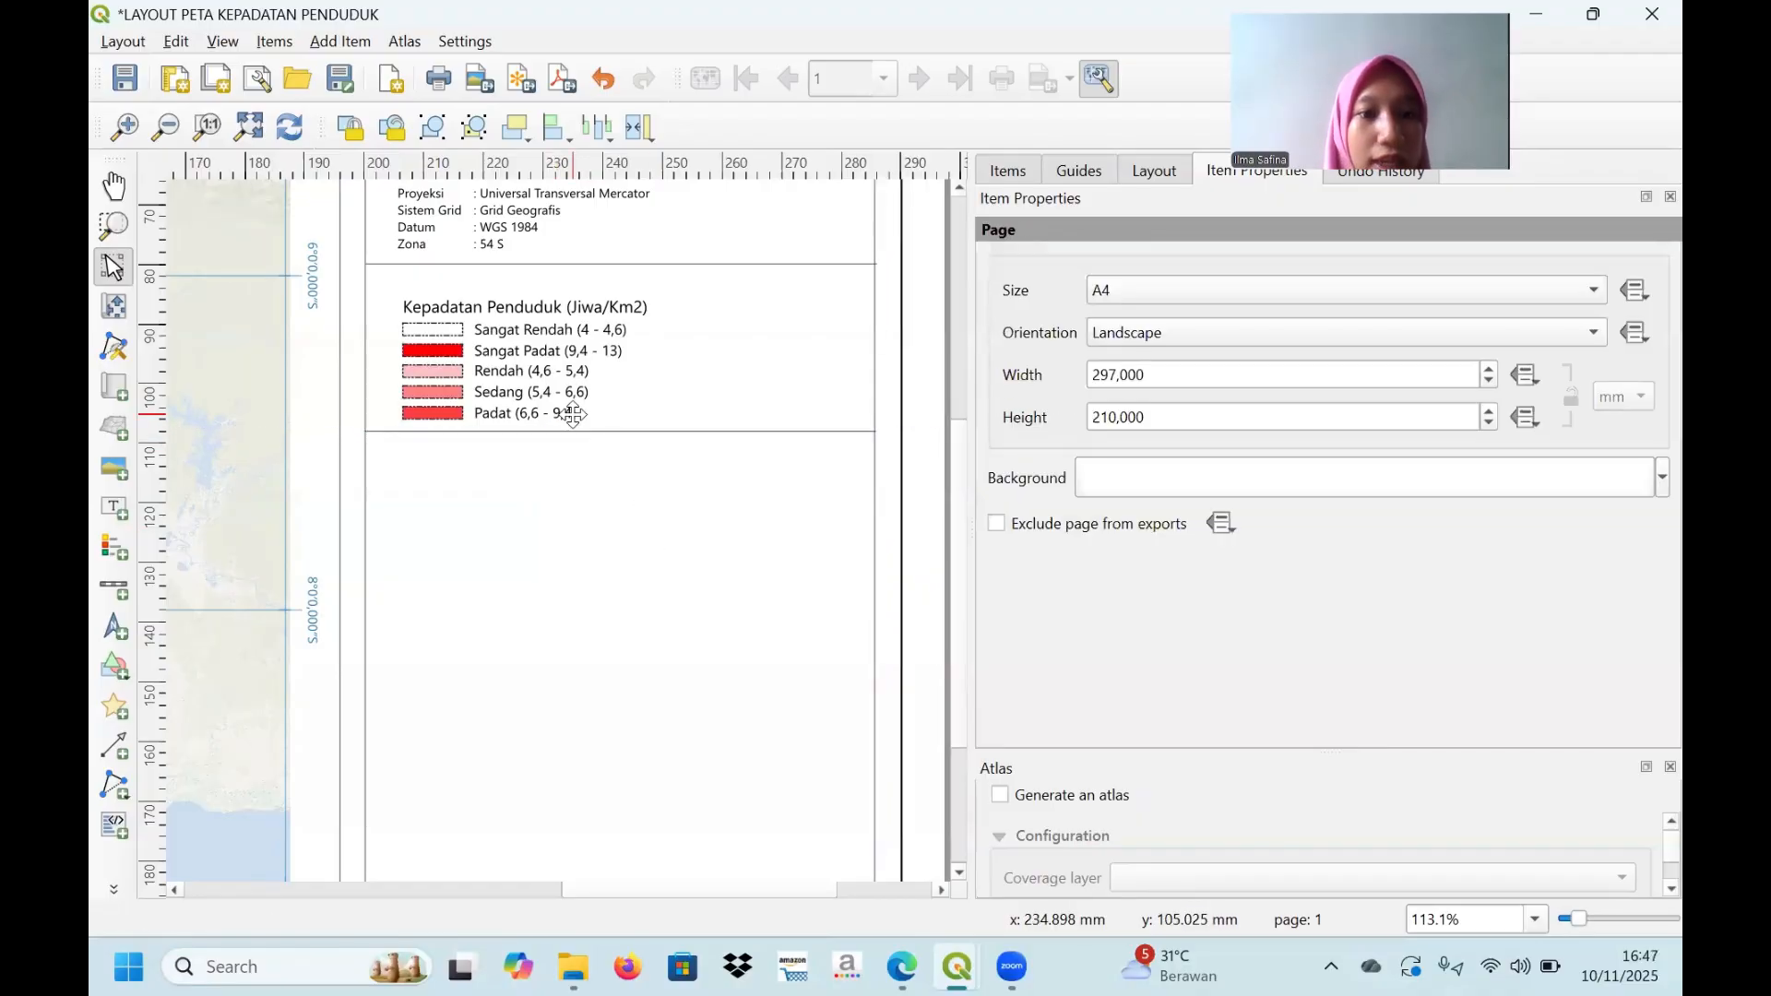
left_click_drag(555, 375, 550, 357)
left_click(700, 396)
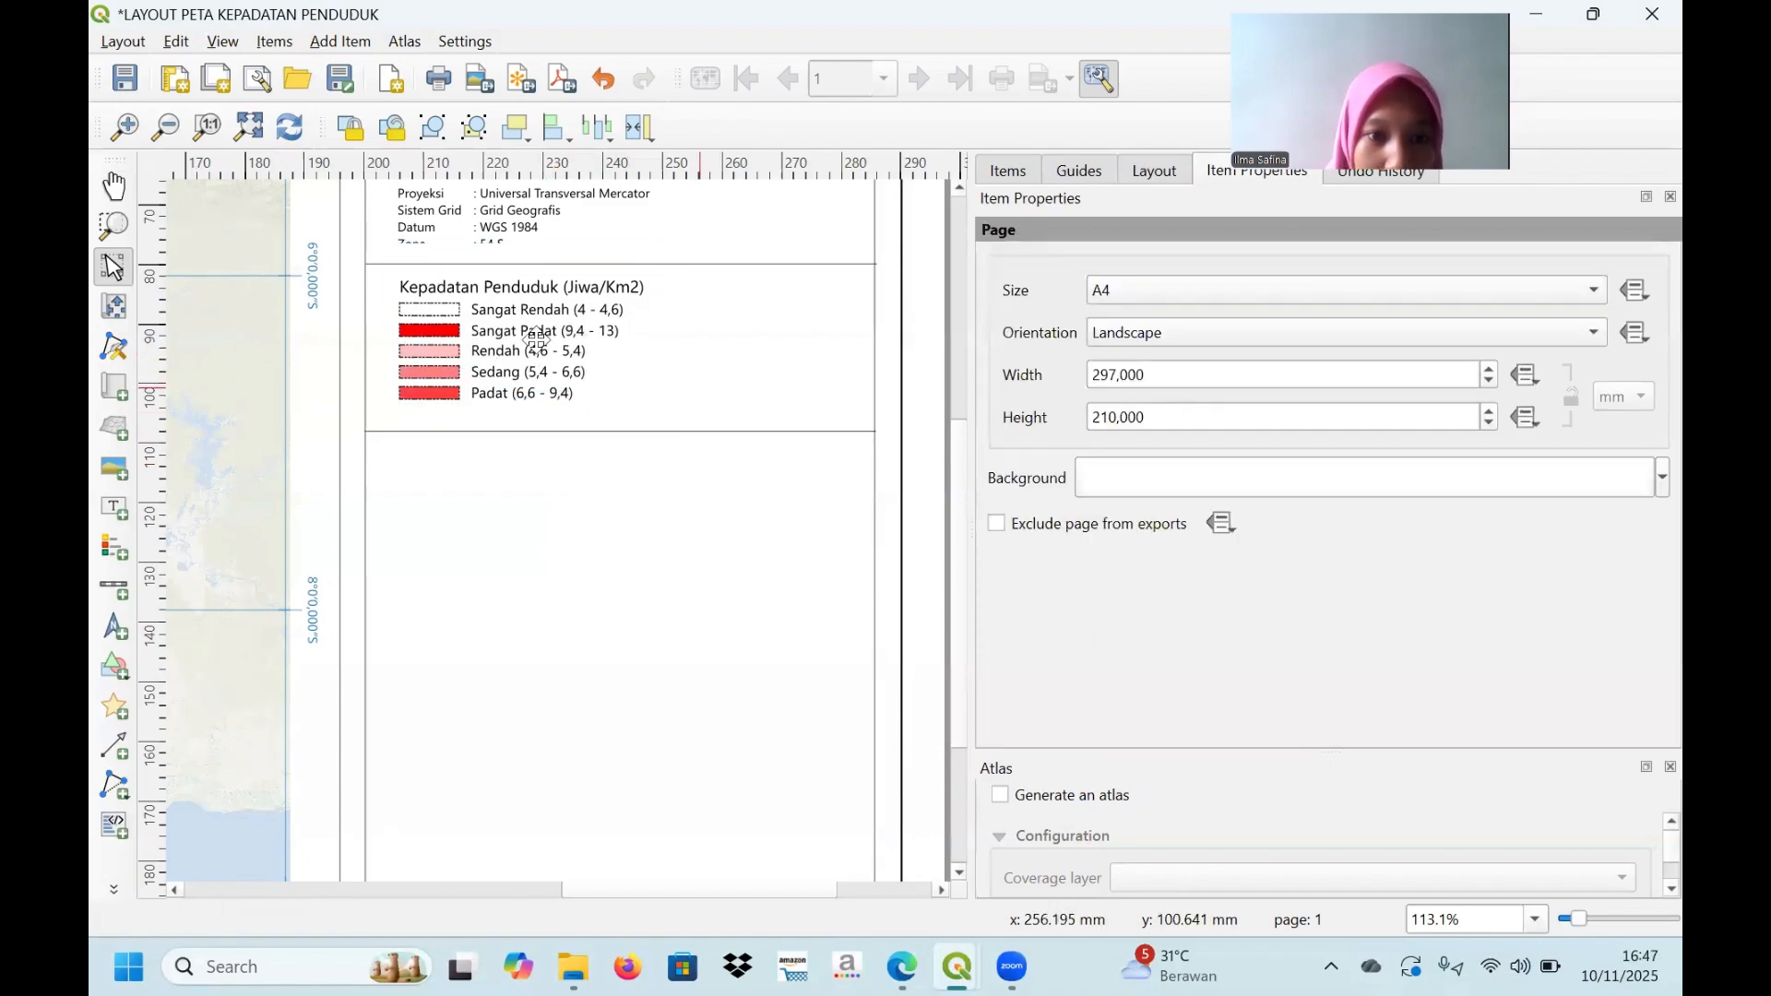
Step: Reposition the legend below the projection notes, aligned above the divider line
left_click(525, 280)
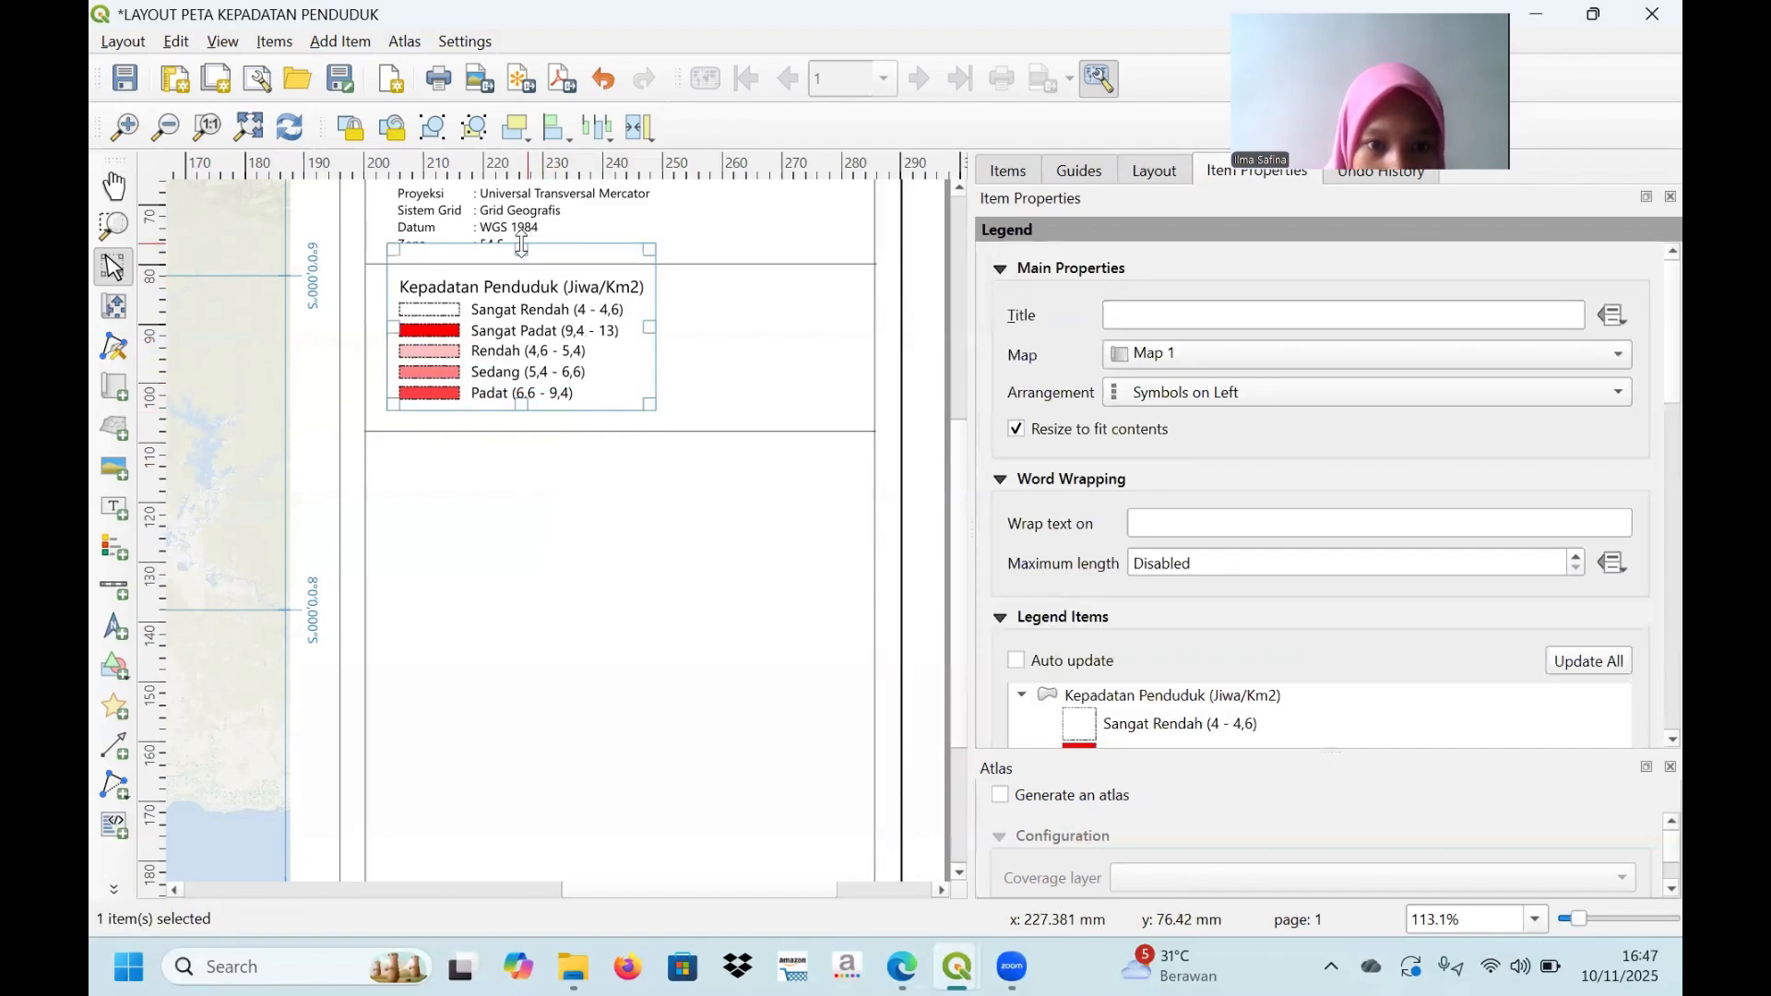
left_click_drag(523, 250, 521, 273)
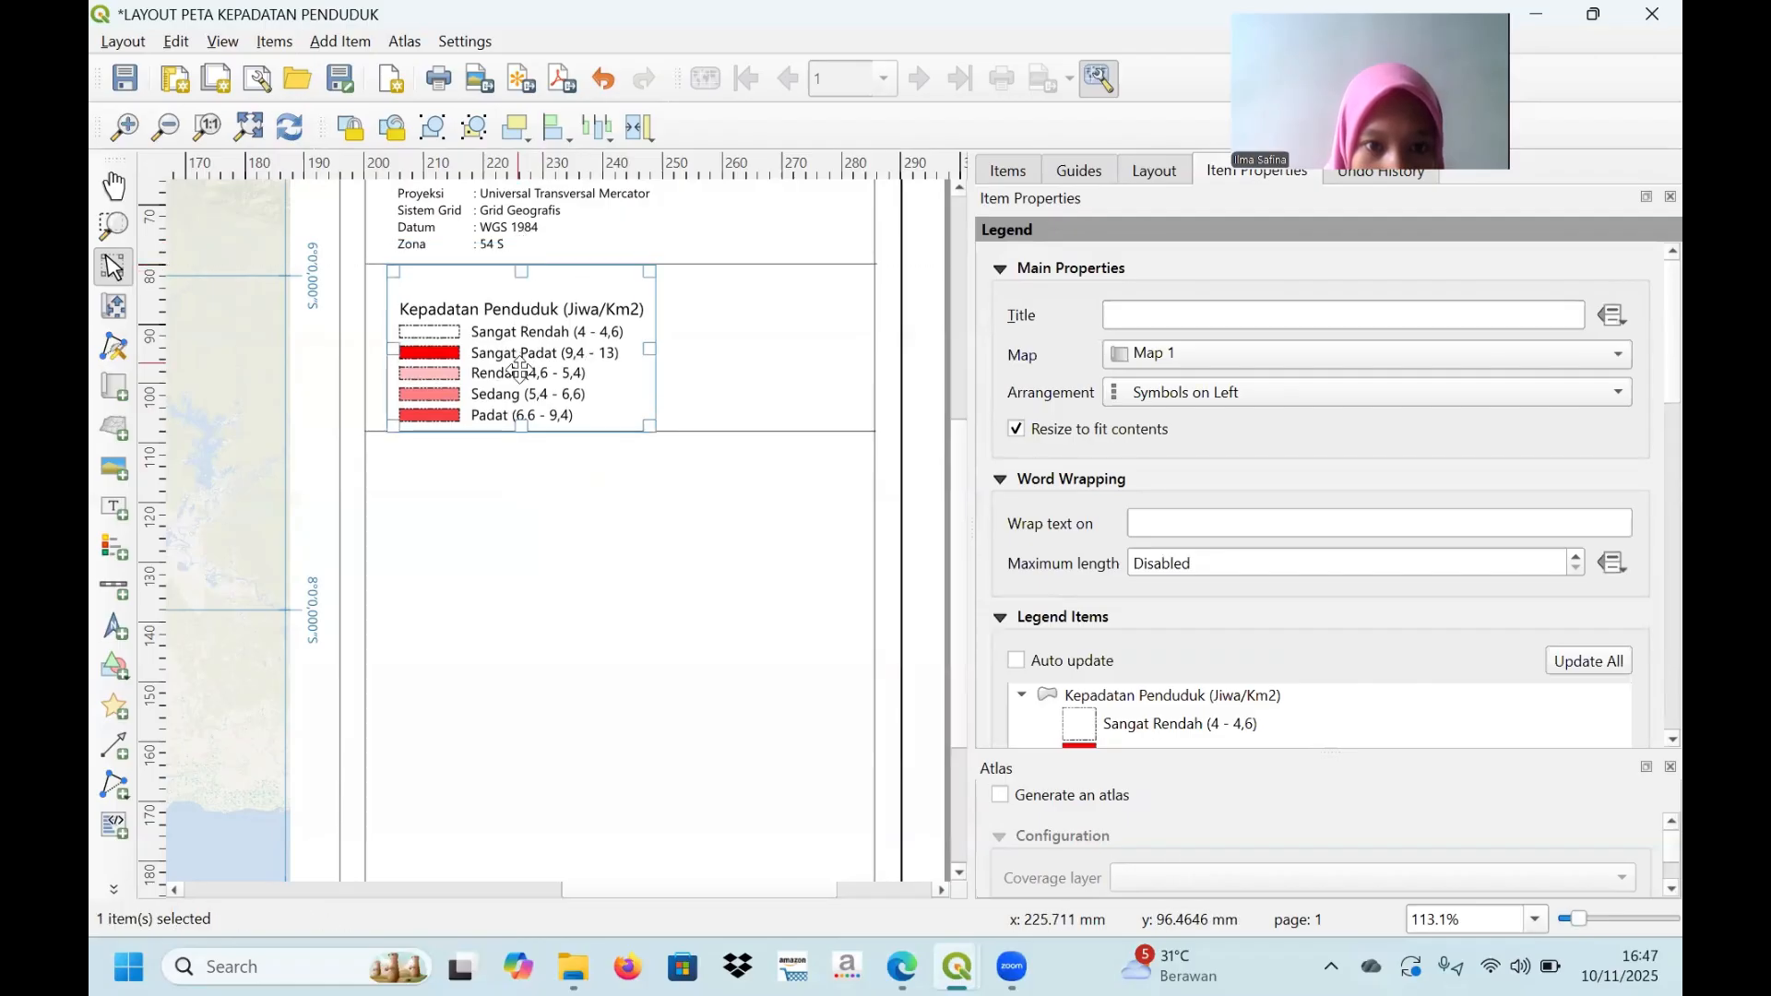
left_click_drag(514, 341, 506, 307)
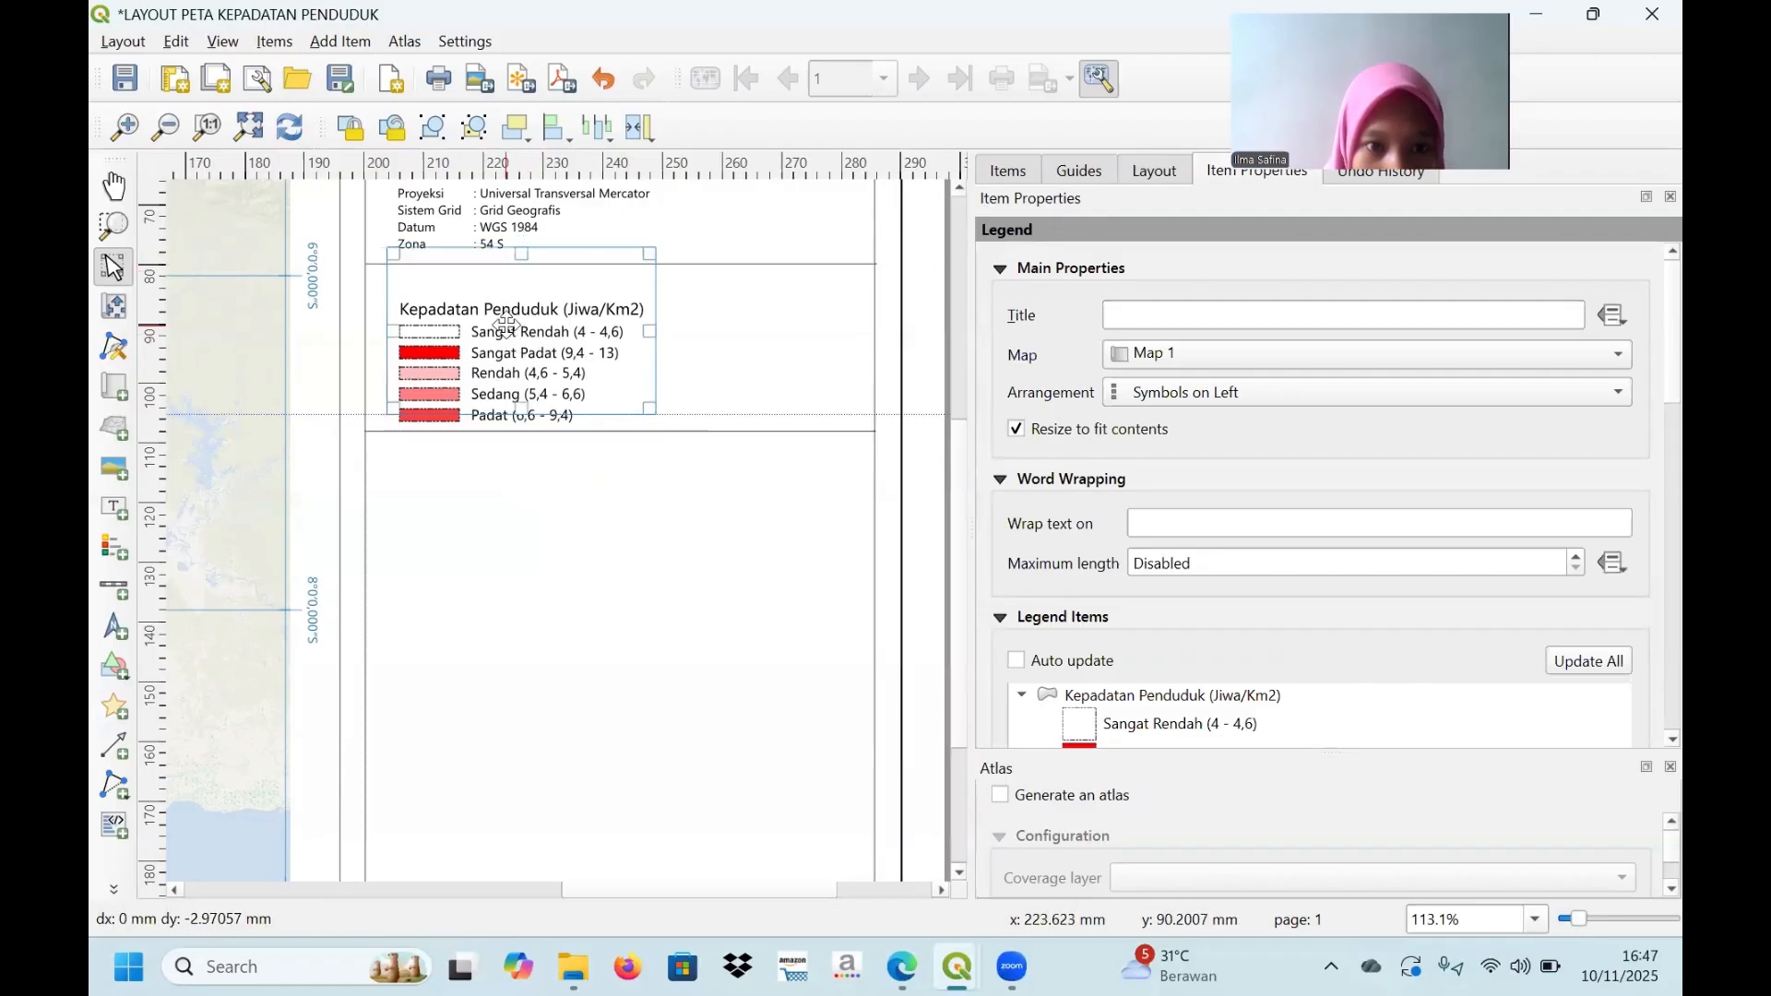
left_click(615, 430)
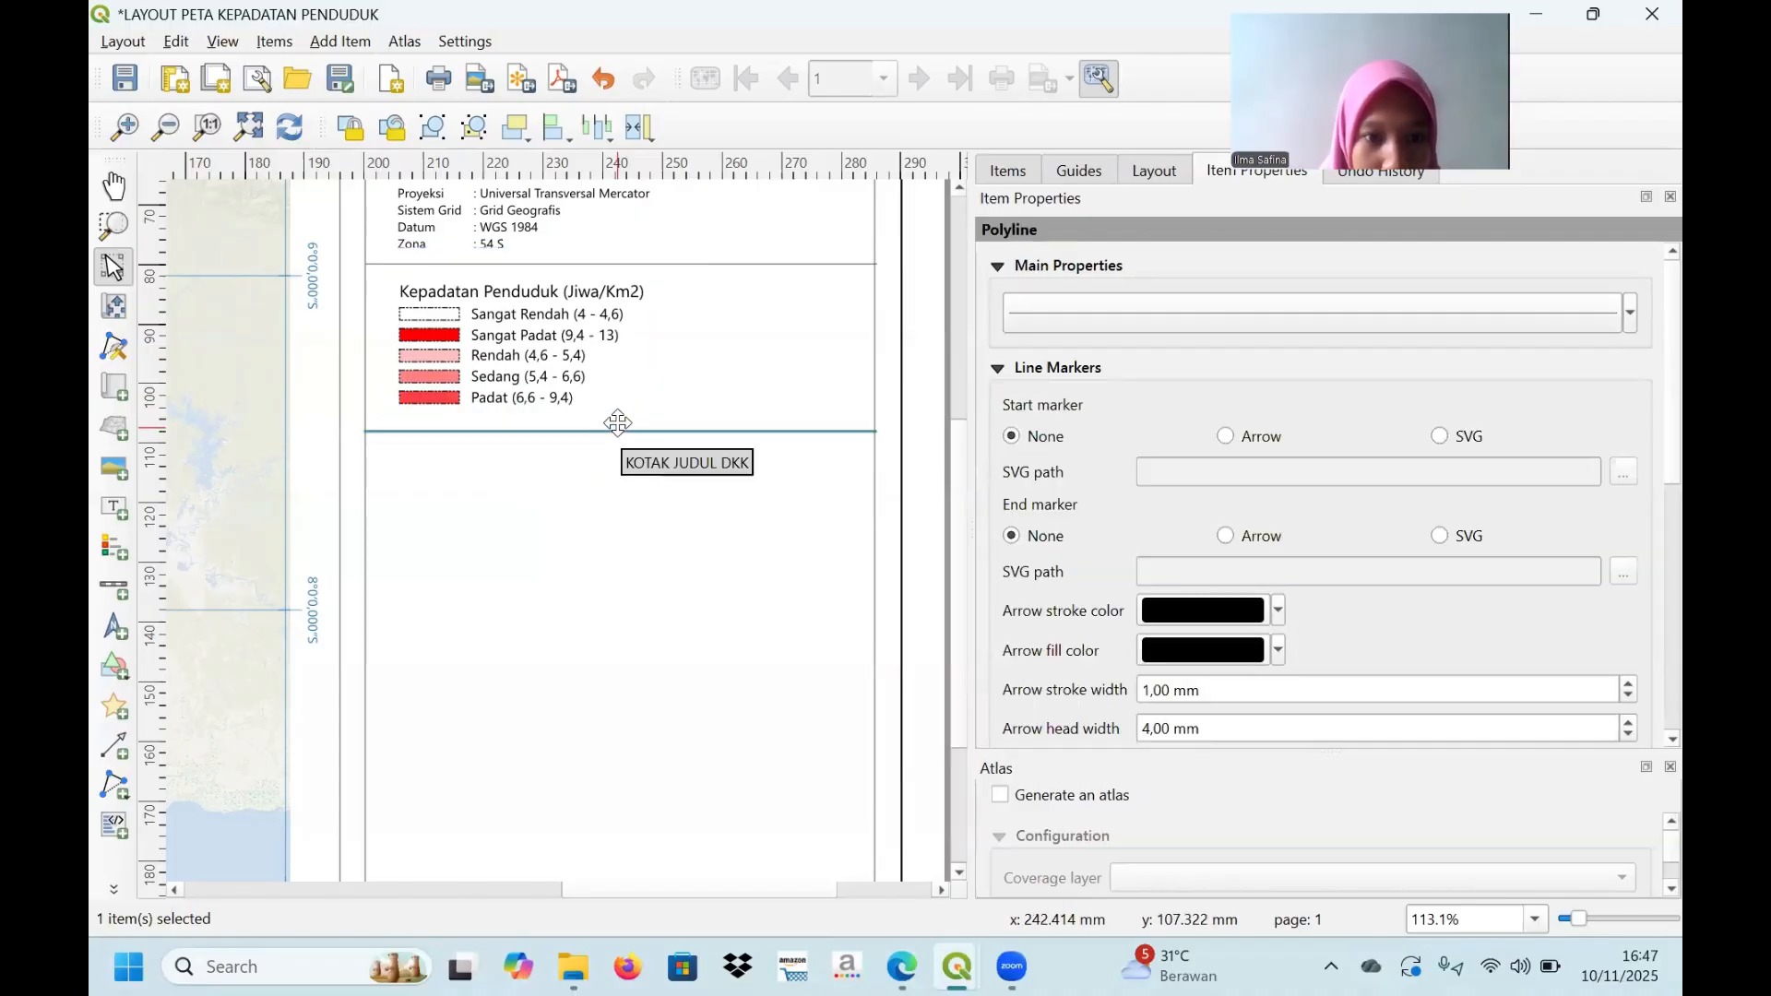
left_click(600, 516)
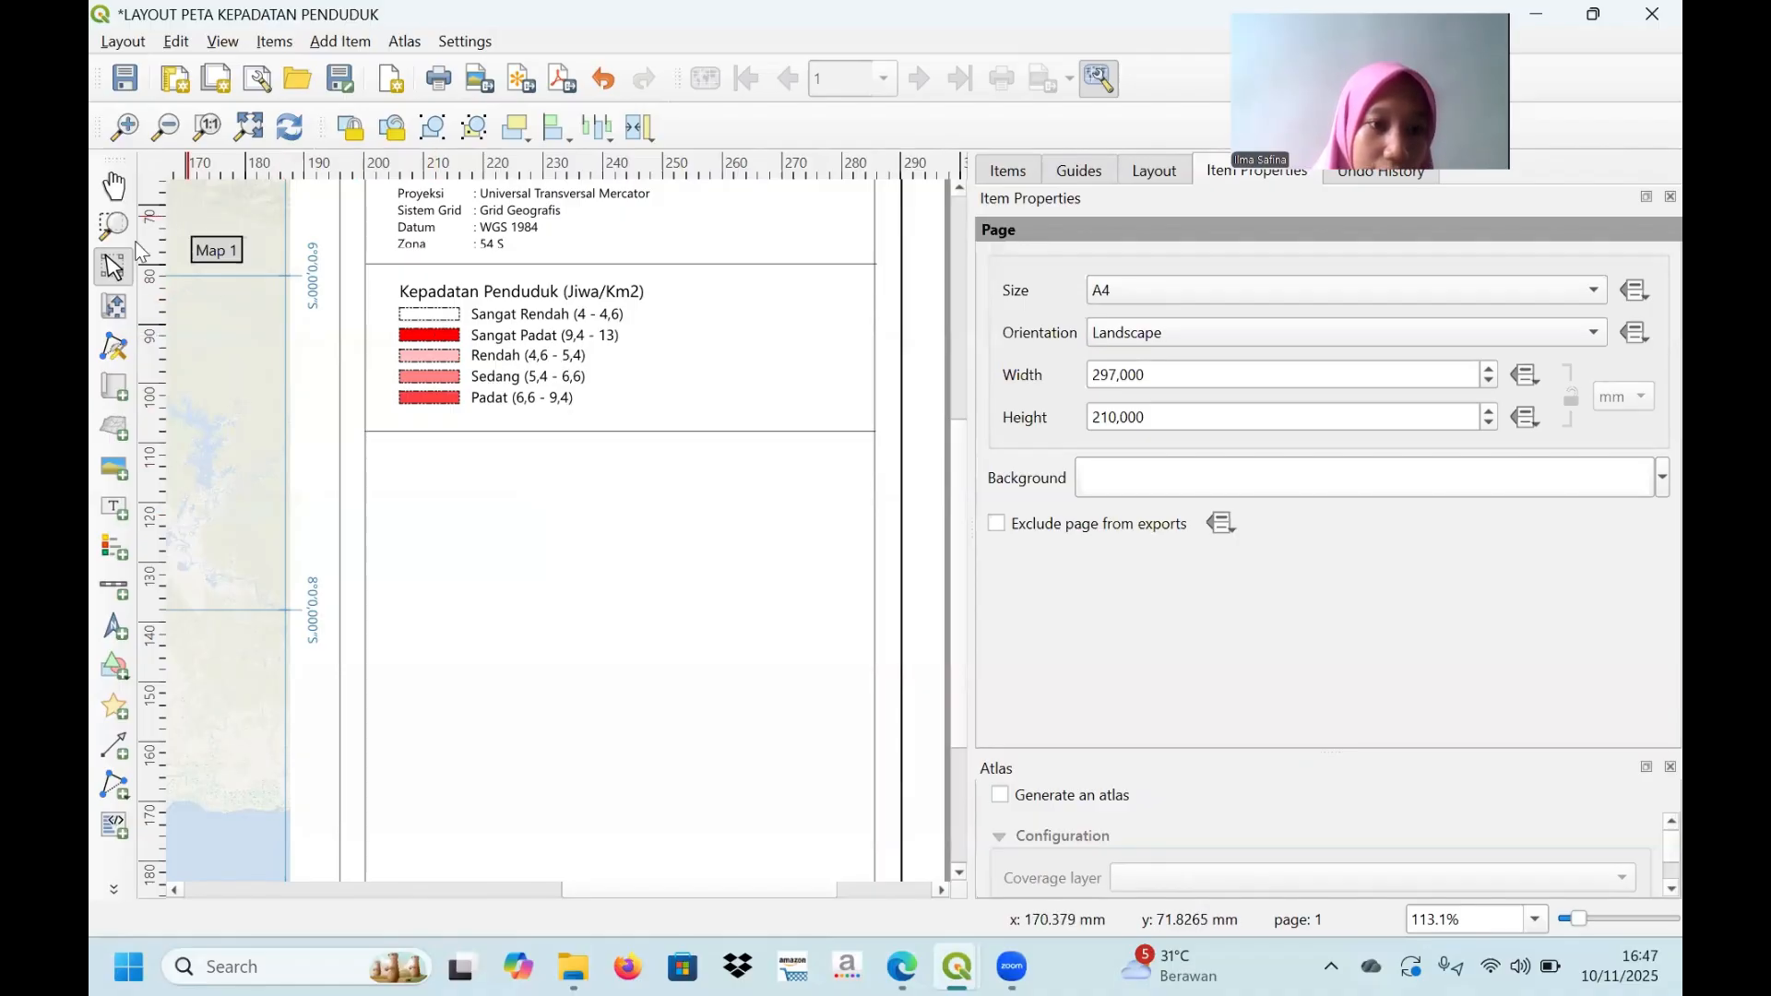
left_click(112, 378)
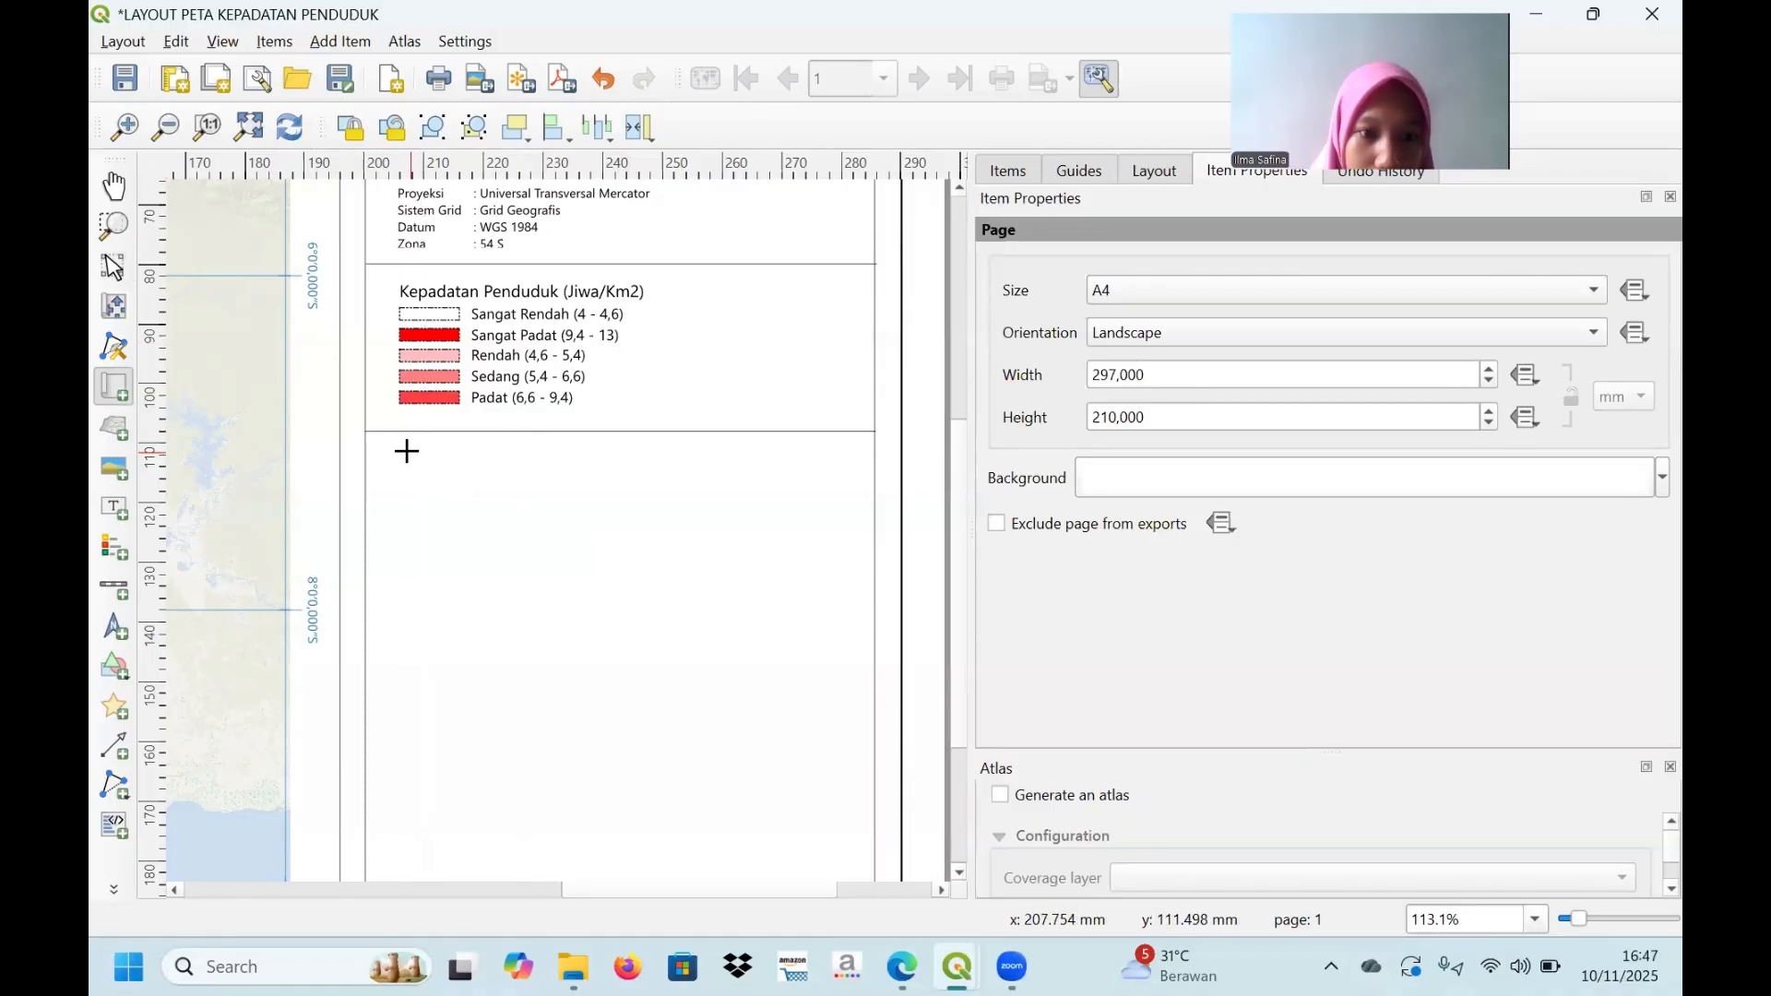
Step: Draw the inset map frame below the legend and set its scale to 1:80000000
left_click_drag(406, 445, 806, 585)
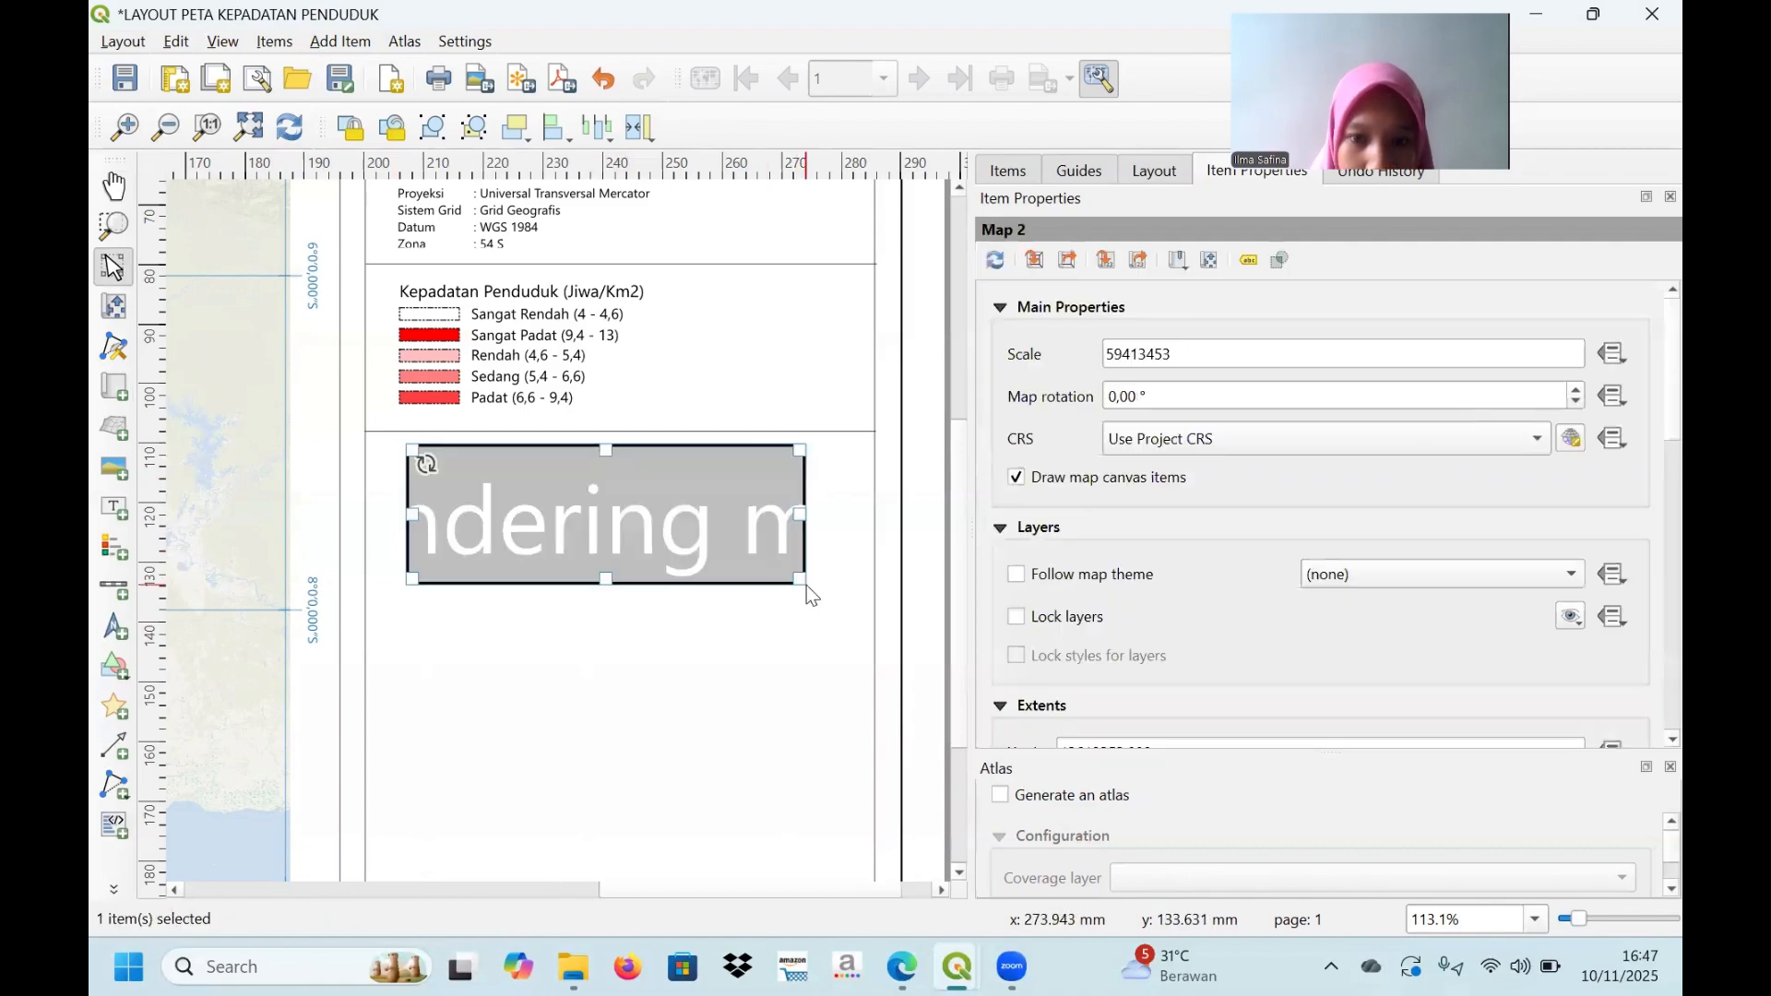
double_click(1074, 352)
key("BackSpace")
type("7")
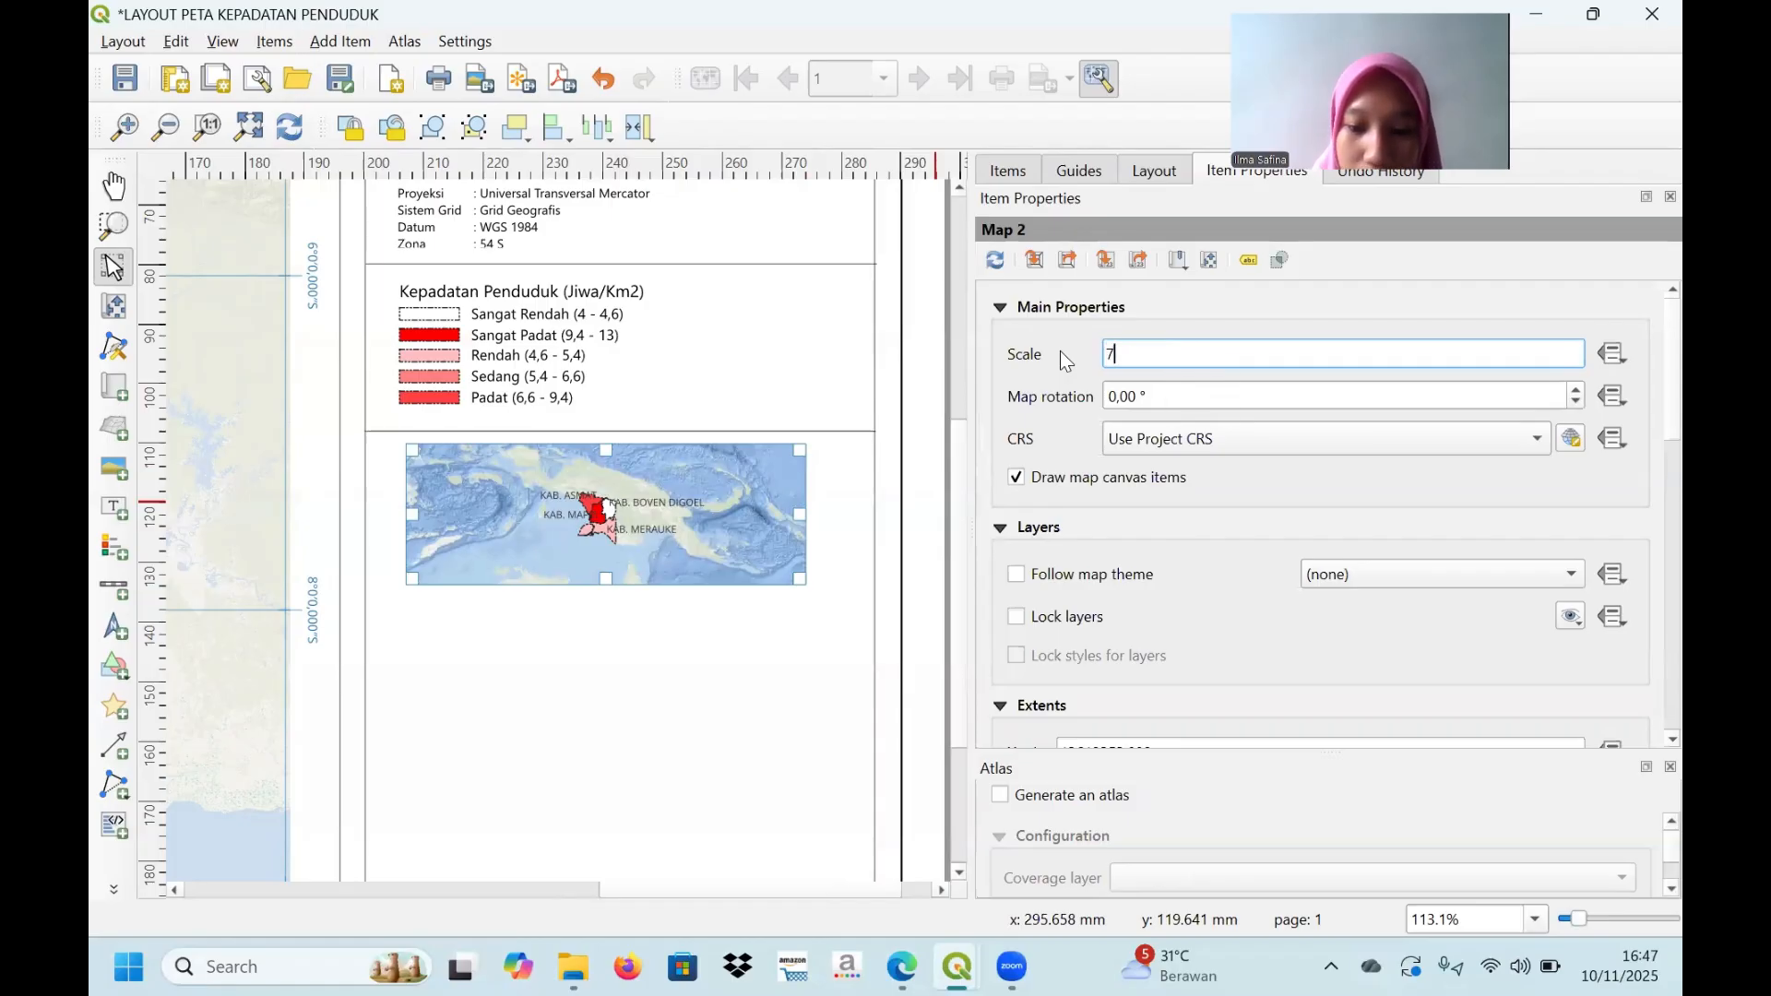
type("0")
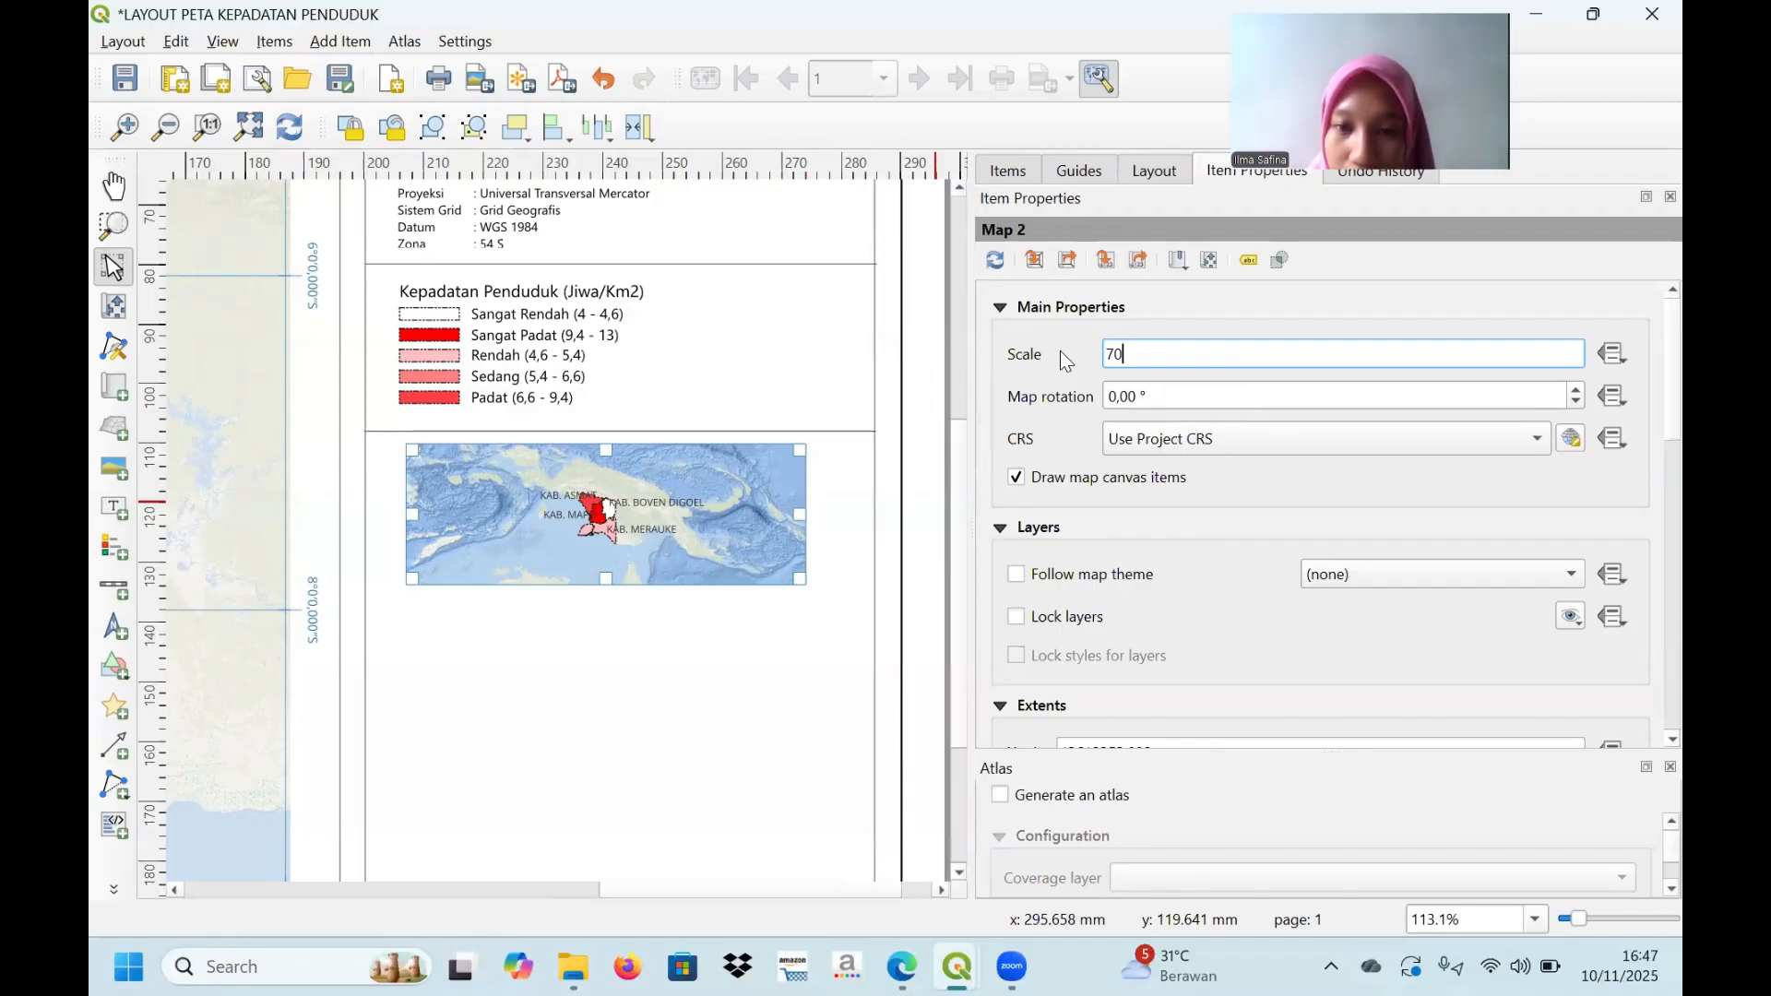
type("000")
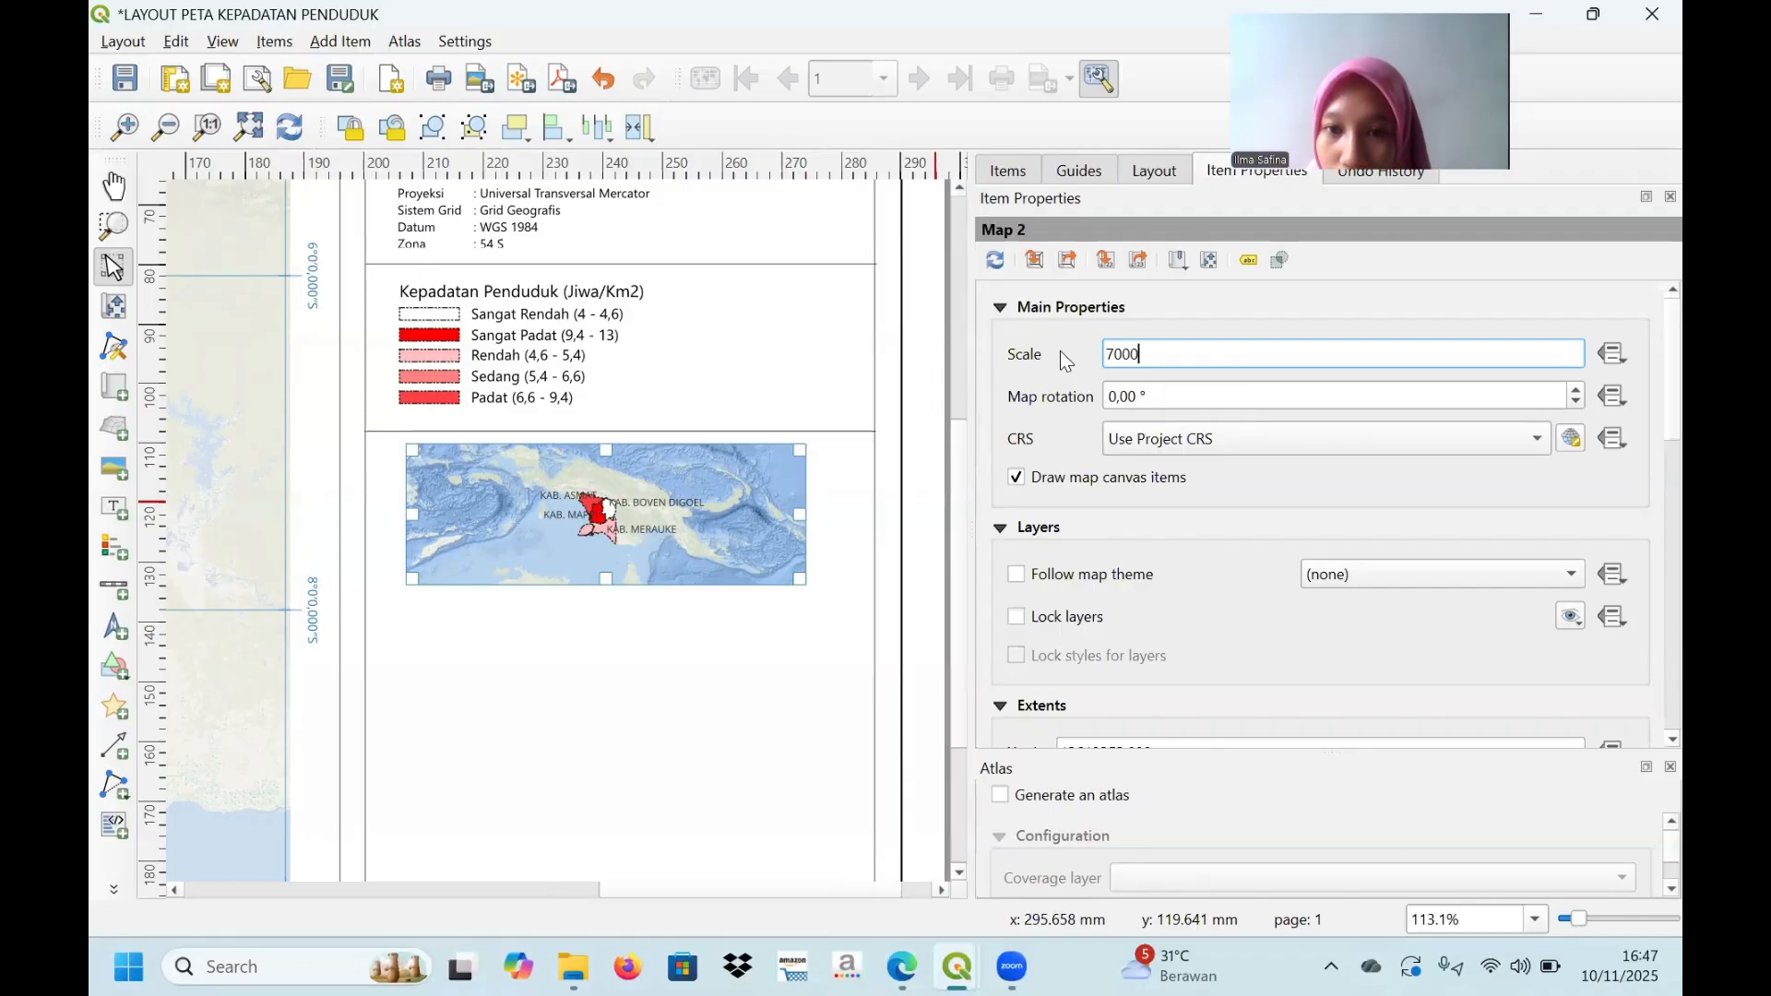
type("000")
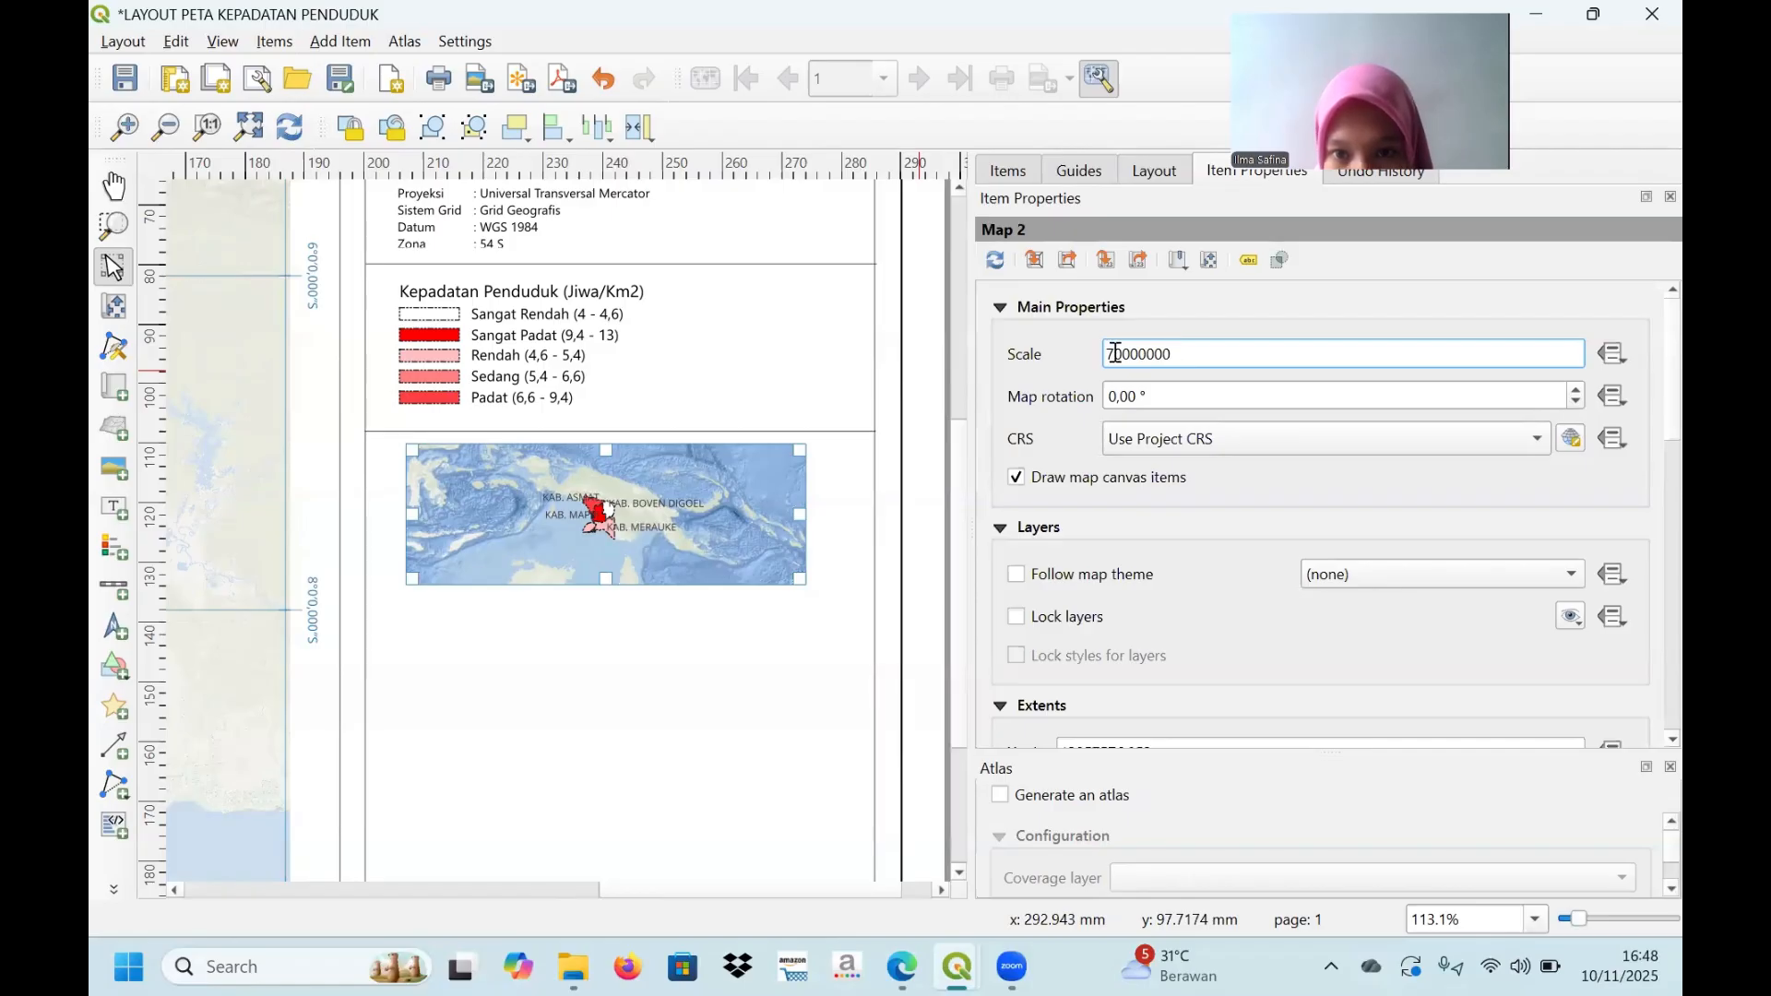
type("8")
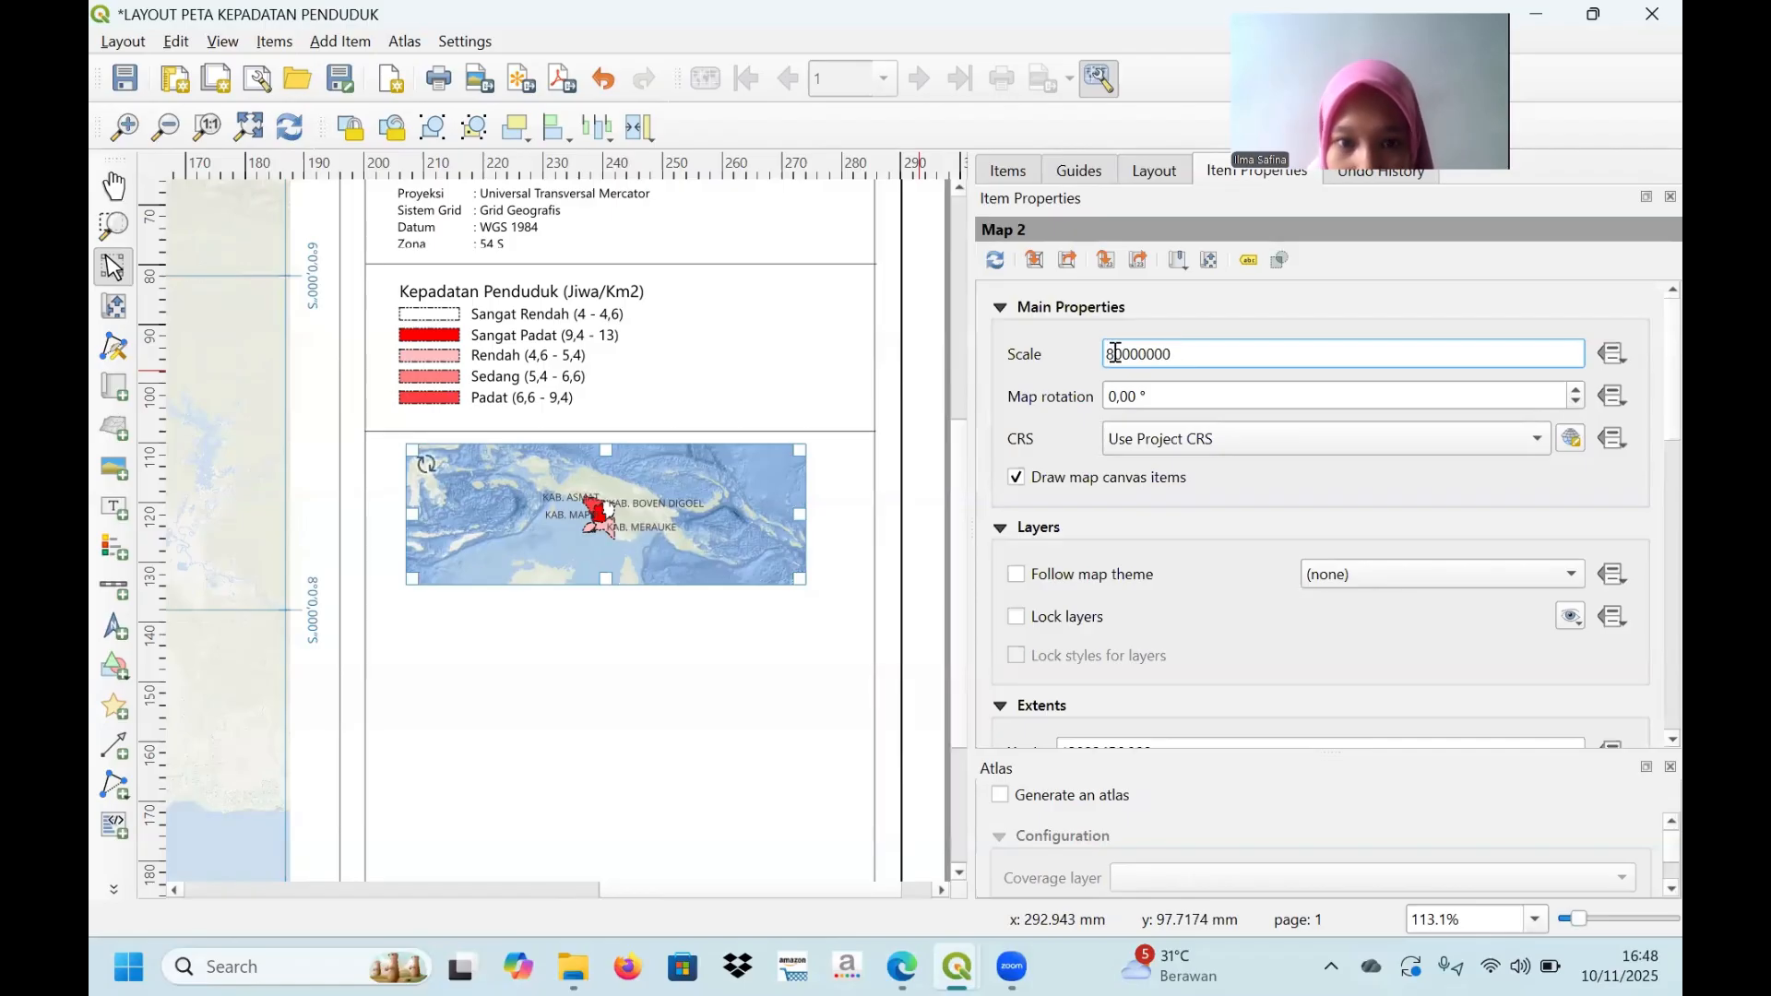
key("Return")
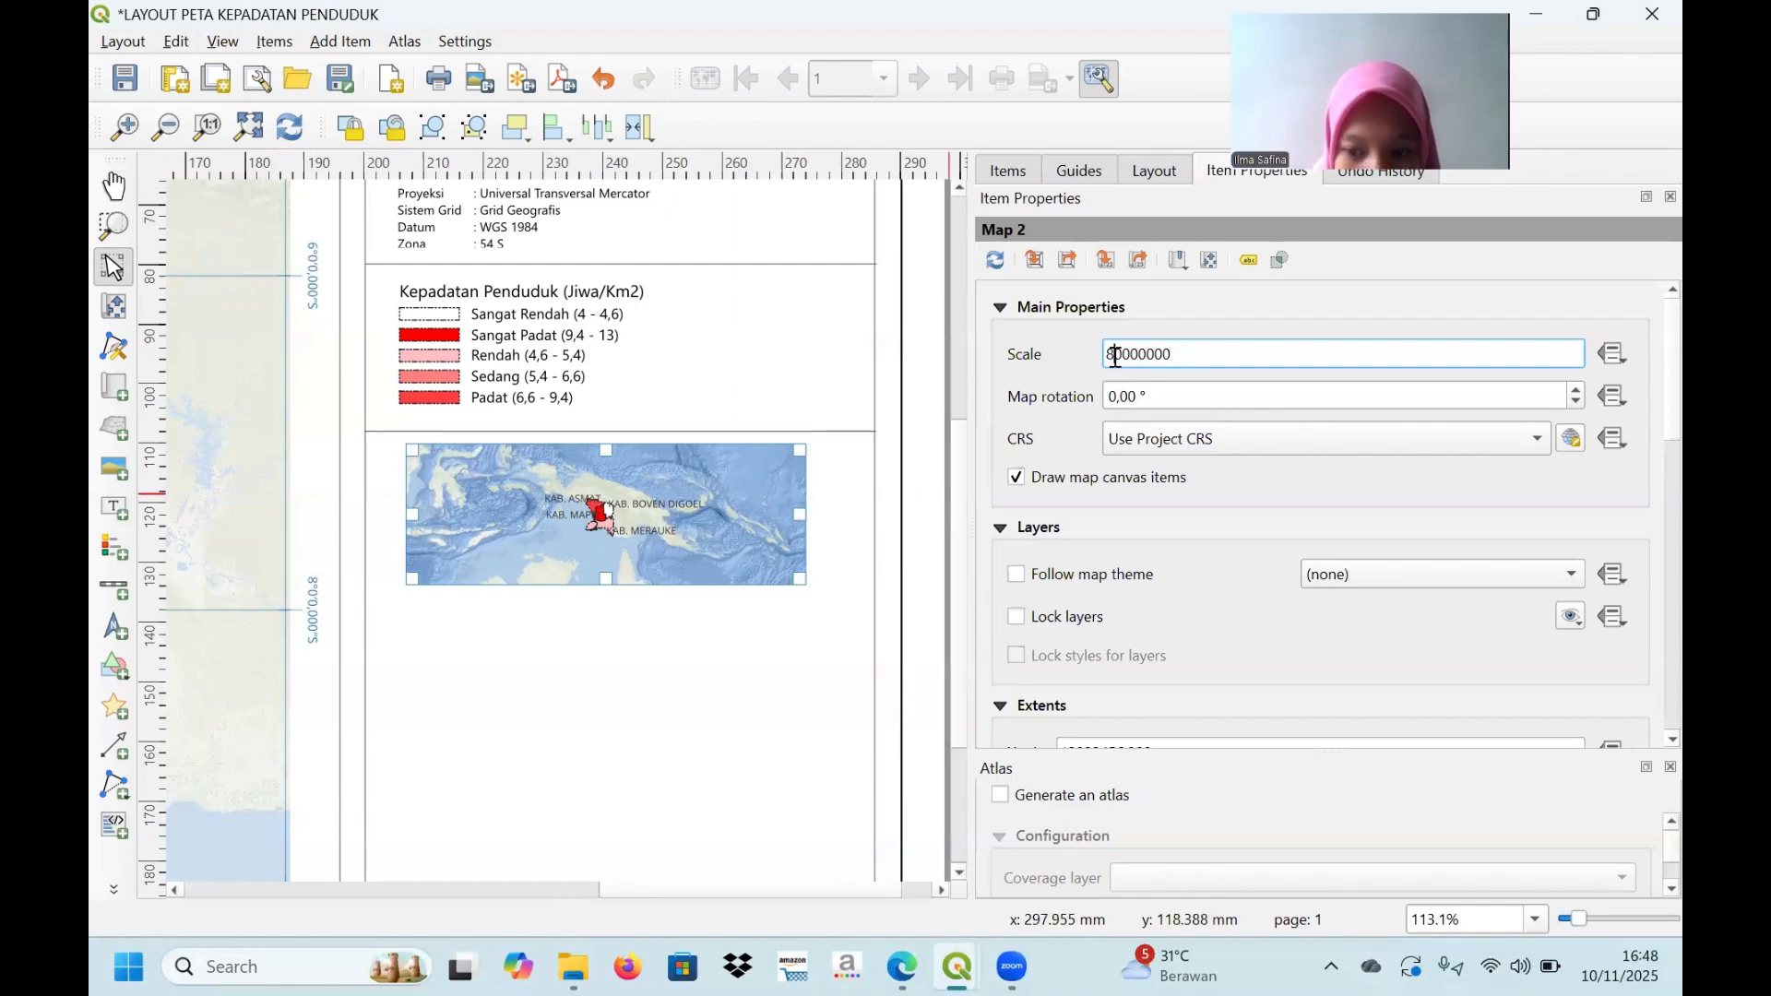
Step: Adjust the inset map scale, trying values around 1:70000000 and 1:80000000
key("shift+Home")
type("1")
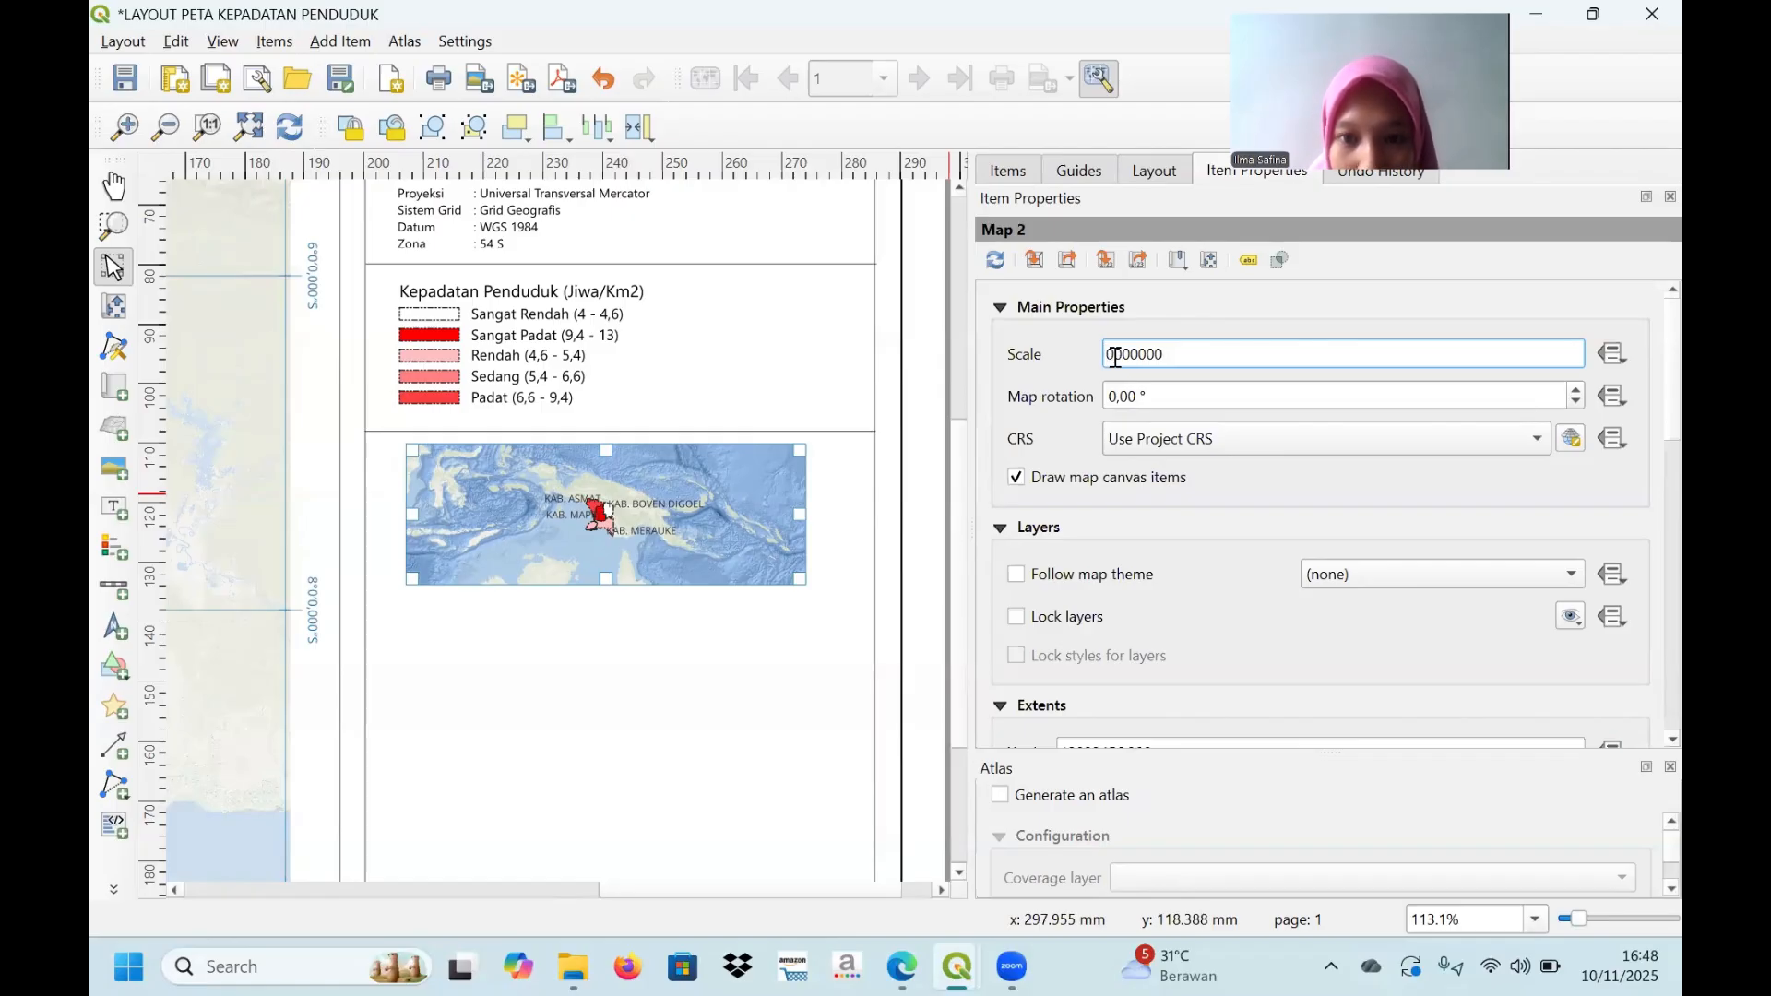
type("00")
key("Delete")
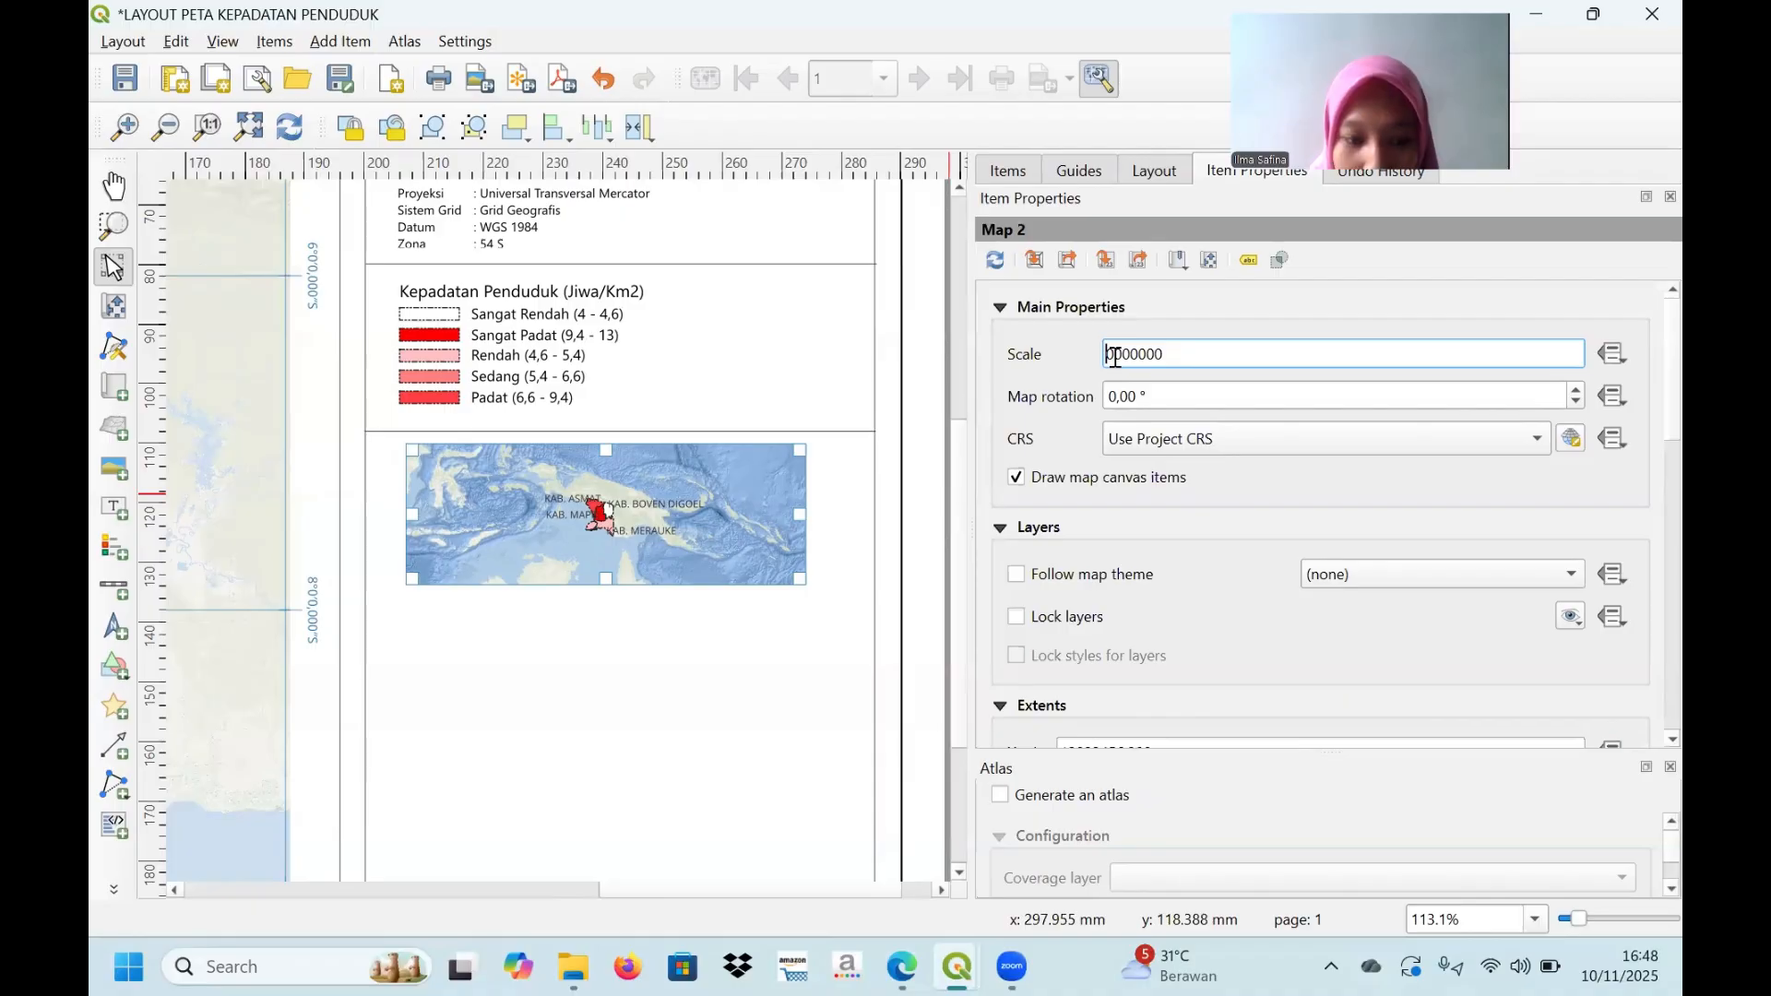
type("1")
key("Return")
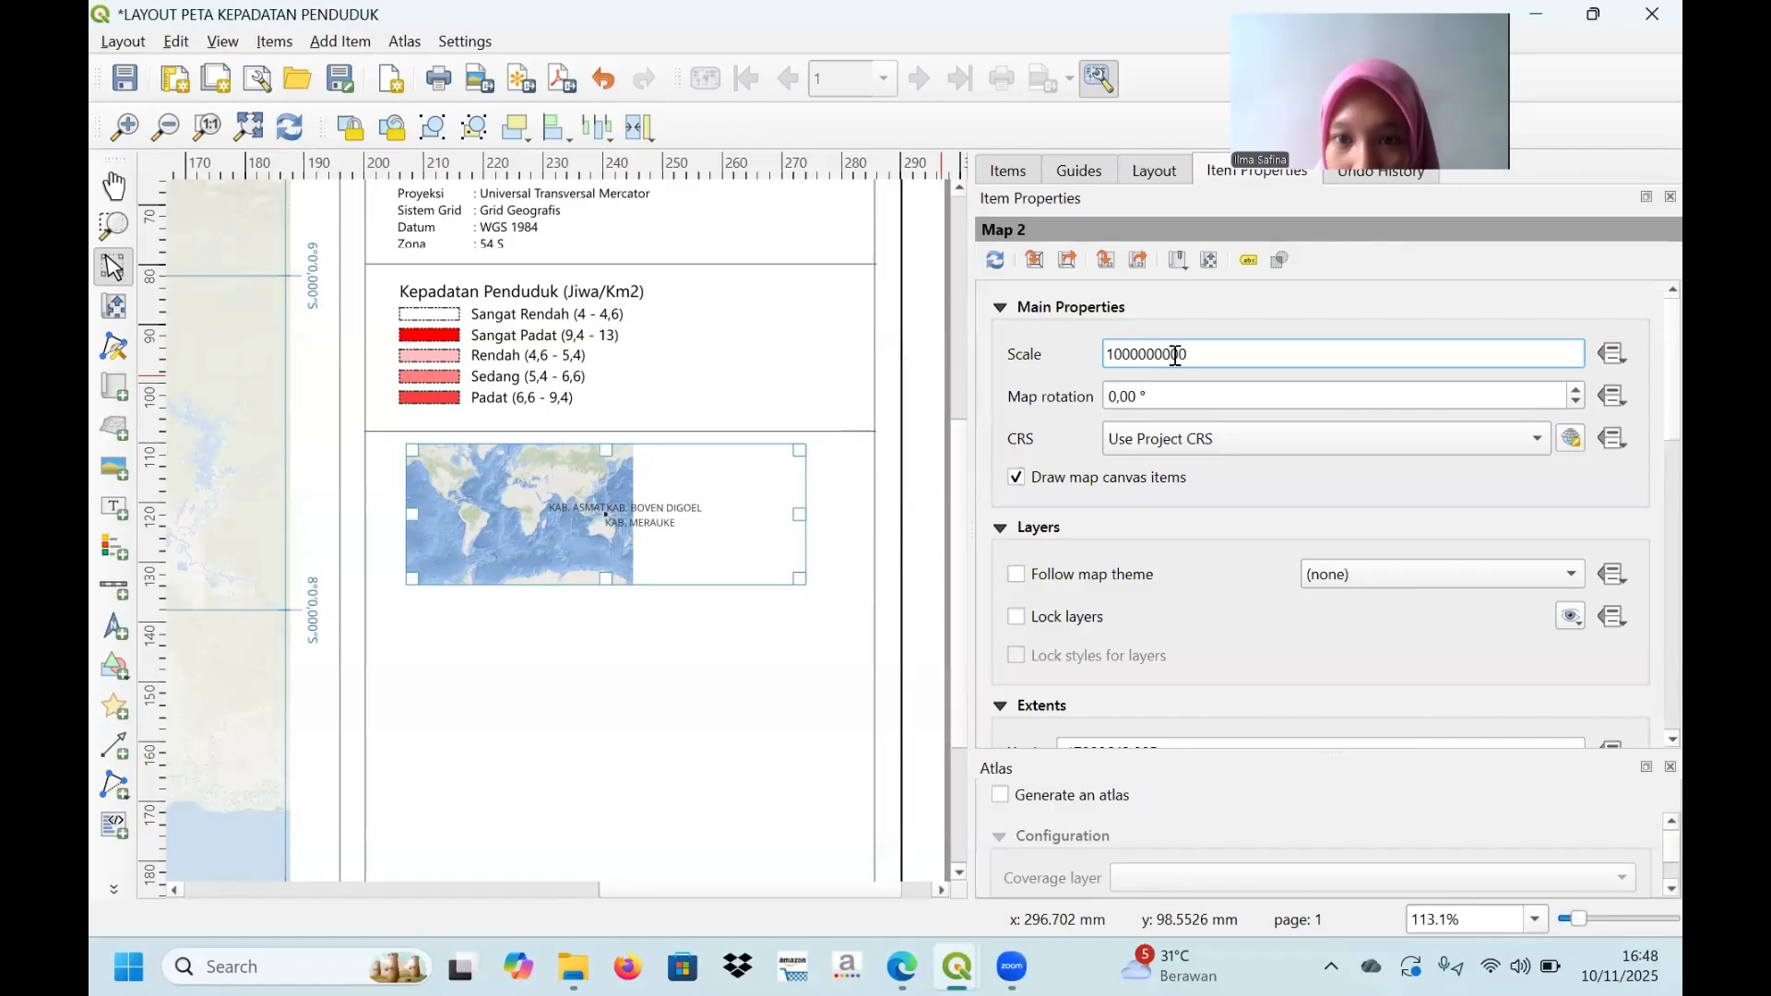
left_click_drag(1184, 354, 1083, 358)
key("BackSpace")
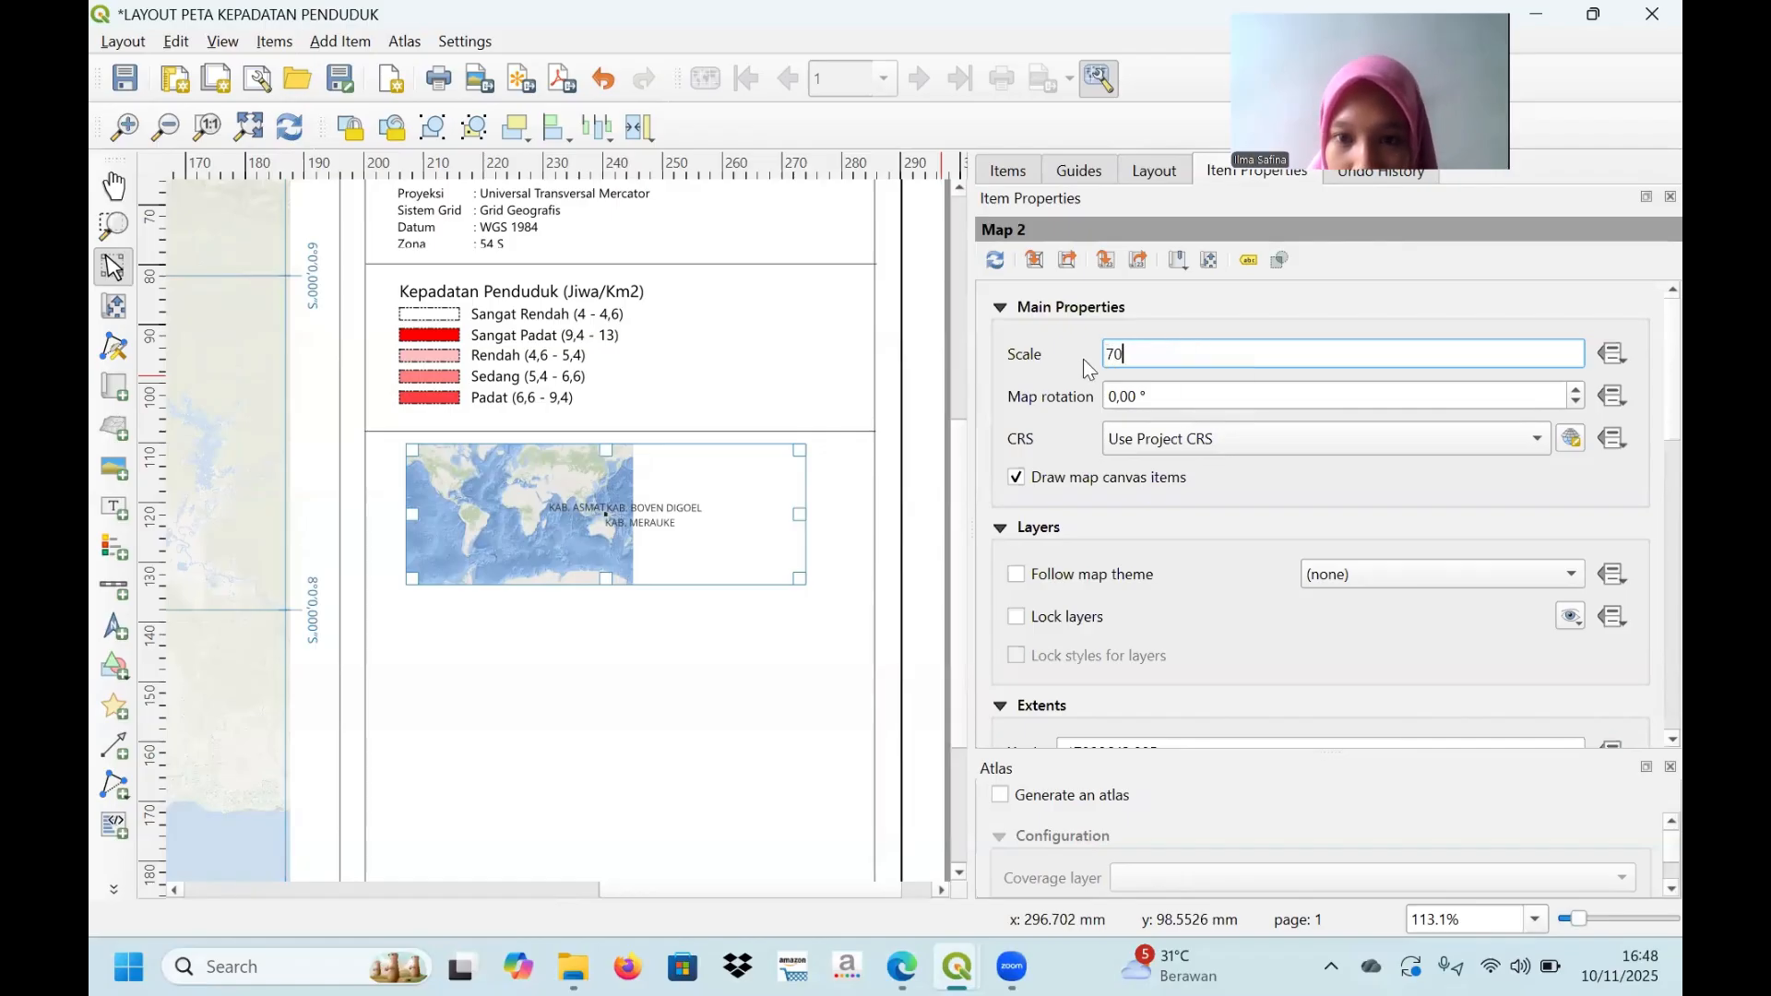
type("70000000")
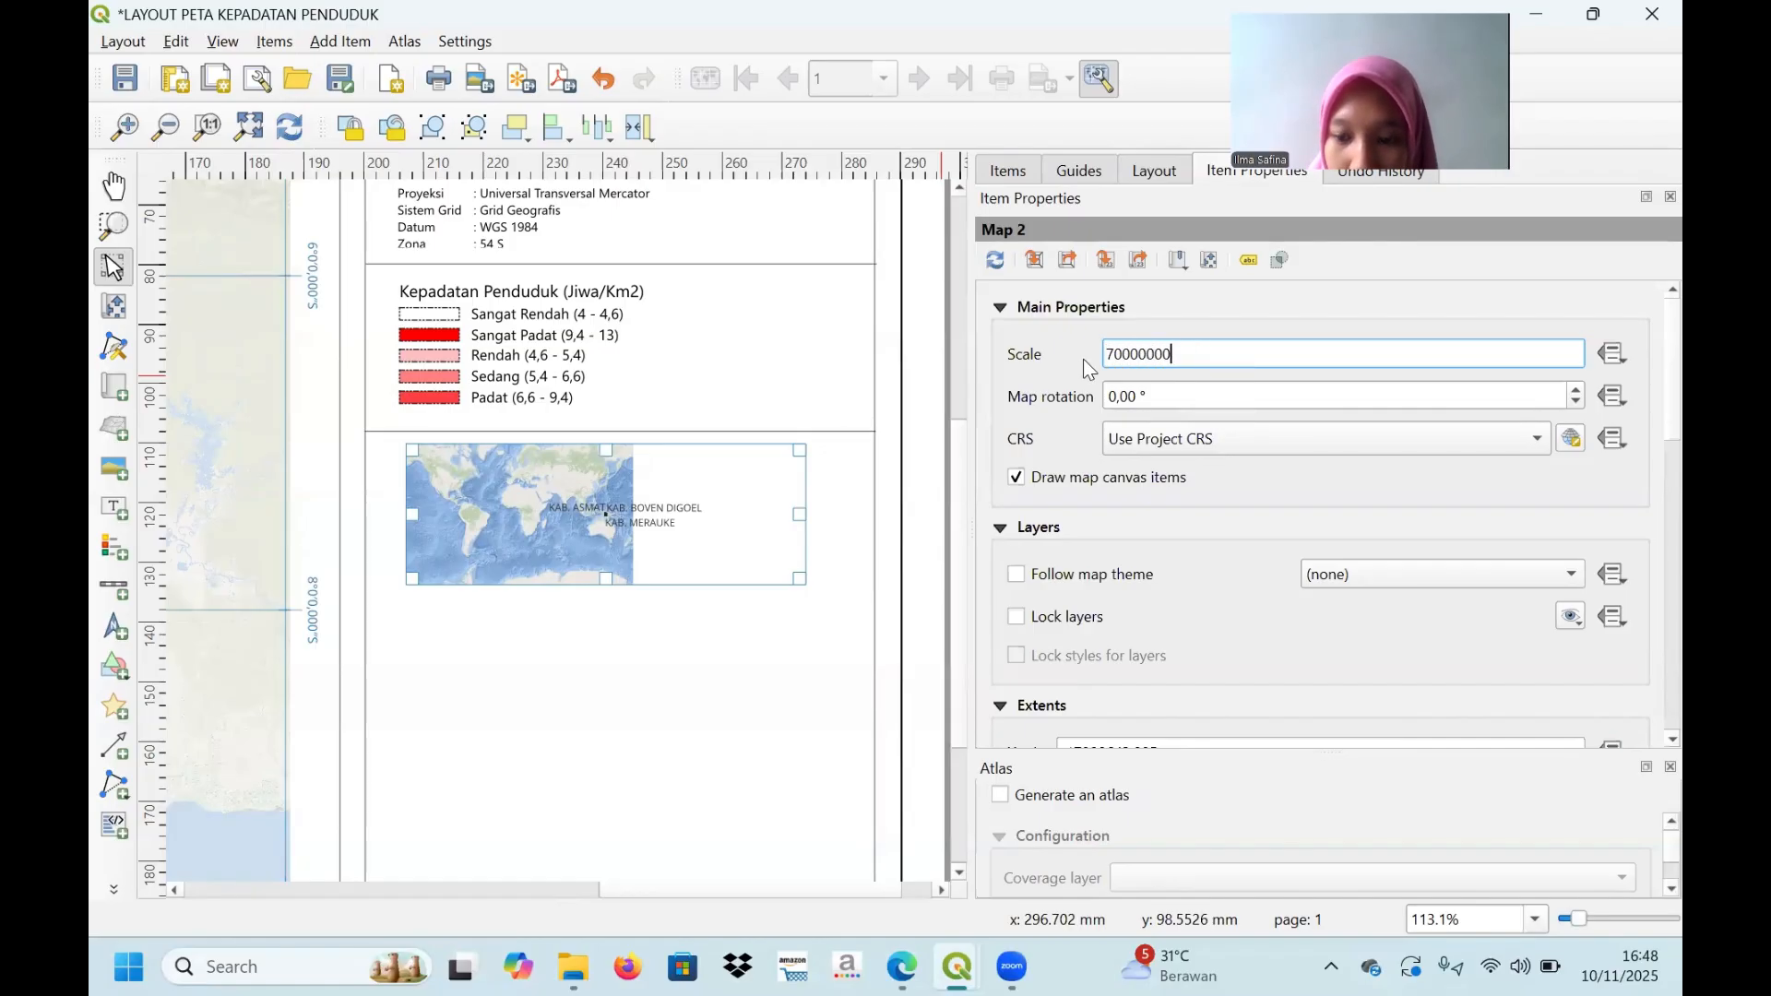
key("Return")
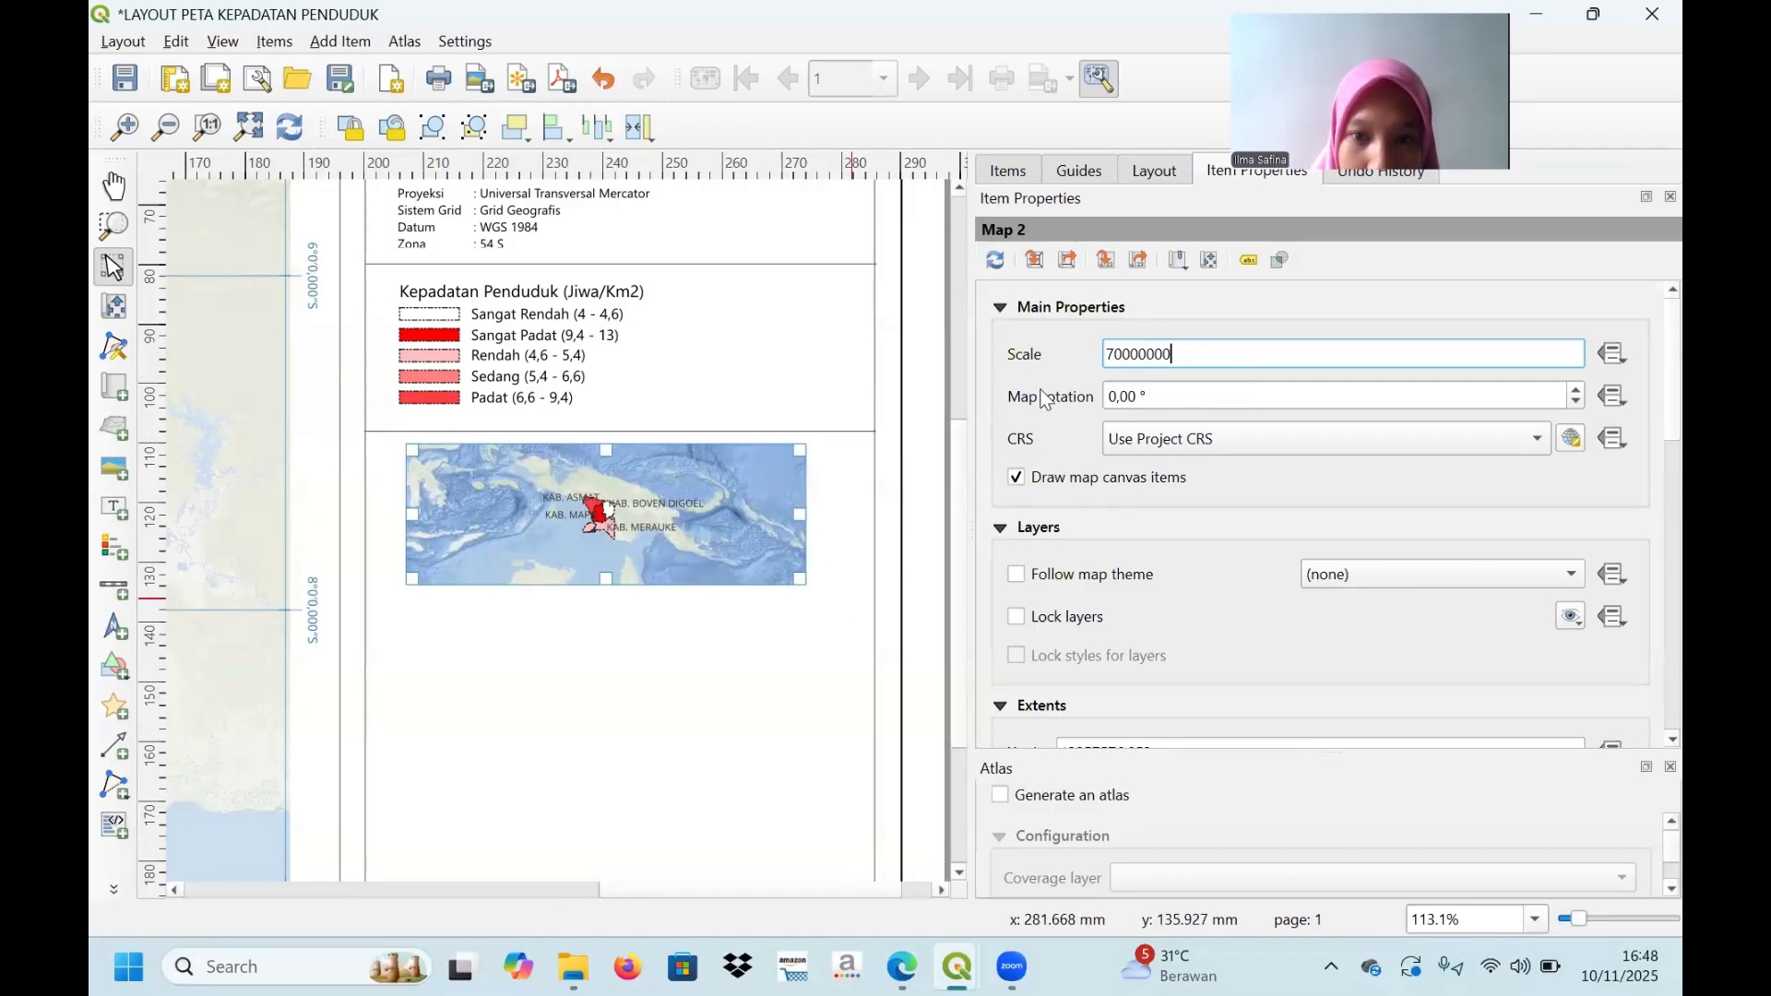
double_click(1114, 355)
left_click(1115, 356)
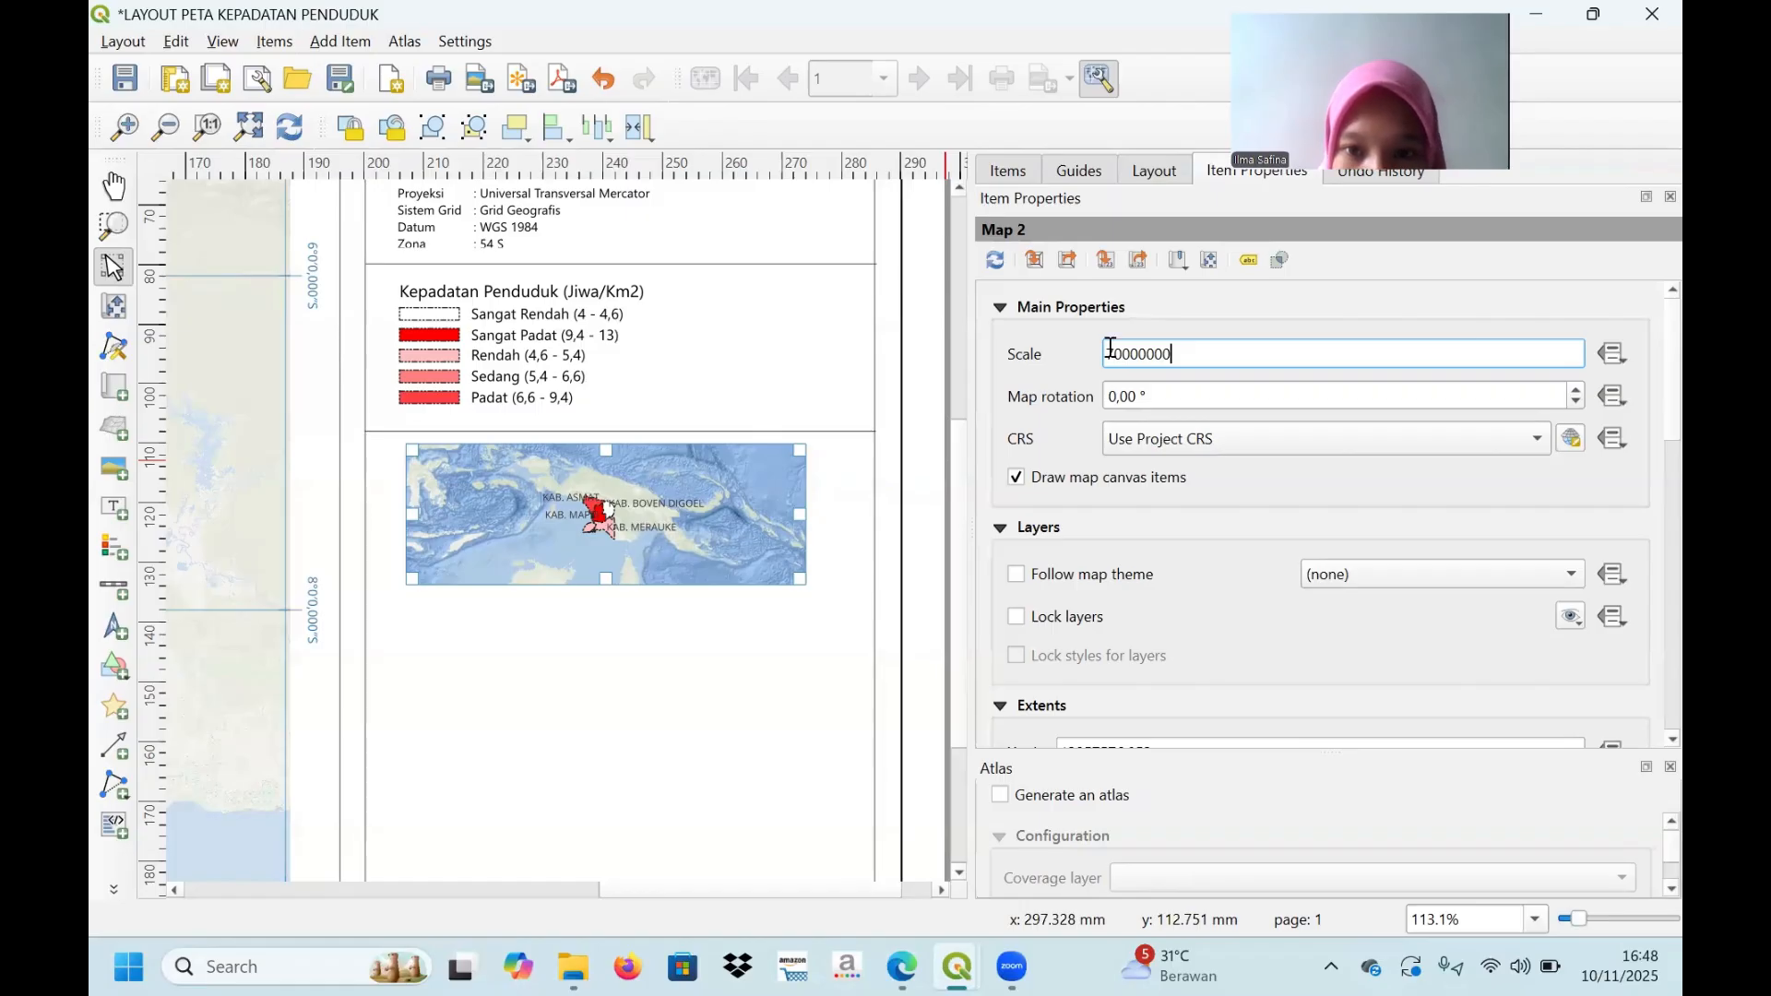
type("8")
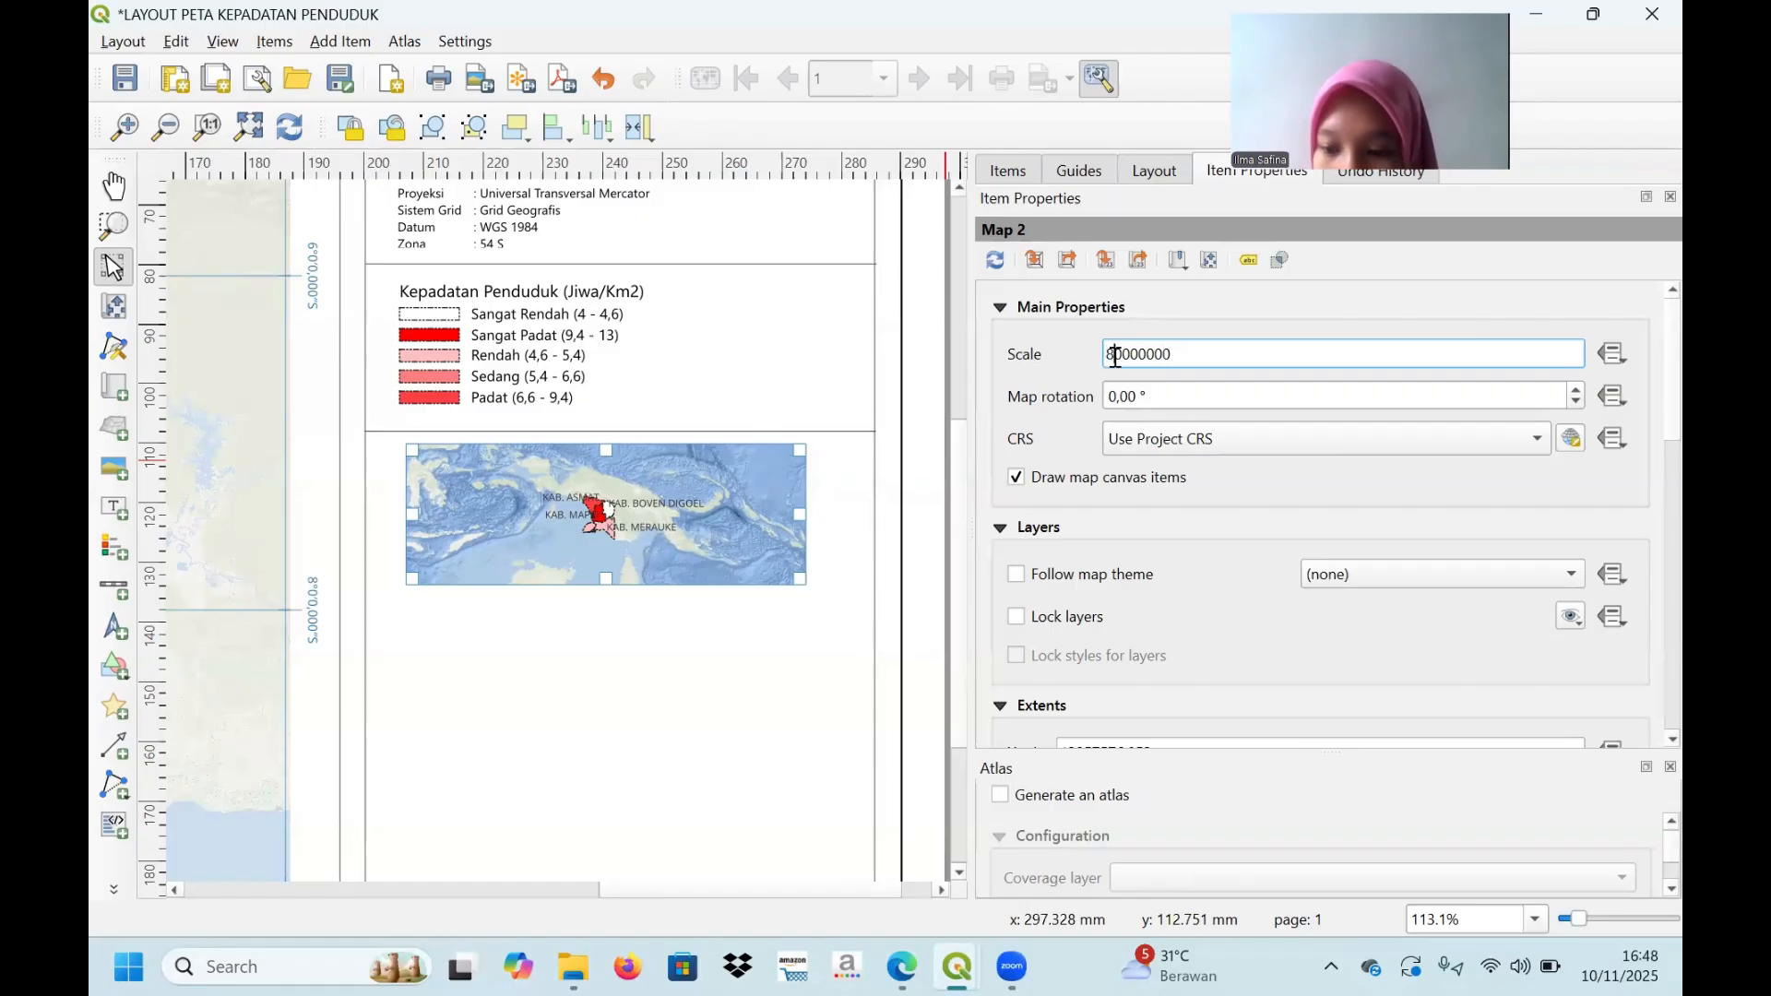
key("Return")
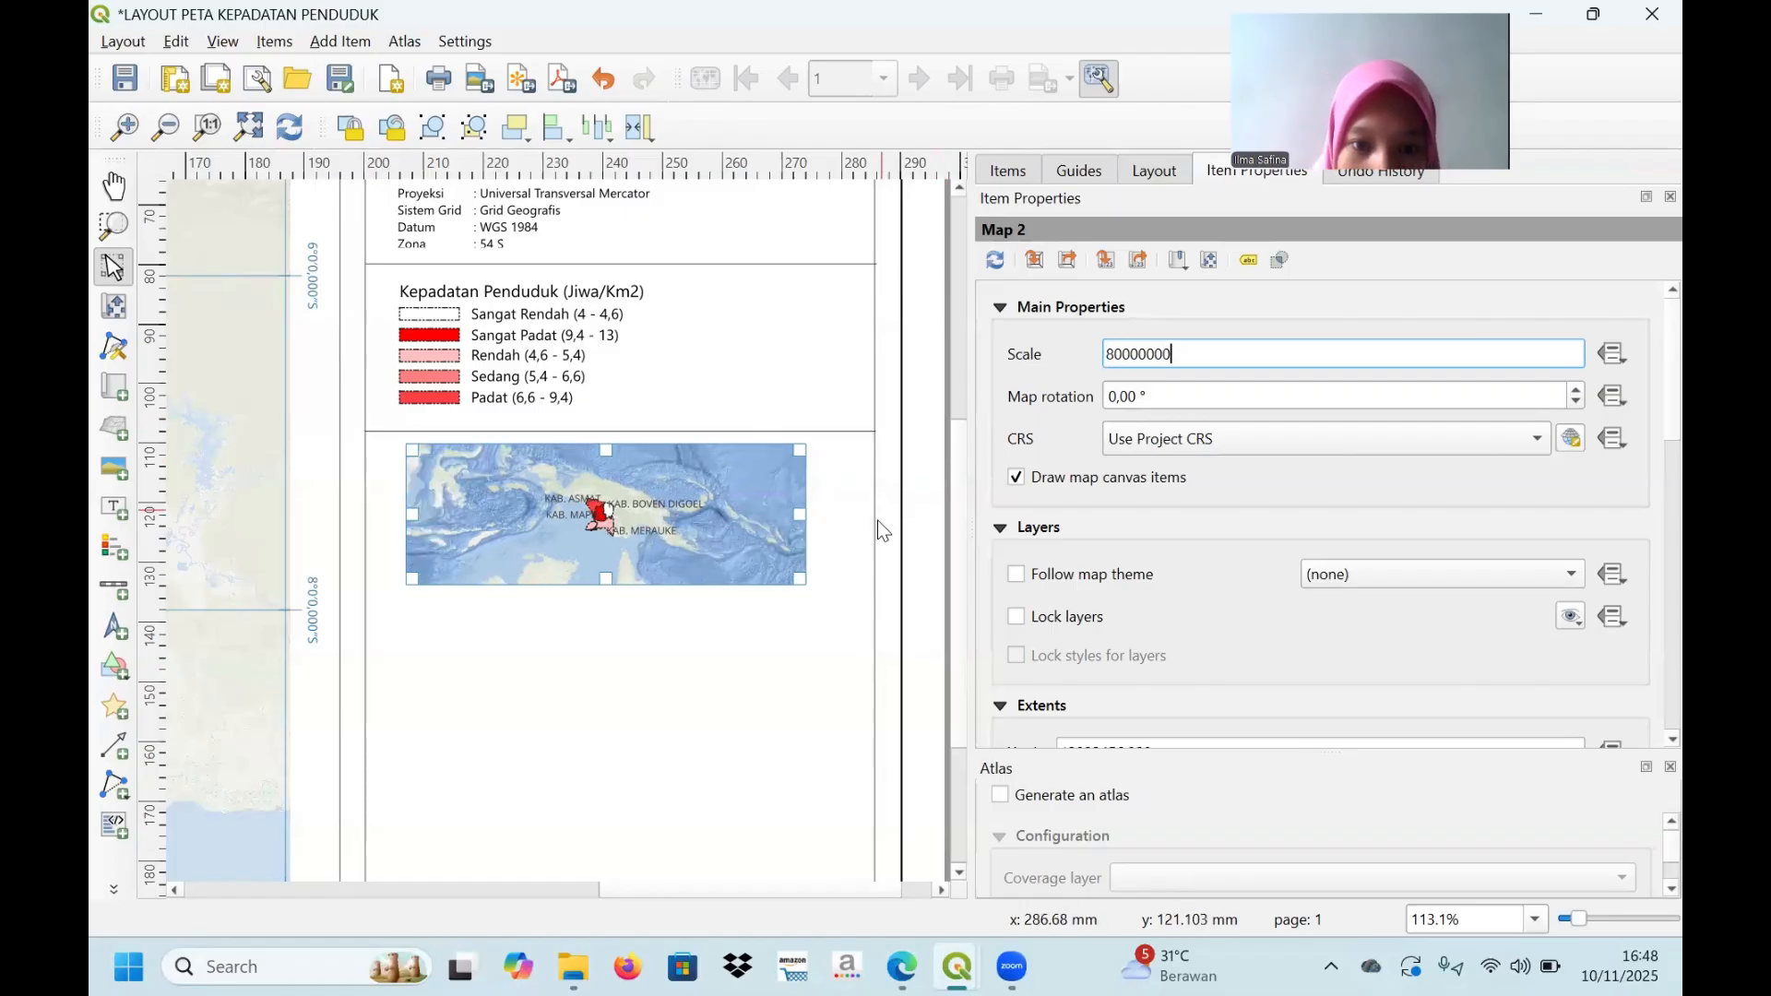
Step: Move and enlarge the inset map frame beneath the legend
mouse_move(671, 501)
left_mouse_down()
mouse_move(683, 509)
mouse_move(643, 514)
left_mouse_up()
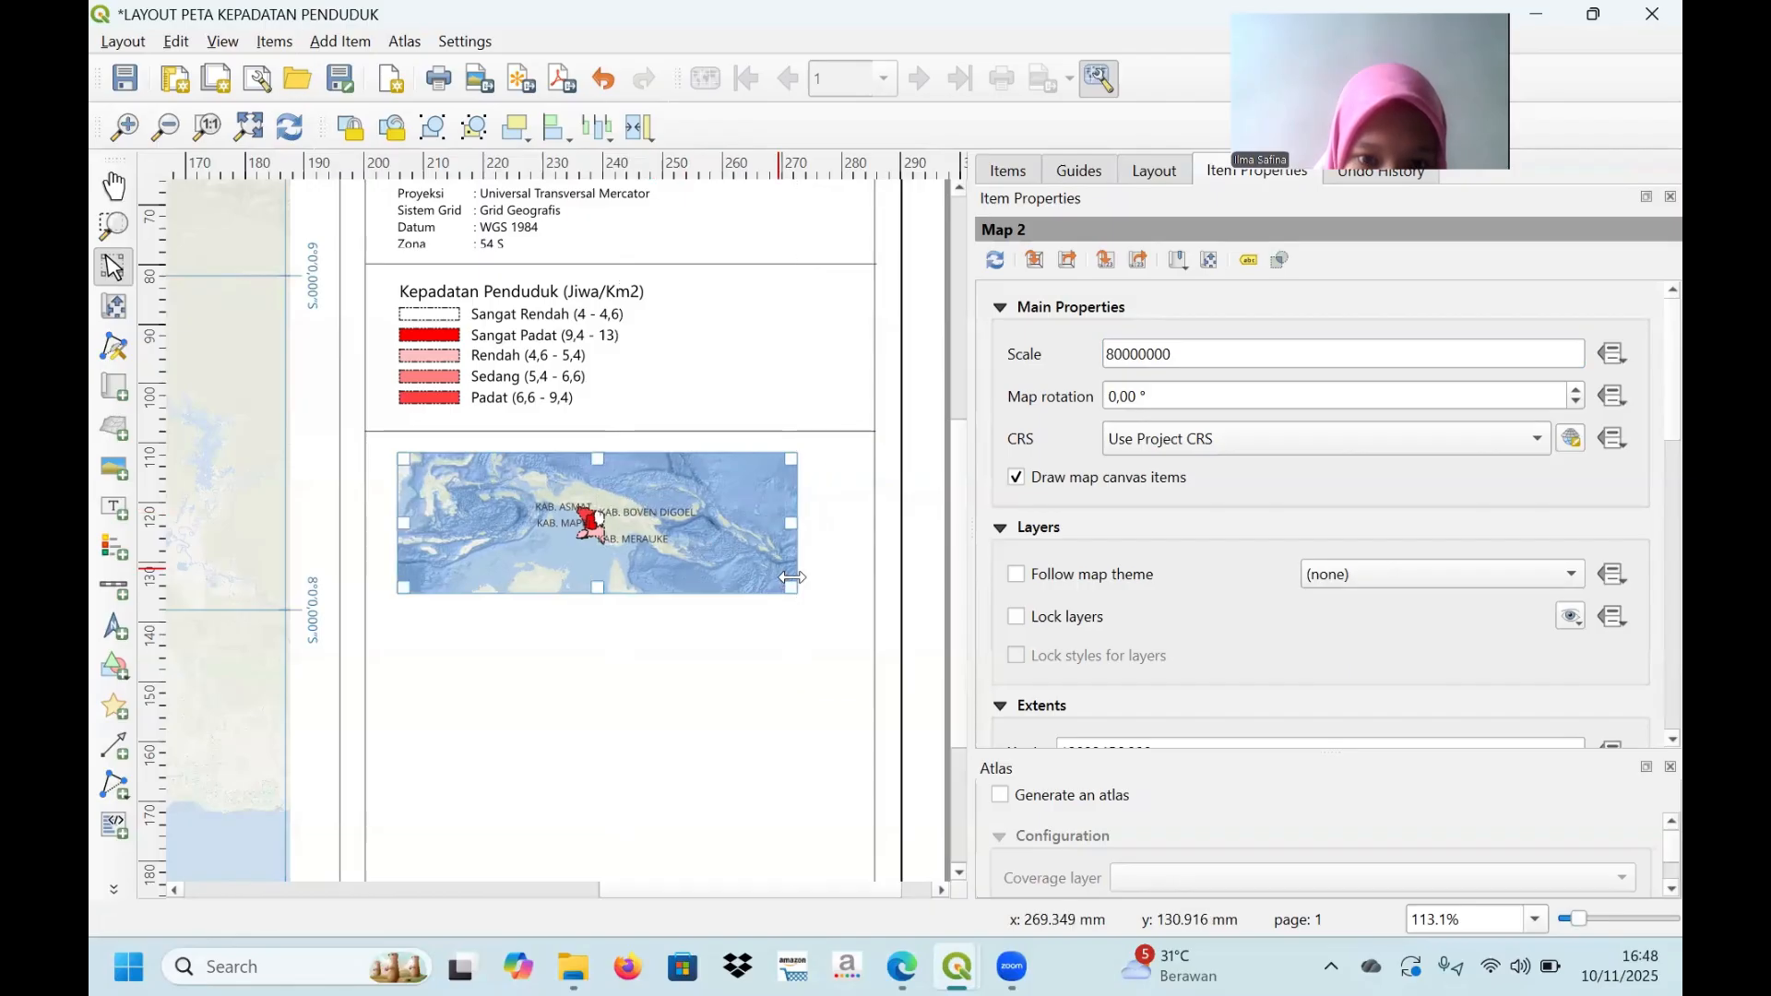
left_click_drag(786, 583, 844, 637)
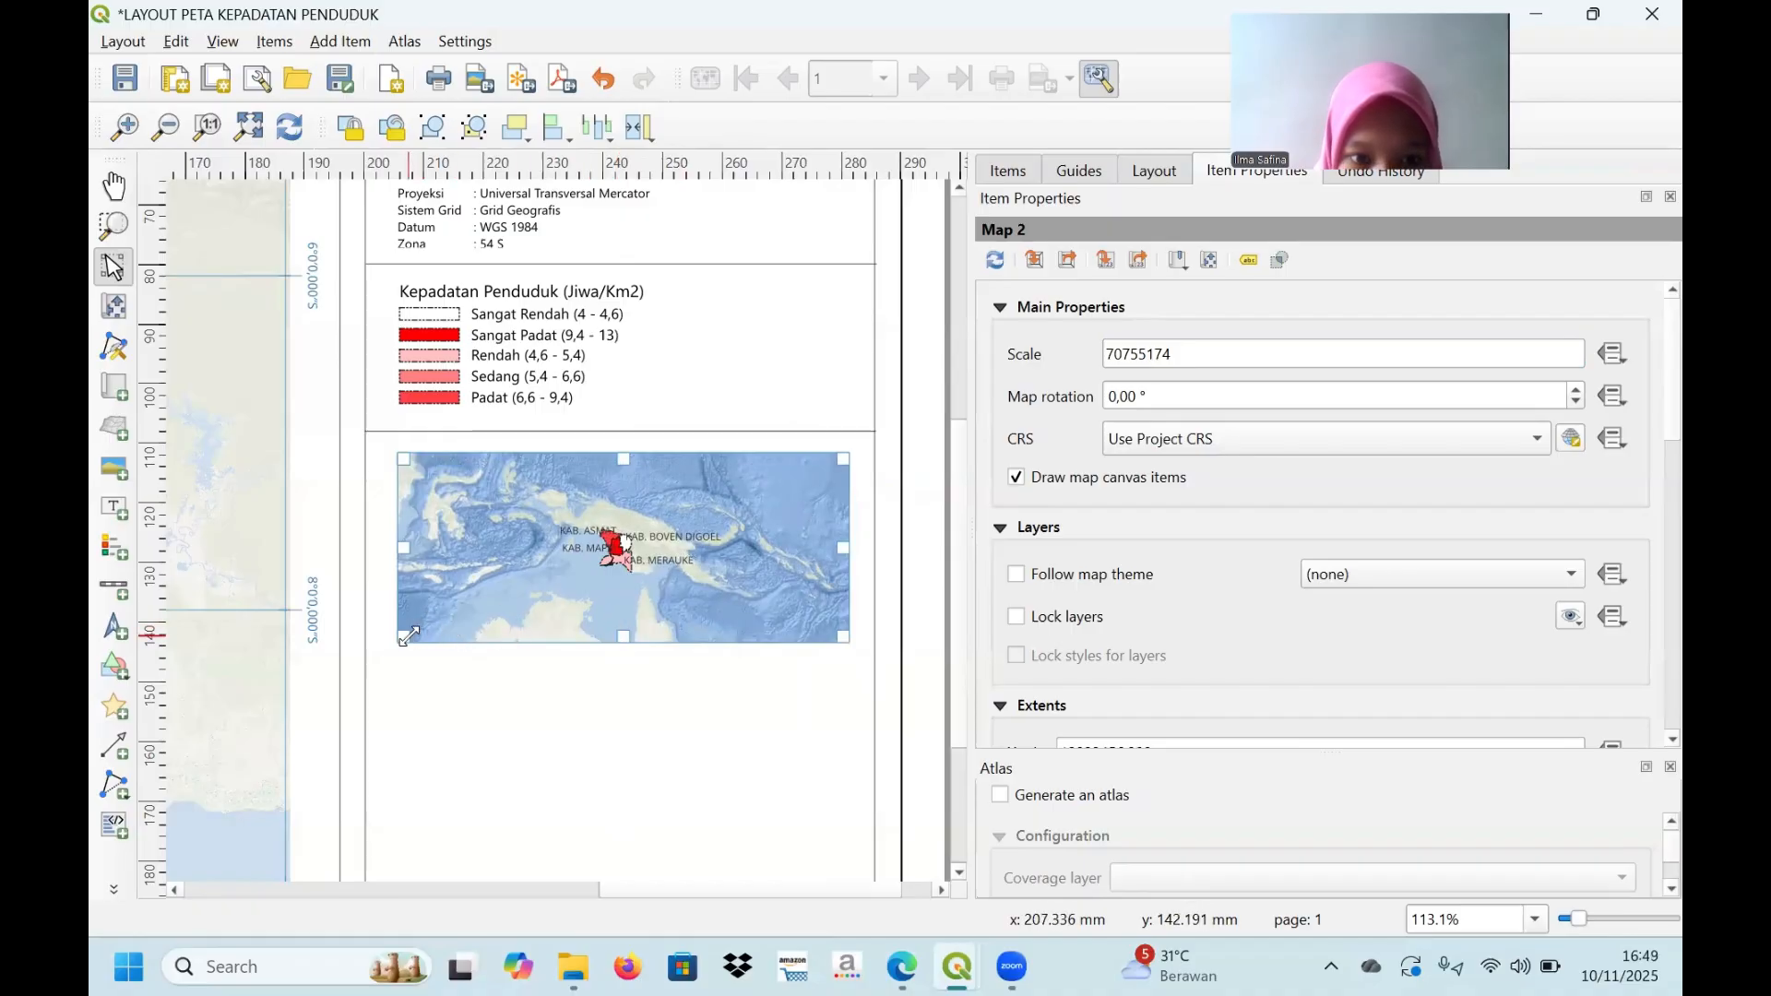
left_click_drag(405, 639, 402, 648)
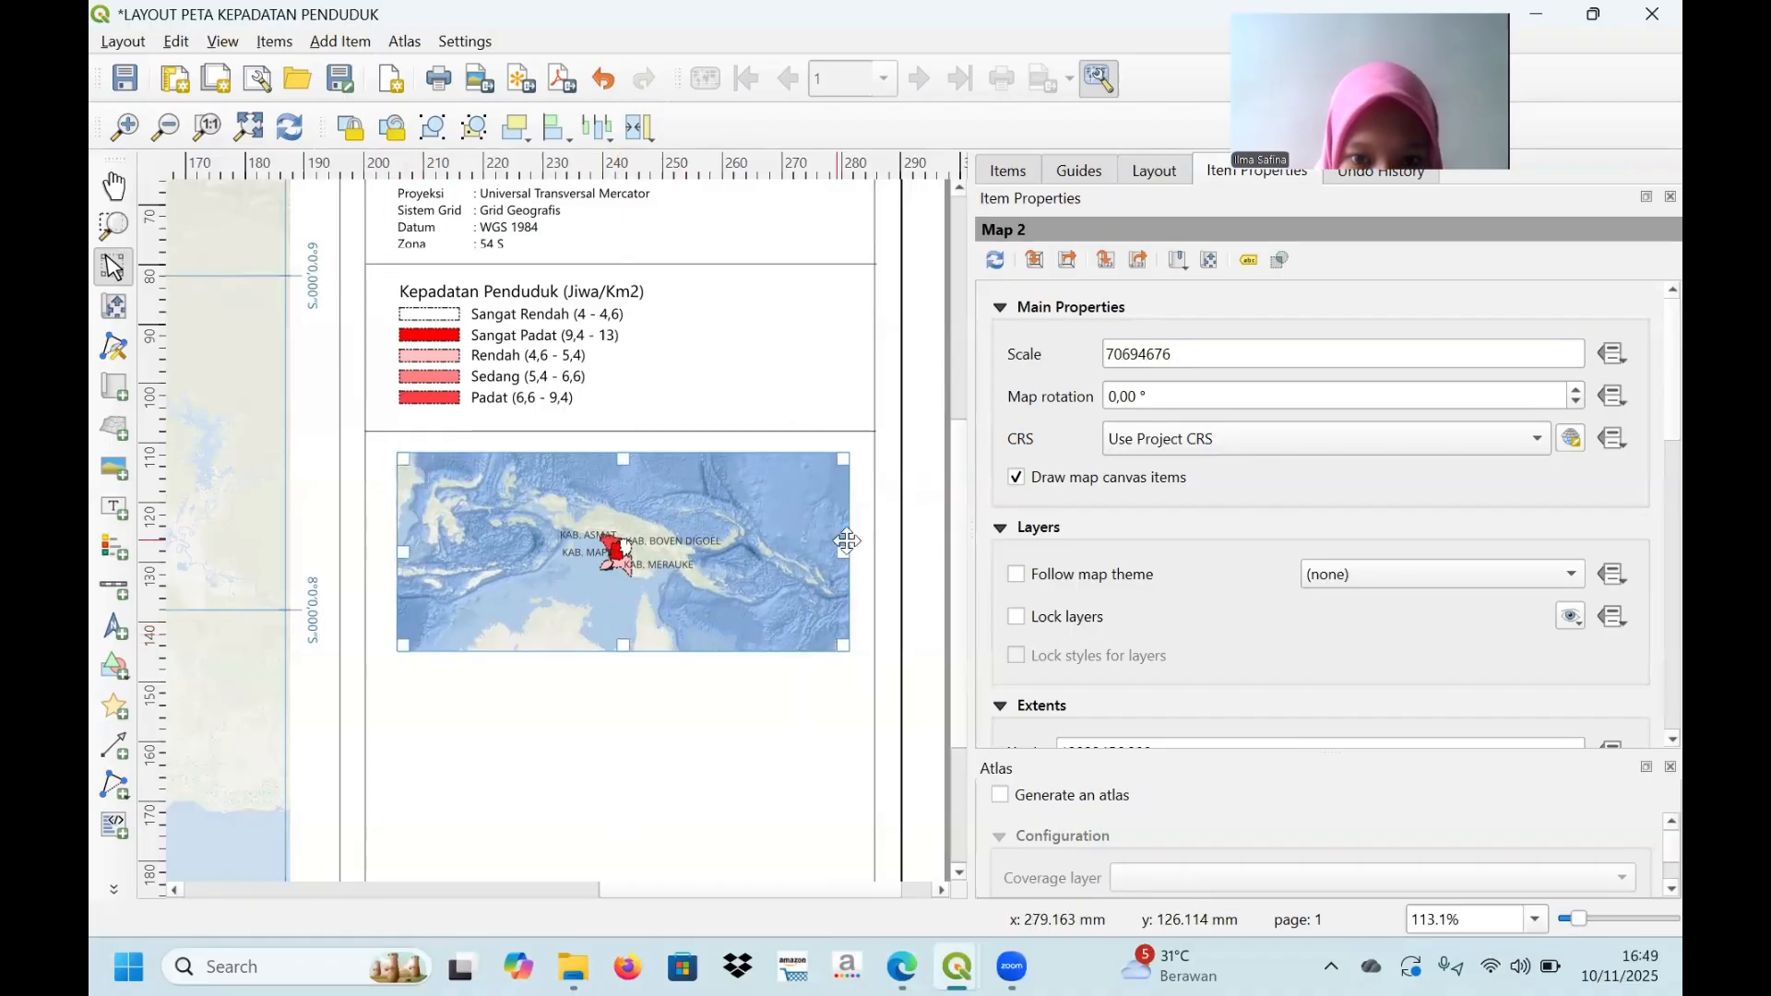
scroll(956, 524, "down", 2)
scroll(956, 637, "down", 2)
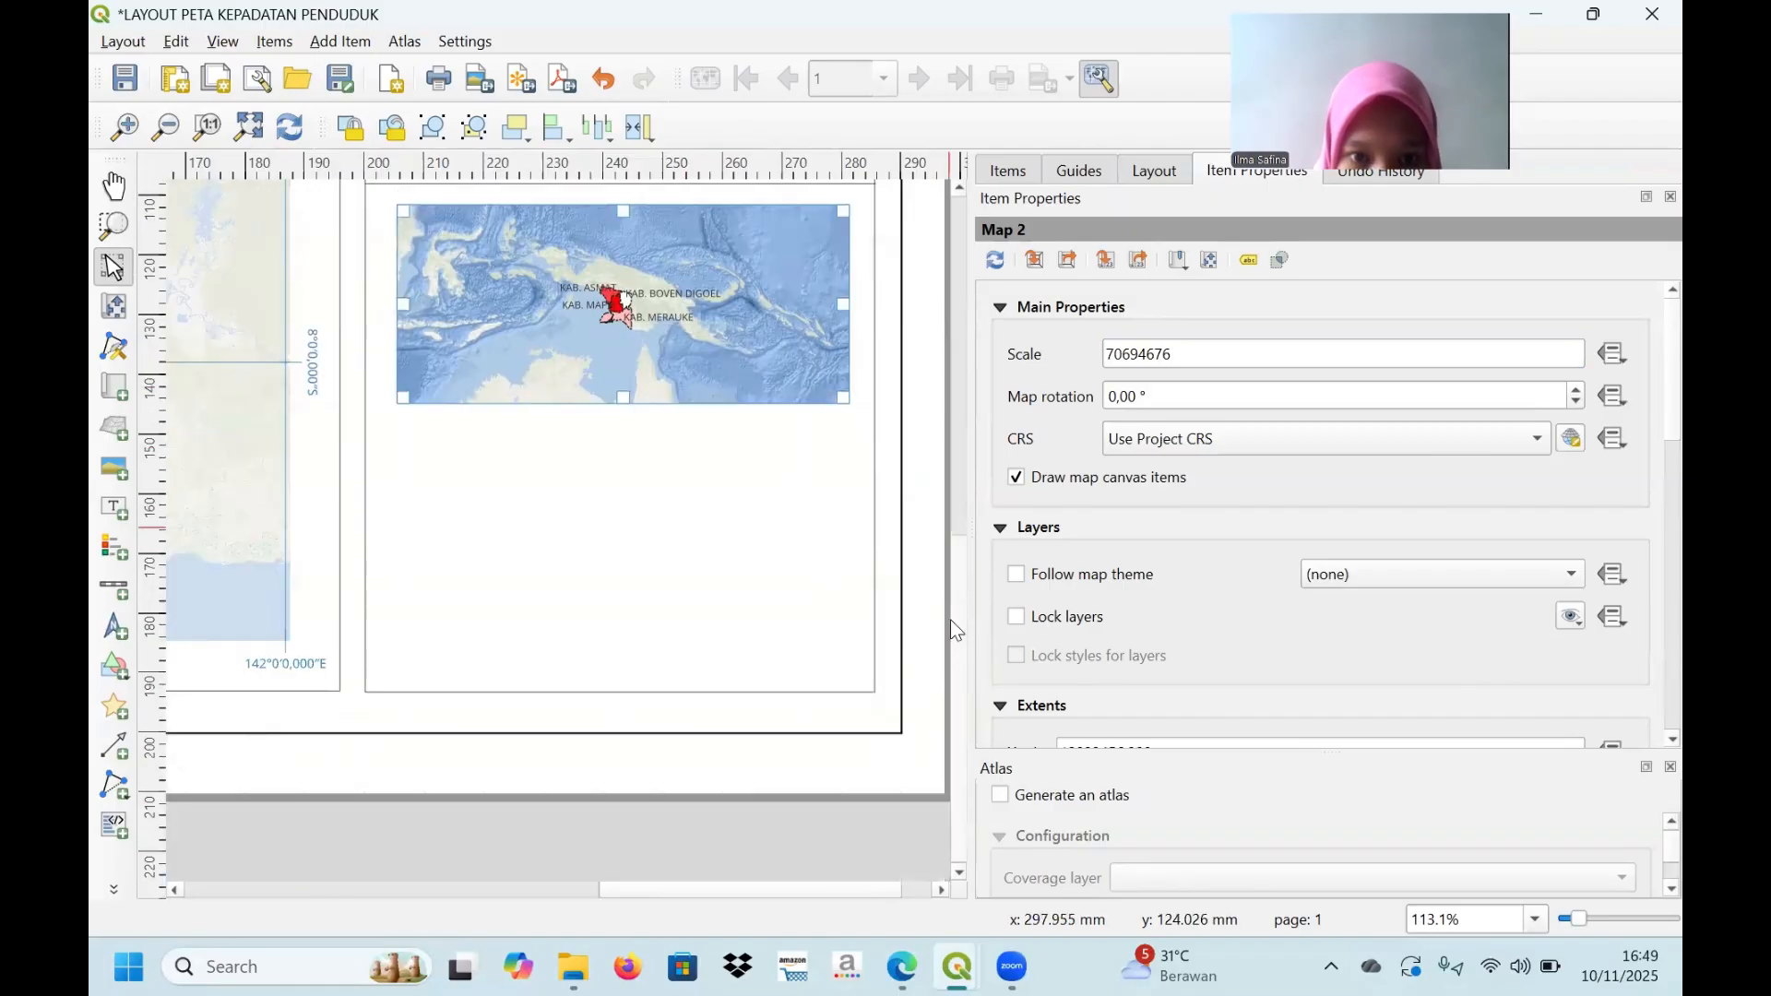
scroll(951, 609, "up", 3)
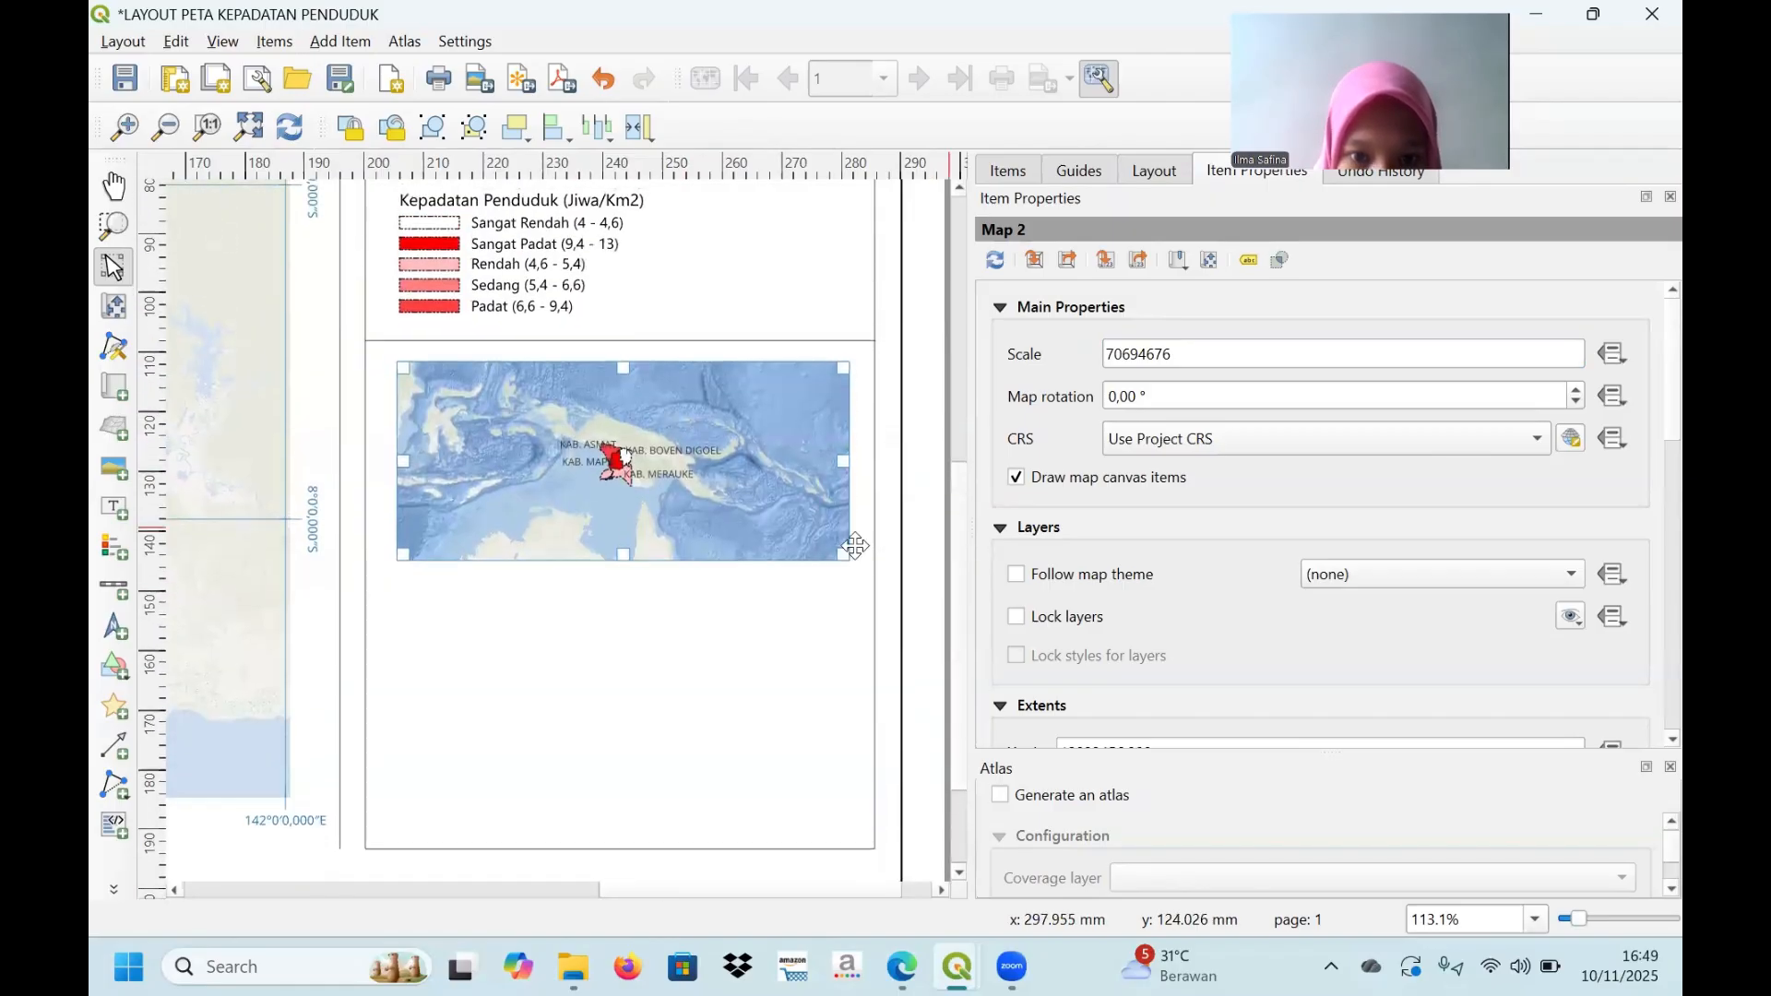
left_click_drag(736, 468, 736, 469)
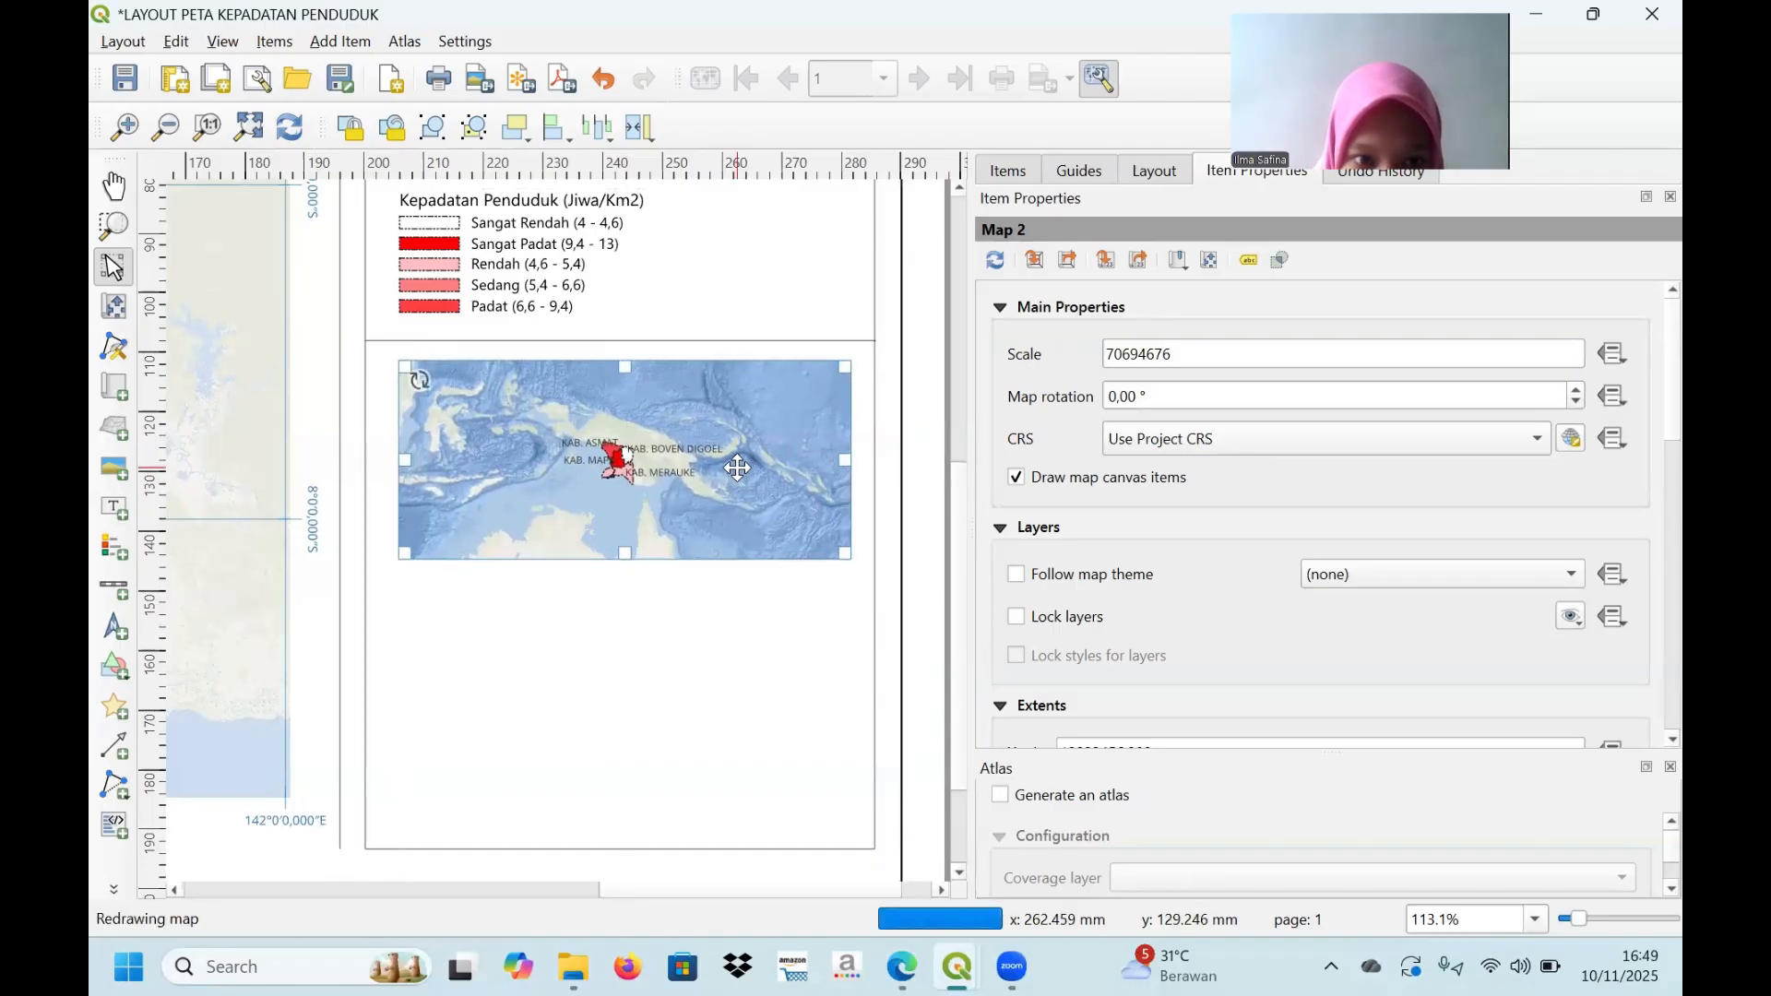
left_click(800, 607)
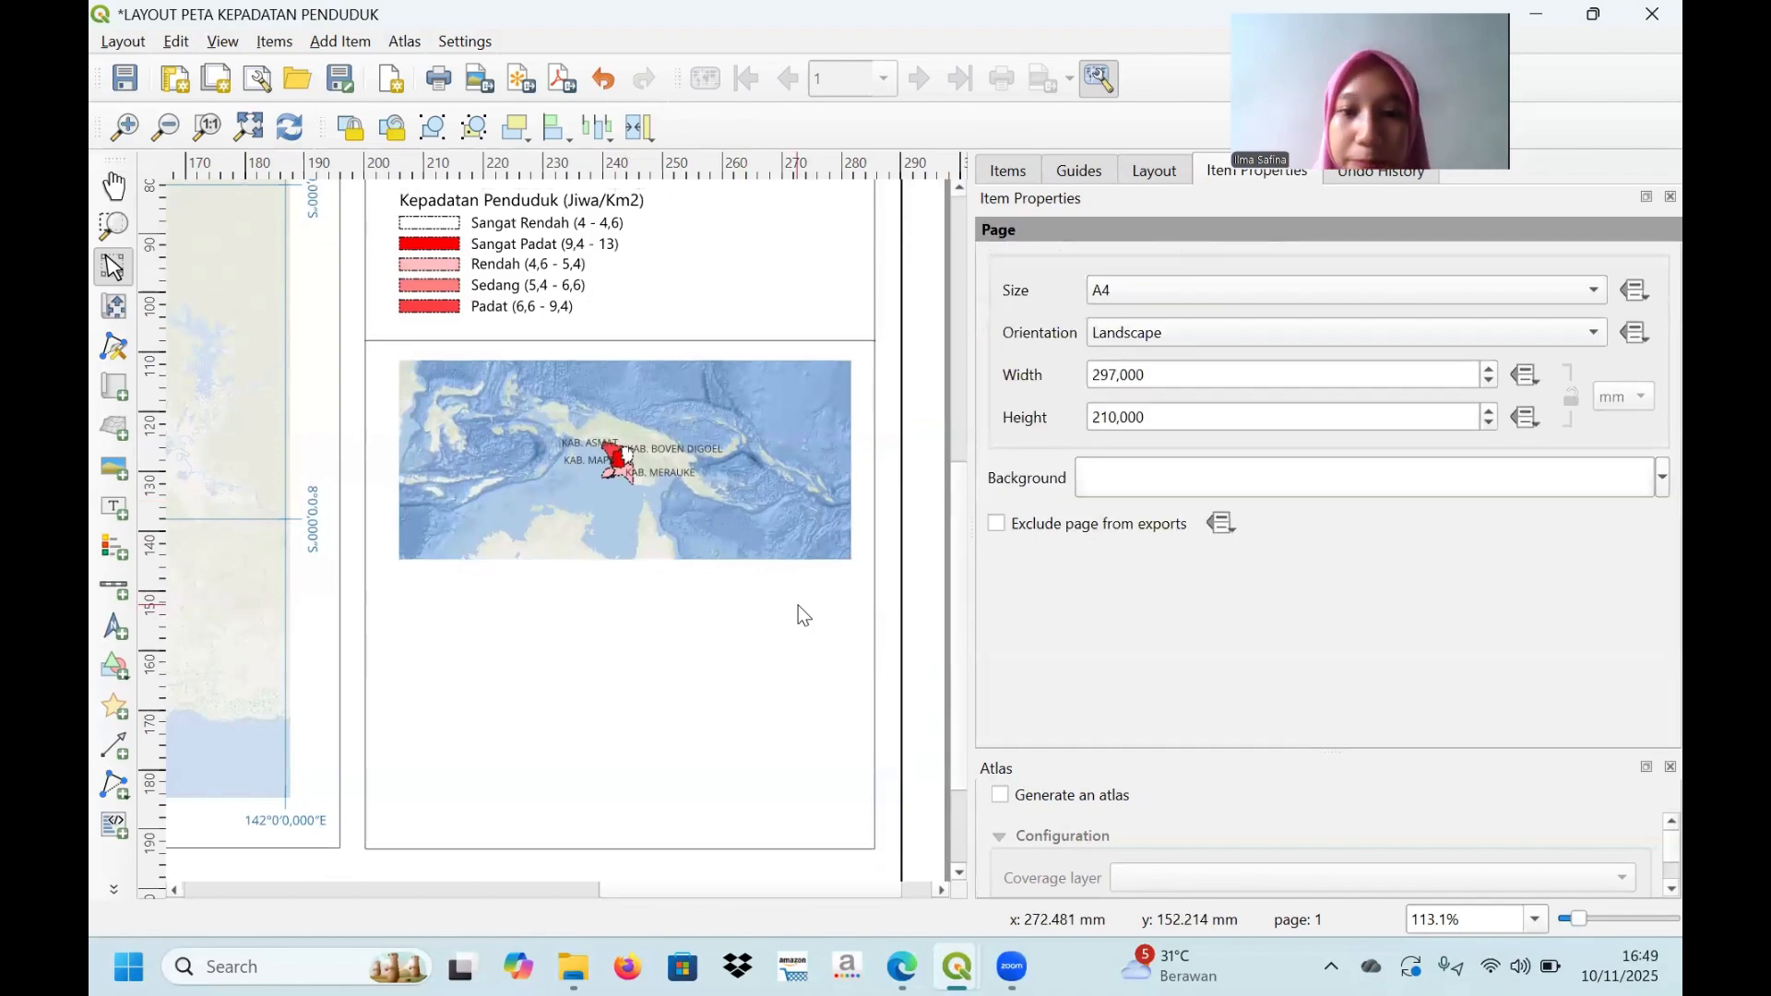
left_click(751, 434)
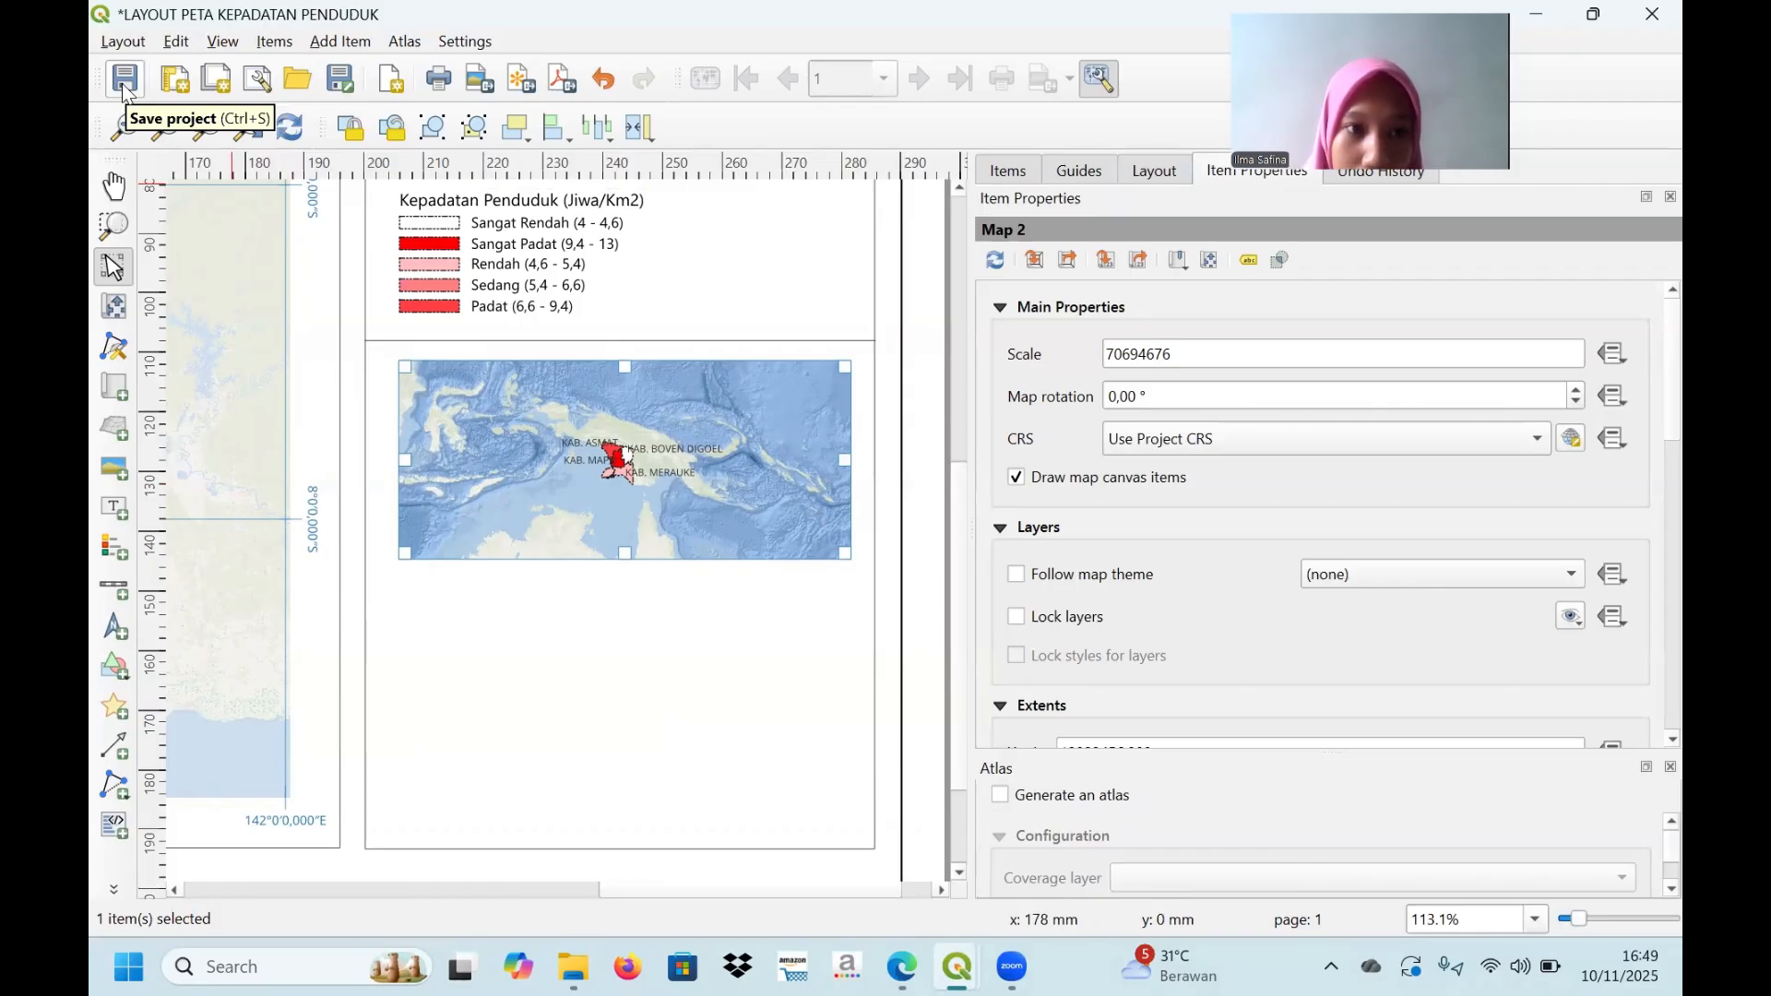
Step: Save the project in Documents as 'PETA KEPADATAN PENDUDUK PROVINSI PAPUA SELATAN' and return to the layout
key("alt+Tab")
key("ctrl+s")
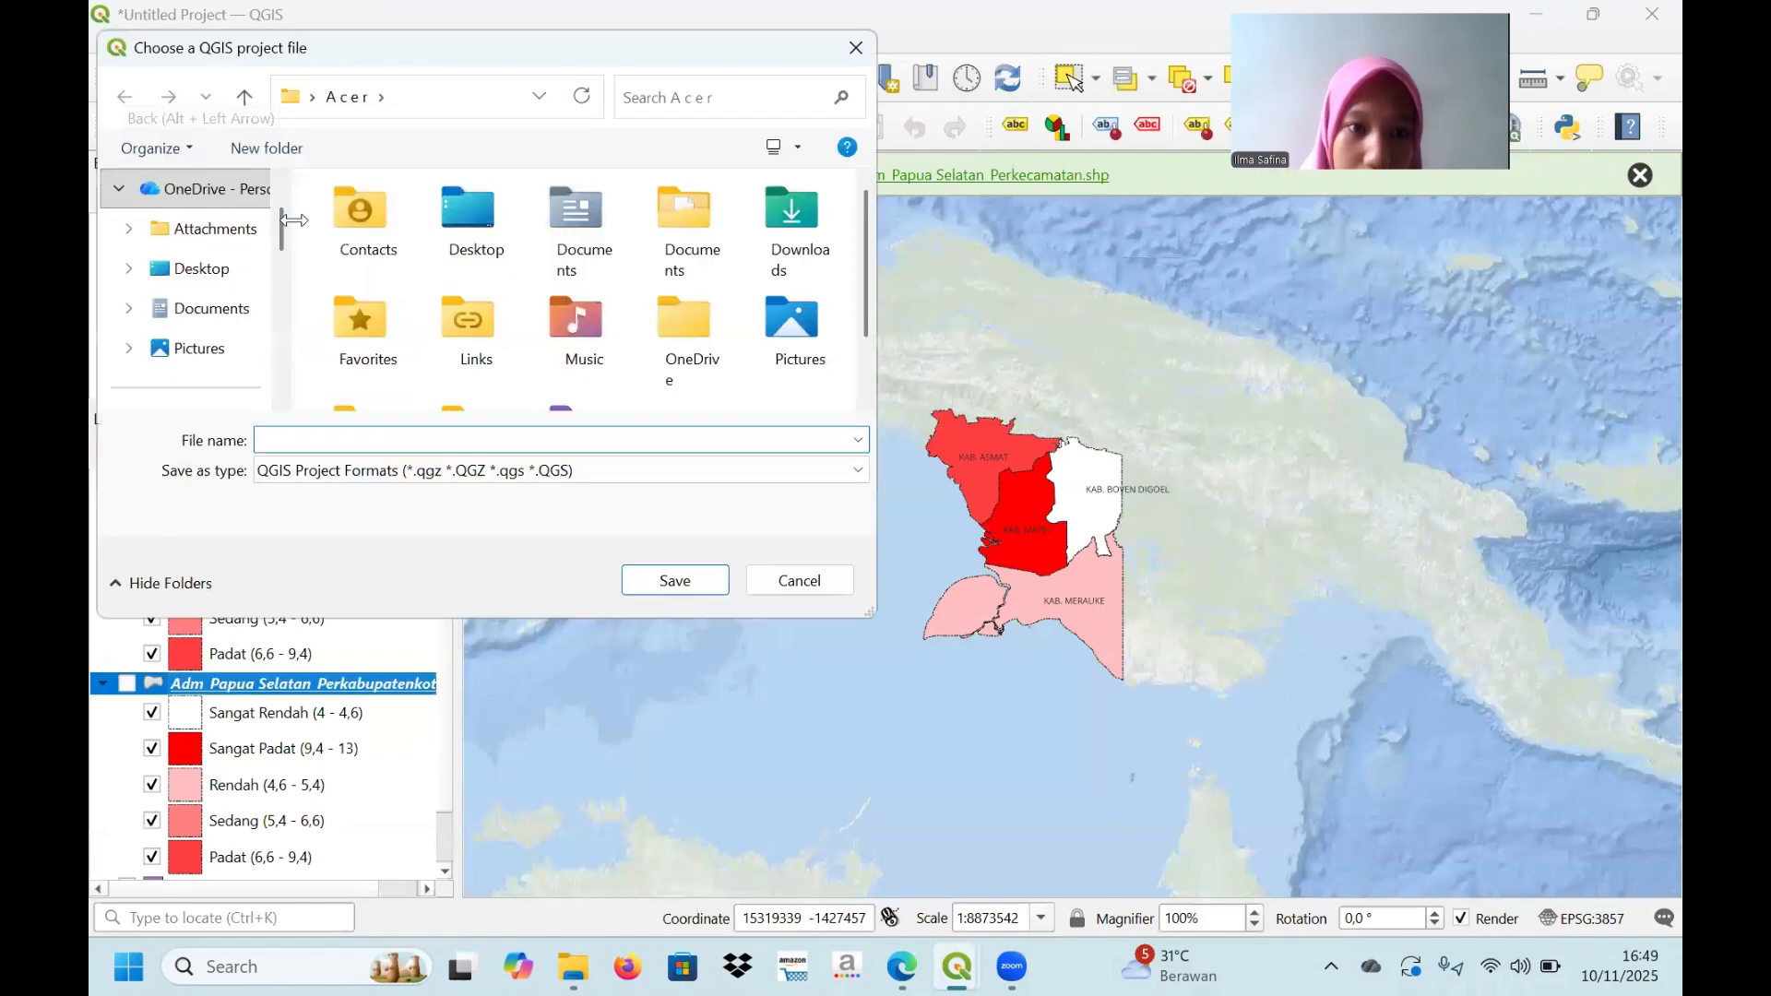
left_click(243, 325)
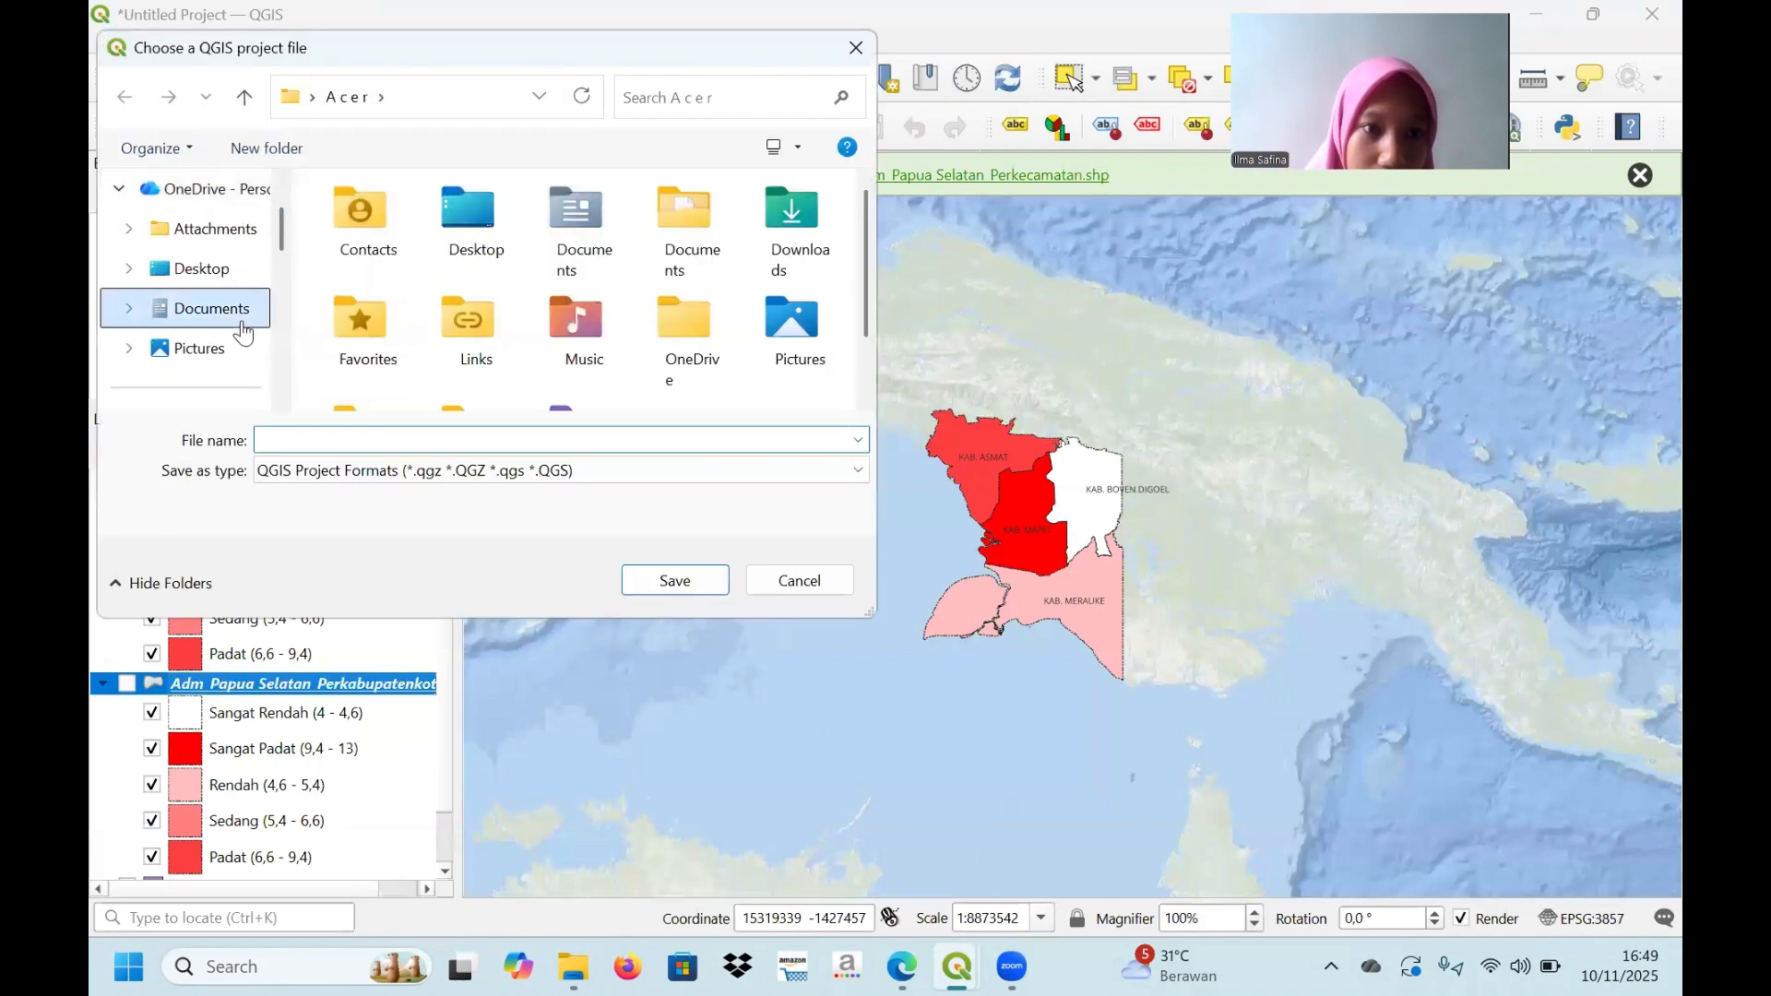
left_click(303, 484)
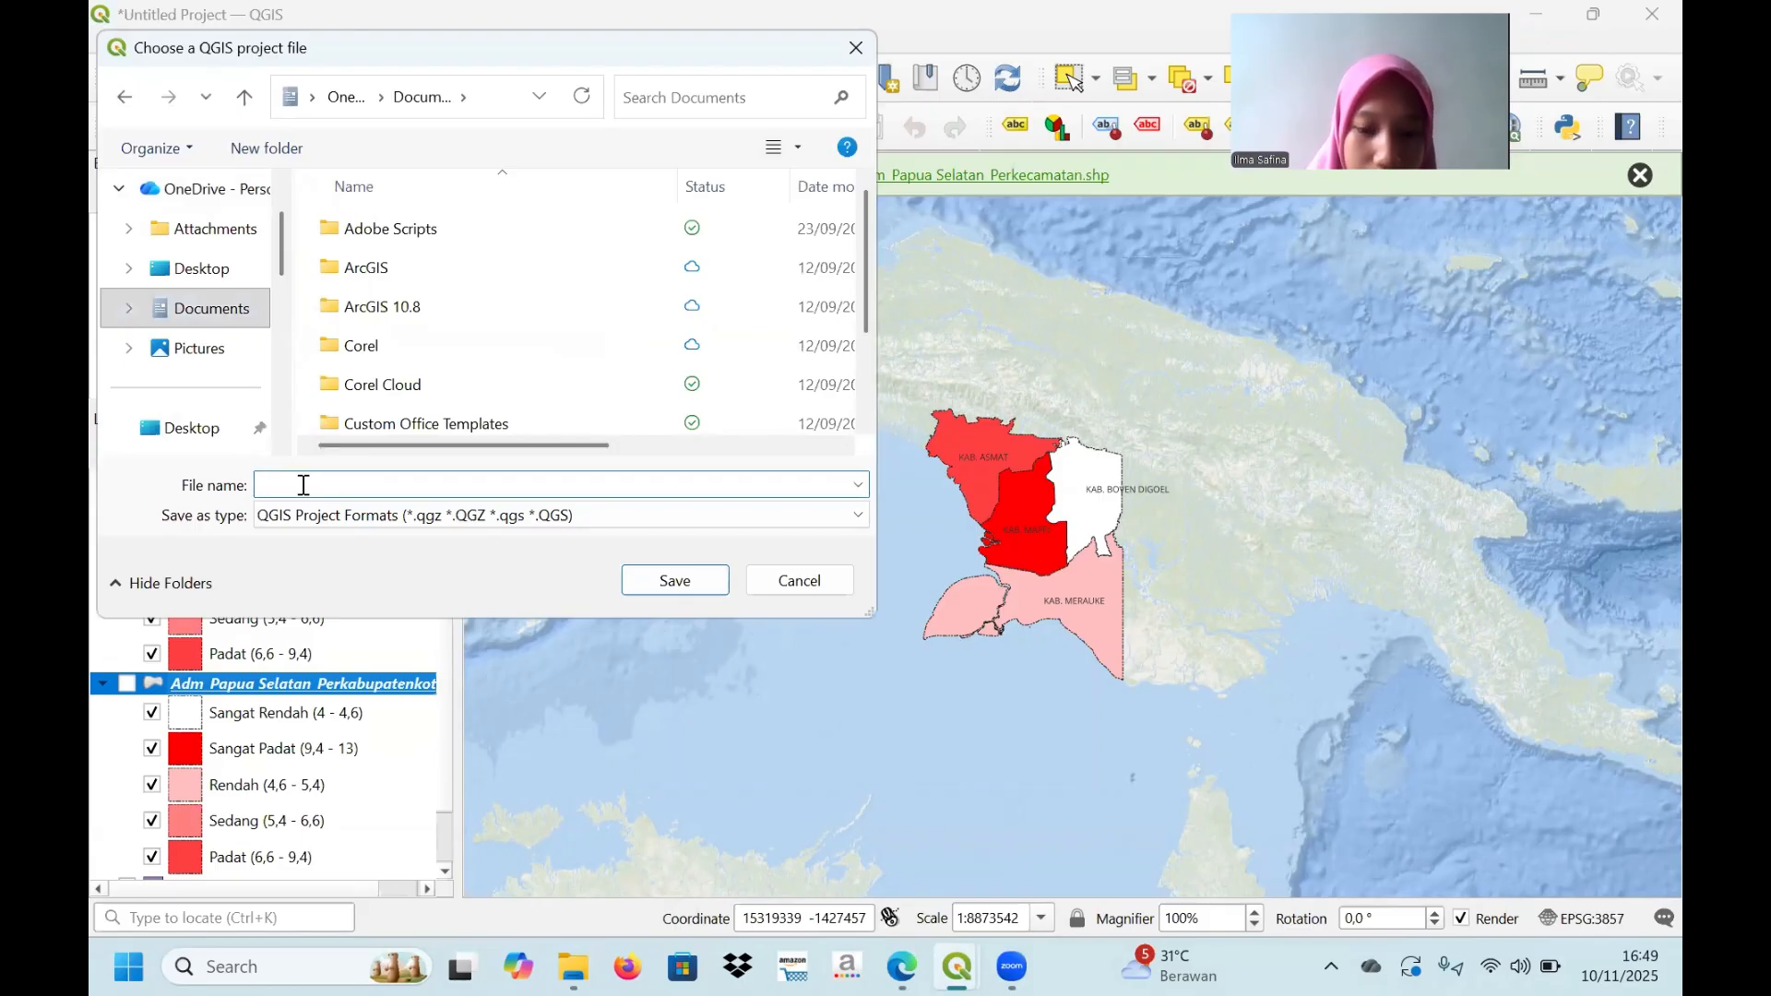
type("P")
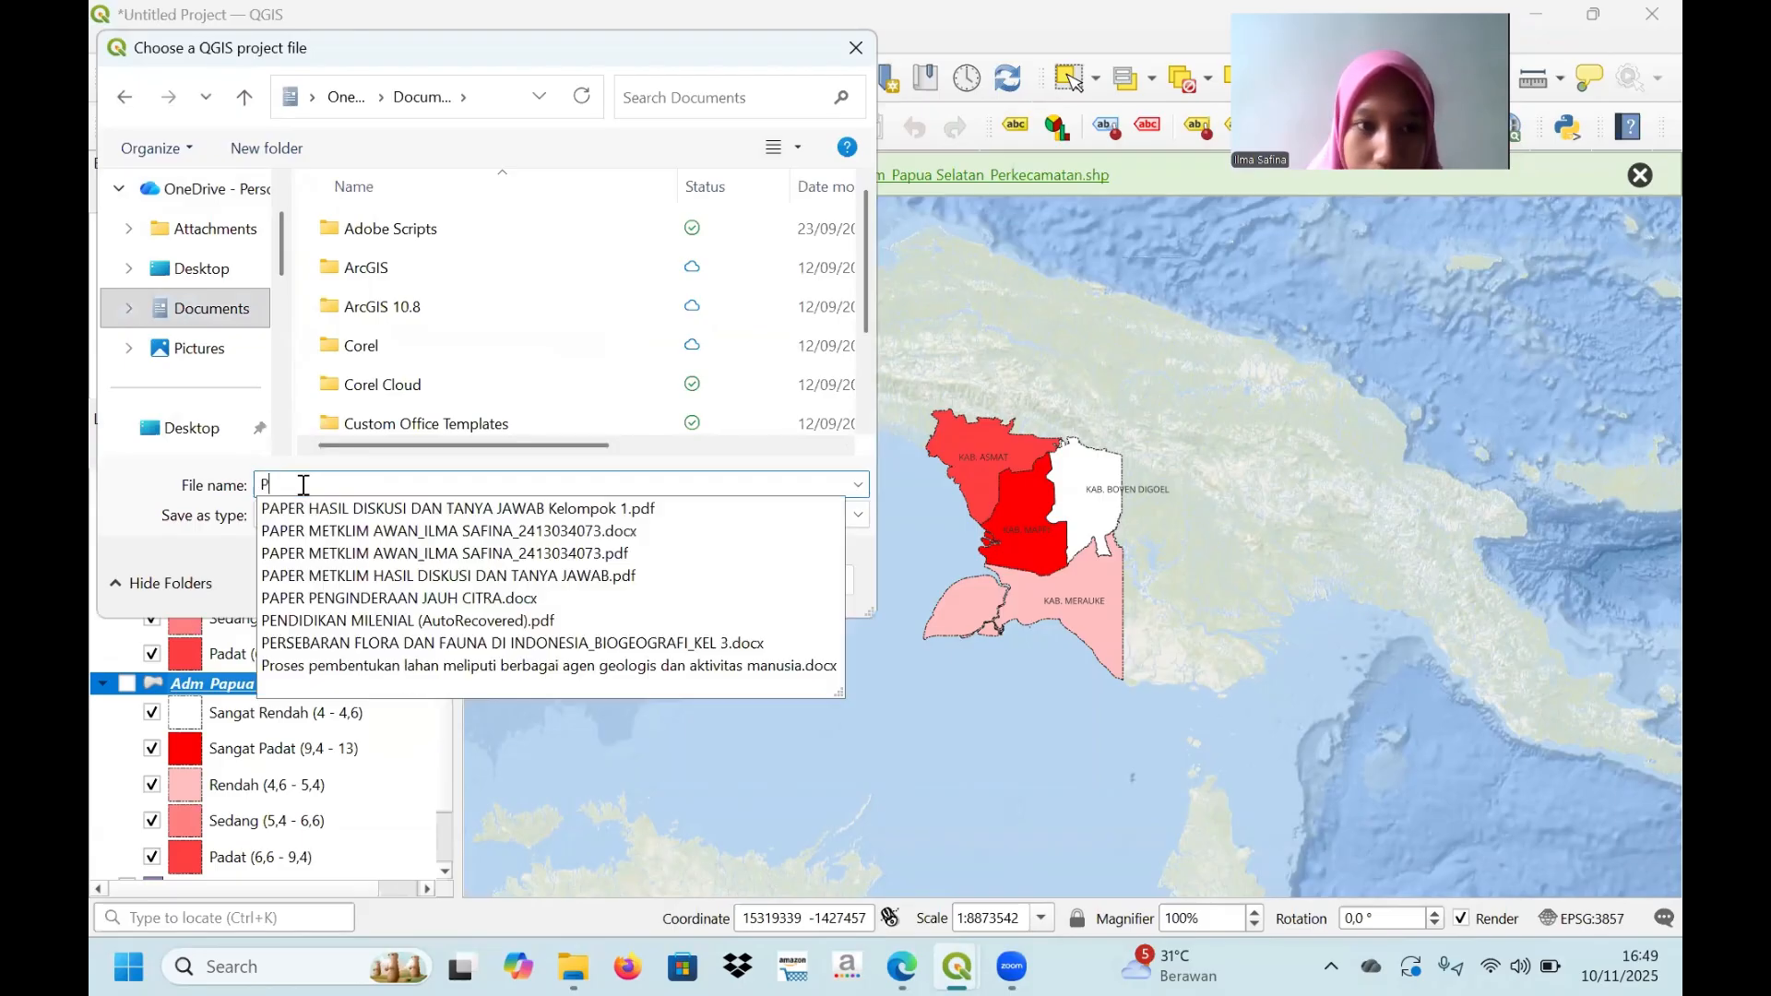
type("ET")
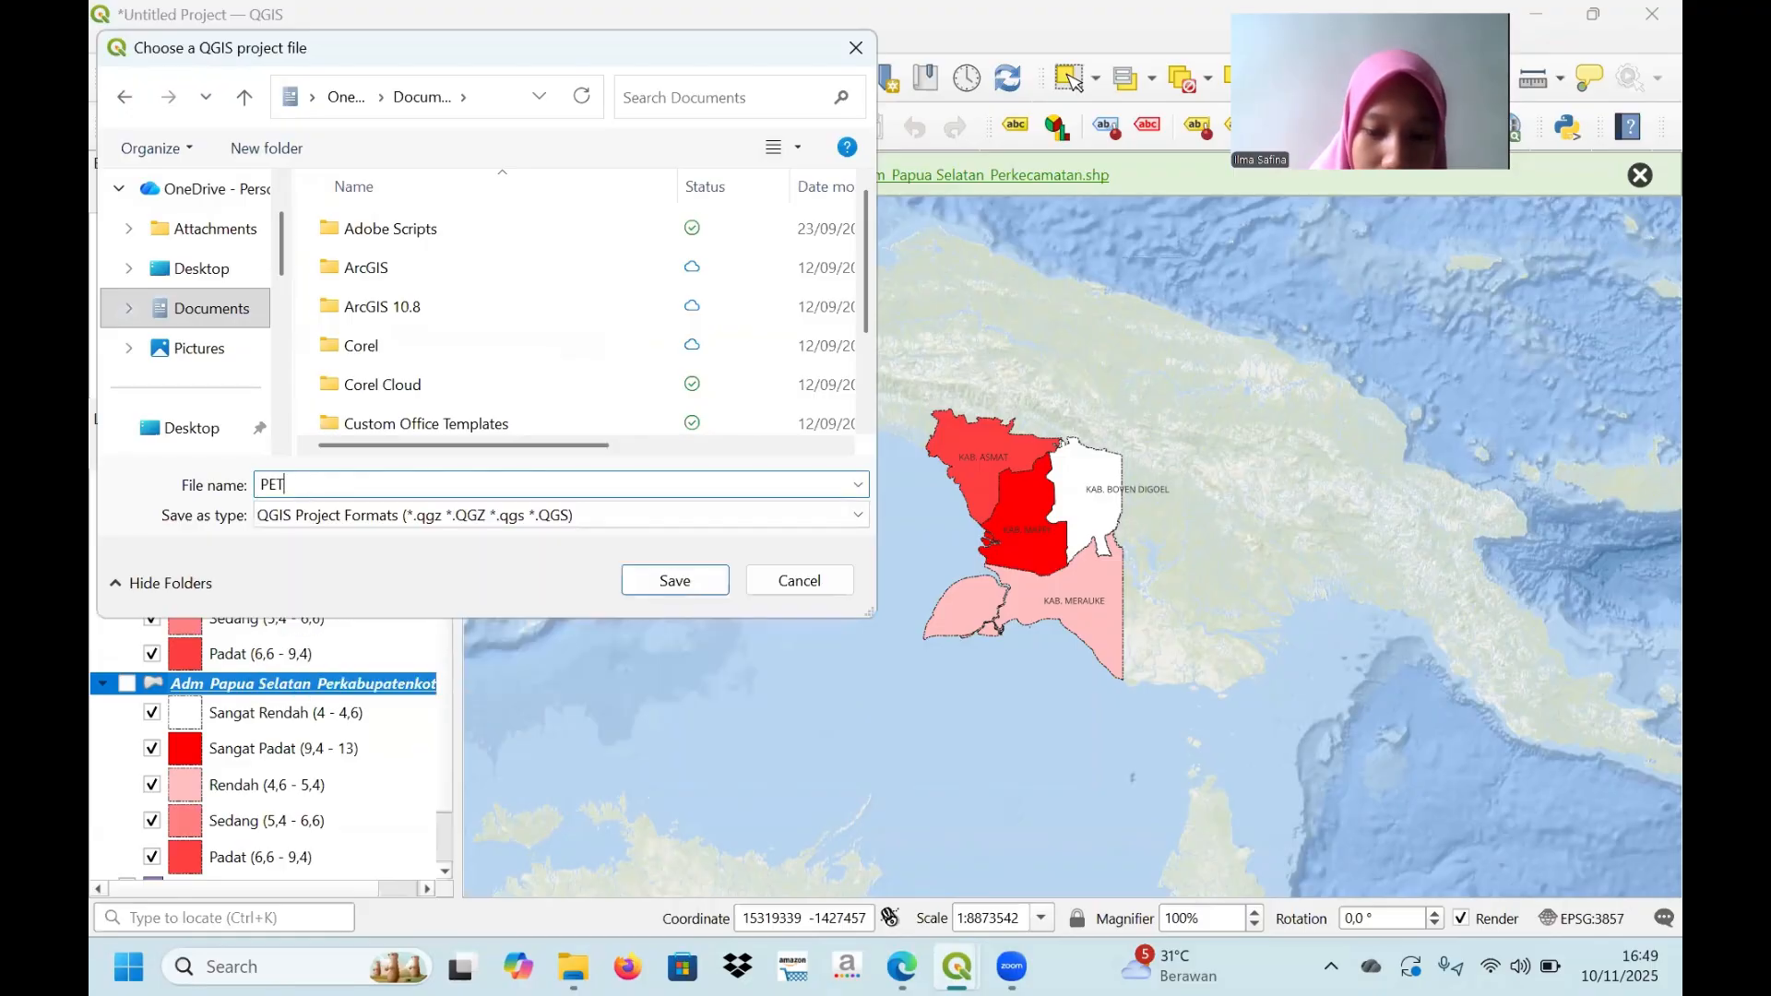
type("A KEPADATAN PENDUUDK")
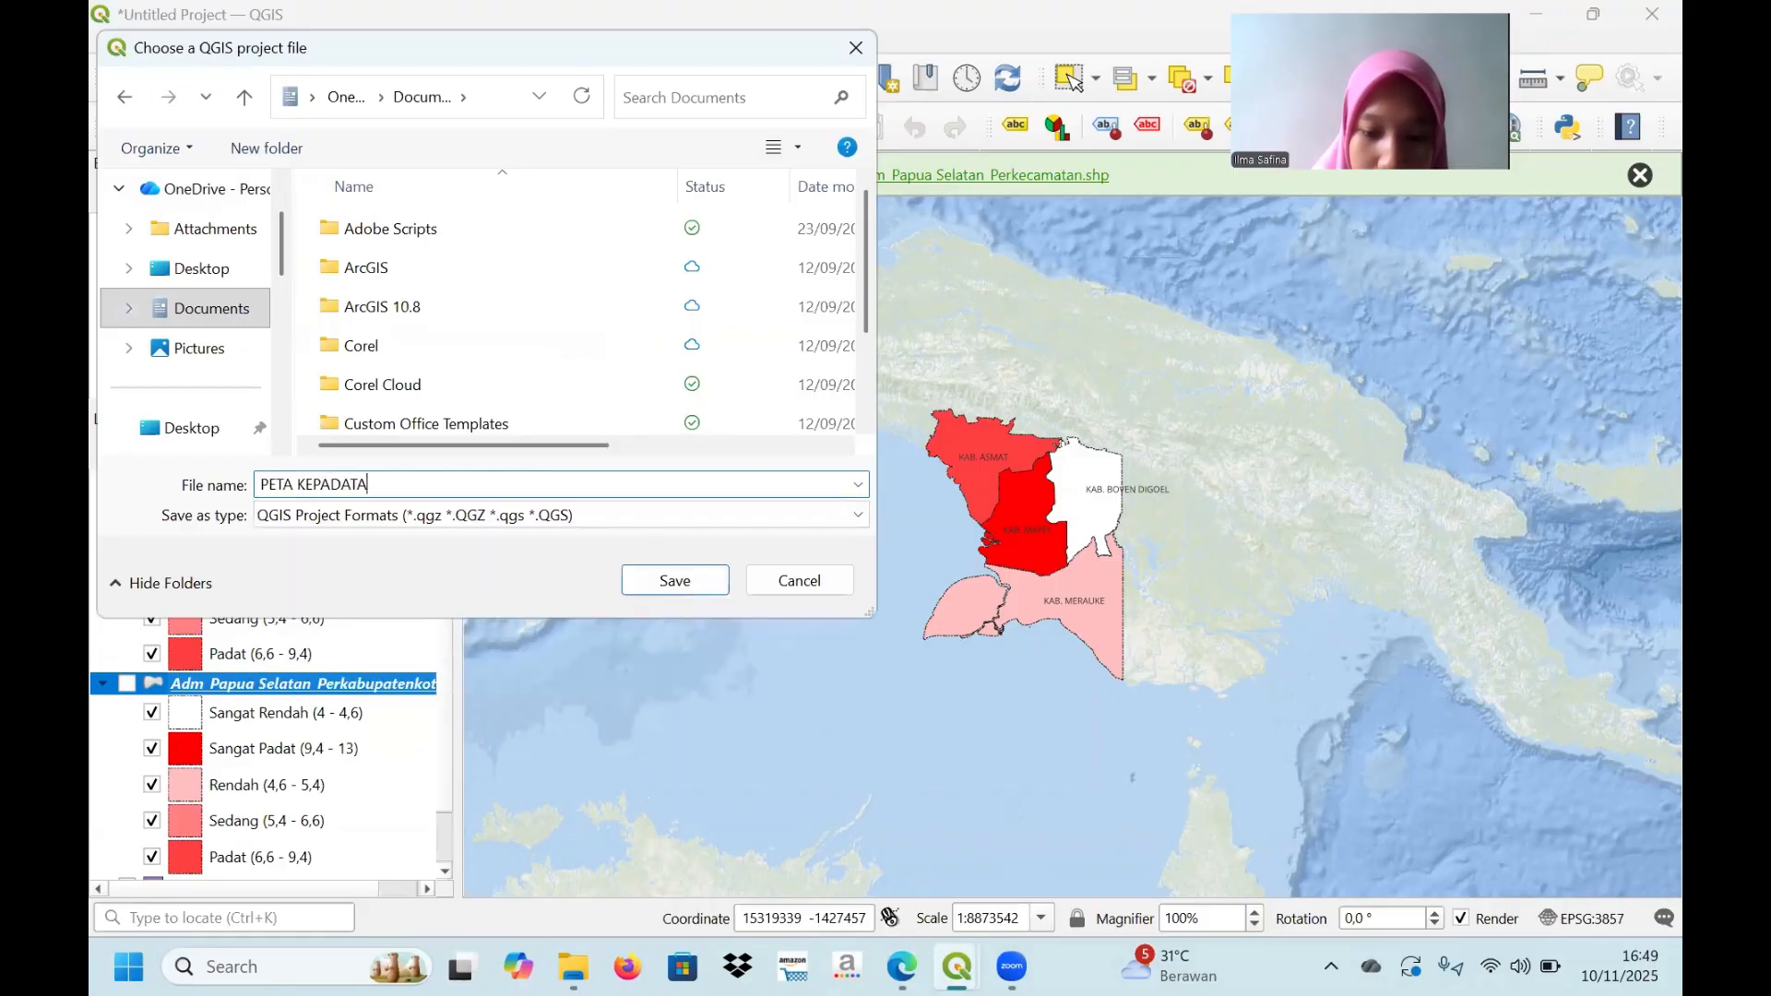
key("BackSpace")
key("BackSpace")
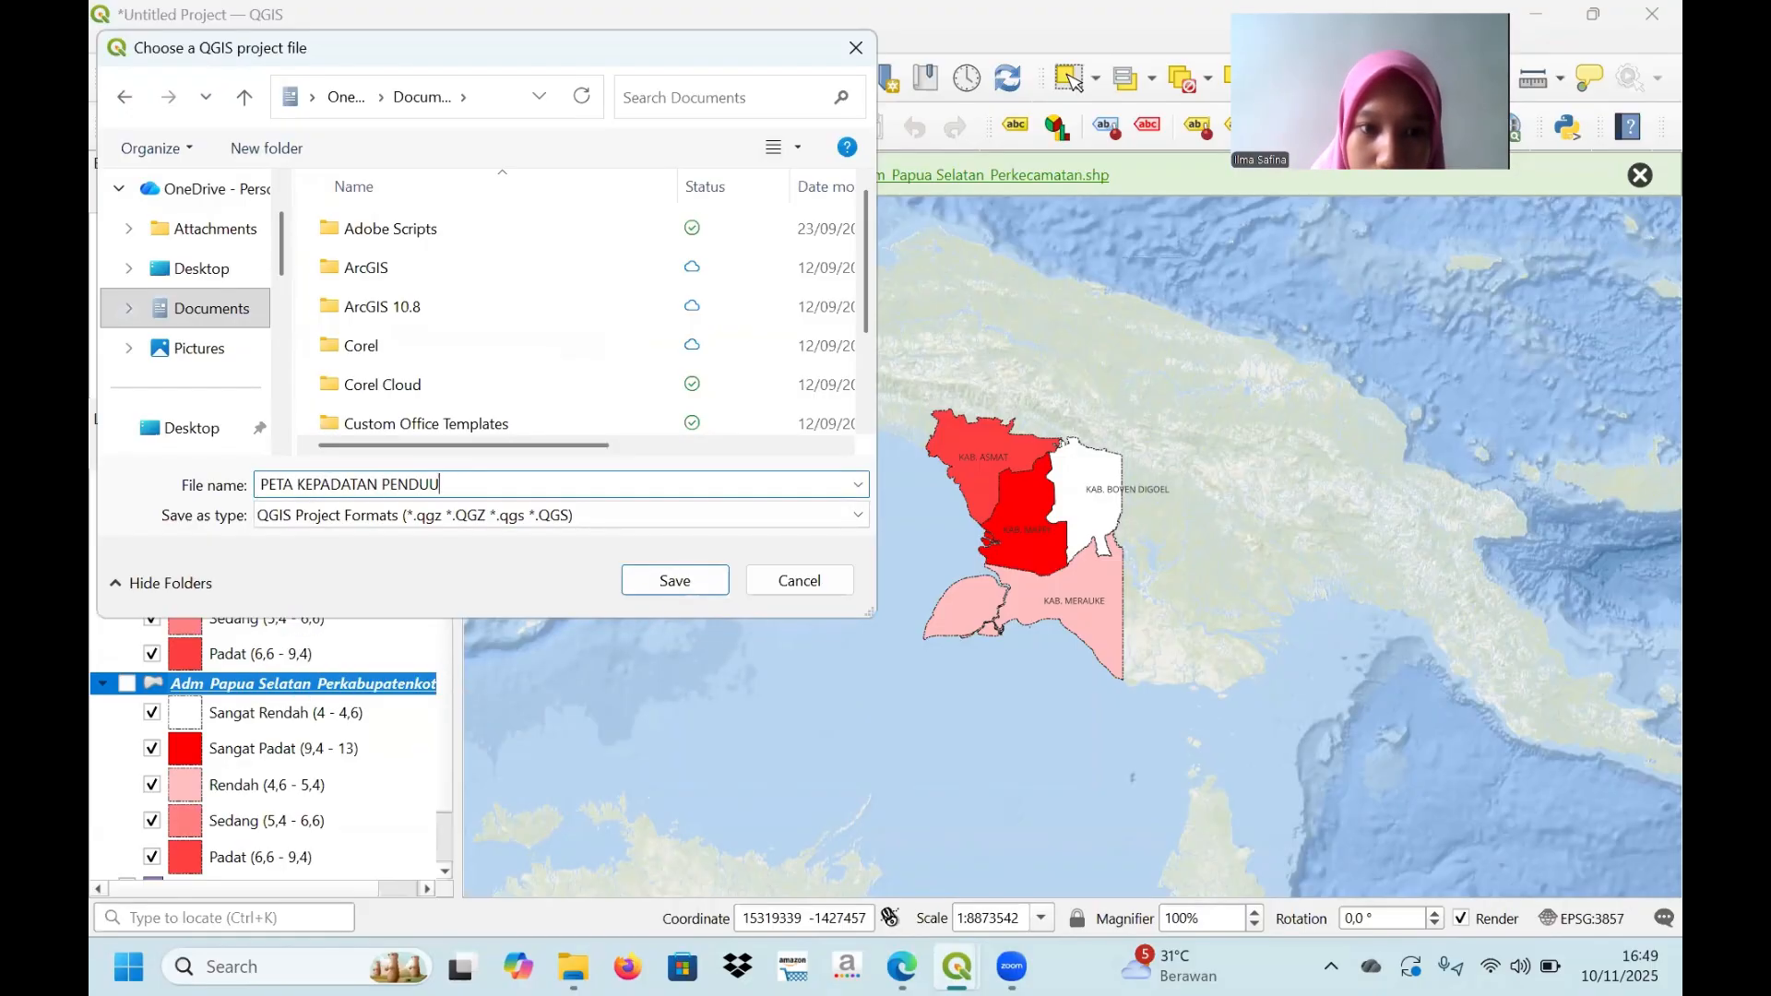
key("BackSpace")
type("DUK PRO")
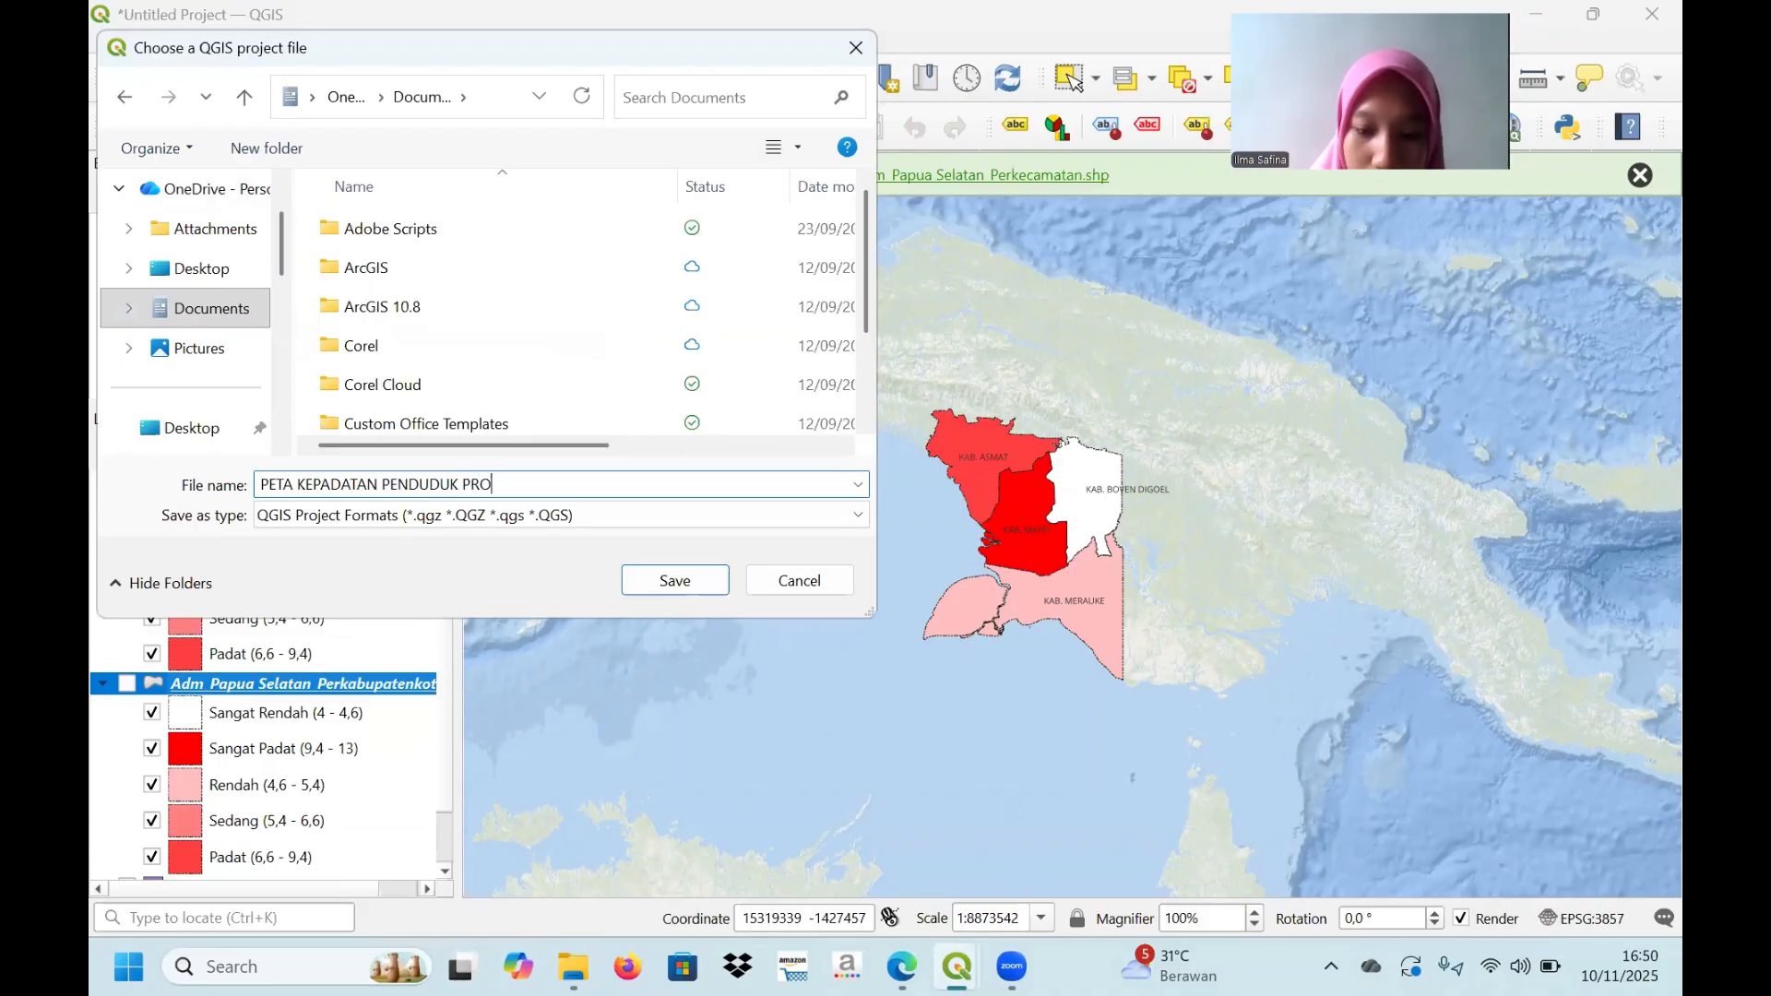
type("VINSI PAPUA SELATAN")
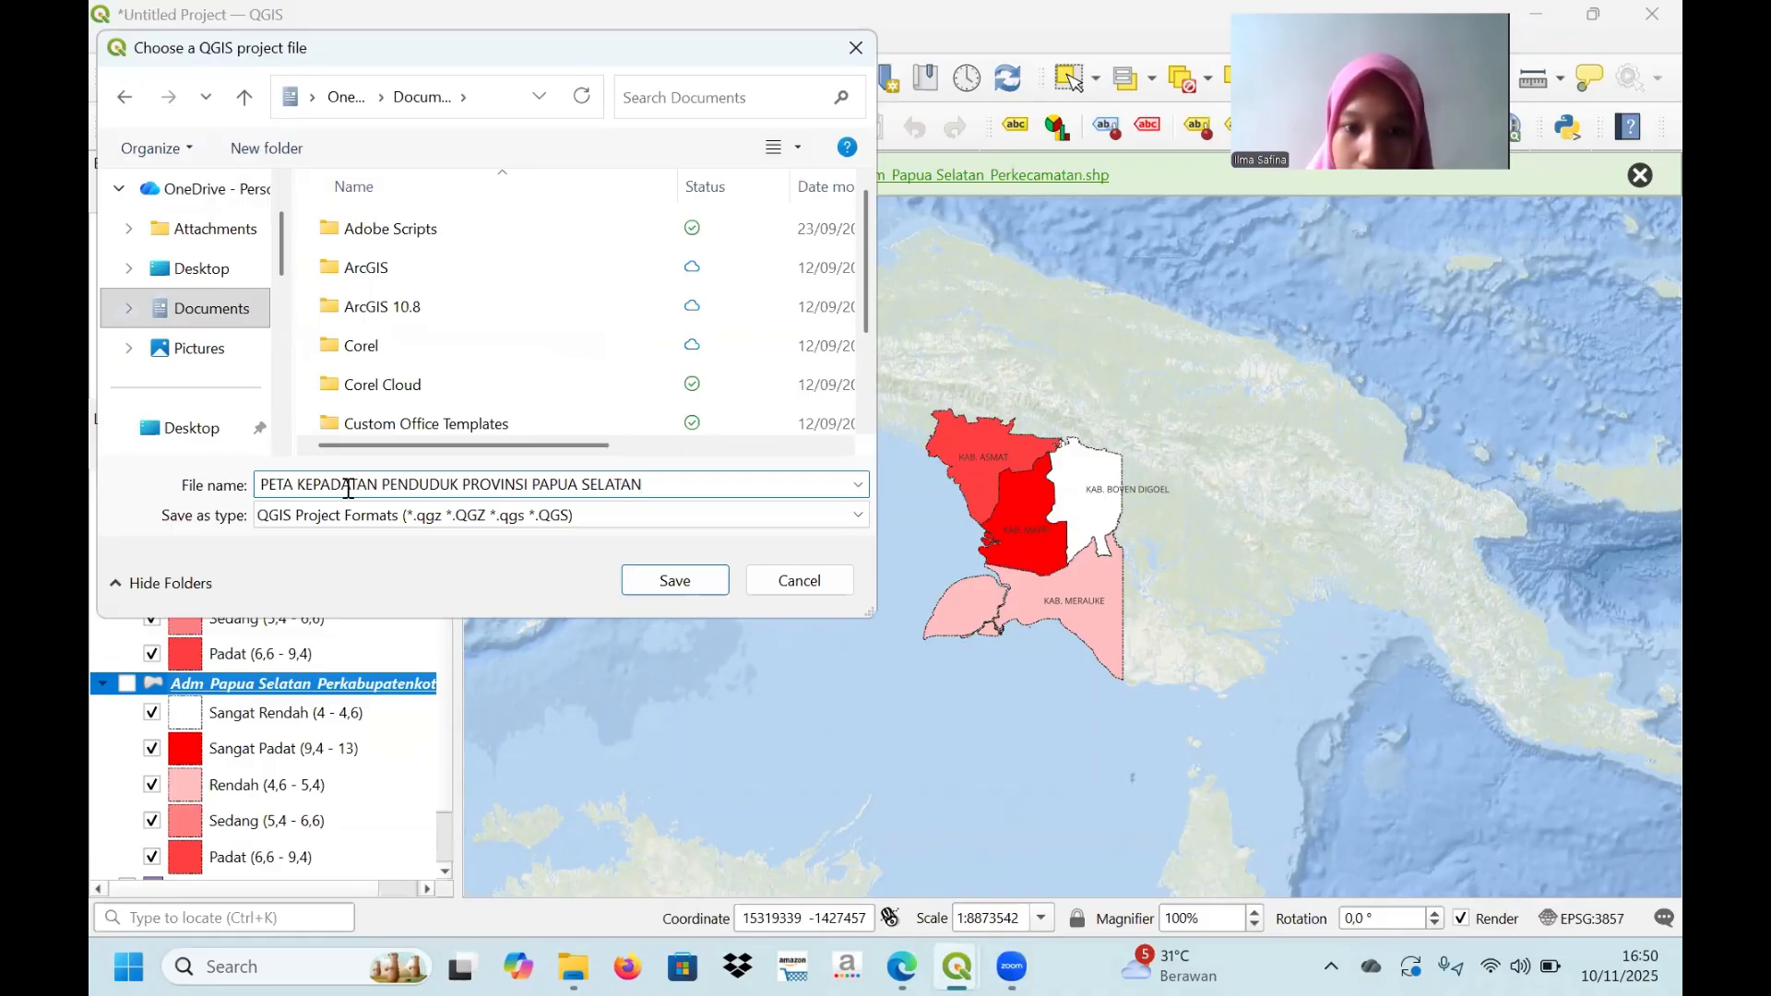
key("Return")
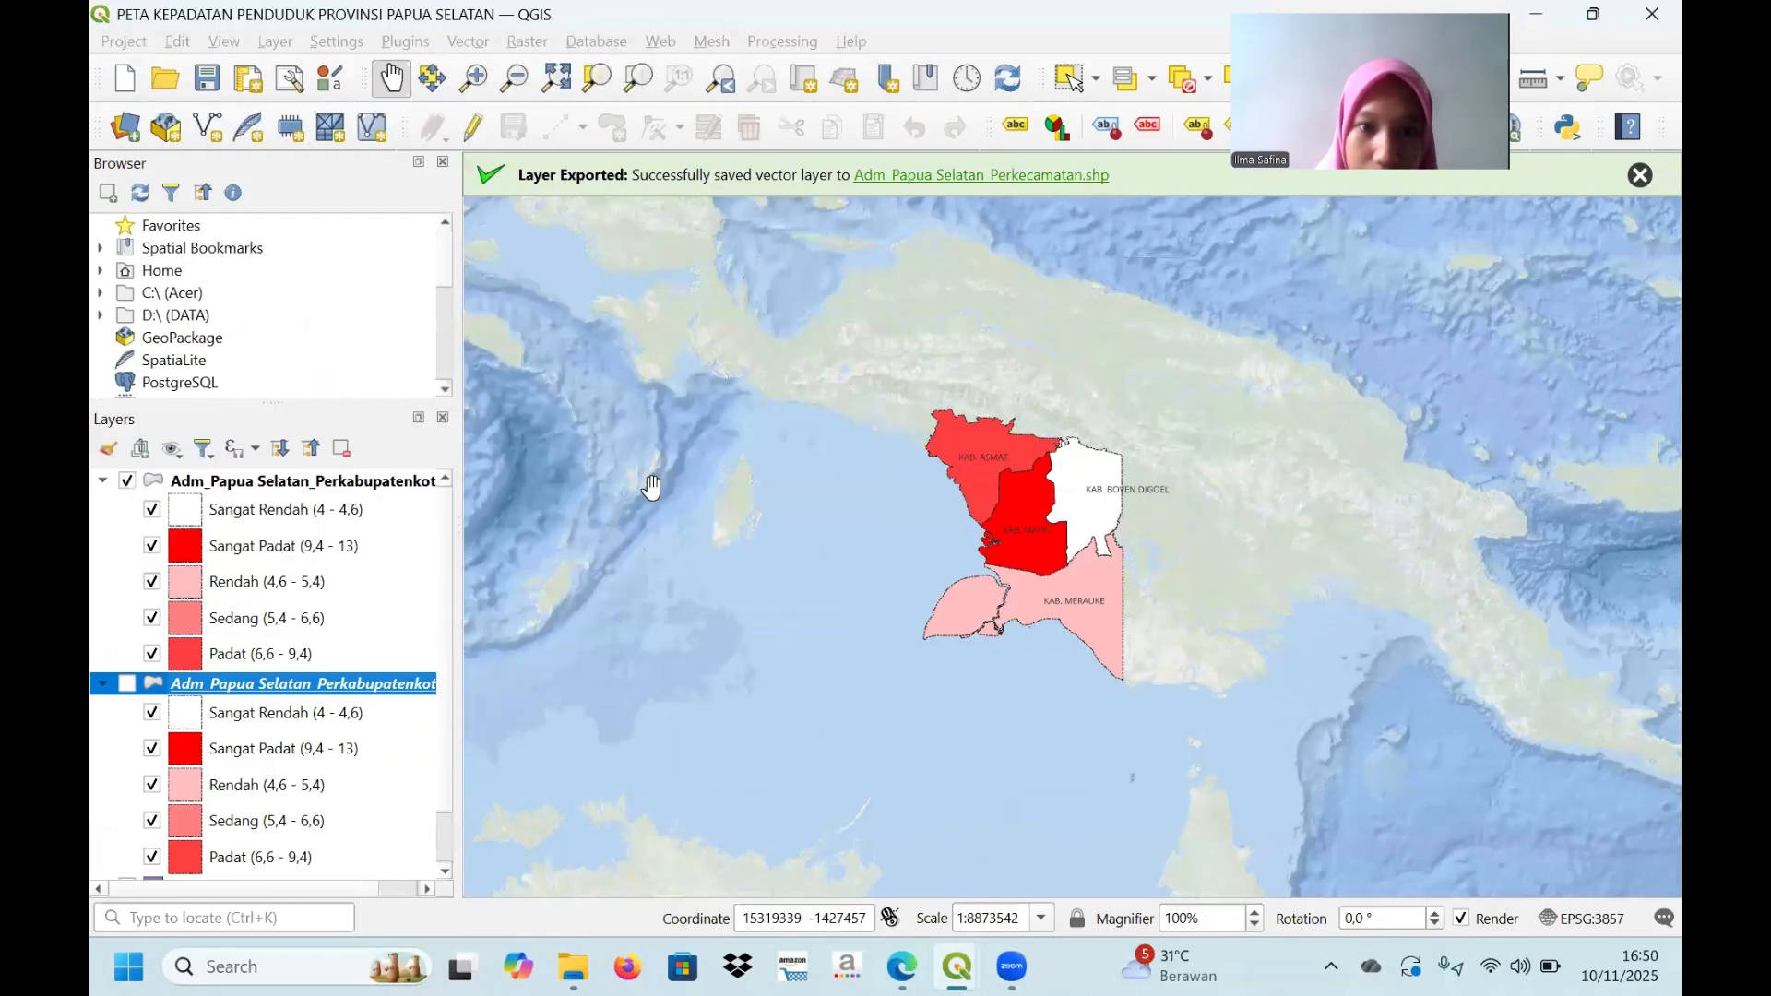
mouse_move(960, 960)
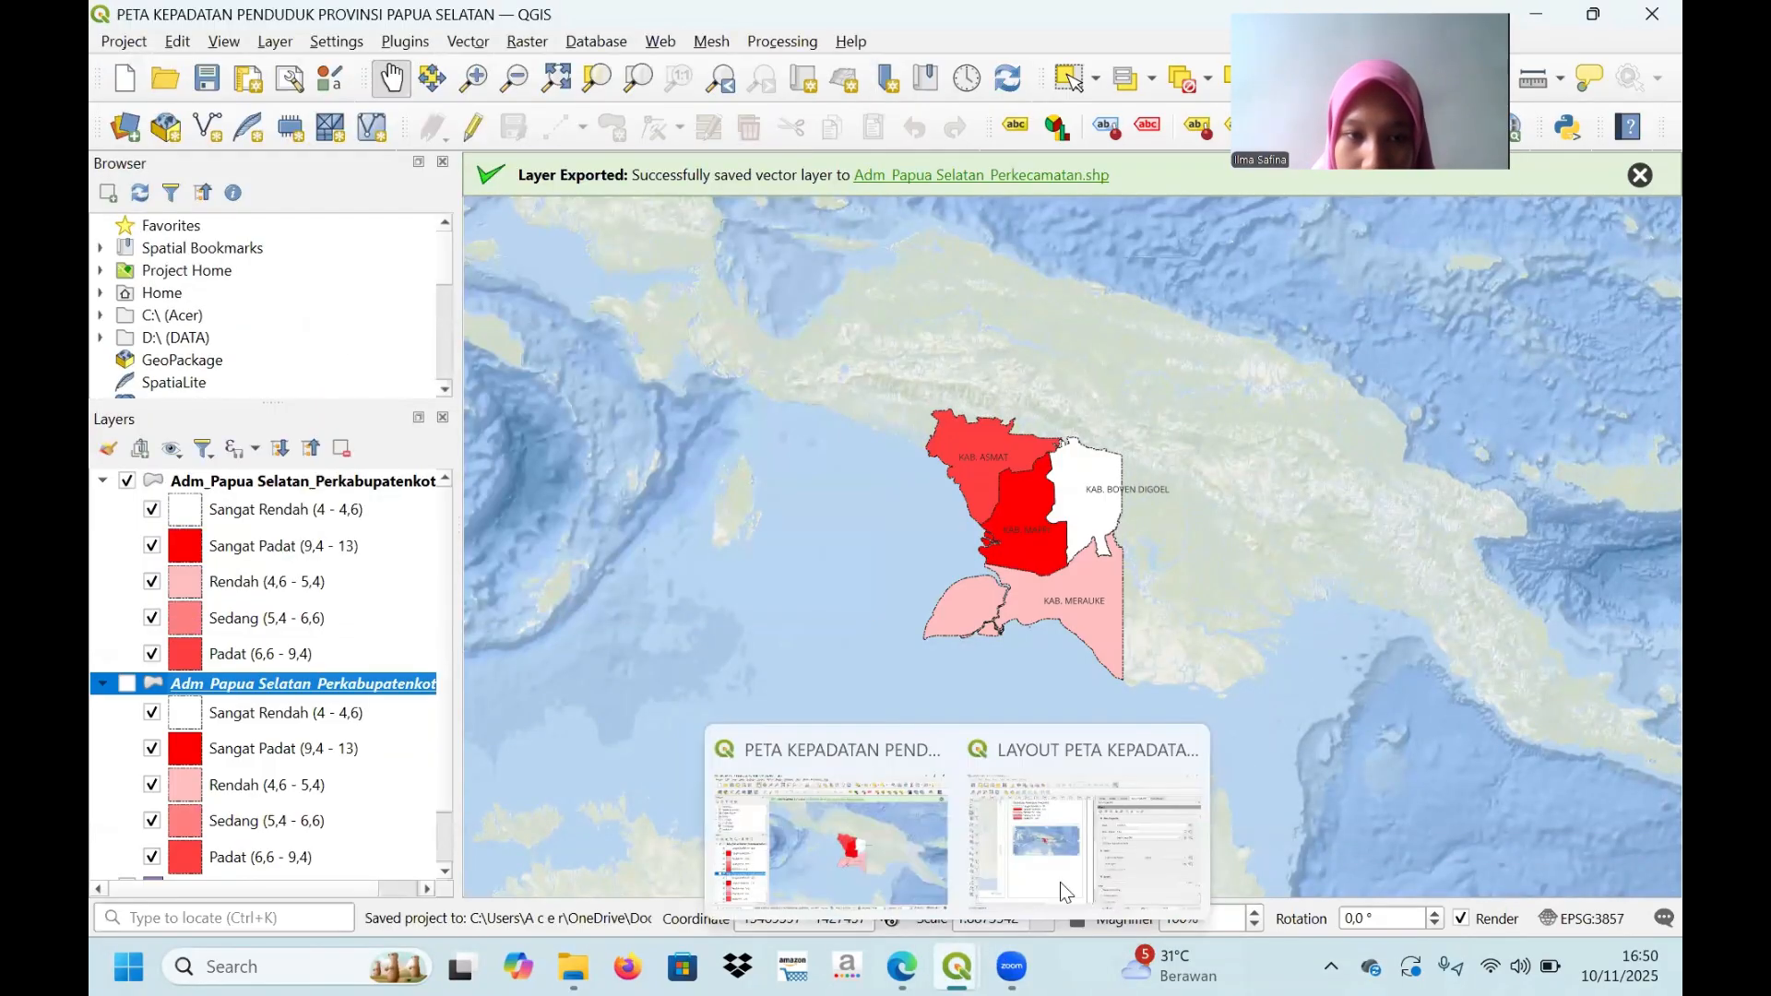
left_click(1060, 882)
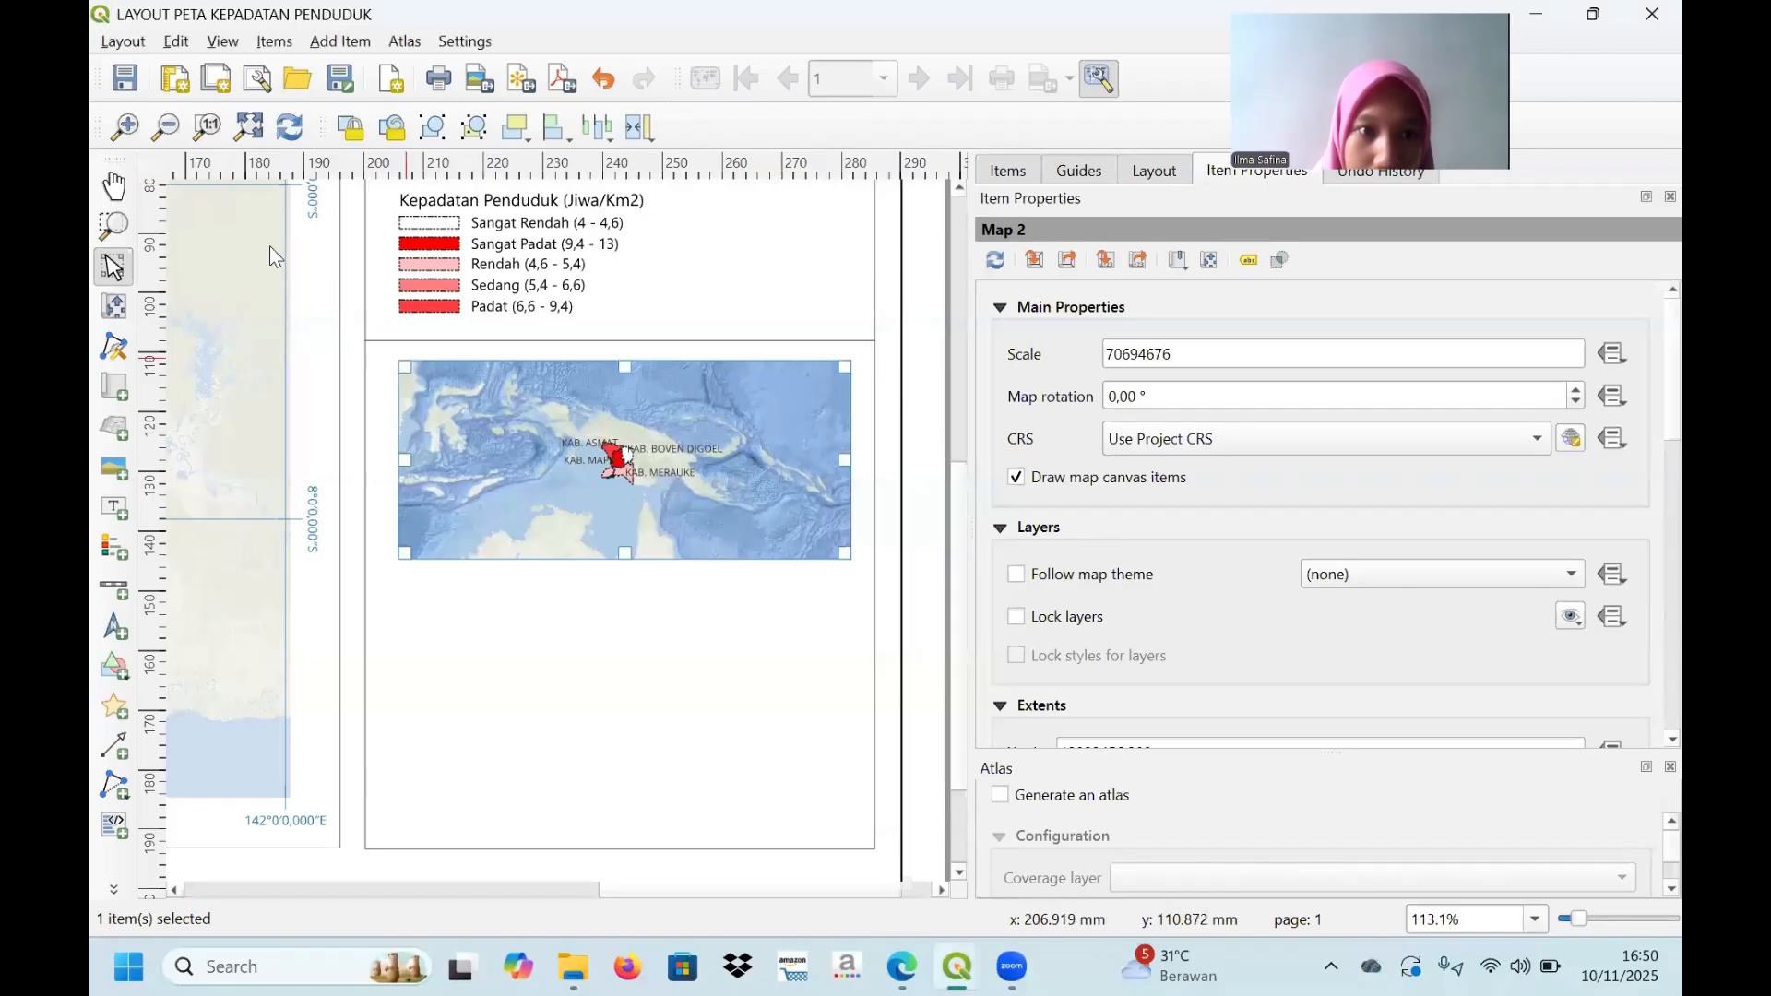
Step: Save the project from the layout and switch to the main QGIS window
left_click(127, 81)
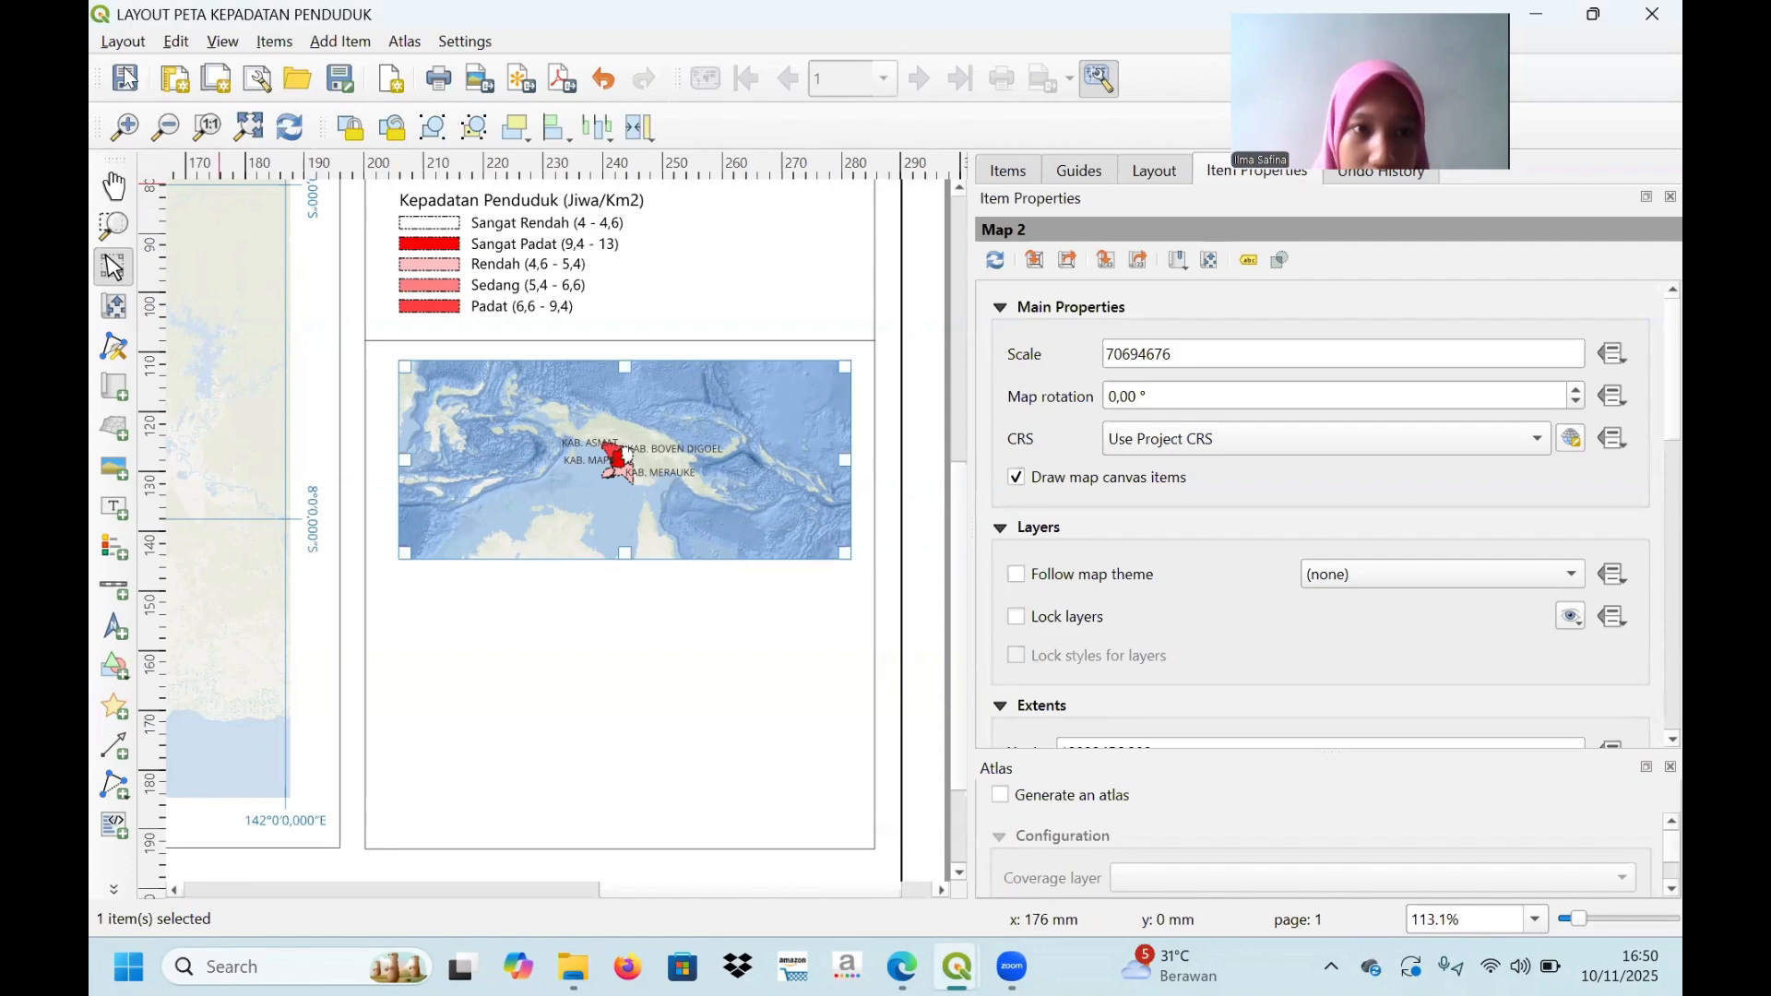
left_click(127, 81)
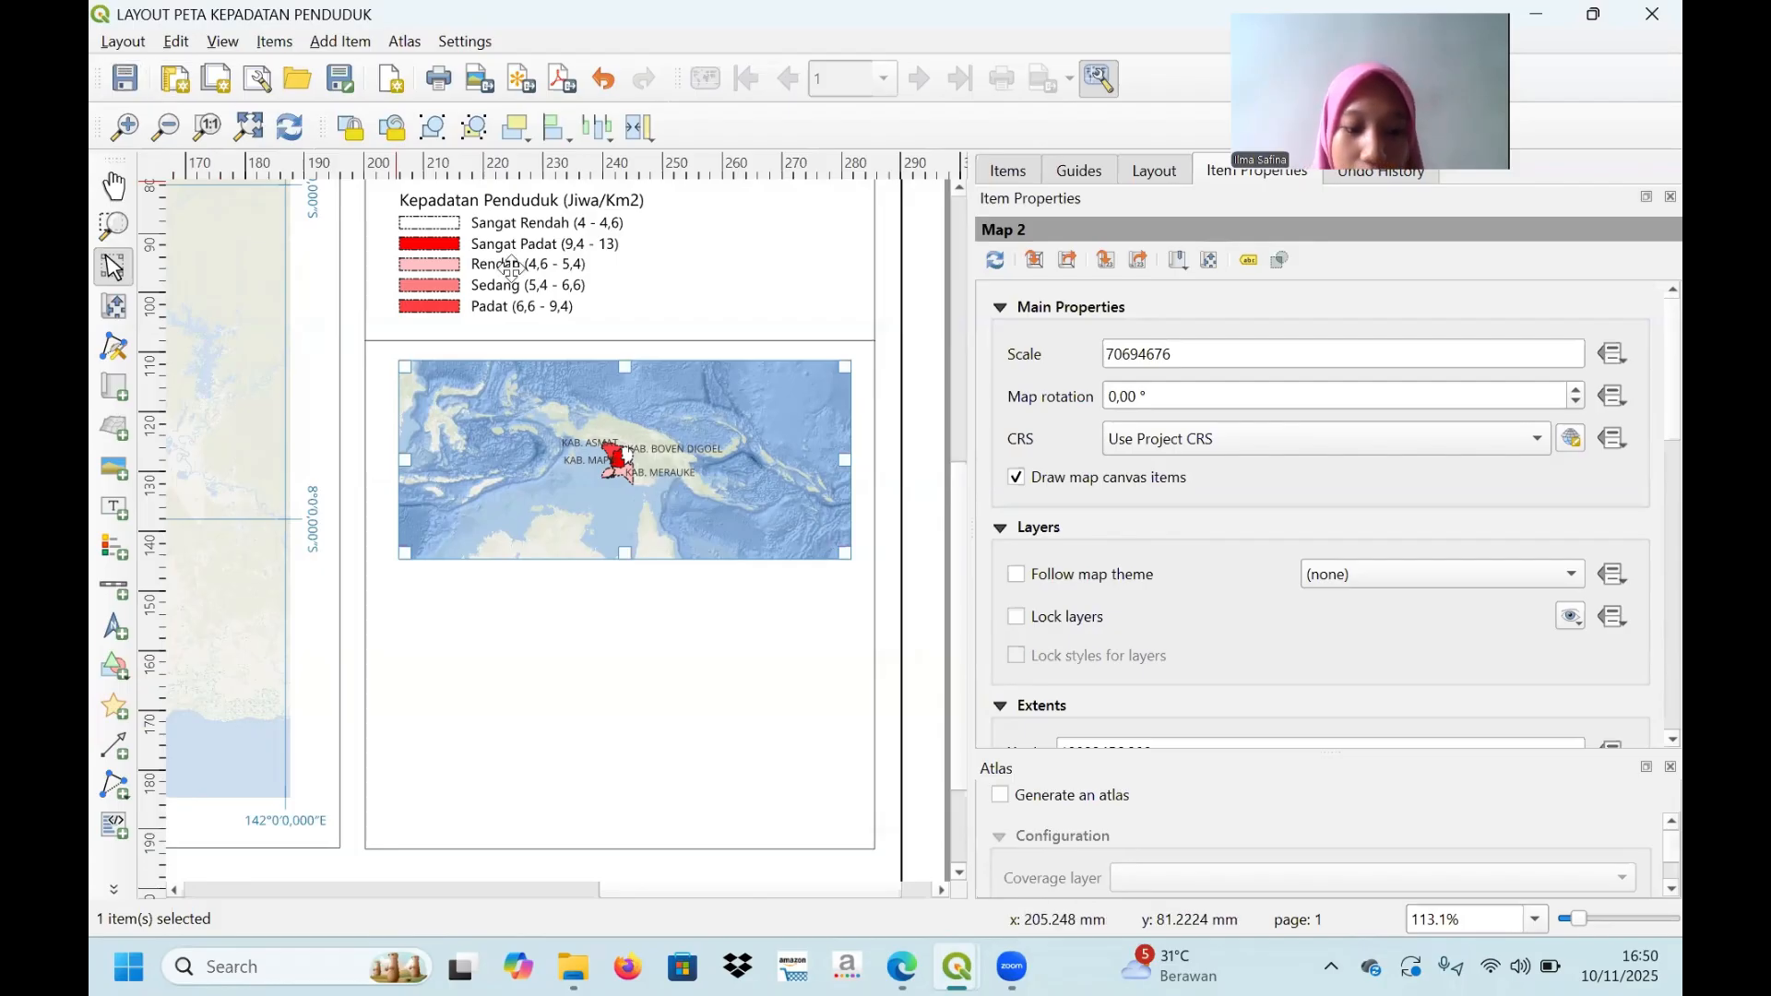
mouse_move(977, 966)
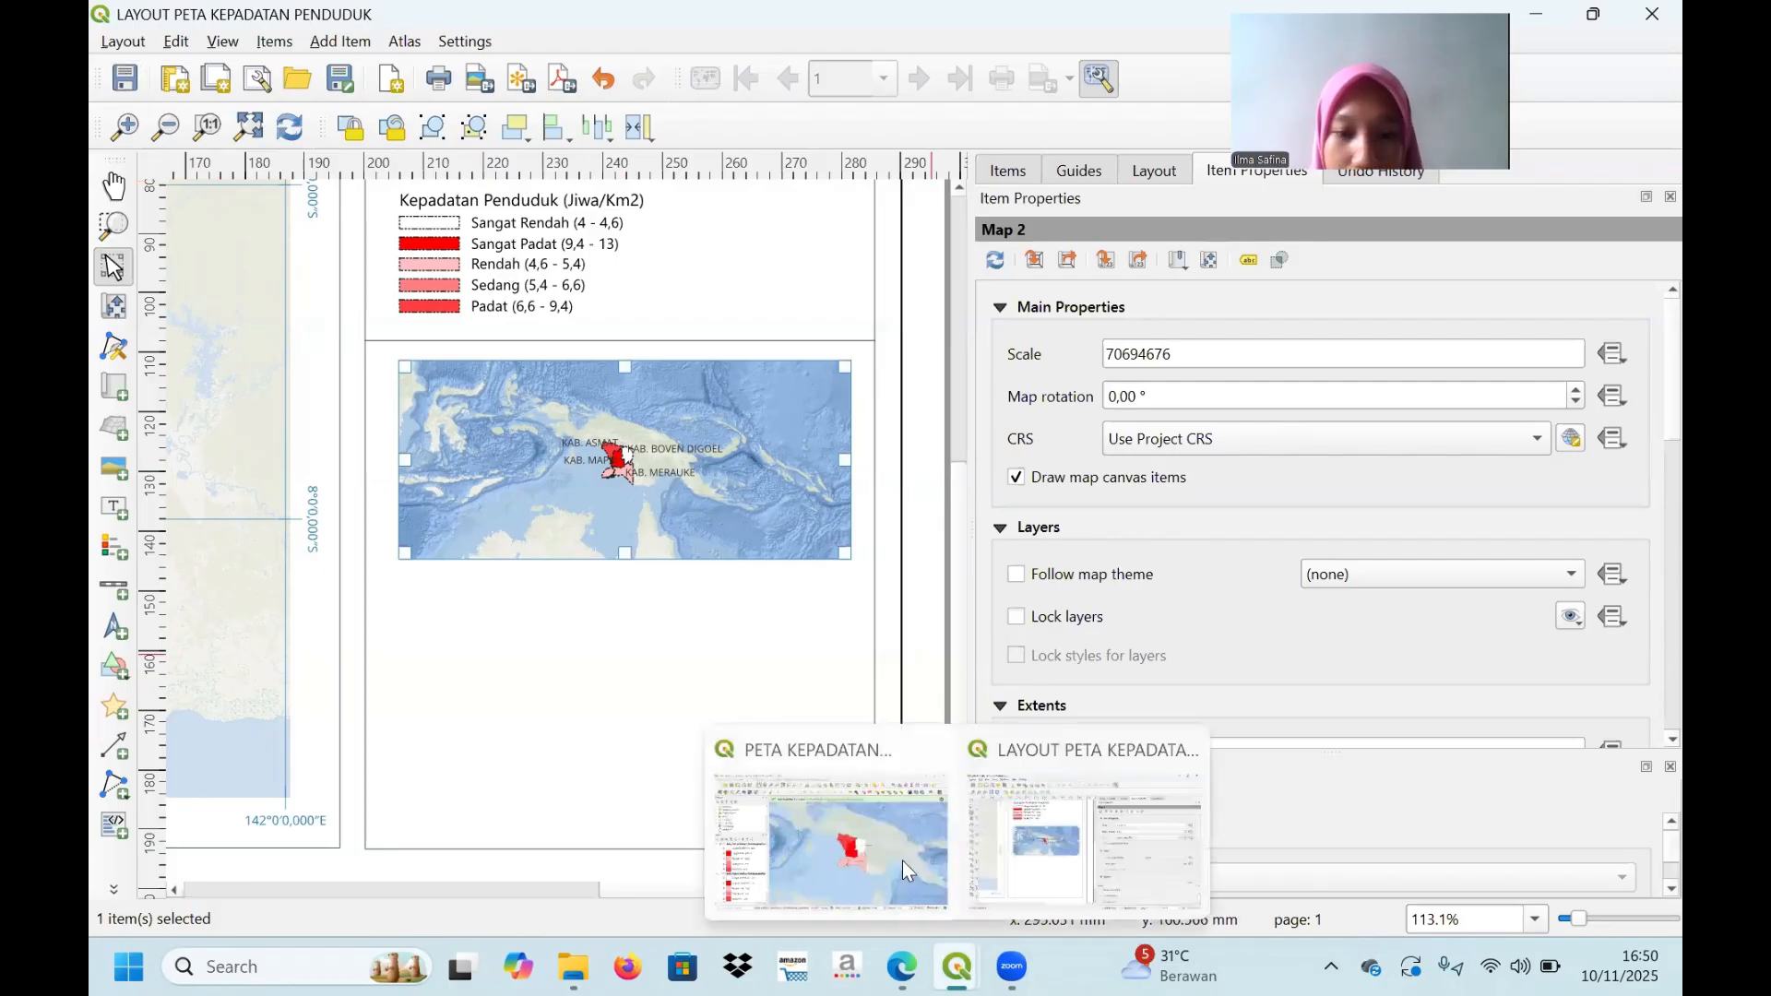
left_click(900, 860)
Step: Hide the original density layer group and show the copy regency layer instead
left_click(351, 684)
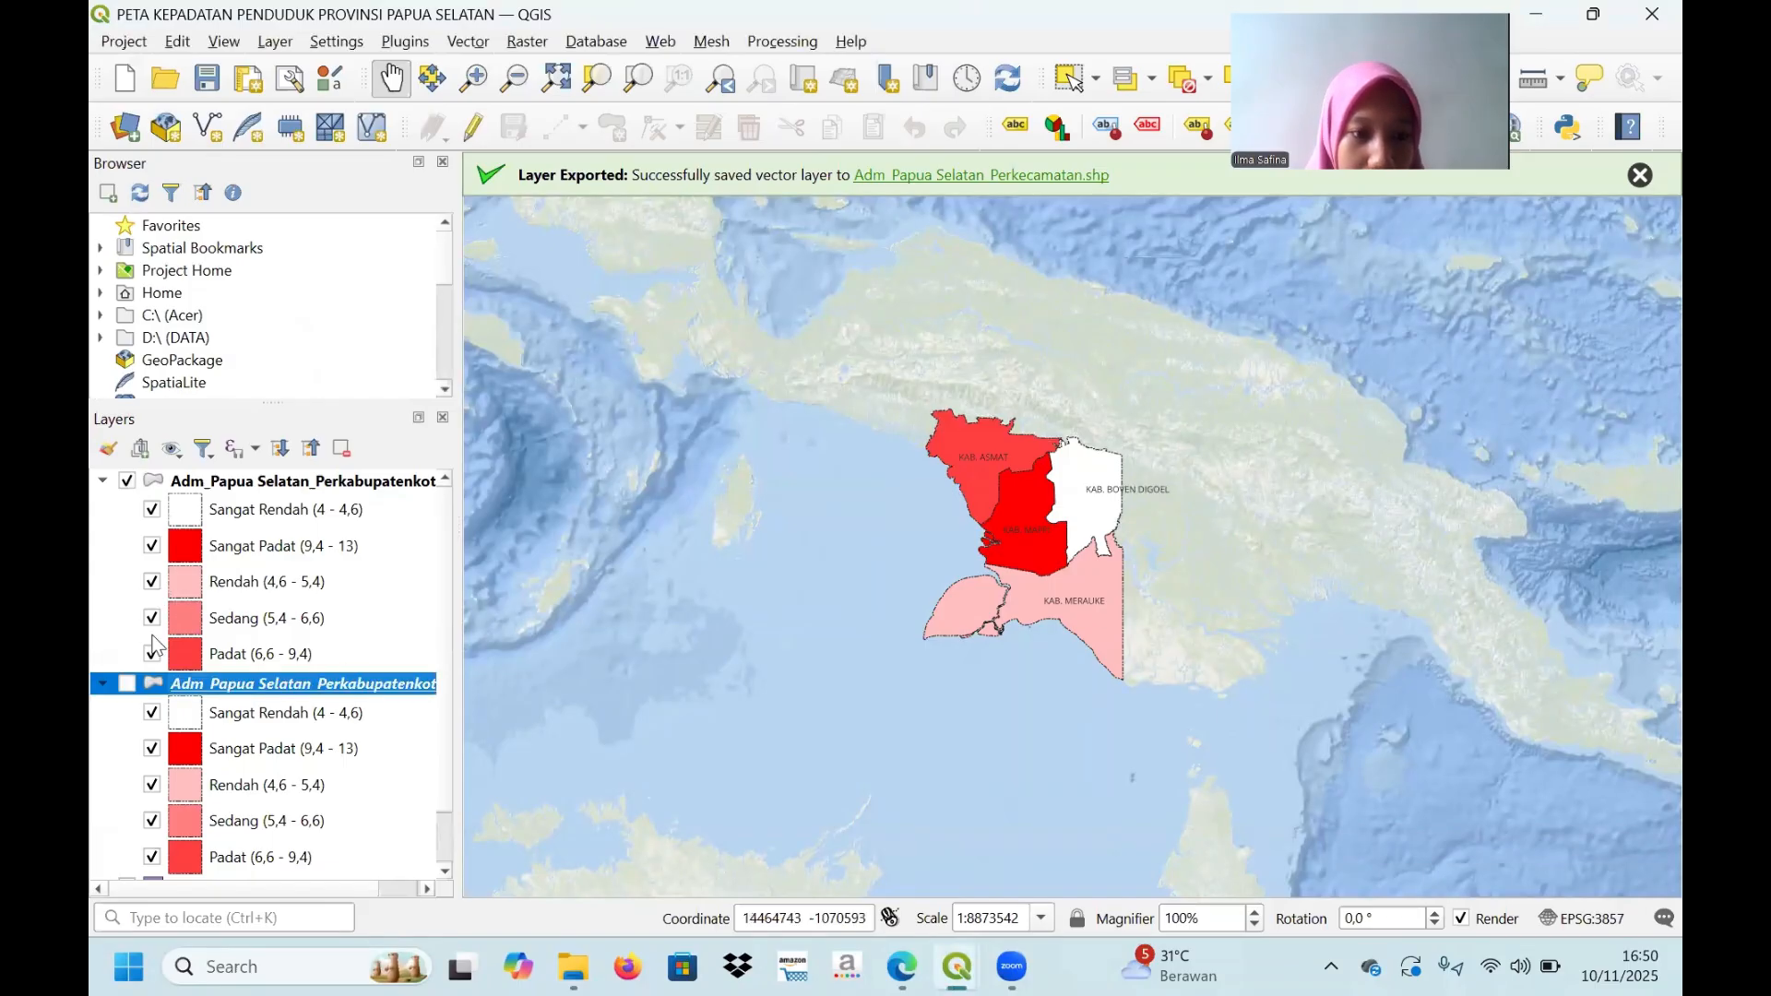
scroll(449, 614, "down", 1)
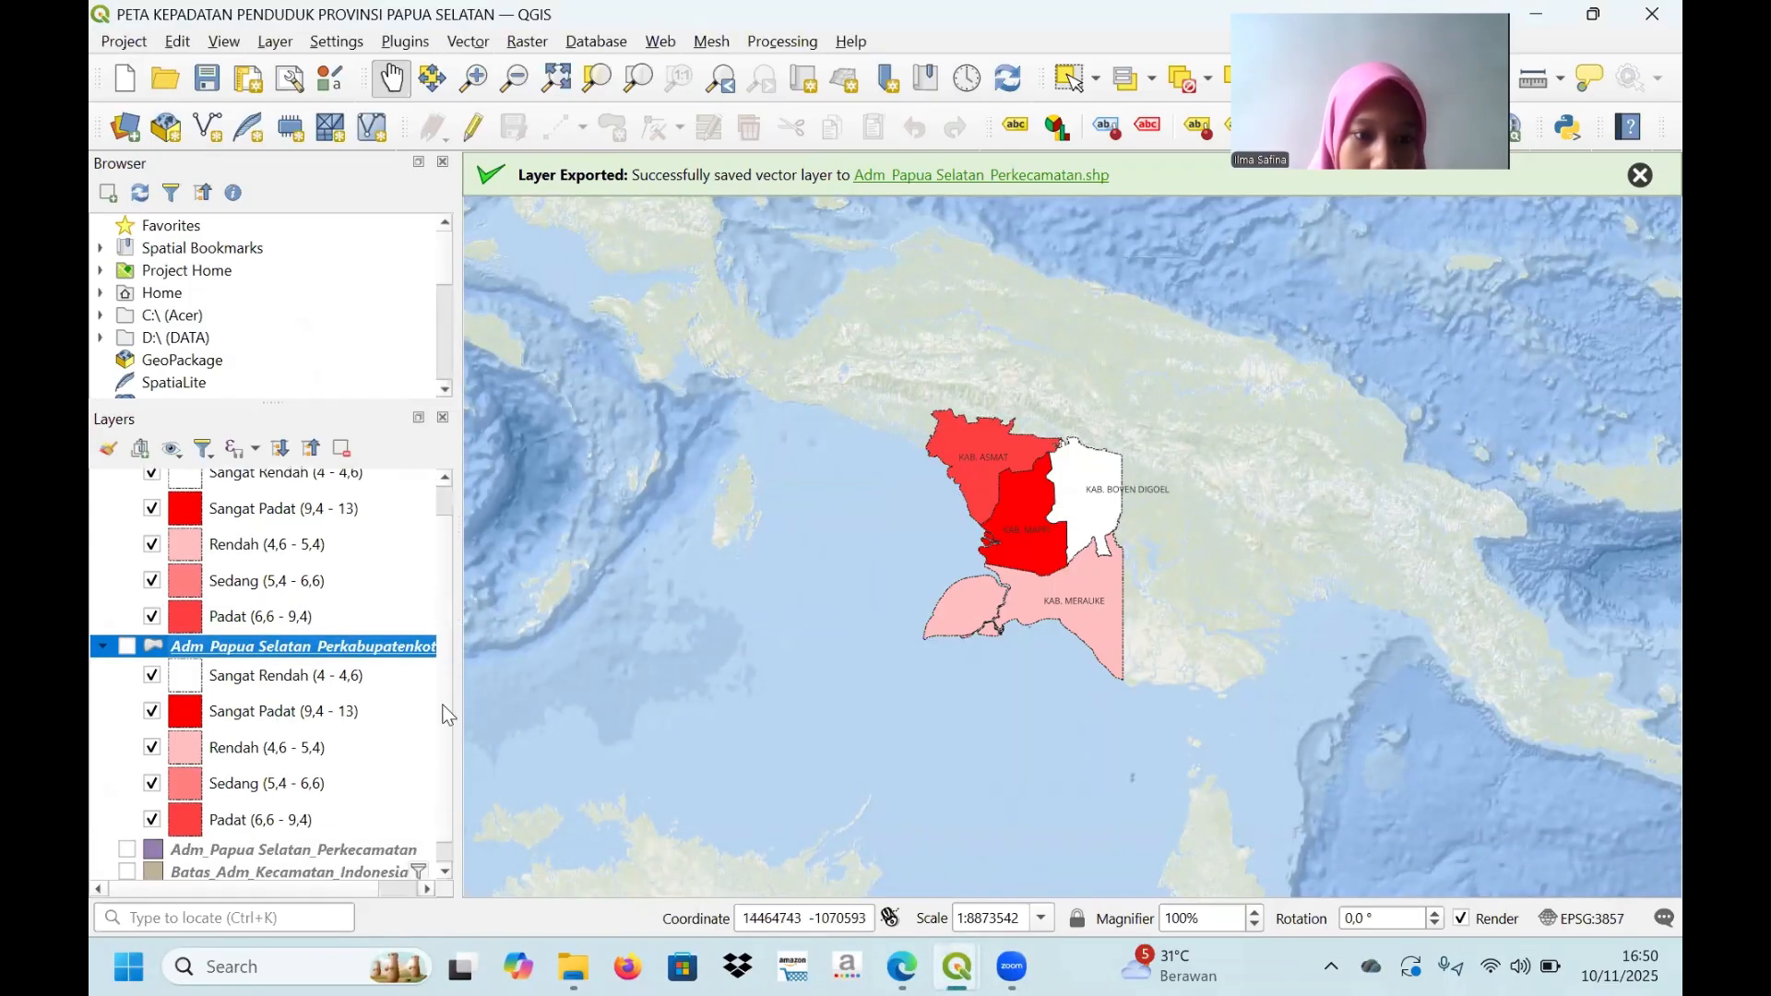
scroll(448, 729, "down", 1)
scroll(450, 547, "up", 2)
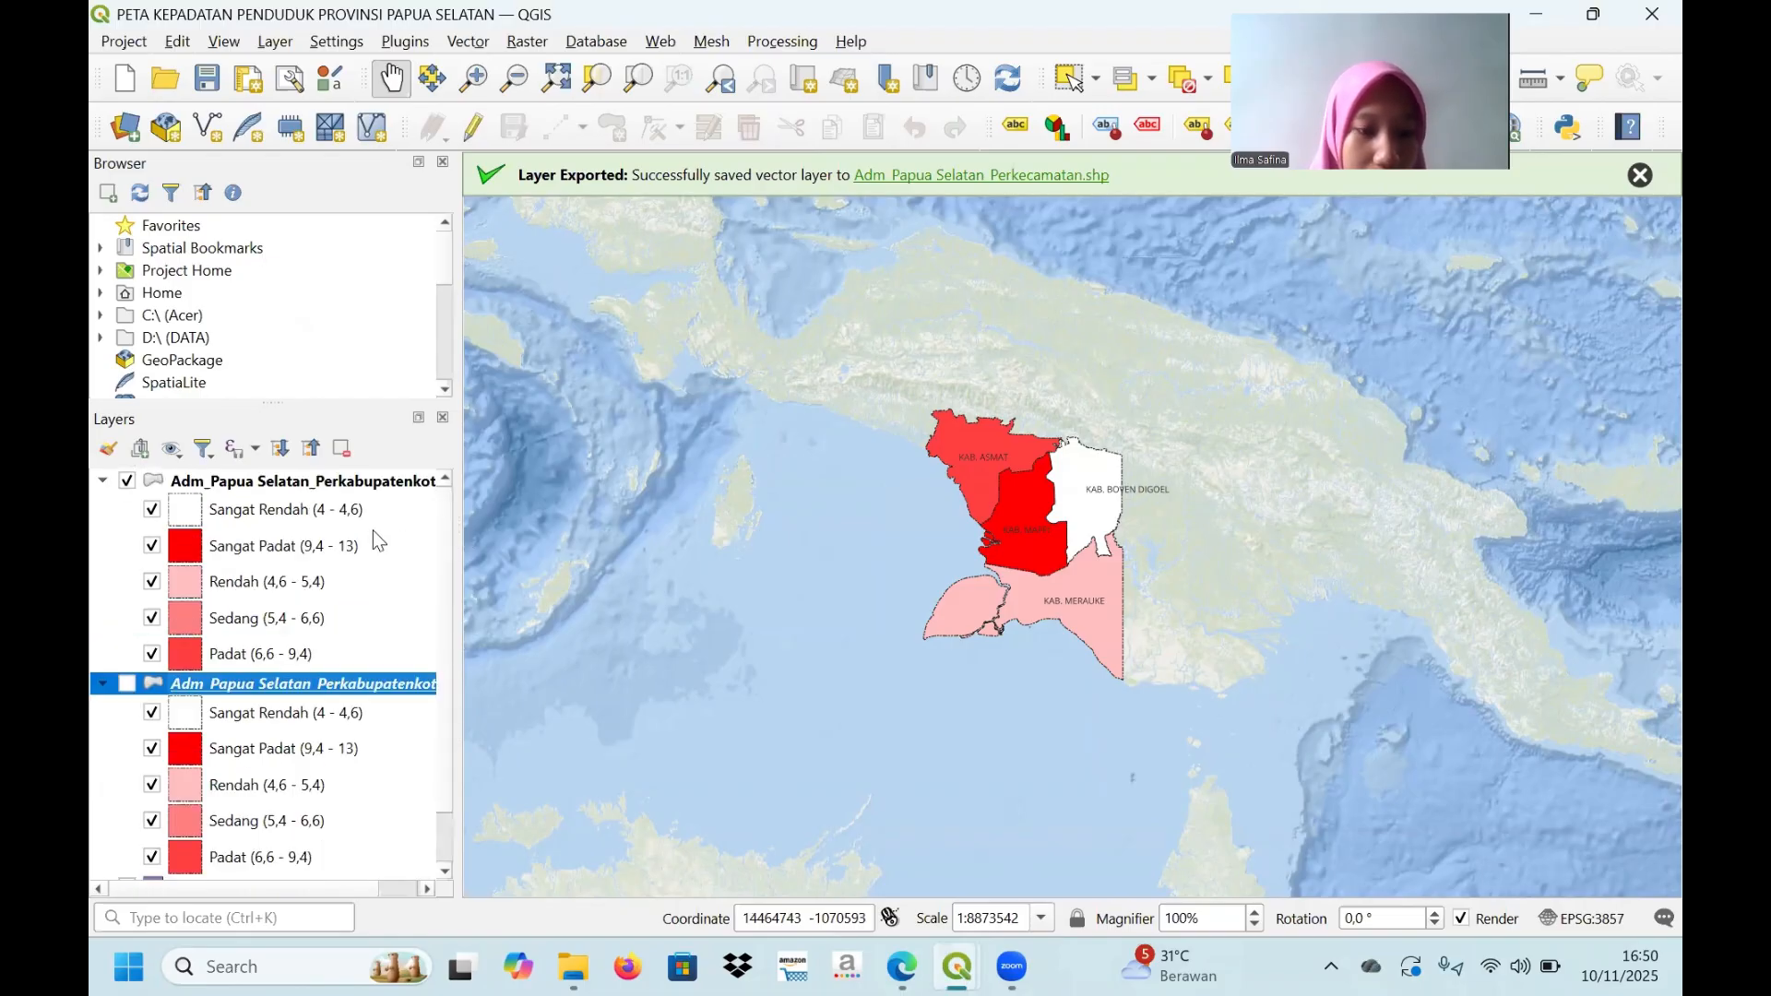
left_click(127, 483)
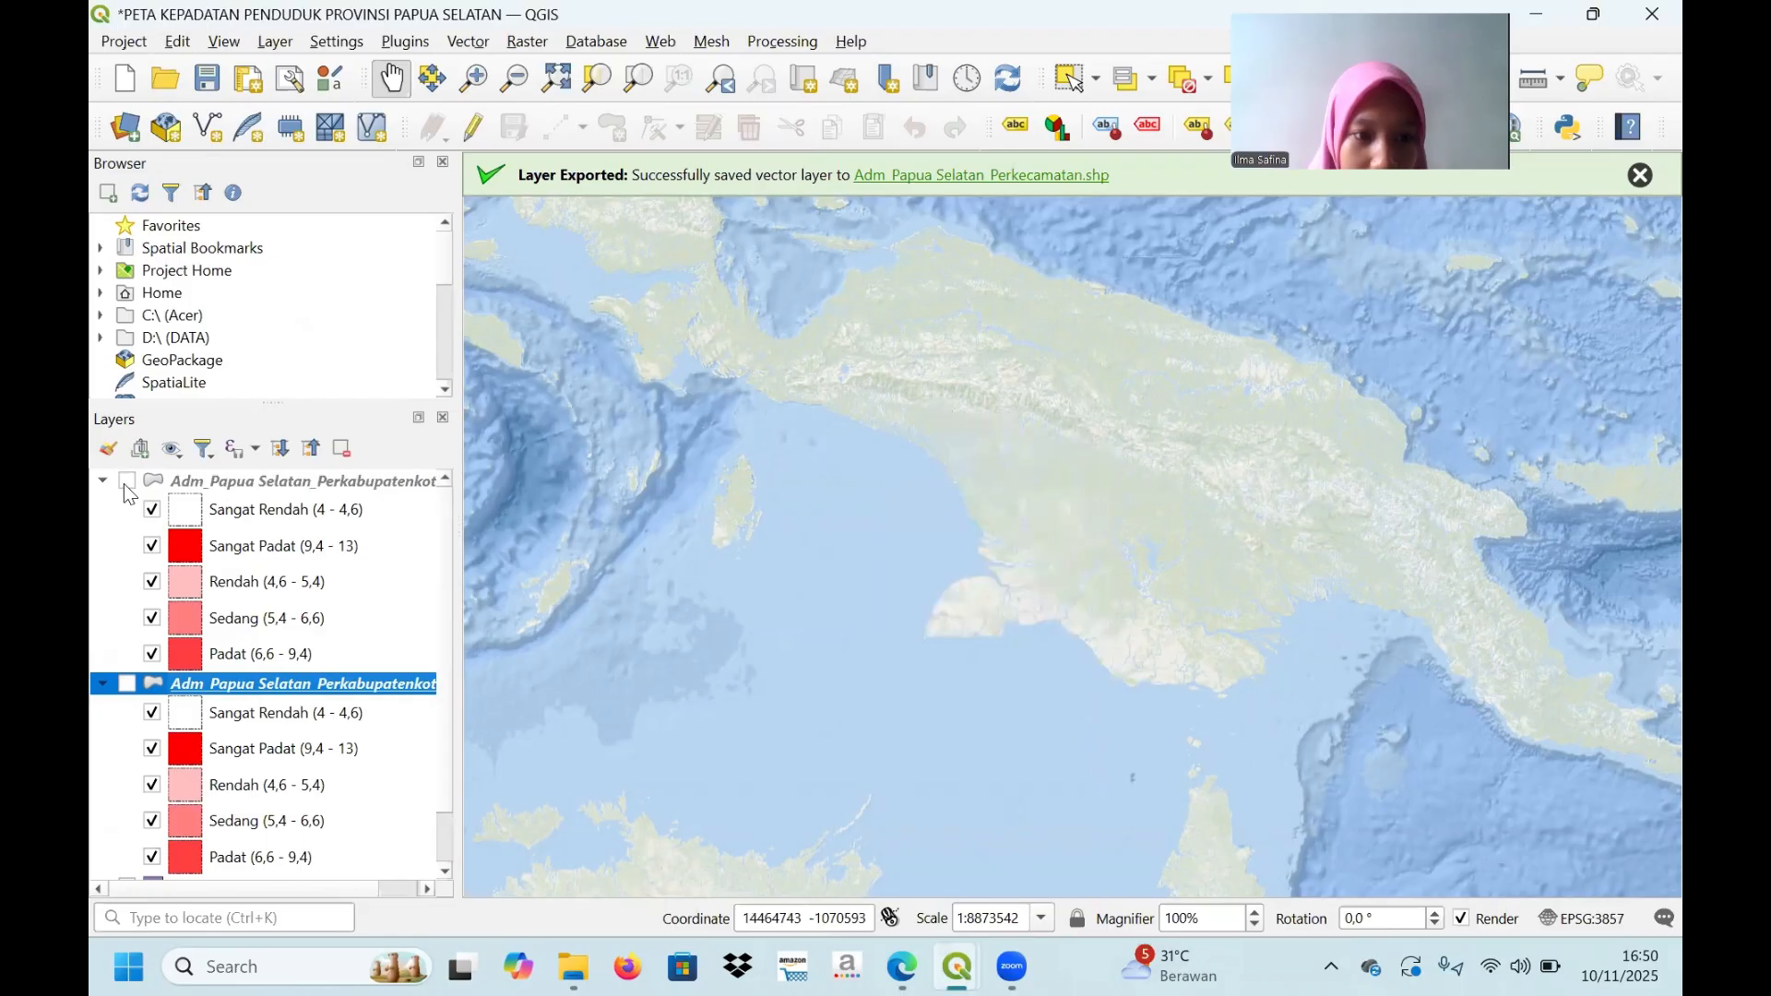
left_click(129, 685)
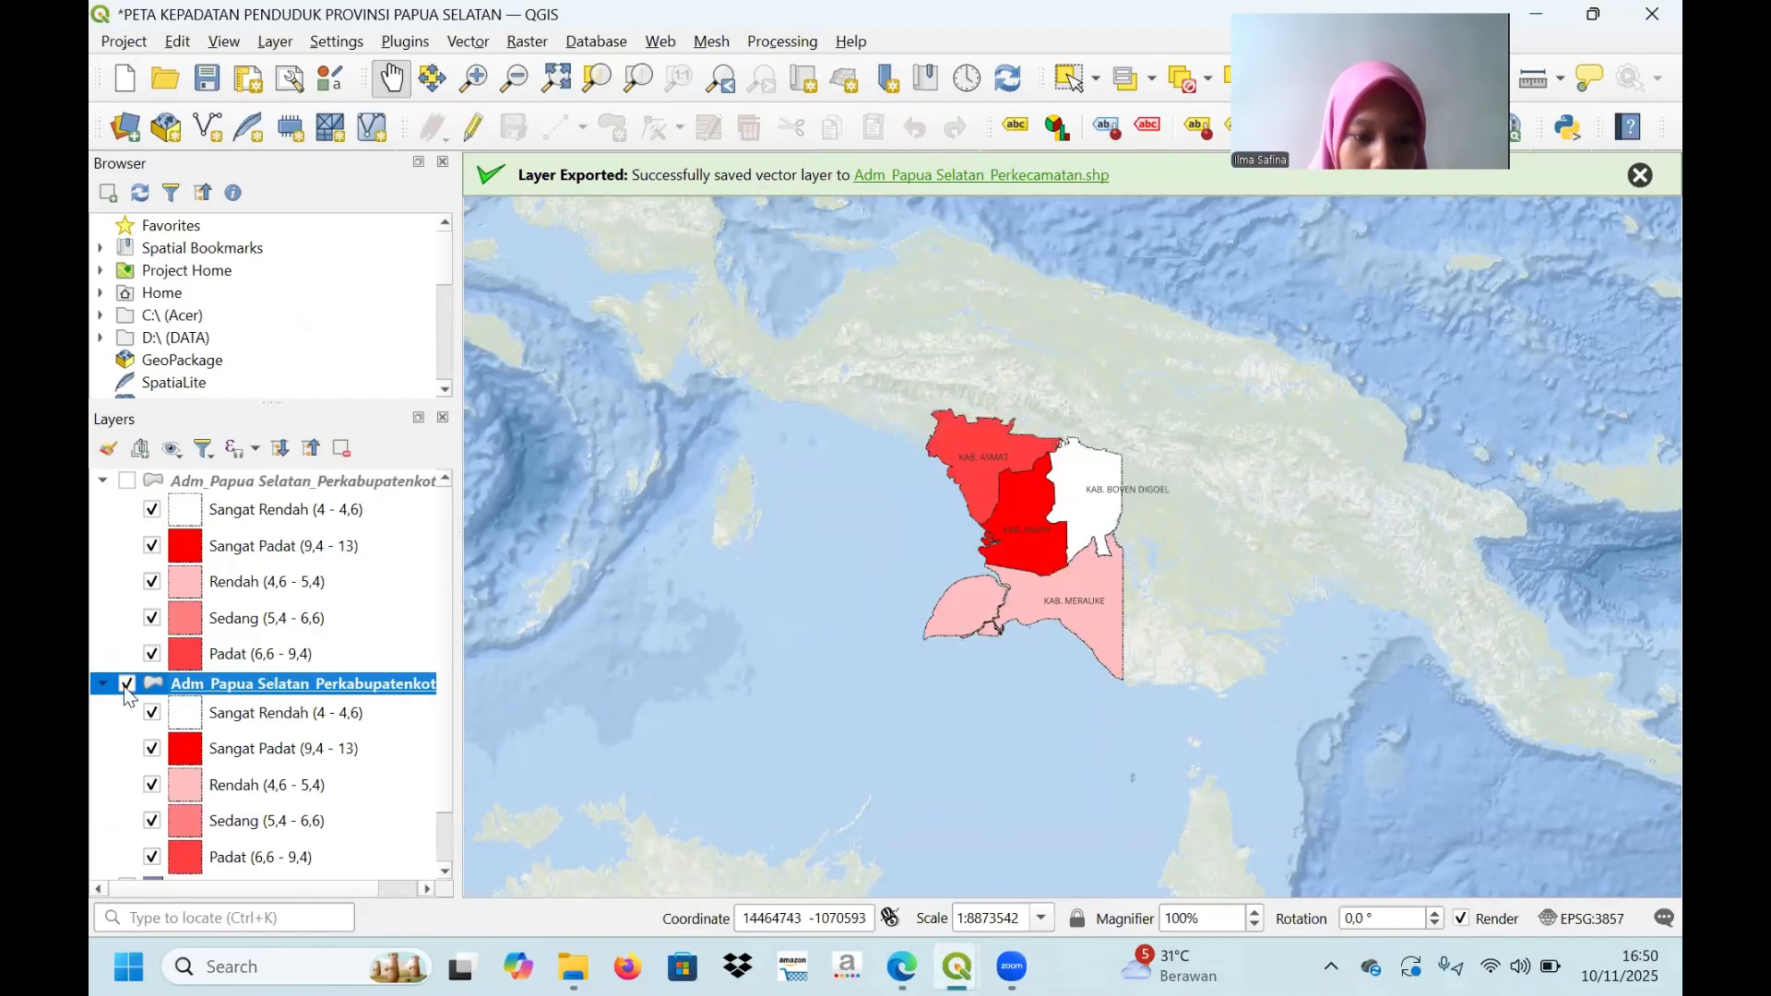
right_click(289, 684)
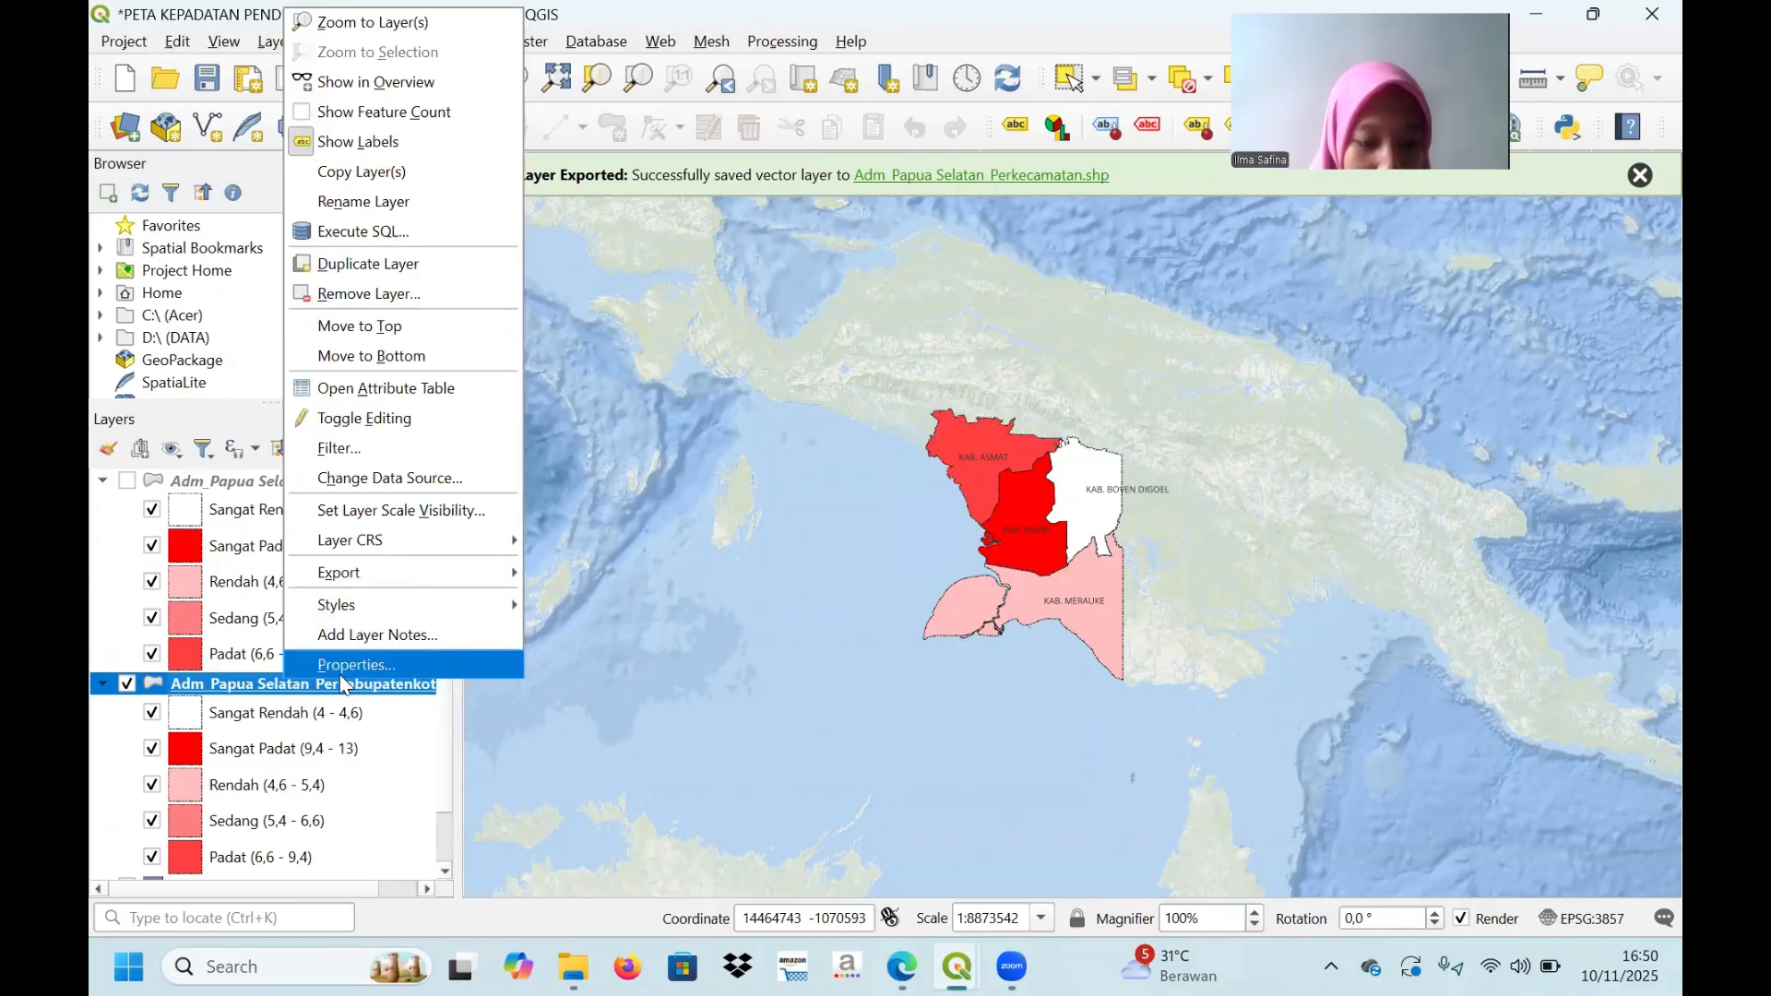
Step: Set the Adm_Papua Selatan_Perkabupatenkota copy layer's labelling mode to No Labels
left_click(341, 676)
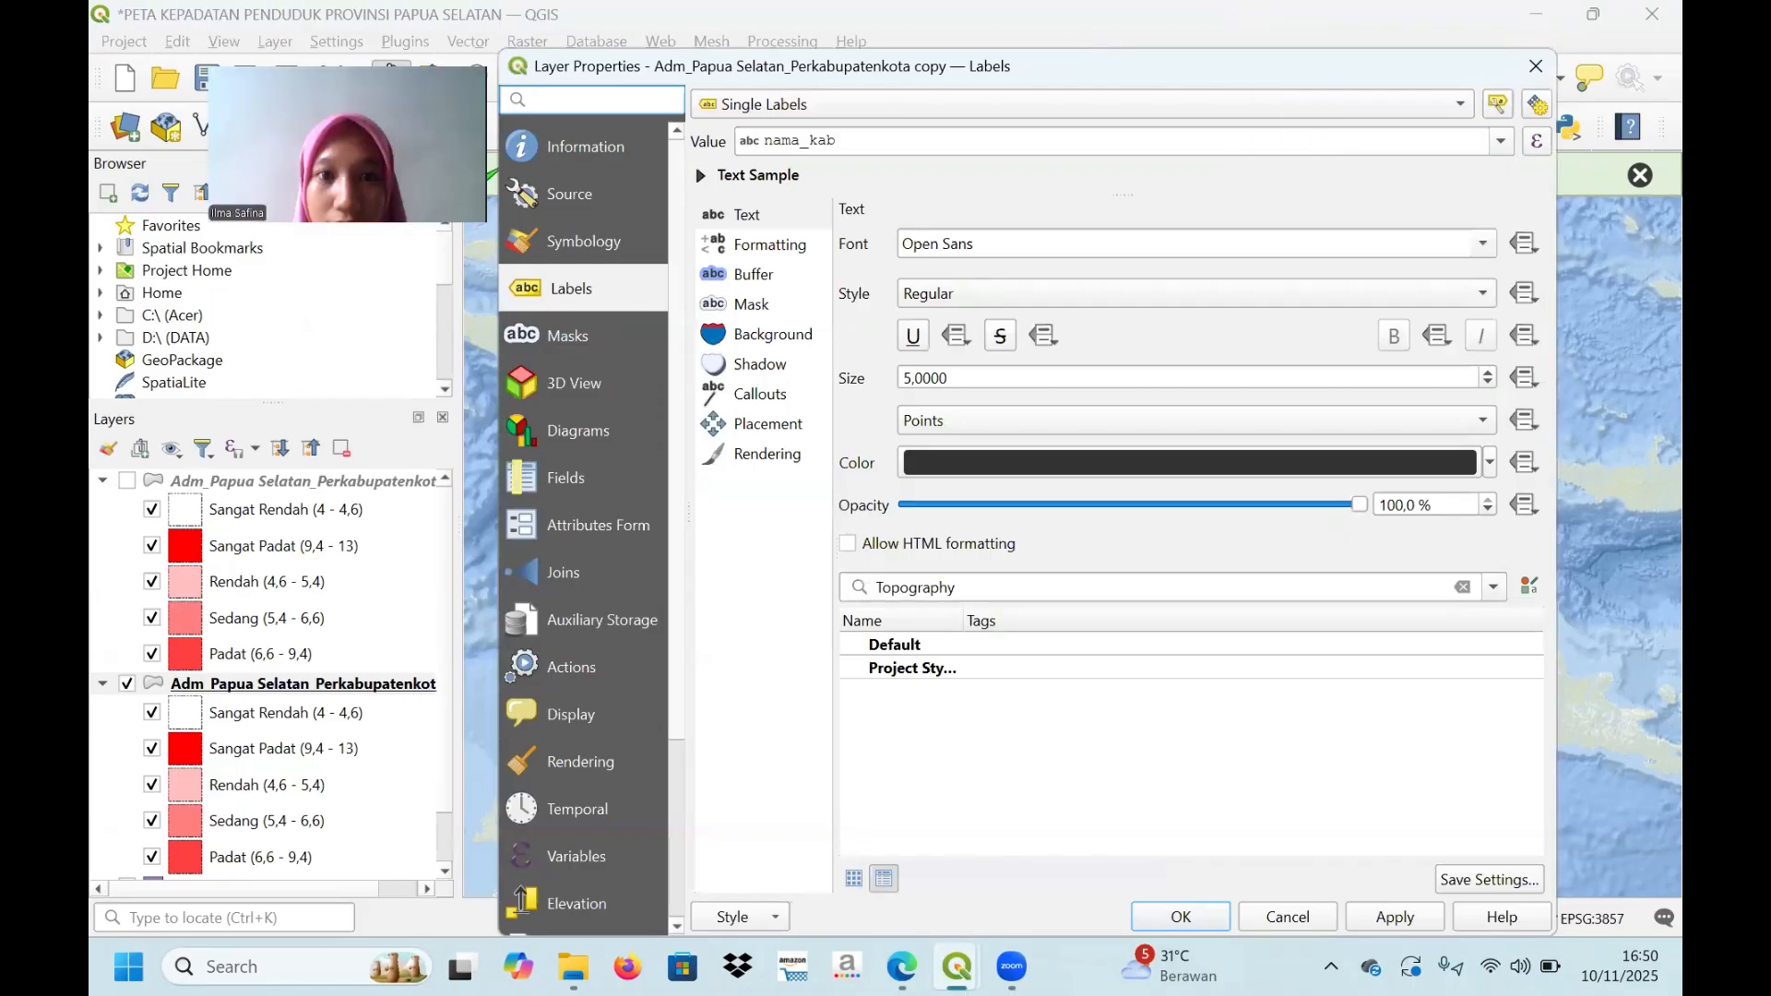
left_click(1453, 104)
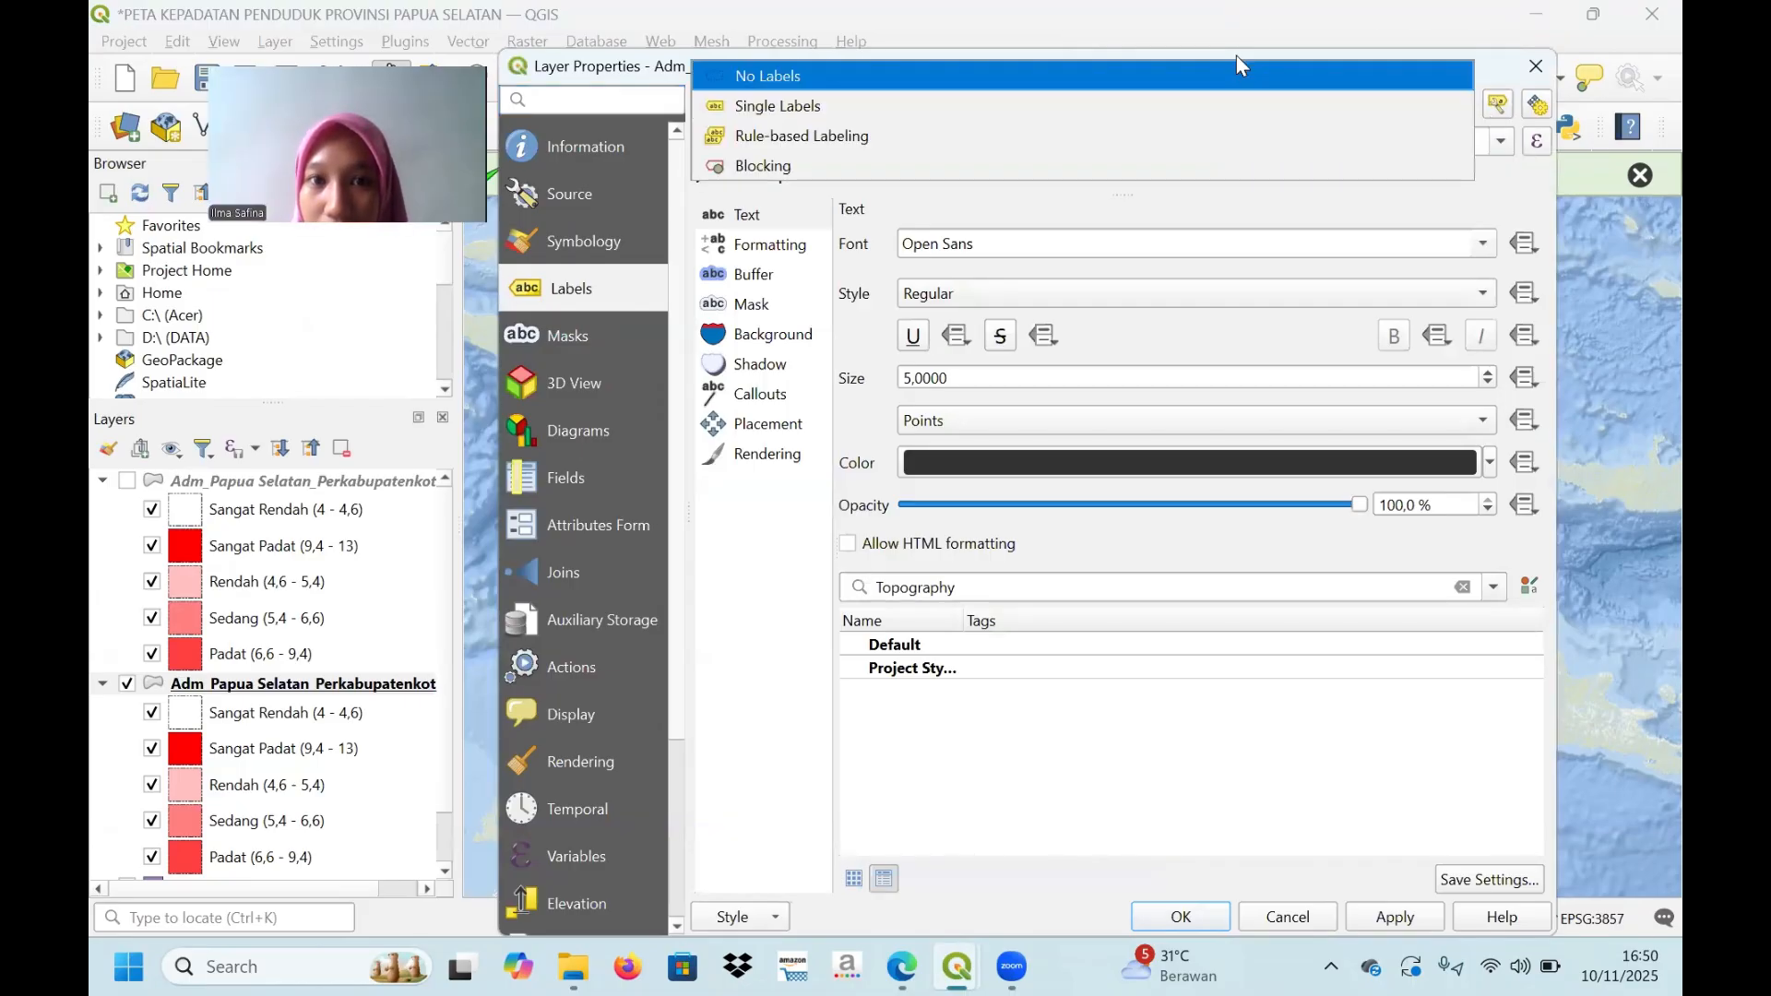
left_click(1237, 55)
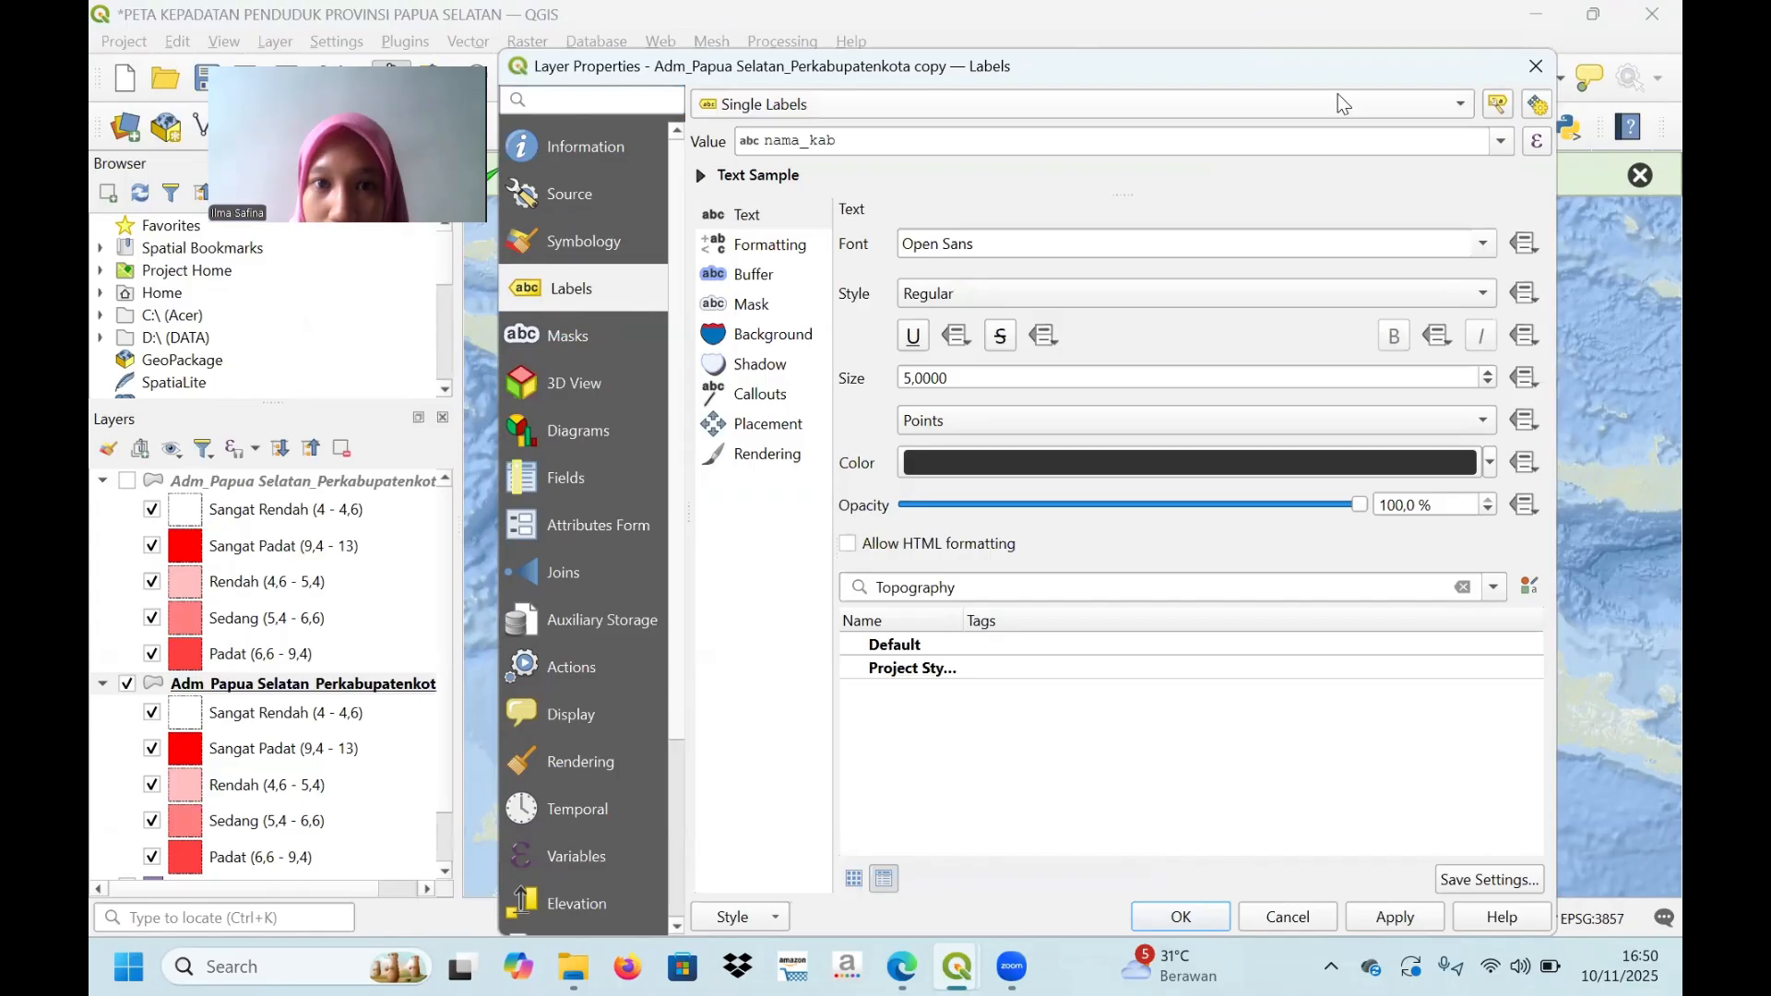
left_click(1159, 103)
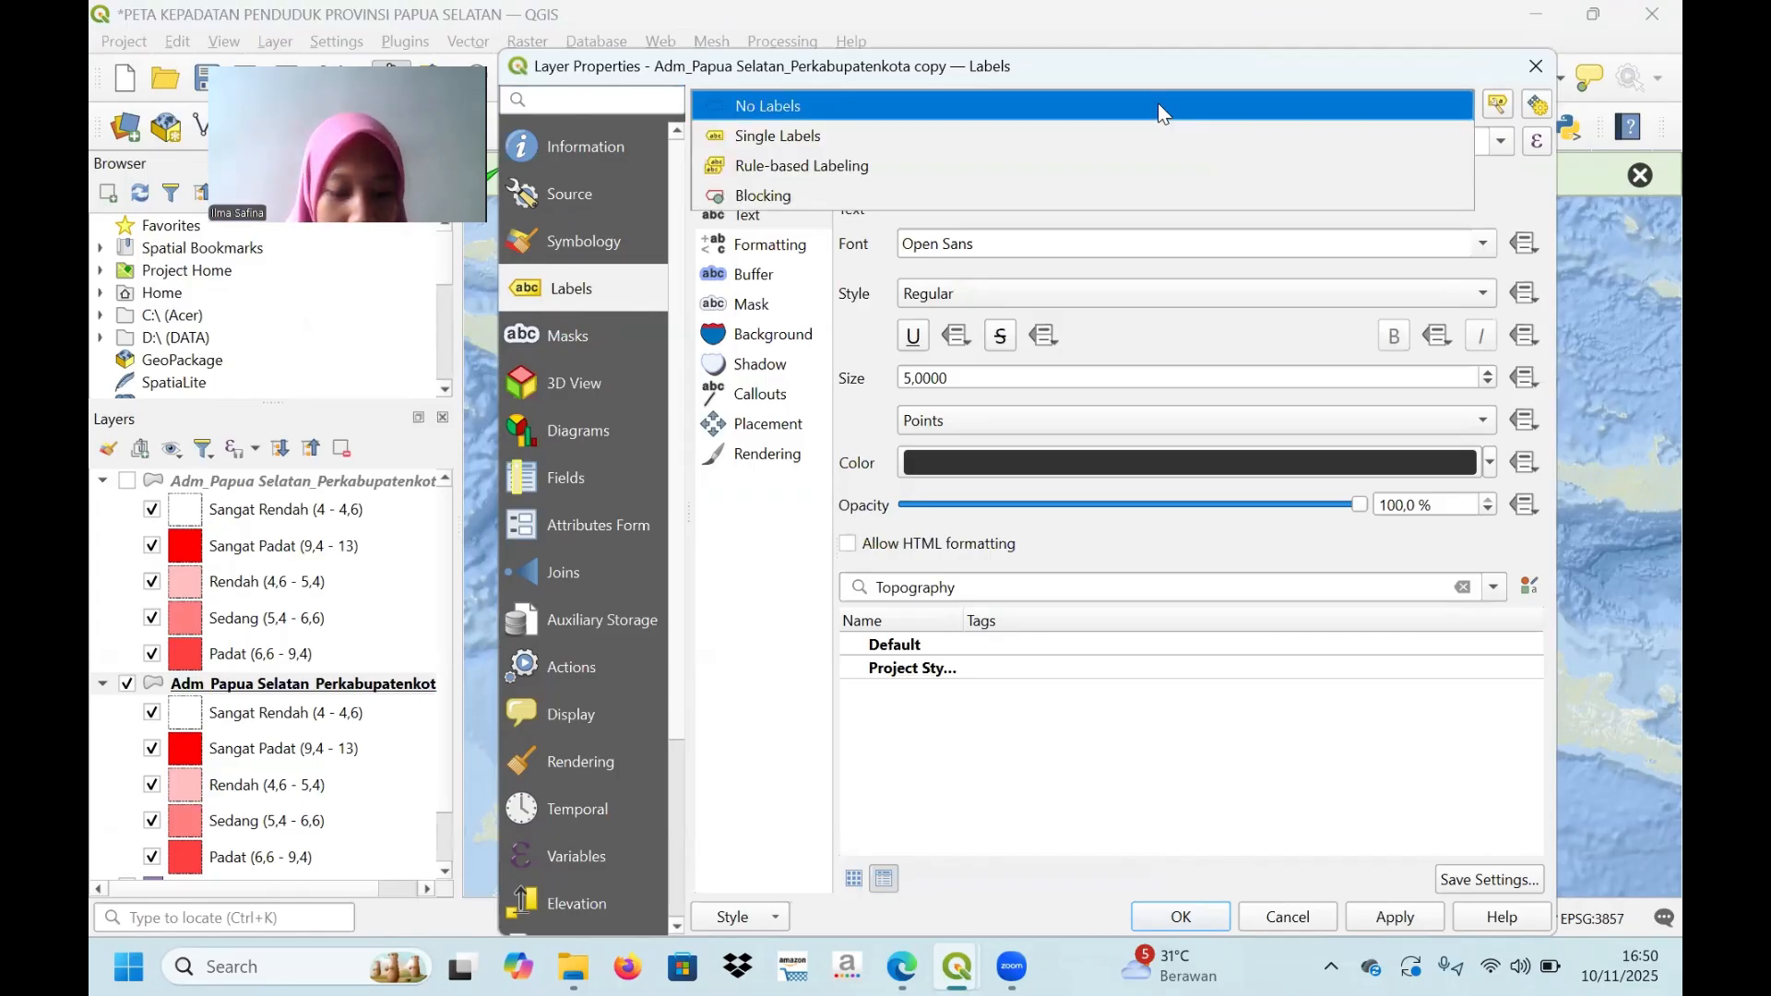
left_click(1159, 103)
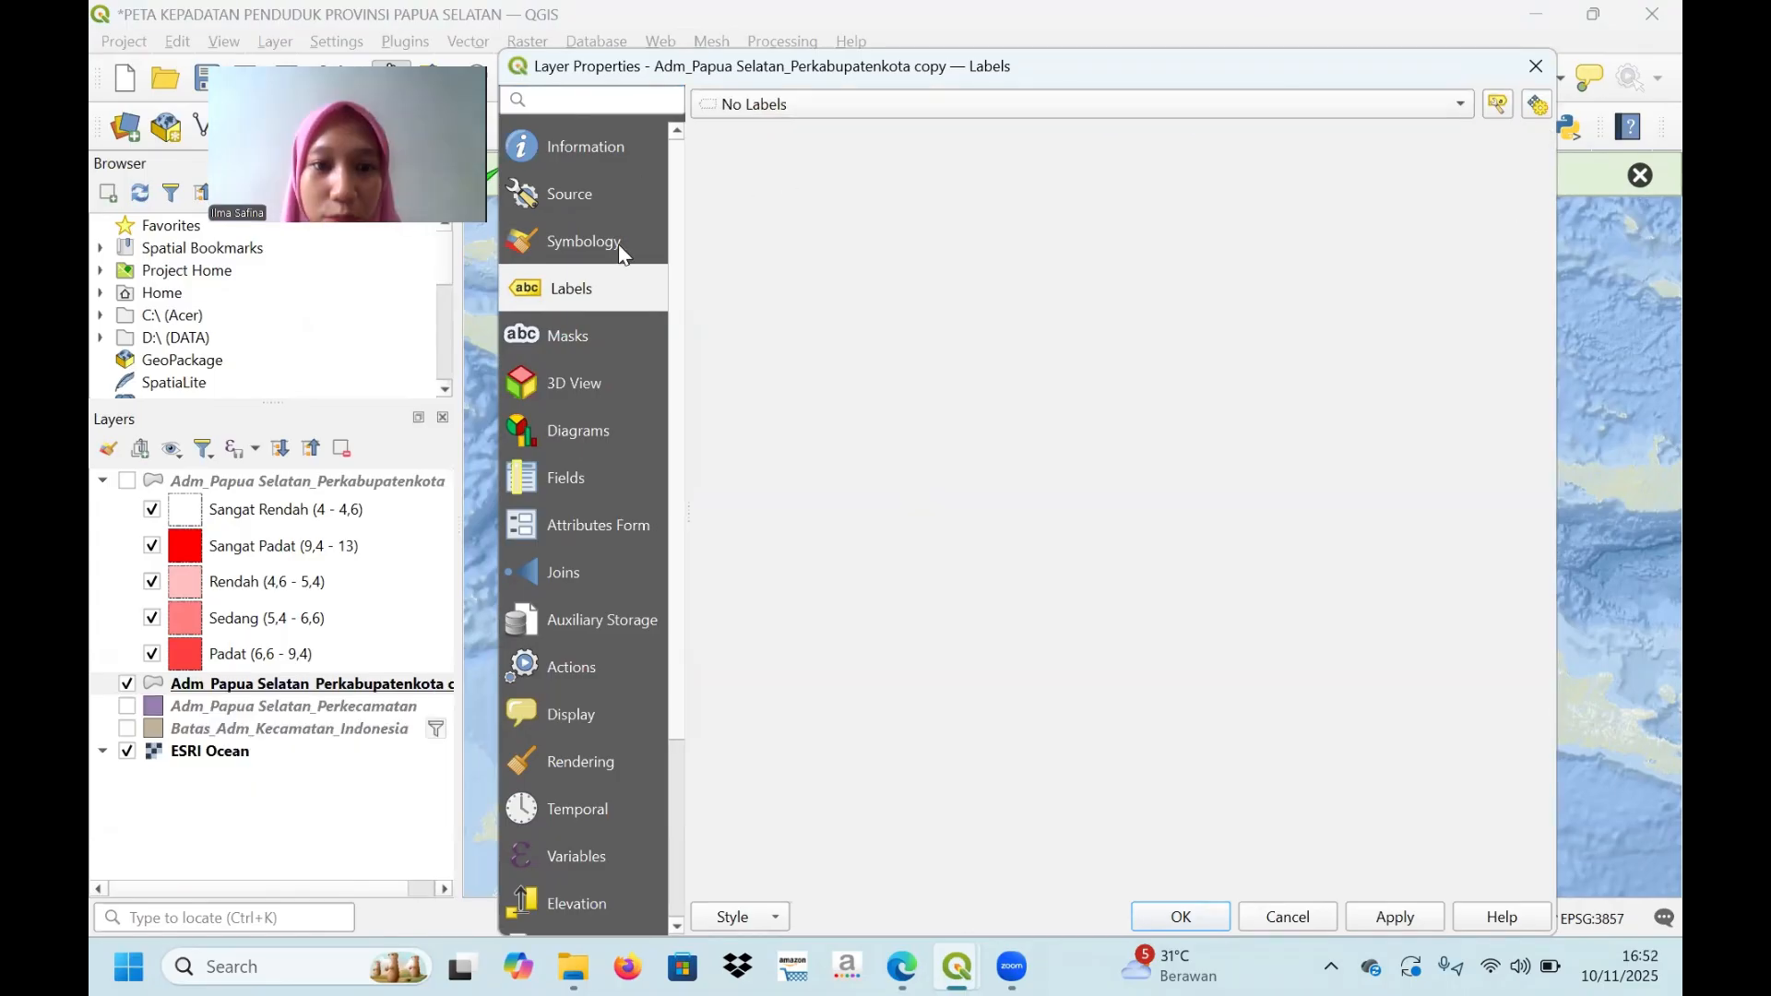
left_click(618, 244)
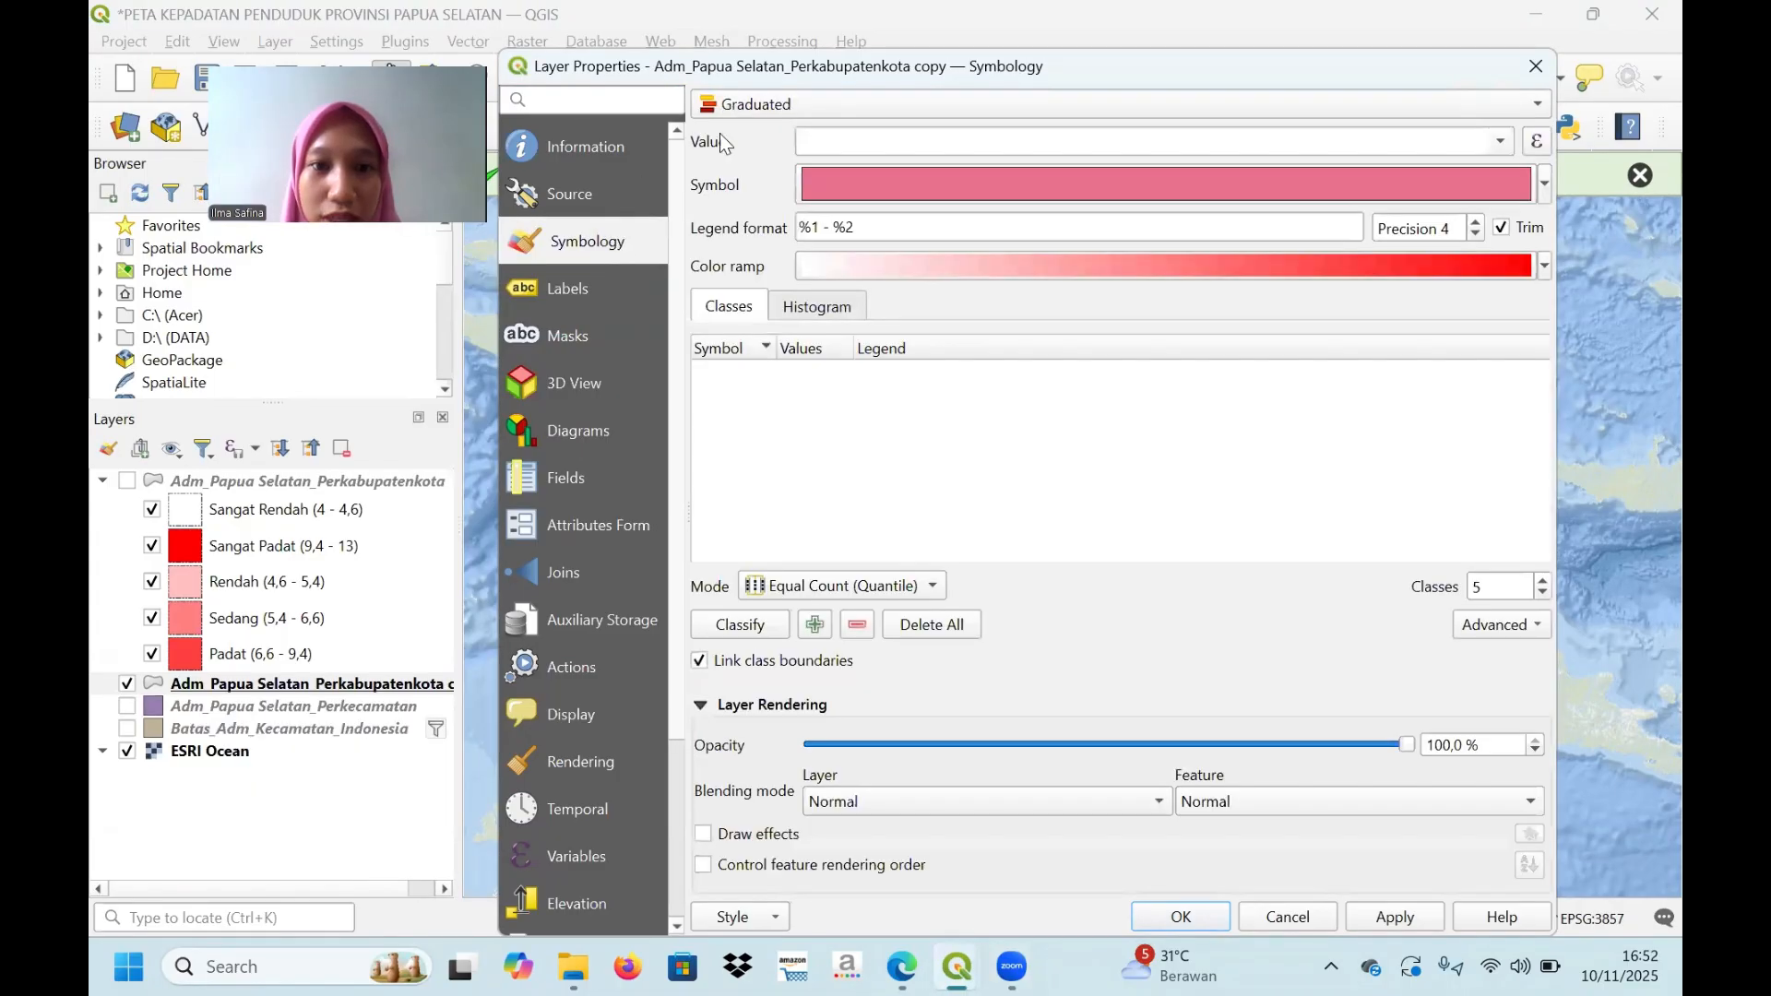
Step: Switch the copy layer to a Single Symbol renderer with a red fill
left_click(860, 100)
left_click(820, 50)
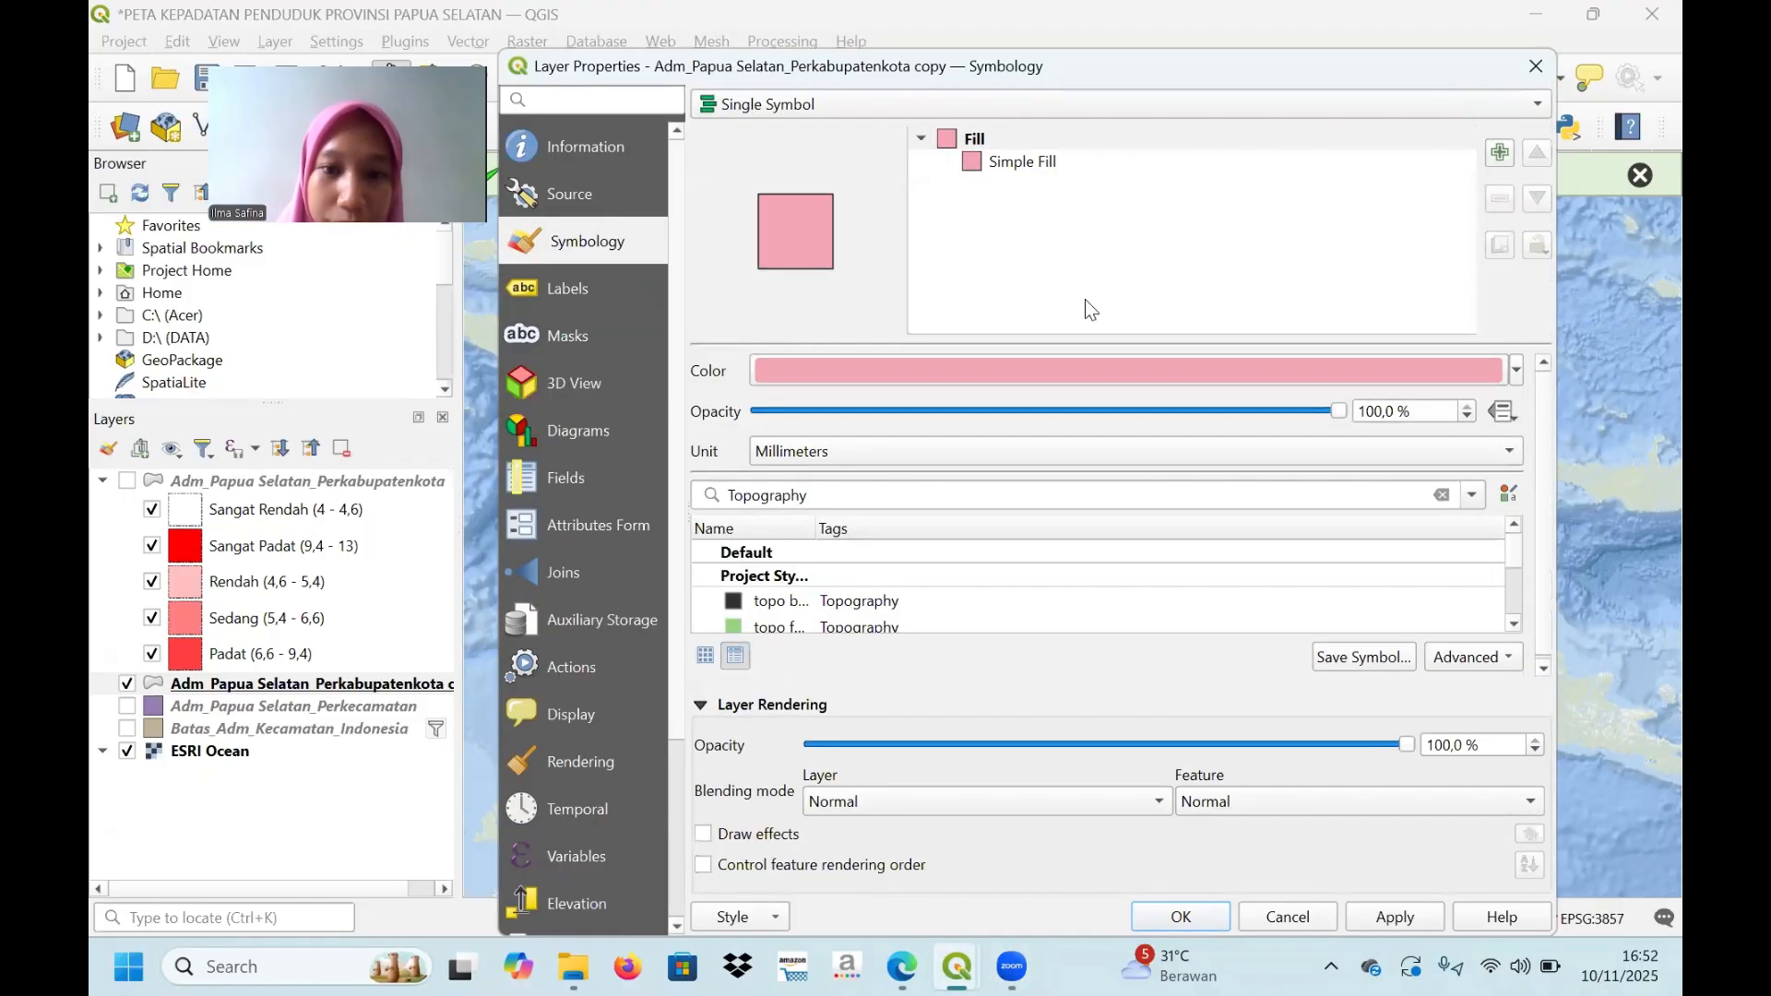
left_click(1517, 370)
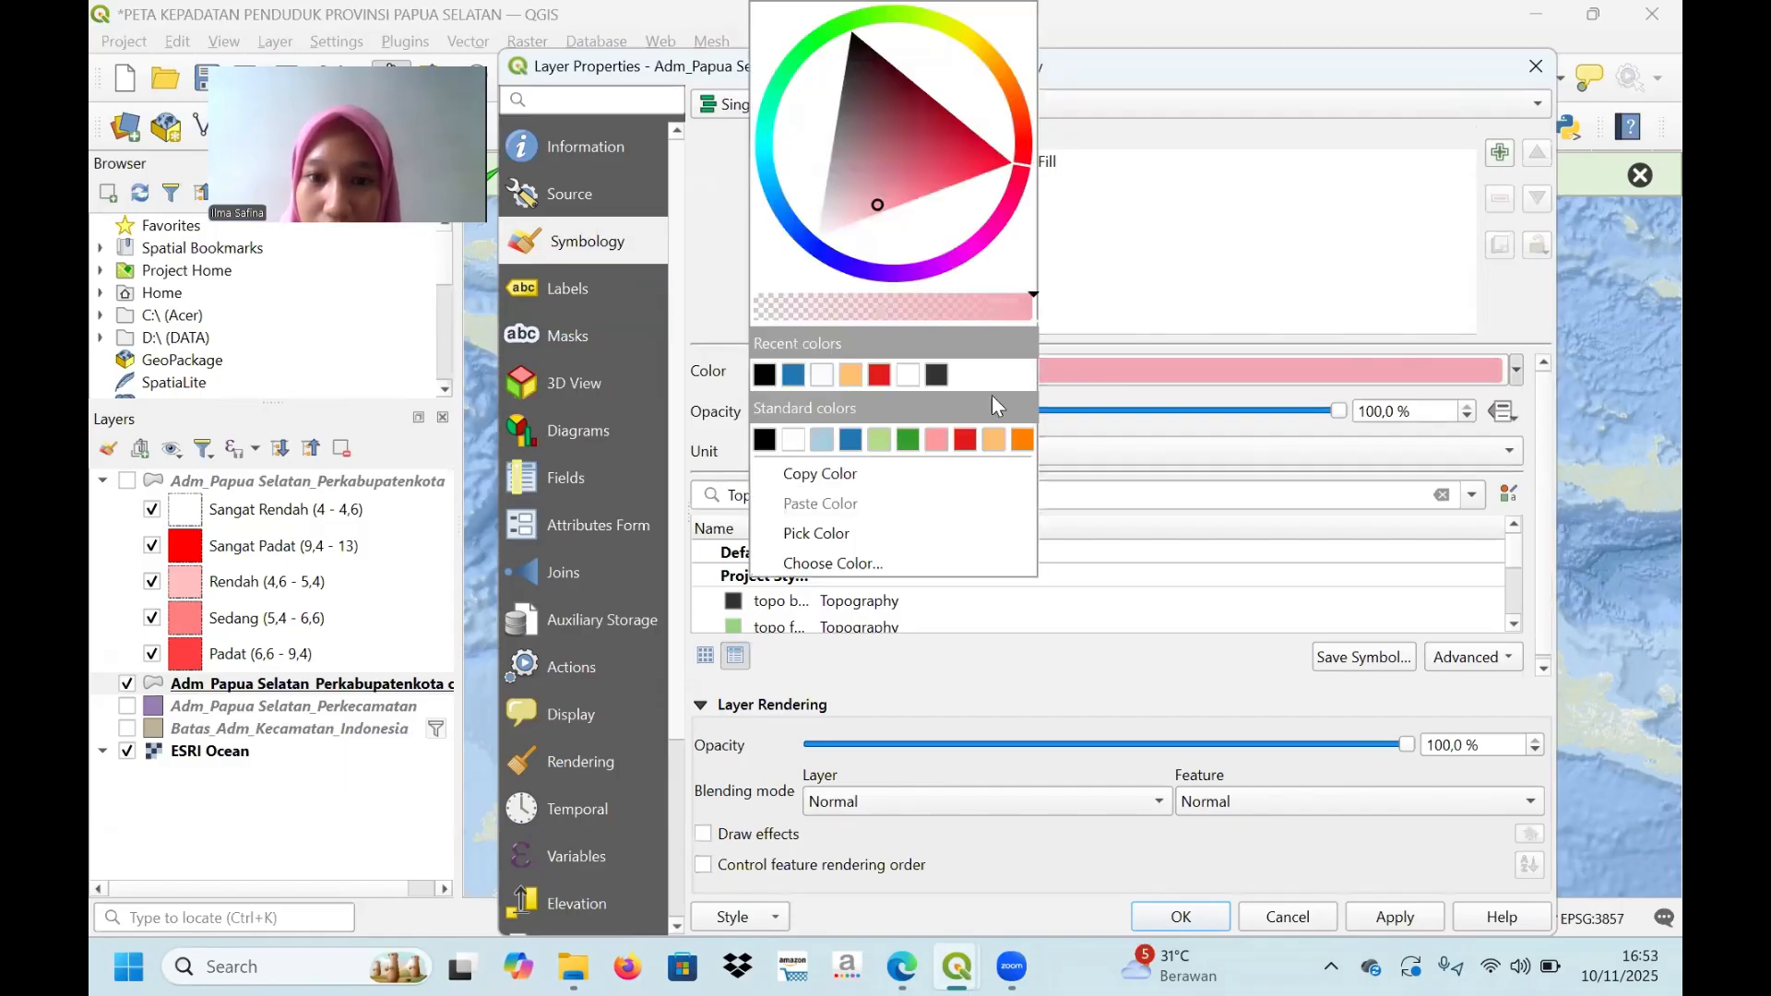
left_click(966, 439)
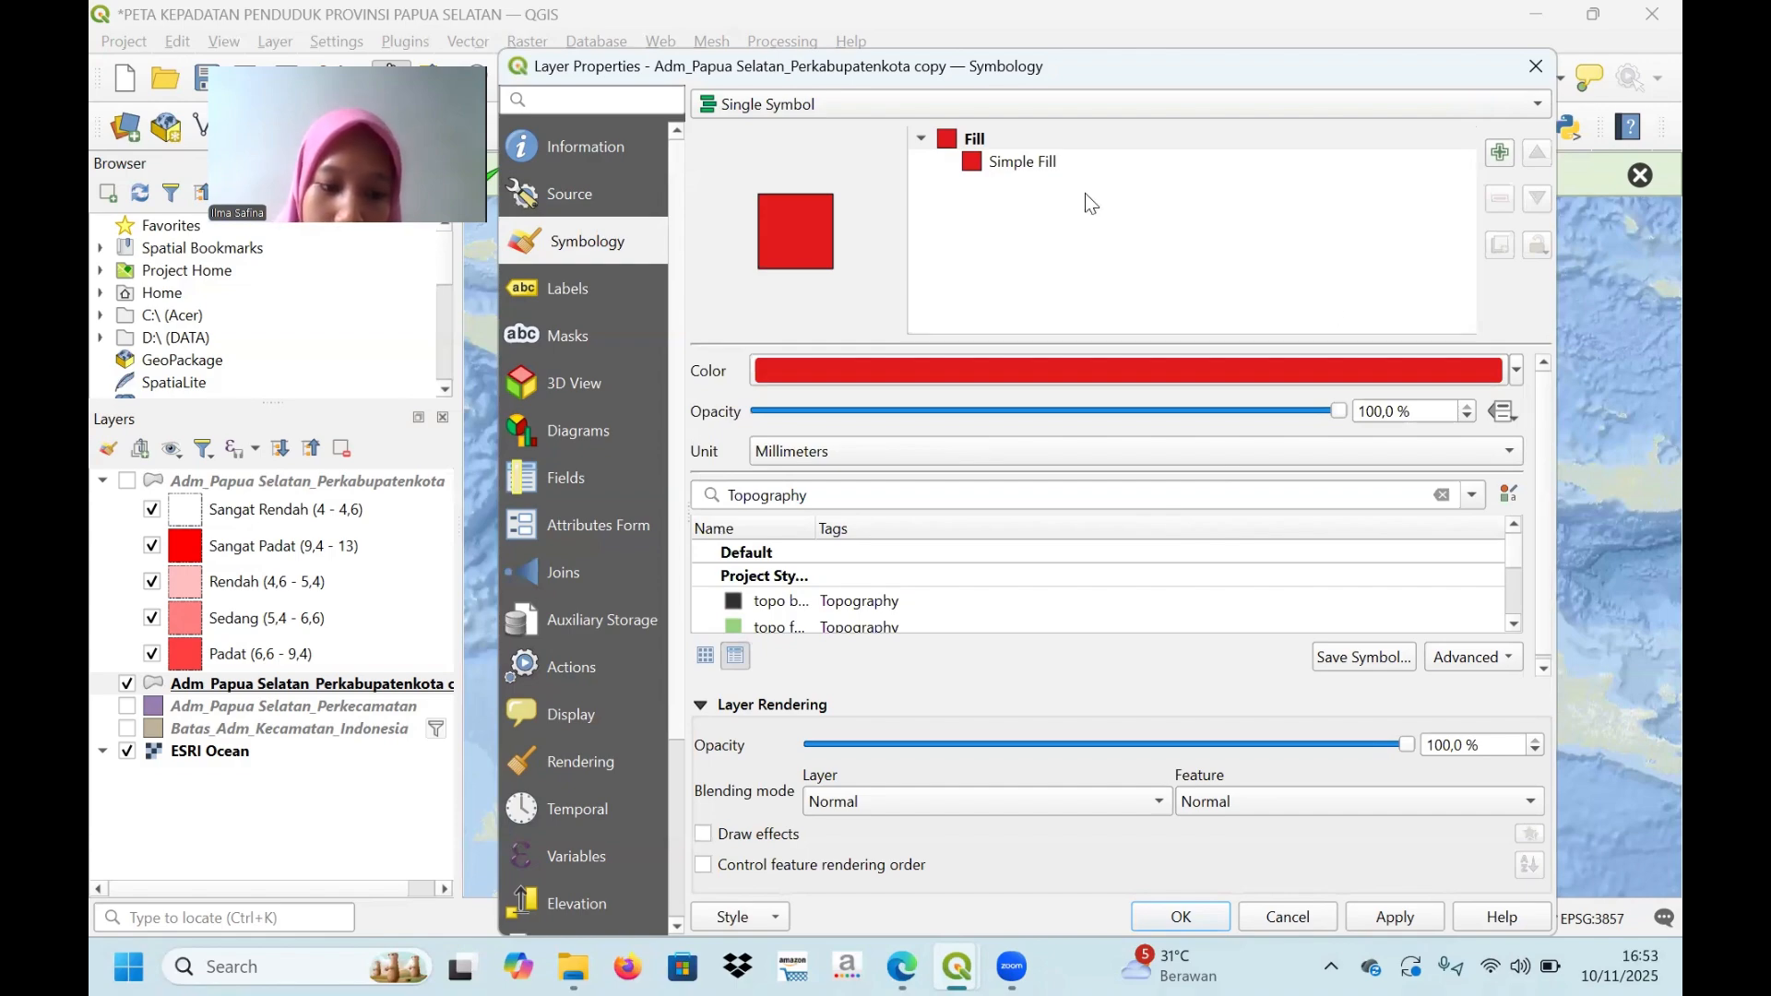
Step: Remove the Simple Fill outline by clearing stroke width and setting stroke style to No Line
left_click(1020, 164)
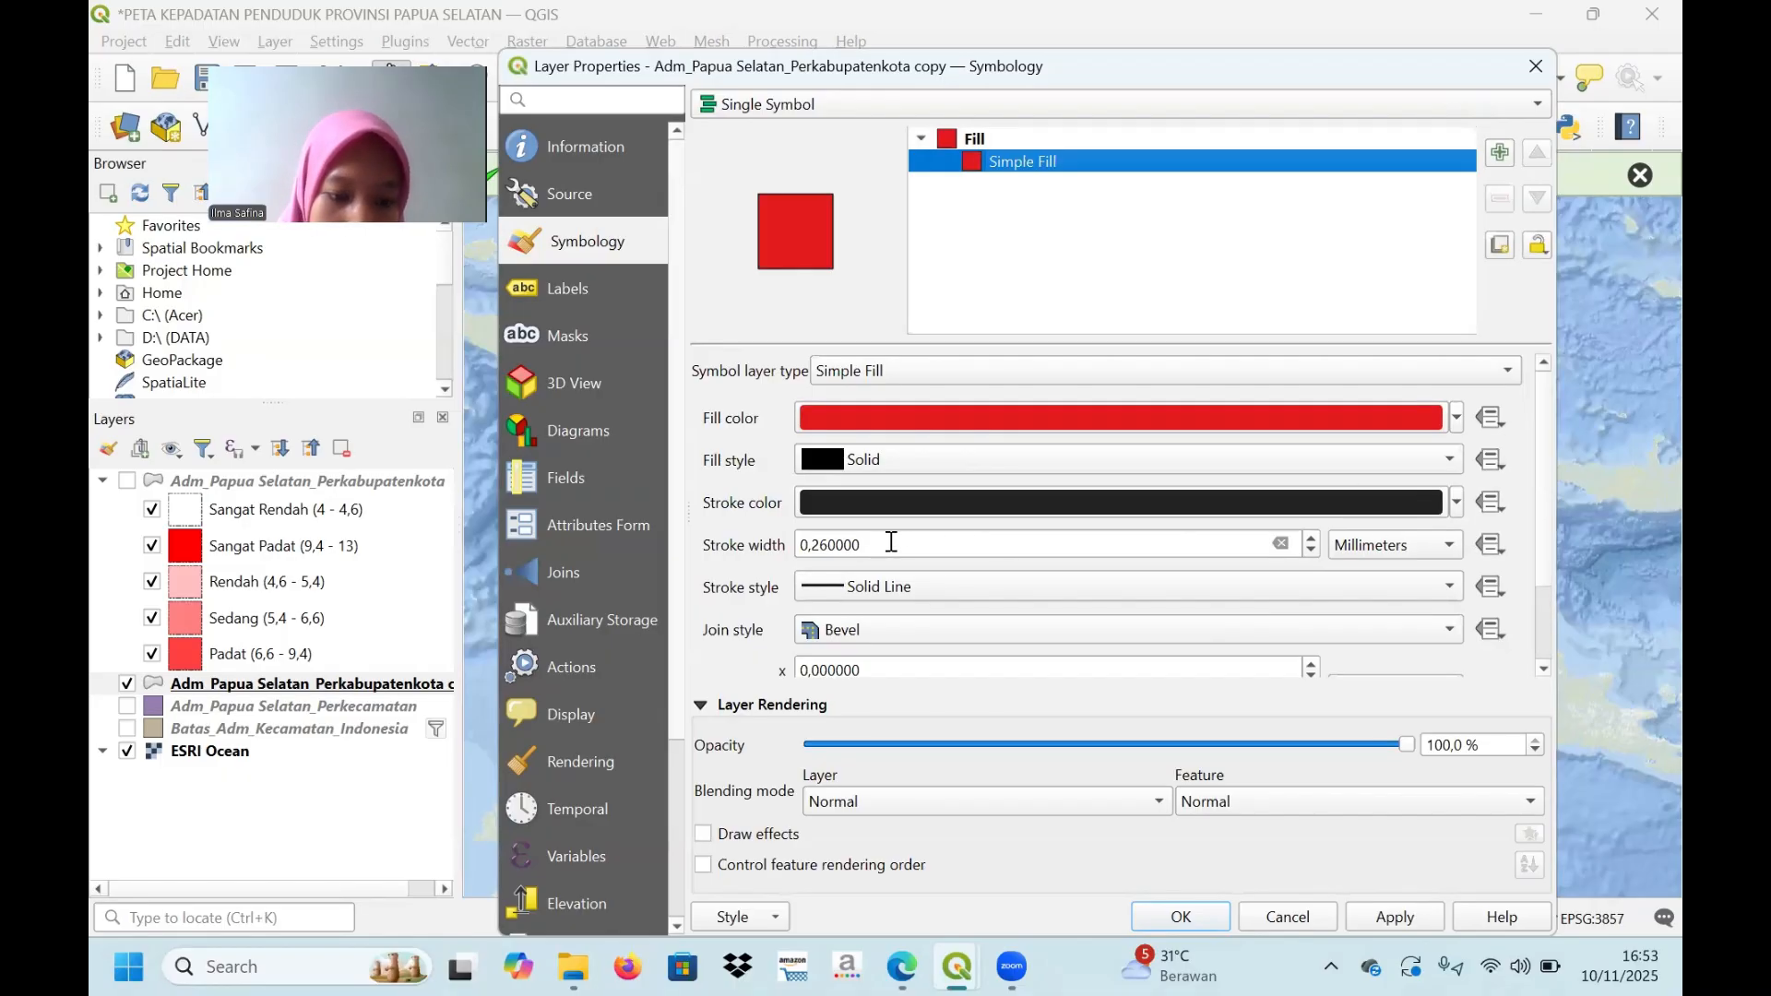
left_click_drag(891, 542, 800, 547)
key("BackSpace")
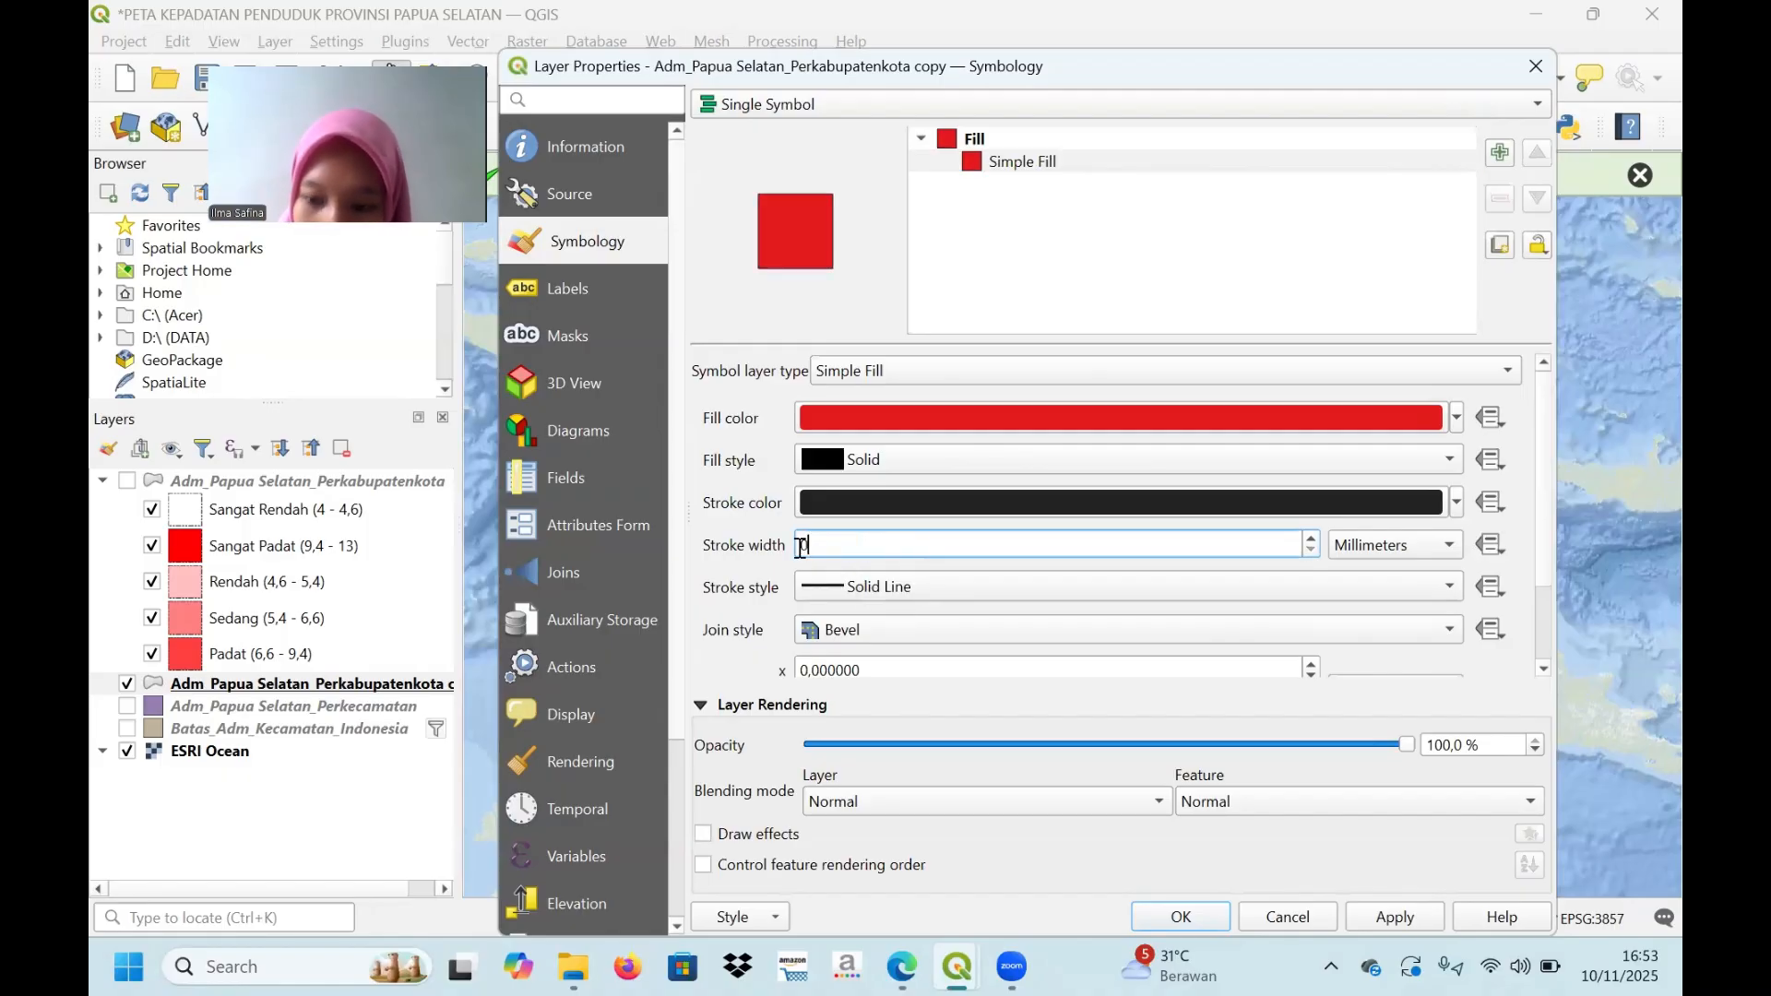
scroll(800, 547, "down", 1)
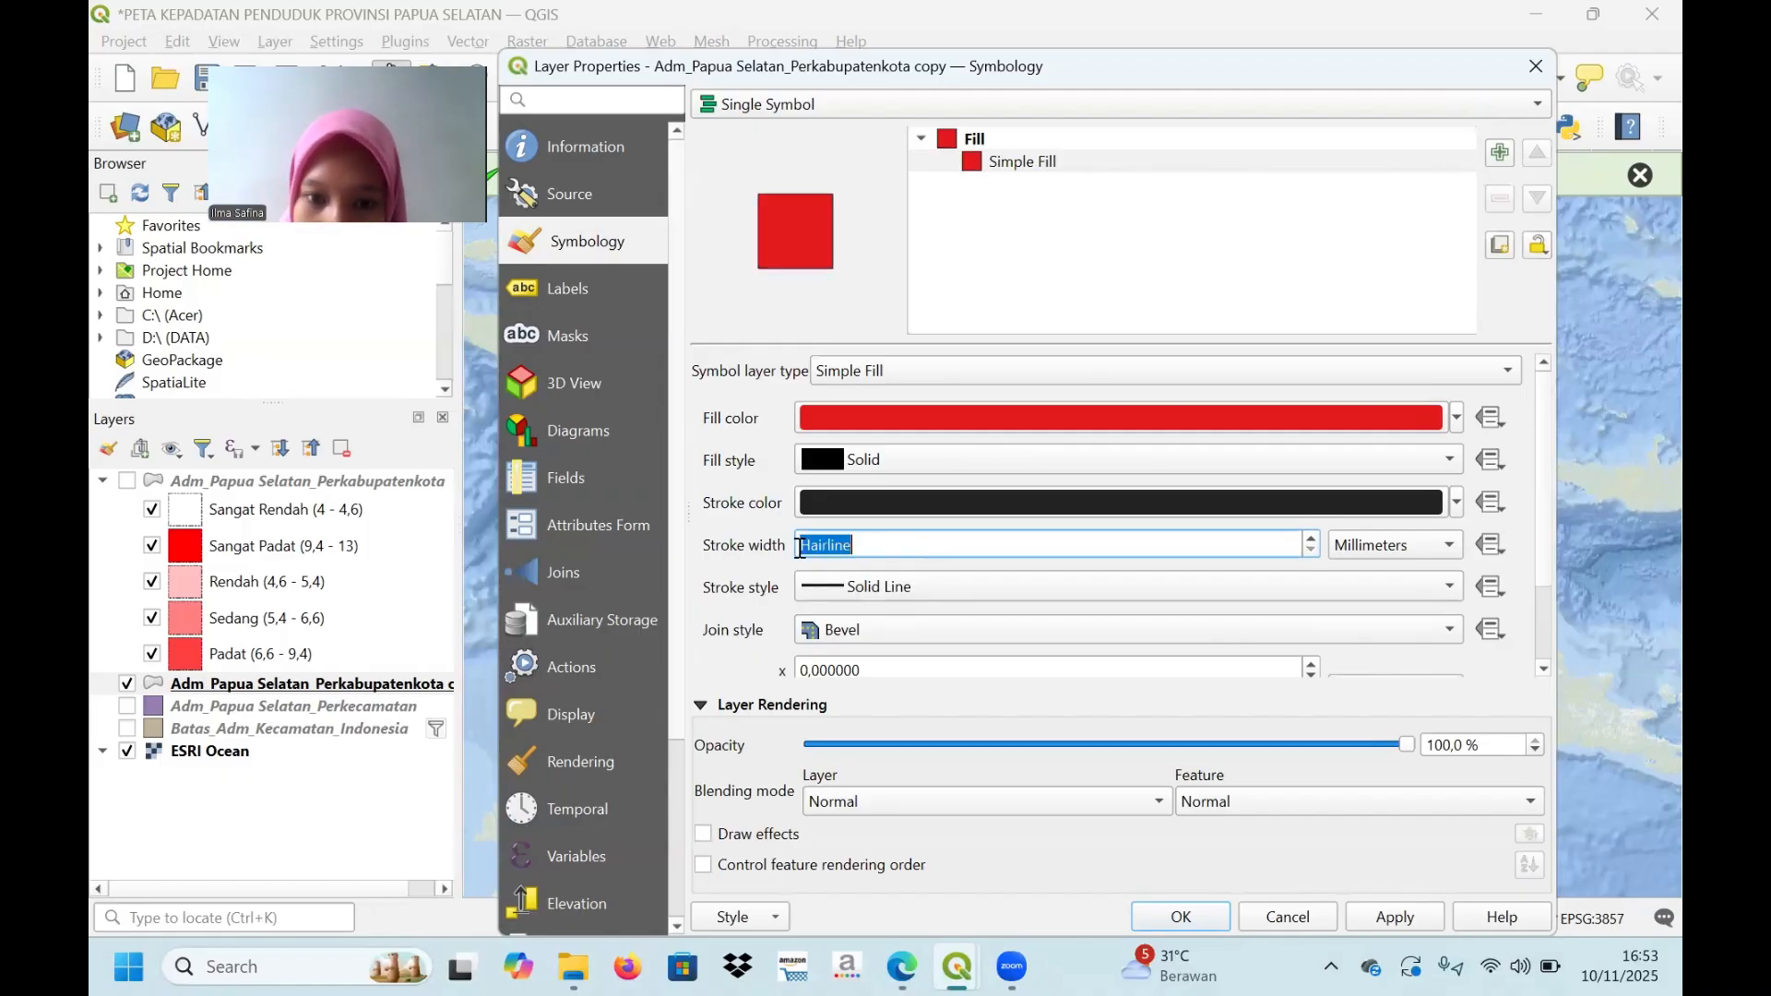
left_click(985, 575)
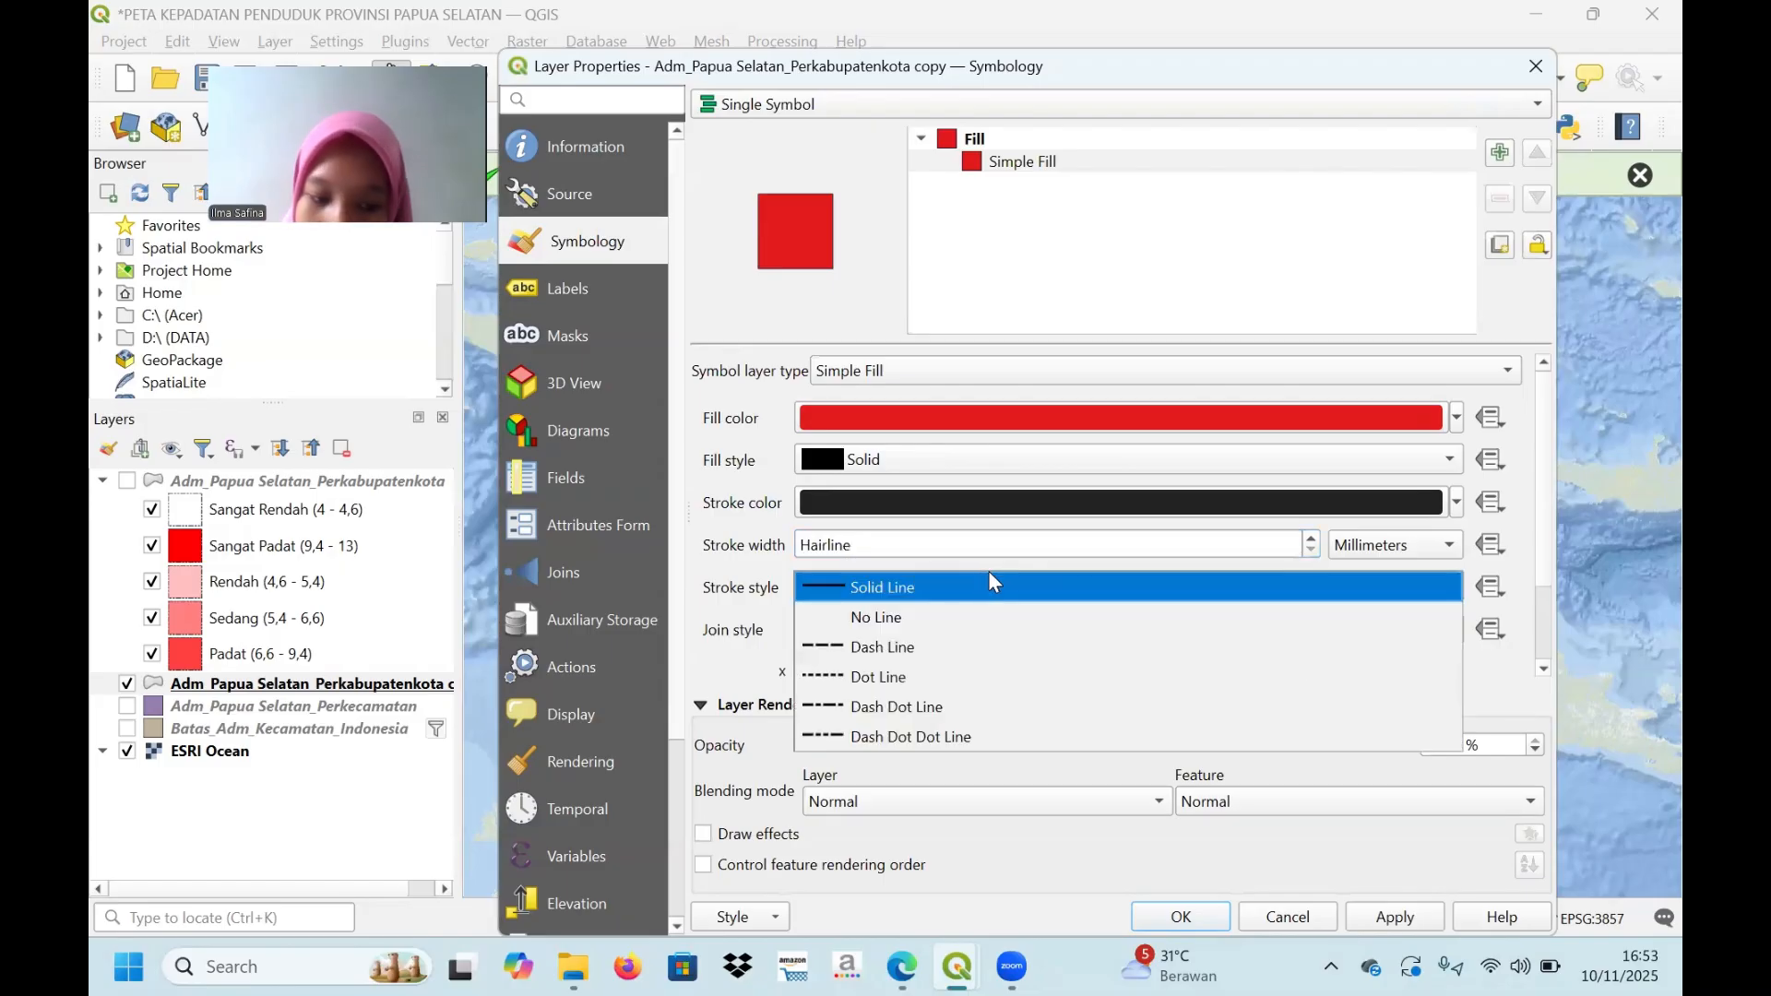
left_click(1052, 603)
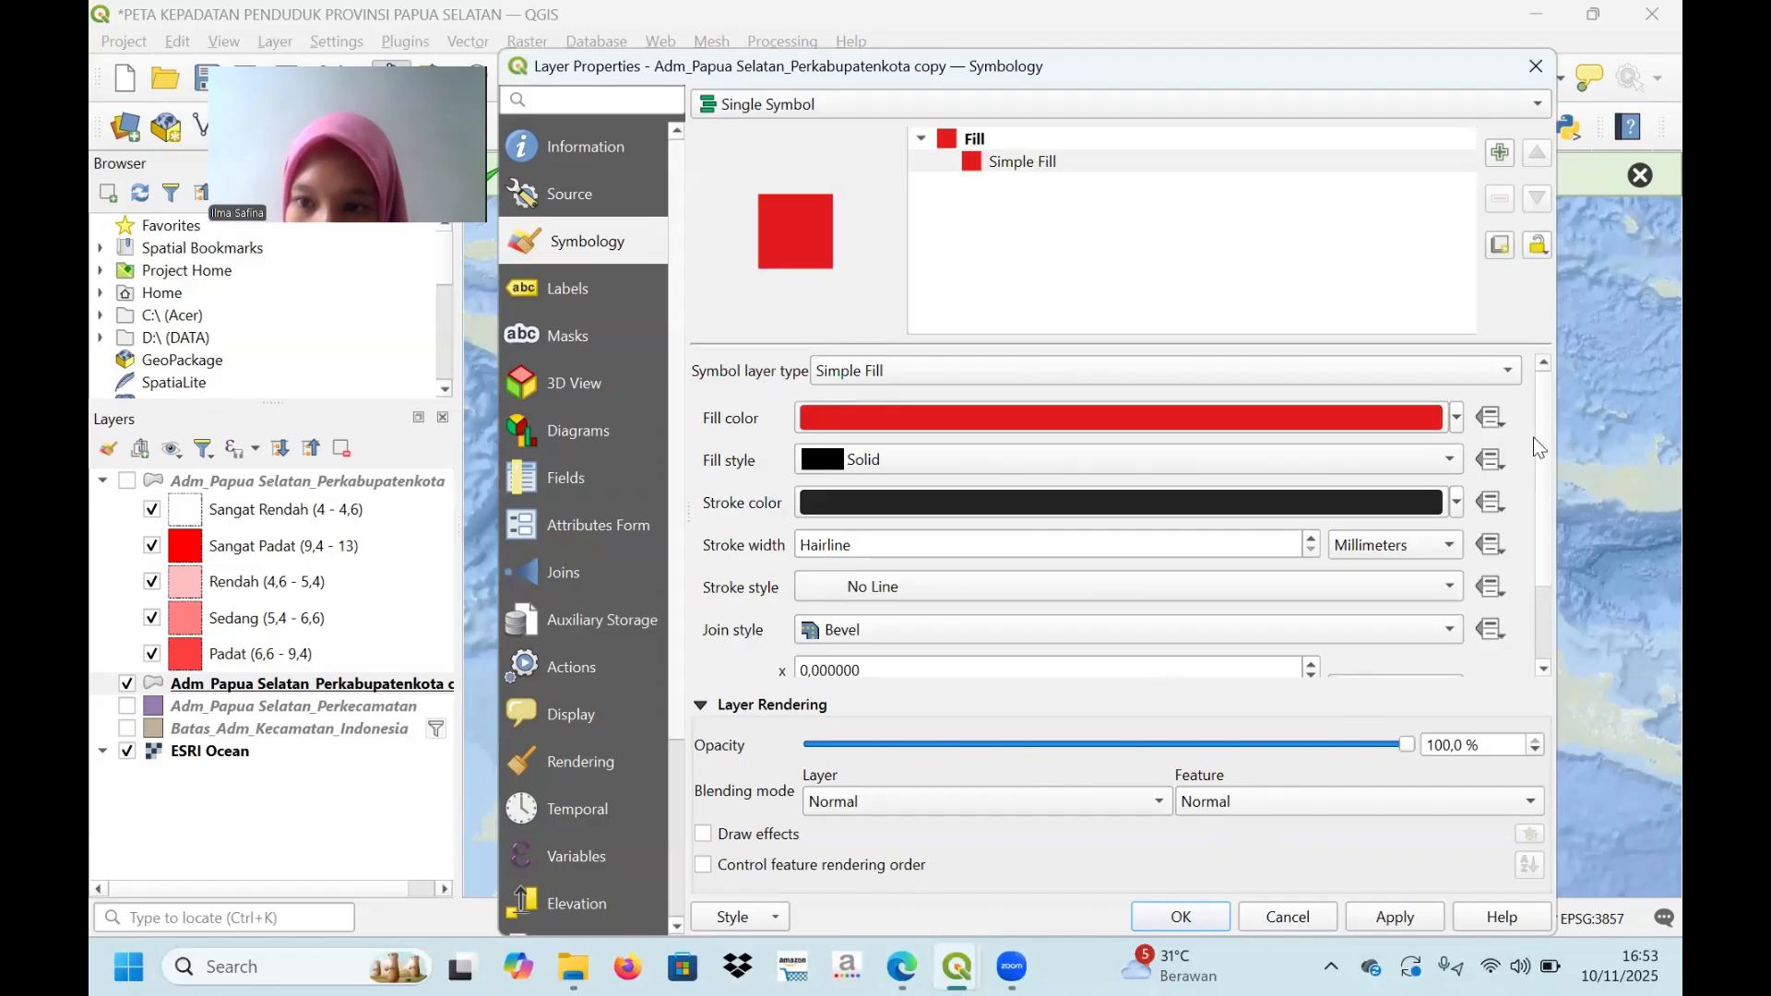
scroll(1543, 517, "down", 2)
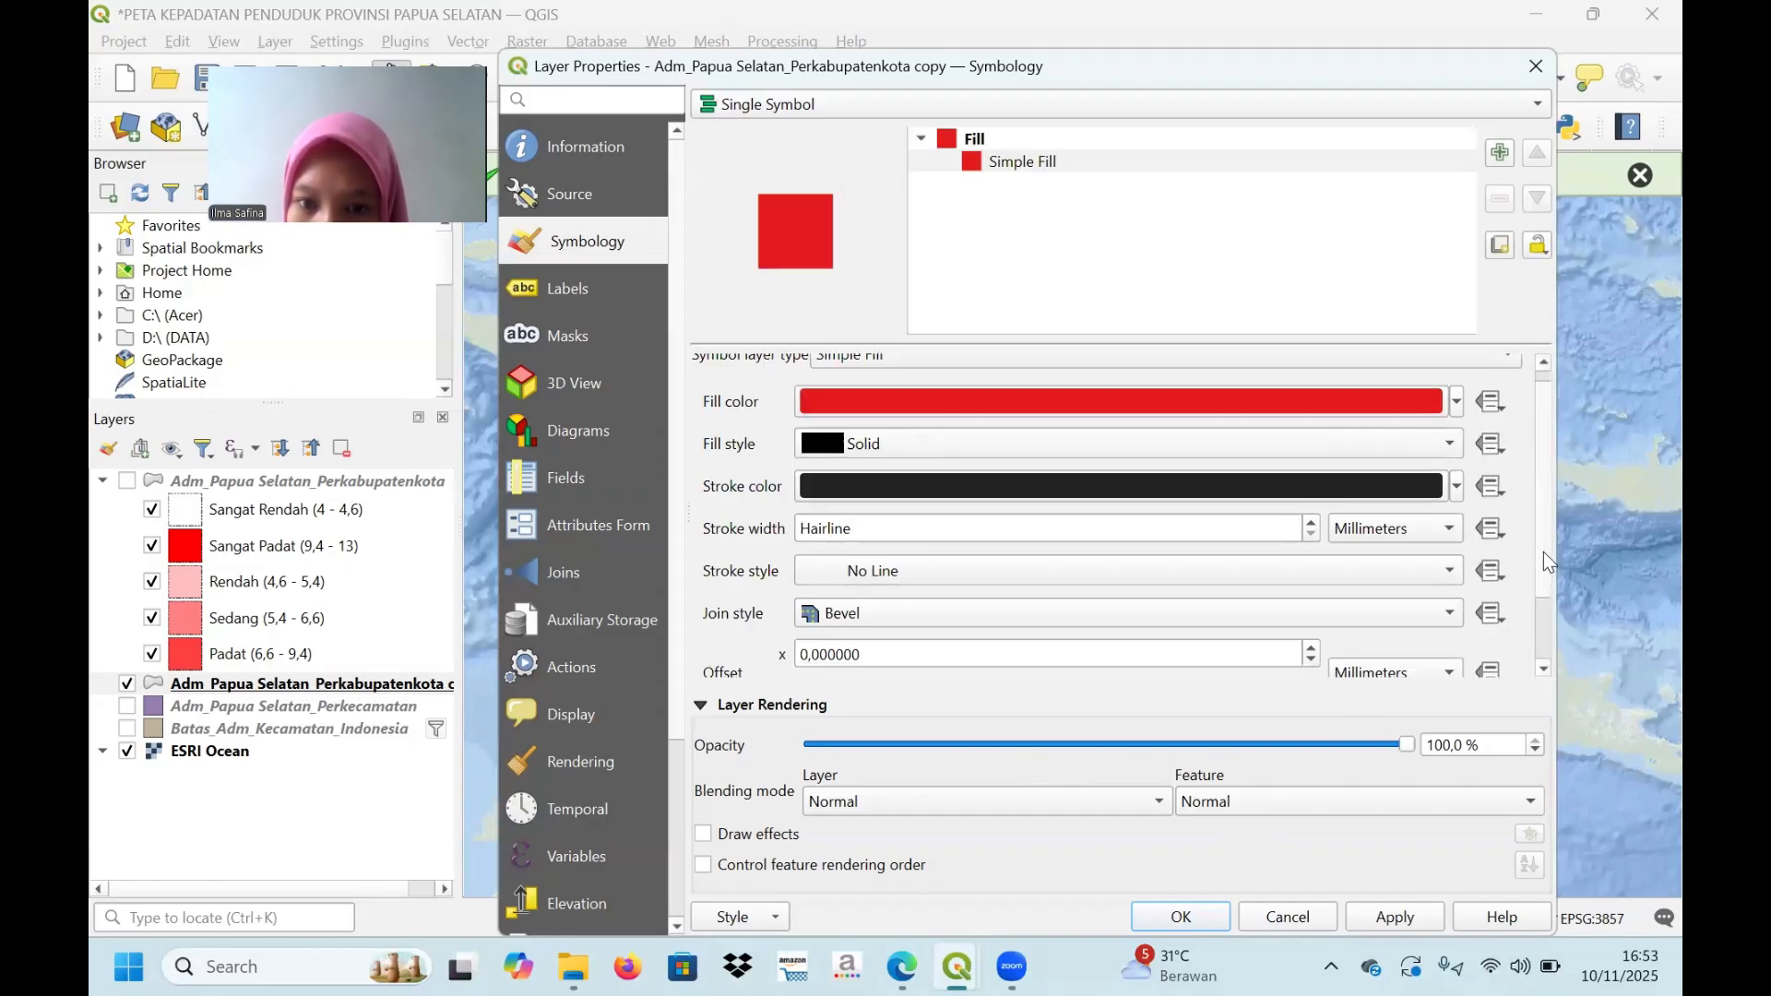
scroll(1542, 489, "up", 2)
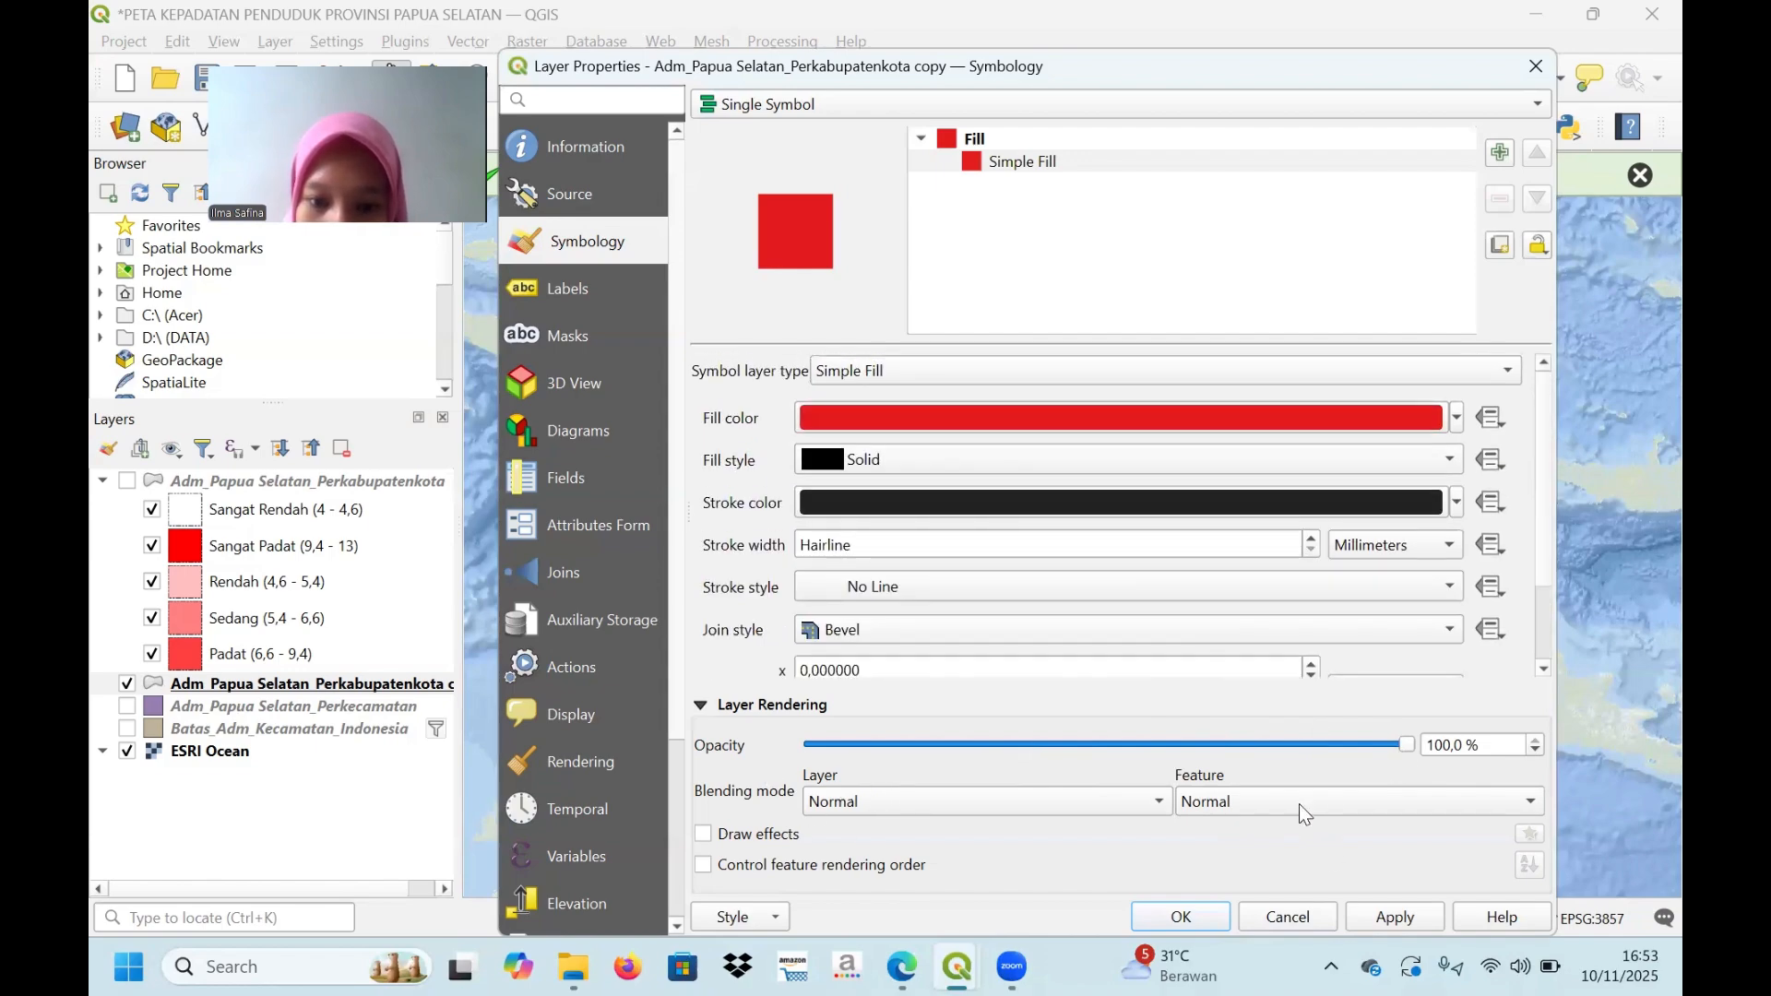
Step: Apply the red no-outline style and return to the print layout window
left_click(1418, 928)
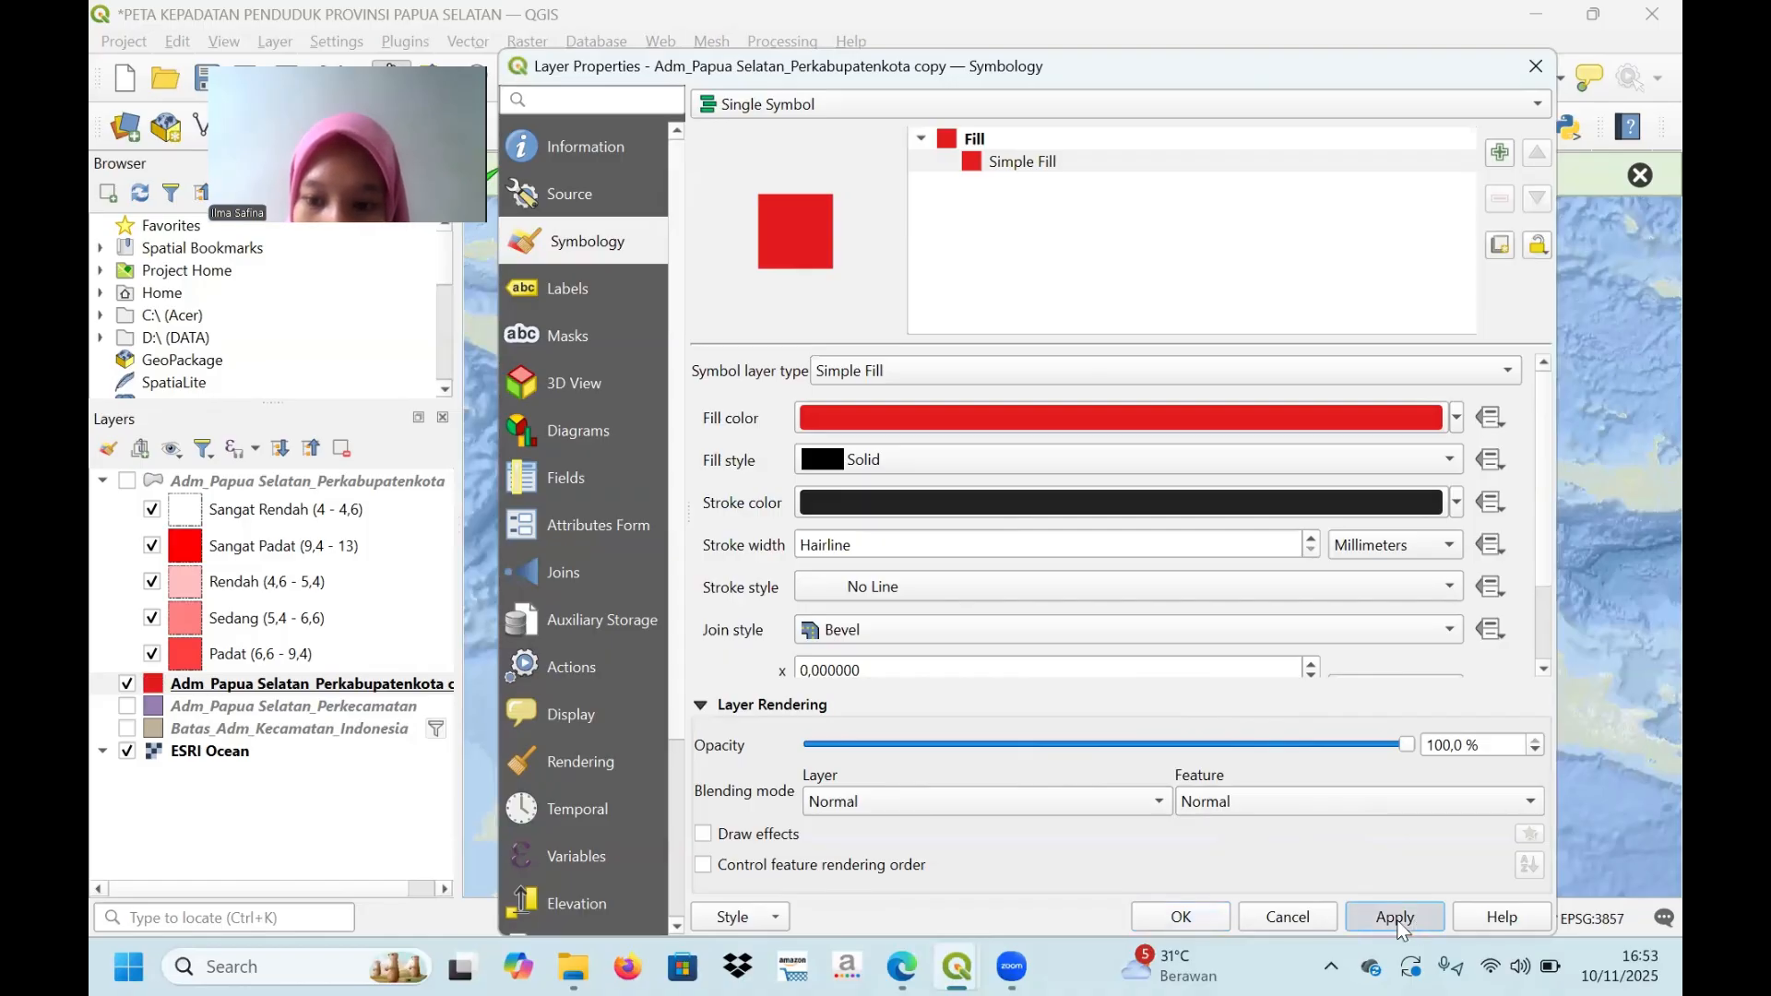
left_click(1168, 916)
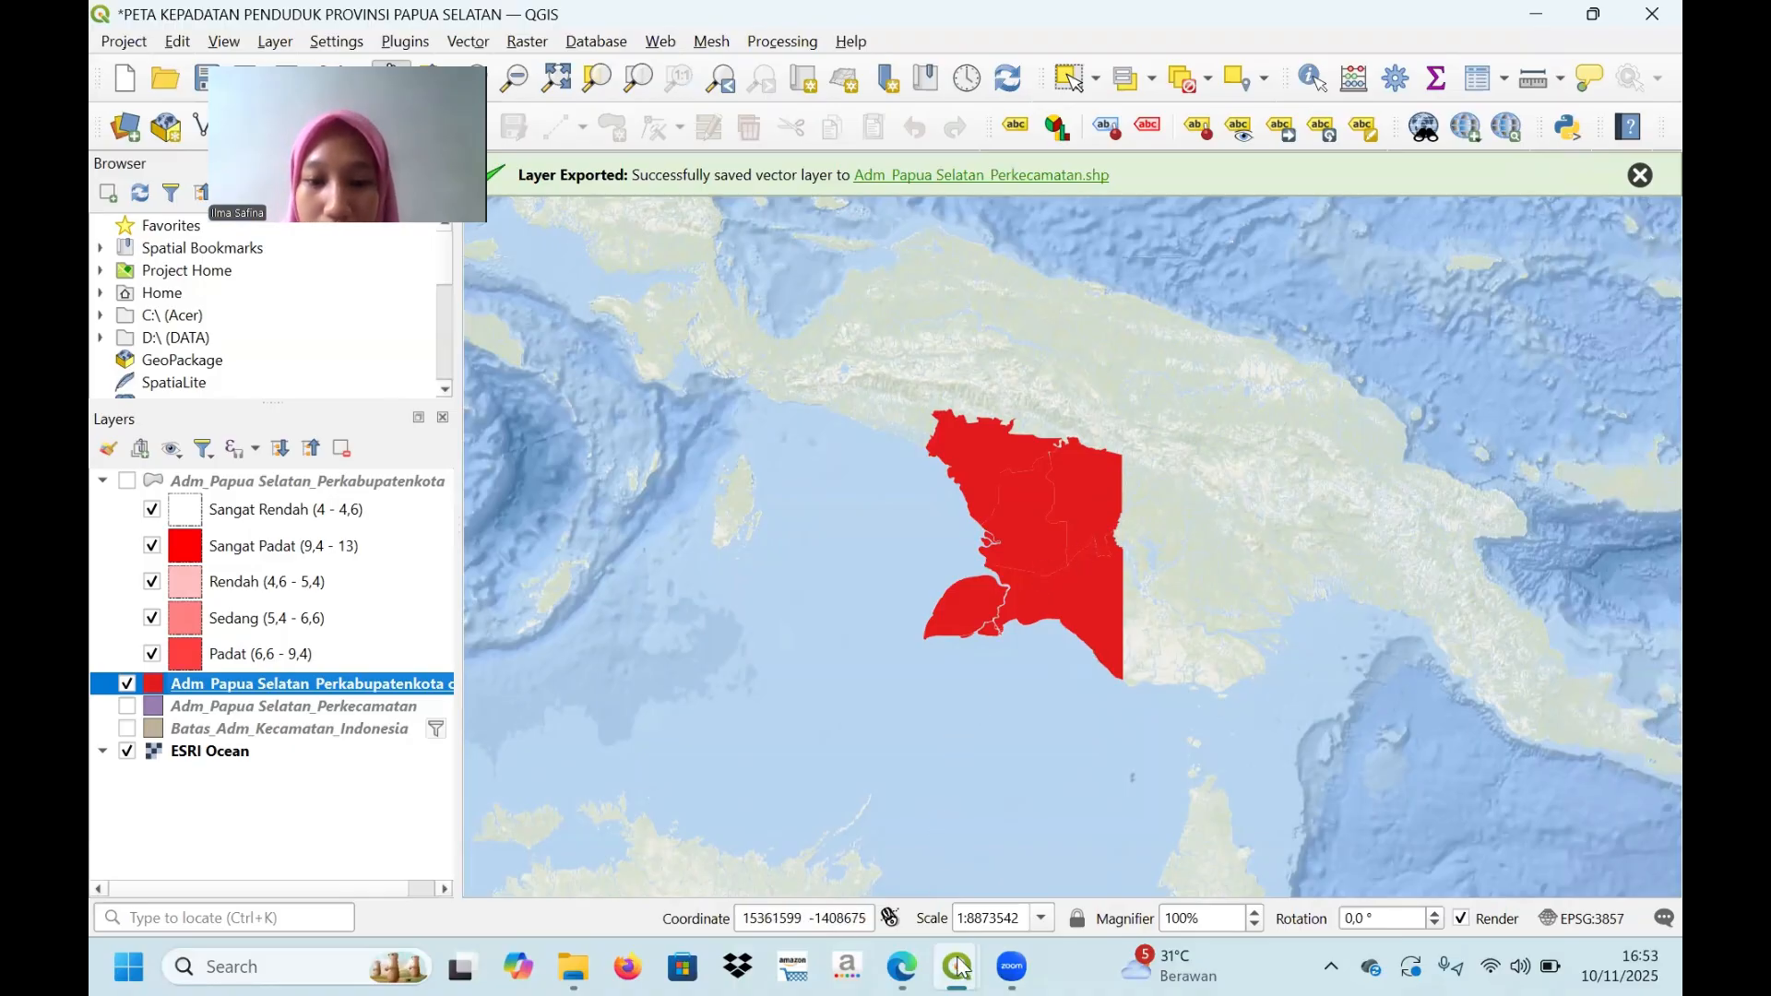
mouse_move(958, 967)
left_click(1127, 871)
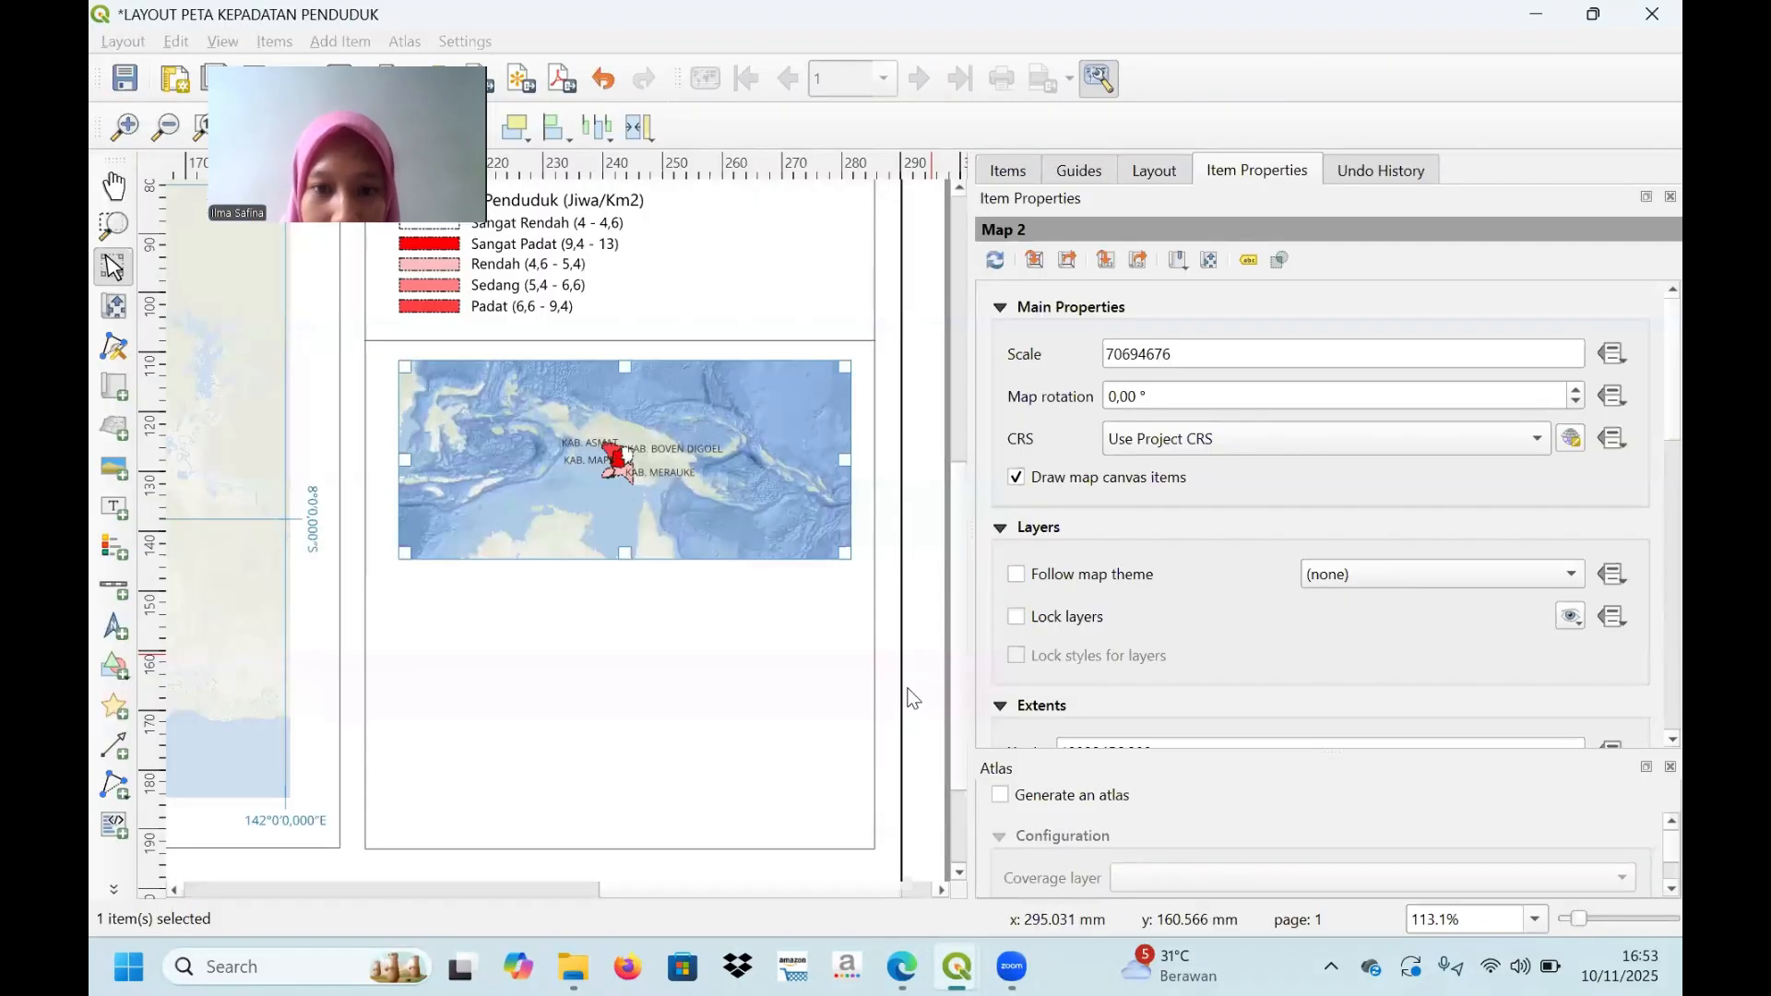
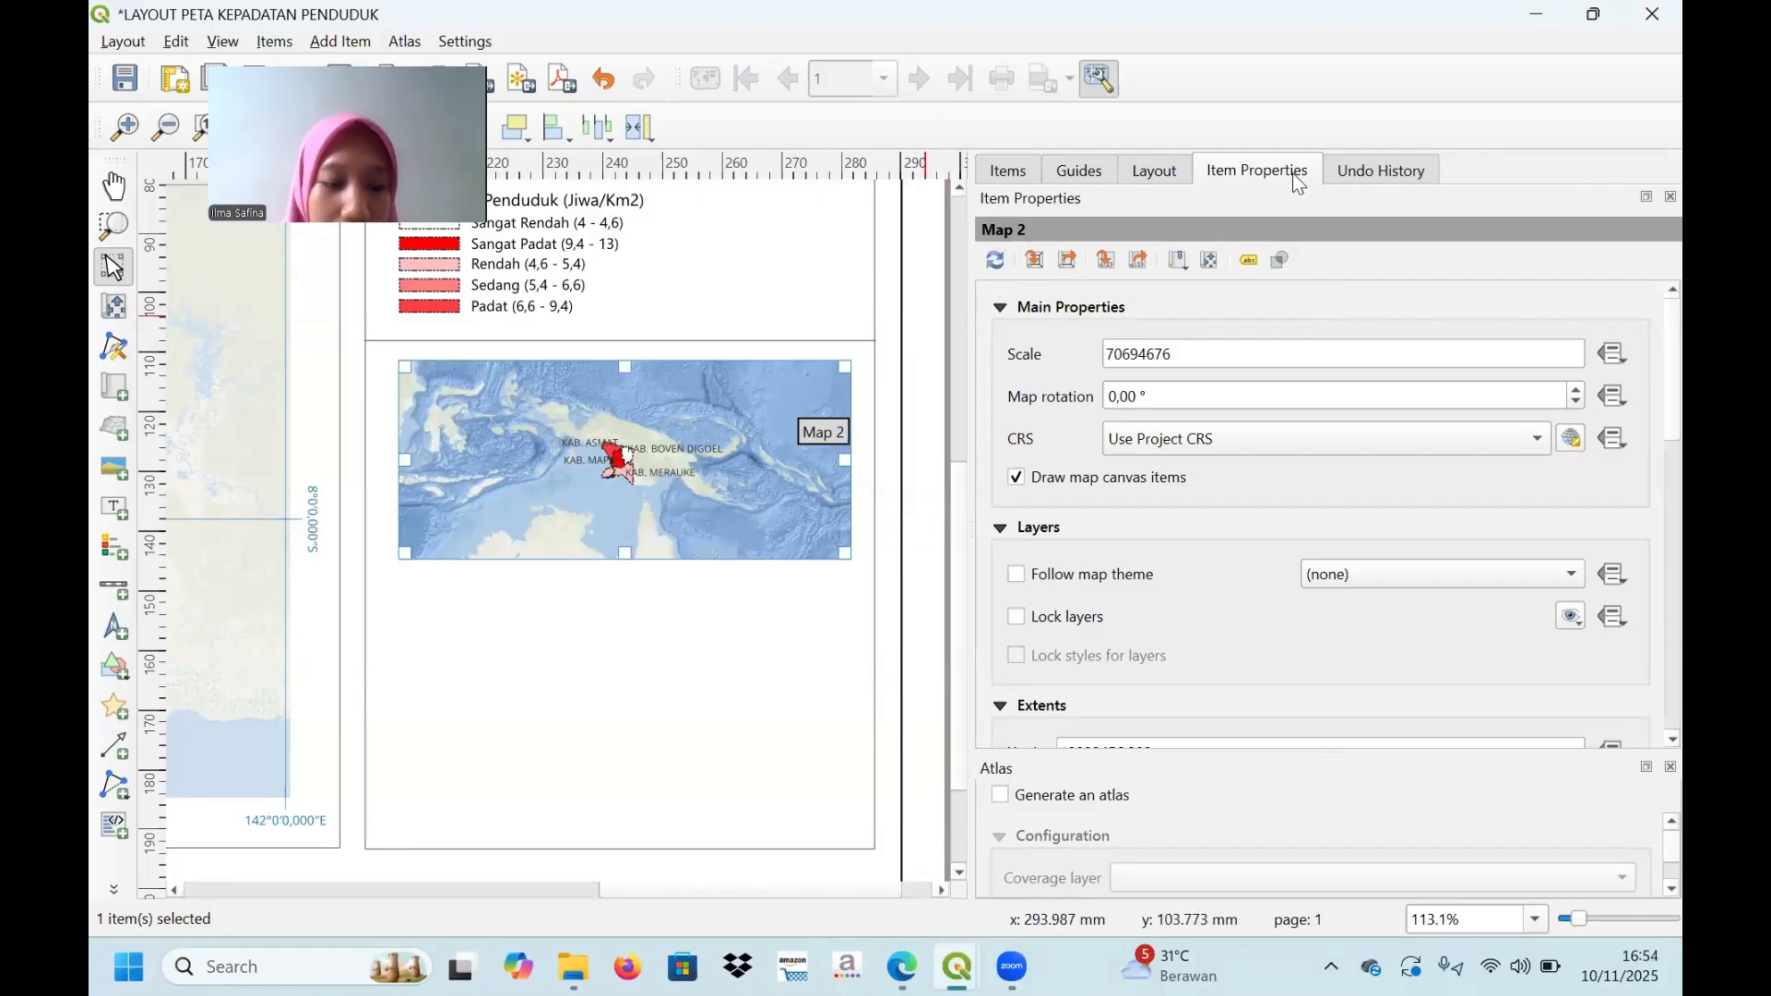
Step: Refresh the Map 2 preview so the inset shows Papua Selatan in red, unlabelled
left_click(1004, 265)
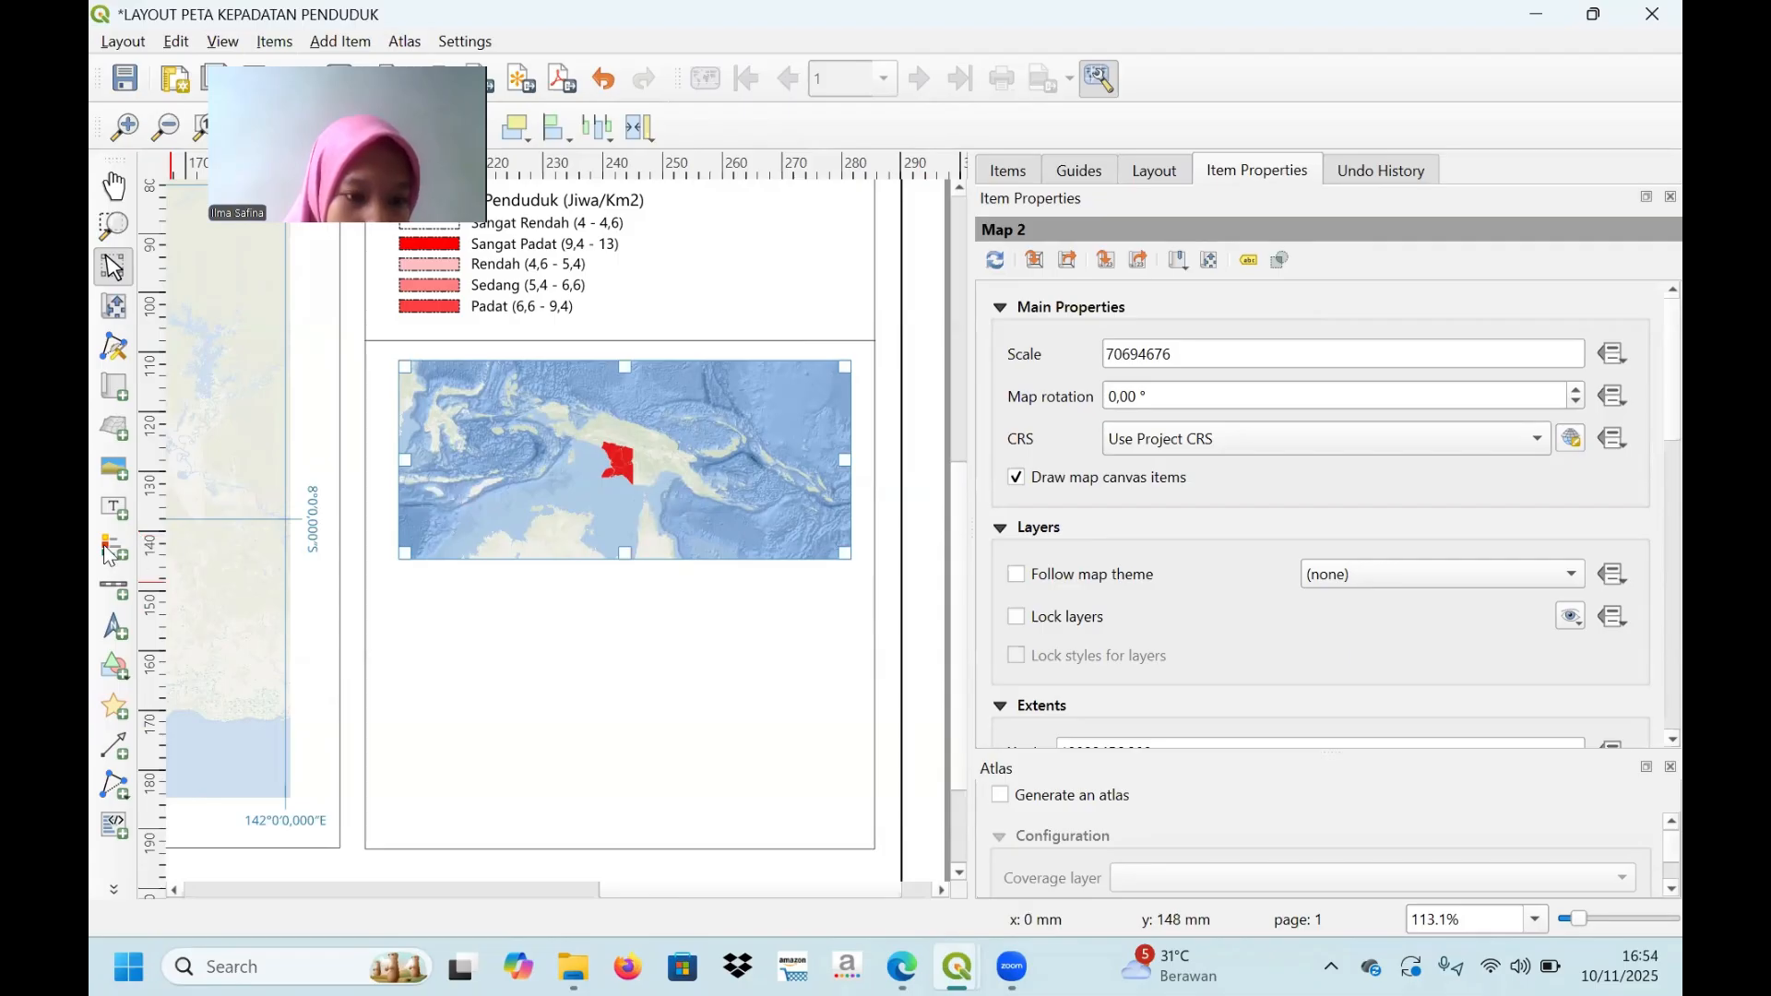
Step: Add a label above the inset map reading 'PETA INDONESIA'
left_click(114, 507)
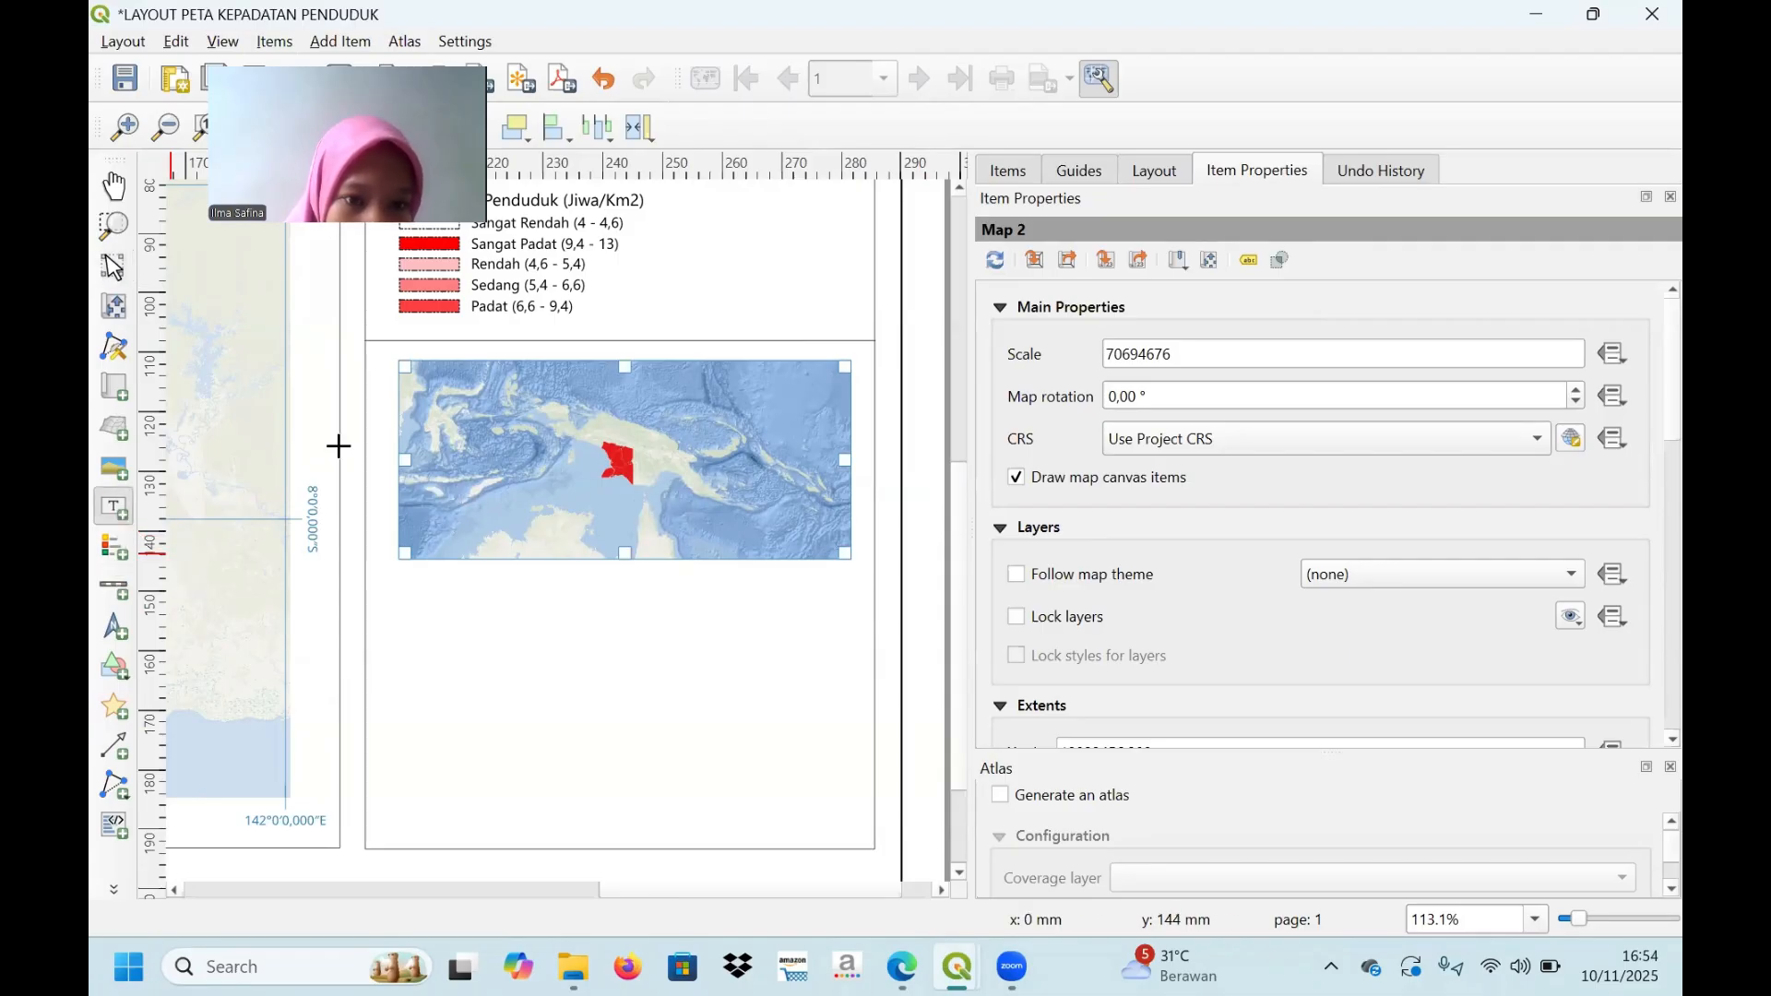
left_click_drag(560, 343, 691, 368)
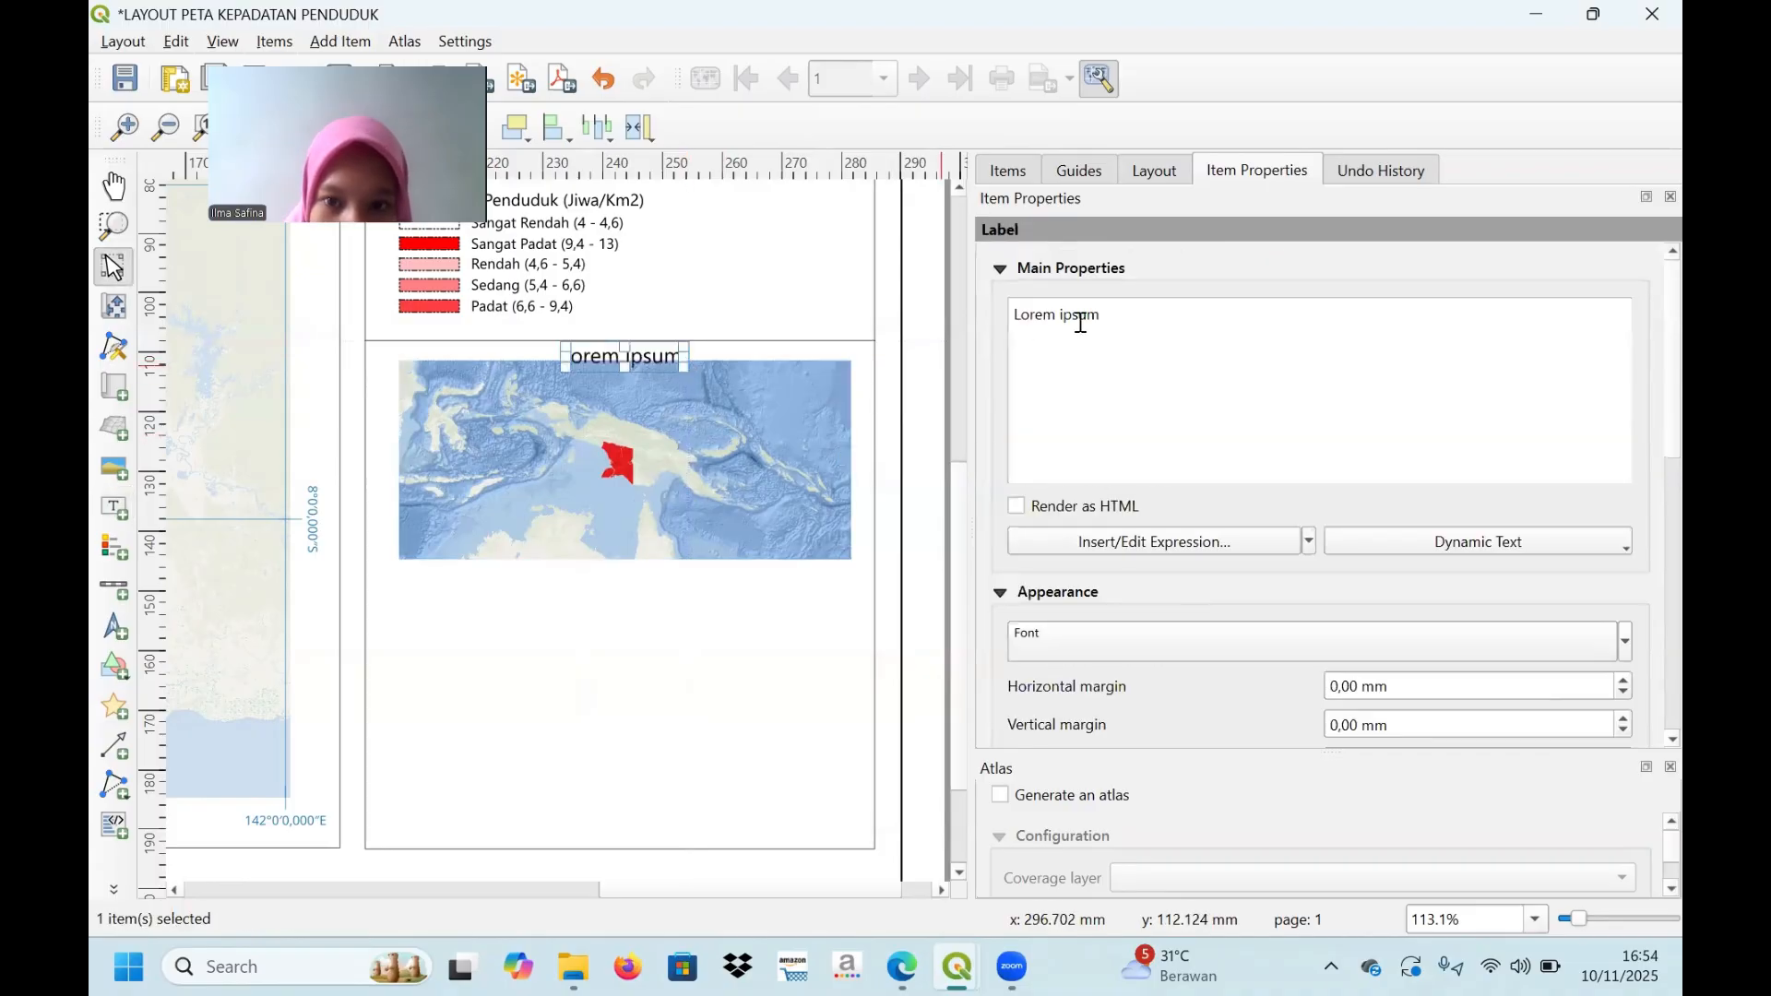
left_click_drag(1119, 310, 999, 312)
key("BackSpace")
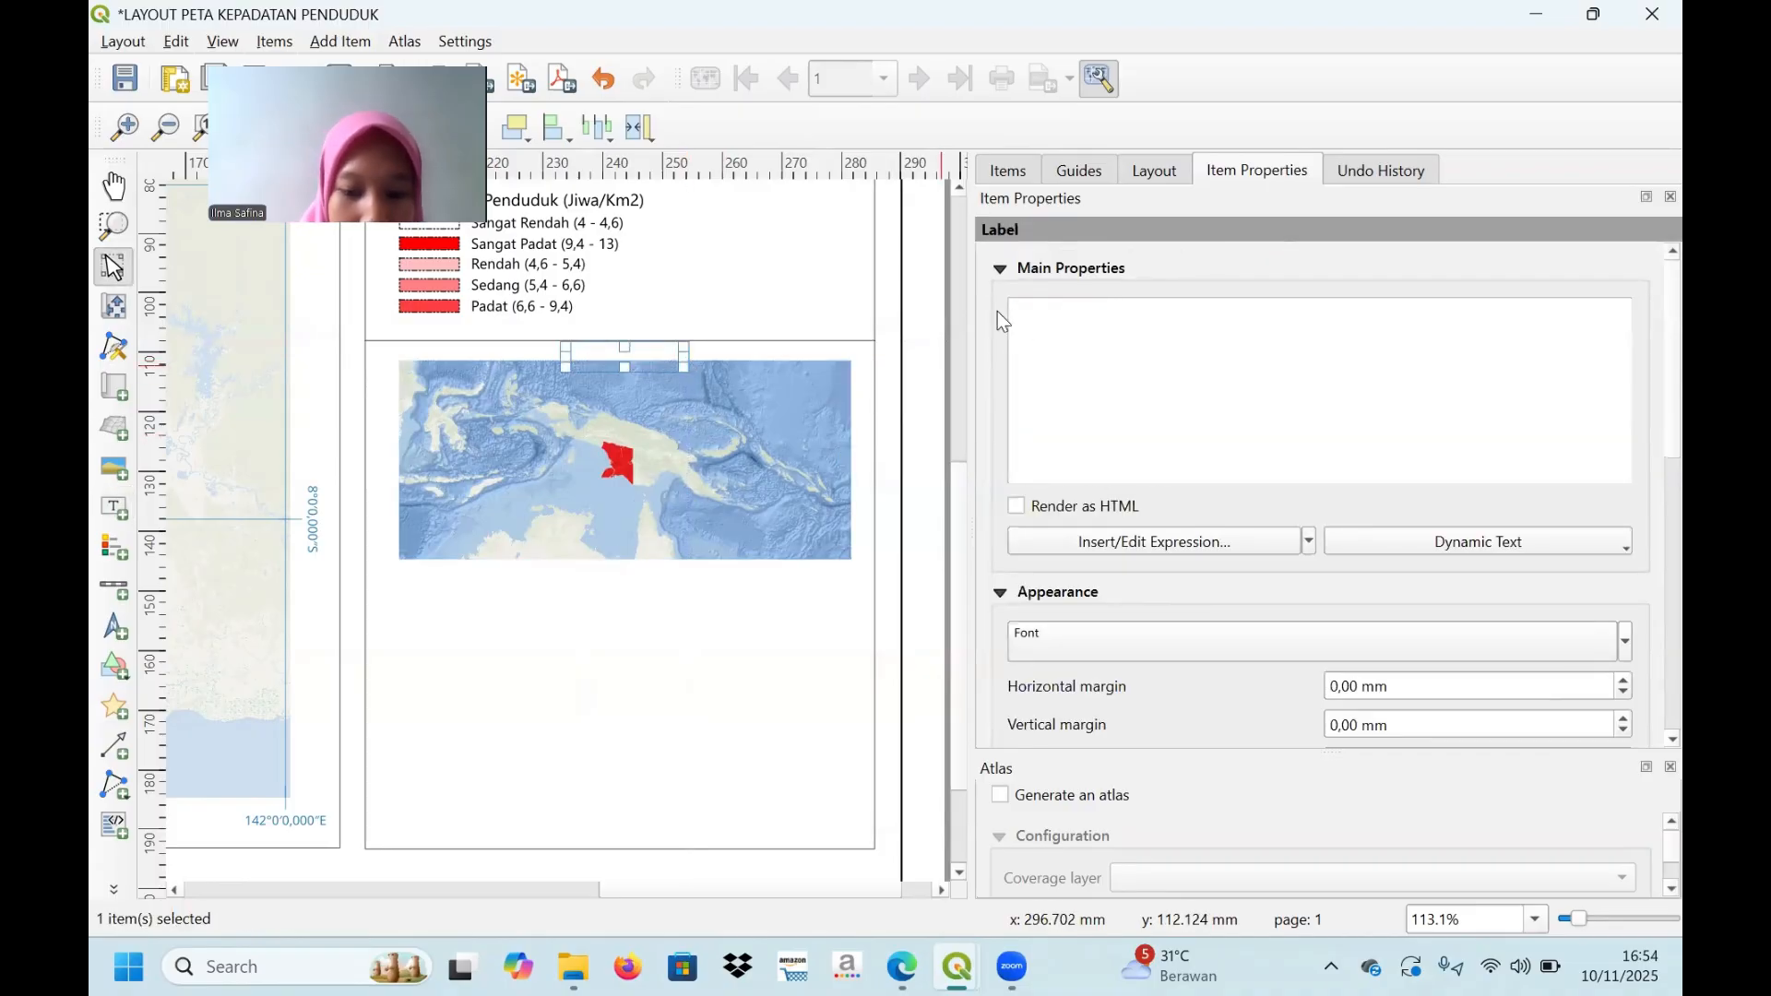
type("ppett")
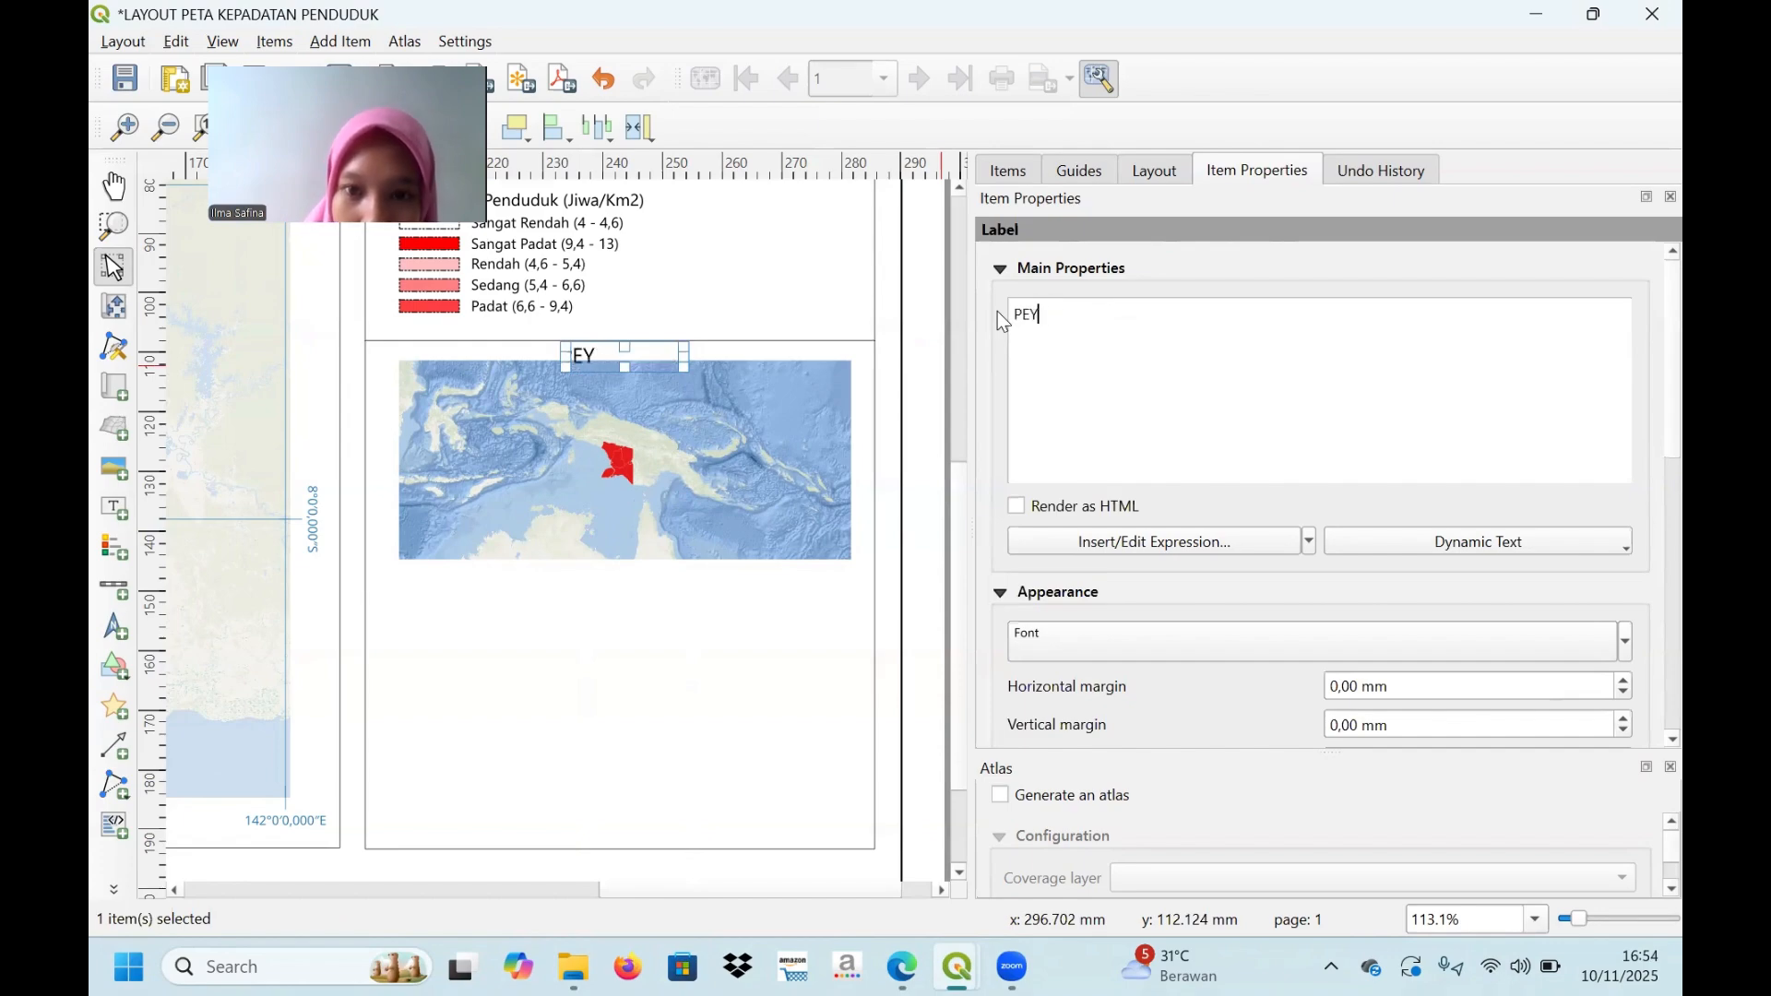
type("I")
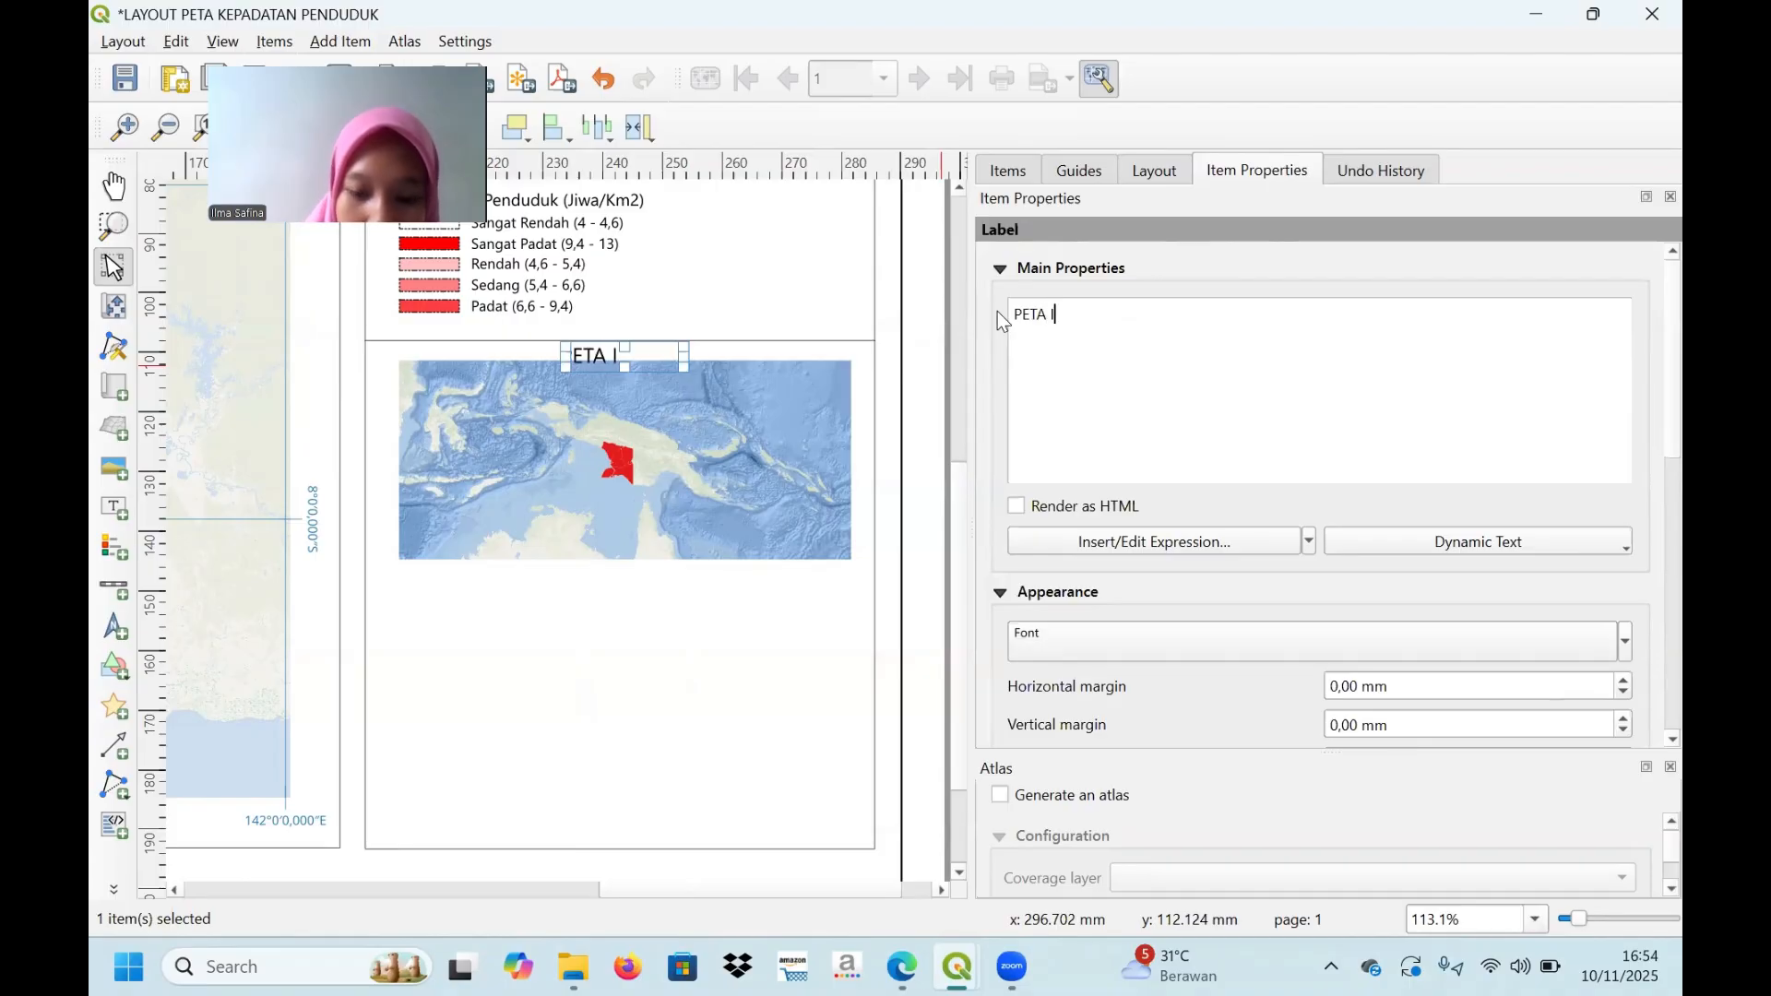
type("NDONESIA")
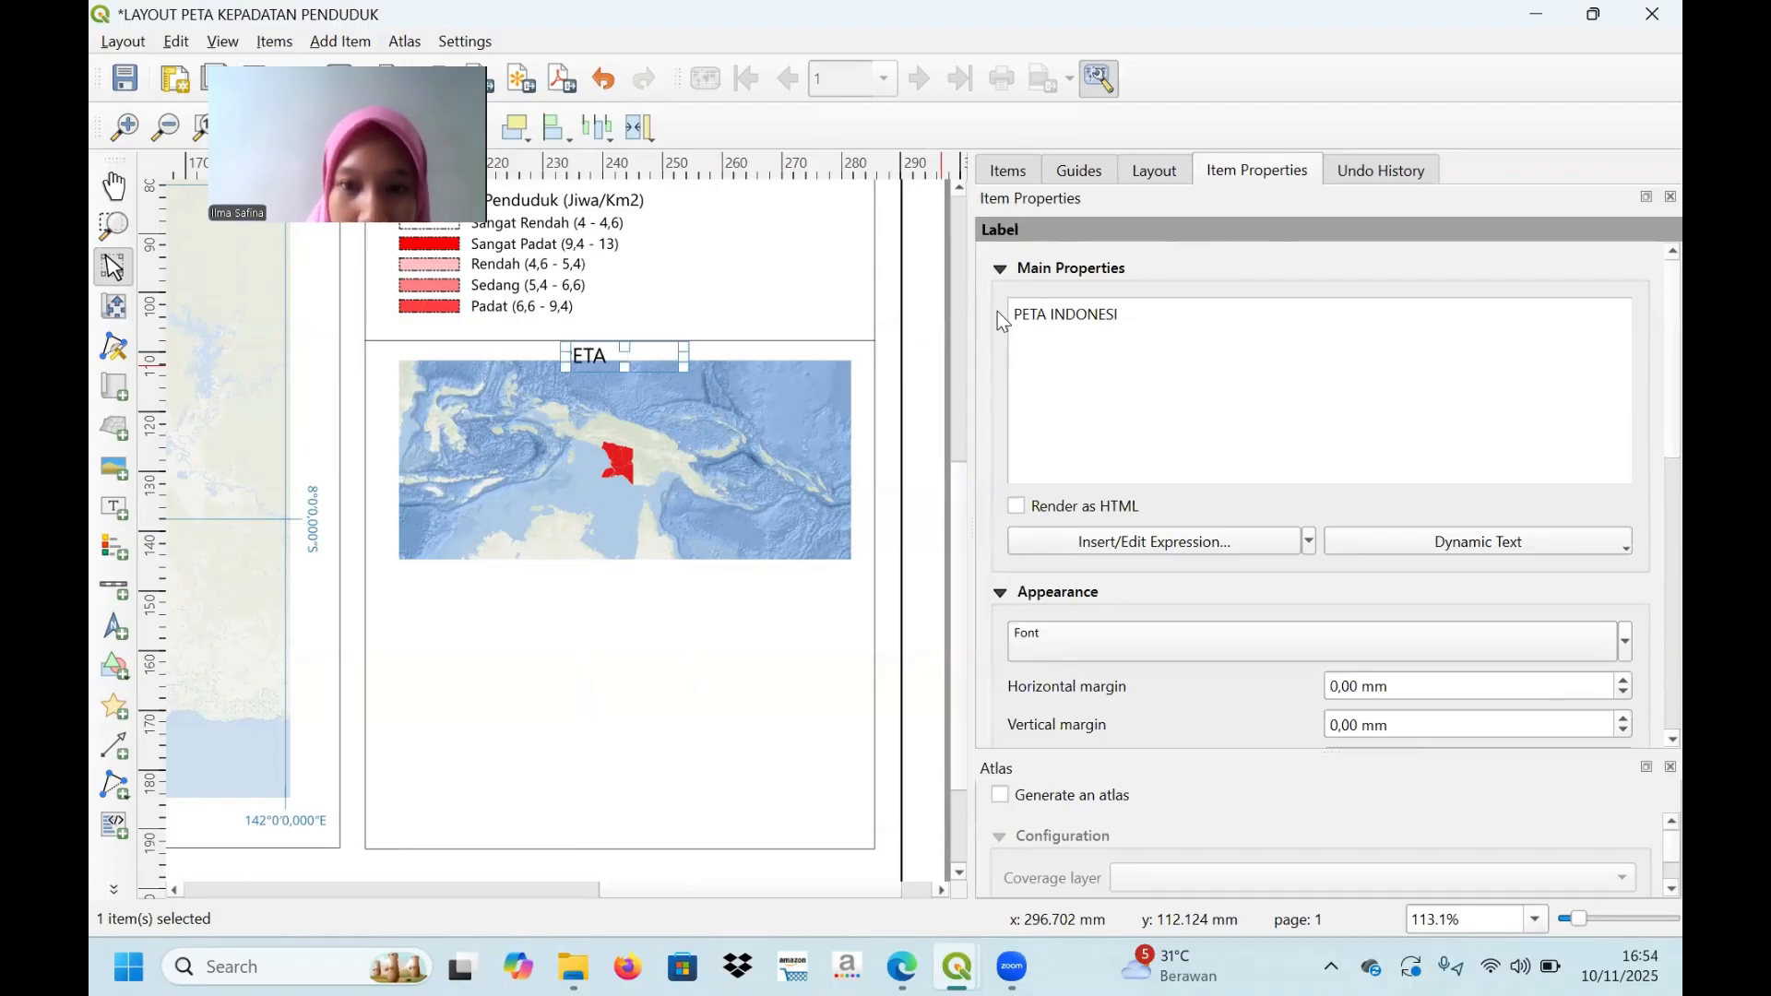
left_click(1207, 639)
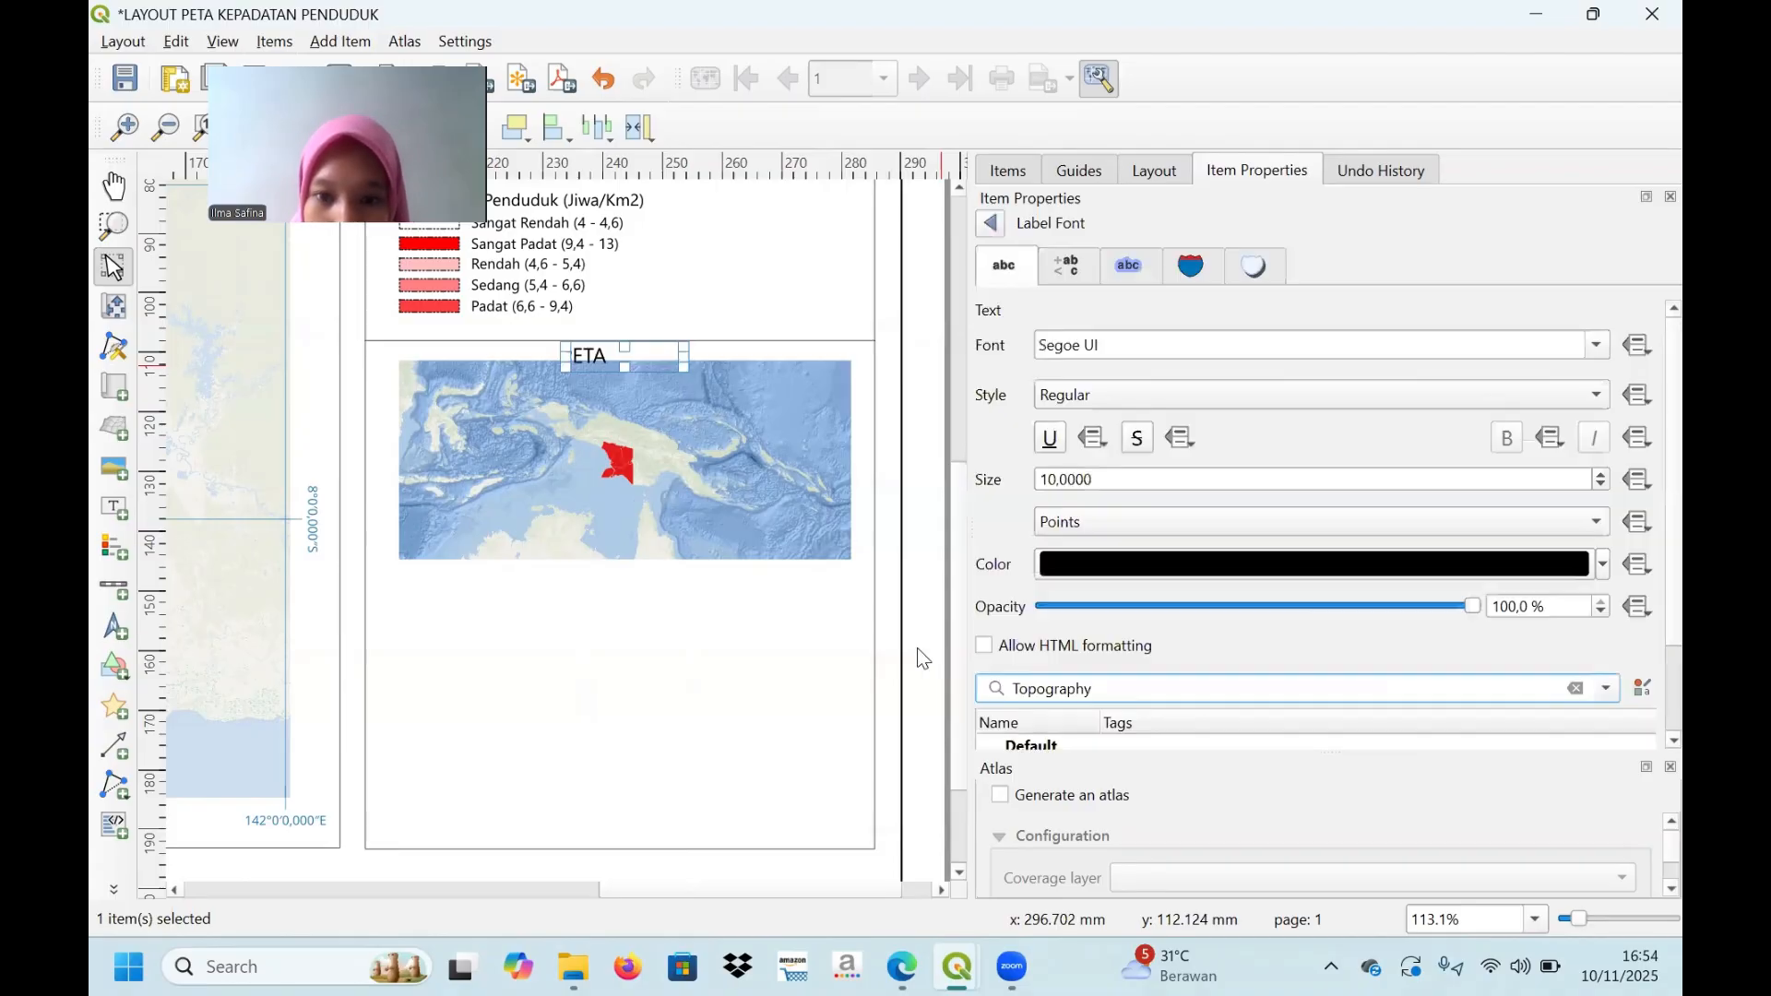
left_click(992, 223)
Step: Widen and centre the PETA INDONESIA title, and reposition the inset map beneath it
left_click(764, 410)
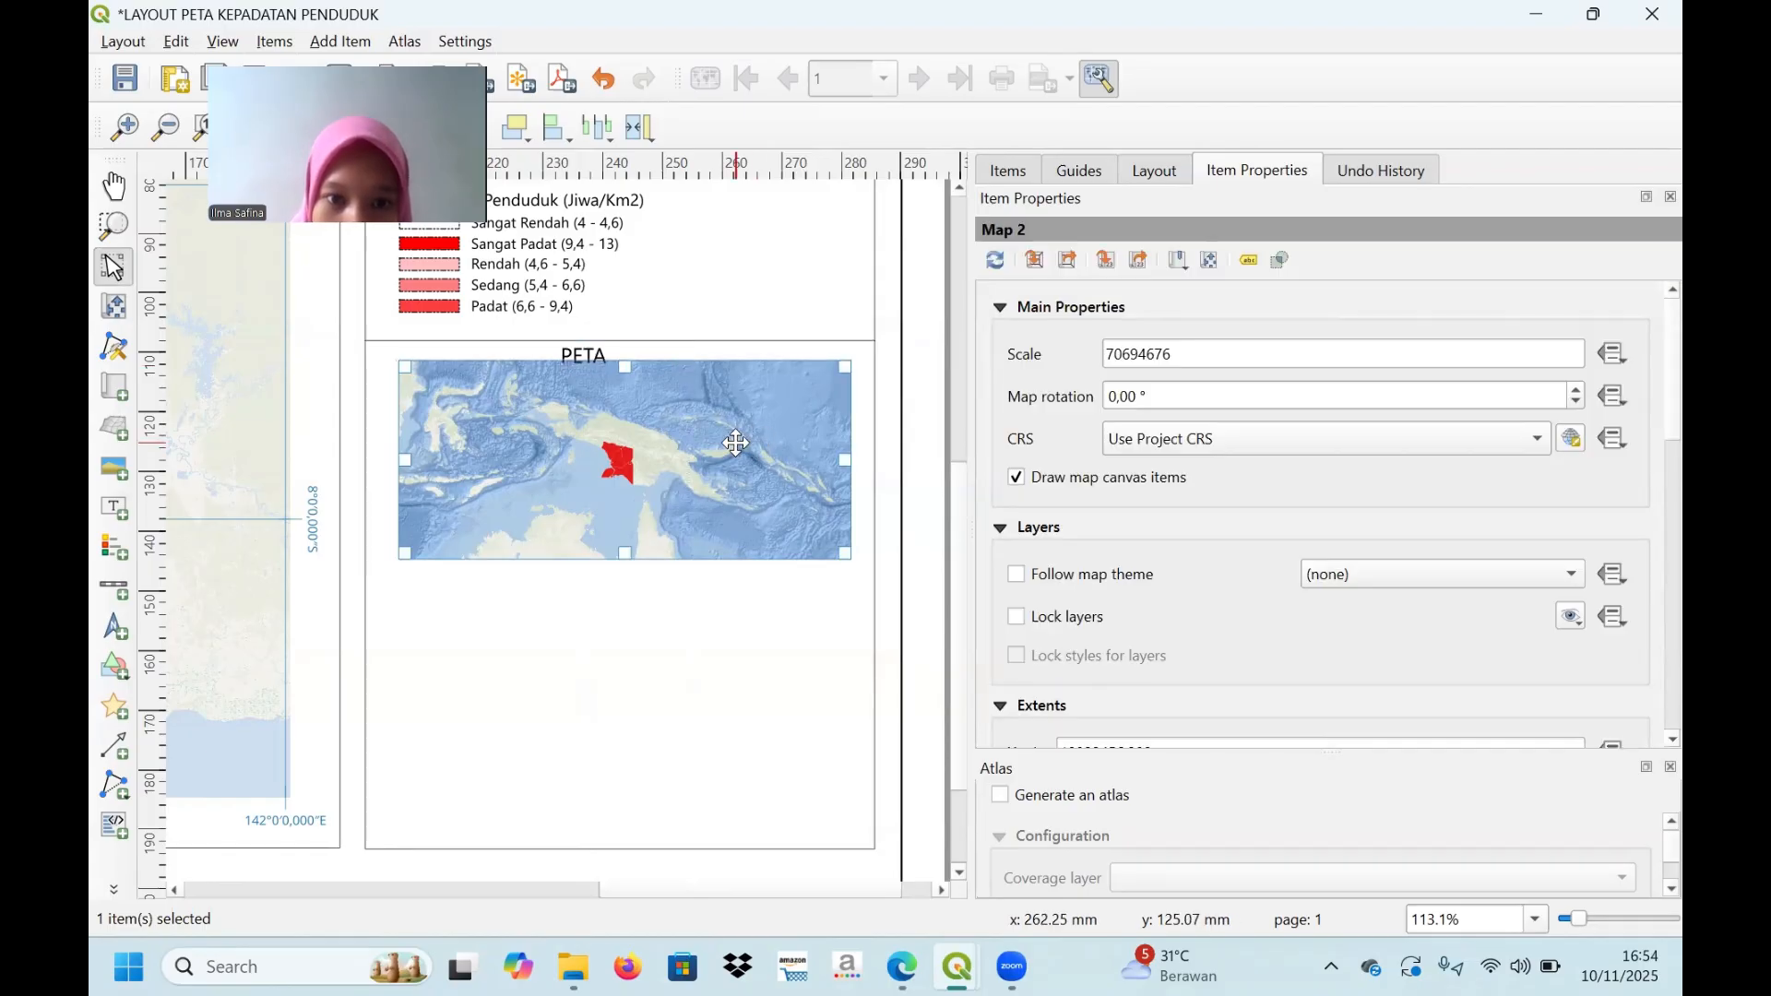
left_click_drag(736, 443, 736, 475)
left_click(604, 360)
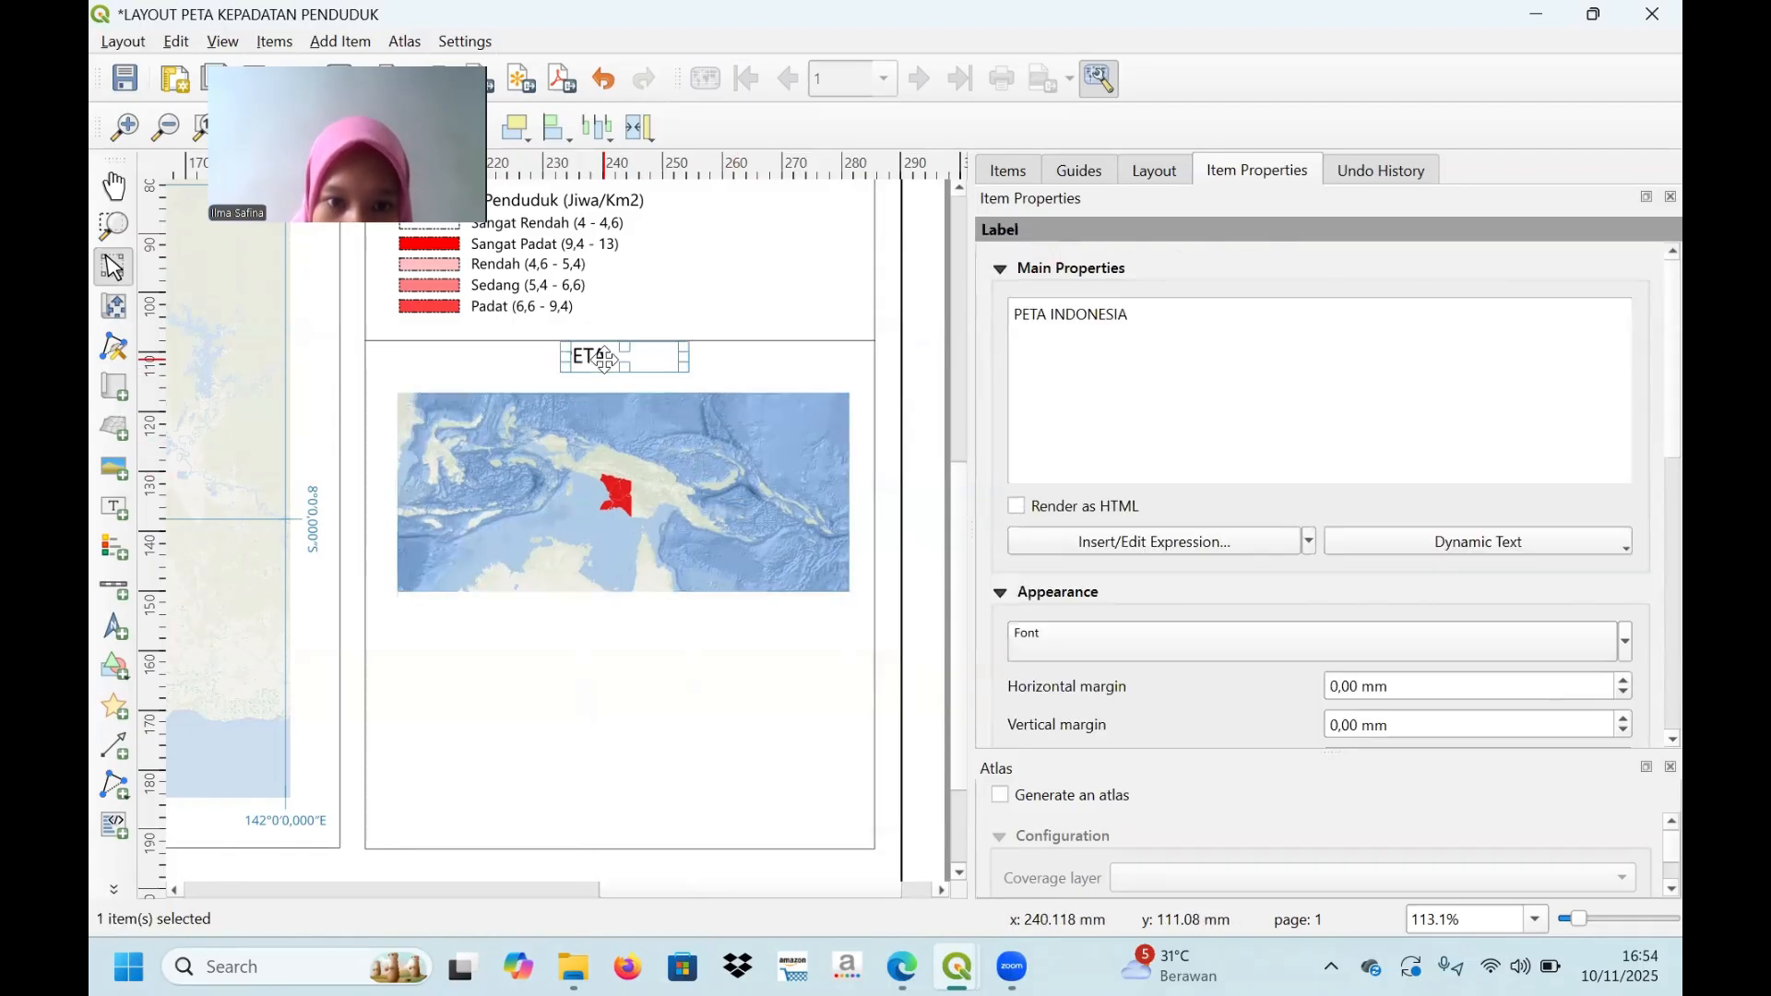
left_click_drag(690, 358, 611, 369)
left_click(801, 371)
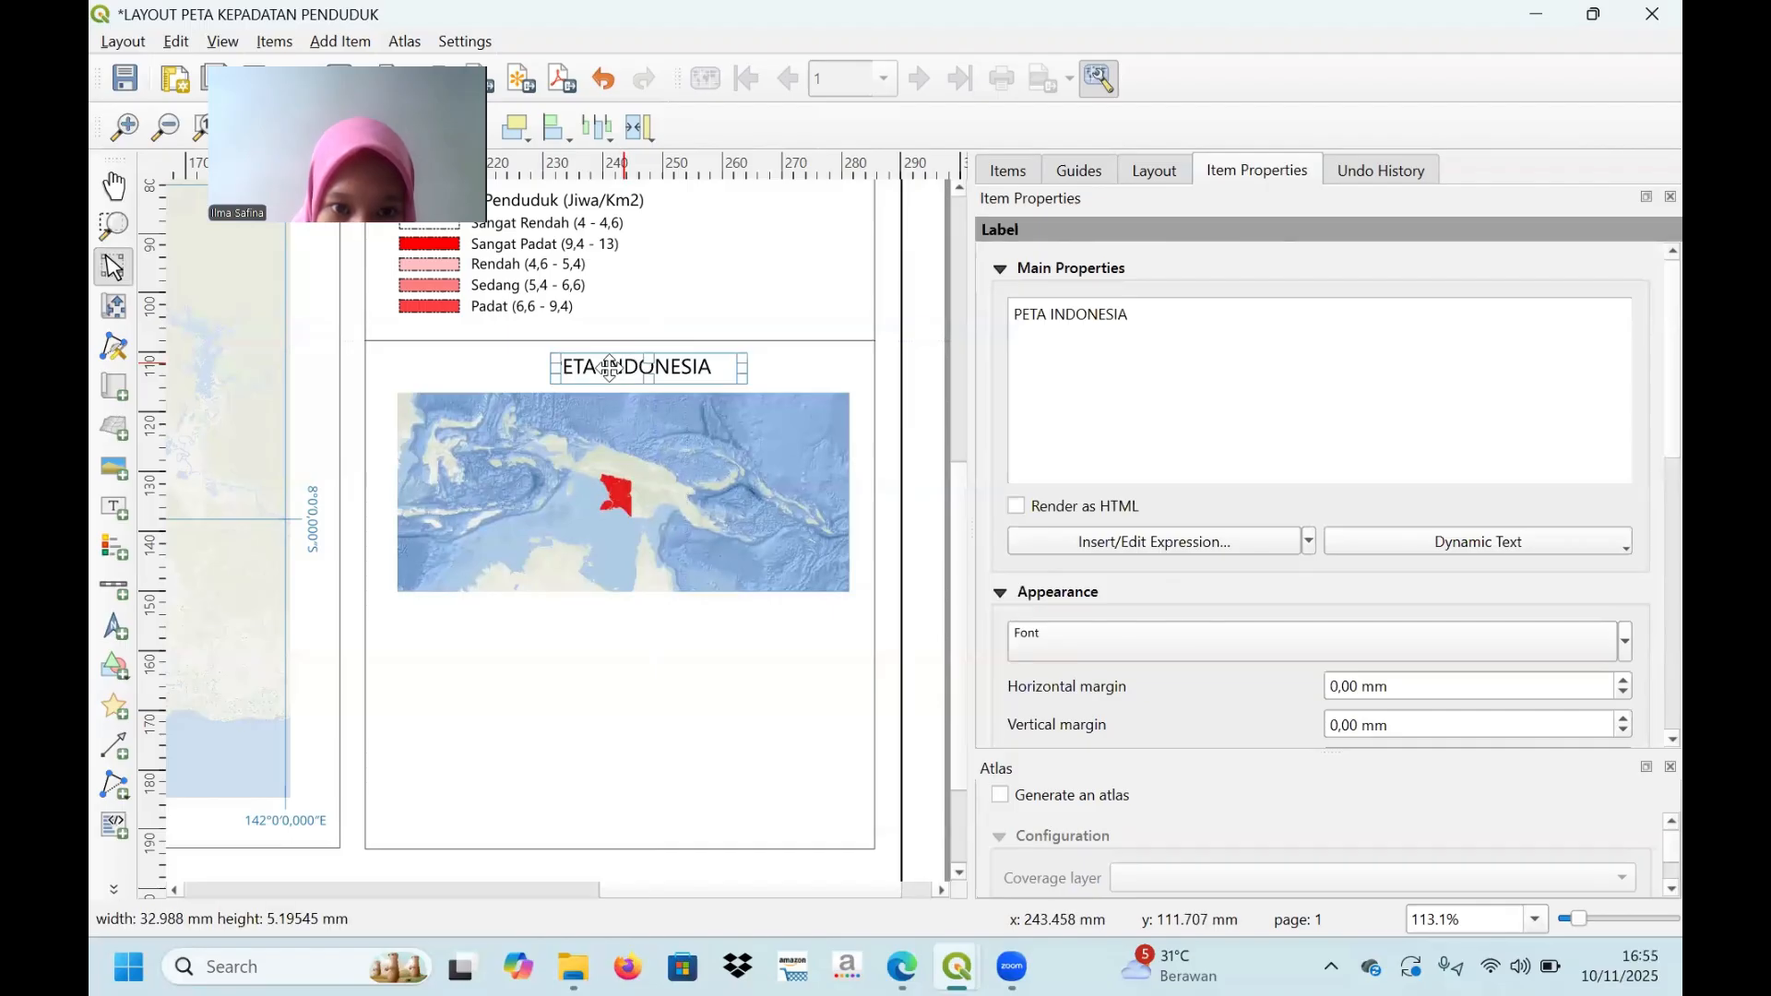
mouse_move(607, 371)
left_mouse_down()
mouse_move(592, 349)
mouse_move(601, 363)
left_mouse_up()
left_click(628, 430)
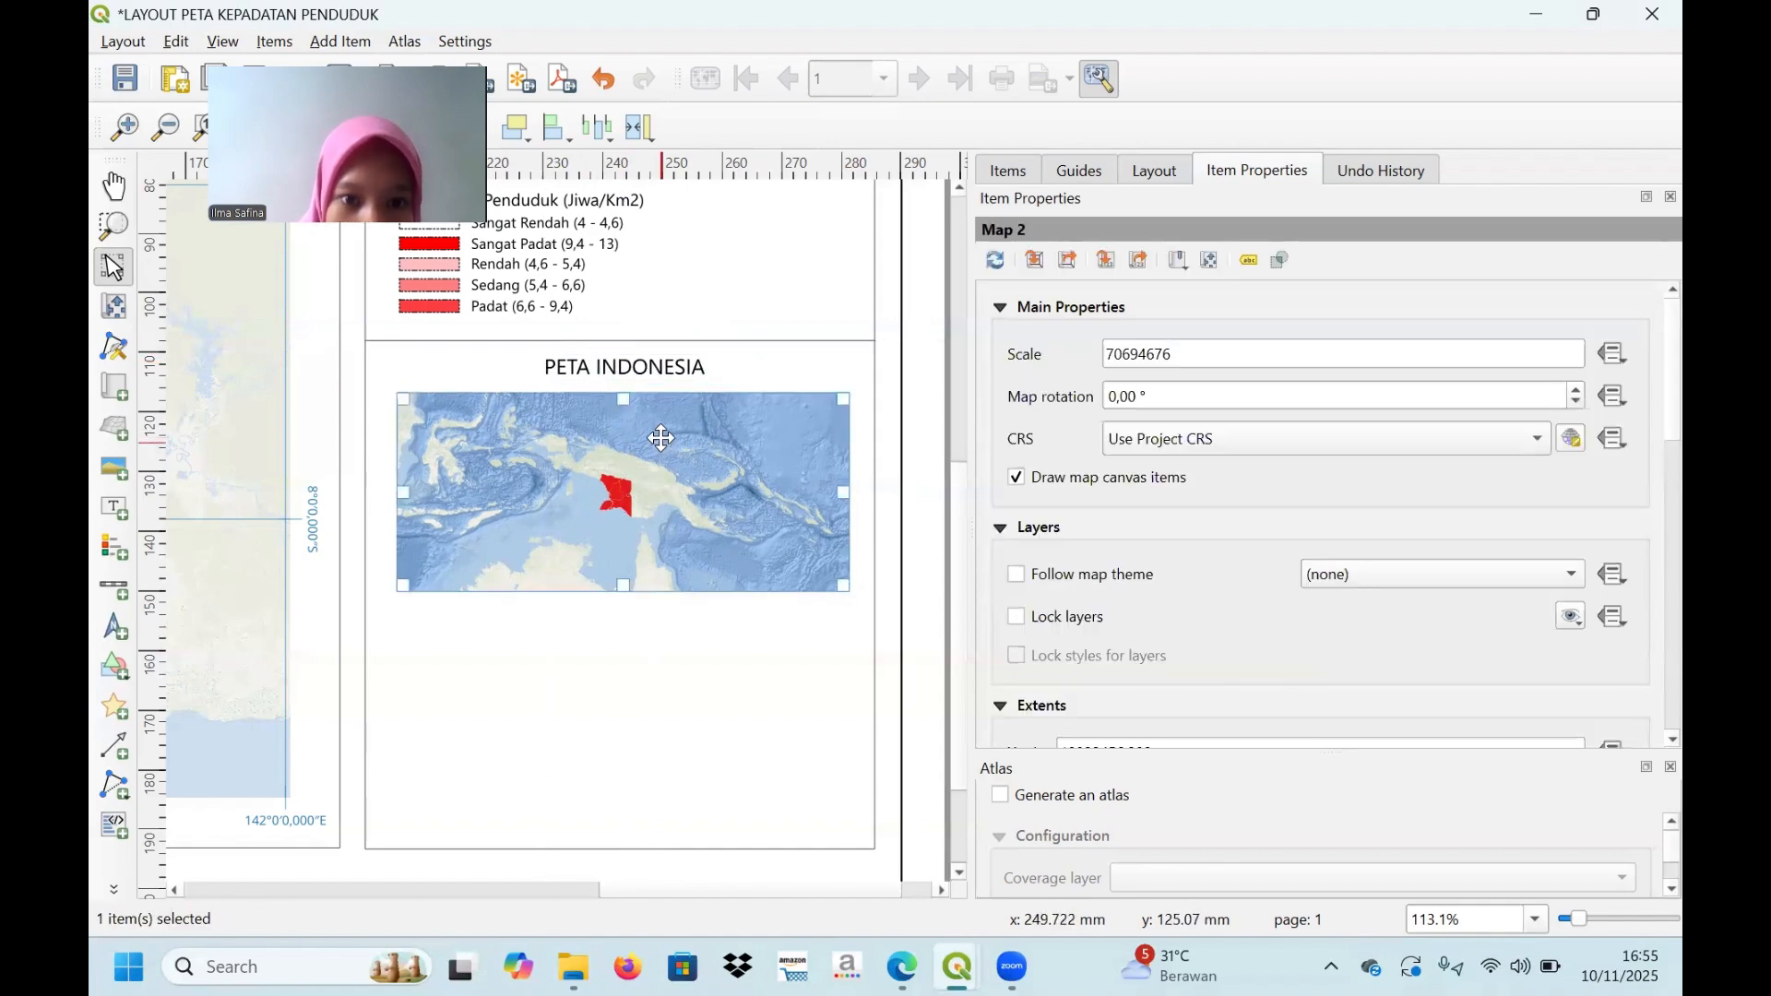
left_click_drag(672, 434, 663, 426)
left_click(673, 603)
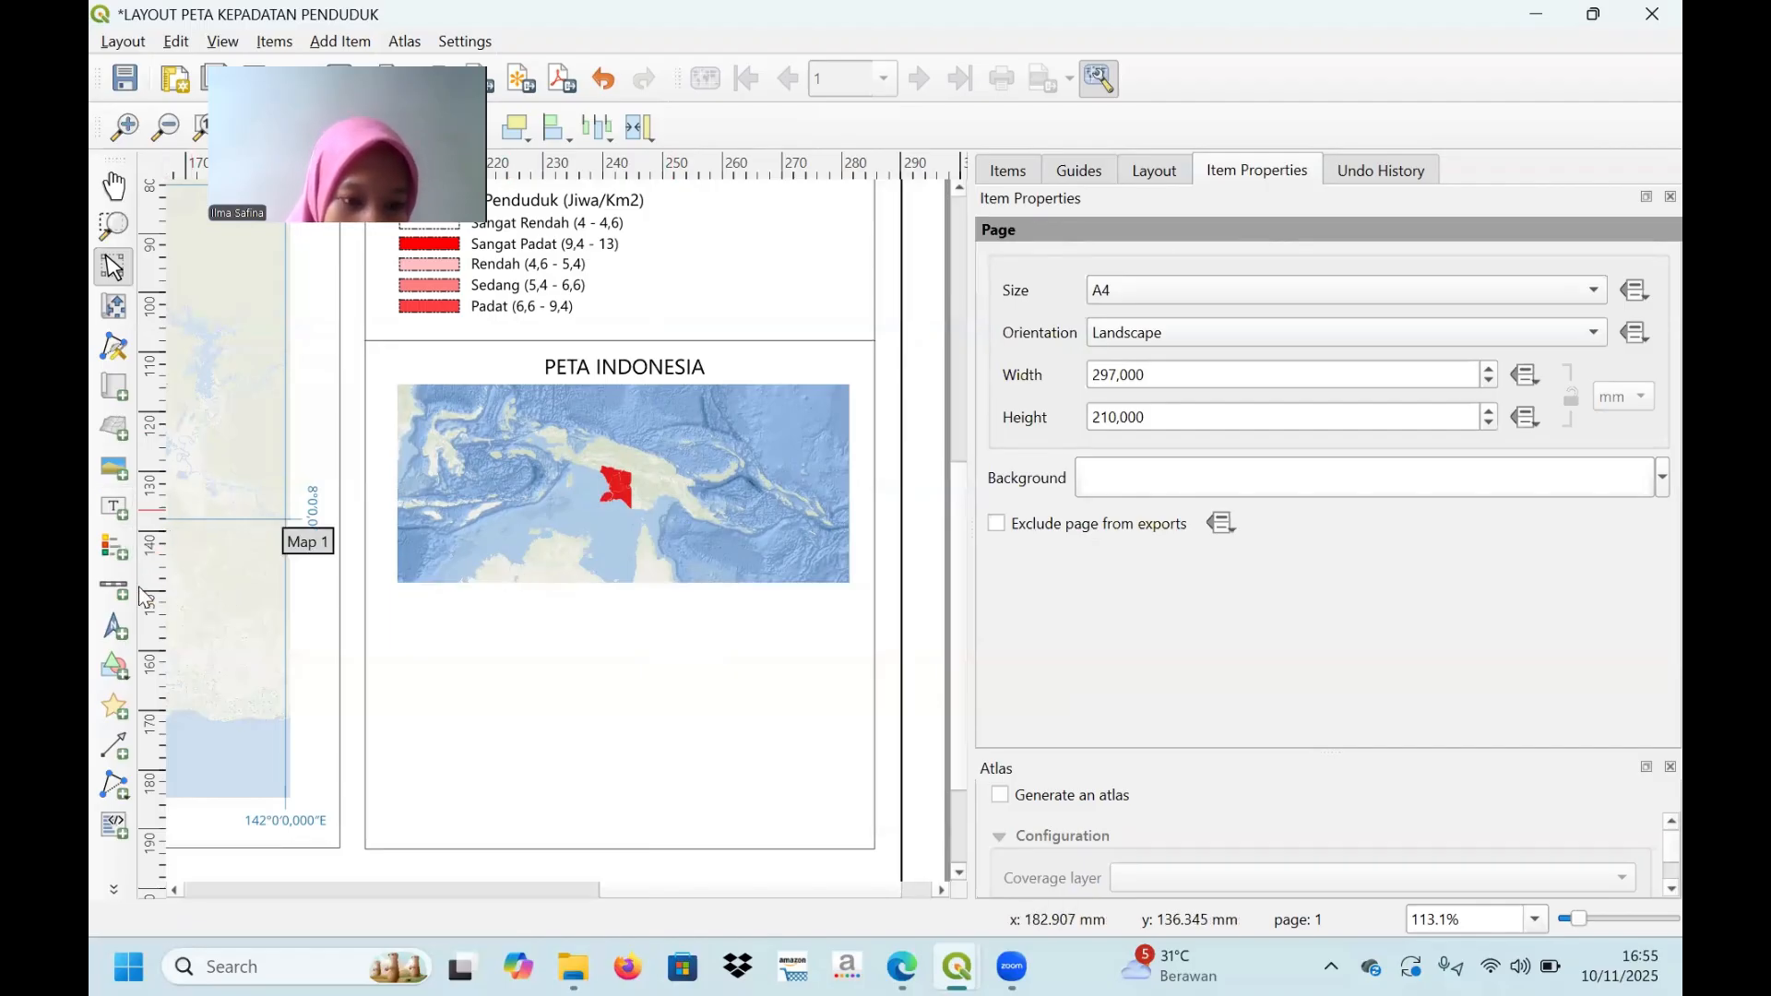
Step: Draw a small rectangle just below the inset map
left_click(114, 666)
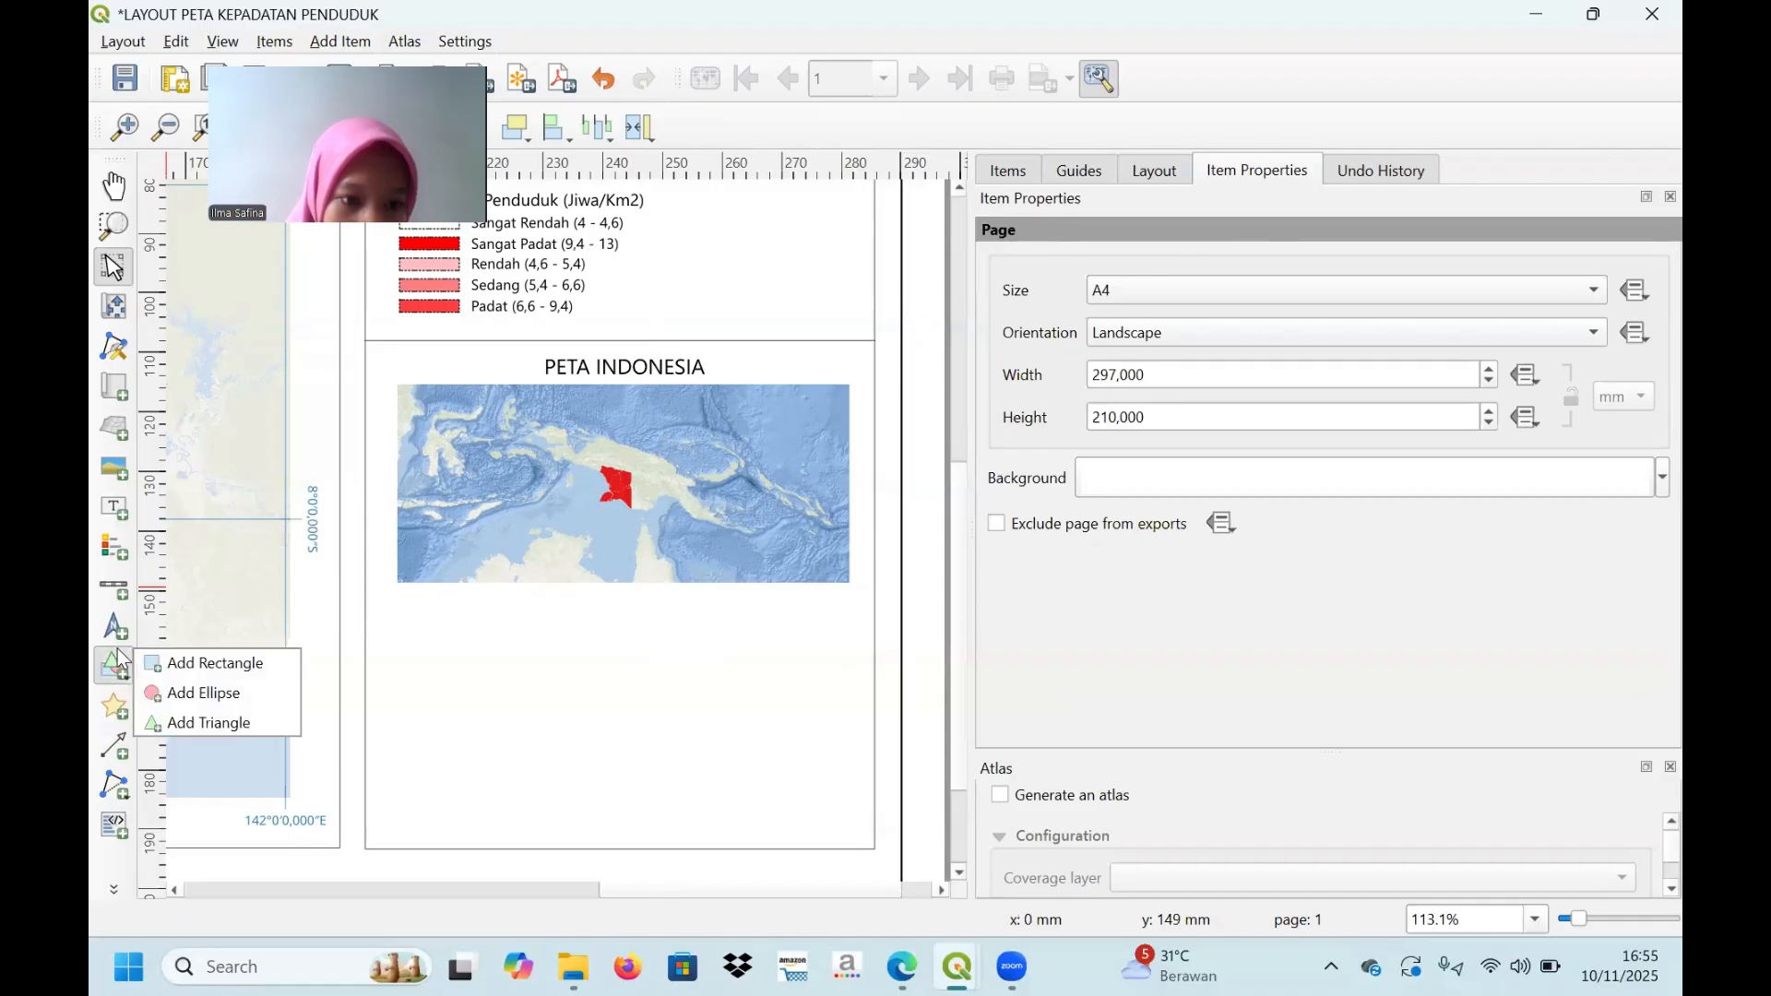
left_click(175, 664)
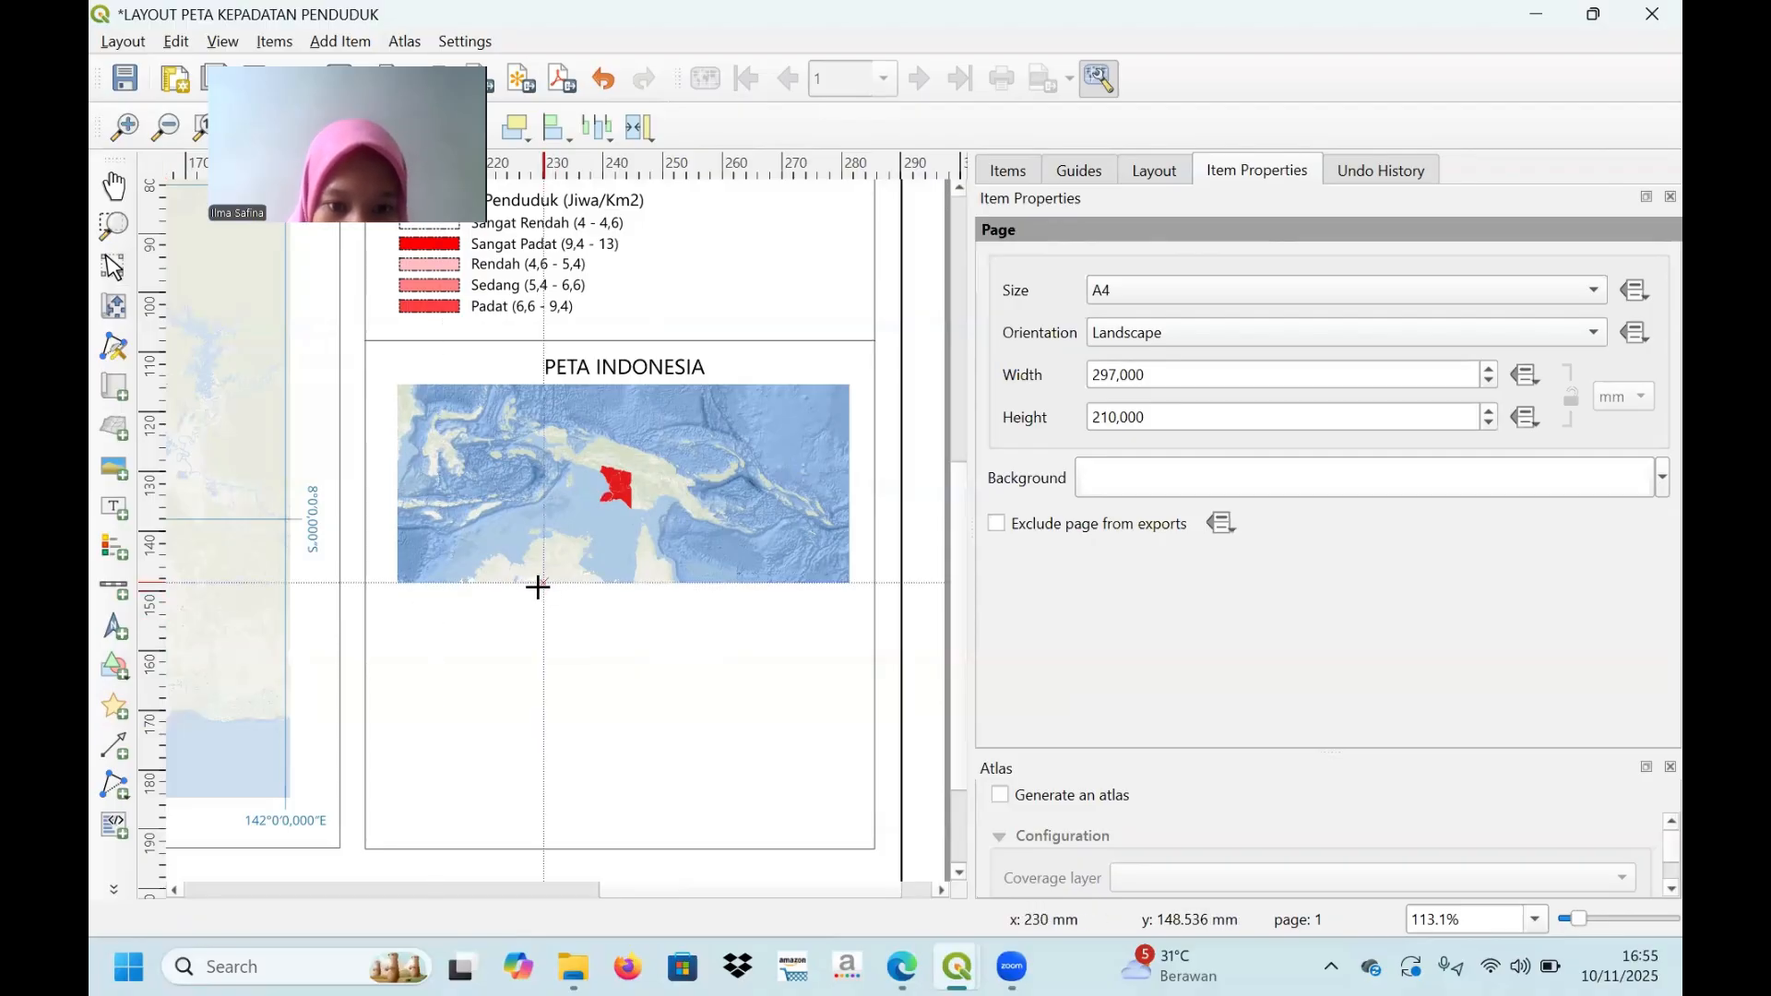
left_click_drag(549, 591, 572, 603)
left_click(620, 618)
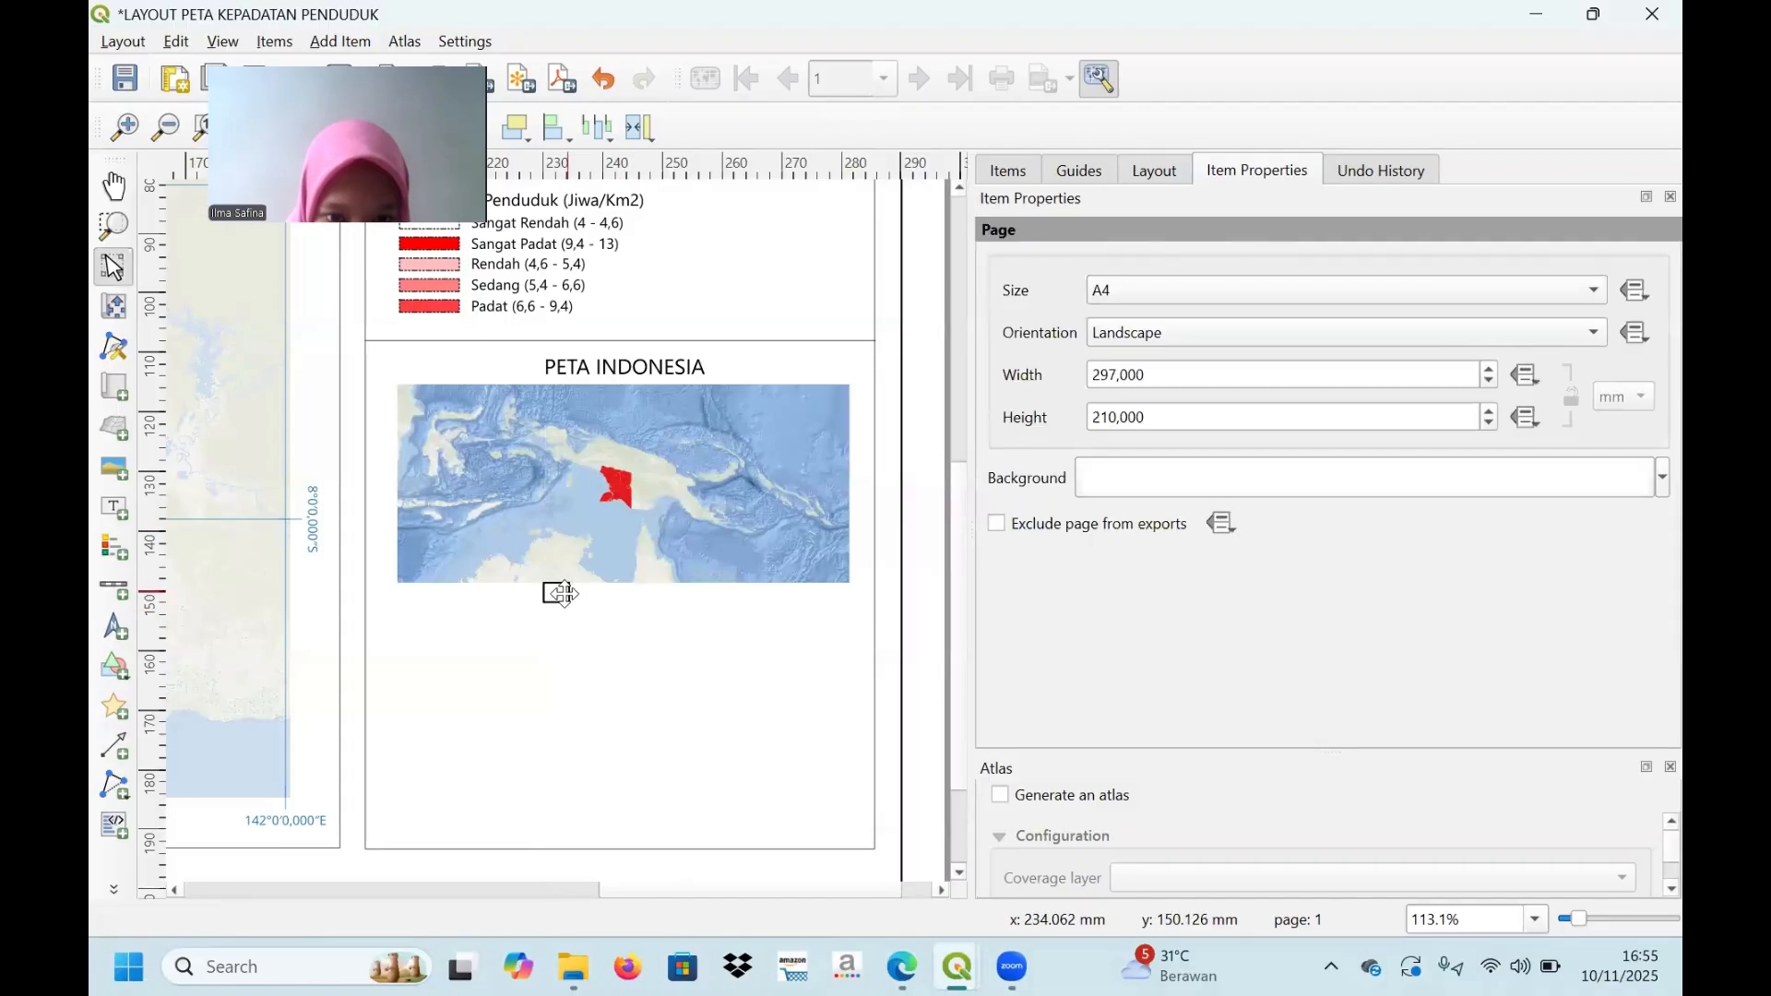
left_click(557, 592)
left_click_drag(556, 595, 558, 601)
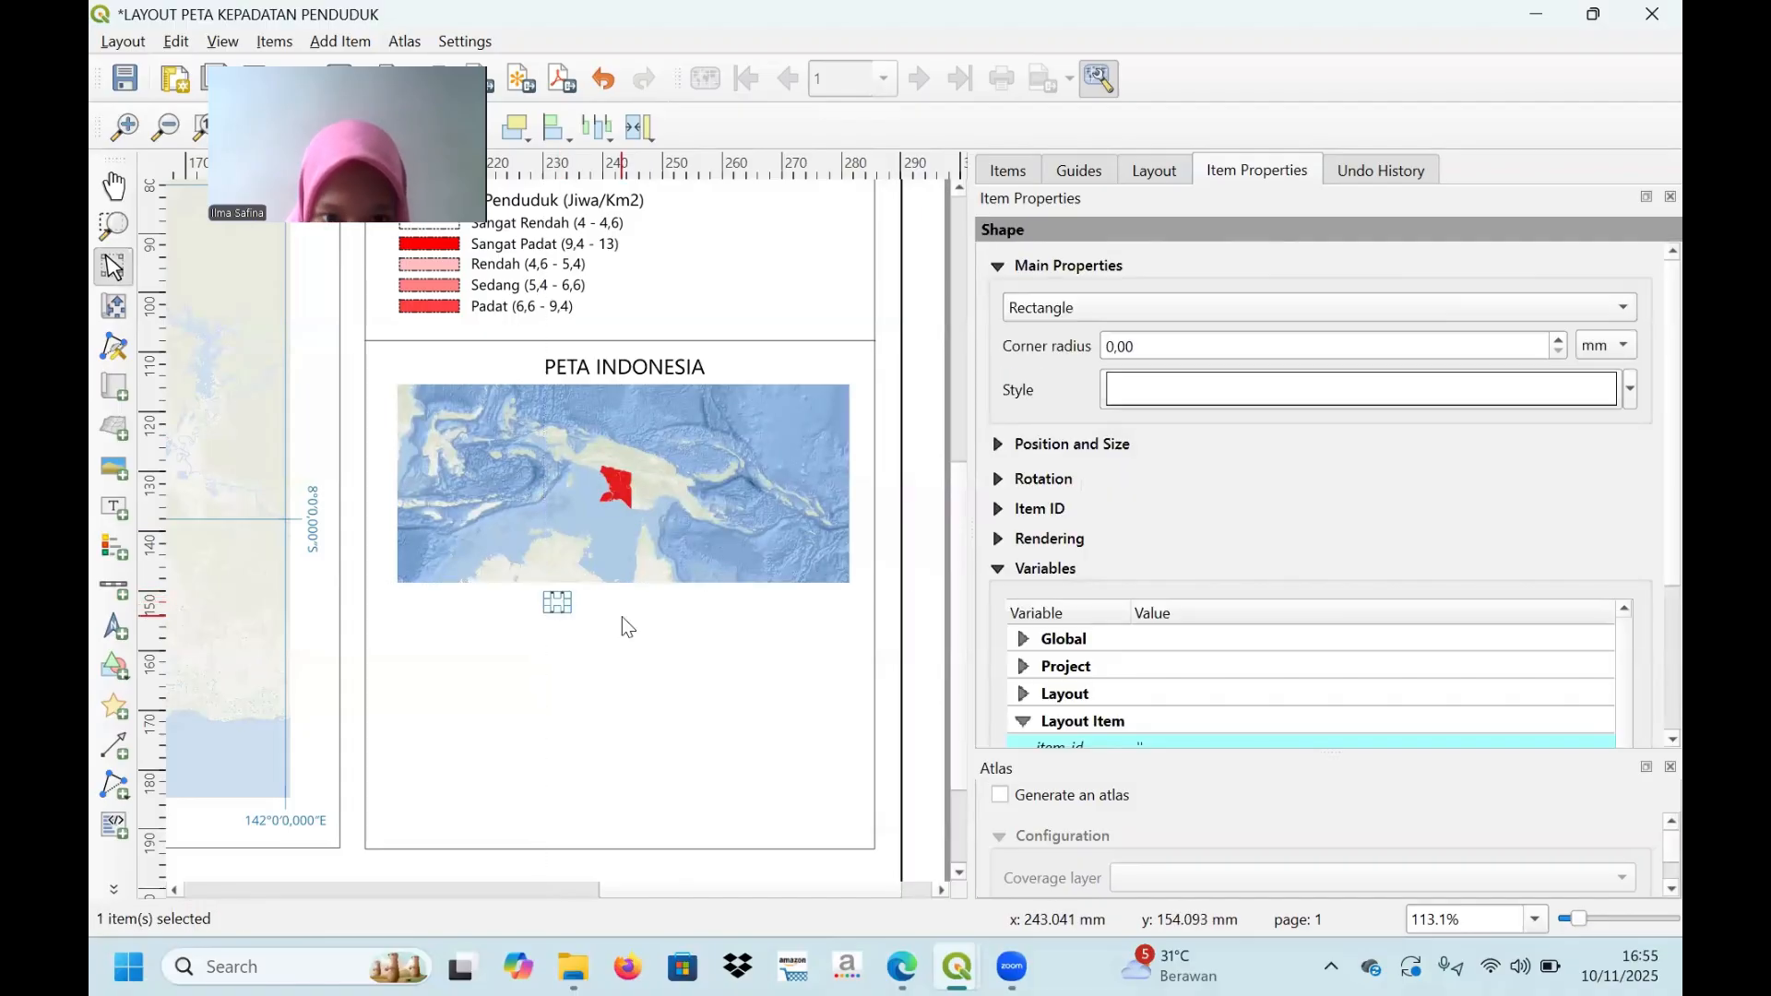
left_click(621, 621)
Step: Fill the small rectangle with the standard red colour
left_click(561, 599)
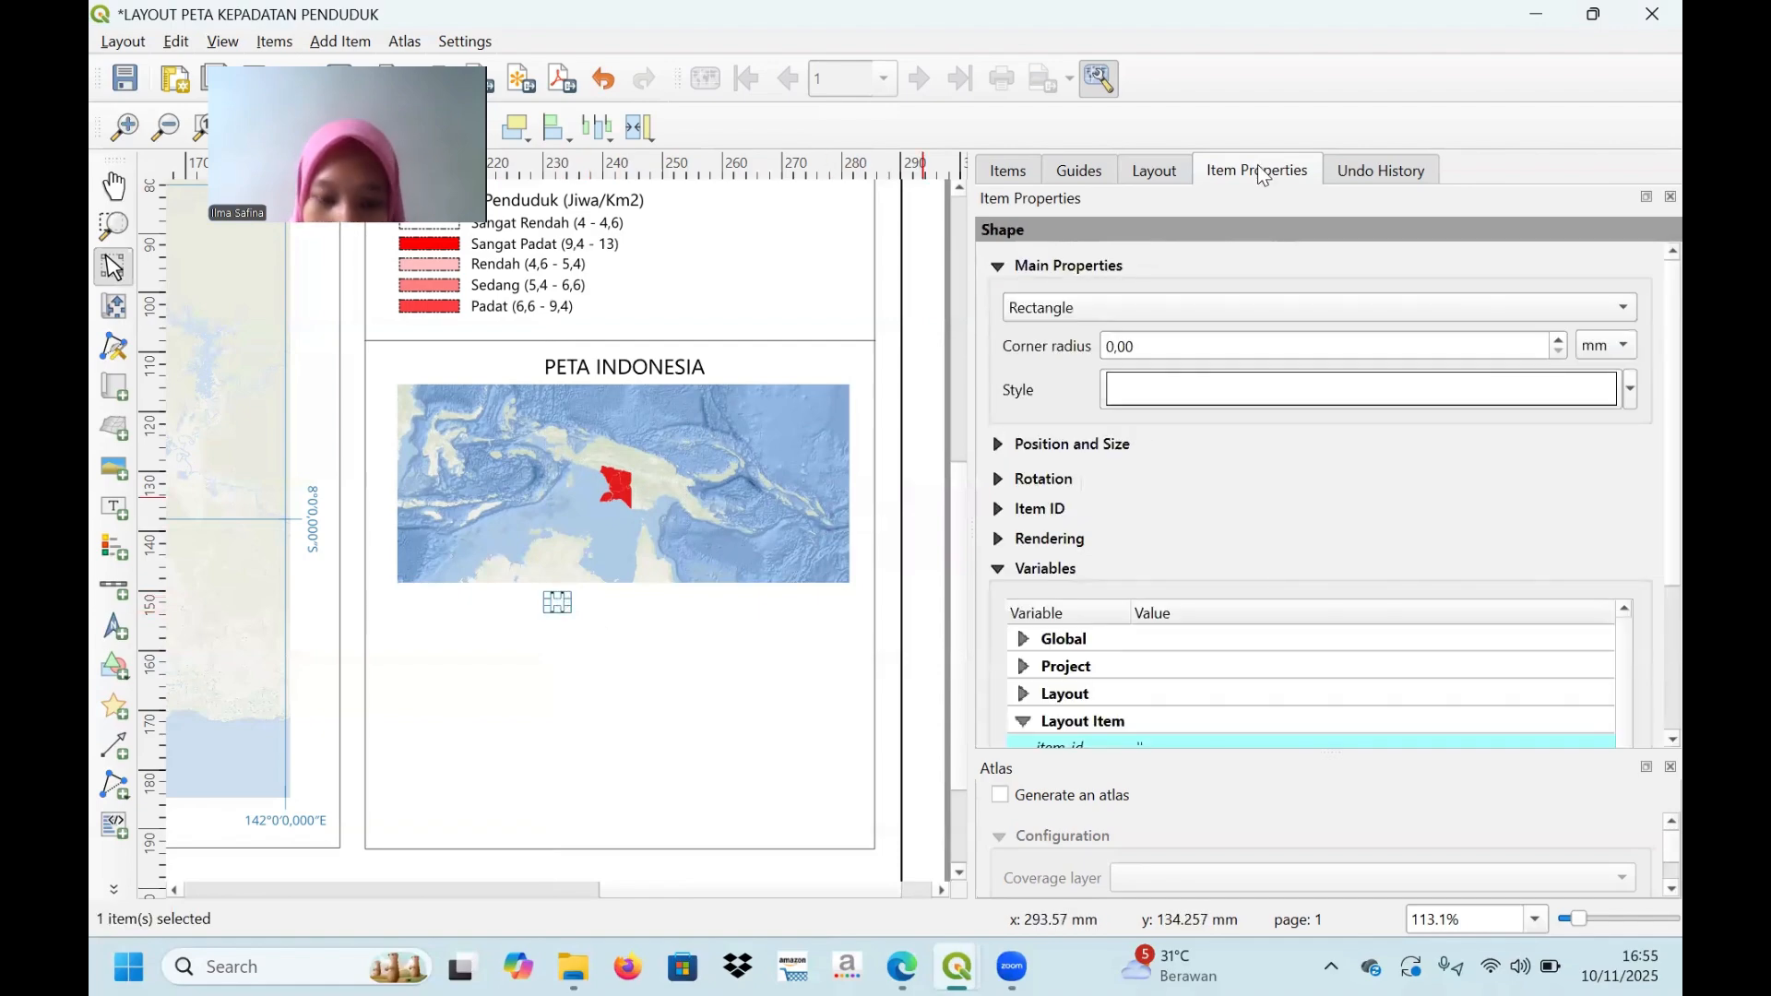
left_click(1629, 391)
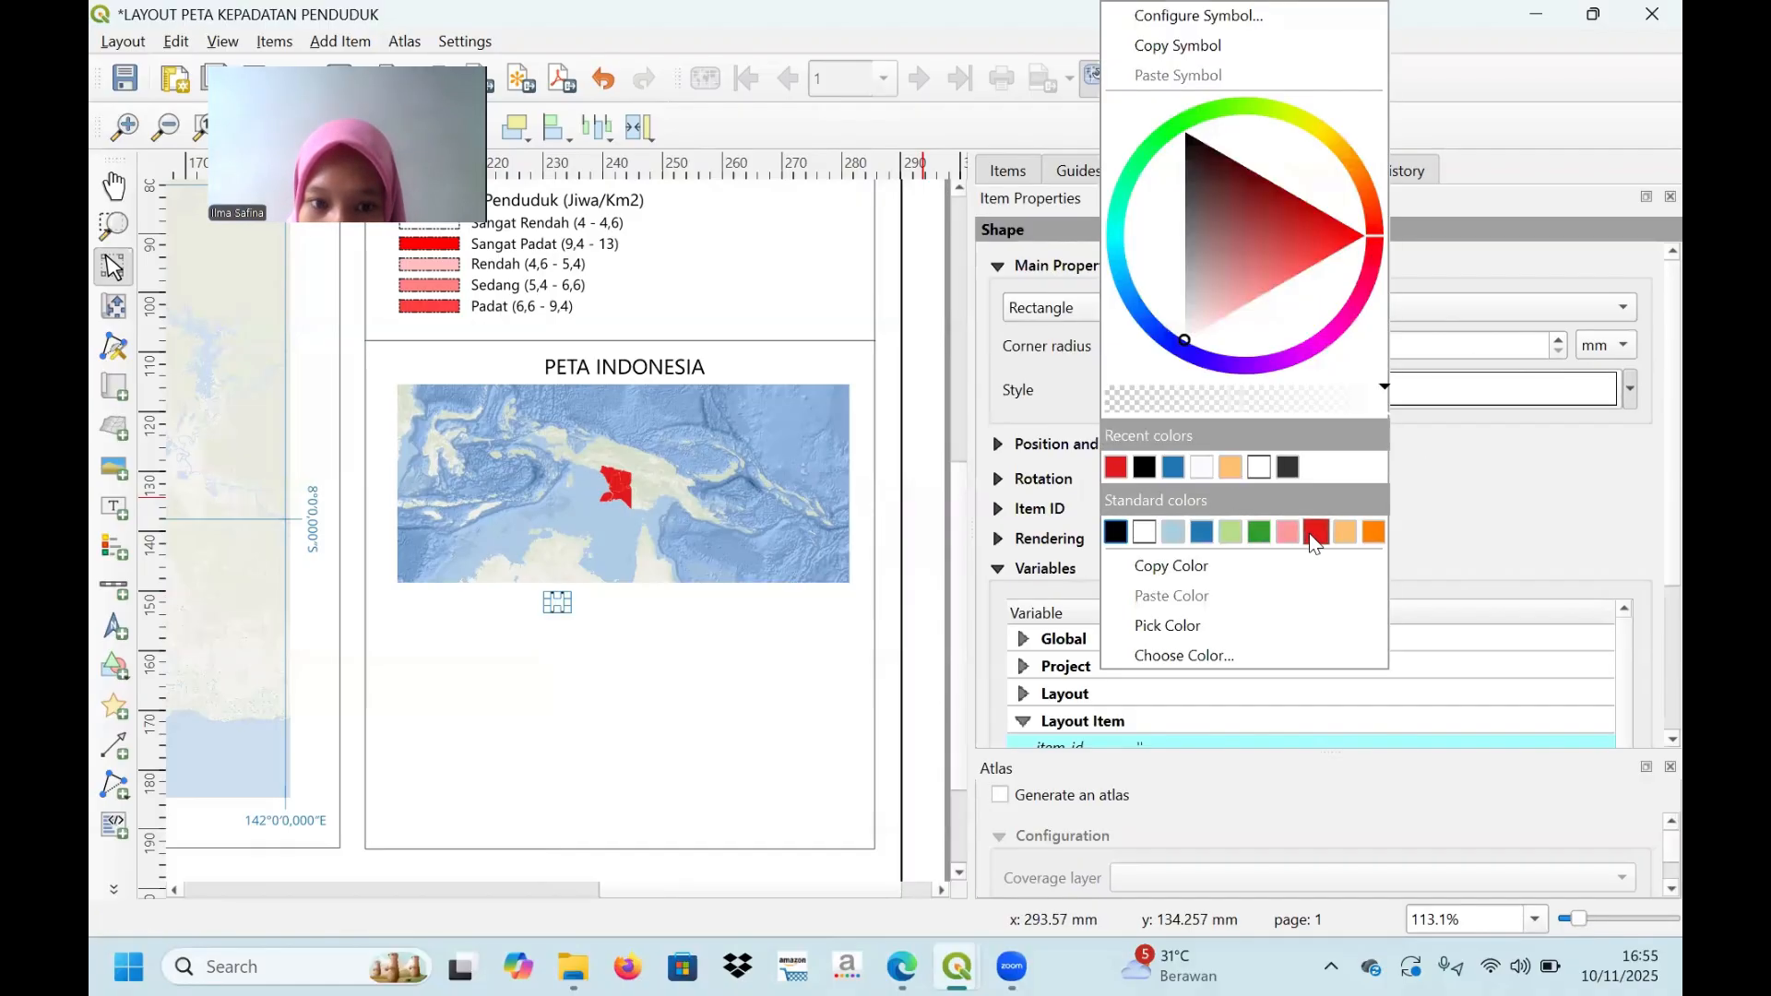
left_click(1311, 536)
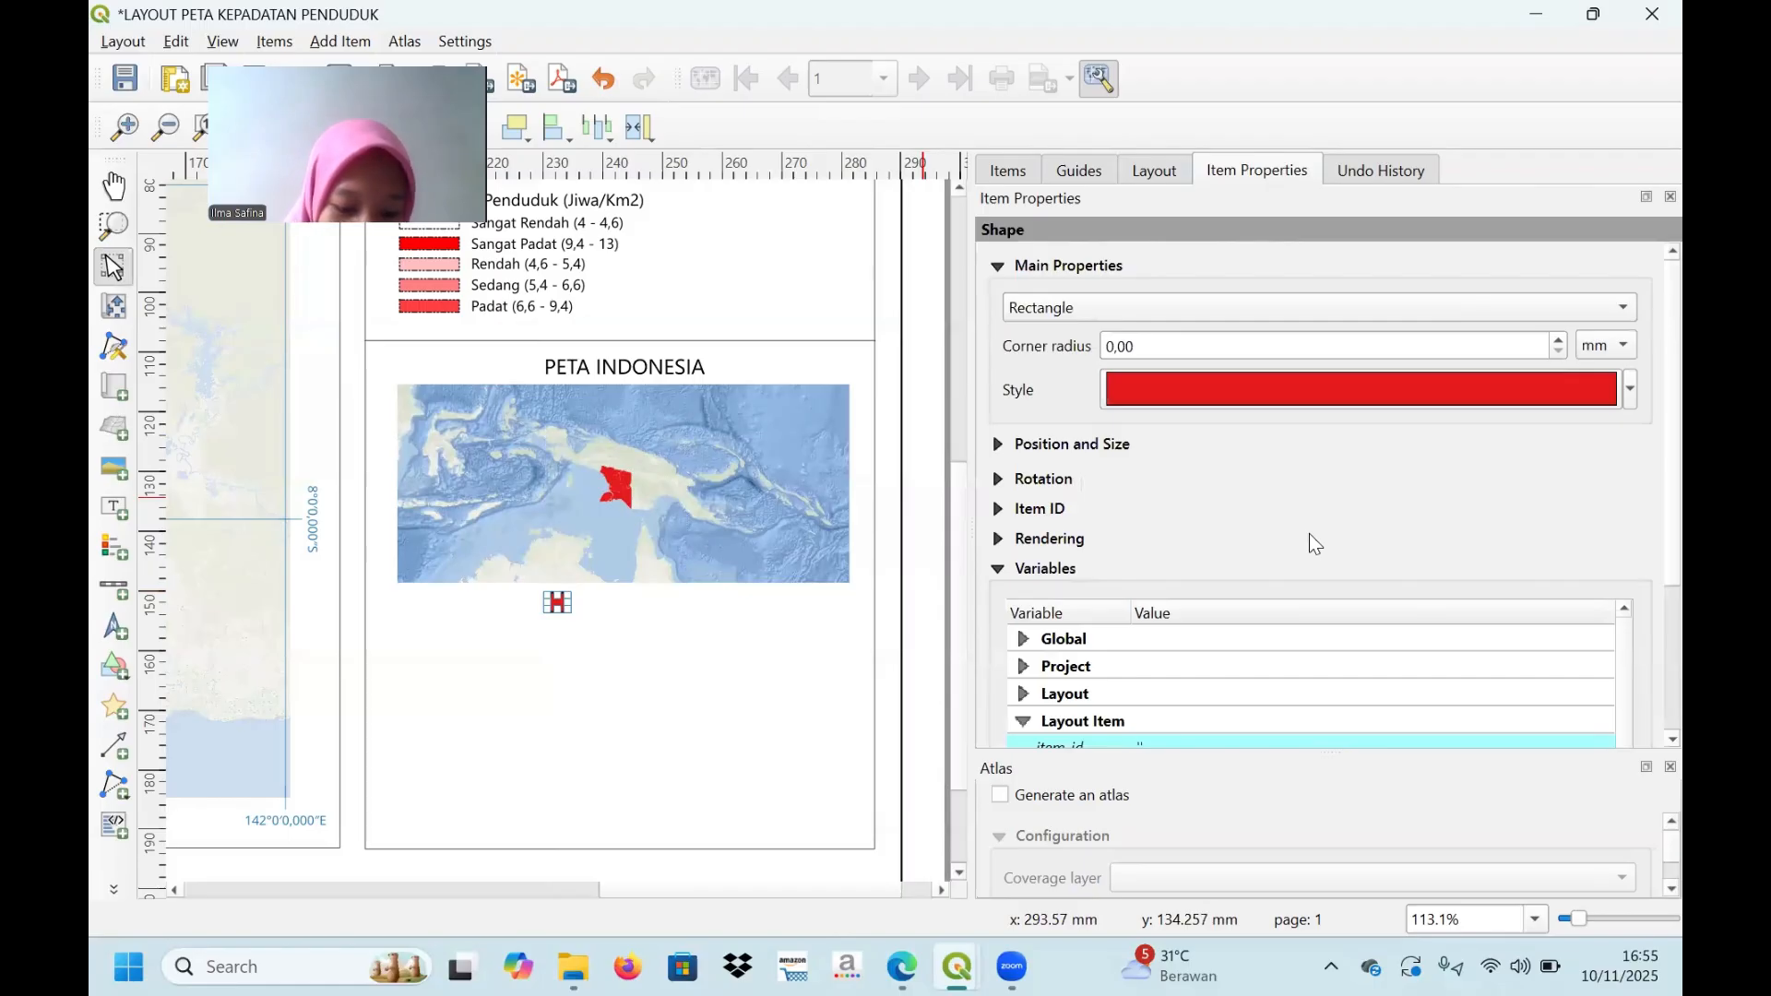
left_click(791, 679)
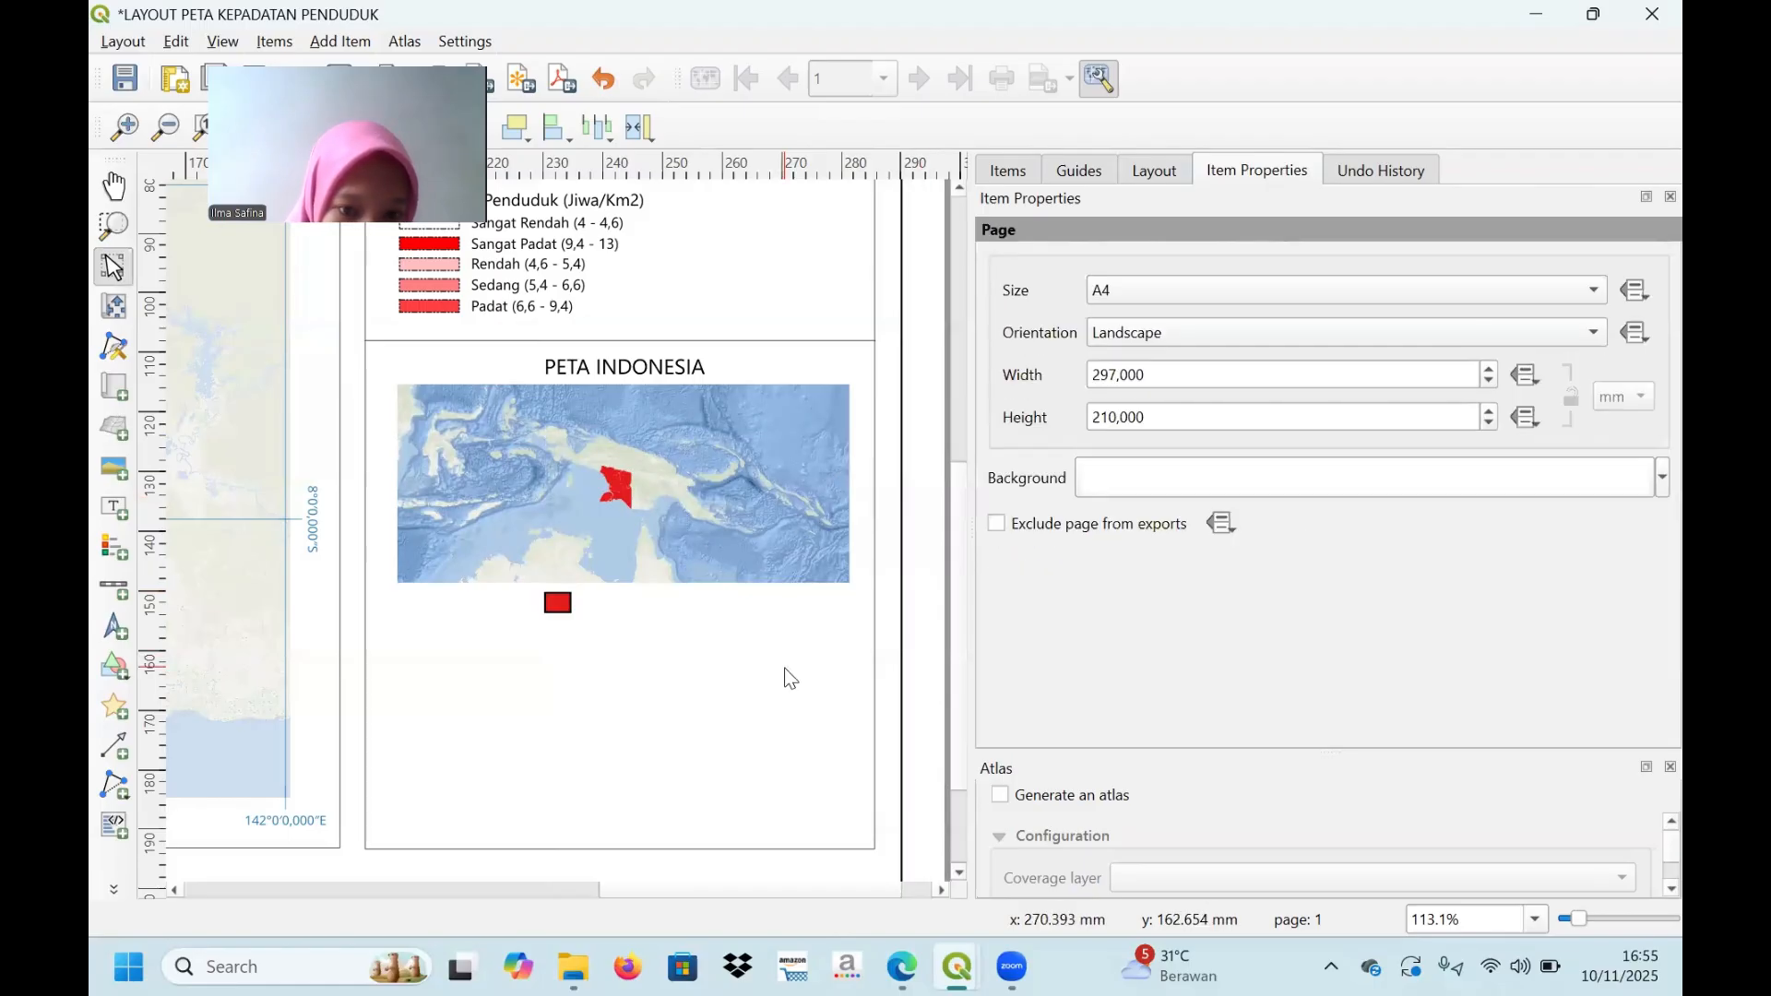
left_click(126, 510)
Step: Add a label beside the red square reading 'PROVINSI PAPUA SELATAN'
left_click_drag(587, 603, 710, 633)
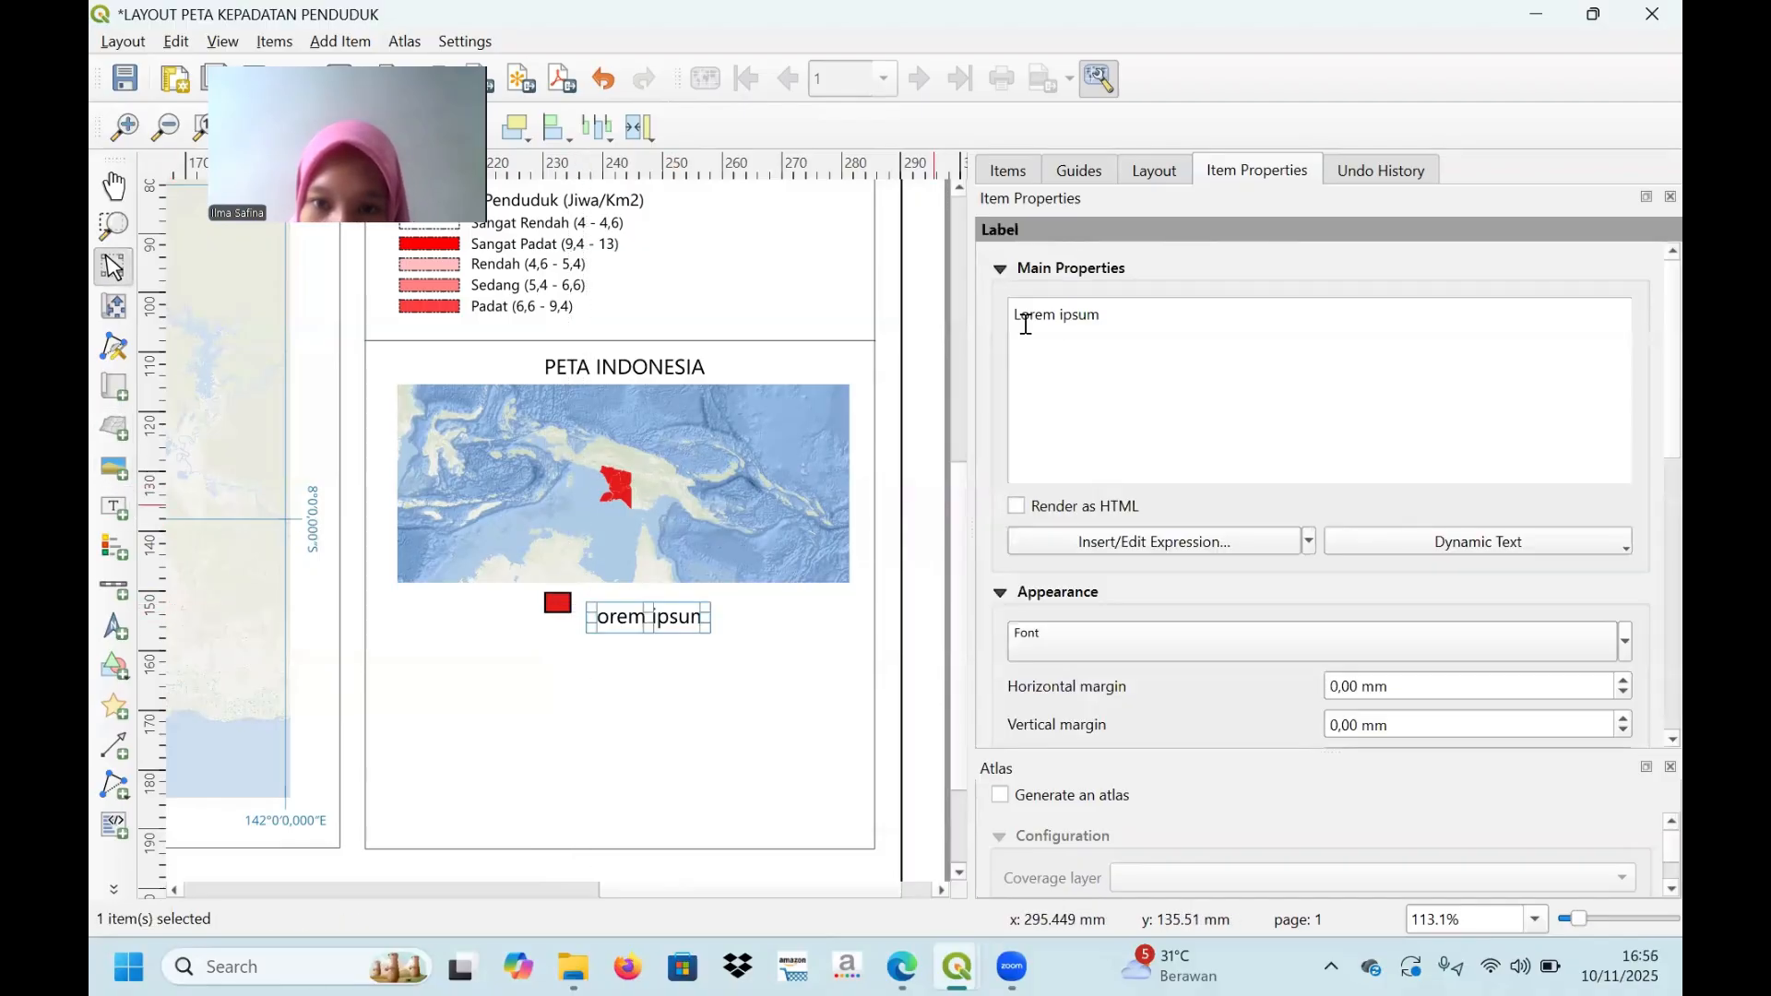
key("ctrl+a")
key("BackSpace")
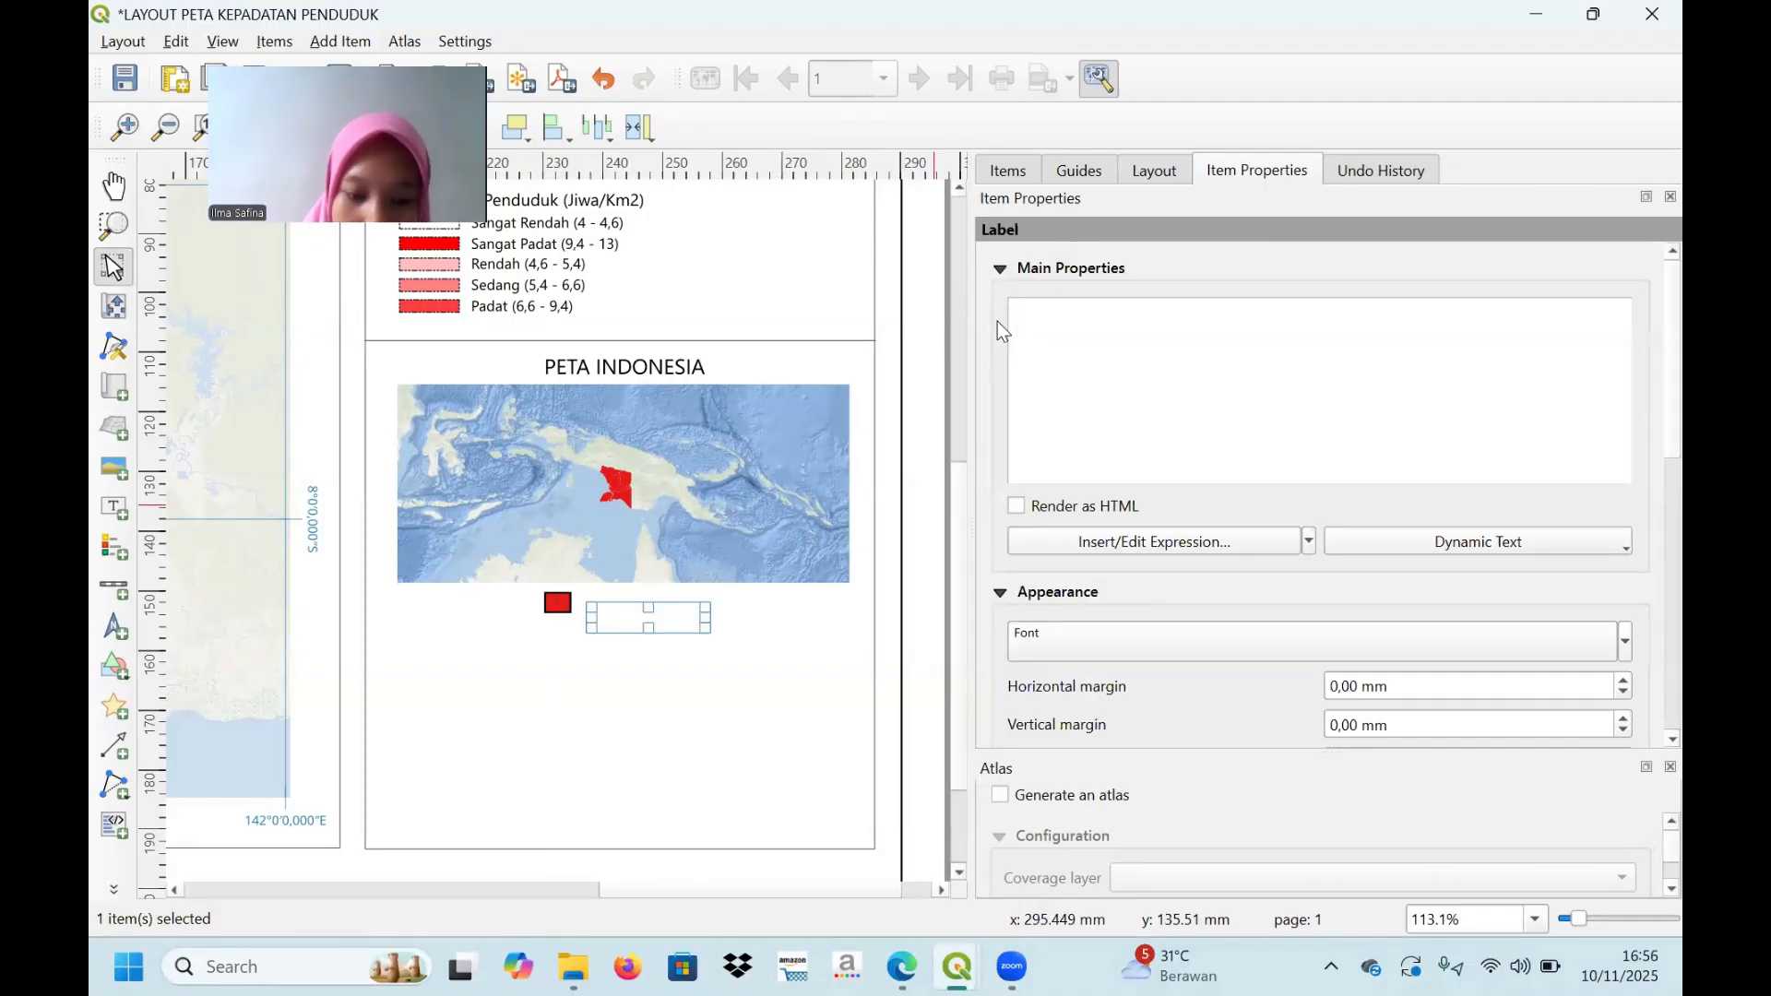
type("PROVINDS")
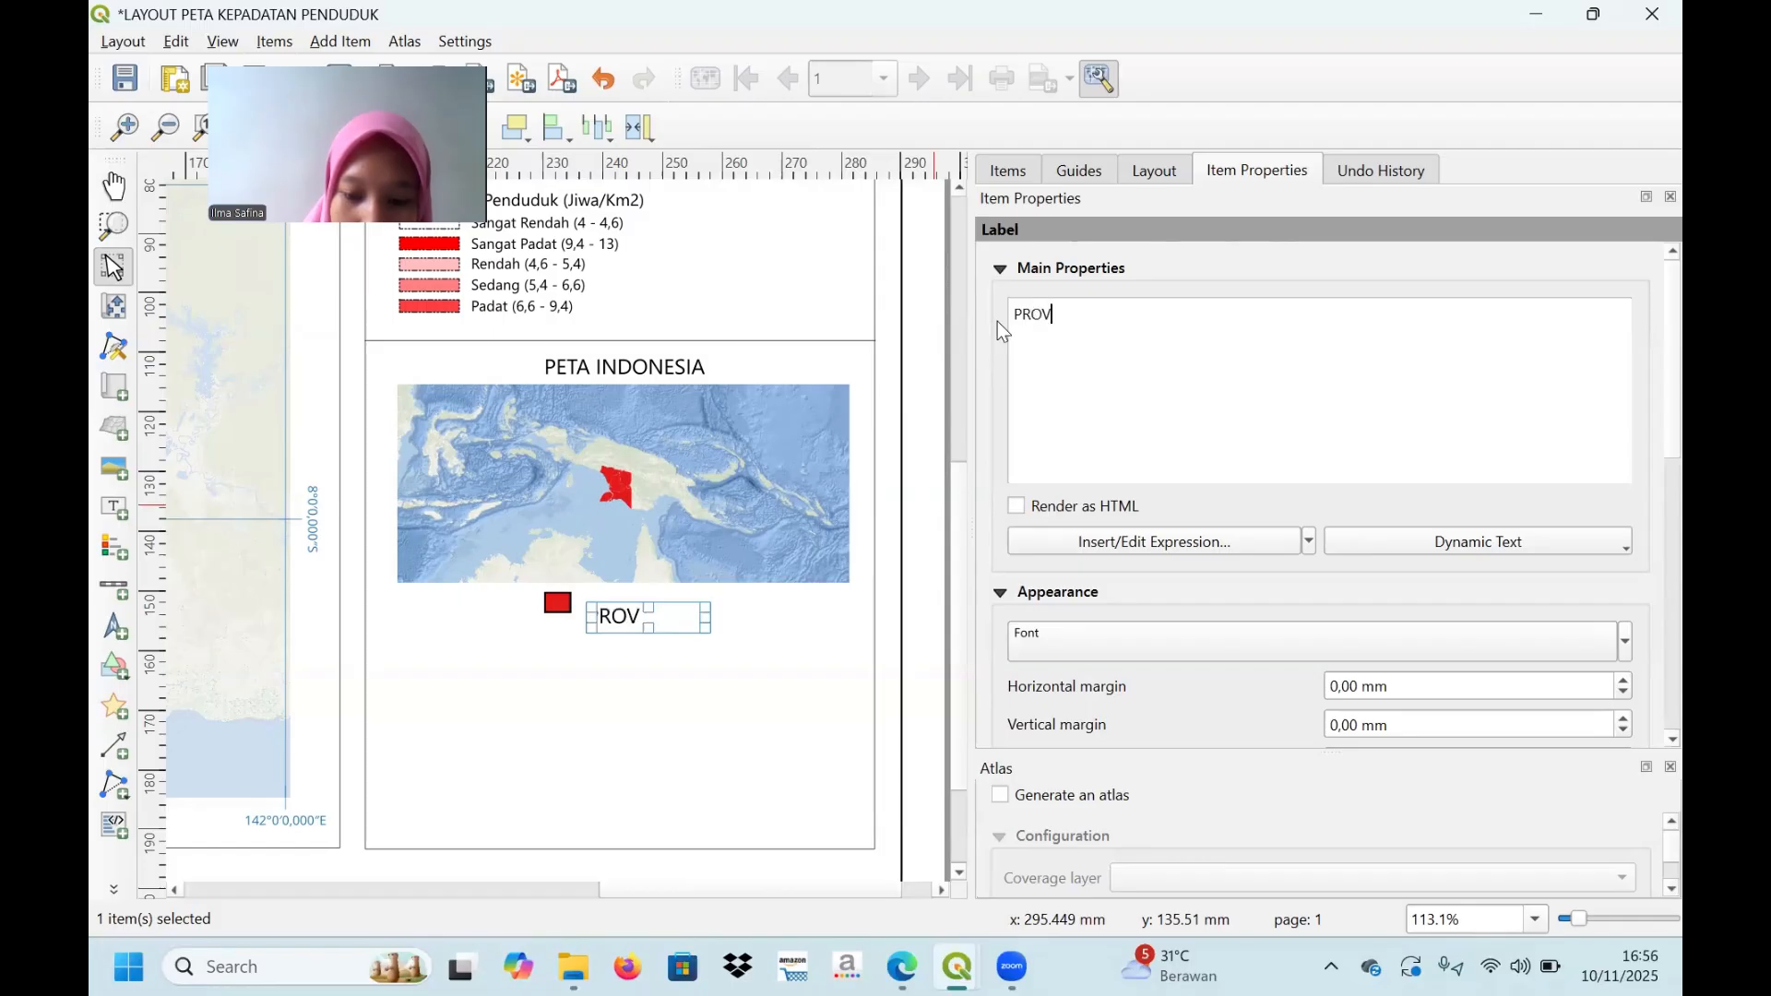
key("BackSpace")
key("BackSpace")
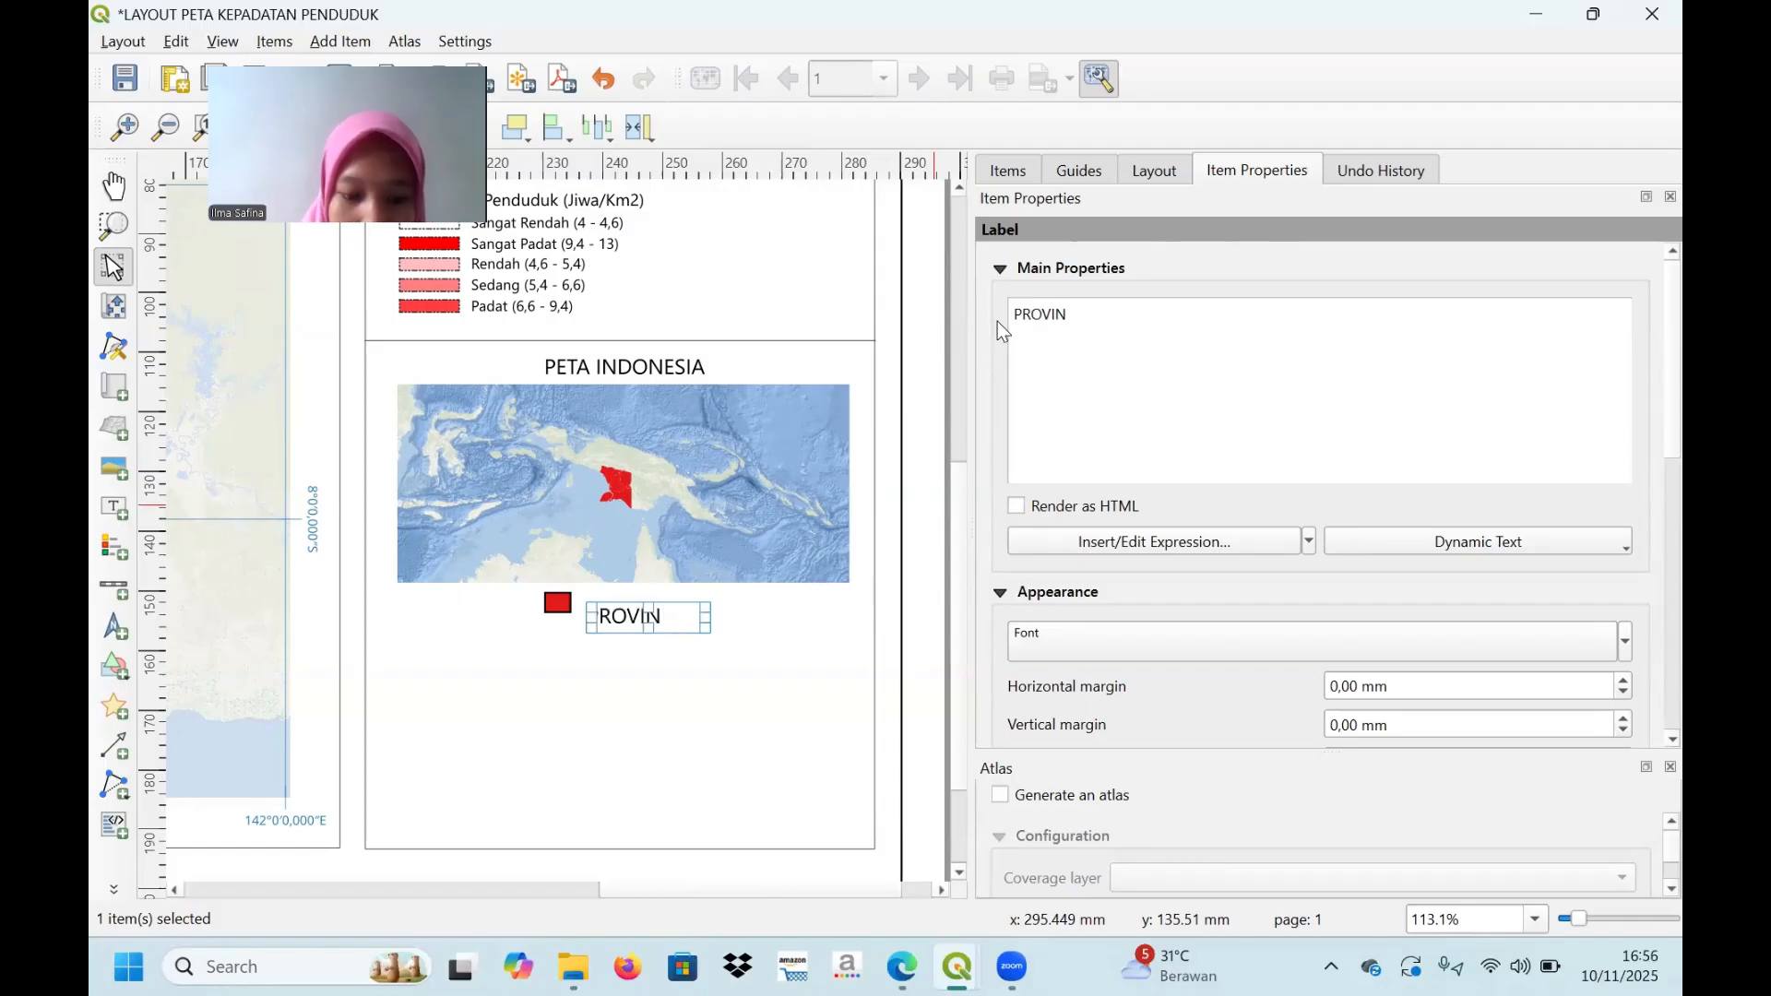
type("SI PAPU")
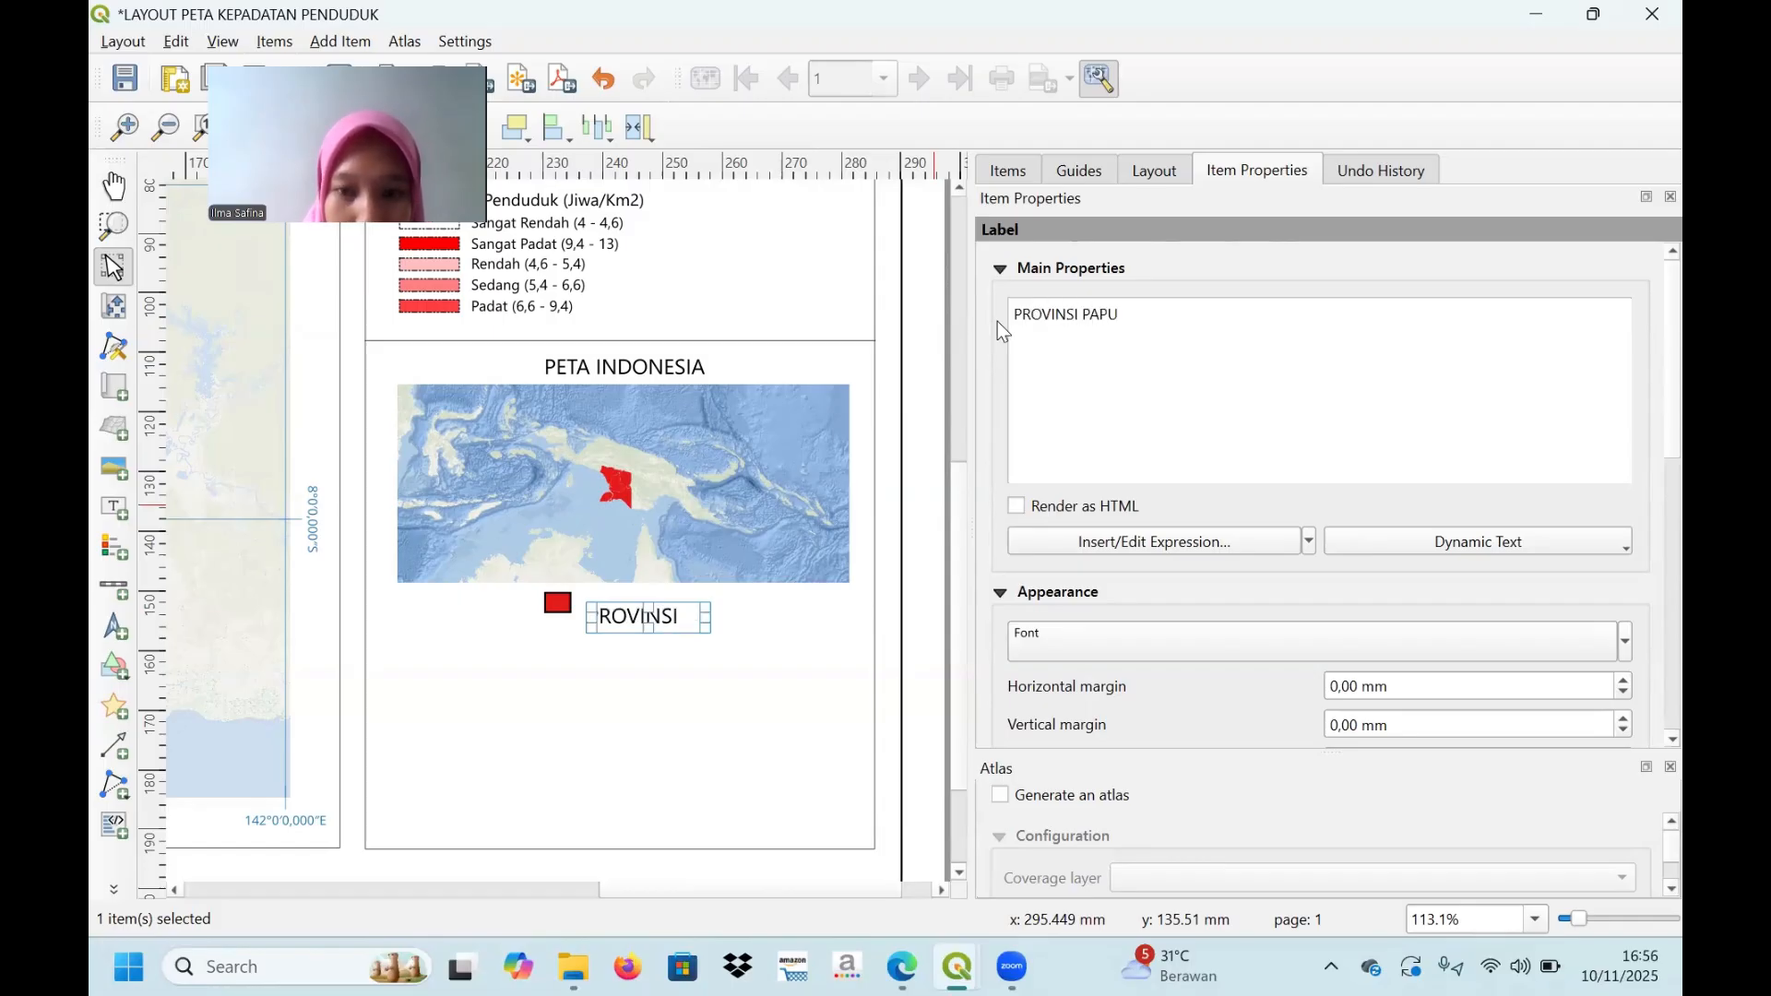
type("A SELATAN")
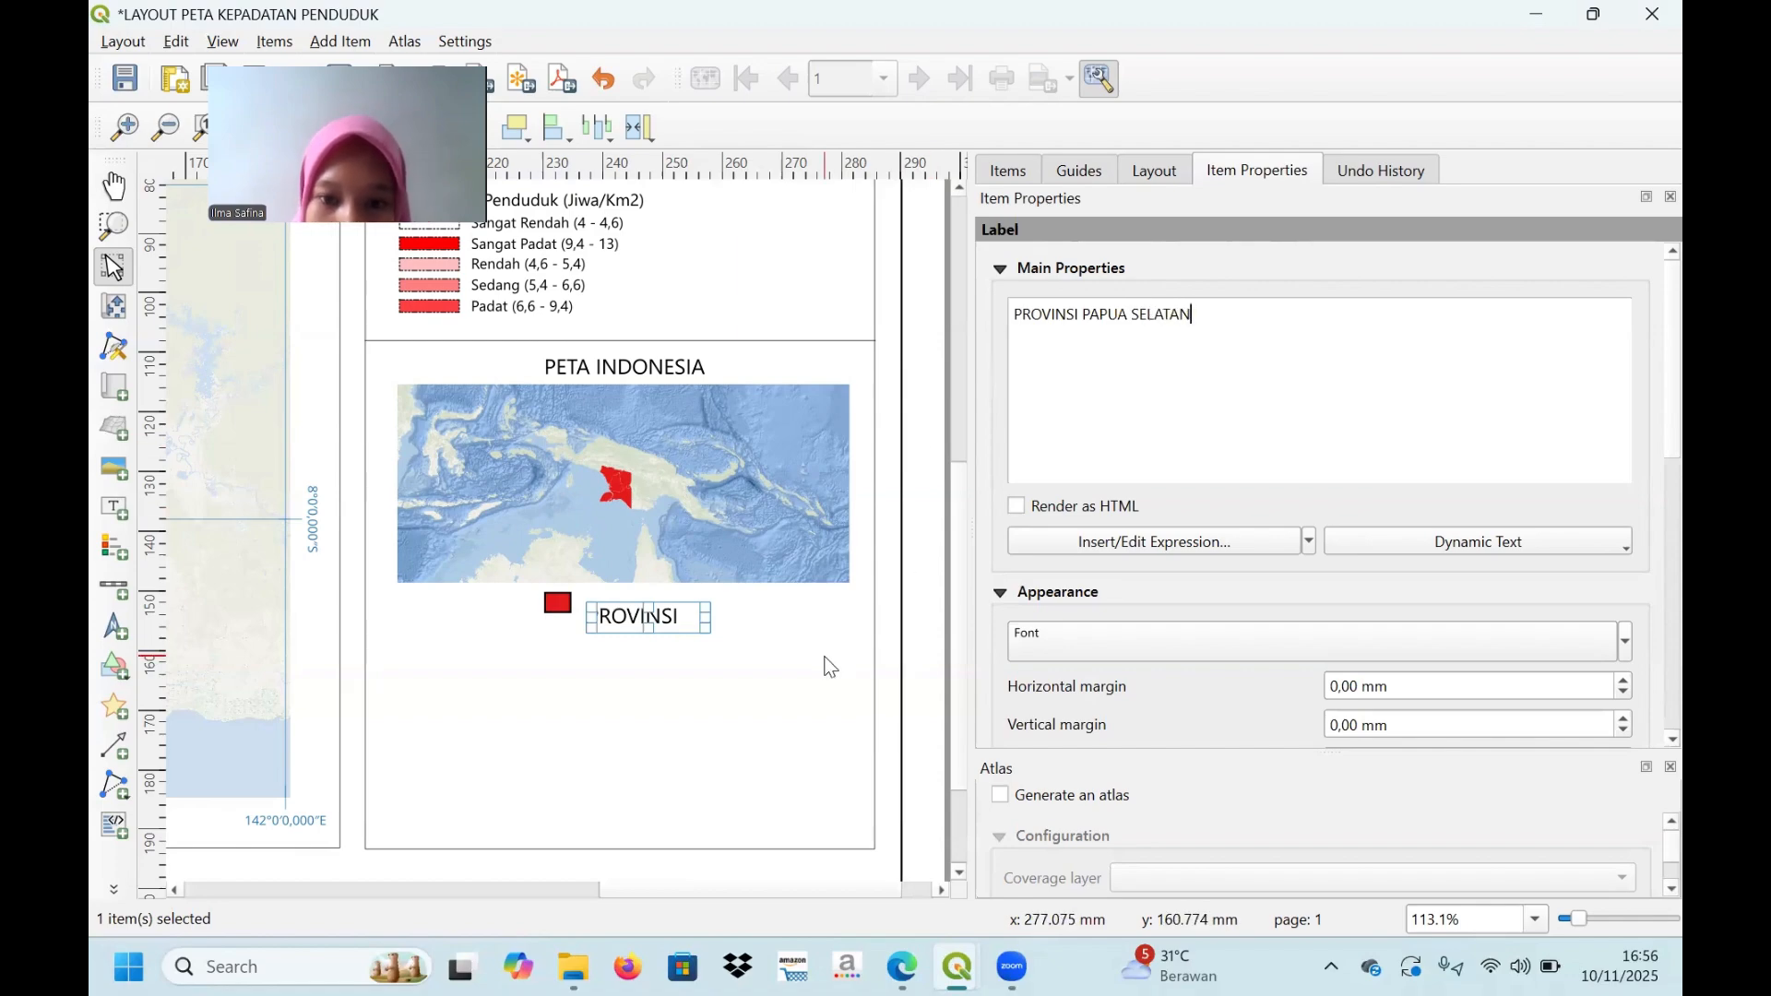
Step: Set the label's font size to 7 and widen it to one line
left_click(1127, 628)
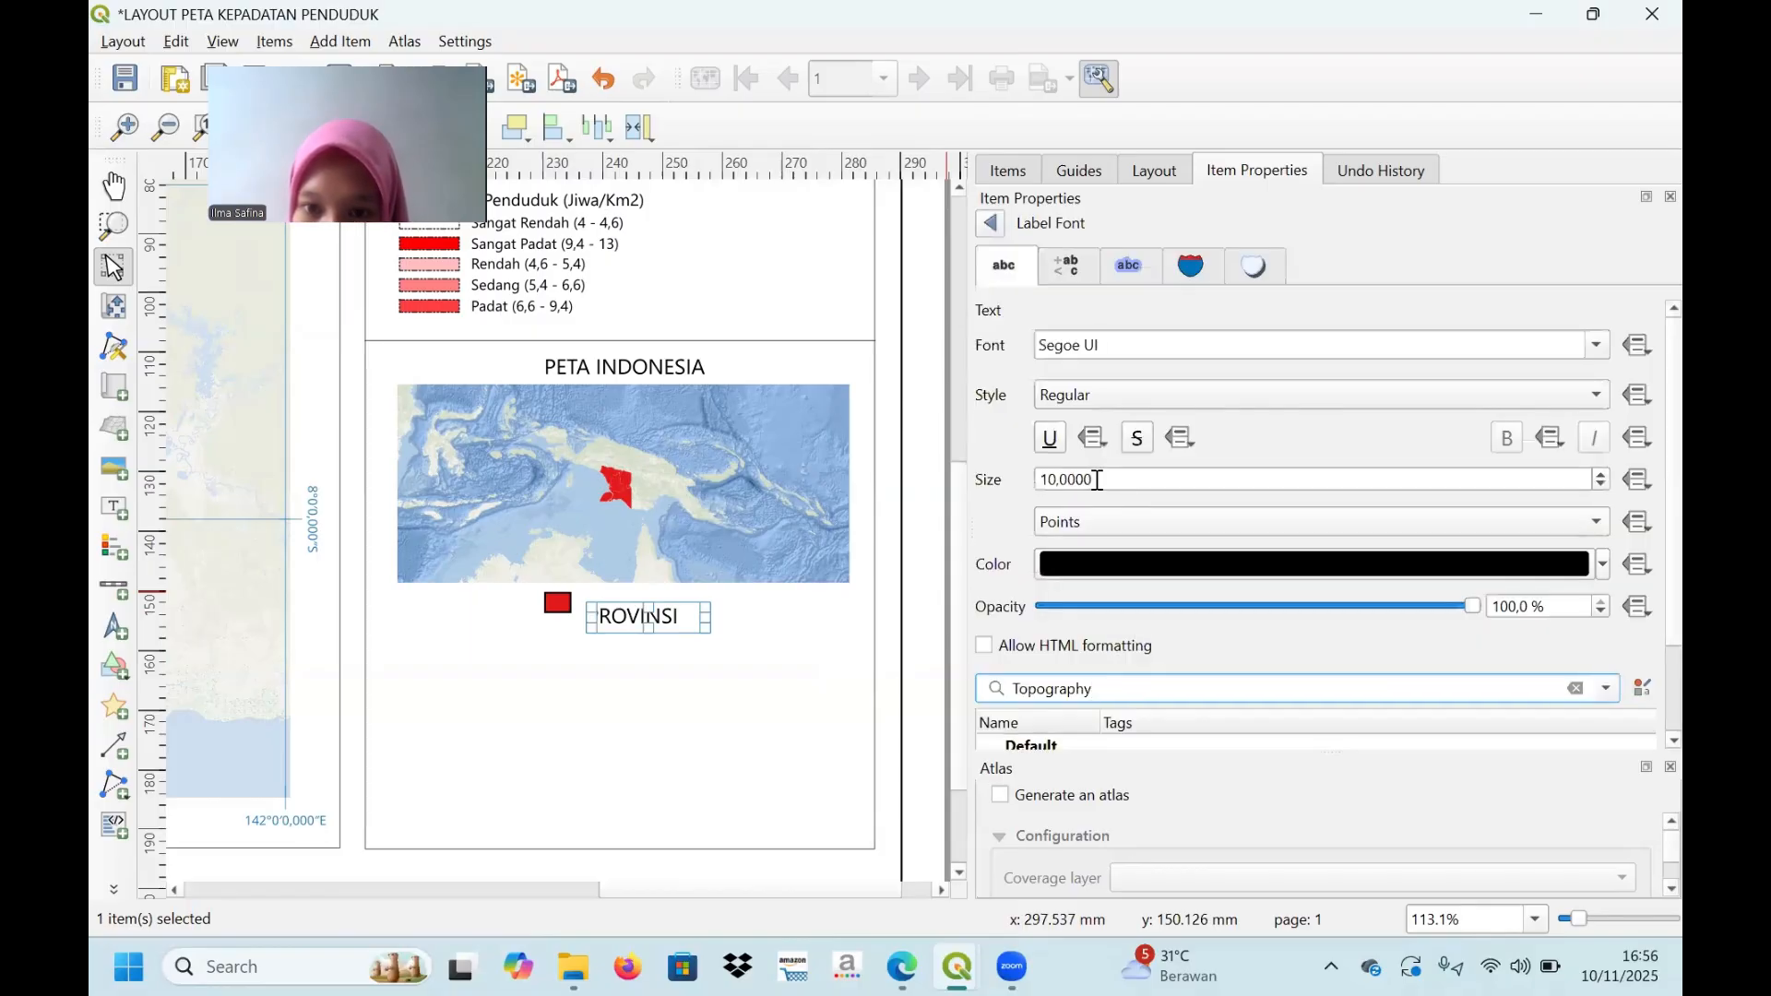
left_click_drag(1098, 481, 1019, 478)
type("7")
key("Return")
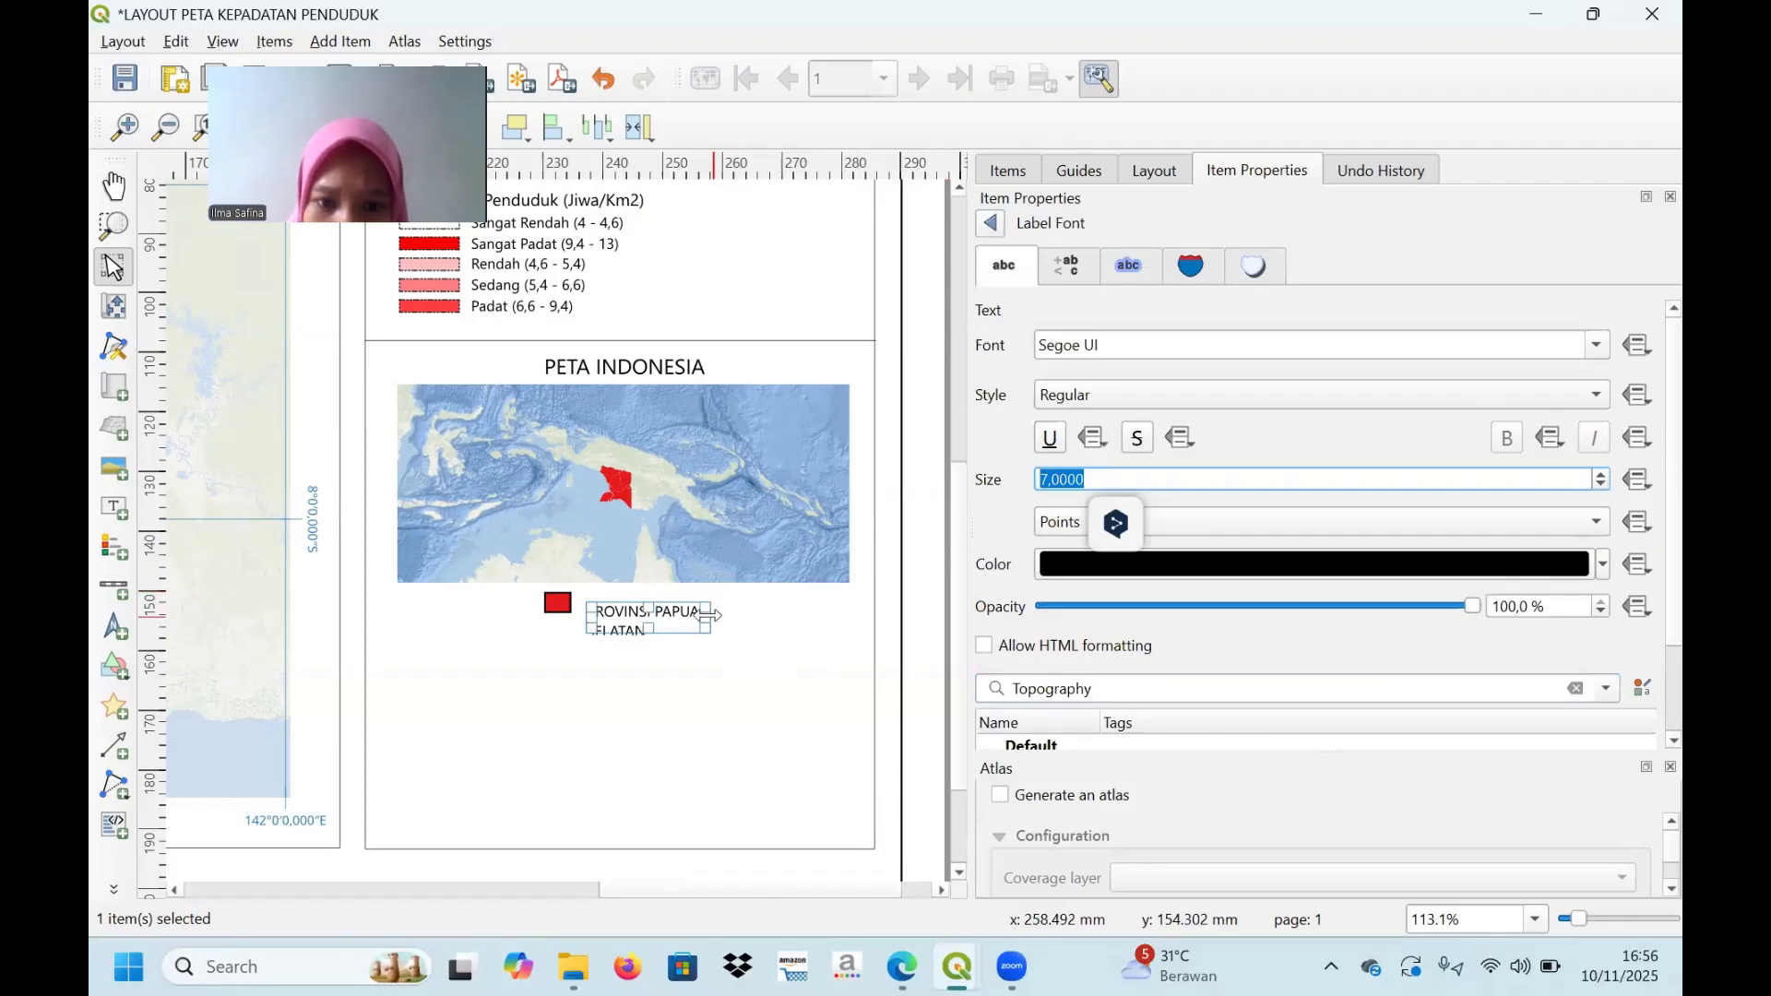
left_click_drag(710, 615, 827, 610)
Step: Retype the label as 'Provinsi Papua Selatan' and align it with the red square
left_click(994, 227)
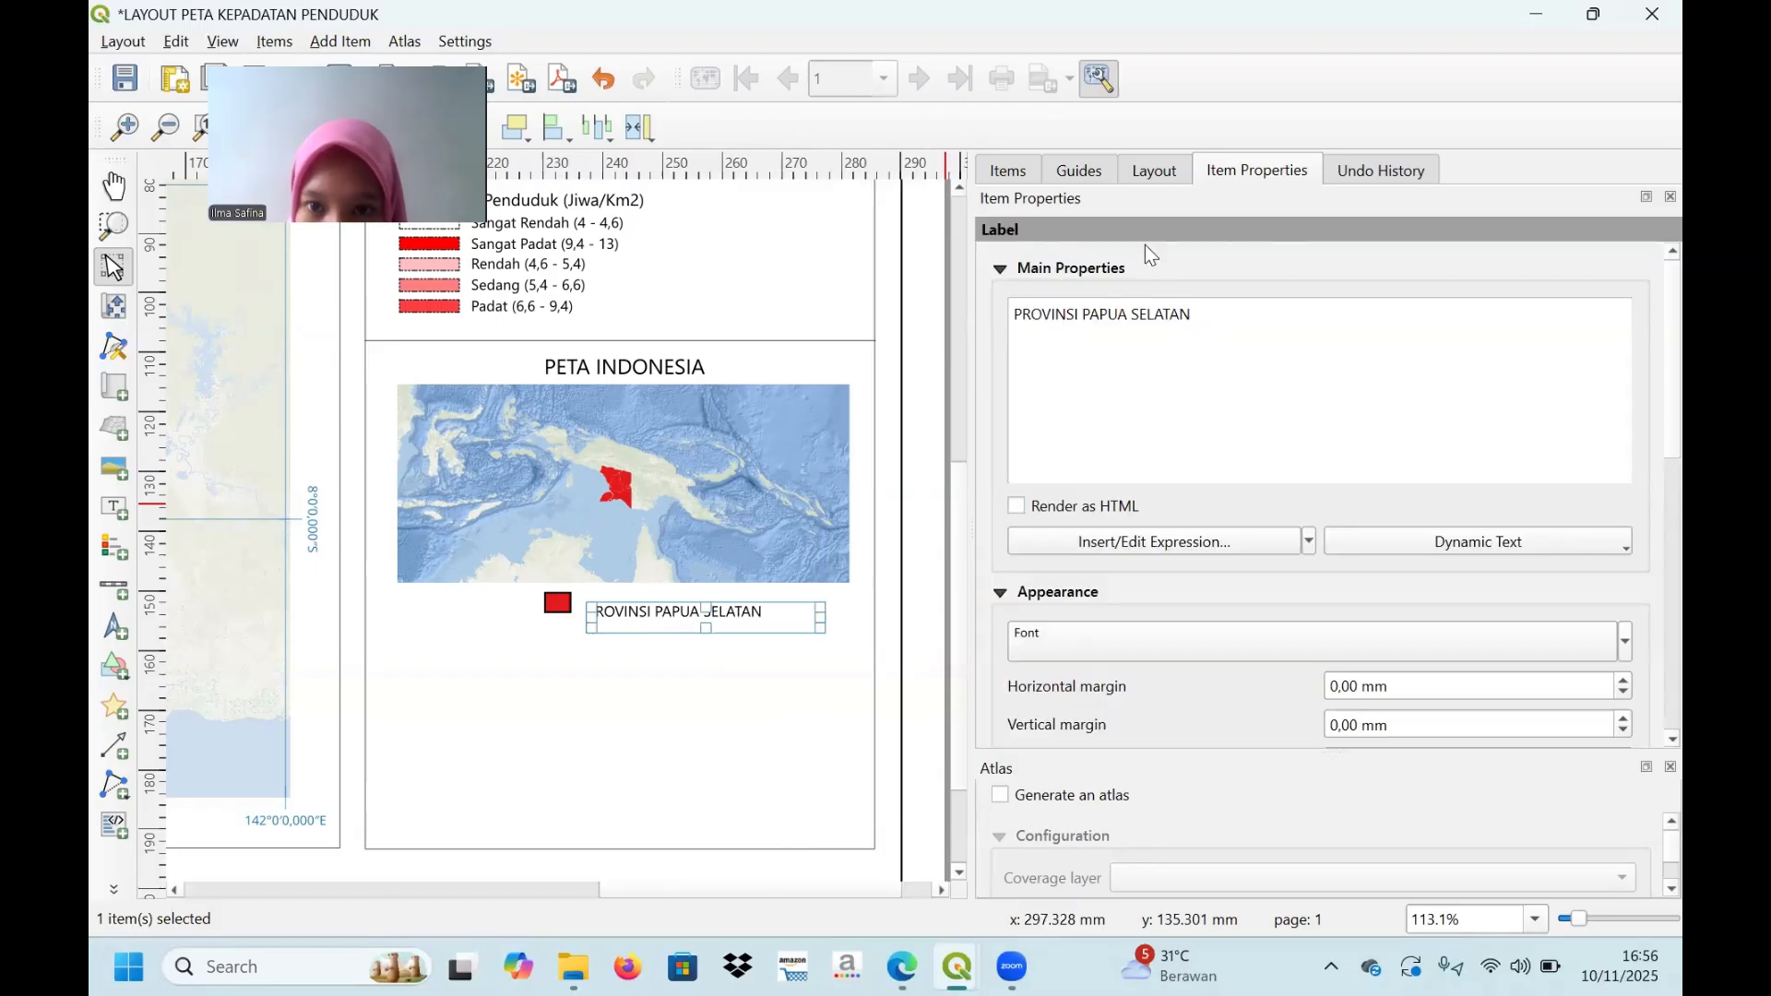
left_click_drag(1028, 319, 1198, 318)
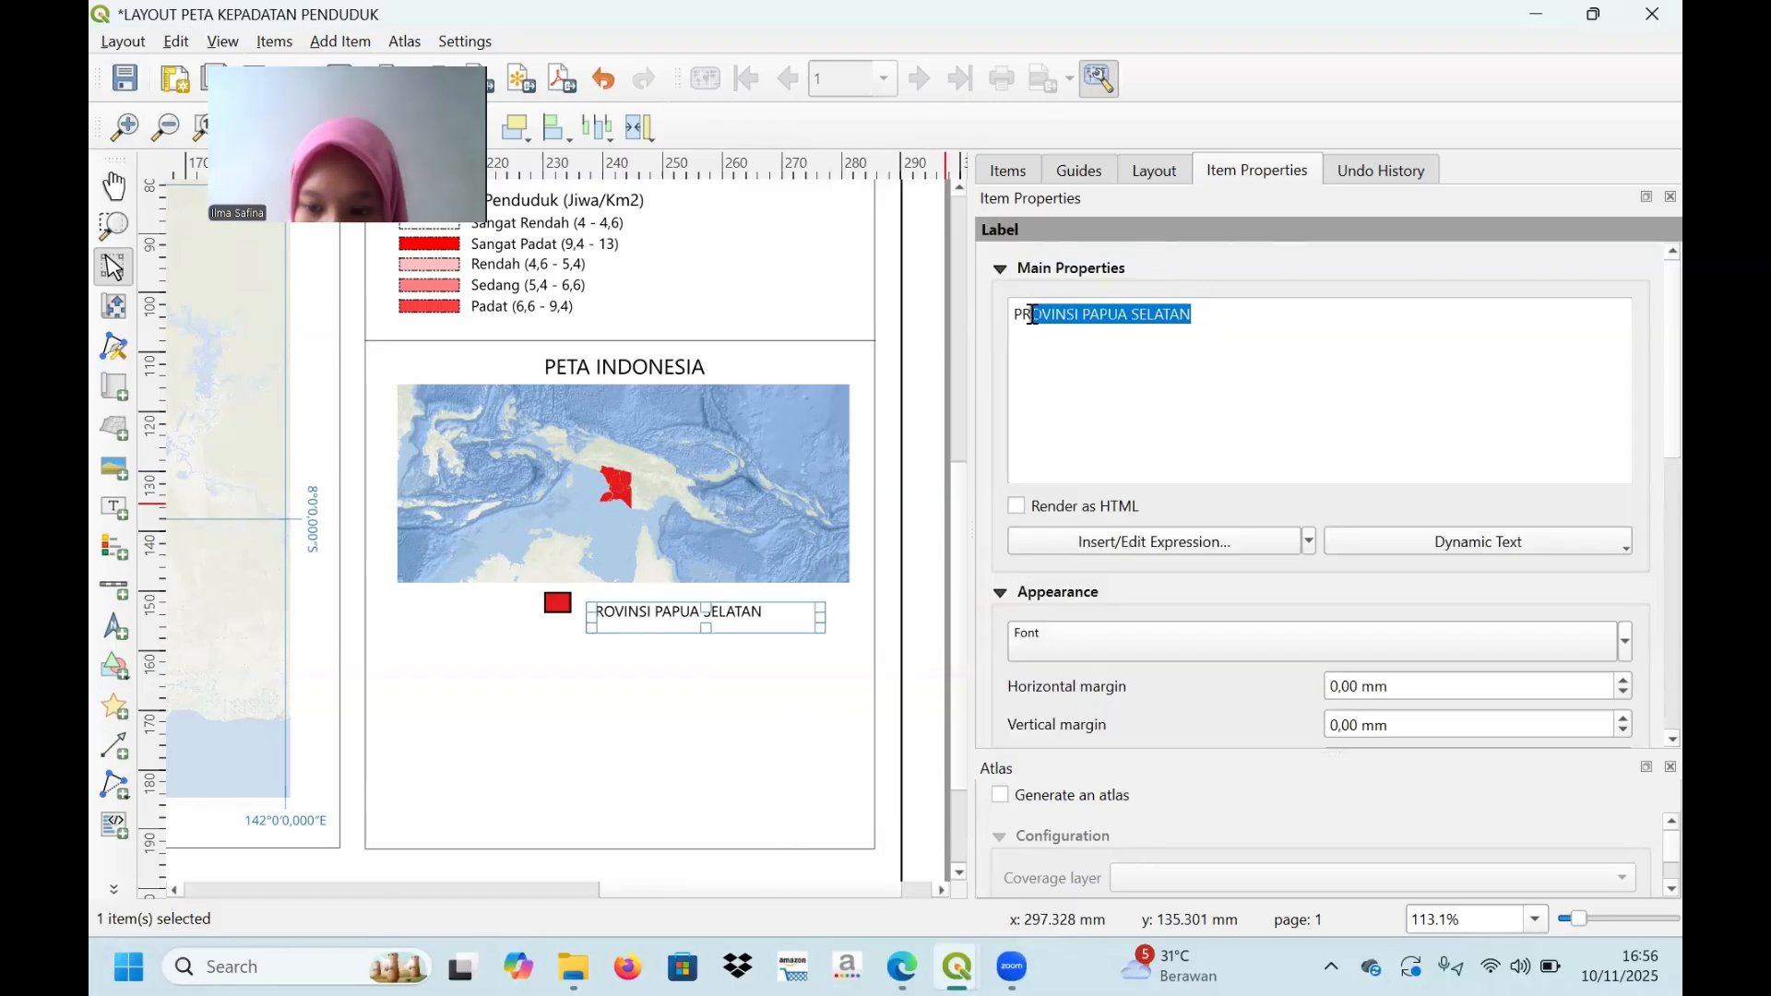
key("BackSpace")
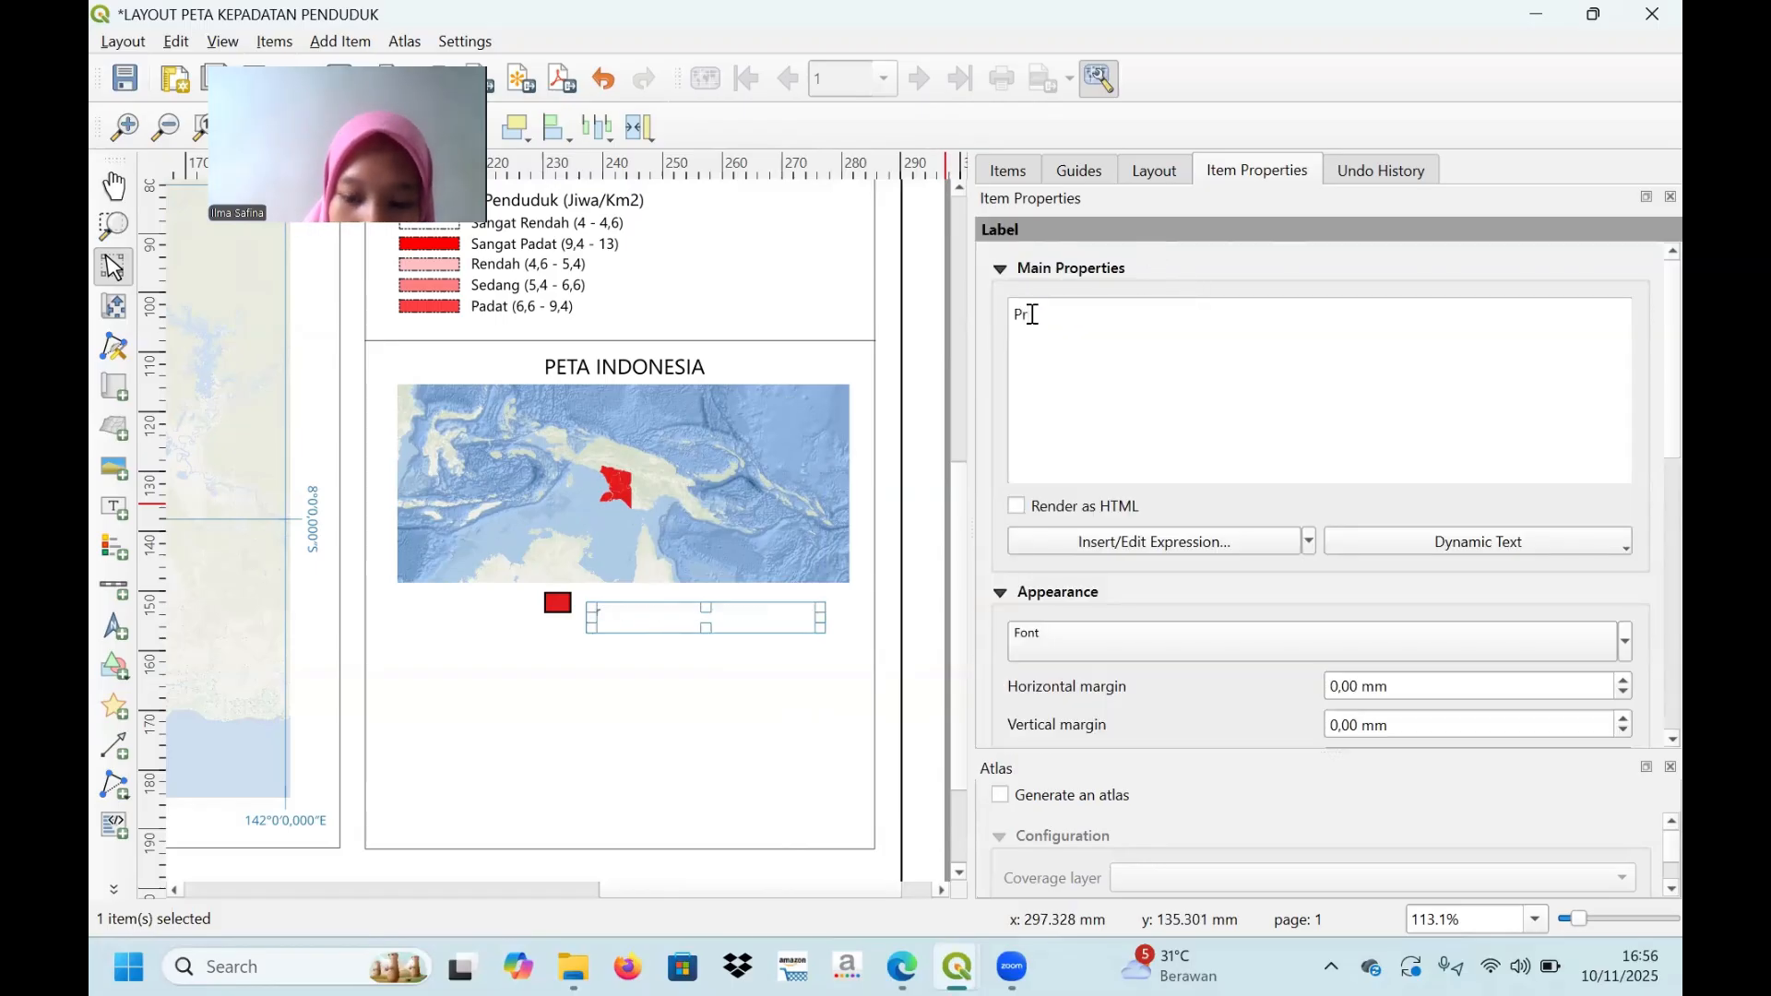
type("rovinsi Papua")
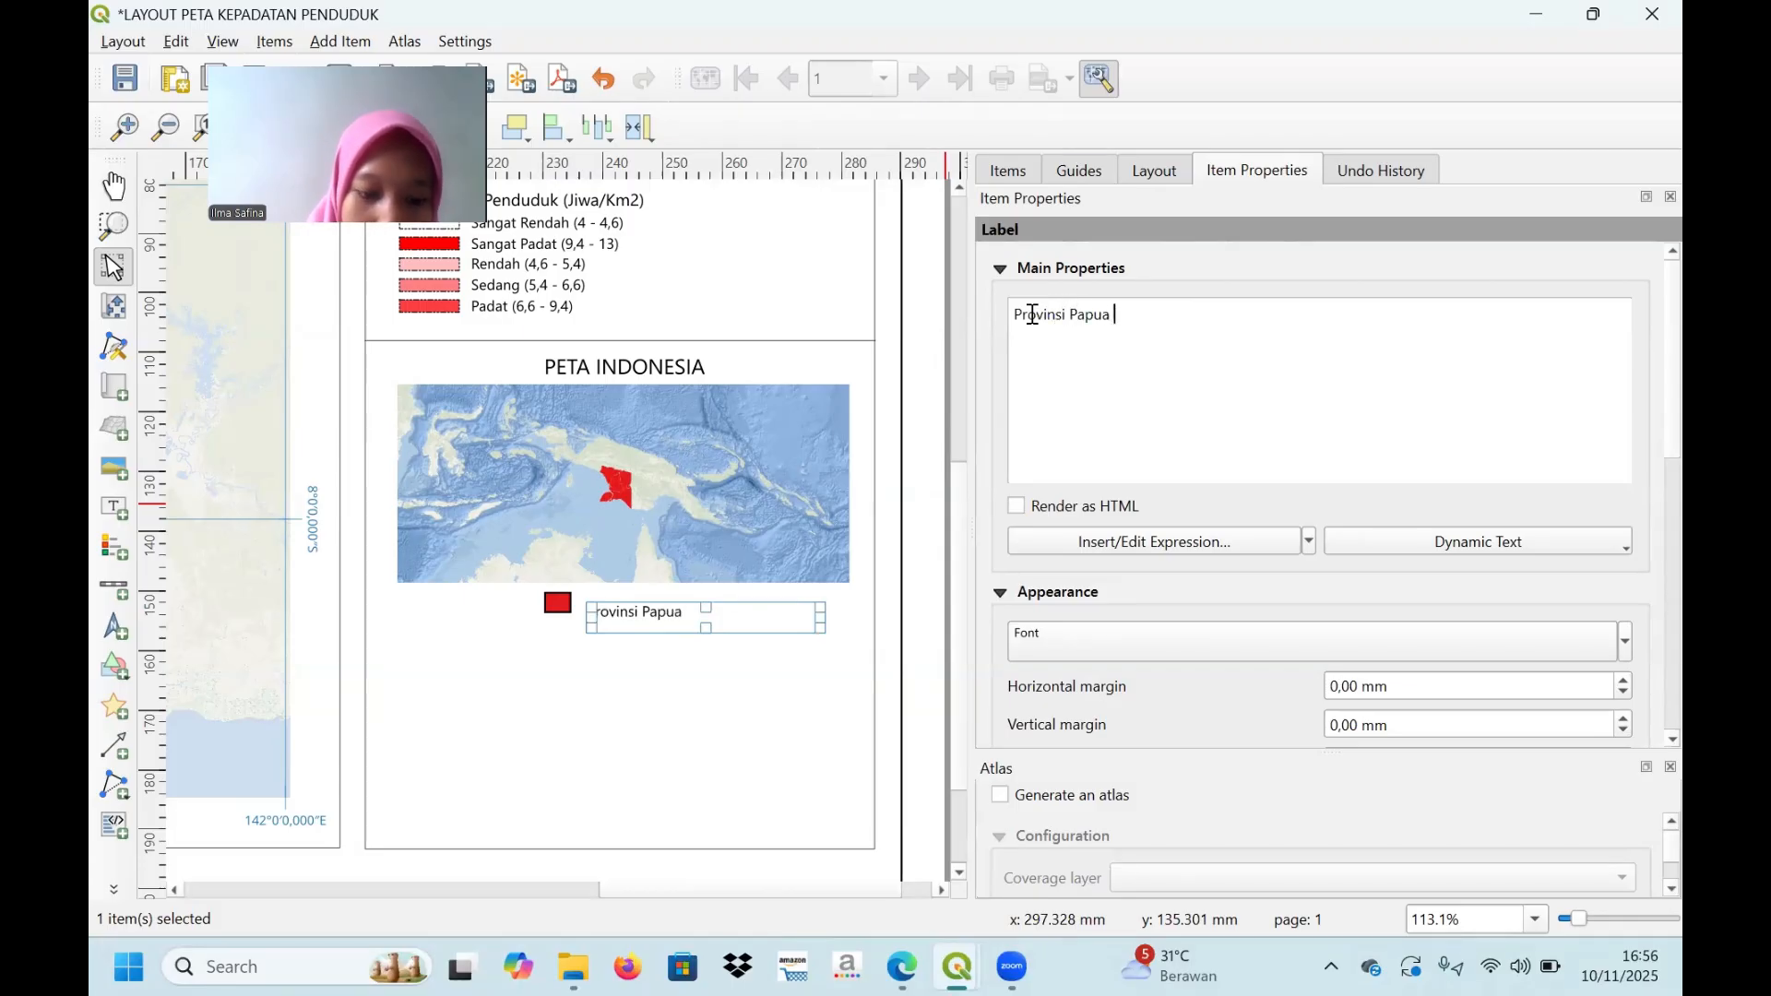
type(" Selatan")
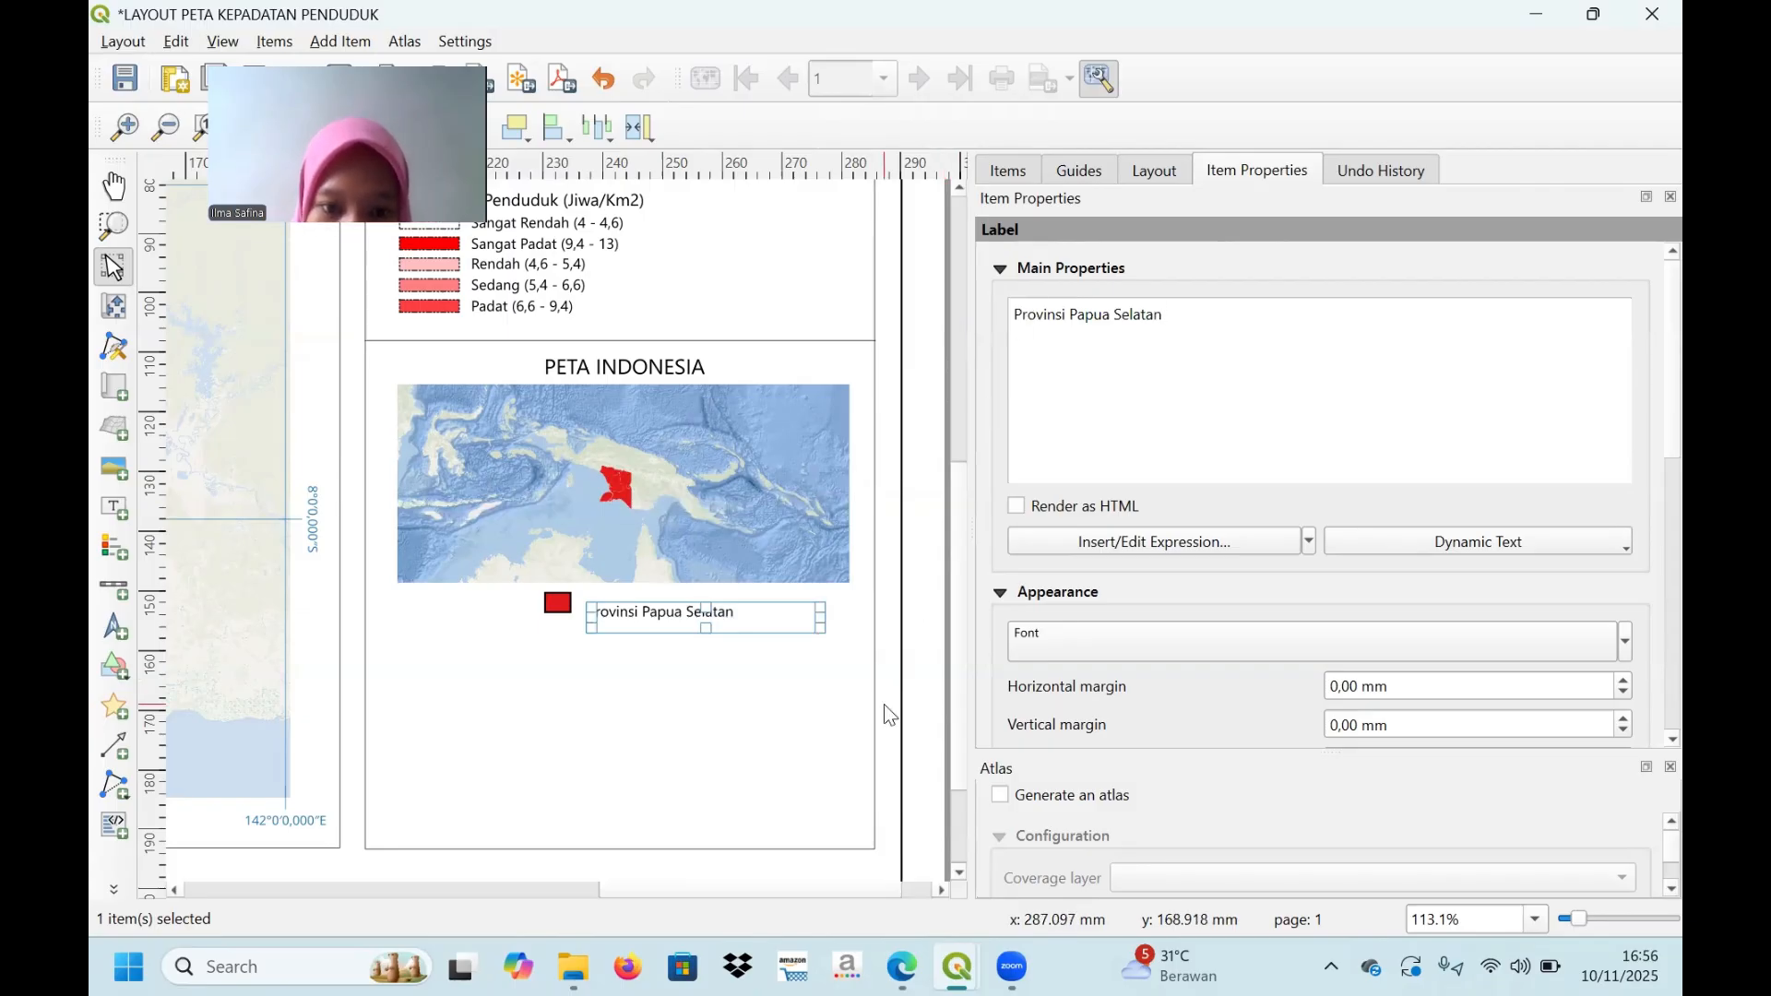
left_click(733, 618)
left_click(726, 615)
left_click_drag(718, 618, 719, 607)
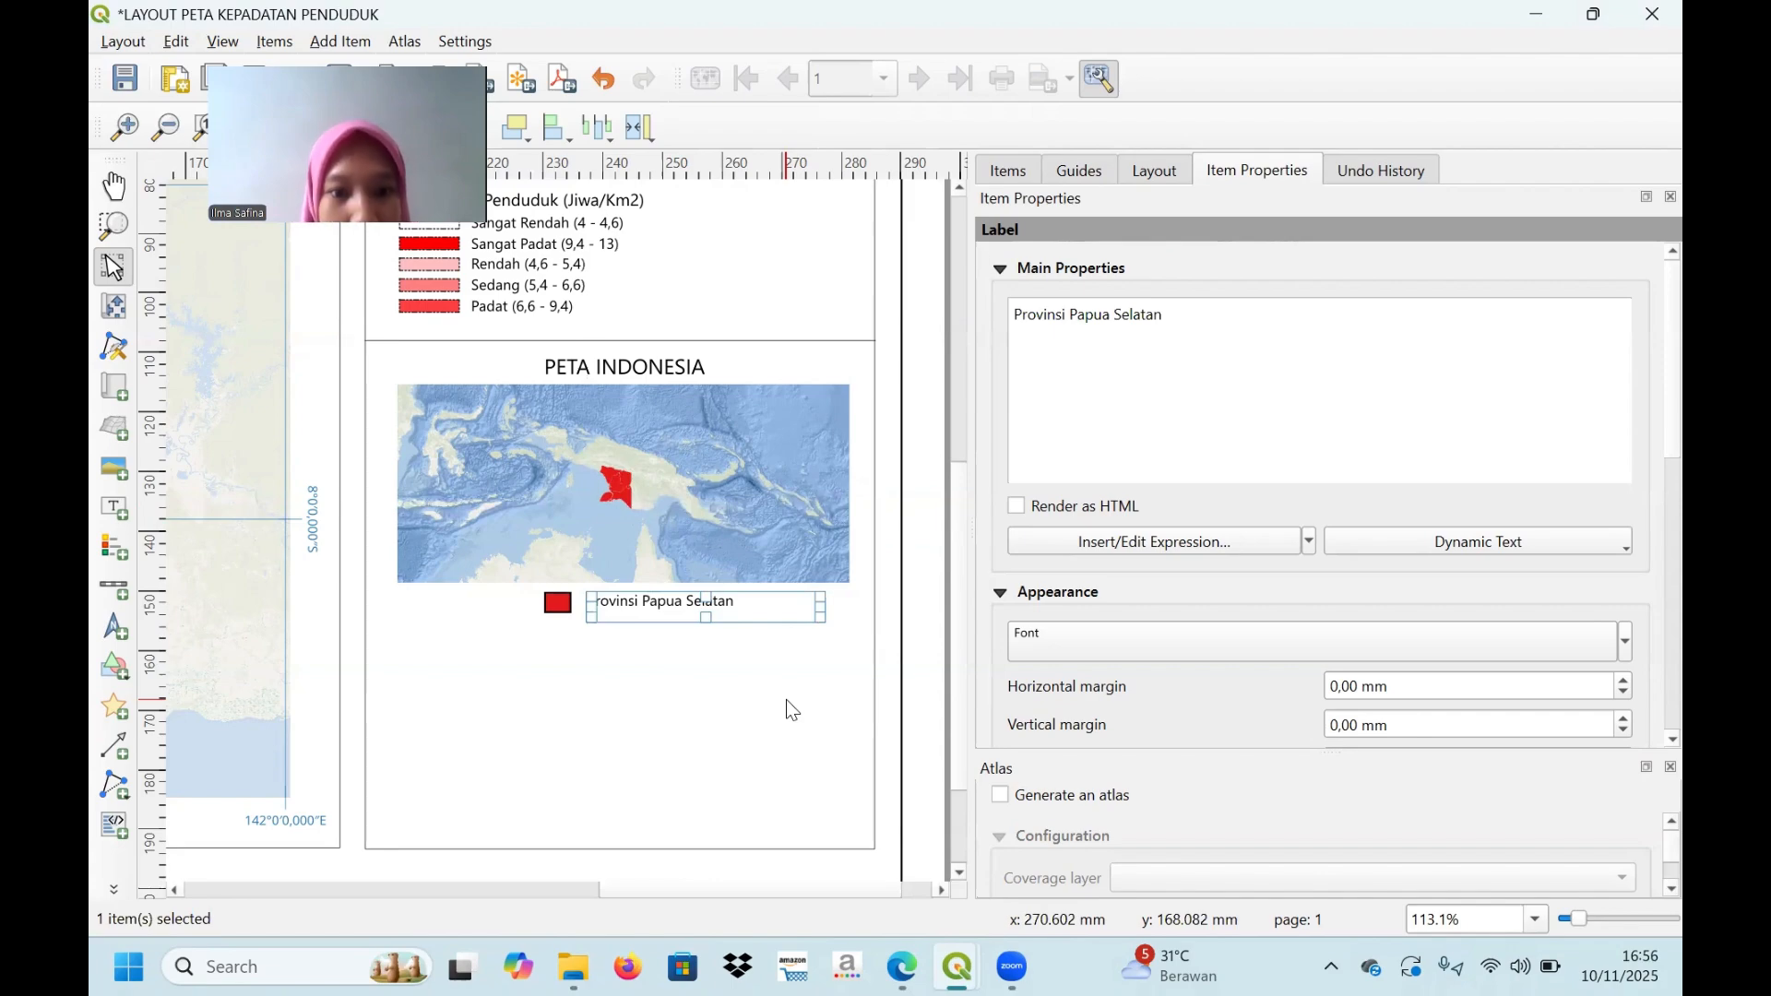
Step: Copy the horizontal divider line and place the copy below the Provinsi Papua Selatan key
left_click(789, 705)
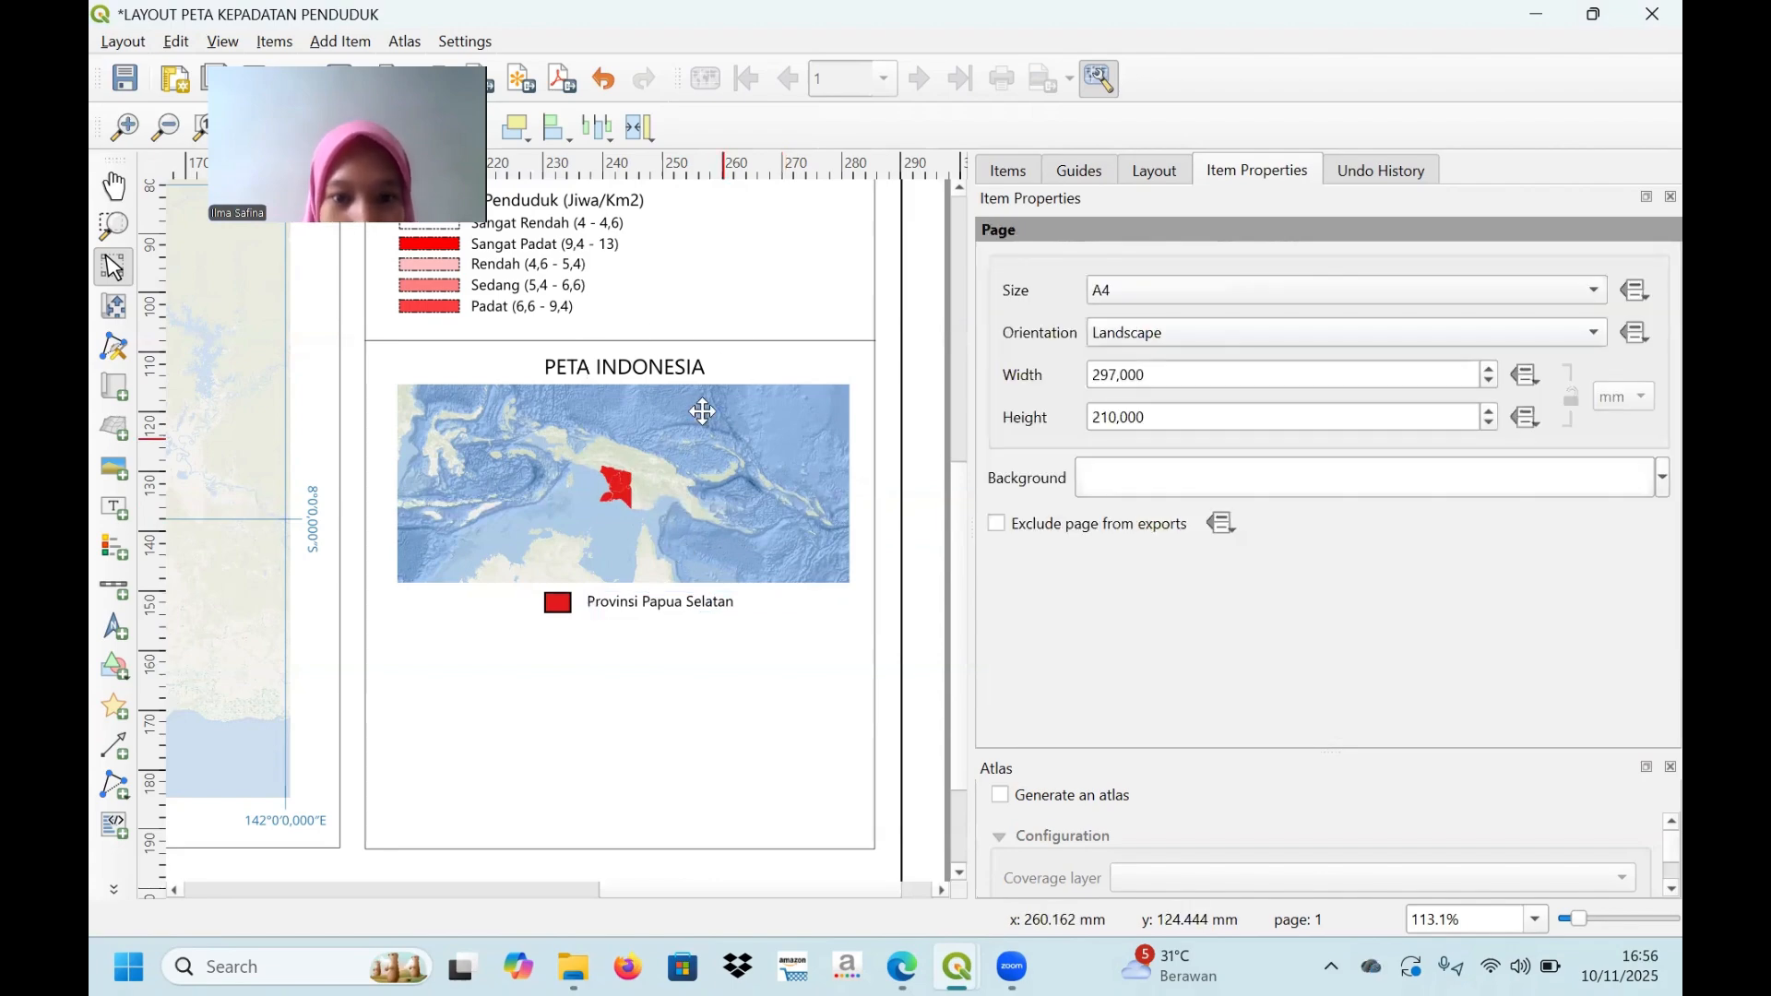
left_click(720, 342)
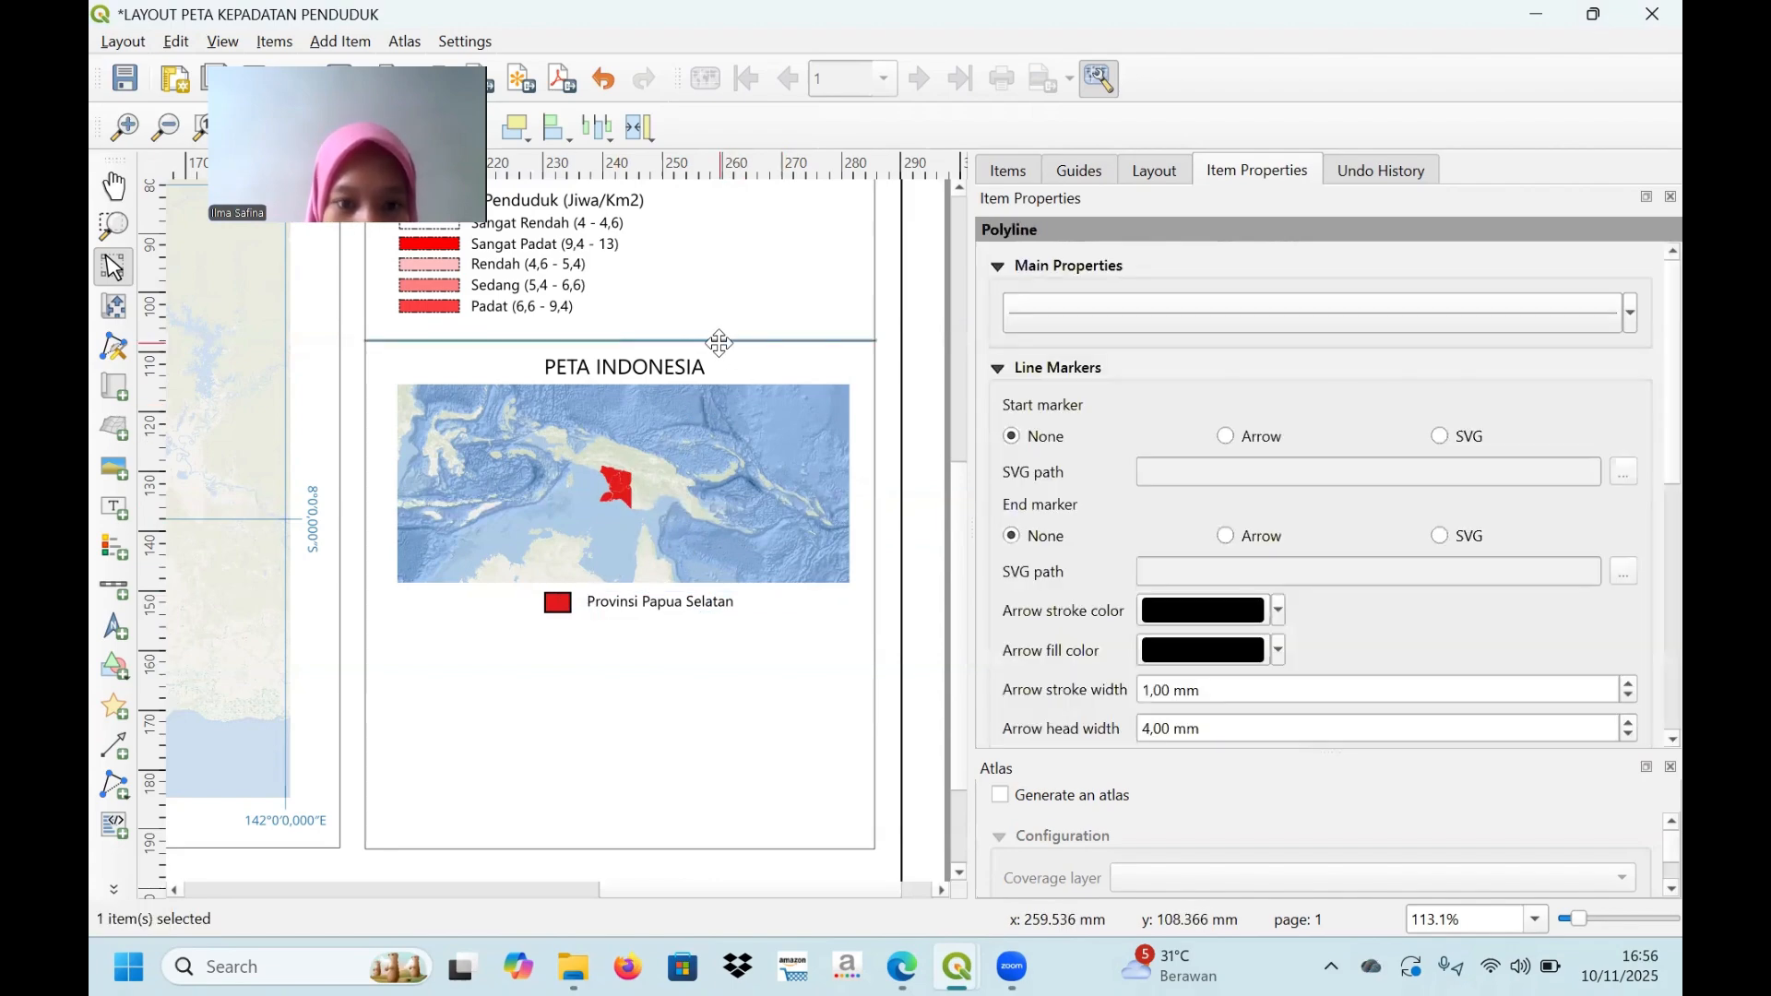
right_click(726, 353)
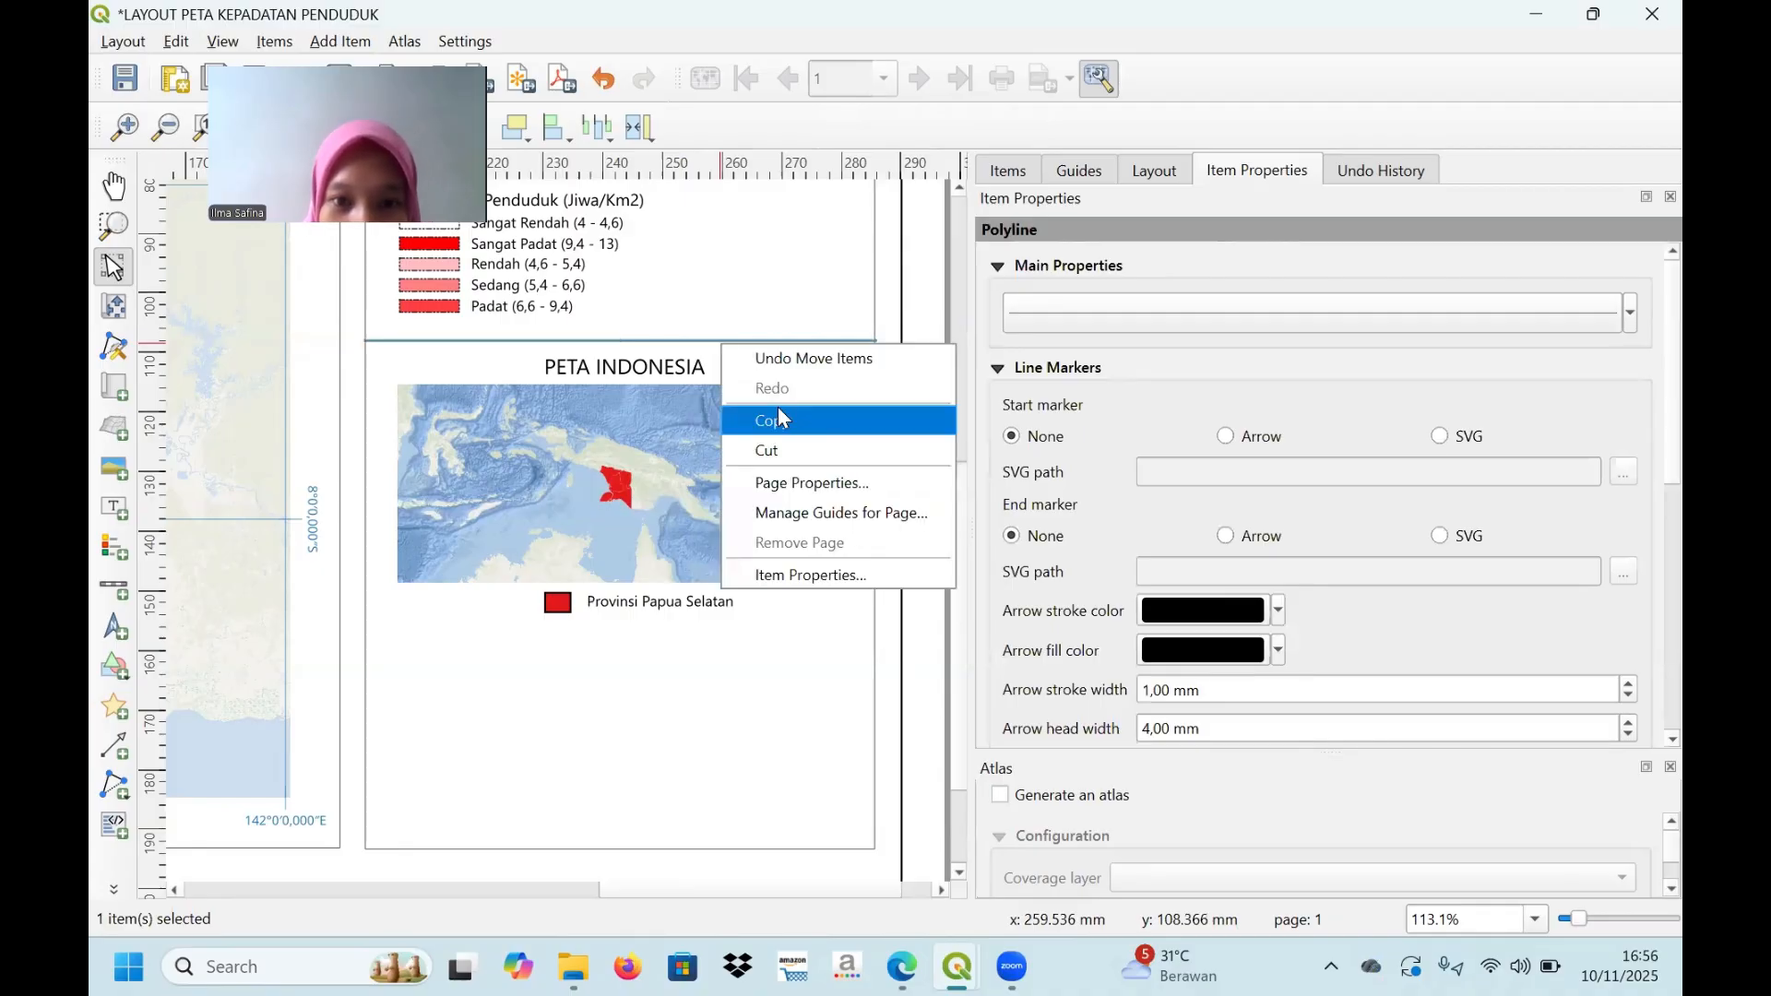
left_click(778, 410)
right_click(632, 656)
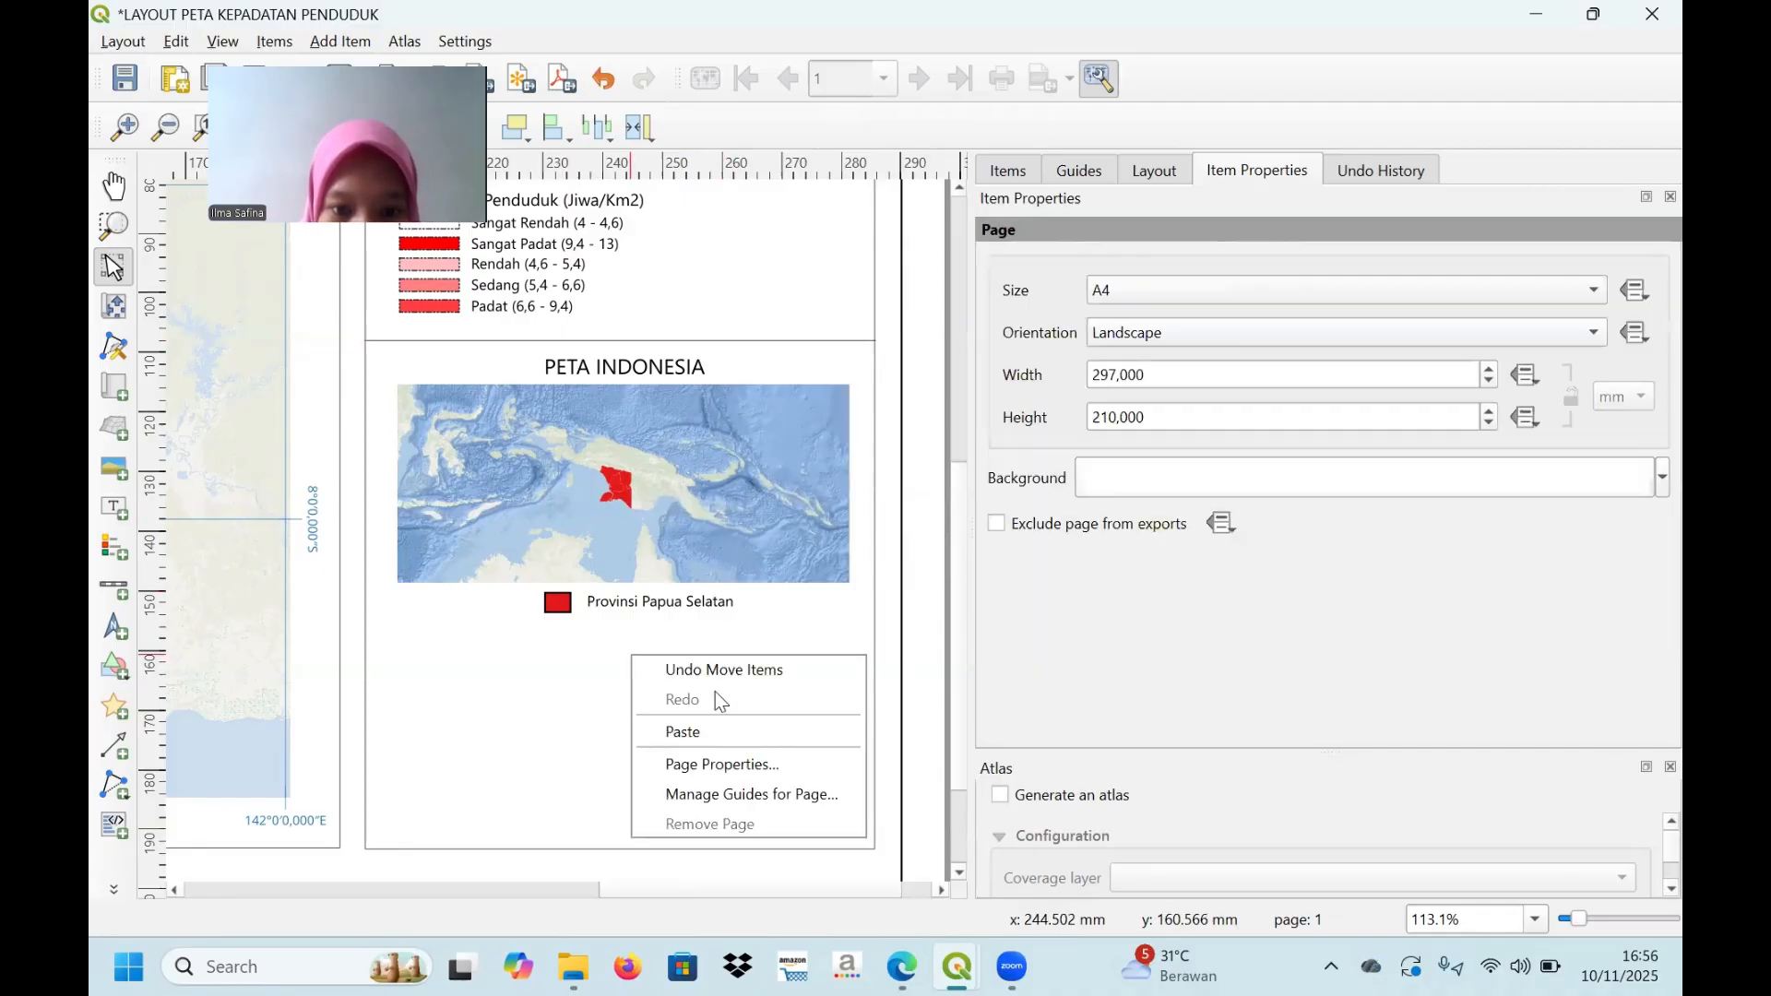
left_click(723, 730)
left_click_drag(740, 655, 492, 636)
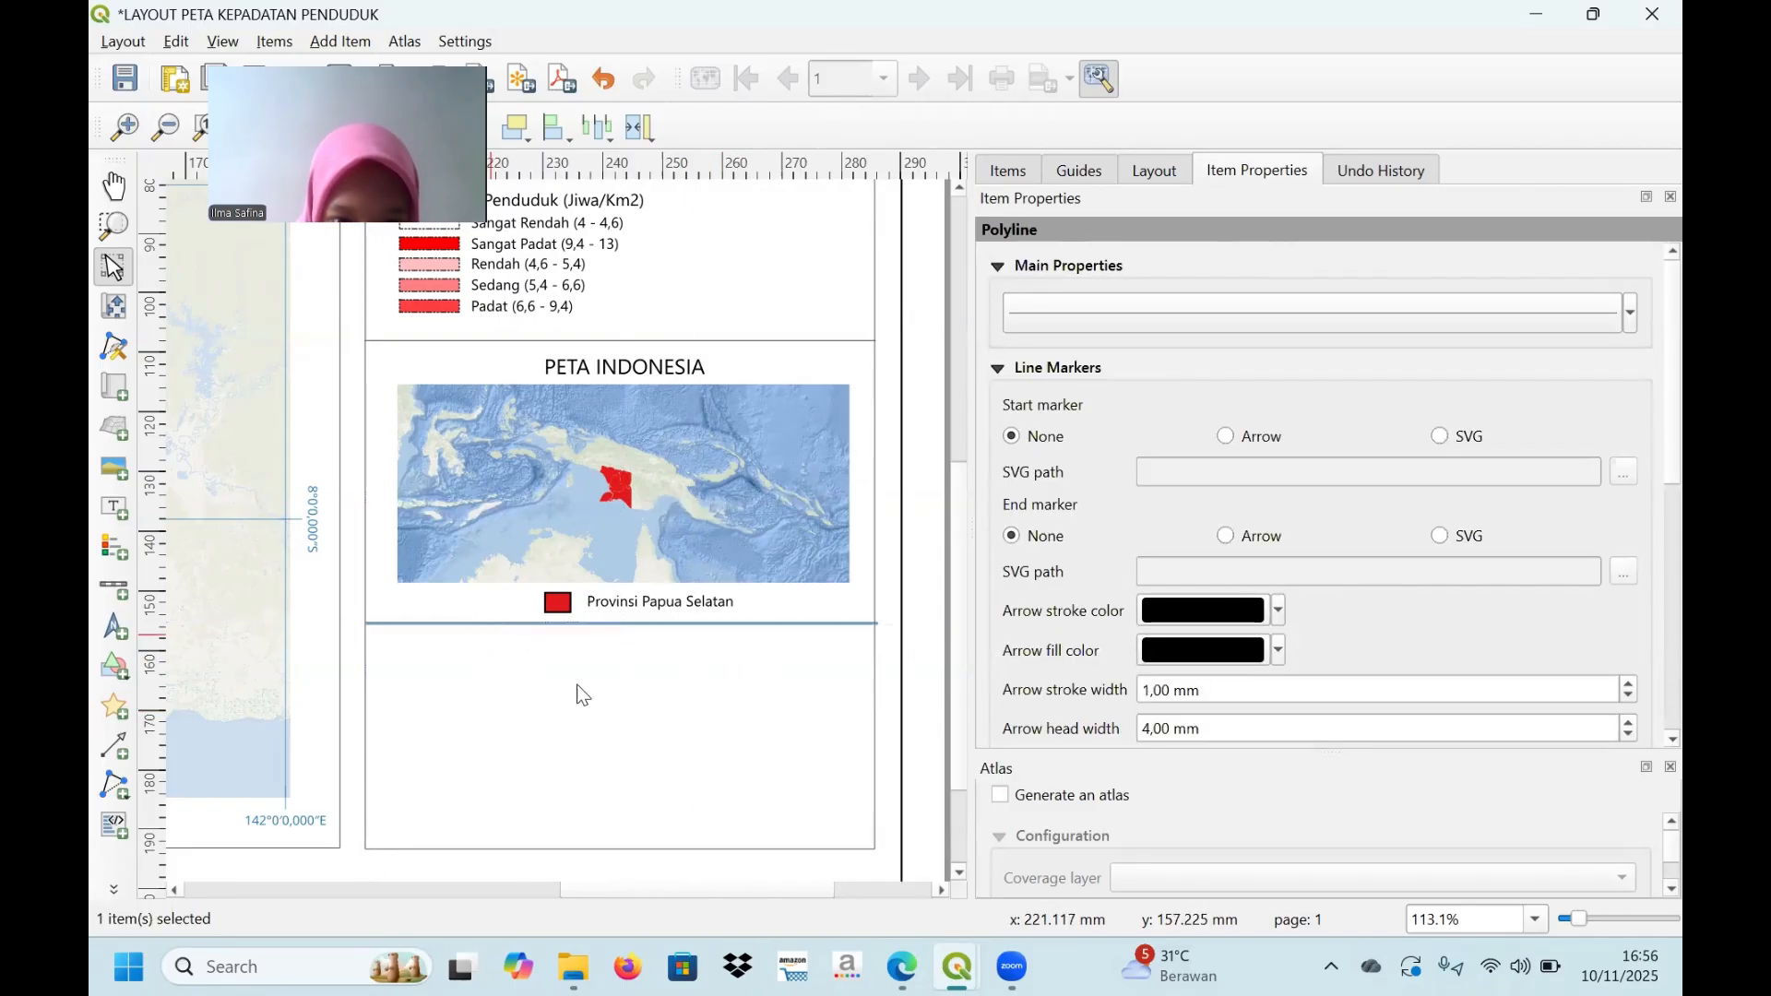
left_click(583, 696)
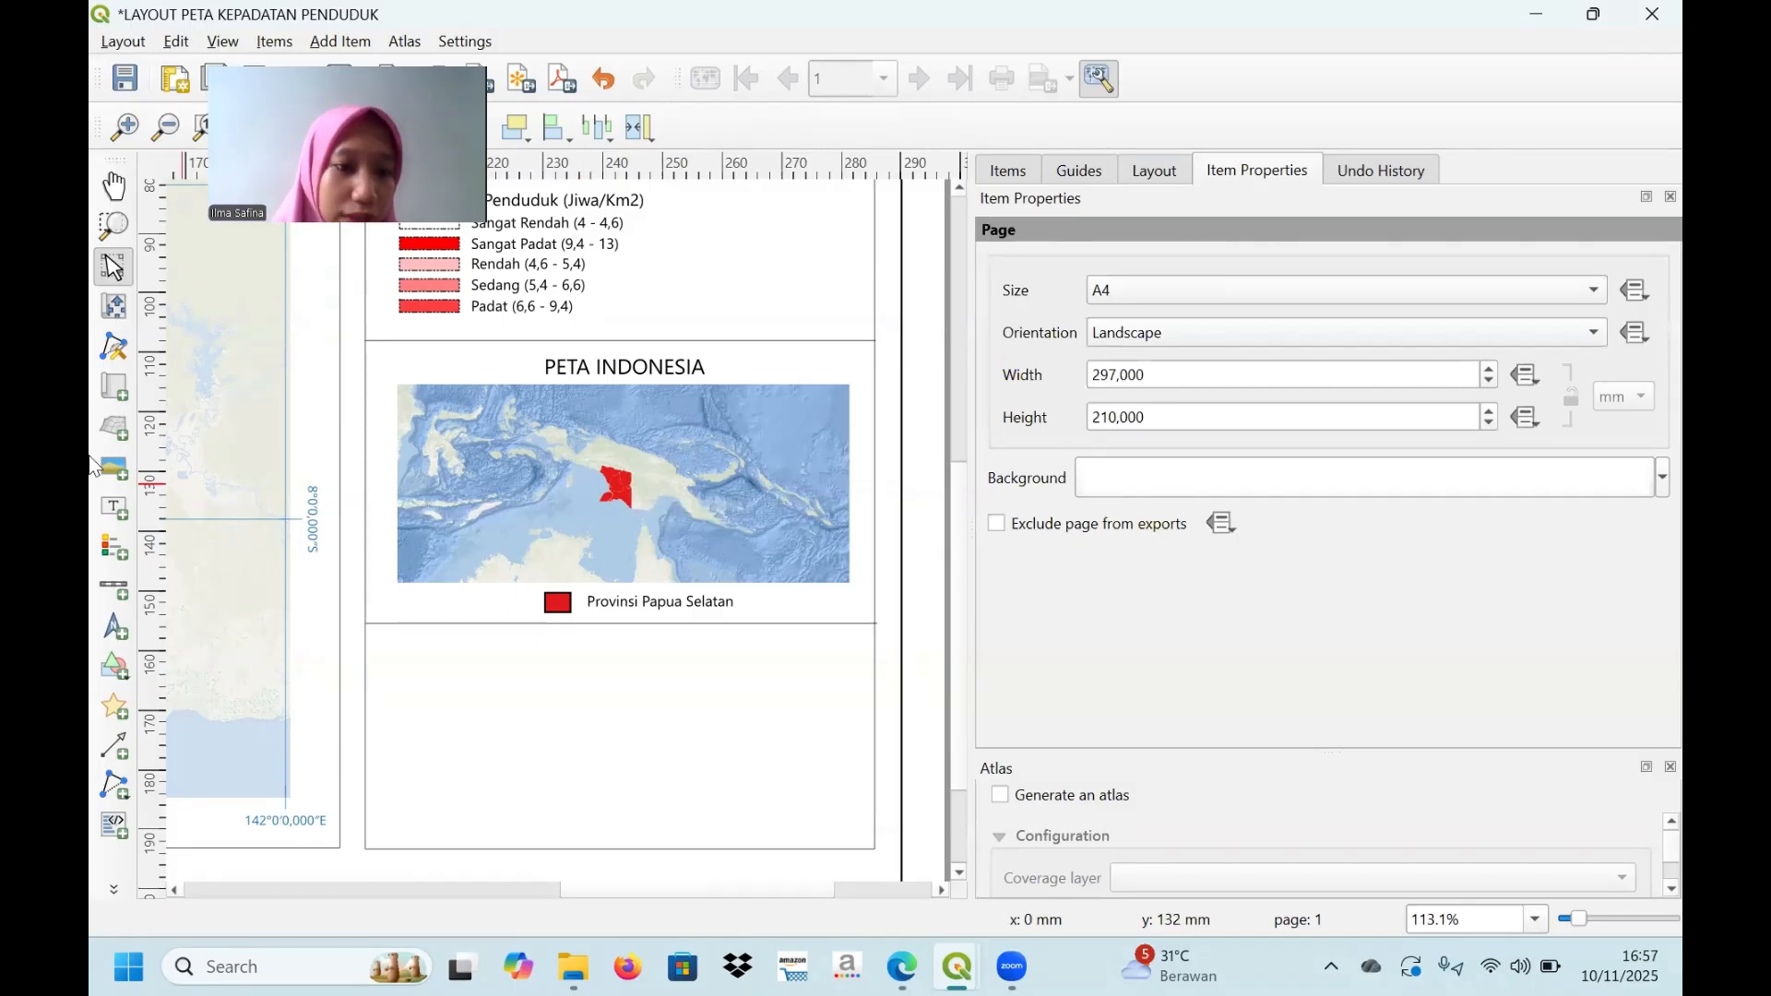
Step: Add a widened label reading 'Sumber Peta: 1. Ina Geoportal 2. Pemerintah Provinsi Papua Selatan'
left_click(111, 513)
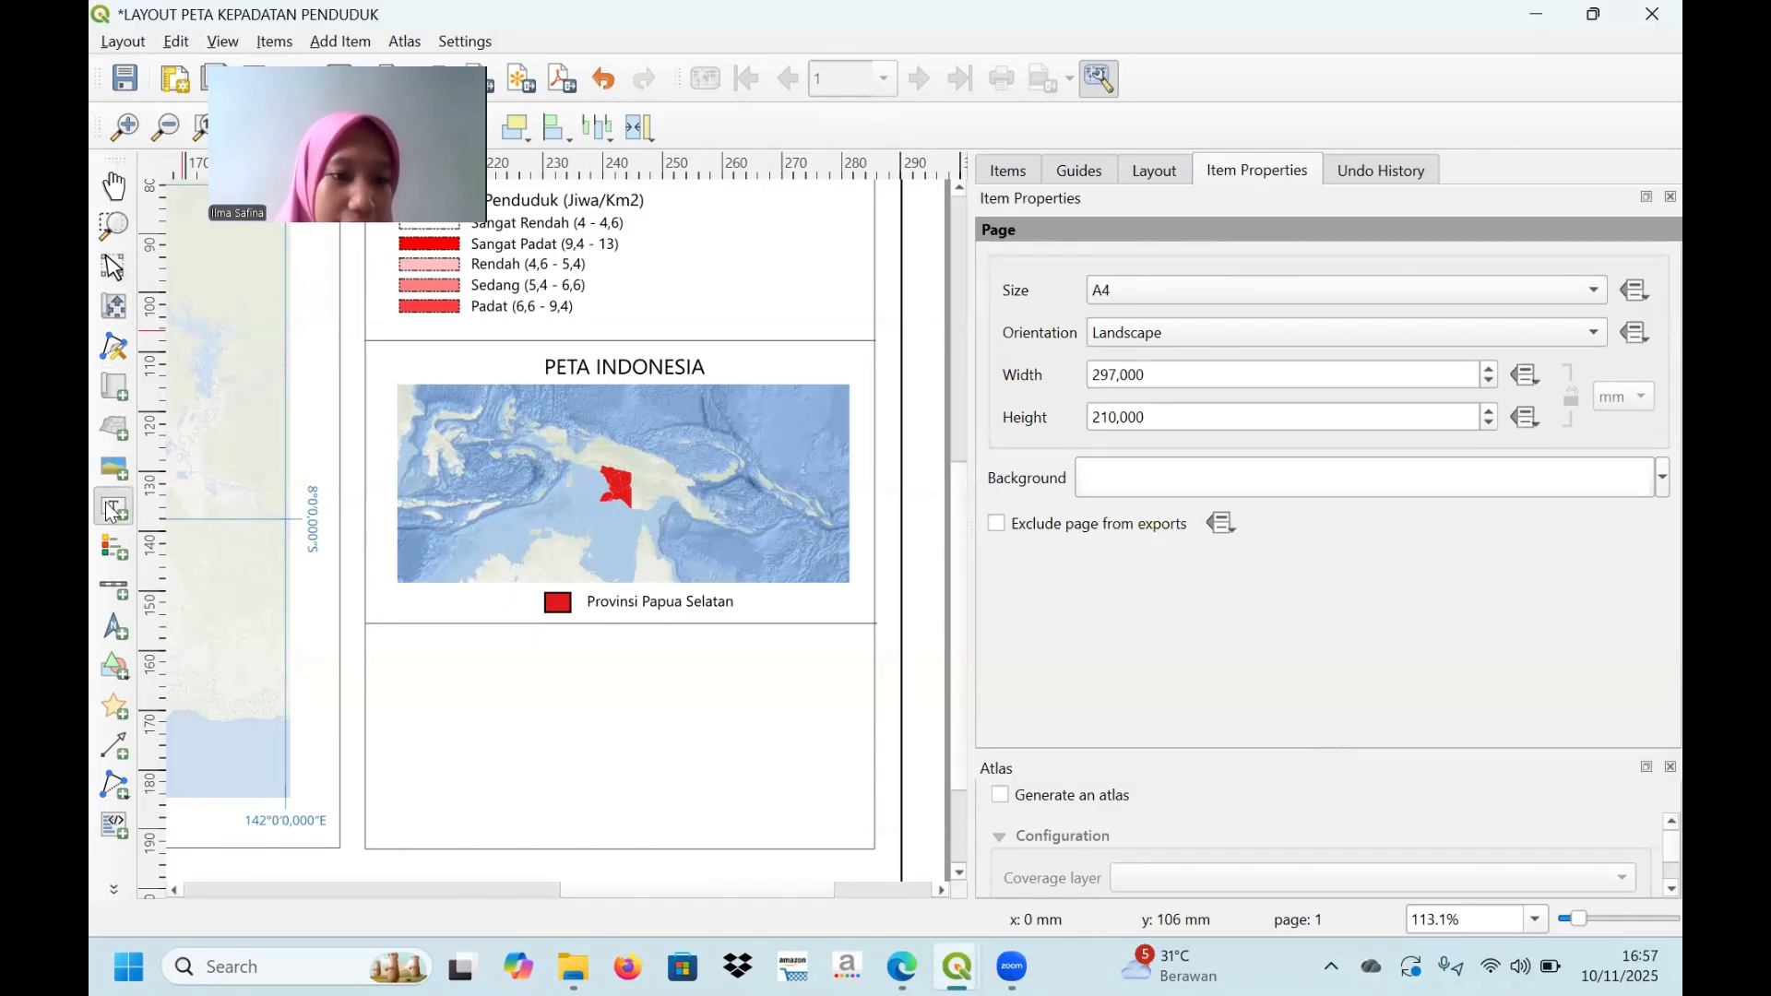
left_click_drag(447, 670, 784, 780)
left_click_drag(1138, 325, 999, 324)
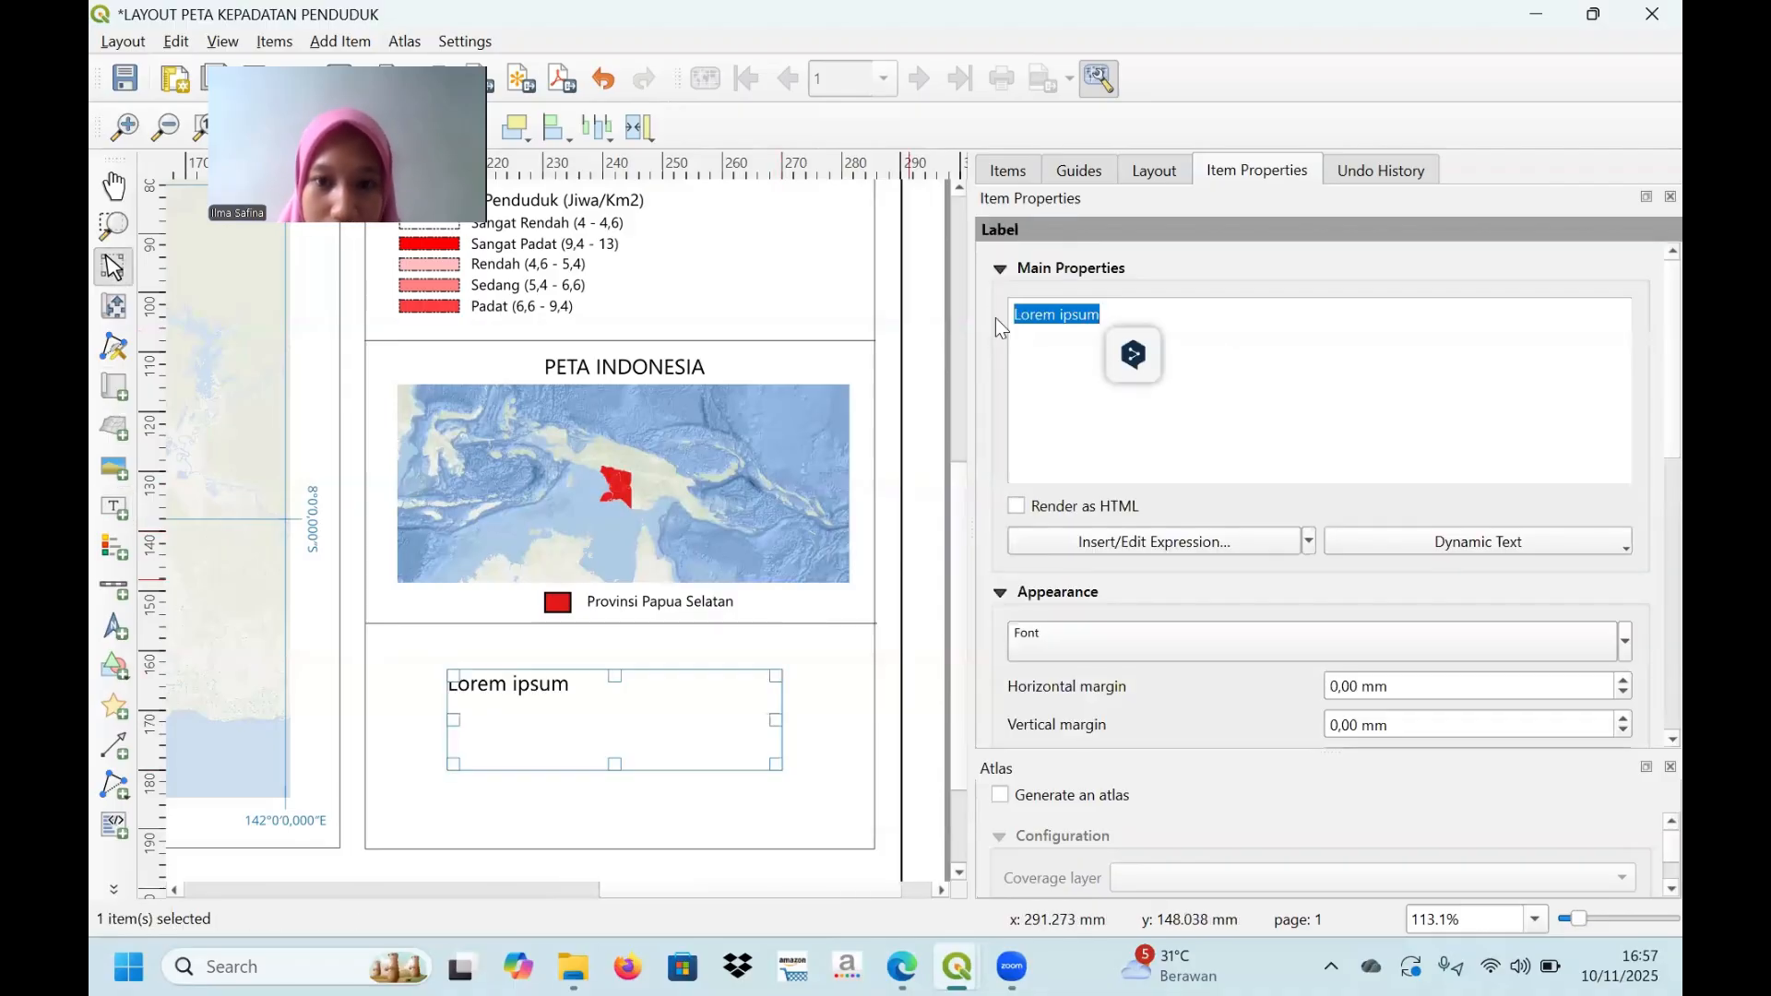
key("BackSpace")
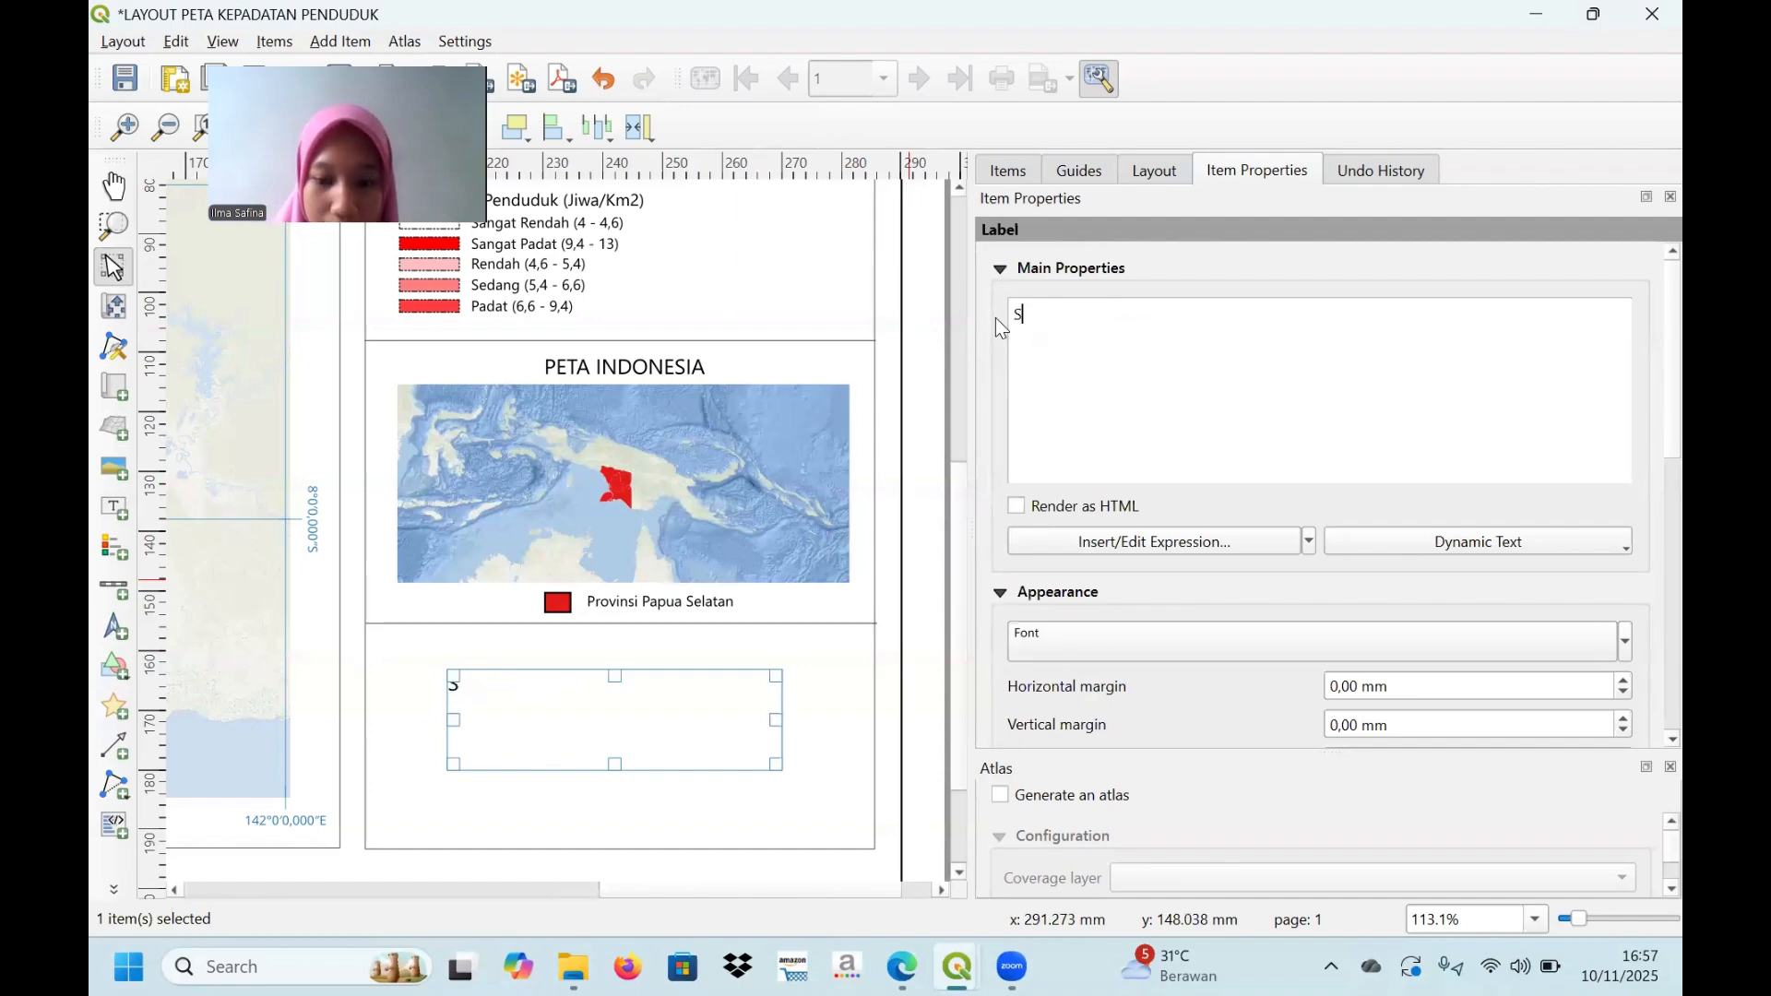
type("Sumber")
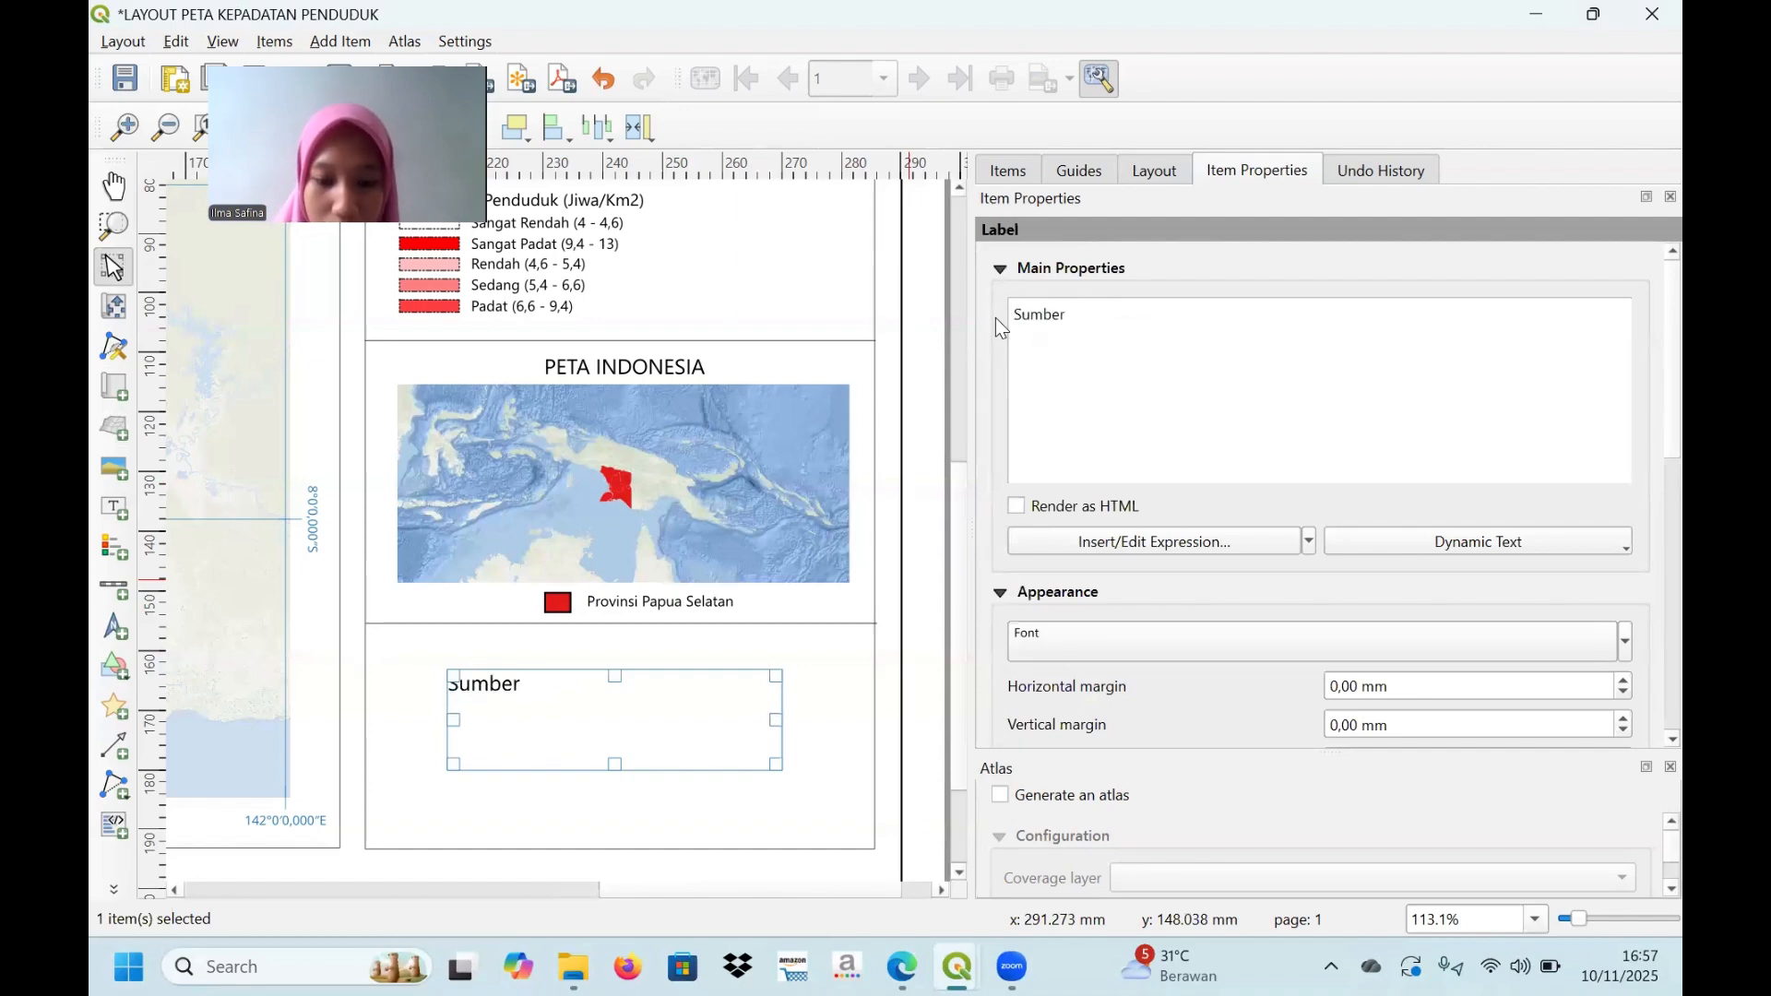
type(" Peta")
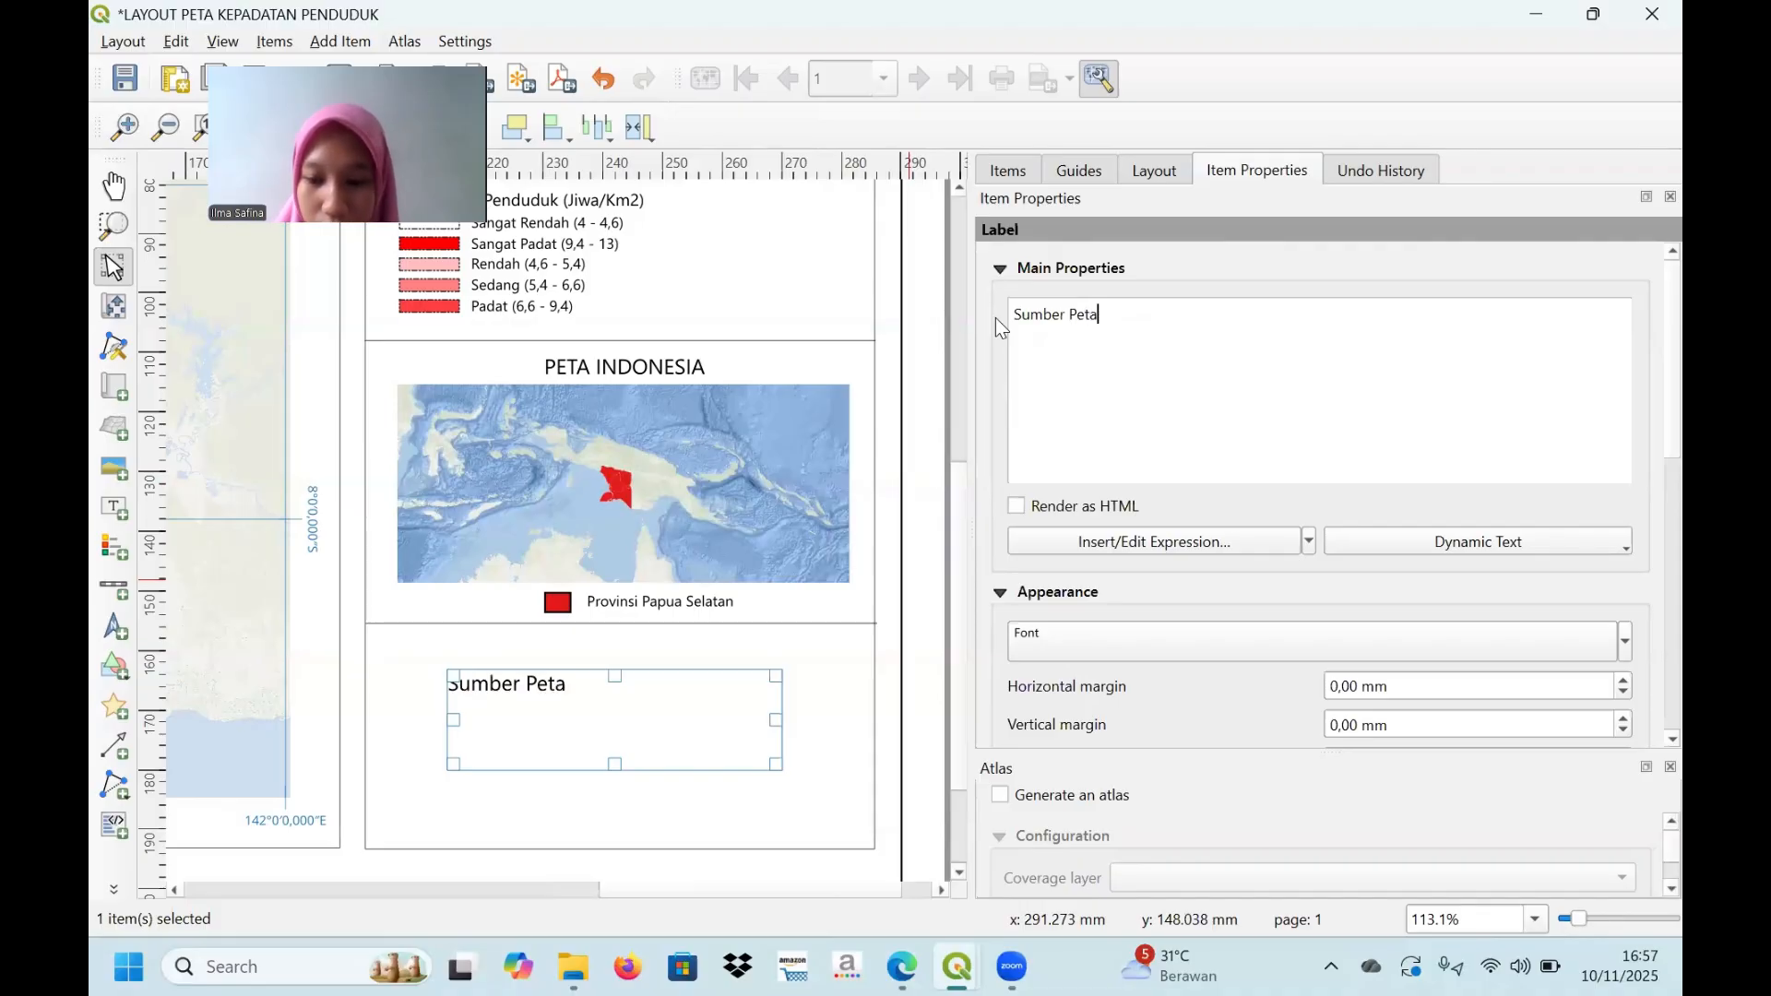
type(": ")
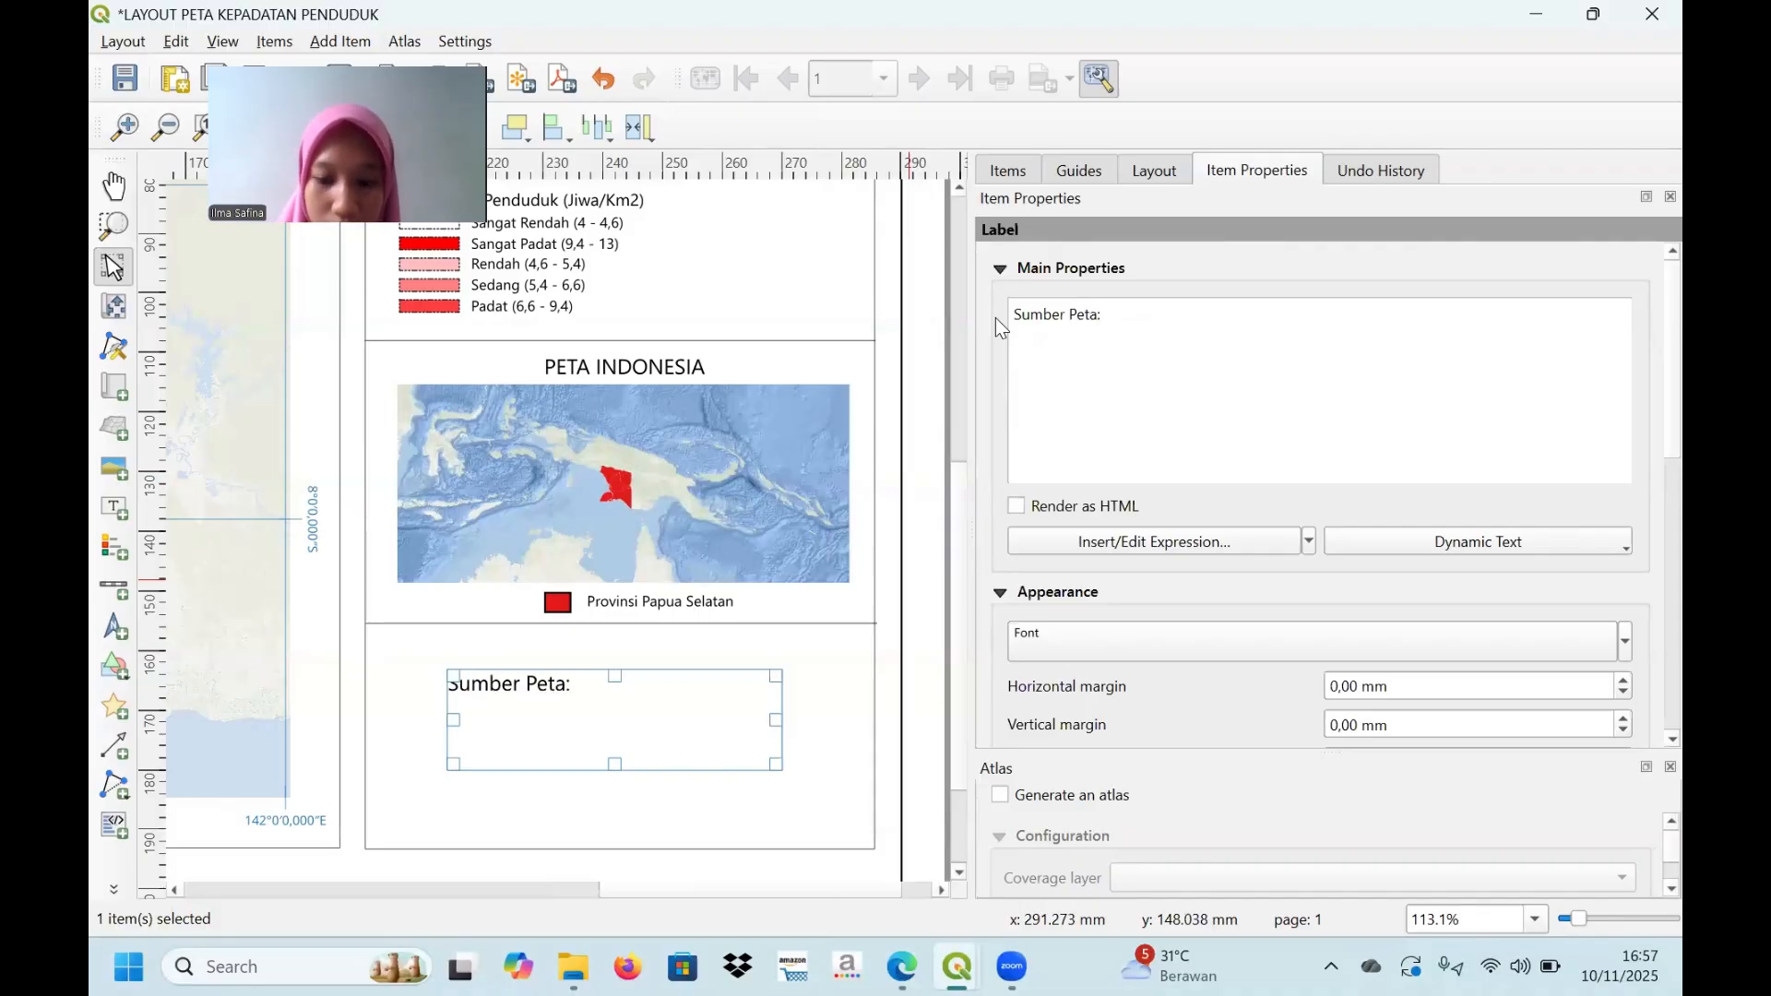
type("1. I")
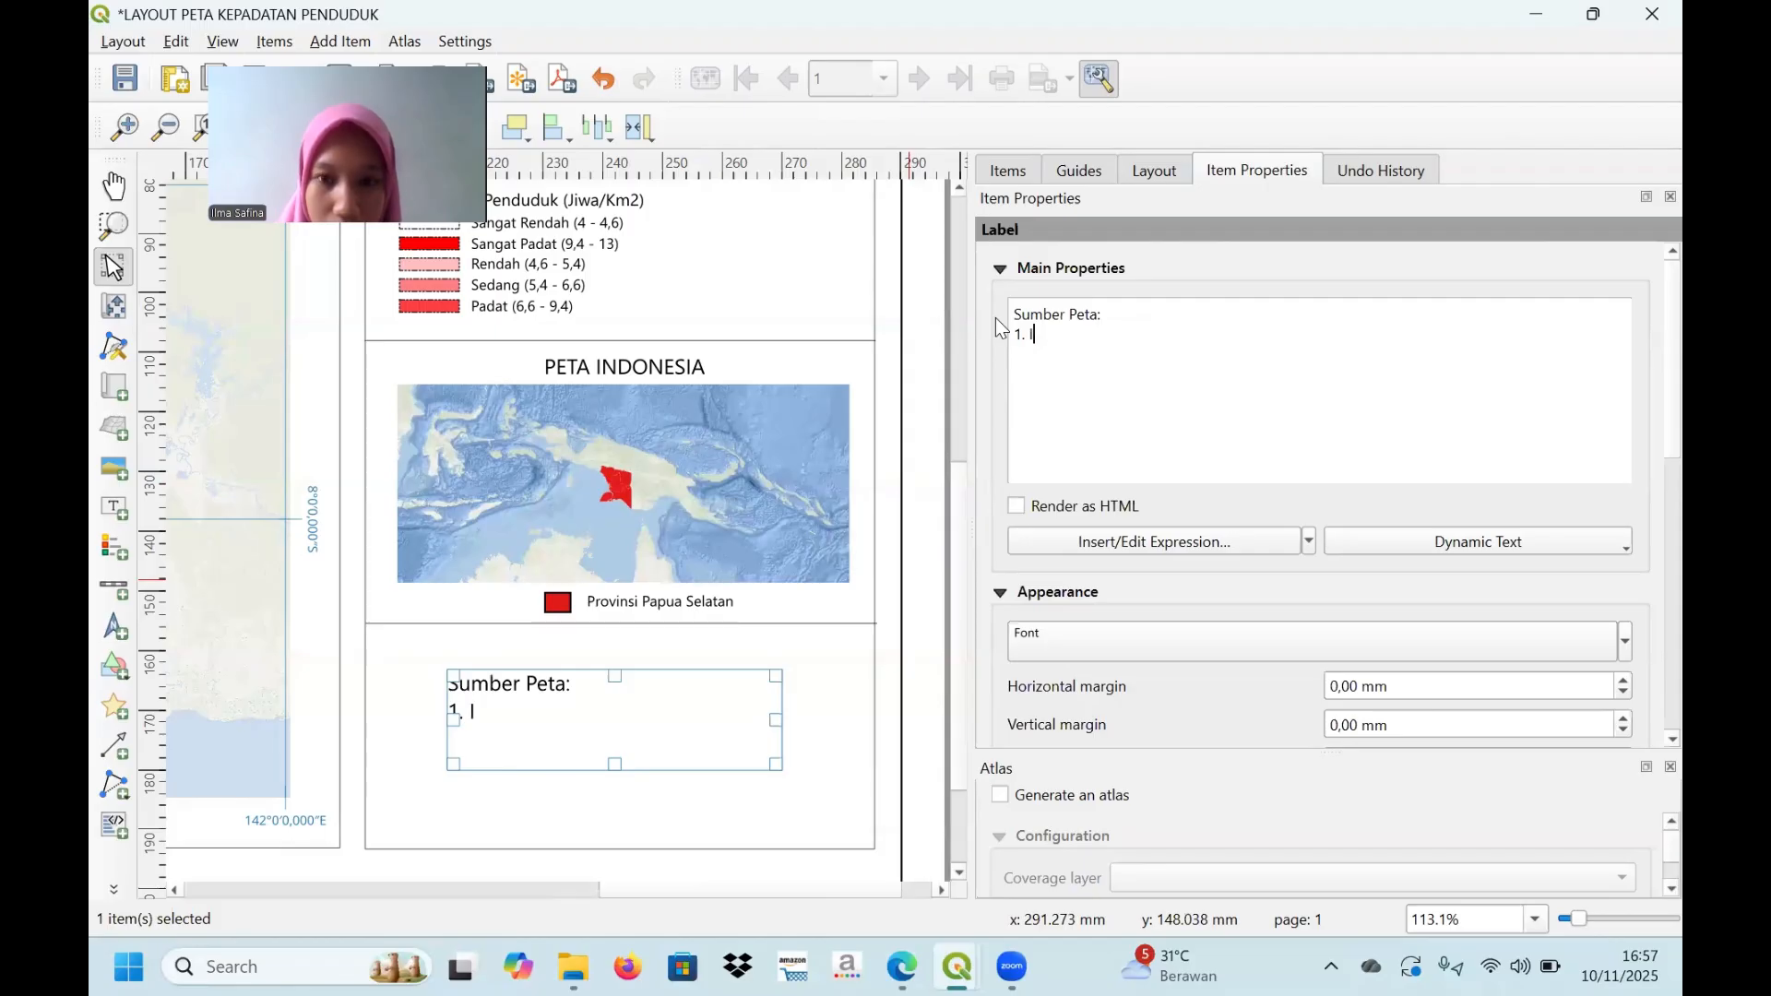
type("na Geop")
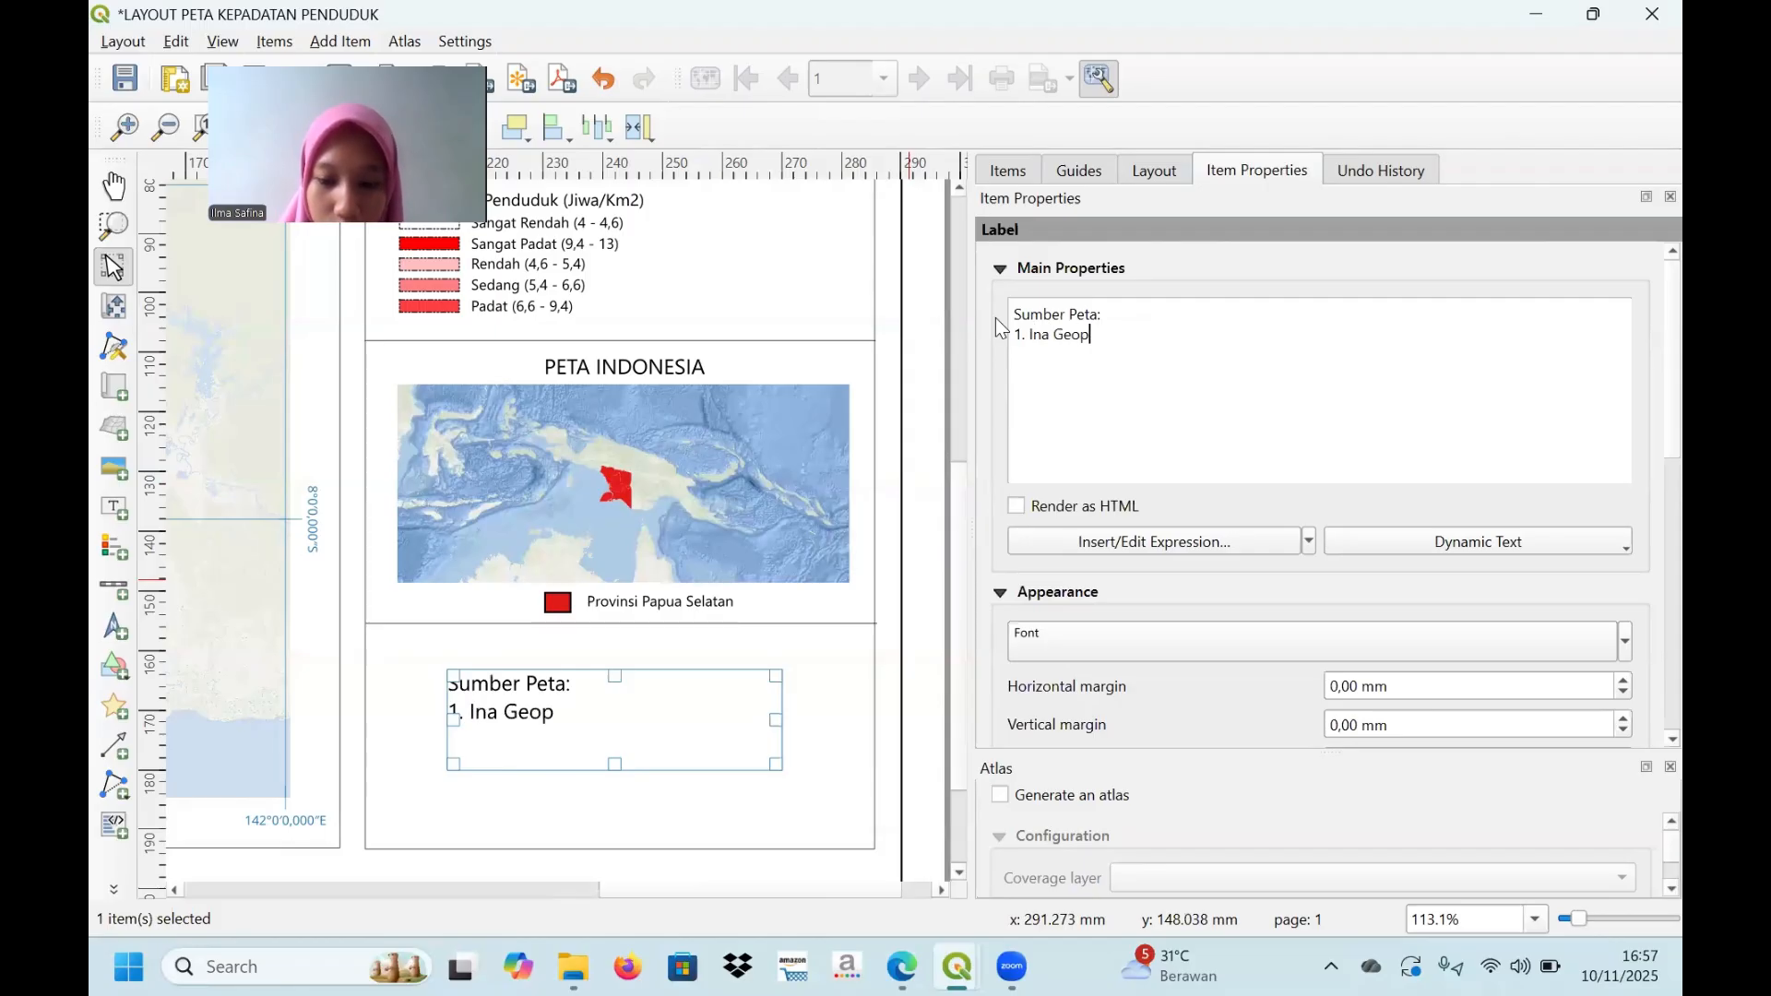
type("ortal")
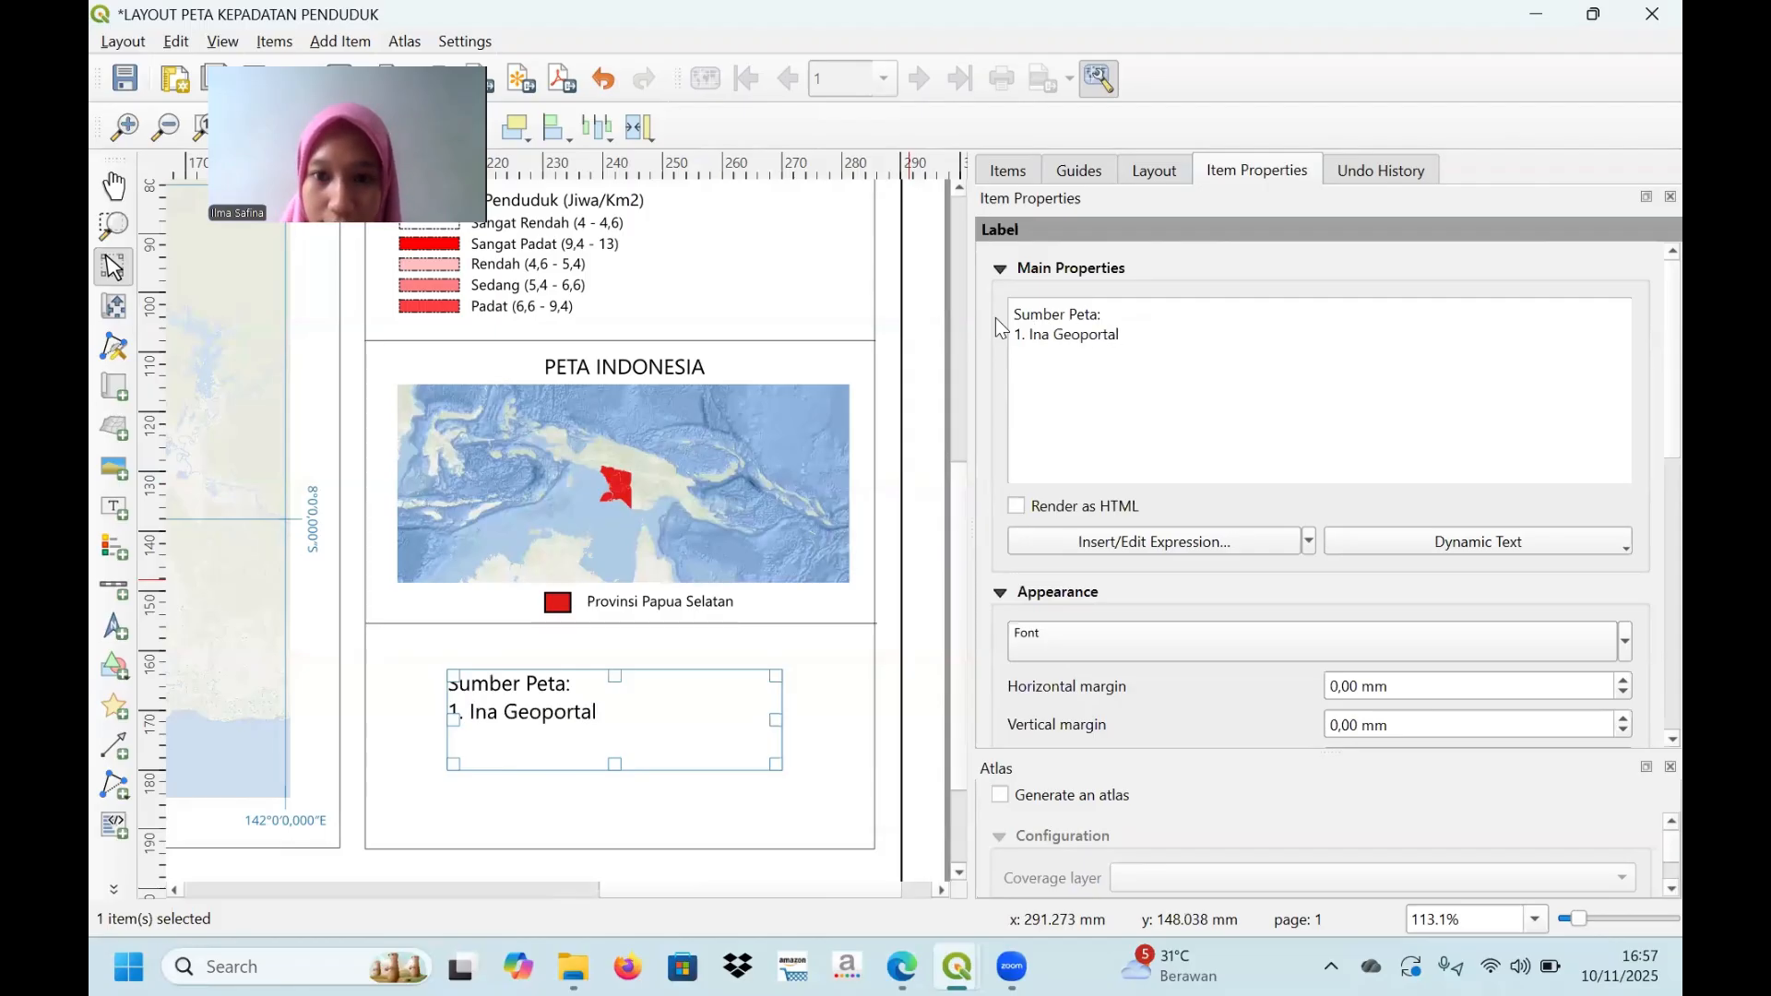
key("Return")
type("P")
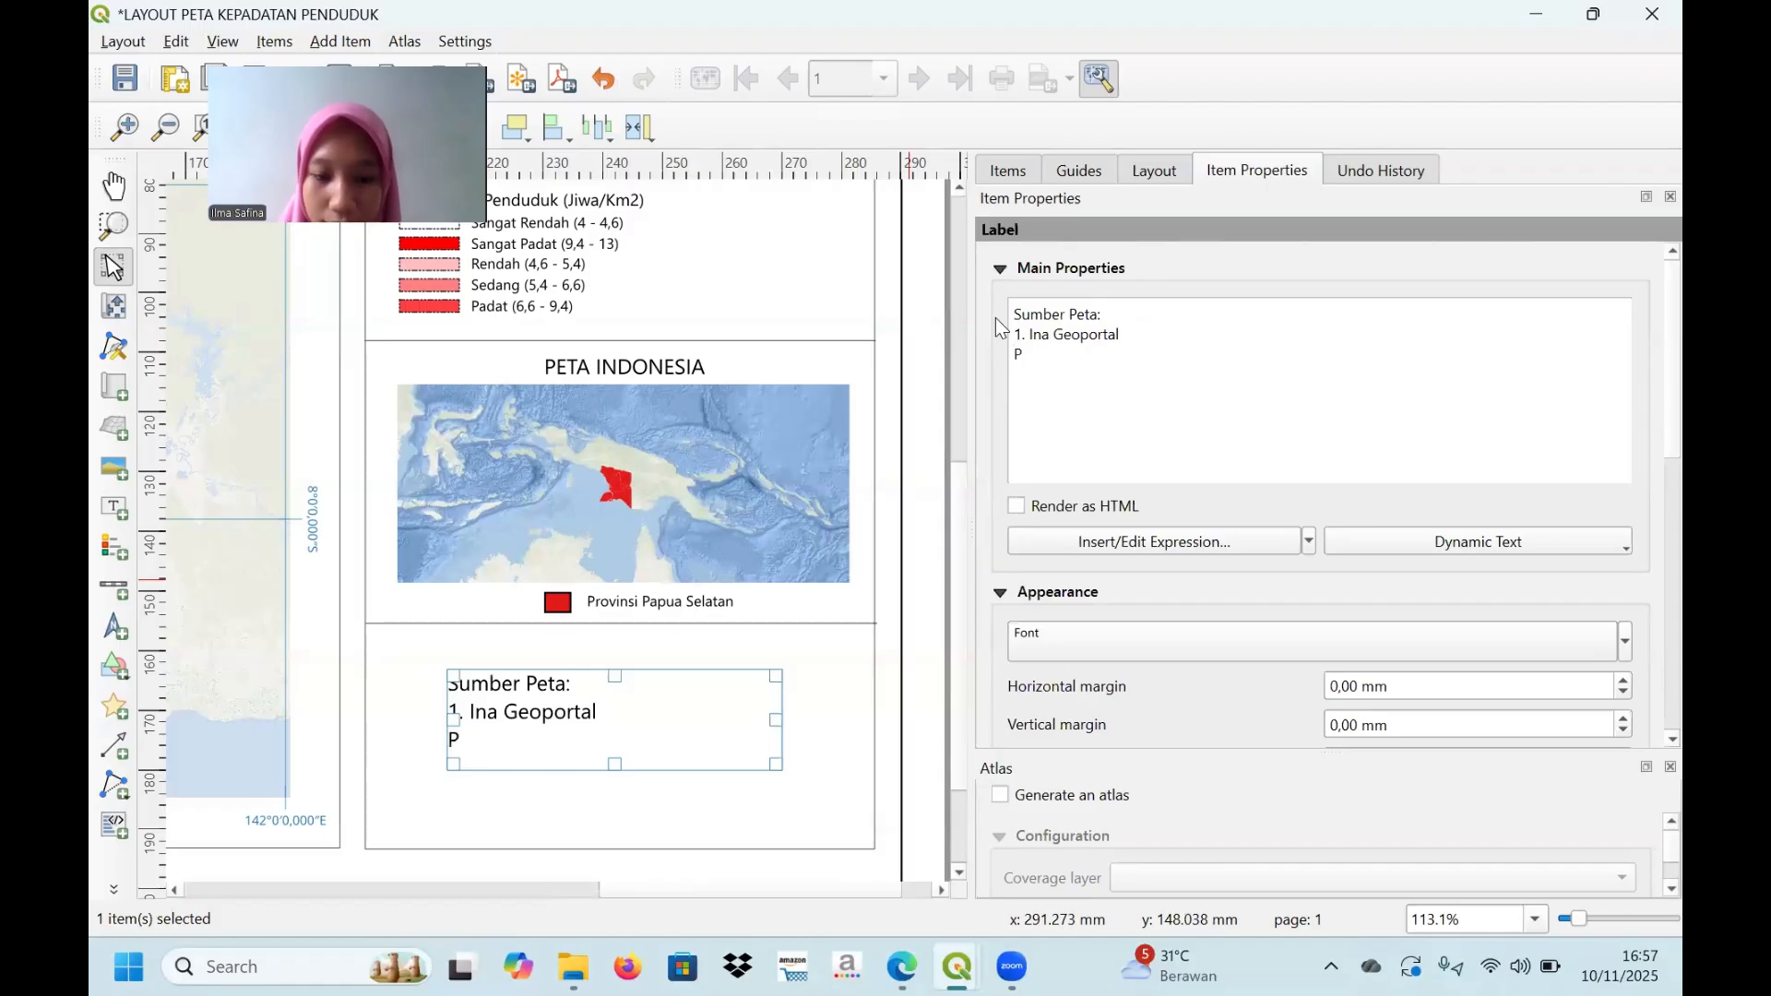
type("eta: 1. Ina Geoportal 2. Pemerintah")
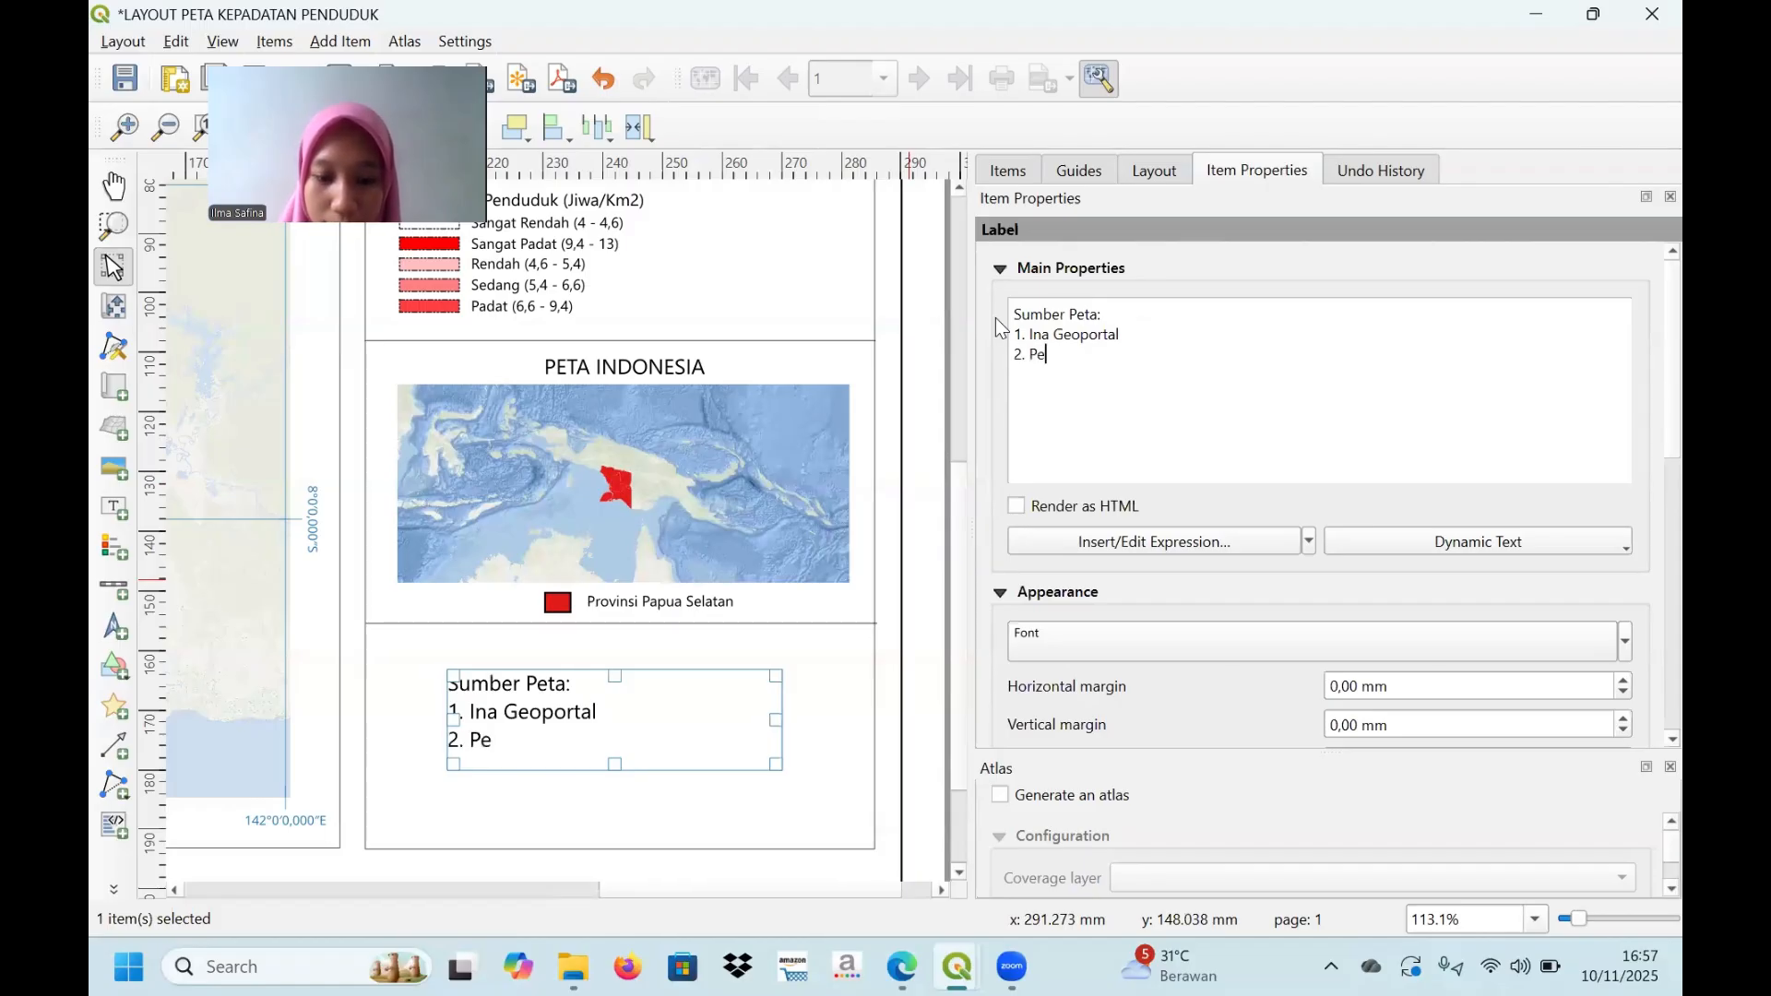
type(" Provi")
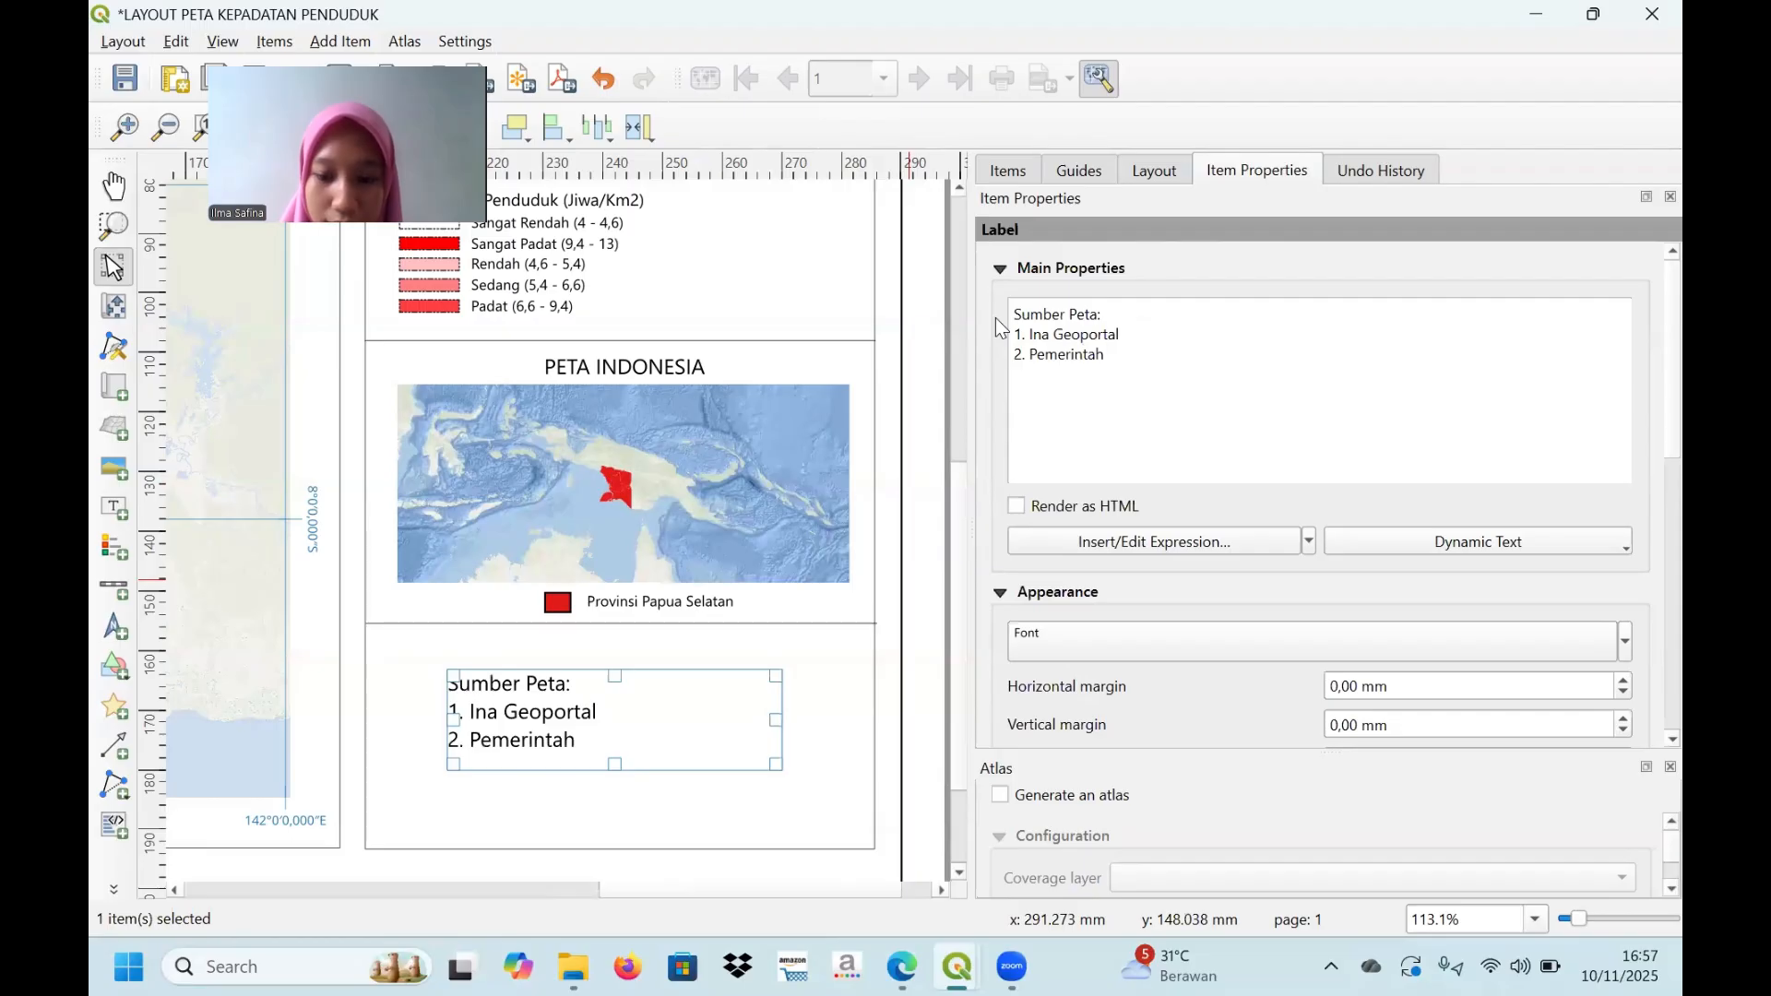
type("nsi Papua")
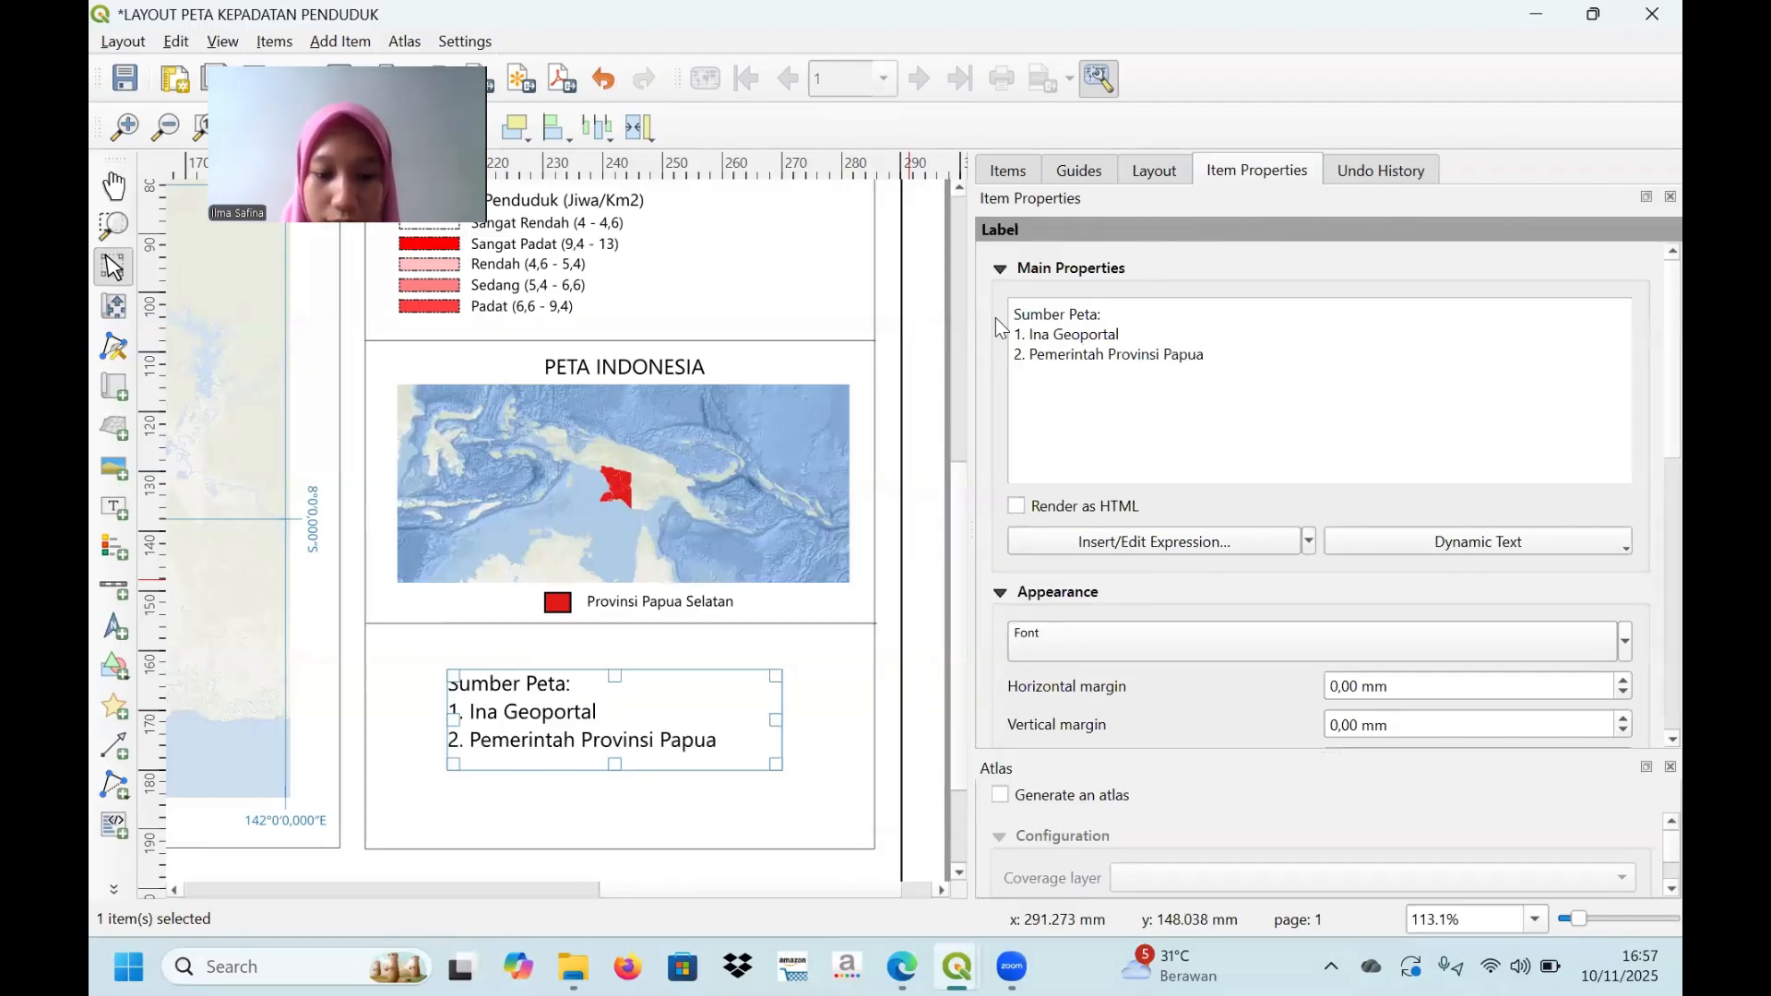
type(" Selatan")
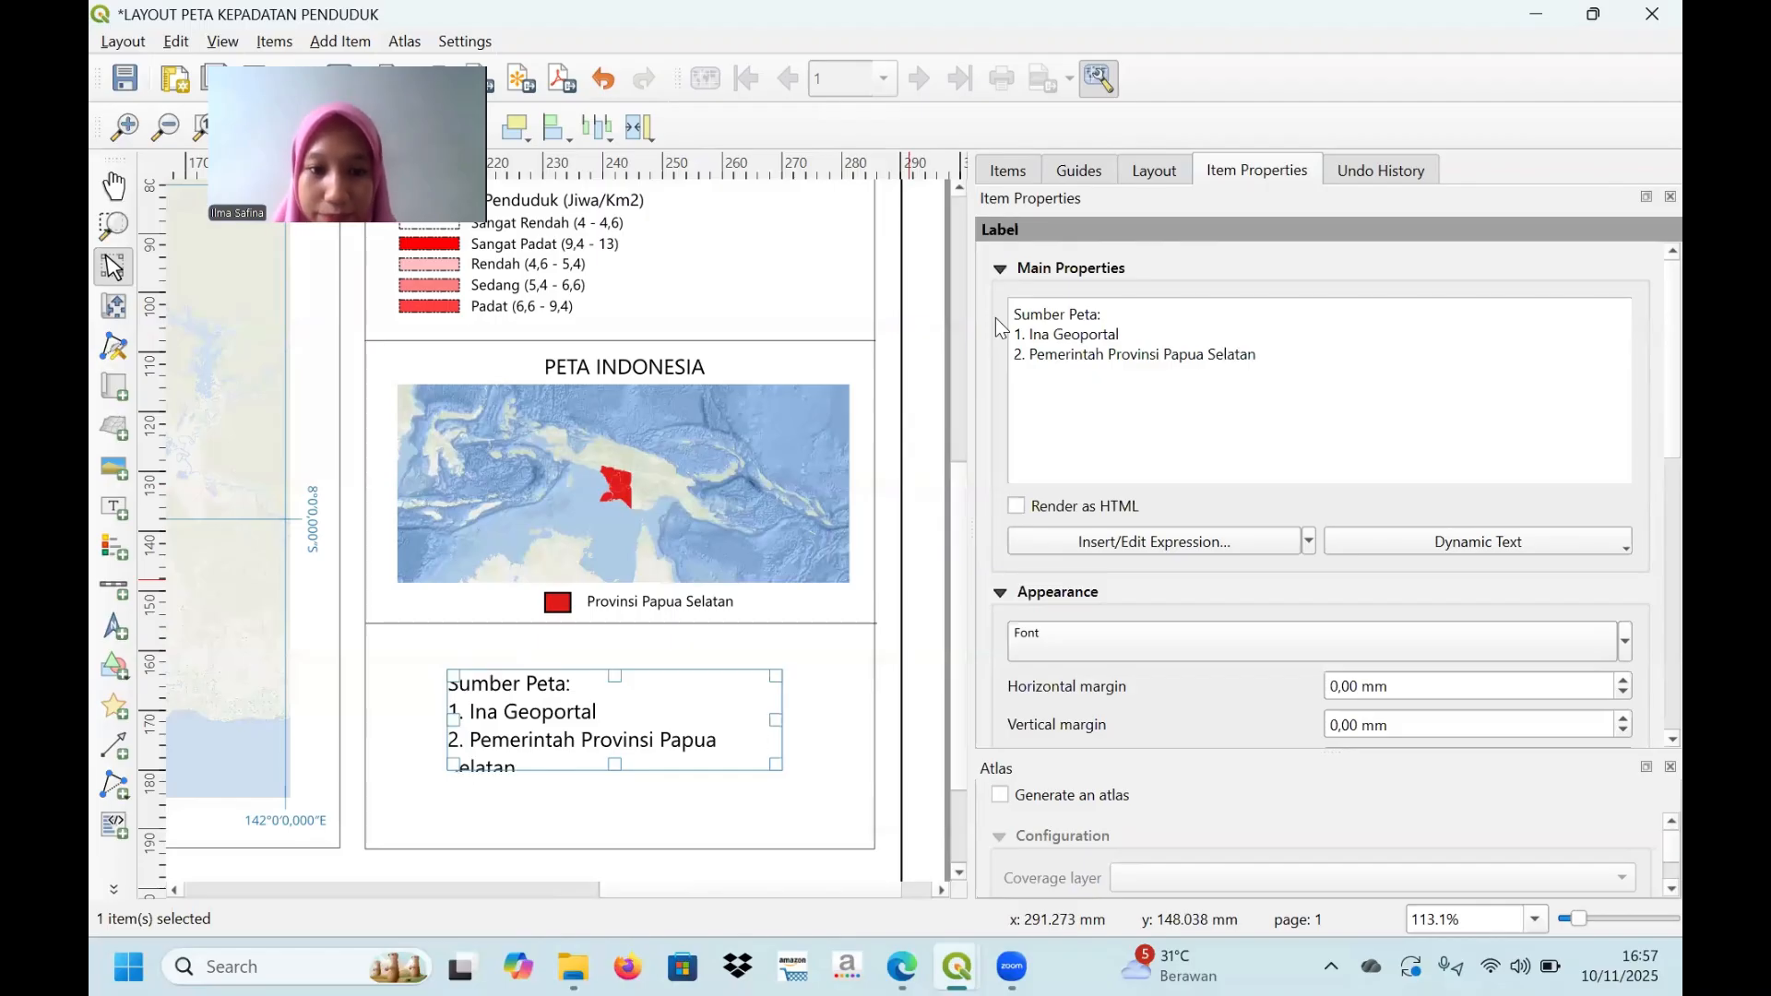
left_click_drag(774, 719, 847, 714)
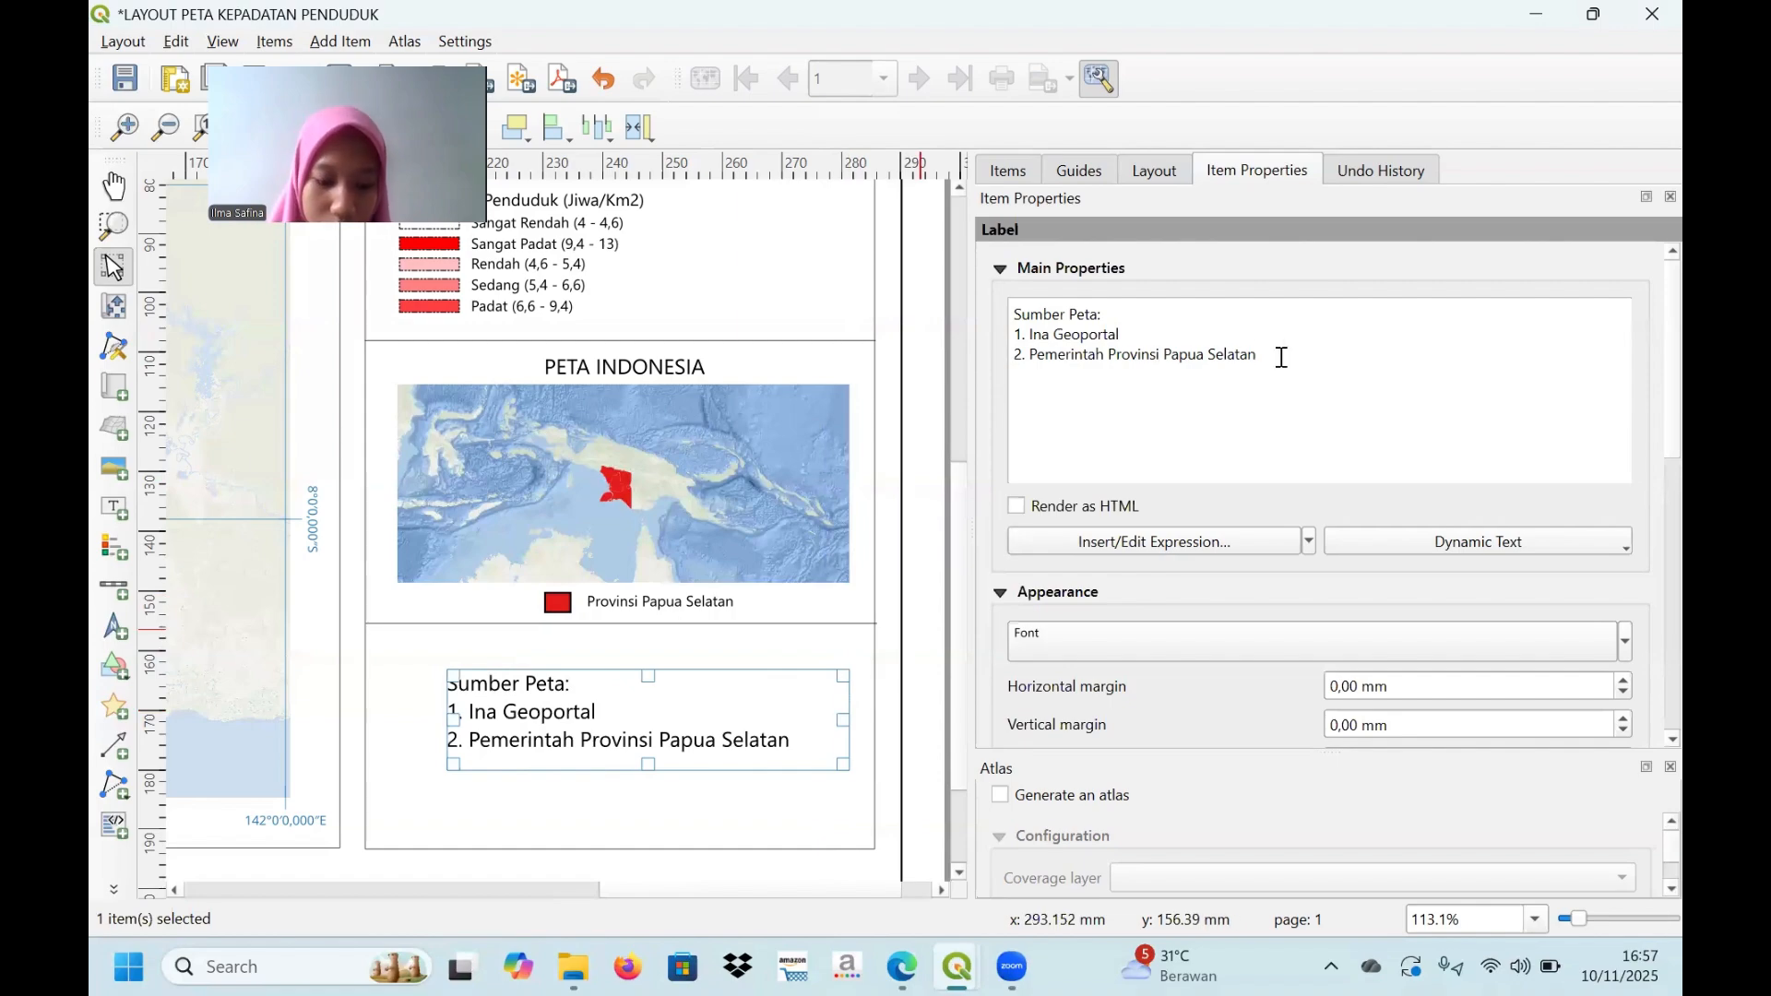
Step: Append a 'Pembuat Peta:' line followed by the map maker's name and ID number
type("P")
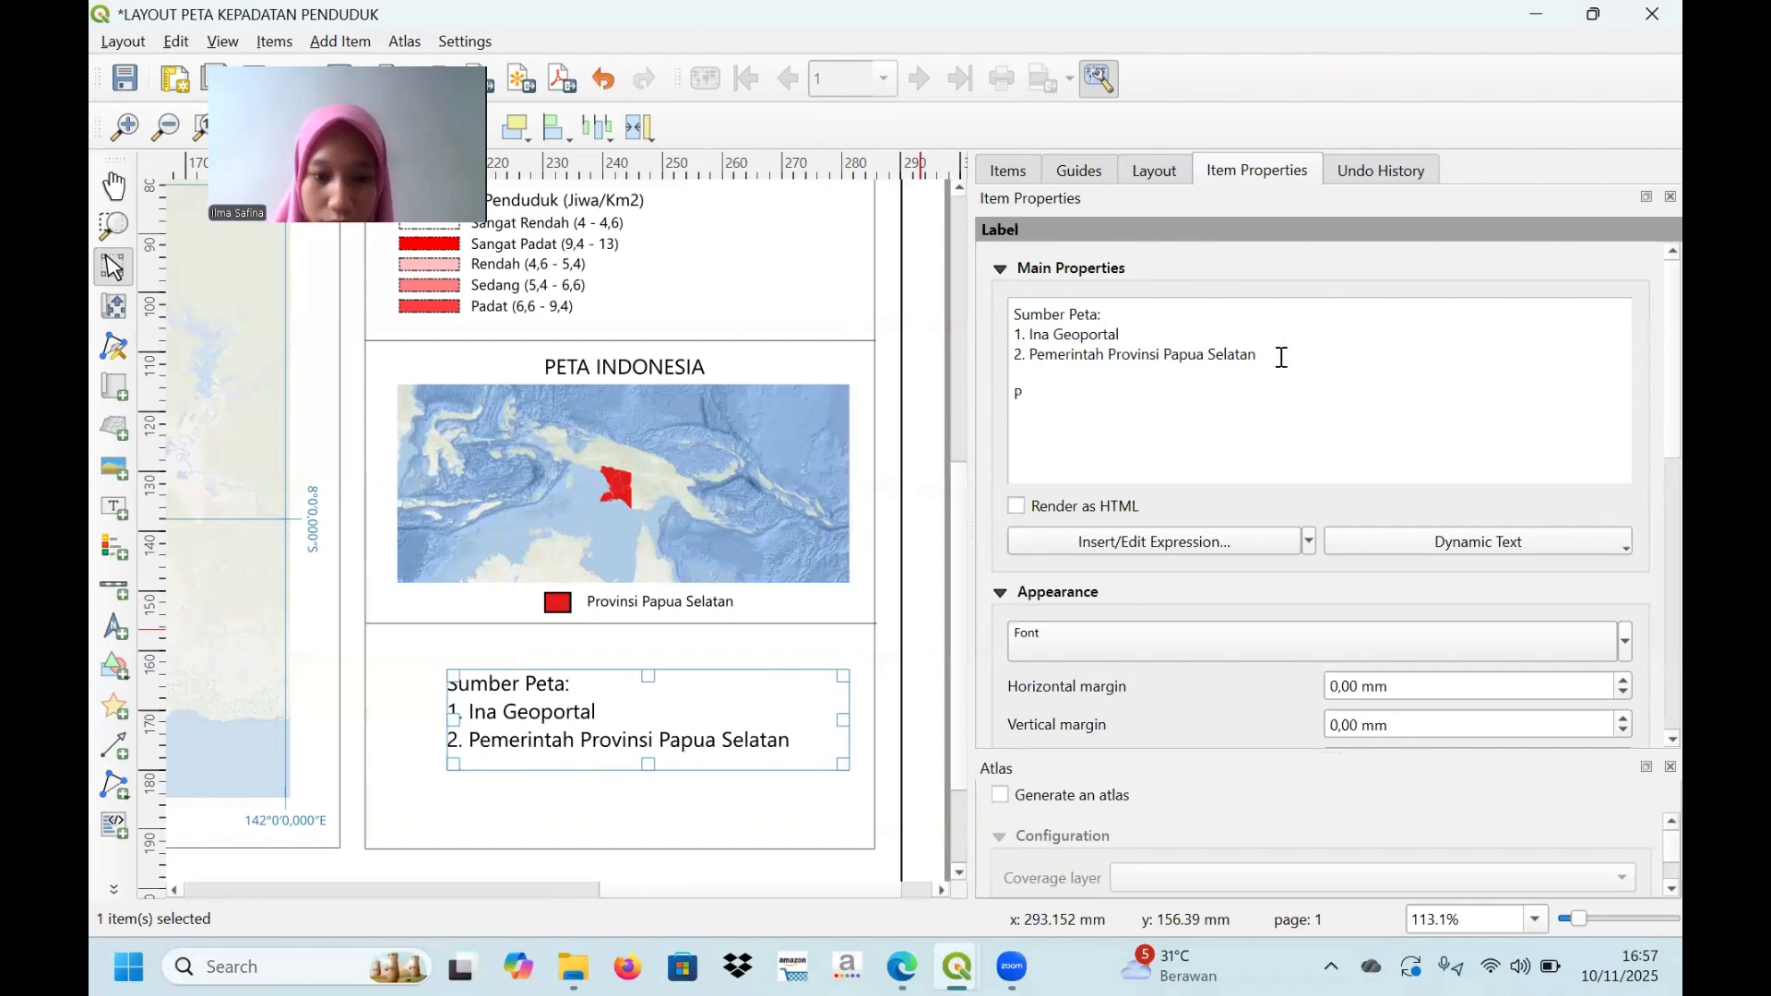
type("embuat")
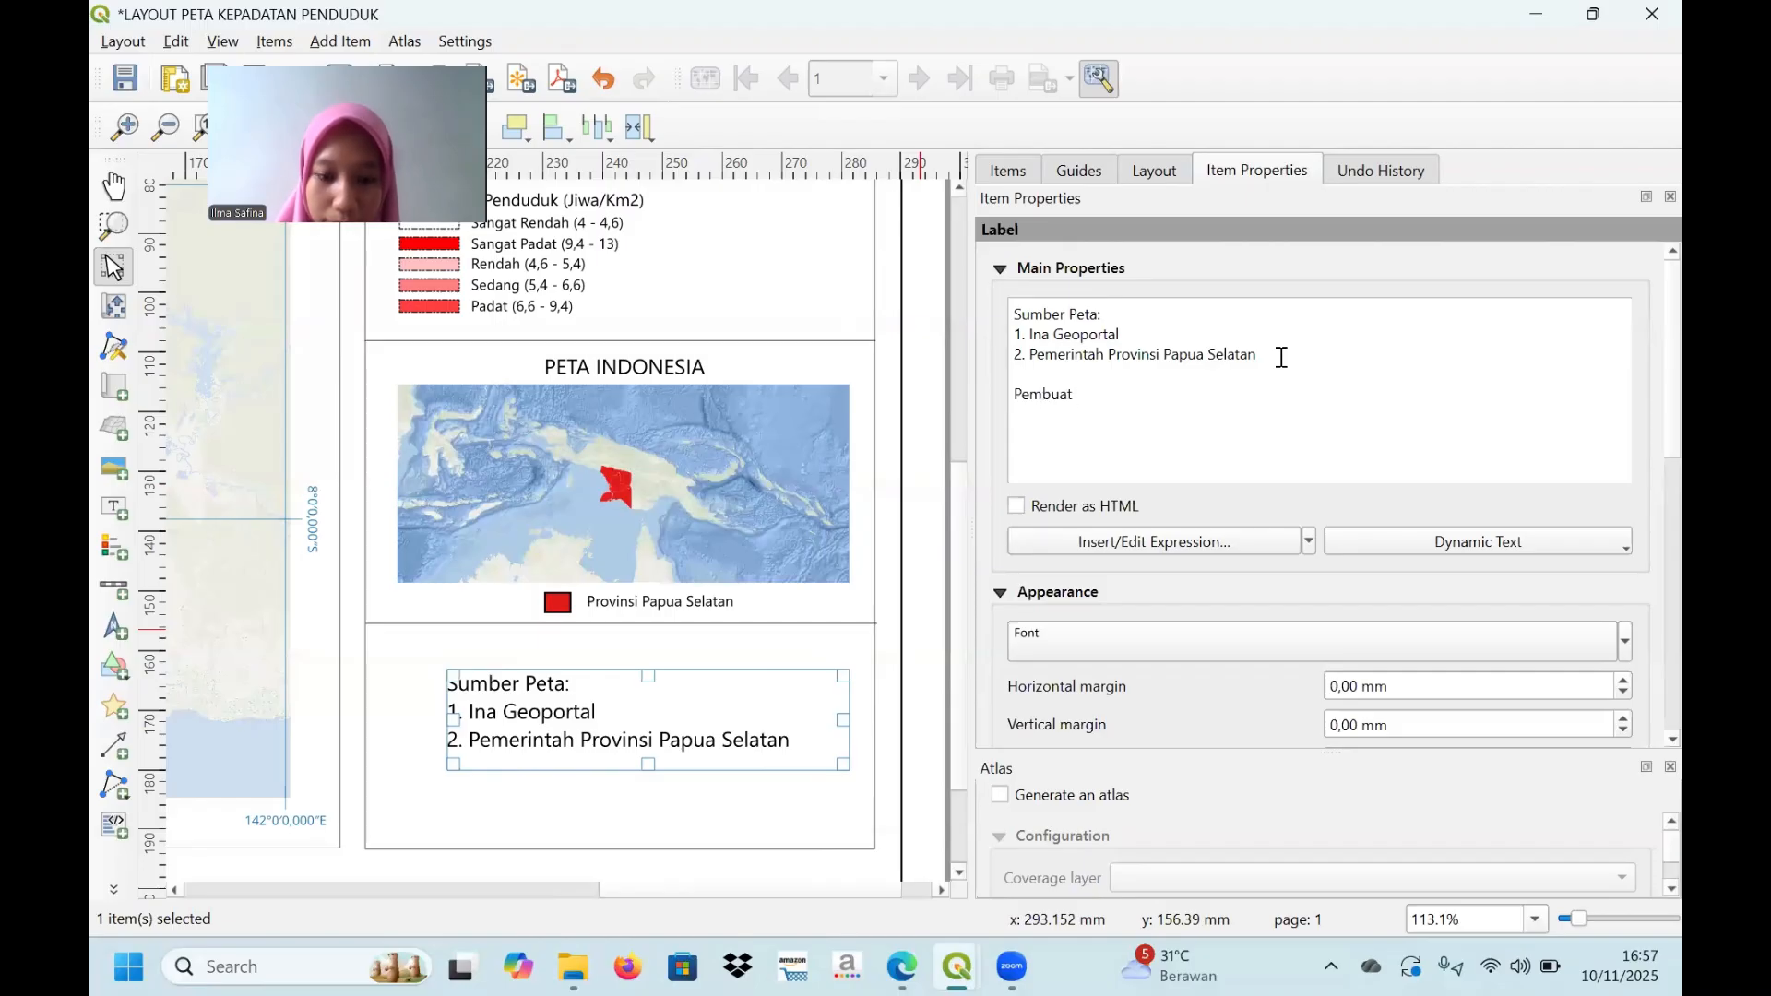
type(" Peta")
key("Menu")
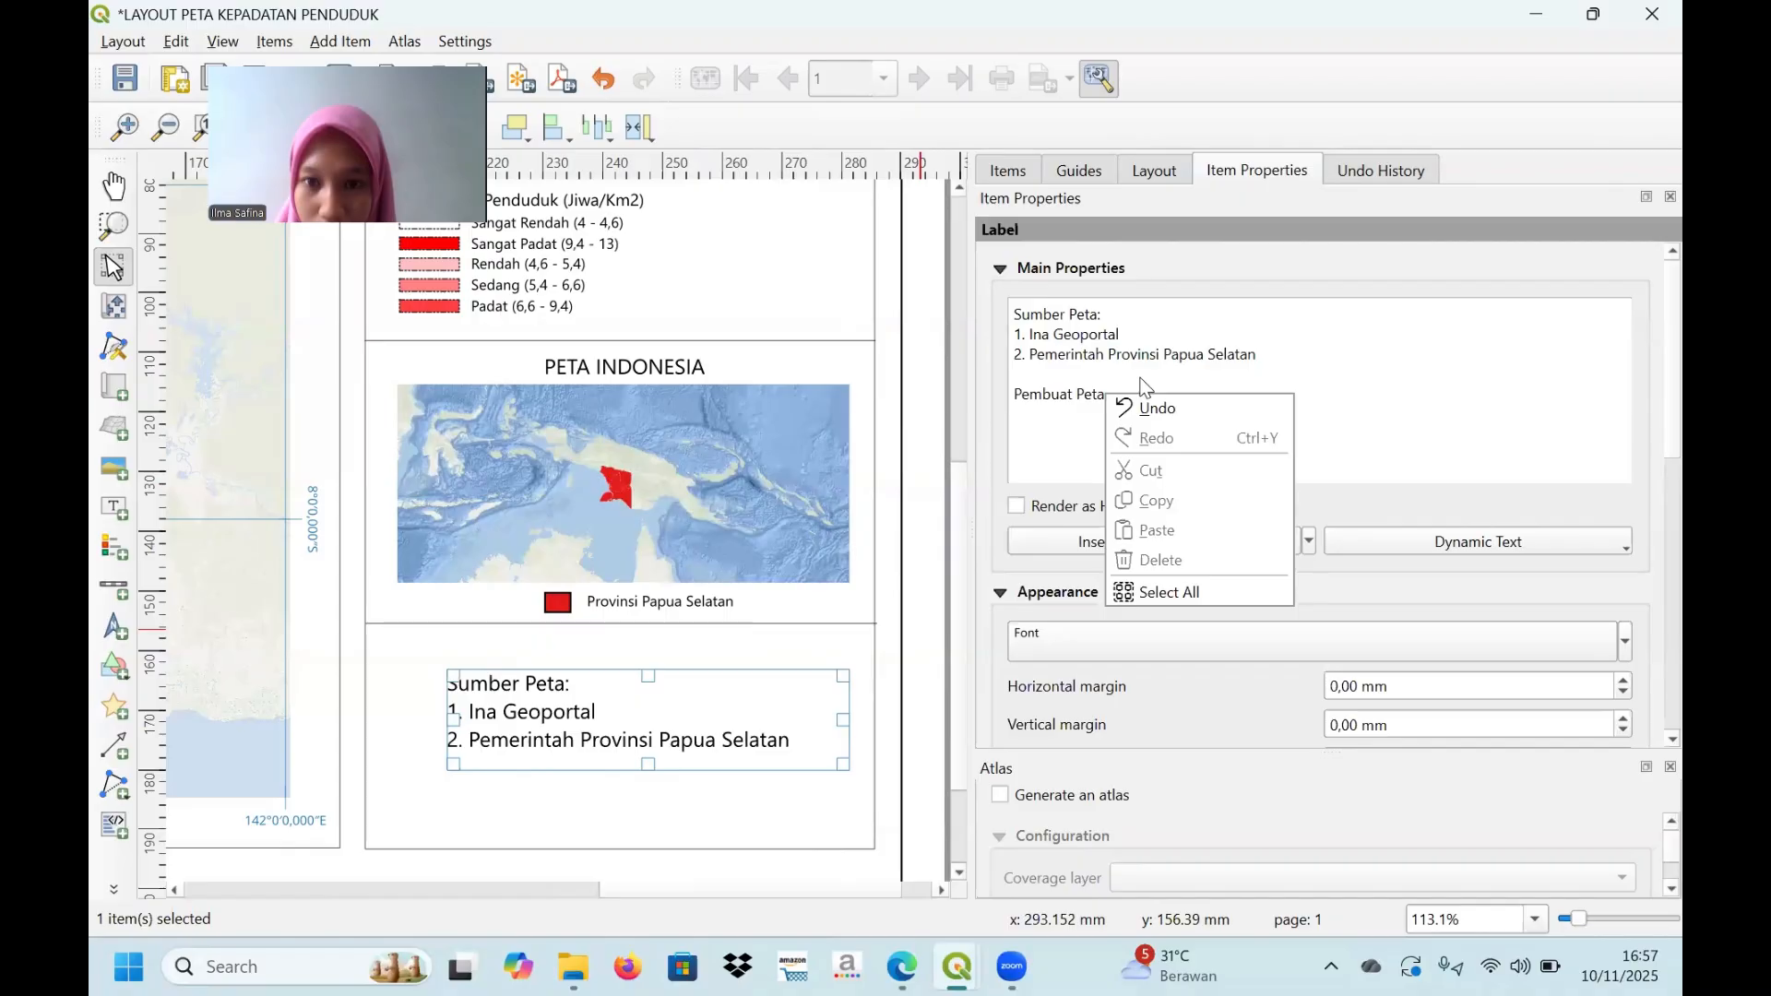
left_click(1294, 360)
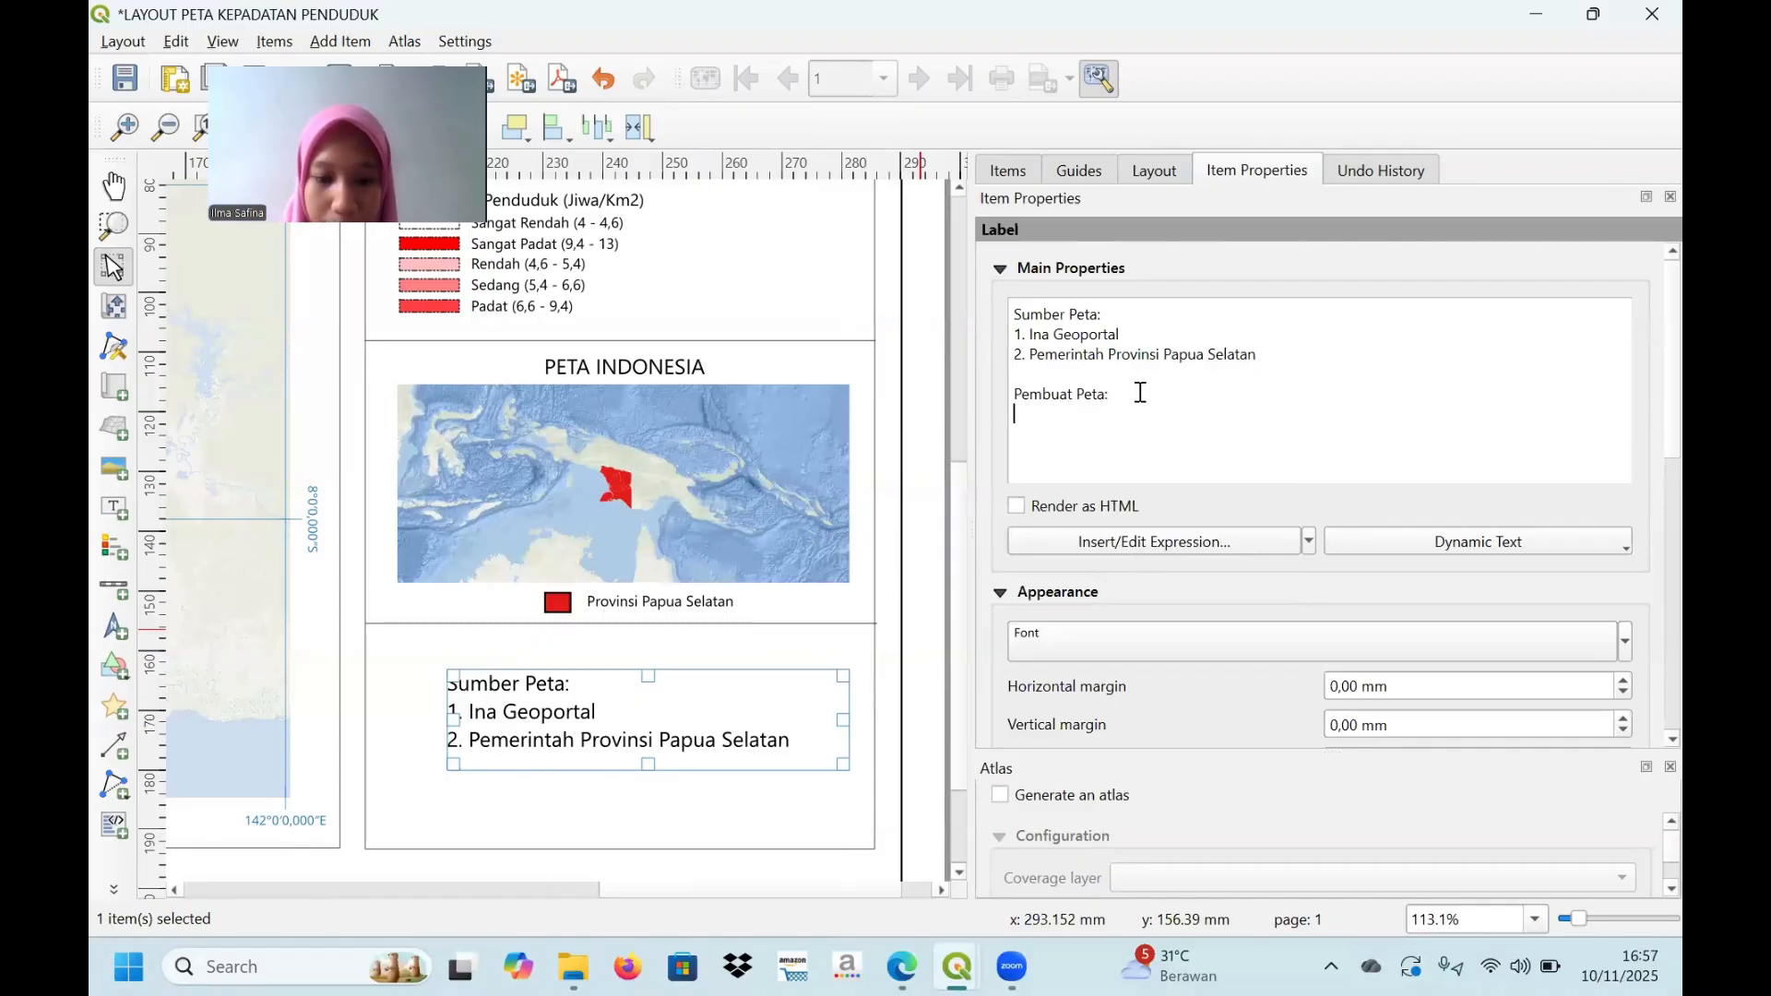
type(":")
key("Return")
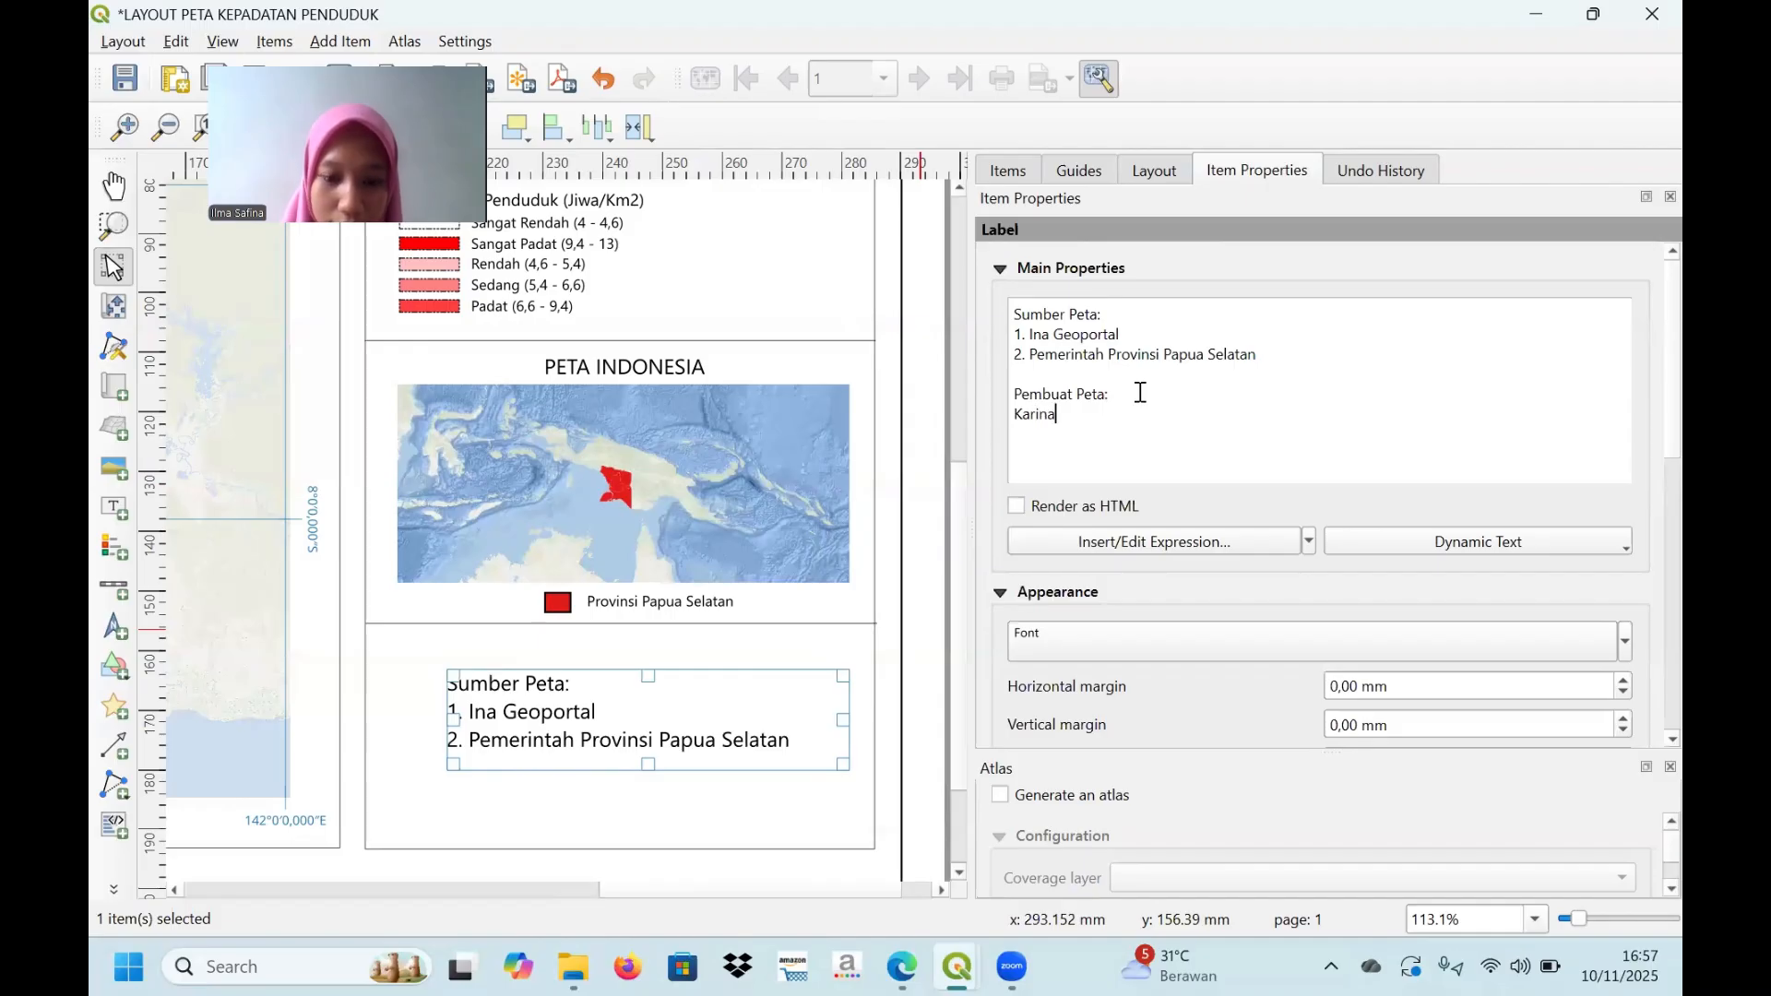
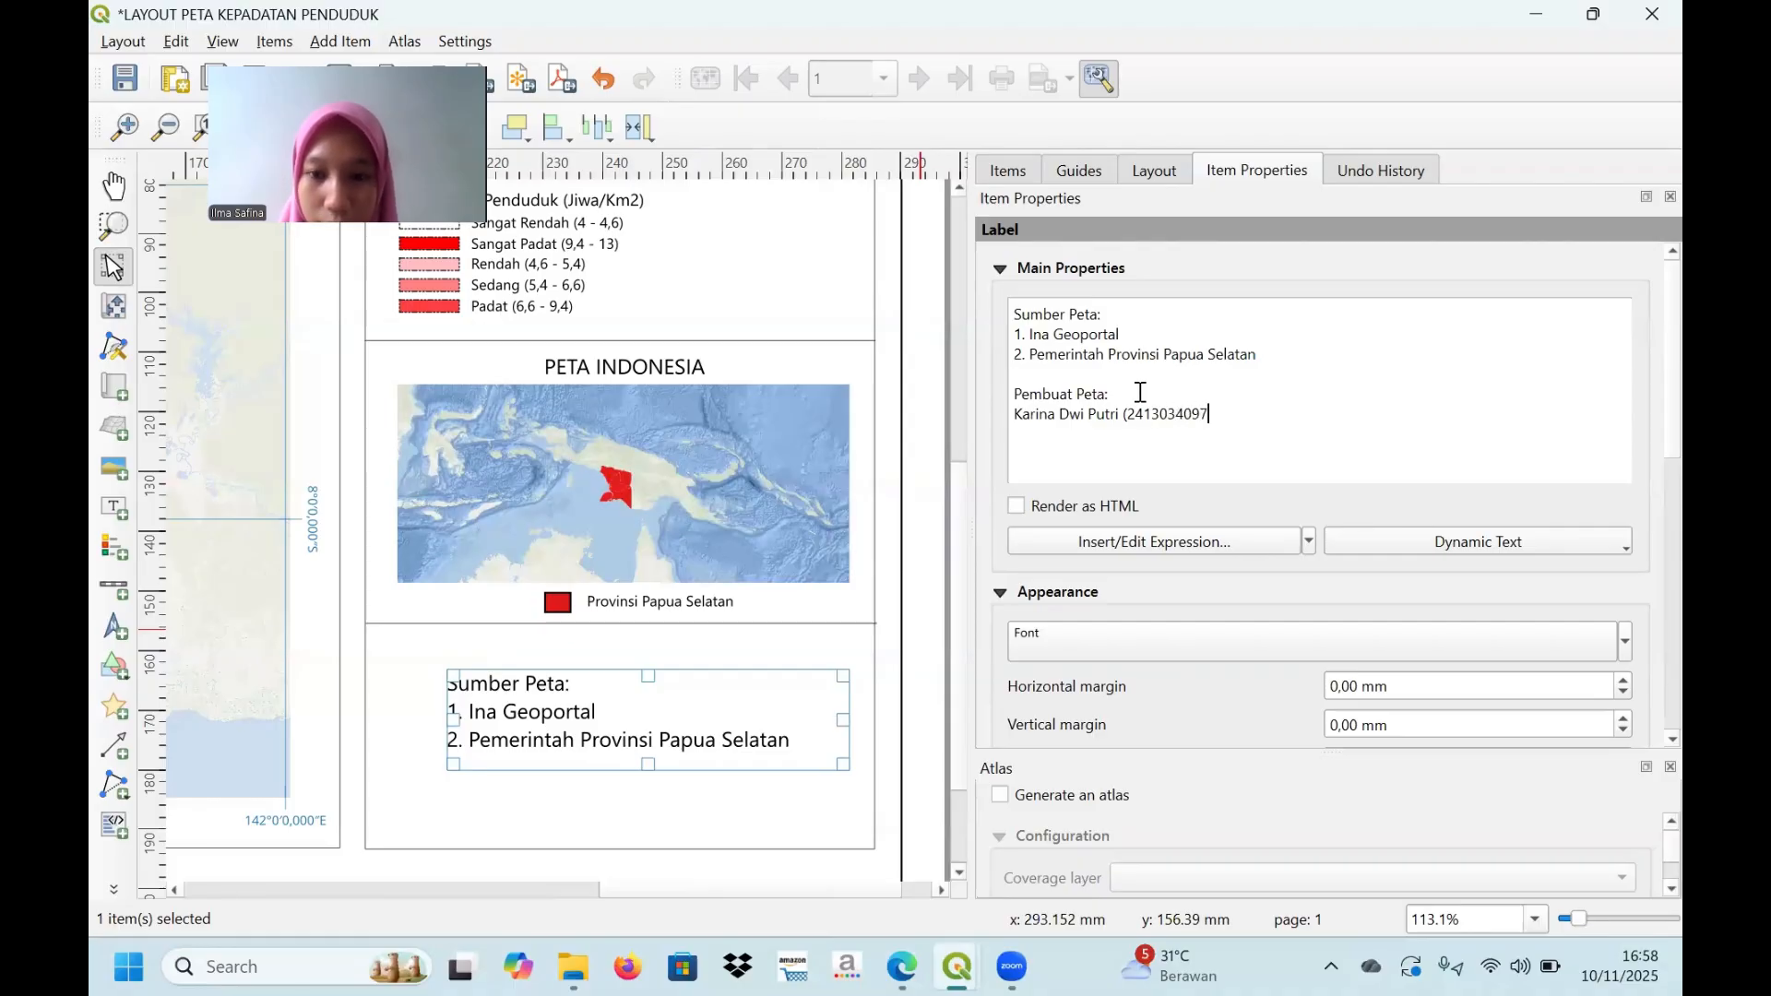
type(")")
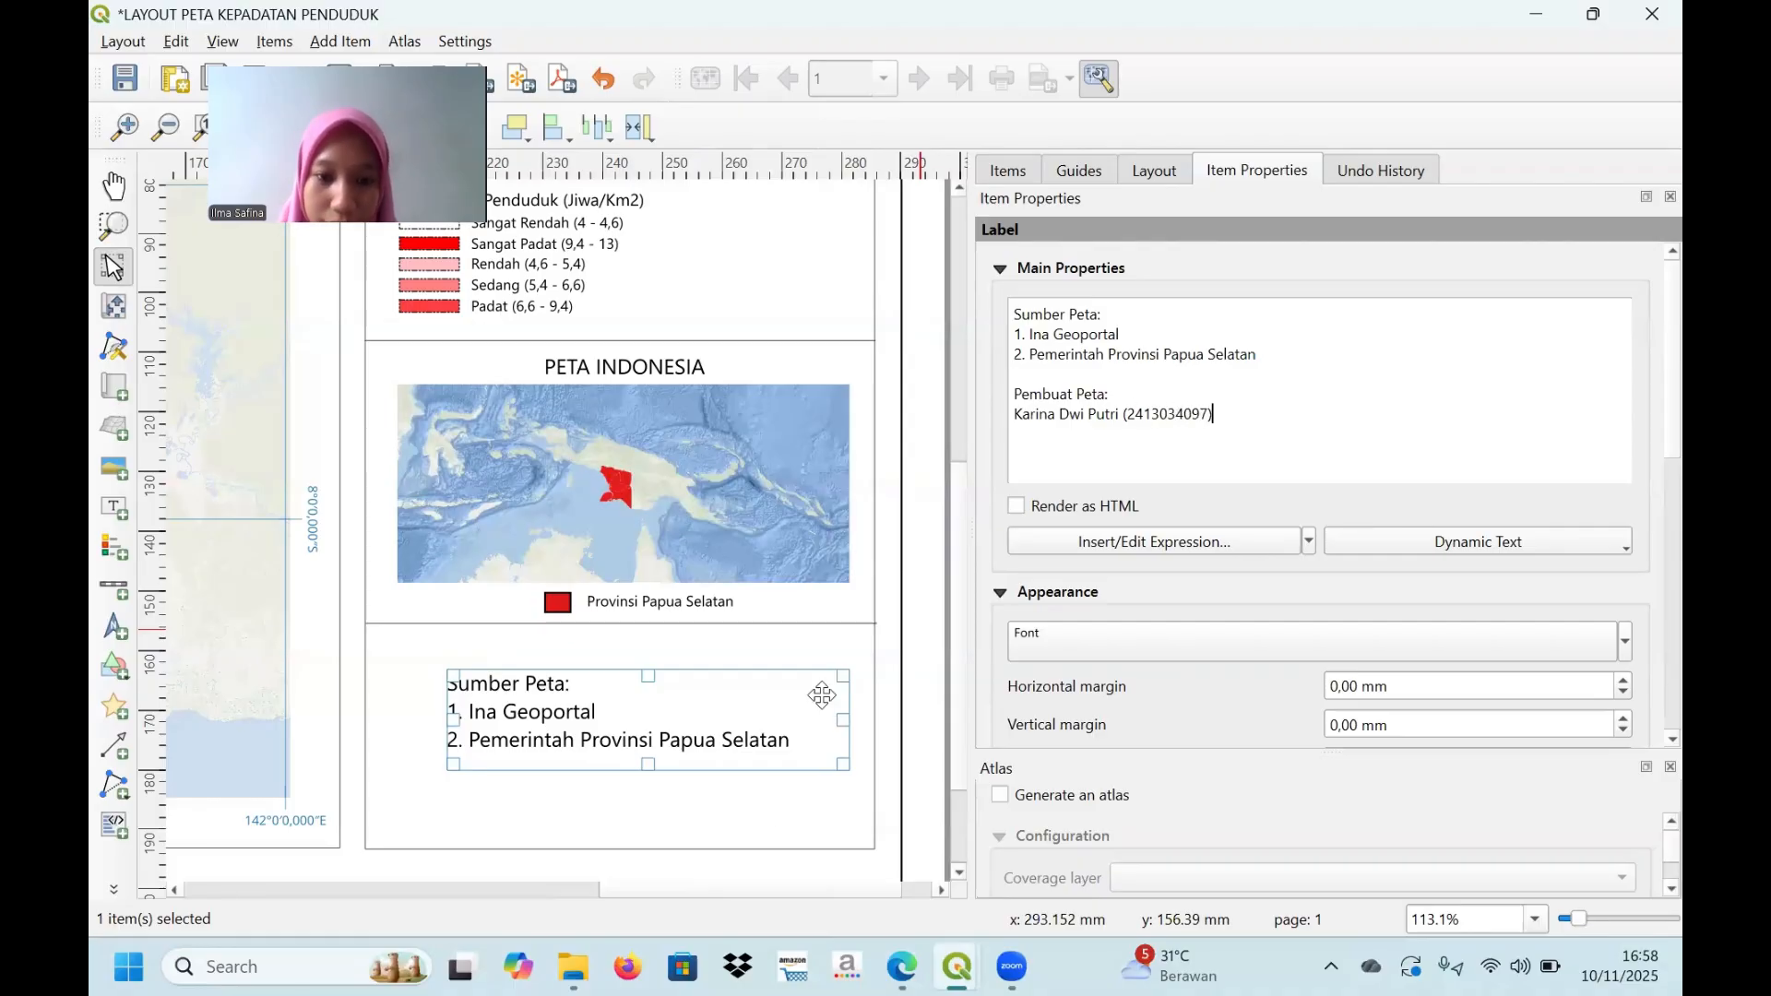
Step: Set the source label's font size to 7 points
left_click(1120, 640)
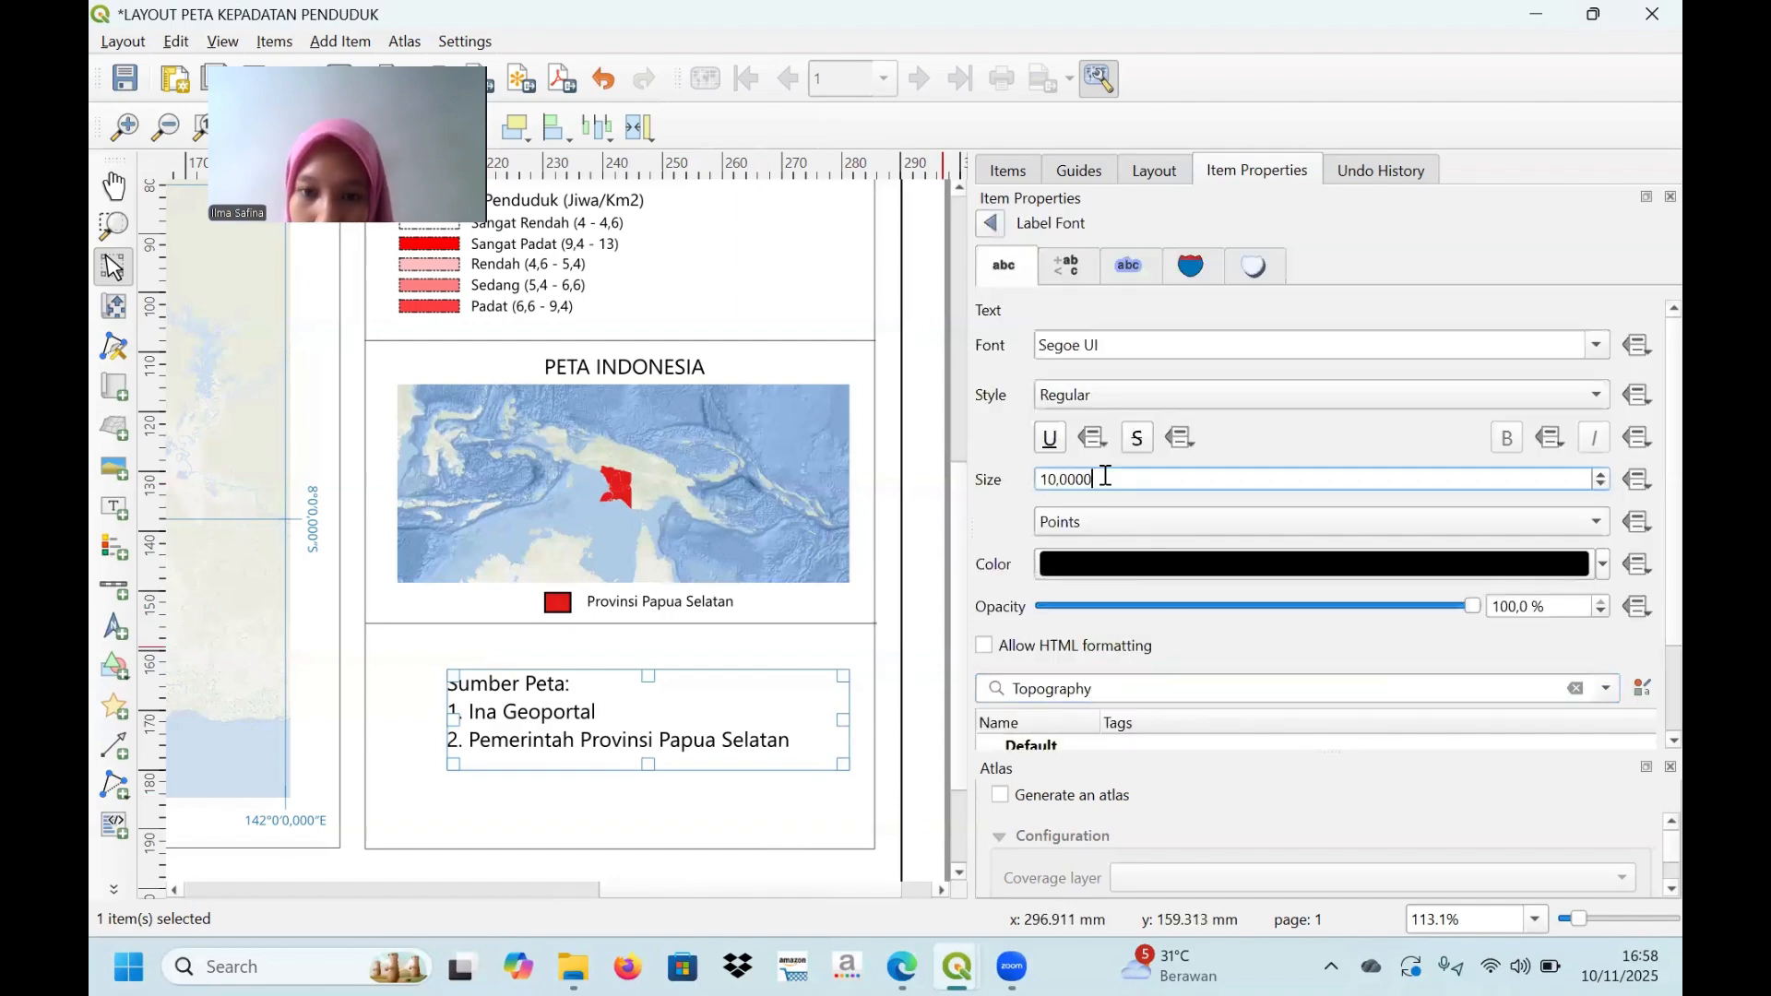
left_click_drag(1057, 481, 1037, 483)
type("8")
key("BackSpace")
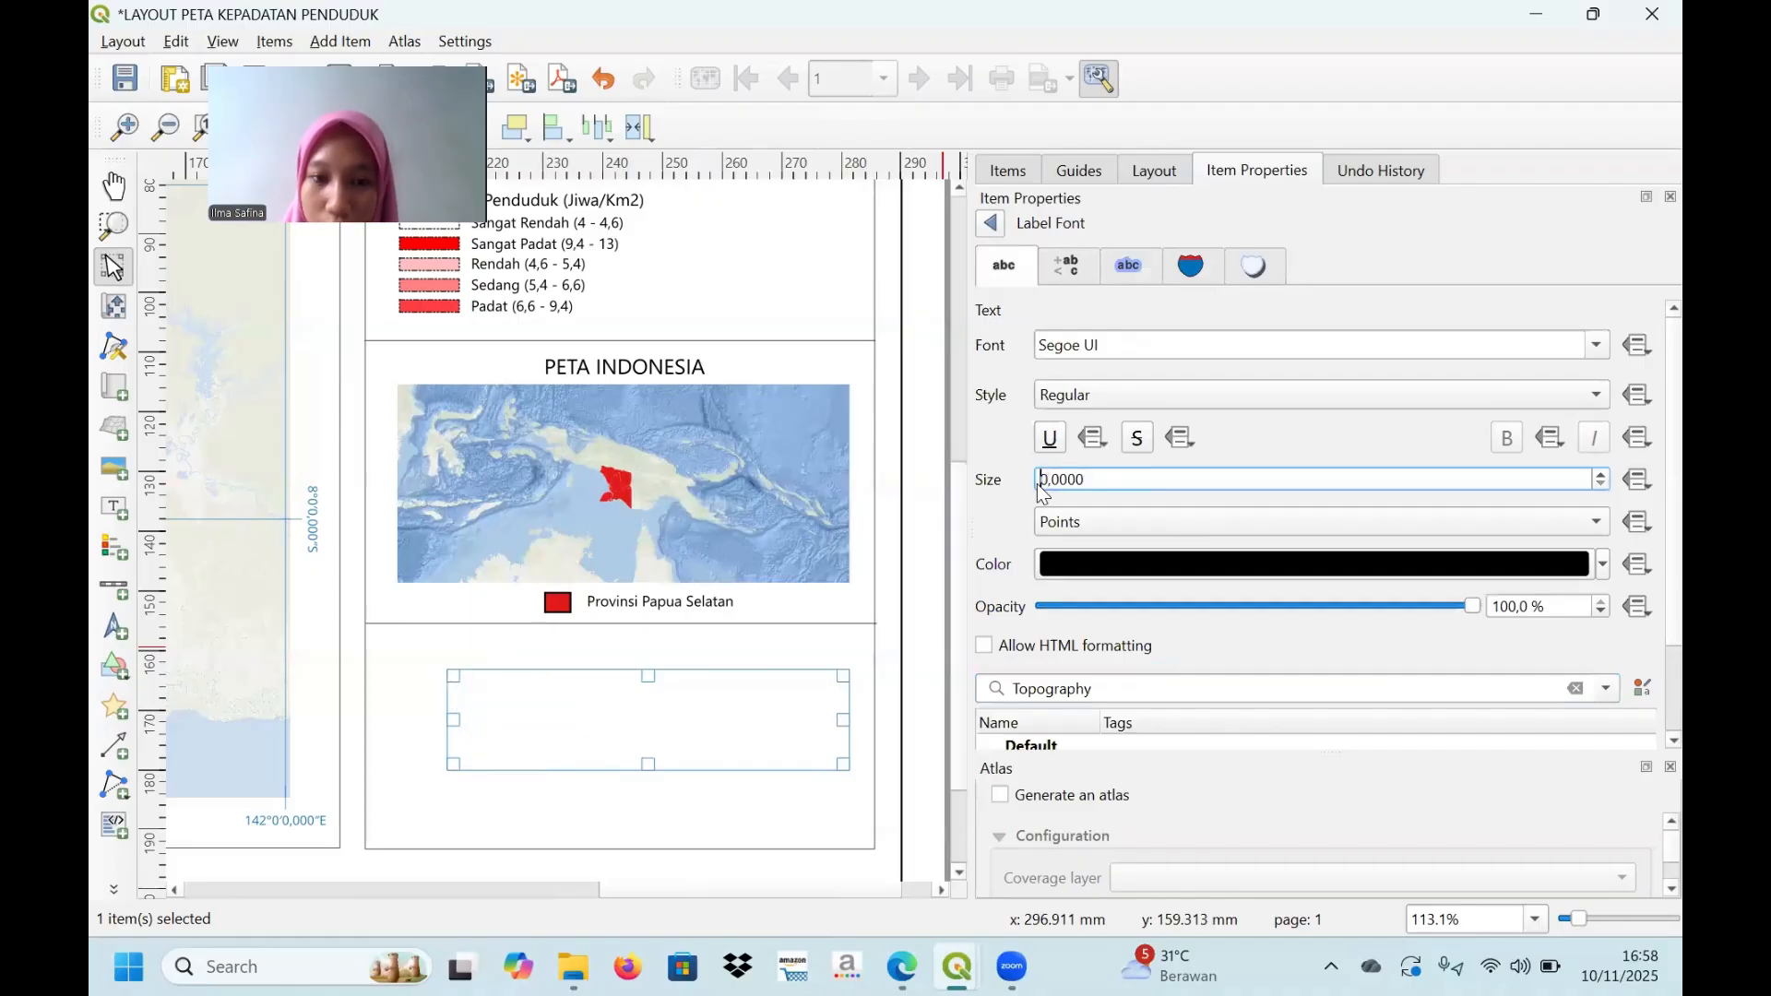
type("7")
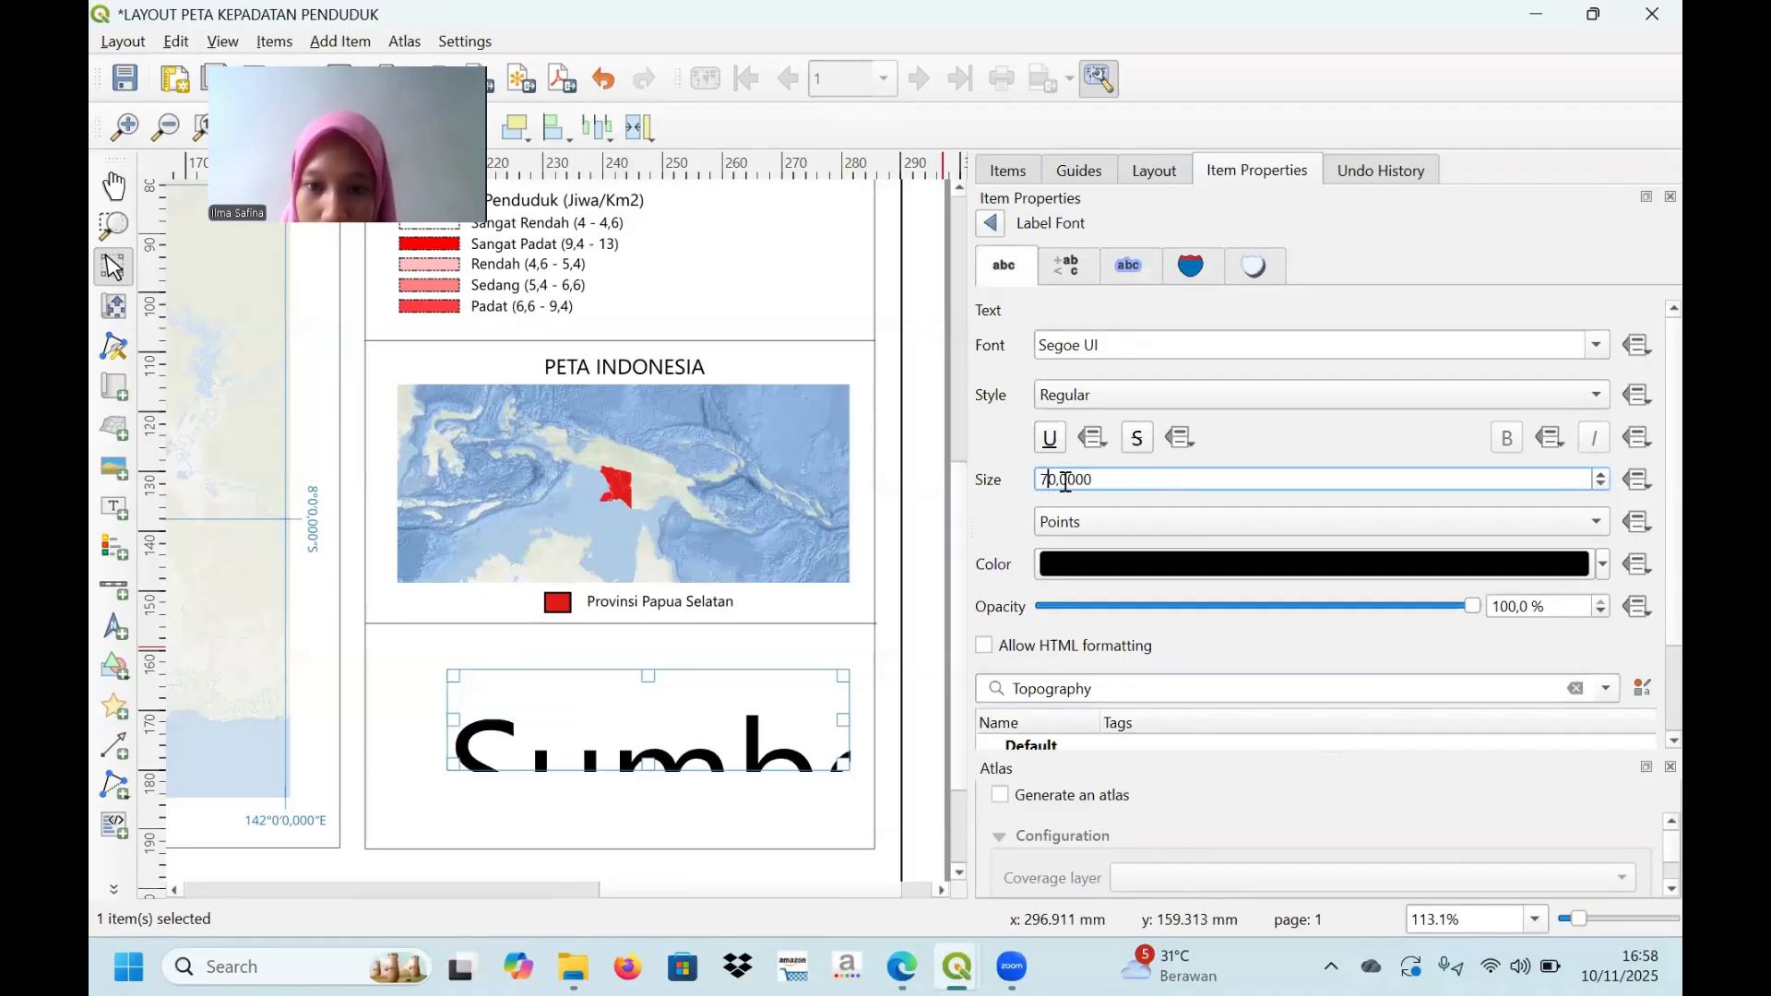
double_click(1055, 481)
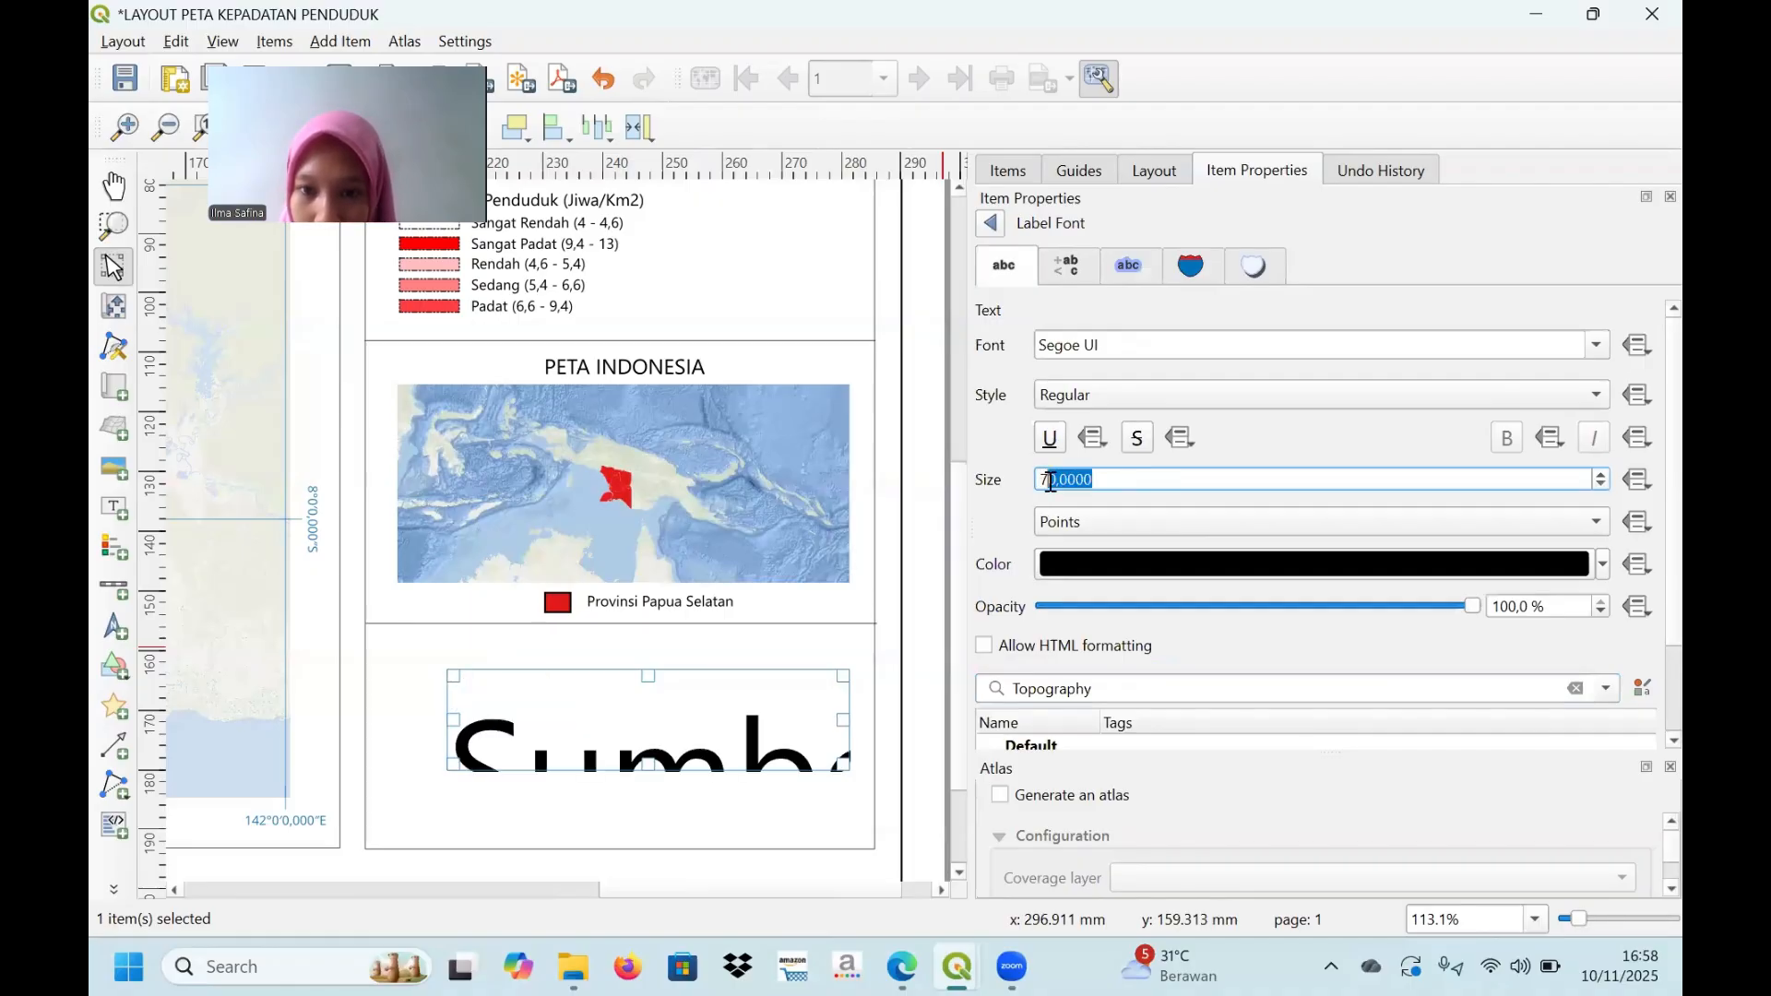
type("7")
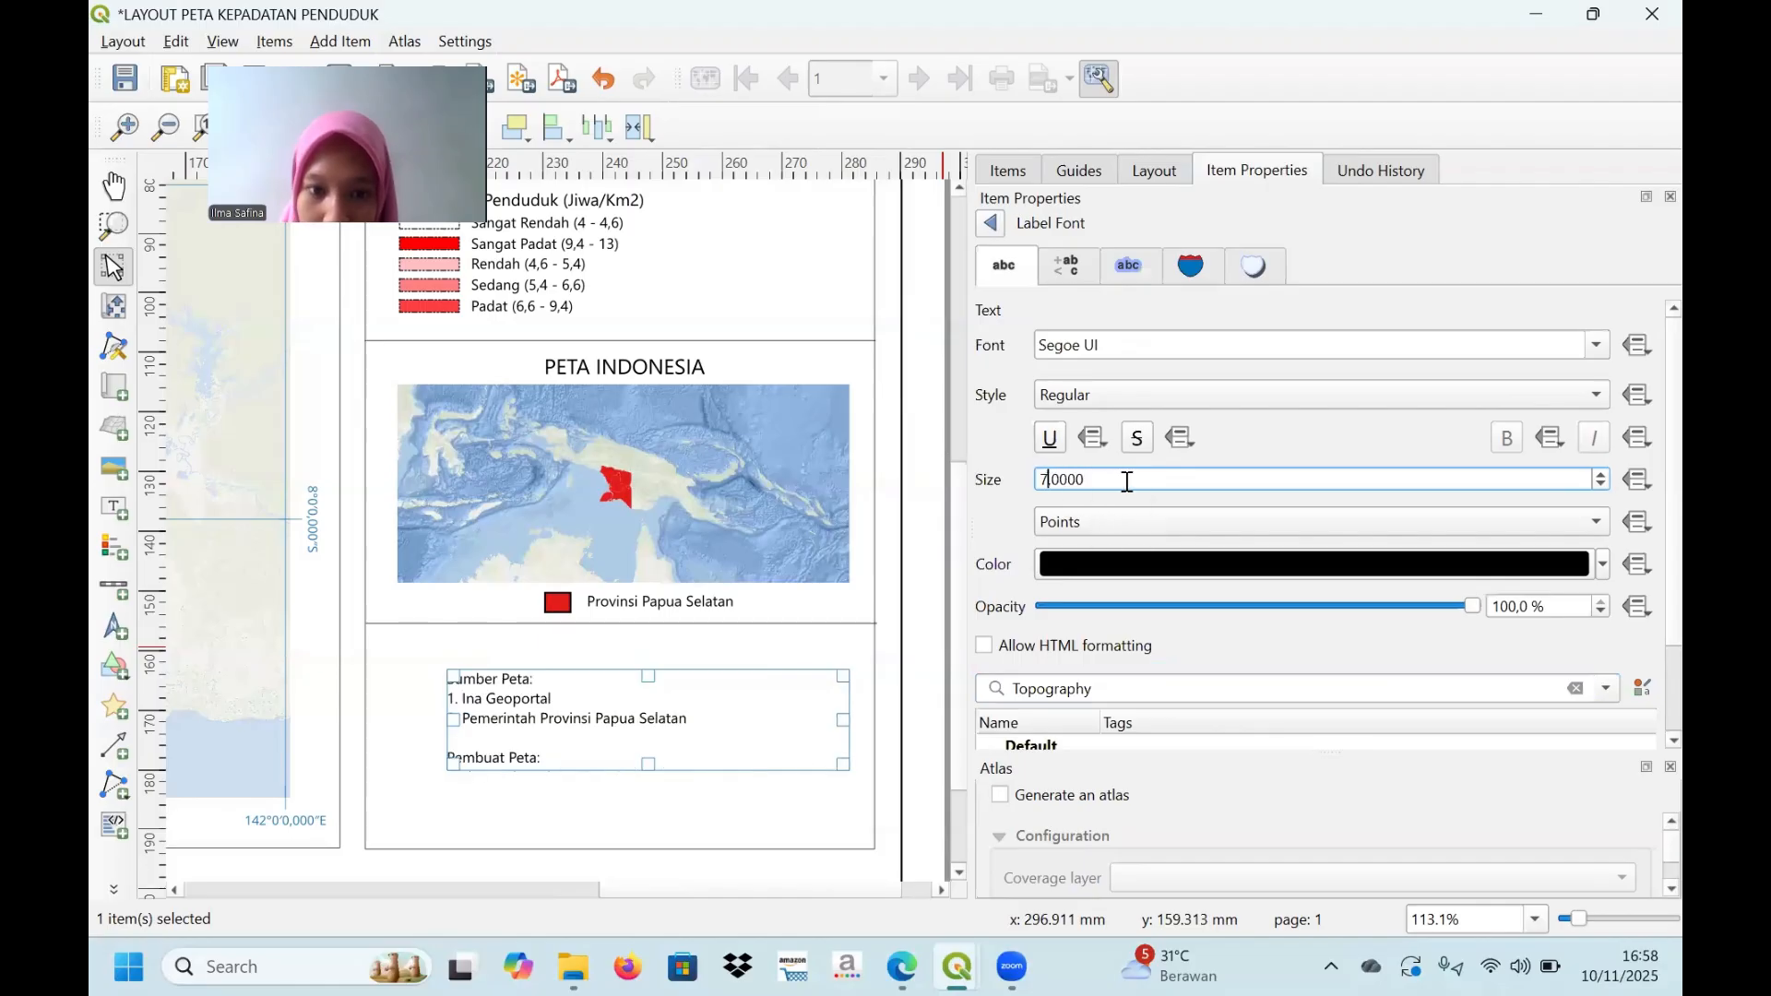
double_click(1043, 481)
key("BackSpace")
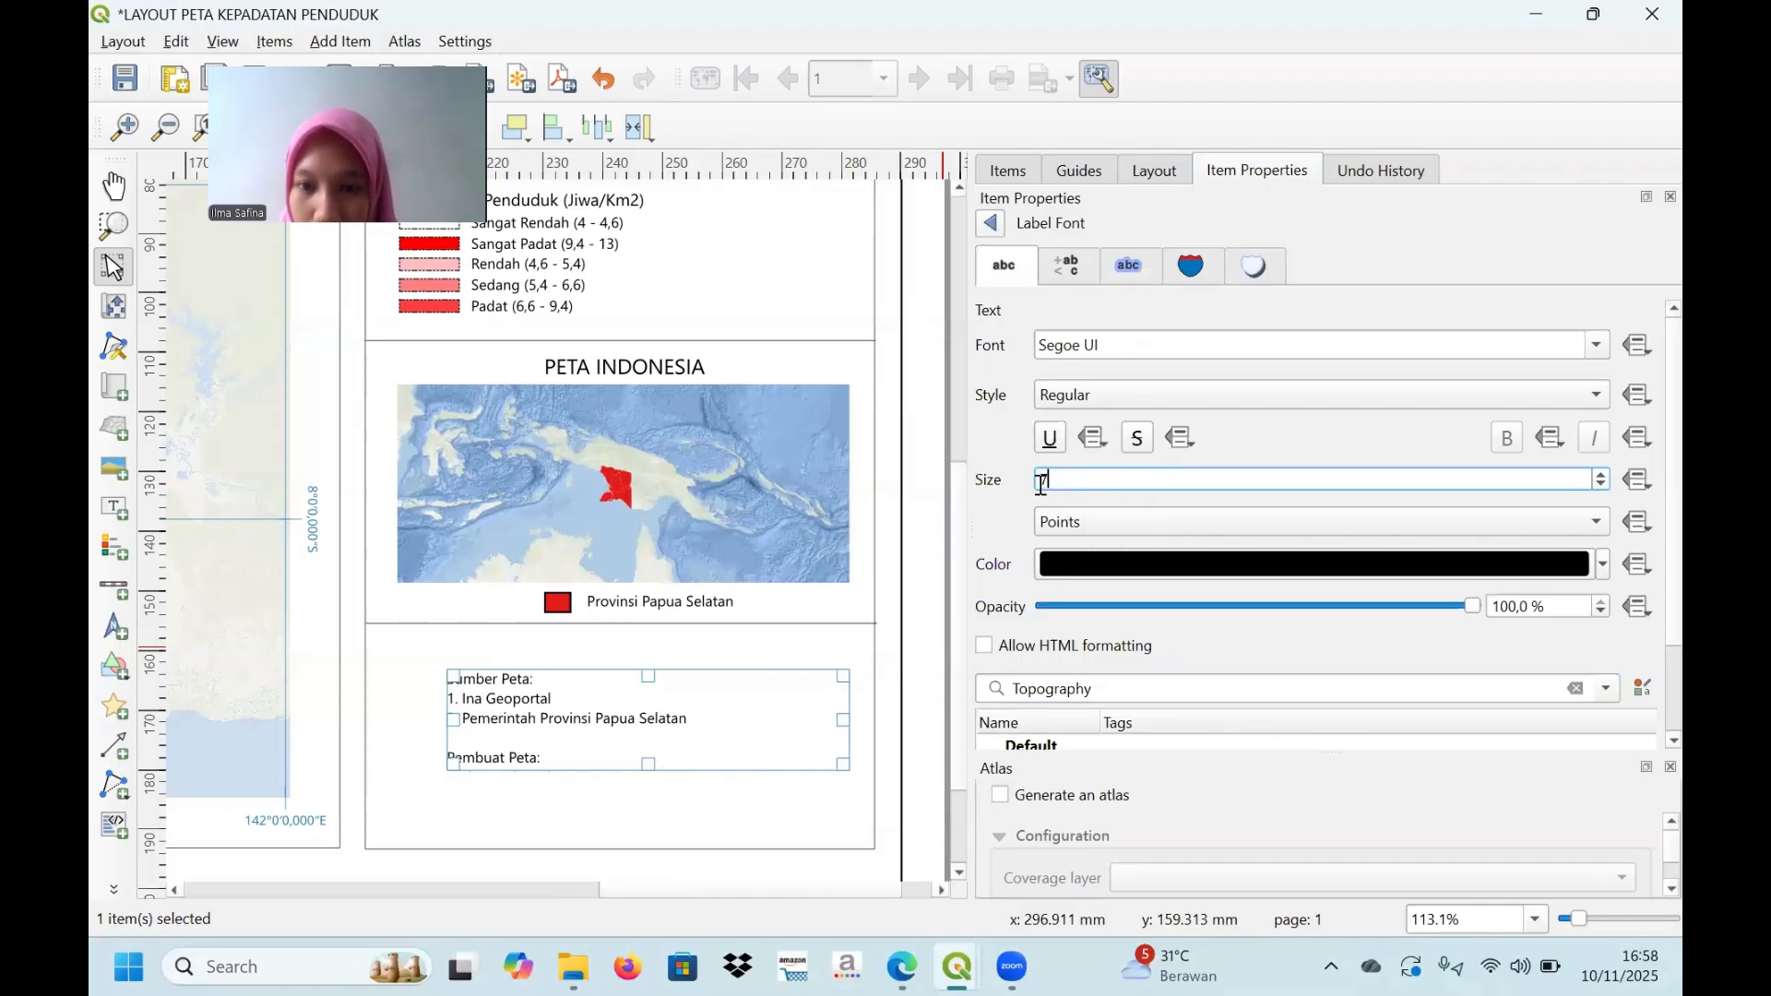
key("ctrl+z")
Step: Stretch the source label taller, shift it left, and lower the divider line about 5 mm
left_click(897, 680)
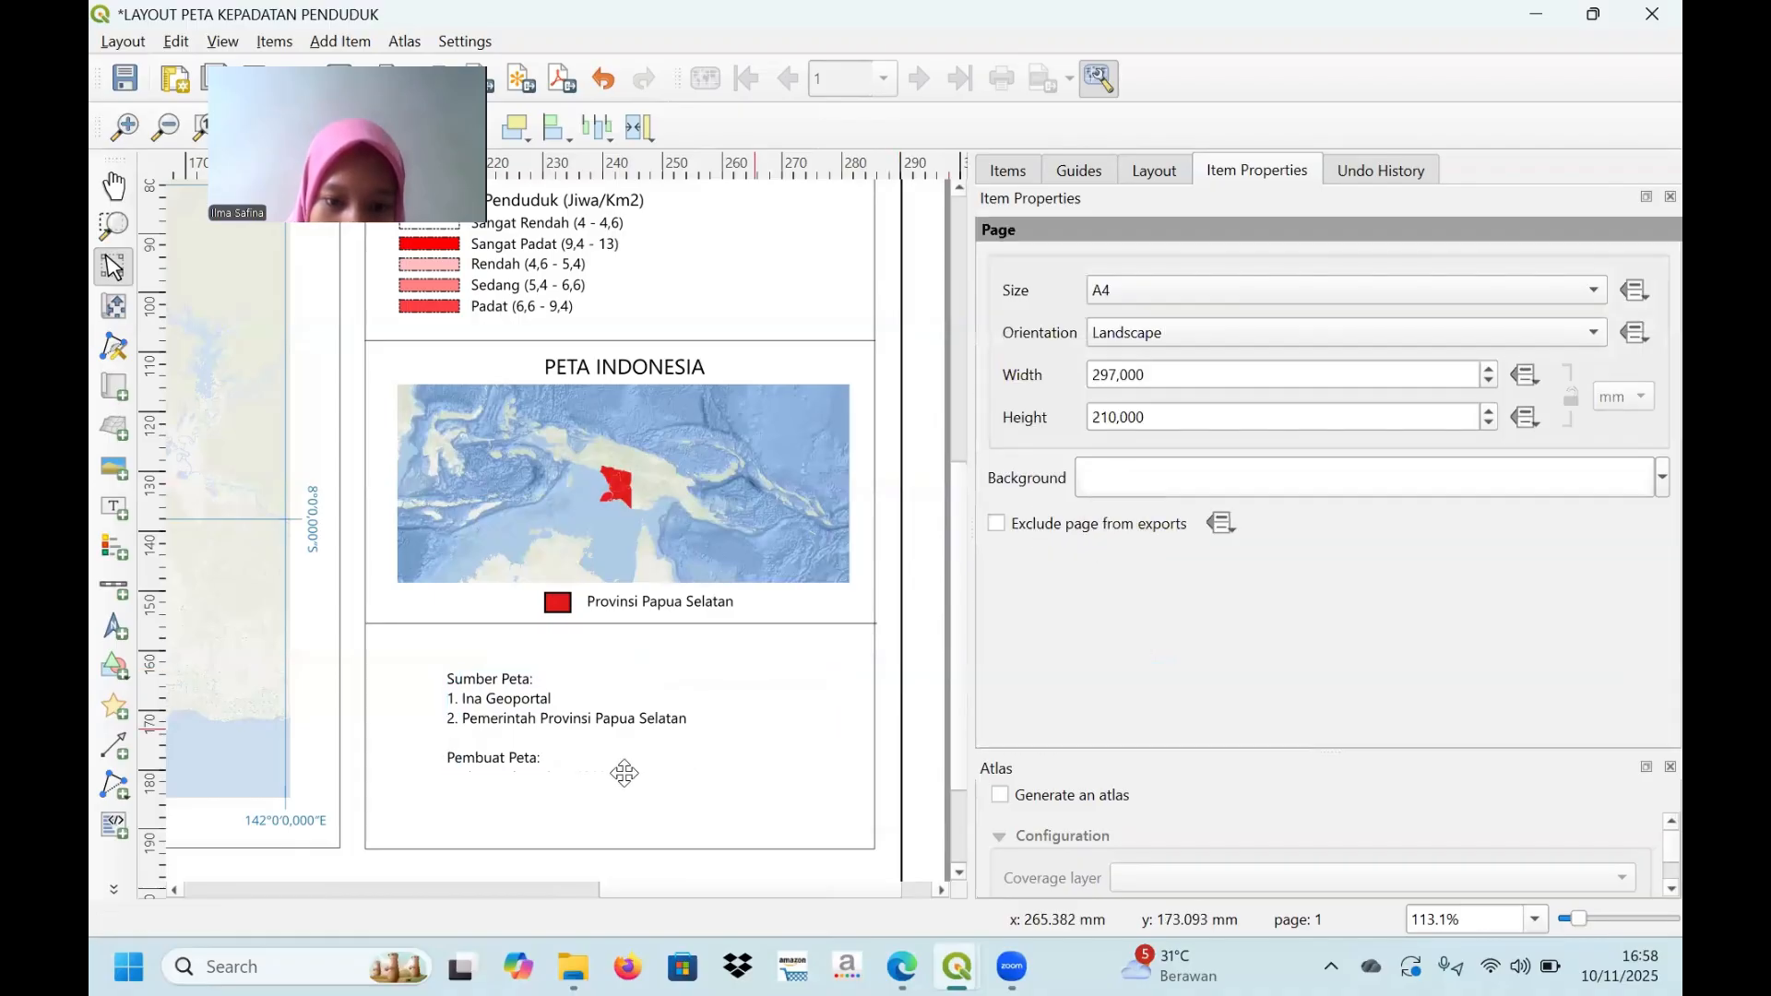
left_click(621, 768)
left_click_drag(642, 765, 638, 800)
left_click_drag(587, 747, 551, 743)
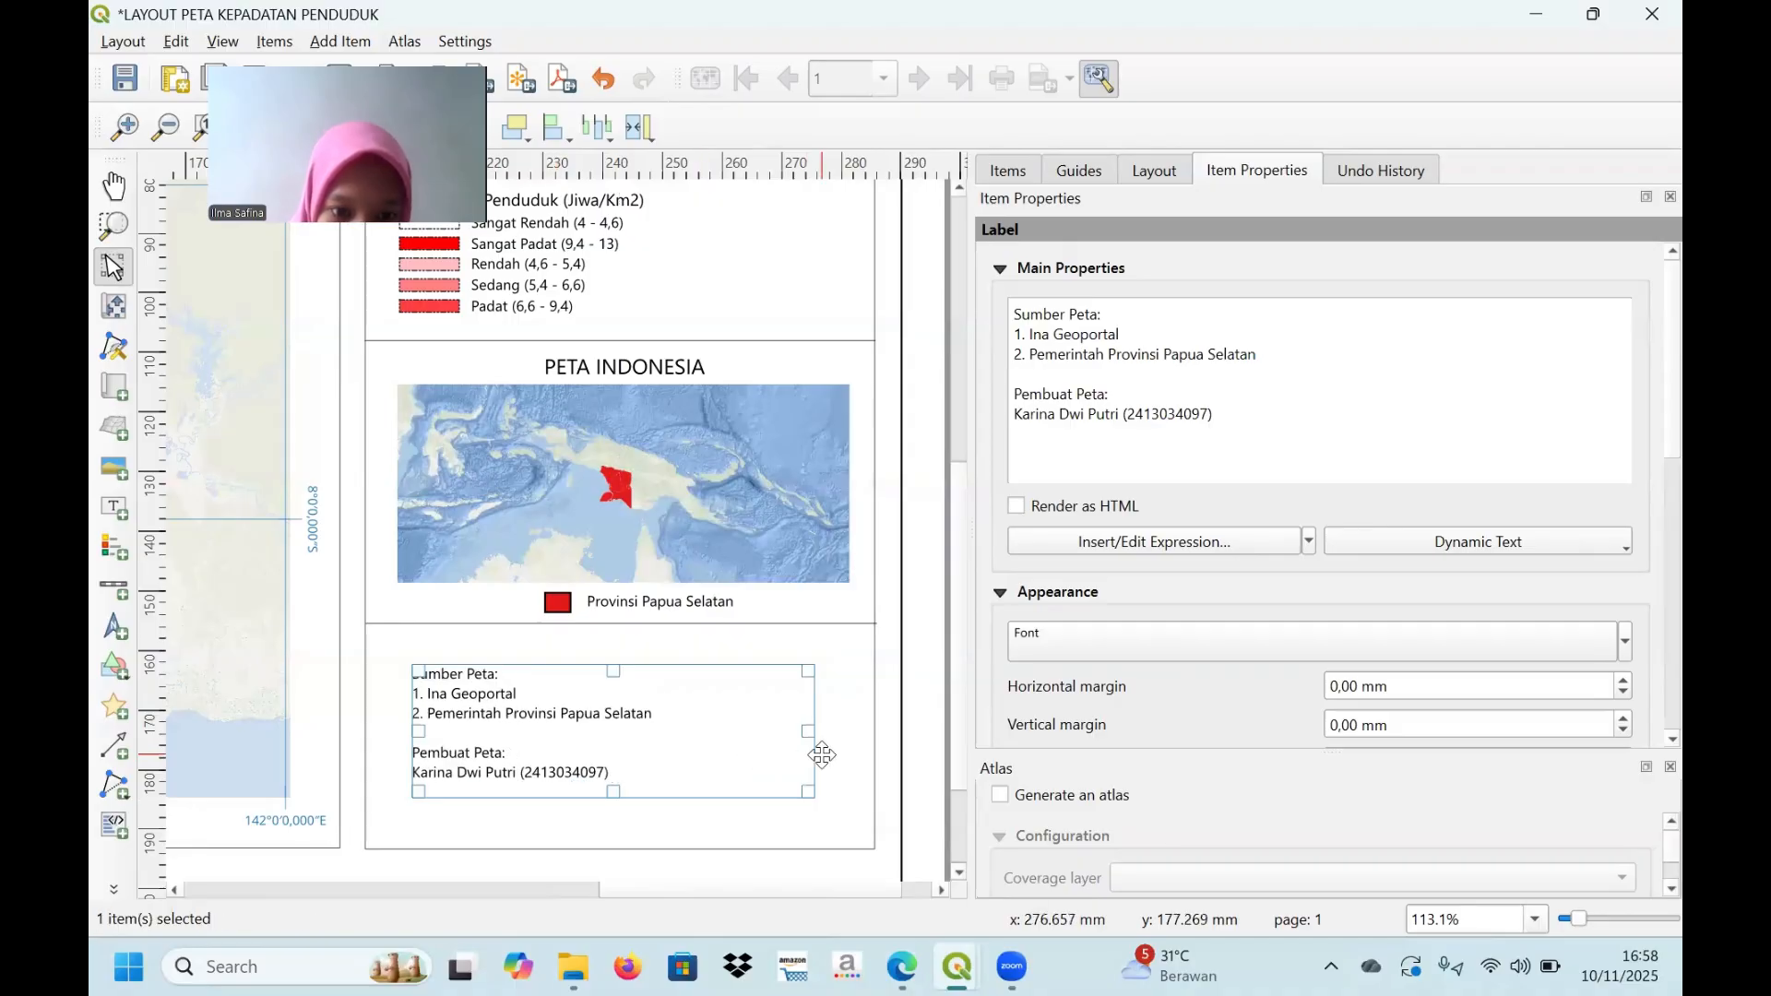
left_click(803, 656)
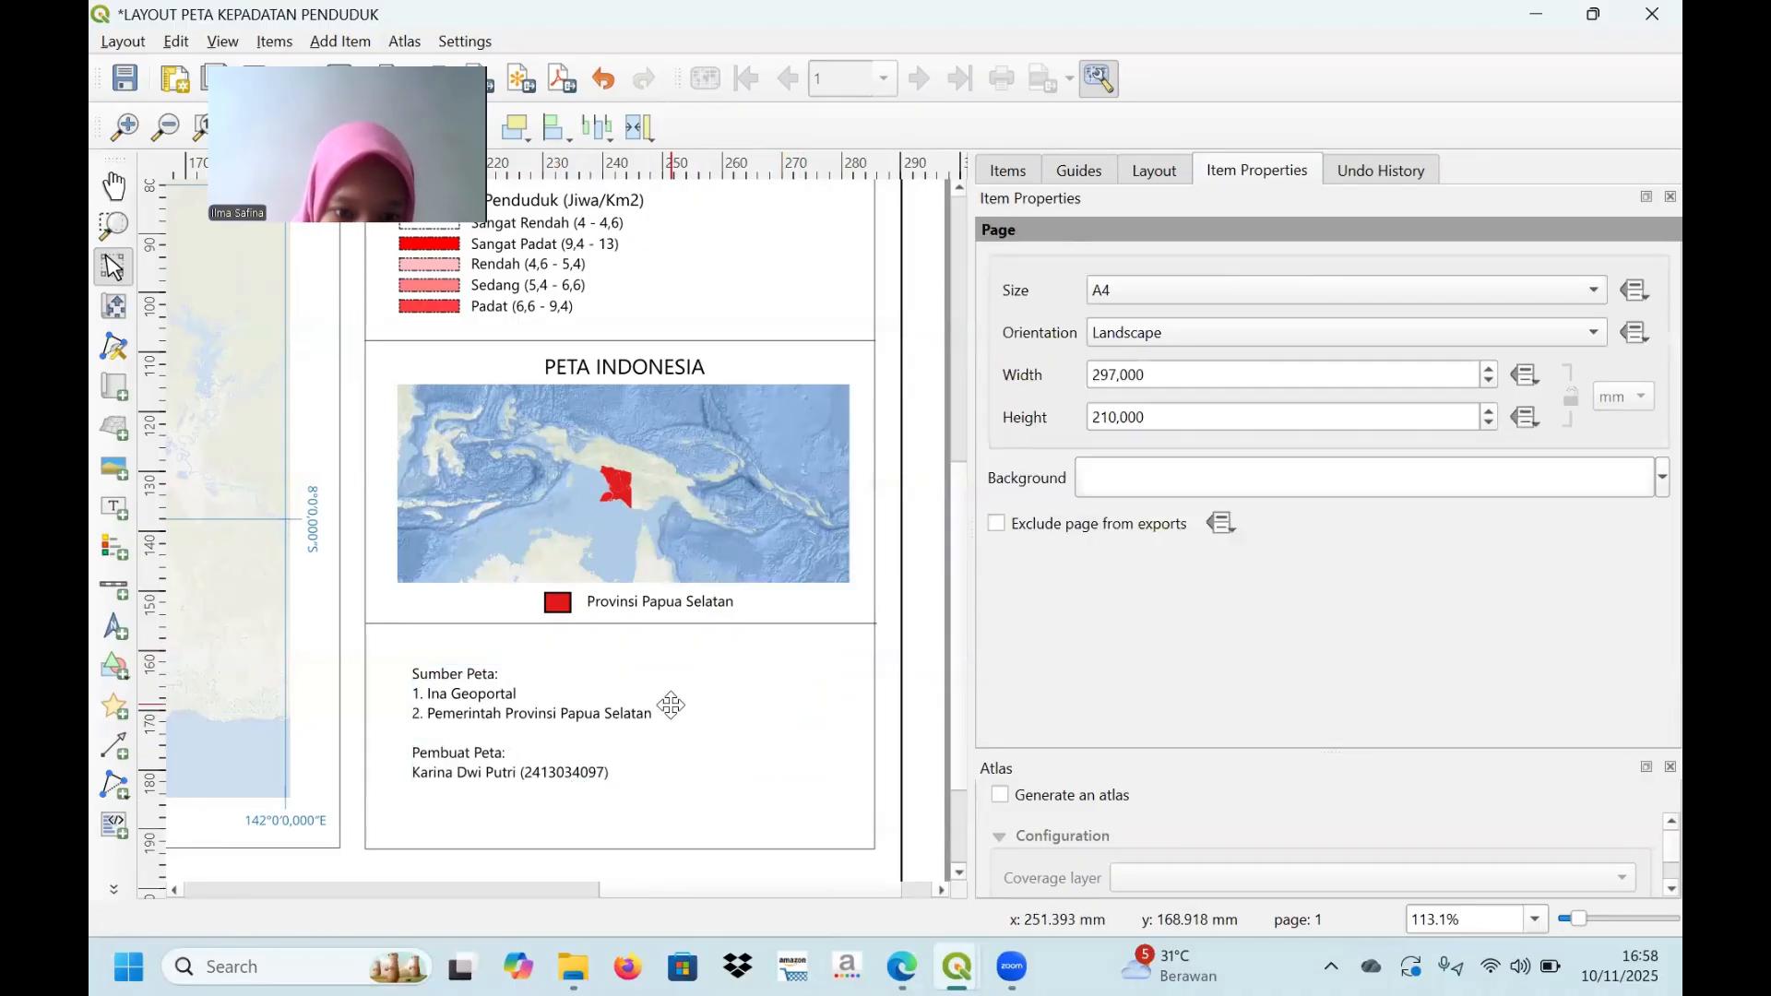
left_click(609, 716)
left_click_drag(605, 735, 607, 746)
left_click(632, 623)
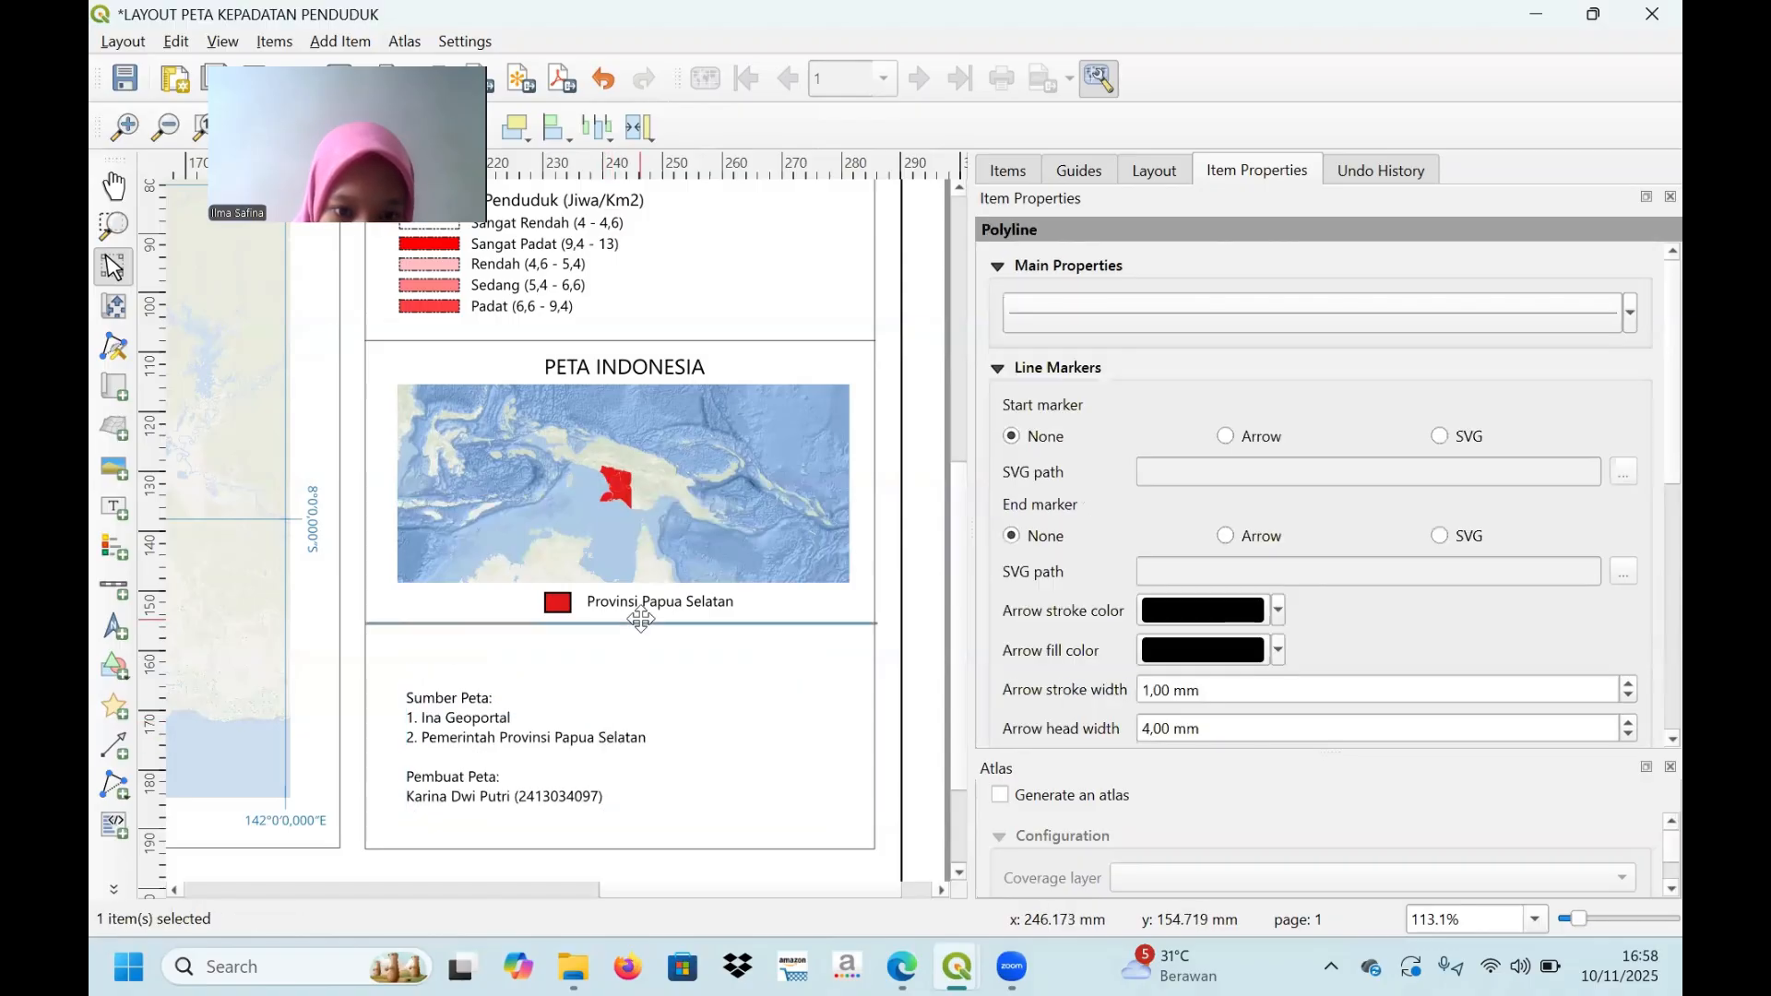
left_click_drag(632, 623, 655, 668)
Step: Move the red legend square down and extend and shift the Indonesia inset map
left_click(669, 604)
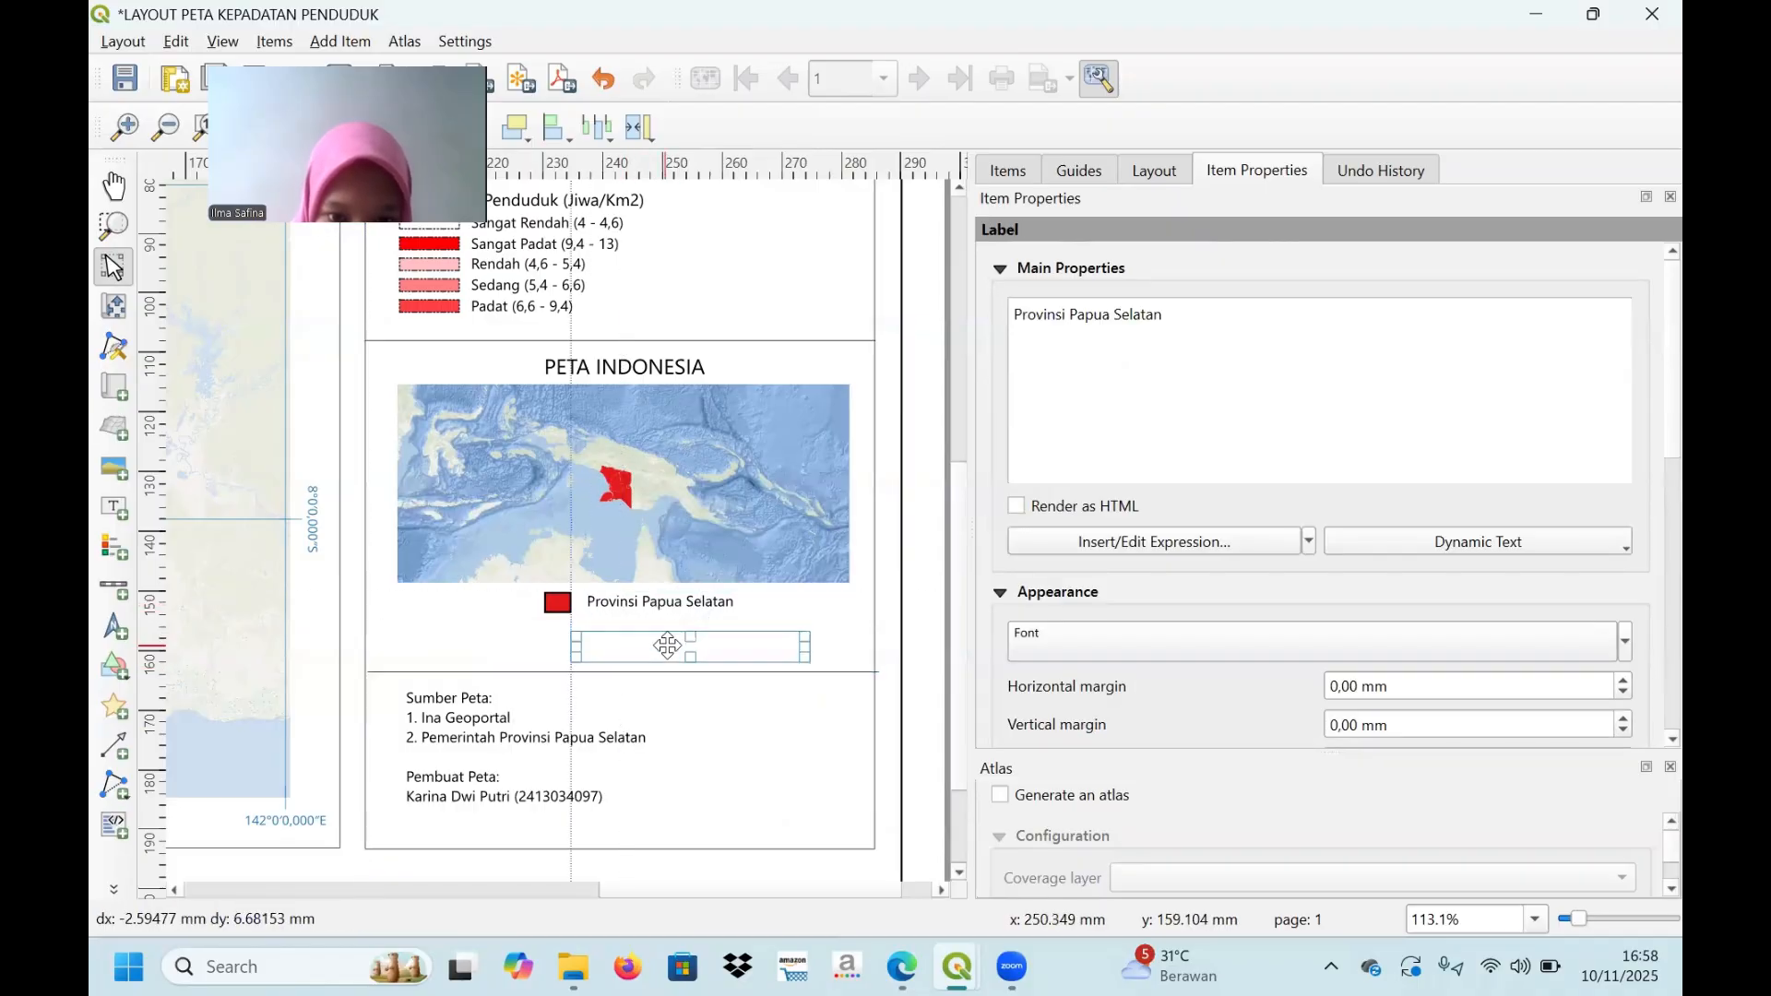
left_click_drag(565, 602, 557, 643)
left_click(659, 571)
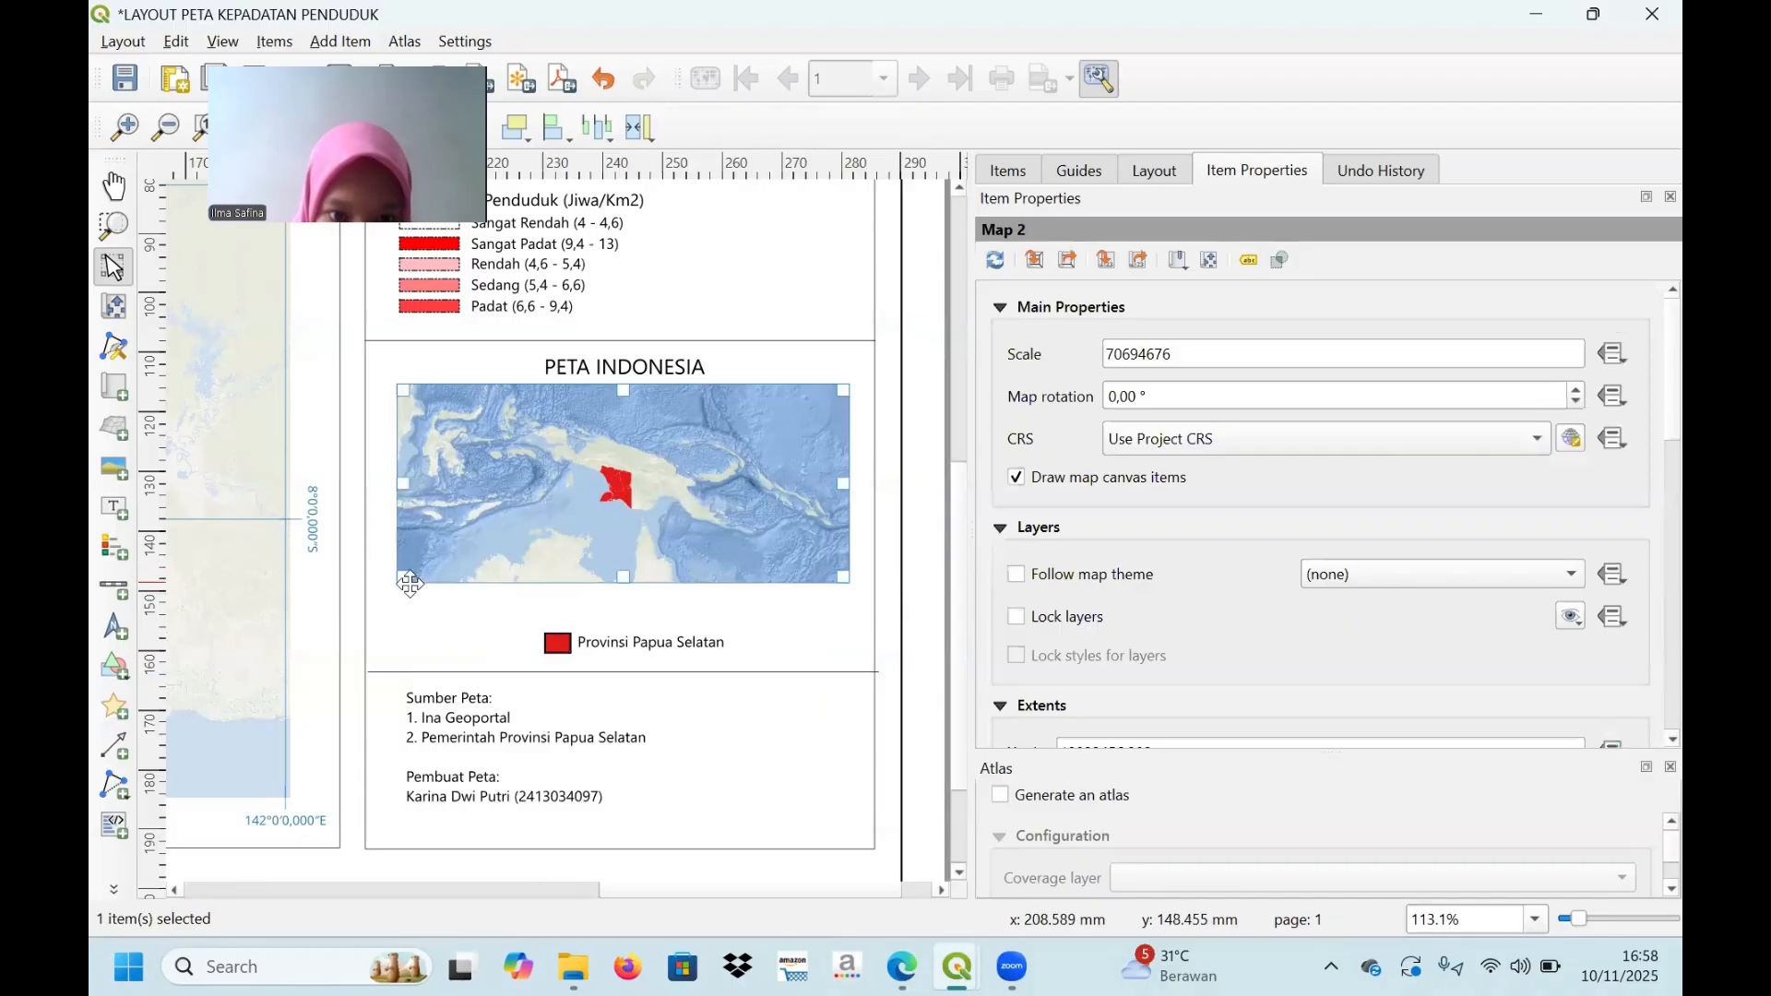
left_click_drag(403, 578, 403, 601)
left_click(781, 650)
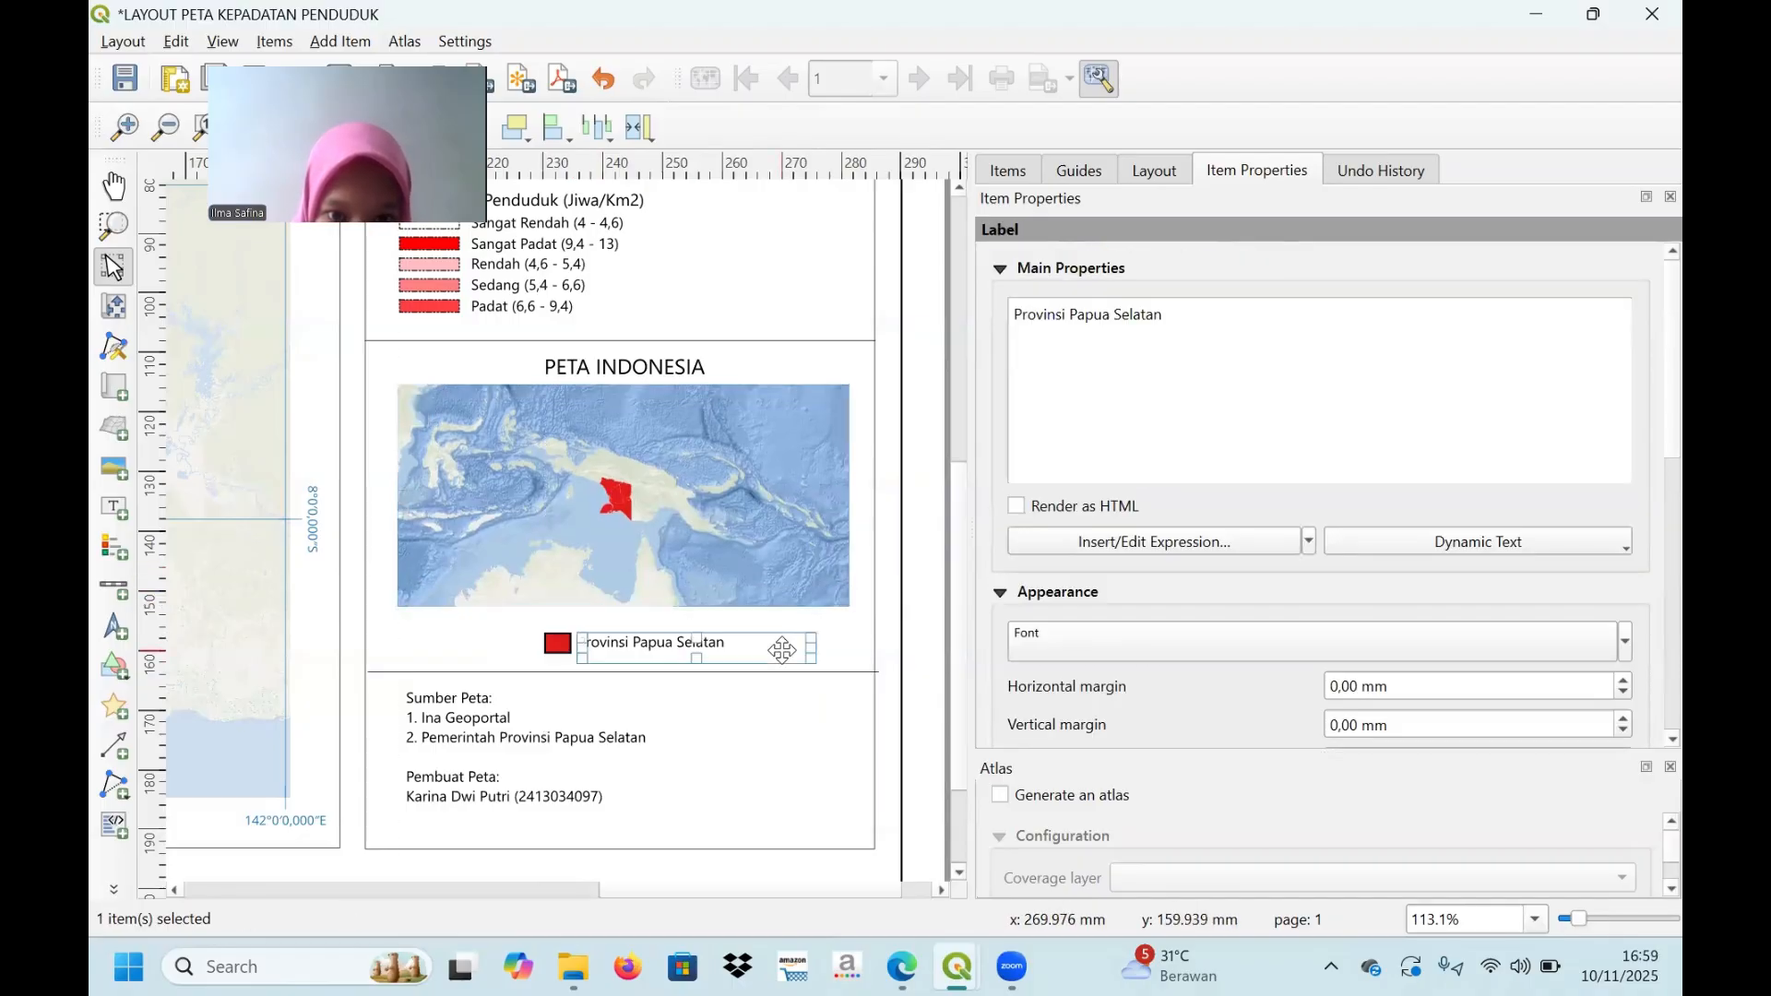
left_click_drag(688, 505, 698, 523)
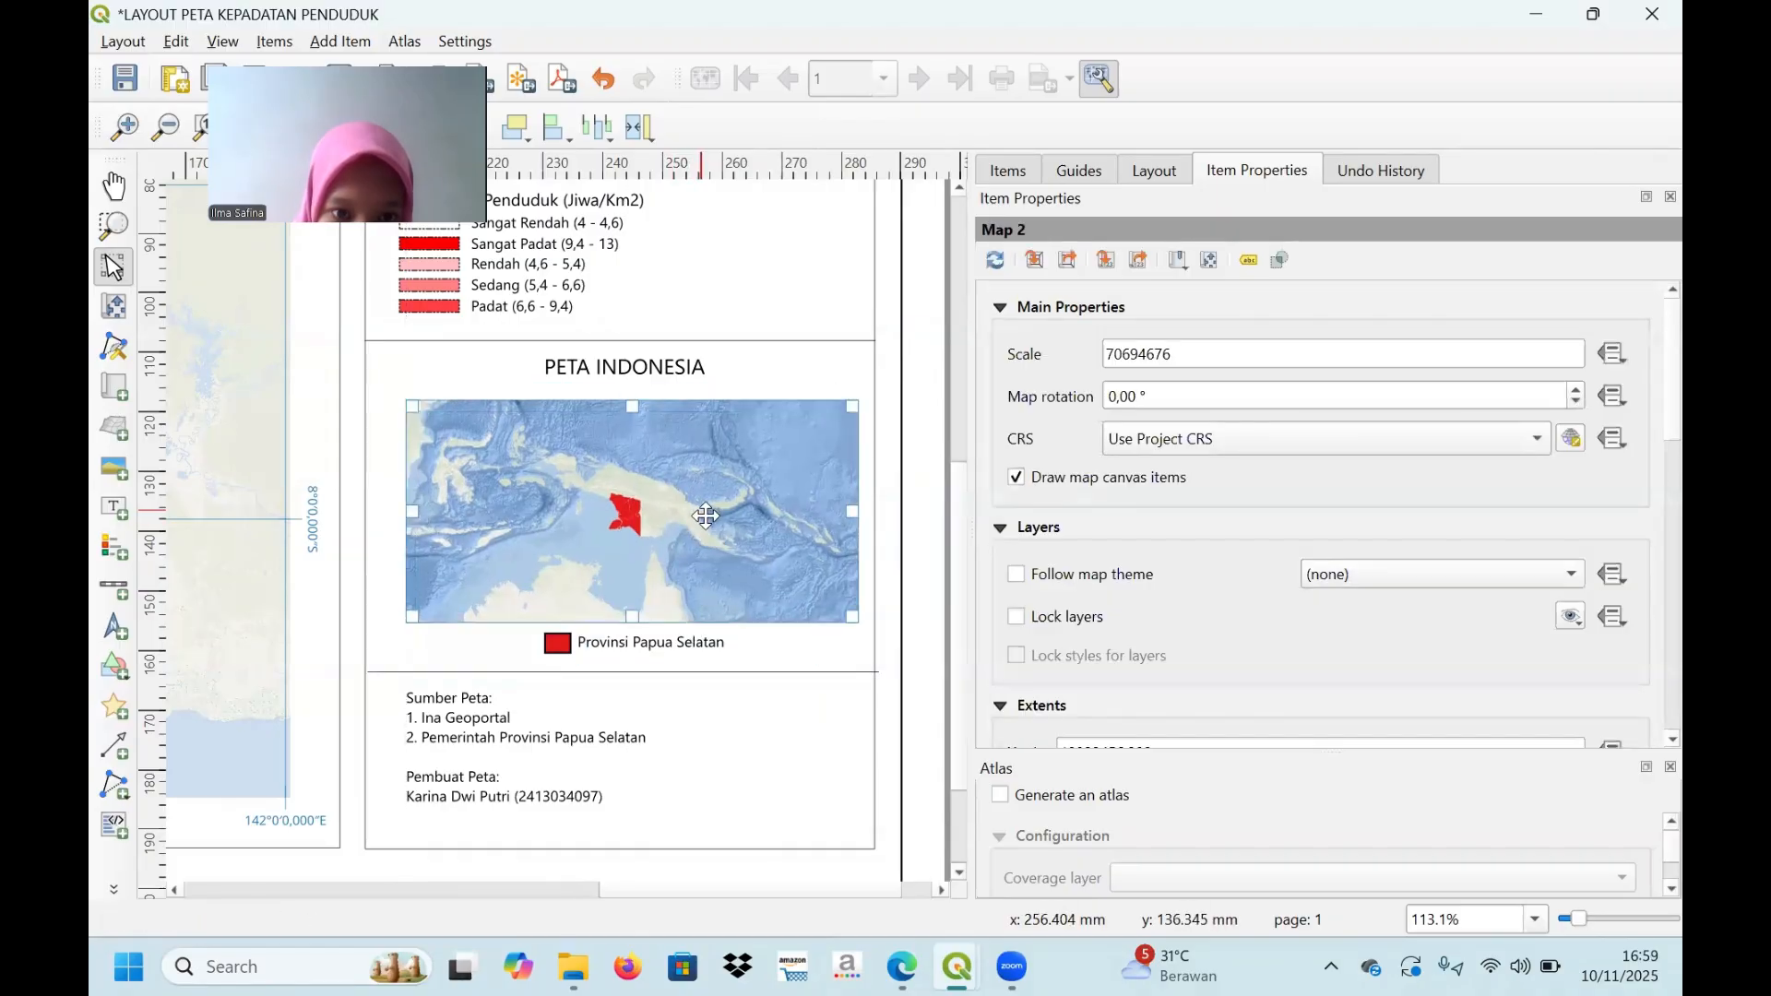
Step: Fine-tune the PETA INDONESIA title position slightly higher beneath the divider line
left_click(666, 369)
left_click_drag(672, 373, 676, 380)
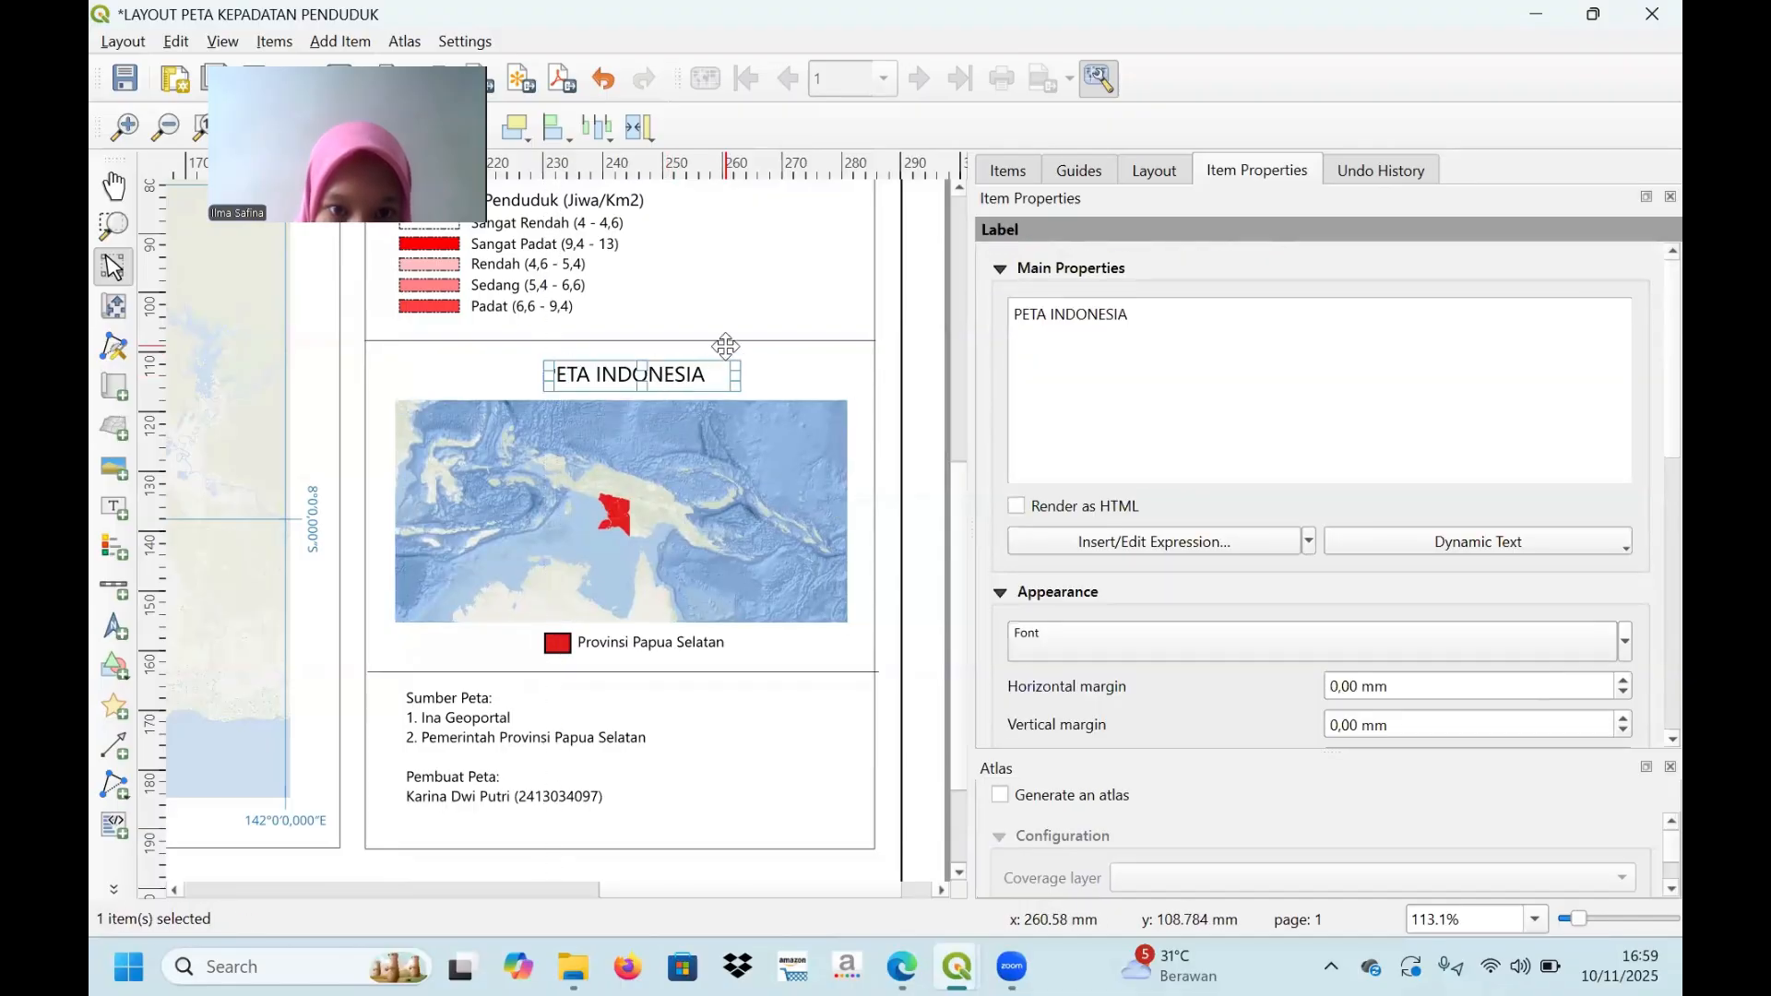
left_click(714, 345)
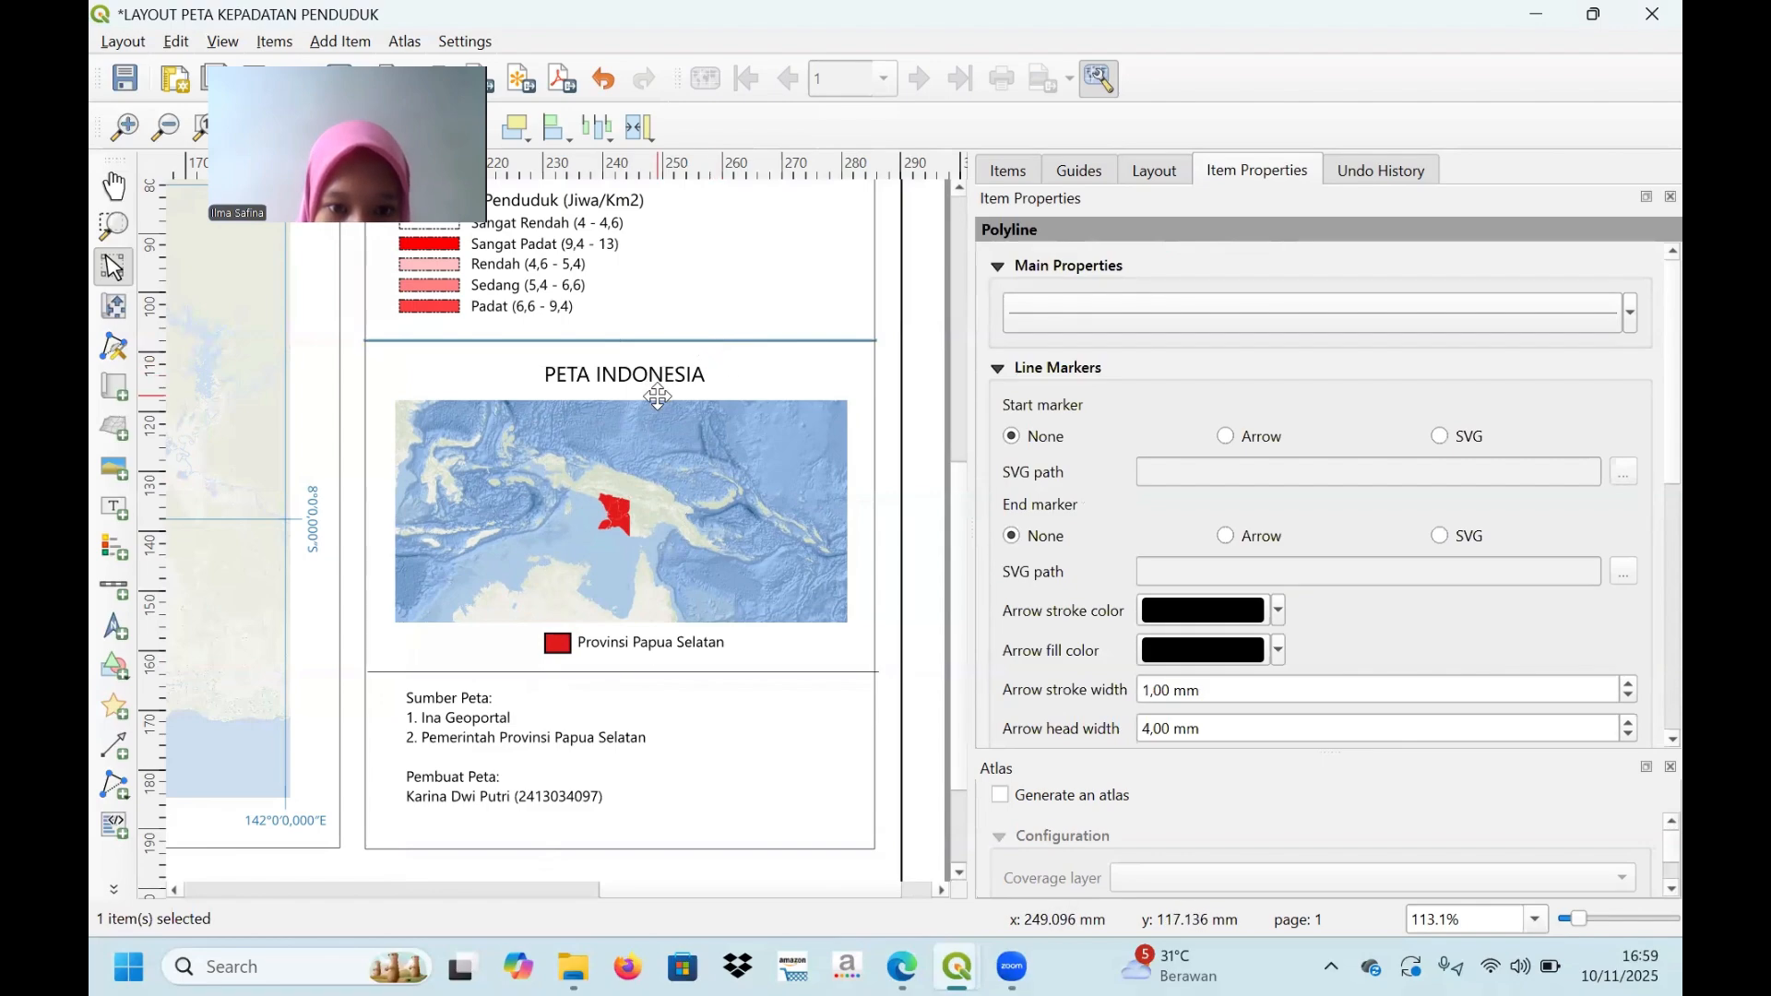
left_click_drag(660, 395, 675, 374)
left_click(919, 406)
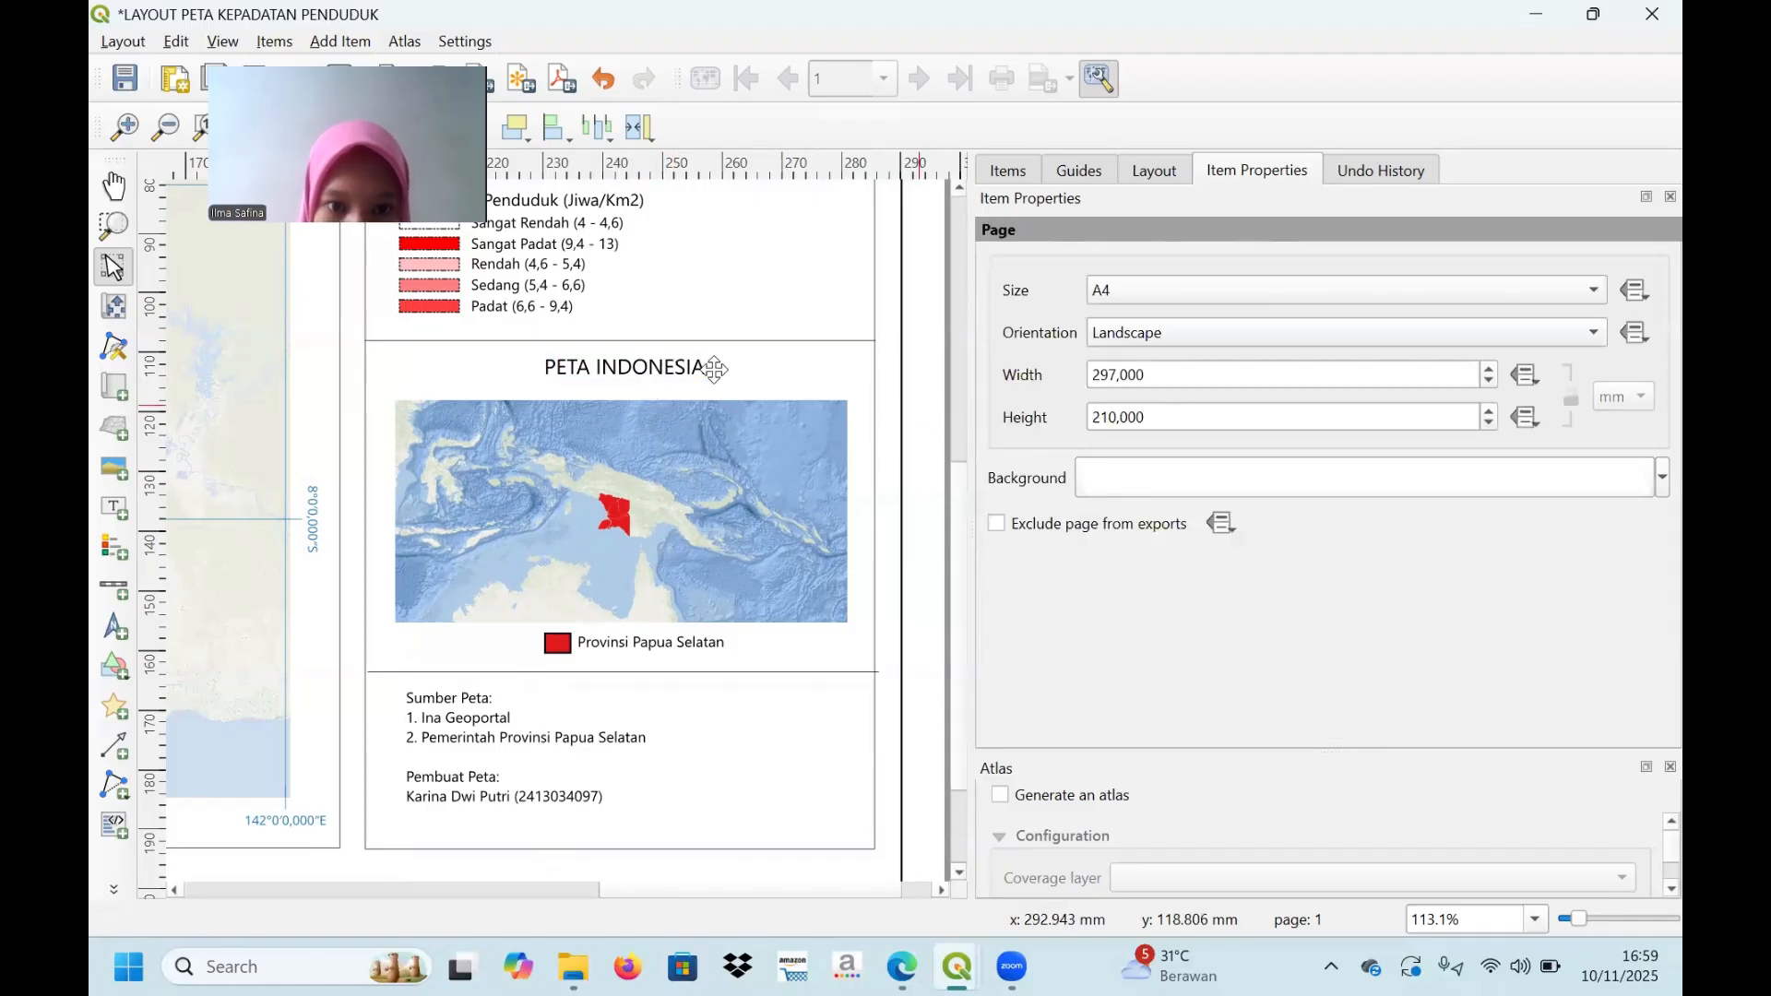
left_click(653, 369)
left_click_drag(653, 369, 654, 369)
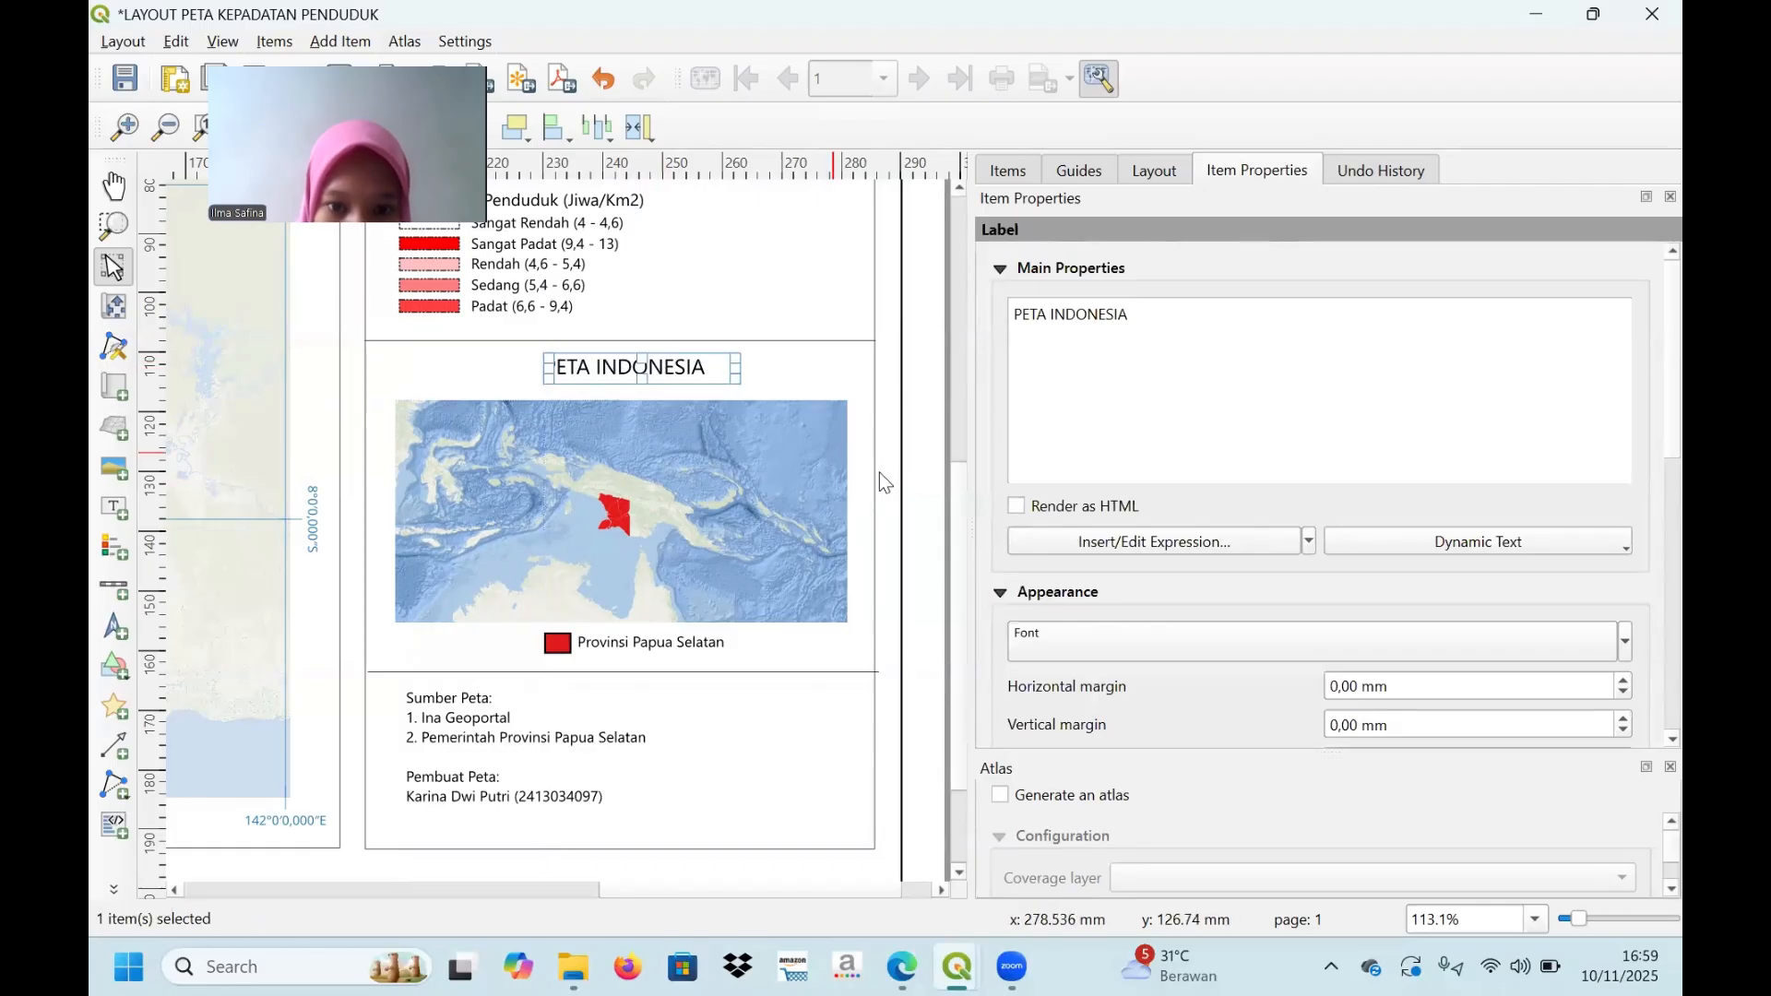
left_click(932, 489)
Step: Zoom to the full layout page and widen the canvas to review the finished map composition
scroll(962, 501, "up", 5)
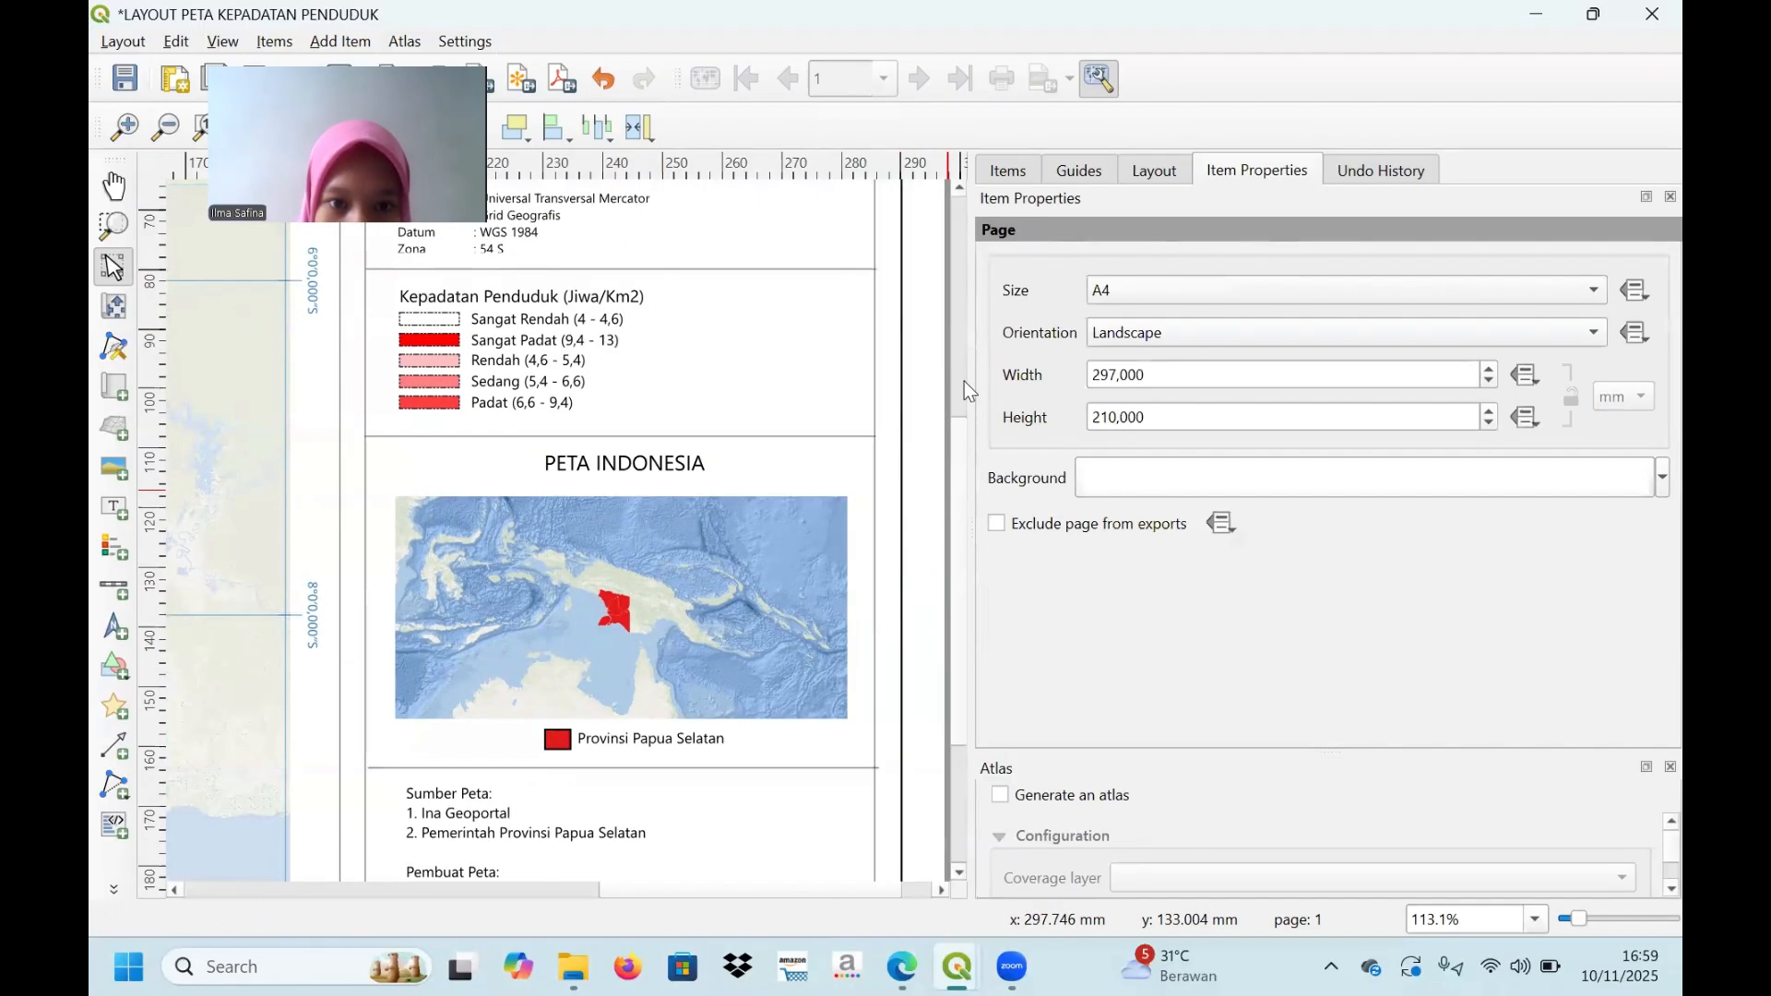
scroll(958, 274, "up", 4)
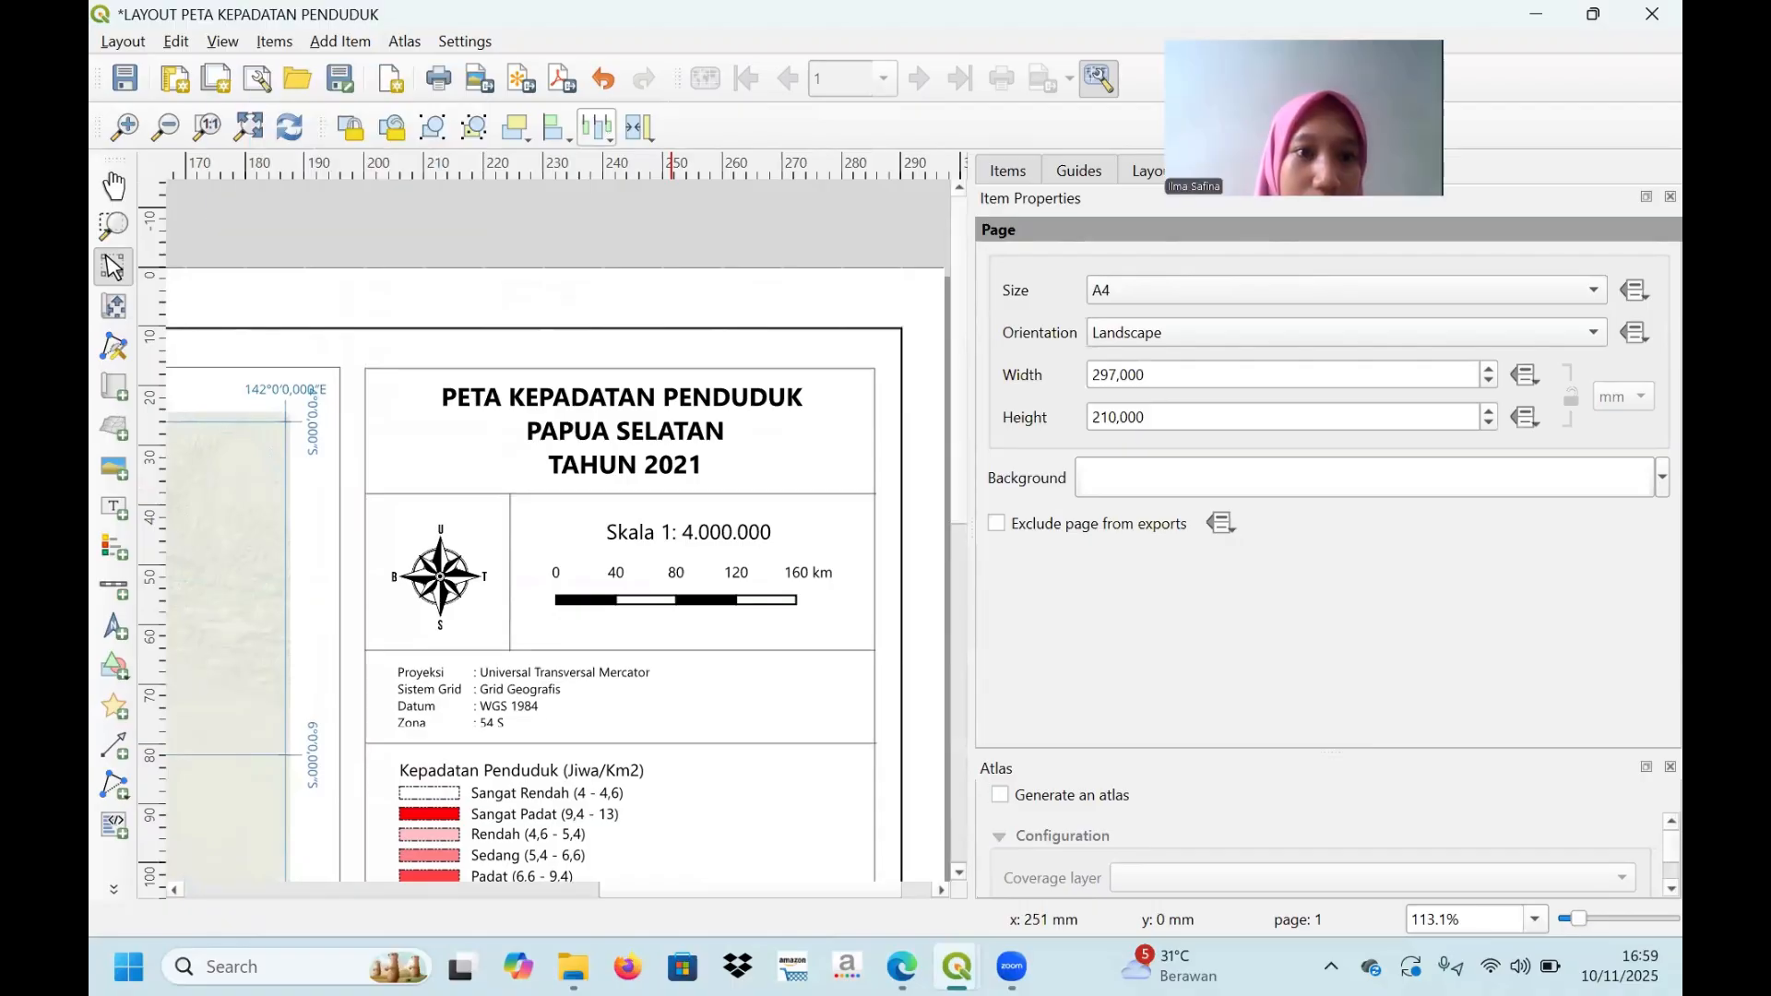
left_click(178, 132)
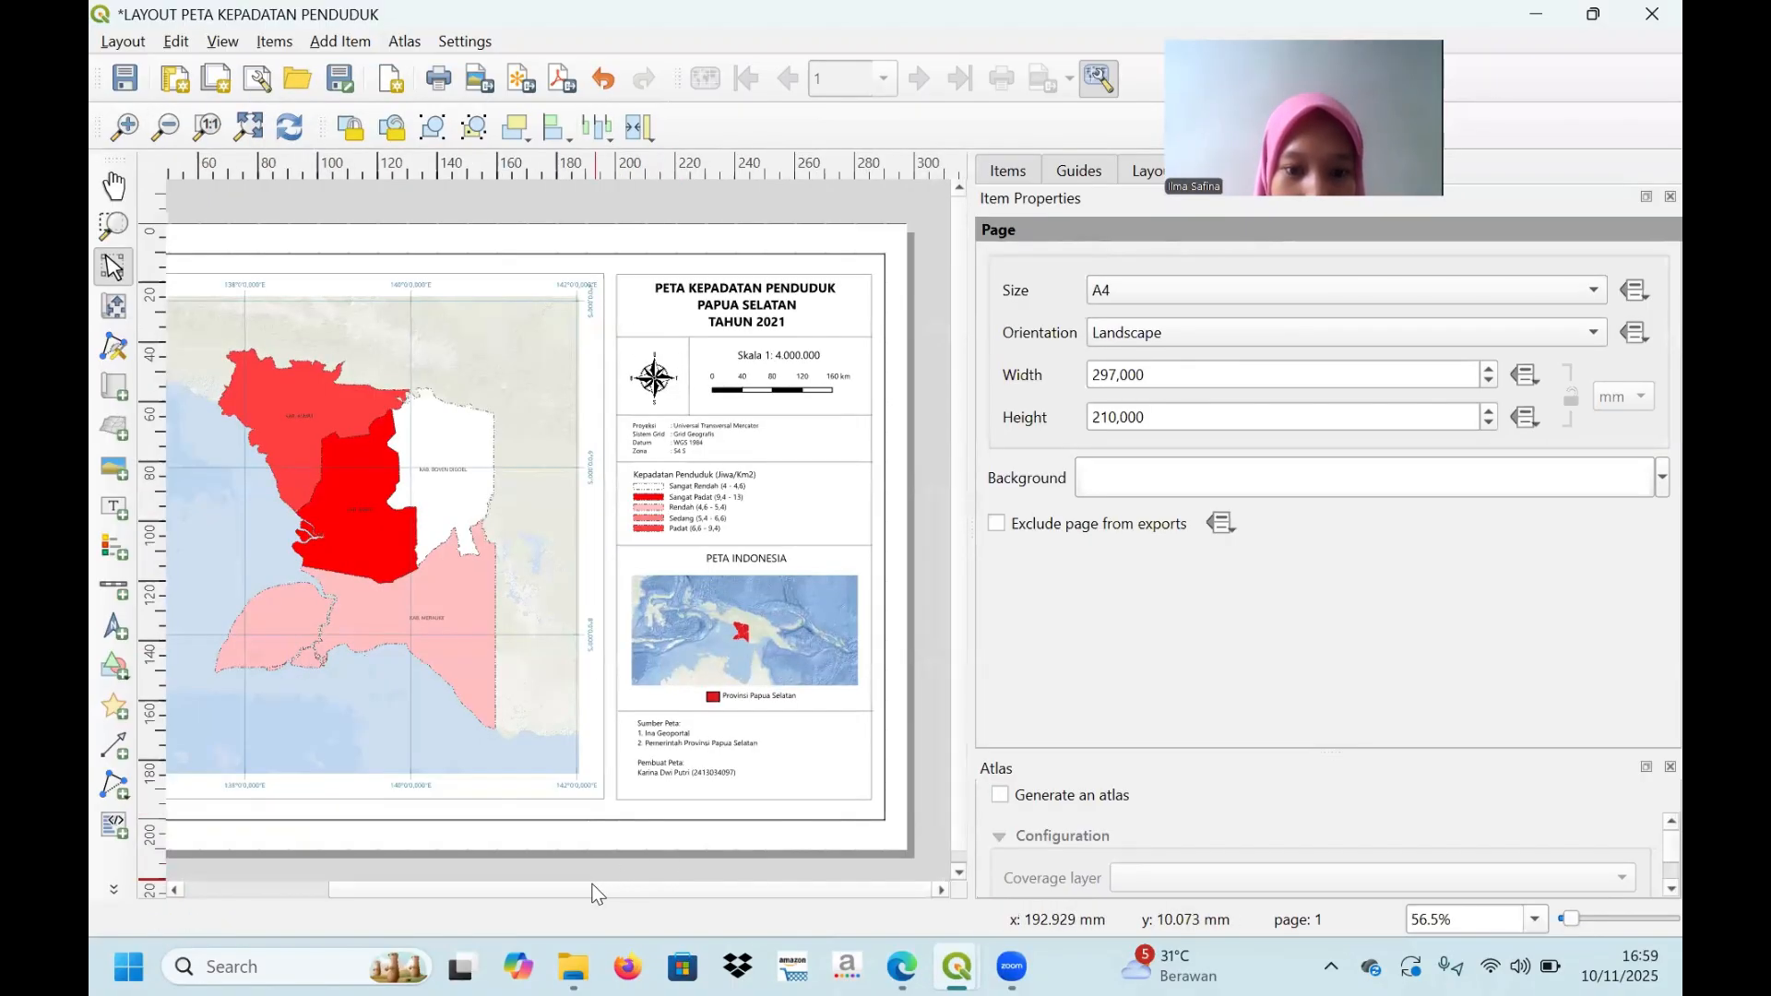
left_click_drag(597, 882, 513, 878)
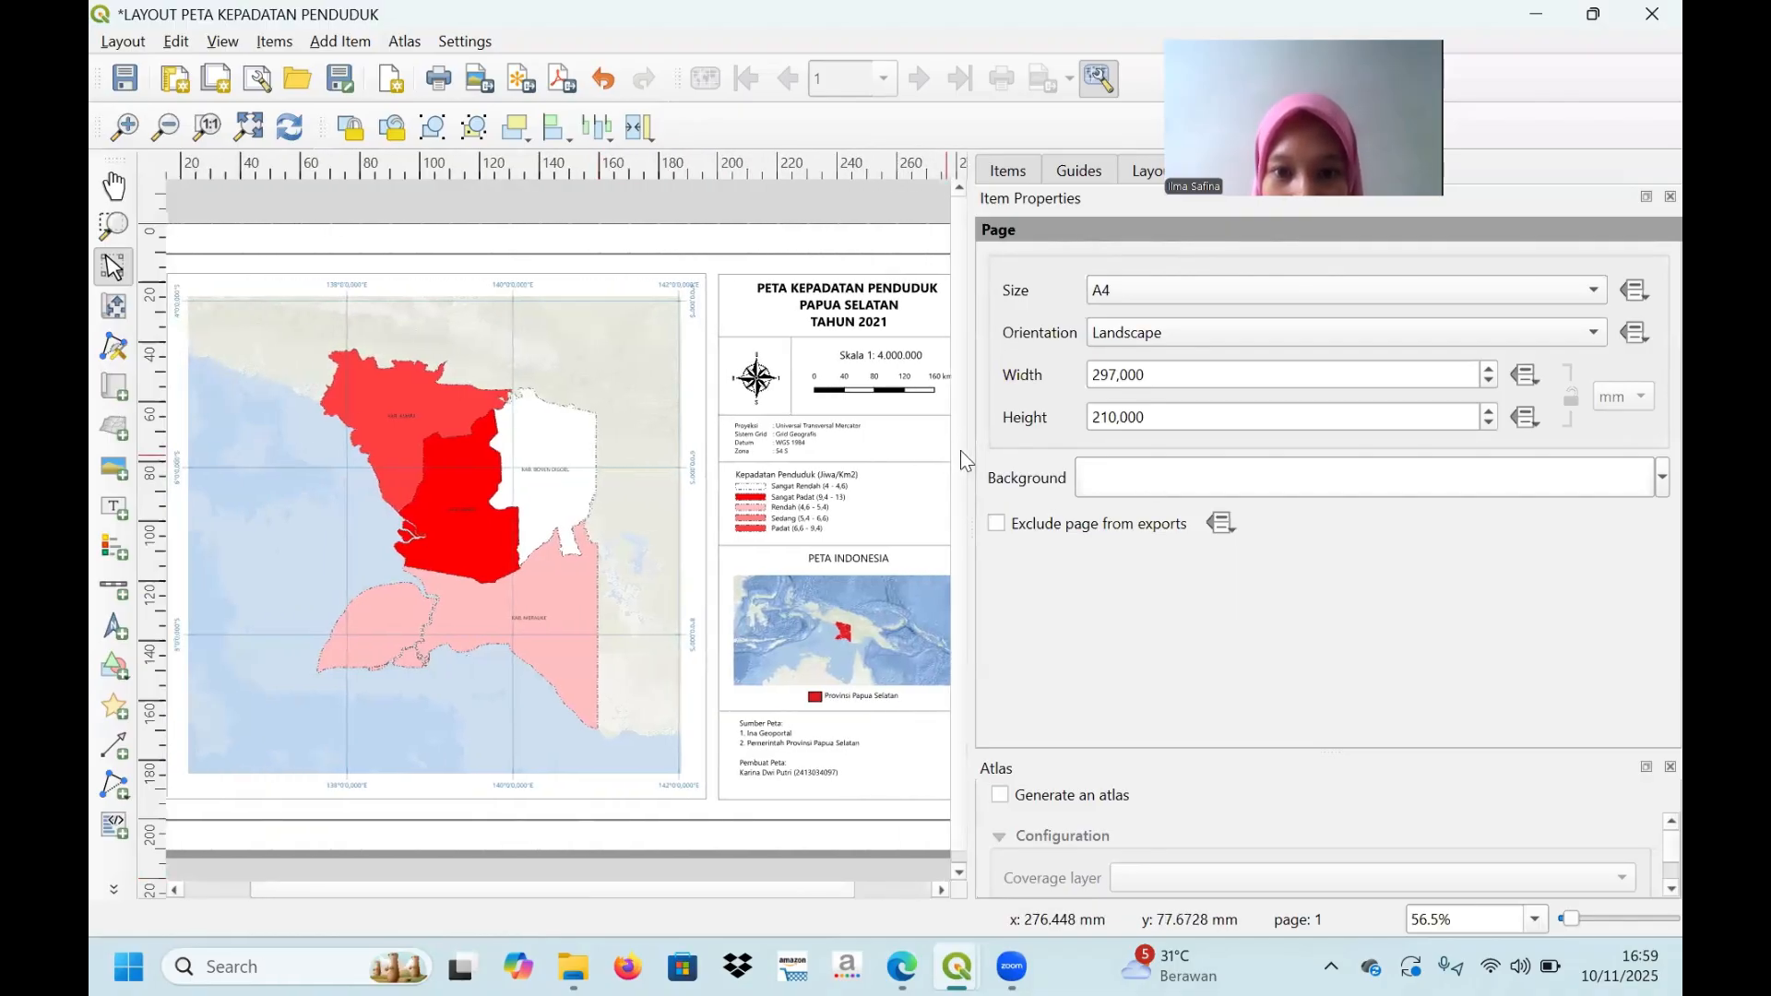
left_click_drag(968, 450, 1303, 426)
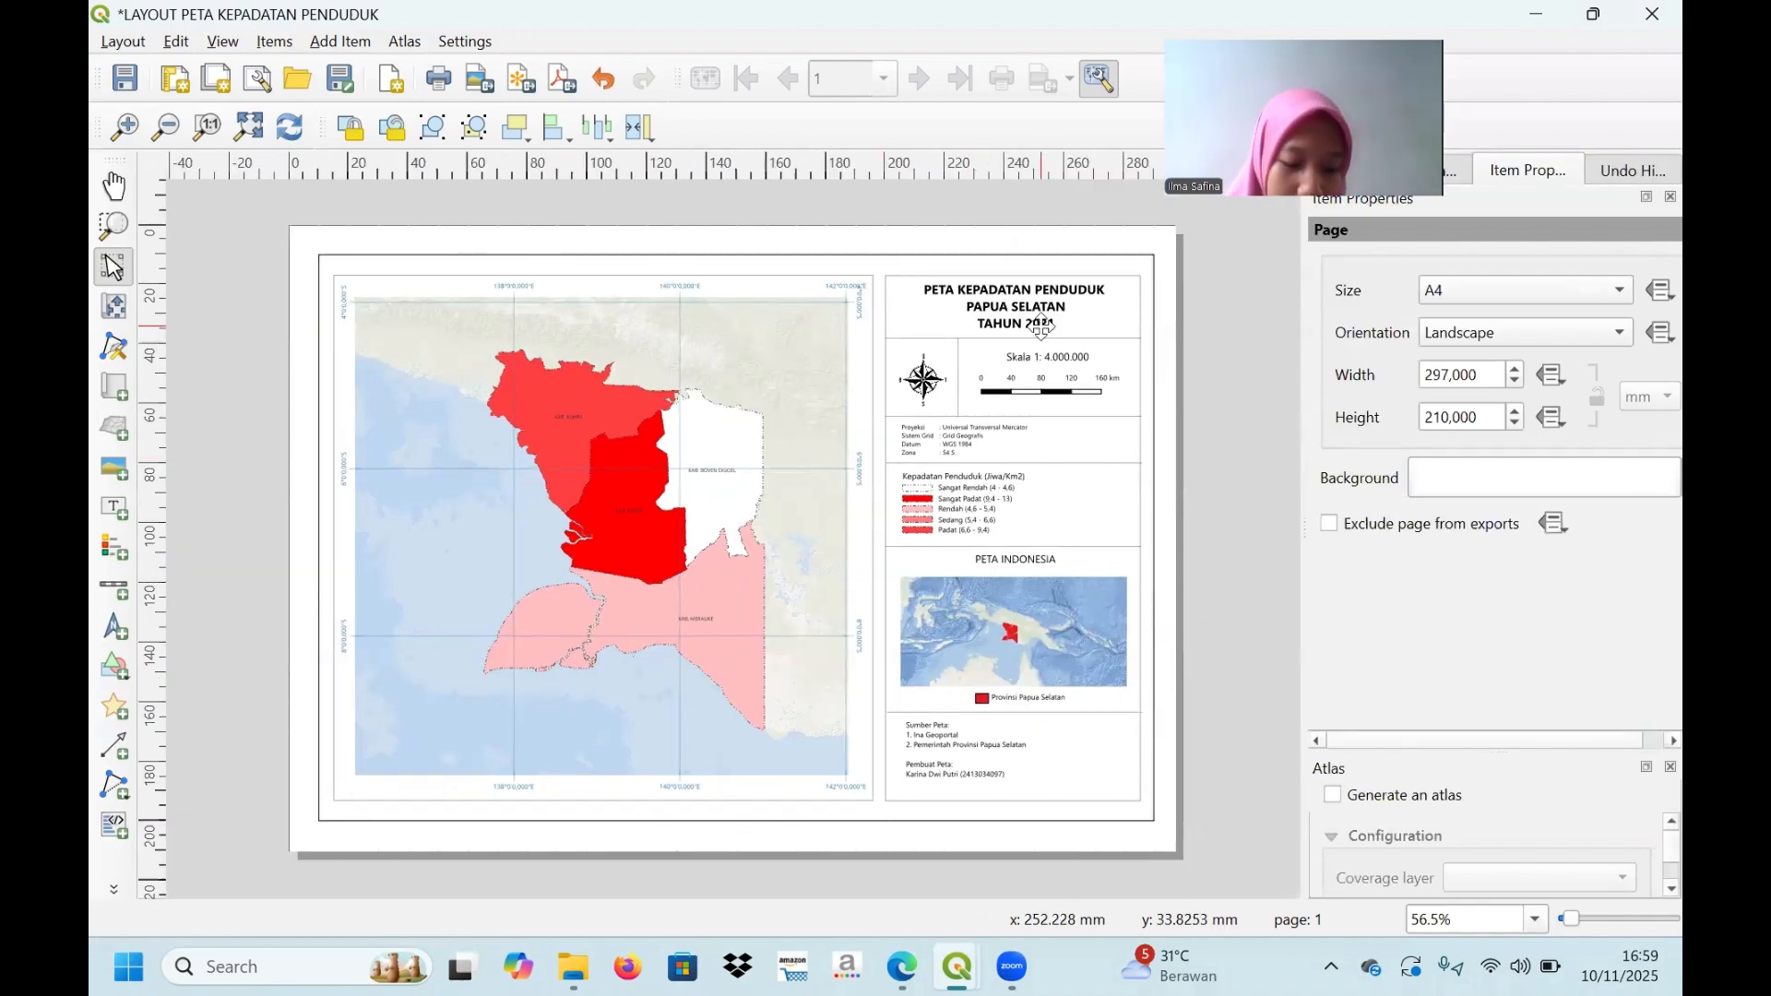
Step: Start exporting the layout as an image into the Documents folder
left_click(110, 45)
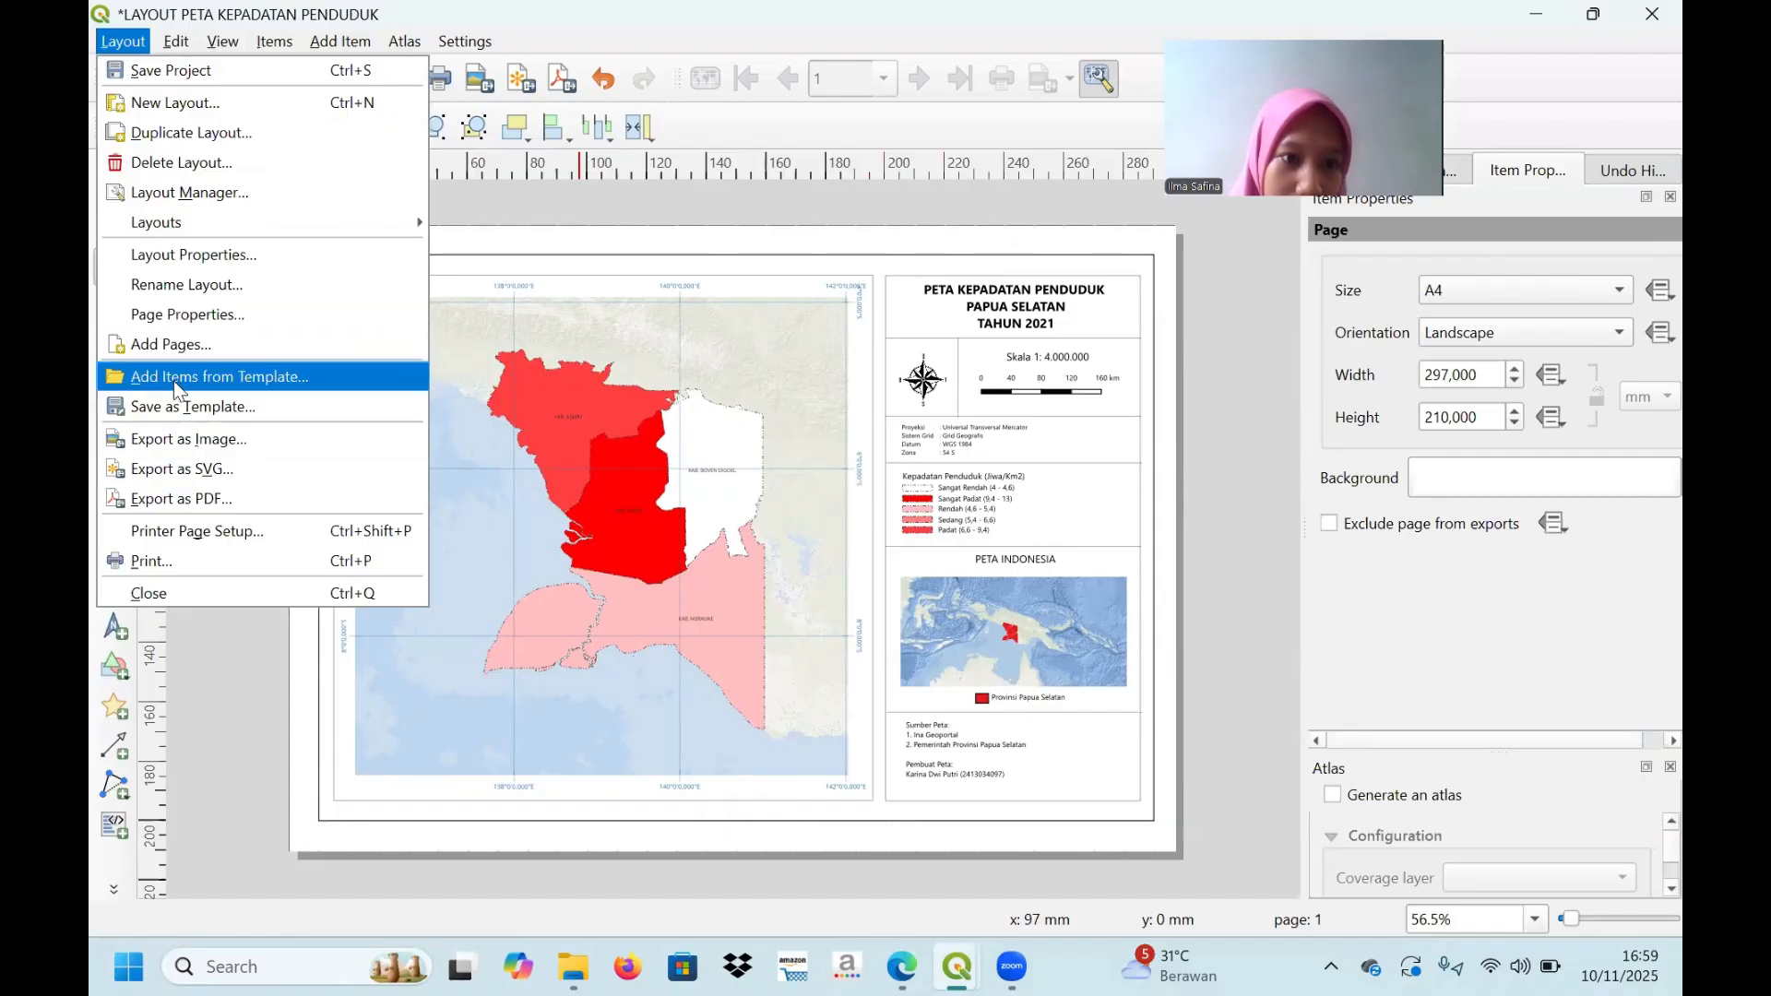
left_click(183, 447)
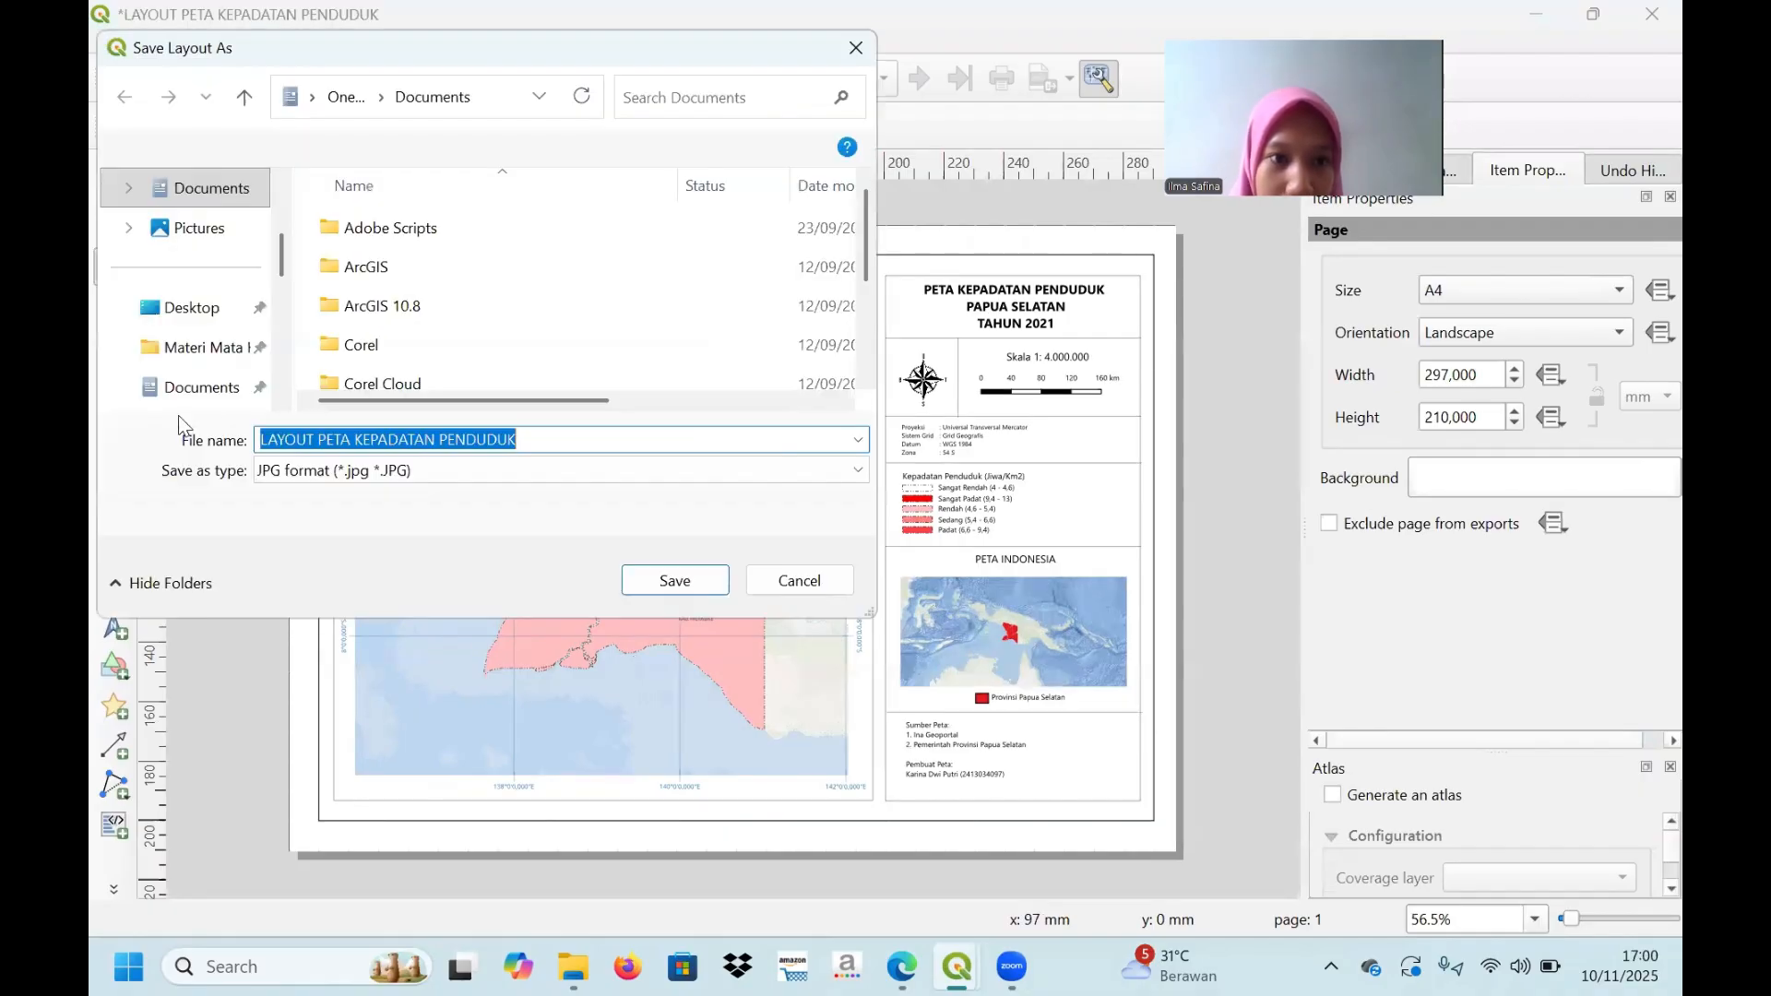
left_click(199, 232)
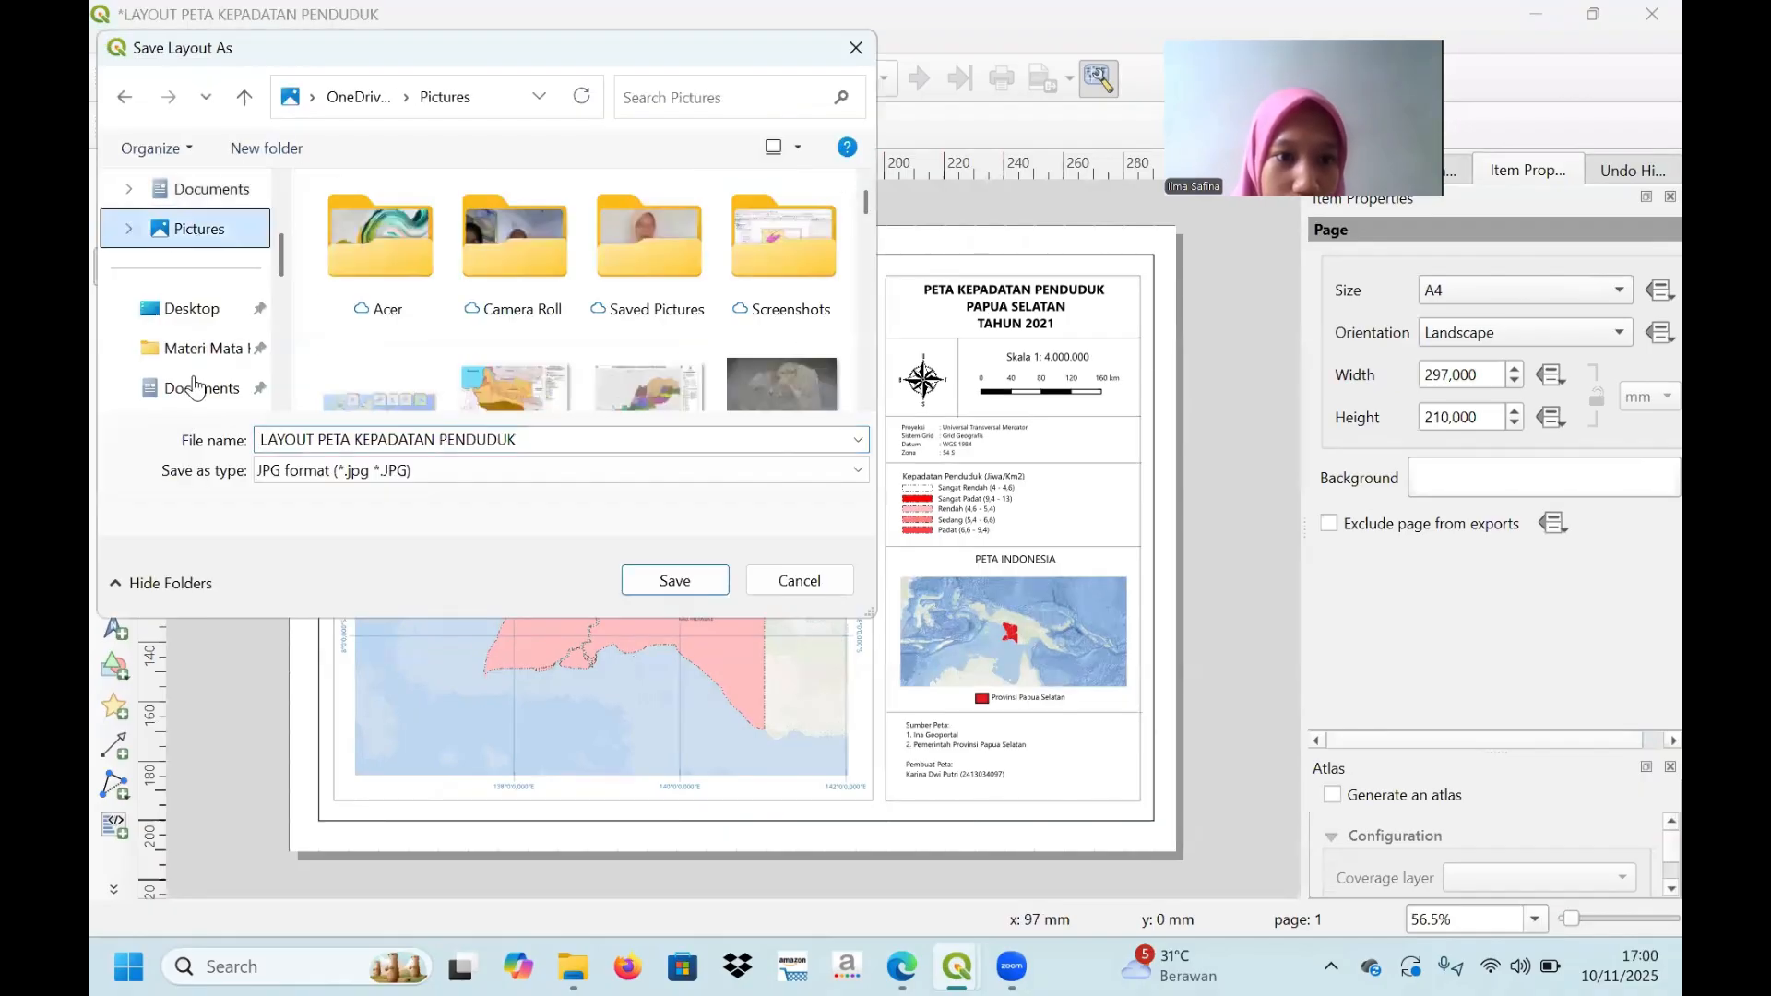
left_click(203, 386)
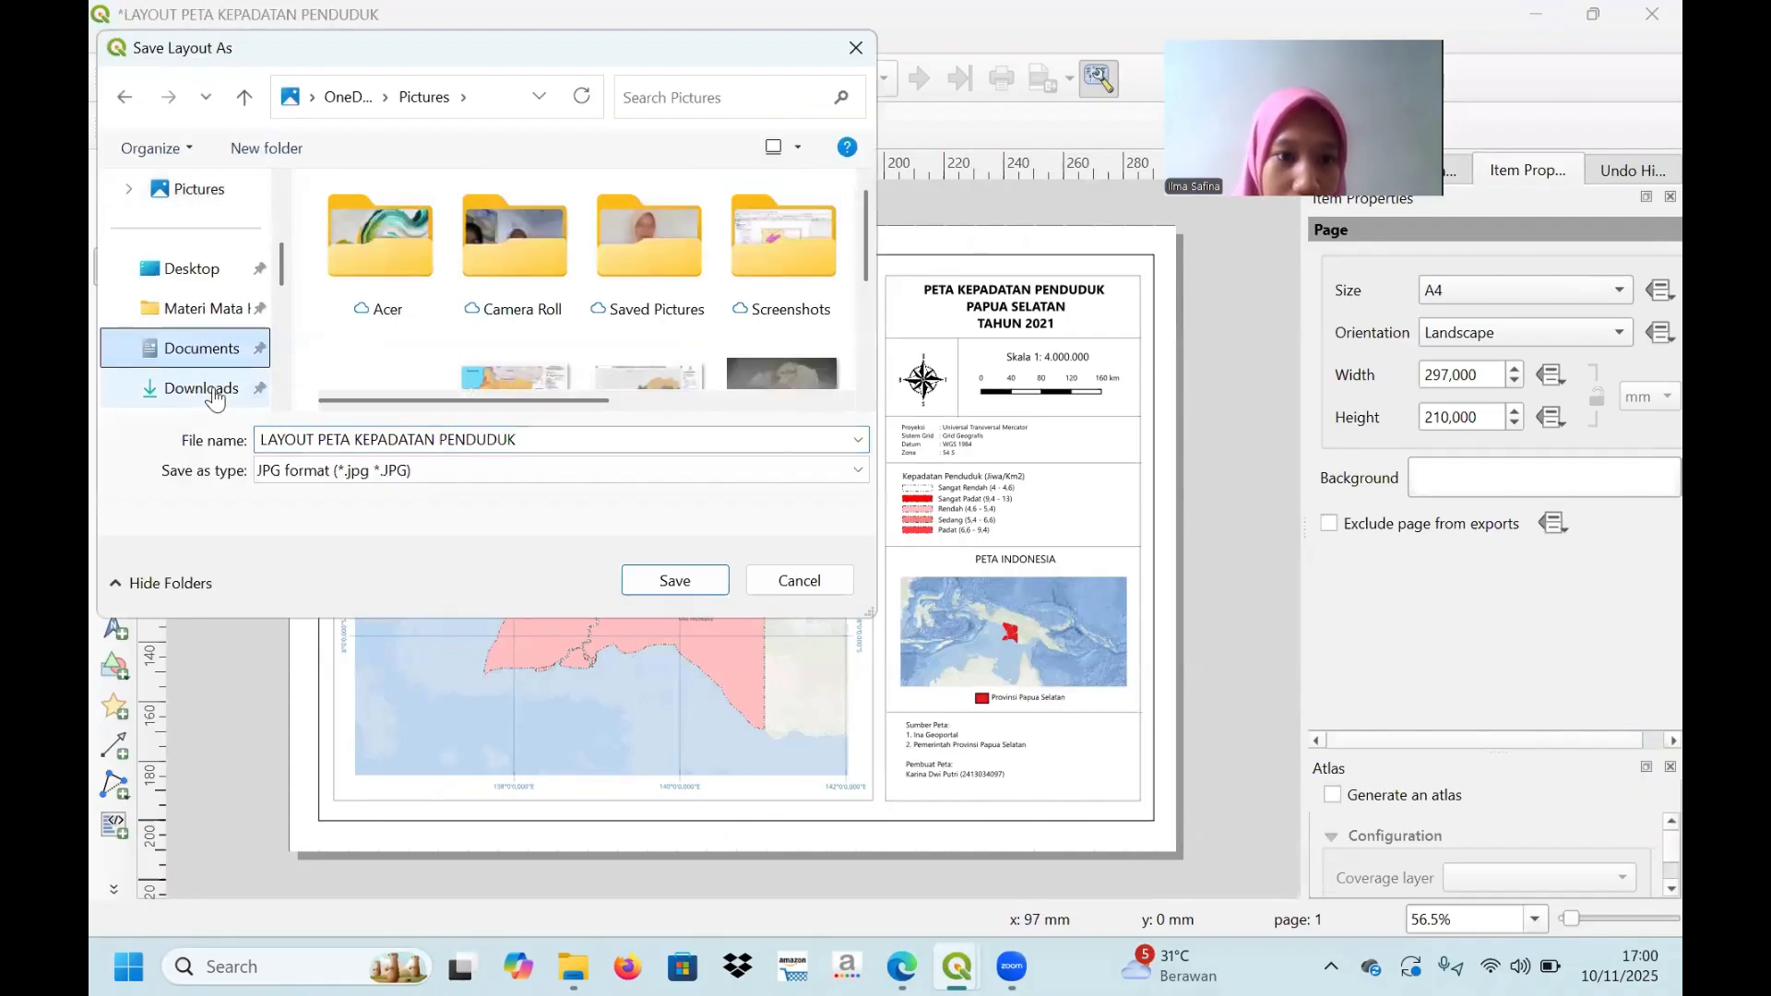
Step: Name it 'PETA KEPADATAN PENDUDUK PROVINSI PAPUA SELATAN TAHUN 2021' and export as JPG at 300 dpi
left_click(534, 442)
left_click(545, 447)
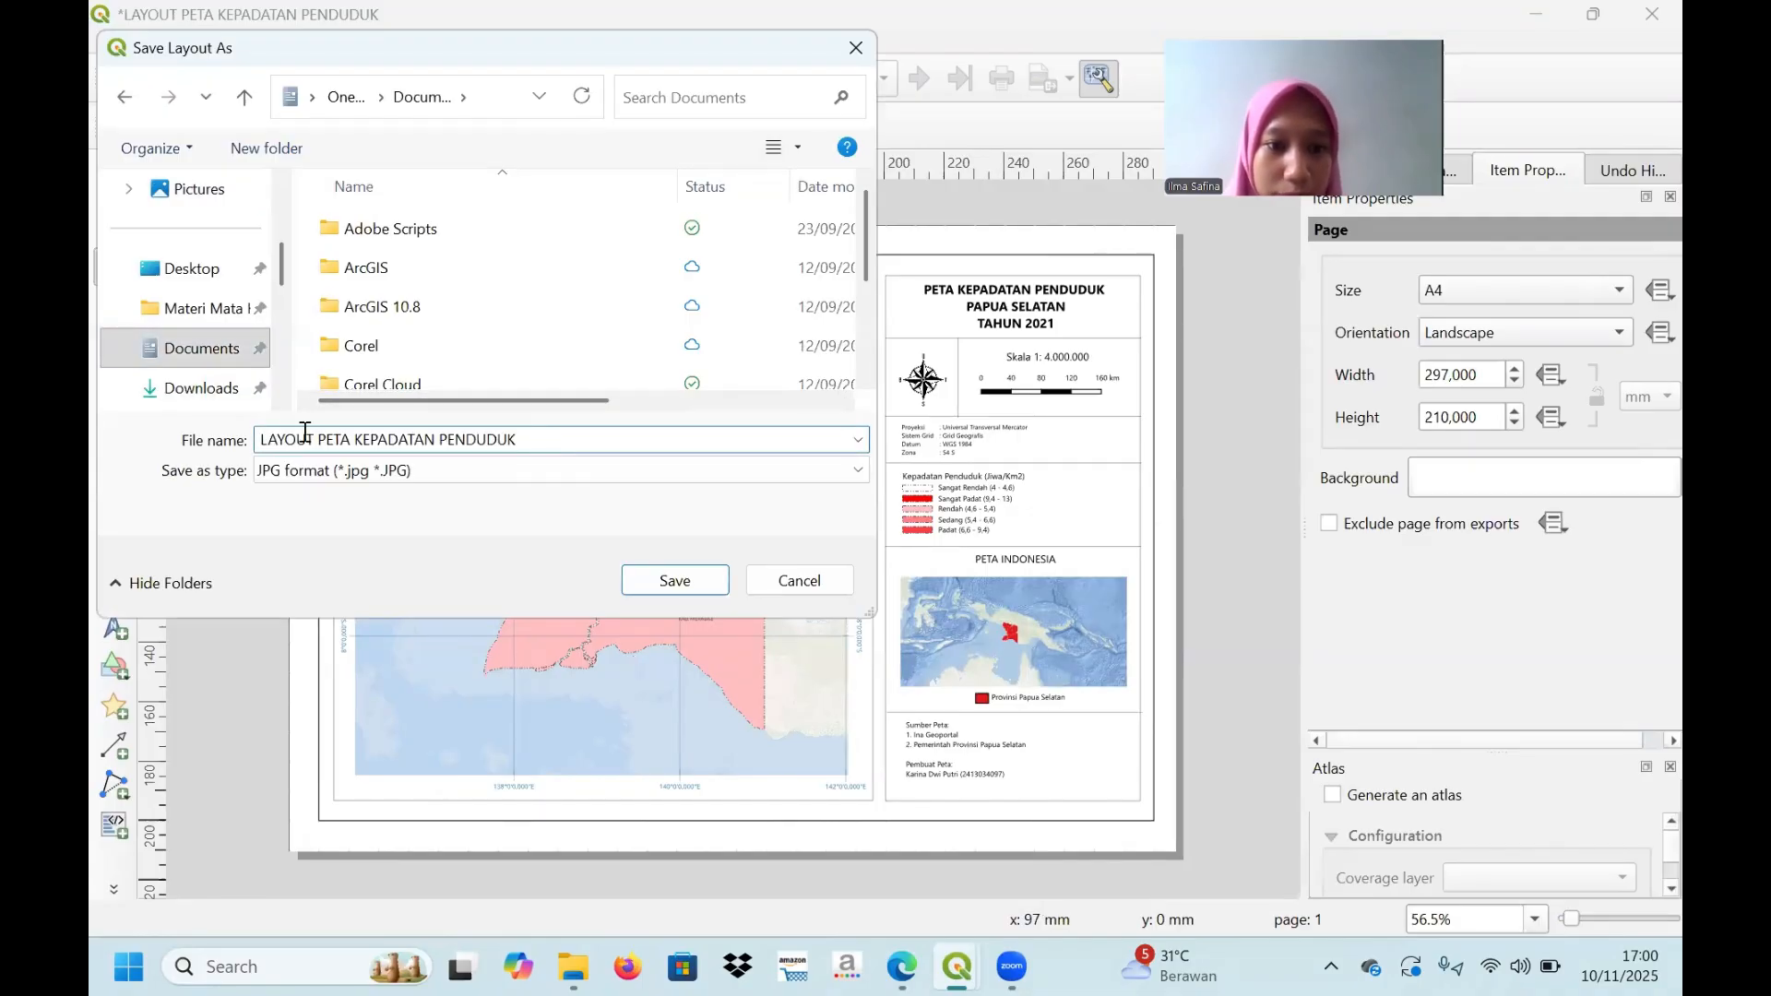
left_click_drag(319, 439, 264, 443)
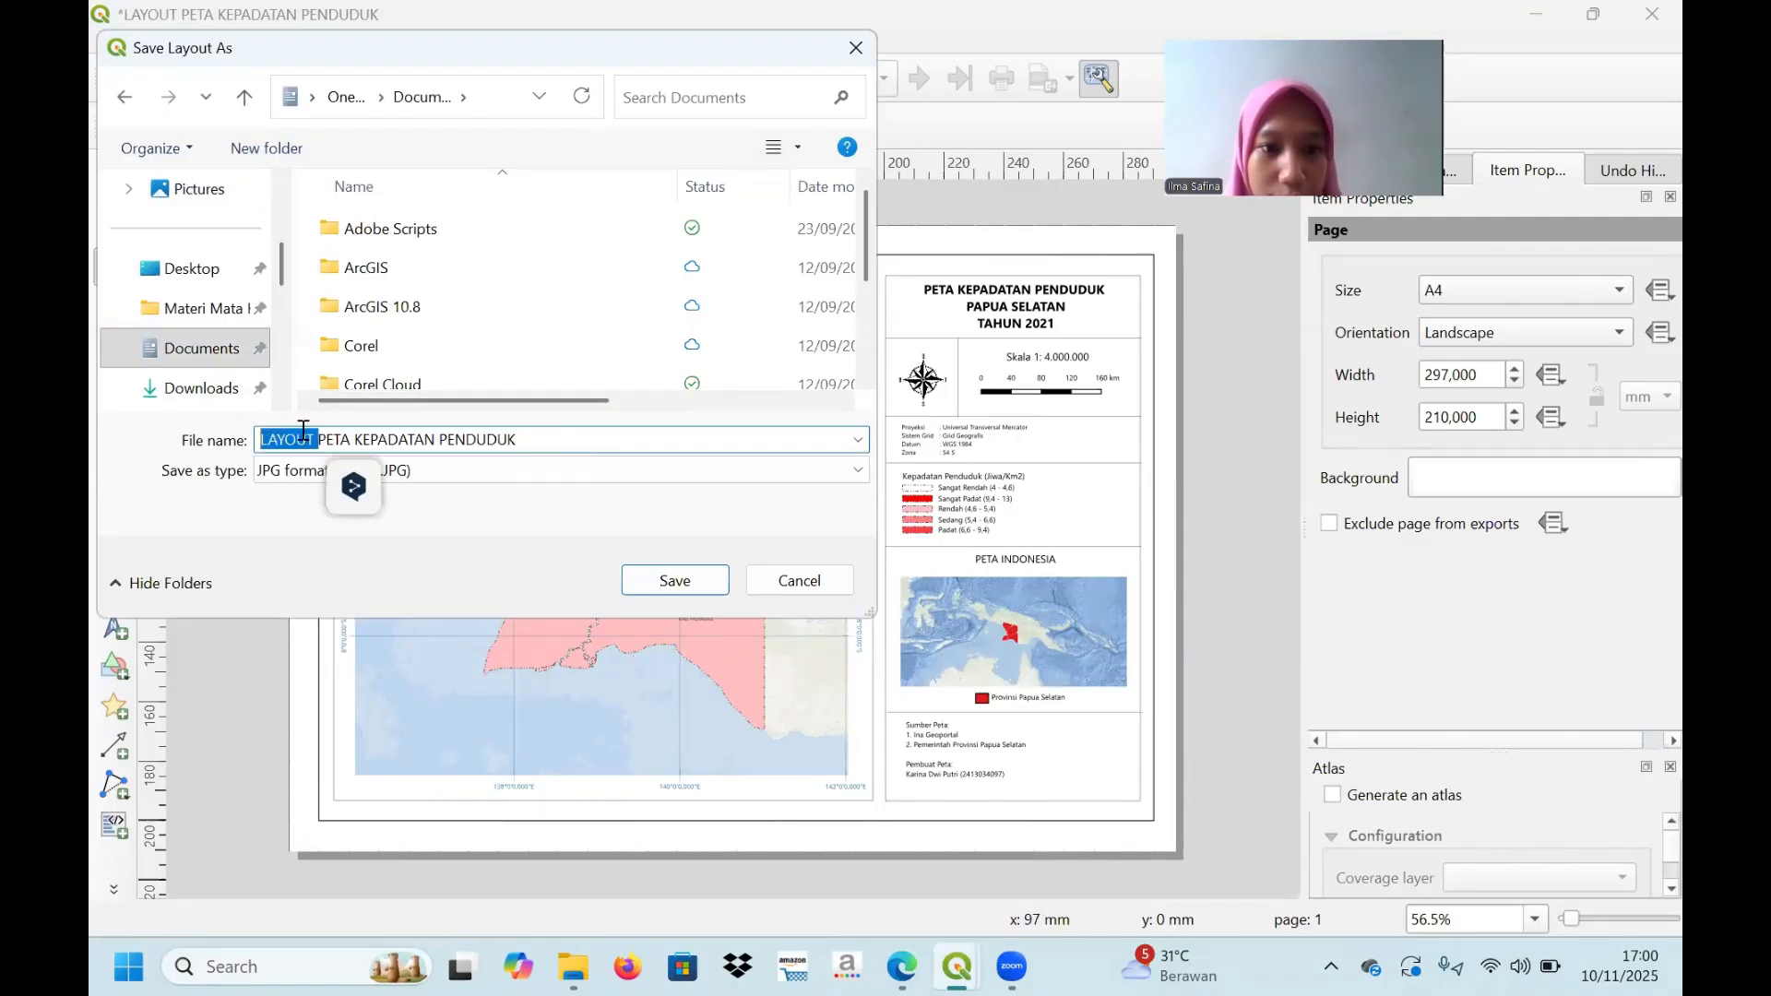
key("BackSpace")
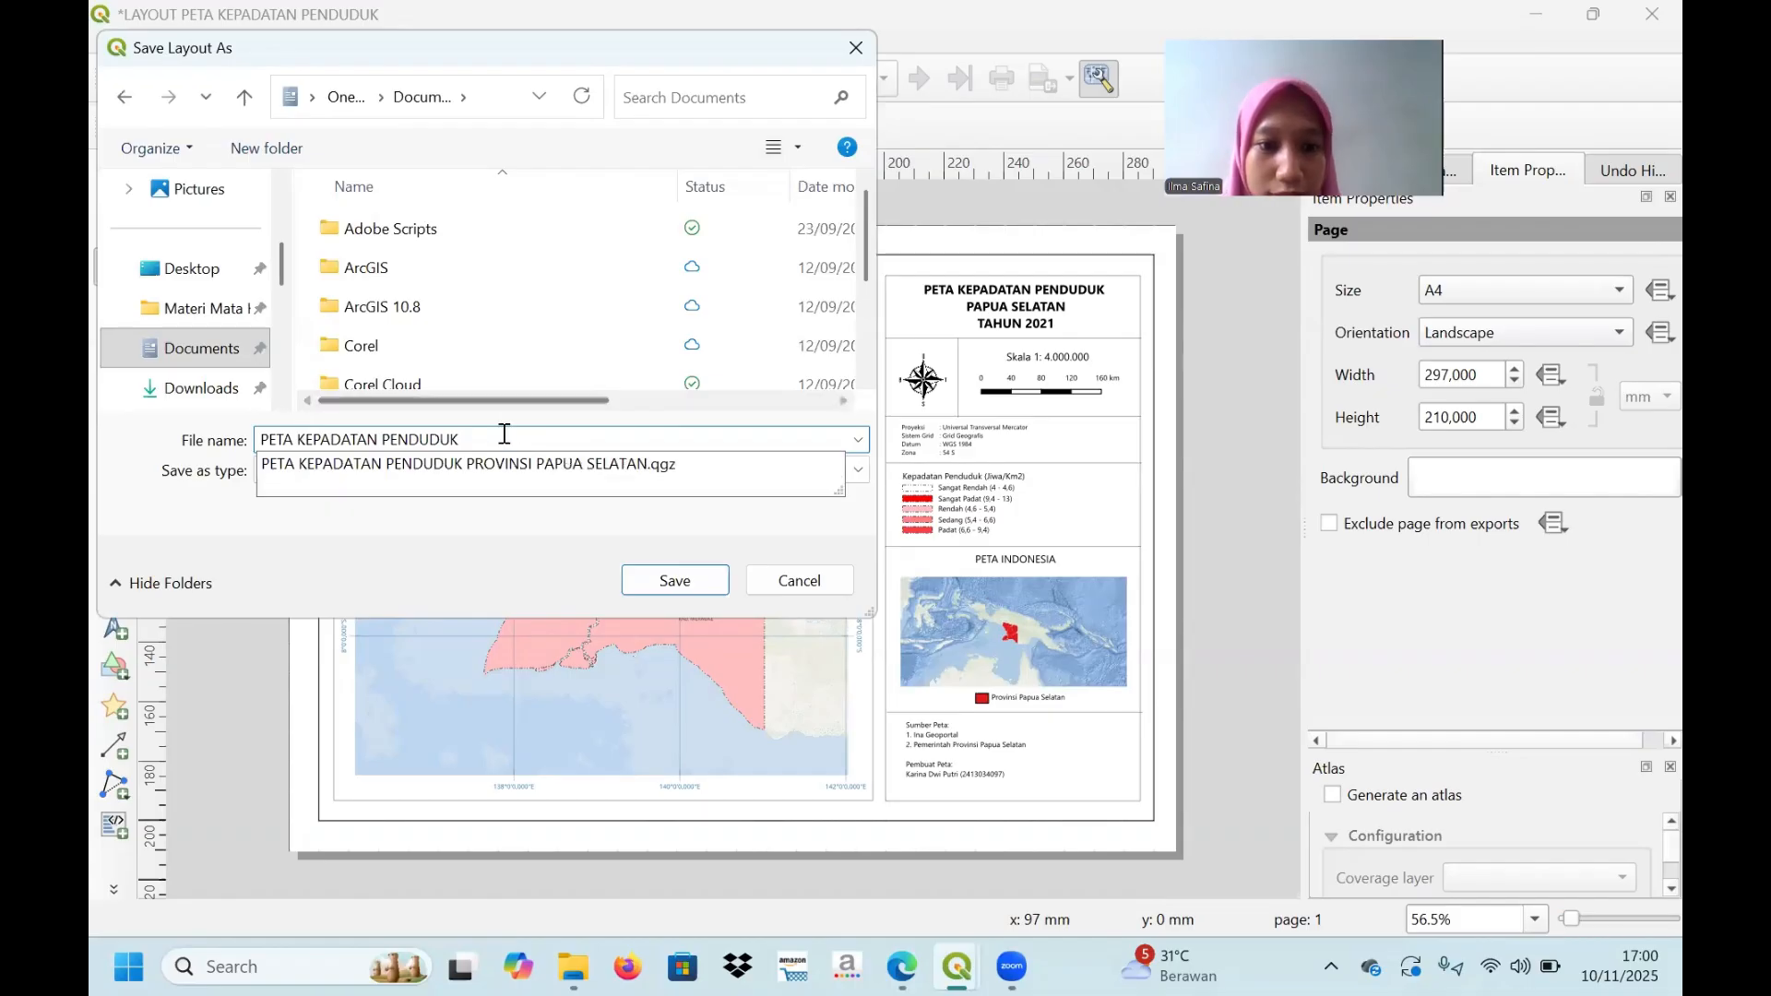
left_click(555, 461)
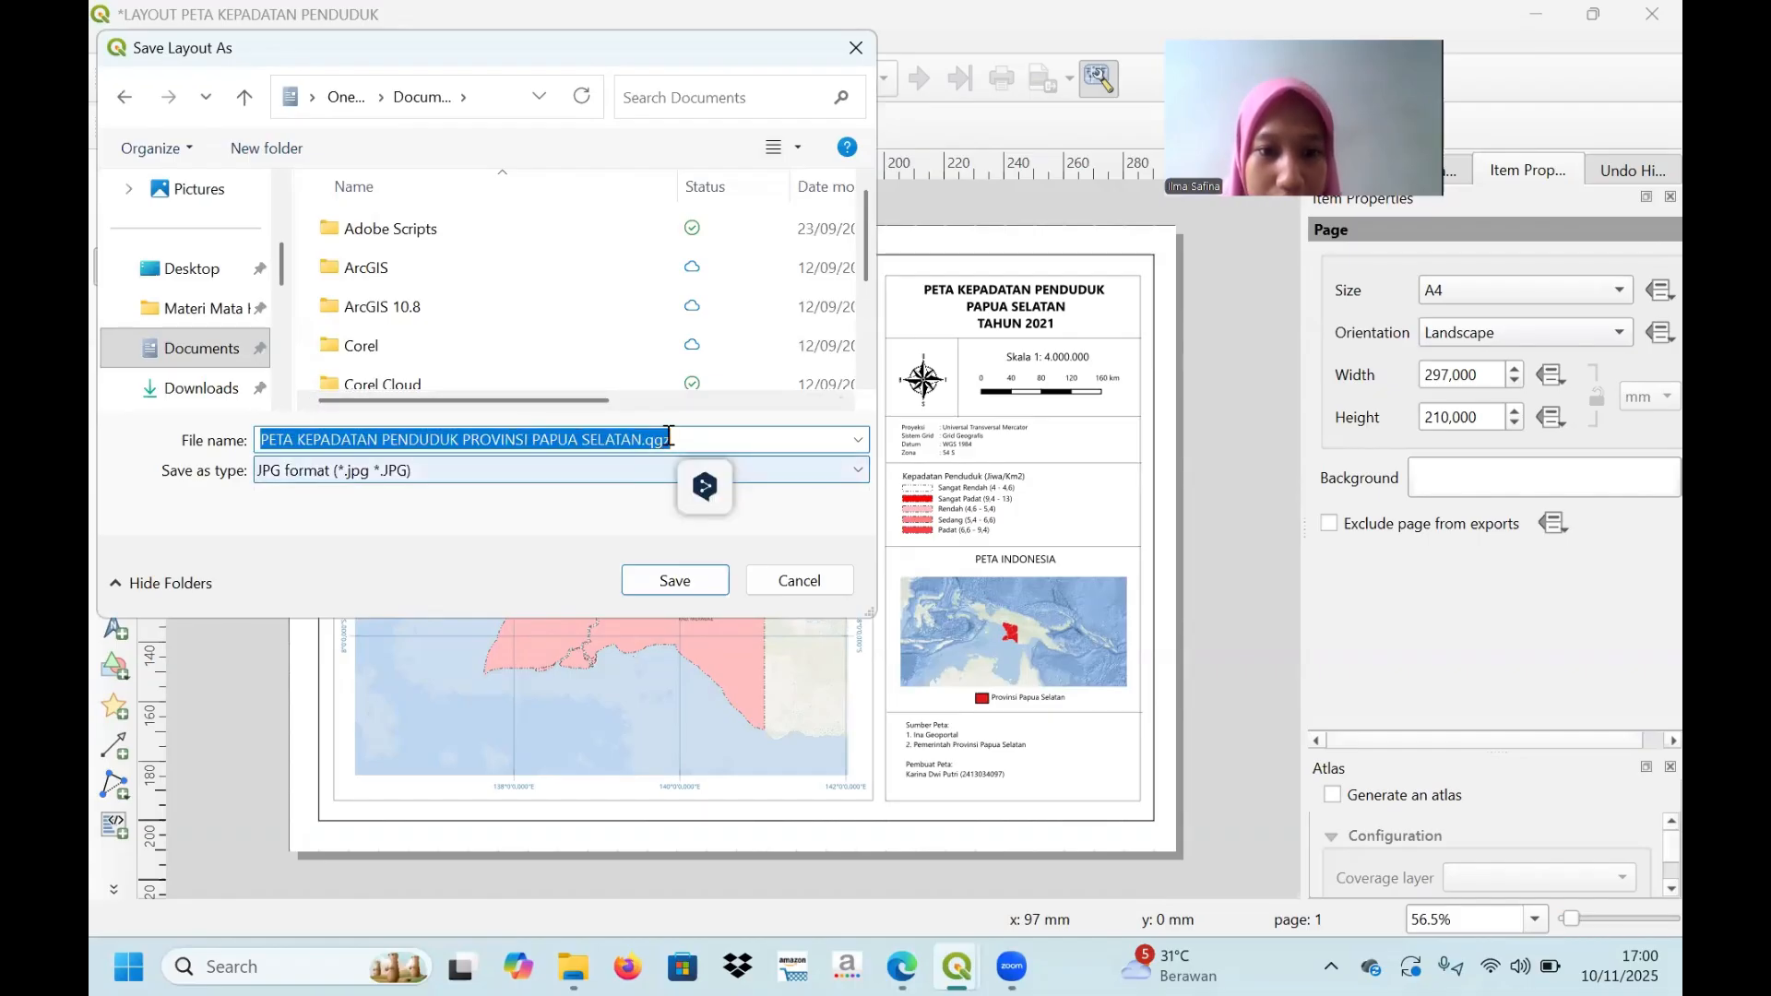
left_click(641, 440)
type("TAHUN 202")
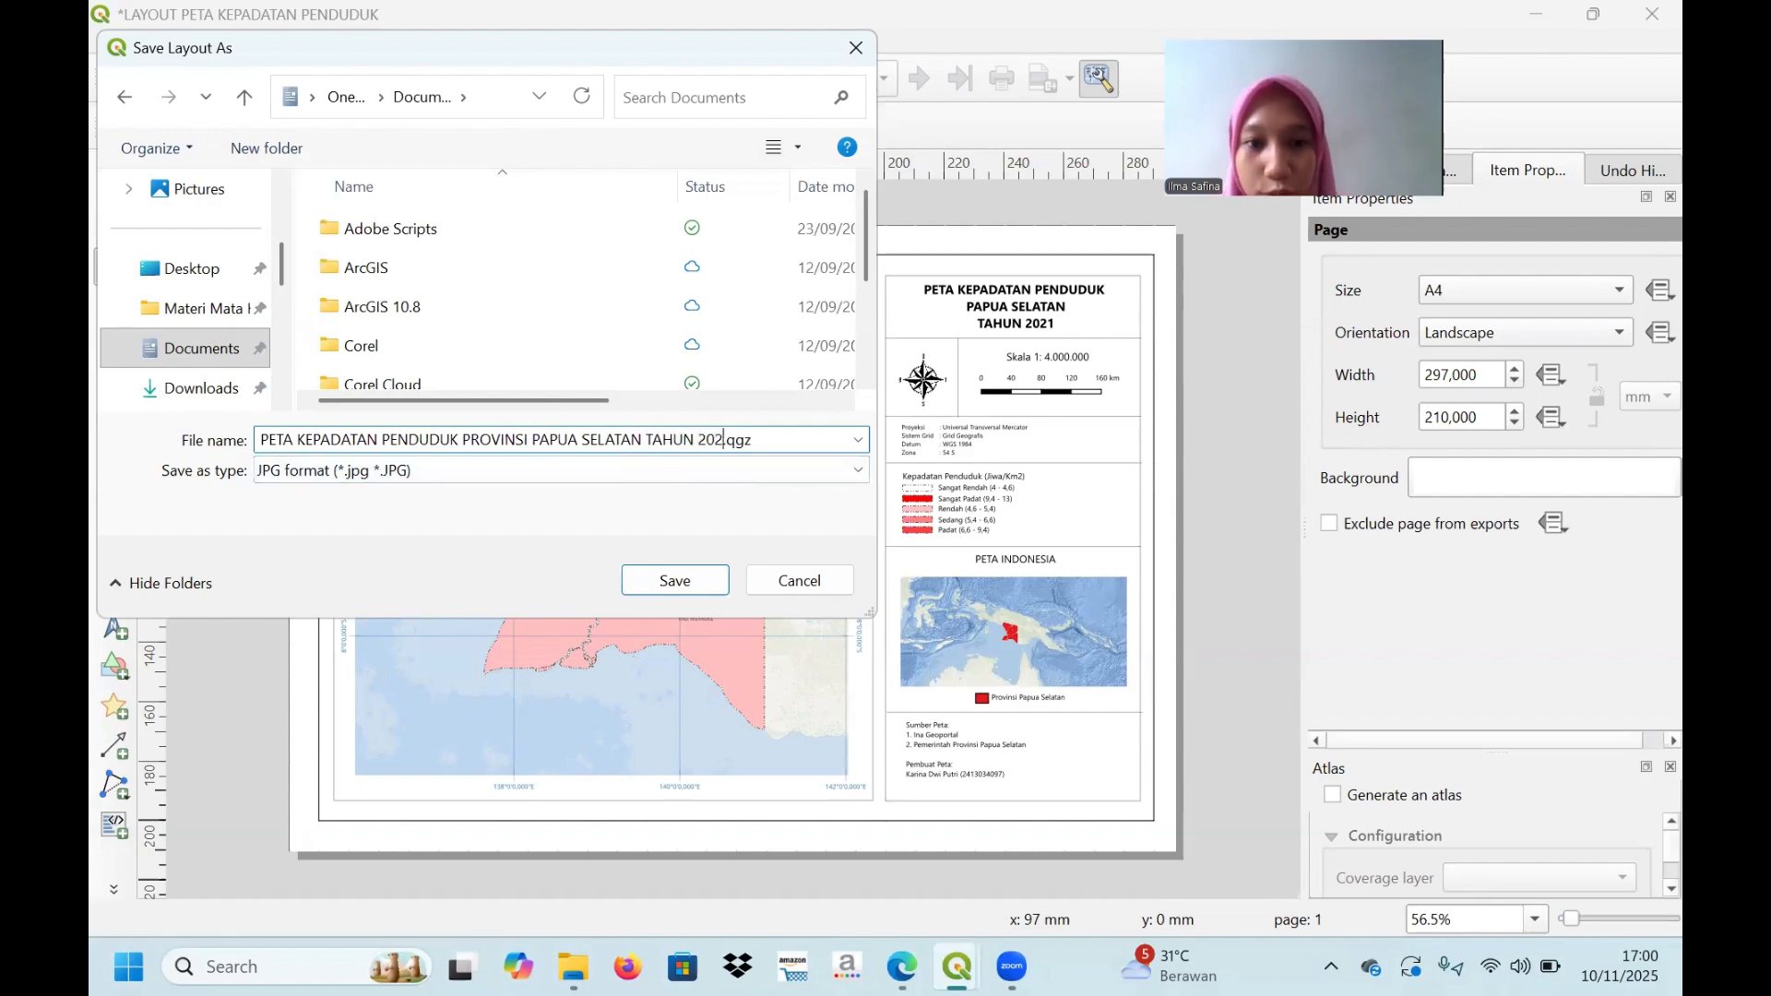
type("1")
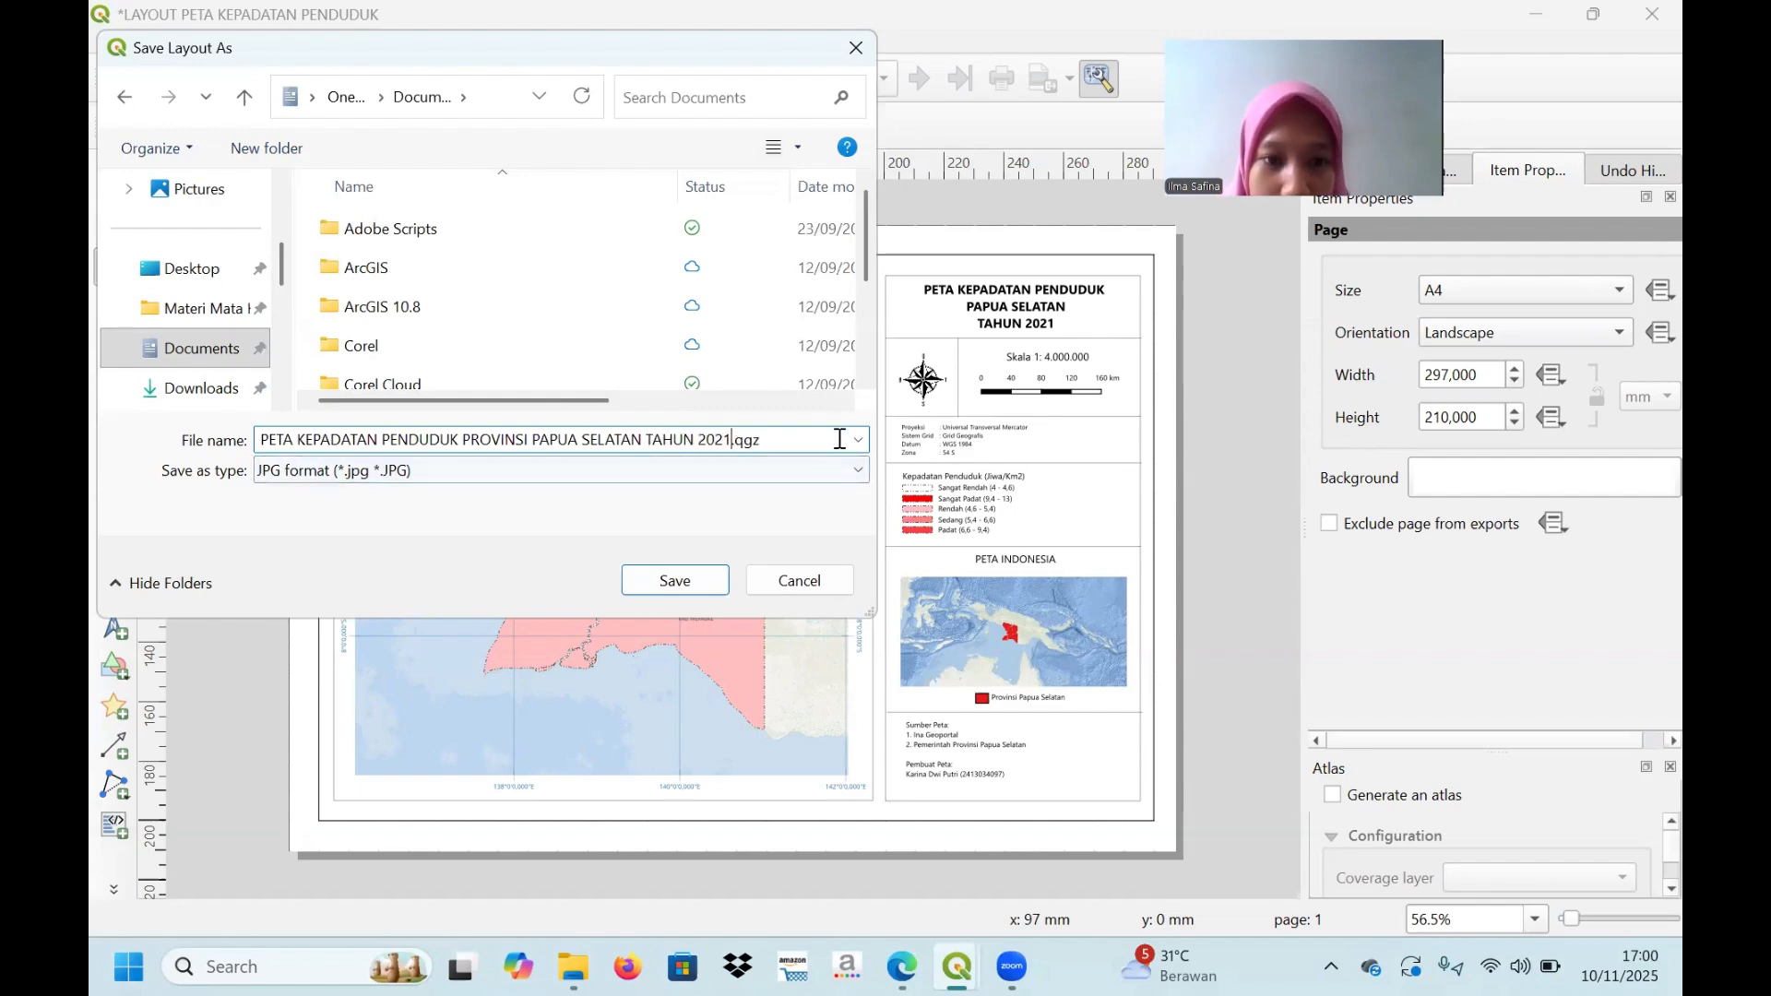
key("BackSpace")
key("BackSpace")
key("BackSpace")
key("BackSpace")
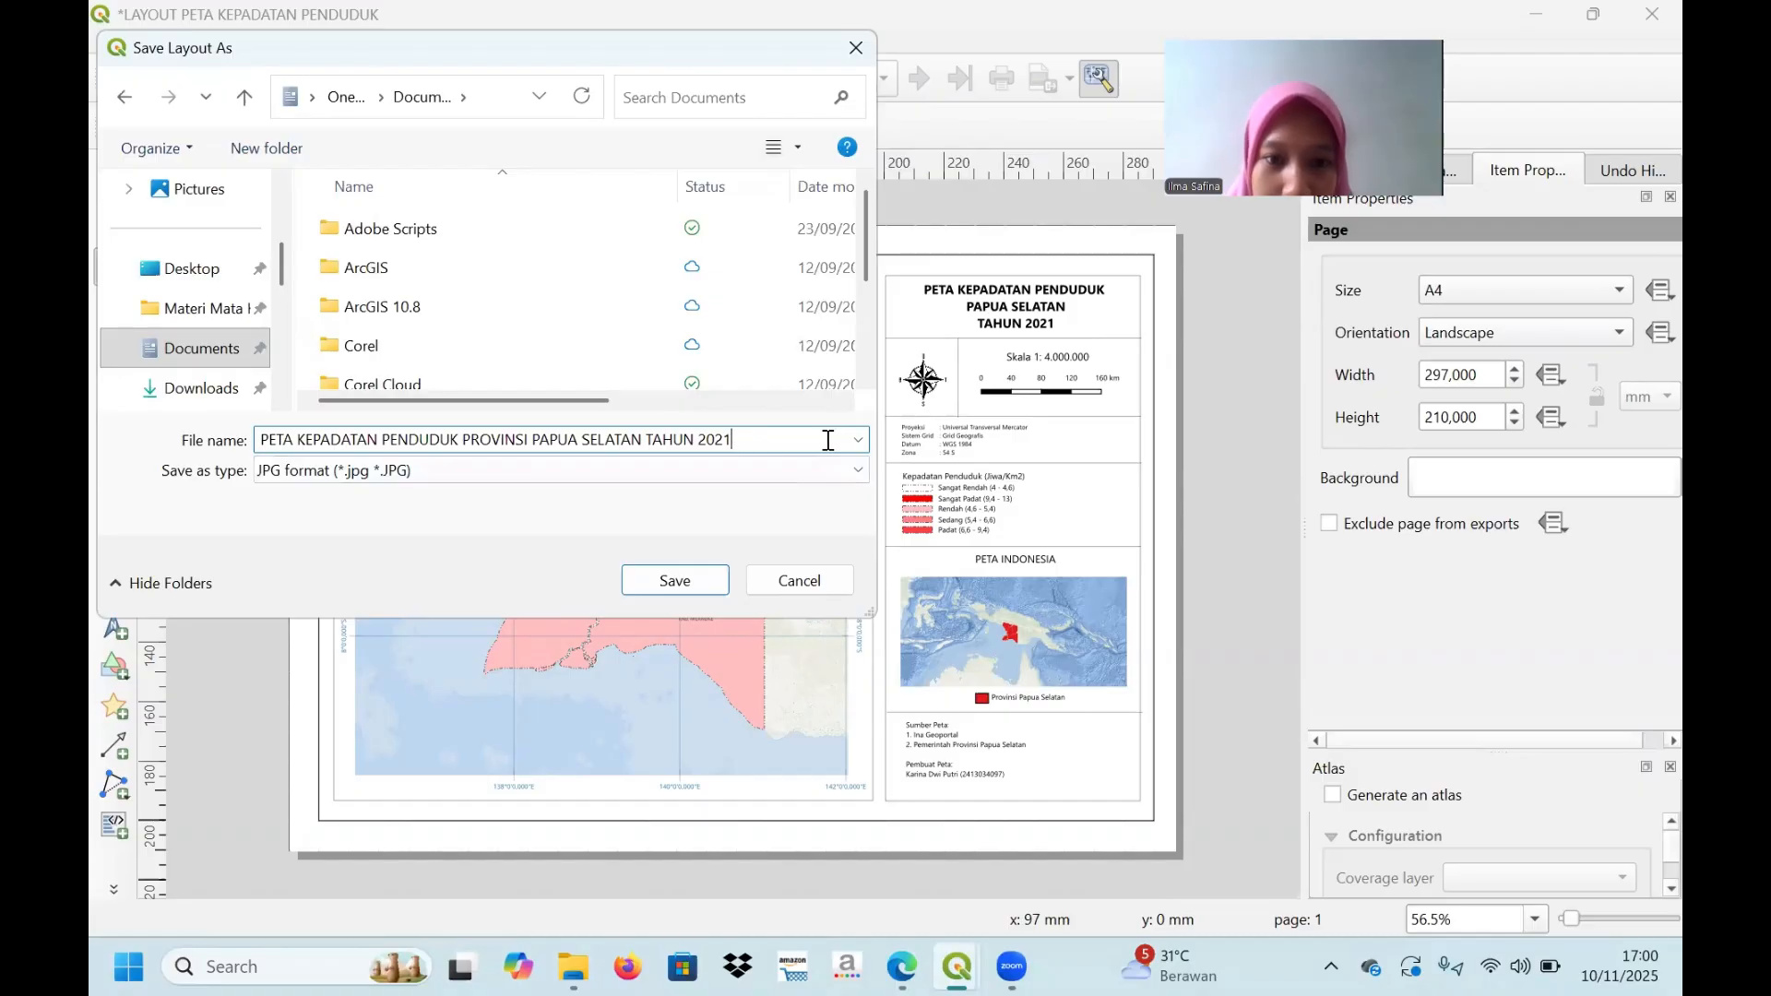
left_click(673, 581)
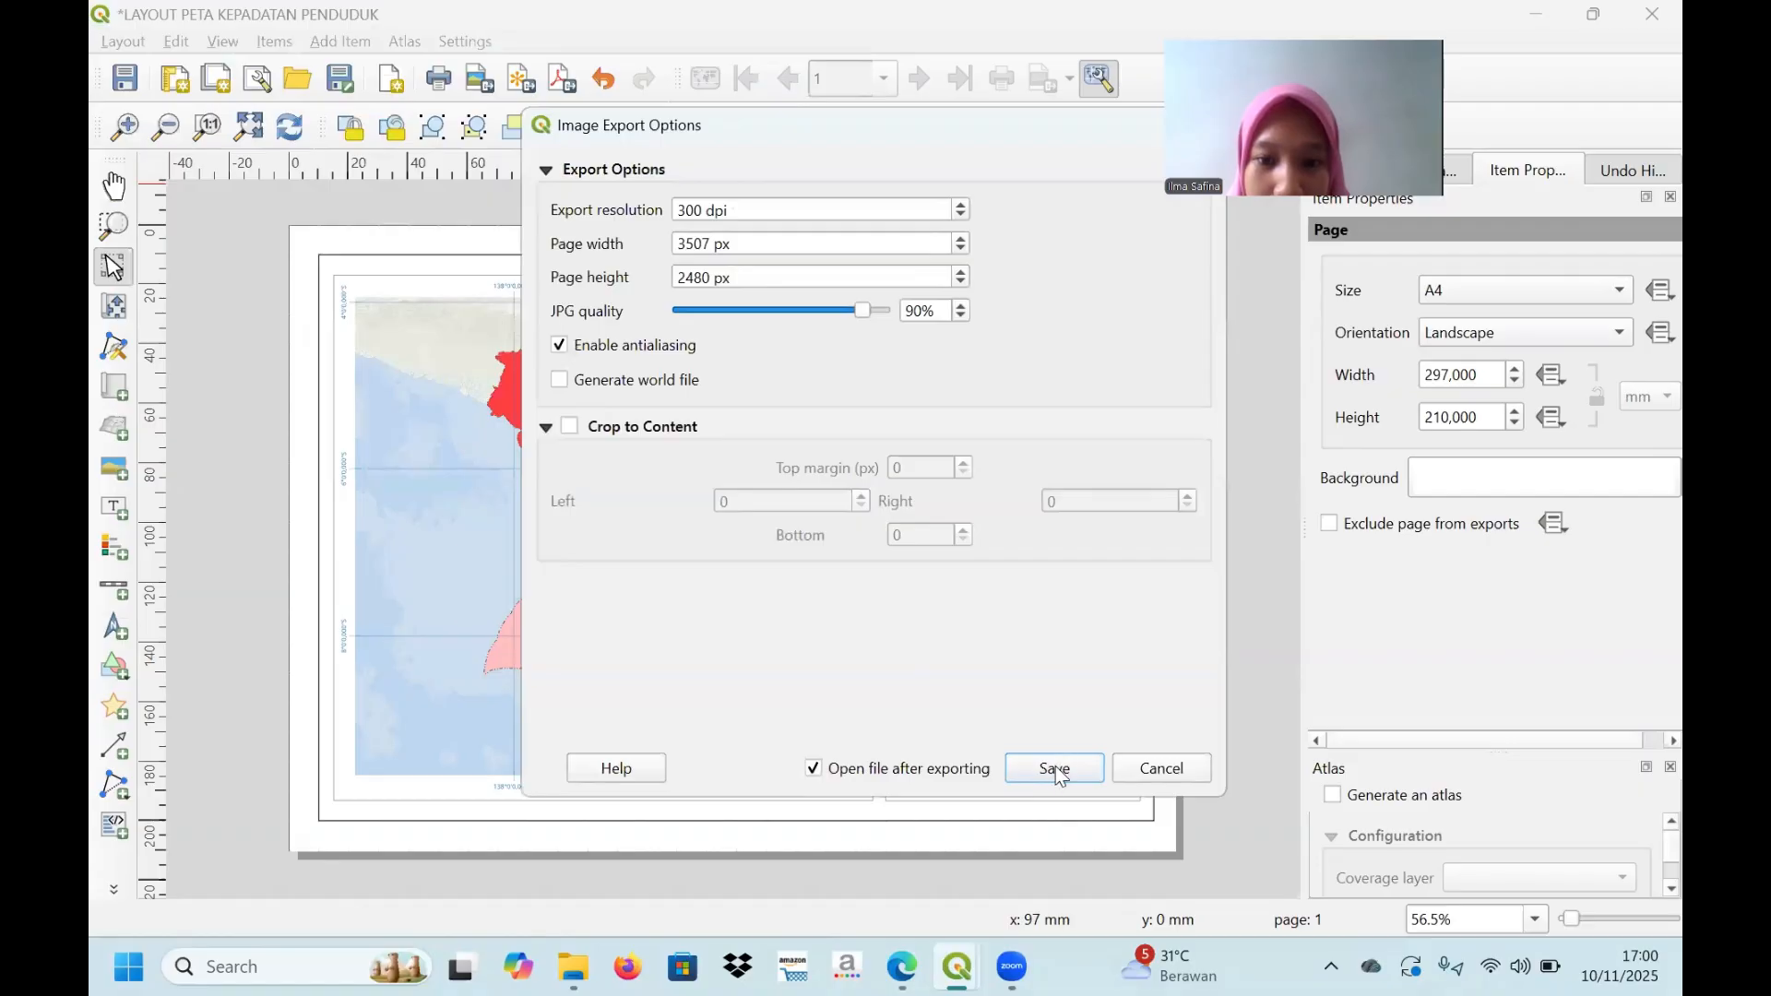
left_click(1055, 769)
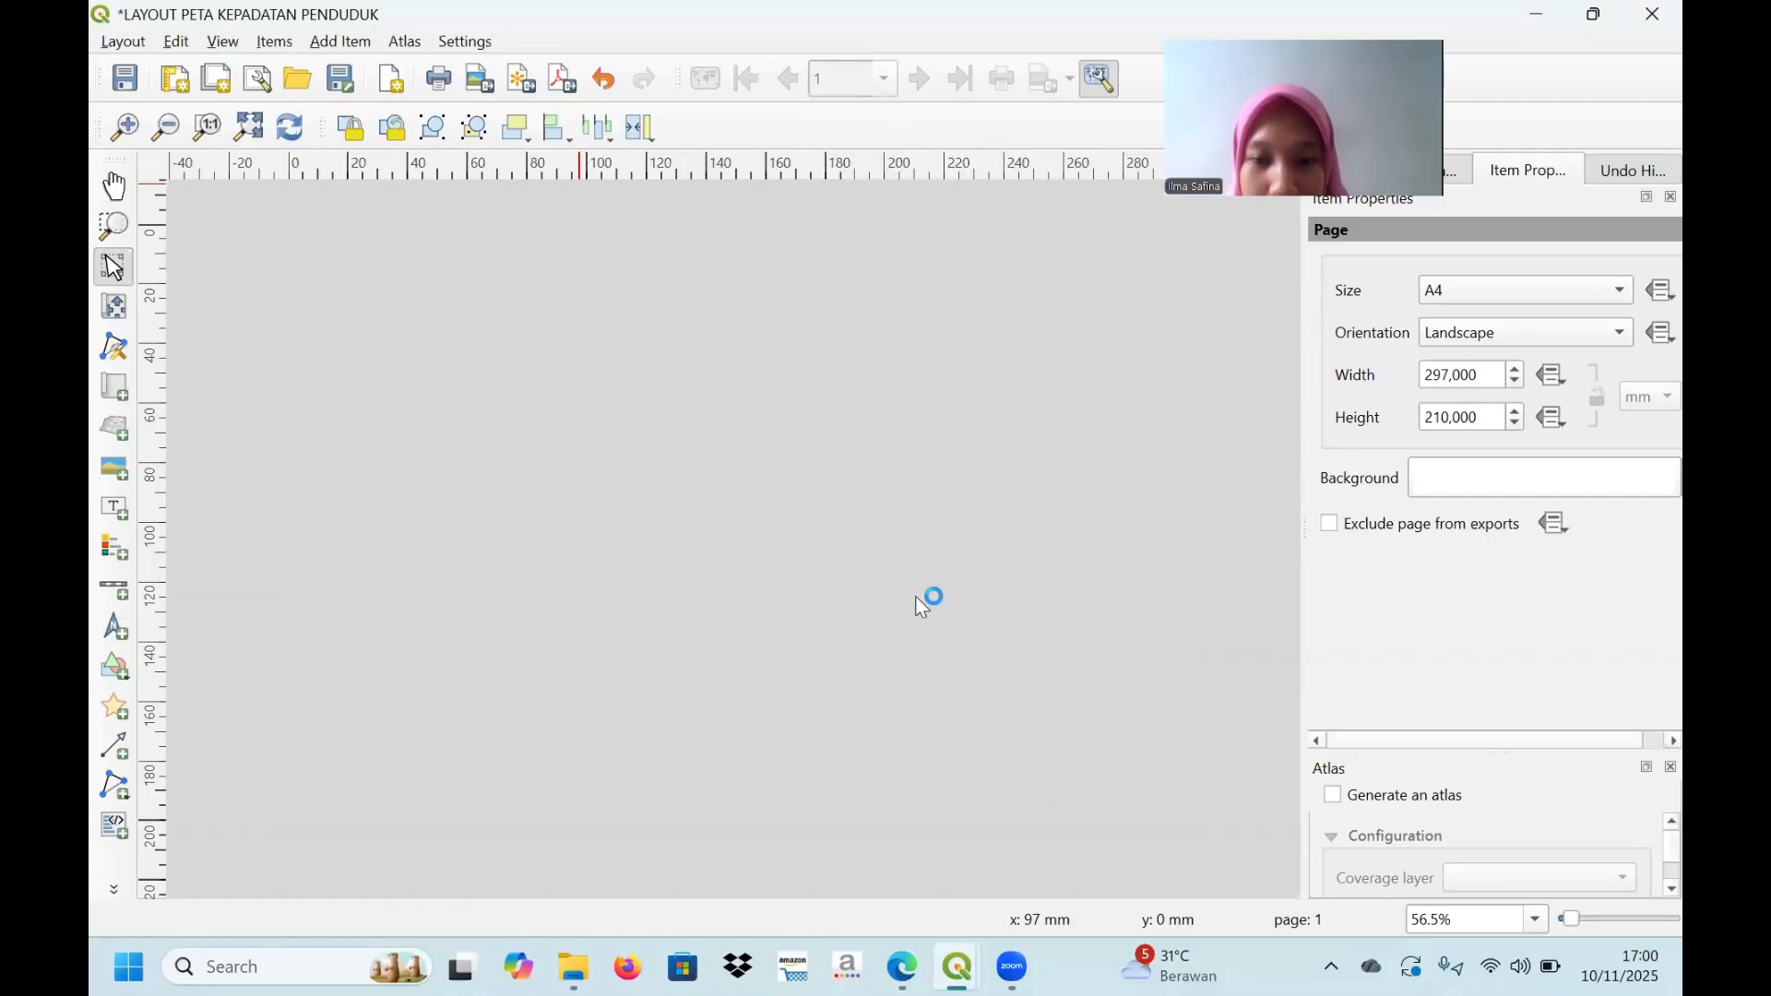